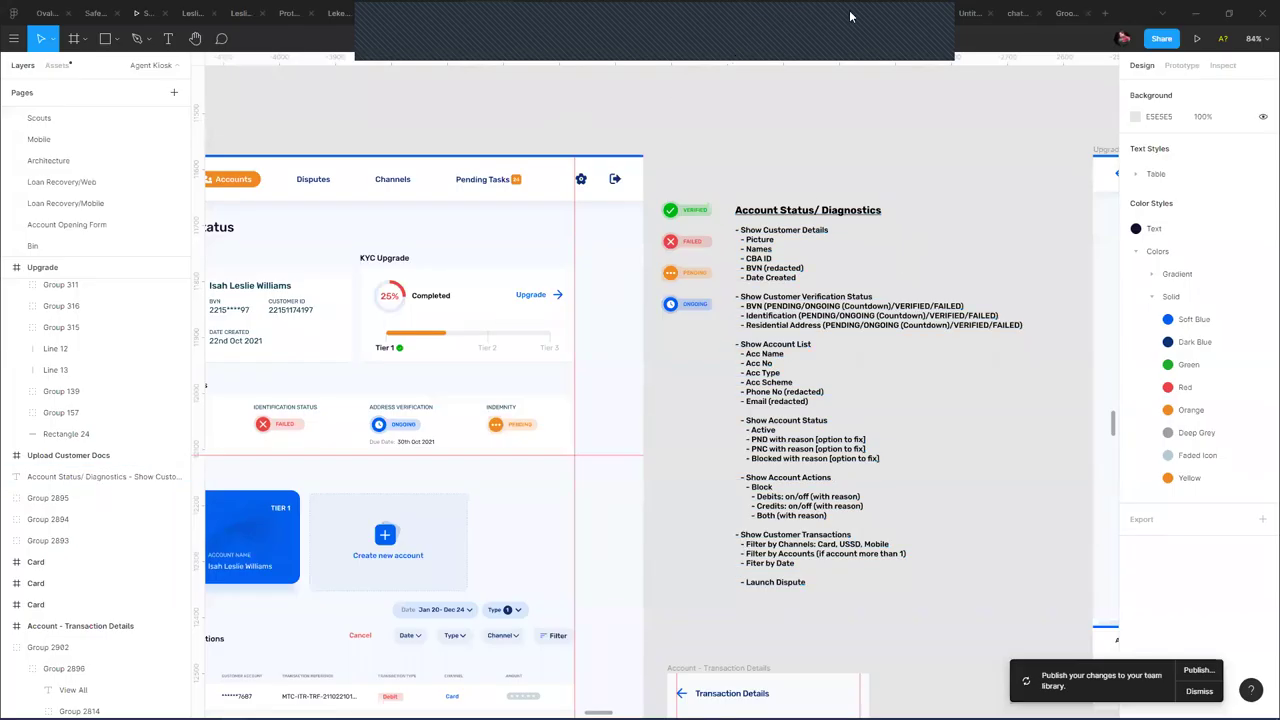
Open the design file containing the Takeout Media landing page and find the MacBook Pro - 3 frame
{"action": "left_click", "coordinate": [865, 18]}
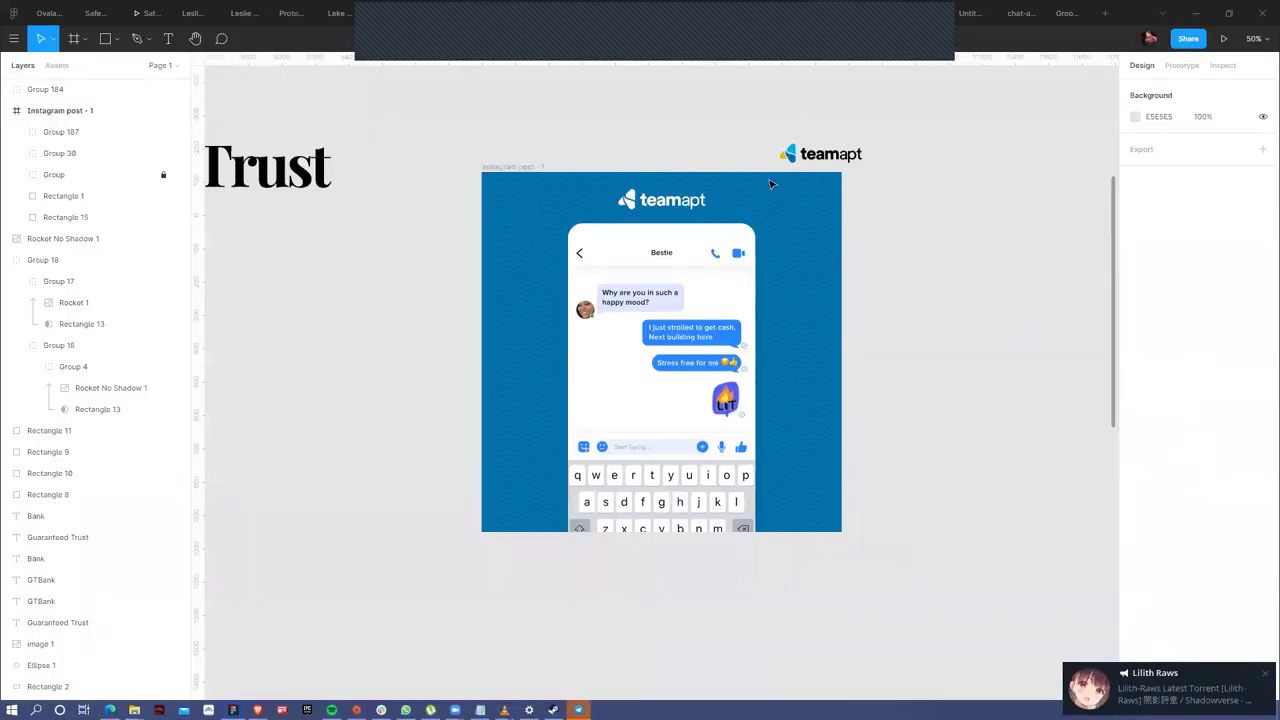
{"action": "left_click", "coordinate": [62, 156]}
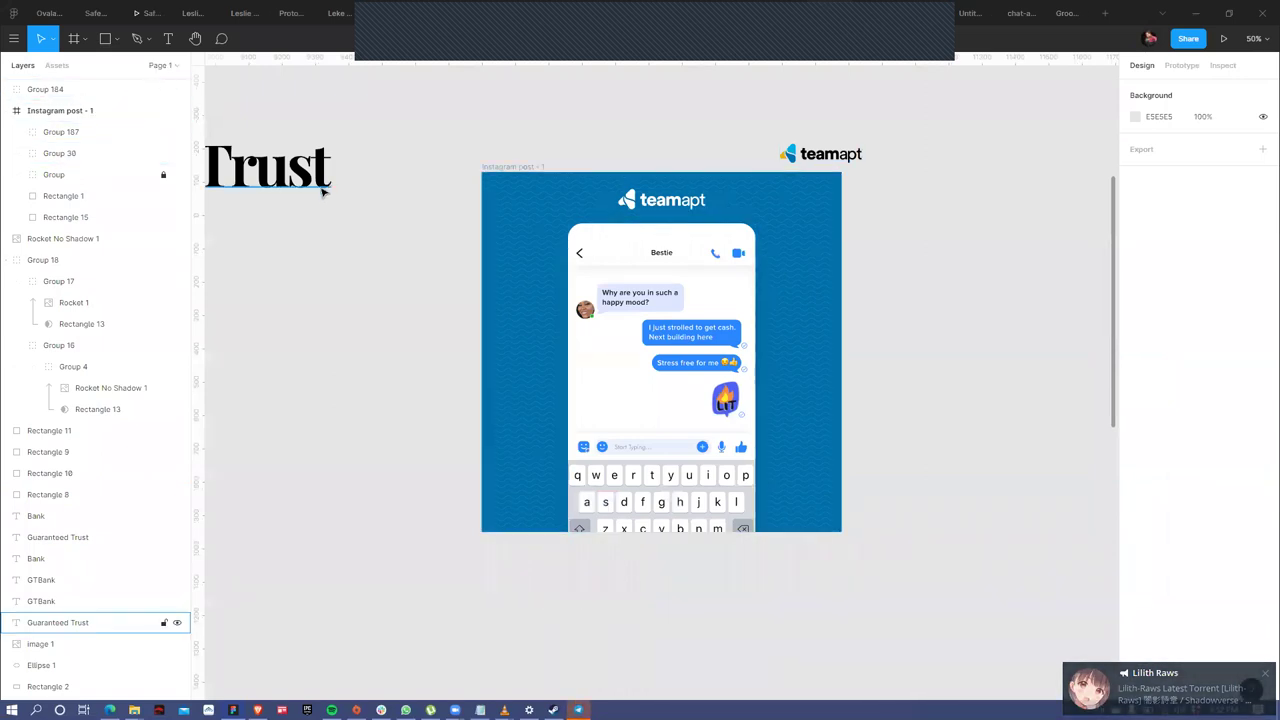
{"action": "left_click_drag", "start_coordinate": [348, 335], "coordinate": [831, 423]}
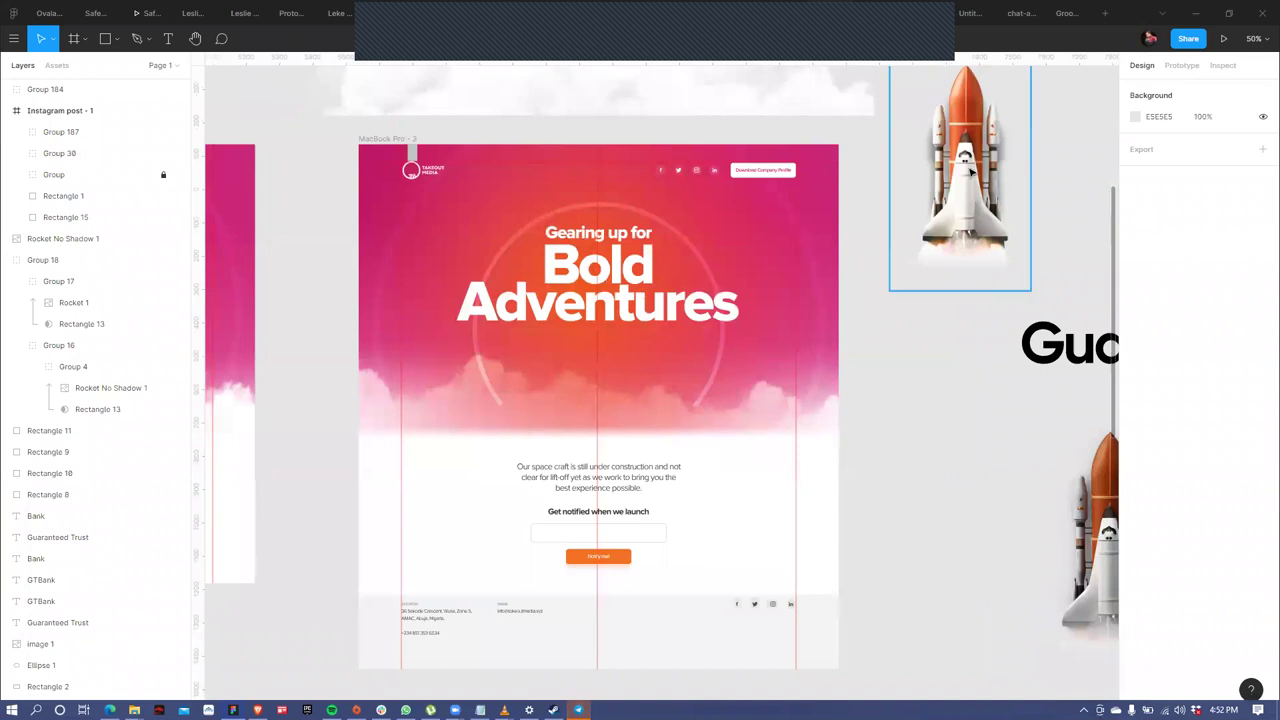
Move the rocket group beside the MacBook Pro - 3 frame onto it, centered over the headline at X 505, Y 204
{"action": "left_click", "coordinate": [966, 259]}
{"action": "left_click_drag", "start_coordinate": [1009, 423], "coordinate": [977, 462]}
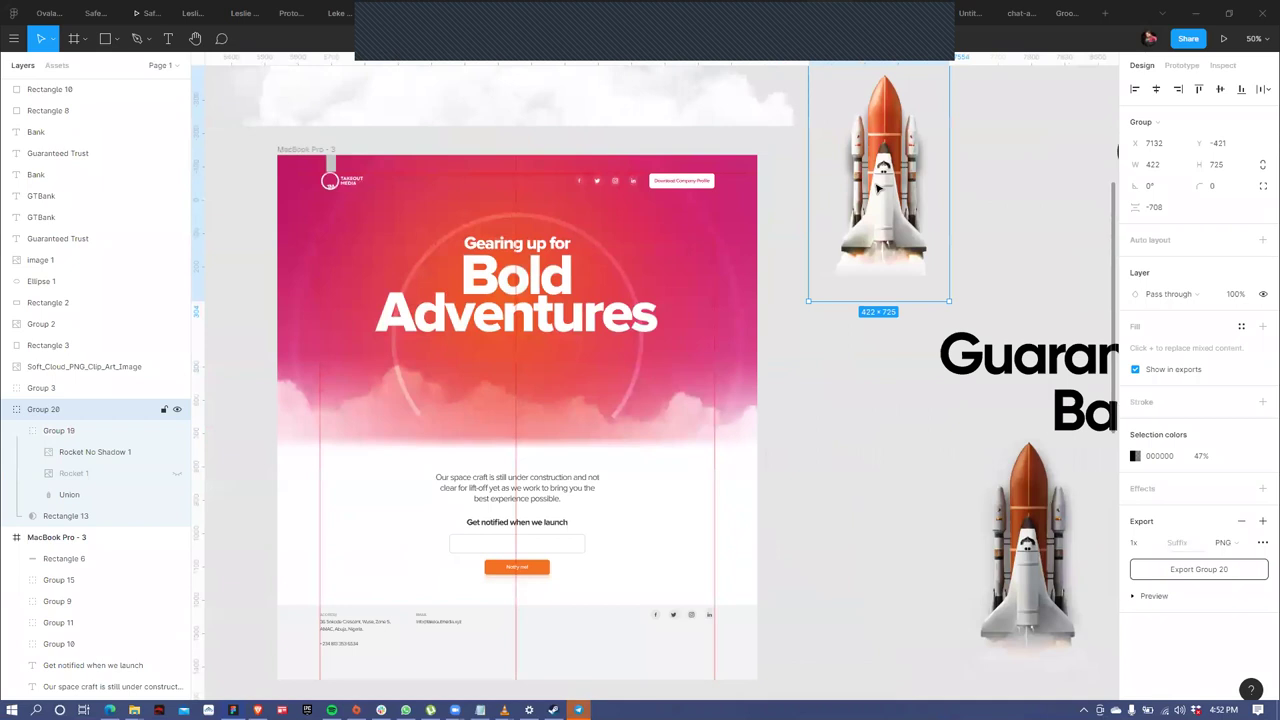
{"action": "left_click_drag", "start_coordinate": [720, 355], "coordinate": [974, 200]}
{"action": "left_click_drag", "start_coordinate": [880, 230], "coordinate": [527, 351]}
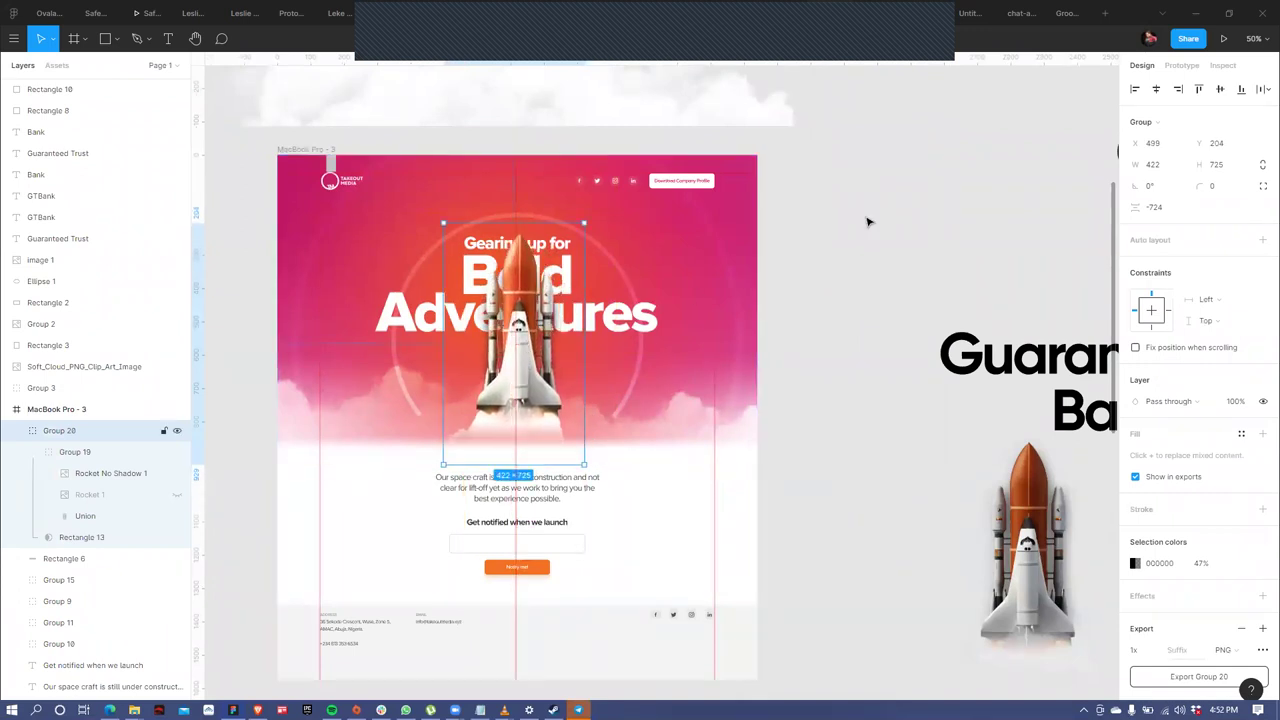
{"action": "key", "text": "shift+Right"}
{"action": "left_click_drag", "start_coordinate": [741, 160], "coordinate": [987, 219]}
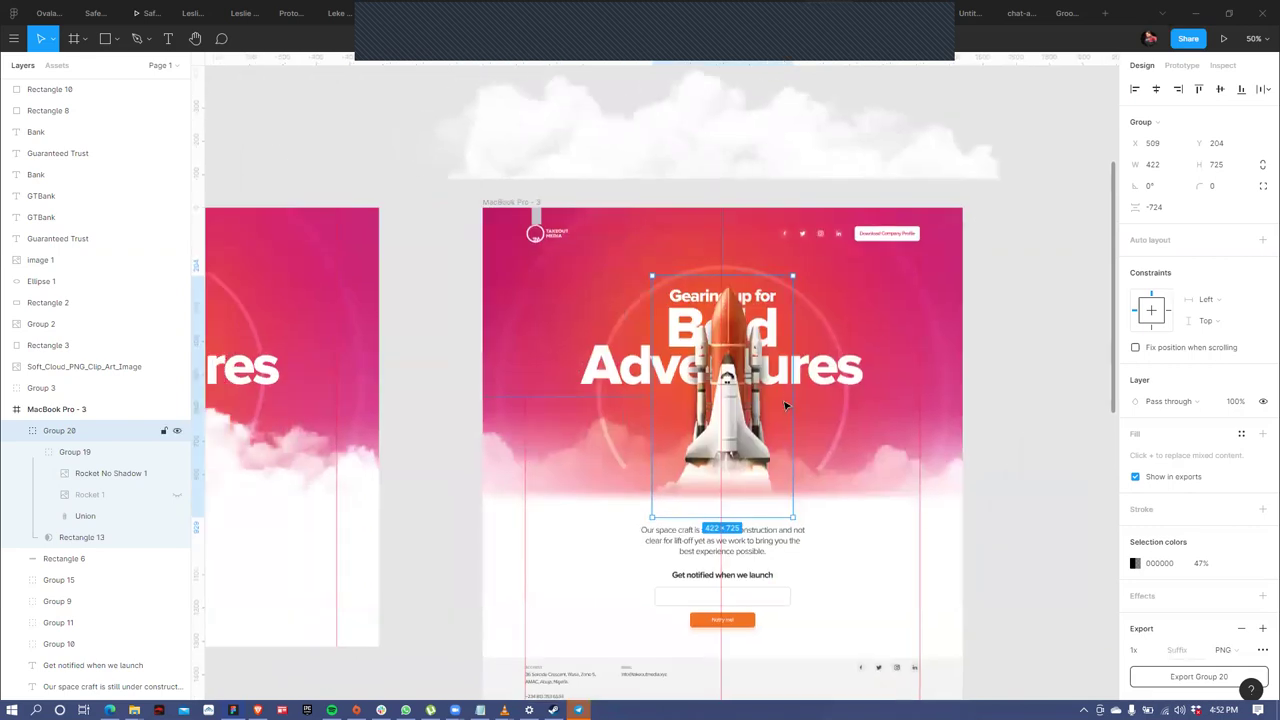
{"action": "key", "text": "Left"}
{"action": "key", "text": "Left"}
{"action": "key", "text": "Left"}
{"action": "key", "text": "Left"}
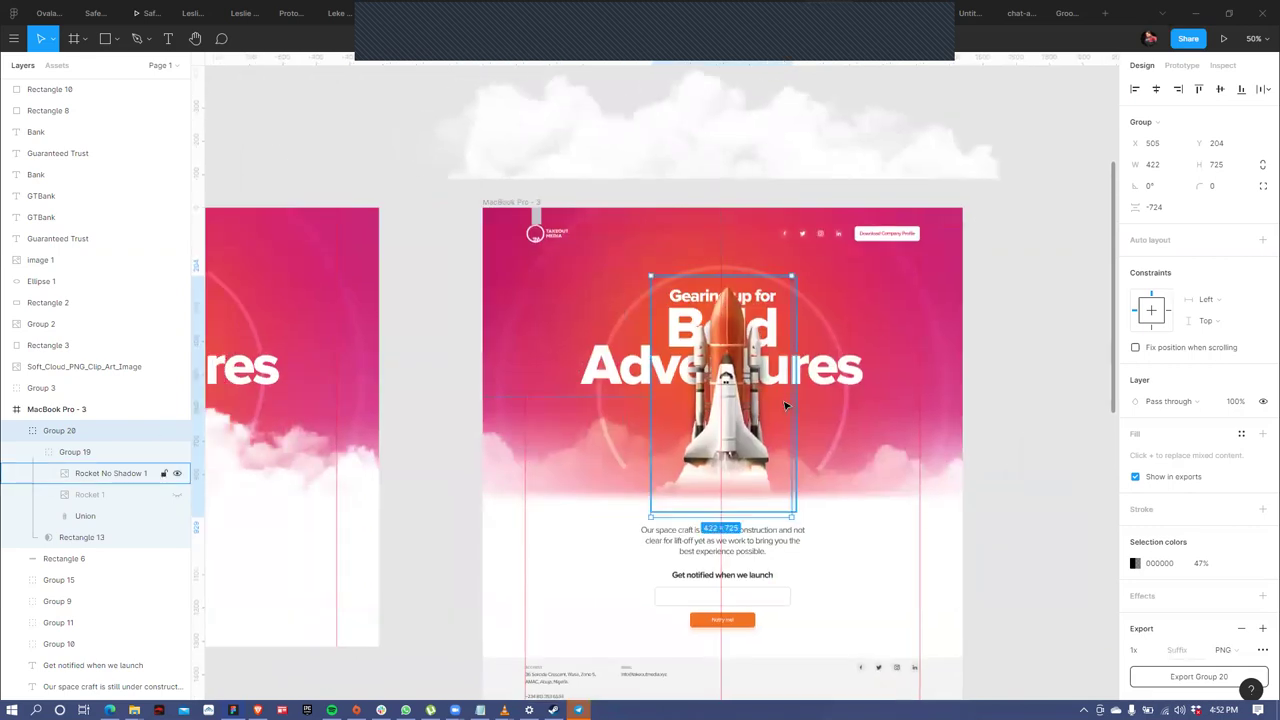
Send the rocket group backward in the MacBook Pro - 3 frame until it sits behind the "Bold" headline text
{"action": "key", "text": "ctrl+bracketleft"}
{"action": "key", "text": "ctrl+bracketleft"}
{"action": "key", "text": "ctrl+bracketleft"}
{"action": "key", "text": "ctrl+bracketleft"}
{"action": "key", "text": "ctrl+bracketleft"}
{"action": "key", "text": "ctrl+bracketleft"}
{"action": "key", "text": "ctrl+bracketleft"}
{"action": "key", "text": "ctrl+bracketleft"}
{"action": "key", "text": "ctrl+bracketleft"}
{"action": "key", "text": "ctrl+bracketleft"}
{"action": "key", "text": "ctrl+bracketleft"}
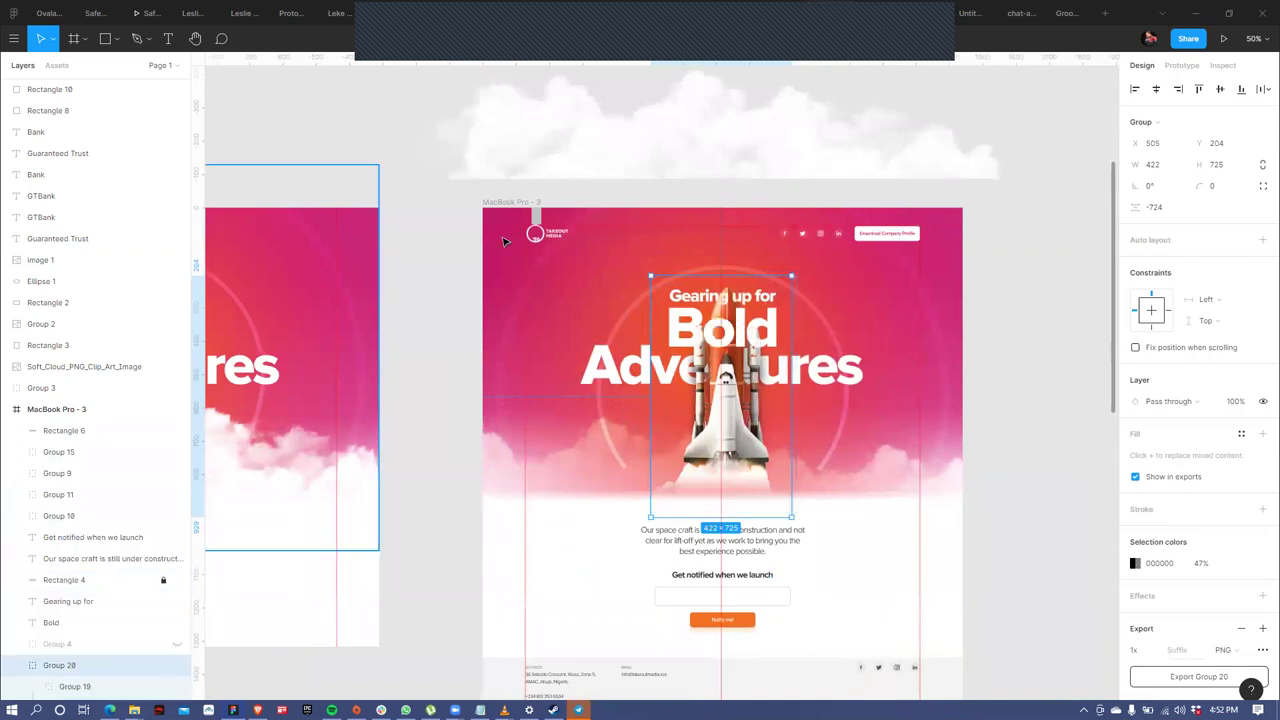
Move the soft cloud image from above the frame onto the MacBook Pro - 3 page so it covers the rocket's base
{"action": "left_click", "coordinate": [805, 142]}
{"action": "left_click_drag", "start_coordinate": [647, 126], "coordinate": [690, 469]}
{"action": "left_click", "coordinate": [1047, 255]}
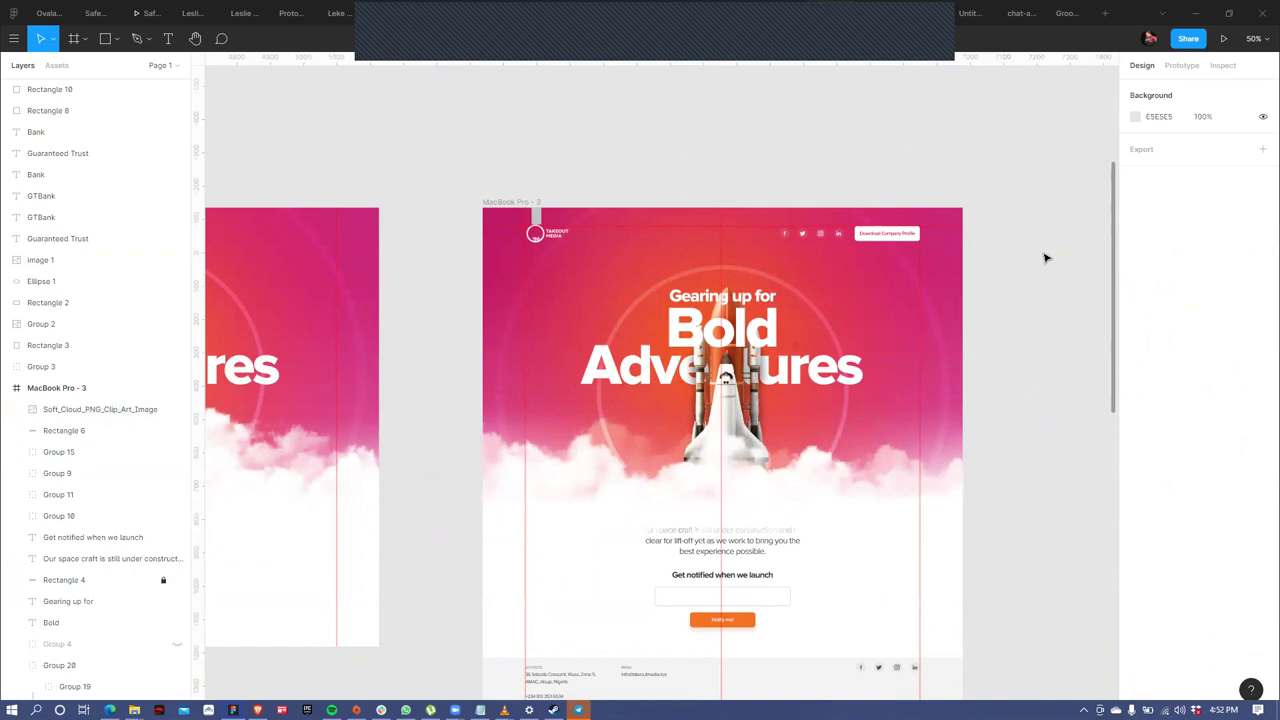
Switch to the browser and examine the published Takeout Media page at lindaikeji.webflow.io
{"action": "key", "text": "alt+Tab"}
{"action": "left_click", "coordinate": [846, 330]}
{"action": "scroll", "coordinate": [940, 434], "scroll_direction": "down", "scroll_amount": 1}
{"action": "scroll", "coordinate": [941, 433], "scroll_direction": "up", "scroll_amount": 1}
{"action": "scroll", "coordinate": [940, 433], "scroll_direction": "down", "scroll_amount": 1}
{"action": "scroll", "coordinate": [938, 433], "scroll_direction": "up", "scroll_amount": 1}
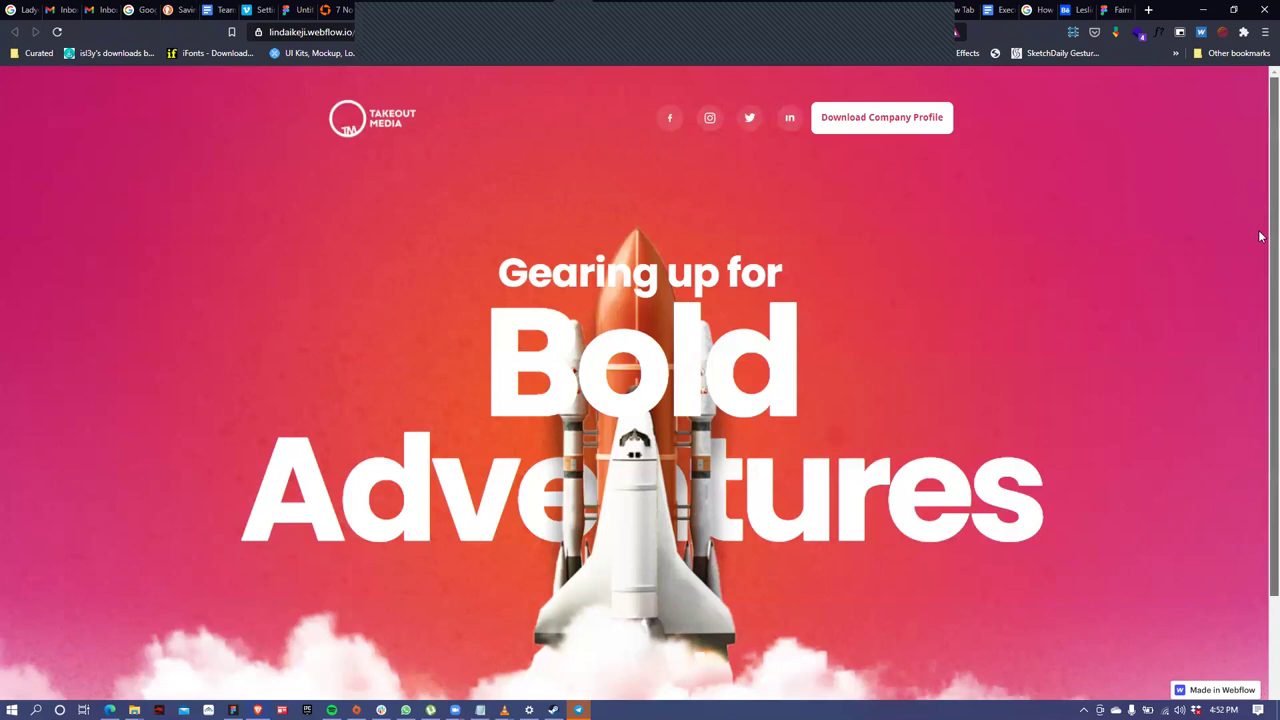
{"action": "scroll", "coordinate": [1262, 300], "scroll_direction": "down", "scroll_amount": 1}
{"action": "scroll", "coordinate": [1260, 113], "scroll_direction": "up", "scroll_amount": 1}
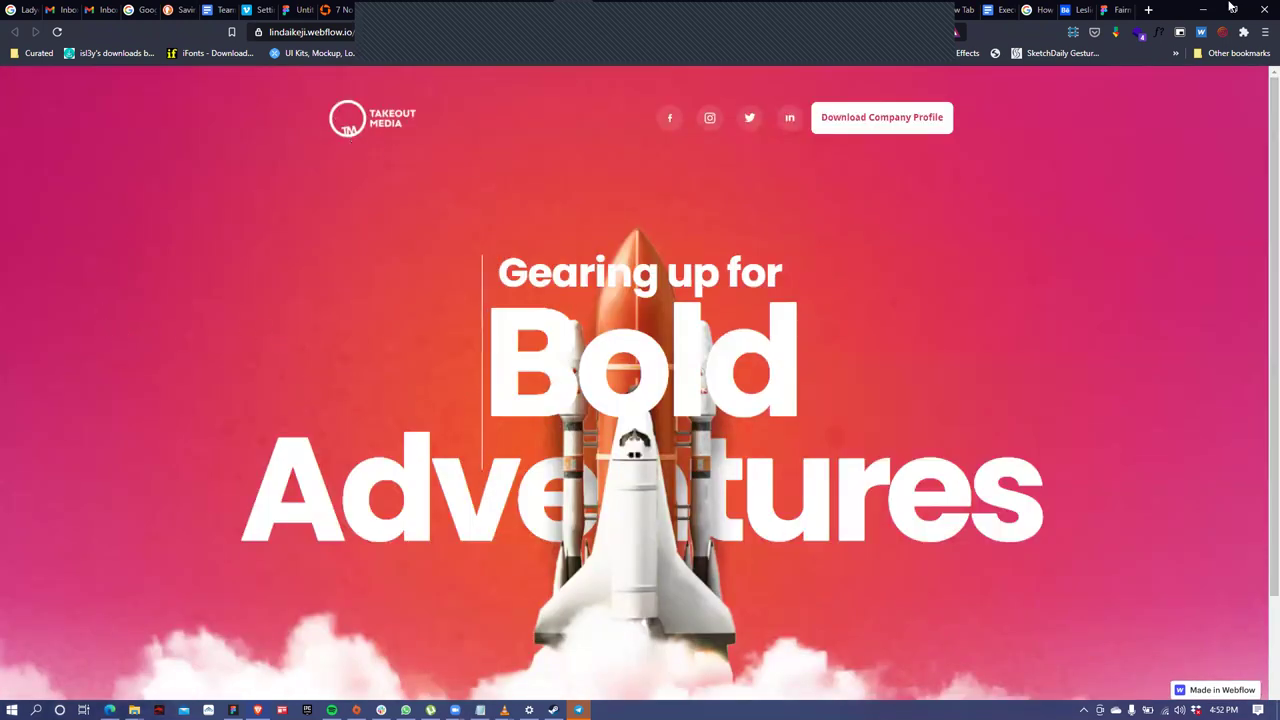
Switch to the TakeOut Media project in the Webflow Designer and dismiss the publish options
{"action": "left_click", "coordinate": [529, 18]}
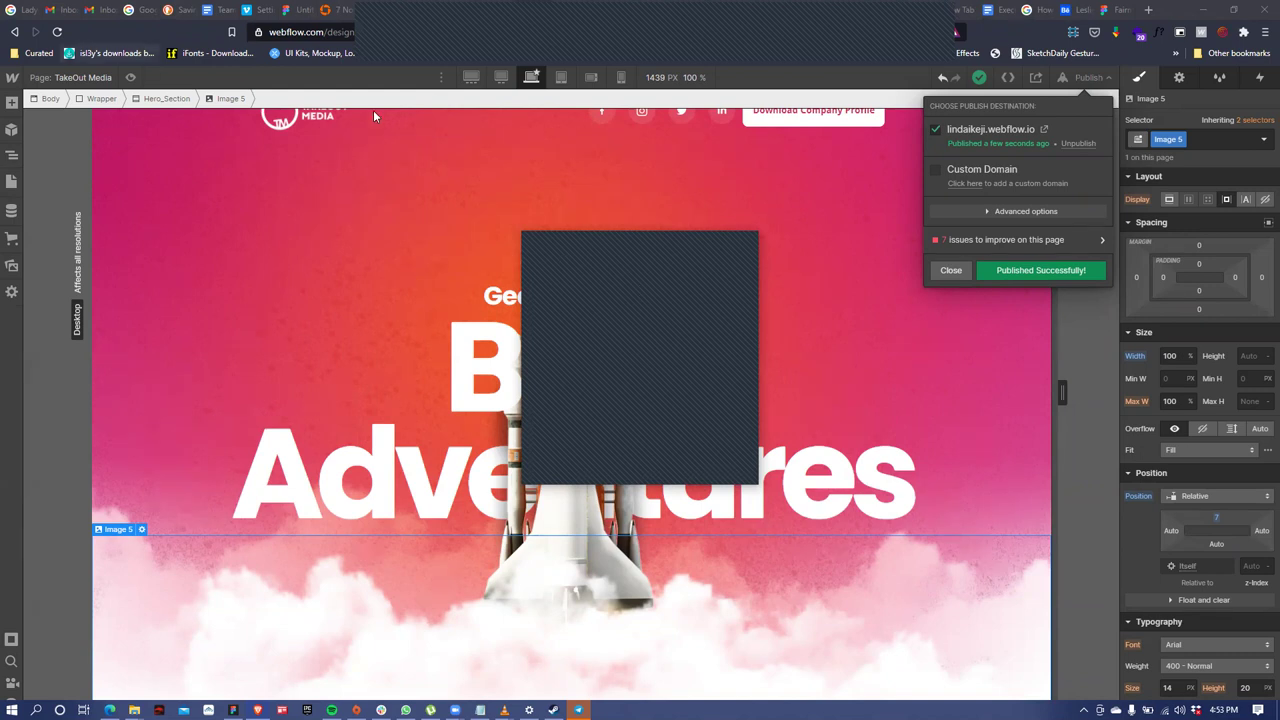
{"action": "left_click", "coordinate": [416, 127]}
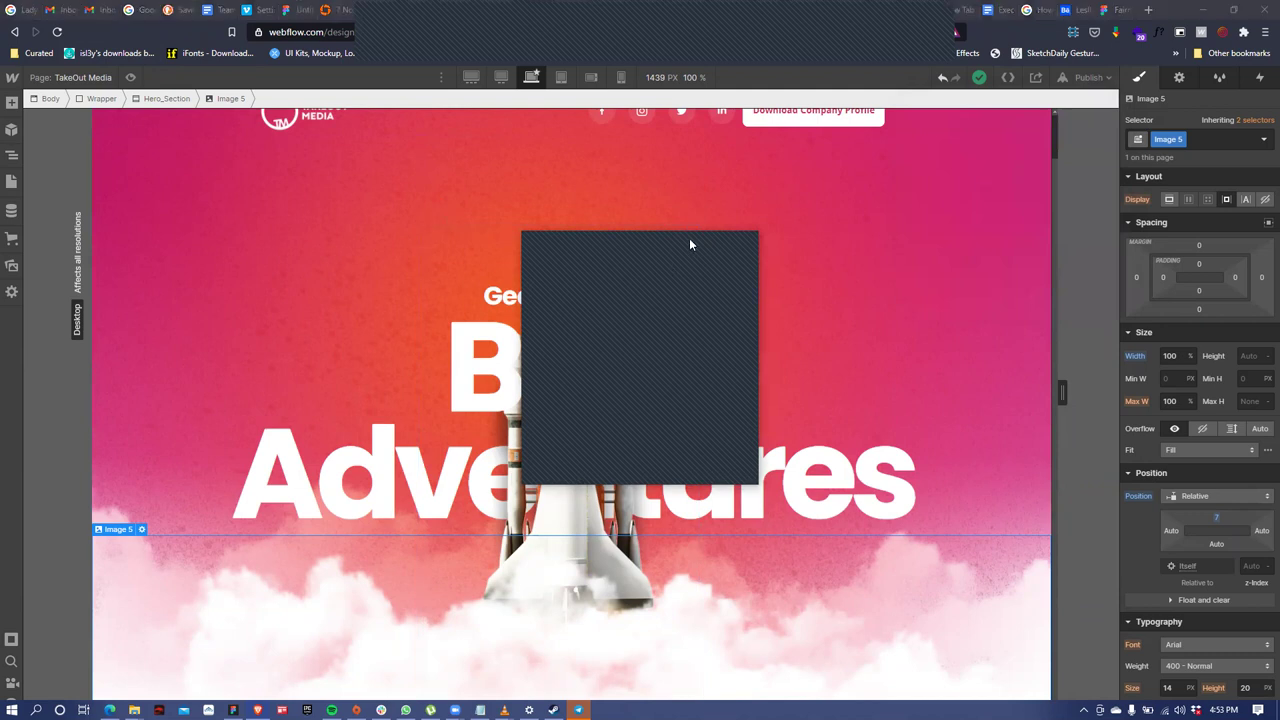
{"action": "scroll", "coordinate": [674, 213], "scroll_direction": "up", "scroll_amount": 2}
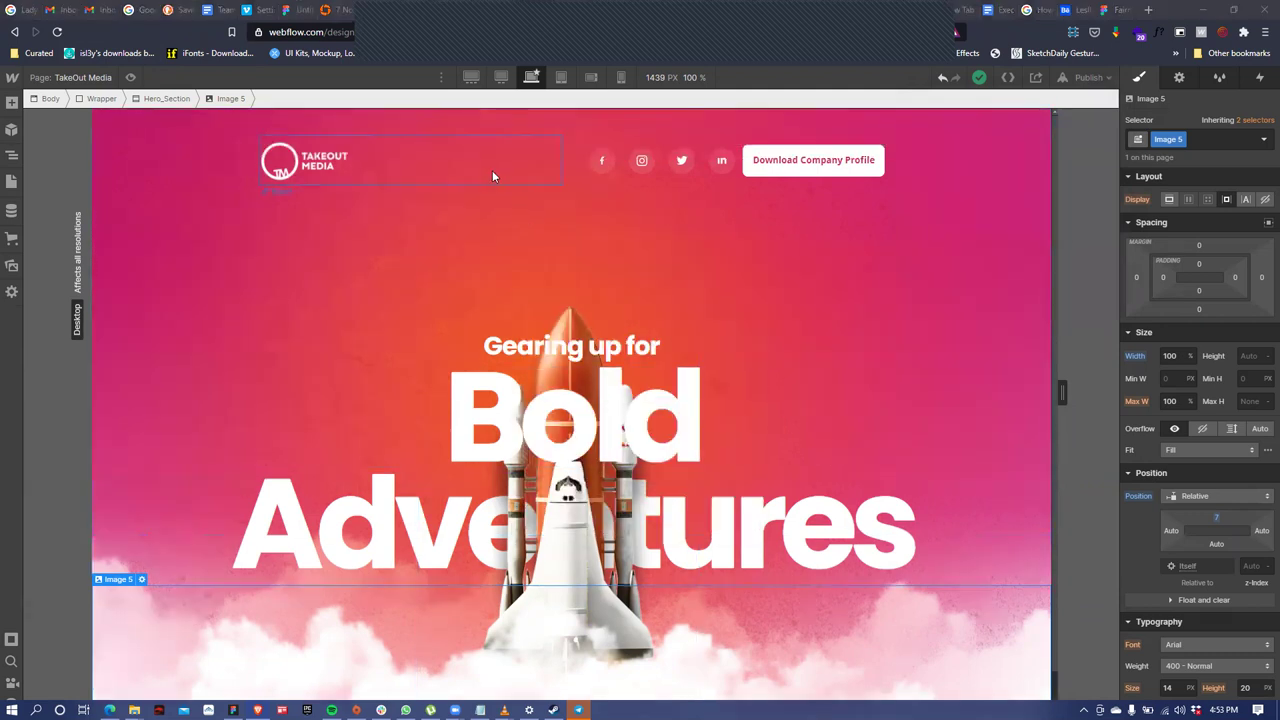
Set the background color of the navbar's Container 2 to transparent and check the Navbar's own background settings
{"action": "left_click", "coordinate": [580, 174]}
{"action": "left_click", "coordinate": [560, 176]}
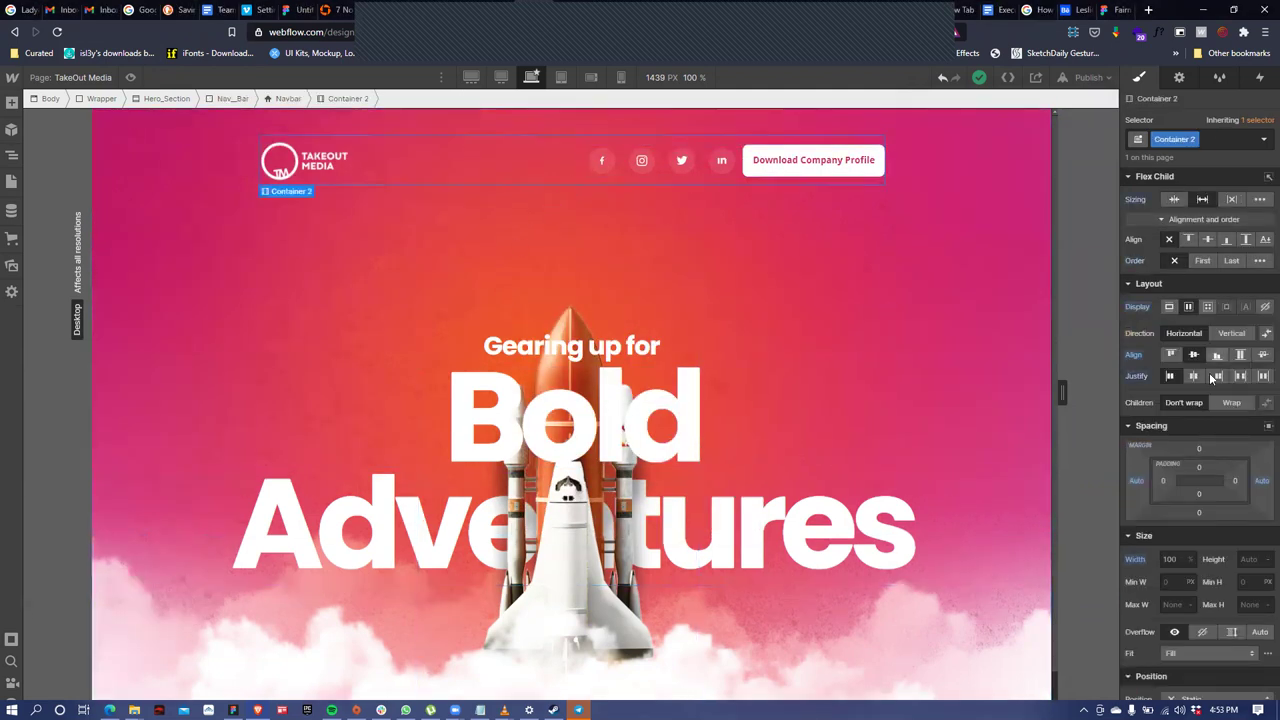
{"action": "scroll", "coordinate": [1188, 313], "scroll_direction": "down", "scroll_amount": 5}
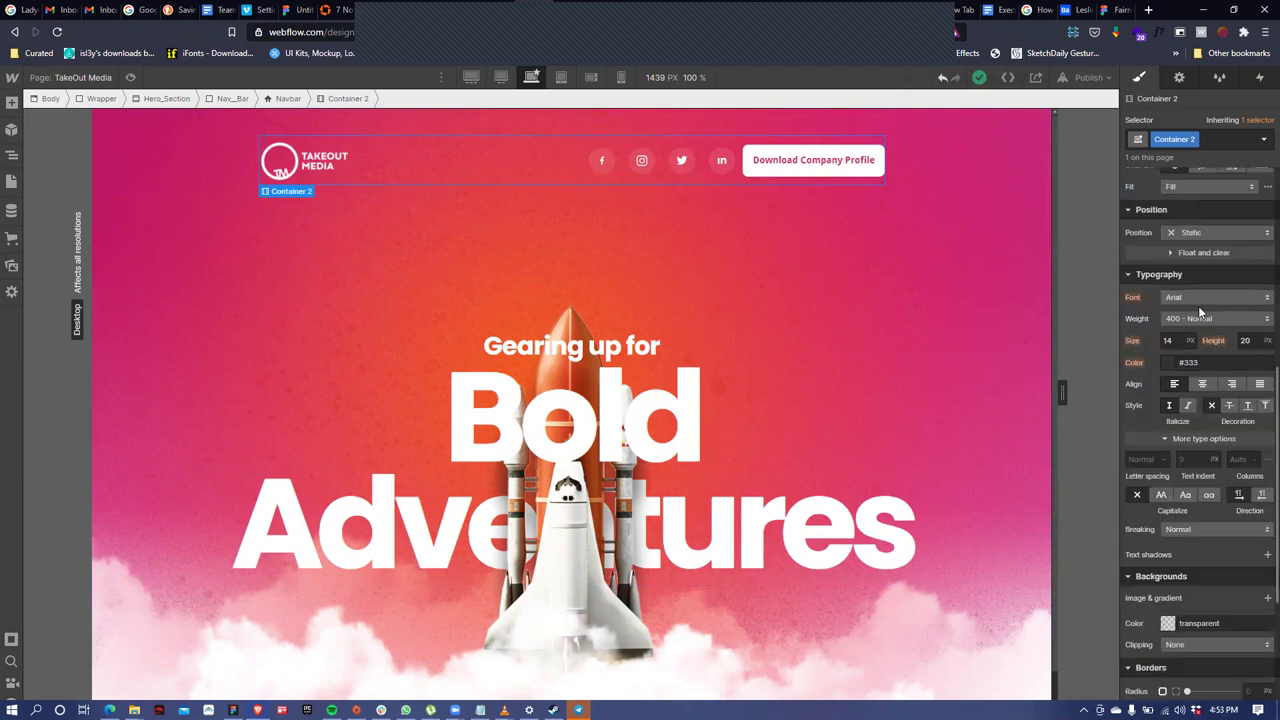
{"action": "scroll", "coordinate": [1190, 320], "scroll_direction": "down", "scroll_amount": 2}
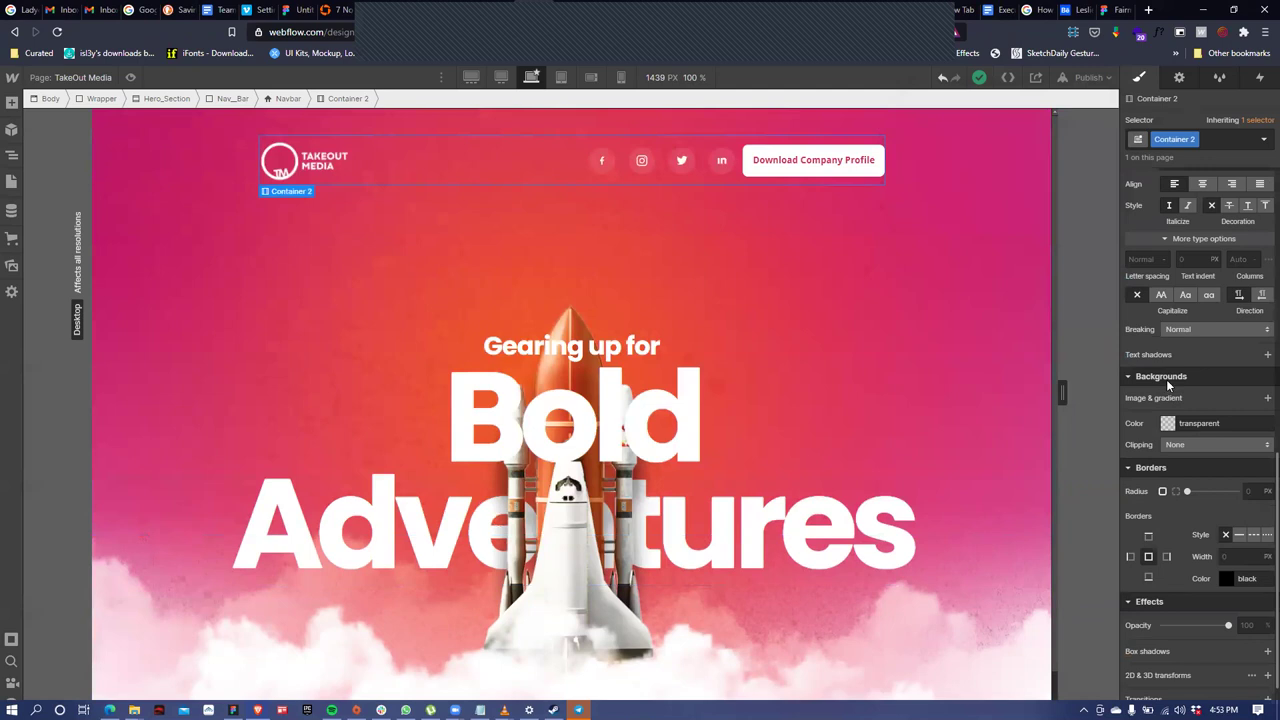
{"action": "left_click", "coordinate": [1174, 436]}
{"action": "mouse_move", "coordinate": [1128, 443]}
{"action": "left_mouse_down"}
{"action": "mouse_move", "coordinate": [1109, 402]}
{"action": "mouse_move", "coordinate": [1134, 452]}
{"action": "mouse_move", "coordinate": [1120, 438]}
{"action": "left_mouse_up"}
{"action": "left_click", "coordinate": [1133, 631]}
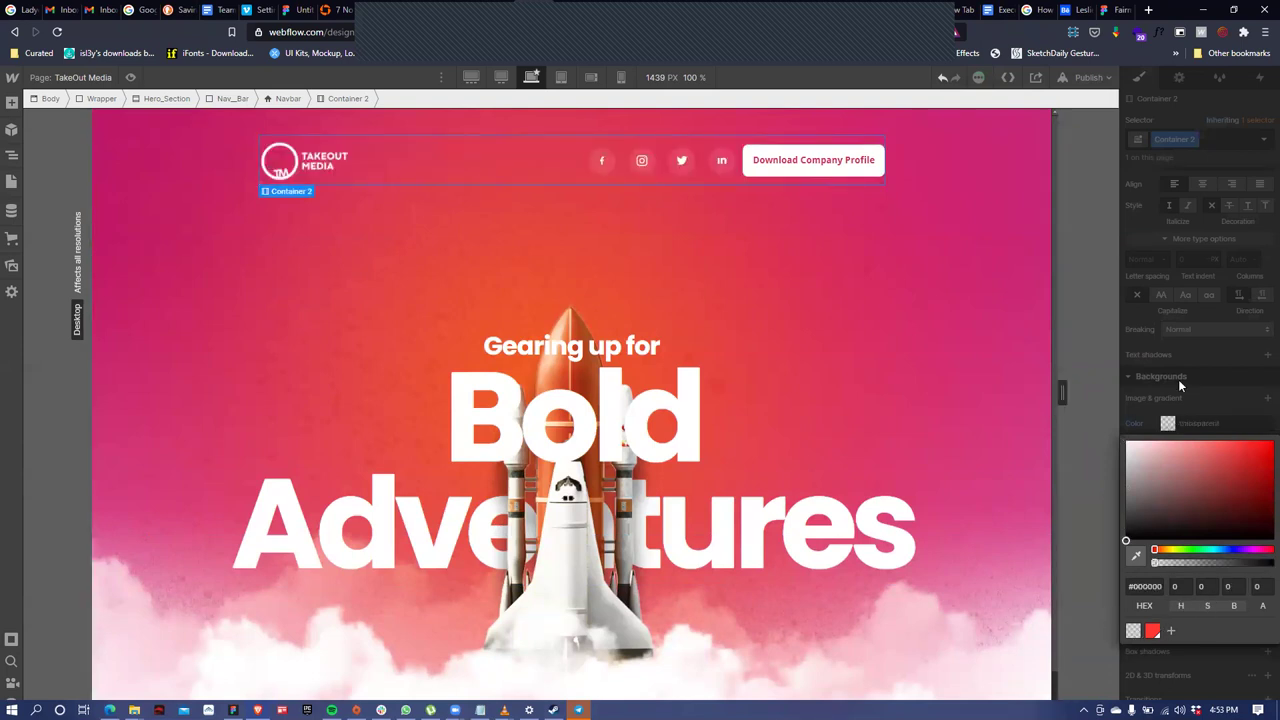
{"action": "left_click", "coordinate": [1211, 397]}
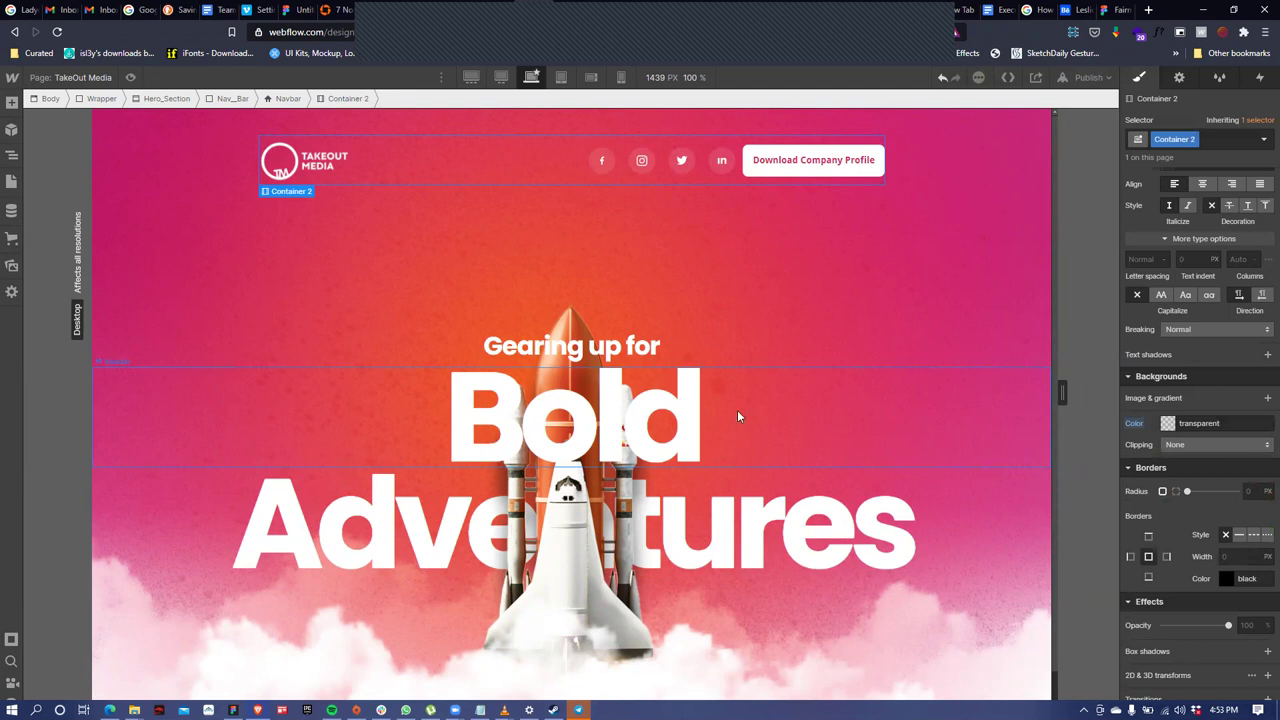
{"action": "left_click", "coordinate": [920, 161]}
{"action": "scroll", "coordinate": [1204, 446], "scroll_direction": "down", "scroll_amount": 1}
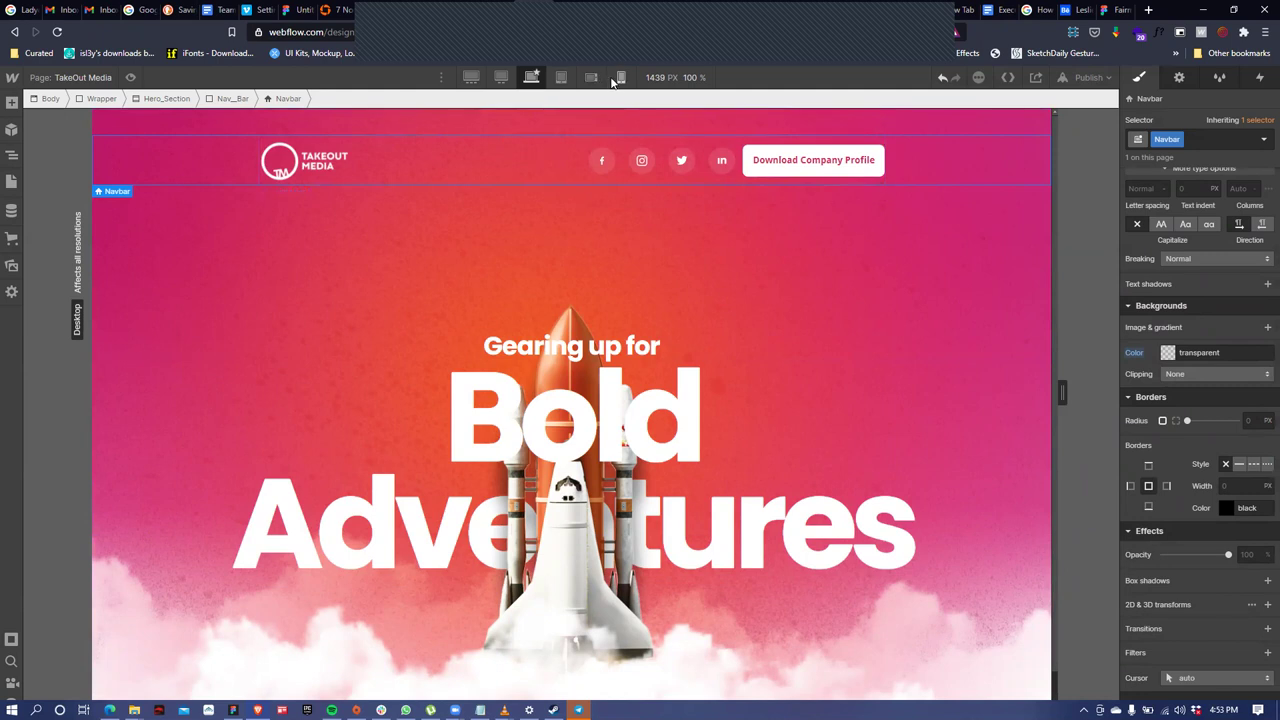
Show the page at the portrait mobile breakpoint and widen the canvas to 479 px
{"action": "left_click", "coordinate": [620, 78]}
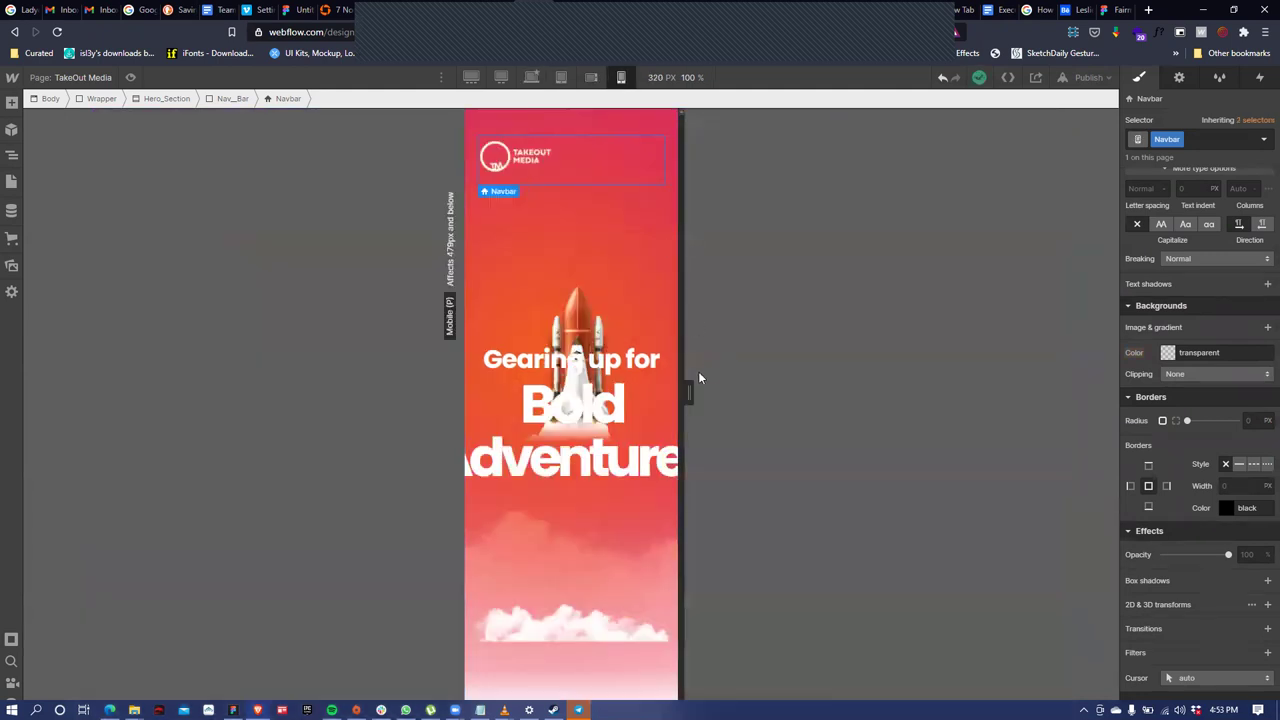
{"action": "left_click", "coordinate": [644, 640]}
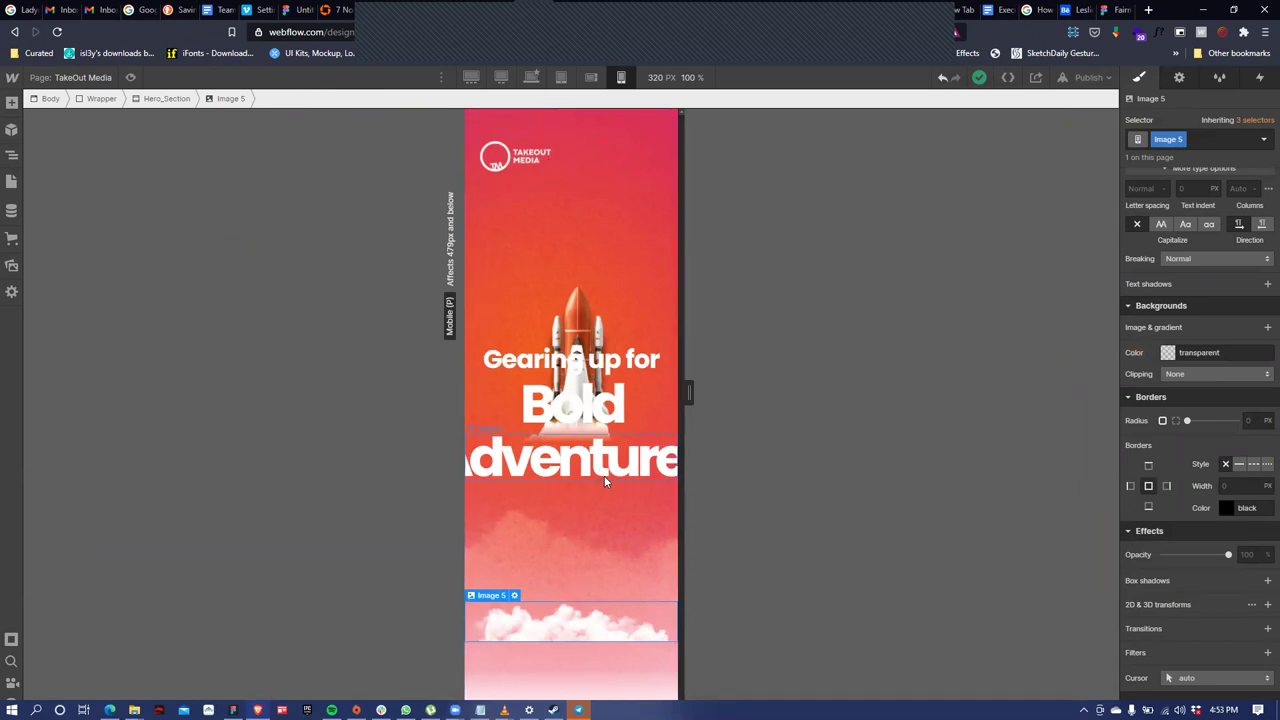
{"action": "left_click_drag", "start_coordinate": [688, 393], "coordinate": [900, 415]}
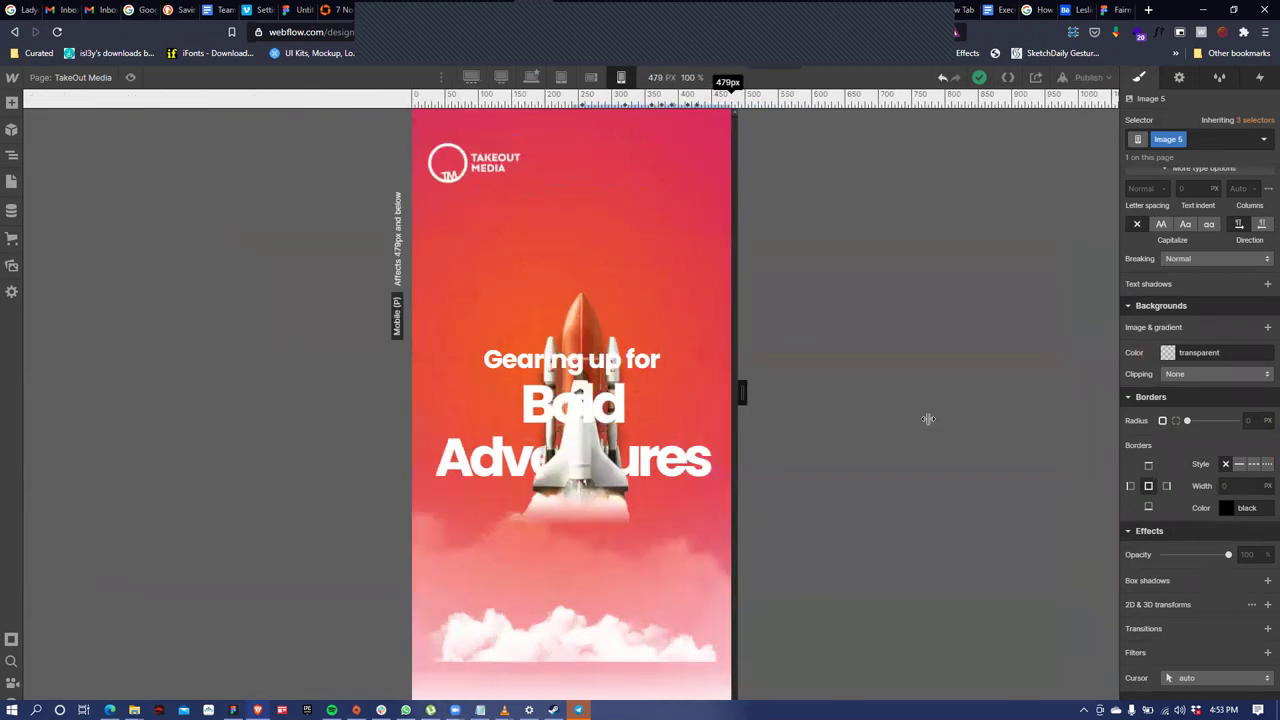
Set the rocket image's top position offset to 421 in the mobile layout to lower it toward the clouds
{"action": "left_click", "coordinate": [570, 501]}
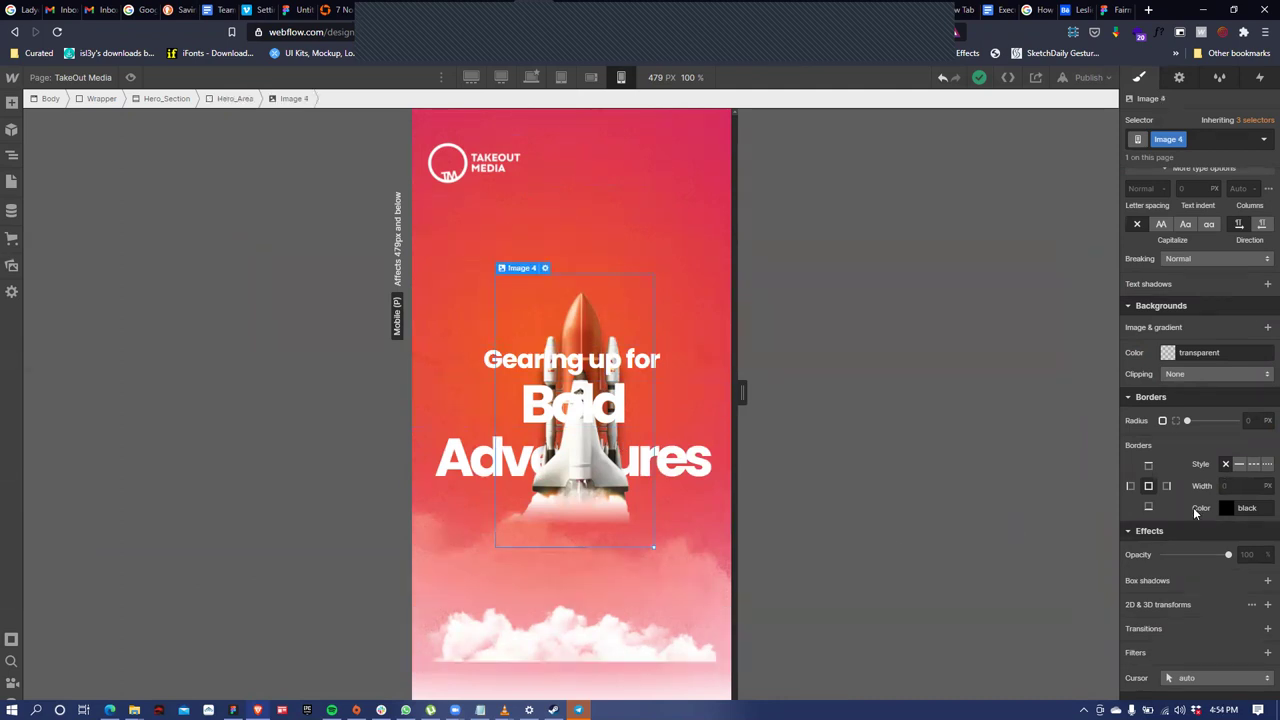
{"action": "scroll", "coordinate": [1193, 507], "scroll_direction": "up", "scroll_amount": 3}
{"action": "scroll", "coordinate": [1193, 507], "scroll_direction": "up", "scroll_amount": 1}
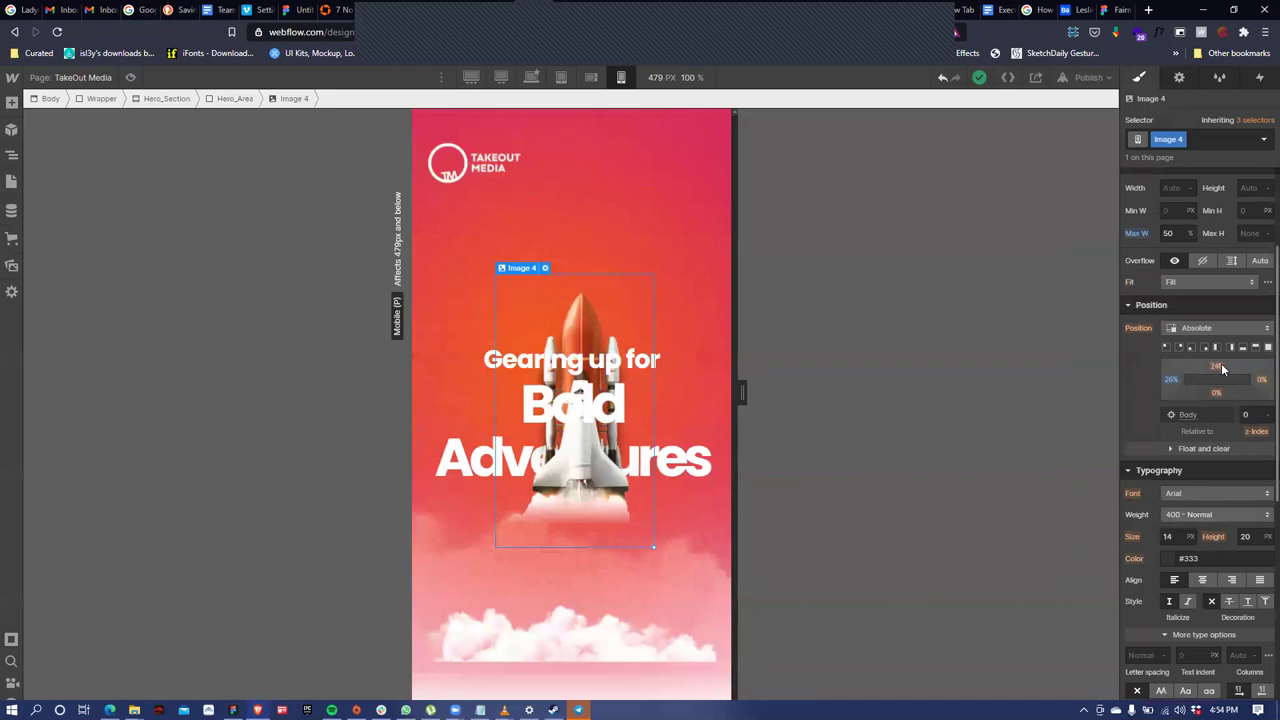
{"action": "left_click_drag", "start_coordinate": [1219, 369], "coordinate": [1206, 486]}
{"action": "left_click", "coordinate": [685, 332]}
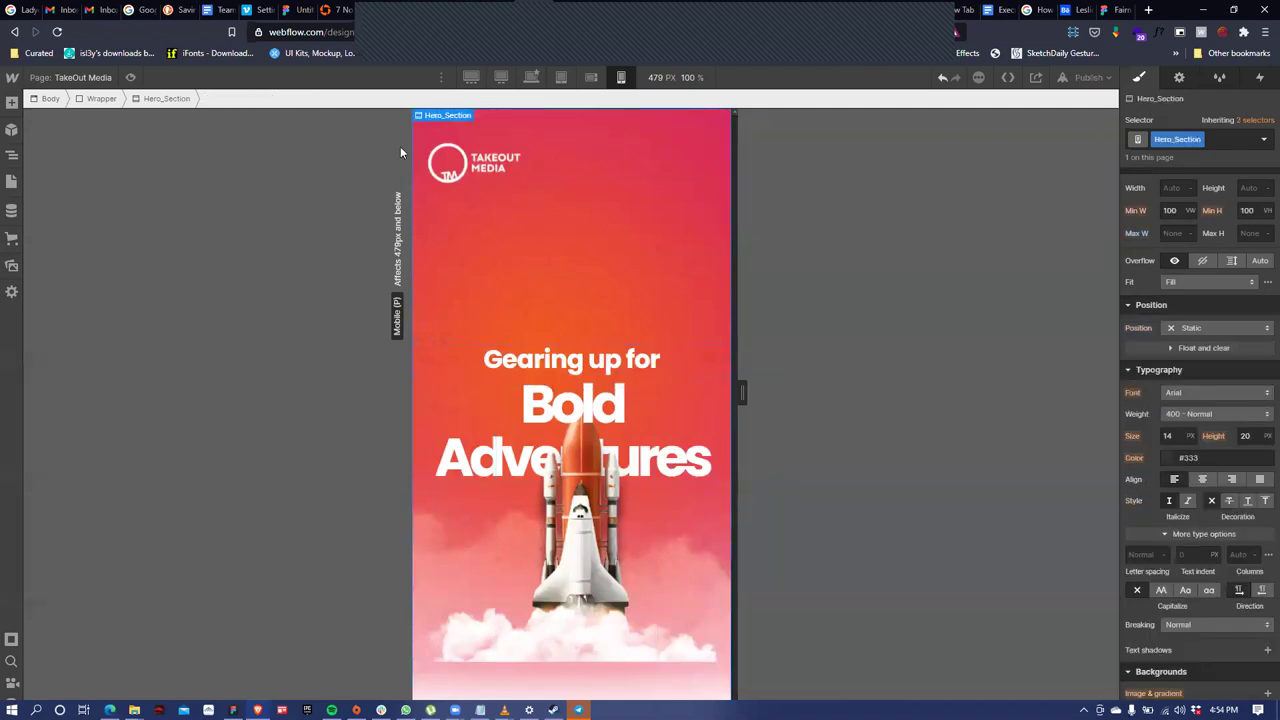
Show the page's element tree and collapse the Social_Download, Menu Button and Container 2 branches
{"action": "left_click", "coordinate": [12, 155]}
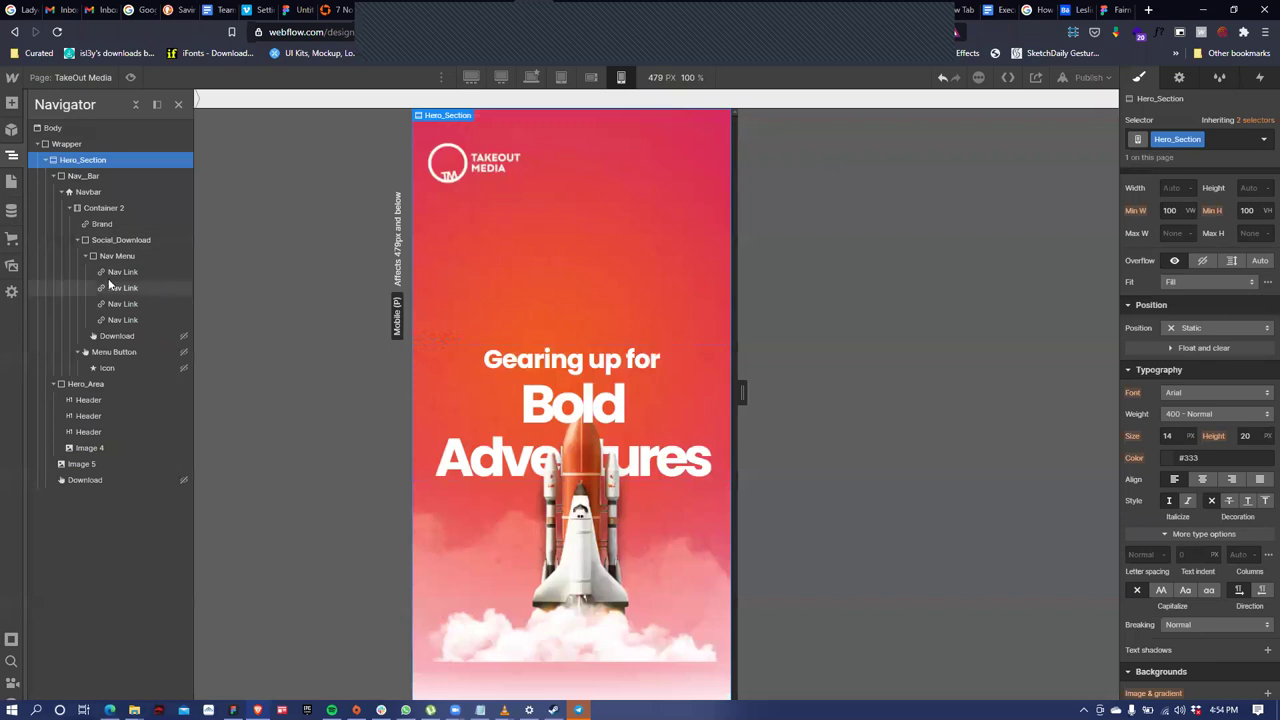
{"action": "left_click", "coordinate": [132, 240]}
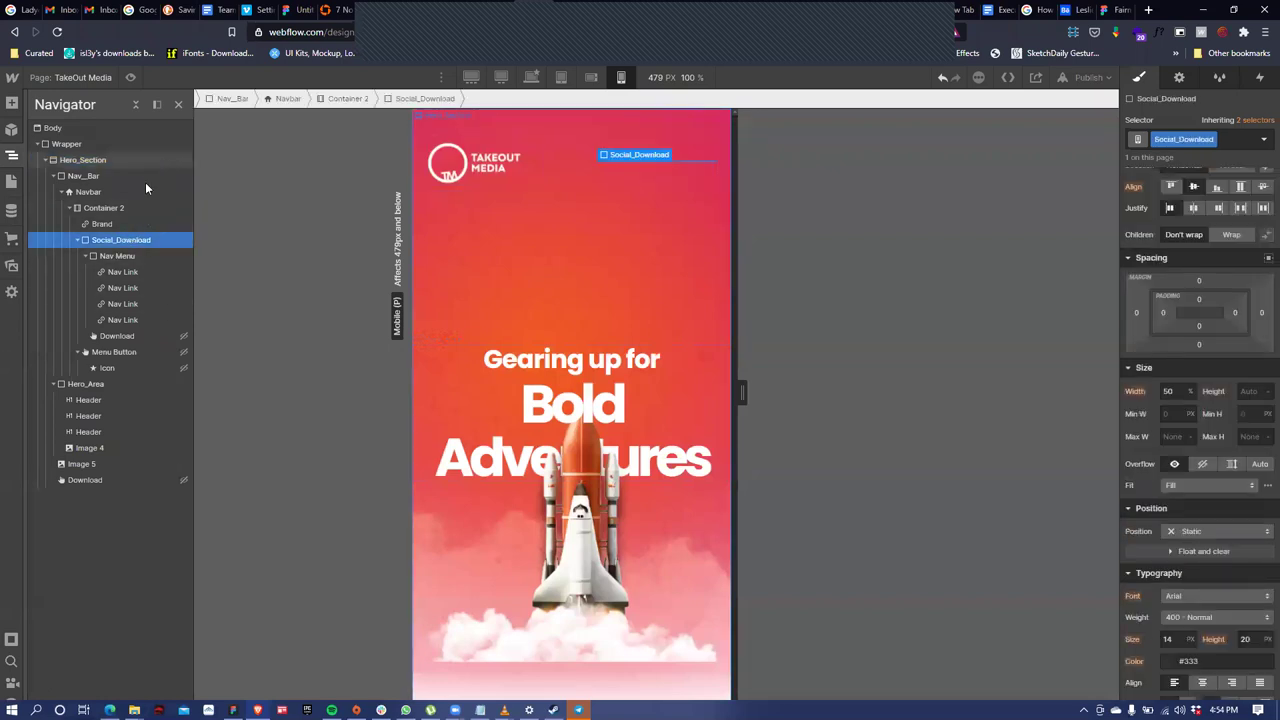
{"action": "left_click", "coordinate": [78, 241]}
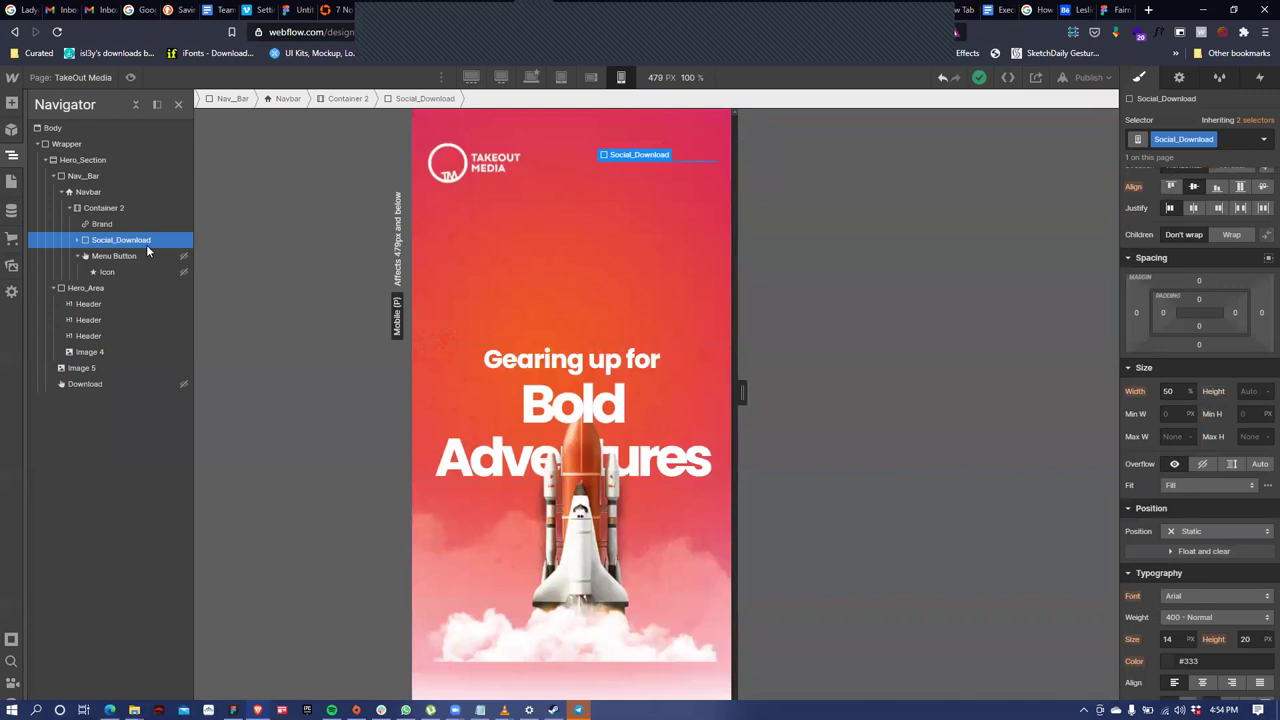
{"action": "left_click", "coordinate": [77, 241]}
{"action": "left_click", "coordinate": [76, 239]}
{"action": "left_click", "coordinate": [78, 255]}
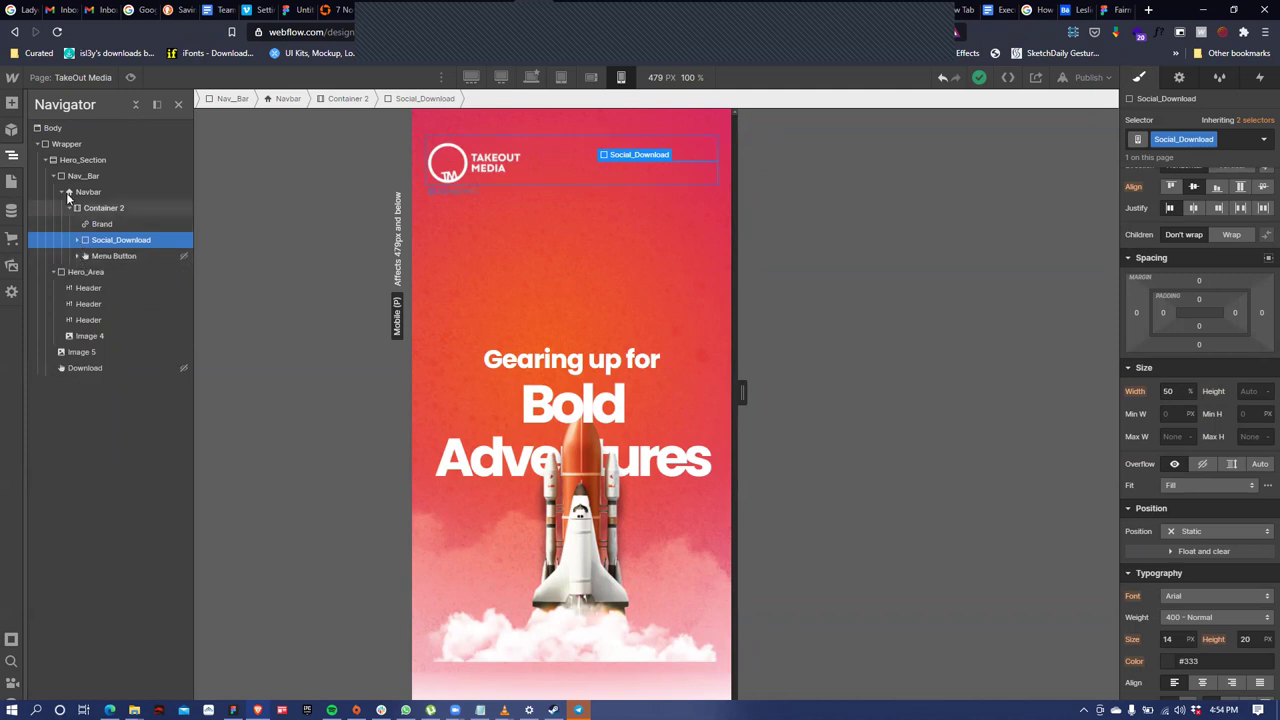
{"action": "left_click", "coordinate": [70, 208]}
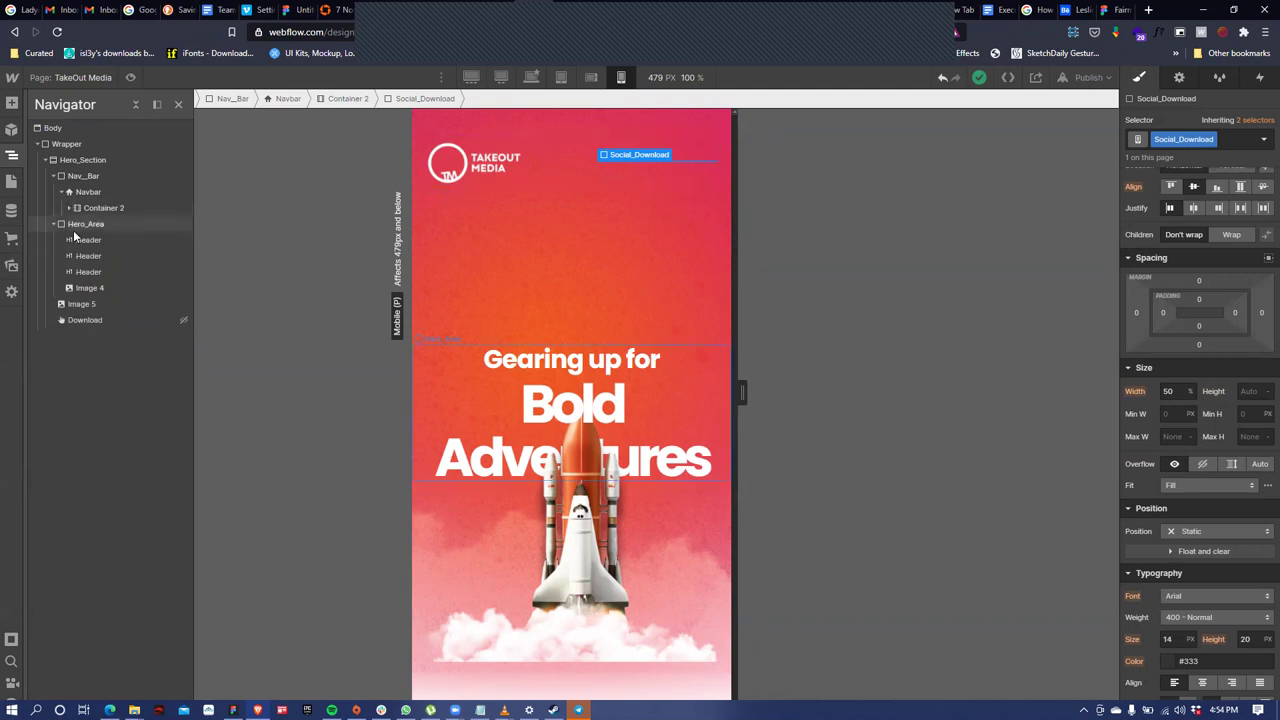
Reduce the top margin of Hero_Area to raise the headline above the rocket in the mobile layout
{"action": "left_click", "coordinate": [78, 225]}
{"action": "scroll", "coordinate": [1189, 287], "scroll_direction": "up", "scroll_amount": 2}
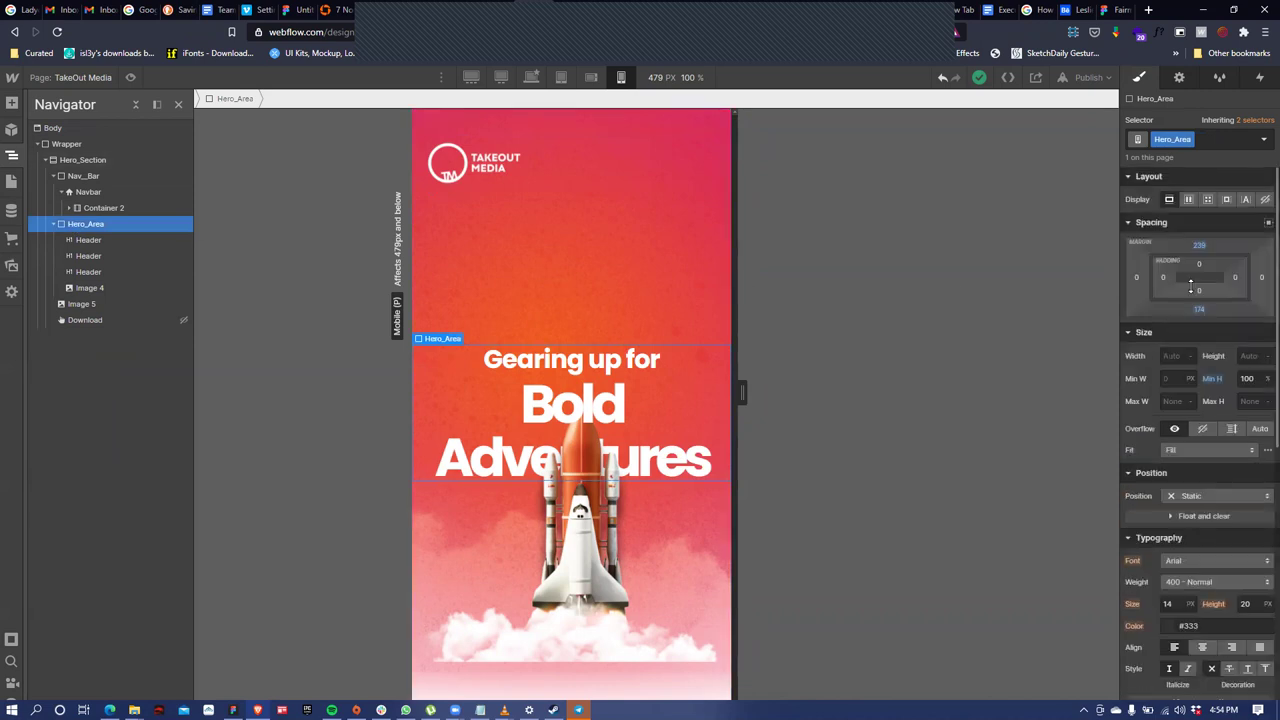
{"action": "left_click_drag", "start_coordinate": [1192, 243], "coordinate": [1188, 394]}
Inspect the style settings of the cloud and rocket images, and open the Webflow Africa chat in Telegram
{"action": "left_click", "coordinate": [690, 548]}
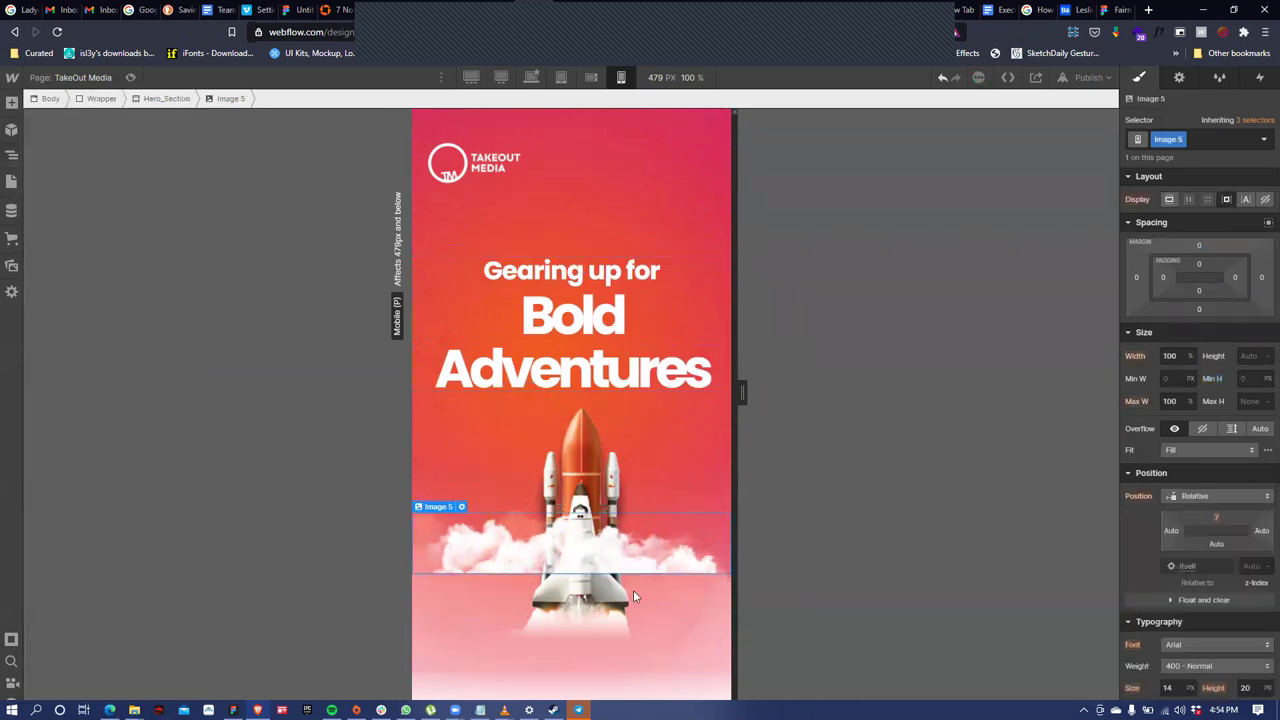
{"action": "left_click", "coordinate": [593, 450]}
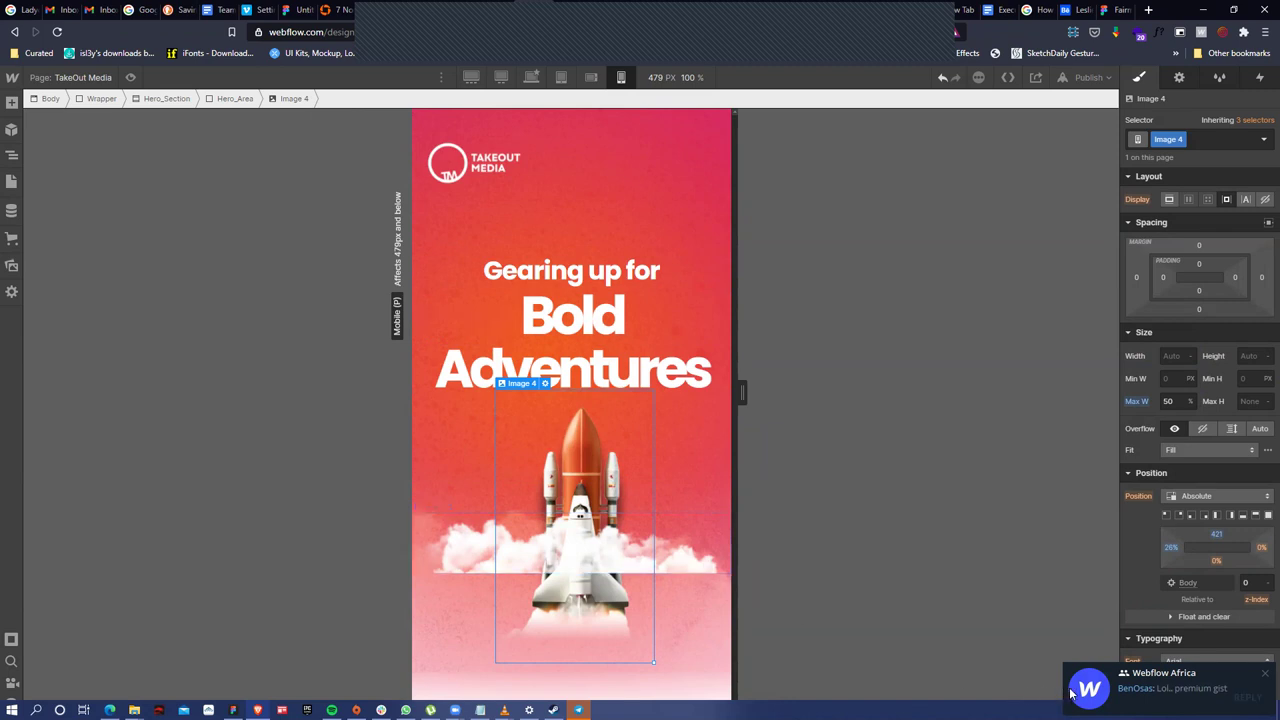
{"action": "left_click", "coordinate": [1165, 682]}
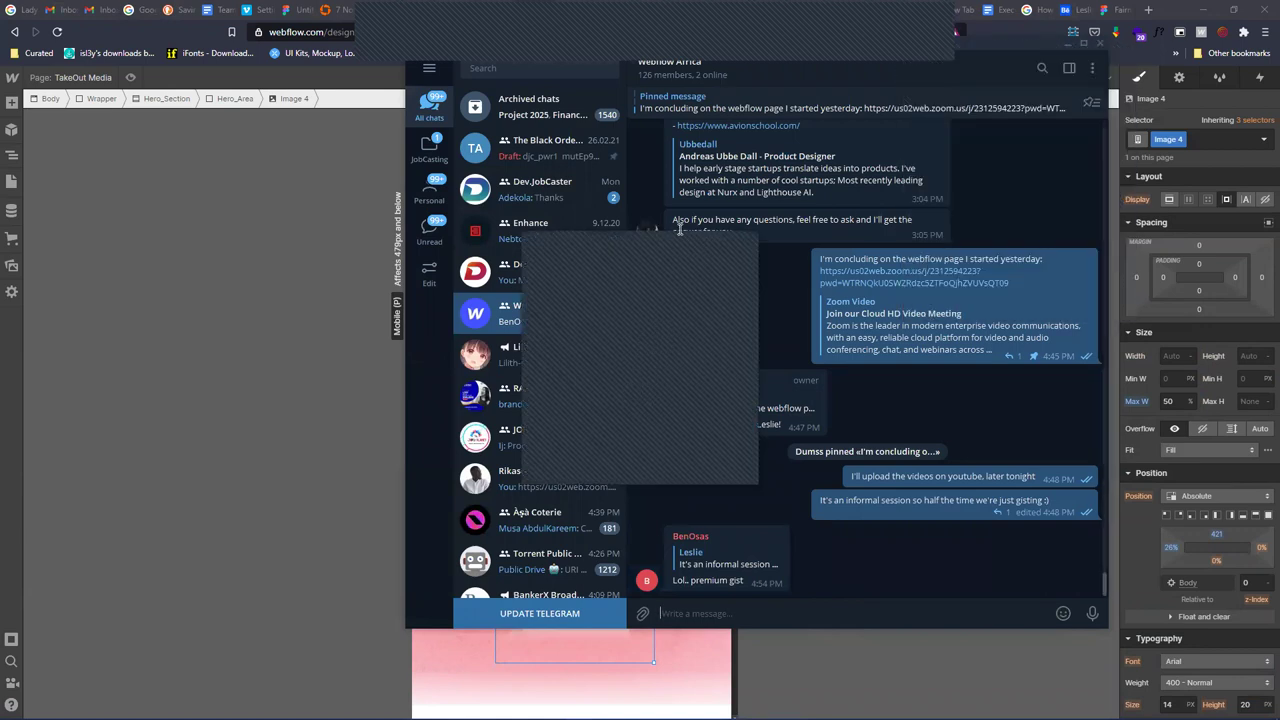
Return to Webflow and set the rocket image's top offset to 392, maximum width to 60% and left offset to 19%
{"action": "left_click", "coordinate": [1065, 42]}
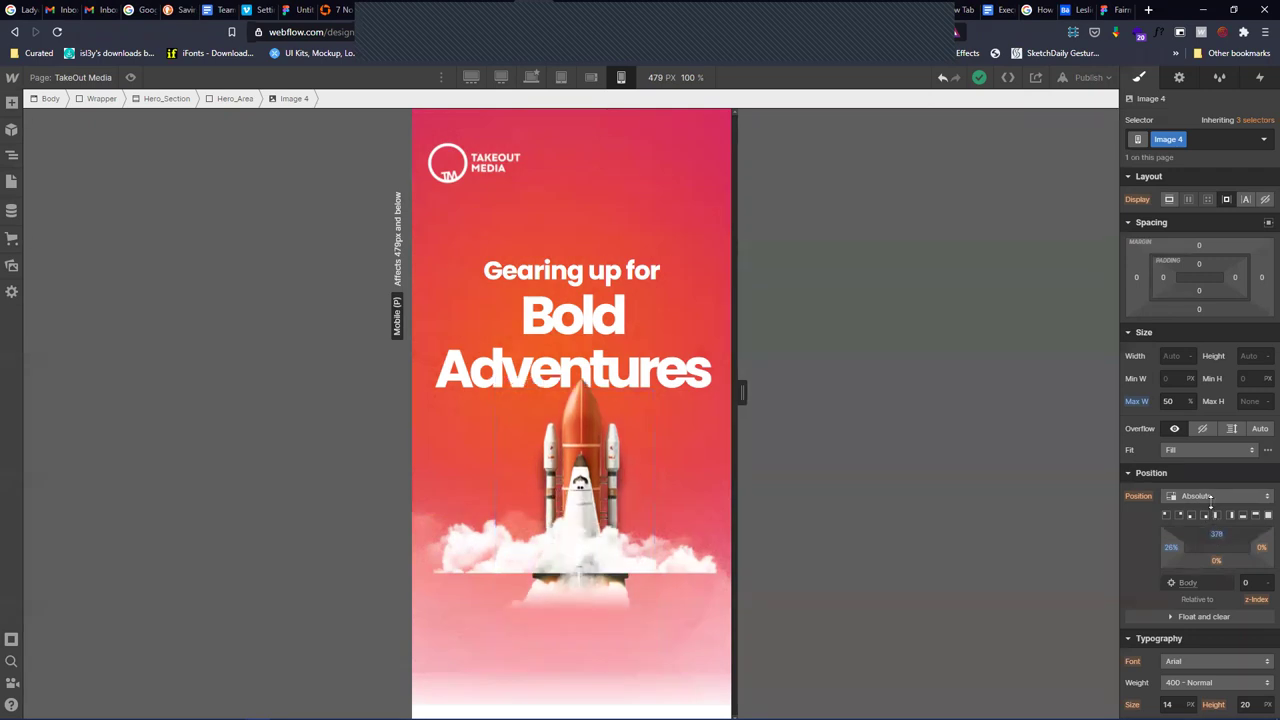
{"action": "left_click_drag", "start_coordinate": [1214, 522], "coordinate": [1208, 516]}
{"action": "left_click", "coordinate": [1172, 401]}
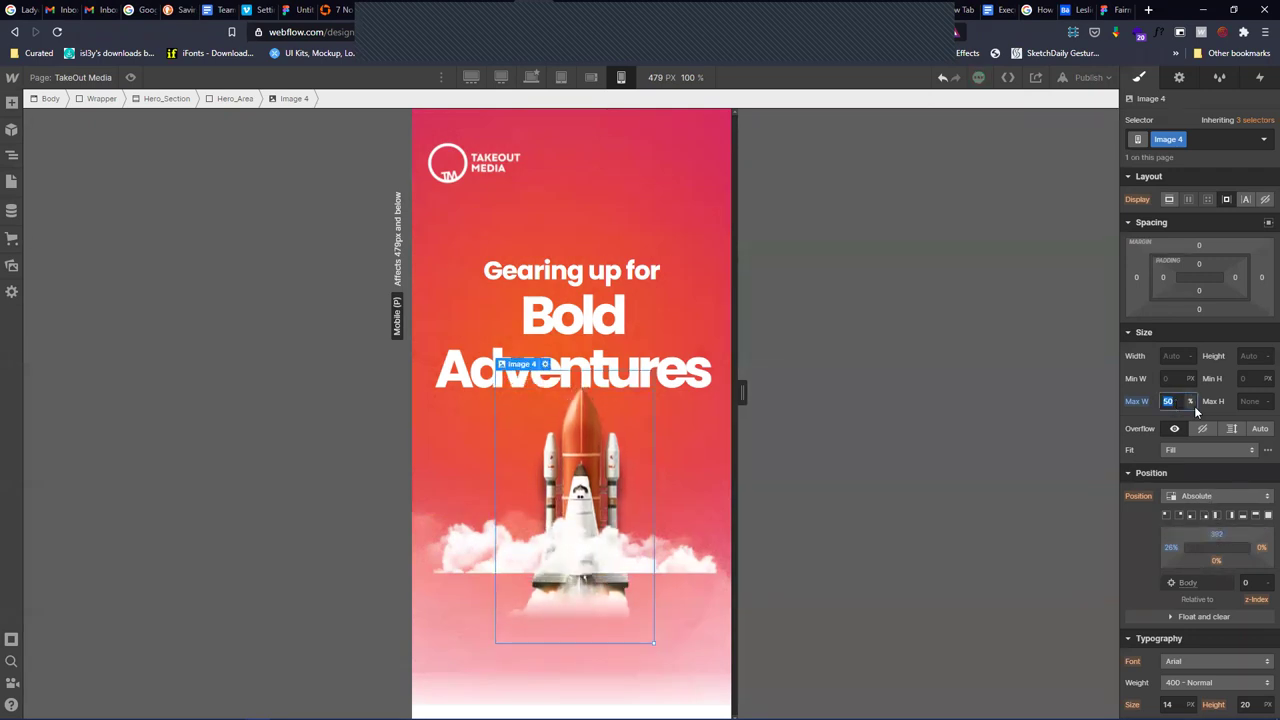
{"action": "type", "text": "60"}
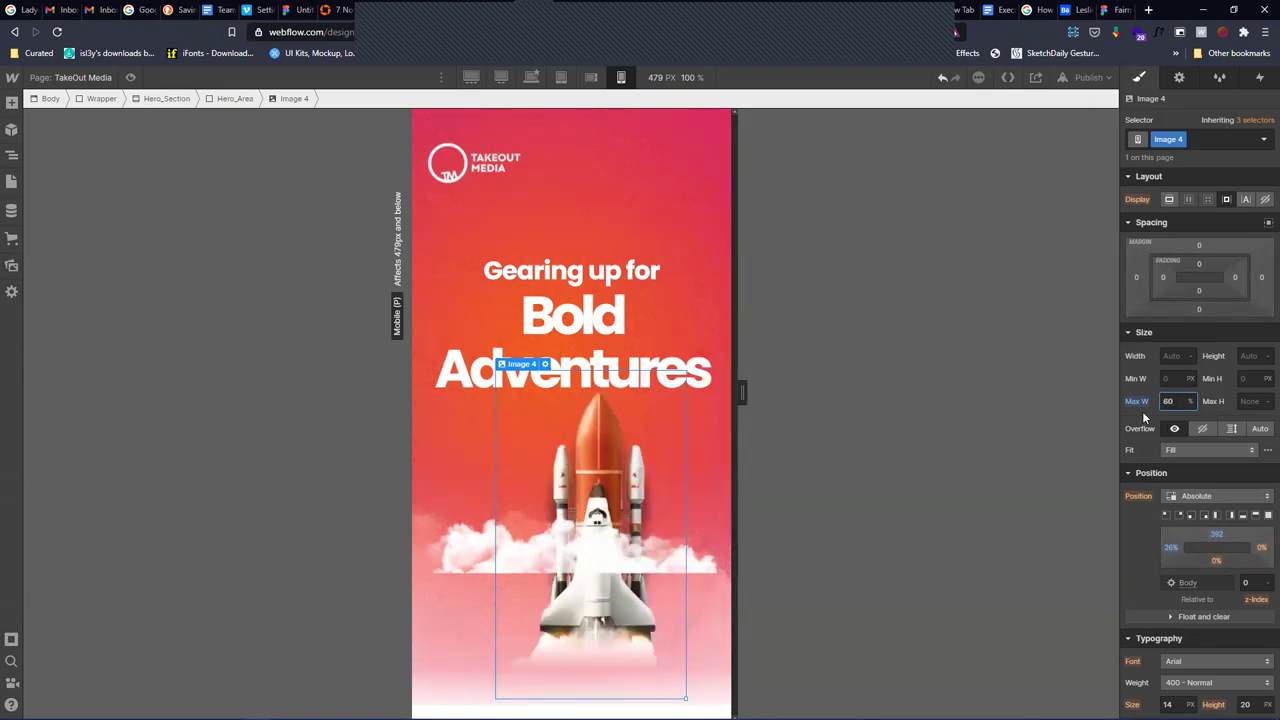
{"action": "left_click_drag", "start_coordinate": [1170, 556], "coordinate": [1160, 549]}
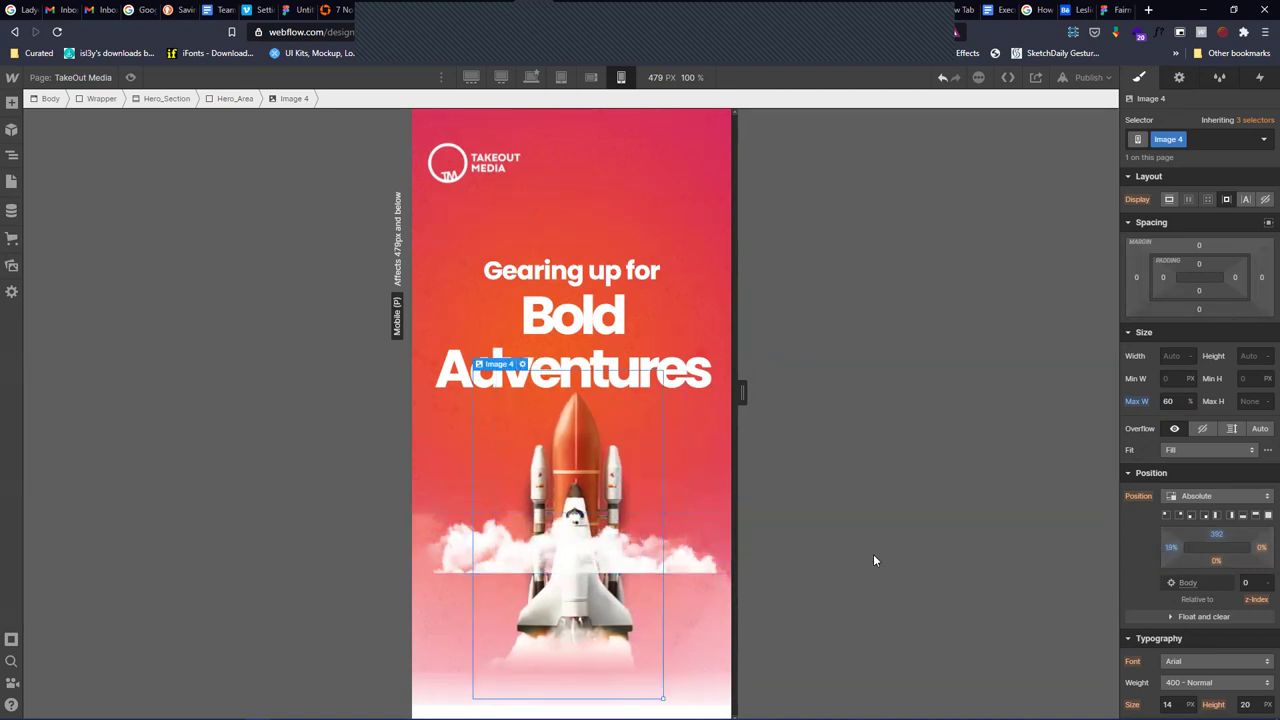
Set the cloud image's width to 100% and its top margin to 170 in the mobile layout
{"action": "left_click", "coordinate": [705, 557]}
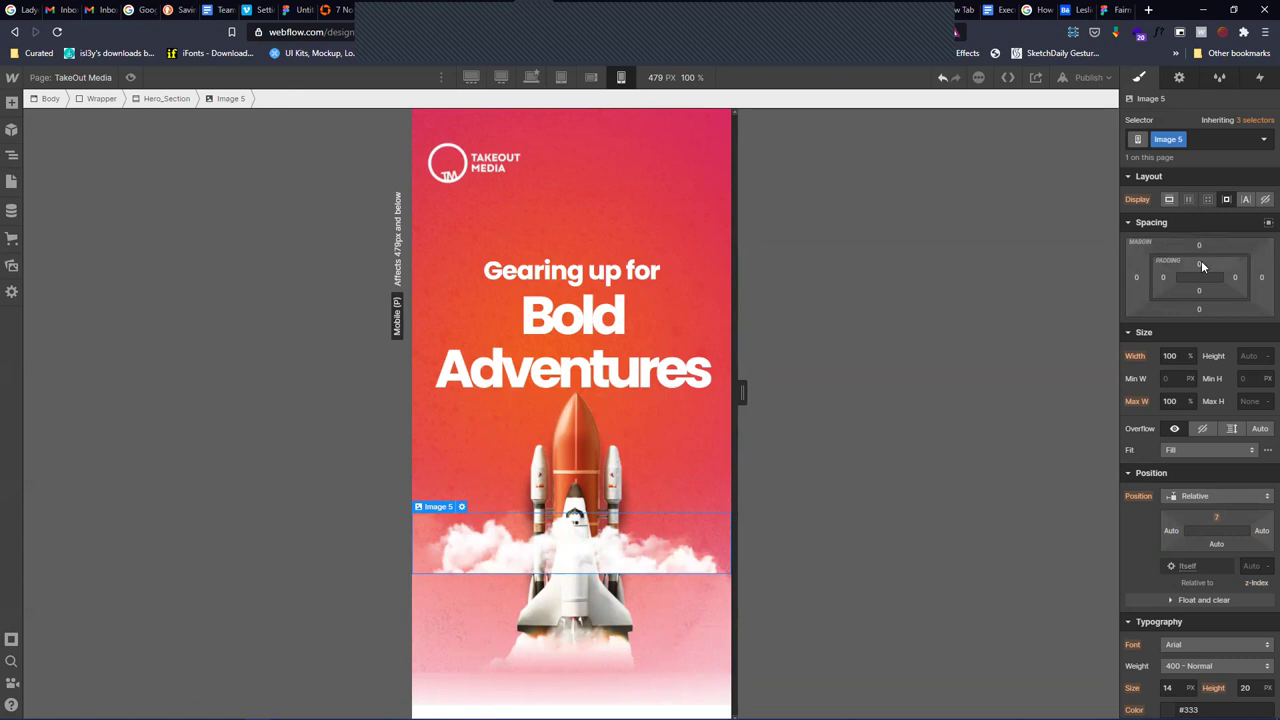
{"action": "left_click", "coordinate": [1182, 358]}
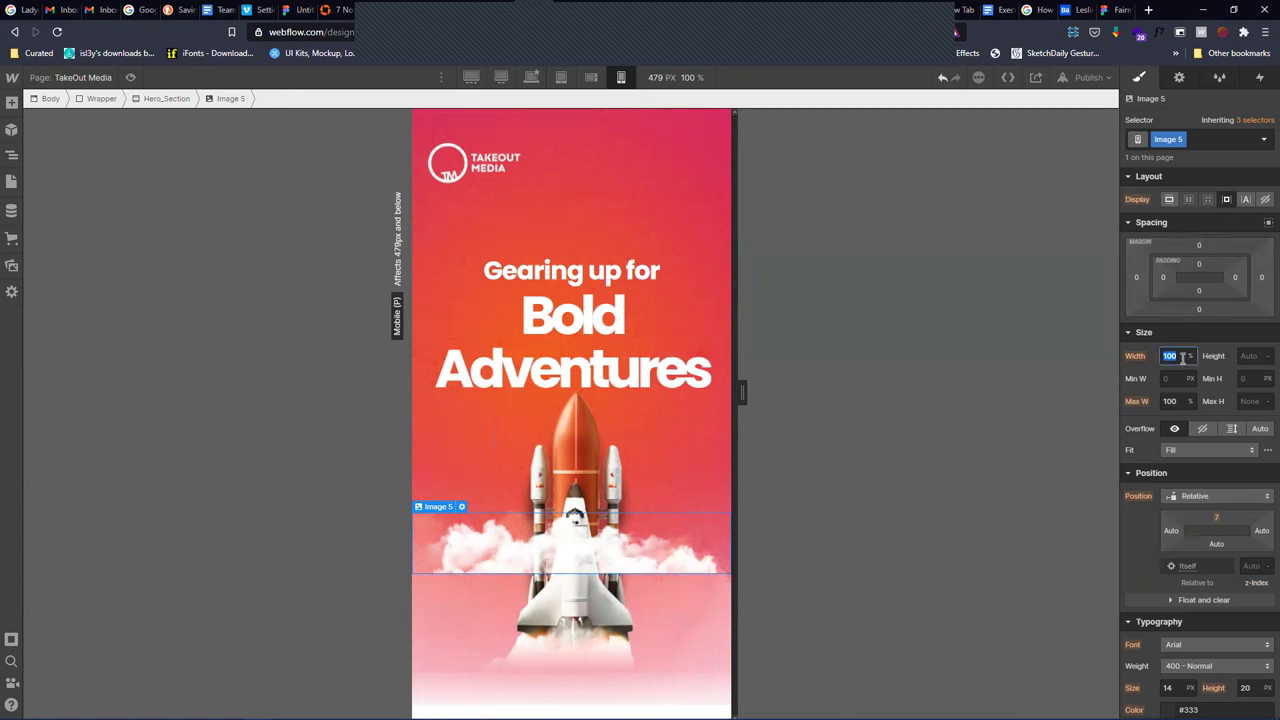
{"action": "type", "text": "120"}
{"action": "key", "text": "BackSpace"}
{"action": "key", "text": "BackSpace"}
{"action": "type", "text": "00"}
{"action": "left_click_drag", "start_coordinate": [1201, 248], "coordinate": [1198, 141]}
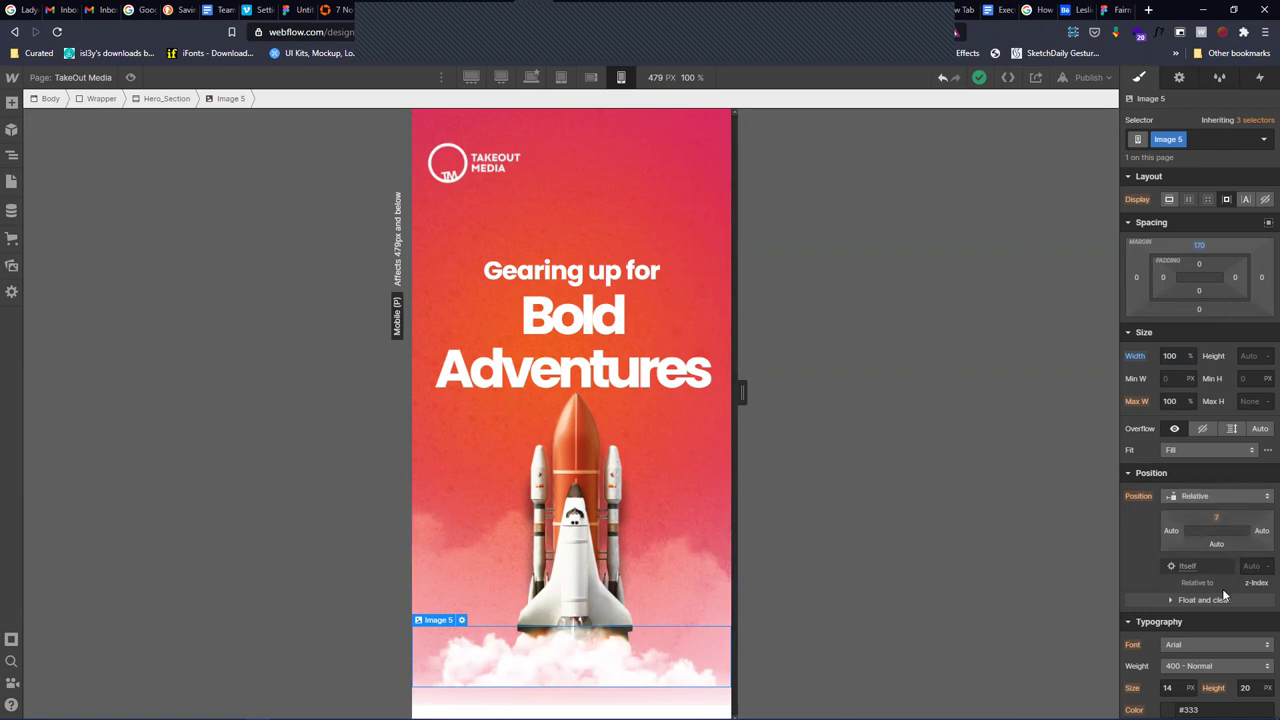
Try the Contain and Cover fit options on the cloud image and set its fit to None
{"action": "scroll", "coordinate": [1223, 595], "scroll_direction": "down", "scroll_amount": 3}
{"action": "scroll", "coordinate": [1222, 590], "scroll_direction": "up", "scroll_amount": 3}
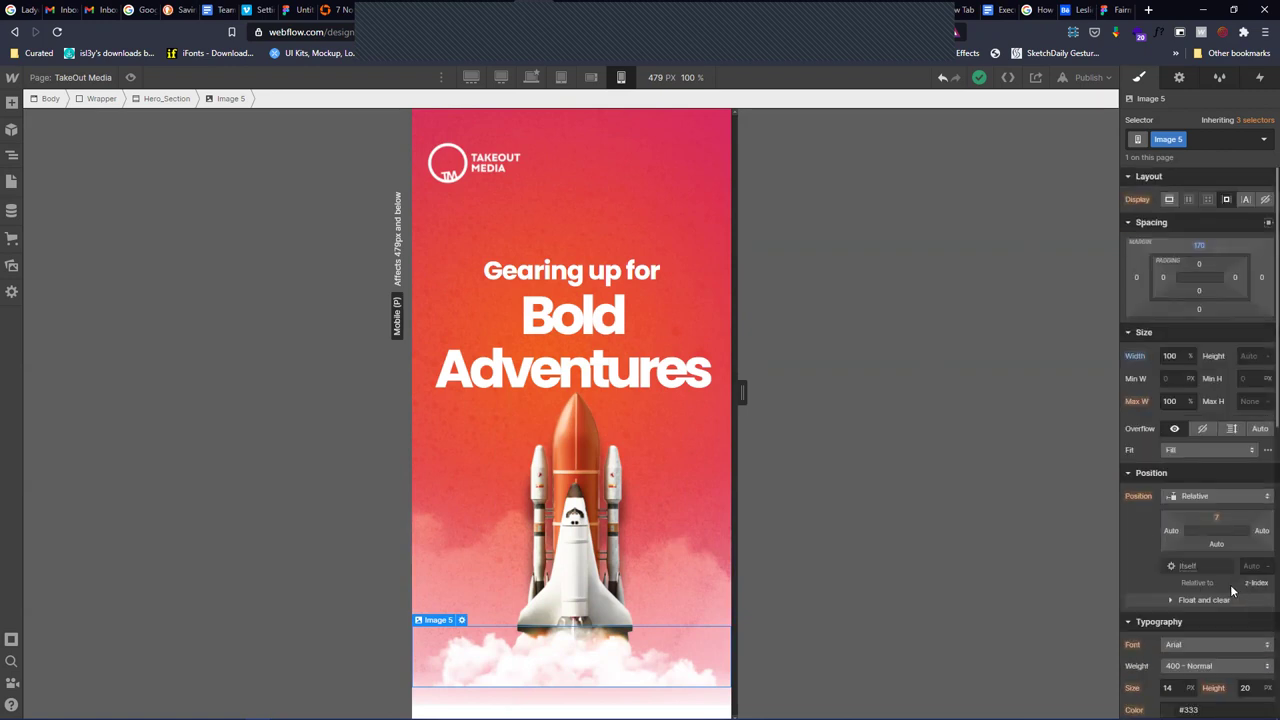
{"action": "left_click", "coordinate": [1210, 451]}
{"action": "left_click", "coordinate": [1210, 468]}
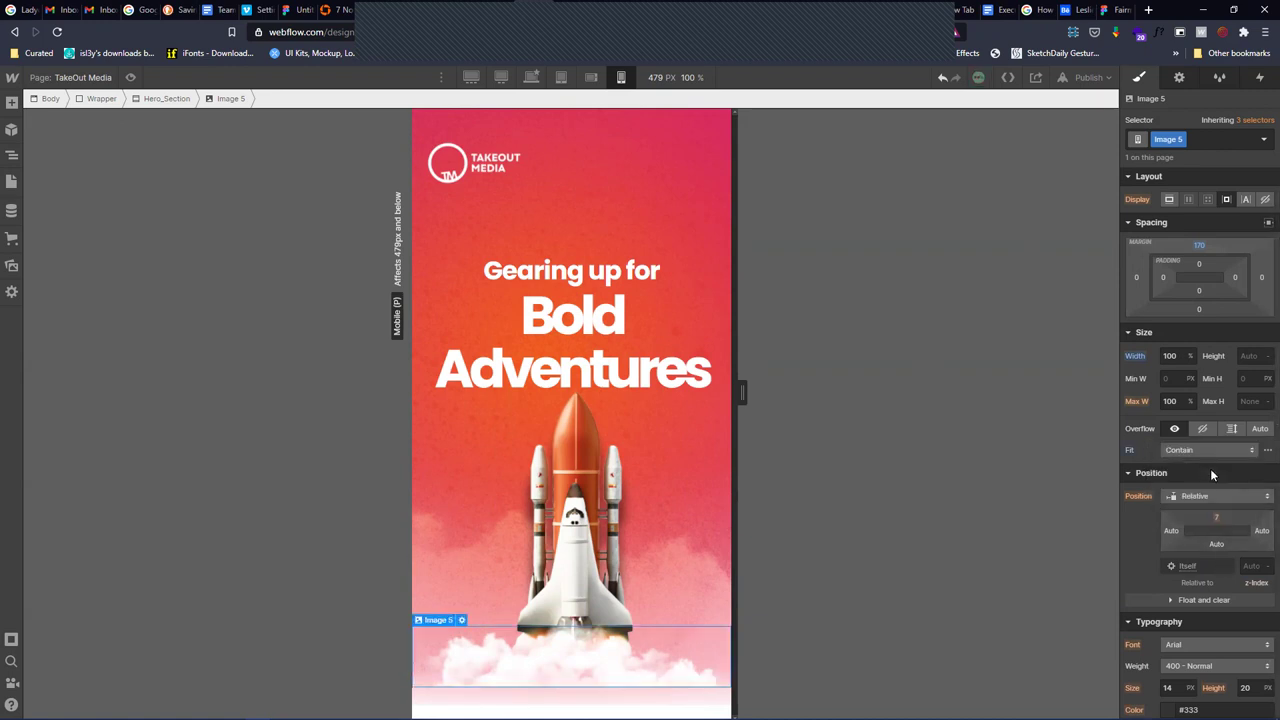
{"action": "left_click", "coordinate": [1205, 451]}
{"action": "left_click", "coordinate": [1202, 467]}
{"action": "left_click", "coordinate": [1200, 449]}
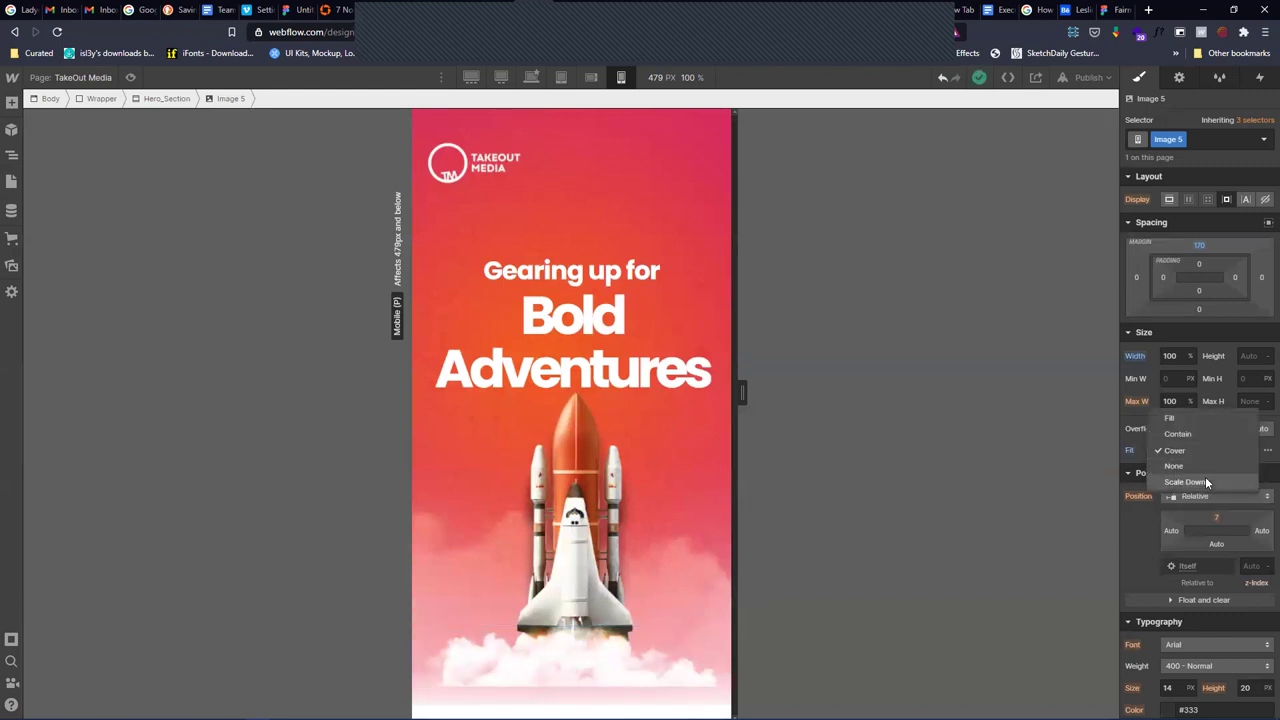
{"action": "left_click", "coordinate": [1205, 468]}
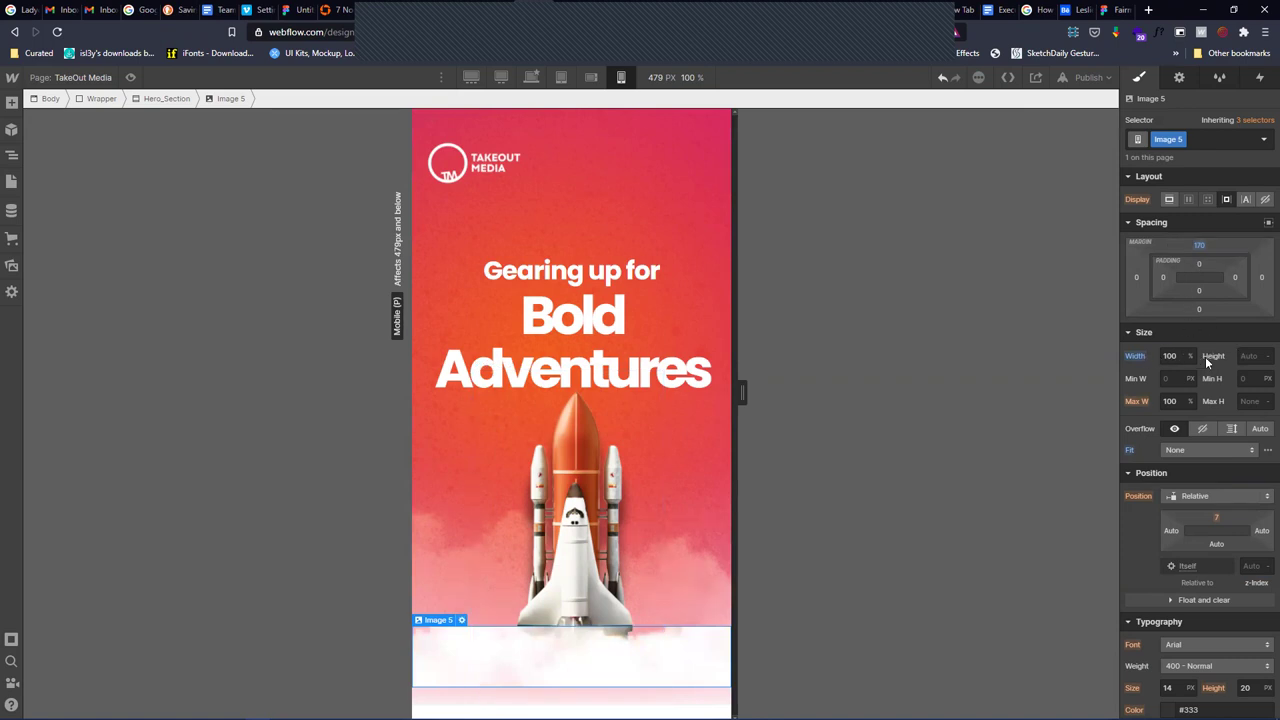
Set the cloud image's height to 350 px in the mobile layout
{"action": "left_click", "coordinate": [1258, 357]}
{"action": "type", "text": "170"}
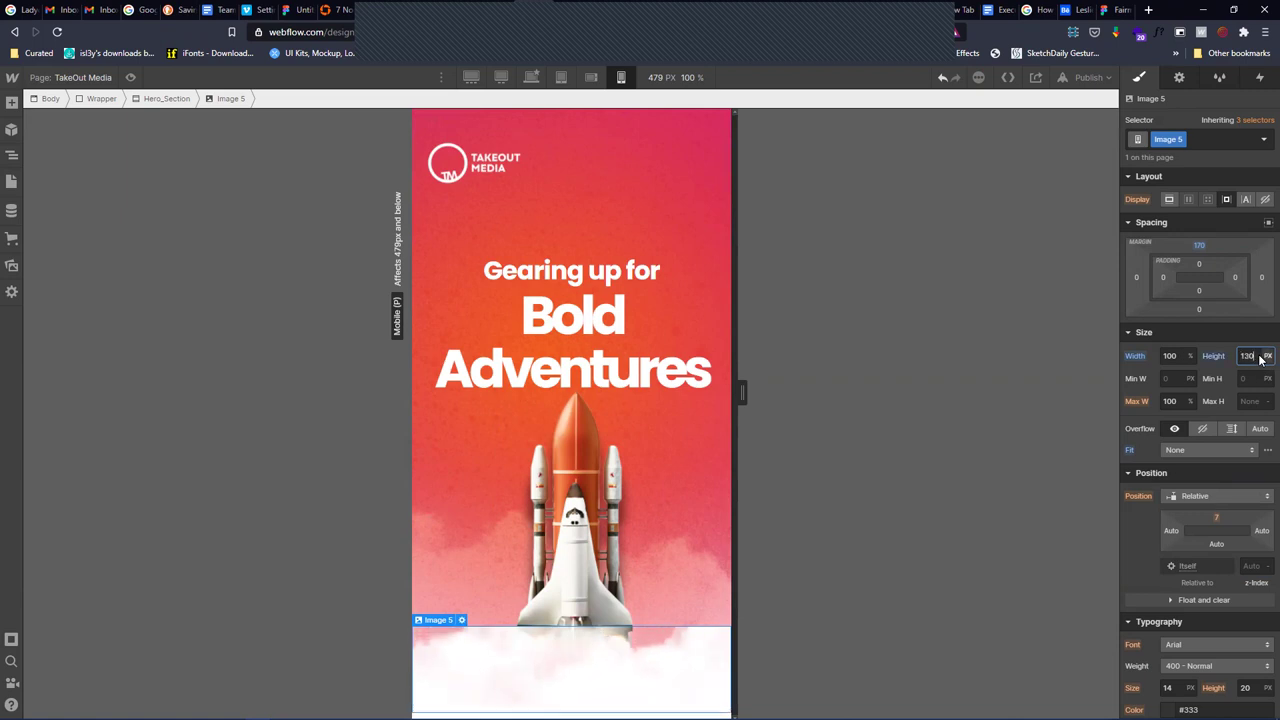
{"action": "left_click_drag", "start_coordinate": [1260, 358], "coordinate": [1268, 355]}
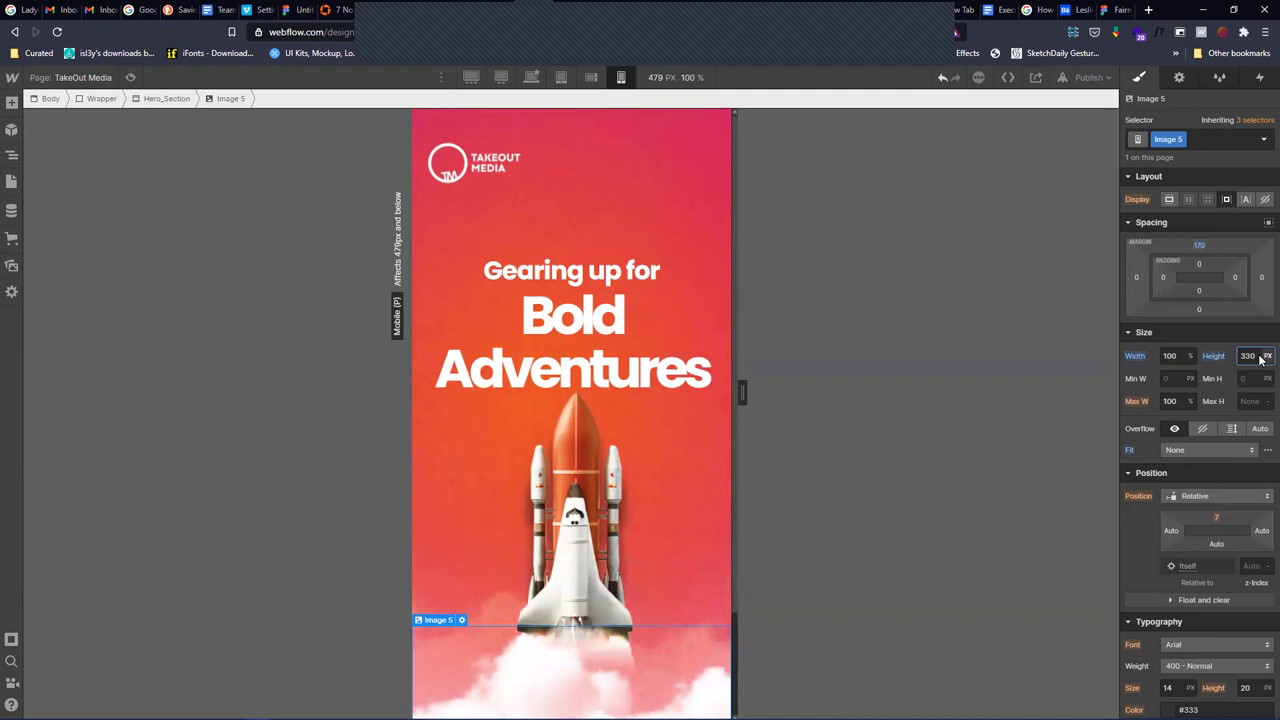
{"action": "scroll", "coordinate": [640, 509], "scroll_direction": "down", "scroll_amount": 1}
{"action": "scroll", "coordinate": [640, 509], "scroll_direction": "up", "scroll_amount": 1}
{"action": "scroll", "coordinate": [640, 509], "scroll_direction": "down", "scroll_amount": 1}
{"action": "scroll", "coordinate": [640, 509], "scroll_direction": "up", "scroll_amount": 1}
{"action": "scroll", "coordinate": [640, 509], "scroll_direction": "down", "scroll_amount": 1}
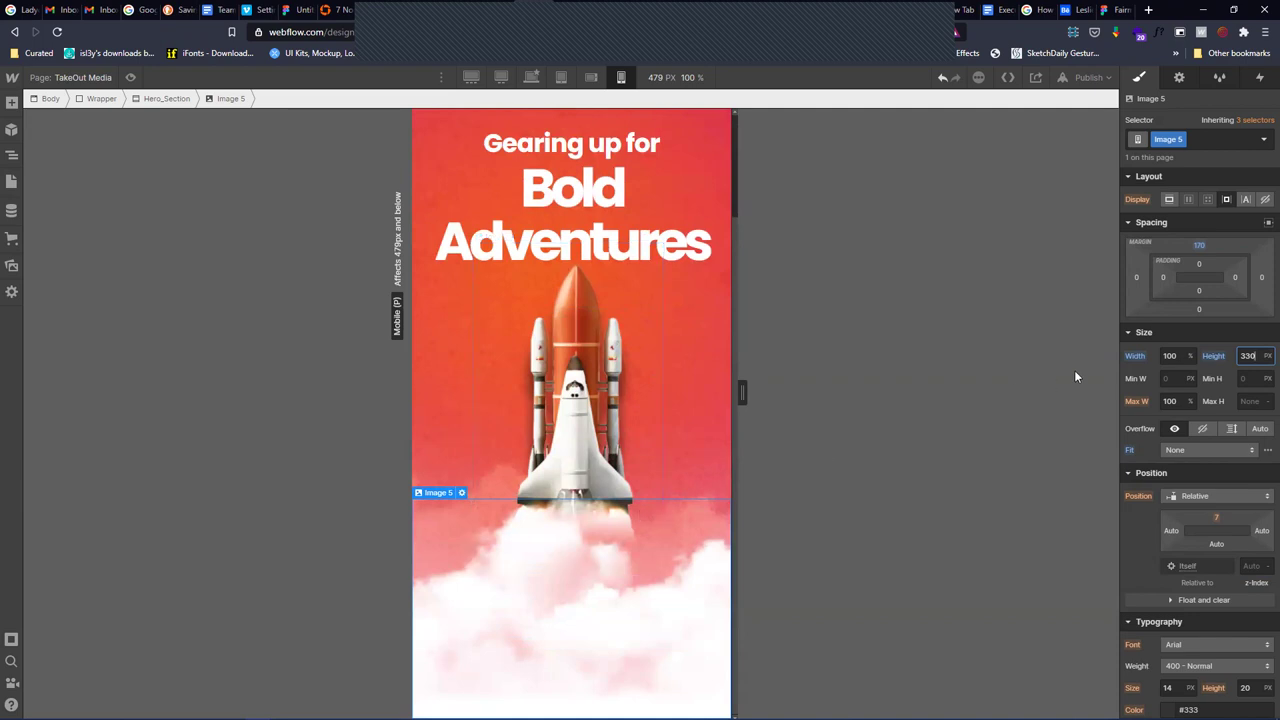
{"action": "key", "text": "shift+Down"}
{"action": "key", "text": "shift+Down"}
{"action": "key", "text": "shift+Down"}
{"action": "key", "text": "shift+Down"}
{"action": "key", "text": "shift+Down"}
{"action": "key", "text": "shift+Down"}
{"action": "key", "text": "shift+Down"}
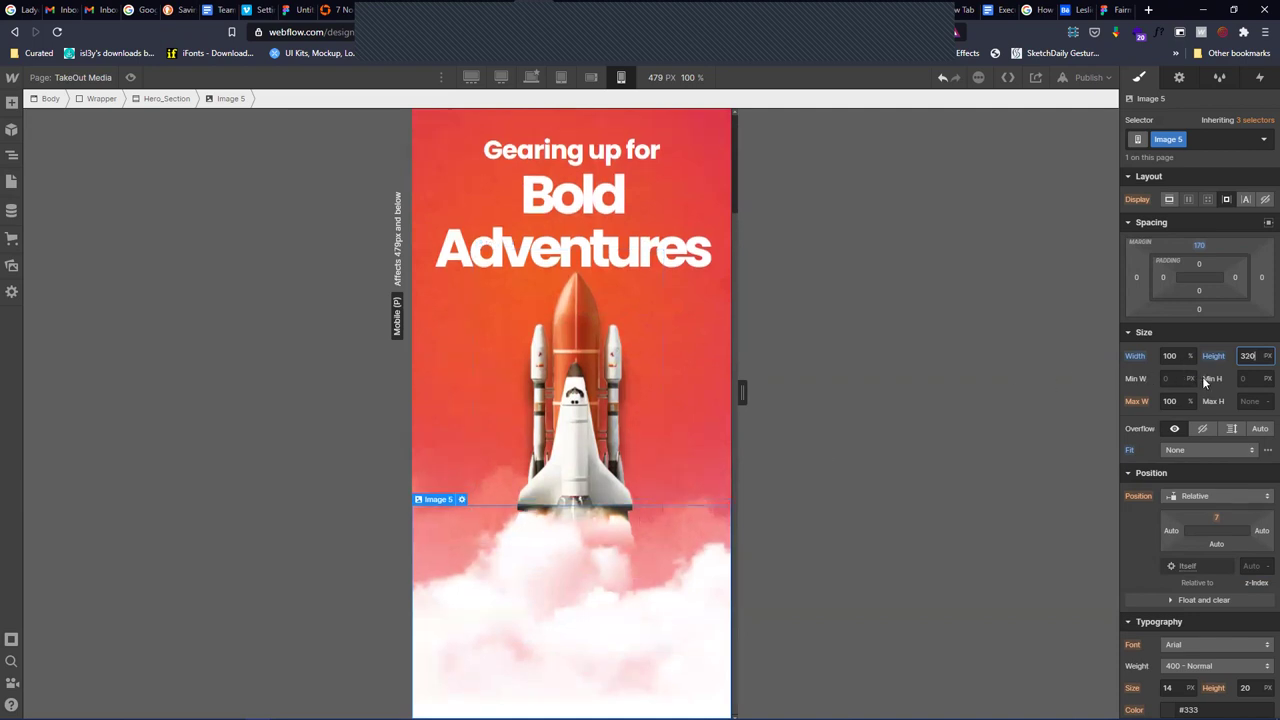
{"action": "key", "text": "shift+Down"}
{"action": "key", "text": "shift+Down"}
{"action": "key", "text": "shift+Down"}
{"action": "key", "text": "shift+Down"}
{"action": "key", "text": "shift+Down"}
{"action": "key", "text": "shift+Down"}
{"action": "key", "text": "shift+Down"}
{"action": "key", "text": "shift+Down"}
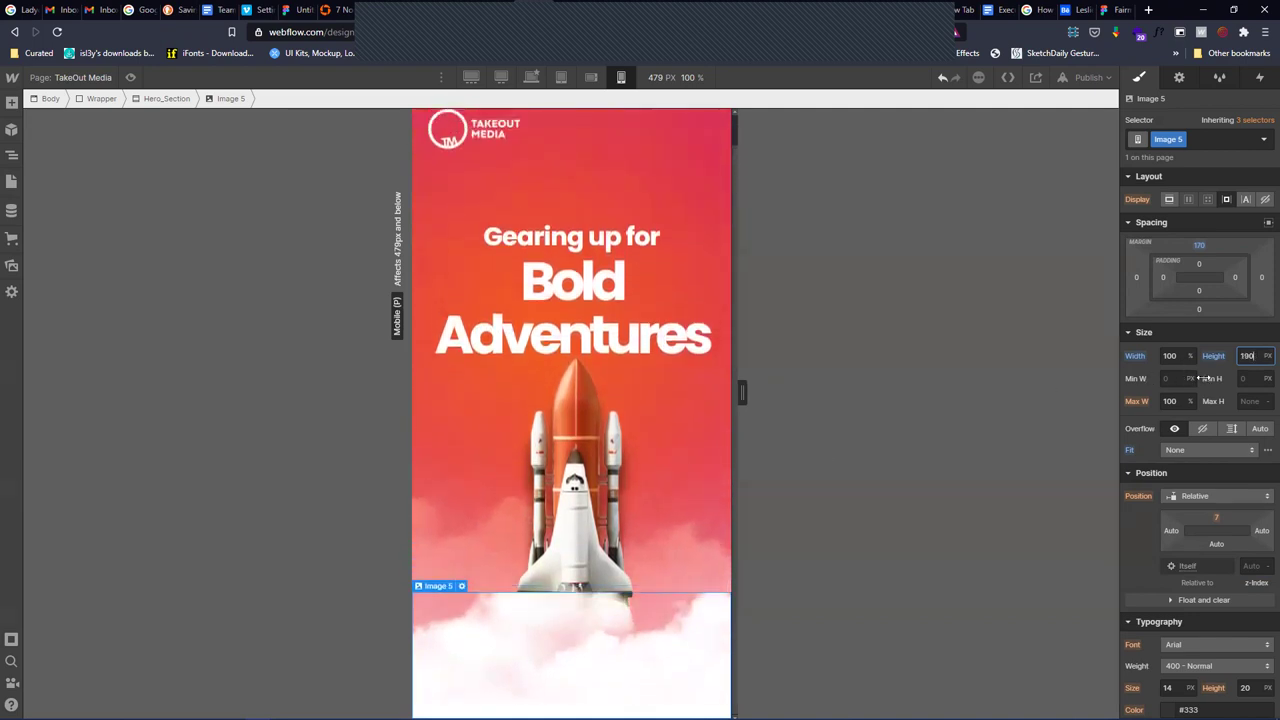
{"action": "key", "text": "shift+Down"}
{"action": "key", "text": "shift+Down"}
{"action": "key", "text": "shift+Up"}
{"action": "key", "text": "shift+Up"}
{"action": "key", "text": "shift+Up"}
{"action": "key", "text": "shift+Up"}
{"action": "key", "text": "shift+Up"}
{"action": "key", "text": "shift+Up"}
{"action": "key", "text": "shift+Up"}
{"action": "key", "text": "shift+Up"}
{"action": "key", "text": "shift+Up"}
{"action": "key", "text": "shift+Up"}
{"action": "key", "text": "shift+Up"}
{"action": "key", "text": "shift+Up"}
{"action": "key", "text": "shift+Up"}
{"action": "key", "text": "shift+Up"}
{"action": "key", "text": "shift+Up"}
{"action": "key", "text": "shift+Up"}
{"action": "key", "text": "shift+Up"}
{"action": "key", "text": "shift+Up"}
{"action": "key", "text": "shift+Up"}
{"action": "key", "text": "shift+Up"}
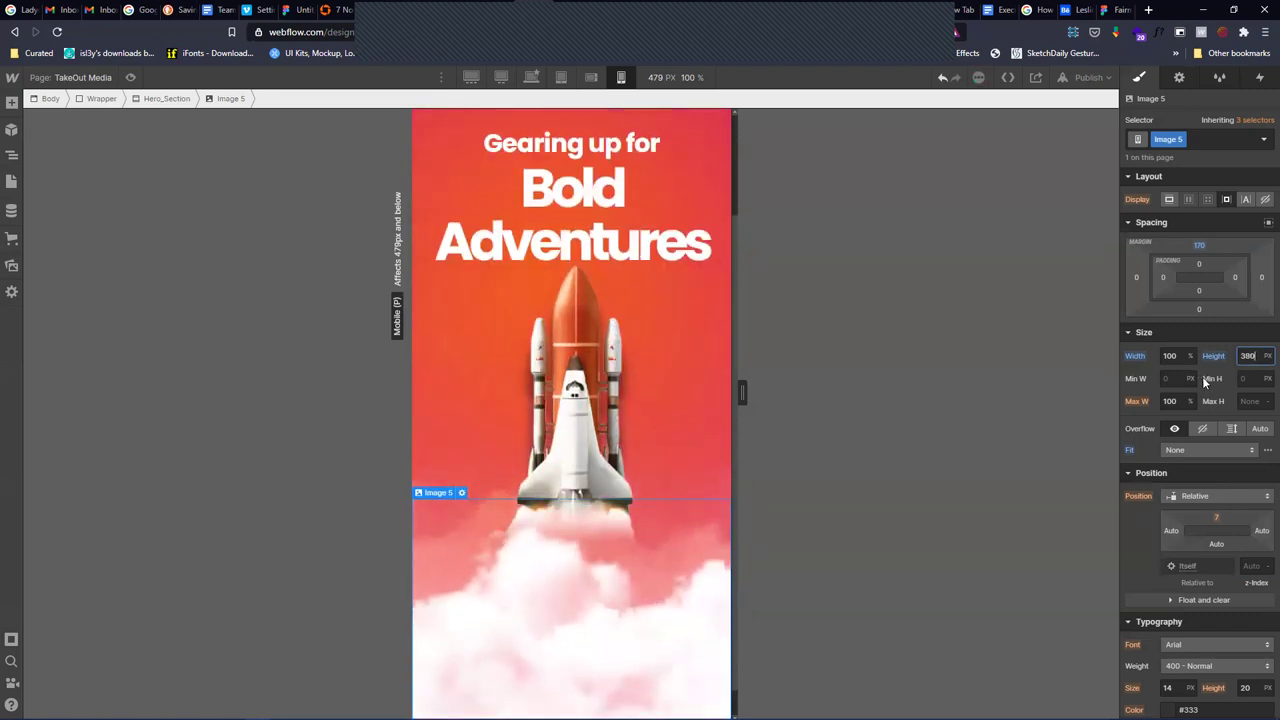
{"action": "key", "text": "shift+Down"}
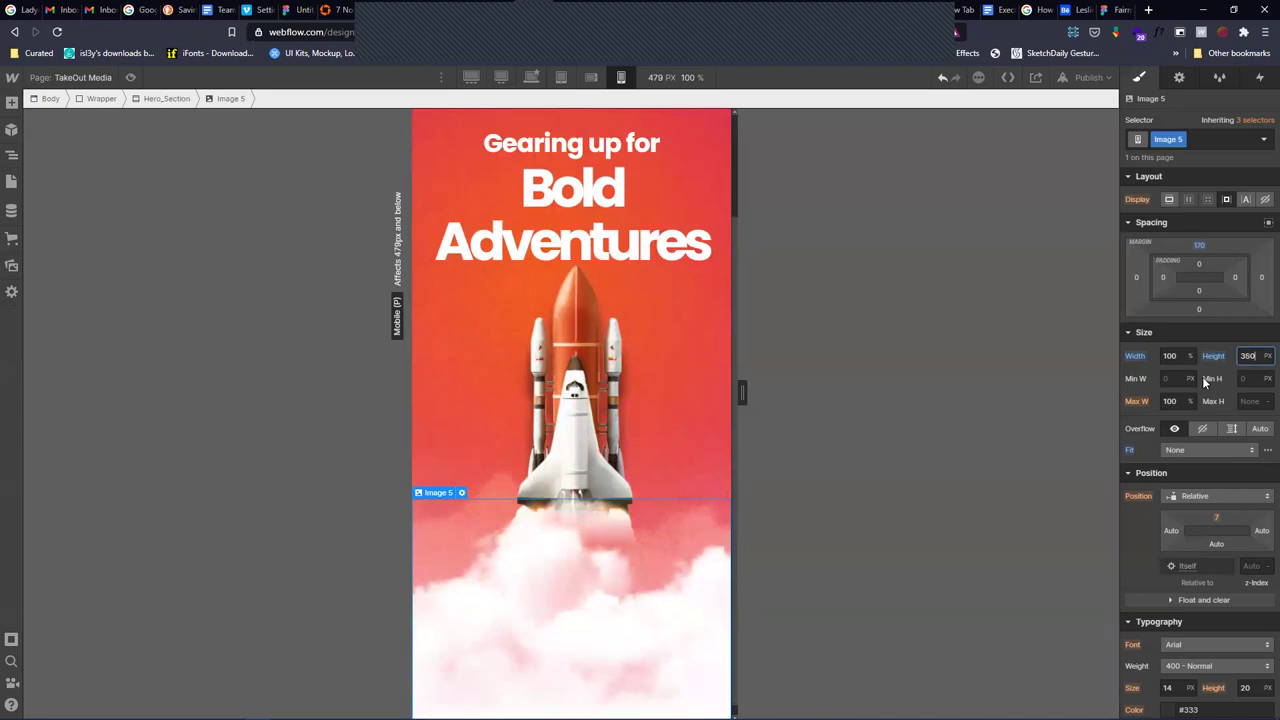
Set the cloud image's top margin to 50 to raise it over the rocket's base, and publish the site
{"action": "left_click", "coordinate": [598, 383]}
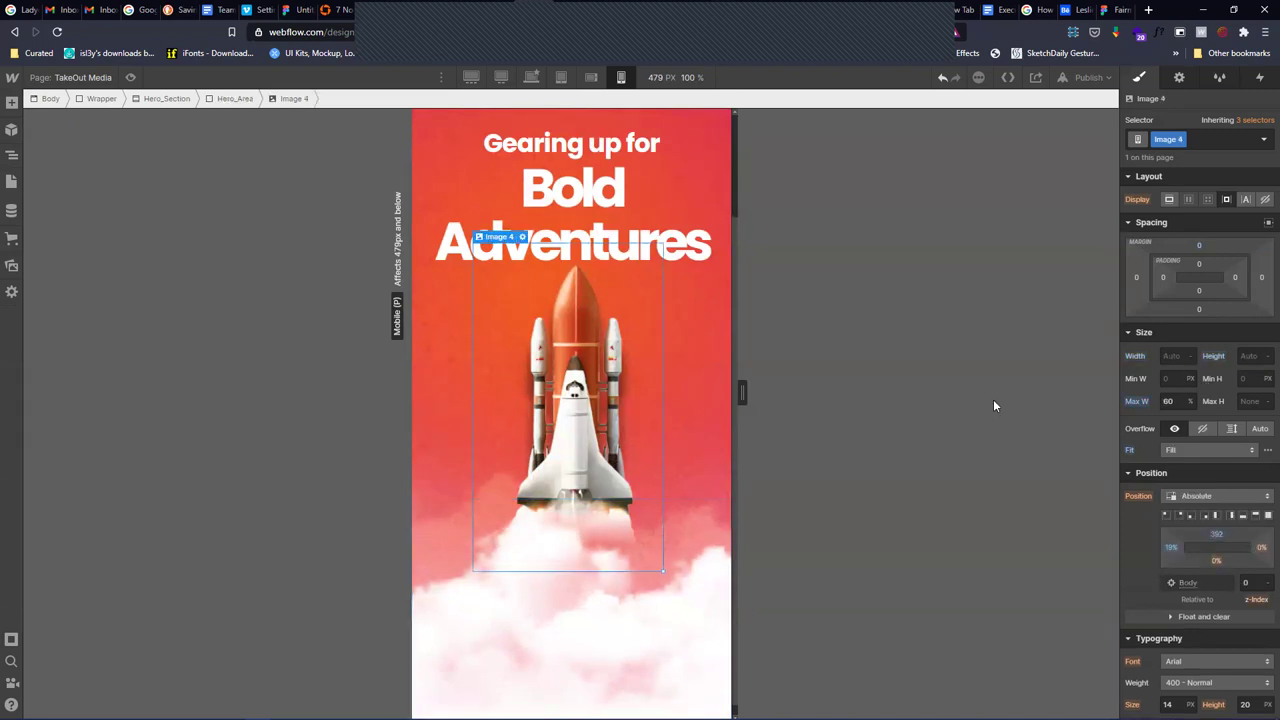
{"action": "left_click", "coordinate": [700, 611]}
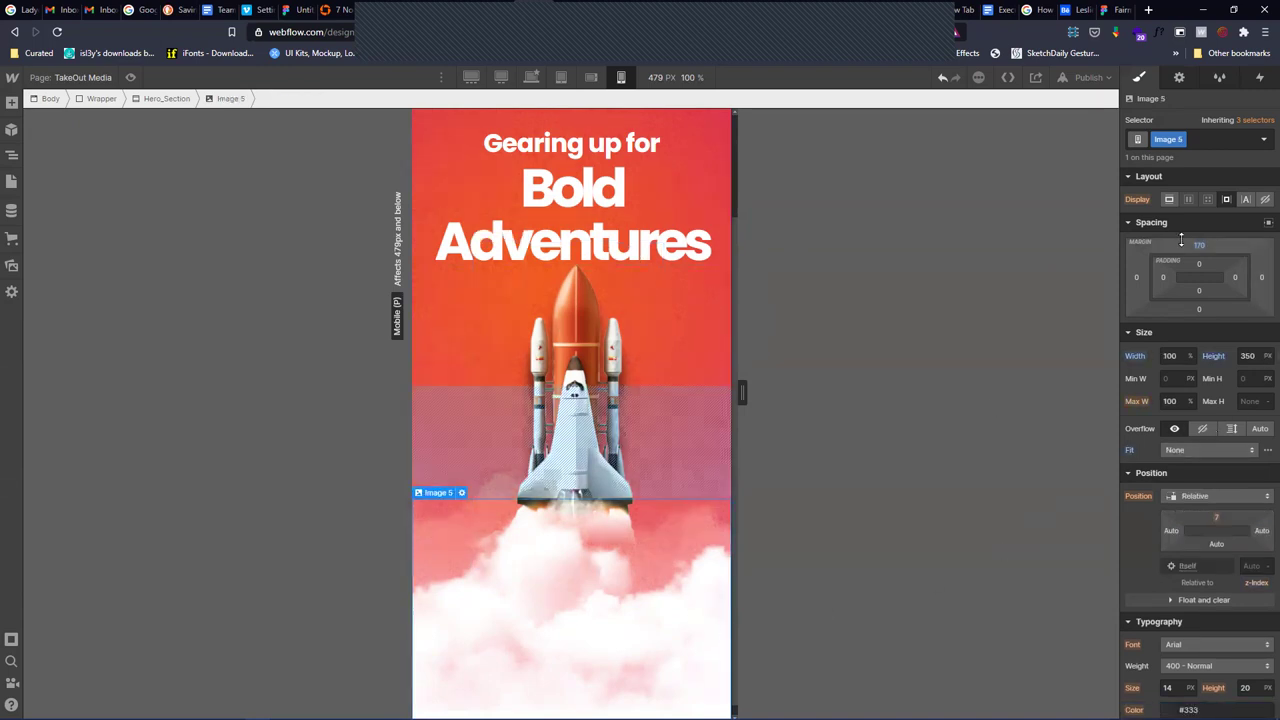
{"action": "left_click_drag", "start_coordinate": [1198, 240], "coordinate": [1202, 320]}
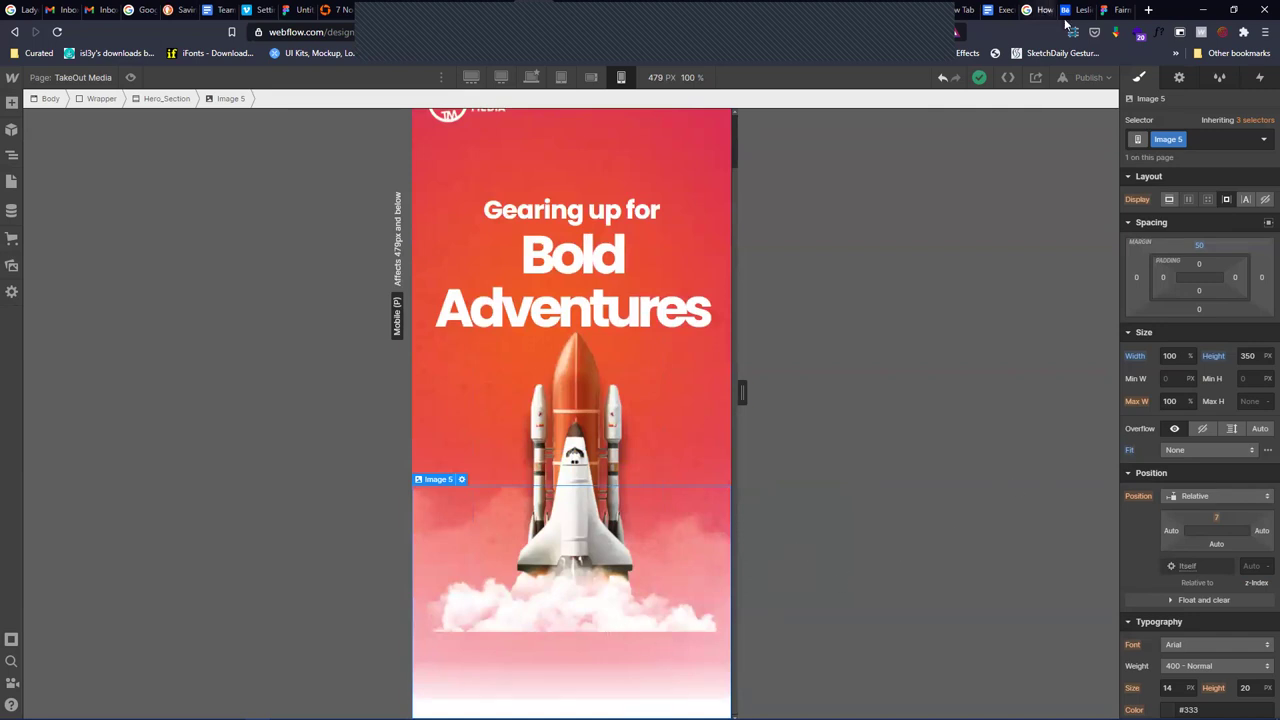
{"action": "left_click", "coordinate": [1085, 77]}
{"action": "left_click", "coordinate": [1054, 275]}
Set the cloud image's fit to Cover and publish the site again
{"action": "left_click", "coordinate": [1194, 450]}
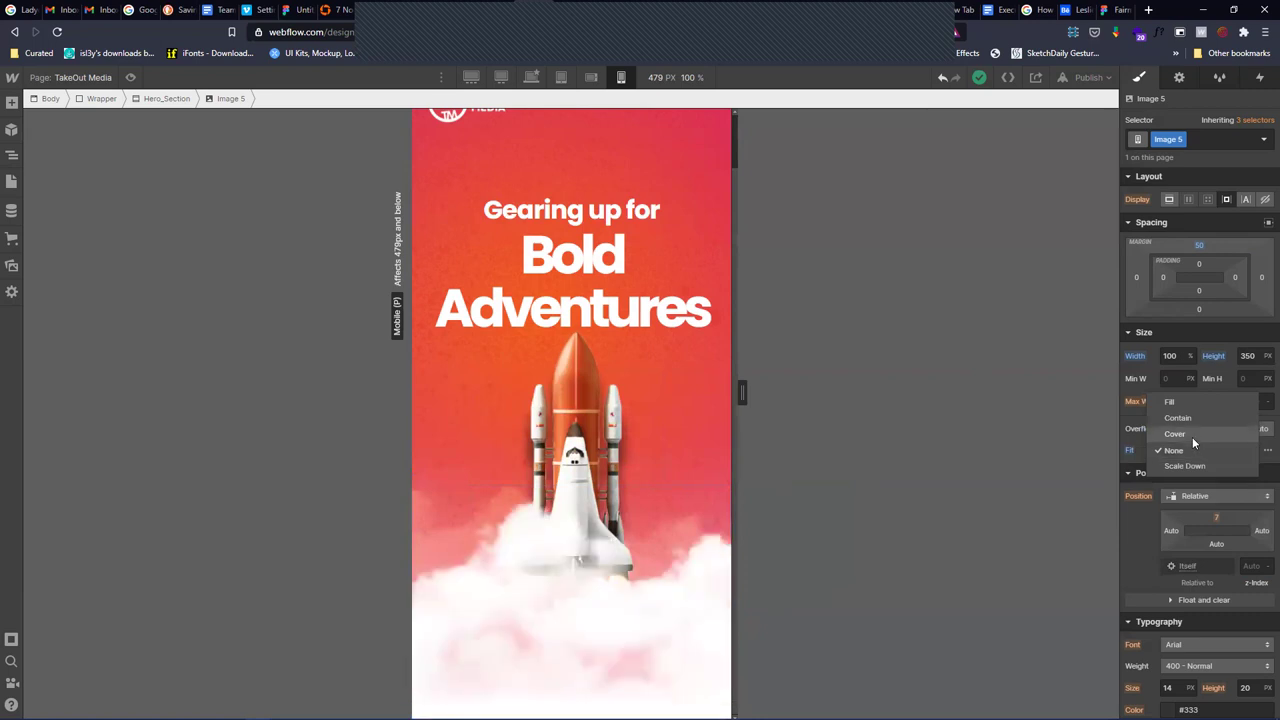
{"action": "left_click", "coordinate": [1192, 437]}
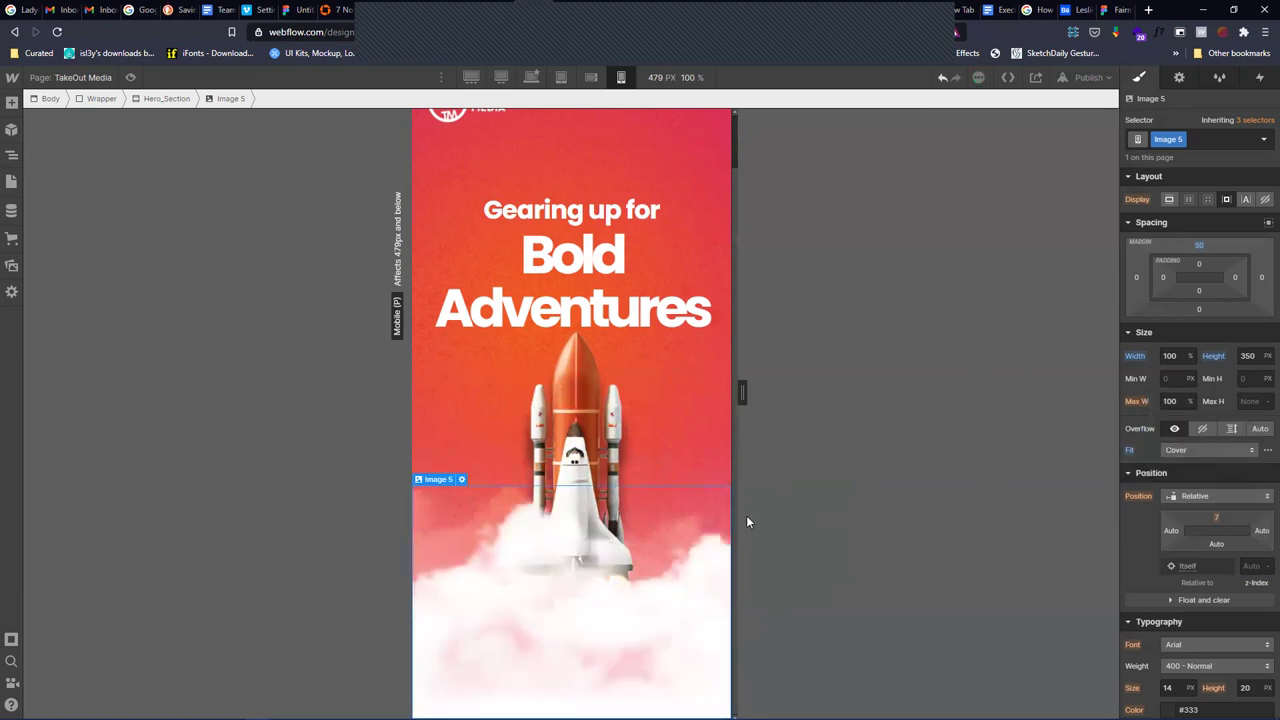
{"action": "left_click", "coordinate": [1090, 80]}
{"action": "left_click", "coordinate": [1040, 270]}
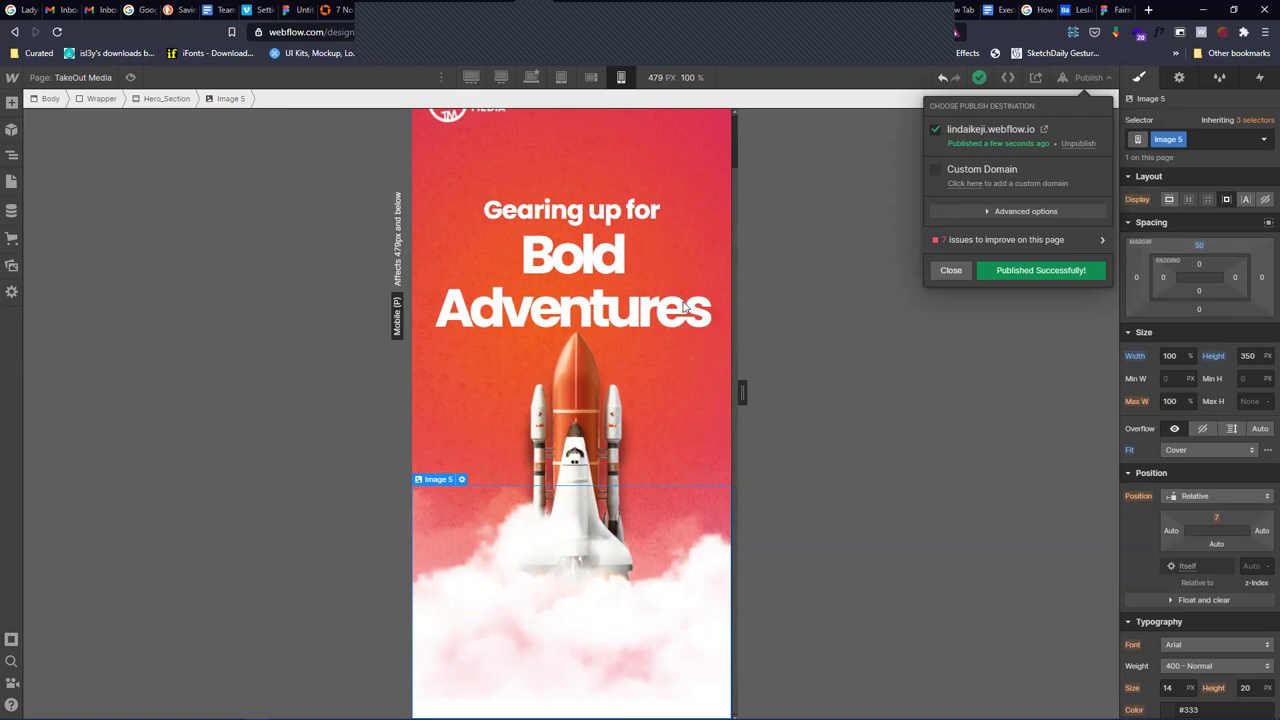
{"action": "left_click", "coordinate": [1097, 80]}
Set the top and bottom margins of the "Bold" heading to 0 in the mobile layout
{"action": "scroll", "coordinate": [600, 295], "scroll_direction": "up", "scroll_amount": 2}
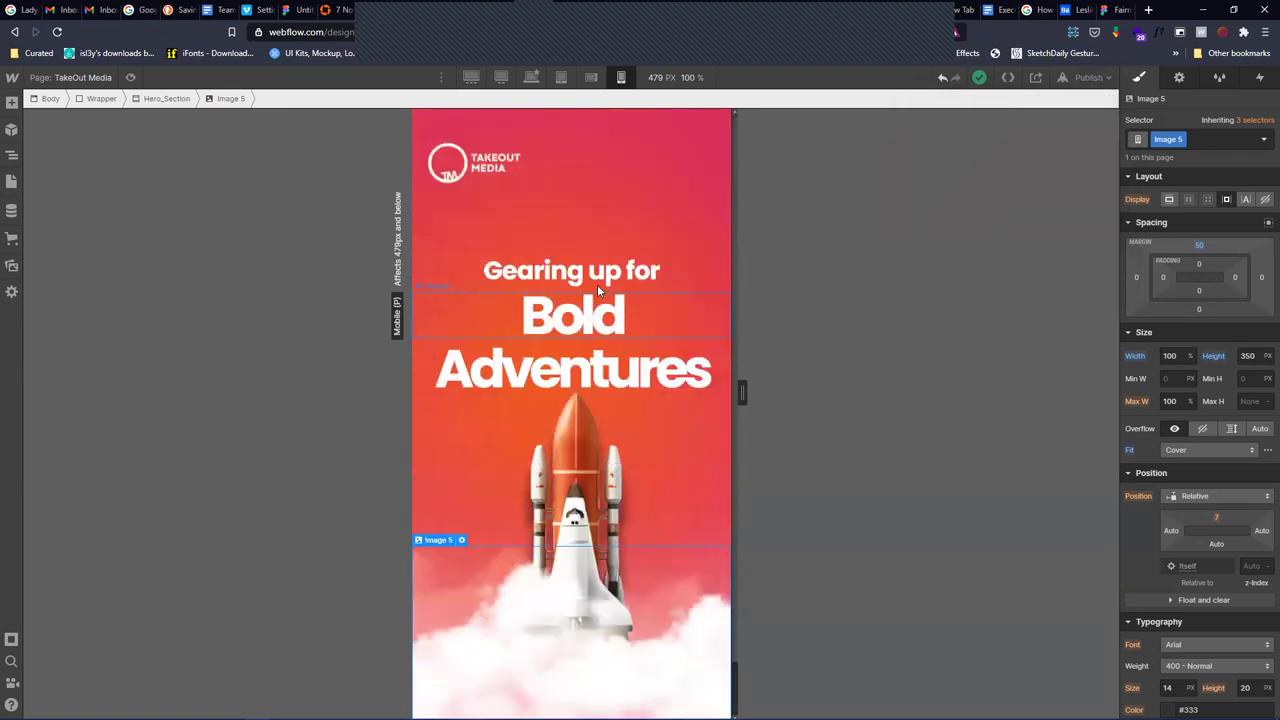
{"action": "left_click", "coordinate": [589, 320]}
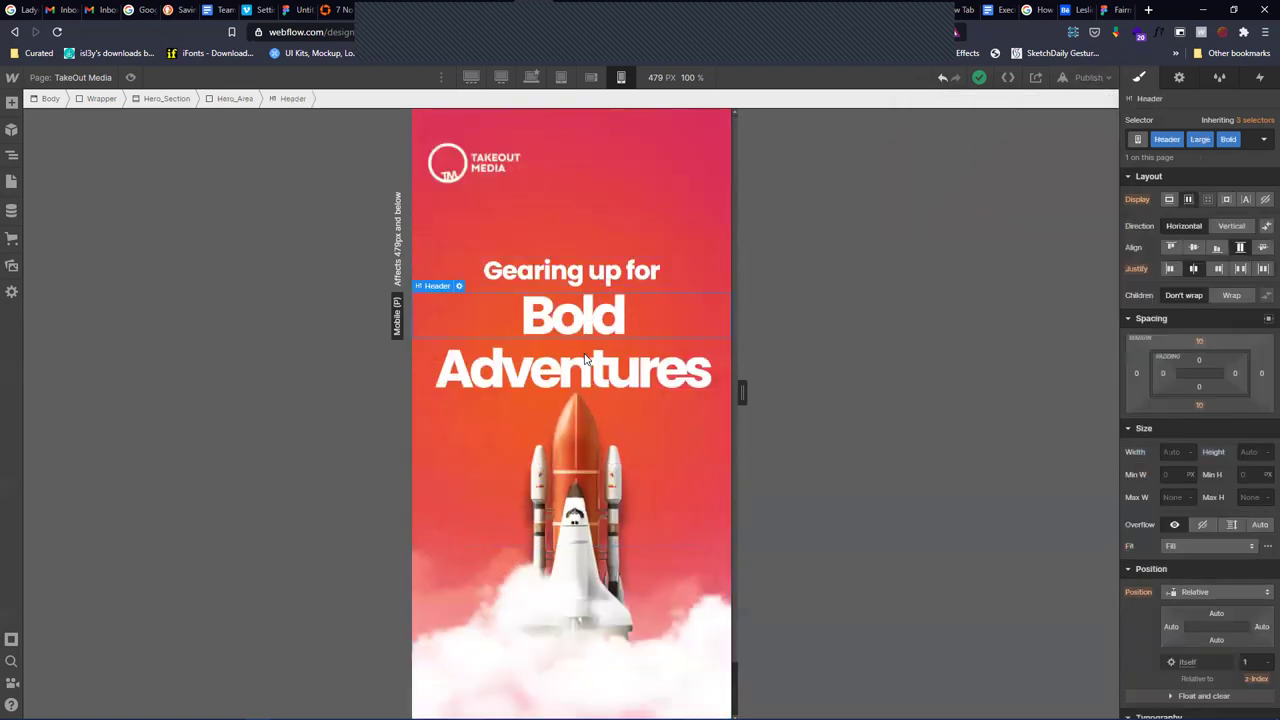
{"action": "left_click", "coordinate": [1197, 404]}
{"action": "left_click", "coordinate": [1144, 458]}
{"action": "left_click", "coordinate": [1179, 449]}
{"action": "left_click", "coordinate": [1202, 343]}
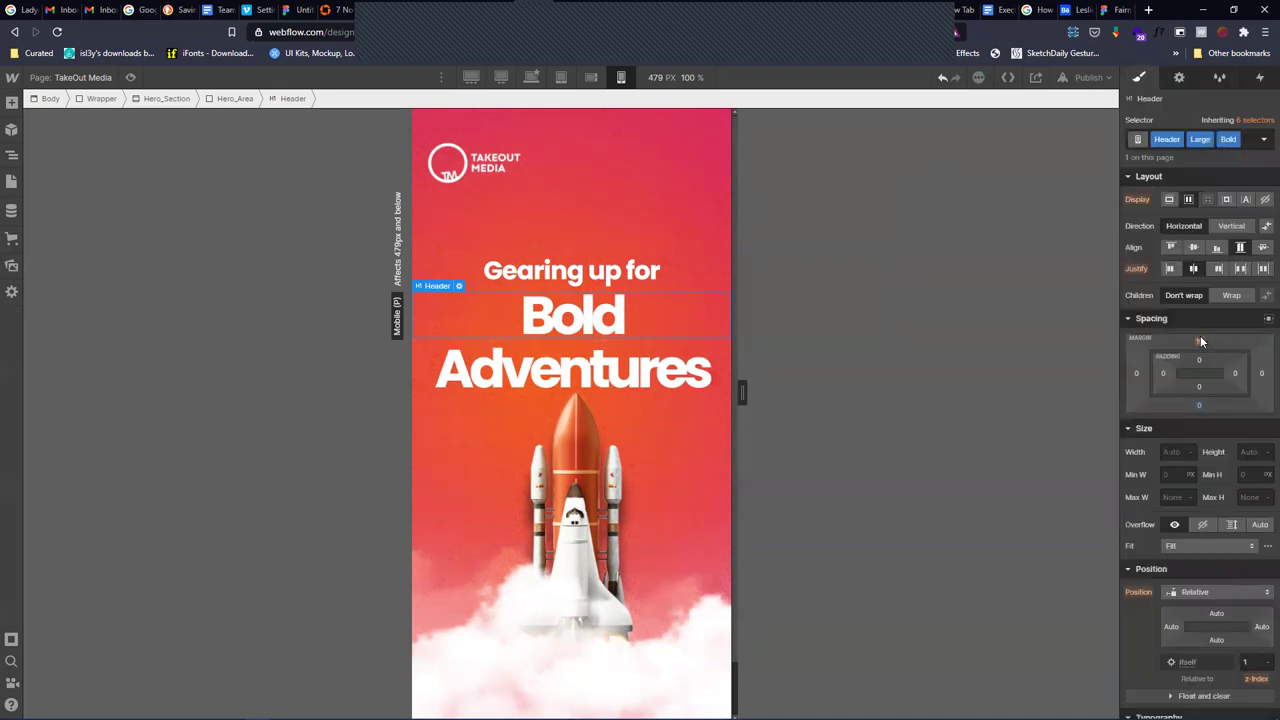
{"action": "left_click", "coordinate": [1200, 338]}
{"action": "left_click", "coordinate": [1177, 384]}
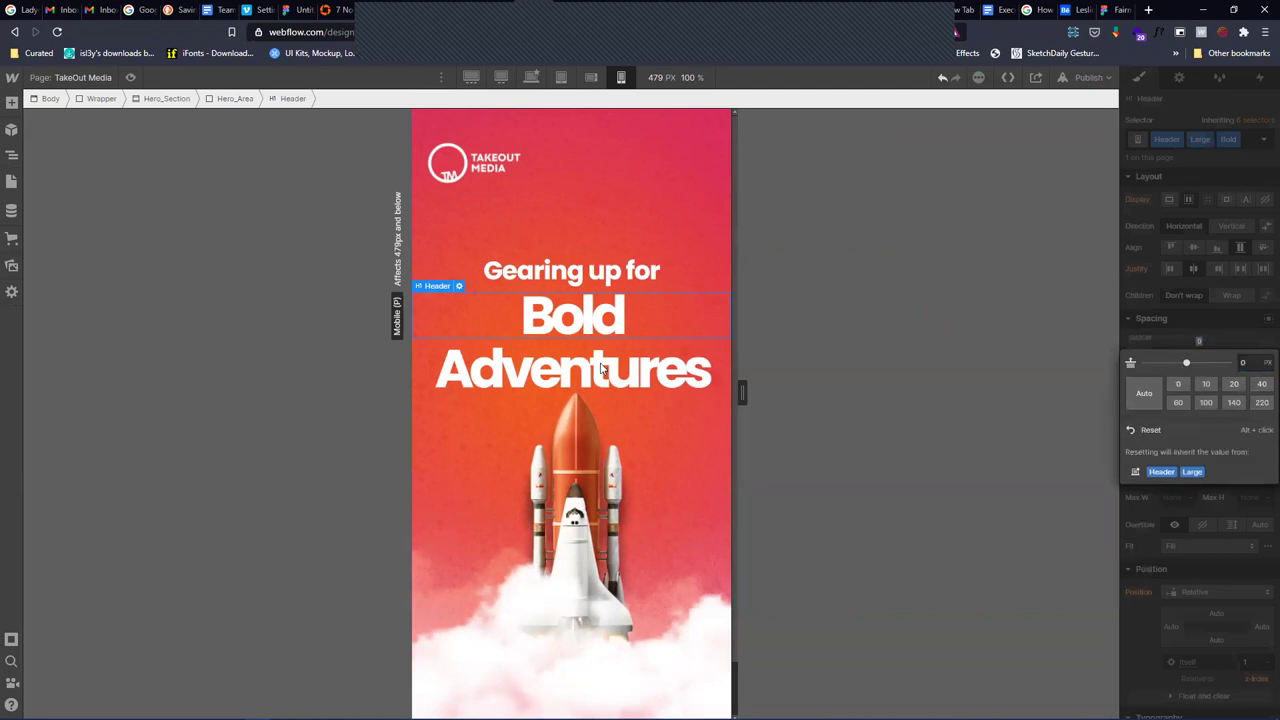
Set the top and bottom margins of the "Adventures" heading to 0
{"action": "left_click", "coordinate": [700, 376]}
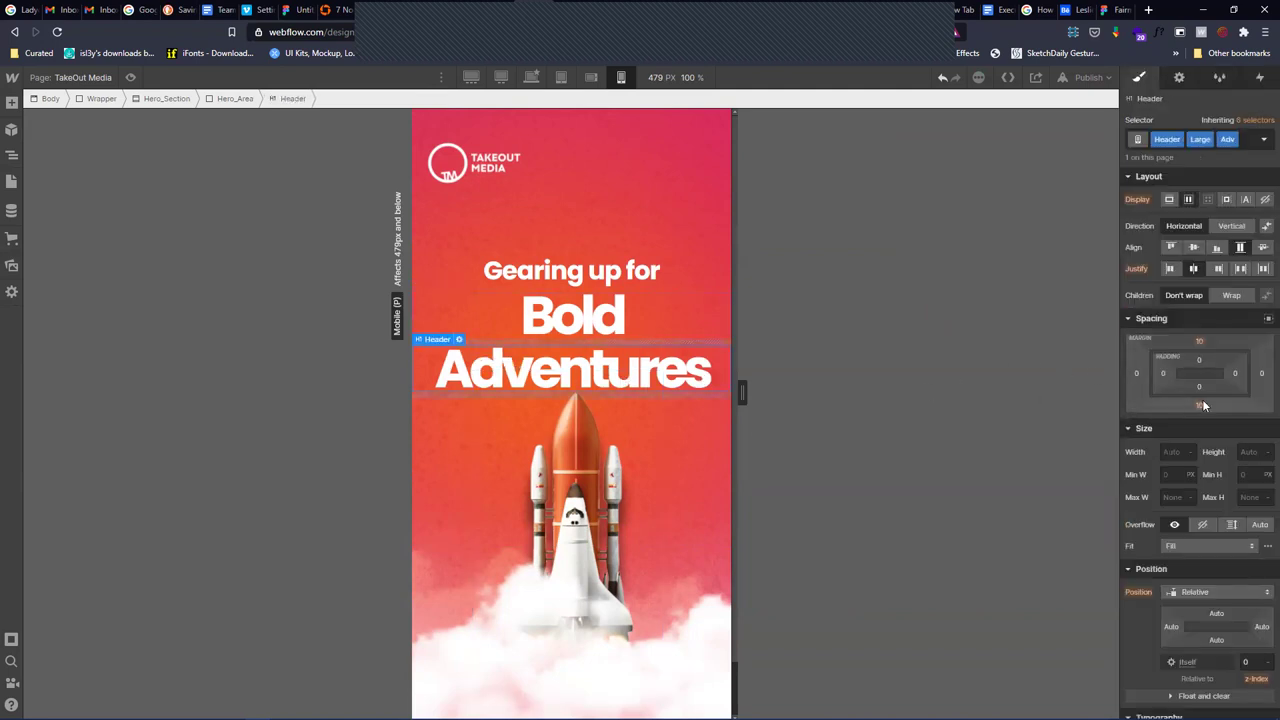
{"action": "left_click", "coordinate": [1202, 404]}
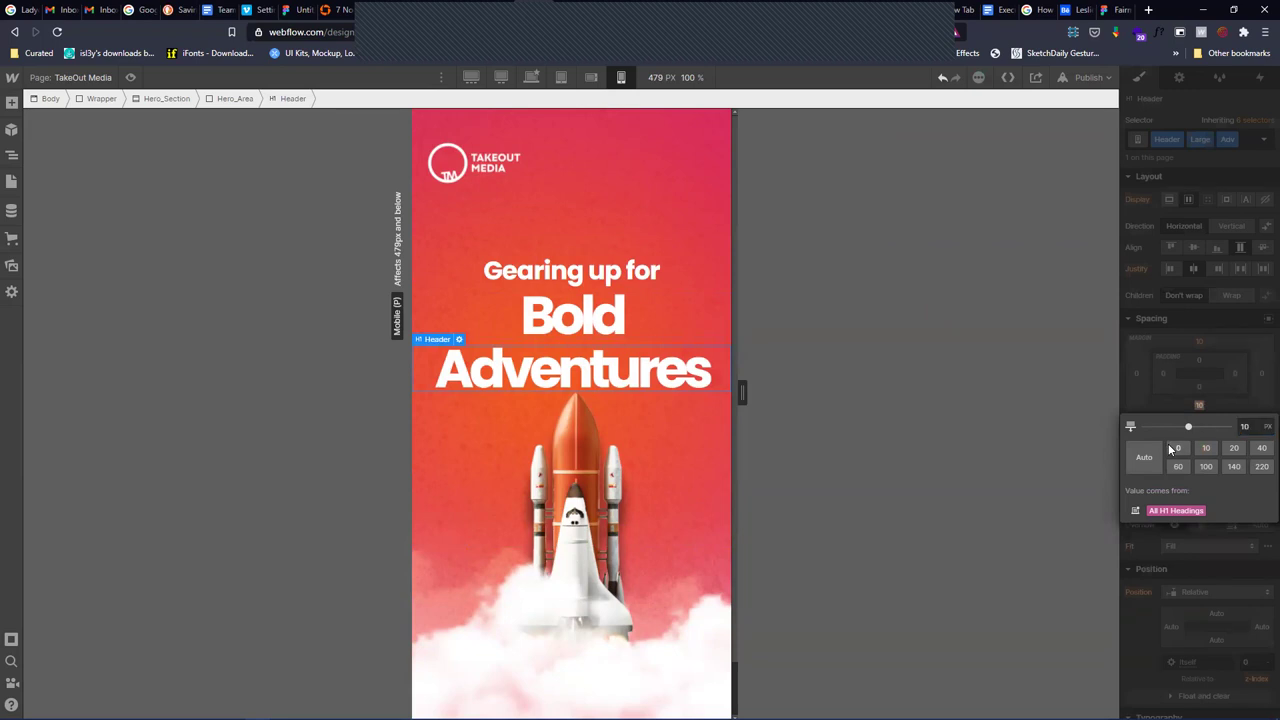
{"action": "left_click", "coordinate": [1172, 448]}
{"action": "left_click", "coordinate": [1200, 341]}
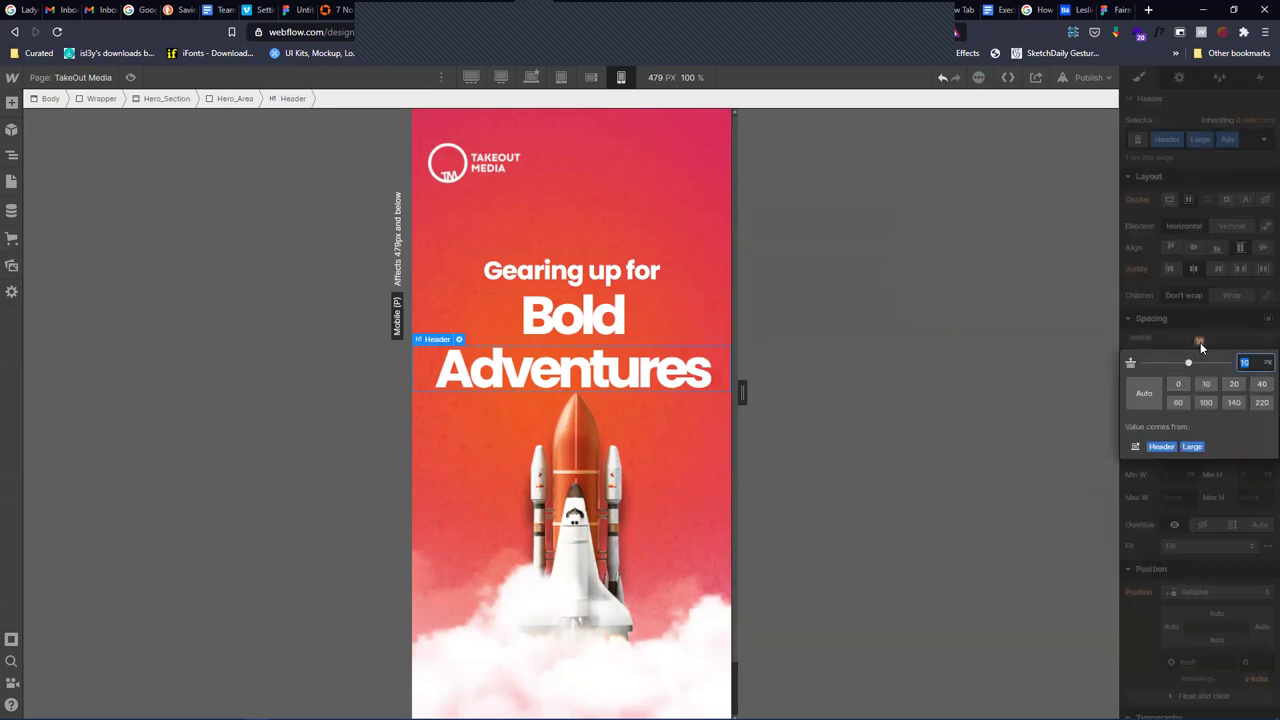
{"action": "left_click", "coordinate": [1177, 384]}
{"action": "left_click", "coordinate": [1180, 333]}
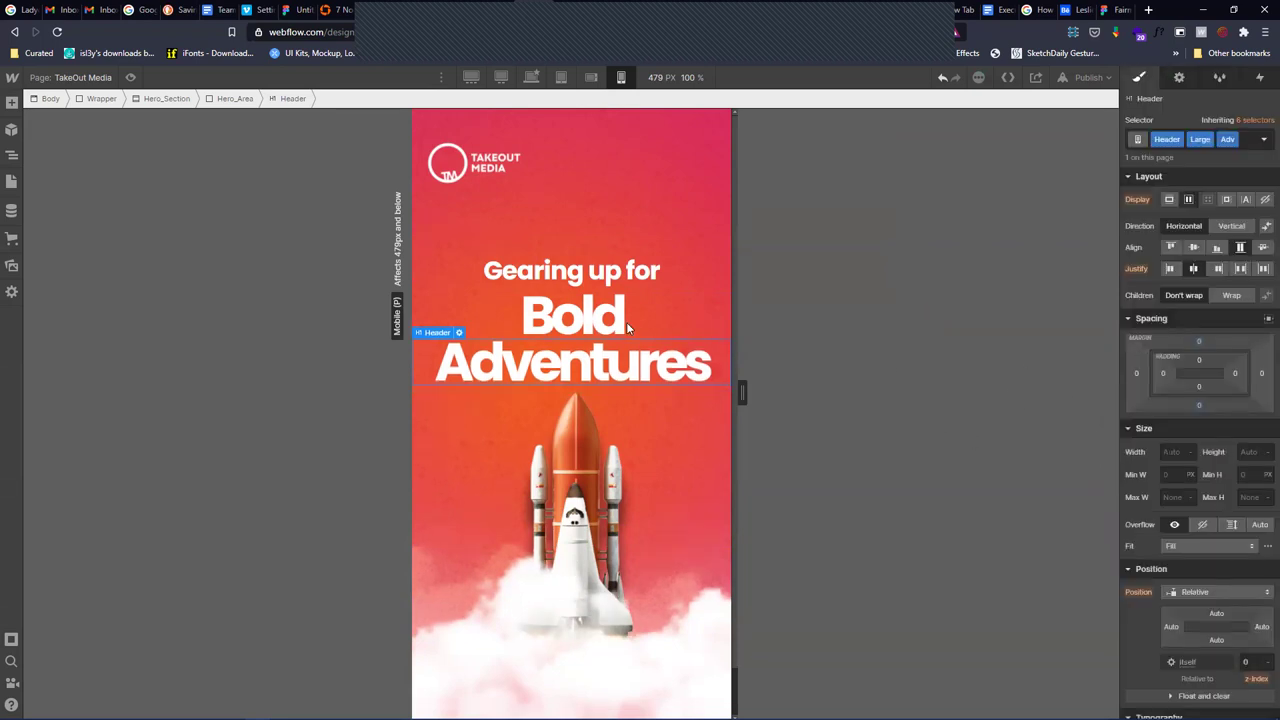
Set the bottom margin of the "Gearing up for" heading to 0
{"action": "left_click", "coordinate": [617, 272]}
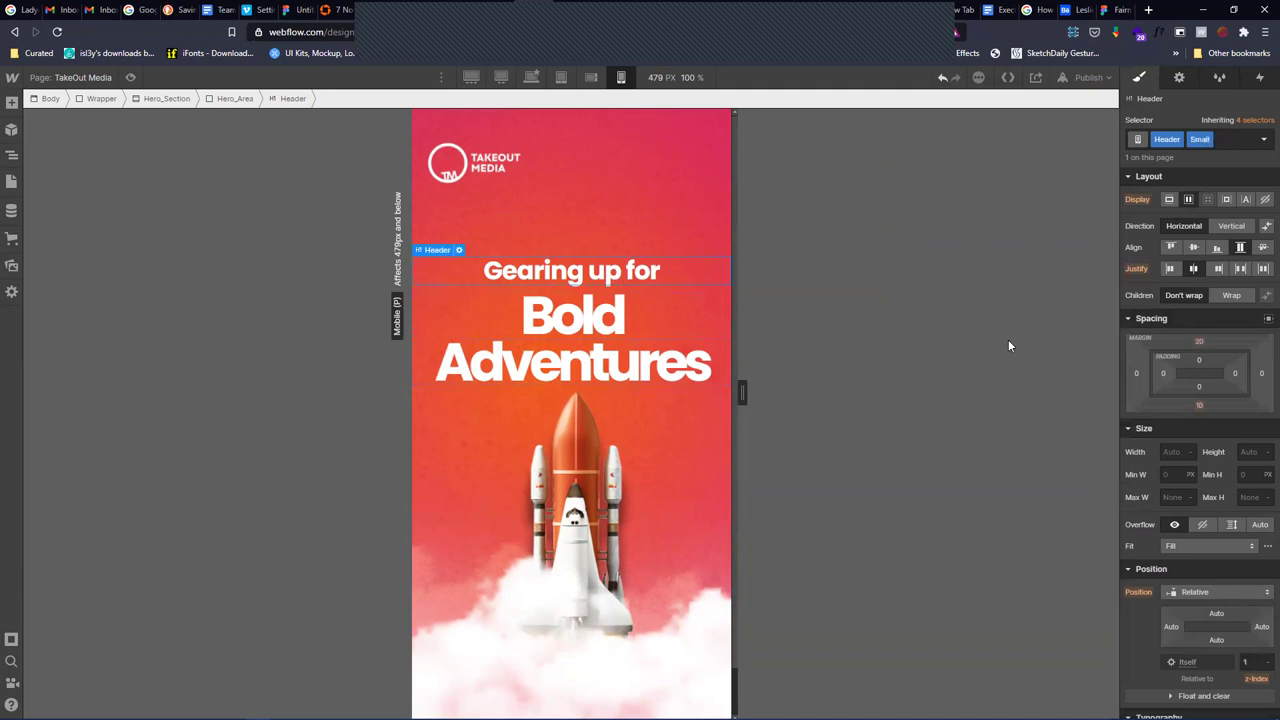
{"action": "left_click", "coordinate": [1200, 404]}
{"action": "left_click", "coordinate": [1177, 447]}
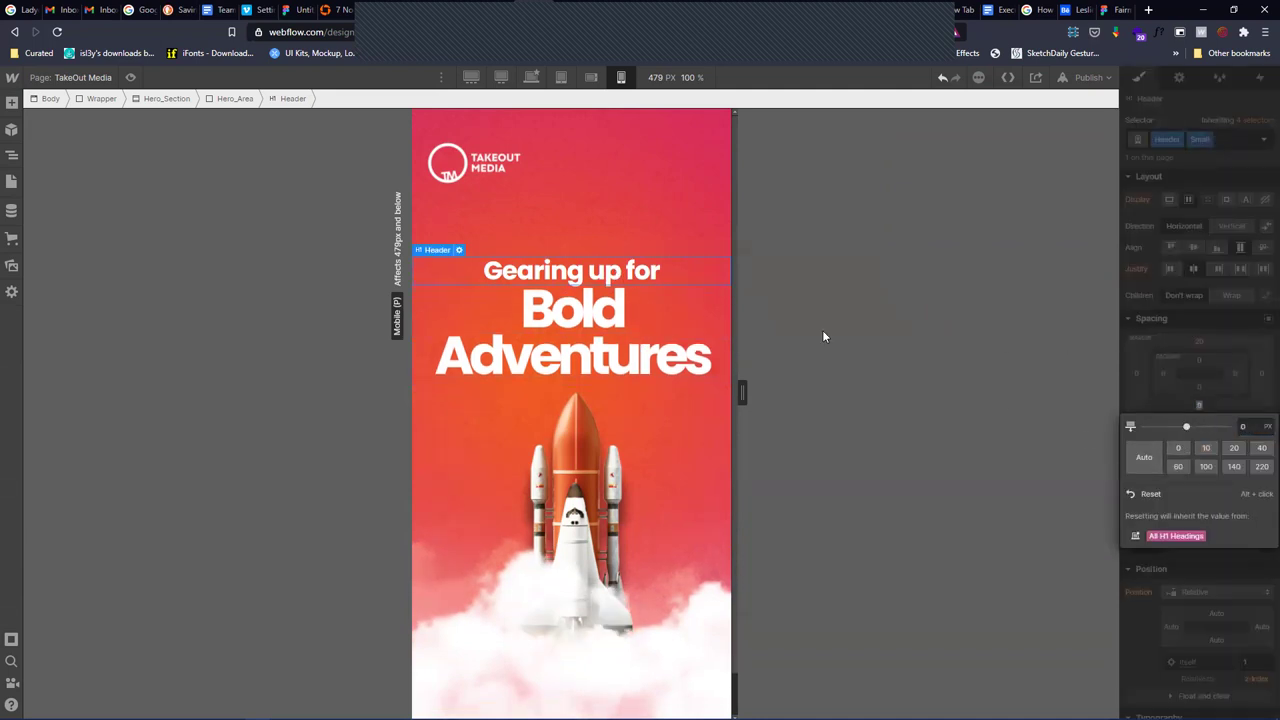
{"action": "left_click", "coordinate": [1237, 370]}
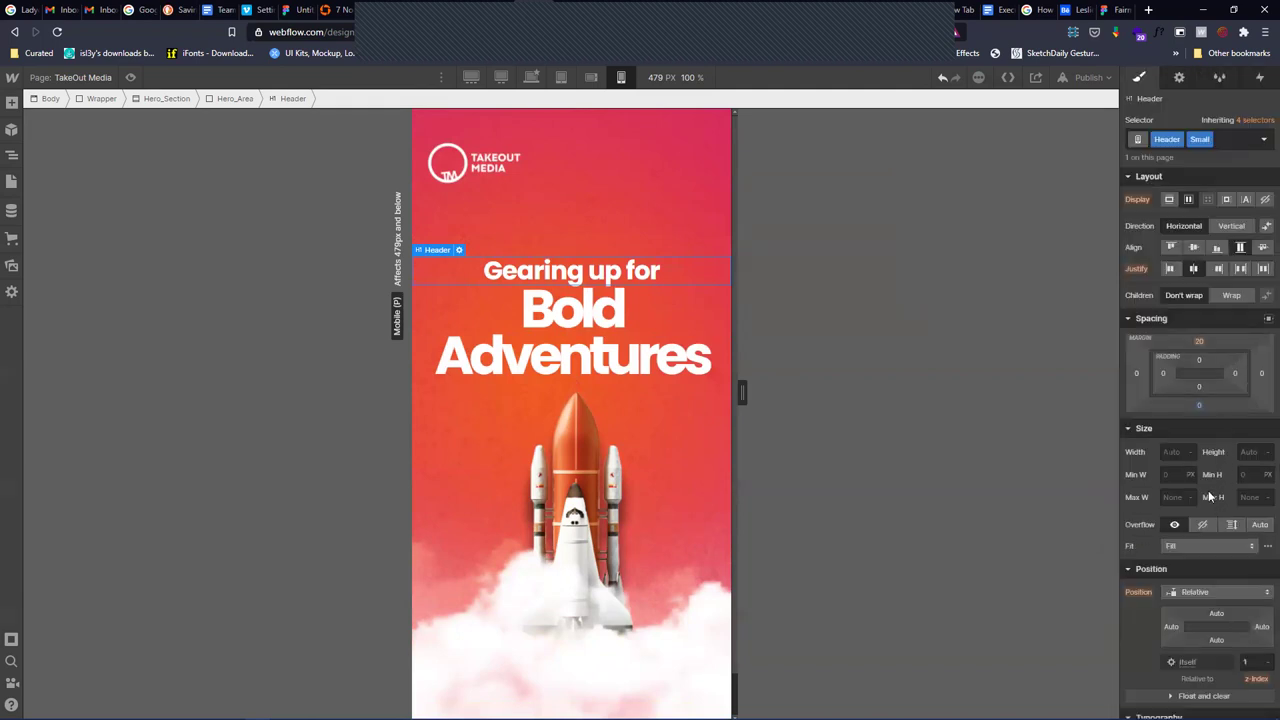
Set the line height of the "Bold" heading to 60 px in the mobile layout
{"action": "left_click", "coordinate": [588, 316]}
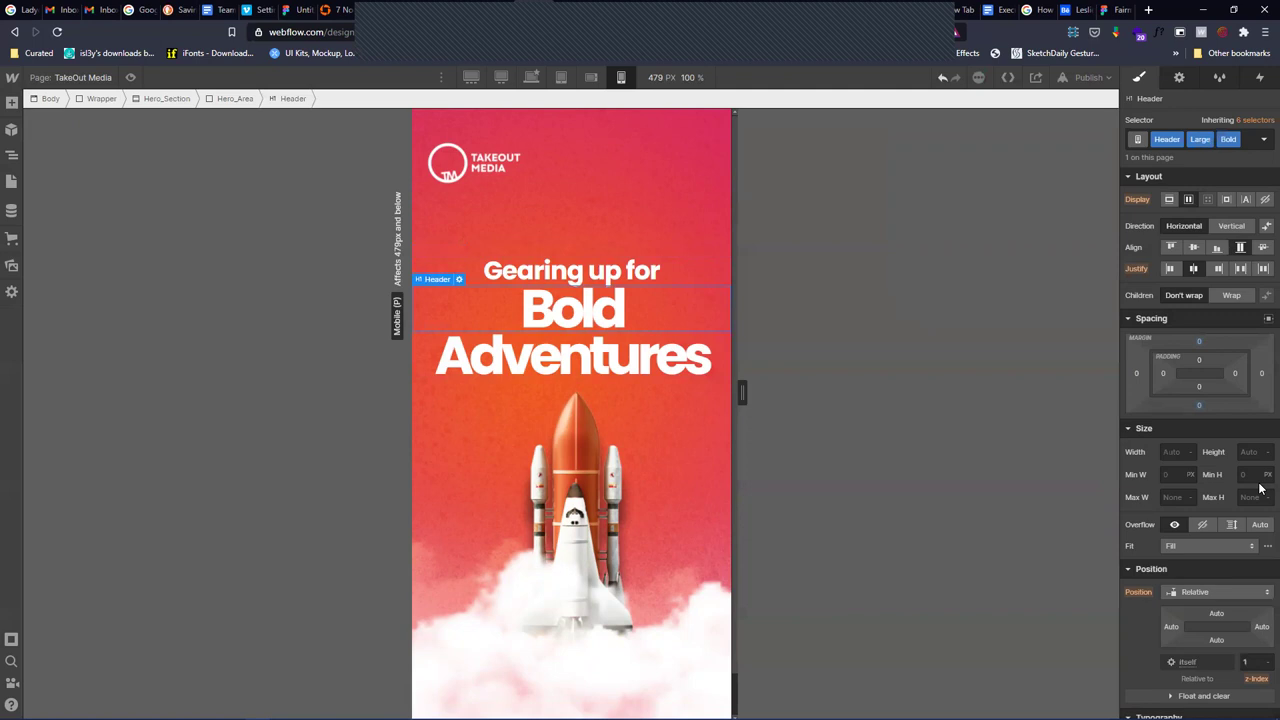
{"action": "scroll", "coordinate": [1240, 500], "scroll_direction": "down", "scroll_amount": 5}
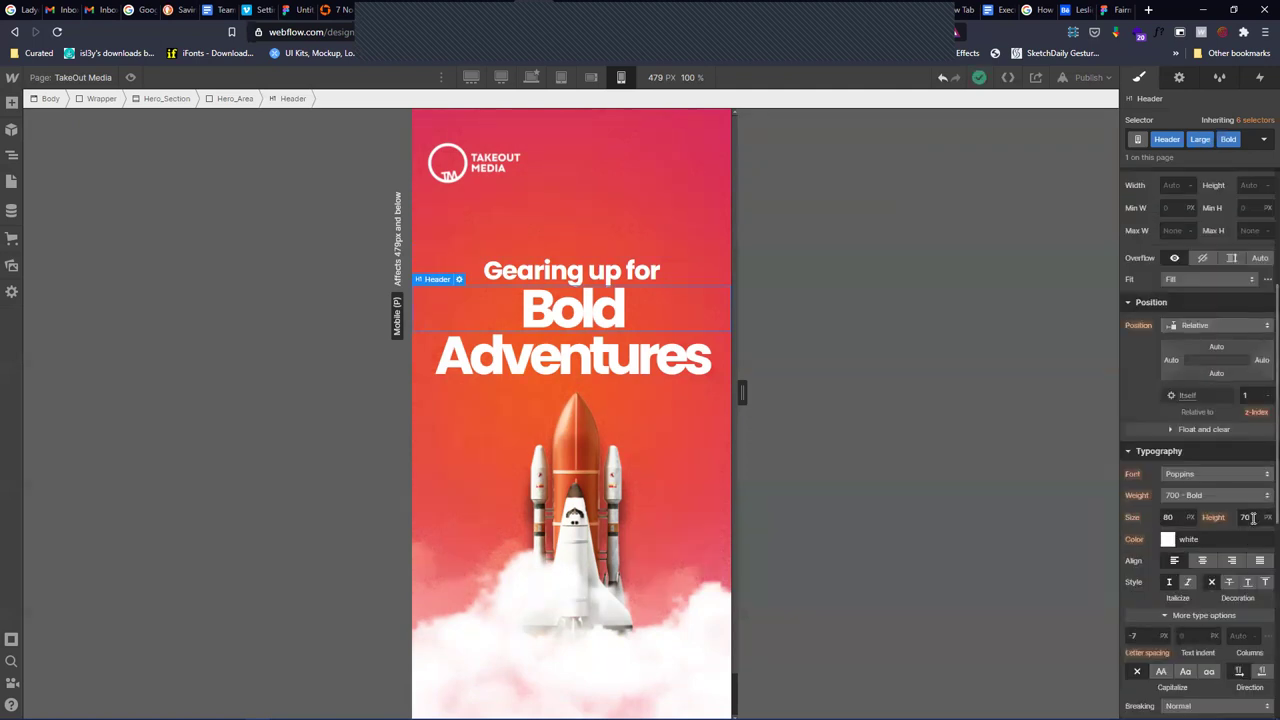
{"action": "left_click", "coordinate": [1240, 517]}
{"action": "type", "text": "60"}
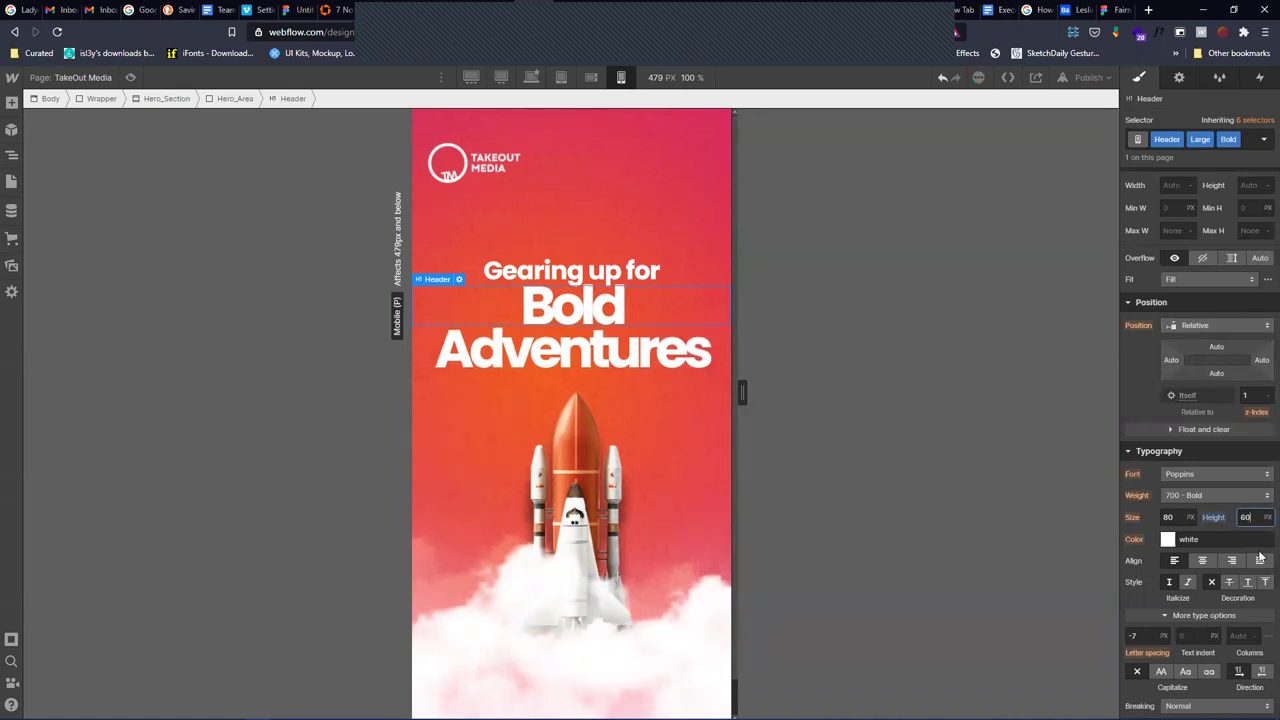
{"action": "key", "text": "ctrl+z"}
{"action": "key", "text": "ctrl+z"}
{"action": "key", "text": "ctrl+z"}
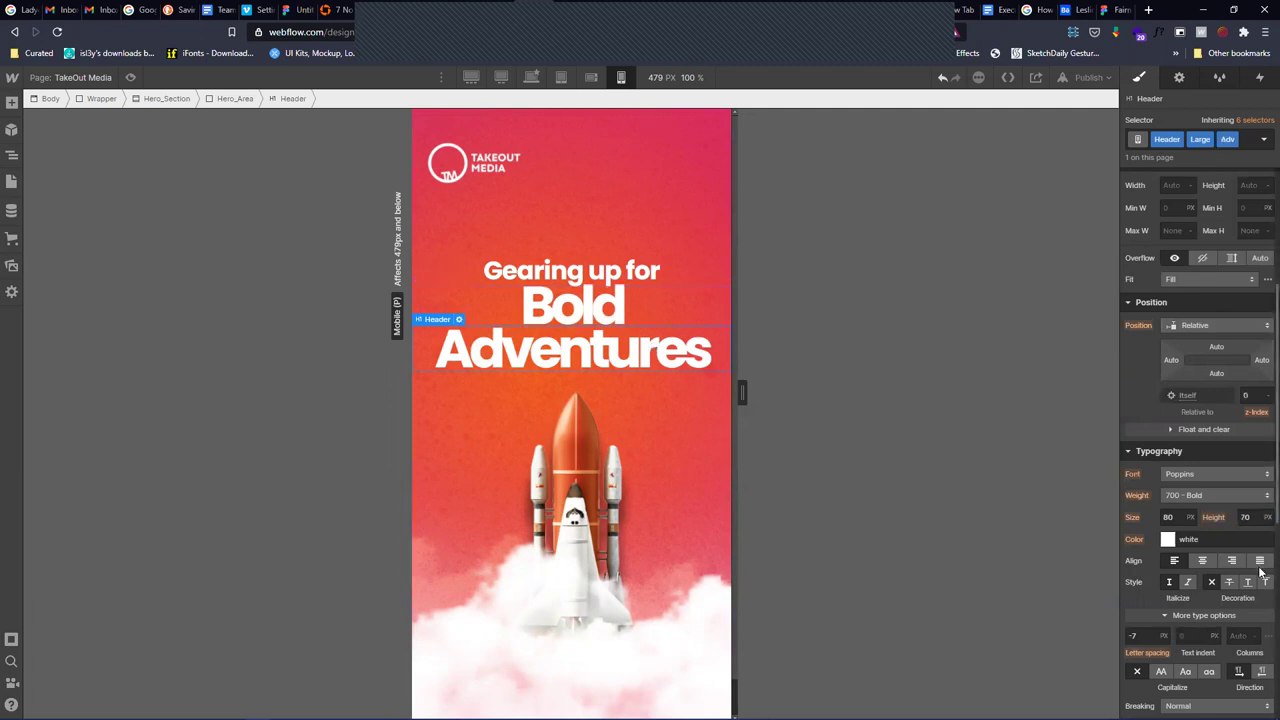
Set the line height of the "Adventures" heading to 60 px in the mobile layout
{"action": "left_click", "coordinate": [1250, 517]}
{"action": "type", "text": "80"}
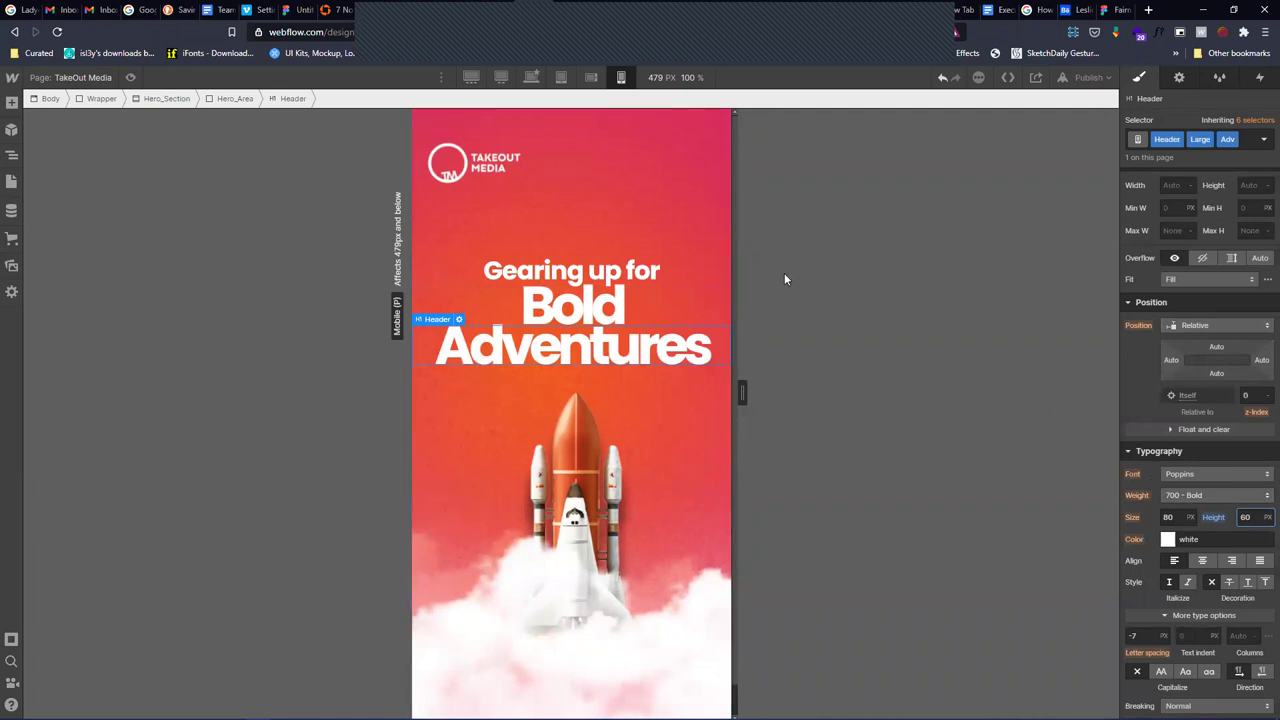
{"action": "left_click", "coordinate": [680, 430]}
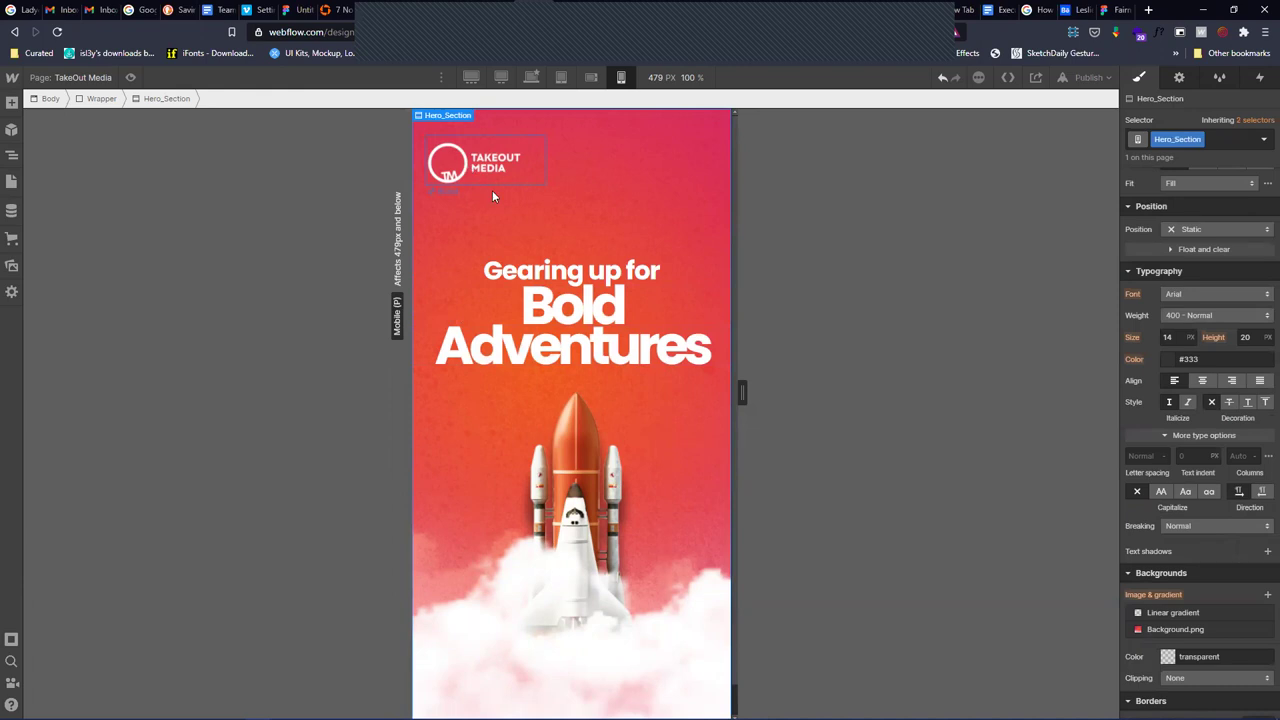
Publish the site to the selected domains and bring up the live page
{"action": "left_click", "coordinate": [1088, 77]}
{"action": "left_click", "coordinate": [1064, 272]}
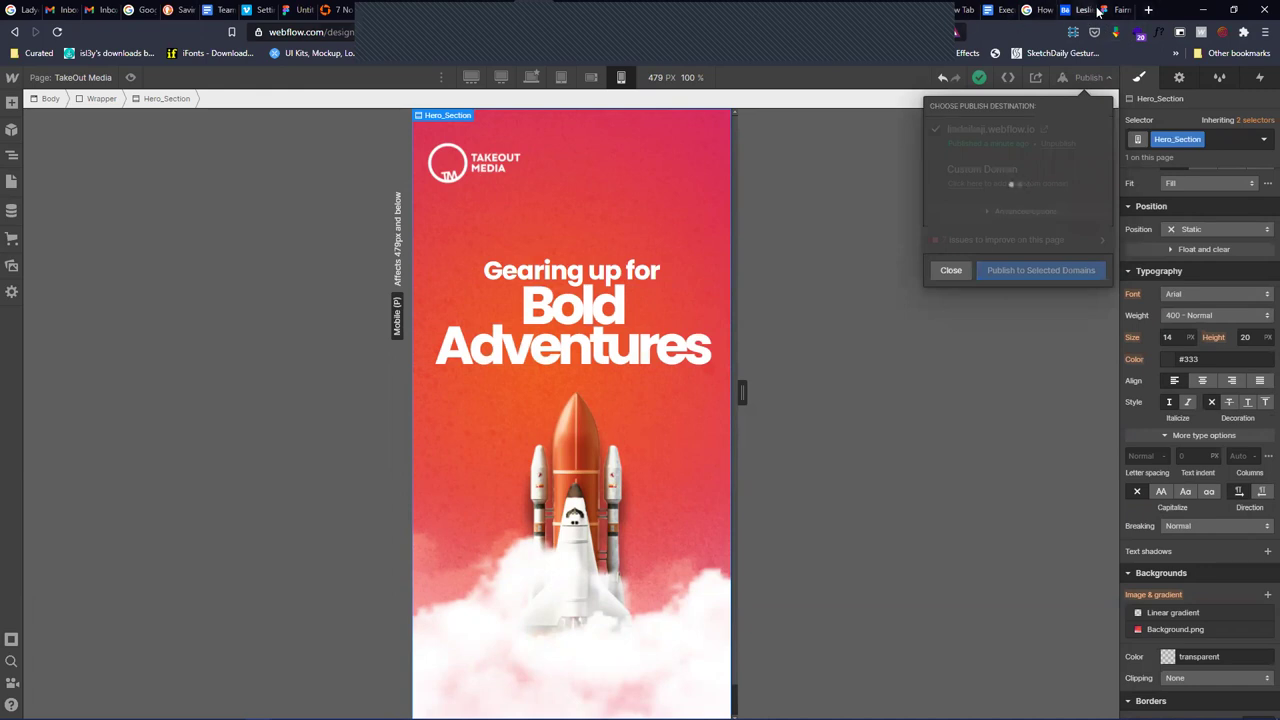
{"action": "left_click", "coordinate": [591, 8]}
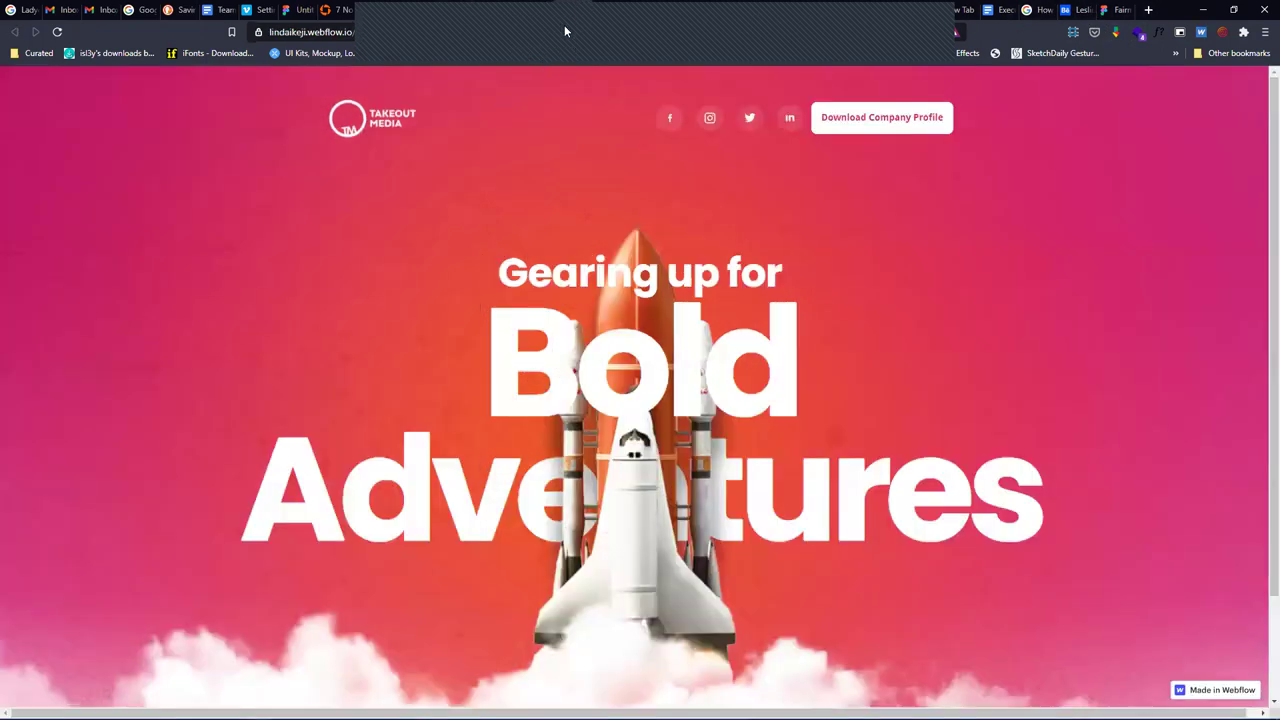
{"action": "left_click", "coordinate": [320, 40]}
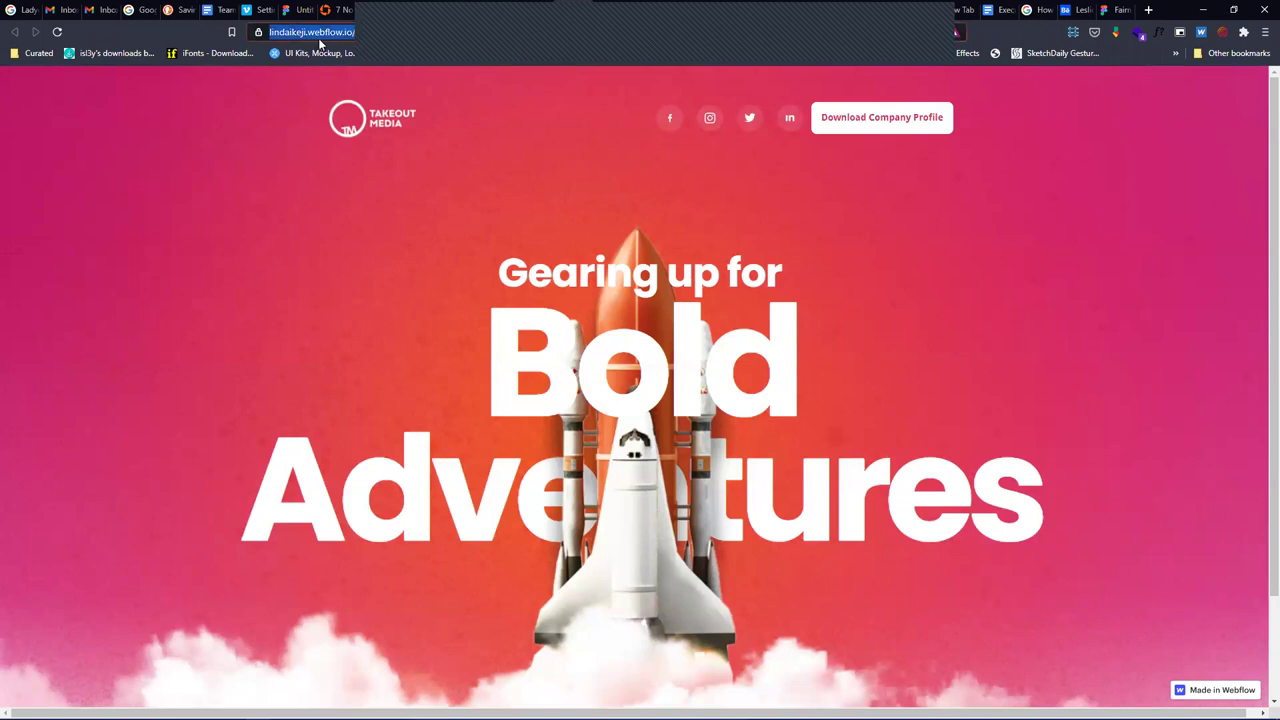
{"action": "left_click", "coordinate": [951, 36]}
{"action": "left_click", "coordinate": [885, 60]}
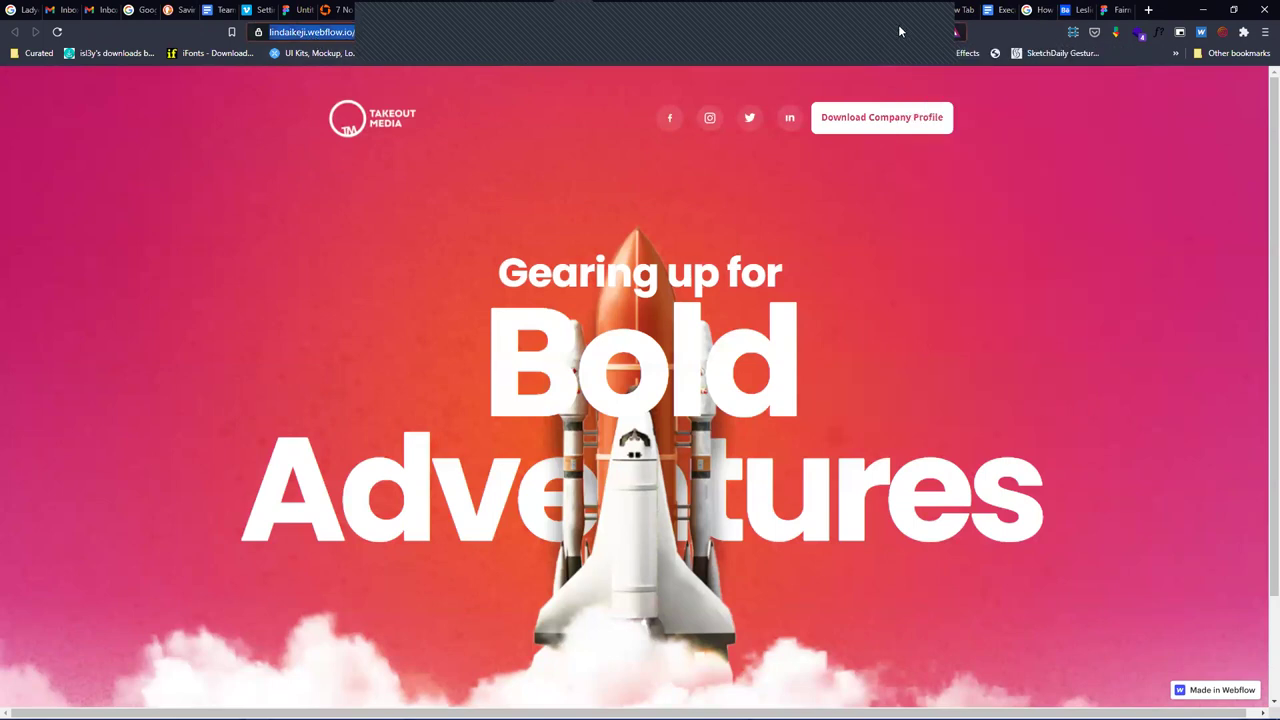
{"action": "left_click", "coordinate": [955, 34]}
{"action": "left_click", "coordinate": [957, 61]}
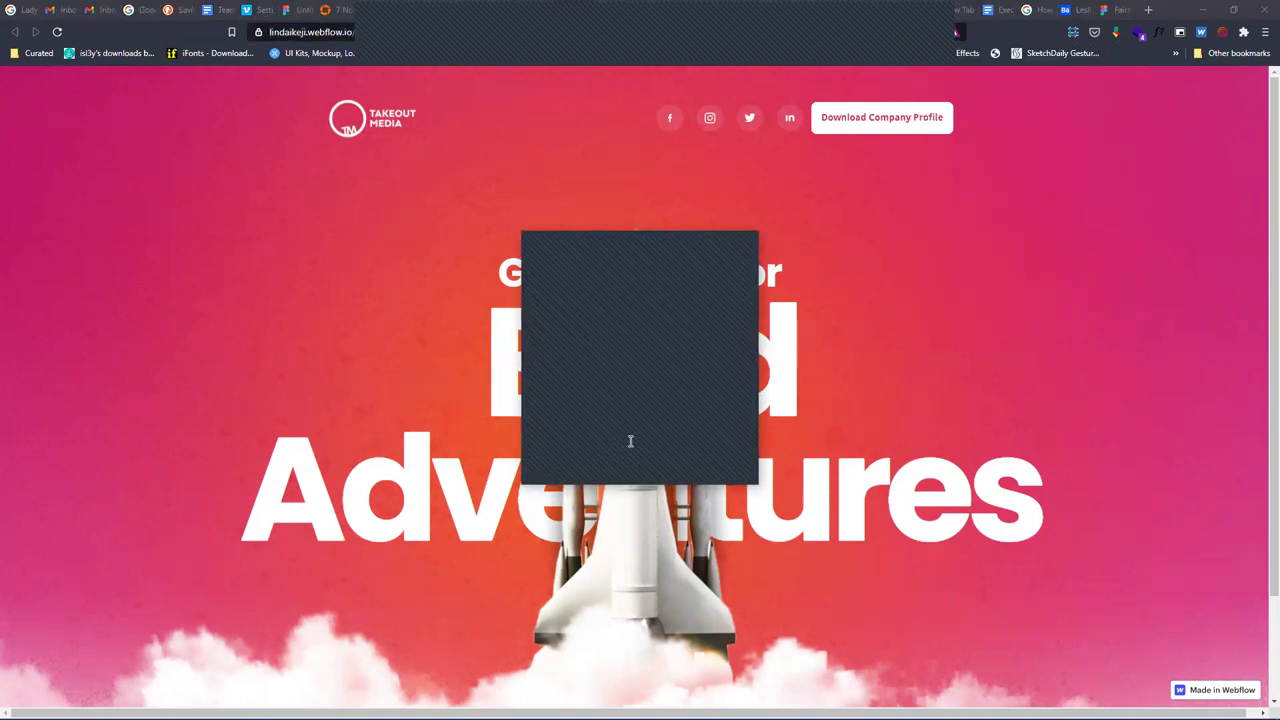
In Telegram, send "I don start oO" to the Webflow Africa group and check the Design JobCaster chat
{"action": "mouse_move", "coordinate": [332, 710]}
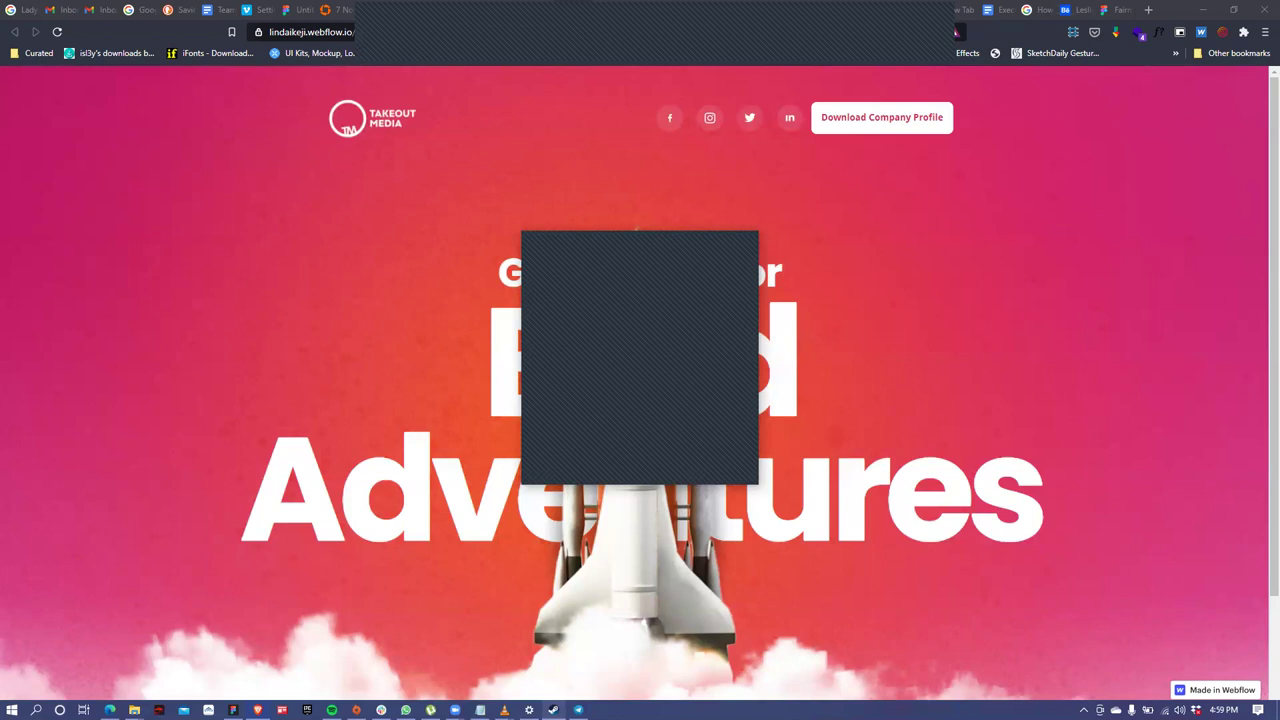
{"action": "left_click", "coordinate": [578, 710]}
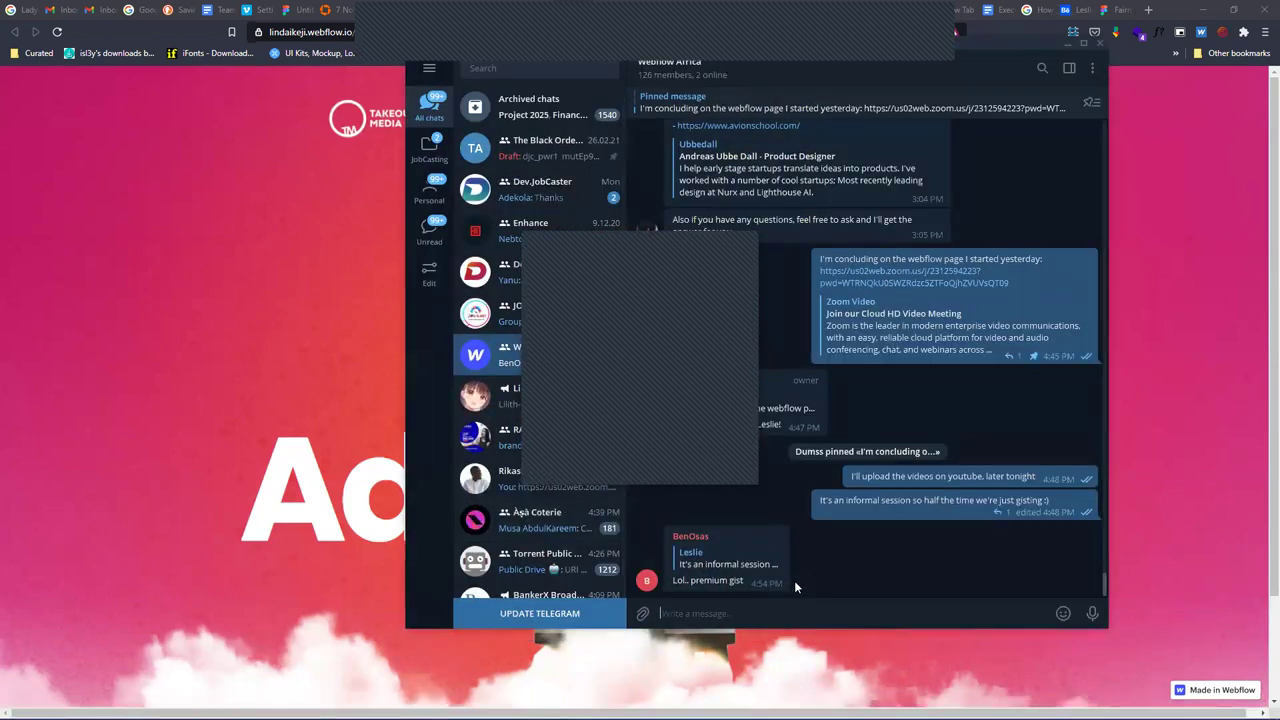
{"action": "type", "text": "I don start oO"}
{"action": "key", "text": "Return"}
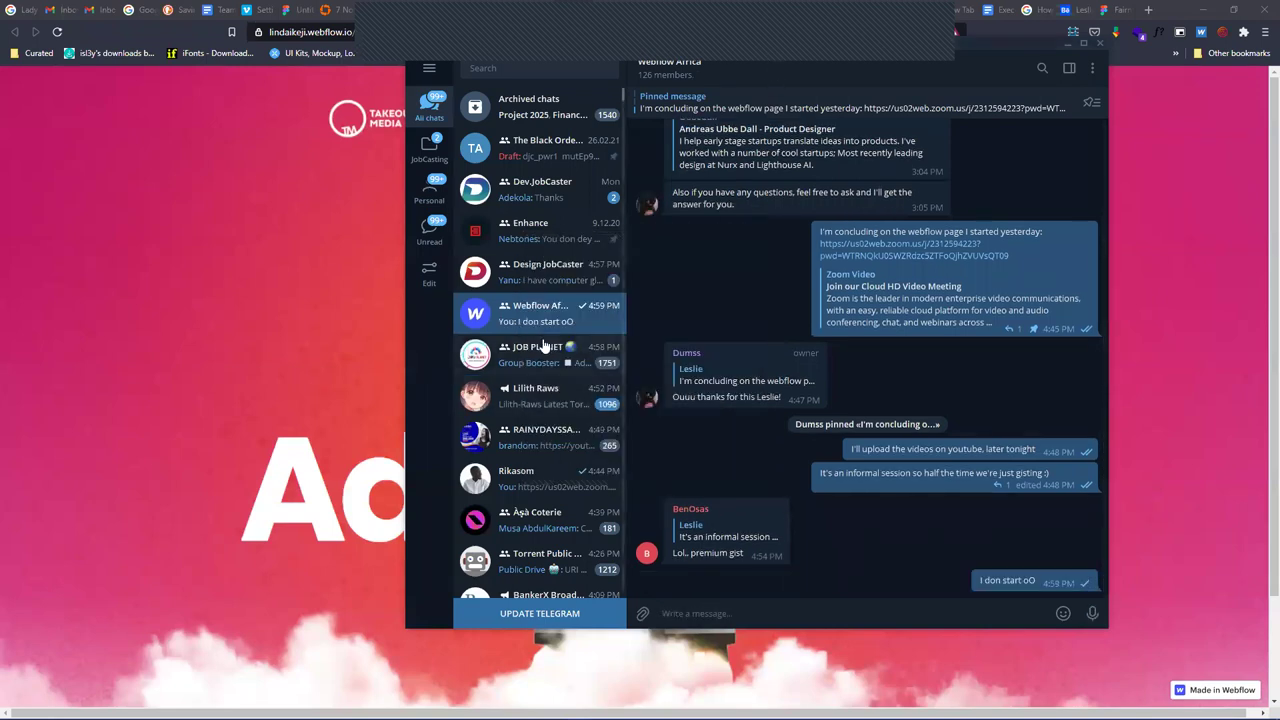
{"action": "left_click", "coordinate": [543, 285]}
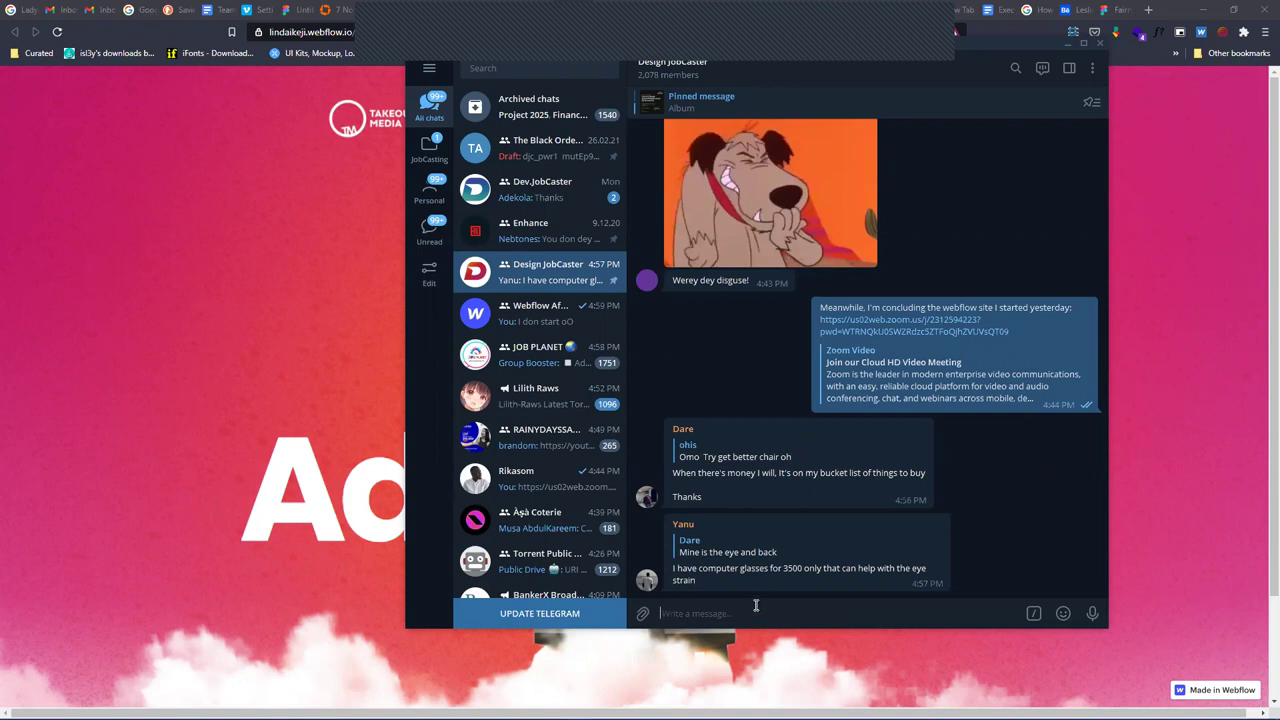
{"action": "left_click", "coordinate": [1068, 45]}
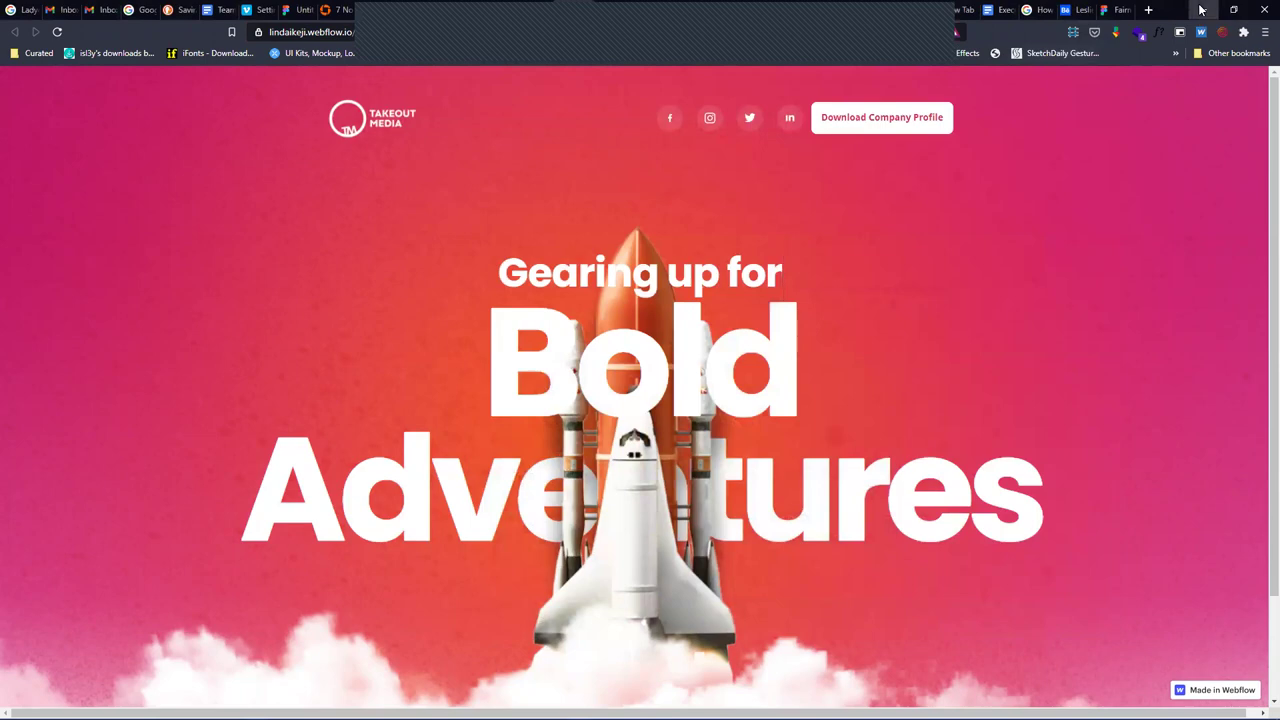
Return from the published page to the TakeOut Media page in the Webflow designer
{"action": "left_click", "coordinate": [1201, 9]}
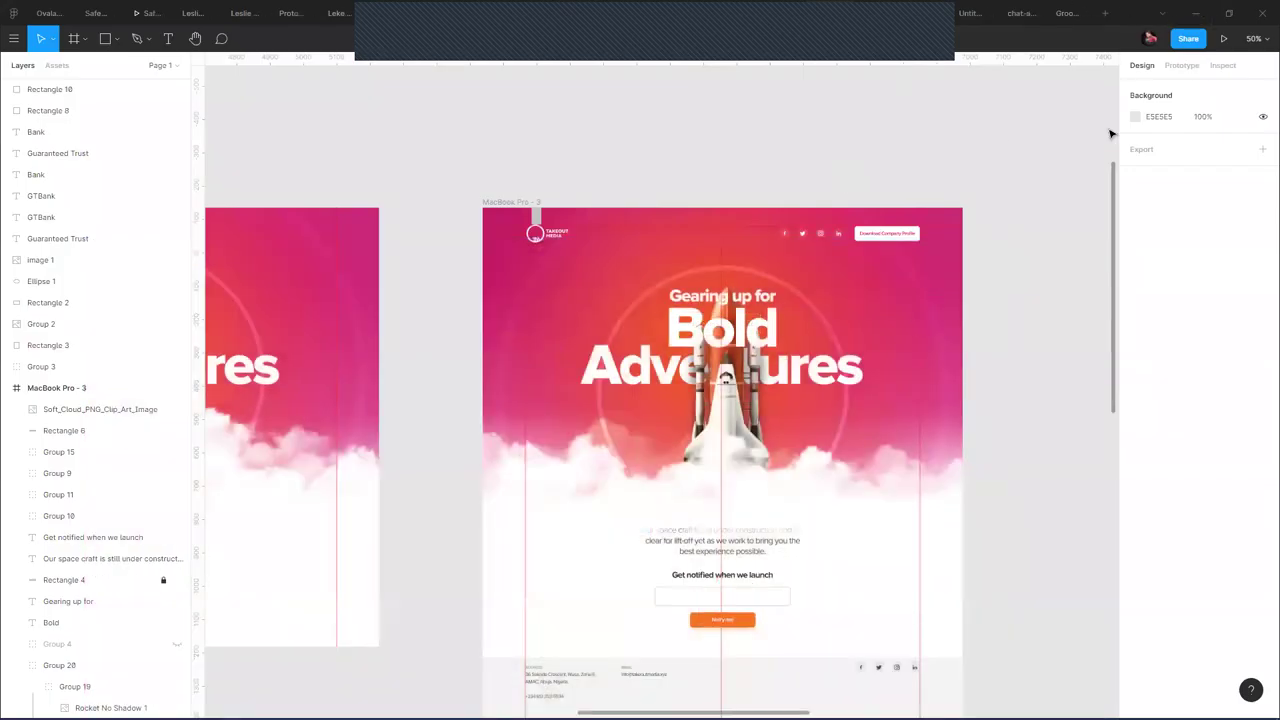
{"action": "left_click", "coordinate": [1196, 13]}
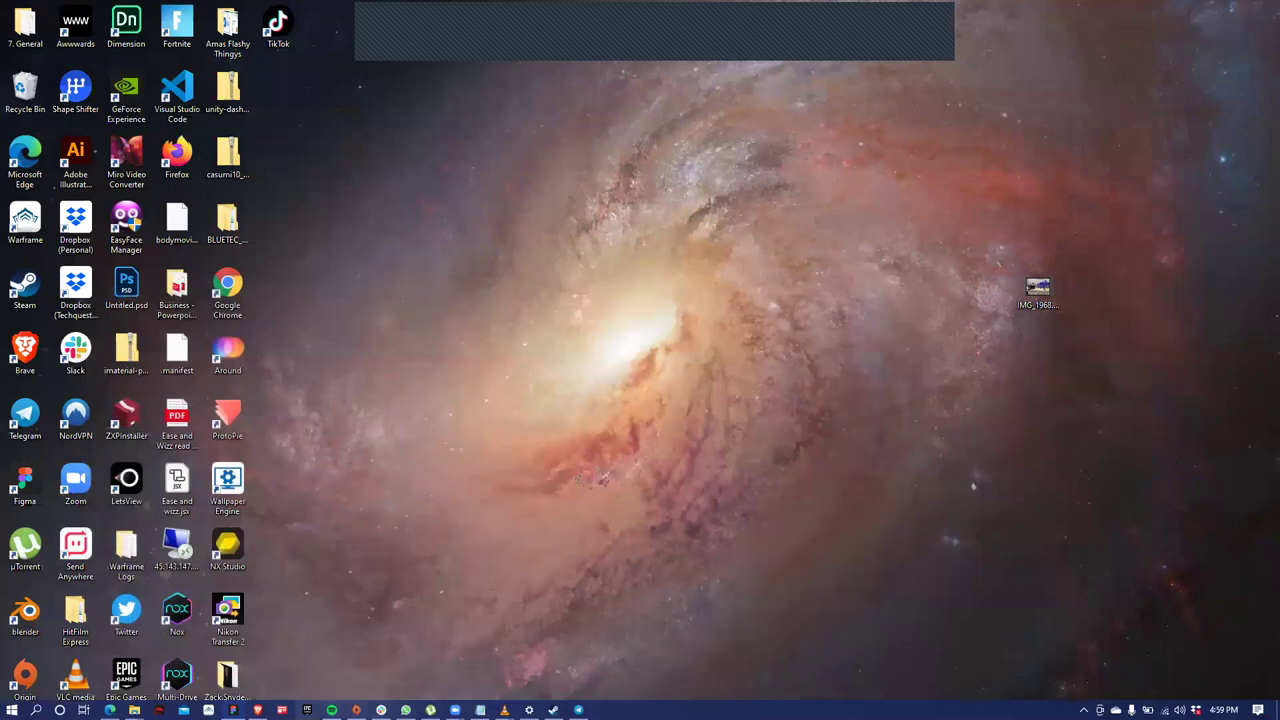
{"action": "left_click", "coordinate": [257, 710]}
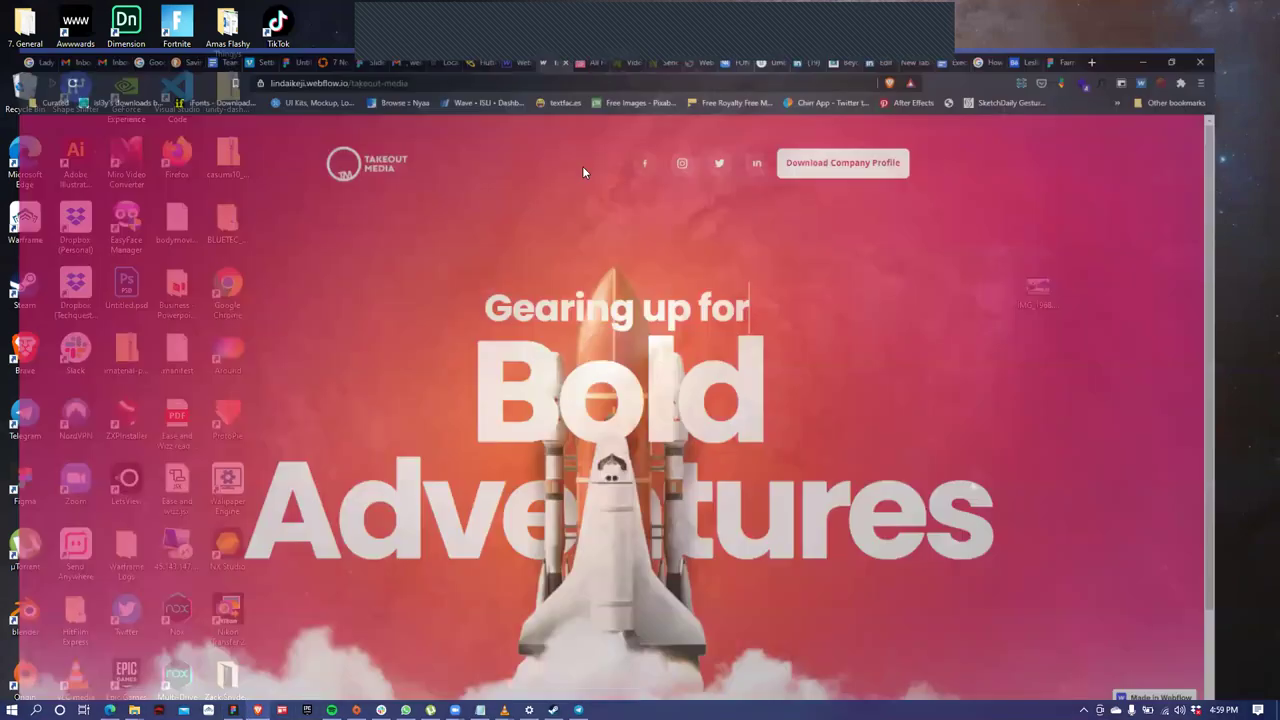
{"action": "left_click", "coordinate": [553, 7]}
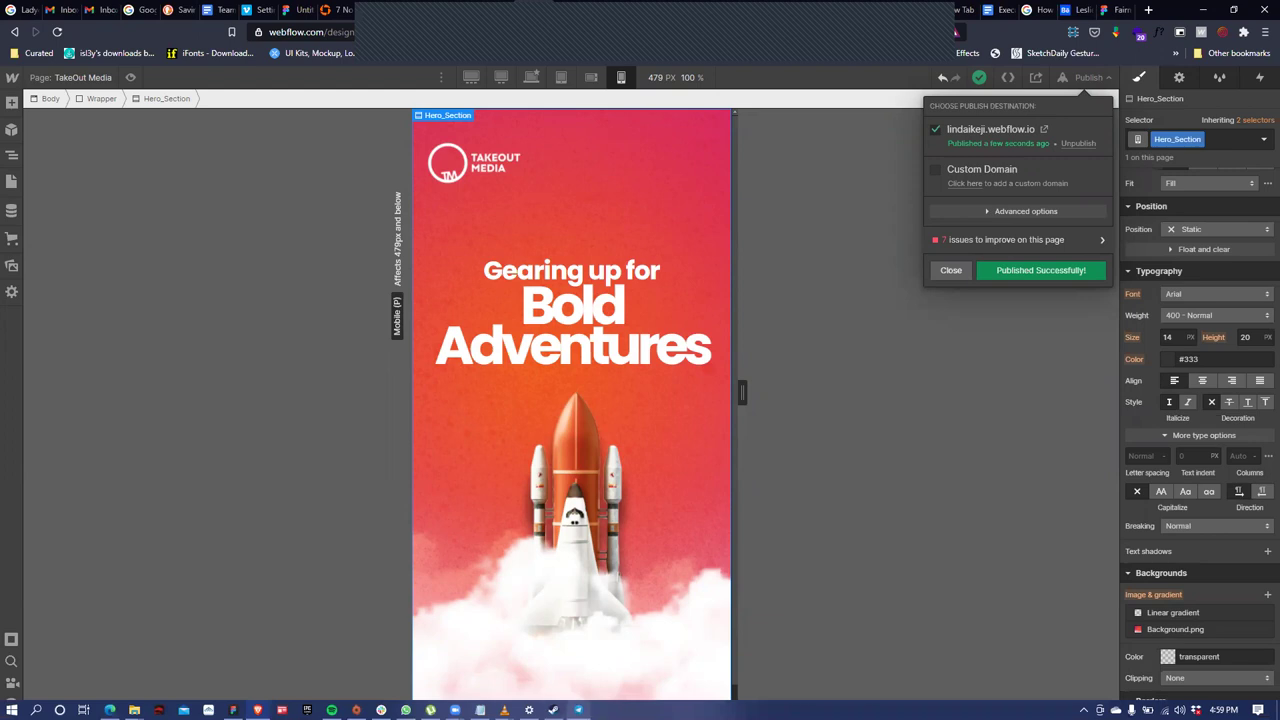
Check the direct Telegram chat that holds the sent meeting link
{"action": "left_click", "coordinate": [578, 710]}
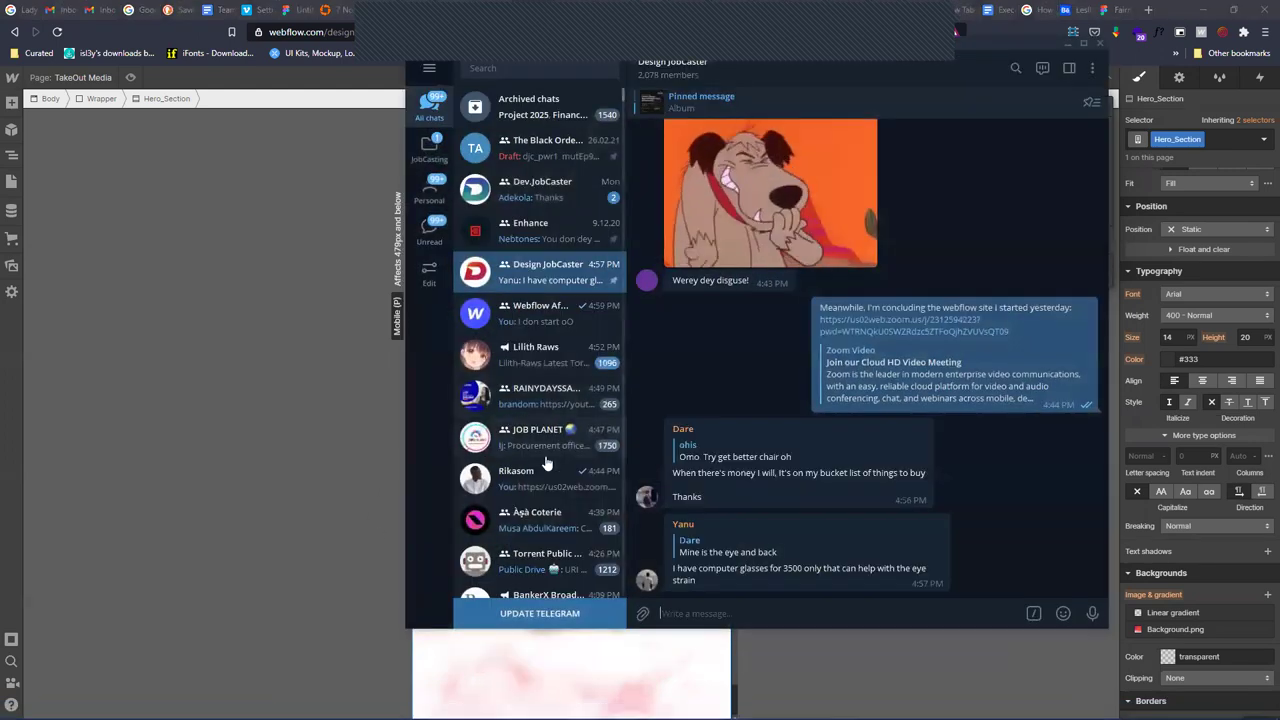
{"action": "left_click", "coordinate": [575, 485]}
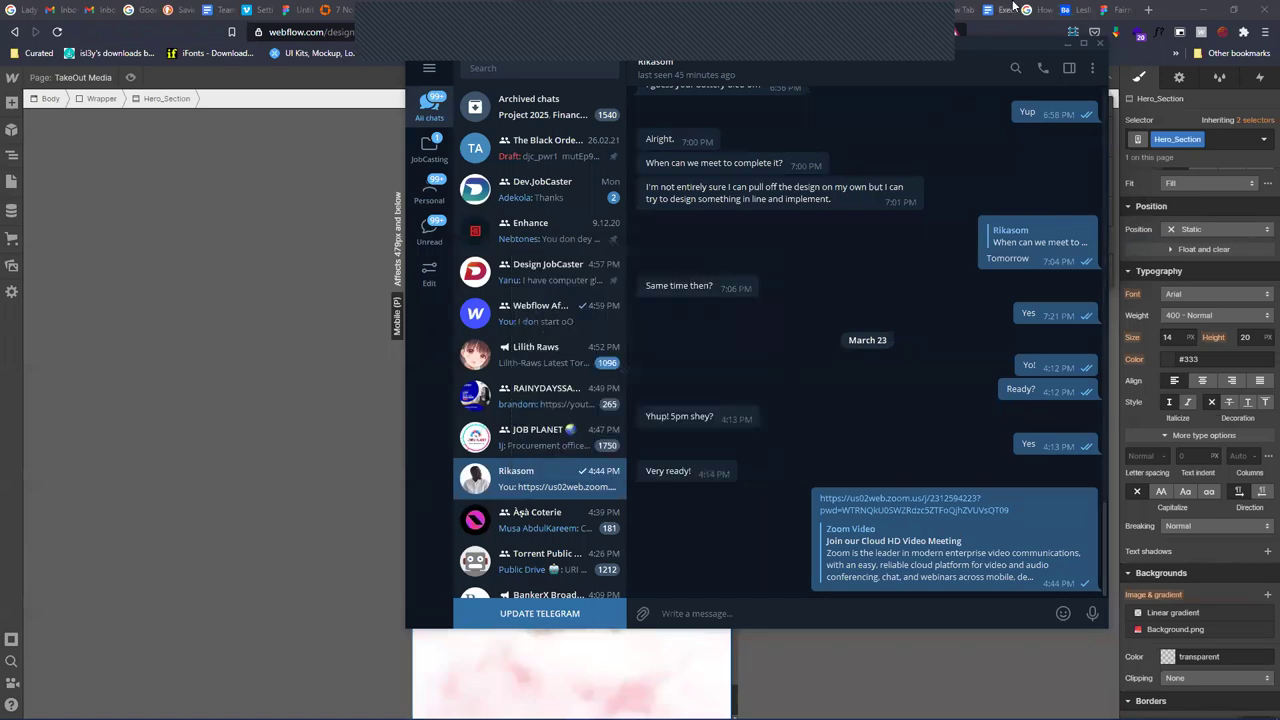
{"action": "left_click", "coordinate": [1068, 44]}
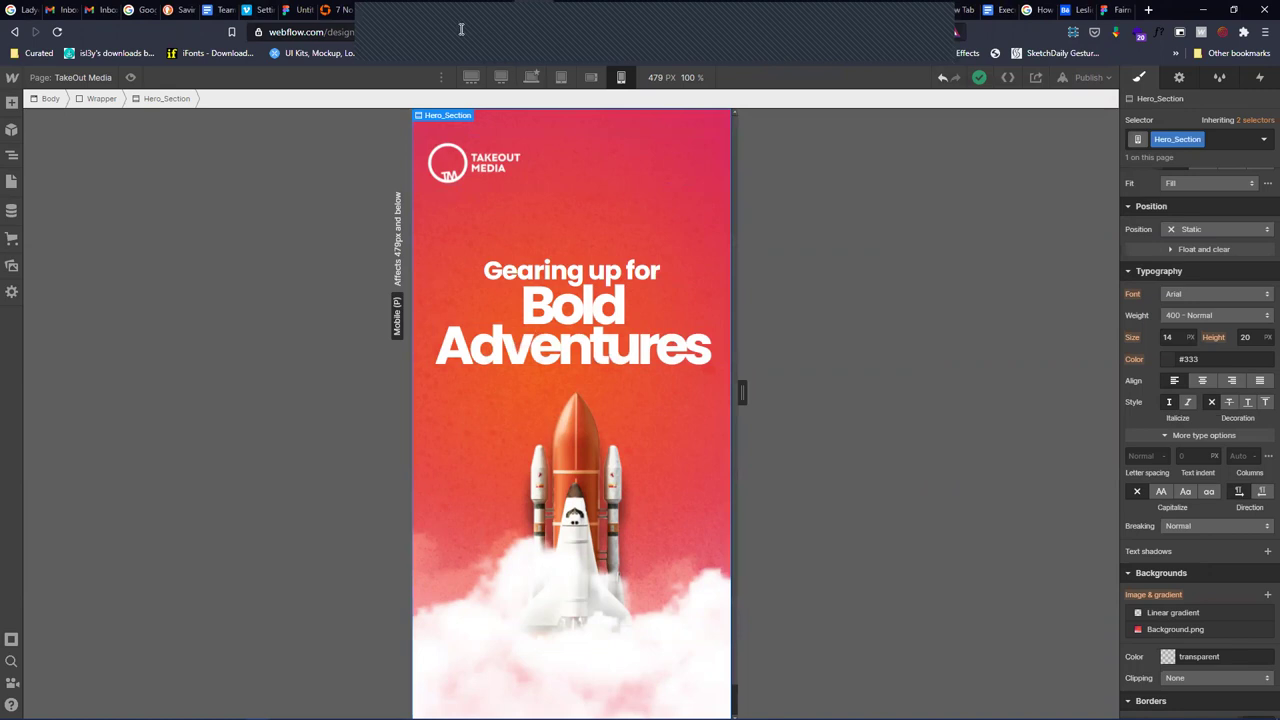
Switch the canvas to the base desktop breakpoint and review the hero section
{"action": "left_click", "coordinate": [532, 77]}
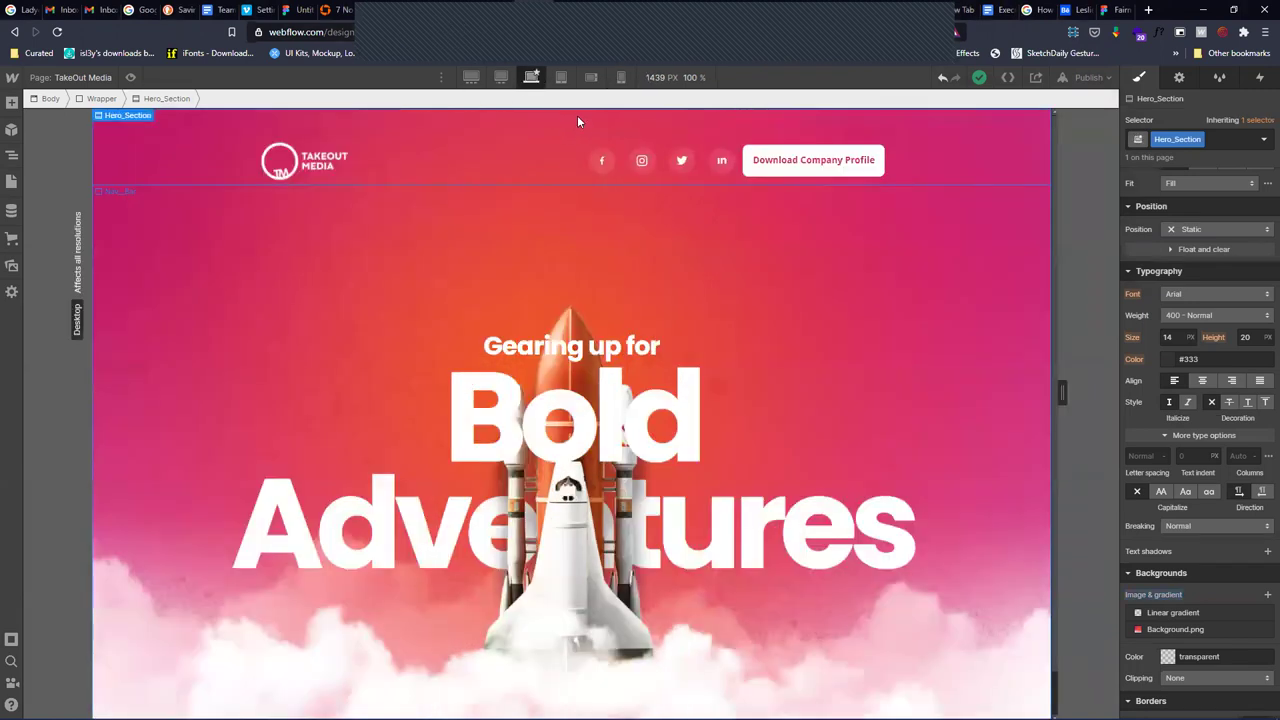
{"action": "scroll", "coordinate": [1010, 480], "scroll_direction": "down", "scroll_amount": 1}
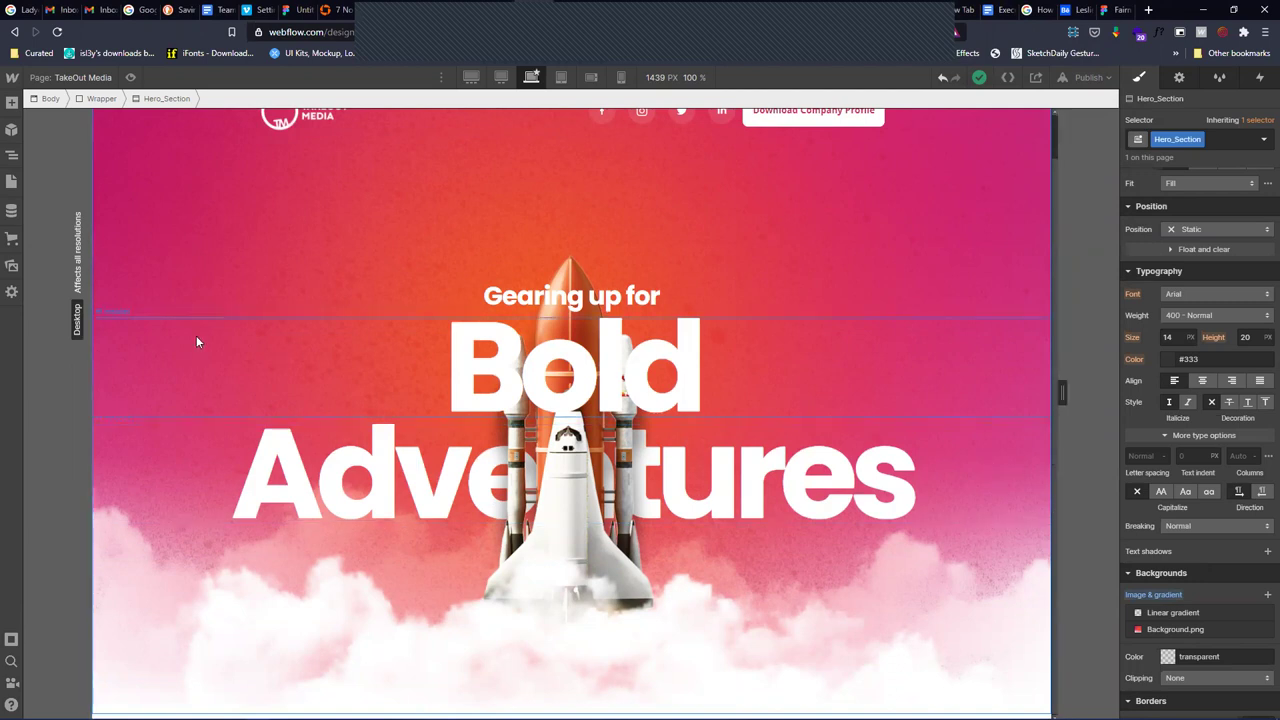
{"action": "scroll", "coordinate": [777, 435], "scroll_direction": "up", "scroll_amount": 1}
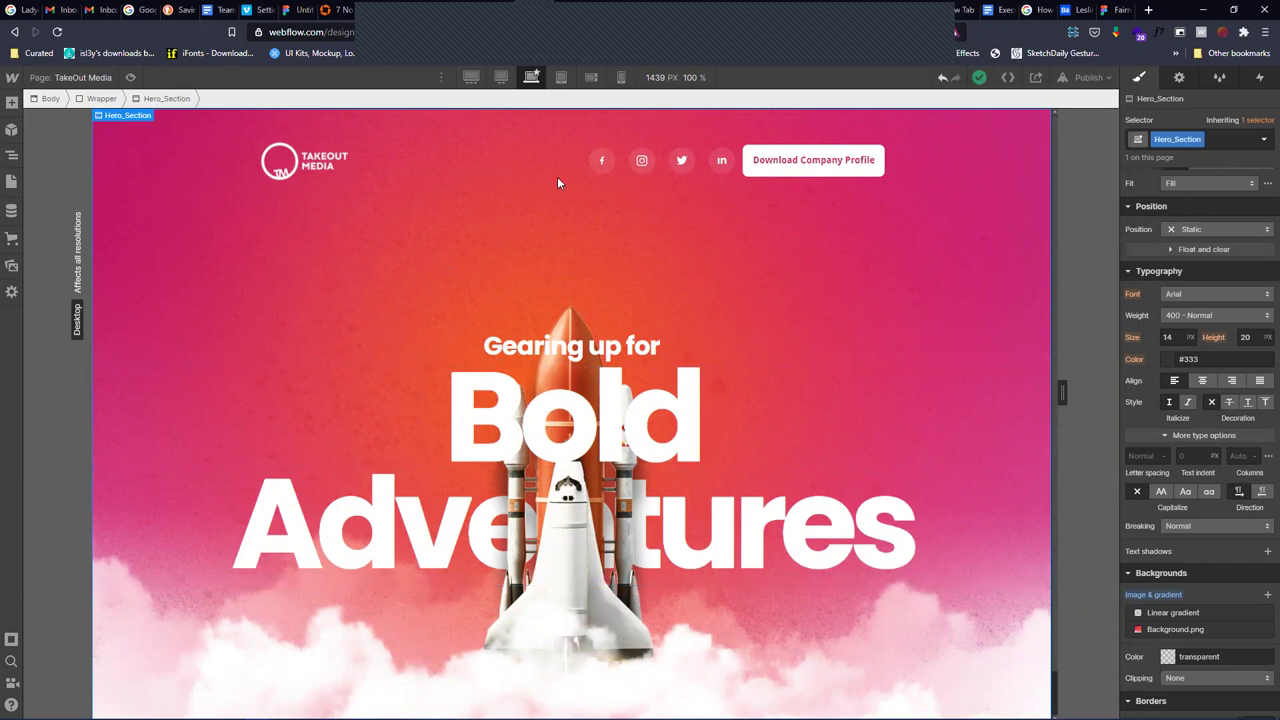
Examine the content below the clouds in the MacBook Pro - 3 frame of the Figma design
{"action": "left_click", "coordinate": [300, 9]}
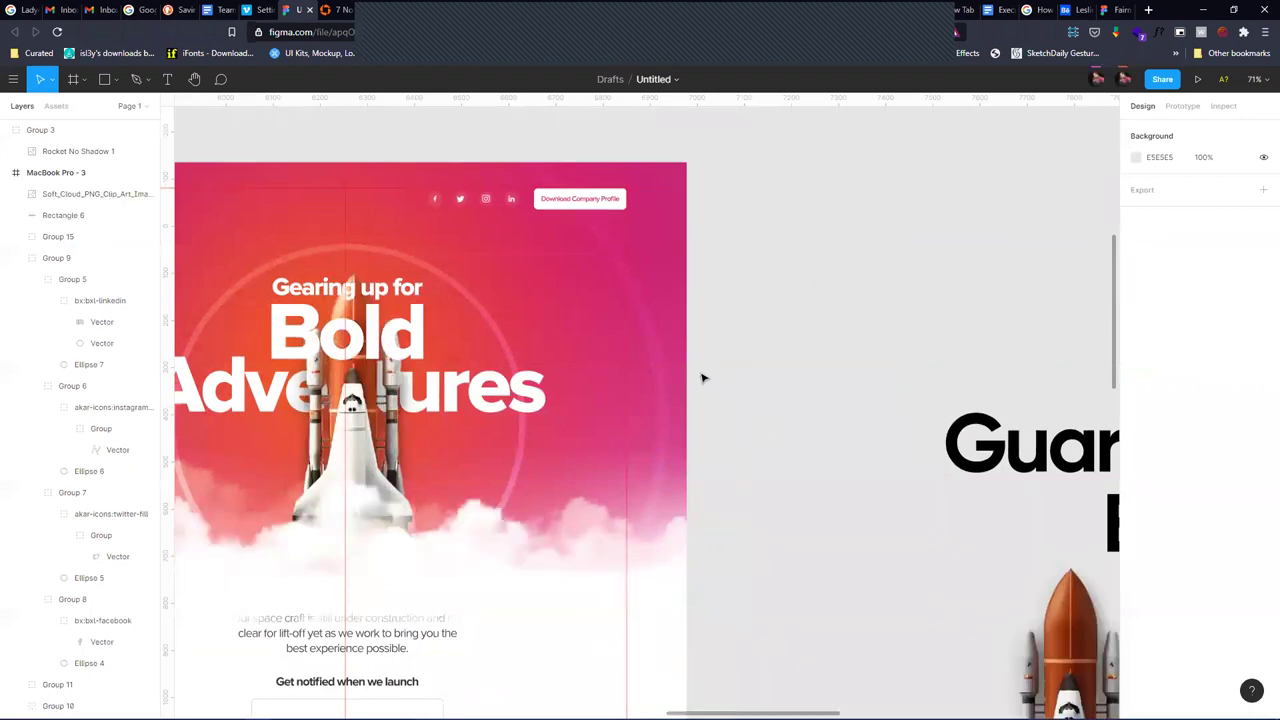
{"action": "left_click_drag", "start_coordinate": [734, 426], "coordinate": [962, 126]}
{"action": "left_click", "coordinate": [714, 282]}
{"action": "left_click_drag", "start_coordinate": [740, 300], "coordinate": [738, 276]}
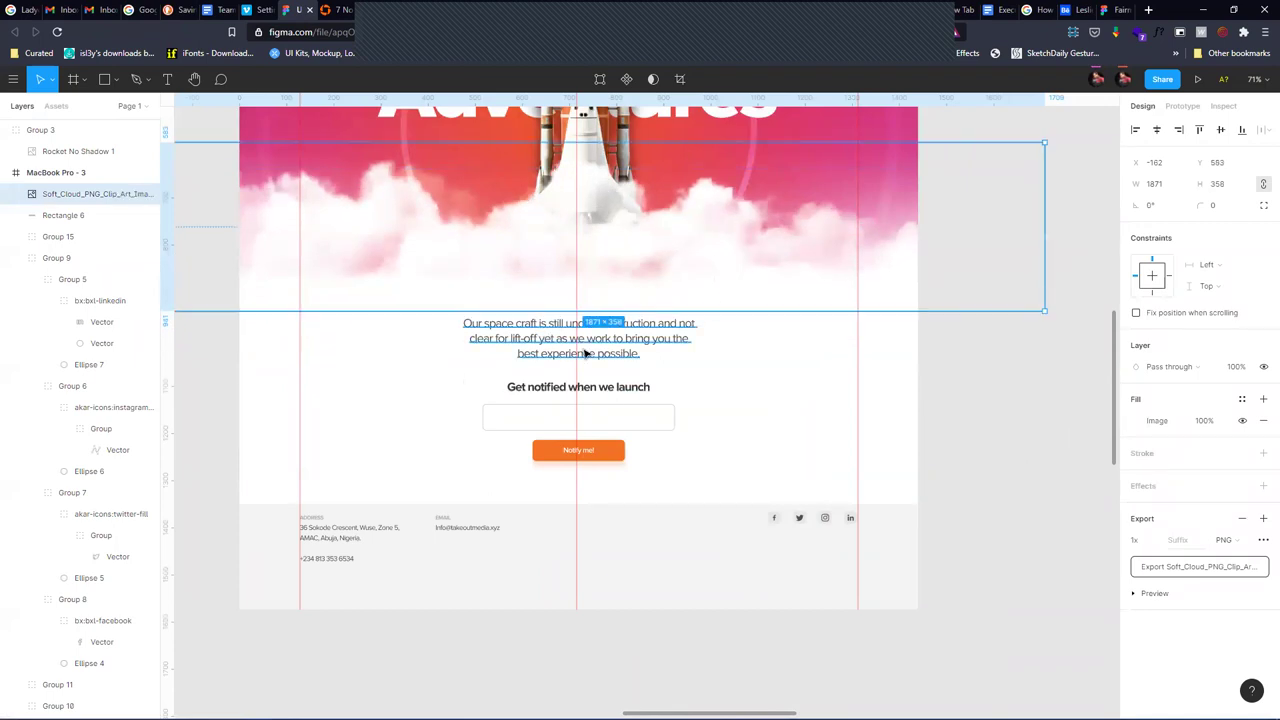
{"action": "left_click", "coordinate": [509, 338]}
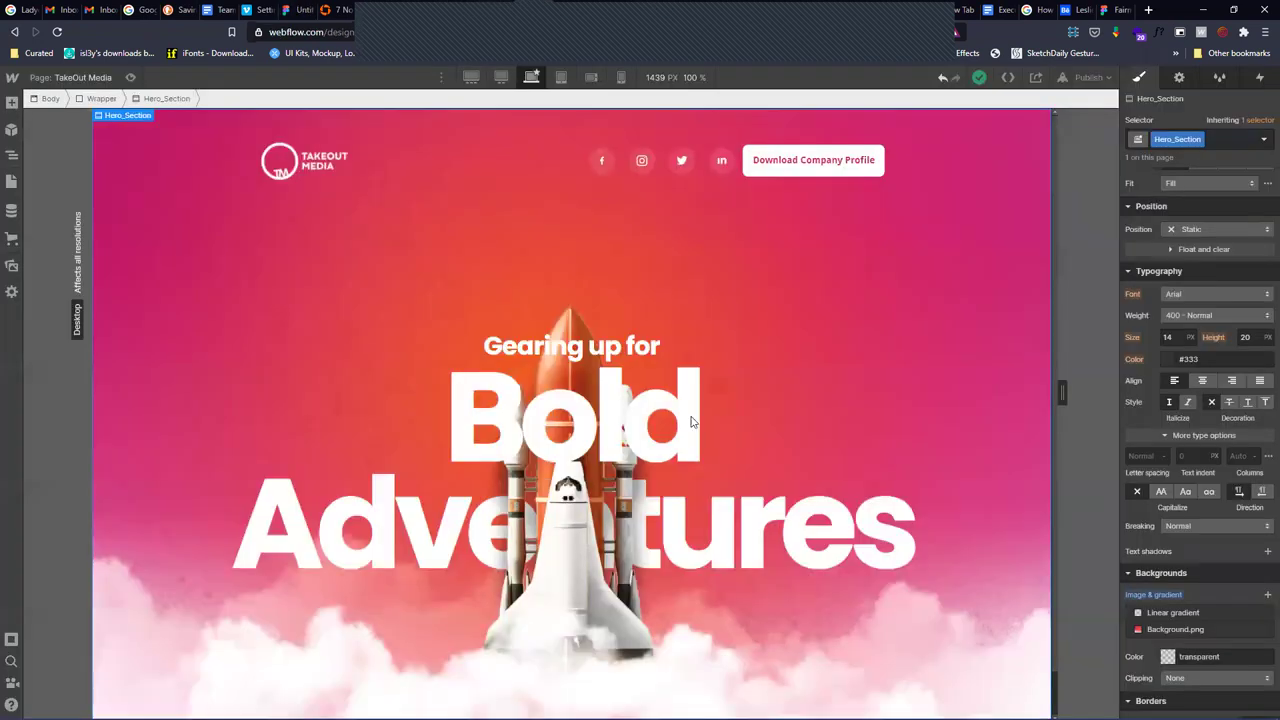
Add a new section inside the Wrapper, directly below the Hero_Section
{"action": "scroll", "coordinate": [557, 300], "scroll_direction": "down", "scroll_amount": 1}
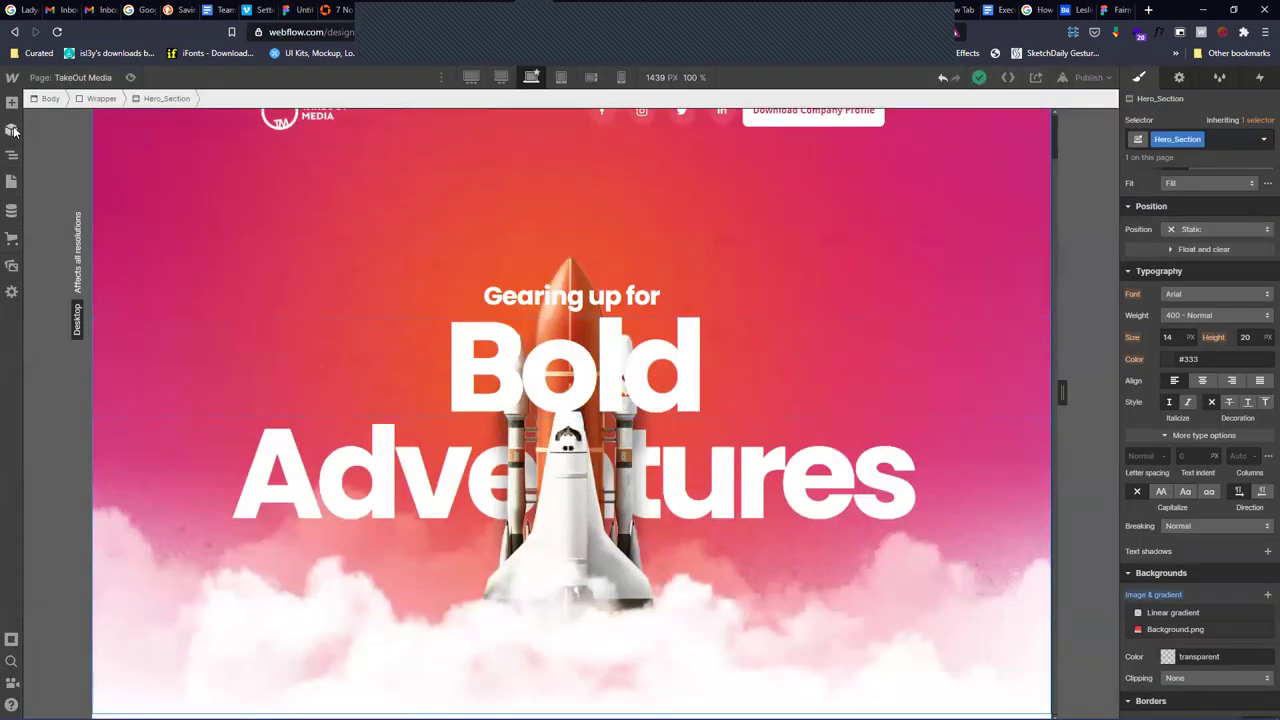
{"action": "left_click", "coordinate": [12, 155]}
{"action": "left_click", "coordinate": [55, 225]}
{"action": "left_click", "coordinate": [100, 240]}
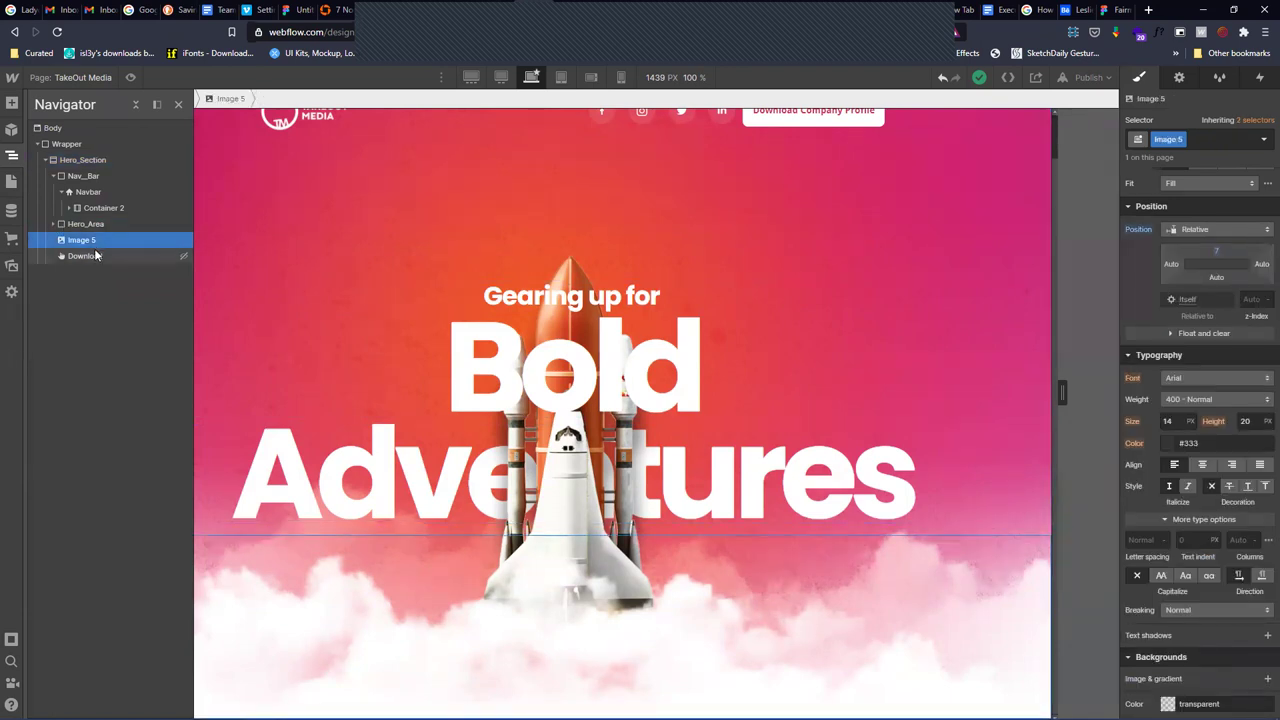
{"action": "left_click", "coordinate": [45, 160]}
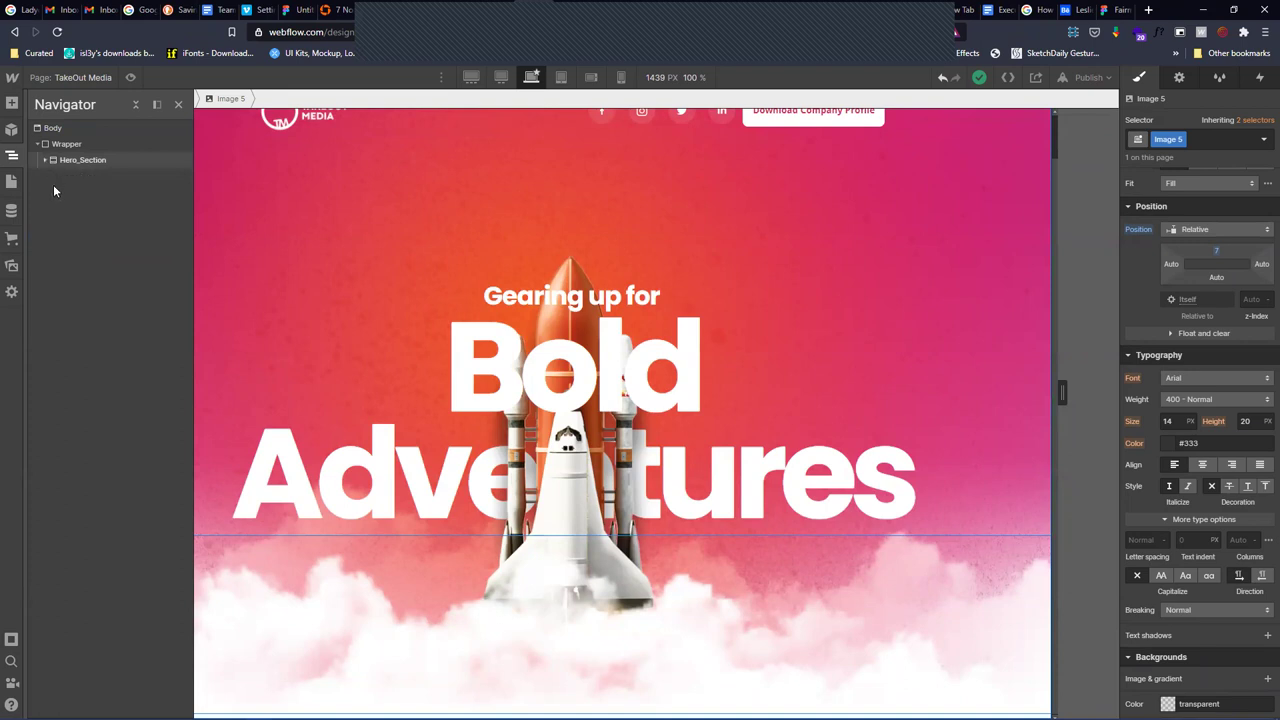
{"action": "left_click", "coordinate": [52, 144]}
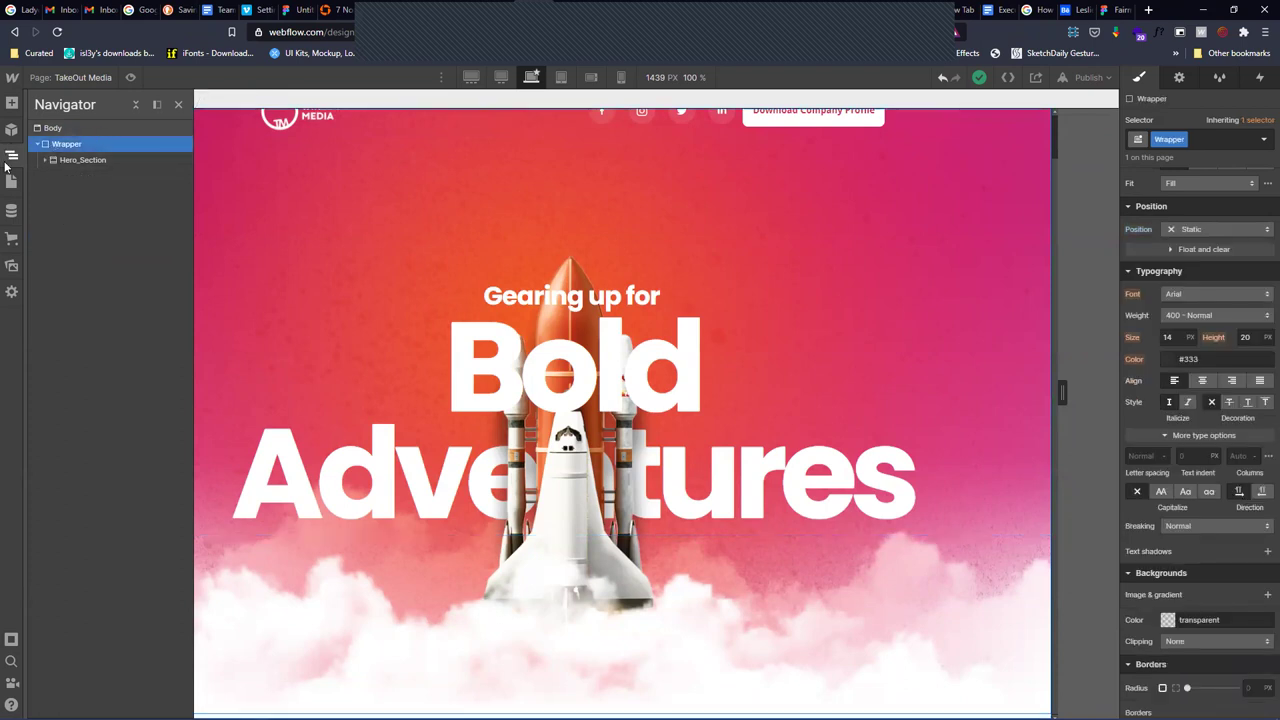
{"action": "left_click", "coordinate": [12, 102]}
{"action": "left_click_drag", "start_coordinate": [48, 189], "coordinate": [437, 371]}
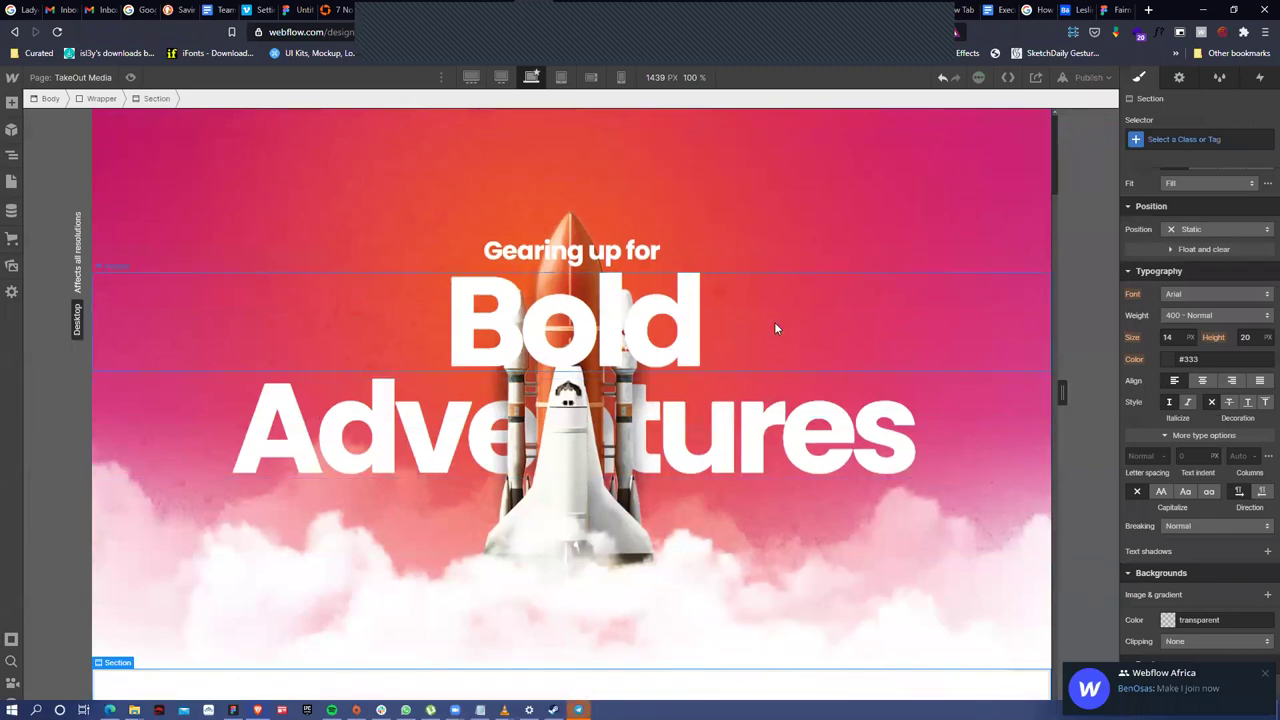
Give the new section the class name Notify
{"action": "left_click", "coordinate": [1196, 133]}
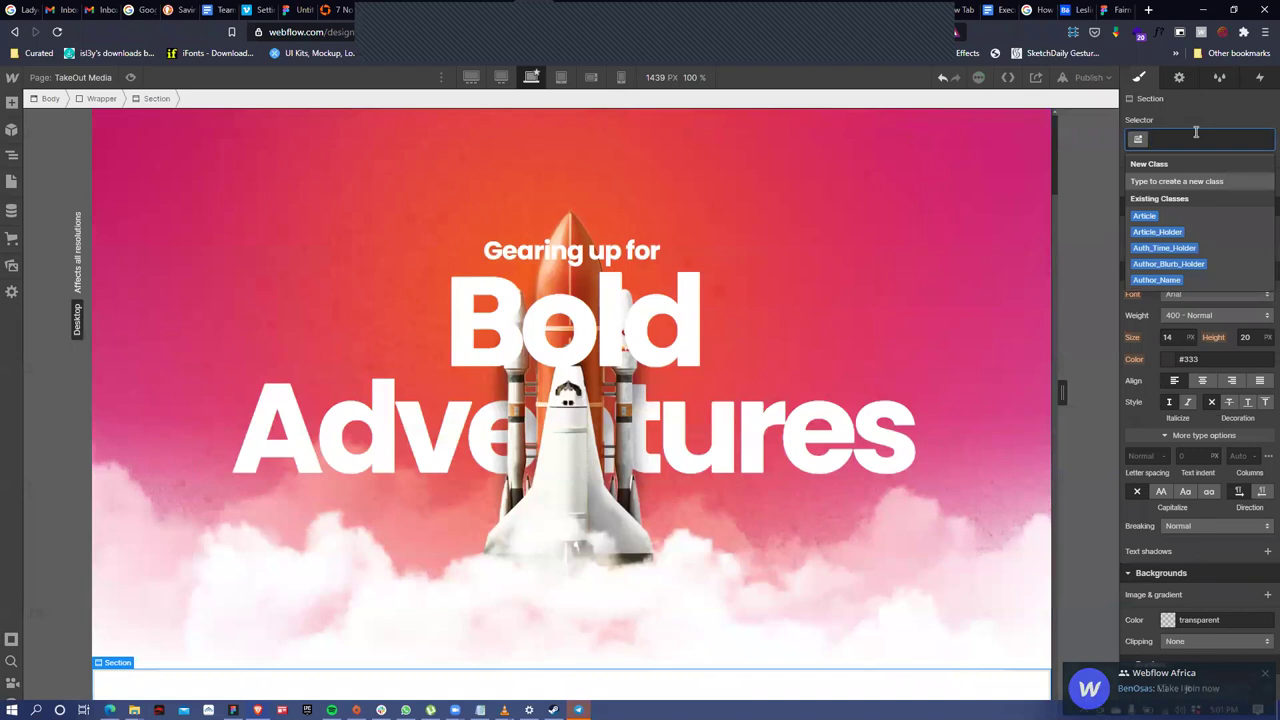
{"action": "type", "text": "Nal"}
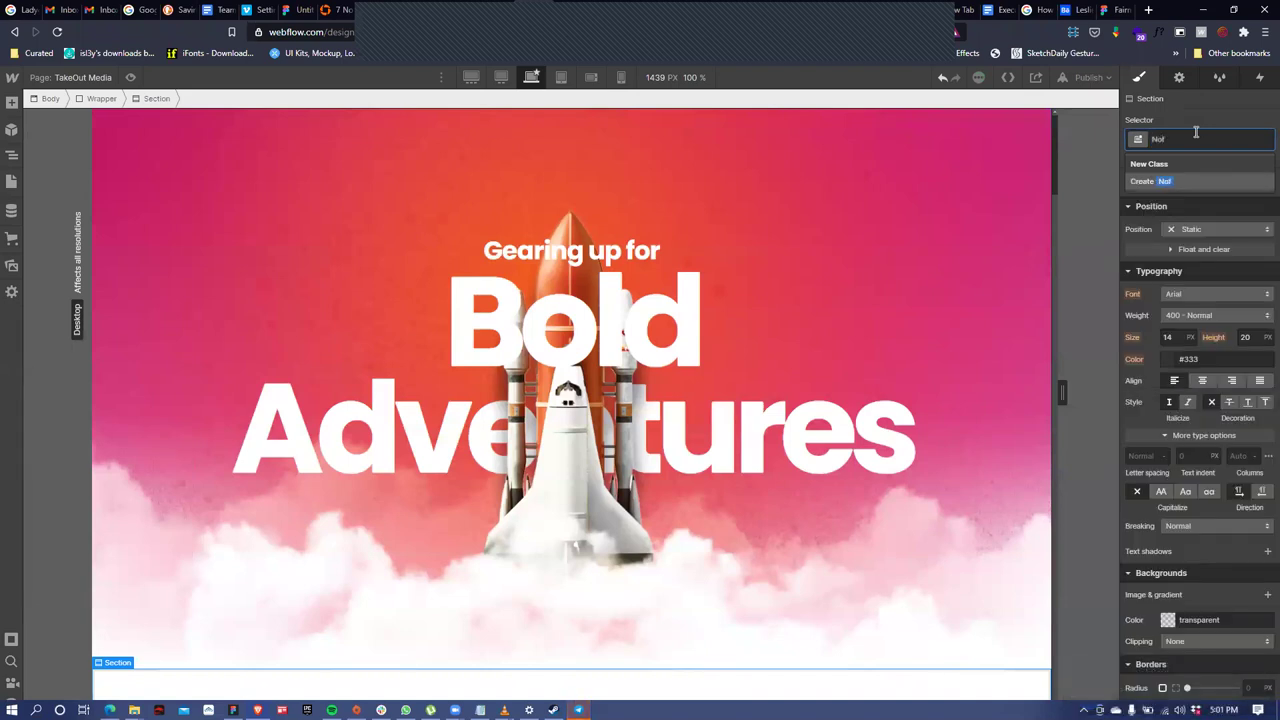
{"action": "type", "text": "ify"}
{"action": "key", "text": "BackSpace"}
{"action": "key", "text": "BackSpace"}
{"action": "key", "text": "BackSpace"}
{"action": "key", "text": "BackSpace"}
{"action": "type", "text": "ti"}
{"action": "key", "text": "Return"}
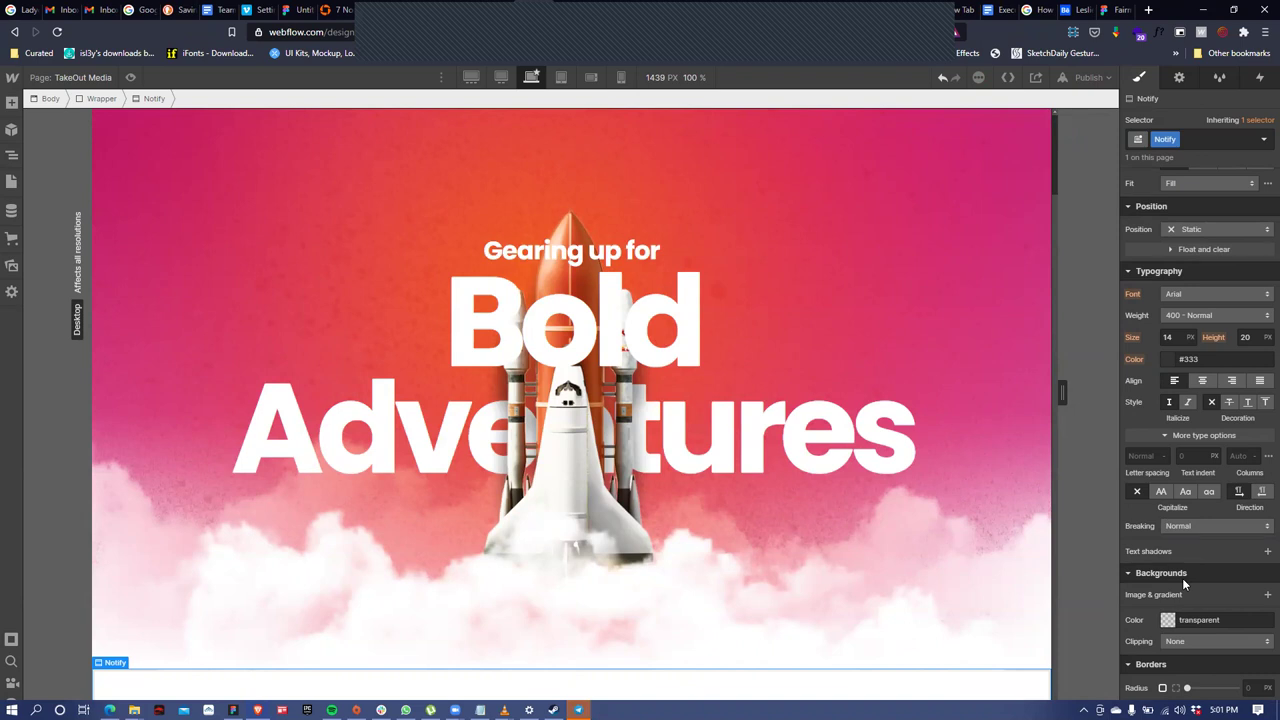
Set the Notify section's width to 100% and its minimum height to 30%
{"action": "scroll", "coordinate": [1182, 578], "scroll_direction": "down", "scroll_amount": 2}
{"action": "scroll", "coordinate": [1182, 578], "scroll_direction": "up", "scroll_amount": 5}
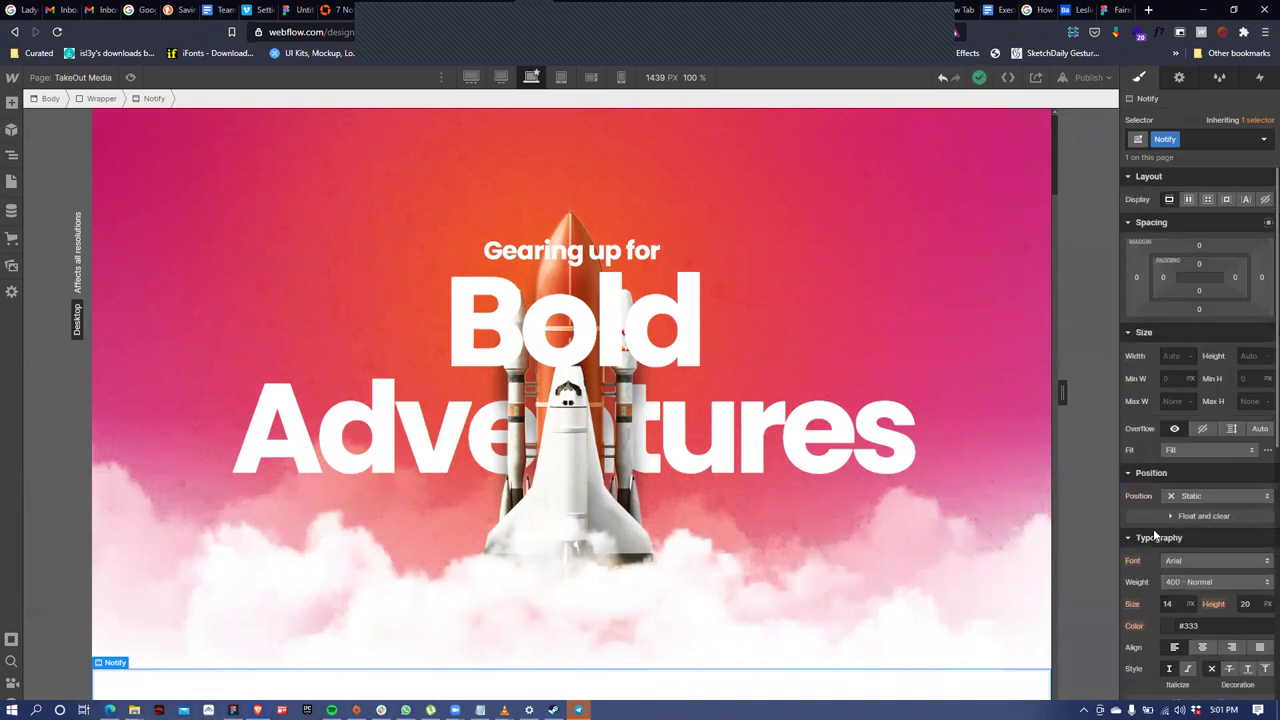
{"action": "left_click", "coordinate": [1190, 358]}
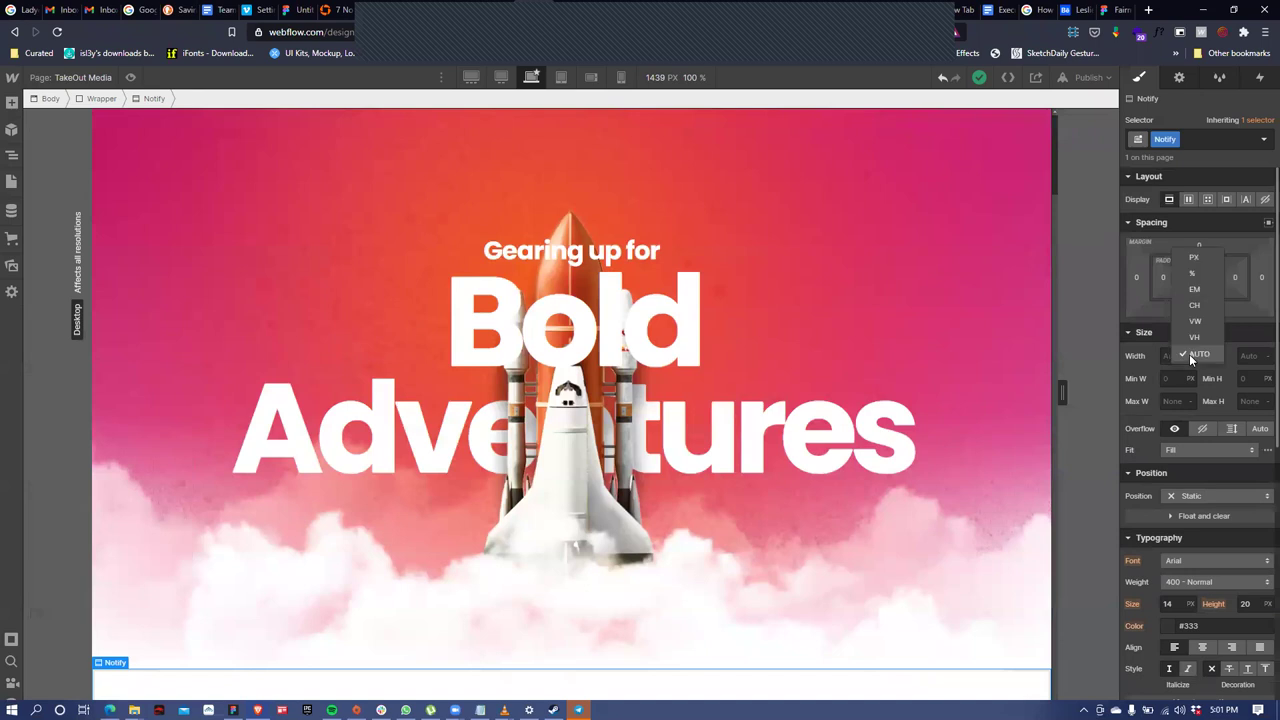
{"action": "left_click", "coordinate": [1201, 278]}
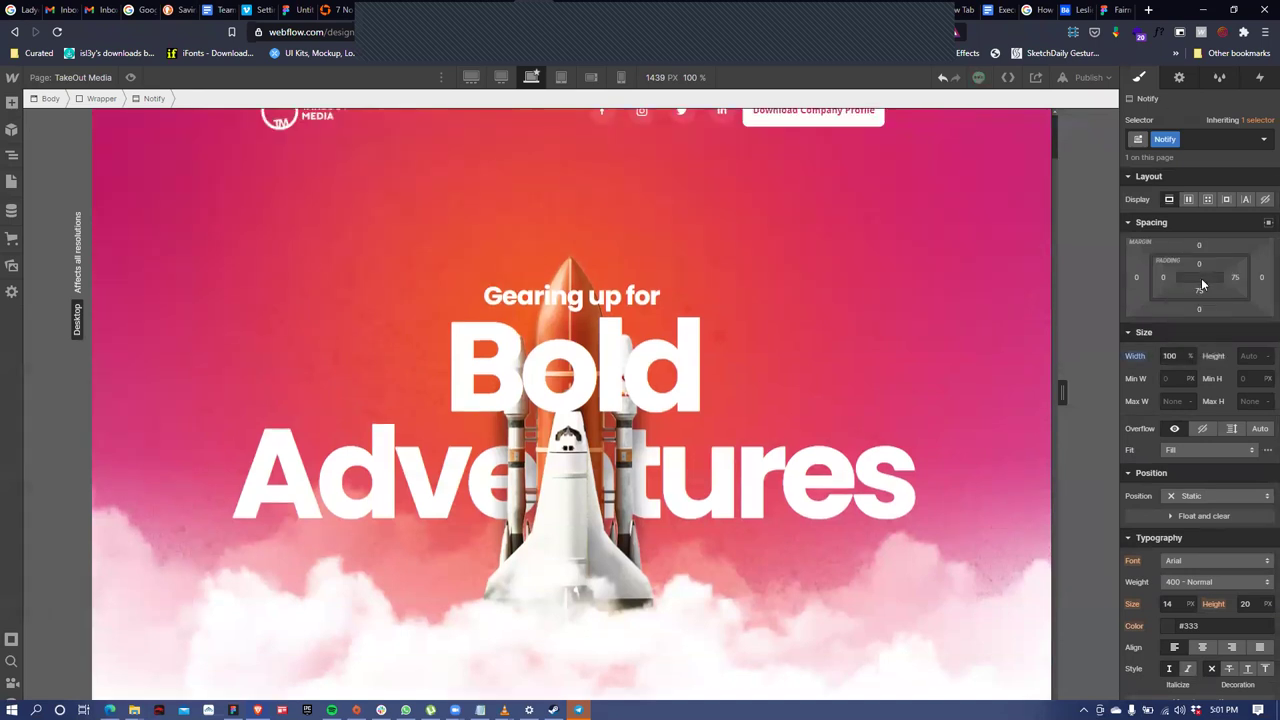
{"action": "left_click", "coordinate": [1250, 379]}
{"action": "left_click", "coordinate": [1264, 379]}
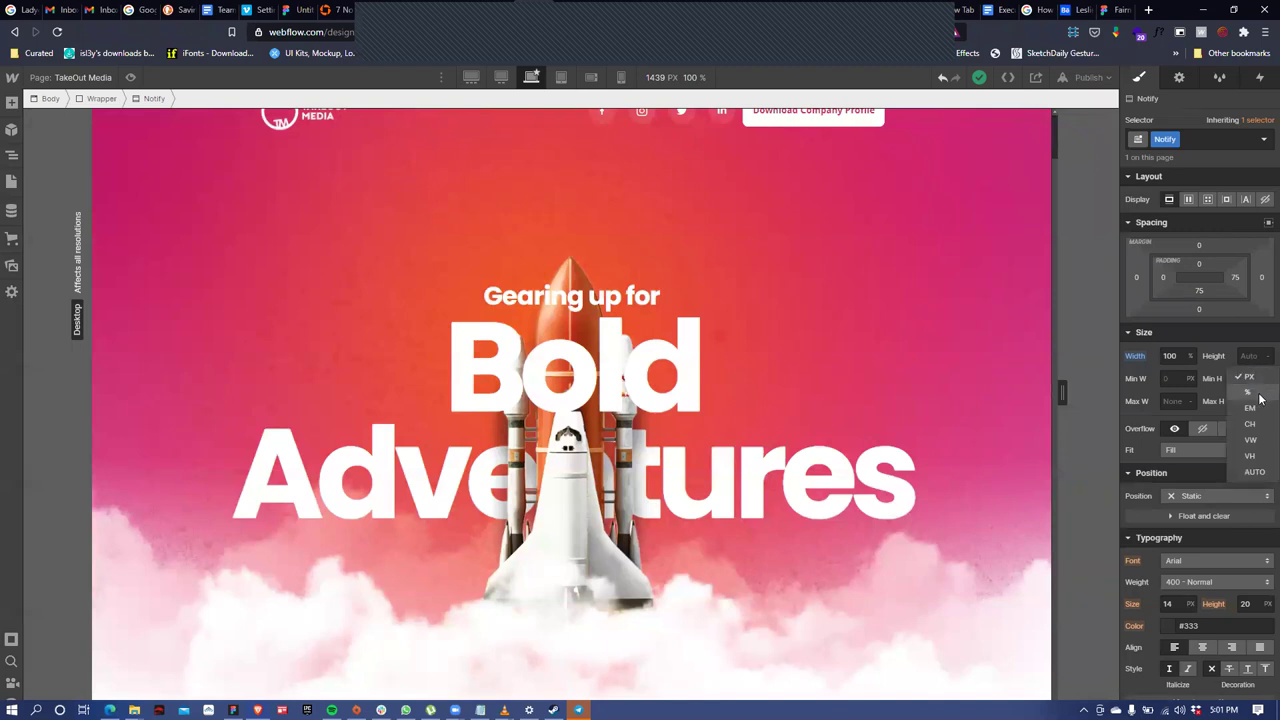
{"action": "left_click", "coordinate": [1255, 395]}
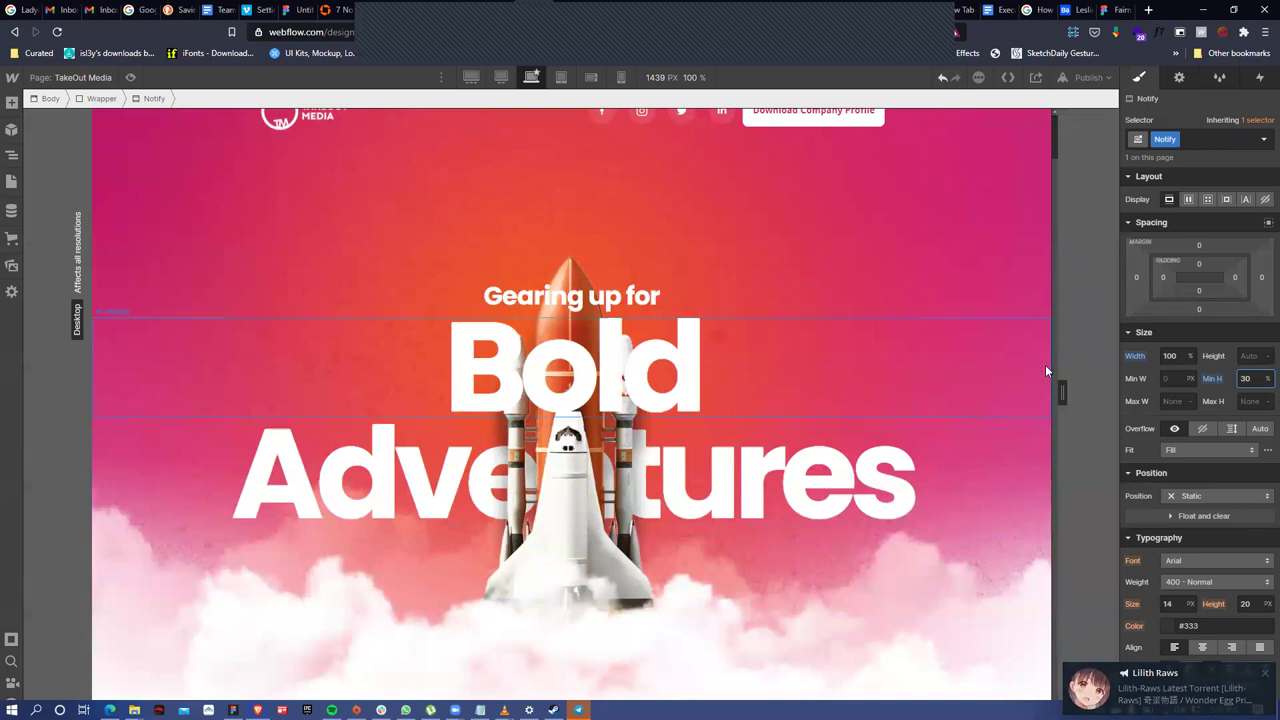
{"action": "scroll", "coordinate": [1052, 311], "scroll_direction": "up", "scroll_amount": 1}
{"action": "scroll", "coordinate": [1056, 422], "scroll_direction": "down", "scroll_amount": 1}
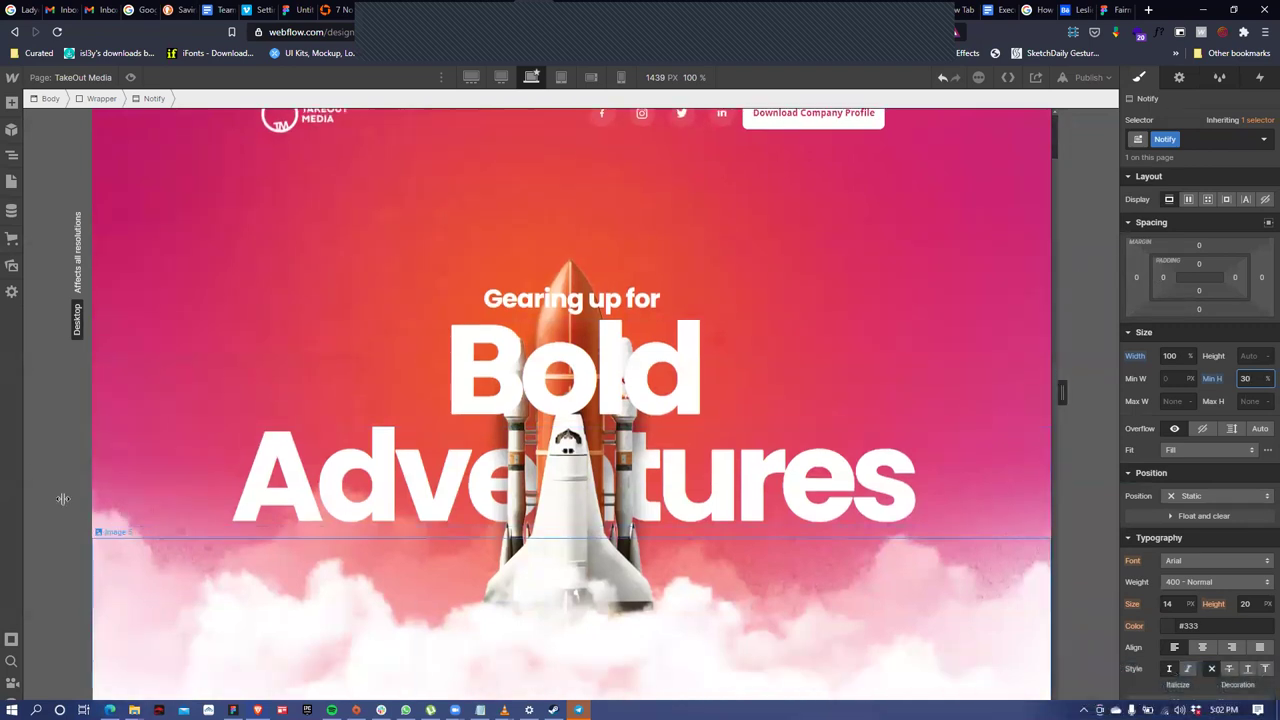
Give the Notify section a horizontal flex layout and add a heading inside it
{"action": "left_click", "coordinate": [12, 155]}
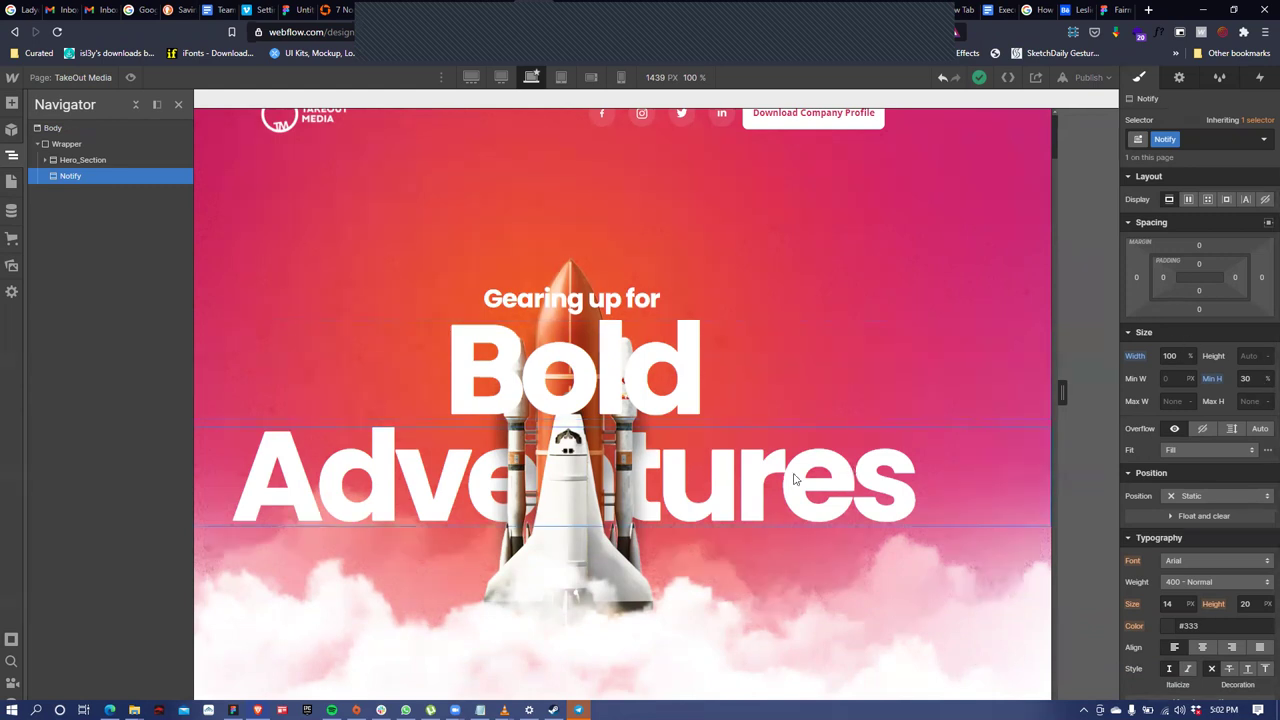
{"action": "scroll", "coordinate": [990, 340], "scroll_direction": "down", "scroll_amount": 1}
{"action": "left_click", "coordinate": [1188, 199]}
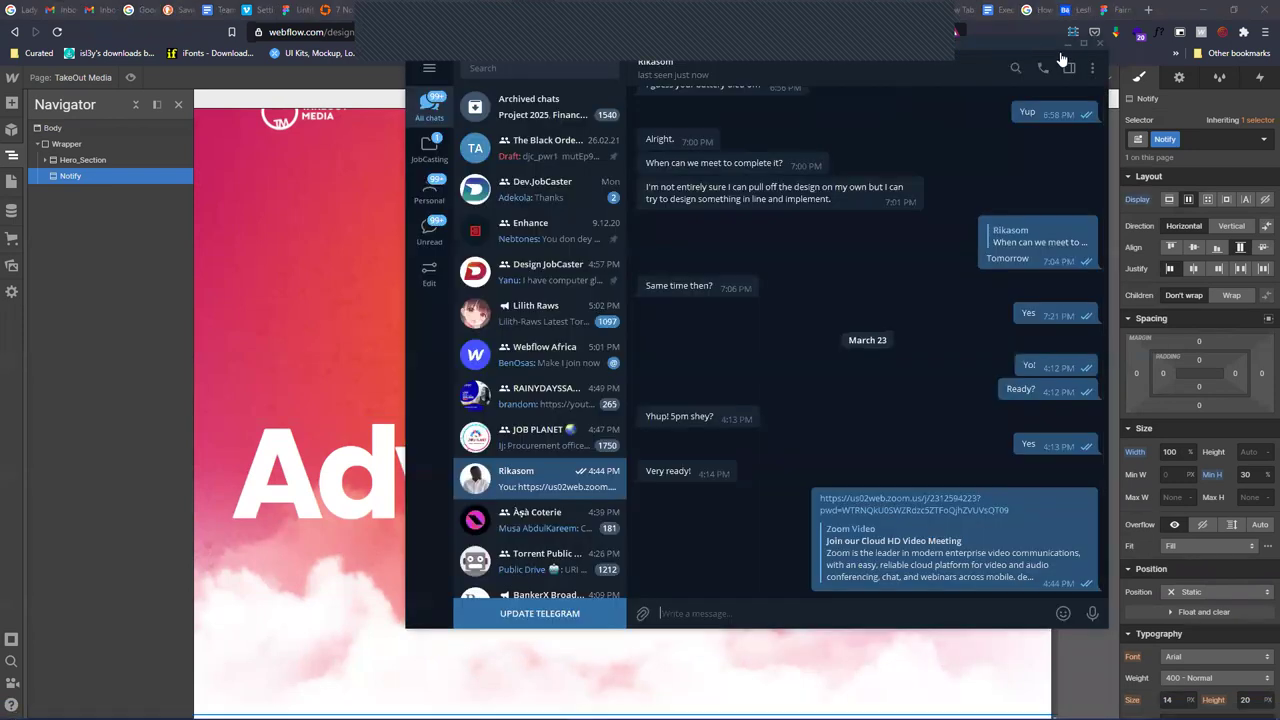
{"action": "left_click", "coordinate": [1059, 62]}
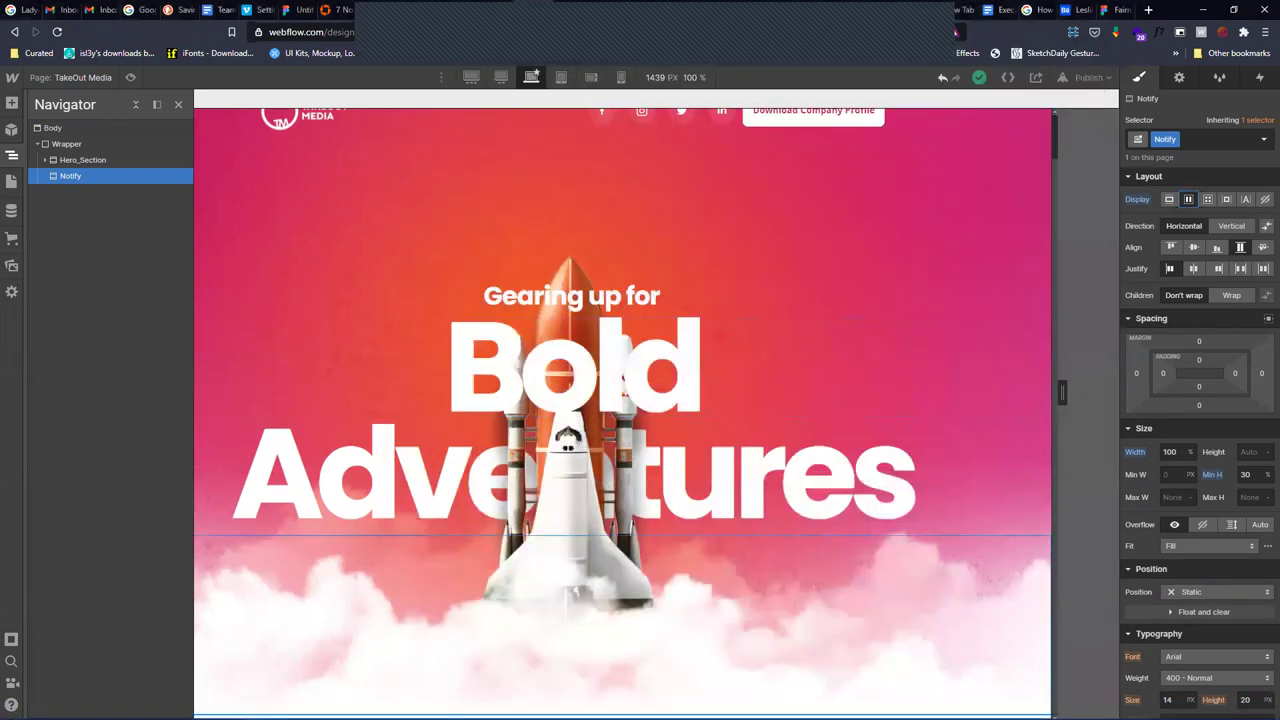
{"action": "left_click", "coordinate": [11, 103]}
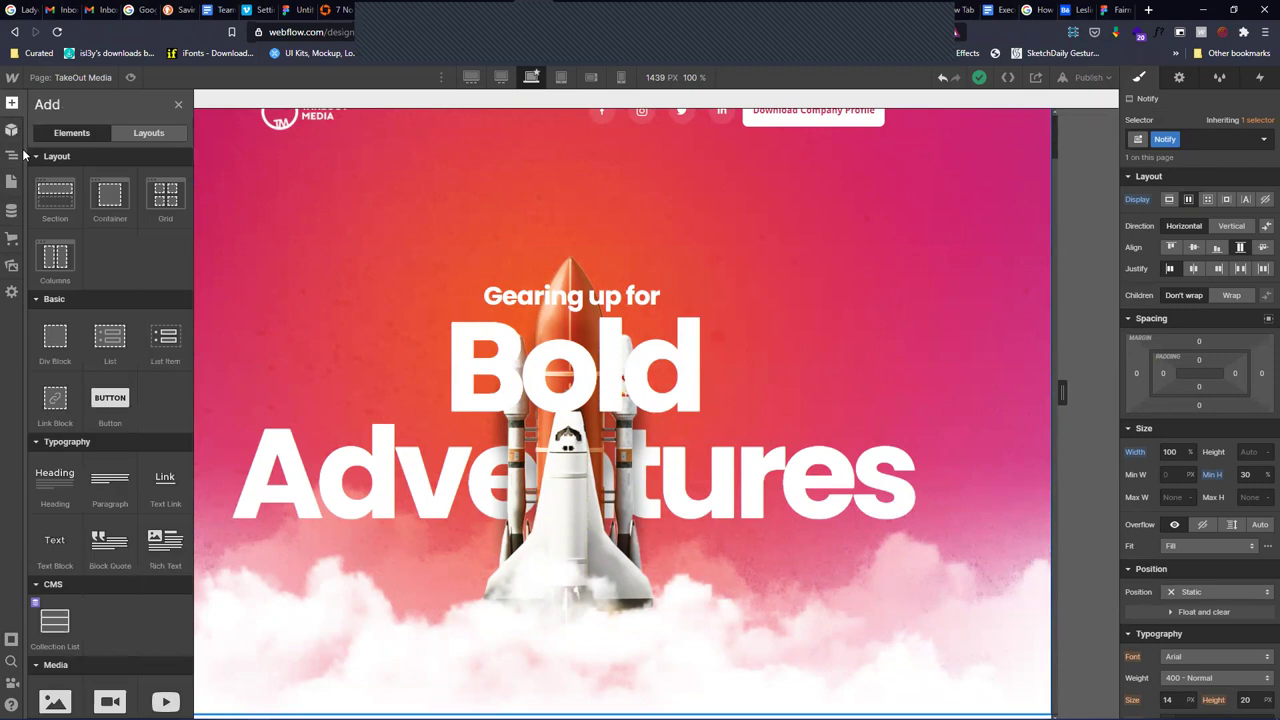
{"action": "left_click", "coordinate": [47, 476]}
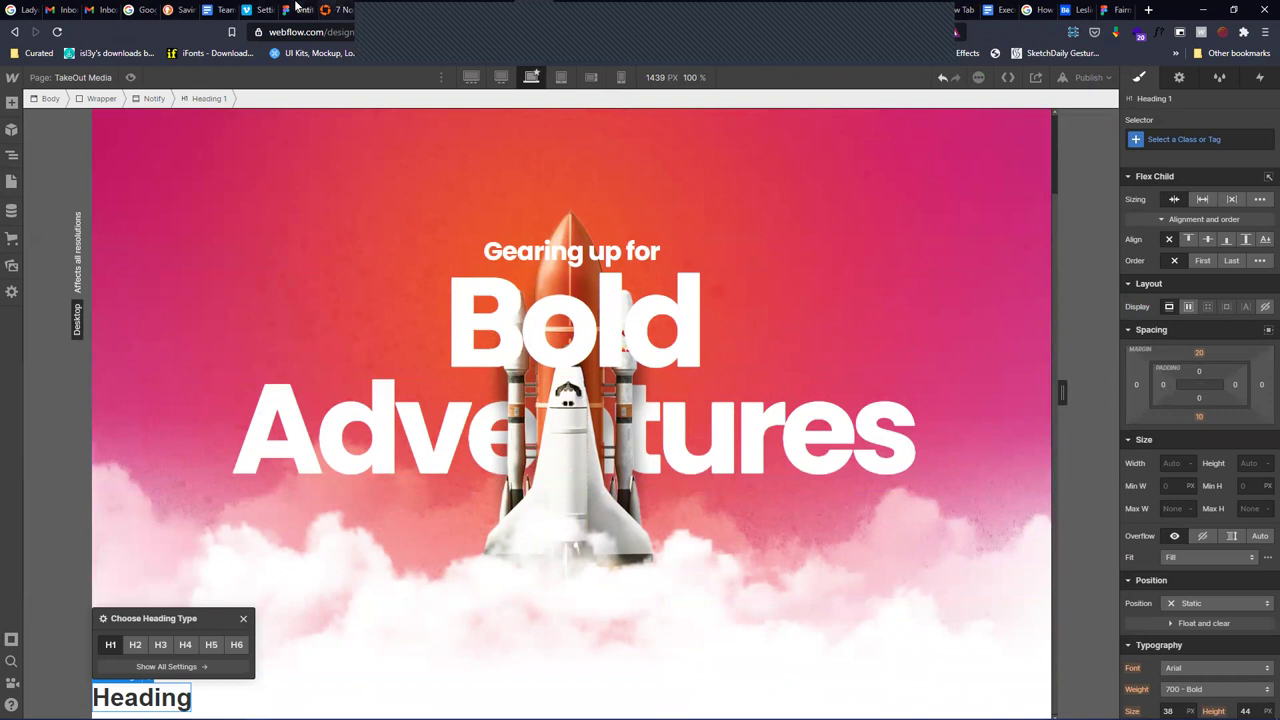
Check the construction notice text in Figma and the hero on the published page, and return to the Webflow designer
{"action": "left_click", "coordinate": [294, 9]}
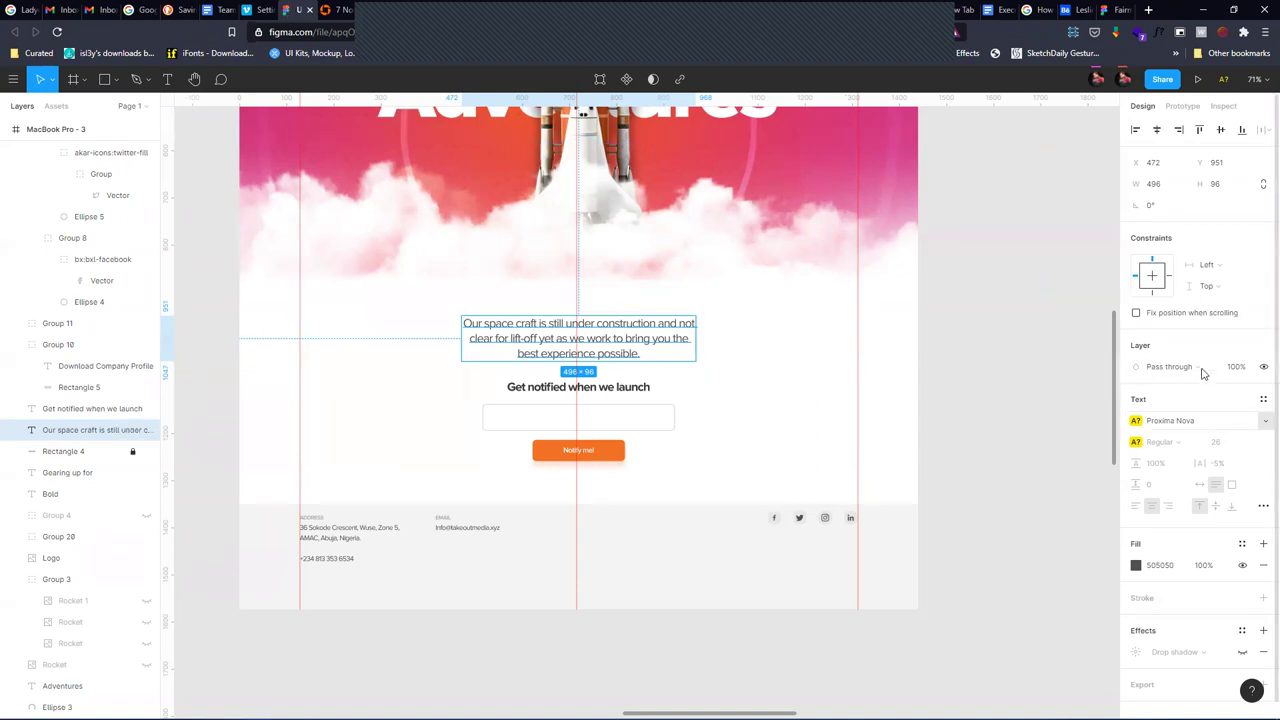
{"action": "left_click", "coordinate": [1188, 107]}
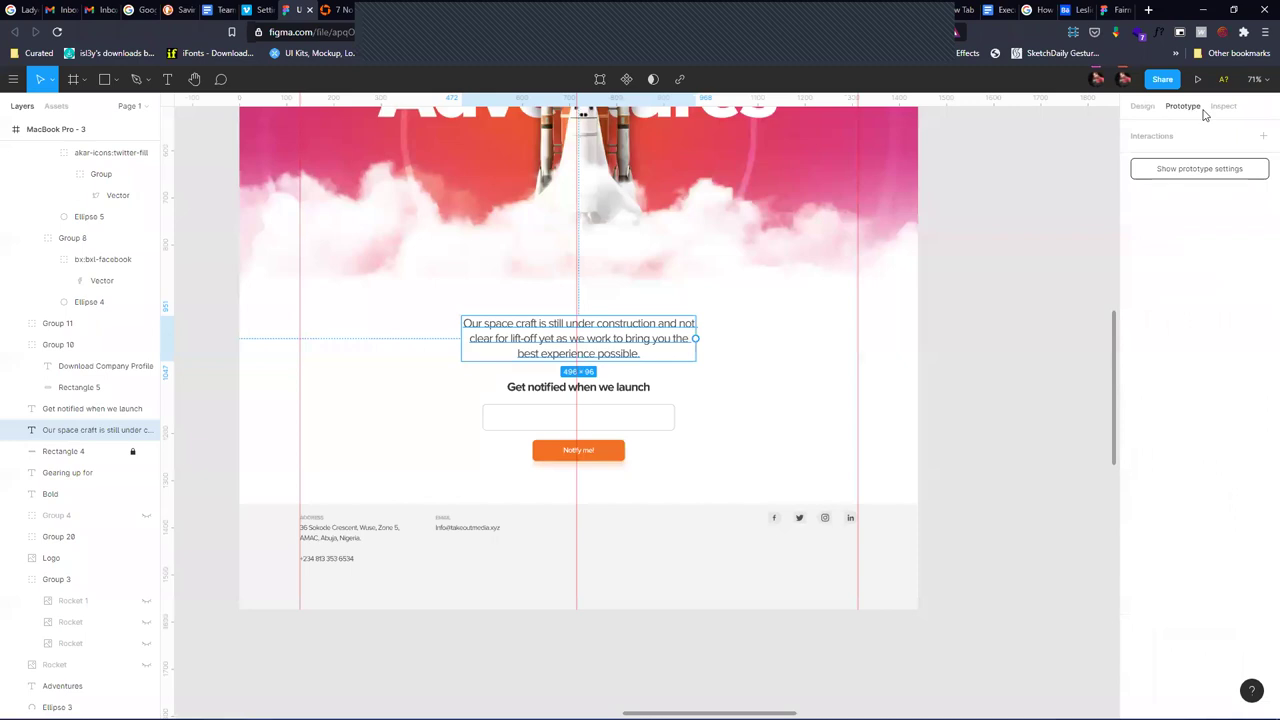
{"action": "left_click_drag", "start_coordinate": [617, 35], "coordinate": [629, 436]}
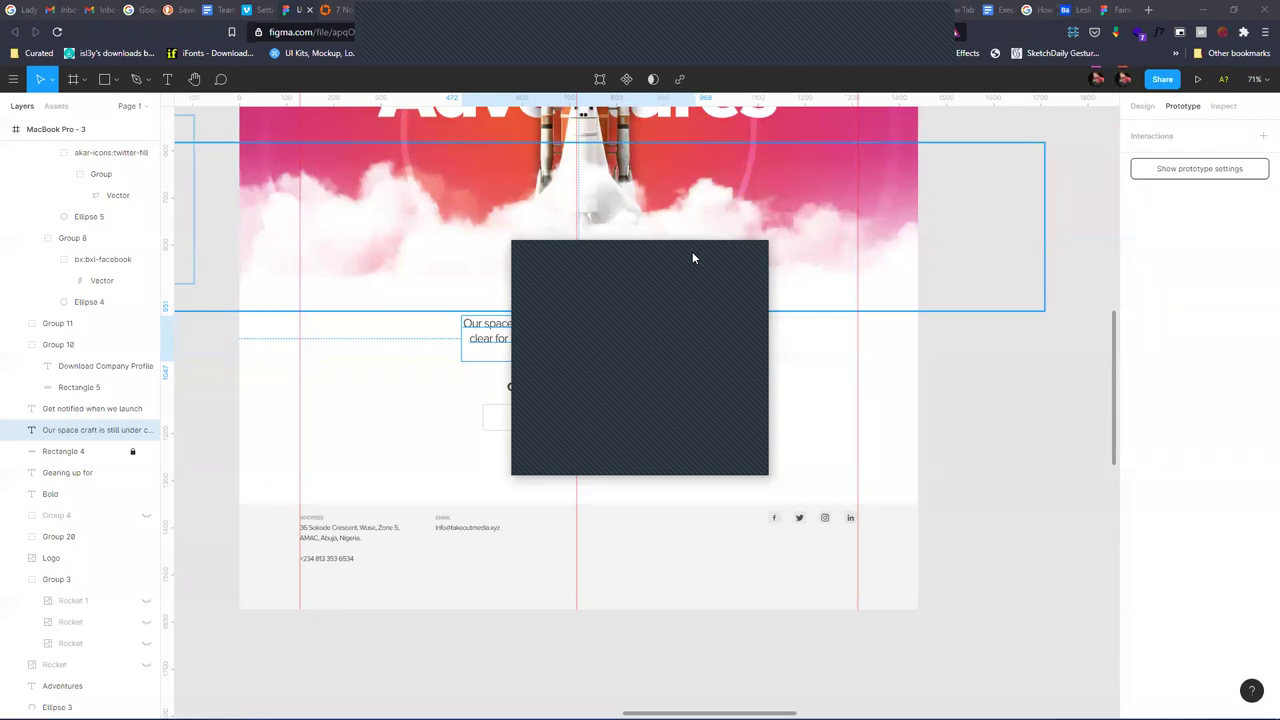
{"action": "left_click", "coordinate": [1214, 150]}
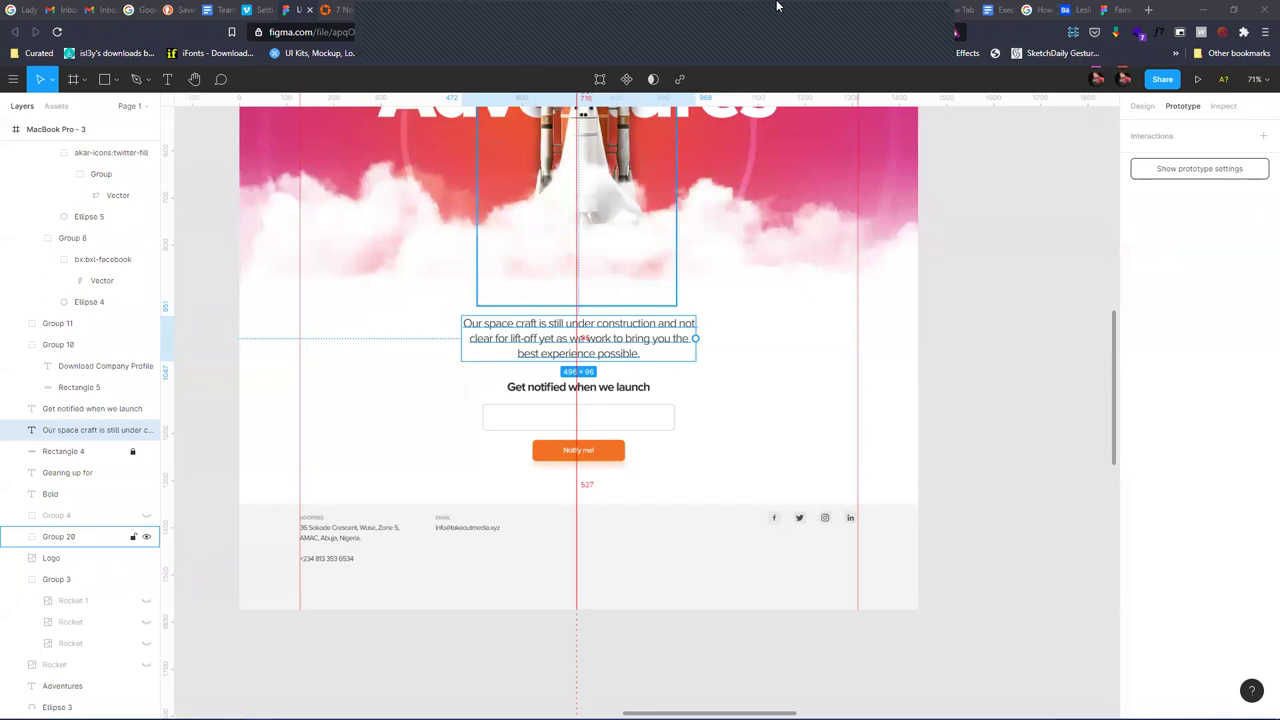
{"action": "left_click", "coordinate": [573, 6]}
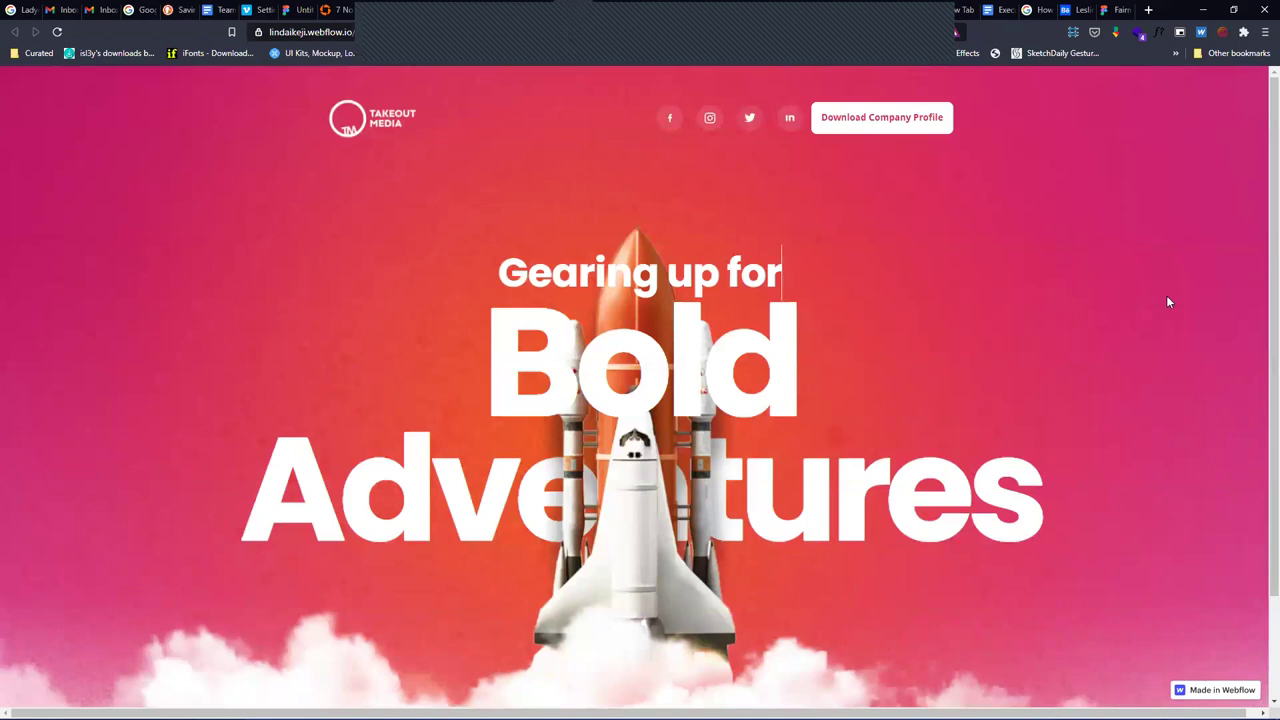
{"action": "scroll", "coordinate": [1137, 357], "scroll_direction": "down", "scroll_amount": 2}
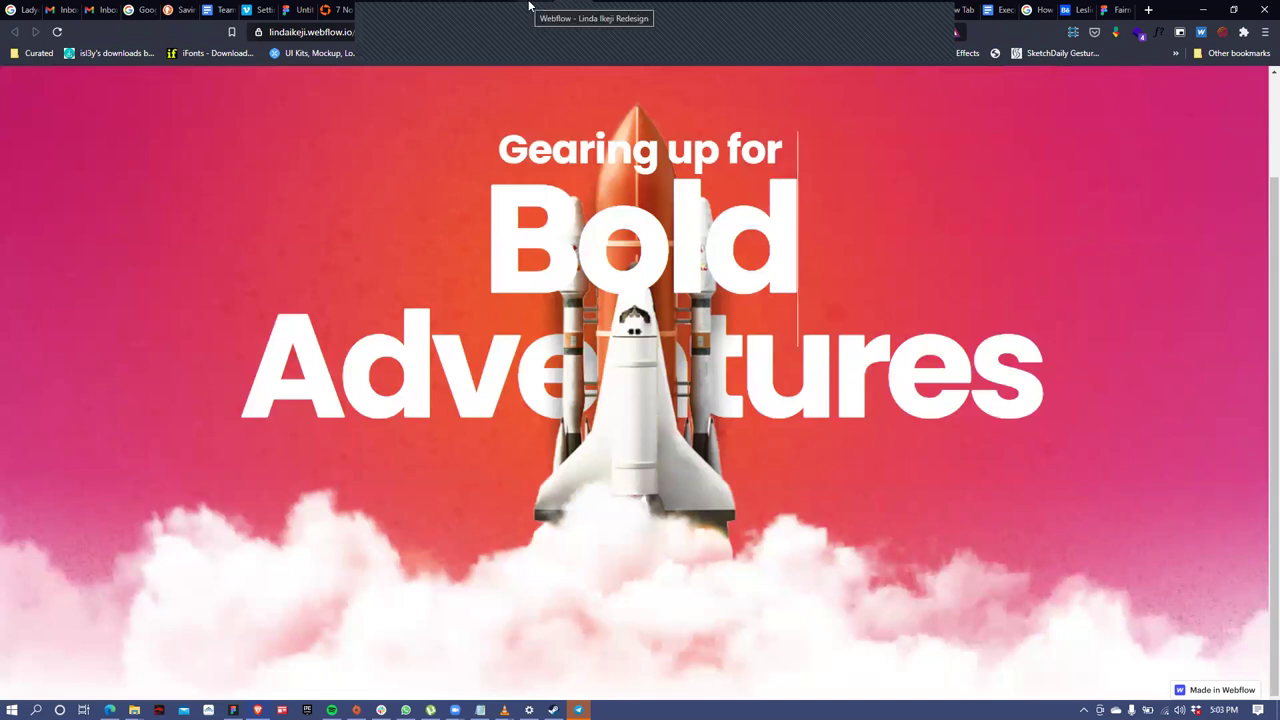
{"action": "left_click", "coordinate": [529, 6]}
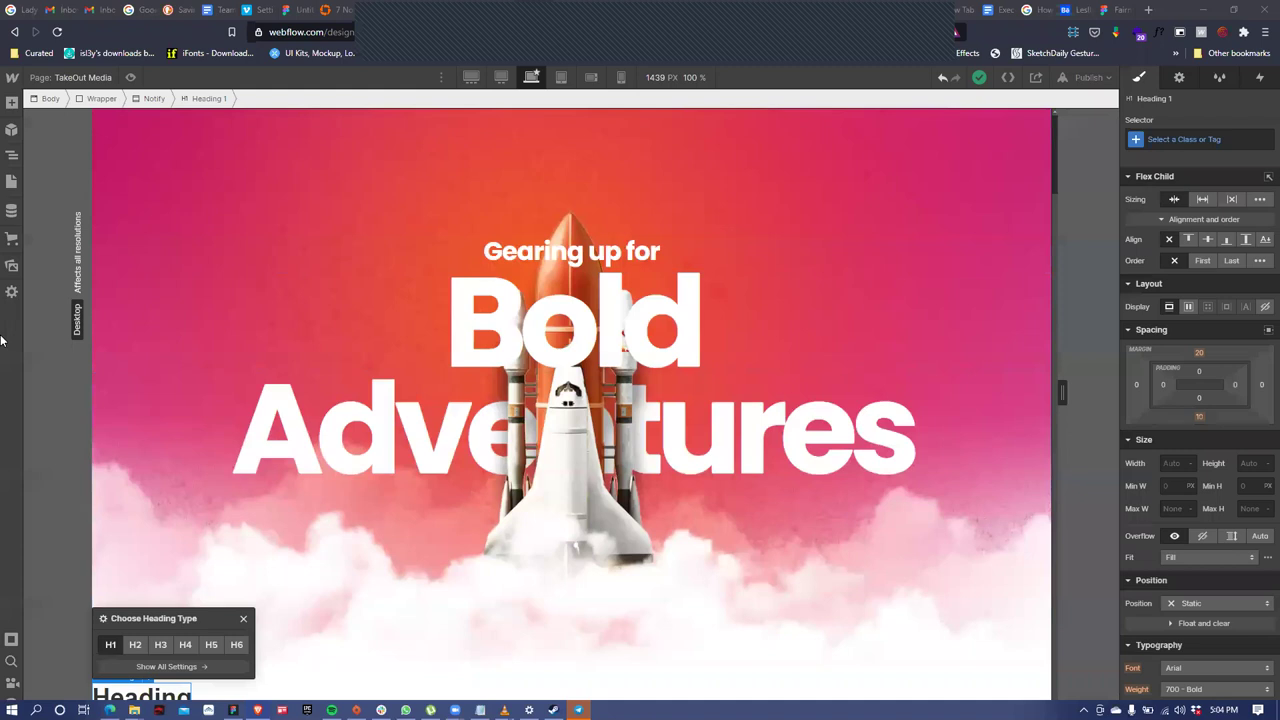
Change the heading in the Notify section to type H3 and close its heading settings
{"action": "left_click", "coordinate": [155, 650]}
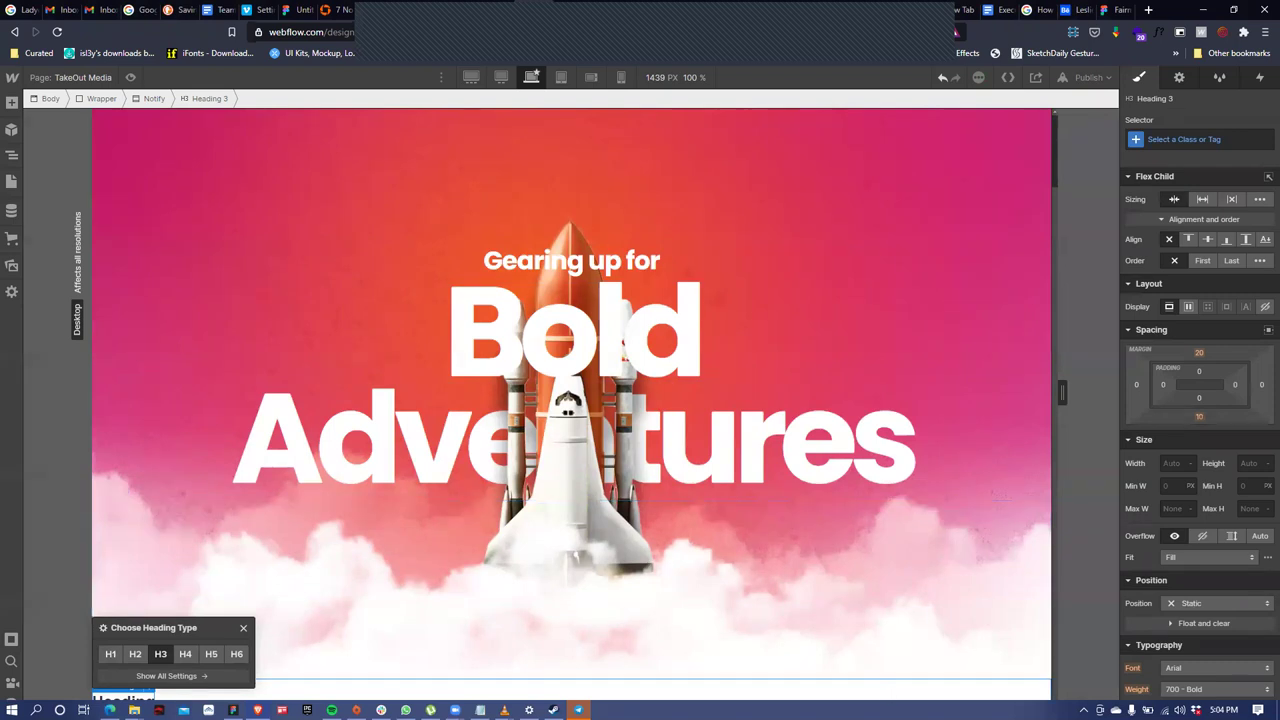
{"action": "left_click", "coordinate": [578, 710]}
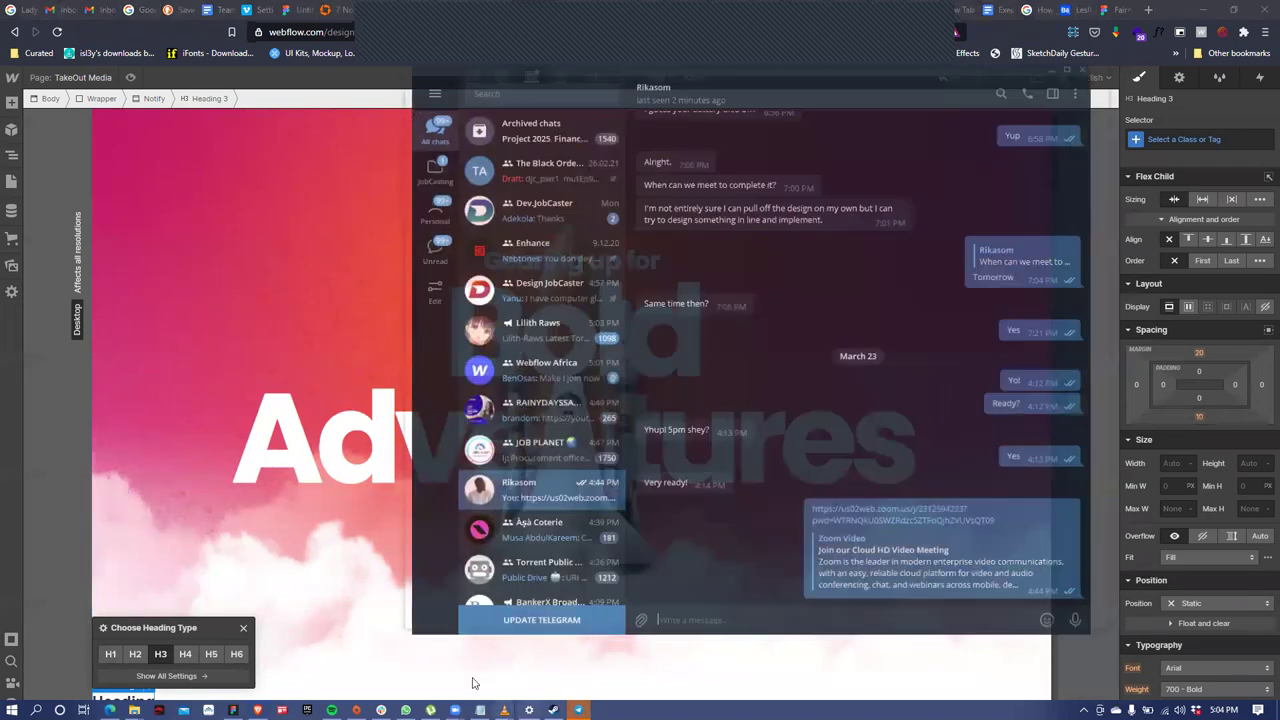
{"action": "left_click", "coordinate": [1063, 44]}
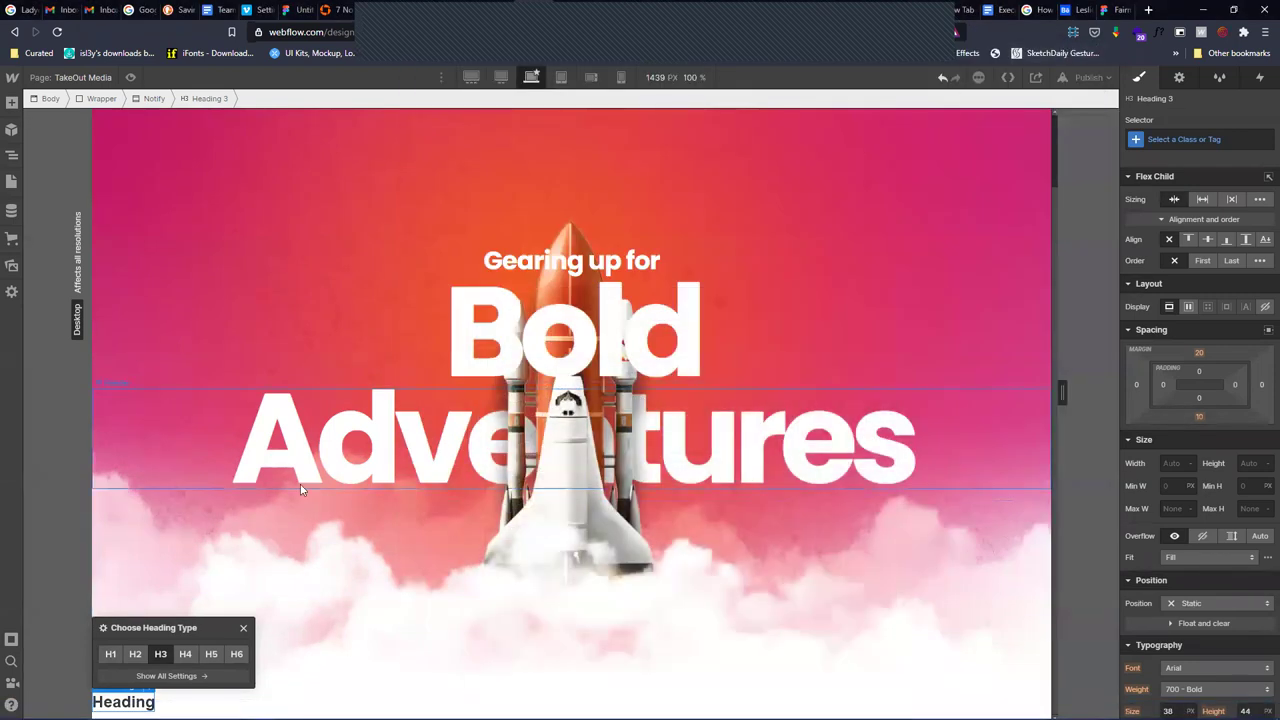
{"action": "left_click", "coordinate": [245, 630]}
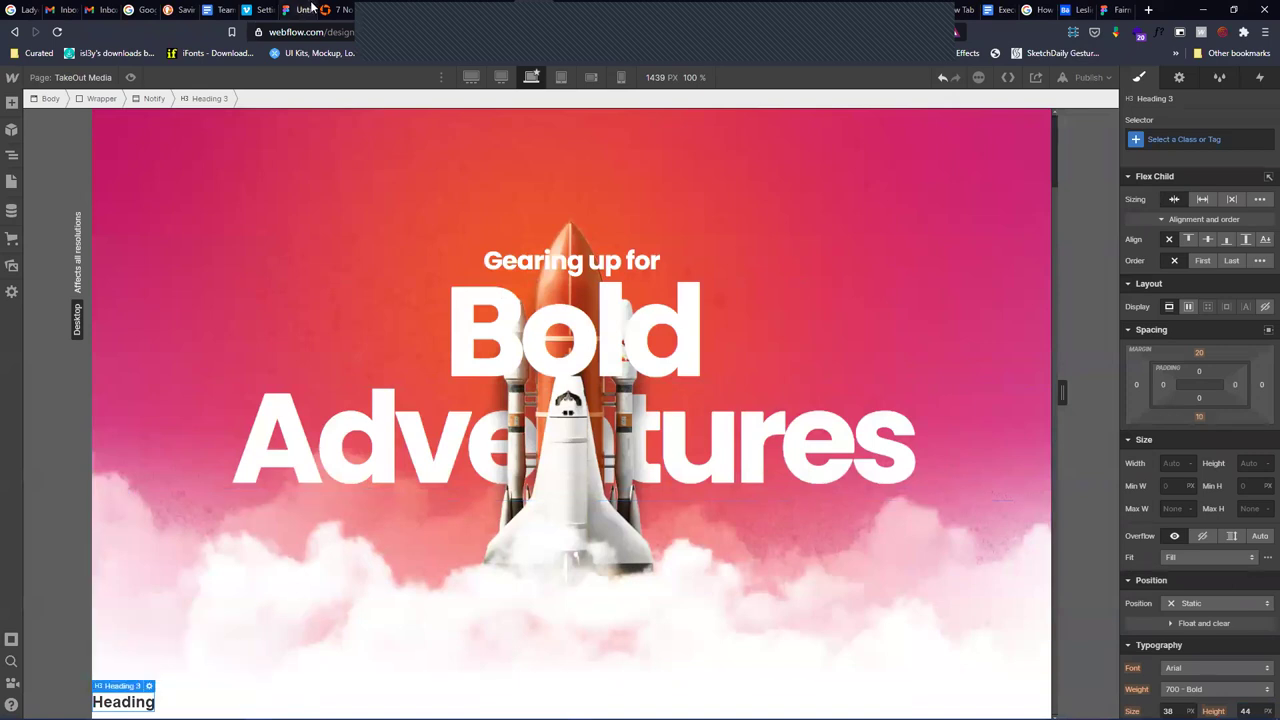
Copy the content of the "Our space craft is still under construction" text from Figma and return to the Webflow designer
{"action": "left_click", "coordinate": [306, 9]}
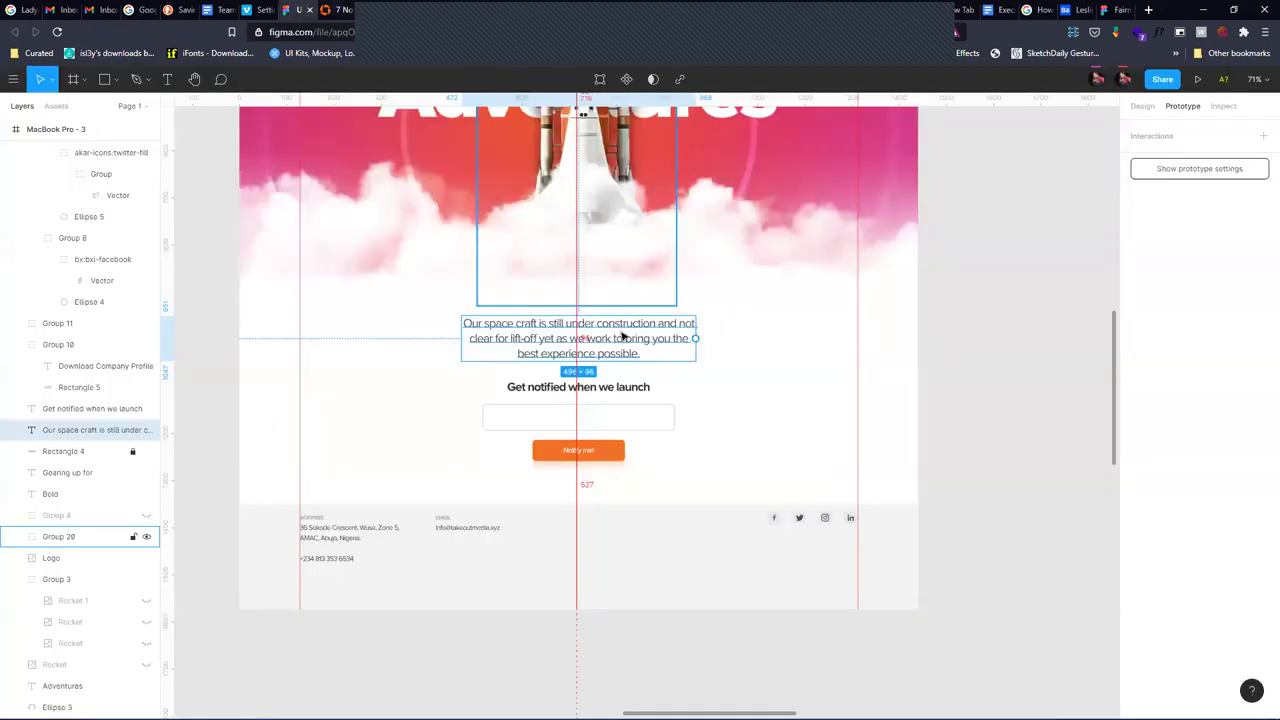
{"action": "left_click", "coordinate": [1223, 106]}
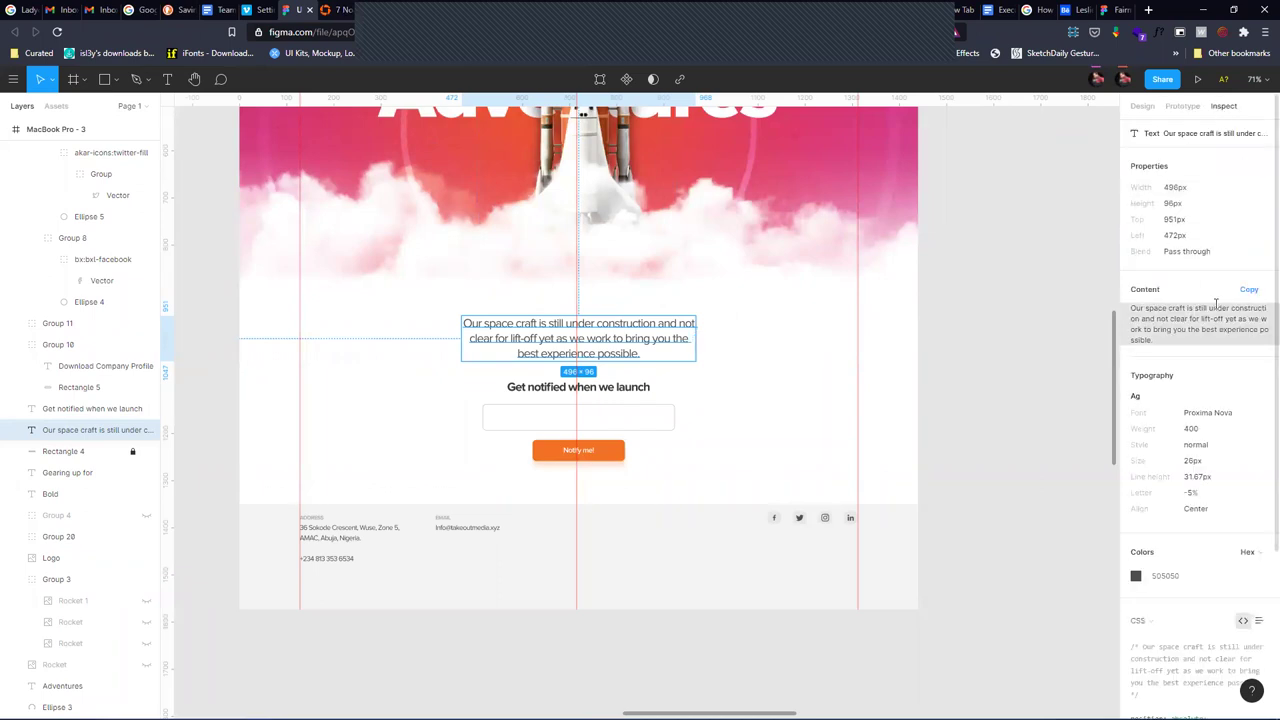
{"action": "left_click", "coordinate": [1251, 291]}
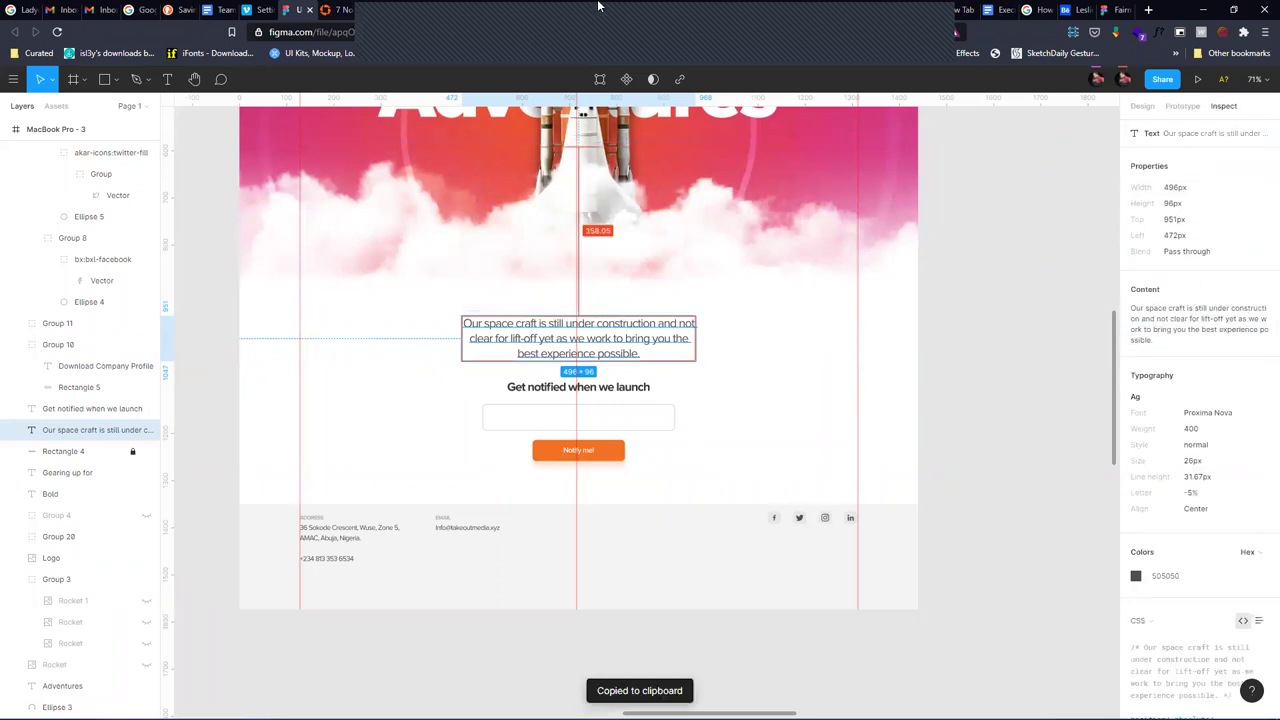
{"action": "left_click", "coordinate": [540, 8]}
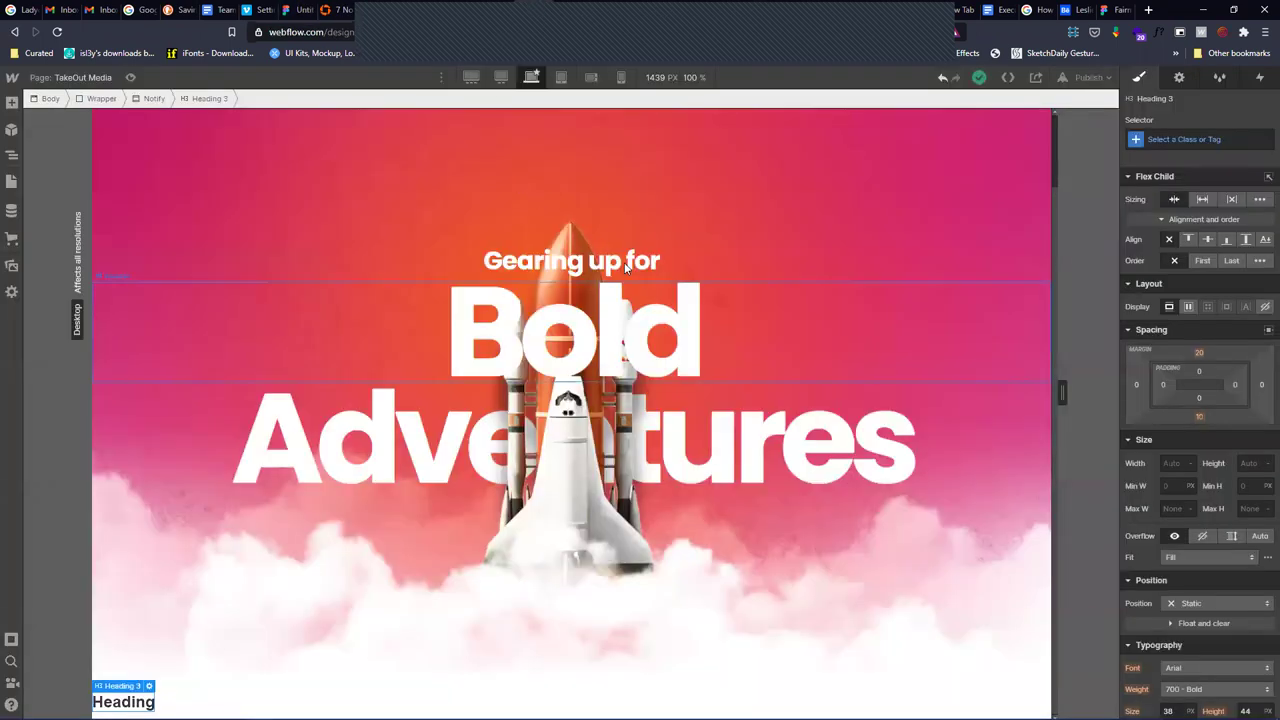
{"action": "left_click", "coordinate": [790, 445]}
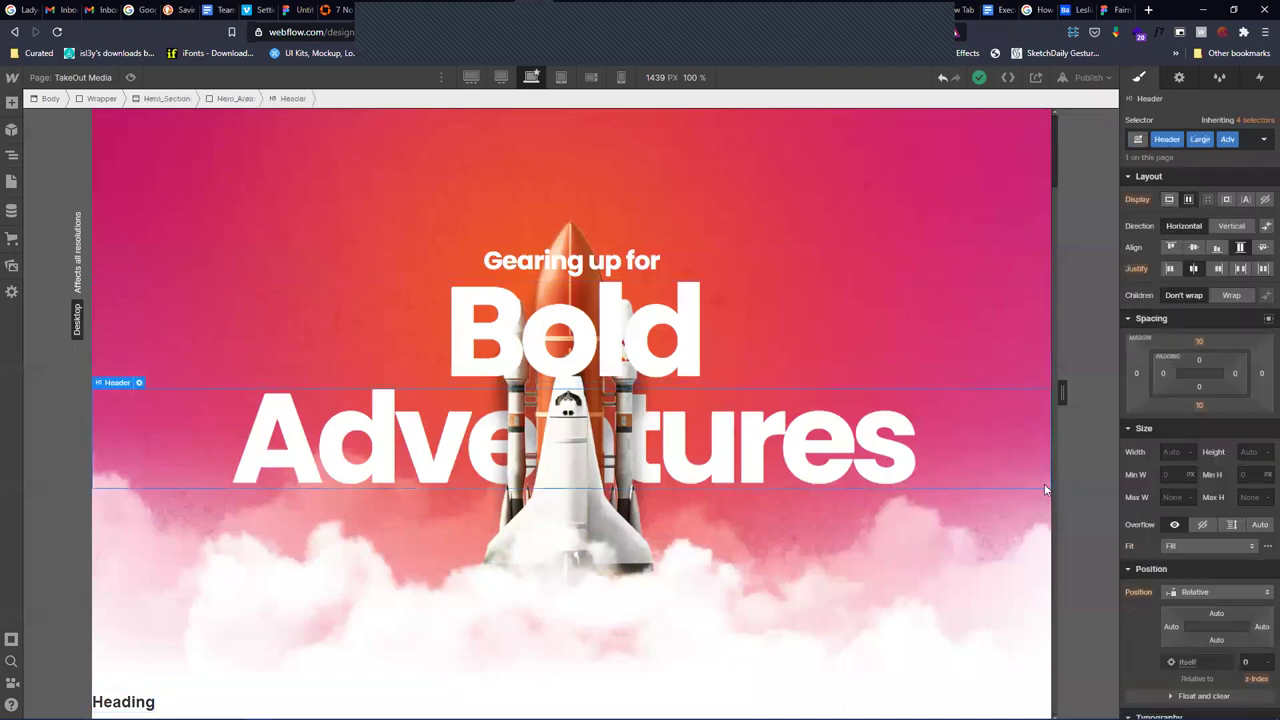
Replace the placeholder heading in the Notify section with the copied construction notice text
{"action": "scroll", "coordinate": [1187, 539], "scroll_direction": "down", "scroll_amount": 5}
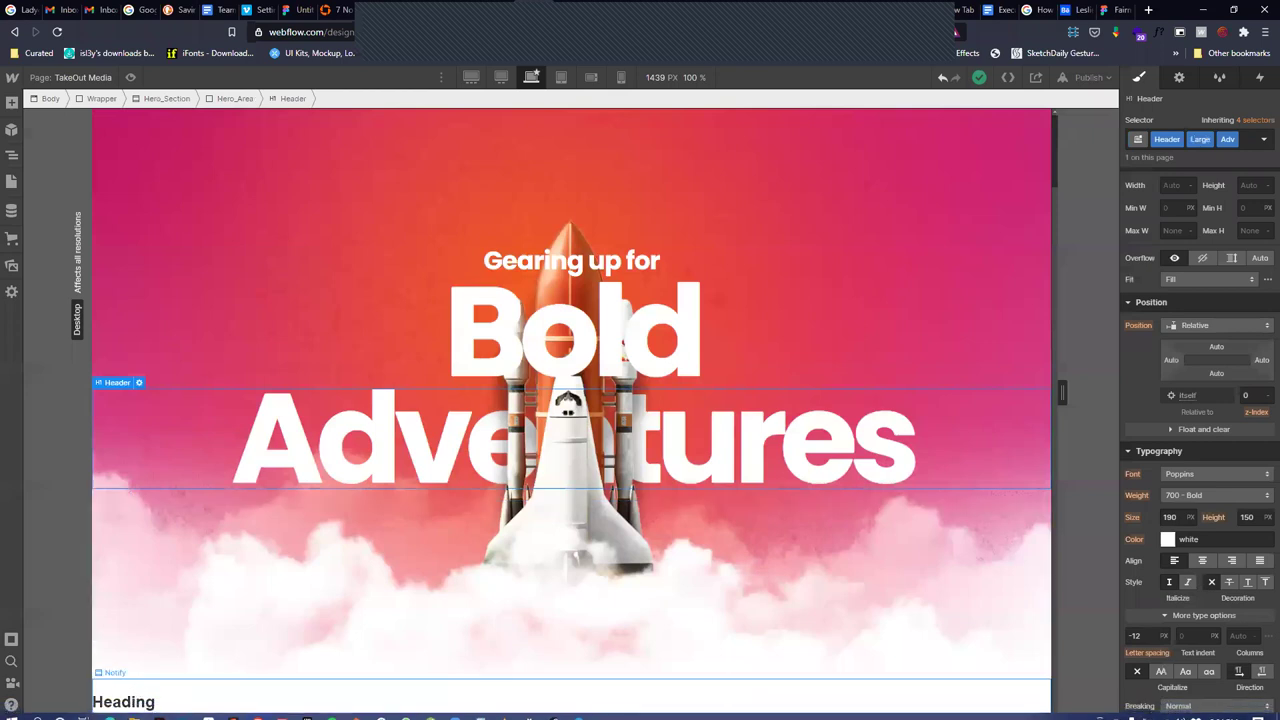
{"action": "left_click", "coordinate": [123, 701]}
{"action": "double_click", "coordinate": [123, 701]}
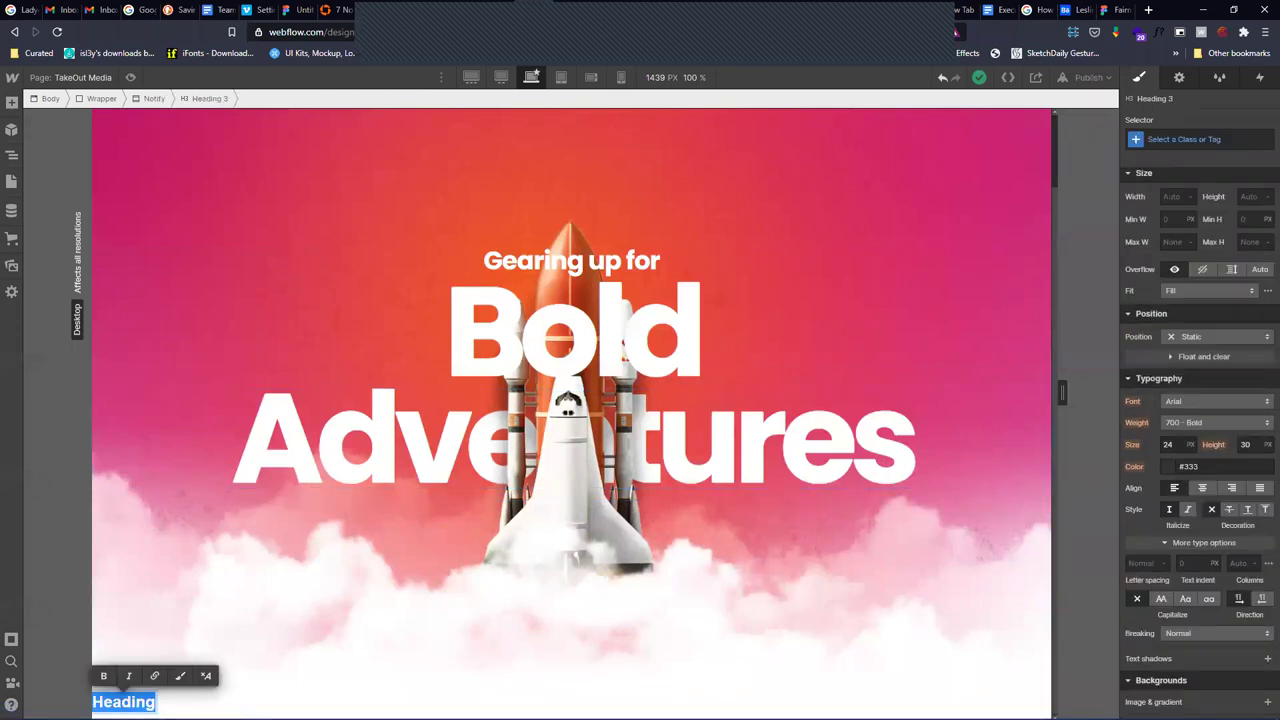
{"action": "key", "text": "ctrl+v"}
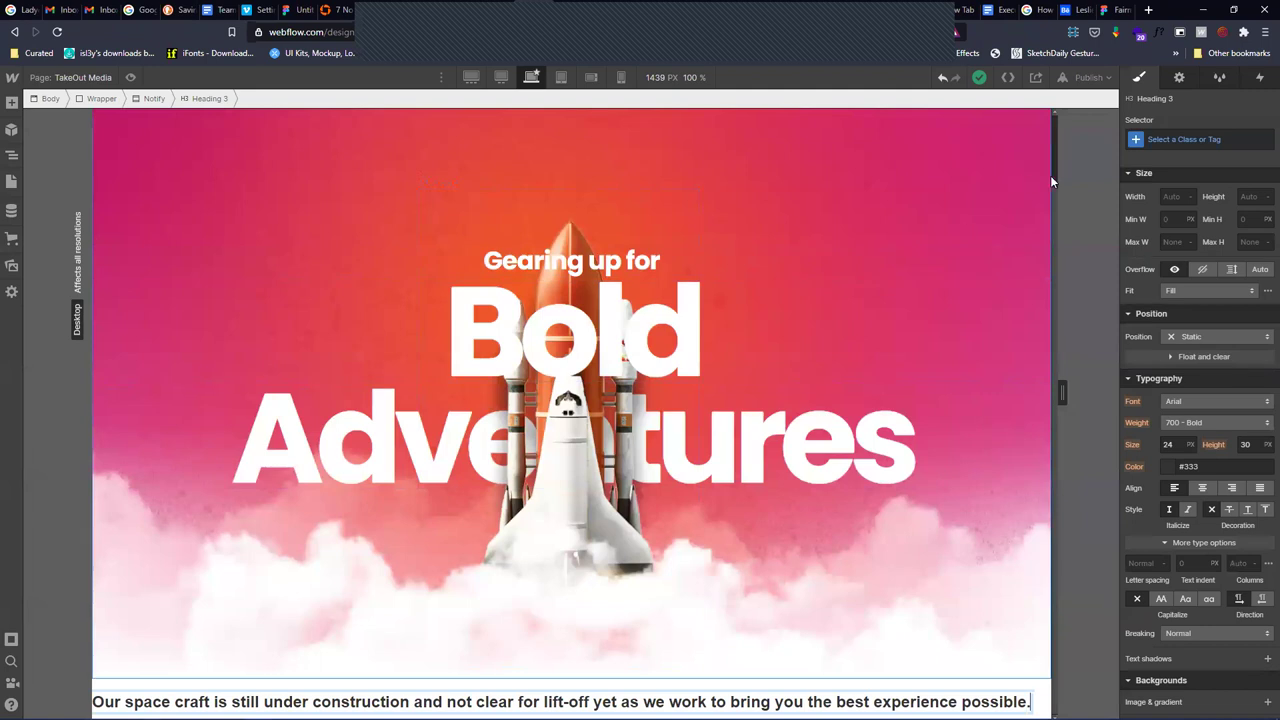
Style the construction notice heading in Poppins with weight 400 - Normal and a 20 px font size
{"action": "left_click", "coordinate": [1163, 139]}
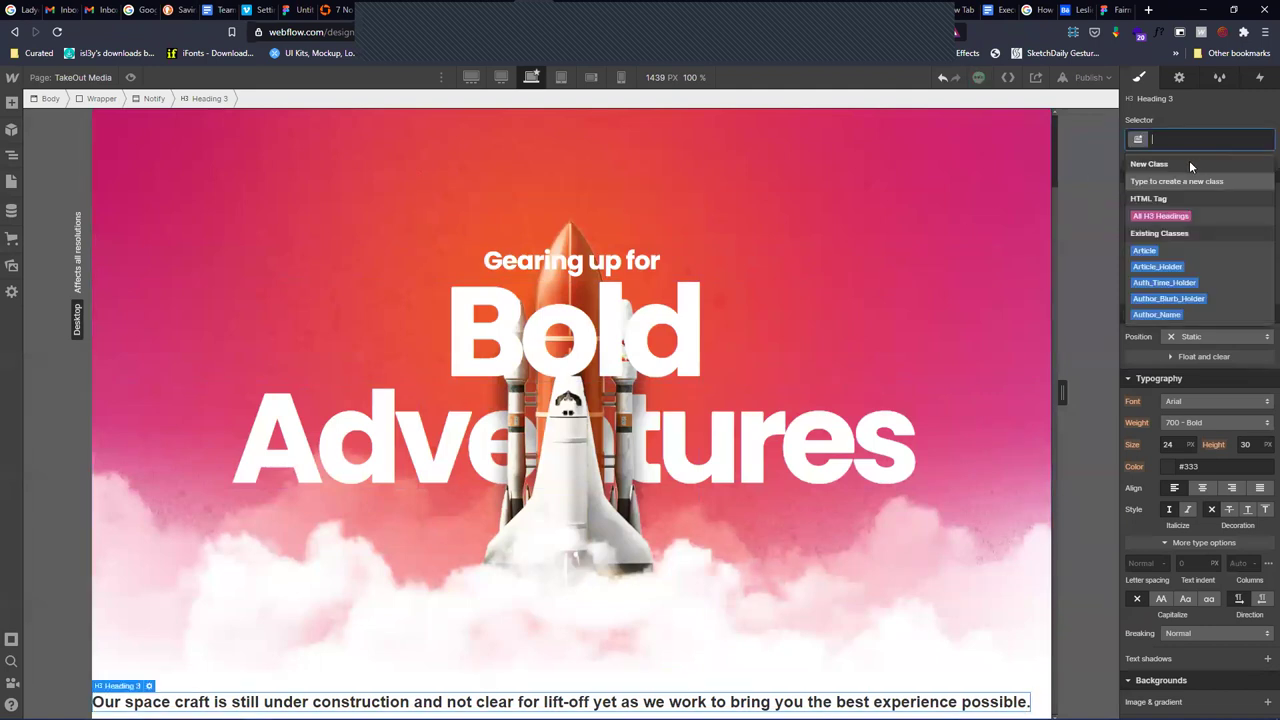
{"action": "left_click", "coordinate": [1220, 422]}
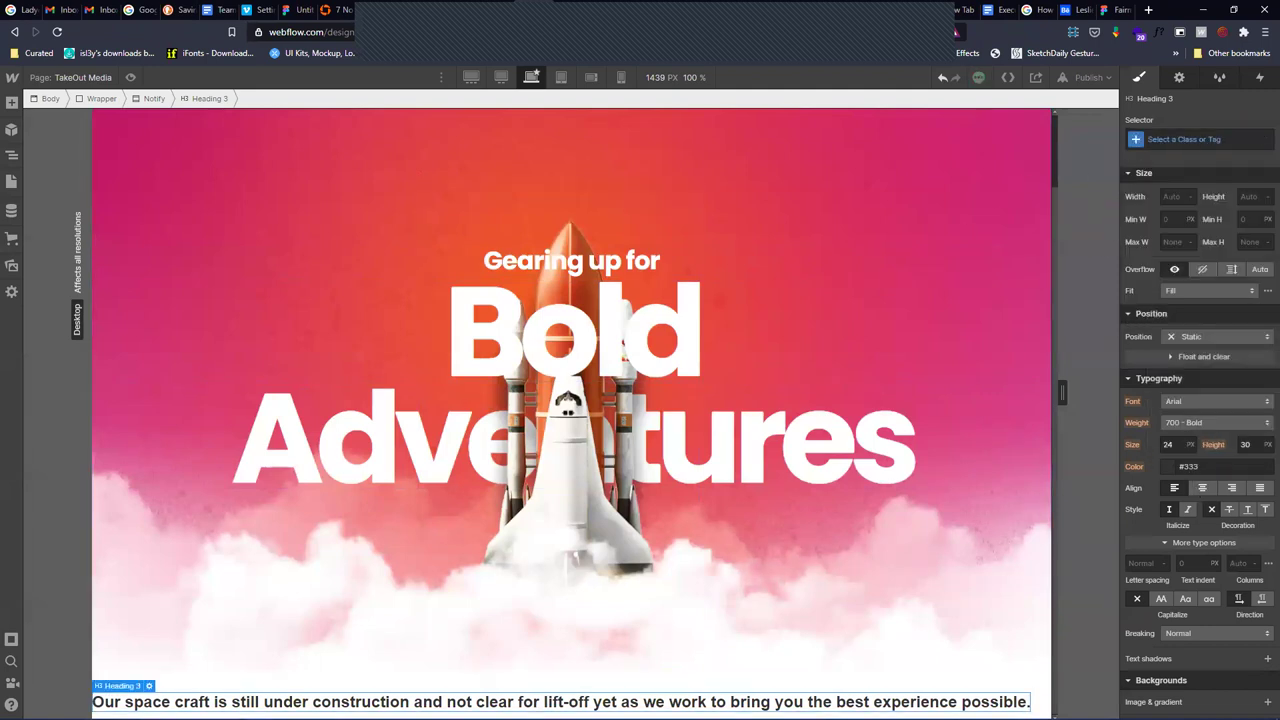
{"action": "left_click", "coordinate": [1182, 401]}
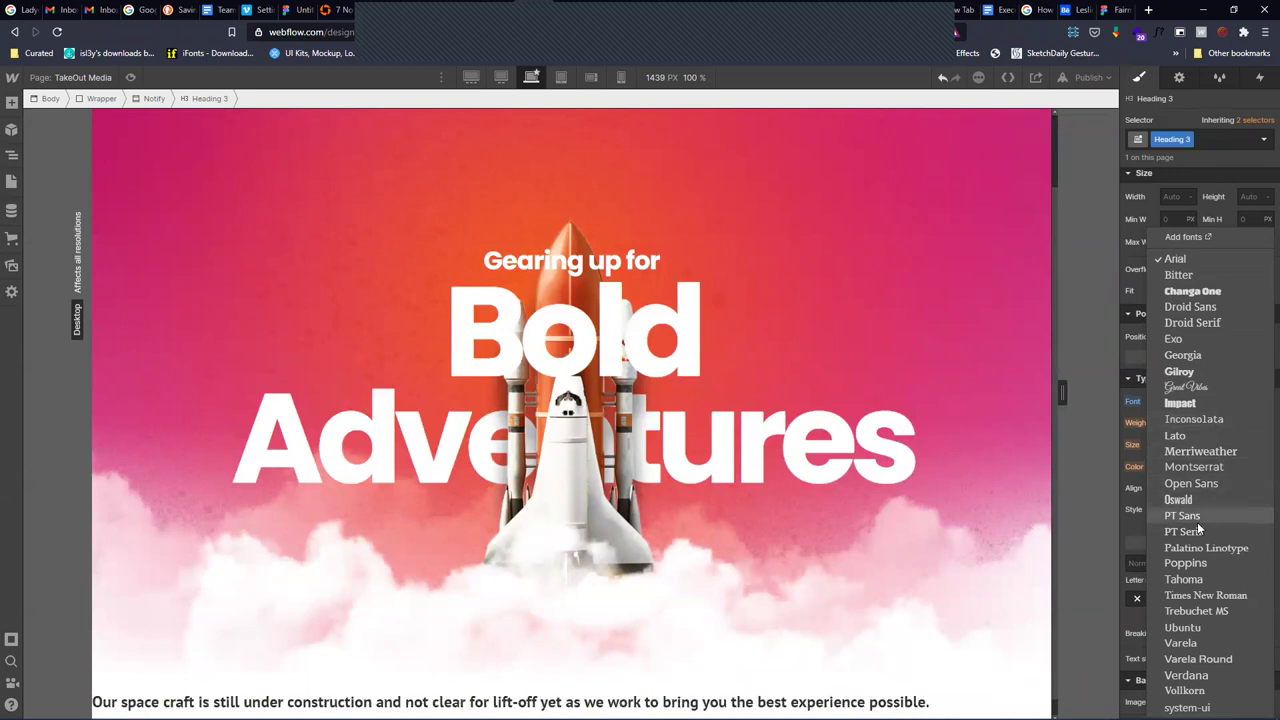
{"action": "left_click", "coordinate": [1198, 564]}
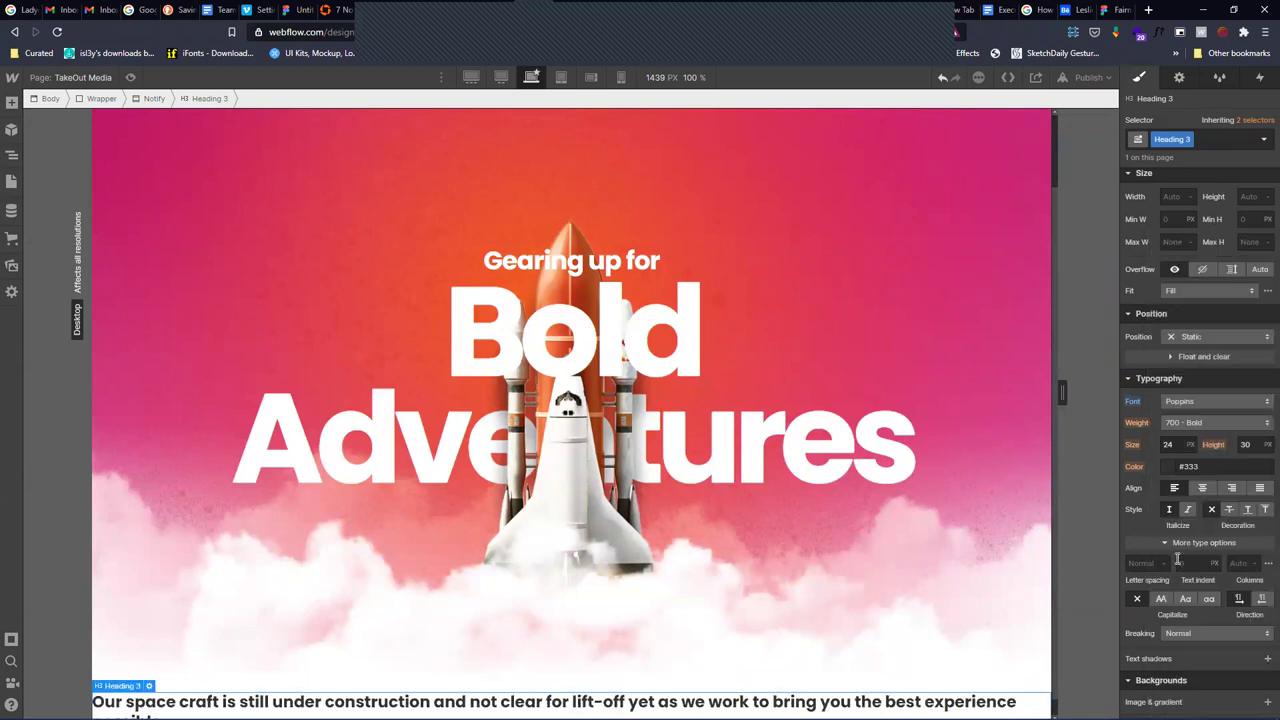
{"action": "left_click", "coordinate": [1216, 424]}
{"action": "left_click", "coordinate": [1200, 375]}
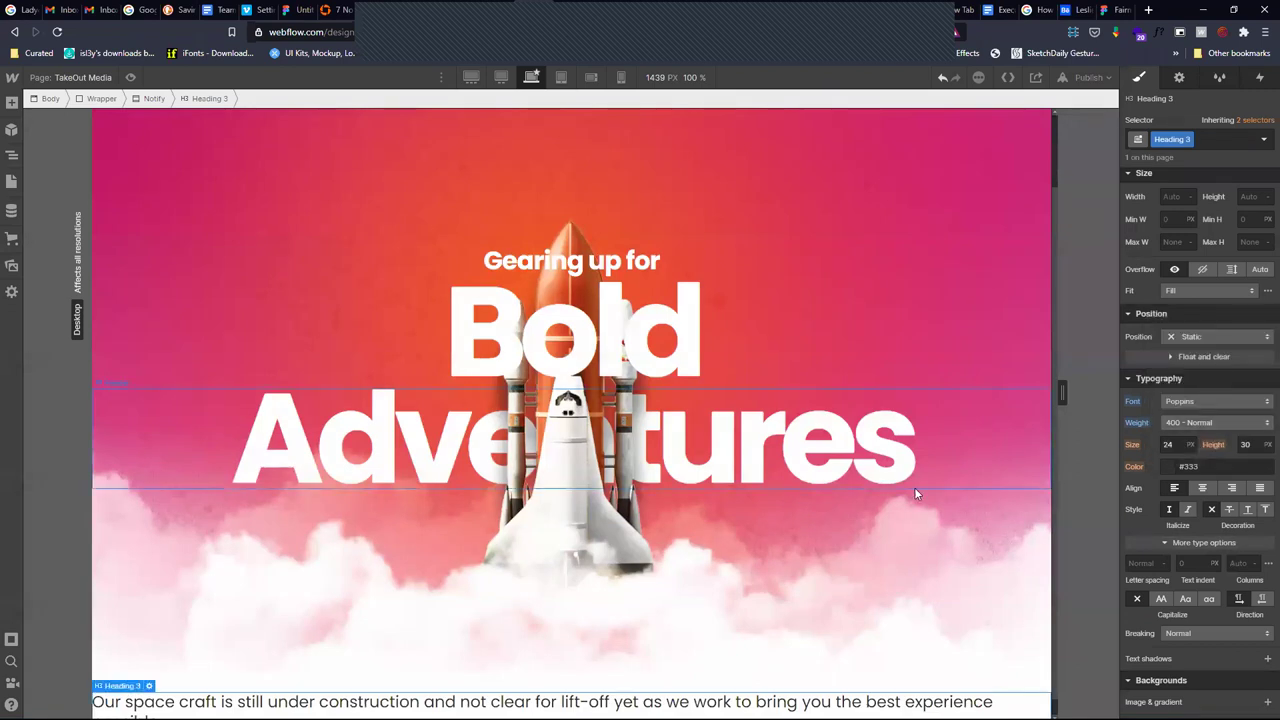
{"action": "left_click", "coordinate": [1178, 446]}
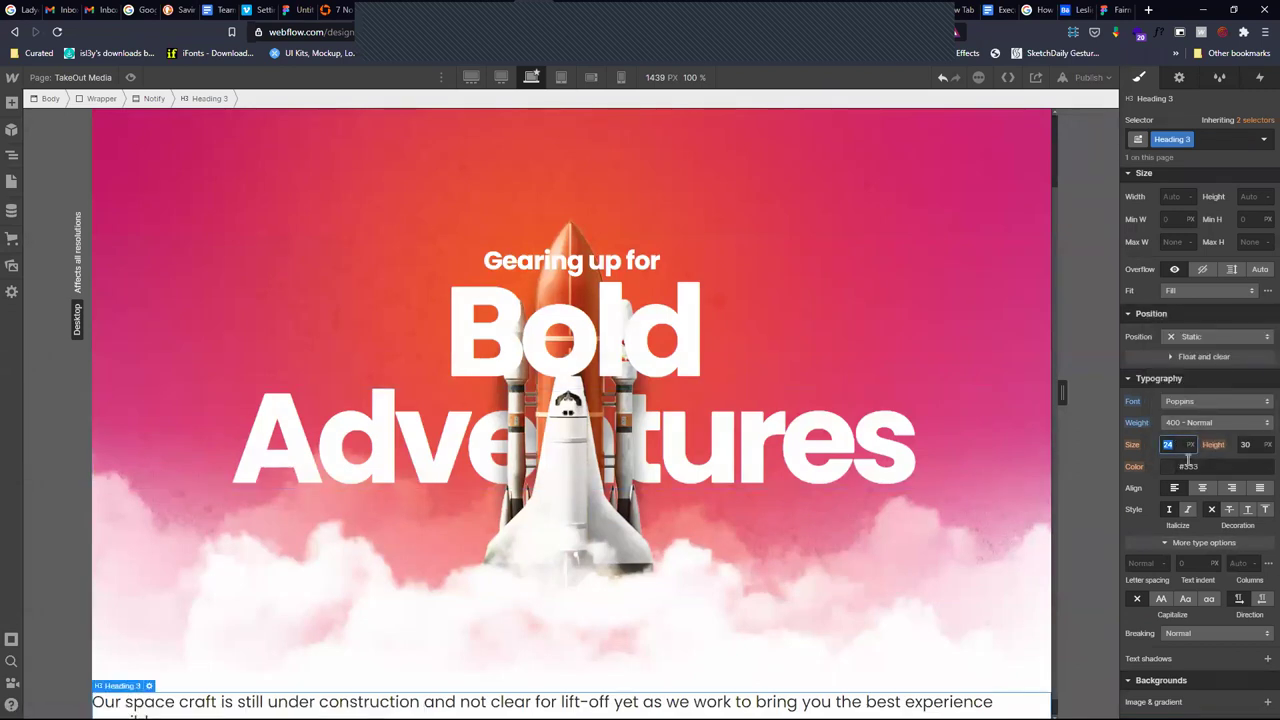
{"action": "type", "text": "20"}
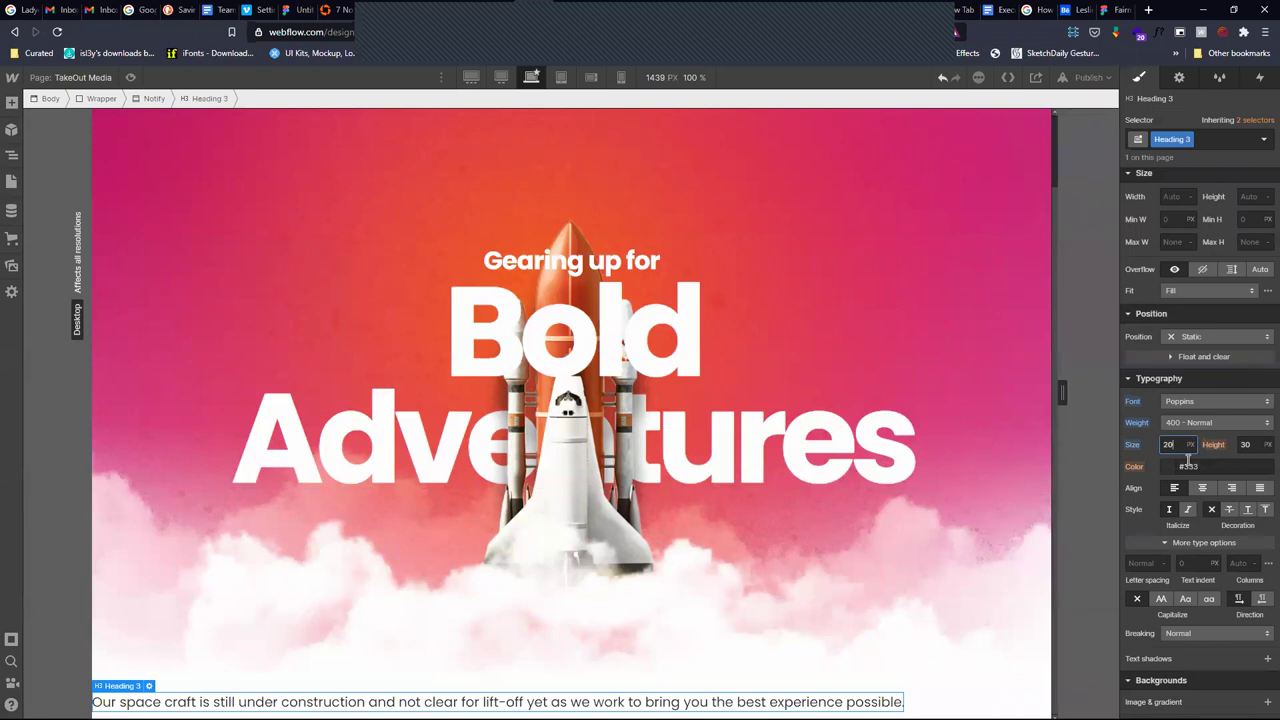
Set the construction notice heading's width to 40% and center-align its text
{"action": "left_click", "coordinate": [1175, 219]}
{"action": "left_click", "coordinate": [1177, 195]}
{"action": "type", "text": "400"}
{"action": "key", "text": "Return"}
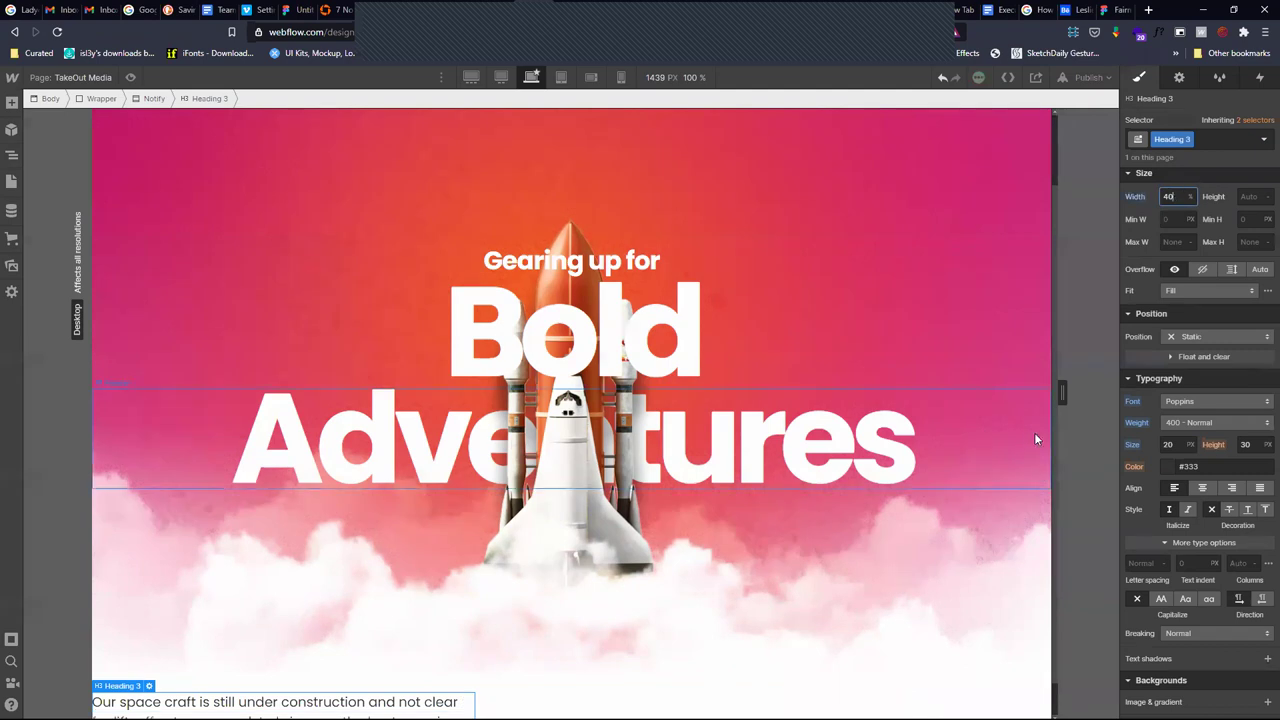
{"action": "left_click", "coordinate": [1202, 487]}
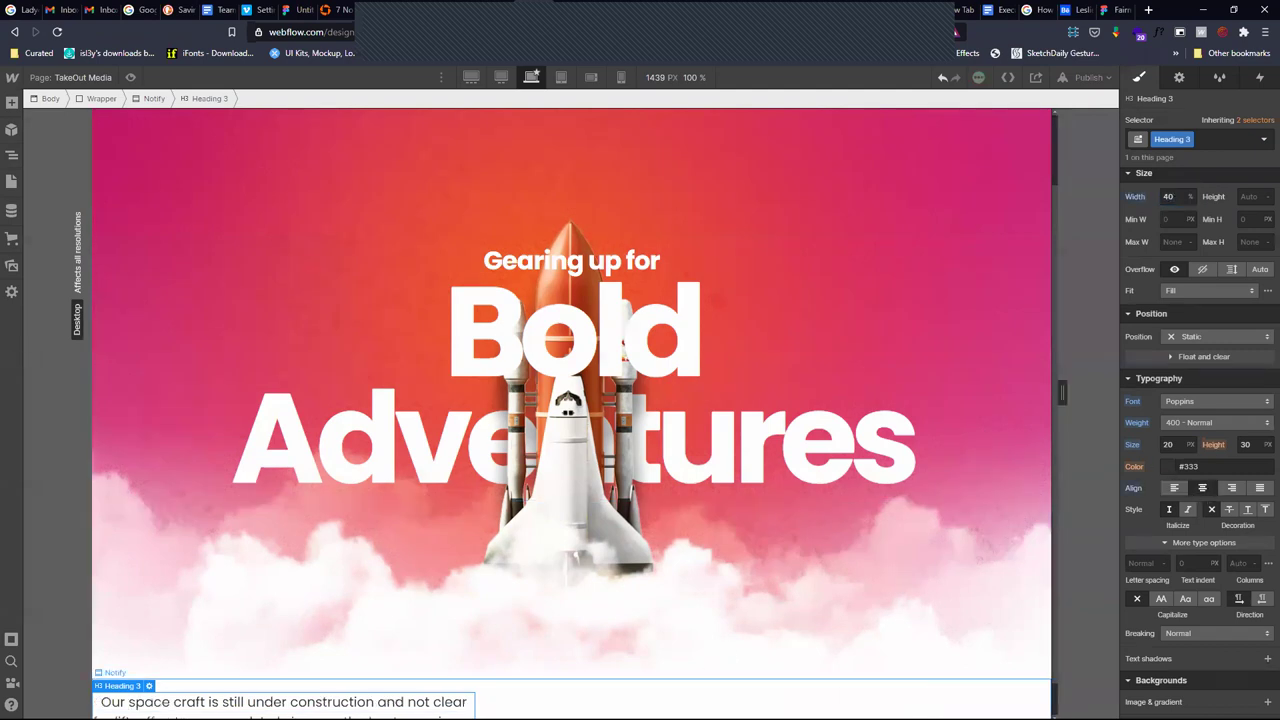
Justify the Notify section's content to the center so the notice sits in the middle of the page
{"action": "left_click", "coordinate": [900, 606]}
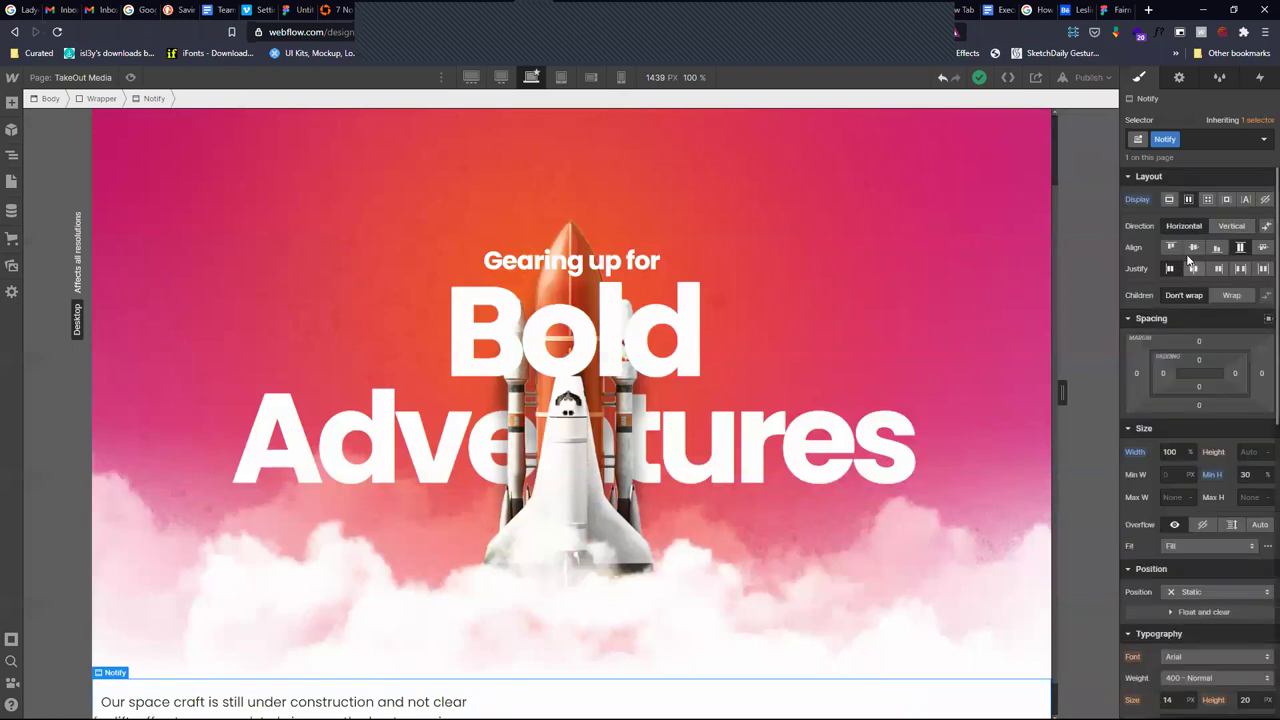
{"action": "left_click", "coordinate": [1193, 268]}
{"action": "scroll", "coordinate": [883, 516], "scroll_direction": "down", "scroll_amount": 1}
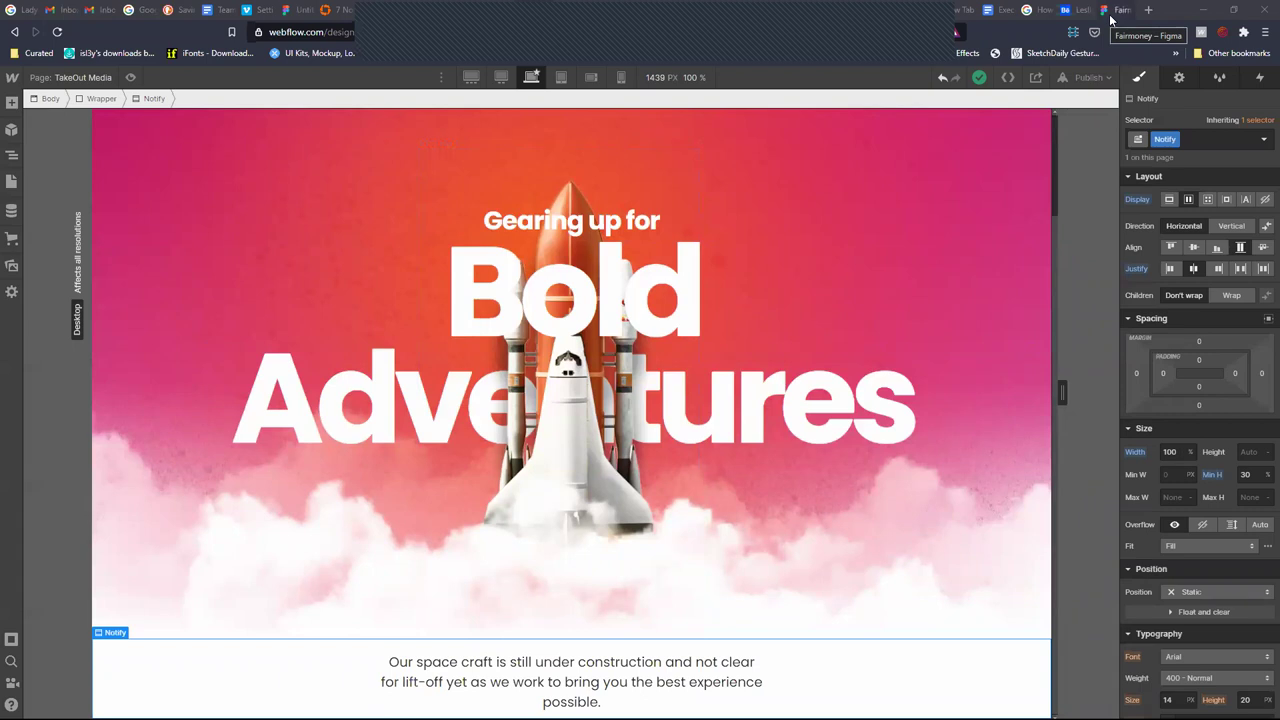
Reload the published landing page to check it and return to the Webflow designer
{"action": "left_click", "coordinate": [566, 18]}
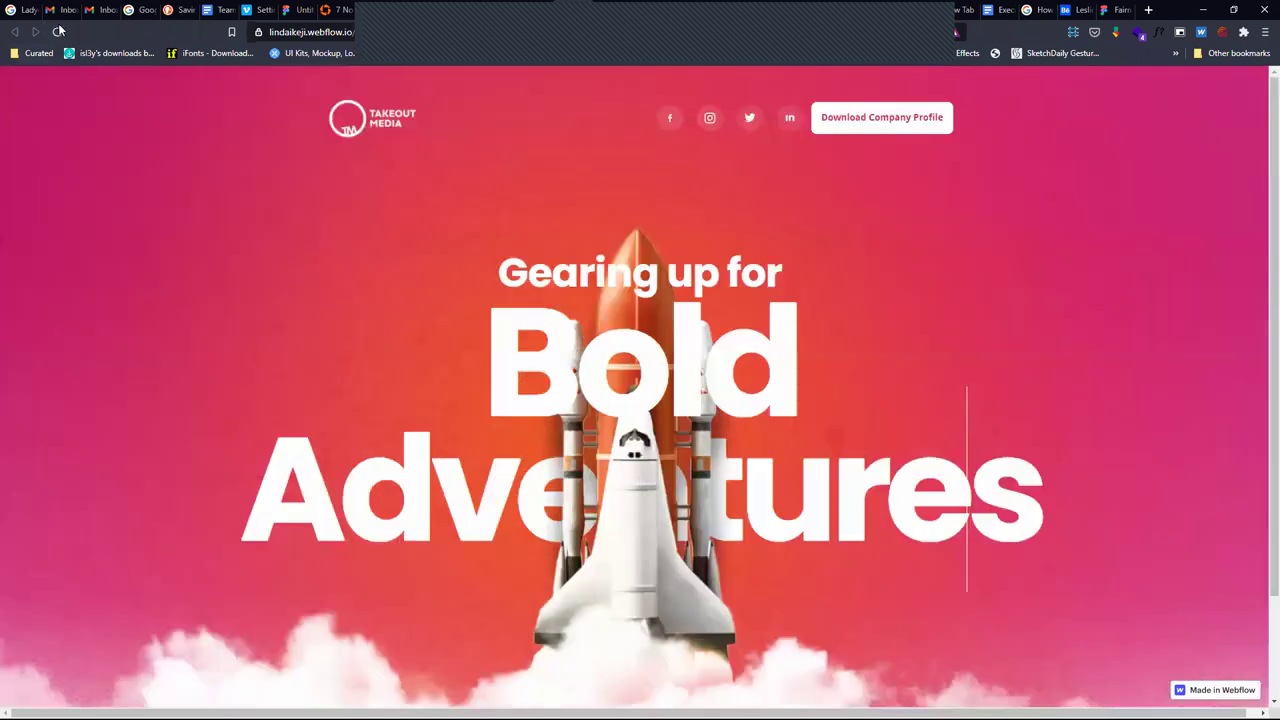
{"action": "left_click", "coordinate": [57, 31]}
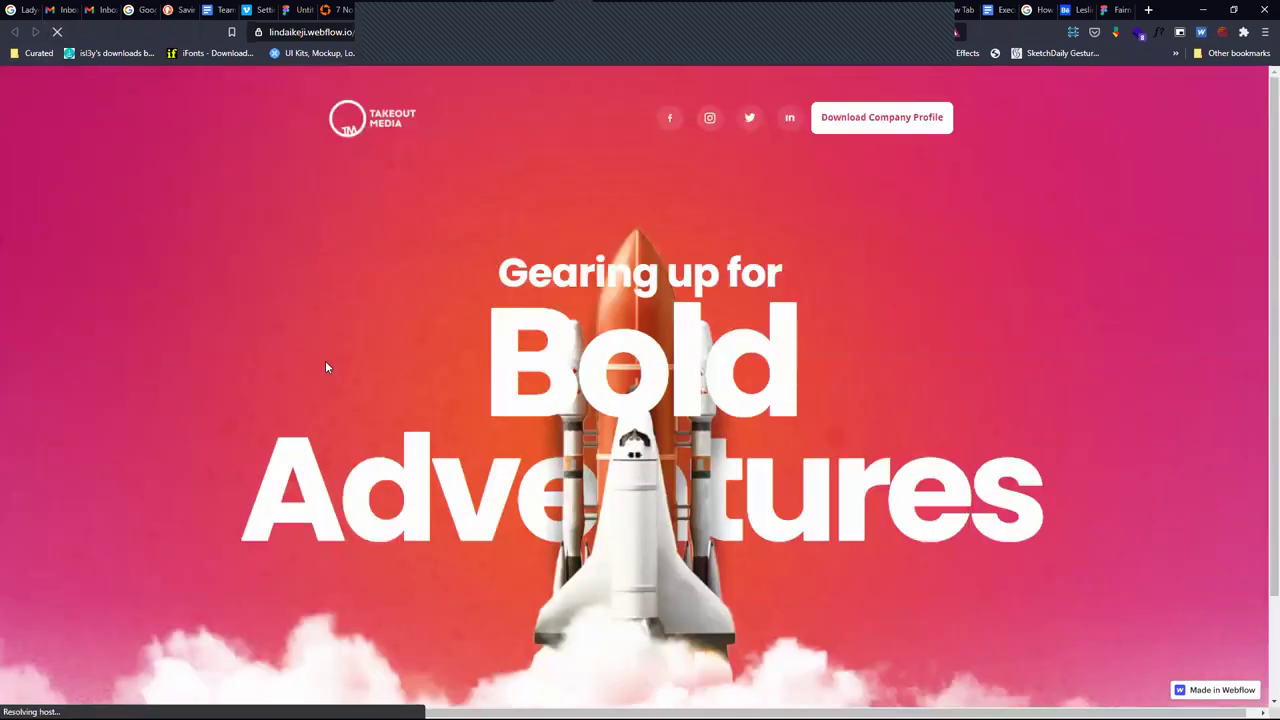
{"action": "left_click", "coordinate": [515, 8]}
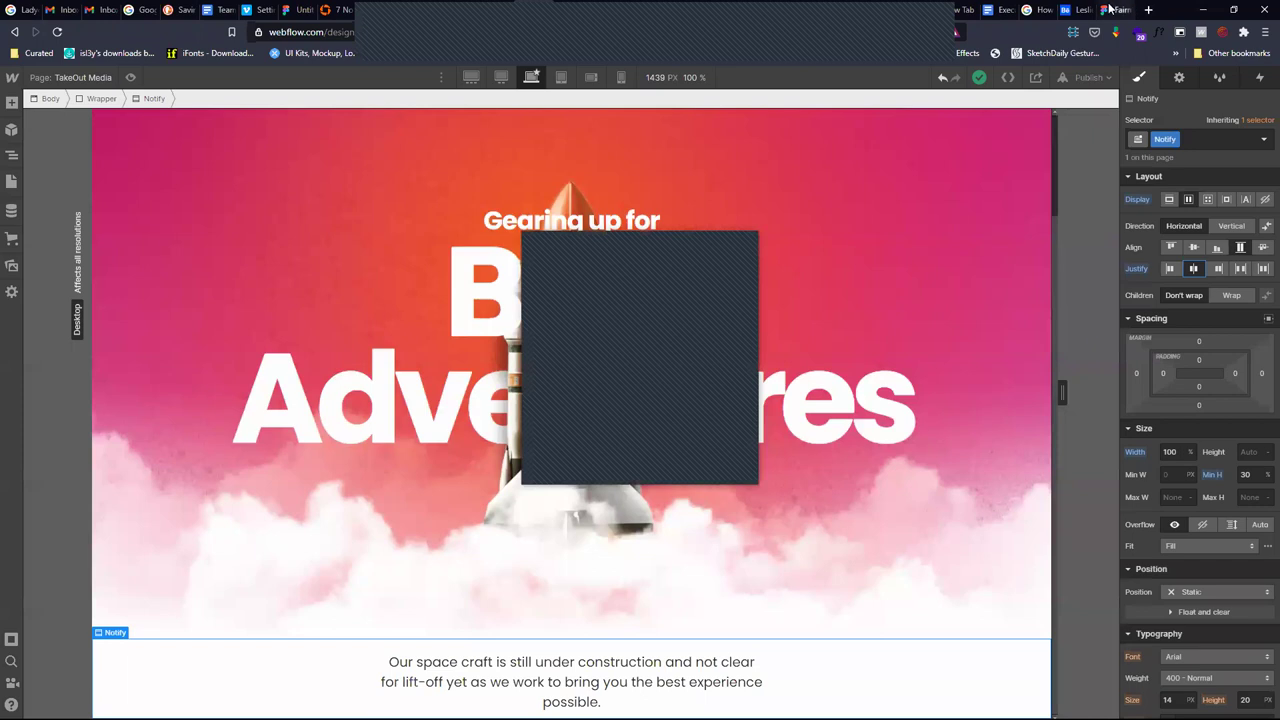
Inspect the construction notice text in the Figma design, copy its content, and return to the Webflow designer
{"action": "left_click", "coordinate": [297, 10]}
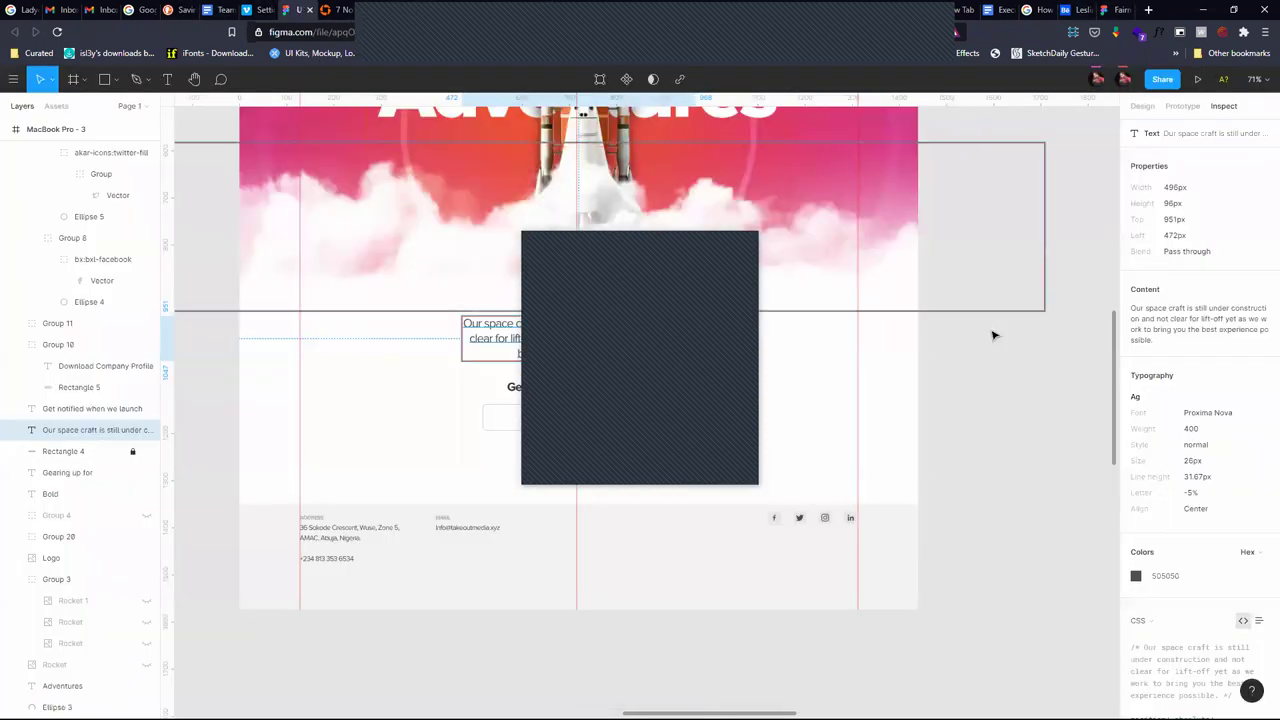
{"action": "left_click", "coordinate": [960, 254]}
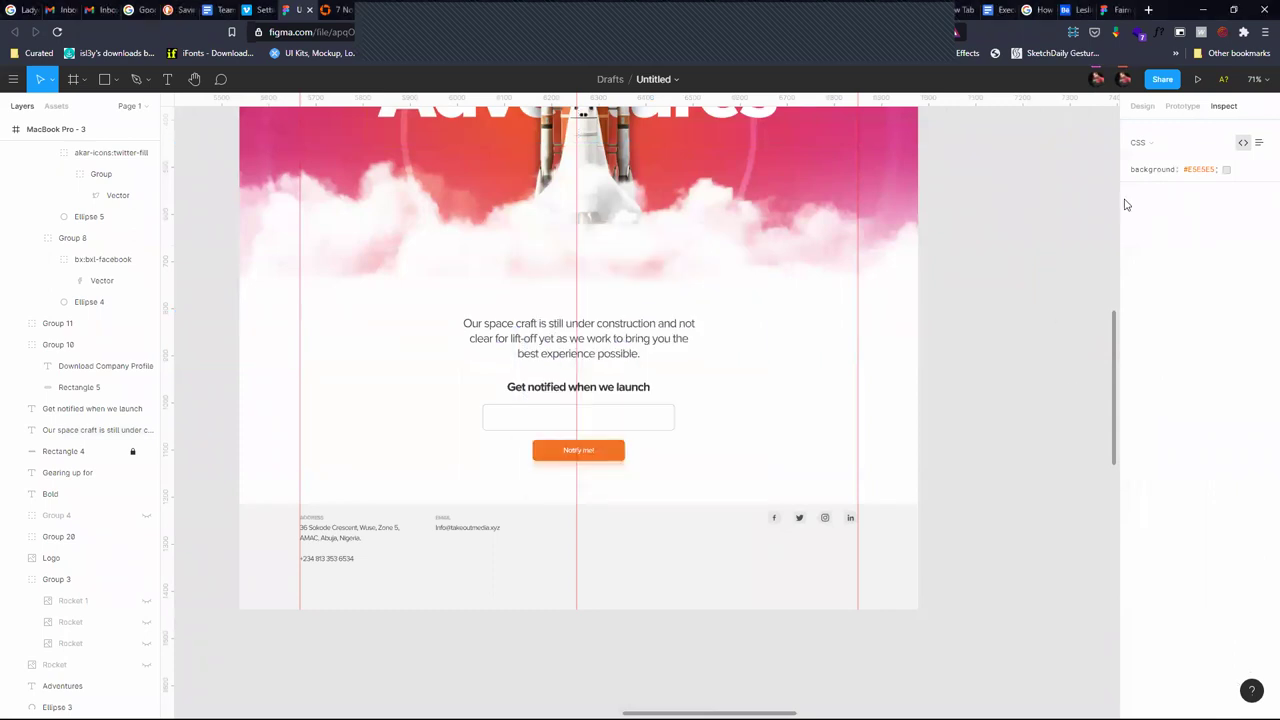
{"action": "left_click", "coordinate": [1140, 112]}
{"action": "left_click", "coordinate": [1185, 108]}
{"action": "left_click", "coordinate": [1224, 107]}
{"action": "left_click", "coordinate": [652, 334]}
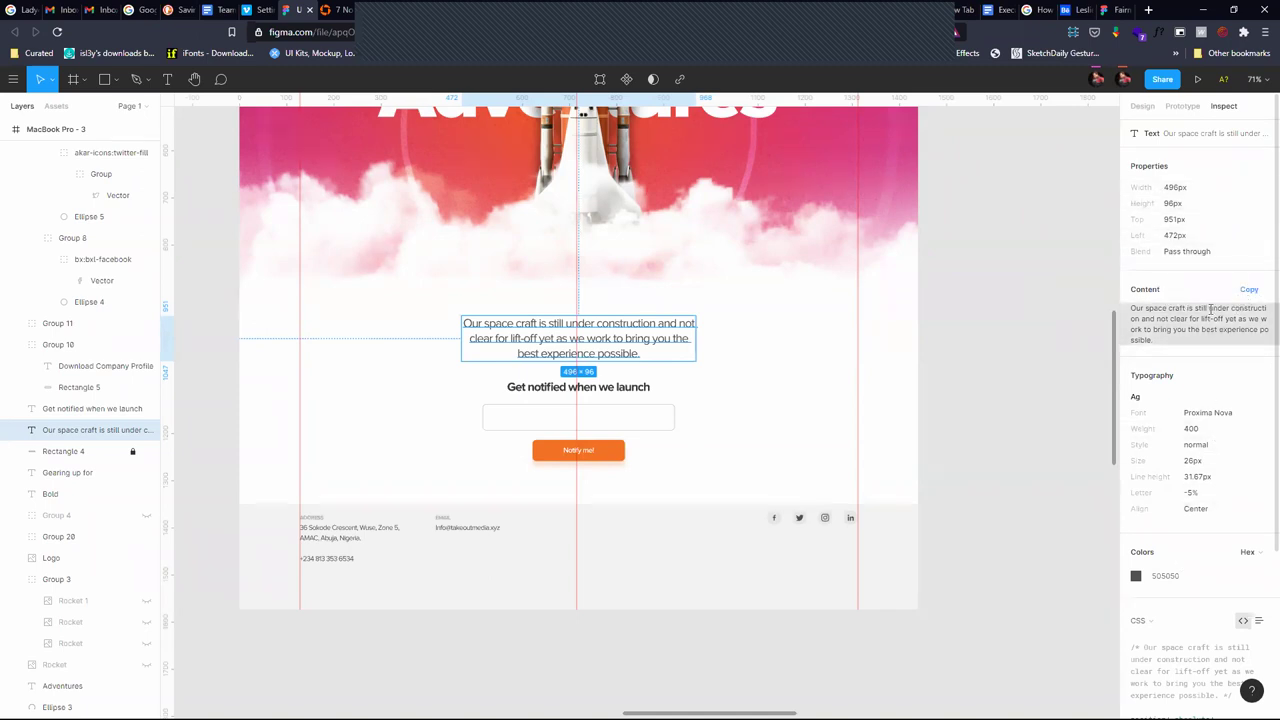
{"action": "left_click", "coordinate": [1249, 289]}
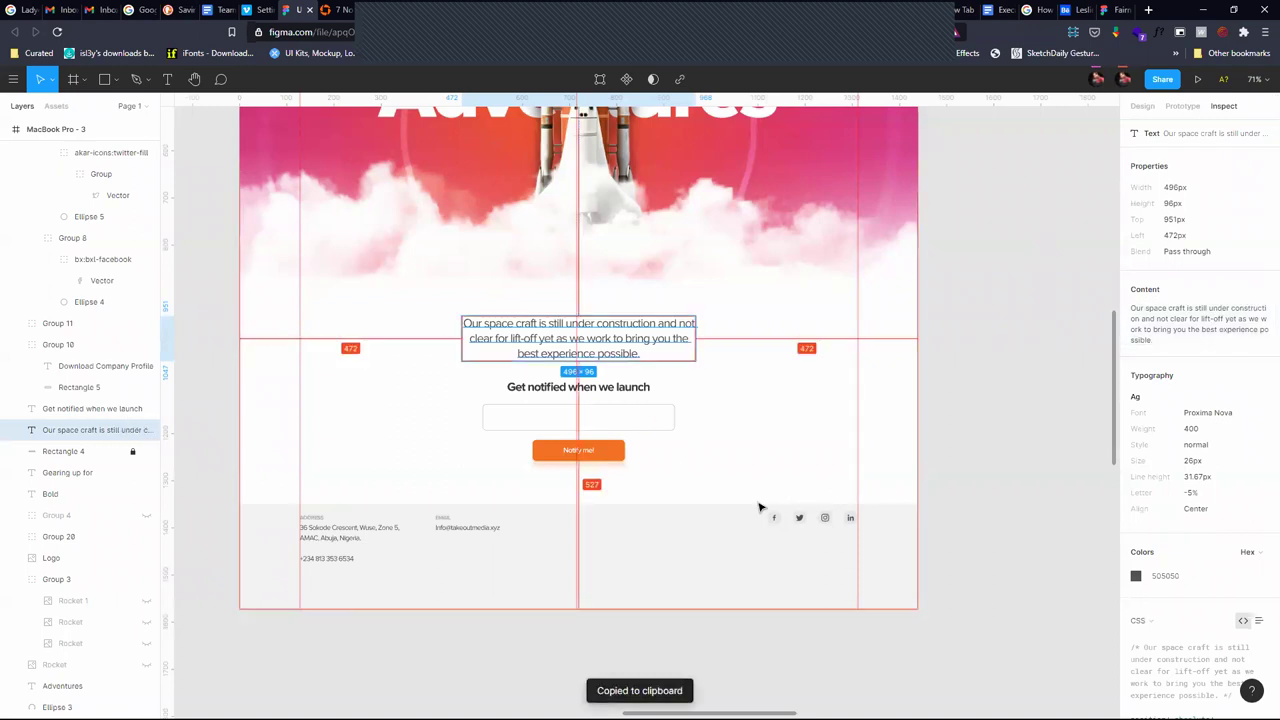
{"action": "left_click", "coordinate": [529, 8]}
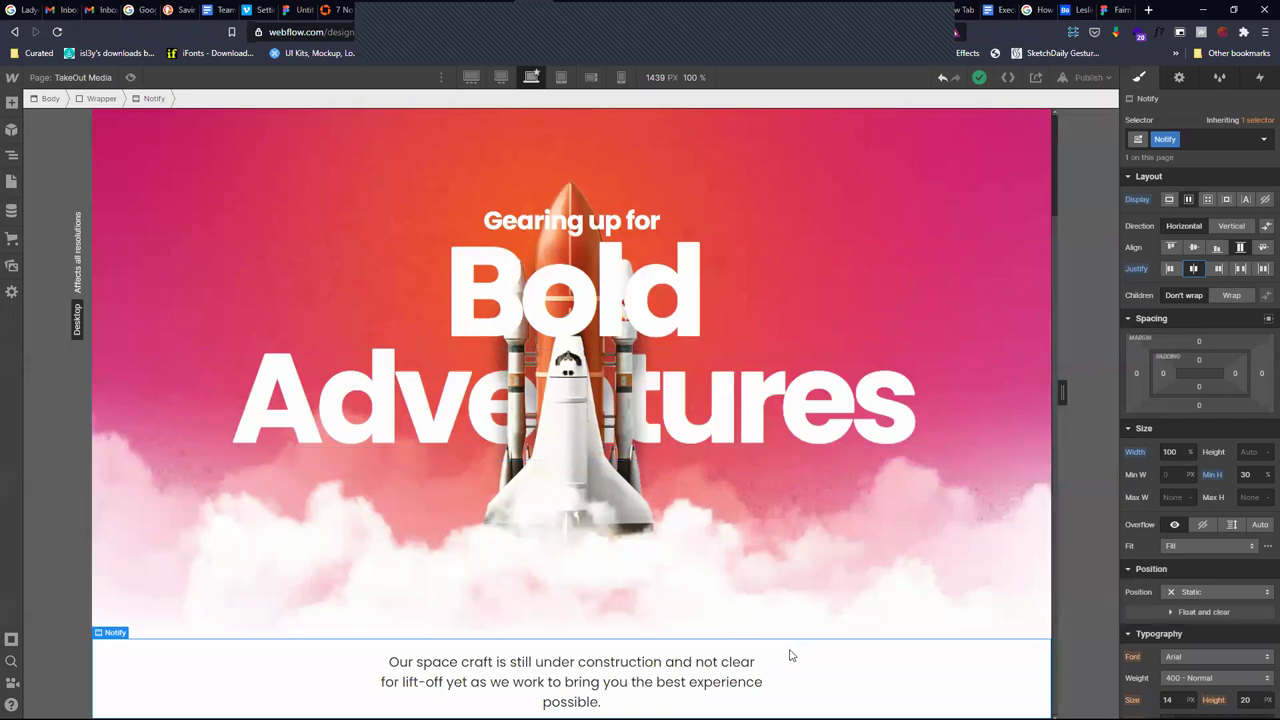
In the portrait mobile view widened to 479 px, set the construction notice heading's width to 80%
{"action": "left_click", "coordinate": [620, 77]}
{"action": "left_click_drag", "start_coordinate": [689, 397], "coordinate": [777, 403]}
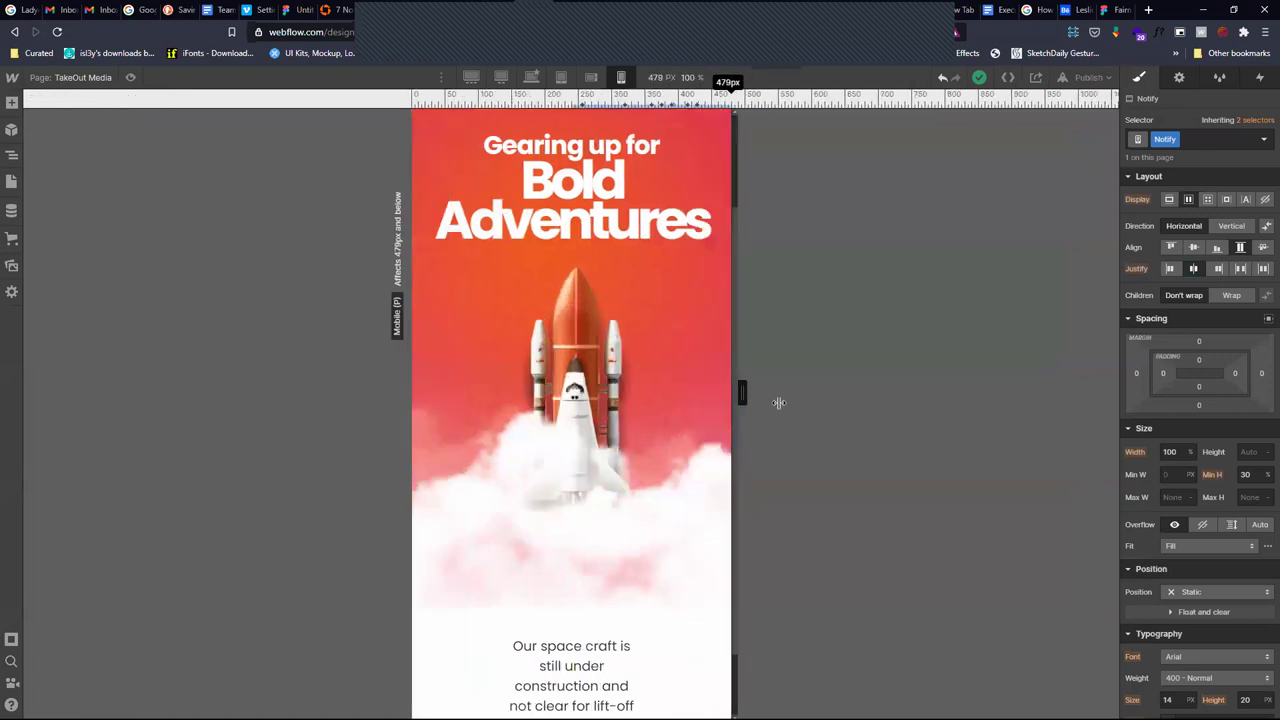
{"action": "left_click", "coordinate": [625, 672]}
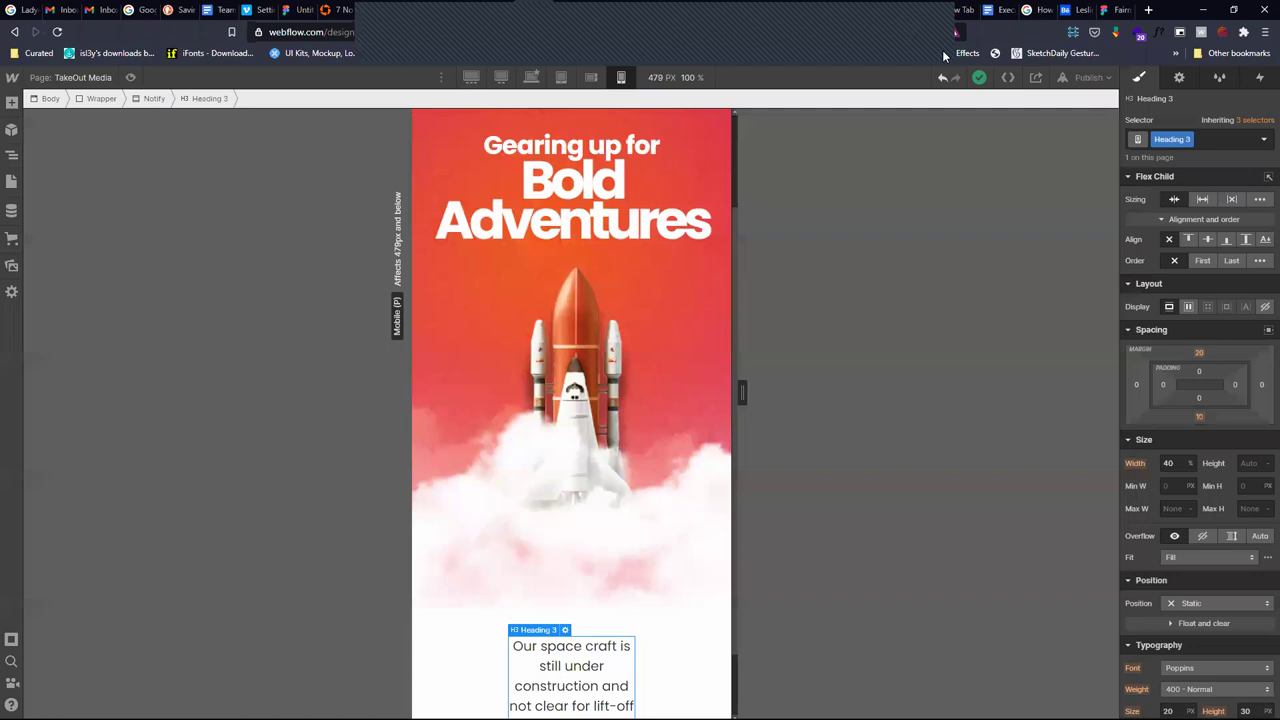
{"action": "double_click", "coordinate": [1168, 463]}
{"action": "type", "text": "70"}
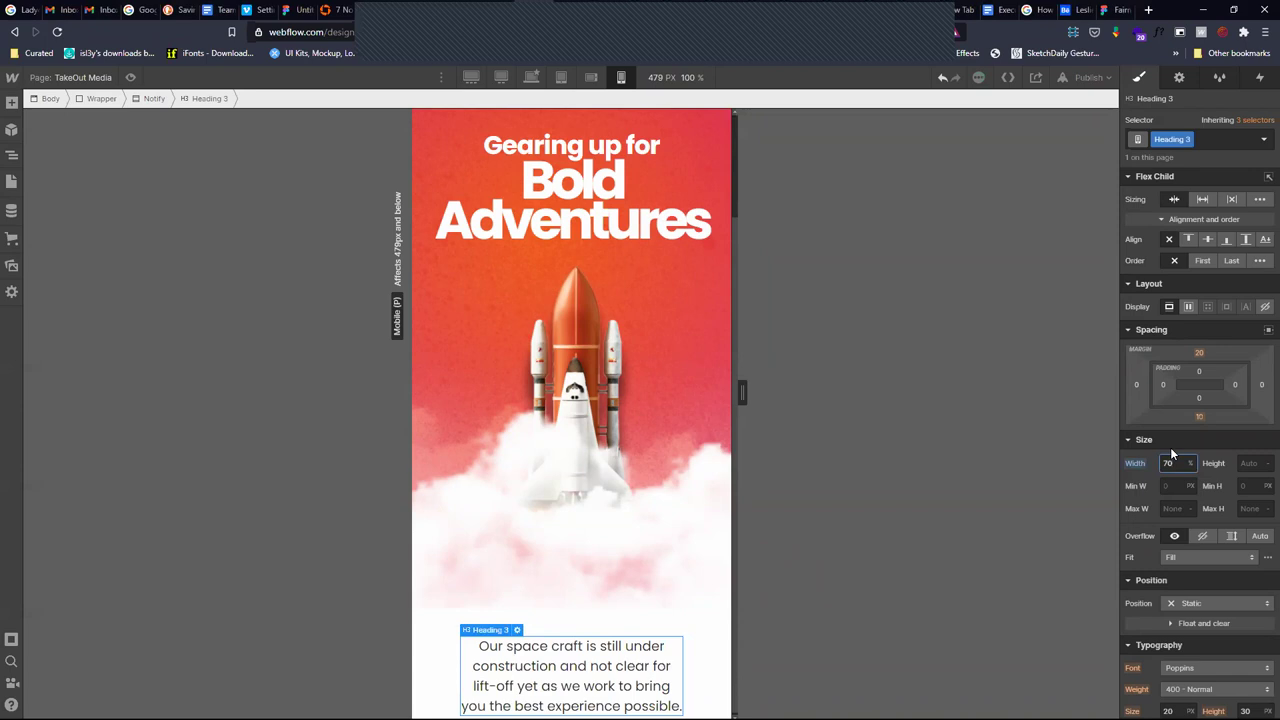
{"action": "key", "text": "shift+Up"}
{"action": "key", "text": "shift+Up"}
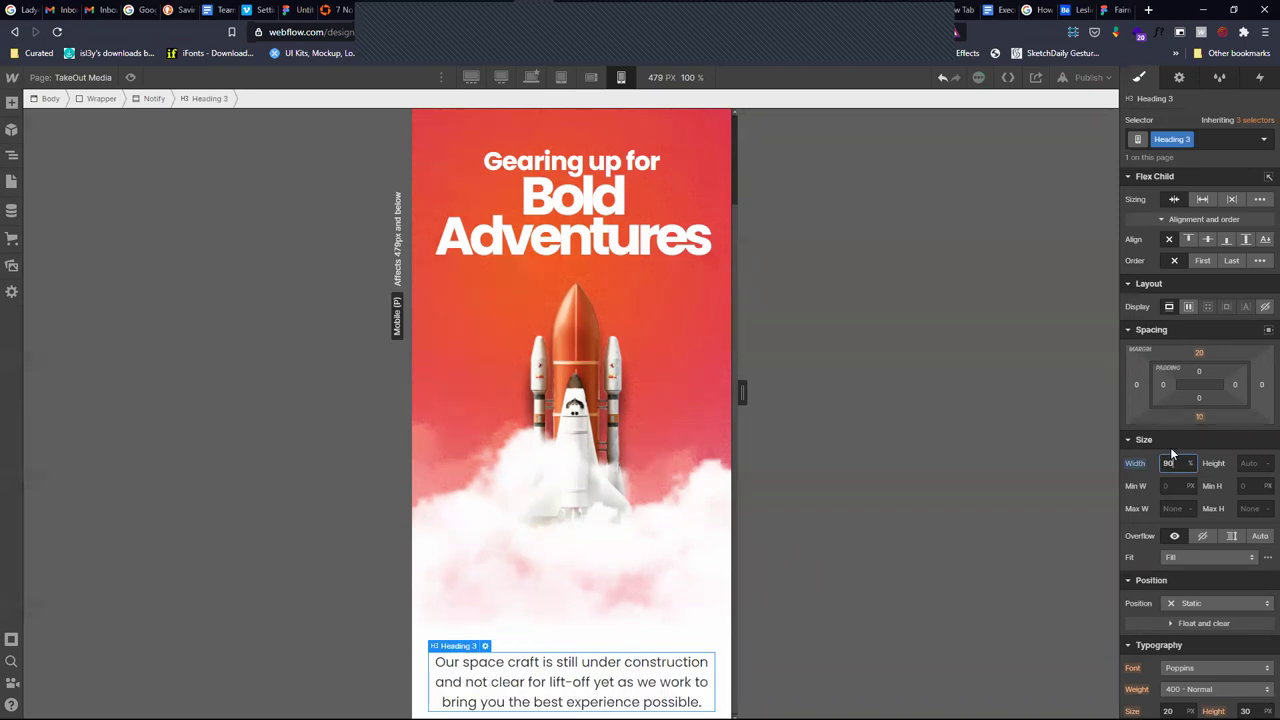
{"action": "key", "text": "shift+Down"}
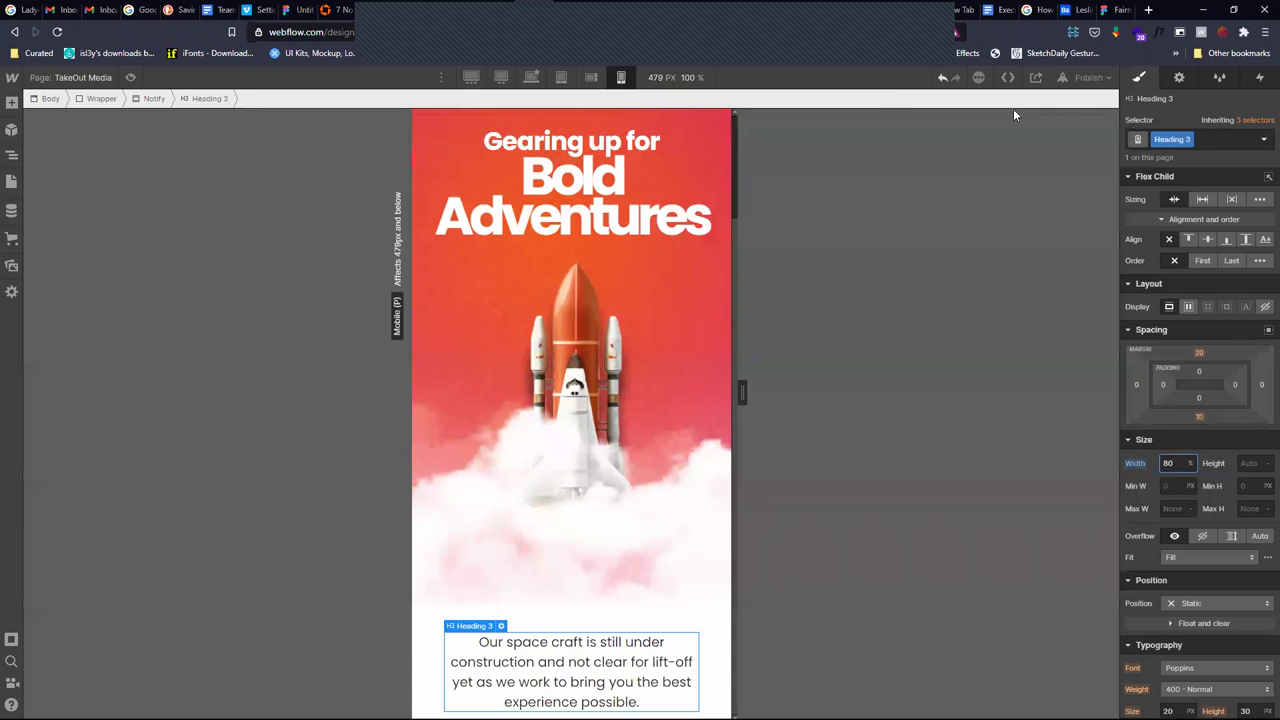
Back in the base desktop view, set the construction notice heading's top margin to 82 px
{"action": "left_click", "coordinate": [531, 77]}
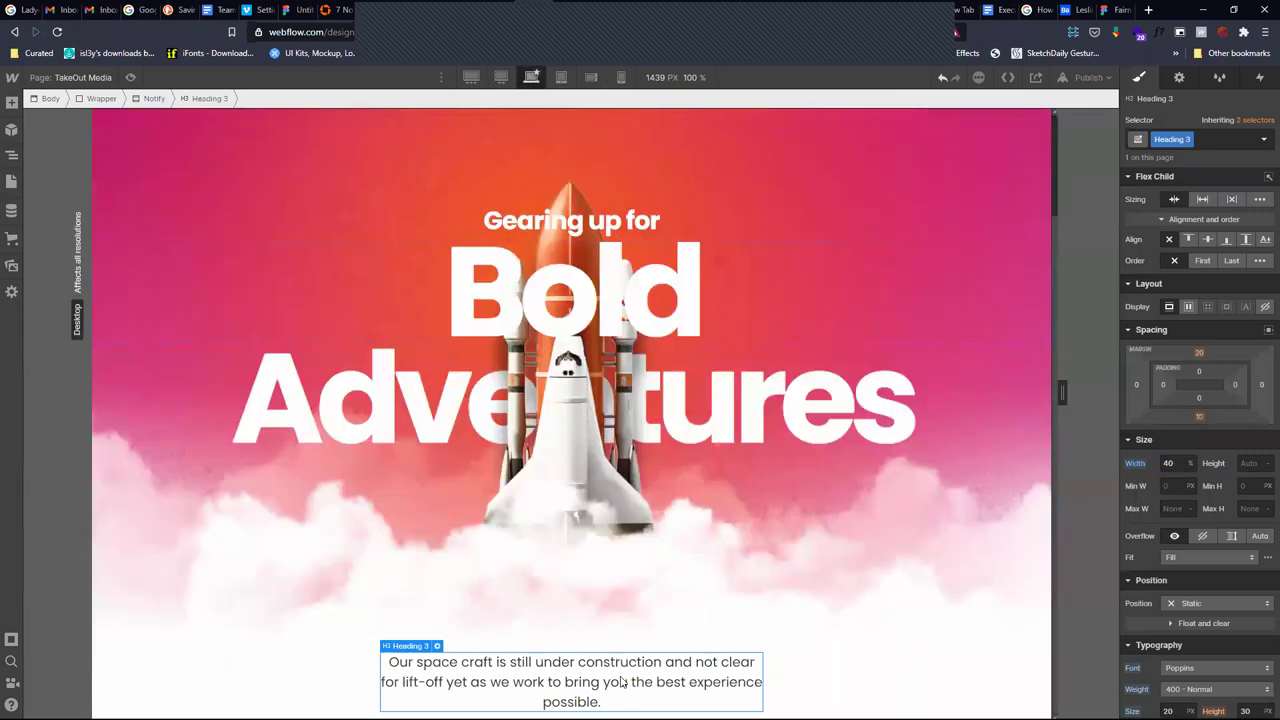
{"action": "left_click_drag", "start_coordinate": [1202, 356], "coordinate": [1195, 310]}
{"action": "scroll", "coordinate": [996, 414], "scroll_direction": "down", "scroll_amount": 1}
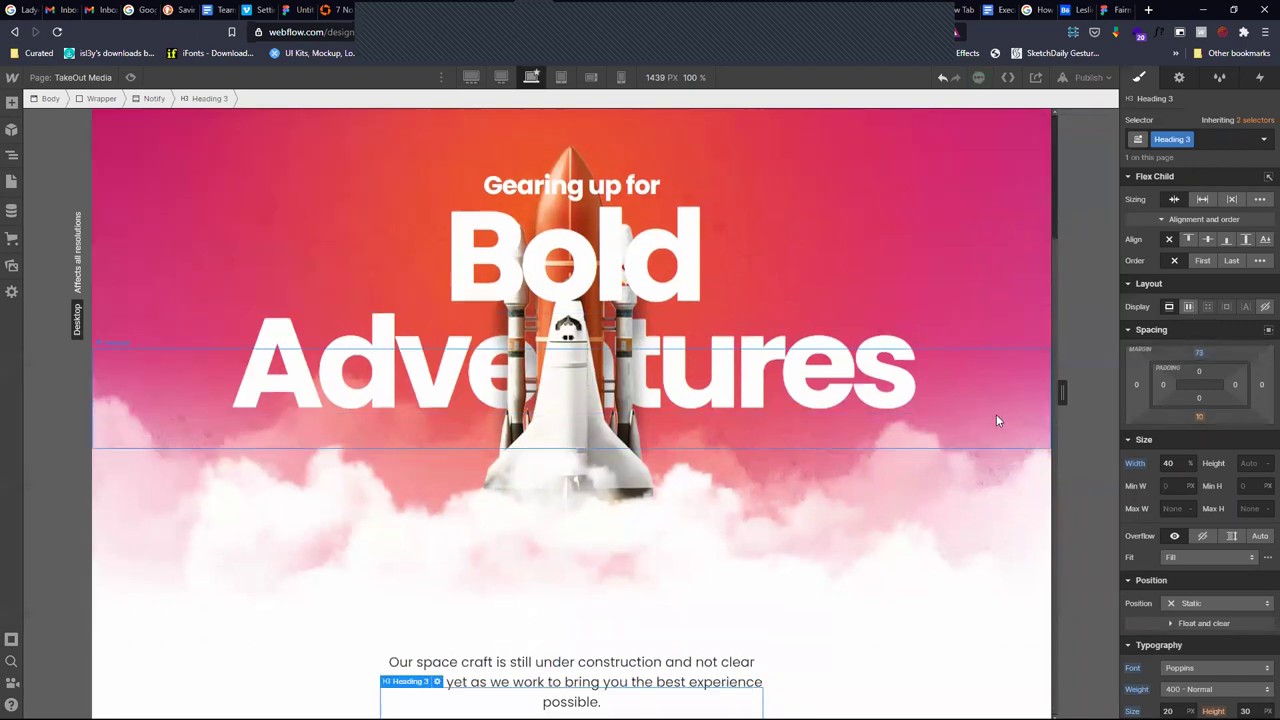
{"action": "left_click", "coordinate": [1200, 354]}
{"action": "type", "text": "82"}
{"action": "key", "text": "Return"}
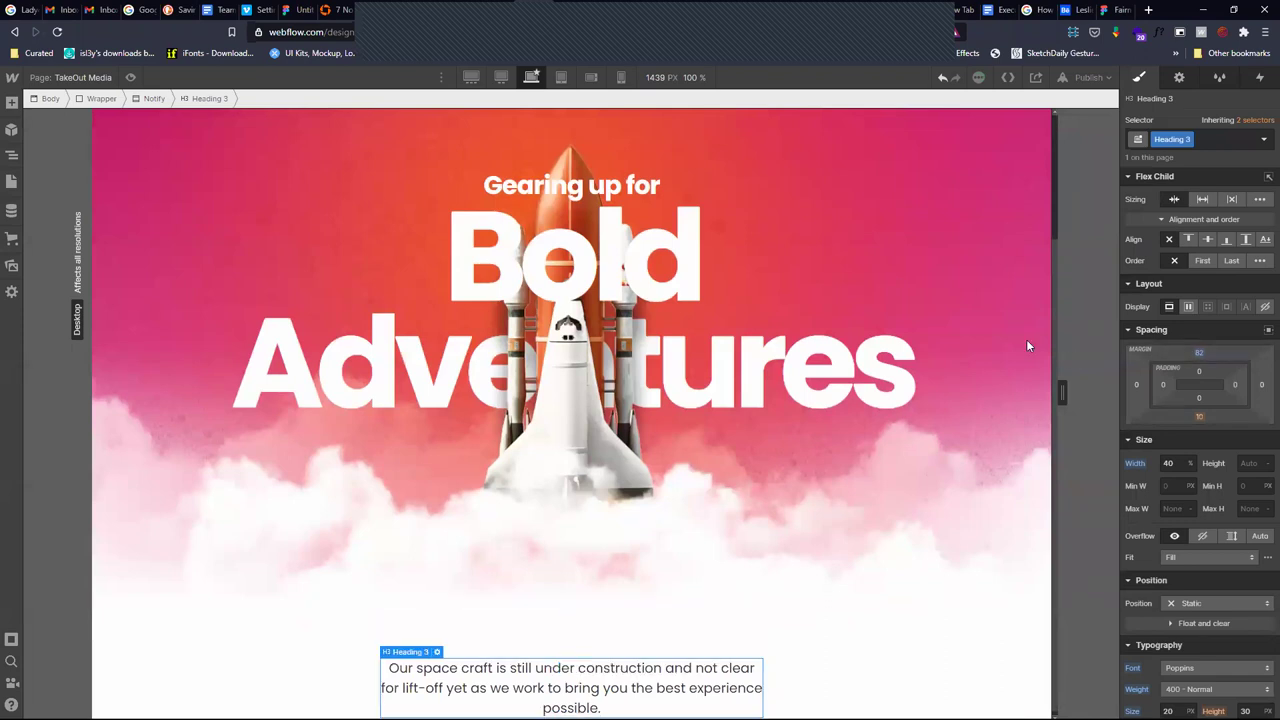
Check the notice spacing in the portrait mobile view at 479 px and publish the site to its webflow.io domain
{"action": "left_click", "coordinate": [621, 77]}
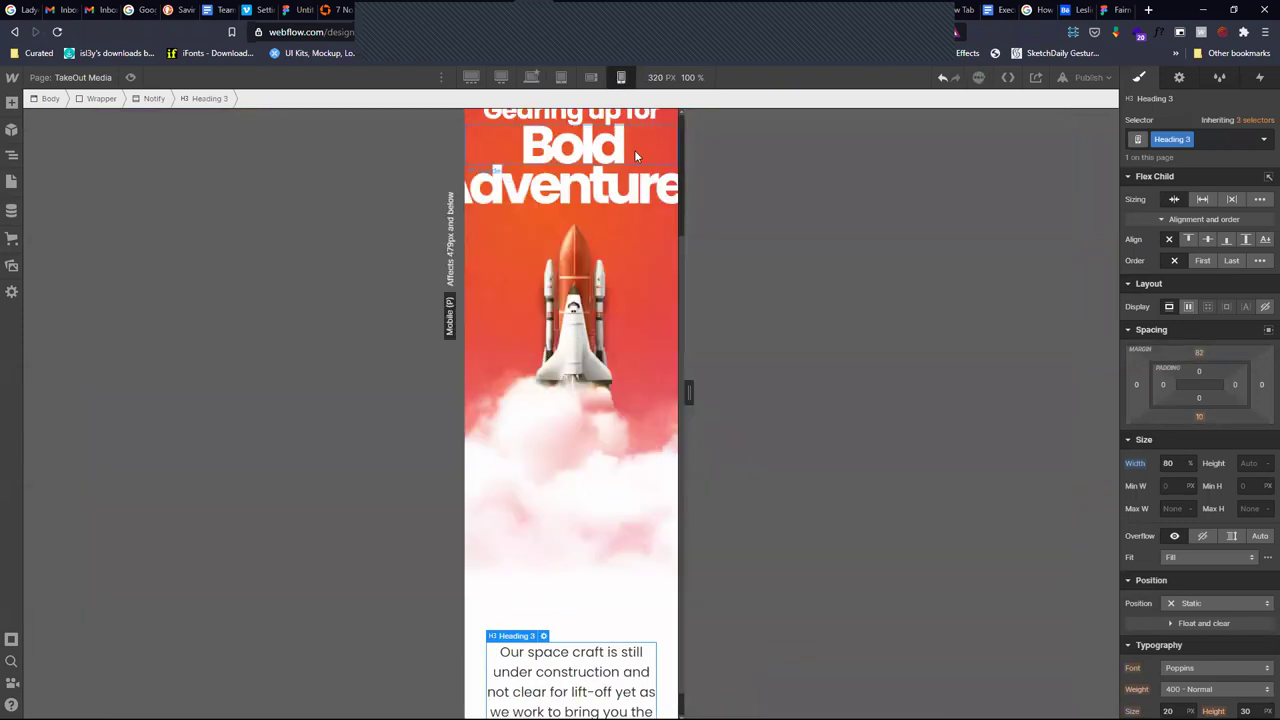
{"action": "left_click_drag", "start_coordinate": [688, 393], "coordinate": [814, 385]}
{"action": "left_click", "coordinate": [1088, 77]}
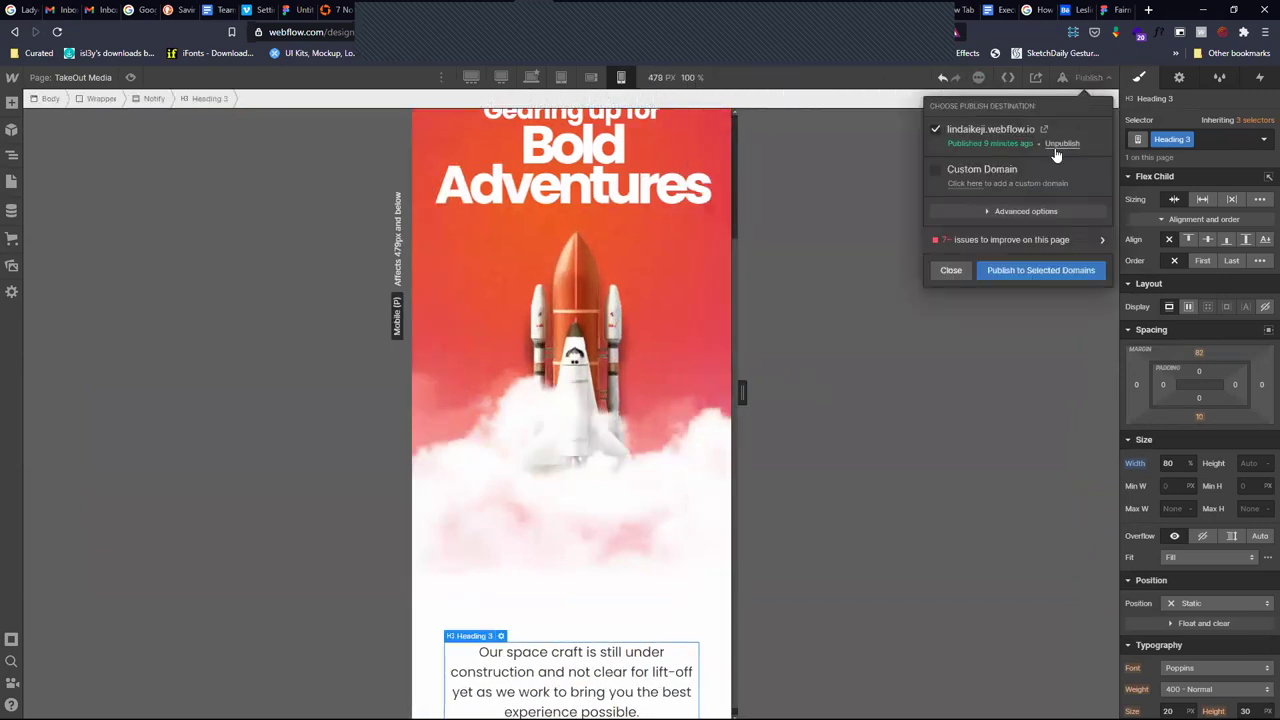
{"action": "left_click", "coordinate": [1012, 272]}
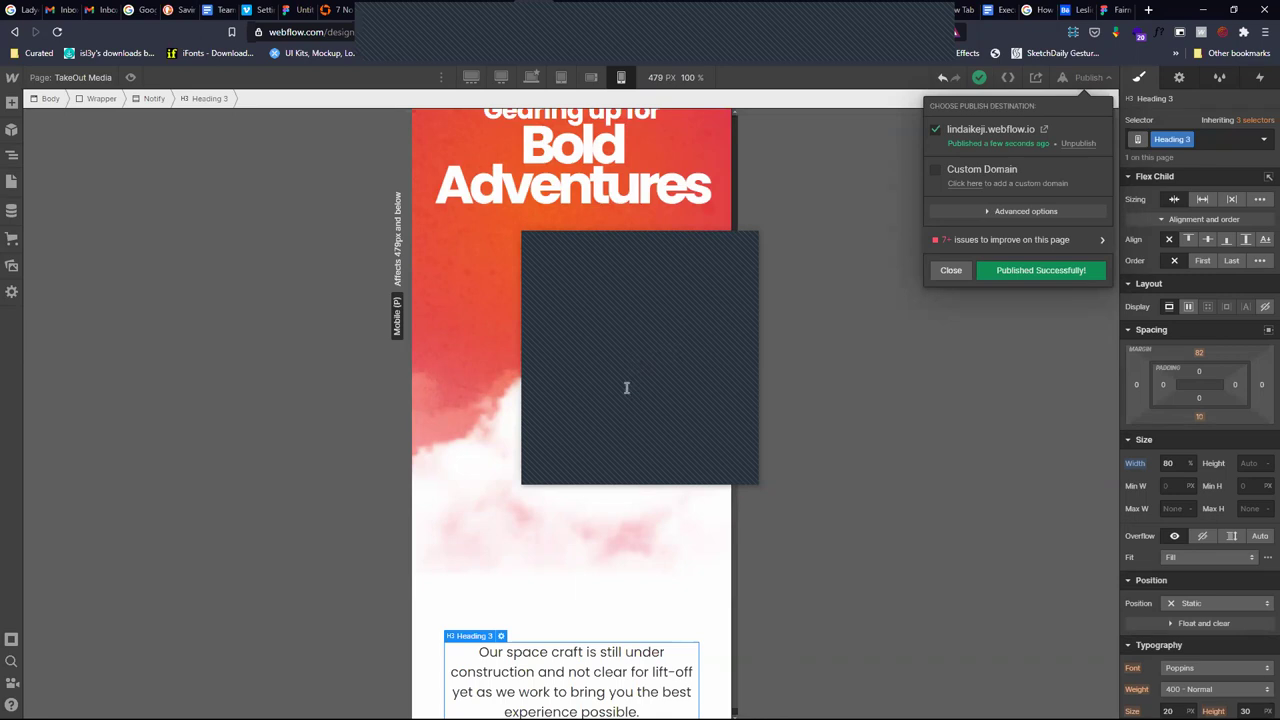
{"action": "key", "text": "Escape"}
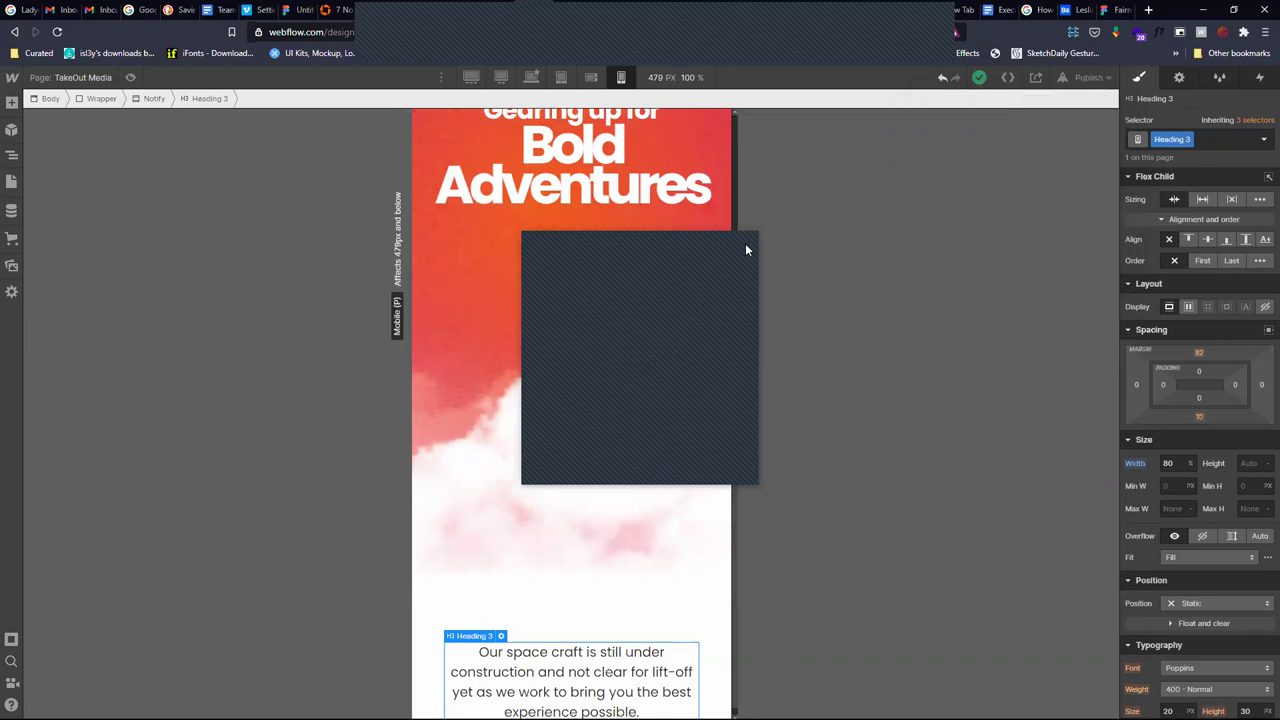
{"action": "scroll", "coordinate": [634, 310], "scroll_direction": "up", "scroll_amount": 3}
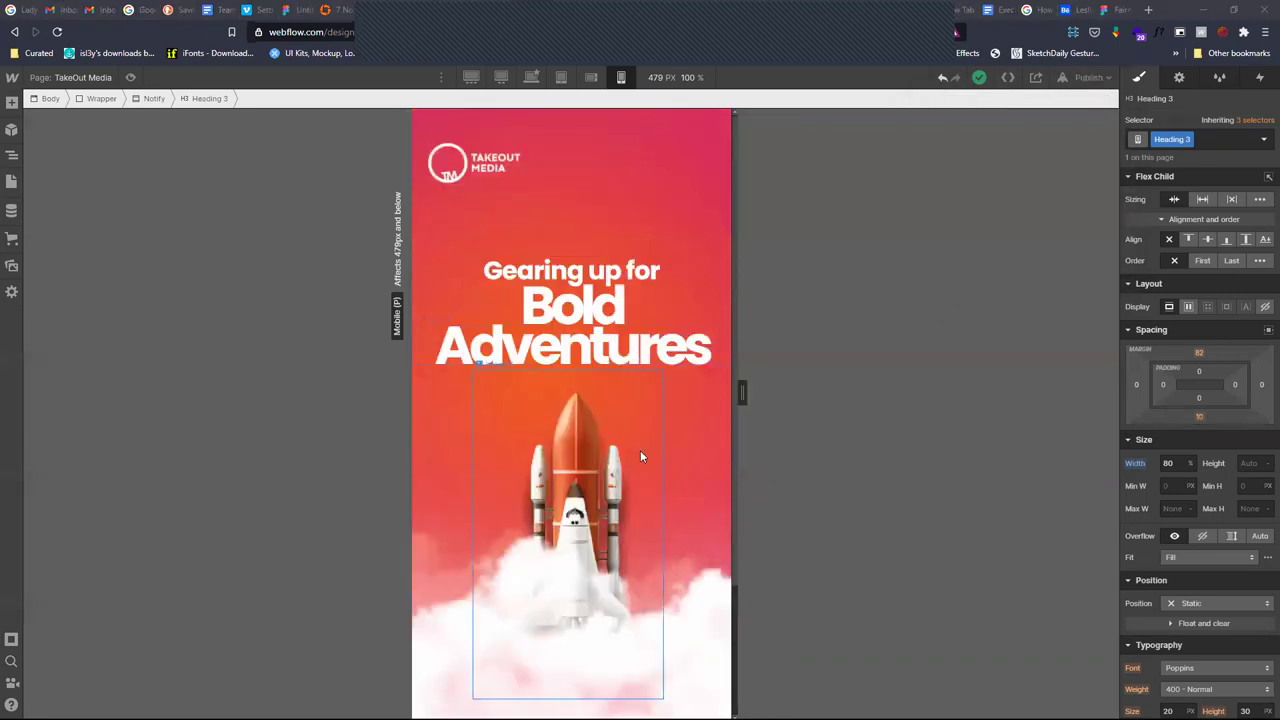
In the portrait mobile view, set the rocket image's top offset to 139 and publish the site
{"action": "left_click", "coordinate": [604, 468]}
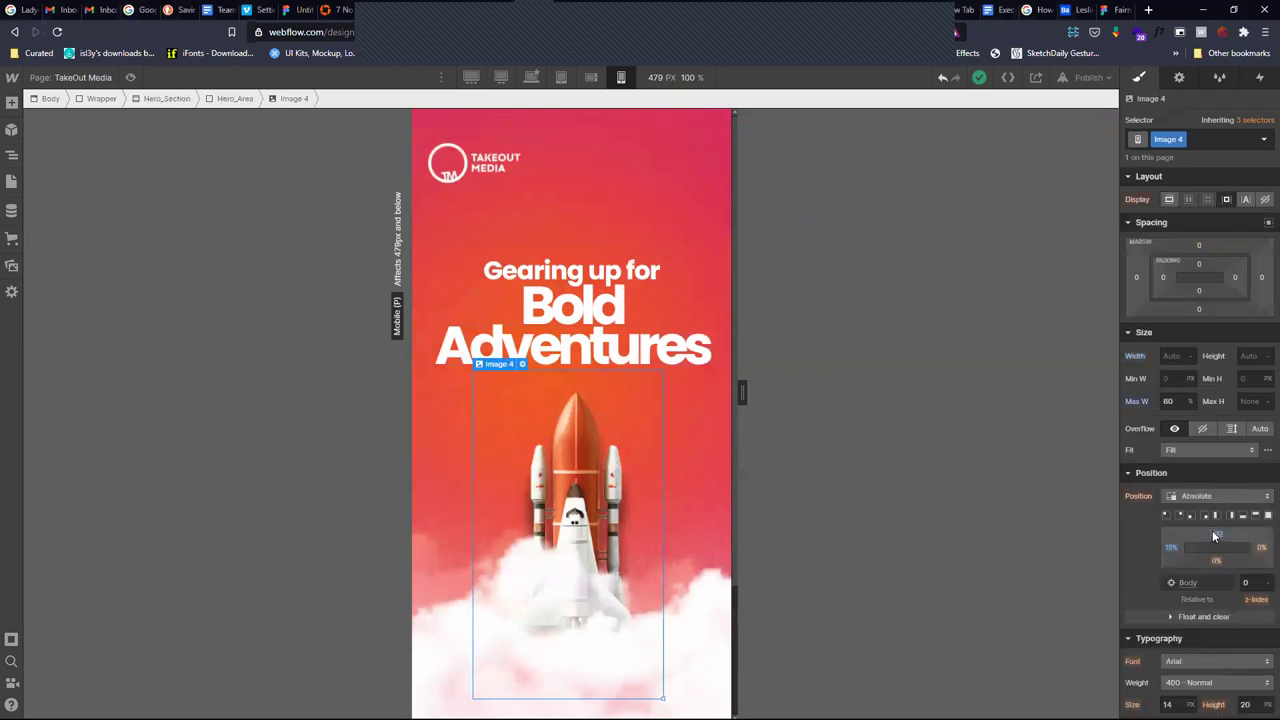
{"action": "left_click_drag", "start_coordinate": [1212, 512], "coordinate": [1233, 347]}
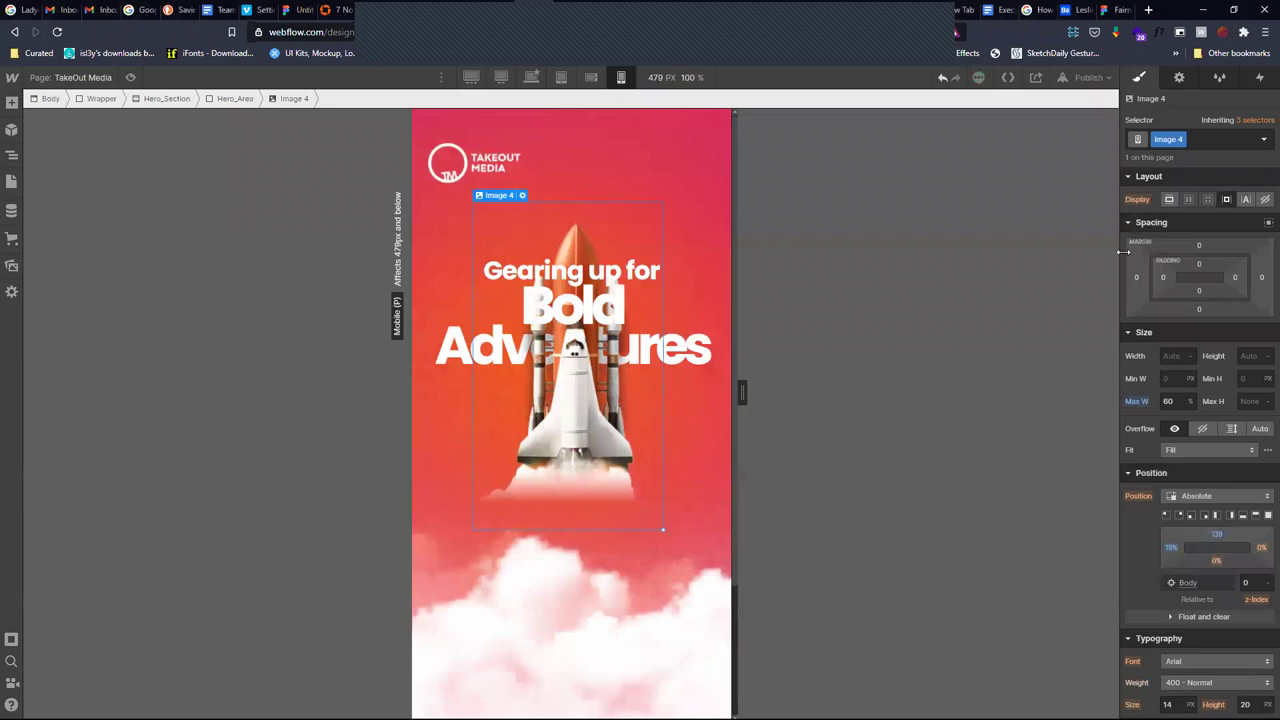
{"action": "left_click", "coordinate": [1087, 78]}
{"action": "left_click", "coordinate": [1044, 272]}
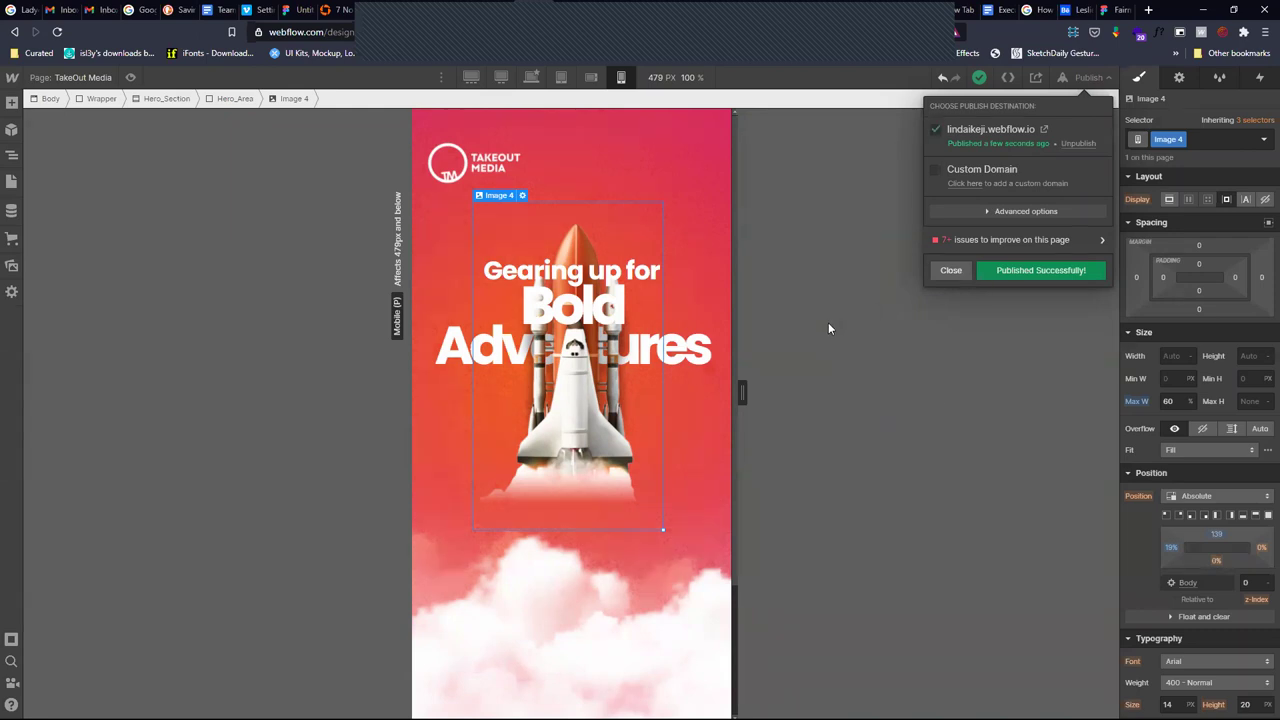
Restore the rocket image's top offset to 392 in the portrait mobile view
{"action": "left_click", "coordinate": [1216, 537]}
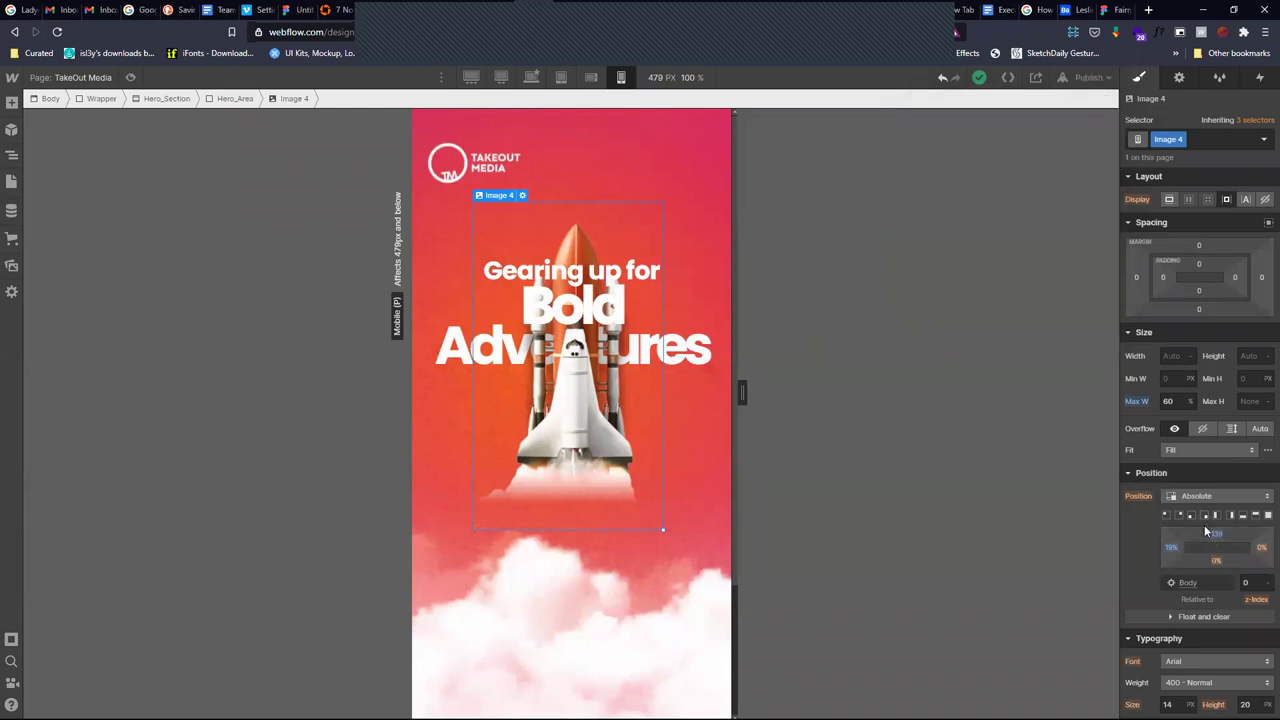
{"action": "left_click_drag", "start_coordinate": [1216, 537], "coordinate": [1150, 535]}
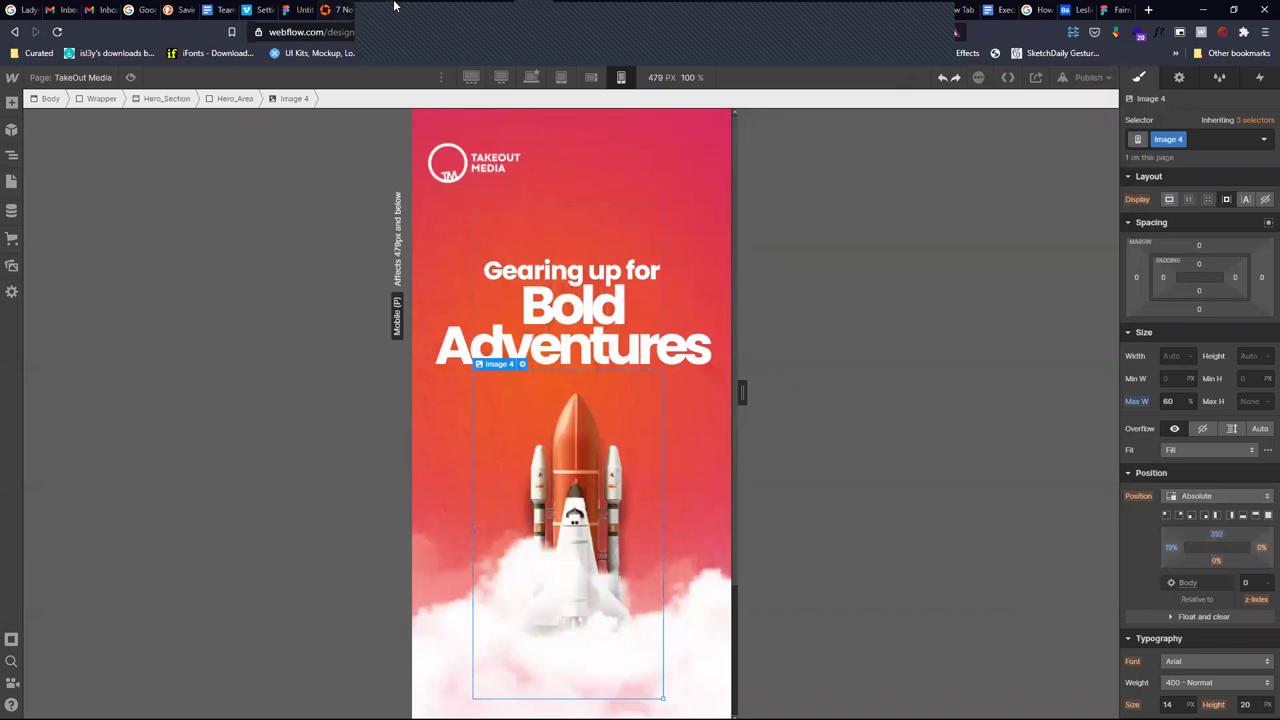
Check the published landing page in the browser, select its web address, and return to the Webflow designer
{"action": "left_click", "coordinate": [565, 8]}
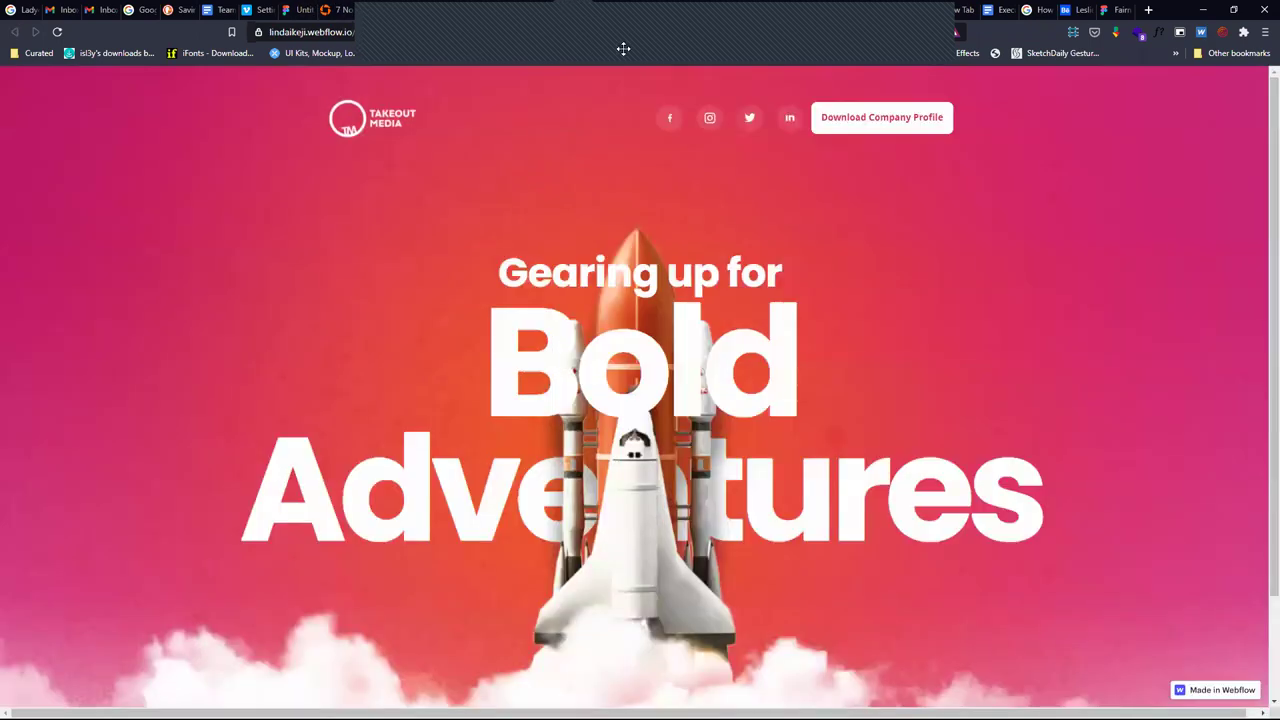
{"action": "left_click", "coordinate": [328, 31]}
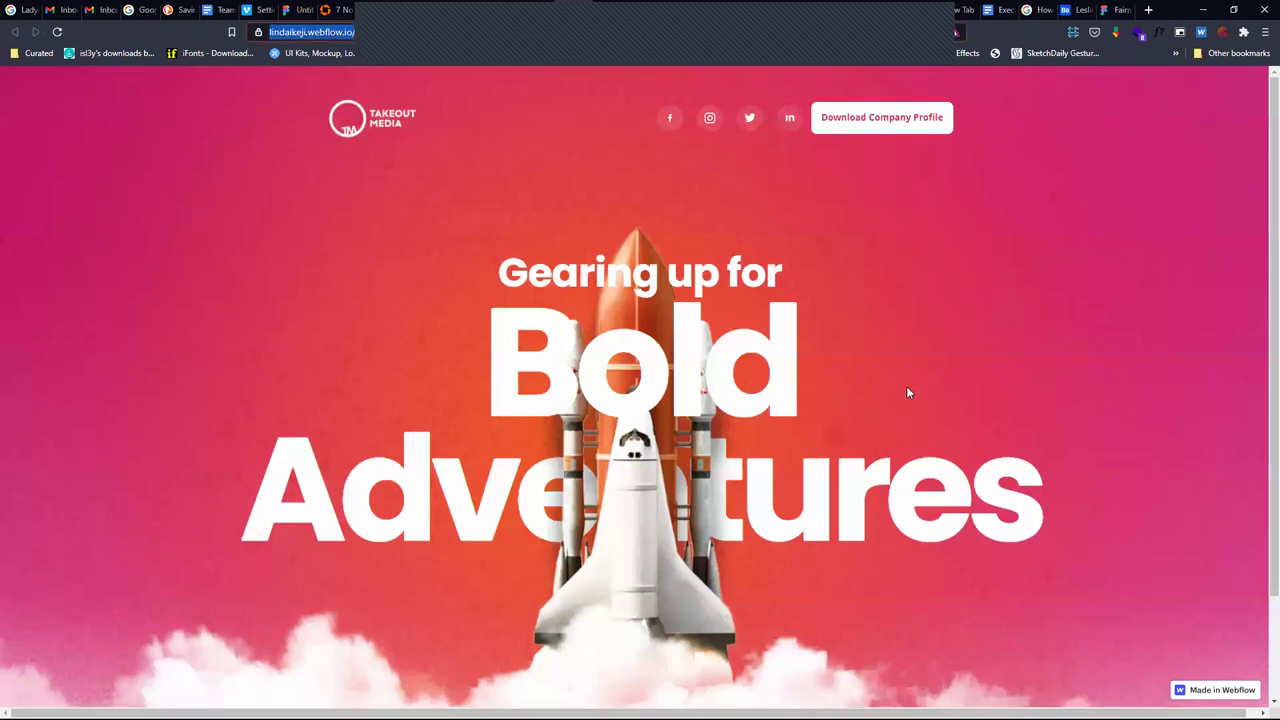
{"action": "left_click", "coordinate": [949, 47]}
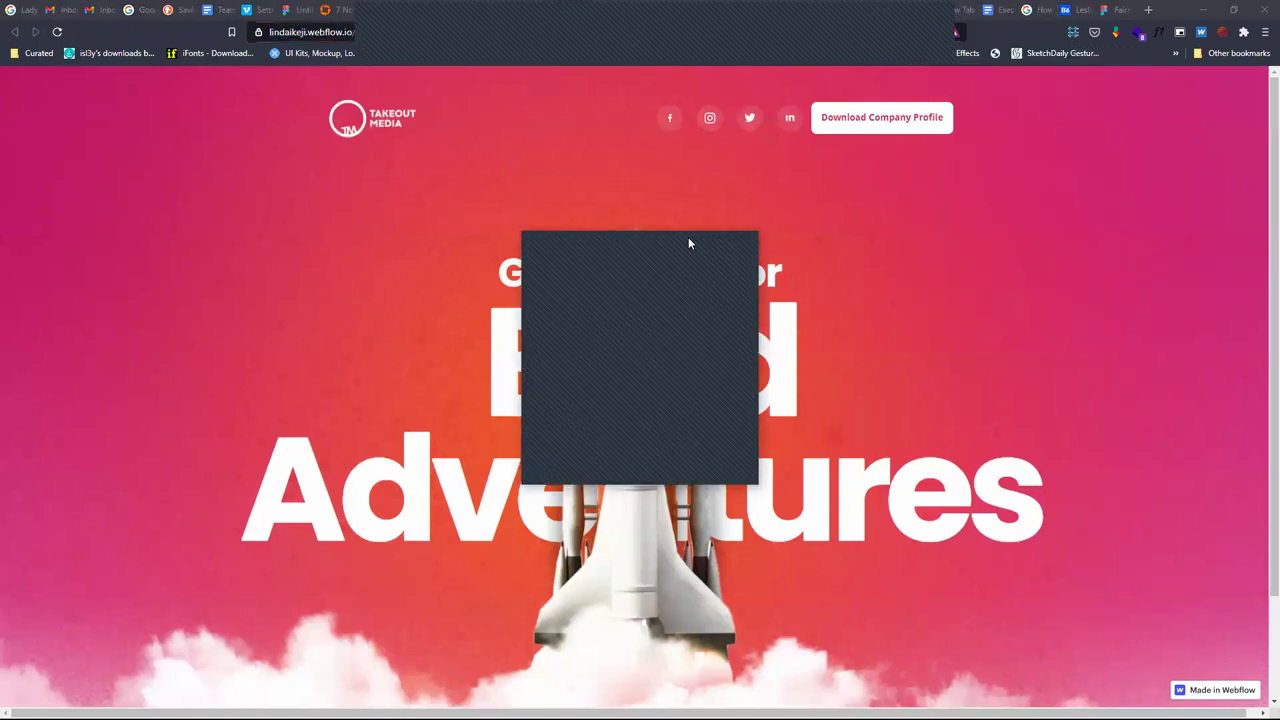
{"action": "left_click", "coordinate": [531, 14]}
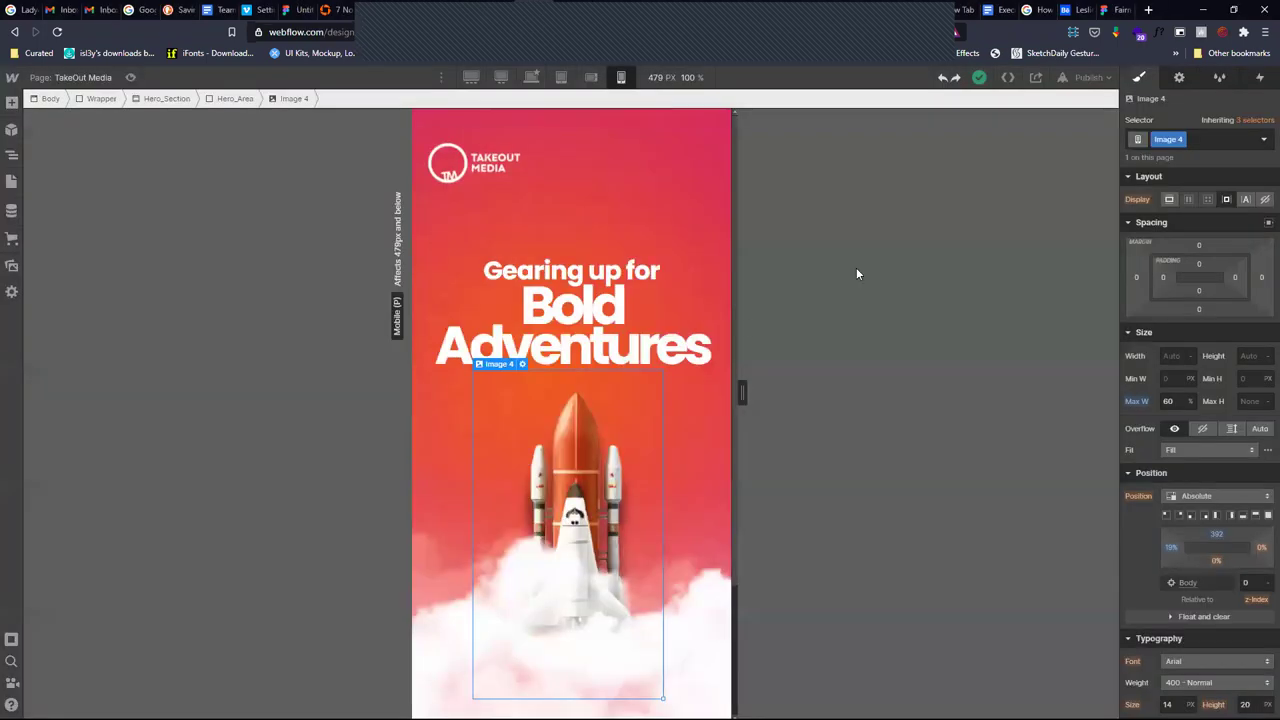
Publish the site to its webflow.io domain with the restored rocket position and close the publish dialog
{"action": "left_click", "coordinate": [1088, 77]}
{"action": "left_click", "coordinate": [1058, 270]}
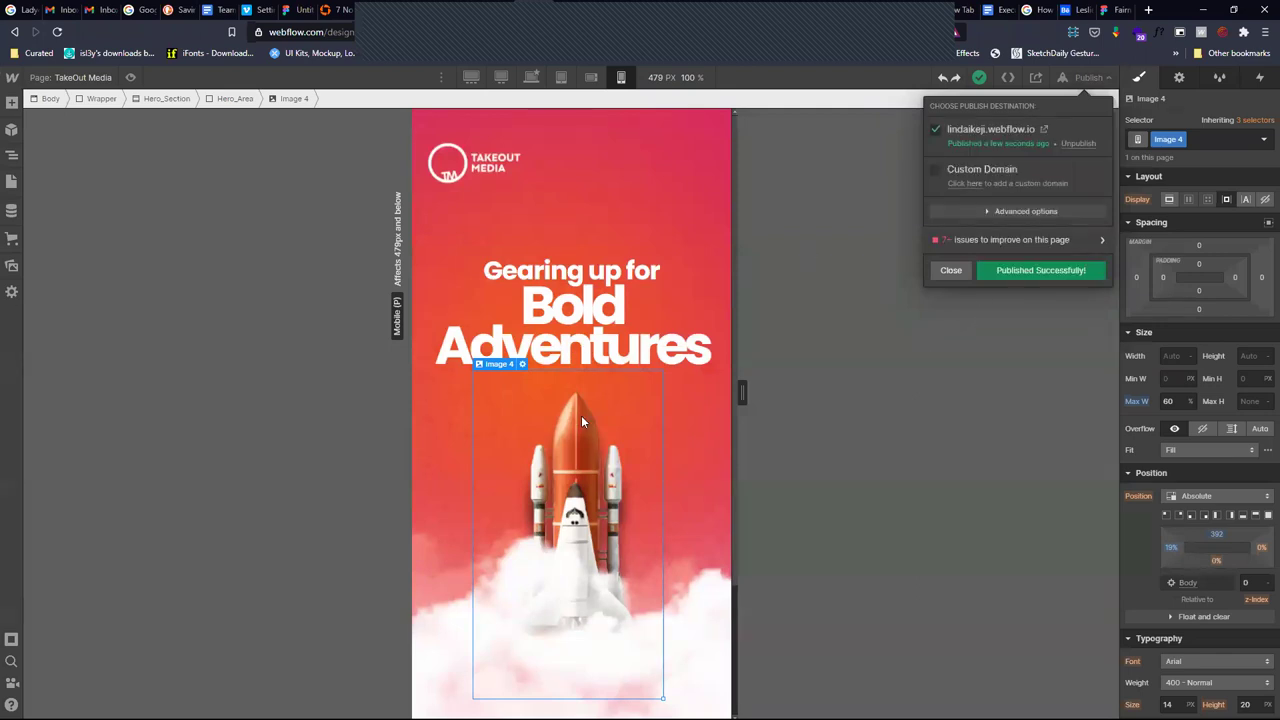
{"action": "left_click", "coordinate": [941, 276]}
Switch to the base desktop view and select the "Get notified when we launch" text in the Figma design before returning to Webflow
{"action": "scroll", "coordinate": [535, 411], "scroll_direction": "down", "scroll_amount": 3}
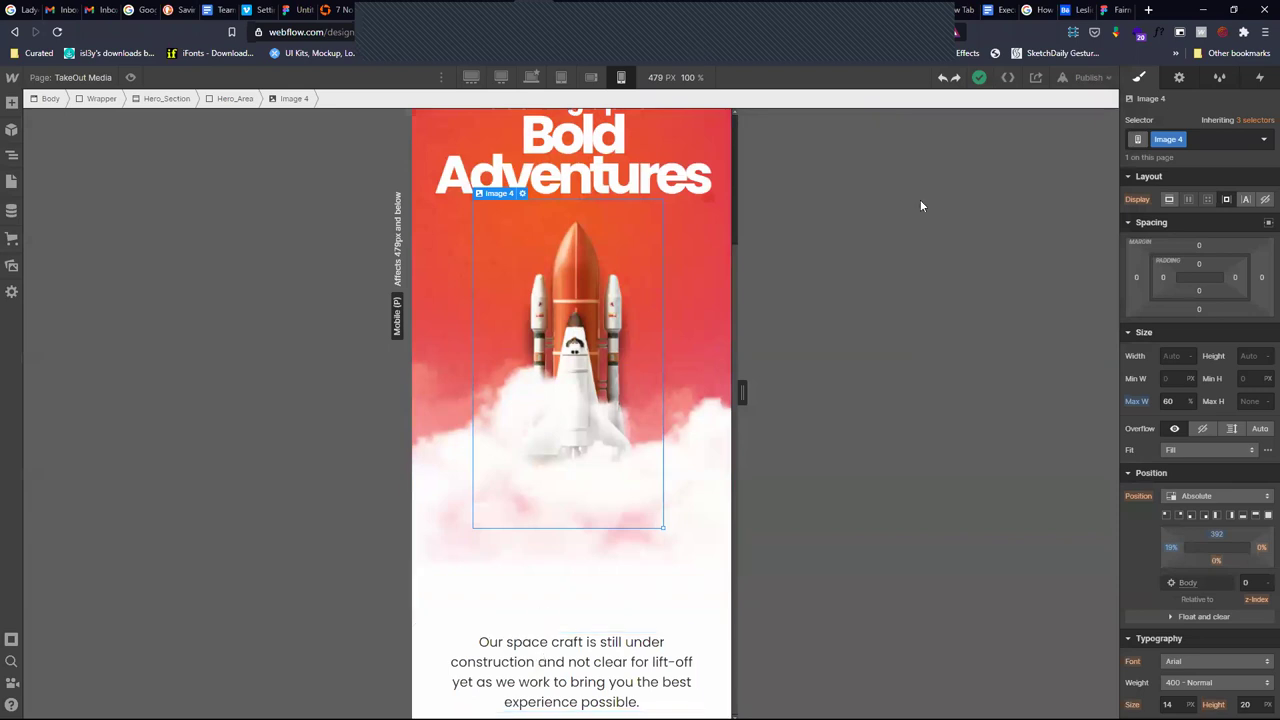
{"action": "left_click", "coordinate": [531, 77]}
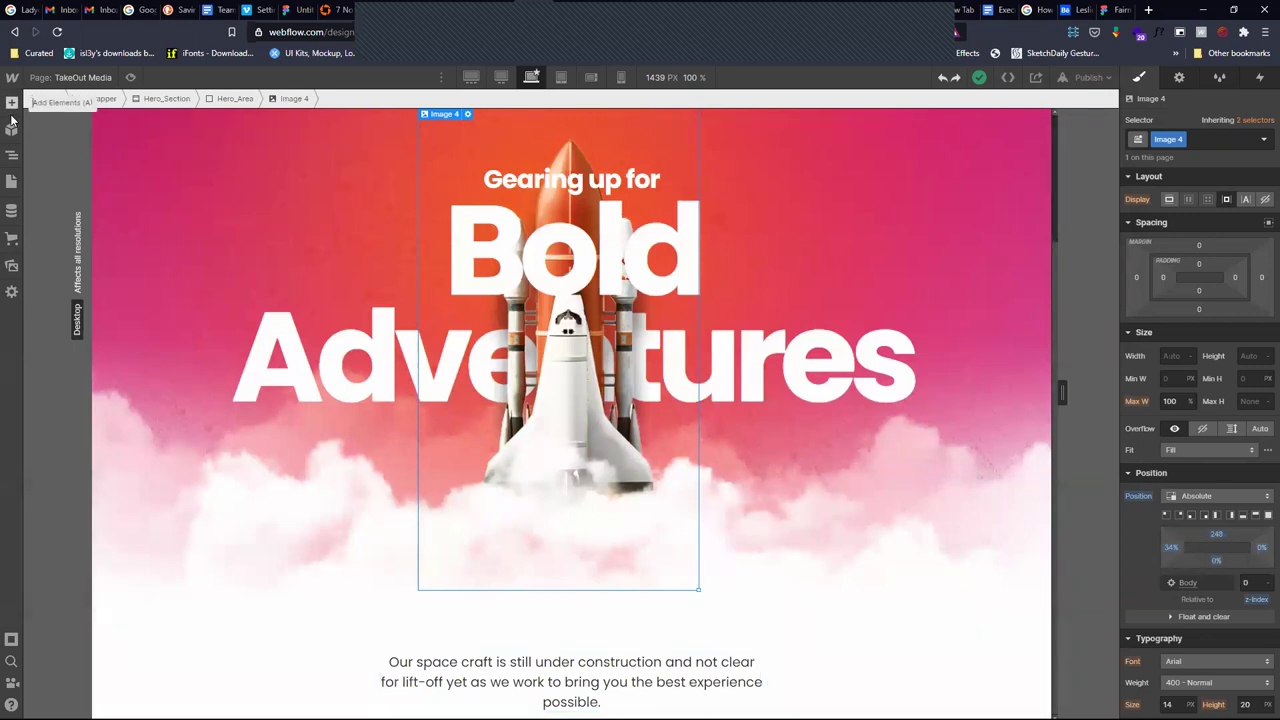
{"action": "left_click", "coordinate": [303, 12]}
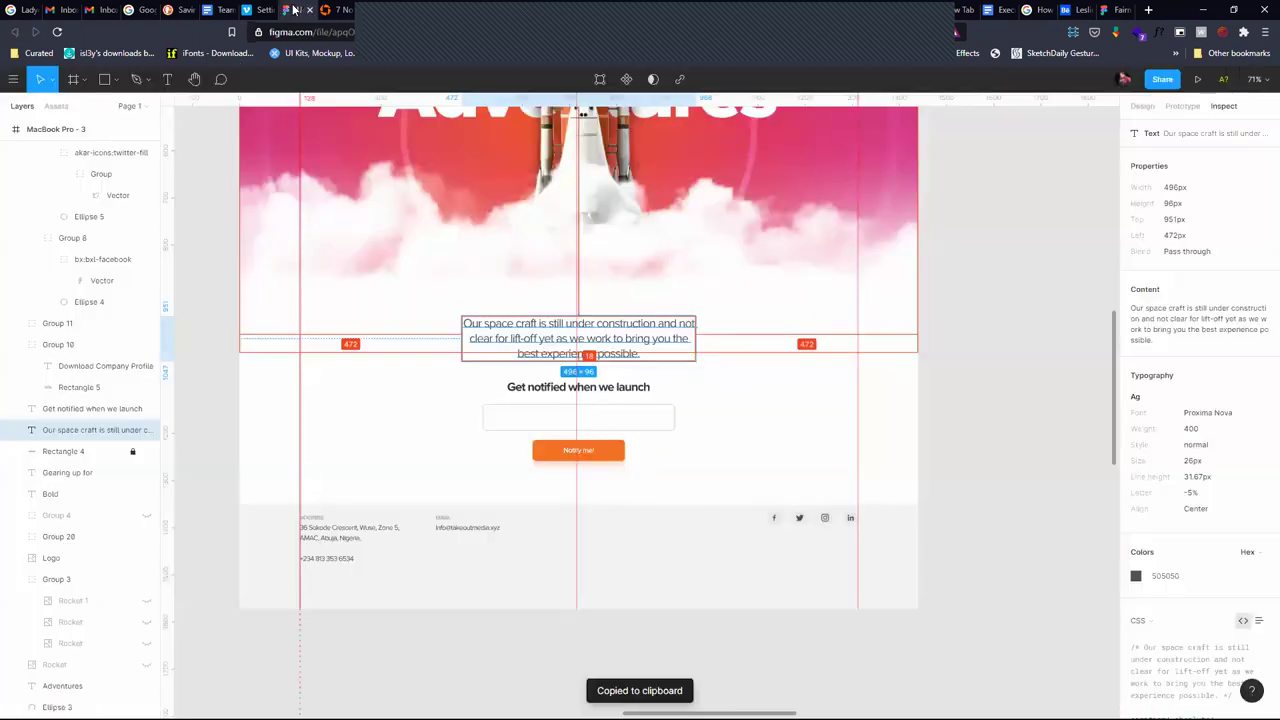
{"action": "left_click", "coordinate": [640, 387]}
{"action": "left_click", "coordinate": [535, 6]}
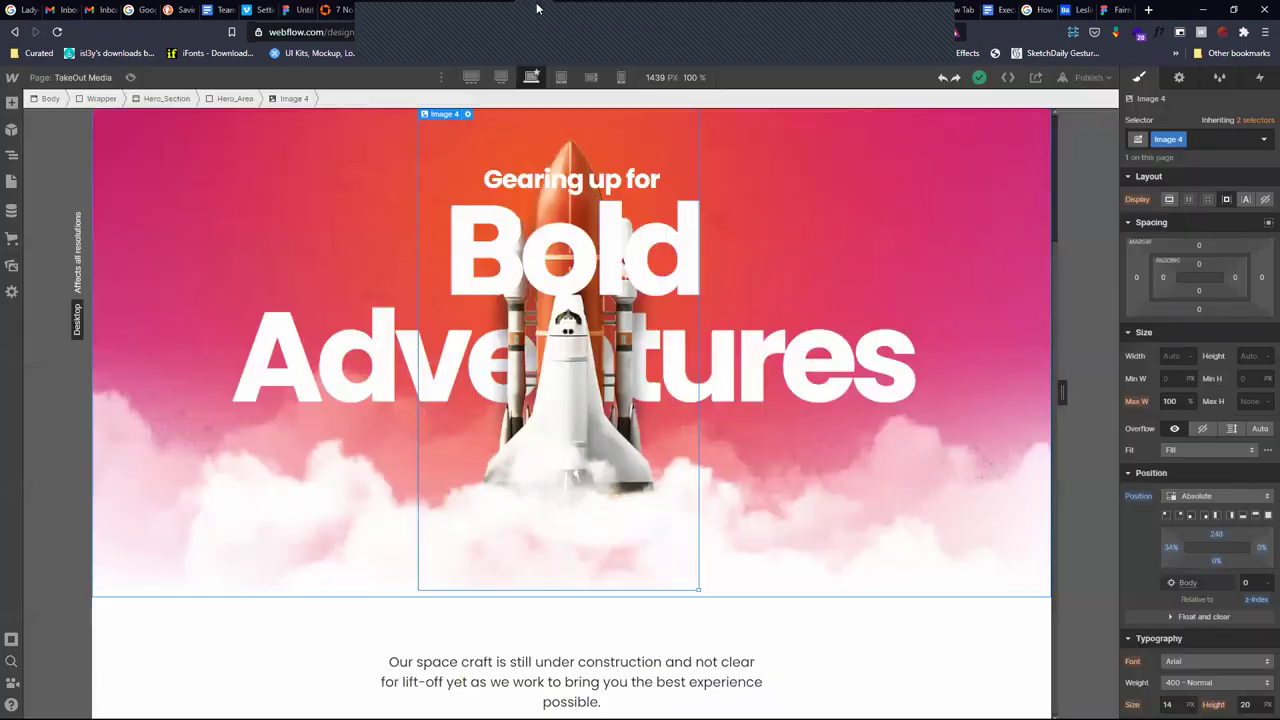
Duplicate the construction notice heading inside the Notify section
{"action": "left_click", "coordinate": [702, 686]}
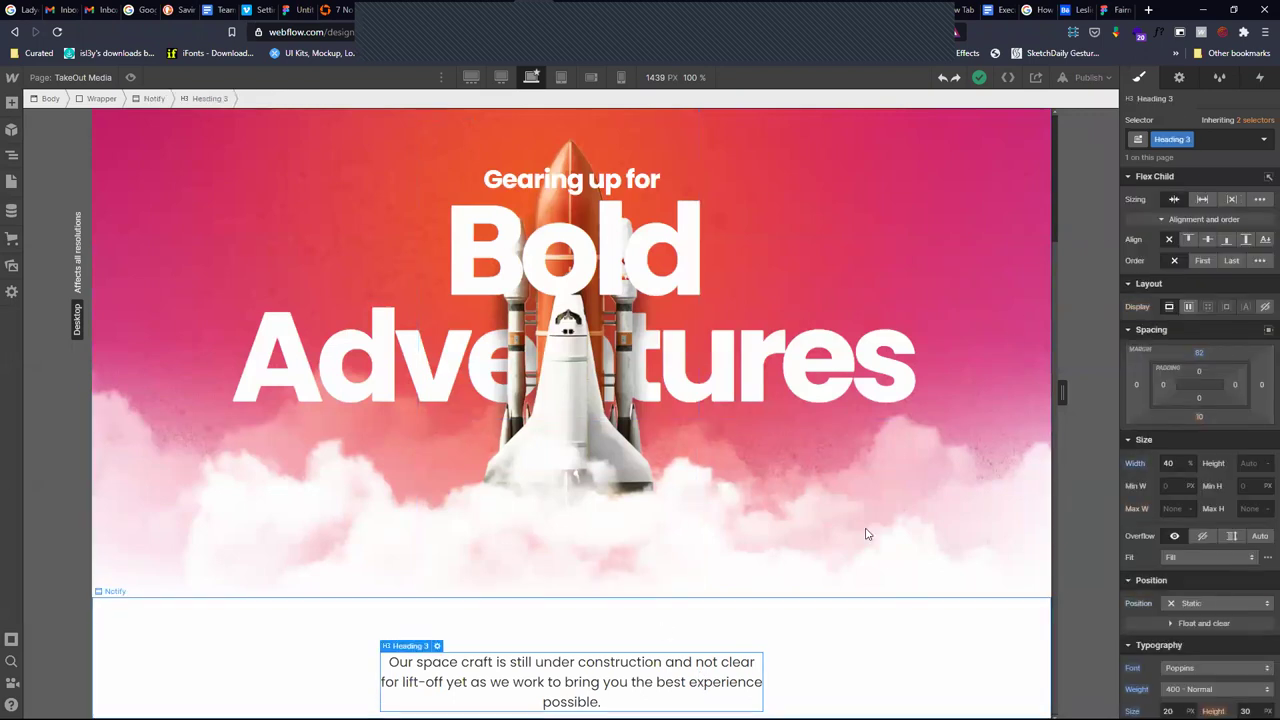
{"action": "double_click", "coordinate": [1170, 139]}
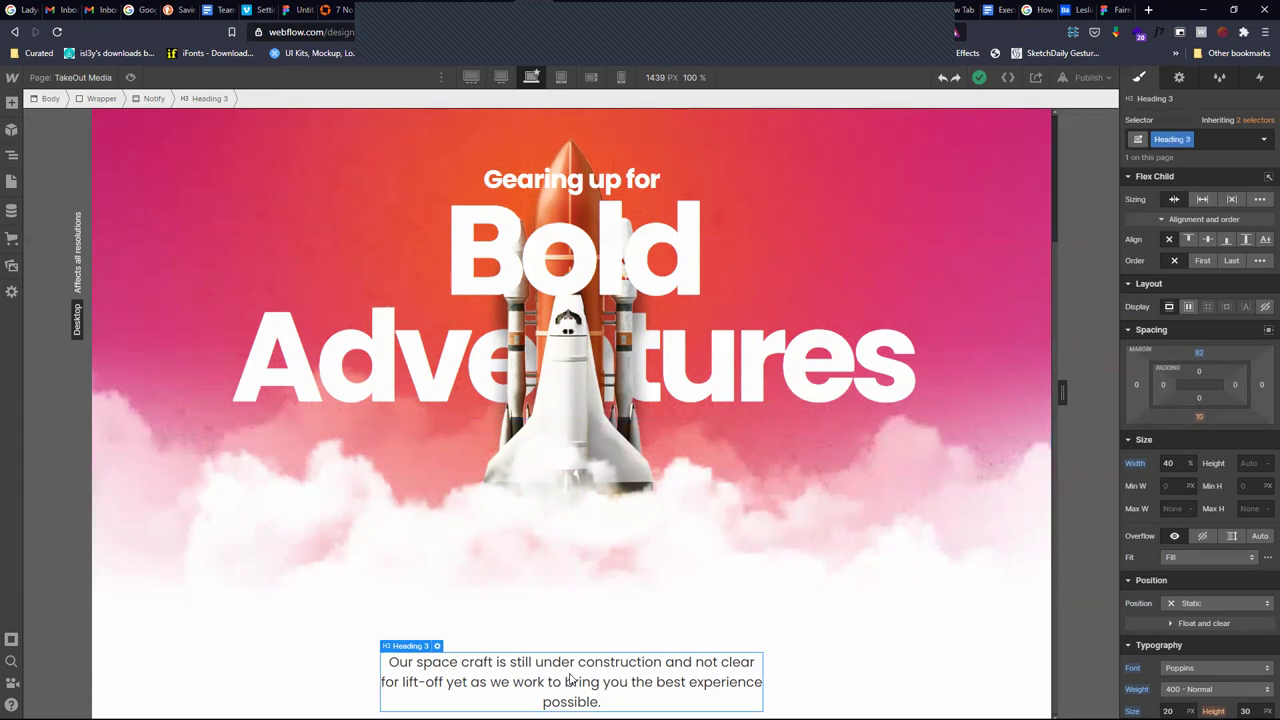
{"action": "key", "text": "ctrl+d"}
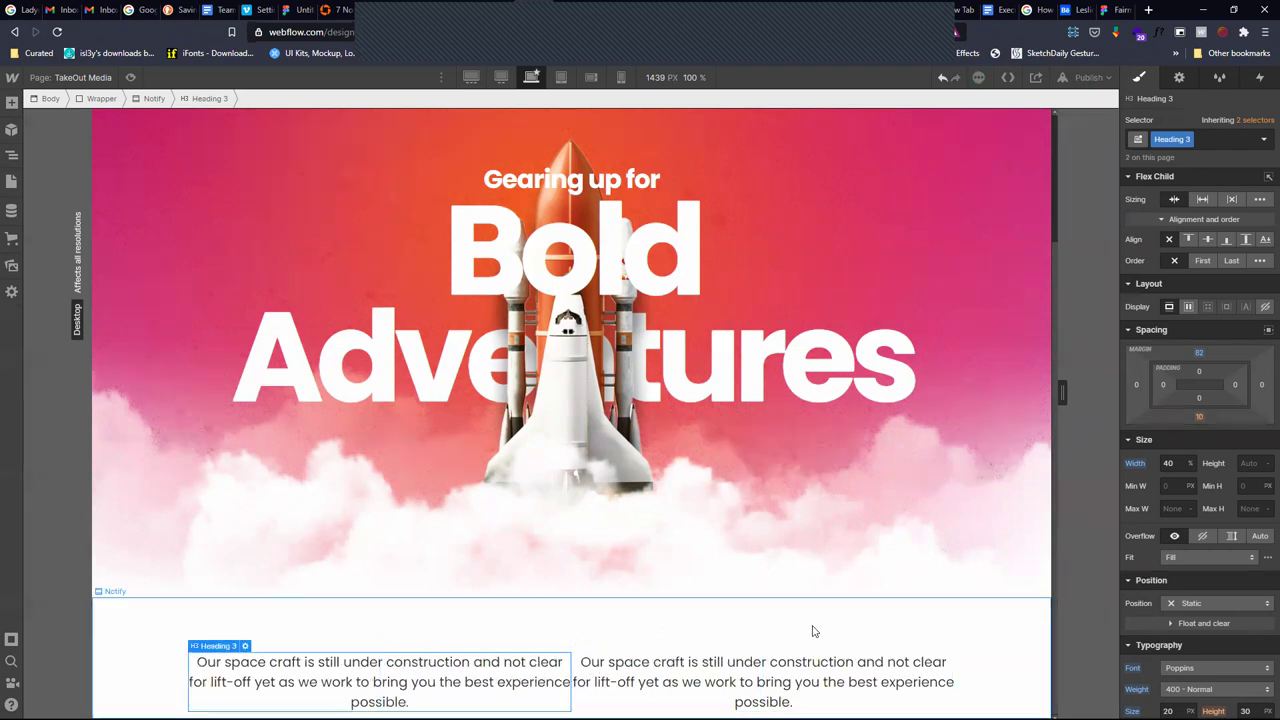
Set the Notify section's flex direction to Vertical and align its children to the center
{"action": "left_click", "coordinate": [872, 607]}
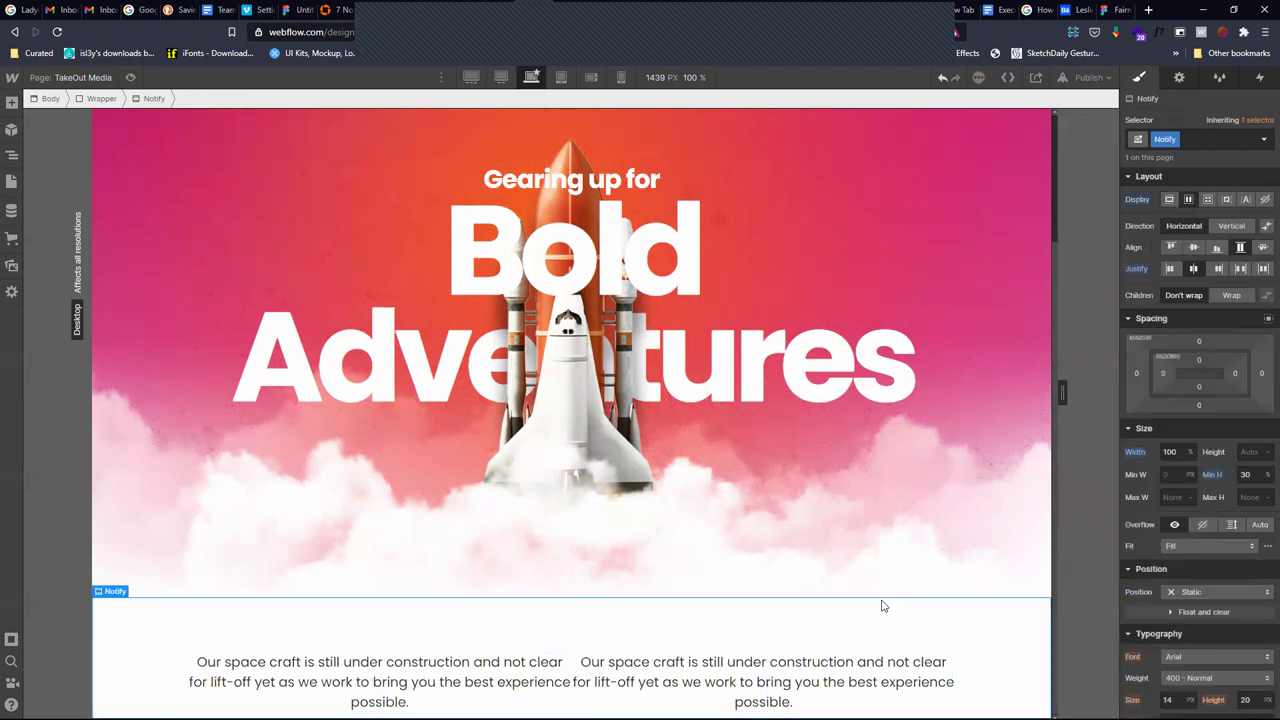
{"action": "left_click", "coordinate": [1231, 226]}
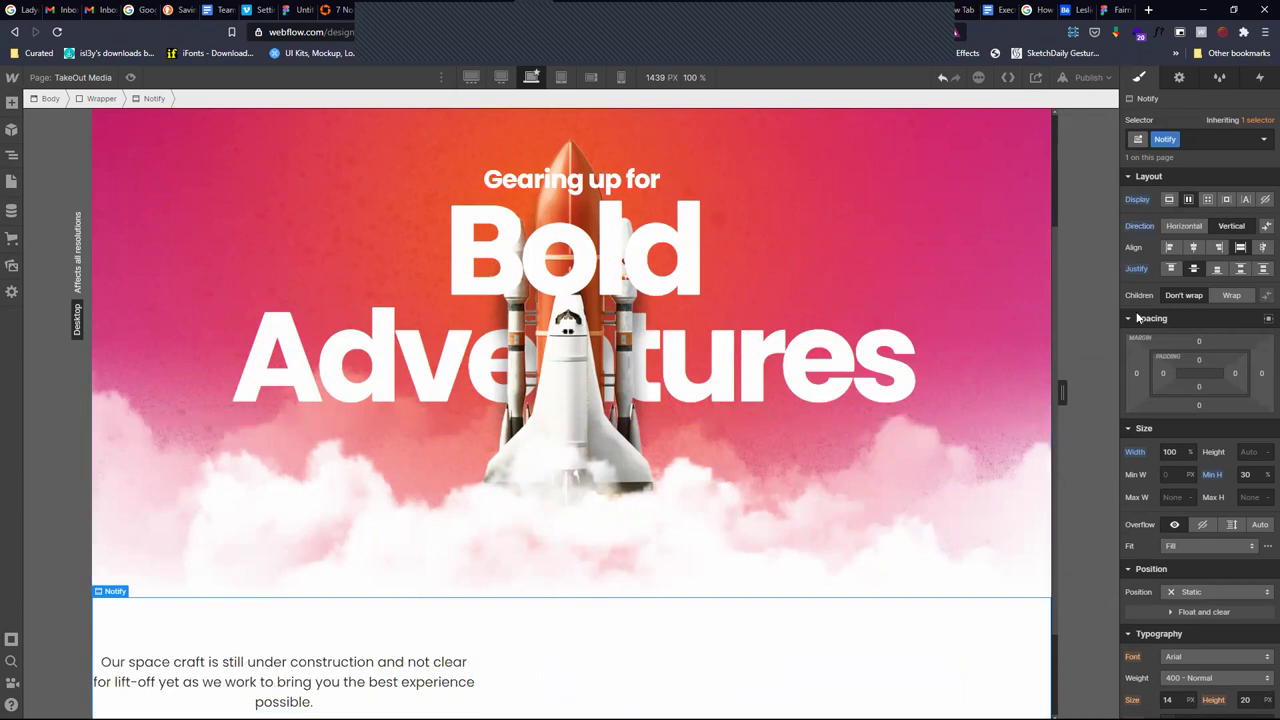
{"action": "left_click", "coordinate": [1193, 247]}
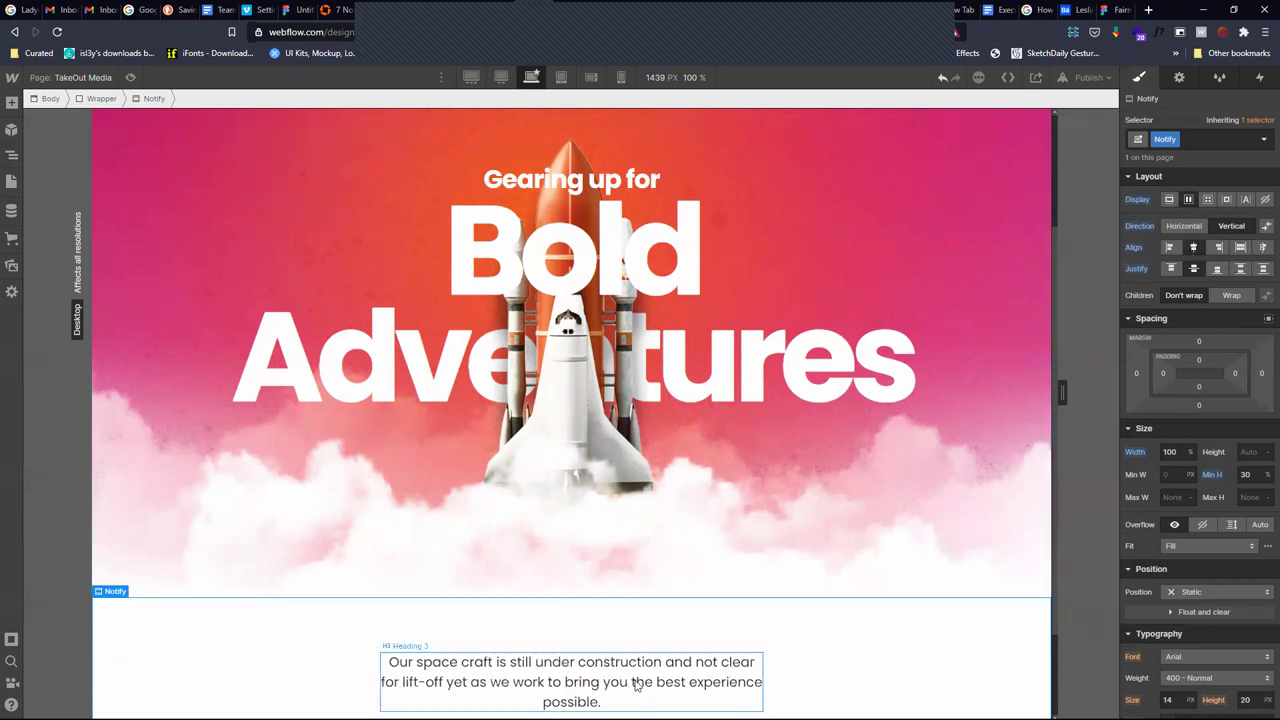
Duplicate the class of the lower notice heading and name the new class GetNotify_Header
{"action": "scroll", "coordinate": [645, 680], "scroll_direction": "down", "scroll_amount": 1}
{"action": "left_click", "coordinate": [565, 582]}
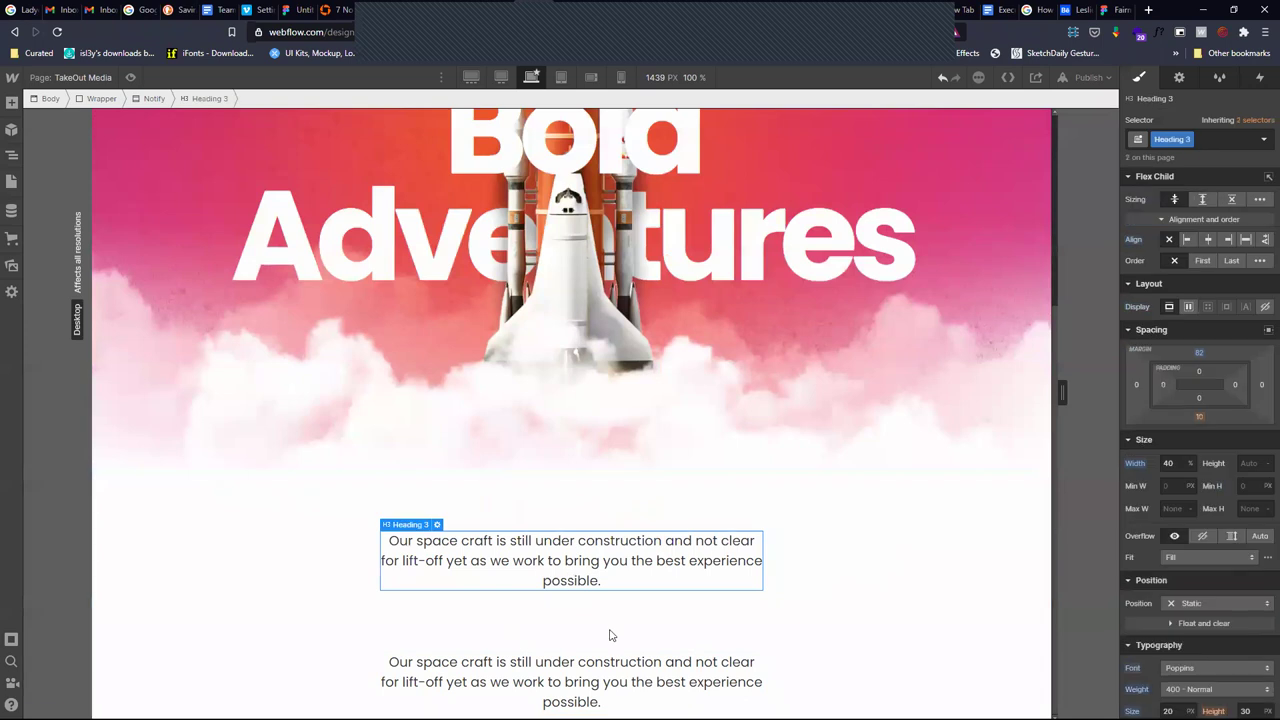
{"action": "left_click", "coordinate": [622, 680]}
{"action": "left_click", "coordinate": [1186, 146]}
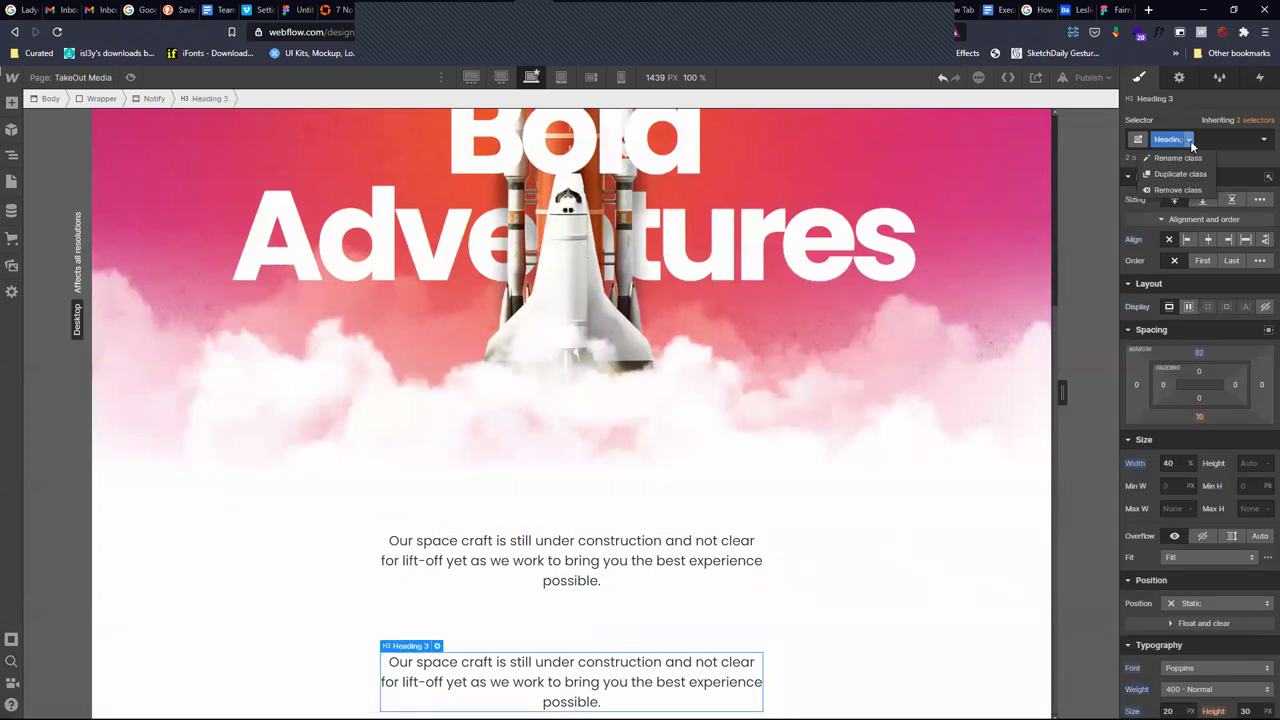
{"action": "left_click", "coordinate": [1189, 167]}
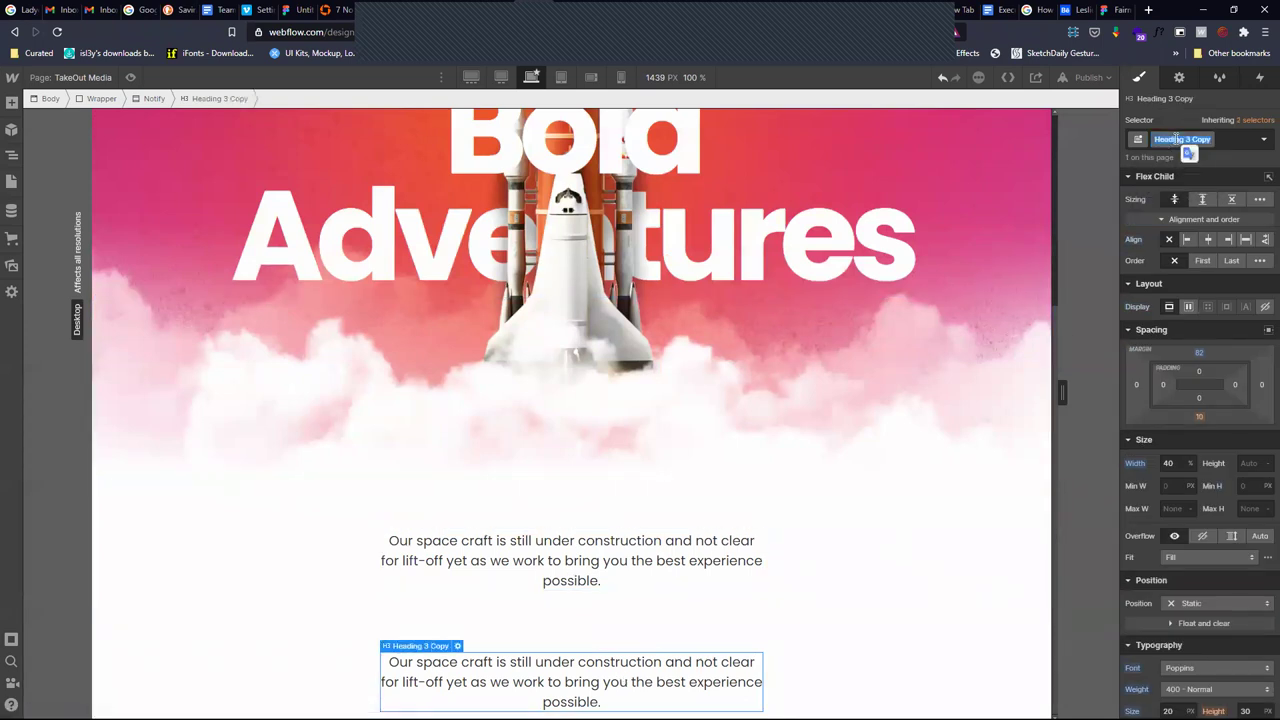
{"action": "type", "text": "Gell"}
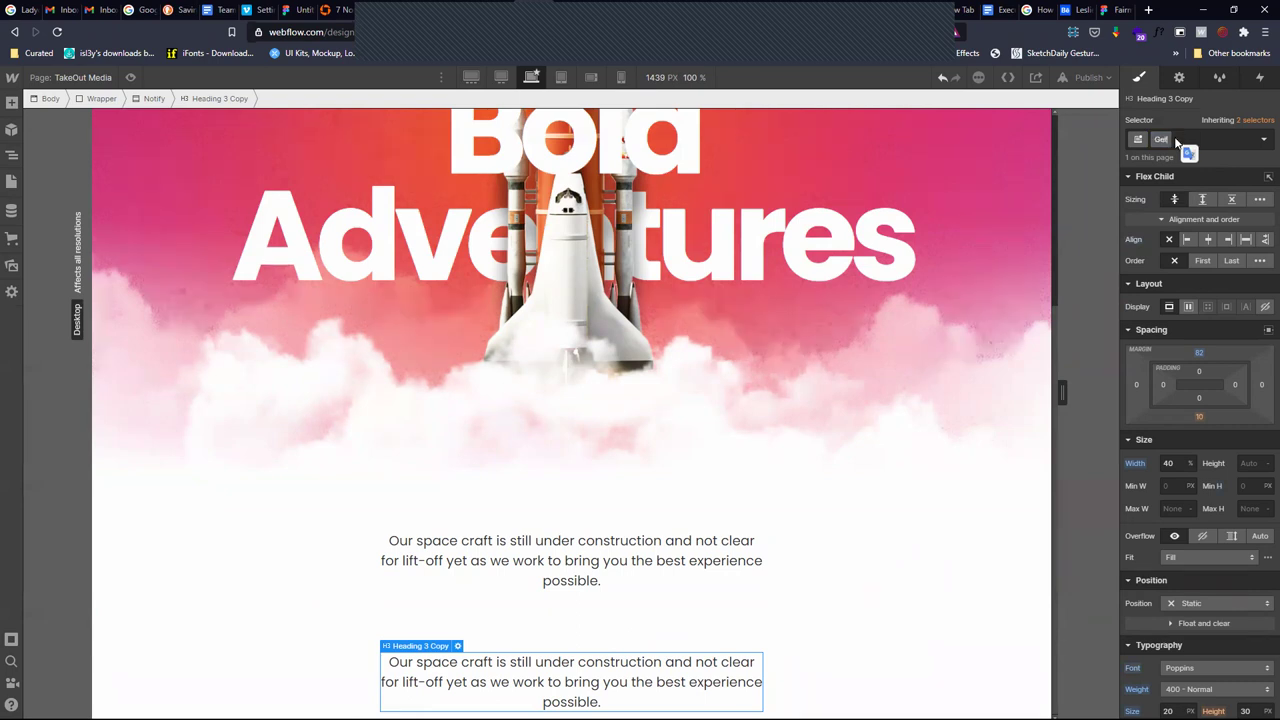
{"action": "type", "text": "otify_Header"}
{"action": "key", "text": "Return"}
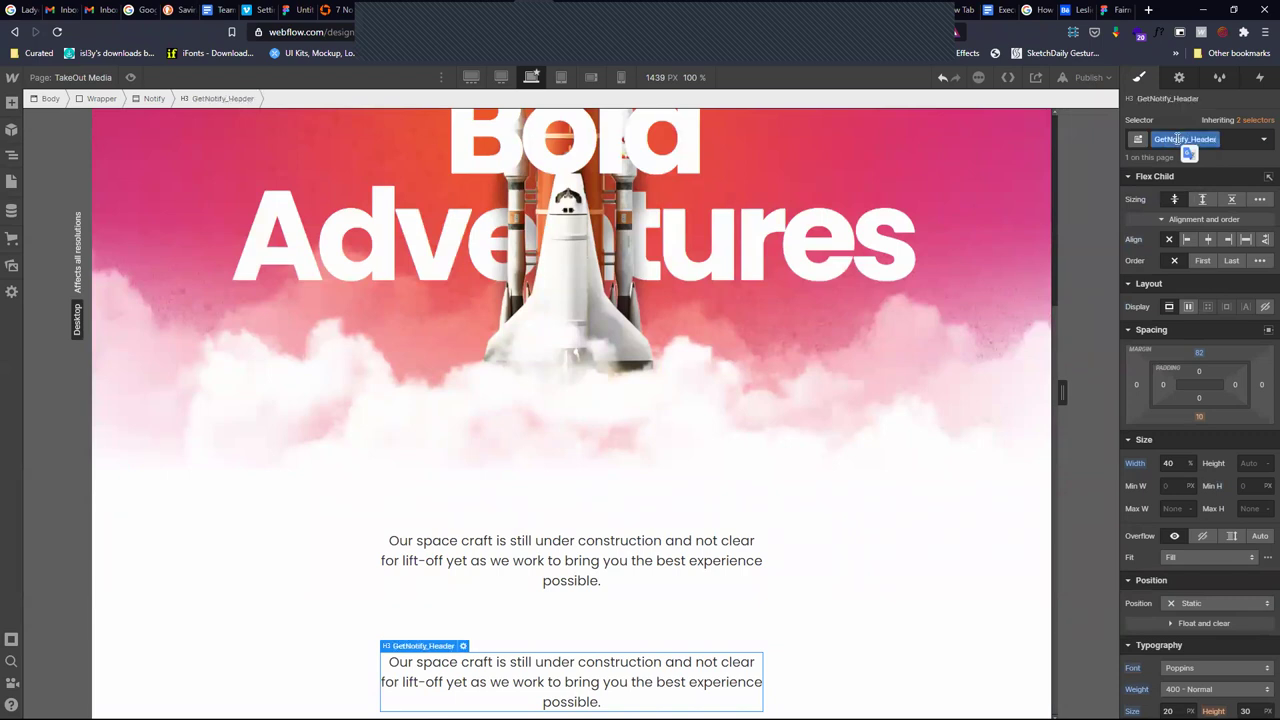
Copy "Get notified when we launch" from the Figma design and replace the lower heading's text with it
{"action": "left_click", "coordinate": [303, 9]}
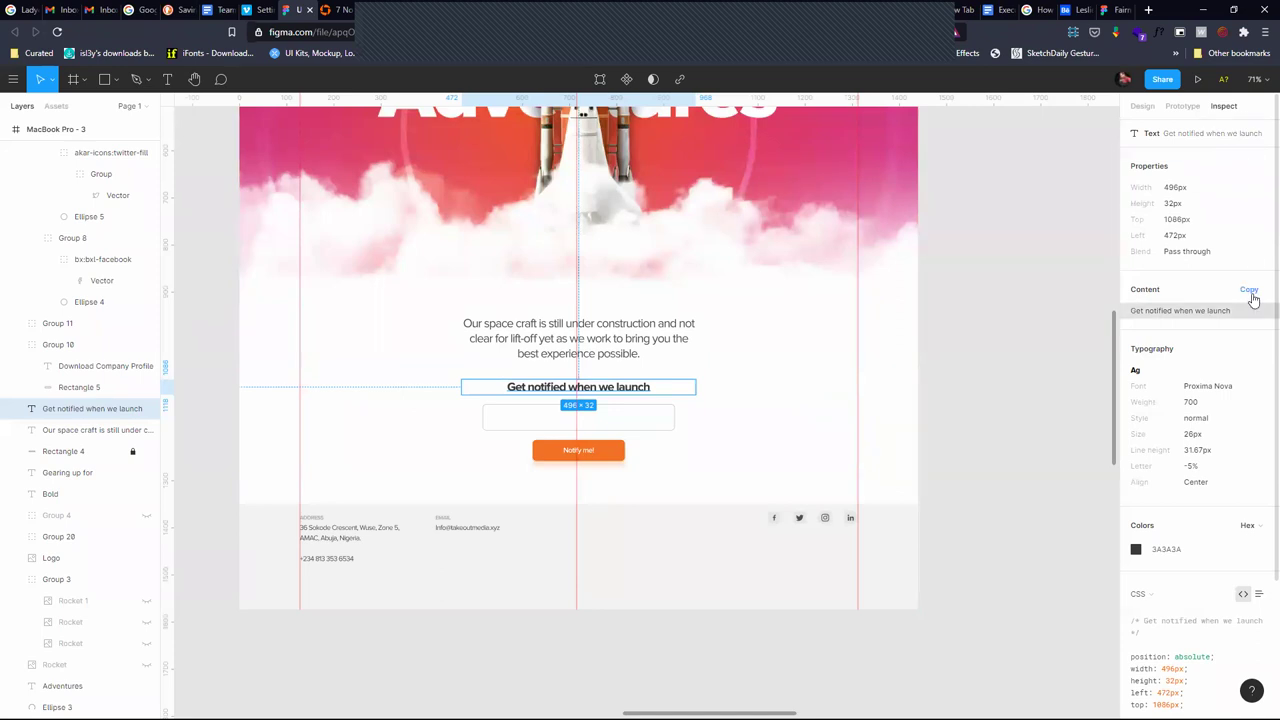
{"action": "left_click", "coordinate": [1250, 290]}
{"action": "left_click", "coordinate": [525, 9]}
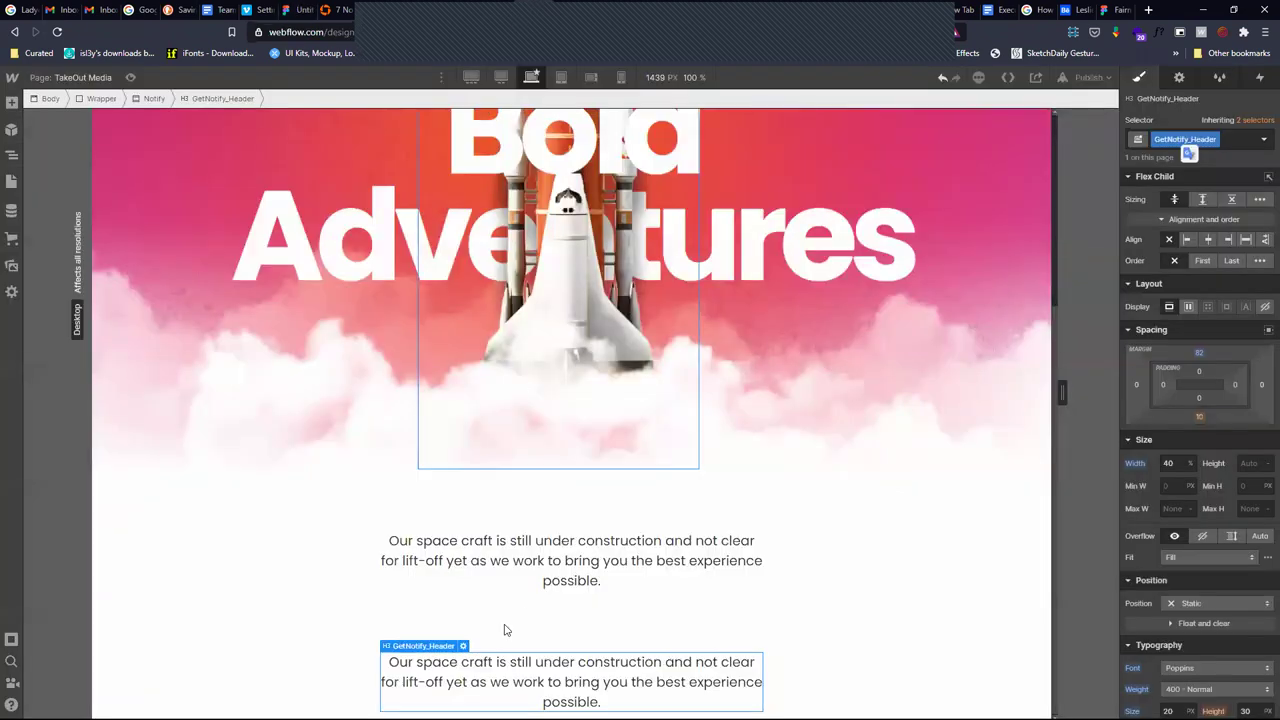
{"action": "double_click", "coordinate": [523, 682]}
{"action": "key", "text": "ctrl+a"}
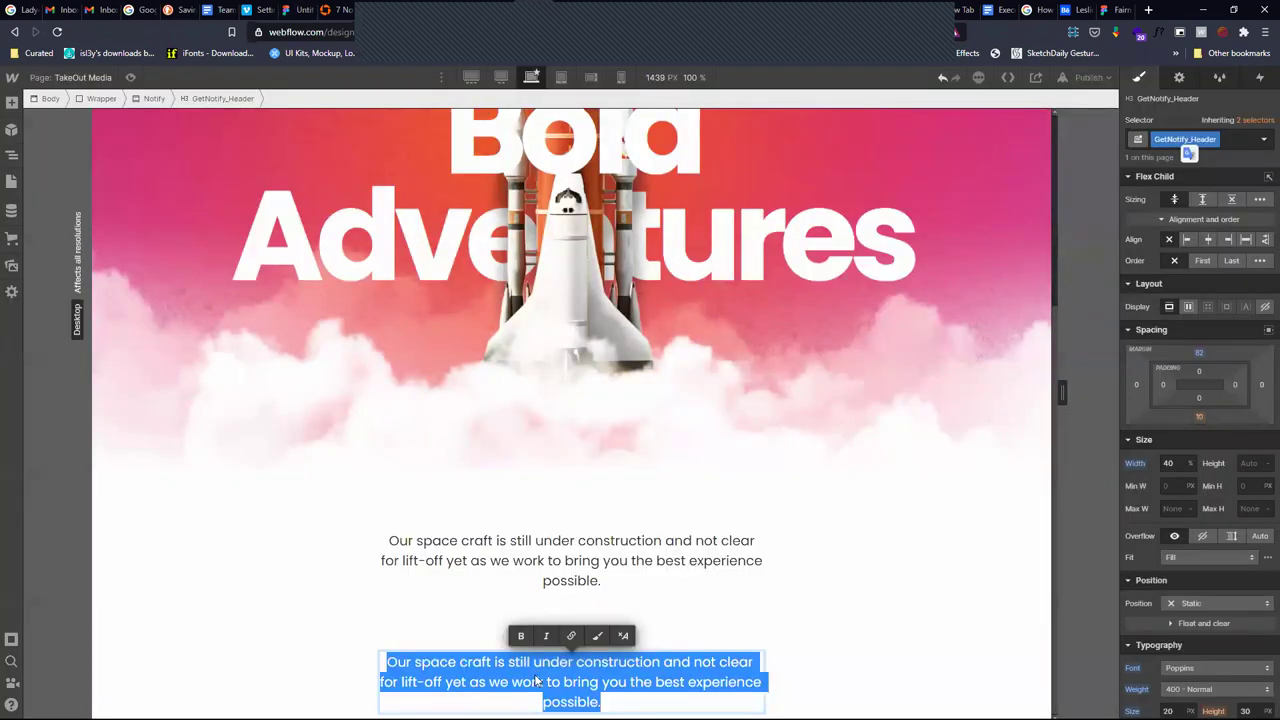
{"action": "key", "text": "ctrl+v"}
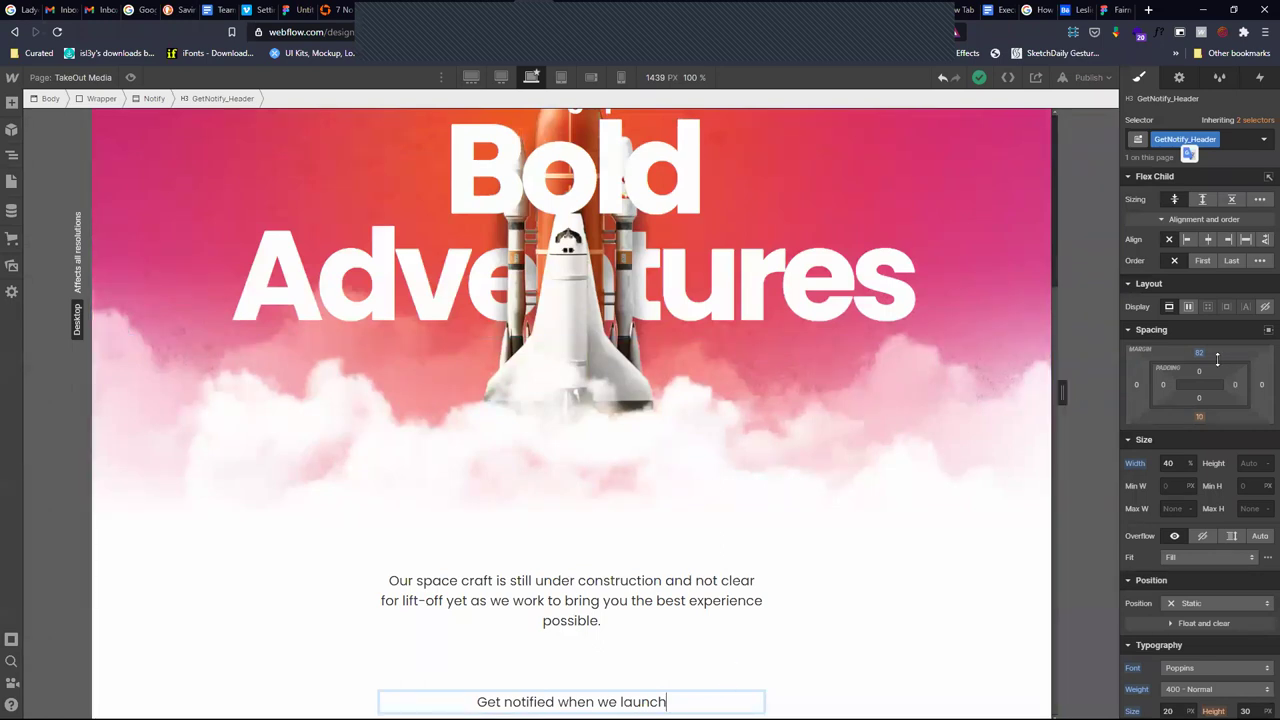
Set the top margin of the "Get notified when we launch" heading to 20 px
{"action": "left_click", "coordinate": [1200, 350]}
{"action": "left_click", "coordinate": [1230, 396]}
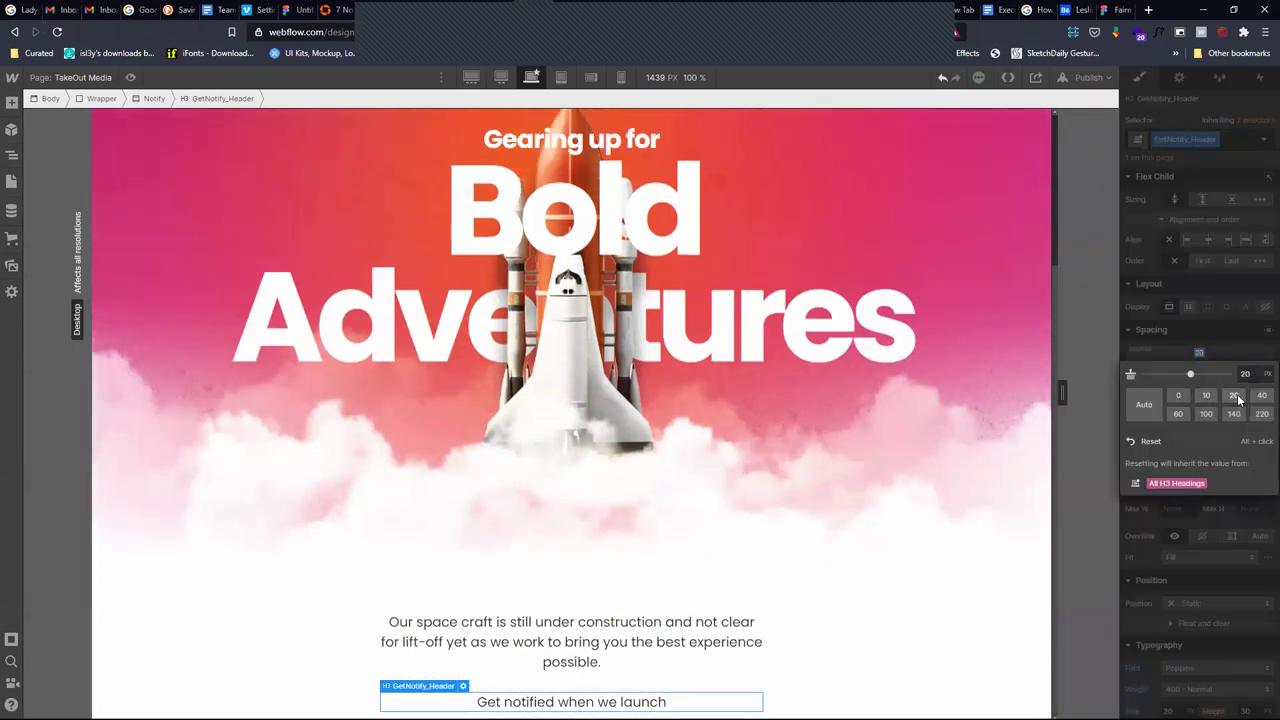
{"action": "left_click", "coordinate": [1174, 327]}
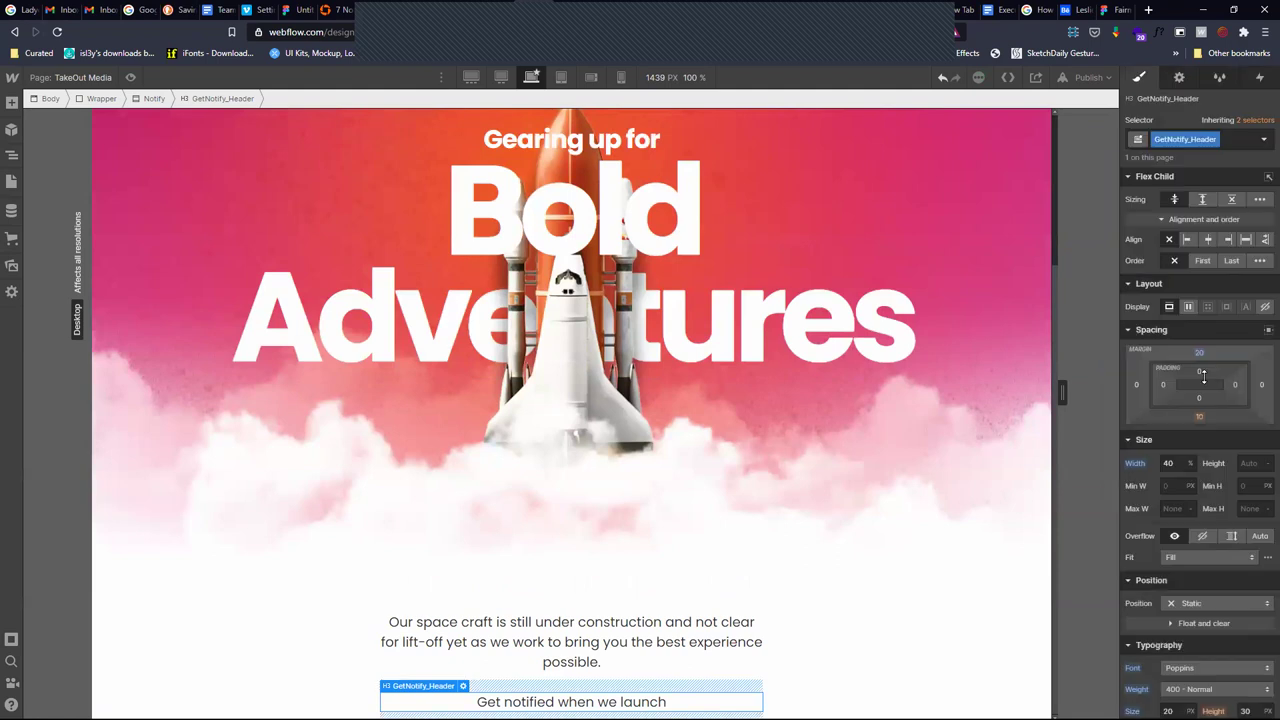
Set the font weight of the "Get notified when we launch" heading to 700 - Bold
{"action": "scroll", "coordinate": [1201, 555], "scroll_direction": "down", "scroll_amount": 4}
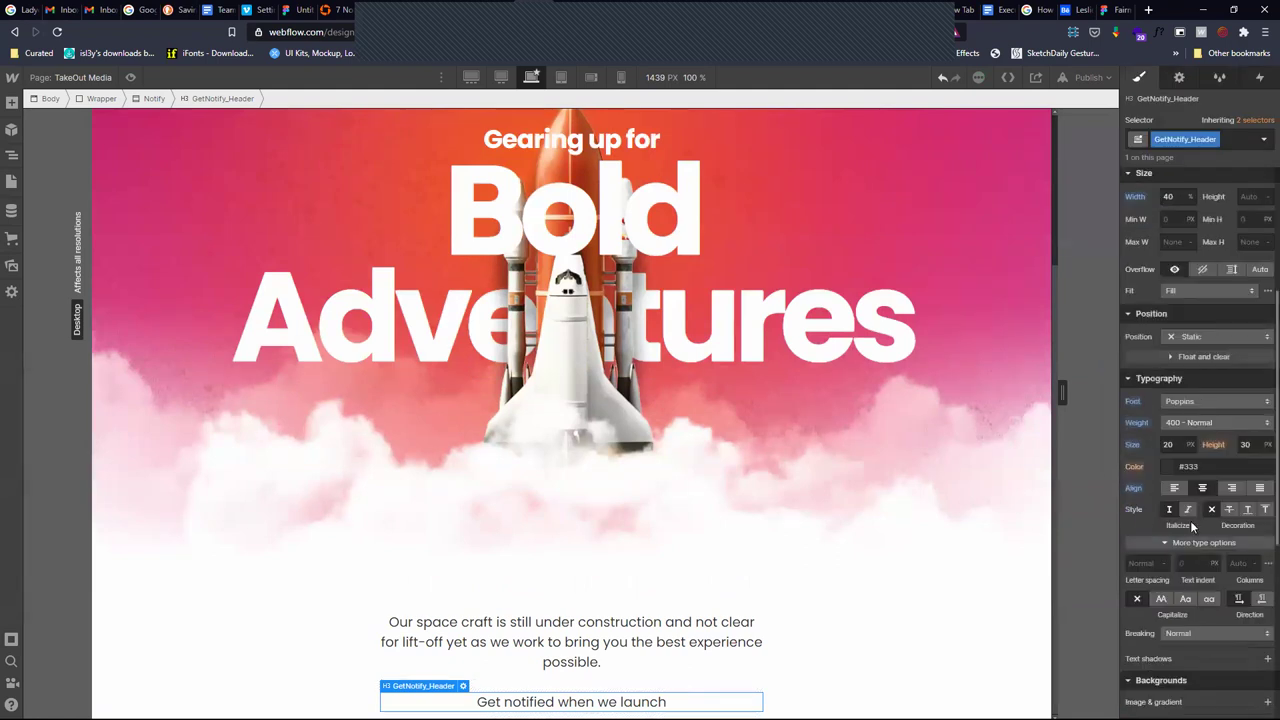
{"action": "left_click", "coordinate": [1224, 422]}
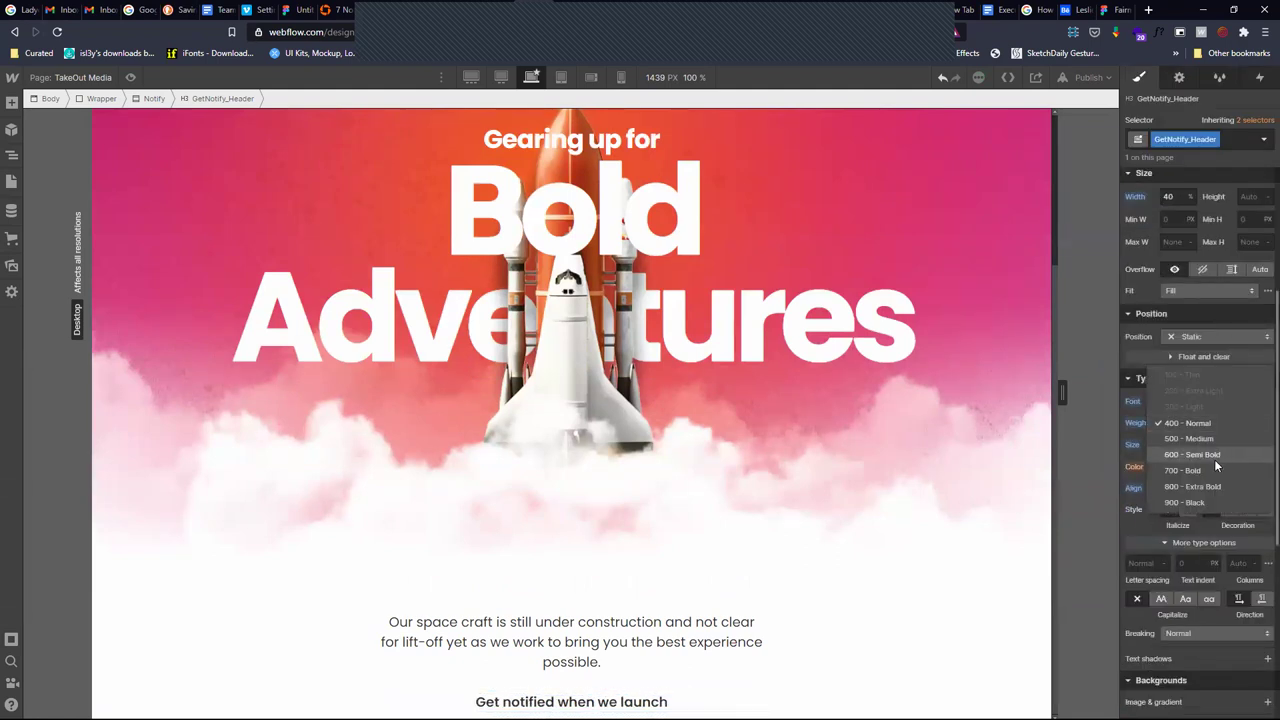
{"action": "left_click", "coordinate": [1214, 458]}
{"action": "left_click", "coordinate": [1214, 425]}
{"action": "left_click", "coordinate": [1204, 445]}
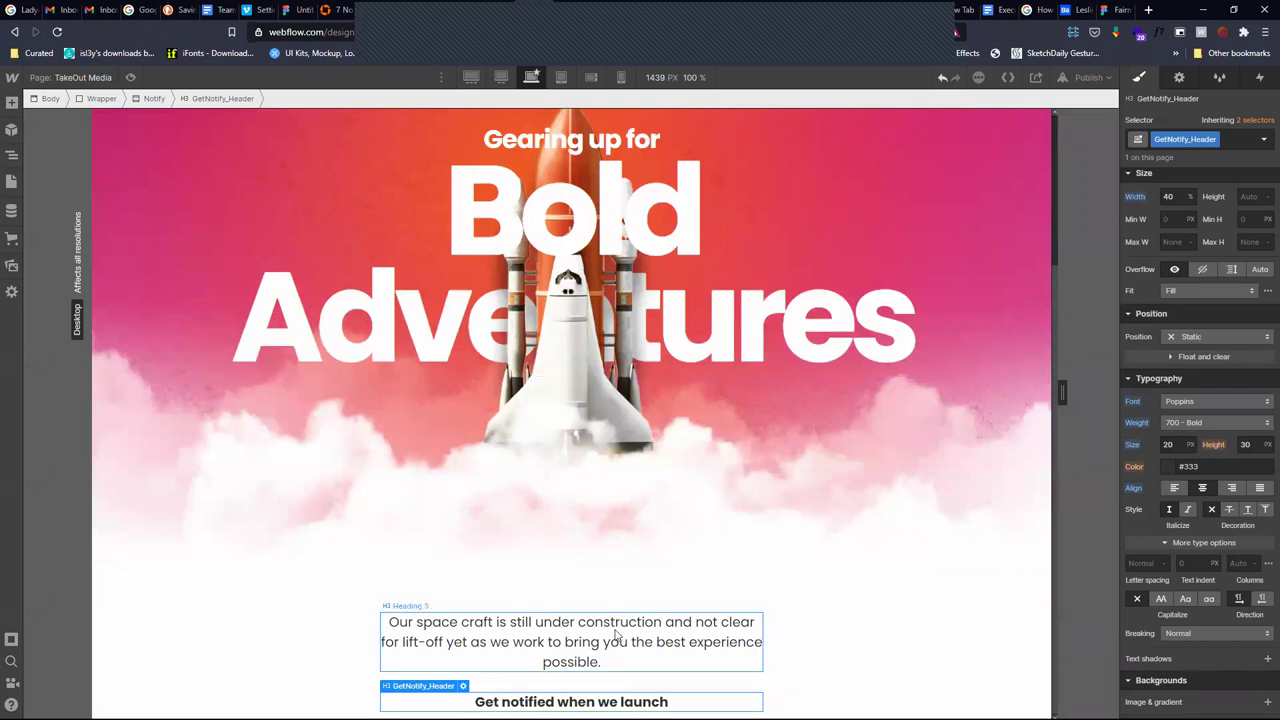
Set the font size of the "Our space craft is still under construction" heading to 19 px
{"action": "left_click", "coordinate": [614, 636]}
{"action": "left_click", "coordinate": [1172, 446]}
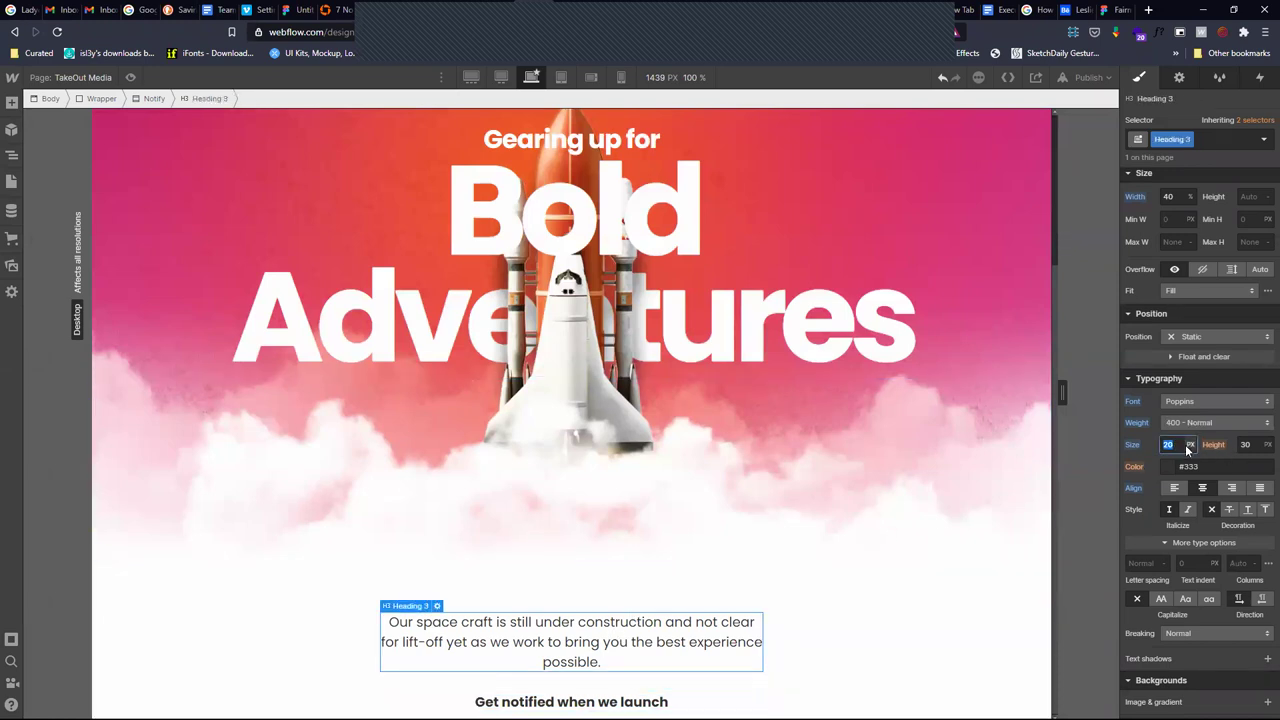
{"action": "key", "text": "Down"}
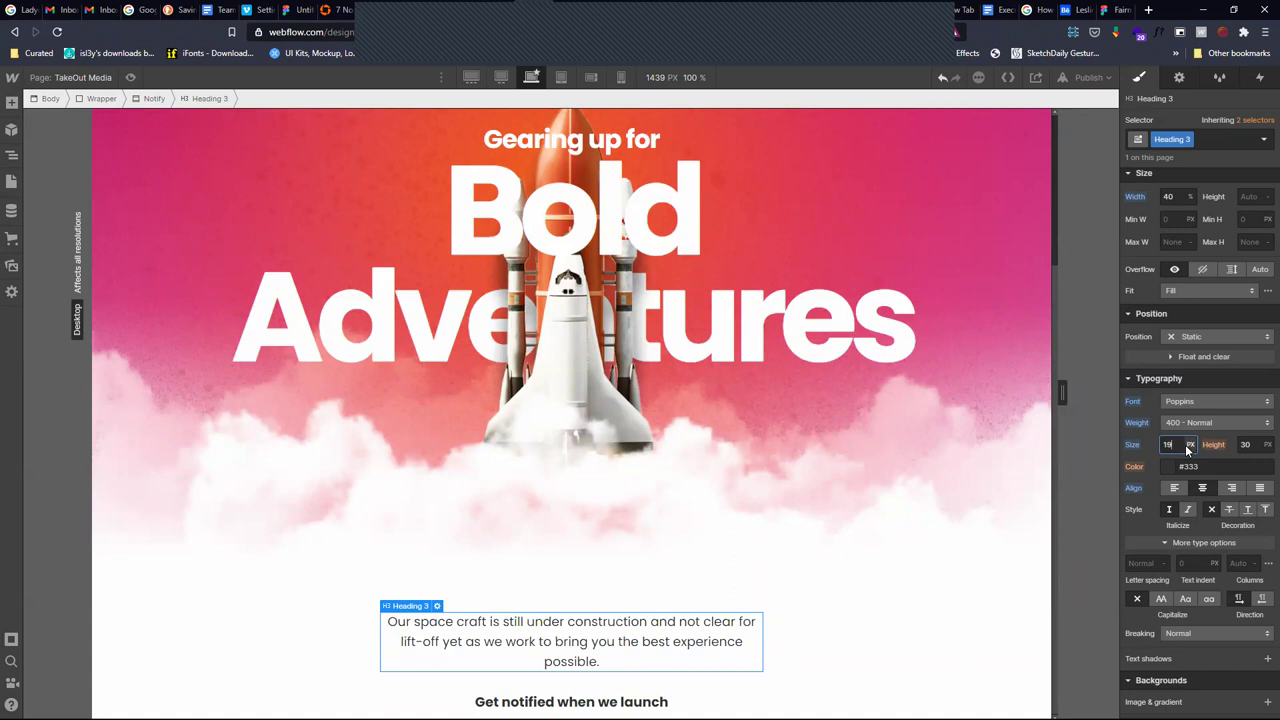
{"action": "left_click", "coordinate": [585, 695]}
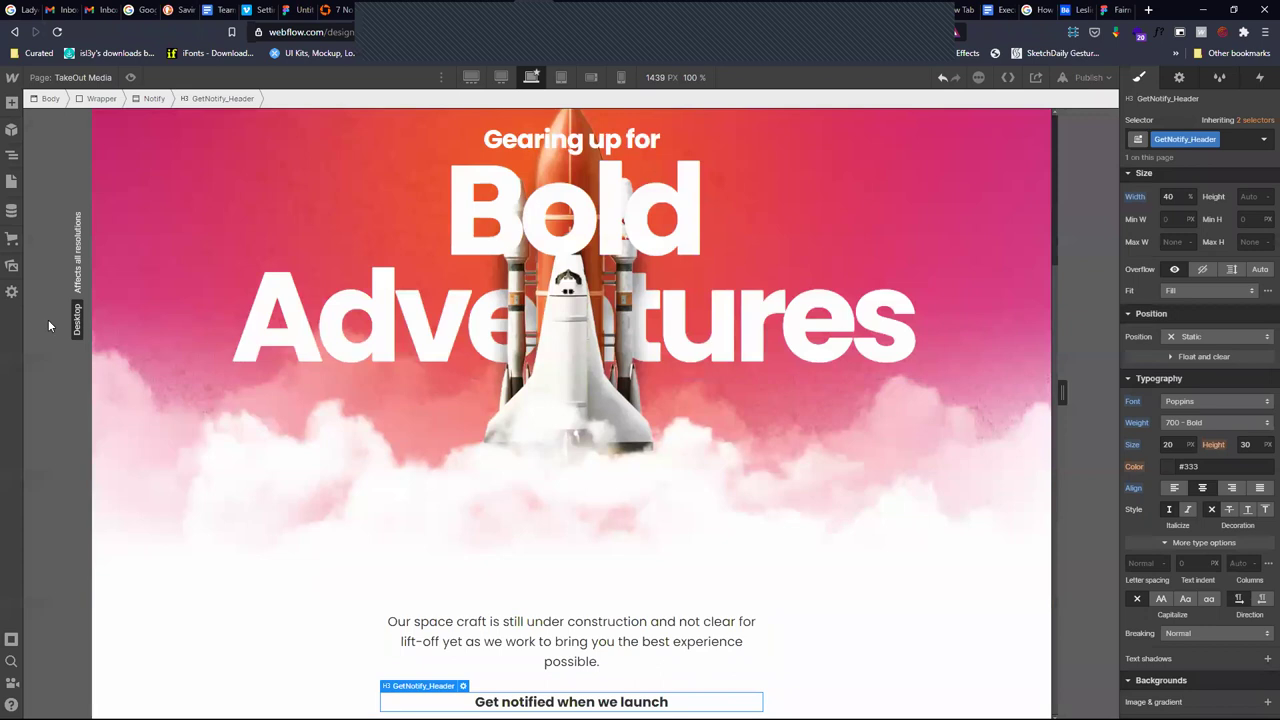
Try to add a form Input element to the Notify section near the "Get notified when we launch" heading
{"action": "left_click", "coordinate": [779, 687]}
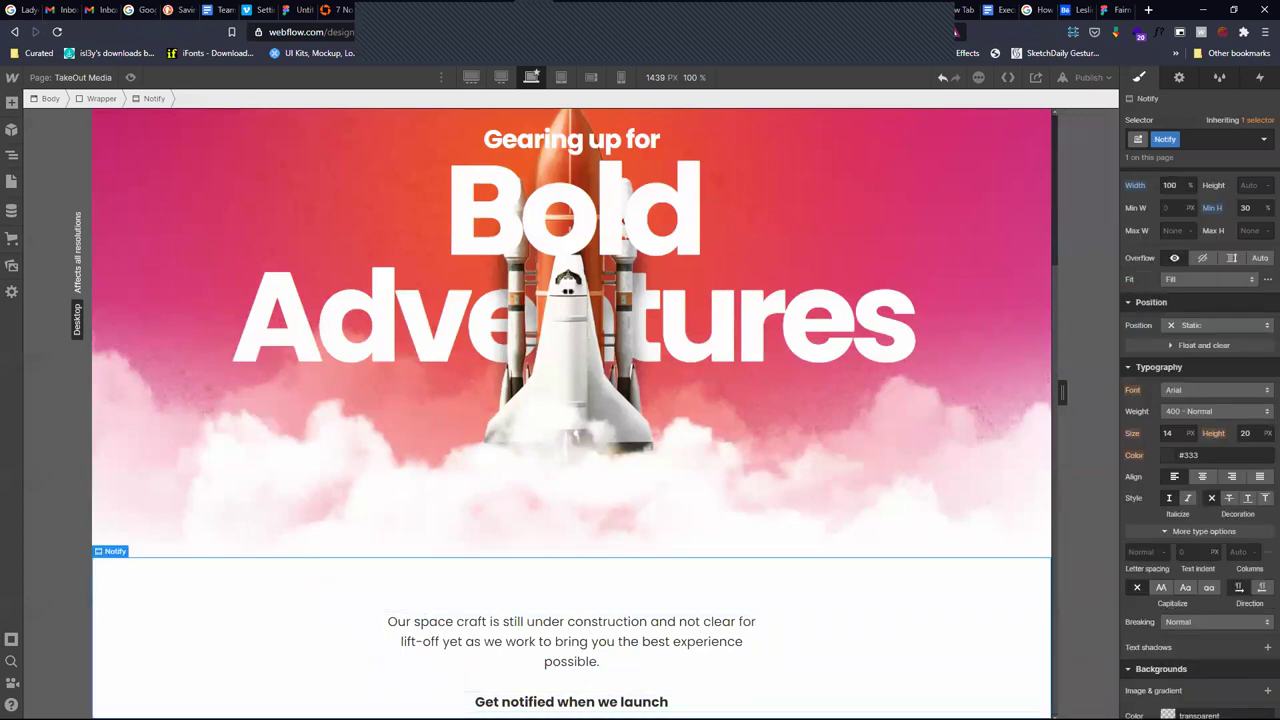
{"action": "left_click", "coordinate": [12, 155]}
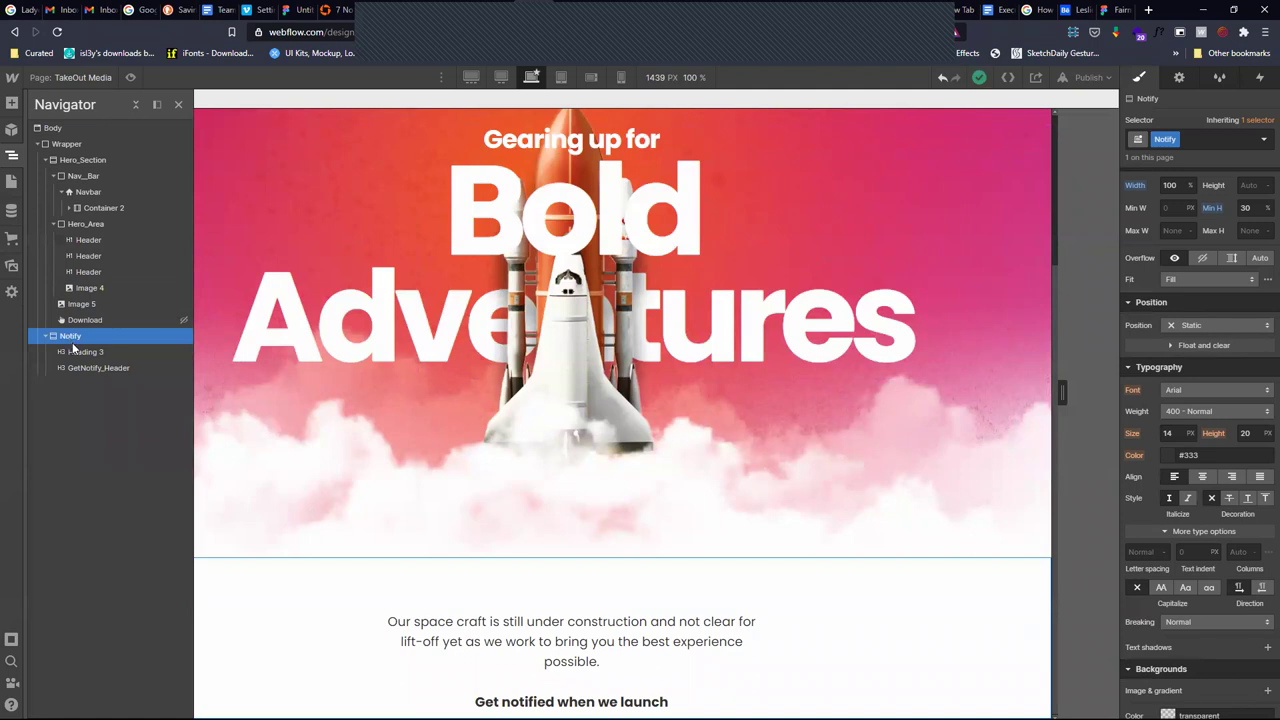
{"action": "left_click", "coordinate": [12, 103]}
{"action": "scroll", "coordinate": [177, 403], "scroll_direction": "down", "scroll_amount": 5}
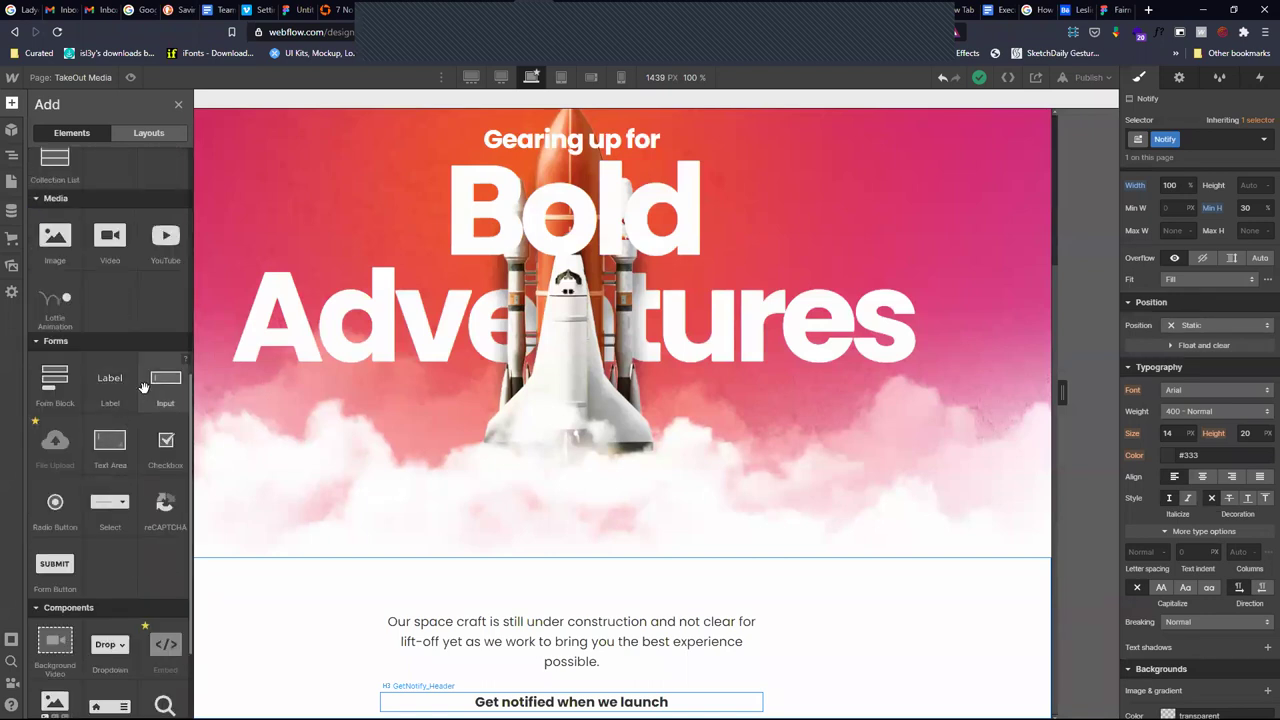
{"action": "left_click_drag", "start_coordinate": [160, 389], "coordinate": [412, 660]}
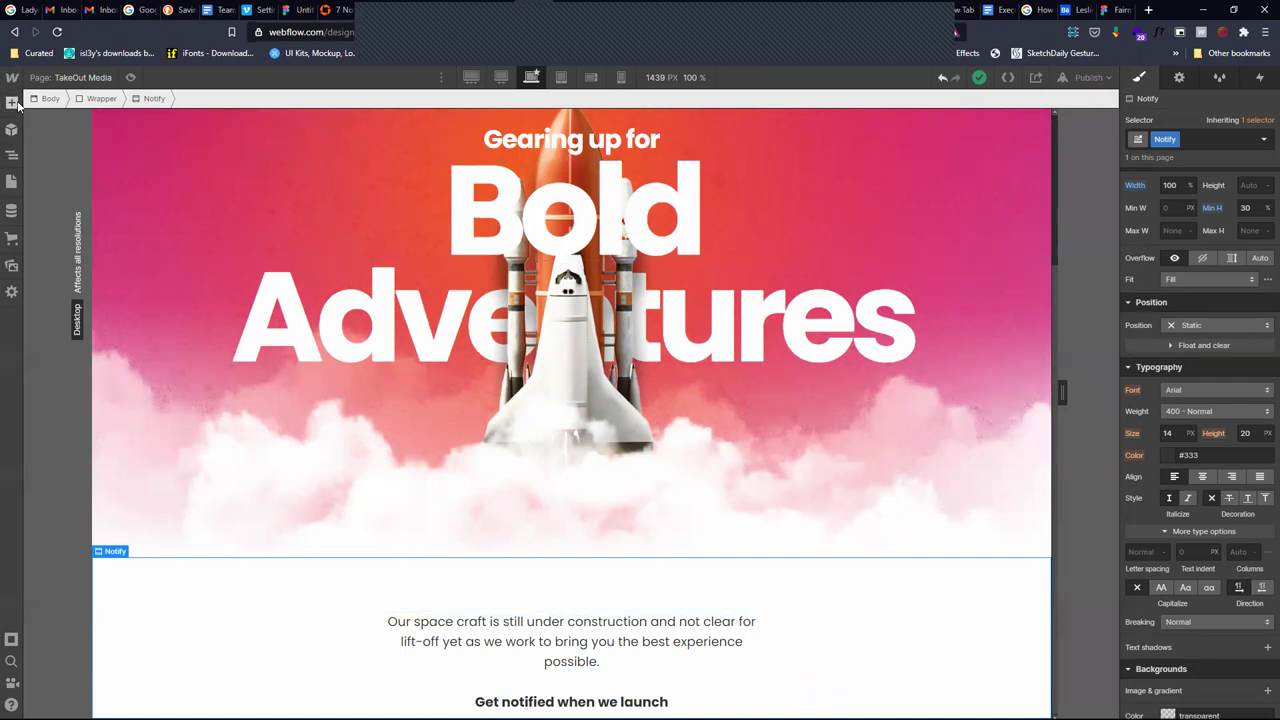
Add a Form Block below the "Get notified when we launch" heading and dismiss its form settings
{"action": "left_click", "coordinate": [13, 103]}
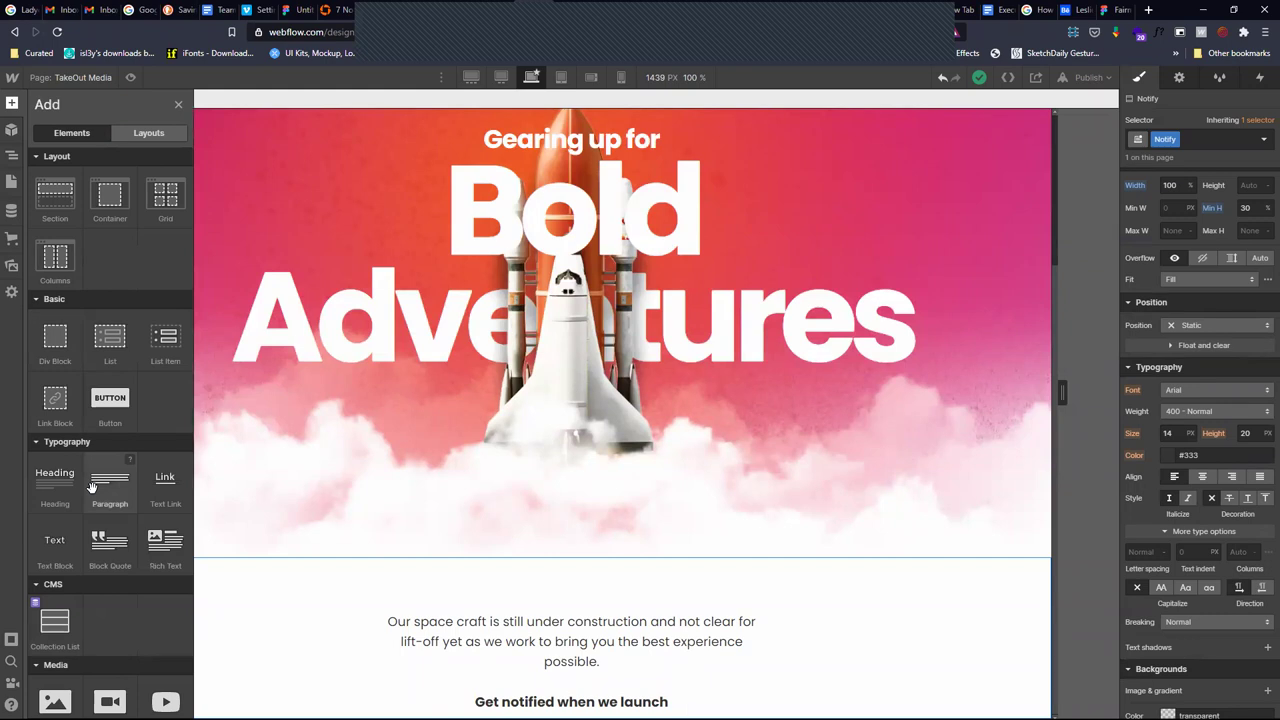
{"action": "scroll", "coordinate": [100, 530], "scroll_direction": "down", "scroll_amount": 3}
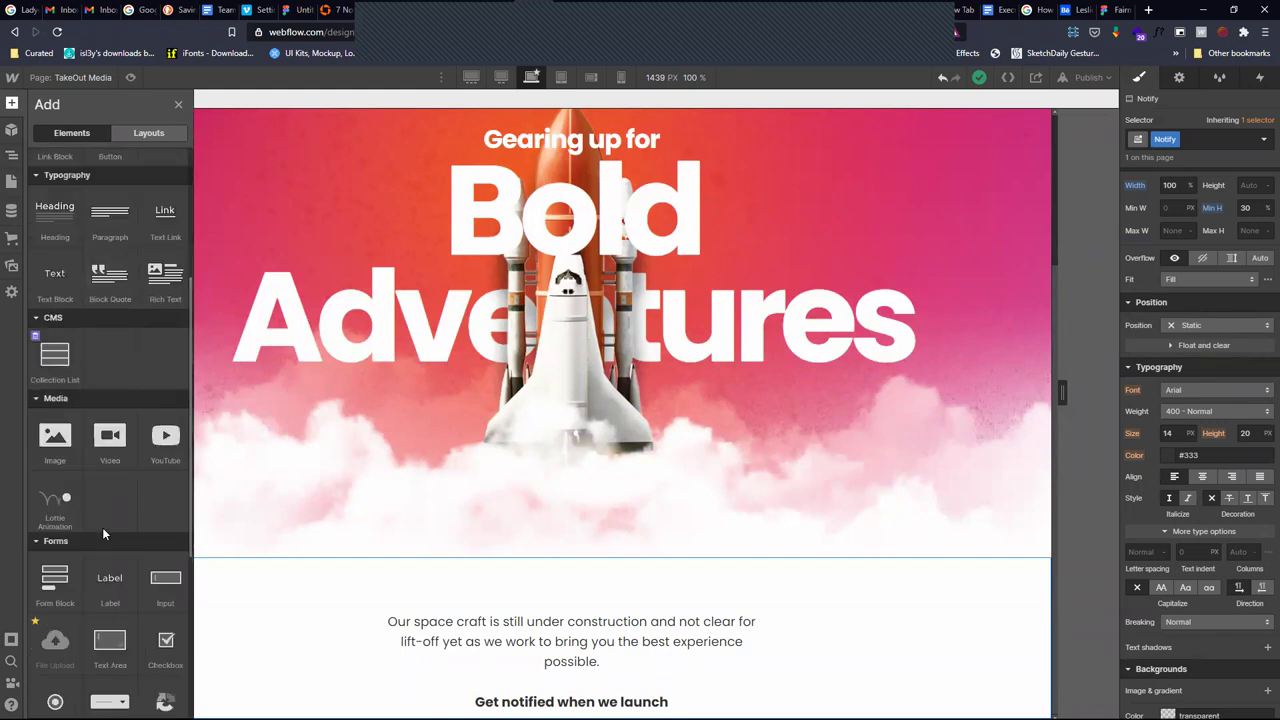
{"action": "scroll", "coordinate": [102, 527], "scroll_direction": "down", "scroll_amount": 2}
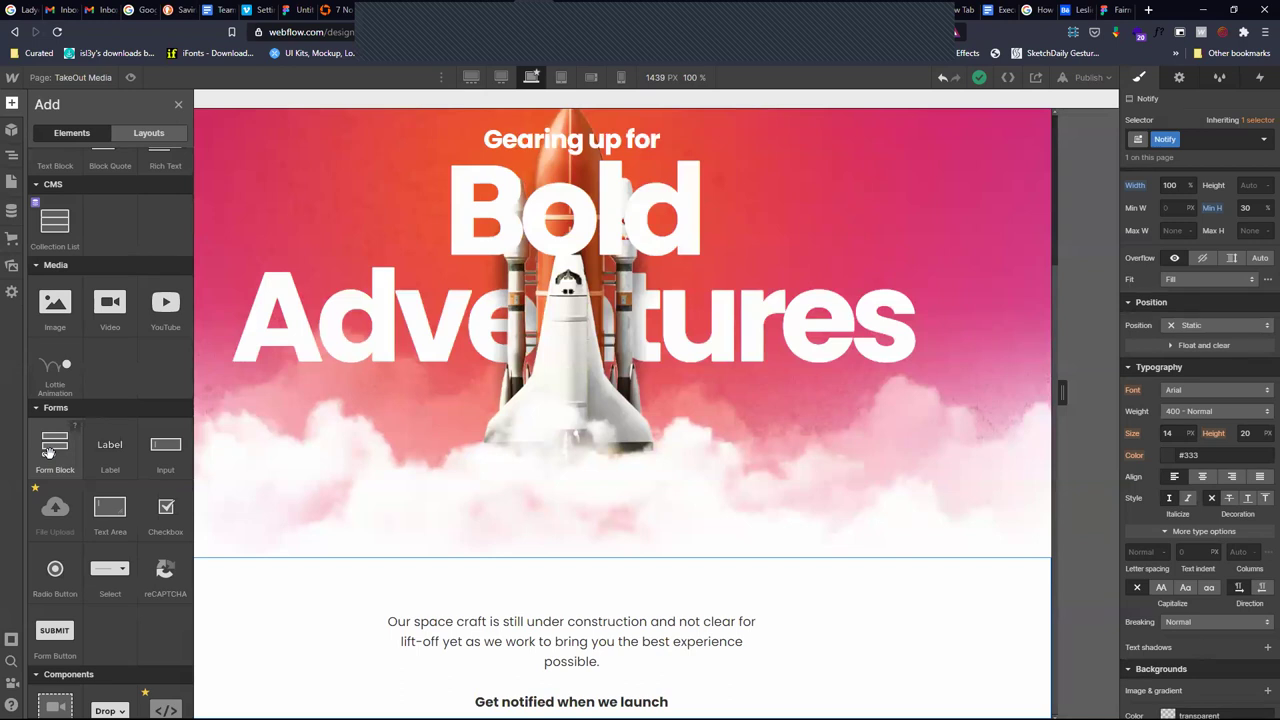
{"action": "left_click_drag", "start_coordinate": [52, 450], "coordinate": [590, 690]}
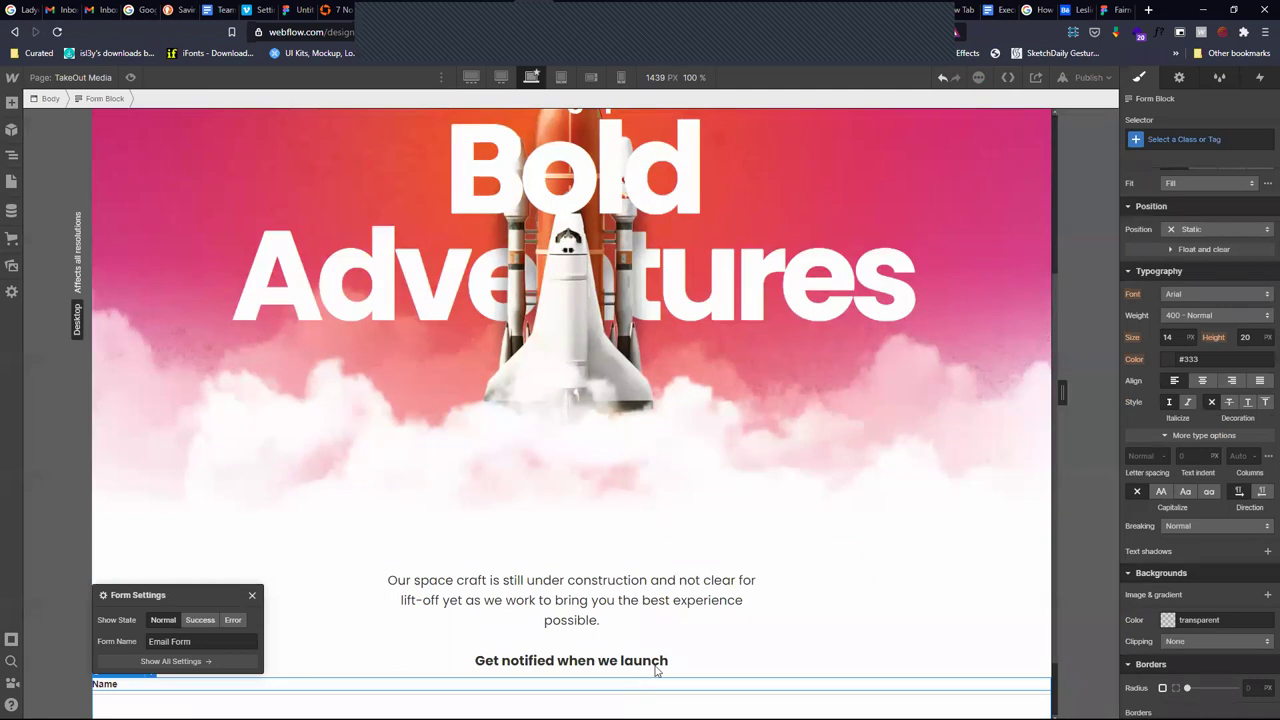
{"action": "scroll", "coordinate": [818, 621], "scroll_direction": "down", "scroll_amount": 1}
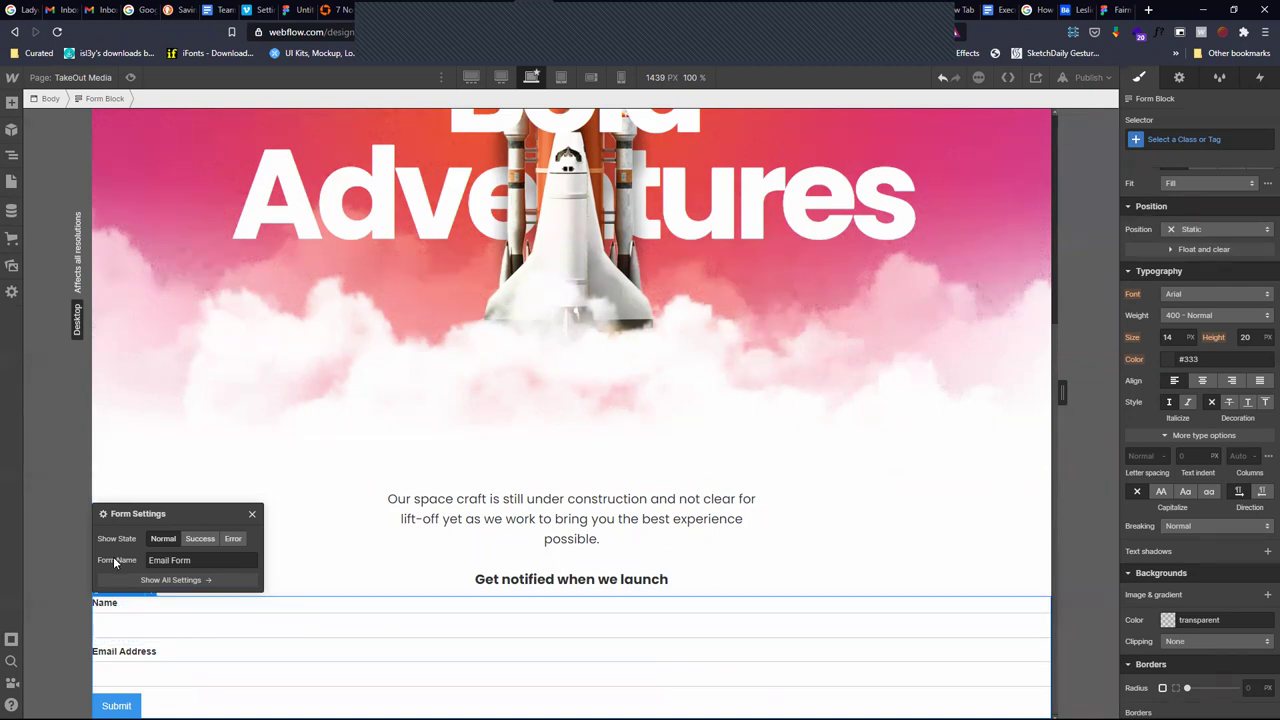
{"action": "left_click", "coordinate": [252, 516]}
Move the Form Block into the Notify section, directly after GetNotify_Header
{"action": "left_click", "coordinate": [366, 552]}
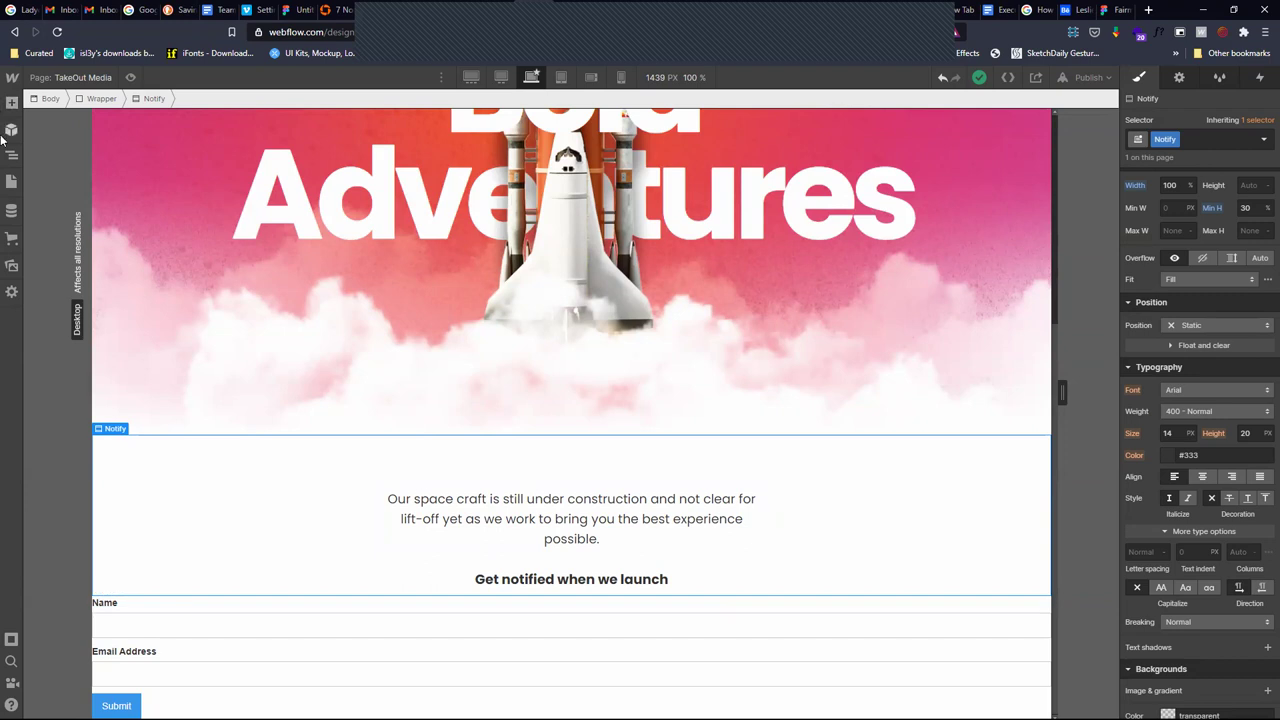
{"action": "left_click", "coordinate": [11, 155]}
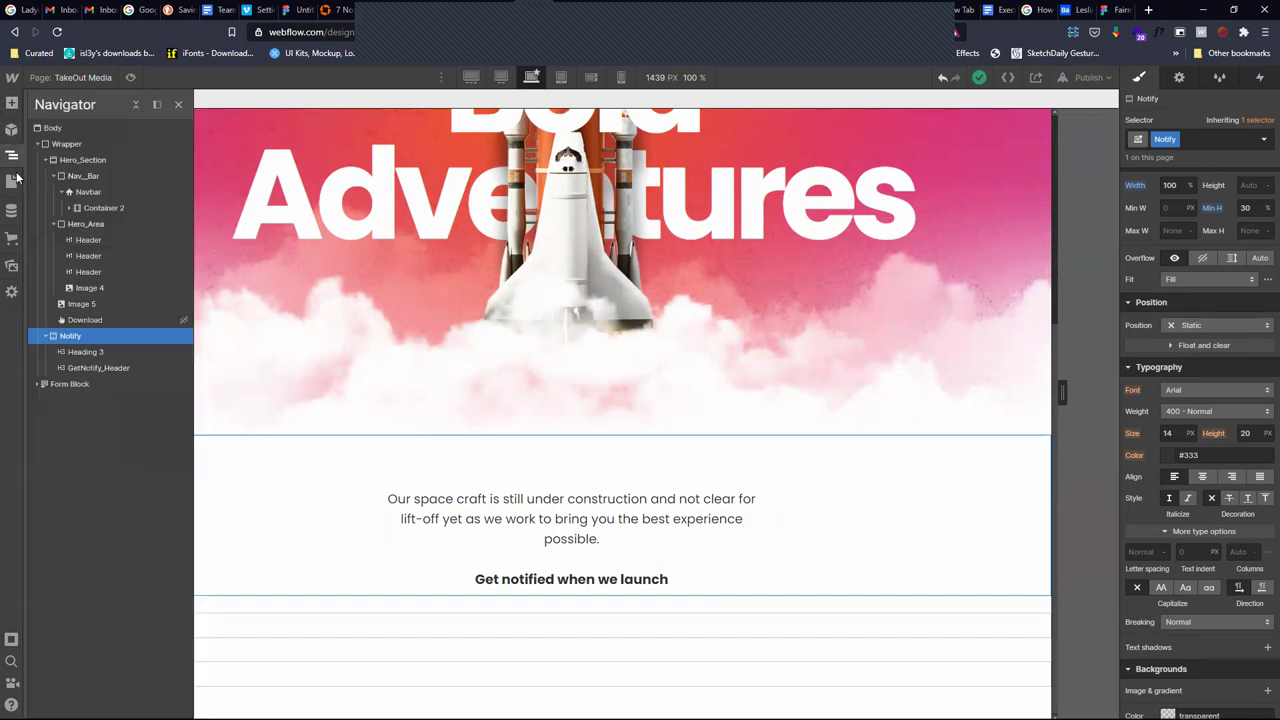
{"action": "left_click", "coordinate": [54, 384]}
{"action": "left_click_drag", "start_coordinate": [54, 383], "coordinate": [112, 386]}
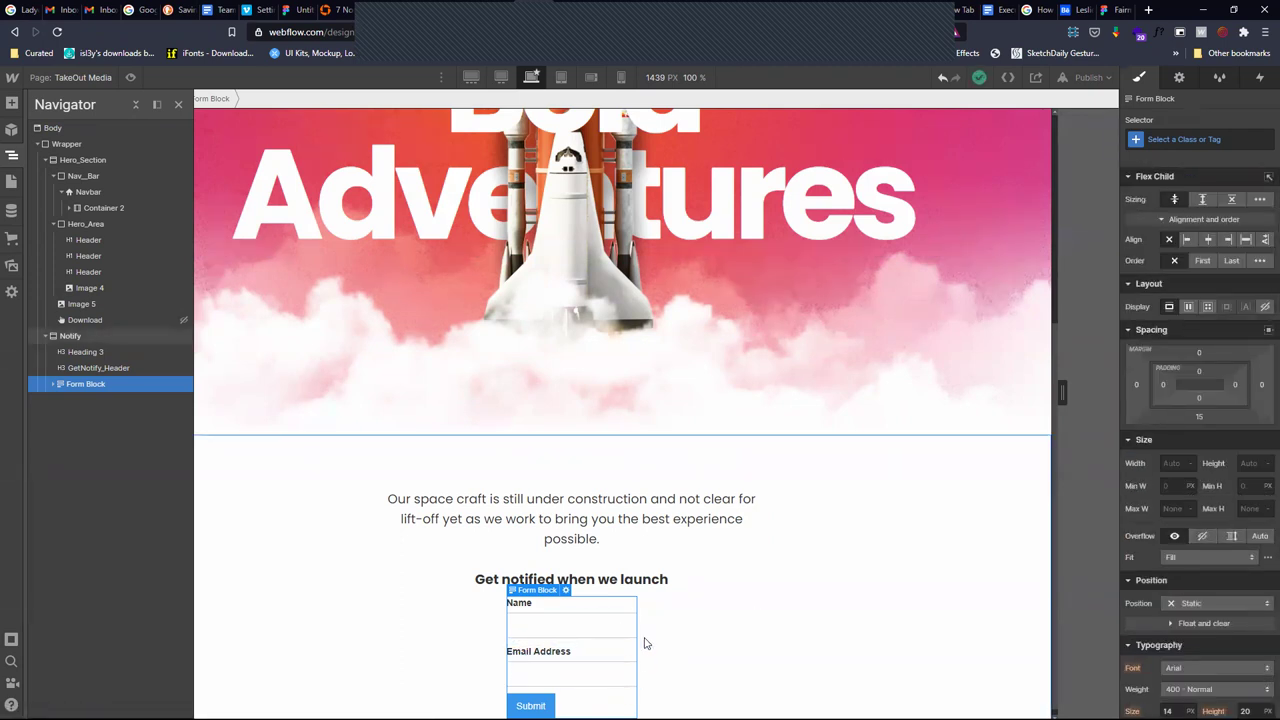
Delete the form's Name and Email Address labels and one text field, keeping one text field and the Submit button
{"action": "left_click", "coordinate": [563, 675]}
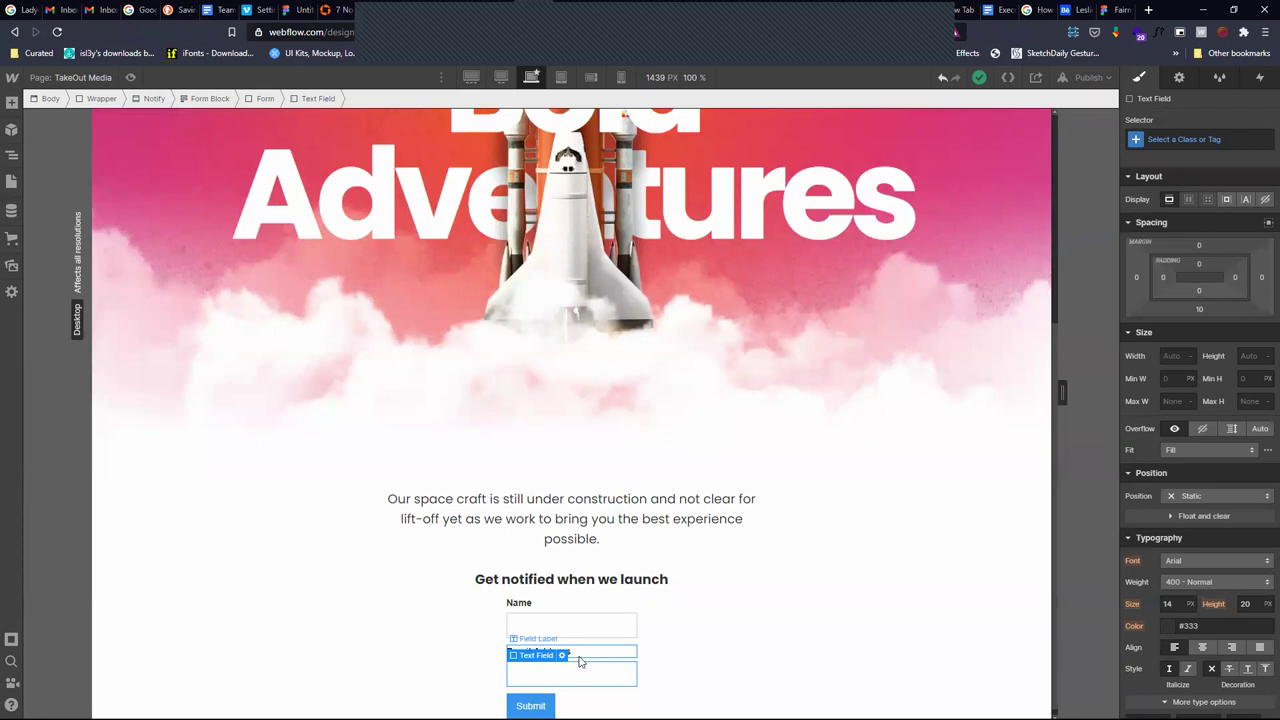
{"action": "left_click", "coordinate": [583, 654]}
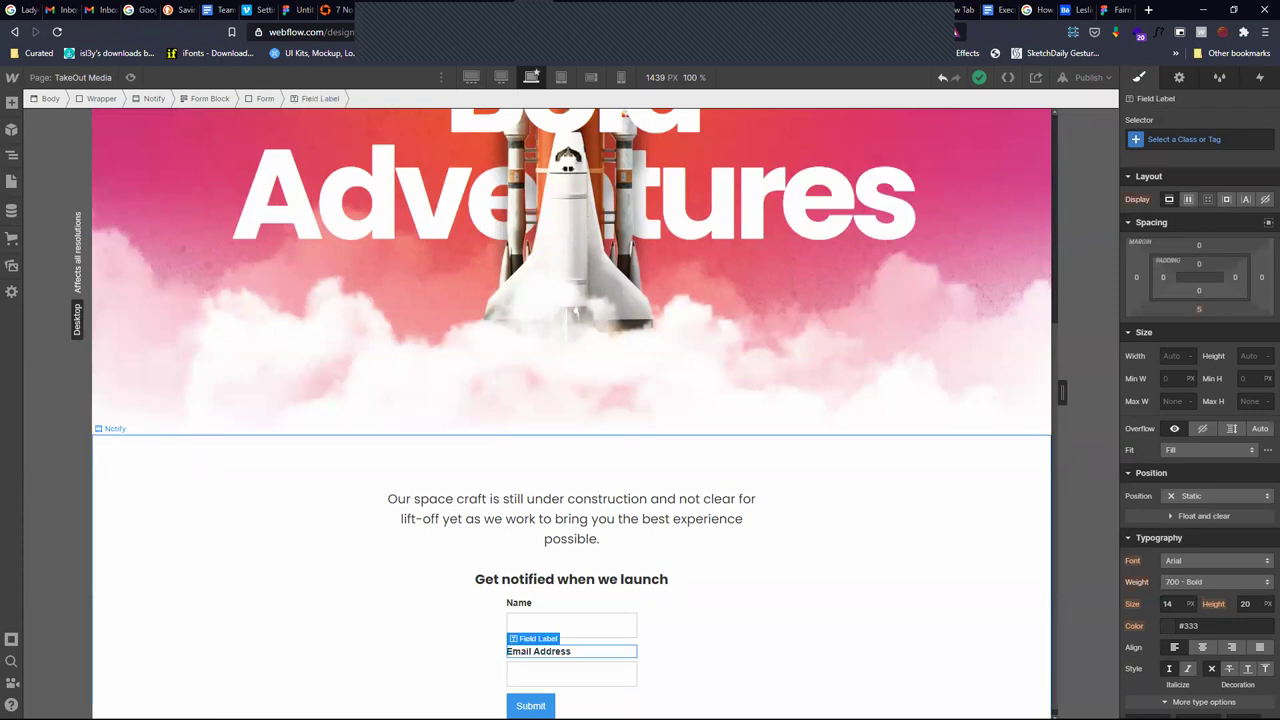
{"action": "key", "text": "Delete"}
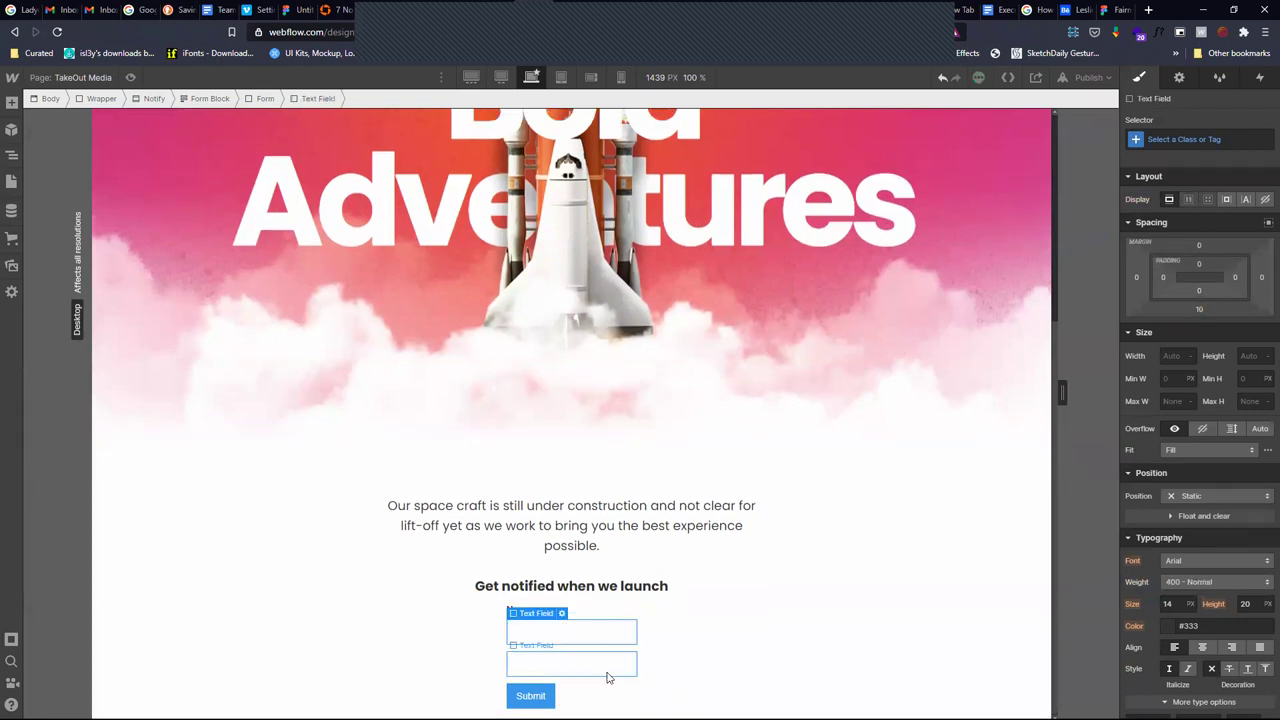
{"action": "key", "text": "Delete"}
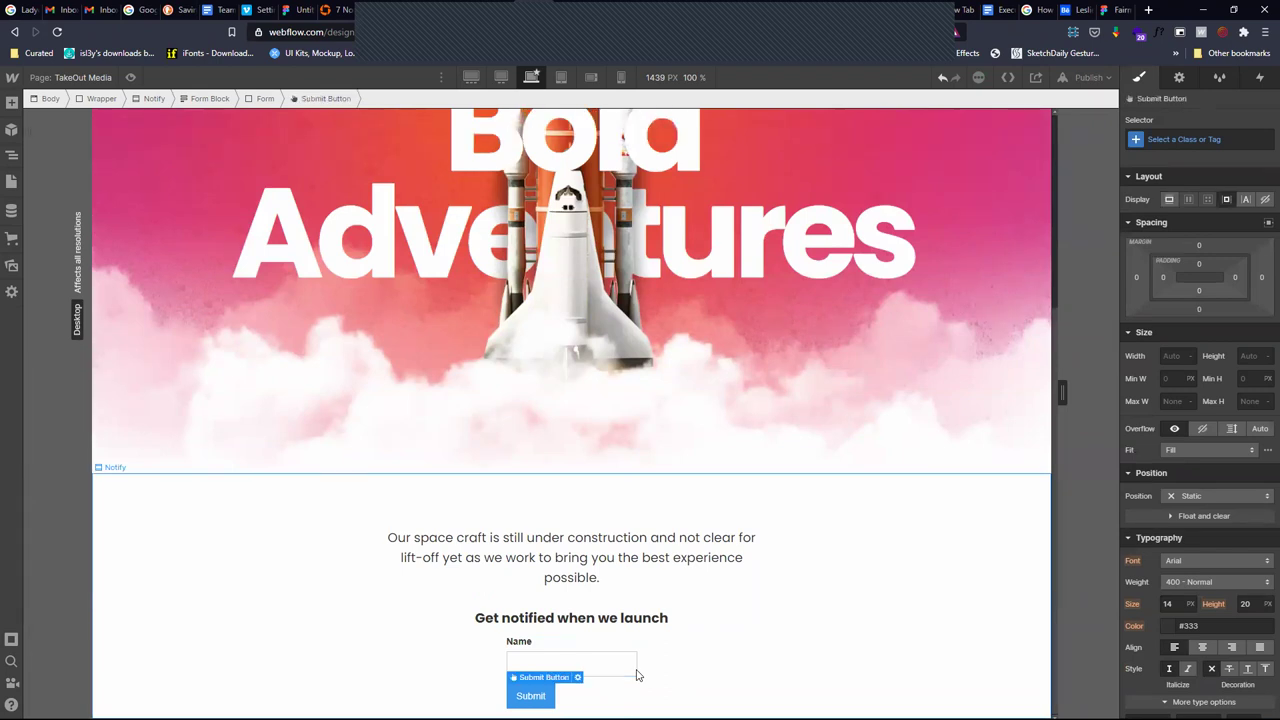
{"action": "left_click", "coordinate": [537, 644]}
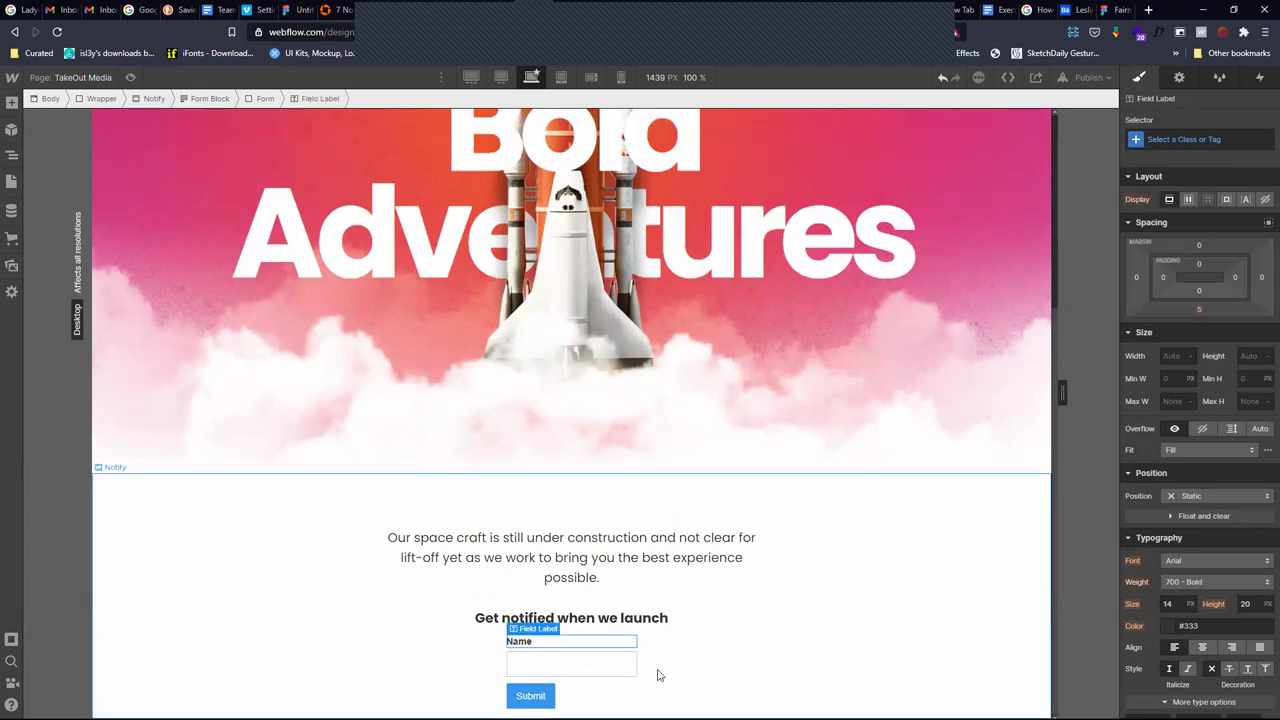
{"action": "key", "text": "Delete"}
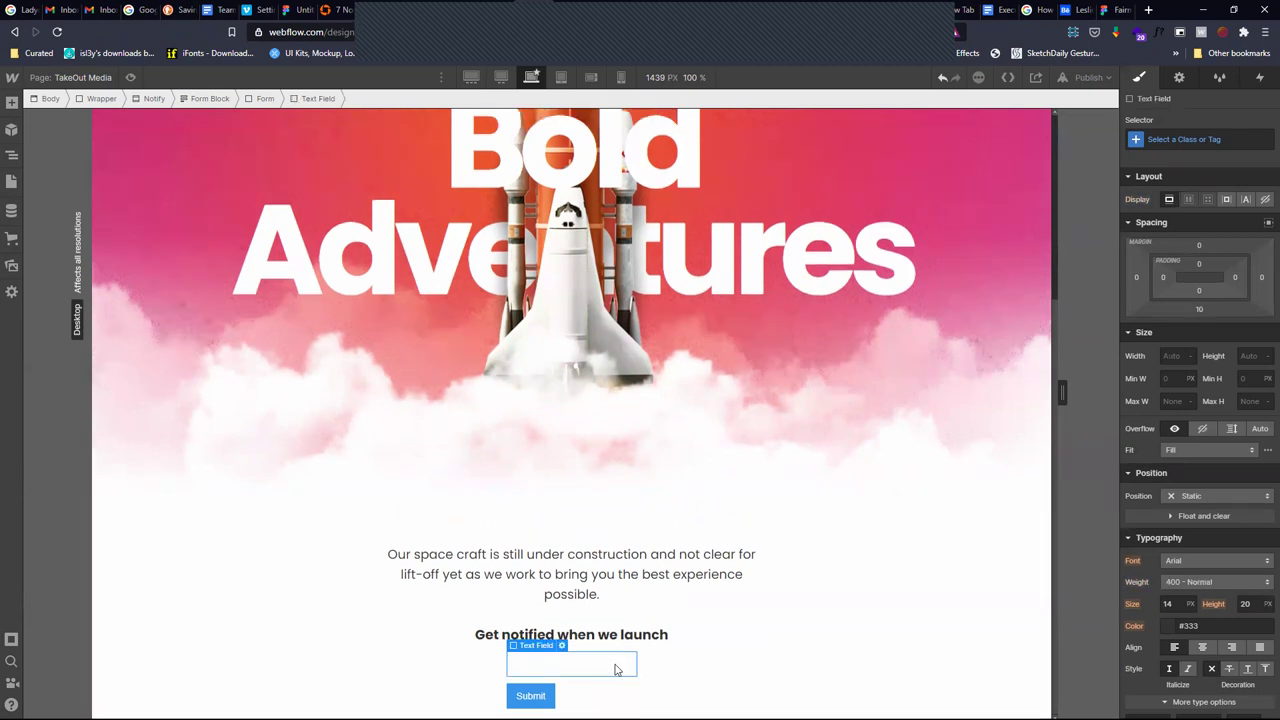
{"action": "left_click", "coordinate": [800, 662]}
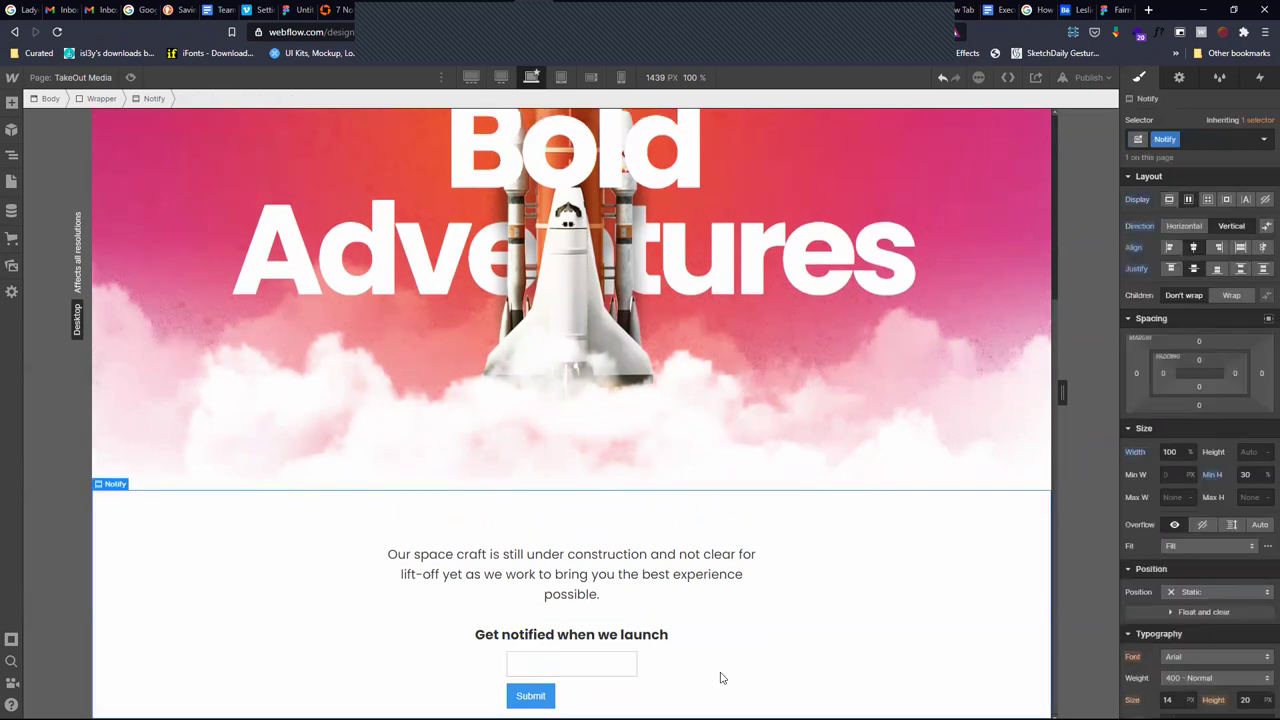
Set the width of the form's remaining text field to 150%
{"action": "left_click", "coordinate": [612, 670]}
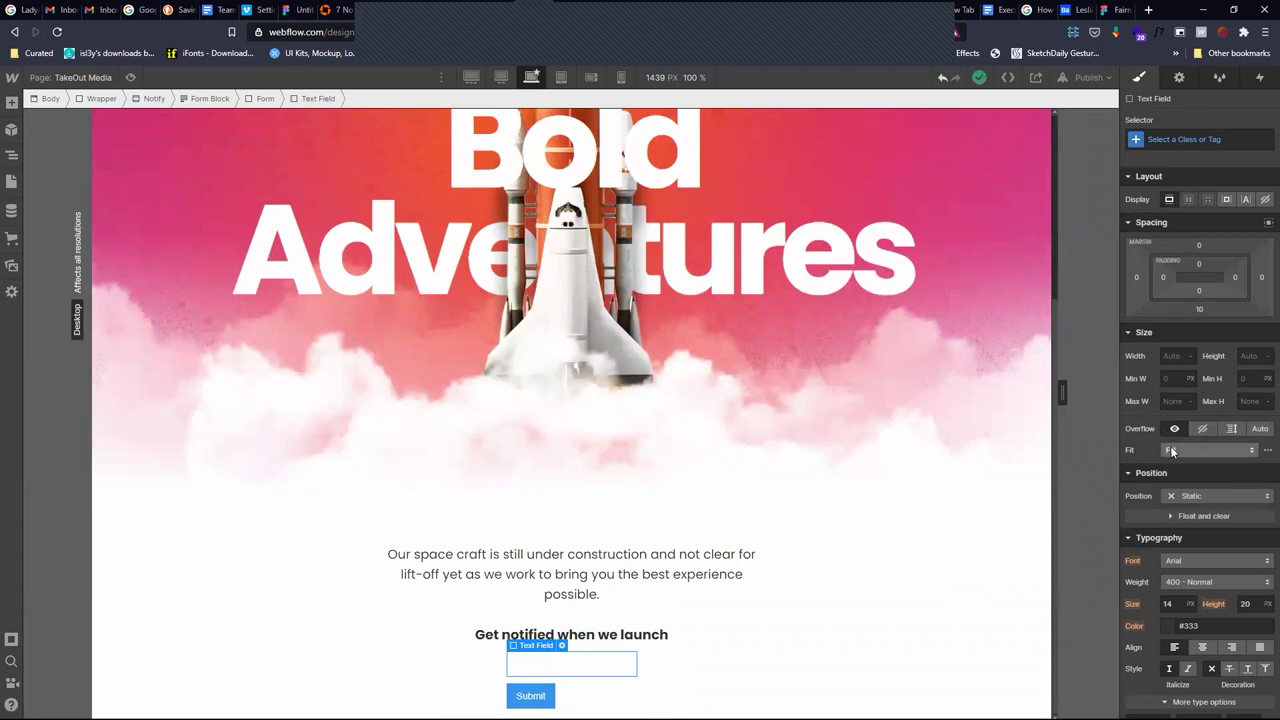
{"action": "left_click", "coordinate": [1190, 355]}
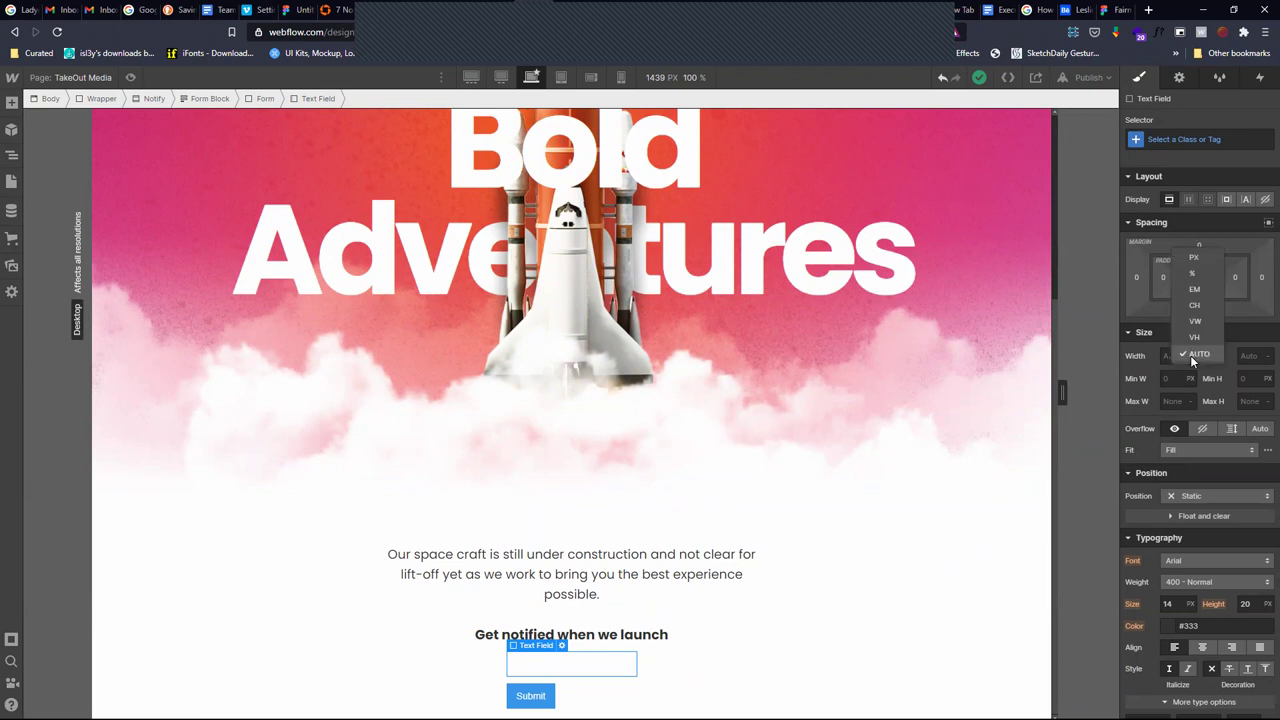
{"action": "left_click", "coordinate": [1196, 271]}
{"action": "double_click", "coordinate": [1174, 355]}
{"action": "key", "text": "shift+Up"}
{"action": "key", "text": "shift+Up"}
{"action": "key", "text": "shift+Up"}
{"action": "key", "text": "shift+Up"}
{"action": "key", "text": "shift+Up"}
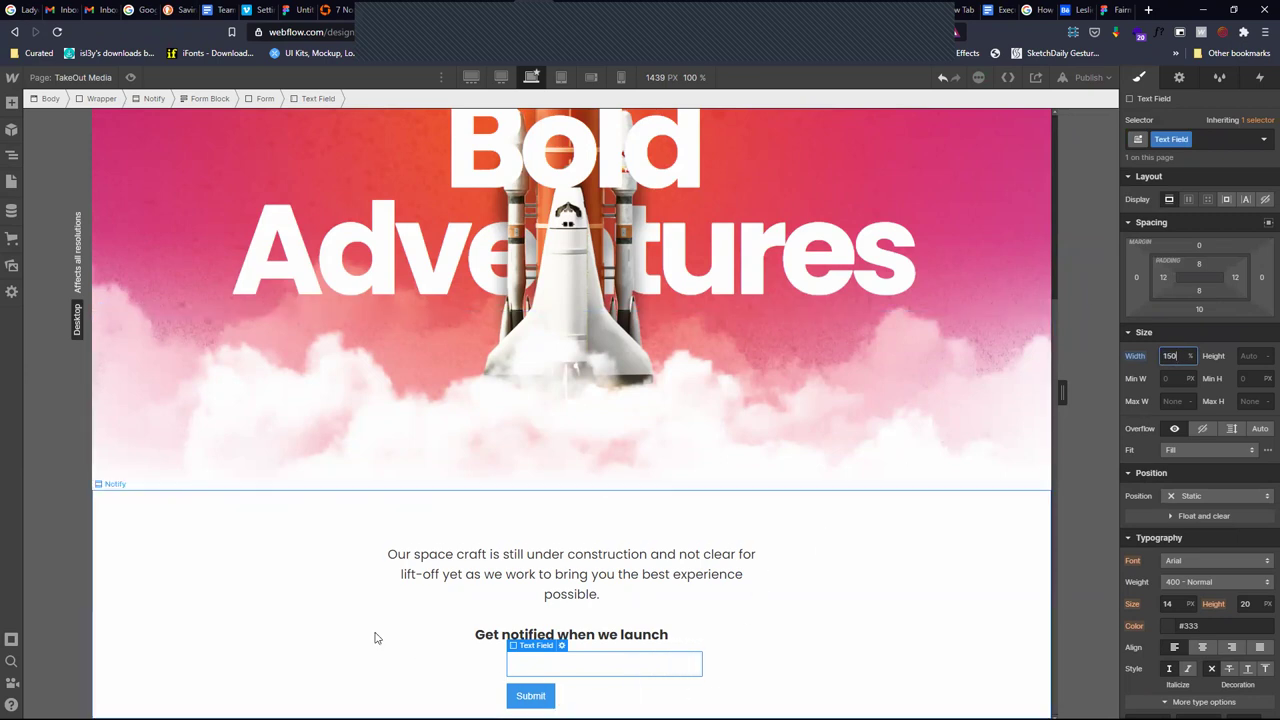
Set the display of the Form element that holds the text field and Submit button to horizontal flex
{"action": "left_click", "coordinate": [11, 155]}
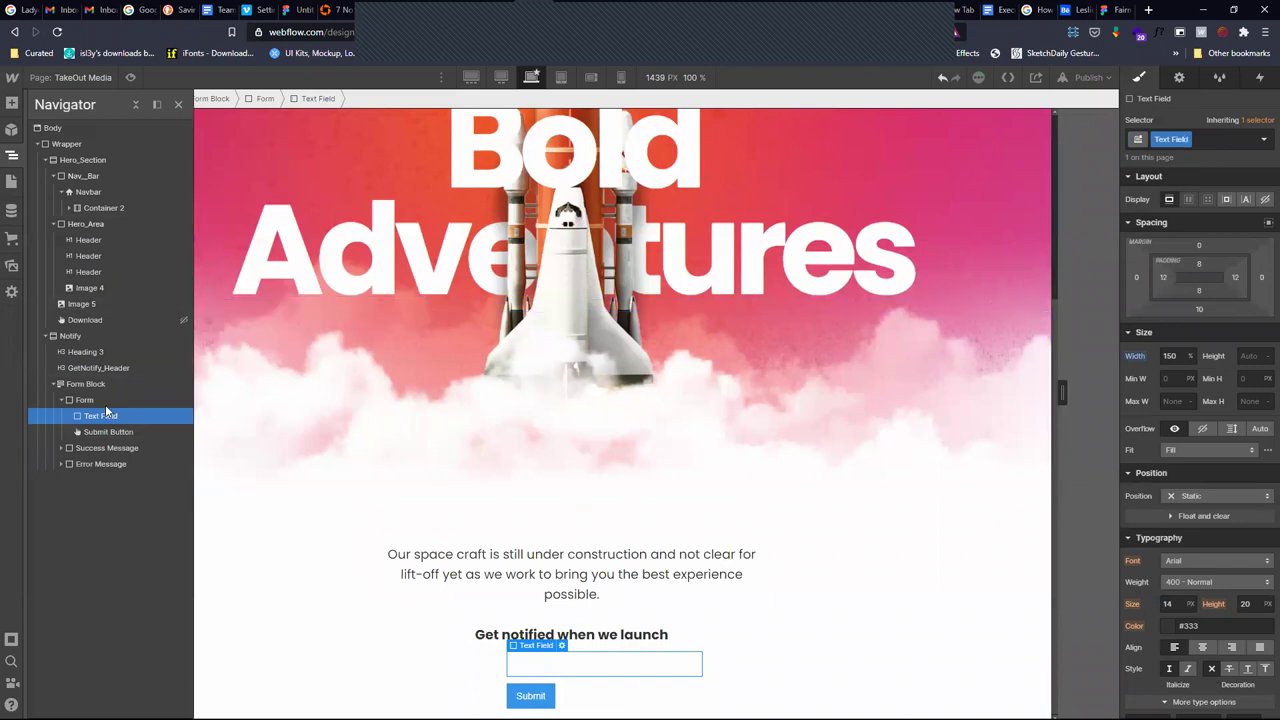
{"action": "left_click", "coordinate": [105, 398]}
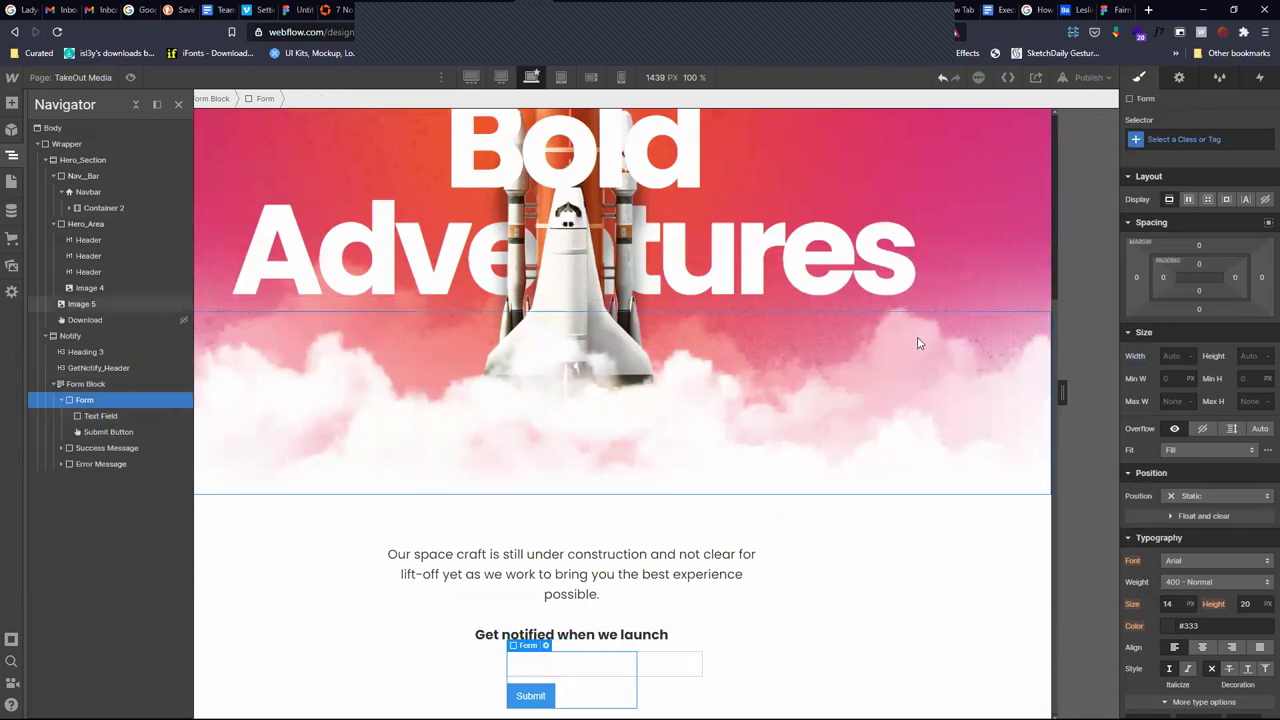
{"action": "left_click", "coordinate": [1188, 199]}
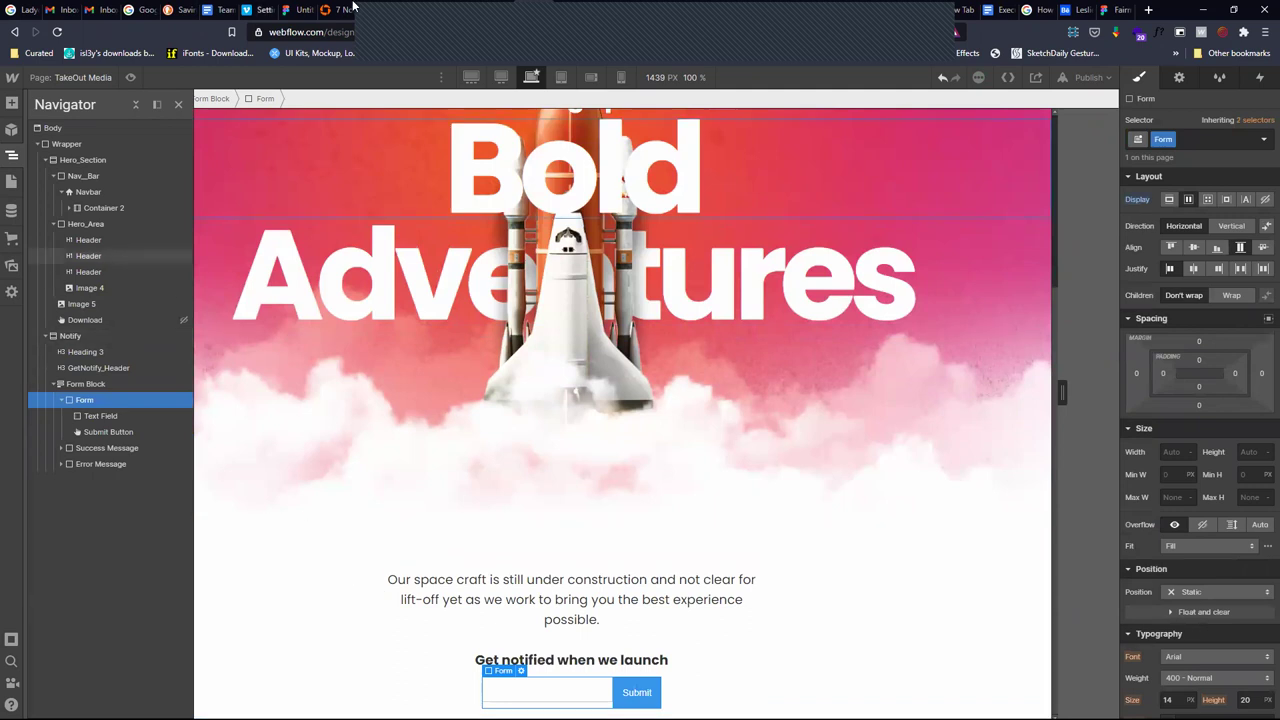
Inspect the input box's properties in the Figma design and set the Webflow text field's height to 48 px
{"action": "left_click", "coordinate": [296, 8]}
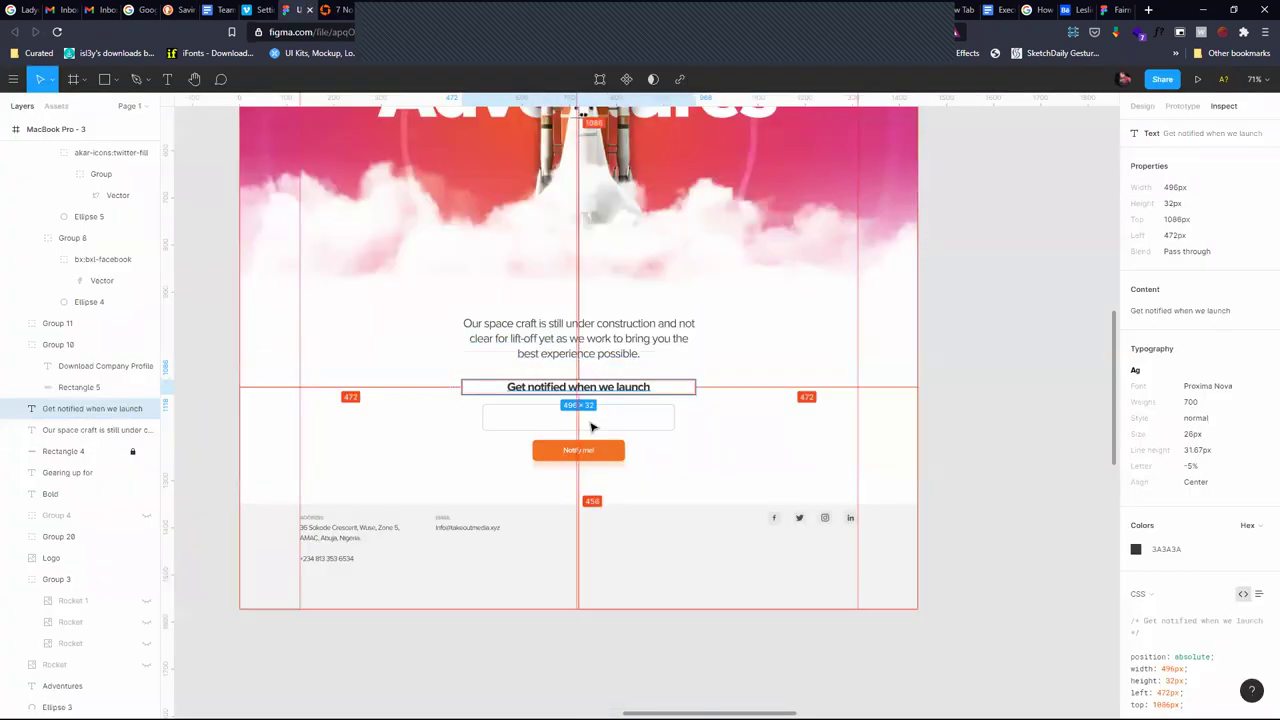
{"action": "left_click", "coordinate": [645, 428]}
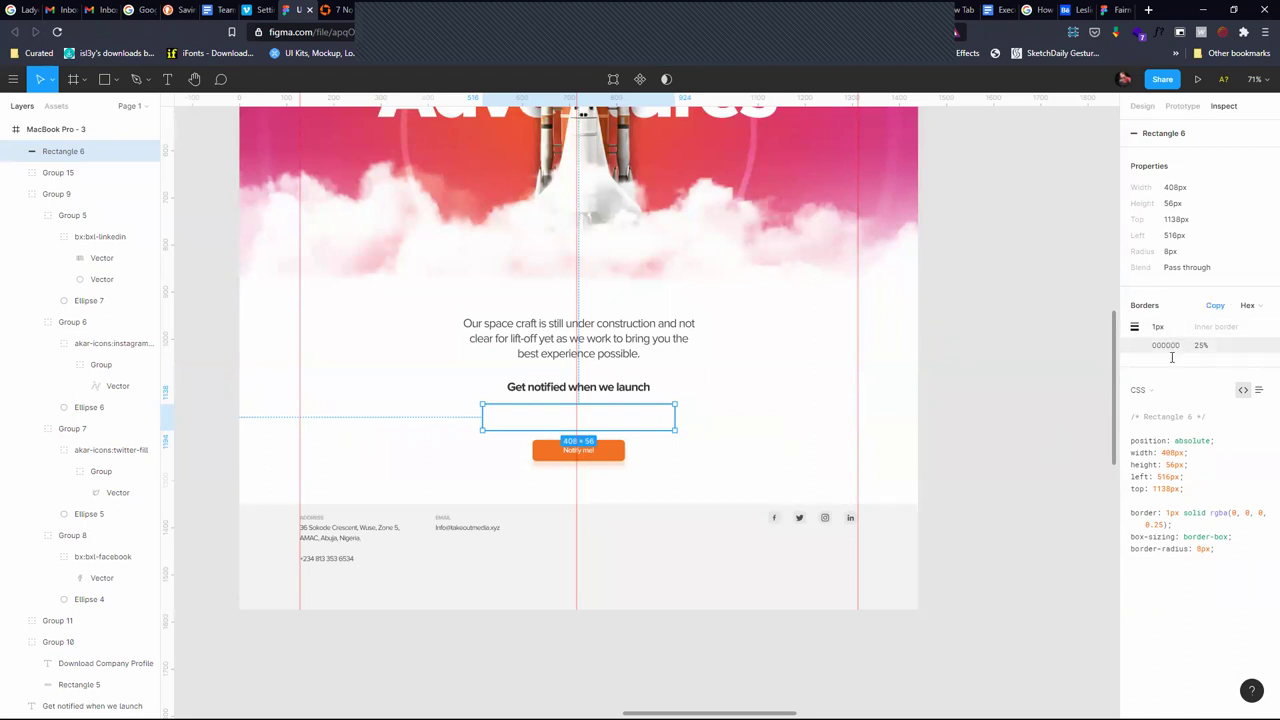
{"action": "left_click", "coordinate": [522, 8]}
{"action": "left_click", "coordinate": [572, 691]}
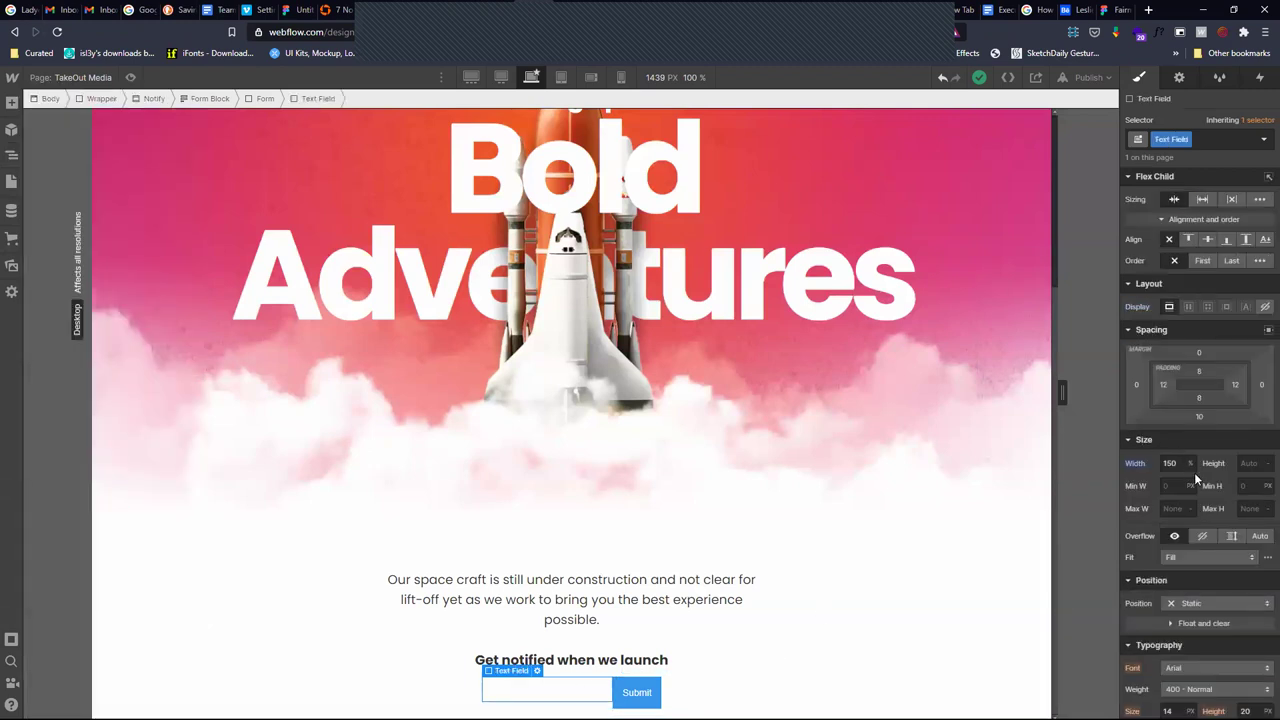
{"action": "left_click", "coordinate": [1256, 462]}
{"action": "type", "text": "38"}
{"action": "key", "text": "BackSpace"}
{"action": "key", "text": "BackSpace"}
{"action": "type", "text": "50"}
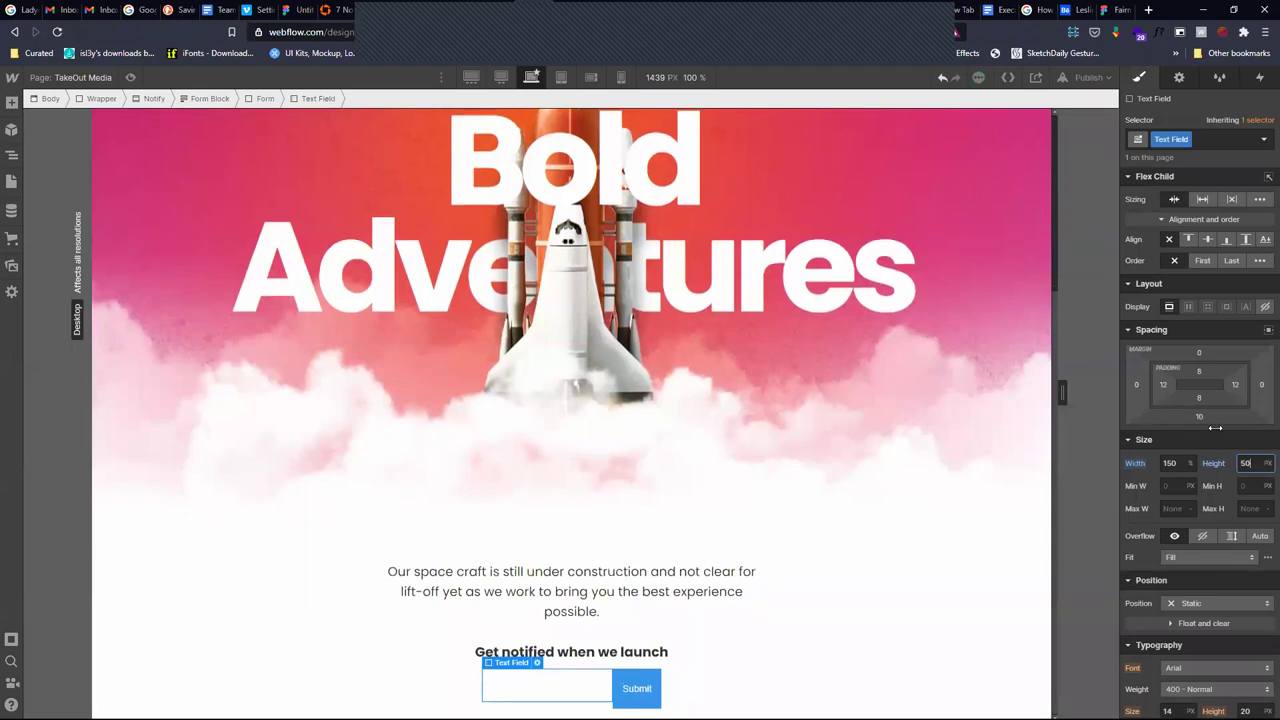
{"action": "key", "text": "BackSpace"}
{"action": "key", "text": "BackSpace"}
{"action": "type", "text": "40"}
{"action": "key", "text": "Up"}
{"action": "key", "text": "Up"}
{"action": "key", "text": "Up"}
{"action": "key", "text": "Up"}
{"action": "key", "text": "Up"}
{"action": "key", "text": "Up"}
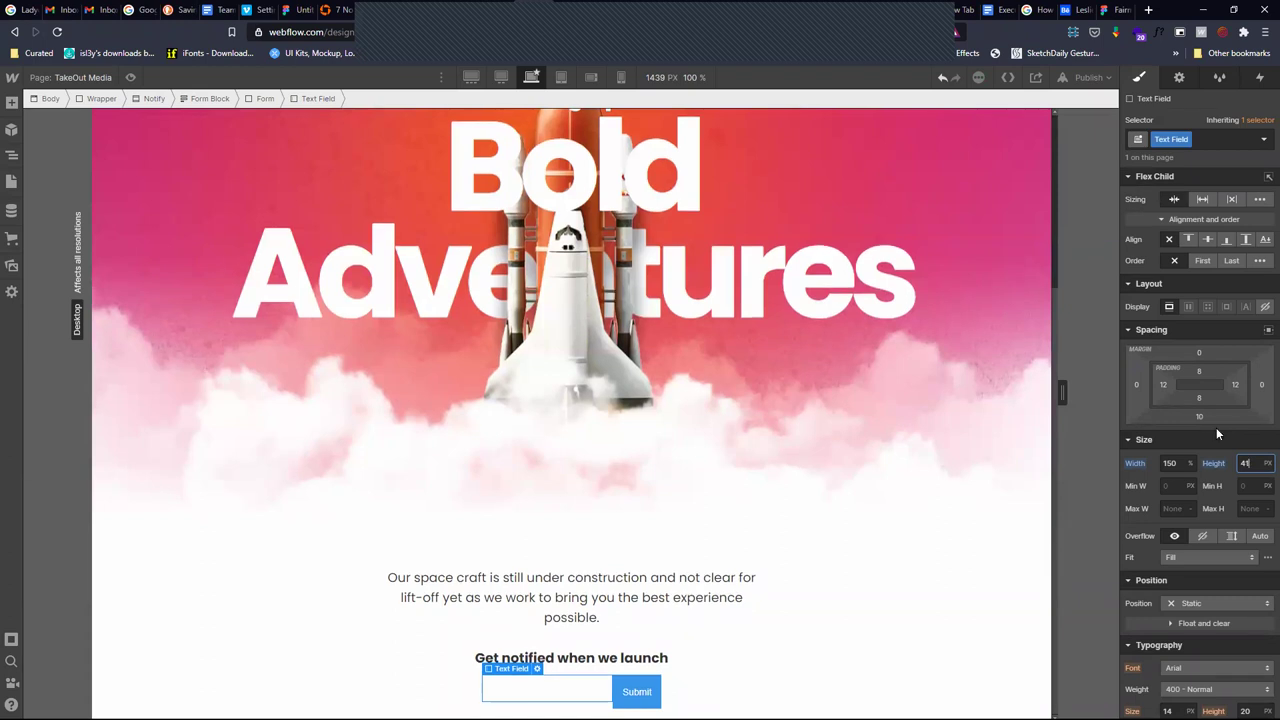
{"action": "key", "text": "Up"}
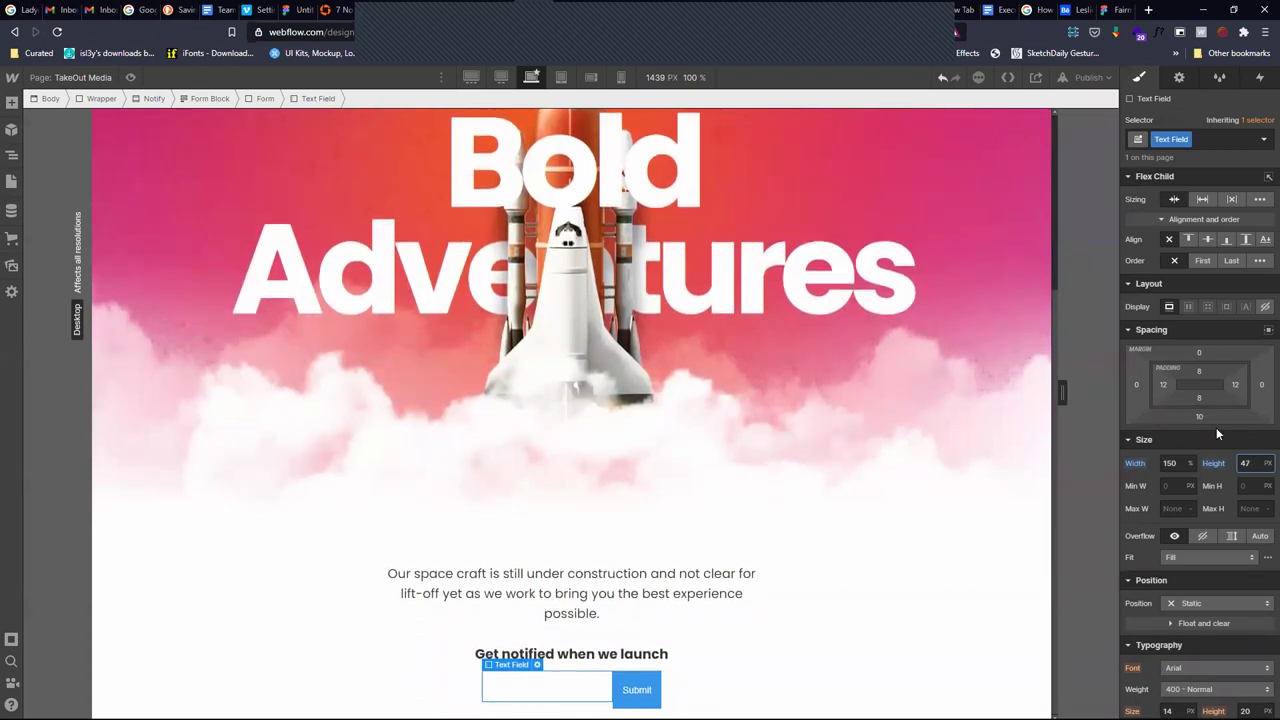
{"action": "key", "text": "Up"}
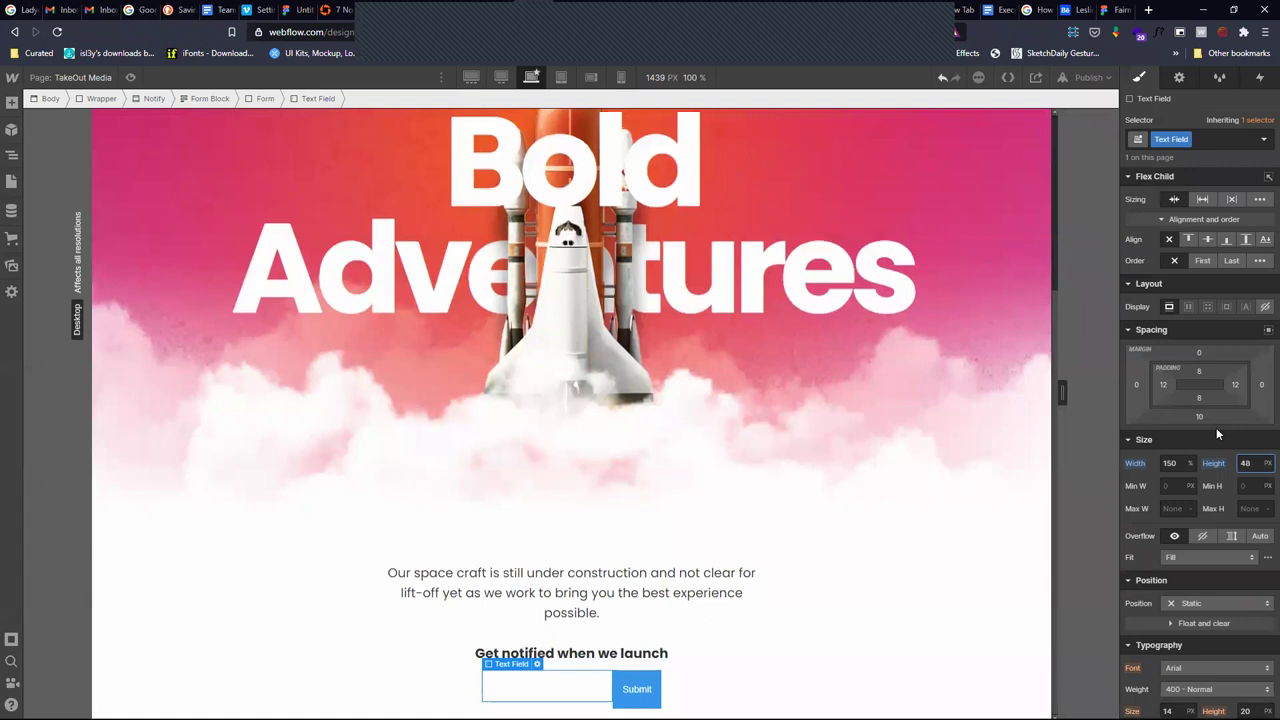
Set the width of the text field in the sign-up form to 180%
{"action": "left_click", "coordinate": [1183, 464]}
{"action": "type", "text": "160"}
{"action": "key", "text": "shift+Up"}
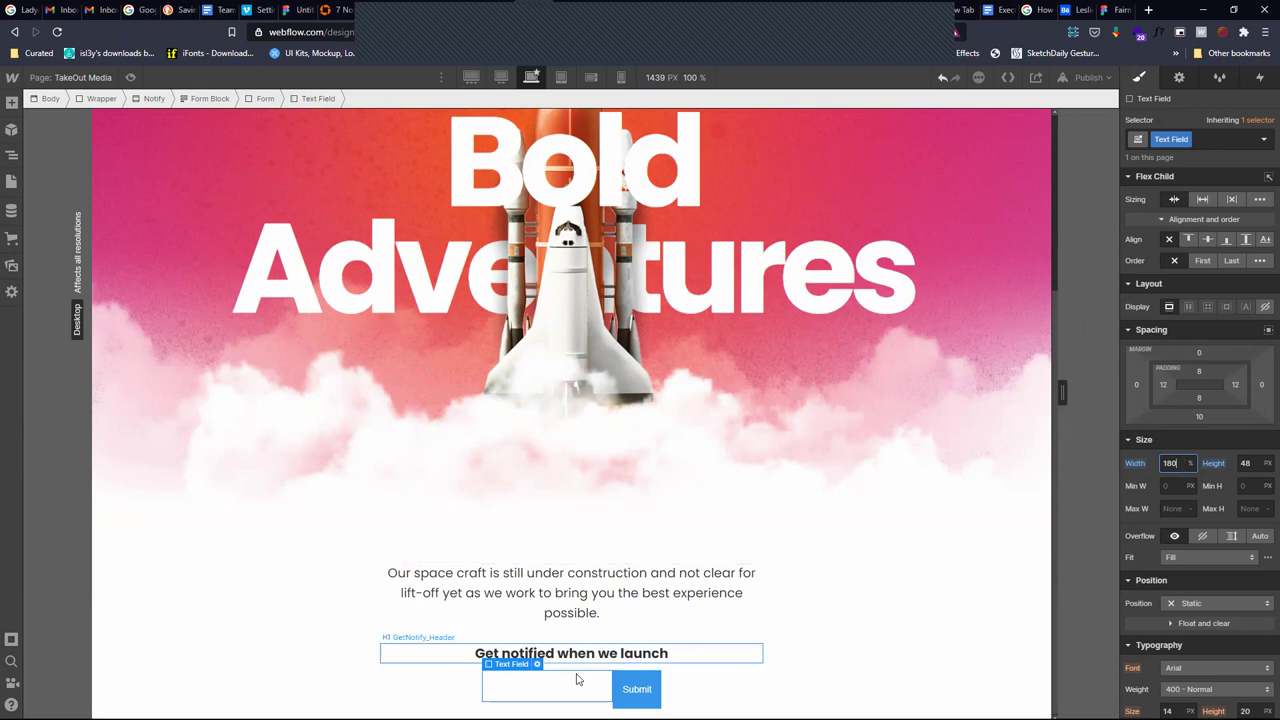
{"action": "left_click", "coordinate": [672, 688]}
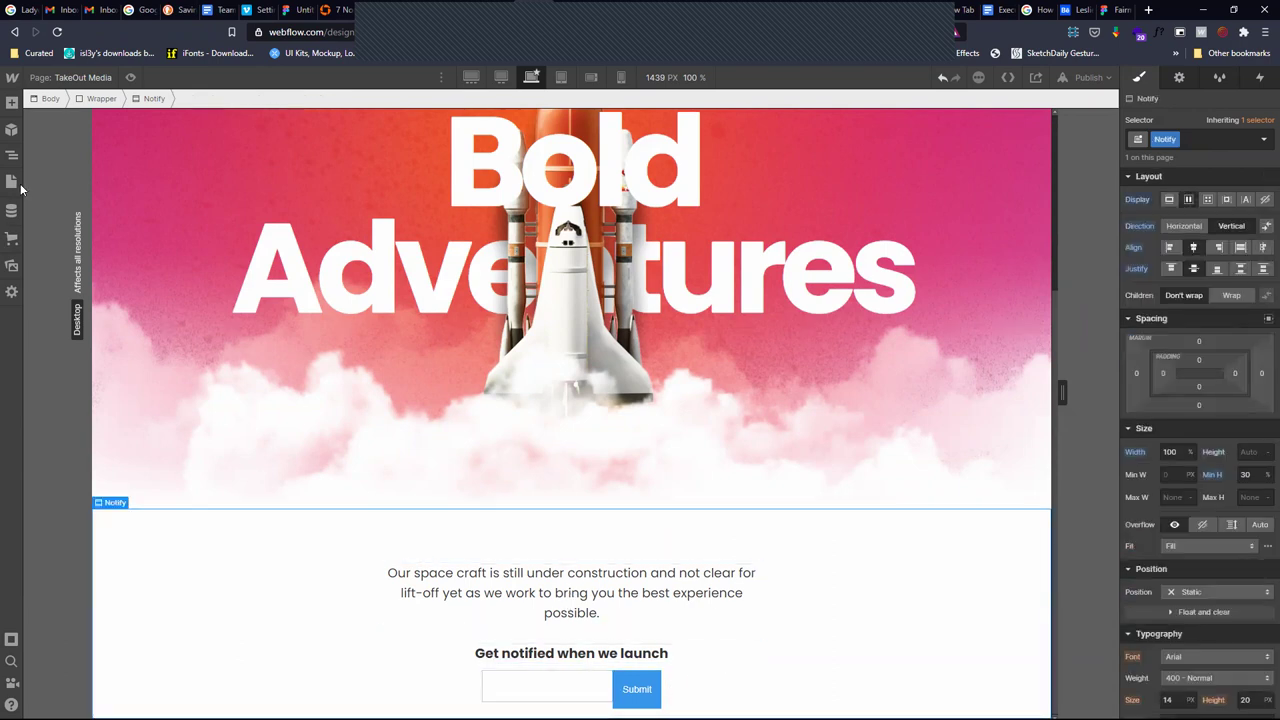
Switch the width of the Form element inside the Form Block from auto to percent, at 100%
{"action": "left_click", "coordinate": [11, 155]}
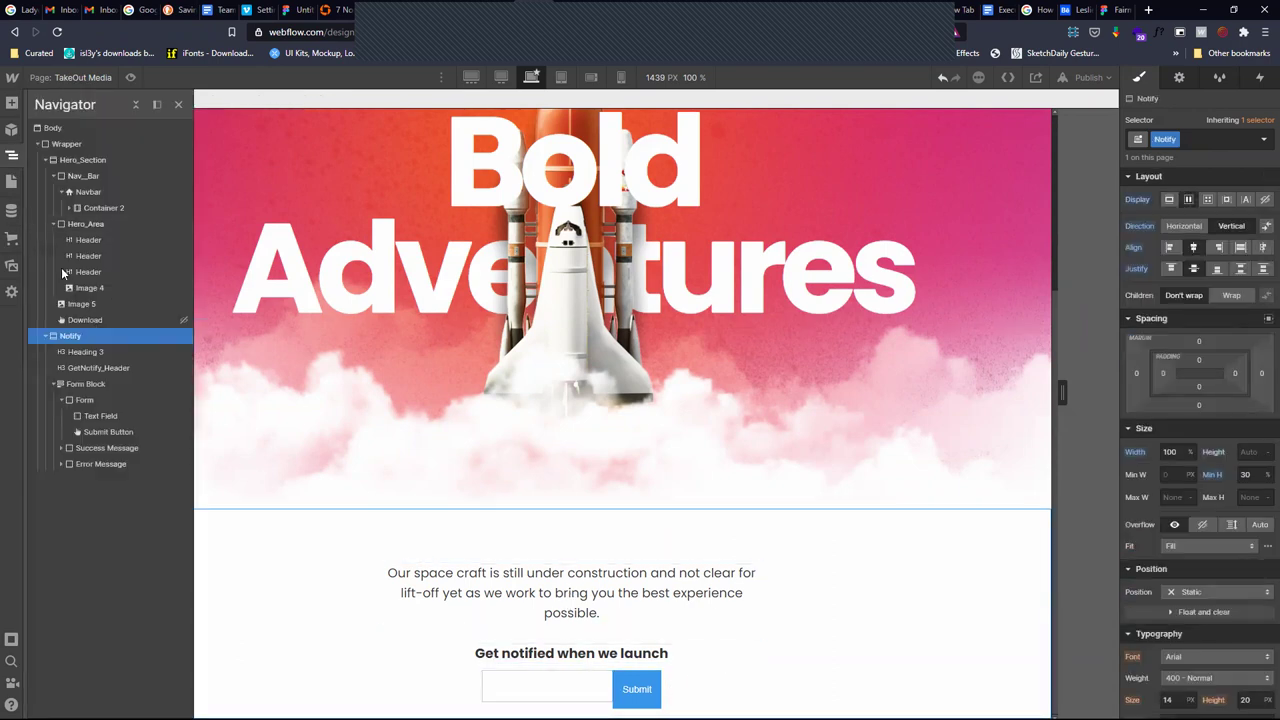
{"action": "left_click", "coordinate": [84, 400]}
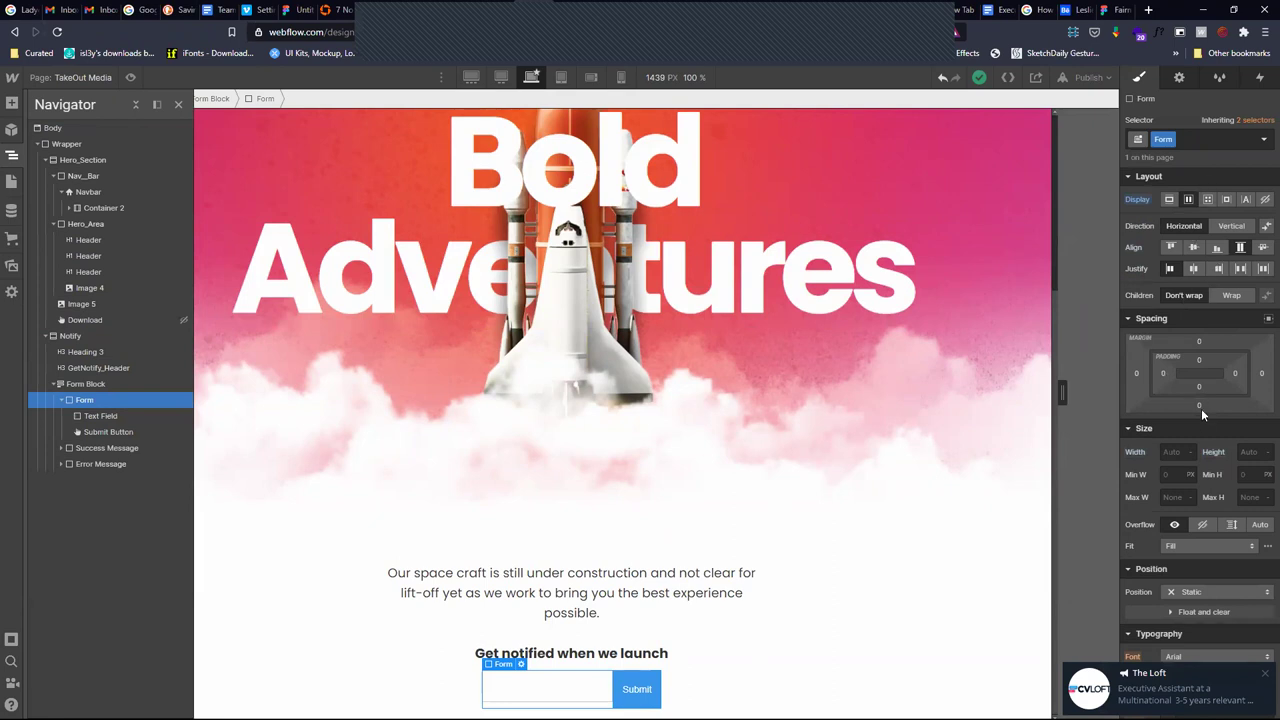
{"action": "left_click", "coordinate": [1192, 453]}
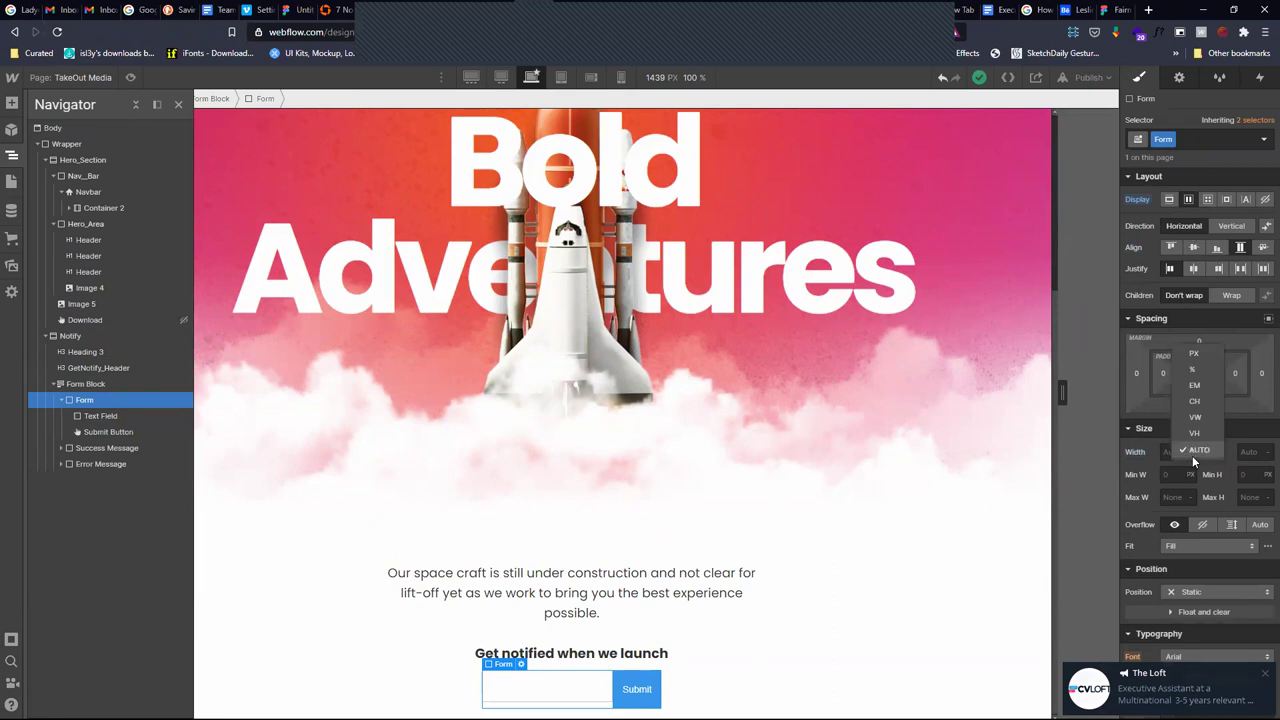
{"action": "left_click", "coordinate": [1200, 368]}
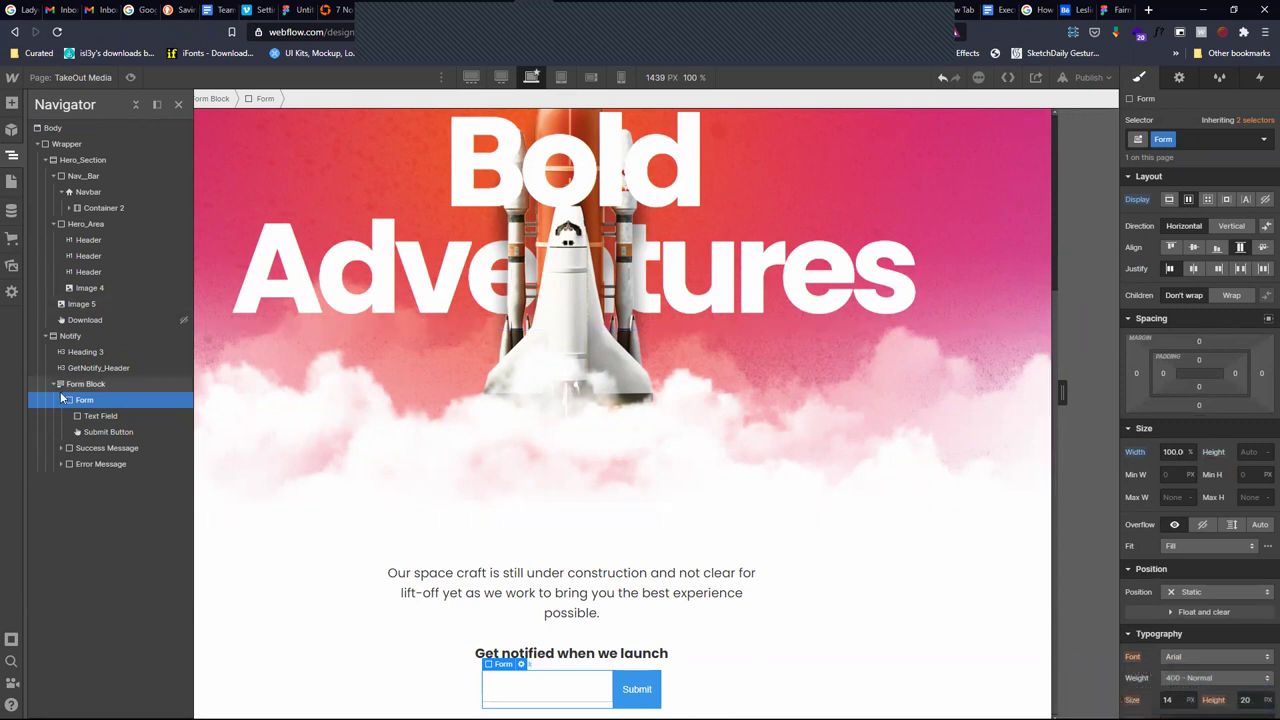
Set the width of the Form Block that contains the sign-up form to 30%
{"action": "left_click", "coordinate": [97, 383]}
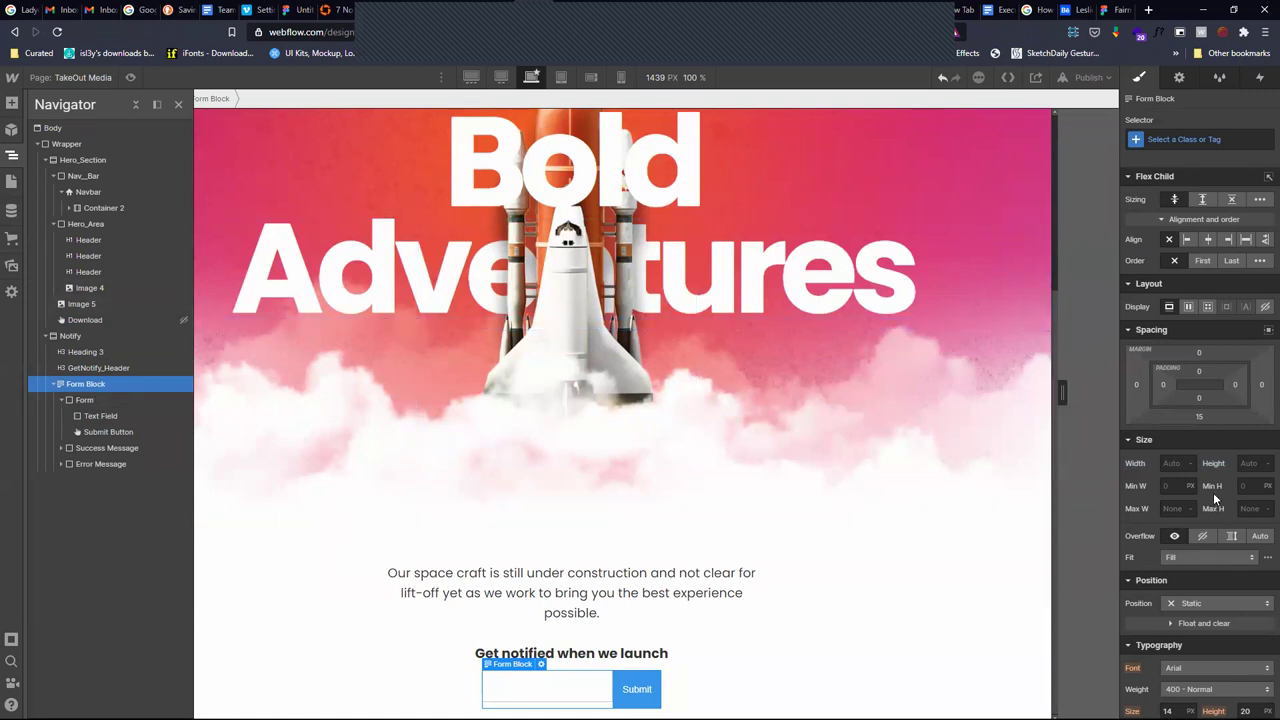
{"action": "left_click", "coordinate": [1192, 463]}
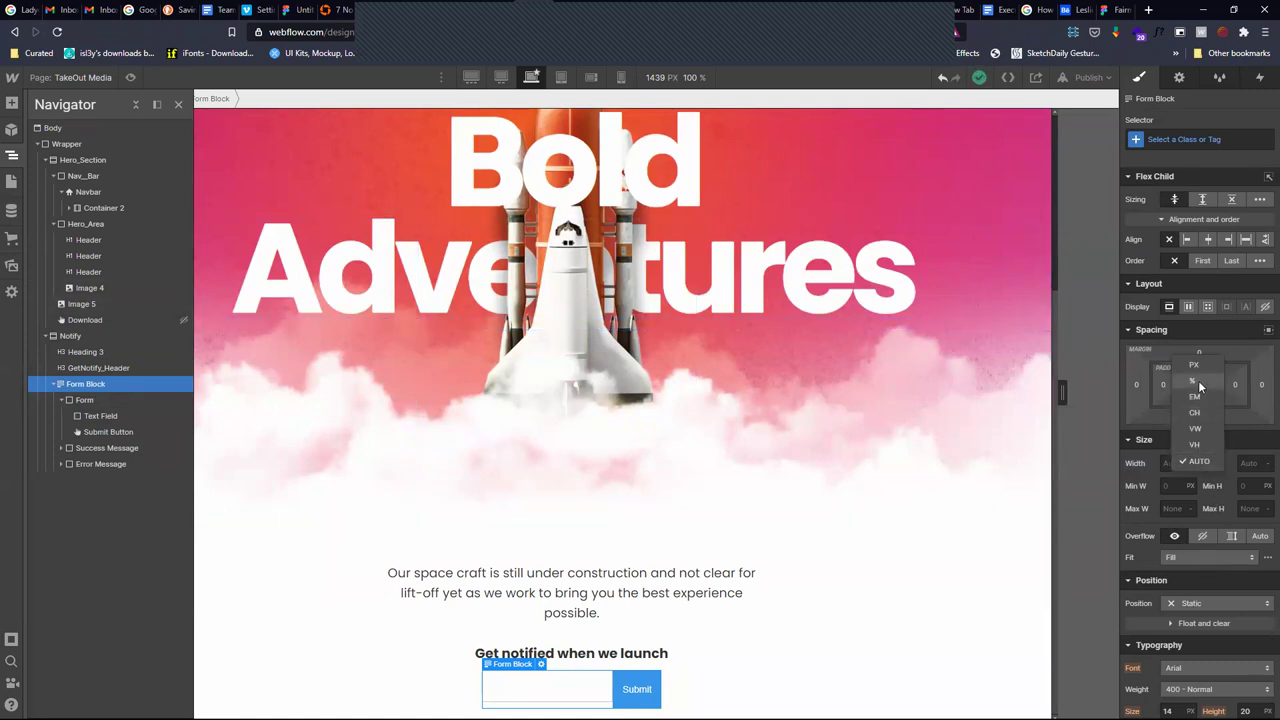
{"action": "left_click", "coordinate": [1198, 381]}
{"action": "left_click", "coordinate": [1174, 463]}
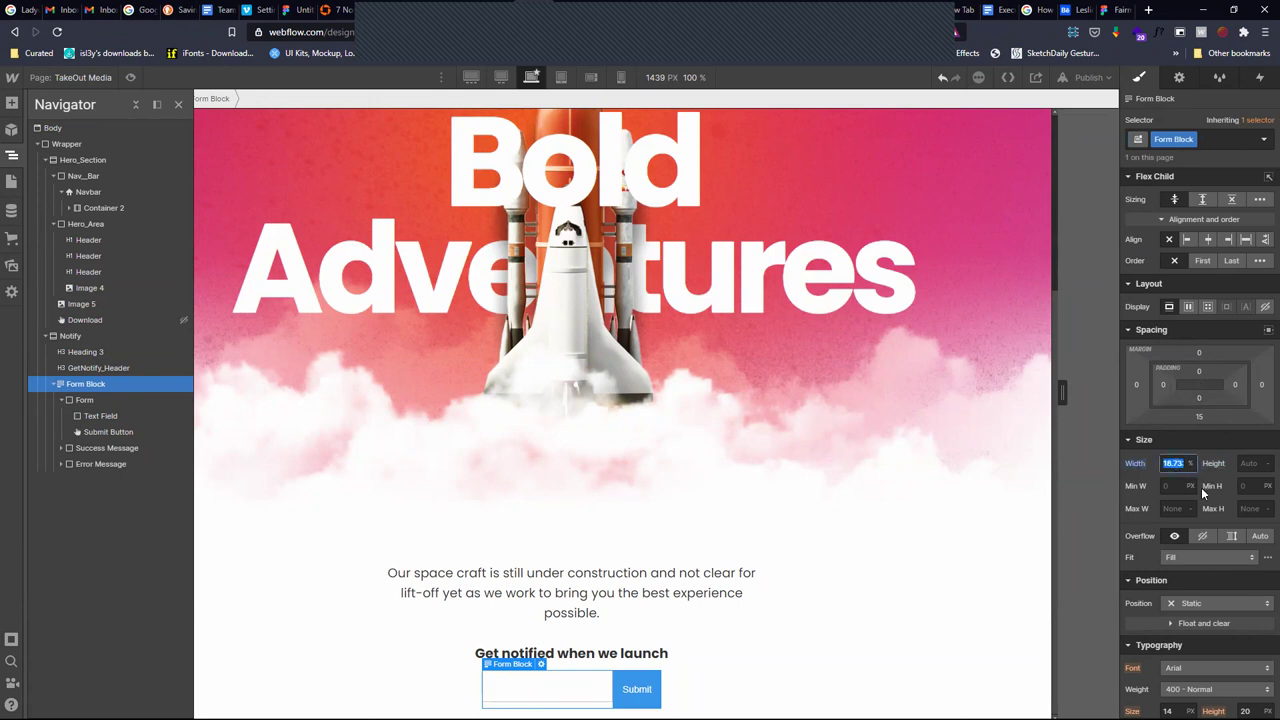
{"action": "type", "text": "40"}
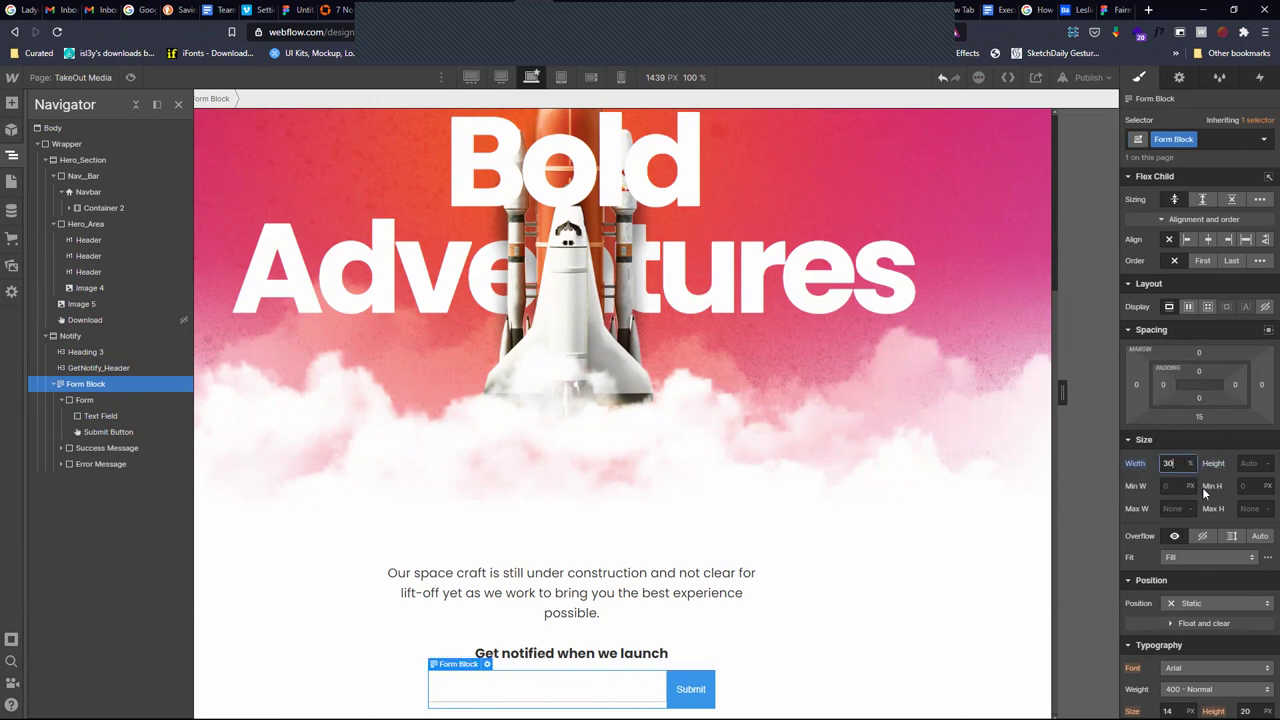
{"action": "key", "text": "shift+Down"}
{"action": "key", "text": "Down"}
{"action": "key", "text": "Down"}
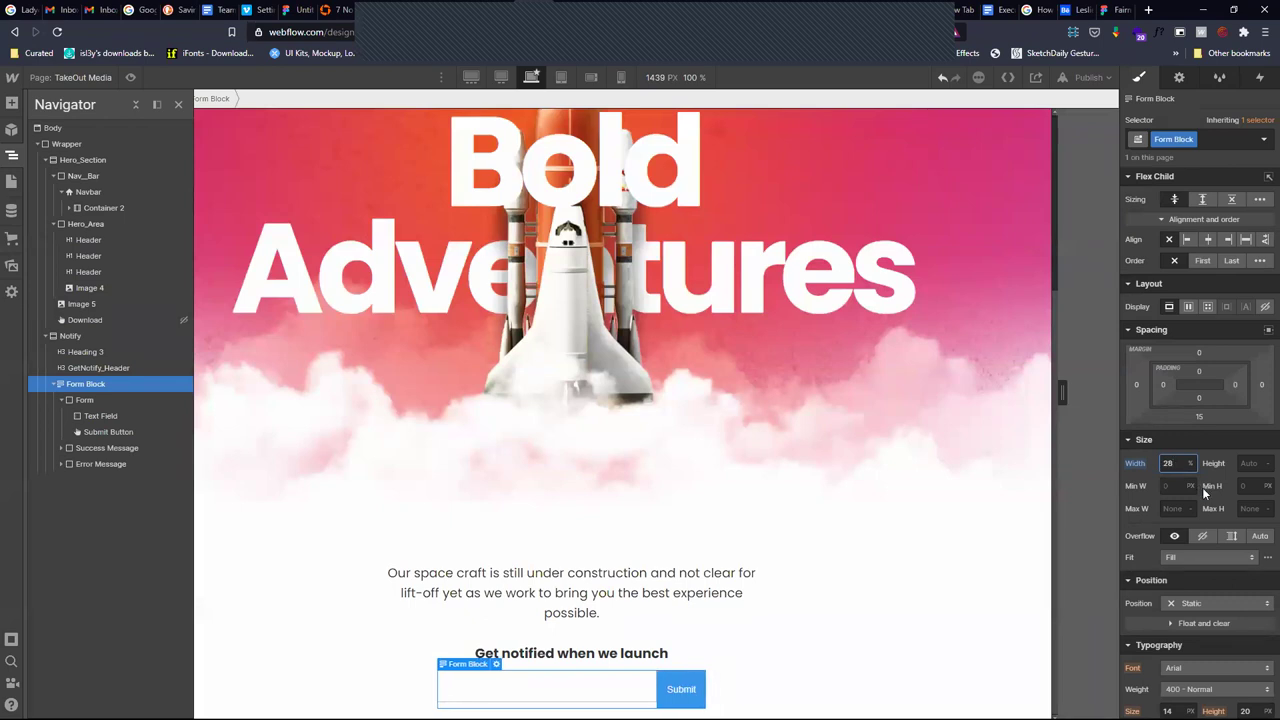
{"action": "key", "text": "Up"}
{"action": "key", "text": "Up"}
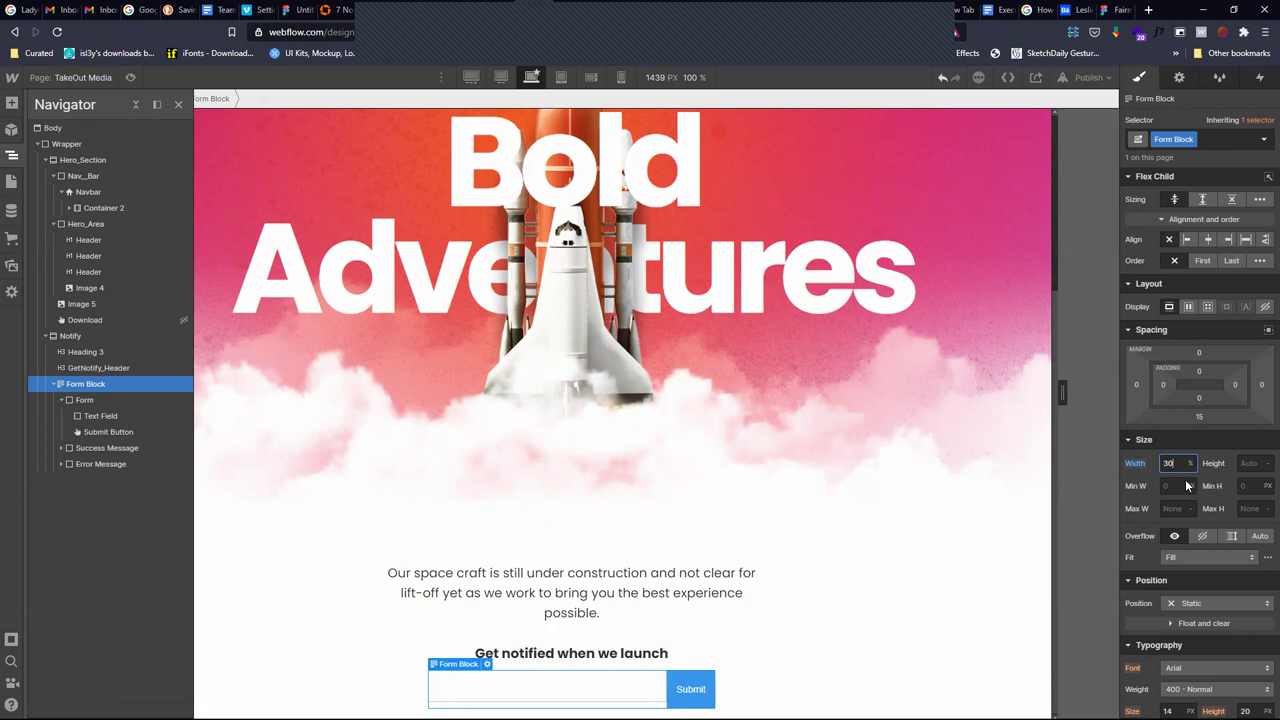
{"action": "left_click", "coordinate": [934, 47]}
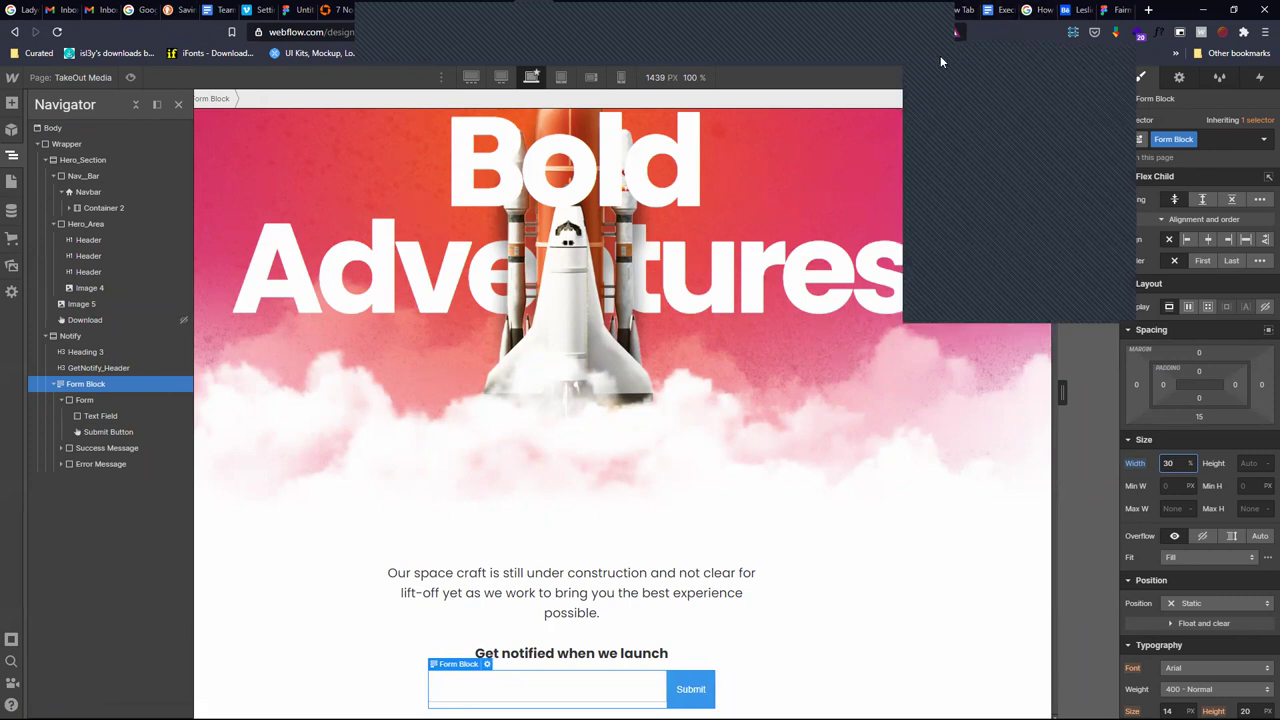
{"action": "left_click", "coordinate": [940, 62]}
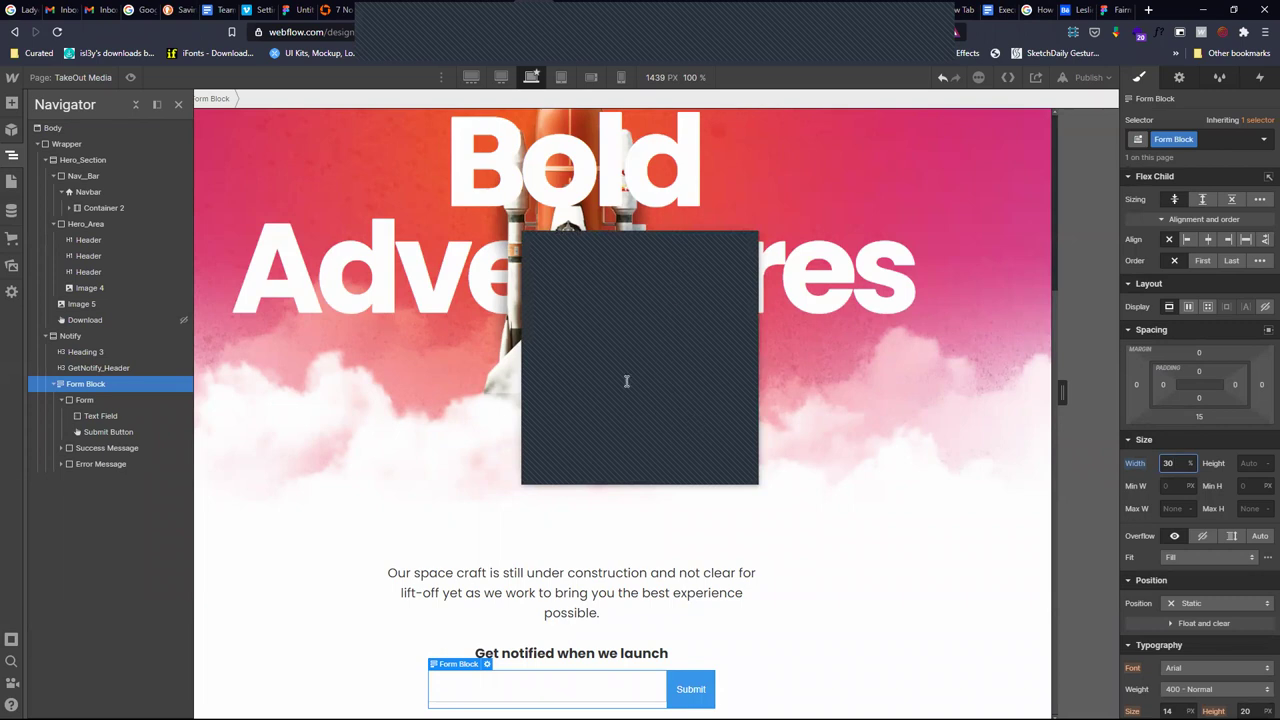
{"action": "left_click", "coordinate": [684, 239]}
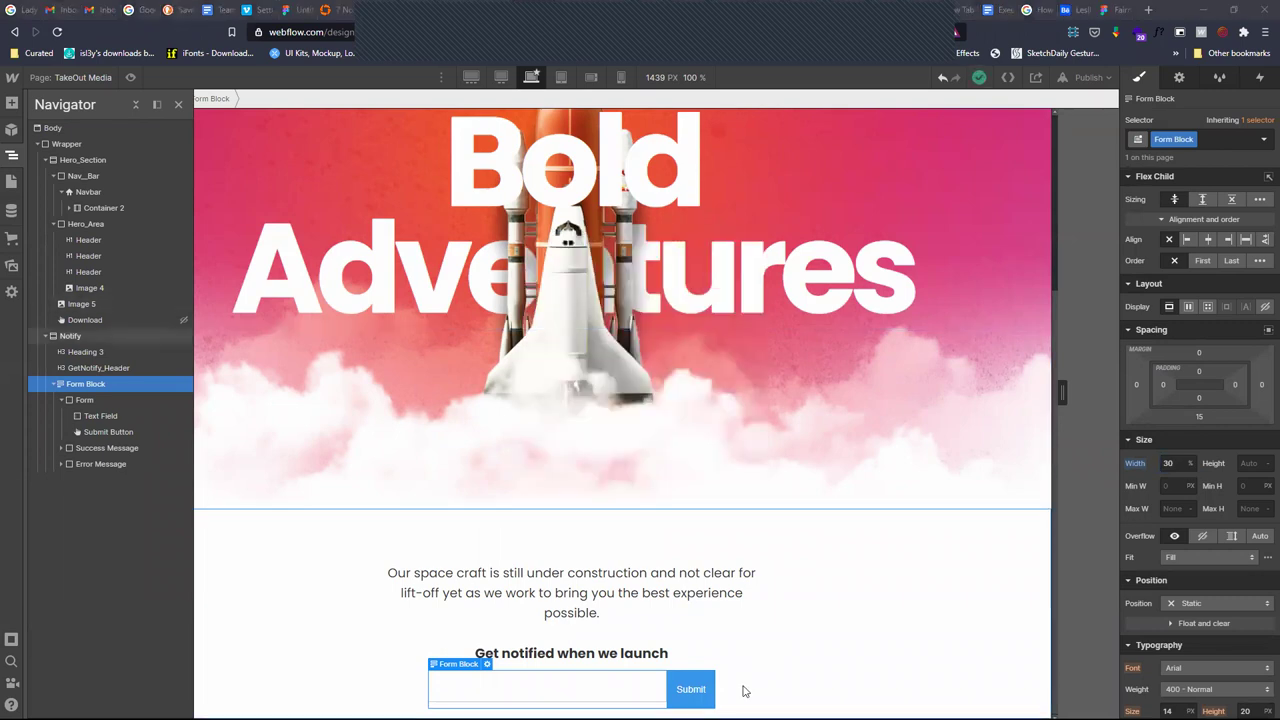
{"action": "left_click", "coordinate": [748, 679]}
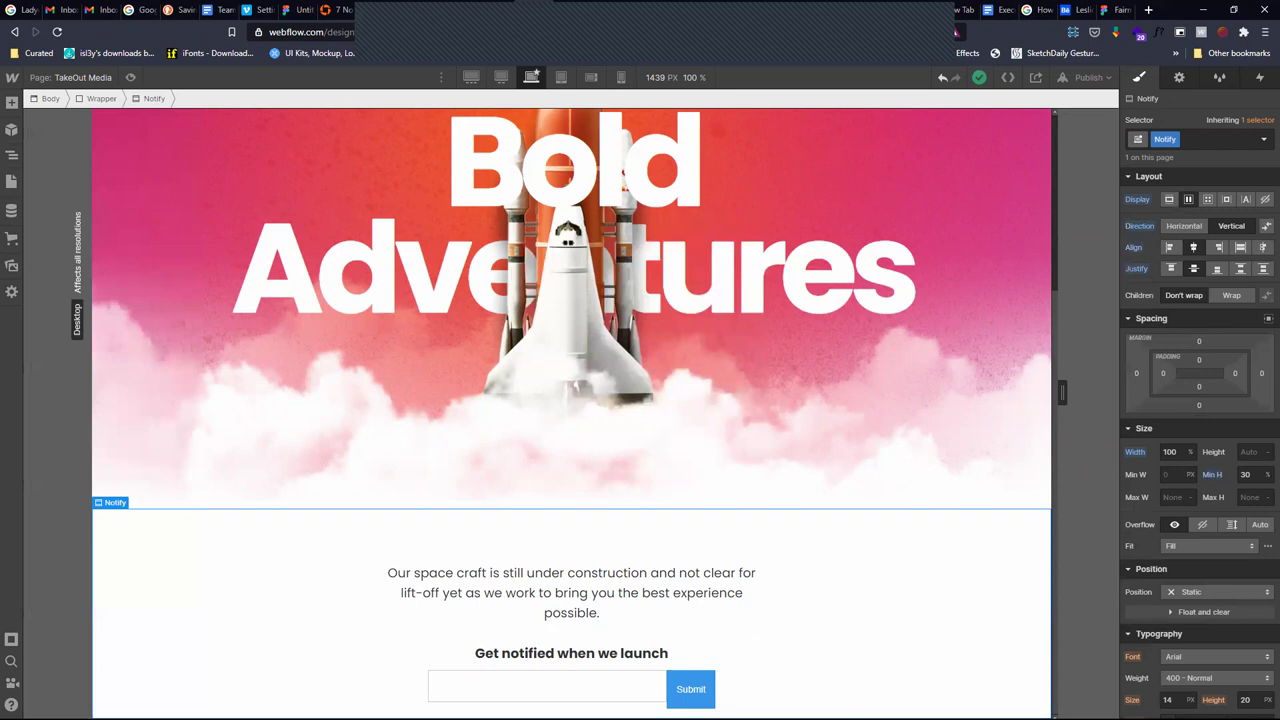
{"action": "left_click", "coordinate": [555, 686]}
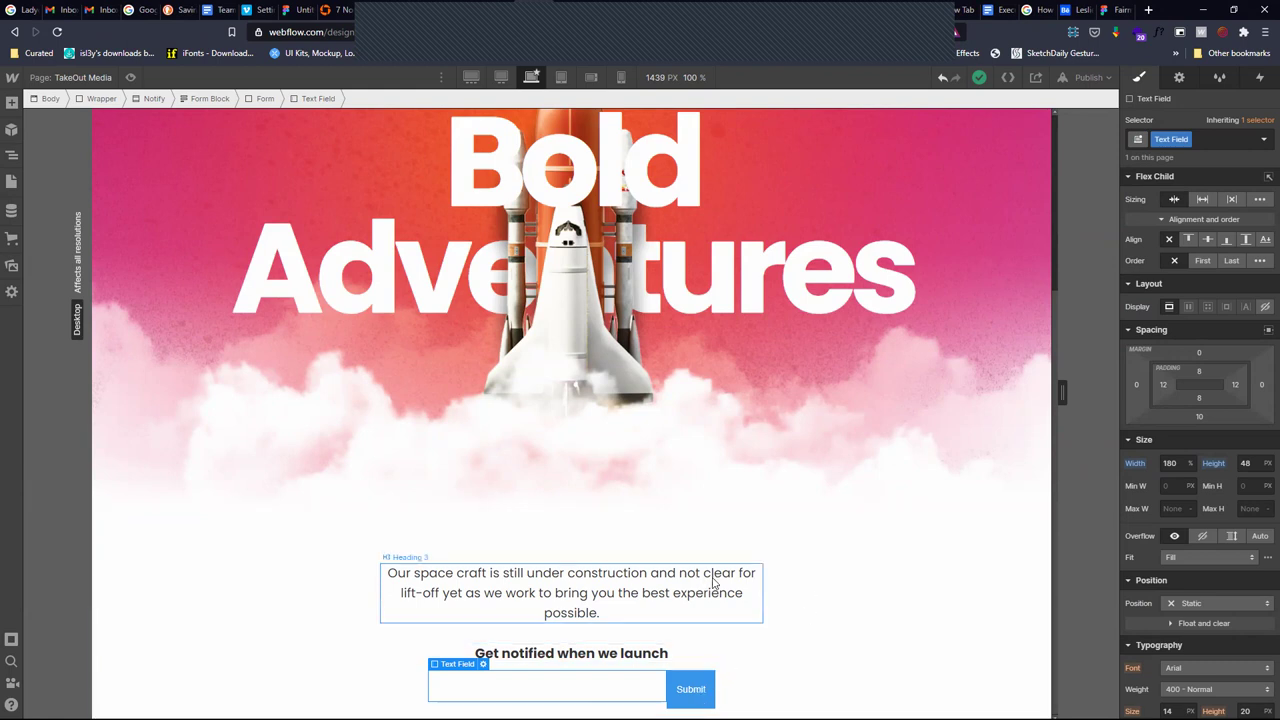
{"action": "scroll", "coordinate": [717, 584], "scroll_direction": "up", "scroll_amount": 3}
{"action": "scroll", "coordinate": [717, 584], "scroll_direction": "down", "scroll_amount": 3}
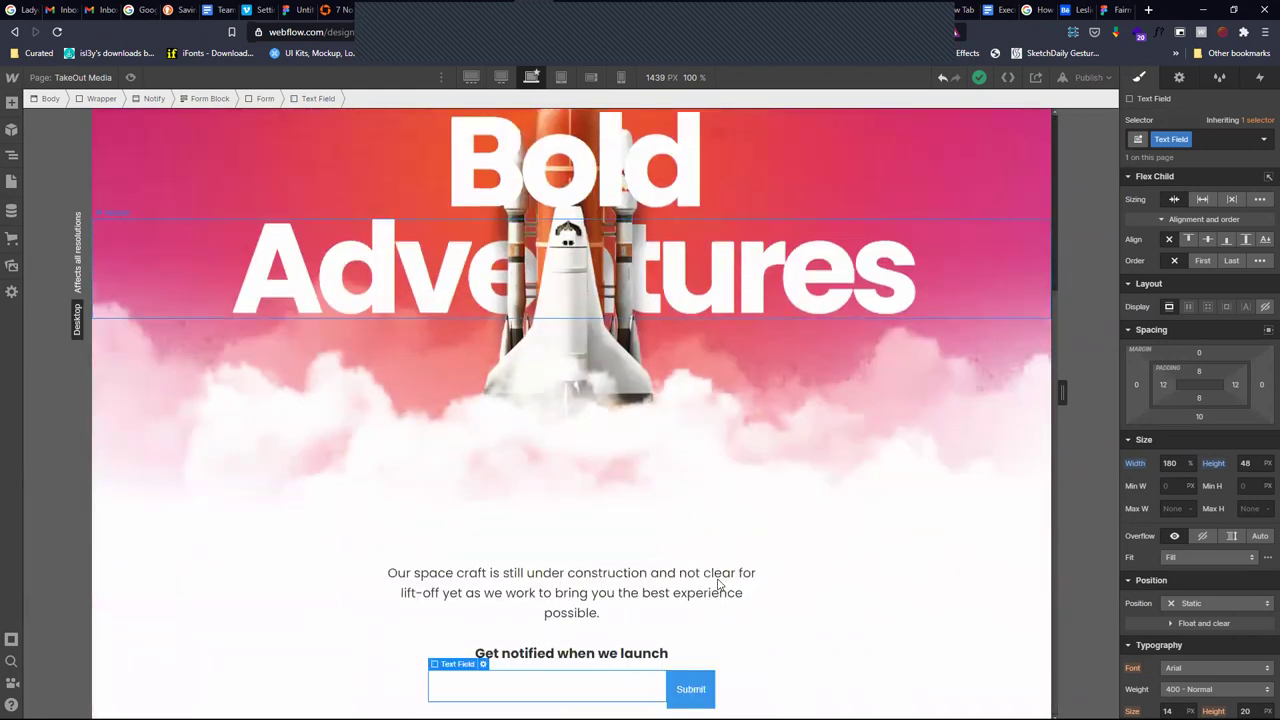
{"action": "scroll", "coordinate": [725, 605], "scroll_direction": "up", "scroll_amount": 3}
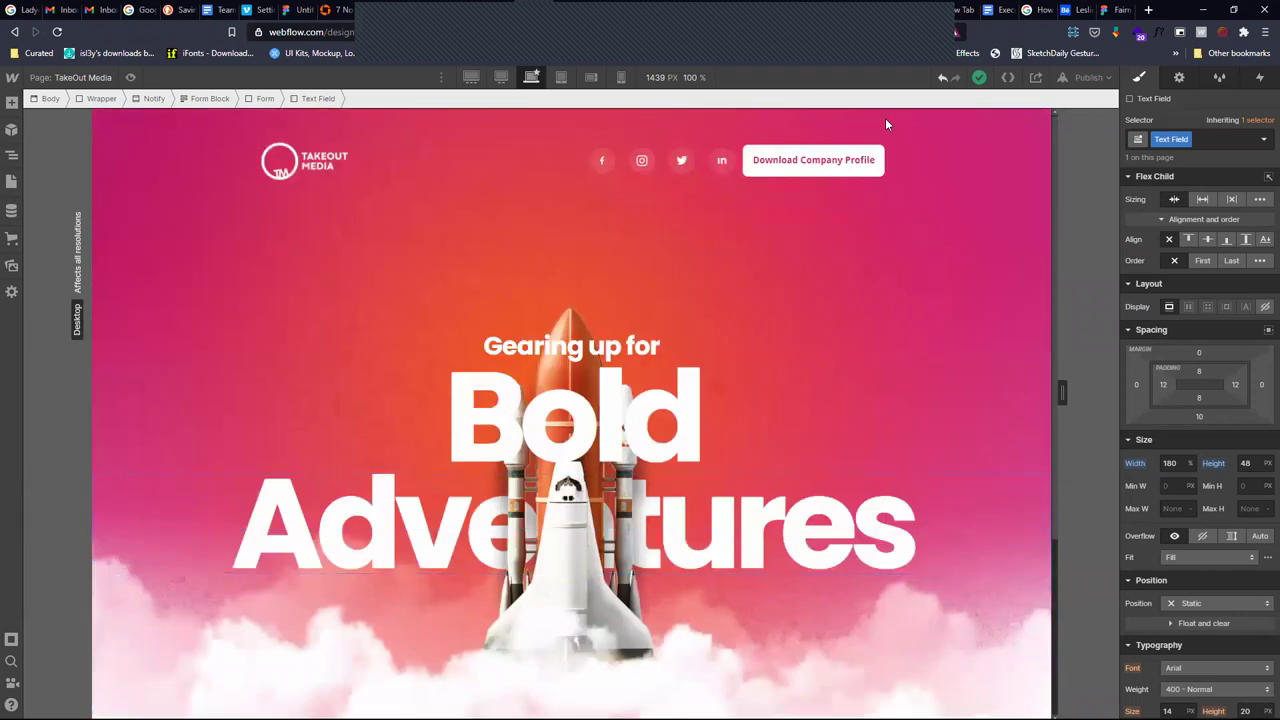
Check the class of the Download Company Profile button and apply the existing Download class to the form's Submit button
{"action": "left_click", "coordinate": [873, 172]}
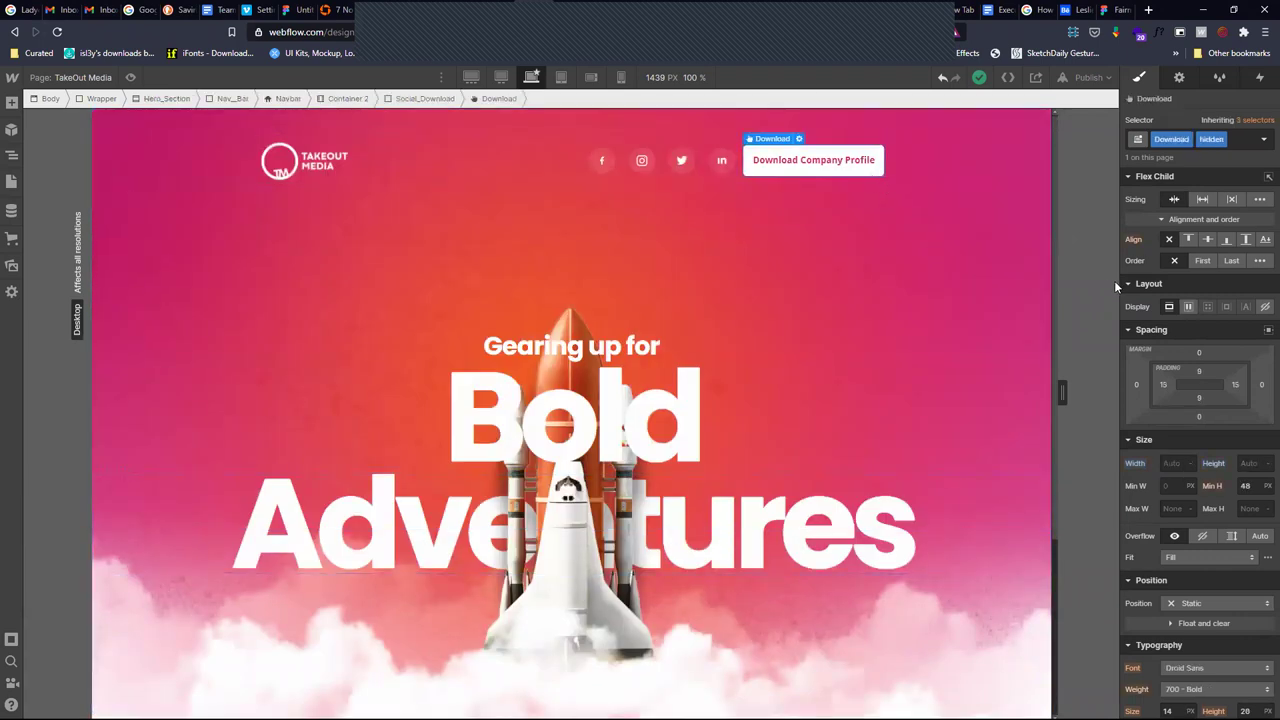
{"action": "scroll", "coordinate": [740, 388], "scroll_direction": "down", "scroll_amount": 3}
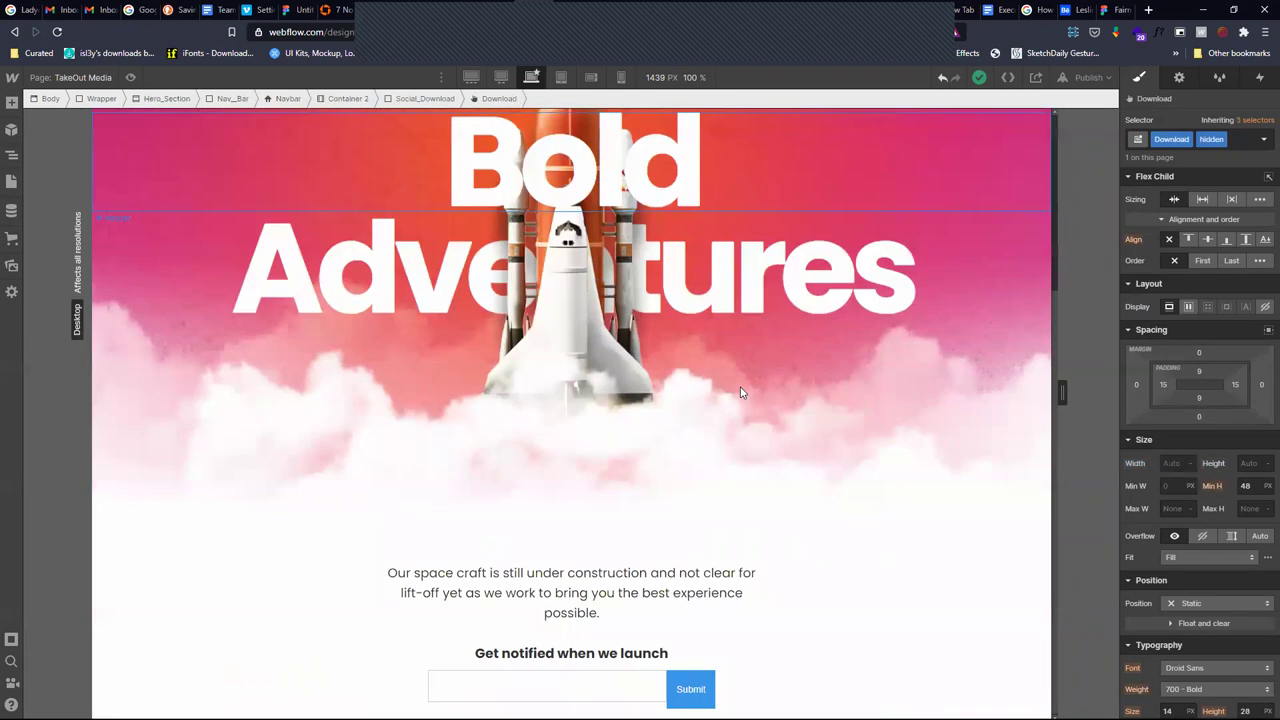
{"action": "left_click", "coordinate": [706, 693]}
{"action": "left_click", "coordinate": [1191, 139]}
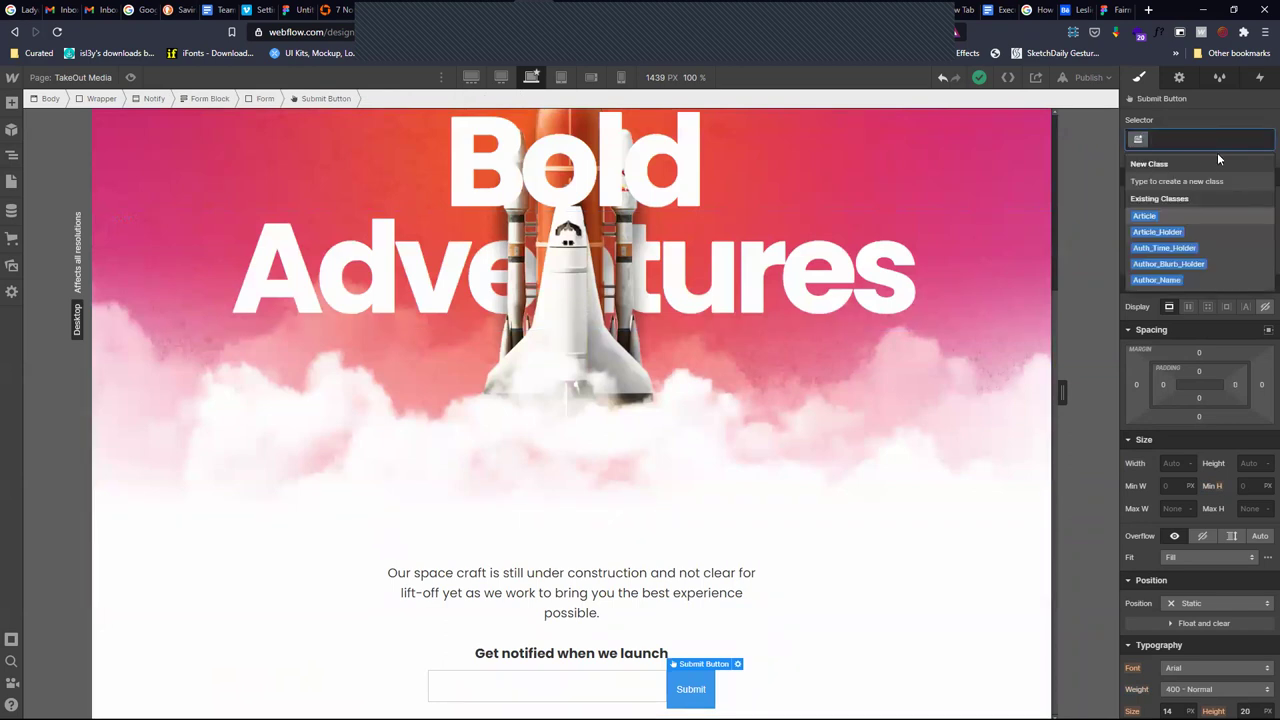
{"action": "type", "text": "Down"}
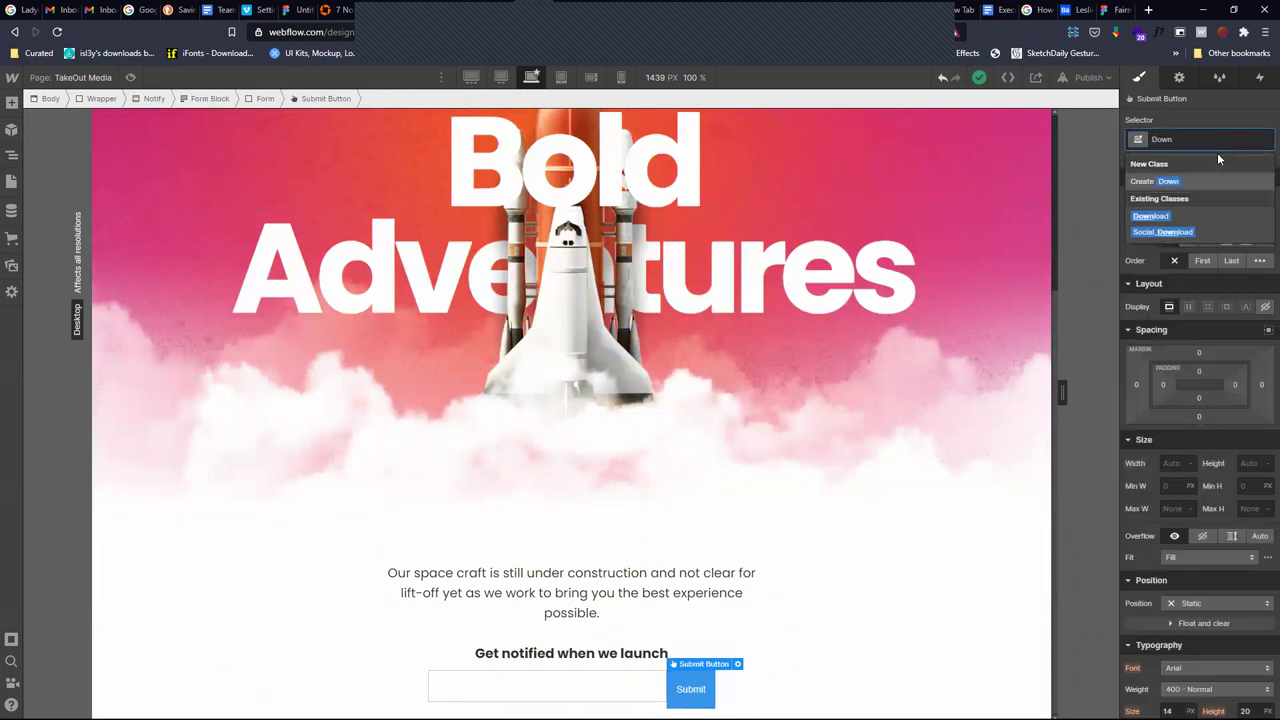
{"action": "left_click", "coordinate": [1151, 216]}
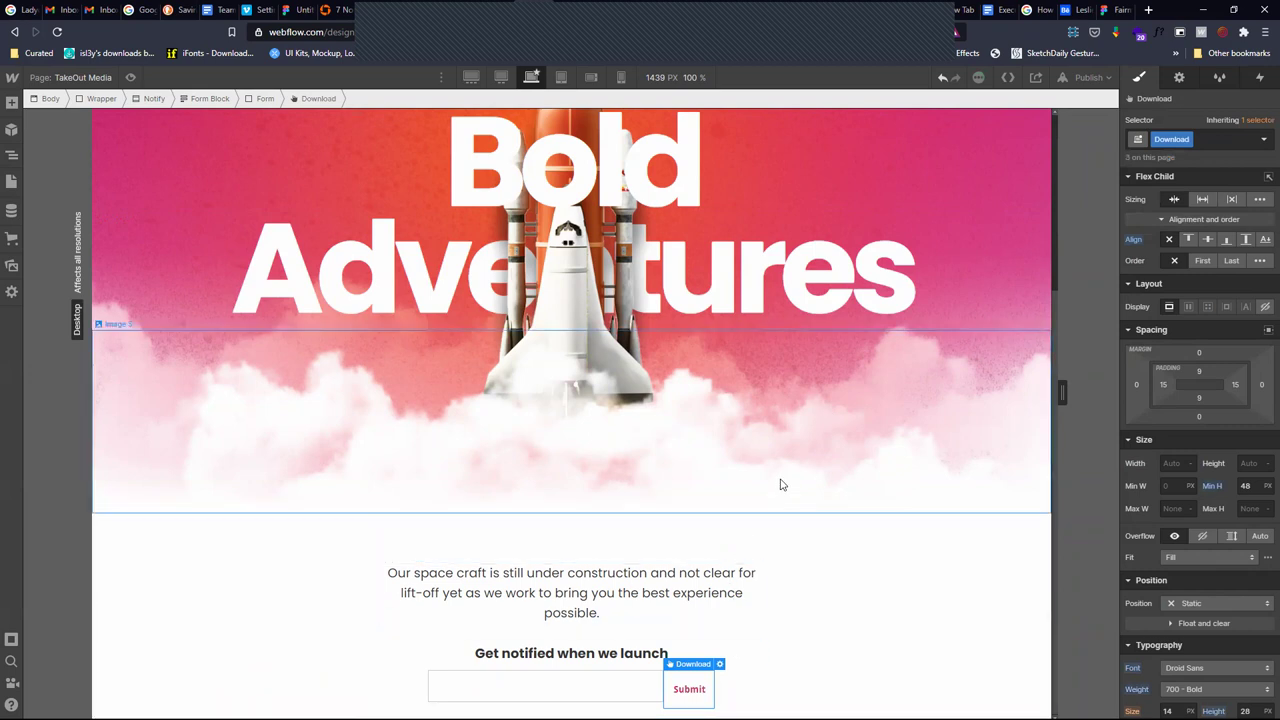
Add a new combo class named Orange to the Submit button and set its text color to white
{"action": "left_click", "coordinate": [1221, 138]}
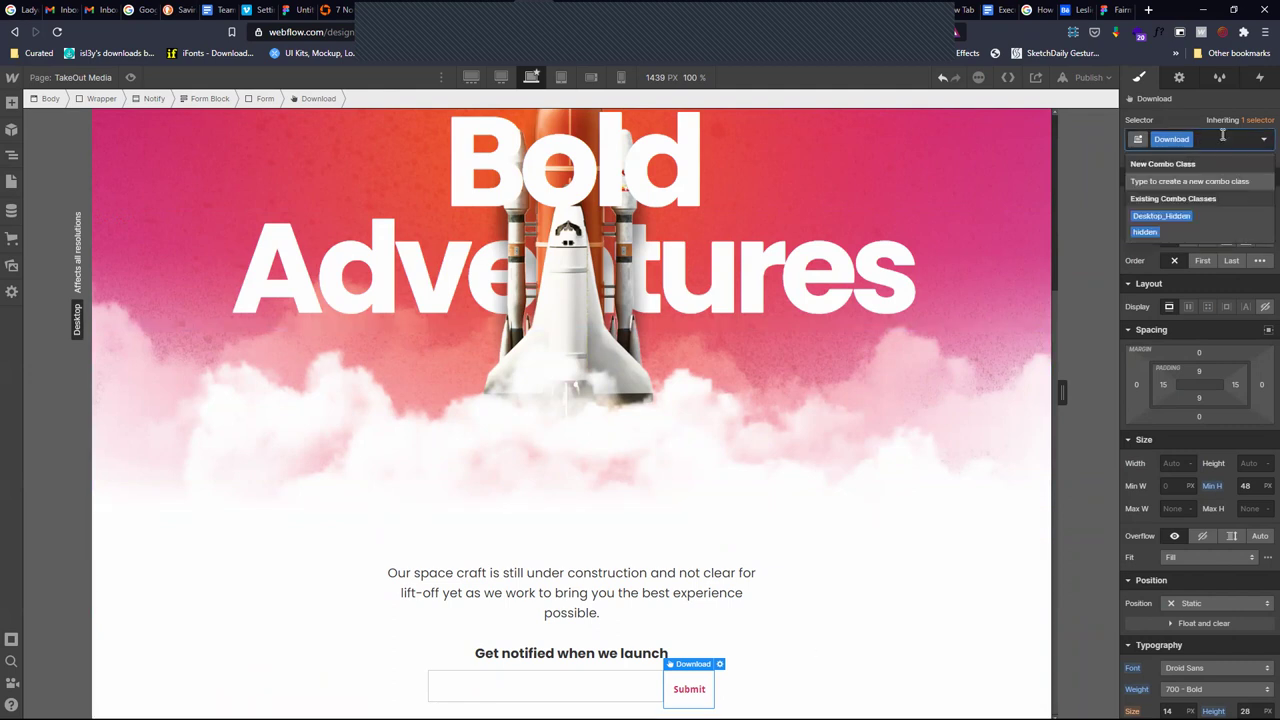
{"action": "type", "text": "Orange"}
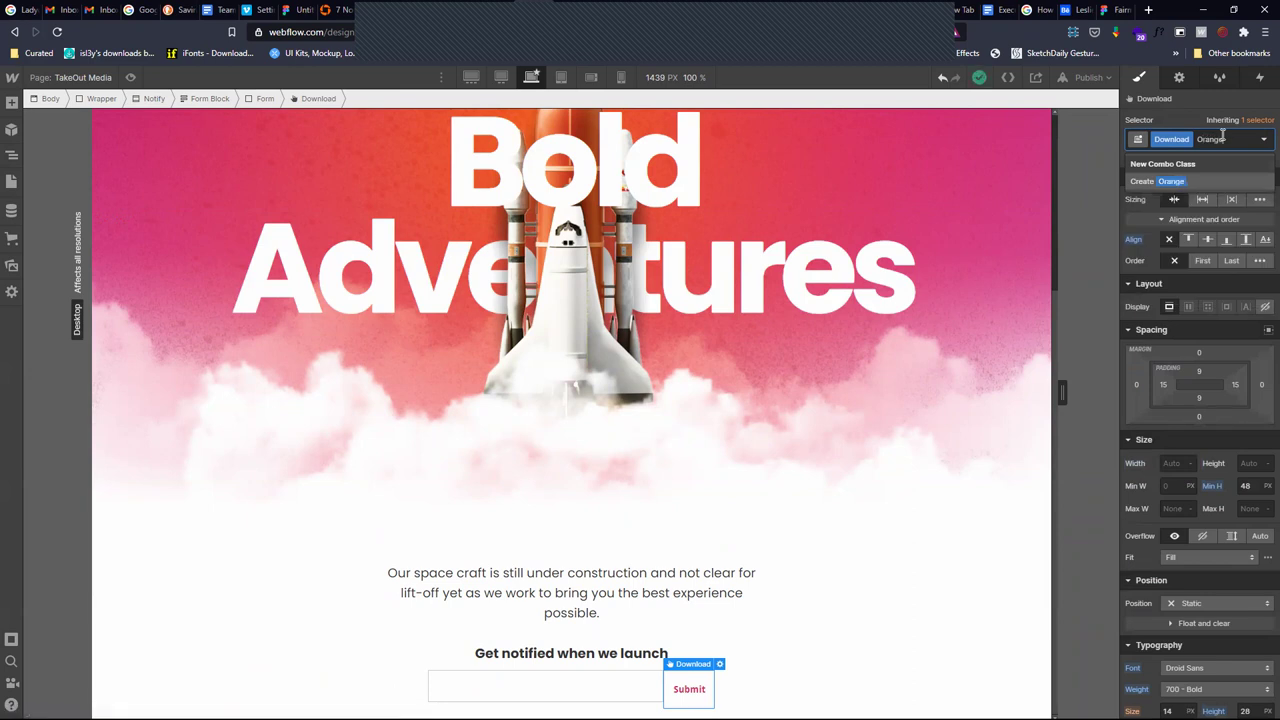
{"action": "key", "text": "Return"}
{"action": "scroll", "coordinate": [1160, 560], "scroll_direction": "down", "scroll_amount": 3}
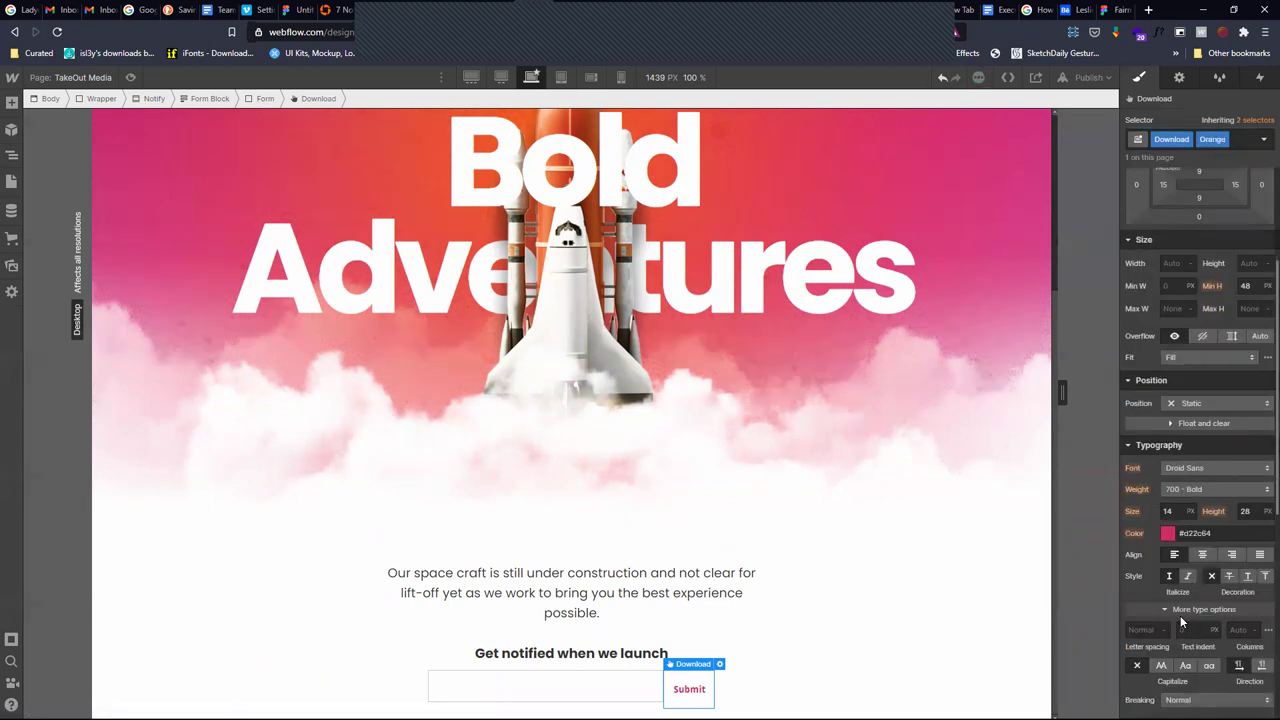
{"action": "left_click", "coordinate": [1178, 612]}
{"action": "scroll", "coordinate": [1160, 590], "scroll_direction": "down", "scroll_amount": 1}
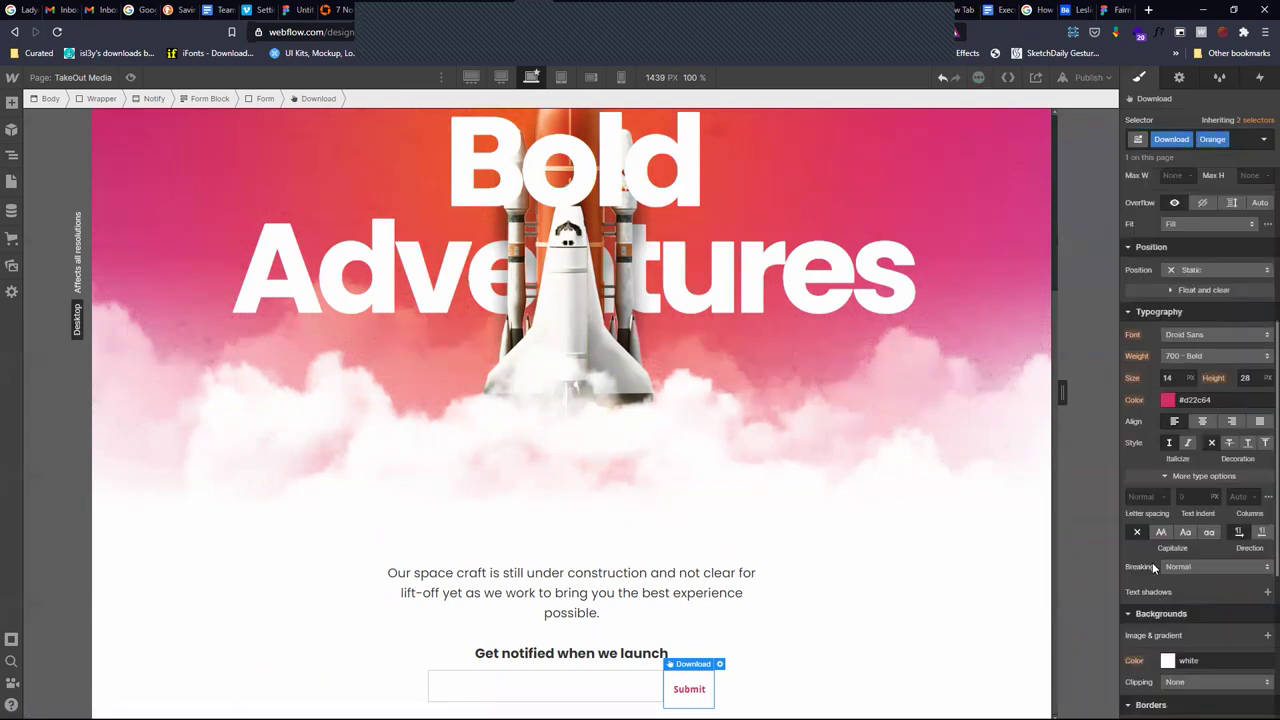
{"action": "left_click", "coordinate": [1168, 401]}
{"action": "left_click", "coordinate": [1152, 384]}
Copy the fill color F37123 of the Notify me! button in Figma and set it as the Submit button's background color in Webflow
{"action": "left_click", "coordinate": [1168, 660]}
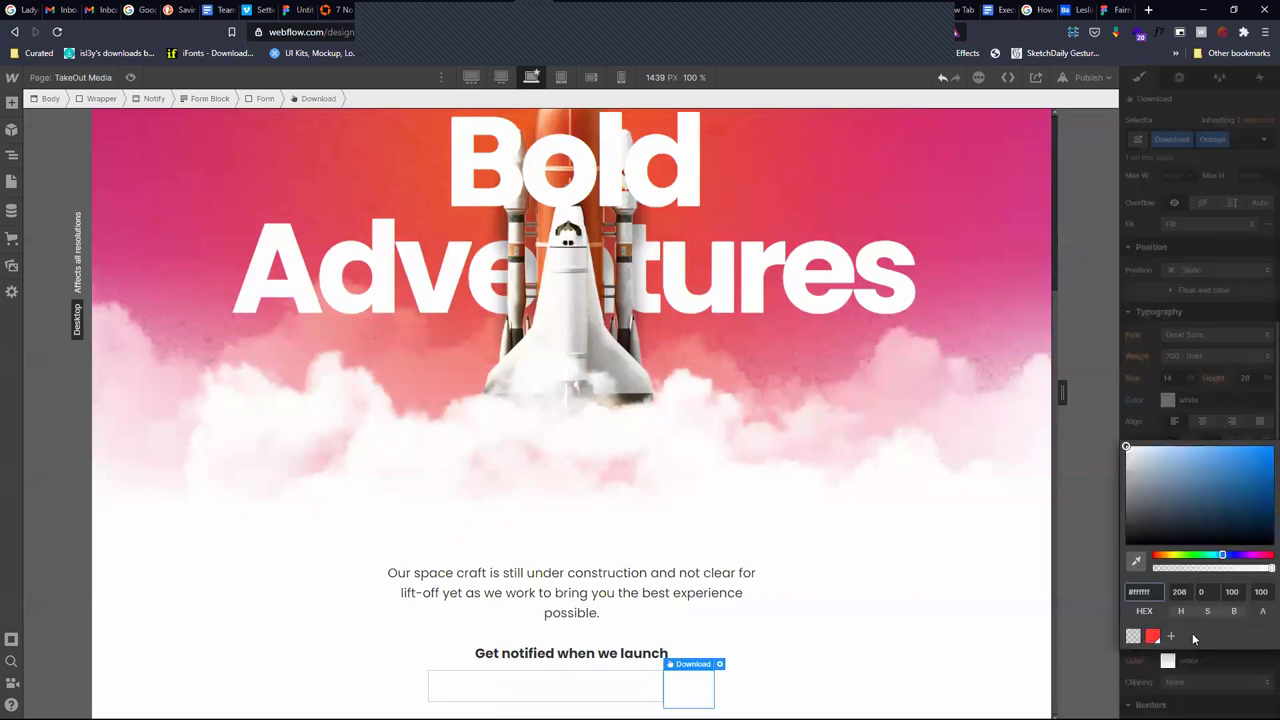
{"action": "left_click", "coordinate": [1155, 636]}
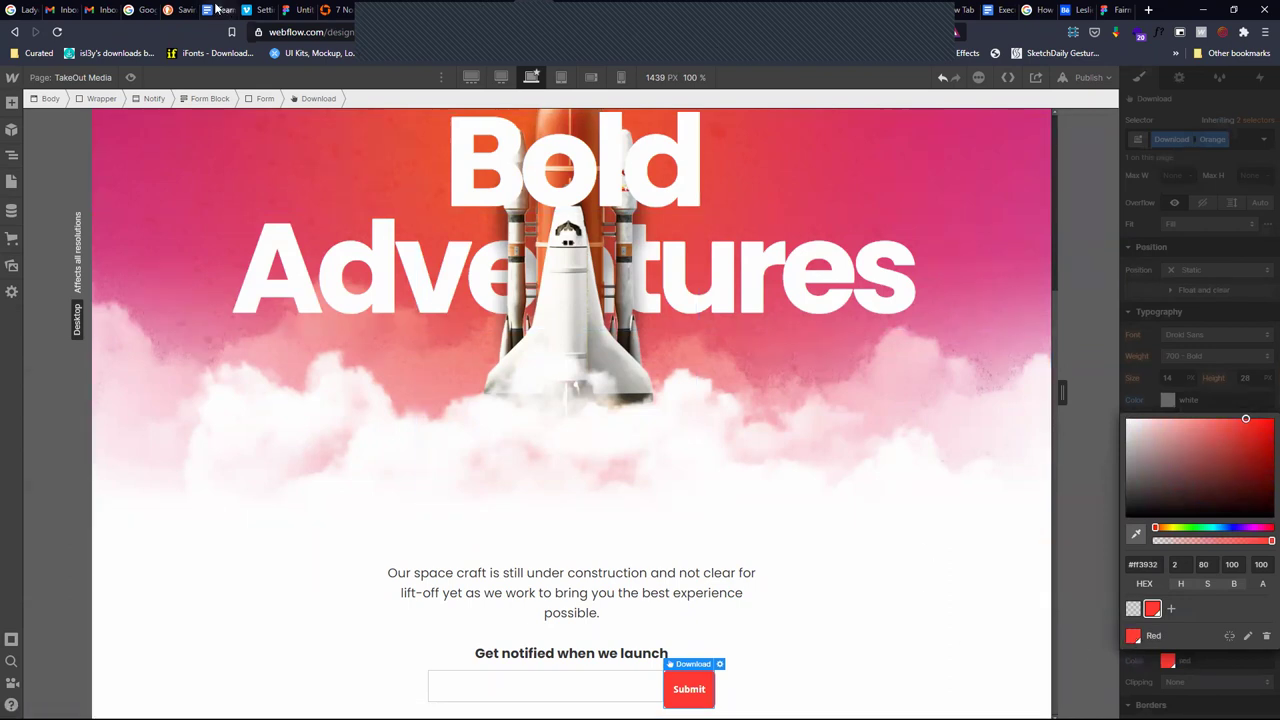
{"action": "left_click", "coordinate": [298, 9]}
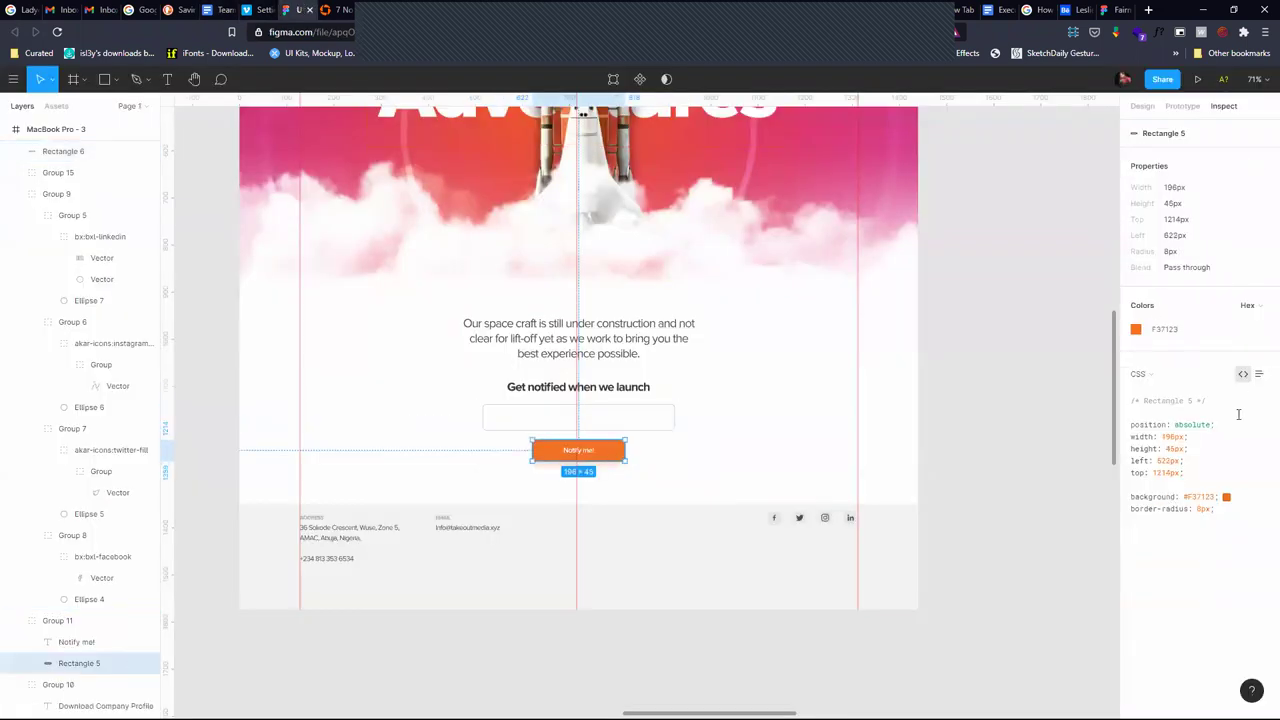
{"action": "left_click", "coordinate": [1177, 337]}
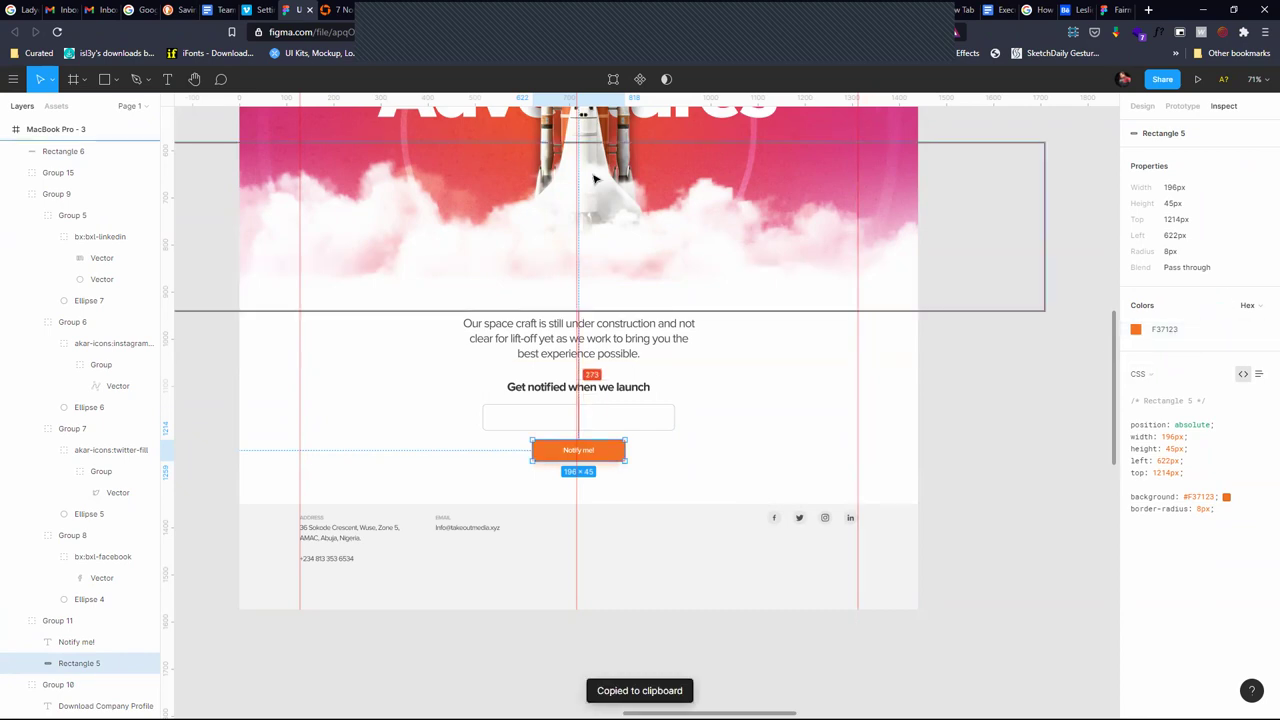
{"action": "left_click", "coordinate": [516, 7]}
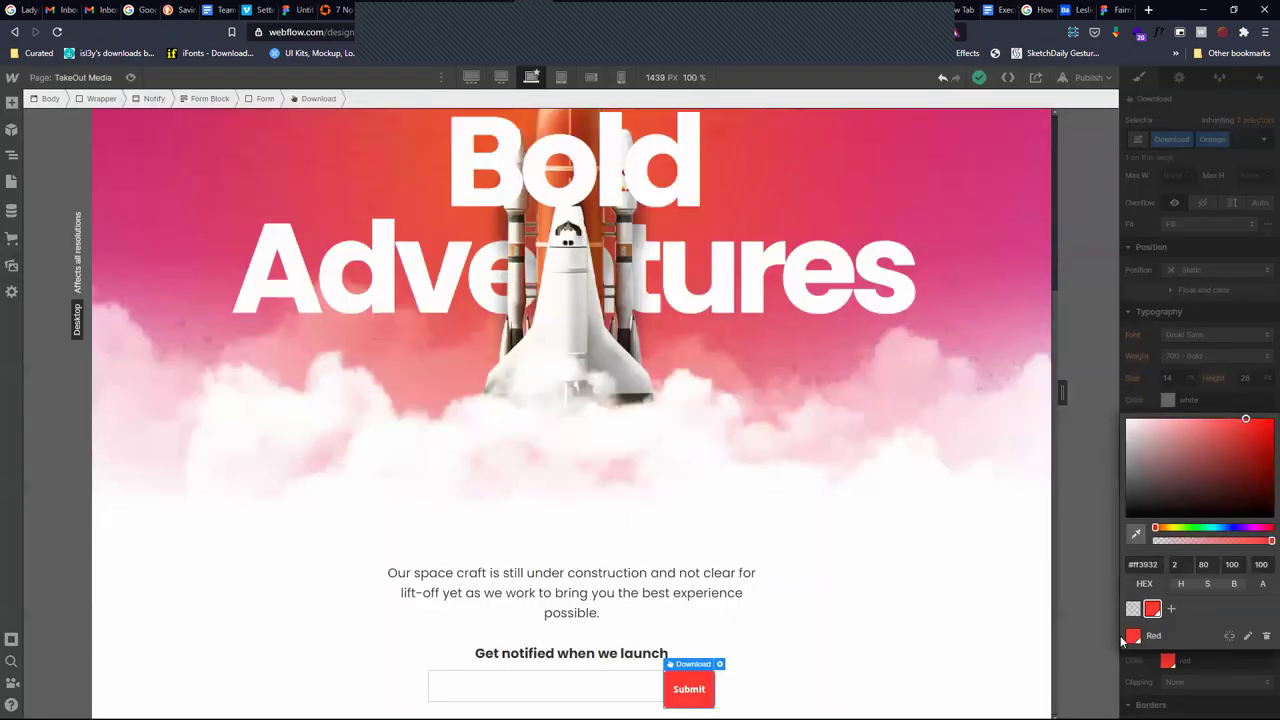
{"action": "left_click", "coordinate": [1143, 567]}
{"action": "key", "text": "ctrl+v"}
{"action": "key", "text": "BackSpace"}
{"action": "key", "text": "Home"}
{"action": "key", "text": "shift+End"}
{"action": "key", "text": "ctrl+v"}
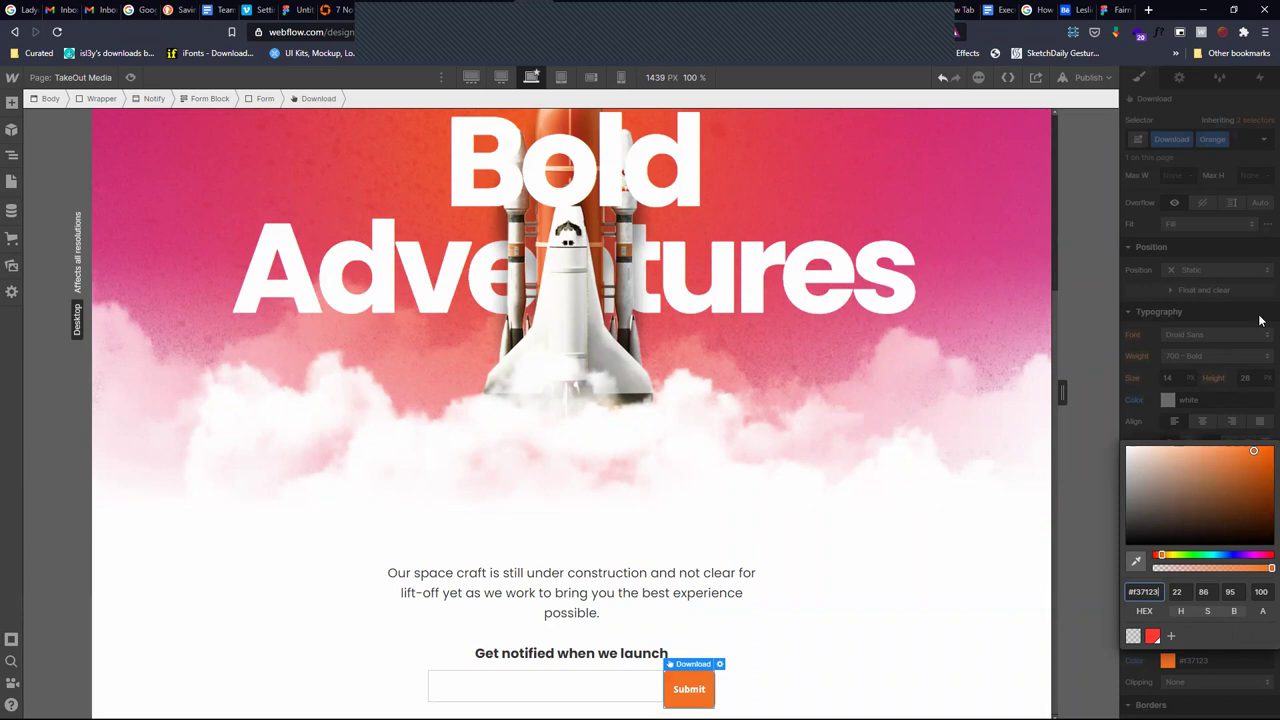
{"action": "left_click", "coordinate": [1141, 275]}
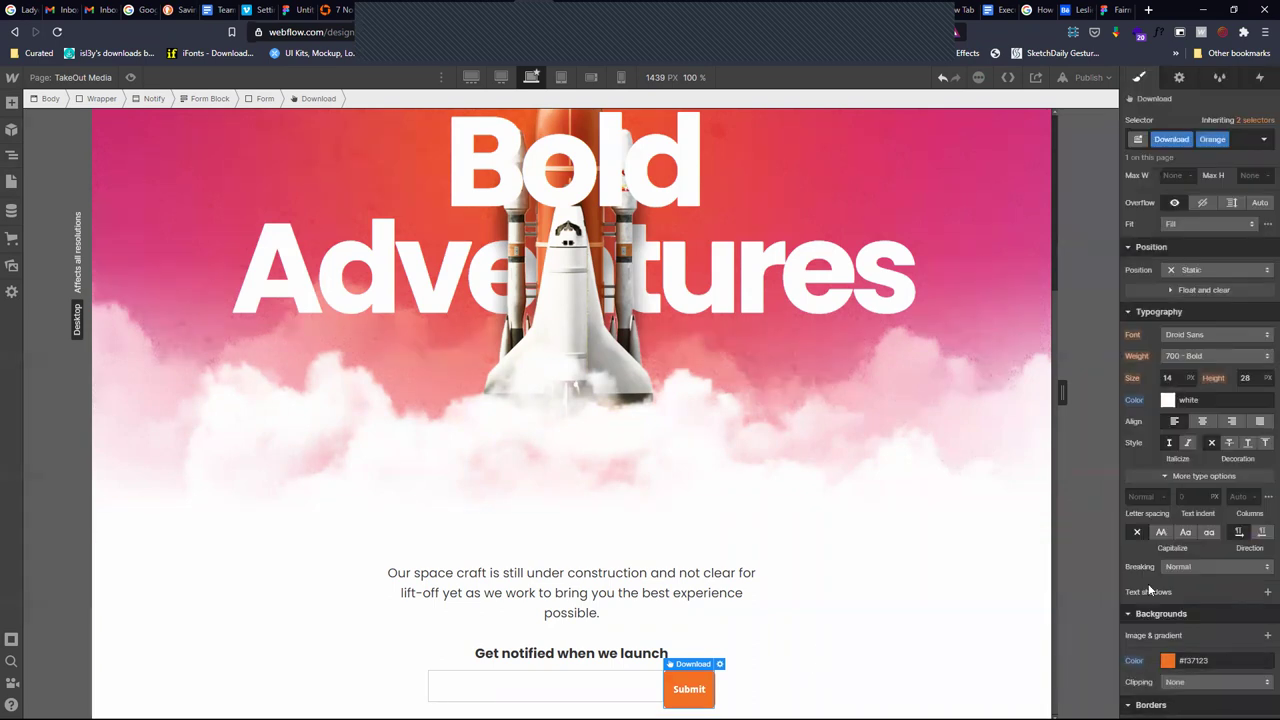
Try widening the Submit button step by step up to a width of 270%
{"action": "scroll", "coordinate": [1152, 570], "scroll_direction": "up", "scroll_amount": 1}
{"action": "scroll", "coordinate": [1152, 570], "scroll_direction": "up", "scroll_amount": 3}
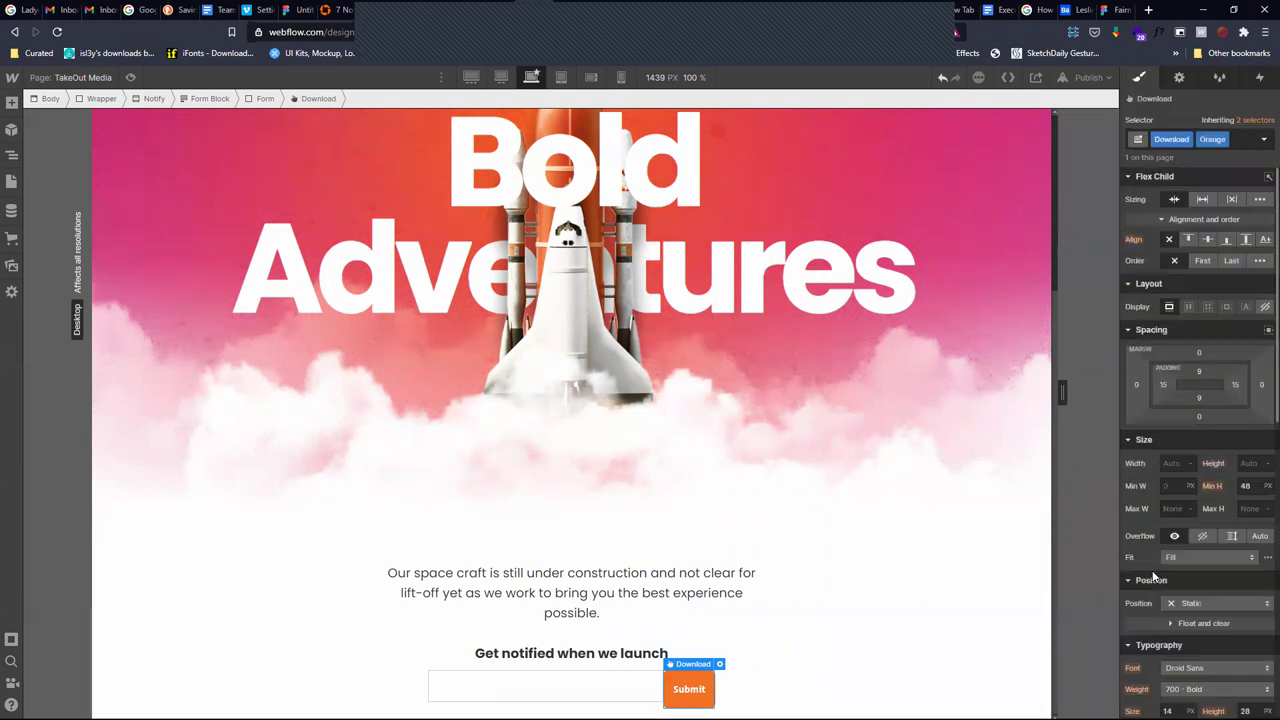
{"action": "left_click", "coordinate": [1190, 465]}
{"action": "left_click", "coordinate": [1198, 383]}
{"action": "left_click", "coordinate": [1178, 462]}
{"action": "type", "text": "30"}
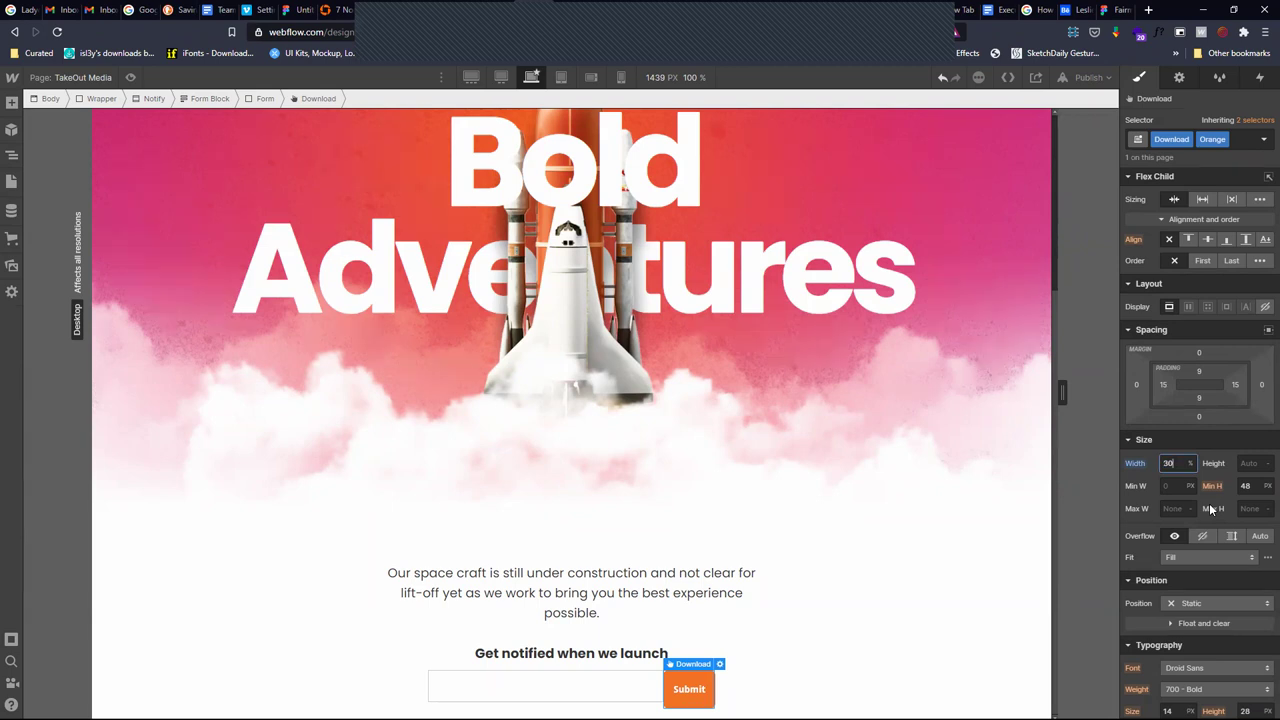
{"action": "key", "text": "shift+Up"}
{"action": "key", "text": "shift+Up"}
{"action": "key", "text": "shift+Up"}
{"action": "key", "text": "shift+Up"}
{"action": "key", "text": "shift+Up"}
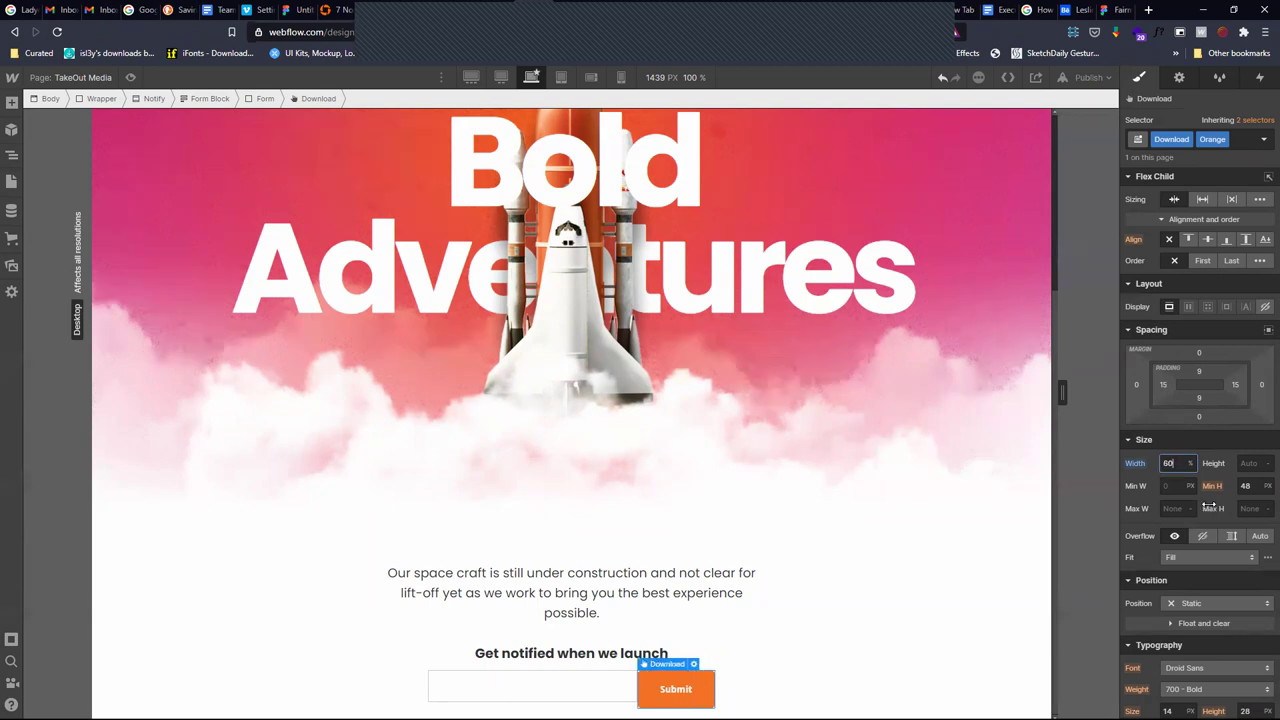
{"action": "key", "text": "shift+Up"}
{"action": "key", "text": "shift+Up"}
{"action": "key", "text": "shift+Up"}
{"action": "key", "text": "shift+Up"}
{"action": "key", "text": "shift+Up"}
{"action": "key", "text": "shift+Up"}
{"action": "key", "text": "shift+Up"}
{"action": "key", "text": "shift+Up"}
{"action": "key", "text": "shift+Up"}
{"action": "key", "text": "shift+Up"}
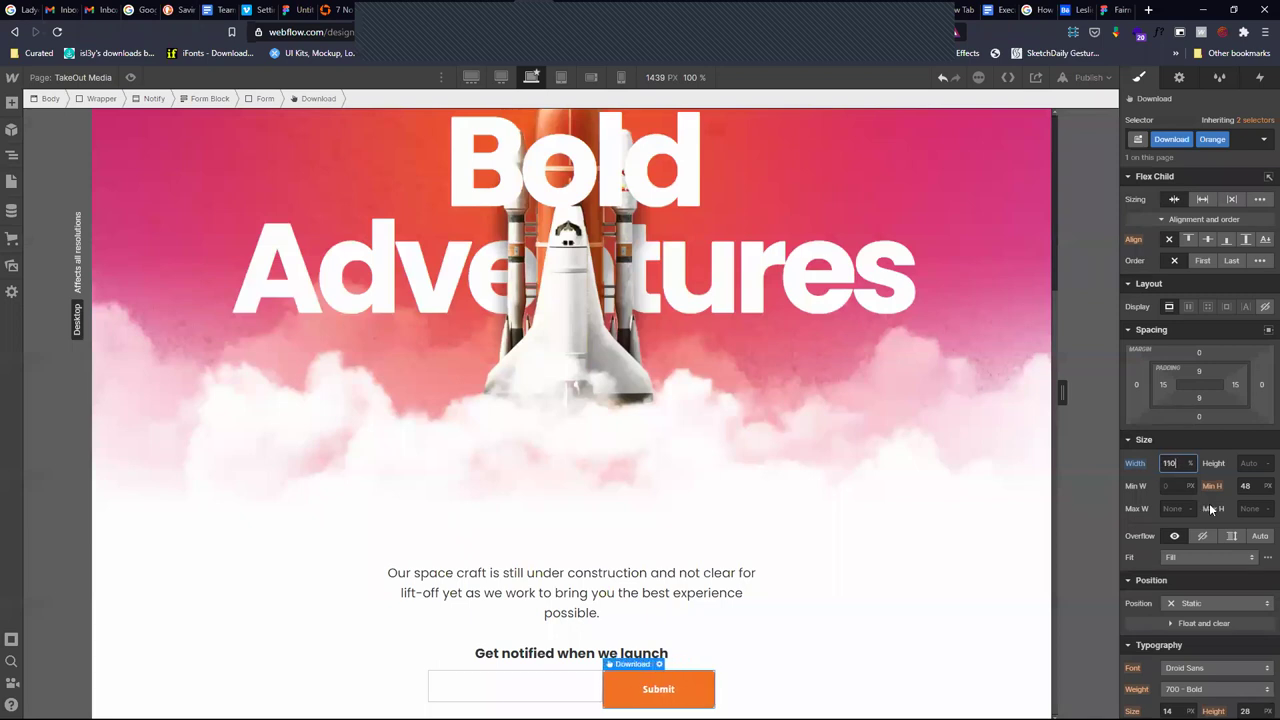
{"action": "key", "text": "shift+Up"}
{"action": "key", "text": "shift+Up"}
{"action": "key", "text": "shift+Up"}
{"action": "key", "text": "shift+Up"}
{"action": "key", "text": "shift+Up"}
{"action": "key", "text": "shift+Up"}
{"action": "key", "text": "shift+Up"}
{"action": "key", "text": "shift+Up"}
{"action": "key", "text": "shift+Up"}
{"action": "key", "text": "shift+Up"}
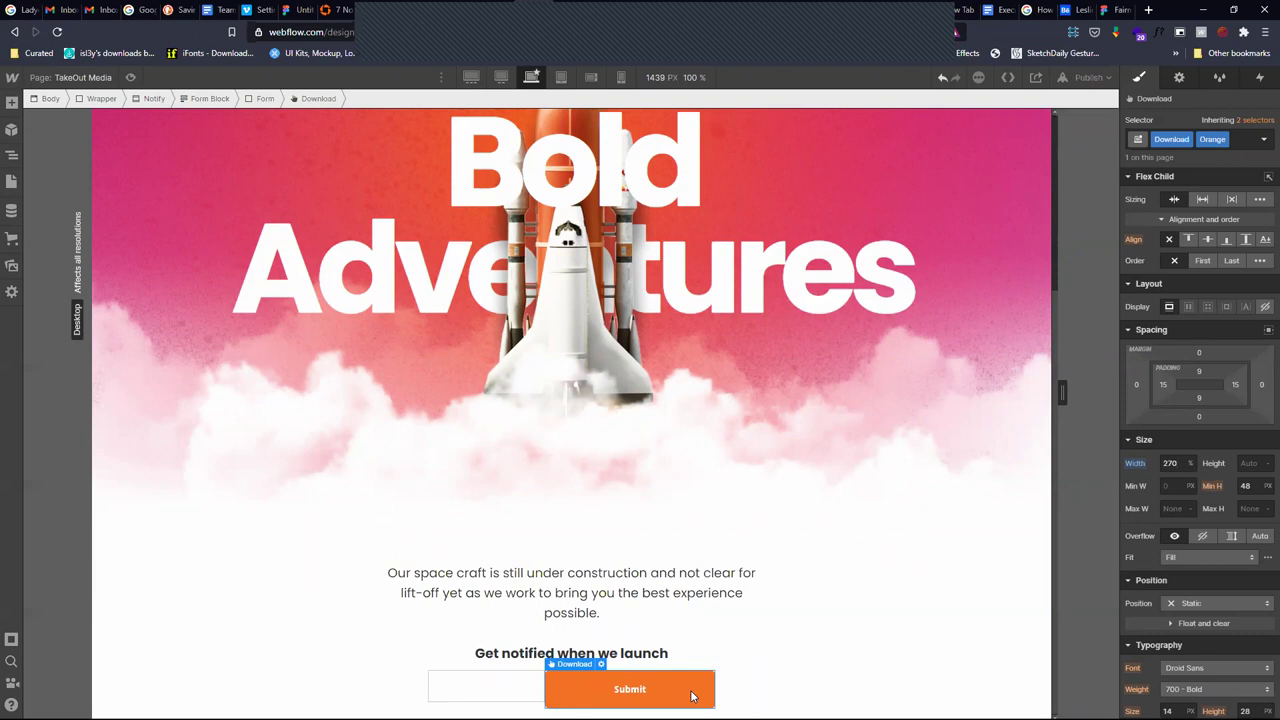
Undo the recent width increases on the Submit button
{"action": "left_click", "coordinate": [777, 692]}
{"action": "key", "text": "ctrl+z"}
{"action": "key", "text": "ctrl+z"}
{"action": "key", "text": "ctrl+z"}
{"action": "key", "text": "ctrl+z"}
{"action": "key", "text": "ctrl+z"}
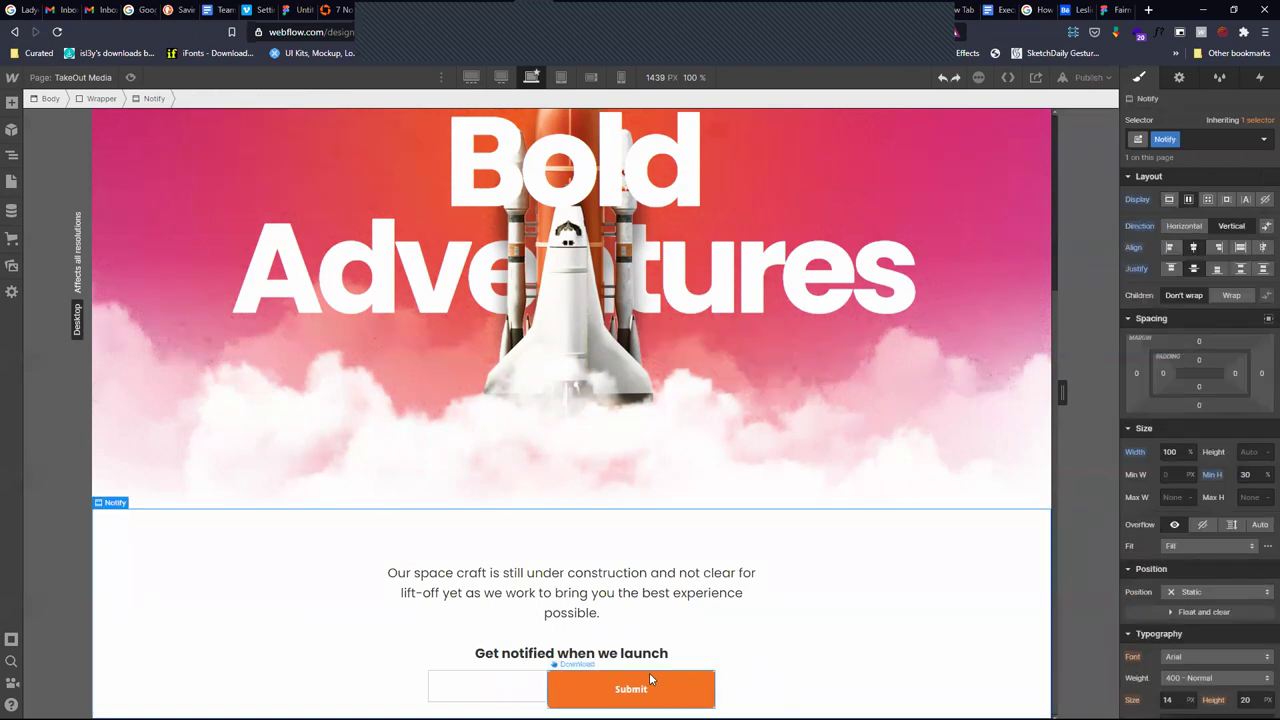
{"action": "key", "text": "ctrl+z"}
{"action": "key", "text": "ctrl+z"}
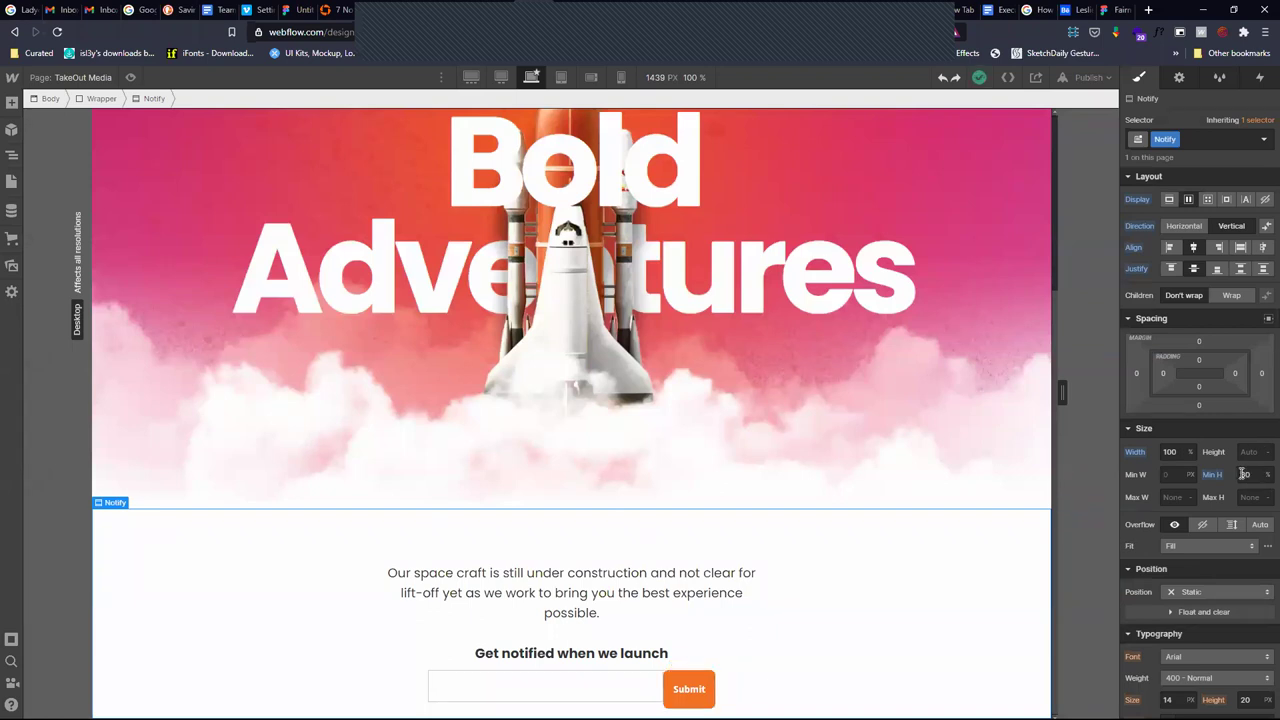
Check the Notify me! button in the Figma design and change the Webflow Submit button's text to "Notify Me!"
{"action": "left_click", "coordinate": [693, 691]}
{"action": "left_click", "coordinate": [297, 9]}
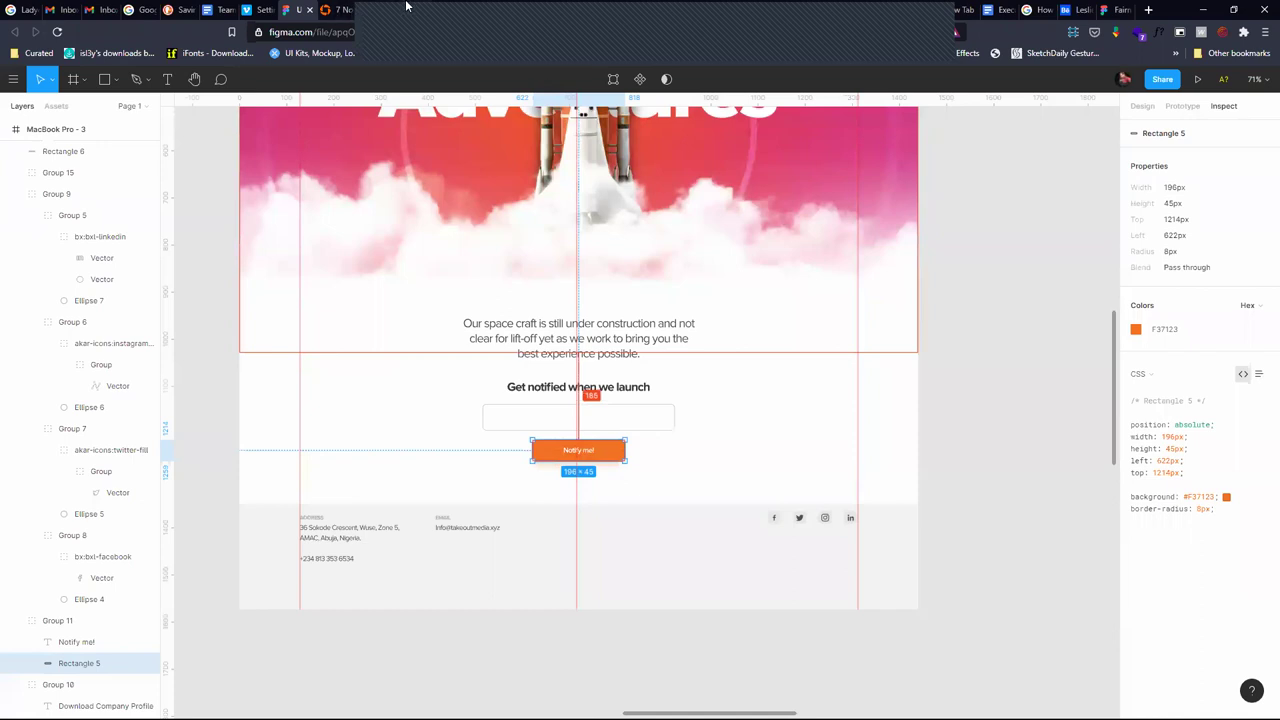
{"action": "left_click", "coordinate": [525, 9]}
{"action": "left_click", "coordinate": [703, 698]}
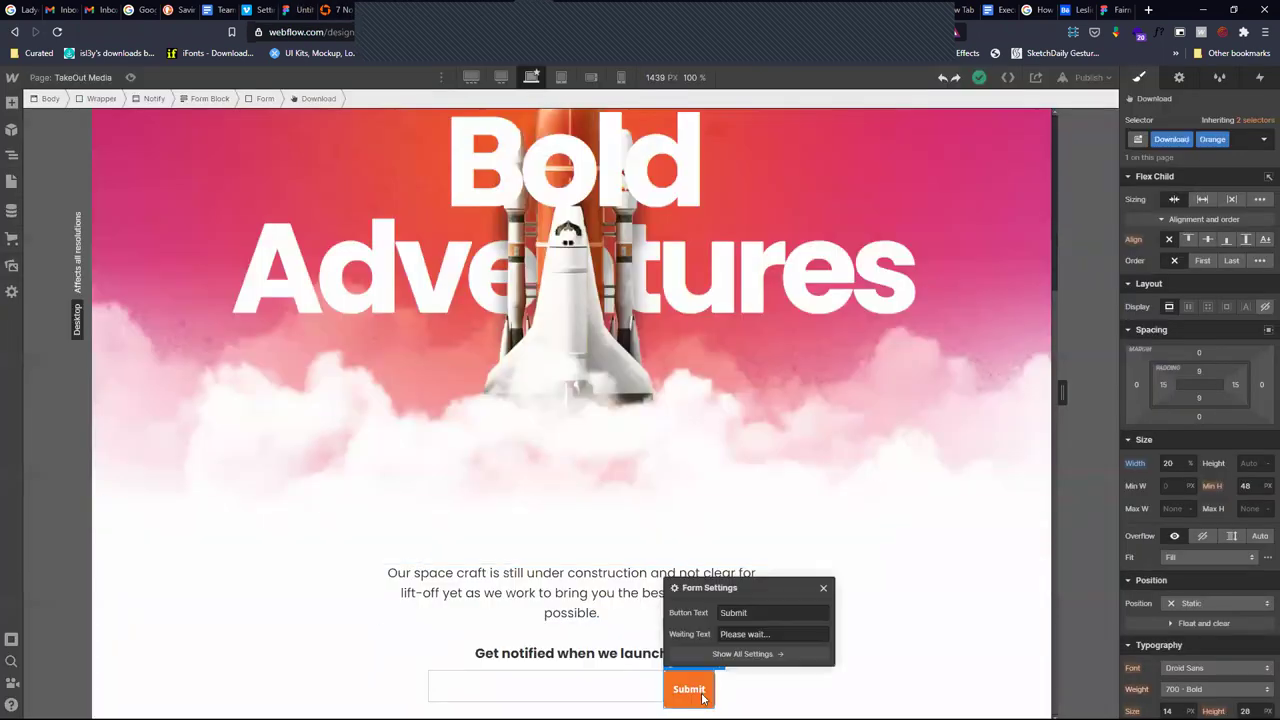
{"action": "double_click", "coordinate": [736, 613]}
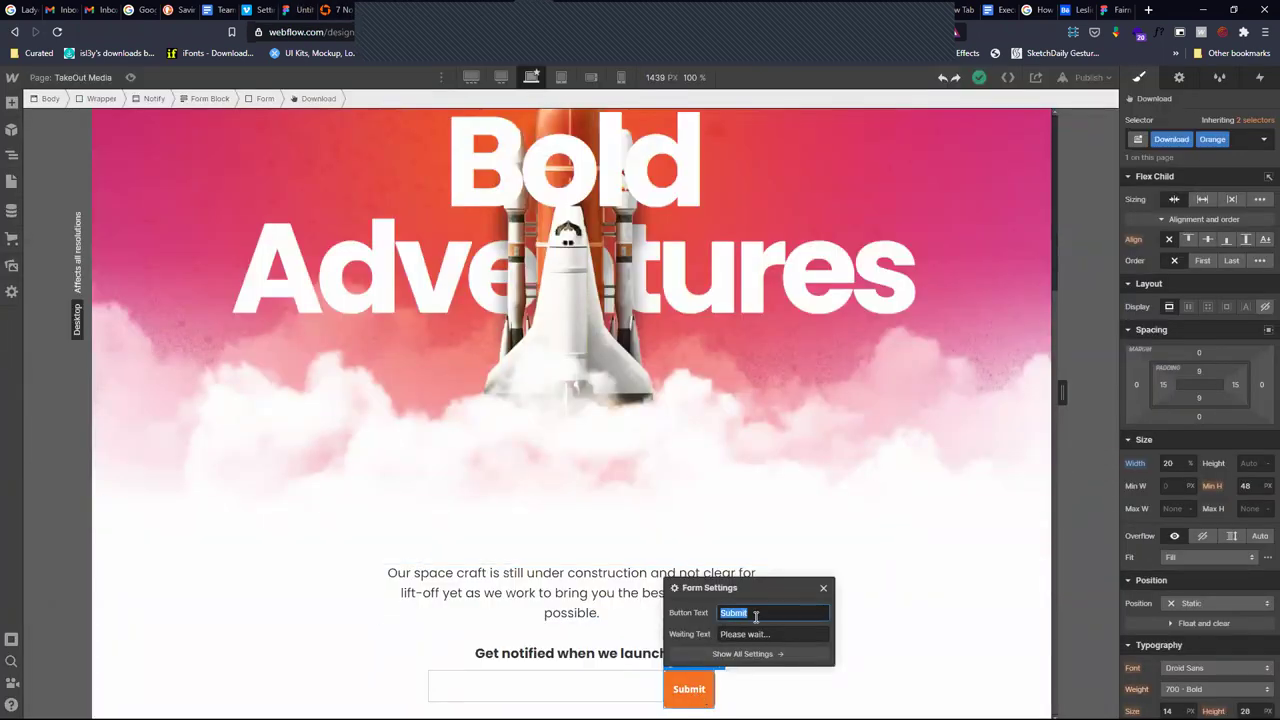
{"action": "type", "text": "Notify Me!"}
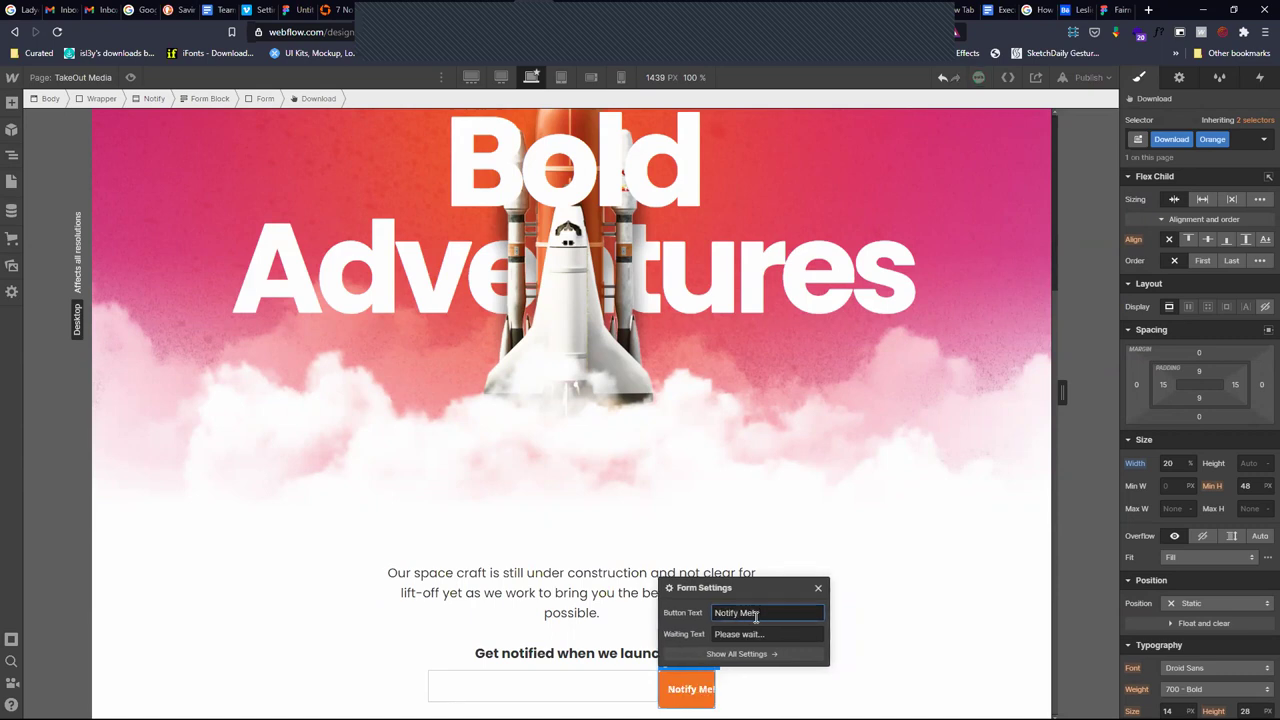
{"action": "left_click", "coordinate": [787, 692]}
Set the width of the Notify Me! button to 50%
{"action": "left_click", "coordinate": [692, 689]}
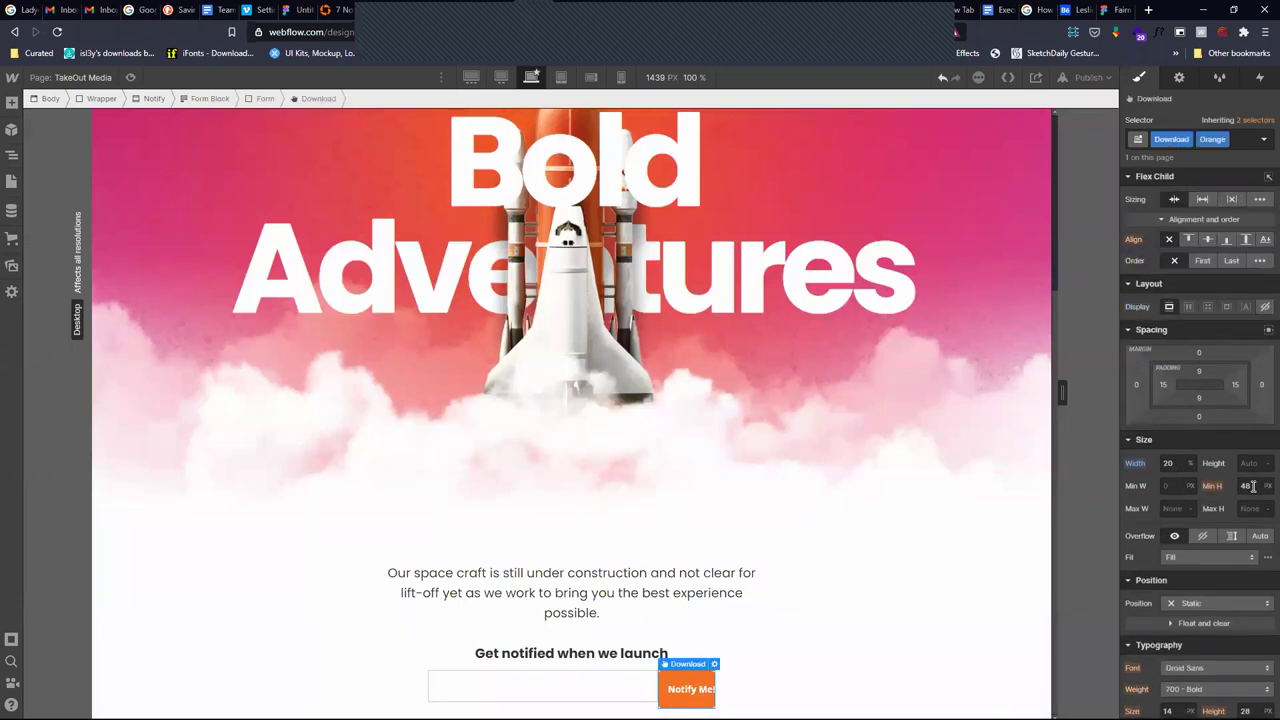
{"action": "left_click", "coordinate": [1172, 463]}
{"action": "type", "text": "30"}
{"action": "key", "text": "shift+Up"}
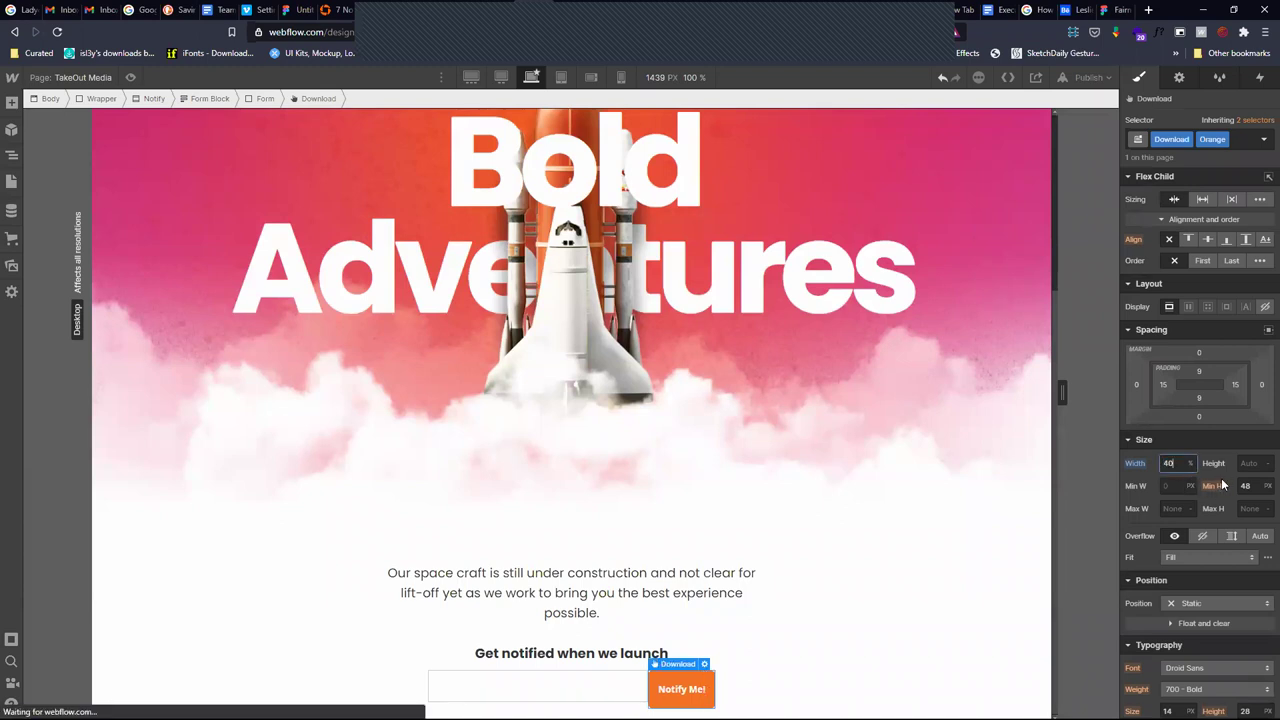
{"action": "key", "text": "shift+Up"}
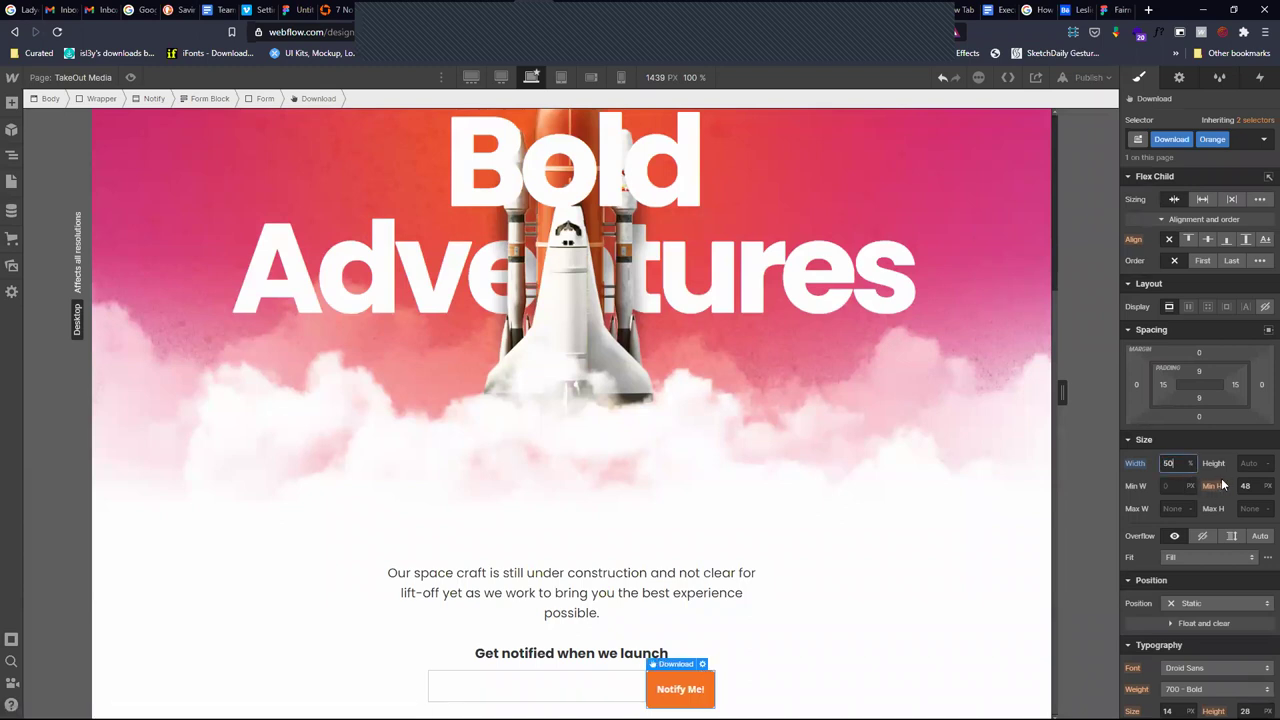
Set the Form element's flex direction to vertical and align its children to the center
{"action": "left_click", "coordinate": [10, 157]}
{"action": "left_click", "coordinate": [106, 528]}
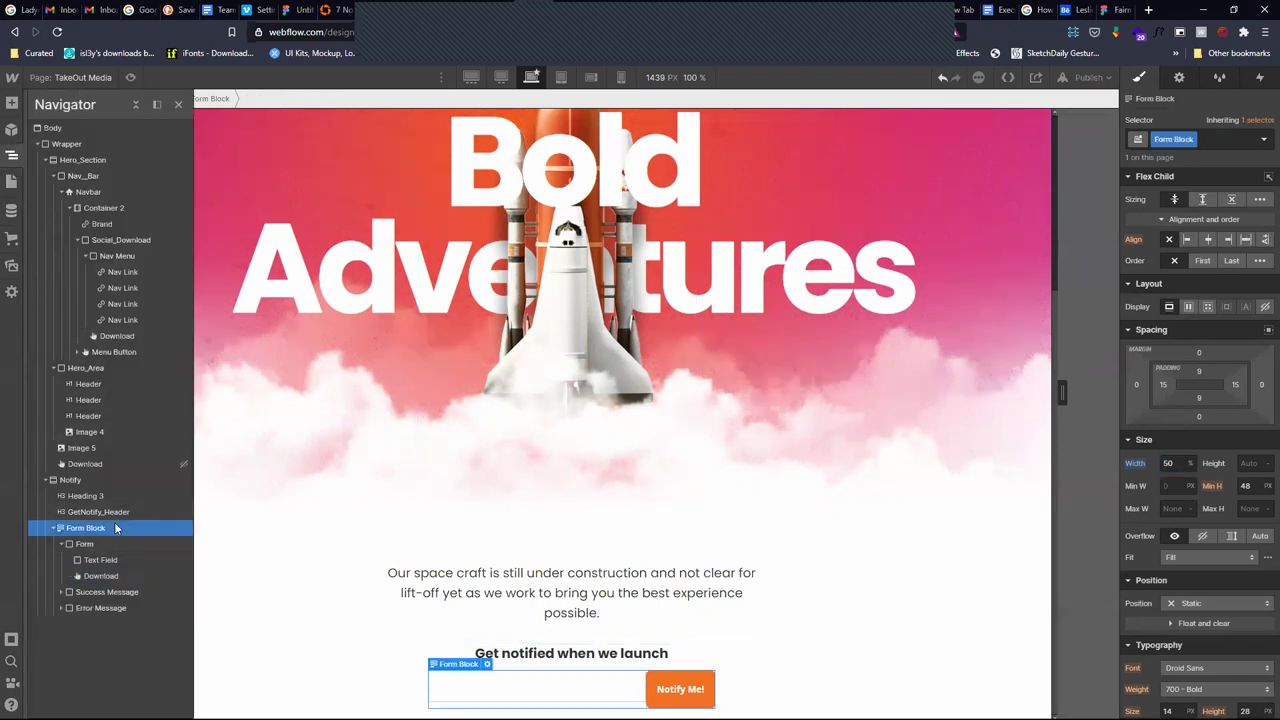
{"action": "left_click", "coordinate": [117, 544]}
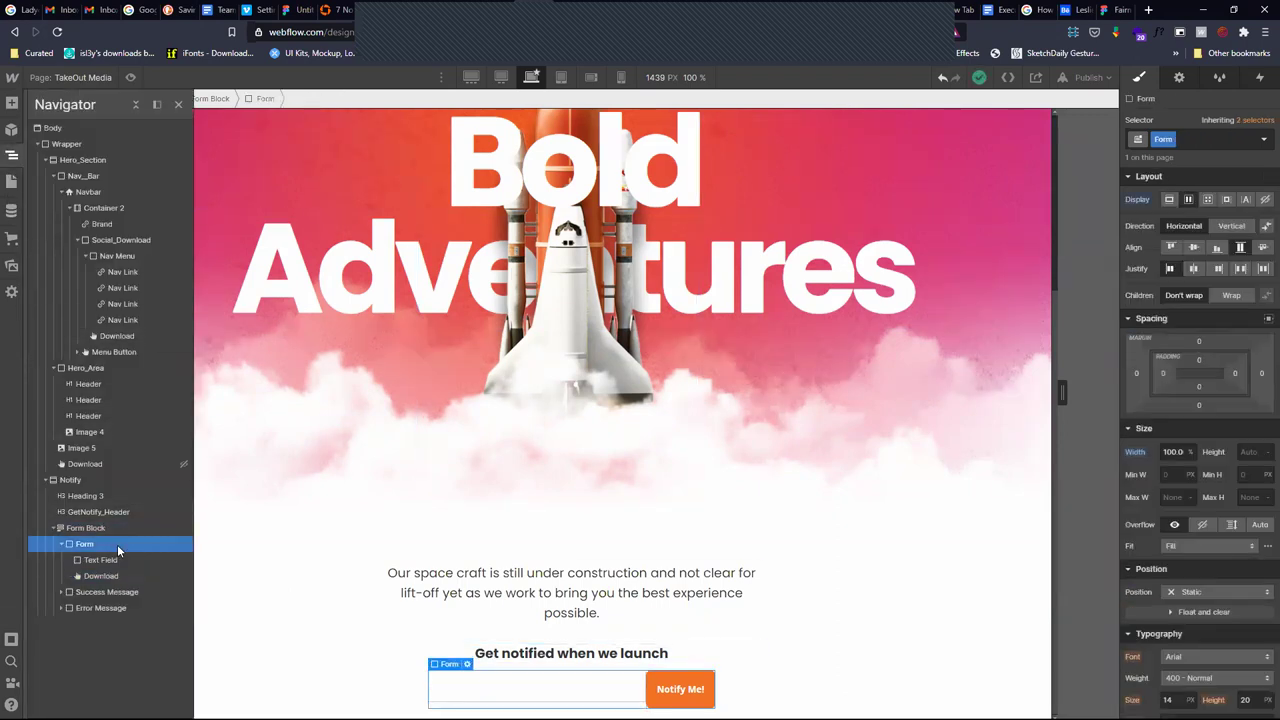
{"action": "left_click", "coordinate": [1231, 225]}
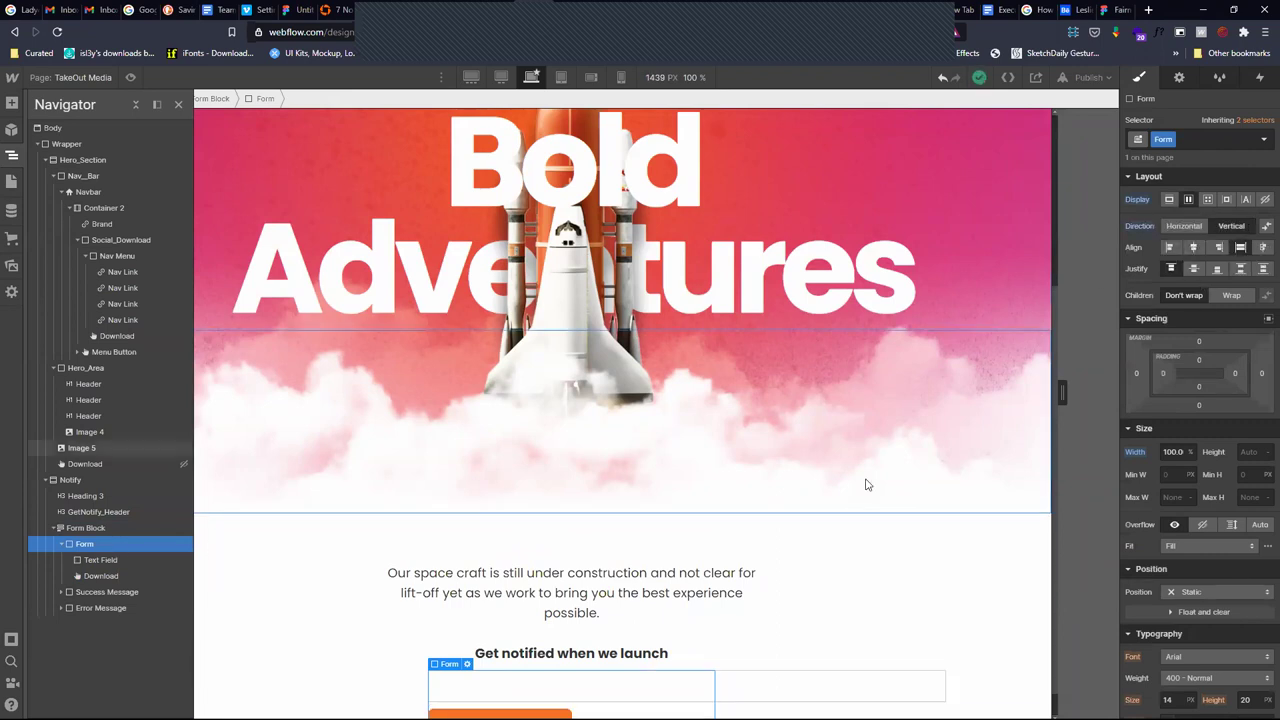
{"action": "scroll", "coordinate": [828, 567], "scroll_direction": "down", "scroll_amount": 1}
{"action": "left_click", "coordinate": [843, 660]}
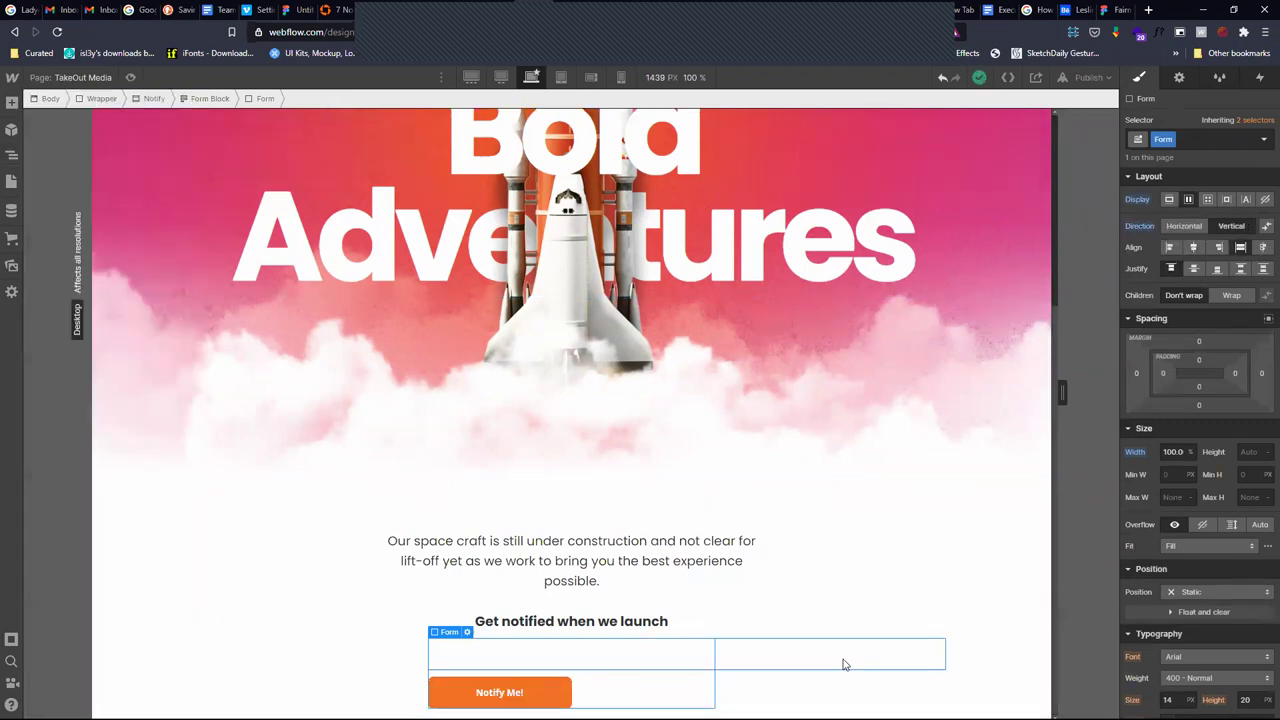
{"action": "left_click", "coordinate": [606, 674]}
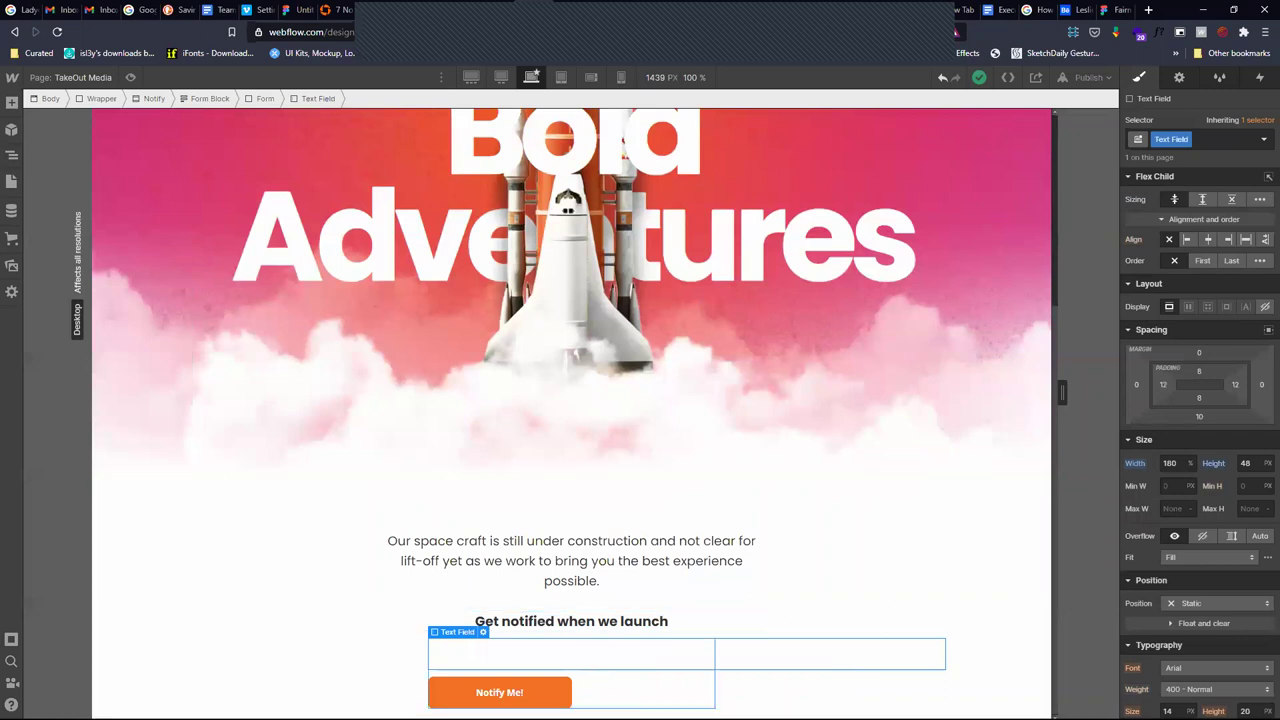
{"action": "left_click", "coordinate": [1193, 247]}
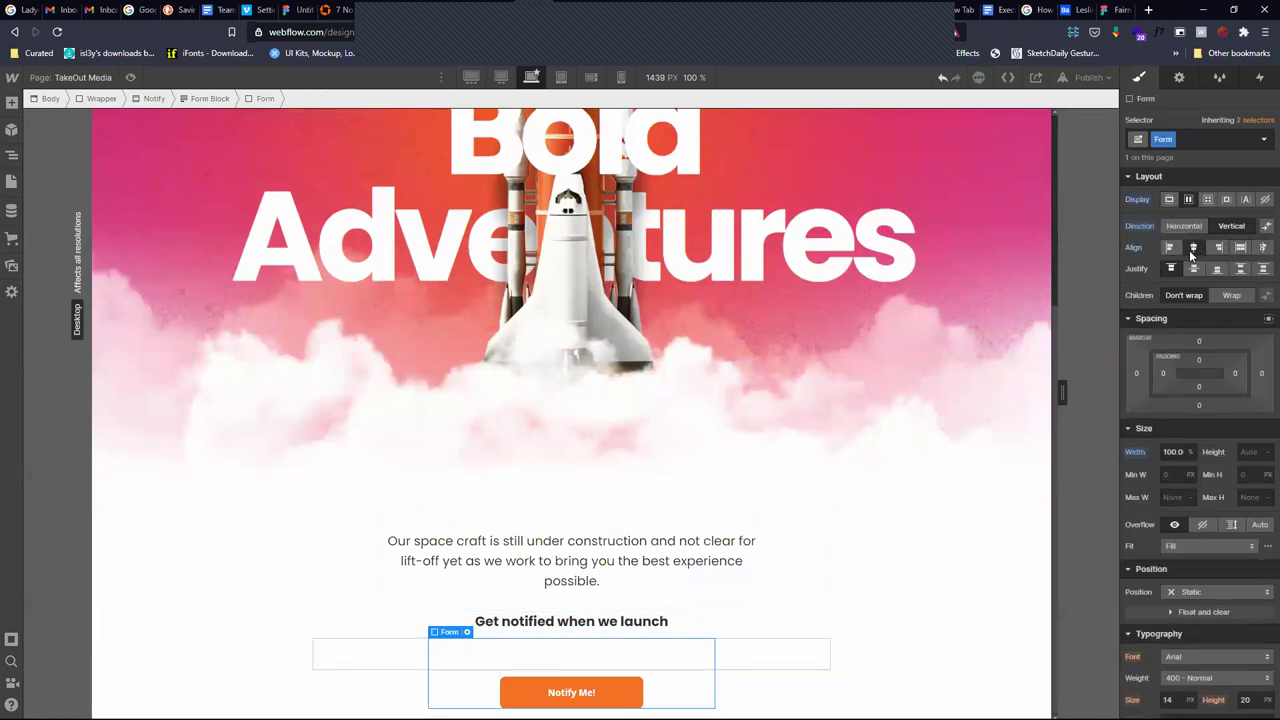
Set the width of the form's Text Field to 100%
{"action": "left_click", "coordinate": [816, 655]}
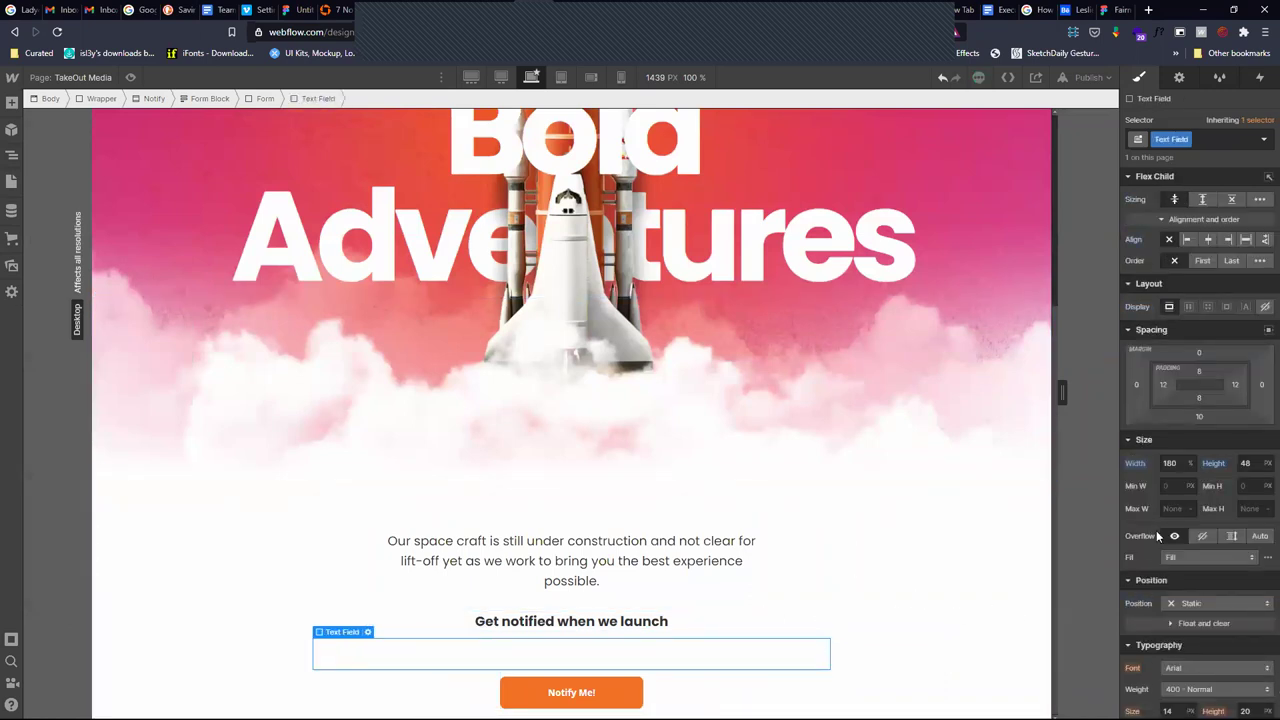
{"action": "left_click", "coordinate": [1172, 464]}
{"action": "type", "text": "90"}
{"action": "key", "text": "shift+Down"}
{"action": "key", "text": "shift+Up"}
{"action": "key", "text": "shift+Up"}
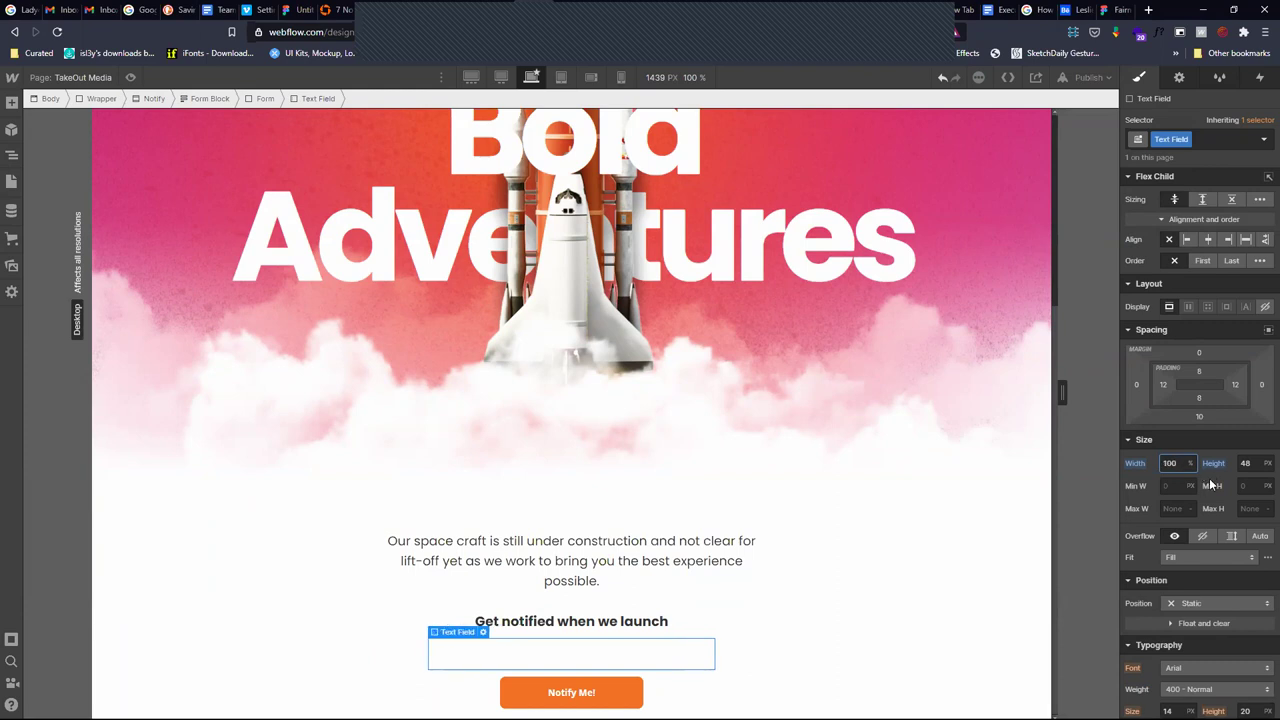
{"action": "left_click", "coordinate": [897, 645]}
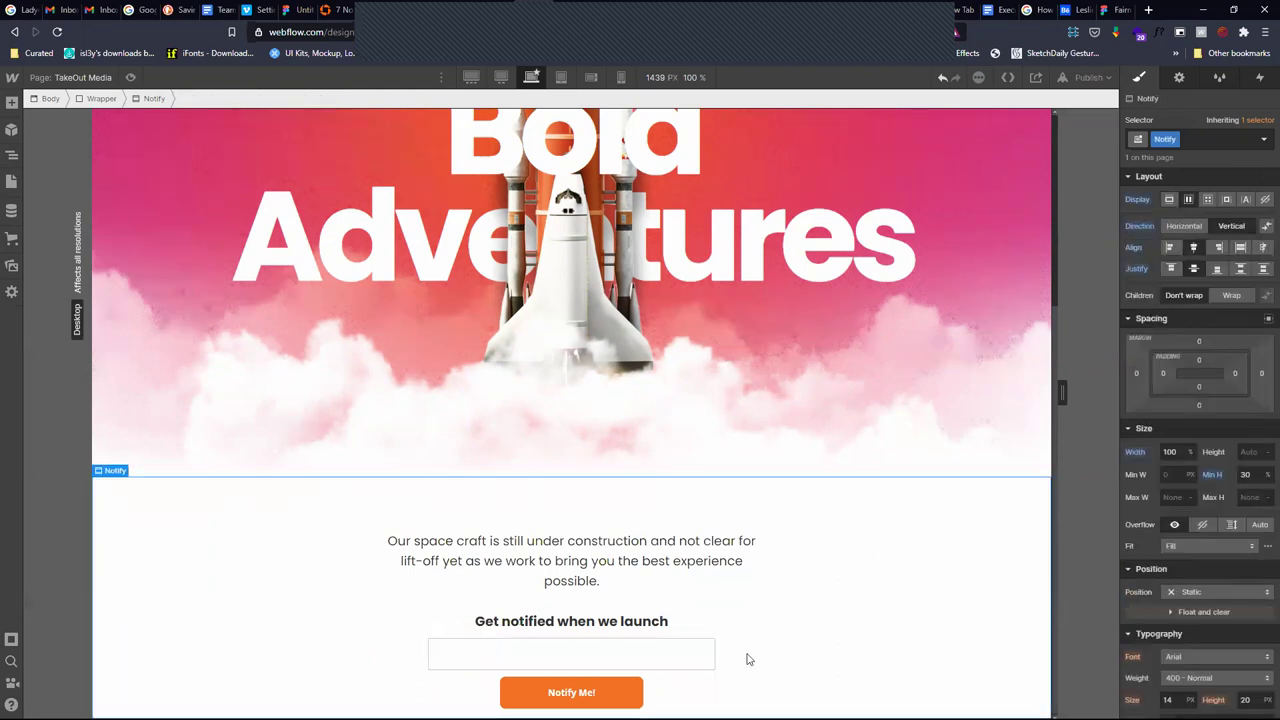
Round the corners of the form's Text Field with a border radius of 8 px
{"action": "left_click", "coordinate": [690, 662]}
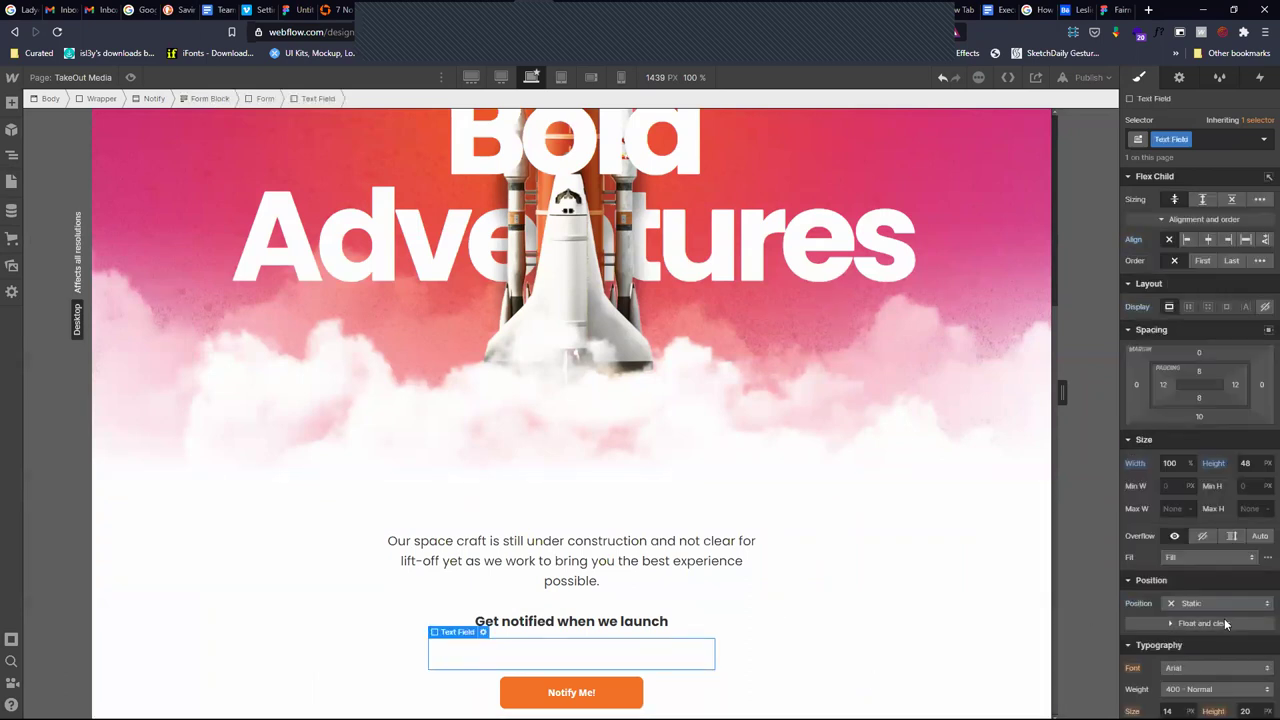
{"action": "scroll", "coordinate": [1224, 618], "scroll_direction": "down", "scroll_amount": 10}
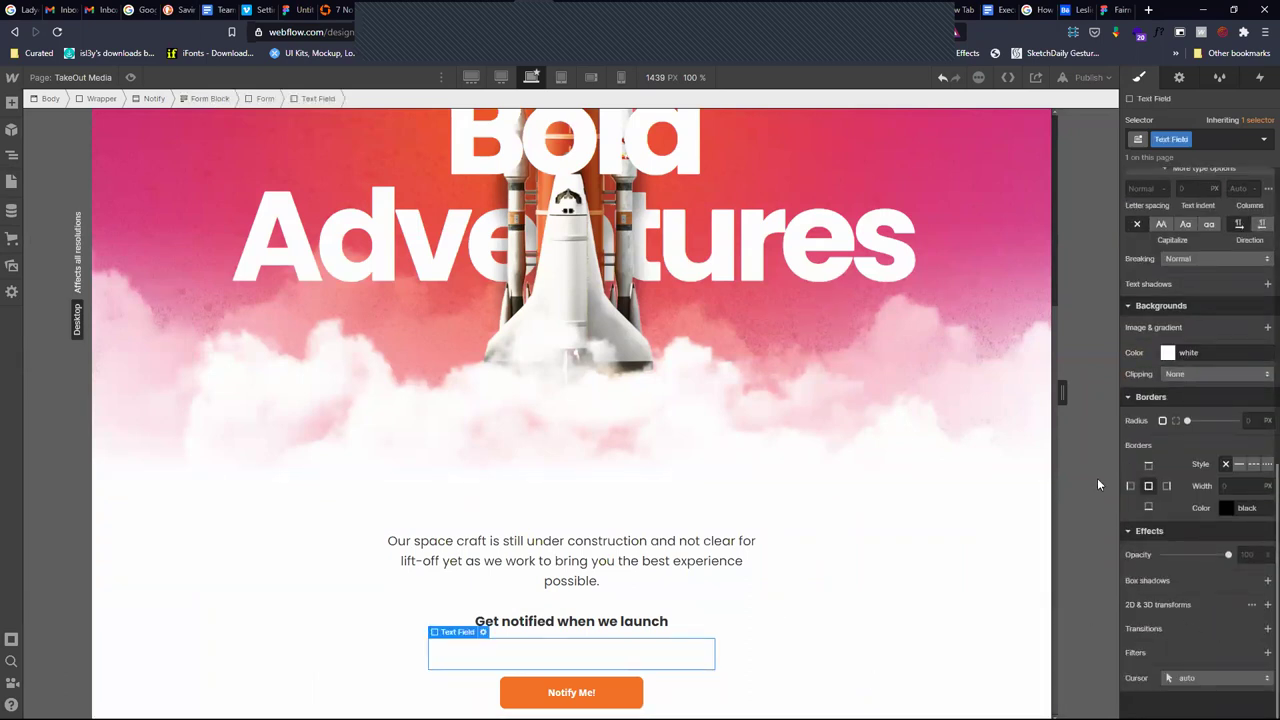
{"action": "left_click", "coordinate": [1250, 420]}
{"action": "type", "text": "8"}
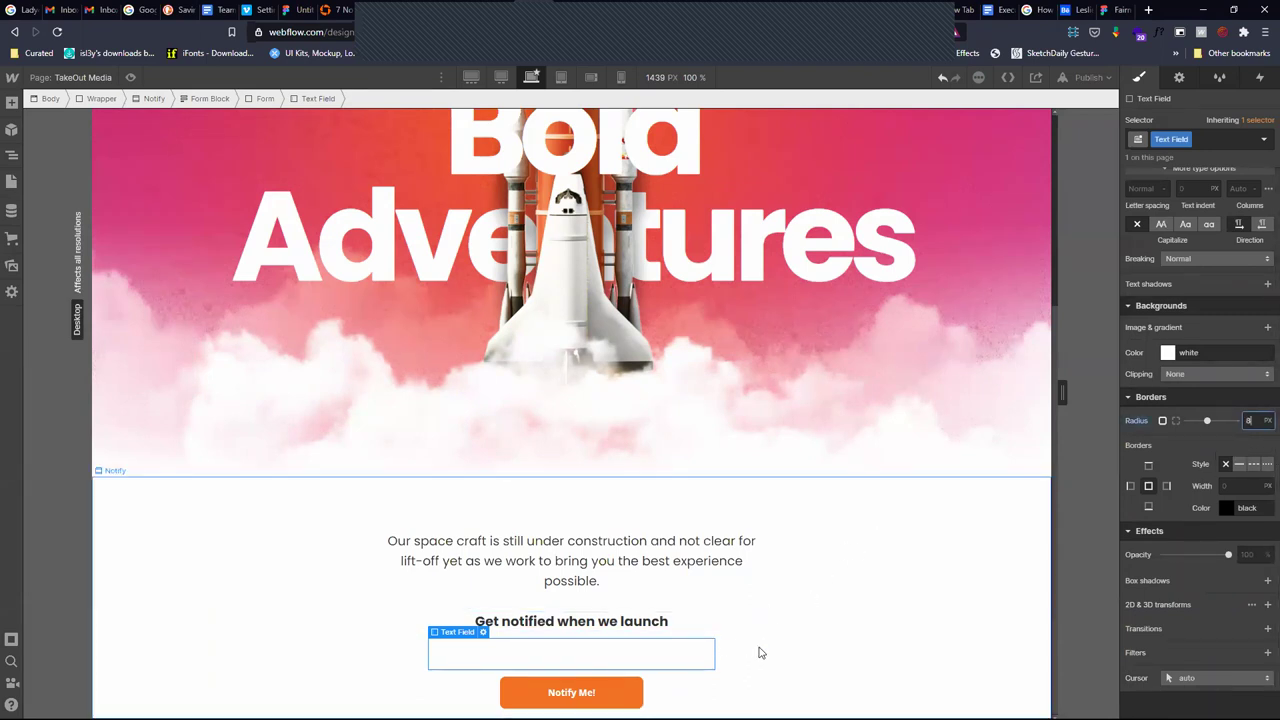
{"action": "left_click", "coordinate": [792, 672]}
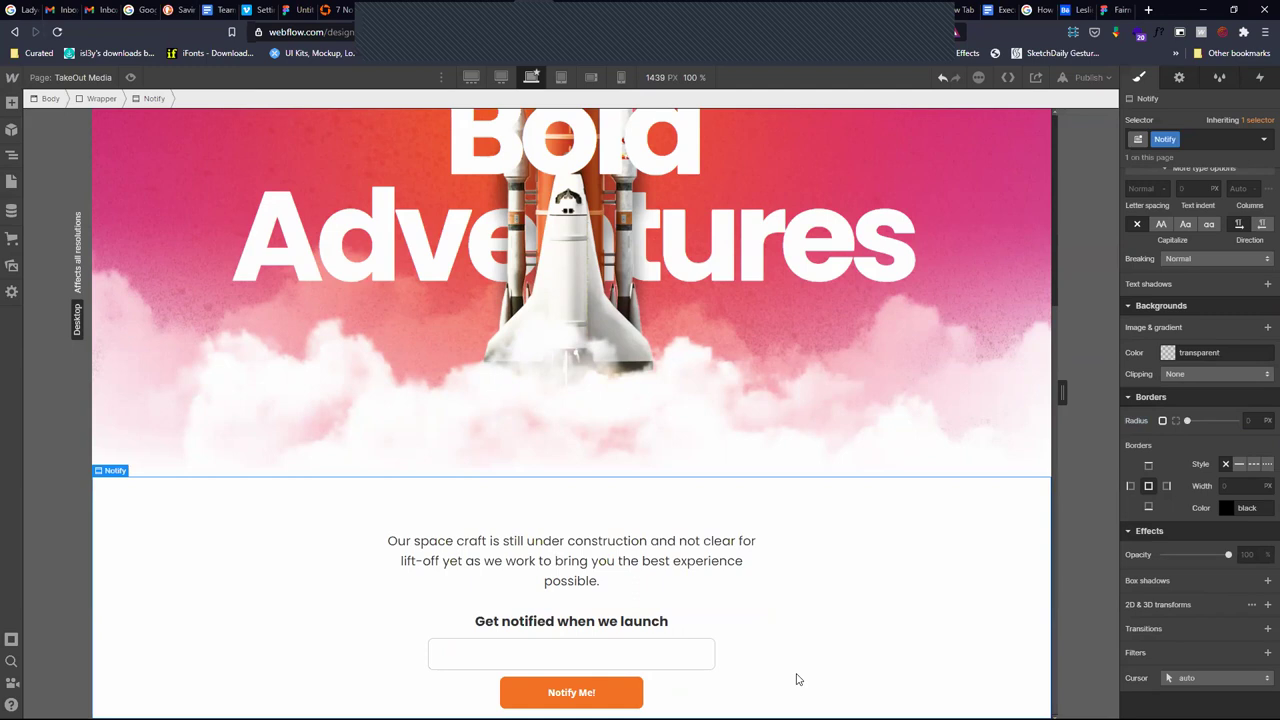
Add an outside box shadow to the Notify Me! button and look up the drop shadow values of its button group in Figma
{"action": "left_click", "coordinate": [613, 691]}
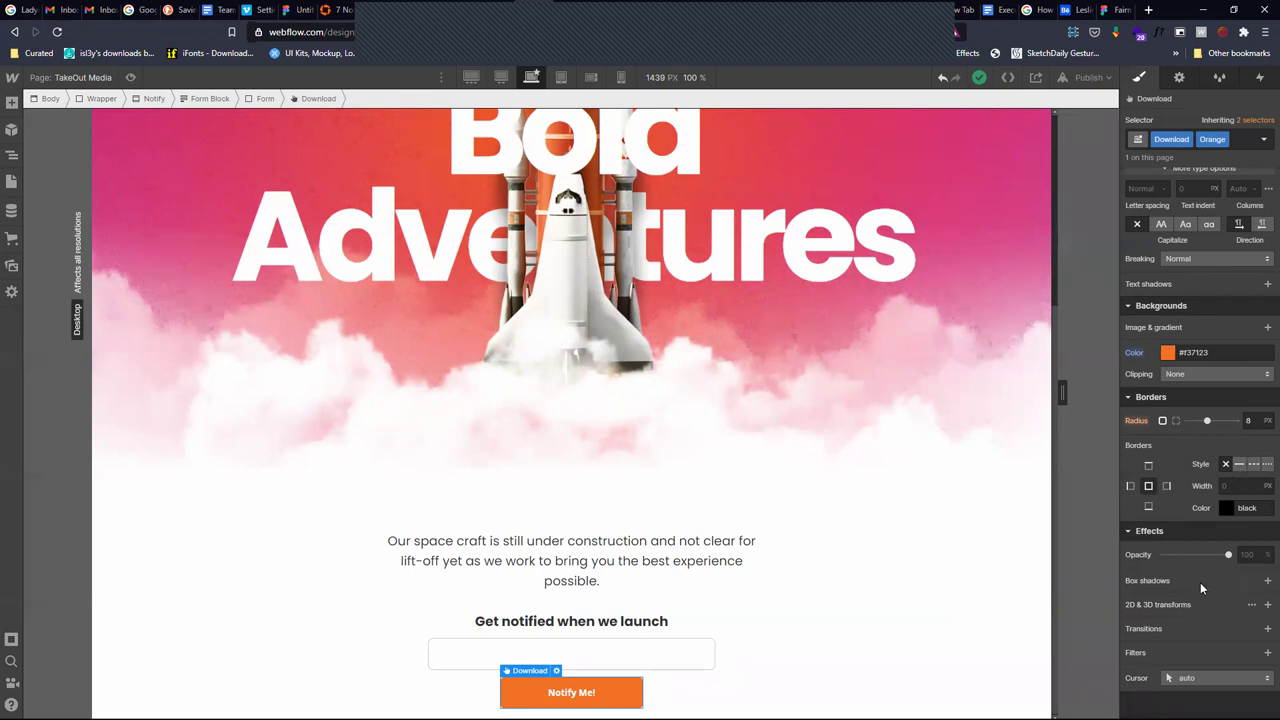
{"action": "left_click", "coordinate": [1266, 581]}
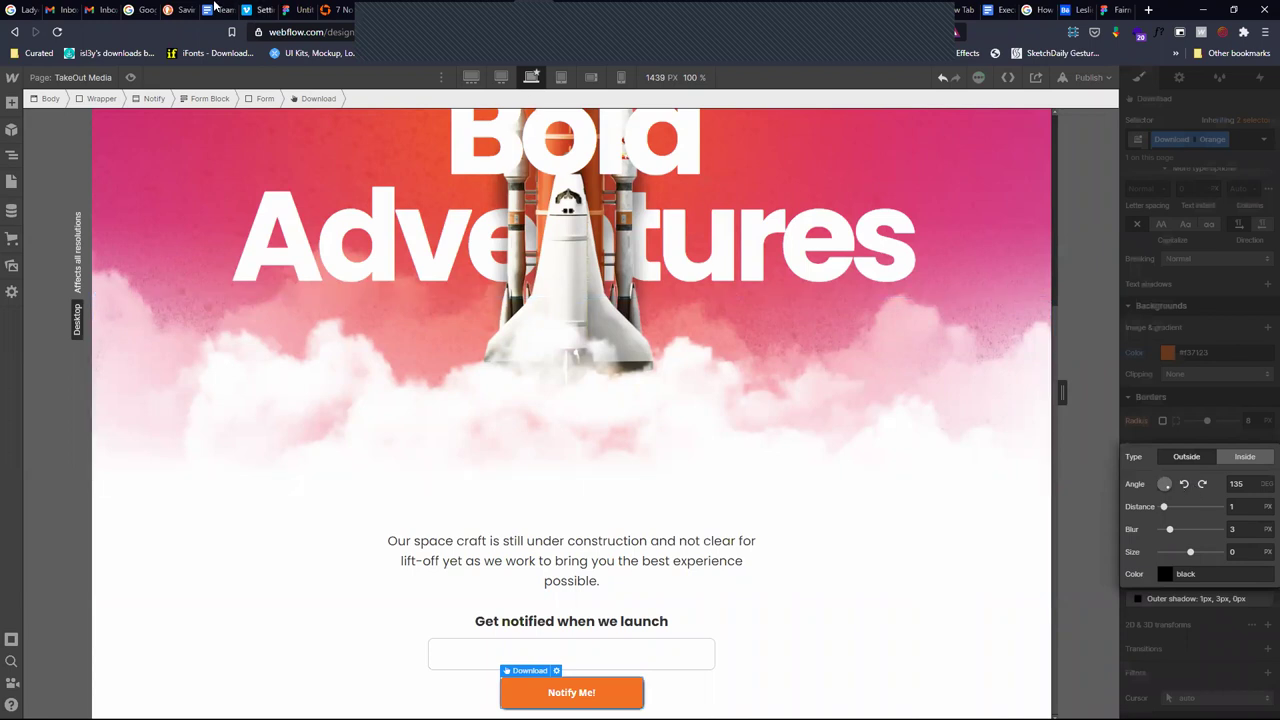
{"action": "left_click", "coordinate": [300, 10]}
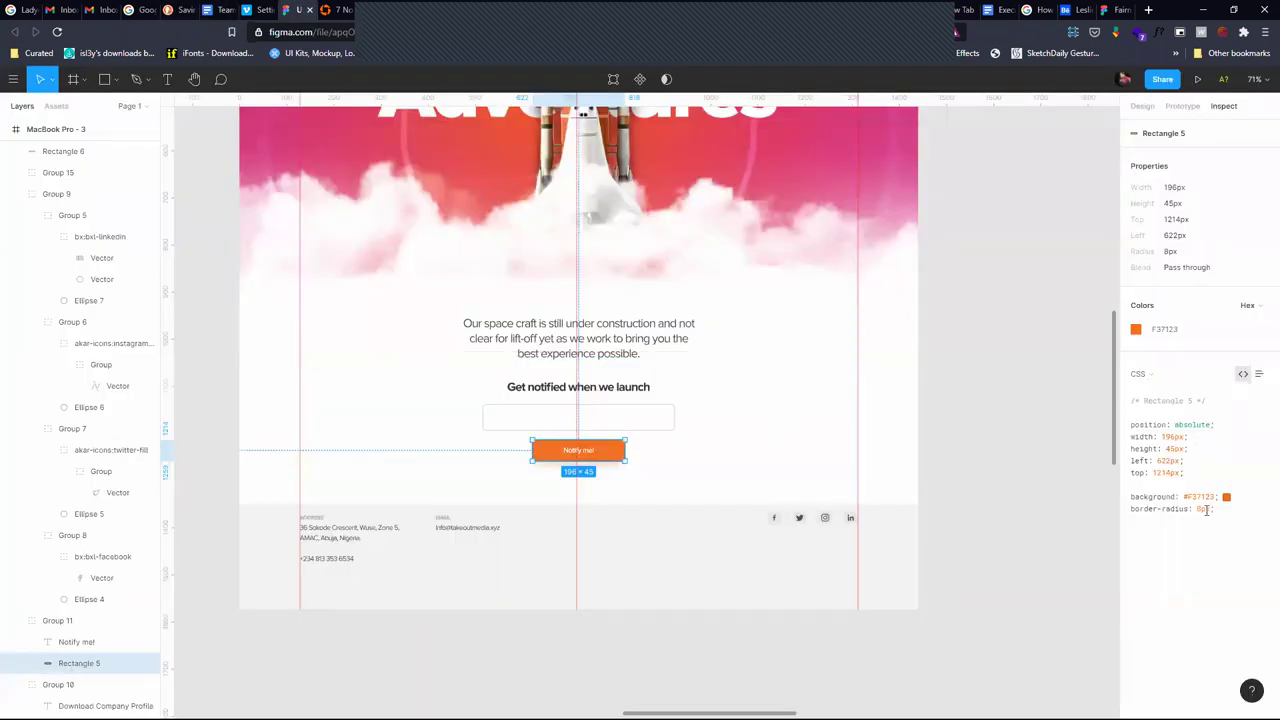
{"action": "left_click", "coordinate": [617, 457]}
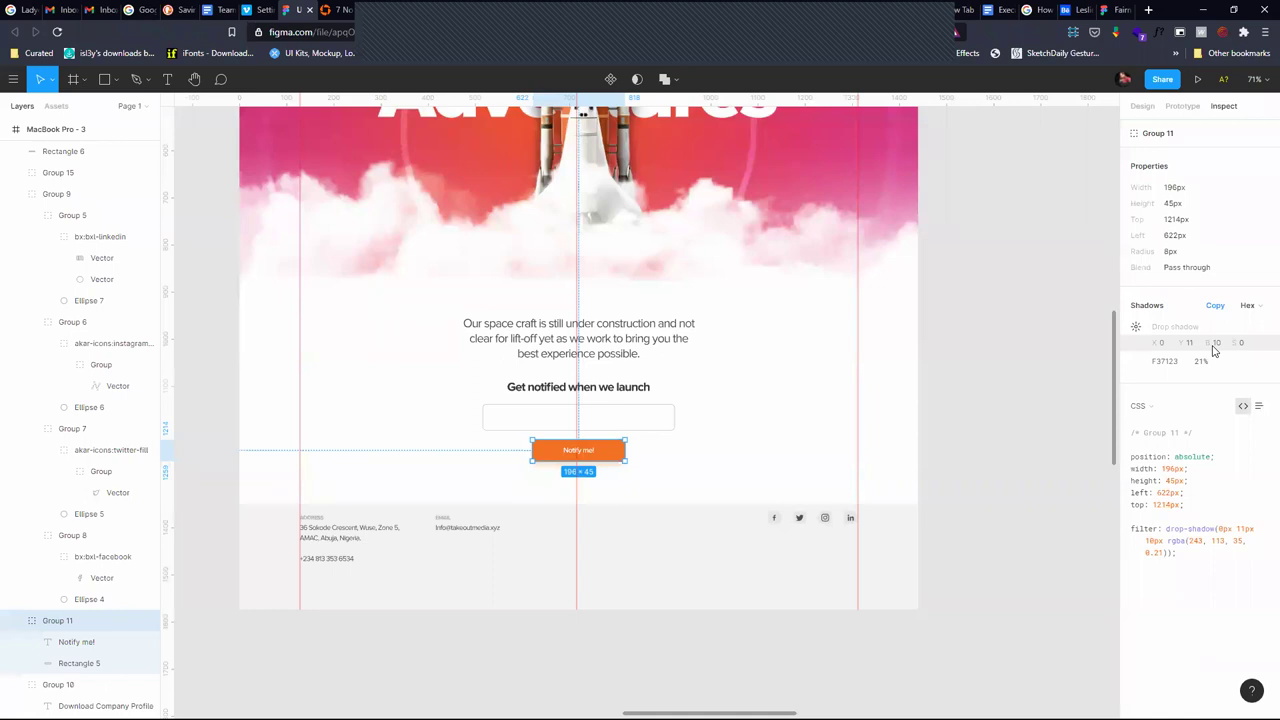
{"action": "left_click", "coordinate": [540, 9]}
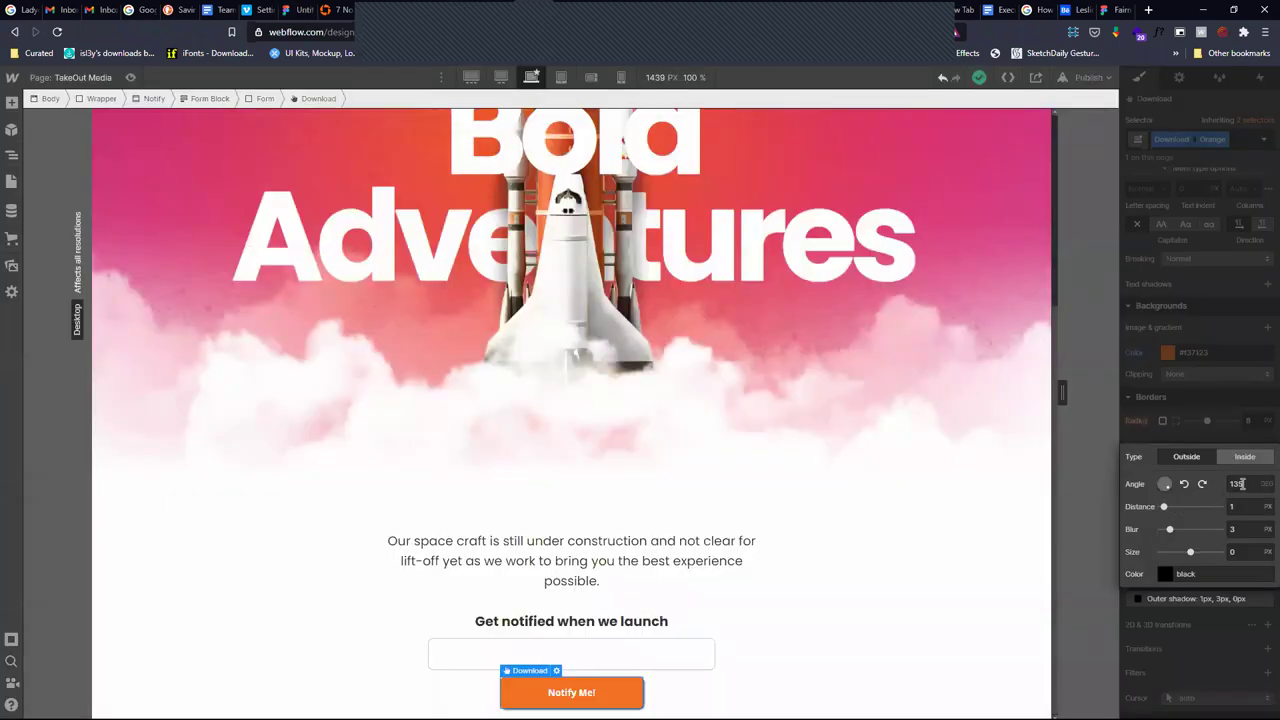
Set the button's box shadow to a distance of 11 px, a blur of 10 px and an angle of 90 degrees
{"action": "left_click", "coordinate": [1249, 507]}
{"action": "type", "text": "11"}
{"action": "left_click", "coordinate": [1245, 483]}
{"action": "key", "text": "Tab"}
{"action": "key", "text": "Tab"}
{"action": "type", "text": "10"}
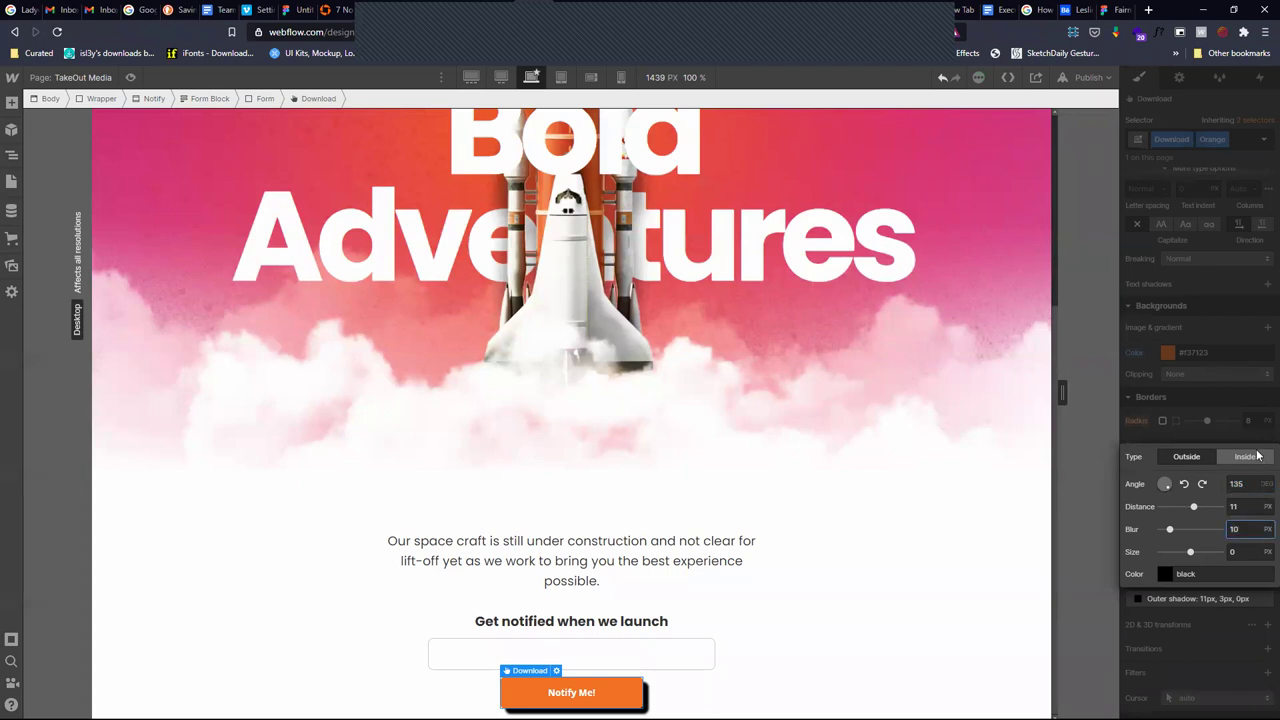
{"action": "left_click", "coordinate": [1243, 551]}
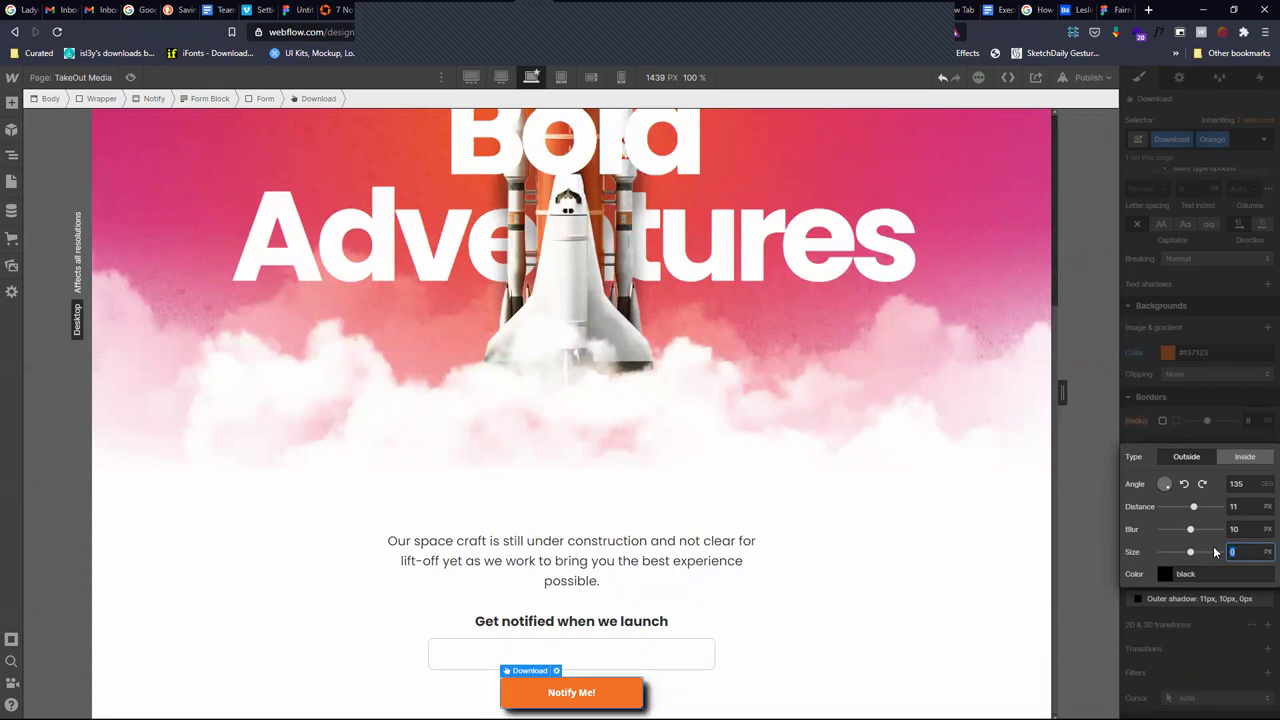
{"action": "left_click", "coordinate": [1247, 483]}
{"action": "type", "text": "90"}
{"action": "key", "text": "Return"}
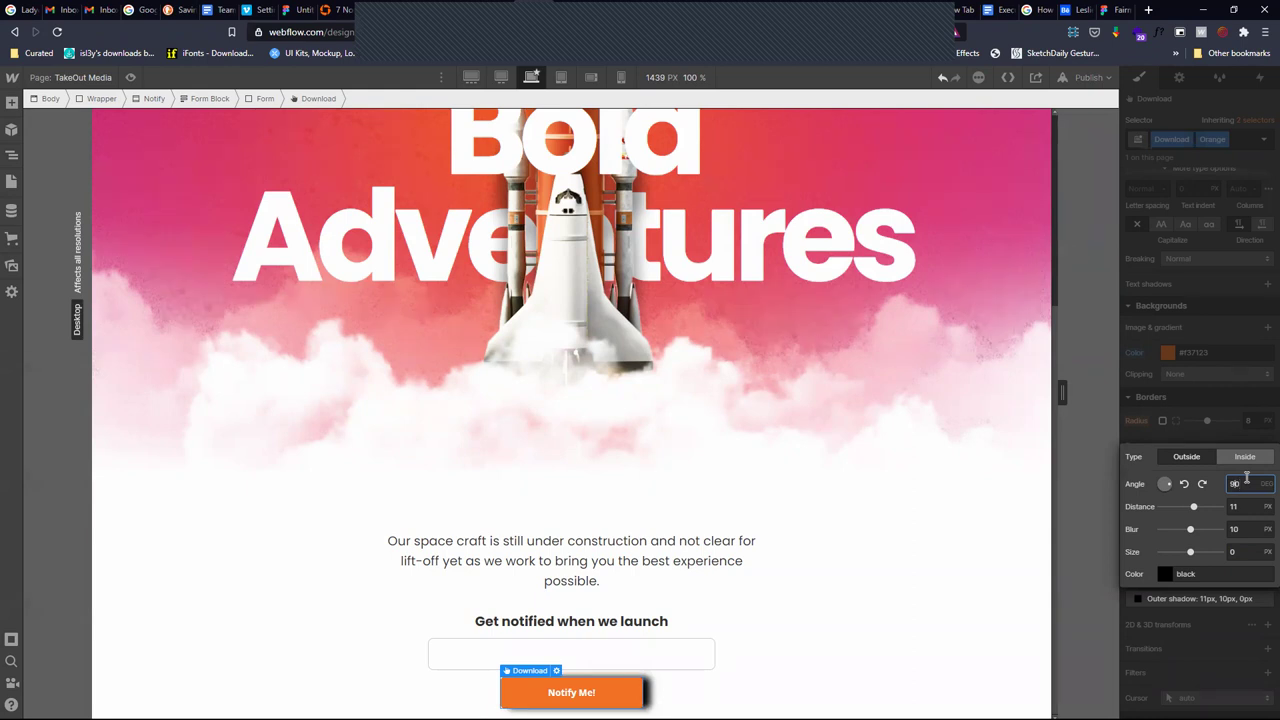
Set the angle of the Notify Me! button's box shadow to 180 degrees
{"action": "type", "text": "18"}
{"action": "key", "text": "Return"}
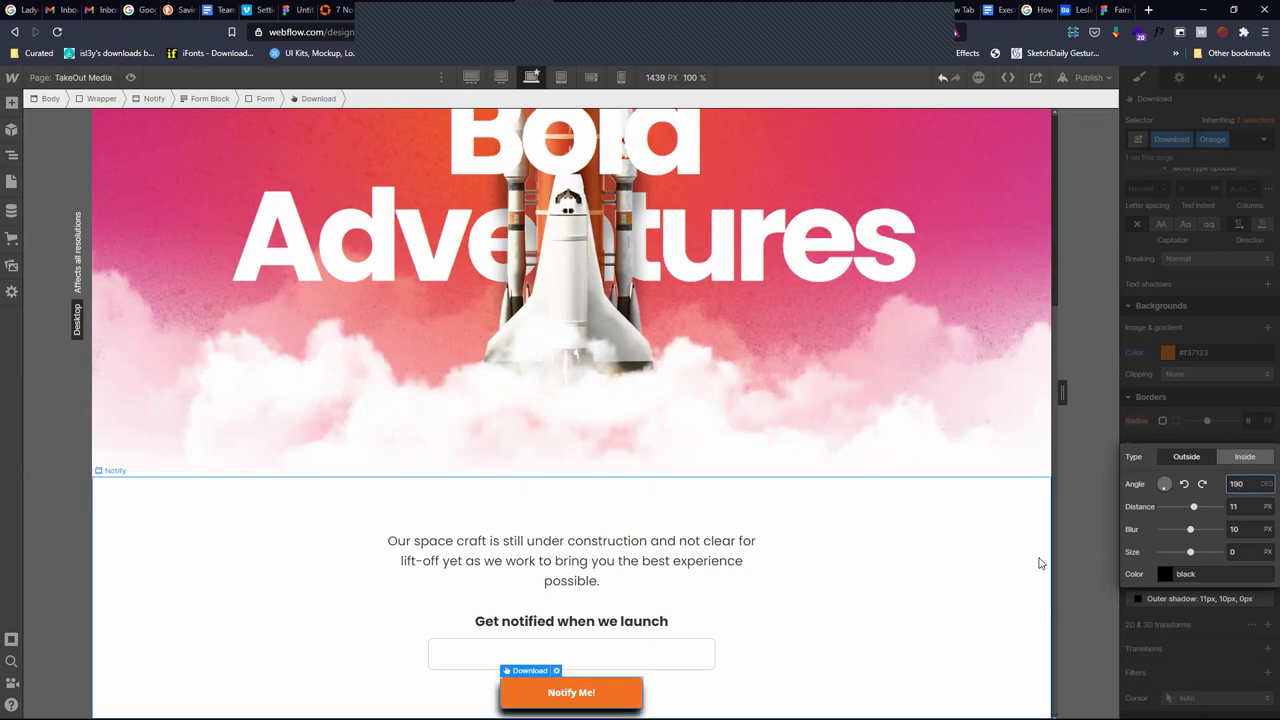
{"action": "key", "text": "Return"}
Colour the button's box shadow with the orange #f37123 sampled from the button, at about 36% opacity
{"action": "left_click", "coordinate": [1165, 574]}
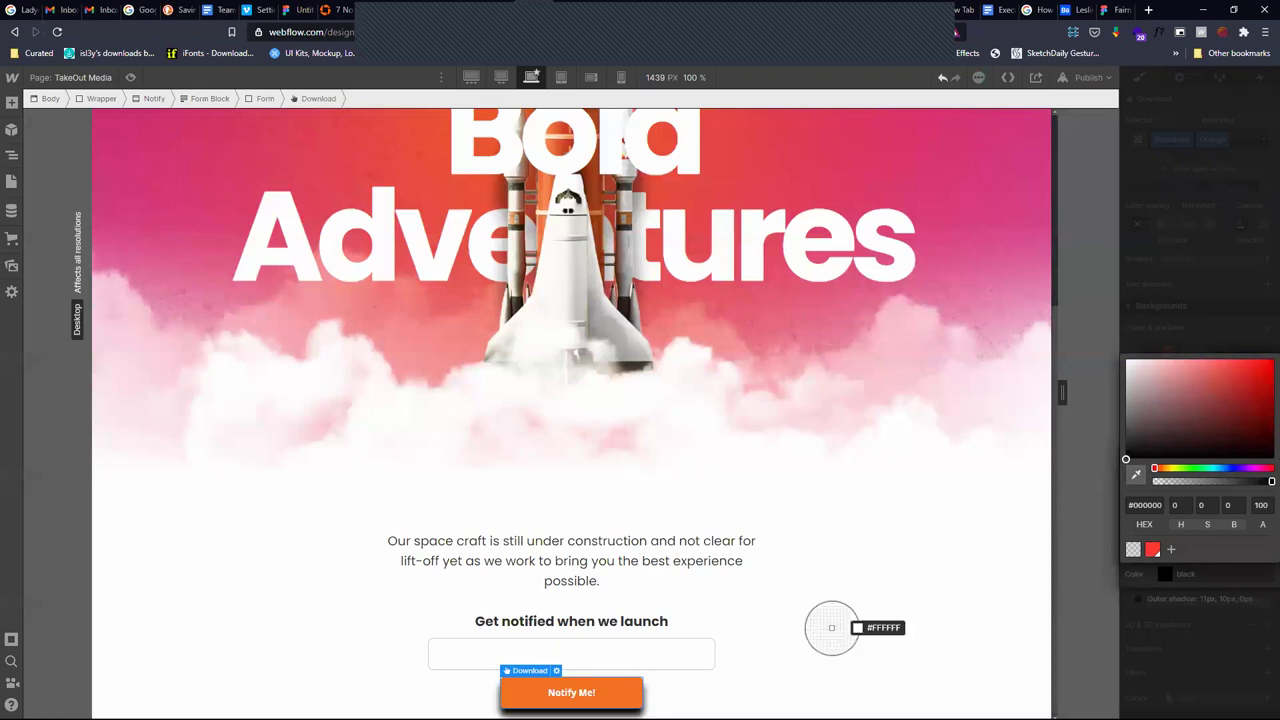
{"action": "left_click", "coordinate": [609, 690]}
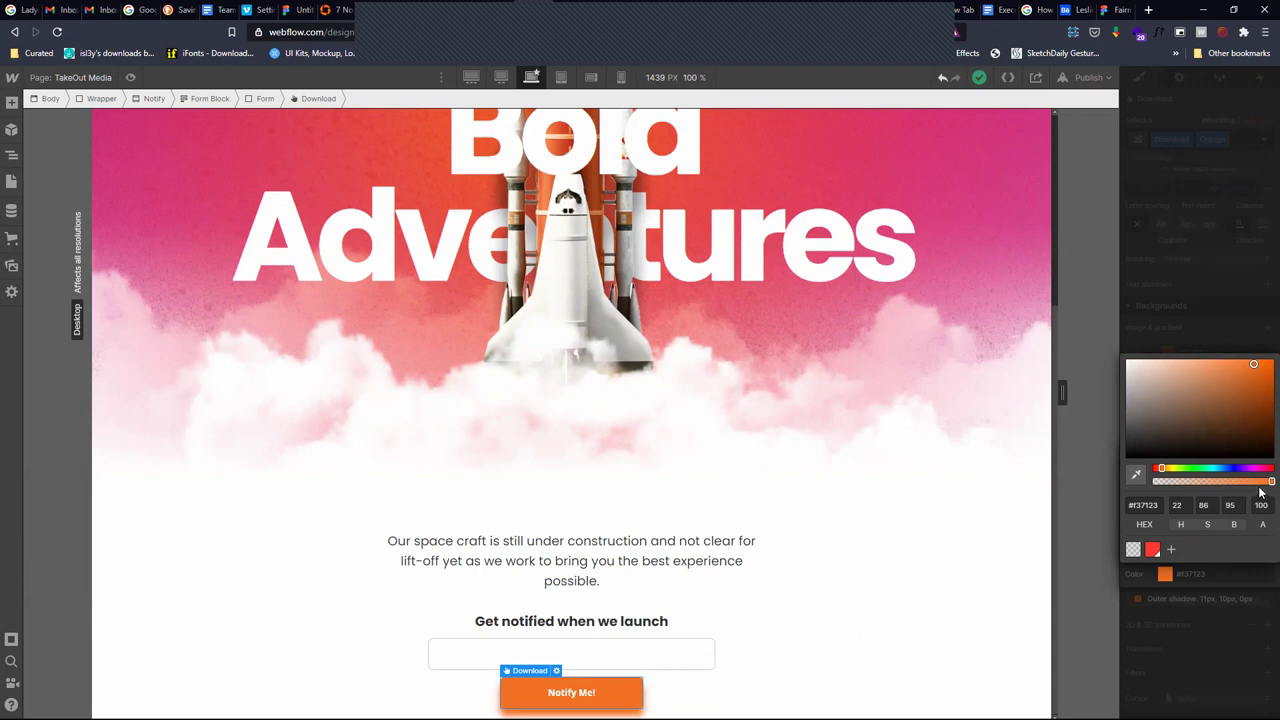
{"action": "left_click_drag", "start_coordinate": [1187, 482], "coordinate": [1175, 482]}
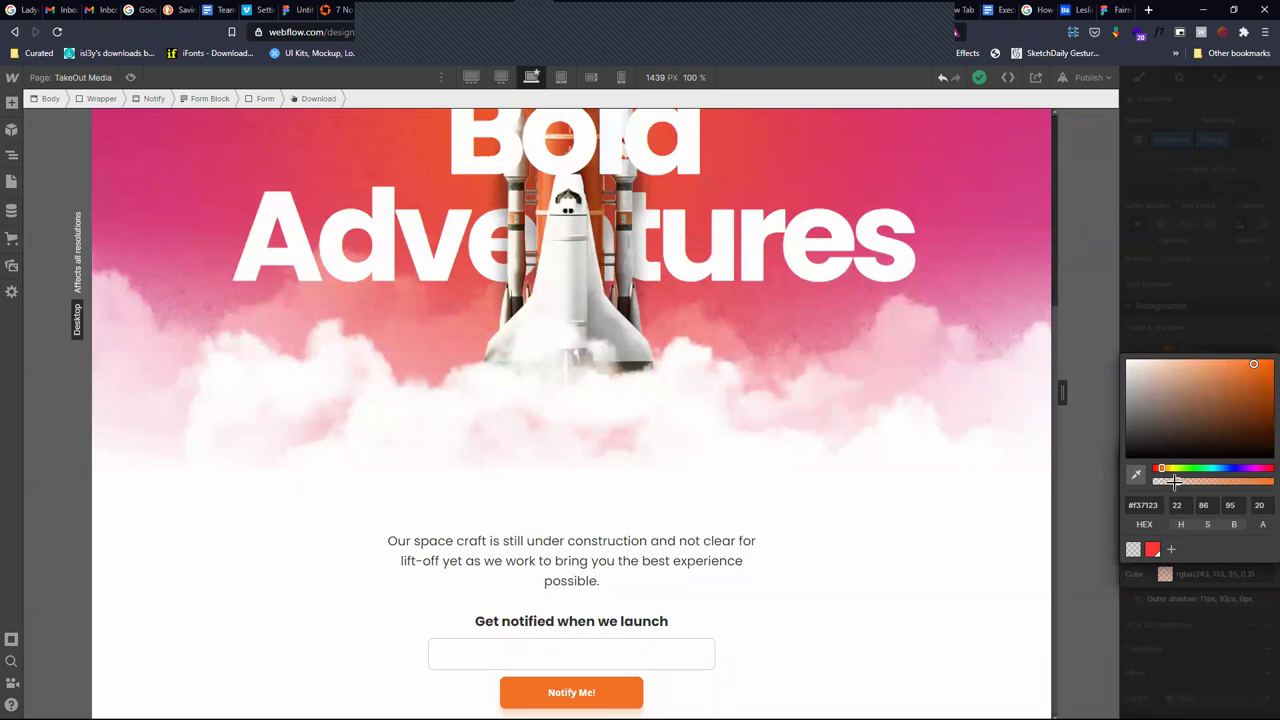
{"action": "left_click_drag", "start_coordinate": [1175, 481], "coordinate": [1196, 481]}
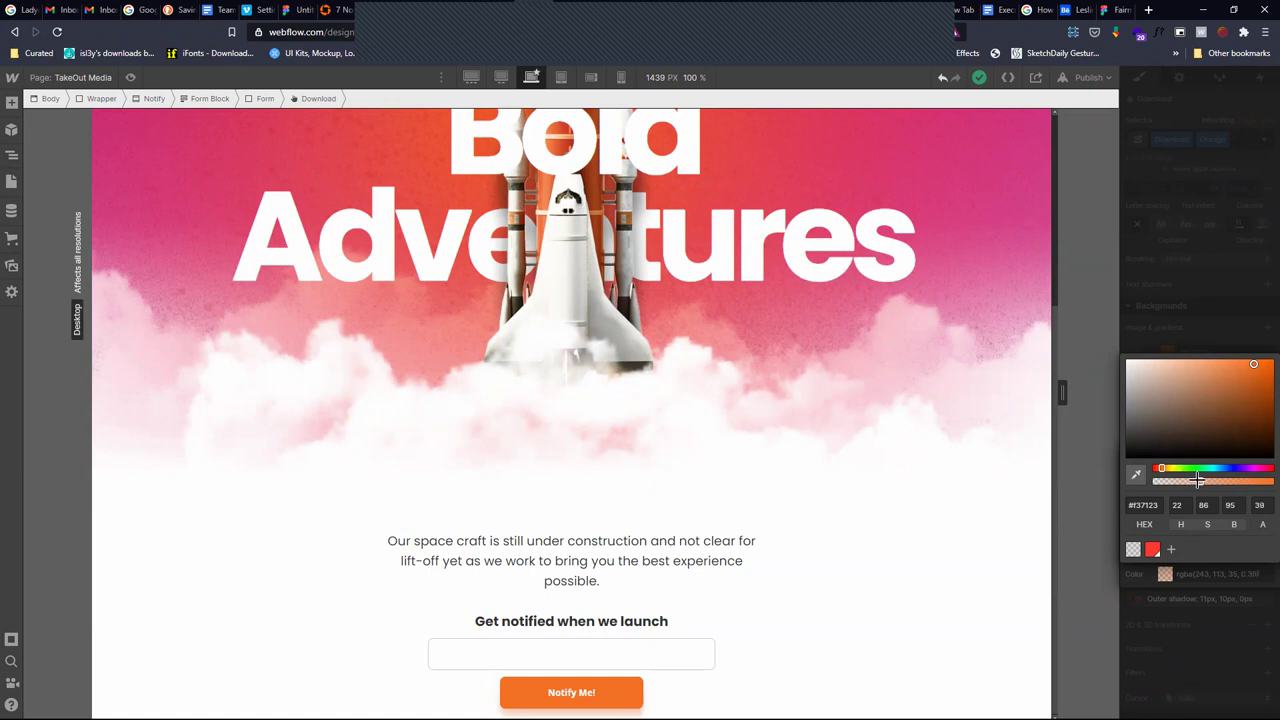
{"action": "left_click", "coordinate": [1215, 340]}
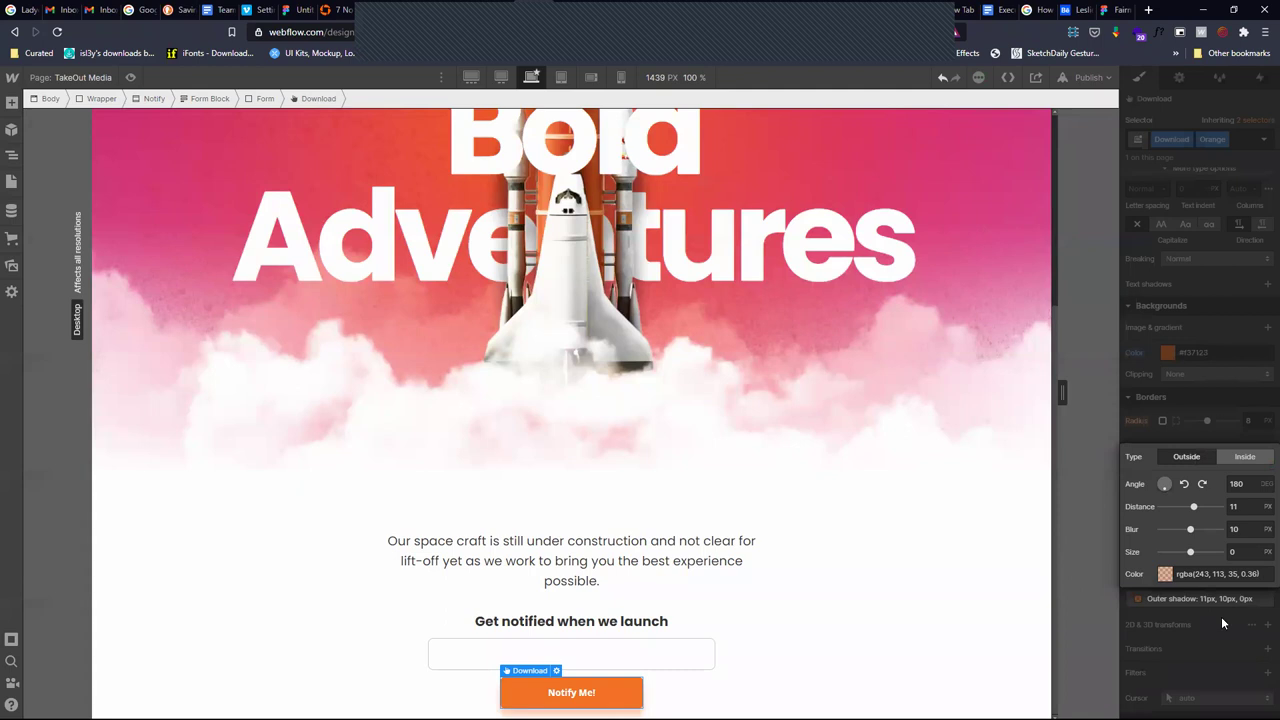
{"action": "left_click", "coordinate": [1221, 616]}
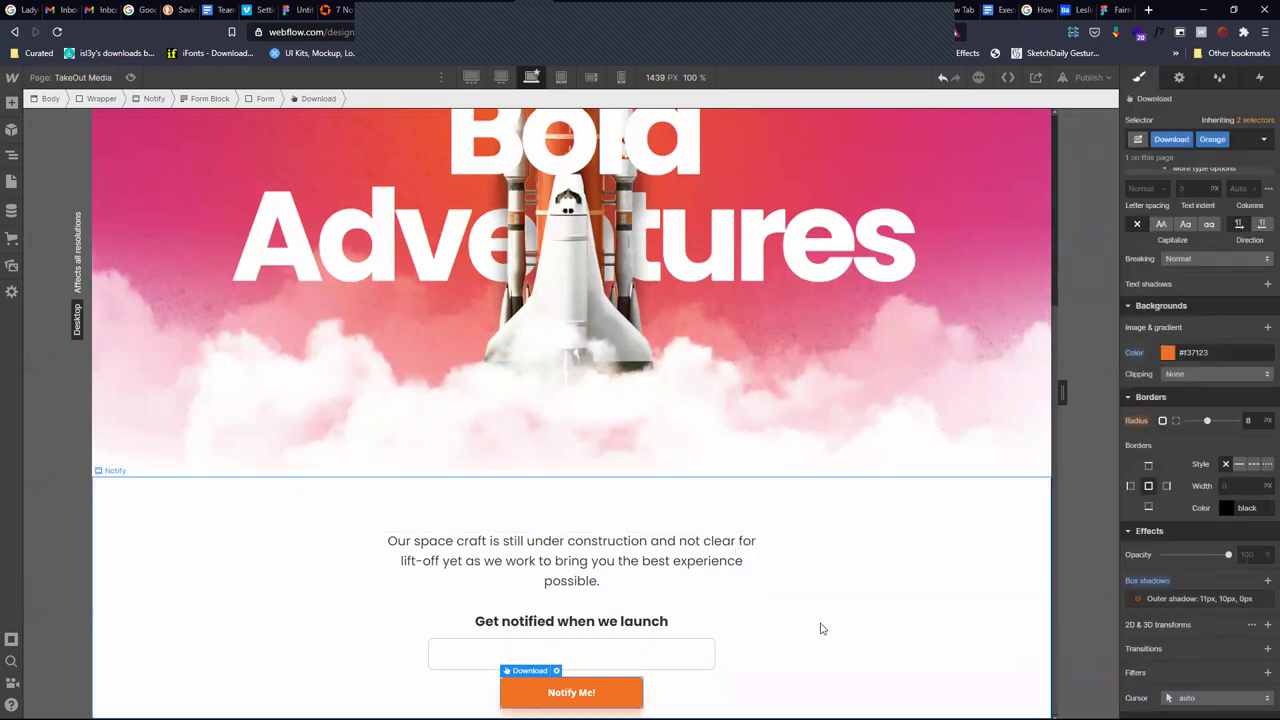
Give the Notify Me! button a top margin of about 11 px to separate it from the text field
{"action": "left_click", "coordinate": [935, 628]}
{"action": "left_click", "coordinate": [571, 692]}
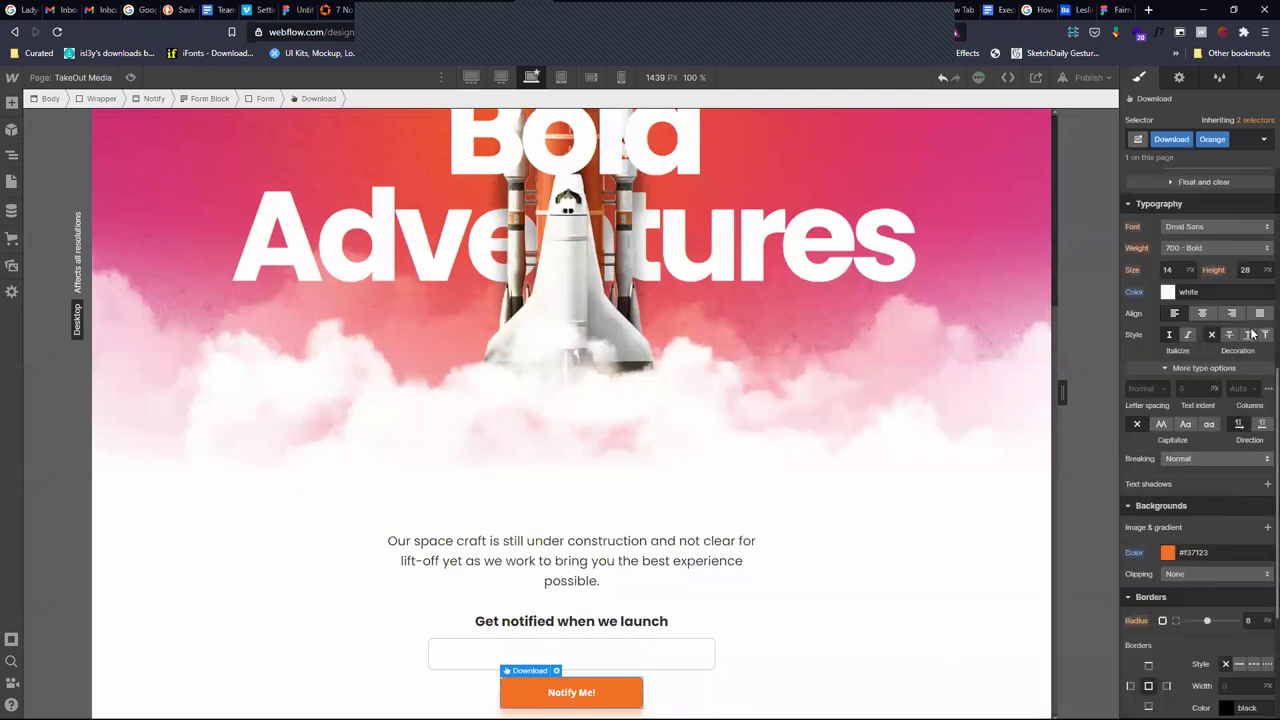
{"action": "scroll", "coordinate": [1252, 334], "scroll_direction": "up", "scroll_amount": 4}
{"action": "left_click_drag", "start_coordinate": [1201, 312], "coordinate": [1200, 307]}
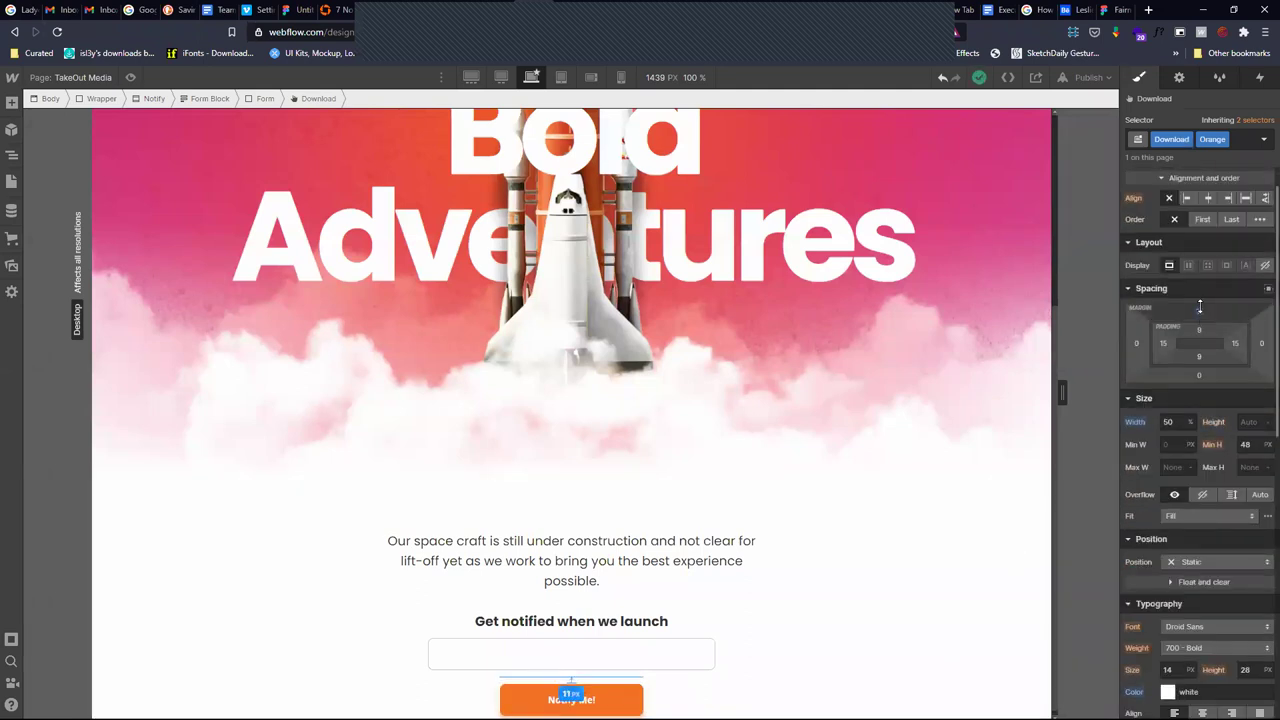
{"action": "left_click", "coordinate": [643, 651]}
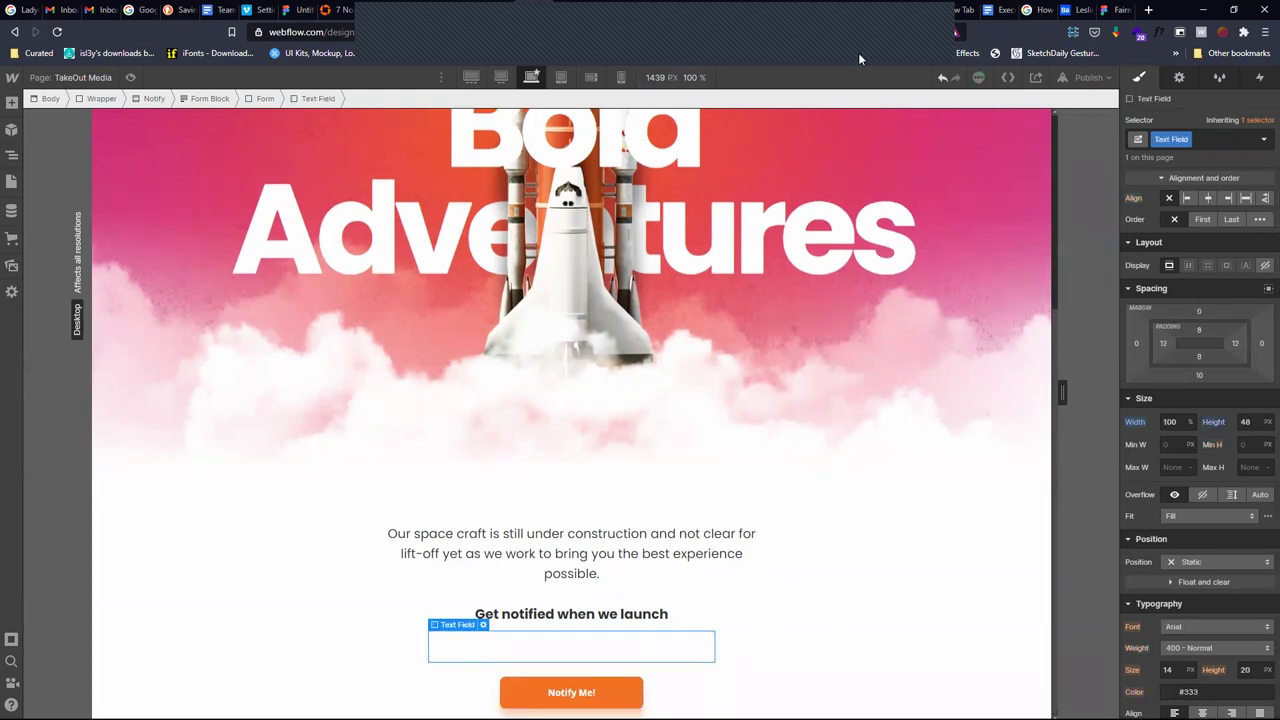
Publish the site to its selected webflow.io domain
{"action": "left_click", "coordinate": [1088, 77]}
{"action": "left_click", "coordinate": [1040, 274]}
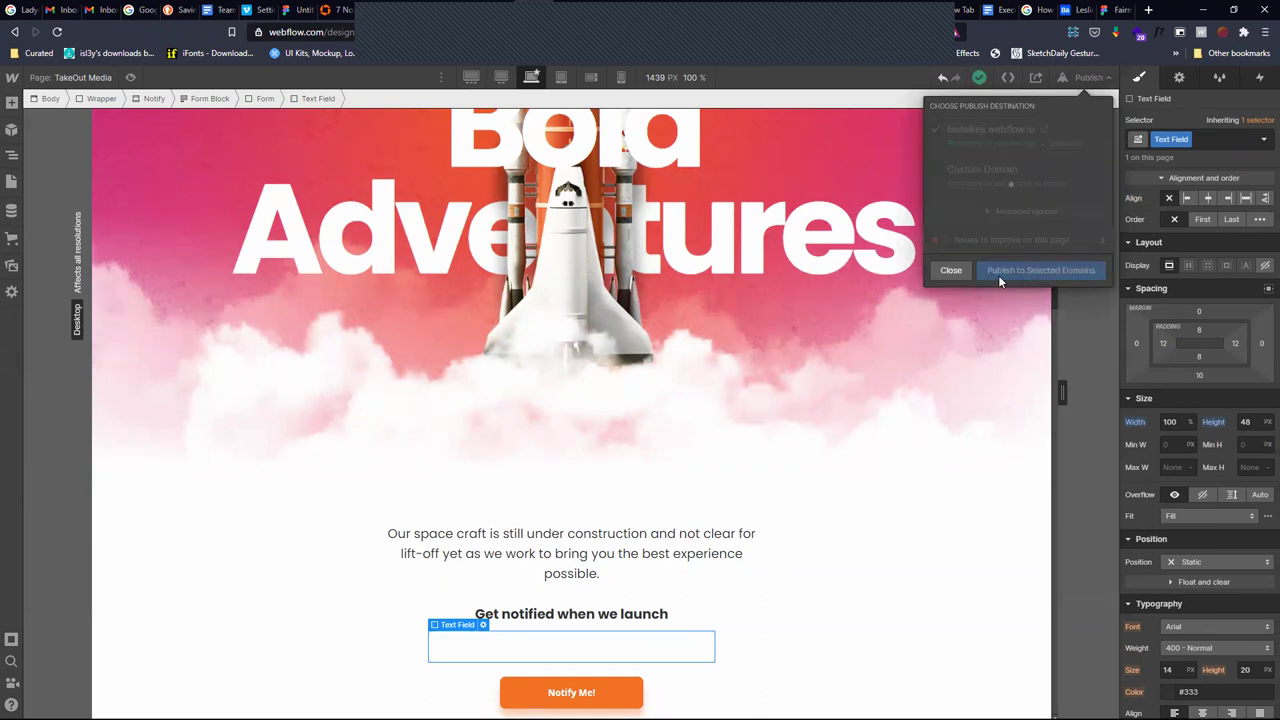
{"action": "left_click", "coordinate": [996, 273]}
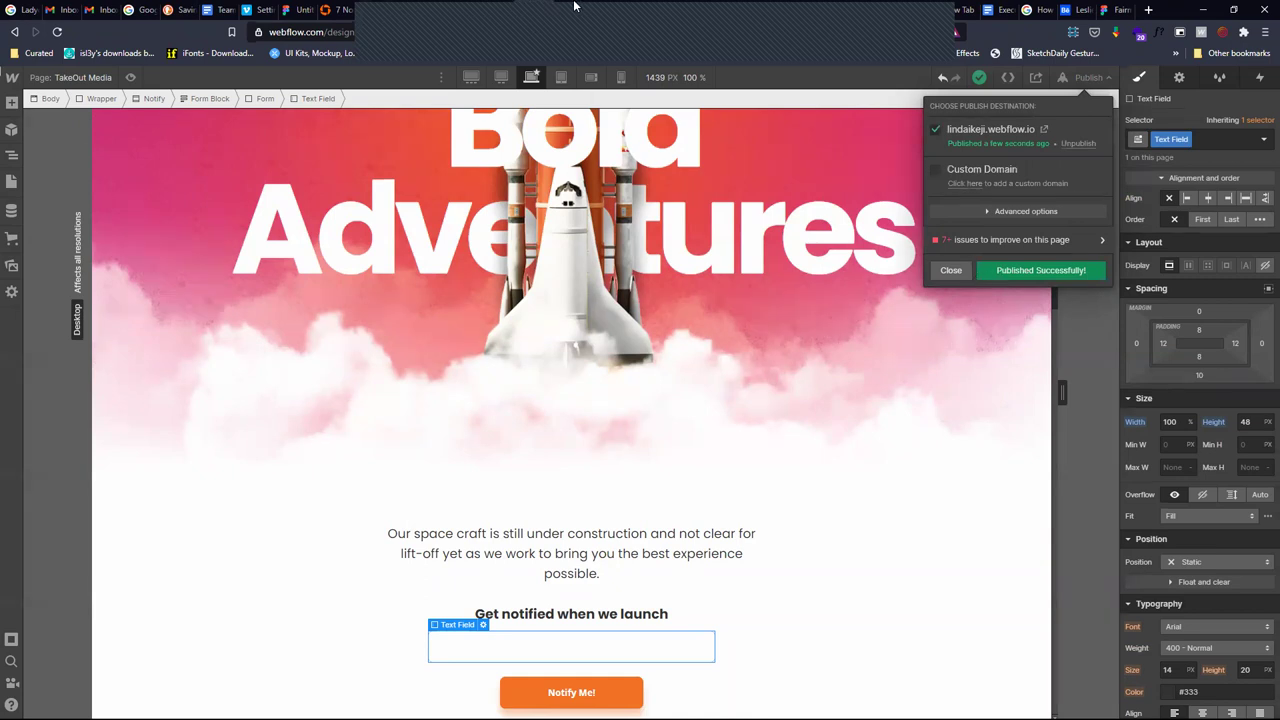
Reload the published page and check the Notify form and its text field, then return to the Webflow designer
{"action": "scroll", "coordinate": [734, 230], "scroll_direction": "down", "scroll_amount": 1}
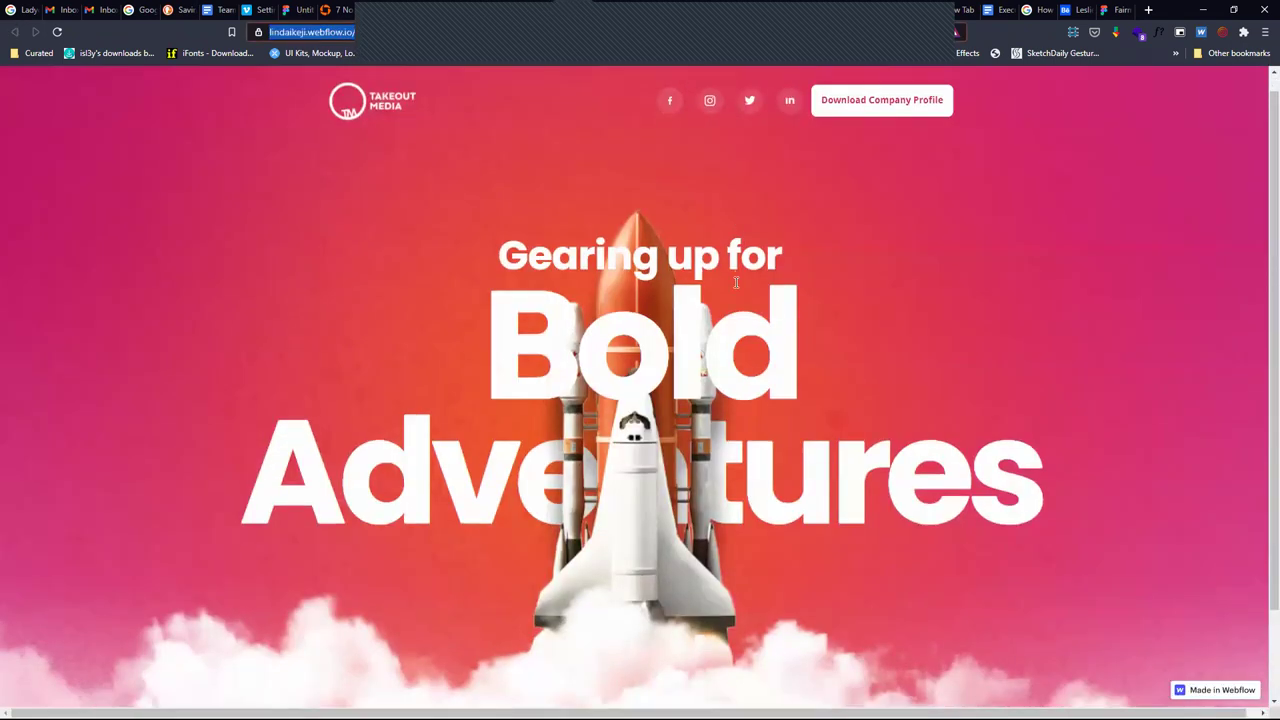
{"action": "left_click", "coordinate": [54, 33]}
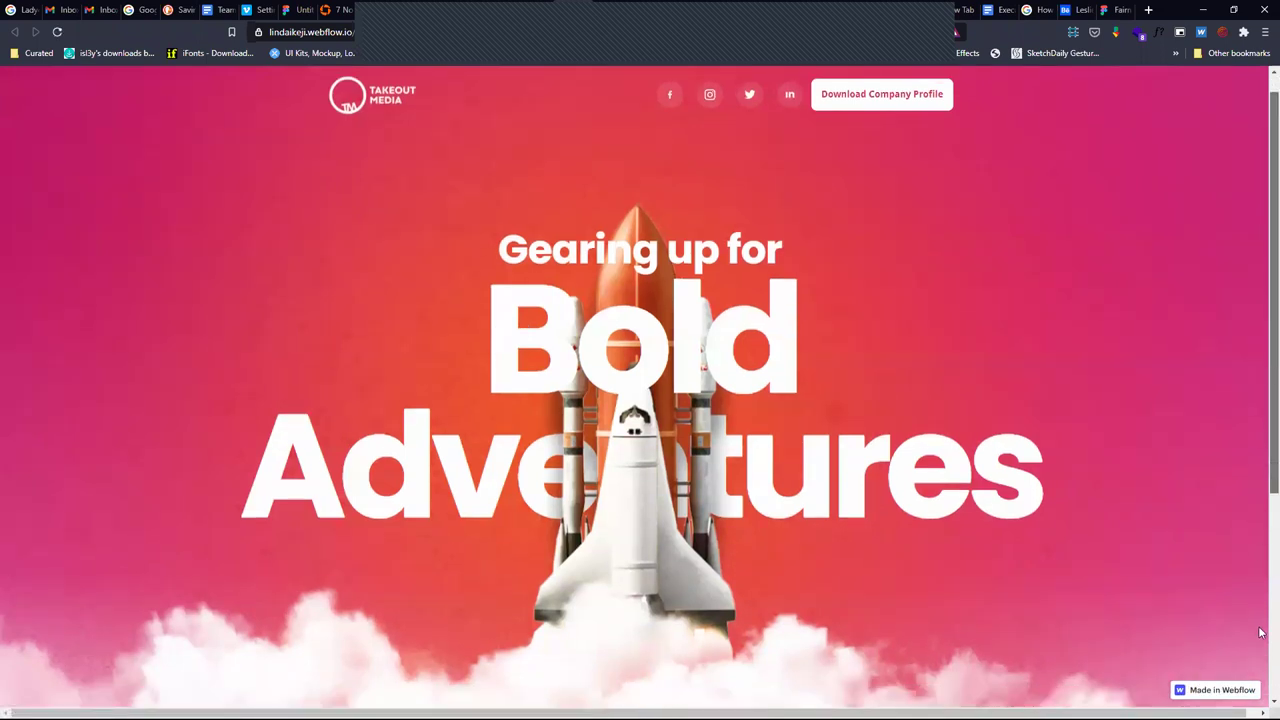
{"action": "scroll", "coordinate": [1260, 632], "scroll_direction": "down", "scroll_amount": 4}
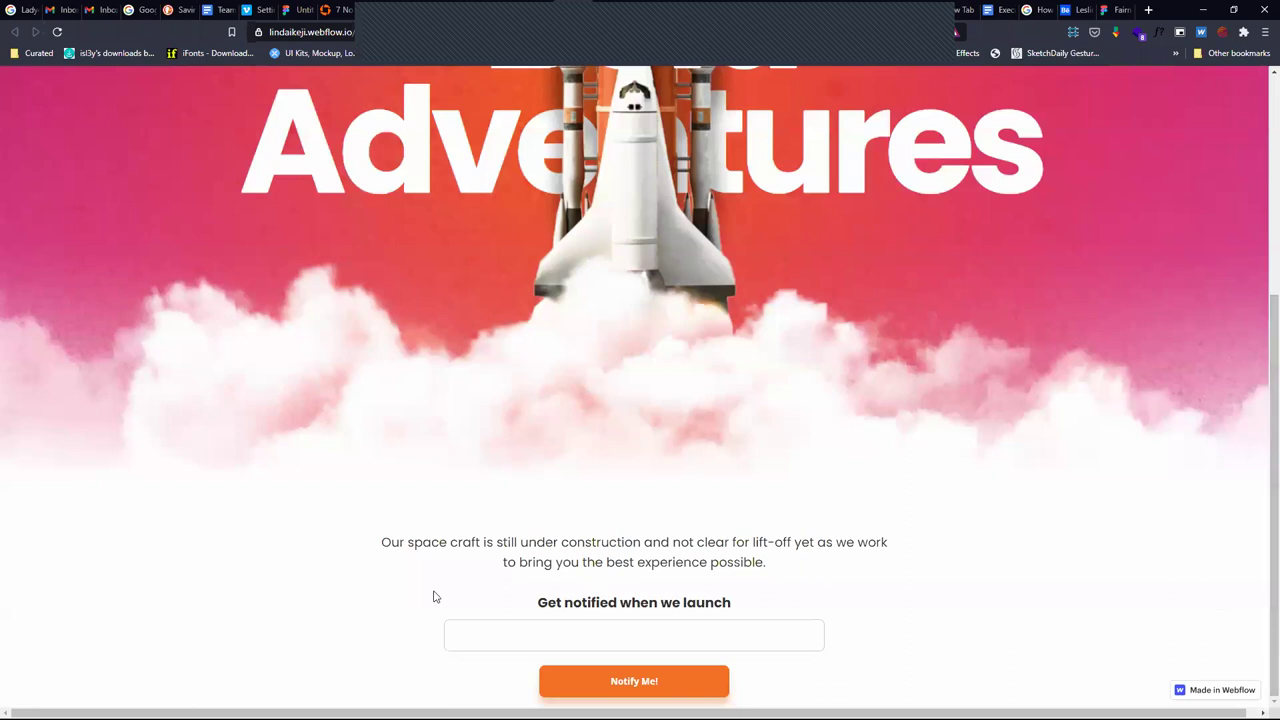
{"action": "left_click", "coordinate": [516, 640]}
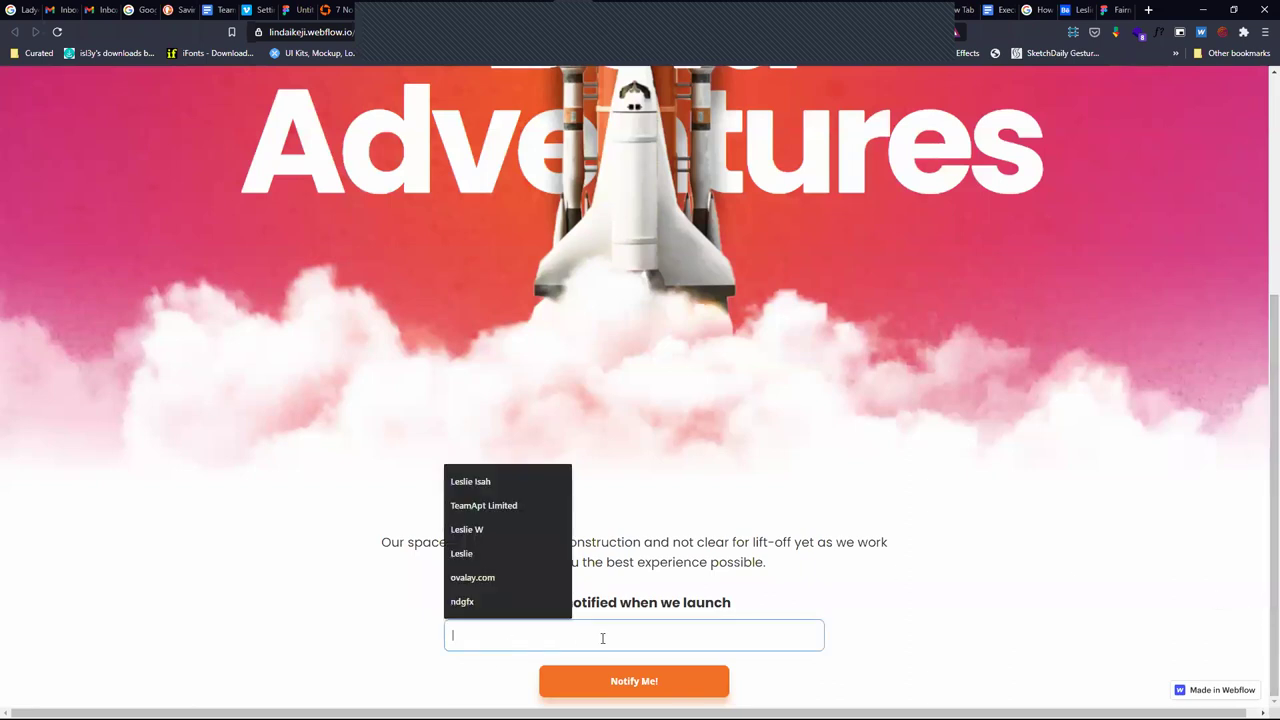
{"action": "key", "text": "Escape"}
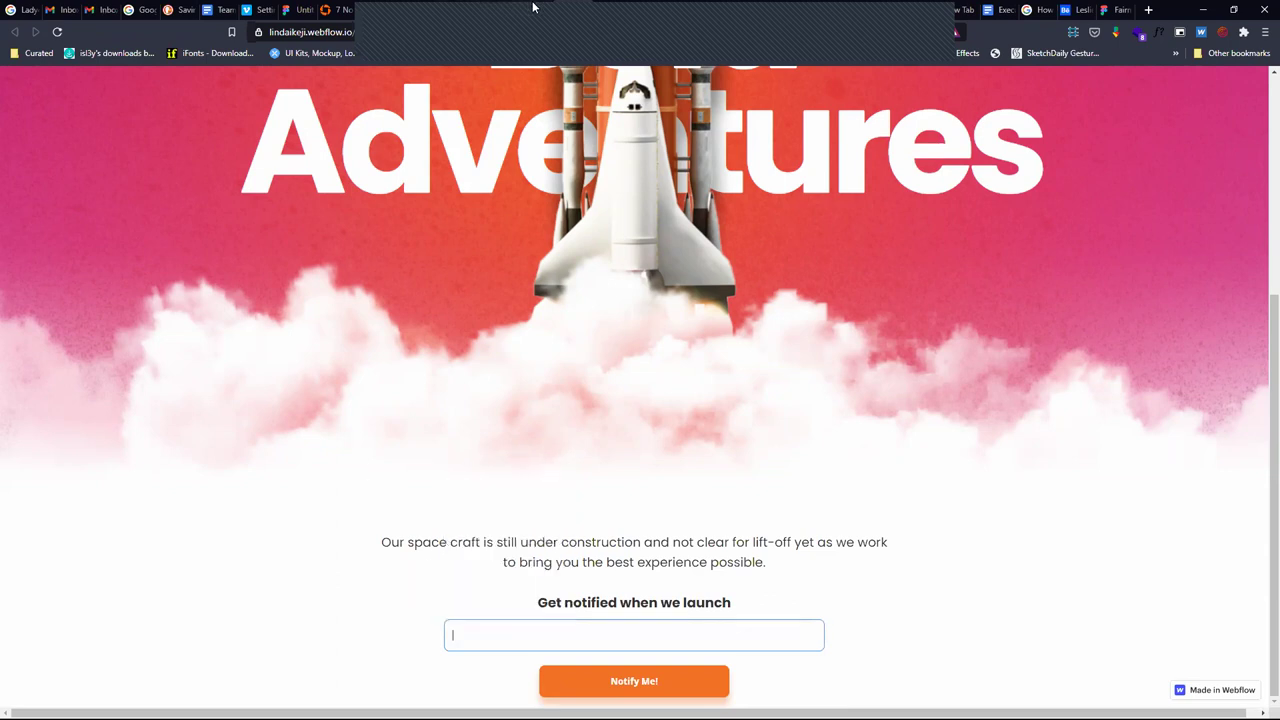
{"action": "key", "text": "ctrl+w"}
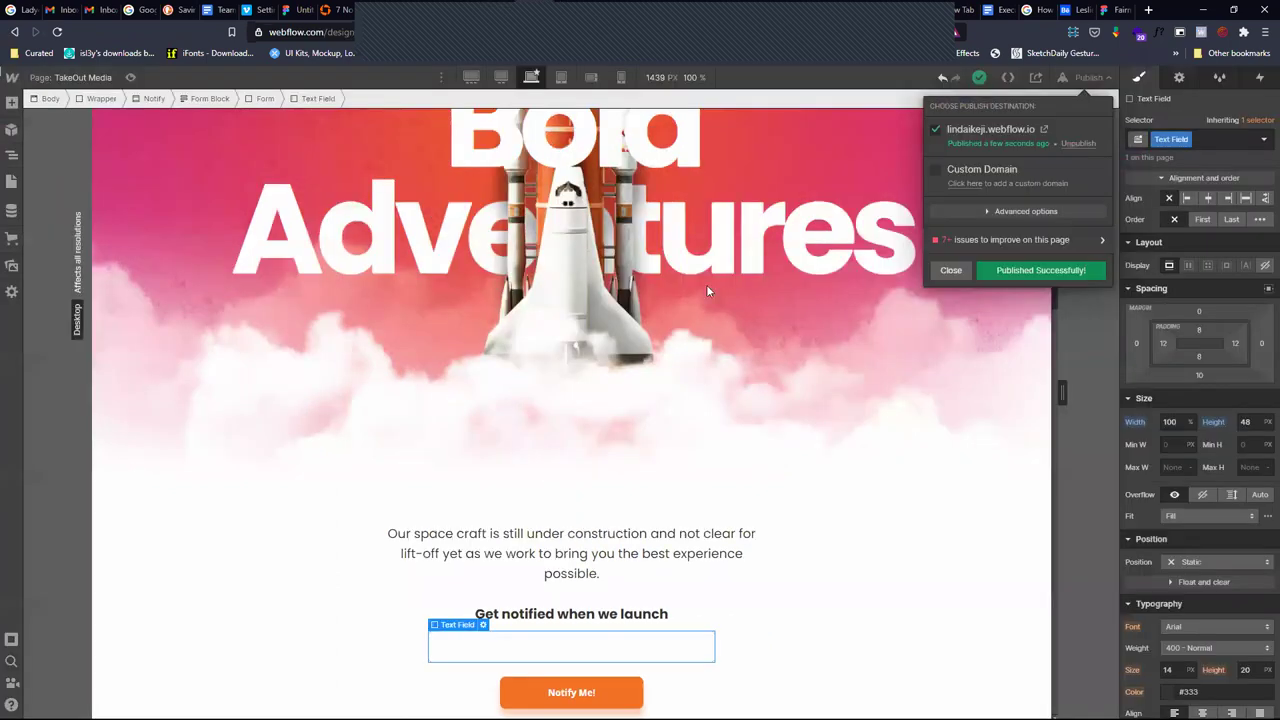
Show the page at the 1920 px breakpoint and compare the spacing around the Notify form with the published page
{"action": "left_click", "coordinate": [655, 657]}
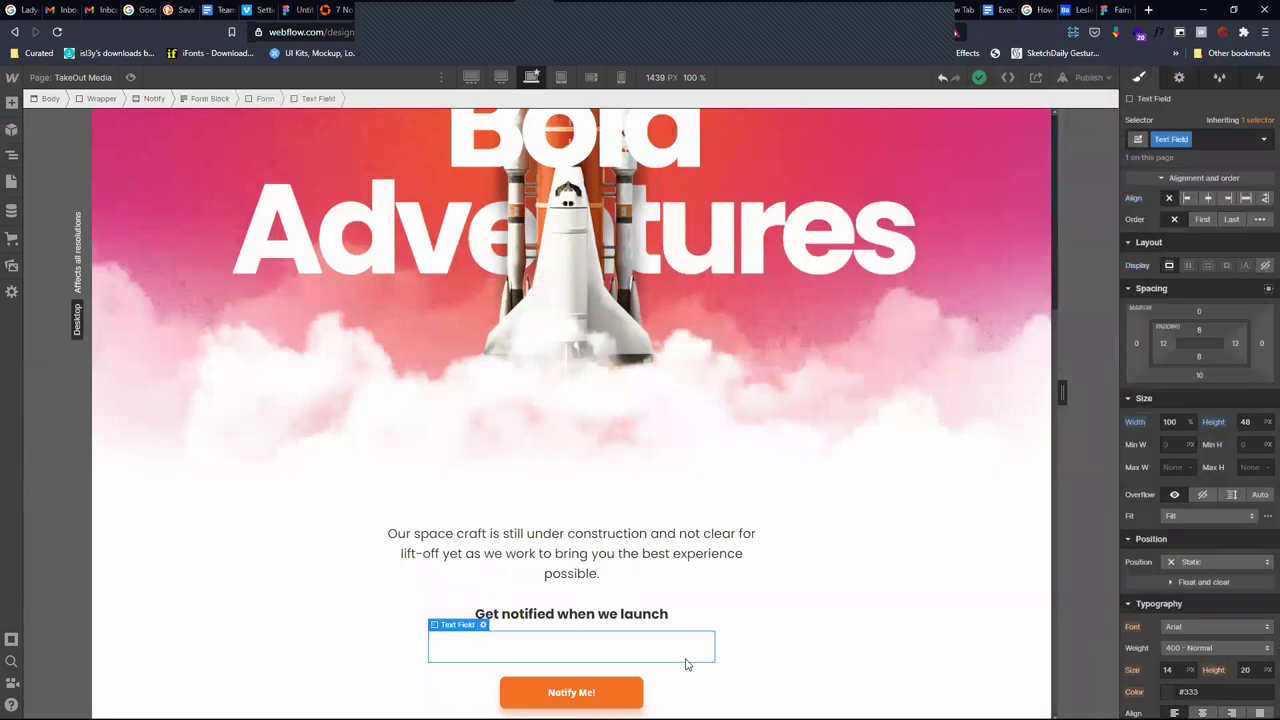
{"action": "left_click", "coordinate": [473, 77]}
{"action": "scroll", "coordinate": [855, 578], "scroll_direction": "down", "scroll_amount": 1}
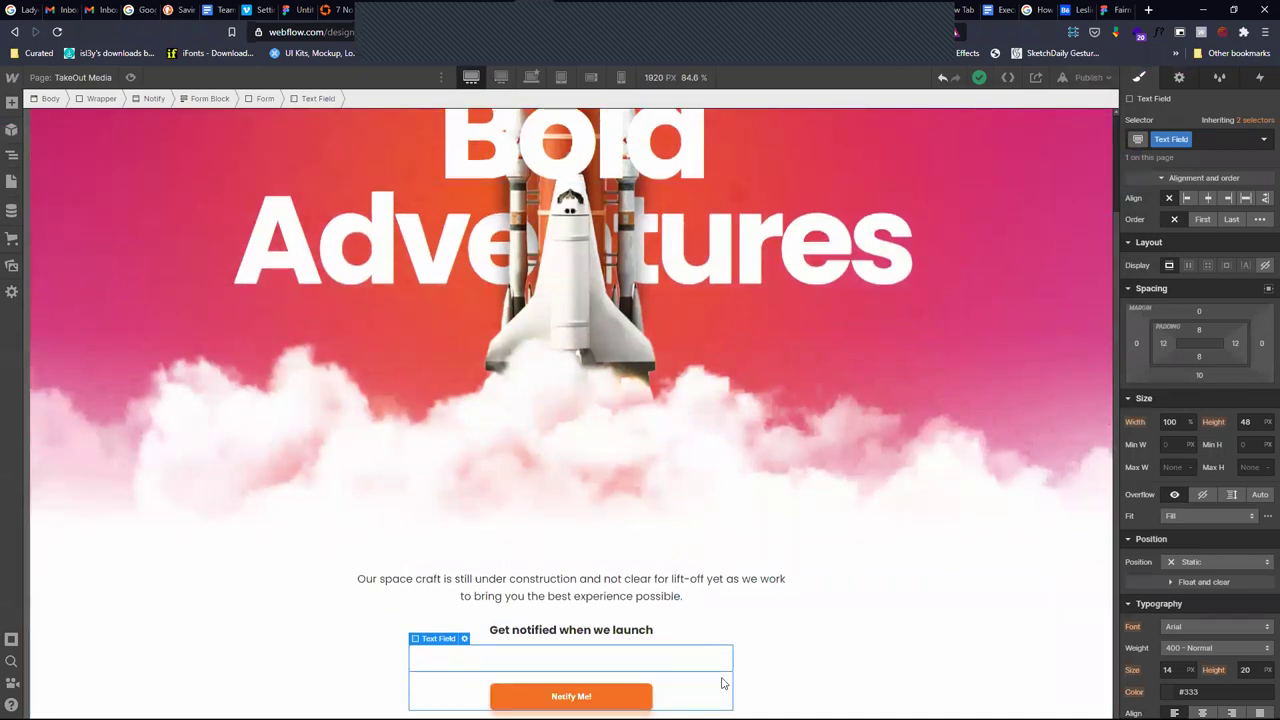
{"action": "left_click", "coordinate": [598, 695]}
{"action": "left_click", "coordinate": [681, 696]}
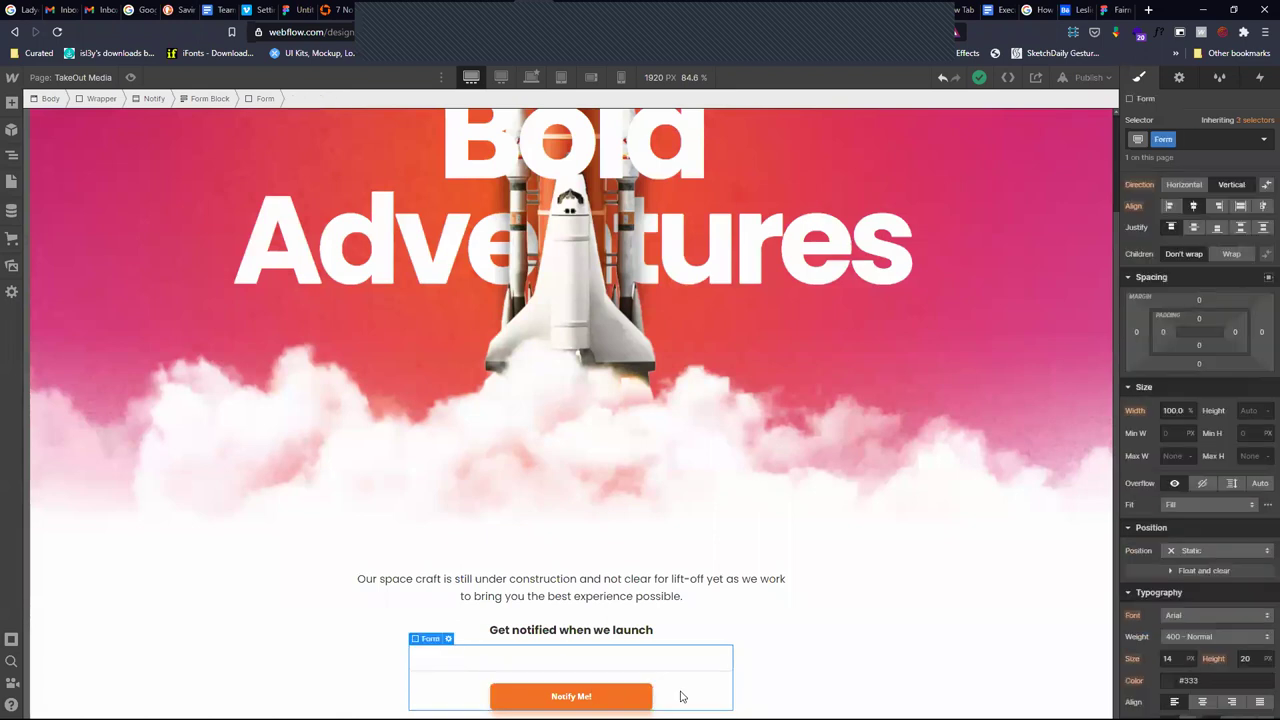
{"action": "left_click", "coordinate": [582, 10]}
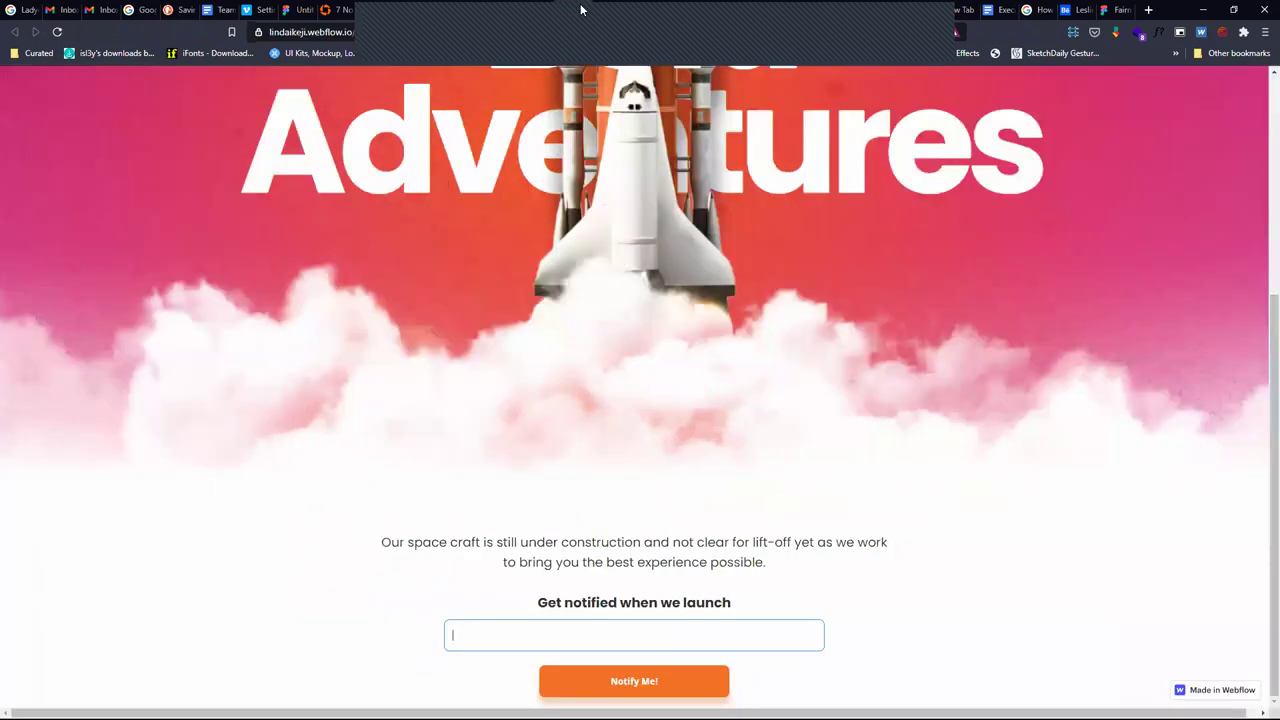
{"action": "left_click", "coordinate": [530, 10]}
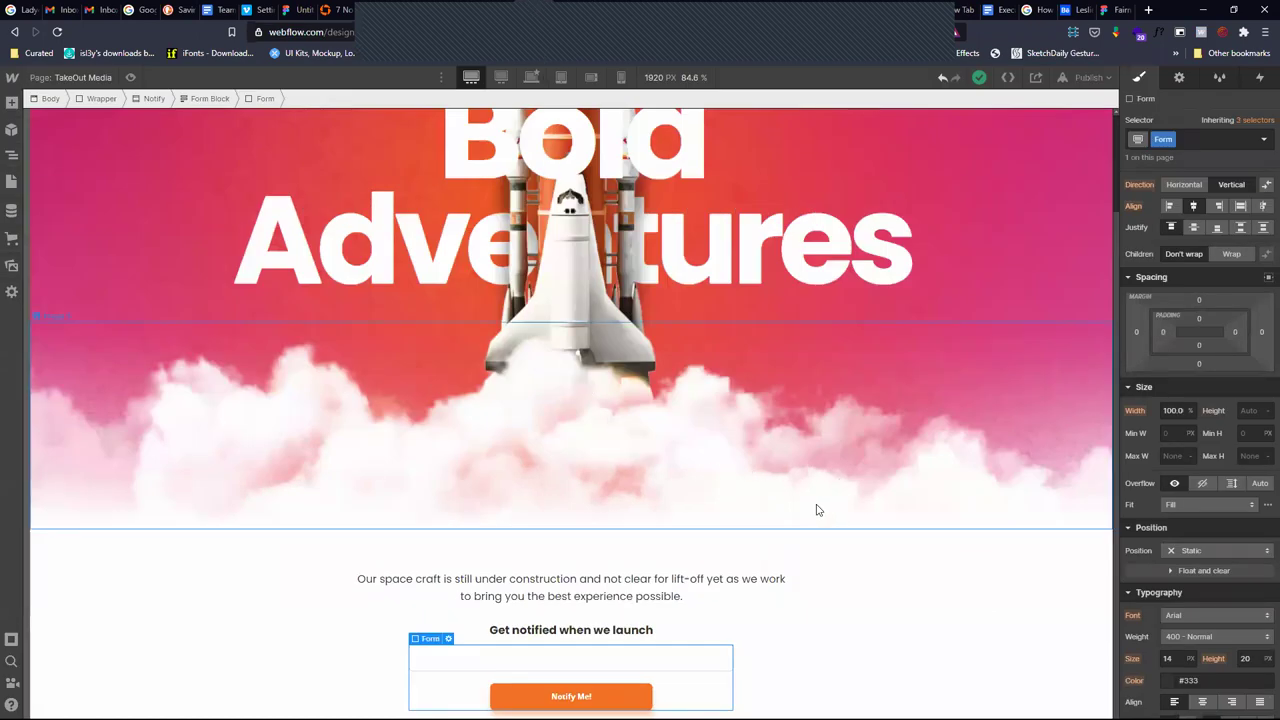
{"action": "scroll", "coordinate": [532, 211], "scroll_direction": "up", "scroll_amount": 5}
{"action": "scroll", "coordinate": [532, 211], "scroll_direction": "down", "scroll_amount": 5}
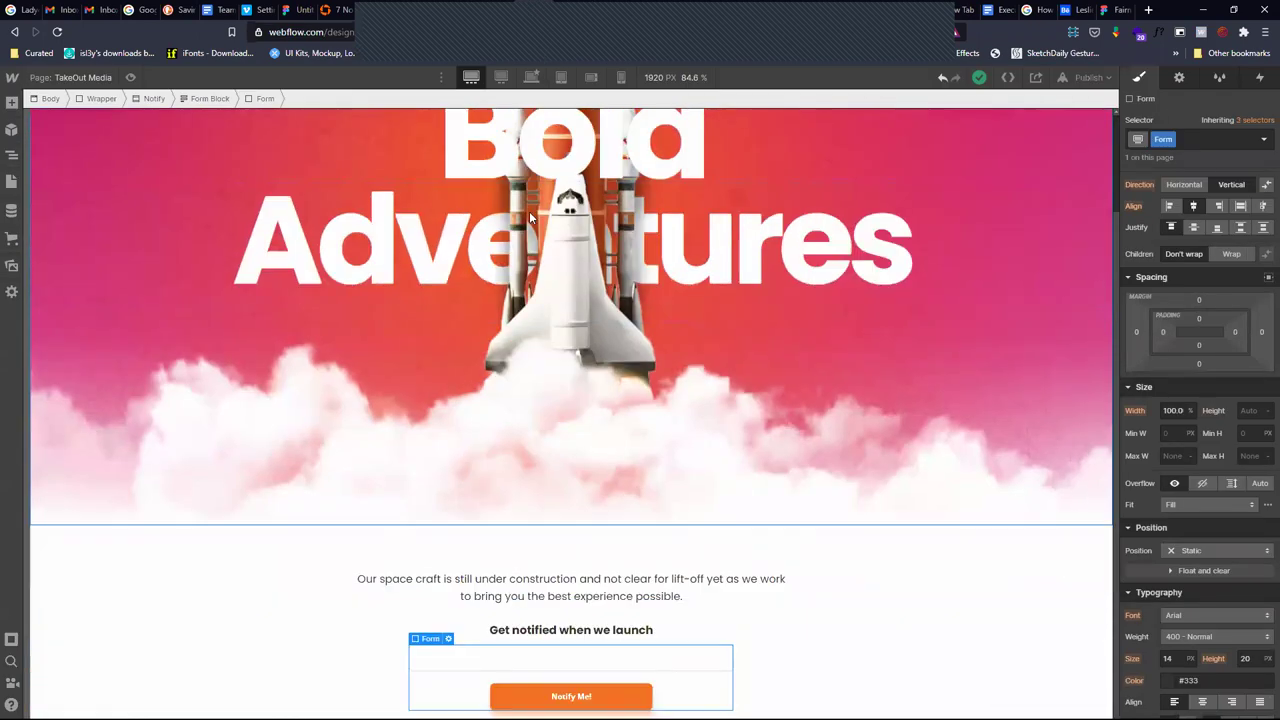
{"action": "left_click", "coordinate": [580, 8]}
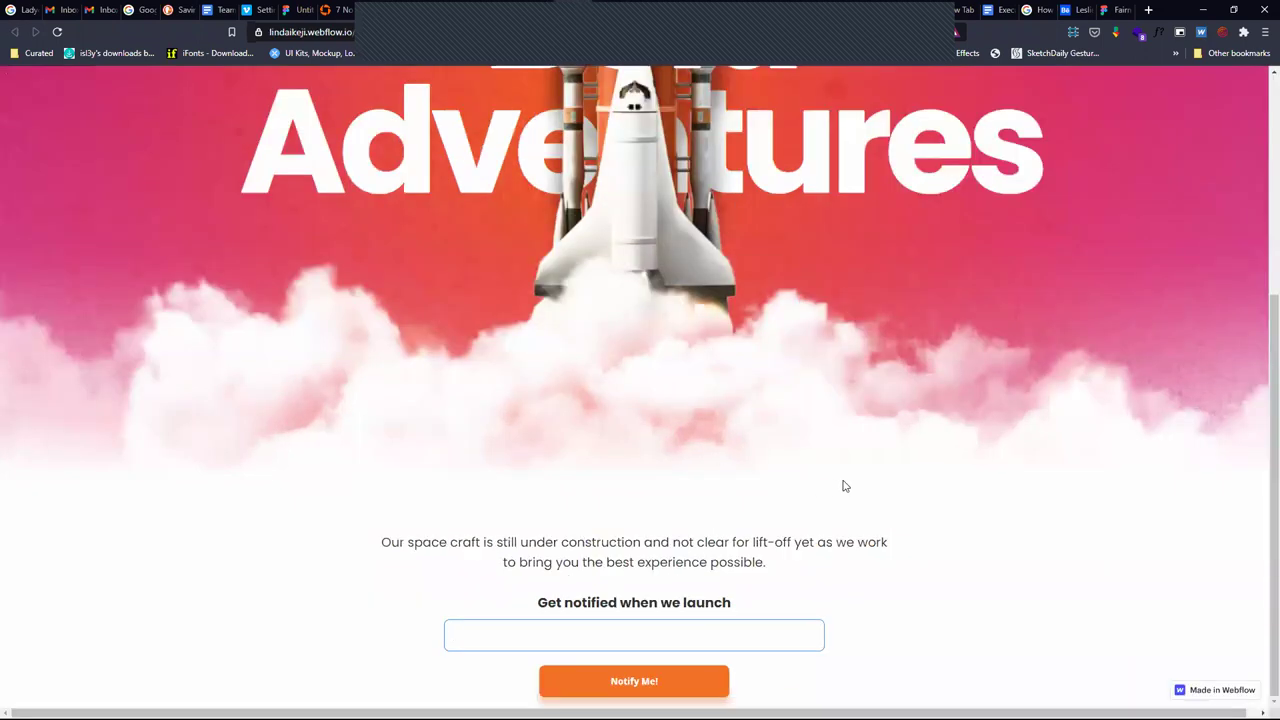
{"action": "left_click", "coordinate": [540, 8]}
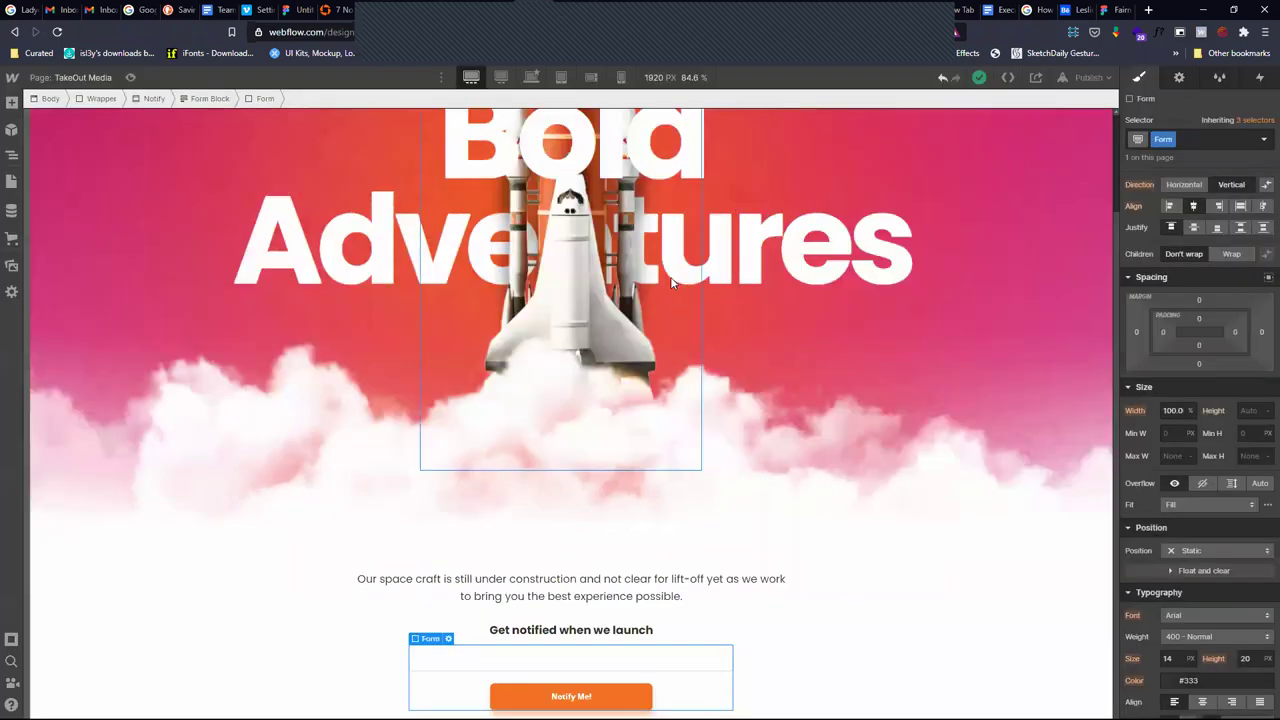
Set the bottom margin of the Notify section's Form to 60 px at the 1920 px breakpoint
{"action": "left_click", "coordinate": [797, 668]}
{"action": "left_click", "coordinate": [690, 689]}
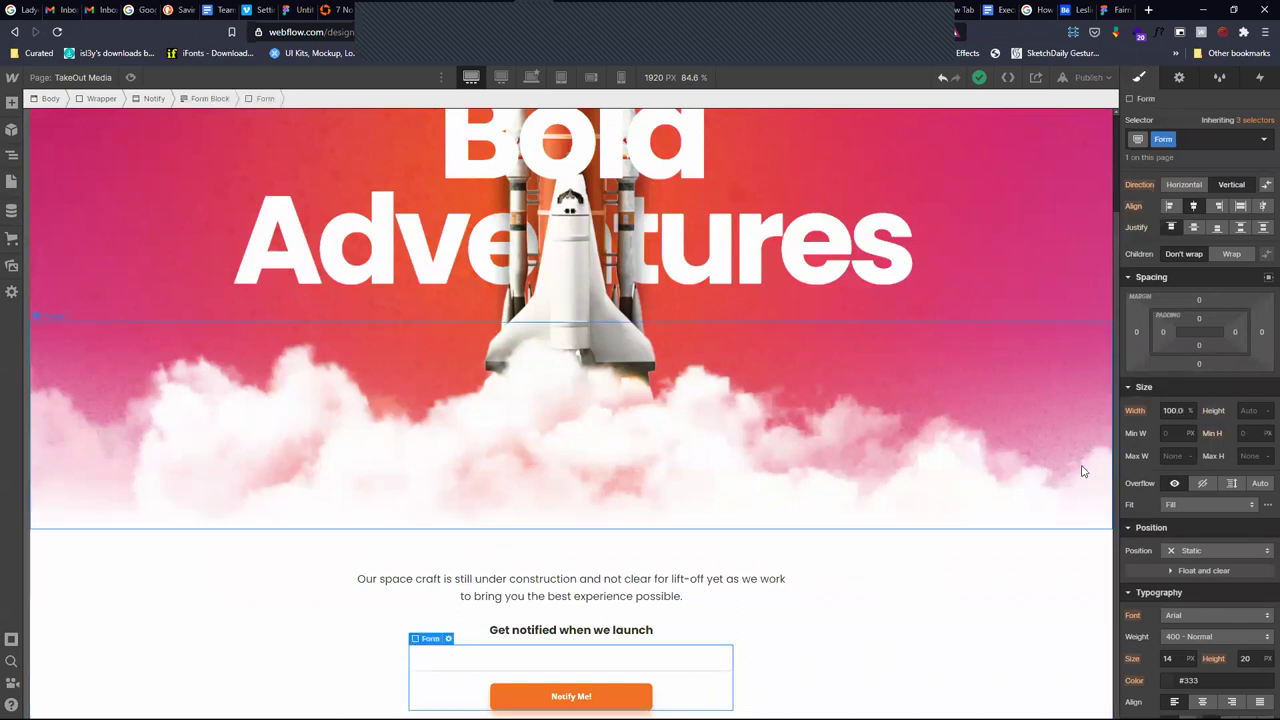
{"action": "left_click_drag", "start_coordinate": [1198, 364], "coordinate": [1209, 411]}
{"action": "scroll", "coordinate": [886, 560], "scroll_direction": "down", "scroll_amount": 1}
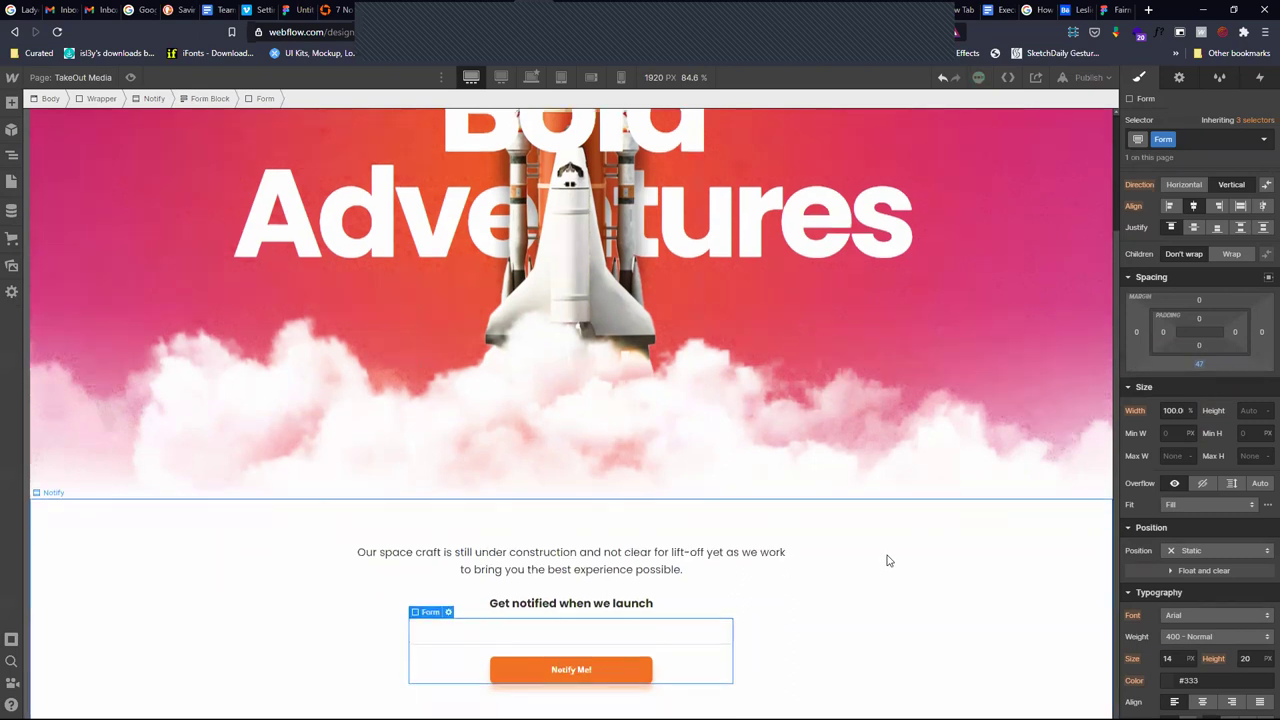
{"action": "left_click", "coordinate": [1199, 364]}
{"action": "left_click", "coordinate": [1178, 425]}
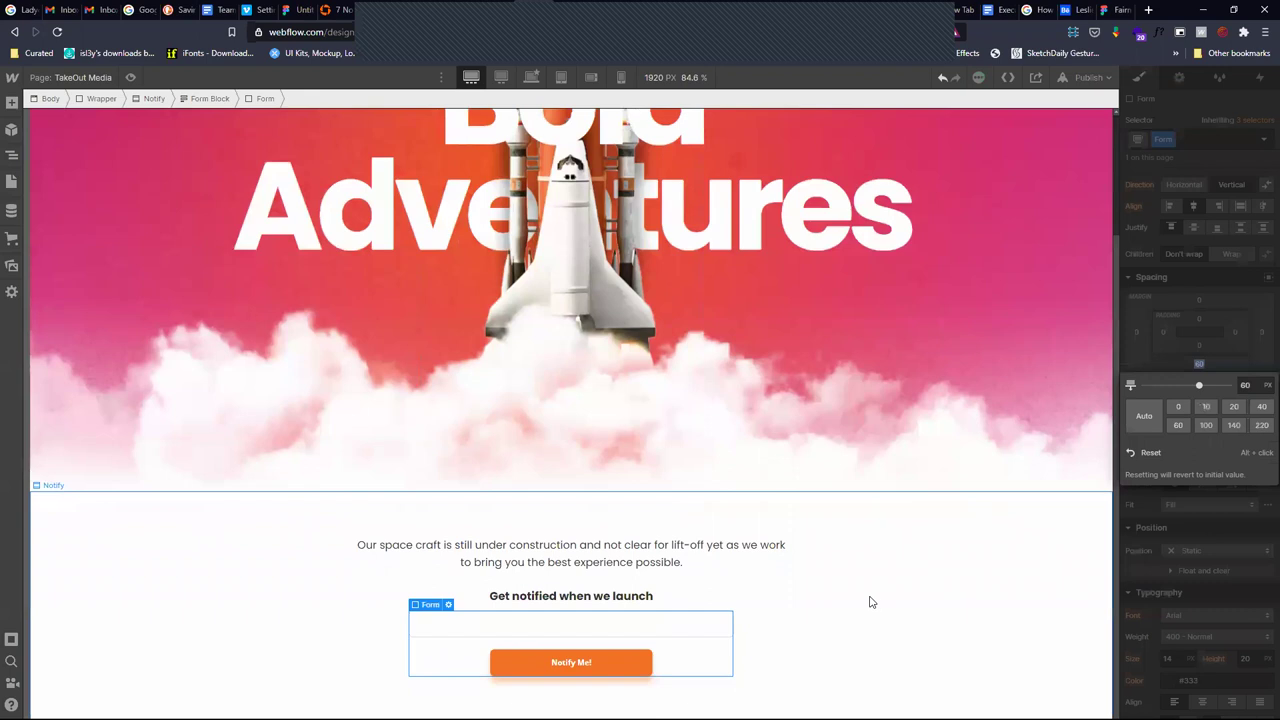
{"action": "left_click", "coordinate": [874, 604]}
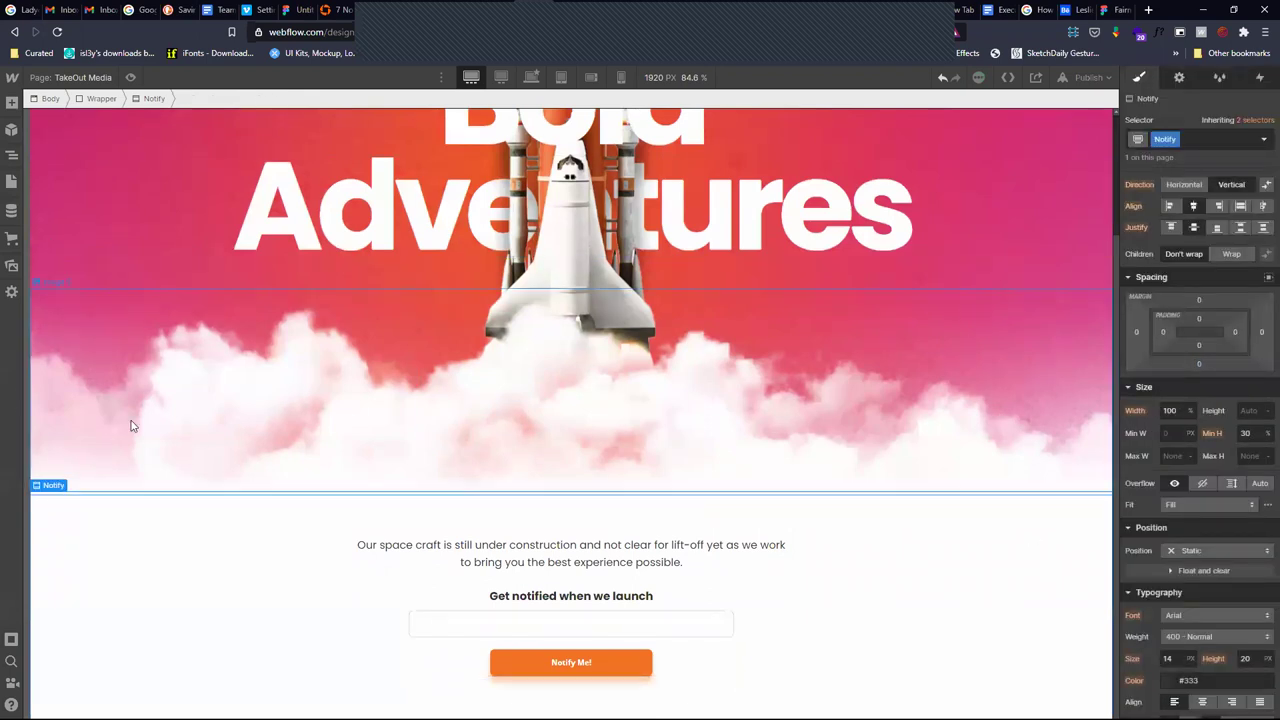
Switch to the 1439 px base breakpoint and set the Form's bottom margin to 60 px there too
{"action": "left_click", "coordinate": [530, 79]}
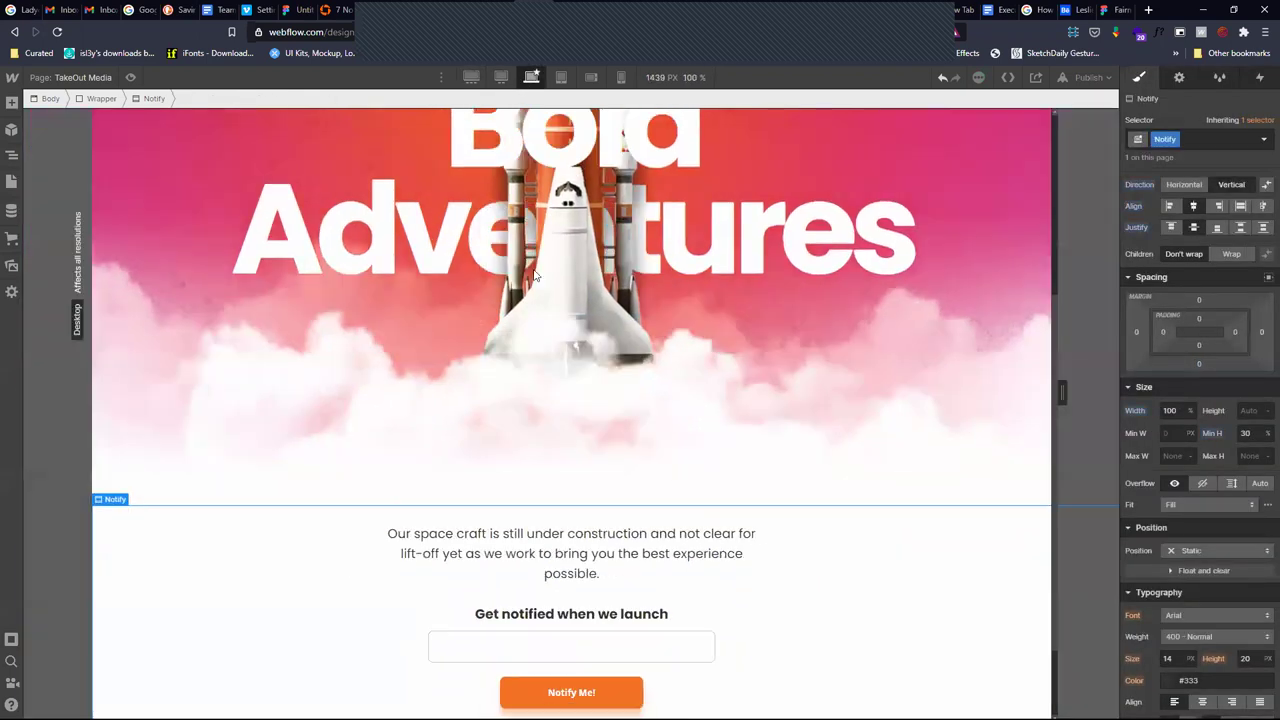
{"action": "left_click", "coordinate": [448, 625]}
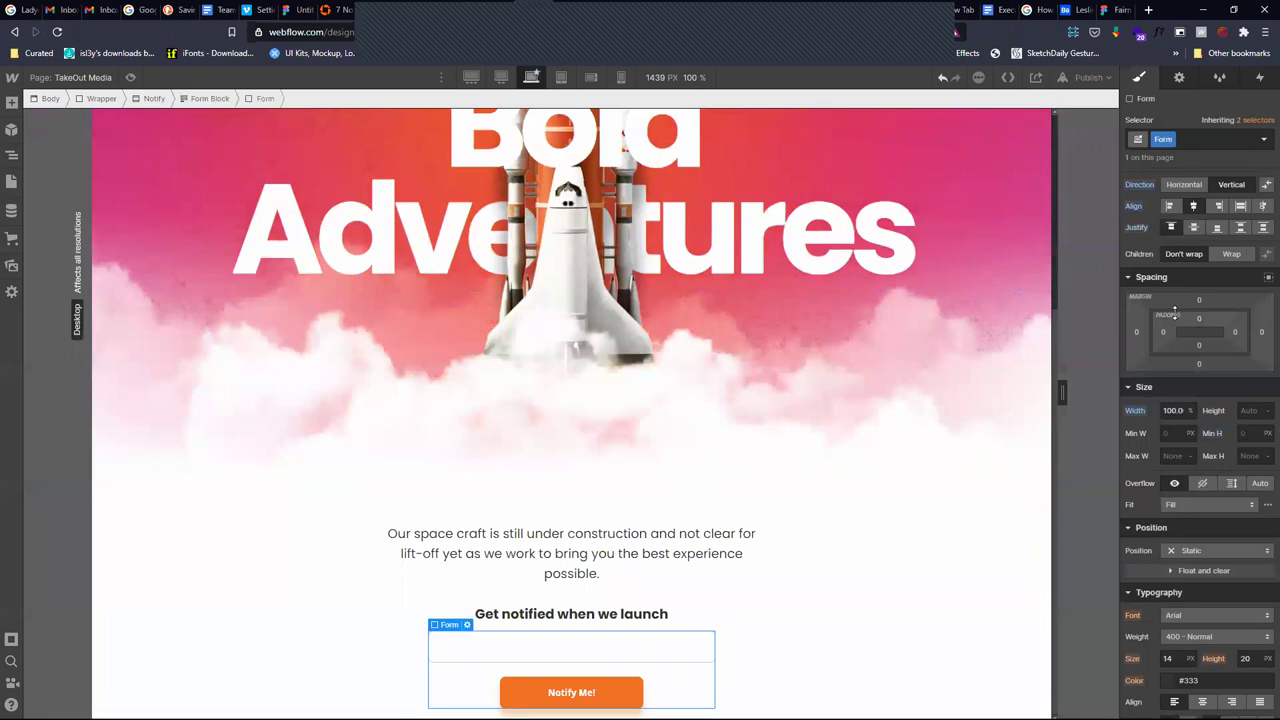
{"action": "left_click", "coordinate": [1202, 363]}
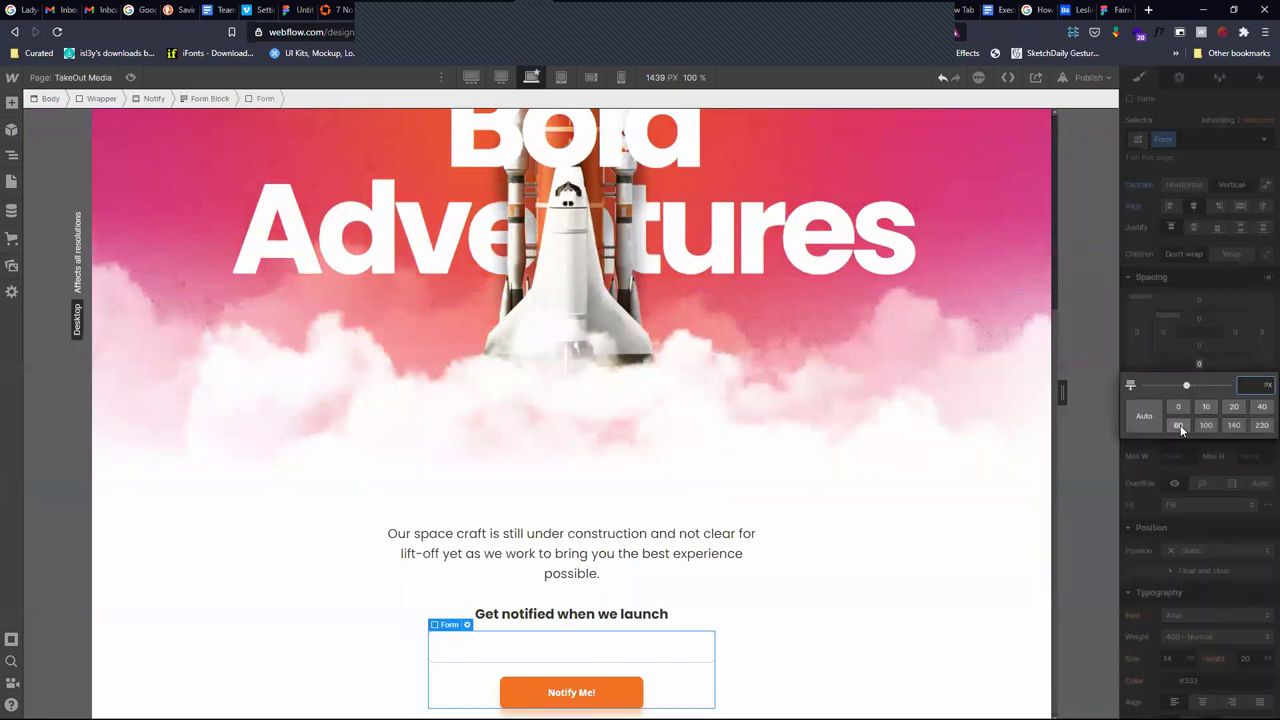
{"action": "left_click", "coordinate": [1178, 425]}
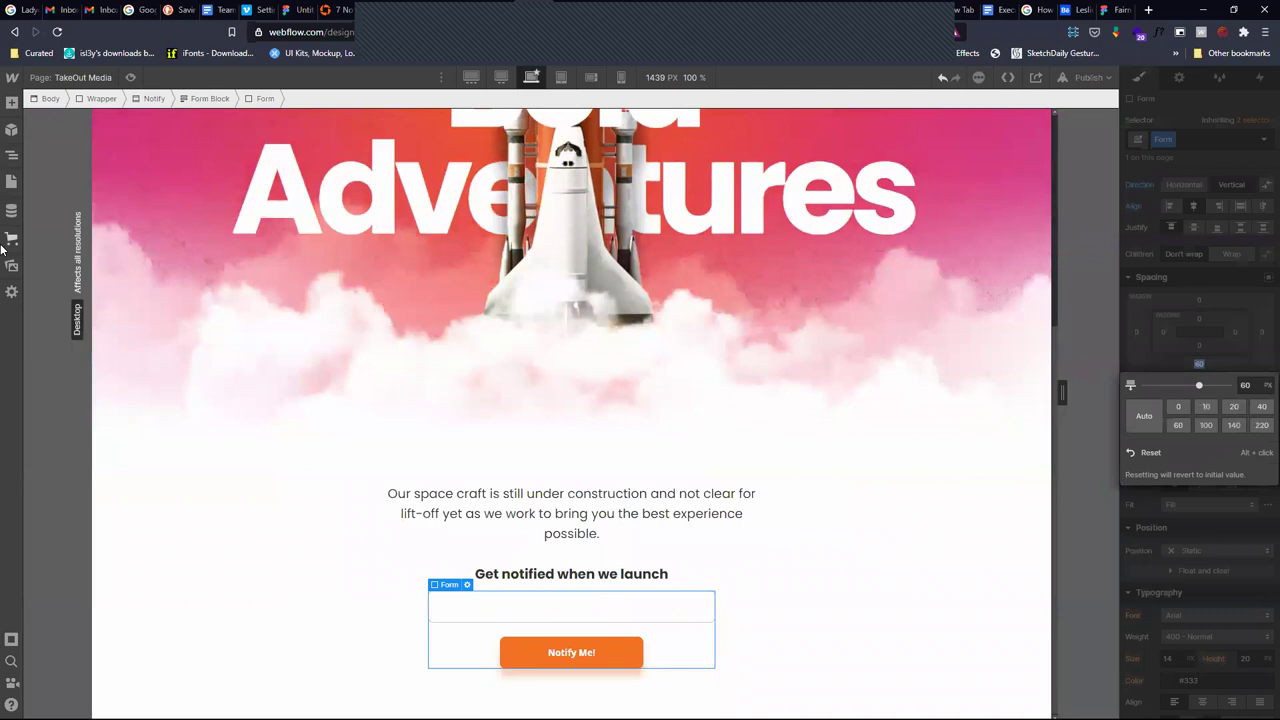
{"action": "left_click", "coordinate": [165, 490]}
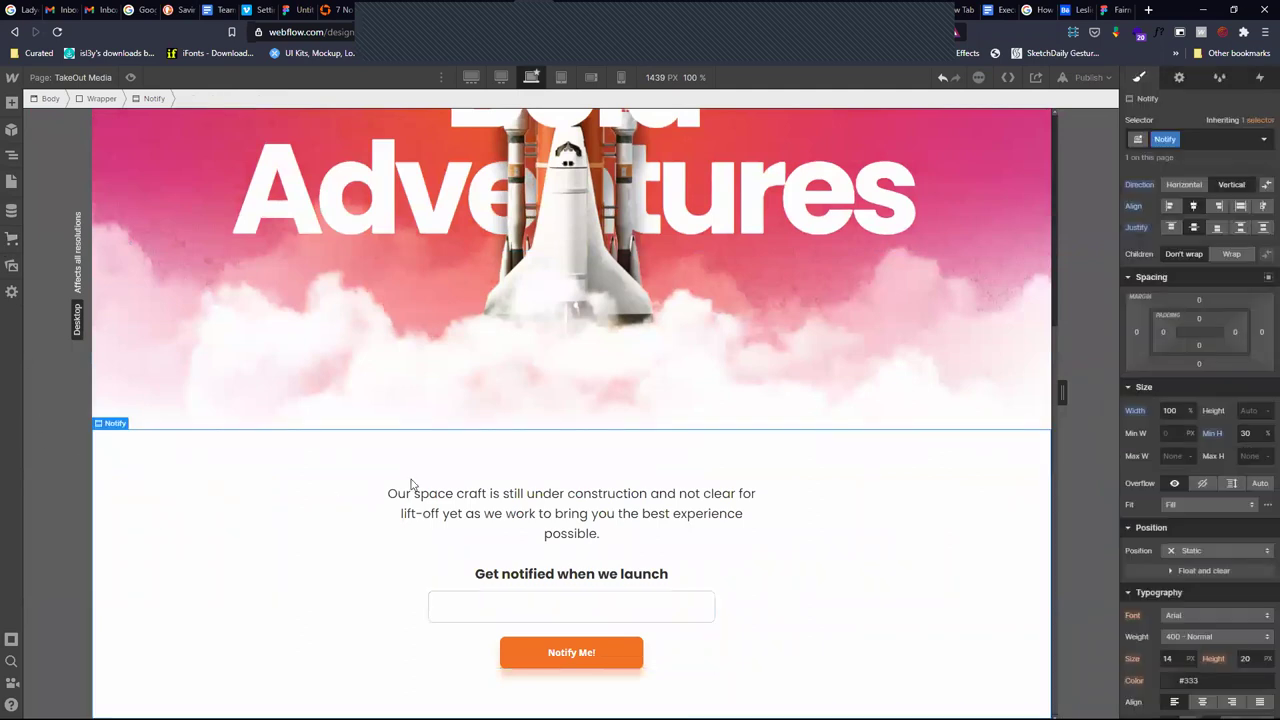
Switch to the 320 px mobile portrait breakpoint and dismiss the group notification
{"action": "left_click", "coordinate": [622, 78]}
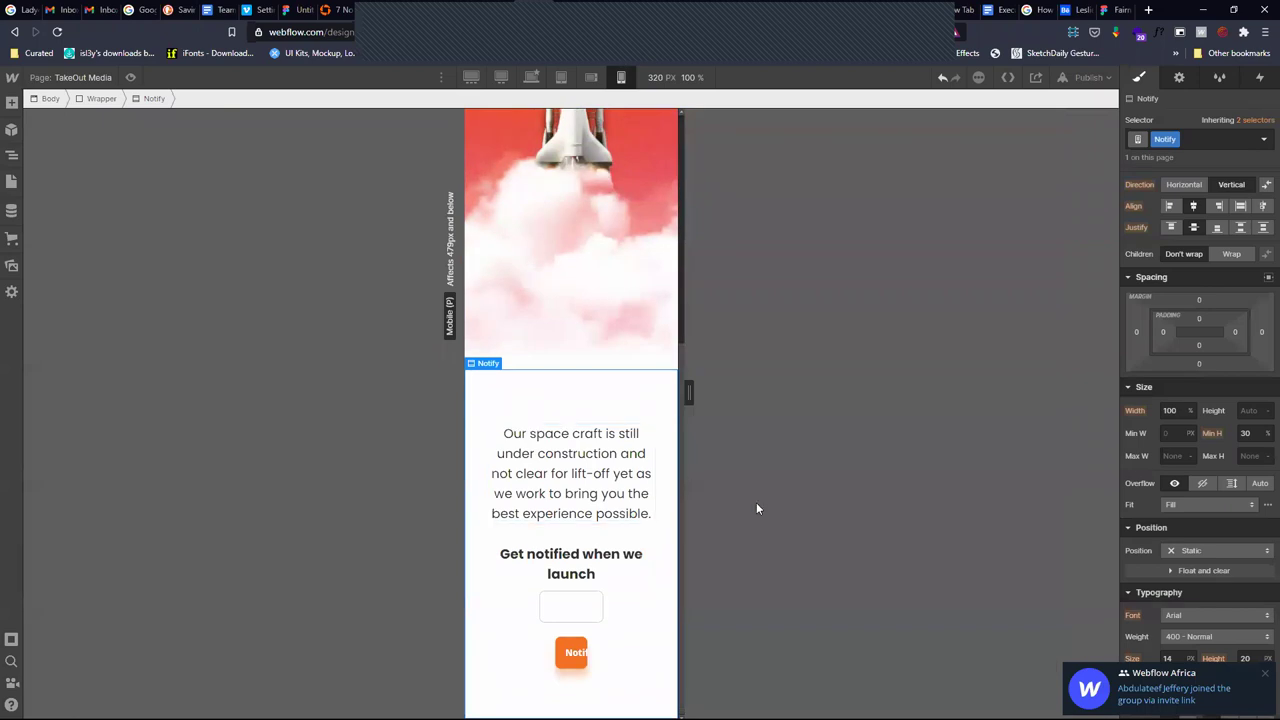
{"action": "left_click", "coordinate": [1264, 674]}
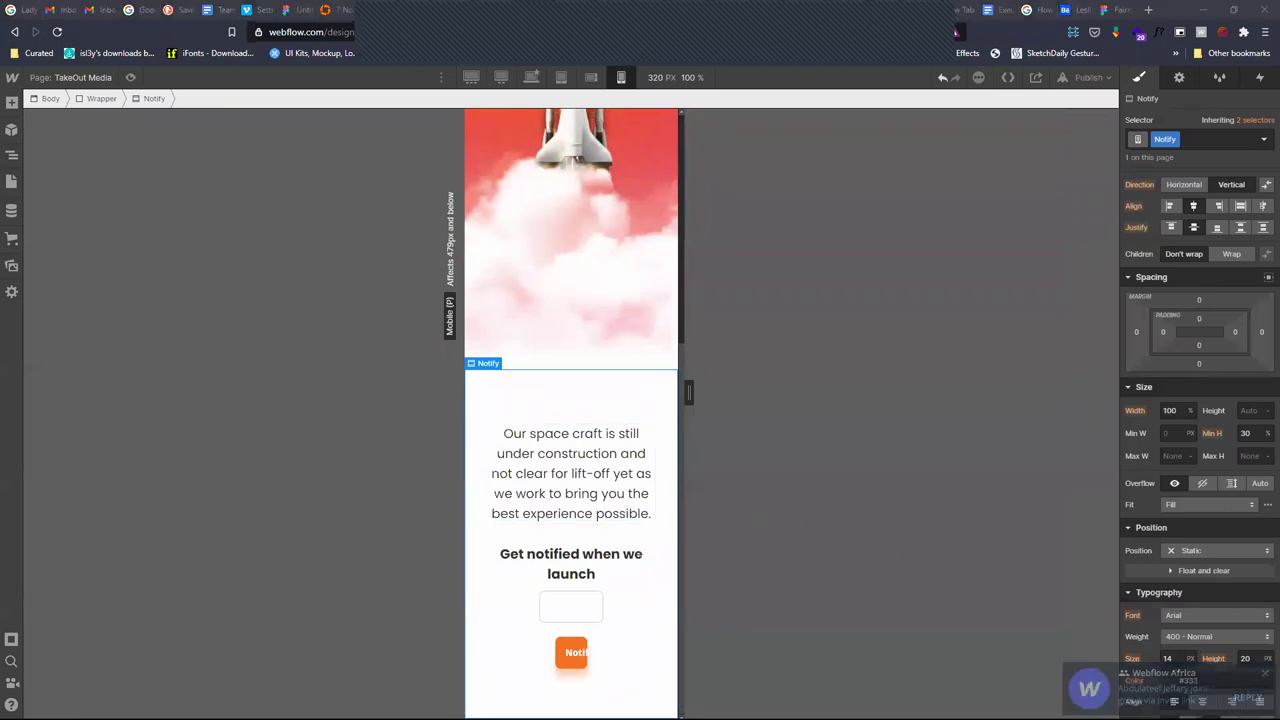
Try a width above 100% for the Notify form's text field, then return it to 100%
{"action": "left_click", "coordinate": [552, 612]}
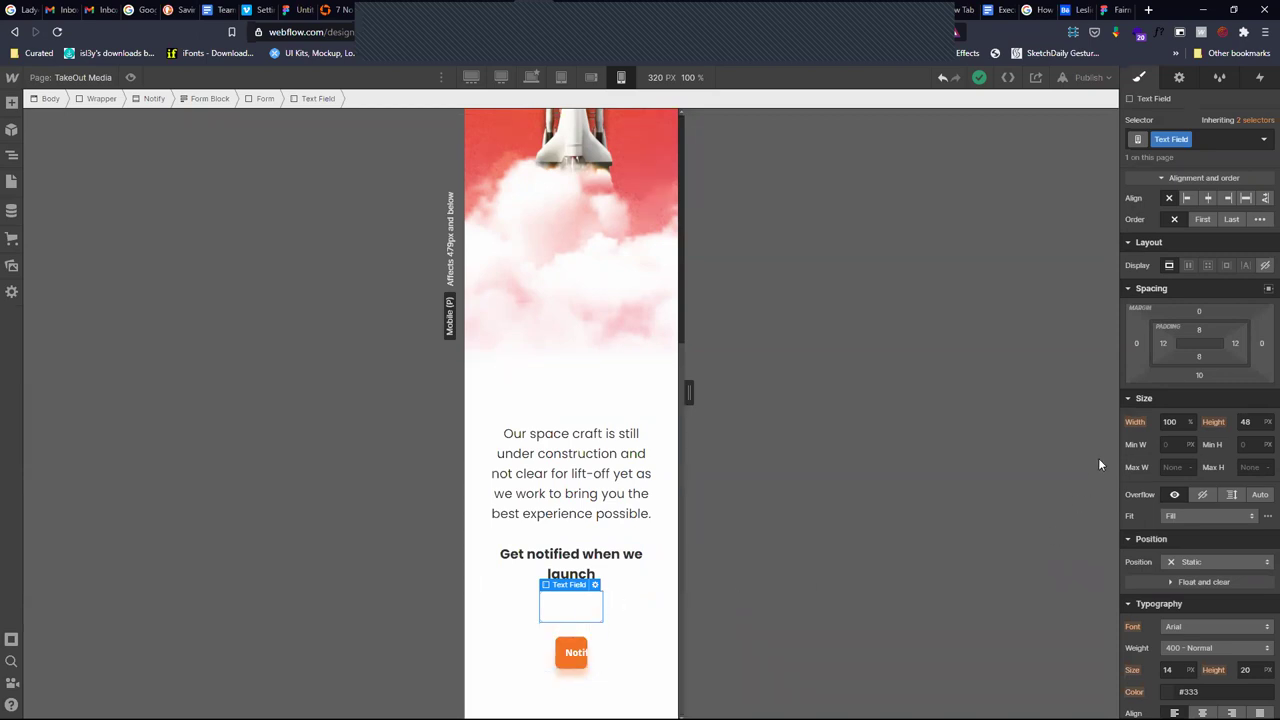
{"action": "left_click", "coordinate": [1178, 422]}
{"action": "key", "text": "shift+Up"}
{"action": "key", "text": "shift+Up"}
{"action": "key", "text": "shift+Up"}
{"action": "key", "text": "shift+Up"}
{"action": "key", "text": "shift+Up"}
{"action": "key", "text": "shift+Up"}
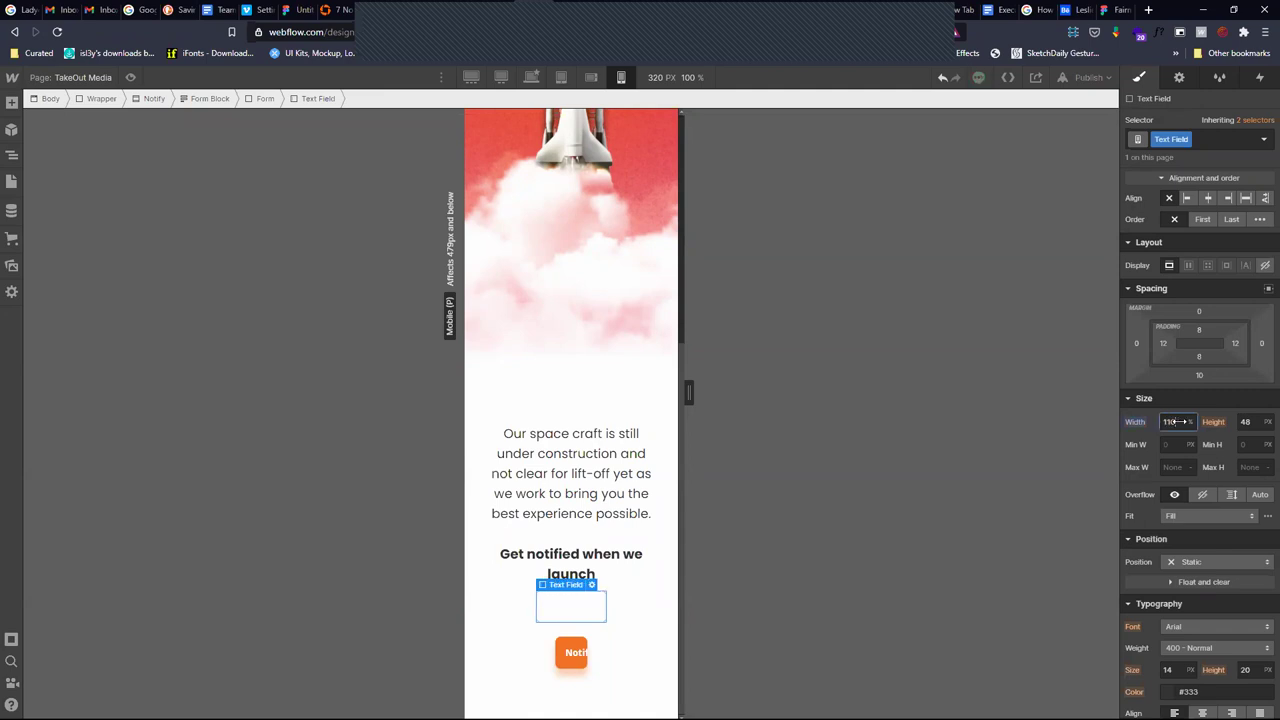
{"action": "key", "text": "shift+Down"}
{"action": "key", "text": "shift+Down"}
{"action": "key", "text": "shift+Down"}
{"action": "key", "text": "shift+Down"}
{"action": "key", "text": "shift+Down"}
{"action": "key", "text": "shift+Down"}
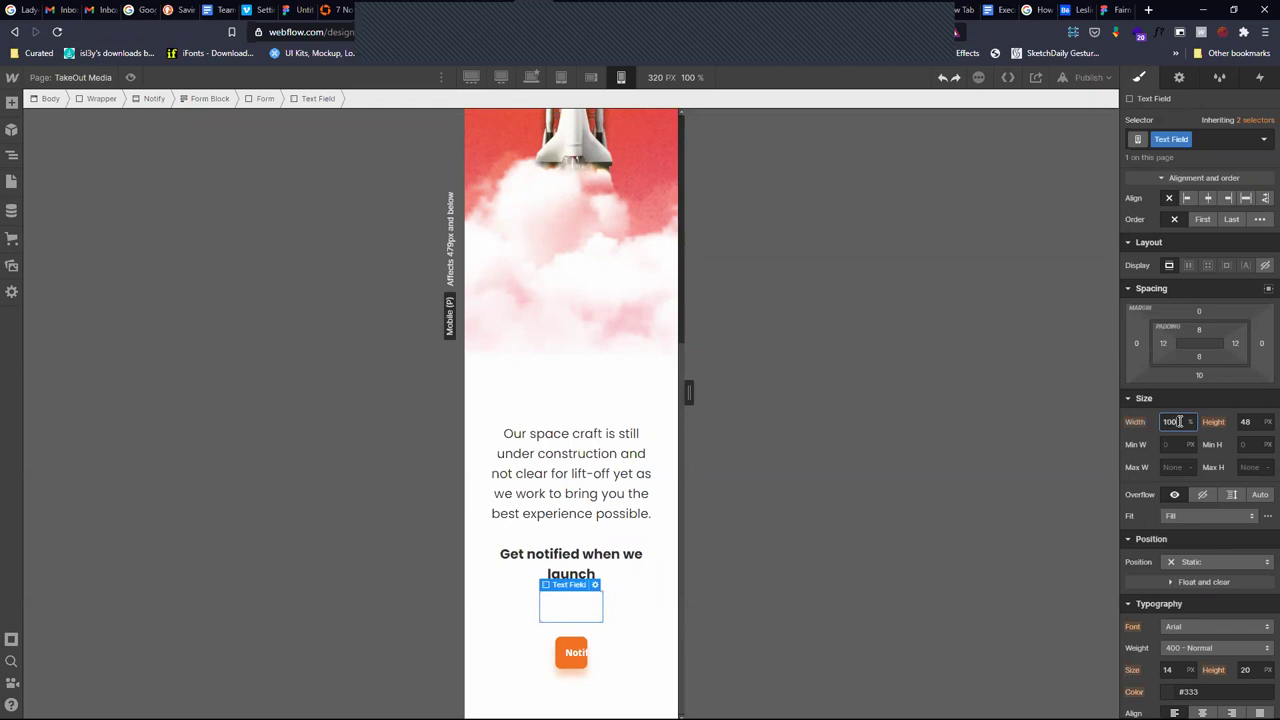
Select the Notify section's Form Block in the element tree and set its width to 86% at the mobile portrait breakpoint
{"action": "left_click", "coordinate": [13, 152]}
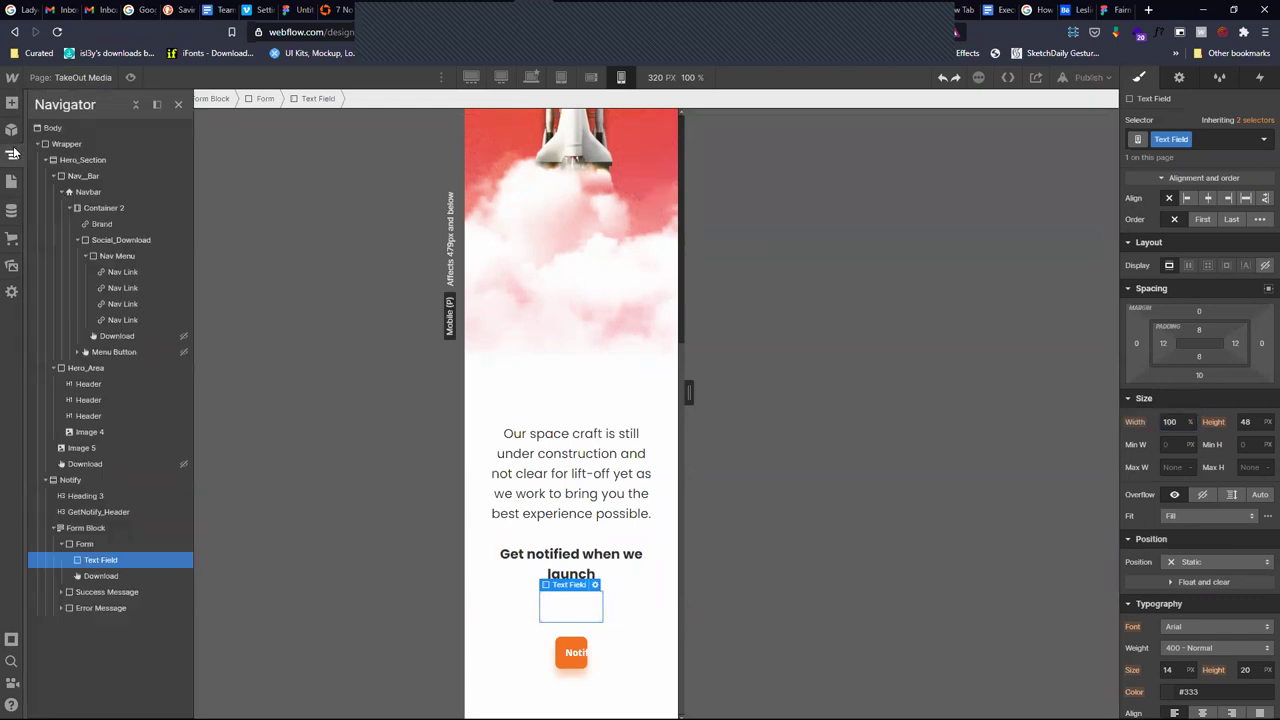
{"action": "left_click", "coordinate": [112, 527]}
{"action": "left_click", "coordinate": [1168, 423]}
{"action": "key", "text": "shift+Up"}
{"action": "key", "text": "shift+Up"}
{"action": "key", "text": "shift+Up"}
{"action": "key", "text": "shift+Up"}
{"action": "key", "text": "shift+Up"}
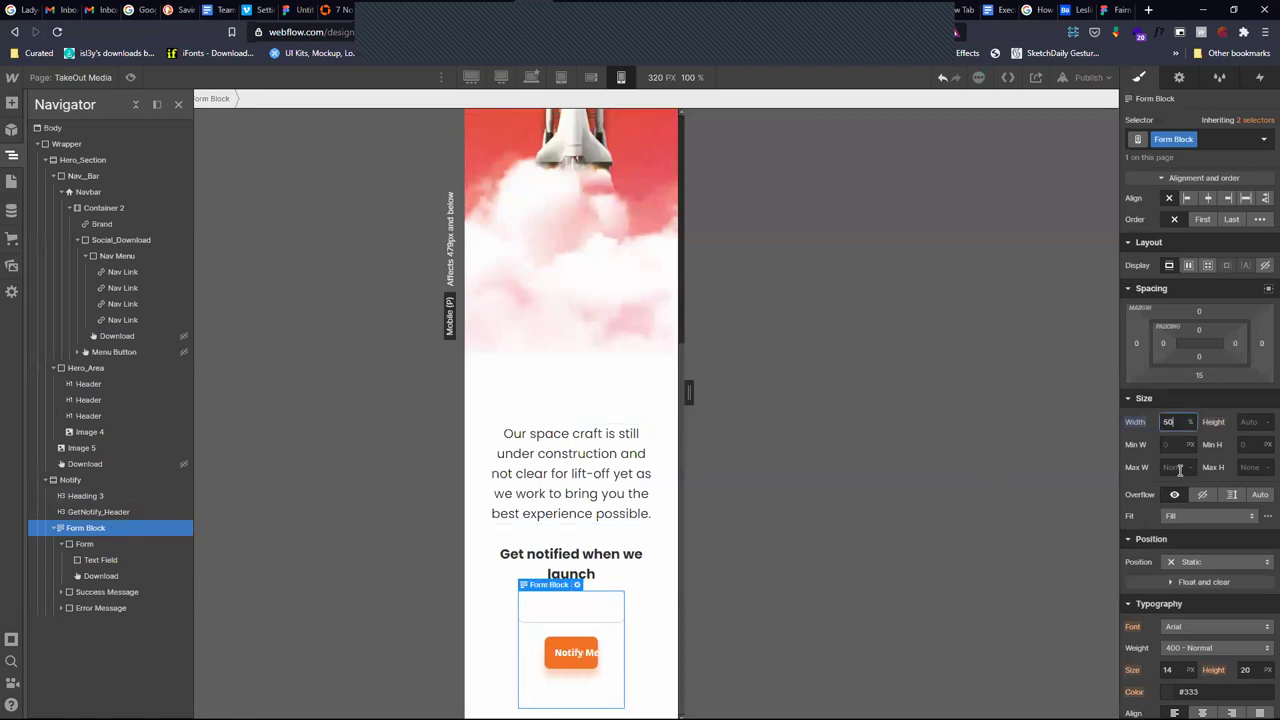
{"action": "key", "text": "shift+Up"}
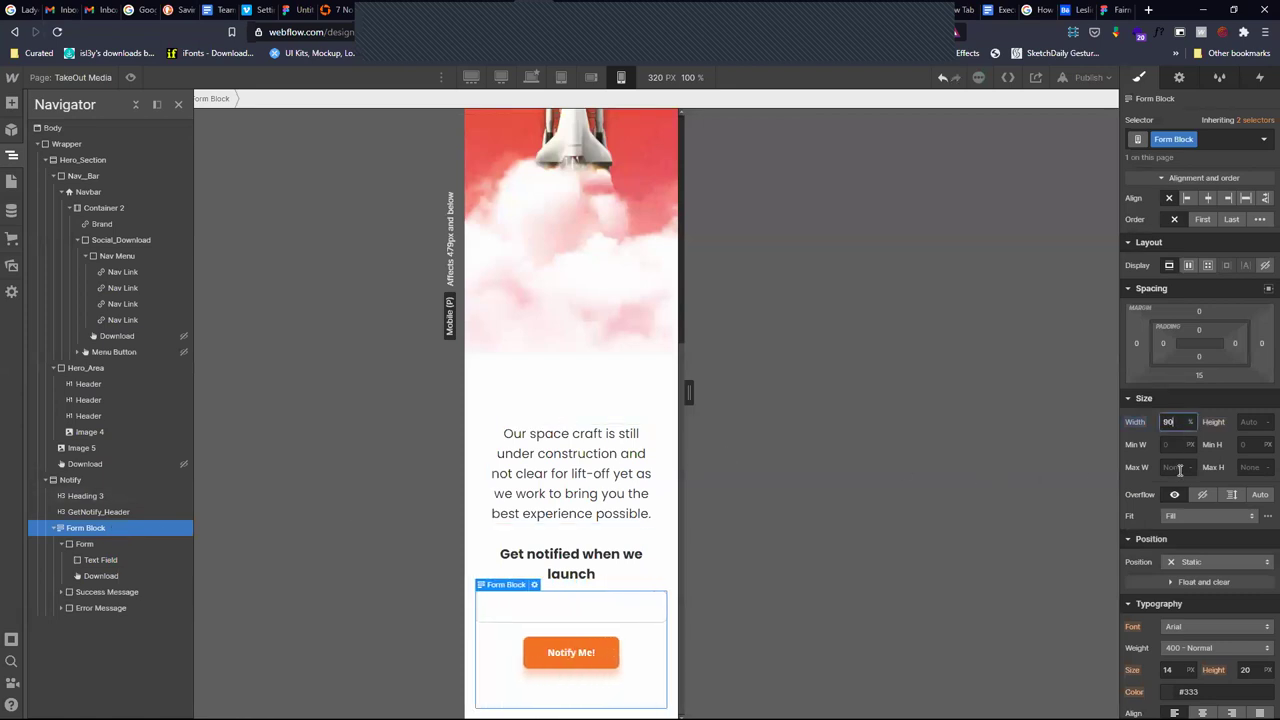
{"action": "key", "text": "Down"}
{"action": "key", "text": "Down"}
{"action": "key", "text": "Down"}
{"action": "key", "text": "Down"}
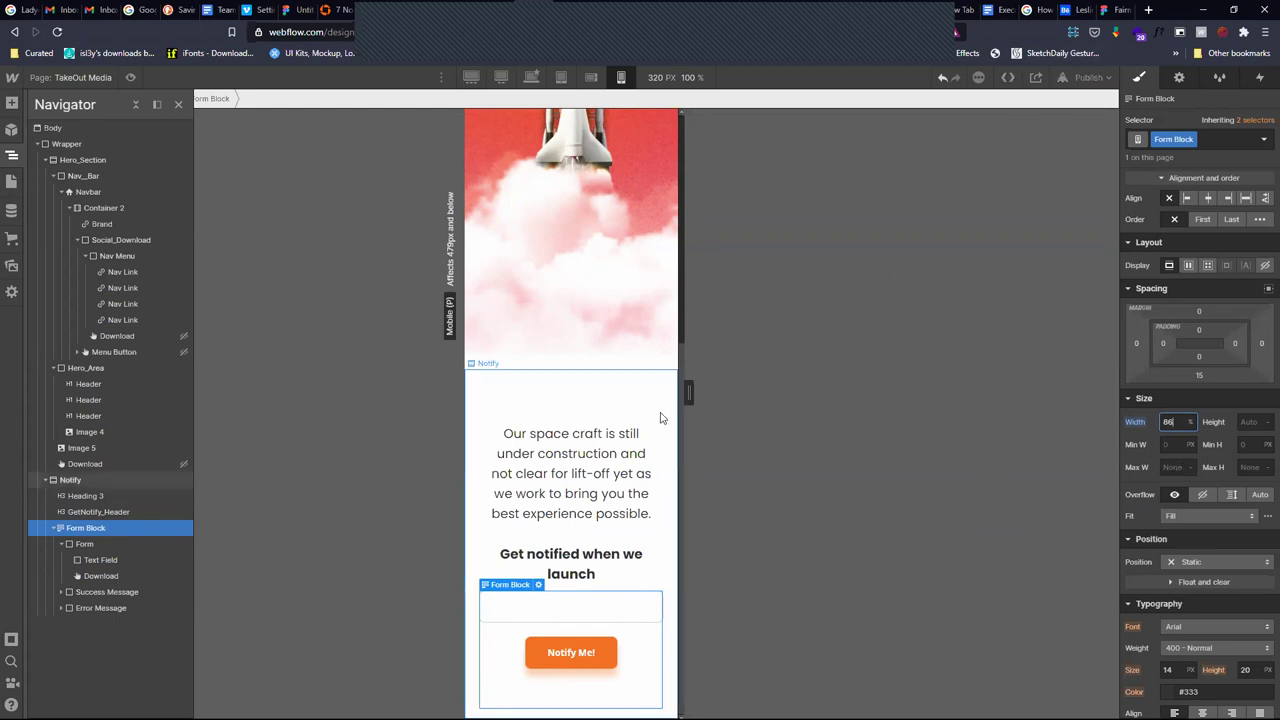
Widen the mobile portrait preview to 479 px and set the Form Block's width to 70%
{"action": "left_click_drag", "start_coordinate": [686, 391], "coordinate": [777, 391]}
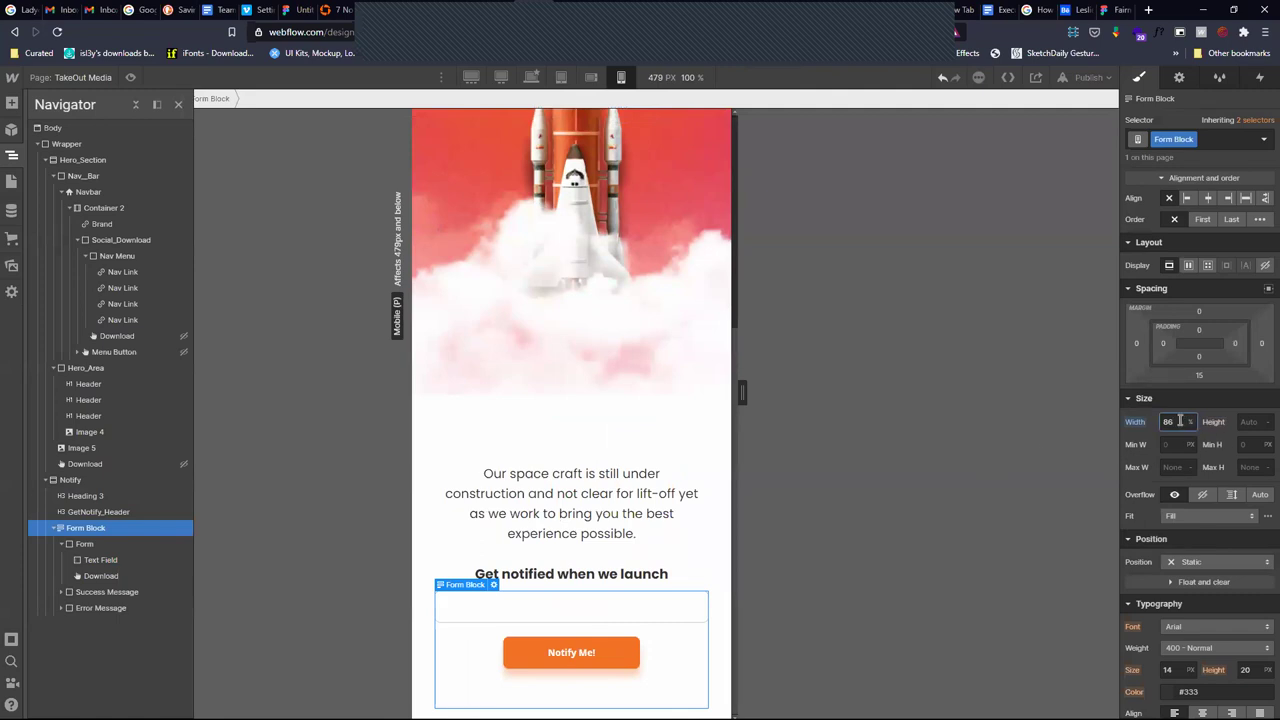
{"action": "key", "text": "Down"}
{"action": "key", "text": "Down"}
{"action": "key", "text": "Down"}
{"action": "key", "text": "Down"}
{"action": "key", "text": "Down"}
{"action": "key", "text": "Down"}
{"action": "key", "text": "Down"}
{"action": "key", "text": "Down"}
{"action": "key", "text": "Down"}
{"action": "key", "text": "Down"}
{"action": "key", "text": "Down"}
{"action": "key", "text": "Down"}
{"action": "key", "text": "Down"}
{"action": "key", "text": "Down"}
{"action": "key", "text": "Down"}
{"action": "key", "text": "Down"}
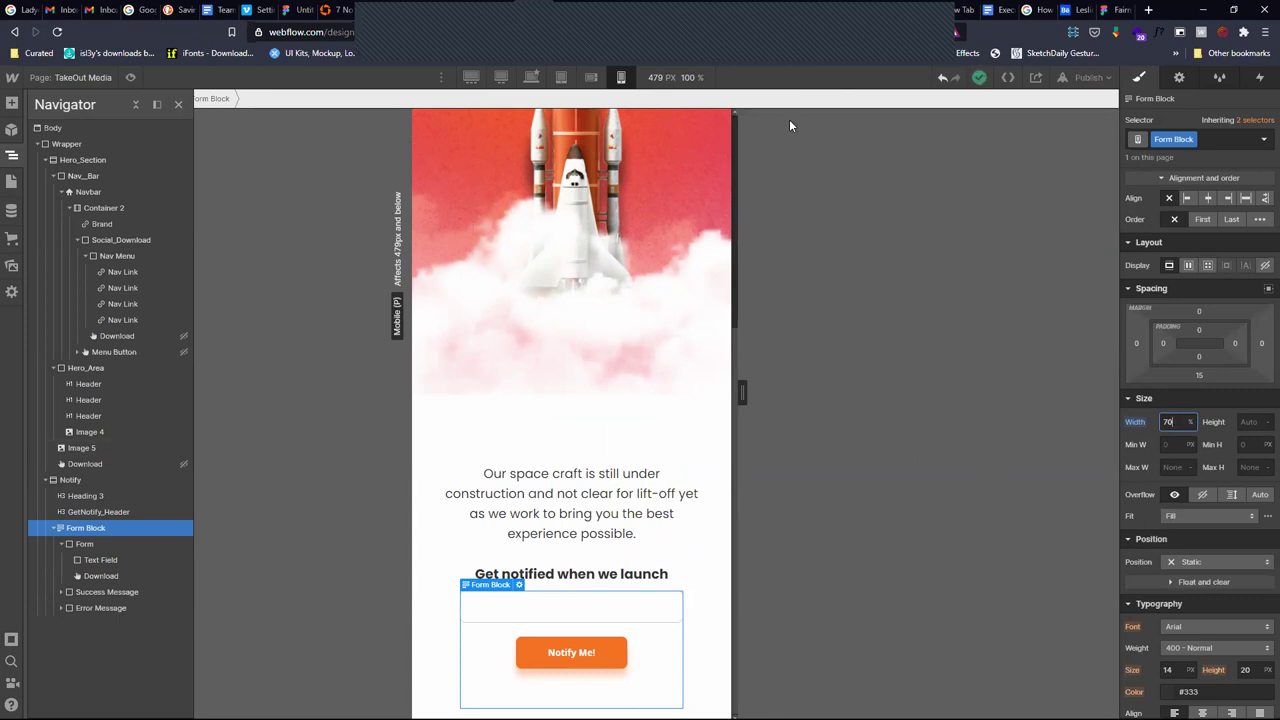
Publish the site to its webflow.io subdomain and close the publishing options
{"action": "left_click", "coordinate": [1092, 78]}
{"action": "left_click", "coordinate": [1067, 269]}
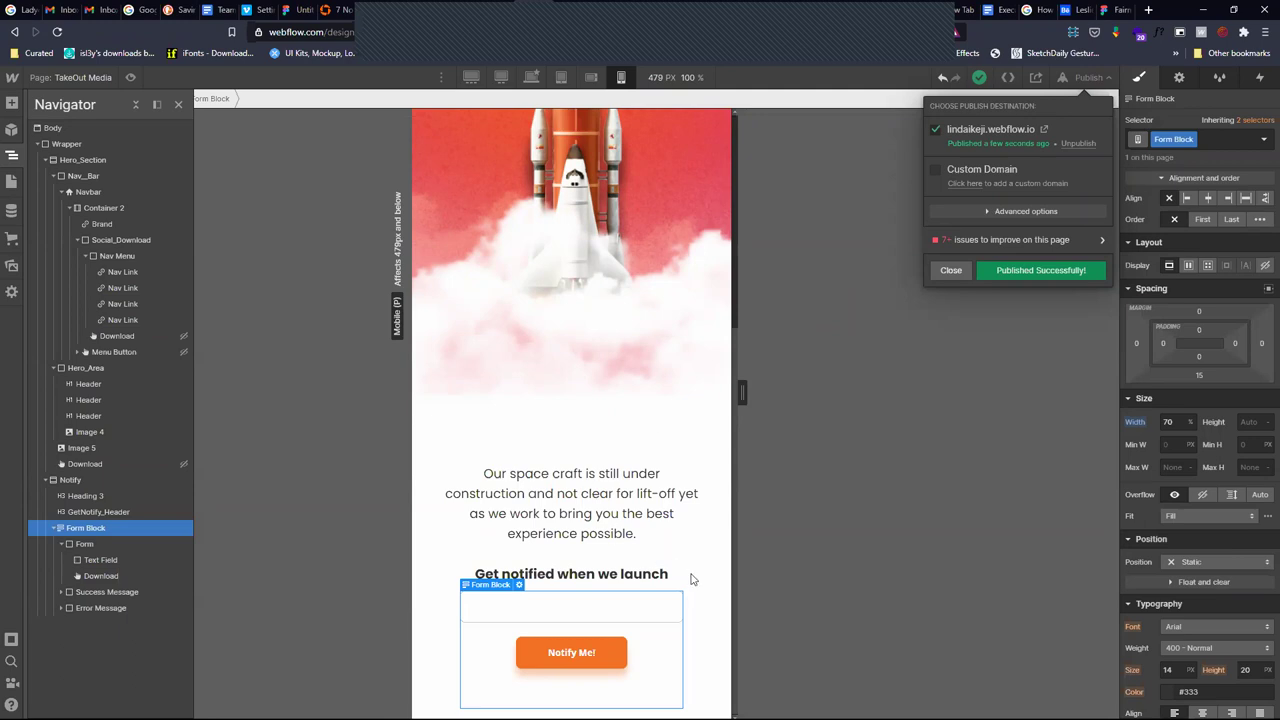
{"action": "left_click", "coordinate": [675, 625]}
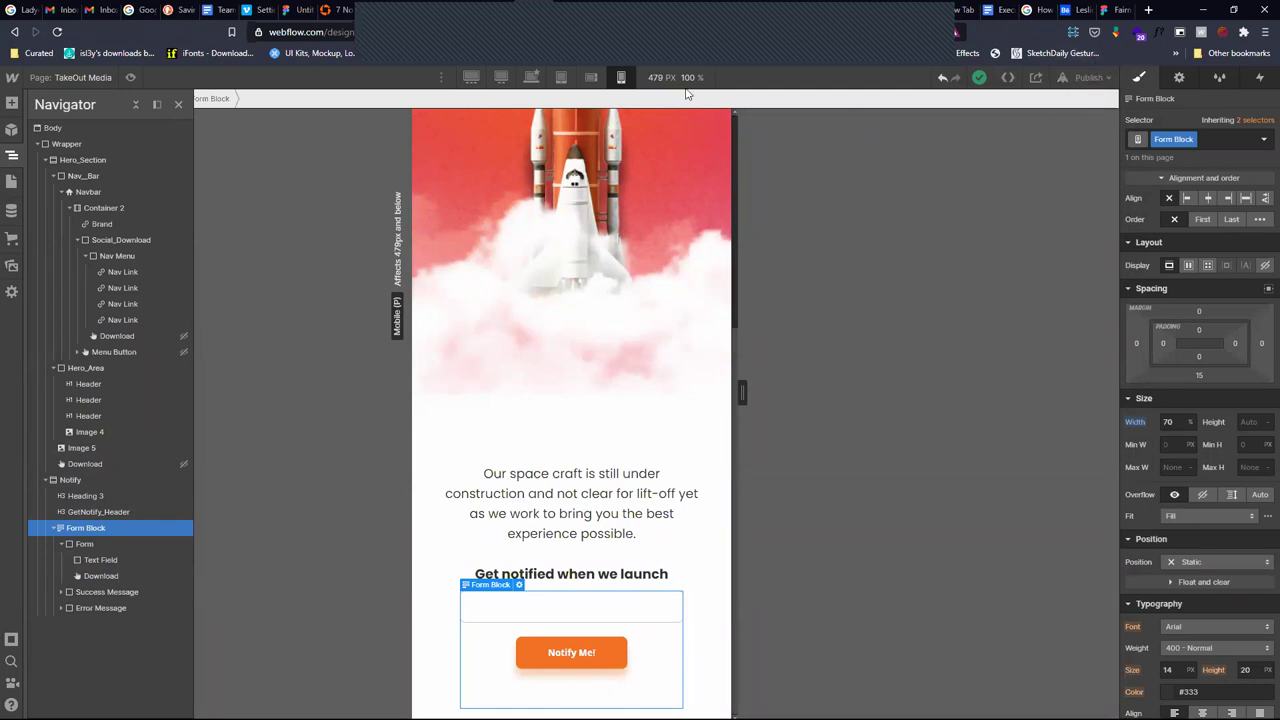
Switch to the base desktop breakpoint and add a Section inside the Wrapper, below the Notify section
{"action": "left_click", "coordinate": [531, 77]}
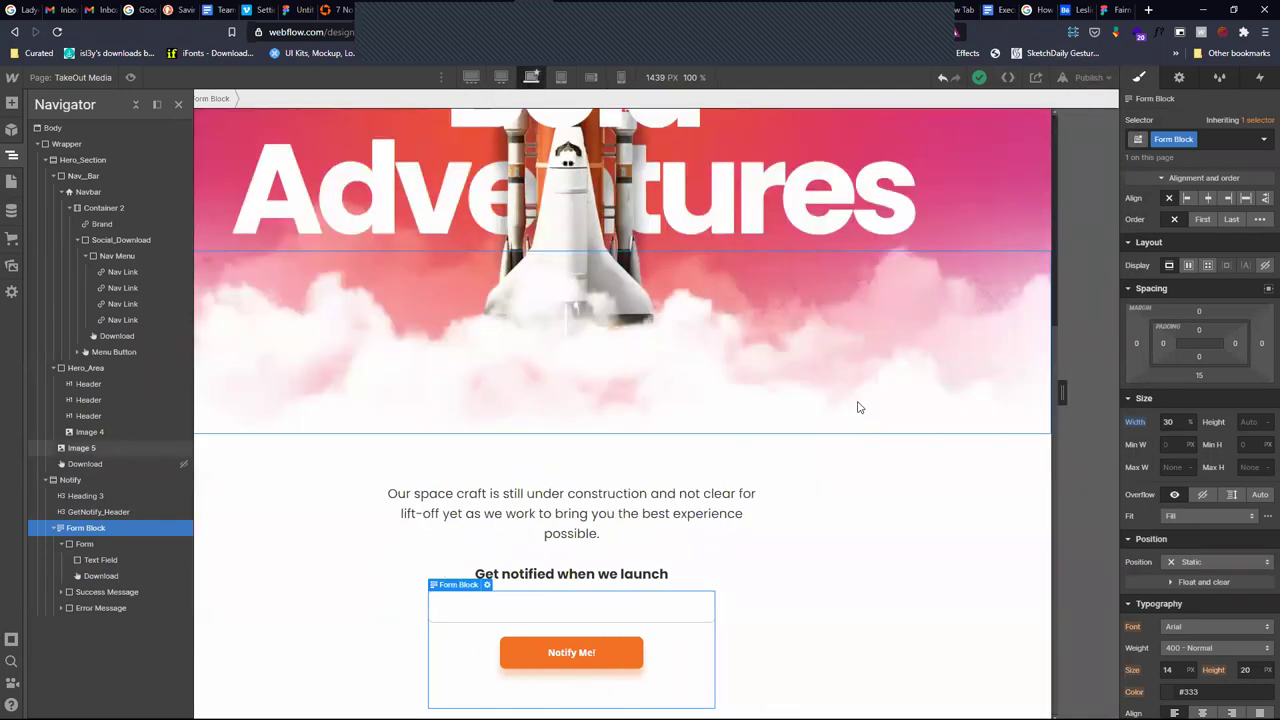
{"action": "left_click", "coordinate": [46, 479]}
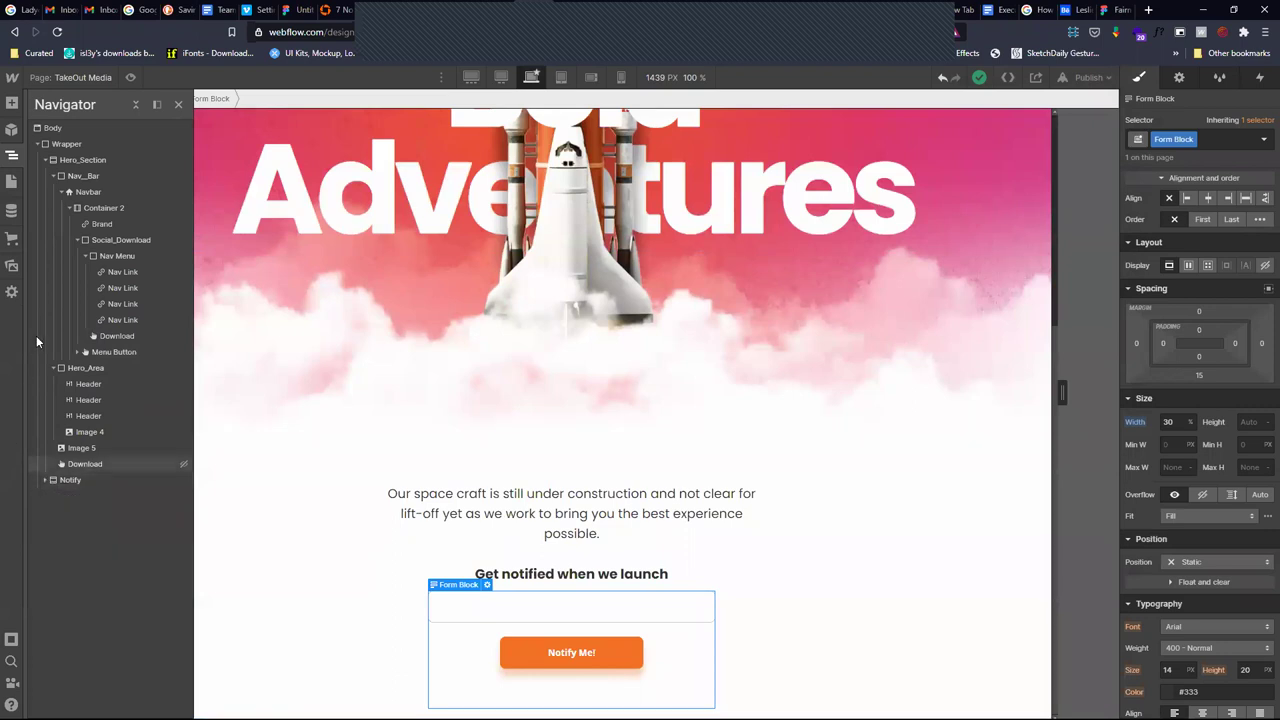
{"action": "left_click", "coordinate": [53, 368]}
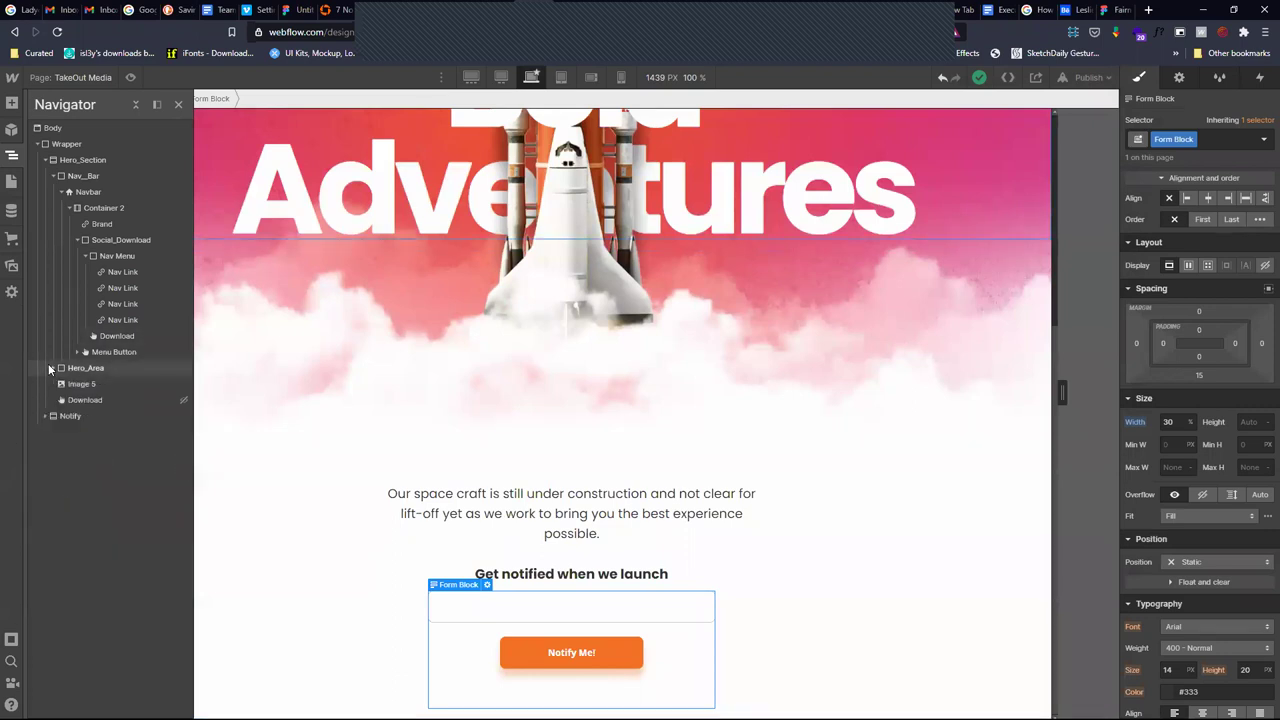
{"action": "left_click", "coordinate": [53, 160]}
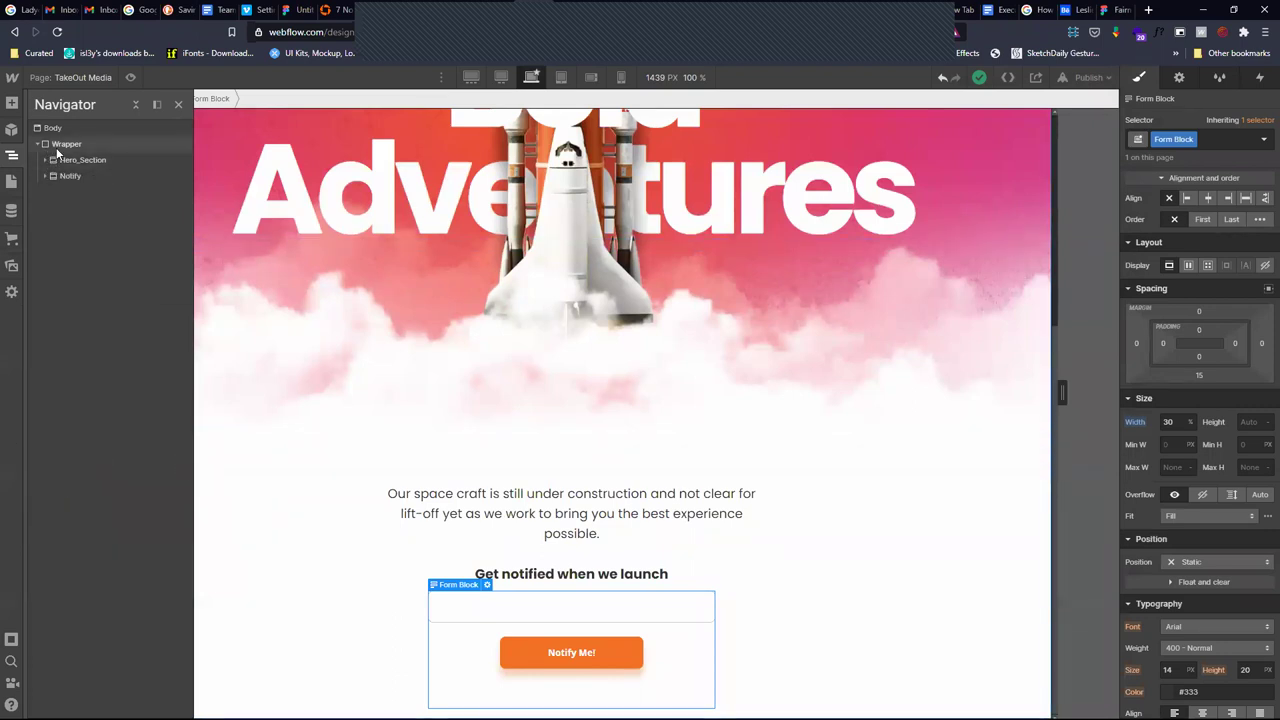
{"action": "left_click", "coordinate": [66, 144]}
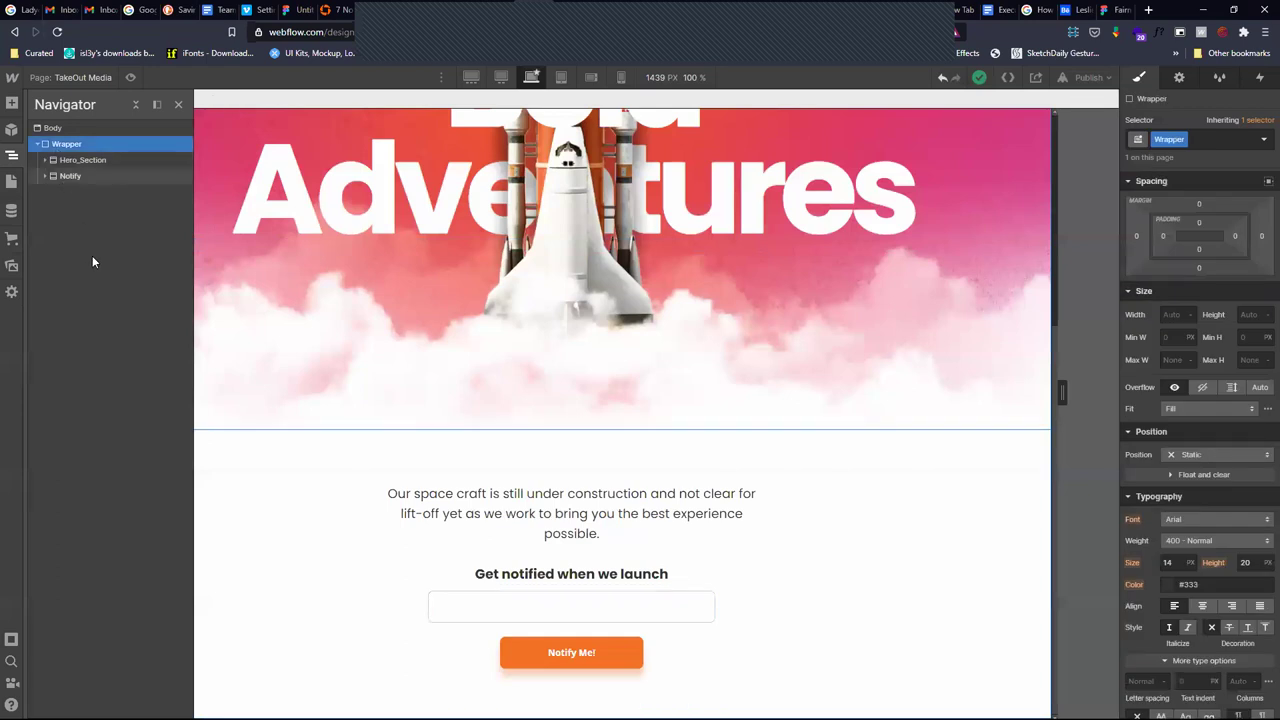
{"action": "left_click", "coordinate": [12, 103]}
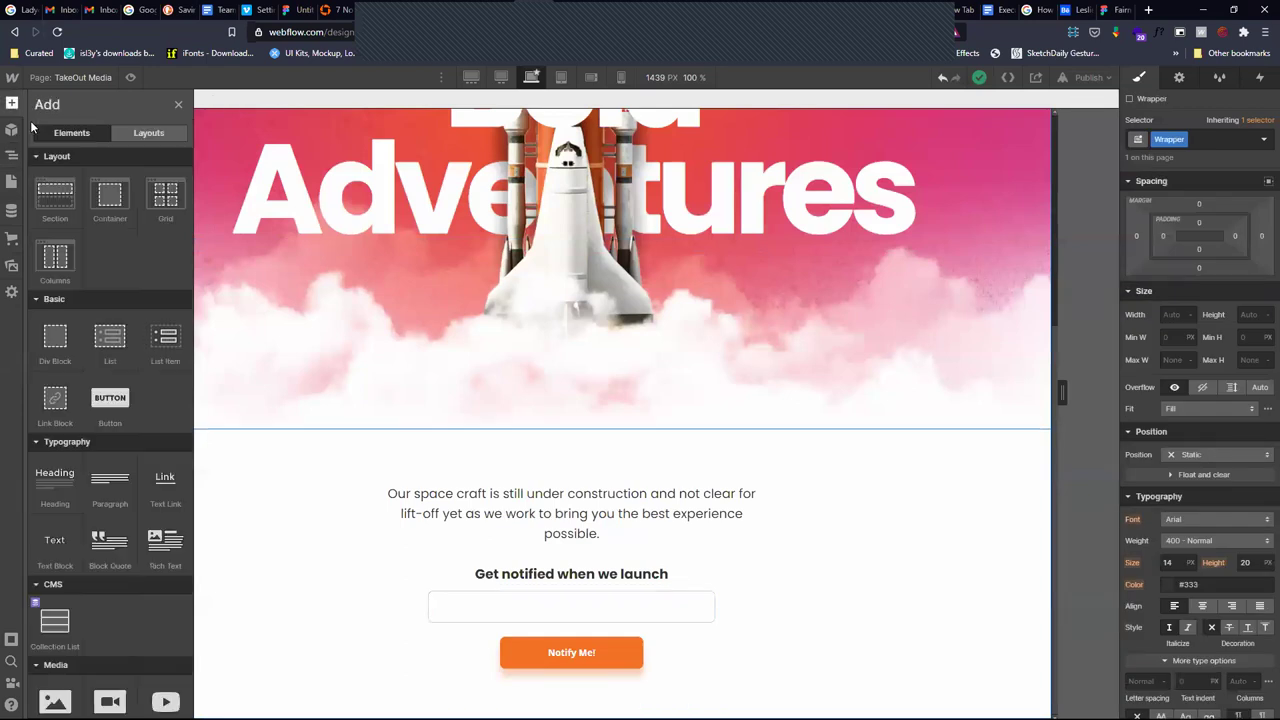
{"action": "left_click", "coordinate": [62, 205]}
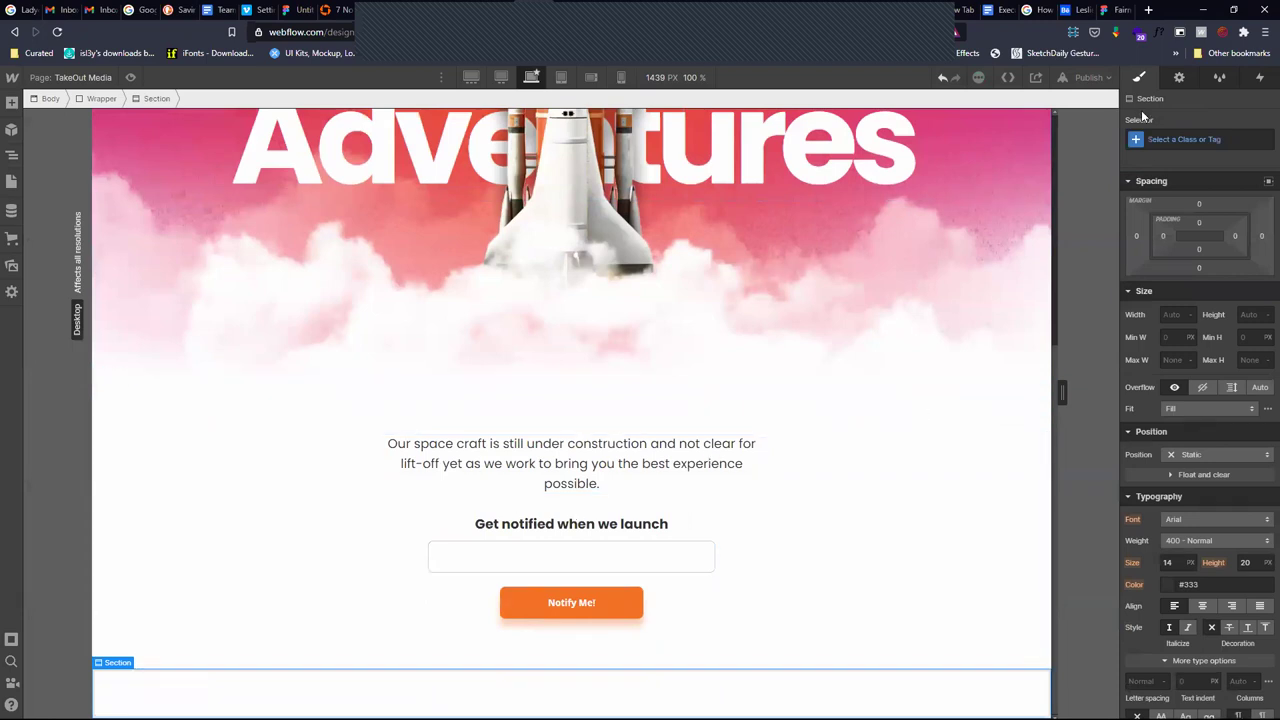
Give the new section the class Footer
{"action": "left_click", "coordinate": [1188, 136]}
{"action": "type", "text": "F"}
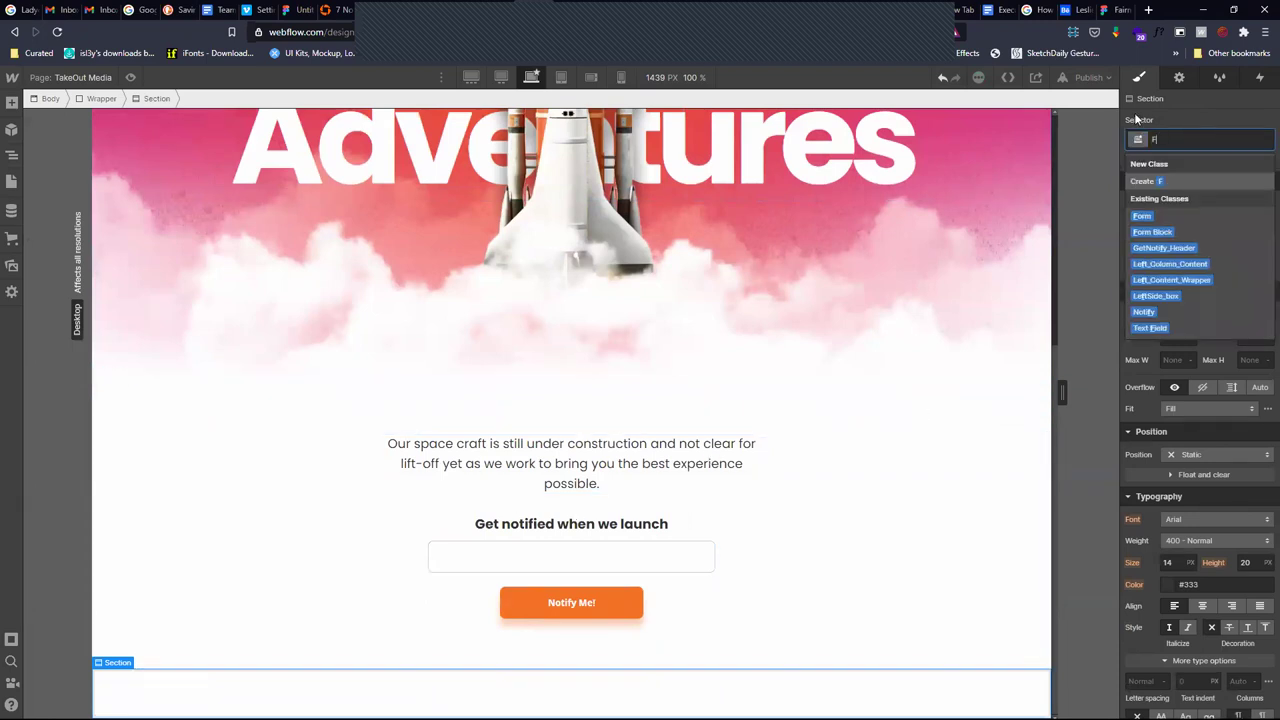
{"action": "type", "text": "ooter"}
{"action": "key", "text": "Return"}
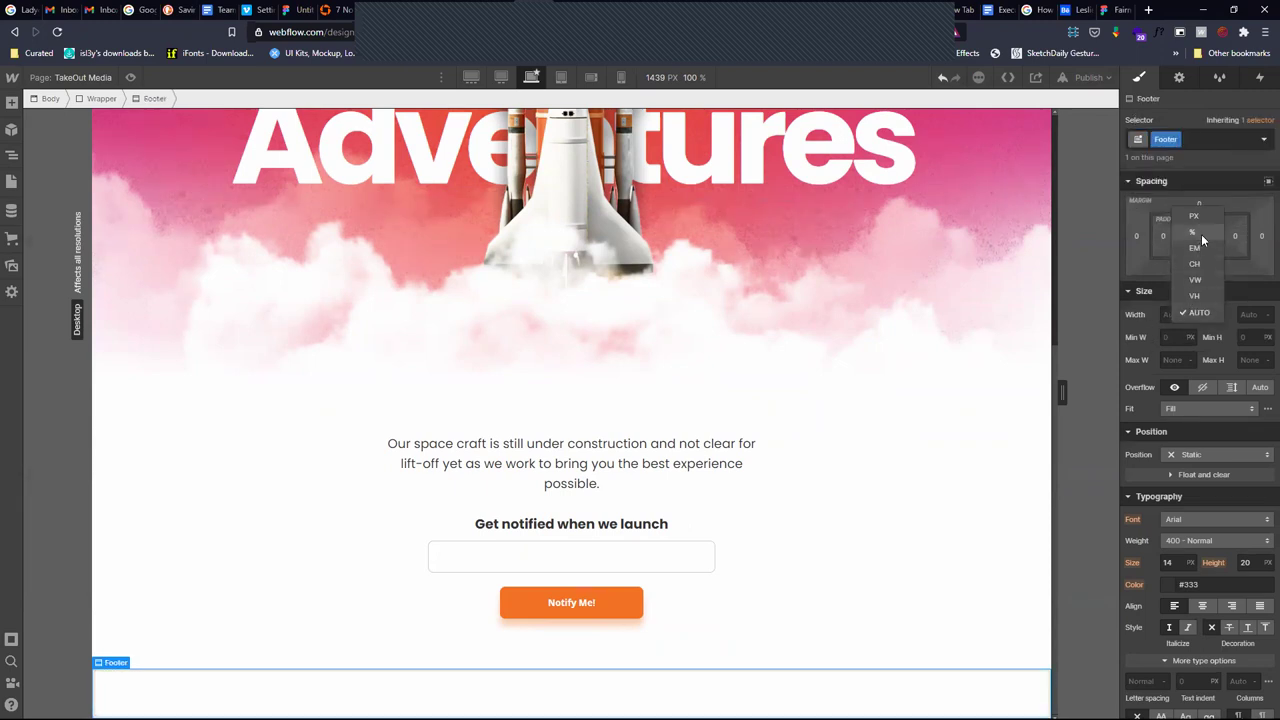
Set the Footer section's width to 100% and its minimum height to 30%
{"action": "left_click", "coordinate": [1193, 232]}
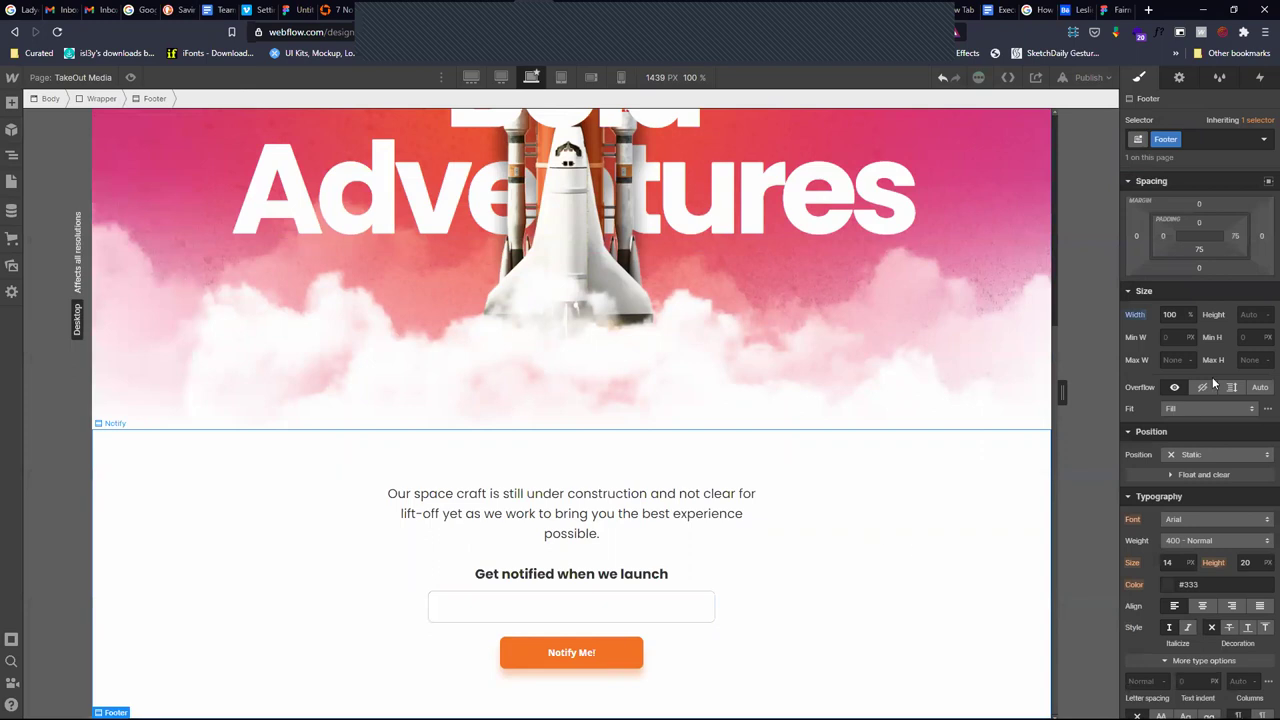
{"action": "left_click", "coordinate": [1264, 337]}
{"action": "left_click", "coordinate": [1252, 351]}
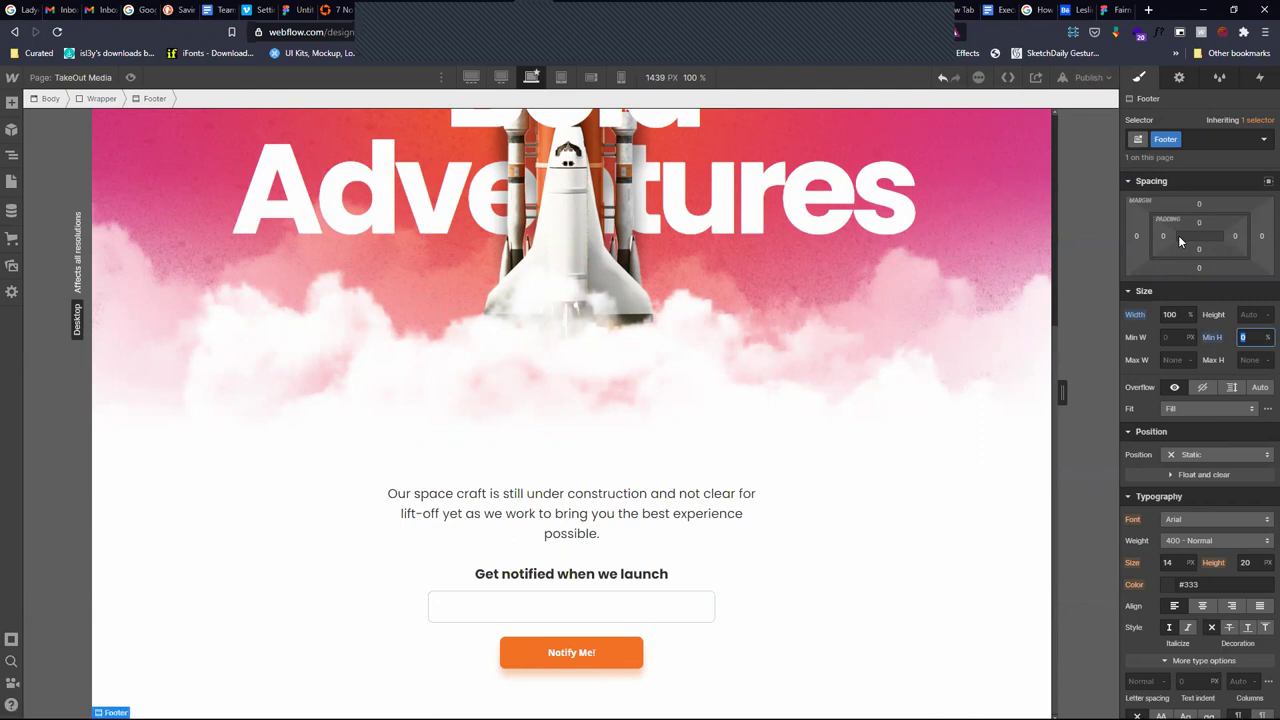
{"action": "type", "text": "30"}
{"action": "left_click", "coordinate": [1089, 335]}
{"action": "scroll", "coordinate": [769, 603], "scroll_direction": "up", "scroll_amount": 3}
{"action": "scroll", "coordinate": [769, 603], "scroll_direction": "down", "scroll_amount": 3}
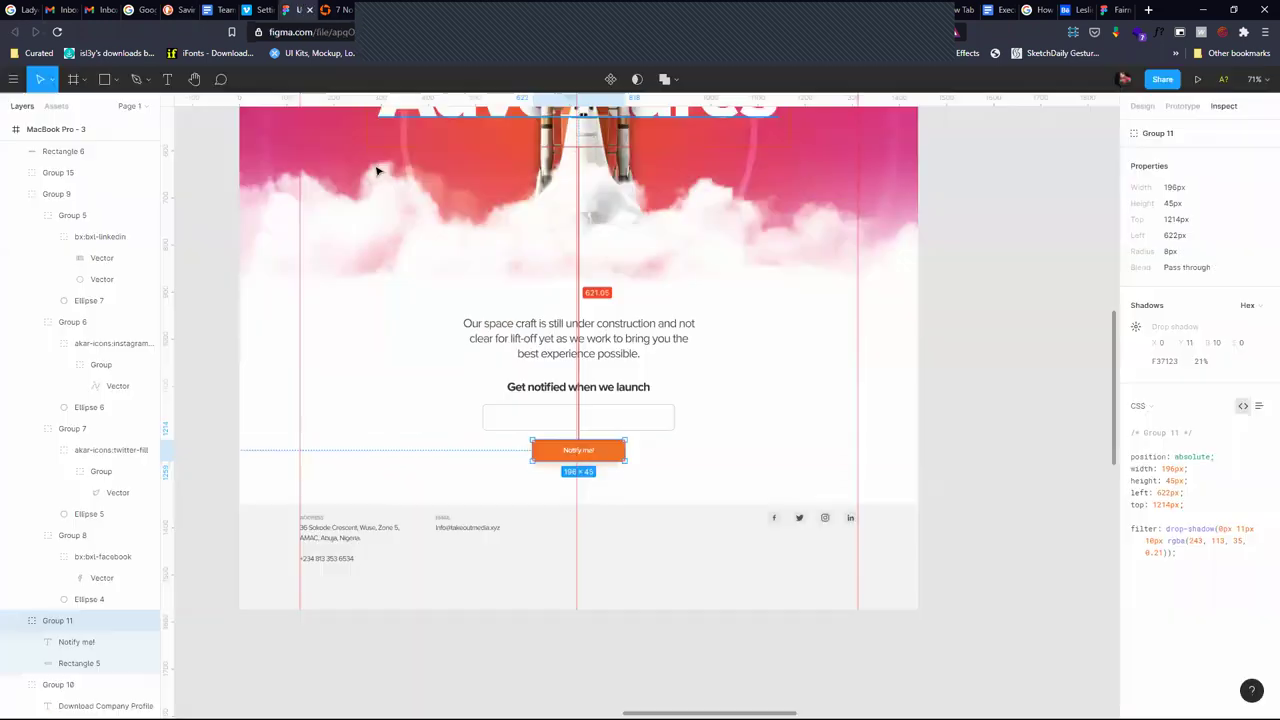
Switch to the Figma design and shorten the footer's grey background rectangle to a height of 224 px
{"action": "left_click", "coordinate": [296, 10]}
{"action": "left_click", "coordinate": [662, 534]}
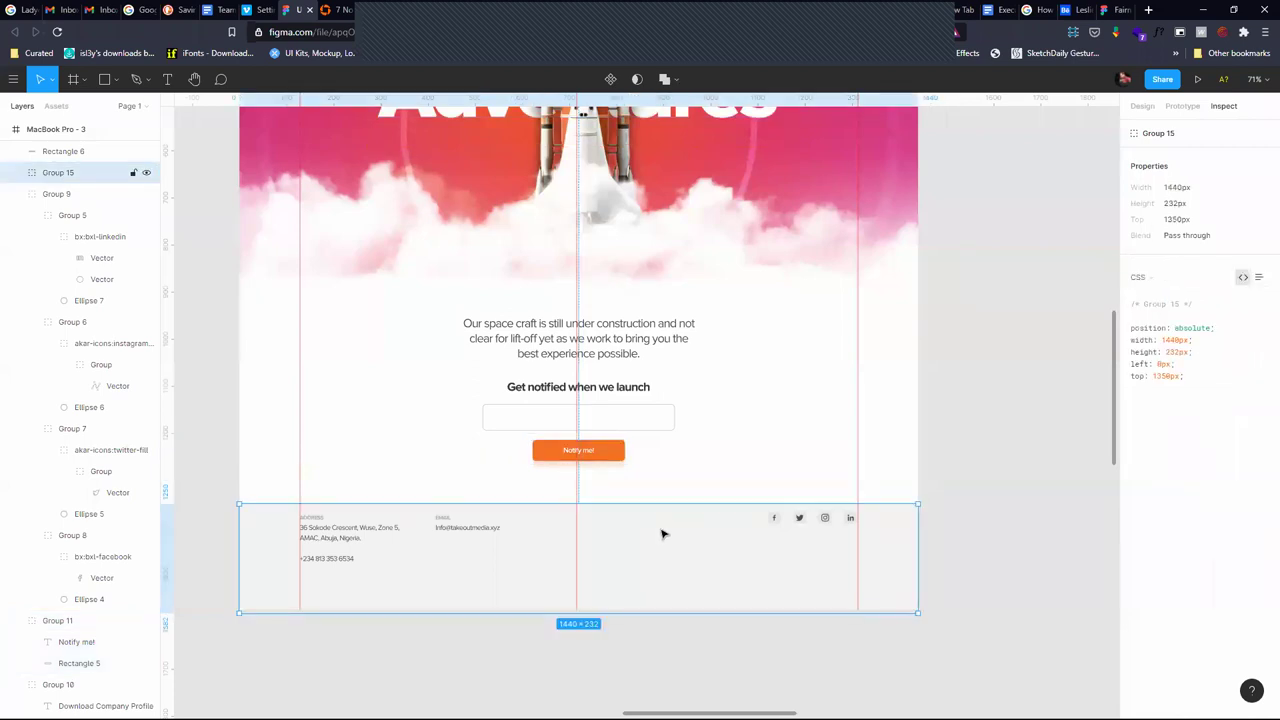
{"action": "left_click_drag", "start_coordinate": [621, 611], "coordinate": [621, 601]}
{"action": "key", "text": "ctrl+z"}
{"action": "double_click", "coordinate": [643, 586]}
{"action": "scroll", "coordinate": [634, 613], "scroll_direction": "up", "scroll_amount": 10}
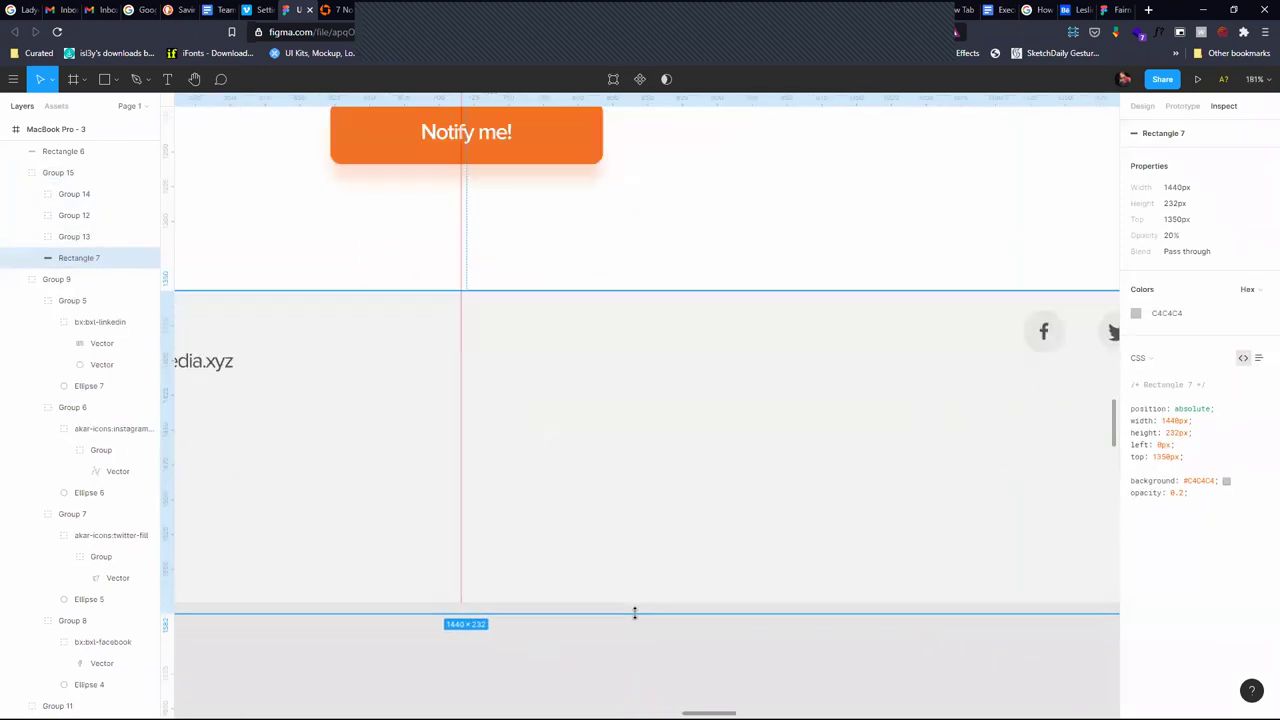
{"action": "left_click_drag", "start_coordinate": [635, 609], "coordinate": [640, 597]}
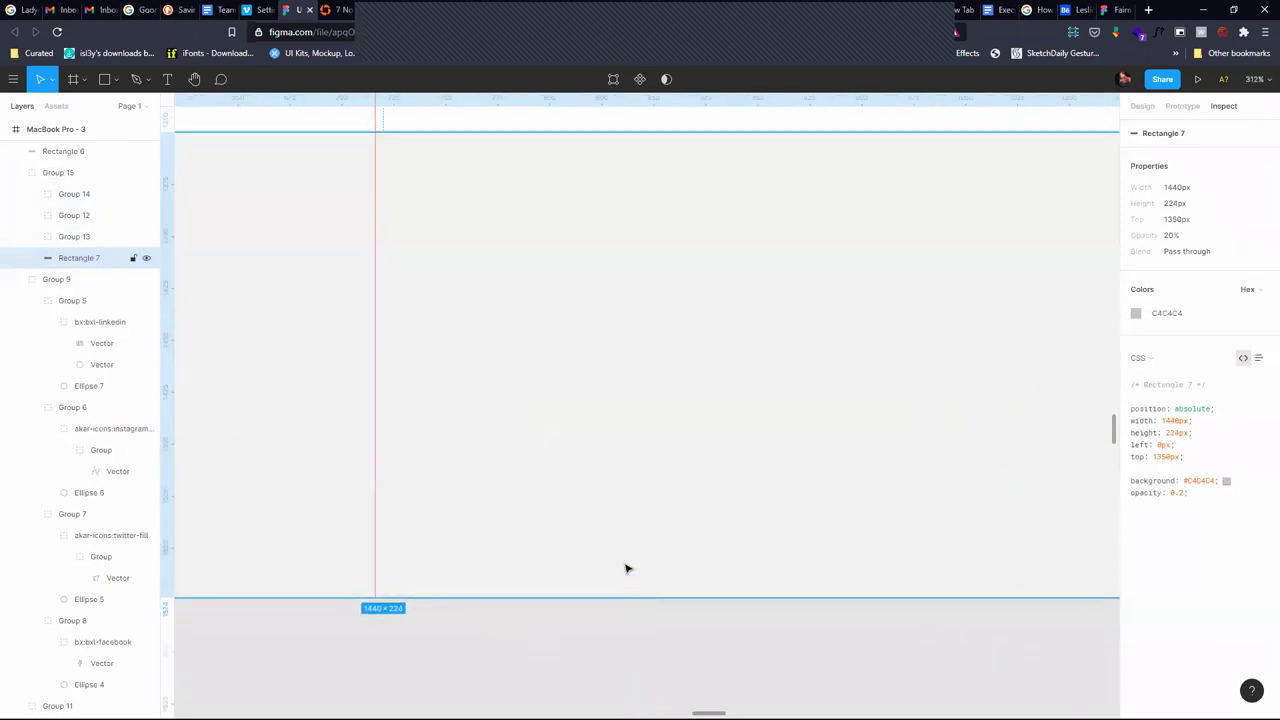
{"action": "scroll", "coordinate": [626, 566], "scroll_direction": "down", "scroll_amount": 8}
{"action": "key", "text": "alt"}
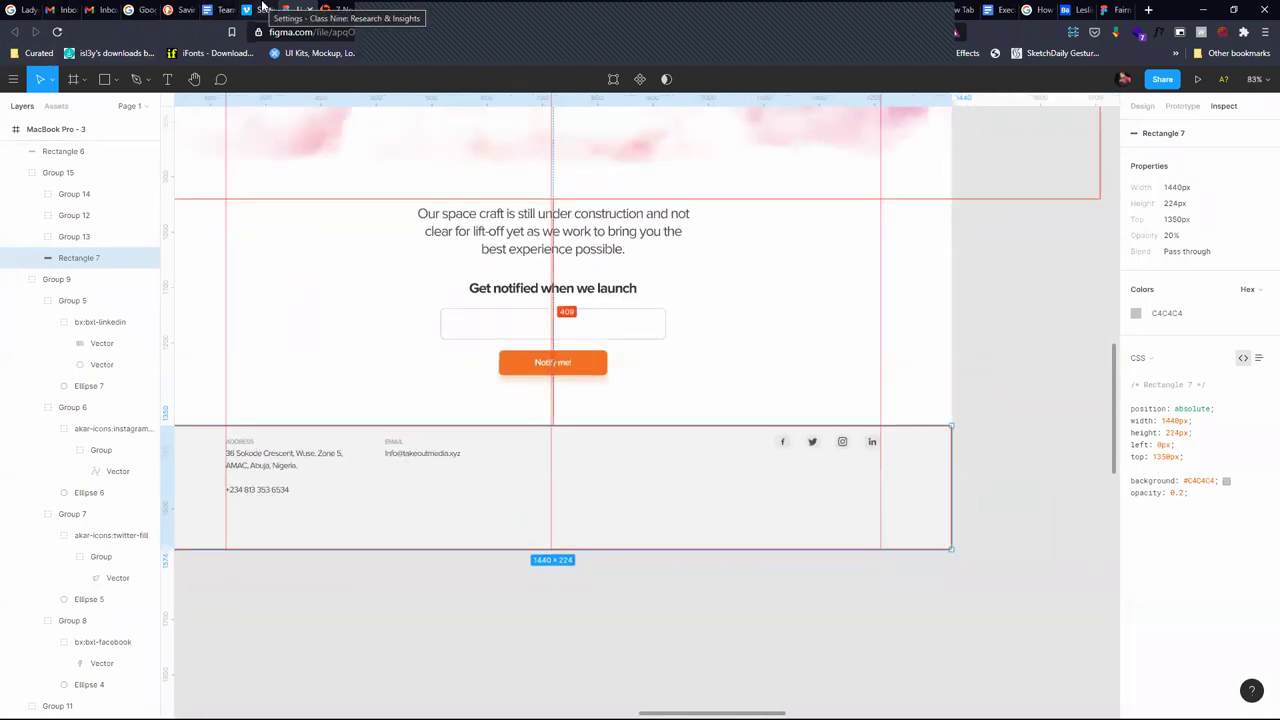
Switch back to Webflow, reset the Footer's minimum height to Auto and set its height to 220 px
{"action": "left_click", "coordinate": [530, 8]}
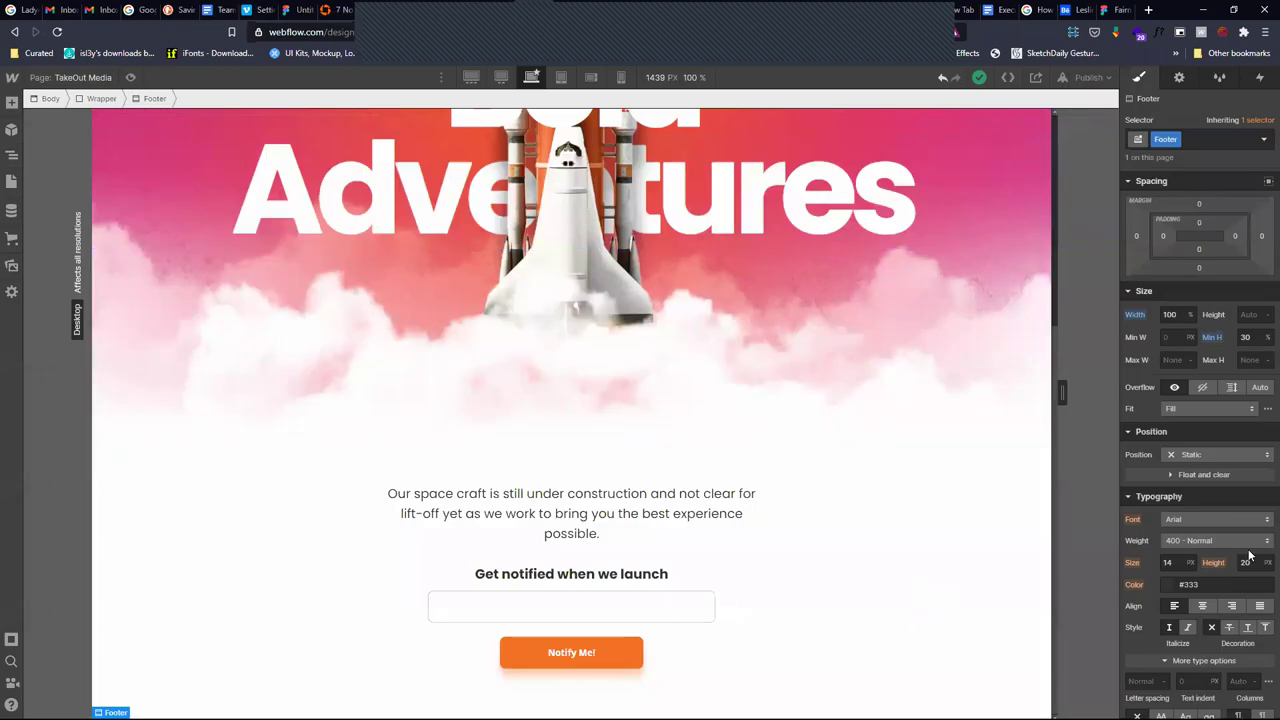
{"action": "scroll", "coordinate": [1248, 555], "scroll_direction": "down", "scroll_amount": 3}
{"action": "scroll", "coordinate": [1224, 530], "scroll_direction": "up", "scroll_amount": 1}
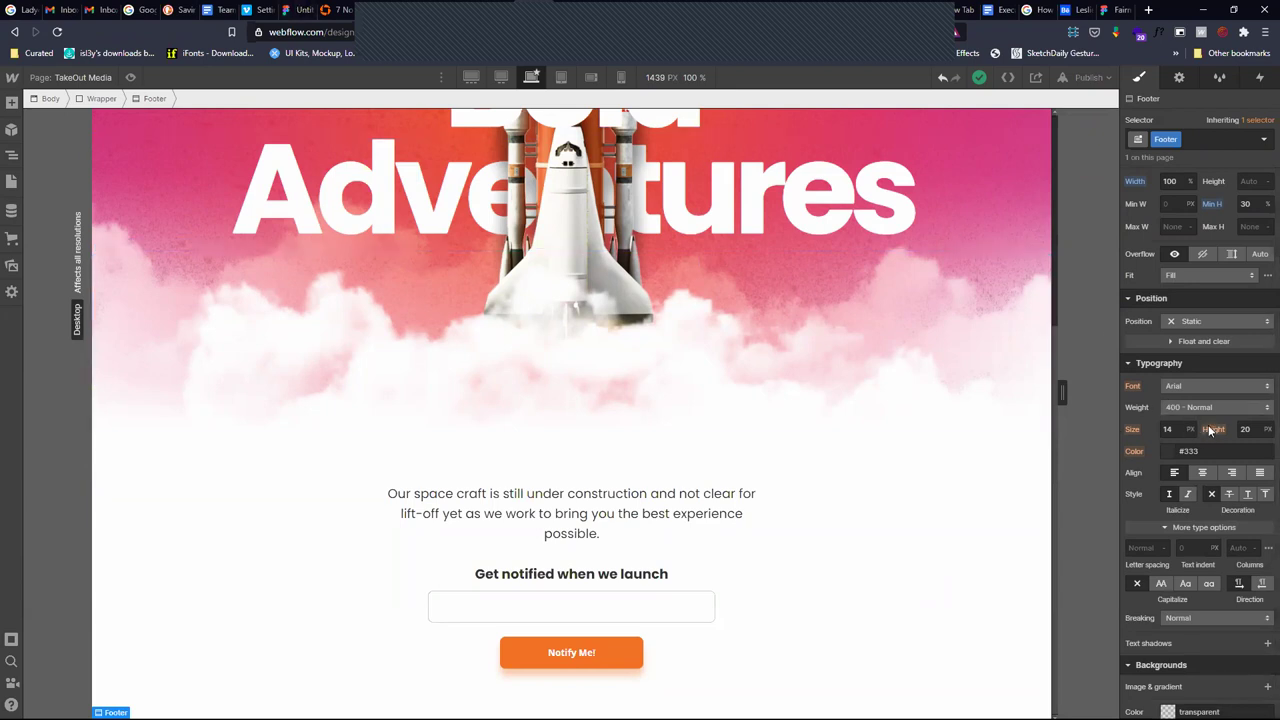
{"action": "scroll", "coordinate": [1247, 262], "scroll_direction": "up", "scroll_amount": 1}
{"action": "left_click", "coordinate": [1262, 271]}
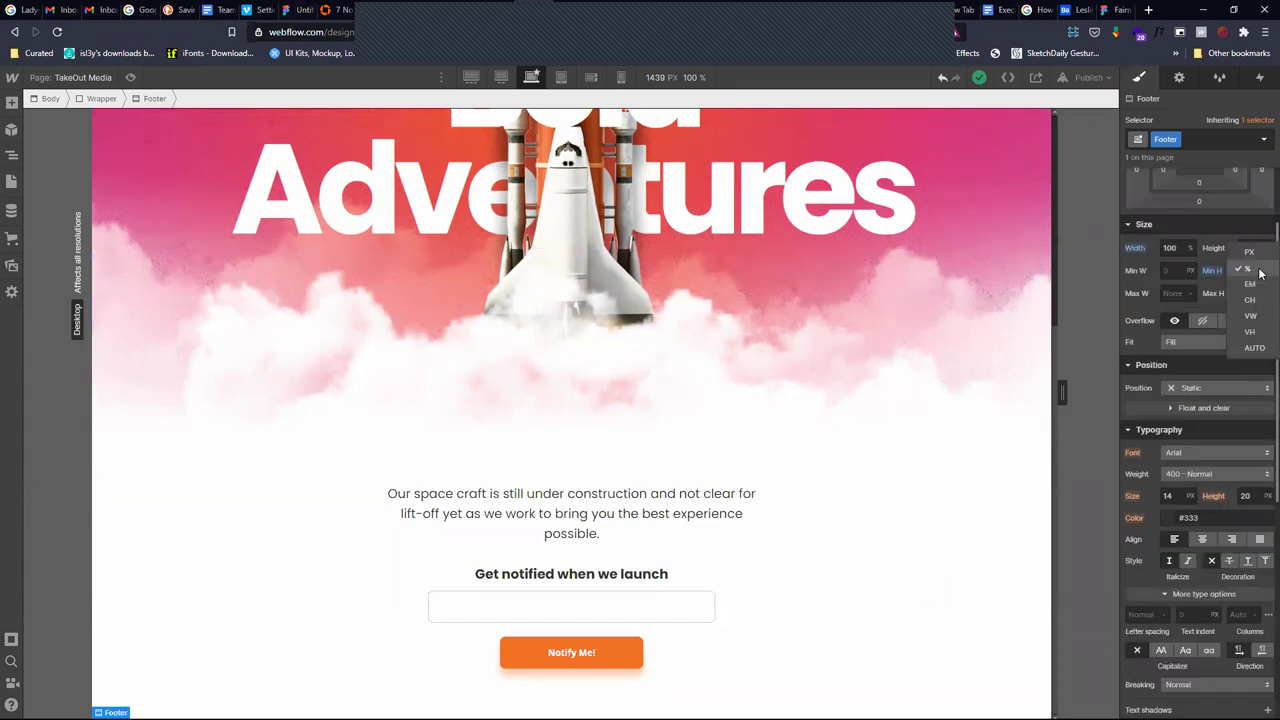
{"action": "left_click", "coordinate": [1244, 263]}
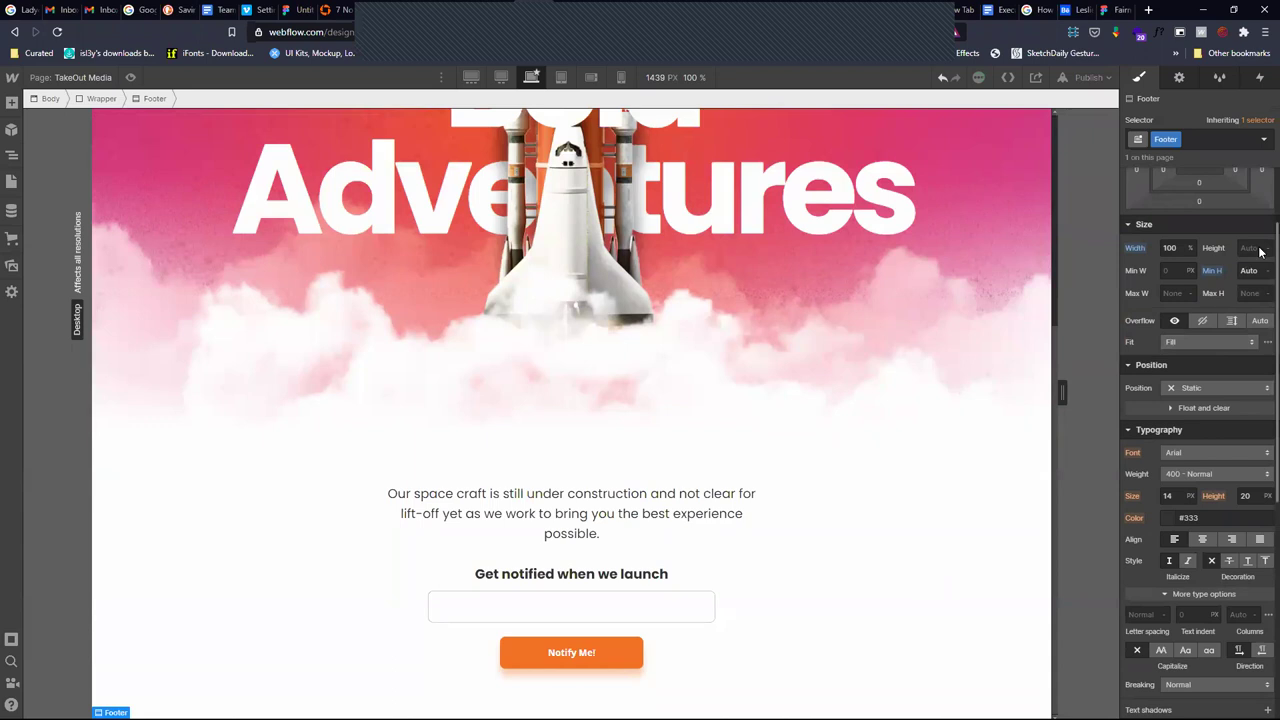
{"action": "left_click", "coordinate": [1260, 252]}
{"action": "scroll", "coordinate": [1260, 158], "scroll_direction": "up", "scroll_amount": 2}
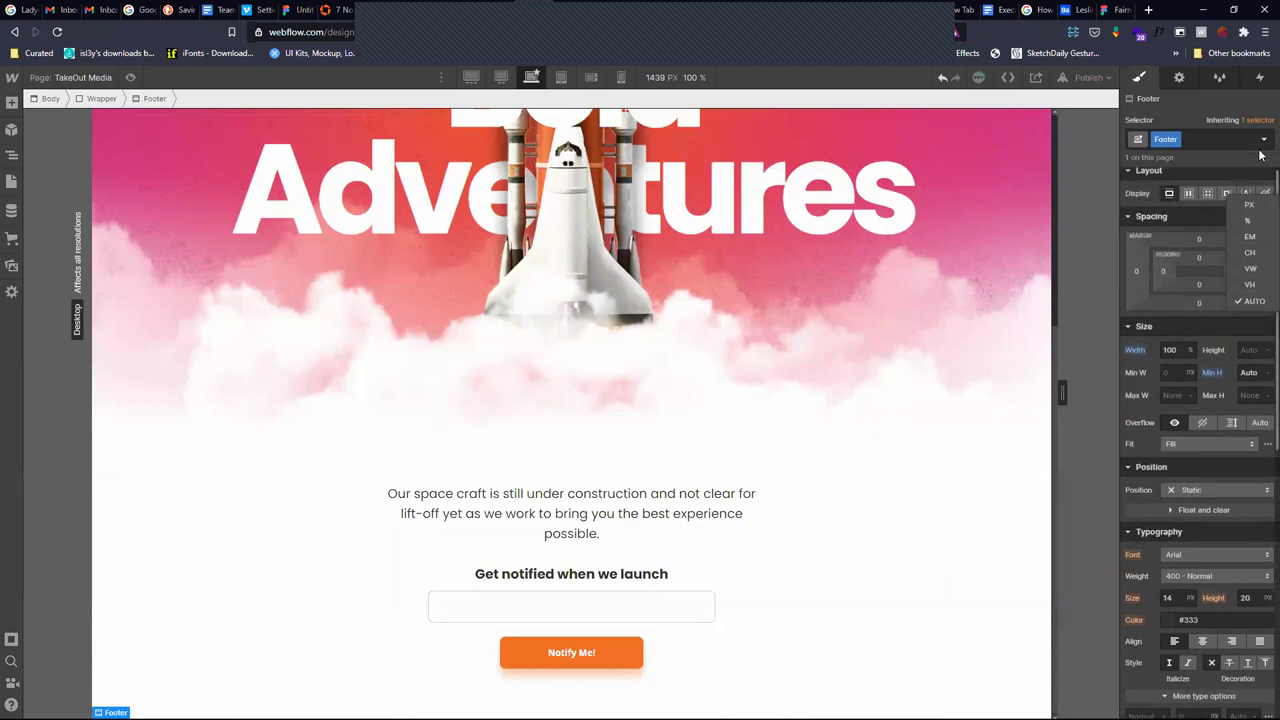
{"action": "left_click", "coordinate": [1253, 259]}
{"action": "type", "text": "220"}
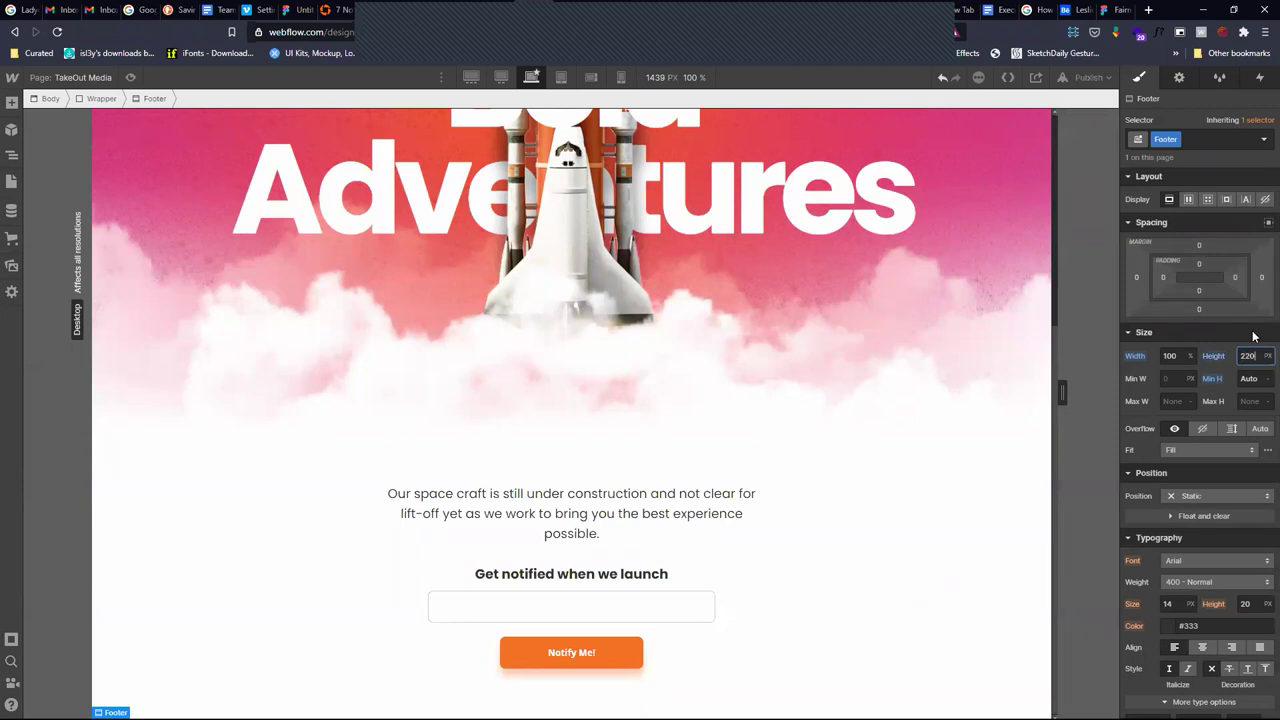
{"action": "scroll", "coordinate": [884, 649], "scroll_direction": "down", "scroll_amount": 2}
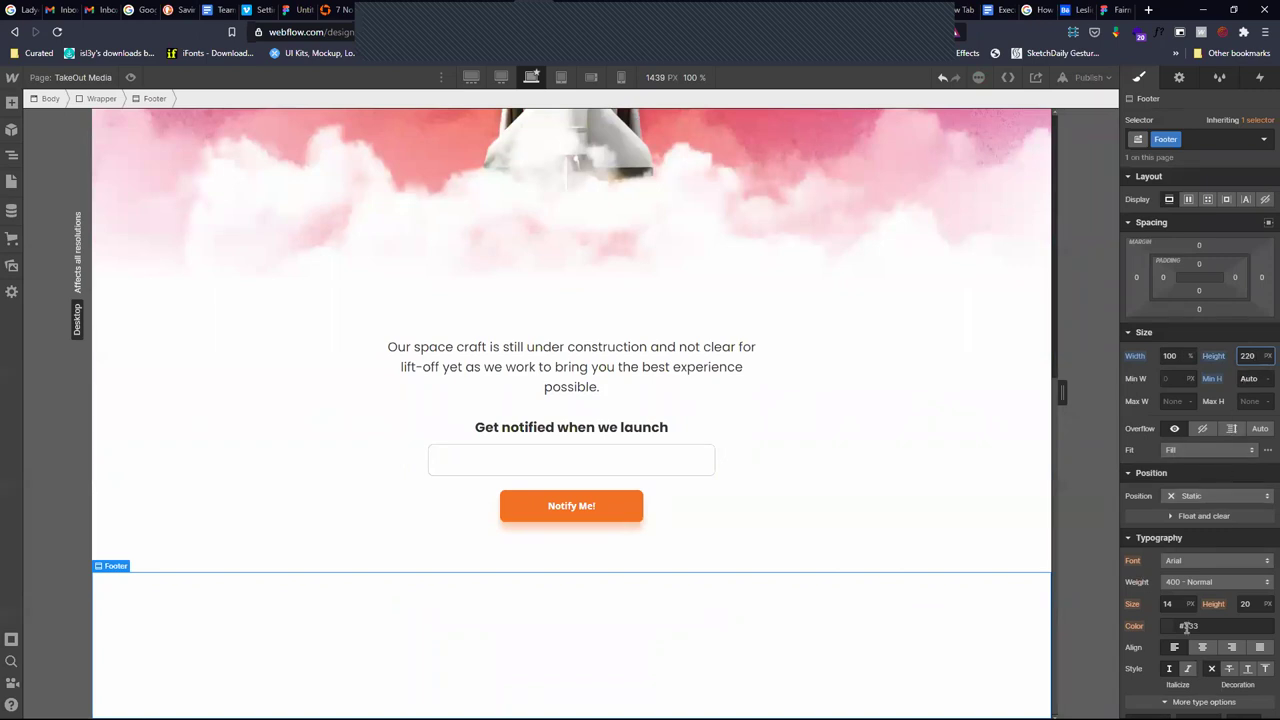
Open the Footer's background color for editing and copy the hex value C4C4C4 from the footer rectangle in Figma
{"action": "scroll", "coordinate": [1187, 627], "scroll_direction": "down", "scroll_amount": 3}
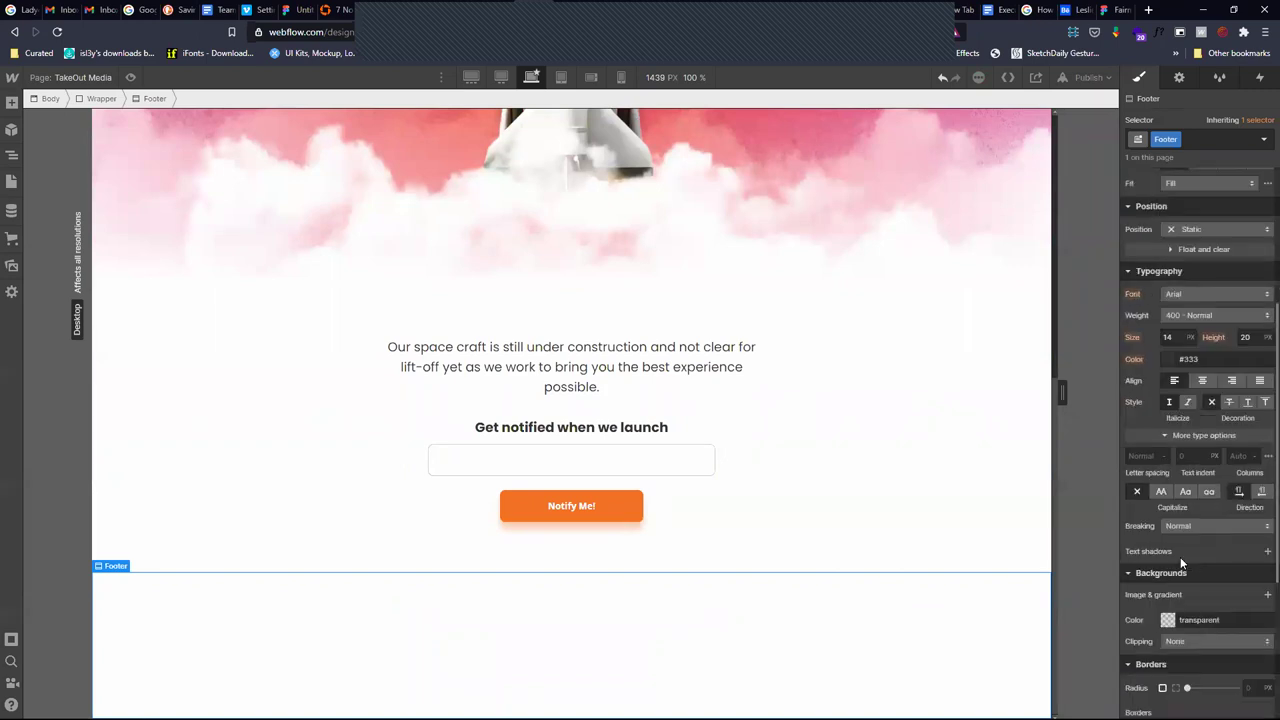
{"action": "left_click", "coordinate": [1168, 620]}
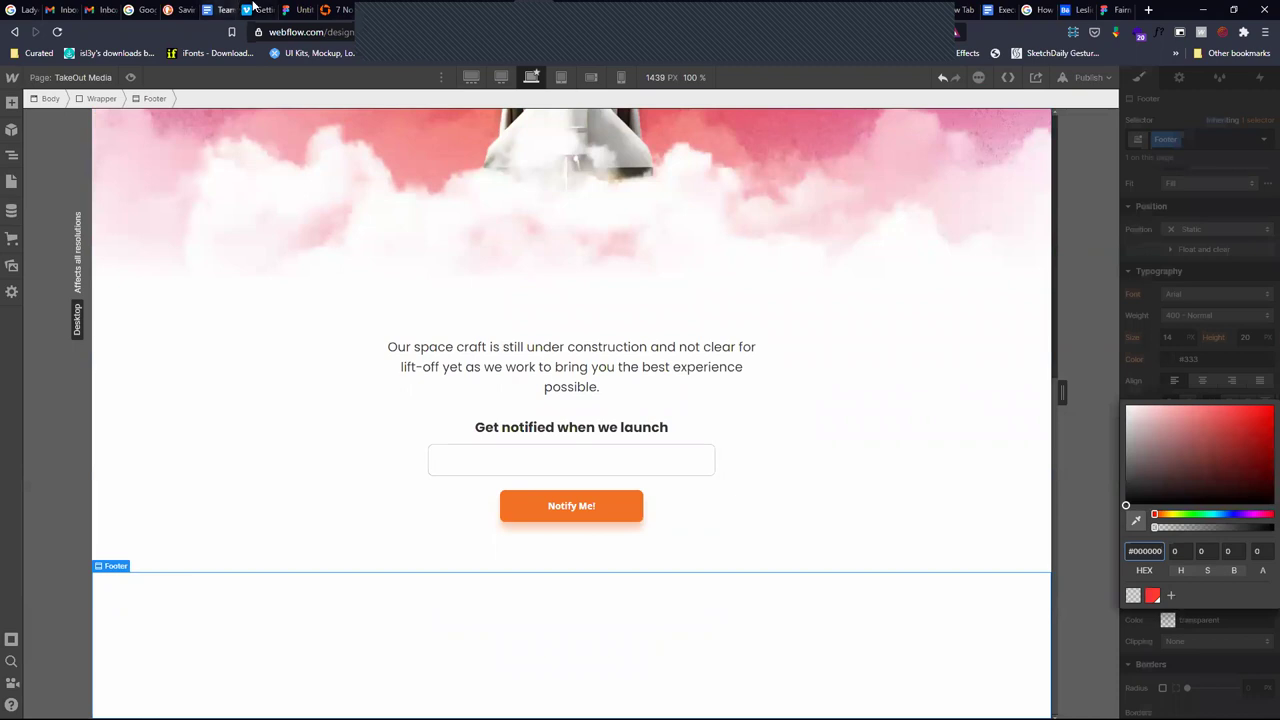
{"action": "left_click", "coordinate": [222, 9]}
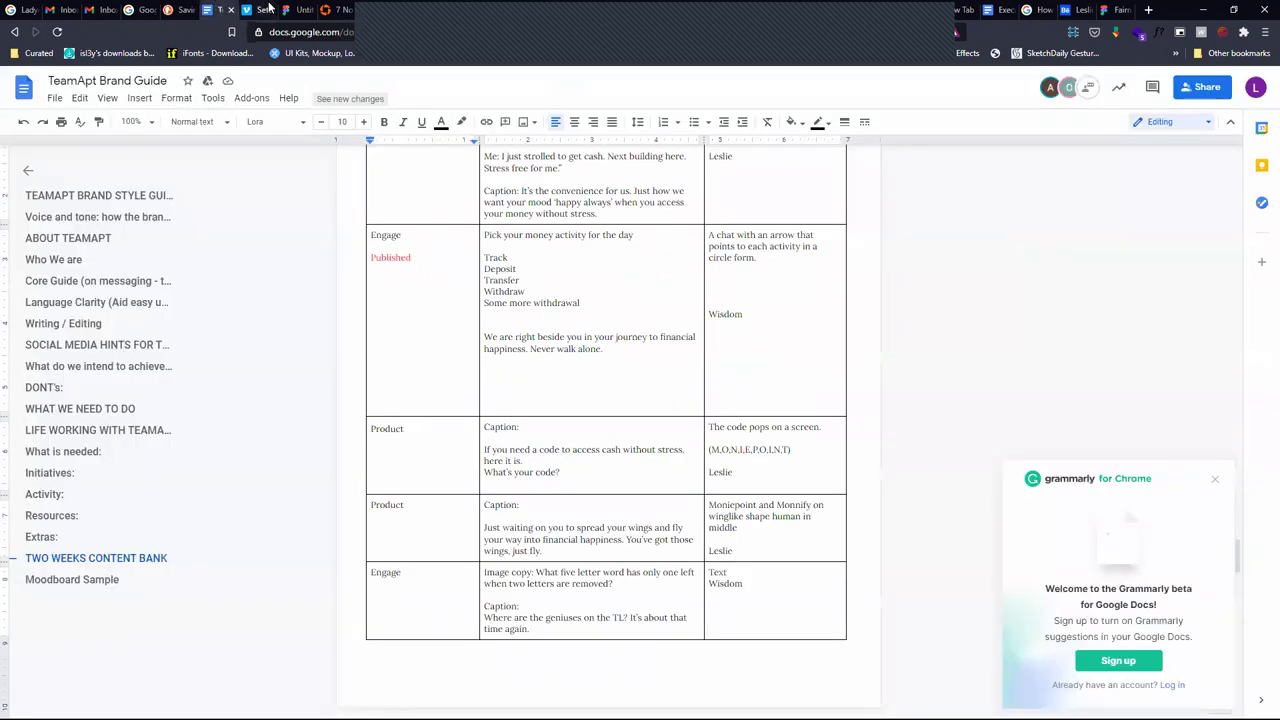
{"action": "left_click", "coordinate": [300, 9]}
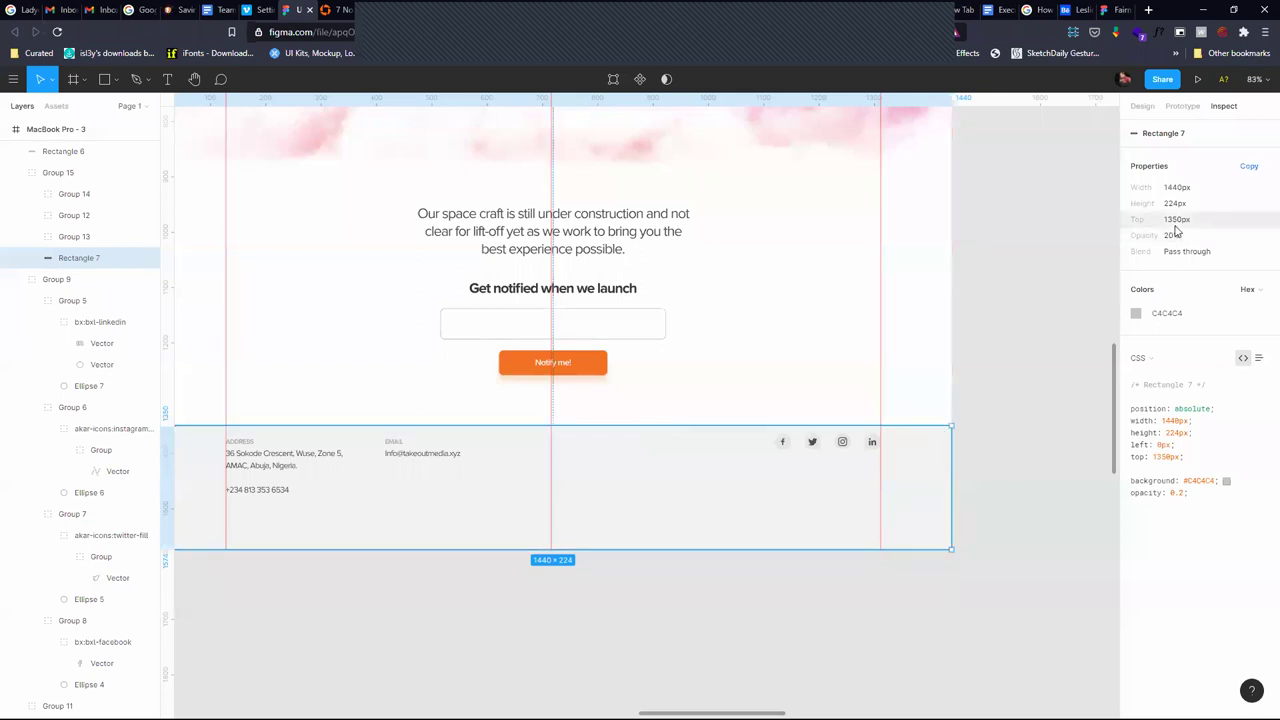
{"action": "left_click", "coordinate": [1213, 290]}
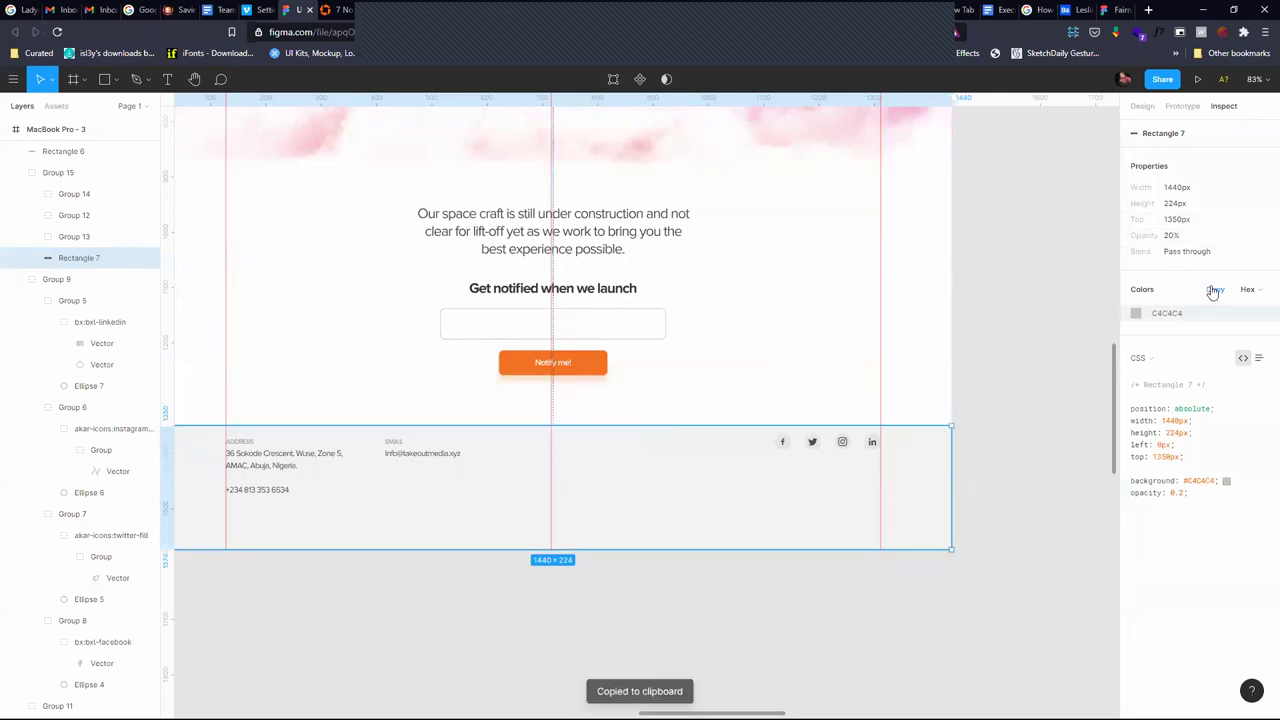
{"action": "left_click", "coordinate": [1200, 314]}
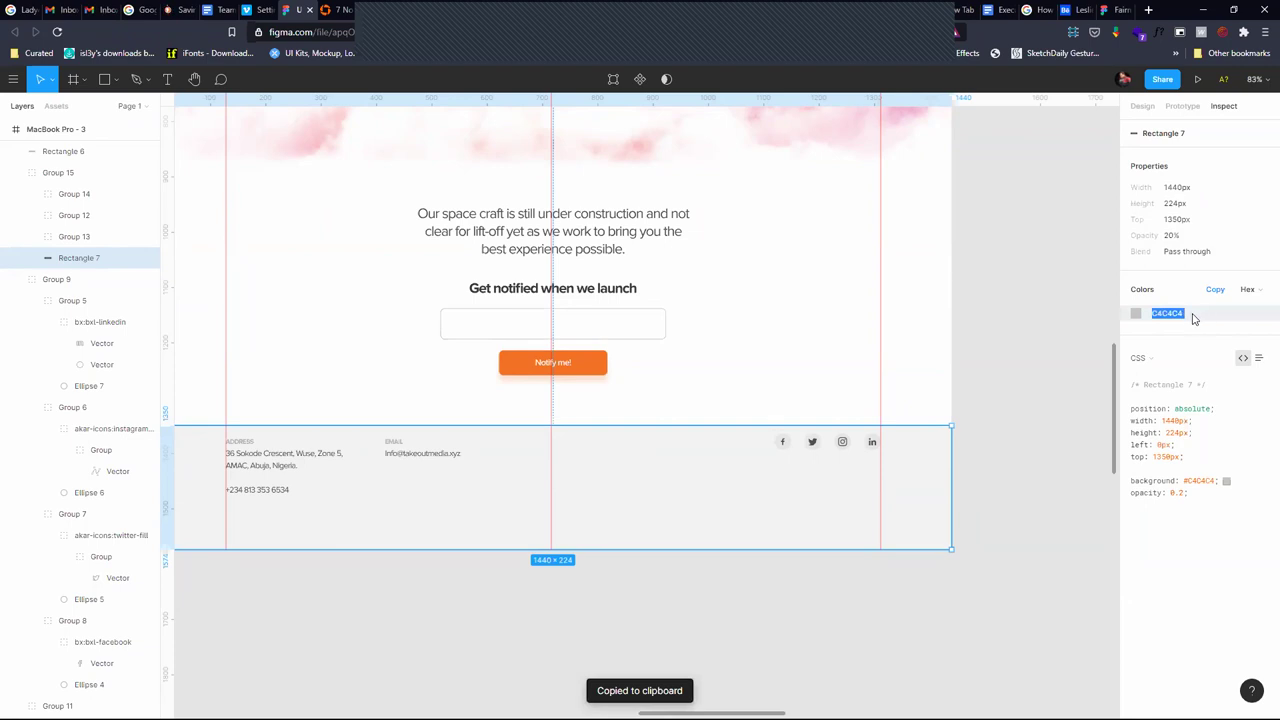
Switch back to Webflow, set the Footer's background color to #C4C4C4 and compare it with the footer in Figma
{"action": "left_click", "coordinate": [560, 10]}
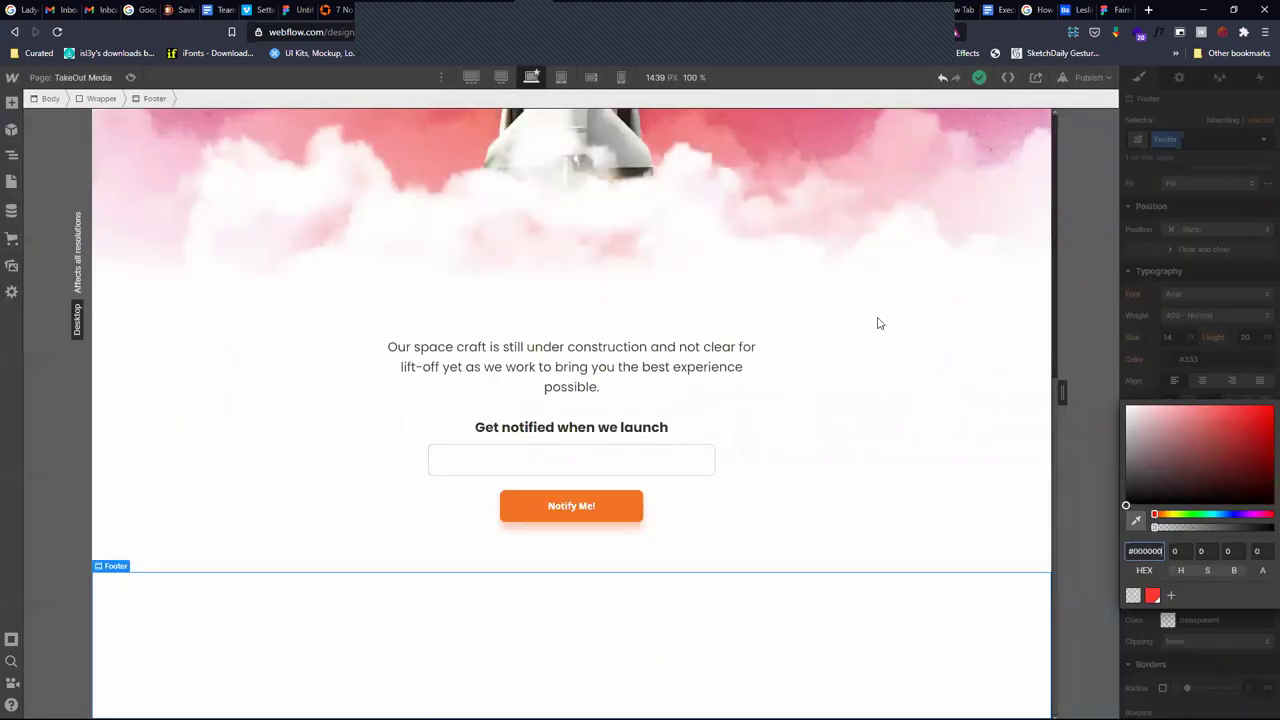
{"action": "key", "text": "ctrl+v"}
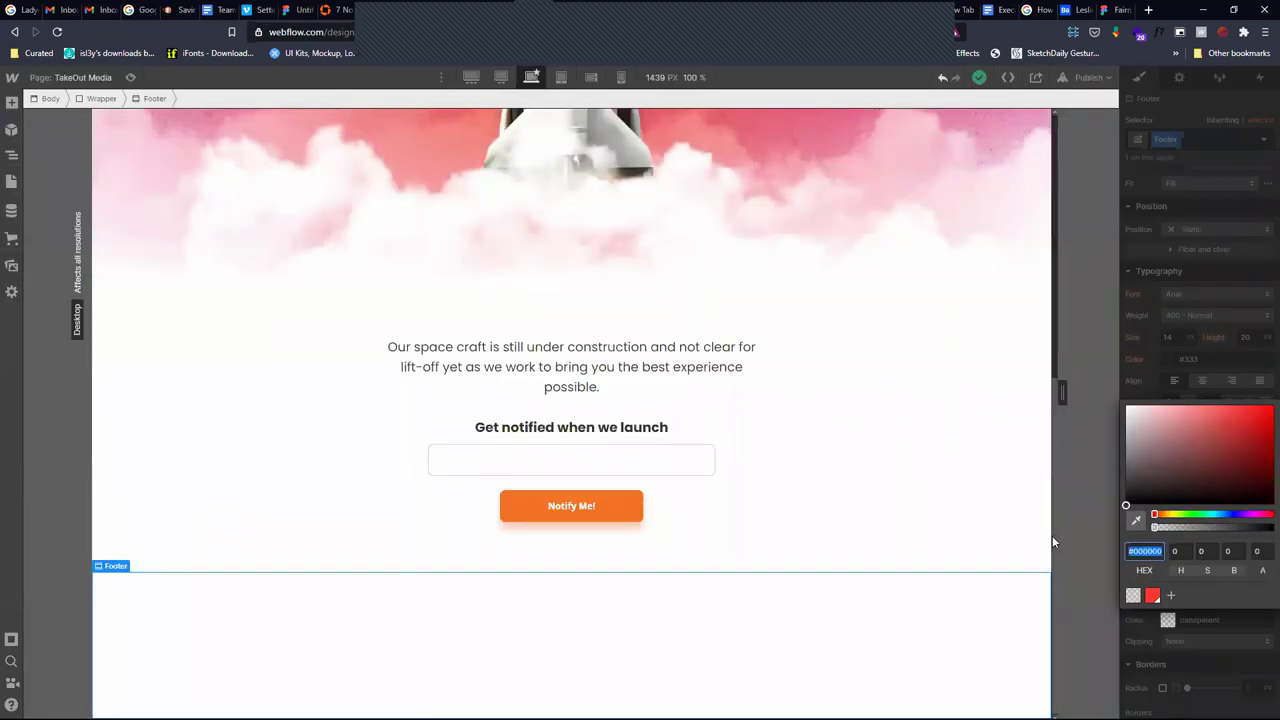
{"action": "key", "text": "Return"}
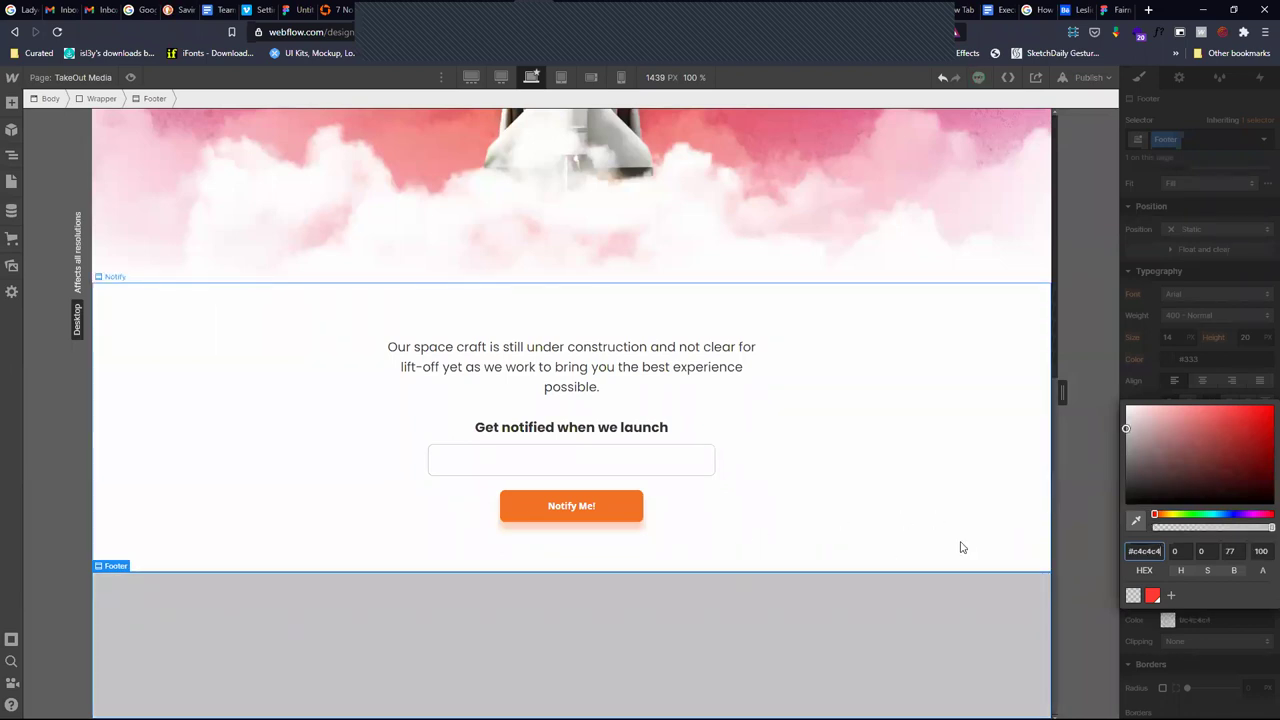
{"action": "left_click", "coordinate": [1007, 566]}
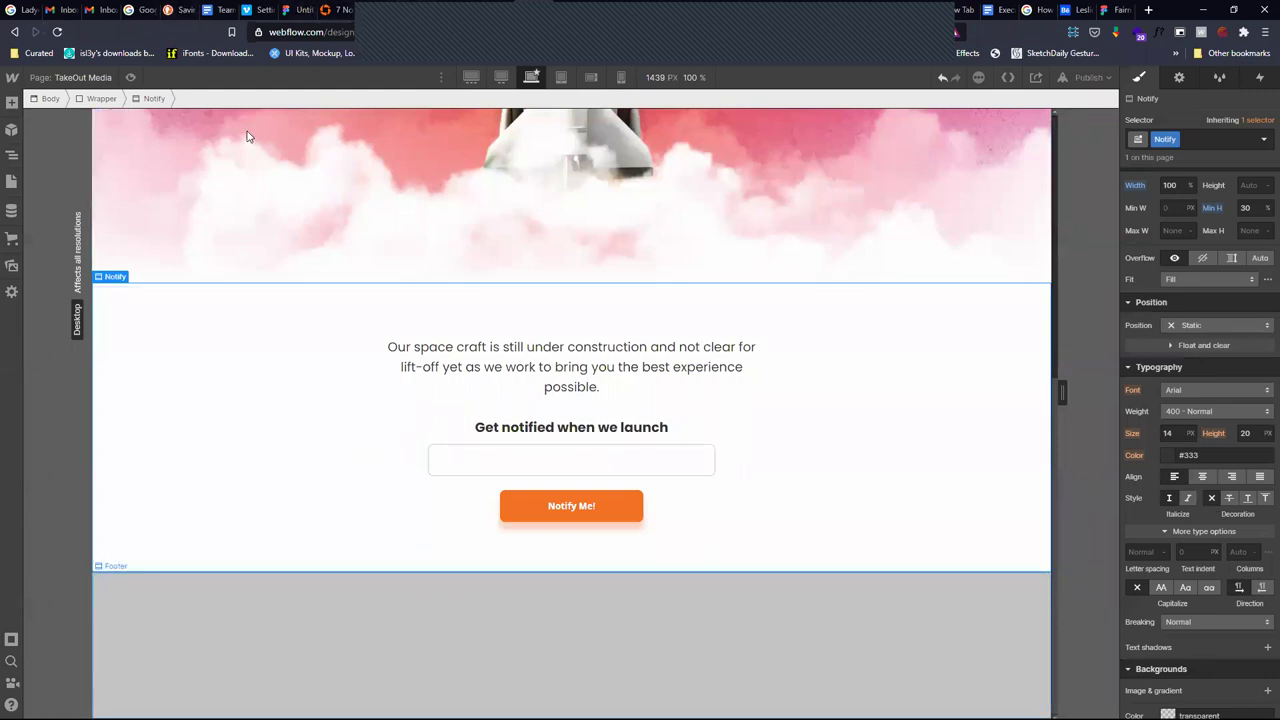
{"action": "left_click", "coordinate": [288, 9]}
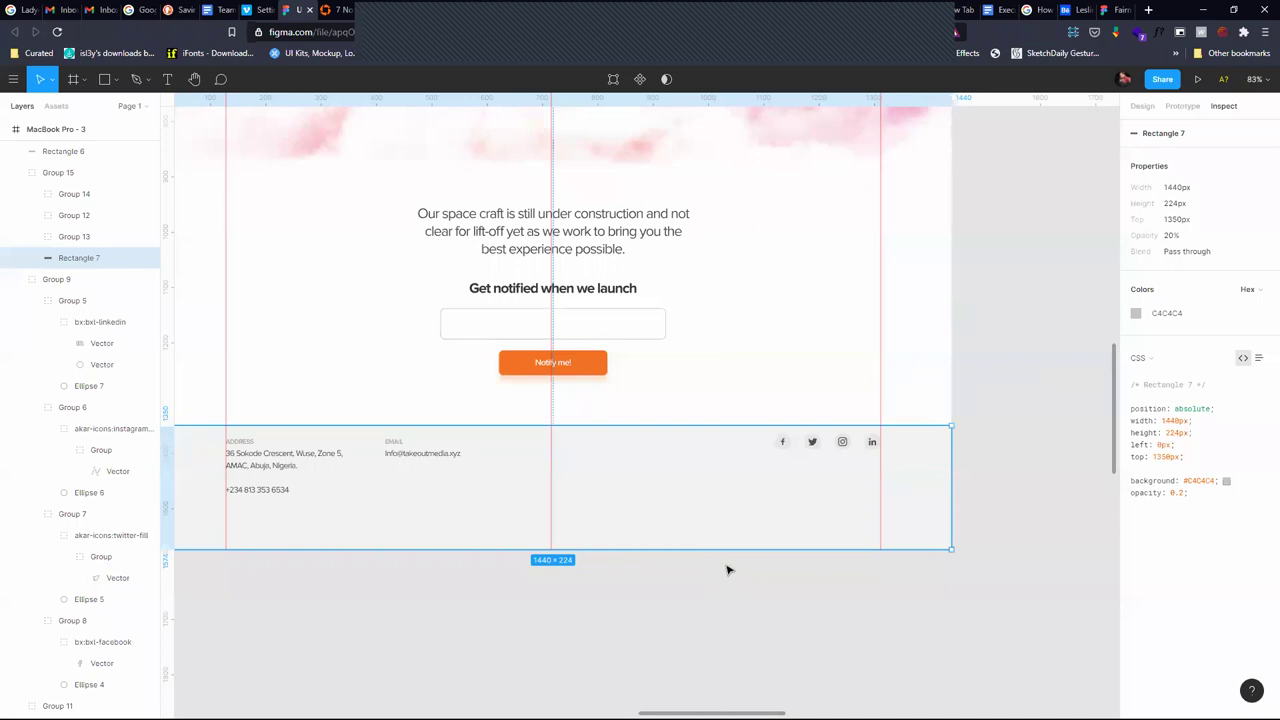
{"action": "left_click", "coordinate": [530, 9]}
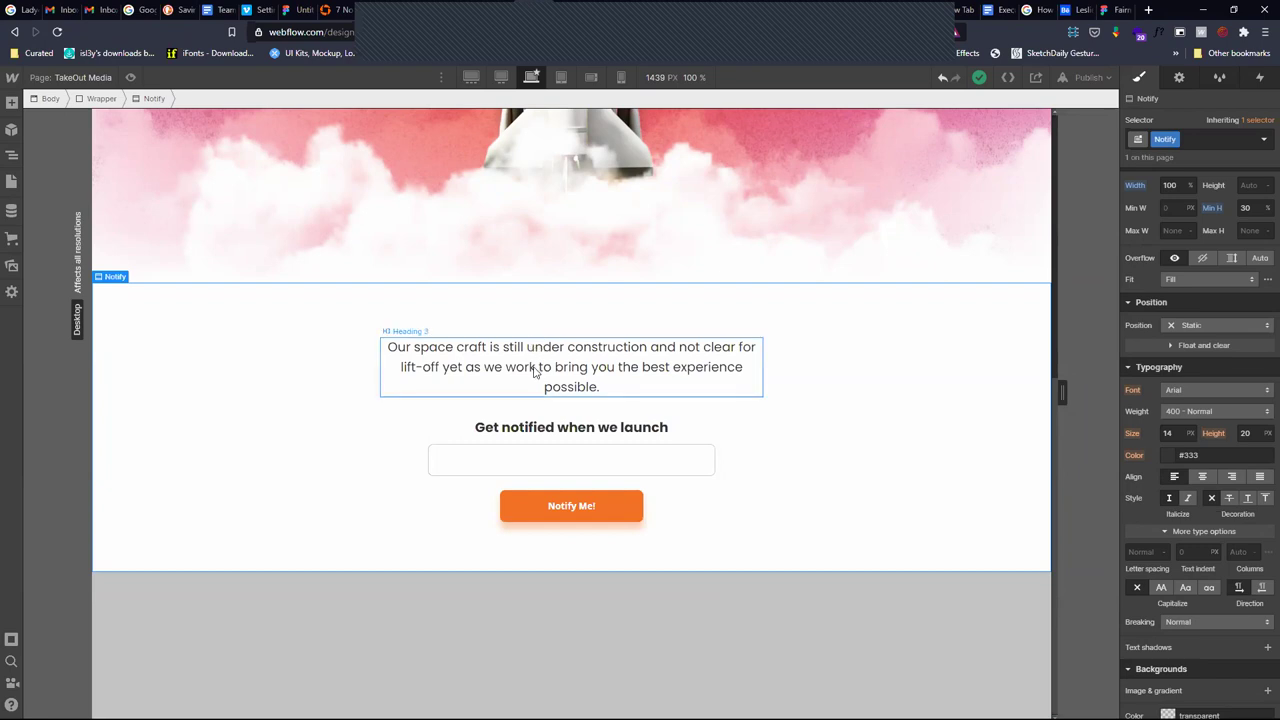
Lower the opacity of the Footer's #C4C4C4 background color to 20%
{"action": "left_click", "coordinate": [573, 611]}
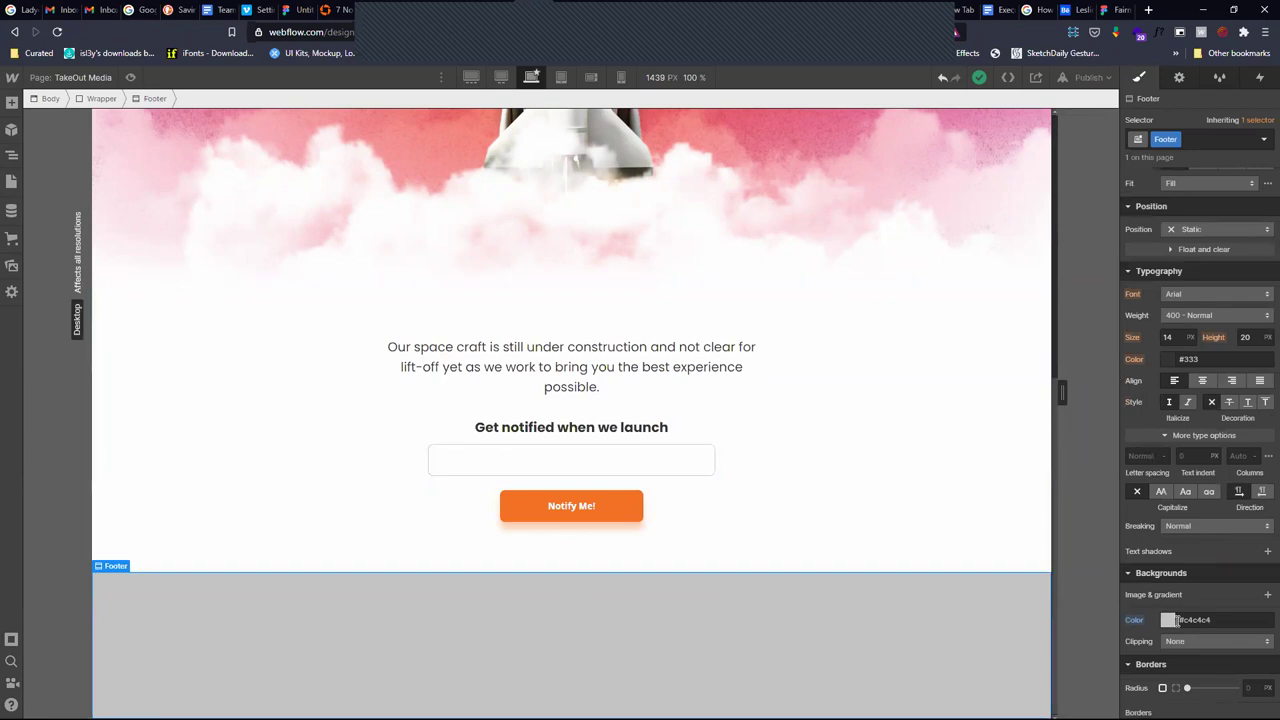
{"action": "left_click", "coordinate": [1168, 620]}
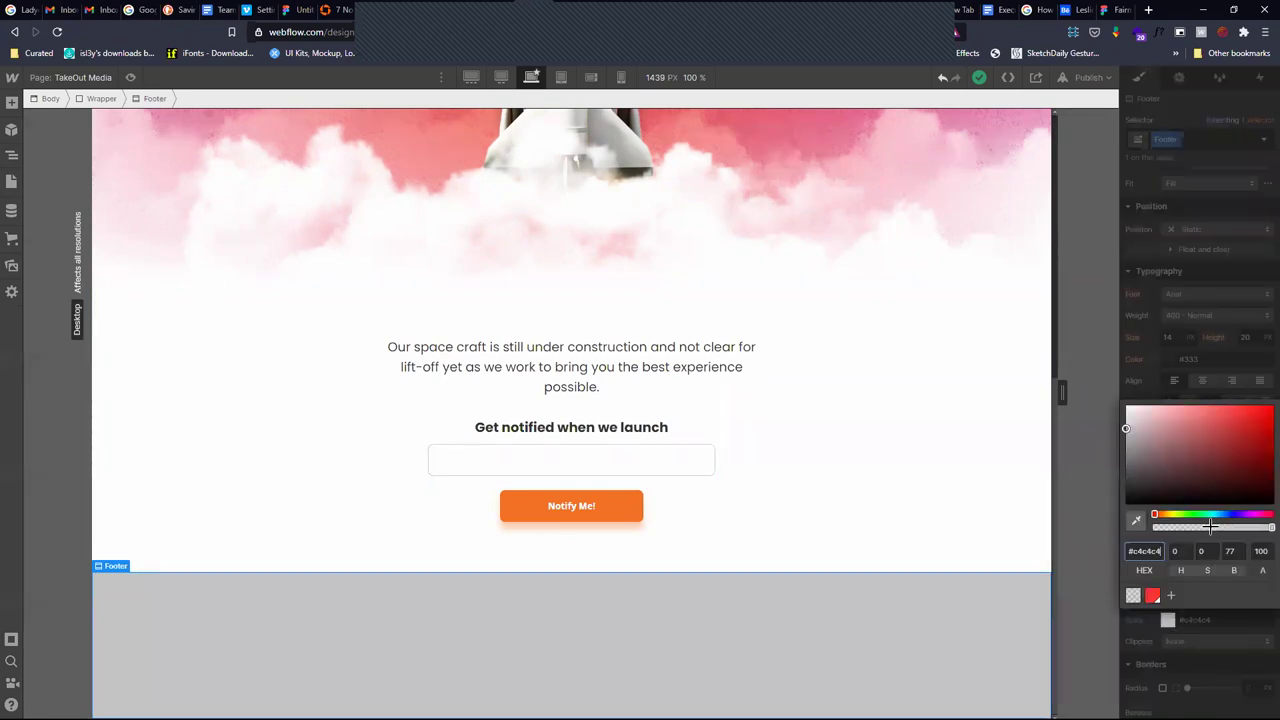
{"action": "left_click", "coordinate": [1179, 527]}
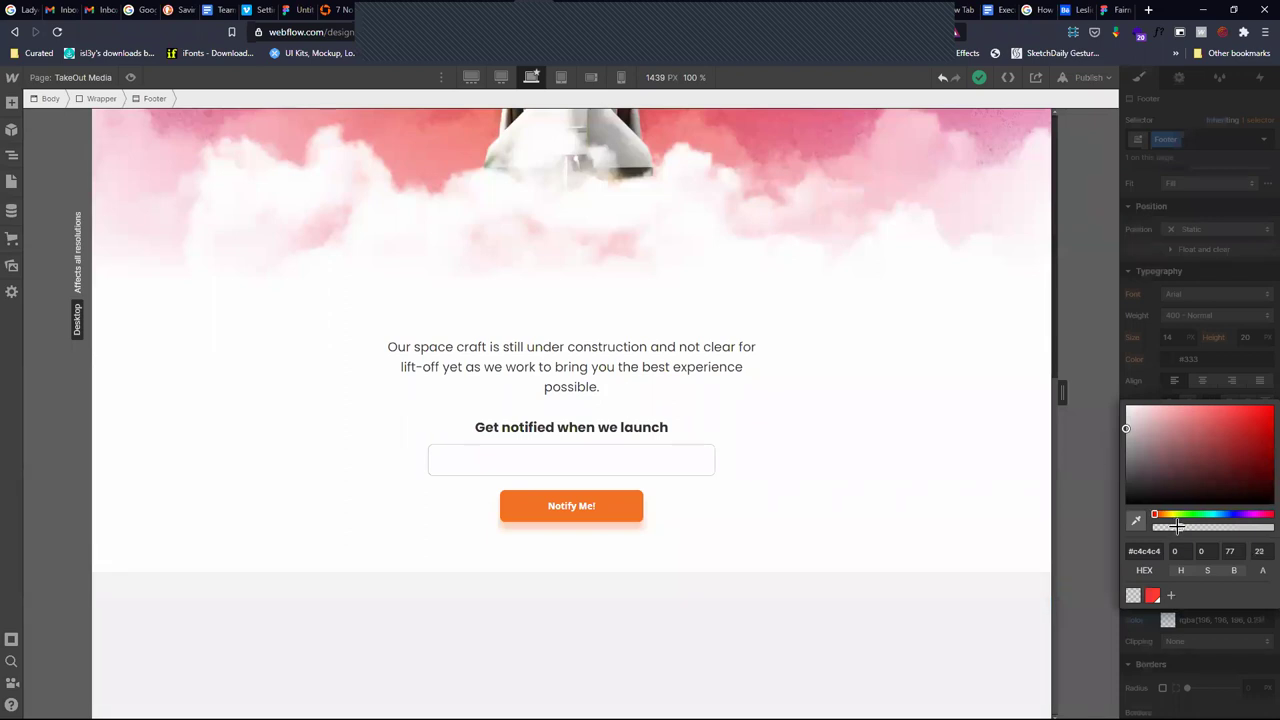
{"action": "left_click", "coordinate": [980, 543]}
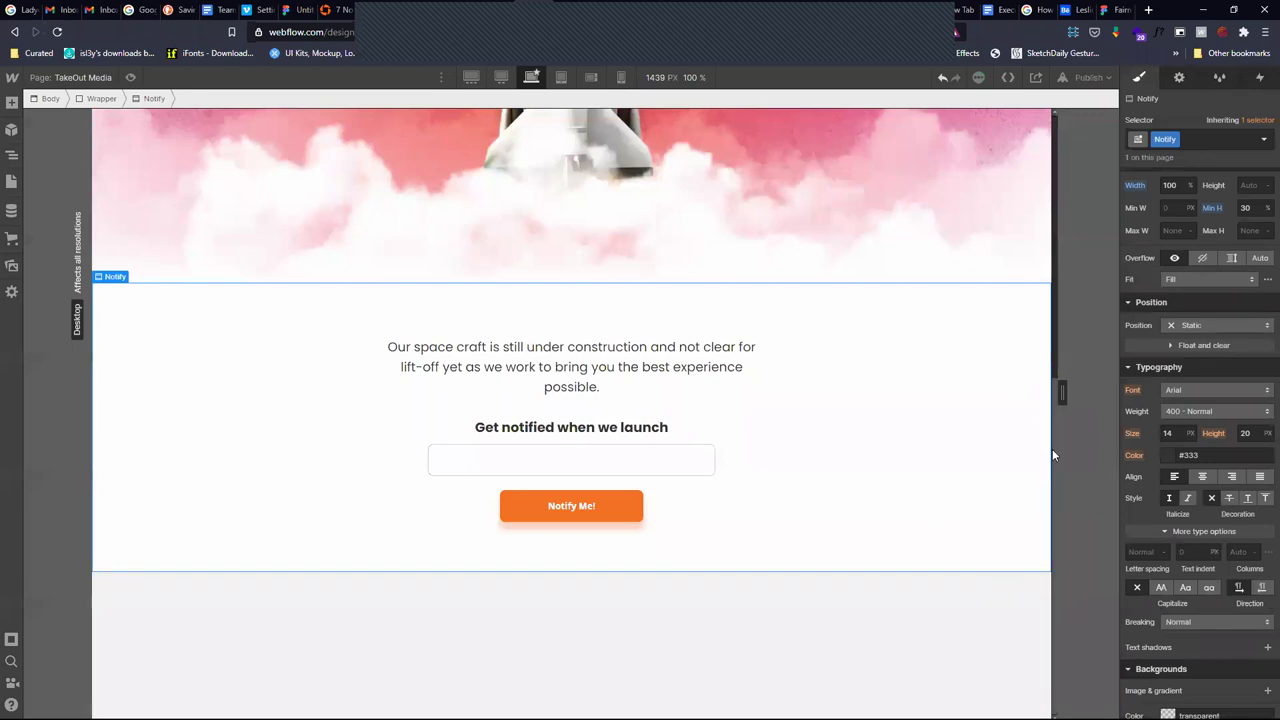
Publish the site to the selected Webflow domain
{"action": "left_click", "coordinate": [1088, 77]}
{"action": "left_click", "coordinate": [1040, 270]}
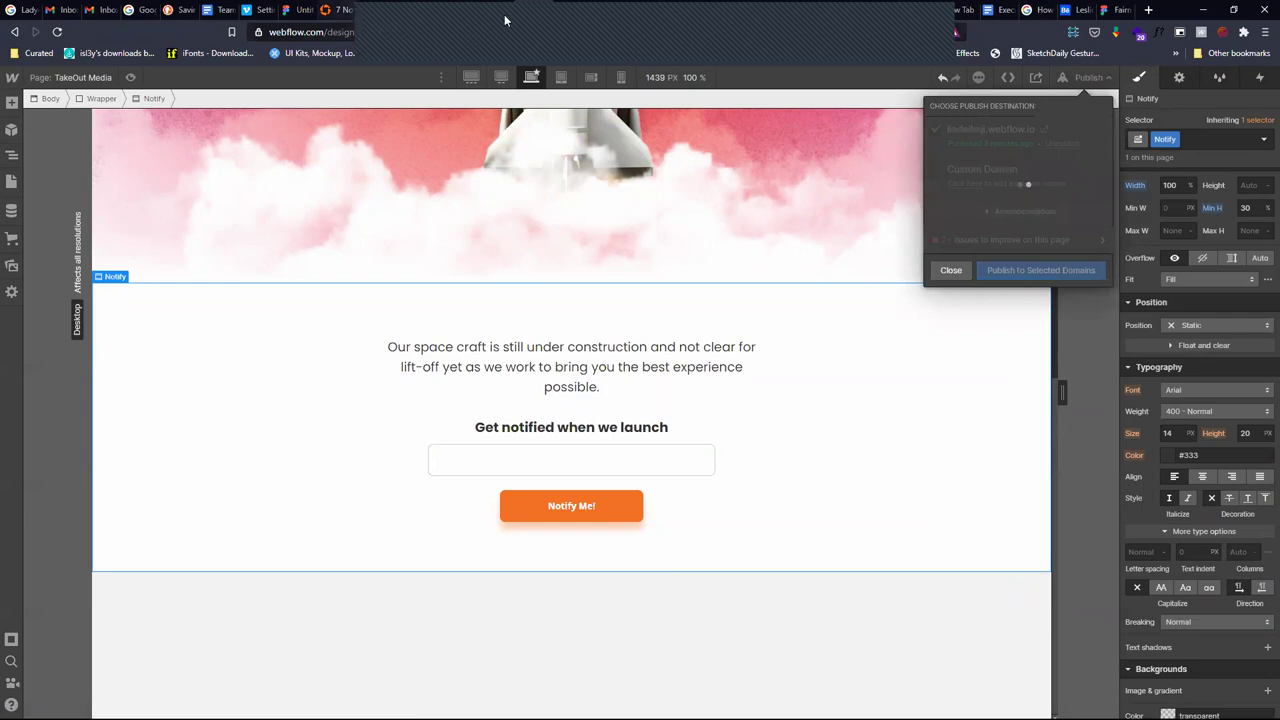
{"action": "left_click", "coordinate": [565, 9]}
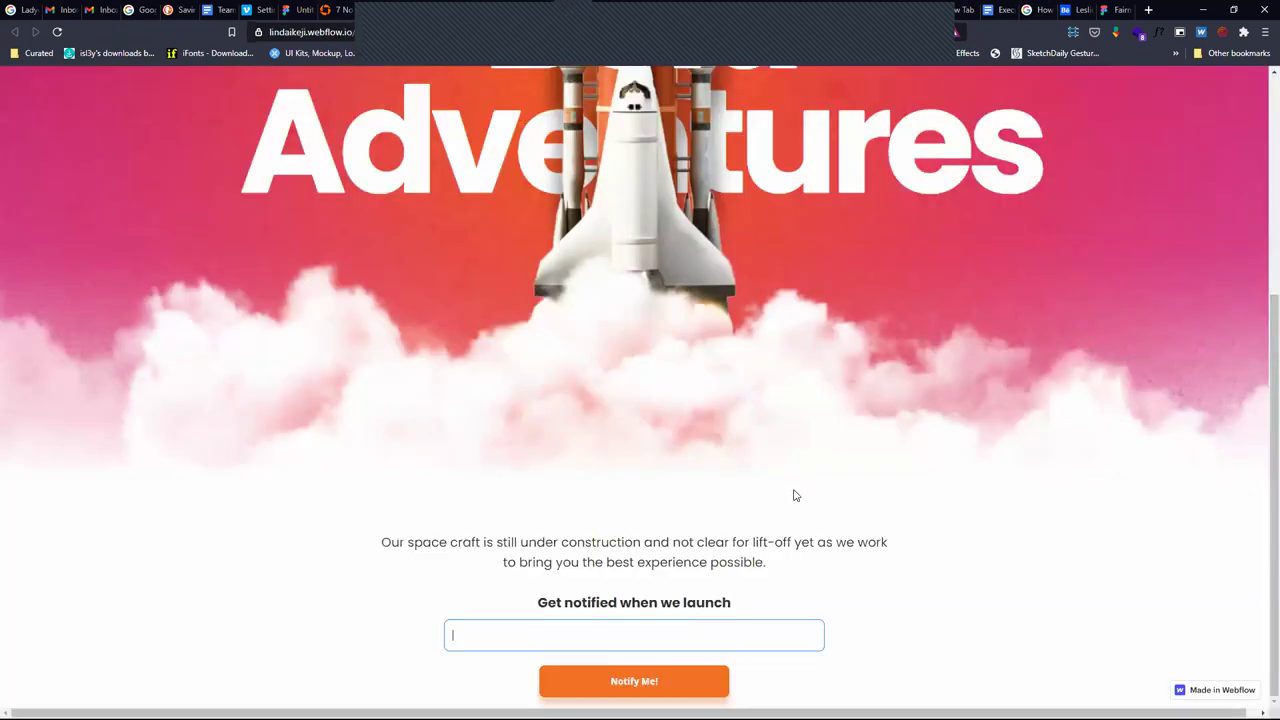
{"action": "left_click", "coordinate": [58, 9]}
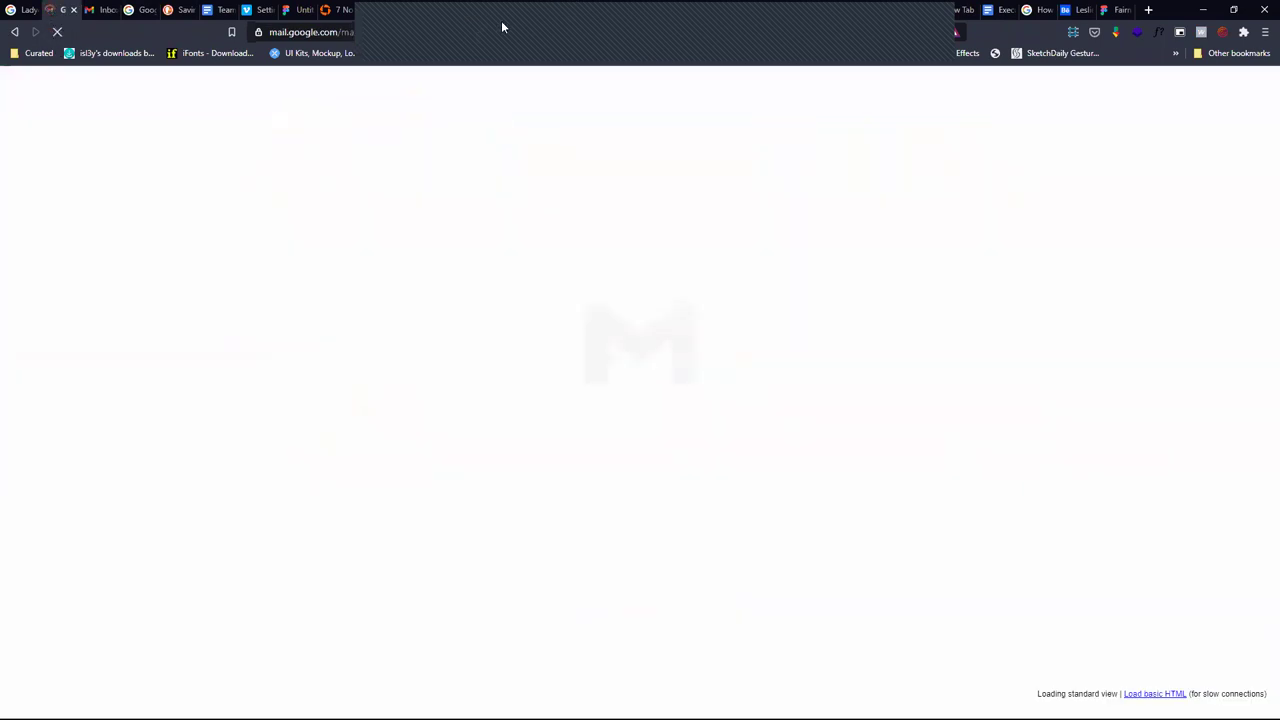
{"action": "left_click", "coordinate": [565, 6]}
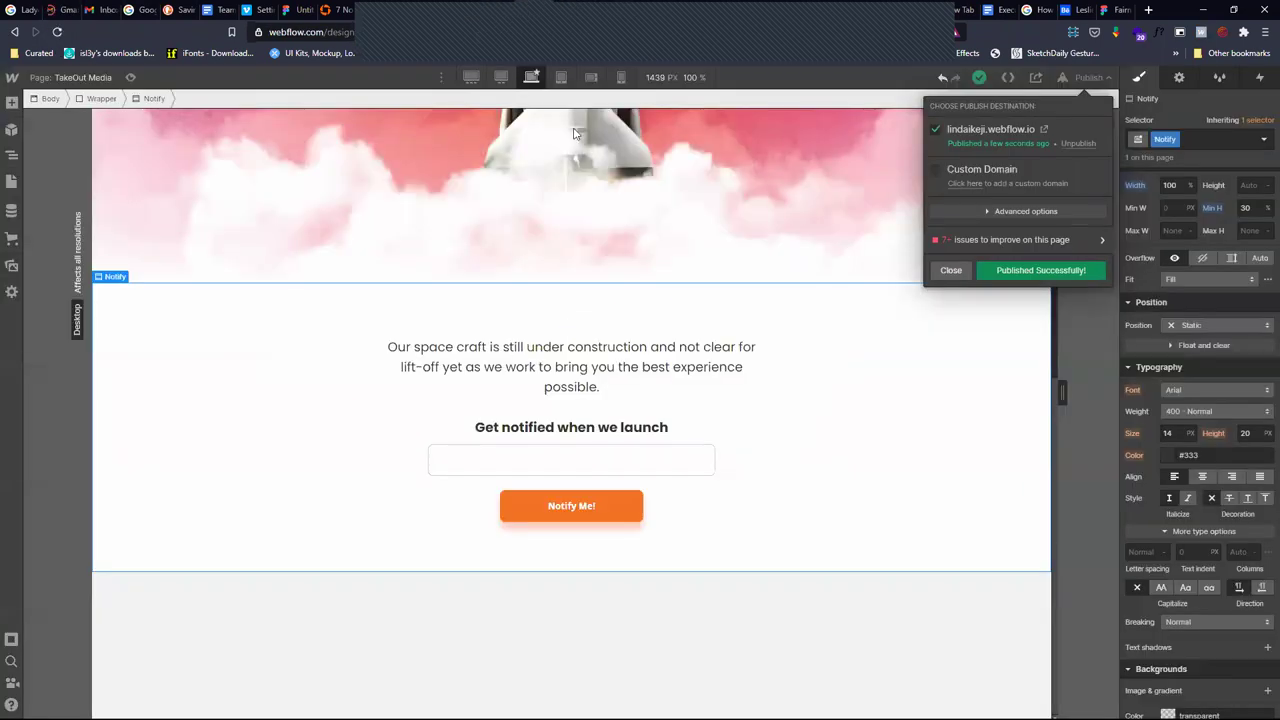
Switch to the published page, reload it and review it from the hero section down to the footer
{"action": "left_click", "coordinate": [572, 6]}
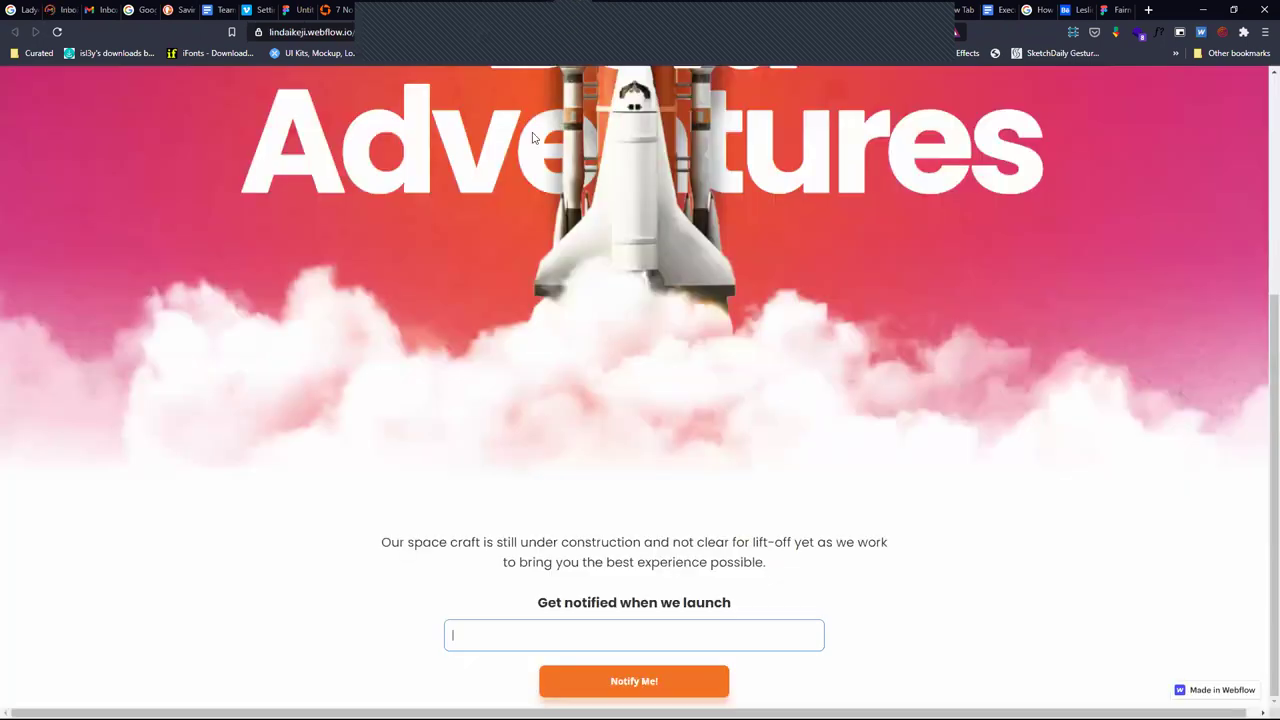
{"action": "left_click", "coordinate": [60, 33]}
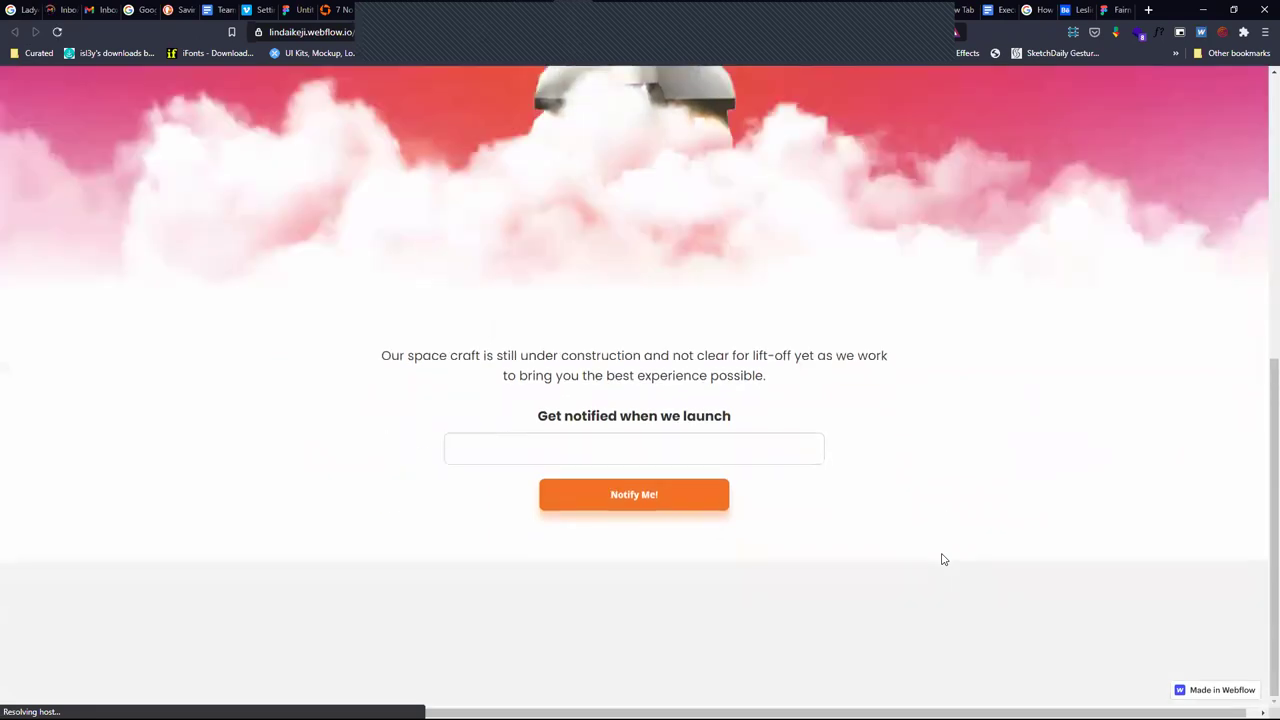
{"action": "scroll", "coordinate": [941, 555], "scroll_direction": "up", "scroll_amount": 5}
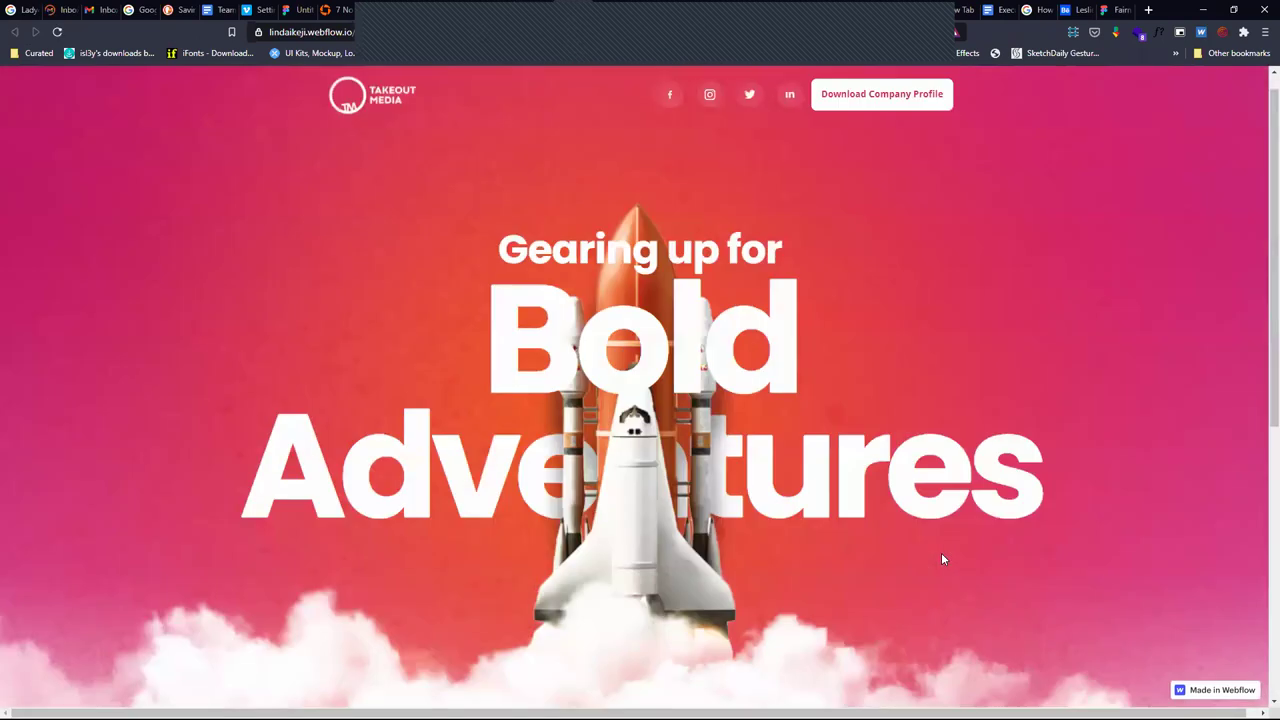
{"action": "scroll", "coordinate": [941, 552], "scroll_direction": "down", "scroll_amount": 4}
{"action": "scroll", "coordinate": [942, 553], "scroll_direction": "down", "scroll_amount": 2}
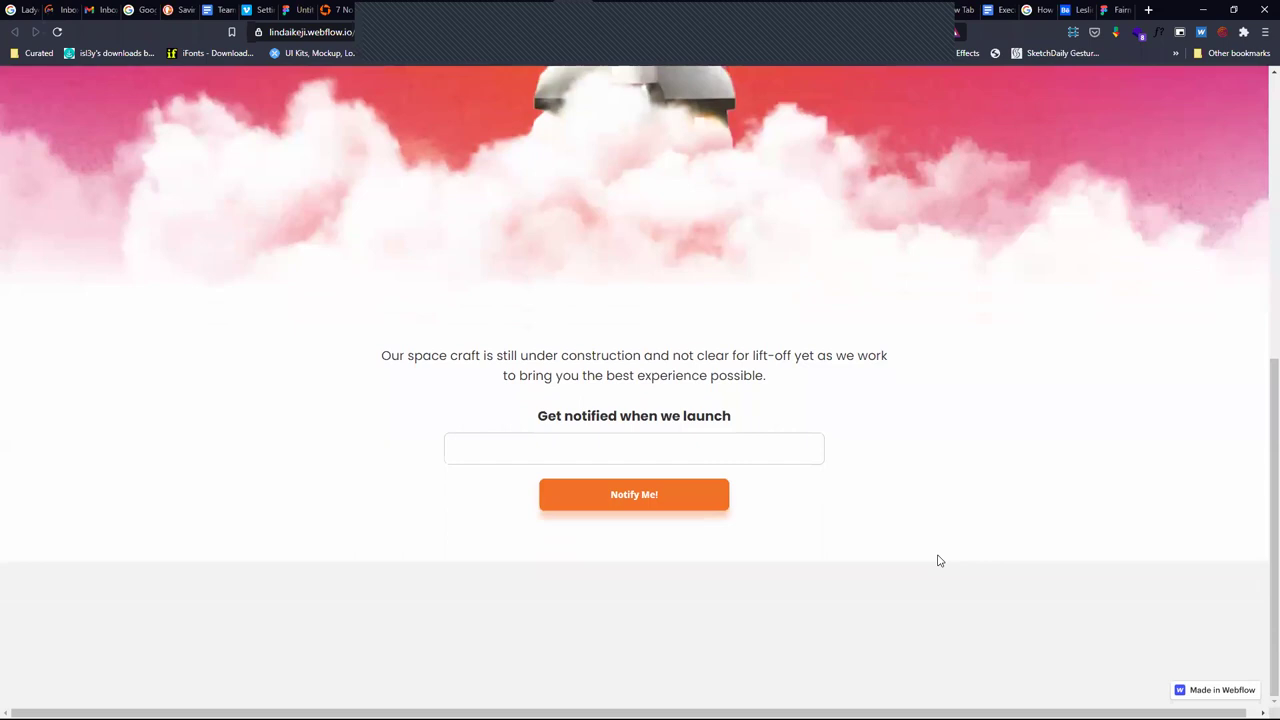
Switch to the Figma design and examine how the address, email and social icons are laid out in the footer
{"action": "left_click", "coordinate": [520, 8]}
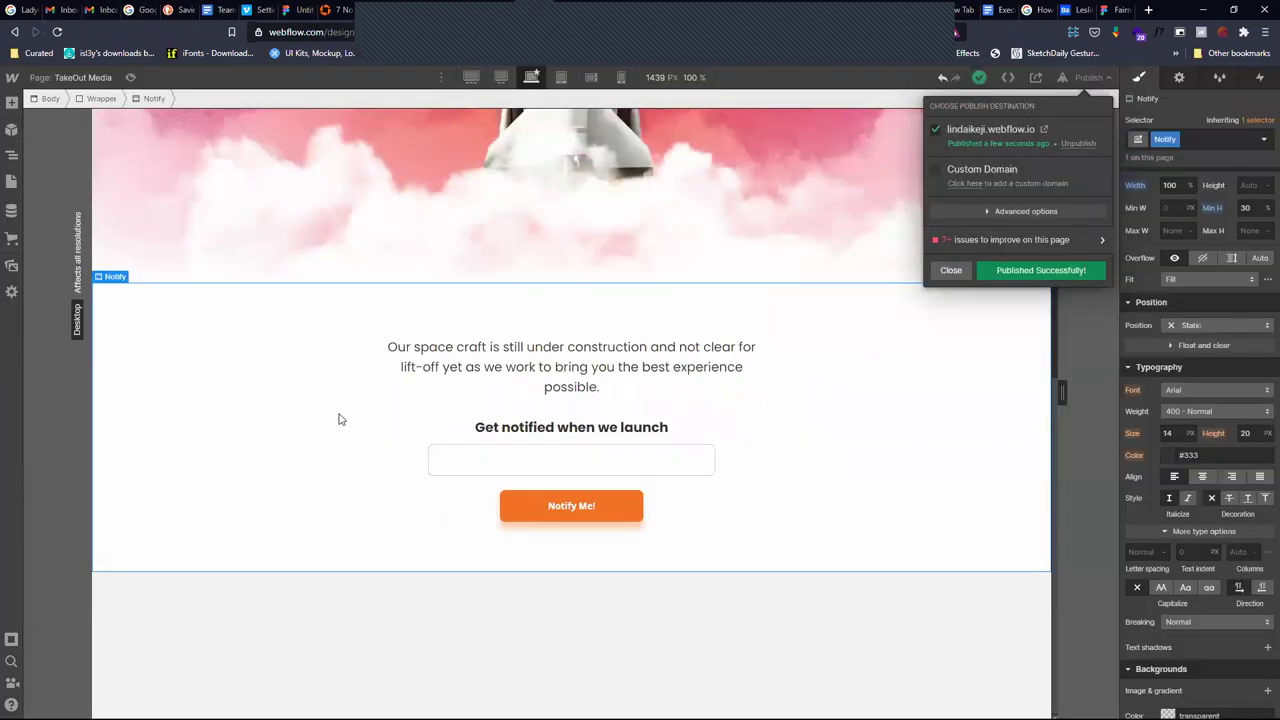
{"action": "left_click", "coordinate": [298, 9]}
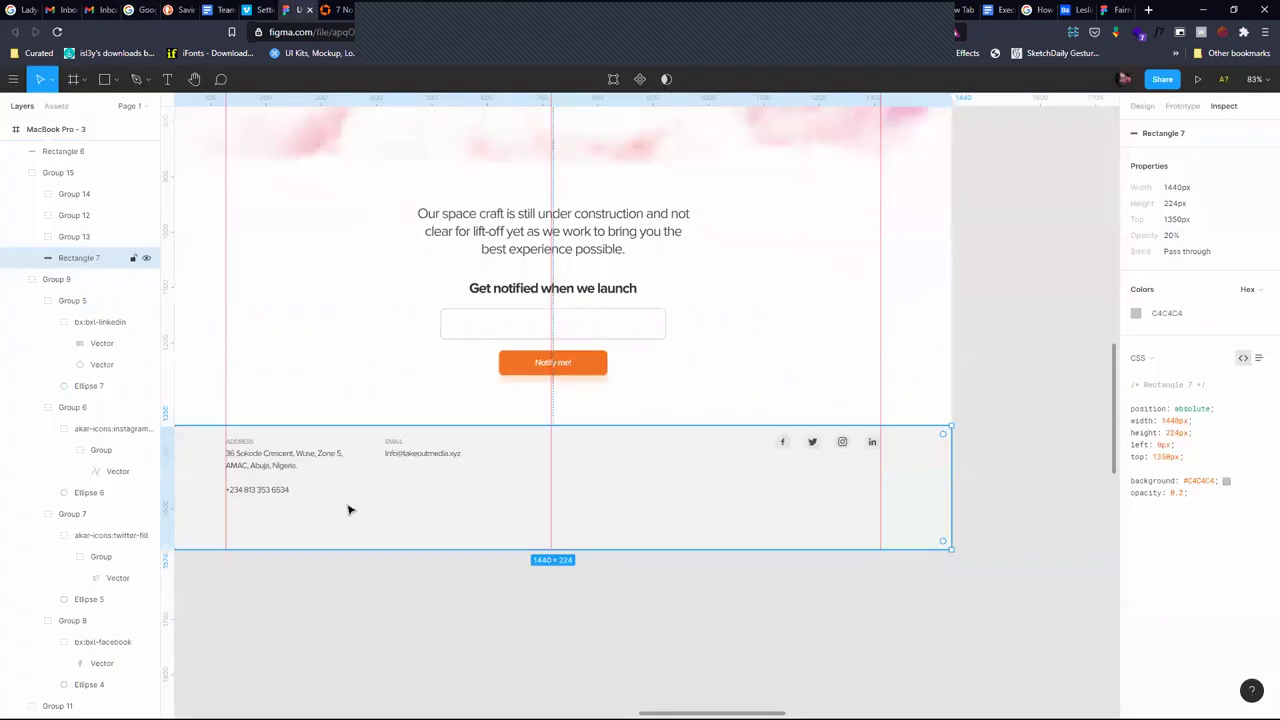
{"action": "left_click", "coordinate": [389, 626]}
{"action": "left_click_drag", "start_coordinate": [363, 606], "coordinate": [574, 592]}
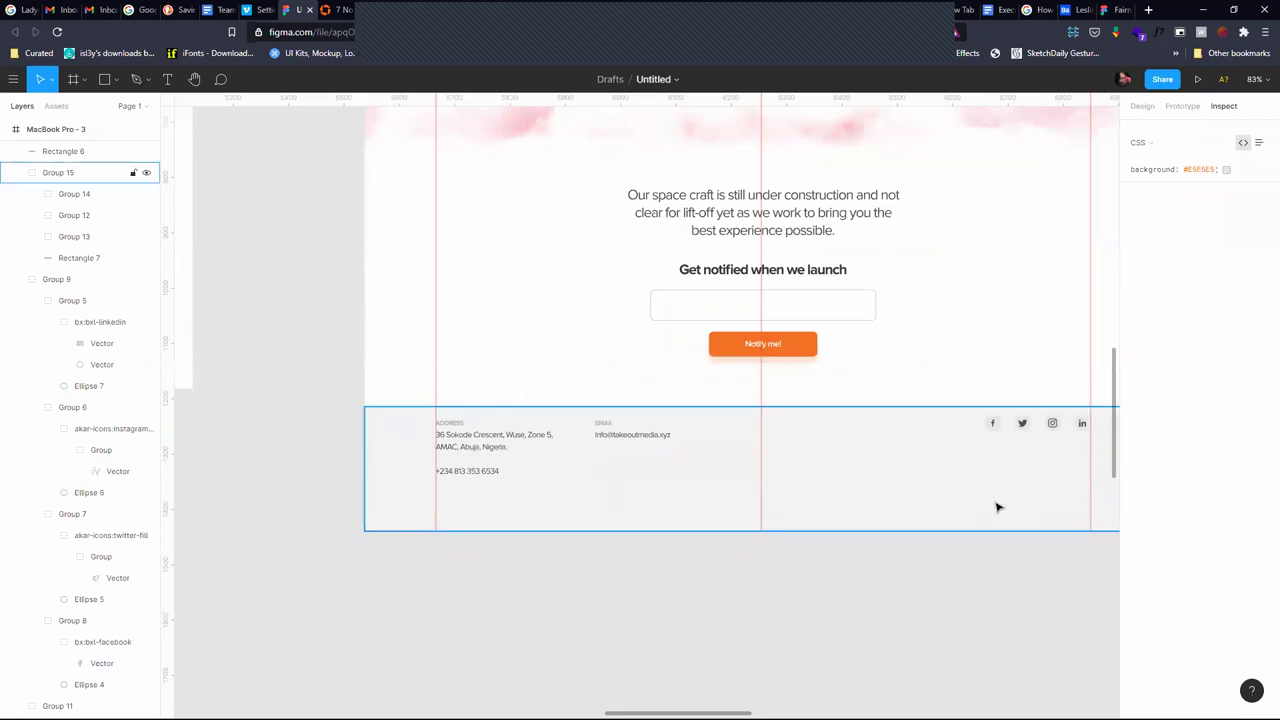
{"action": "left_click_drag", "start_coordinate": [703, 609], "coordinate": [566, 631]}
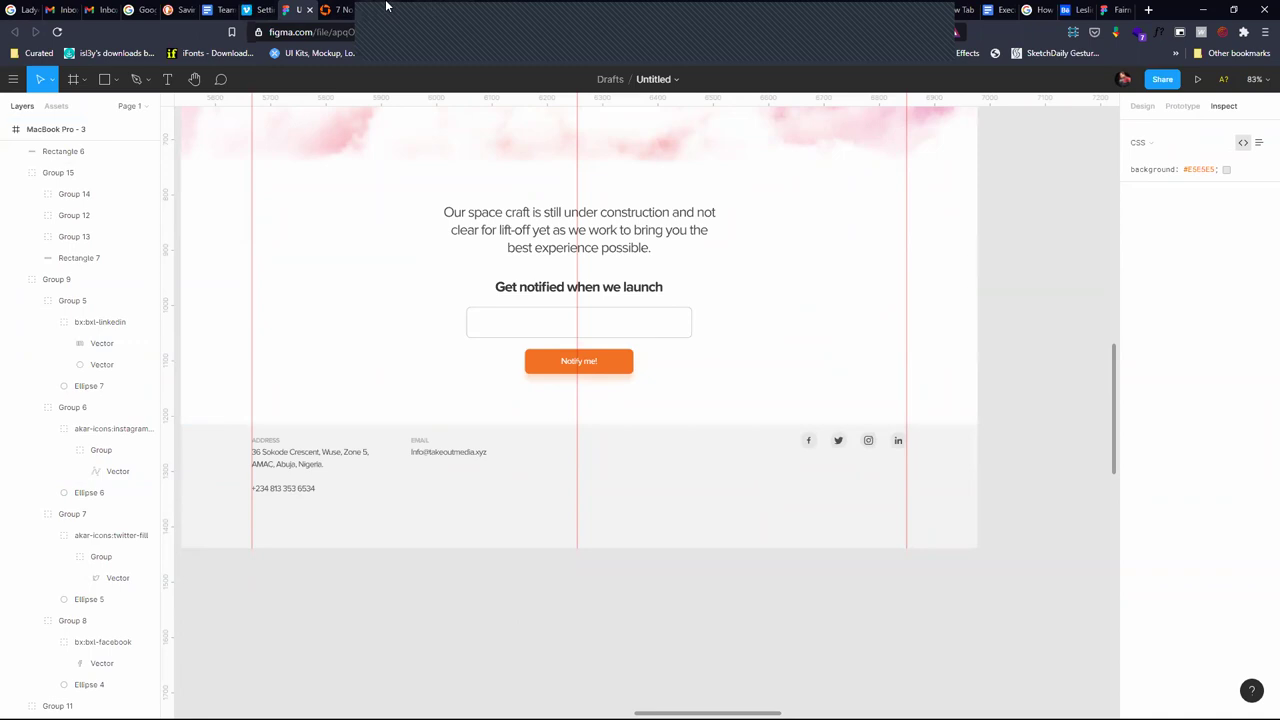
Switch back to Webflow, close the publishing options and add a Div Block inside the Footer
{"action": "left_click", "coordinate": [535, 6]}
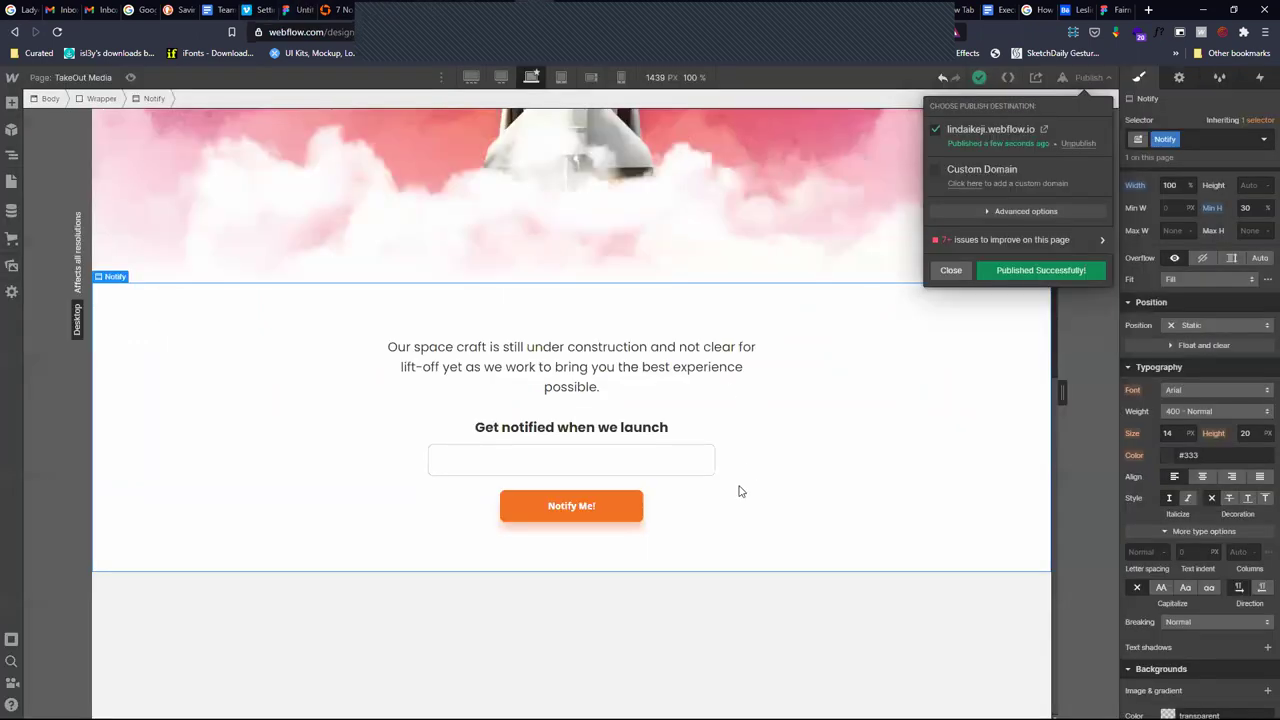
{"action": "left_click", "coordinate": [318, 622]}
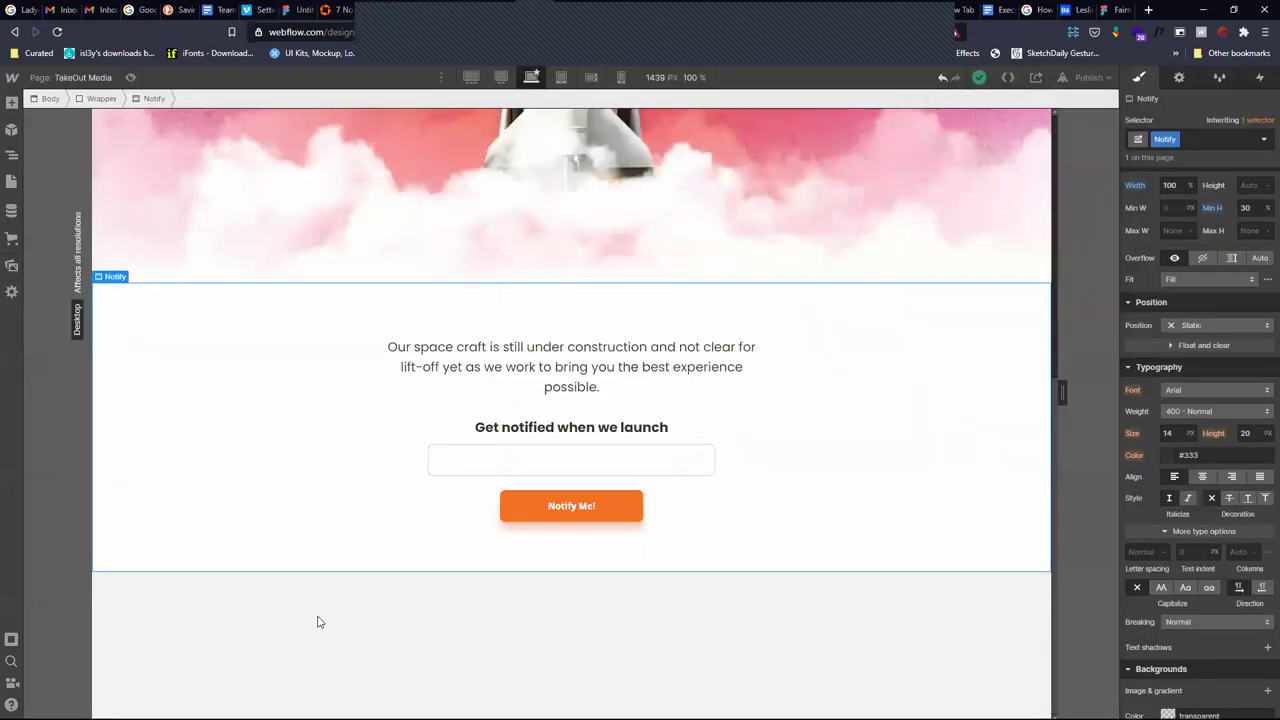
{"action": "scroll", "coordinate": [318, 622], "scroll_direction": "up", "scroll_amount": 5}
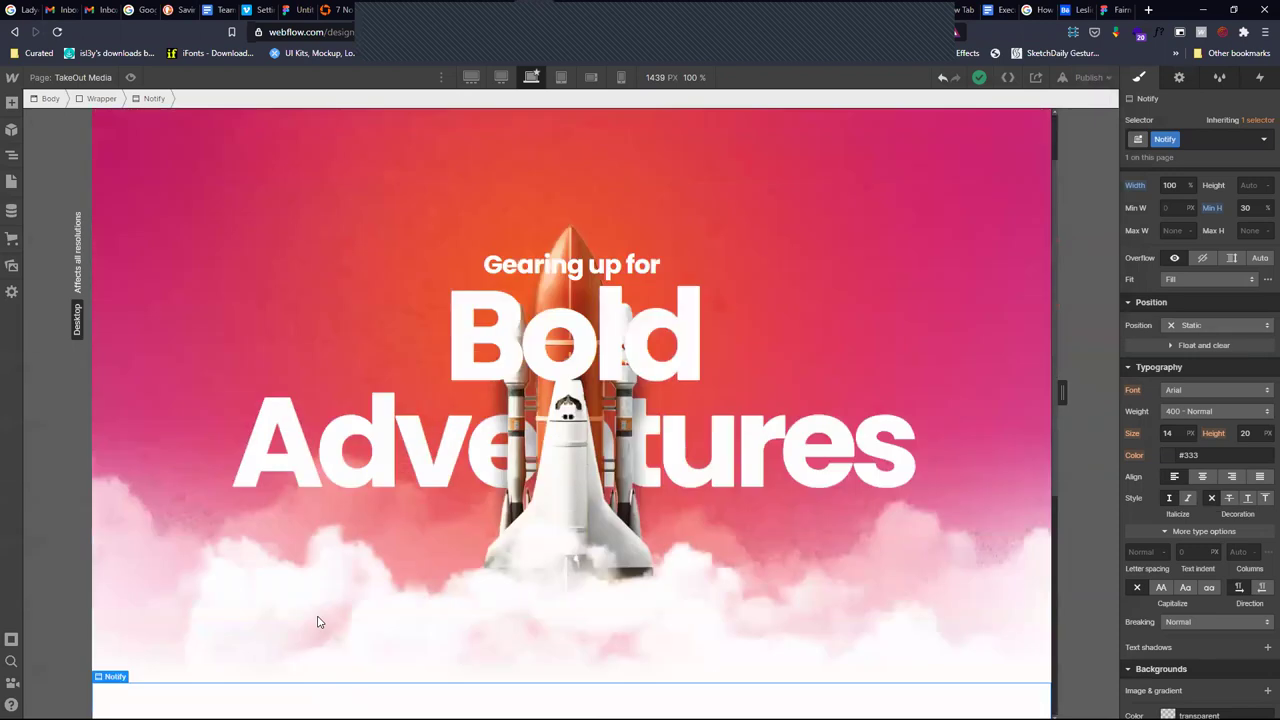
{"action": "scroll", "coordinate": [318, 622], "scroll_direction": "down", "scroll_amount": 5}
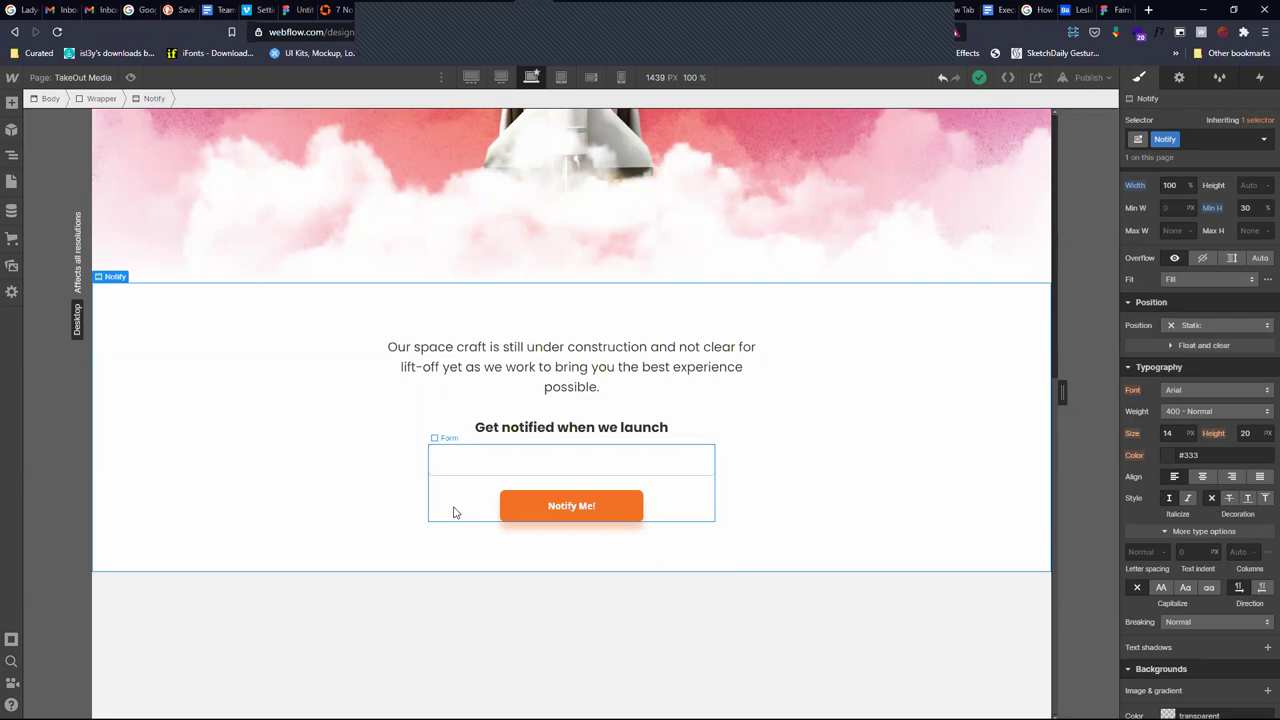
{"action": "left_click", "coordinate": [396, 611]}
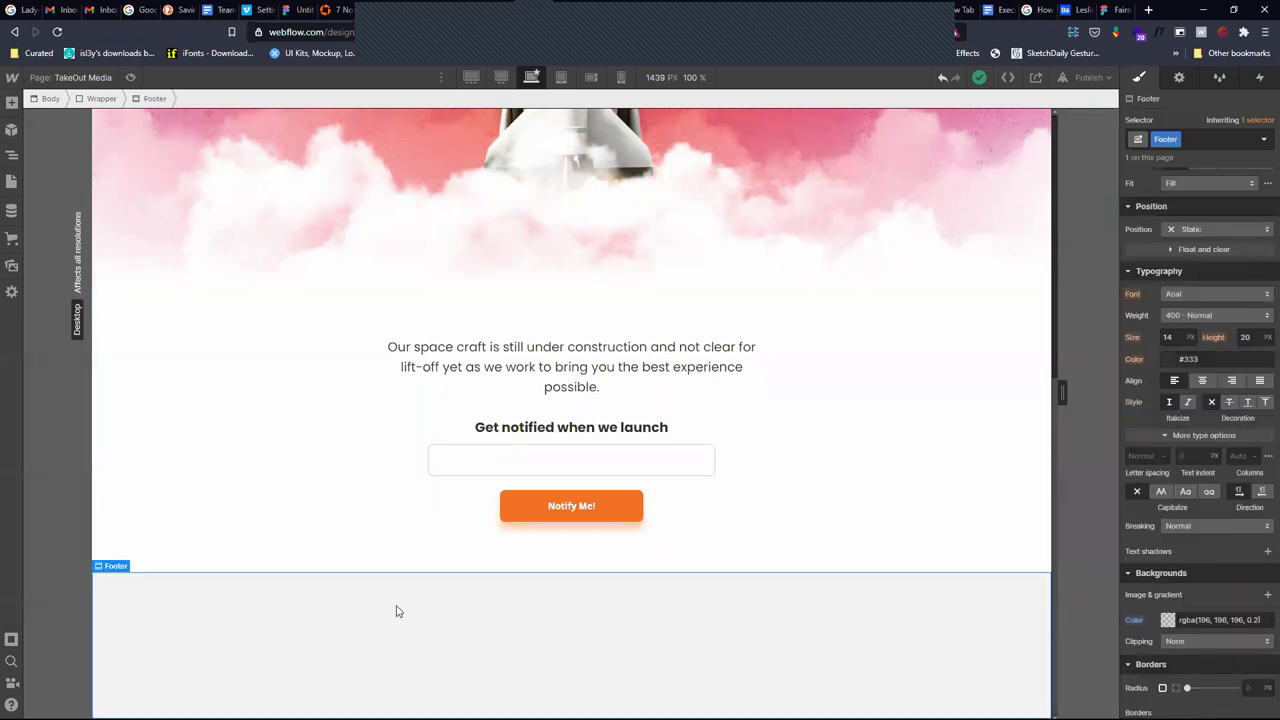
{"action": "left_click", "coordinate": [11, 102]}
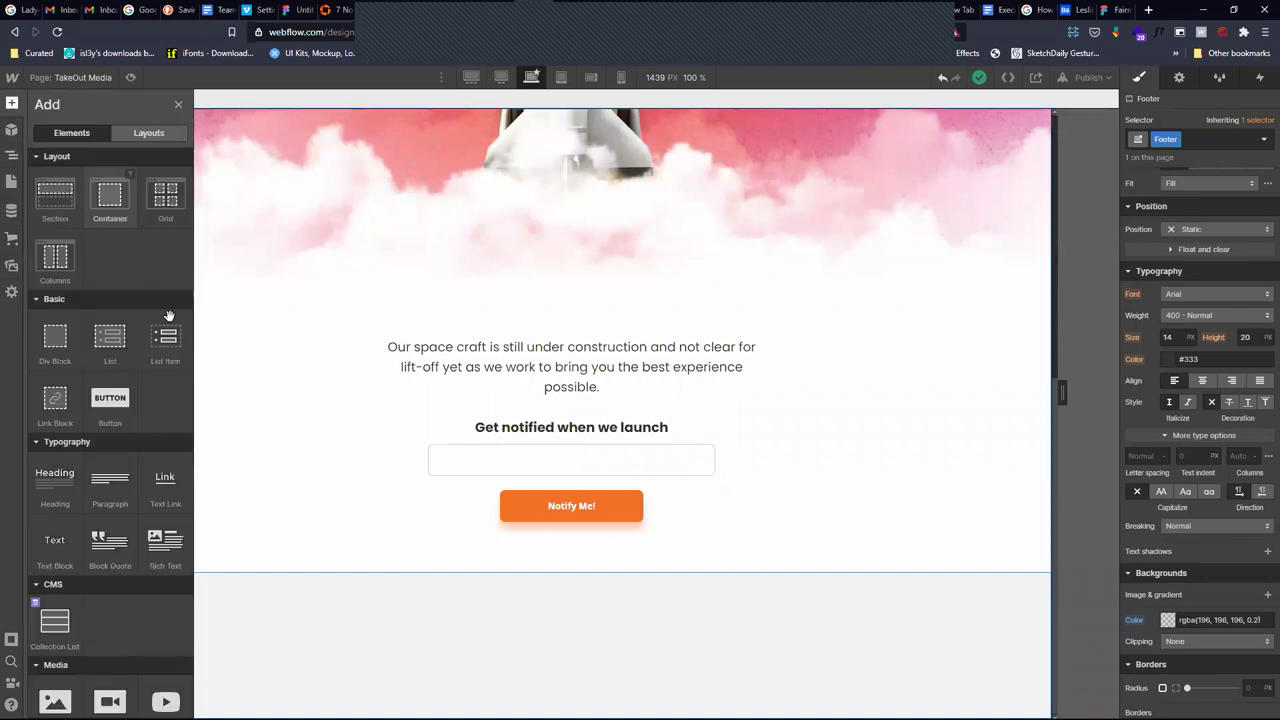
{"action": "left_click", "coordinate": [49, 338]}
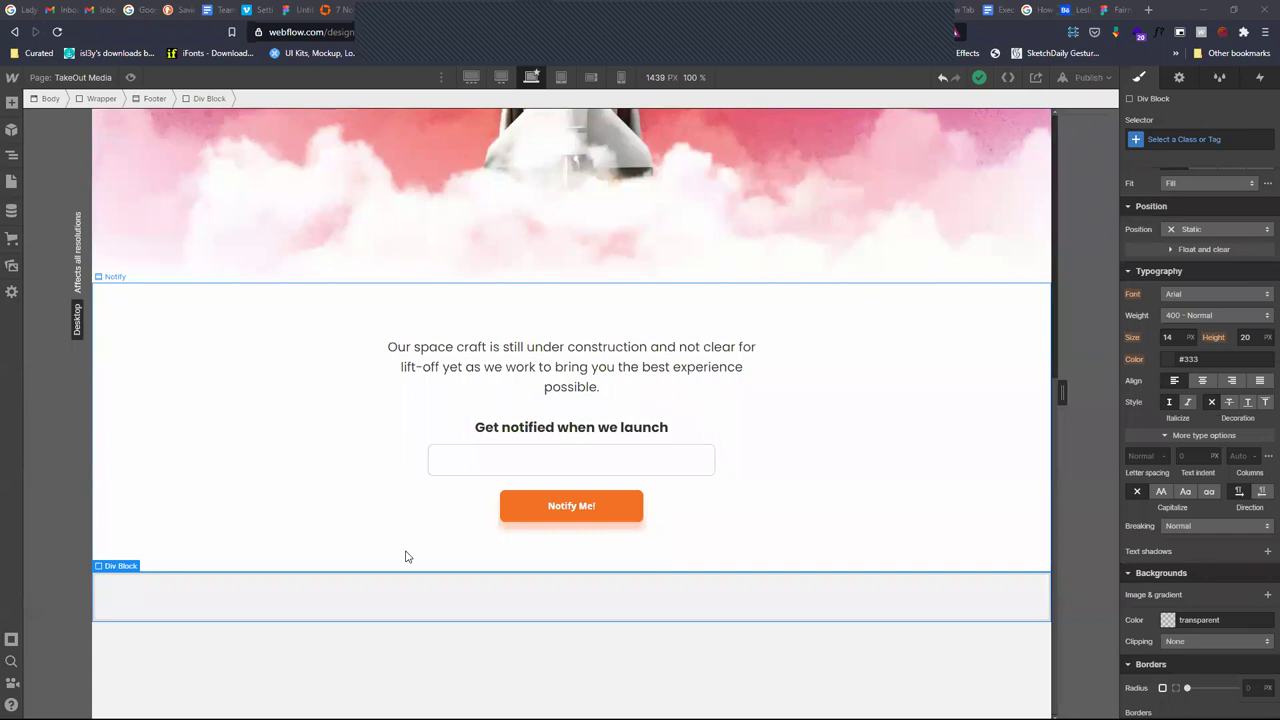
Set the left margin of the Footer's Div Block to Auto
{"action": "scroll", "coordinate": [760, 600], "scroll_direction": "up", "scroll_amount": 1}
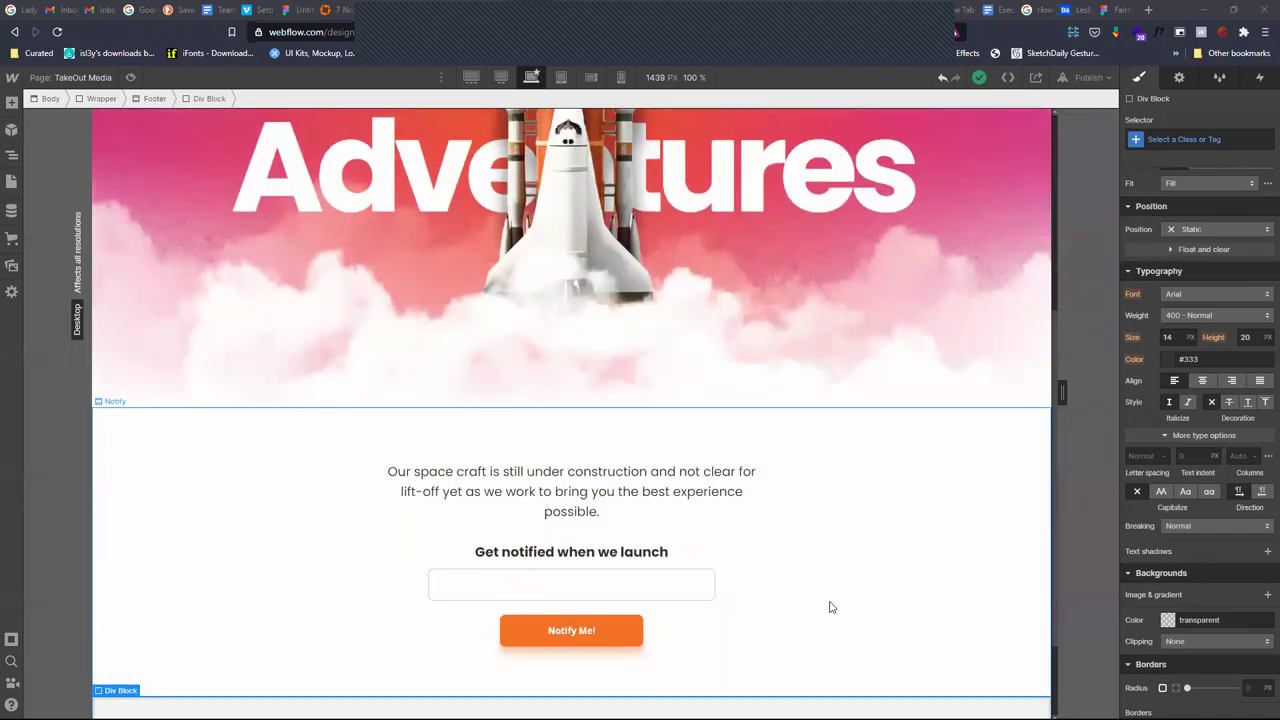
{"action": "scroll", "coordinate": [1173, 475], "scroll_direction": "up", "scroll_amount": 3}
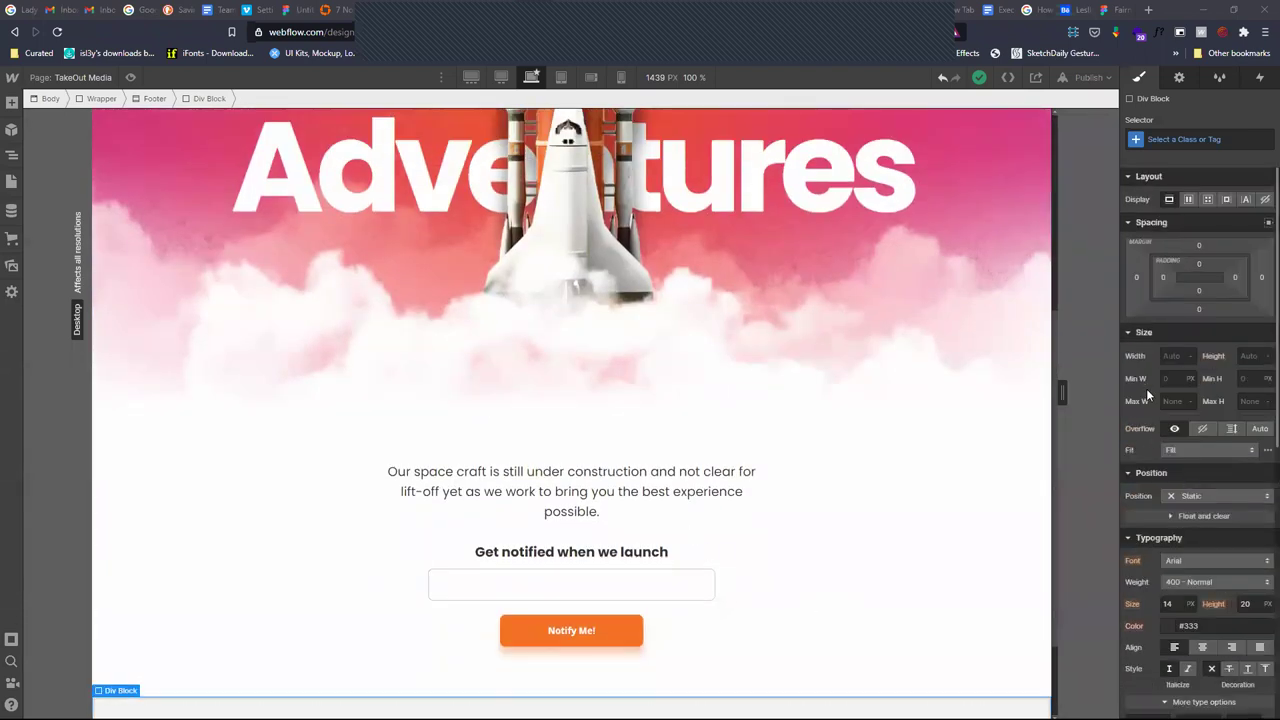
{"action": "left_click", "coordinate": [1138, 278]}
{"action": "left_click", "coordinate": [1144, 329]}
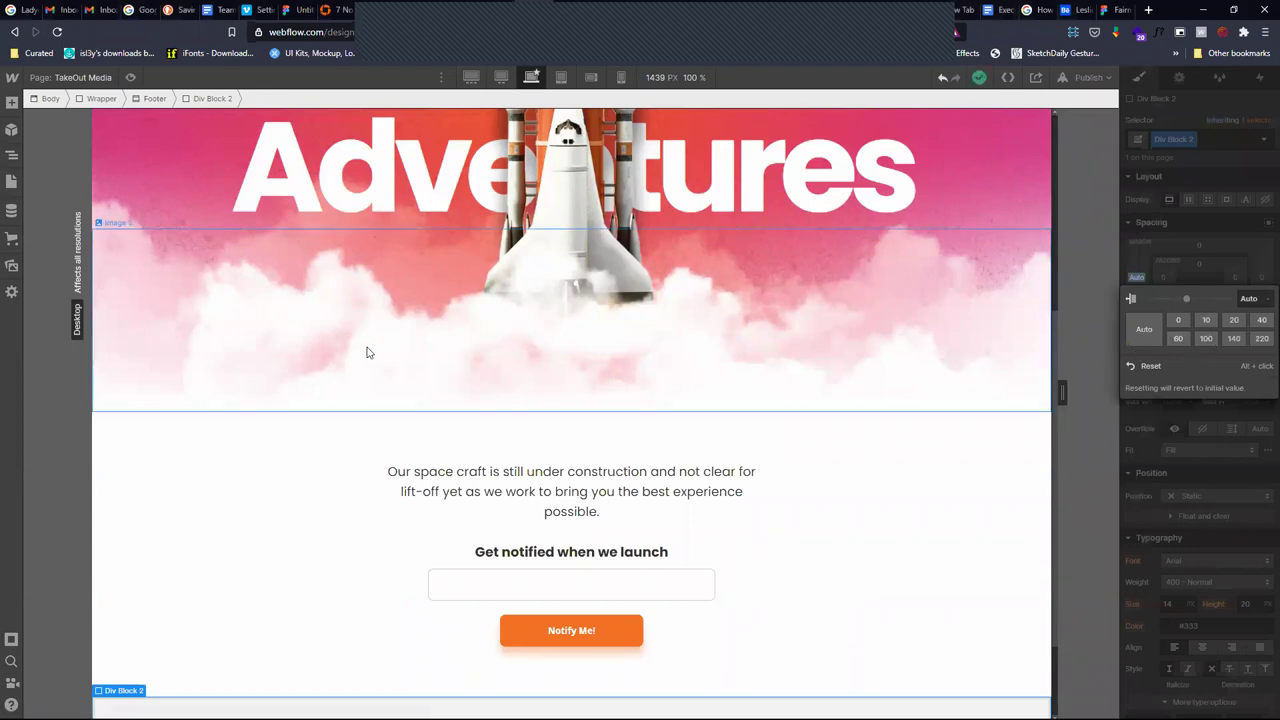
Switch to Figma and measure the address group's distance from the edges of the footer rectangle
{"action": "left_click", "coordinate": [298, 12]}
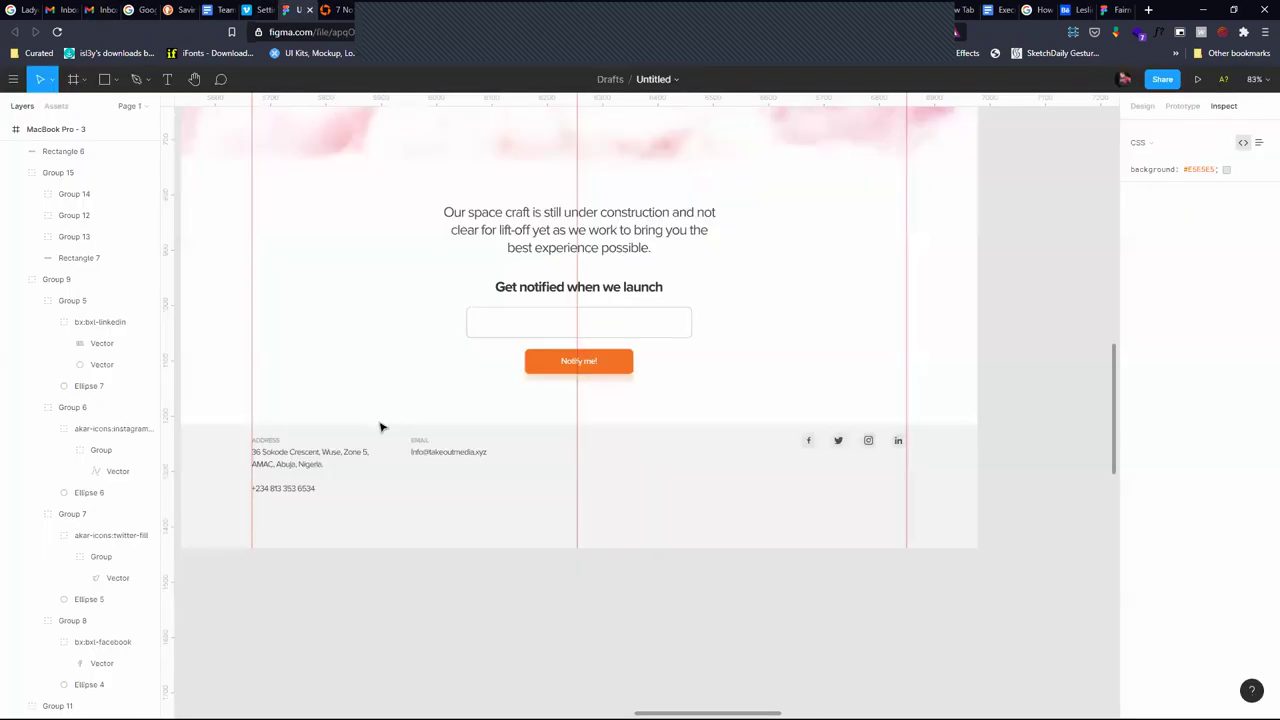
{"action": "left_click", "coordinate": [263, 486]}
{"action": "left_click", "coordinate": [223, 494]}
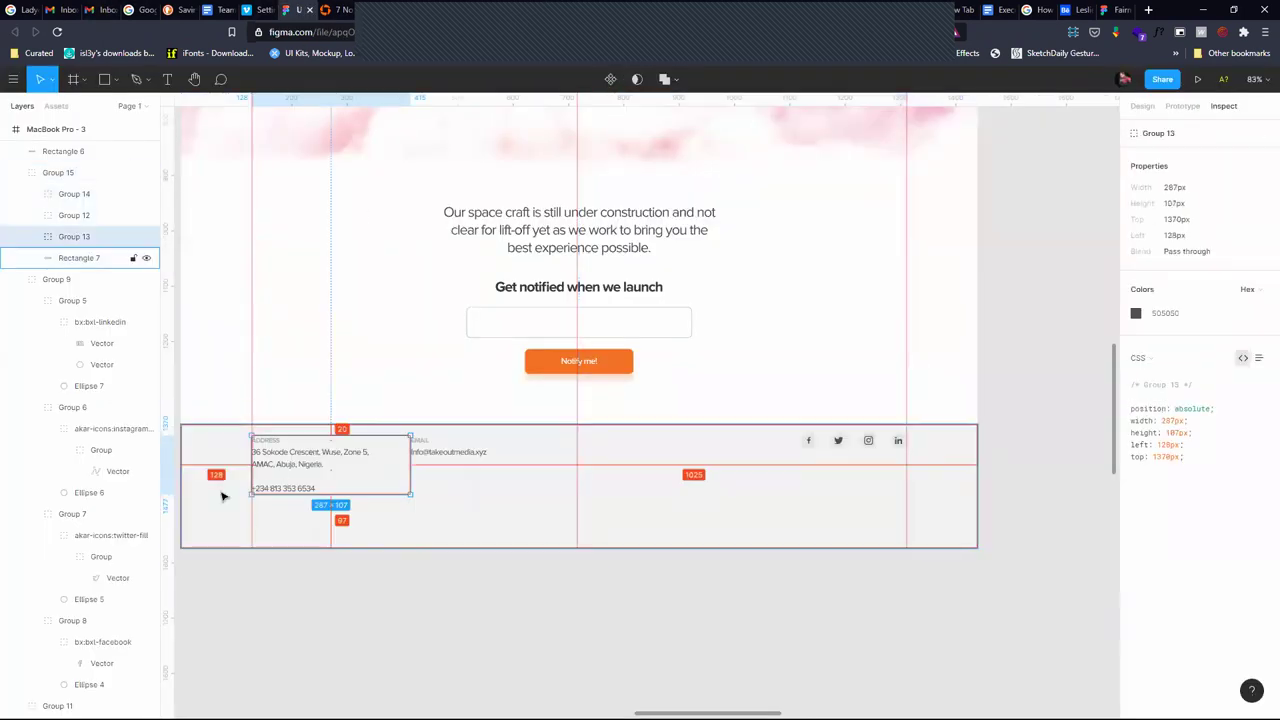
{"action": "left_click", "coordinate": [258, 10]}
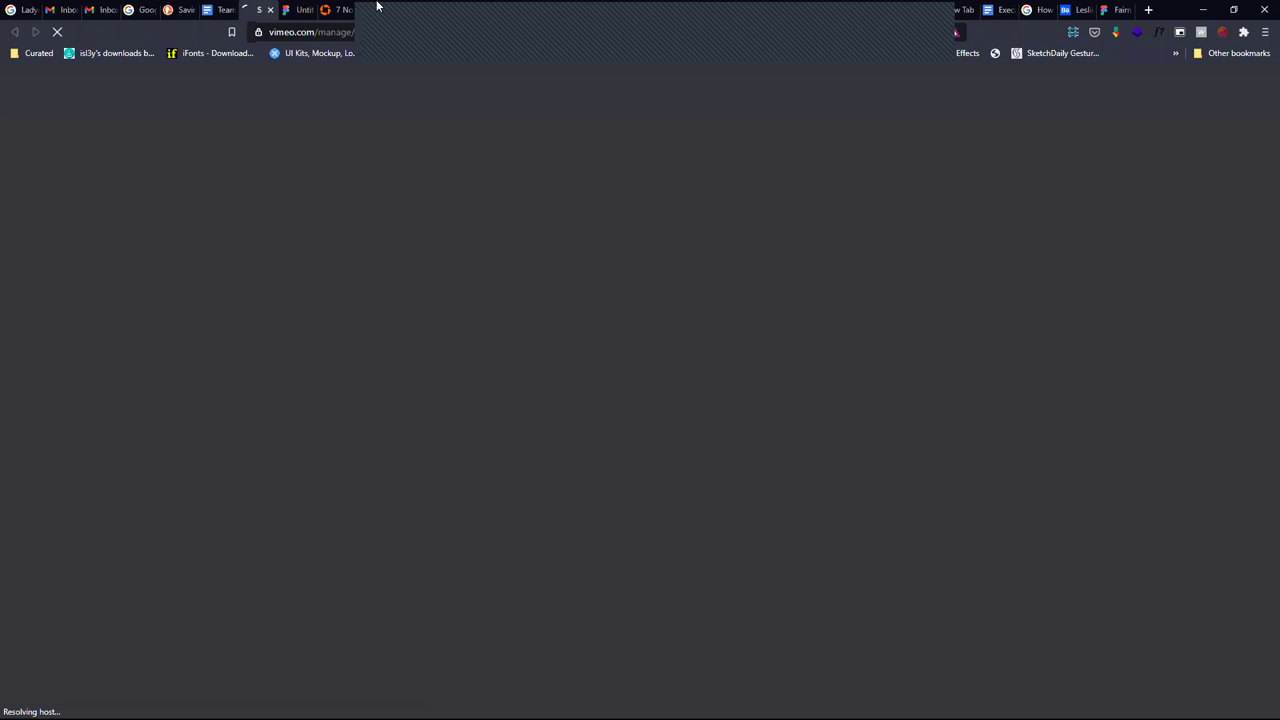
Switch back to Webflow, set the left margin of the Footer's Div Block to 140 px and compare it with the page header
{"action": "left_click", "coordinate": [520, 8]}
{"action": "scroll", "coordinate": [466, 608], "scroll_direction": "down", "scroll_amount": 2}
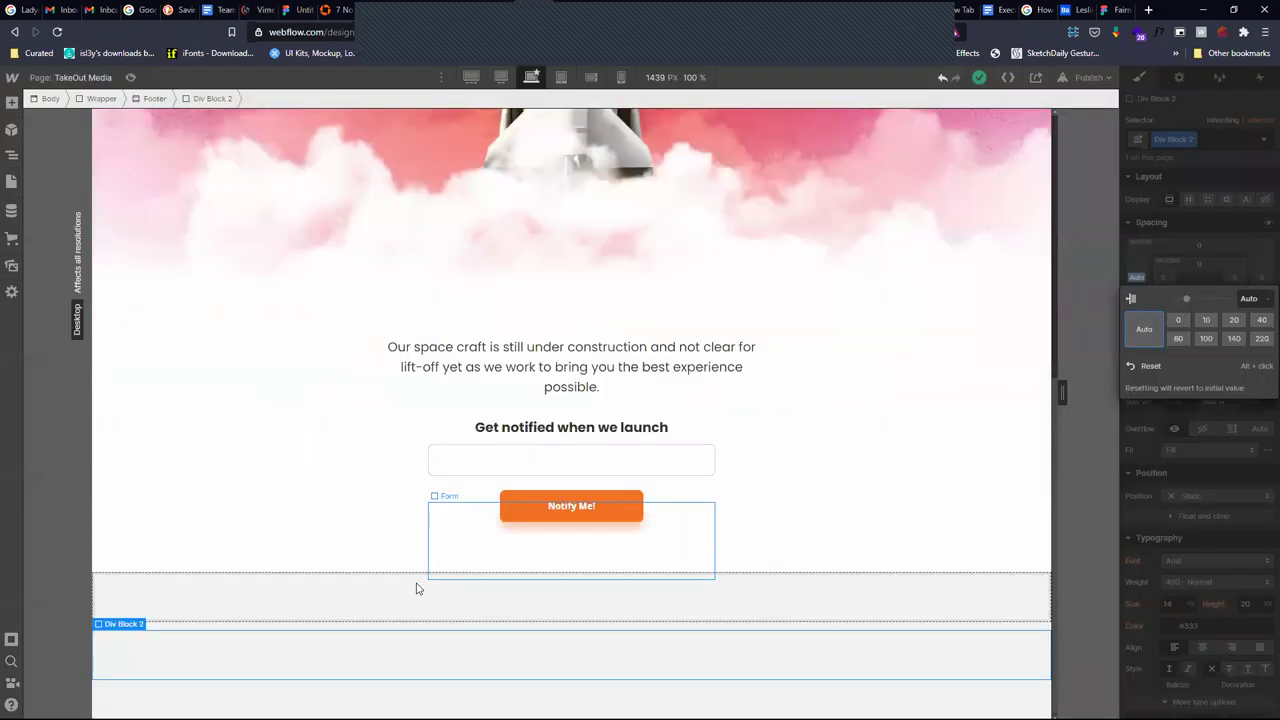
{"action": "left_click", "coordinate": [1234, 338]}
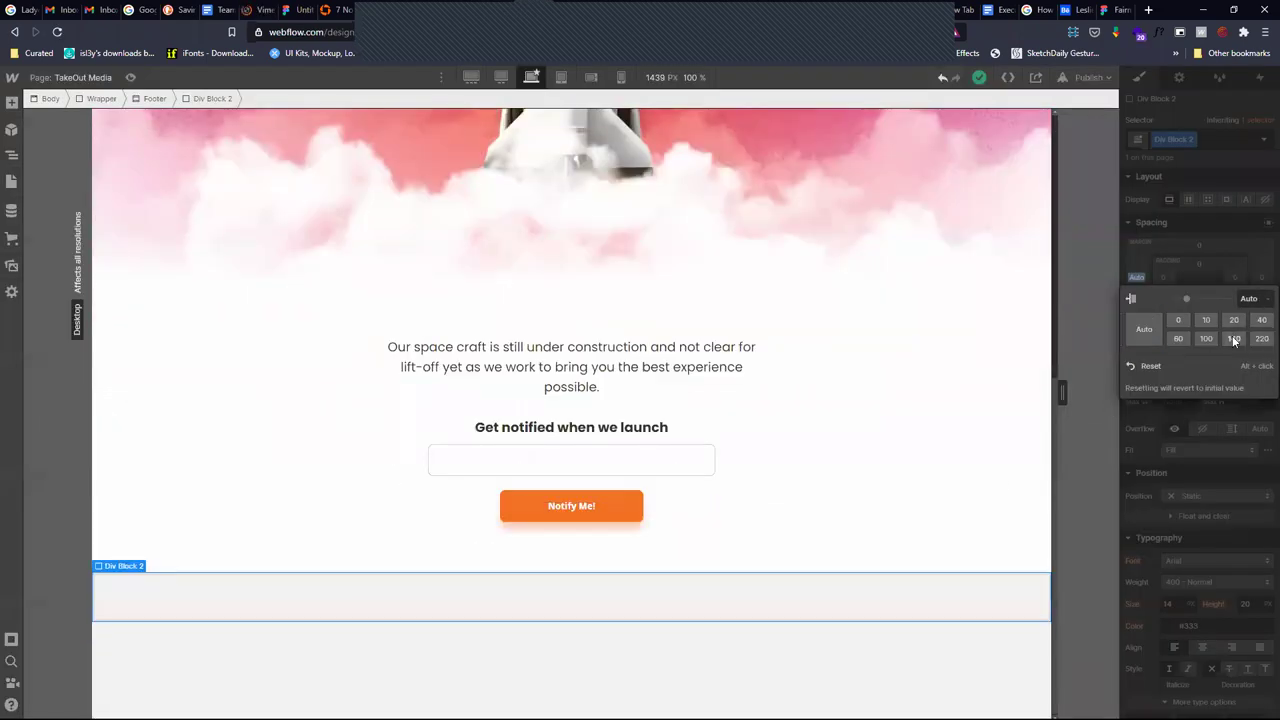
{"action": "scroll", "coordinate": [640, 334], "scroll_direction": "up", "scroll_amount": 5}
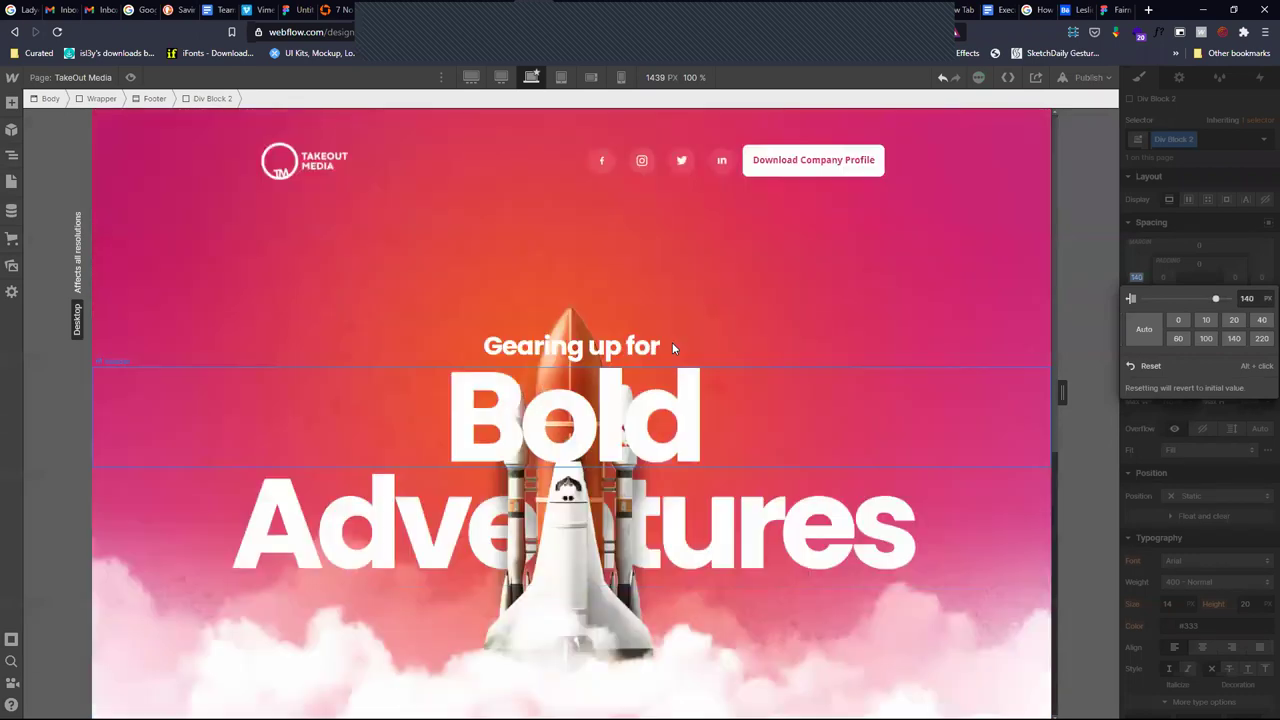
{"action": "scroll", "coordinate": [673, 347], "scroll_direction": "down", "scroll_amount": 5}
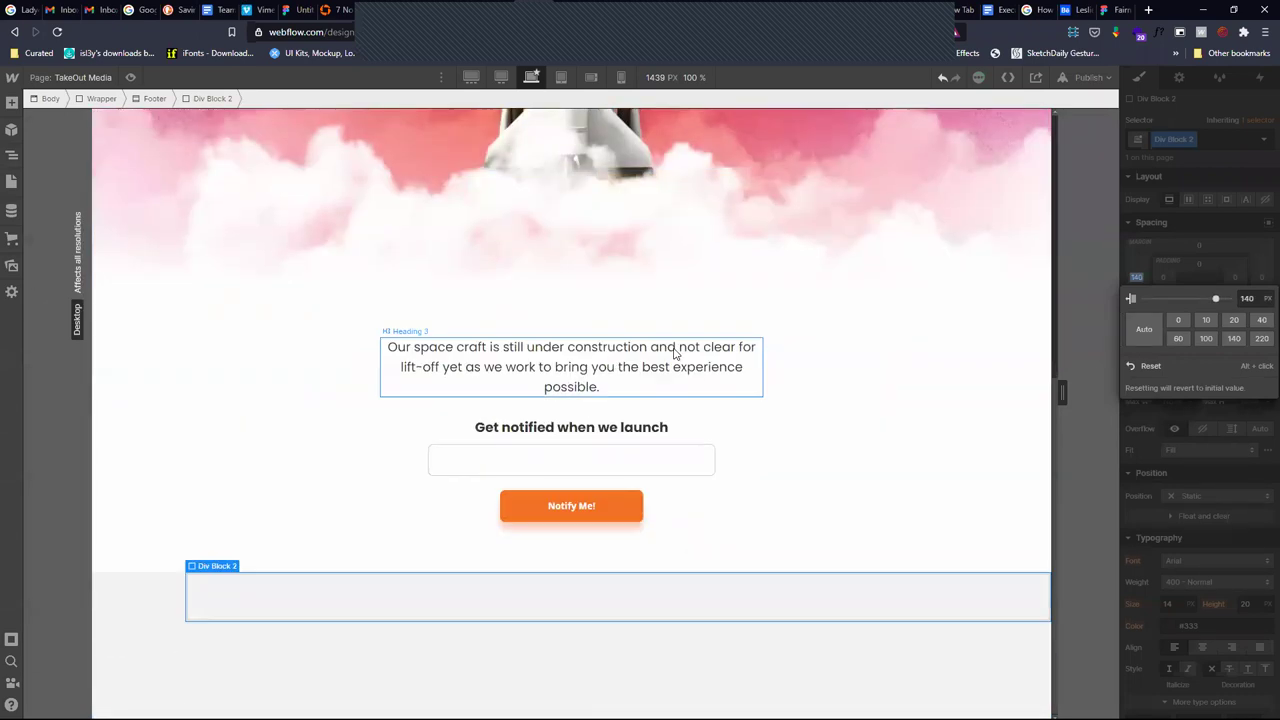
Increase the left margin of the Footer's Div Block to 180 px in steps of 10
{"action": "left_click", "coordinate": [1254, 301]}
{"action": "key", "text": "shift+Up"}
{"action": "key", "text": "shift+Up"}
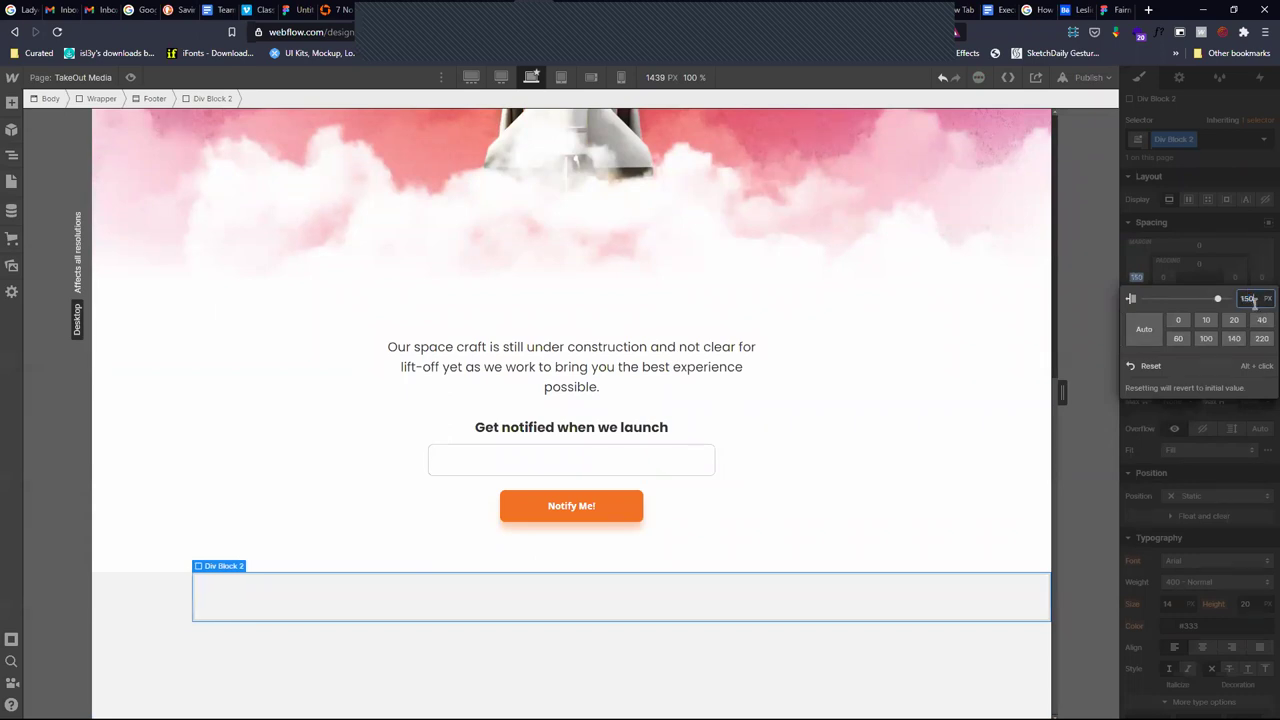
{"action": "key", "text": "shift+Up"}
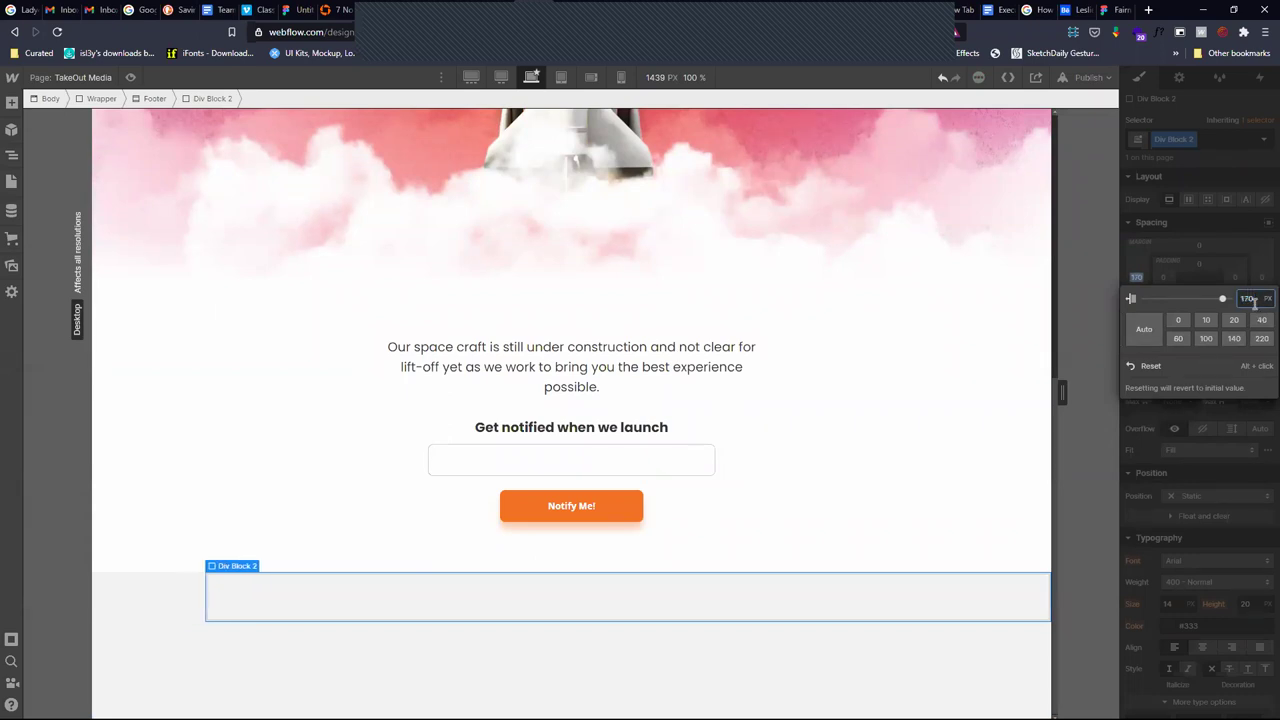
{"action": "key", "text": "shift+Up"}
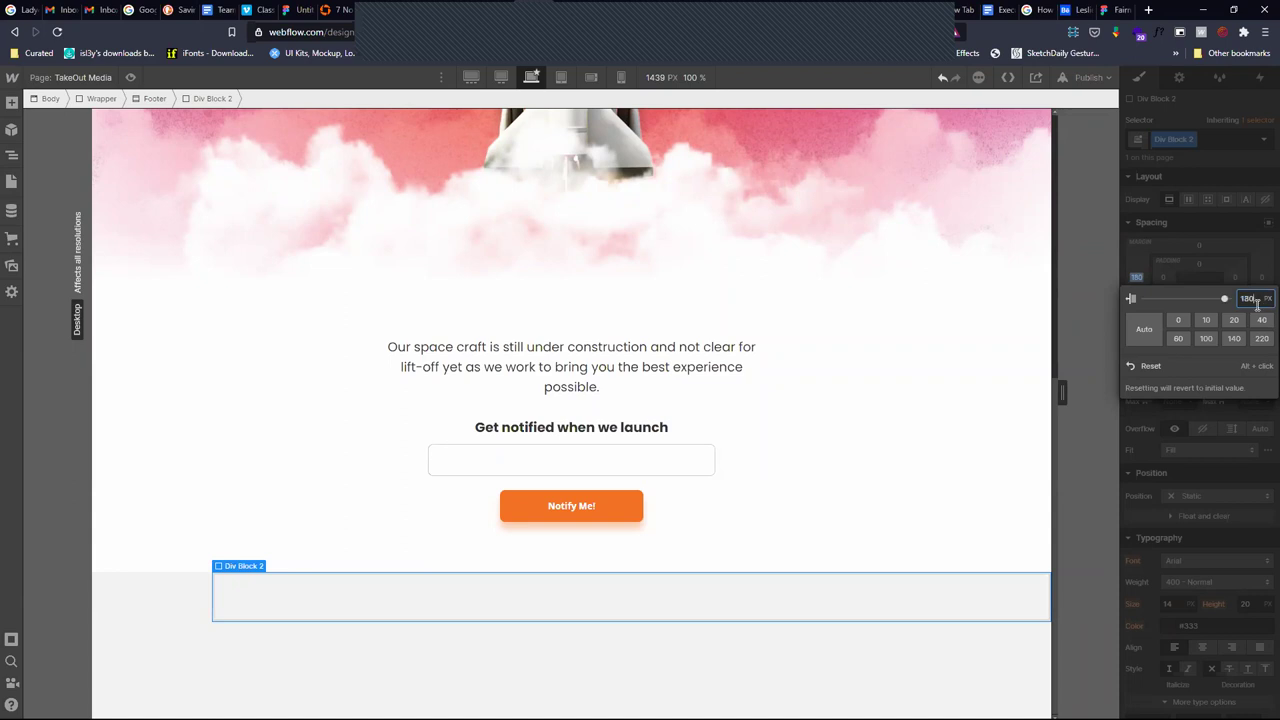
Change the Div Block's left margin unit to percent, set it to 20% and compare its alignment with the header content
{"action": "left_click", "coordinate": [1261, 300]}
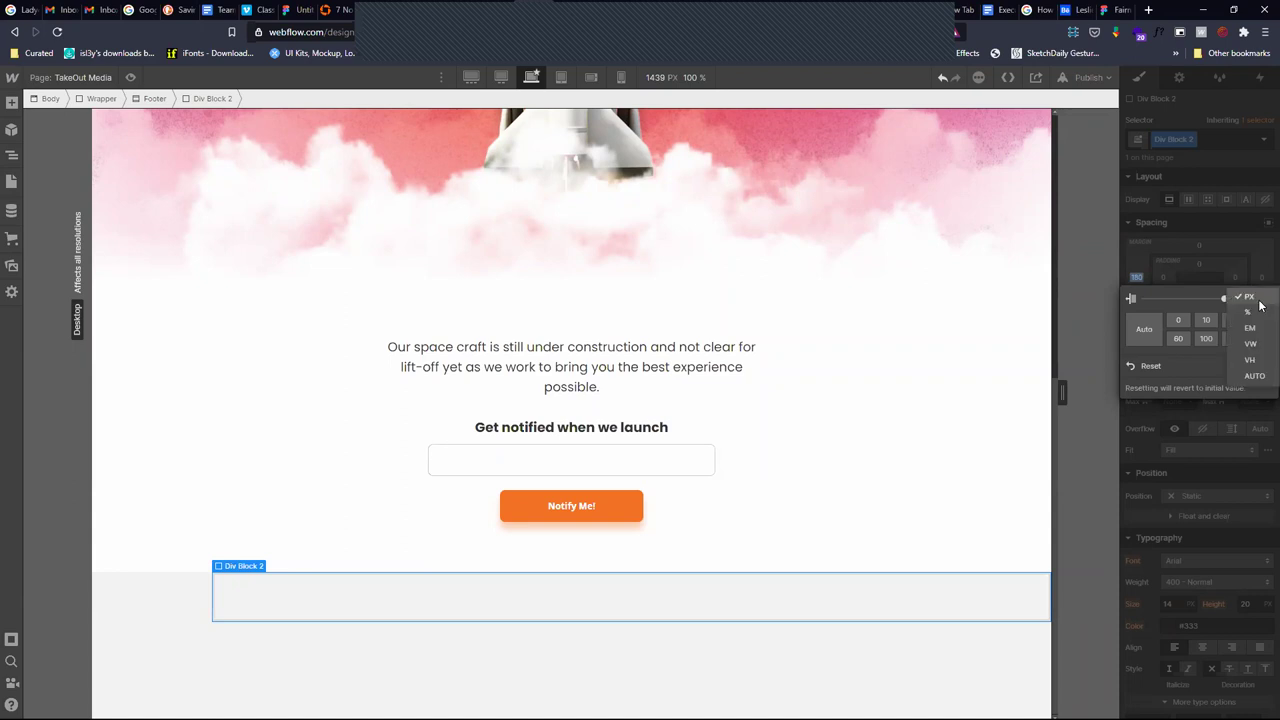
{"action": "left_click", "coordinate": [1250, 312]}
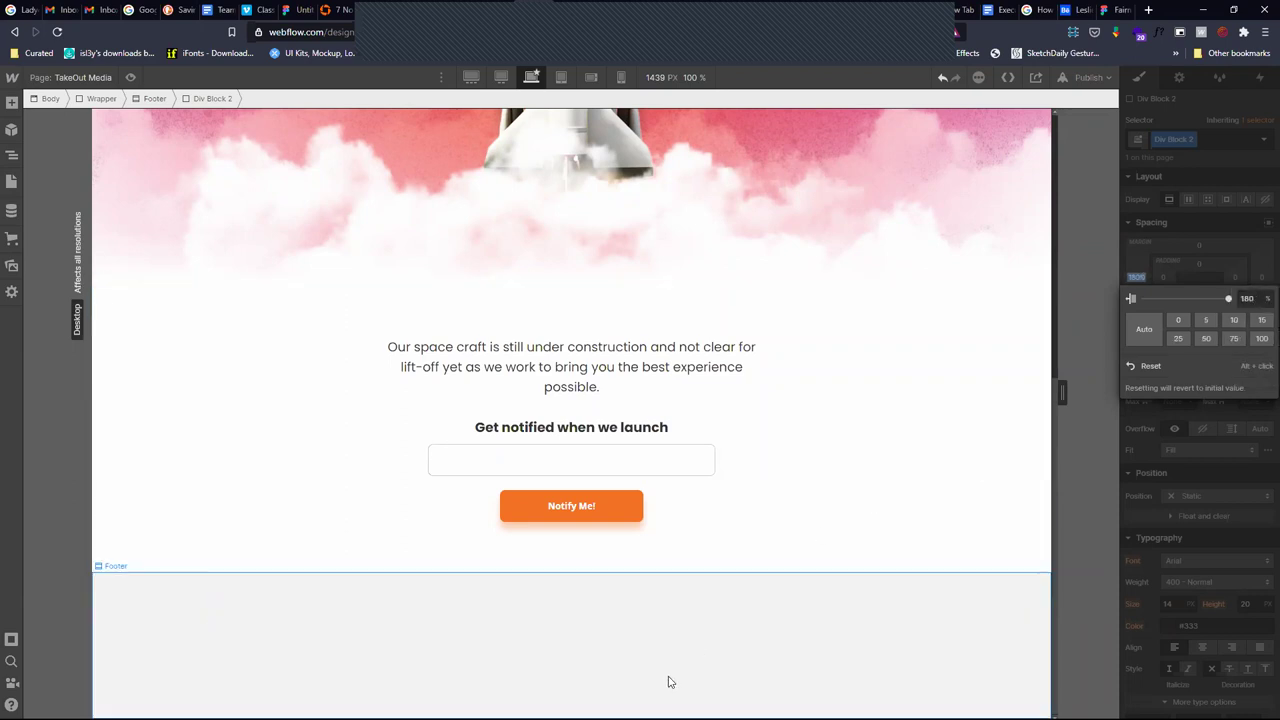
{"action": "left_click", "coordinate": [1247, 298]}
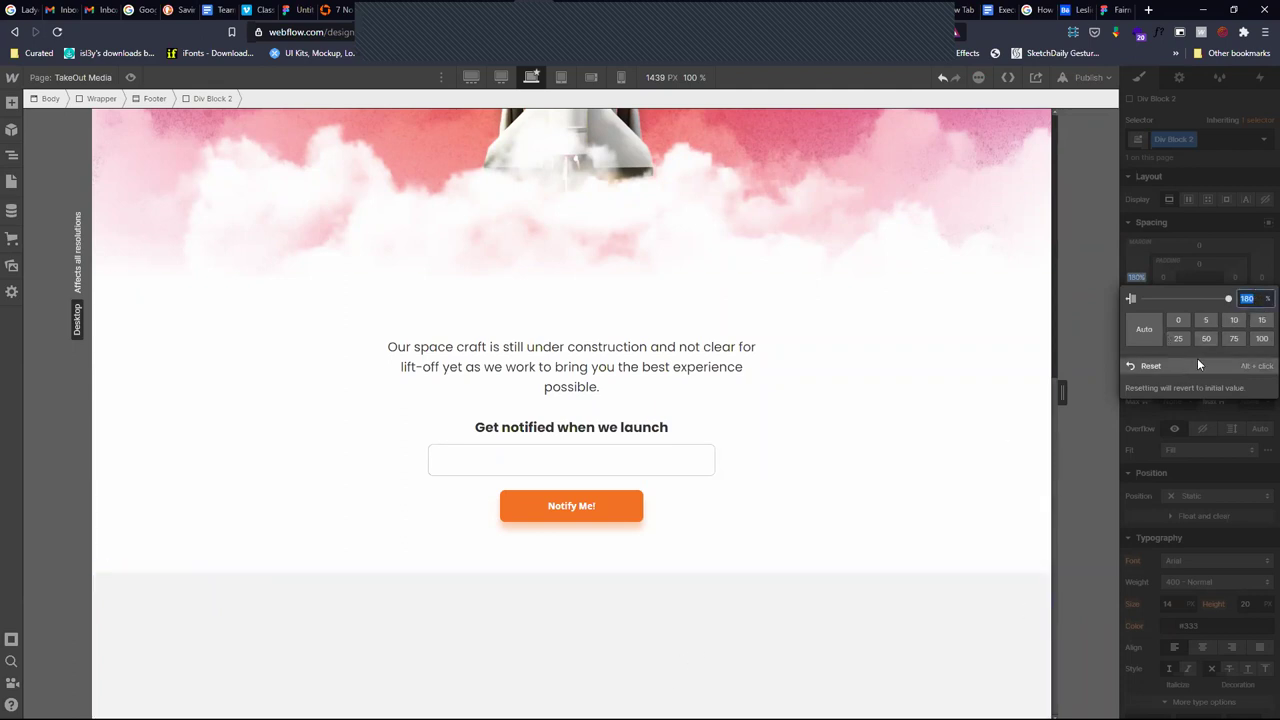
{"action": "type", "text": "100"}
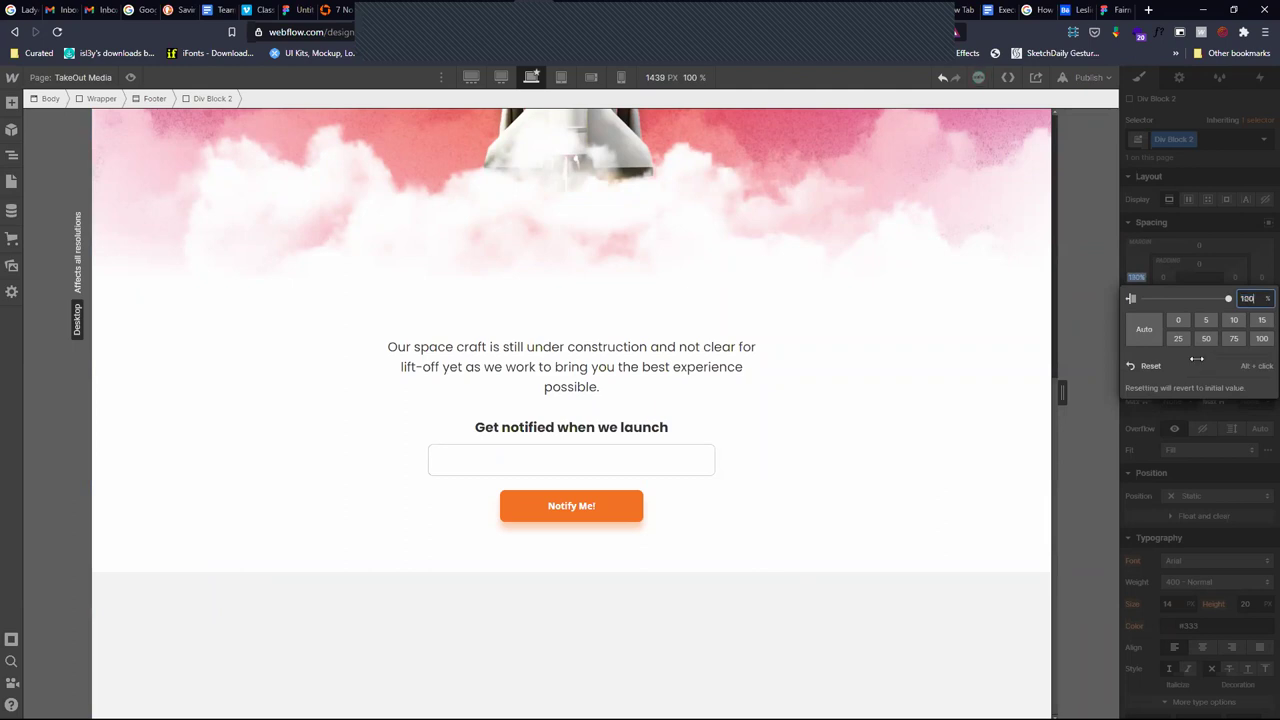
{"action": "key", "text": "BackSpace"}
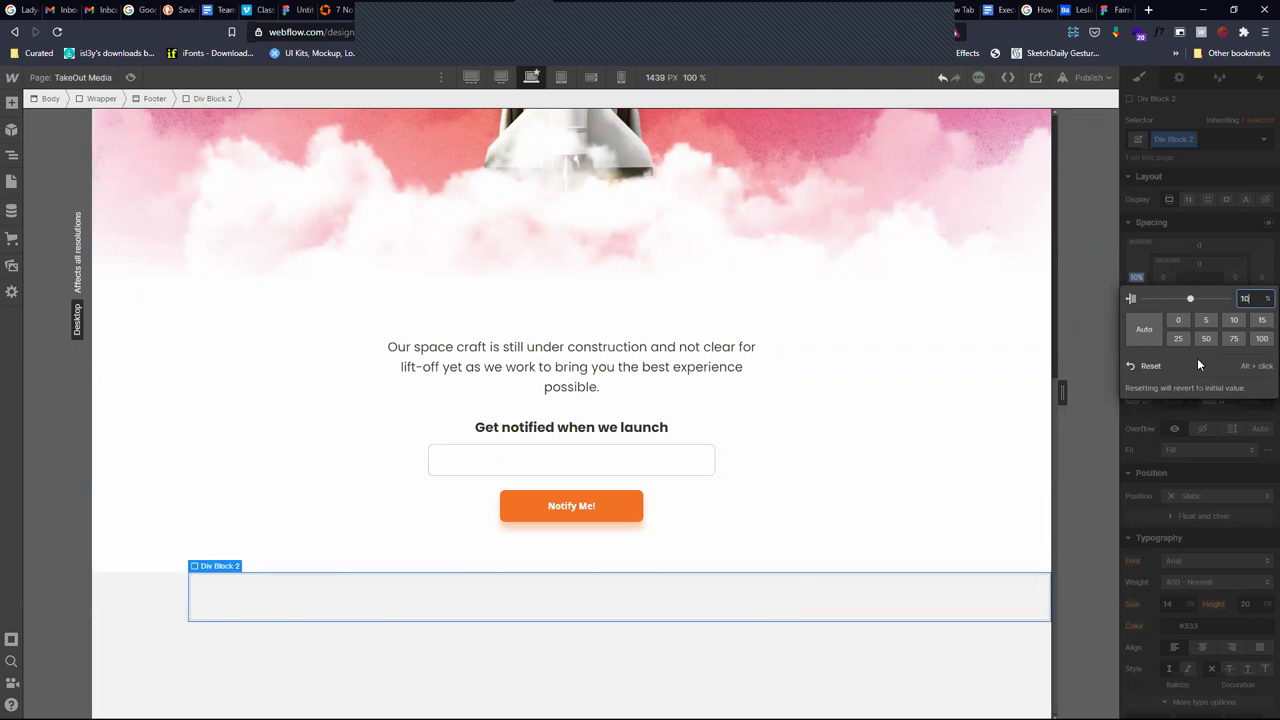
{"action": "key", "text": "shift+Up"}
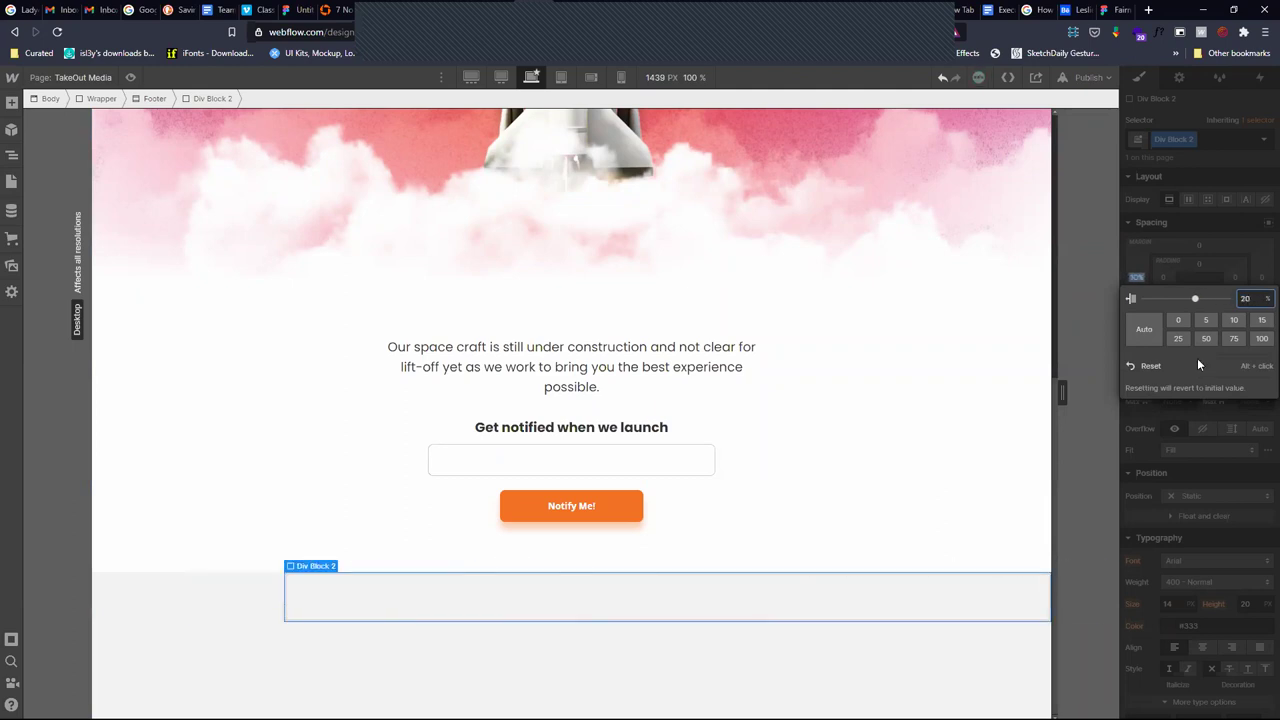
{"action": "scroll", "coordinate": [731, 345], "scroll_direction": "up", "scroll_amount": 3}
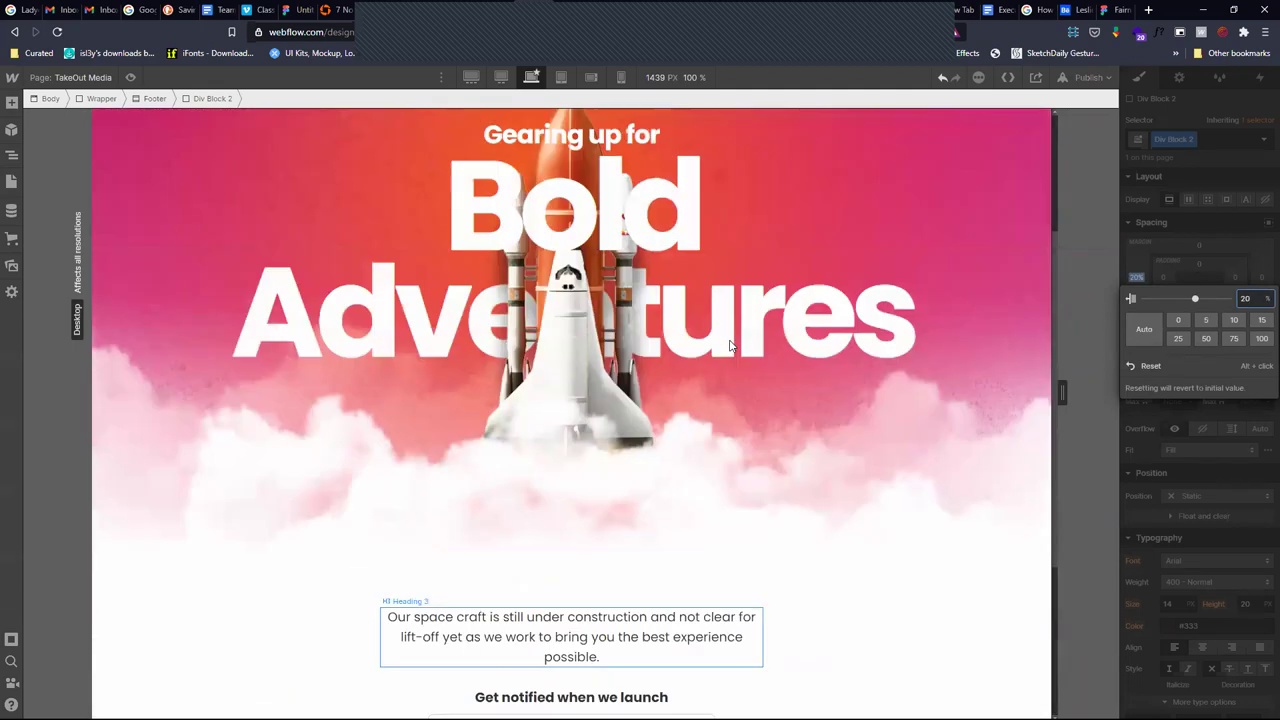
{"action": "scroll", "coordinate": [729, 345], "scroll_direction": "down", "scroll_amount": 3}
{"action": "scroll", "coordinate": [729, 345], "scroll_direction": "up", "scroll_amount": 5}
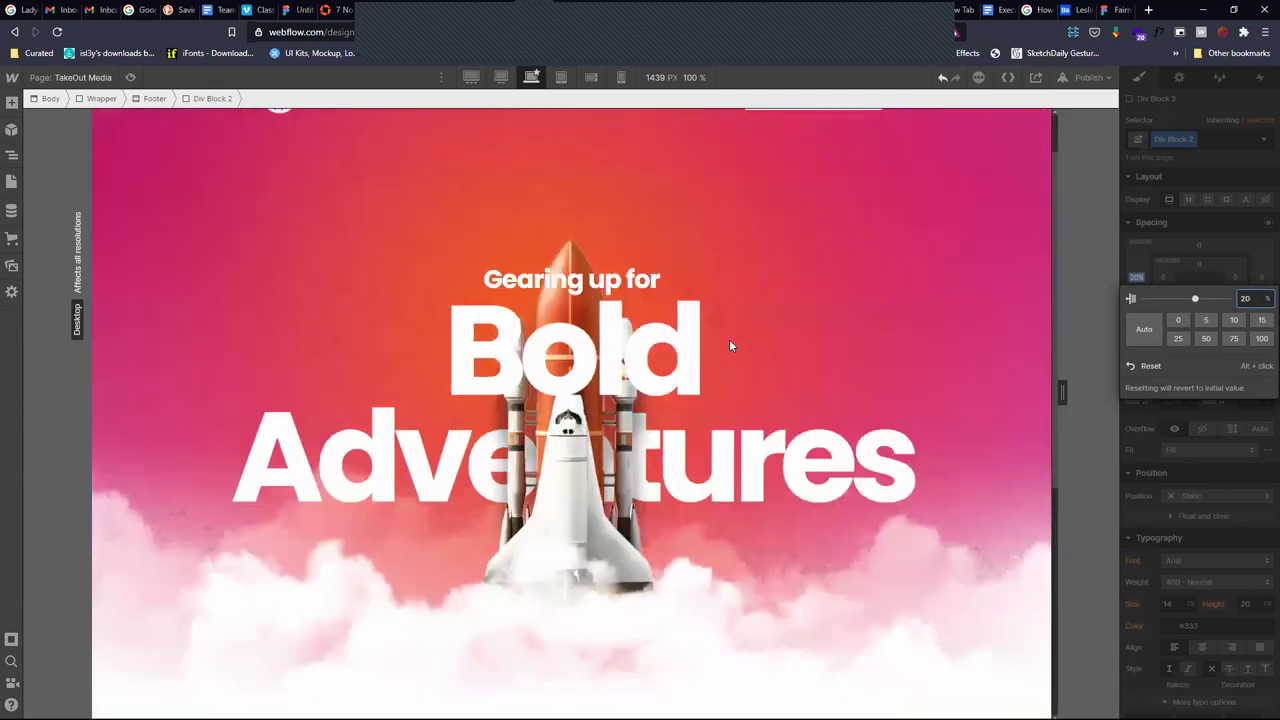
{"action": "scroll", "coordinate": [729, 345], "scroll_direction": "down", "scroll_amount": 5}
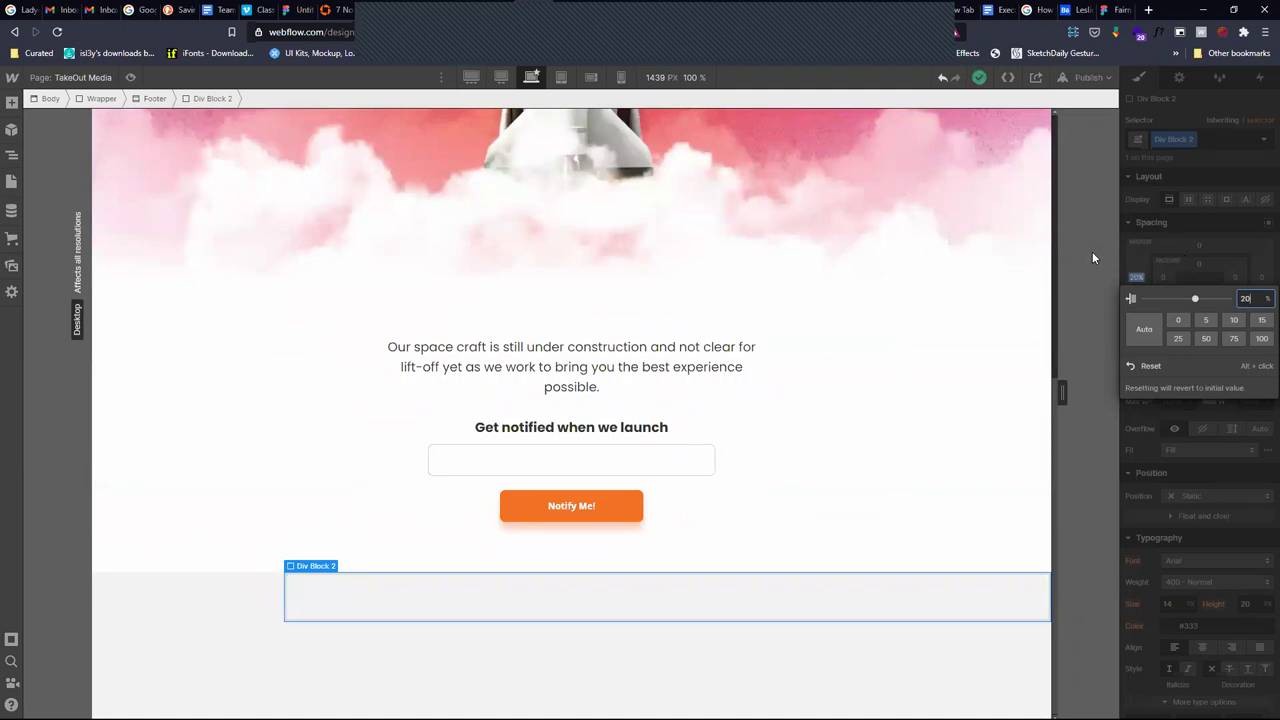
Set the right margin of the Footer's Div Block to 20%
{"action": "left_click", "coordinate": [1262, 278]}
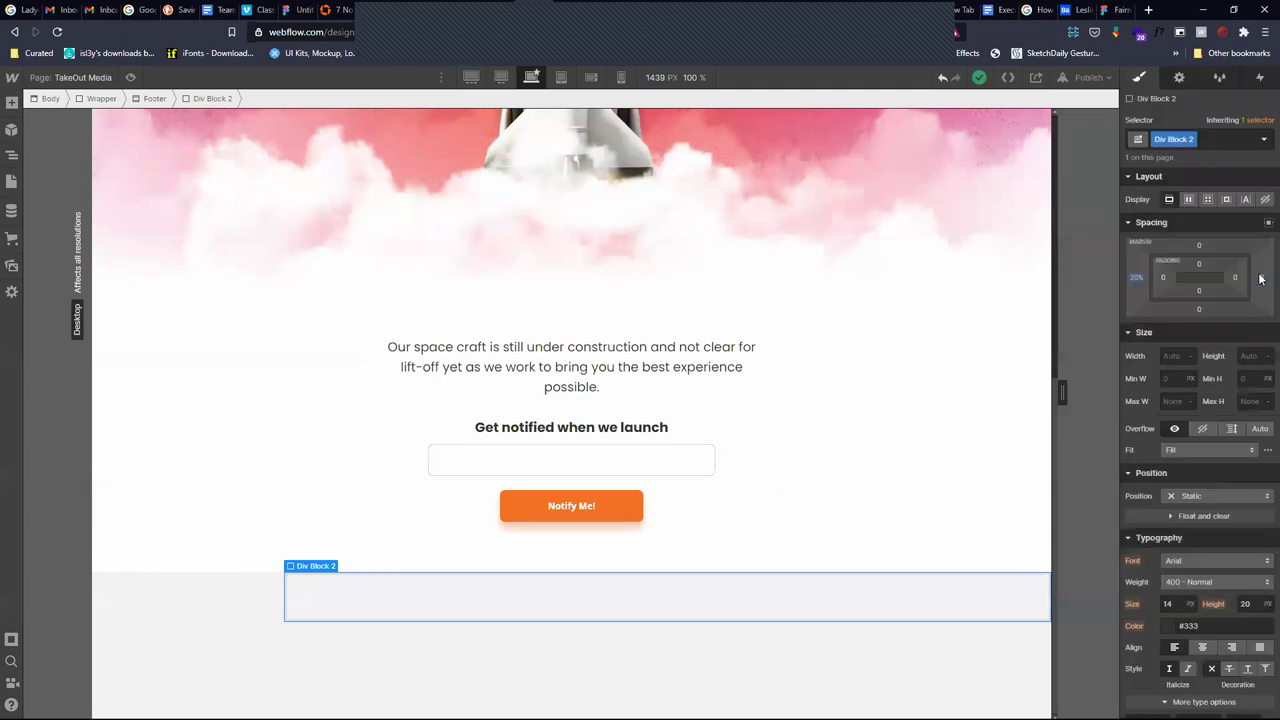
{"action": "left_click", "coordinate": [1262, 278]}
{"action": "left_click", "coordinate": [1264, 299]}
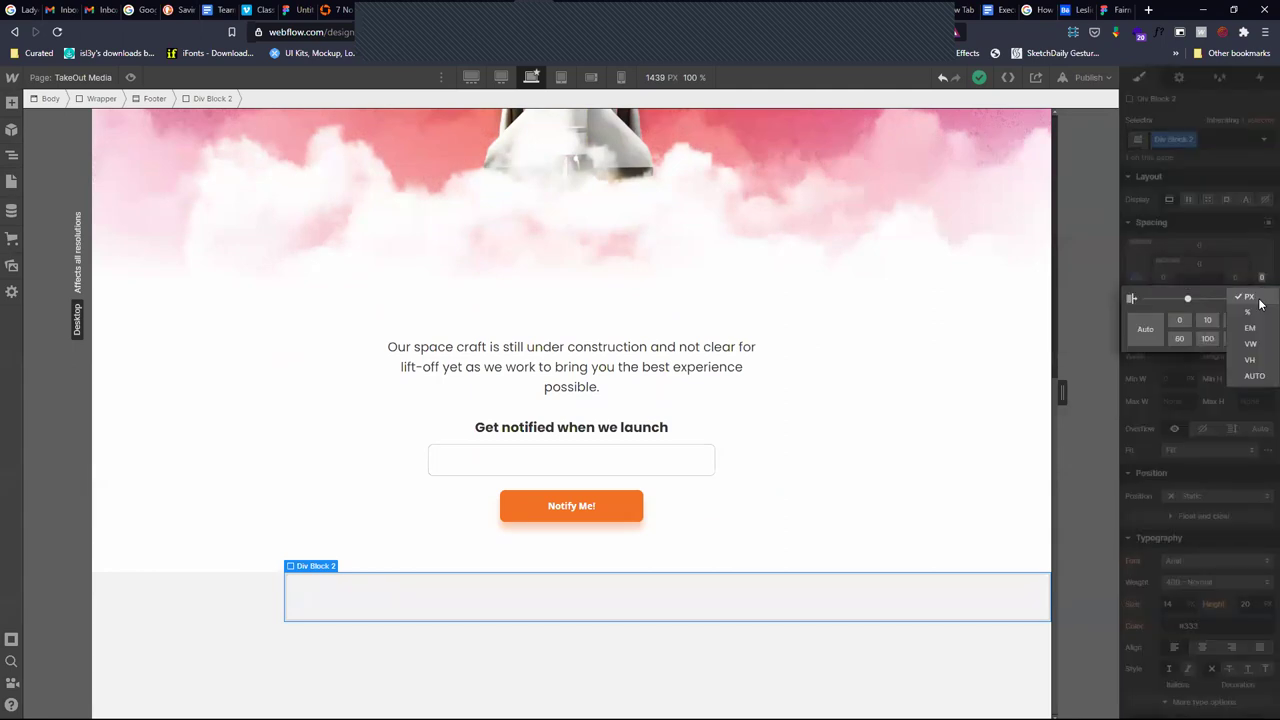
{"action": "left_click", "coordinate": [1252, 316]}
{"action": "left_click", "coordinate": [1253, 300]}
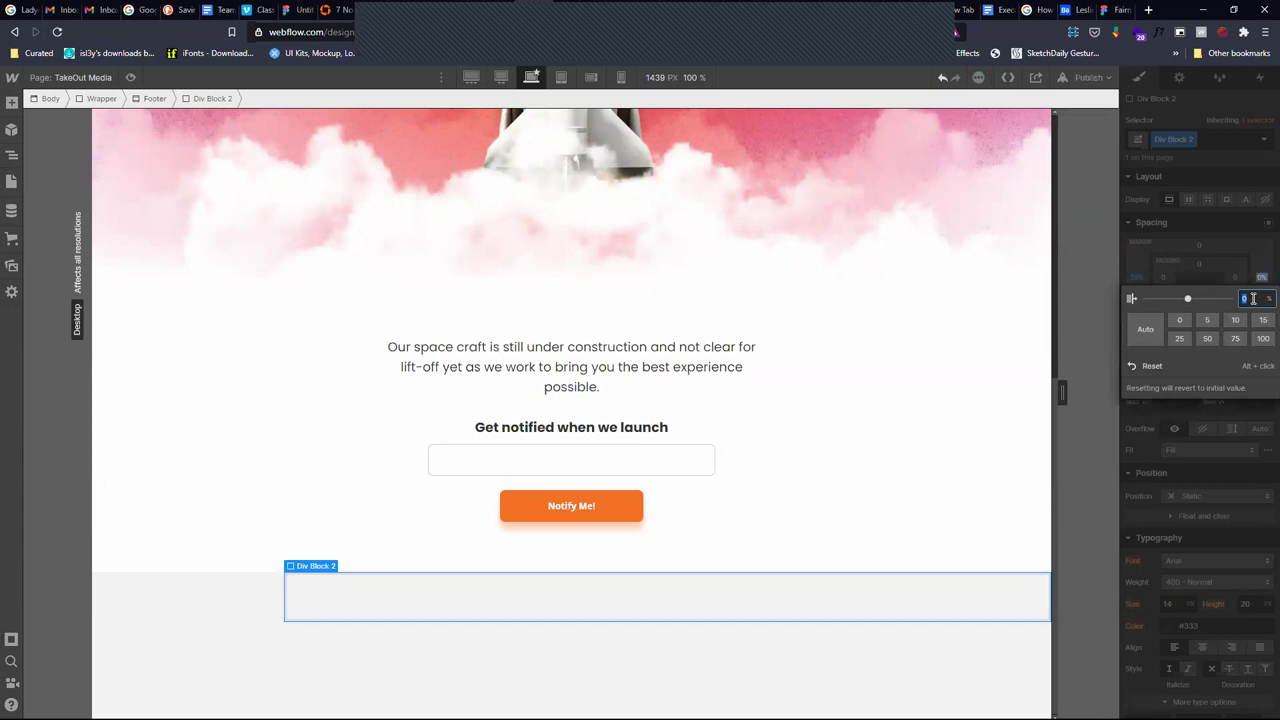
{"action": "key", "text": "Return"}
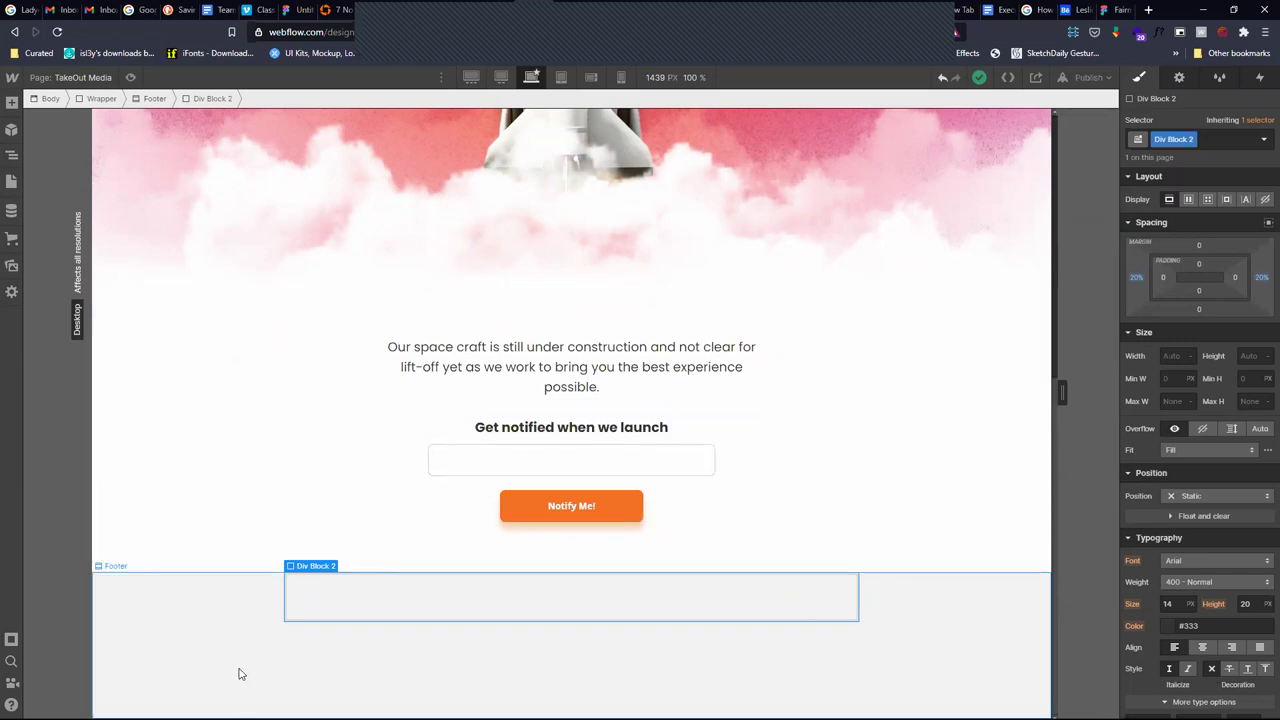
Set the Div Block's left and right margins to 10% for the mobile portrait breakpoint and return to the desktop breakpoint
{"action": "left_click", "coordinate": [621, 77]}
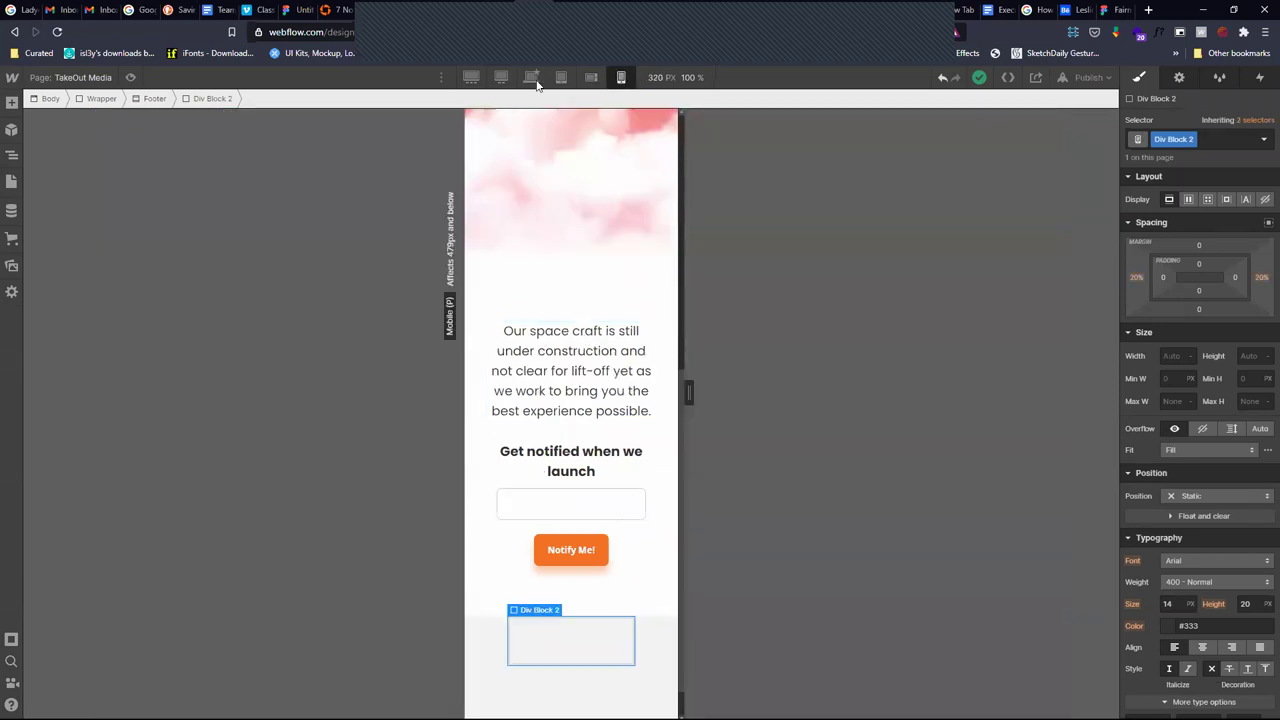
{"action": "left_click", "coordinate": [1136, 280]}
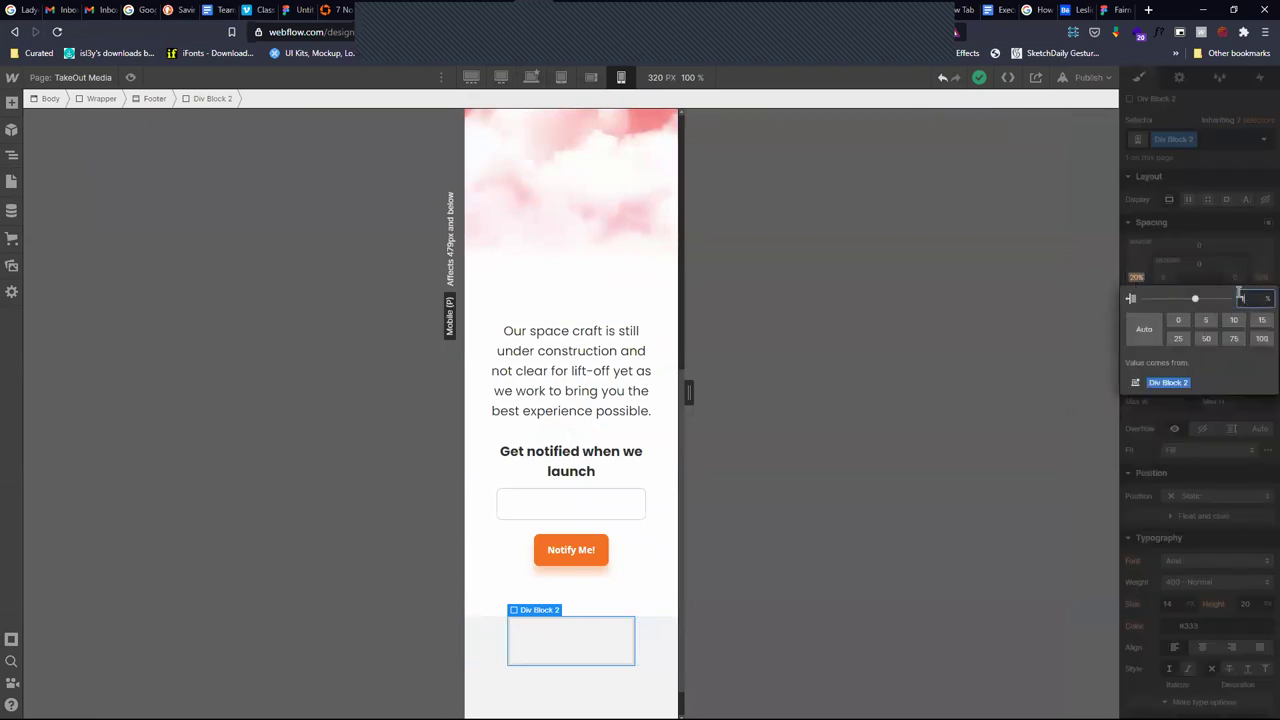
{"action": "type", "text": "10"}
{"action": "key", "text": "Return"}
{"action": "left_click", "coordinate": [1260, 278]}
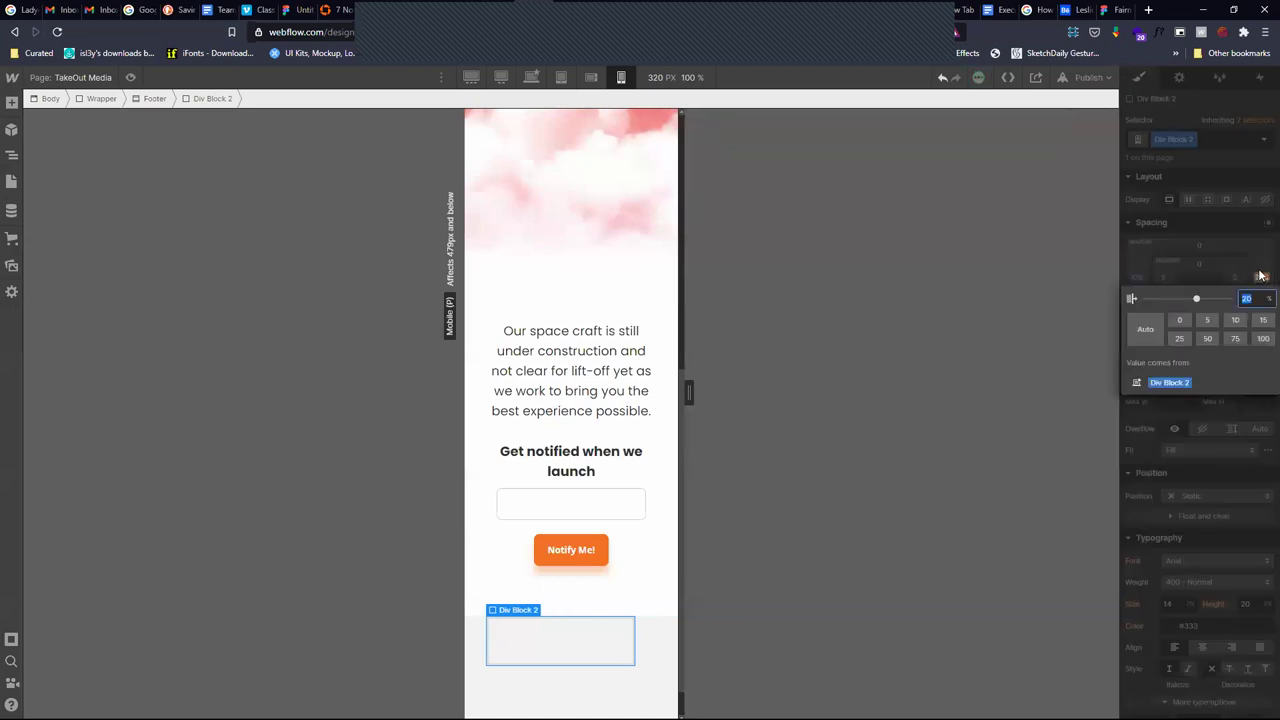
{"action": "type", "text": "10"}
{"action": "key", "text": "Return"}
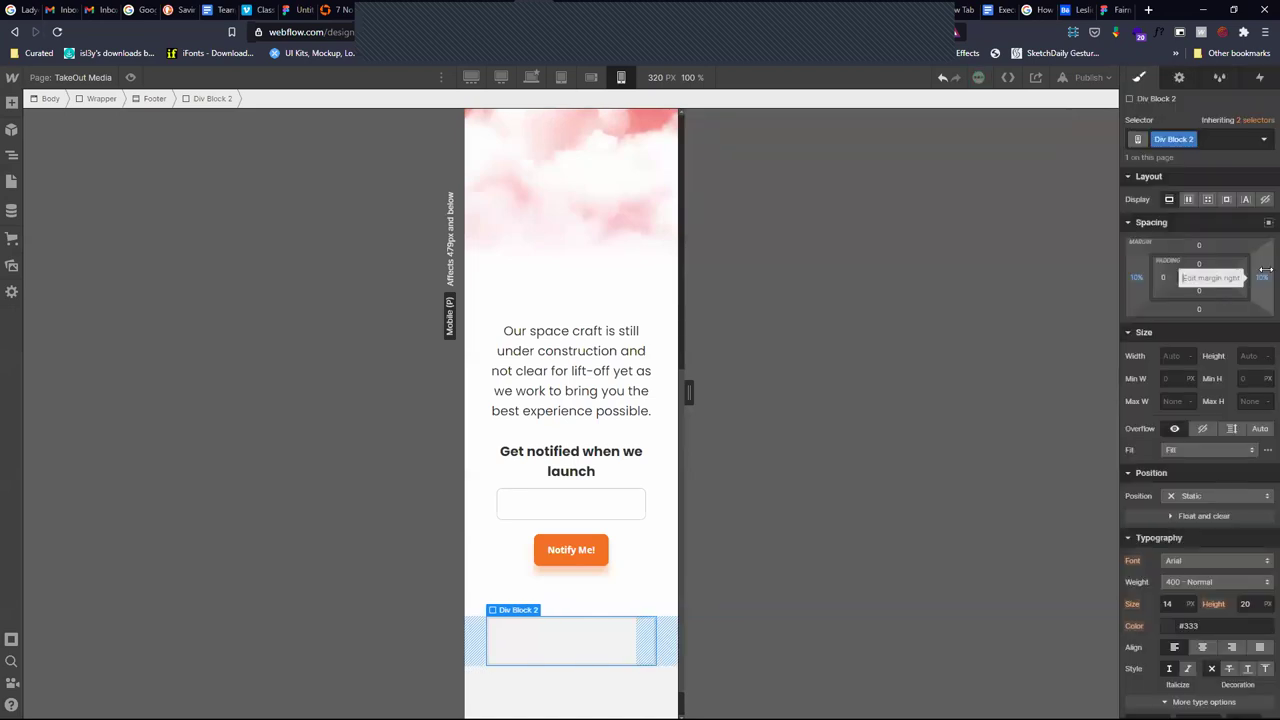
{"action": "scroll", "coordinate": [531, 615], "scroll_direction": "down", "scroll_amount": 1}
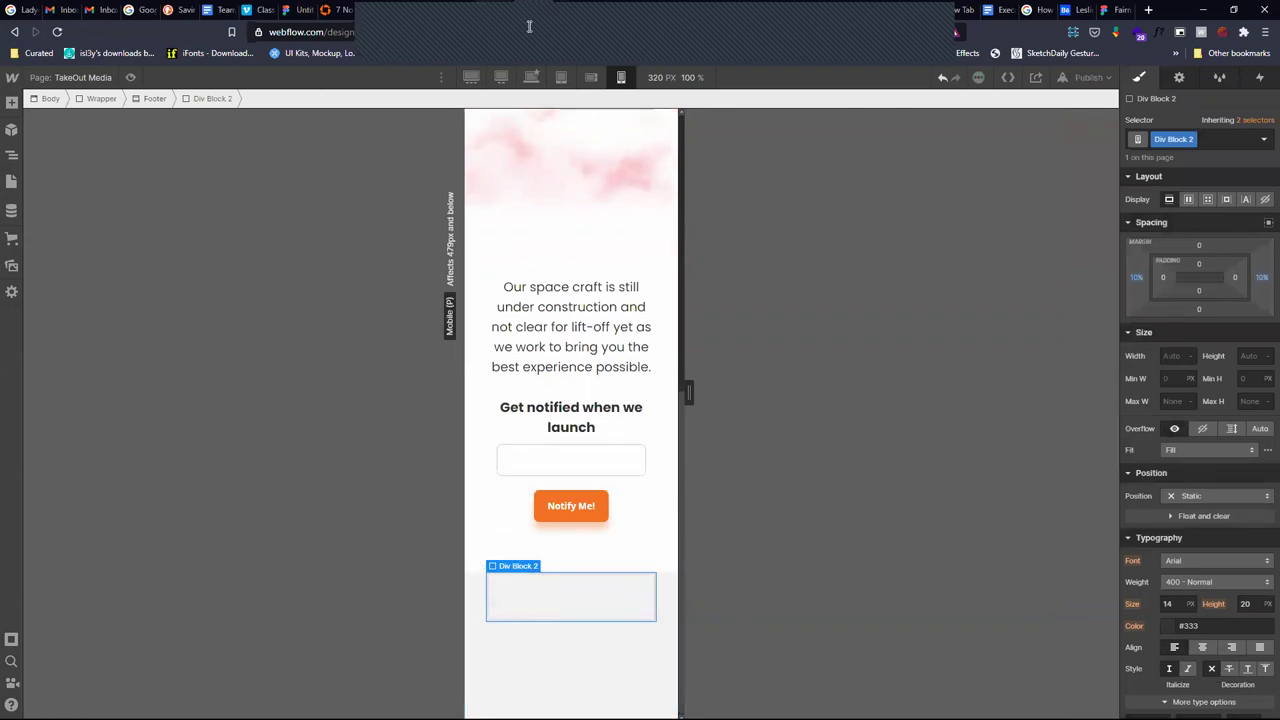
{"action": "left_click", "coordinate": [531, 77]}
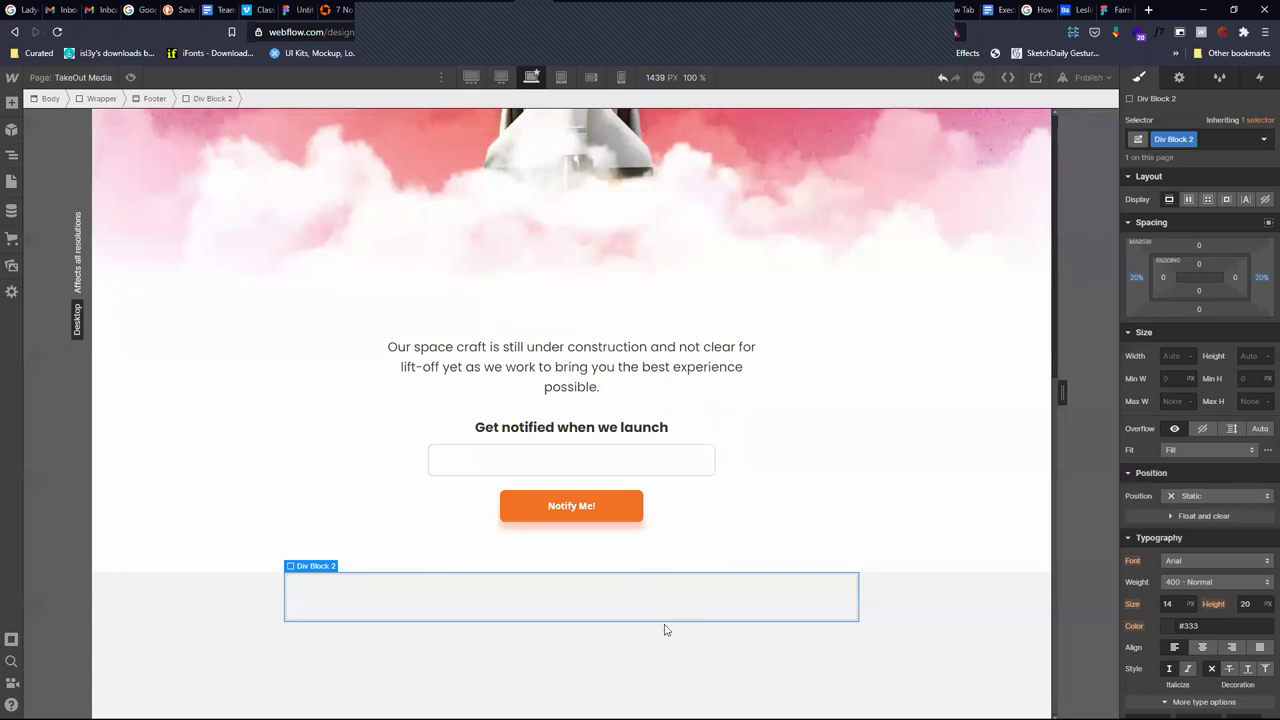
Try a 40 px top margin on the Footer's Div Block and reset it
{"action": "left_click", "coordinate": [194, 626]}
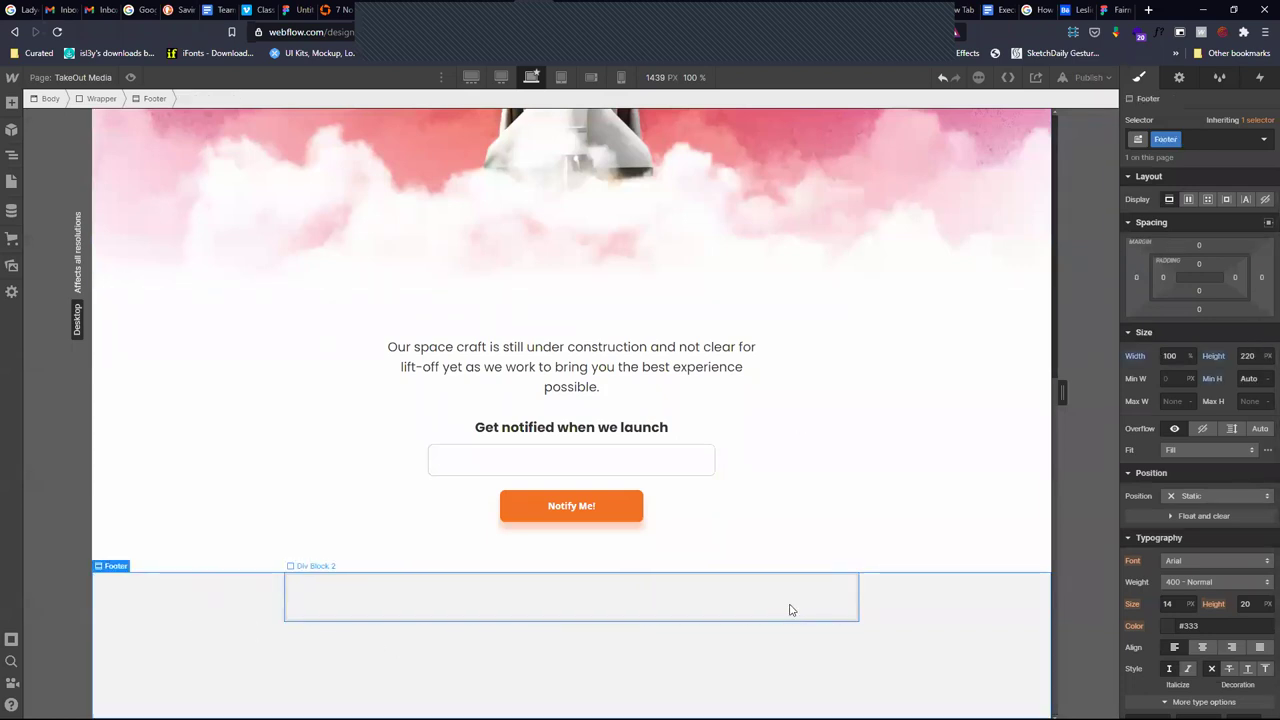
{"action": "left_click", "coordinate": [510, 616]}
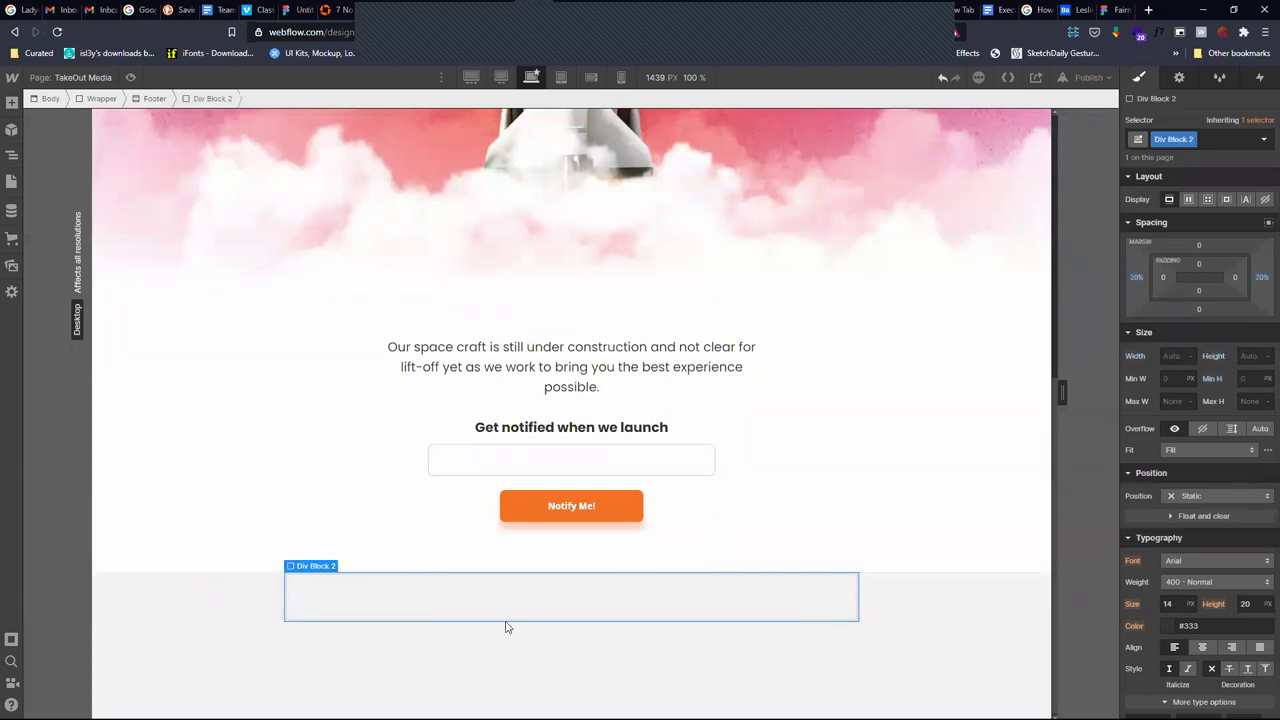
{"action": "left_click", "coordinate": [1198, 243]}
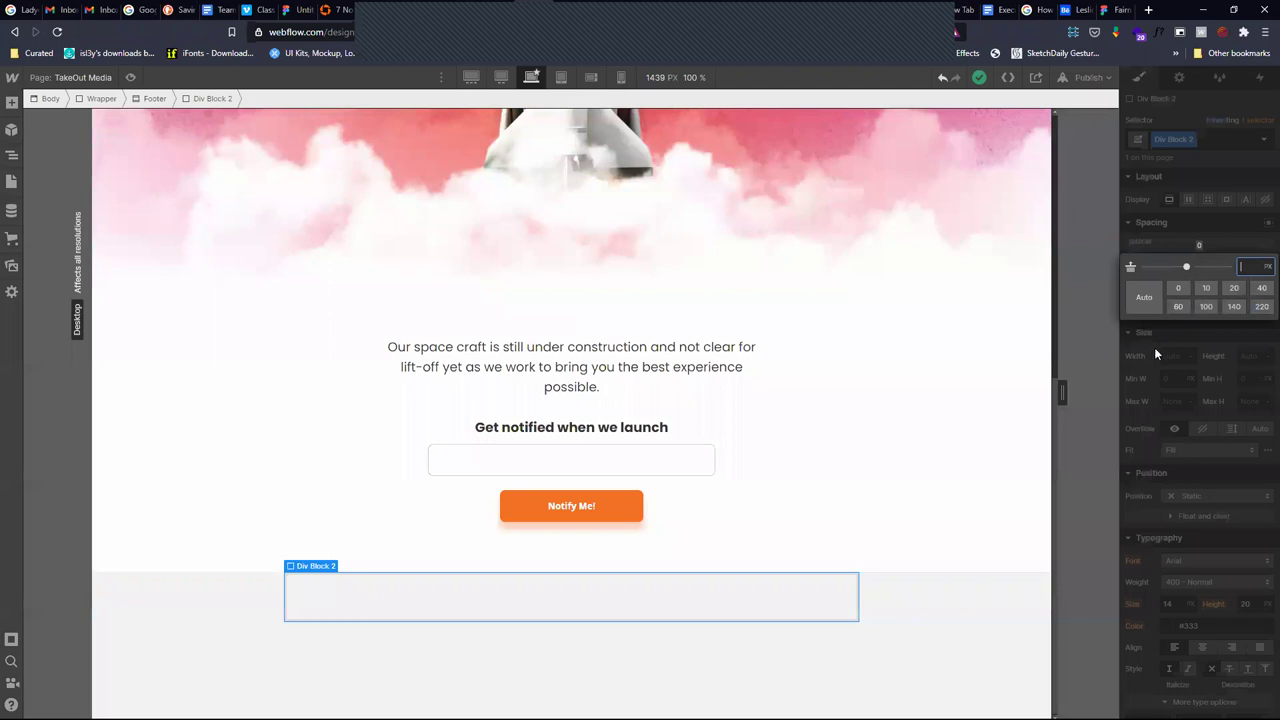
{"action": "left_click", "coordinate": [1259, 289]}
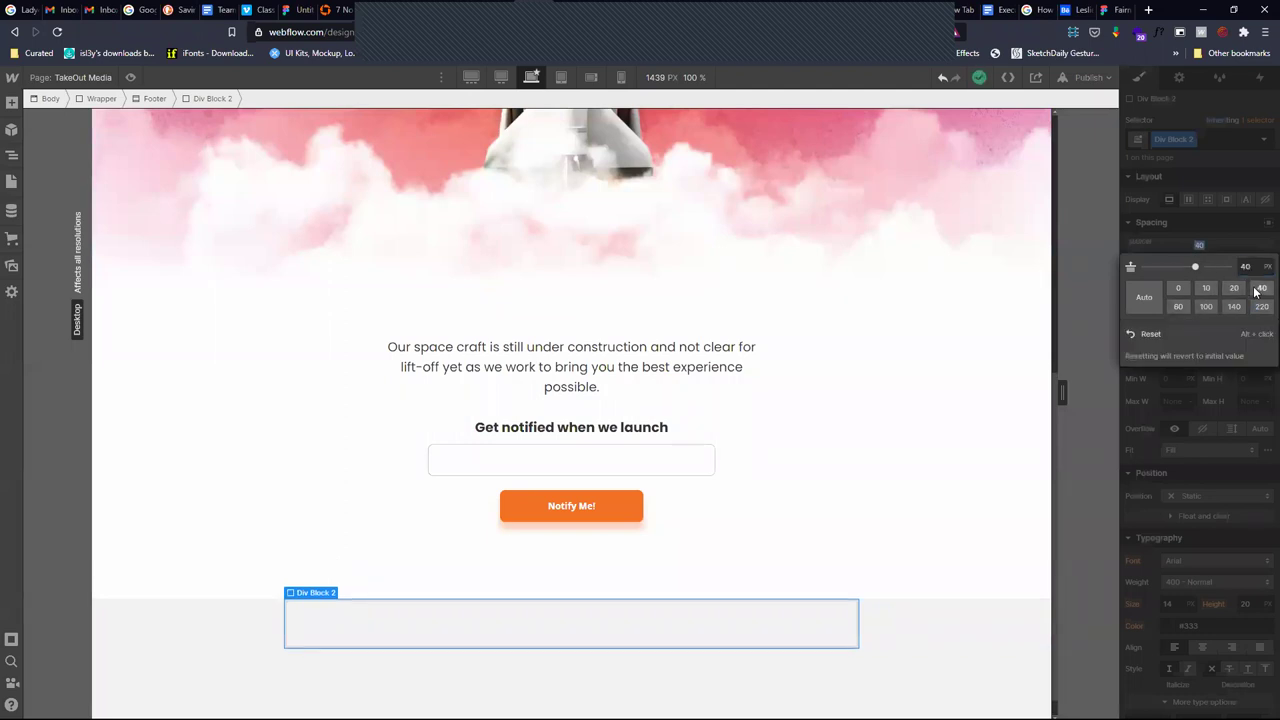
{"action": "left_click", "coordinate": [1142, 334]}
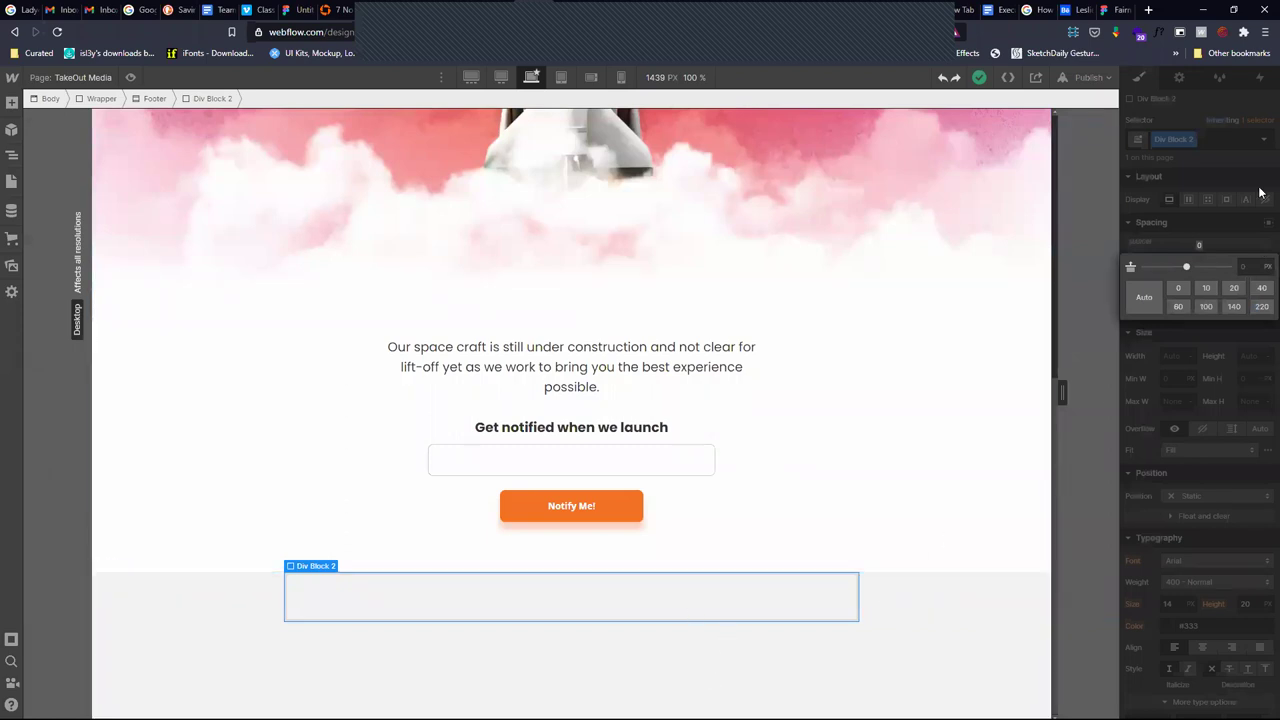
Rename the Div Block's class to Footer_Details
{"action": "left_click", "coordinate": [1172, 157]}
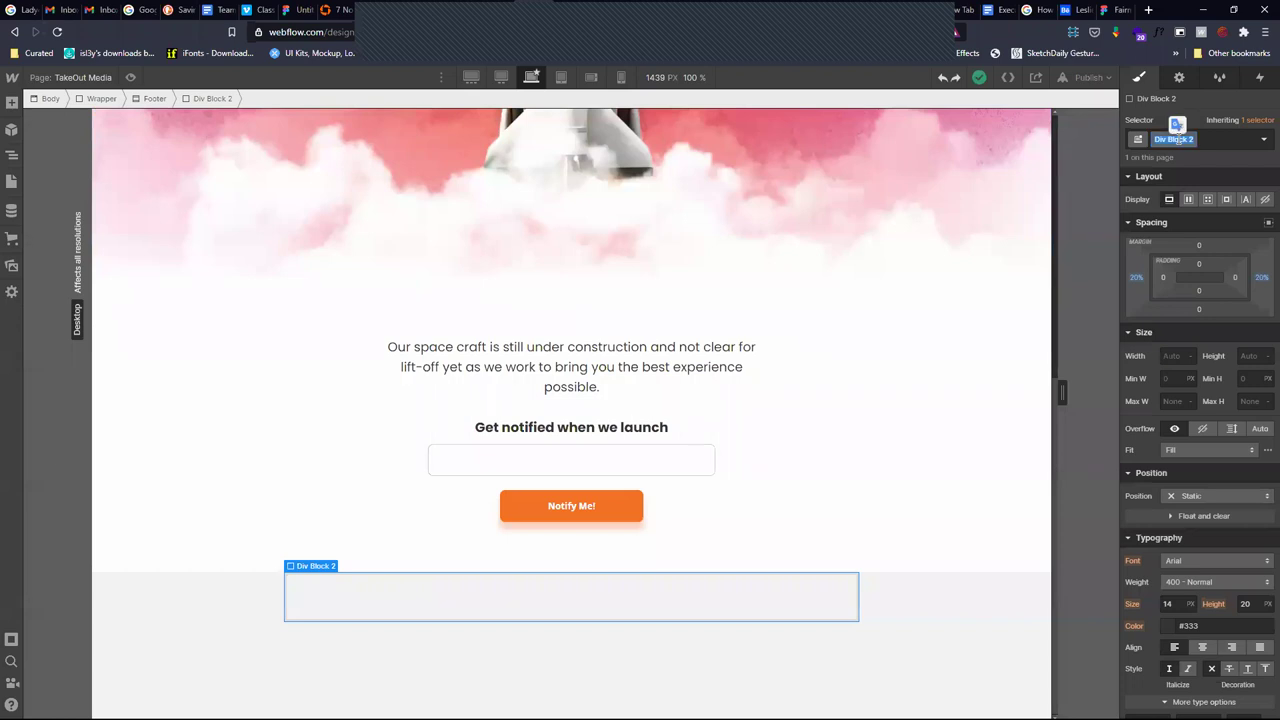
{"action": "type", "text": "Footer_ Details"}
{"action": "key", "text": "Return"}
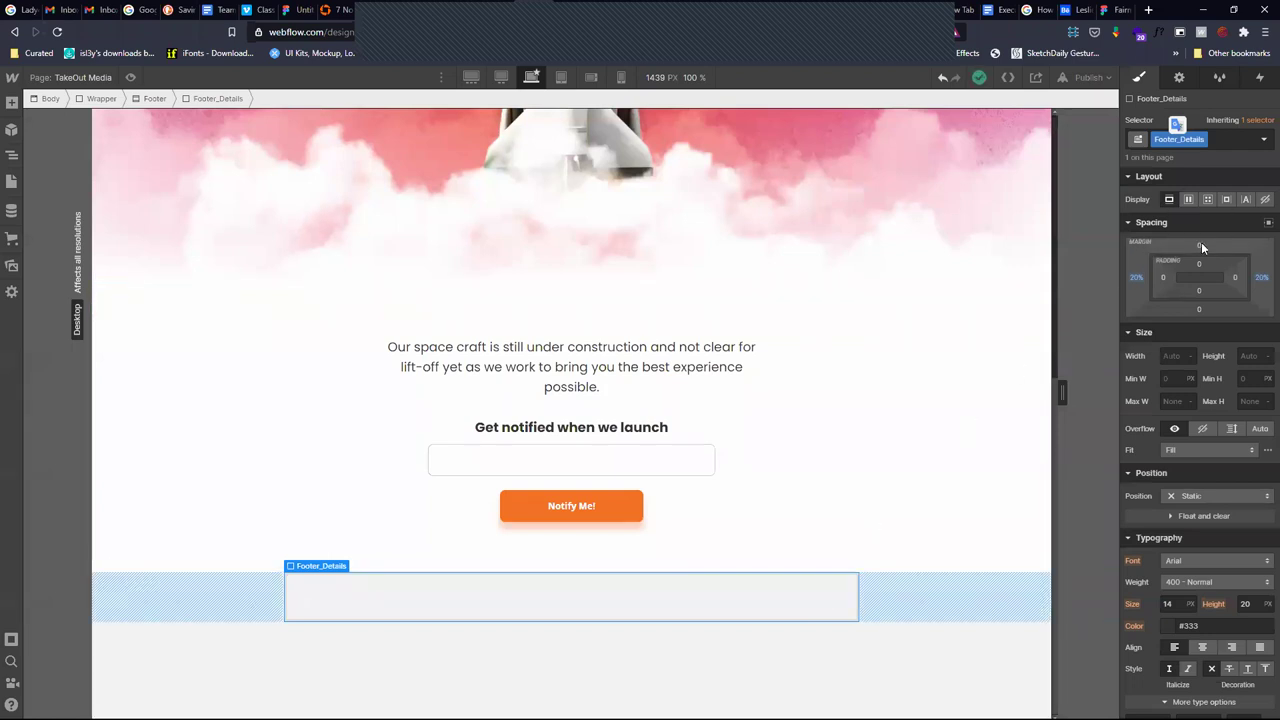
Try a top margin of 29 px on the Footer_Details block and undo it
{"action": "left_click_drag", "start_coordinate": [1201, 242], "coordinate": [1204, 214]}
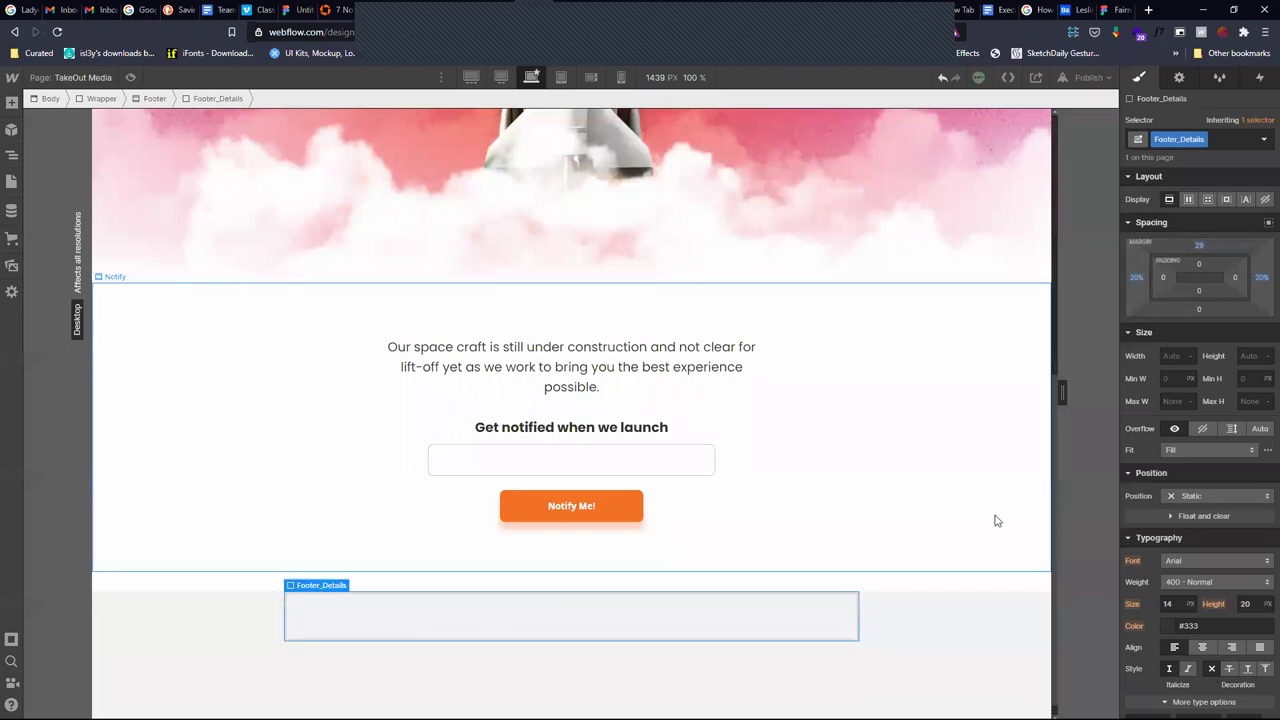
{"action": "key", "text": "ctrl+z"}
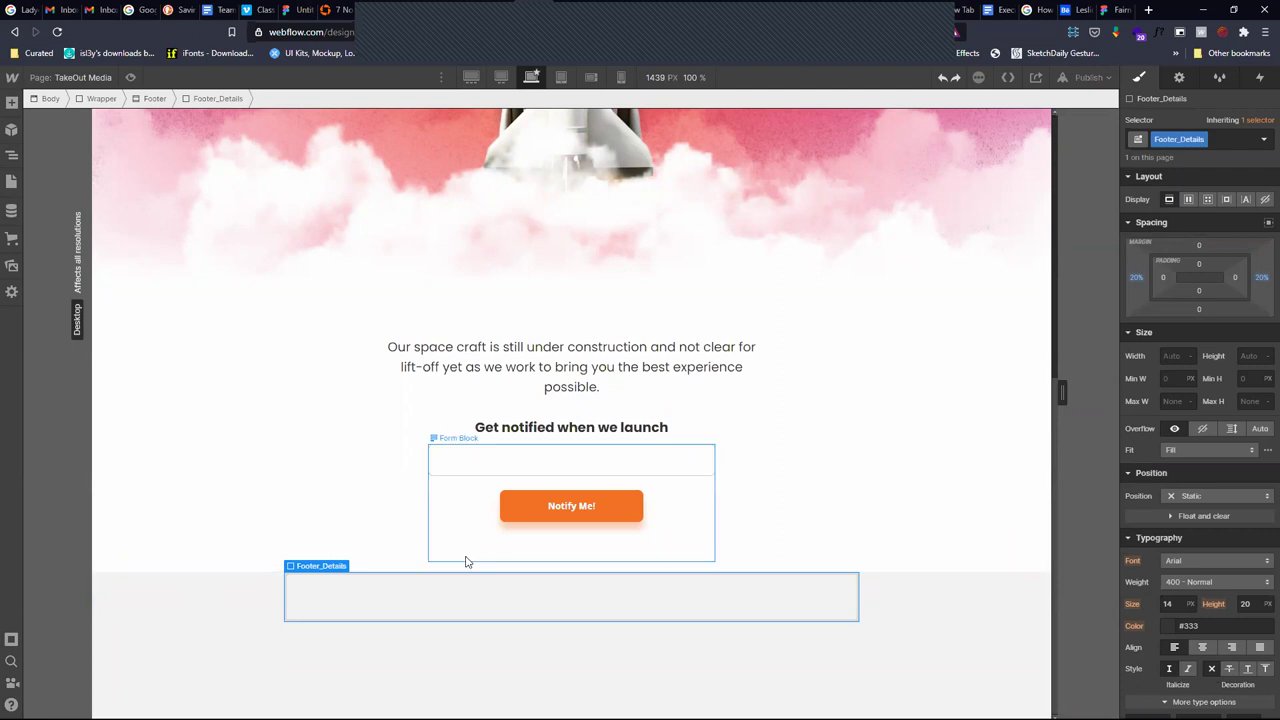
Try a top padding of 40 px on the Footer section and set it back to 0
{"action": "left_click", "coordinate": [894, 608]}
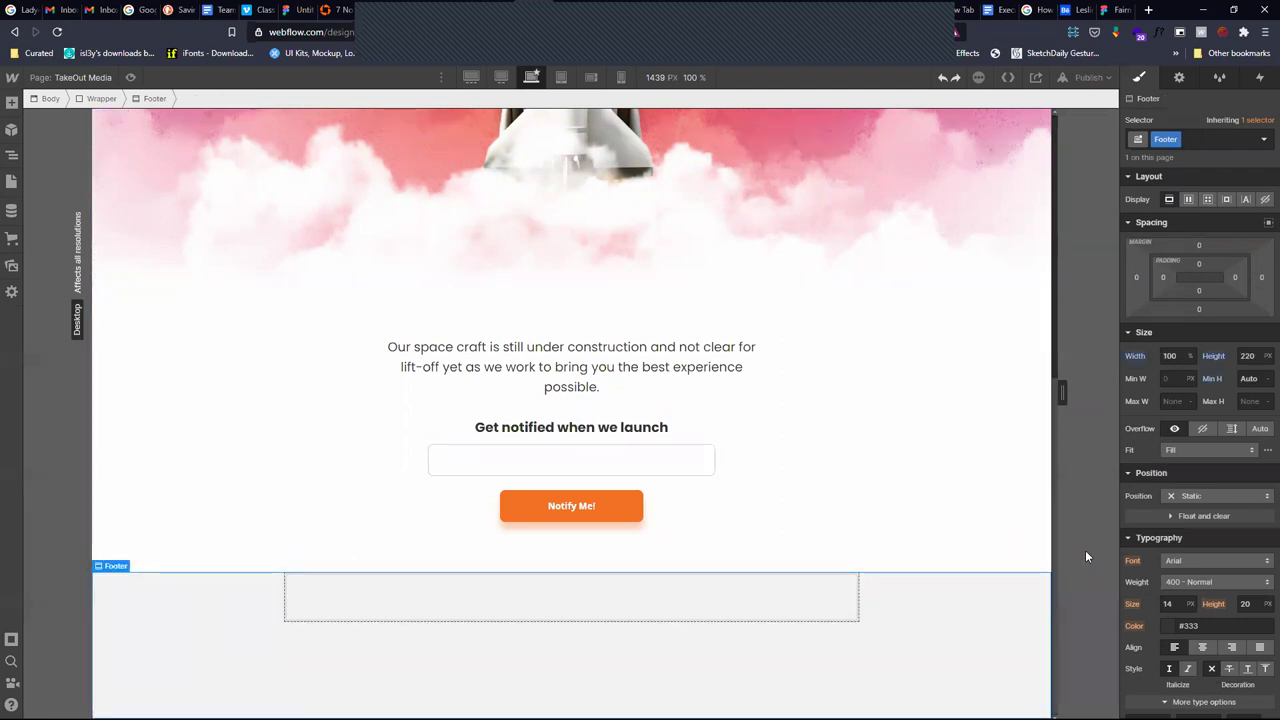
{"action": "left_click", "coordinate": [1199, 262]}
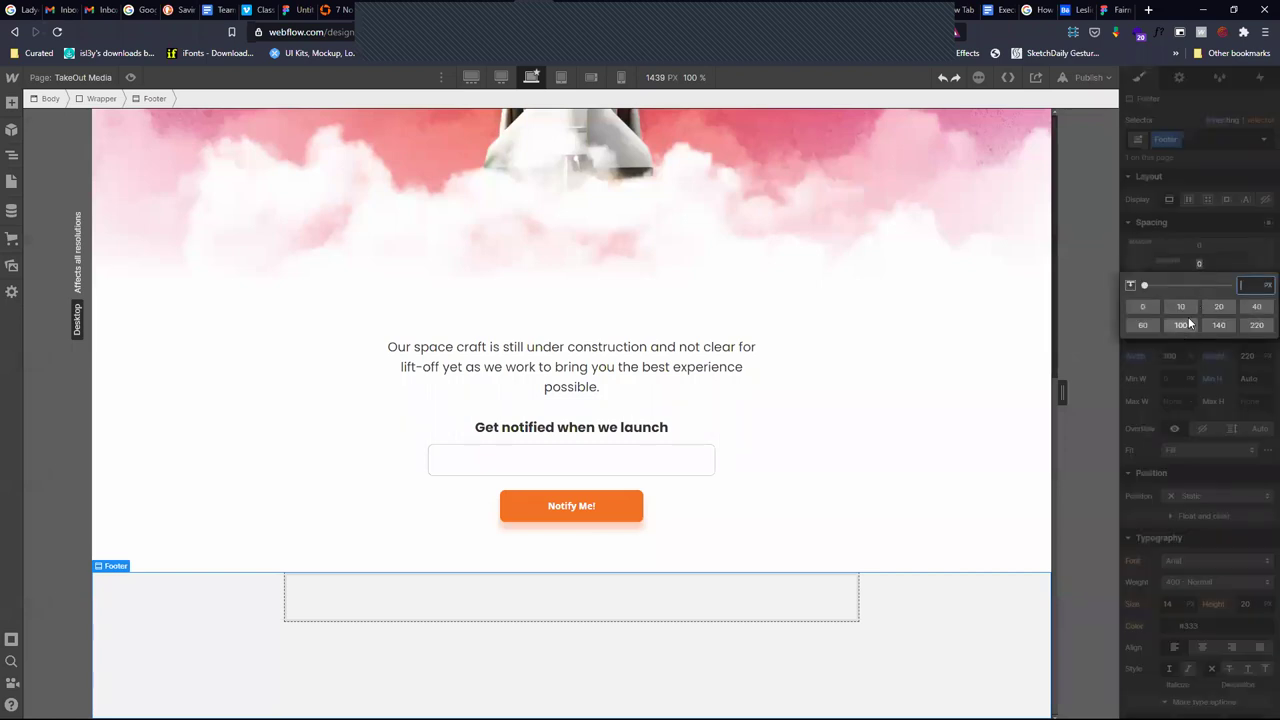
{"action": "left_click", "coordinate": [1257, 306]}
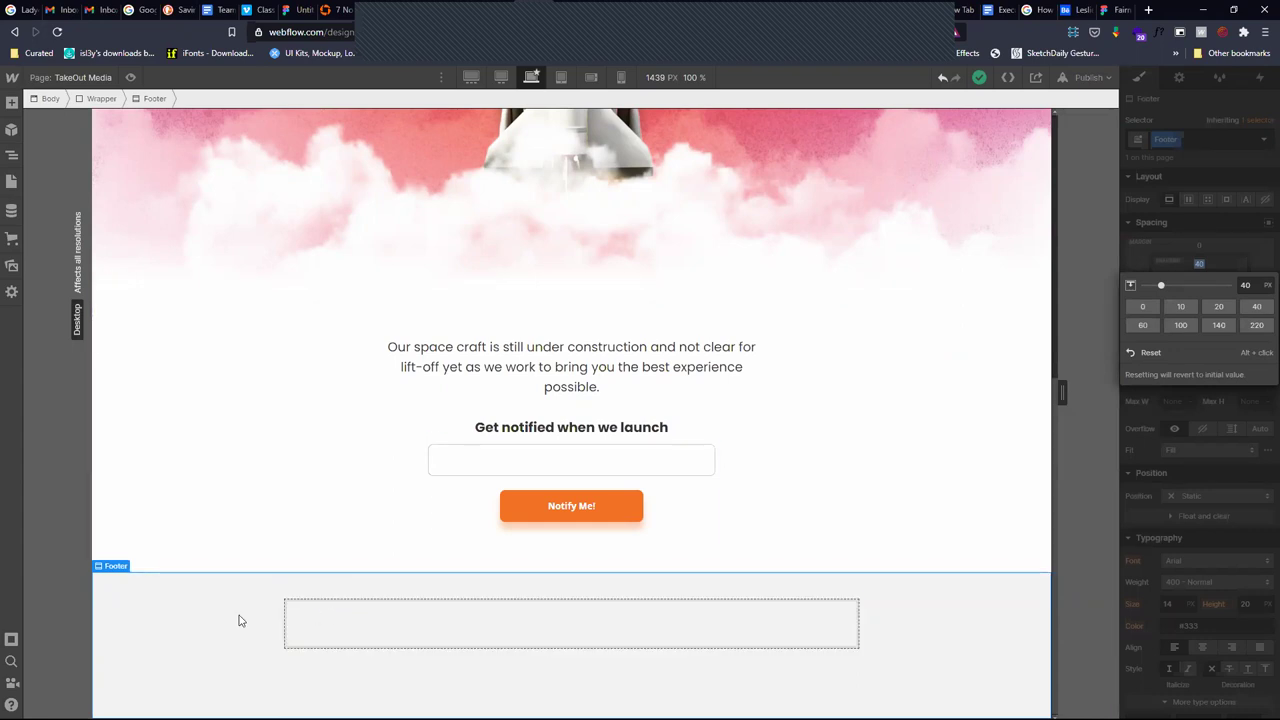
{"action": "left_click", "coordinate": [512, 626]}
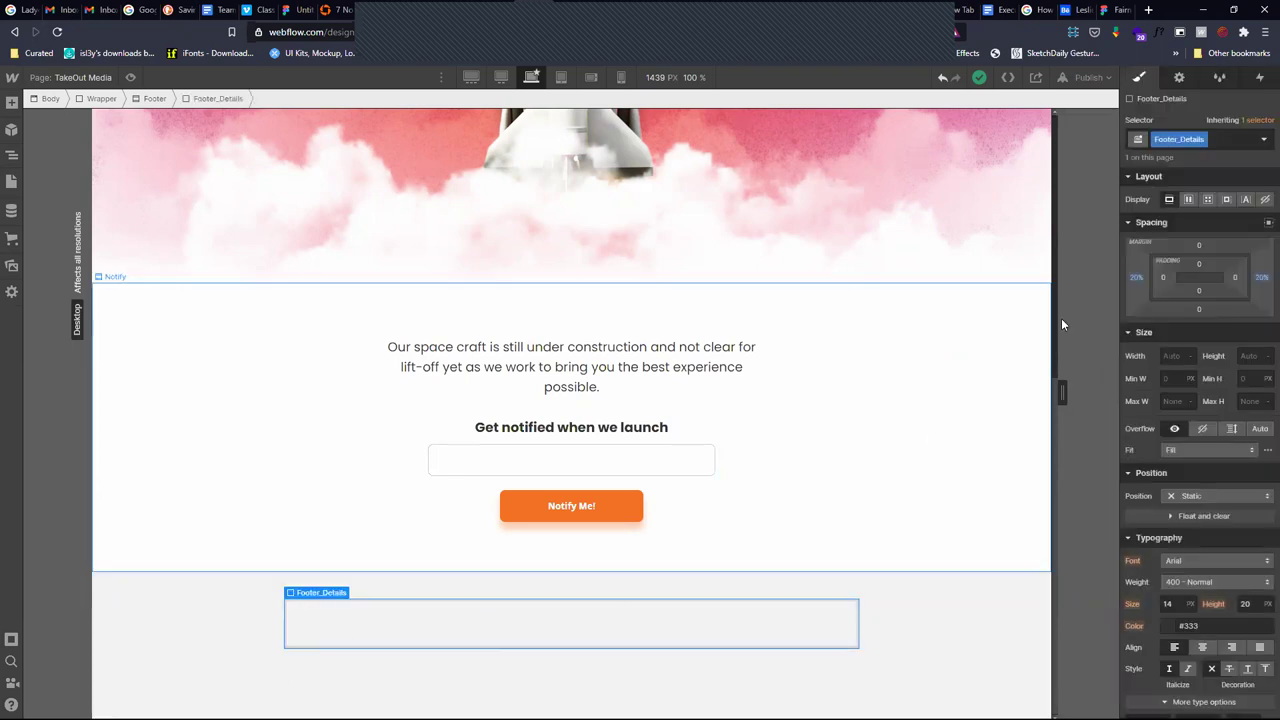
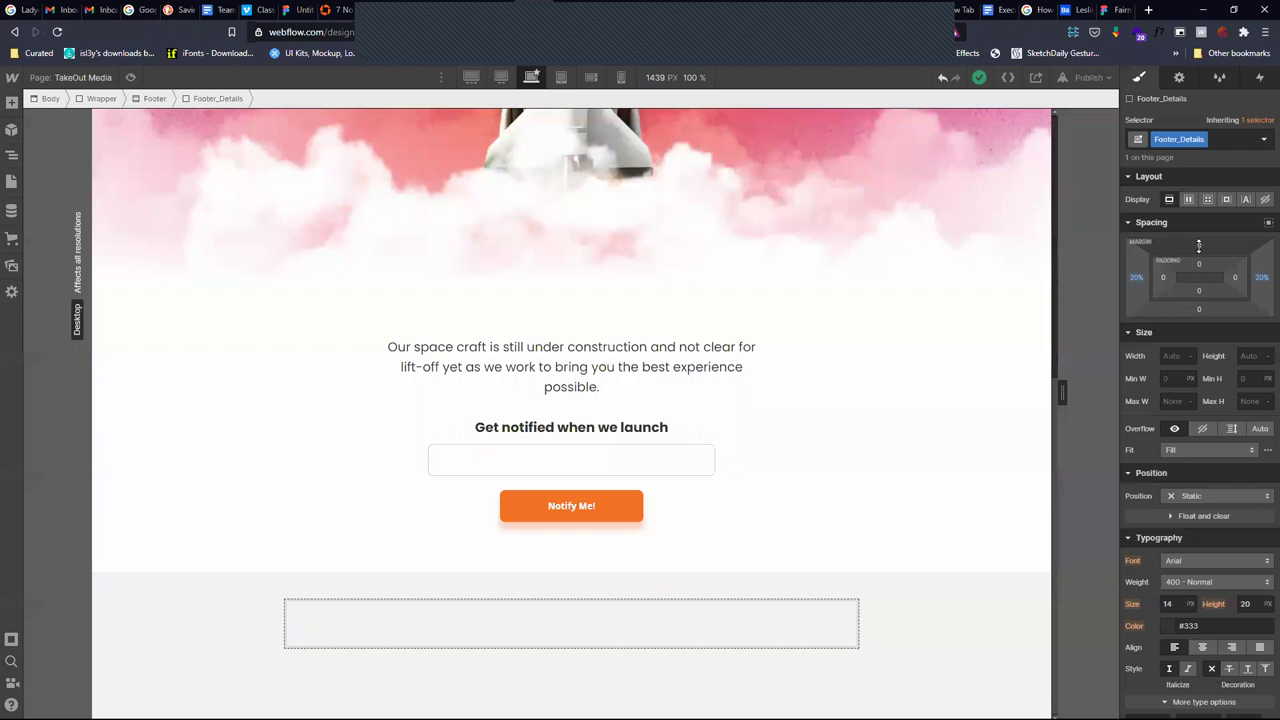
{"action": "mouse_move", "coordinate": [1199, 245]}
{"action": "left_mouse_down"}
{"action": "mouse_move", "coordinate": [1215, 226]}
{"action": "mouse_move", "coordinate": [1199, 245]}
{"action": "left_mouse_up"}
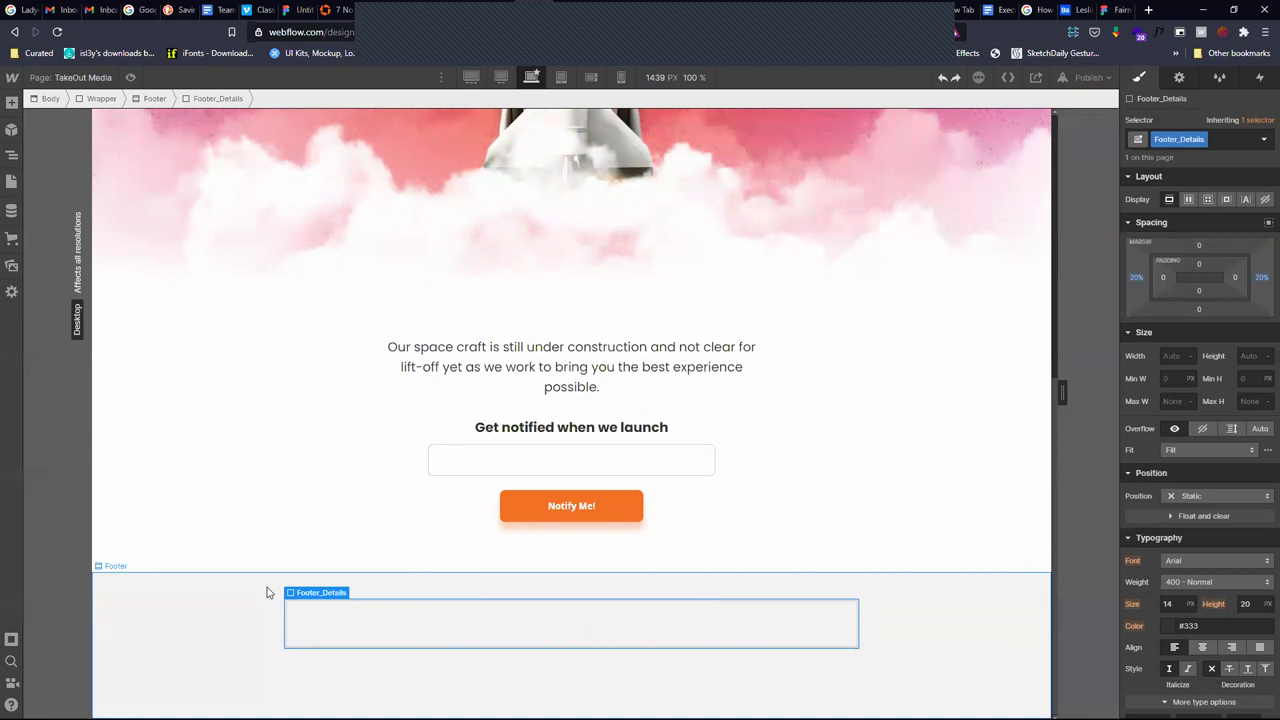
{"action": "left_click", "coordinate": [258, 596]}
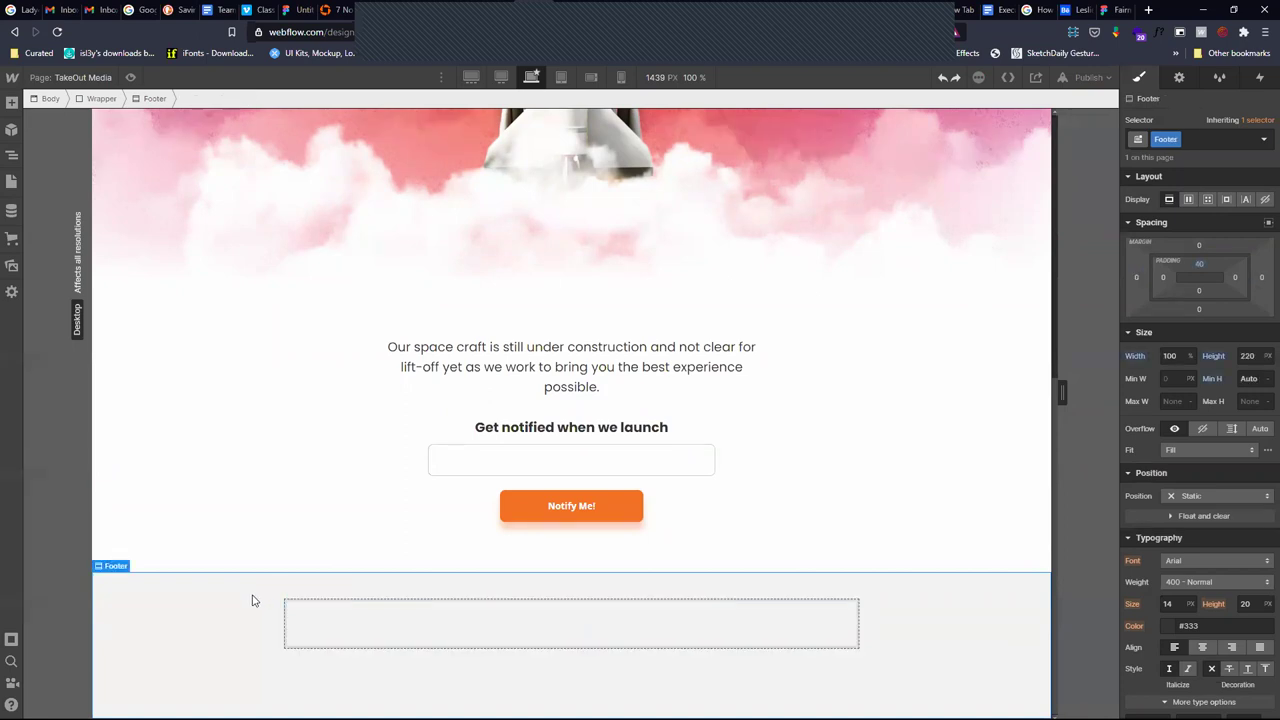
{"action": "left_click", "coordinate": [1196, 265]}
{"action": "left_click", "coordinate": [1142, 306]}
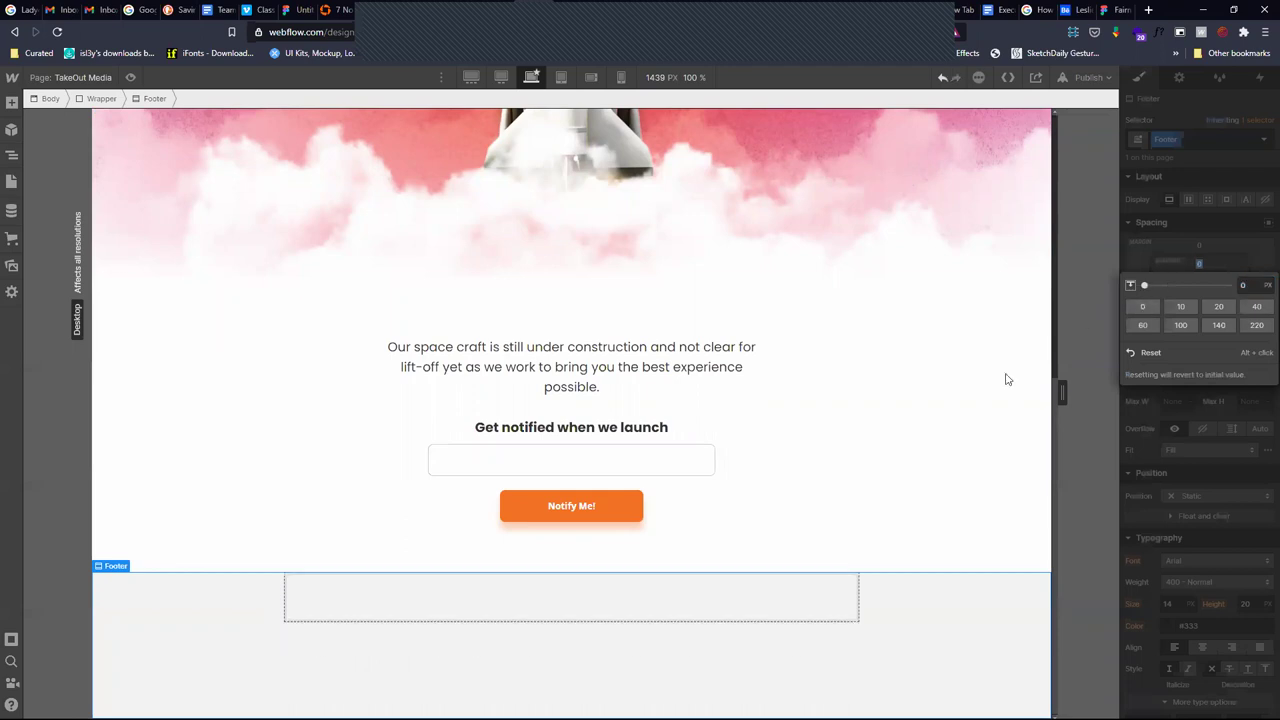
Try a top margin of 37 px on the Footer_Details block and undo it
{"action": "left_click", "coordinate": [323, 609]}
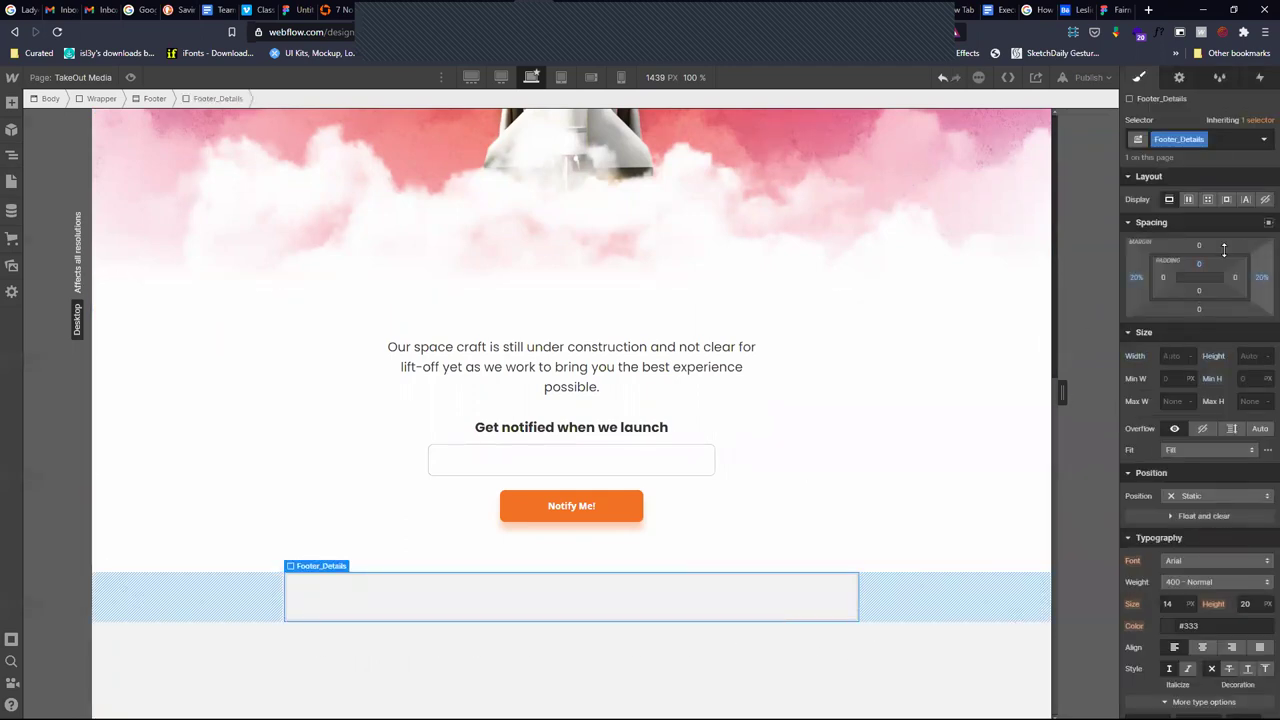
{"action": "left_click_drag", "start_coordinate": [1199, 250], "coordinate": [1209, 223]}
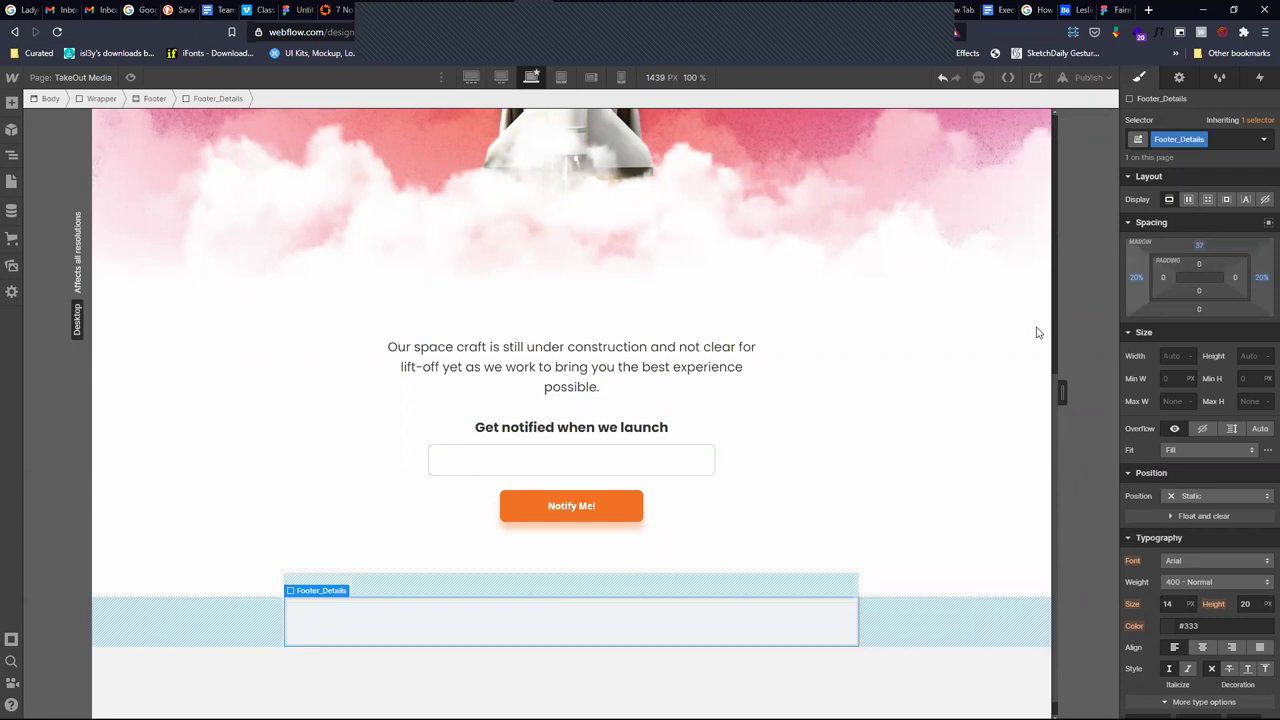
{"action": "key", "text": "ctrl+z"}
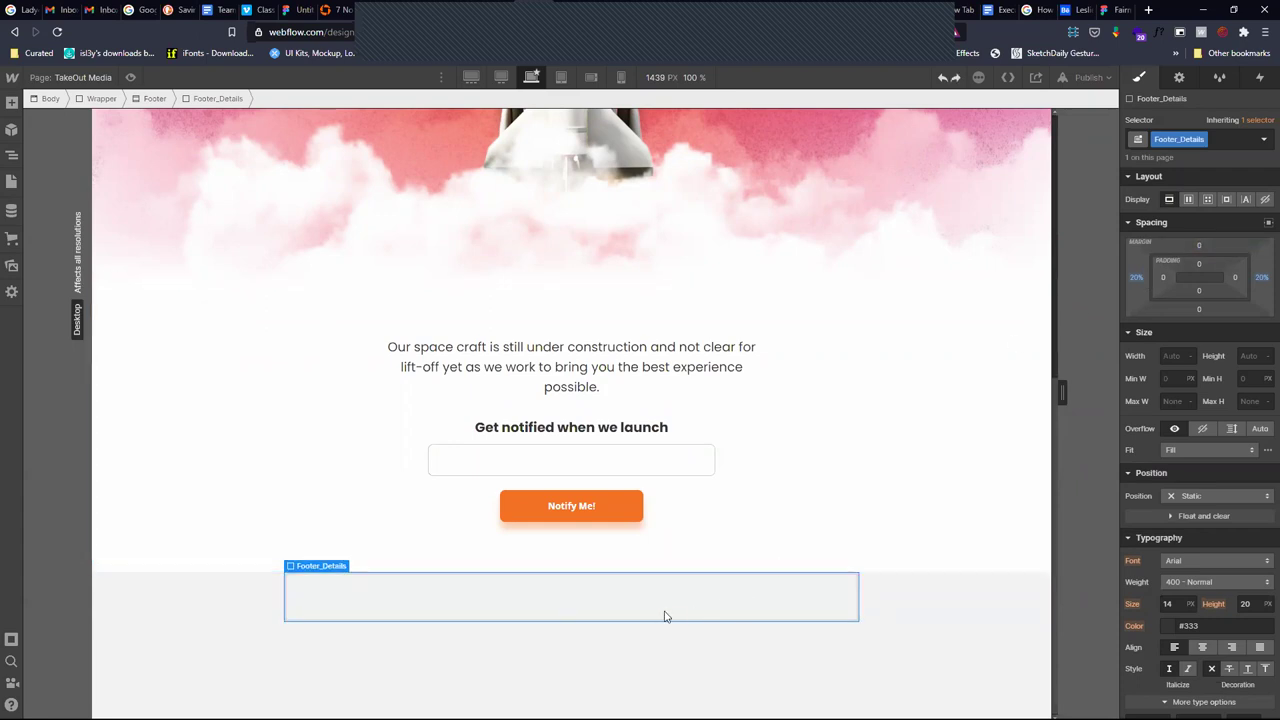
Set the Footer section's top padding to 40 px and the Footer_Details block's top margin to 0
{"action": "left_click", "coordinate": [203, 605]}
{"action": "left_click", "coordinate": [1199, 264]}
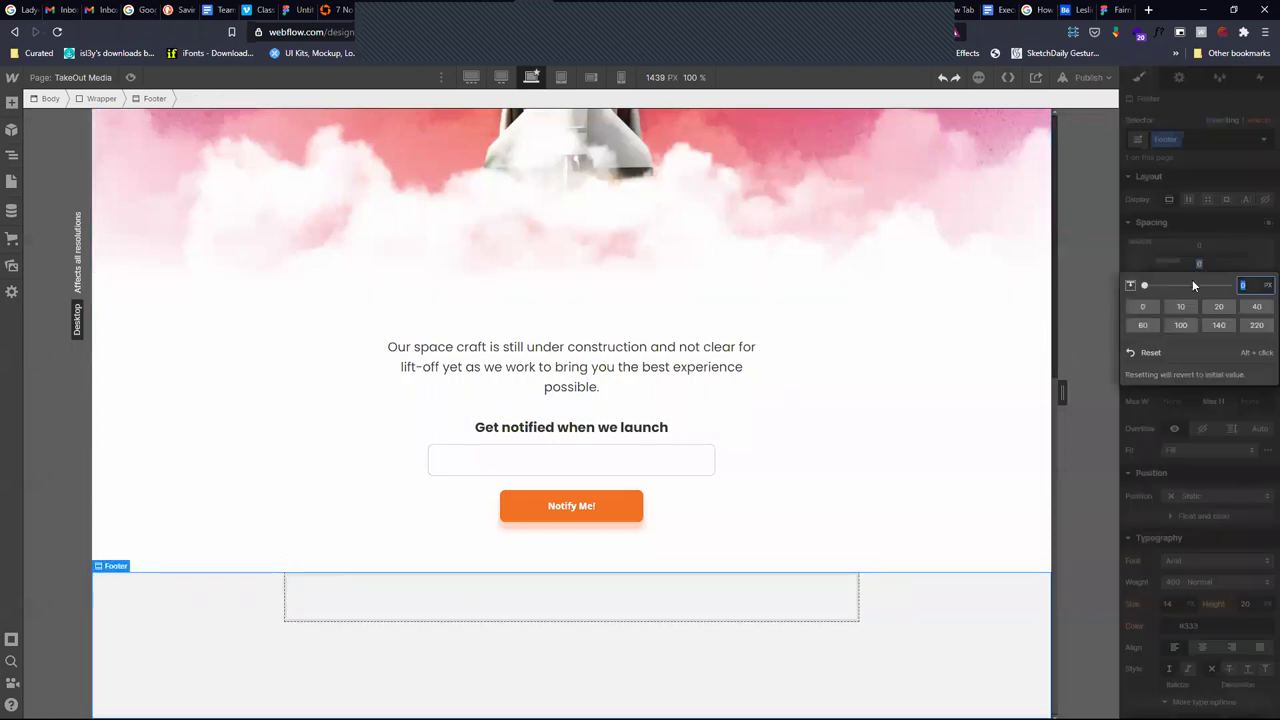
{"action": "left_click", "coordinate": [1257, 307]}
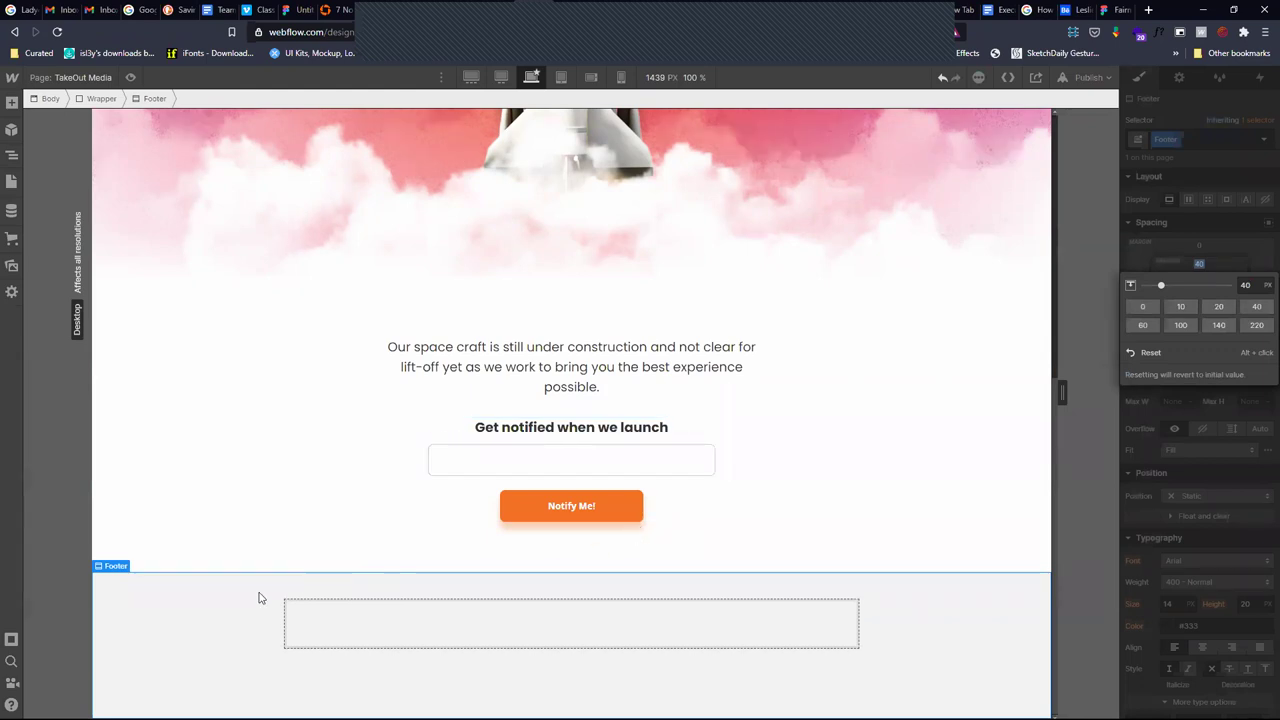
{"action": "left_click", "coordinate": [361, 637]}
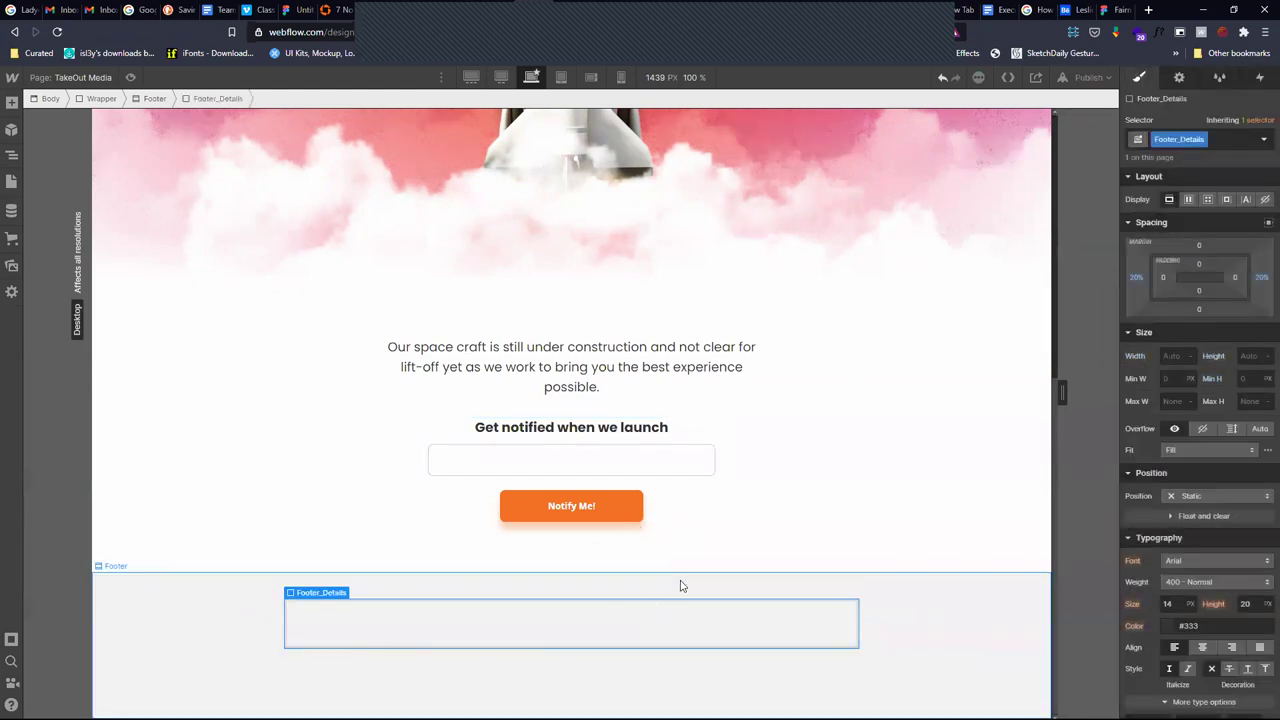
{"action": "mouse_move", "coordinate": [1196, 242]}
{"action": "left_mouse_down"}
{"action": "mouse_move", "coordinate": [1195, 218]}
{"action": "mouse_move", "coordinate": [1190, 245]}
{"action": "left_mouse_up"}
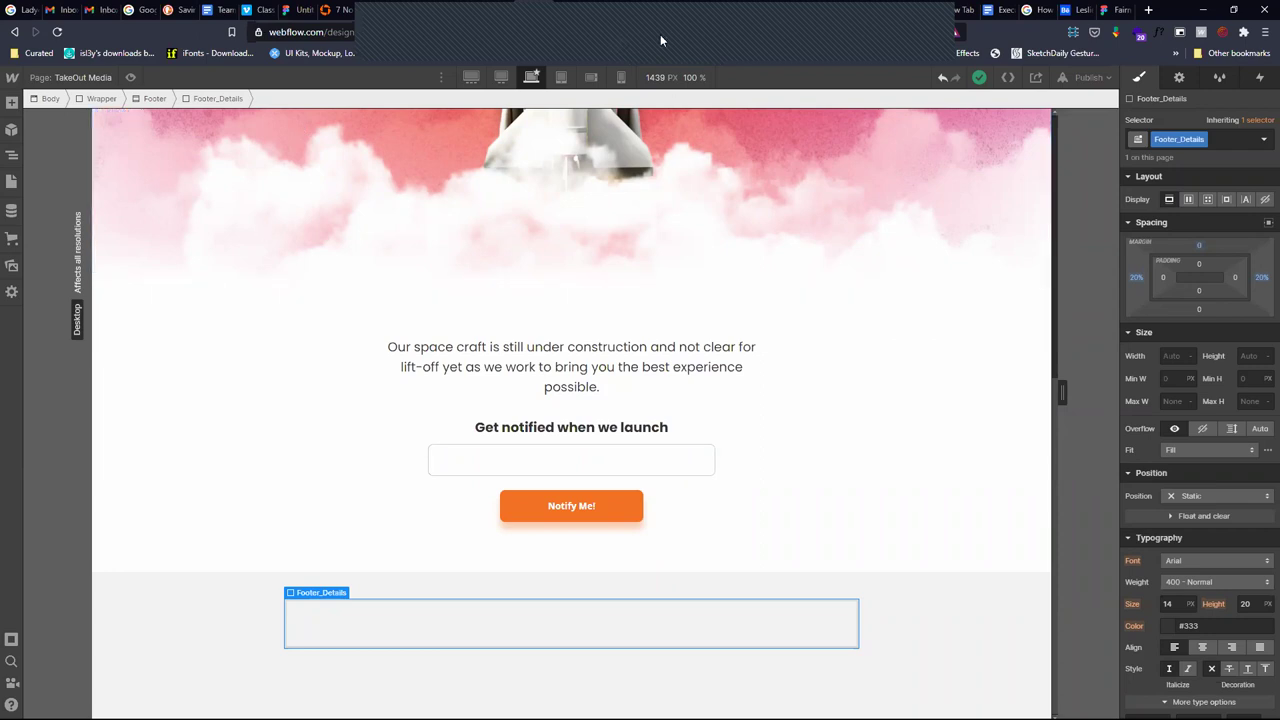
Add a Div Block inside the Footer_Details block
{"action": "left_click", "coordinate": [11, 155]}
{"action": "left_click", "coordinate": [11, 102]}
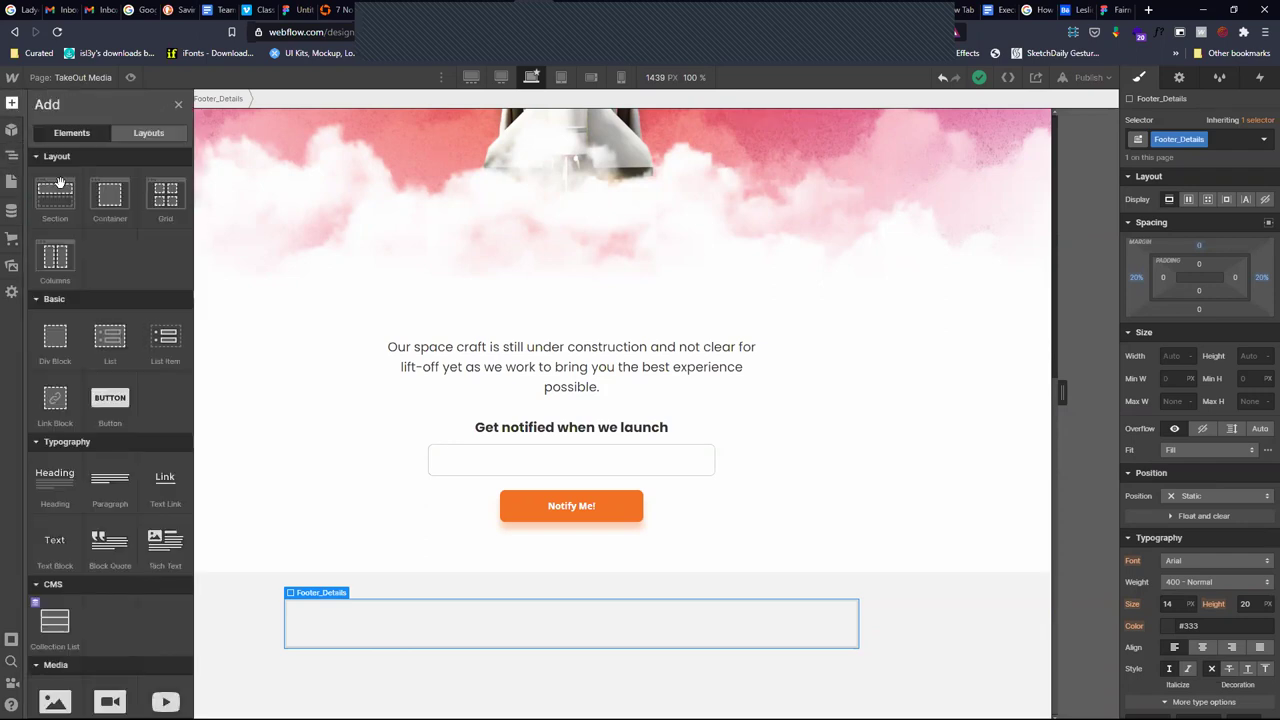
{"action": "left_click", "coordinate": [50, 341]}
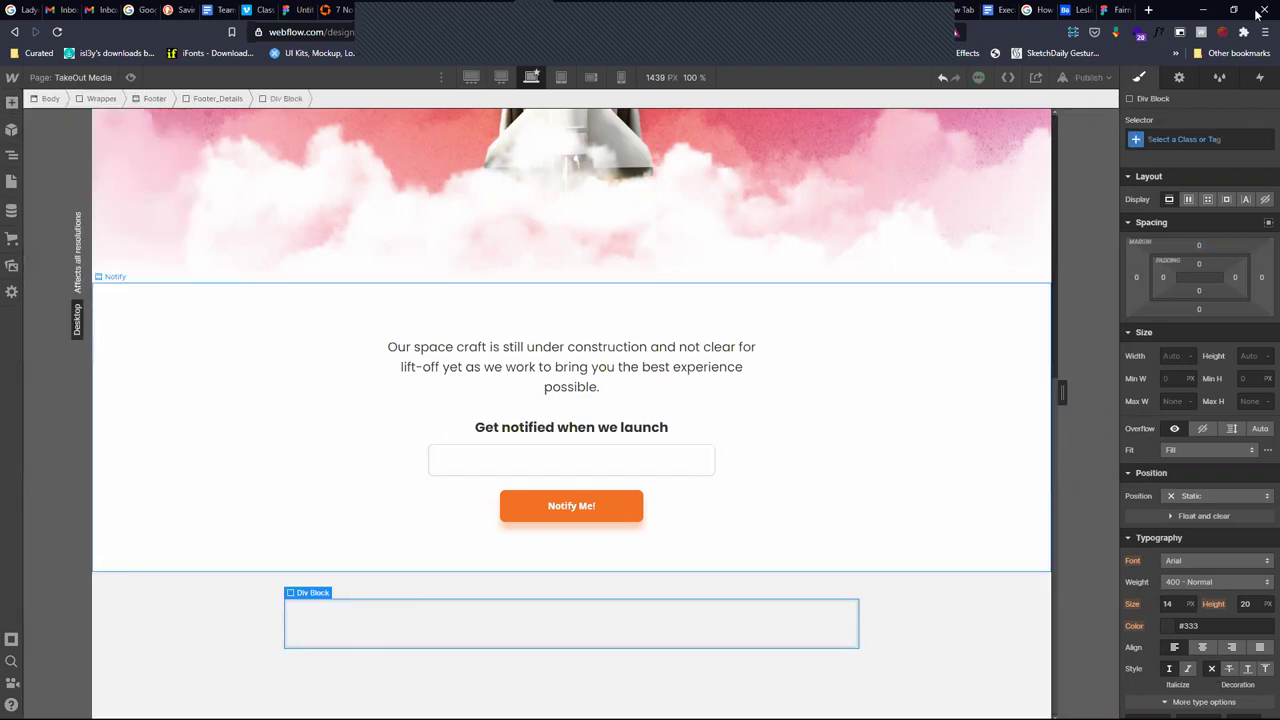
Check the footer's address group in the Figma design and give the new Div Block in Webflow the class Footer_Item
{"action": "left_click", "coordinate": [311, 9]}
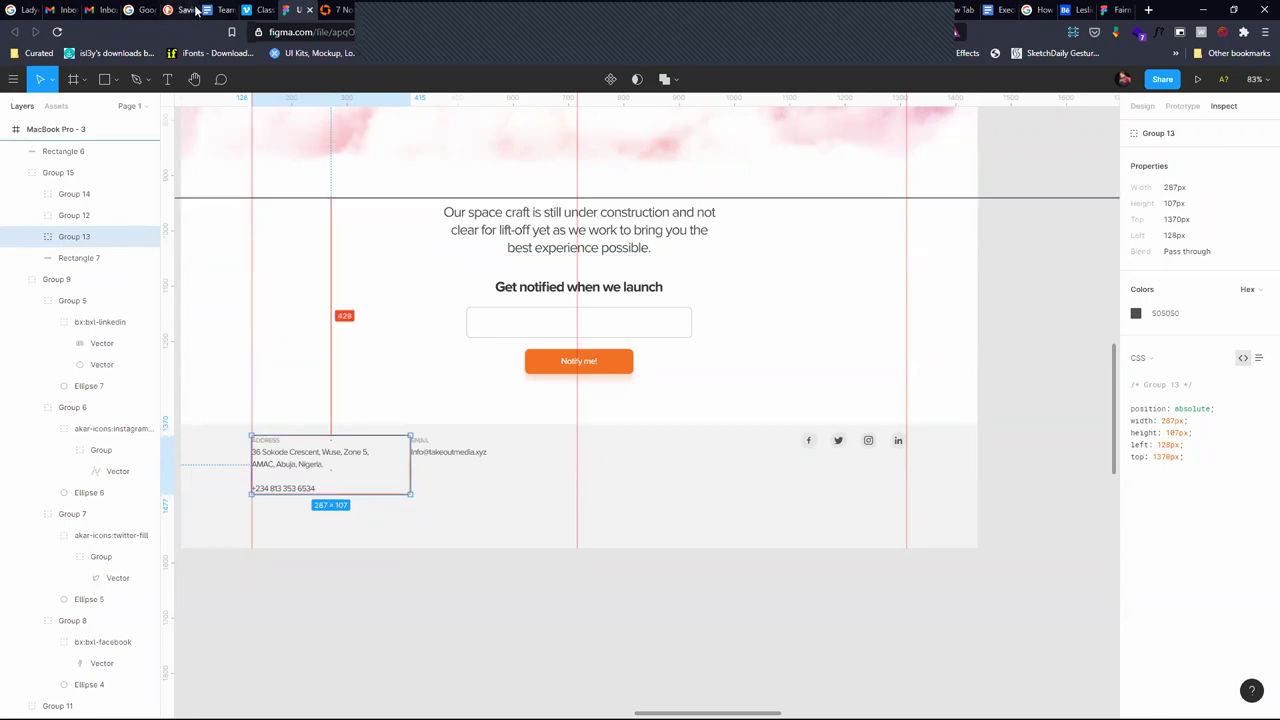
{"action": "left_click", "coordinate": [538, 9]}
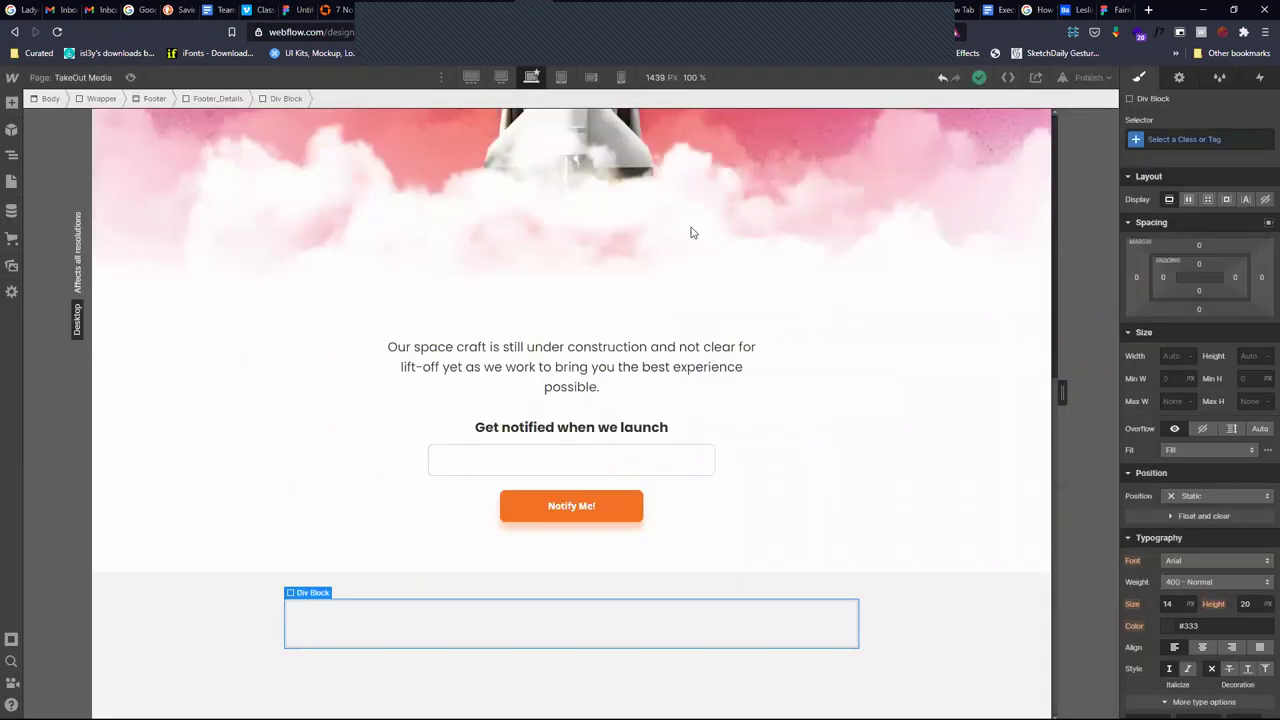
{"action": "left_click", "coordinate": [1205, 135]}
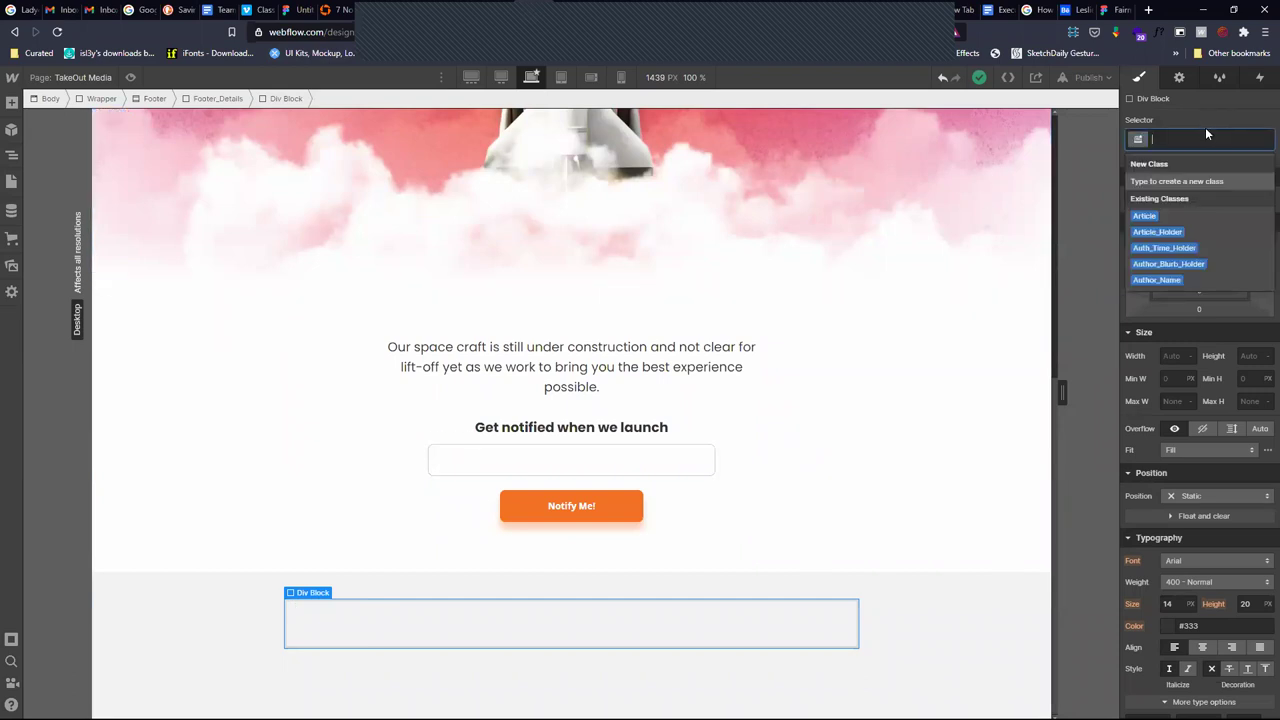
{"action": "type", "text": "Footer"}
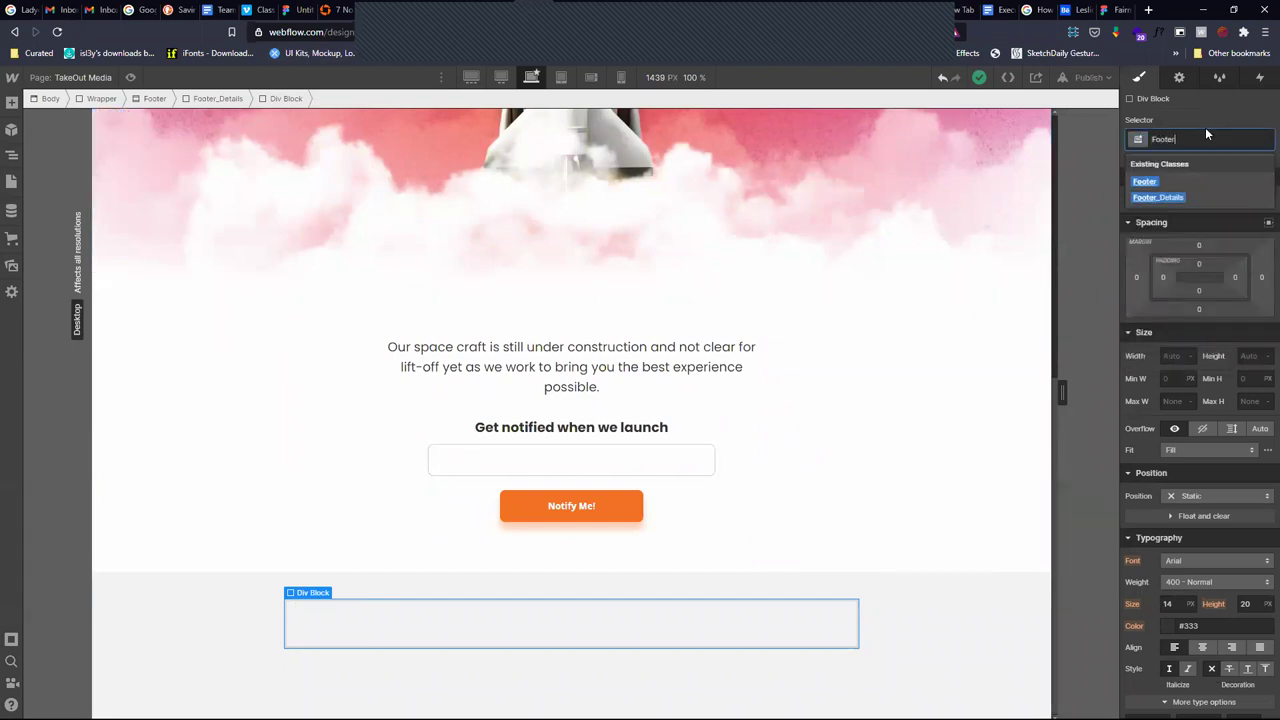
{"action": "type", "text": "_"}
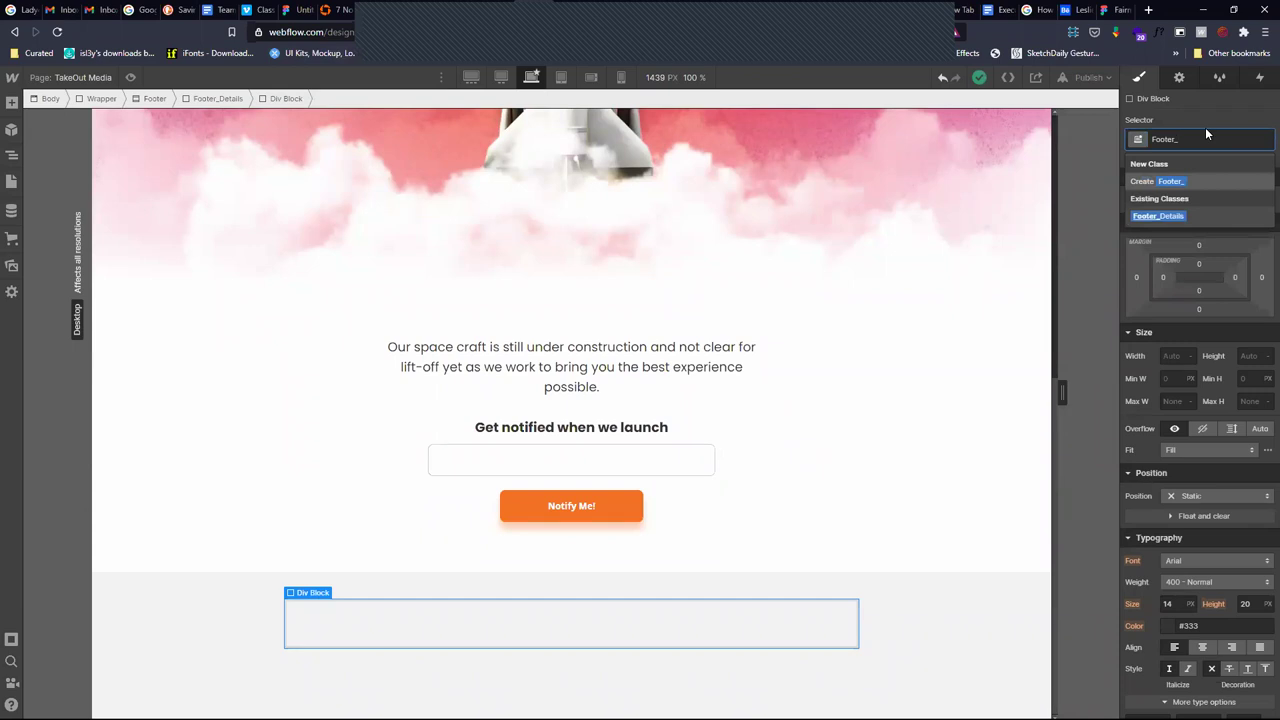
{"action": "type", "text": "Item"}
{"action": "key", "text": "Return"}
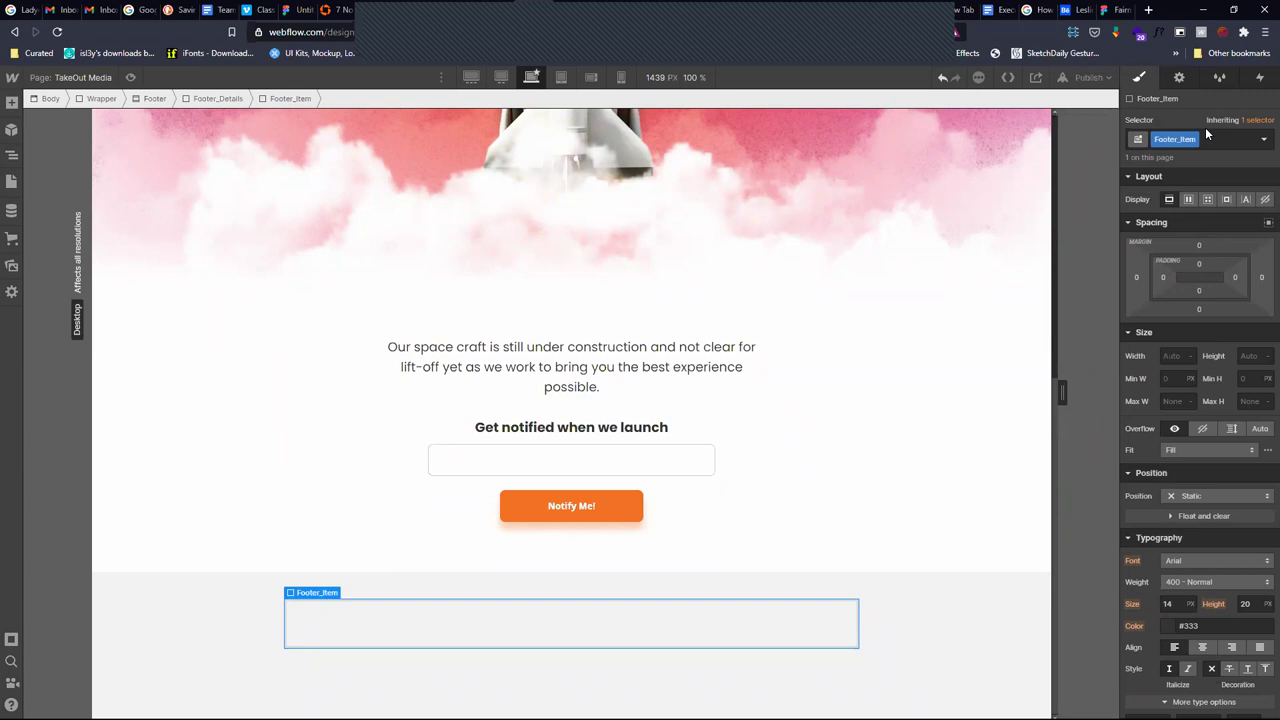
Add a heading inside the Footer_Item block and make it an H5
{"action": "left_click", "coordinate": [12, 155]}
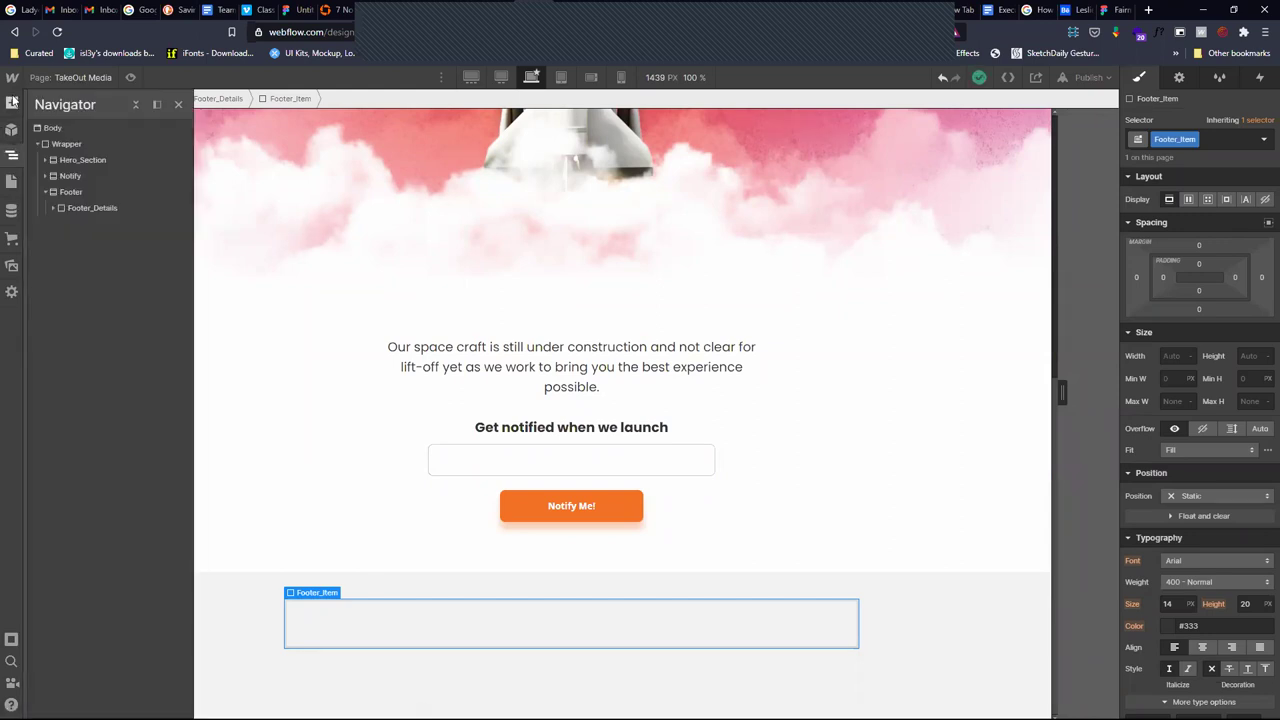
{"action": "left_click", "coordinate": [11, 102]}
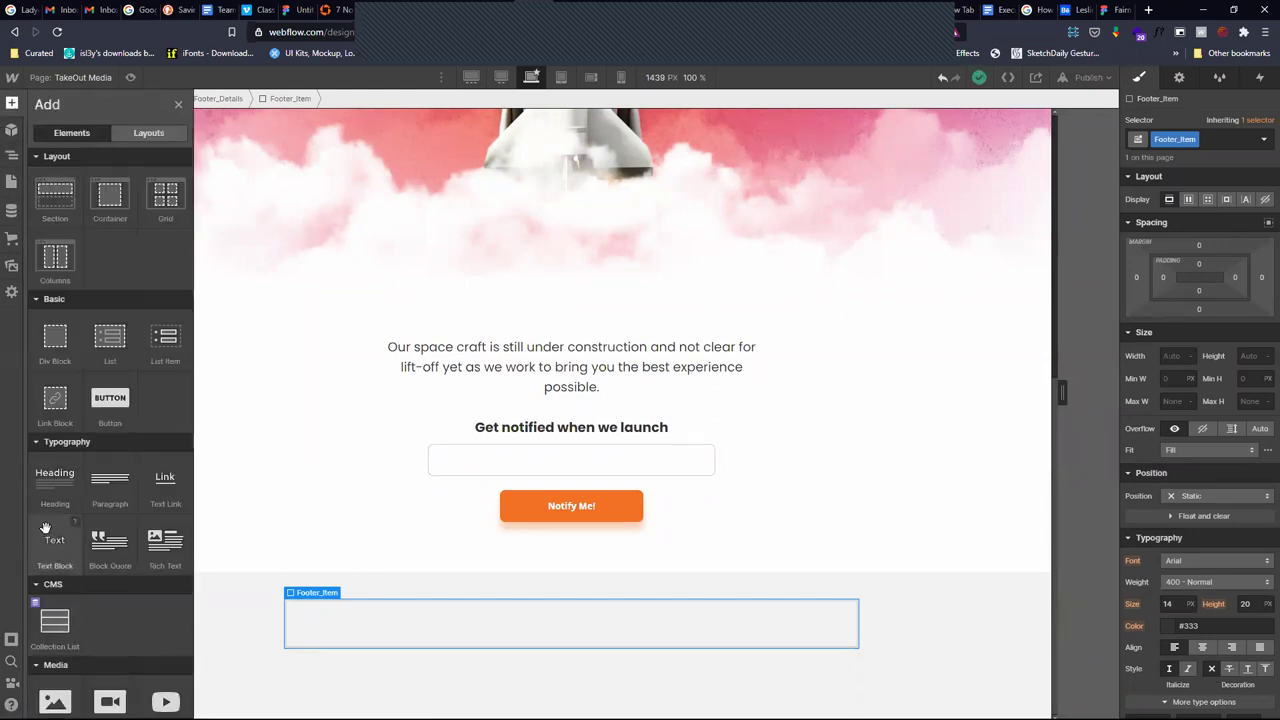
{"action": "left_click_drag", "start_coordinate": [50, 485], "coordinate": [486, 606]}
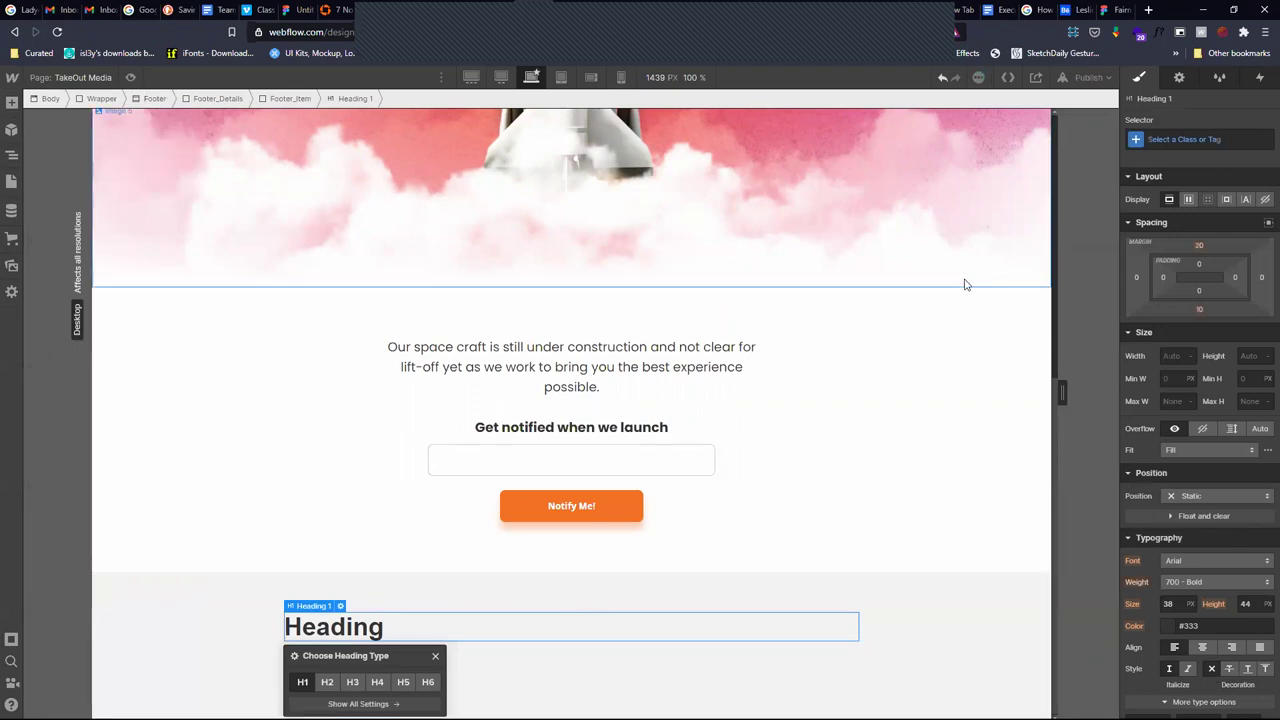
{"action": "left_click", "coordinate": [403, 682]}
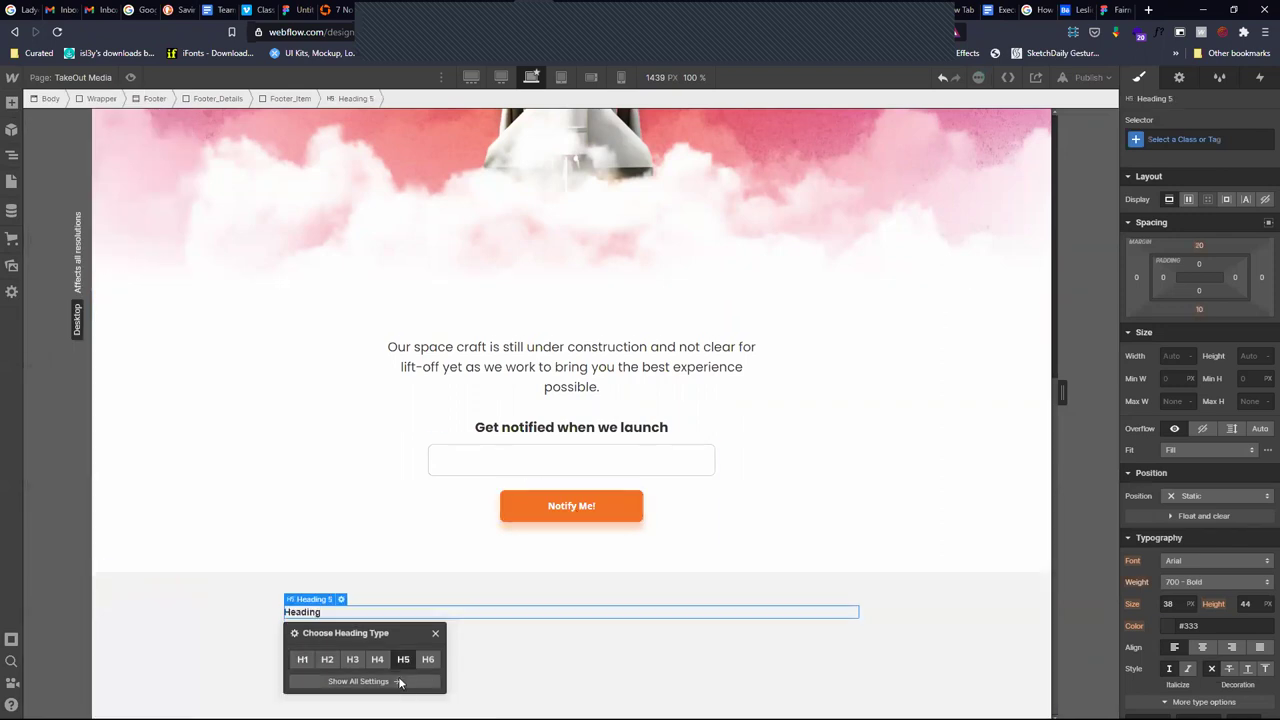
Set the footer heading's font to Poppins and replace its text with ADDRESS
{"action": "double_click", "coordinate": [311, 613]}
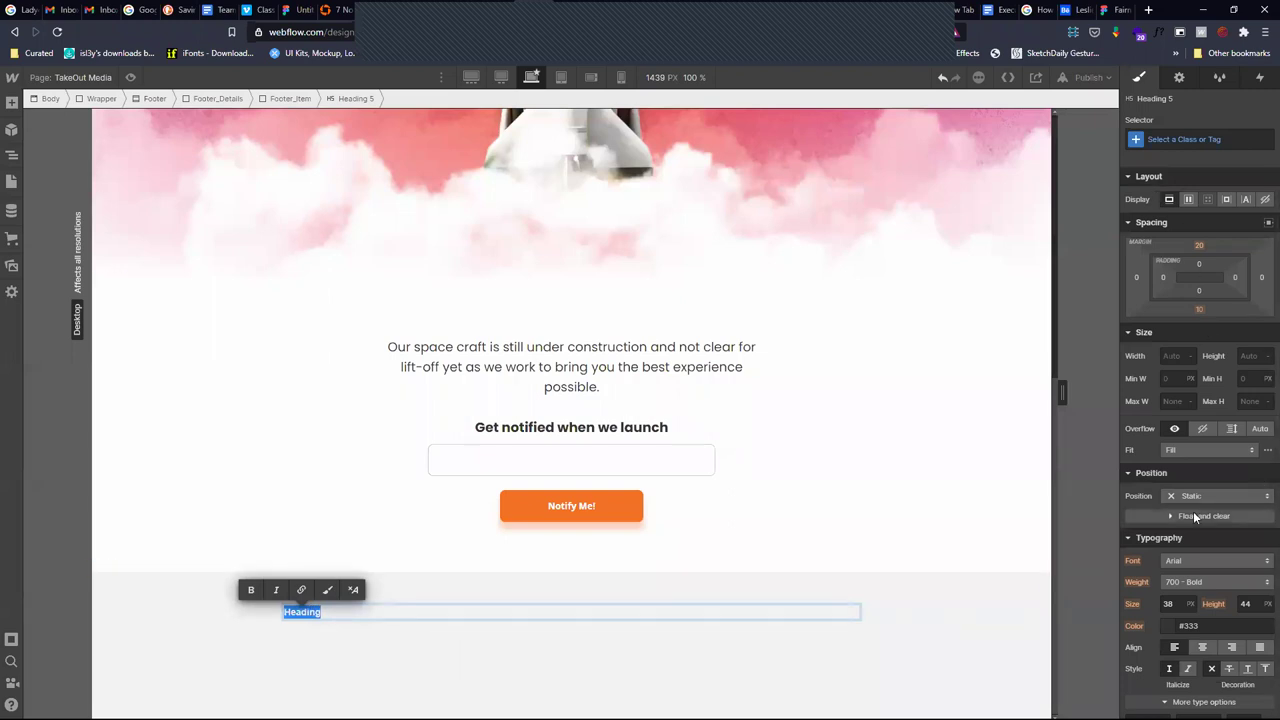
{"action": "left_click", "coordinate": [1205, 557]}
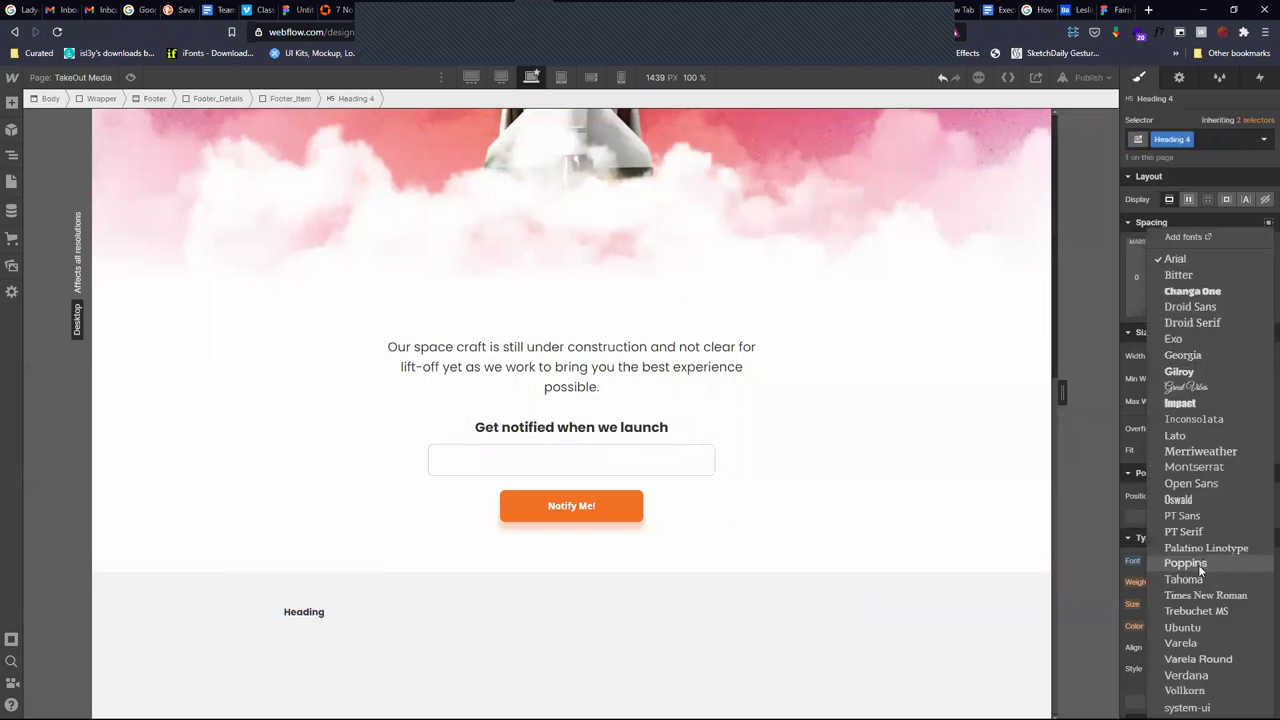
{"action": "left_click", "coordinate": [1200, 567]}
{"action": "double_click", "coordinate": [316, 613]}
{"action": "left_click", "coordinate": [337, 612]}
{"action": "double_click", "coordinate": [274, 612]}
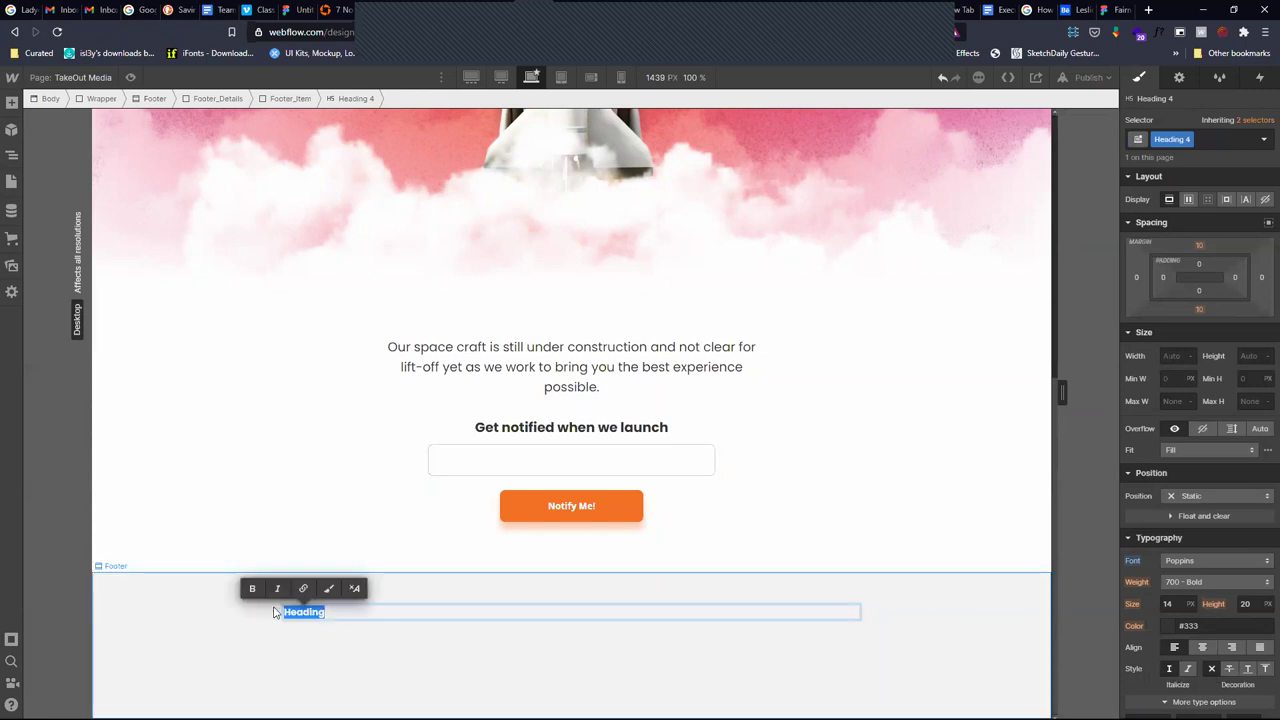
{"action": "type", "text": "ADDRESS"}
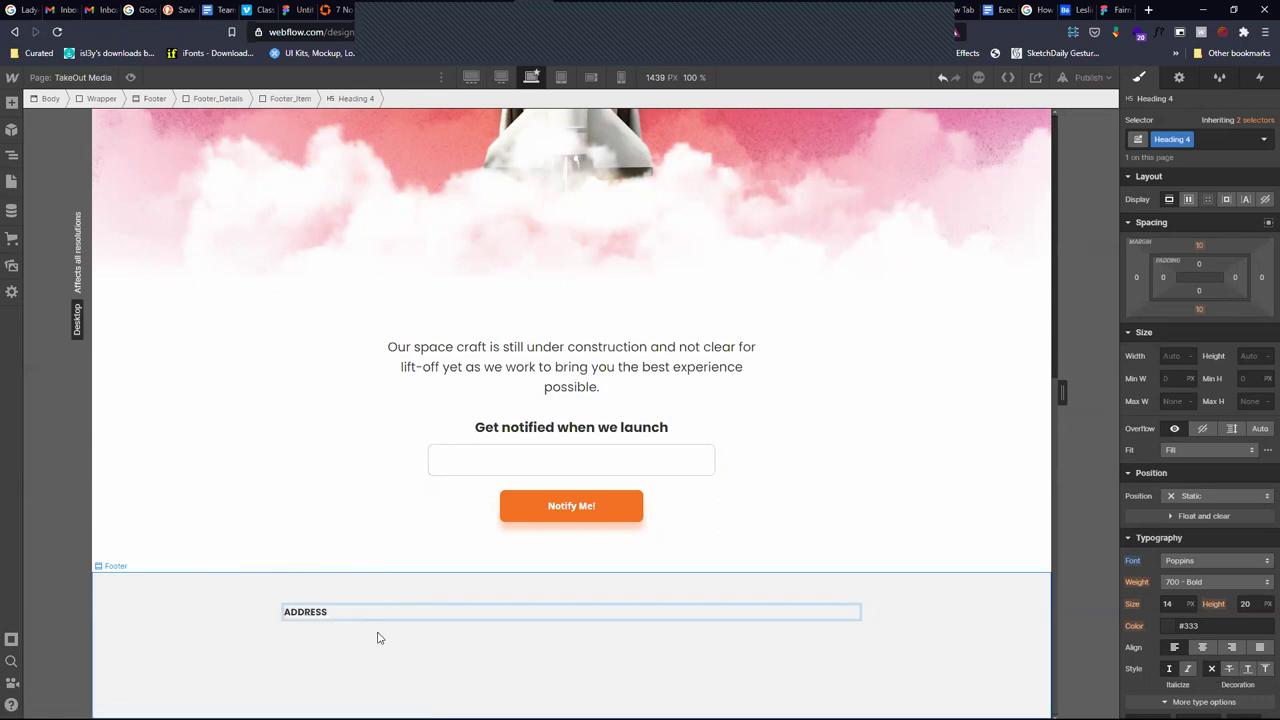
Lower the ADDRESS heading's text colour opacity to 34% and change its heading type to H6
{"action": "left_click", "coordinate": [1167, 625]}
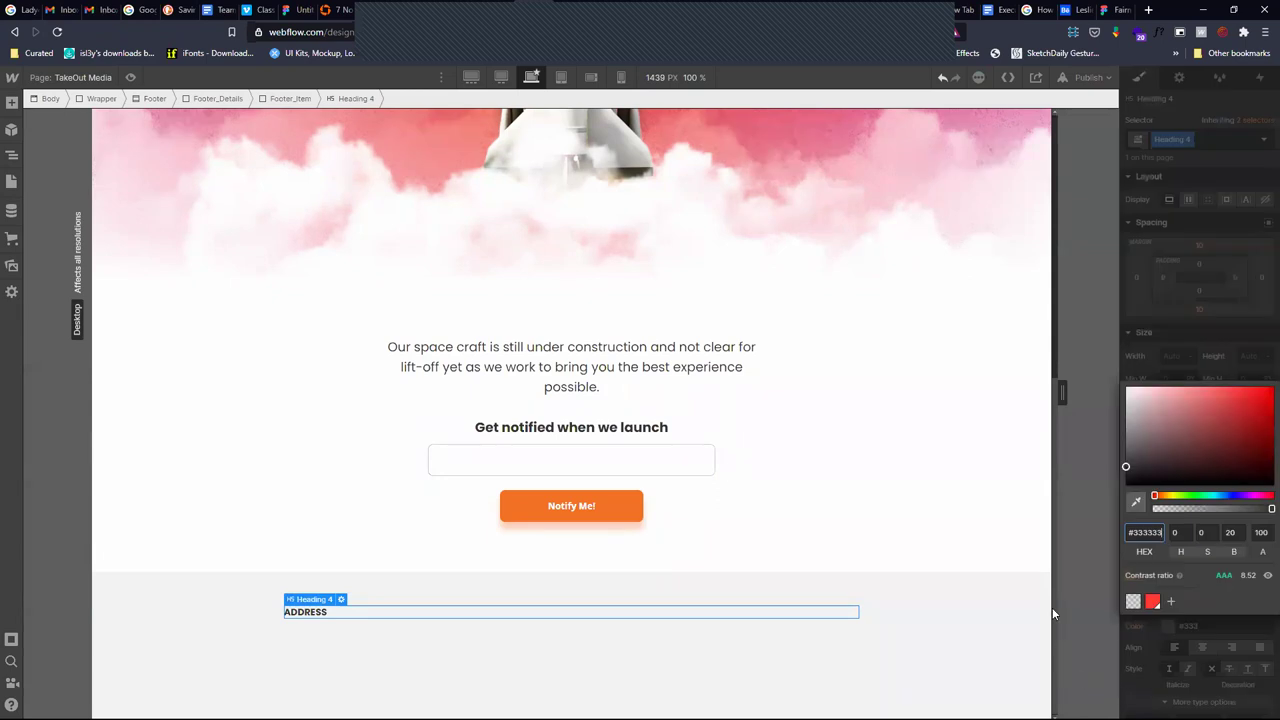
{"action": "left_click_drag", "start_coordinate": [1240, 510], "coordinate": [1195, 508]}
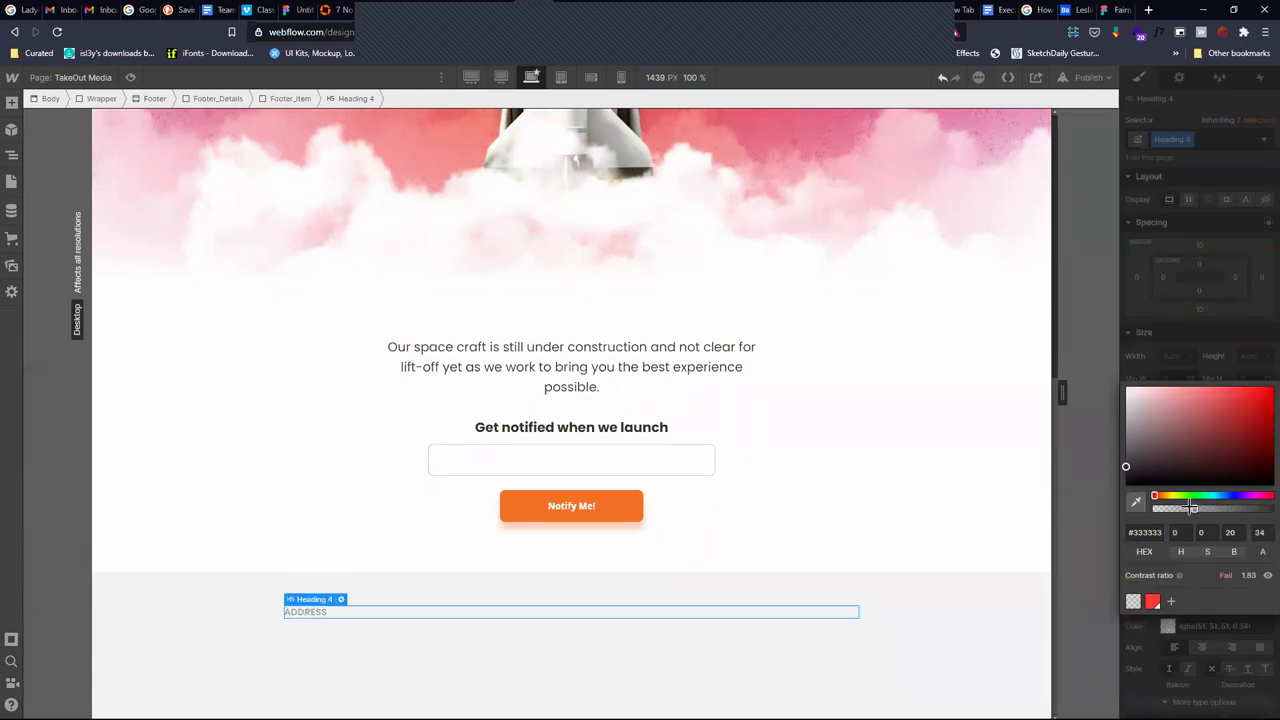
{"action": "left_click", "coordinate": [340, 600]}
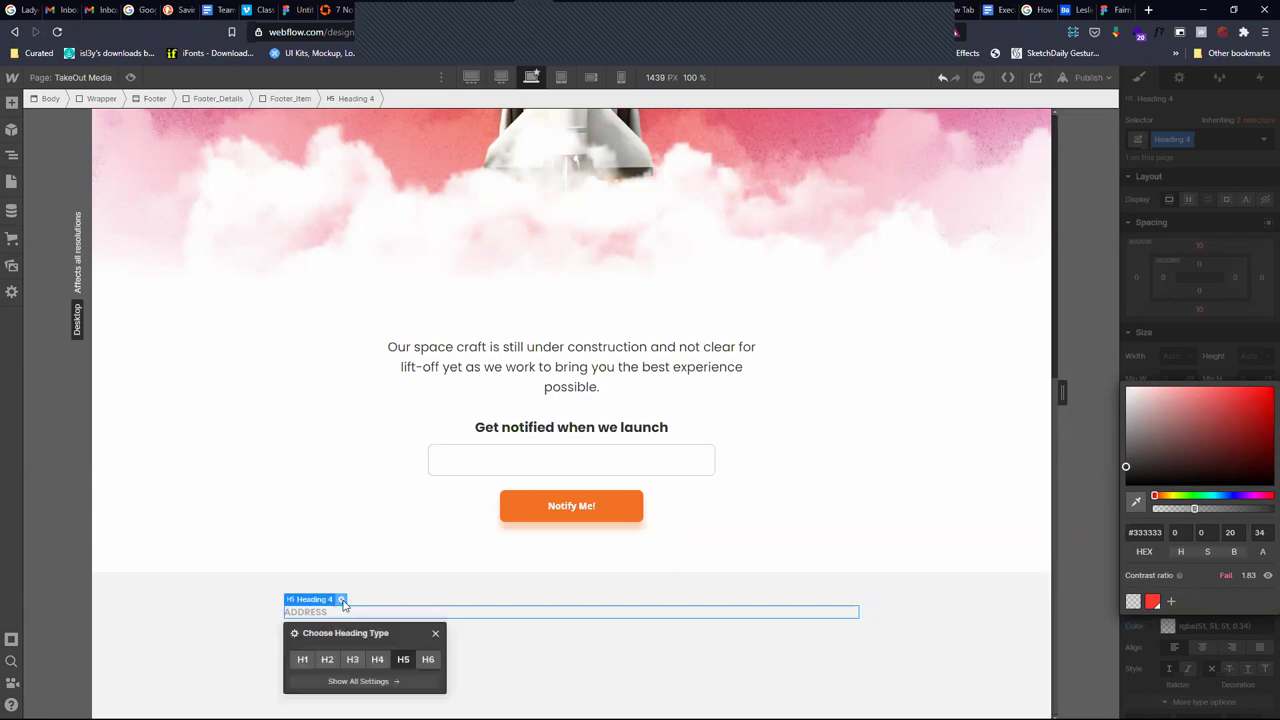
{"action": "left_click", "coordinate": [425, 664]}
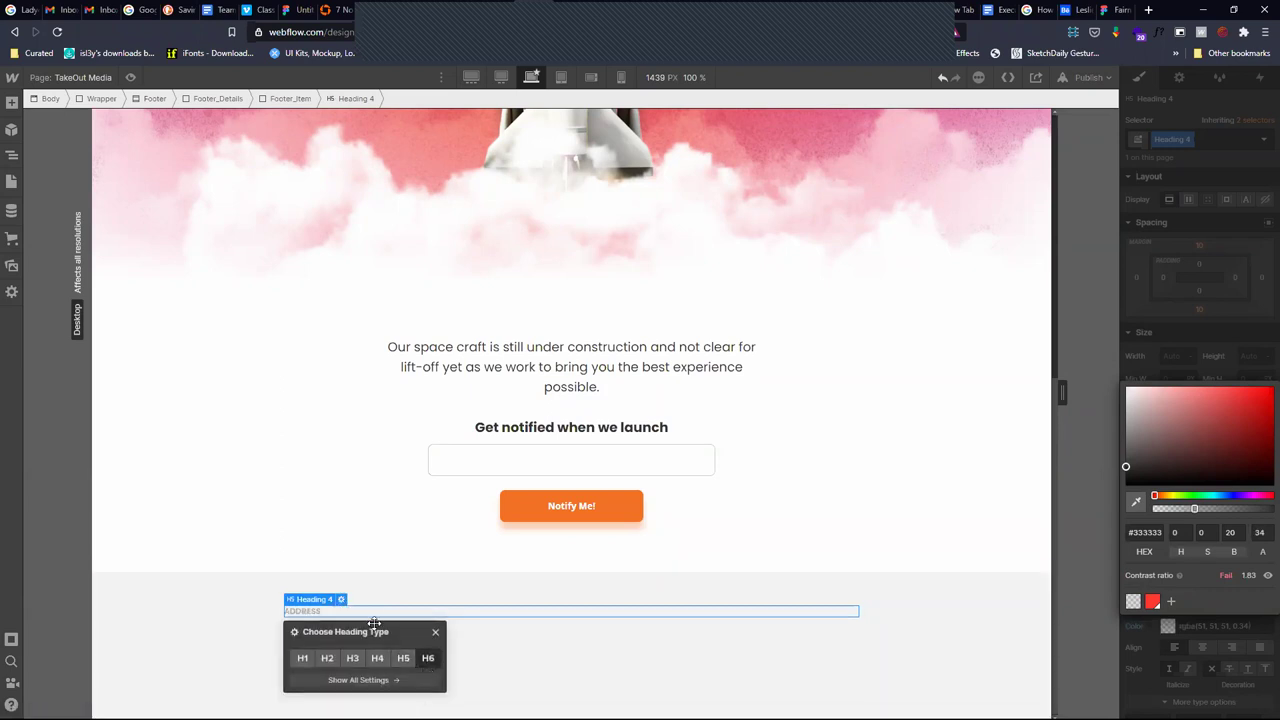
Raise the opacity of the ADDRESS heading's text colour to 40%
{"action": "left_click", "coordinate": [473, 658]}
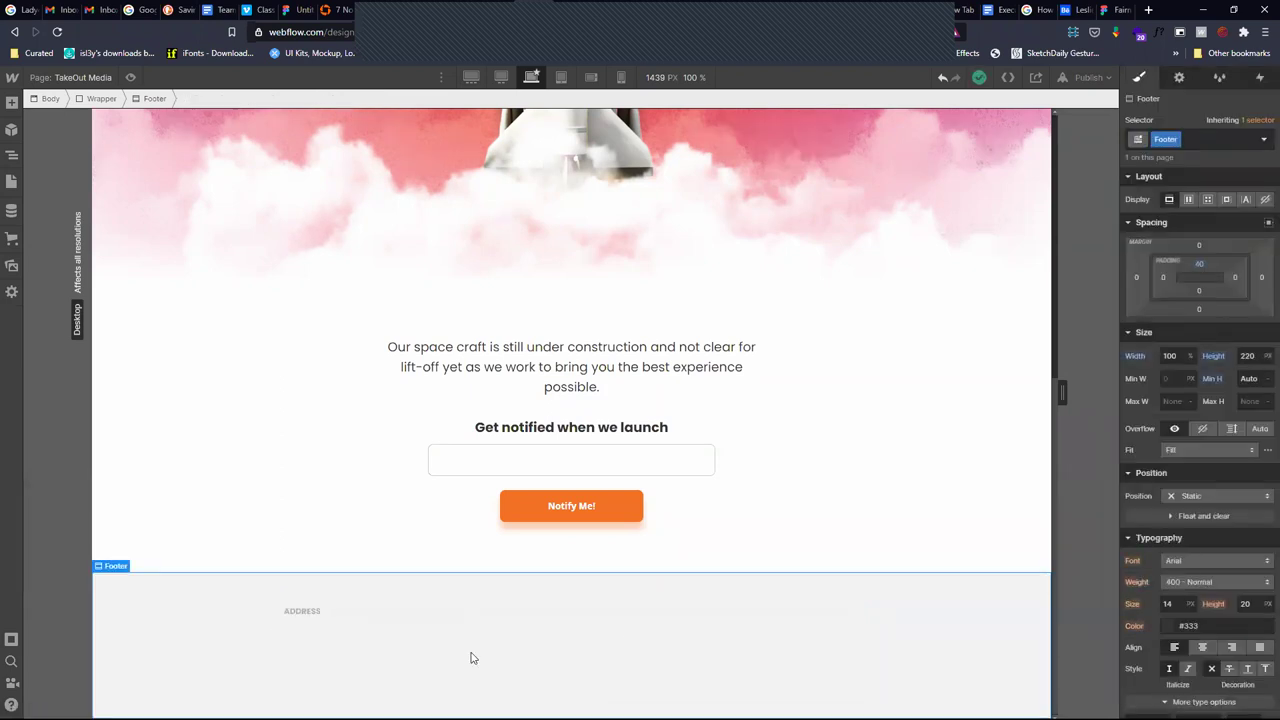
{"action": "left_click", "coordinate": [315, 615]}
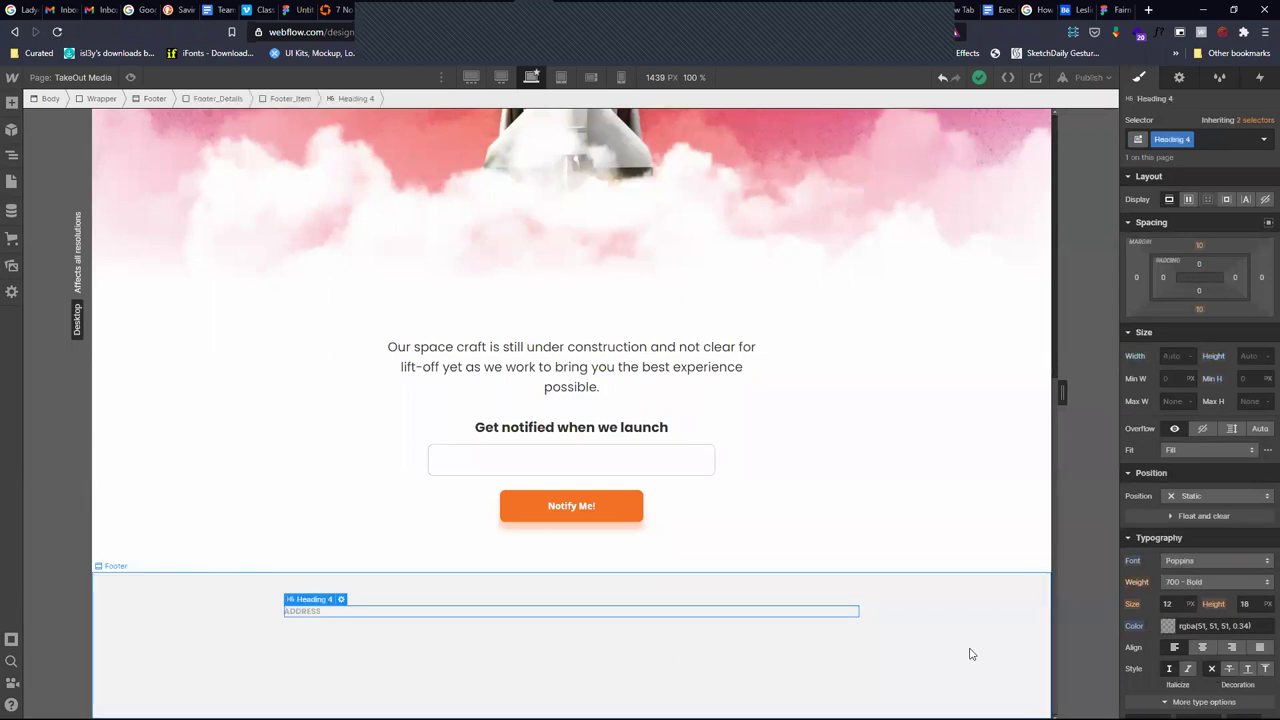
{"action": "left_click", "coordinate": [1166, 626]}
{"action": "left_click_drag", "start_coordinate": [1194, 509], "coordinate": [1201, 509]}
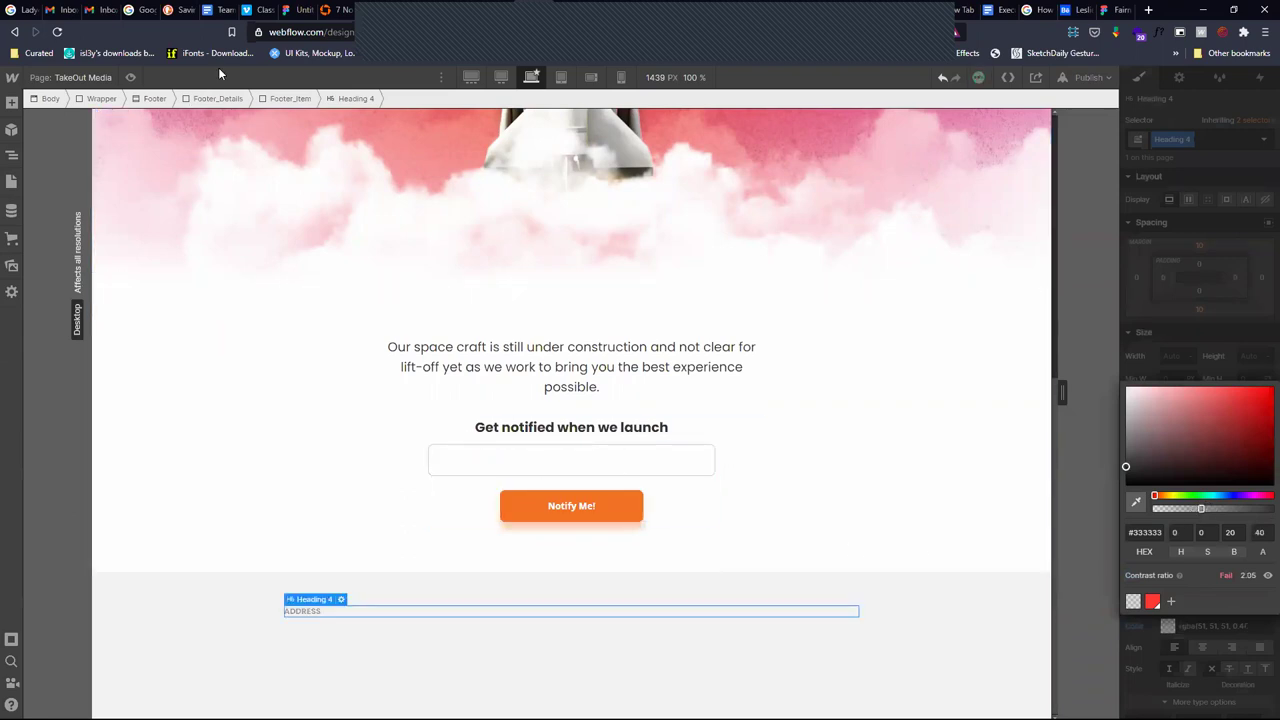
Select the Footer_Item block, copy the footer's address and phone text from the Figma design, and return to Webflow
{"action": "left_click", "coordinate": [12, 155]}
{"action": "left_click", "coordinate": [113, 222]}
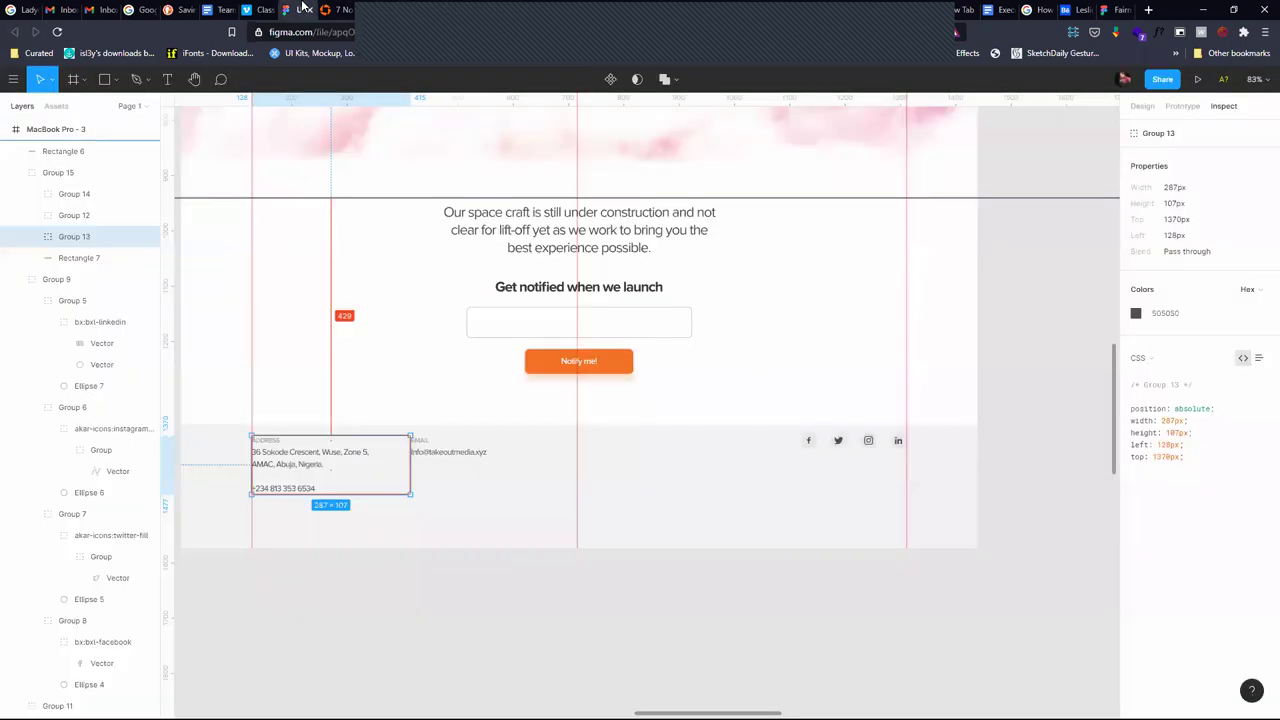
{"action": "left_click", "coordinate": [300, 9]}
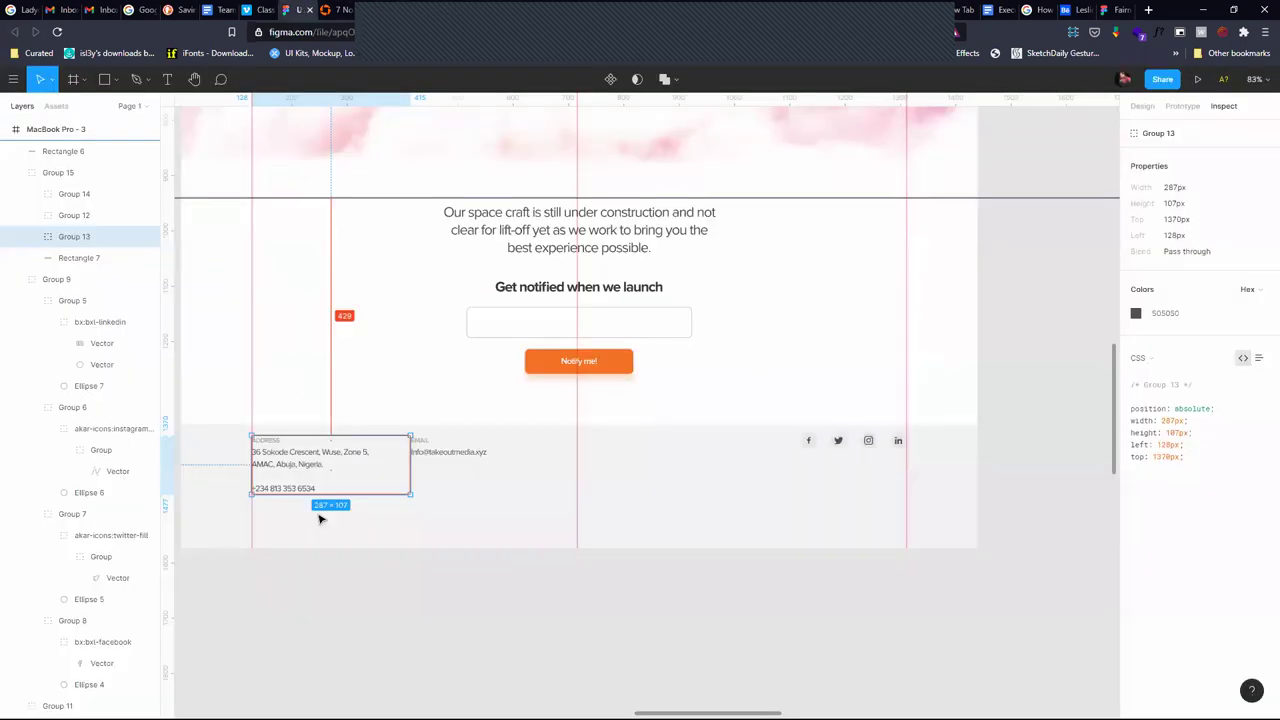
{"action": "double_click", "coordinate": [298, 460]}
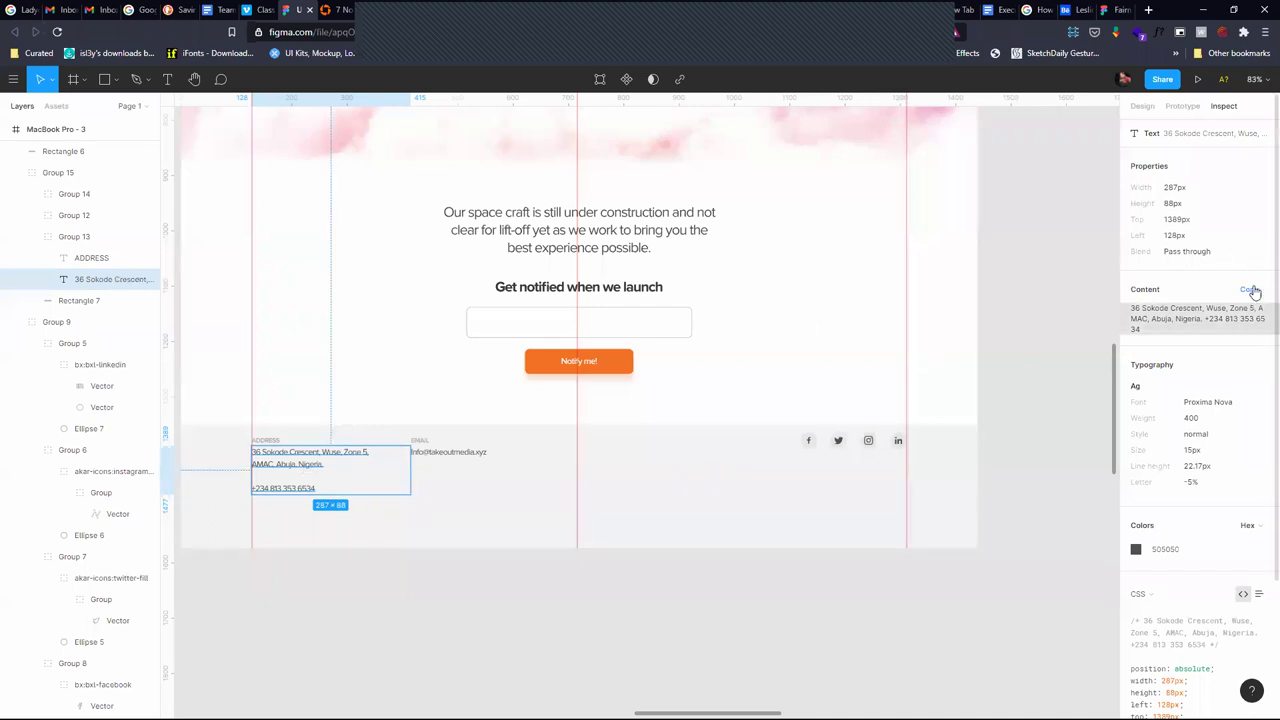
{"action": "left_click", "coordinate": [1252, 290]}
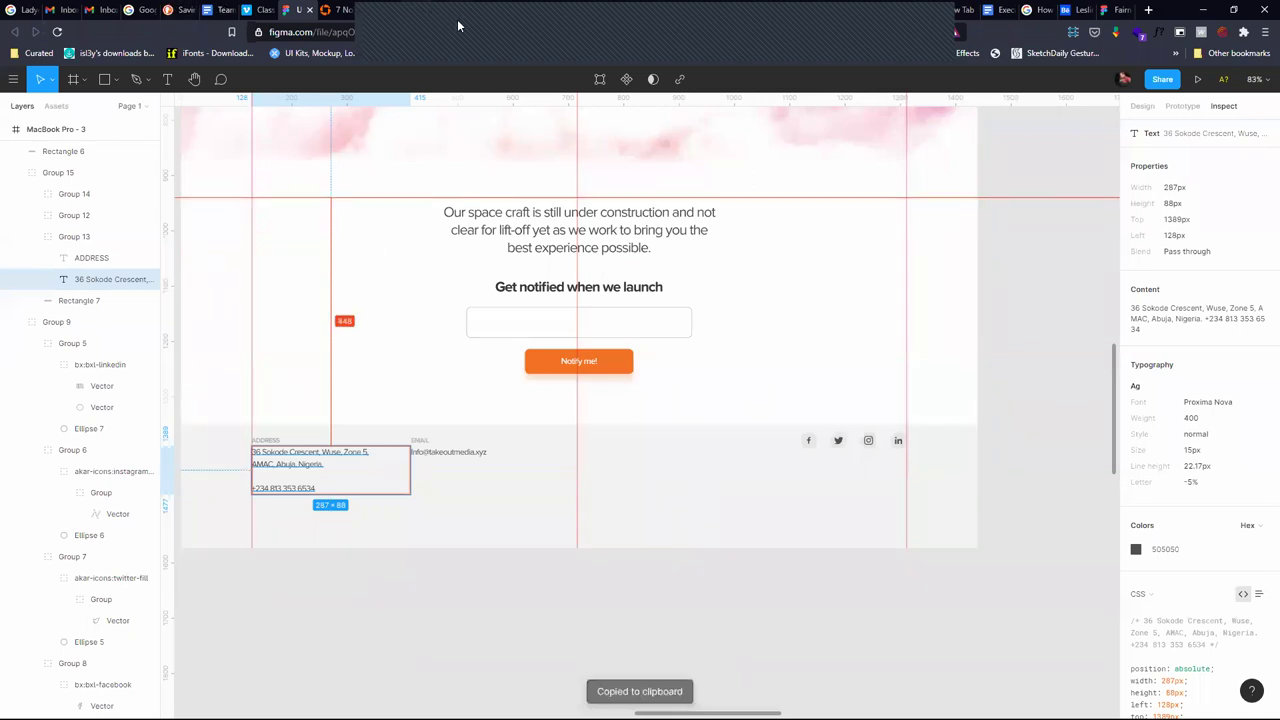
{"action": "left_click", "coordinate": [531, 15]}
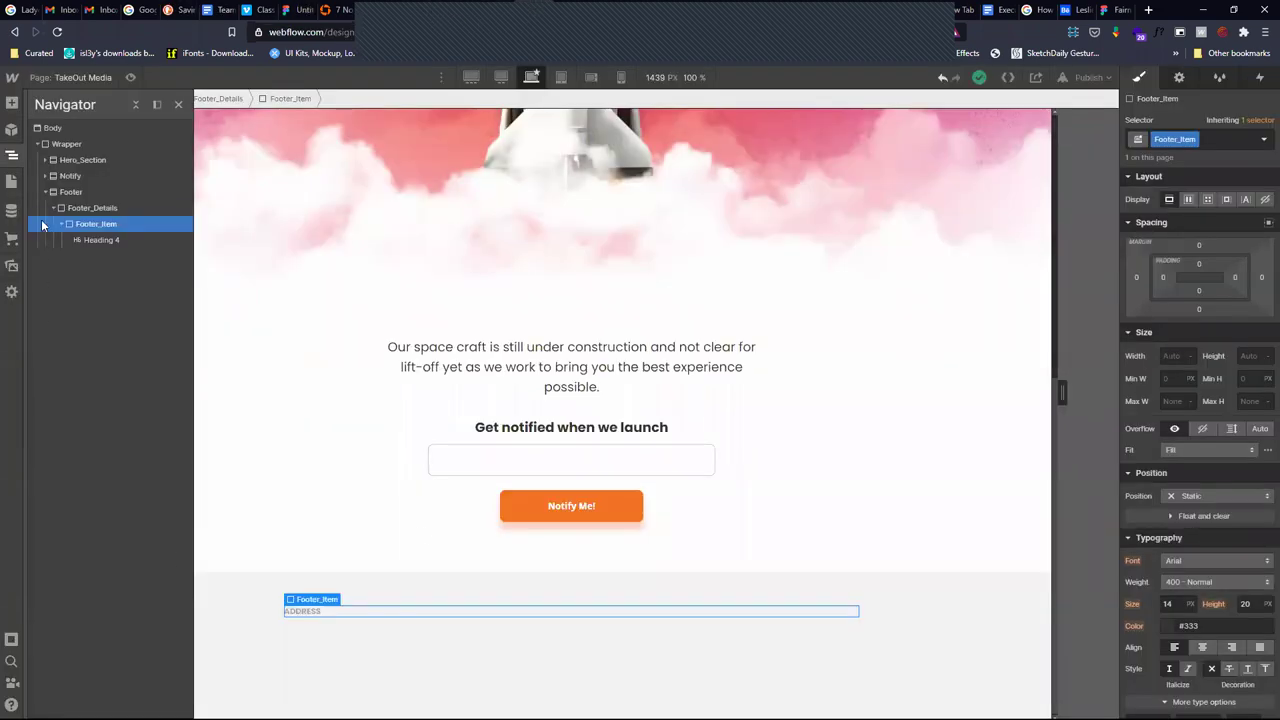
Add a text block inside Footer_Item below the ADDRESS heading and set its font to Poppins
{"action": "left_click", "coordinate": [12, 103]}
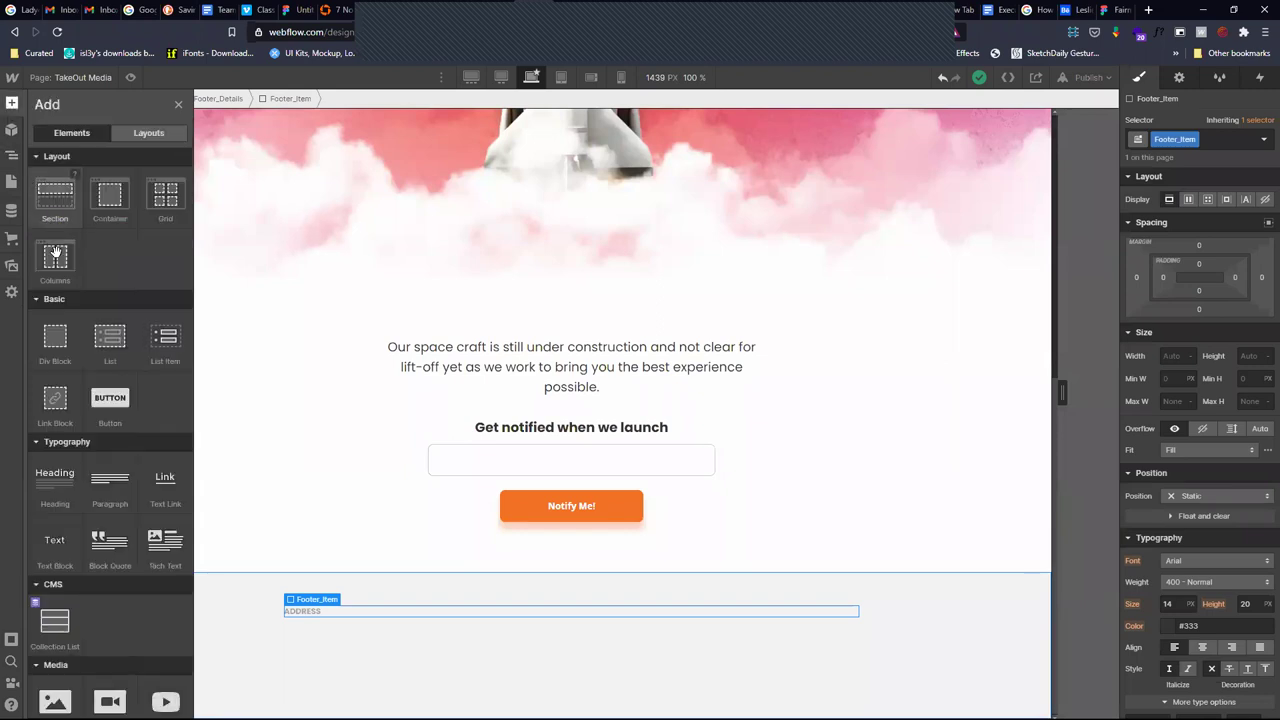
{"action": "left_click", "coordinate": [54, 541]}
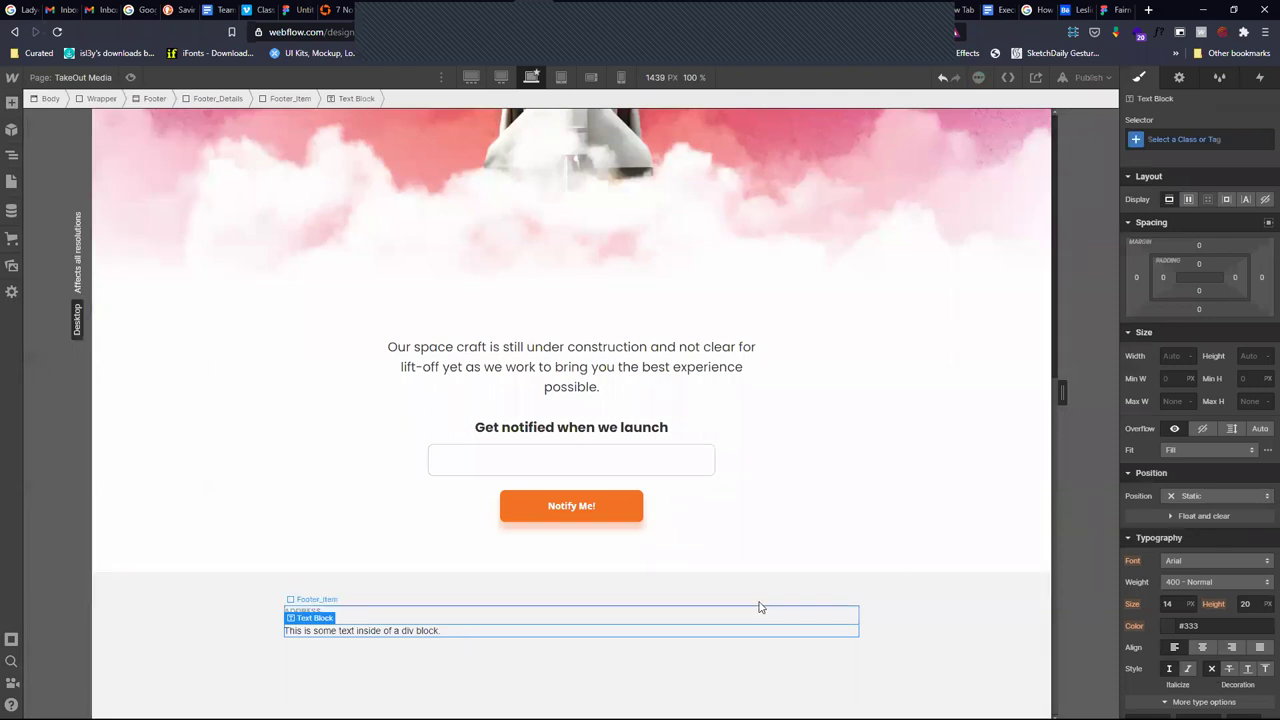
{"action": "left_click", "coordinate": [1170, 560]}
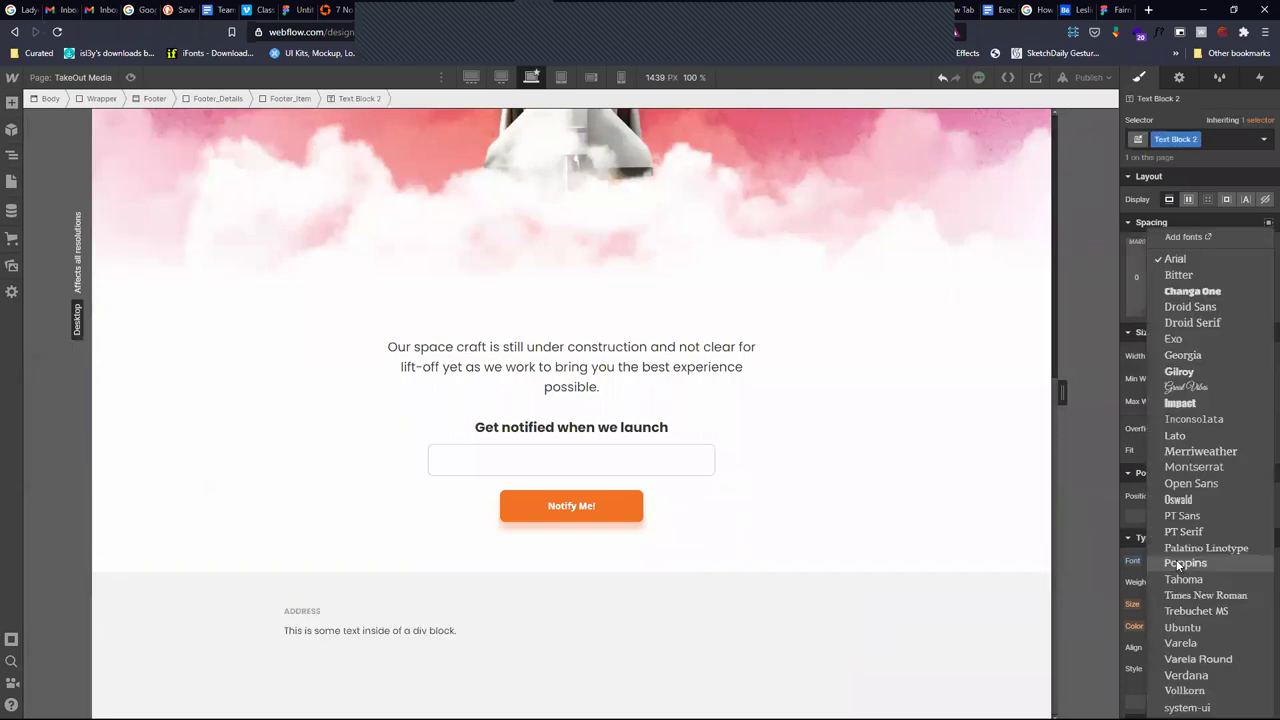
{"action": "left_click", "coordinate": [1183, 563]}
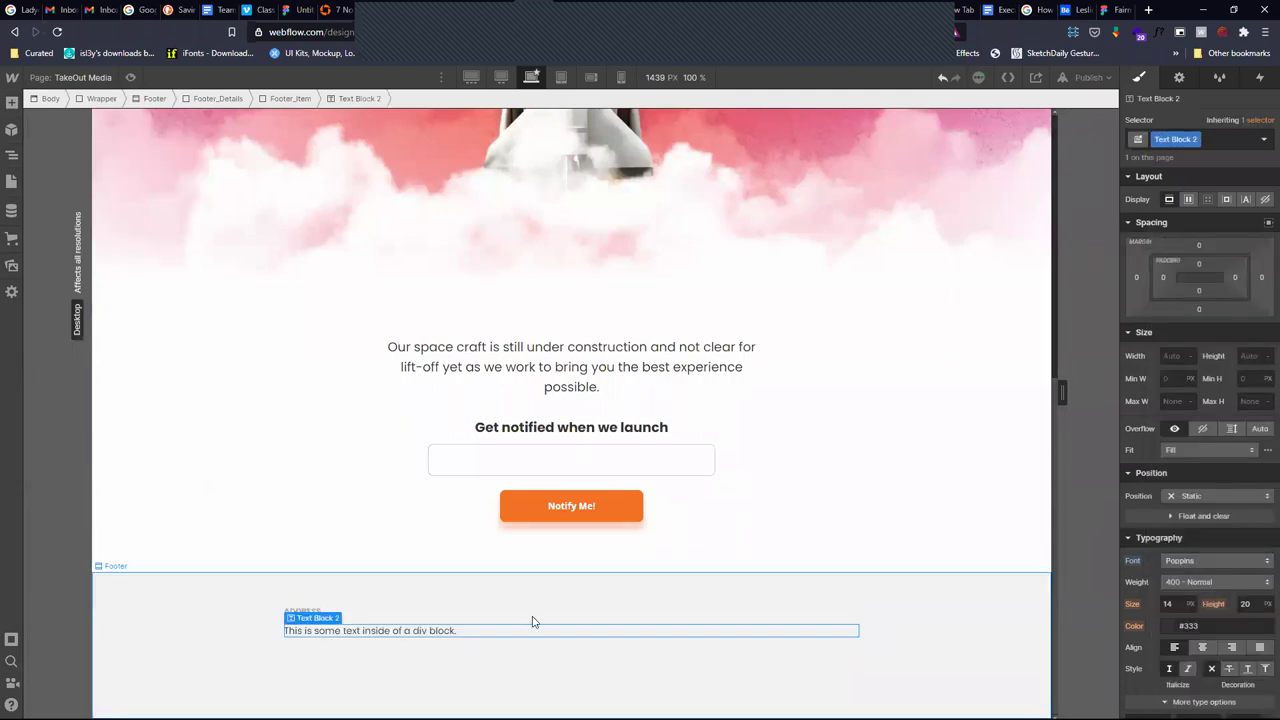
Replace the new text block's placeholder with the copied postal address and phone number
{"action": "double_click", "coordinate": [425, 630]}
{"action": "key", "text": "ctrl+v"}
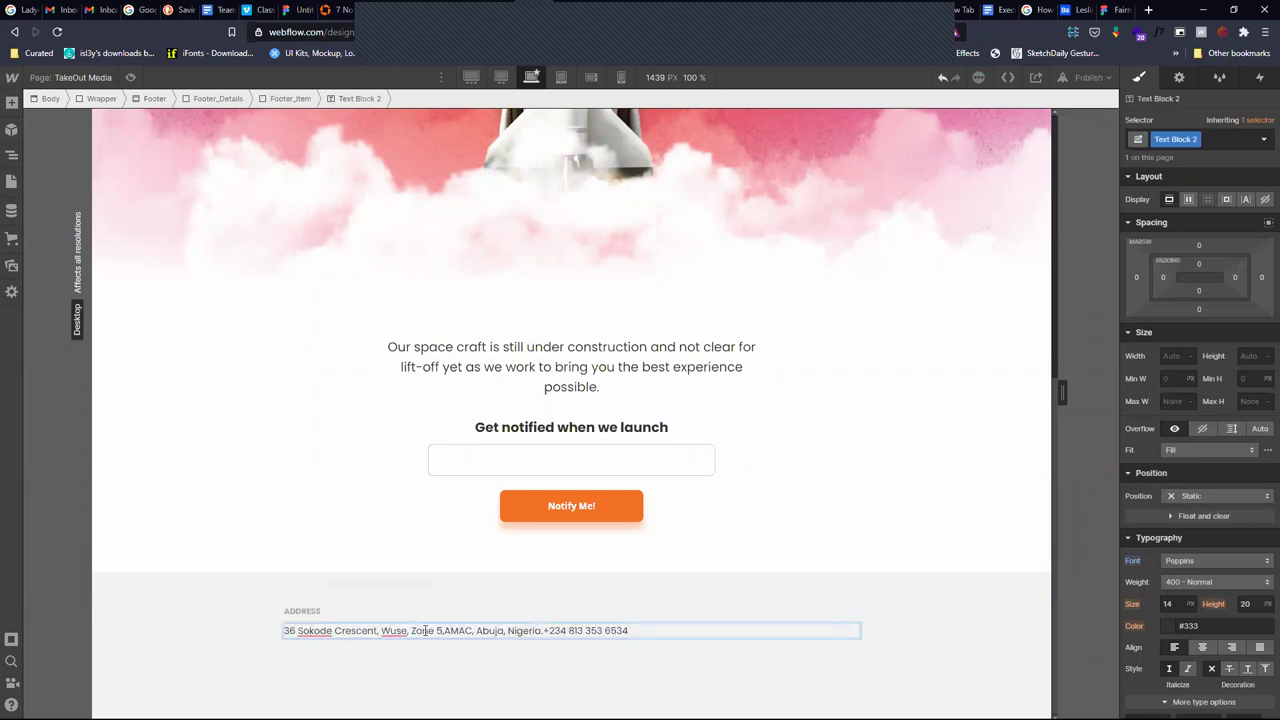
{"action": "left_click", "coordinate": [590, 675]}
Set the width of the Footer_Item block to 30%
{"action": "left_click", "coordinate": [581, 625]}
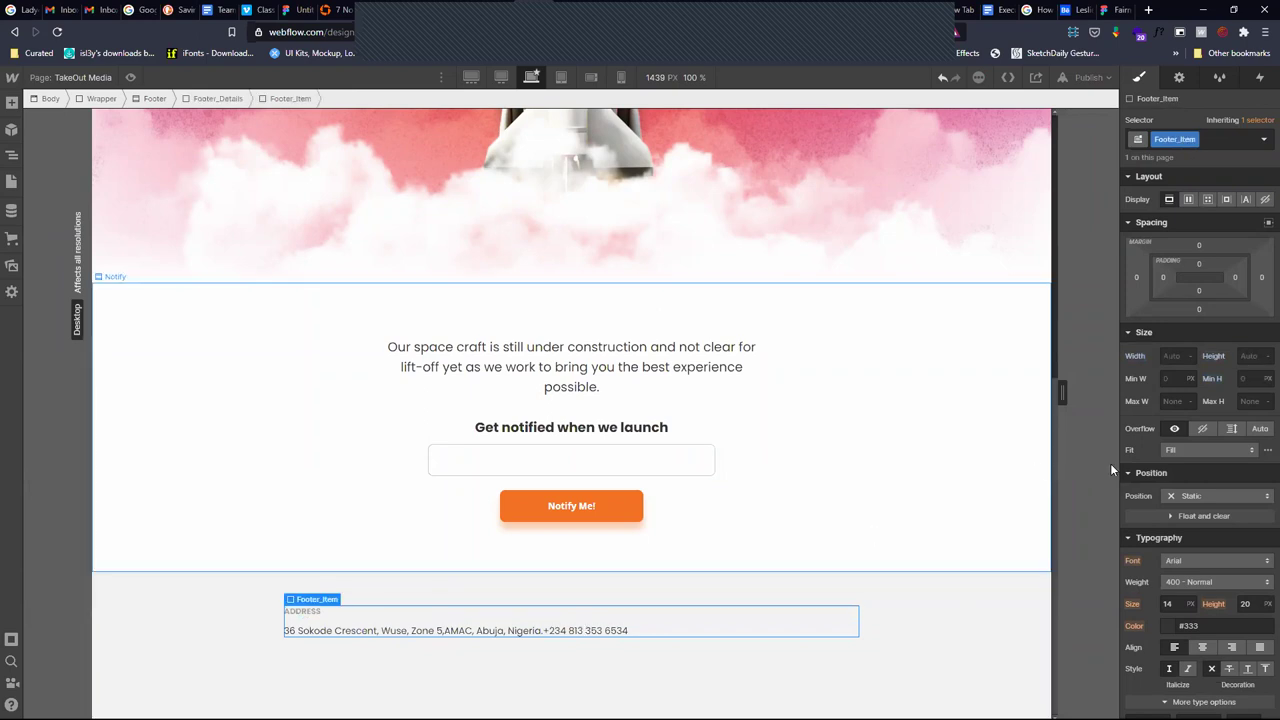
{"action": "scroll", "coordinate": [1225, 458], "scroll_direction": "down", "scroll_amount": 5}
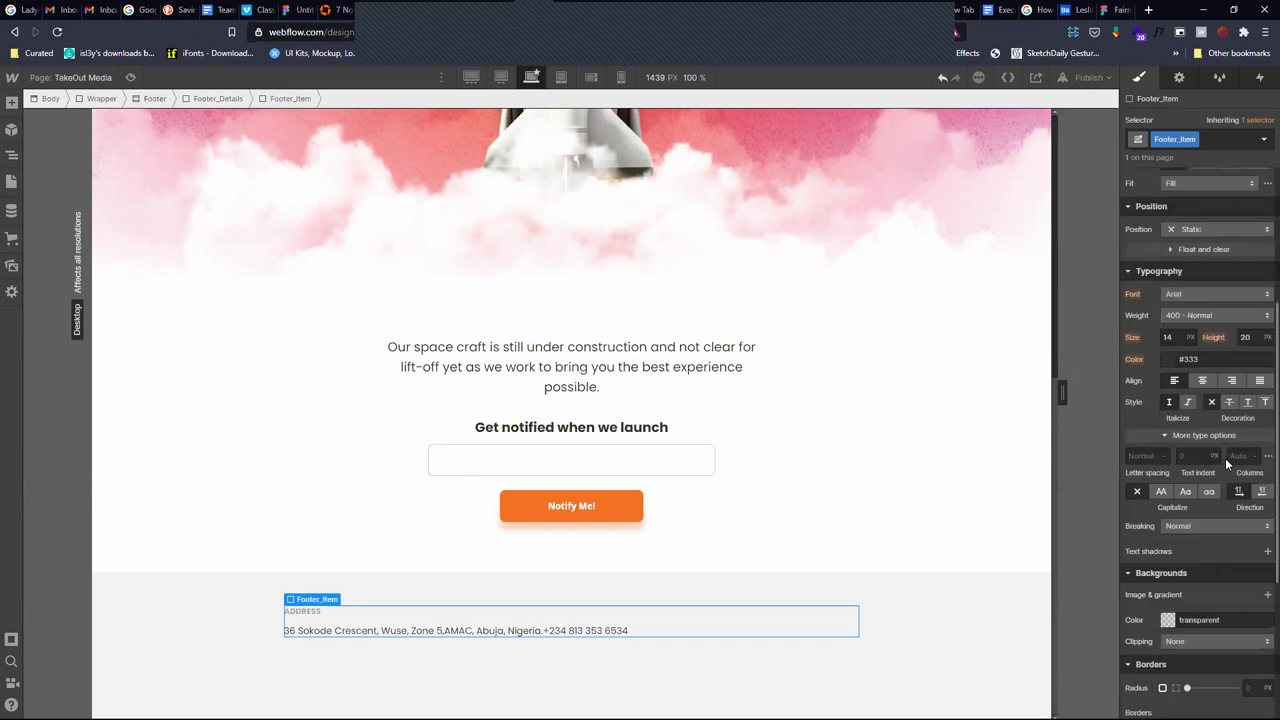
{"action": "scroll", "coordinate": [1225, 458], "scroll_direction": "up", "scroll_amount": 2}
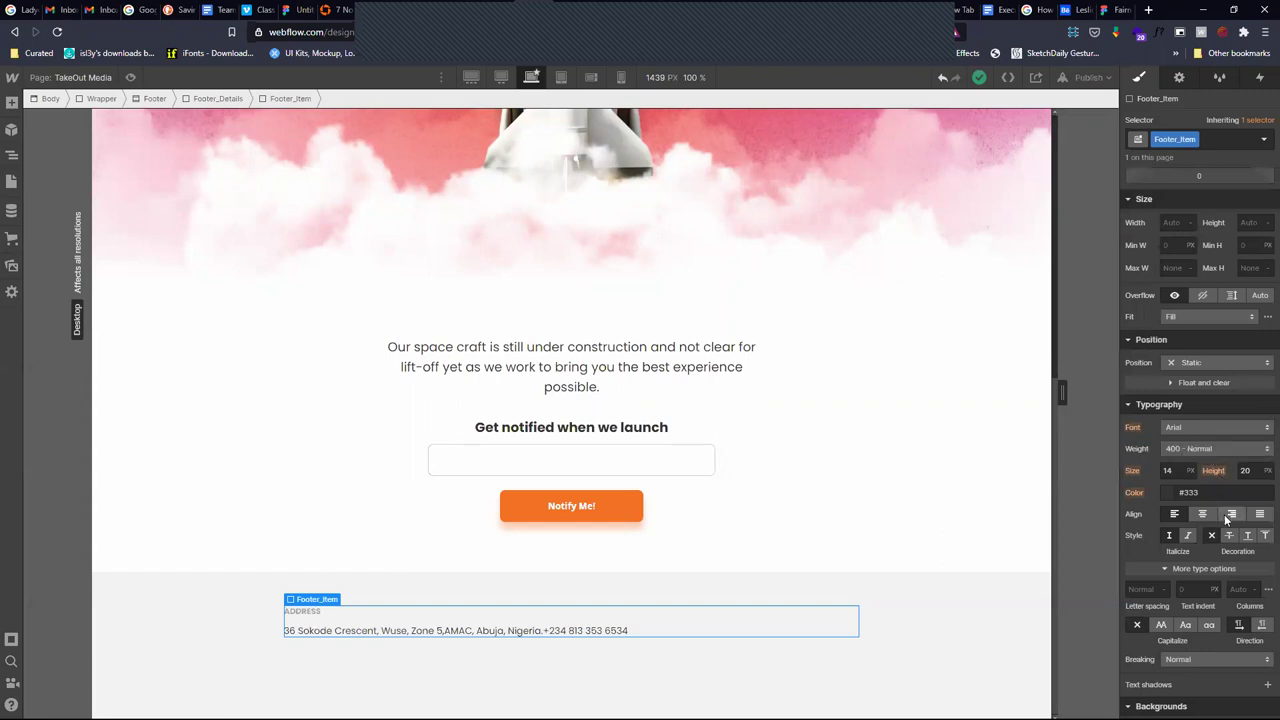
{"action": "scroll", "coordinate": [1225, 523], "scroll_direction": "up", "scroll_amount": 3}
{"action": "scroll", "coordinate": [1225, 524], "scroll_direction": "down", "scroll_amount": 1}
{"action": "scroll", "coordinate": [1225, 524], "scroll_direction": "up", "scroll_amount": 1}
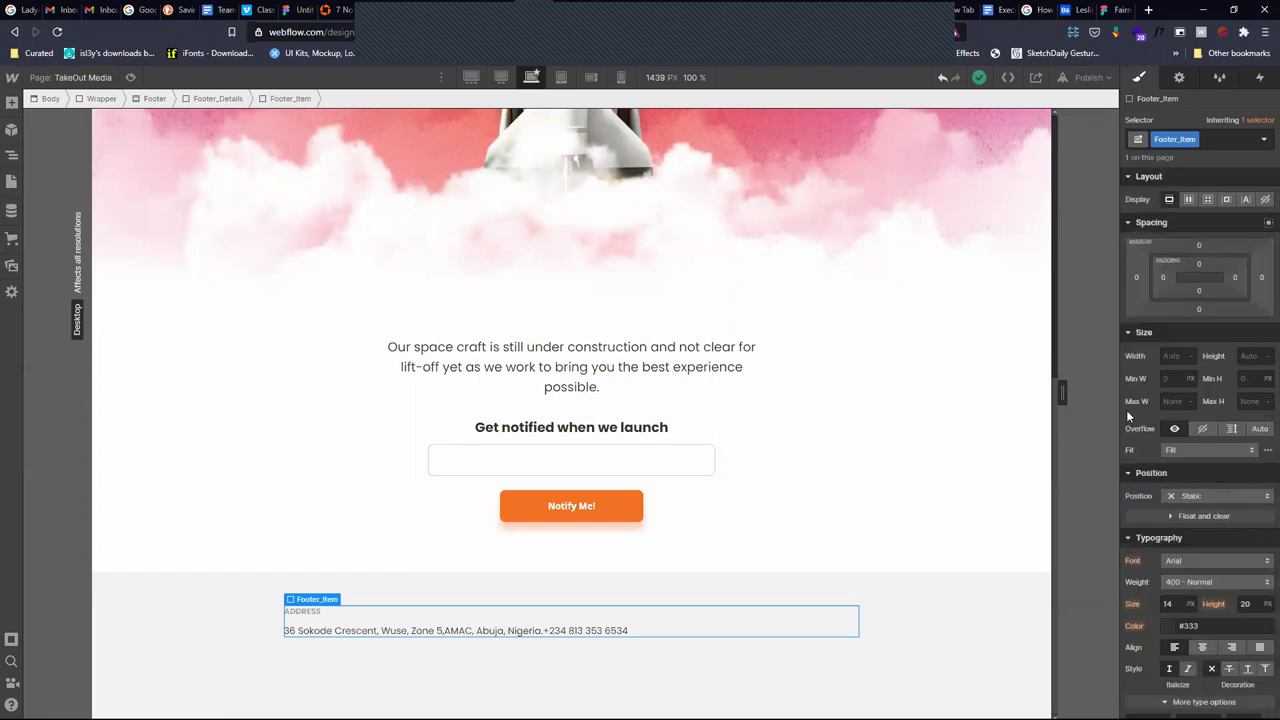
{"action": "left_click", "coordinate": [1189, 356]}
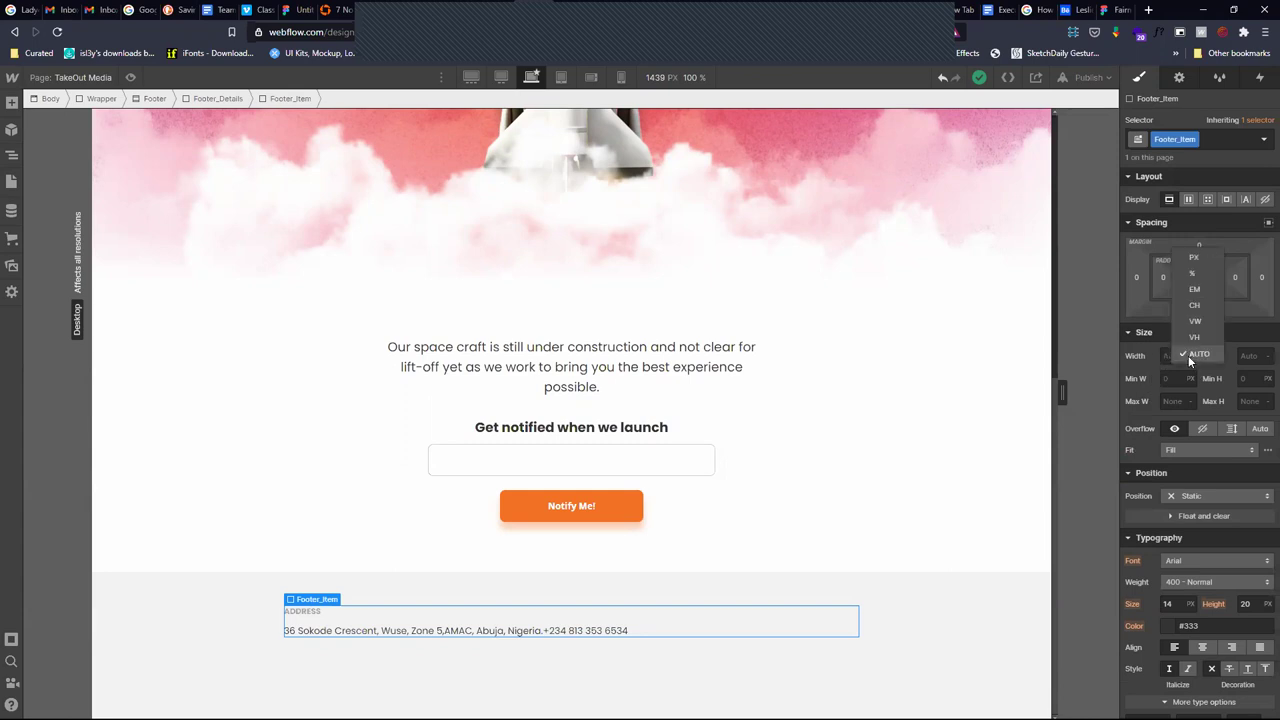
{"action": "left_click", "coordinate": [1194, 275]}
{"action": "left_click", "coordinate": [1190, 356]}
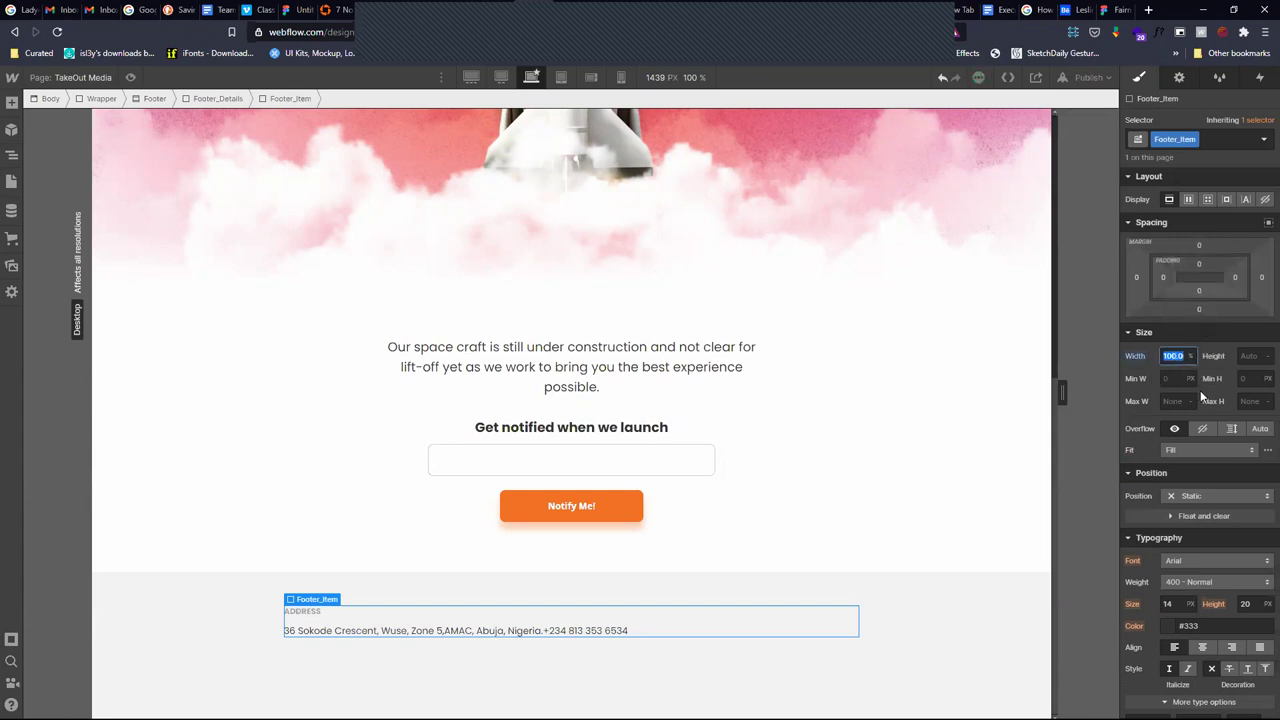
{"action": "key", "text": "shift+Down"}
{"action": "key", "text": "shift+Down"}
{"action": "key", "text": "shift+Down"}
{"action": "key", "text": "shift+Down"}
{"action": "key", "text": "shift+Down"}
{"action": "key", "text": "shift+Down"}
{"action": "key", "text": "shift+Down"}
{"action": "key", "text": "shift+Down"}
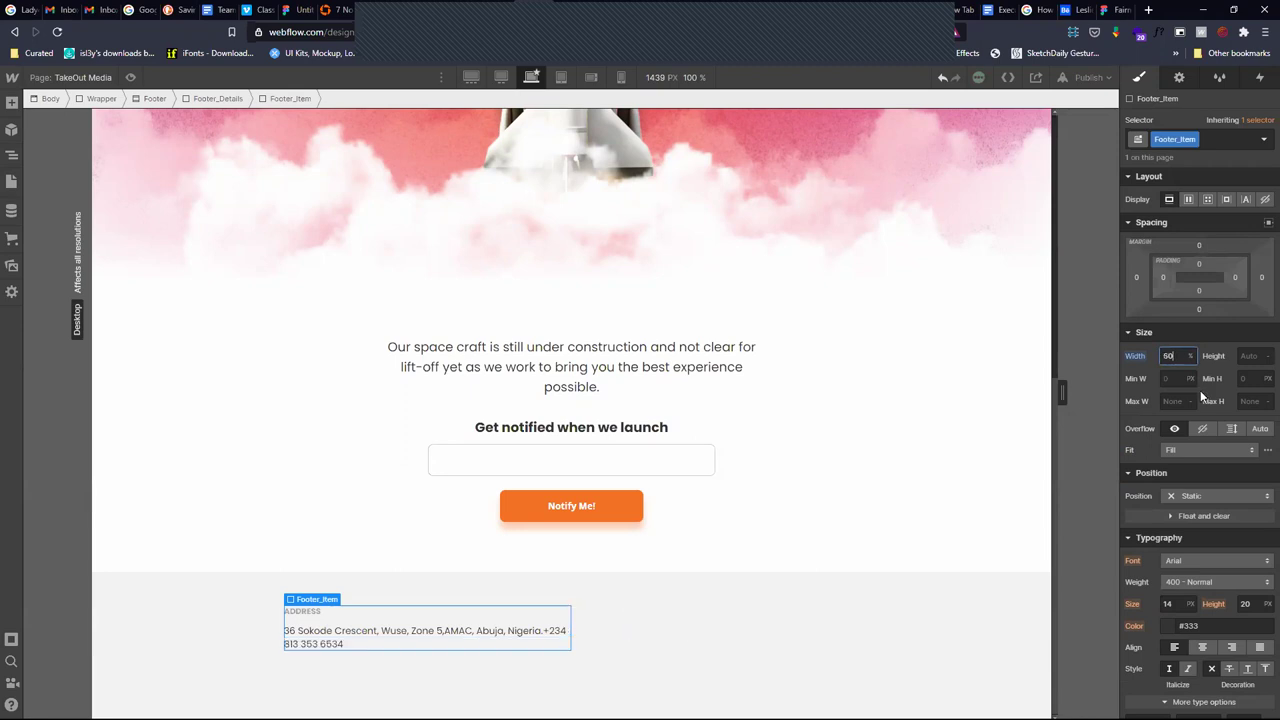
{"action": "key", "text": "shift+Up"}
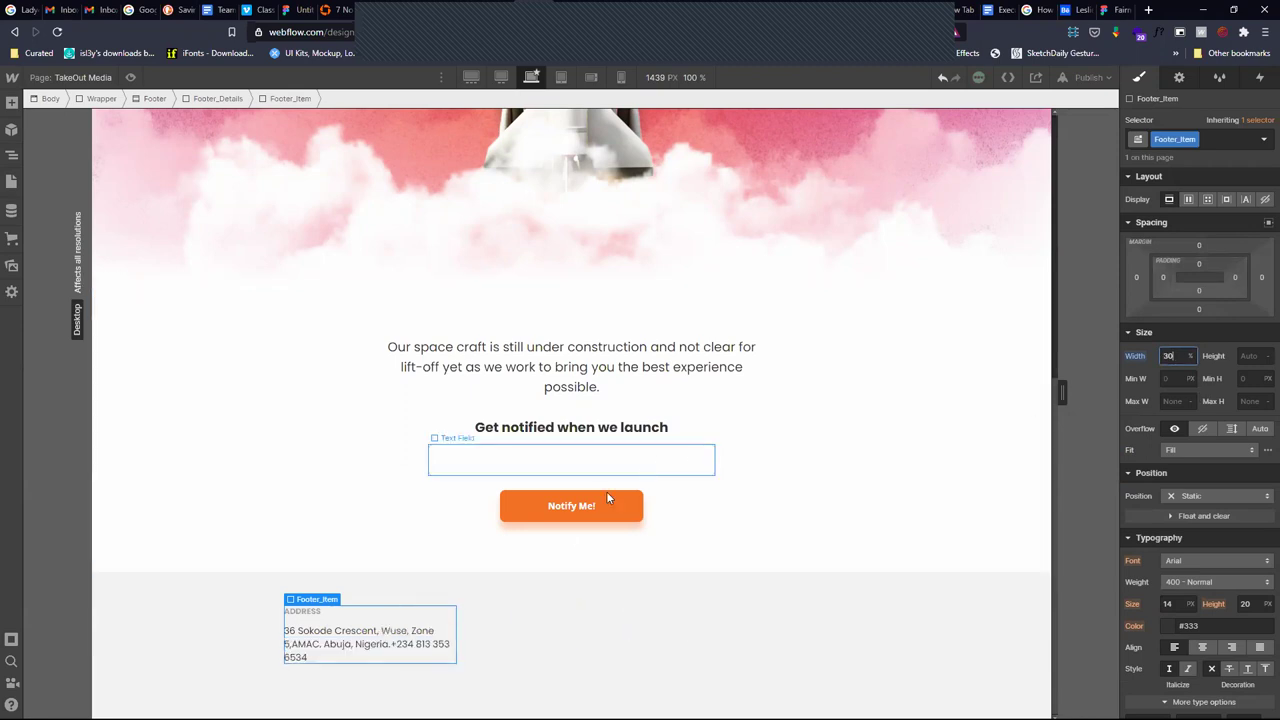
Move the phone number in the address text onto its own line, separated from the address by a blank line
{"action": "double_click", "coordinate": [395, 650]}
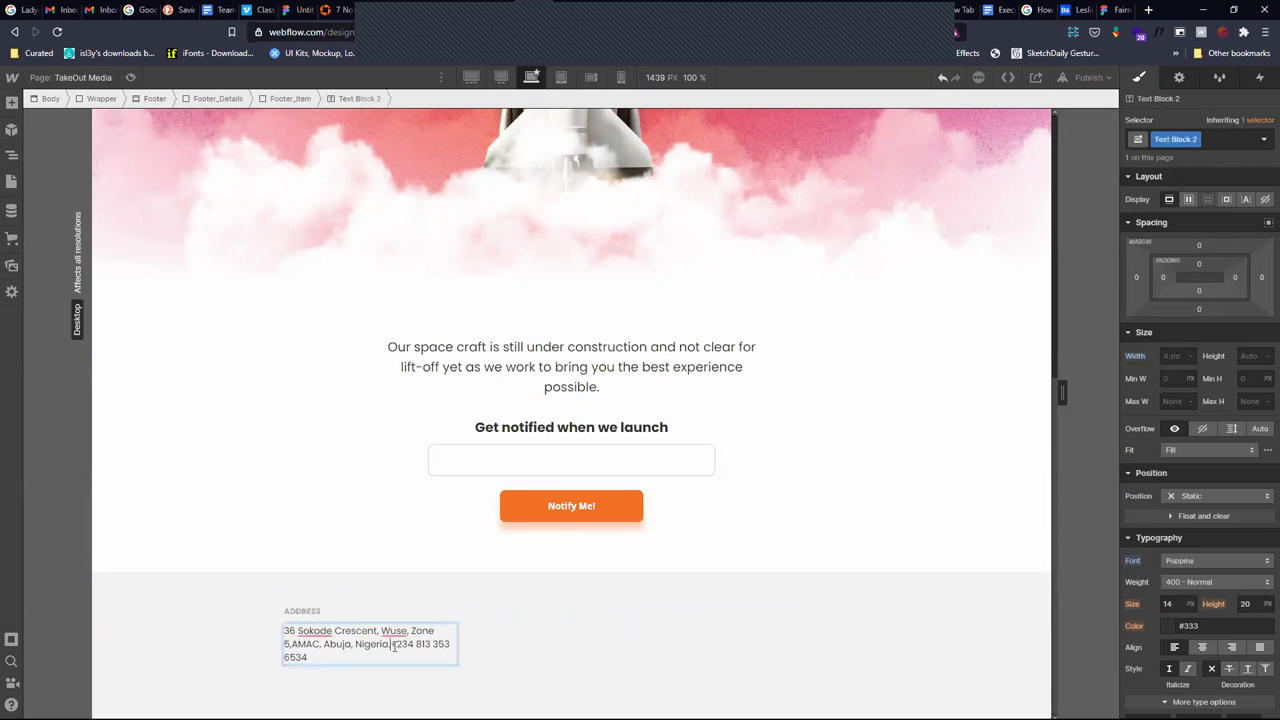
{"action": "key", "text": "Return"}
{"action": "key", "text": "Return"}
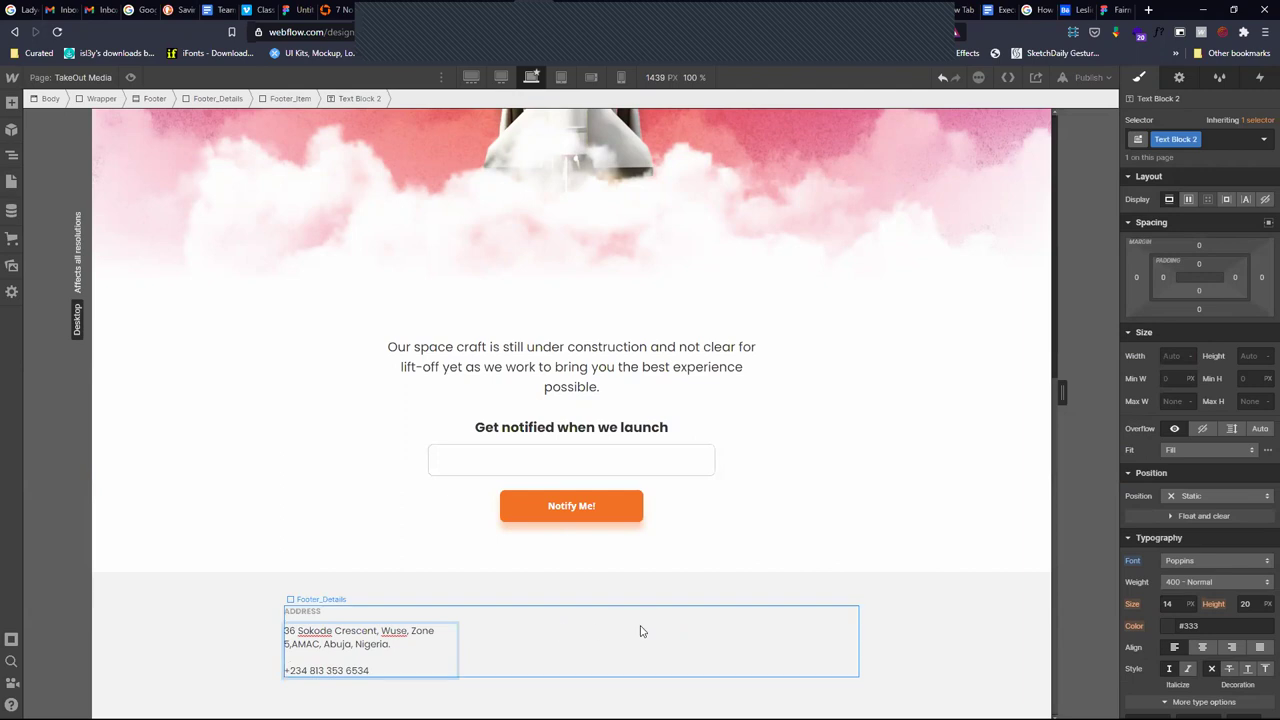
{"action": "left_click", "coordinate": [622, 656]}
Reduce the address text block's font size to 13 px
{"action": "left_click", "coordinate": [389, 640]}
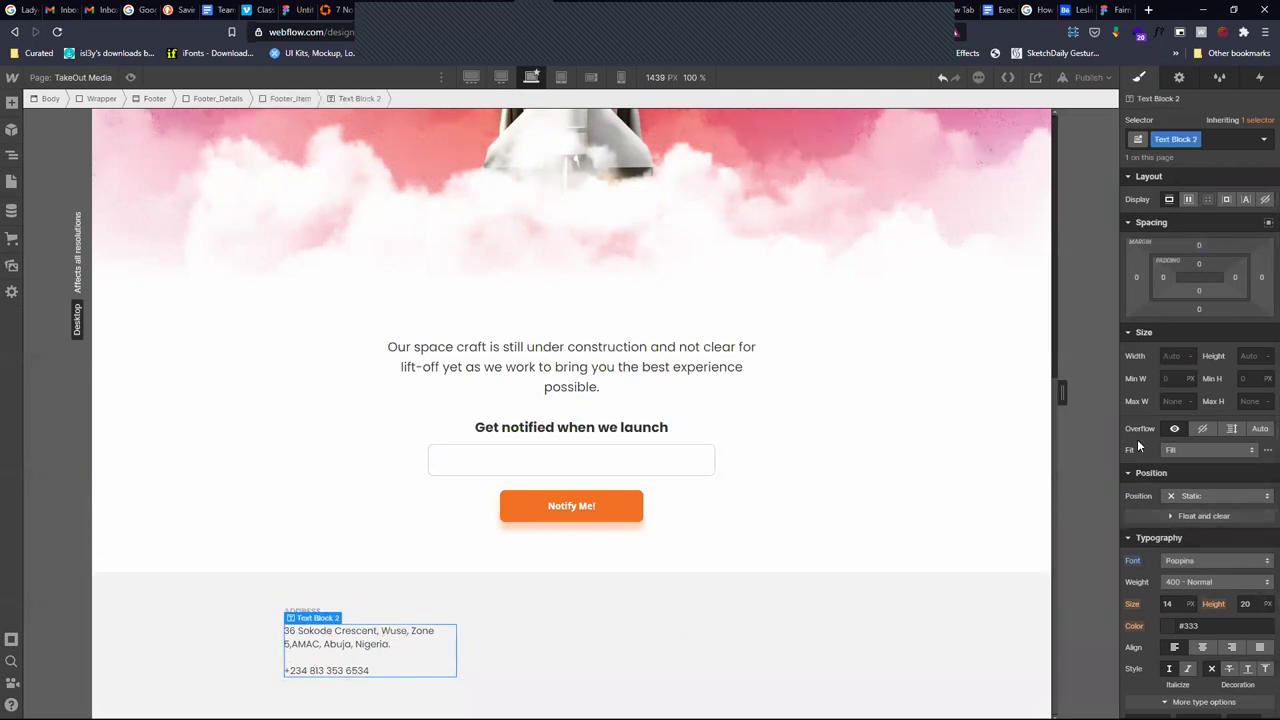
{"action": "left_click", "coordinate": [1171, 600]}
{"action": "key", "text": "Down"}
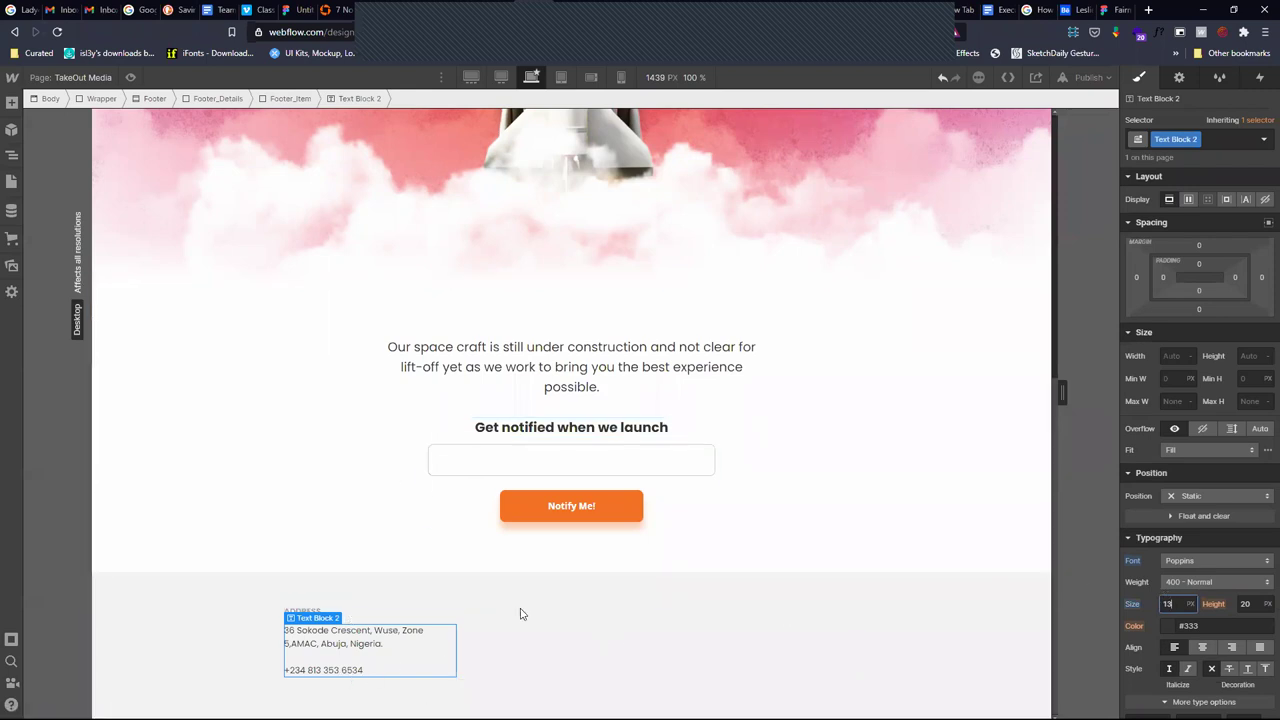
{"action": "left_click", "coordinate": [489, 647]}
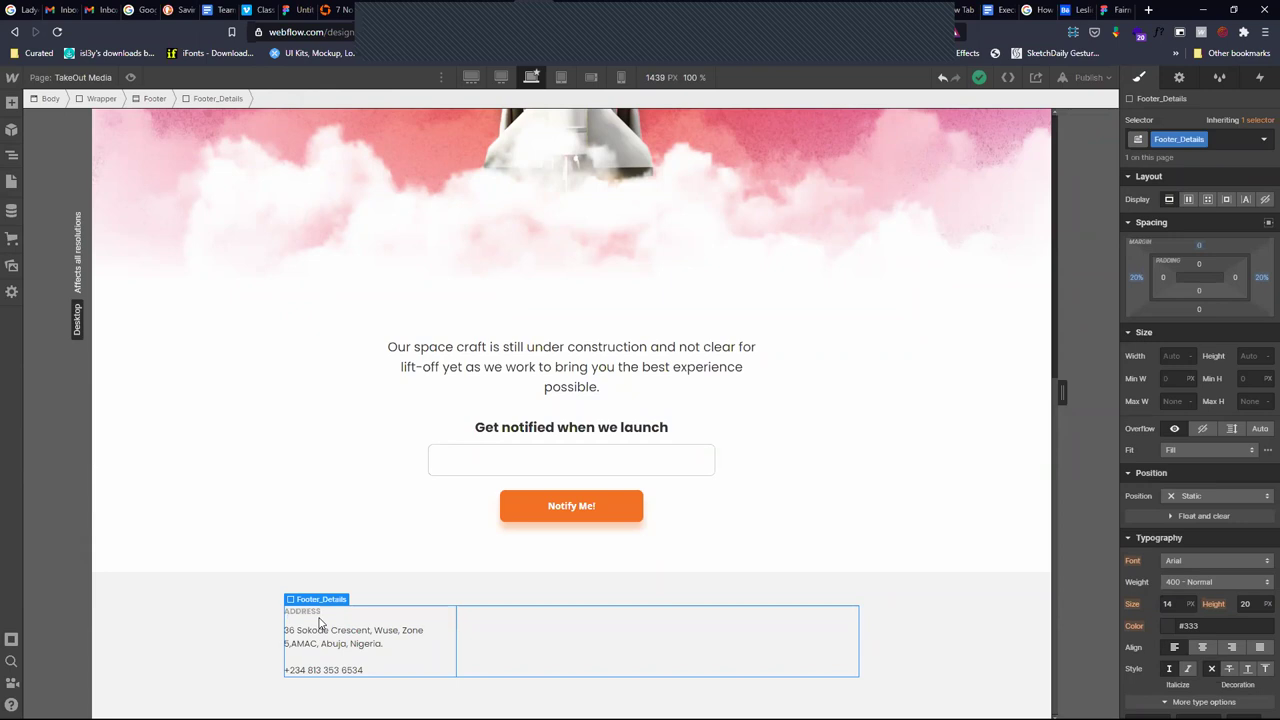
Set the display of the Footer_Details block to flex
{"action": "left_click", "coordinate": [319, 629]}
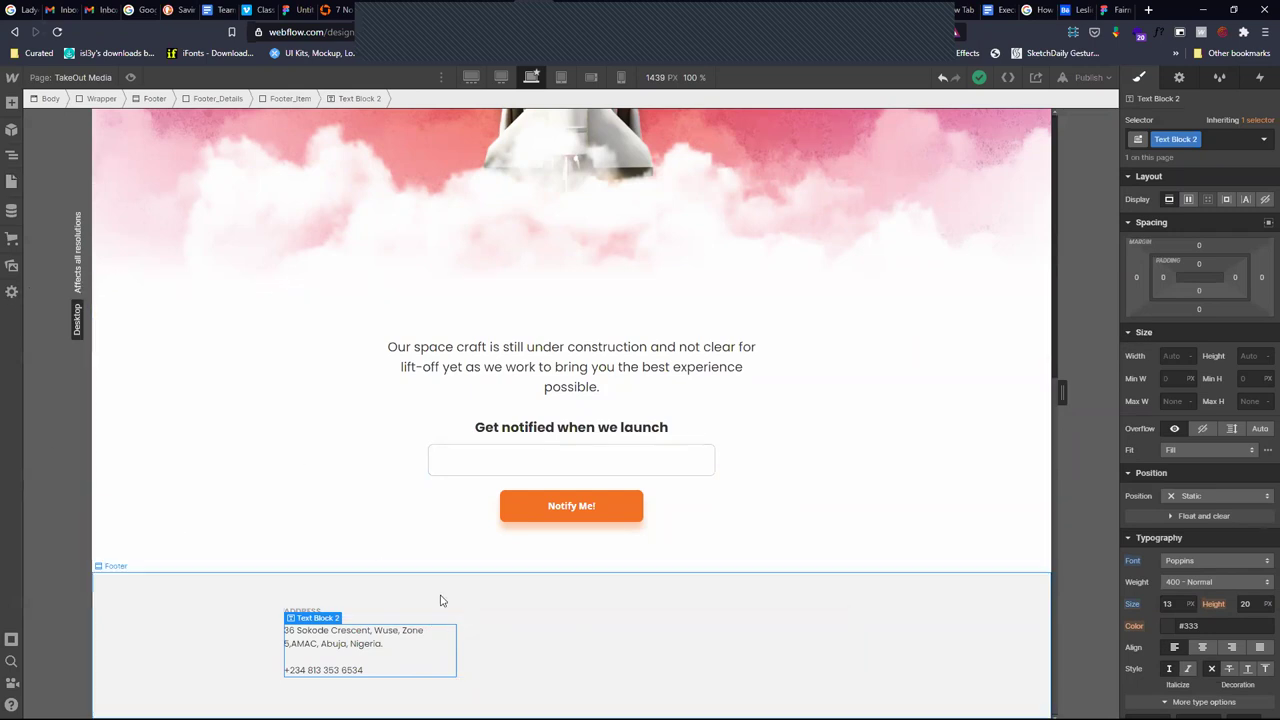
{"action": "left_click", "coordinate": [490, 648]}
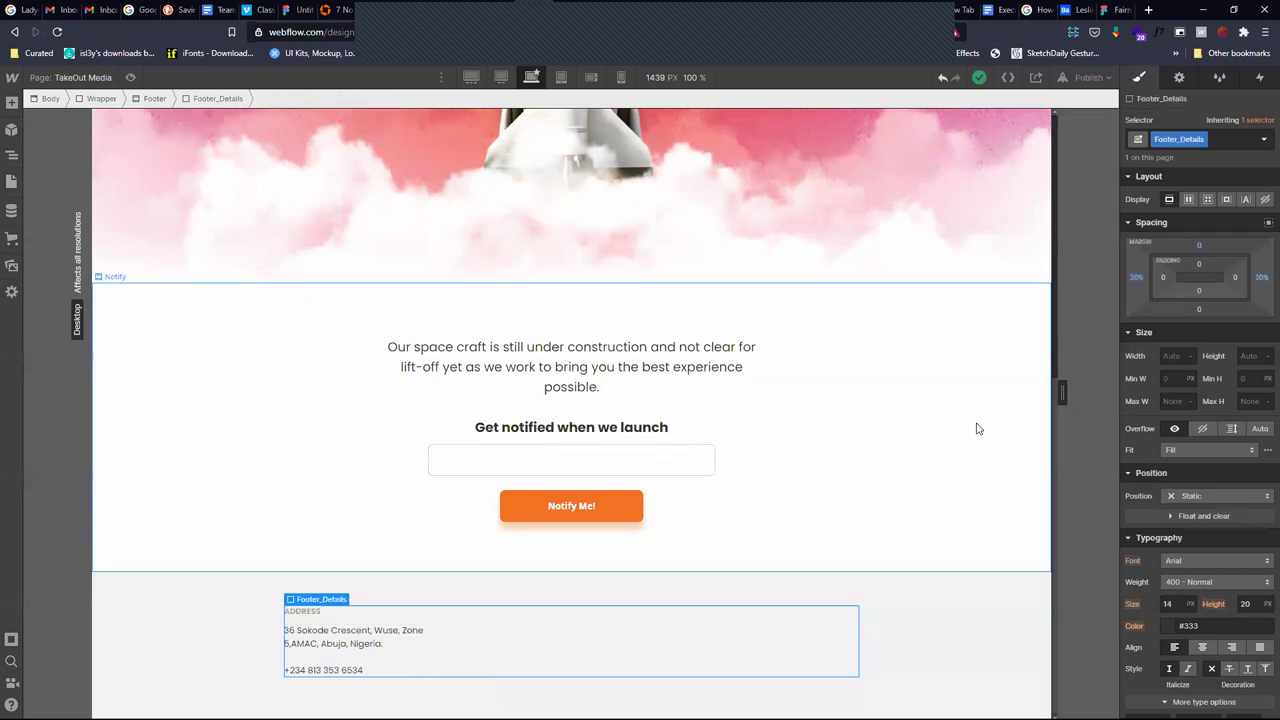
{"action": "left_click", "coordinate": [1188, 199]}
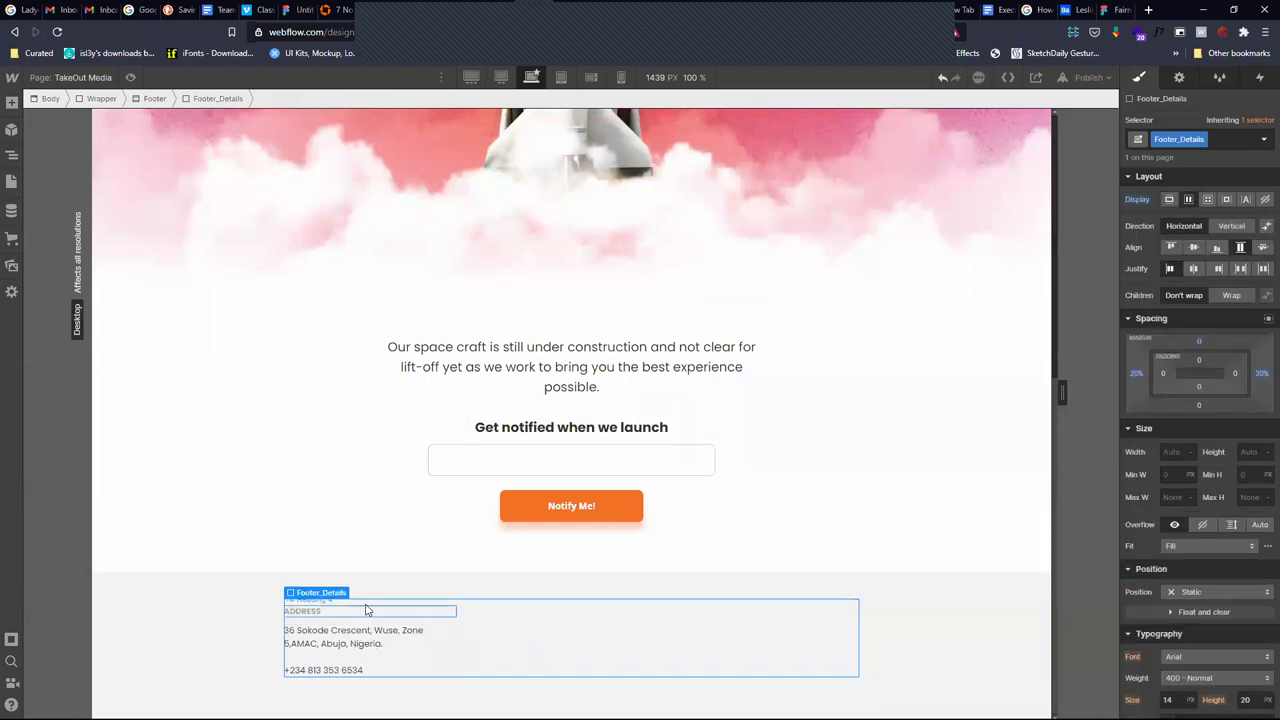
Set the Footer_Item block's display to flex with a vertical direction
{"action": "left_click", "coordinate": [12, 155]}
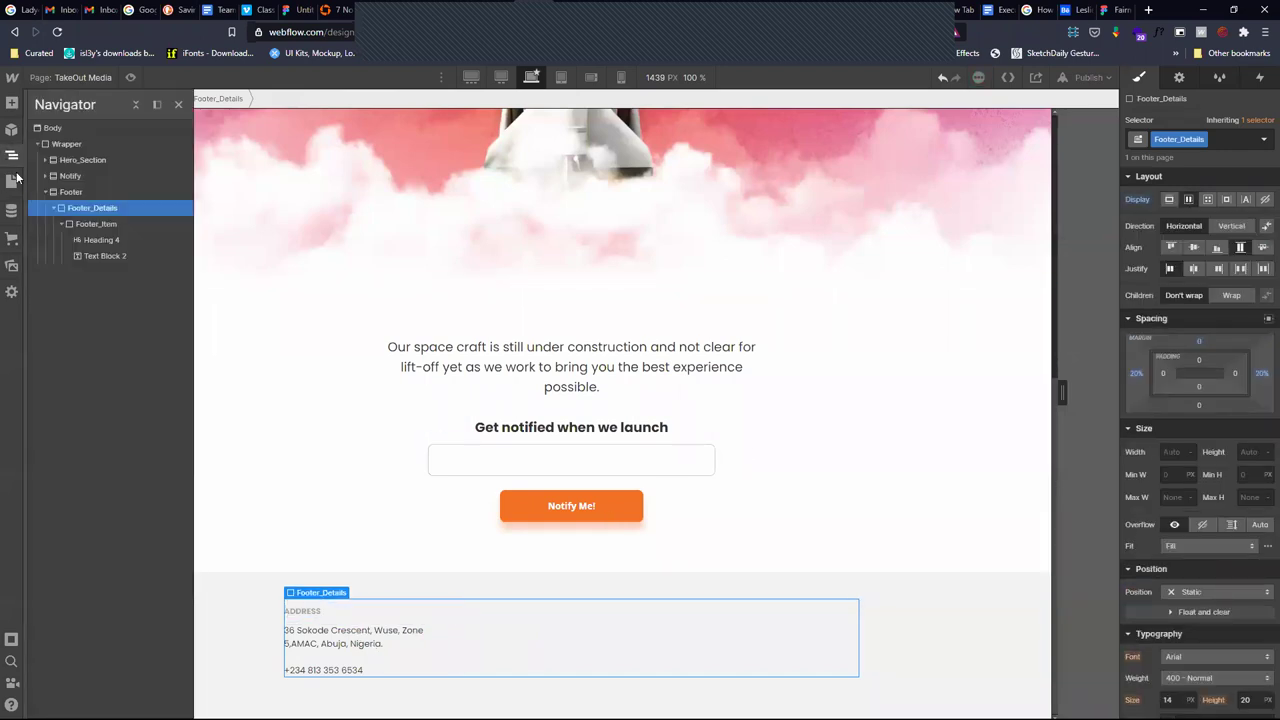
{"action": "left_click", "coordinate": [90, 223]}
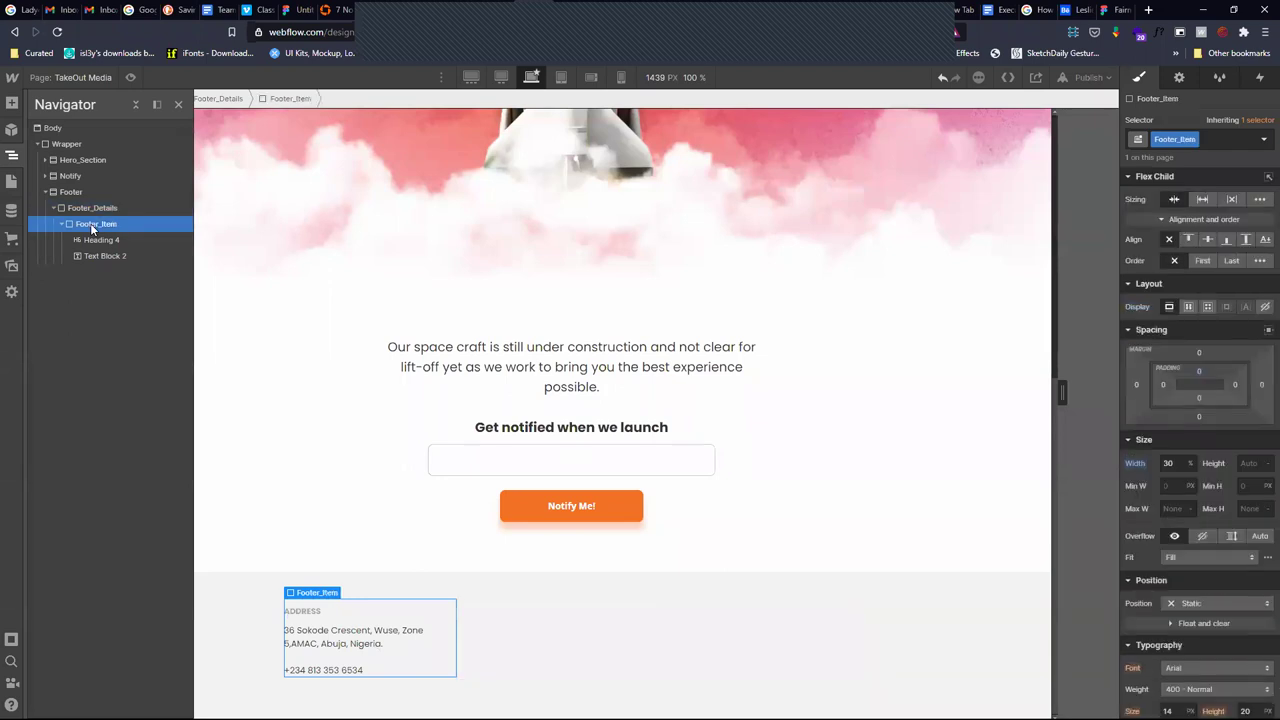
{"action": "left_click", "coordinate": [1189, 306]}
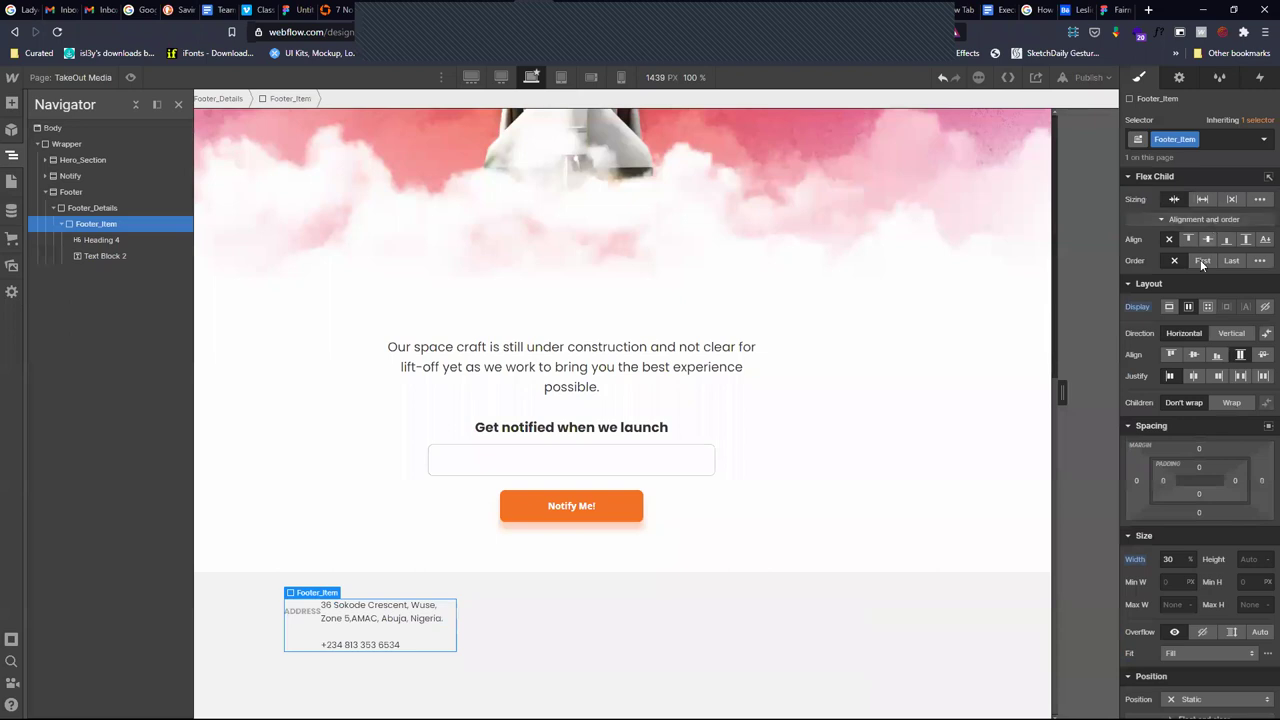
{"action": "left_click", "coordinate": [1236, 333]}
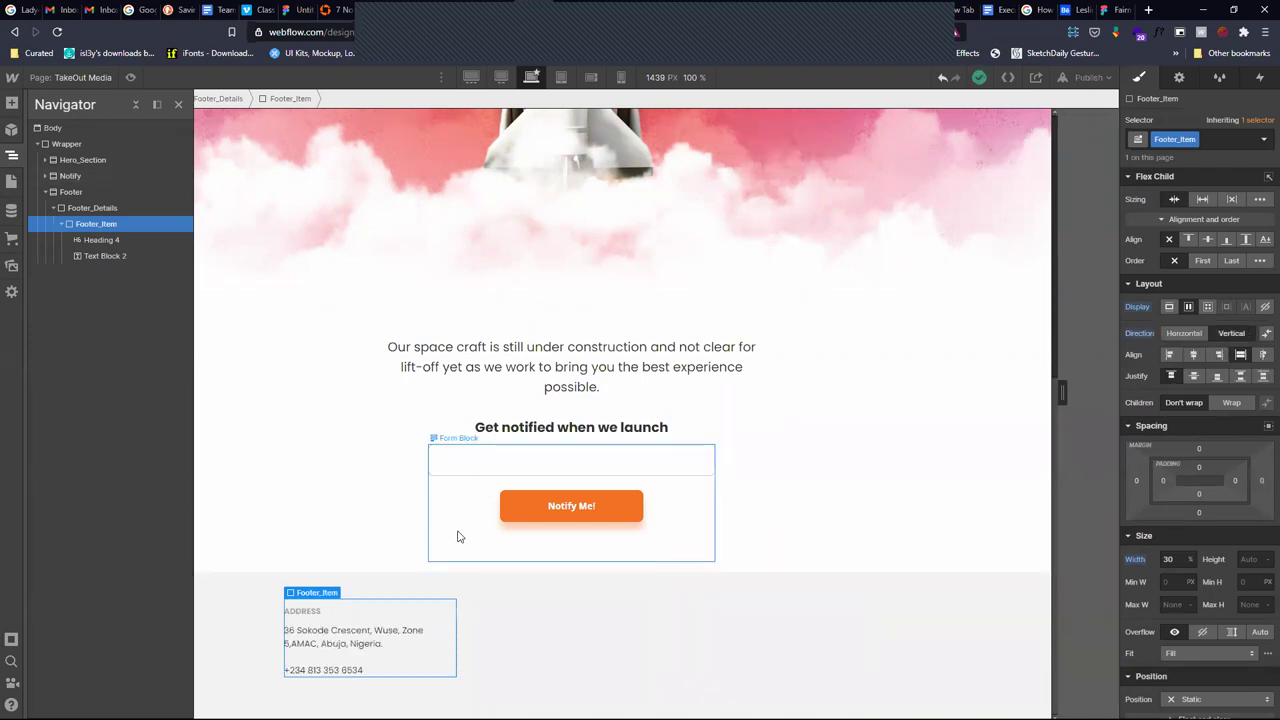
Set the bottom margin of the ADDRESS heading in the footer to 0
{"action": "left_click", "coordinate": [318, 612]}
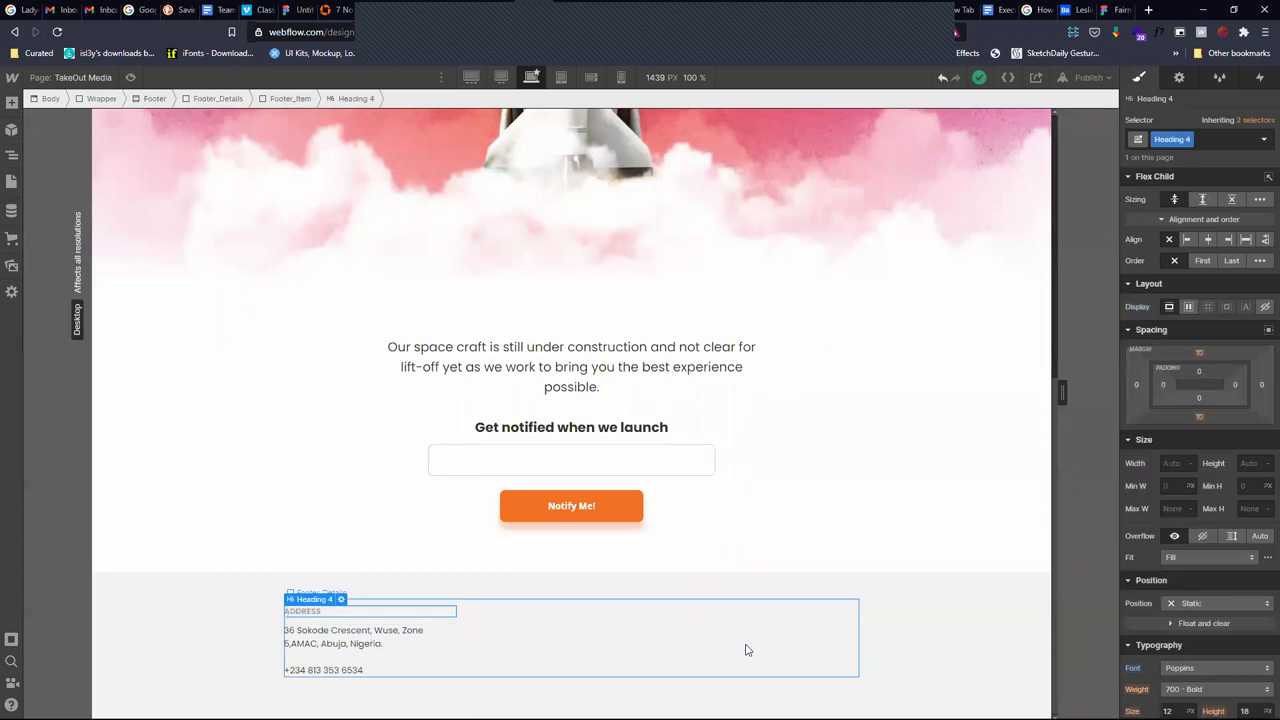
{"action": "left_click", "coordinate": [1200, 419]}
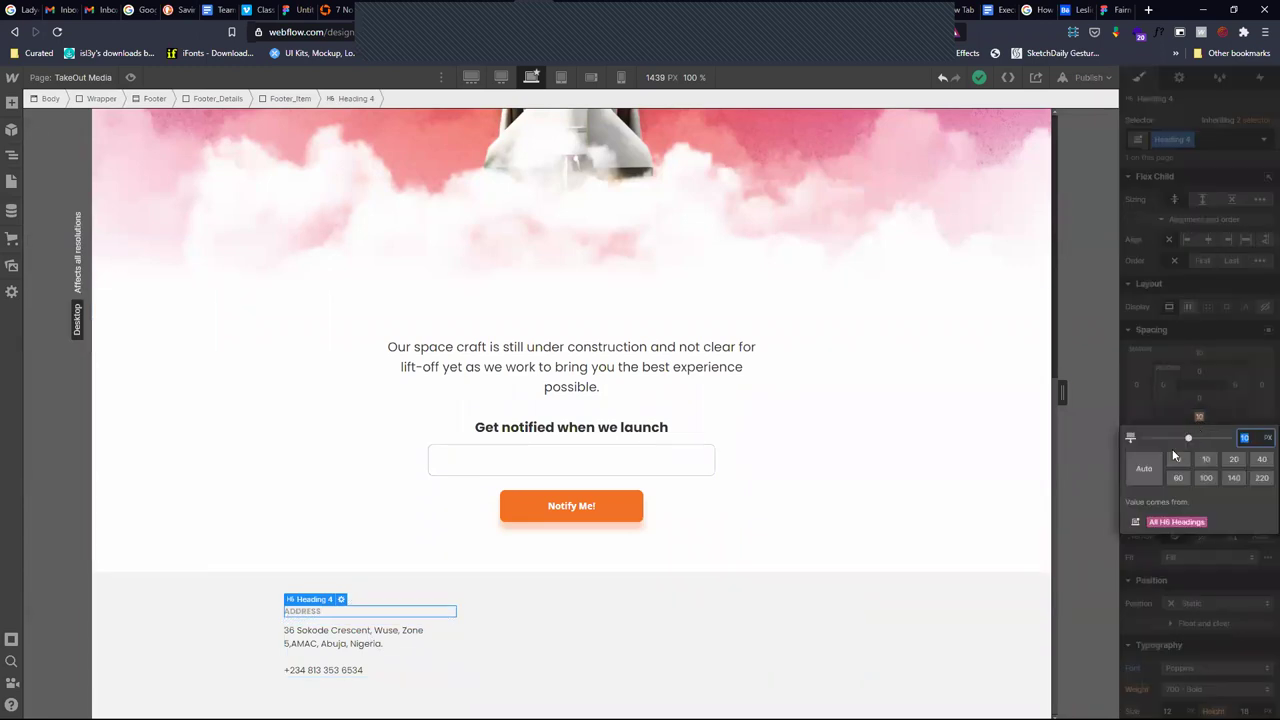
{"action": "left_click", "coordinate": [1178, 459]}
{"action": "left_click", "coordinate": [557, 631]}
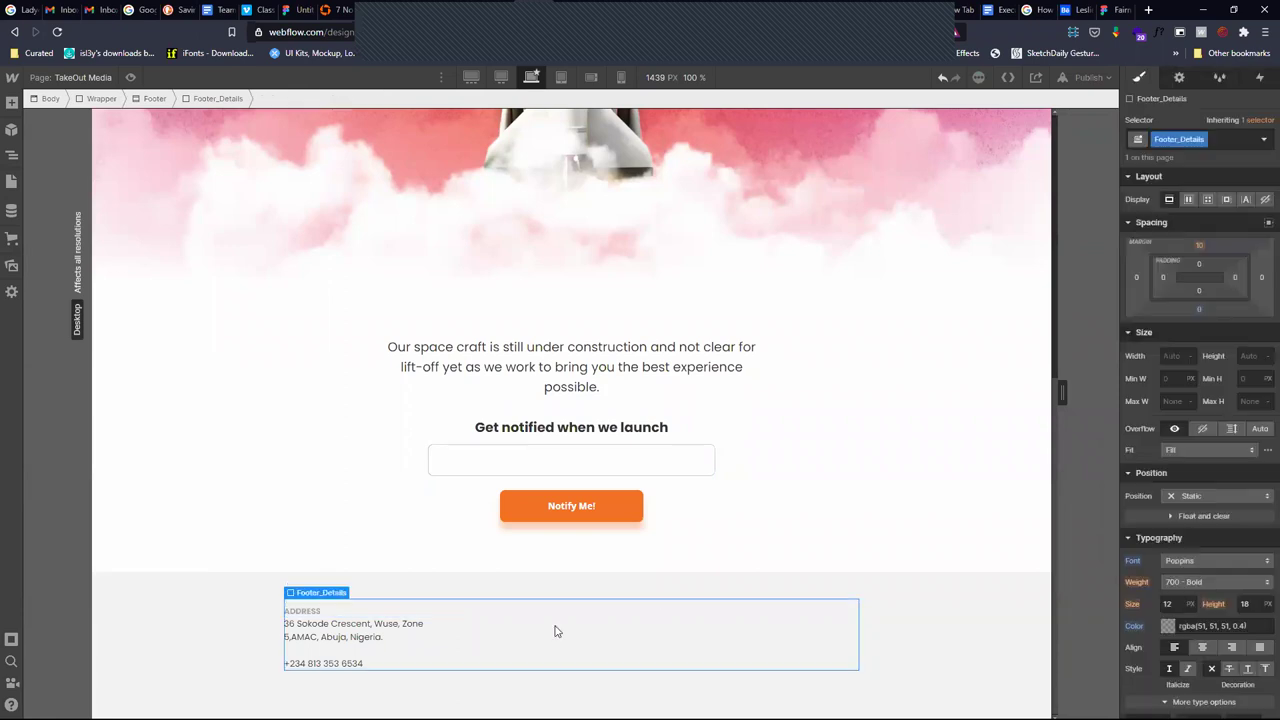
Duplicate the address Footer_Item inside Footer_Details and select the second copy
{"action": "left_click", "coordinate": [8, 153]}
{"action": "left_click", "coordinate": [96, 224]}
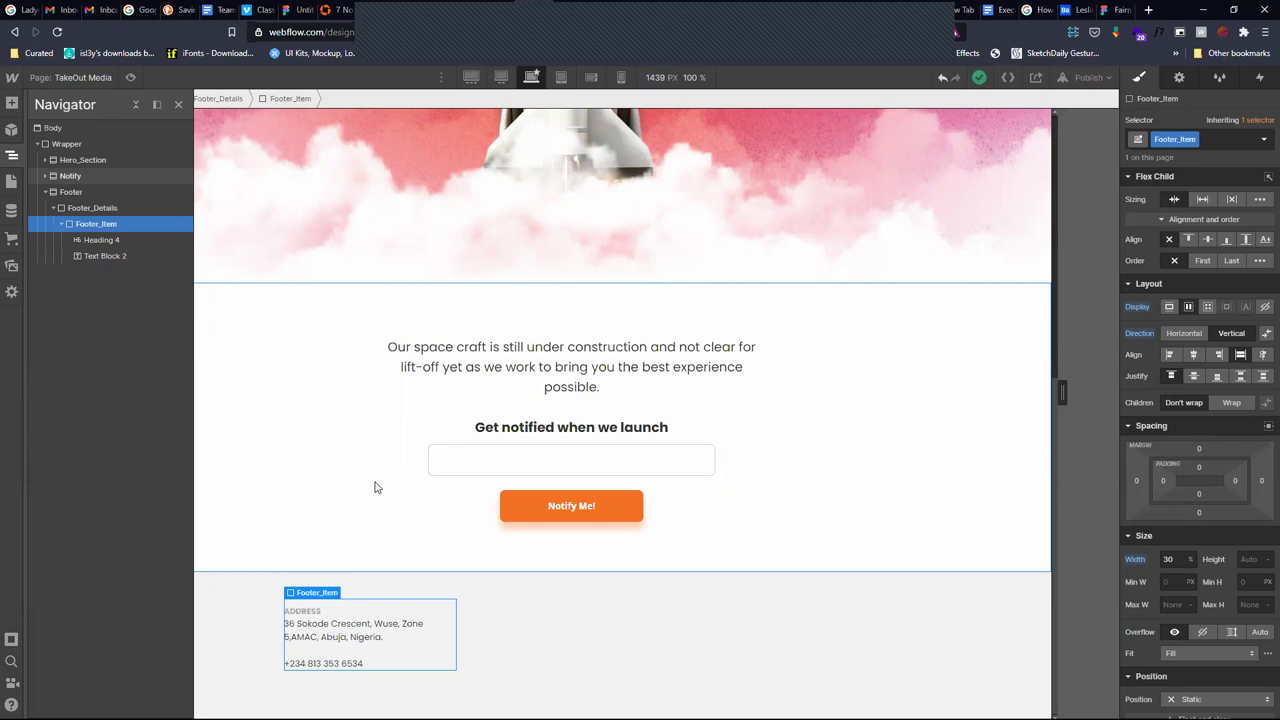
{"action": "left_click", "coordinate": [61, 224]}
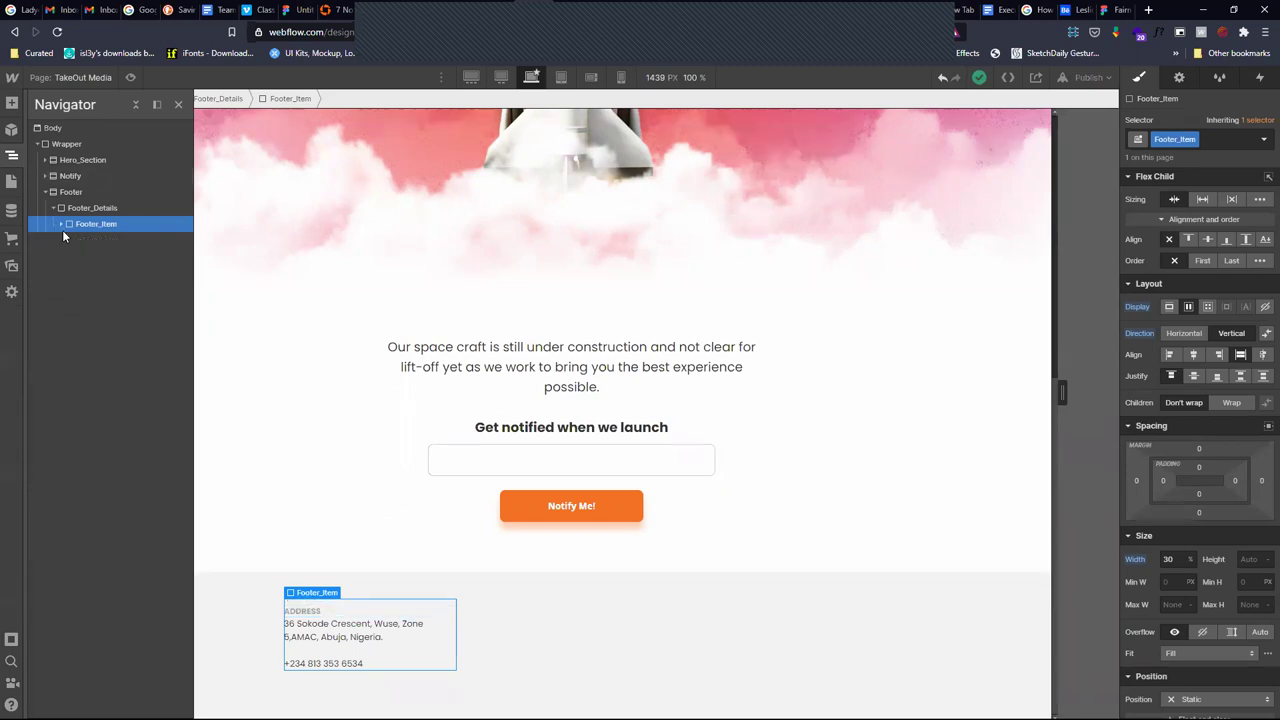
{"action": "key", "text": "ctrl+d"}
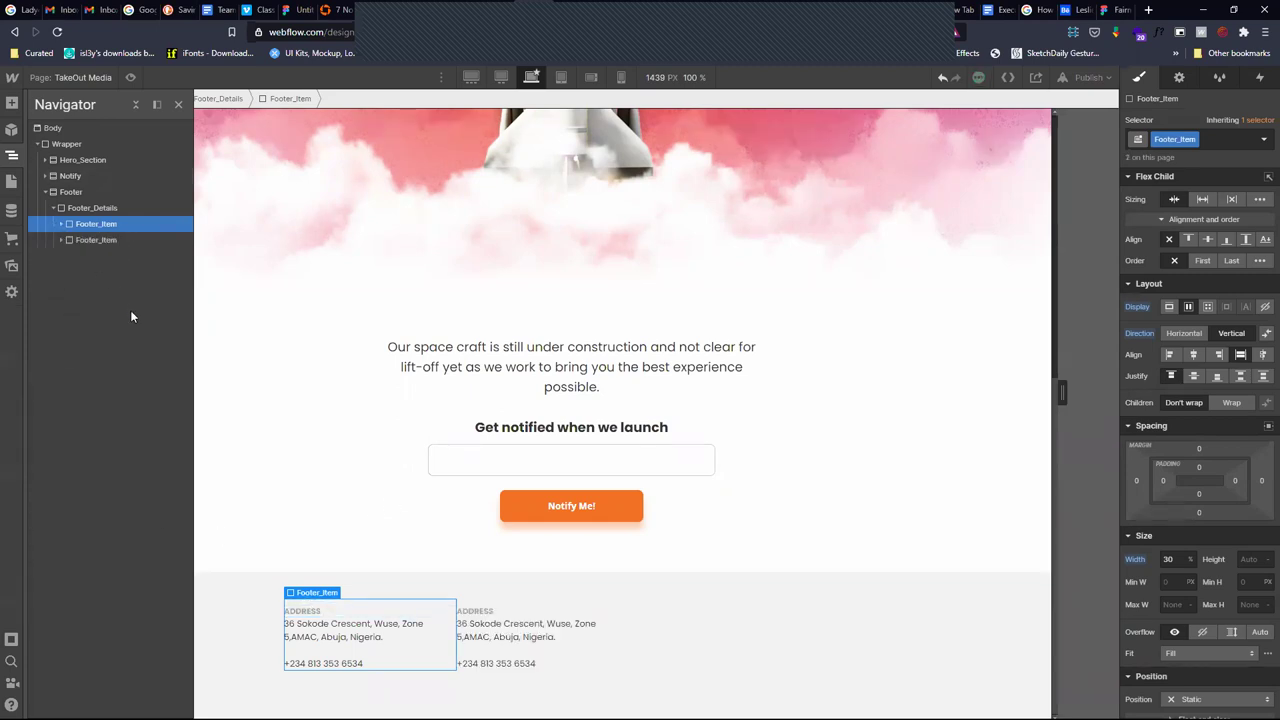
{"action": "left_click", "coordinate": [95, 242]}
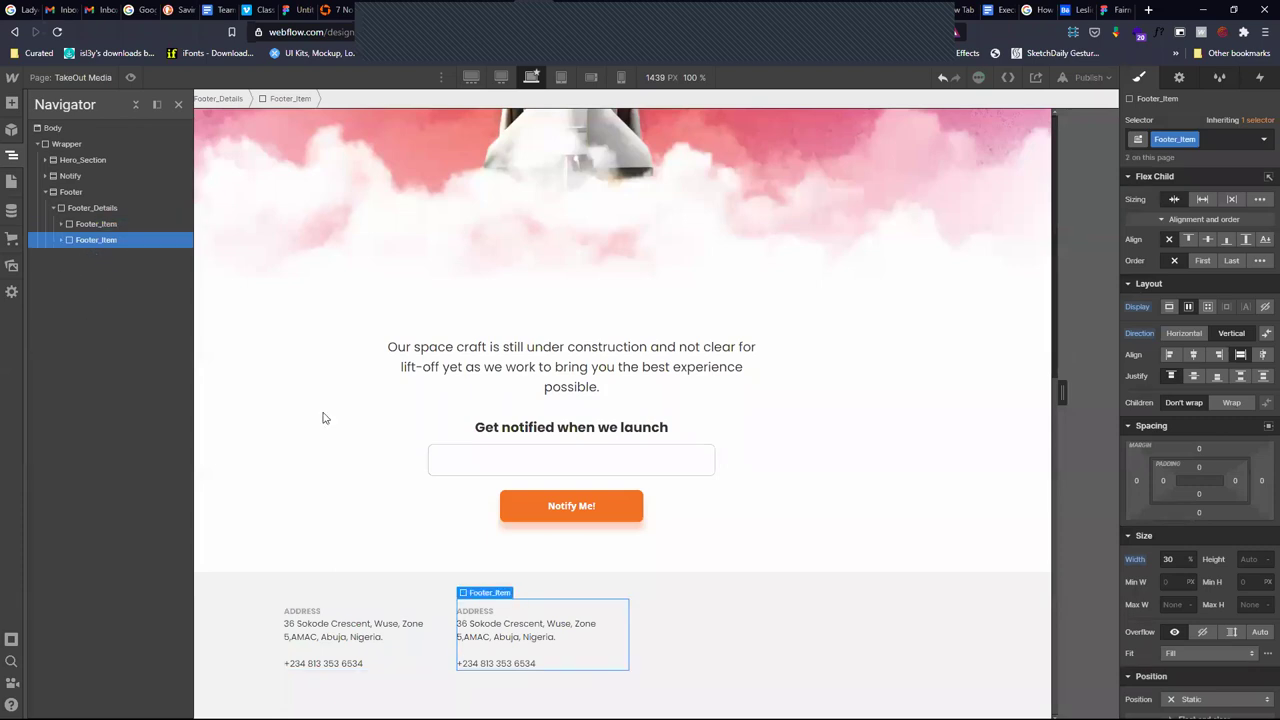
Replace the second footer item's heading with the EMAIL label copied from the Figma design
{"action": "double_click", "coordinate": [493, 612]}
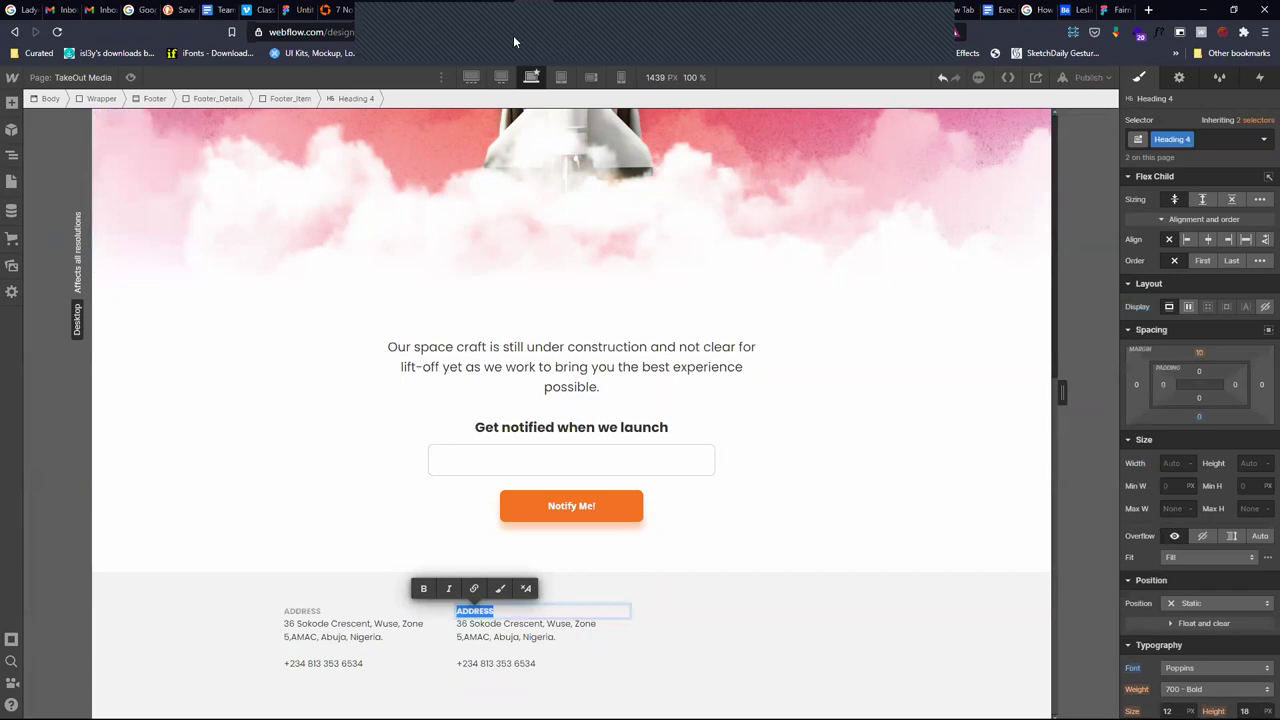
{"action": "left_click", "coordinate": [293, 10]}
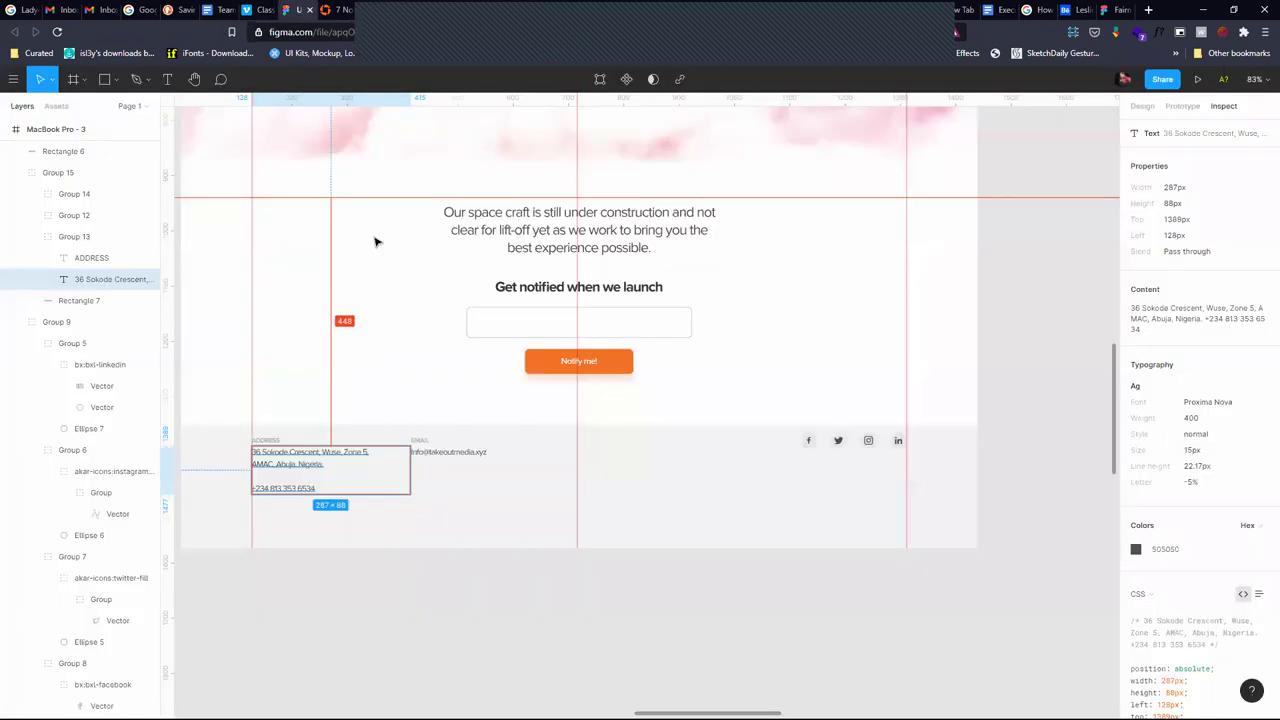
{"action": "left_click", "coordinate": [420, 442]}
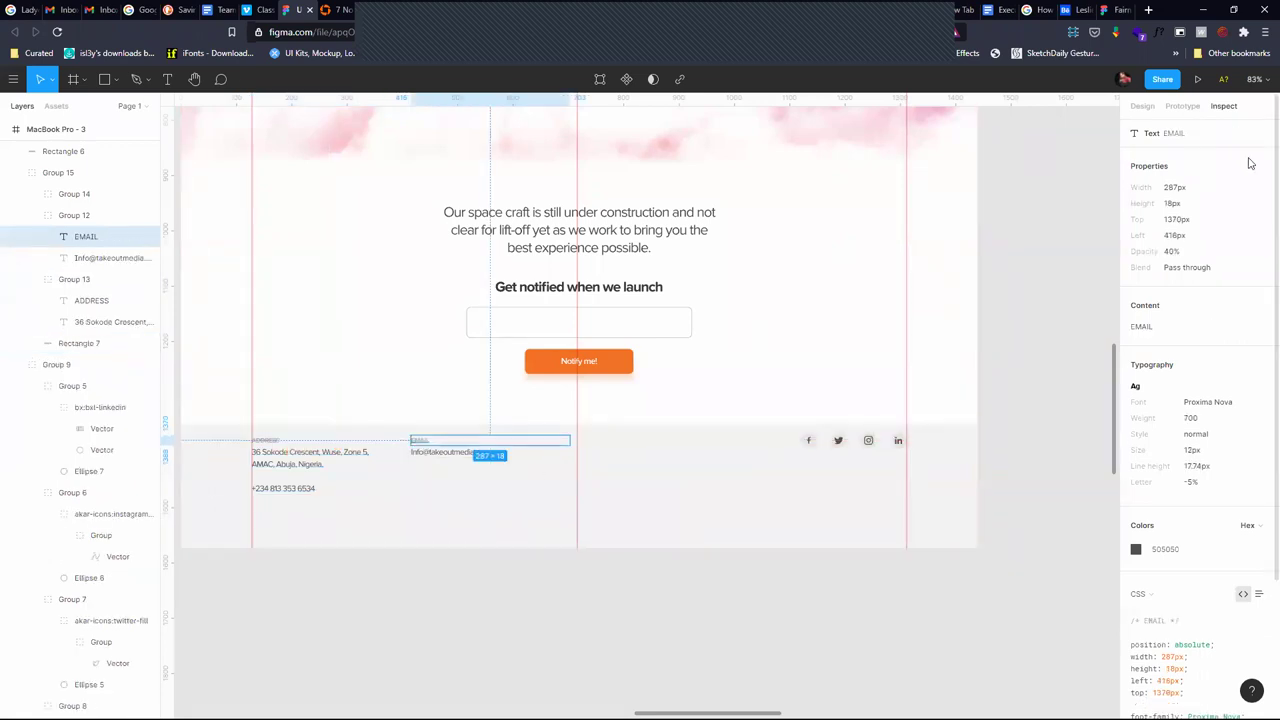
{"action": "left_click", "coordinate": [1248, 306]}
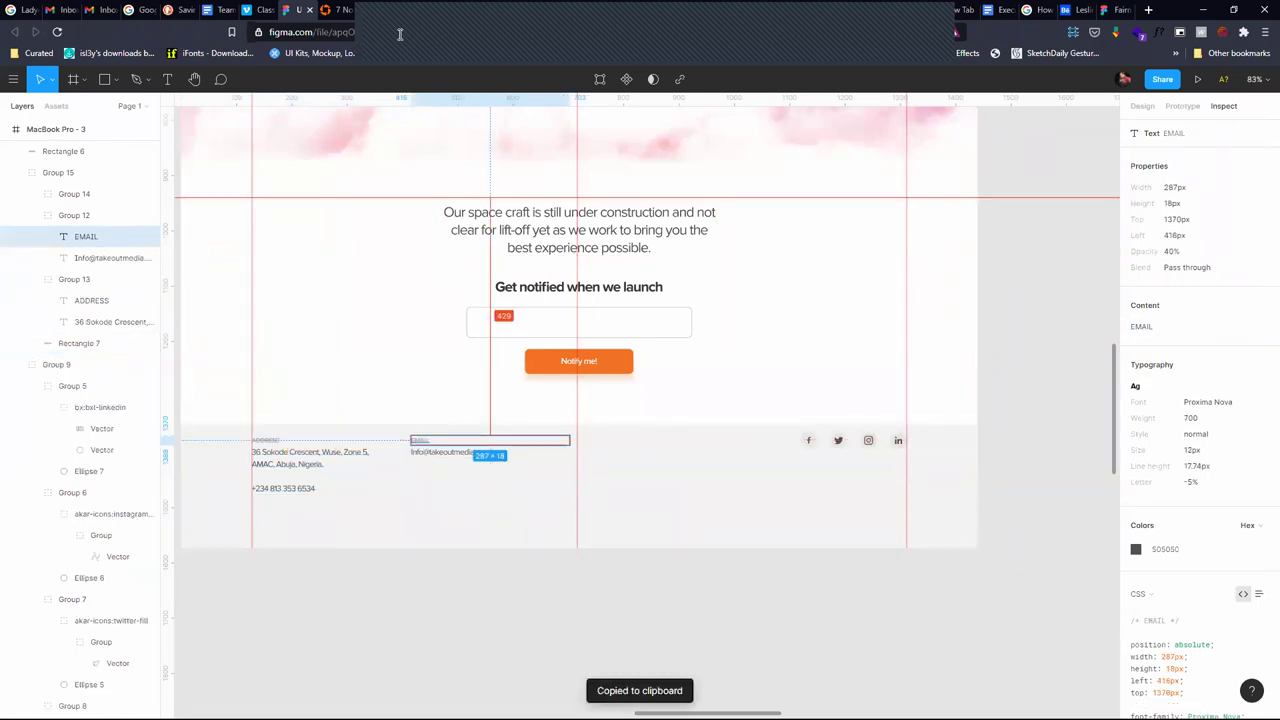
{"action": "left_click", "coordinate": [528, 8]}
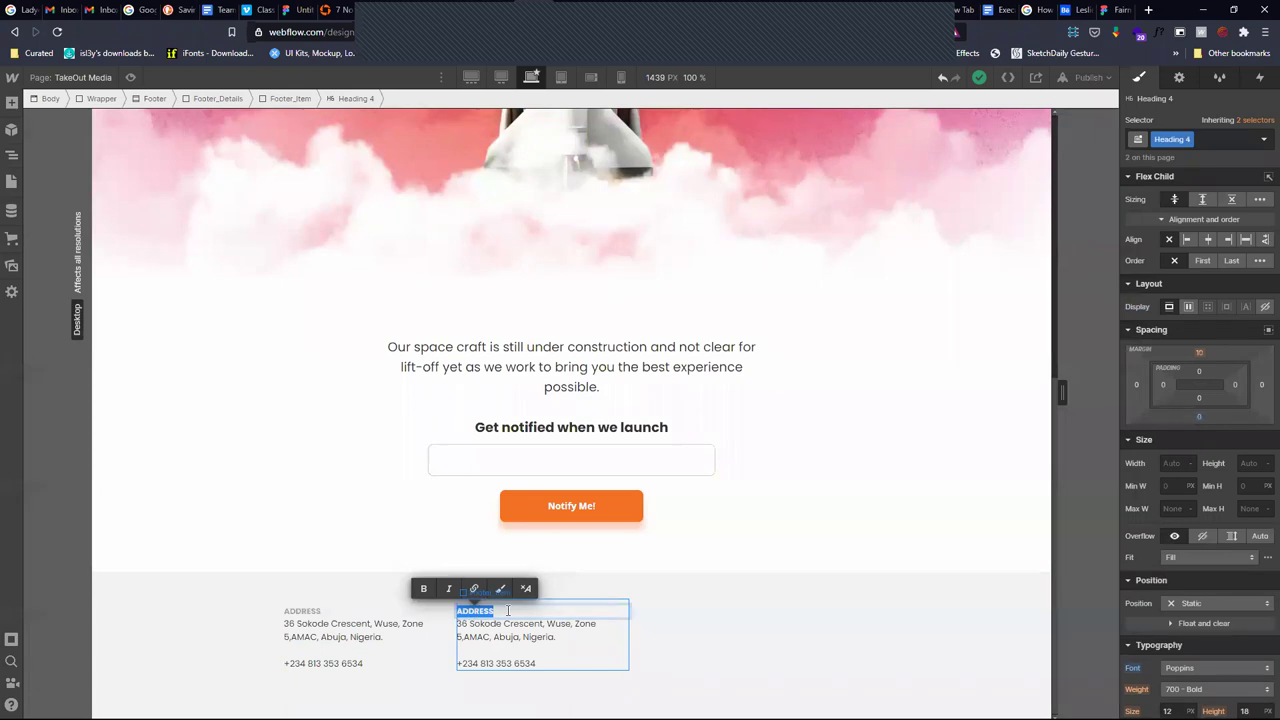
{"action": "key", "text": "Escape"}
Replace the second footer item's address text with the company e-mail address copied from the Figma footer
{"action": "left_click", "coordinate": [528, 643]}
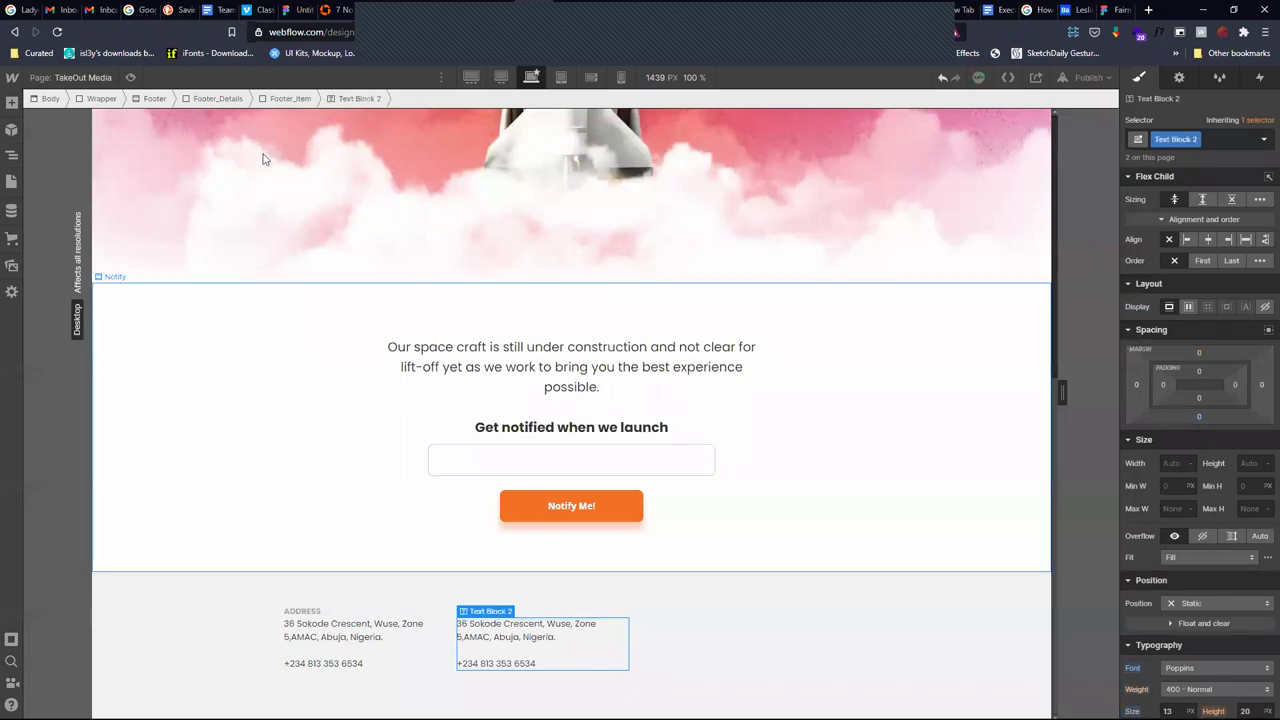
{"action": "left_click", "coordinate": [296, 9]}
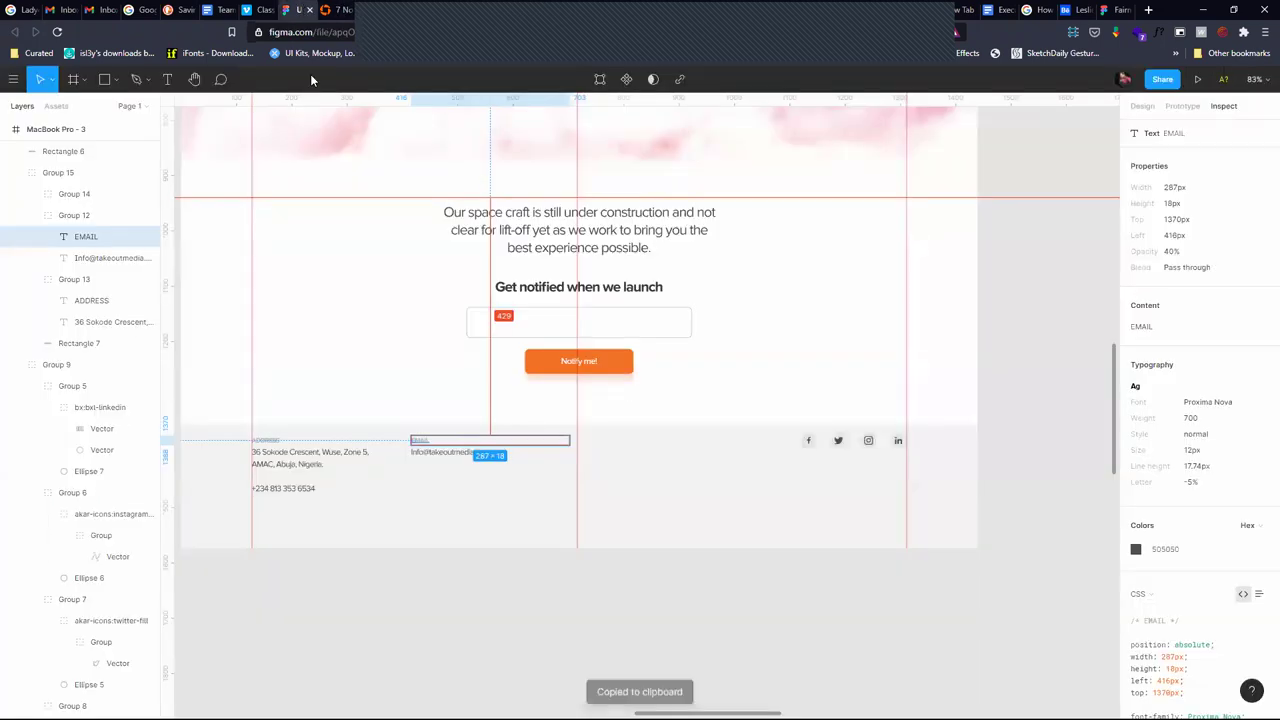
{"action": "left_click", "coordinate": [437, 452]}
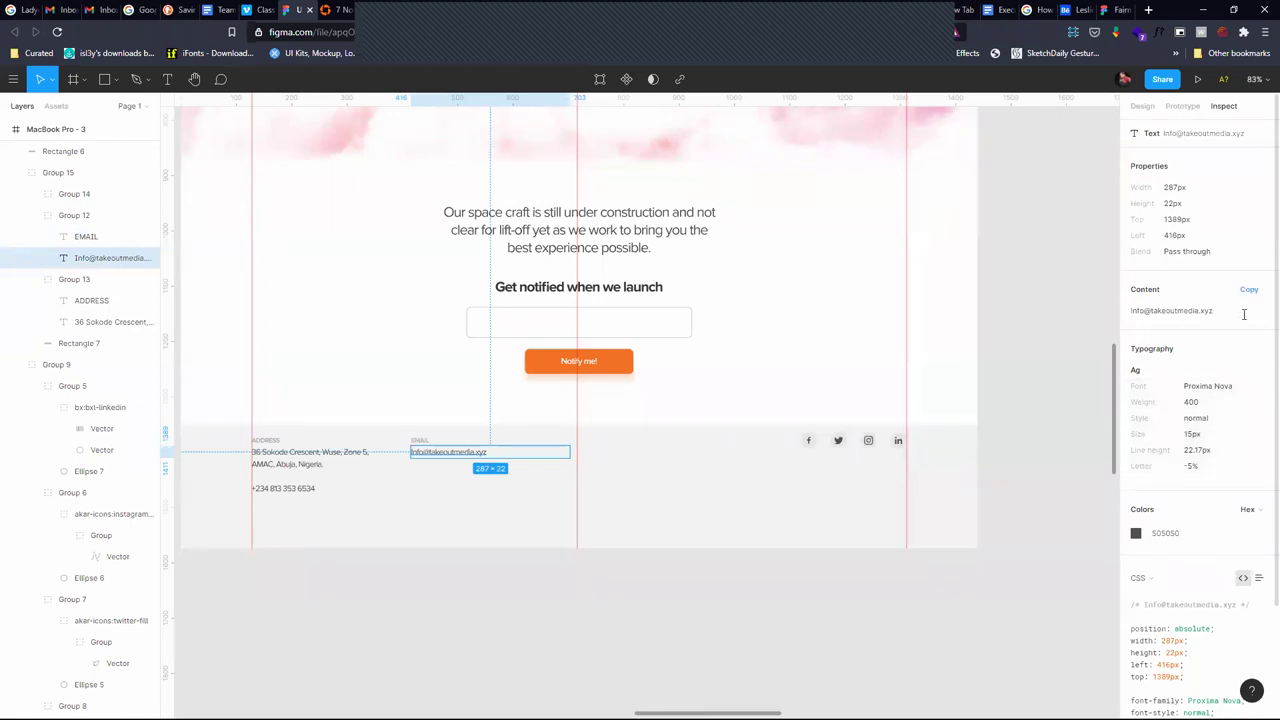
{"action": "left_click", "coordinate": [1248, 287]}
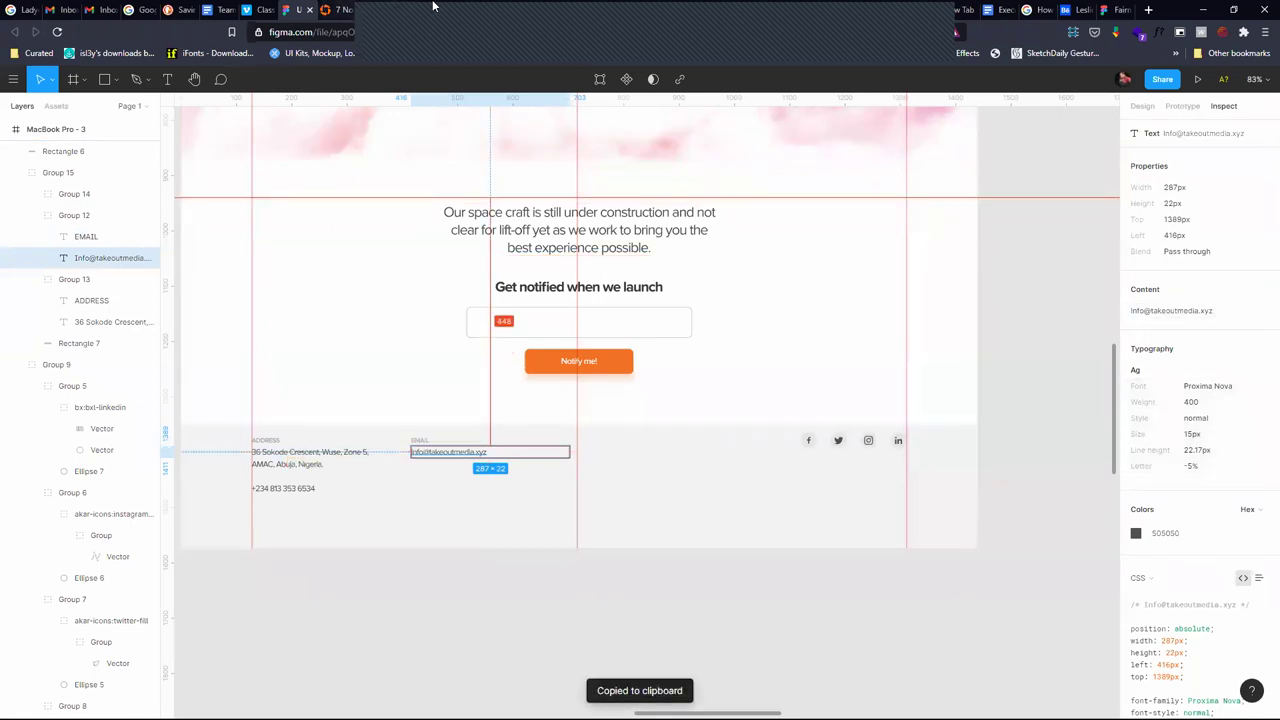
{"action": "left_click", "coordinate": [512, 9]}
{"action": "left_click", "coordinate": [528, 10]}
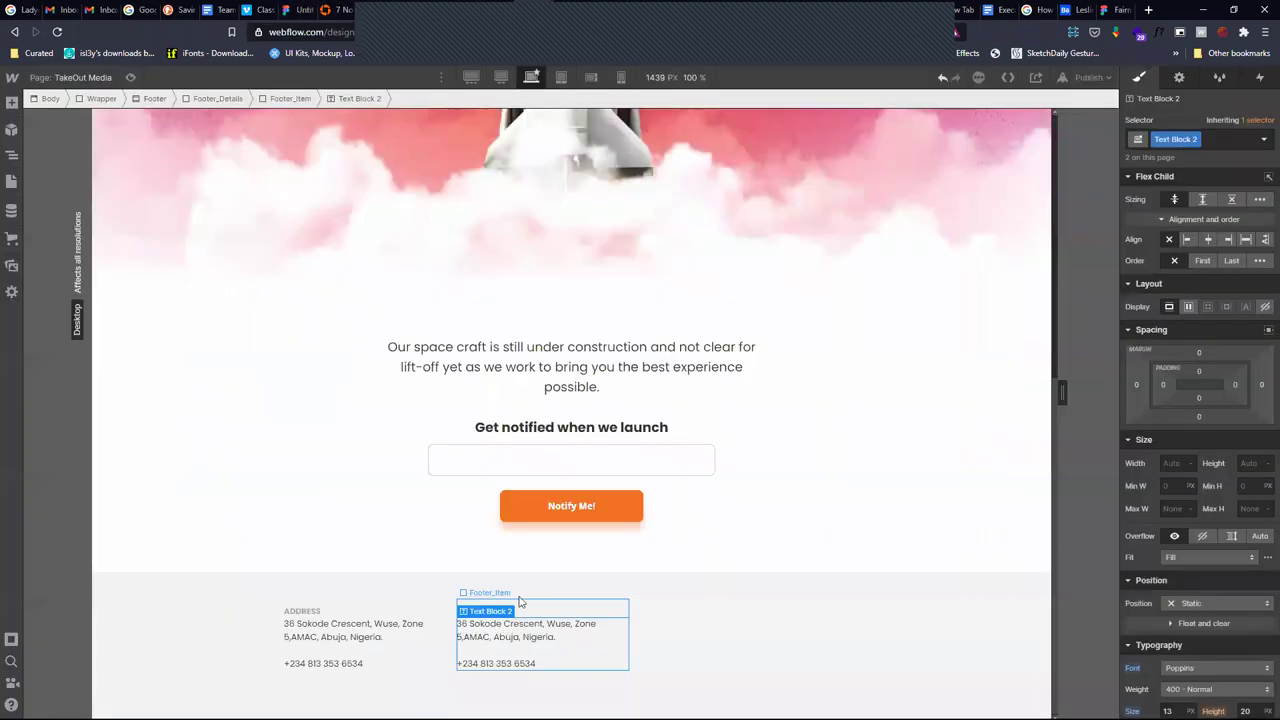
{"action": "double_click", "coordinate": [531, 646]}
{"action": "key", "text": "ctrl+a"}
{"action": "key", "text": "ctrl+v"}
{"action": "key", "text": "Escape"}
{"action": "left_click", "coordinate": [717, 641]}
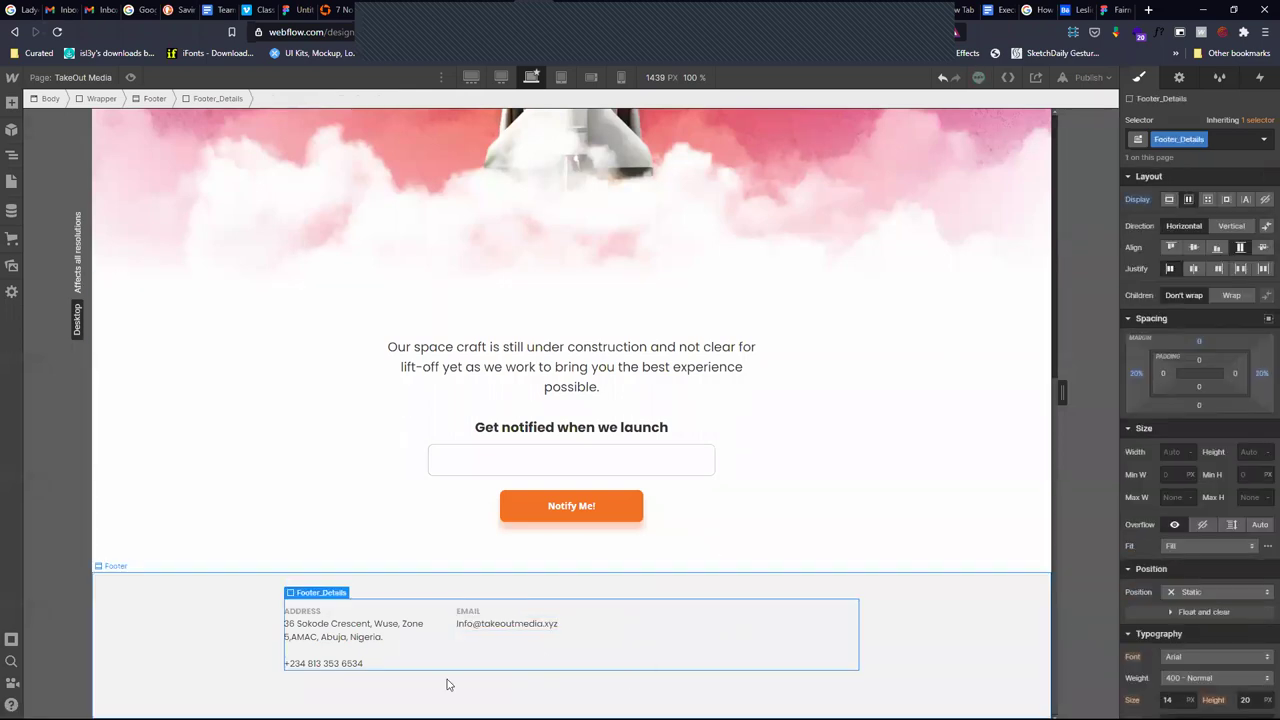
Duplicate the EMAIL Footer_Item to add a third item to Footer_Details
{"action": "left_click", "coordinate": [507, 651]}
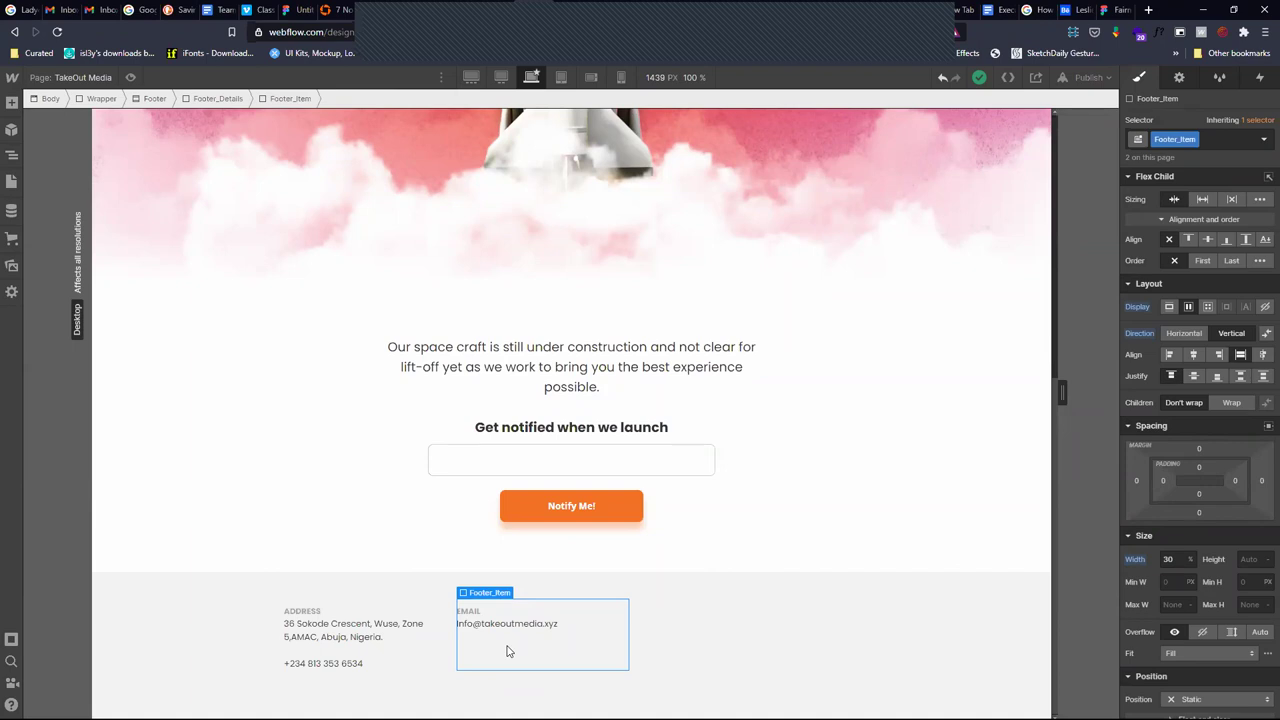
{"action": "left_click", "coordinate": [12, 156]}
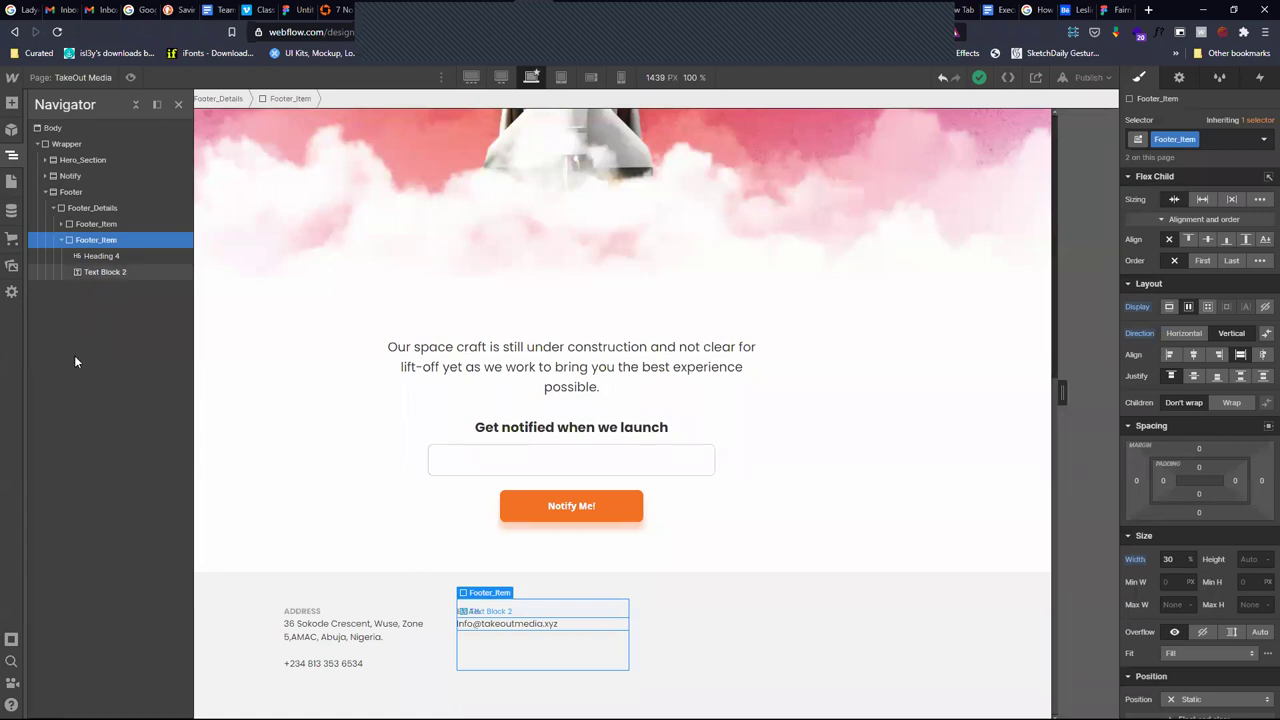
{"action": "left_click", "coordinate": [62, 240]}
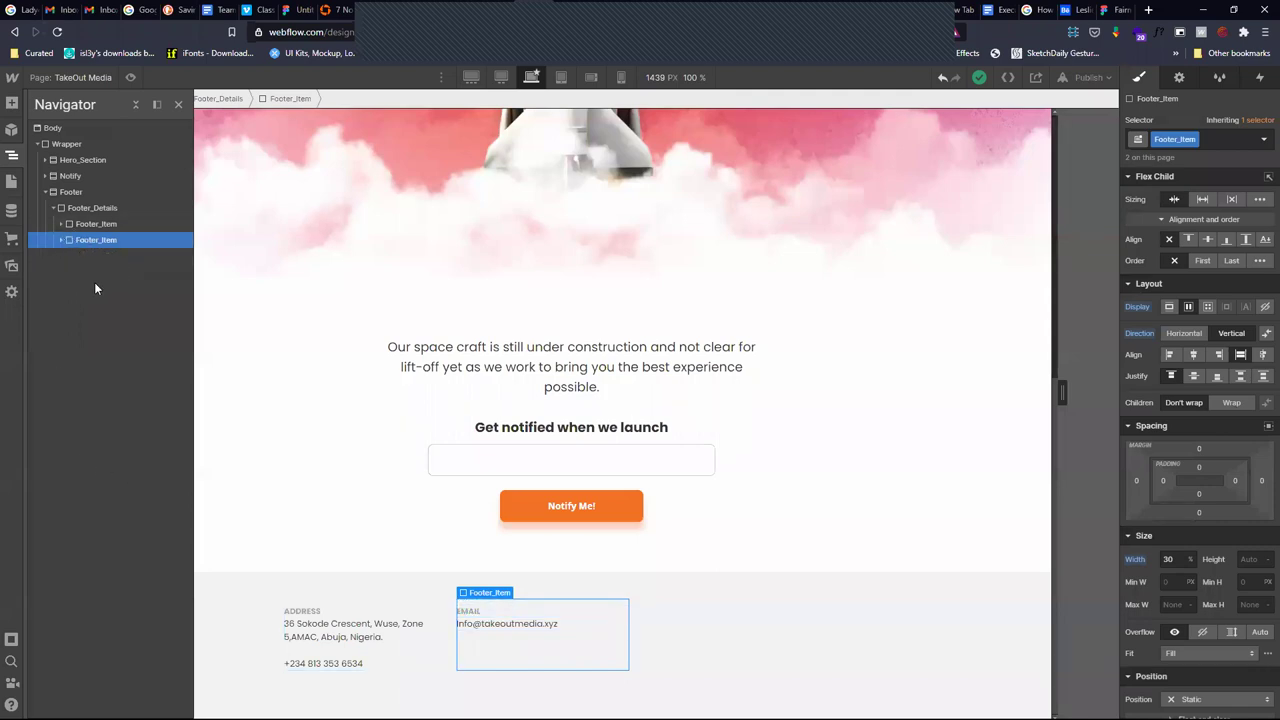
{"action": "left_click", "coordinate": [108, 229]}
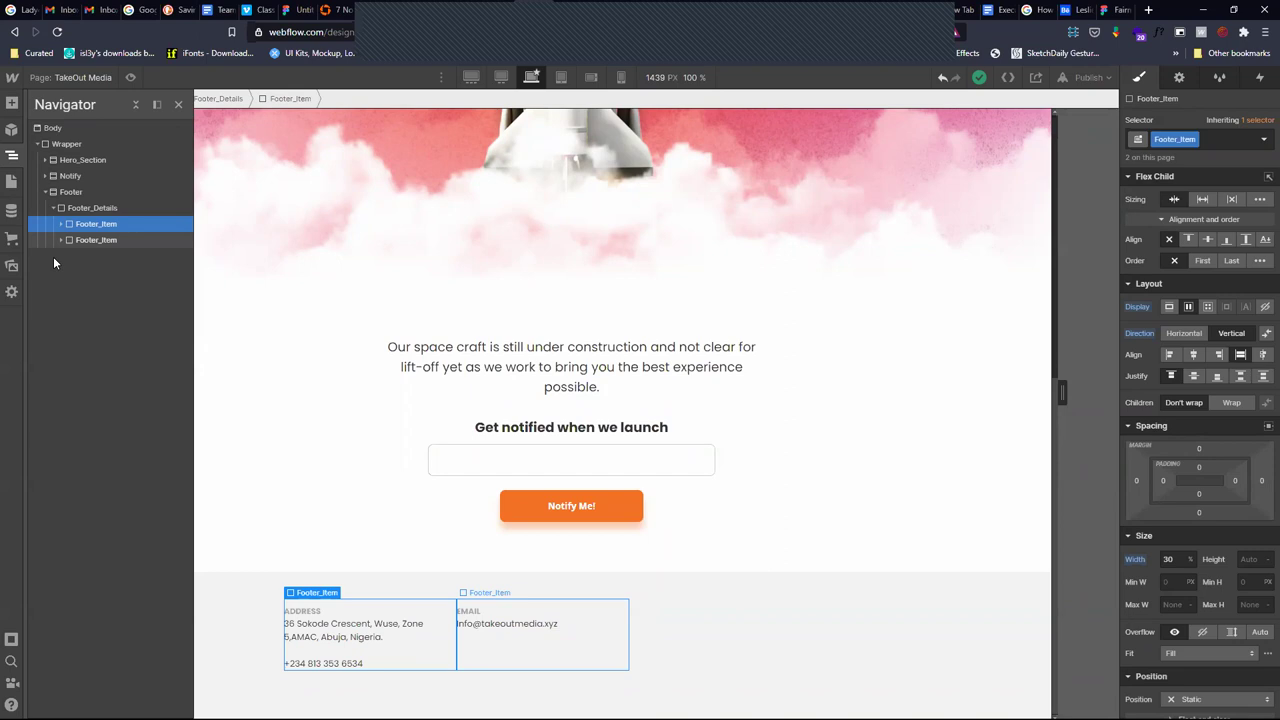
{"action": "left_click", "coordinate": [76, 241]}
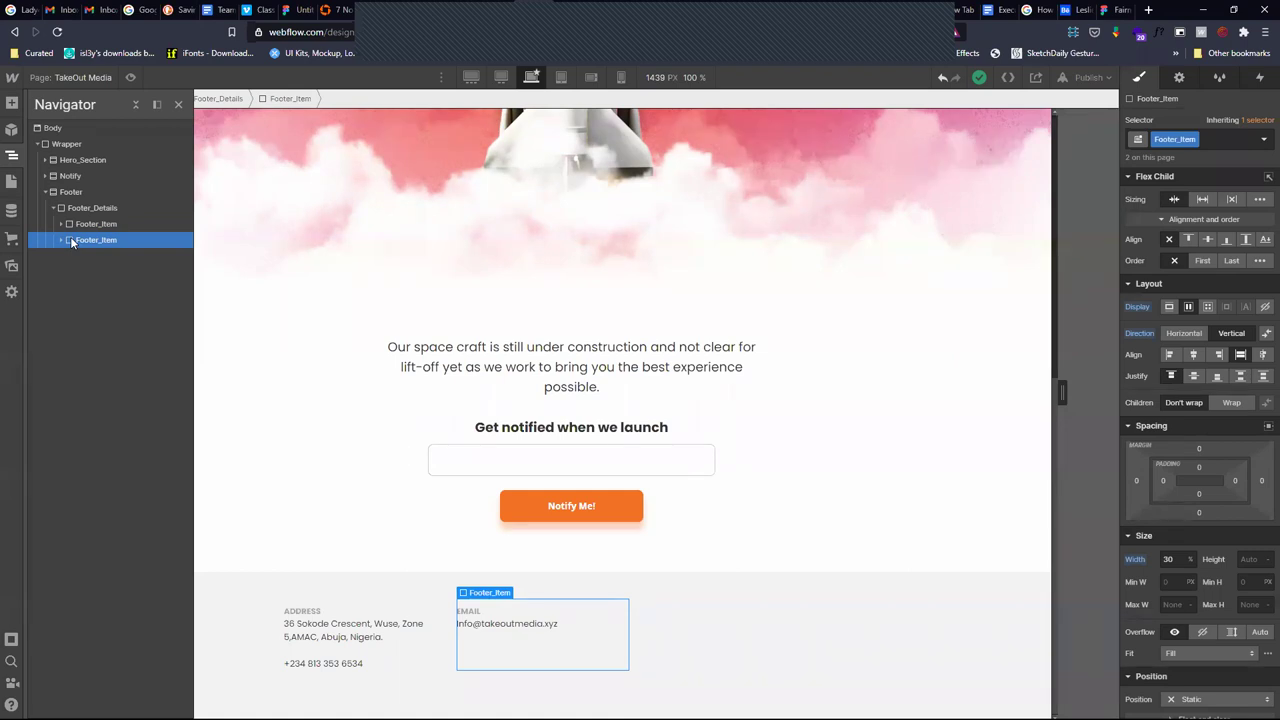
{"action": "key", "text": "ctrl+d"}
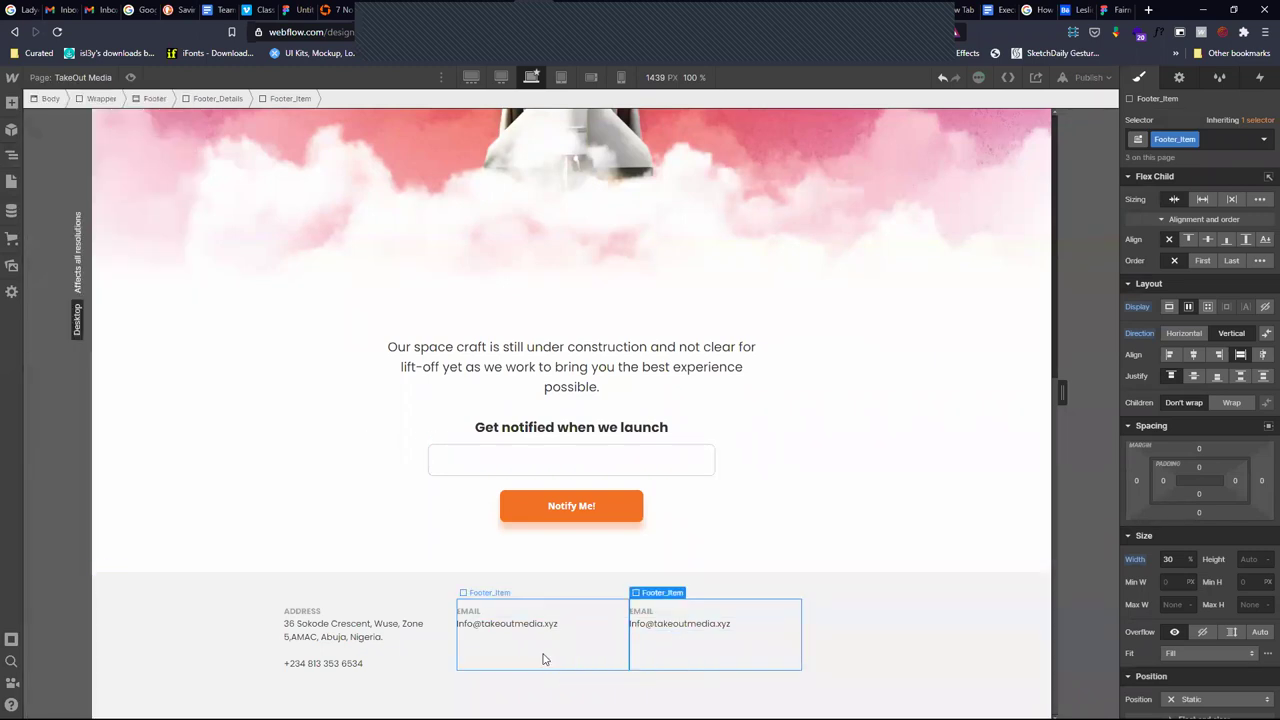
{"action": "left_click", "coordinate": [398, 615]}
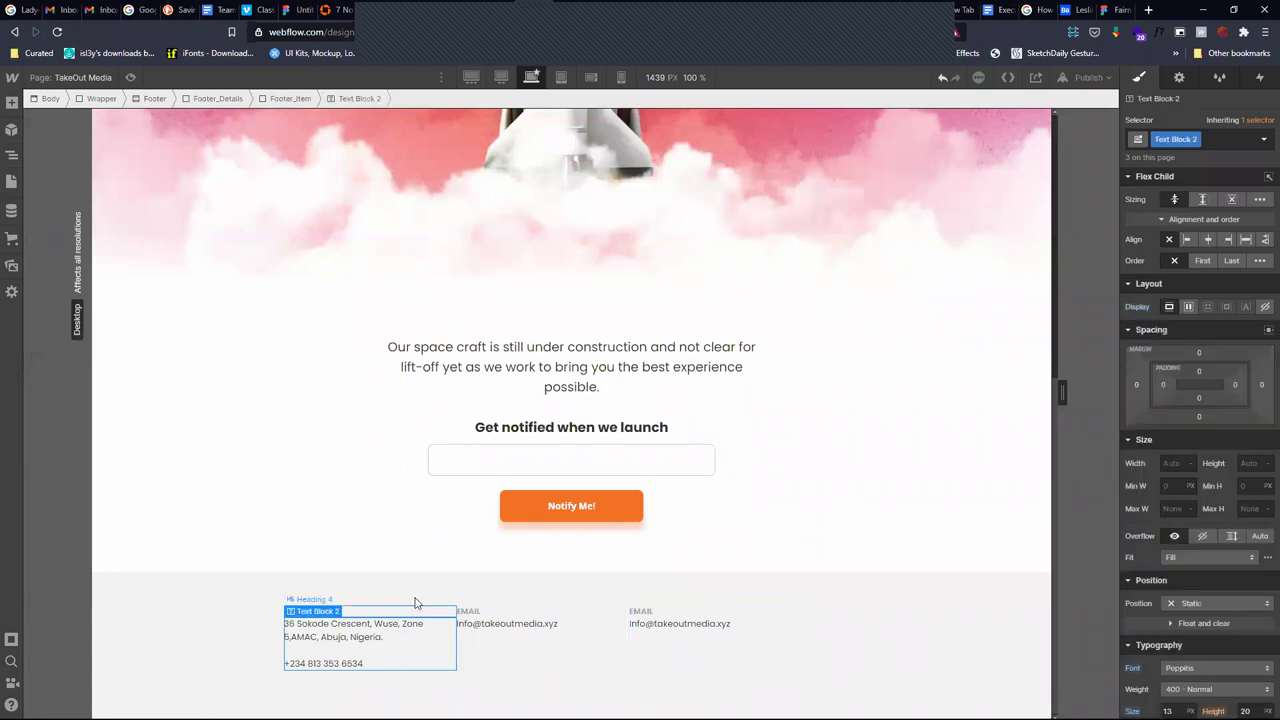
{"action": "left_click", "coordinate": [420, 607]}
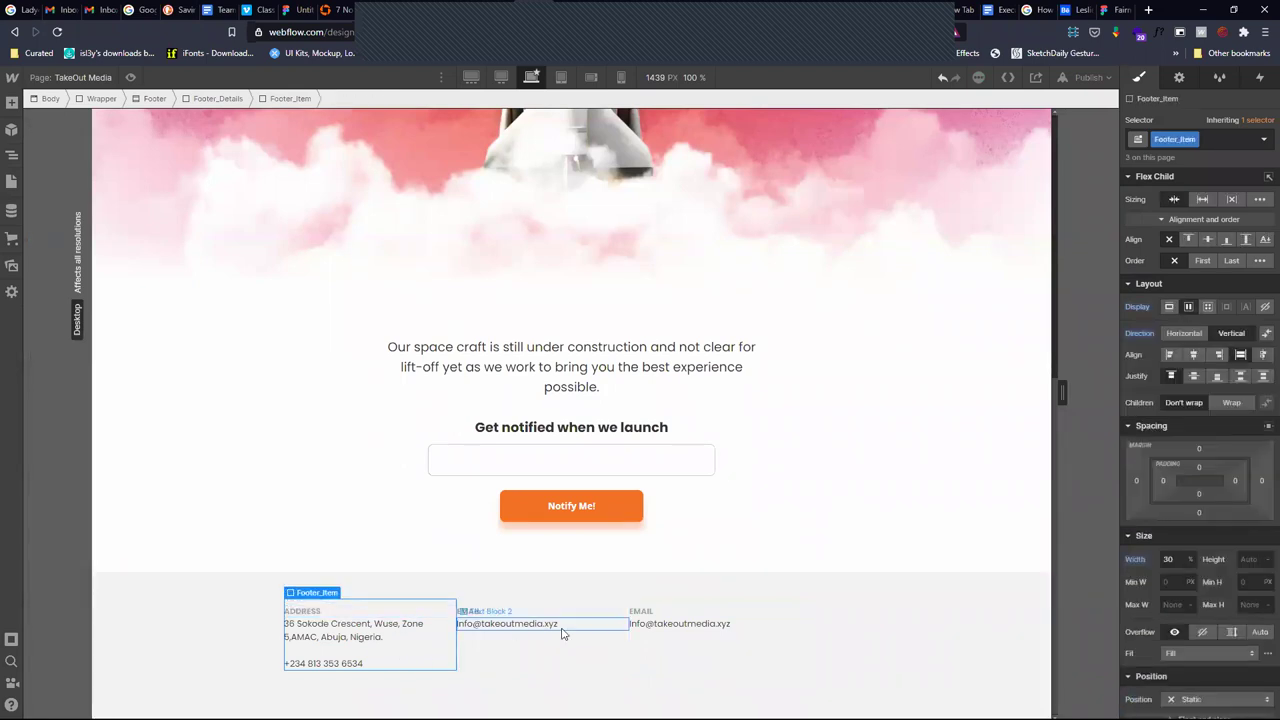
{"action": "left_click", "coordinate": [569, 605]}
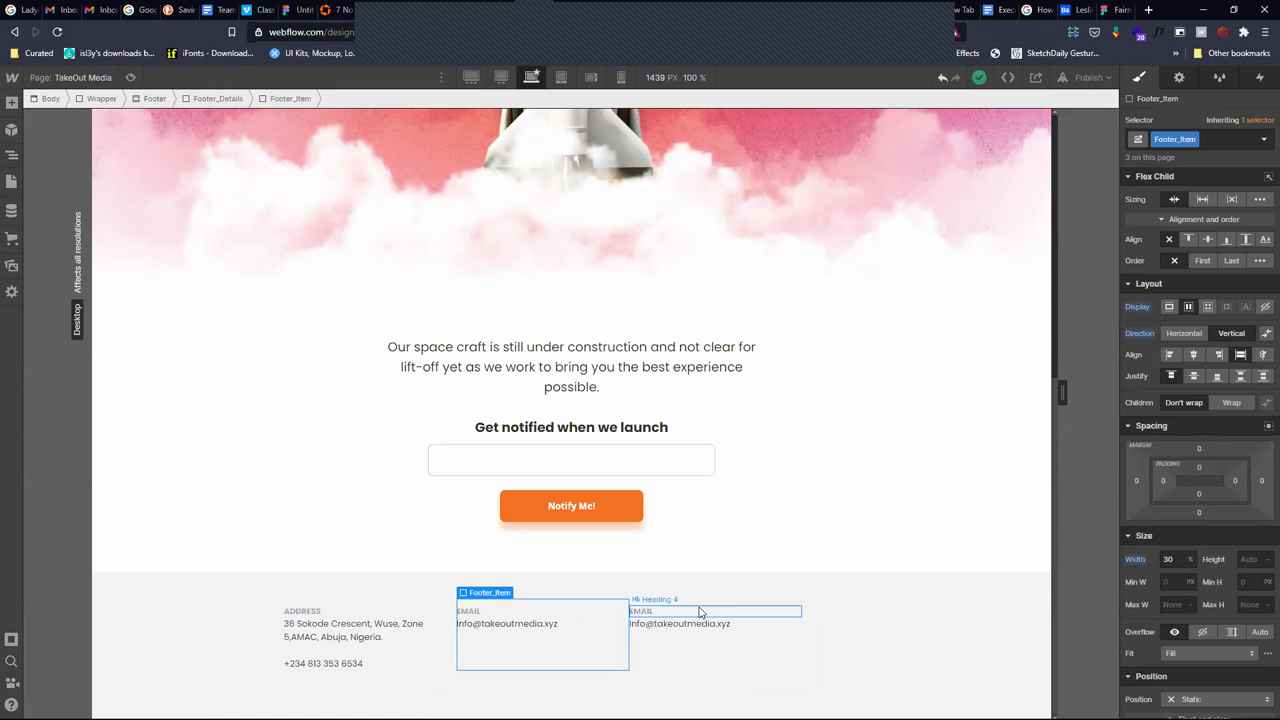
{"action": "left_click", "coordinate": [702, 622]}
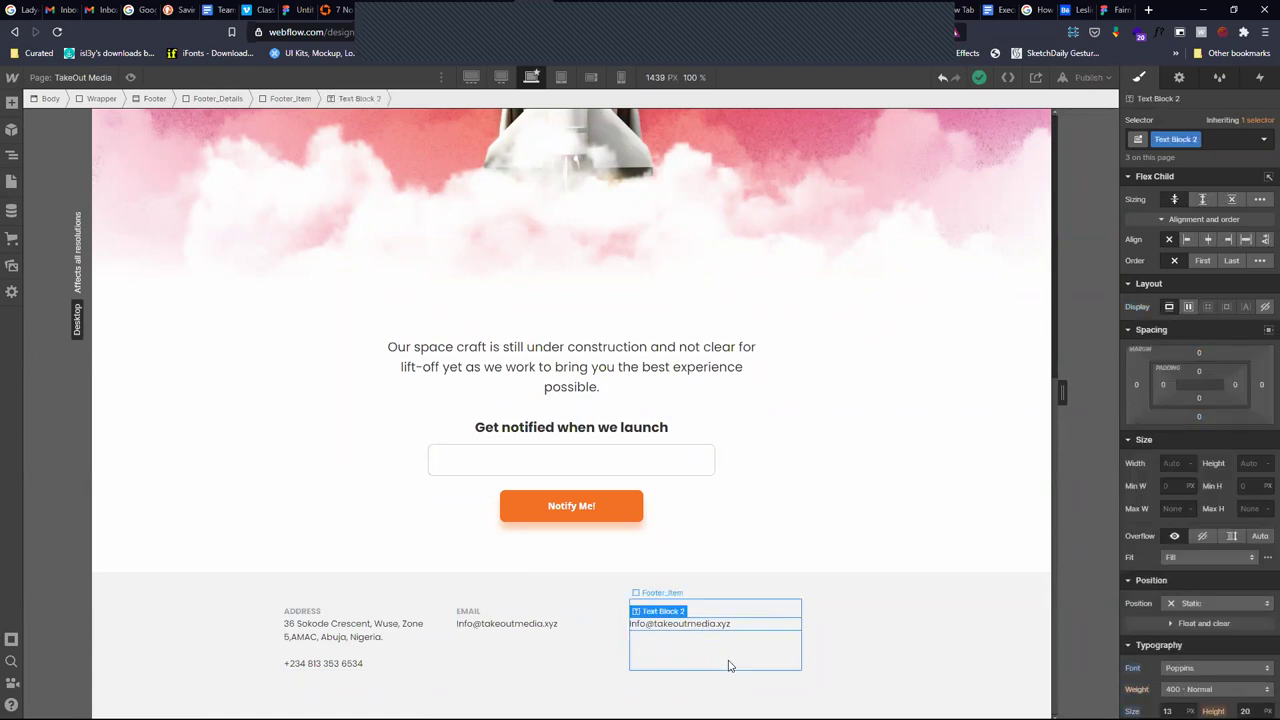
Try to copy the navbar's Nav Menu with the social icons into the third footer item
{"action": "scroll", "coordinate": [625, 556], "scroll_direction": "up", "scroll_amount": 10}
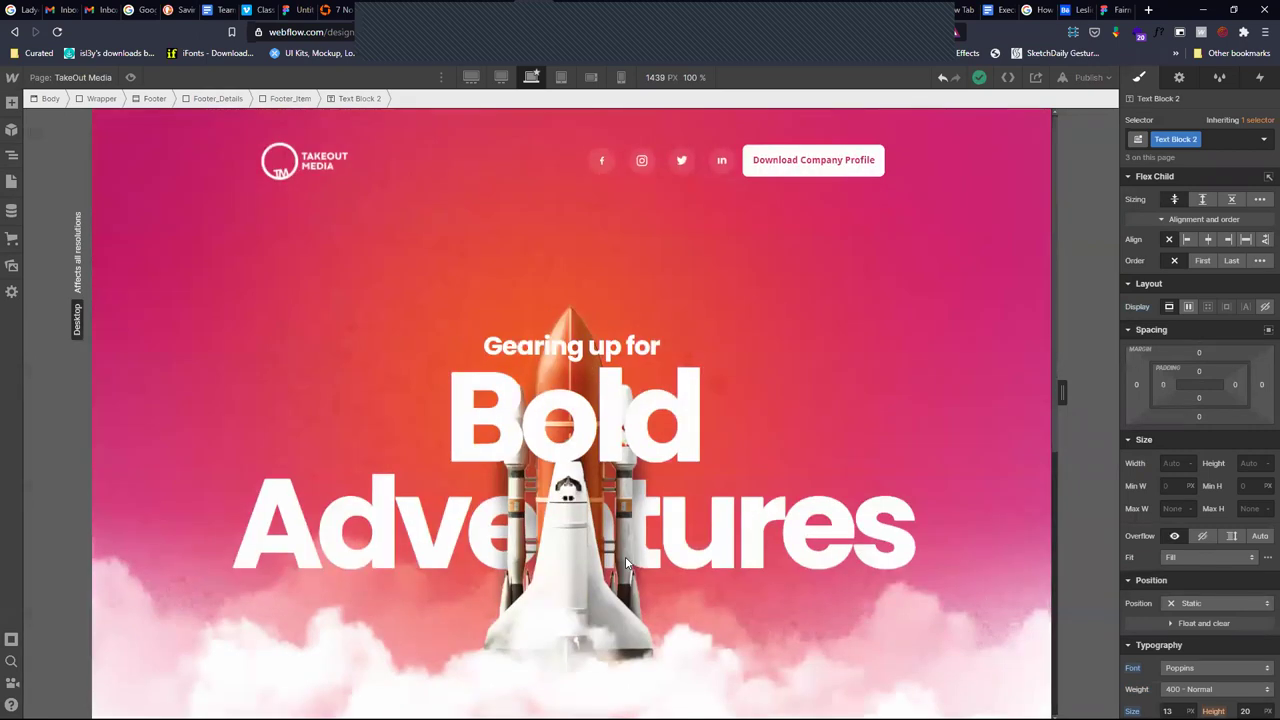
{"action": "left_click", "coordinate": [704, 172]}
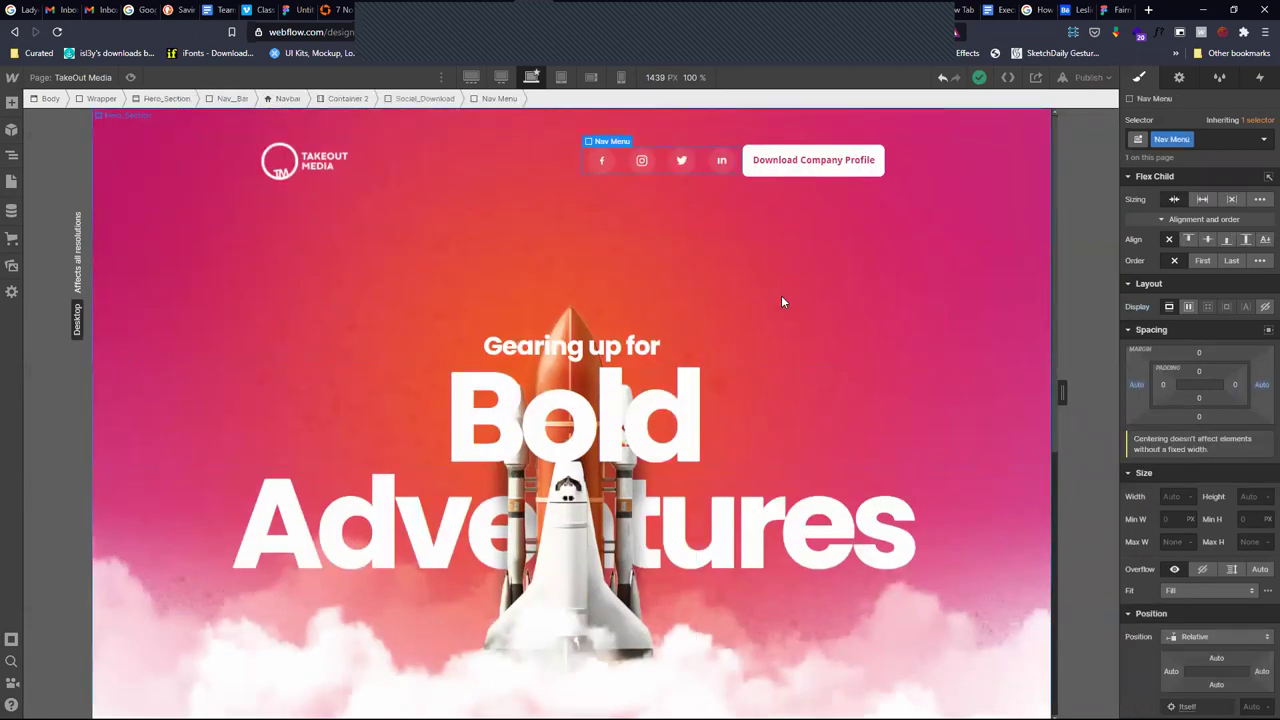
{"action": "scroll", "coordinate": [752, 345], "scroll_direction": "down", "scroll_amount": 5}
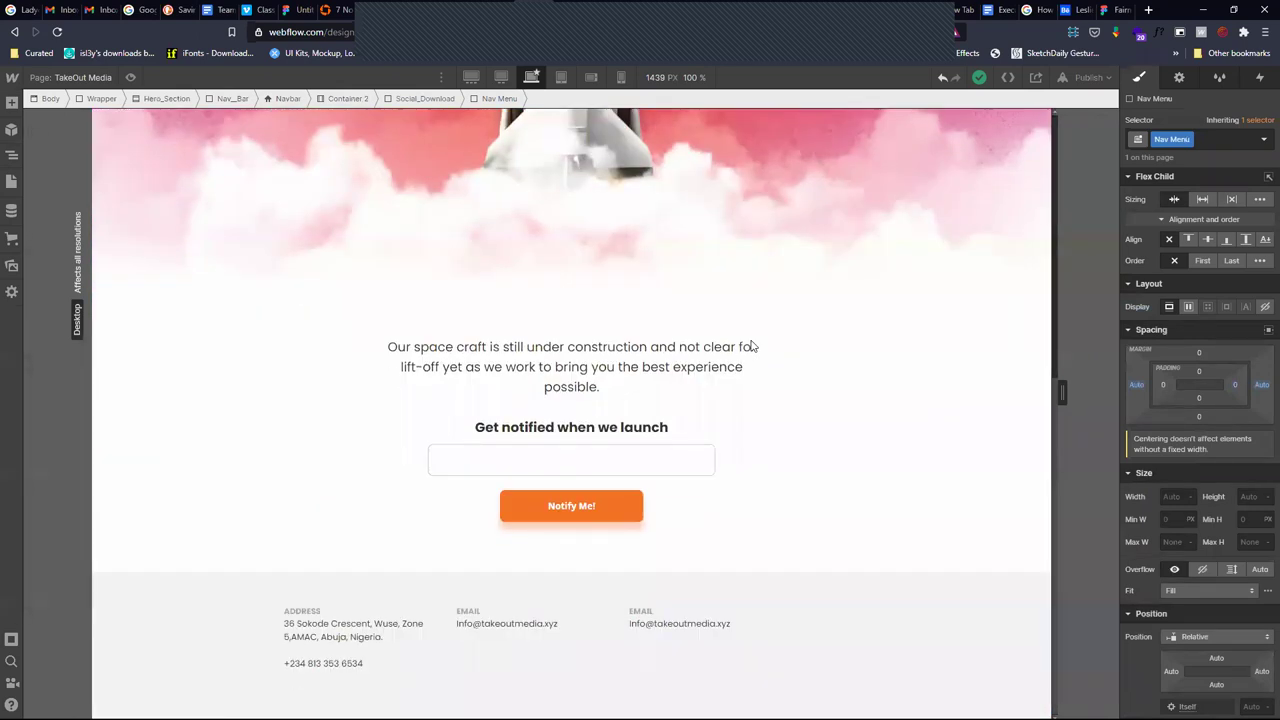
{"action": "left_click", "coordinate": [680, 642]}
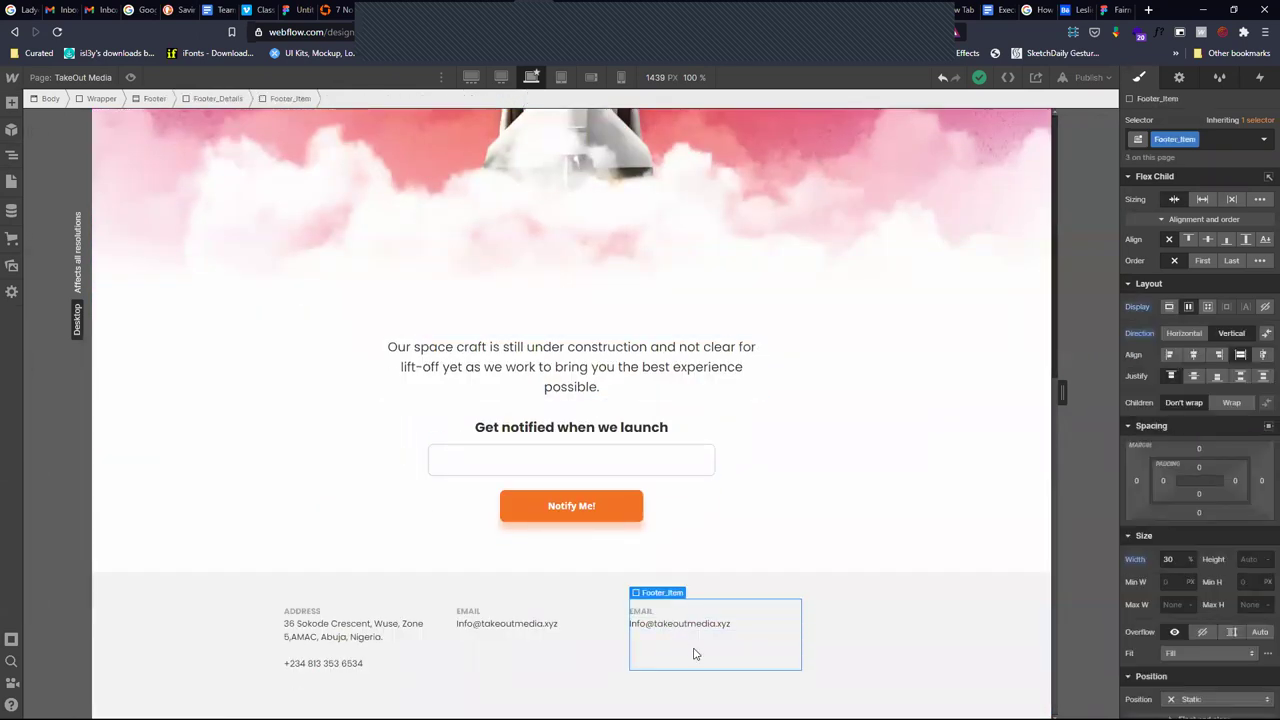
{"action": "key", "text": "ctrl+v"}
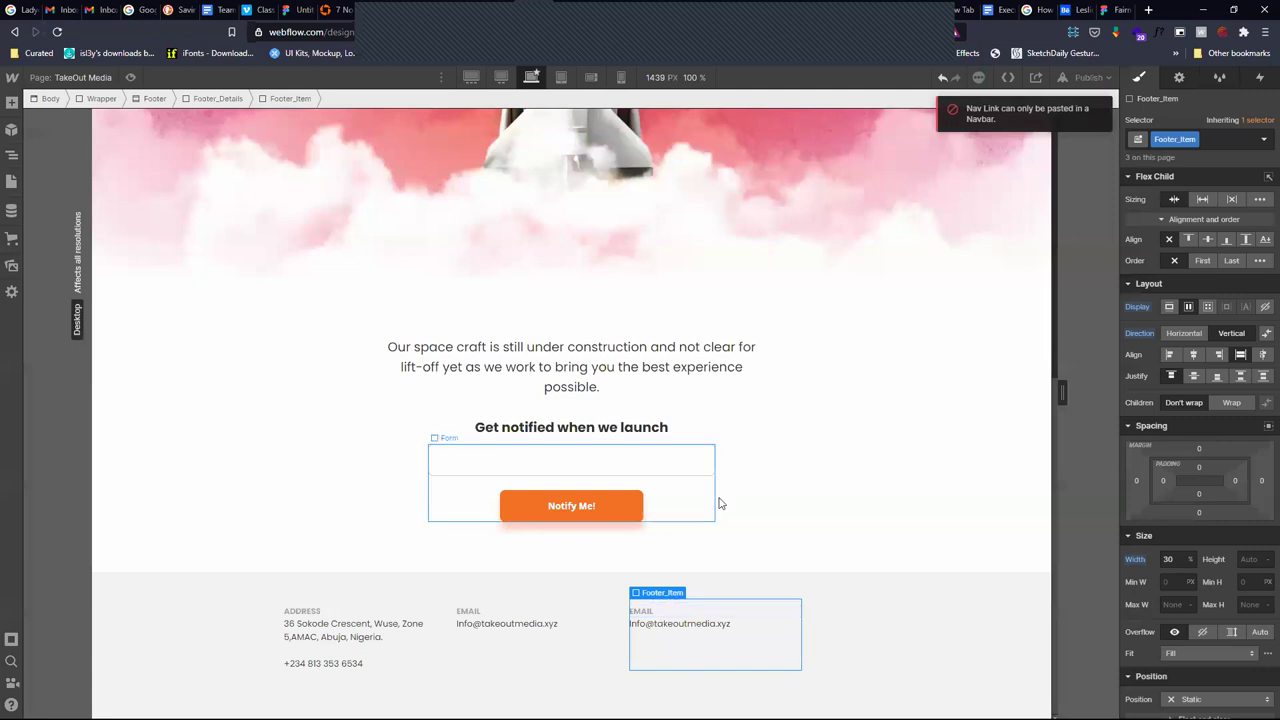
Inspect the style settings of the navbar's Facebook Nav Link
{"action": "scroll", "coordinate": [730, 500], "scroll_direction": "up", "scroll_amount": 3}
{"action": "scroll", "coordinate": [730, 500], "scroll_direction": "up", "scroll_amount": 3}
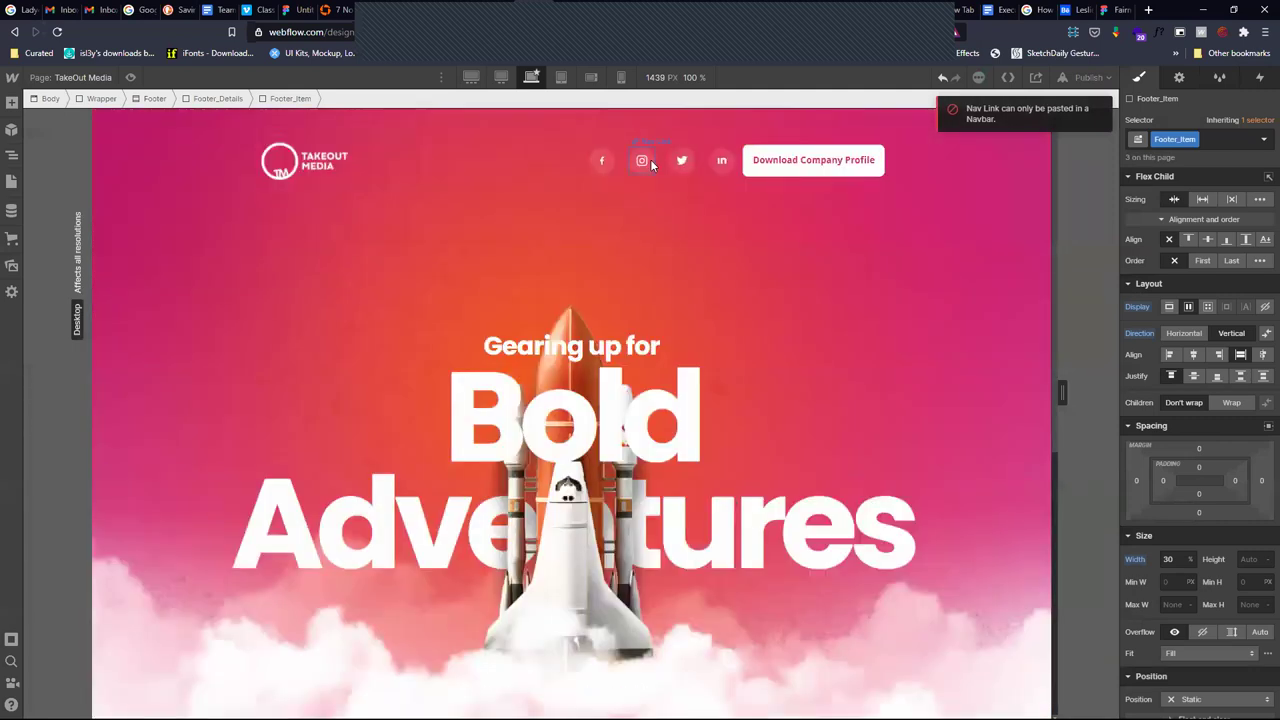
{"action": "left_click", "coordinate": [610, 165]}
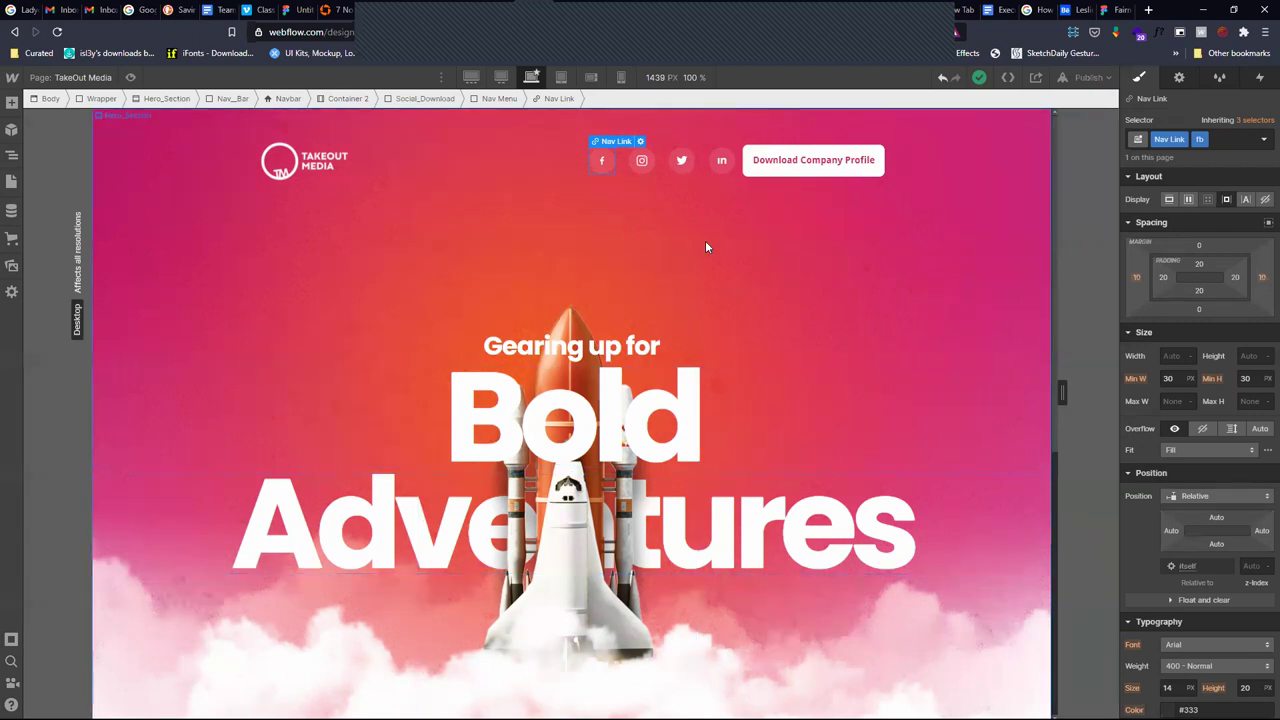
{"action": "scroll", "coordinate": [798, 283], "scroll_direction": "down", "scroll_amount": 5}
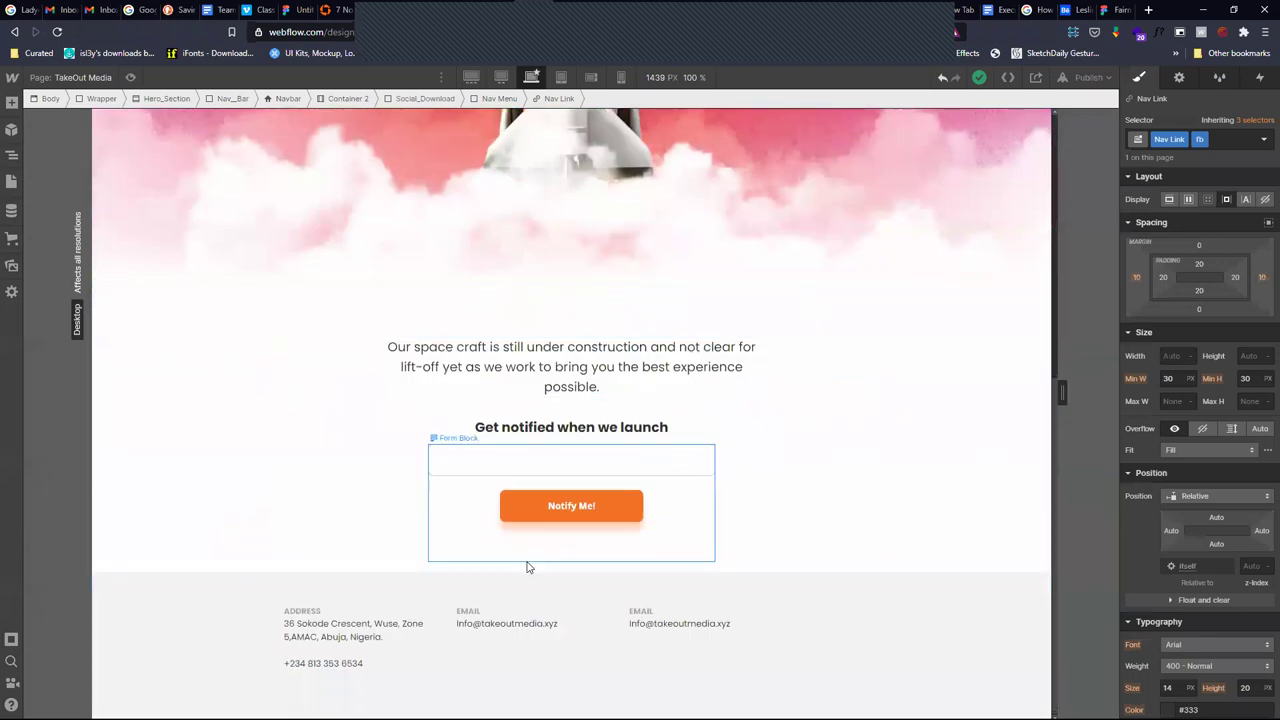
Delete the EMAIL heading and the e-mail text block from the third footer item
{"action": "left_click", "coordinate": [665, 612]}
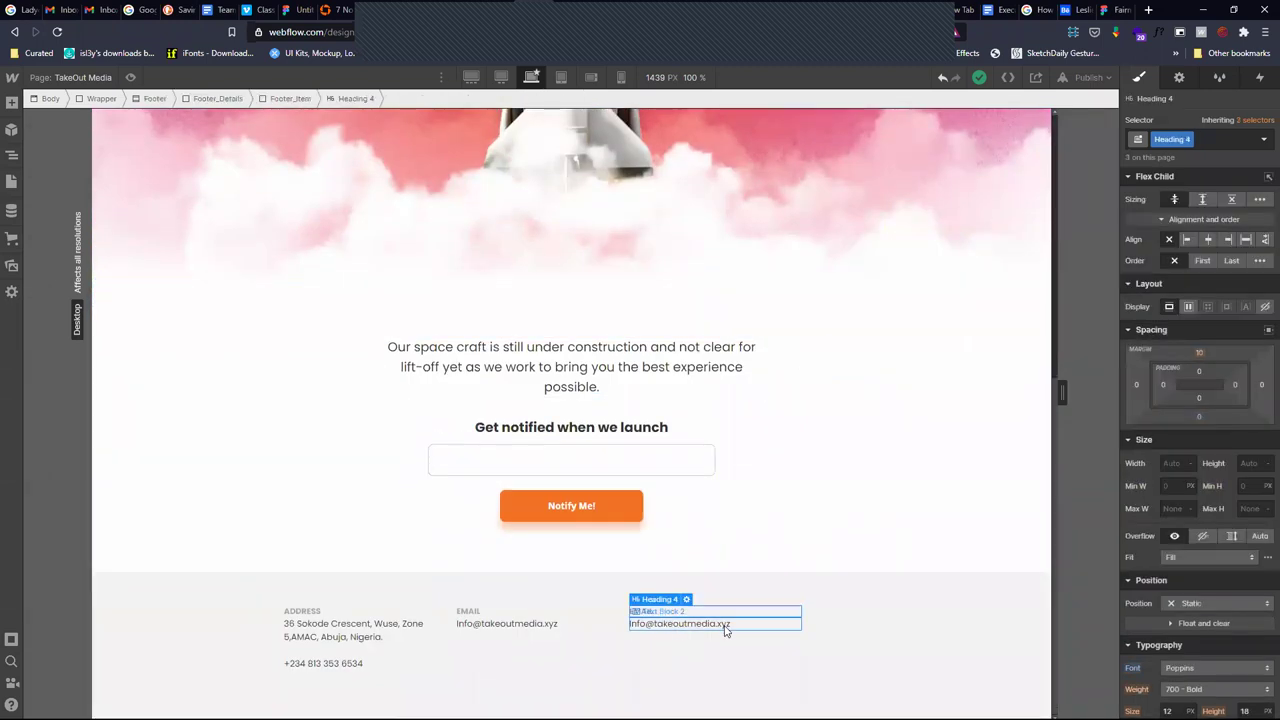
{"action": "key", "text": "Delete"}
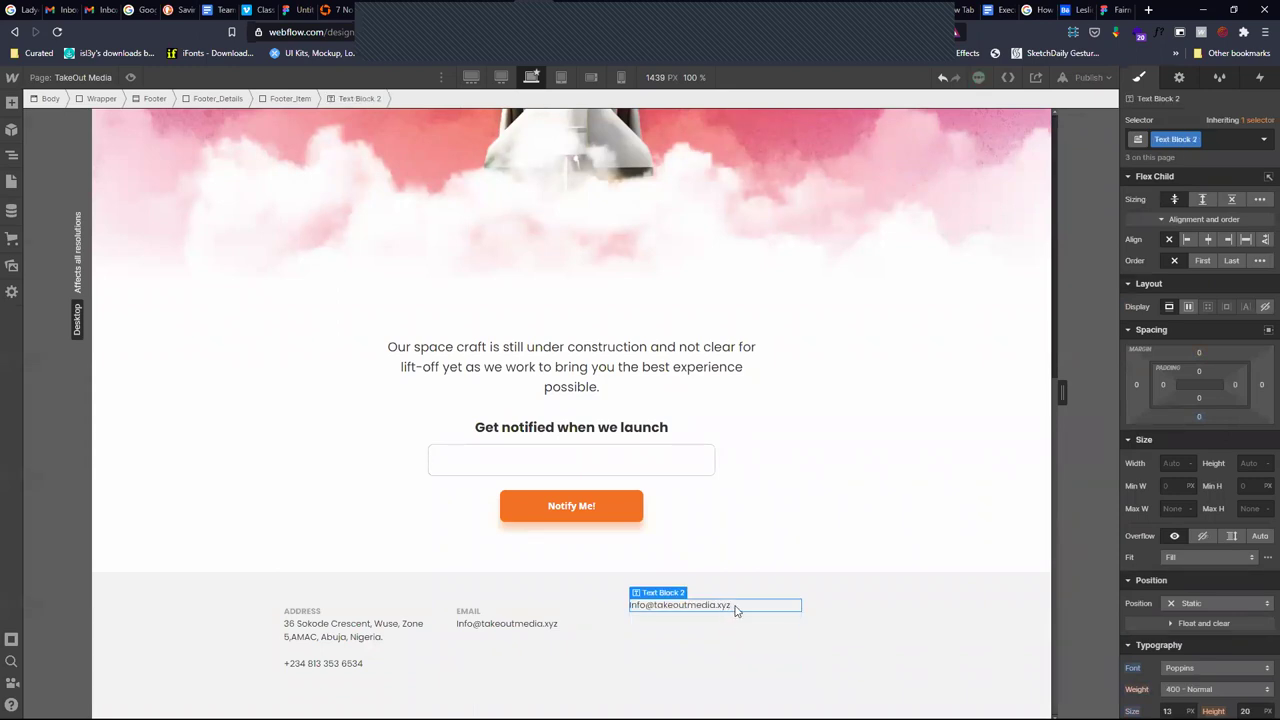
{"action": "key", "text": "Delete"}
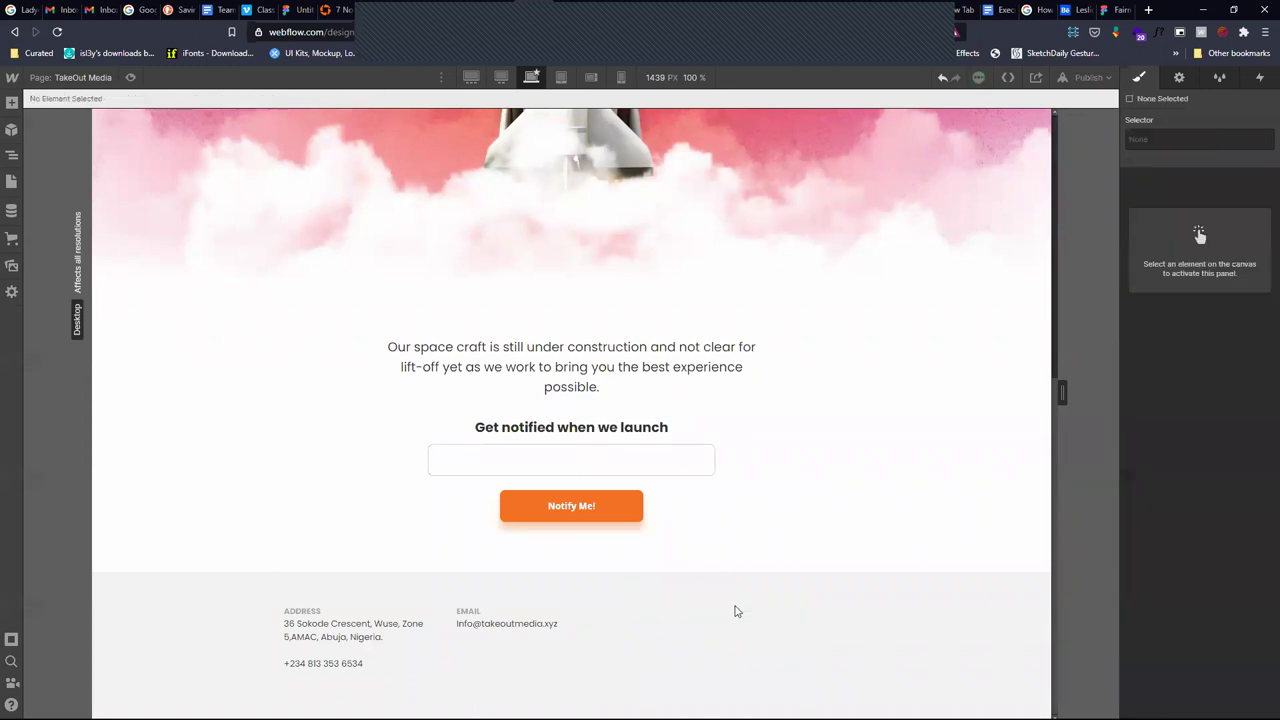
Add a Div Block inside the empty third Footer_Item
{"action": "left_click", "coordinate": [674, 629]}
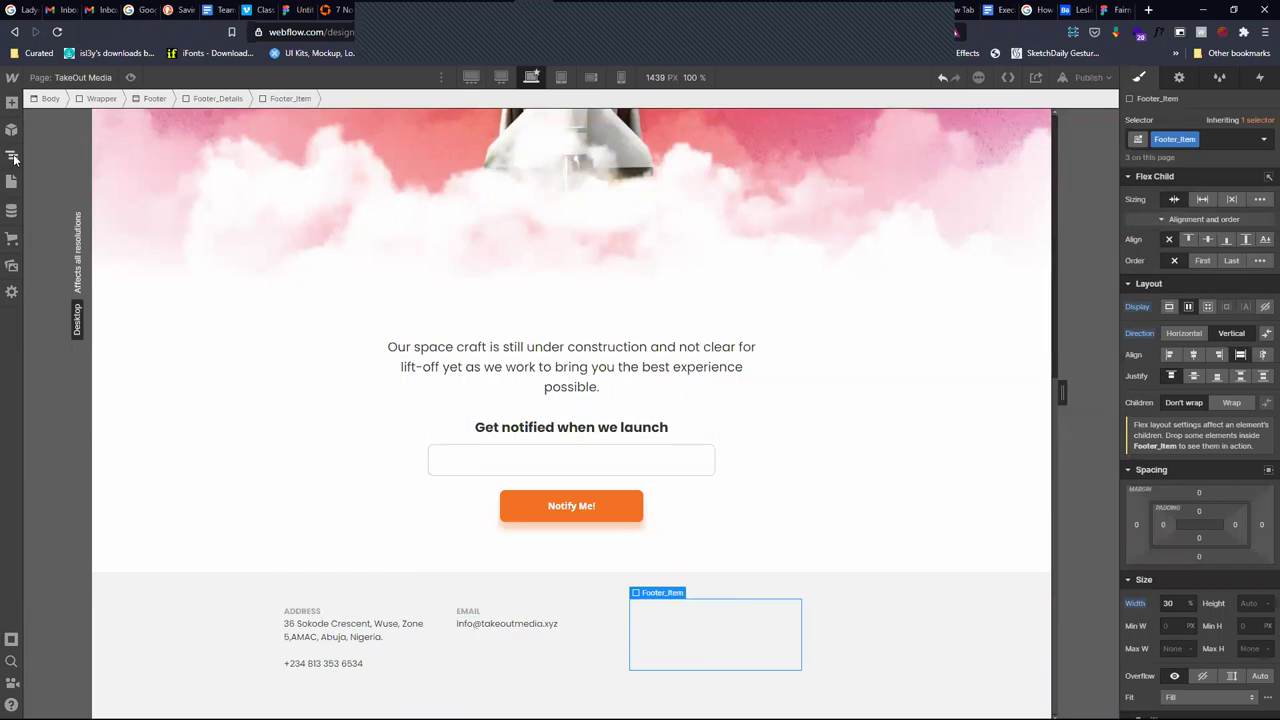
{"action": "left_click", "coordinate": [12, 105]}
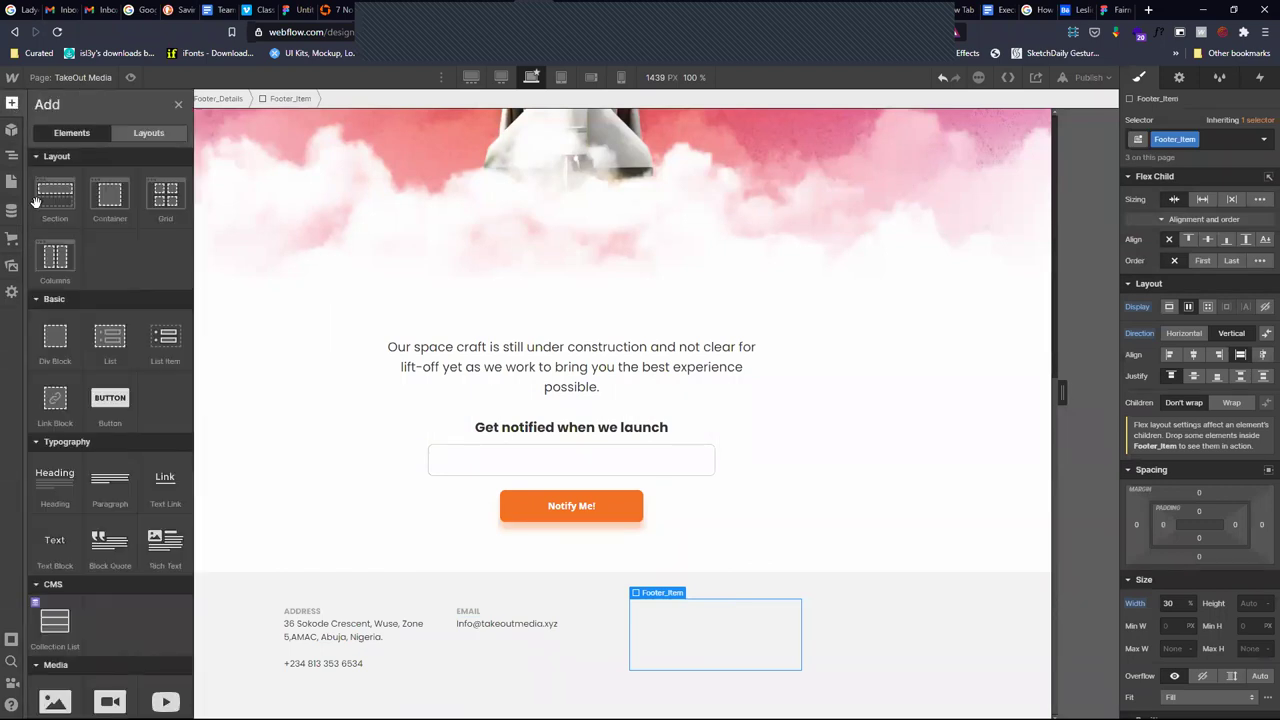
{"action": "left_click", "coordinate": [50, 337]}
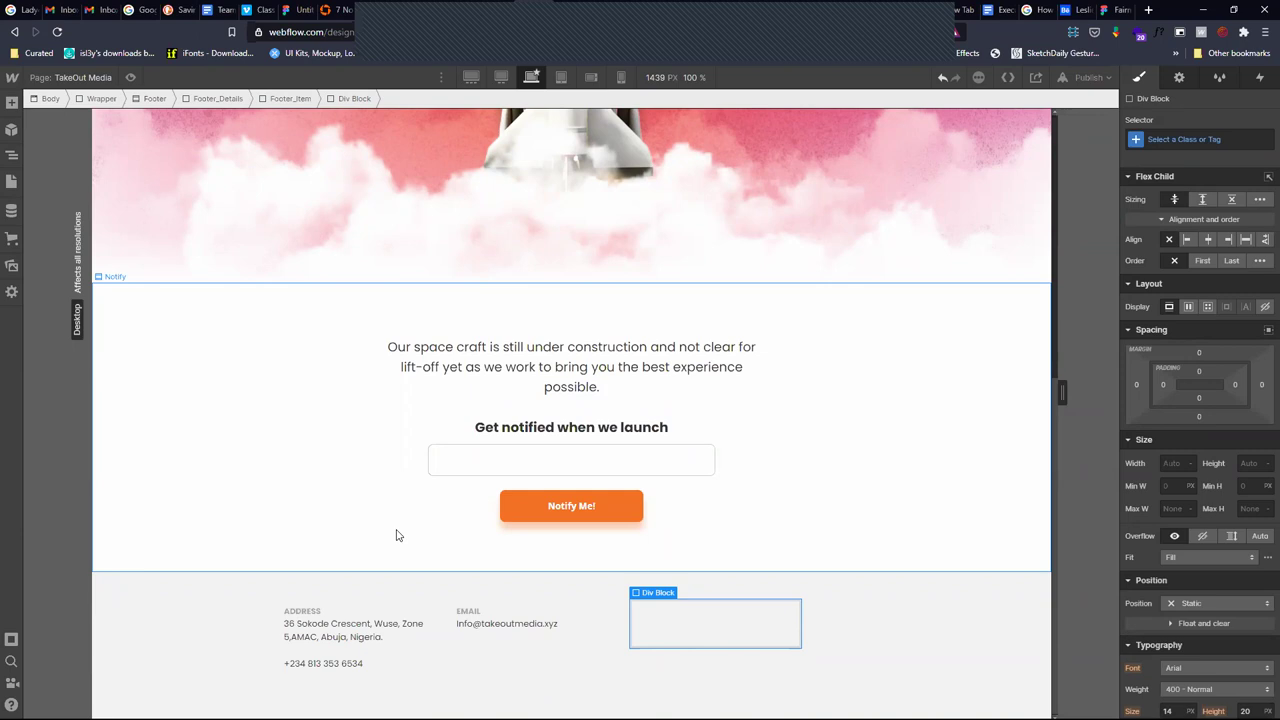
{"action": "left_click", "coordinate": [1206, 141]}
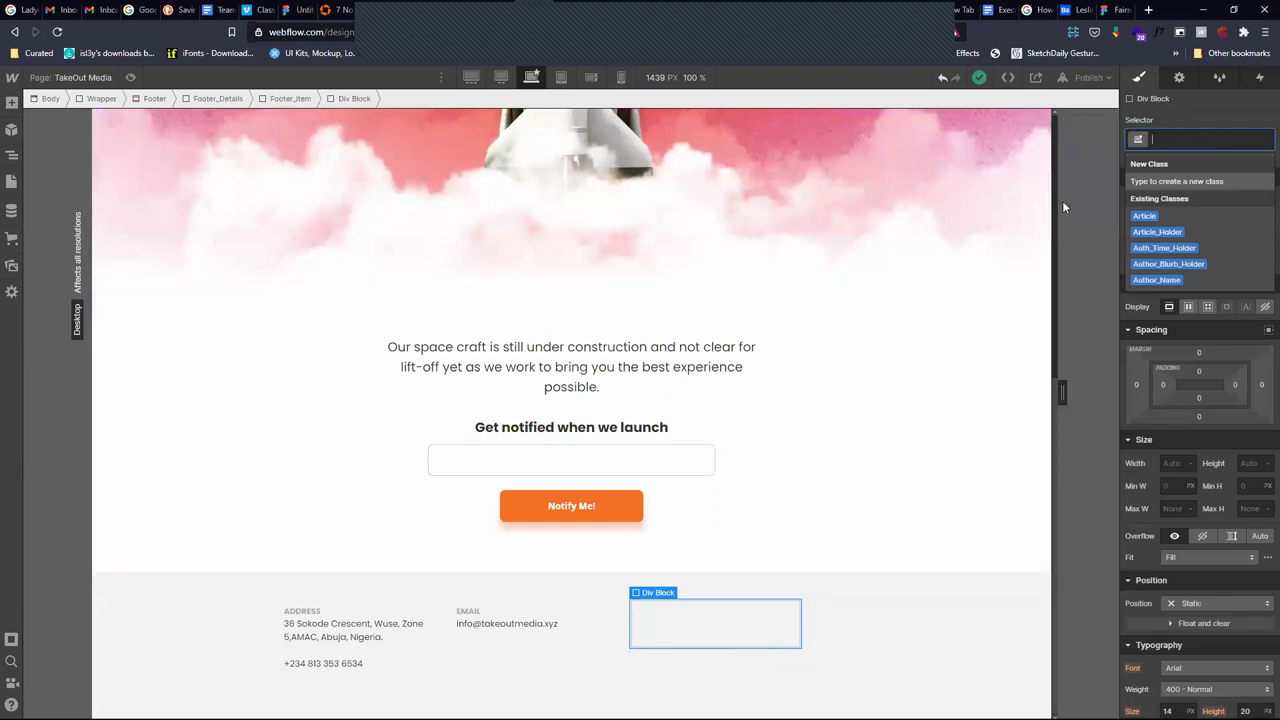
{"action": "left_click", "coordinate": [1215, 116]}
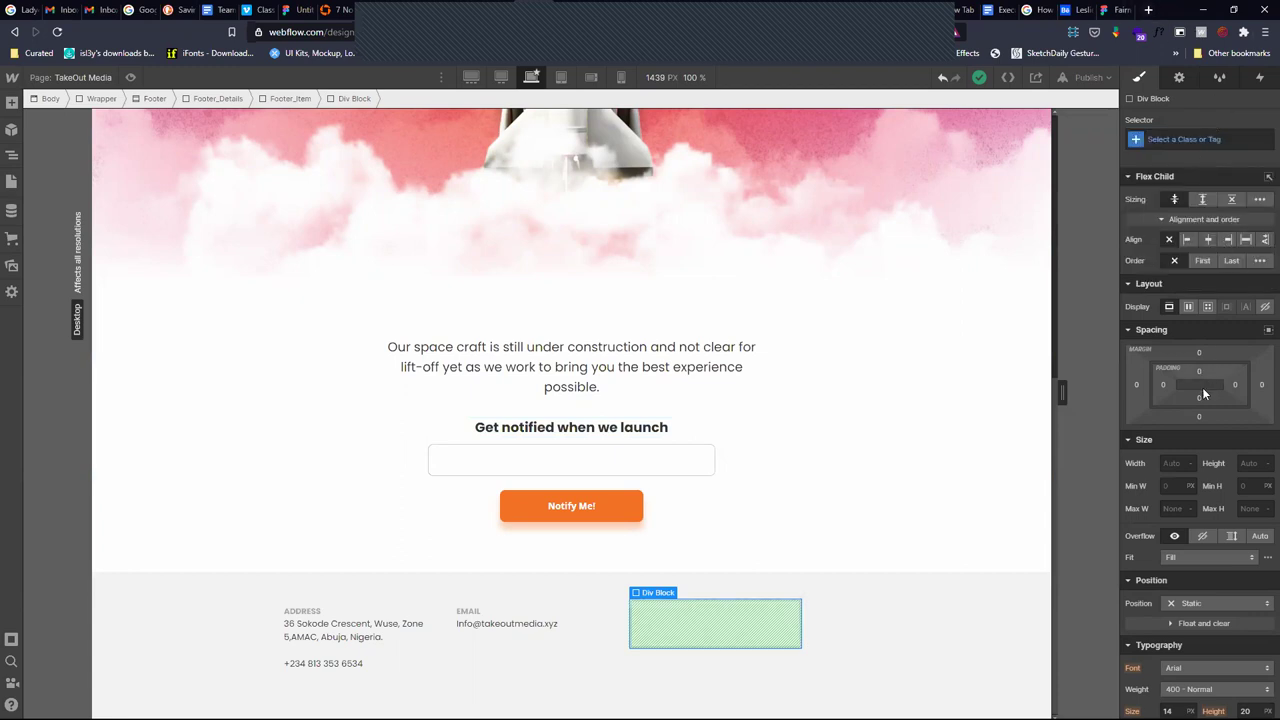
Set the new div block's width and height to 30 px
{"action": "left_click", "coordinate": [1192, 462]}
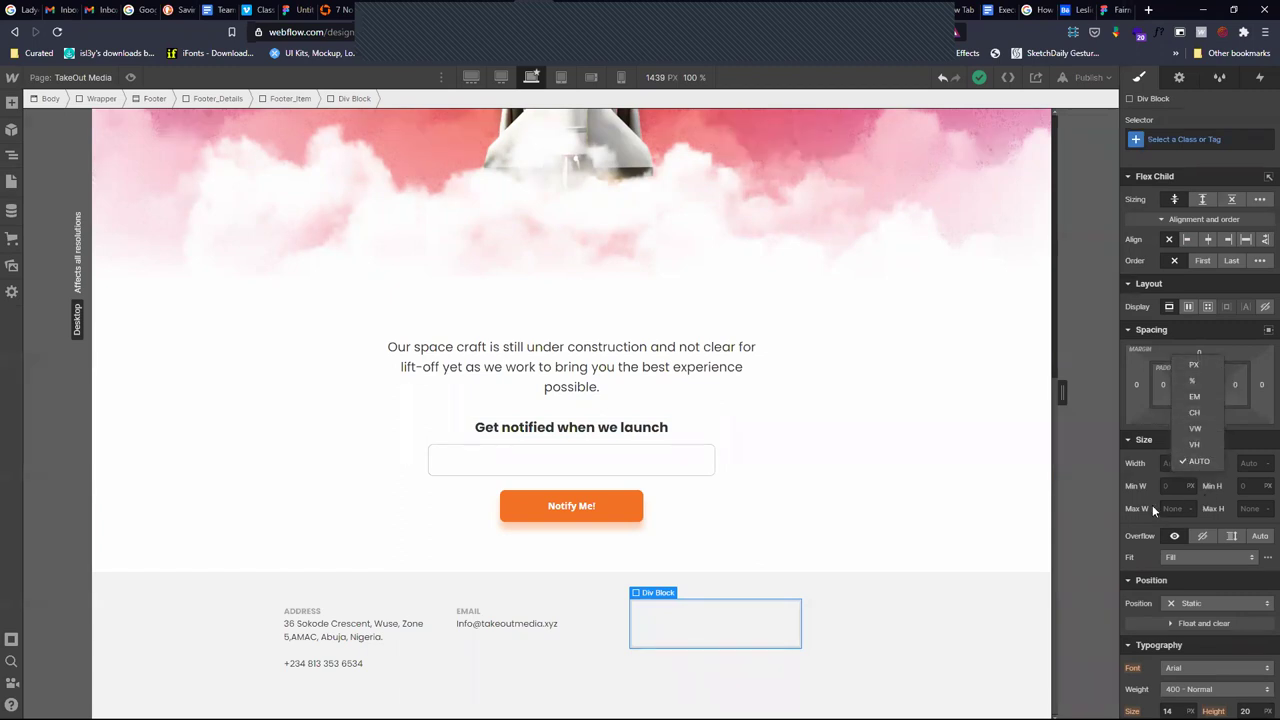
{"action": "left_click", "coordinate": [1170, 463]}
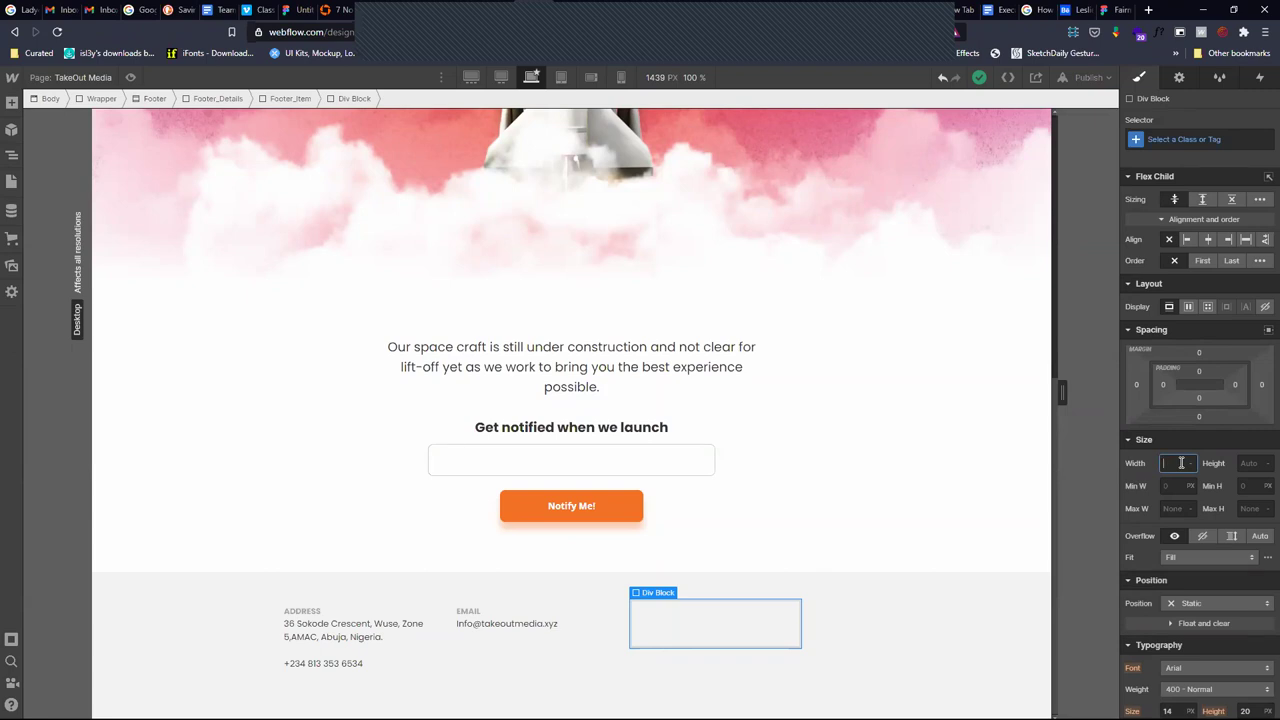
{"action": "type", "text": "30"}
{"action": "key", "text": "Tab"}
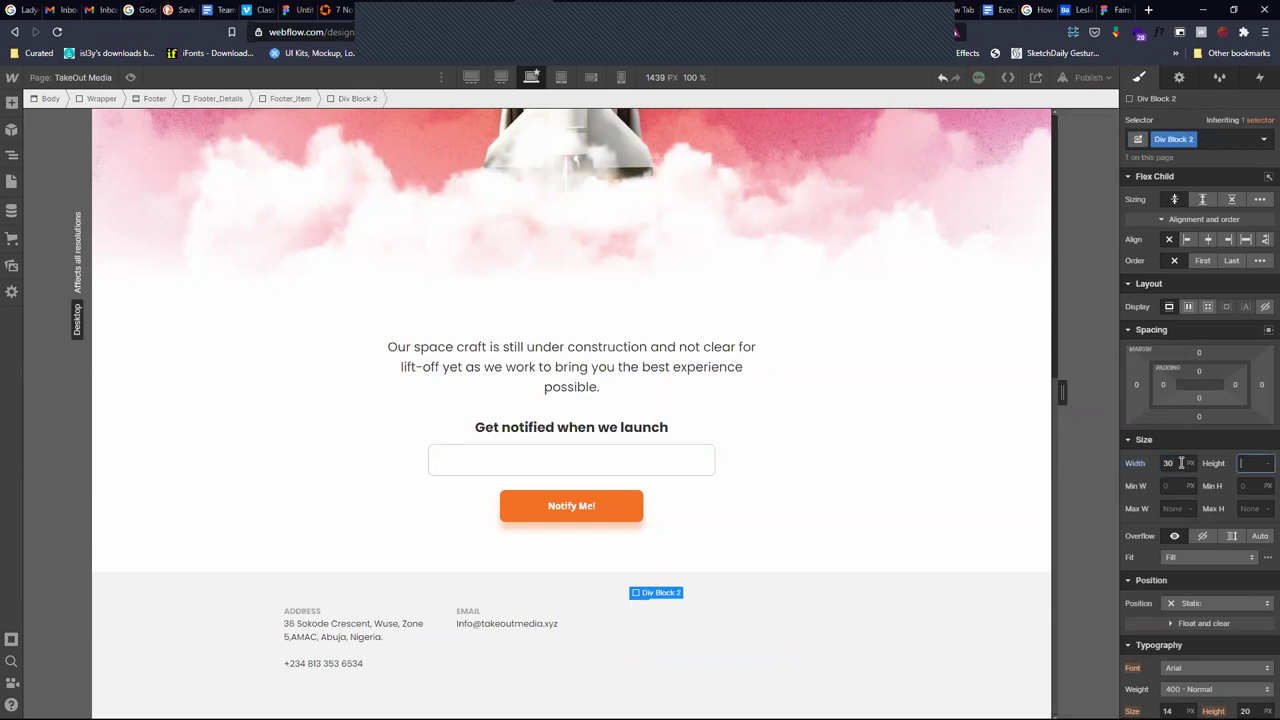
{"action": "type", "text": "30"}
{"action": "key", "text": "Return"}
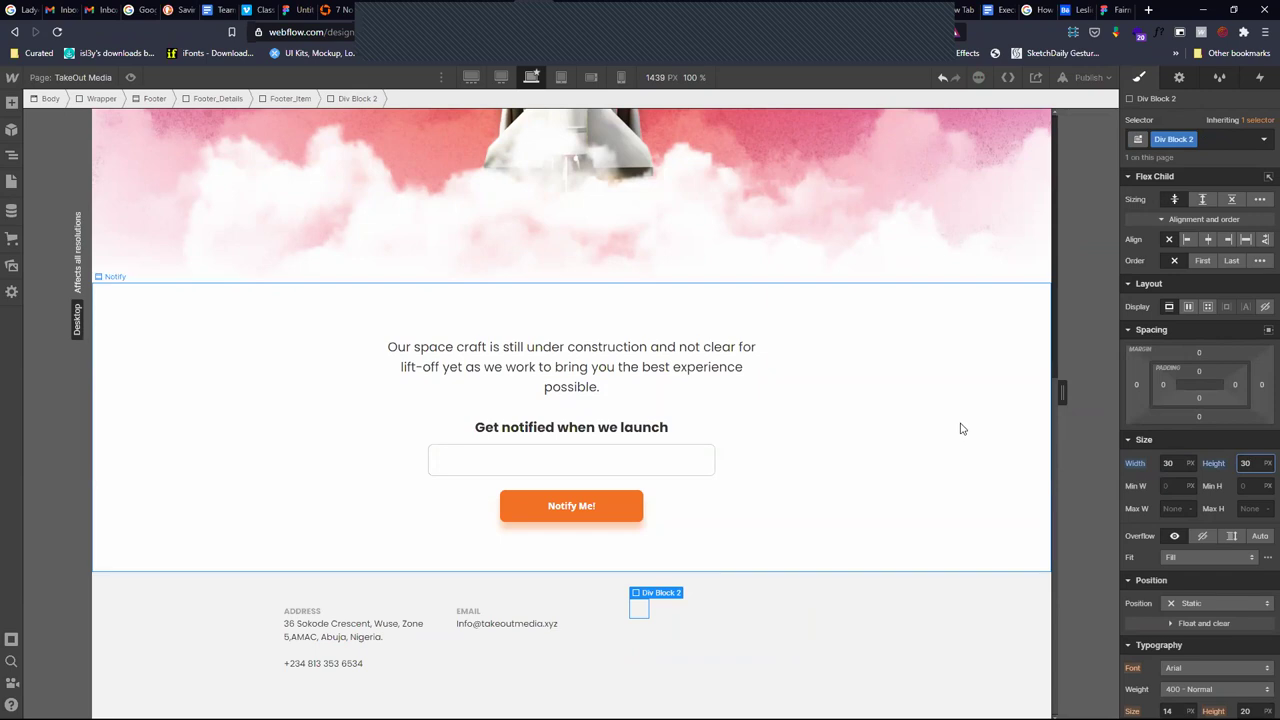
Set the footer div block's width and height to 40 px
{"action": "left_click", "coordinate": [1168, 463]}
{"action": "type", "text": "40"}
{"action": "key", "text": "Tab"}
{"action": "type", "text": "40"}
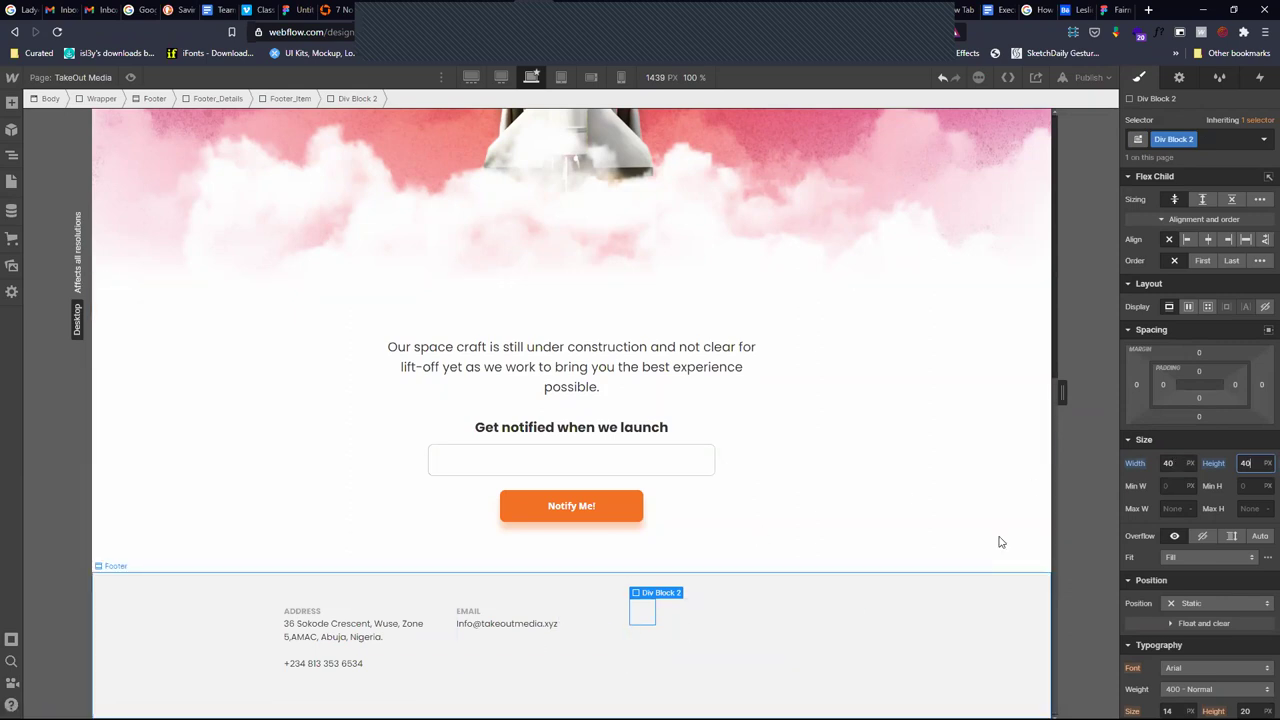
Give the footer div block a near-black background of rgba(14, 13, 13, 0.07) and a 20 px border radius
{"action": "scroll", "coordinate": [1160, 530], "scroll_direction": "down", "scroll_amount": 5}
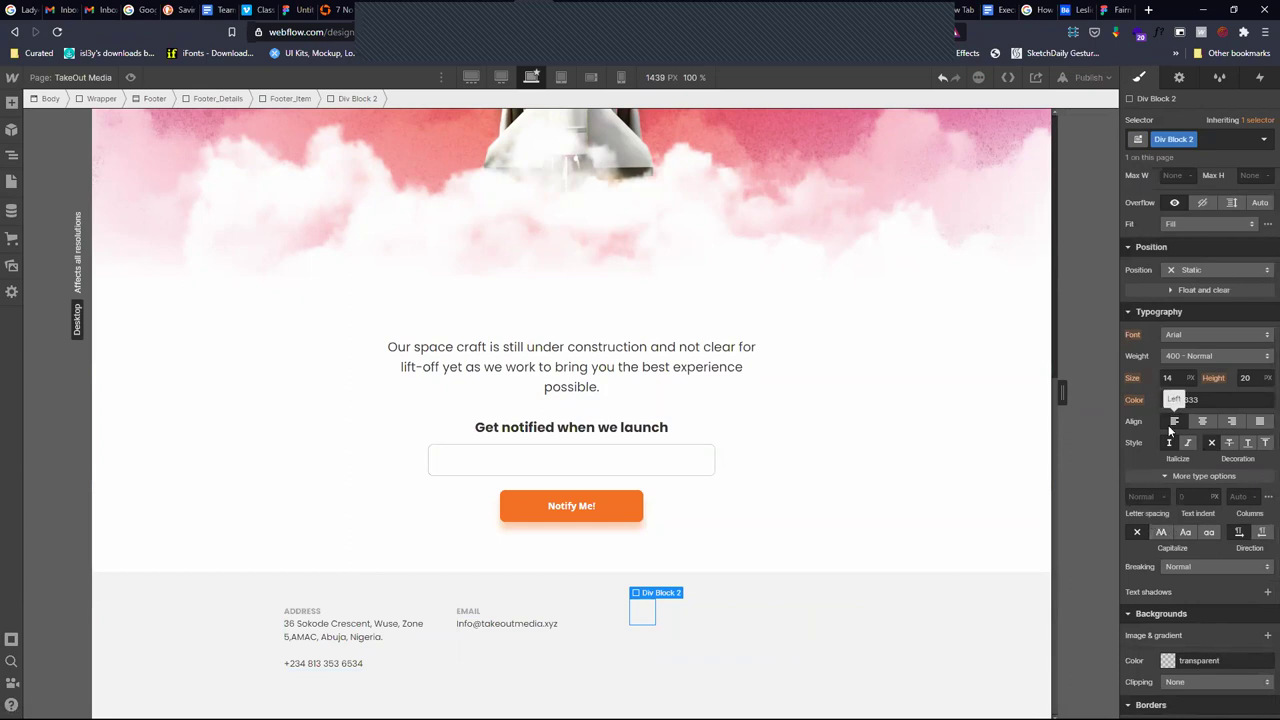
{"action": "scroll", "coordinate": [1168, 560], "scroll_direction": "down", "scroll_amount": 2}
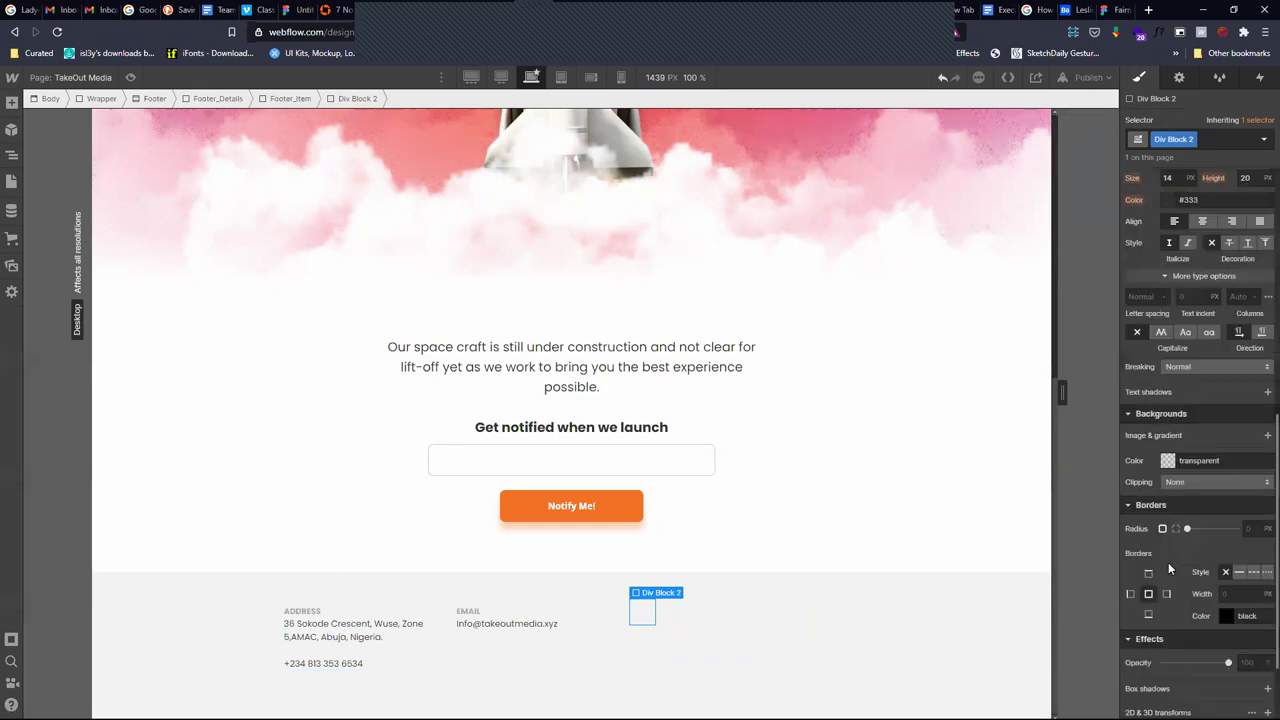
{"action": "left_click", "coordinate": [1164, 460]}
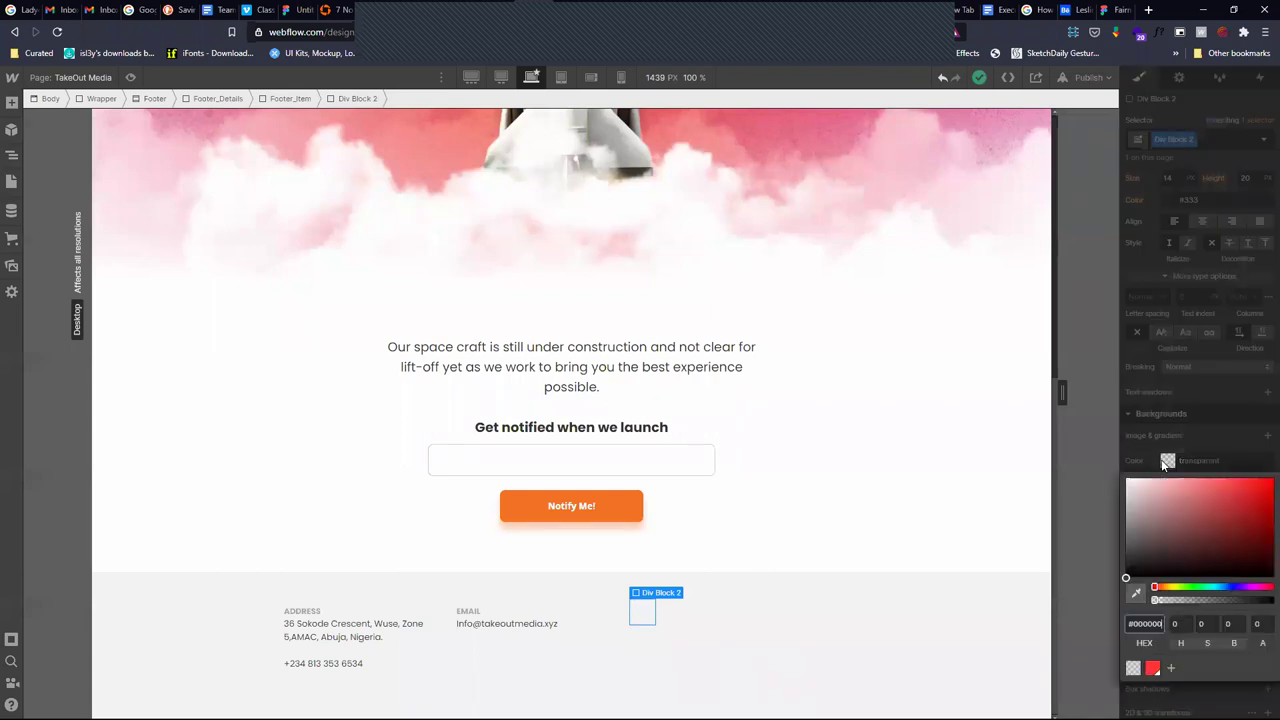
{"action": "left_click", "coordinate": [1127, 573]}
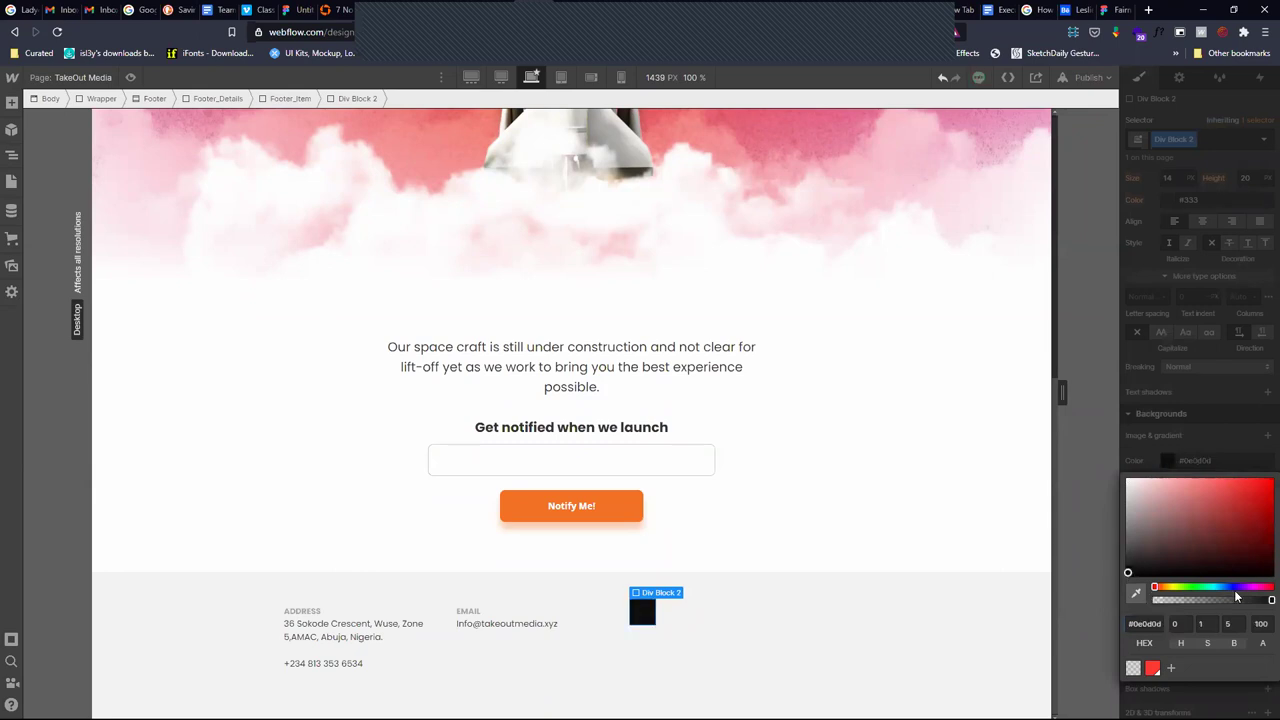
{"action": "left_click_drag", "start_coordinate": [1271, 599], "coordinate": [1158, 604]}
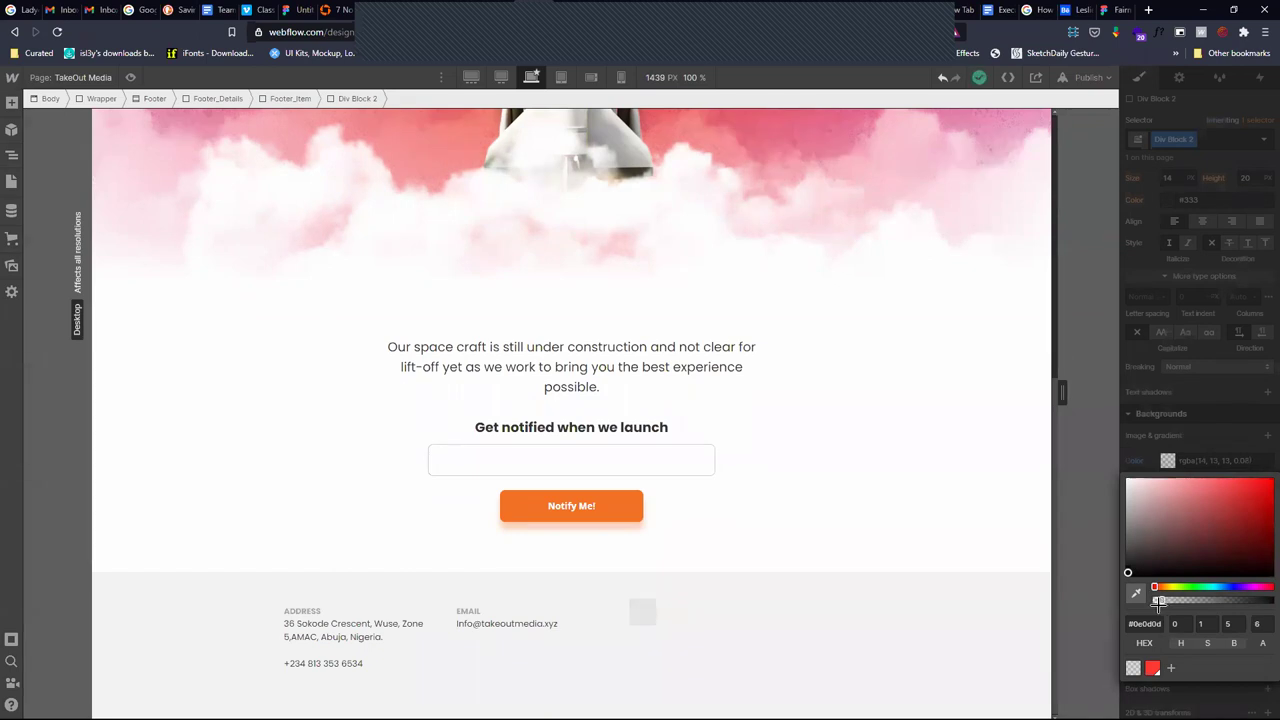
{"action": "left_click_drag", "start_coordinate": [1158, 604], "coordinate": [1159, 601]}
{"action": "left_click", "coordinate": [1213, 439]}
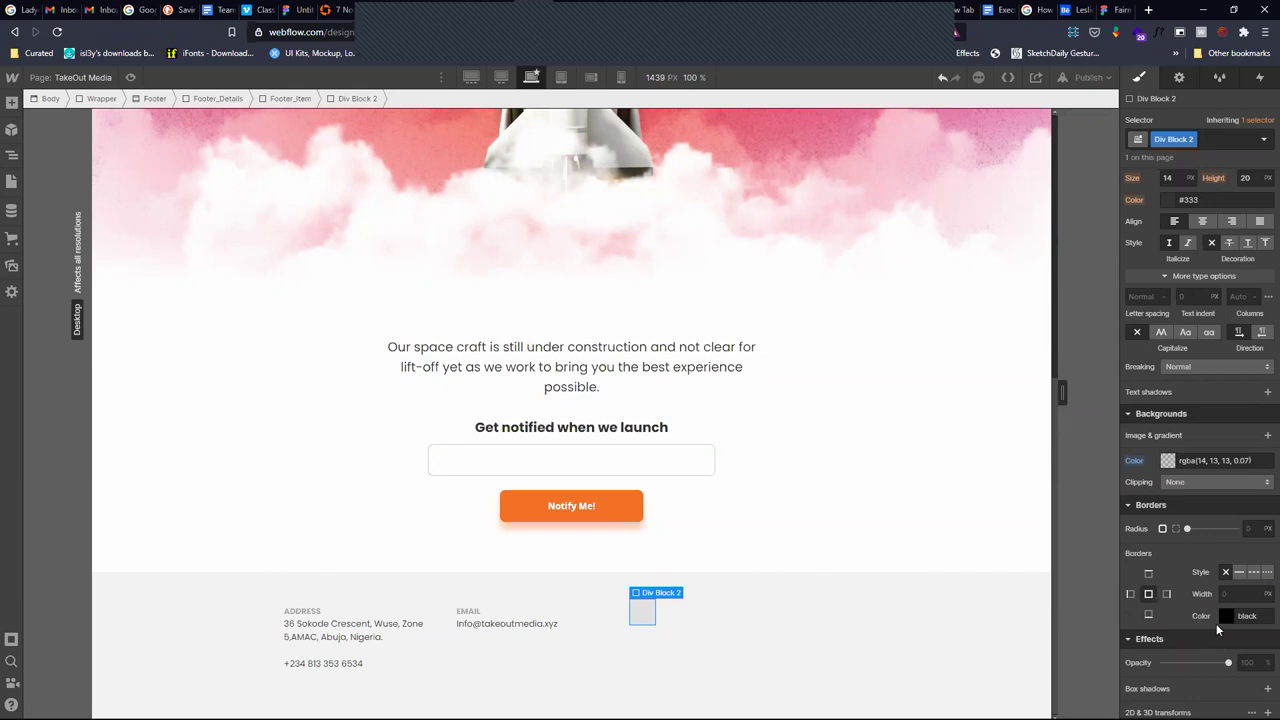
{"action": "scroll", "coordinate": [1222, 648], "scroll_direction": "down", "scroll_amount": 2}
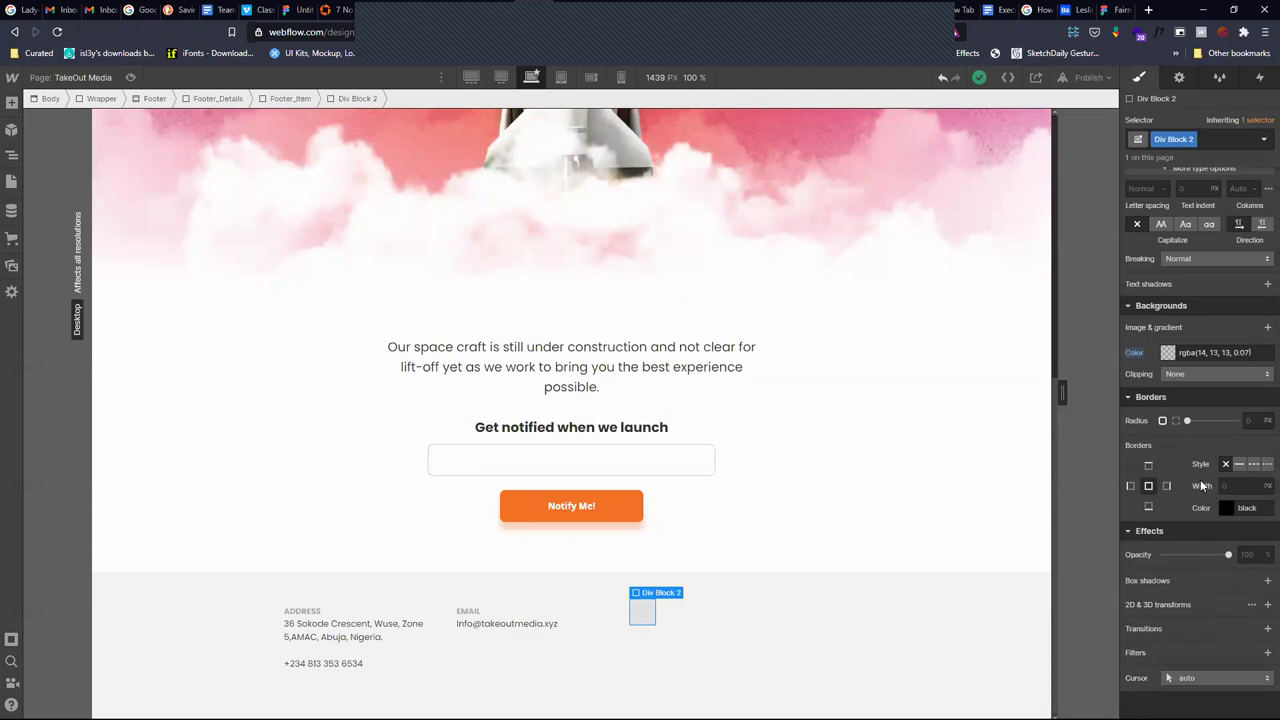
{"action": "left_click_drag", "start_coordinate": [1188, 420], "coordinate": [1236, 420]}
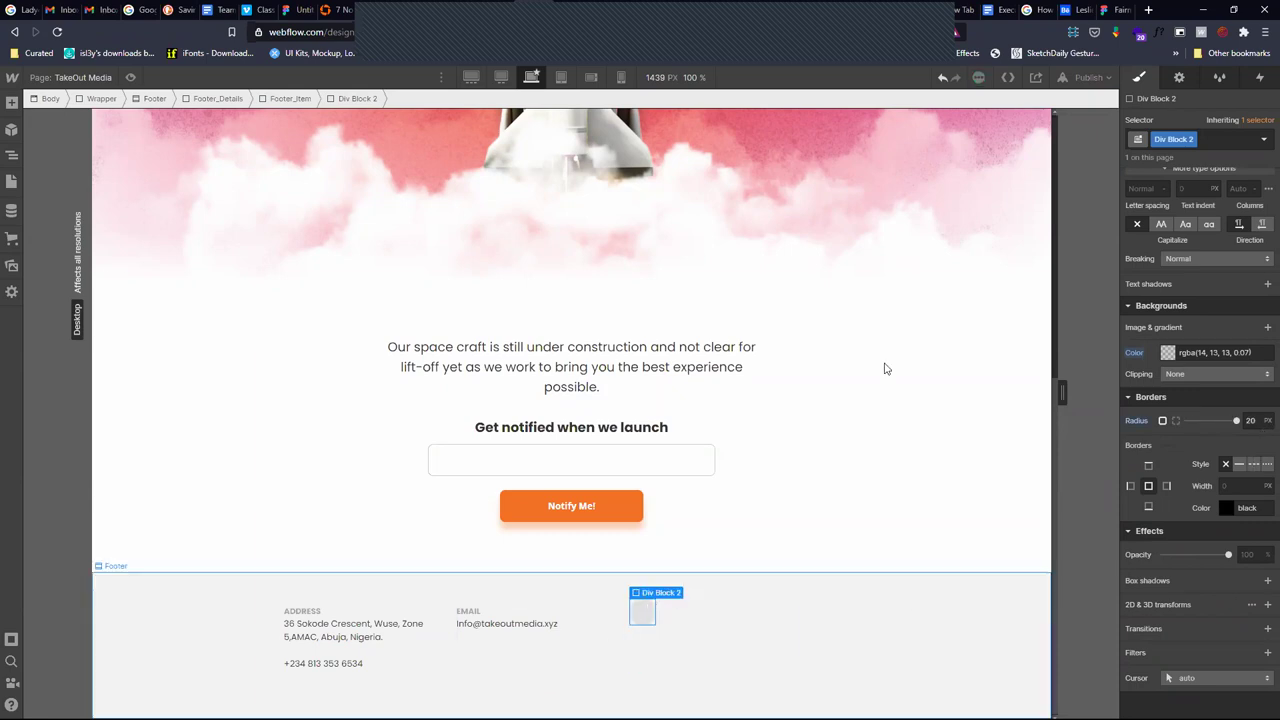
Rename the footer div block's class to SocialIcons
{"action": "double_click", "coordinate": [1170, 139]}
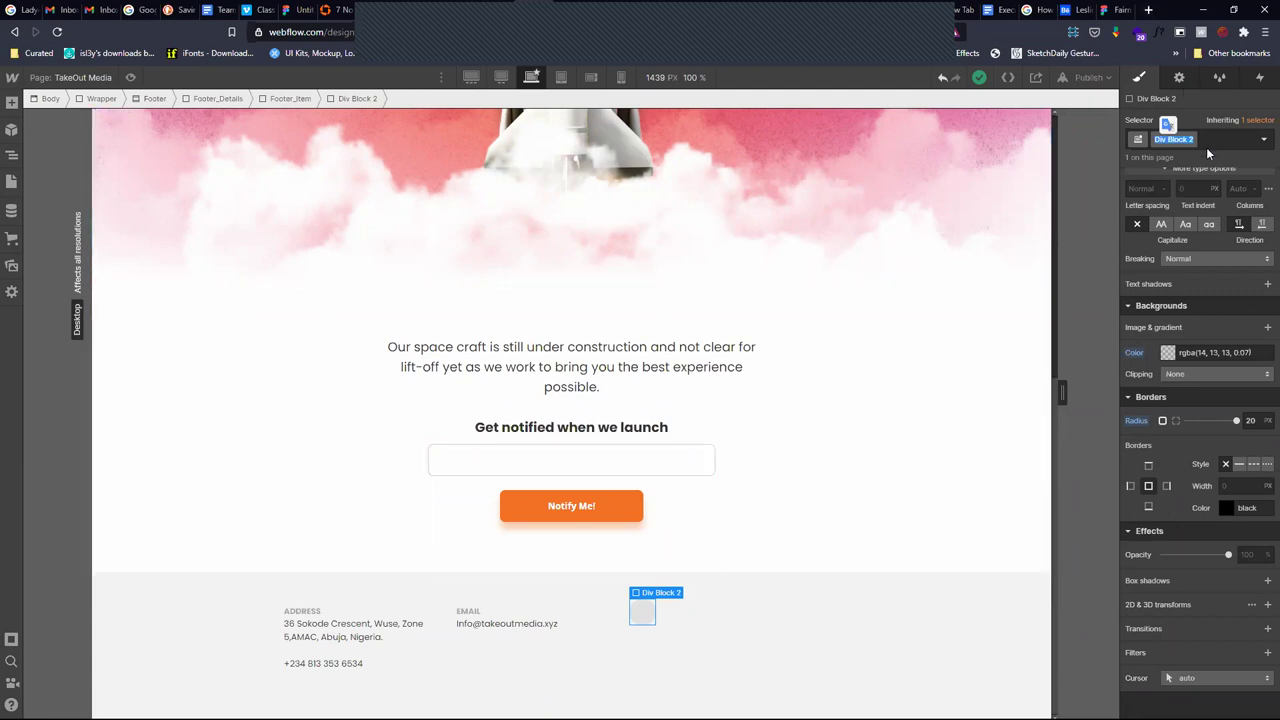
{"action": "type", "text": "soci"}
{"action": "key", "text": "BackSpace"}
{"action": "key", "text": "BackSpace"}
{"action": "key", "text": "BackSpace"}
{"action": "type", "text": "ocialIcons"}
{"action": "key", "text": "Return"}
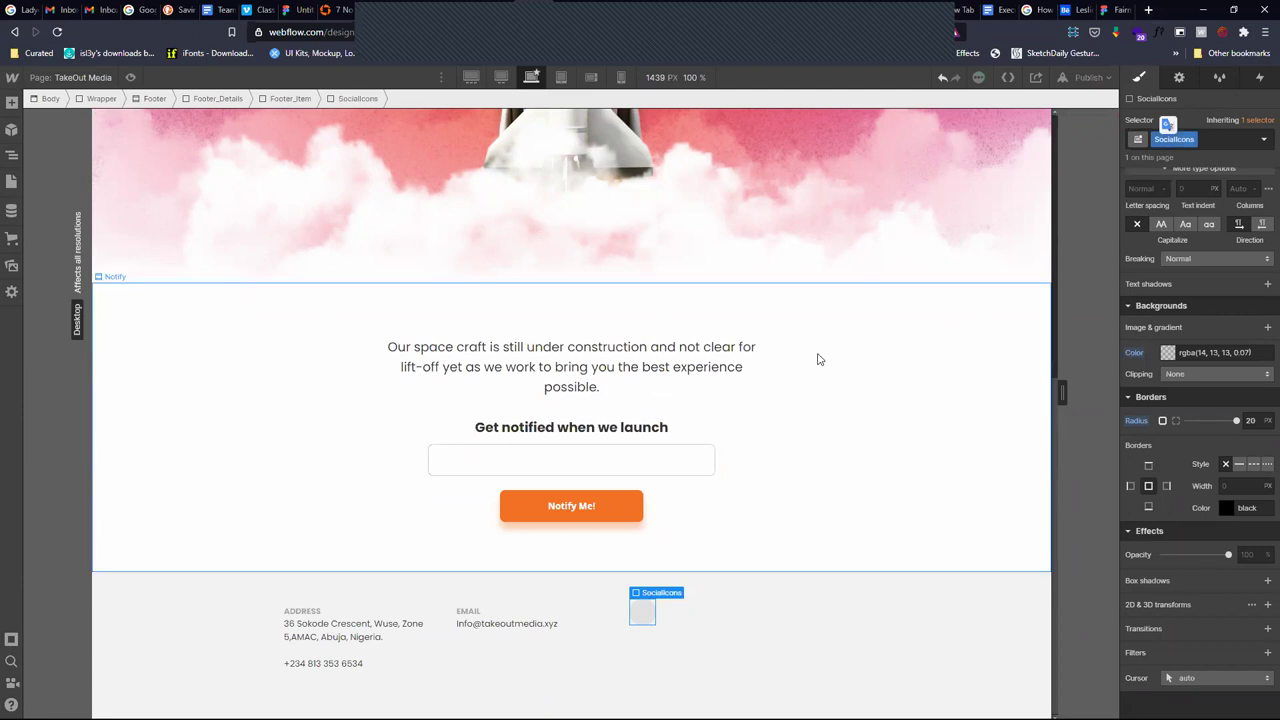
Switch to the Figma design and bring the footer's social icons into close view
{"action": "scroll", "coordinate": [817, 357], "scroll_direction": "up", "scroll_amount": 10}
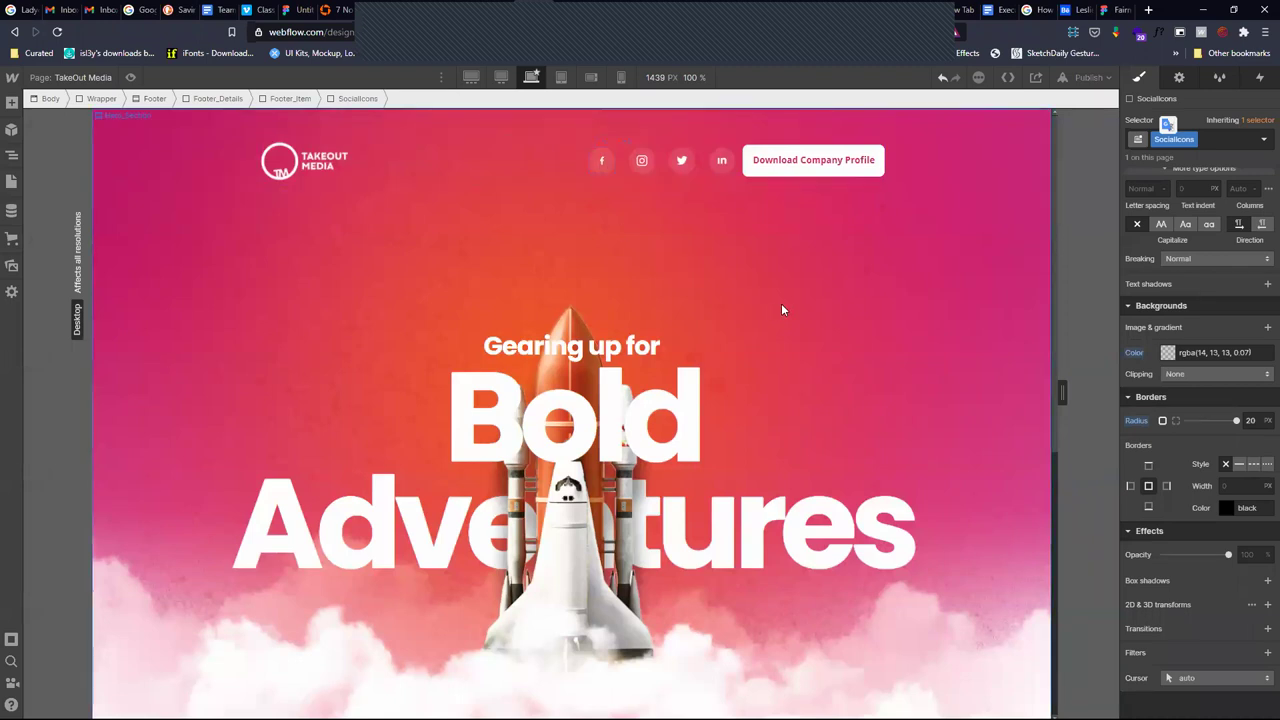
{"action": "scroll", "coordinate": [784, 308], "scroll_direction": "down", "scroll_amount": 5}
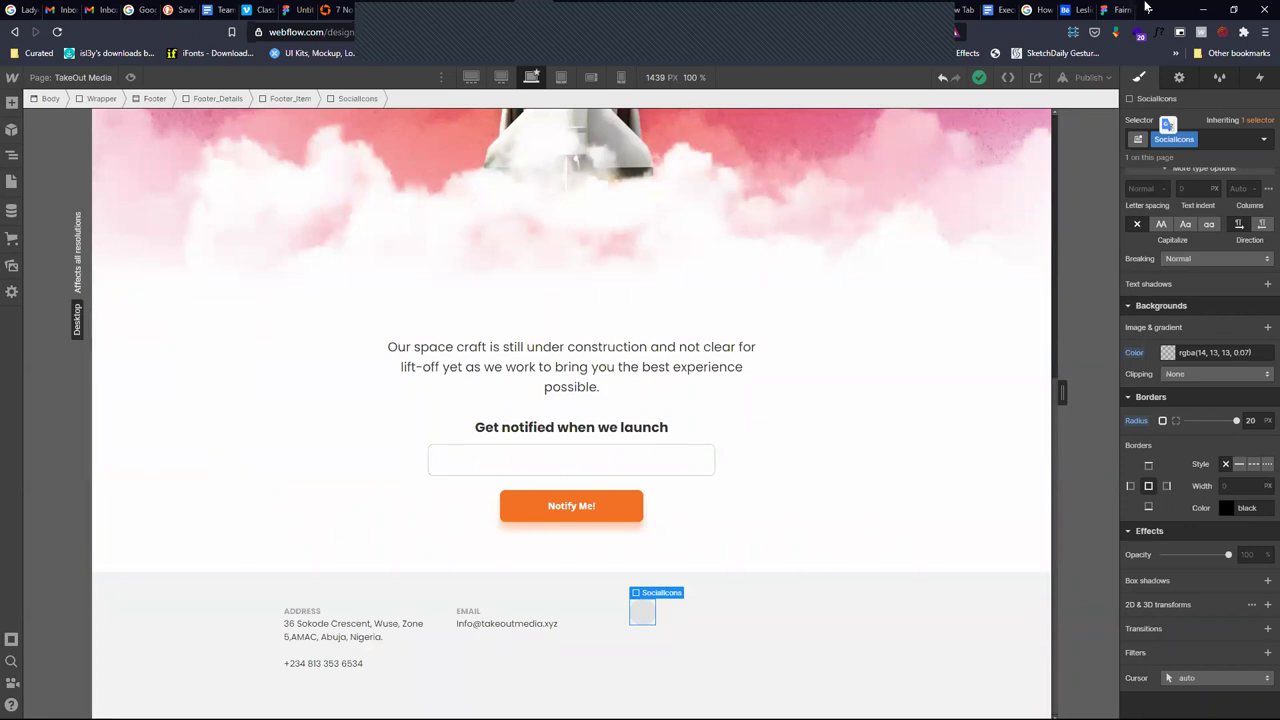
{"action": "left_click", "coordinate": [1204, 9]}
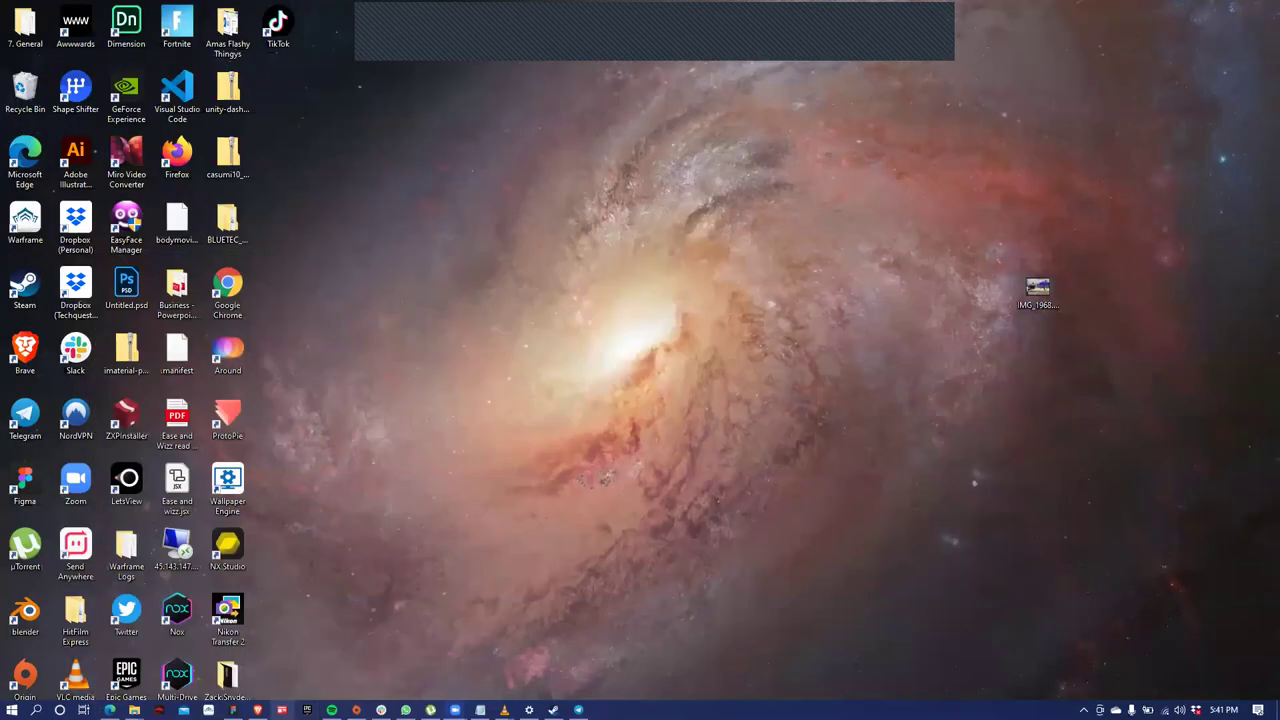
{"action": "left_click", "coordinate": [208, 710]}
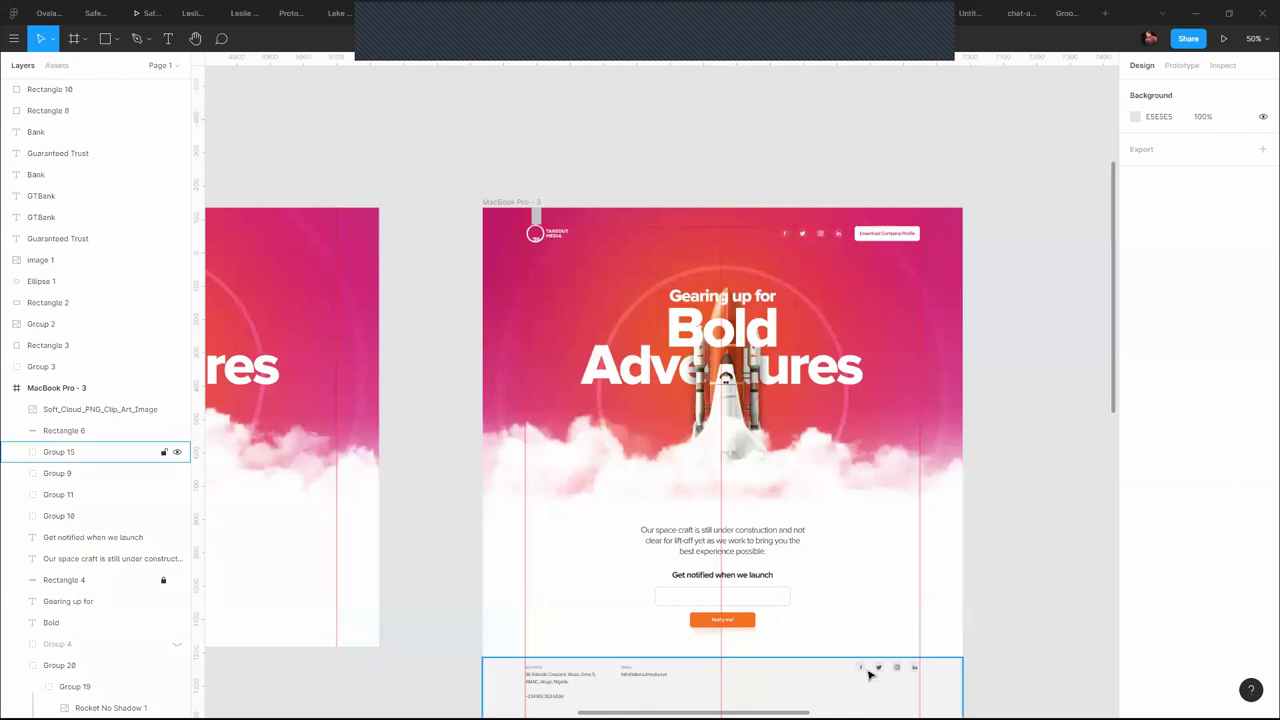
{"action": "scroll", "coordinate": [868, 675], "scroll_direction": "up", "scroll_amount": 6}
{"action": "scroll", "coordinate": [786, 586], "scroll_direction": "up", "scroll_amount": 2}
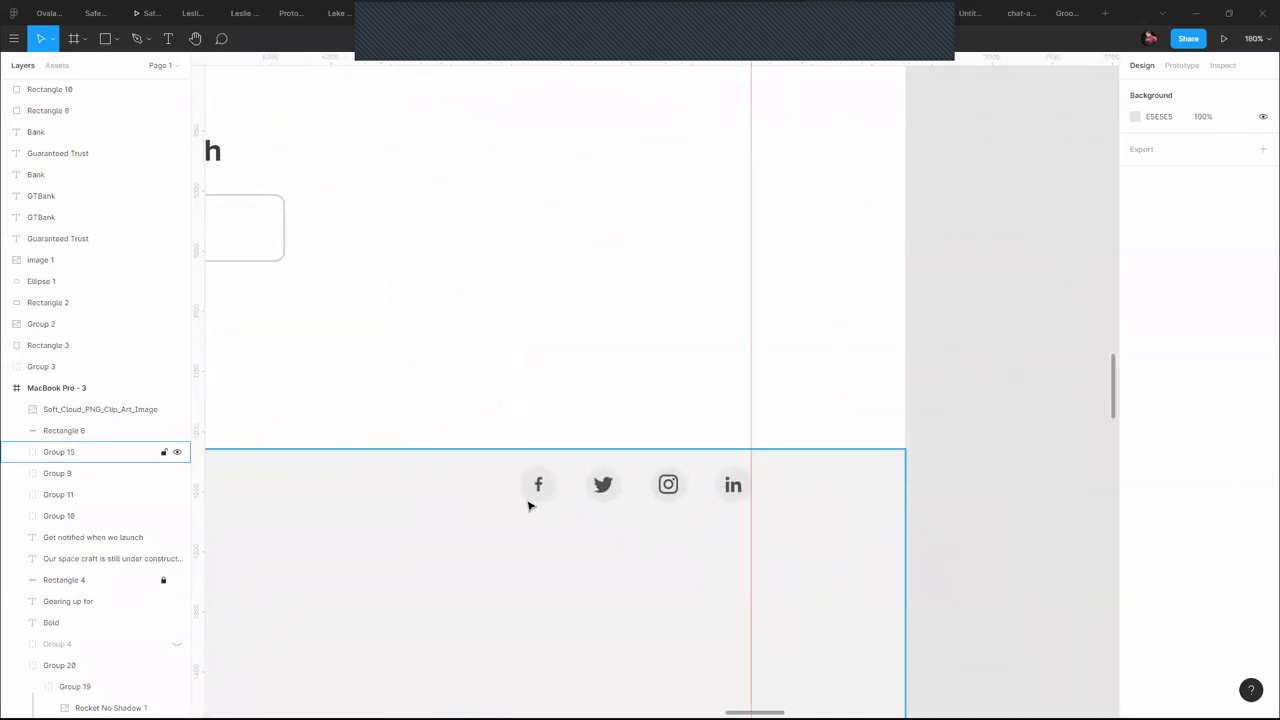
Try to select the Facebook, Twitter, Instagram and LinkedIn icon vectors together in the Figma footer
{"action": "left_click", "coordinate": [537, 485], "text": "ctrl"}
{"action": "left_click", "coordinate": [603, 485], "text": "ctrl+shift"}
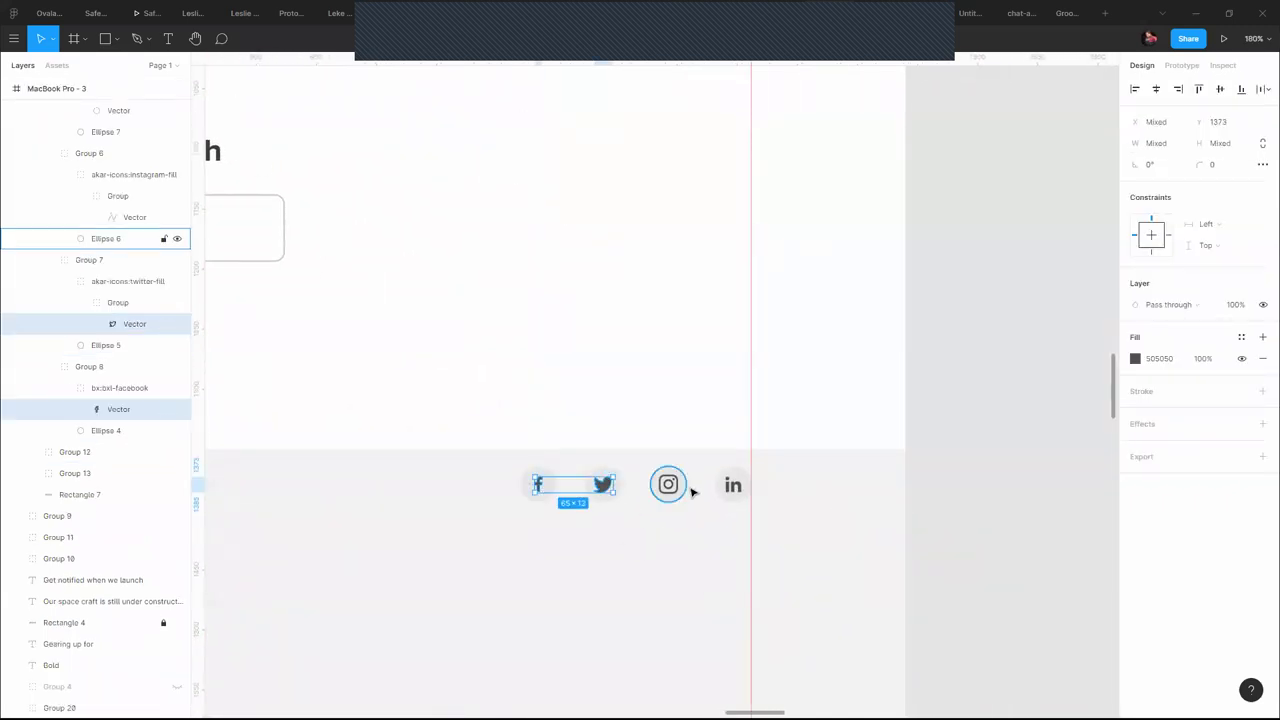
{"action": "left_click", "coordinate": [668, 485], "text": "ctrl+shift"}
{"action": "left_click", "coordinate": [732, 487], "text": "ctrl+shift"}
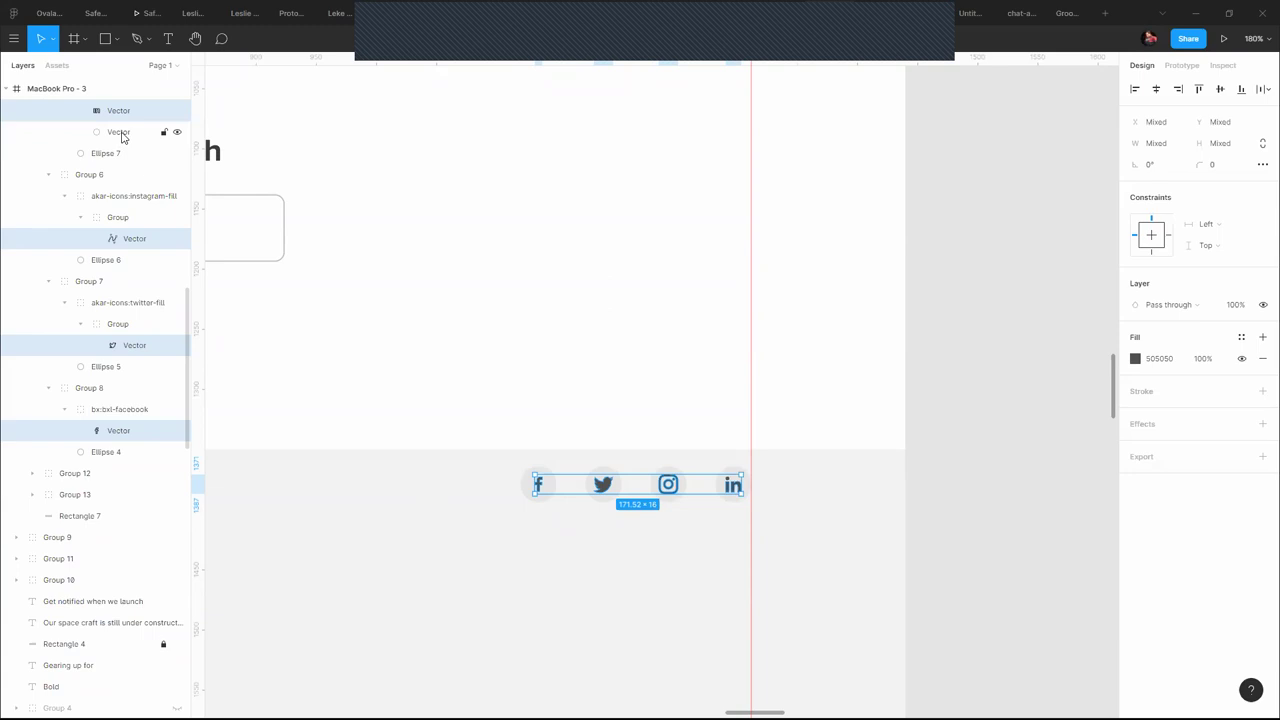
{"action": "left_click", "coordinate": [121, 134]}
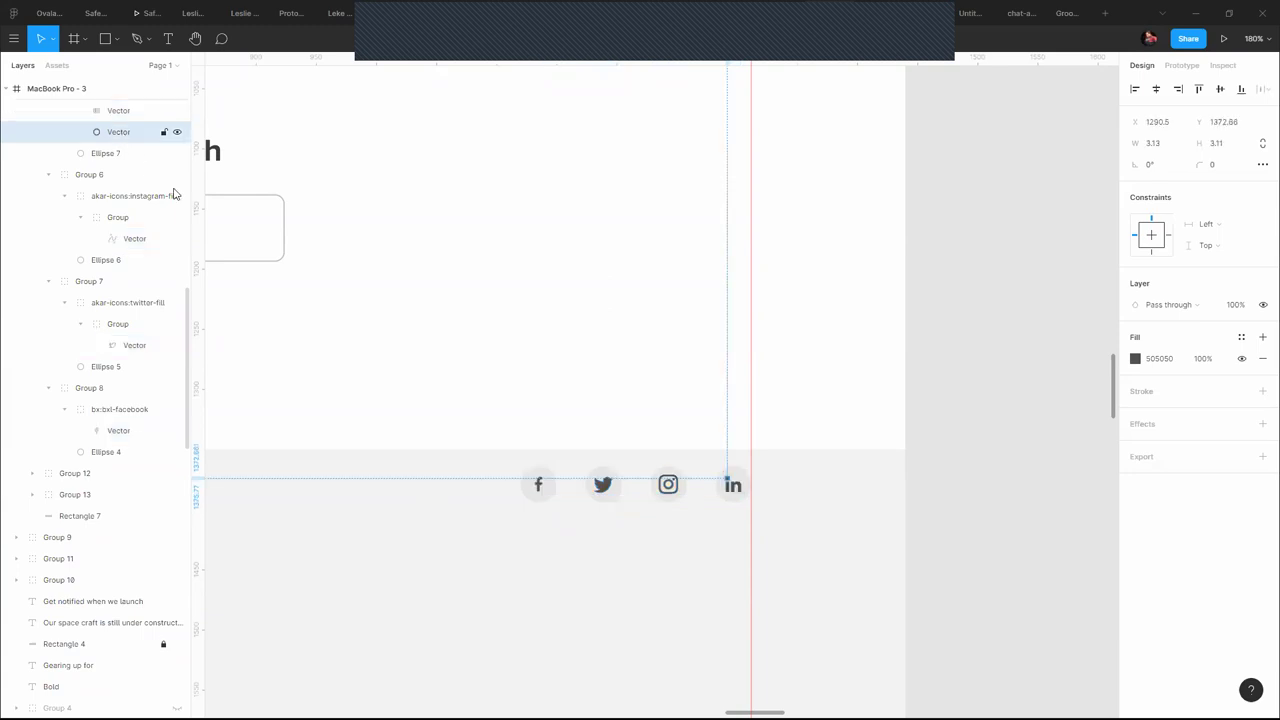
{"action": "left_click", "coordinate": [732, 488]}
{"action": "left_click", "coordinate": [954, 491]}
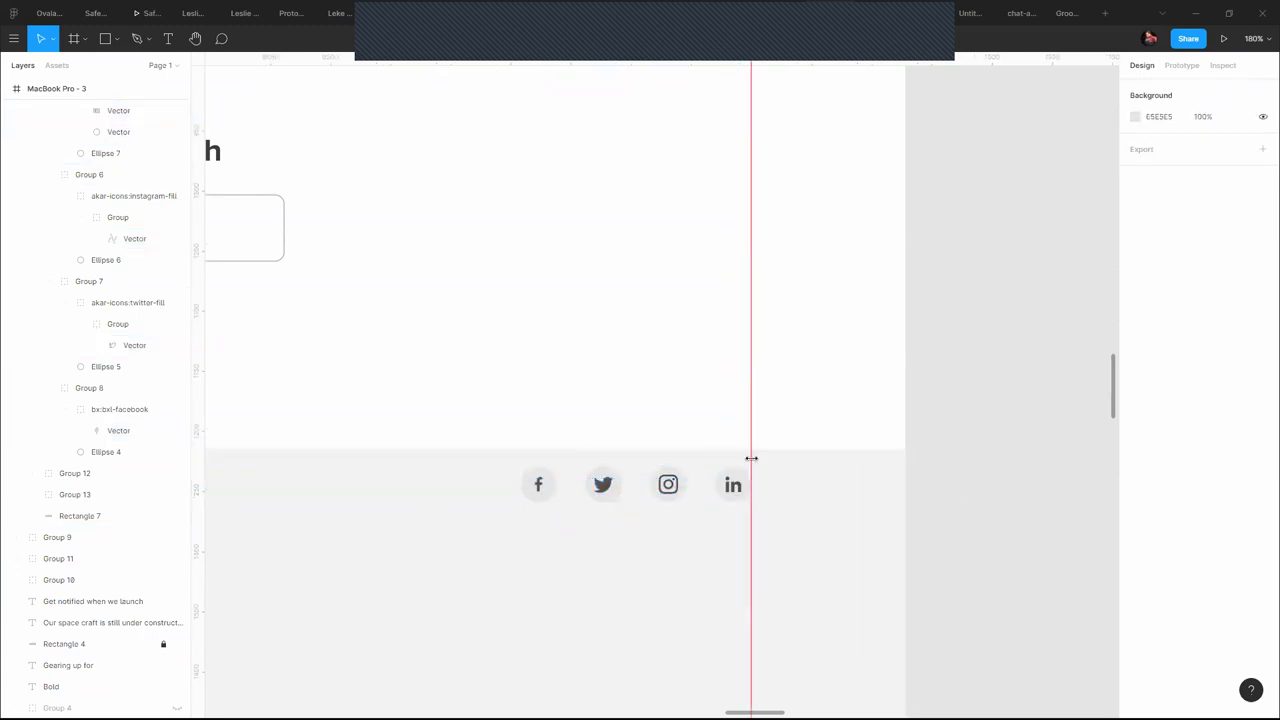
Duplicate the footer's social icons group onto the empty canvas beside the MacBook Pro - 3 frame and ungroup the copy
{"action": "left_click", "coordinate": [733, 485]}
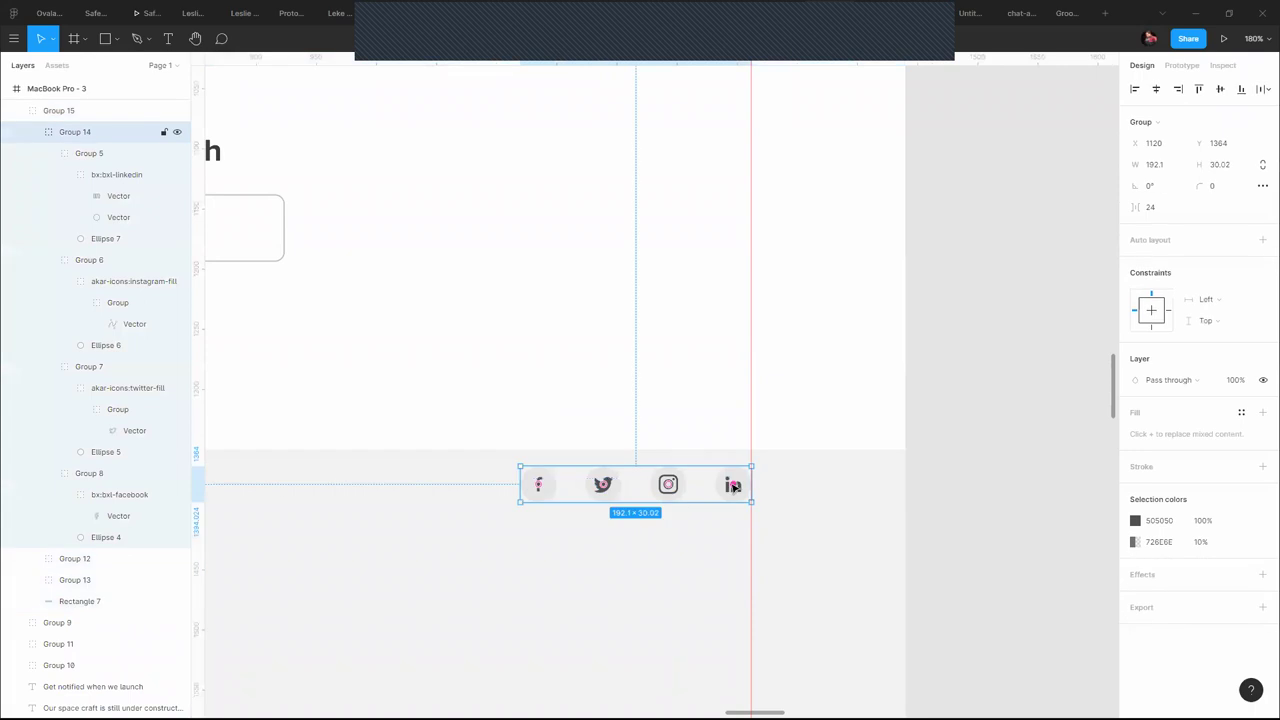
{"action": "mouse_move", "coordinate": [691, 480]}
{"action": "left_mouse_down"}
{"action": "mouse_move", "coordinate": [1171, 371]}
{"action": "mouse_move", "coordinate": [938, 430]}
{"action": "left_mouse_up"}
{"action": "right_click", "coordinate": [918, 432]}
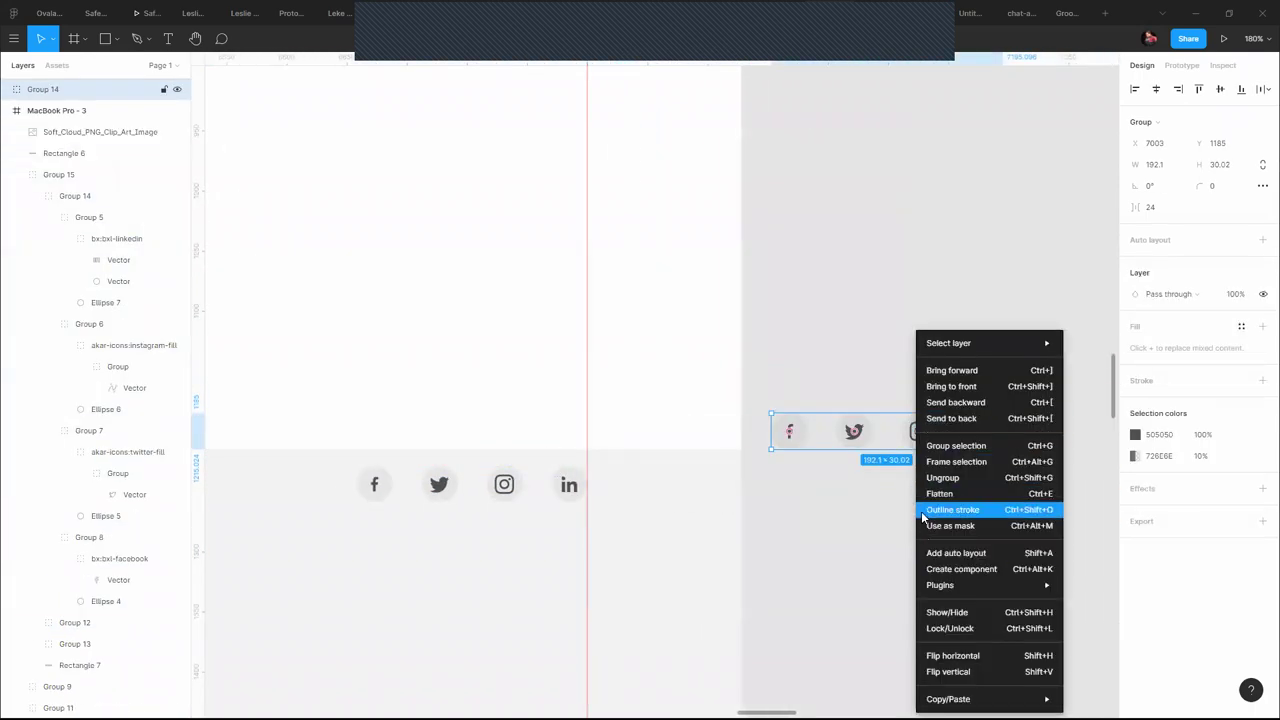
{"action": "left_click", "coordinate": [941, 477]}
{"action": "left_click", "coordinate": [911, 494]}
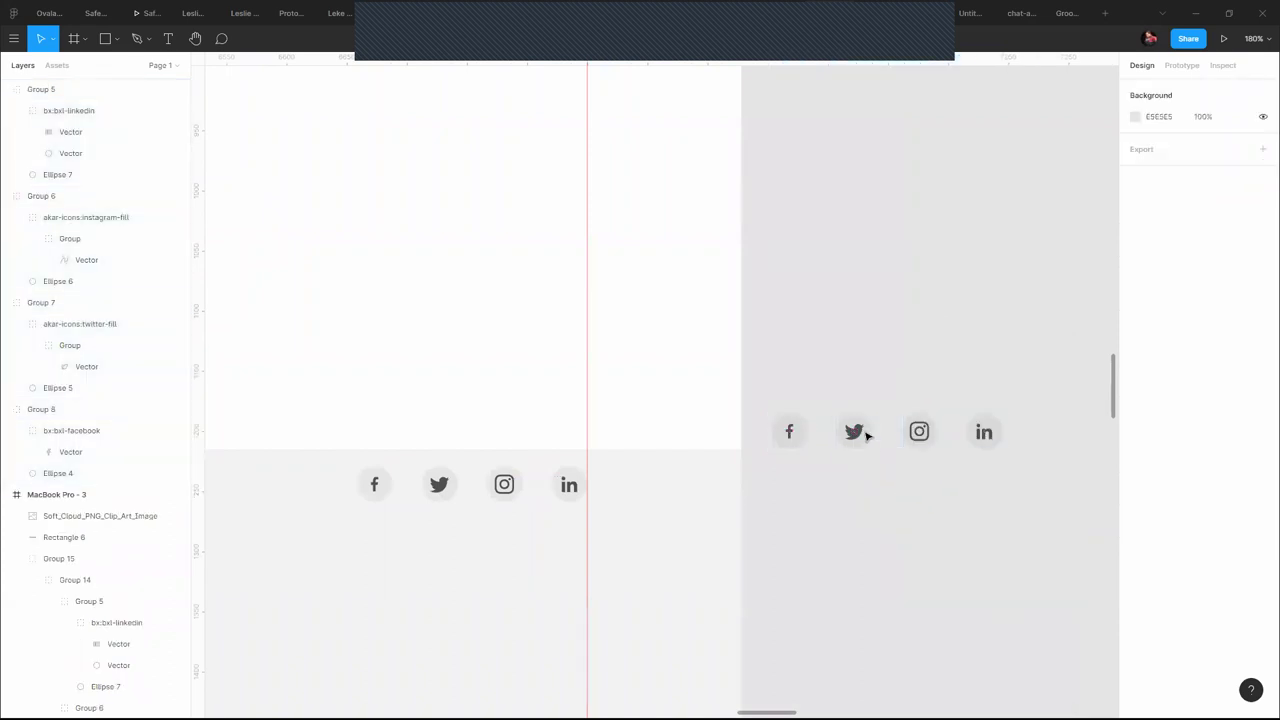
Ungroup the four copied icon groups so each glyph is separate from its background circle
{"action": "left_click_drag", "start_coordinate": [1012, 412], "coordinate": [789, 447]}
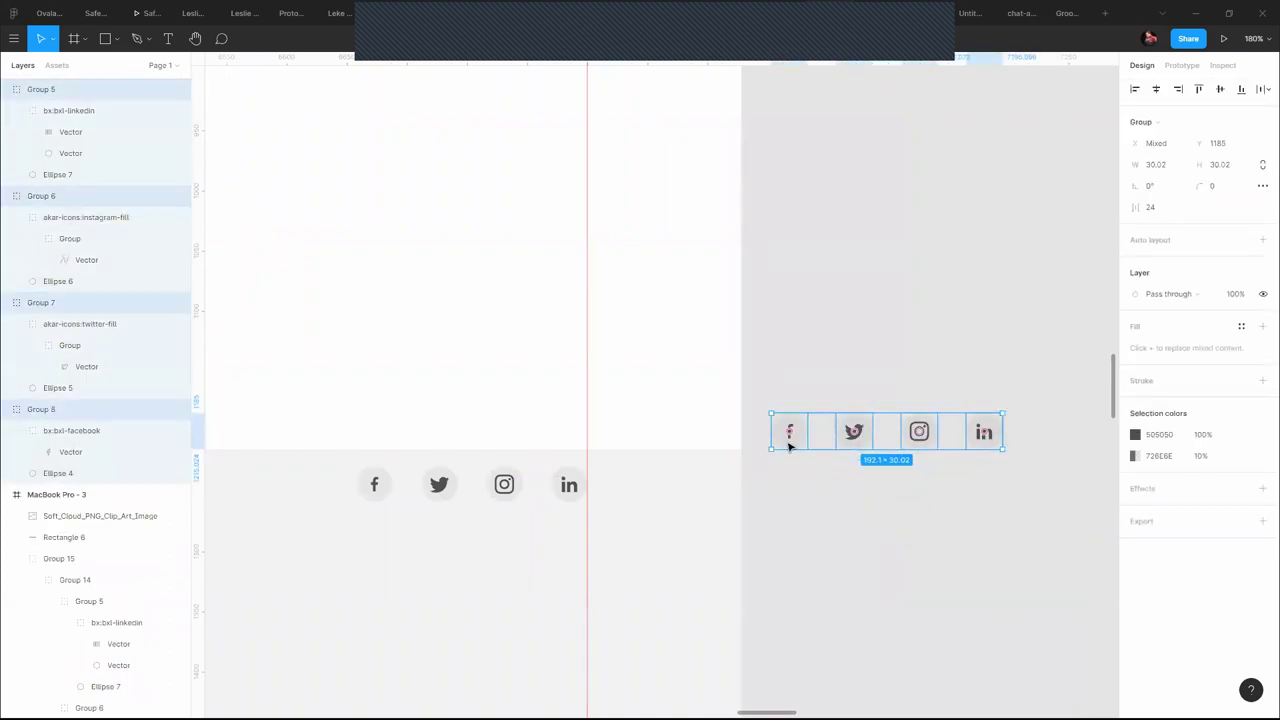
{"action": "right_click", "coordinate": [789, 447]}
{"action": "left_click", "coordinate": [836, 477]}
{"action": "left_click", "coordinate": [838, 511]}
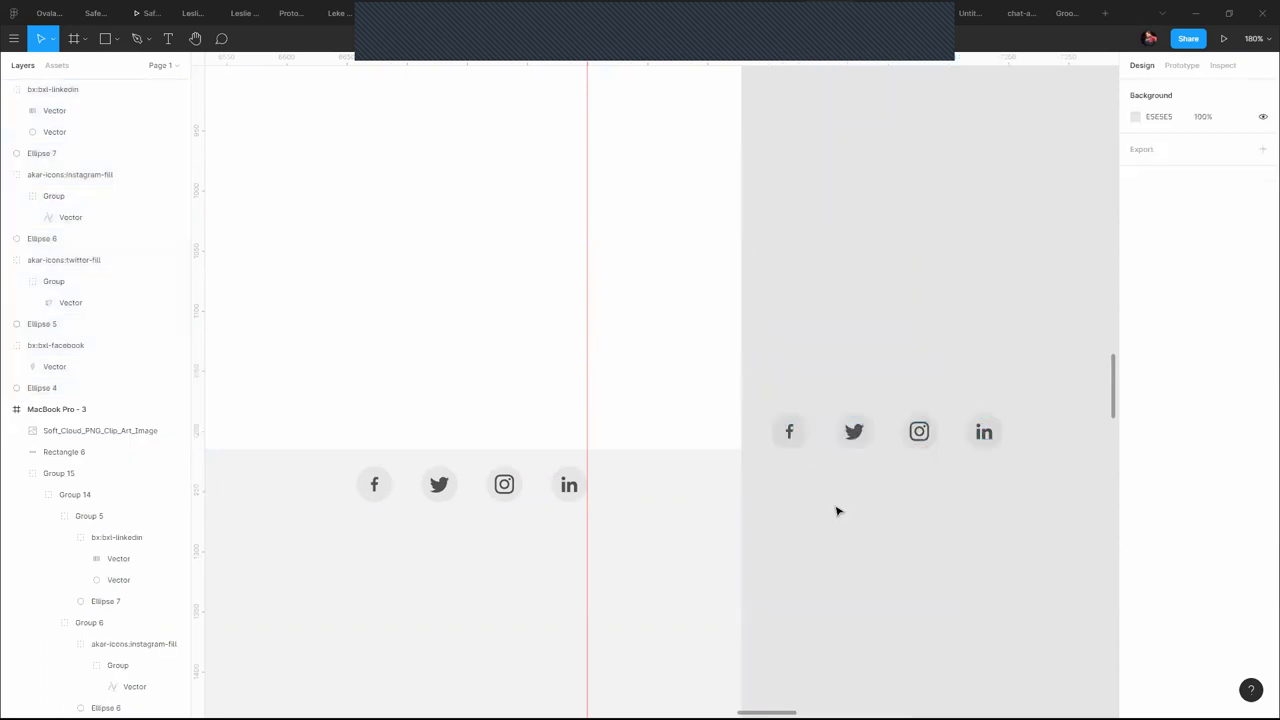
Select the copied Facebook, Twitter, Instagram and LinkedIn glyphs together and give them an SVG export setting
{"action": "left_click", "coordinate": [789, 431]}
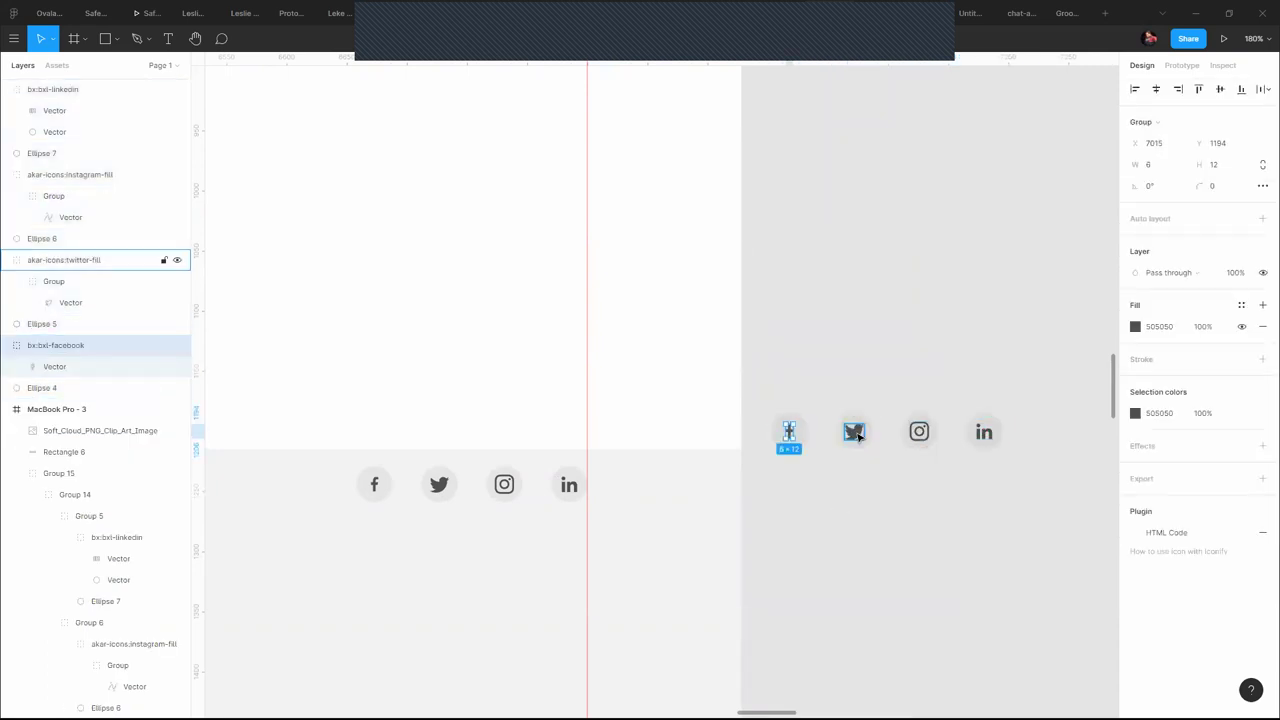
{"action": "left_click", "coordinate": [855, 432], "text": "shift"}
{"action": "left_click", "coordinate": [918, 432], "text": "shift"}
{"action": "left_click", "coordinate": [983, 433], "text": "shift"}
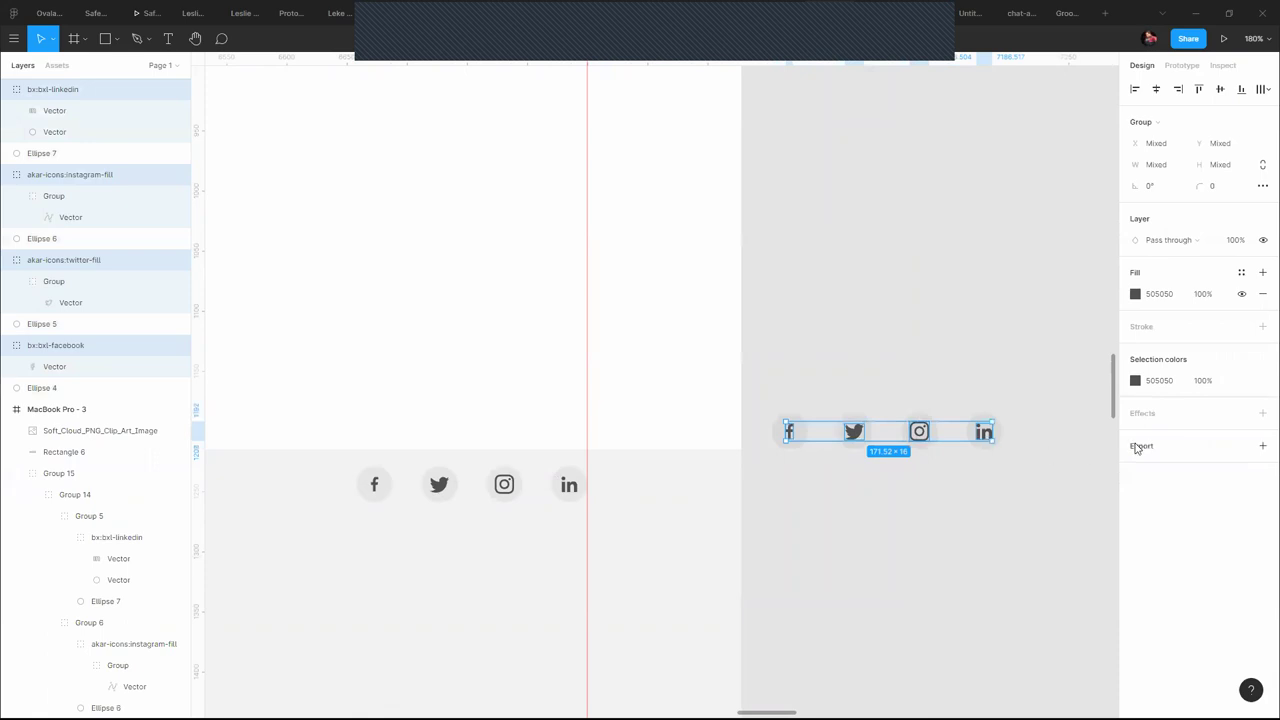
{"action": "left_click", "coordinate": [1261, 447]}
{"action": "left_click", "coordinate": [1218, 488]}
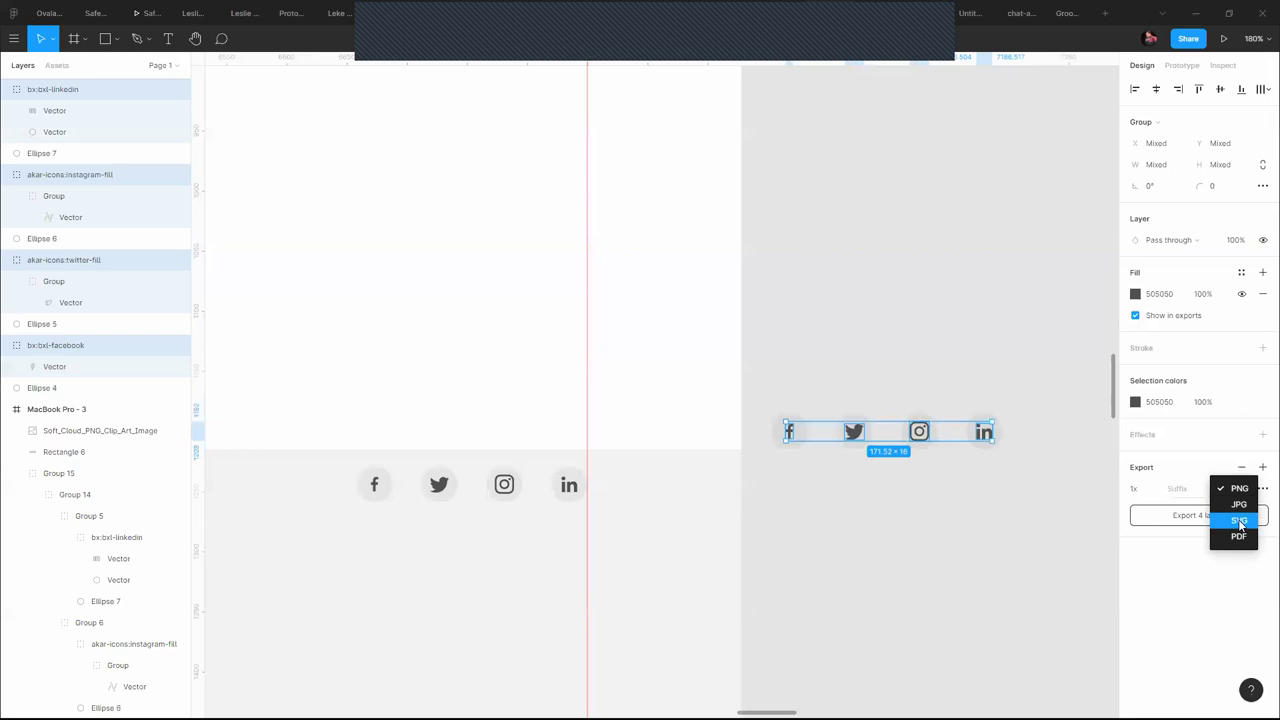
{"action": "left_click", "coordinate": [1239, 521]}
Export the four icon layers into the Assets folder of the Takeout project
{"action": "left_click", "coordinate": [1196, 515]}
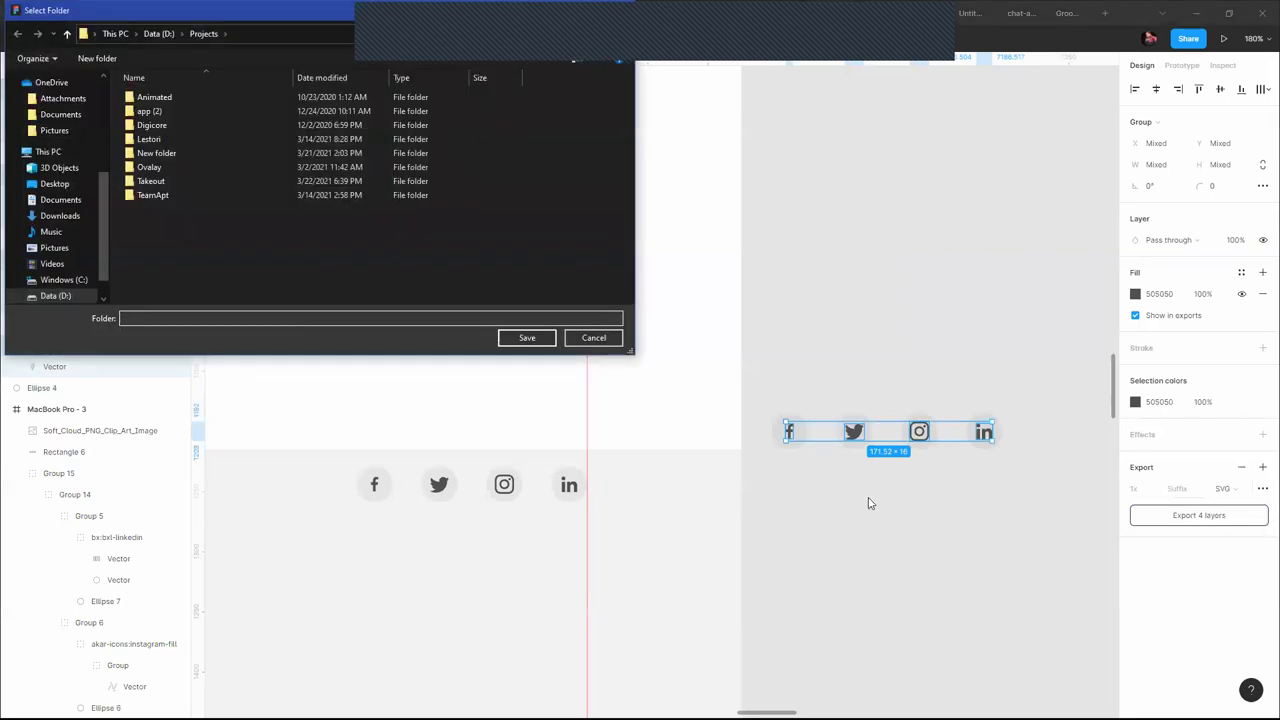
{"action": "double_click", "coordinate": [155, 182]}
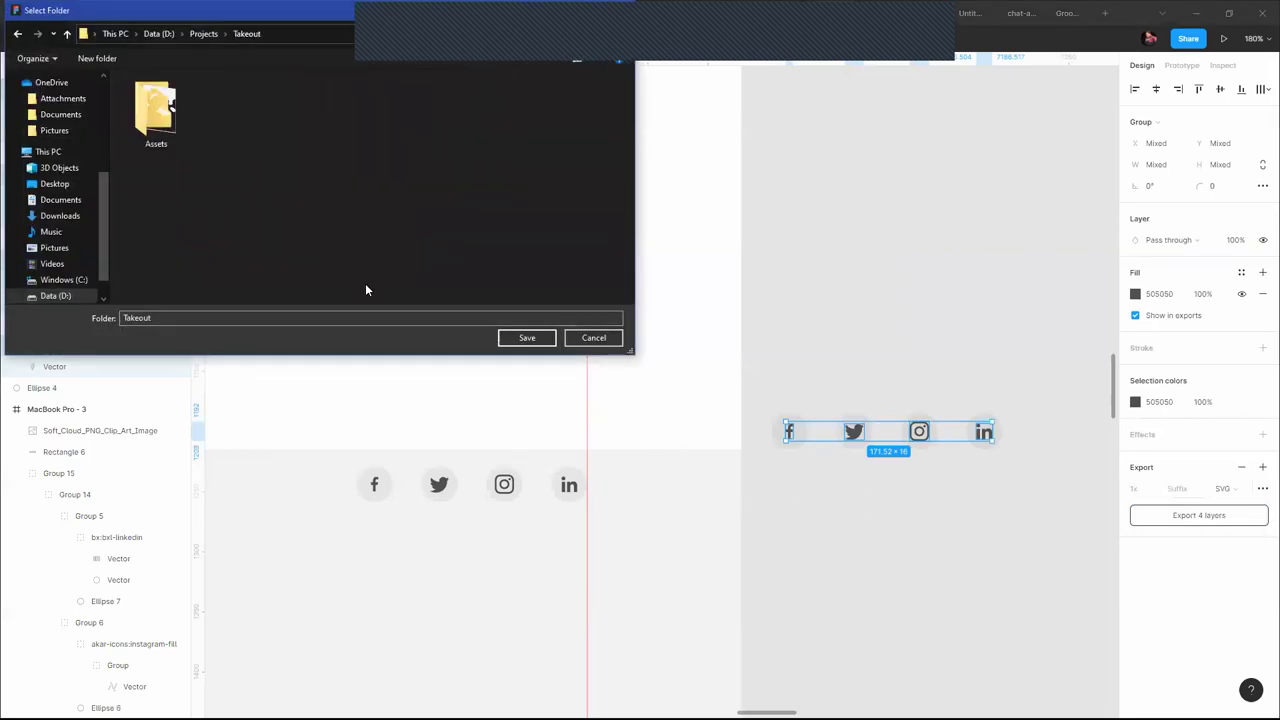
{"action": "double_click", "coordinate": [157, 130]}
{"action": "left_click", "coordinate": [540, 338]}
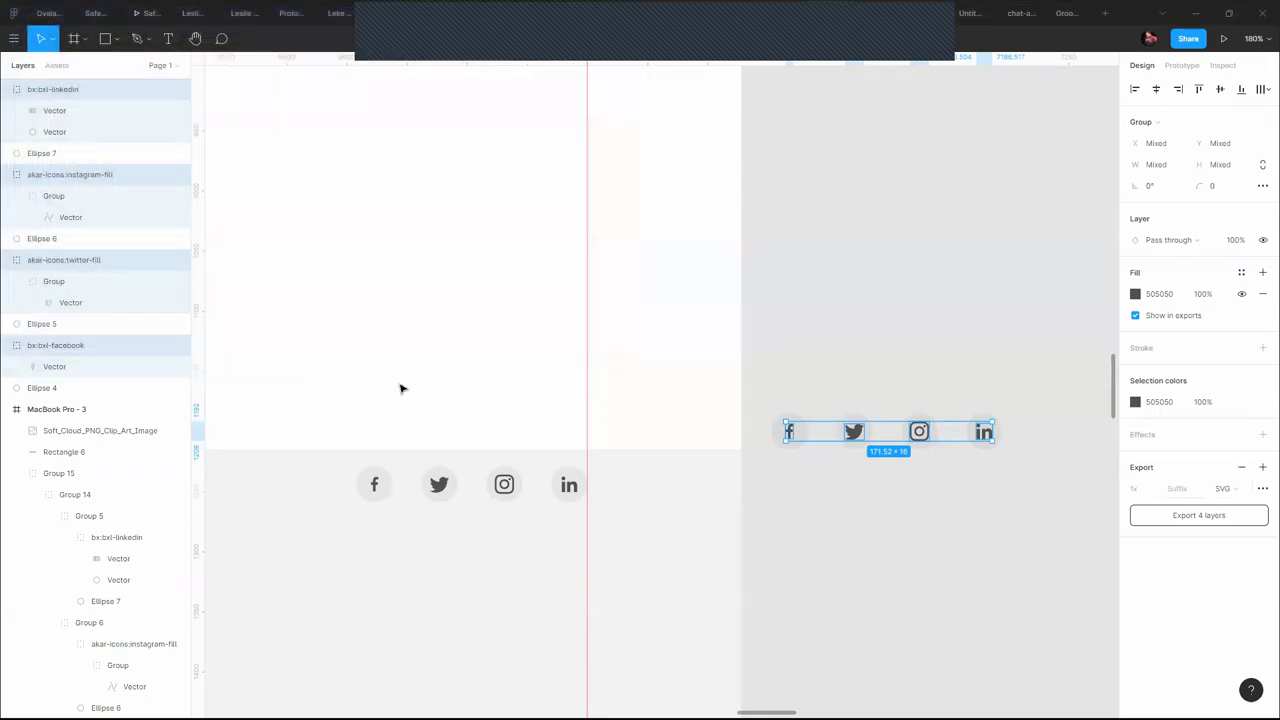
Leave the Figma design, return to the Webflow page and open the site's image assets
{"action": "left_click", "coordinate": [1195, 13]}
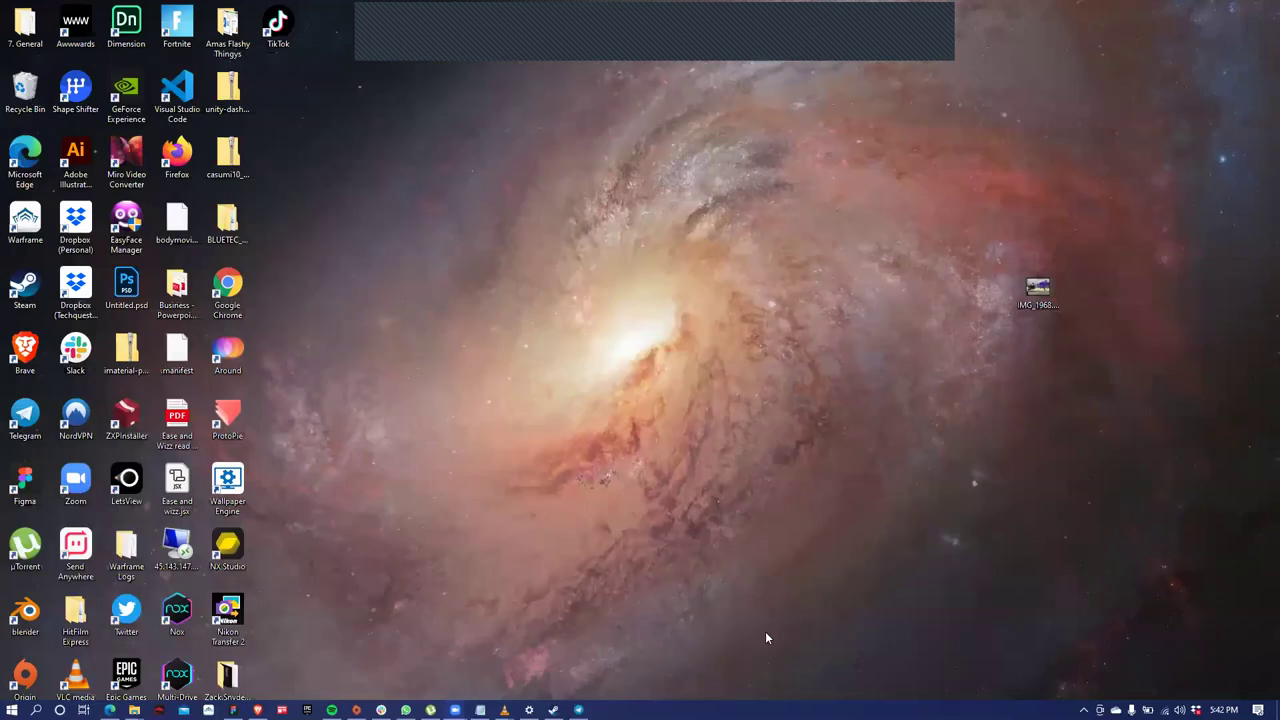
{"action": "mouse_move", "coordinate": [381, 710]}
{"action": "mouse_move", "coordinate": [256, 636]}
{"action": "mouse_move", "coordinate": [455, 708]}
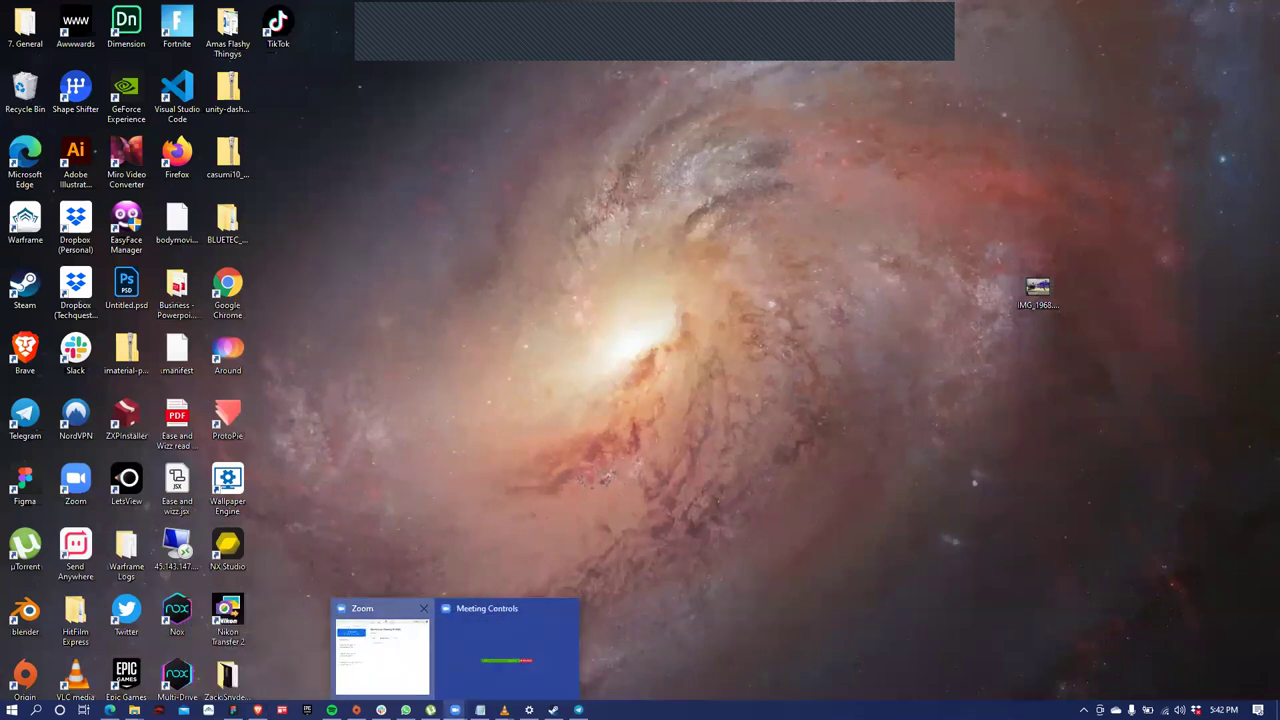
{"action": "left_click", "coordinate": [382, 655]}
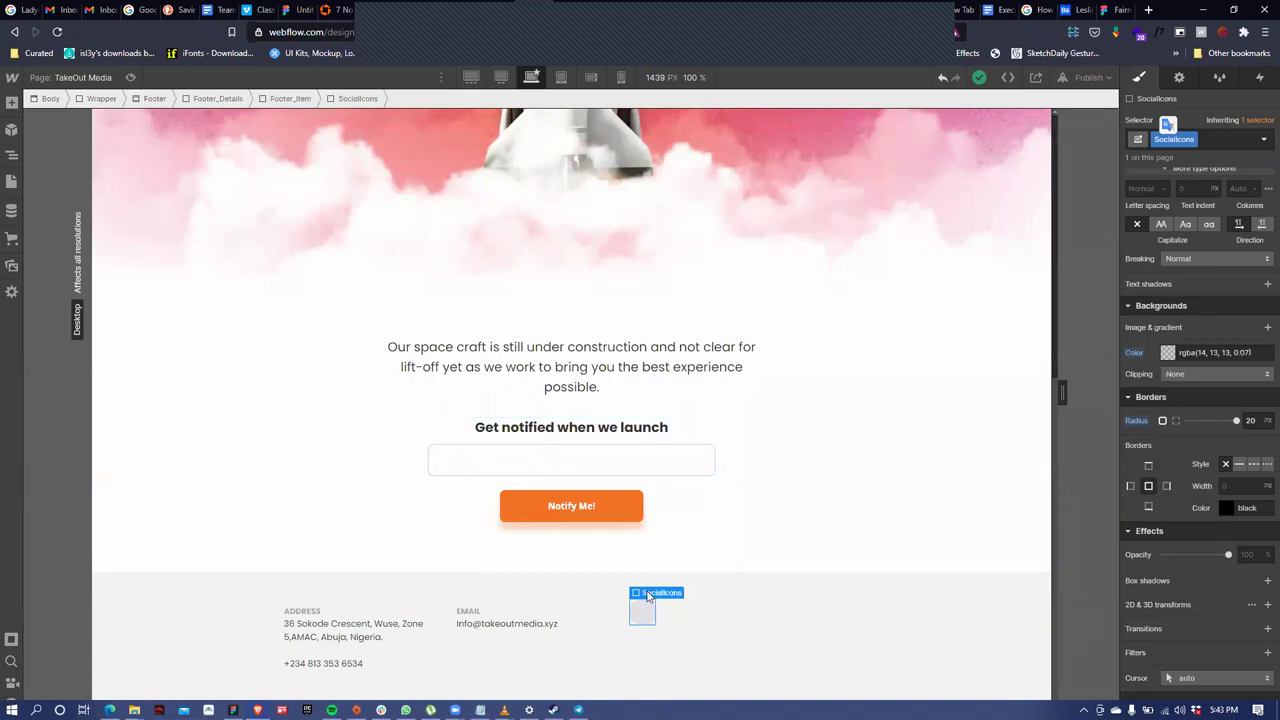
{"action": "left_click", "coordinate": [14, 155]}
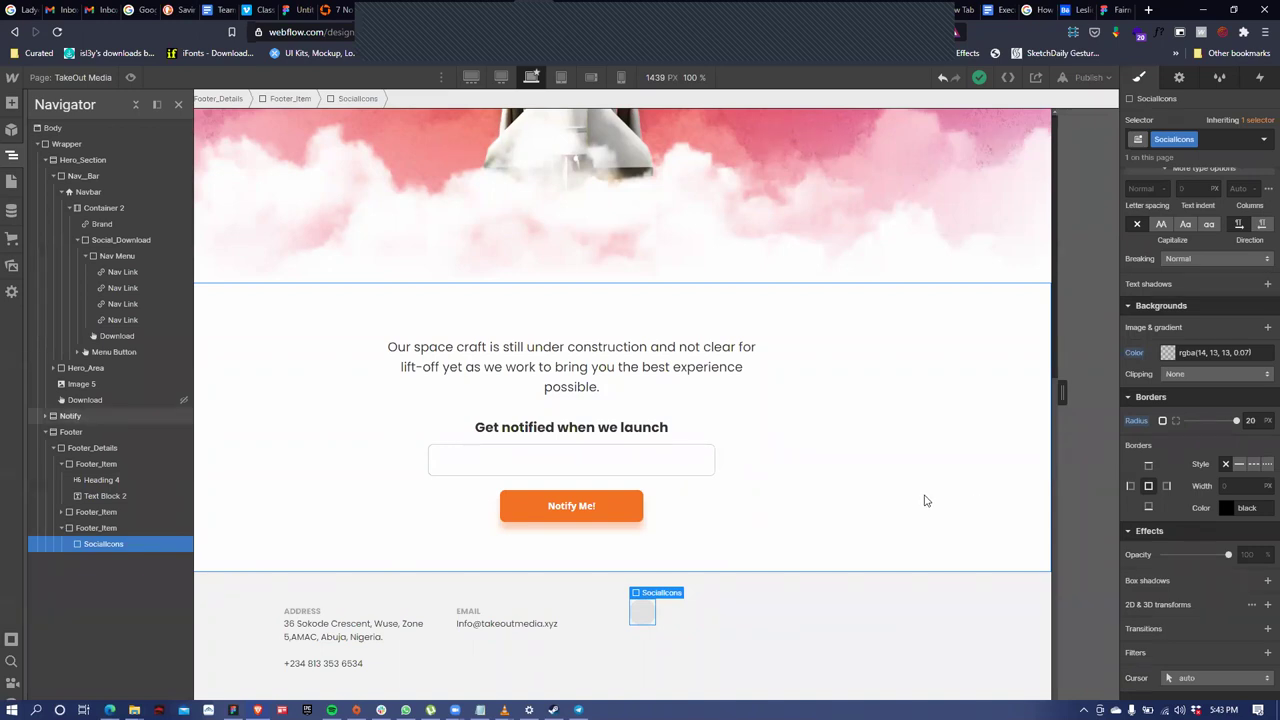
{"action": "left_click", "coordinate": [12, 266]}
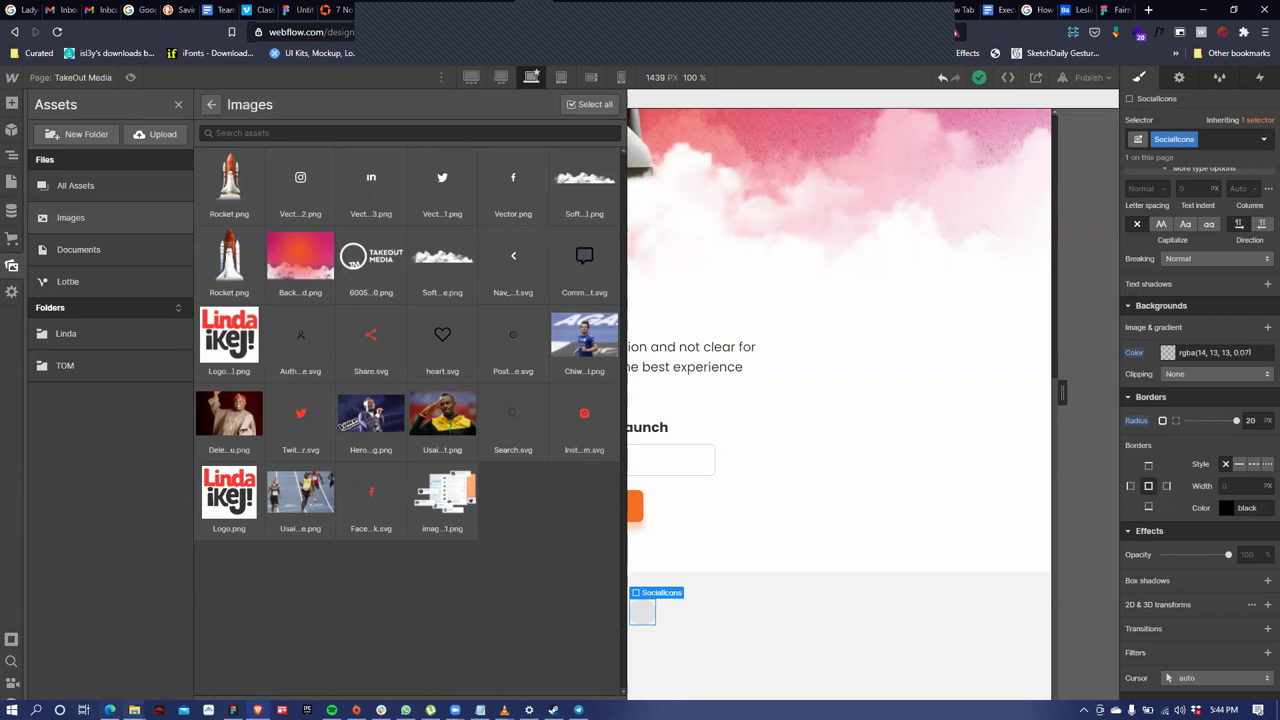
Switch to File Explorer and open the Assets folder inside the Takeout project folder
{"action": "mouse_move", "coordinate": [134, 708]}
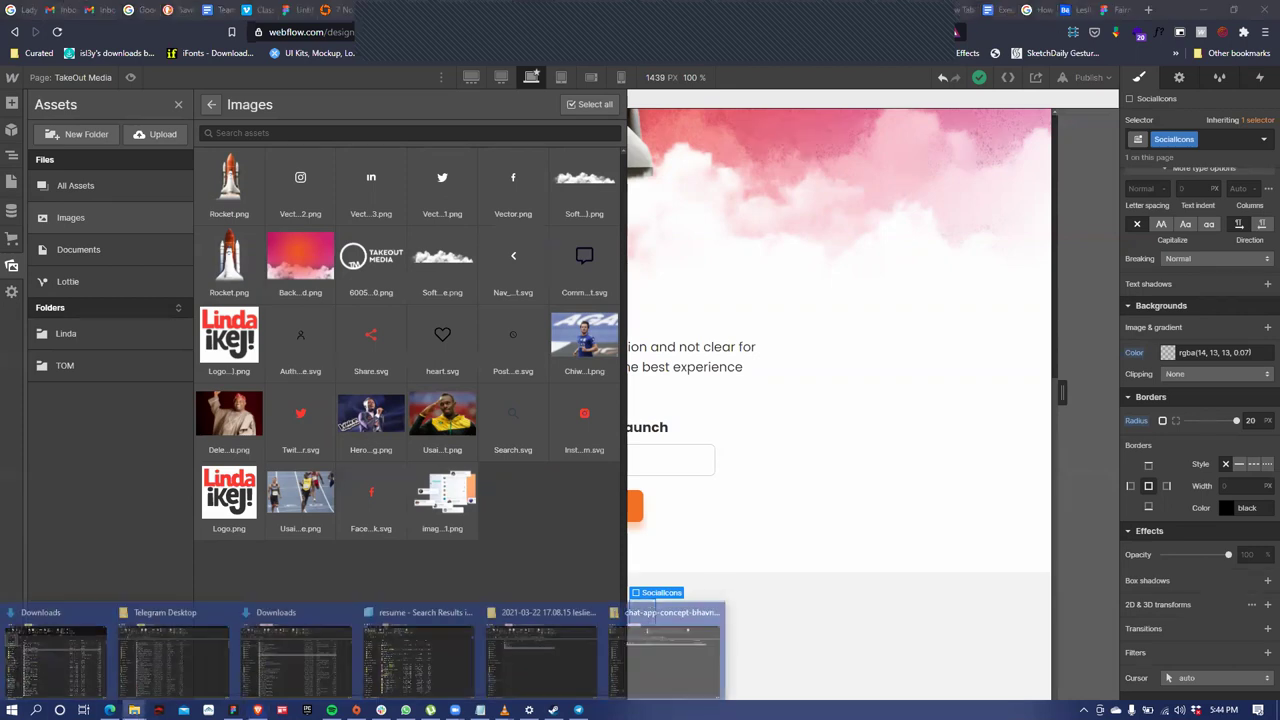
{"action": "left_click", "coordinate": [581, 662]}
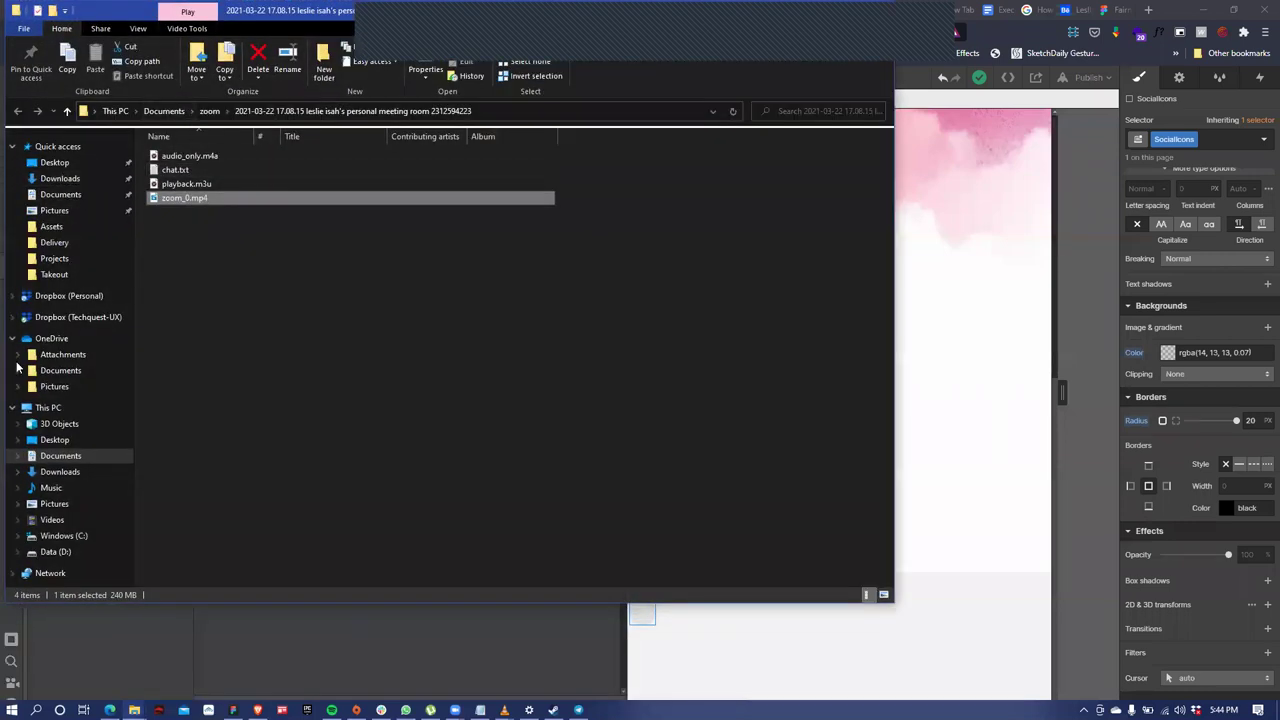
{"action": "left_click", "coordinate": [60, 178]}
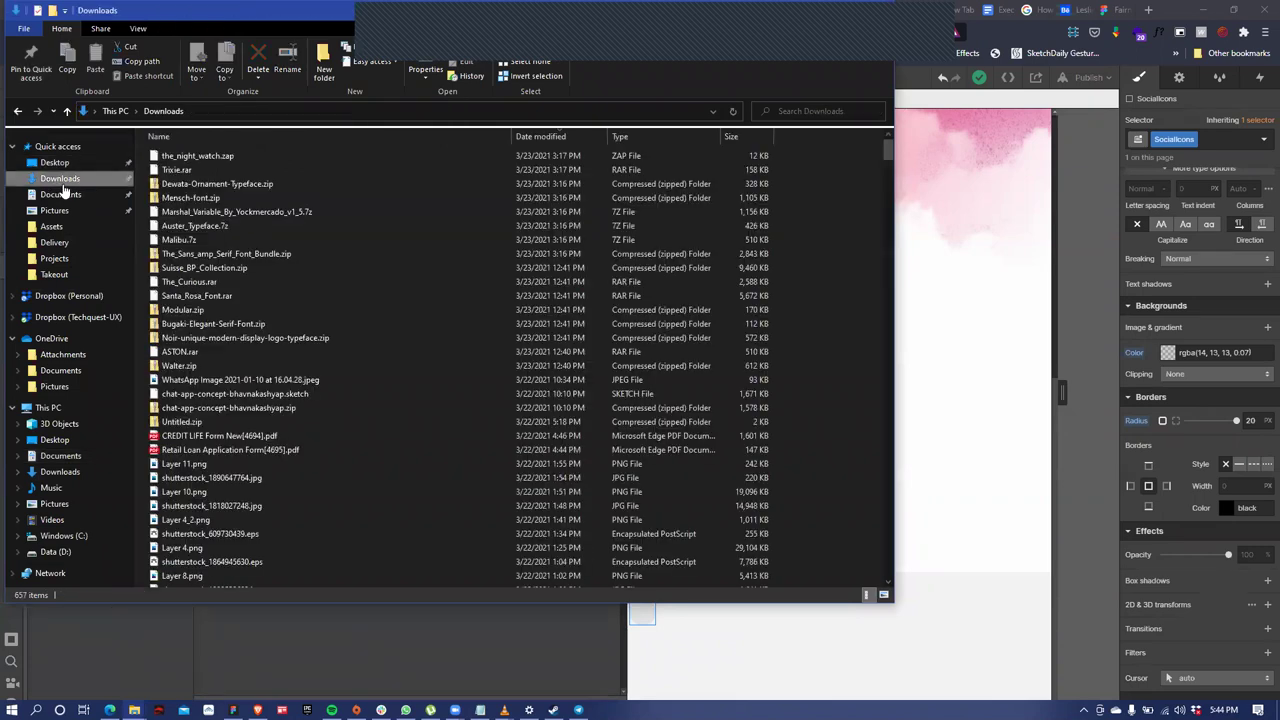
{"action": "left_click", "coordinate": [50, 274]}
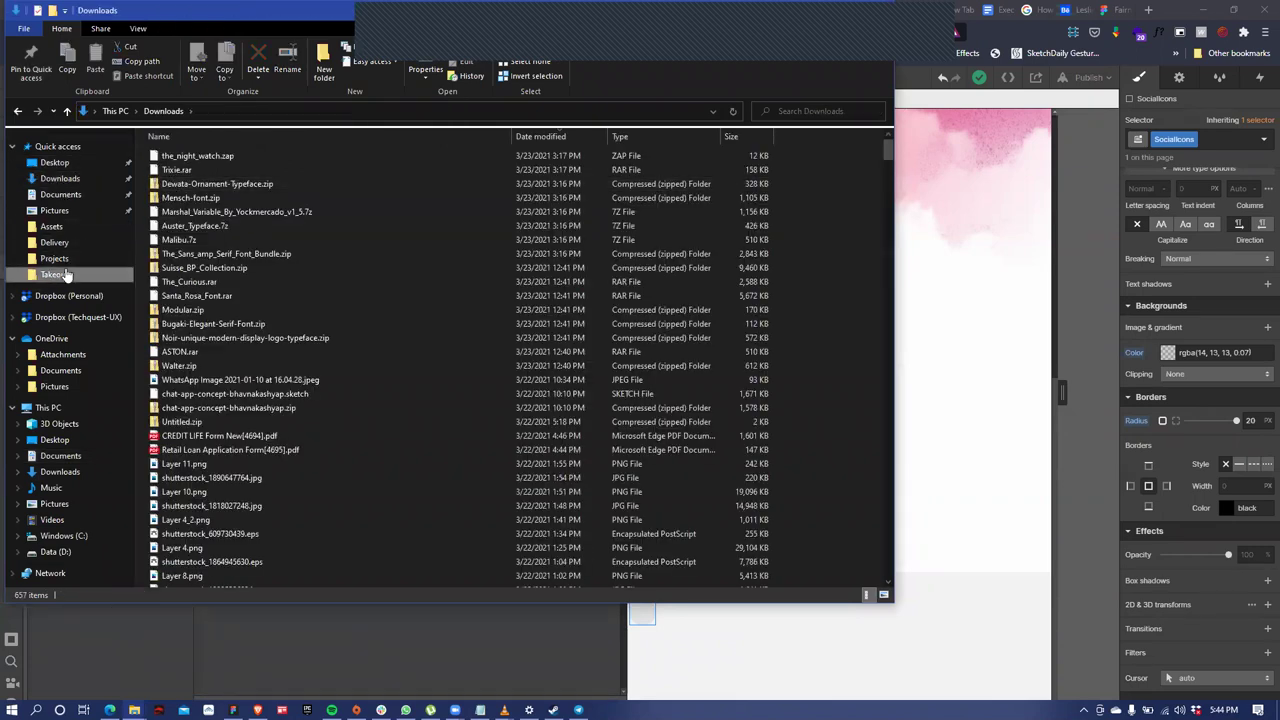
{"action": "double_click", "coordinate": [181, 175]}
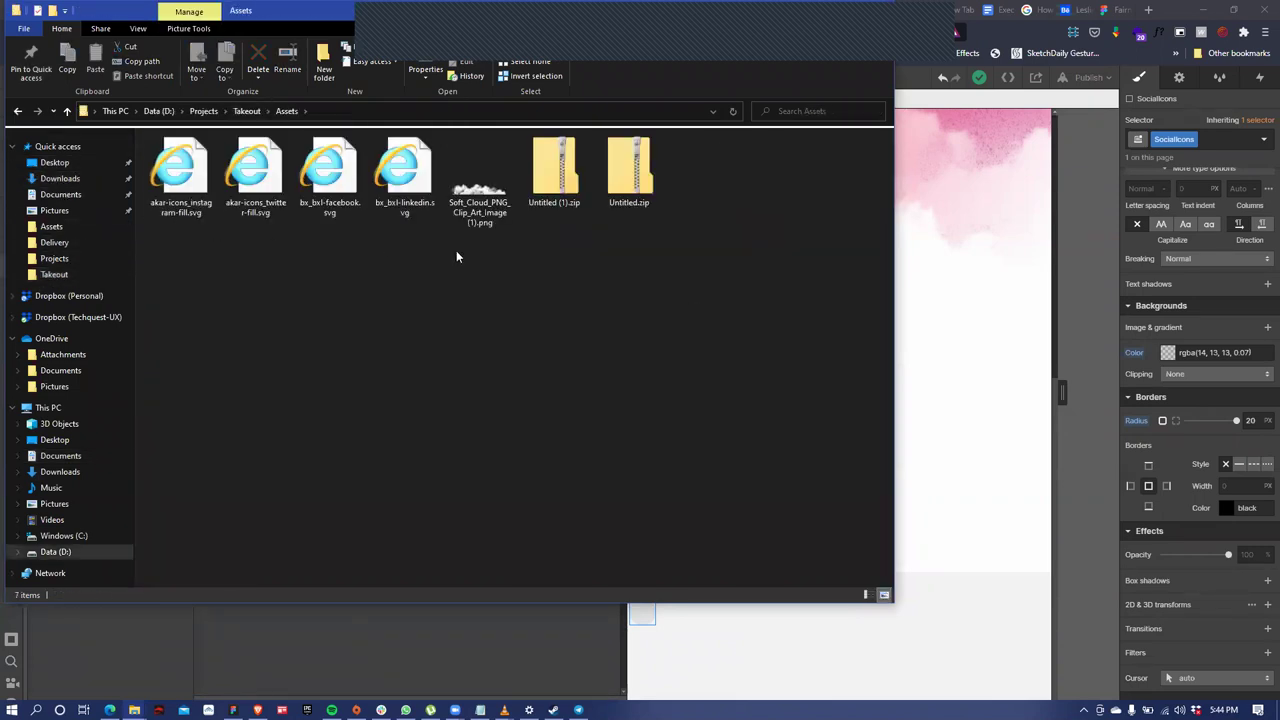
Upload the Instagram, Twitter, Facebook and LinkedIn SVG files from the folder to the Webflow assets
{"action": "left_click_drag", "start_coordinate": [422, 252], "coordinate": [148, 134]}
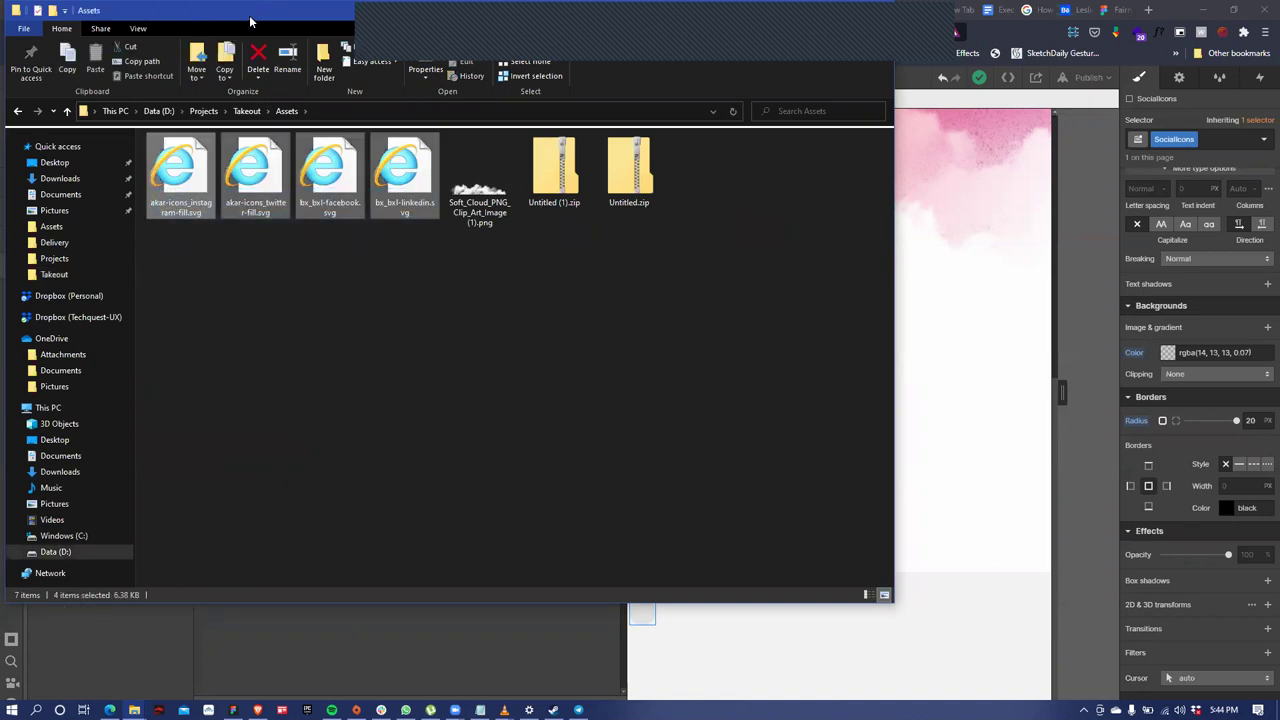
{"action": "left_click_drag", "start_coordinate": [825, 204], "coordinate": [815, 215]}
{"action": "left_click_drag", "start_coordinate": [770, 355], "coordinate": [423, 619]}
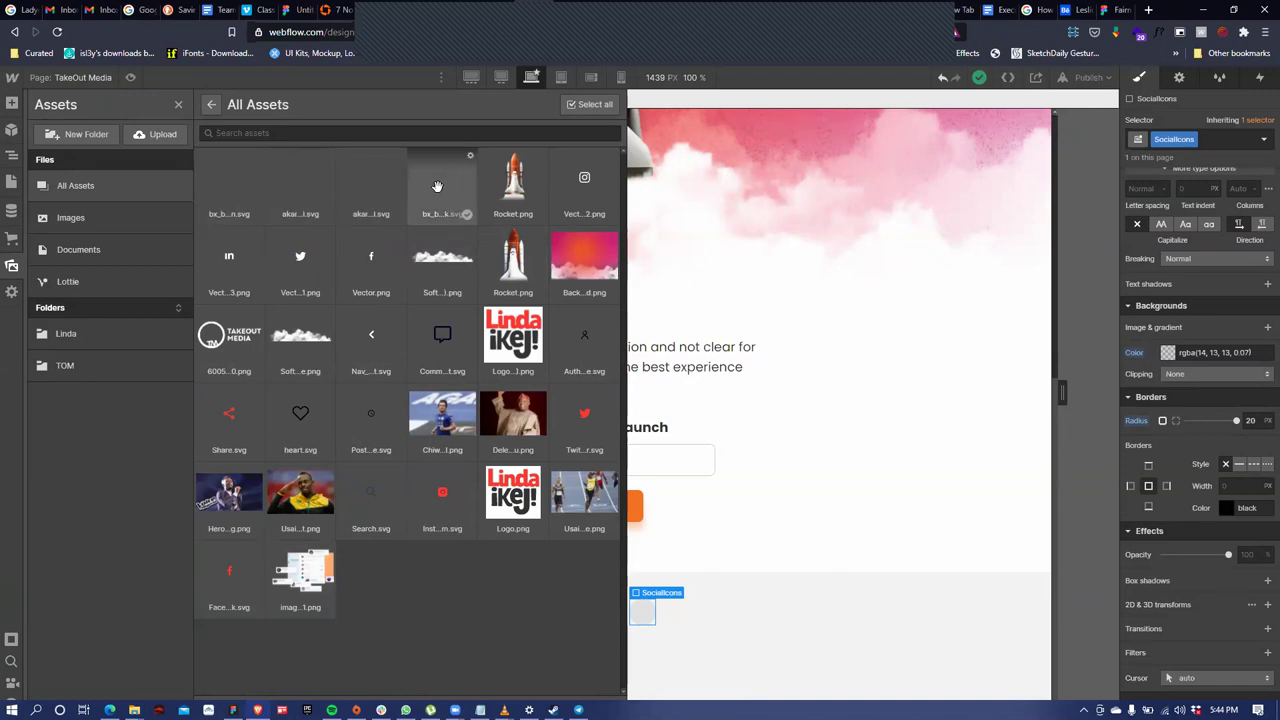
Place bx_bxl-facebook.svg inside the footer's SocialIcons block, keeping its default image settings
{"action": "left_click_drag", "start_coordinate": [454, 200], "coordinate": [646, 614]}
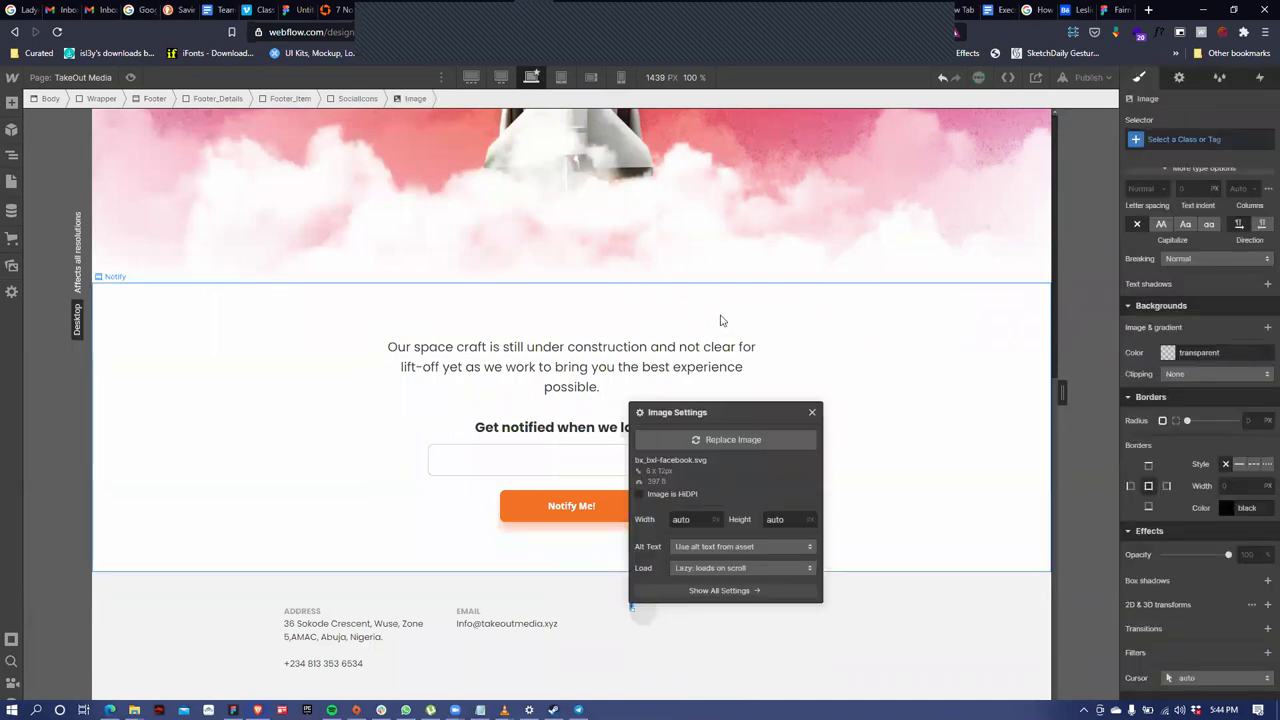
{"action": "left_click", "coordinate": [811, 411]}
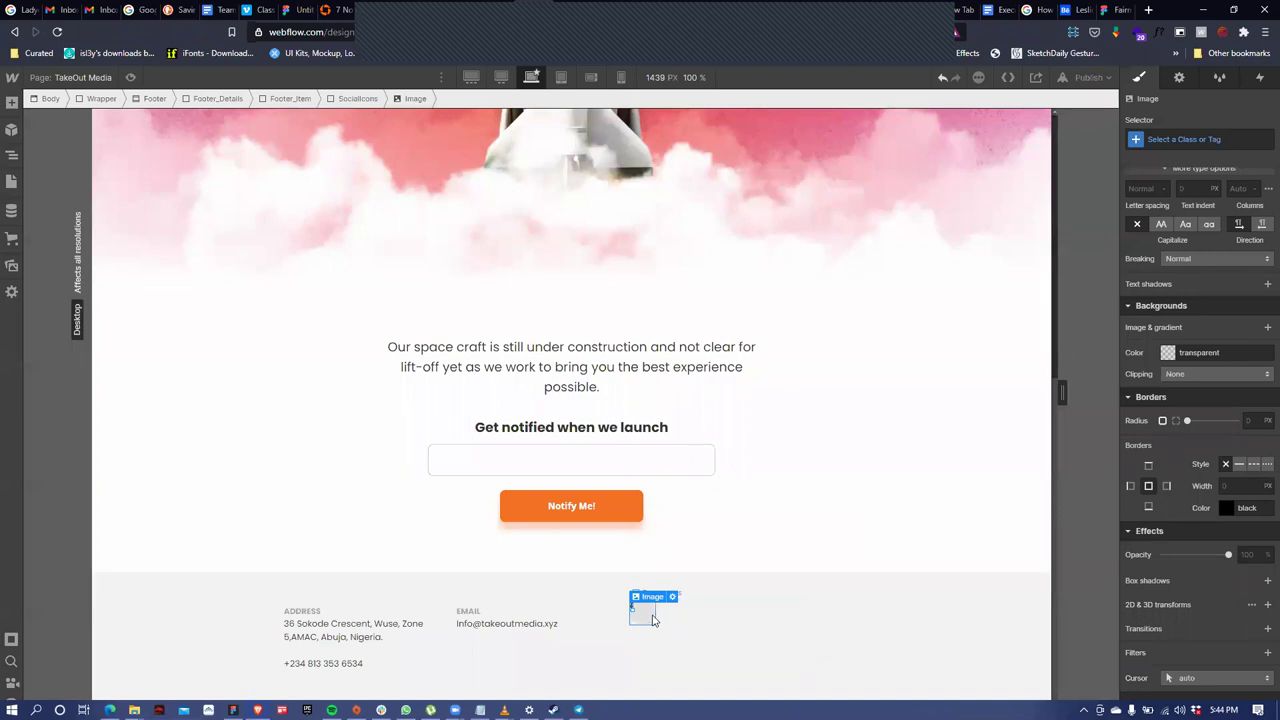
{"action": "left_click", "coordinate": [706, 627]}
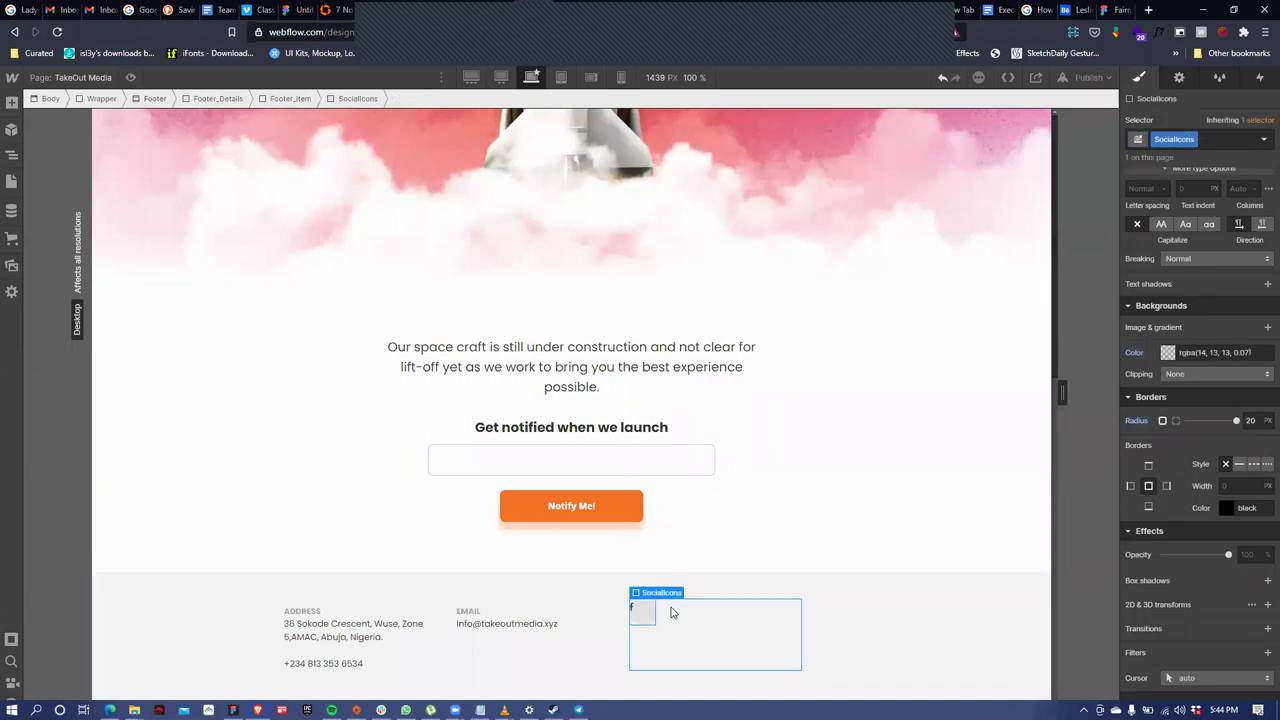
{"action": "left_click", "coordinate": [632, 612]}
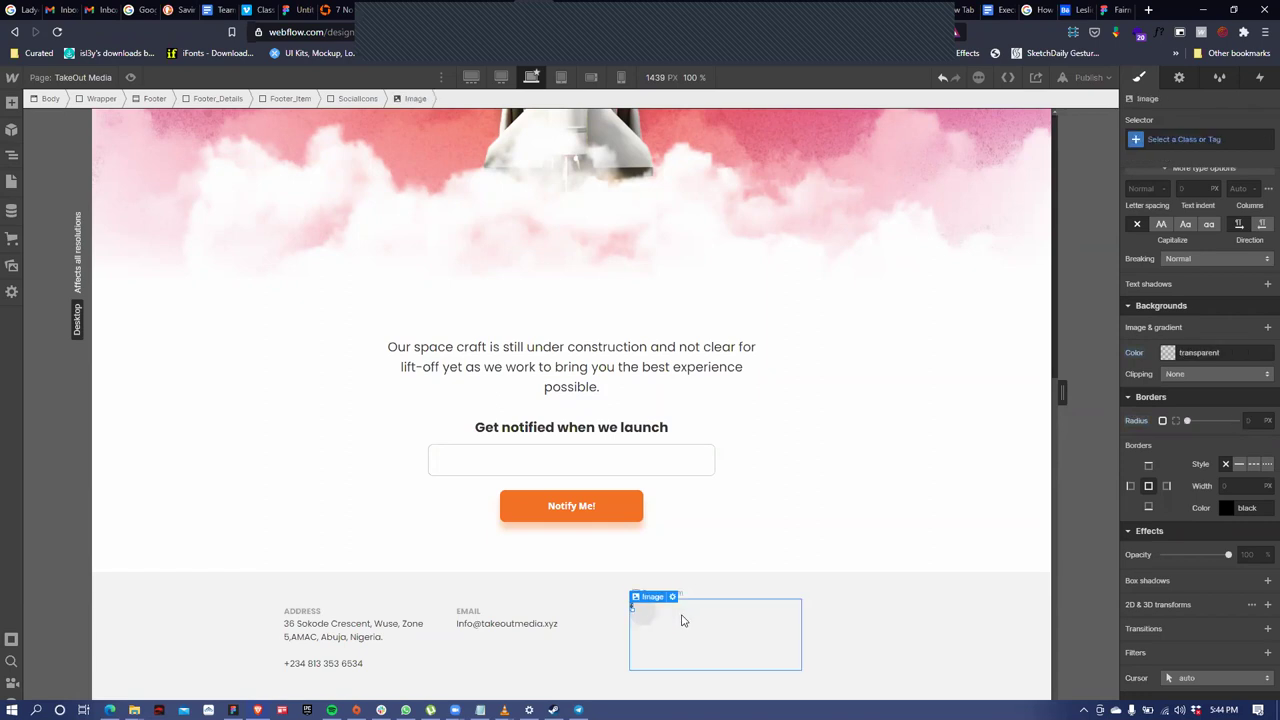
Set the SocialIcons block to a horizontal flex layout with its content justified to the center
{"action": "left_click", "coordinate": [631, 624]}
{"action": "scroll", "coordinate": [1217, 298], "scroll_direction": "up", "scroll_amount": 2}
{"action": "scroll", "coordinate": [1220, 298], "scroll_direction": "up", "scroll_amount": 5}
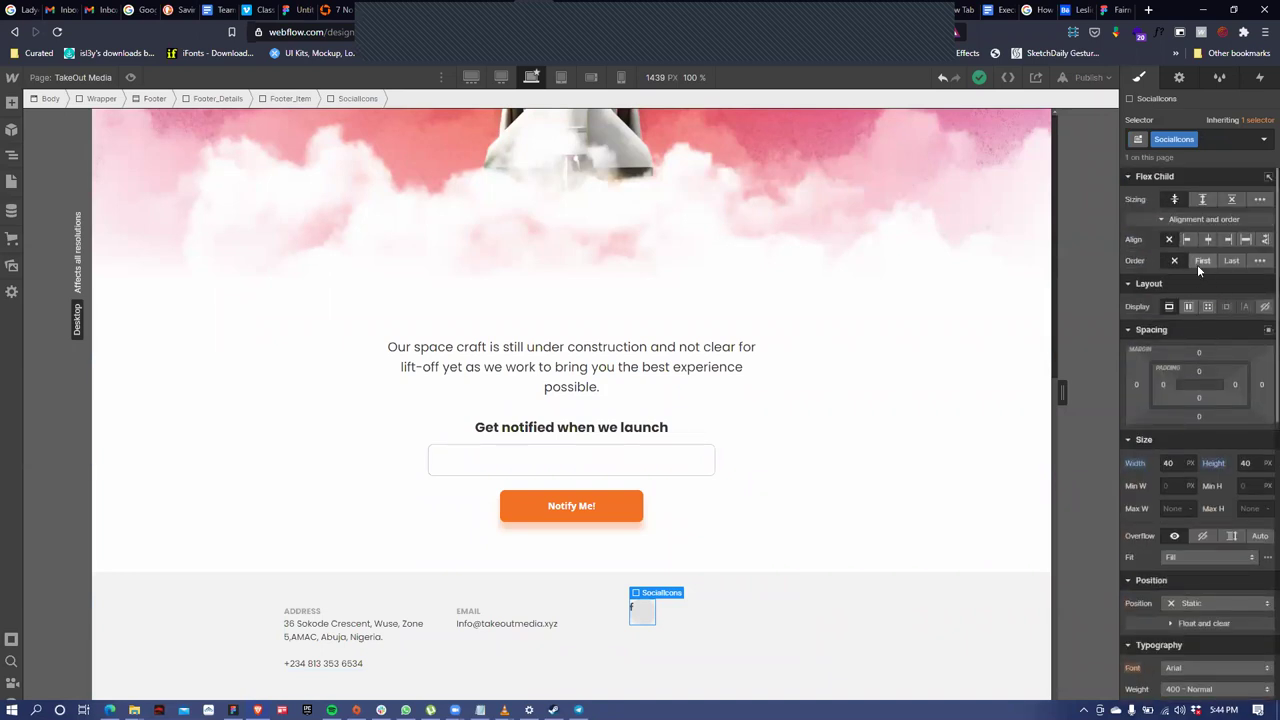
{"action": "left_click", "coordinate": [1209, 242]}
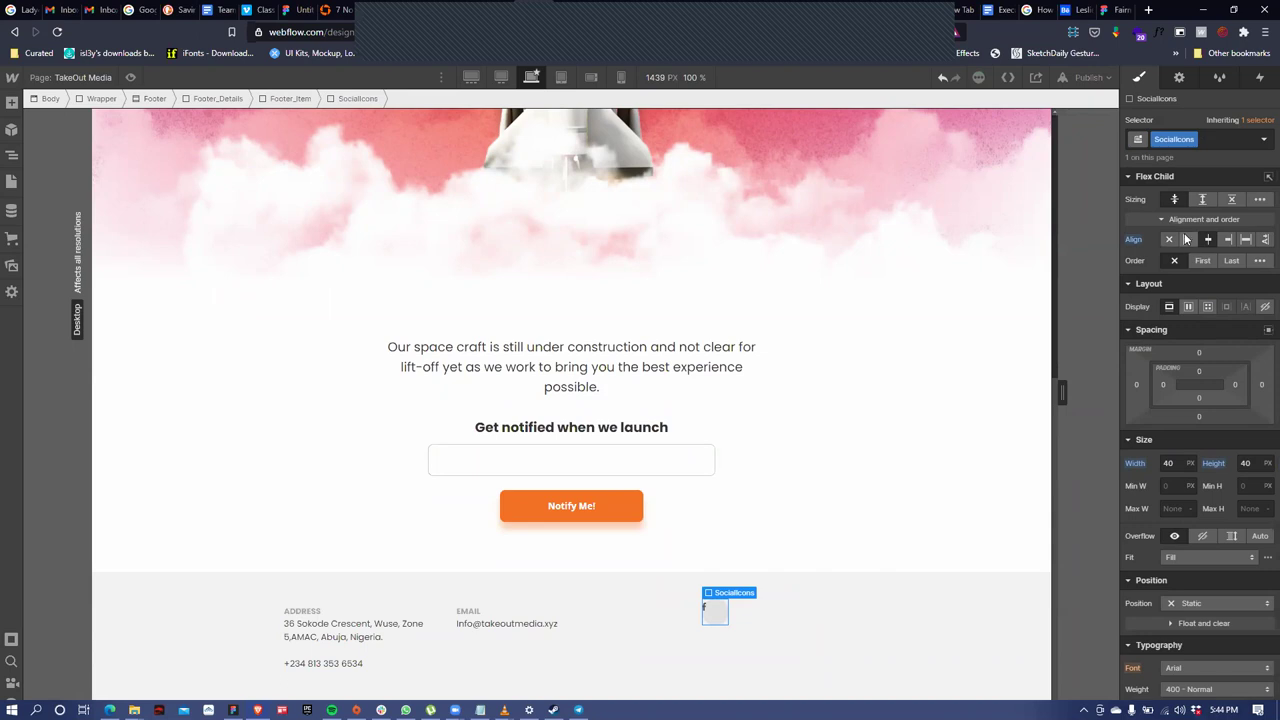
{"action": "left_click", "coordinate": [1170, 240]}
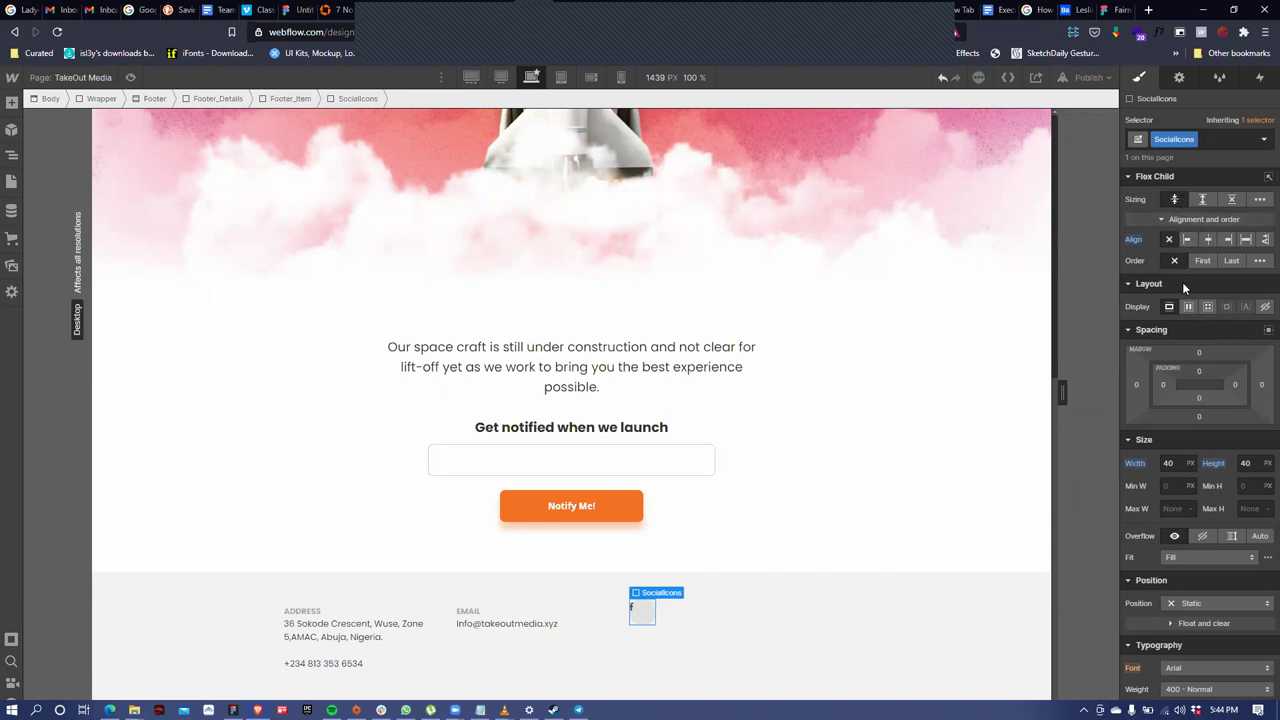
{"action": "left_click", "coordinate": [1189, 307]}
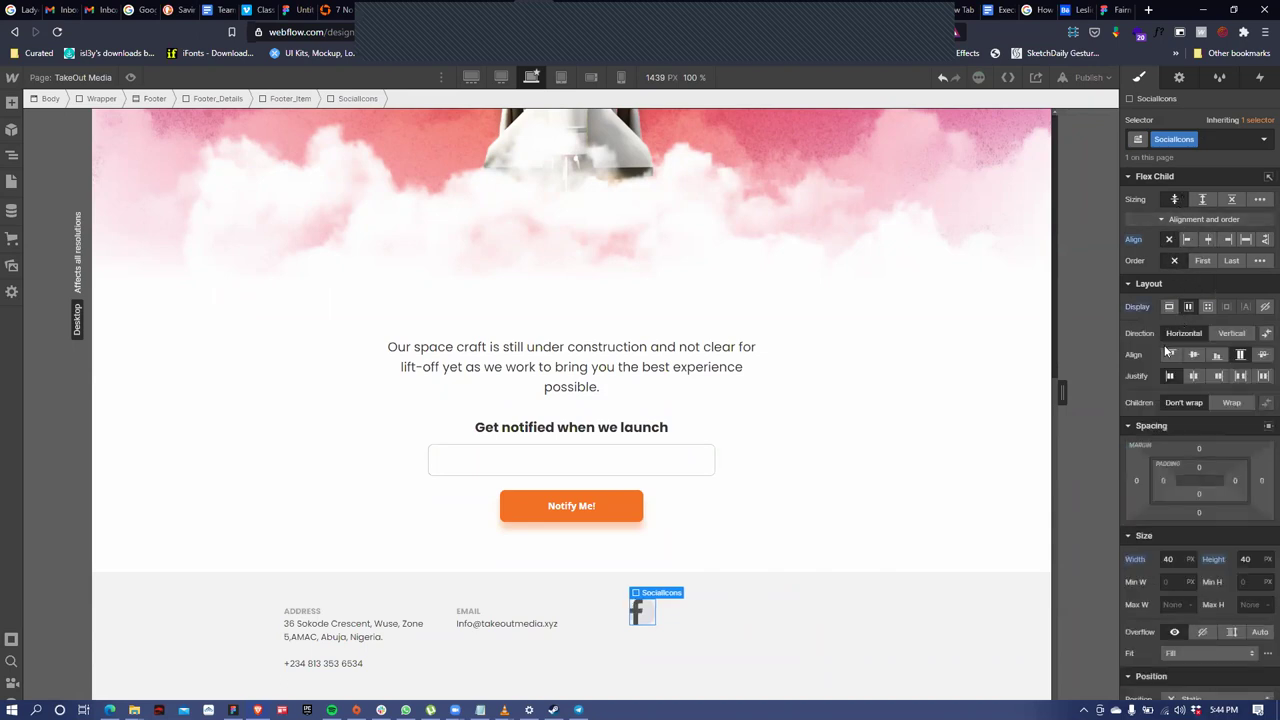
{"action": "left_click", "coordinate": [1192, 376]}
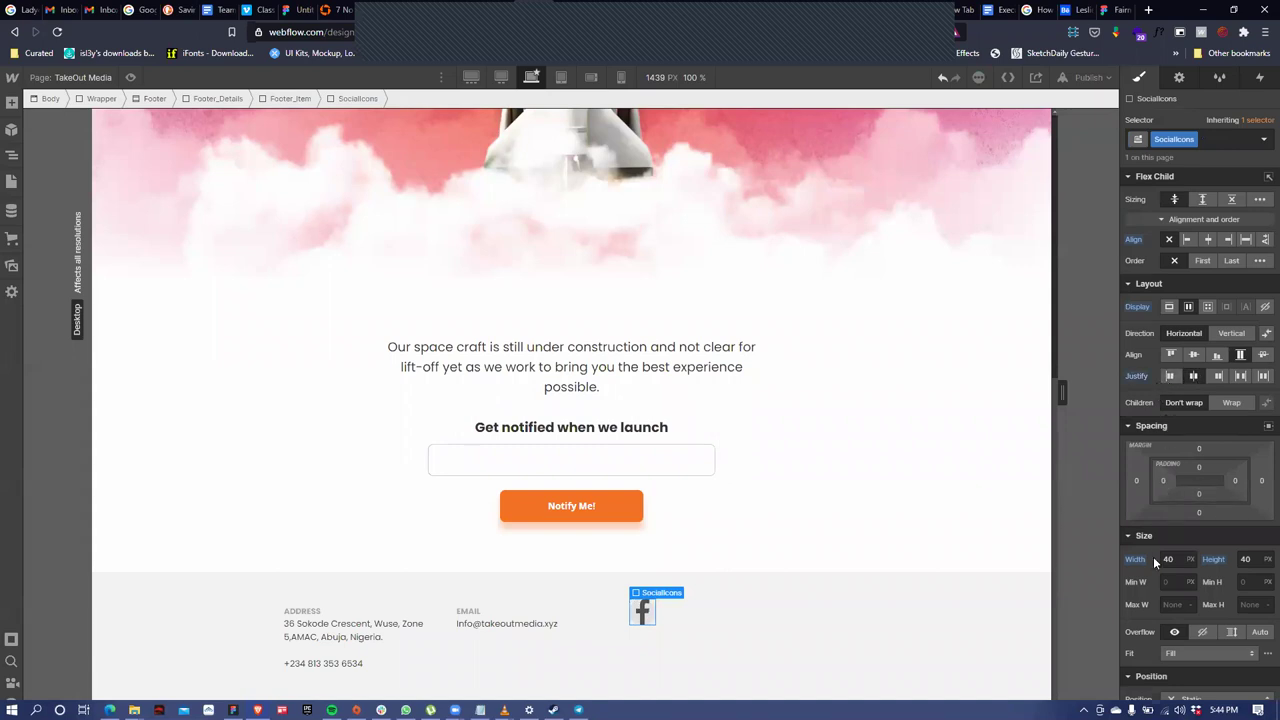
Set the Facebook icon image's maximum width to 25%
{"action": "left_click", "coordinate": [643, 610]}
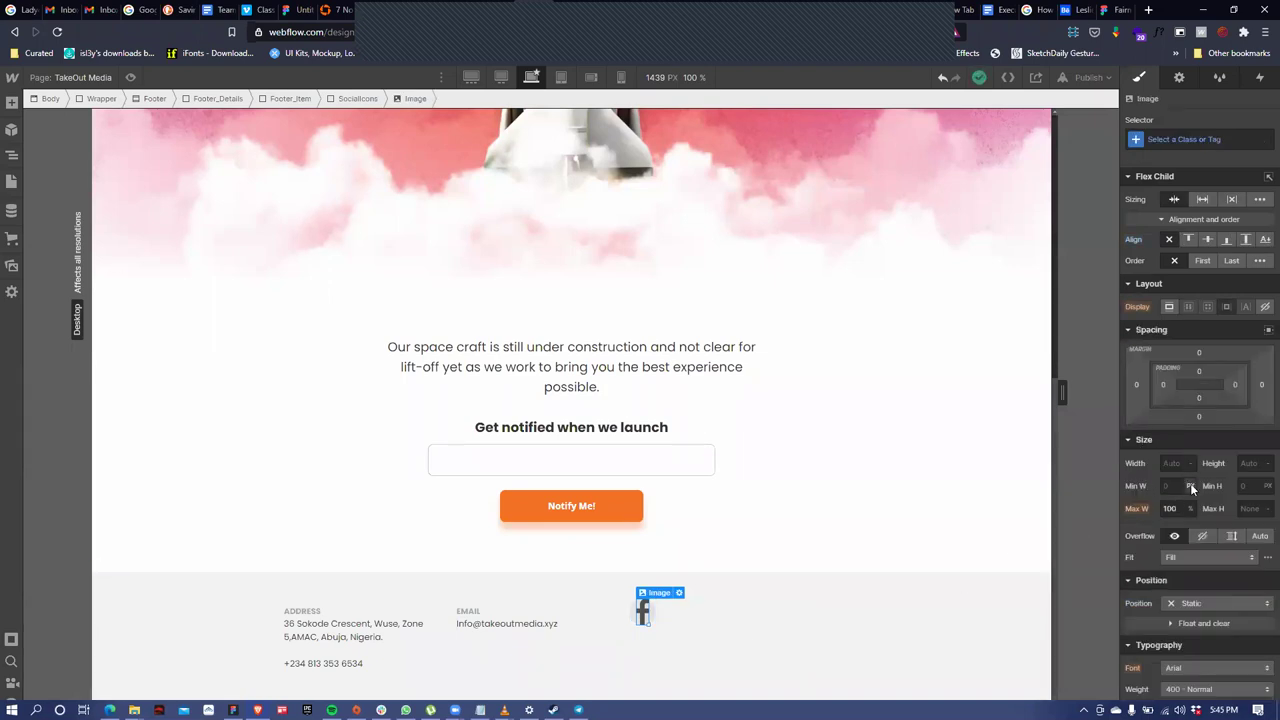
{"action": "left_click", "coordinate": [1172, 508]}
{"action": "type", "text": "90"}
{"action": "key", "text": "shift+Down"}
{"action": "key", "text": "shift+Down"}
{"action": "key", "text": "shift+Down"}
{"action": "key", "text": "shift+Down"}
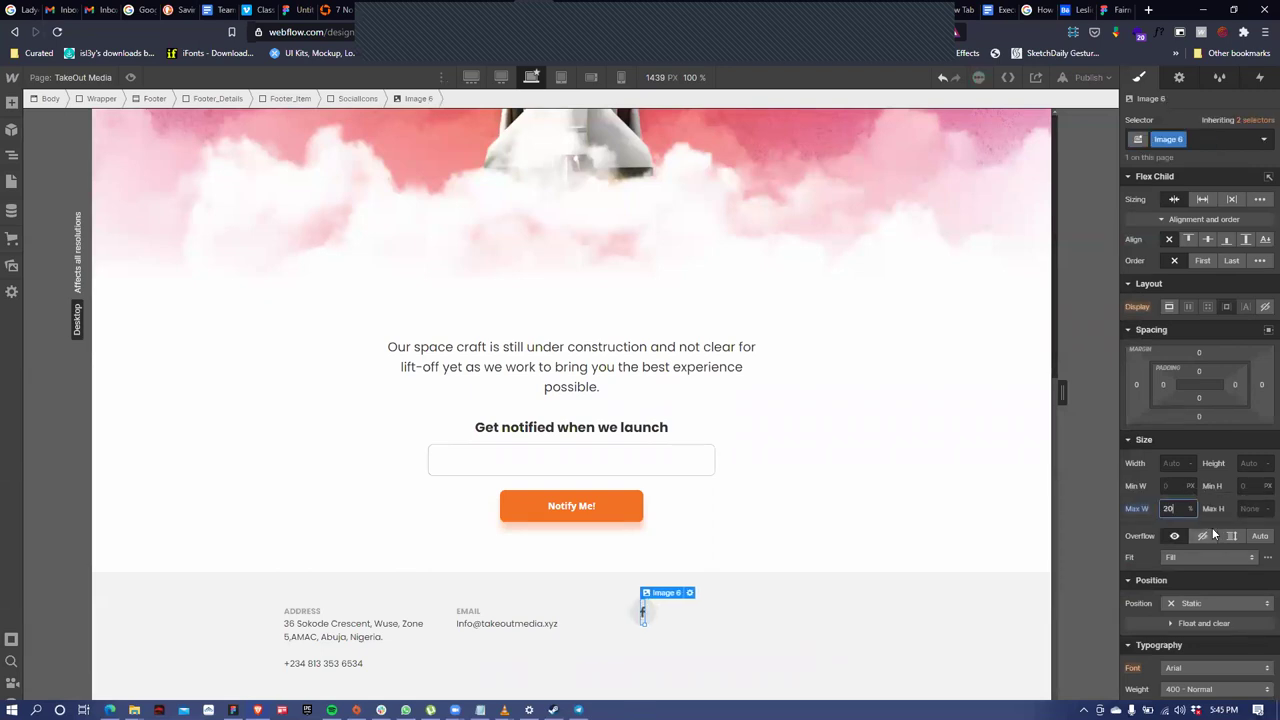
{"action": "key", "text": "Up"}
{"action": "key", "text": "Up"}
{"action": "key", "text": "Up"}
{"action": "key", "text": "Up"}
{"action": "key", "text": "Up"}
{"action": "left_click", "coordinate": [765, 638]}
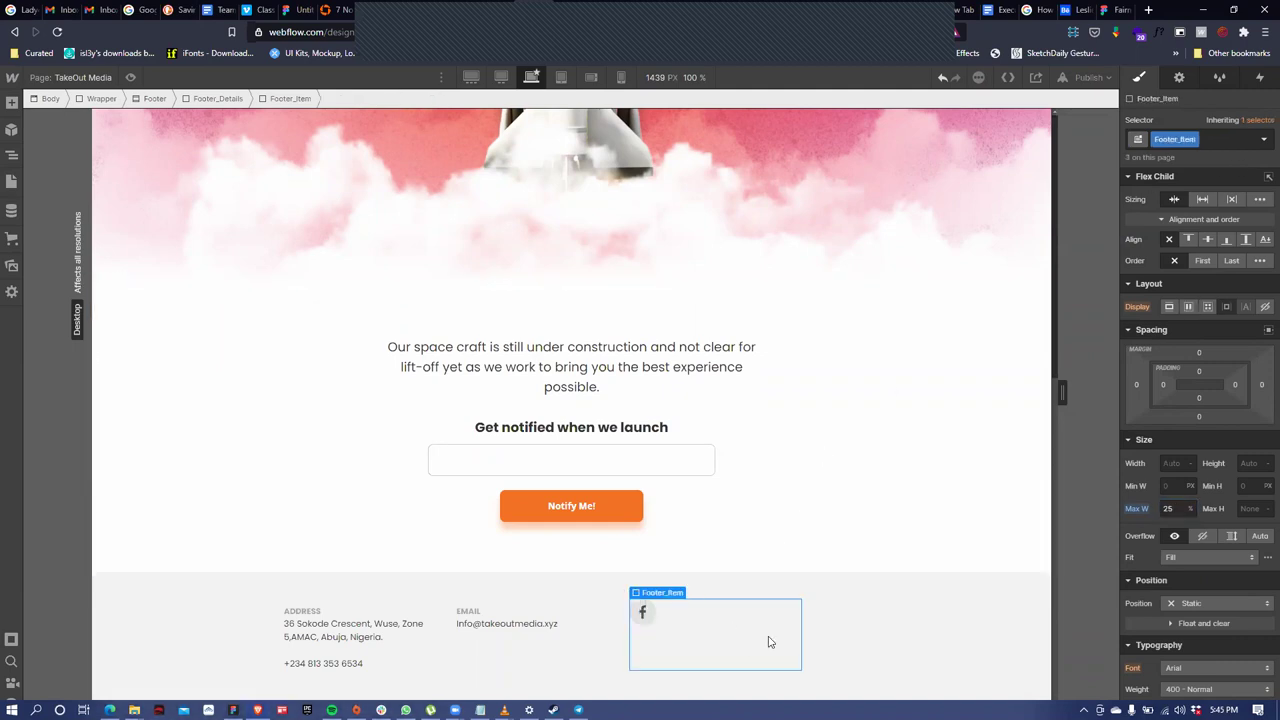
Duplicate the footer's SocialIcons block with its Facebook icon to make four copies
{"action": "left_click", "coordinate": [643, 613]}
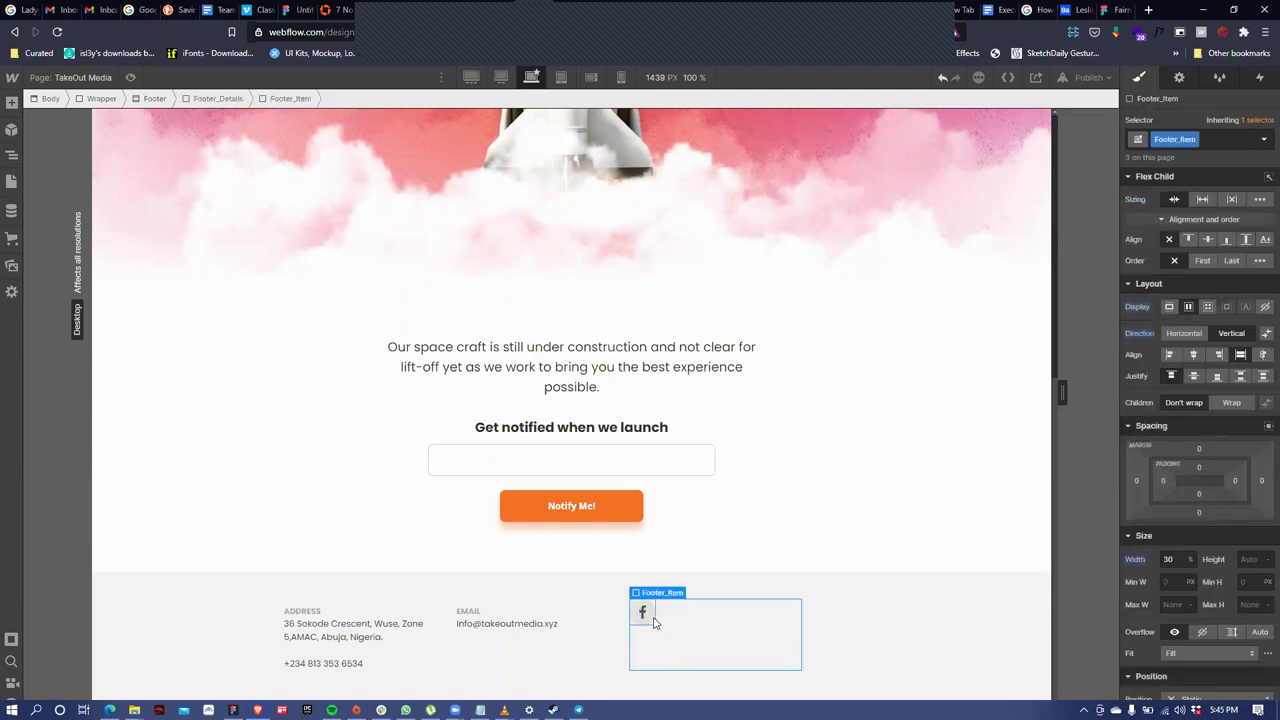
{"action": "left_click", "coordinate": [650, 618]}
{"action": "left_click", "coordinate": [12, 155]}
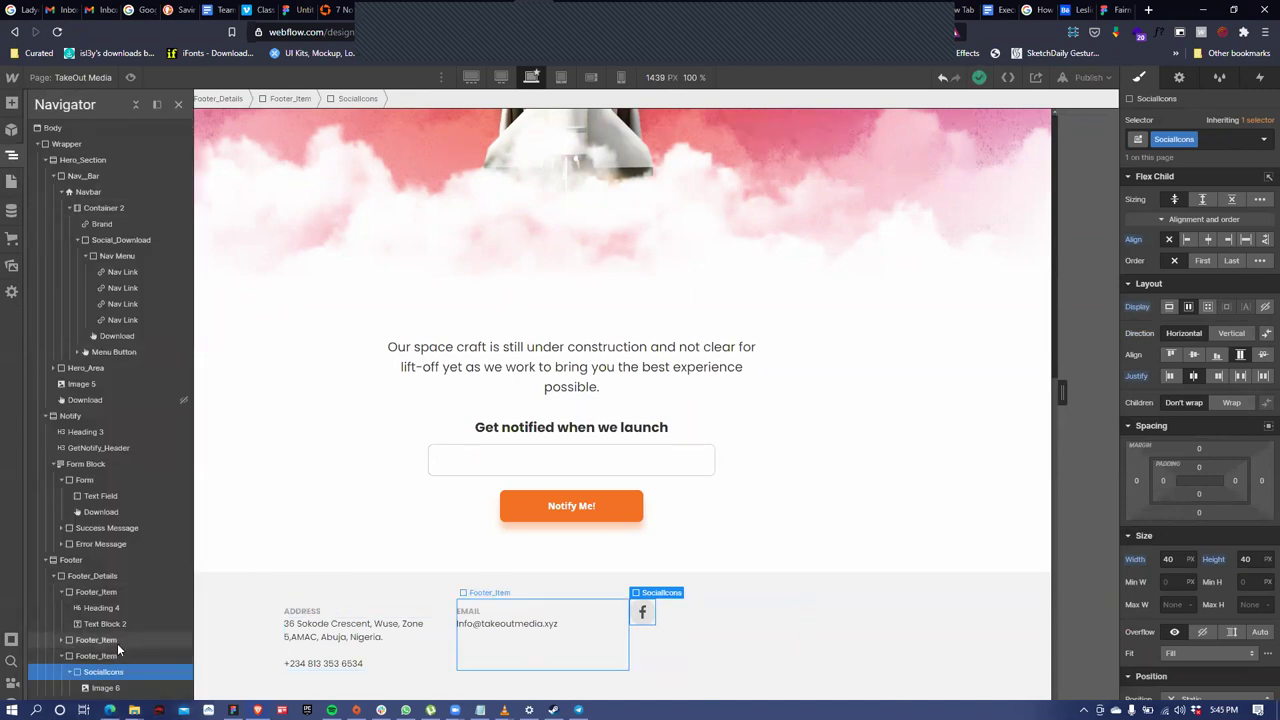
{"action": "left_click", "coordinate": [70, 674]}
{"action": "key", "text": "ctrl+d"}
{"action": "key", "text": "ctrl+d"}
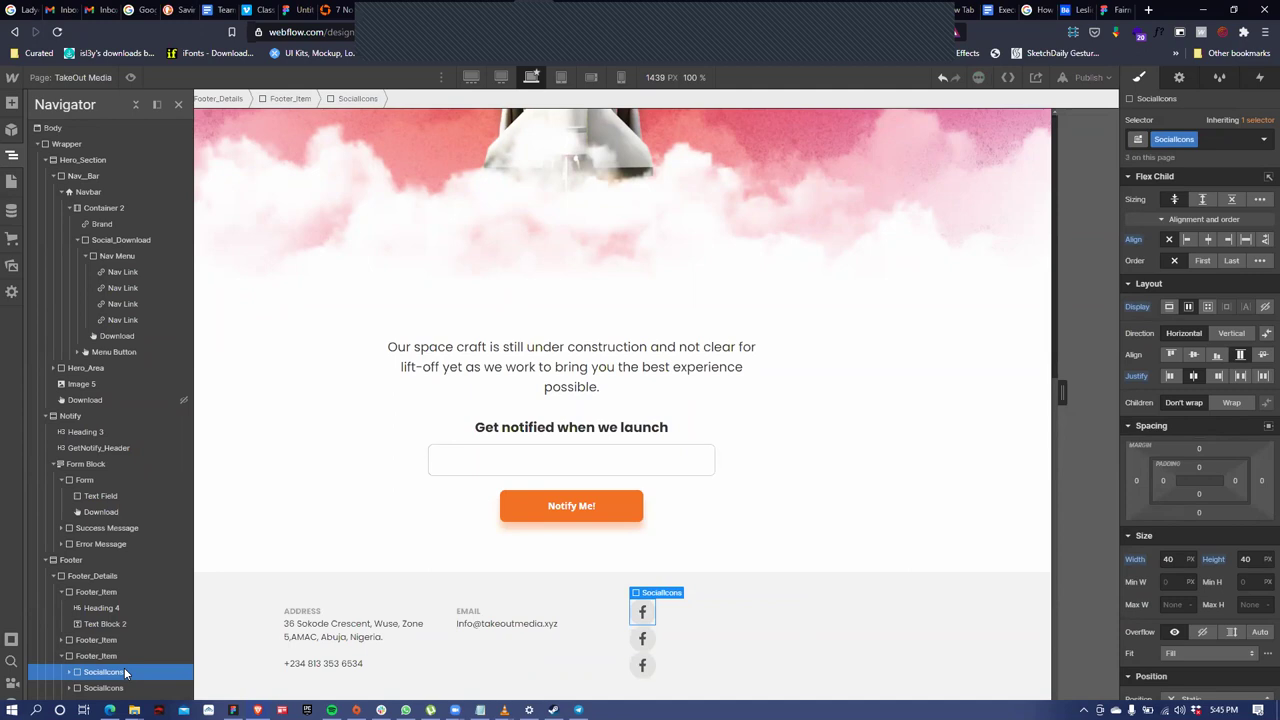
{"action": "key", "text": "ctrl+d"}
Add a Socials combo class to the Footer_Item holding the social icons and set its flex direction to horizontal
{"action": "left_click", "coordinate": [777, 677]}
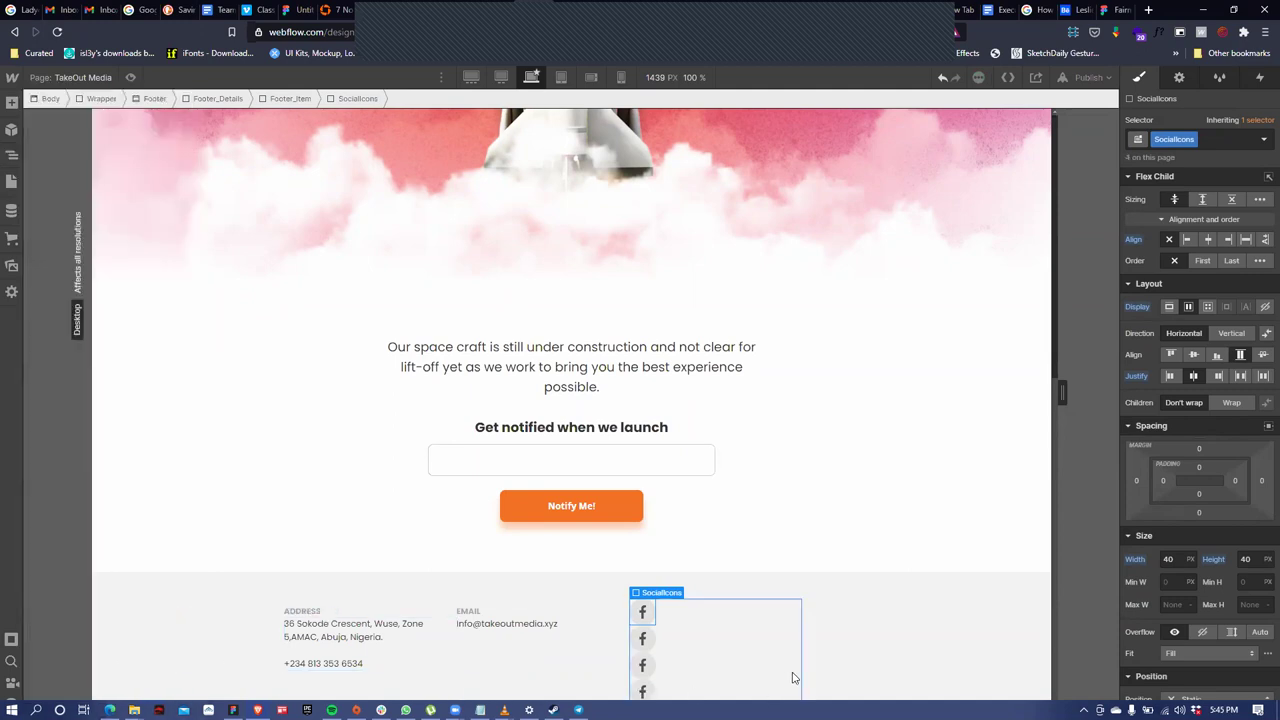
{"action": "left_click", "coordinate": [1197, 334]}
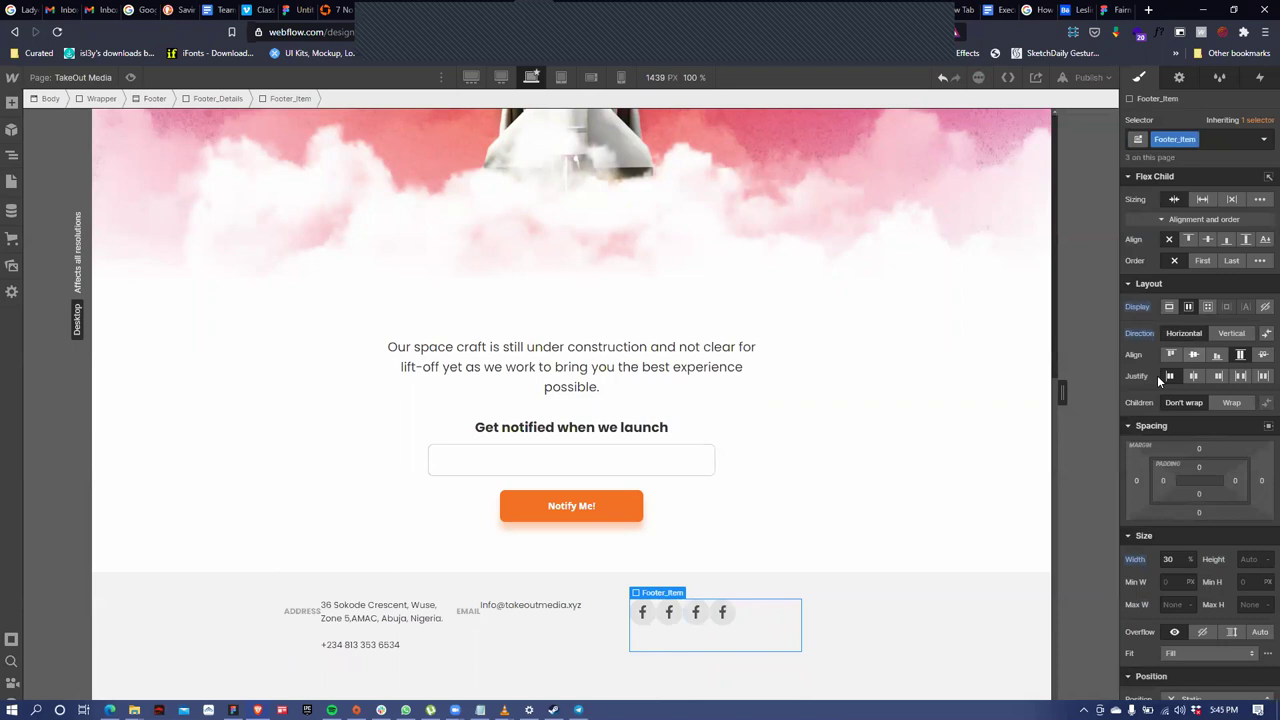
{"action": "key", "text": "ctrl+z"}
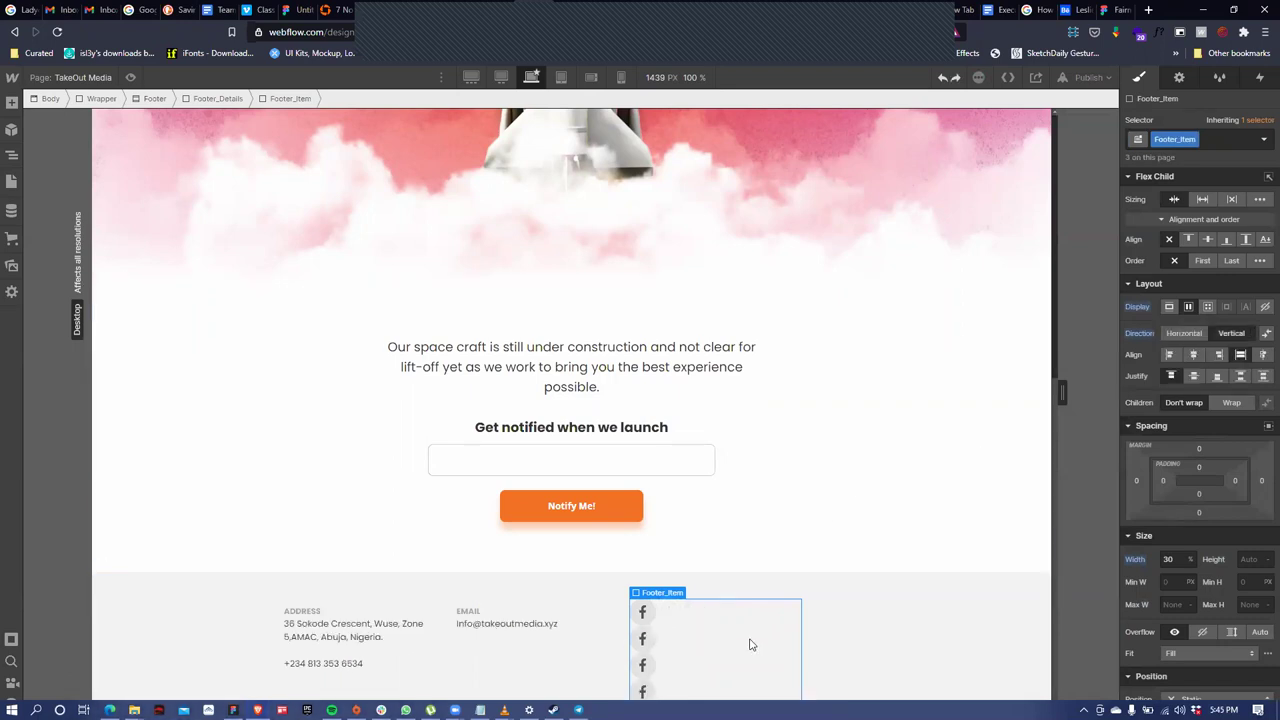
{"action": "left_click", "coordinate": [1226, 140]}
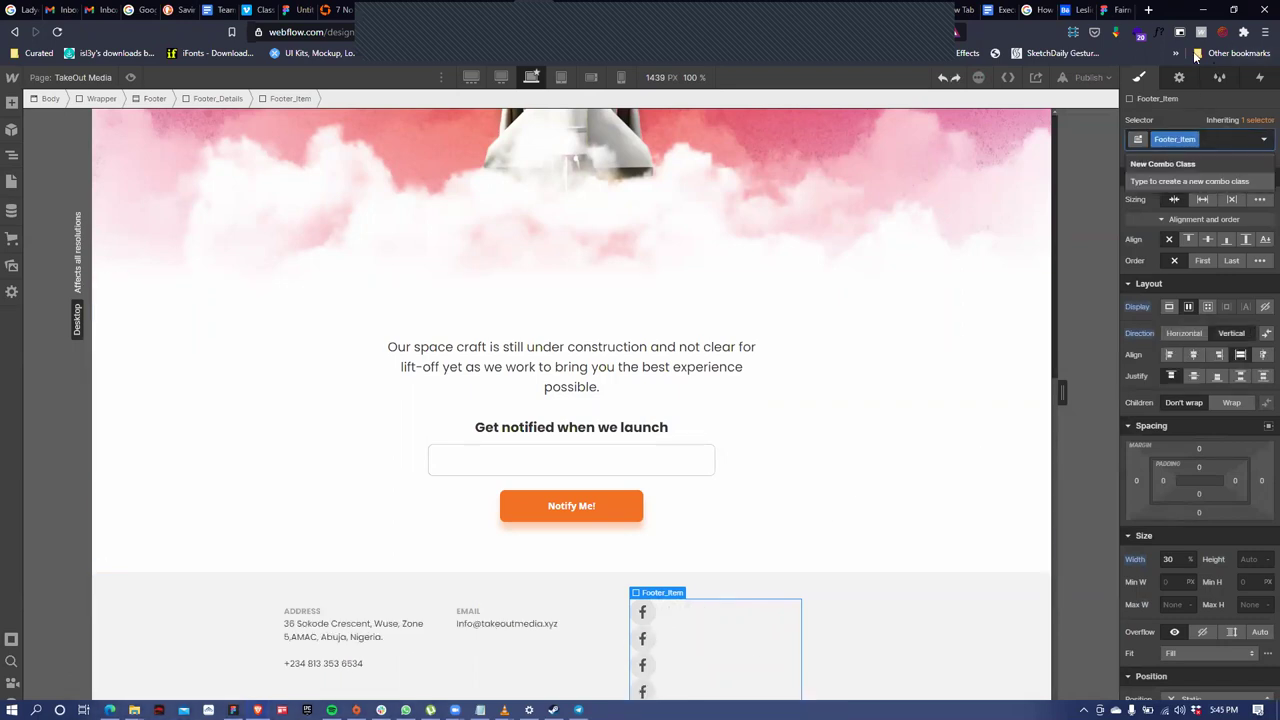
{"action": "type", "text": "Socials"}
{"action": "key", "text": "Return"}
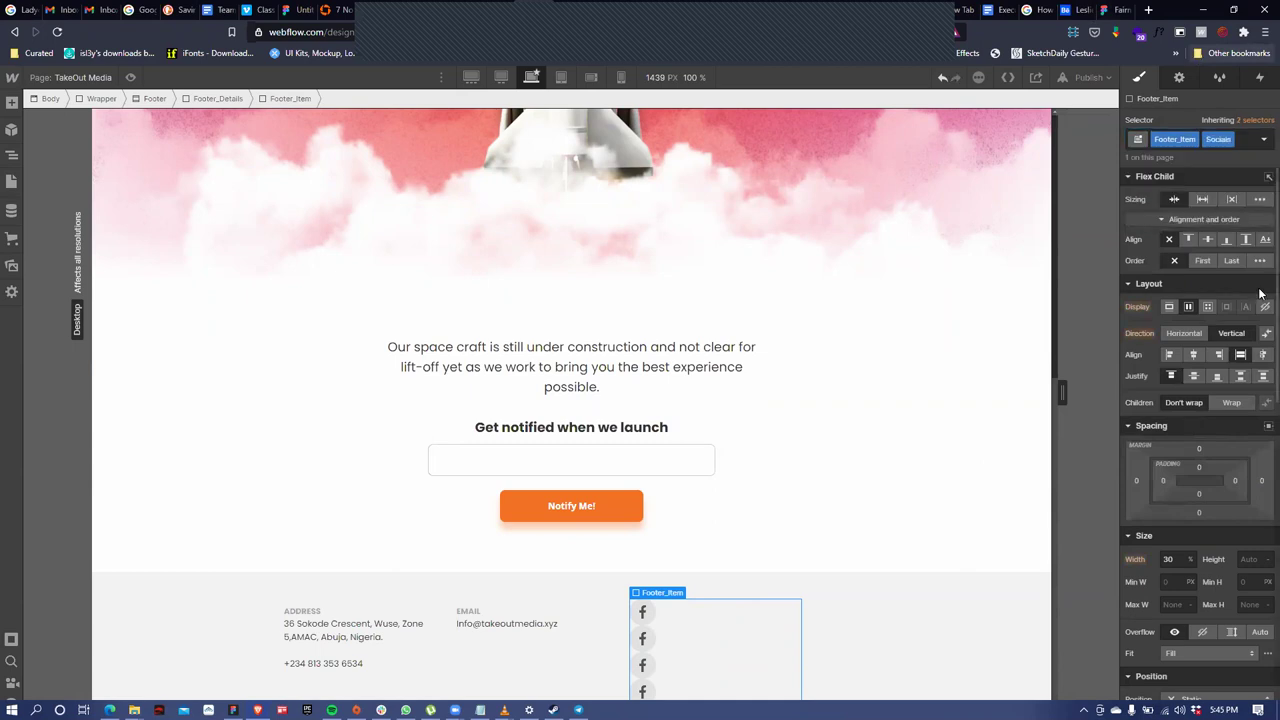
{"action": "left_click", "coordinate": [1192, 334]}
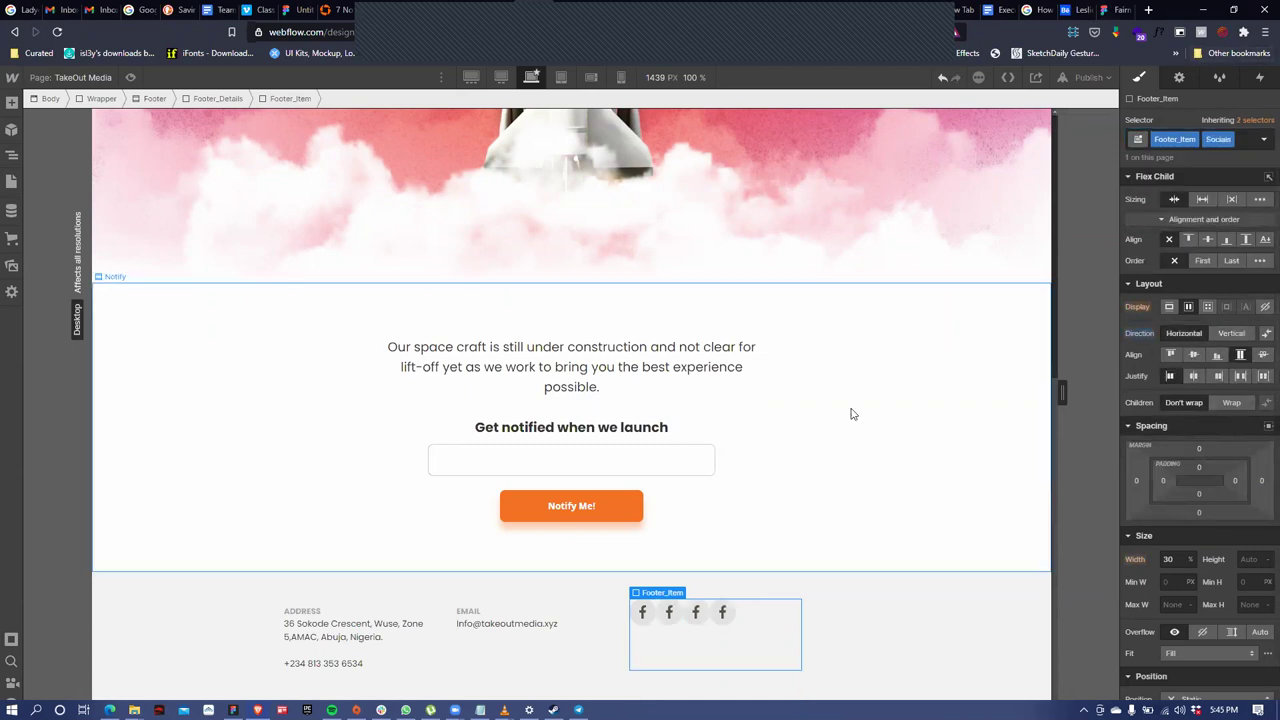
Give the SocialIcons blocks right and left margins of 10 px each
{"action": "left_click", "coordinate": [646, 620]}
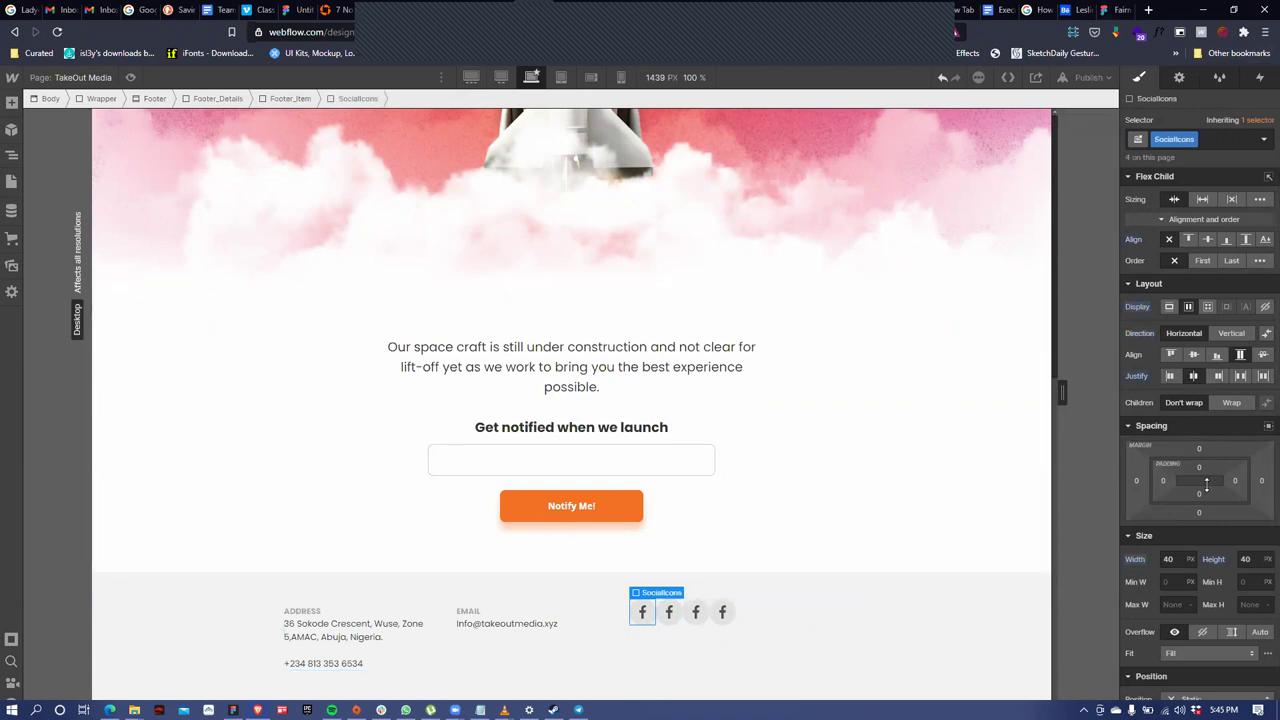
{"action": "left_click", "coordinate": [1261, 481]}
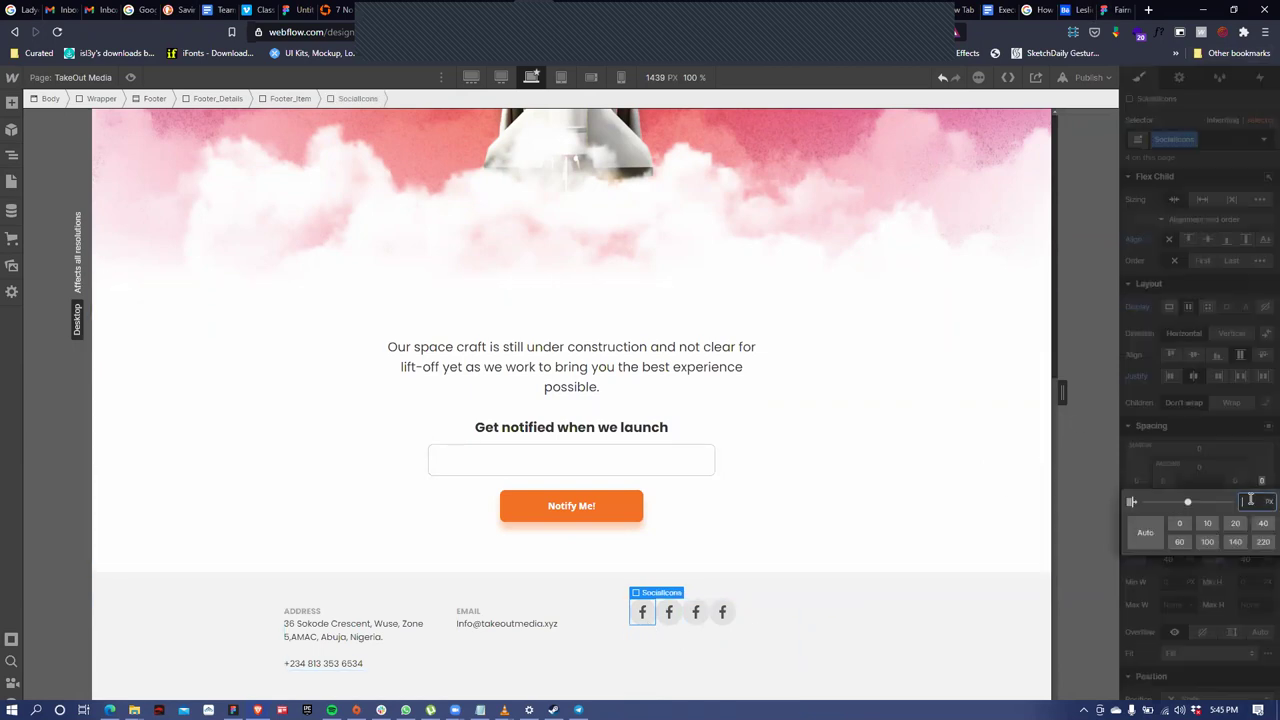
{"action": "left_click", "coordinate": [1210, 523]}
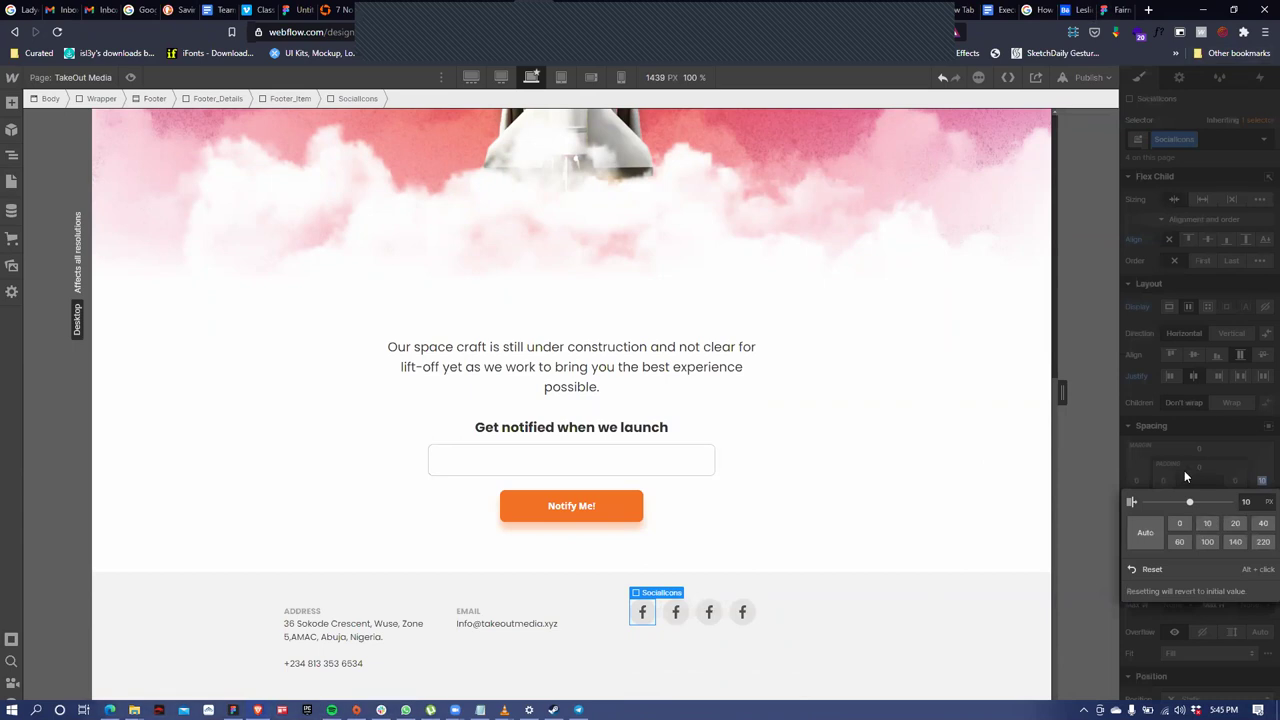
{"action": "left_click", "coordinate": [1142, 478]}
{"action": "left_click", "coordinate": [1138, 481]}
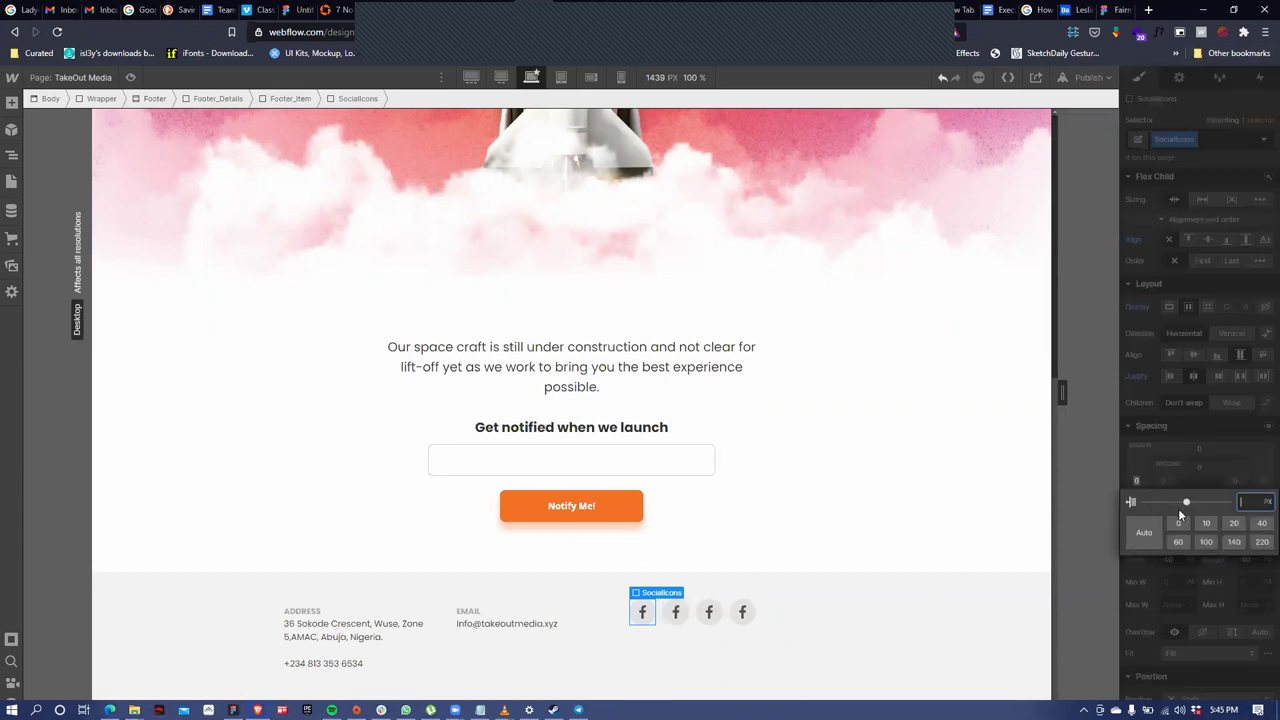
{"action": "left_click", "coordinate": [1200, 522]}
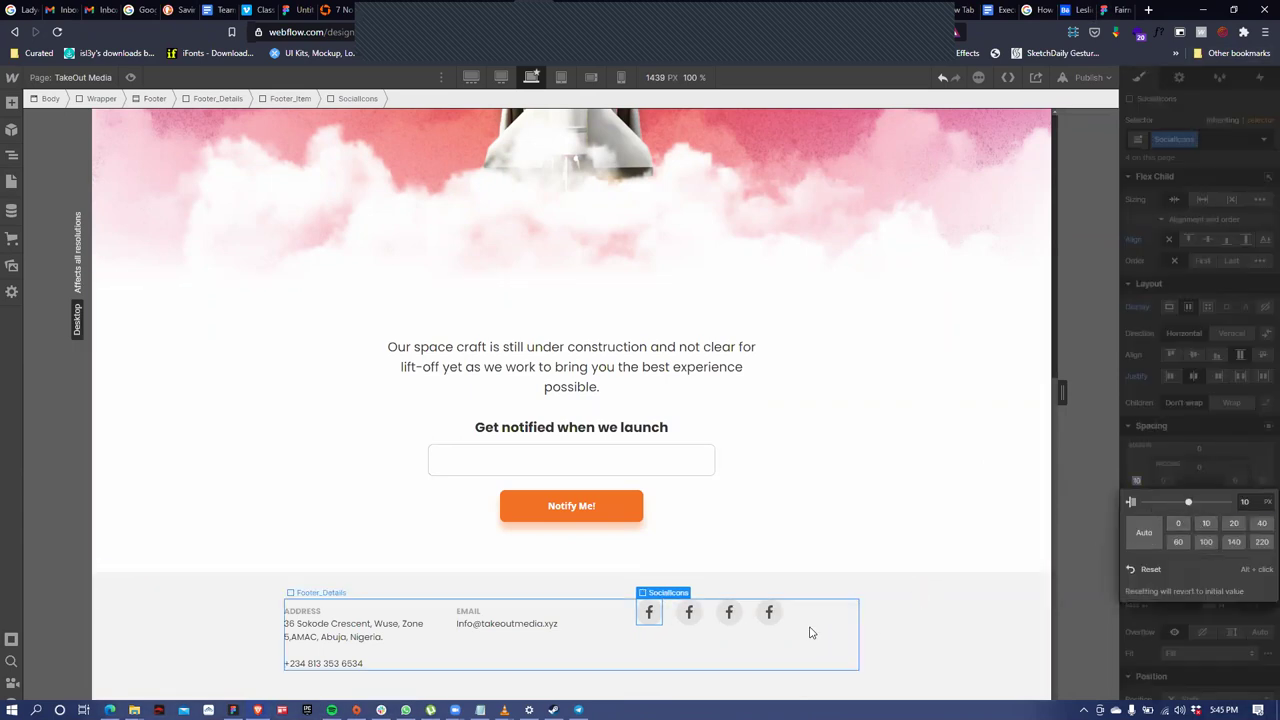
Replace the second social icon's image with akar-icons_twitter-fill.svg
{"action": "left_click", "coordinate": [690, 613]}
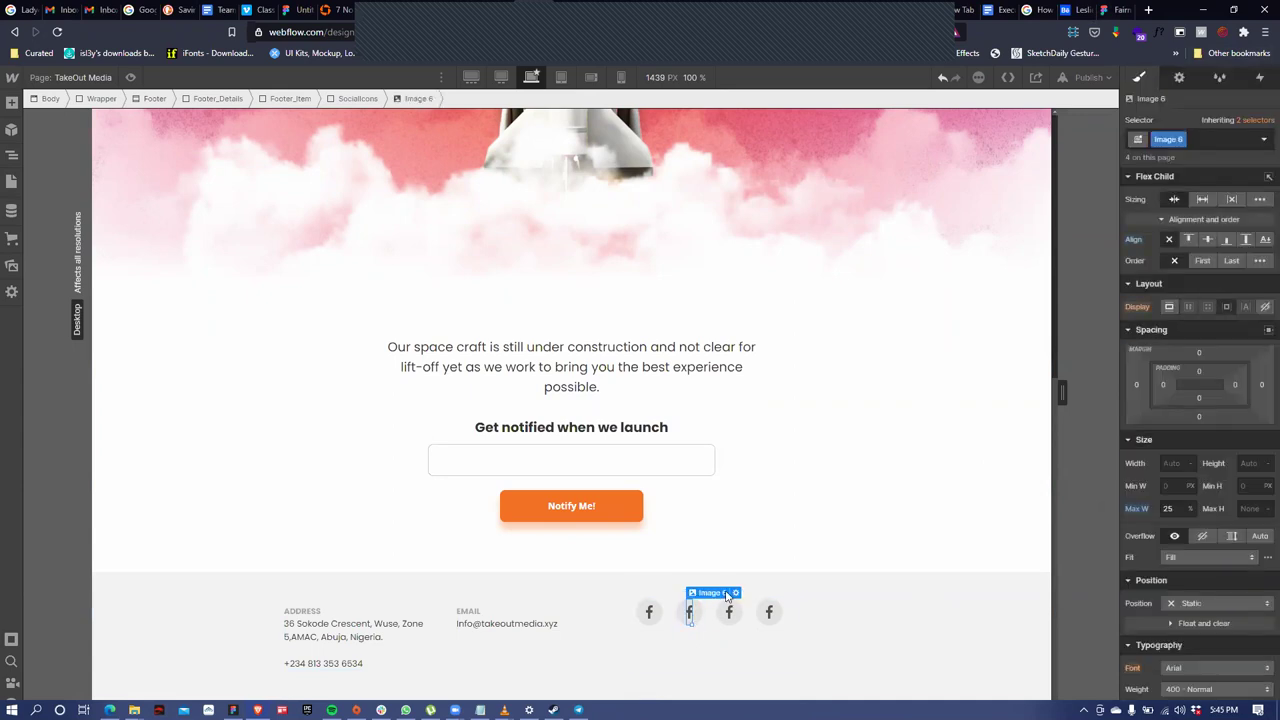
{"action": "left_click", "coordinate": [736, 593]}
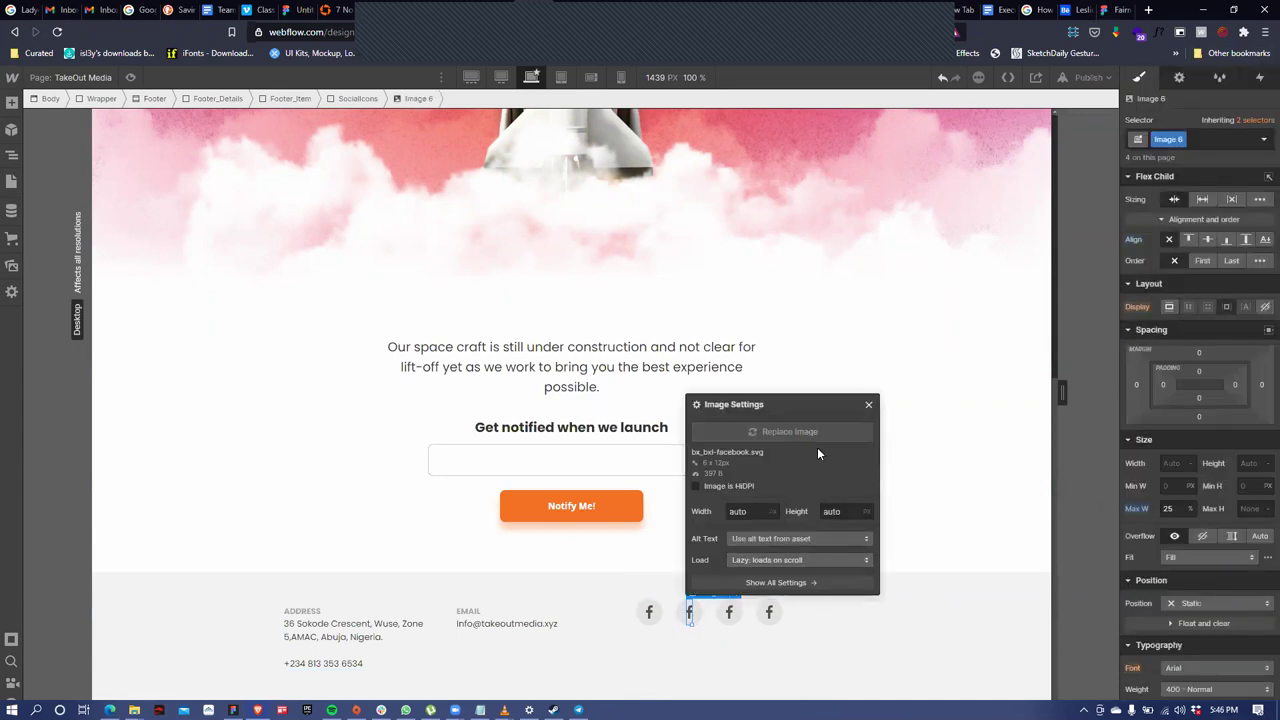
{"action": "left_click", "coordinate": [790, 432]}
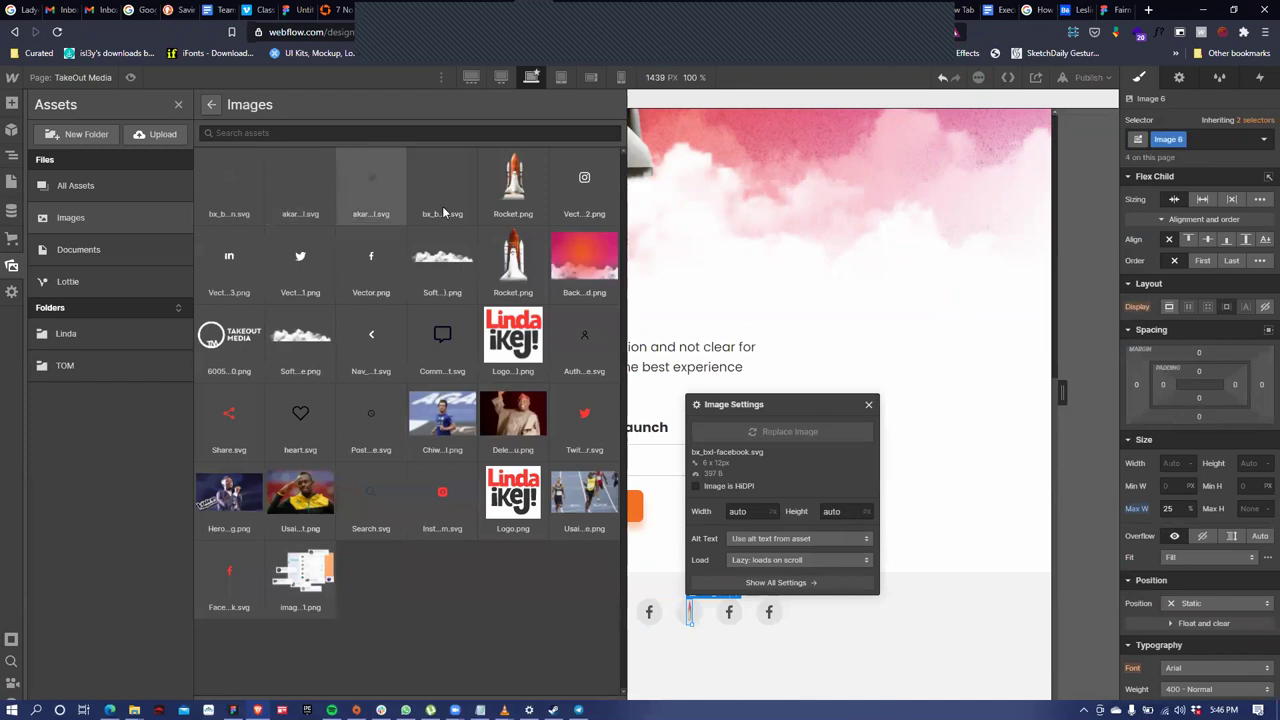
{"action": "left_click", "coordinate": [371, 195]}
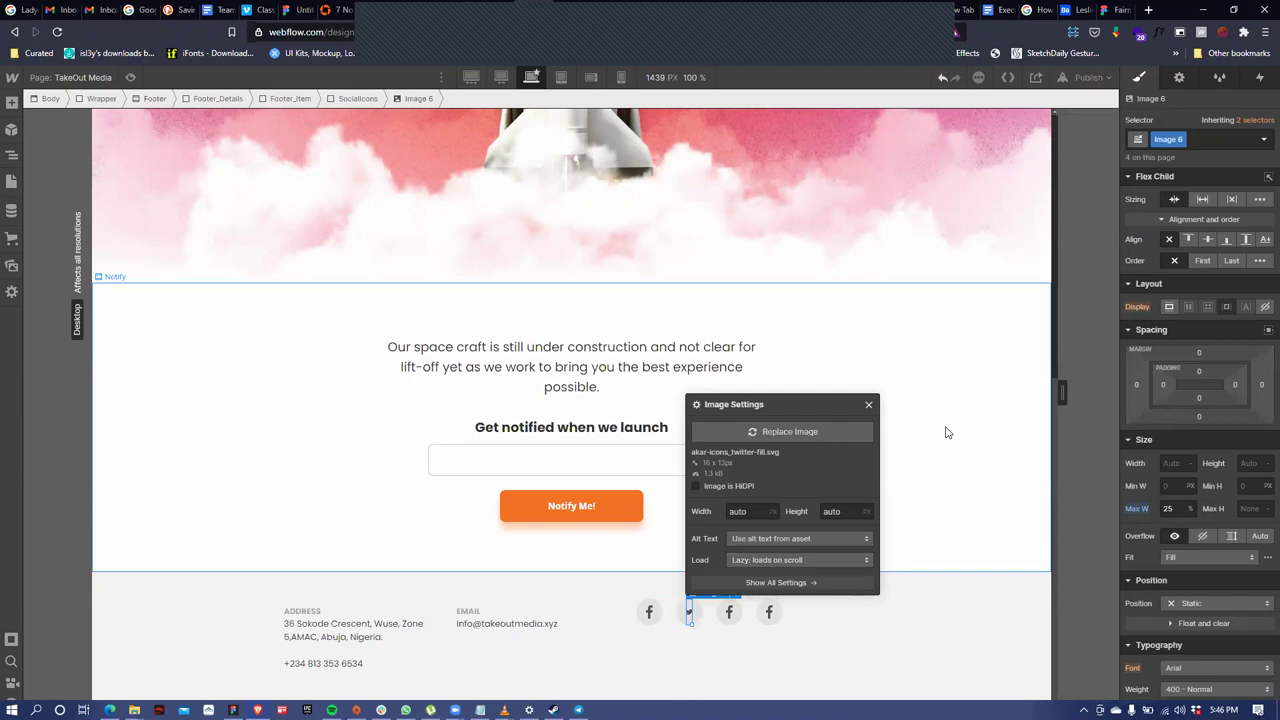
Try a 20% maximum width on the Twitter icon image, then reset its maximum width
{"action": "left_click", "coordinate": [1172, 509]}
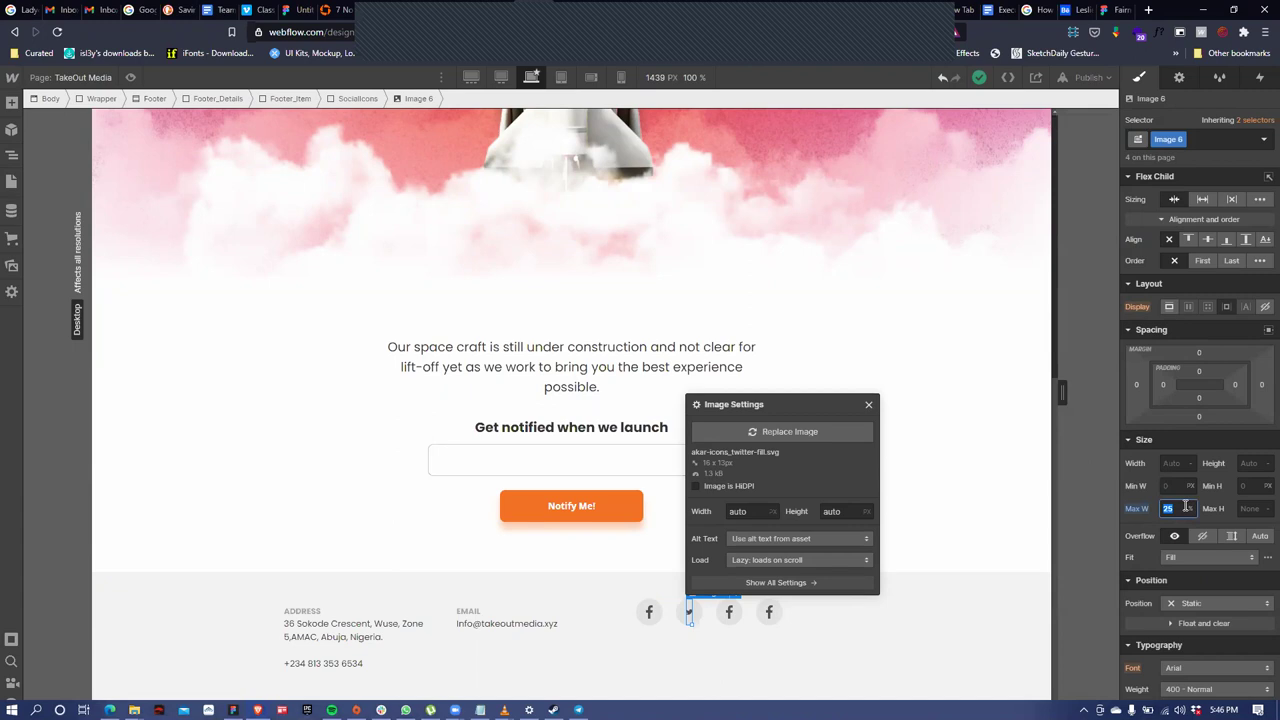
{"action": "left_click_drag", "start_coordinate": [1182, 506], "coordinate": [1186, 508]}
{"action": "key", "text": "BackSpace"}
{"action": "type", "text": "0"}
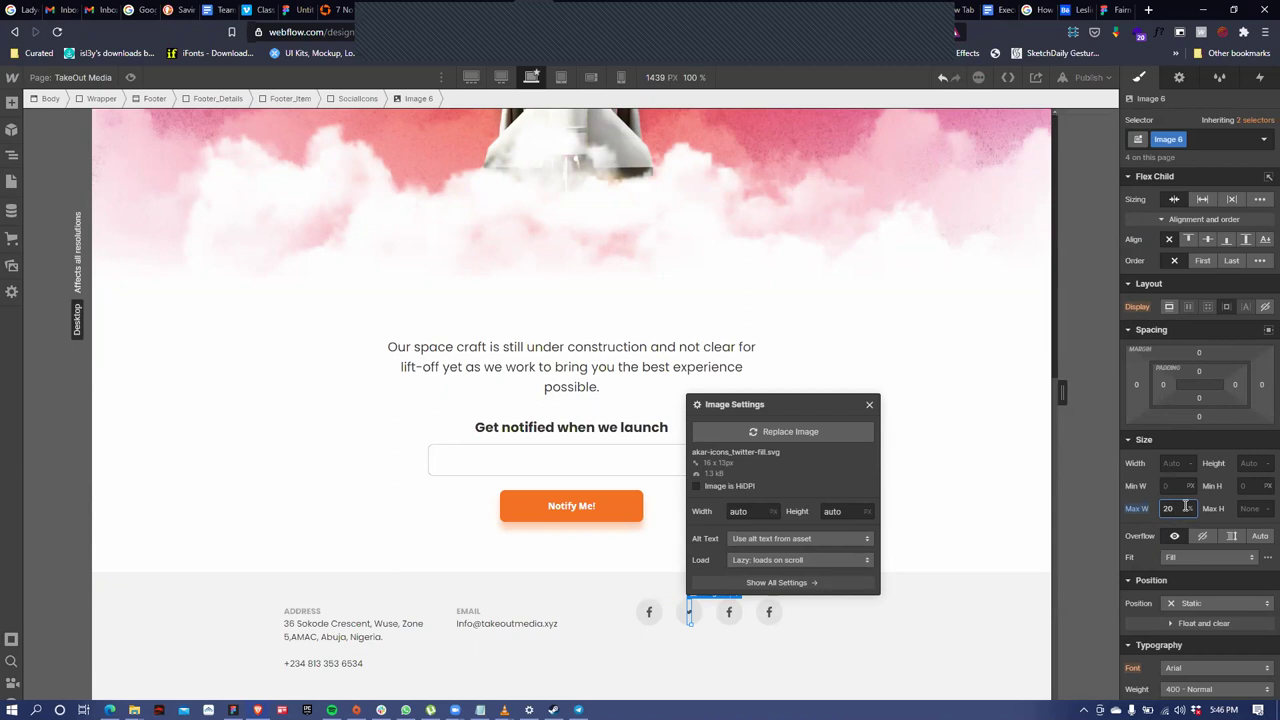
{"action": "left_click", "coordinate": [1136, 510]}
{"action": "left_click", "coordinate": [1156, 530]}
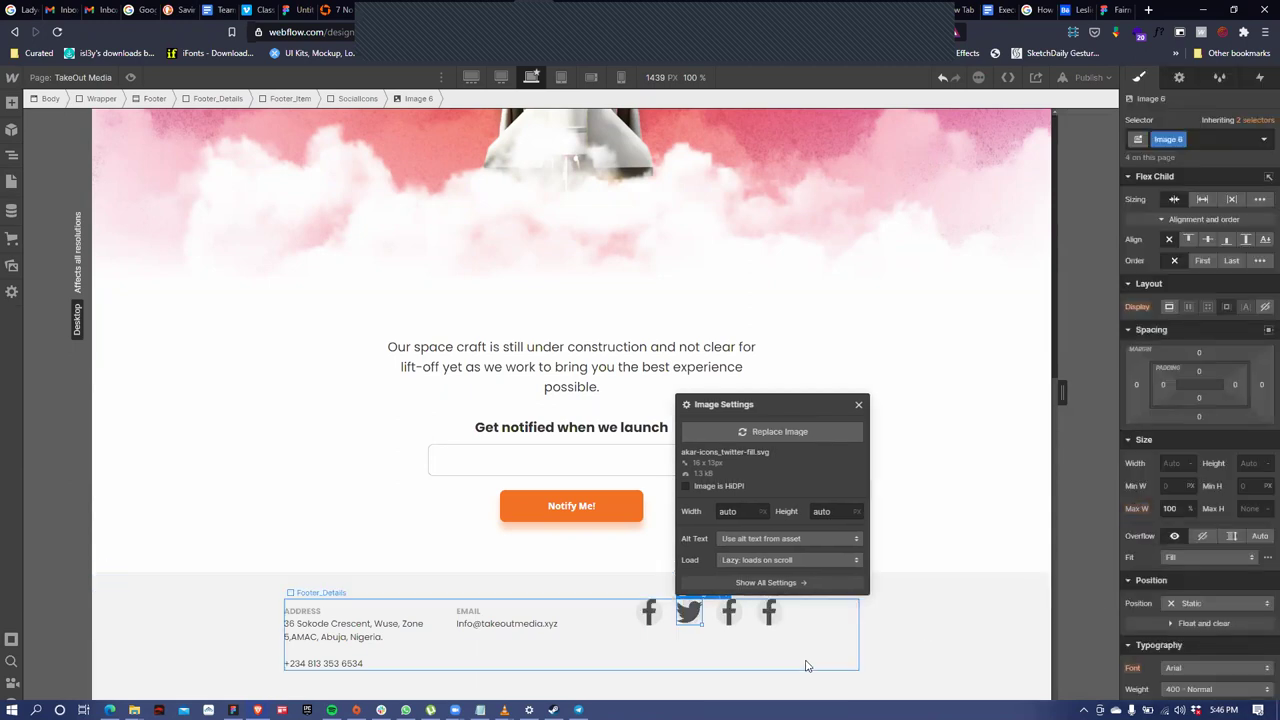
{"action": "left_click", "coordinate": [885, 690]}
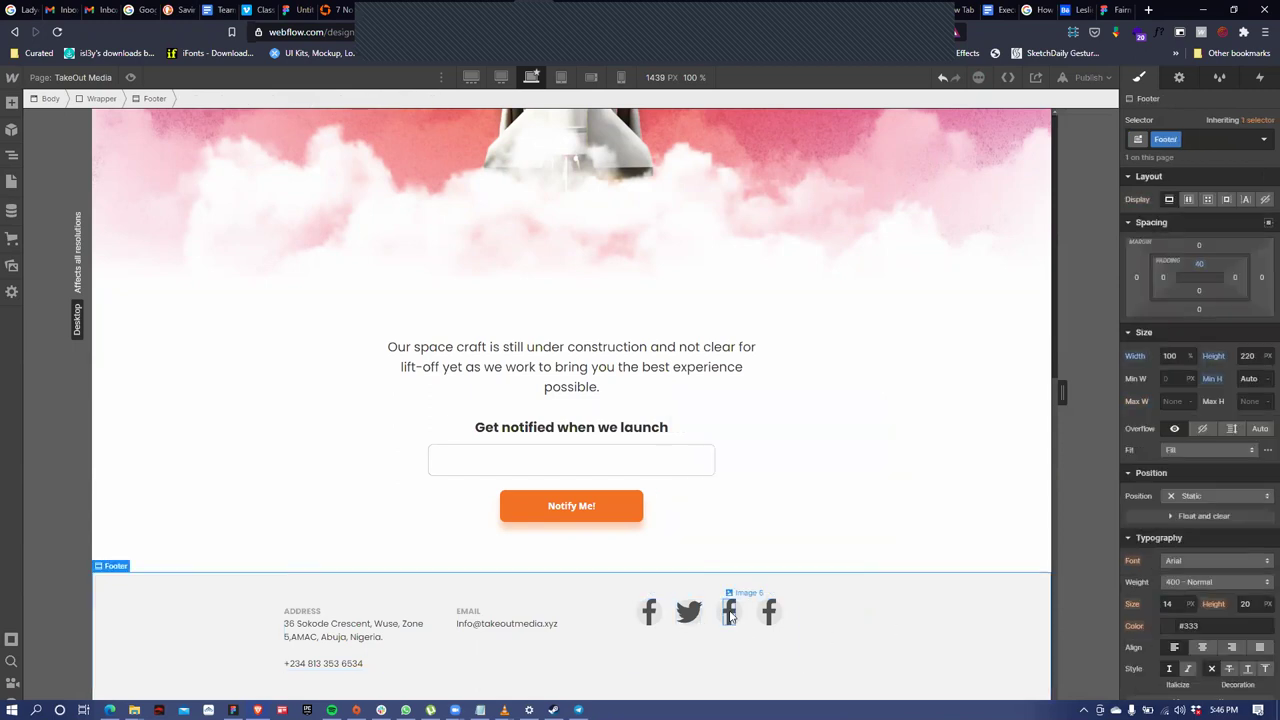
Replace the third social icon's image with akar-icons_instagram-fill.svg
{"action": "left_click", "coordinate": [729, 612]}
{"action": "double_click", "coordinate": [729, 612]}
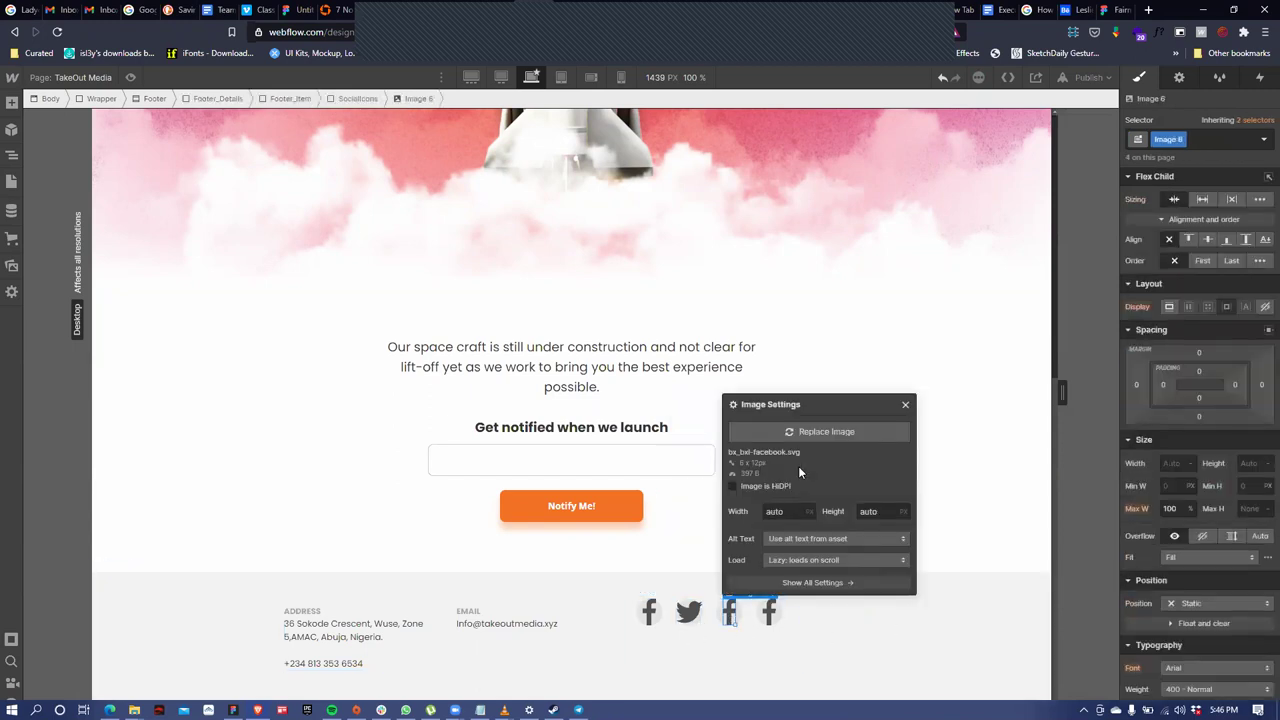
{"action": "left_click", "coordinate": [813, 431]}
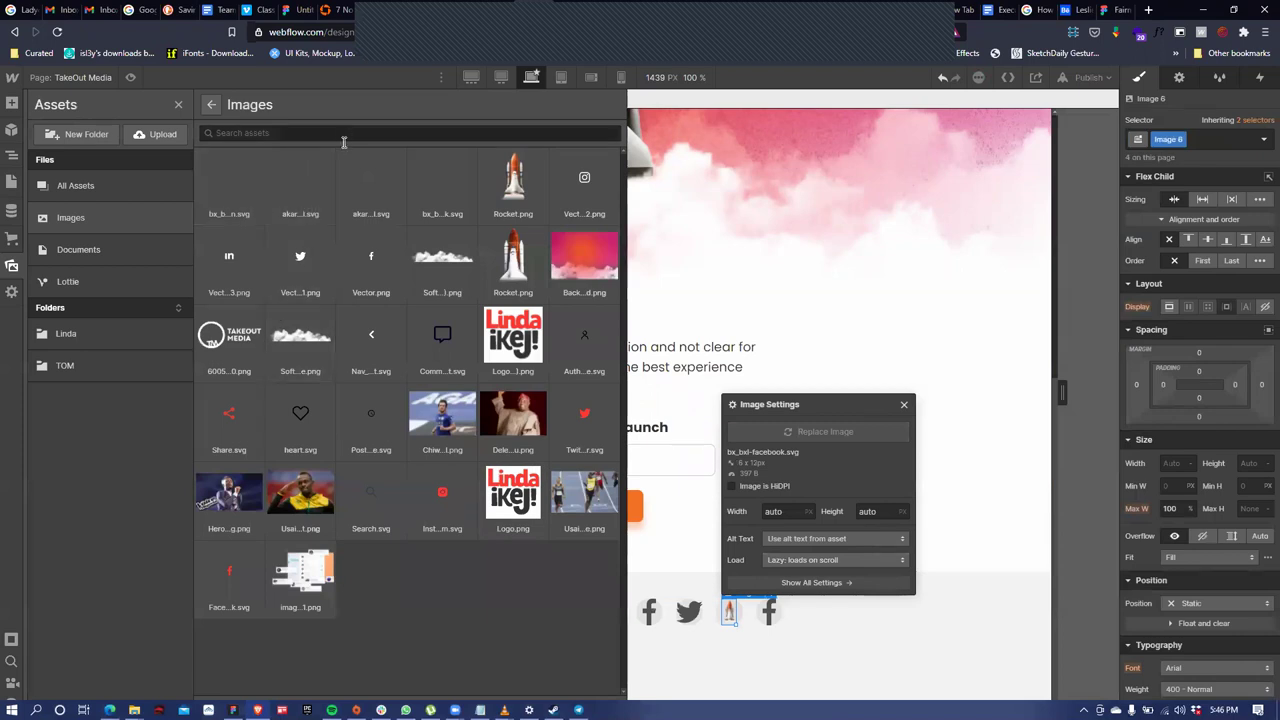
{"action": "left_click", "coordinate": [312, 205]}
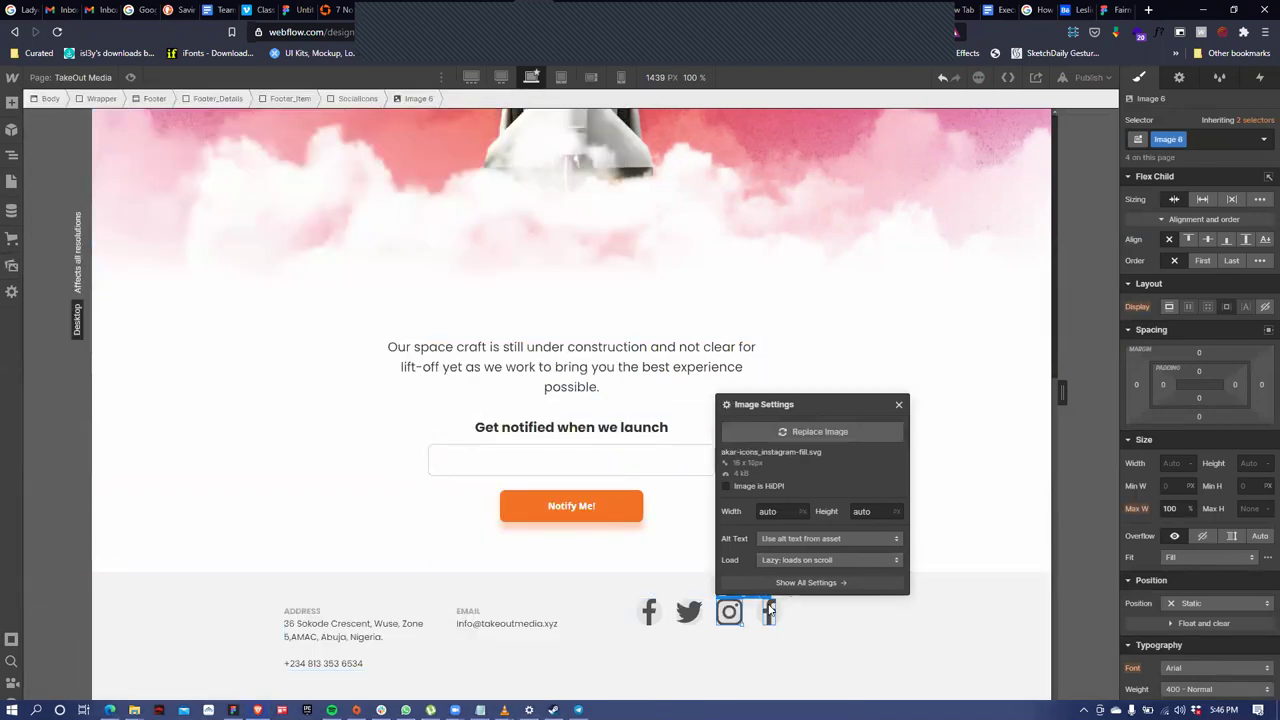
Replace the fourth social icon's image with bx_bxl-linkedin.svg
{"action": "left_click", "coordinate": [769, 611]}
{"action": "double_click", "coordinate": [769, 611]}
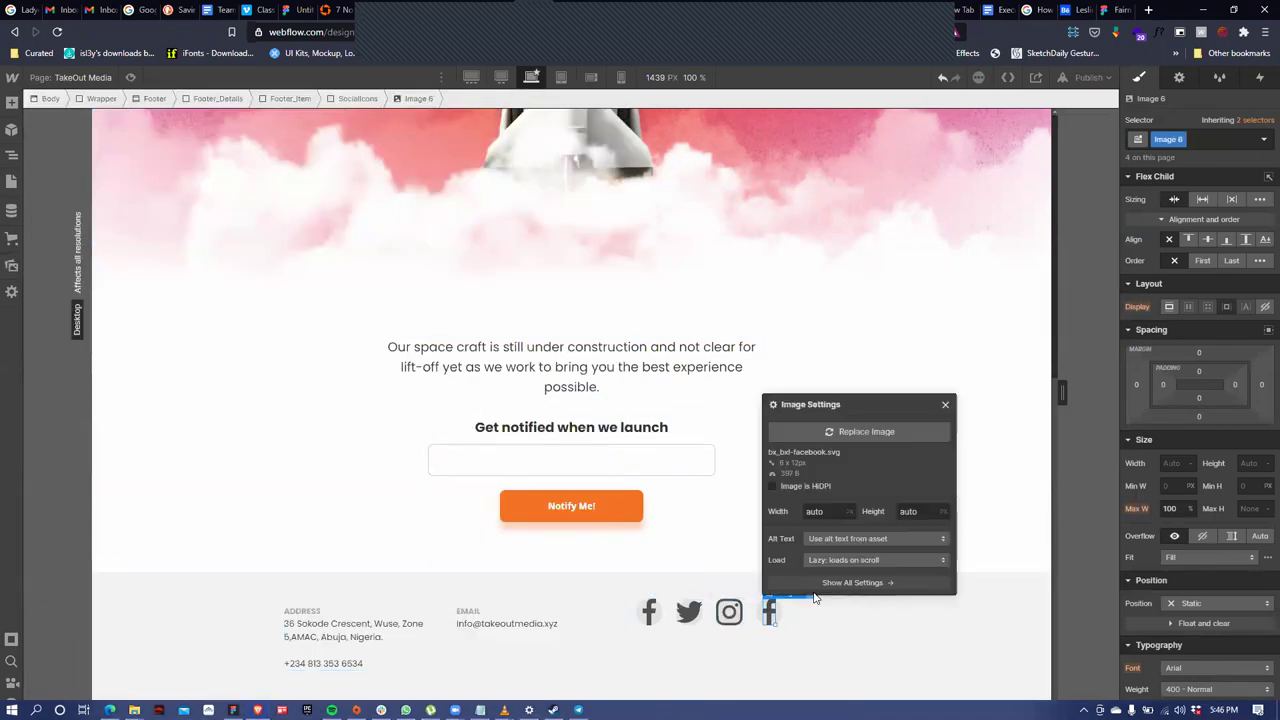
{"action": "left_click", "coordinate": [820, 431]}
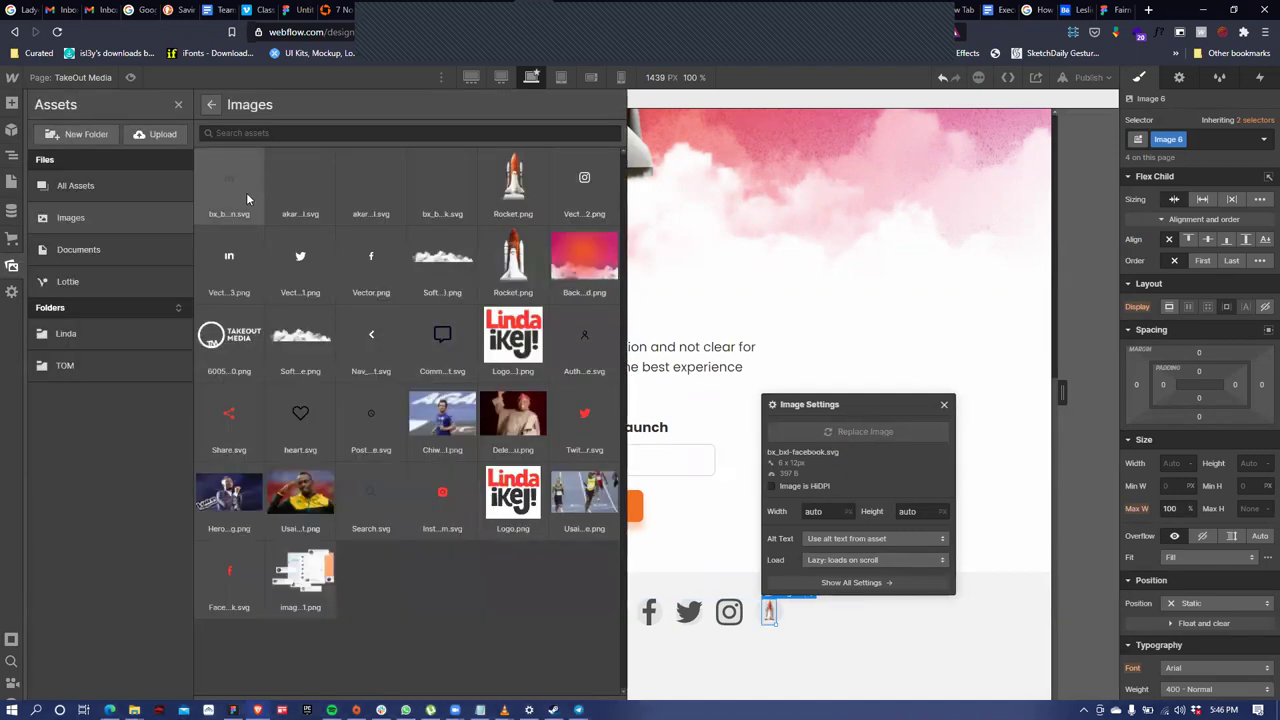
{"action": "left_click", "coordinate": [246, 192]}
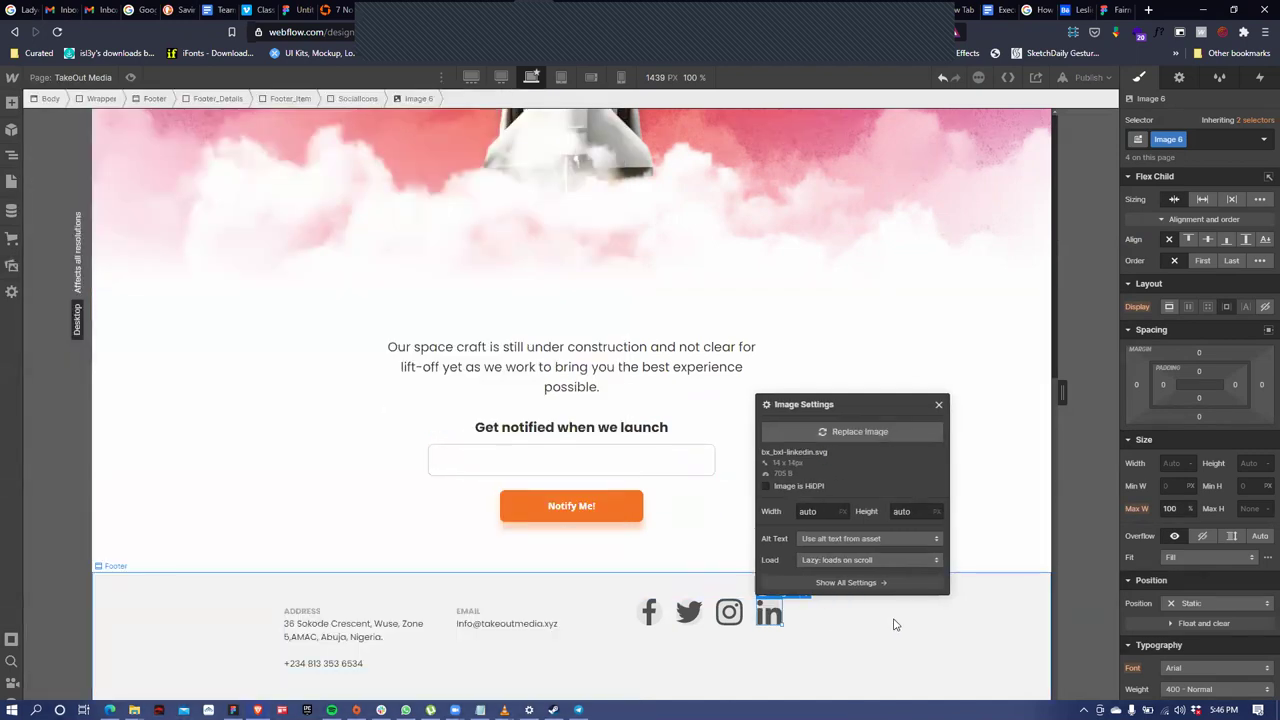
{"action": "left_click", "coordinate": [895, 624]}
Set the maximum width of the Image 6 class to 50%, using the LinkedIn icon
{"action": "left_click", "coordinate": [769, 614]}
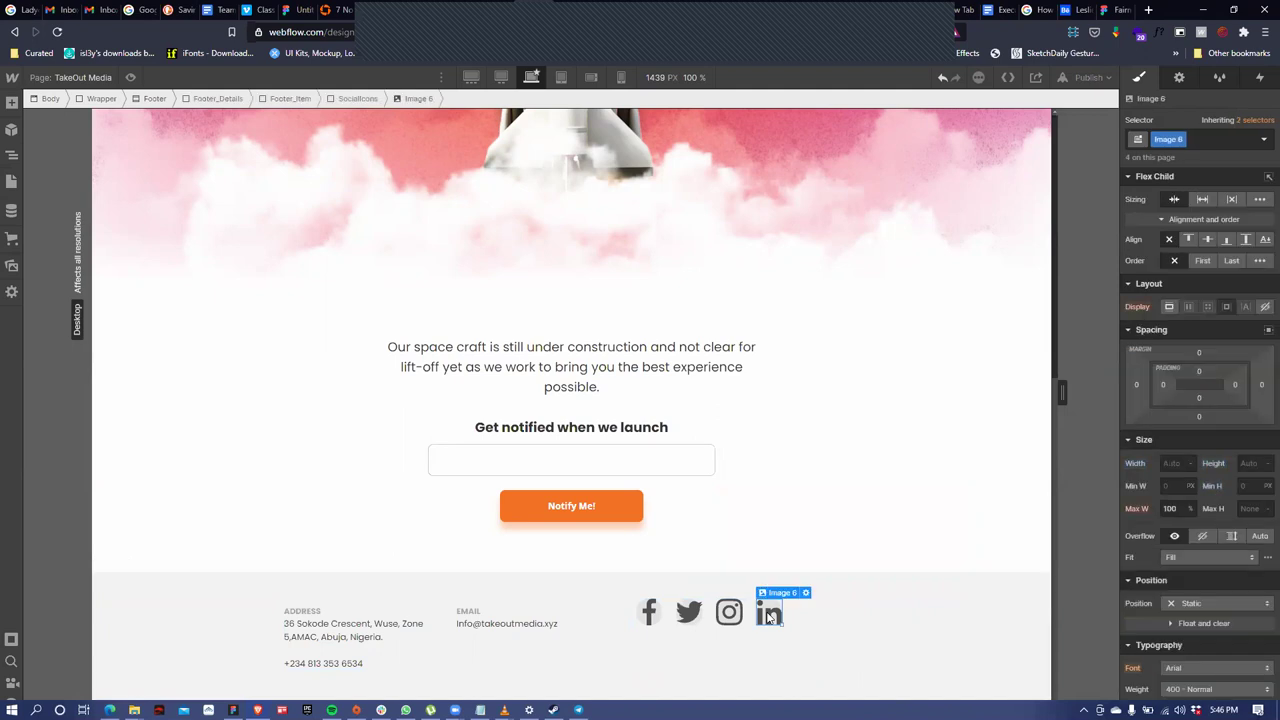
{"action": "left_click", "coordinate": [1188, 510]}
{"action": "type", "text": "80"}
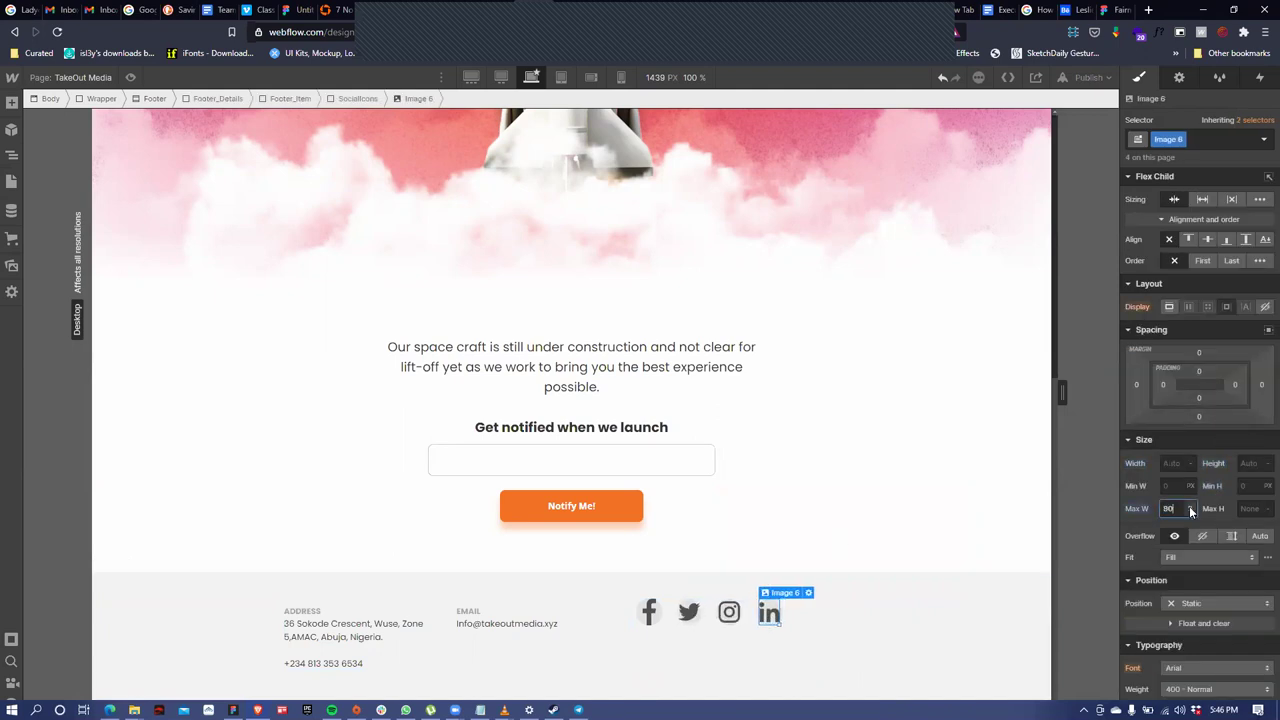
{"action": "key", "text": "shift+Down"}
{"action": "key", "text": "shift+Down"}
{"action": "key", "text": "shift+Down"}
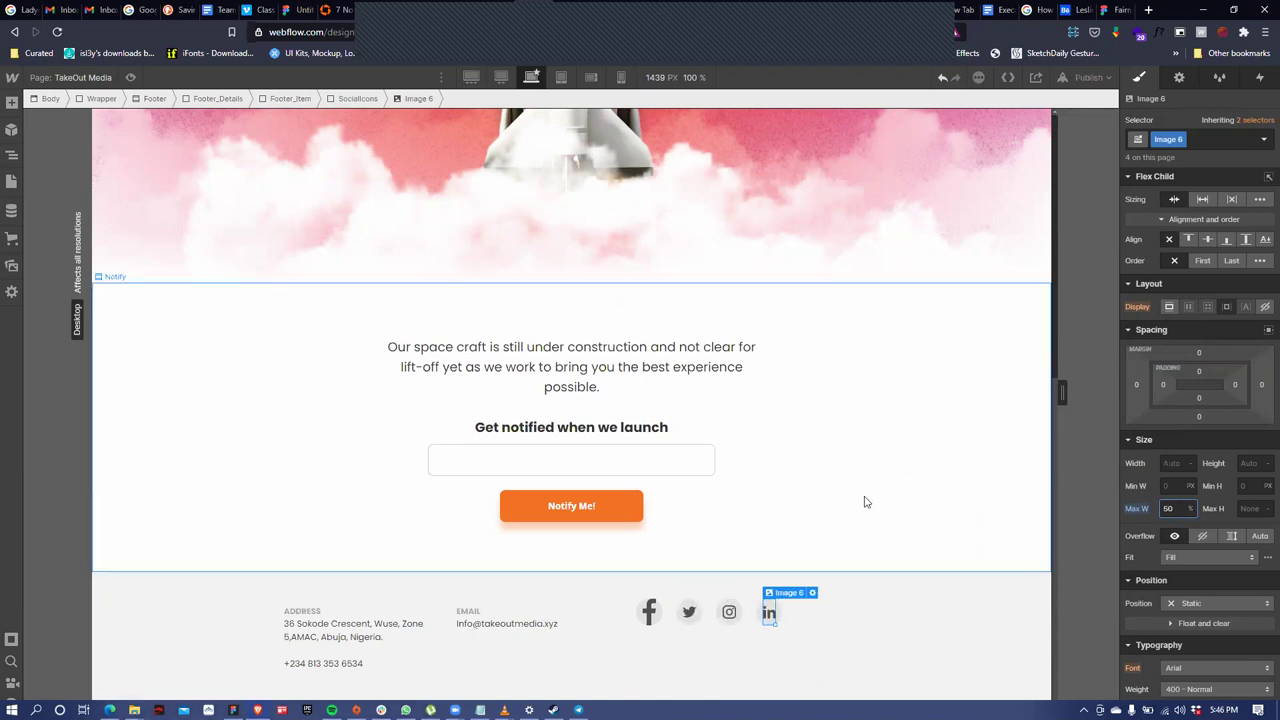
Add a combo class named facebook to the Facebook icon image, keeping the shared maximum width at 50%
{"action": "left_click", "coordinate": [650, 611]}
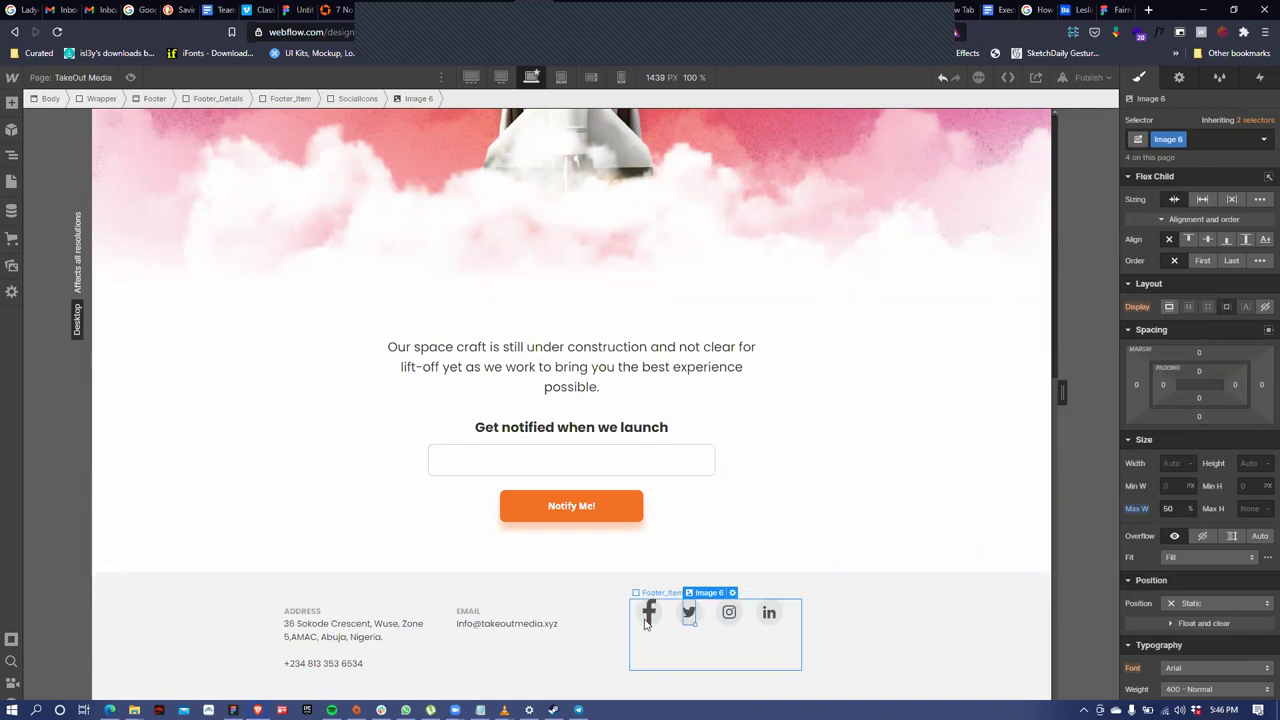
{"action": "left_click", "coordinate": [1172, 508]}
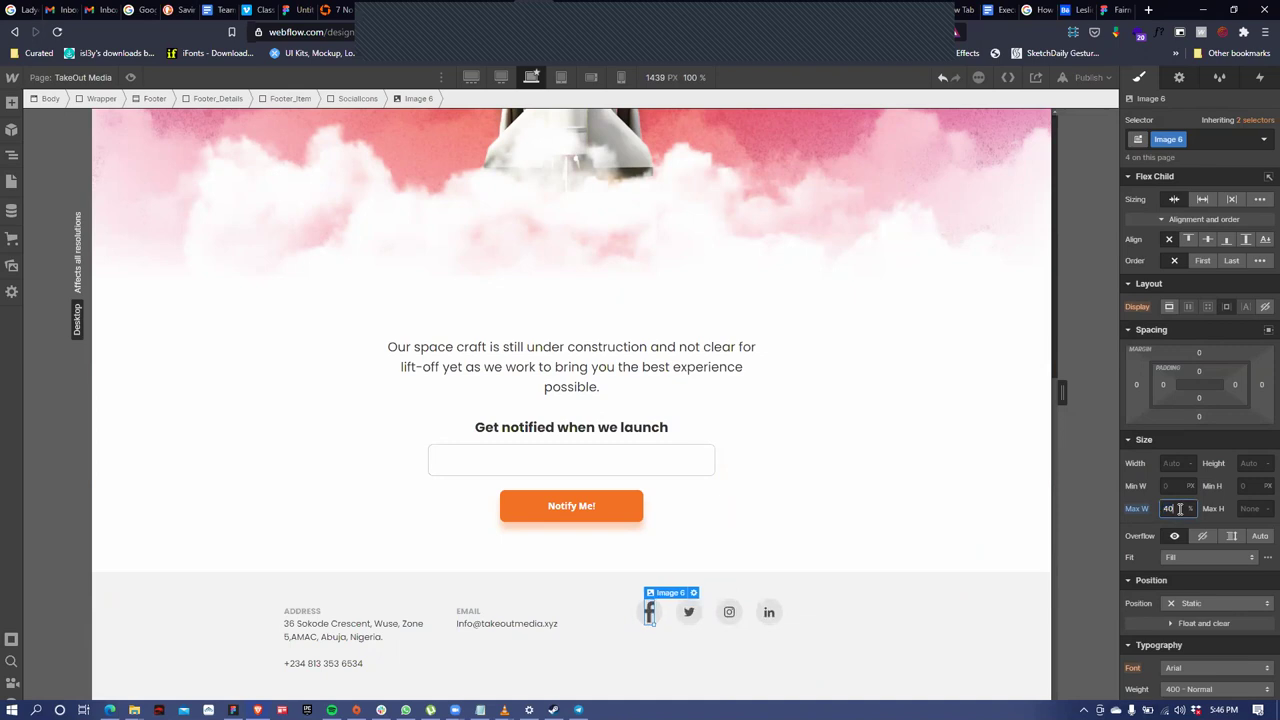
{"action": "left_click", "coordinate": [1172, 508]}
{"action": "left_click", "coordinate": [1217, 143]}
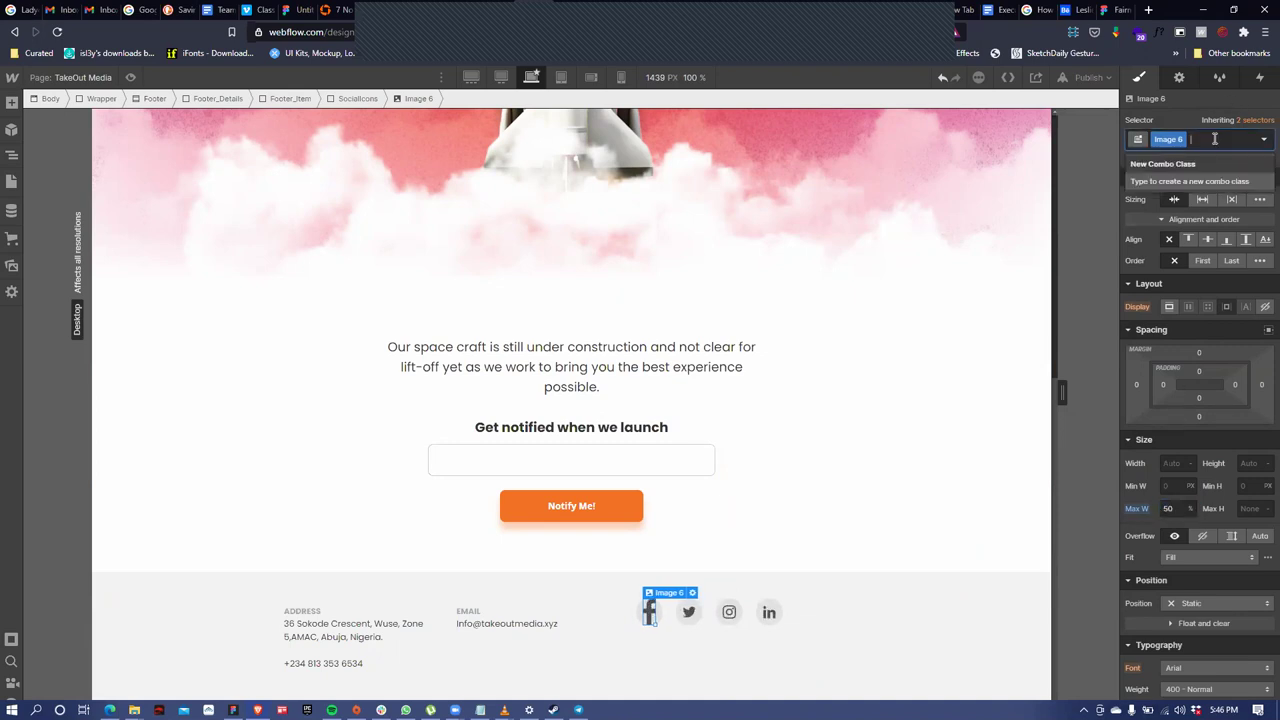
{"action": "type", "text": "facebook"}
{"action": "key", "text": "Return"}
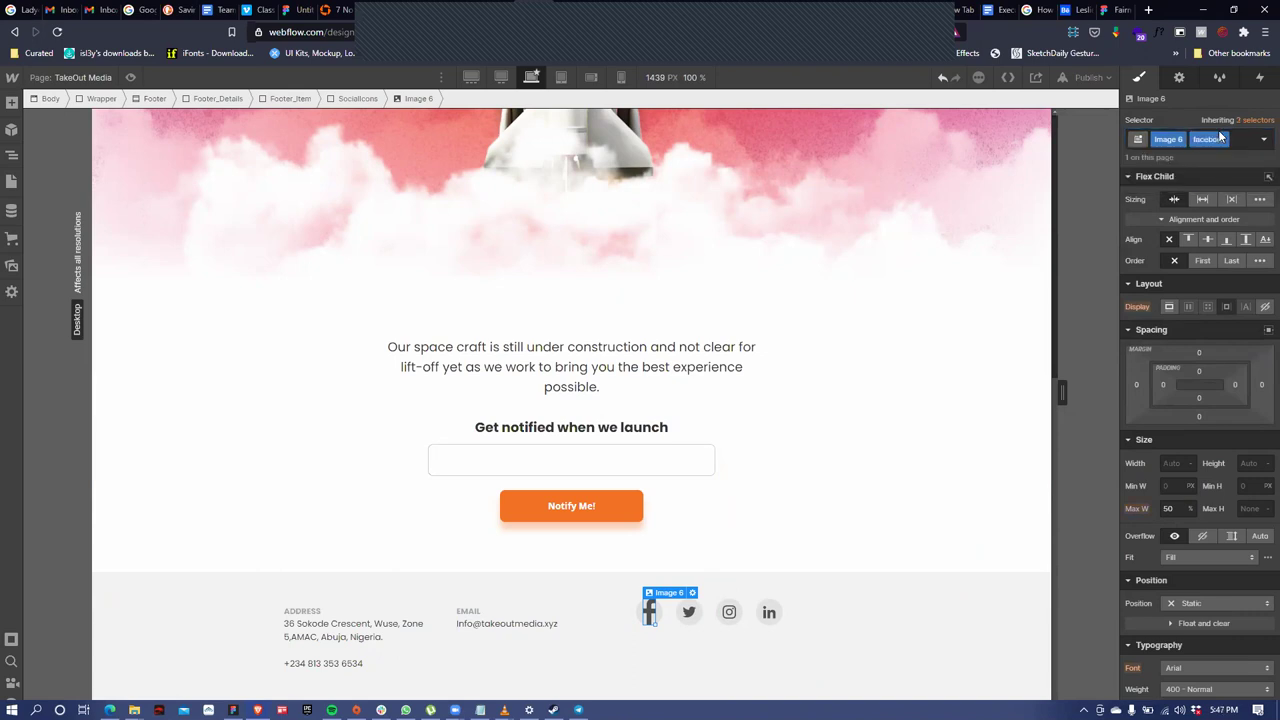
Set the maximum width of the Facebook icon's facebook combo class to 27%
{"action": "left_click", "coordinate": [1170, 509]}
{"action": "type", "text": "30"}
{"action": "key", "text": "BackSpace"}
{"action": "key", "text": "BackSpace"}
{"action": "type", "text": "20"}
{"action": "left_click_drag", "start_coordinate": [1205, 509], "coordinate": [1206, 513]}
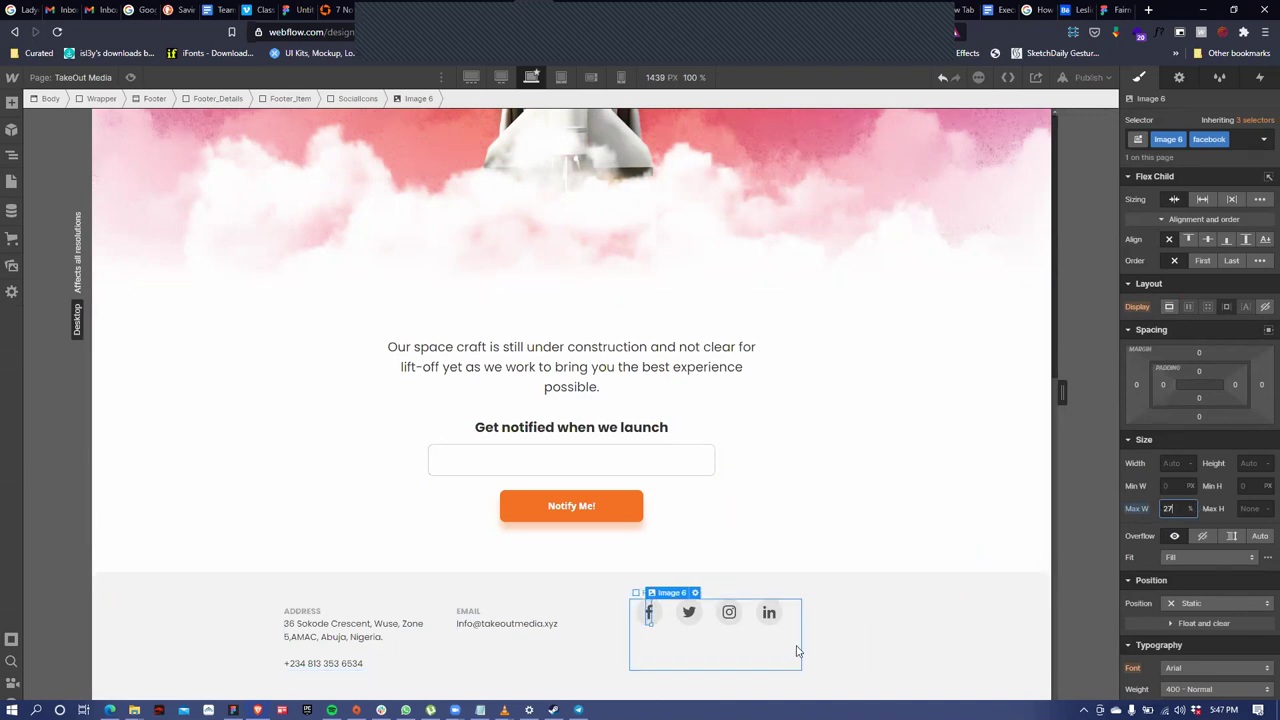
{"action": "left_click", "coordinate": [835, 635]}
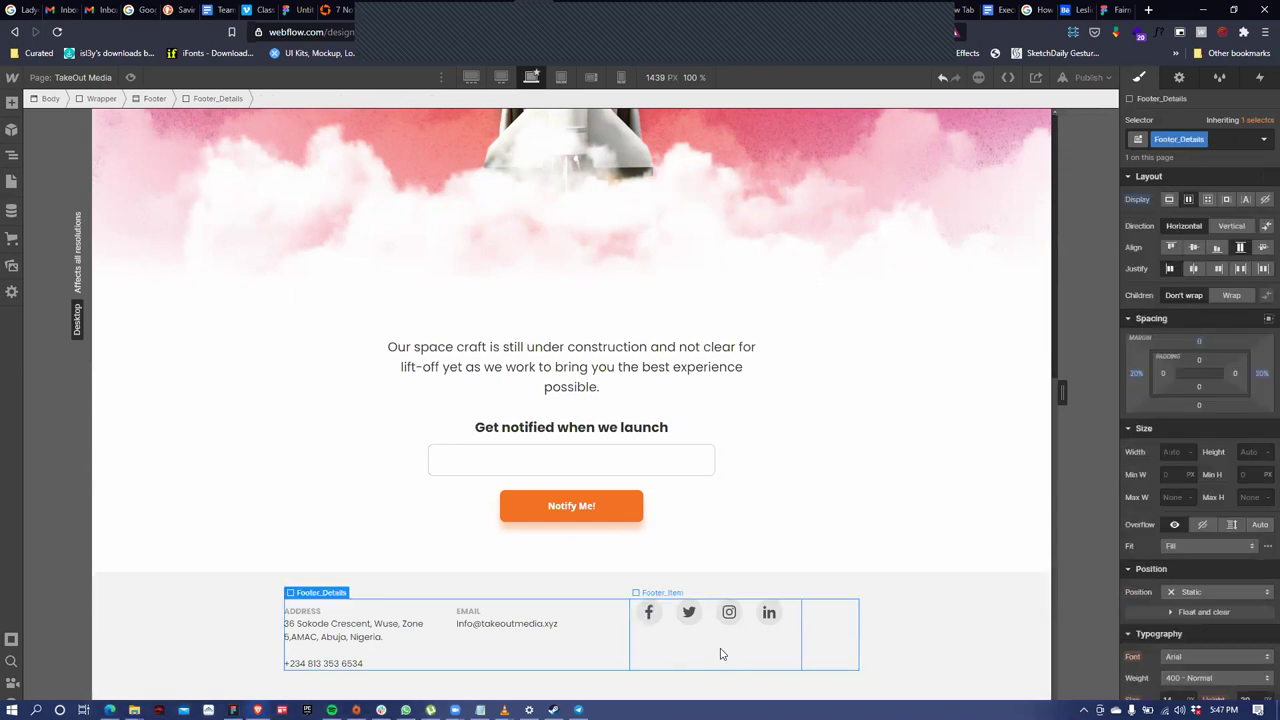
Justify the contents of the Socials footer item to the end of its row
{"action": "left_click", "coordinate": [721, 654]}
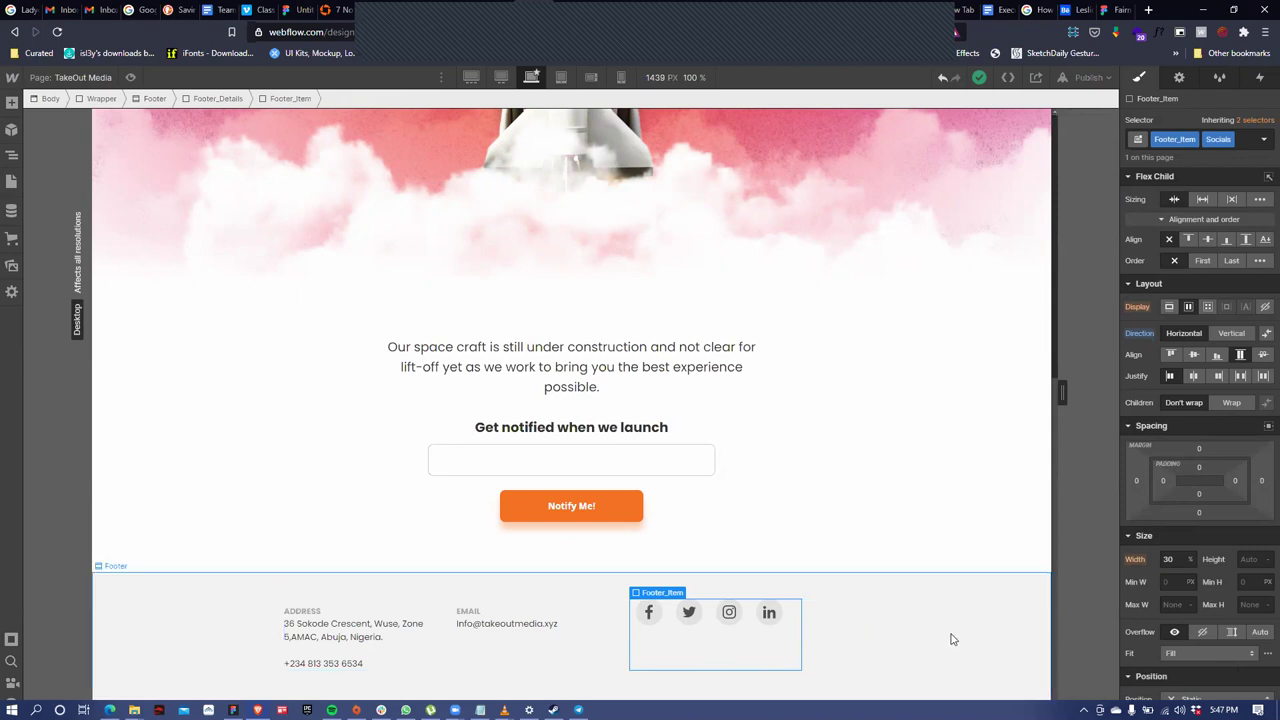
{"action": "left_click", "coordinate": [1220, 379]}
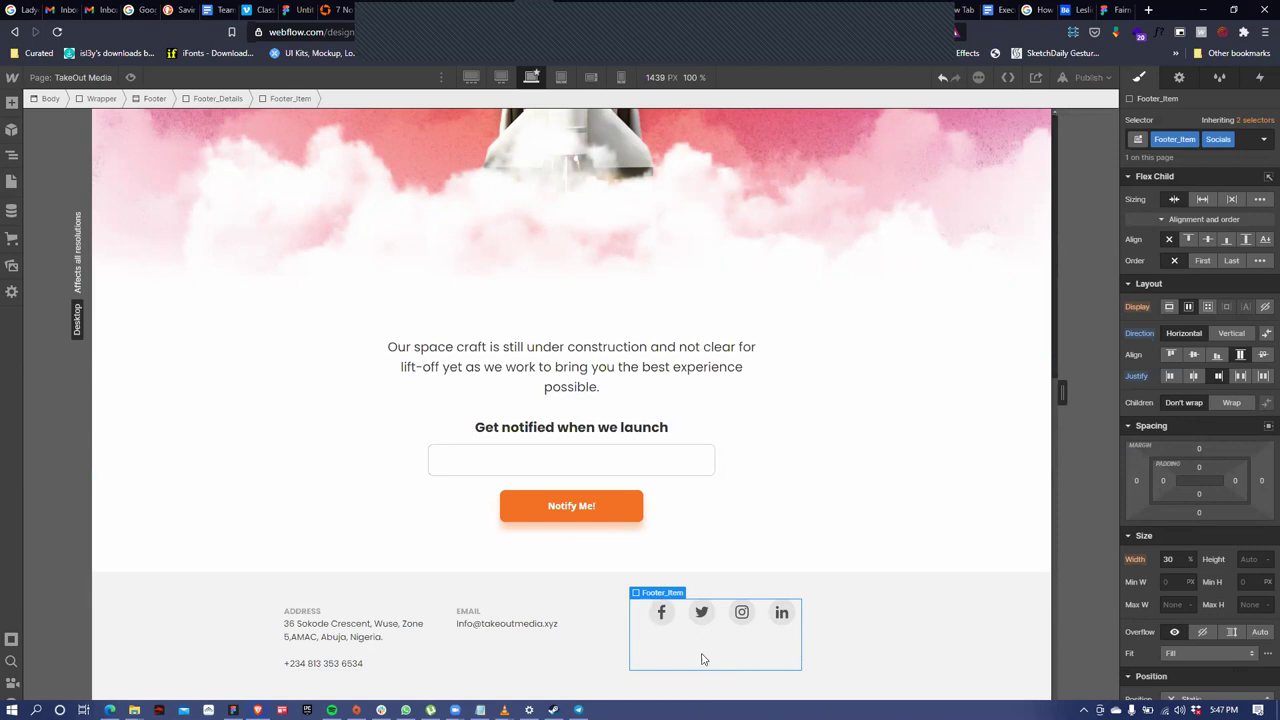
Give the shared Footer_Item class a right margin of 20 px, using the email column
{"action": "left_click", "coordinate": [448, 606]}
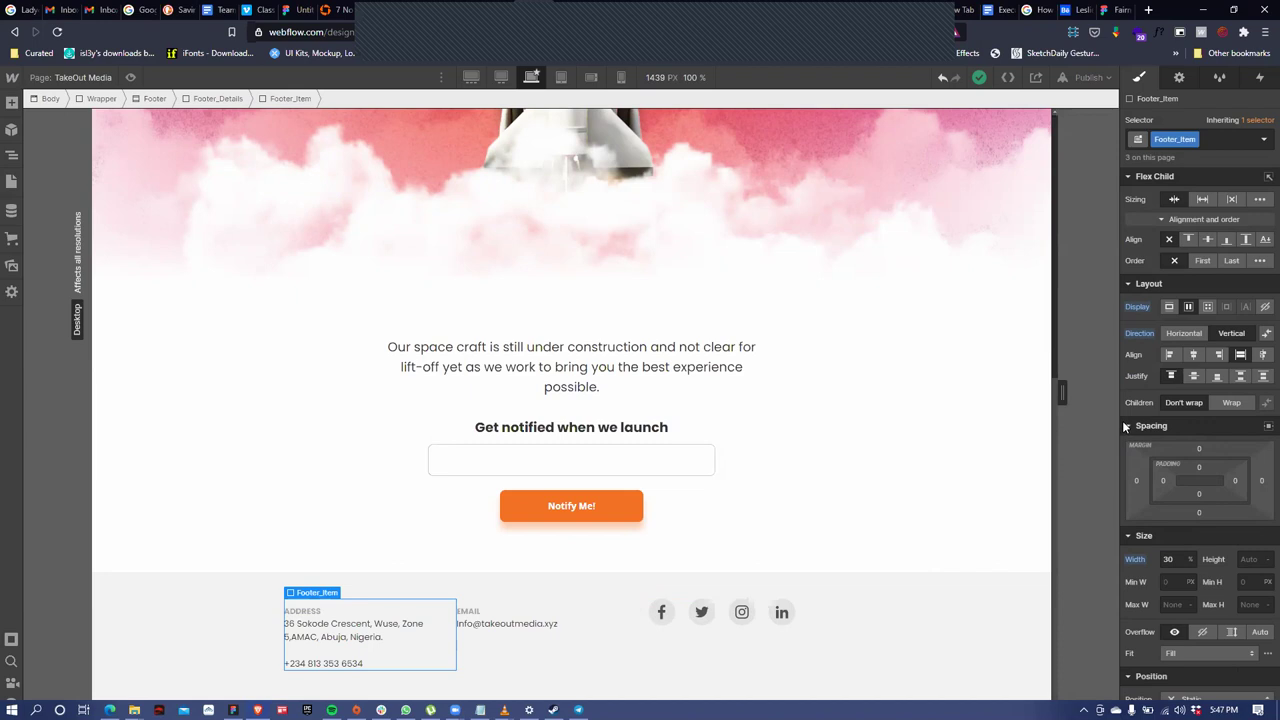
{"action": "left_click", "coordinate": [618, 664]}
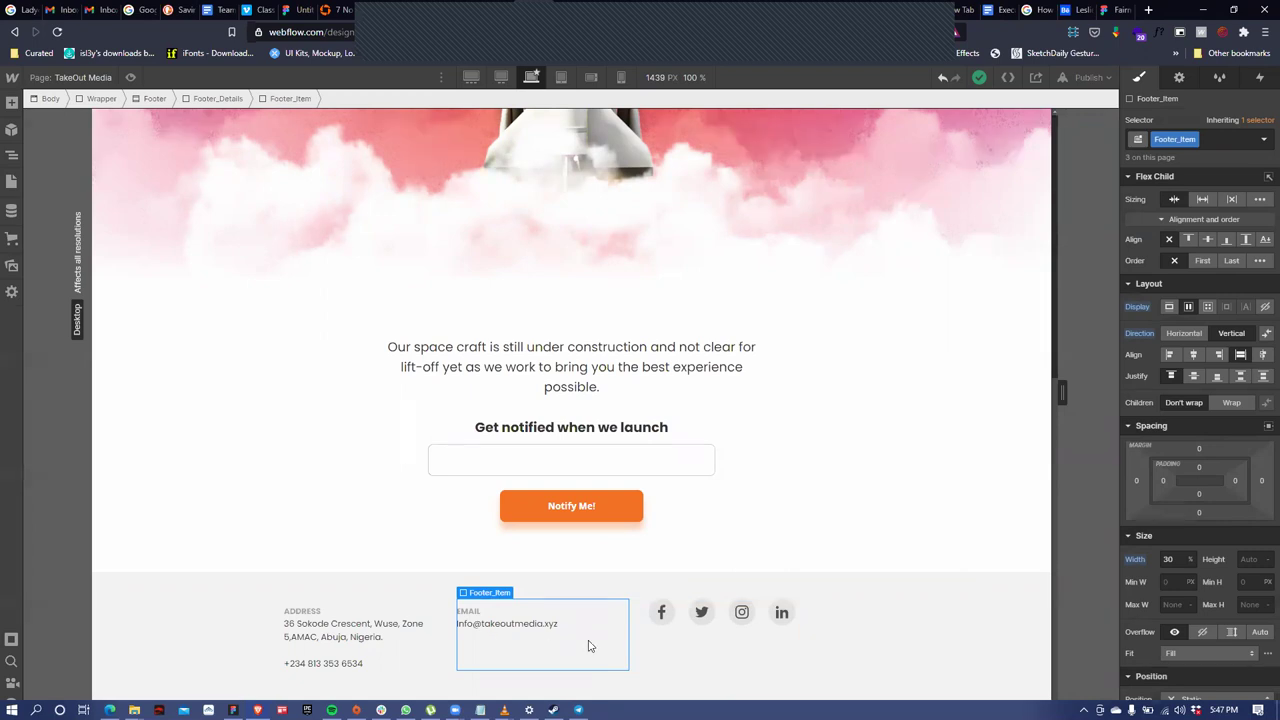
{"action": "left_click", "coordinate": [1261, 481]}
{"action": "left_click", "coordinate": [1232, 525]}
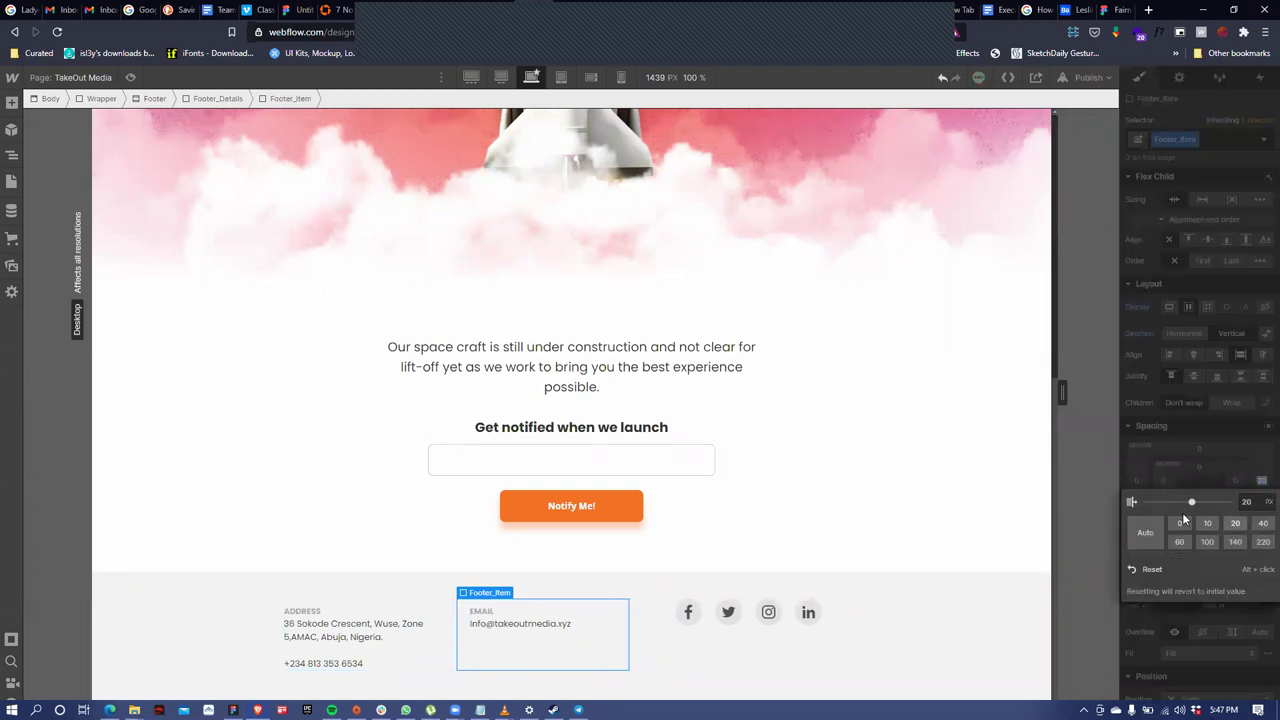
{"action": "left_click", "coordinate": [1136, 478]}
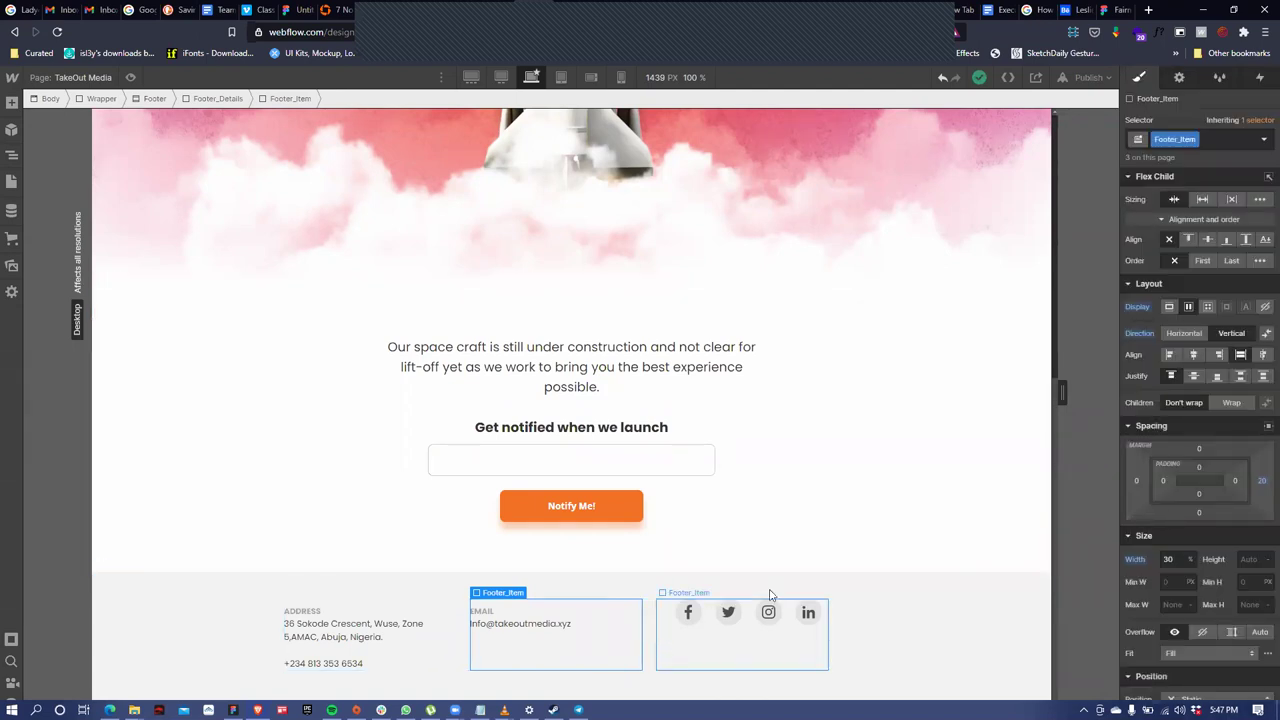
{"action": "left_click", "coordinate": [888, 627]}
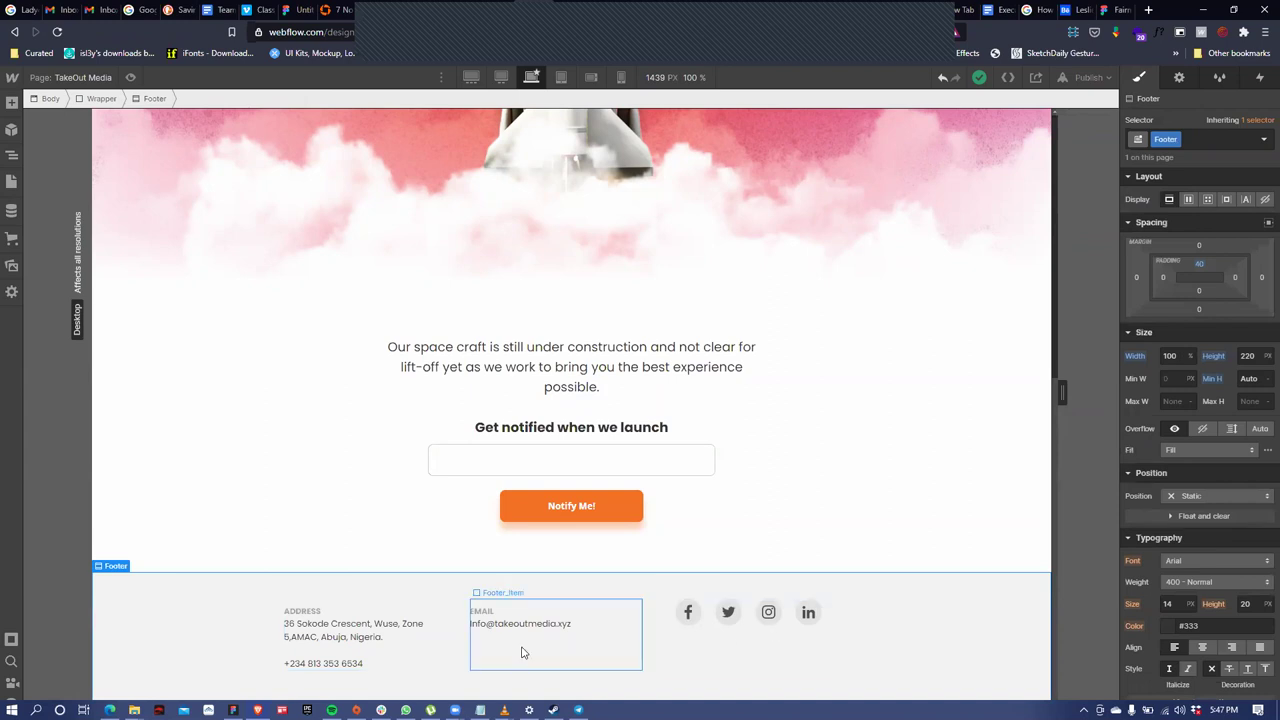
{"action": "left_click", "coordinate": [499, 639]}
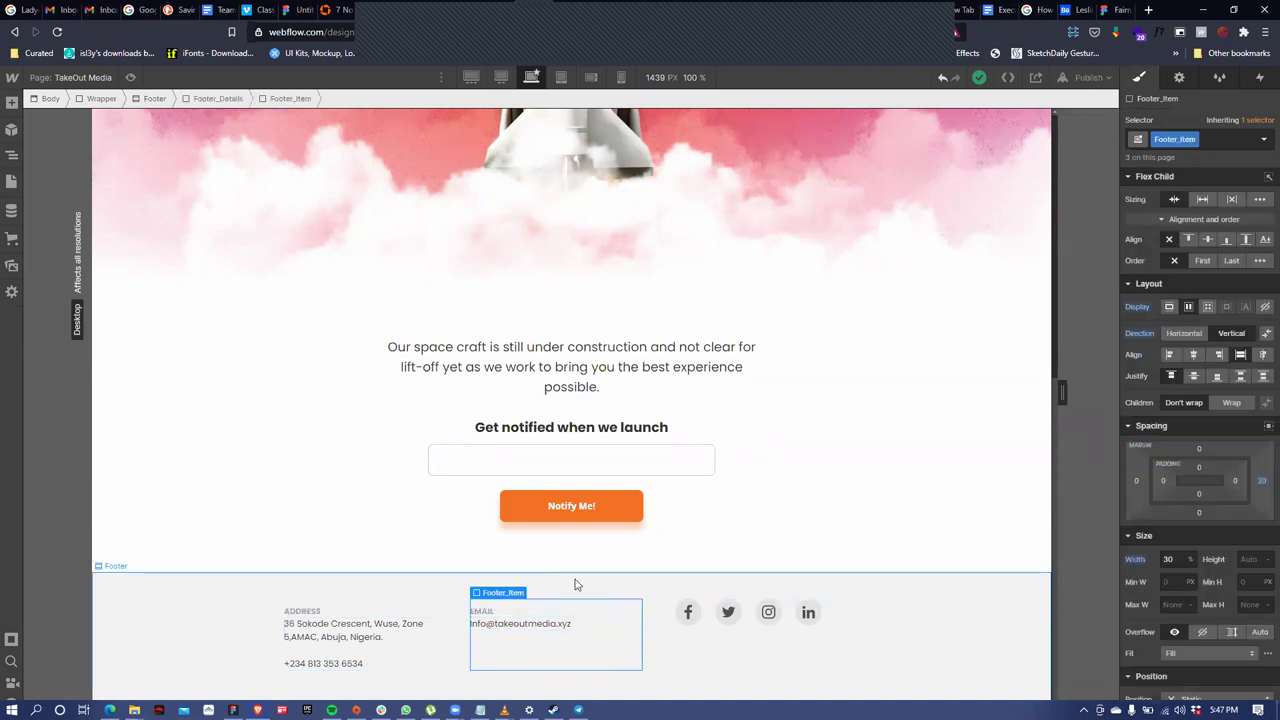
Center the Socials footer item vertically within the Footer_Details row using its flex child alignment
{"action": "left_click", "coordinate": [726, 662]}
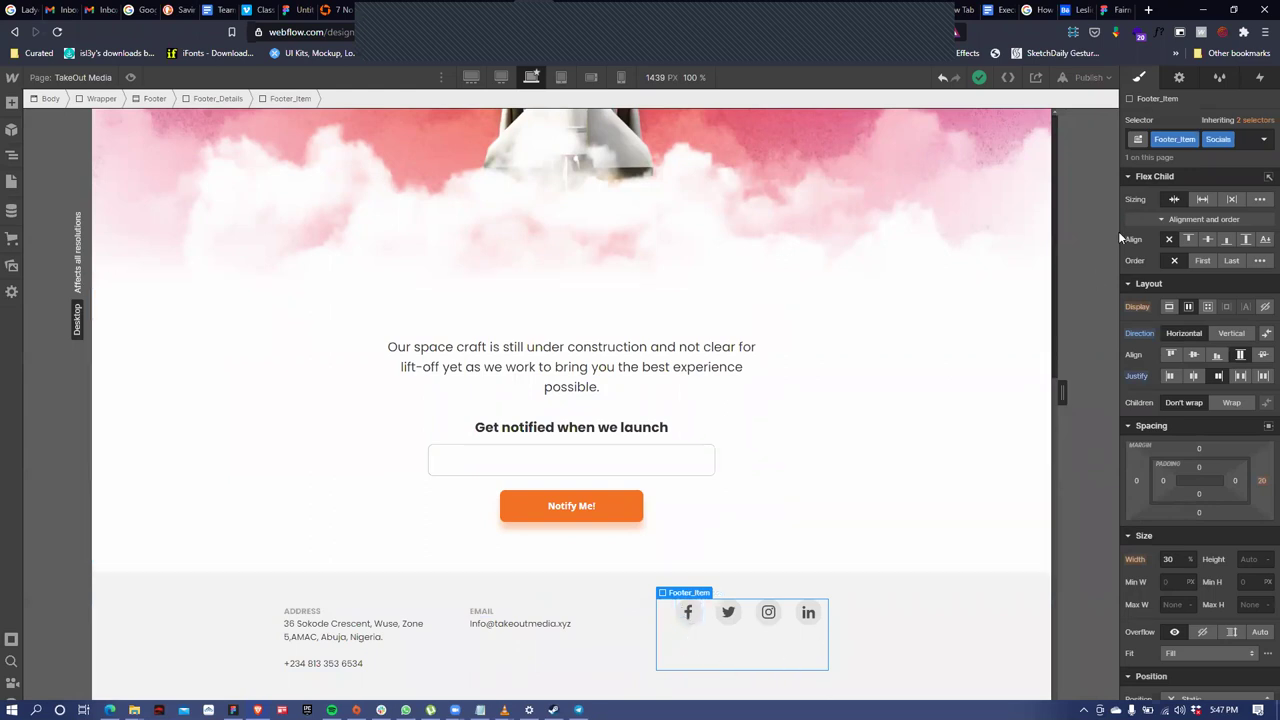
{"action": "left_click", "coordinate": [1206, 241]}
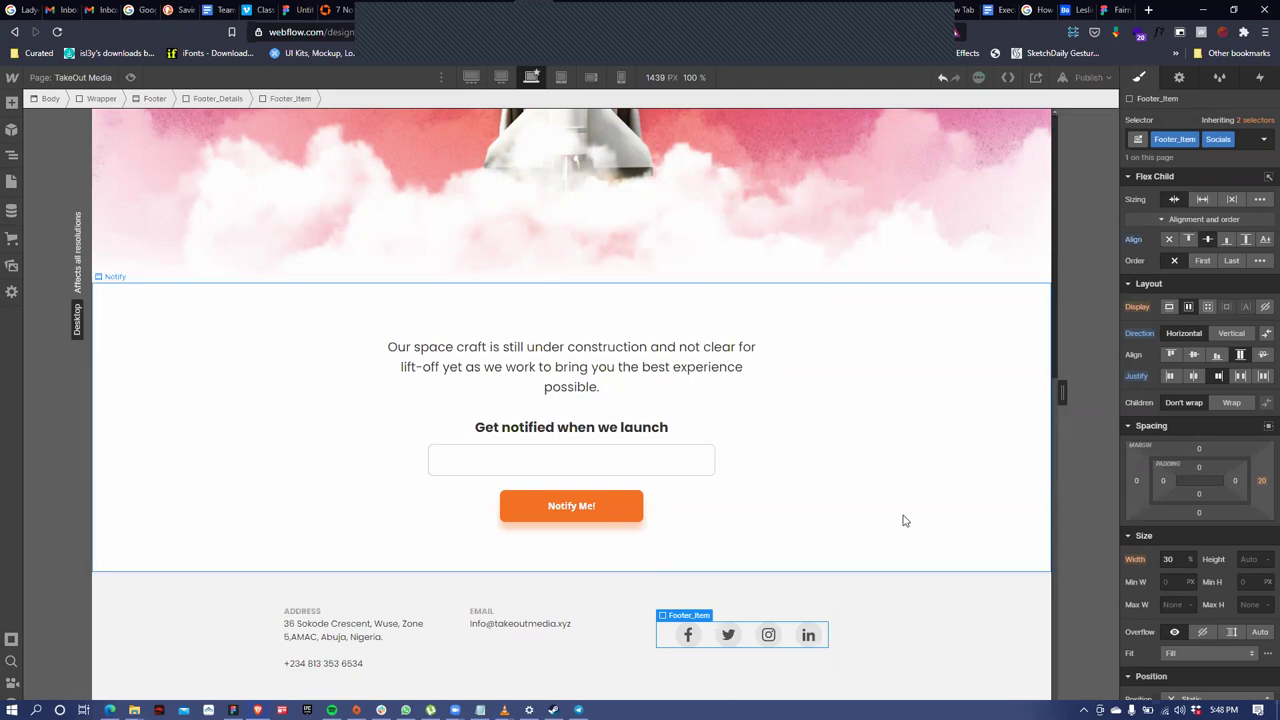
{"action": "left_click", "coordinate": [902, 626]}
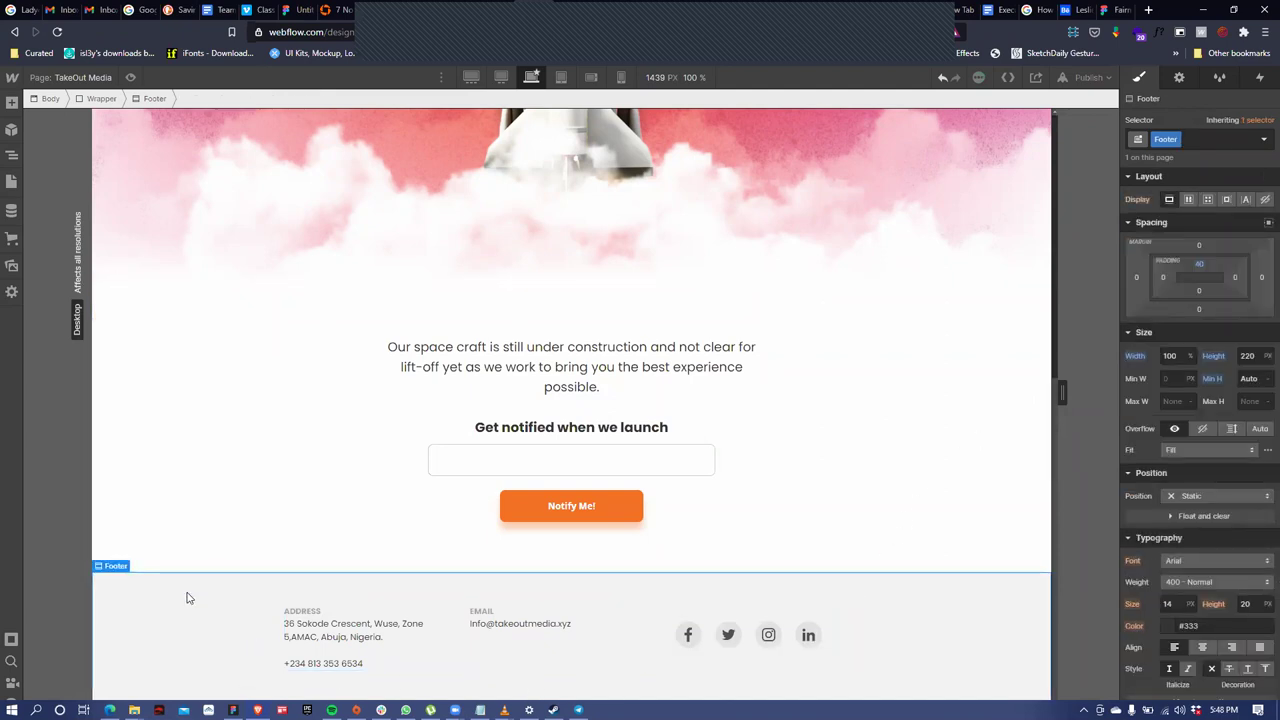
Check the page above the footer, and publish the updated site to its webflow.io domain
{"action": "scroll", "coordinate": [971, 508], "scroll_direction": "up", "scroll_amount": 3}
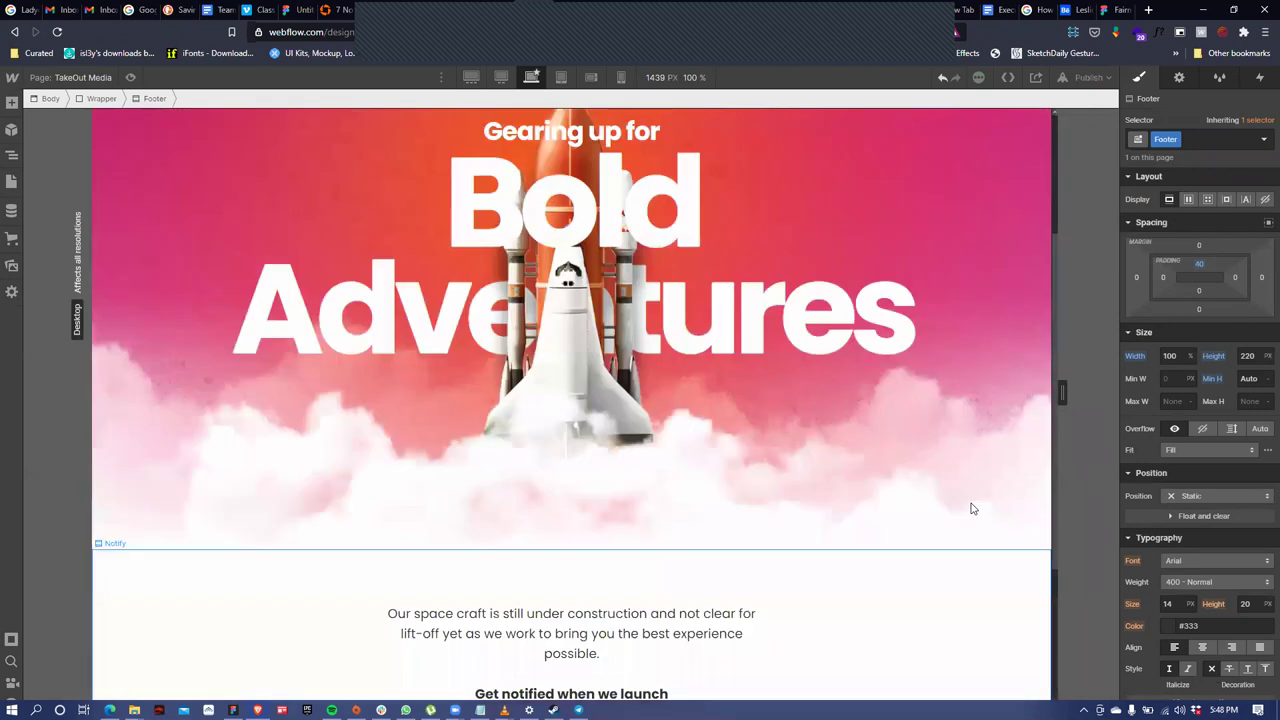
{"action": "scroll", "coordinate": [970, 508], "scroll_direction": "up", "scroll_amount": 2}
{"action": "scroll", "coordinate": [970, 508], "scroll_direction": "down", "scroll_amount": 5}
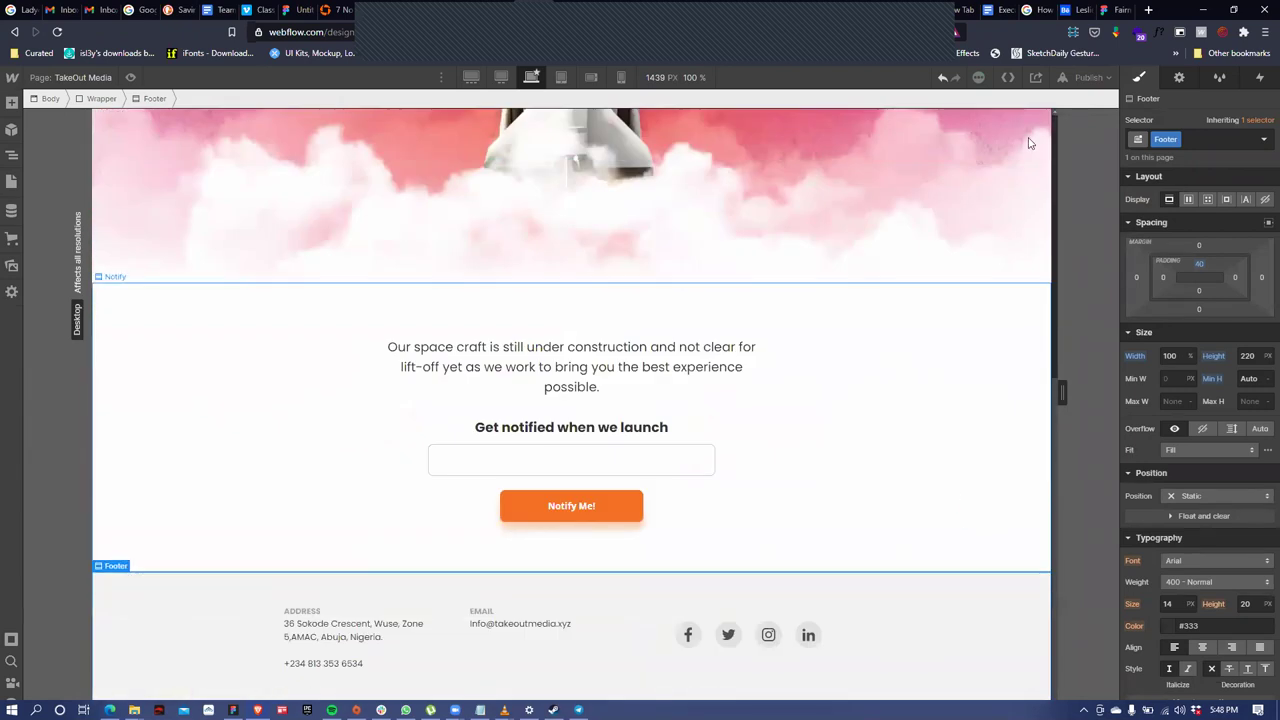
{"action": "left_click", "coordinate": [1086, 80]}
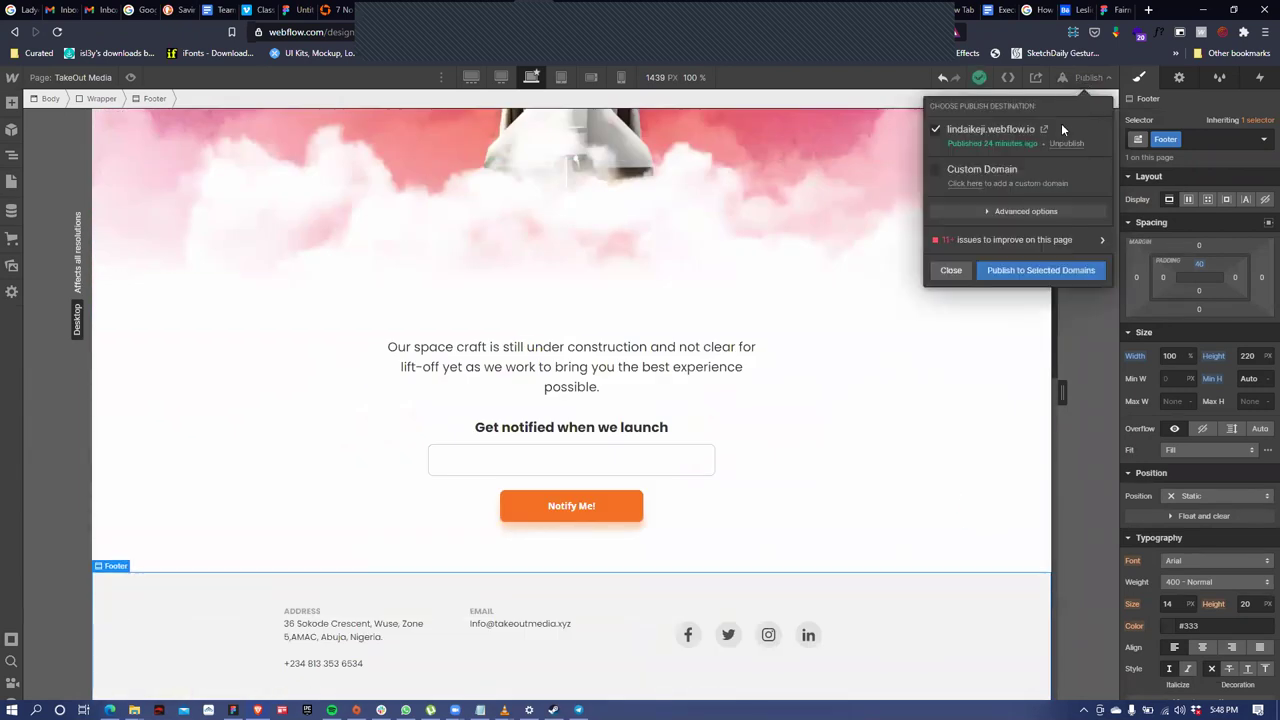
{"action": "left_click", "coordinate": [1041, 272]}
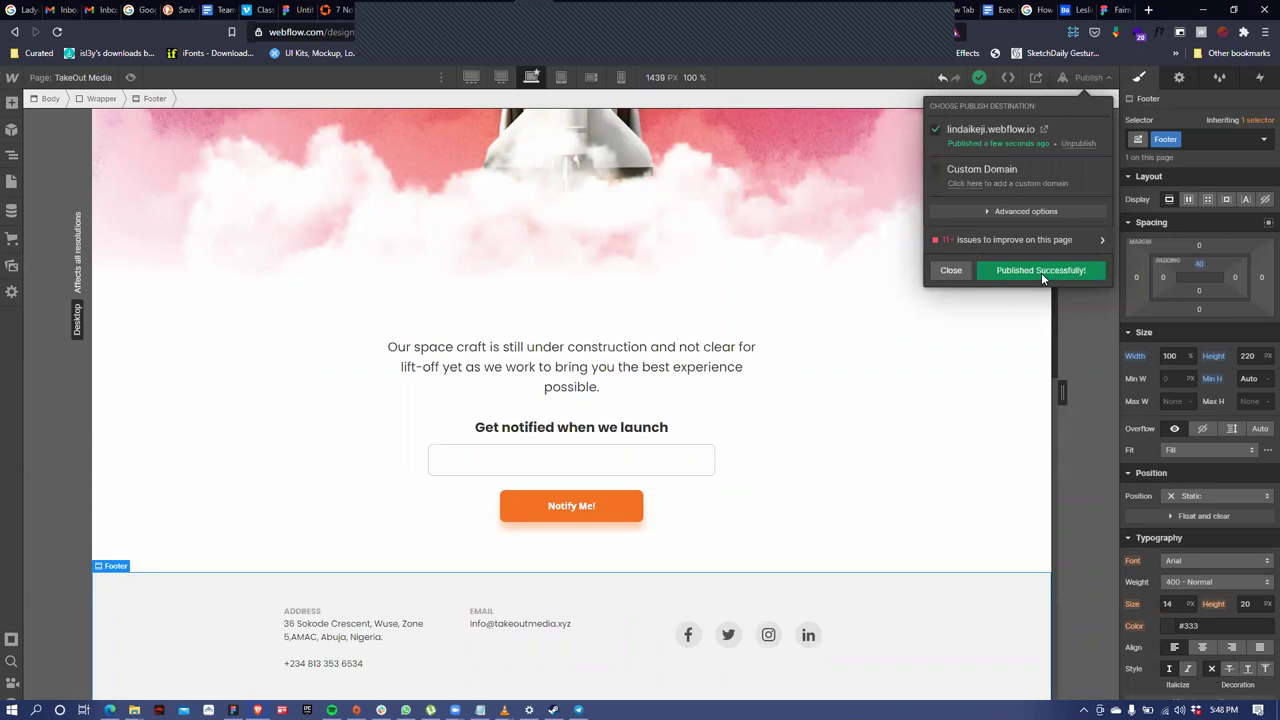
{"action": "left_click", "coordinate": [717, 207]}
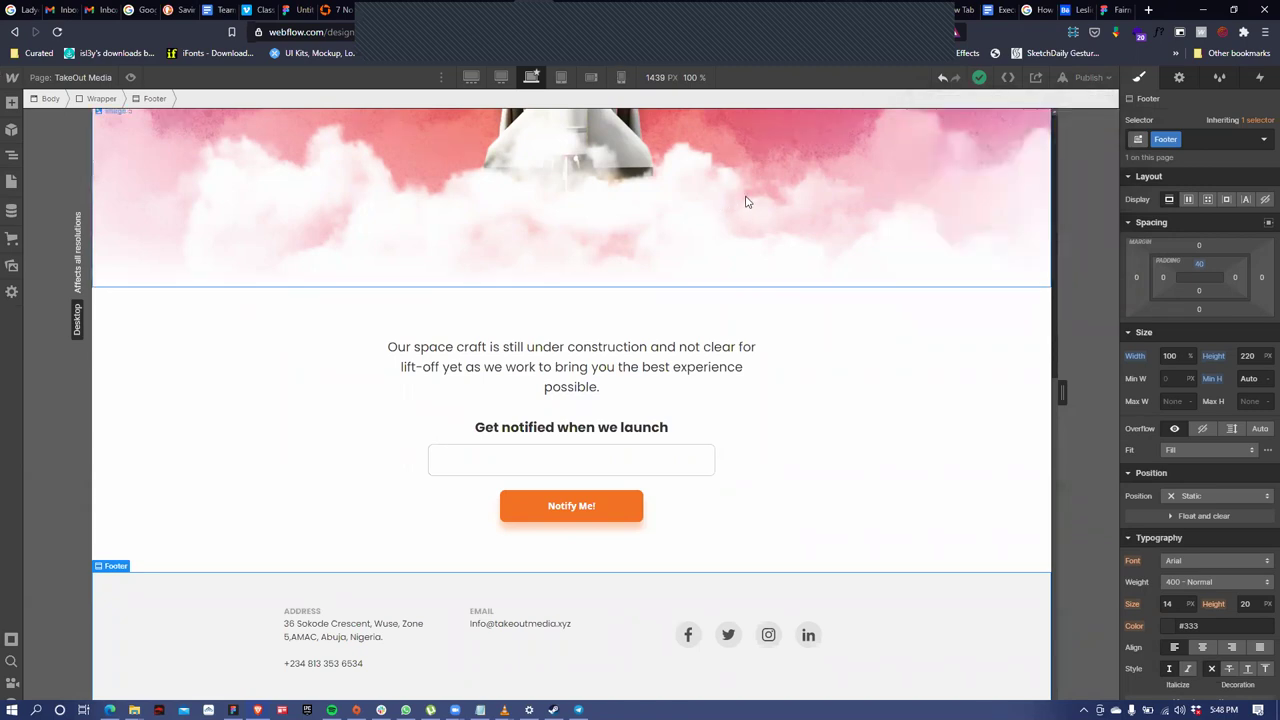
In the mobile portrait view, make the Footer section a vertical flex layout with its children centered
{"action": "left_click", "coordinate": [622, 78]}
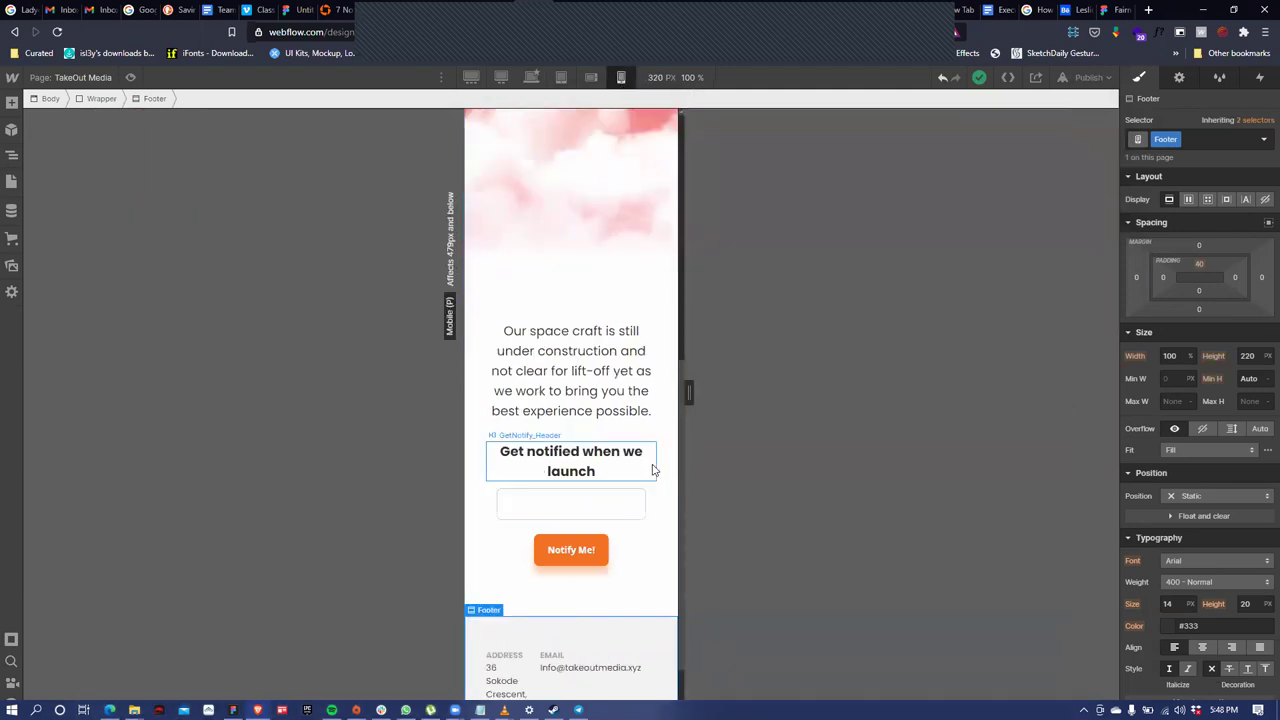
{"action": "scroll", "coordinate": [653, 470], "scroll_direction": "down", "scroll_amount": 1}
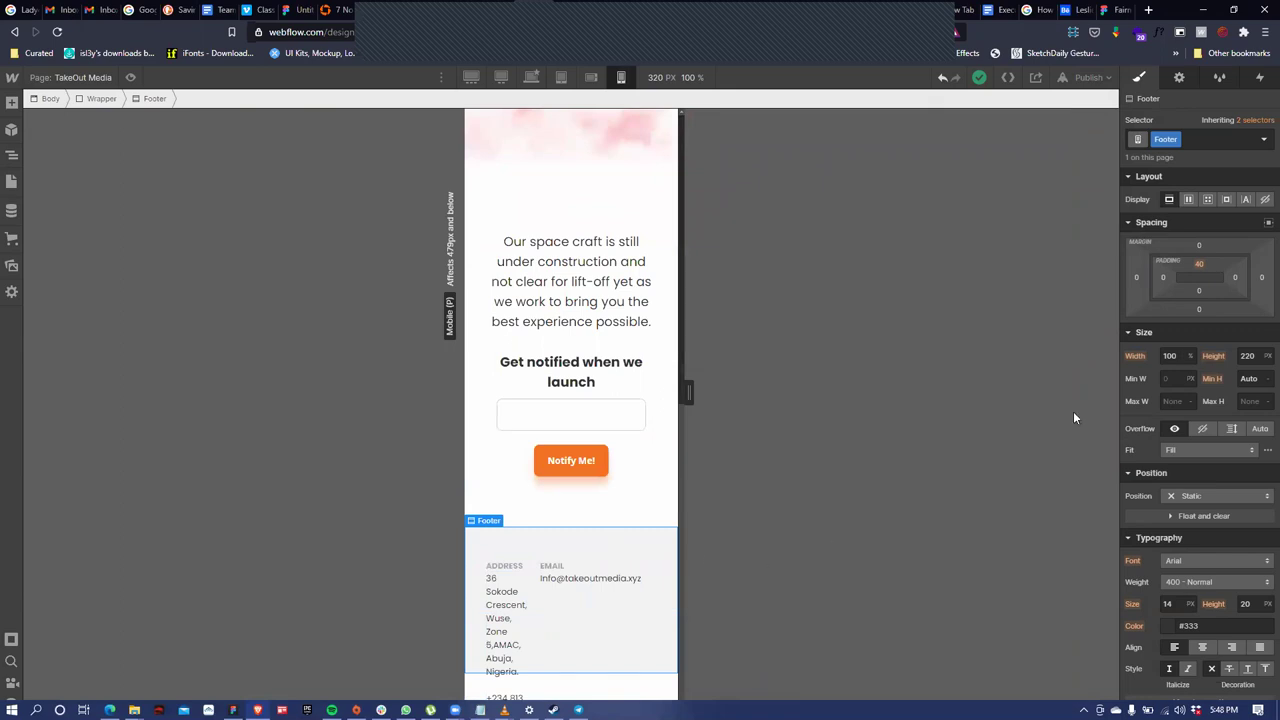
{"action": "left_click", "coordinate": [1189, 200]}
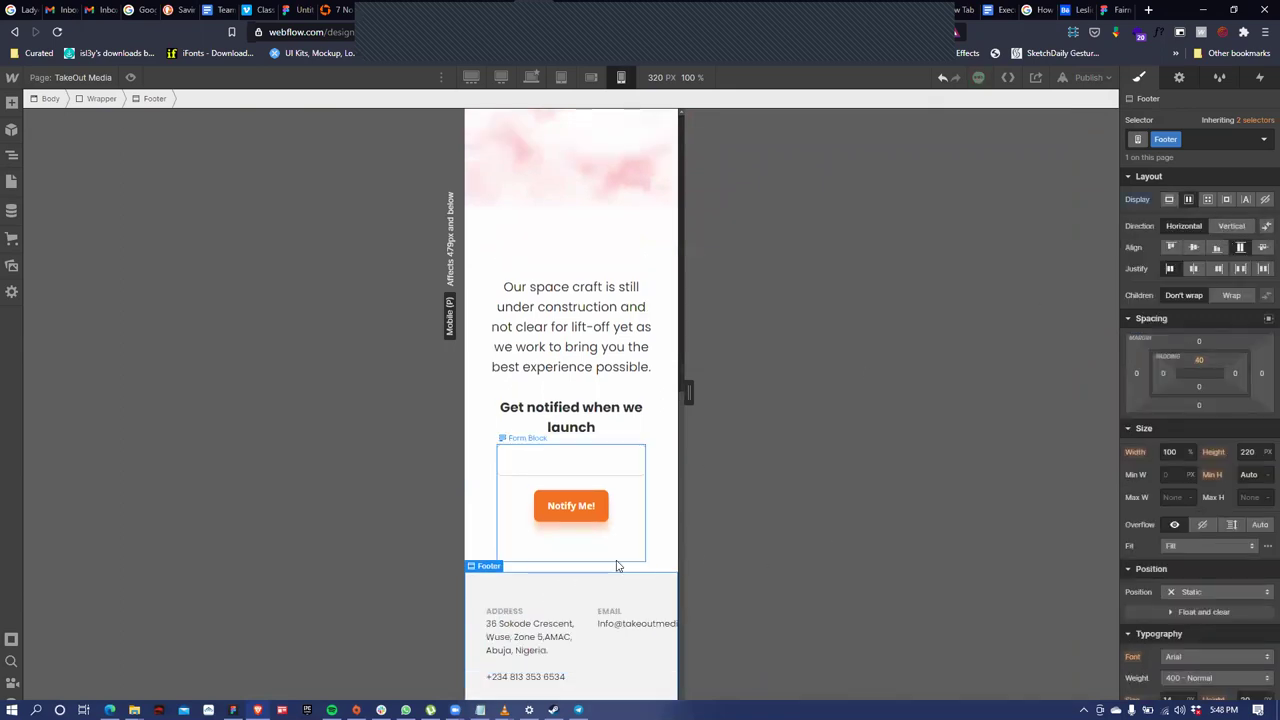
{"action": "left_click", "coordinate": [1217, 226]}
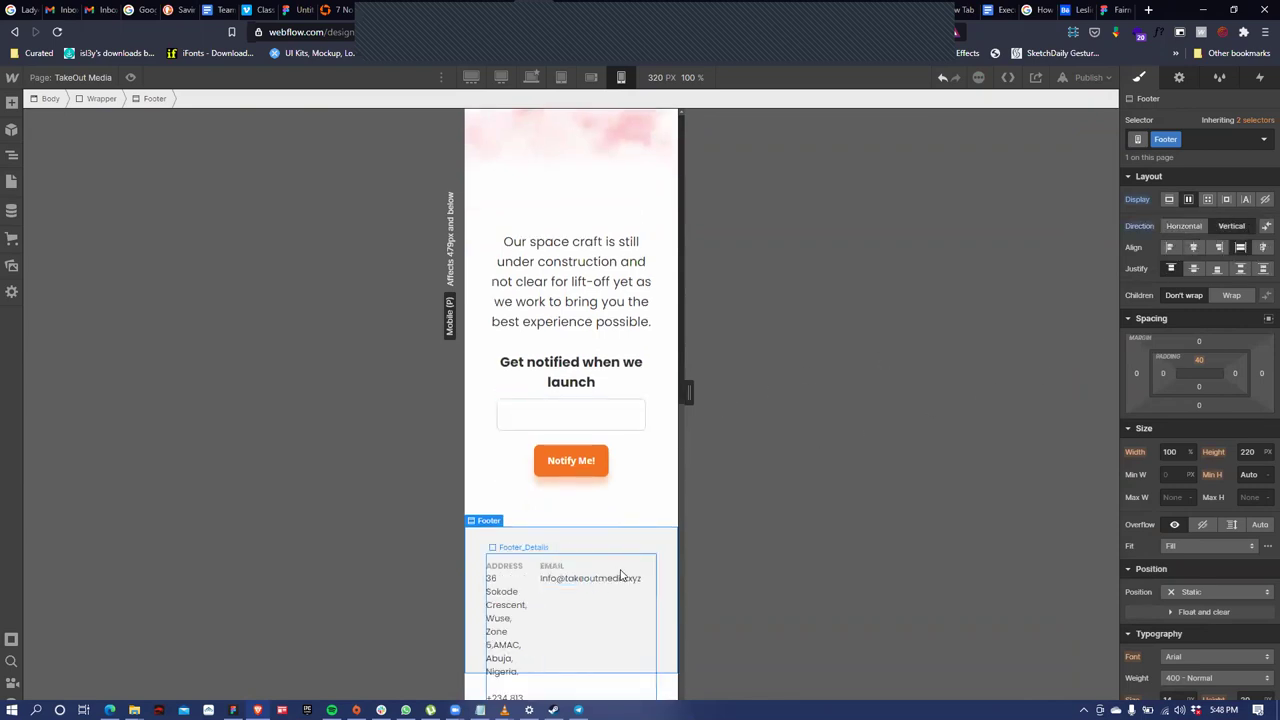
{"action": "left_click", "coordinate": [1193, 247]}
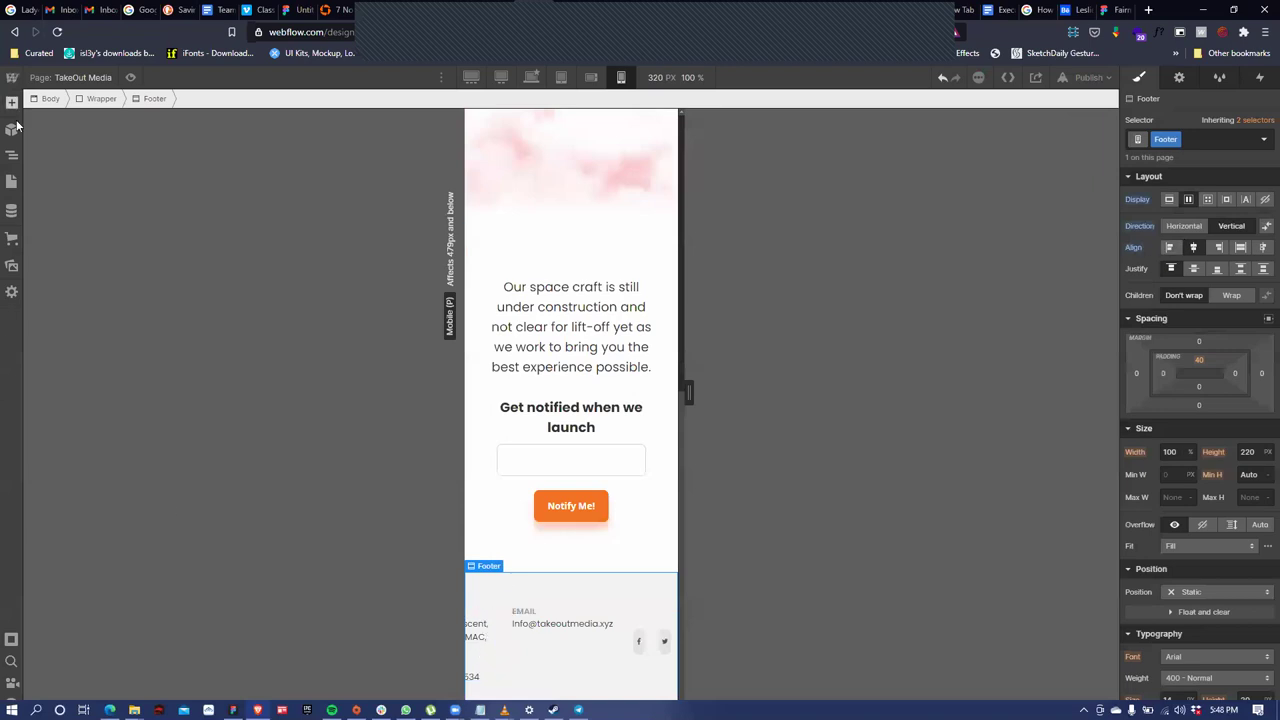
Set the Footer_Details block's flex direction to vertical for mobile portrait
{"action": "left_click", "coordinate": [12, 156]}
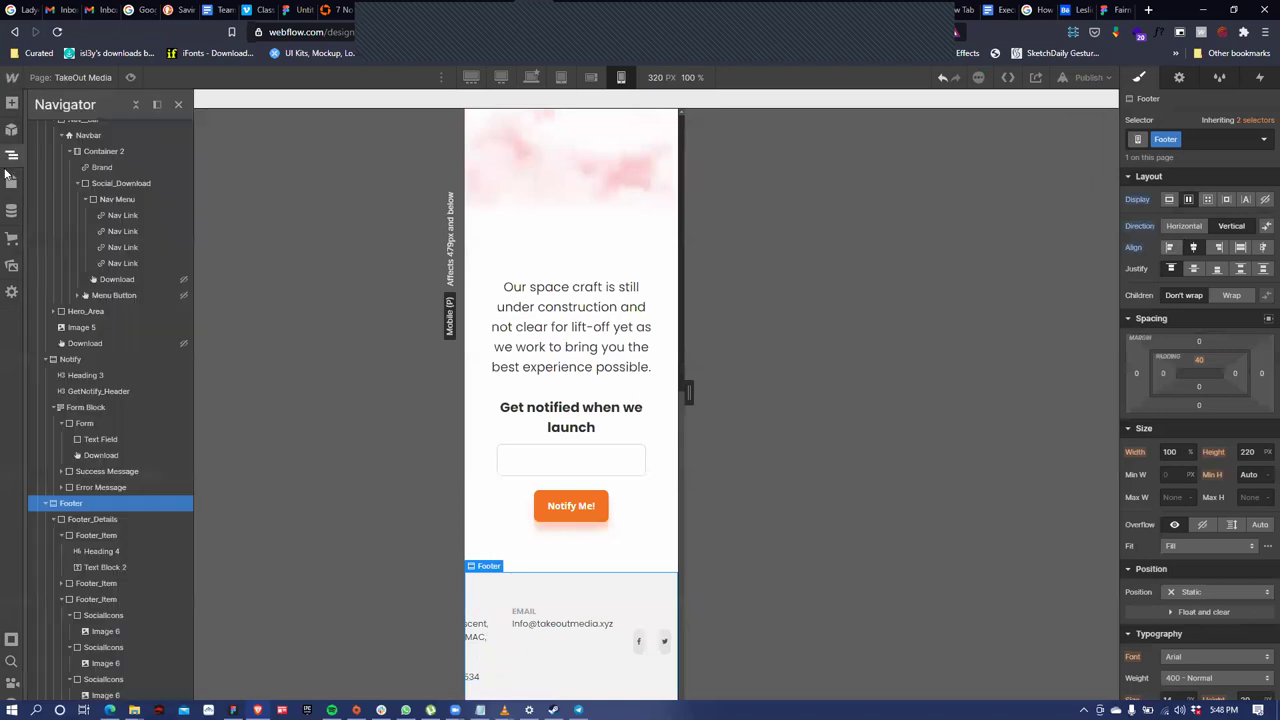
{"action": "left_click", "coordinate": [86, 521]}
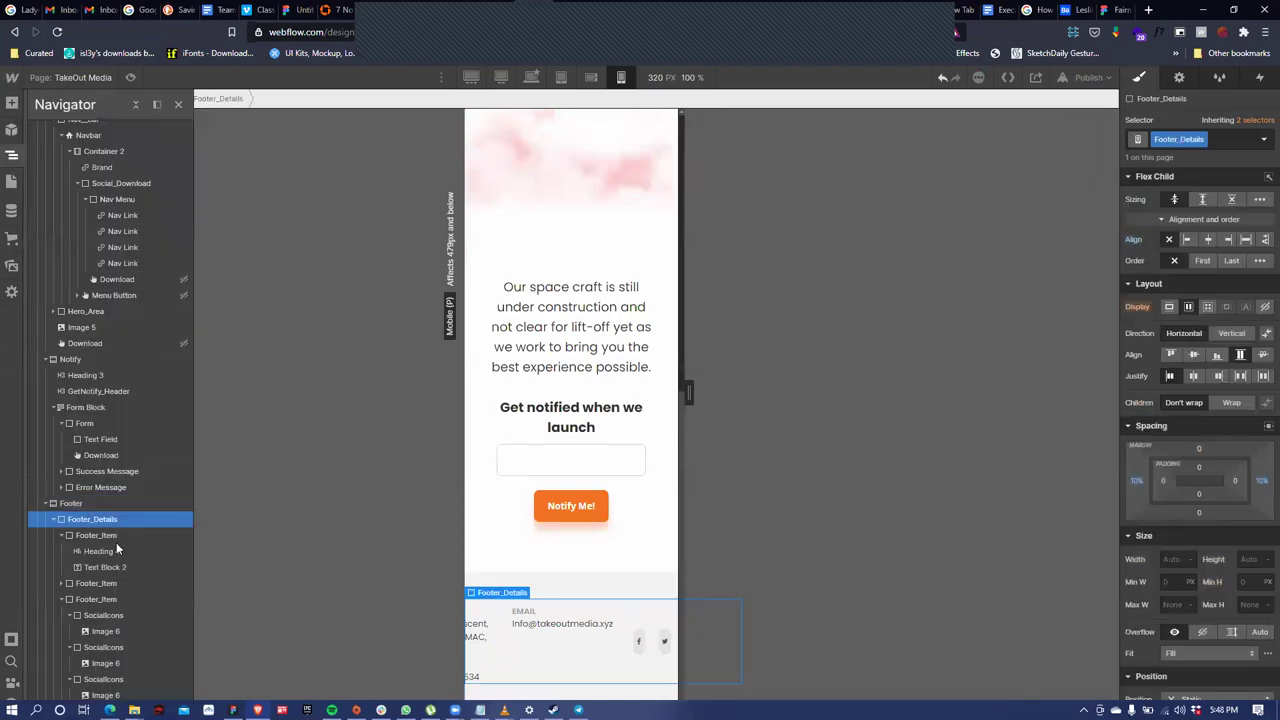
{"action": "left_click", "coordinate": [1231, 333]}
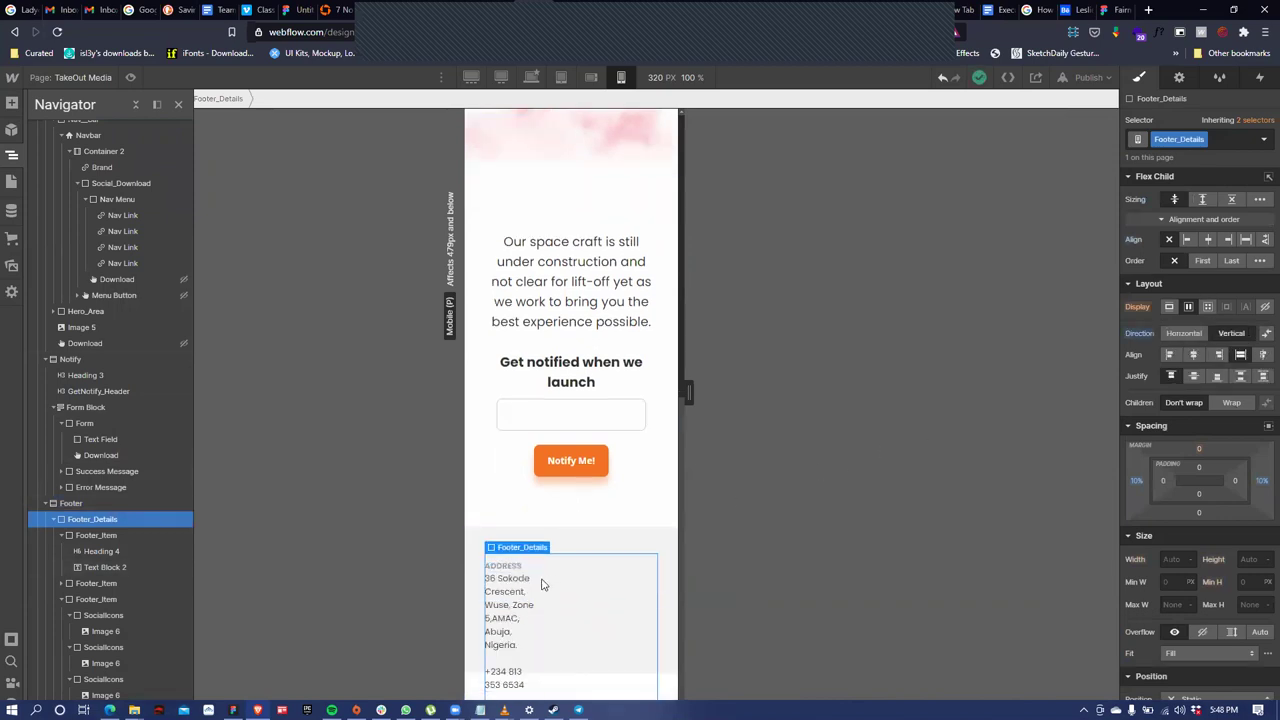
Widen the Footer_Item class to 90% for mobile portrait, using the address item
{"action": "left_click", "coordinate": [82, 538]}
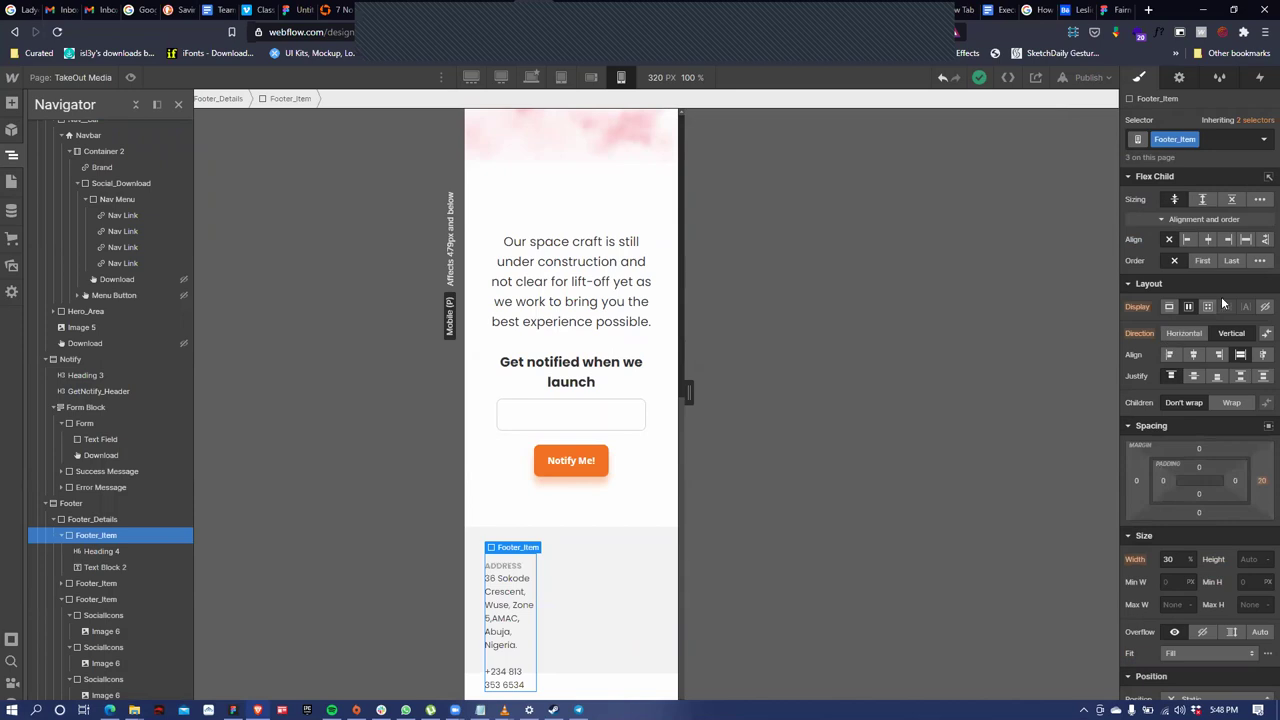
{"action": "left_click", "coordinate": [1177, 561]}
{"action": "key", "text": "shift+Up"}
{"action": "key", "text": "shift+Up"}
{"action": "key", "text": "shift+Up"}
{"action": "key", "text": "shift+Up"}
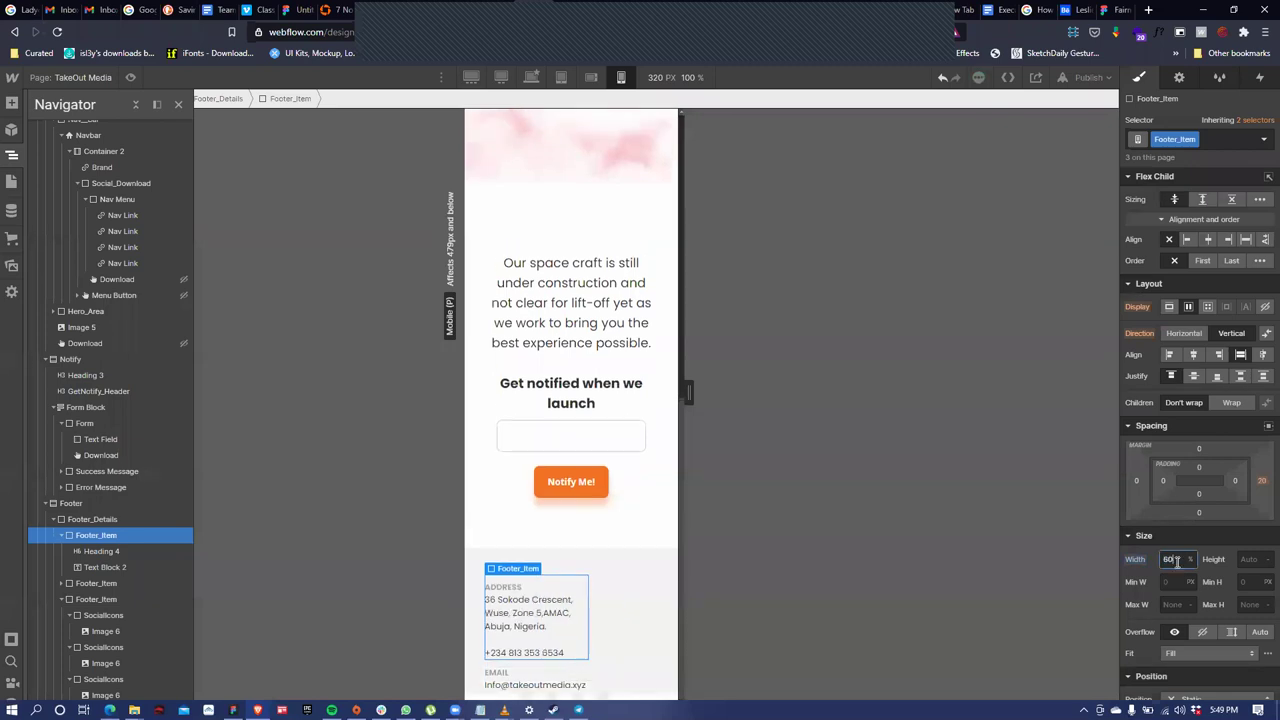
{"action": "key", "text": "shift+Up"}
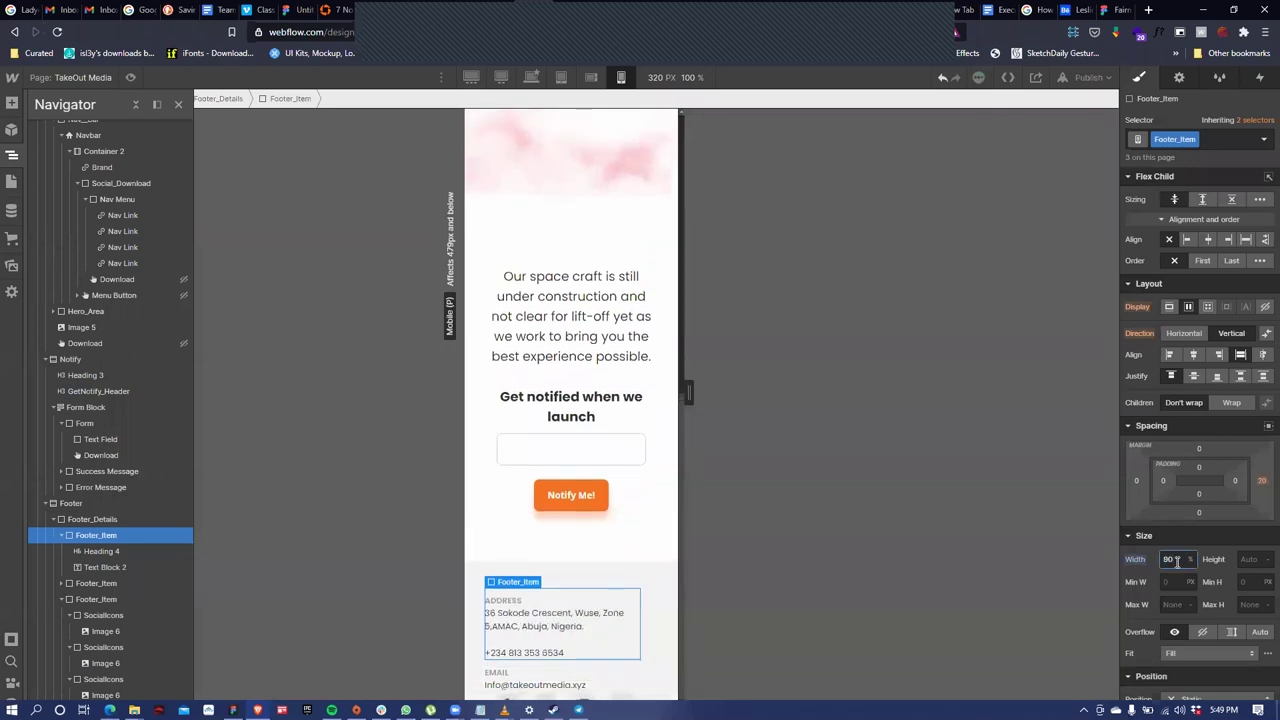
{"action": "key", "text": "shift+Up"}
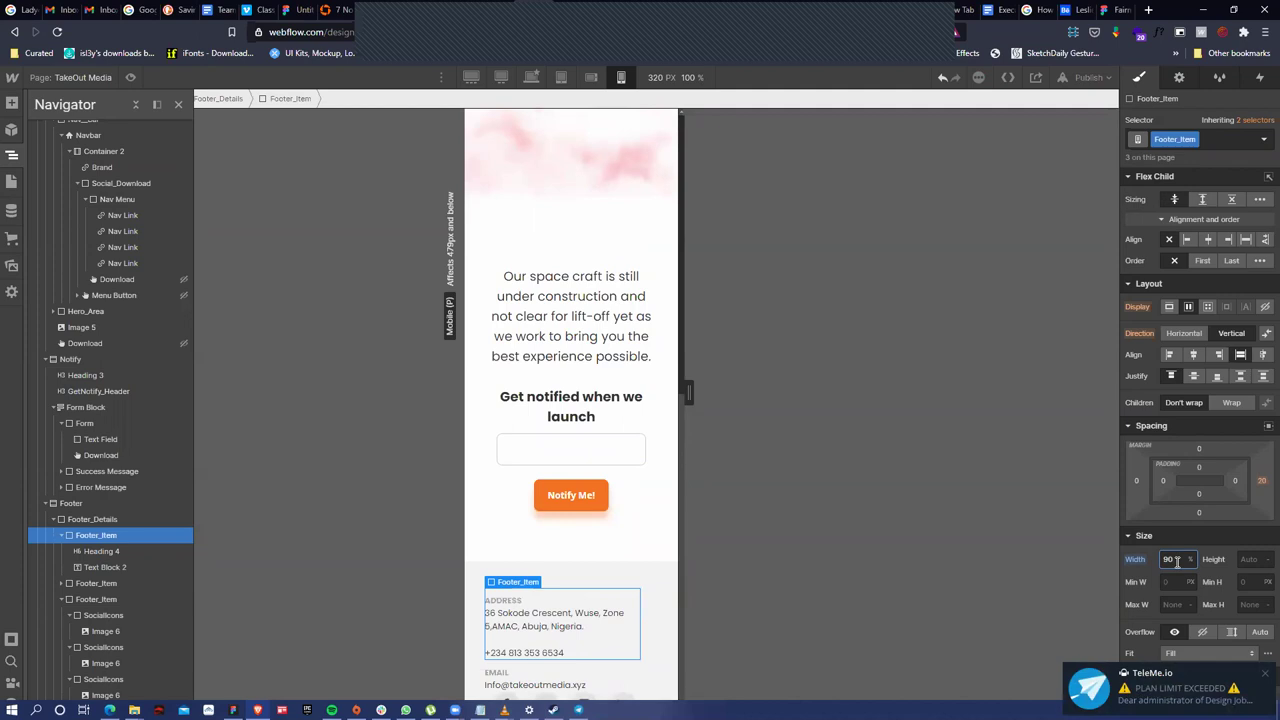
Set the mobile Footer_Item margins to 0 px on the right and 20 px at the bottom
{"action": "left_click", "coordinate": [1262, 482]}
{"action": "left_click", "coordinate": [1179, 523]}
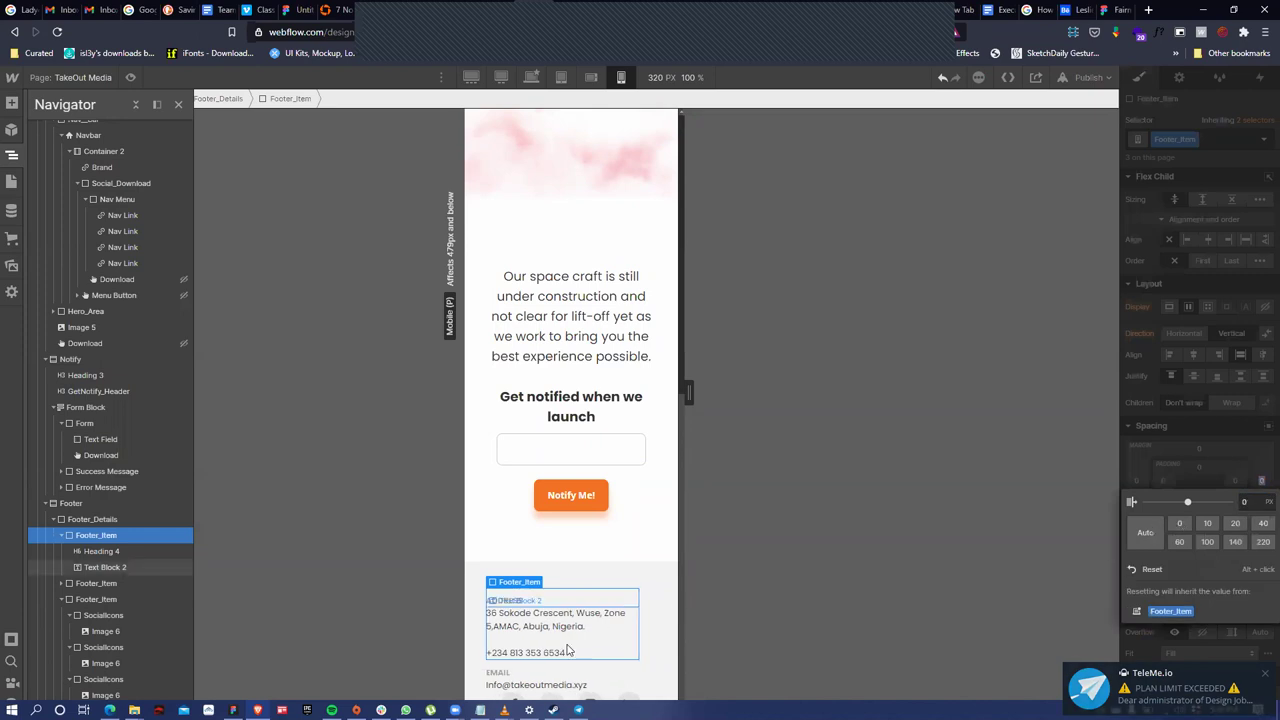
{"action": "left_click", "coordinate": [1092, 689]}
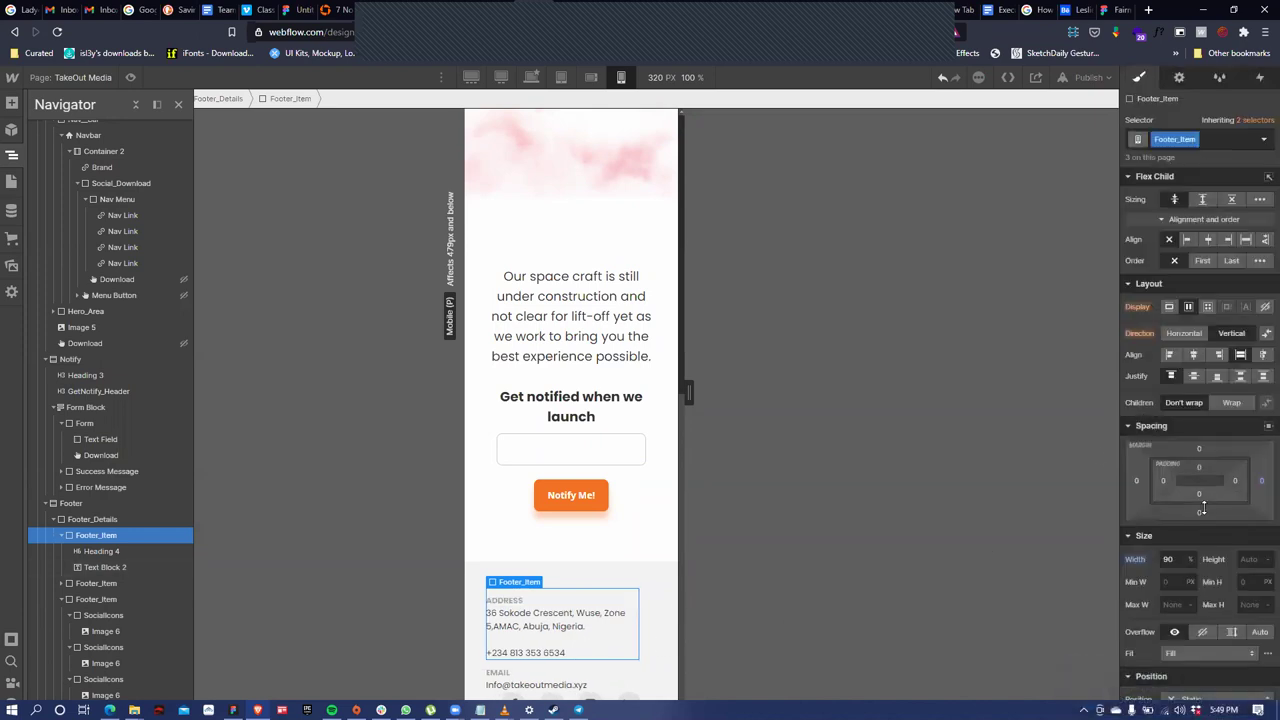
{"action": "left_click", "coordinate": [1200, 515]}
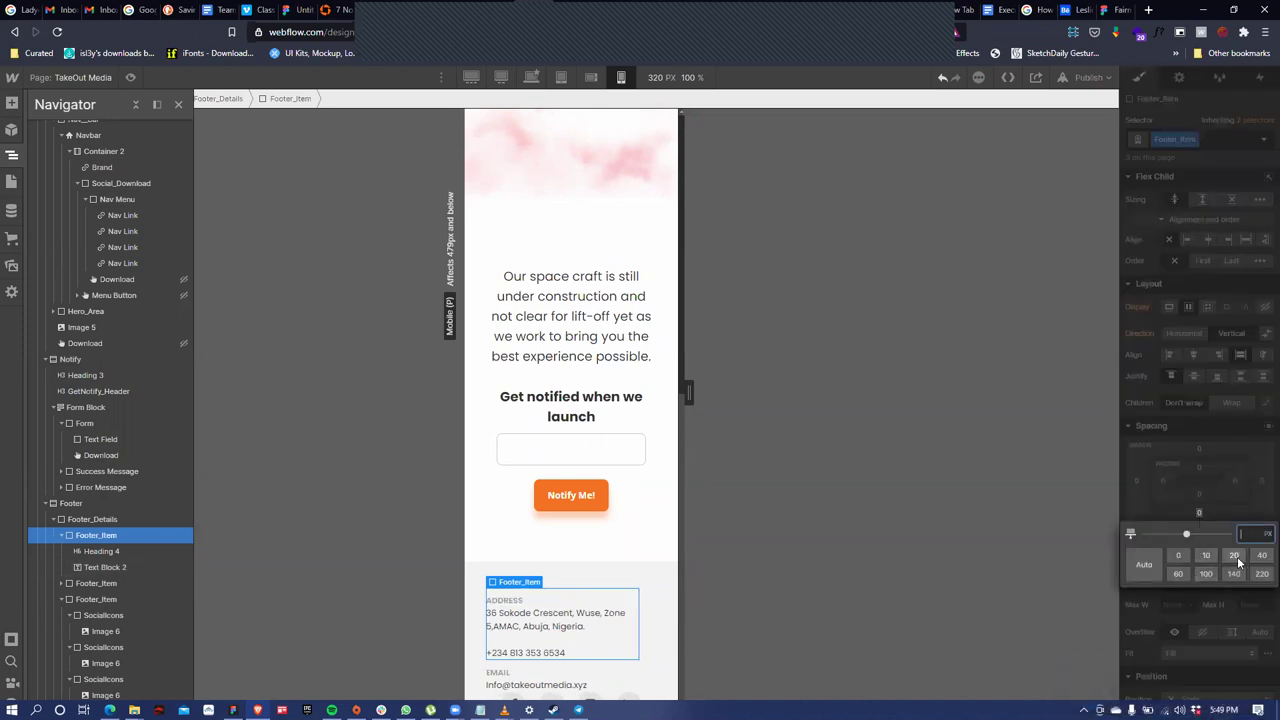
{"action": "left_click", "coordinate": [1235, 557]}
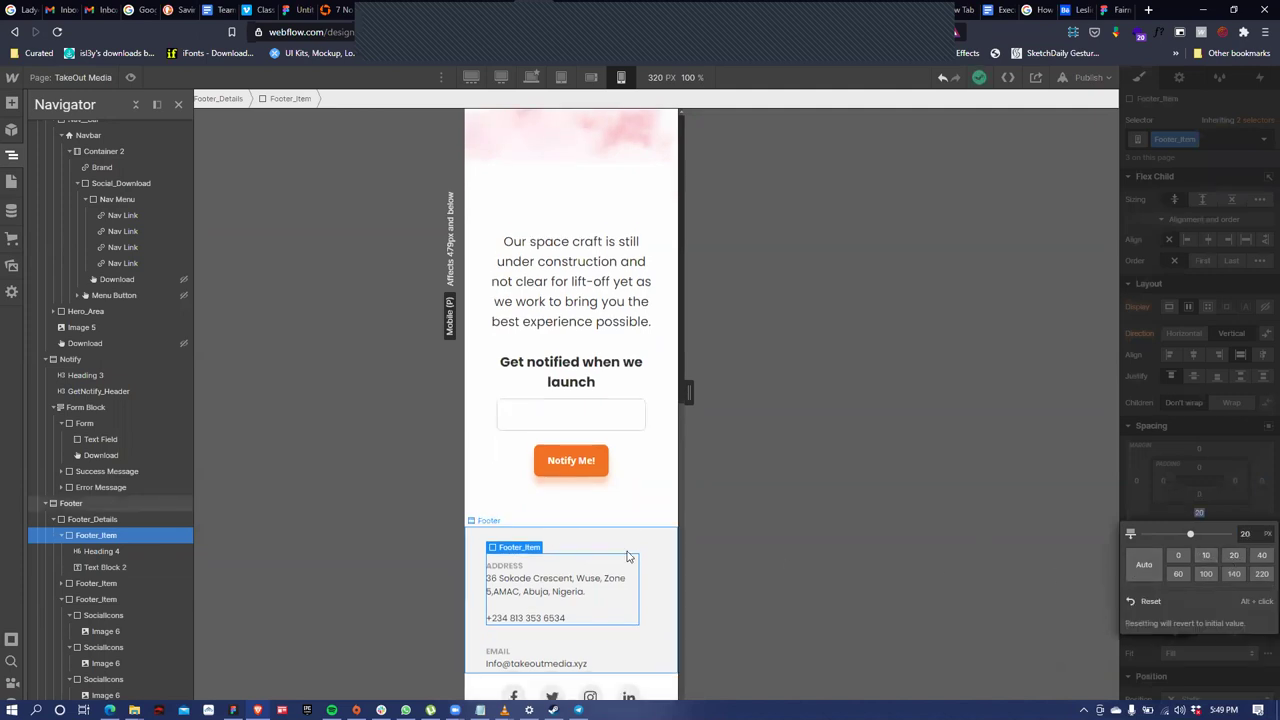
{"action": "left_click", "coordinate": [668, 657]}
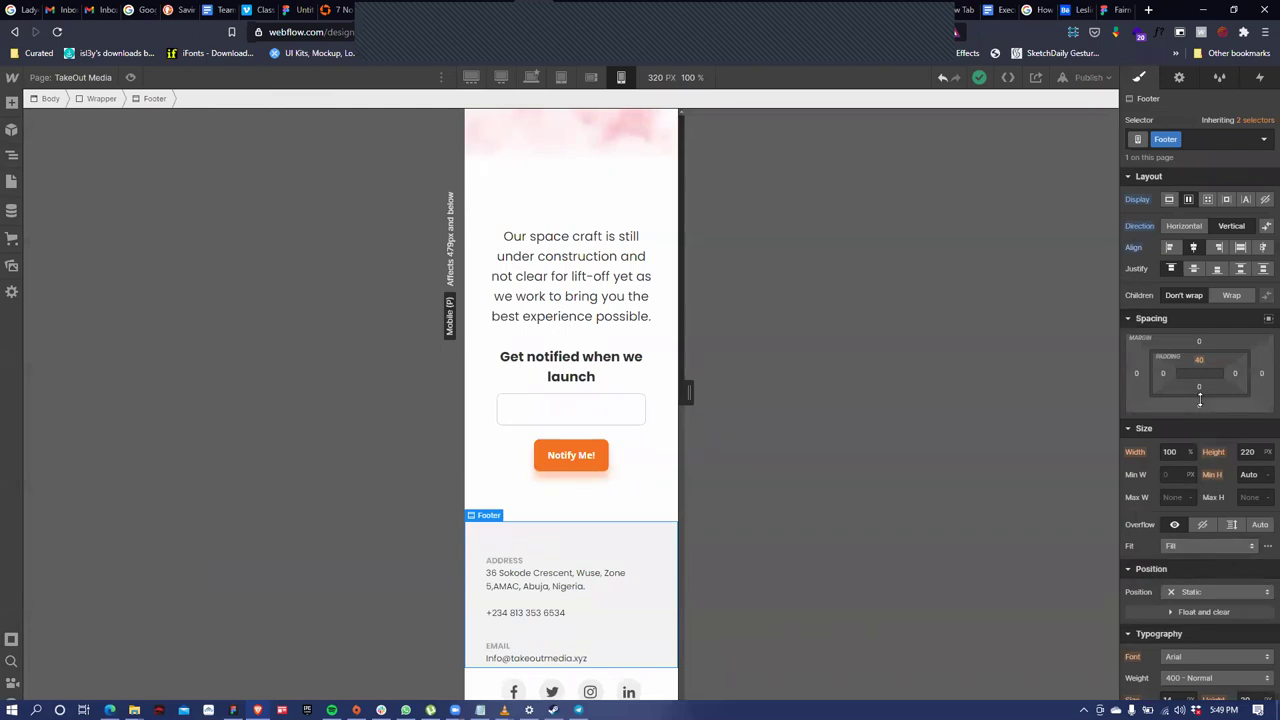
Try a percentage-based height for the Footer section in mobile portrait, testing 30, 20 and 70
{"action": "left_click_drag", "start_coordinate": [1199, 362], "coordinate": [1196, 352]}
{"action": "key", "text": "ctrl+z"}
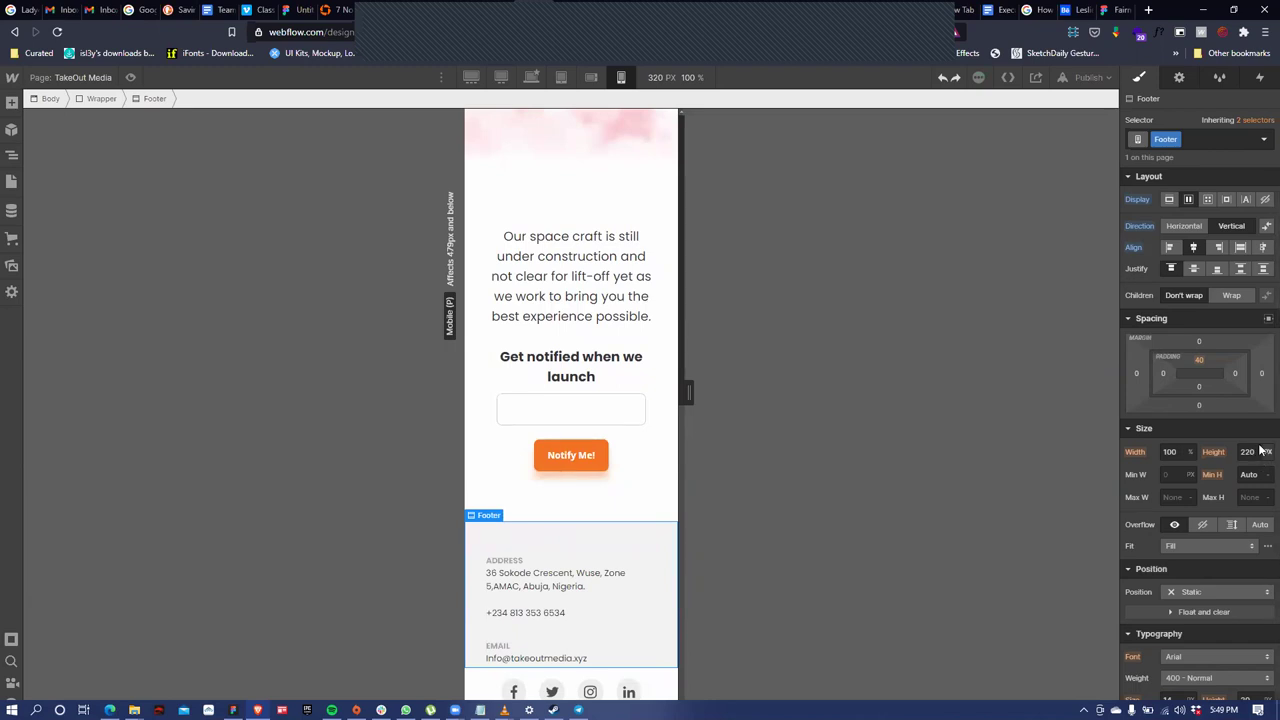
{"action": "left_click", "coordinate": [1267, 452]}
{"action": "left_click", "coordinate": [1257, 466]}
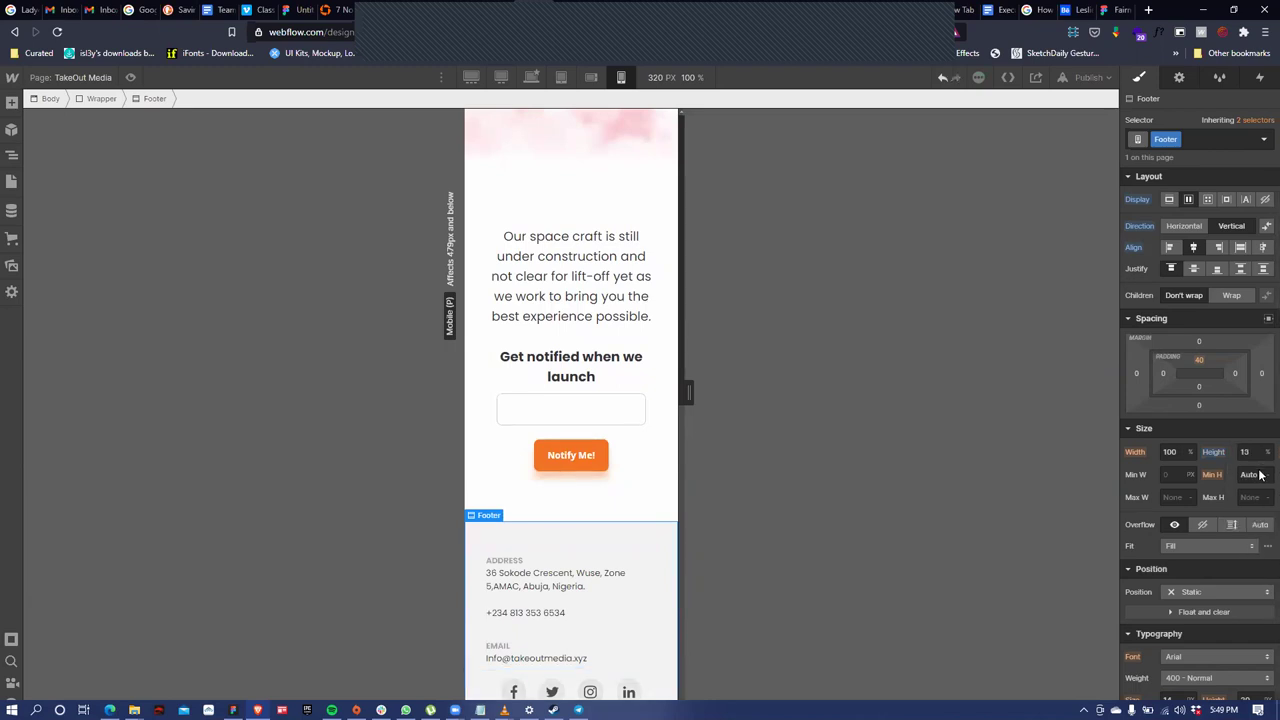
{"action": "left_click", "coordinate": [1257, 452]}
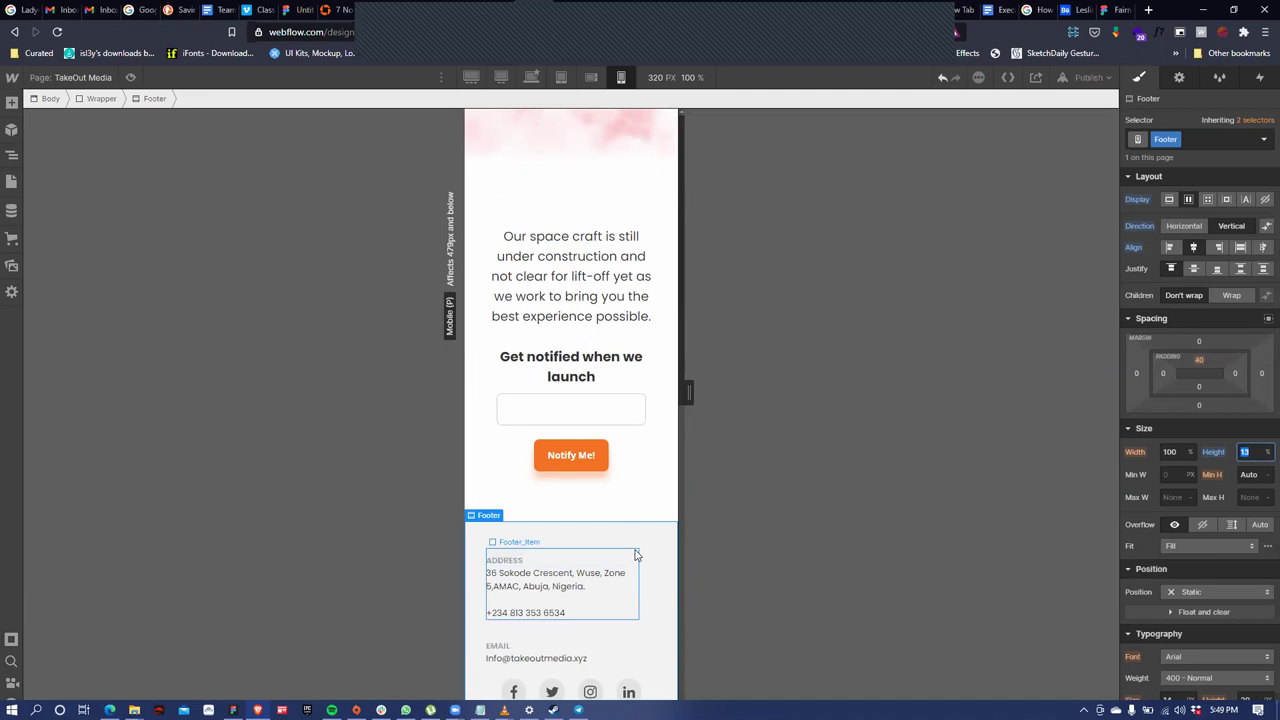
{"action": "type", "text": "30"}
{"action": "key", "text": "BackSpace"}
{"action": "key", "text": "BackSpace"}
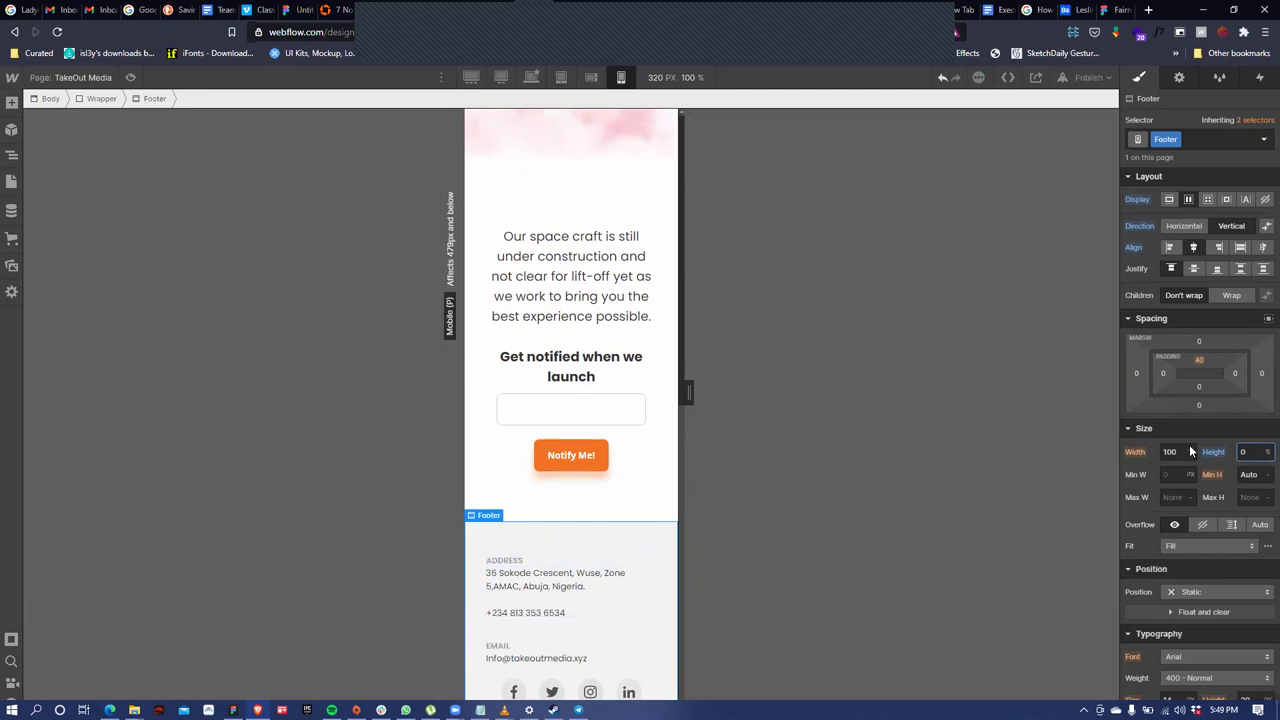
{"action": "type", "text": "20"}
{"action": "key", "text": "BackSpace"}
{"action": "key", "text": "BackSpace"}
{"action": "type", "text": "70"}
Set the Footer section's height to Auto for mobile portrait
{"action": "left_click", "coordinate": [1265, 452]}
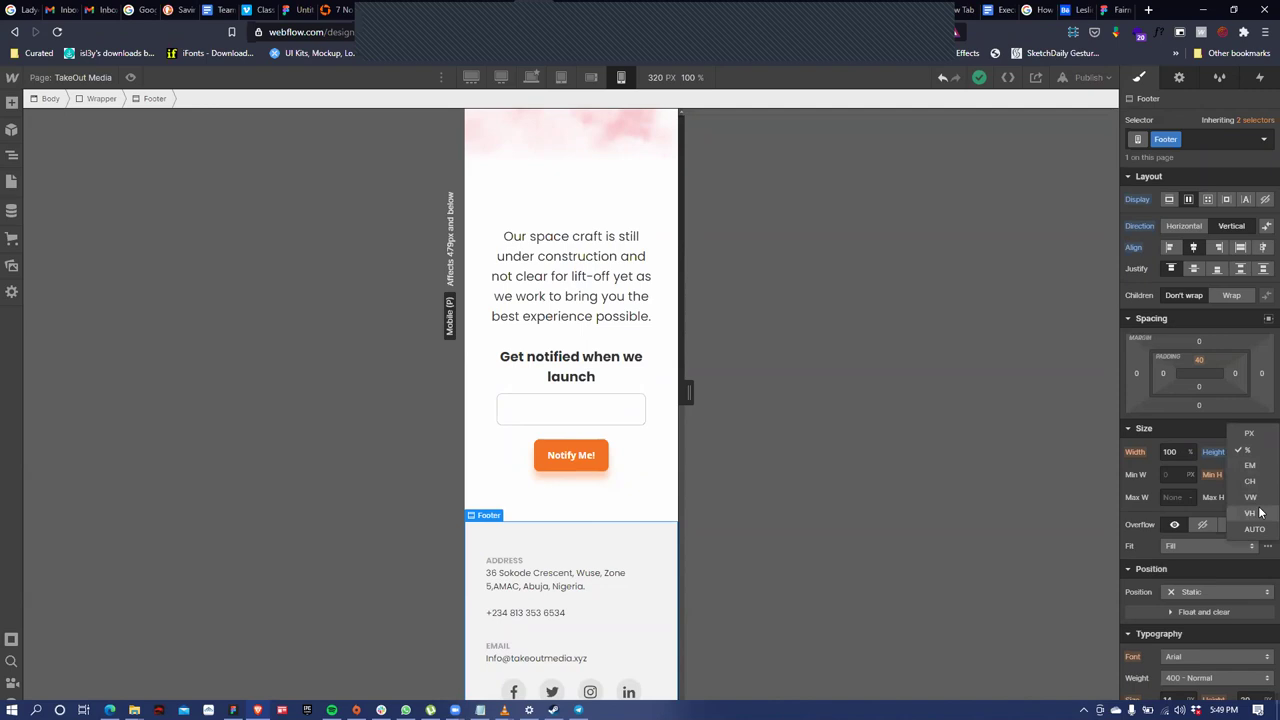
{"action": "left_click", "coordinate": [1254, 529]}
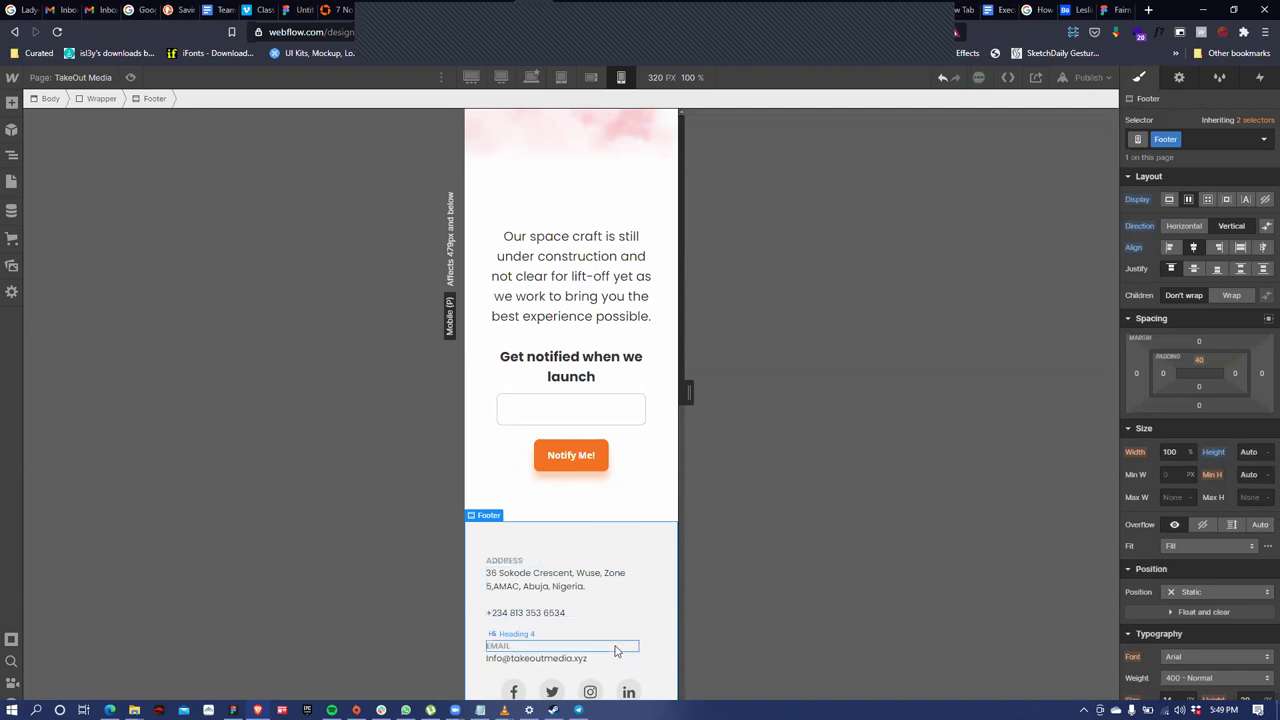
Justify the icons in the Socials footer item to the start and align the item itself to the start of Footer_Details
{"action": "left_click", "coordinate": [495, 680]}
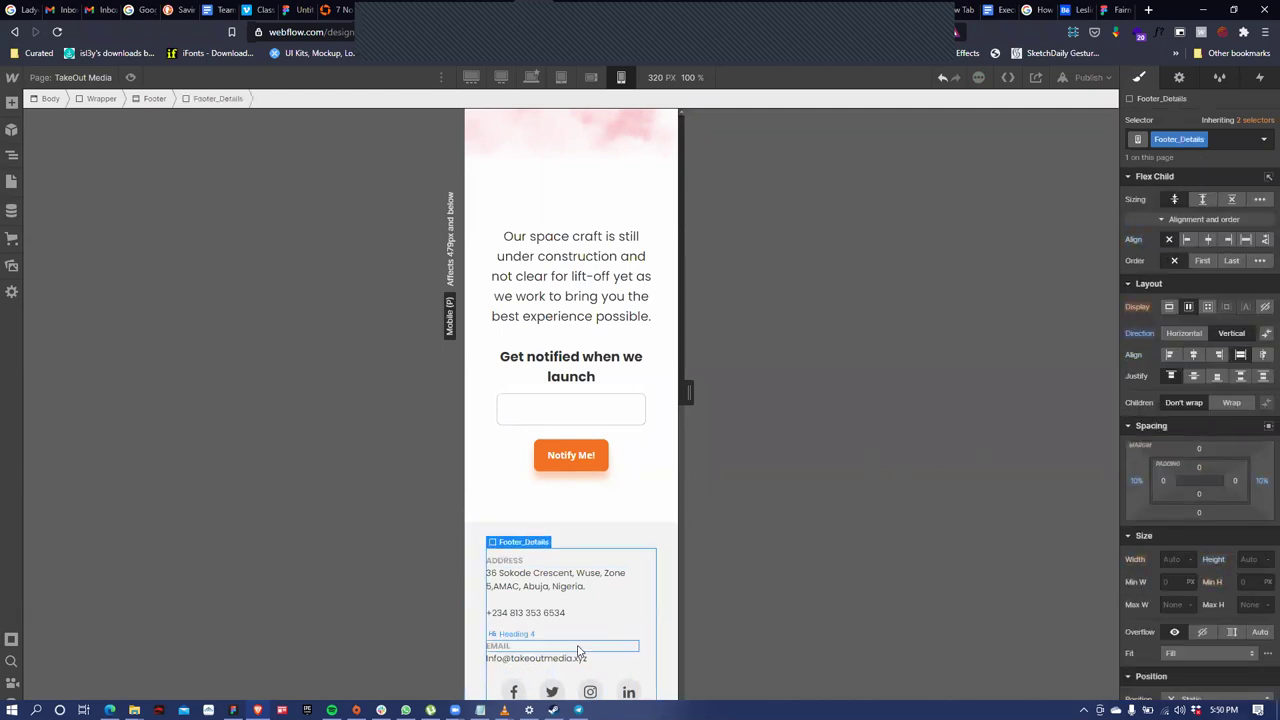
{"action": "left_click", "coordinate": [636, 688]}
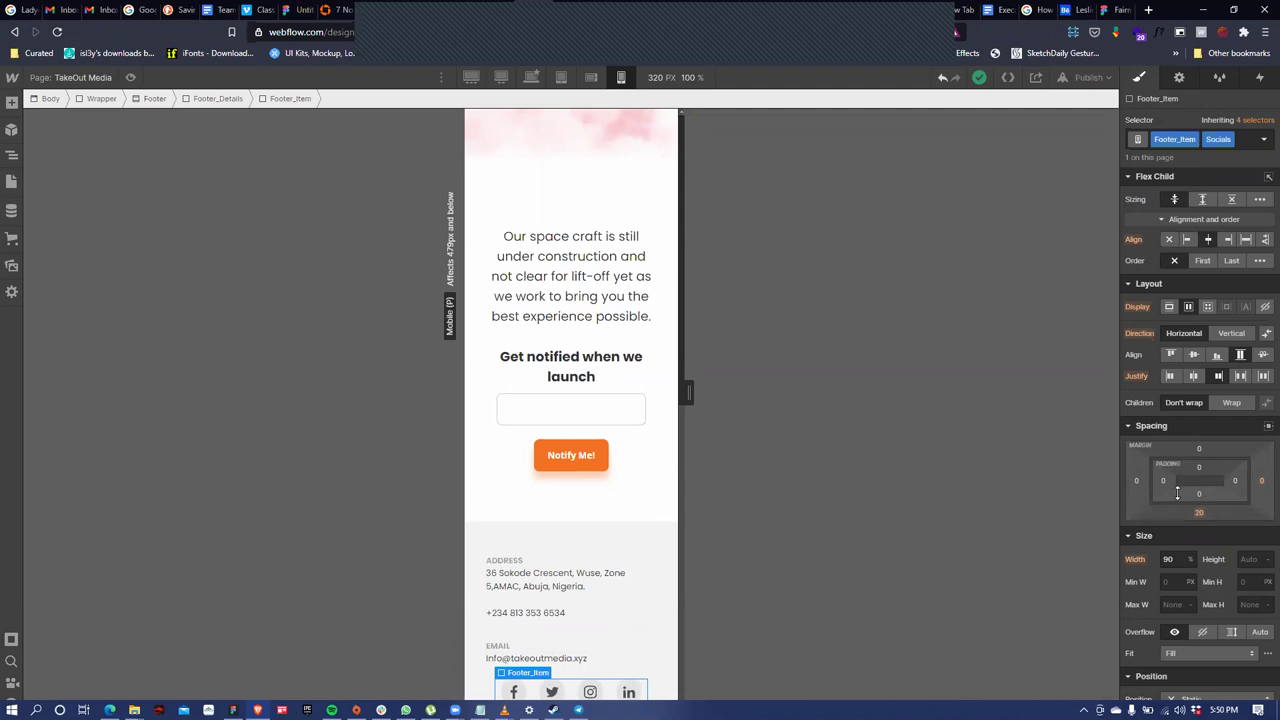
{"action": "left_click", "coordinate": [1172, 377]}
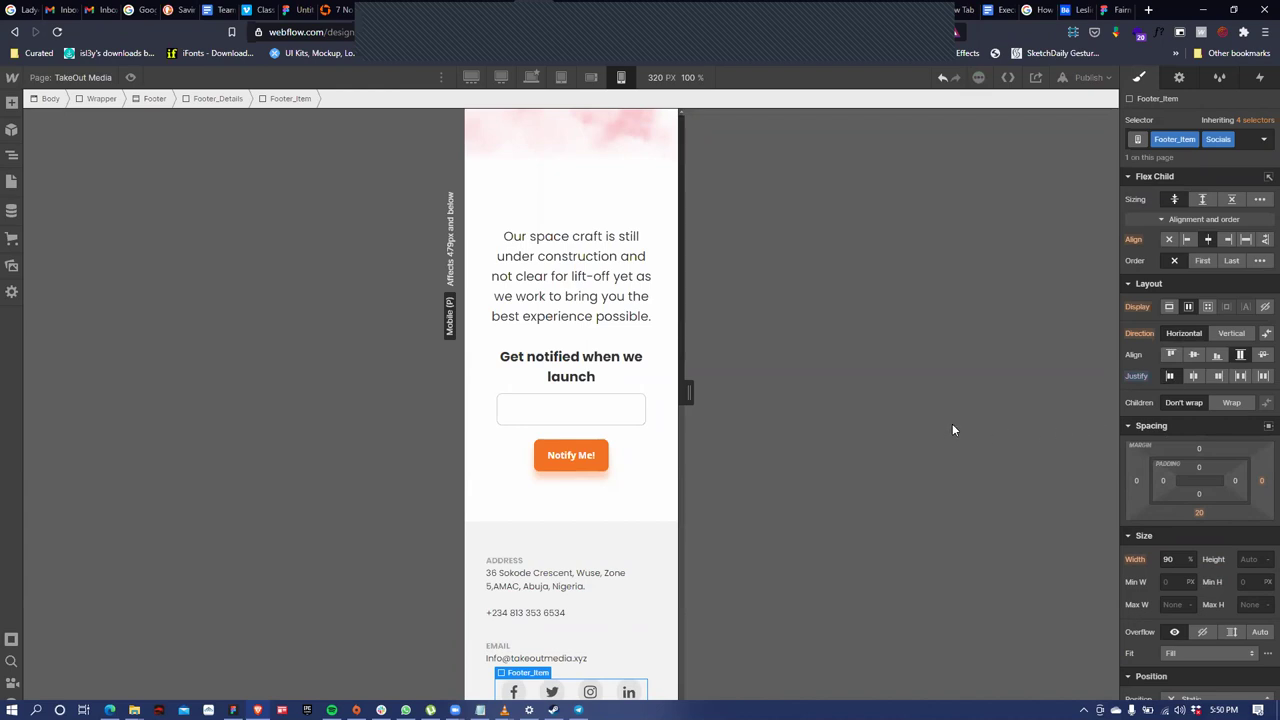
{"action": "left_click", "coordinate": [1188, 240]}
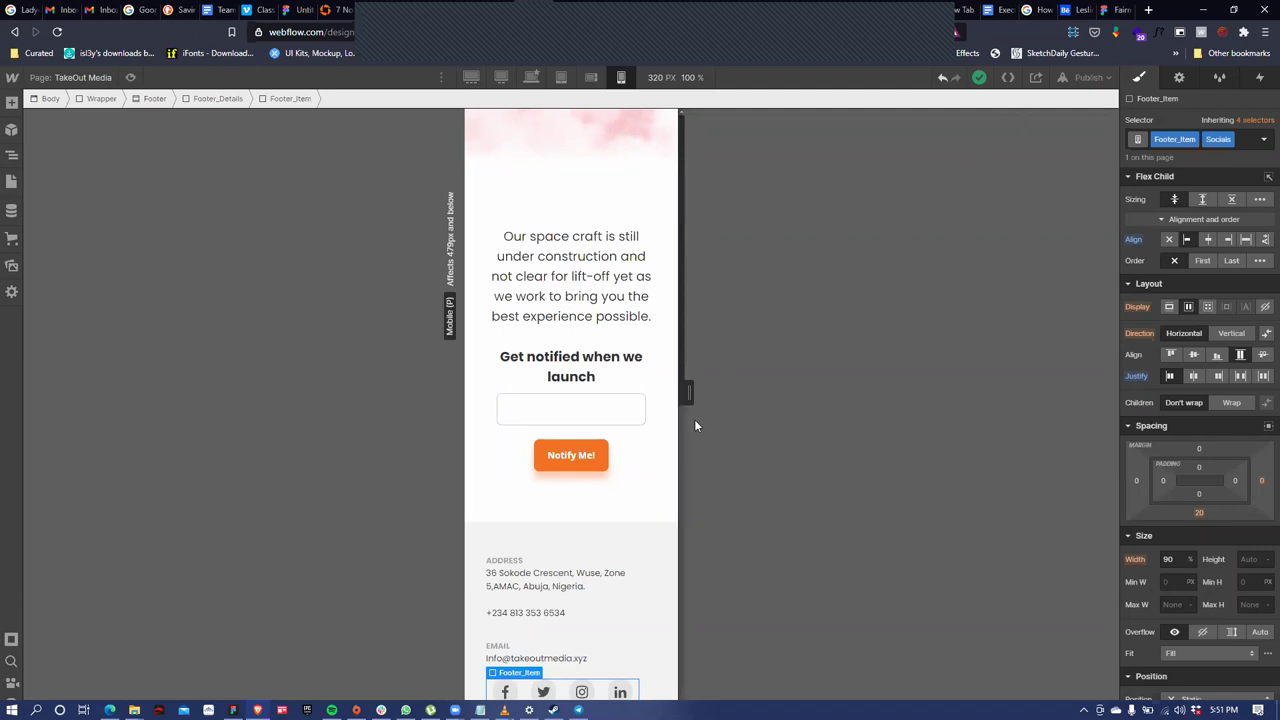
Widen the mobile portrait preview to 479 px and set the Footer_Details block's left and right margins to 15%
{"action": "left_click_drag", "start_coordinate": [688, 393], "coordinate": [786, 394]}
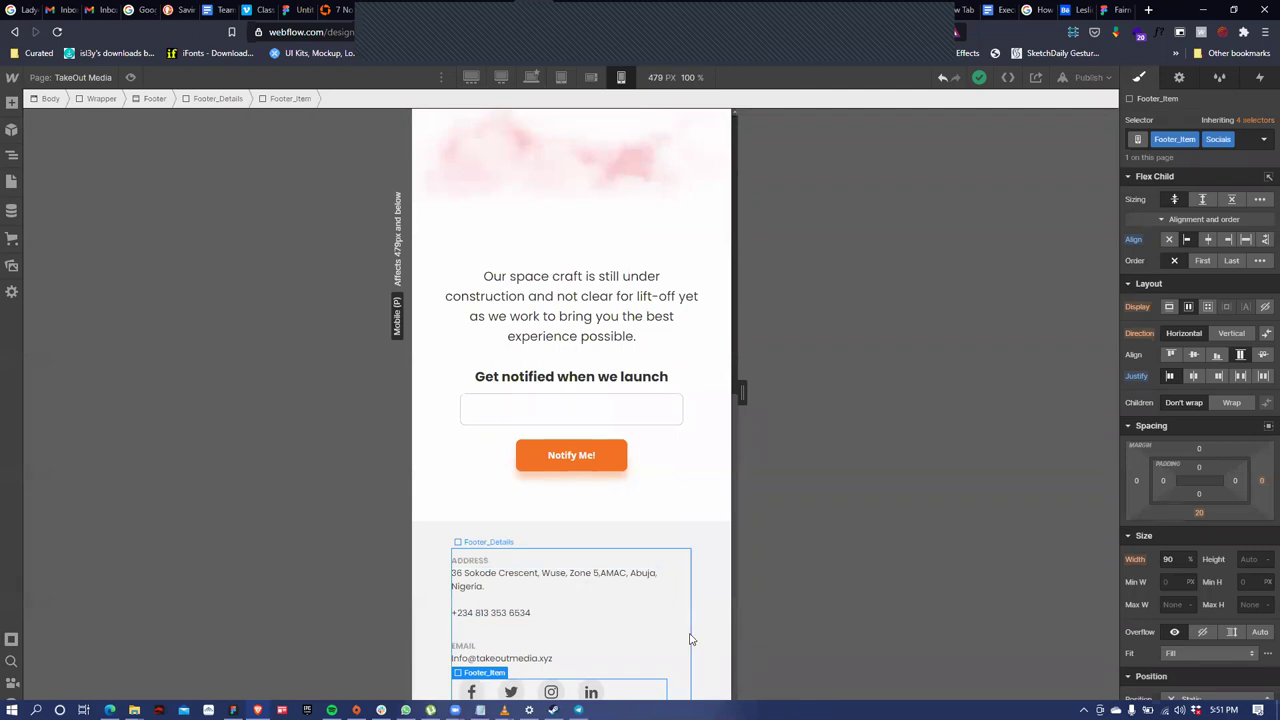
{"action": "left_click", "coordinate": [689, 638]}
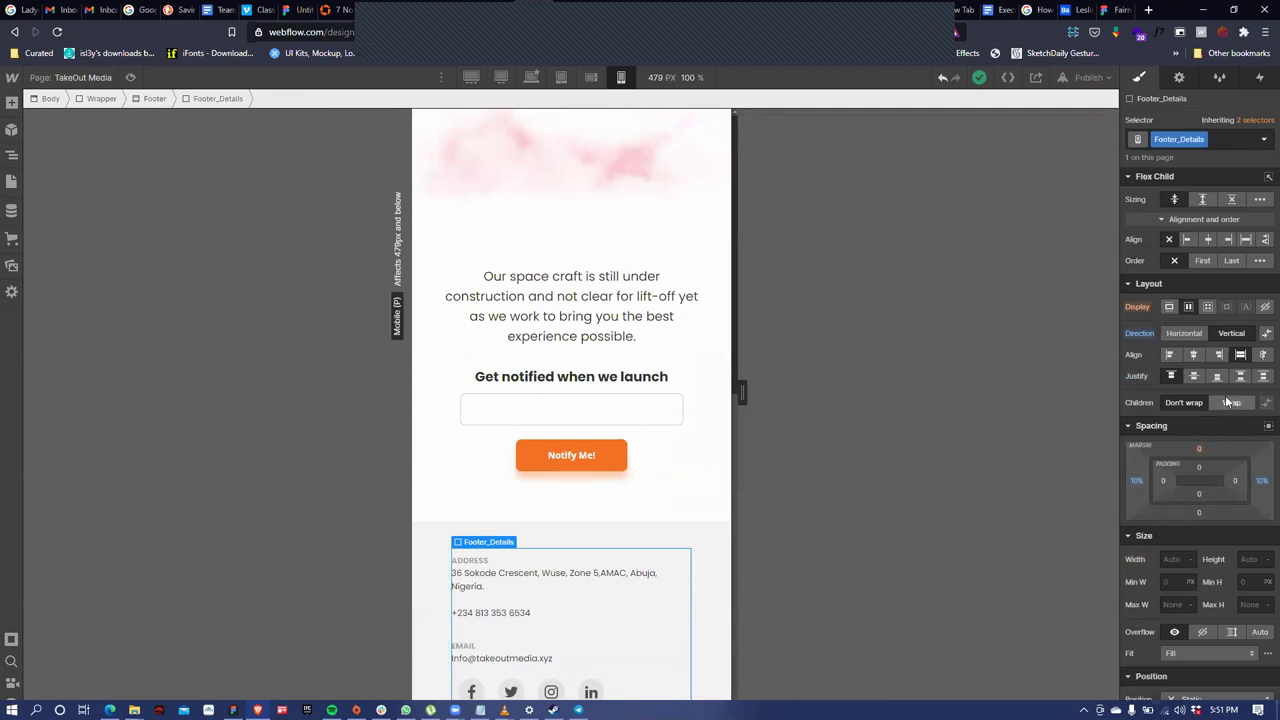
{"action": "scroll", "coordinate": [1245, 452], "scroll_direction": "down", "scroll_amount": 2}
{"action": "scroll", "coordinate": [1237, 446], "scroll_direction": "up", "scroll_amount": 2}
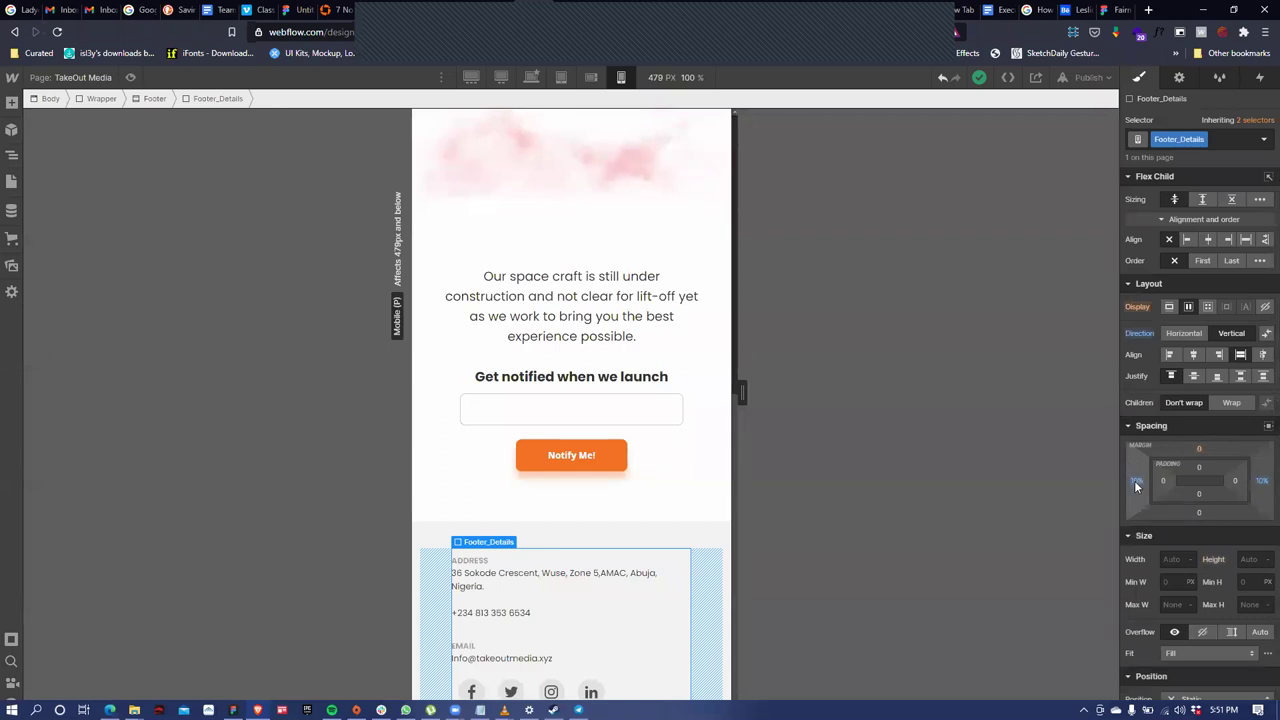
{"action": "left_click", "coordinate": [1136, 484]}
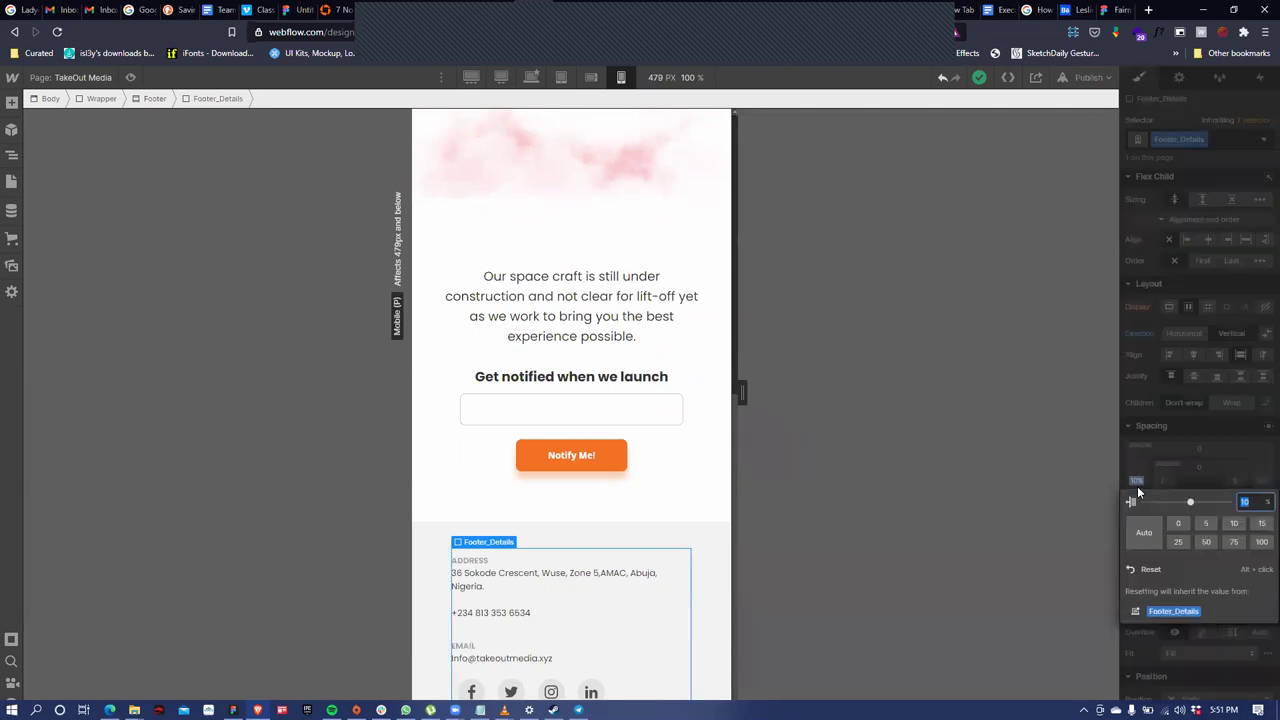
{"action": "left_click", "coordinate": [1178, 542]}
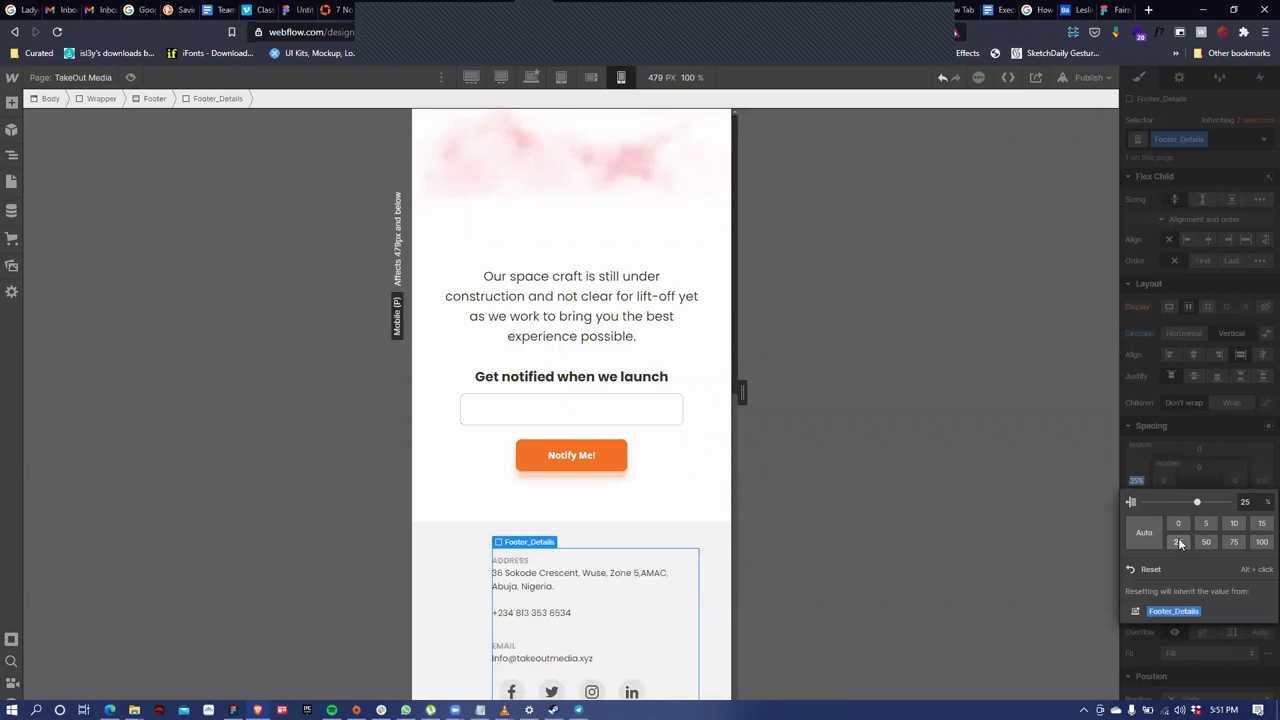
{"action": "left_click", "coordinate": [1260, 524]}
{"action": "left_click", "coordinate": [1262, 481]}
{"action": "left_click", "coordinate": [1262, 523]}
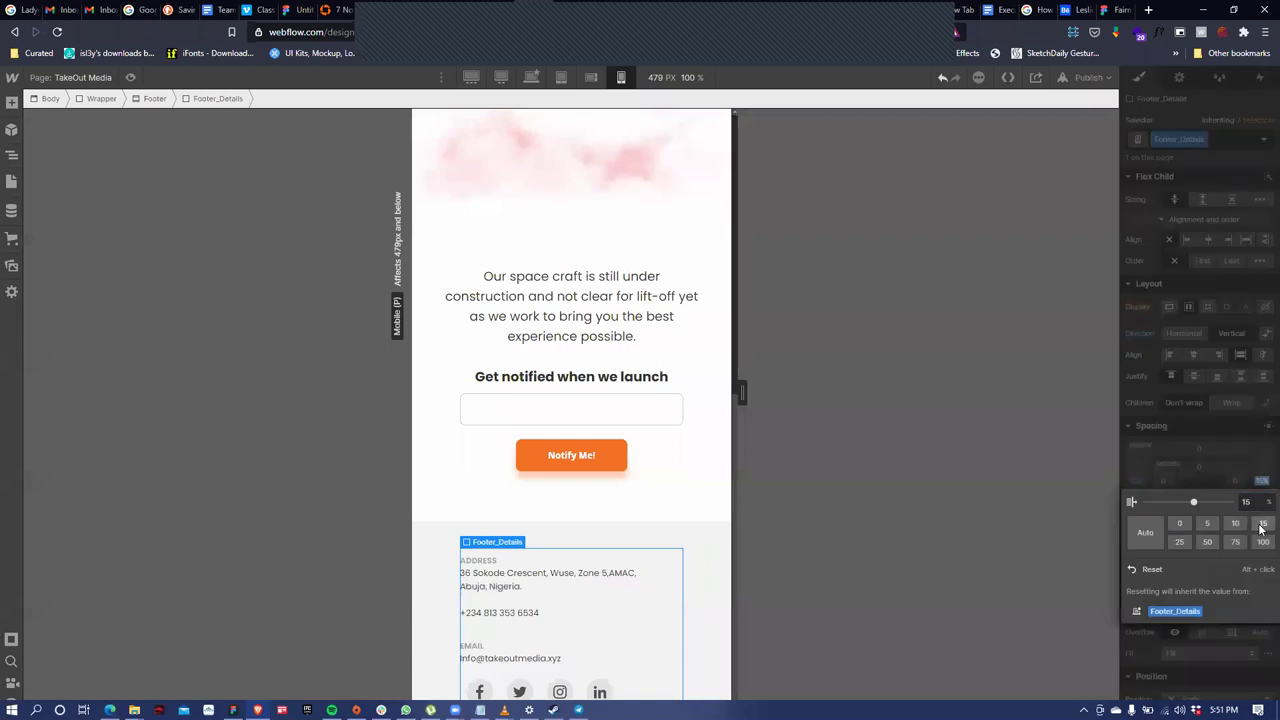
Centre-align the child items of the Footer_Details block in the mobile portrait layout
{"action": "left_click", "coordinate": [611, 612]}
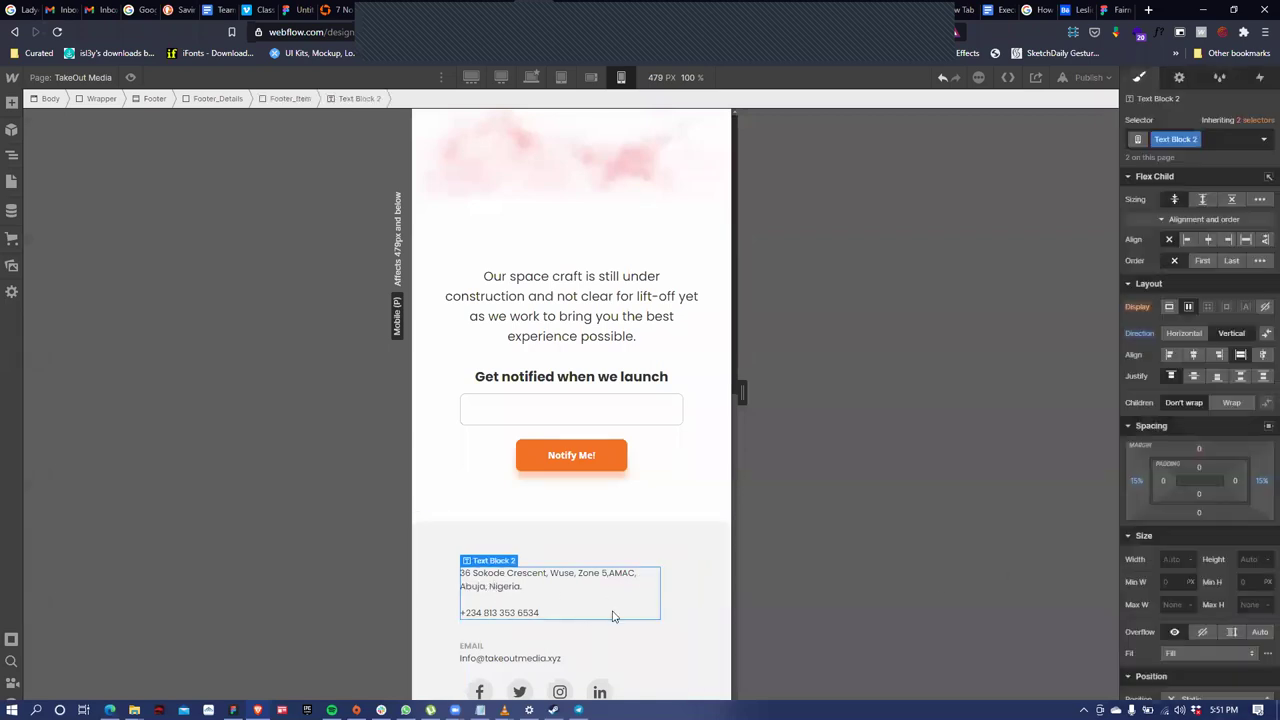
{"action": "left_click", "coordinate": [678, 571]}
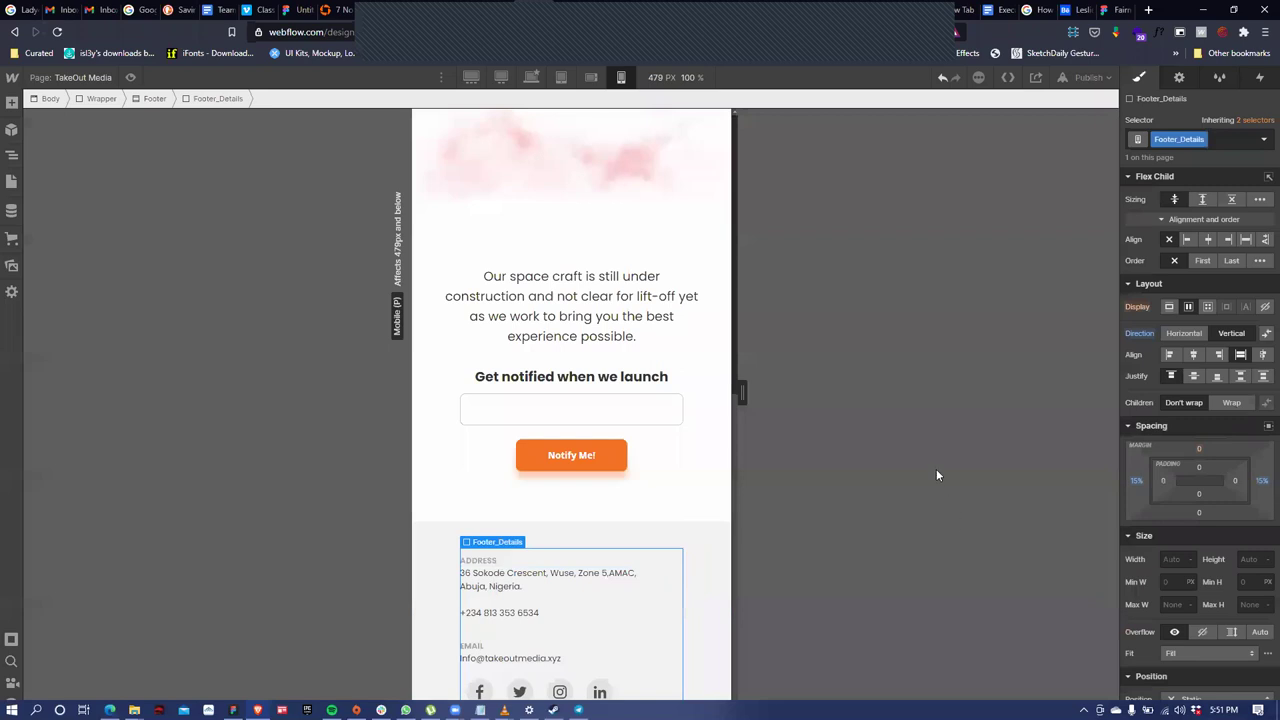
{"action": "left_click", "coordinate": [1192, 355]}
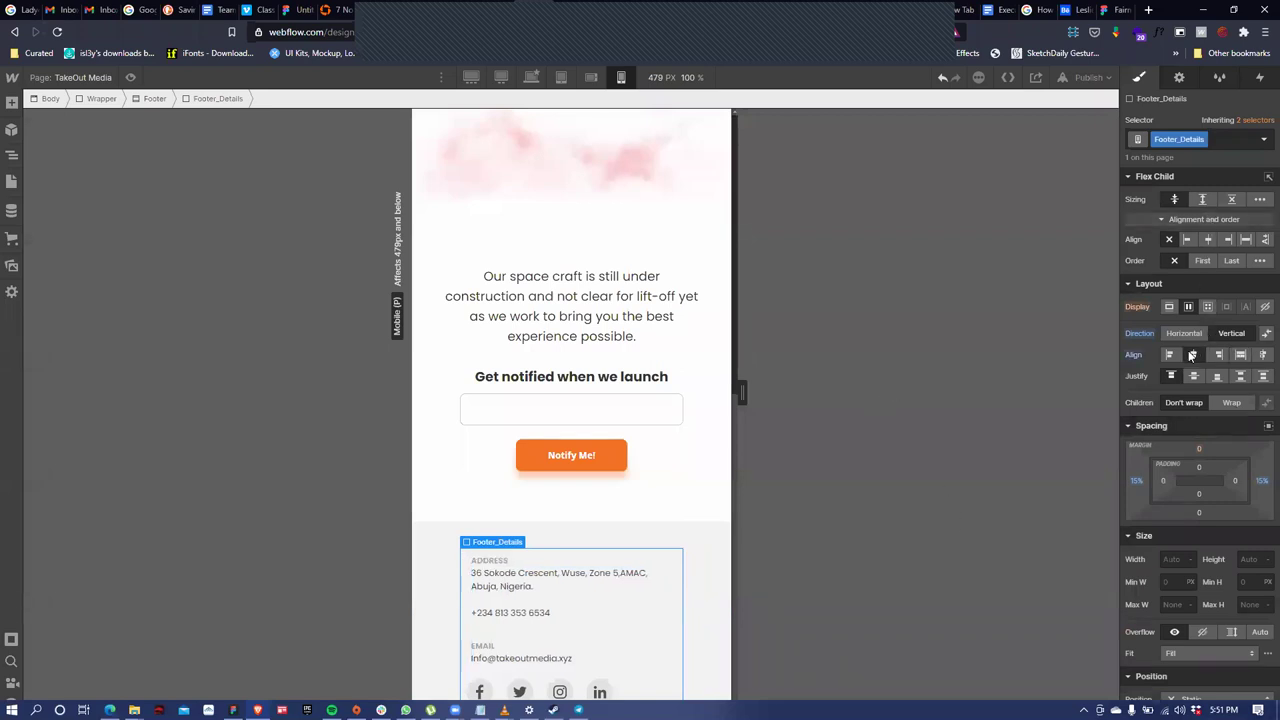
Centre the footer's Heading 4 labels within their flex containers using the flex child alignment
{"action": "left_click", "coordinate": [575, 598]}
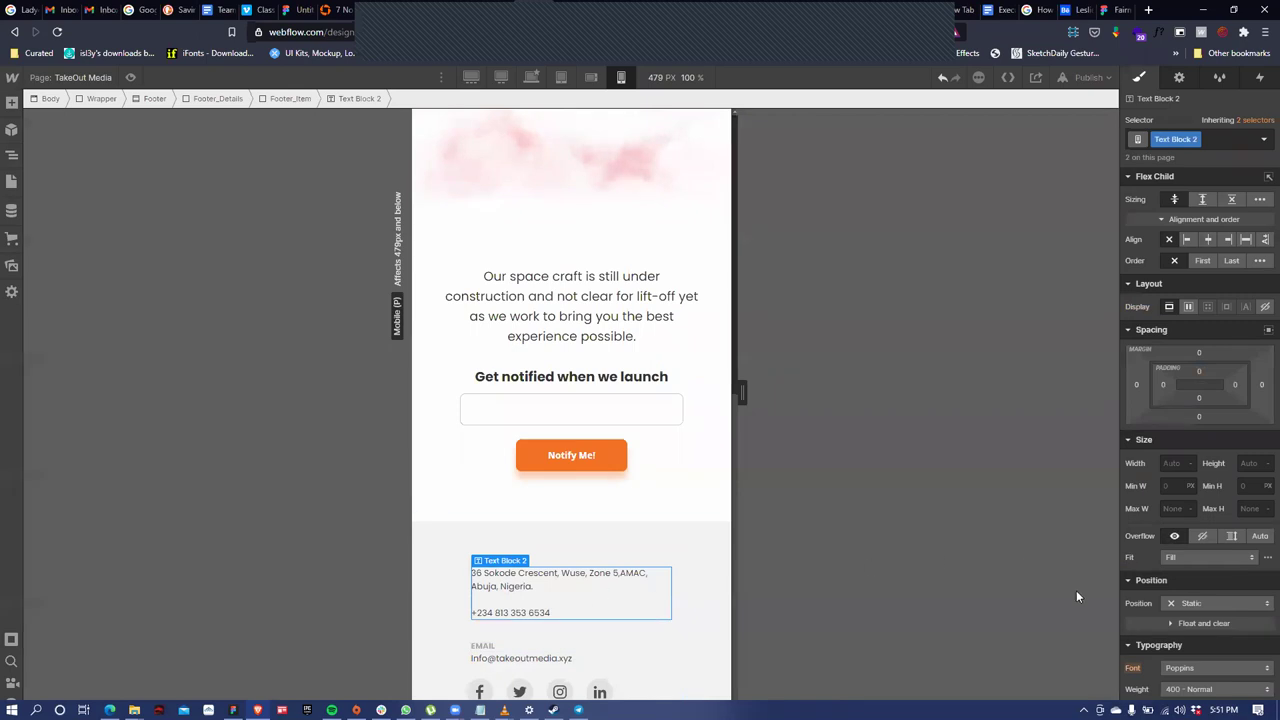
{"action": "scroll", "coordinate": [1175, 567], "scroll_direction": "down", "scroll_amount": 3}
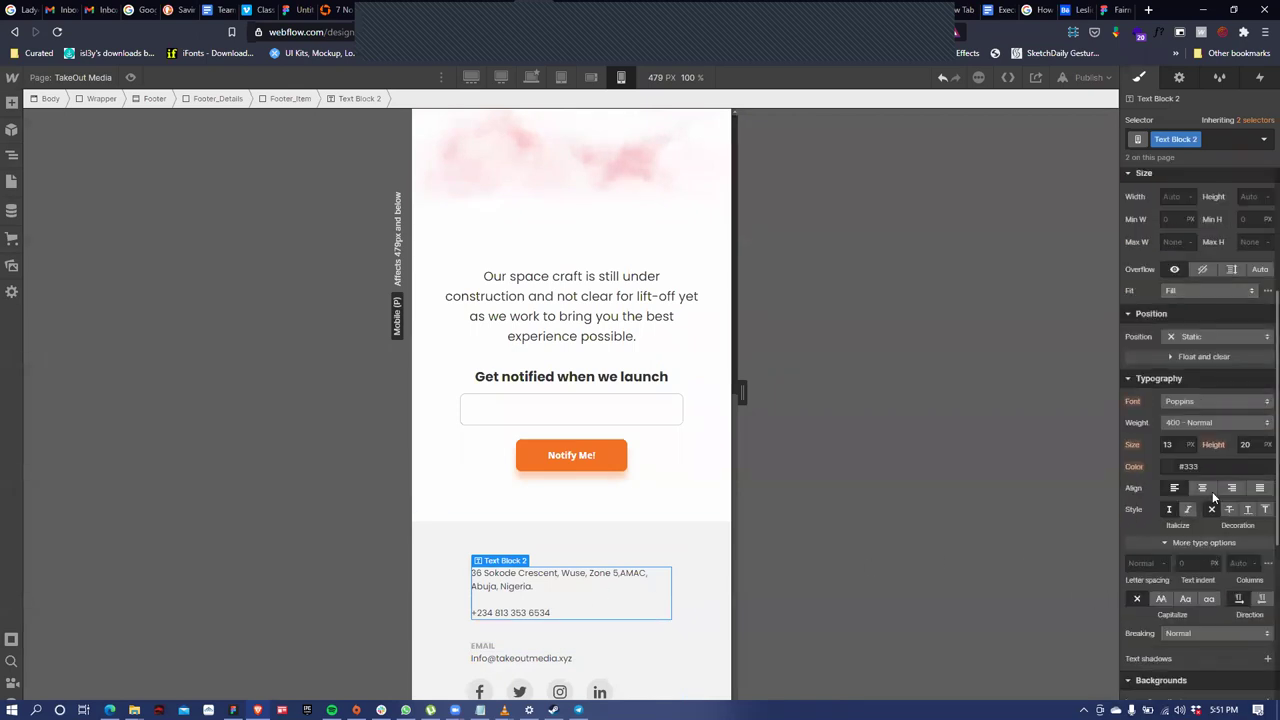
{"action": "left_click", "coordinate": [565, 562]}
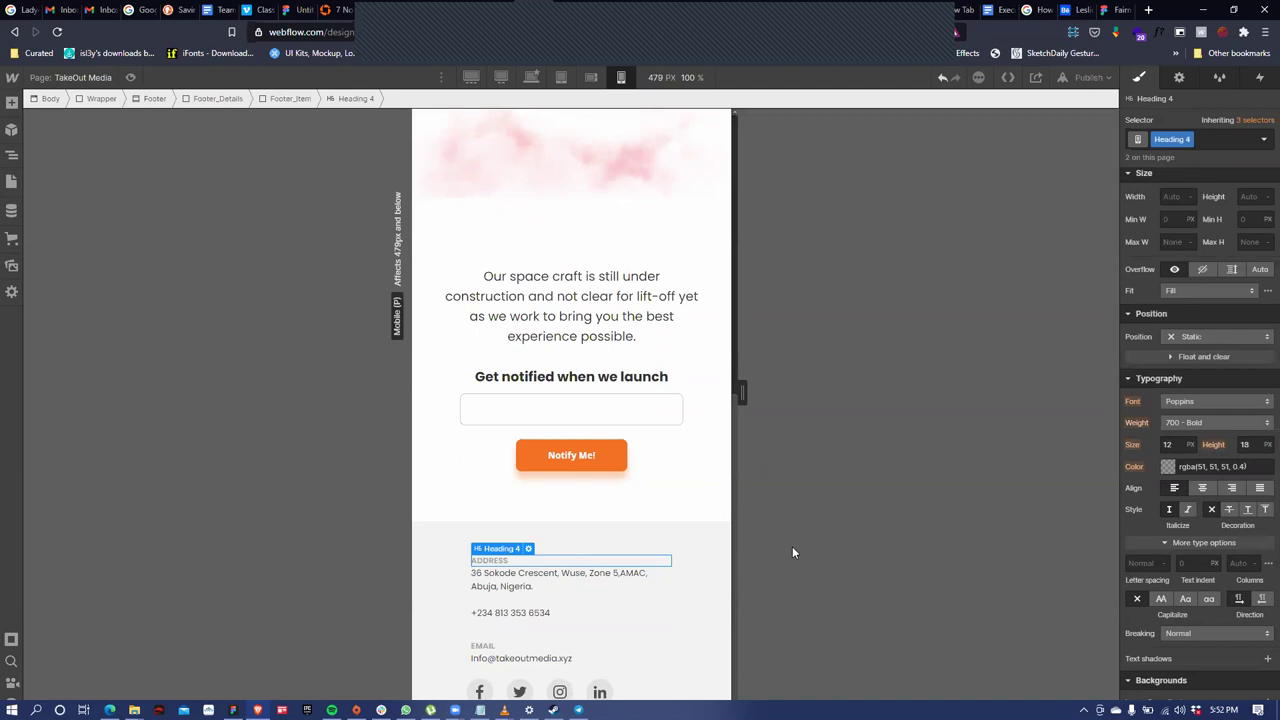
{"action": "scroll", "coordinate": [1169, 371], "scroll_direction": "up", "scroll_amount": 3}
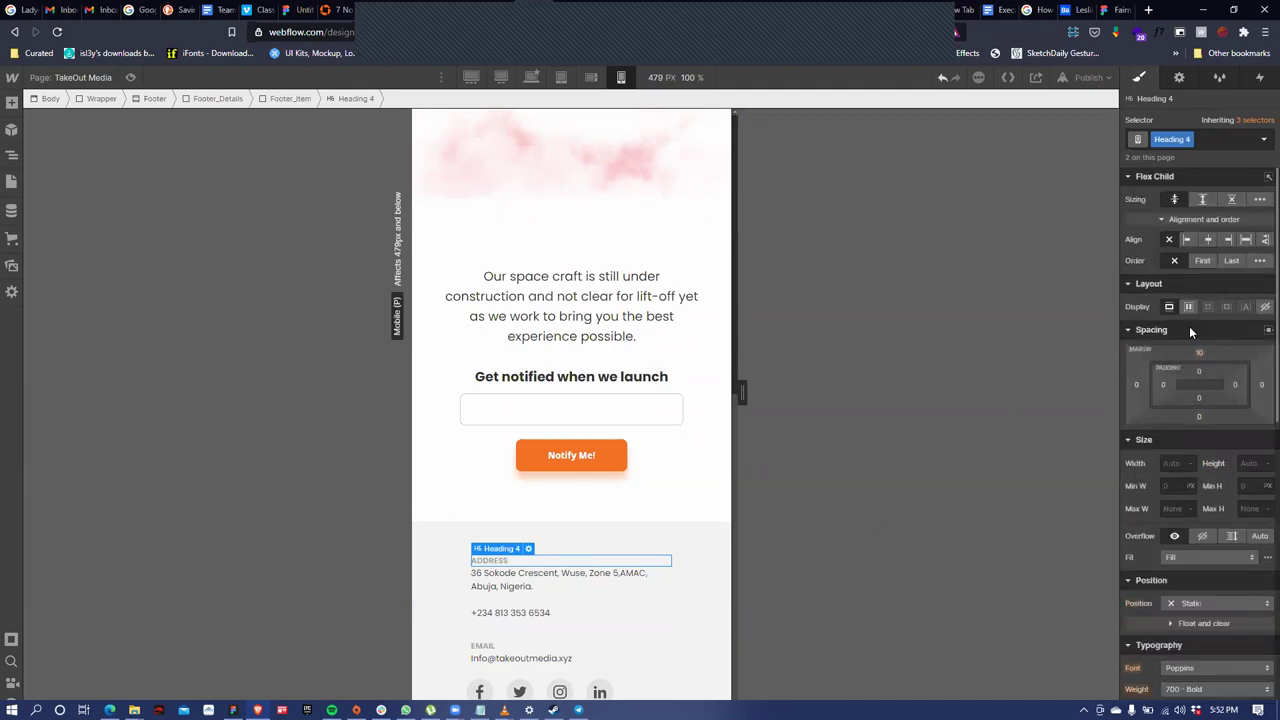
{"action": "left_click", "coordinate": [1208, 239]}
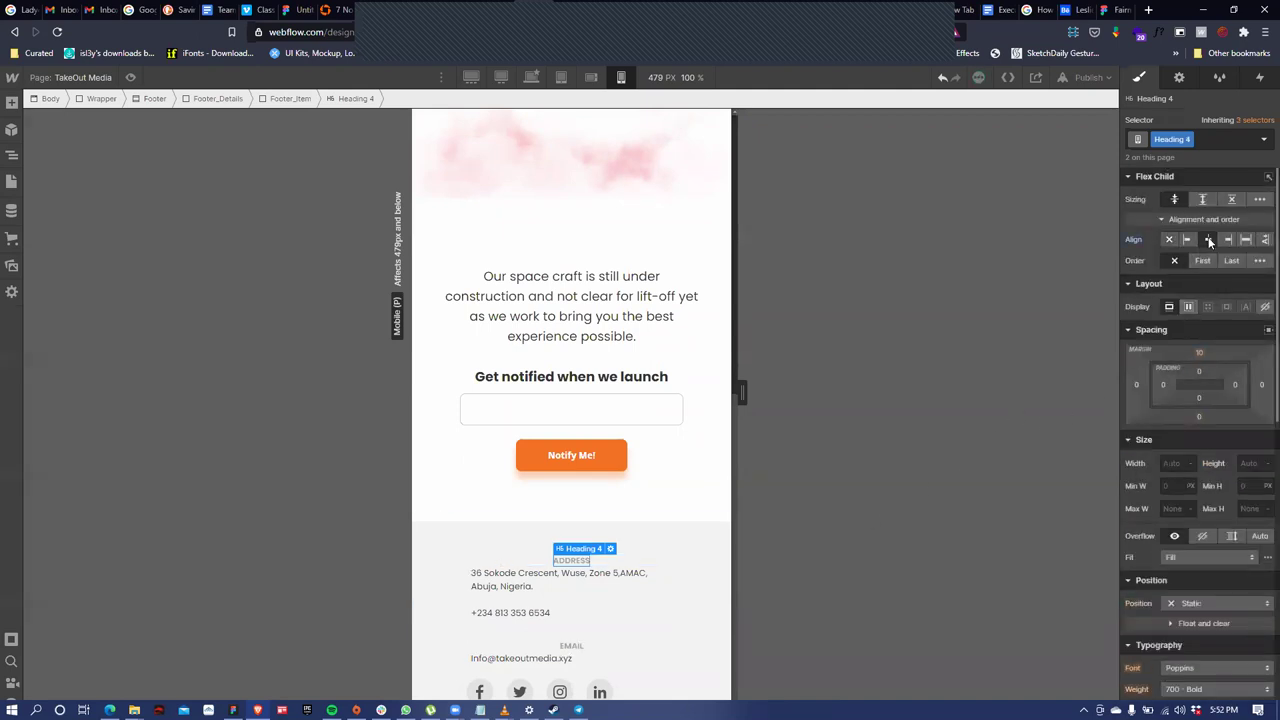
Centre-align the text of the footer's address text block, Text Block 2
{"action": "left_click", "coordinate": [558, 588]}
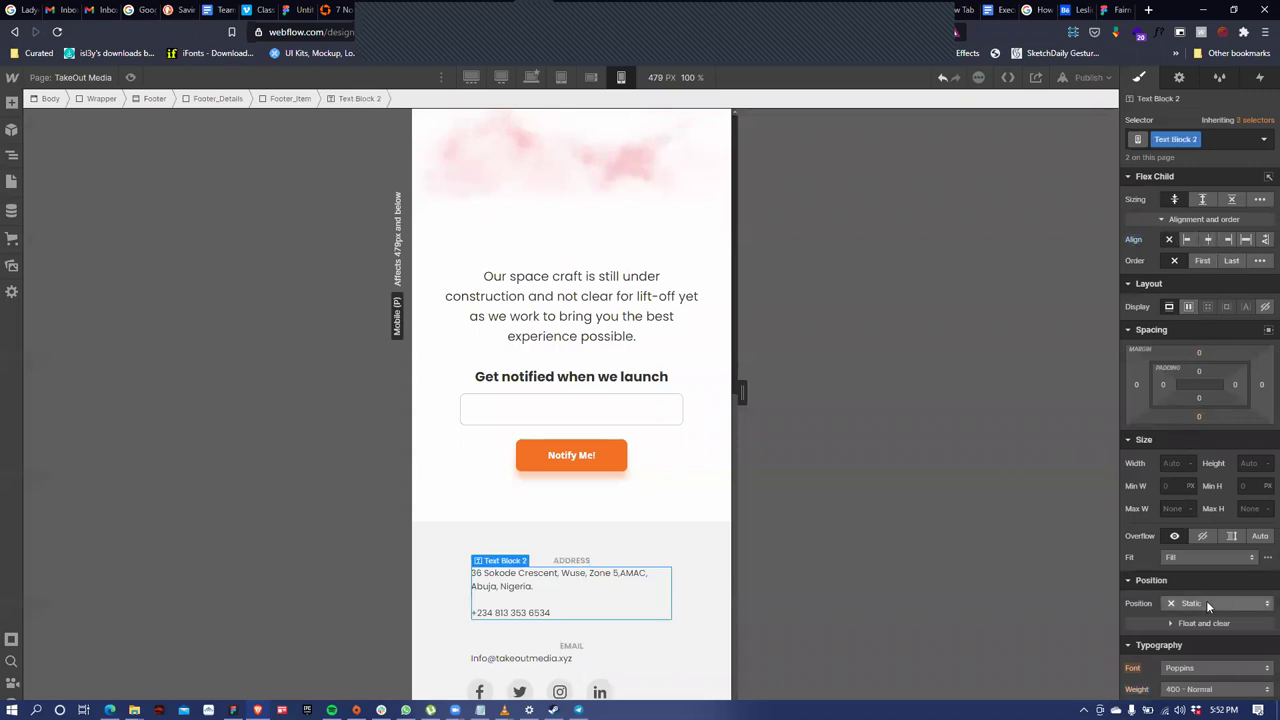
{"action": "scroll", "coordinate": [1206, 602], "scroll_direction": "down", "scroll_amount": 2}
{"action": "left_click", "coordinate": [1204, 554]}
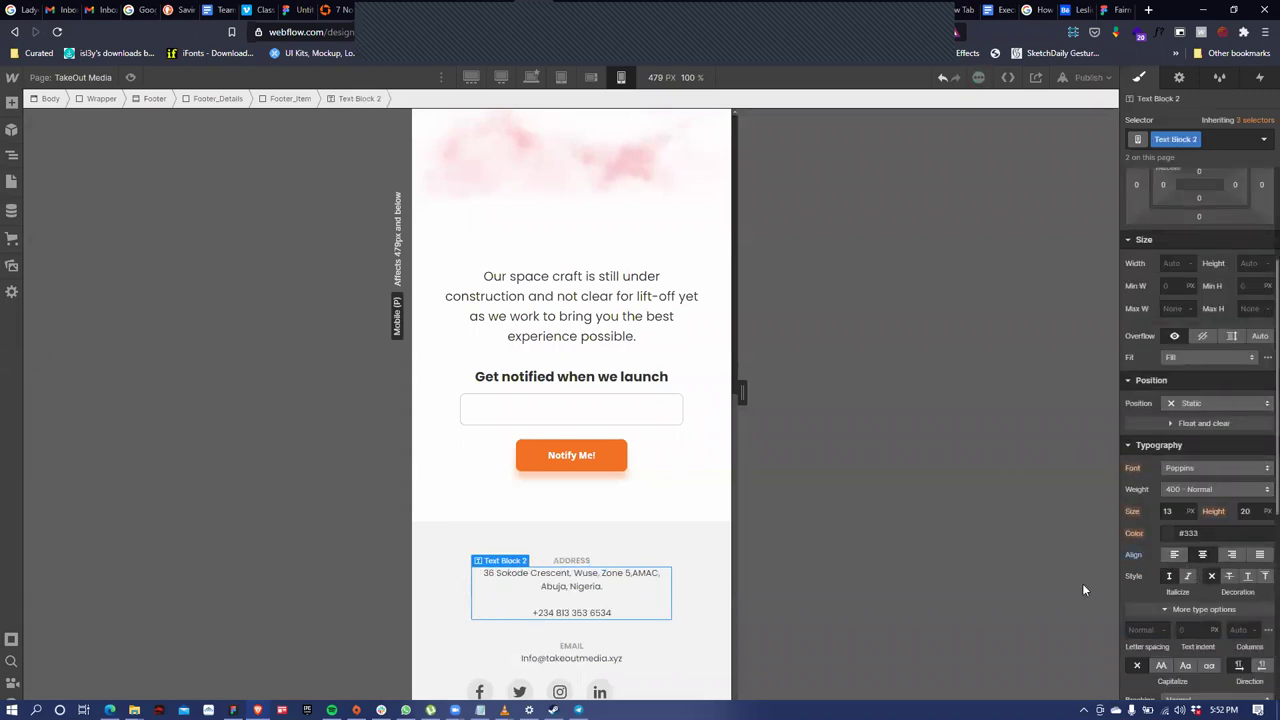
Set the footer's social icons block to 100% width and justify its icons to the centre
{"action": "left_click", "coordinate": [631, 692]}
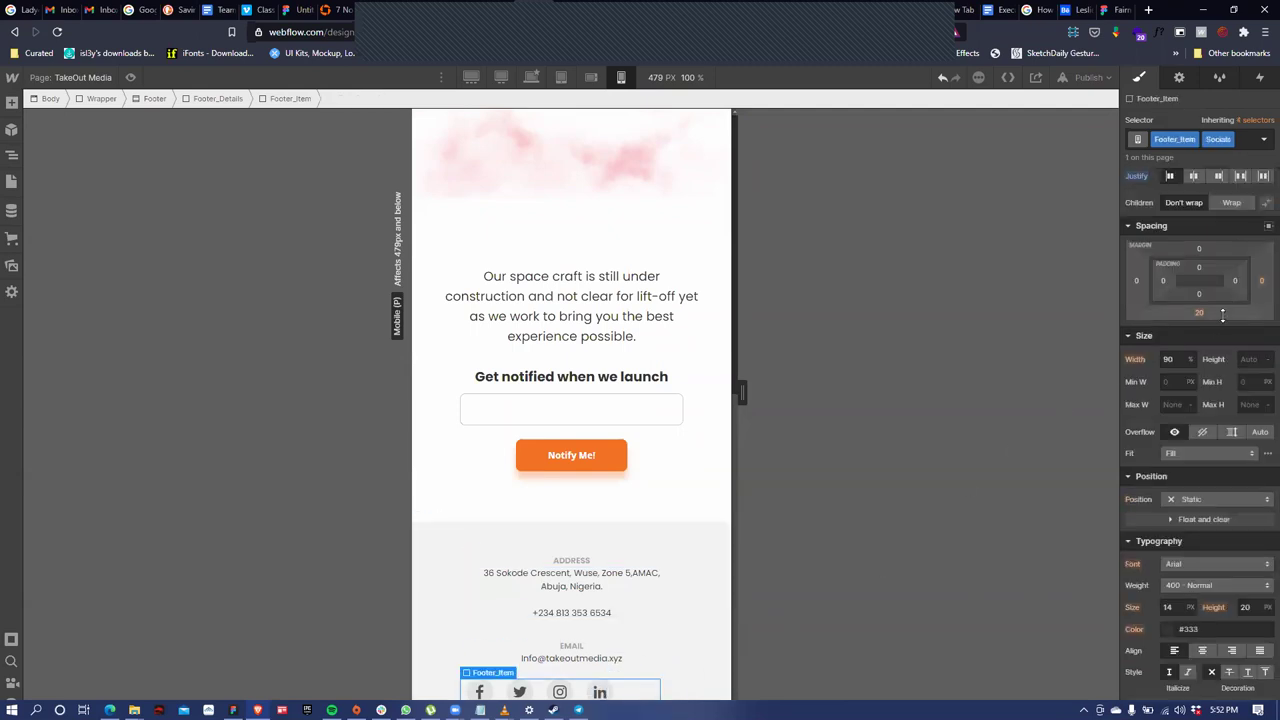
{"action": "scroll", "coordinate": [1231, 366], "scroll_direction": "up", "scroll_amount": 1}
{"action": "scroll", "coordinate": [1231, 366], "scroll_direction": "up", "scroll_amount": 2}
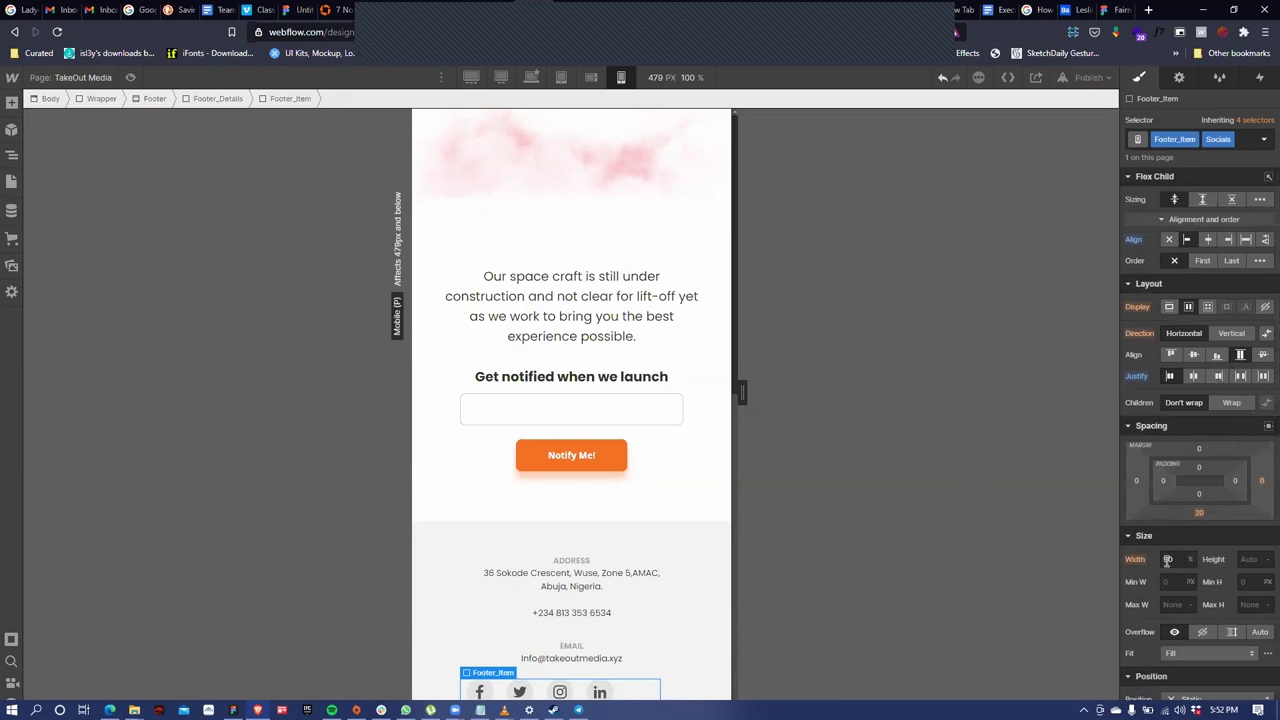
{"action": "left_click", "coordinate": [1137, 562]}
{"action": "left_click", "coordinate": [1171, 559]}
{"action": "left_click", "coordinate": [1175, 558]}
{"action": "type", "text": "100"}
{"action": "left_click", "coordinate": [1193, 375]}
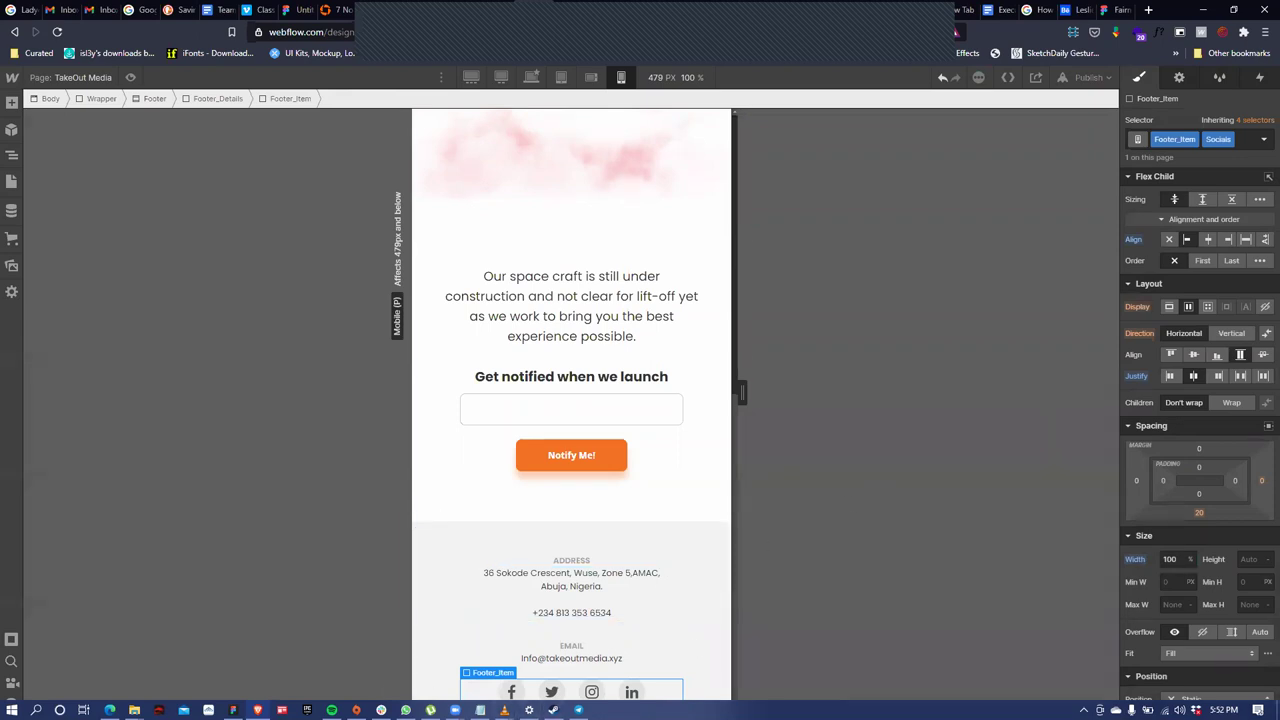
Set the Footer section's bottom padding to 40 px
{"action": "left_click", "coordinate": [700, 600]}
{"action": "left_click_drag", "start_coordinate": [1199, 359], "coordinate": [1200, 390]}
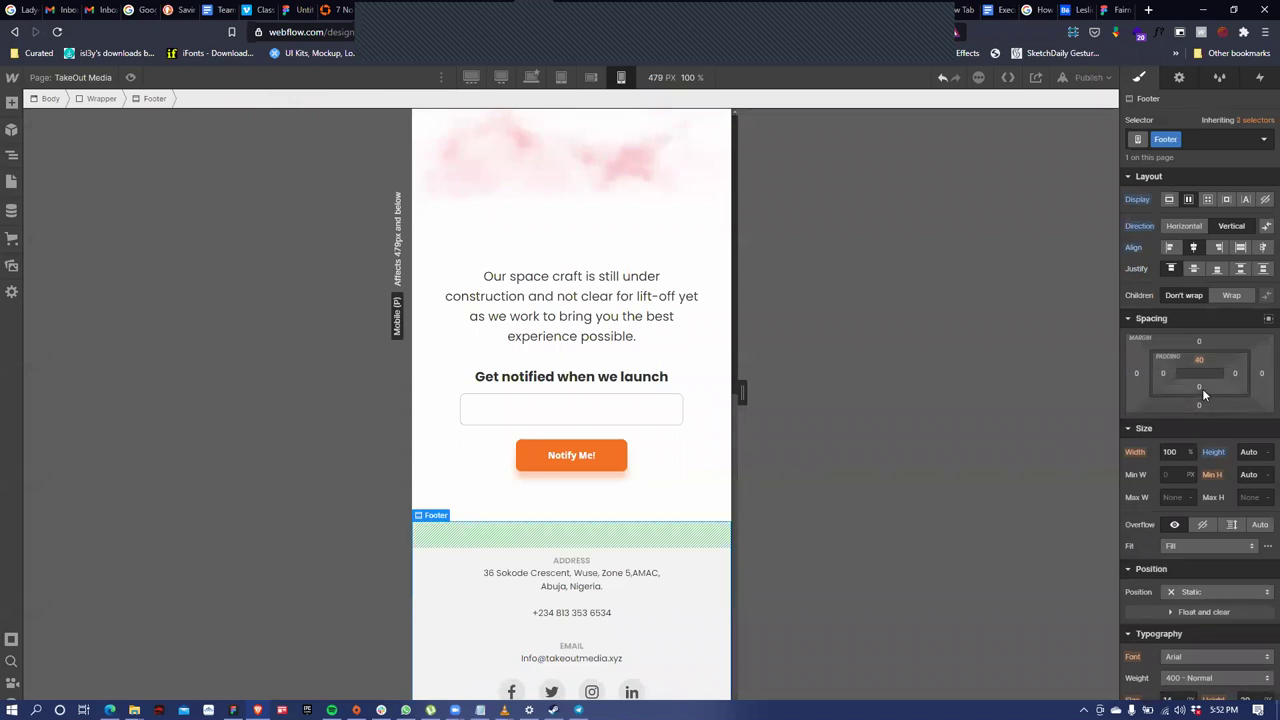
{"action": "left_click", "coordinate": [1200, 387]}
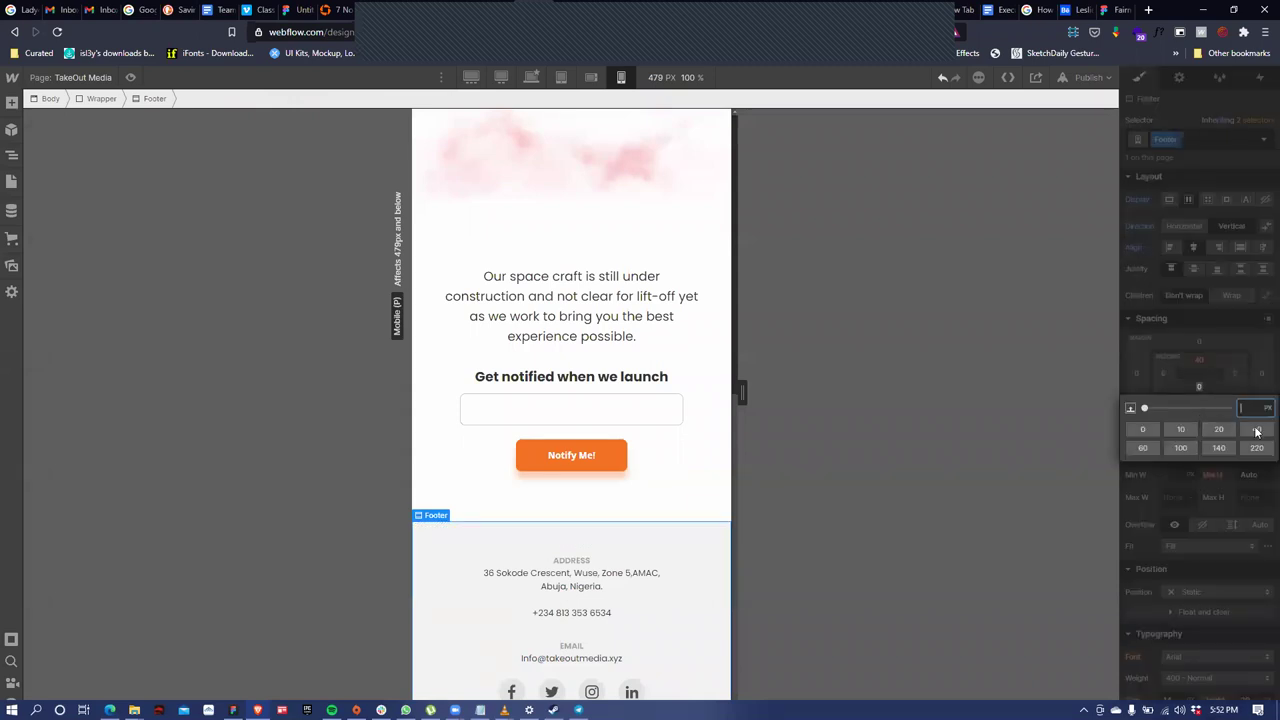
{"action": "type", "text": "40"}
{"action": "key", "text": "Return"}
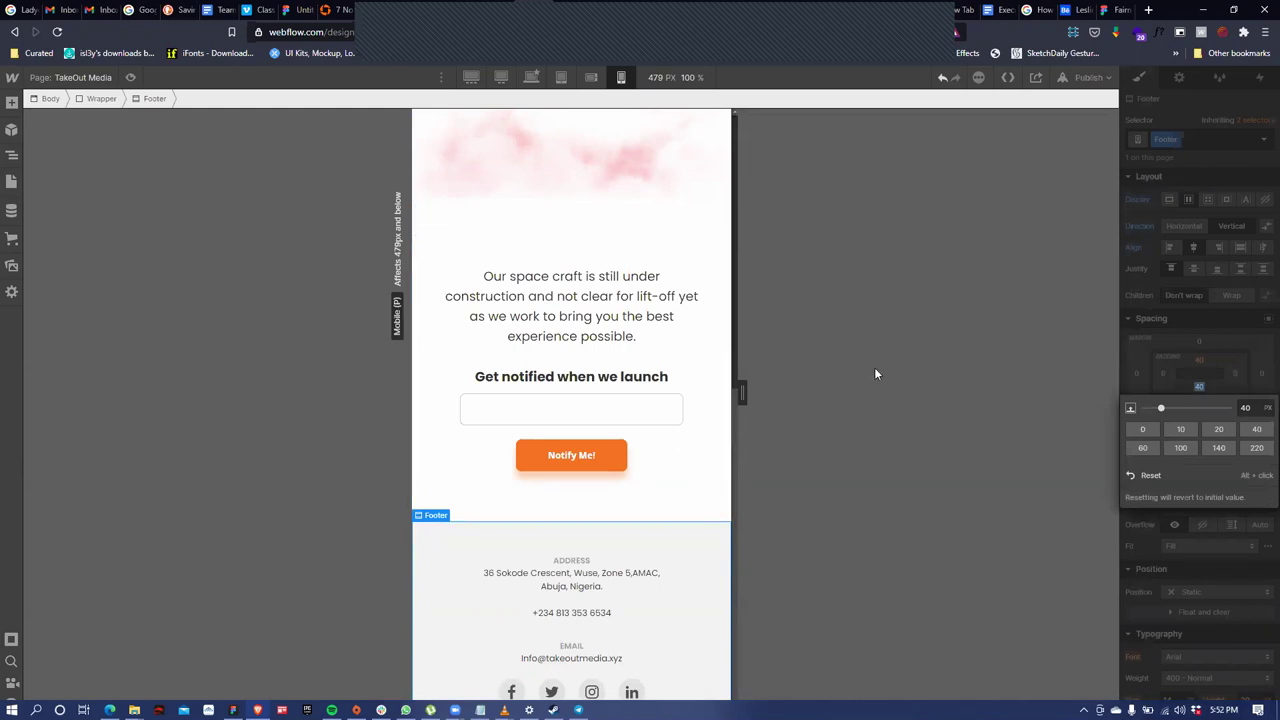
{"action": "left_click", "coordinate": [1258, 366]}
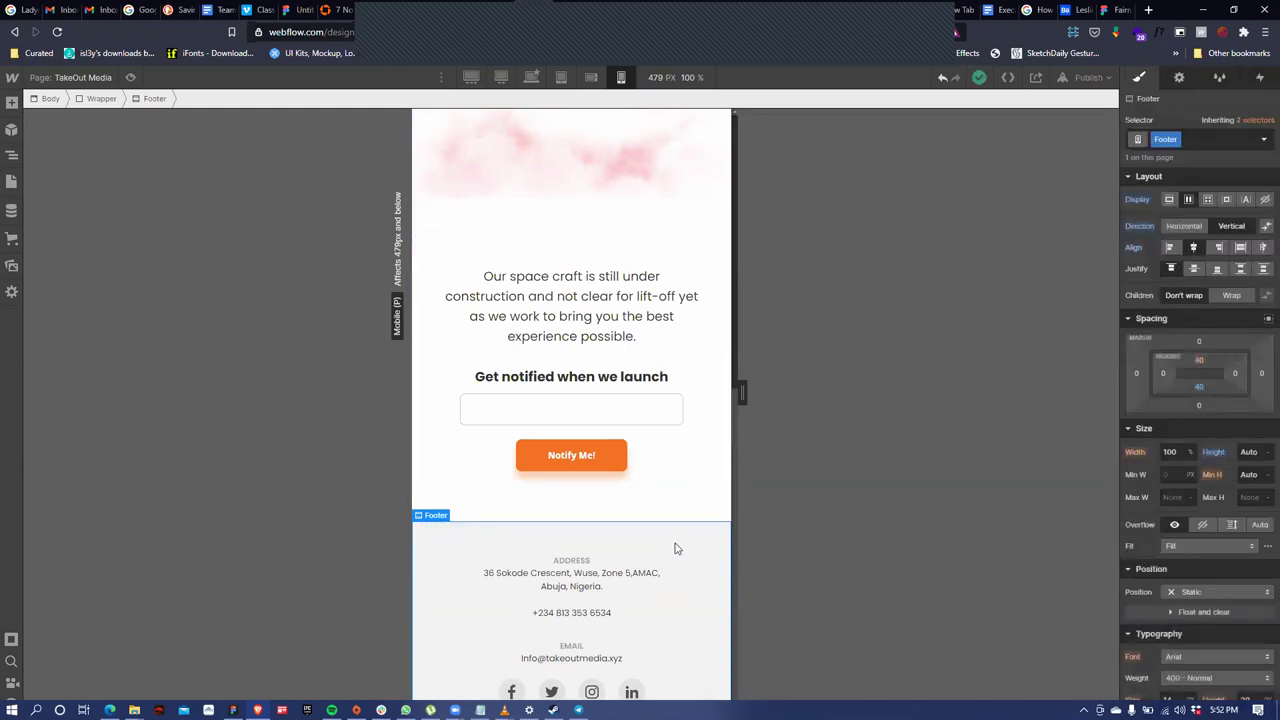
Give the footer's social icons block a top margin of 40 px
{"action": "scroll", "coordinate": [671, 590], "scroll_direction": "down", "scroll_amount": 1}
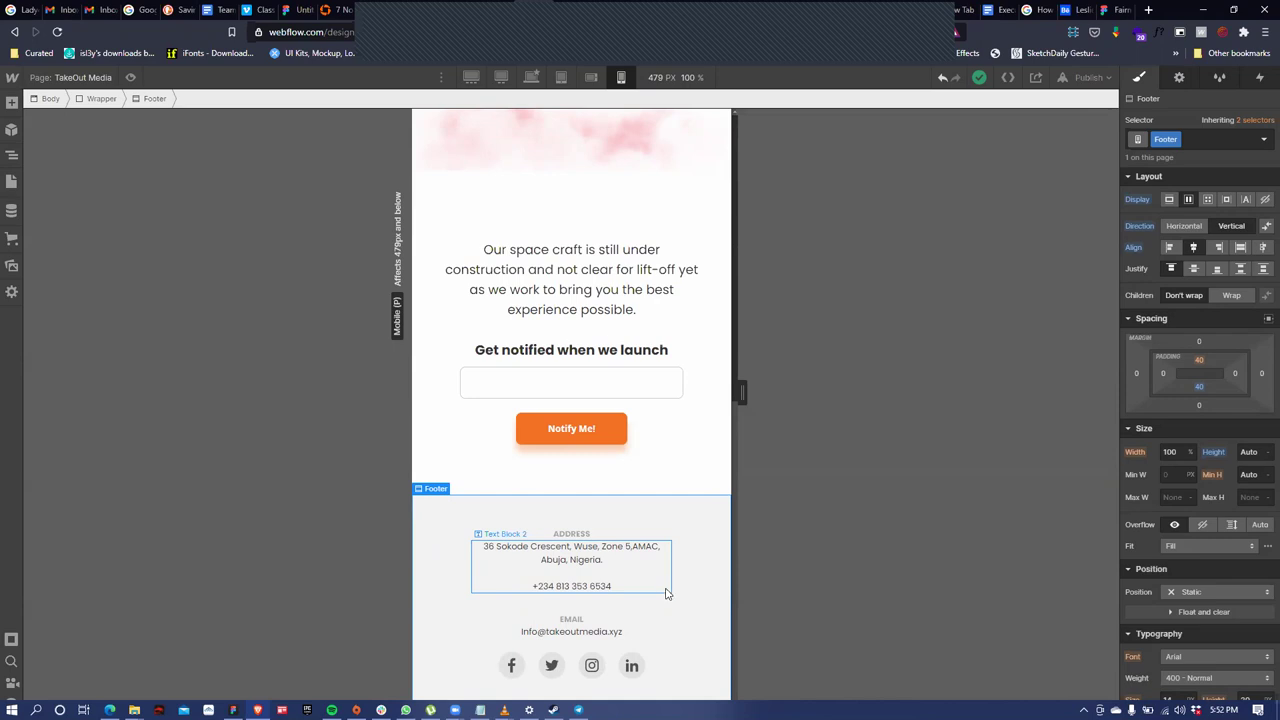
{"action": "left_click", "coordinate": [666, 675]}
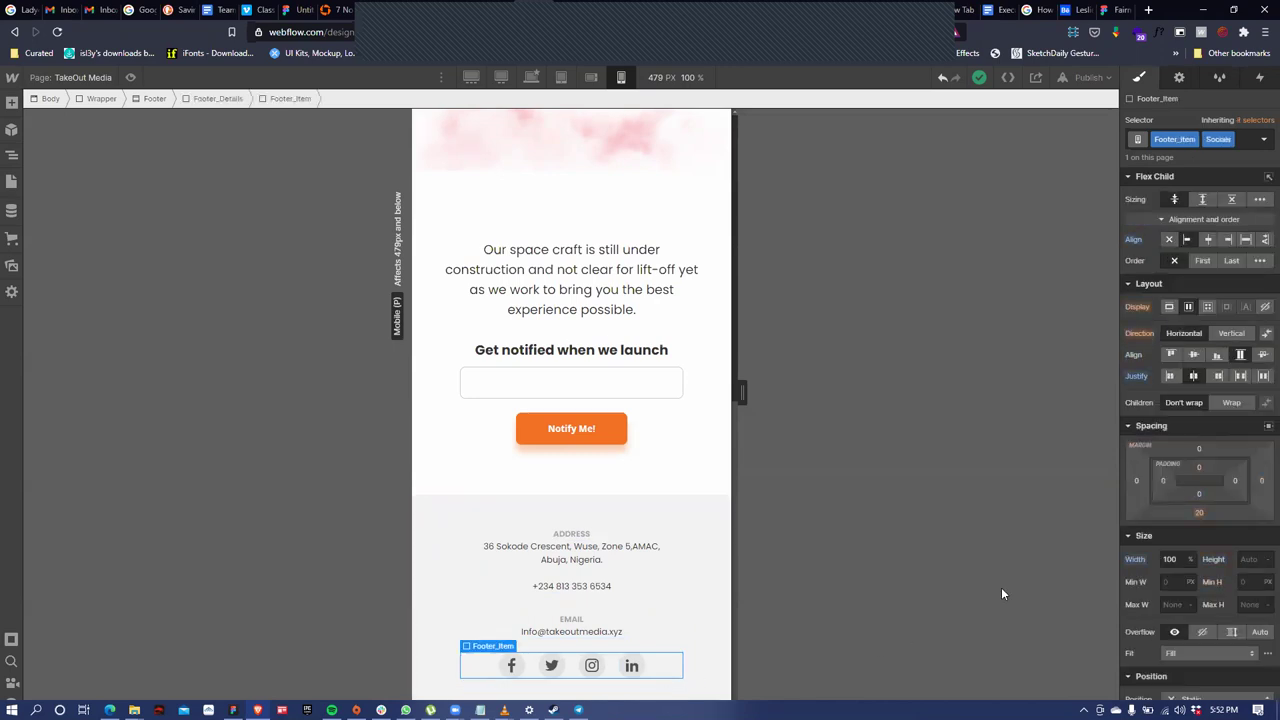
{"action": "left_click", "coordinate": [1199, 449]}
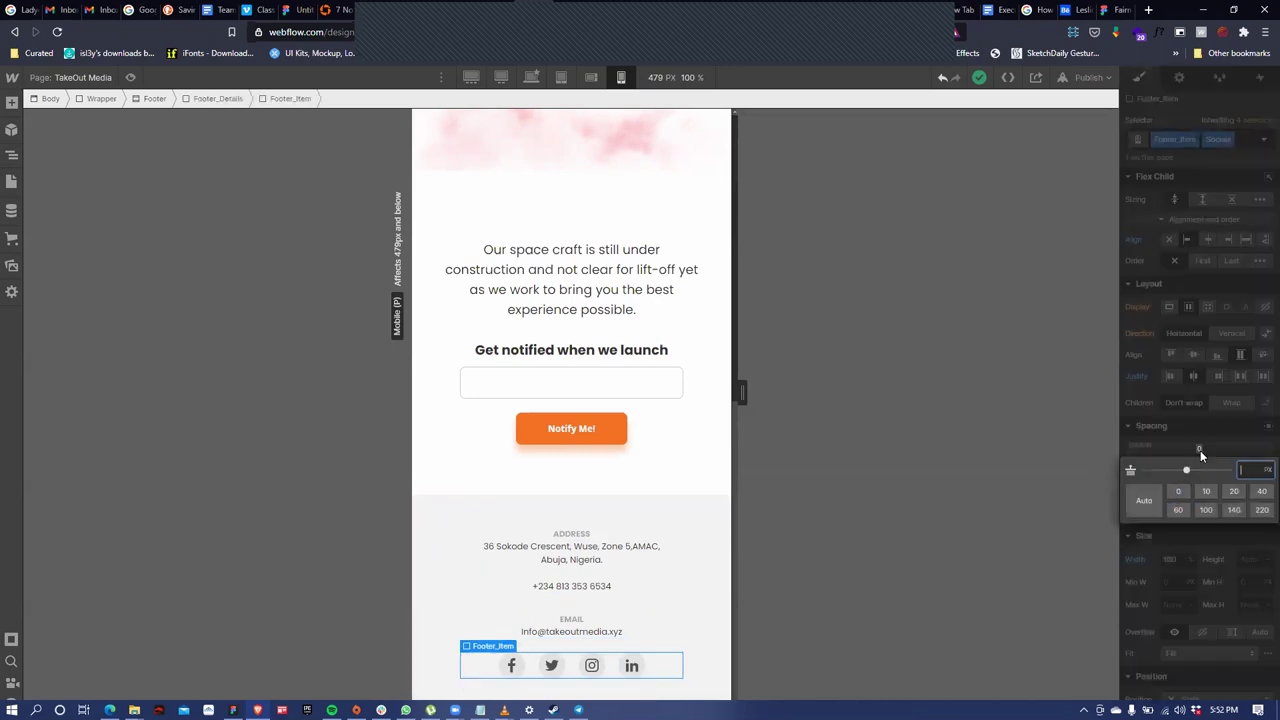
{"action": "left_click", "coordinate": [1261, 491]}
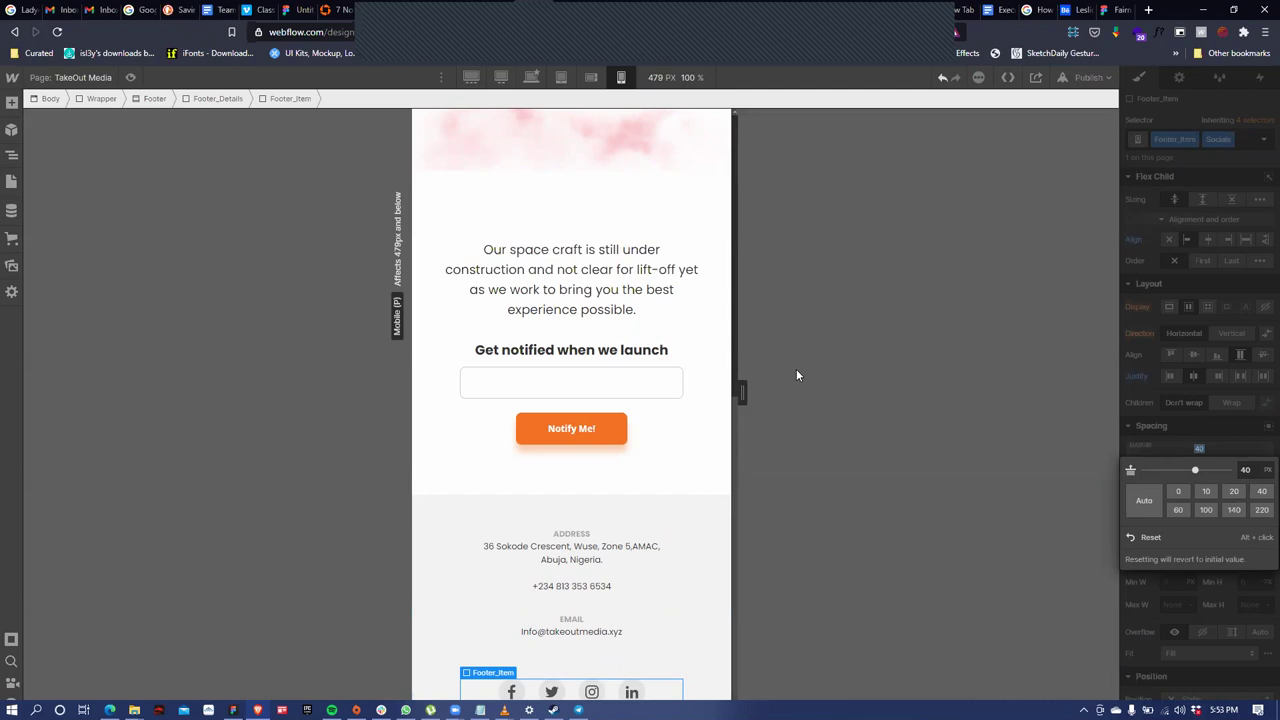
Publish the updated footer layout to the site's webflow.io subdomain
{"action": "left_click_drag", "start_coordinate": [733, 420], "coordinate": [778, 127]}
{"action": "left_click", "coordinate": [1088, 77]}
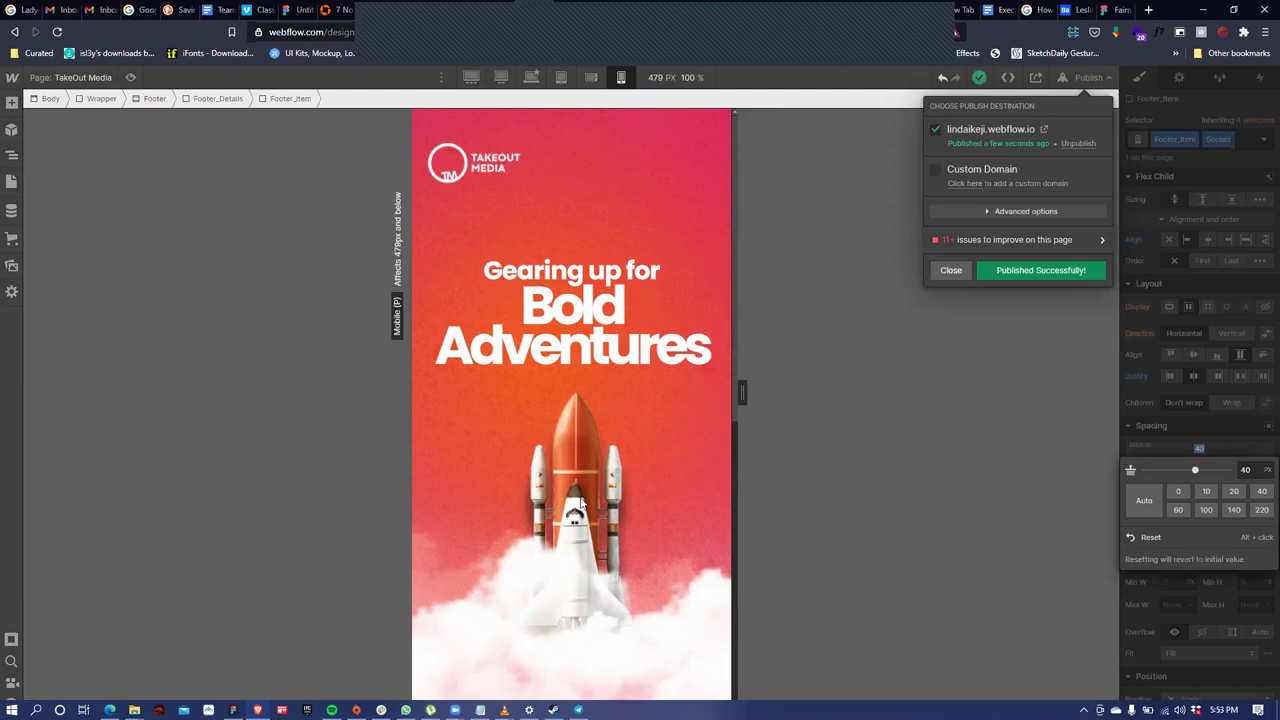
{"action": "left_click", "coordinate": [951, 270]}
Set the top offset of the relatively positioned hero cloud image, Image 5, to -15 px
{"action": "scroll", "coordinate": [655, 392], "scroll_direction": "down", "scroll_amount": 6}
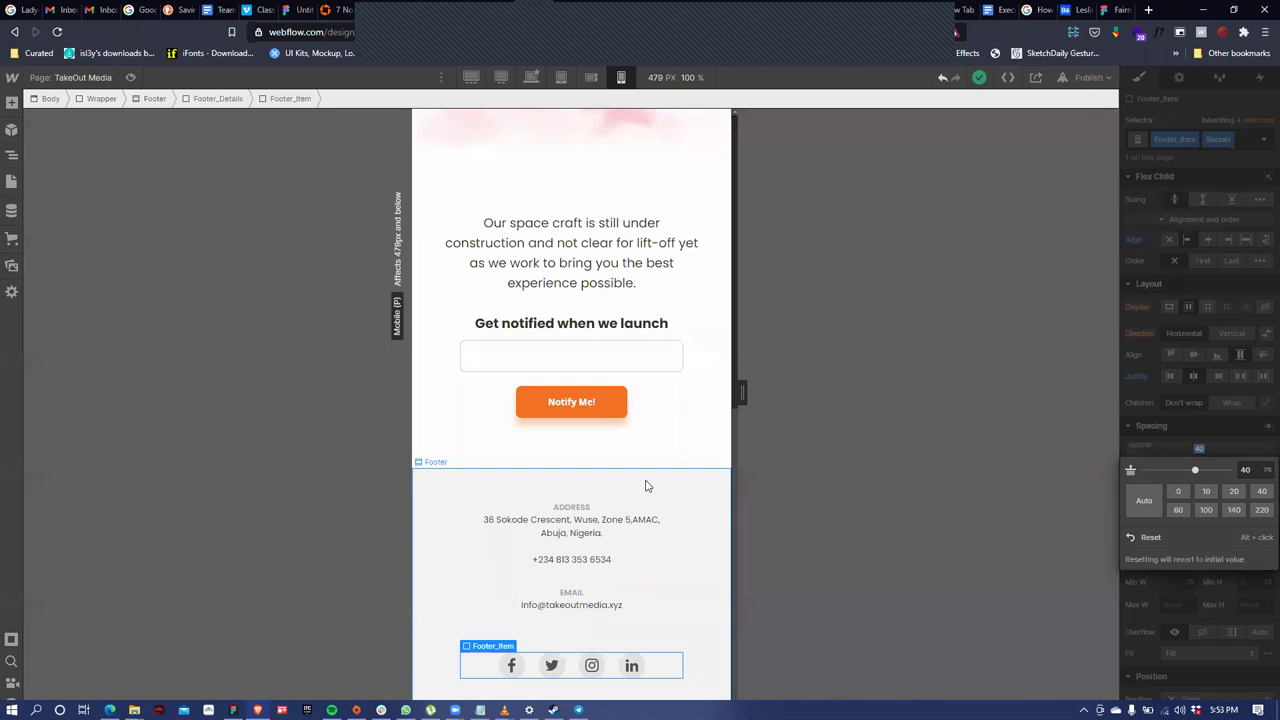
{"action": "scroll", "coordinate": [594, 150], "scroll_direction": "up", "scroll_amount": 3}
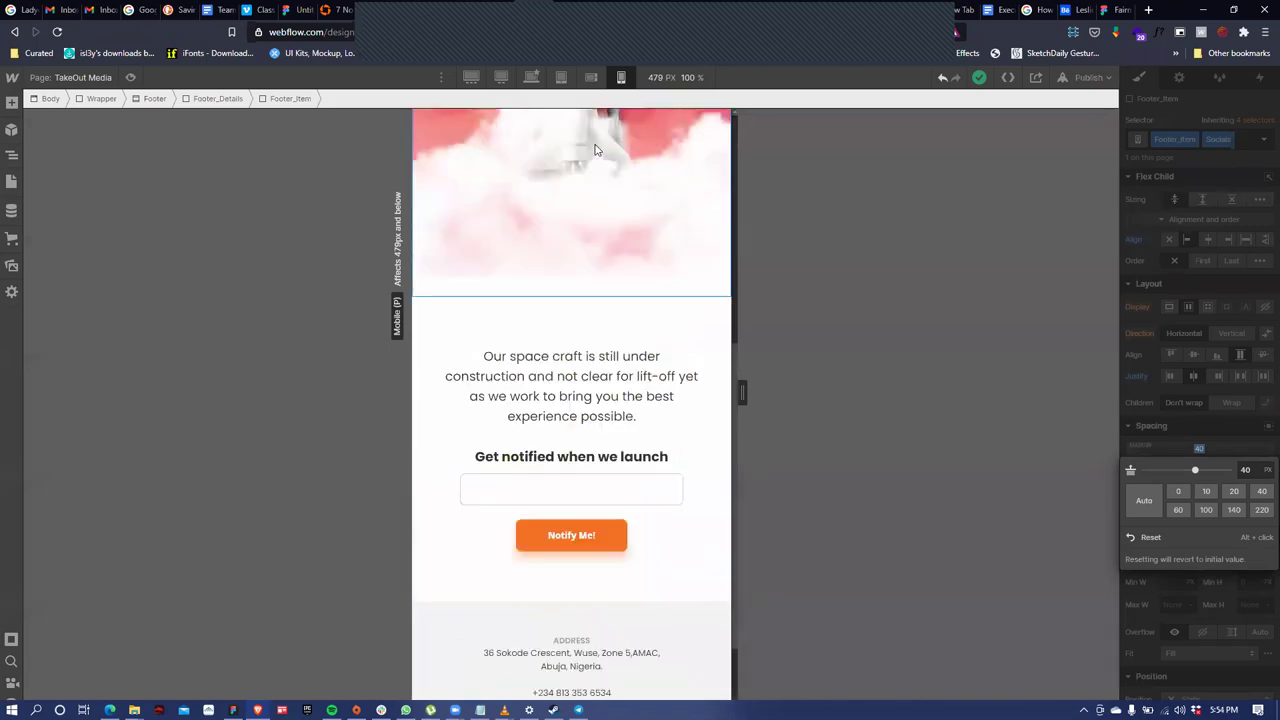
{"action": "left_click", "coordinate": [686, 458]}
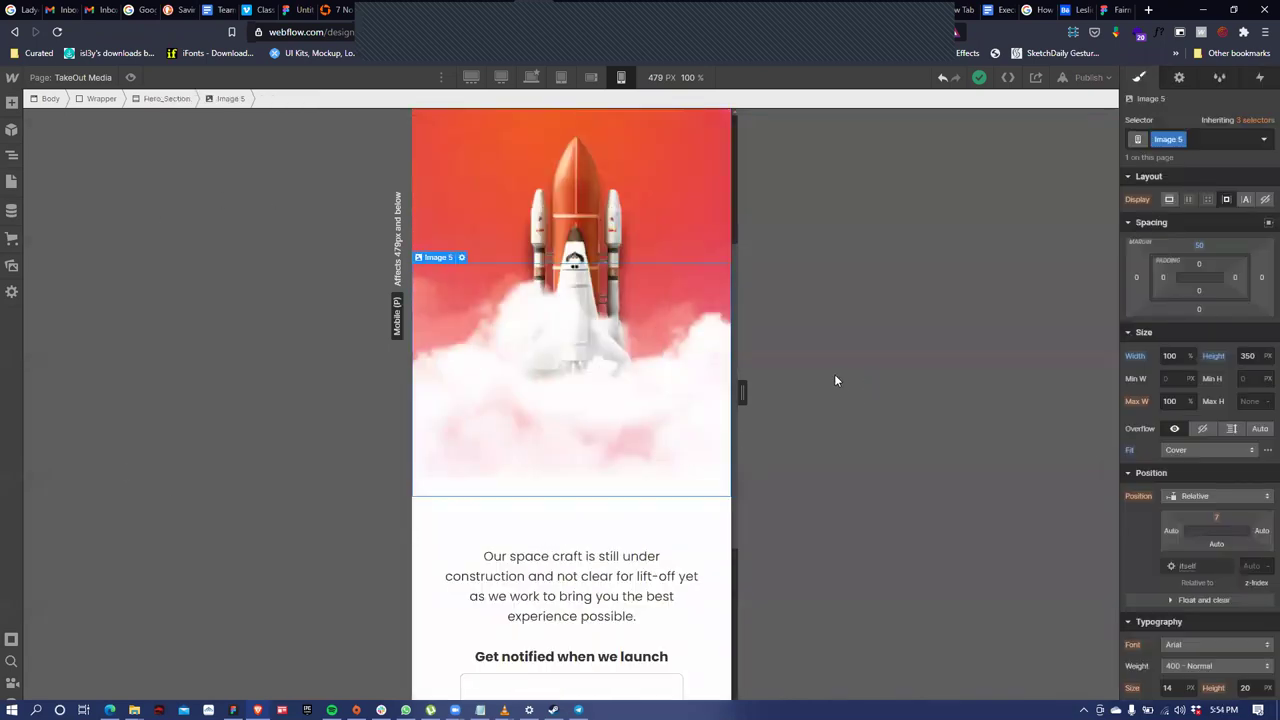
{"action": "left_click", "coordinate": [1213, 514]}
{"action": "left_click_drag", "start_coordinate": [1214, 515], "coordinate": [1232, 501]}
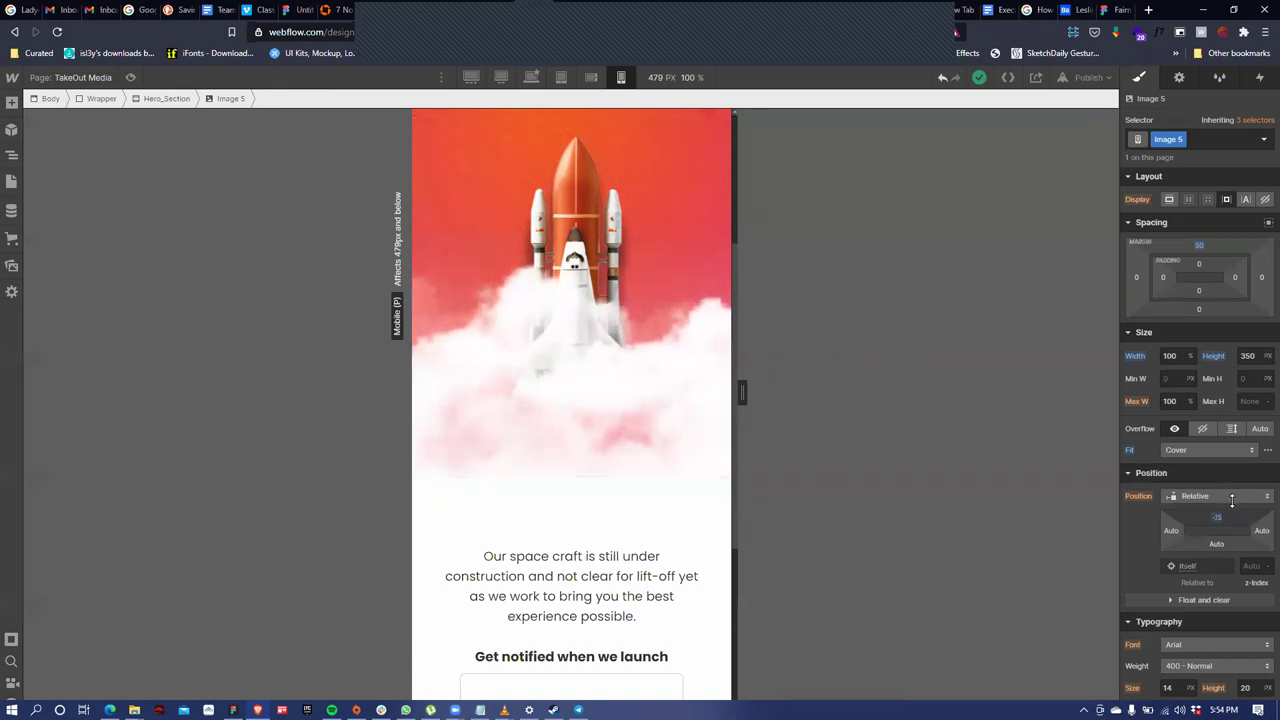
Check the mobile page after the cloud adjustment and republish the site to its webflow.io subdomain
{"action": "scroll", "coordinate": [706, 480], "scroll_direction": "up", "scroll_amount": 3}
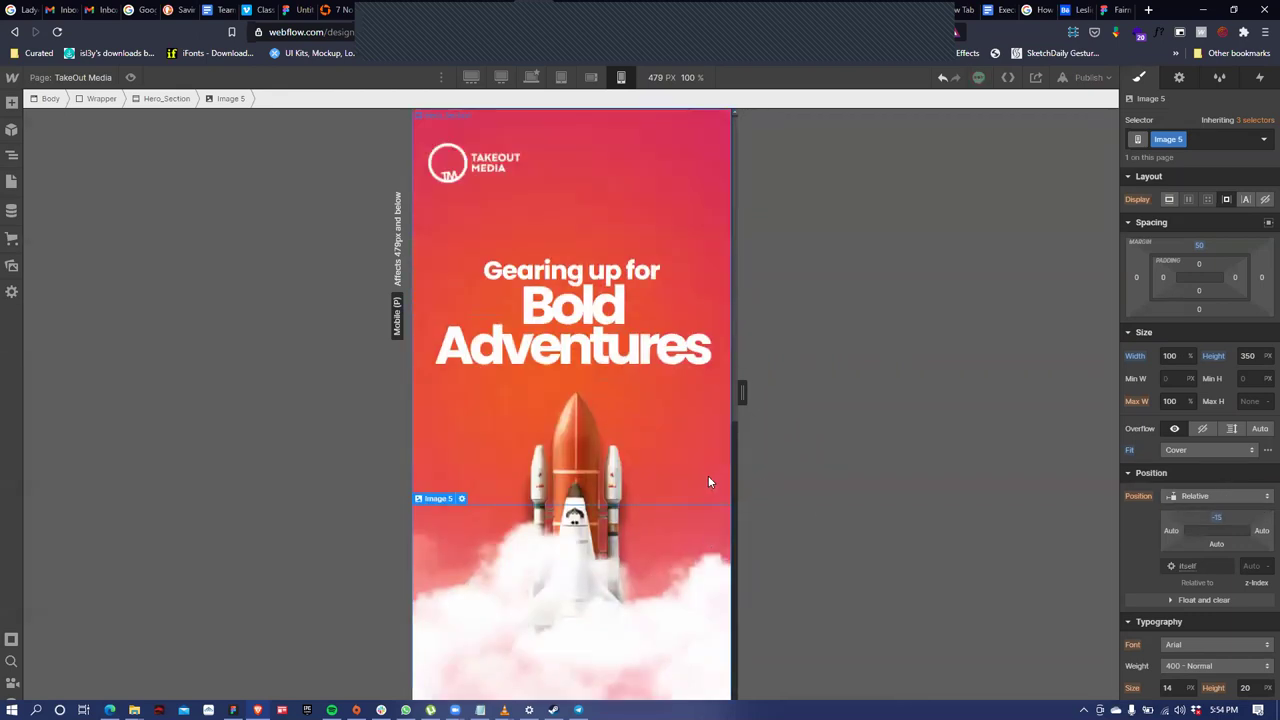
{"action": "scroll", "coordinate": [708, 475], "scroll_direction": "down", "scroll_amount": 4}
{"action": "scroll", "coordinate": [708, 481], "scroll_direction": "down", "scroll_amount": 3}
{"action": "scroll", "coordinate": [709, 480], "scroll_direction": "up", "scroll_amount": 5}
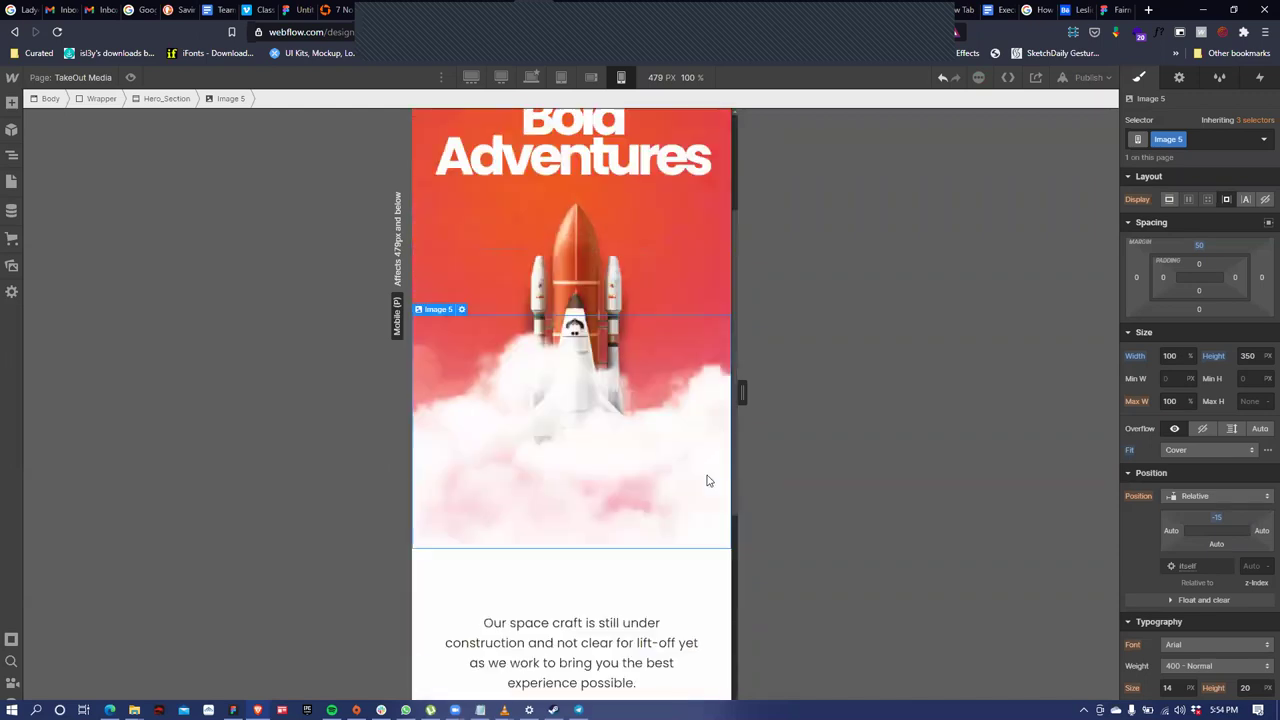
{"action": "left_click", "coordinate": [1088, 77]}
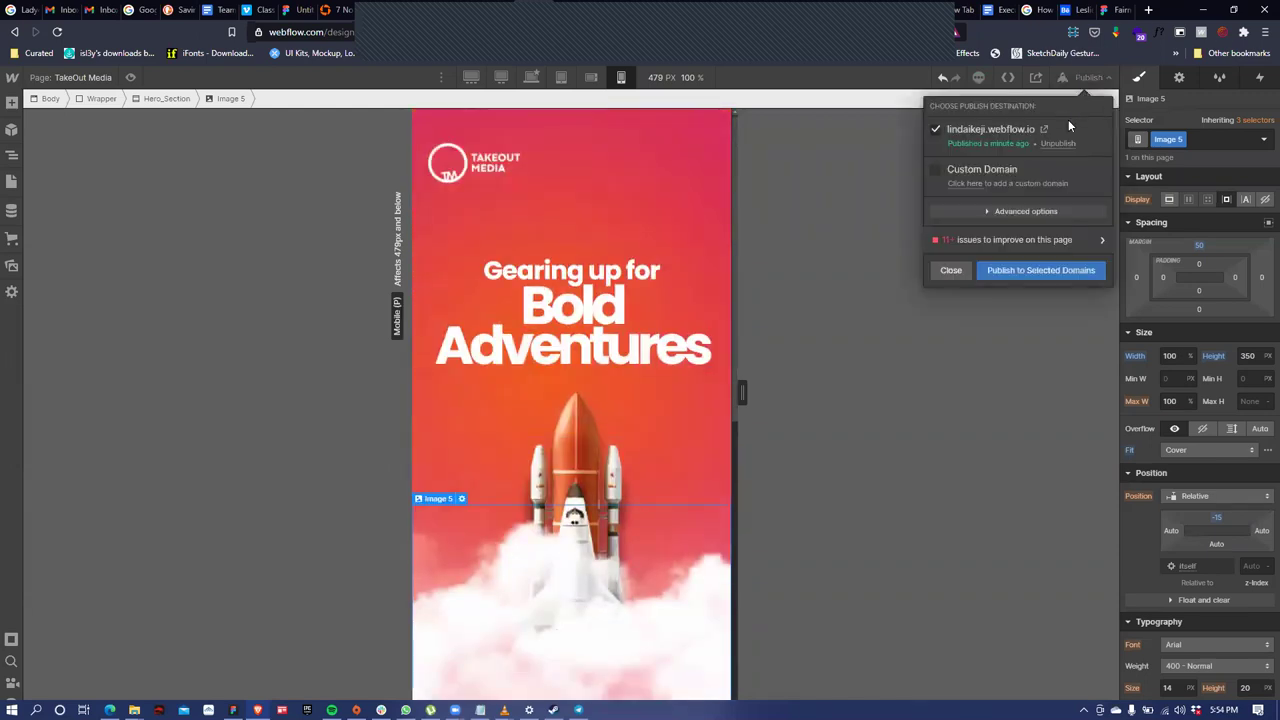
{"action": "left_click", "coordinate": [1041, 270]}
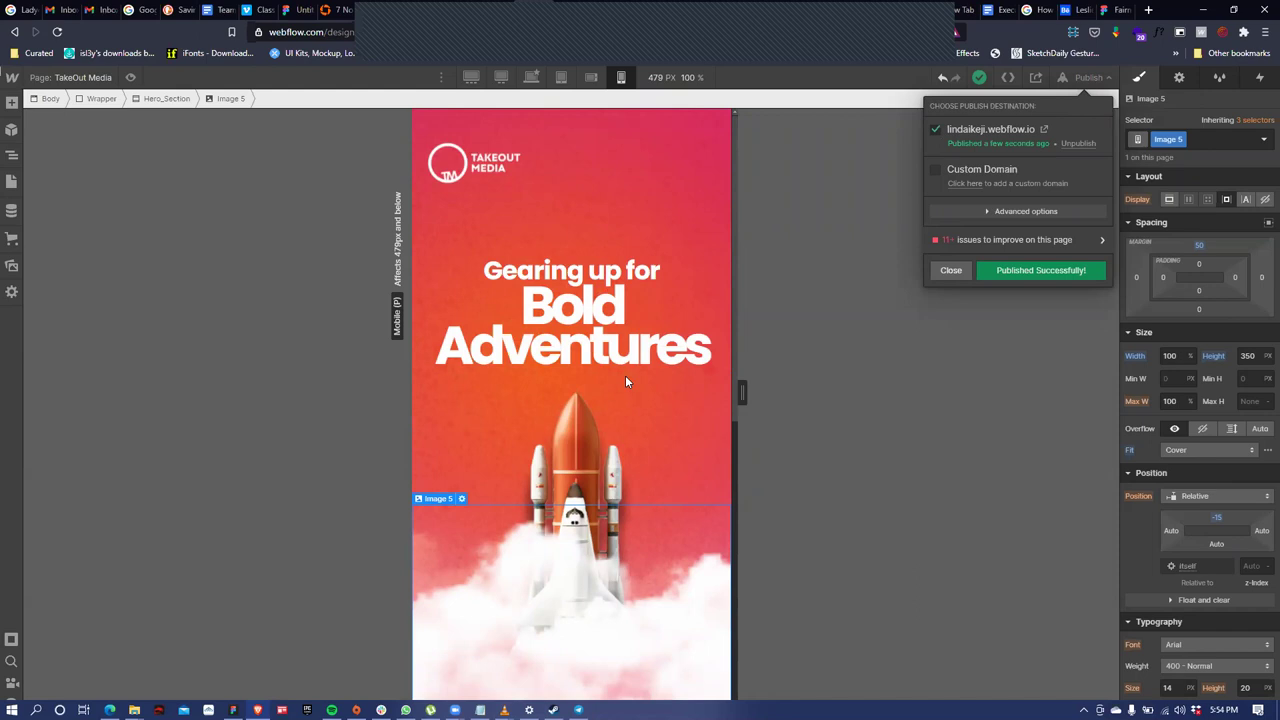
{"action": "left_click", "coordinate": [950, 270]}
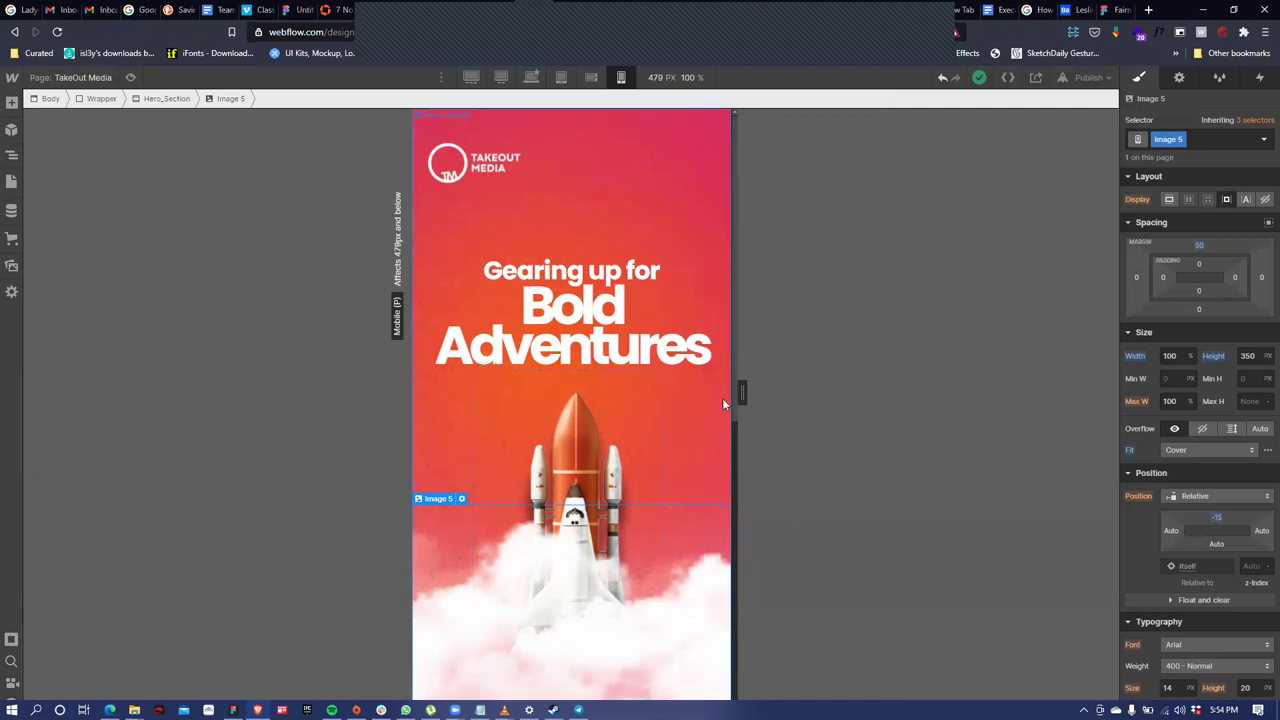
Move the hero rocket image, Image 4, to a top offset of 343 px in the mobile portrait layout
{"action": "scroll", "coordinate": [732, 466], "scroll_direction": "down", "scroll_amount": 6}
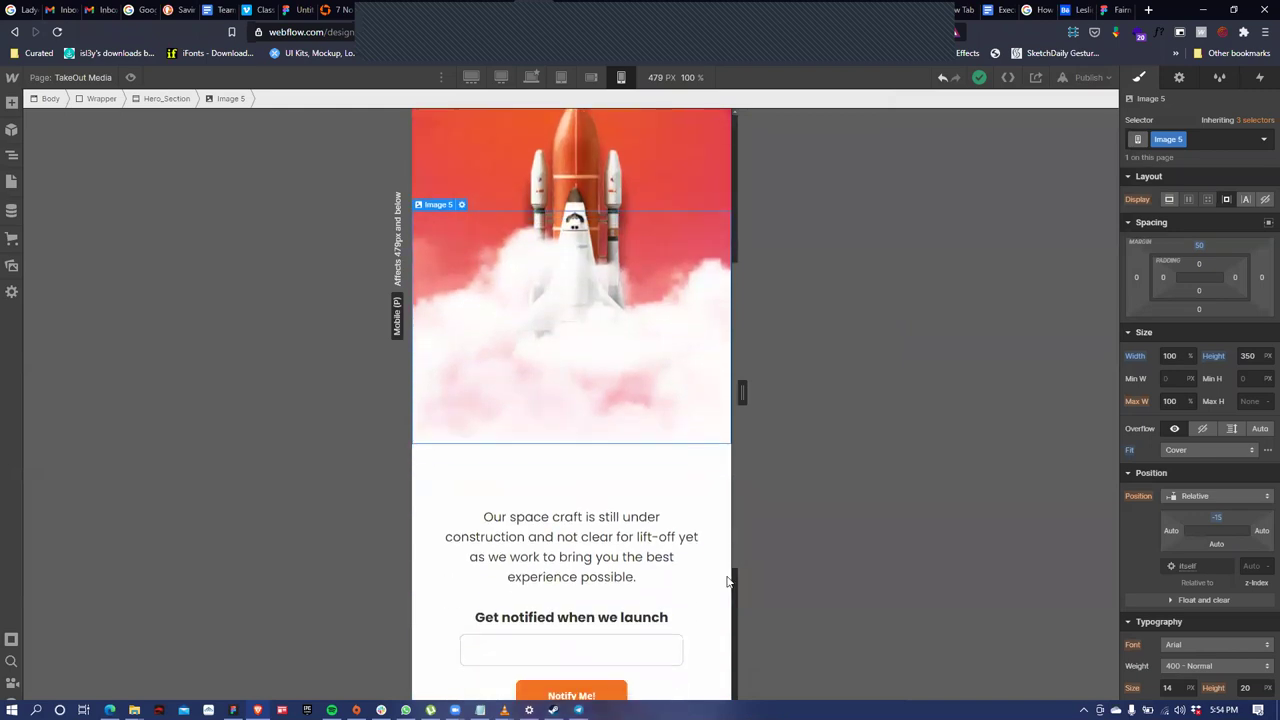
{"action": "scroll", "coordinate": [712, 647], "scroll_direction": "down", "scroll_amount": 3}
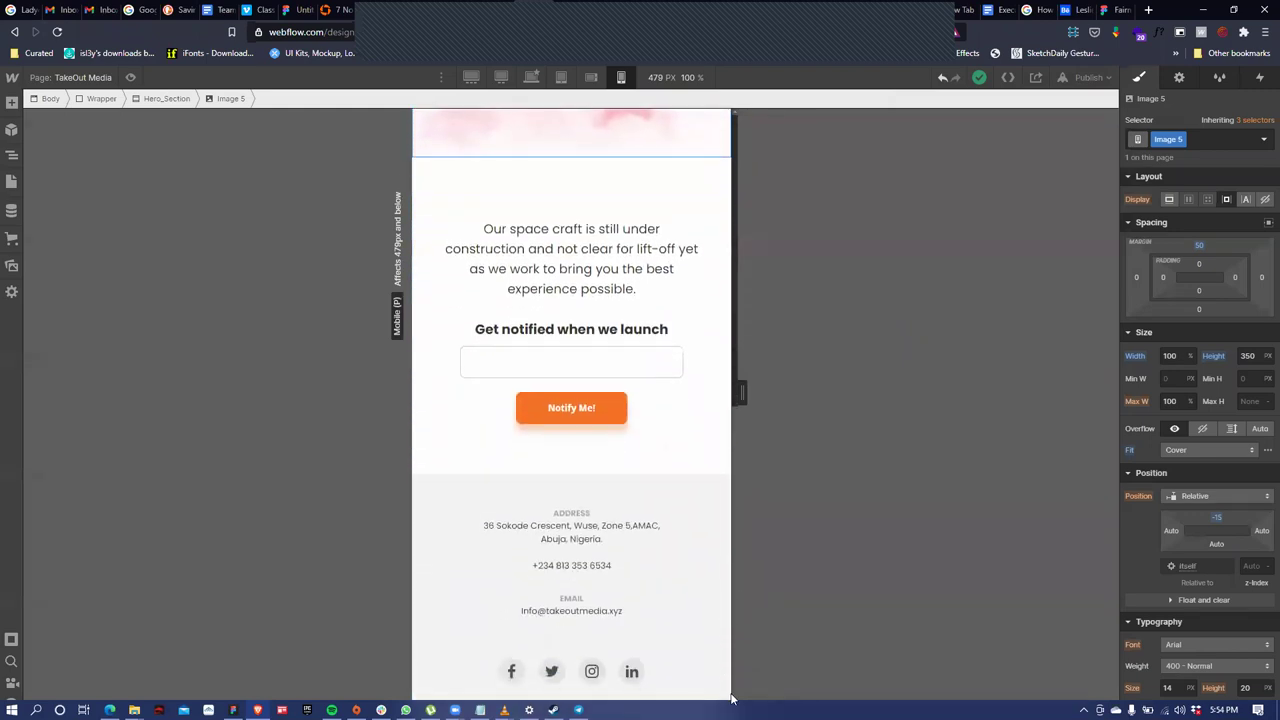
{"action": "scroll", "coordinate": [764, 523], "scroll_direction": "up", "scroll_amount": 9}
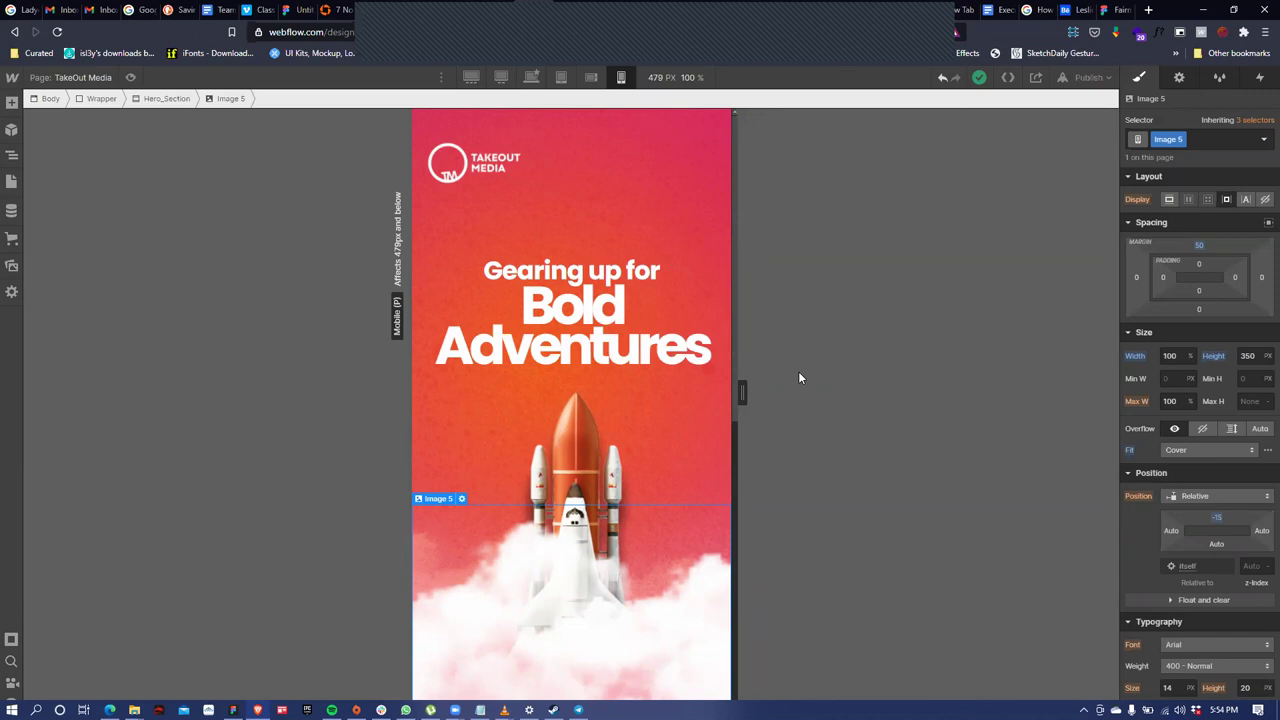
{"action": "left_click", "coordinate": [629, 414]}
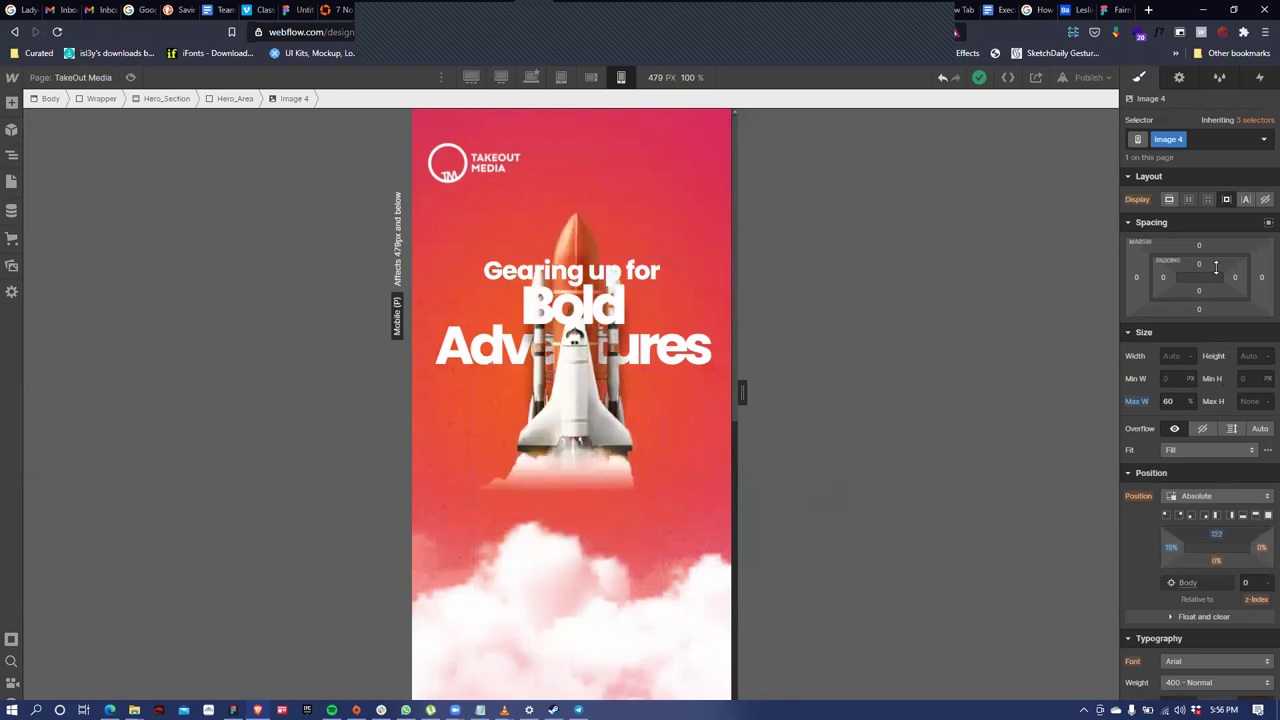
{"action": "left_click_drag", "start_coordinate": [1157, 543], "coordinate": [1258, 516]}
{"action": "key", "text": "ctrl+z"}
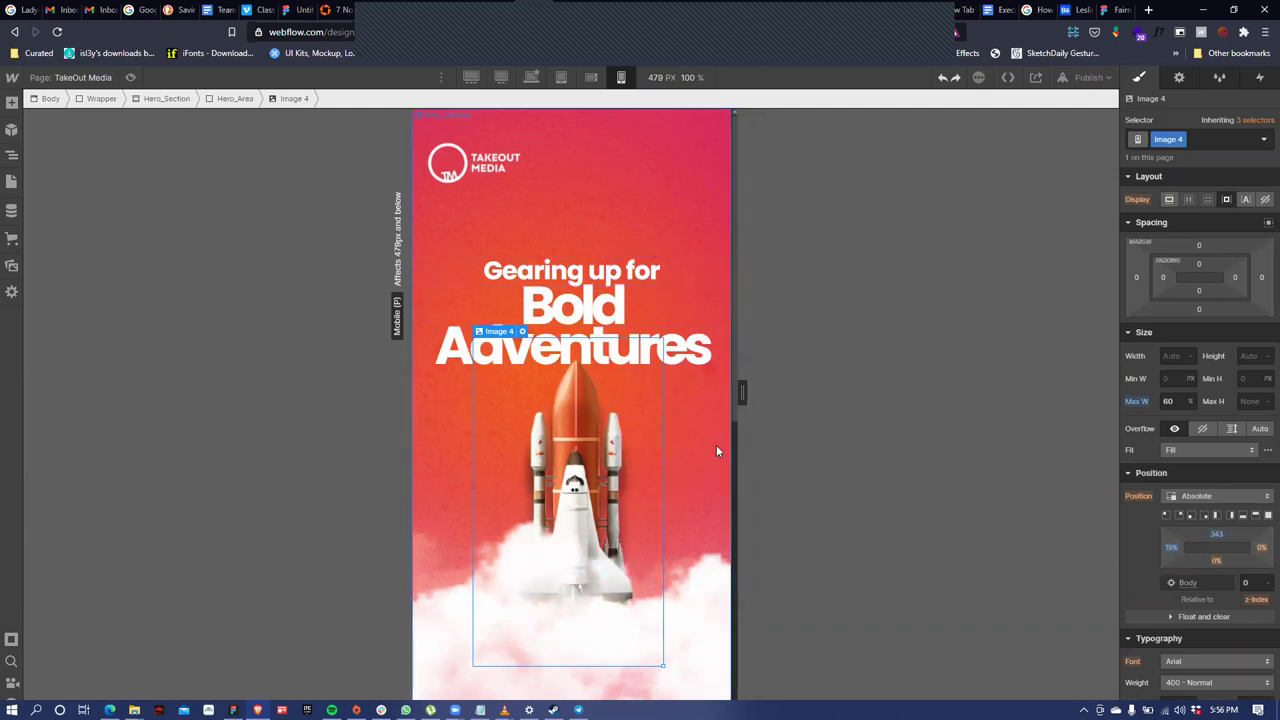
Review the mobile portrait page from hero to footer and compare it with the desktop layout, including the Download Company Profile button
{"action": "scroll", "coordinate": [716, 445], "scroll_direction": "down", "scroll_amount": 3}
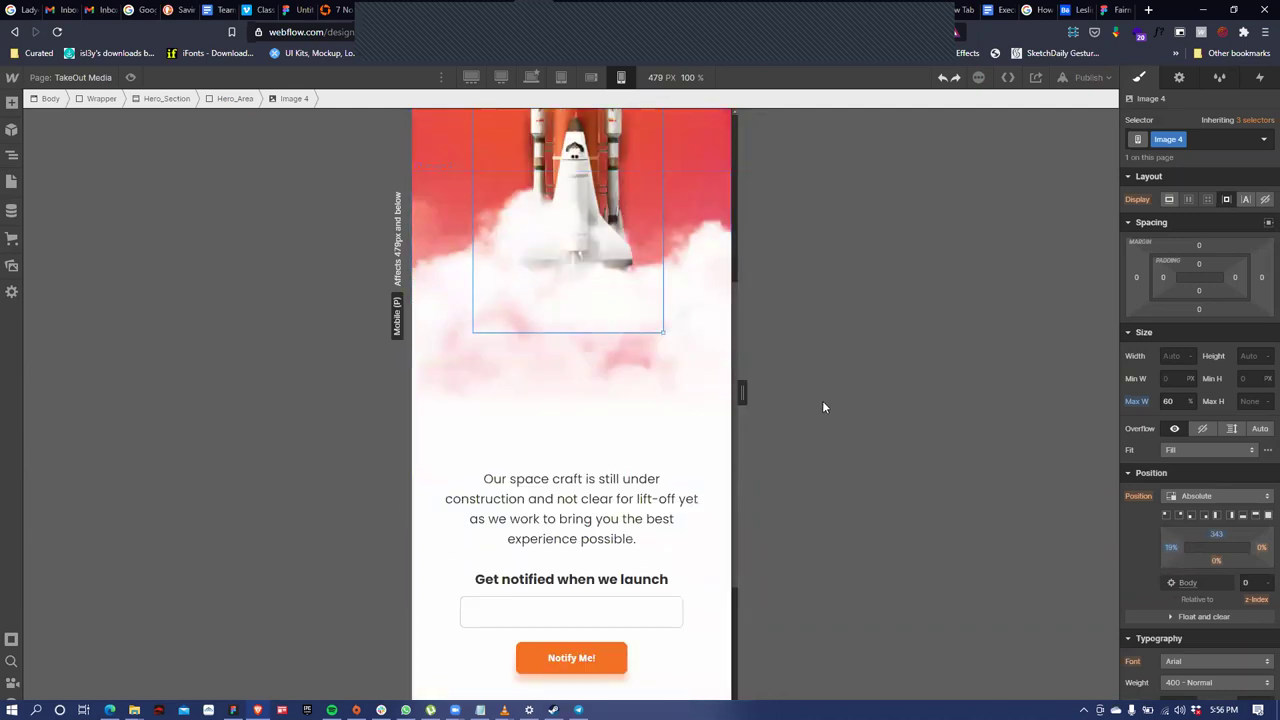
{"action": "scroll", "coordinate": [583, 534], "scroll_direction": "down", "scroll_amount": 3}
{"action": "scroll", "coordinate": [583, 533], "scroll_direction": "up", "scroll_amount": 6}
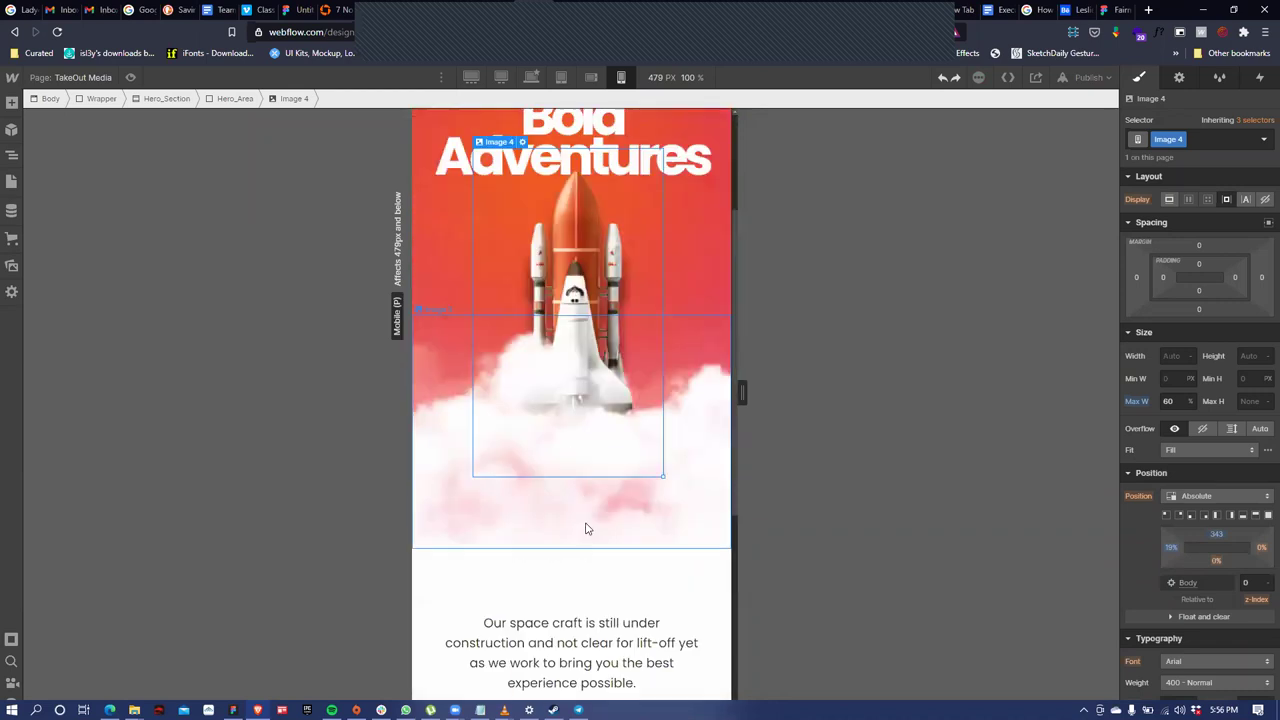
{"action": "left_click", "coordinate": [532, 77]}
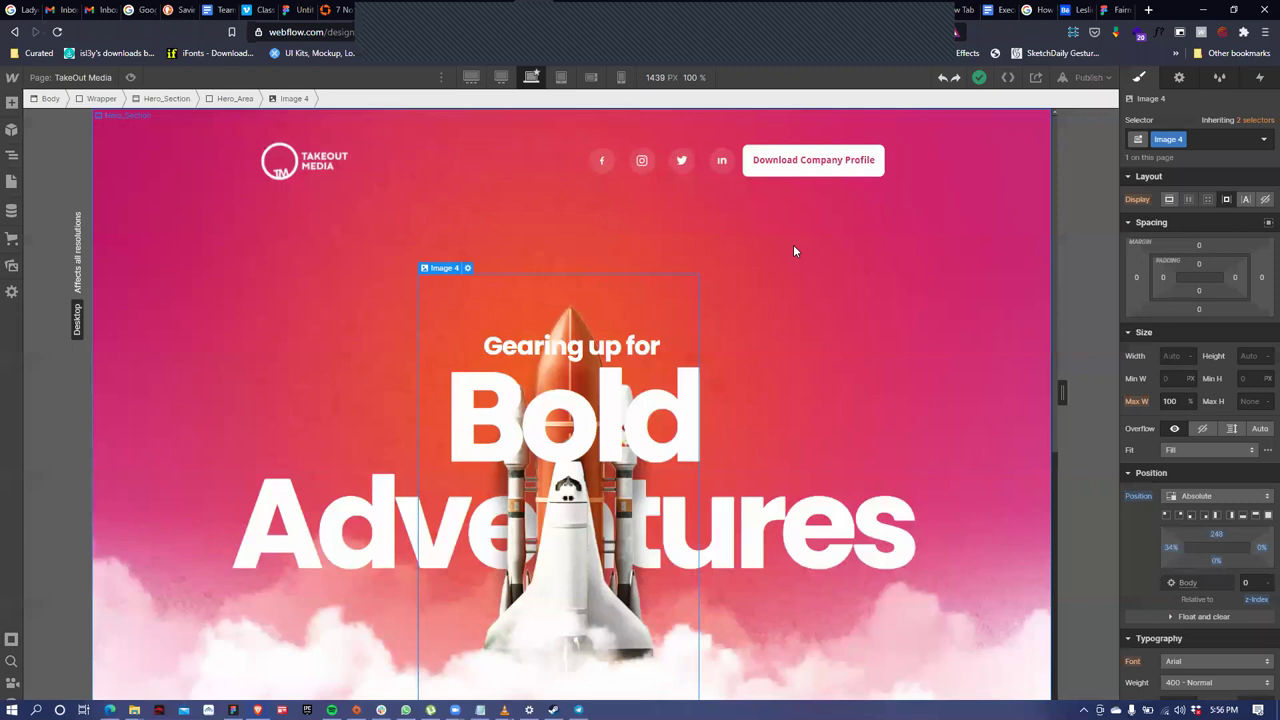
{"action": "left_click", "coordinate": [820, 161]}
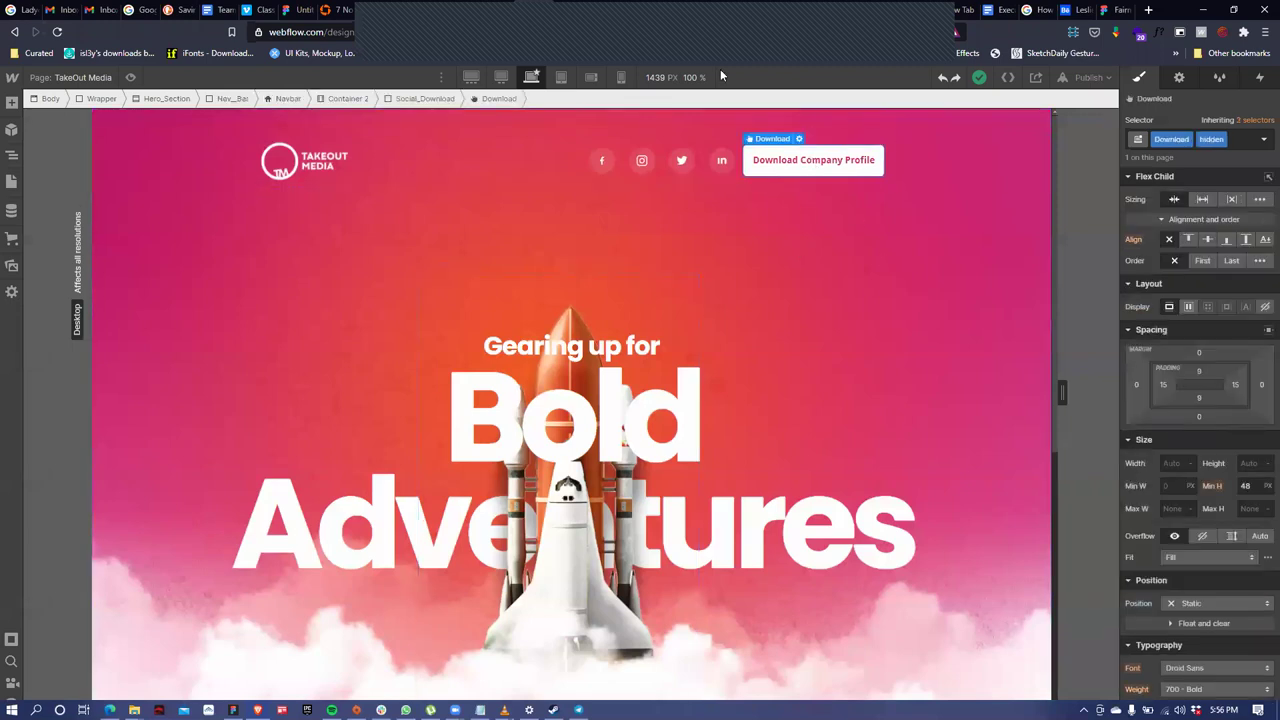
{"action": "left_click", "coordinate": [621, 77]}
{"action": "left_click_drag", "start_coordinate": [688, 393], "coordinate": [906, 391]}
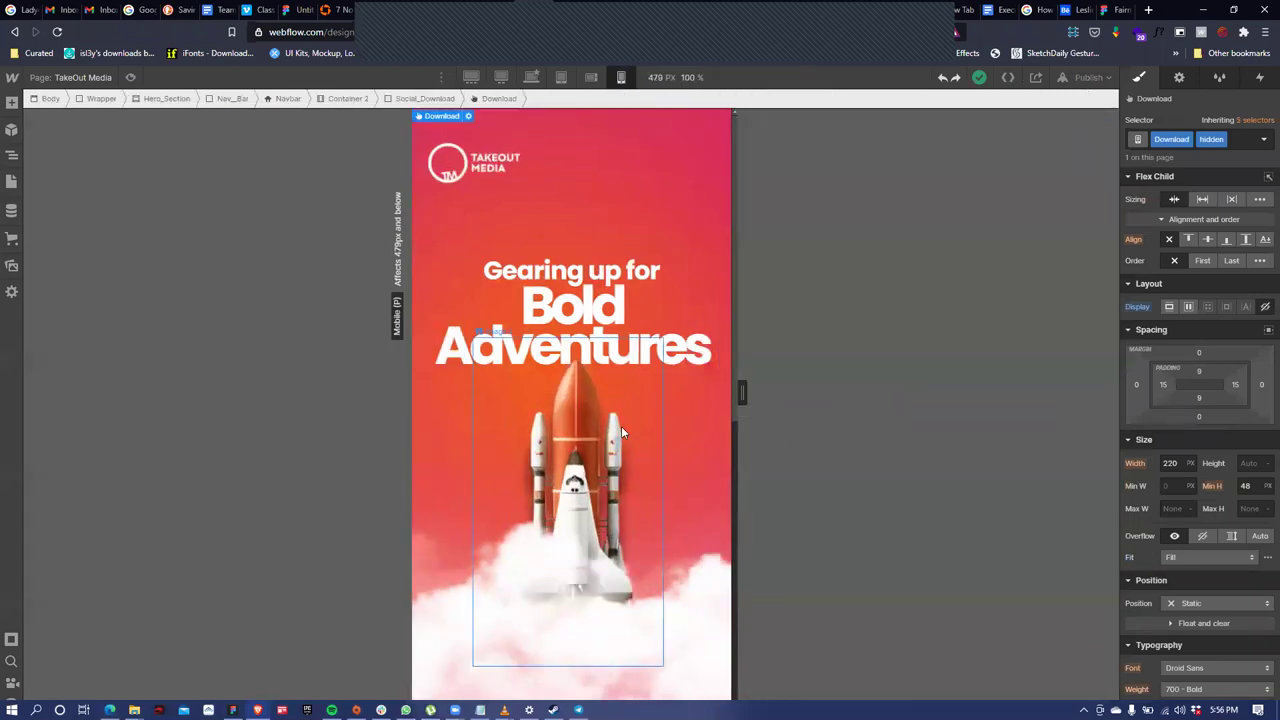
{"action": "scroll", "coordinate": [620, 428], "scroll_direction": "down", "scroll_amount": 3}
{"action": "scroll", "coordinate": [621, 430], "scroll_direction": "up", "scroll_amount": 2}
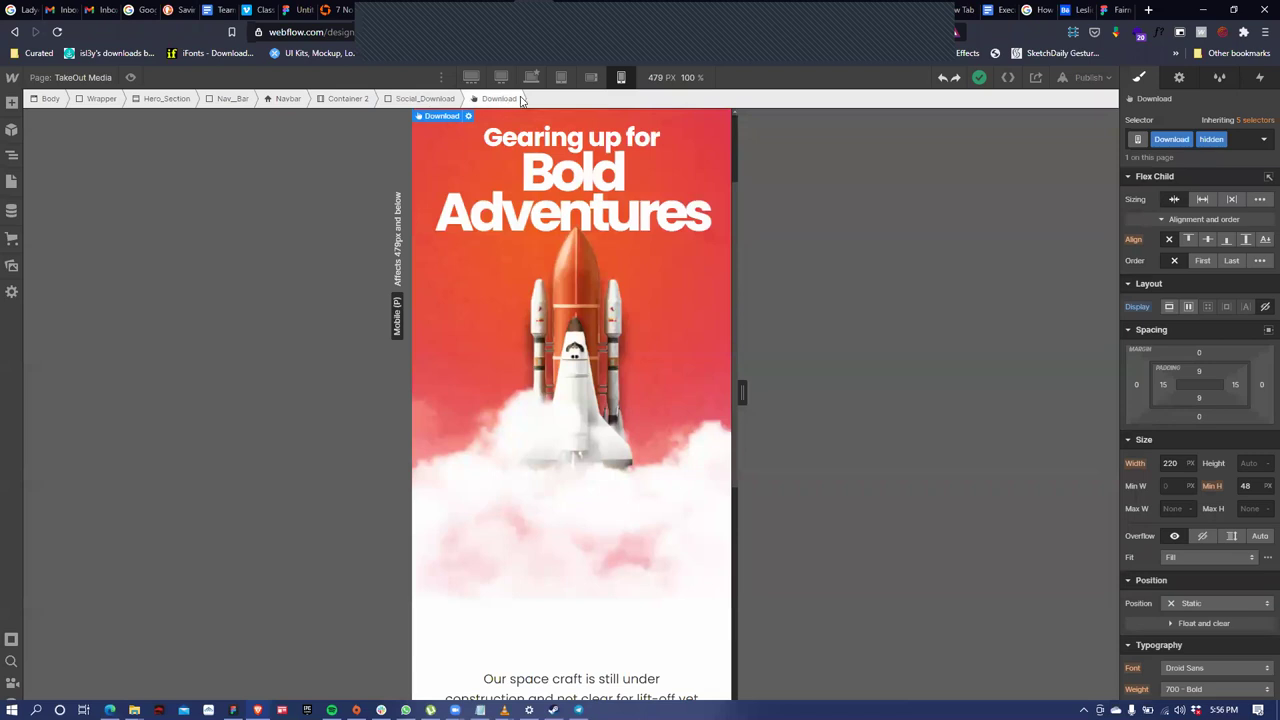
{"action": "scroll", "coordinate": [646, 312], "scroll_direction": "up", "scroll_amount": 2}
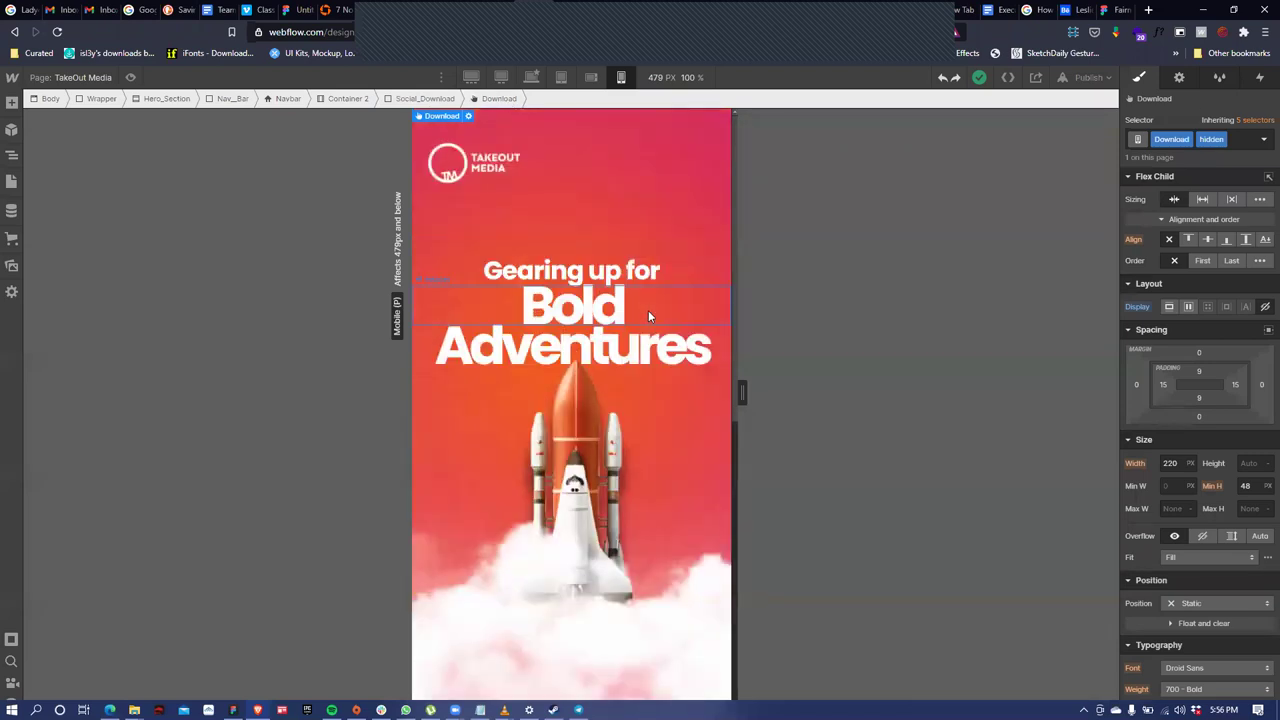
{"action": "scroll", "coordinate": [648, 316], "scroll_direction": "down", "scroll_amount": 6}
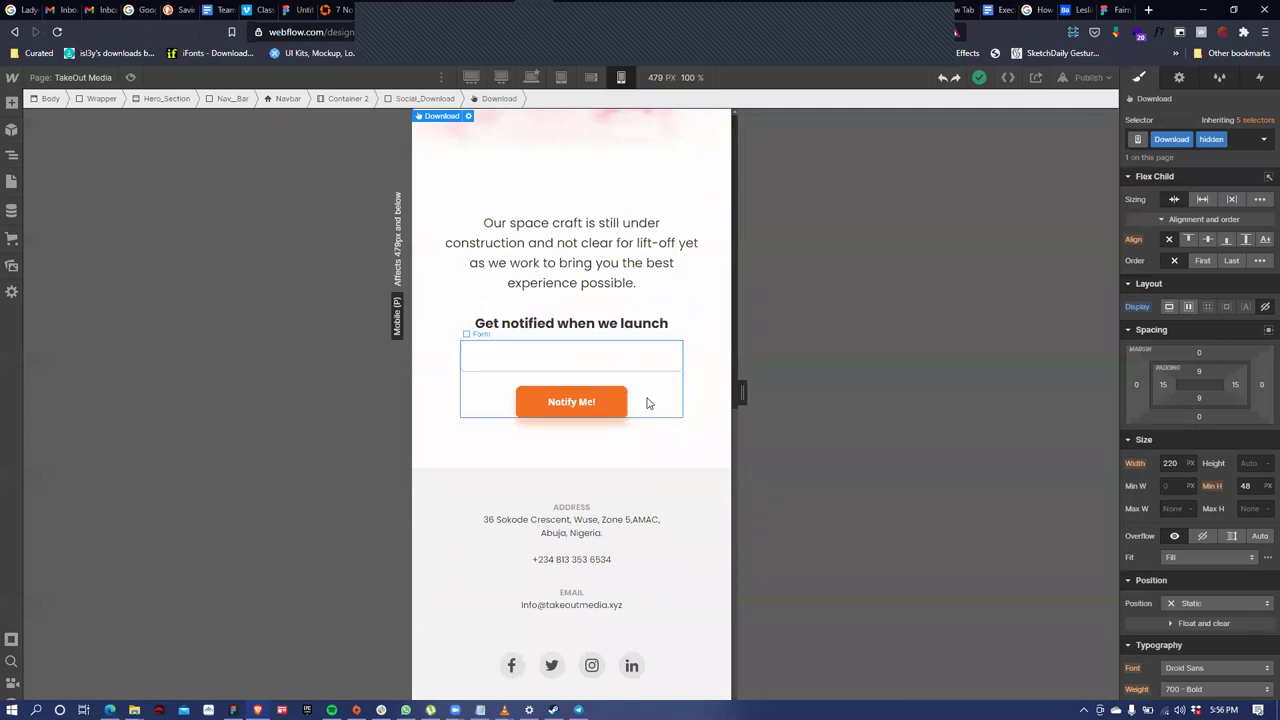
{"action": "scroll", "coordinate": [706, 317], "scroll_direction": "up", "scroll_amount": 5}
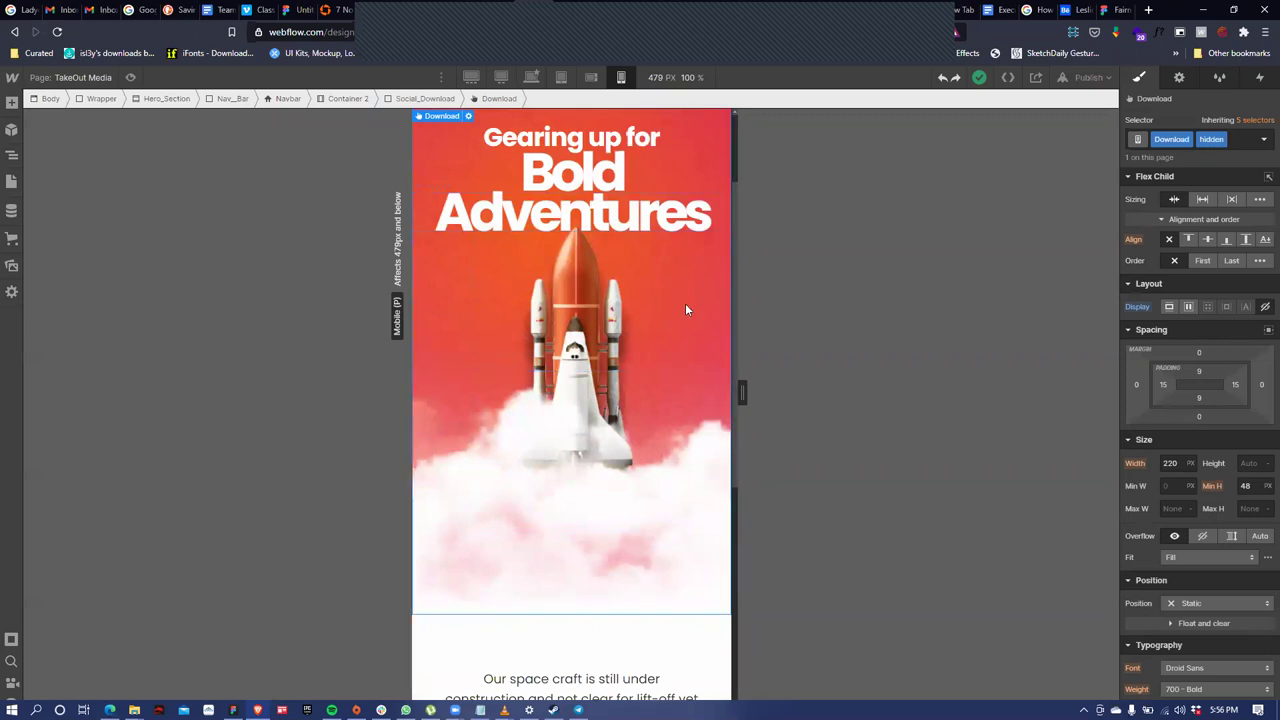
Show the hidden Desktop_Hidden Download button below the hero images on mobile portrait by setting its display to block
{"action": "left_click", "coordinate": [10, 157]}
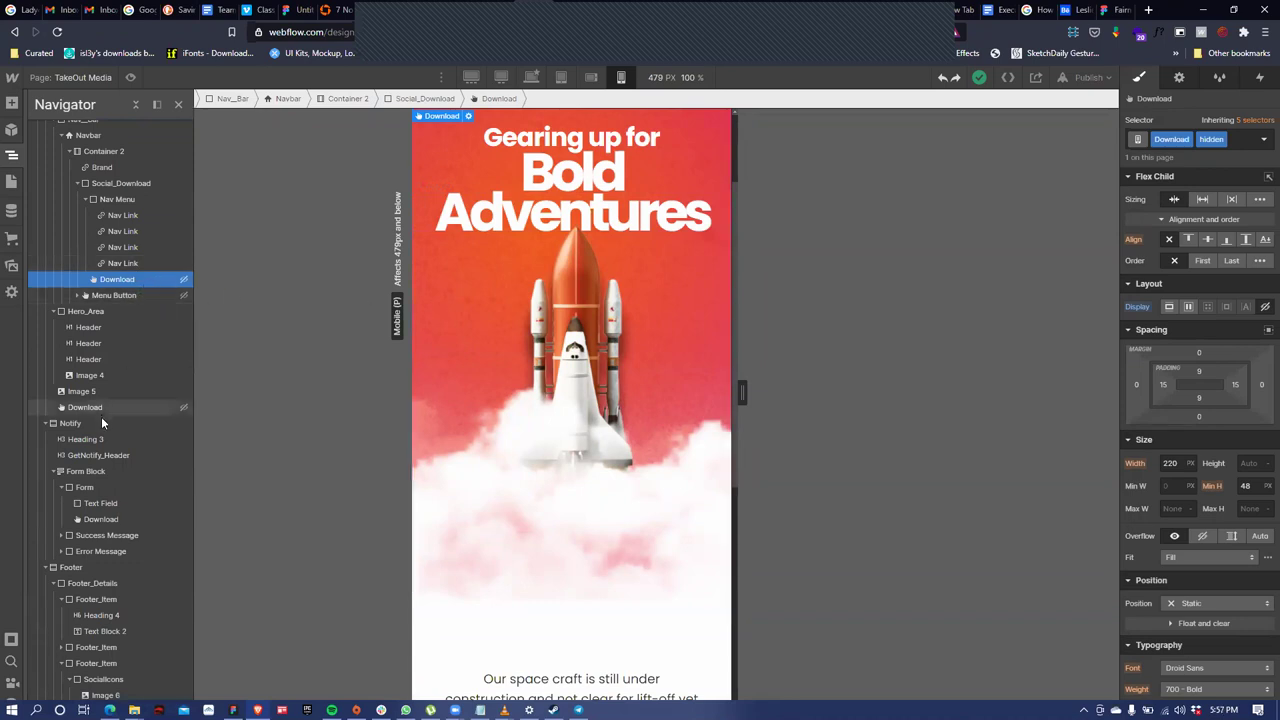
{"action": "left_click", "coordinate": [128, 407]}
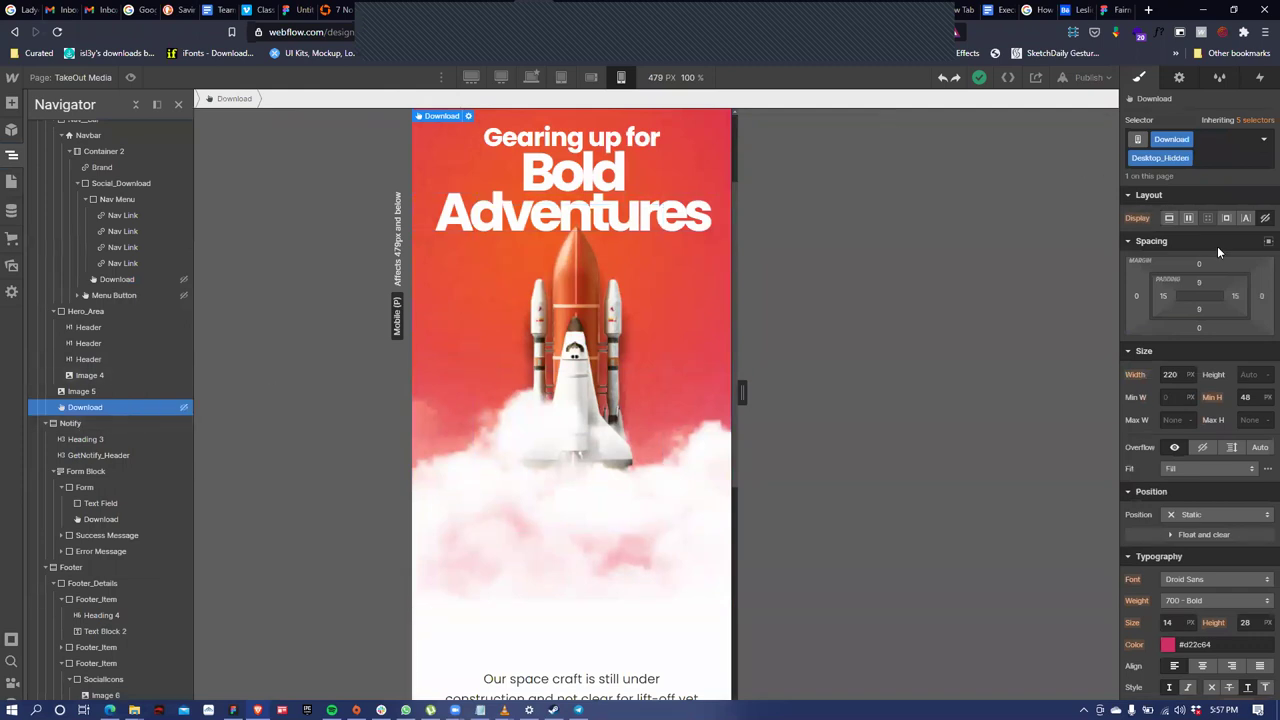
{"action": "left_click", "coordinate": [1170, 218]}
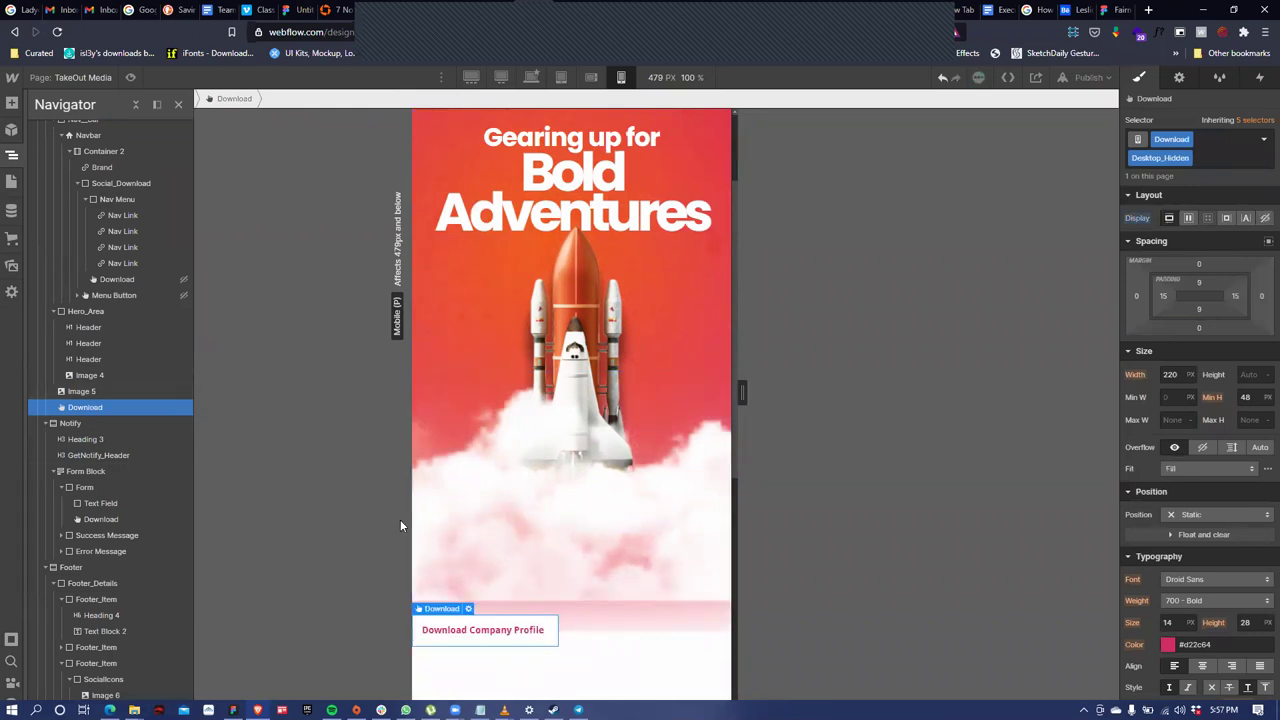
{"action": "left_click", "coordinate": [86, 379]}
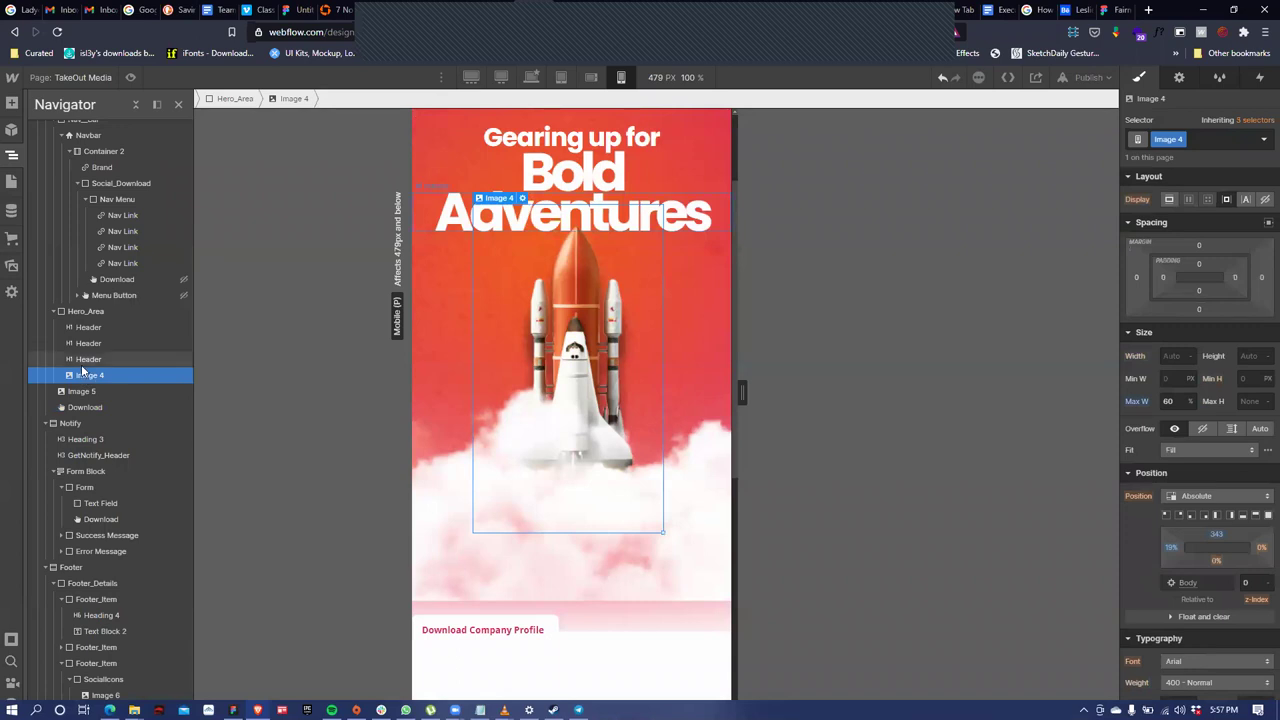
{"action": "left_click", "coordinate": [86, 408]}
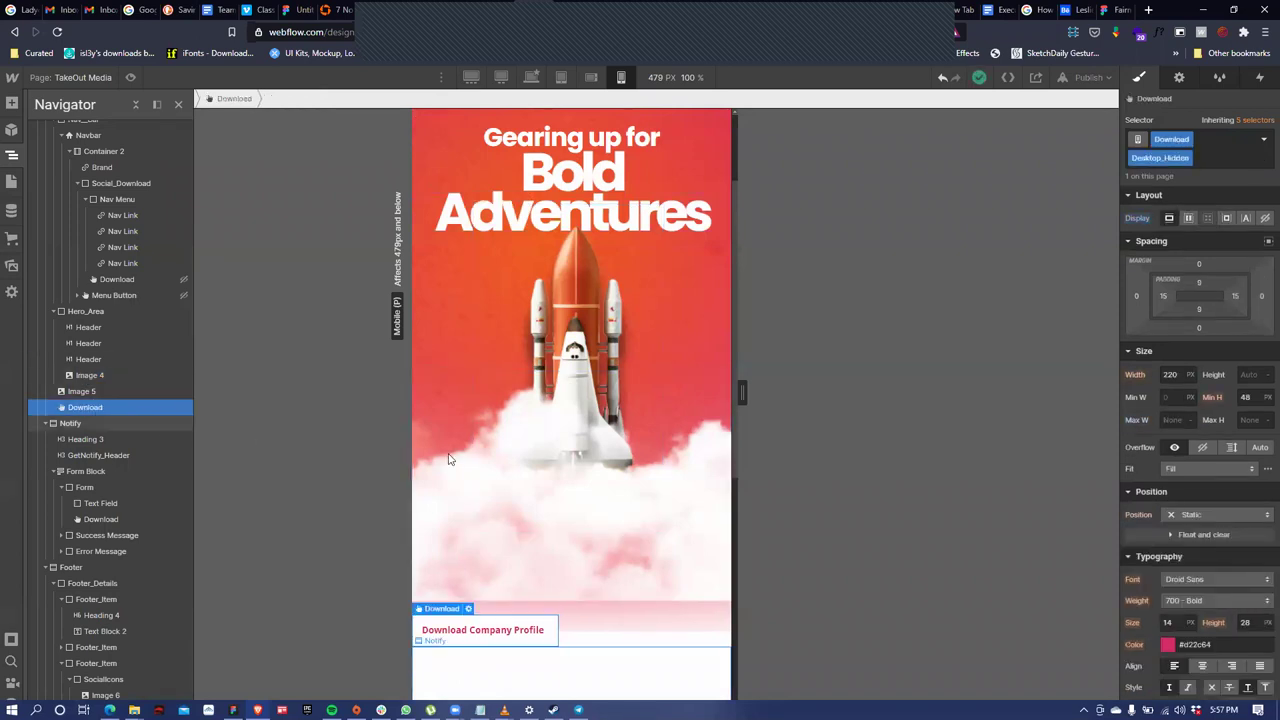
Position the hero's Download Company Profile button absolutely over the clouds, with a top offset of 795 px and a left offset of 136 px
{"action": "left_click", "coordinate": [577, 563]}
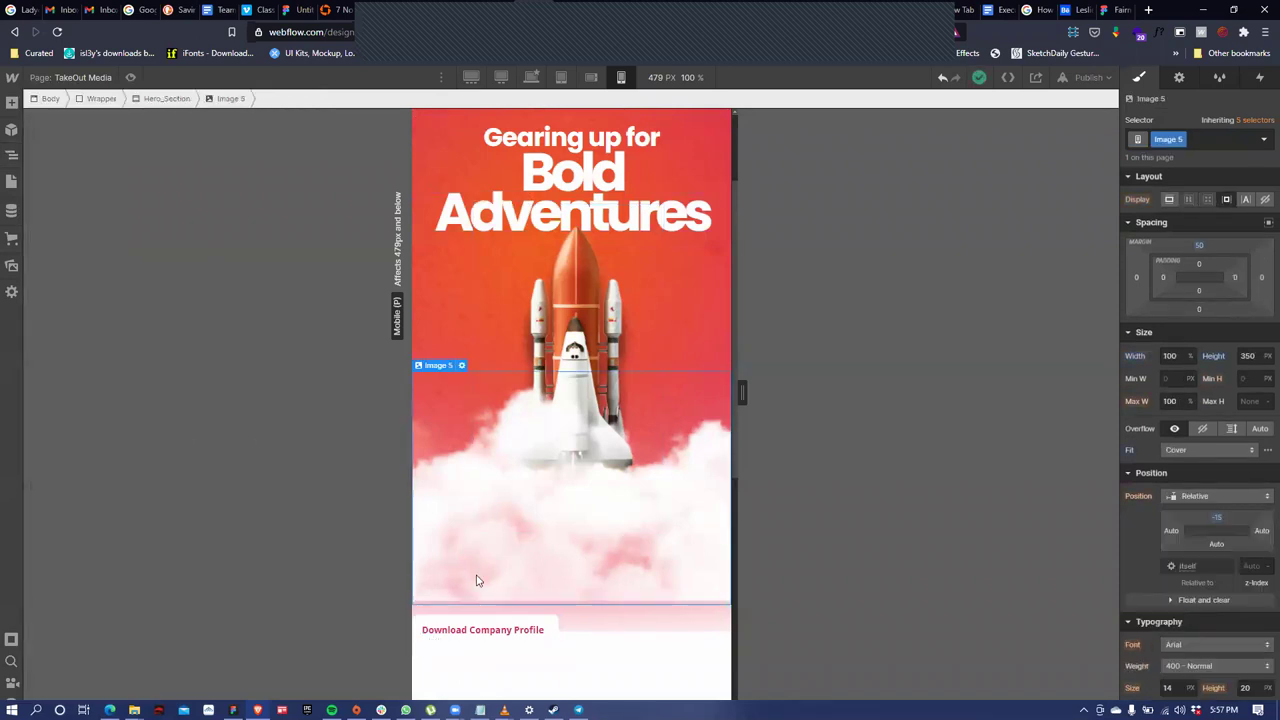
{"action": "left_click", "coordinate": [503, 630]}
{"action": "left_click", "coordinate": [521, 525]}
{"action": "left_click", "coordinate": [511, 642]}
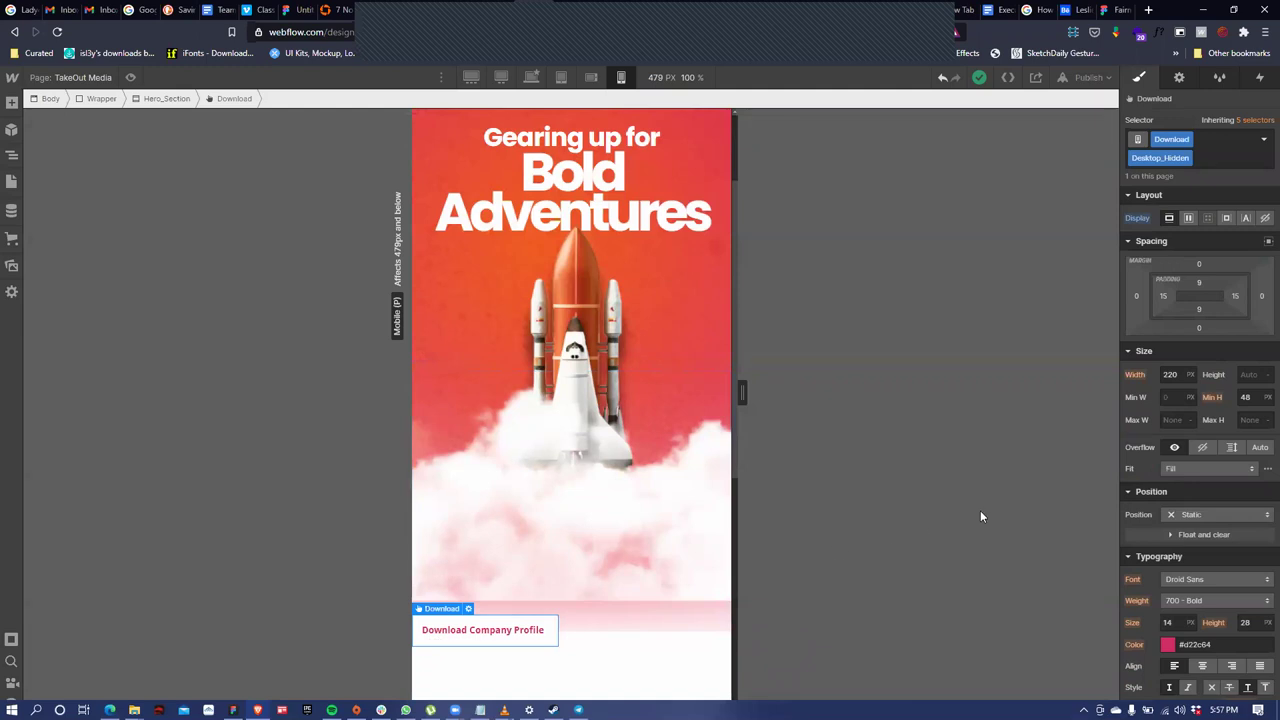
{"action": "scroll", "coordinate": [1232, 575], "scroll_direction": "down", "scroll_amount": 1}
{"action": "scroll", "coordinate": [1232, 578], "scroll_direction": "down", "scroll_amount": 1}
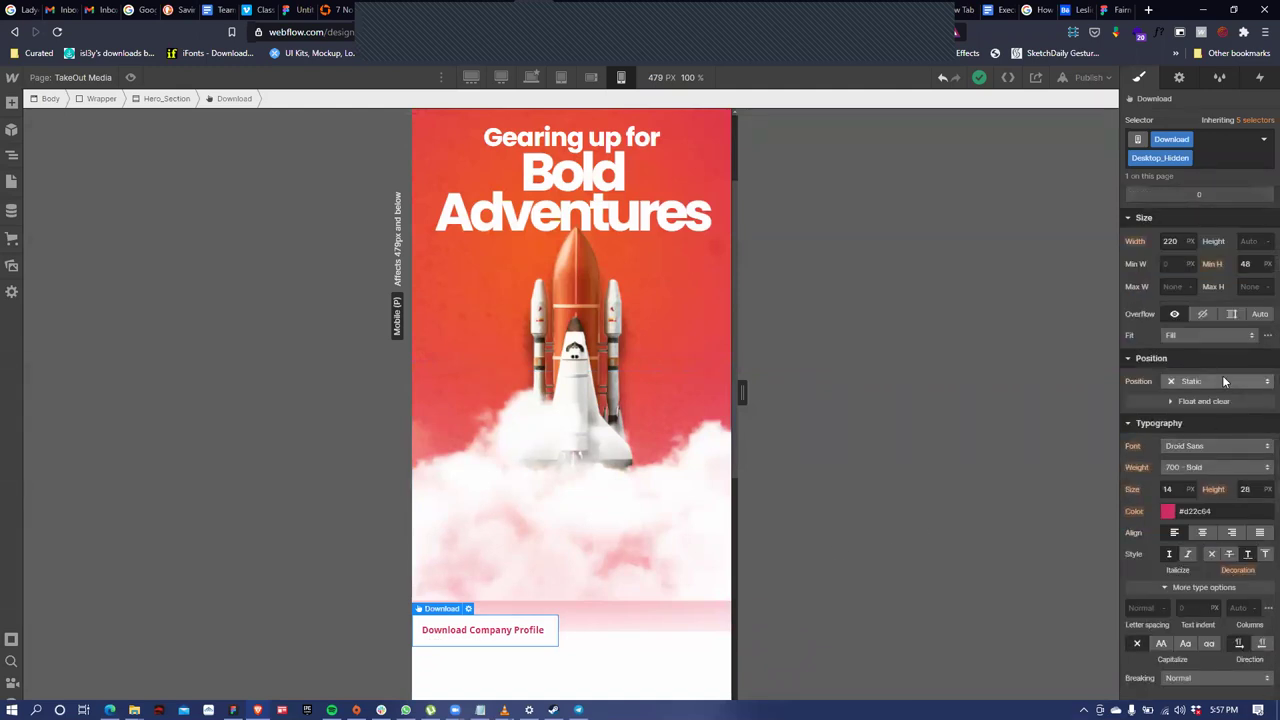
{"action": "left_click", "coordinate": [1224, 381]}
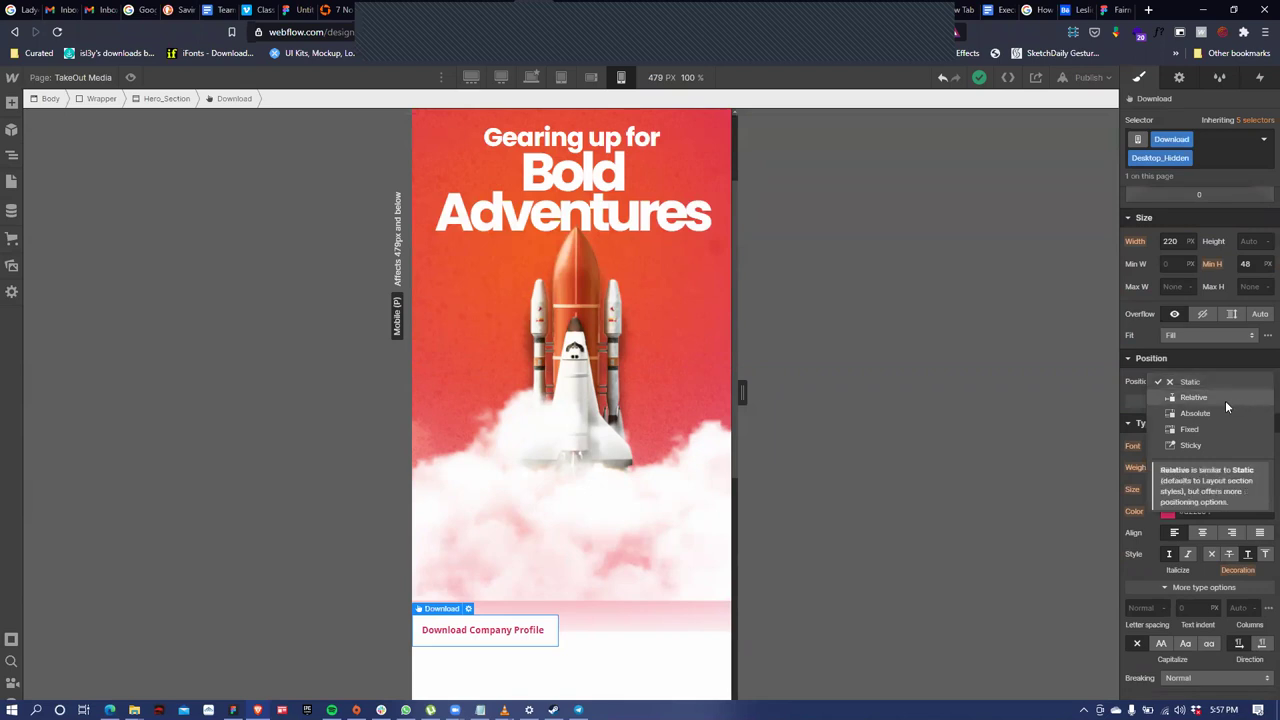
{"action": "left_click", "coordinate": [1225, 412]}
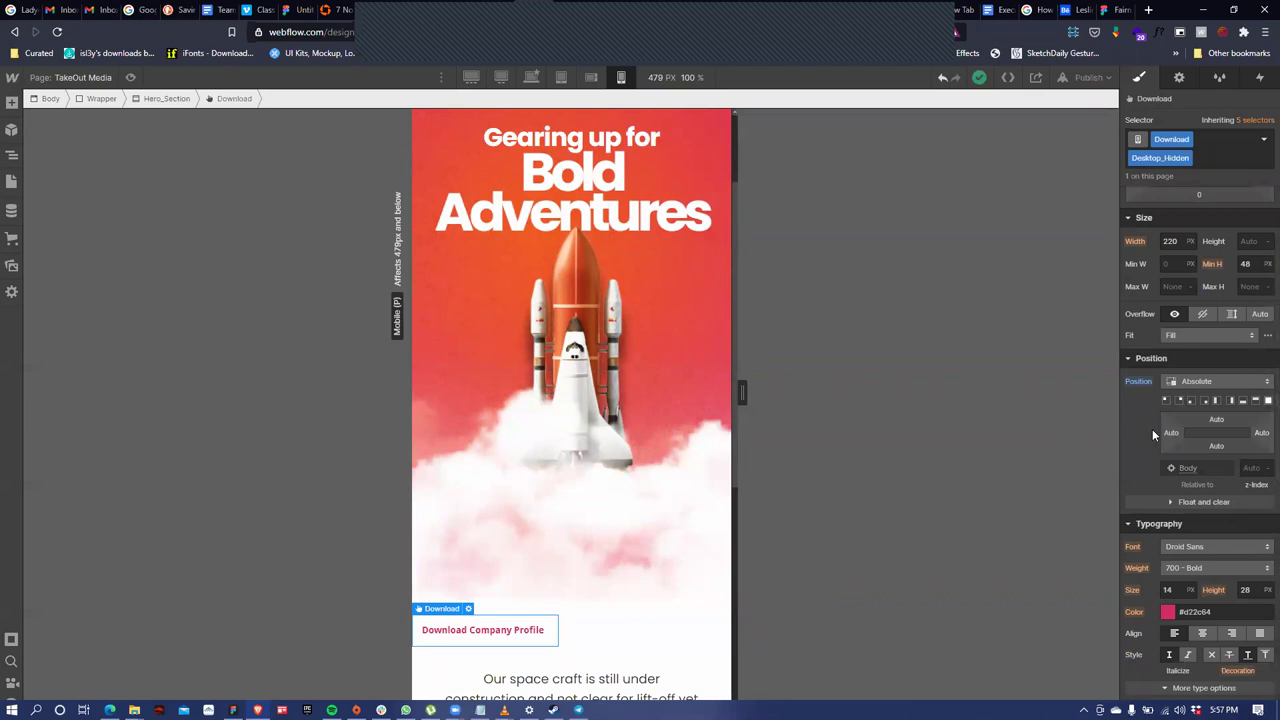
{"action": "left_click_drag", "start_coordinate": [1166, 428], "coordinate": [1208, 307]}
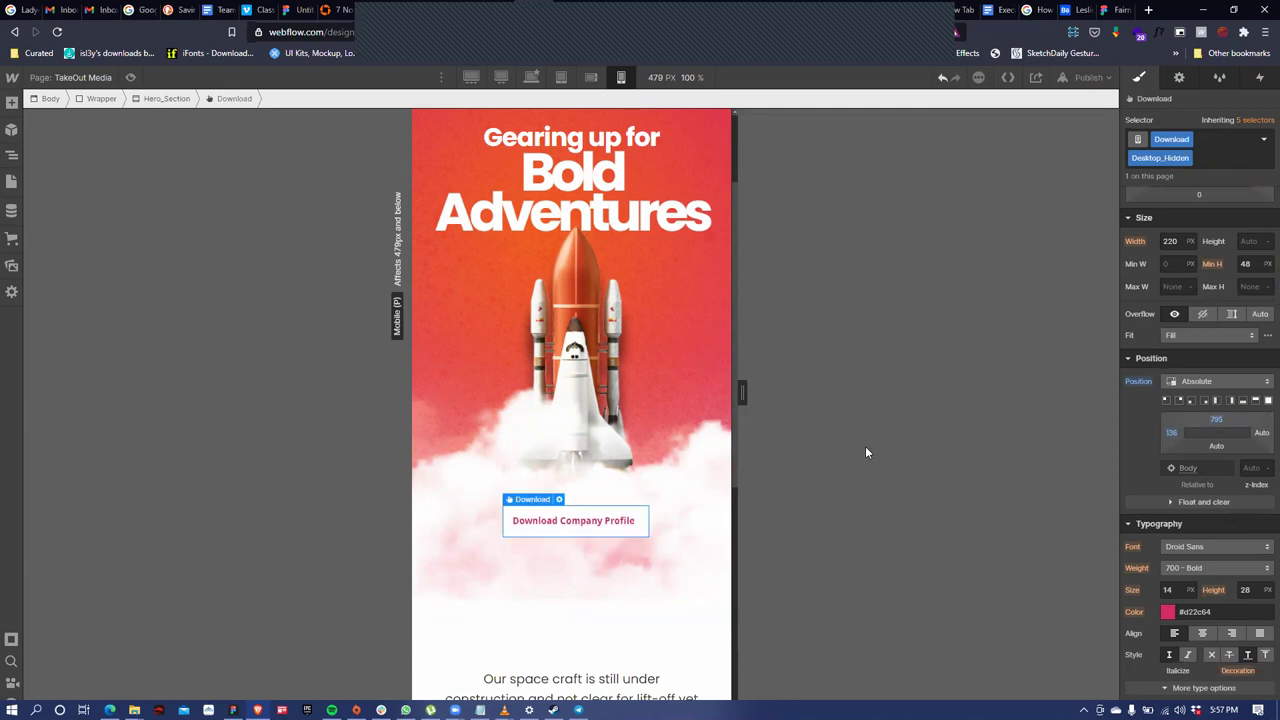
Add a black outside box shadow to the Download Company Profile button with angle 135, distance 1 px, blur 3 px and size 0
{"action": "scroll", "coordinate": [1201, 562], "scroll_direction": "down", "scroll_amount": 3}
{"action": "scroll", "coordinate": [1201, 562], "scroll_direction": "down", "scroll_amount": 4}
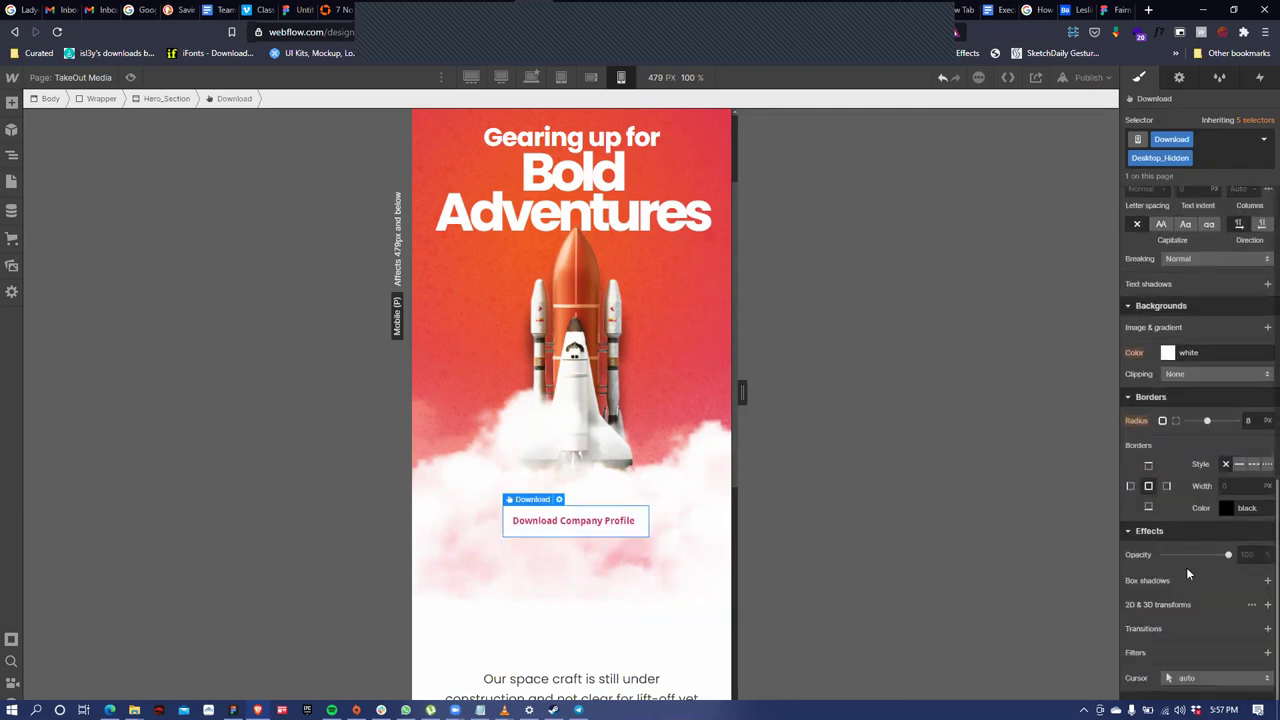
{"action": "left_click", "coordinate": [1265, 580]}
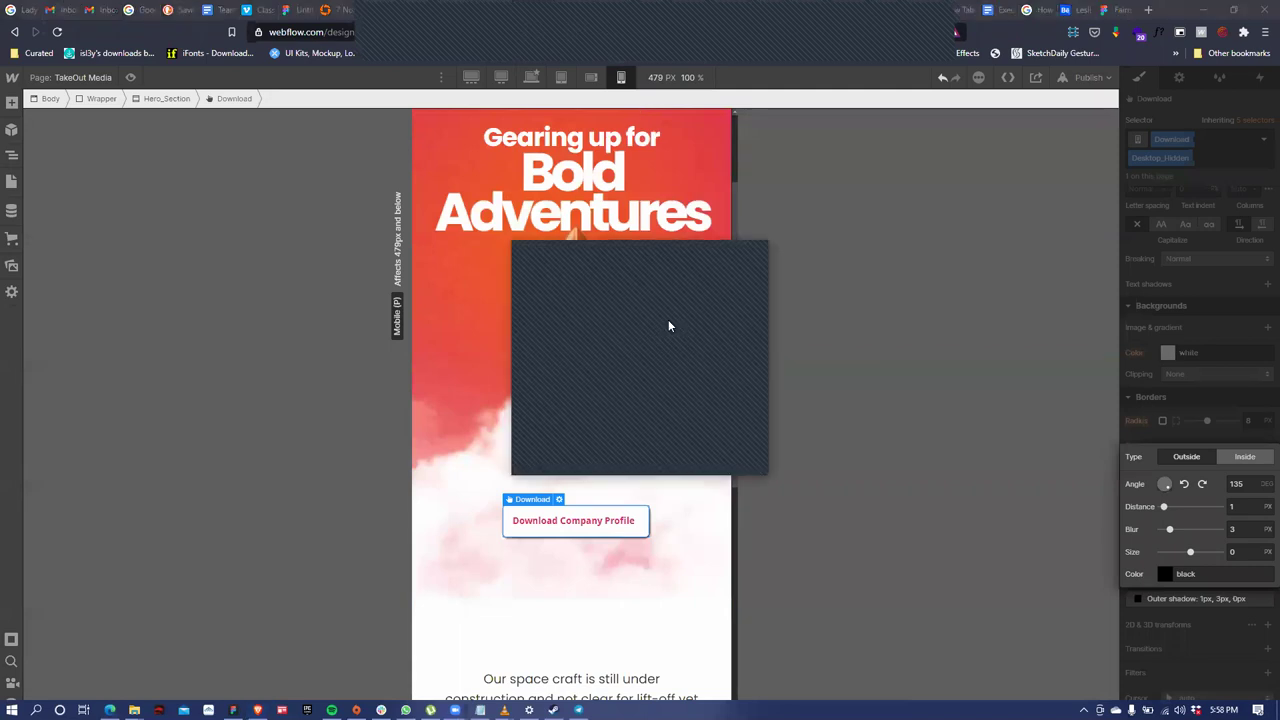
{"action": "left_click", "coordinate": [689, 251]}
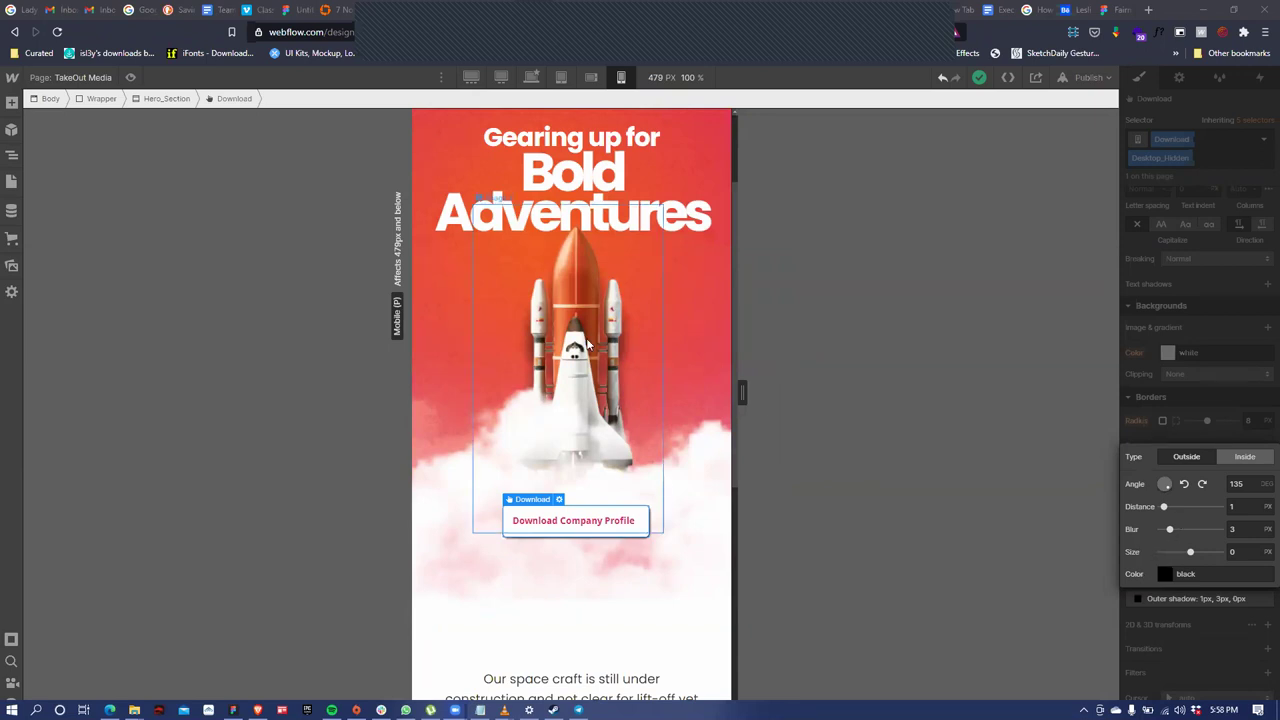
{"action": "scroll", "coordinate": [592, 385], "scroll_direction": "up", "scroll_amount": 2}
{"action": "scroll", "coordinate": [592, 385], "scroll_direction": "down", "scroll_amount": 3}
{"action": "scroll", "coordinate": [592, 392], "scroll_direction": "up", "scroll_amount": 3}
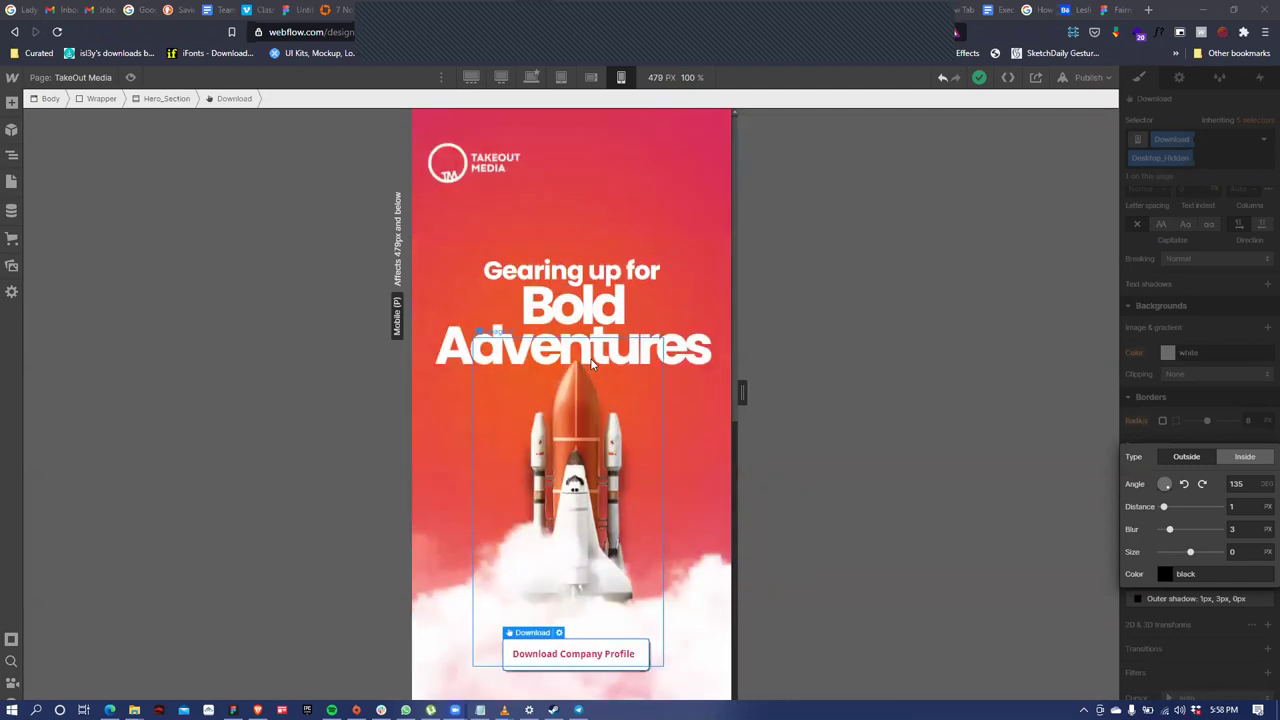
Compare the Download button's desktop and mobile portrait layouts, widen the mobile canvas to 479 px, and review the mobile button's style settings
{"action": "left_click", "coordinate": [11, 159]}
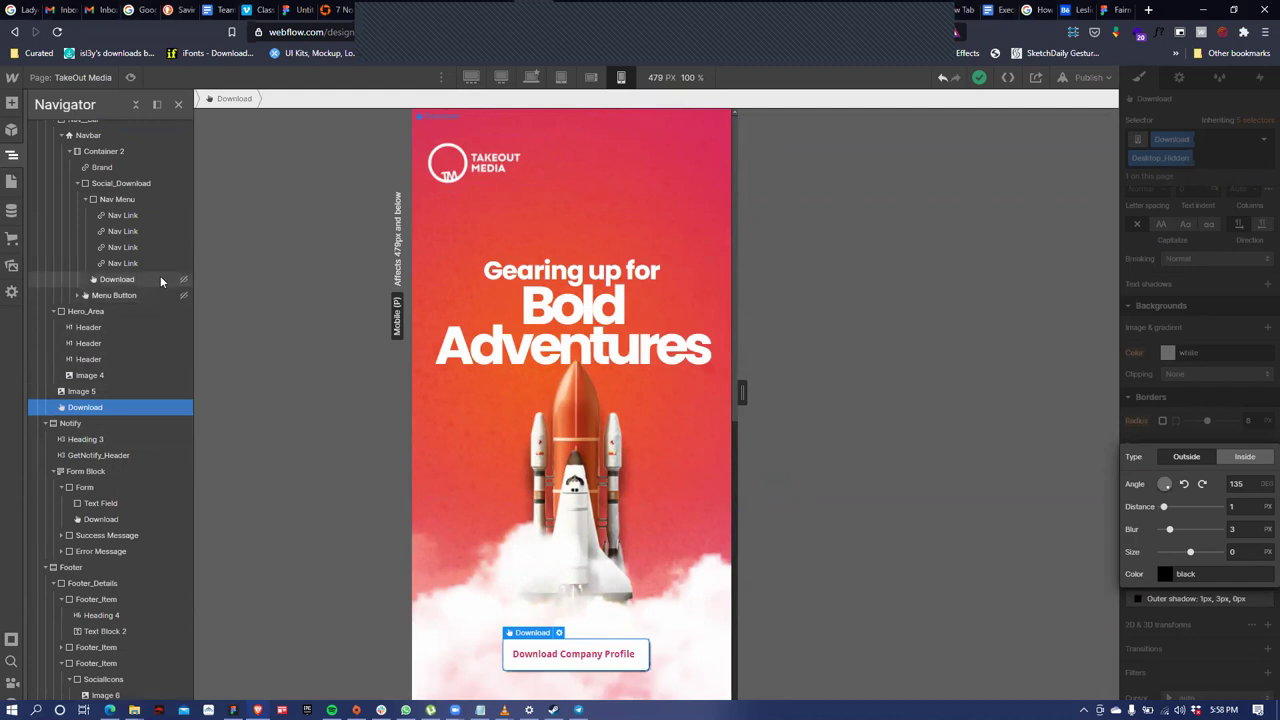
{"action": "left_click", "coordinate": [529, 80]}
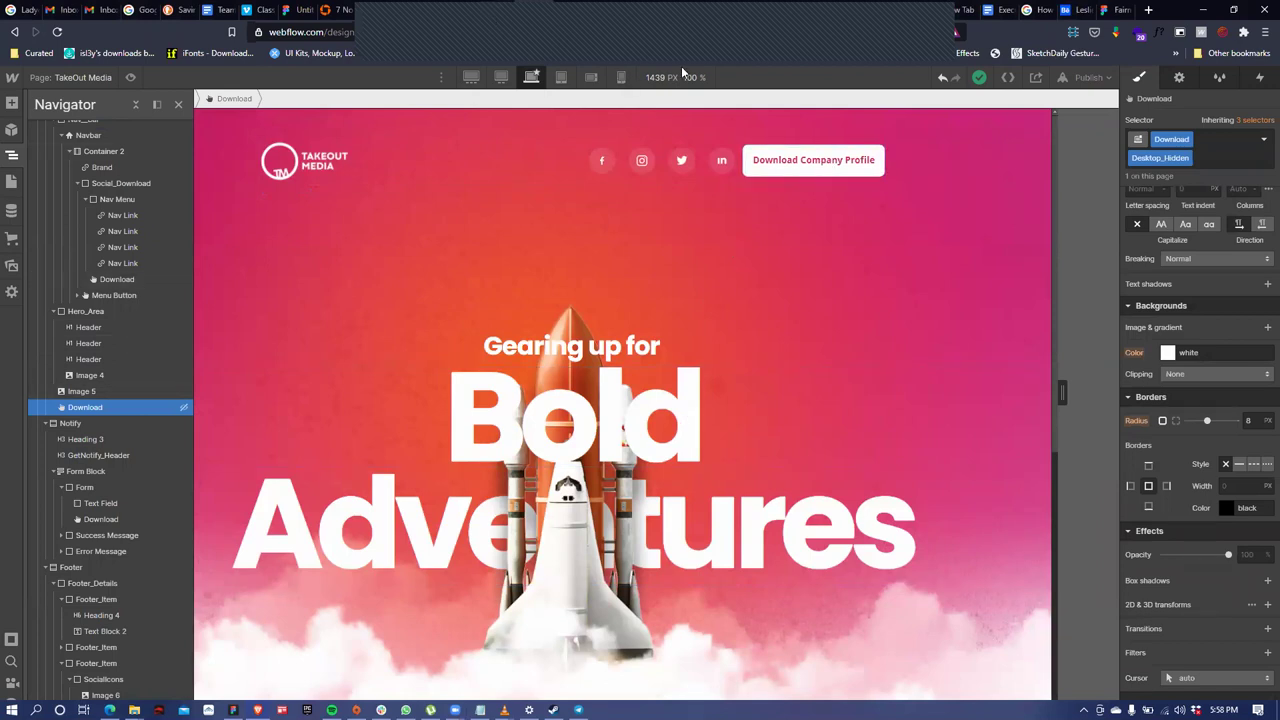
{"action": "left_click", "coordinate": [621, 77]}
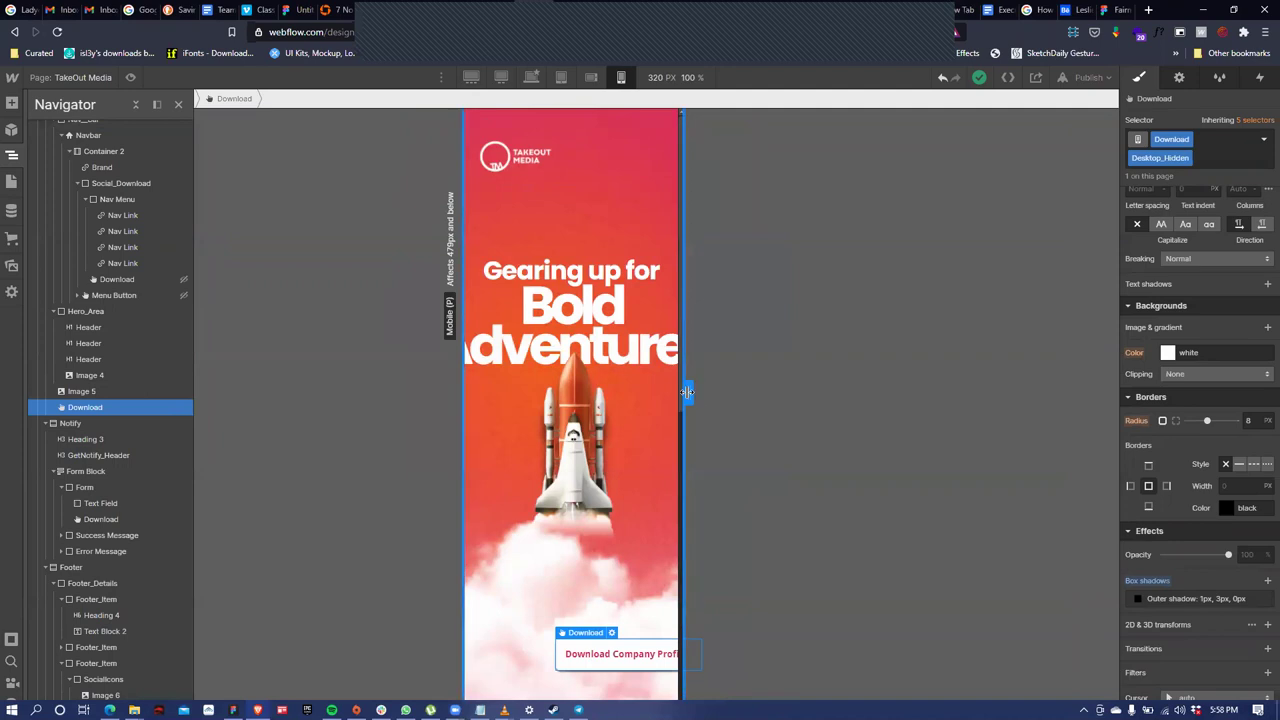
{"action": "left_click_drag", "start_coordinate": [691, 393], "coordinate": [790, 393]}
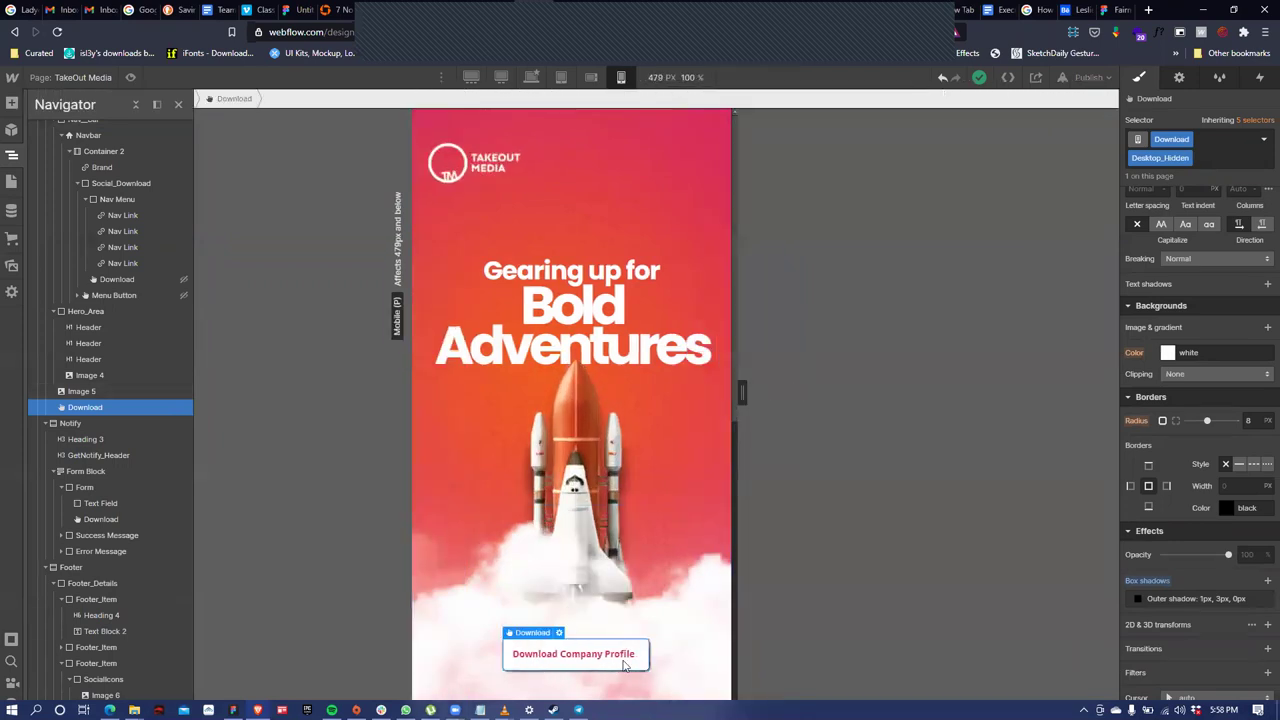
{"action": "left_click", "coordinate": [638, 662]}
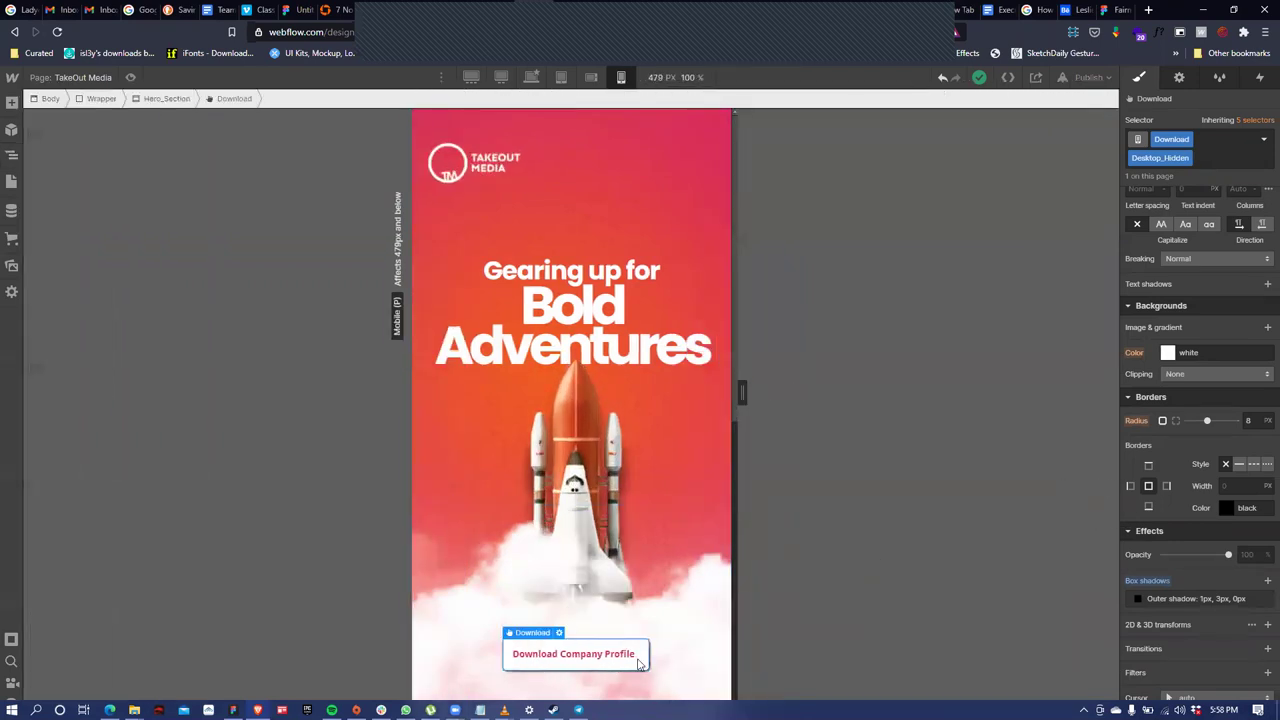
{"action": "scroll", "coordinate": [1201, 571], "scroll_direction": "down", "scroll_amount": 1}
{"action": "scroll", "coordinate": [1198, 571], "scroll_direction": "up", "scroll_amount": 5}
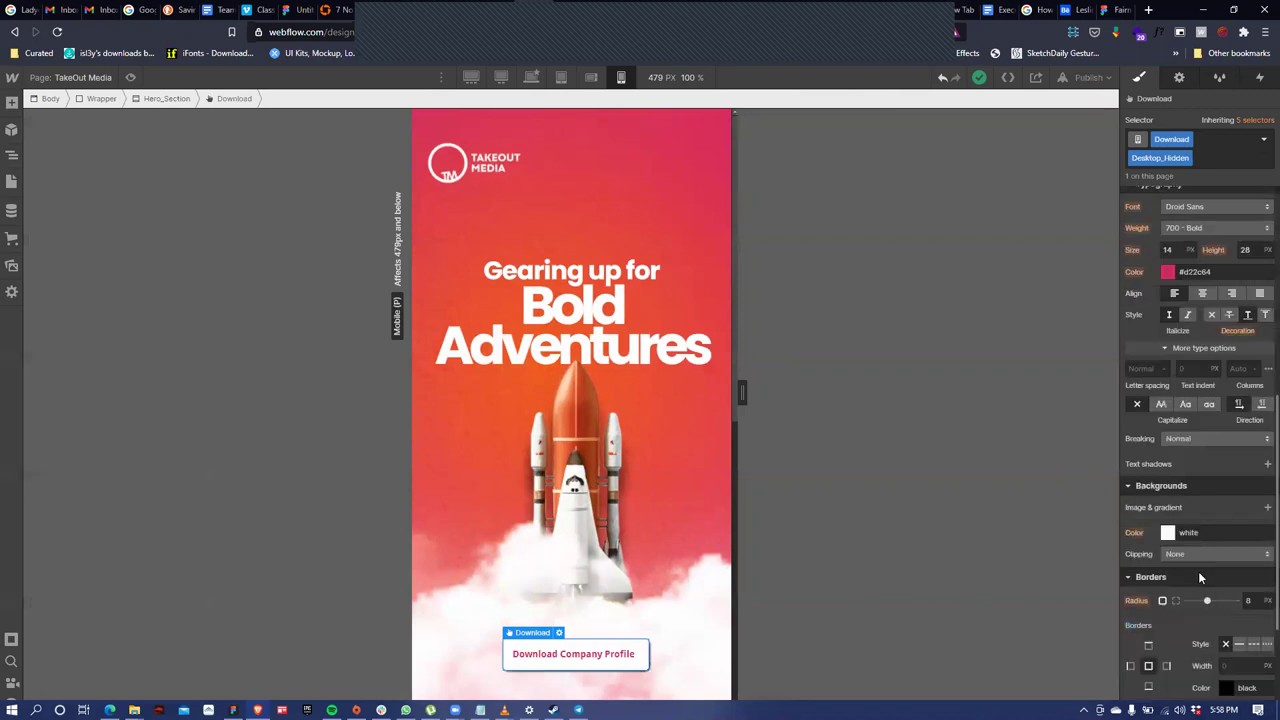
Switch the Download Company Profile button's left offset to percent and set it to 25%
{"action": "left_click", "coordinate": [1174, 363]}
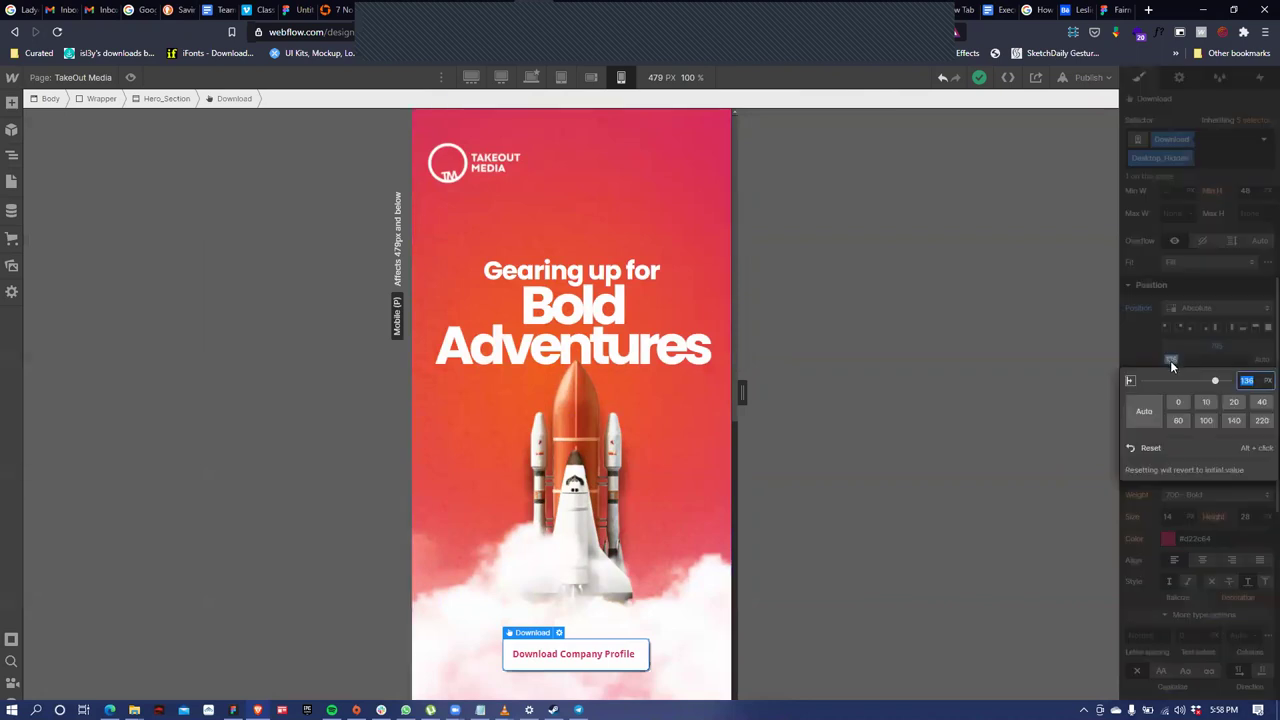
{"action": "left_click", "coordinate": [1259, 378]}
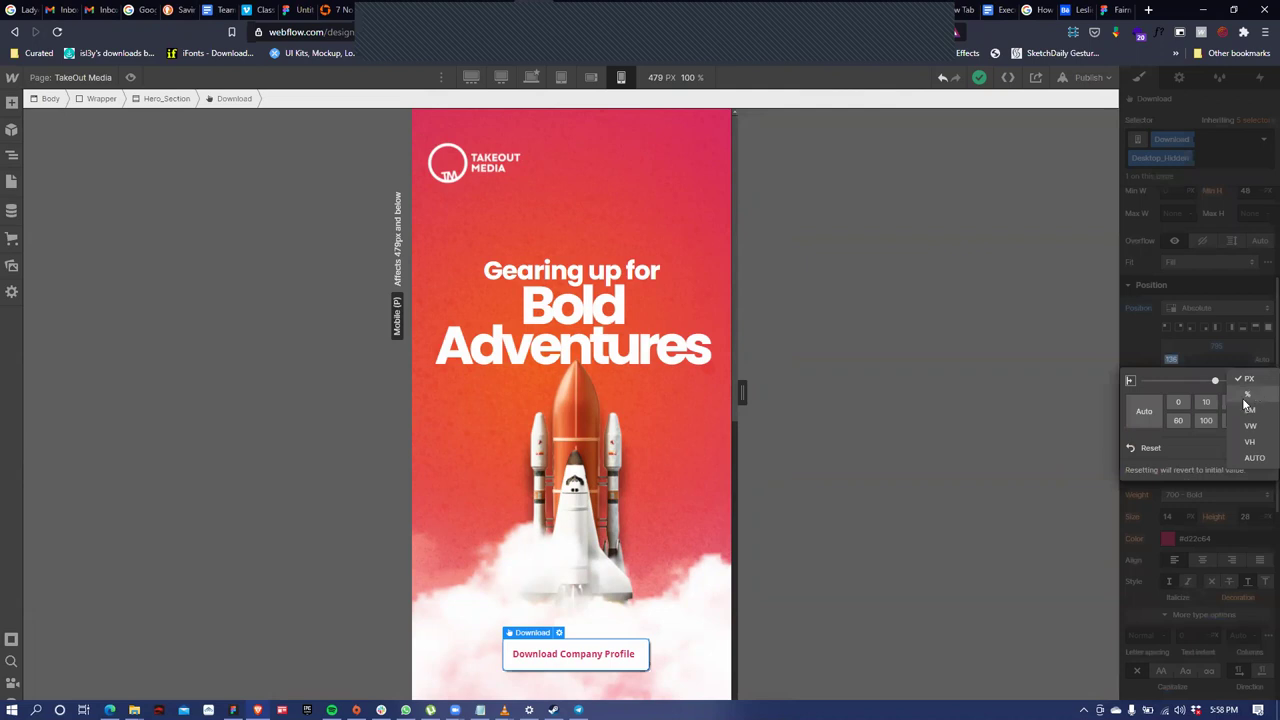
{"action": "left_click", "coordinate": [1257, 394]}
{"action": "left_click_drag", "start_coordinate": [1232, 381], "coordinate": [1196, 382]}
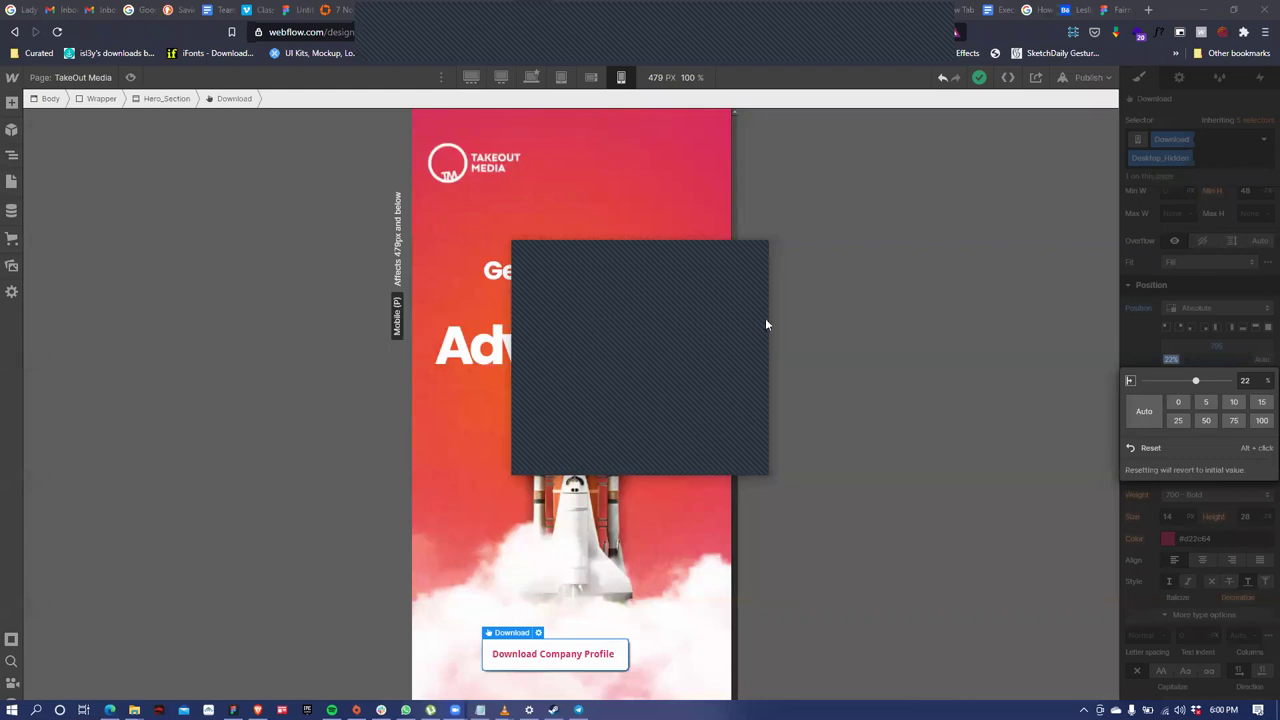
{"action": "left_click", "coordinate": [1260, 367]}
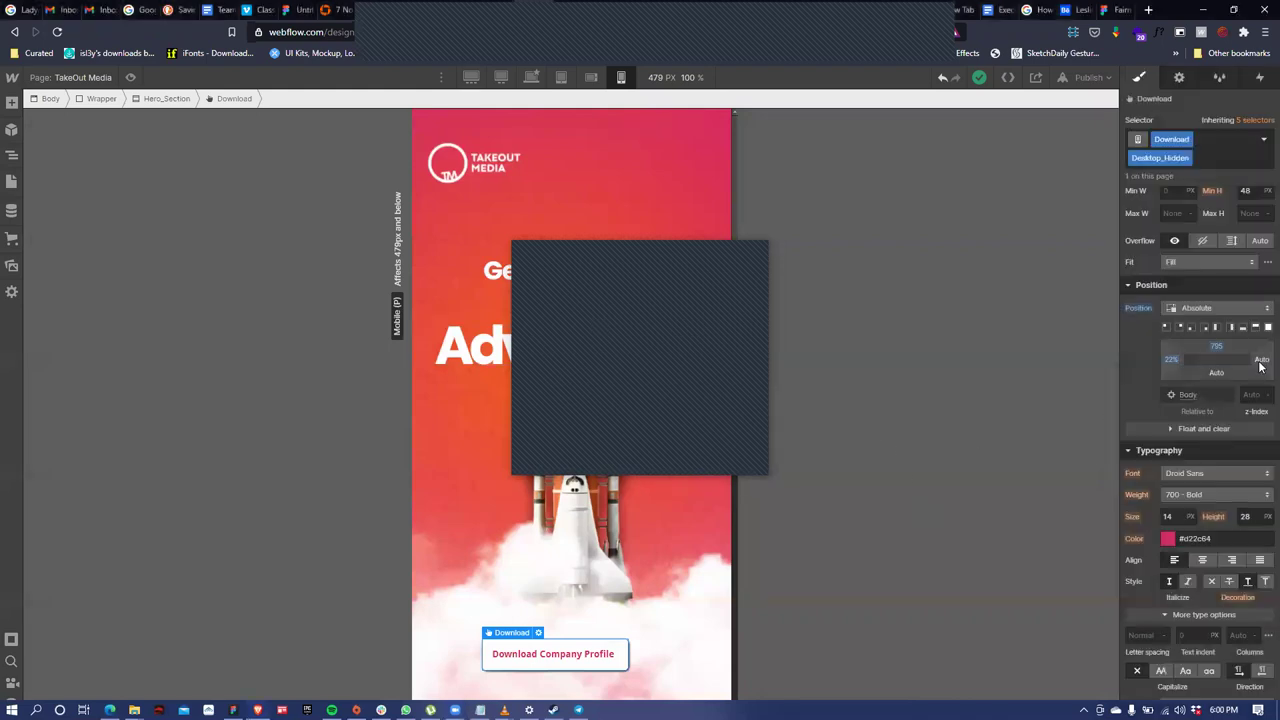
{"action": "left_click", "coordinate": [1171, 358]}
{"action": "left_click", "coordinate": [1178, 420]}
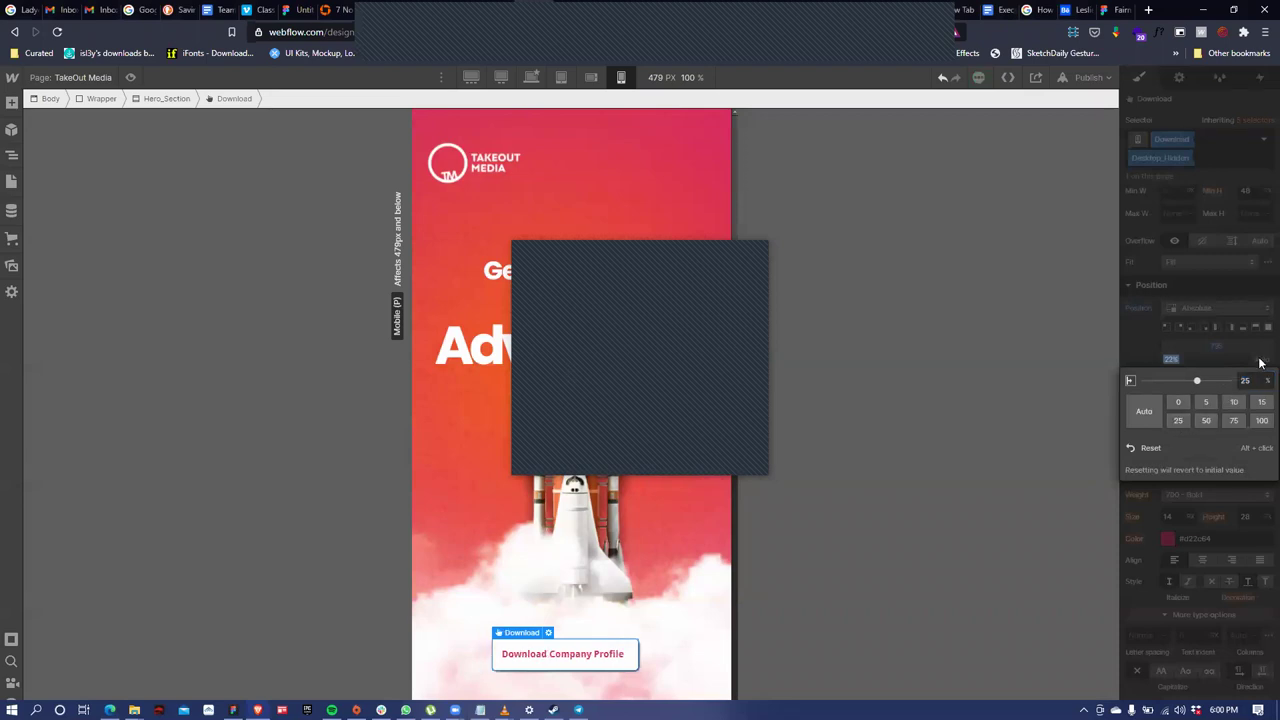
Set the Download Company Profile button's right offset to 25%
{"action": "left_click", "coordinate": [1260, 364]}
{"action": "left_click", "coordinate": [1260, 370]}
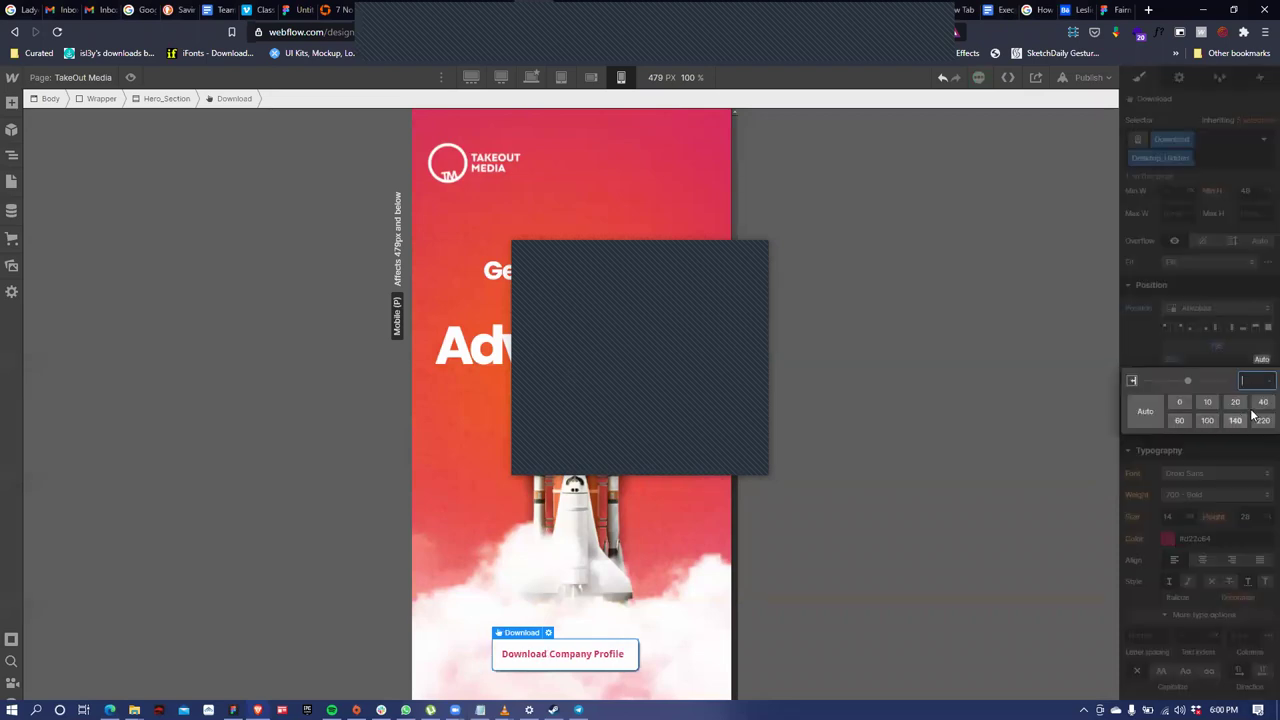
{"action": "left_click", "coordinate": [1260, 383]}
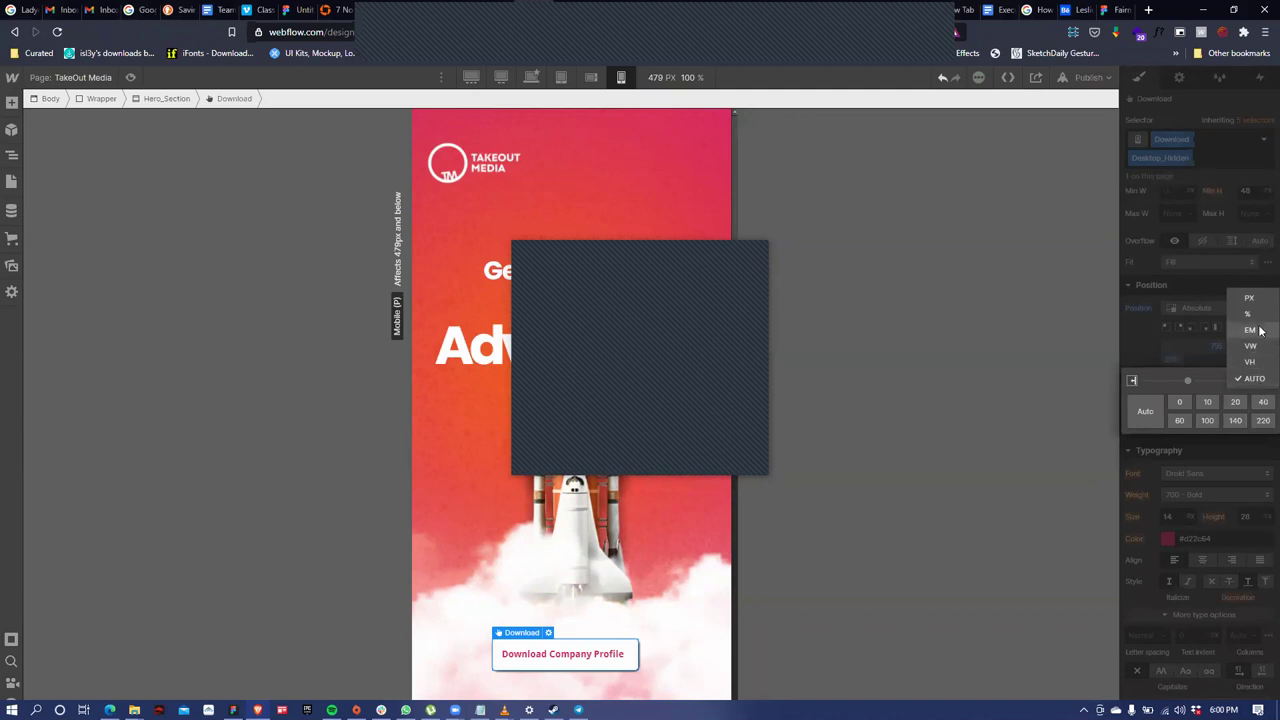
{"action": "left_click", "coordinate": [1258, 356]}
{"action": "left_click", "coordinate": [1179, 420]}
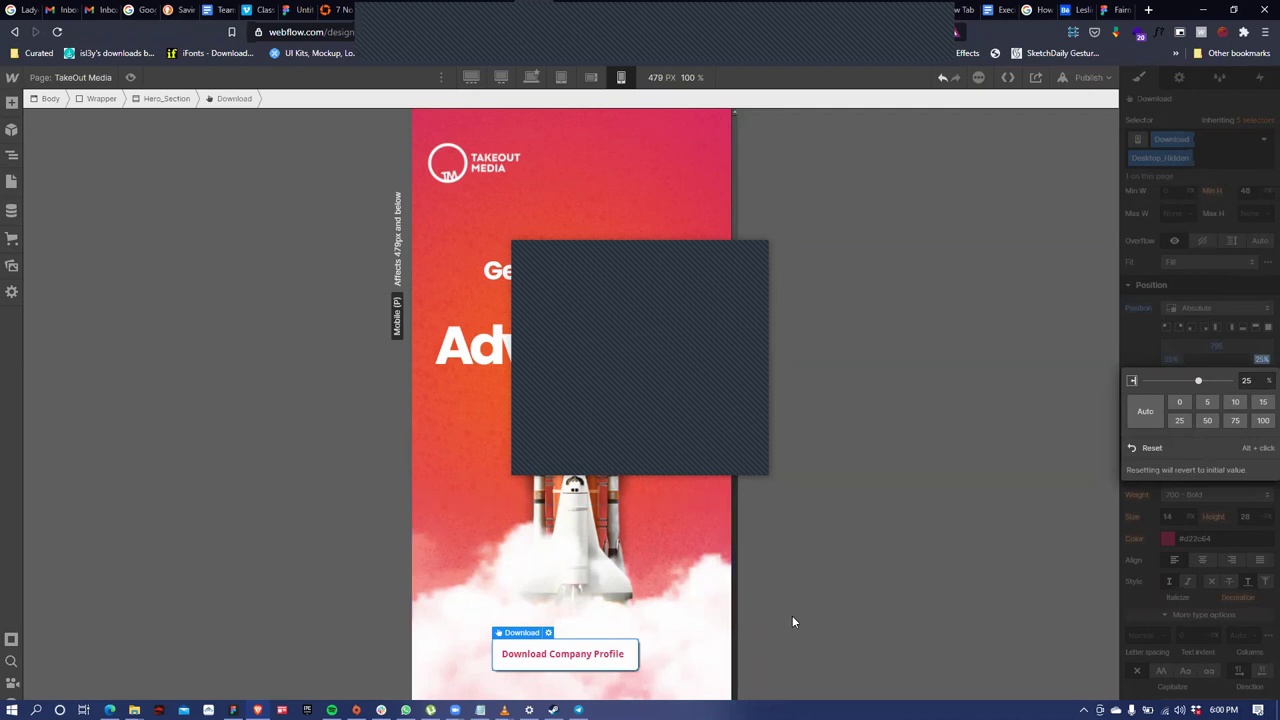
{"action": "left_click", "coordinate": [1141, 347]}
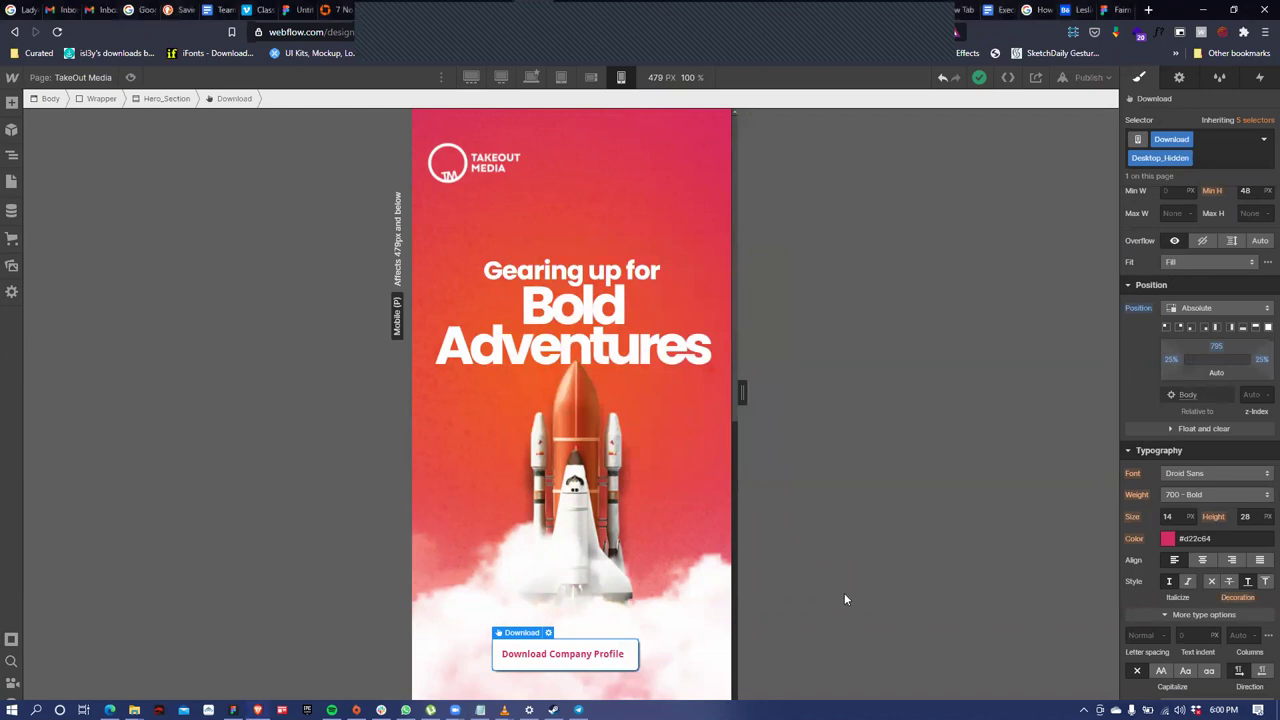
Shift the Download Company Profile button slightly by setting its left offset to 27%
{"action": "scroll", "coordinate": [658, 599], "scroll_direction": "down", "scroll_amount": 3}
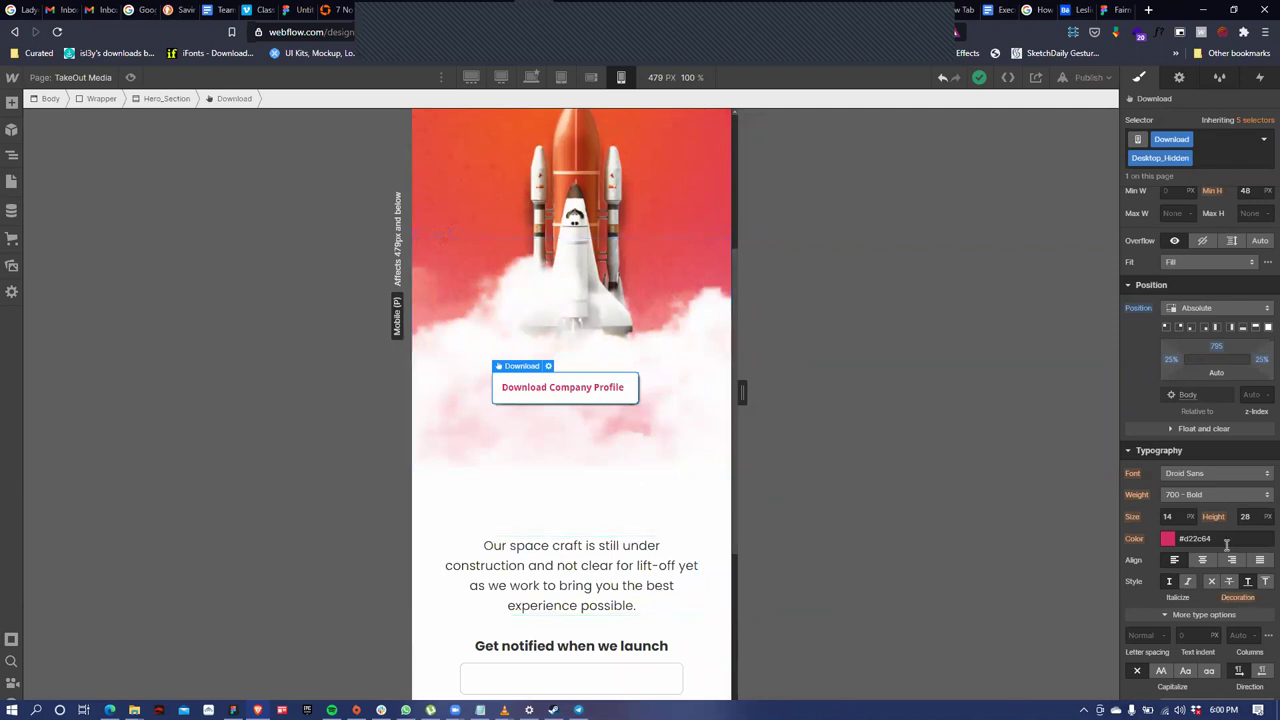
{"action": "scroll", "coordinate": [1205, 596], "scroll_direction": "down", "scroll_amount": 2}
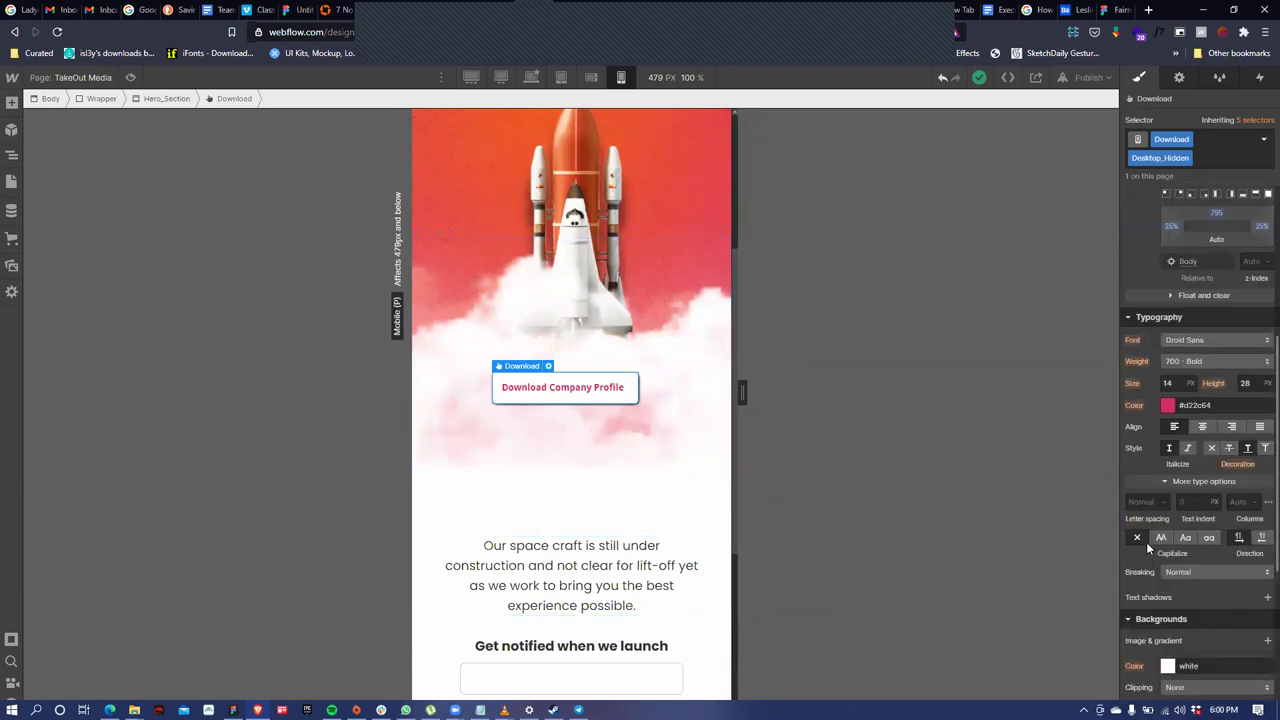
{"action": "scroll", "coordinate": [1146, 542], "scroll_direction": "down", "scroll_amount": 3}
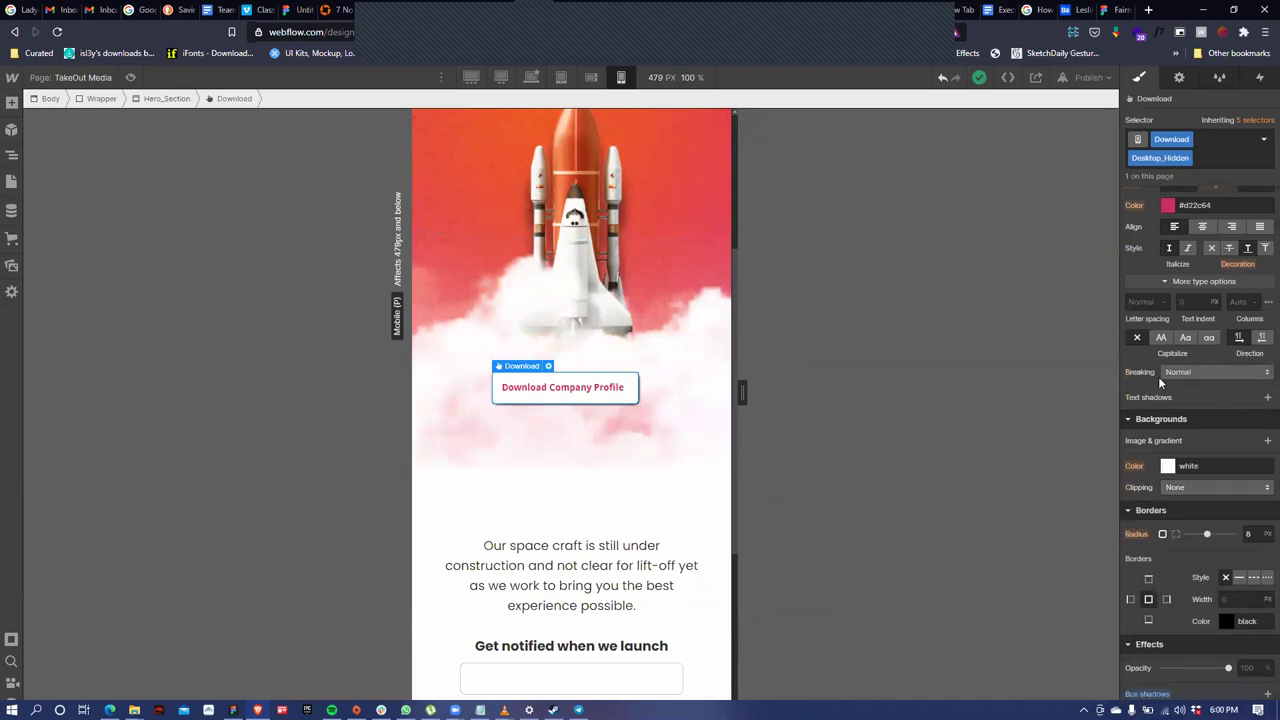
{"action": "scroll", "coordinate": [1177, 380], "scroll_direction": "up", "scroll_amount": 3}
{"action": "scroll", "coordinate": [1177, 380], "scroll_direction": "up", "scroll_amount": 1}
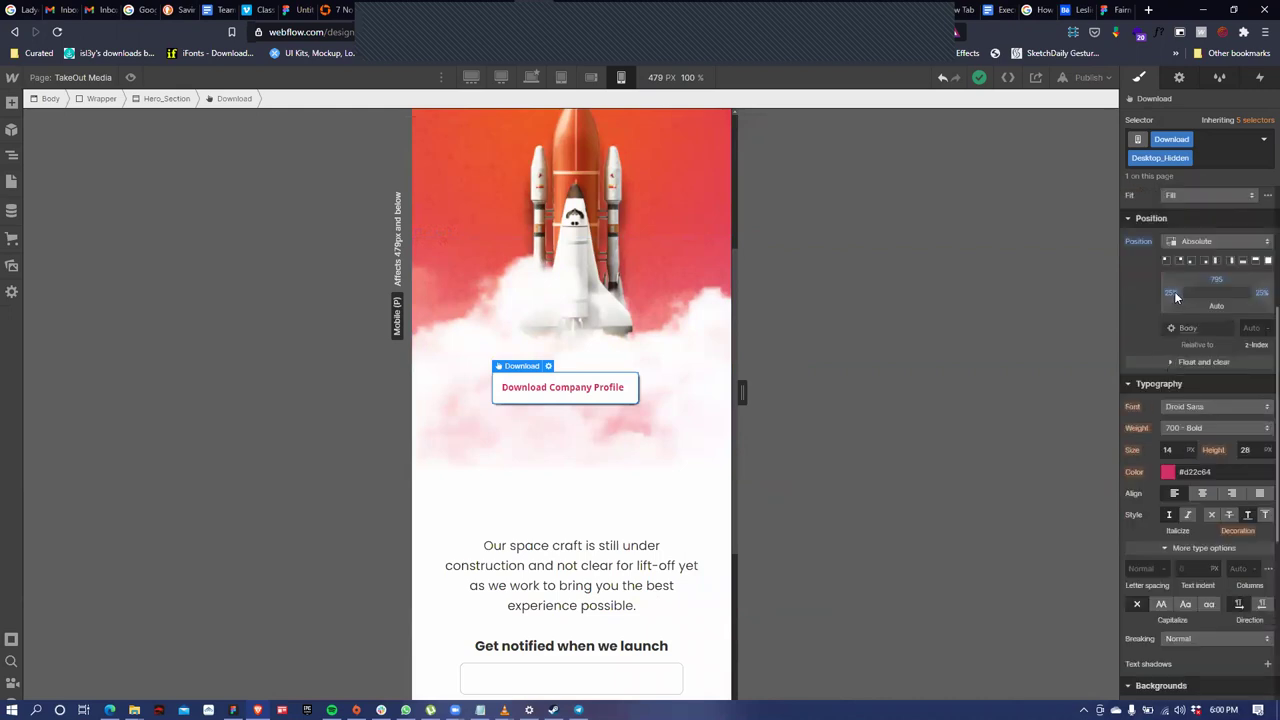
{"action": "left_click_drag", "start_coordinate": [1171, 293], "coordinate": [1174, 293]}
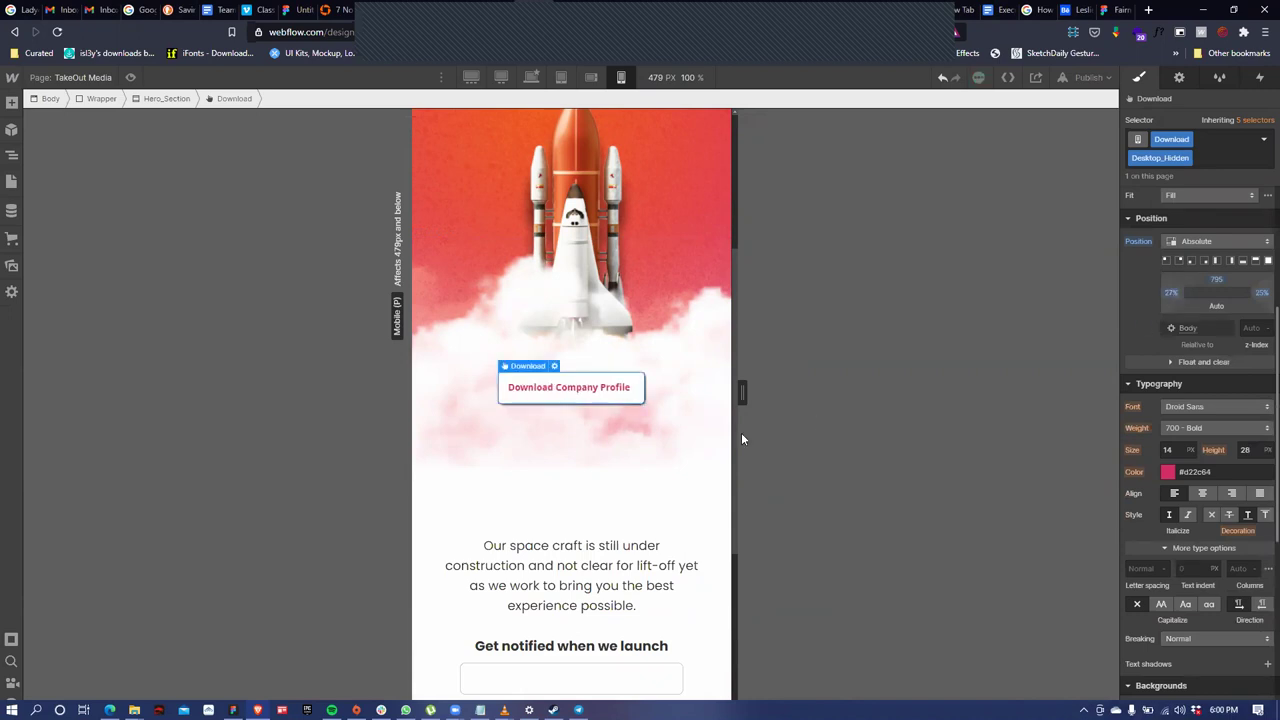
{"action": "scroll", "coordinate": [647, 476], "scroll_direction": "down", "scroll_amount": 3}
{"action": "scroll", "coordinate": [650, 476], "scroll_direction": "up", "scroll_amount": 3}
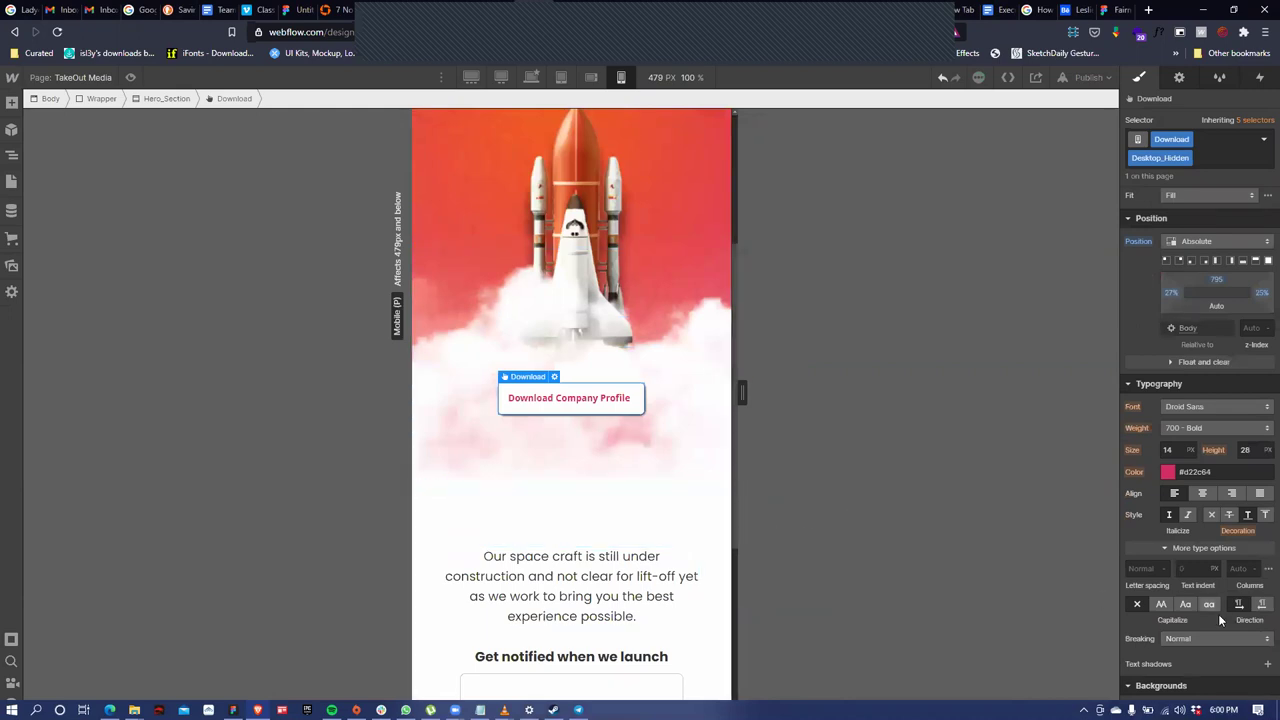
Edit the Download button's outer box shadow, setting the angle to 180 and the distance to 22 px
{"action": "scroll", "coordinate": [1218, 620], "scroll_direction": "down", "scroll_amount": 2}
{"action": "scroll", "coordinate": [1218, 620], "scroll_direction": "down", "scroll_amount": 2}
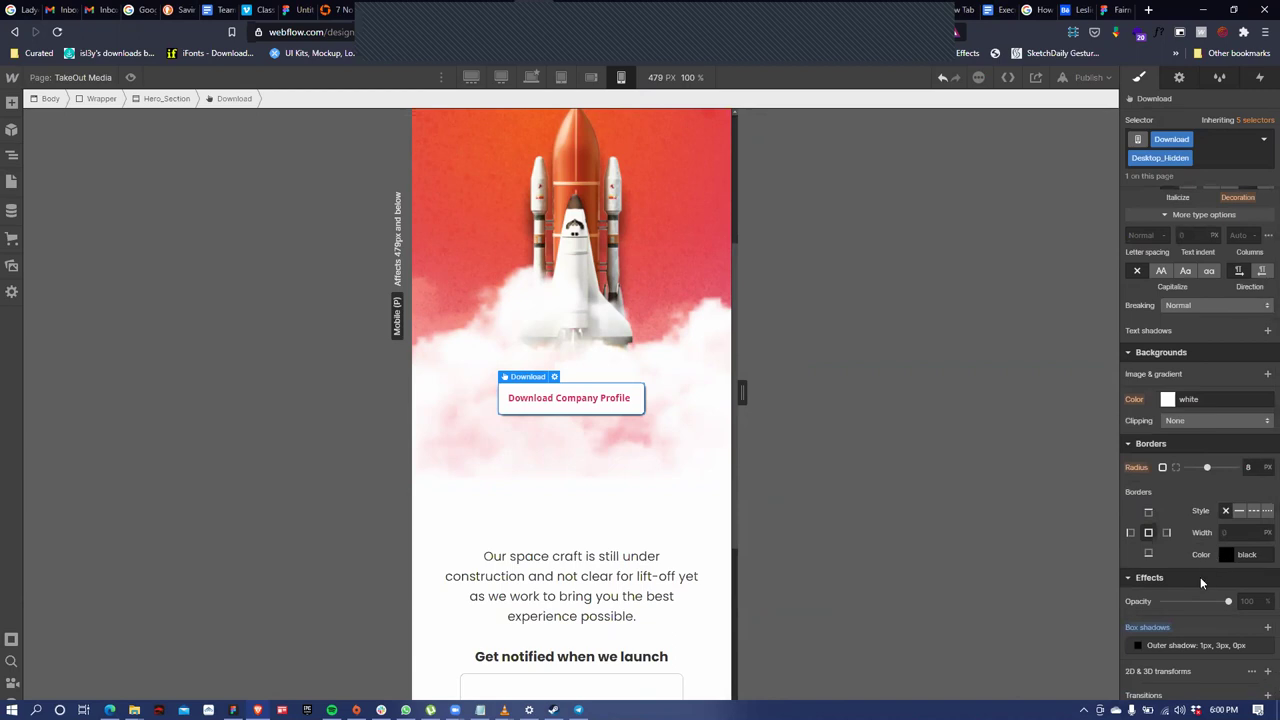
{"action": "left_click", "coordinate": [1140, 643]}
{"action": "left_click", "coordinate": [1246, 530]}
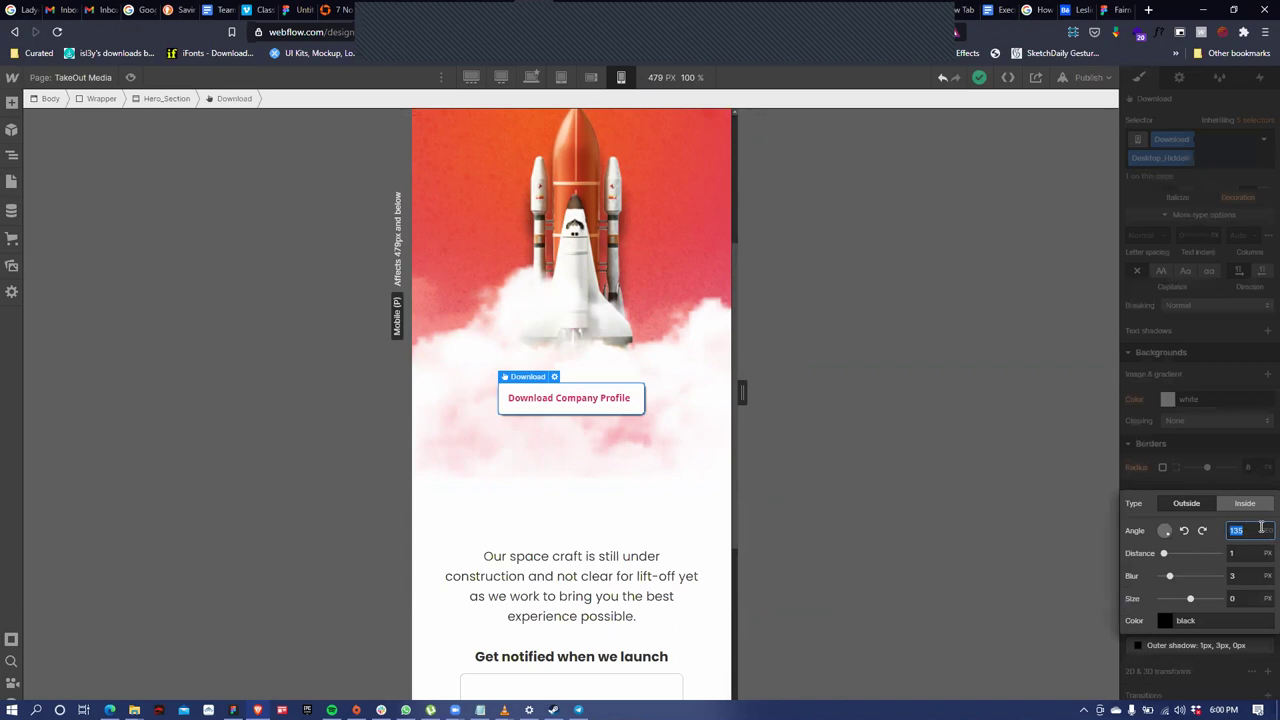
{"action": "type", "text": "180"}
{"action": "left_click", "coordinate": [1237, 552]}
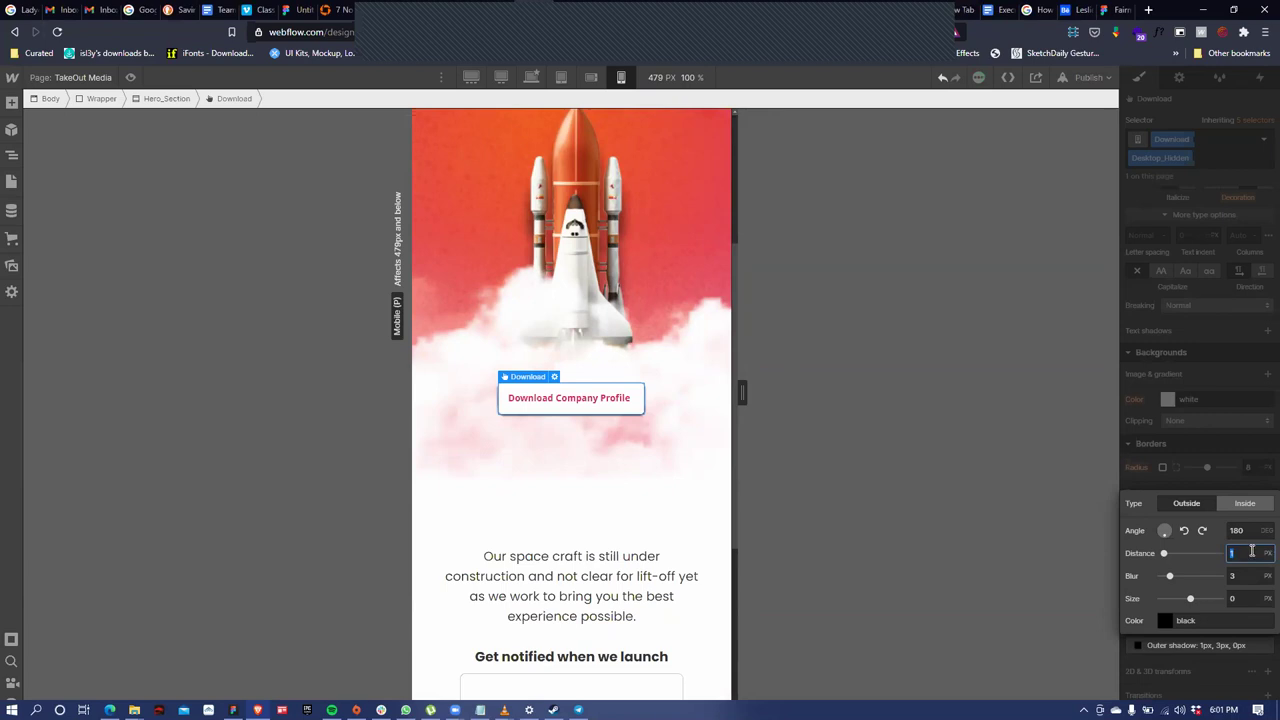
{"action": "type", "text": "22"}
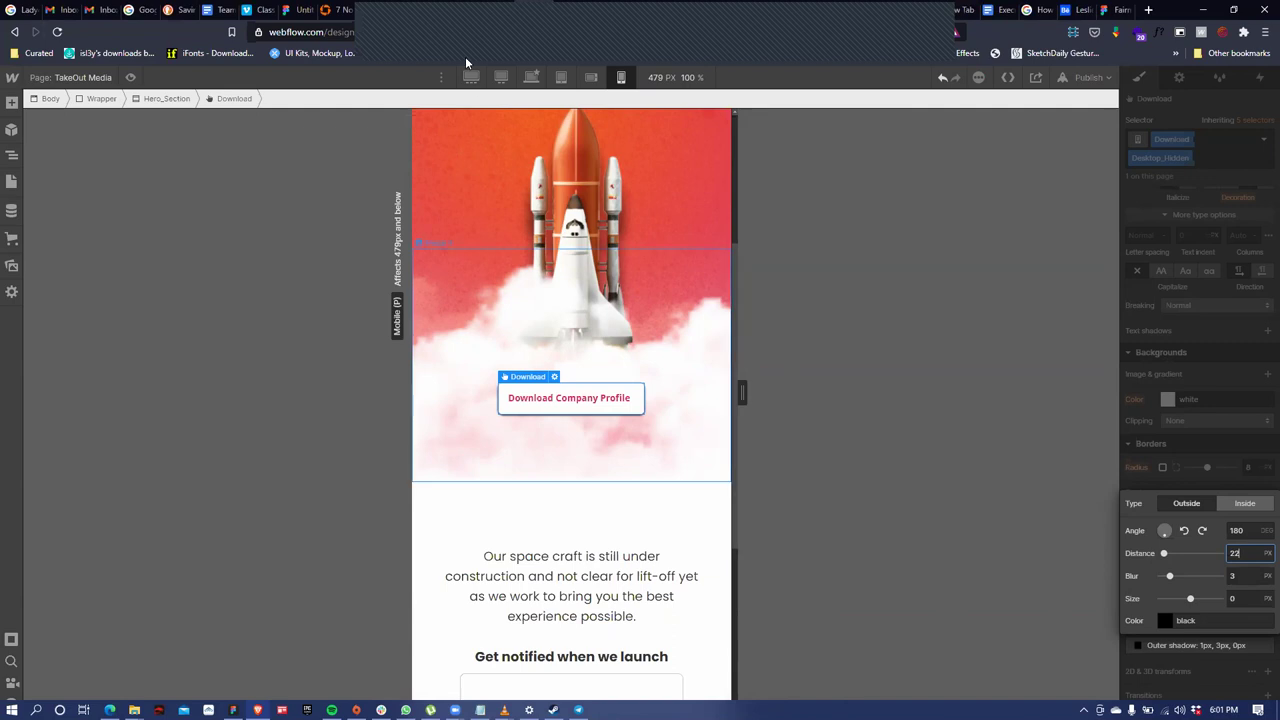
Check the Notify me! button's drop shadow in the Figma design and match it on the Download button with distance 11 px and blur 10 px
{"action": "left_click", "coordinate": [295, 10]}
{"action": "left_click", "coordinate": [628, 369]}
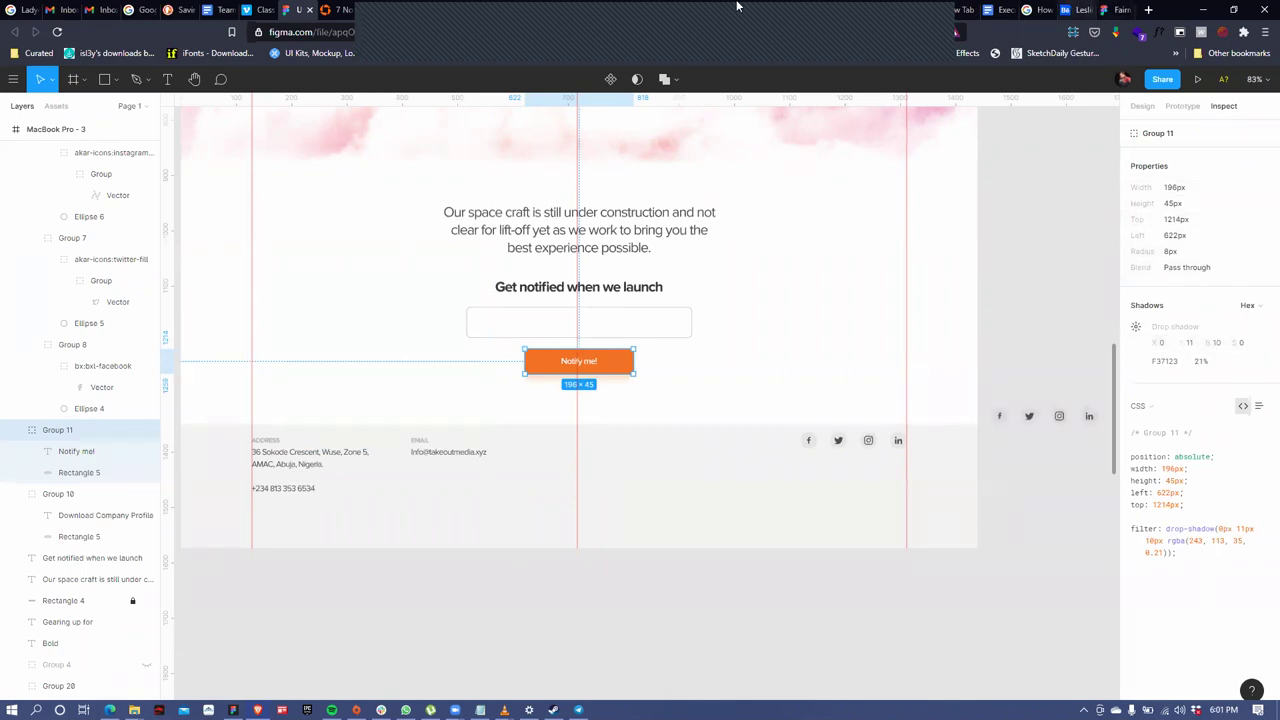
{"action": "left_click", "coordinate": [1115, 9]}
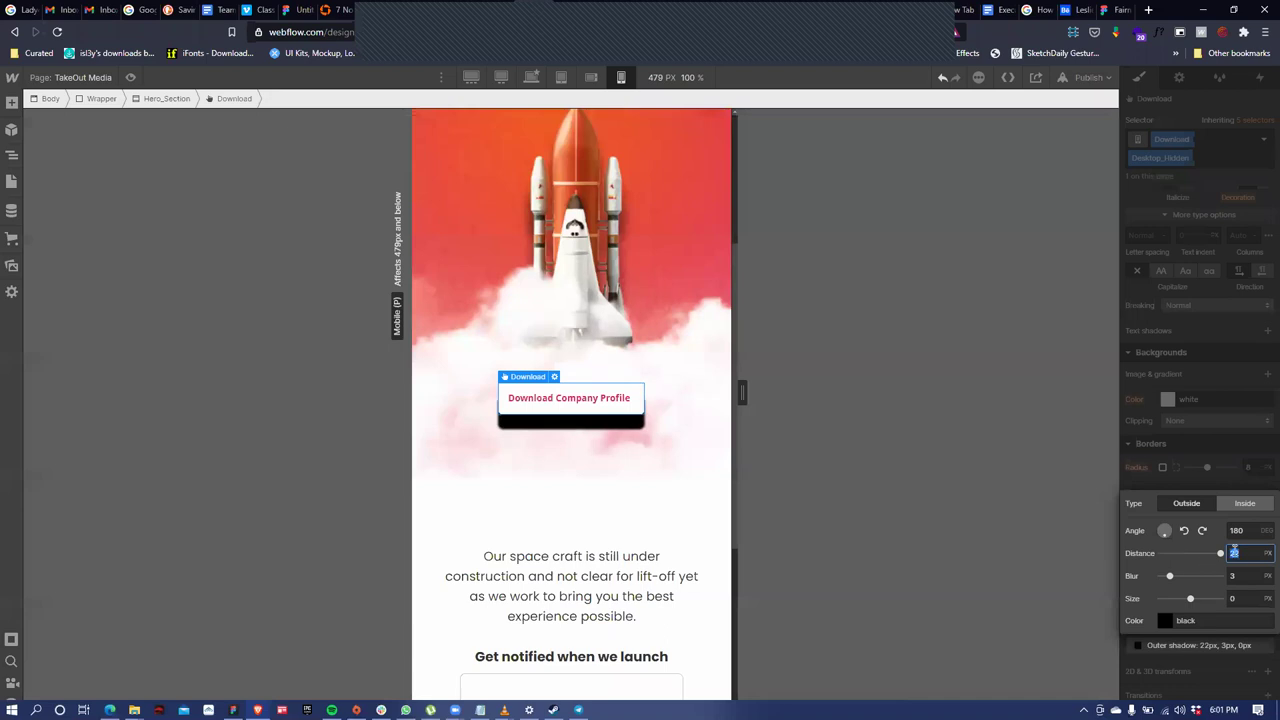
{"action": "key", "text": "Tab"}
{"action": "type", "text": "10"}
{"action": "left_click", "coordinate": [1245, 554]}
{"action": "type", "text": "11"}
{"action": "left_click", "coordinate": [1251, 592]}
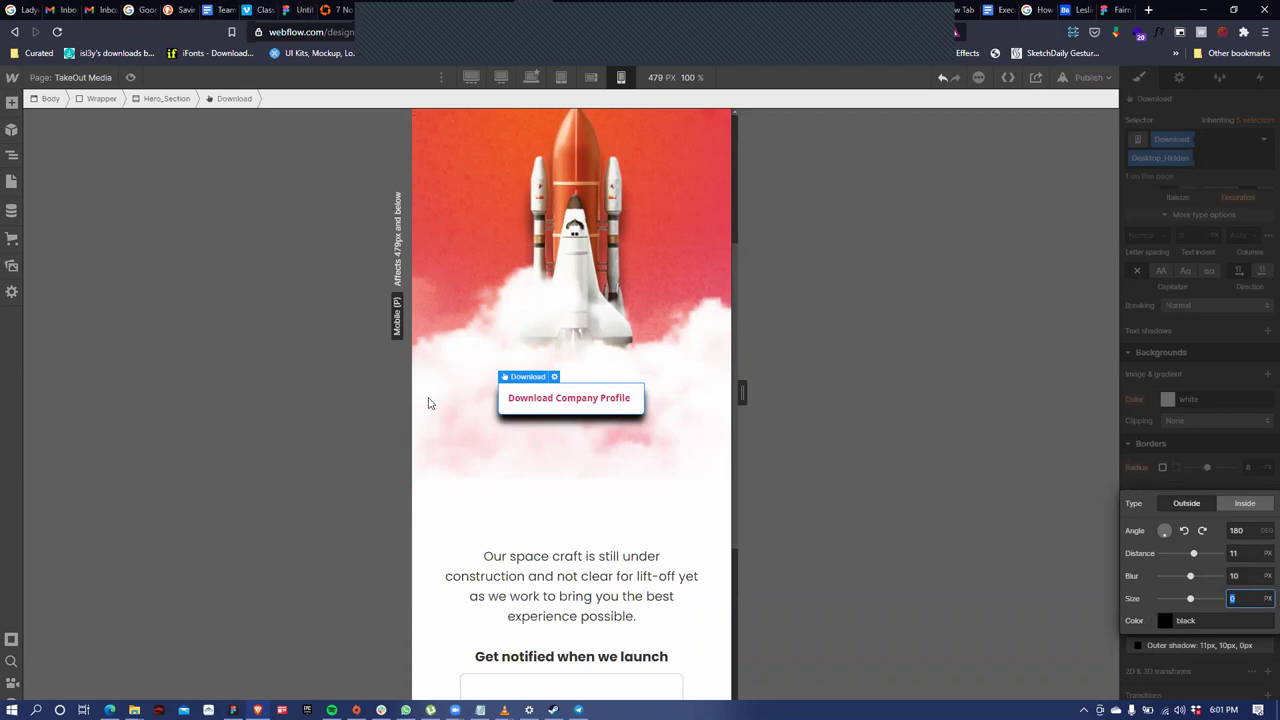
Copy the background colour #F37123 from the Notify me! button's rectangle in the Figma design
{"action": "left_click", "coordinate": [296, 10]}
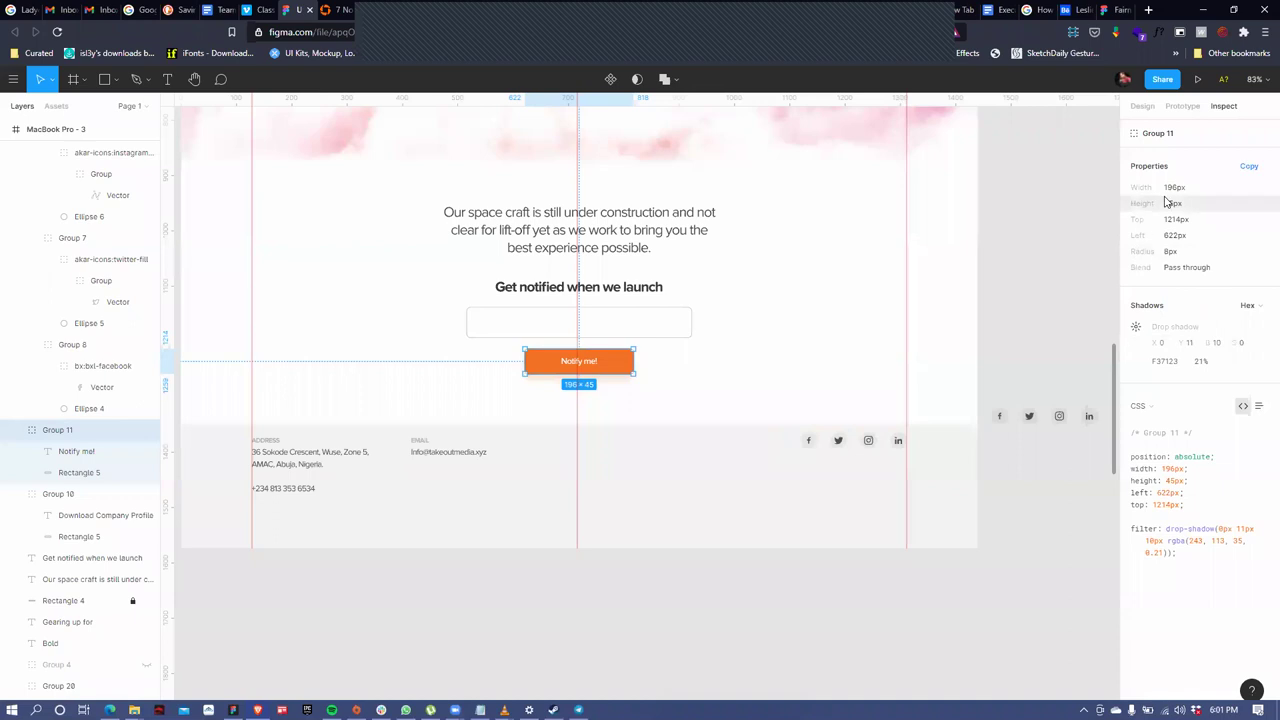
{"action": "double_click", "coordinate": [620, 366]}
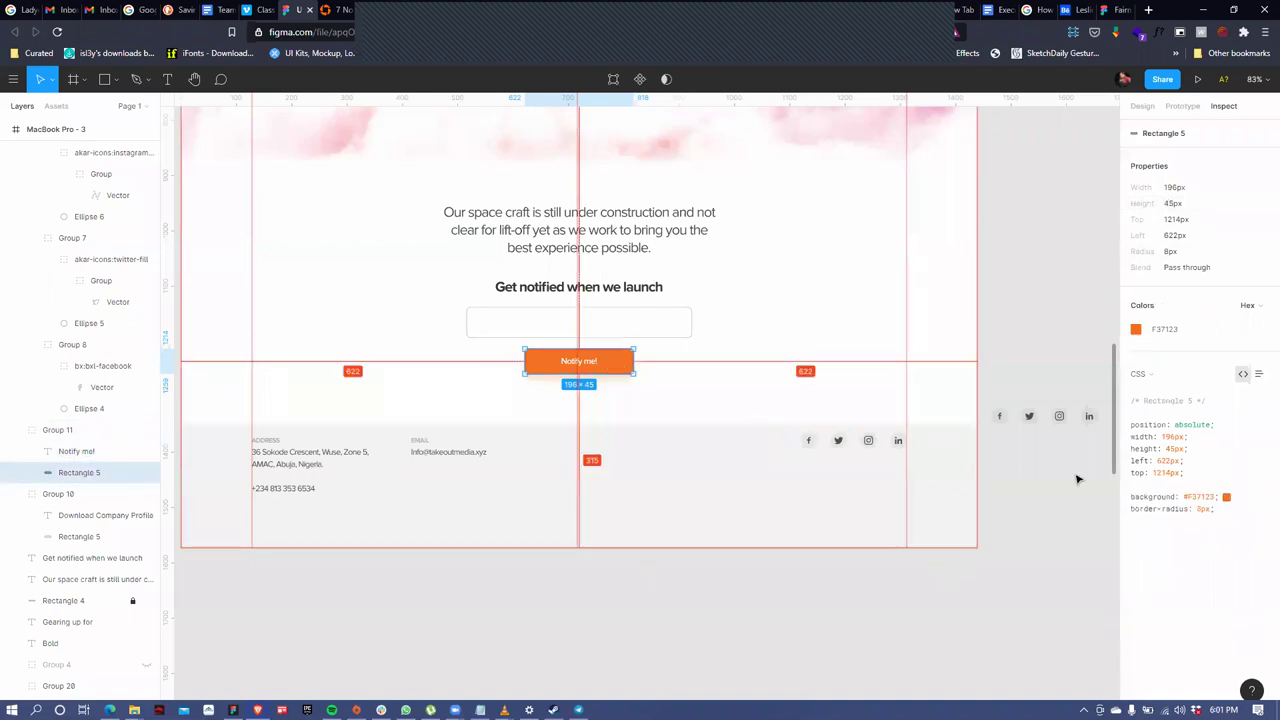
{"action": "double_click", "coordinate": [1202, 497]}
{"action": "key", "text": "ctrl+c"}
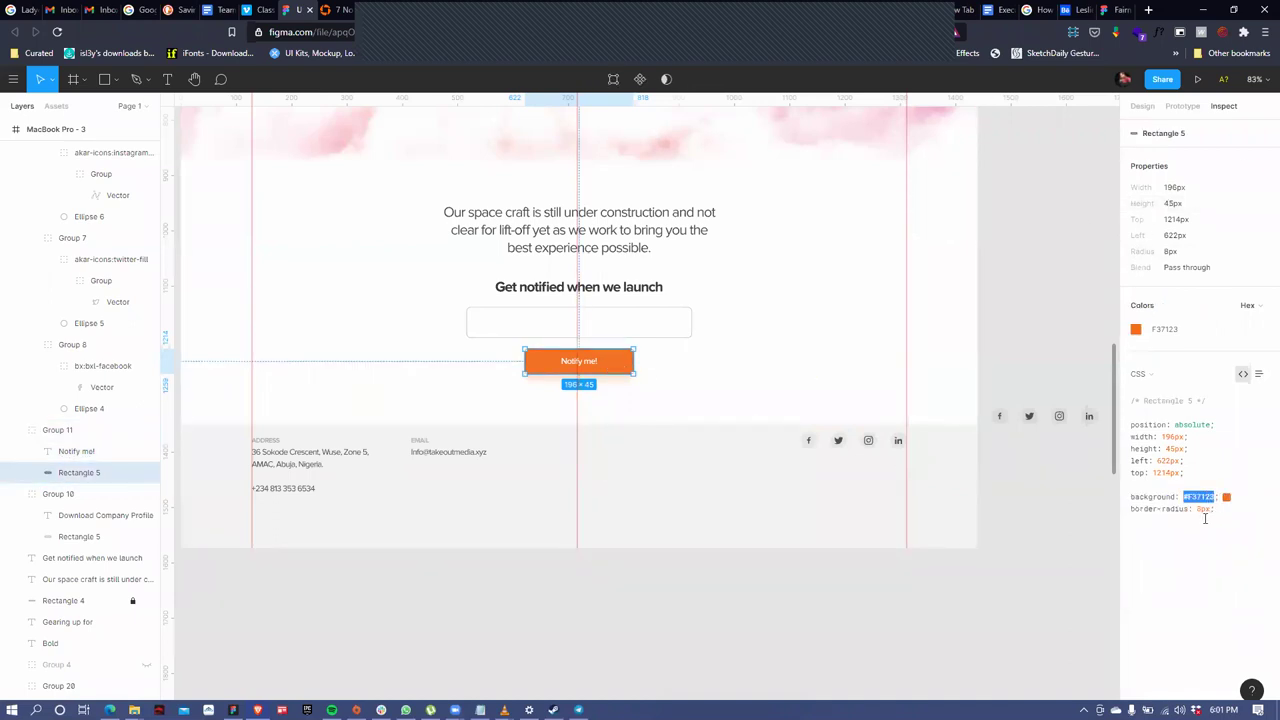
Return to Webflow, set the Download button's shadow colour to #f37123 and save it as a swatch named Chocolate
{"action": "left_click", "coordinate": [330, 10]}
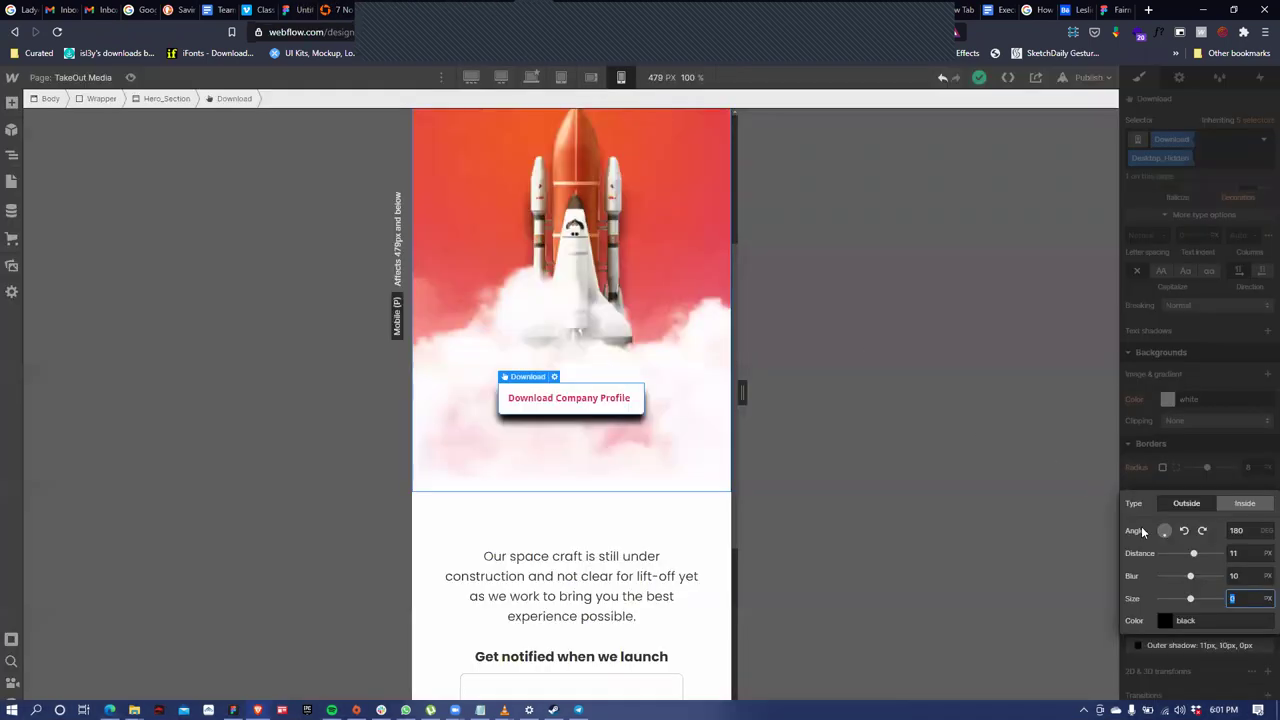
{"action": "left_click", "coordinate": [1165, 622]}
{"action": "left_click", "coordinate": [1171, 598]}
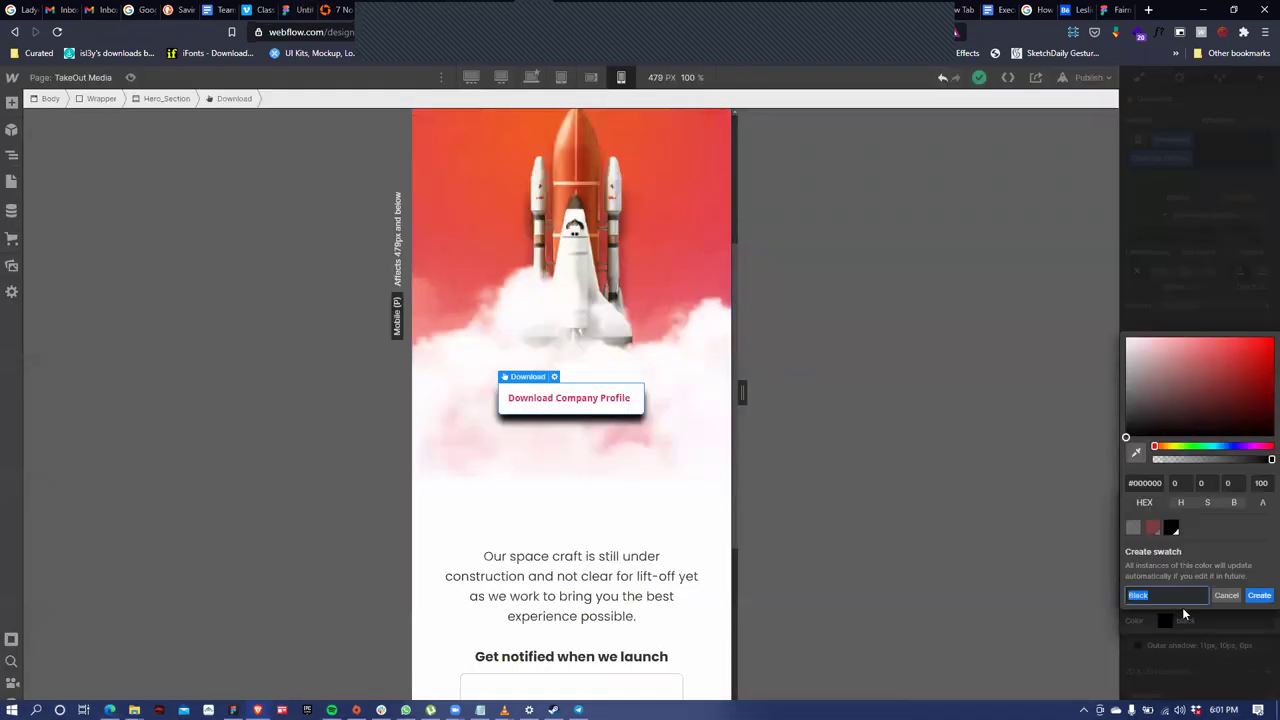
{"action": "left_click", "coordinate": [1226, 596]}
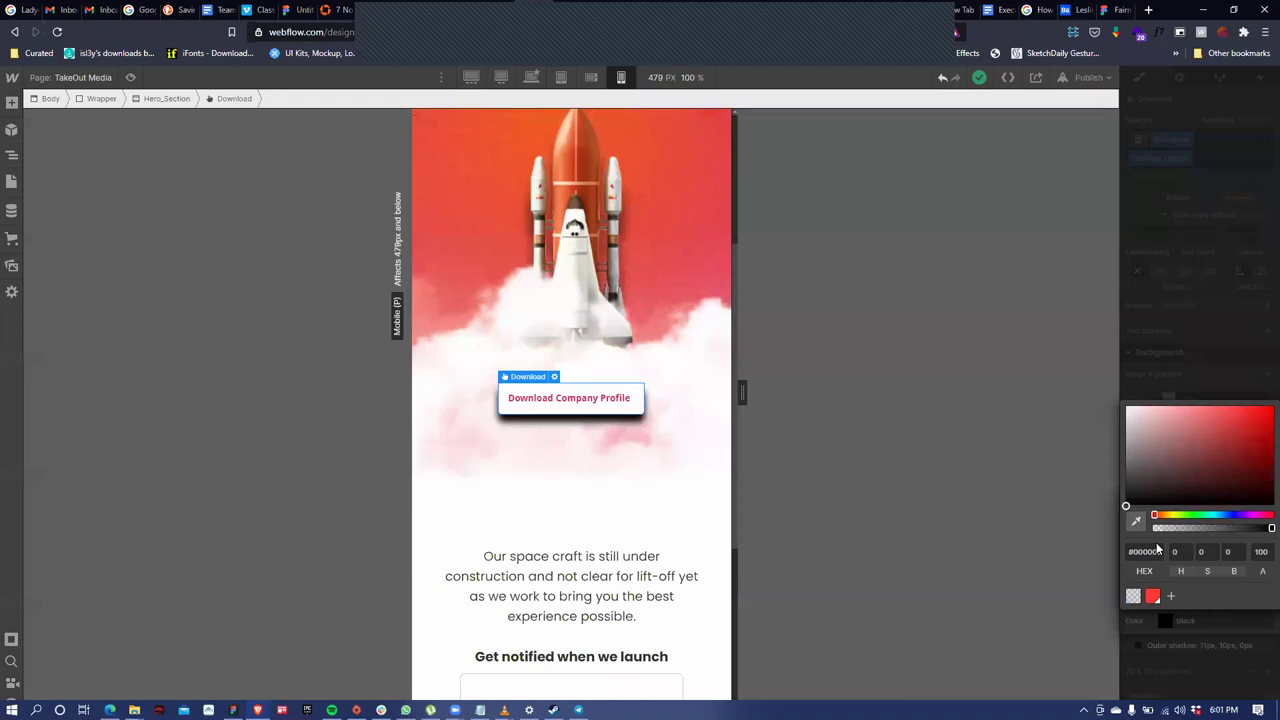
{"action": "key", "text": "ctrl+v"}
{"action": "key", "text": "Home"}
{"action": "left_click", "coordinate": [1170, 596]}
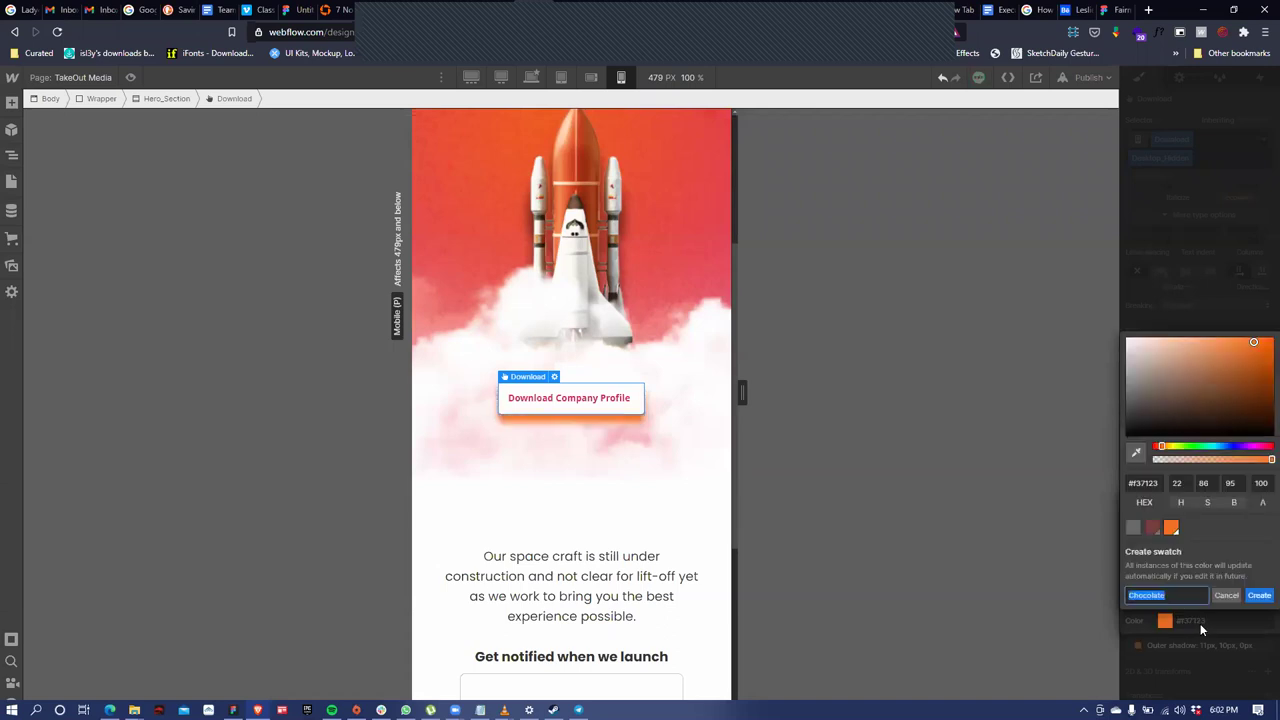
{"action": "left_click", "coordinate": [1258, 596]}
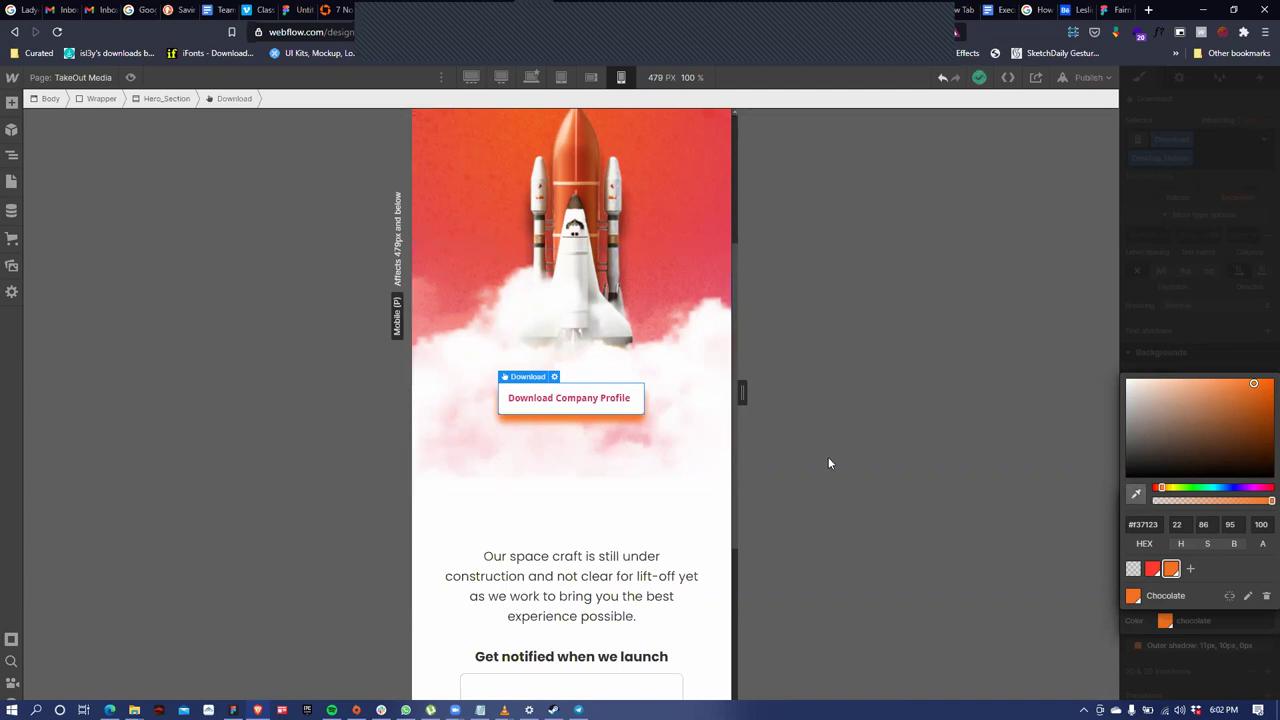
Sample the hero's pink-red background above the clouds (#ea626b) as the Download button's shadow colour and reduce its opacity to 27%
{"action": "scroll", "coordinate": [675, 428], "scroll_direction": "up", "scroll_amount": 1}
{"action": "scroll", "coordinate": [676, 426], "scroll_direction": "up", "scroll_amount": 2}
{"action": "scroll", "coordinate": [690, 440], "scroll_direction": "down", "scroll_amount": 4}
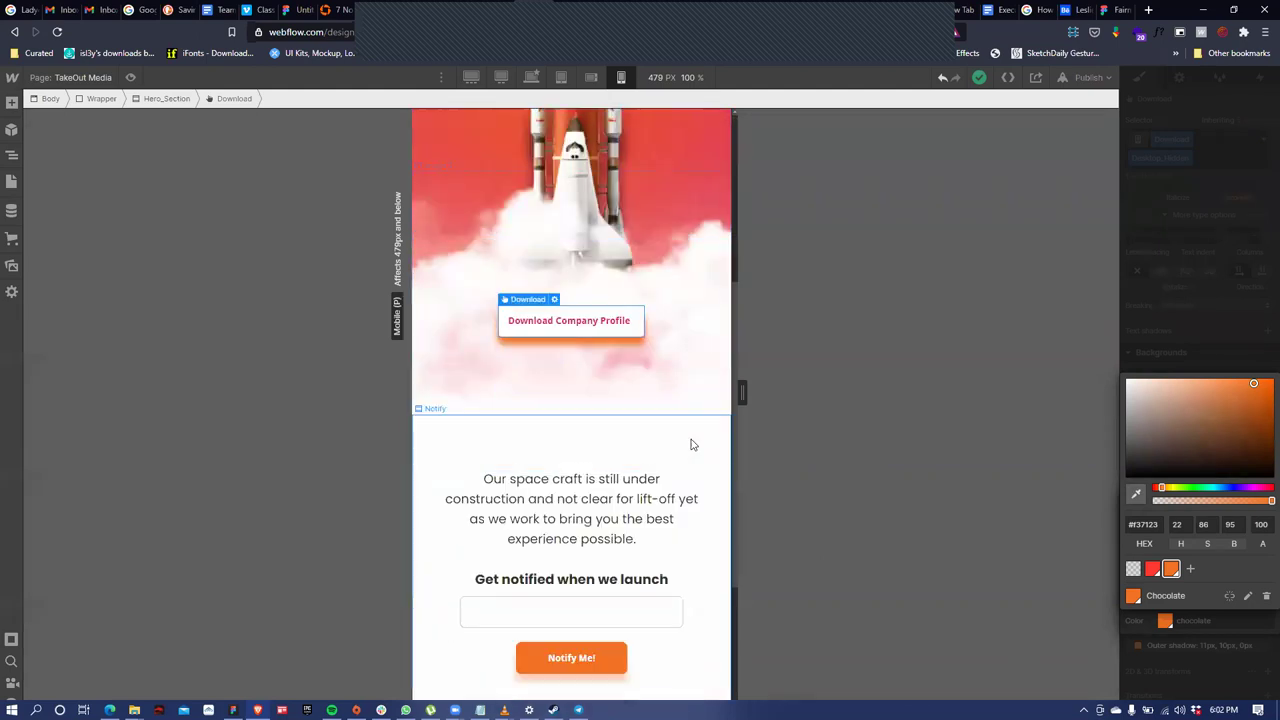
{"action": "scroll", "coordinate": [691, 443], "scroll_direction": "up", "scroll_amount": 2}
{"action": "left_click", "coordinate": [1135, 494]}
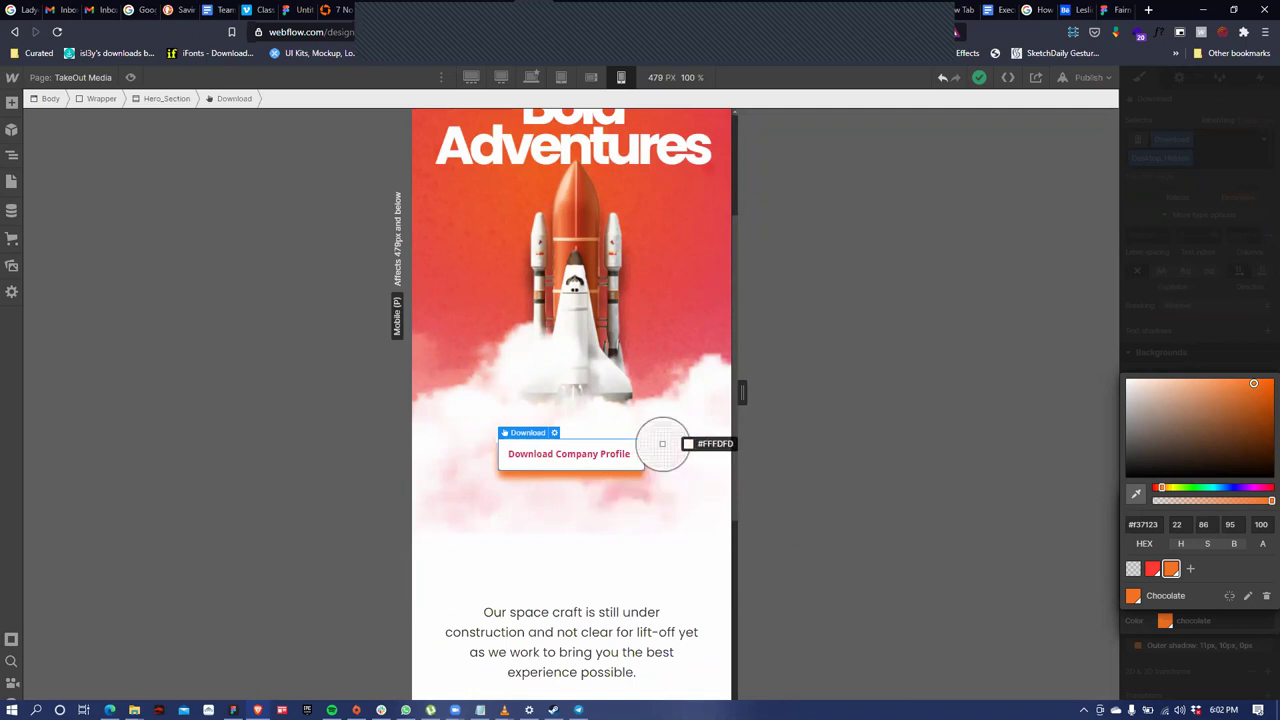
{"action": "left_click", "coordinate": [670, 389]}
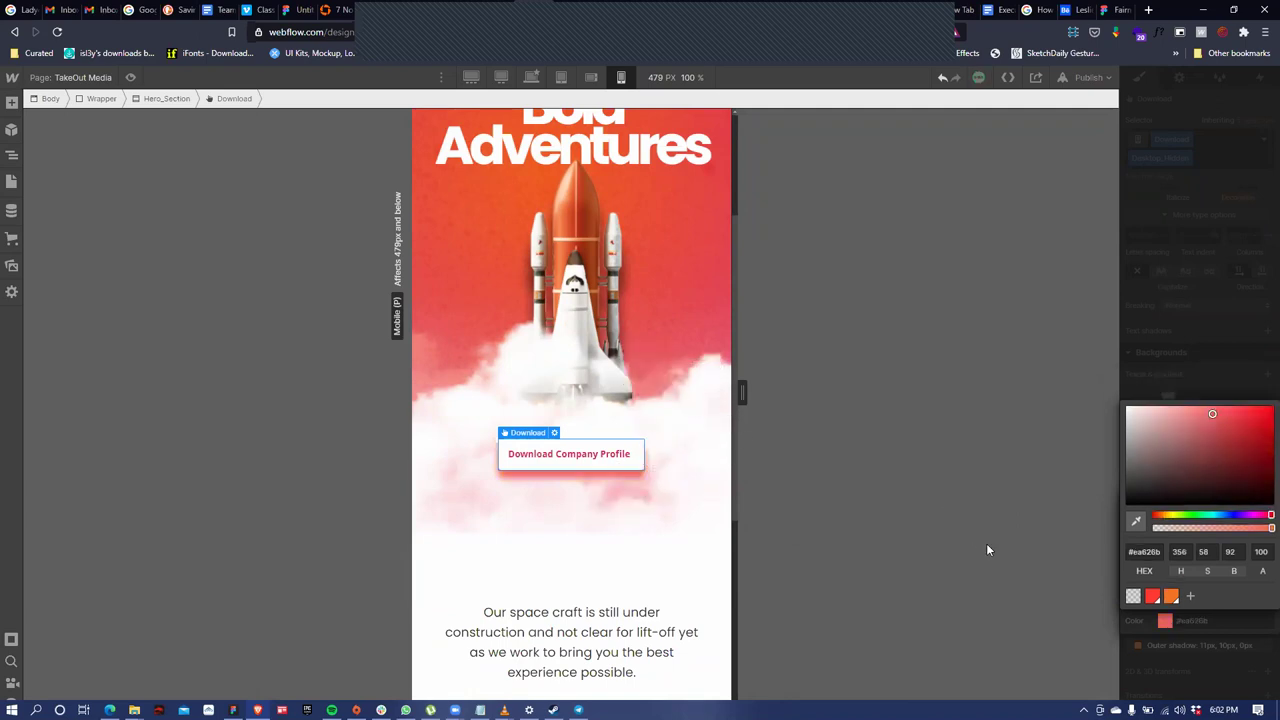
{"action": "left_click", "coordinate": [1188, 528]}
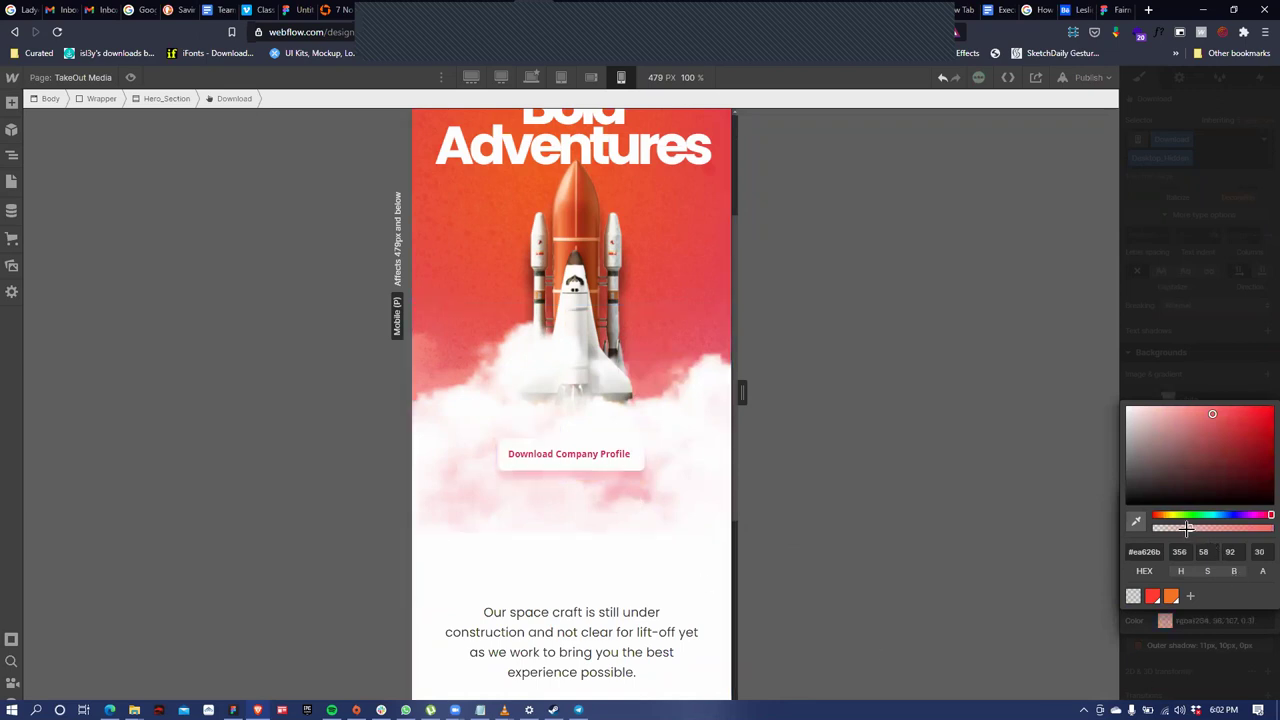
{"action": "left_click_drag", "start_coordinate": [1187, 528], "coordinate": [1184, 528]}
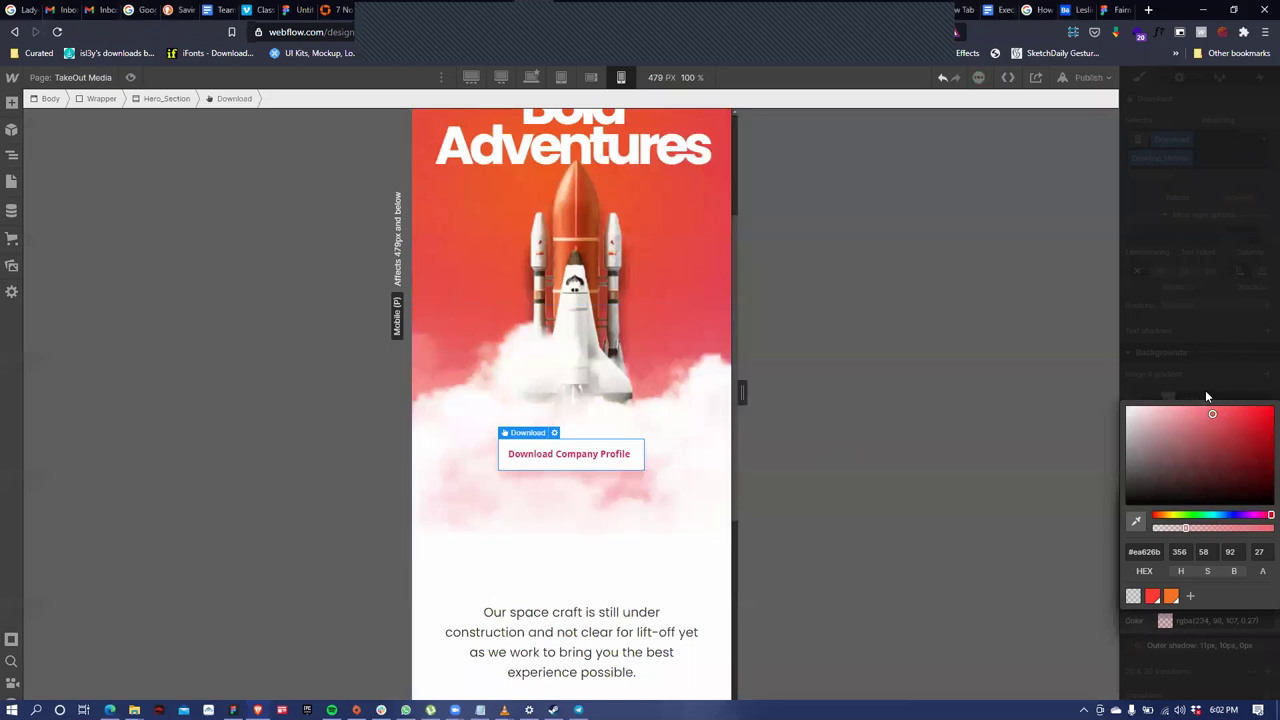
Raise the Download button's shadow opacity to 34%, then set its distance to 10 px and its angle to 90 degrees
{"action": "left_click_drag", "start_coordinate": [1185, 528], "coordinate": [1193, 528]}
{"action": "left_click", "coordinate": [1213, 391]}
{"action": "left_click", "coordinate": [1236, 552]}
{"action": "type", "text": "10"}
{"action": "key", "text": "shift+Tab"}
{"action": "type", "text": "90"}
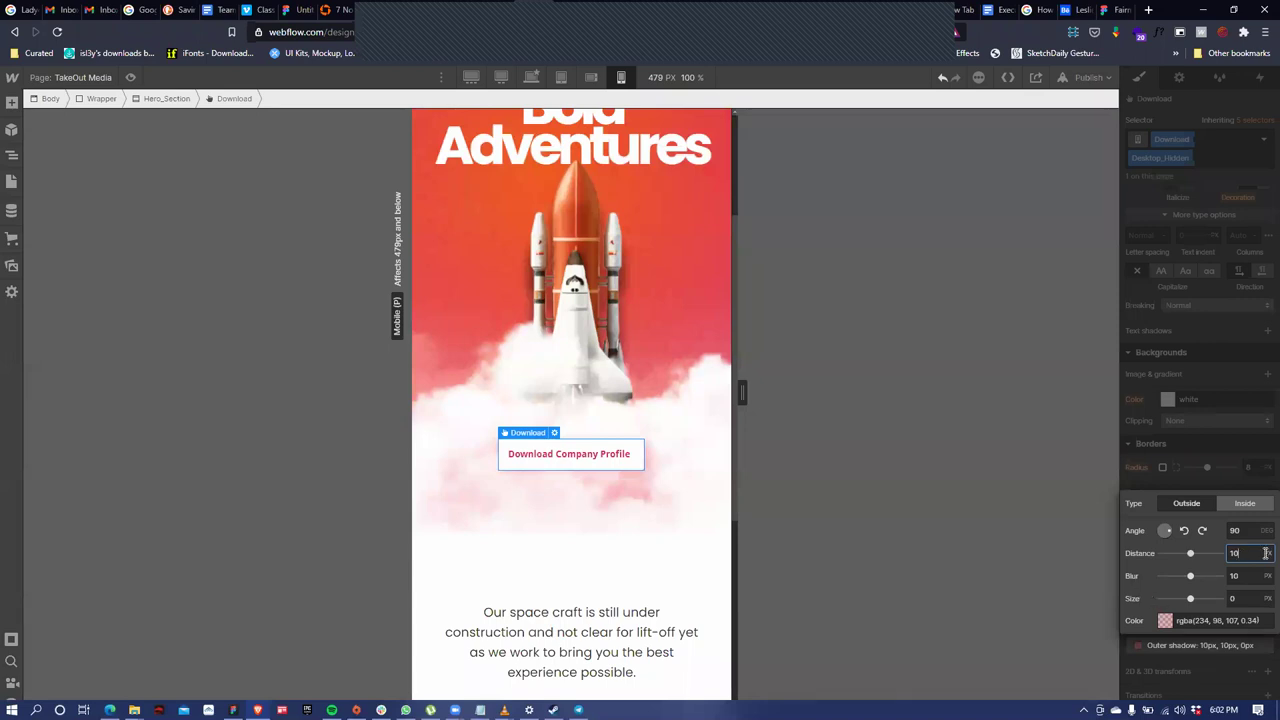
Set the Download button's shadow angle to 180 degrees and increase its blur and distance for a softer, lower shadow
{"action": "left_click", "coordinate": [1246, 532]}
{"action": "type", "text": "180"}
{"action": "key", "text": "Return"}
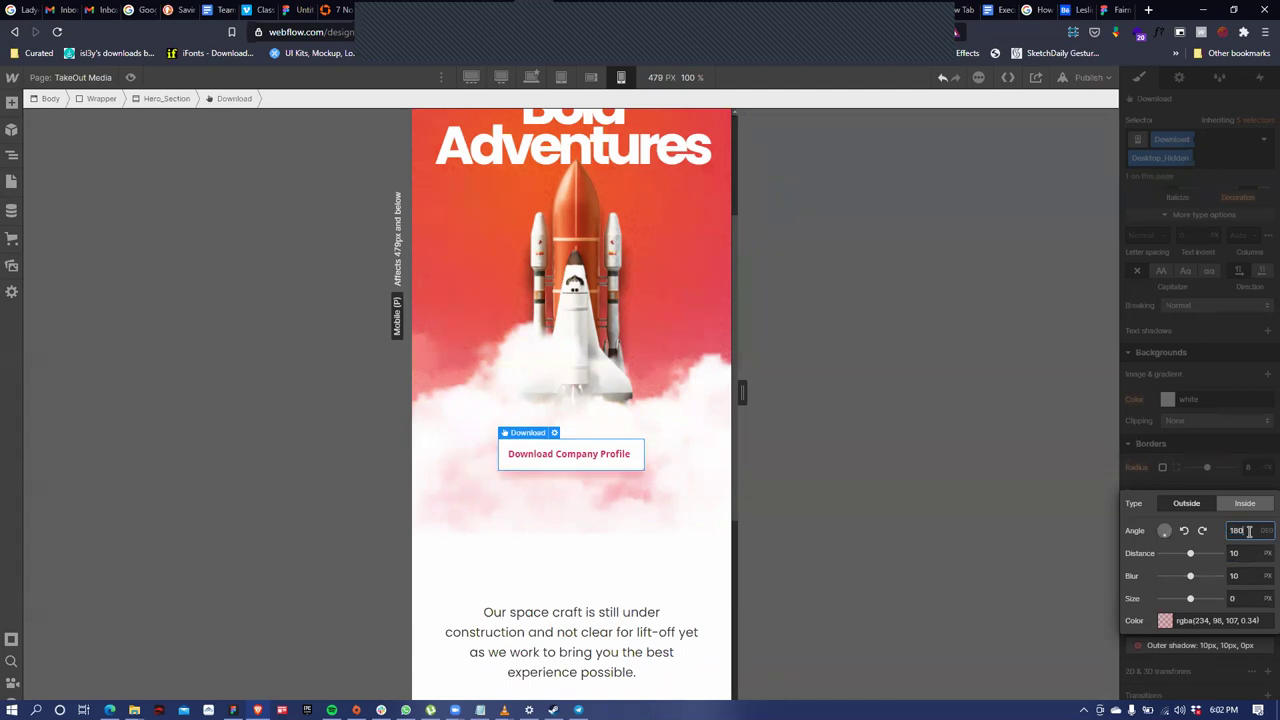
{"action": "left_click_drag", "start_coordinate": [1190, 576], "coordinate": [1208, 576]}
{"action": "left_click_drag", "start_coordinate": [1190, 553], "coordinate": [1201, 553]}
{"action": "left_click", "coordinate": [1200, 456]}
Move the Download button up to just below the Adventures heading, at a top offset of about 402 px
{"action": "scroll", "coordinate": [1205, 440], "scroll_direction": "up", "scroll_amount": 5}
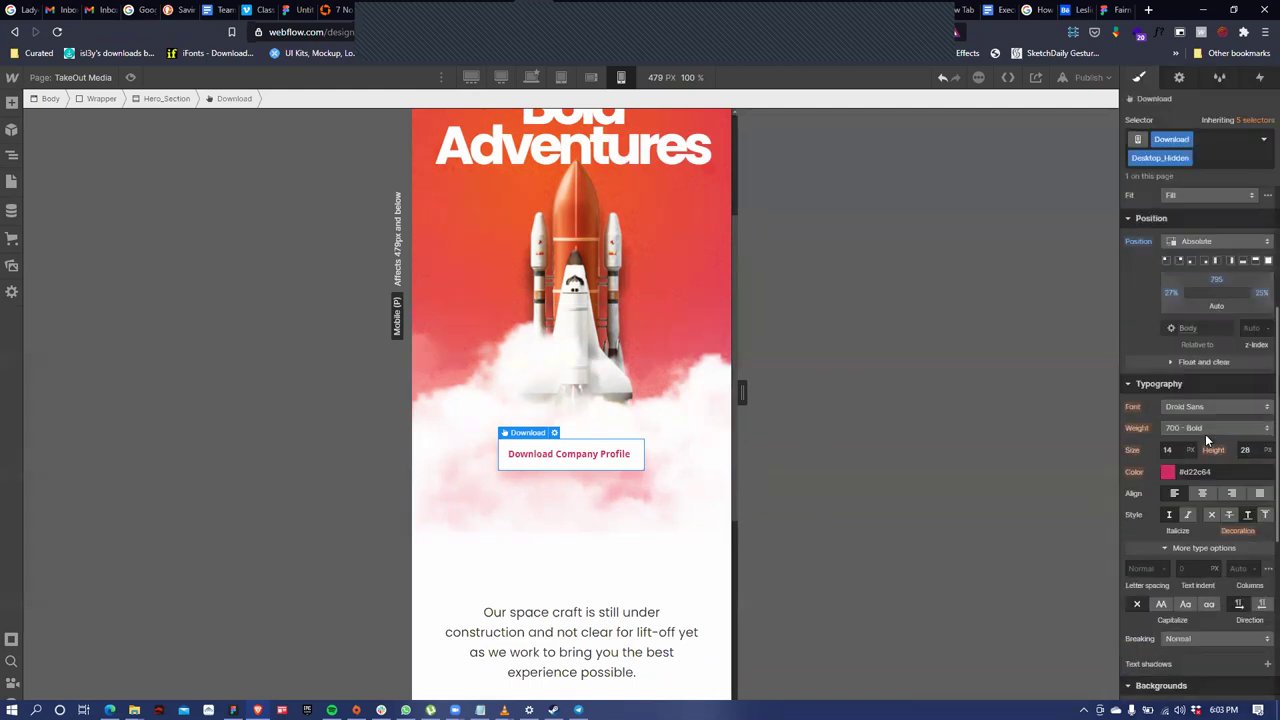
{"action": "left_click_drag", "start_coordinate": [1218, 416], "coordinate": [1205, 265]}
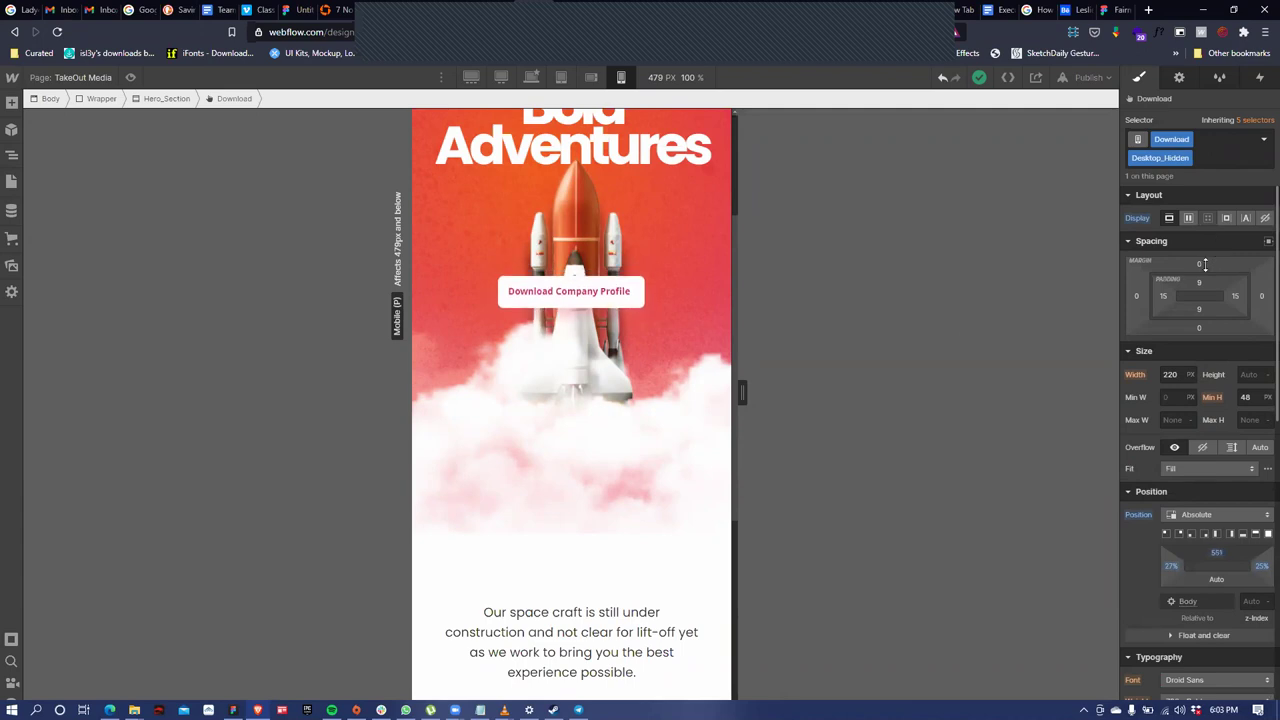
{"action": "scroll", "coordinate": [700, 391], "scroll_direction": "up", "scroll_amount": 3}
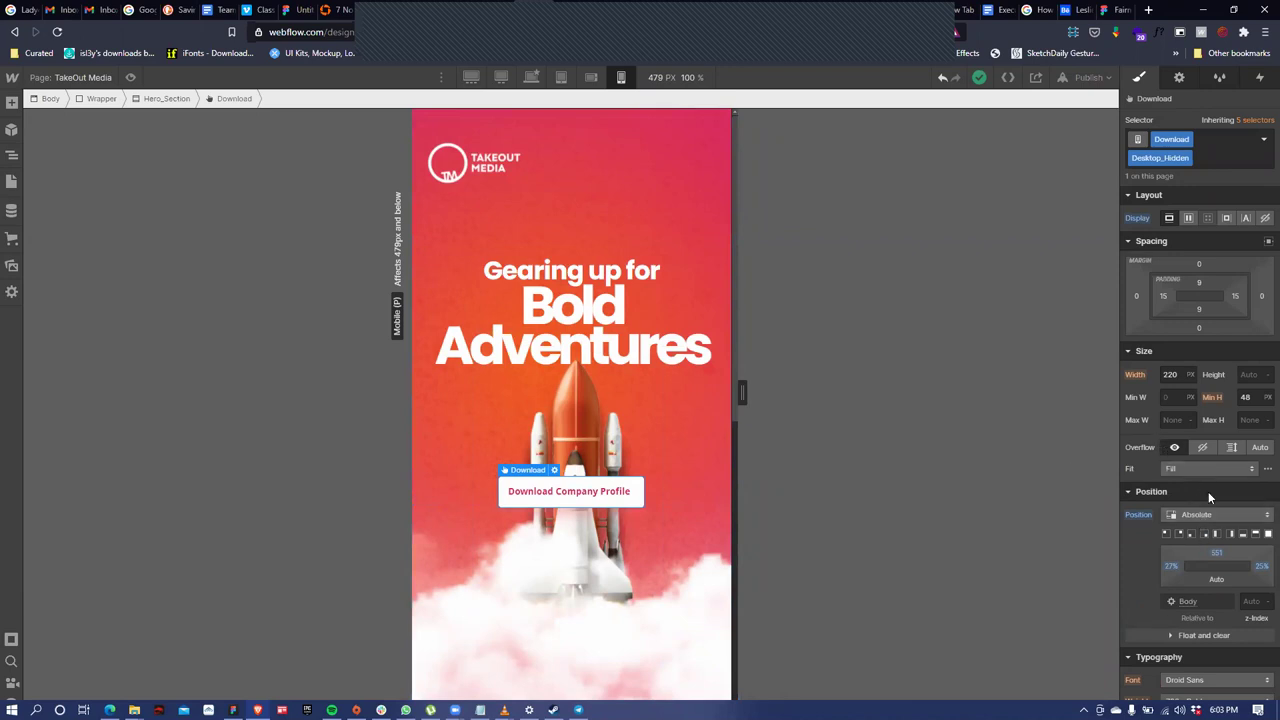
{"action": "left_click_drag", "start_coordinate": [1216, 550], "coordinate": [1206, 452]}
Lower the rocket image to a top offset of 483 px and raise the cloud image's top margin to 153 px
{"action": "left_click", "coordinate": [580, 485]}
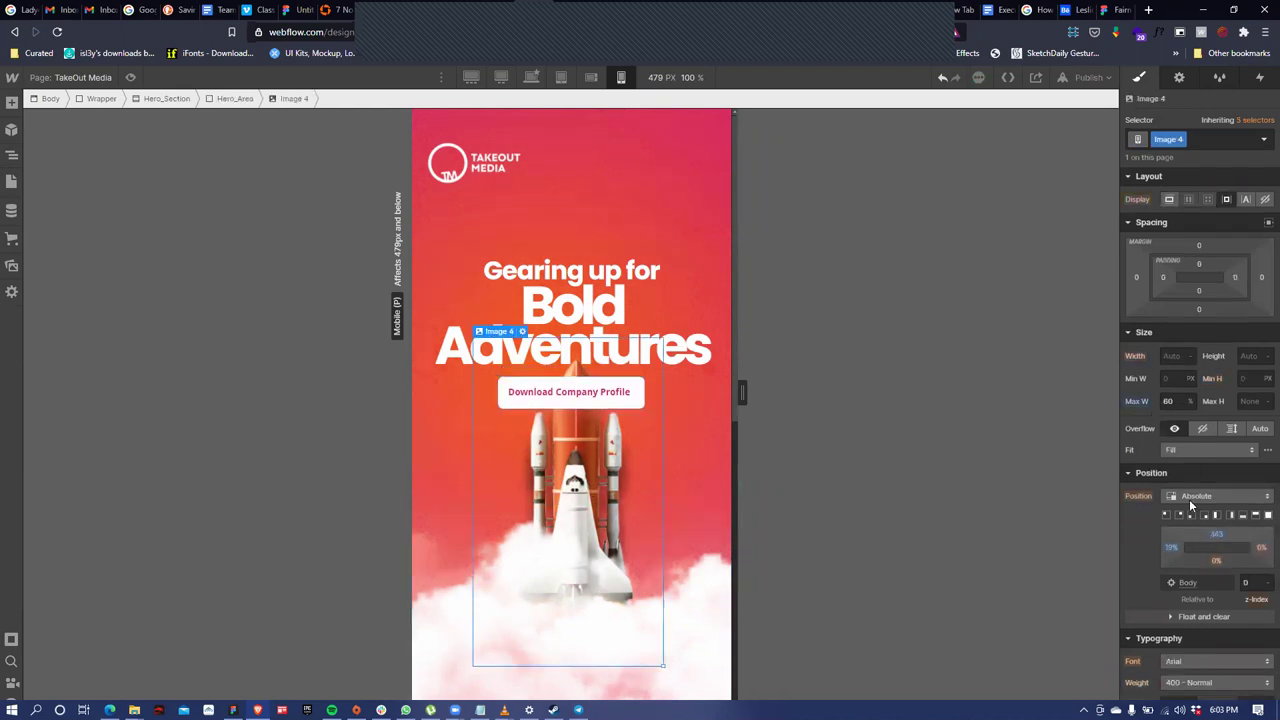
{"action": "left_click_drag", "start_coordinate": [1214, 534], "coordinate": [1236, 606]}
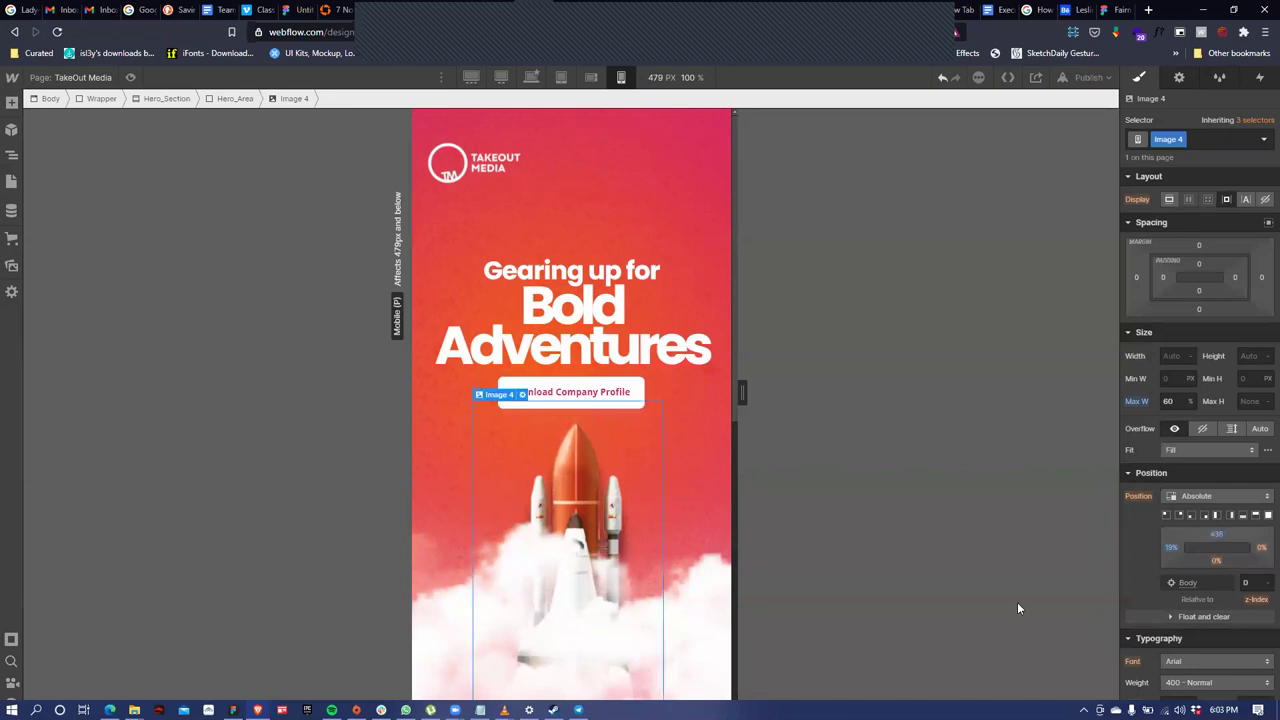
{"action": "scroll", "coordinate": [674, 560], "scroll_direction": "down", "scroll_amount": 5}
{"action": "left_click", "coordinate": [691, 396]}
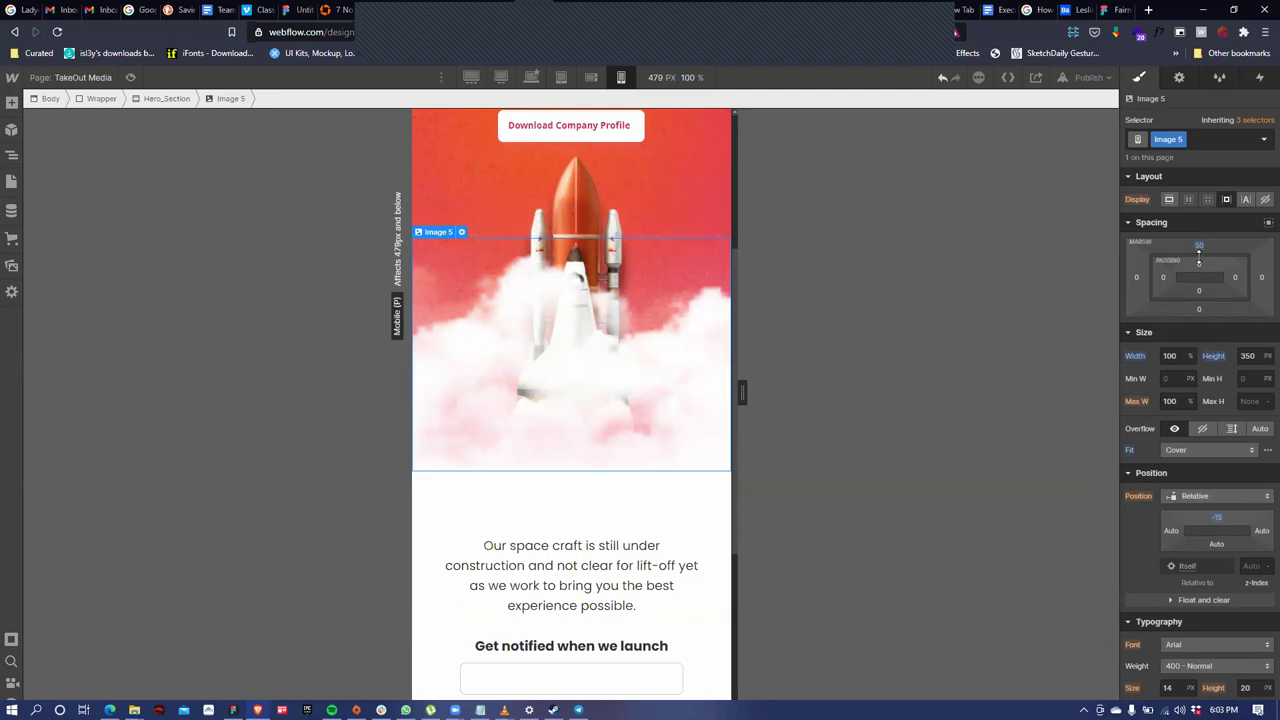
{"action": "left_click_drag", "start_coordinate": [1198, 246], "coordinate": [1205, 195]}
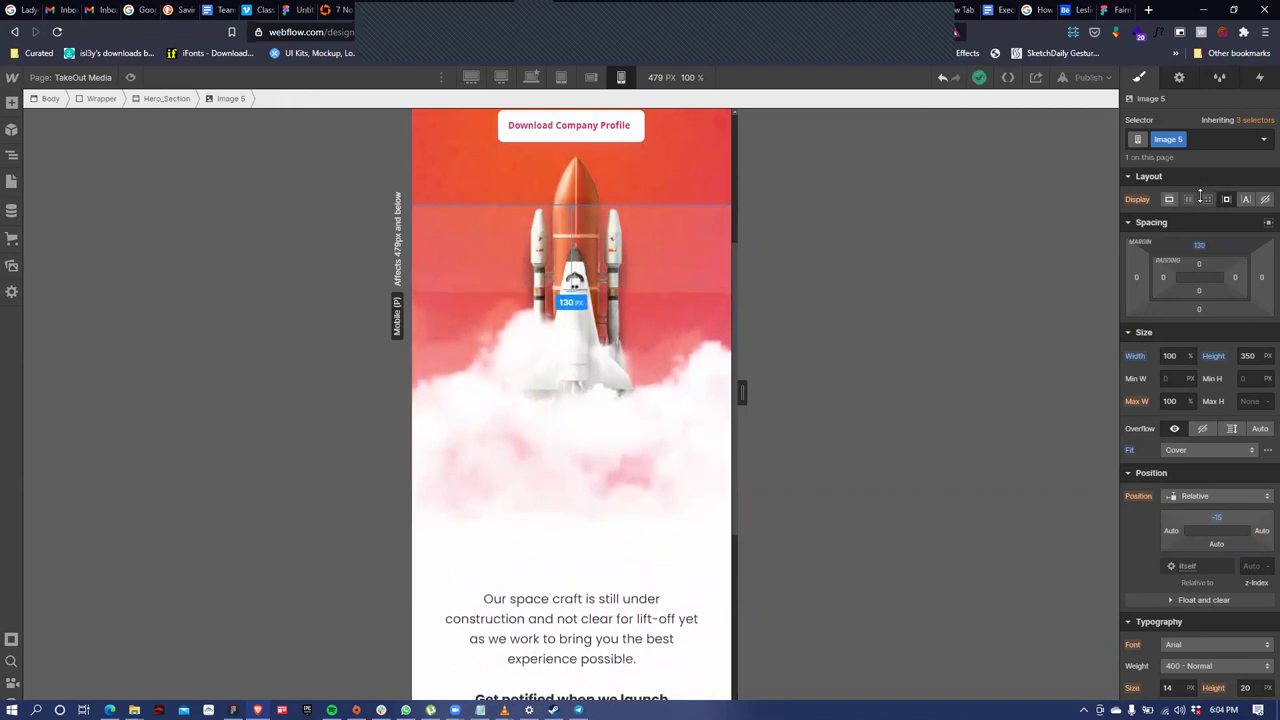
{"action": "left_click", "coordinate": [580, 203]}
{"action": "left_click_drag", "start_coordinate": [1212, 537], "coordinate": [1208, 566]}
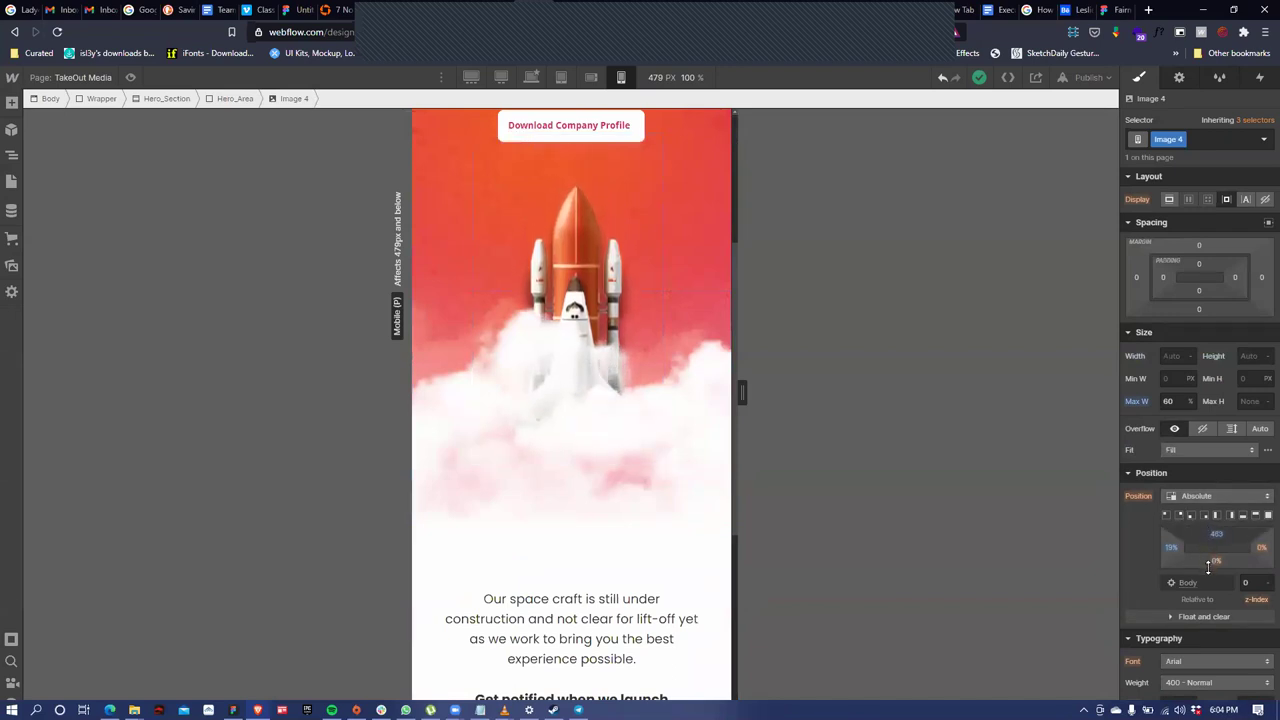
{"action": "left_click", "coordinate": [697, 414]}
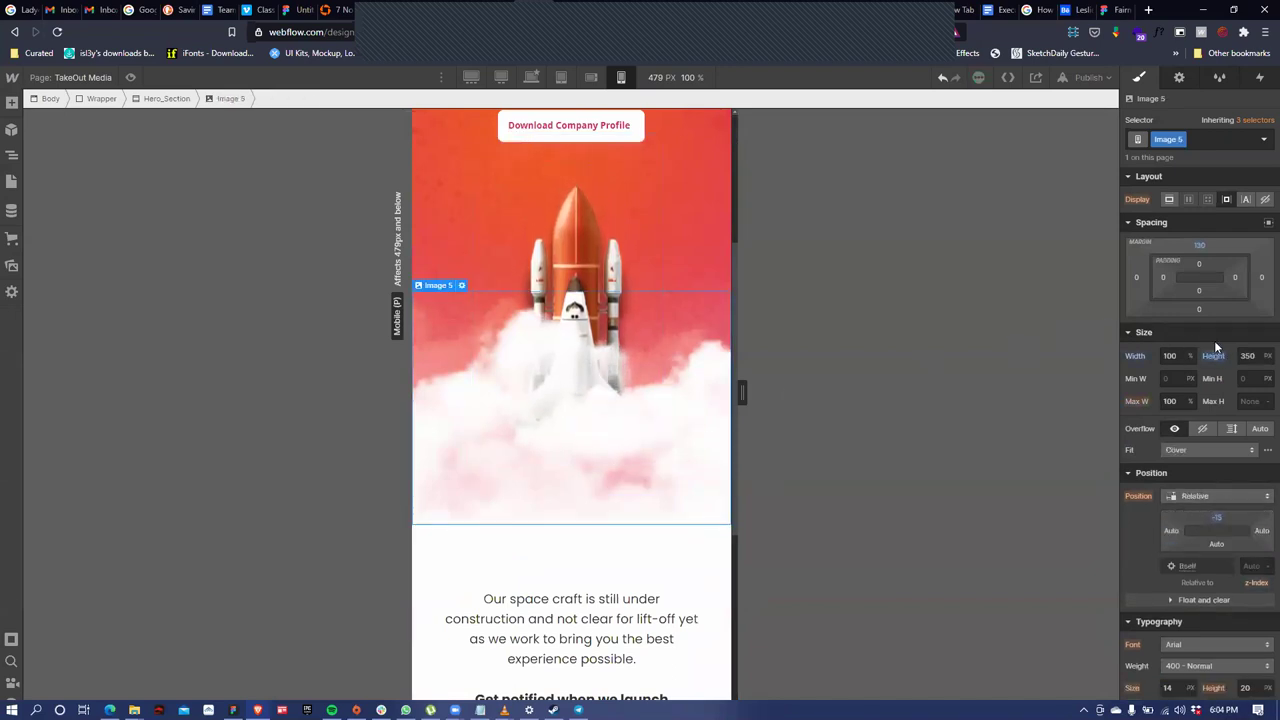
{"action": "left_click_drag", "start_coordinate": [1197, 248], "coordinate": [1192, 232]}
Publish the updated page to the site's webflow.io subdomain and dismiss the publish options
{"action": "scroll", "coordinate": [649, 276], "scroll_direction": "up", "scroll_amount": 2}
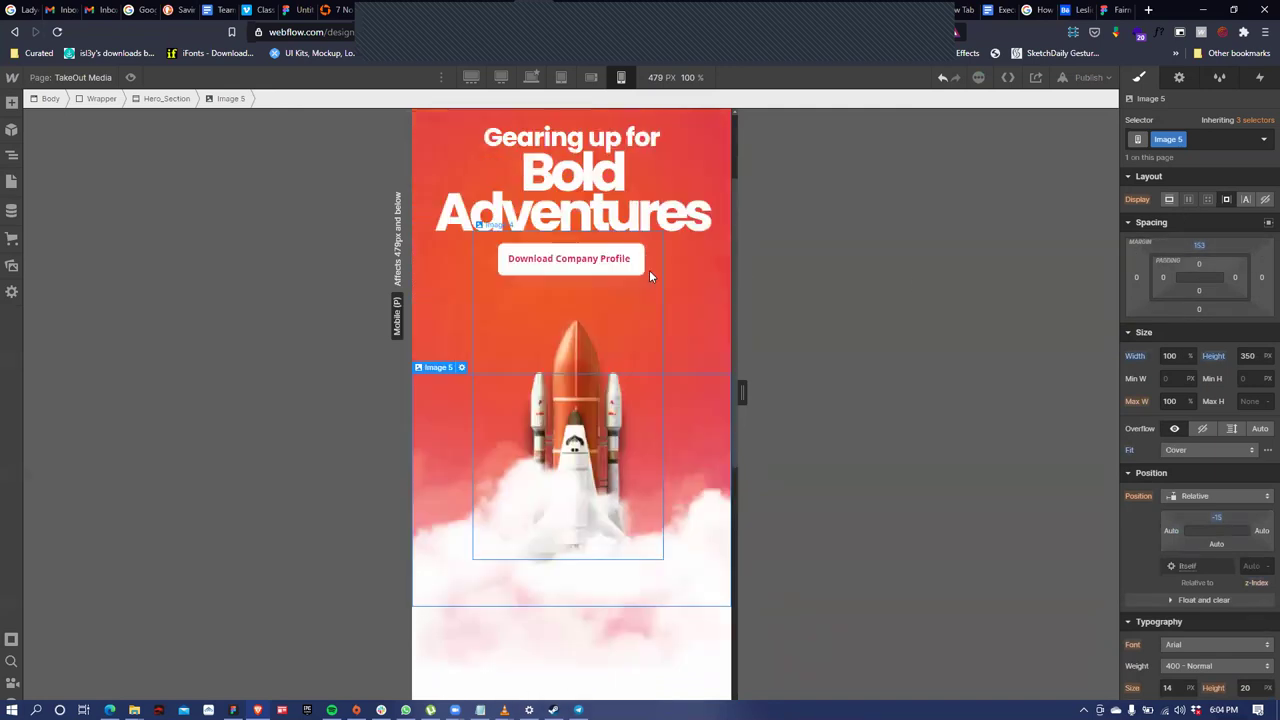
{"action": "scroll", "coordinate": [650, 280], "scroll_direction": "up", "scroll_amount": 2}
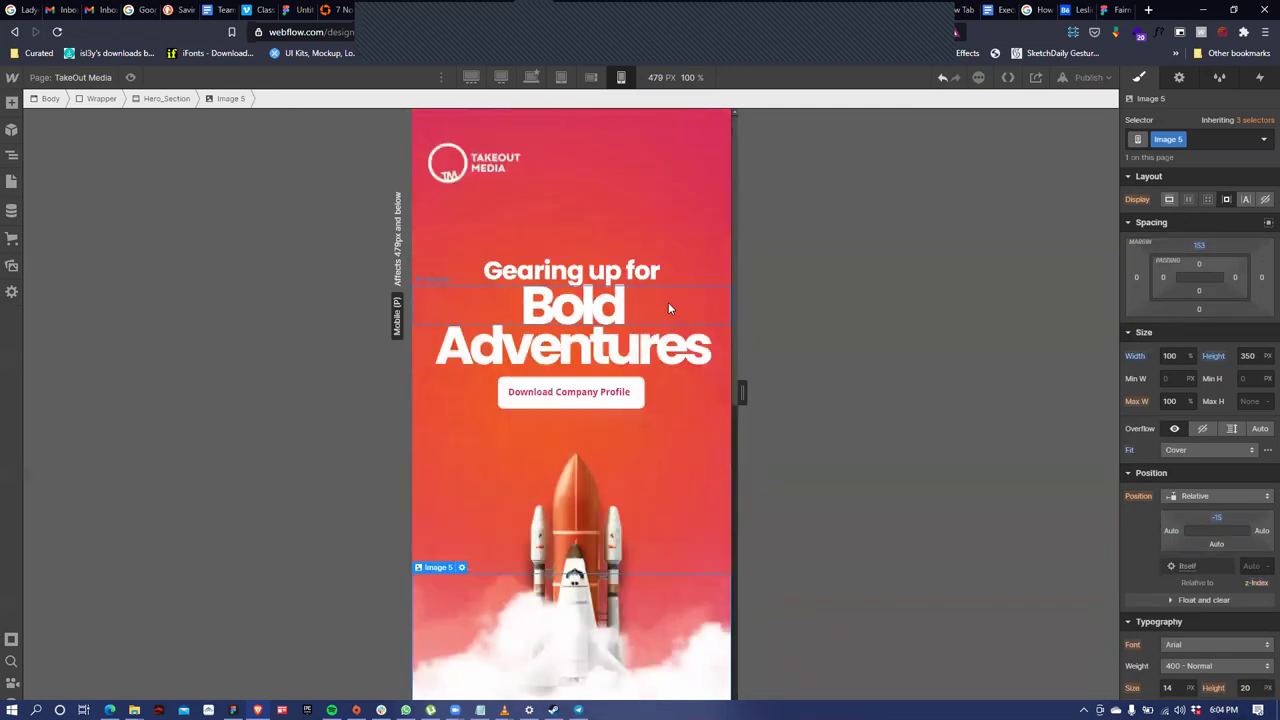
{"action": "left_click", "coordinate": [1084, 79]}
{"action": "left_click", "coordinate": [1050, 270]}
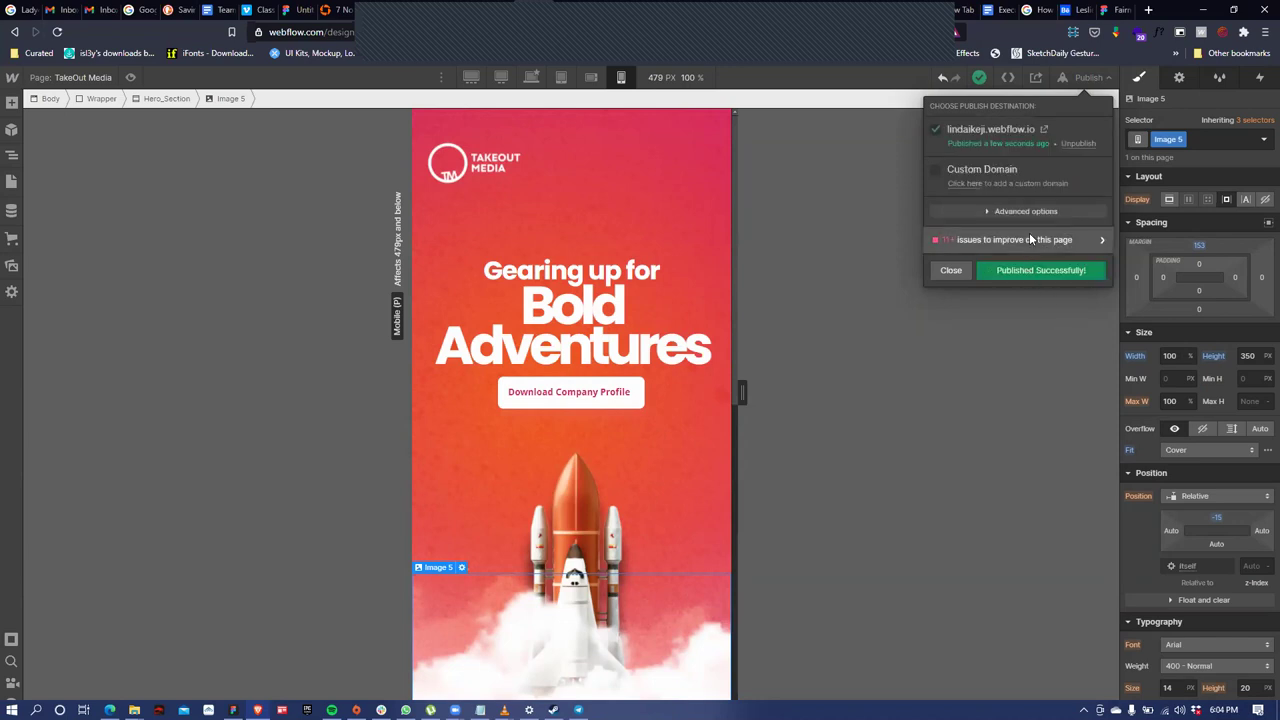
{"action": "left_click", "coordinate": [955, 271]}
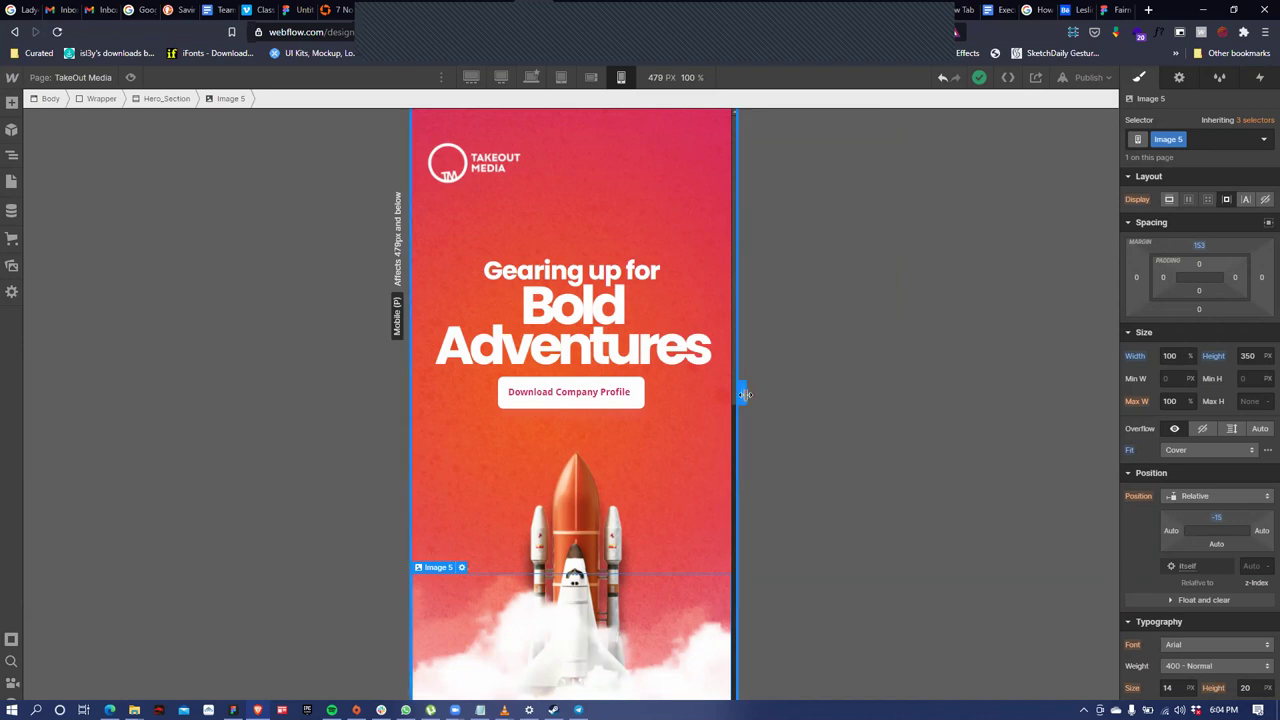
Lower the Download button to a top offset of 415 px and glance at the new Webflow Africa chat message in Telegram
{"action": "left_click", "coordinate": [560, 401]}
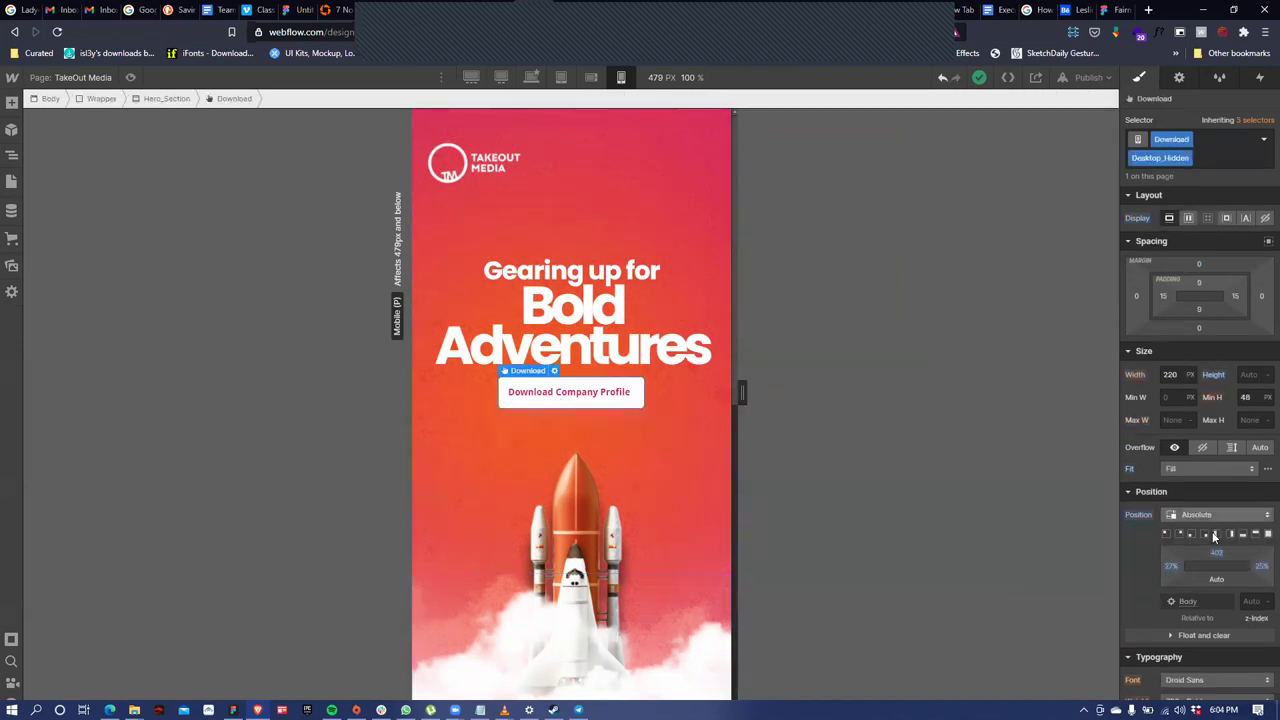
{"action": "left_click_drag", "start_coordinate": [1215, 552], "coordinate": [1224, 562]}
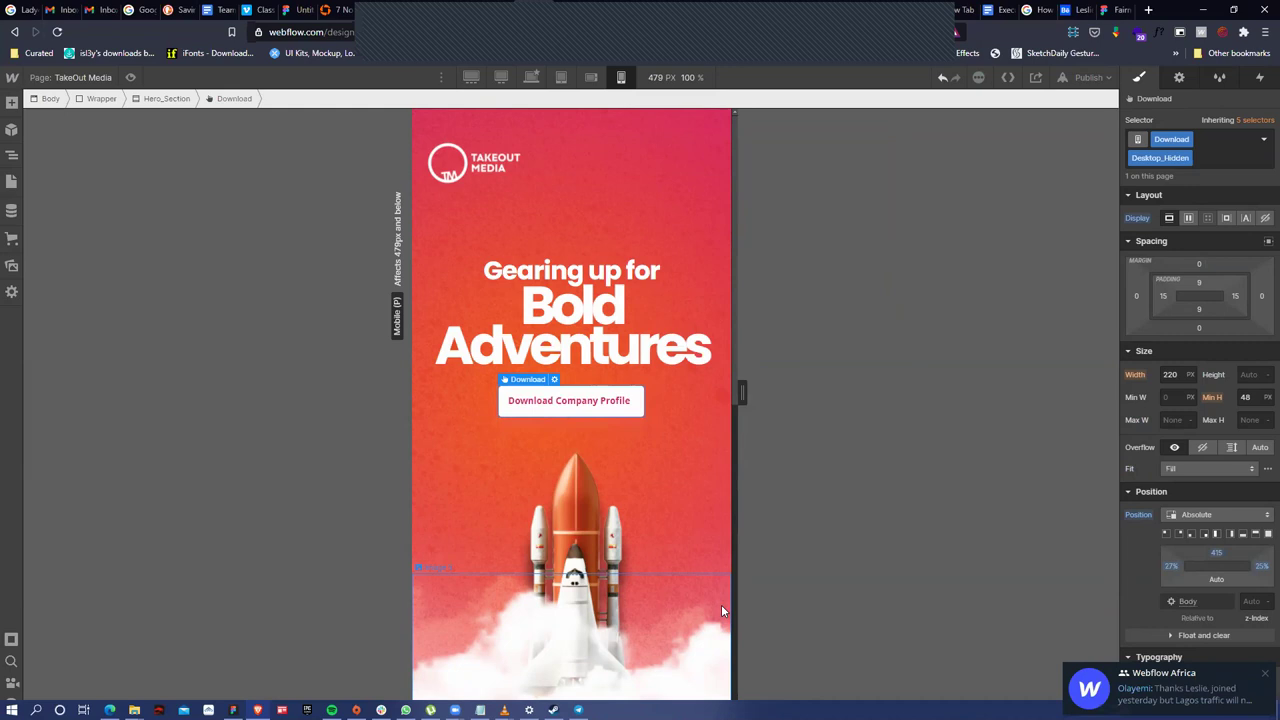
{"action": "left_click", "coordinate": [1163, 692]}
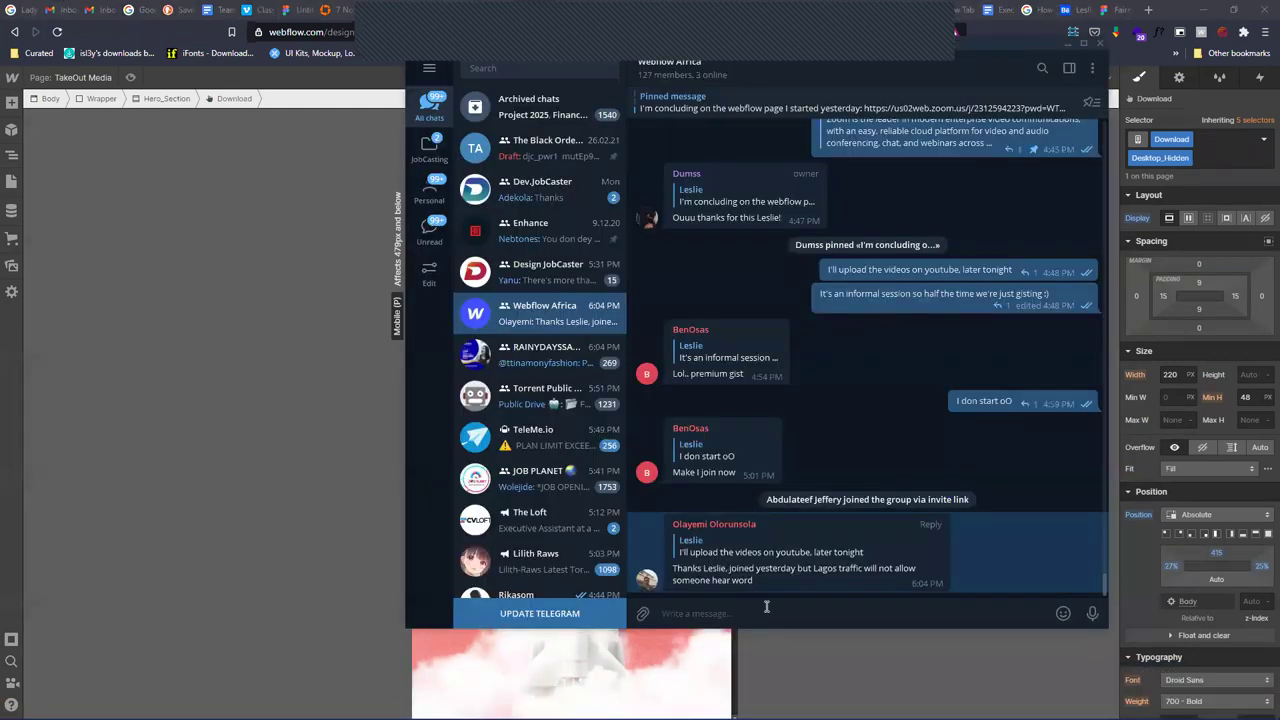
{"action": "left_click", "coordinate": [1068, 44]}
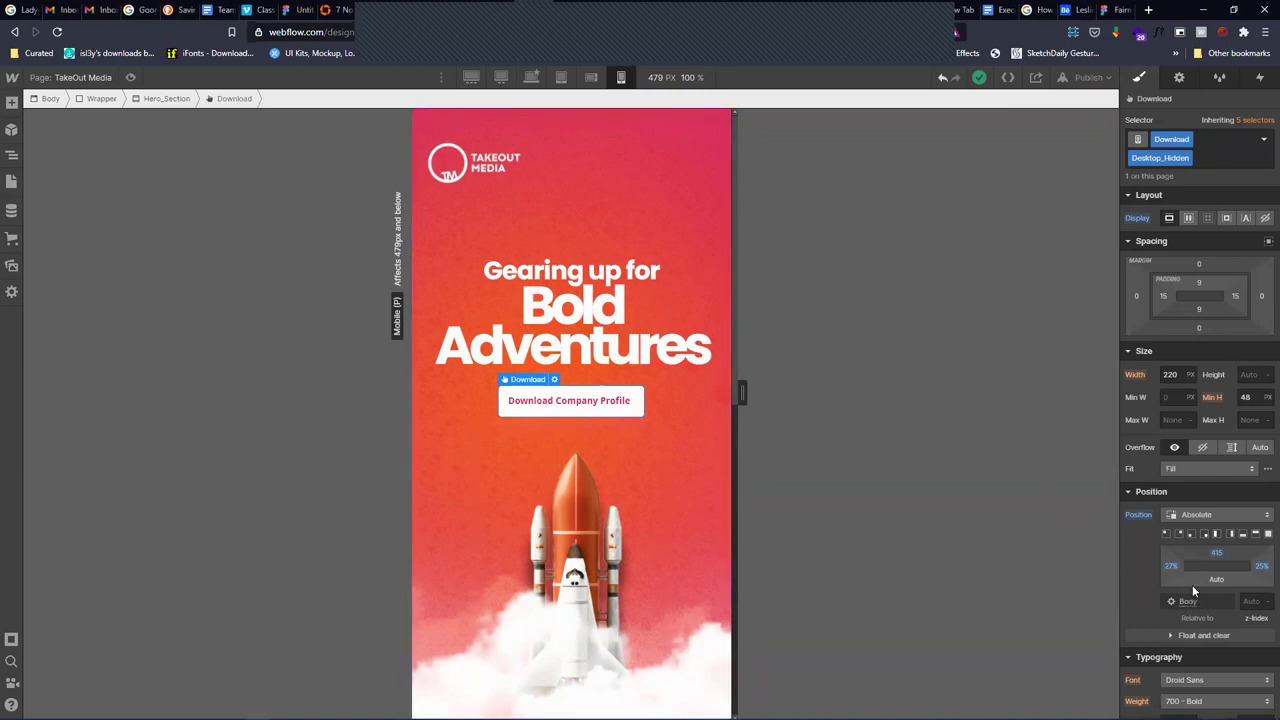
Change the Download button's positioning from absolute to Relative and set its left, top and right offsets to Auto
{"action": "left_click", "coordinate": [1205, 515]}
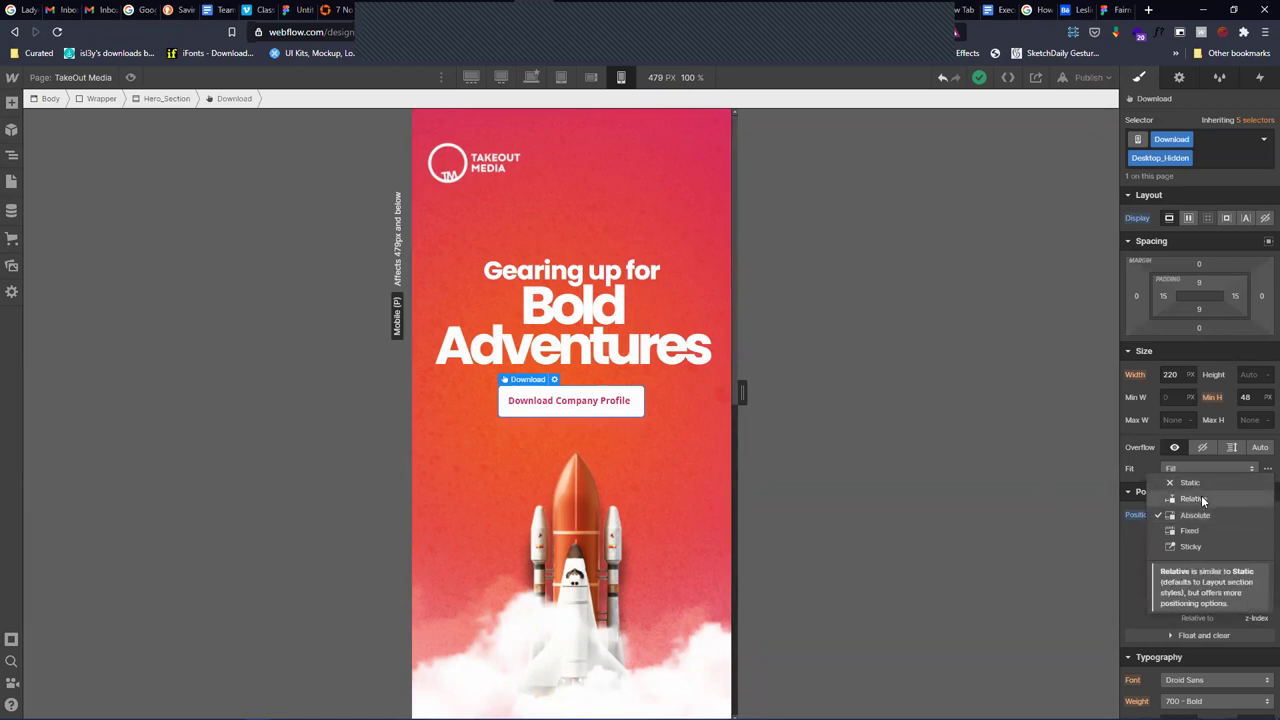
{"action": "left_click", "coordinate": [1203, 499]}
{"action": "scroll", "coordinate": [512, 516], "scroll_direction": "down", "scroll_amount": 6}
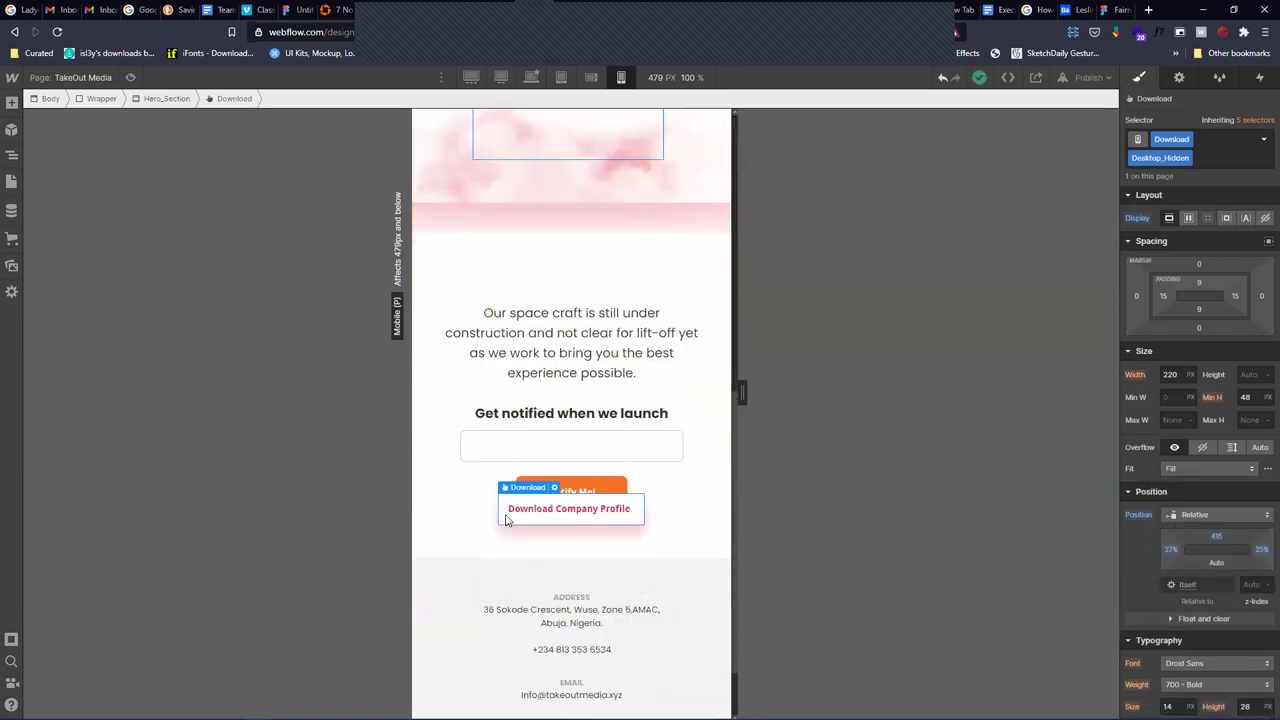
{"action": "scroll", "coordinate": [505, 519], "scroll_direction": "up", "scroll_amount": 3}
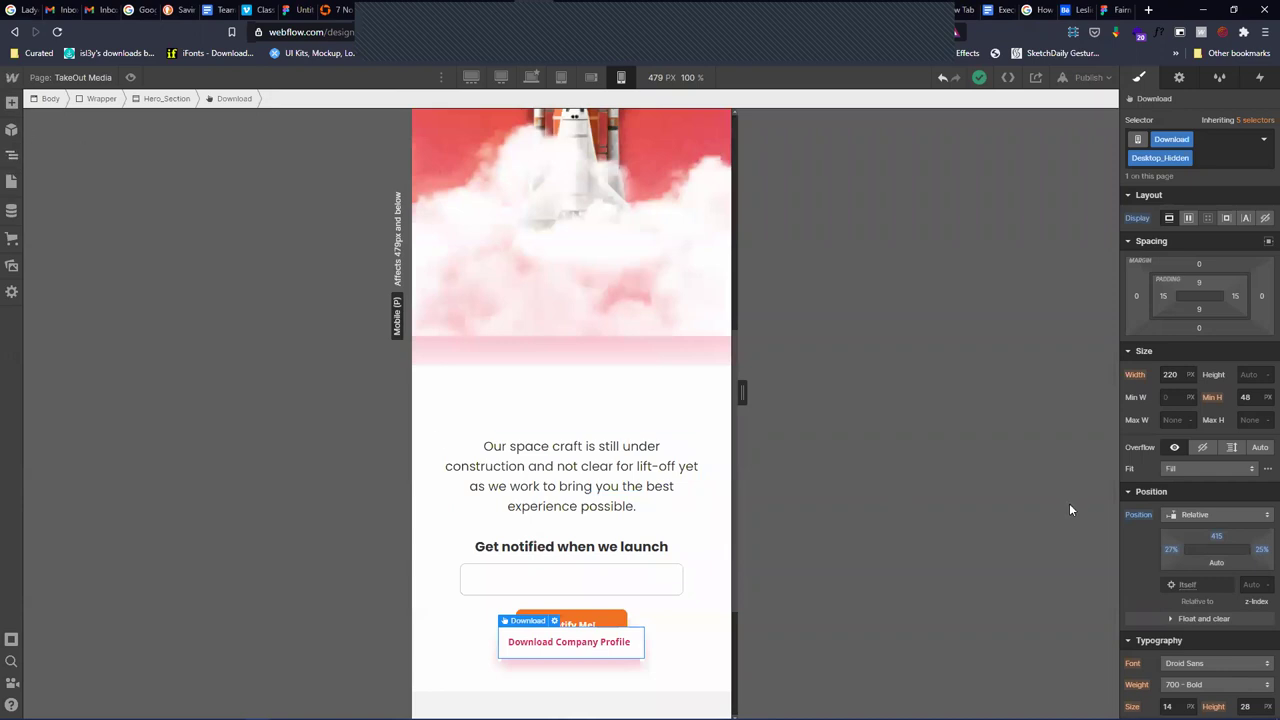
{"action": "left_click", "coordinate": [1168, 549]}
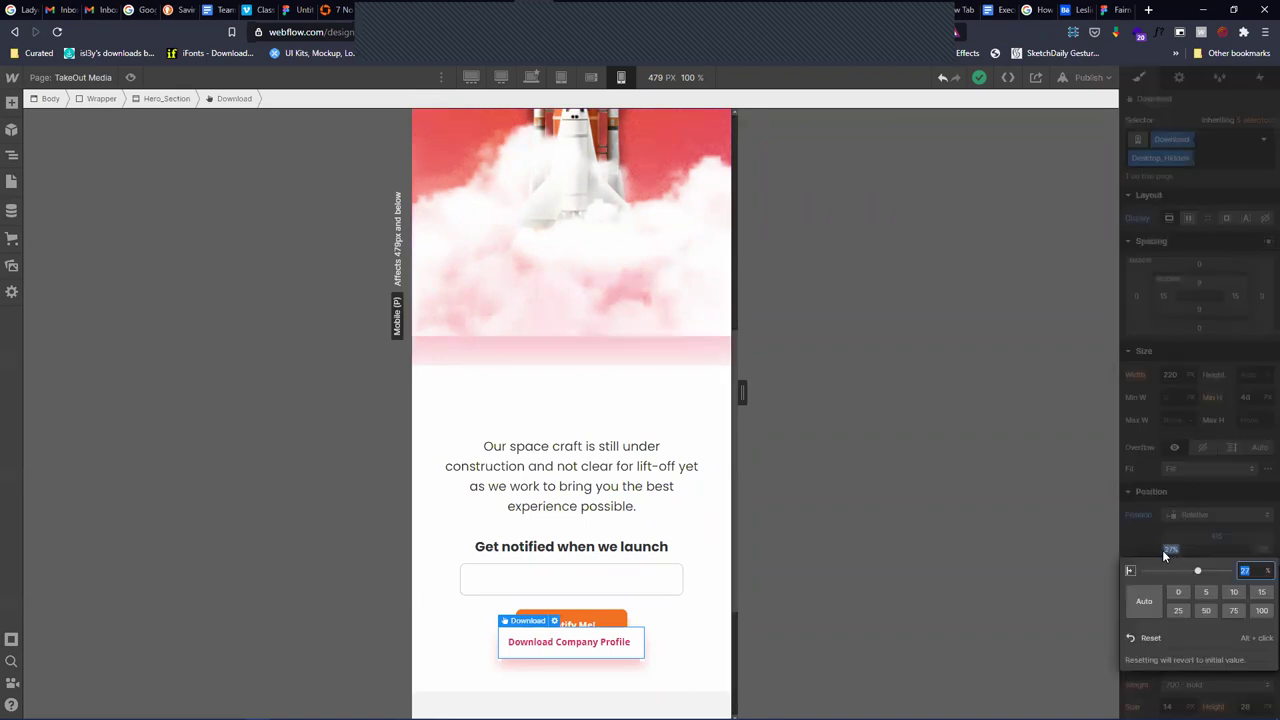
{"action": "left_click", "coordinate": [1144, 601]}
{"action": "left_click", "coordinate": [1217, 536]}
{"action": "left_click", "coordinate": [1217, 536]}
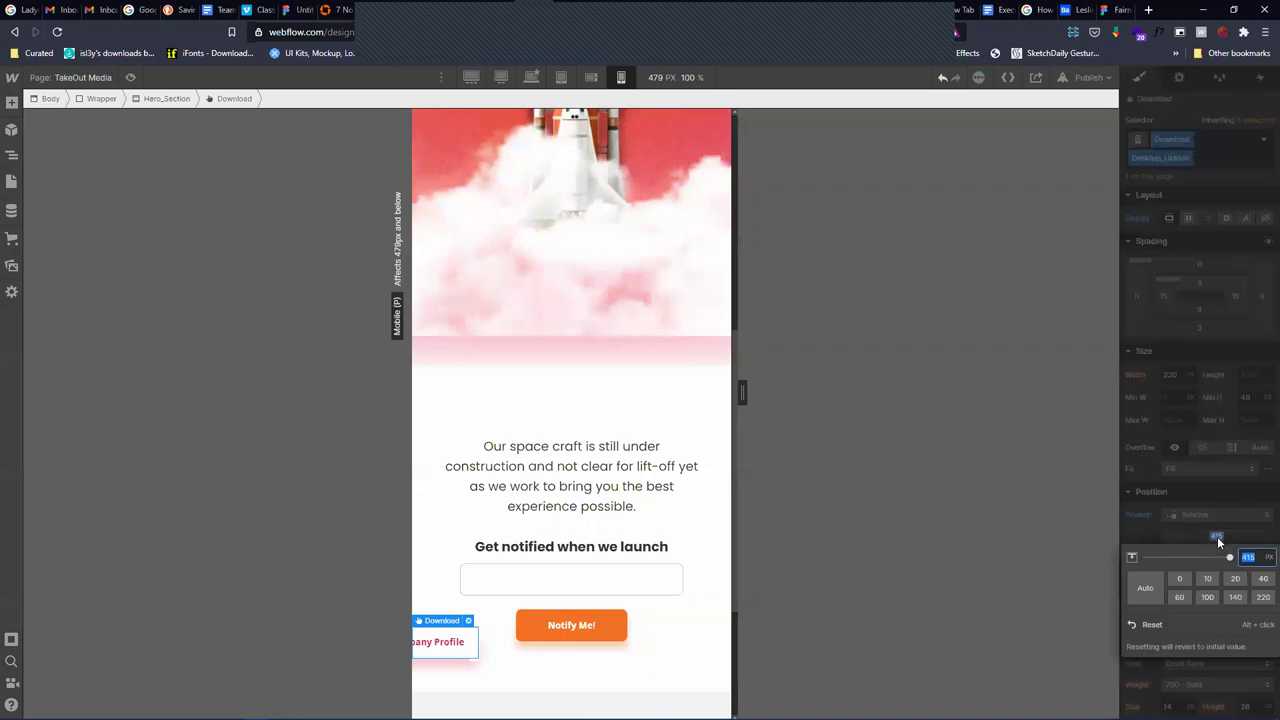
{"action": "left_click", "coordinate": [1154, 577]}
{"action": "left_click", "coordinate": [1250, 550]}
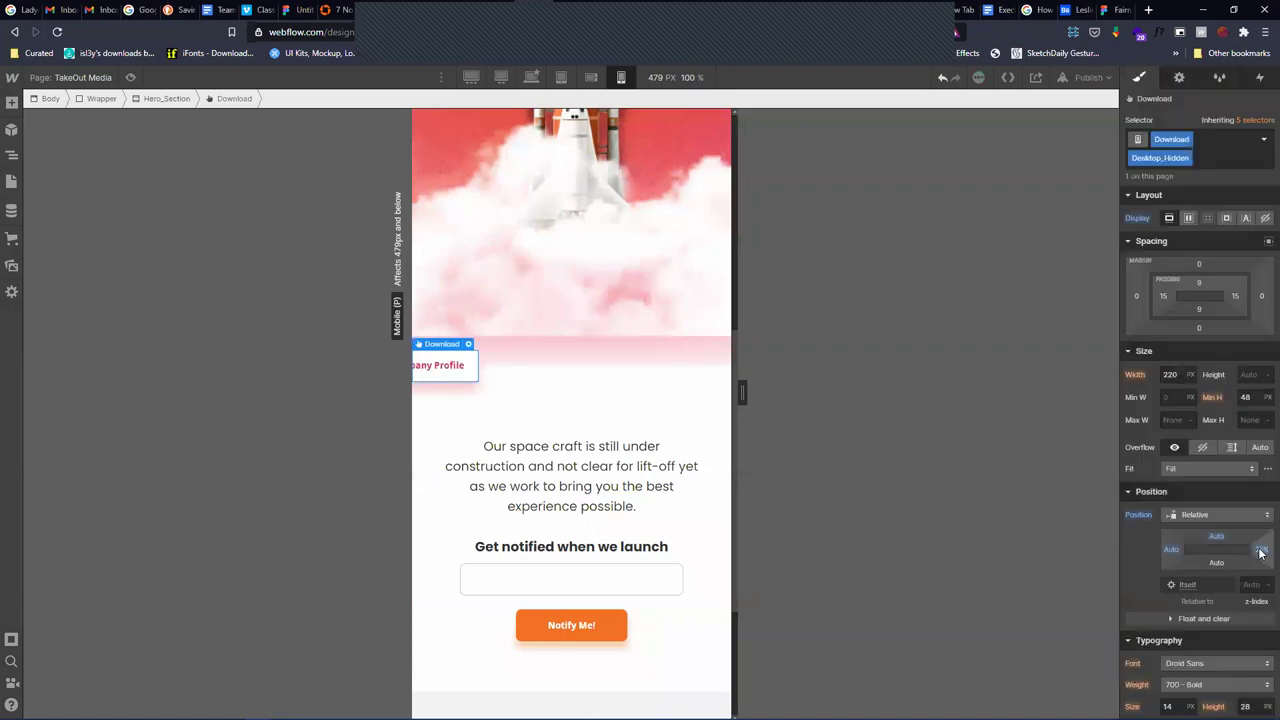
{"action": "left_click", "coordinate": [1244, 553]}
{"action": "left_click", "coordinate": [1145, 598]}
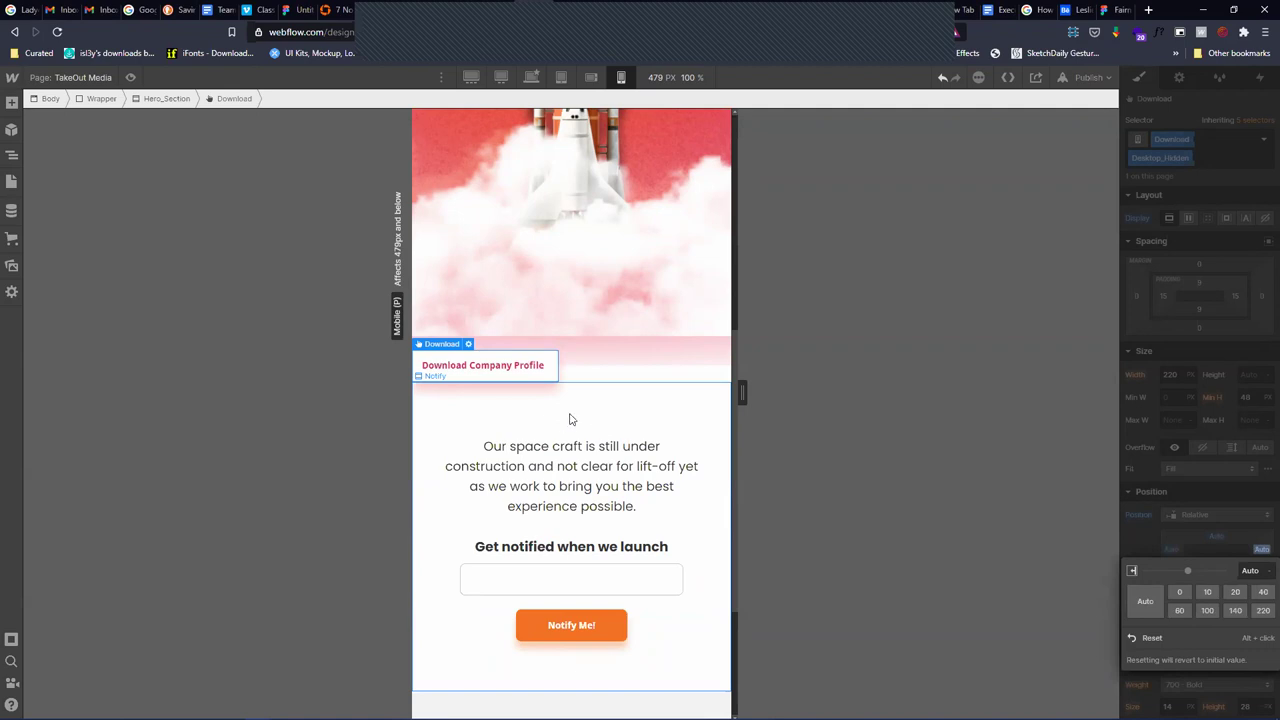
Move the Download button in the page structure into Hero_Area, between the third Header and Image 4
{"action": "left_click", "coordinate": [12, 172]}
{"action": "left_click", "coordinate": [12, 157]}
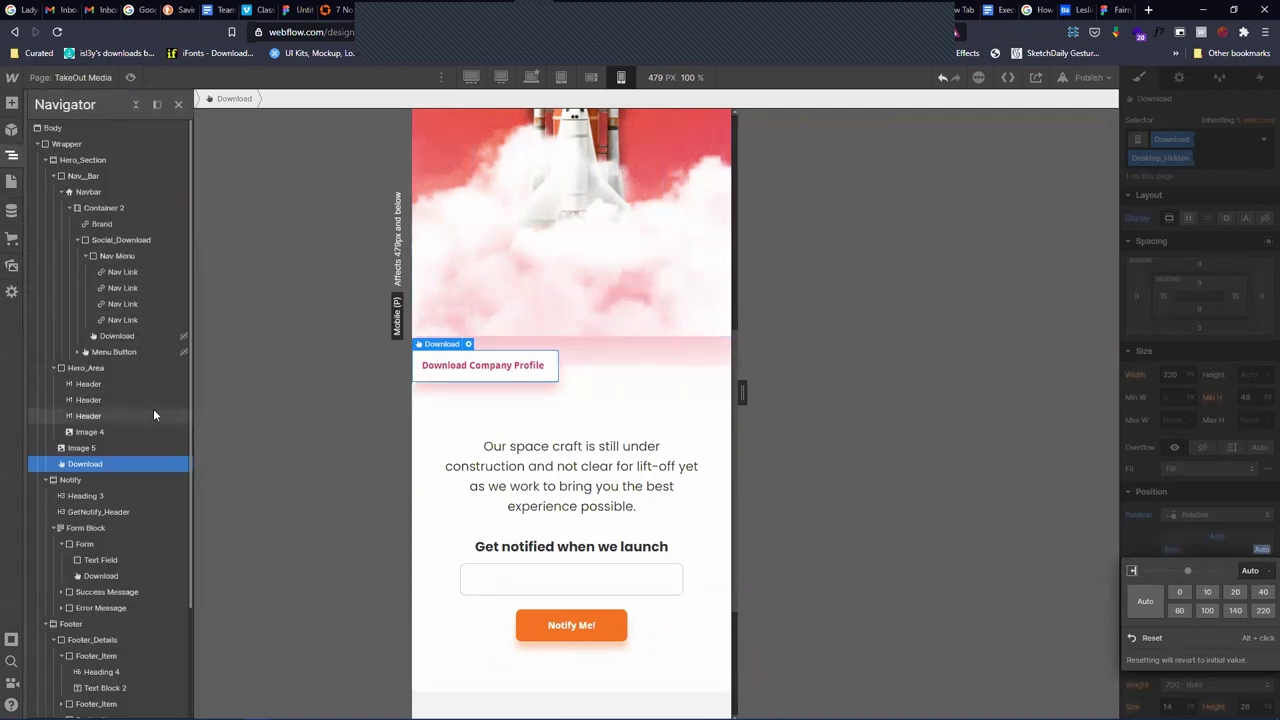
{"action": "left_click", "coordinate": [112, 399]}
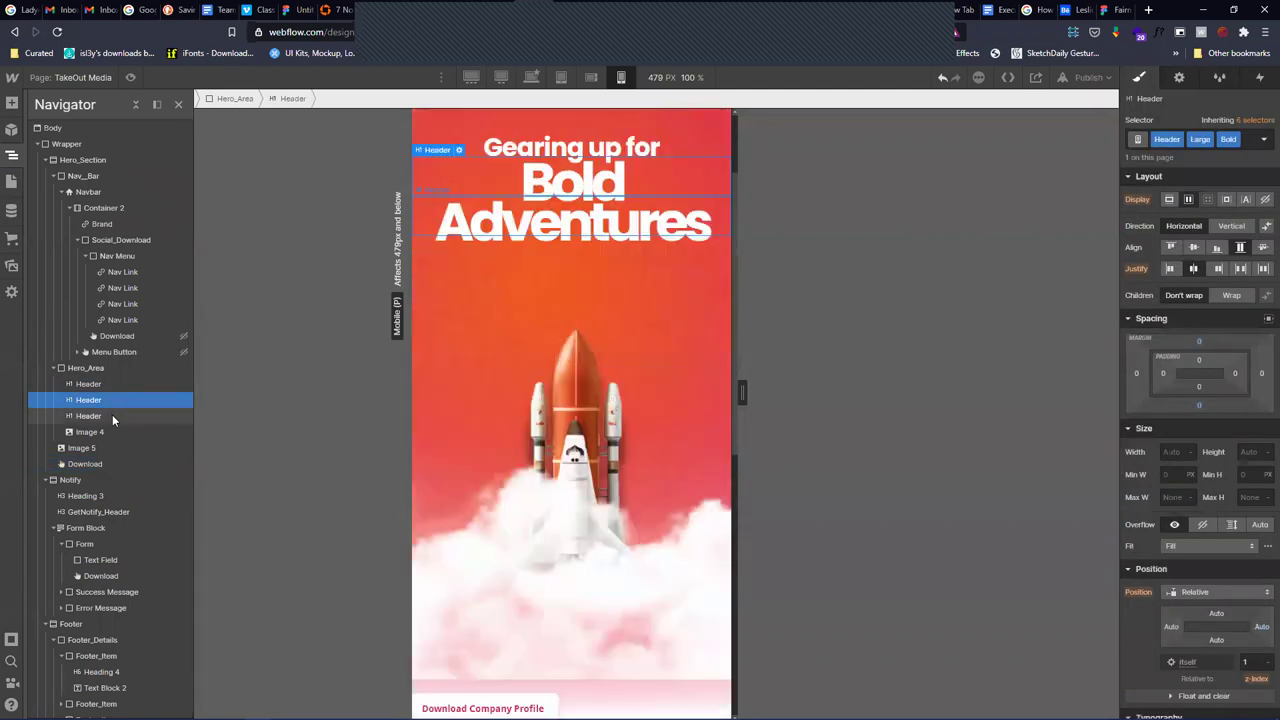
{"action": "left_click", "coordinate": [109, 415]}
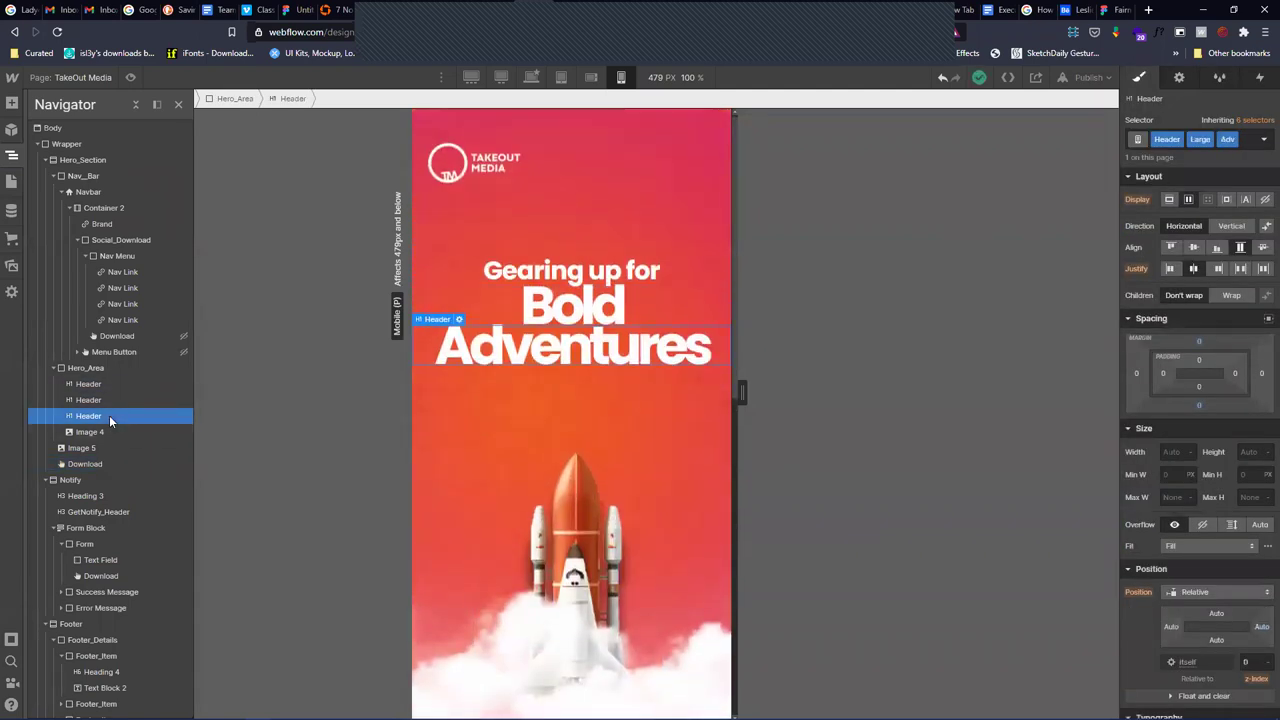
{"action": "left_click", "coordinate": [83, 464]}
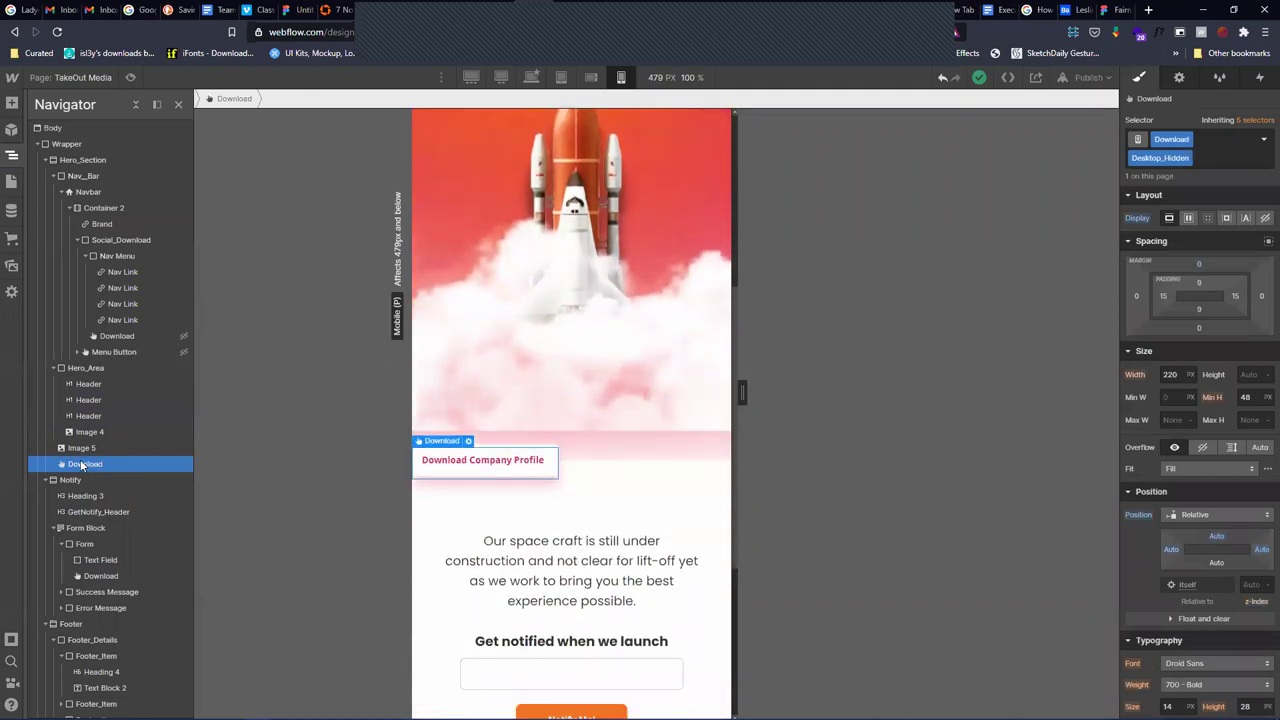
{"action": "left_click_drag", "start_coordinate": [80, 466], "coordinate": [88, 430]}
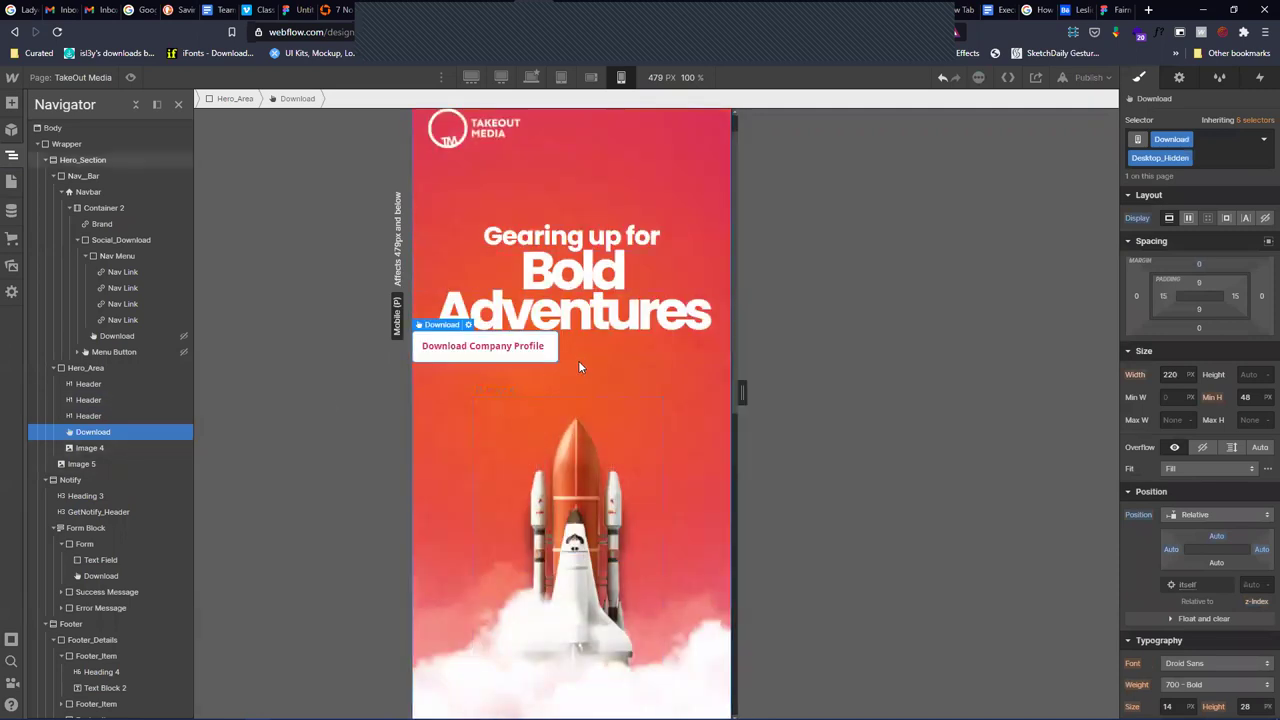
Set Hero_Area to a vertical flex layout with its children aligned to the center
{"action": "left_click", "coordinate": [101, 366]}
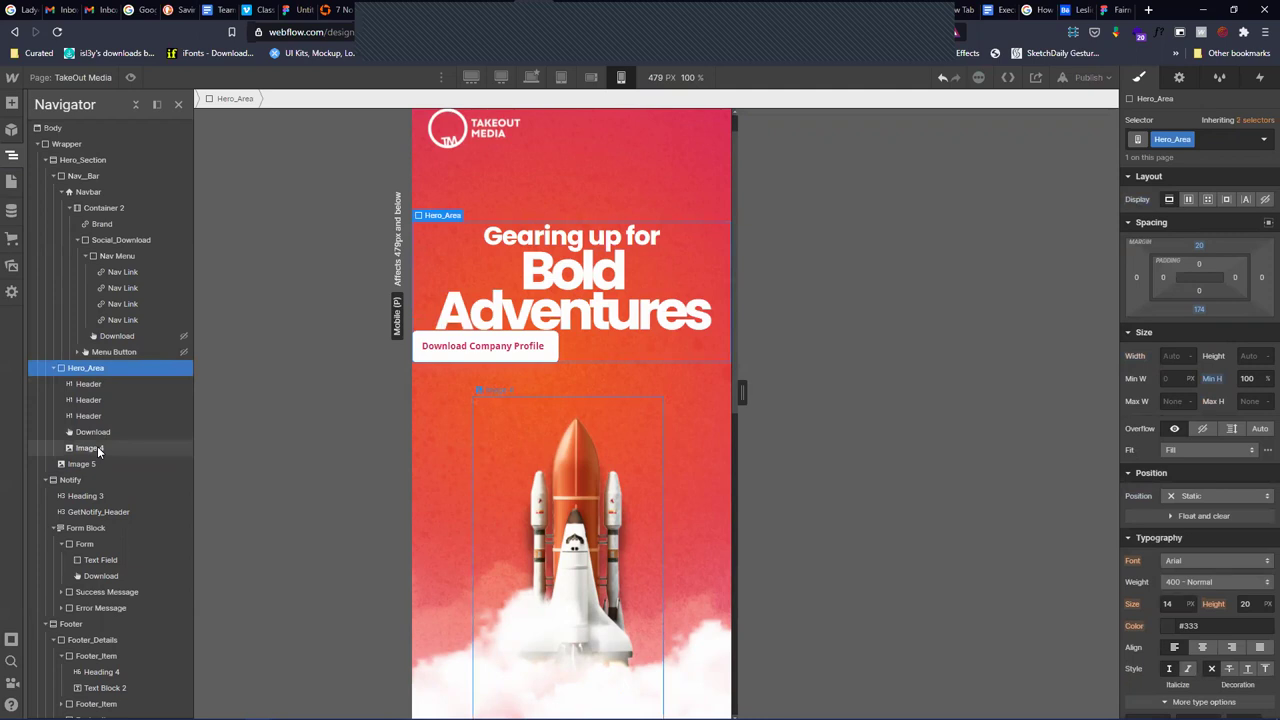
{"action": "left_click", "coordinate": [1189, 200]}
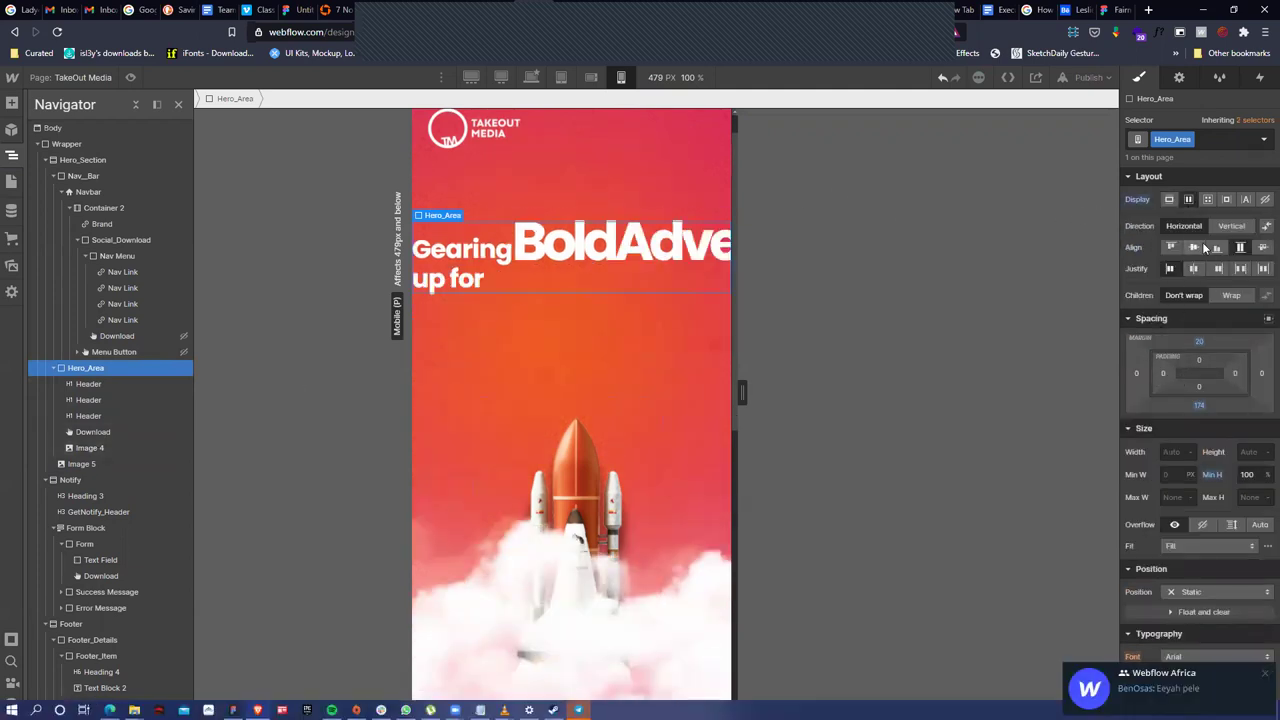
{"action": "left_click", "coordinate": [1228, 226]}
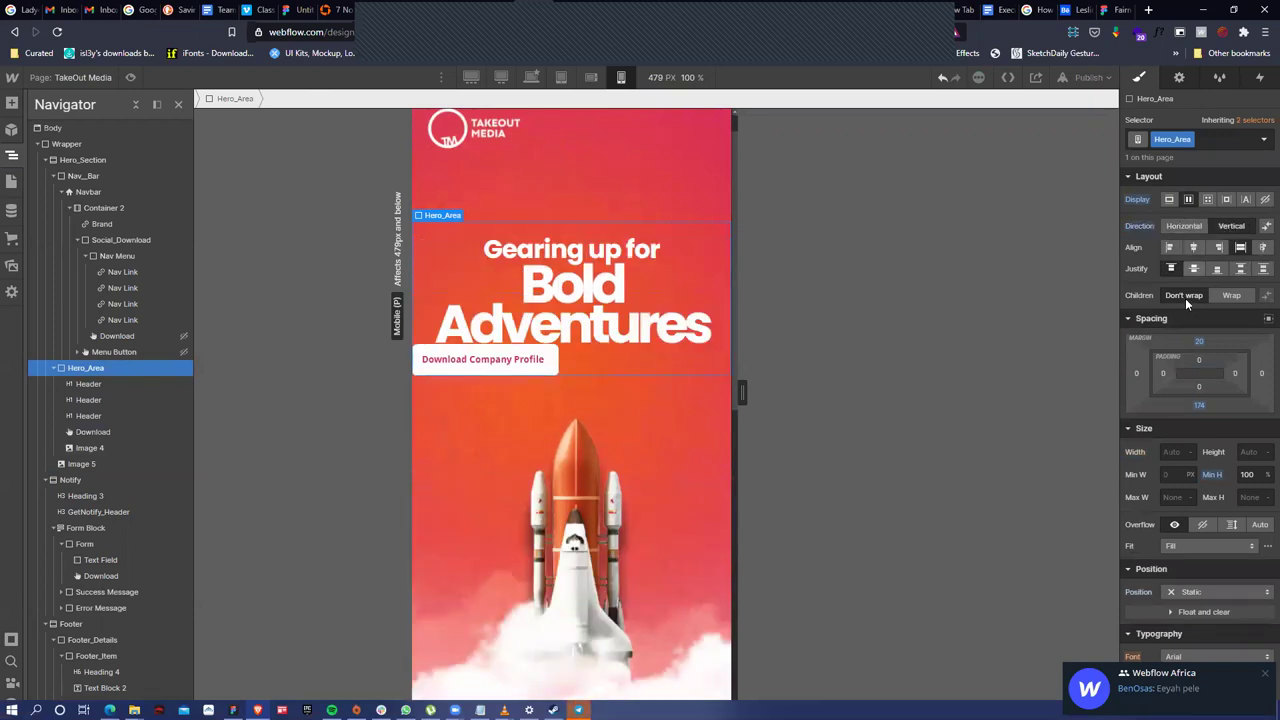
{"action": "left_click", "coordinate": [1193, 247]}
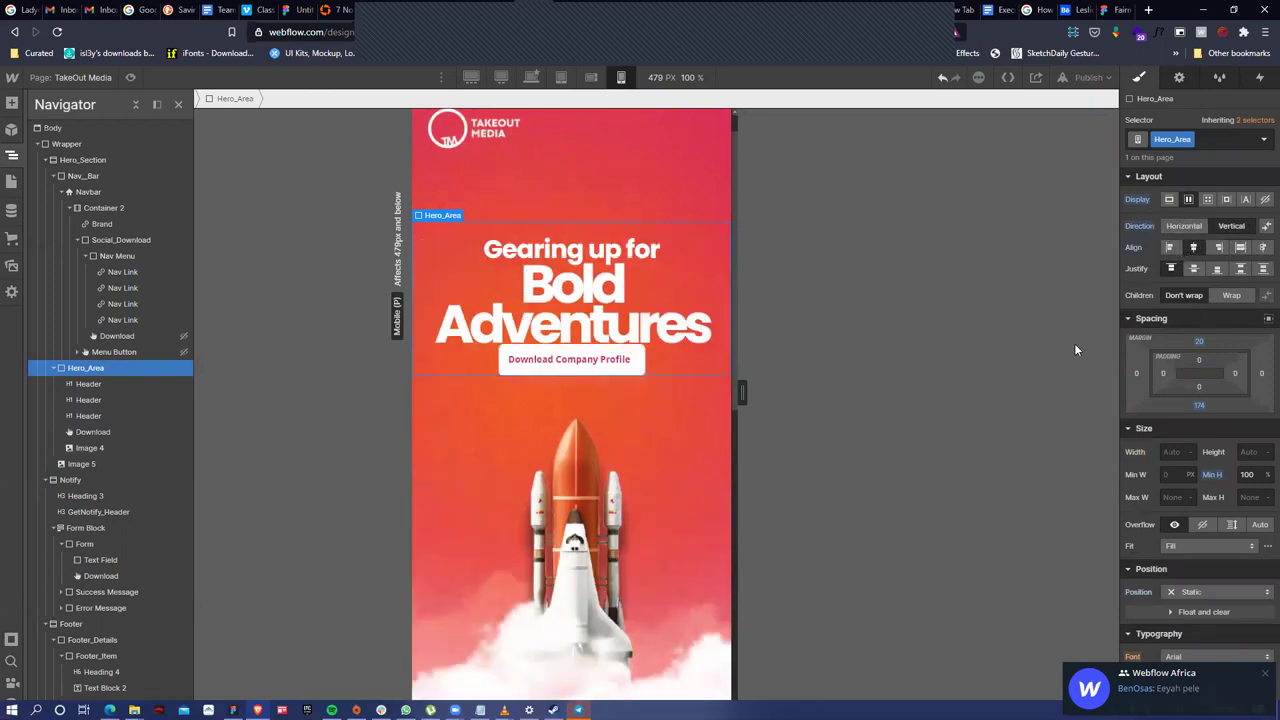
Set the Download button's top margin to 30 px and publish the site
{"action": "left_click", "coordinate": [626, 360]}
{"action": "left_click_drag", "start_coordinate": [1197, 373], "coordinate": [1147, 357]}
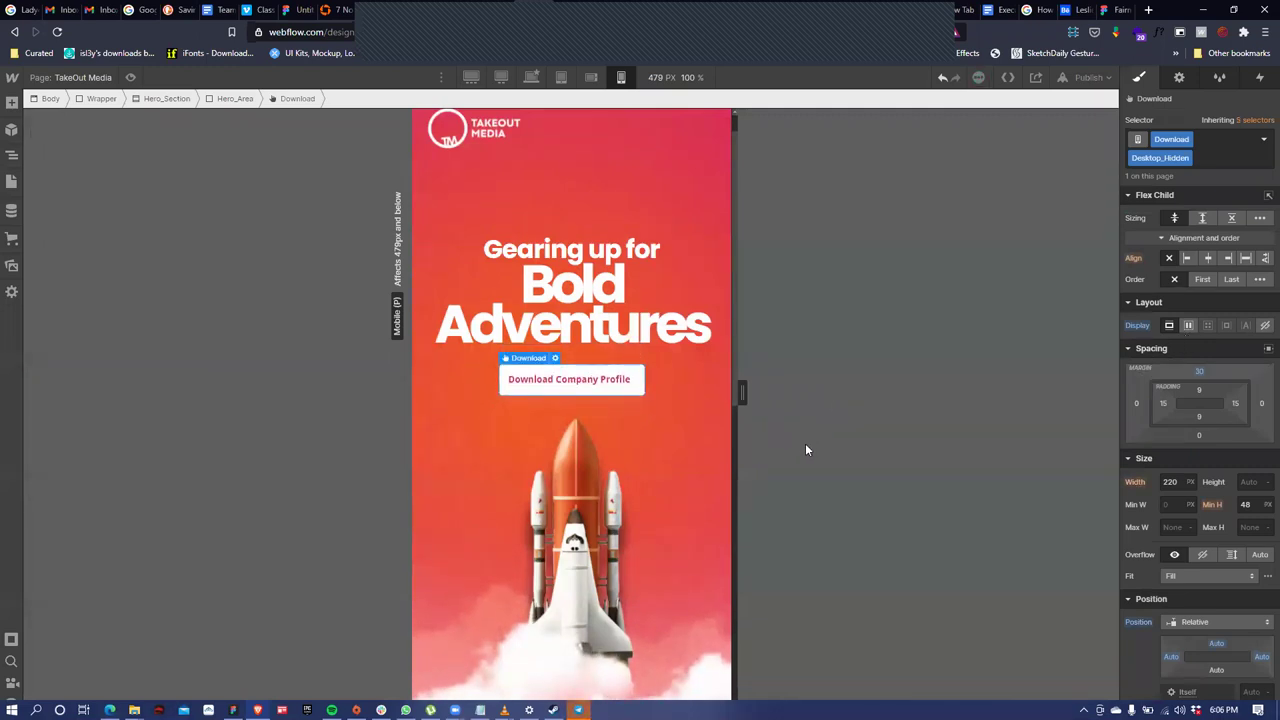
{"action": "left_click", "coordinate": [1088, 77]}
{"action": "left_click", "coordinate": [1057, 268]}
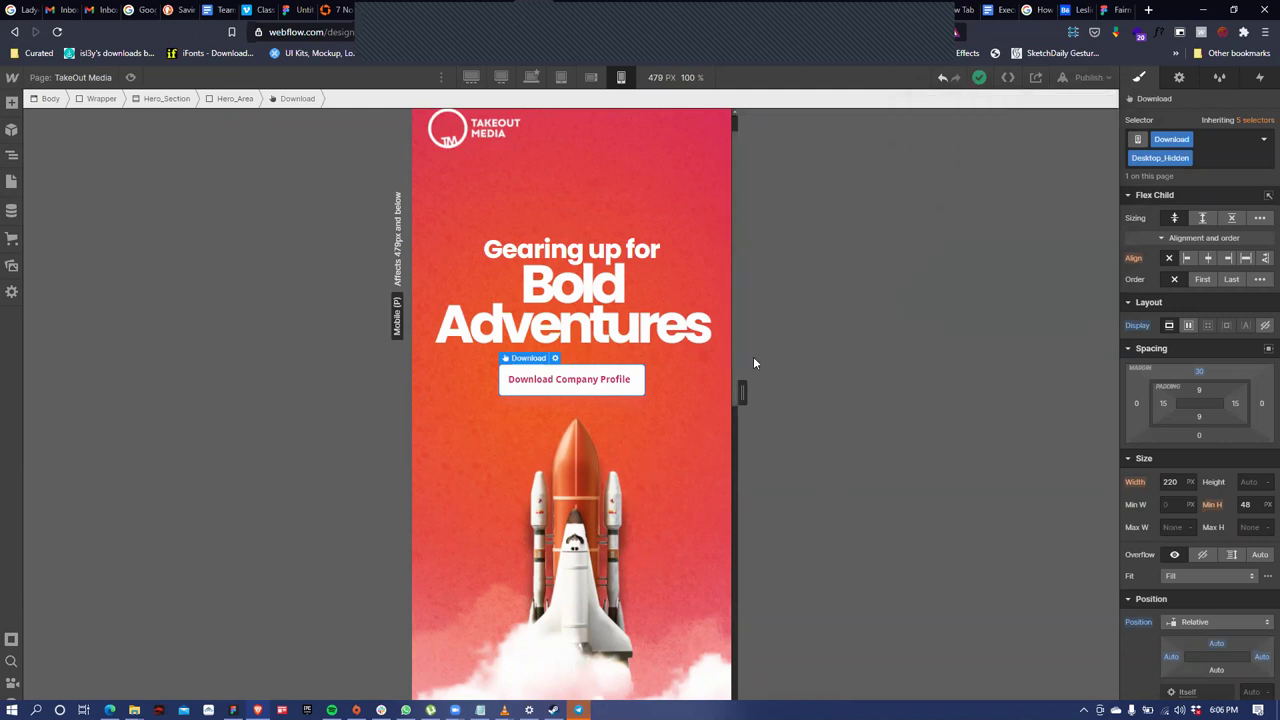
Review the mobile page and lower the rocket picture, Image 4, to a top offset of 554 px
{"action": "scroll", "coordinate": [733, 375], "scroll_direction": "down", "scroll_amount": 5}
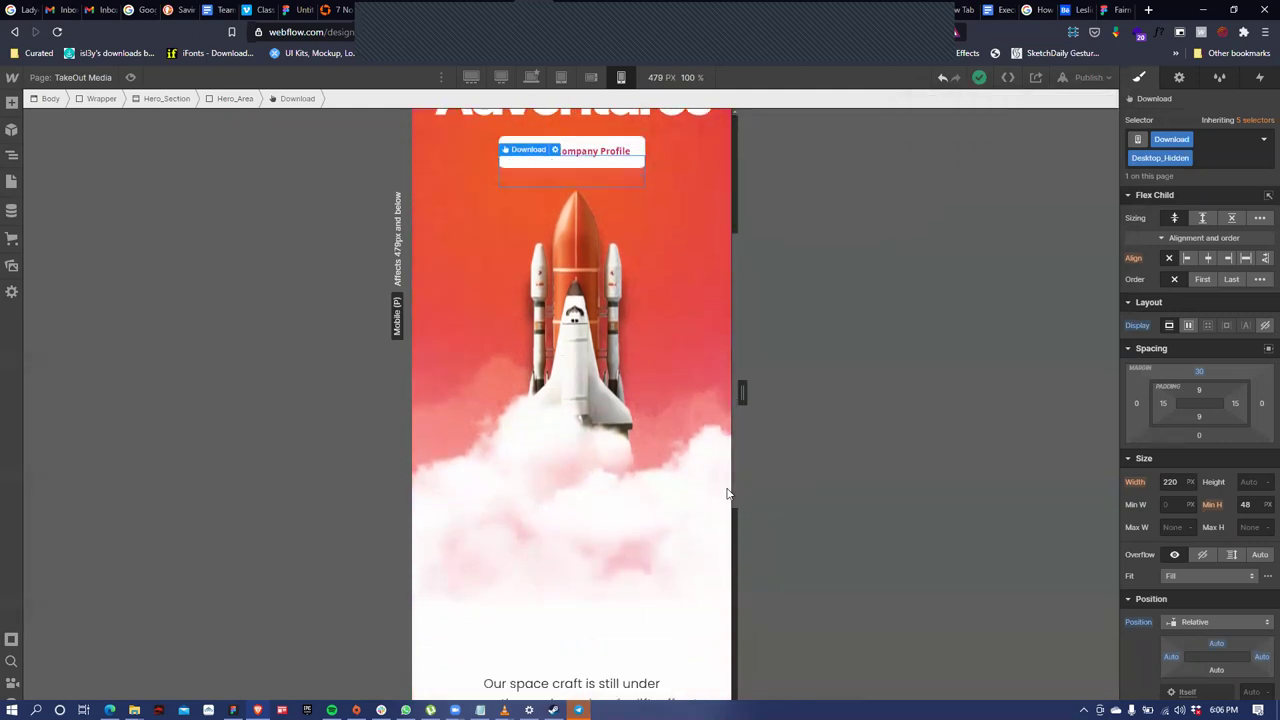
{"action": "scroll", "coordinate": [716, 375], "scroll_direction": "up", "scroll_amount": 3}
{"action": "scroll", "coordinate": [716, 375], "scroll_direction": "down", "scroll_amount": 6}
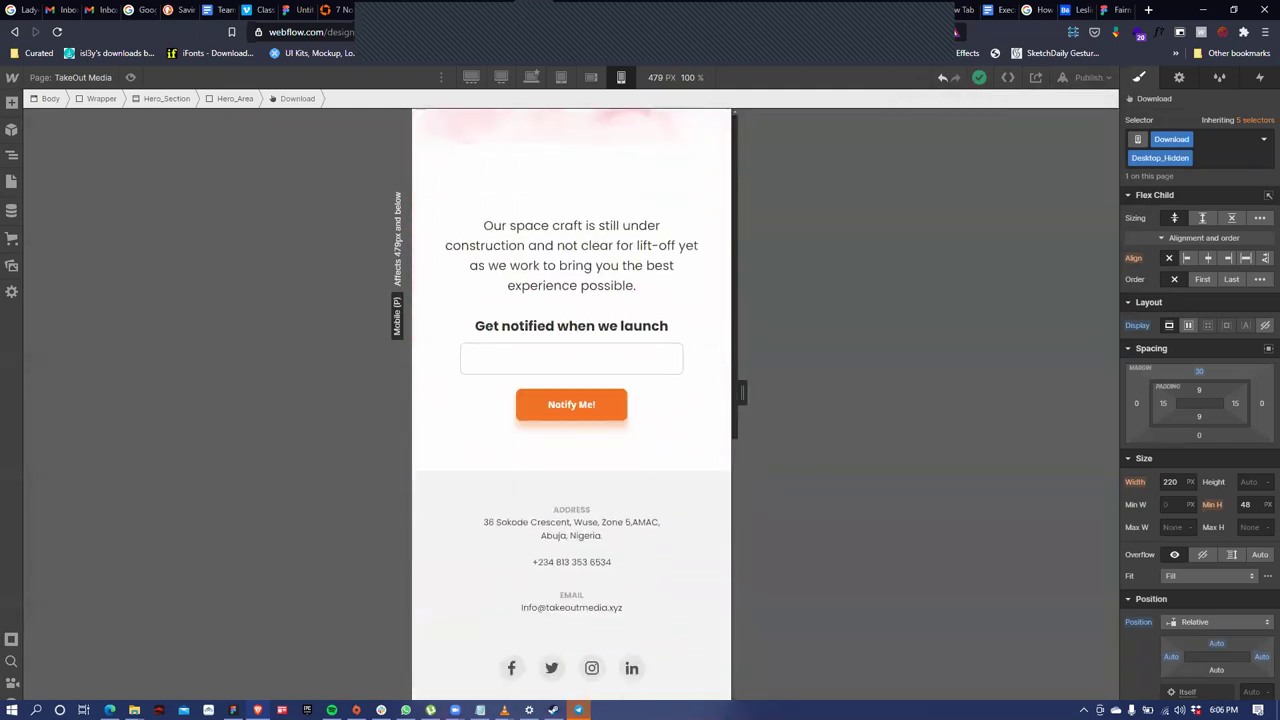
{"action": "scroll", "coordinate": [748, 314], "scroll_direction": "up", "scroll_amount": 6}
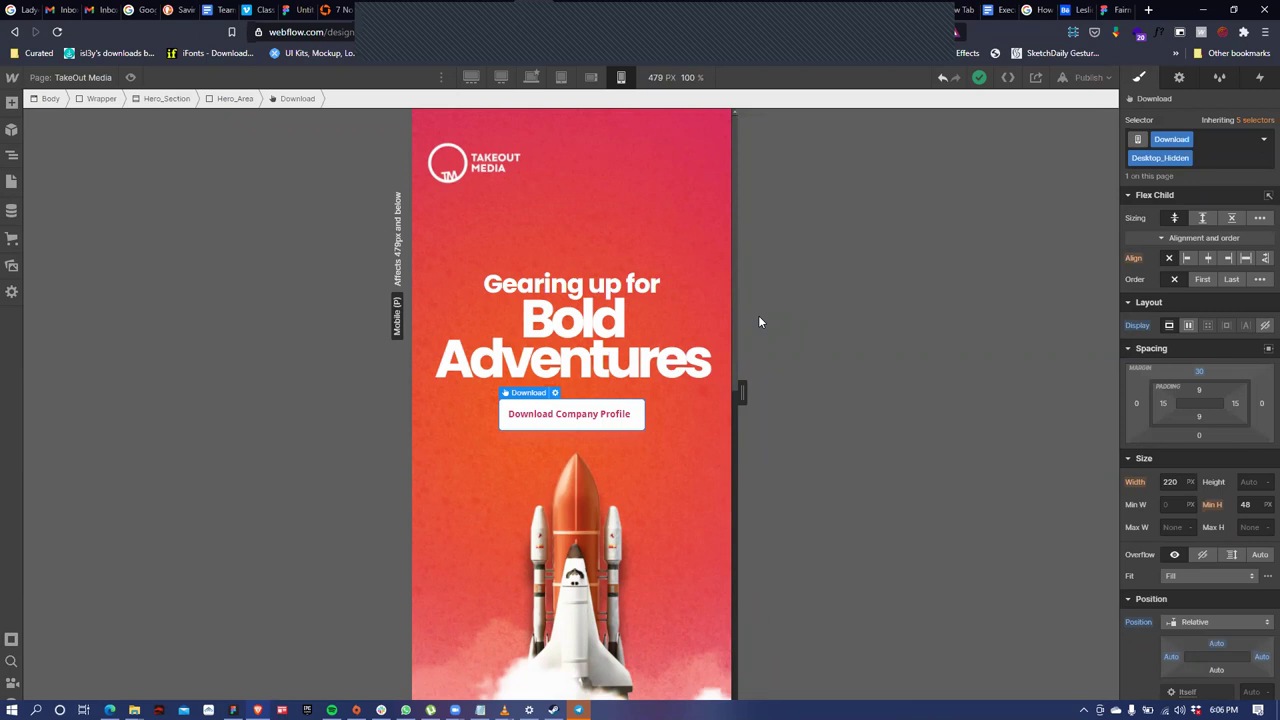
{"action": "scroll", "coordinate": [634, 414], "scroll_direction": "down", "scroll_amount": 3}
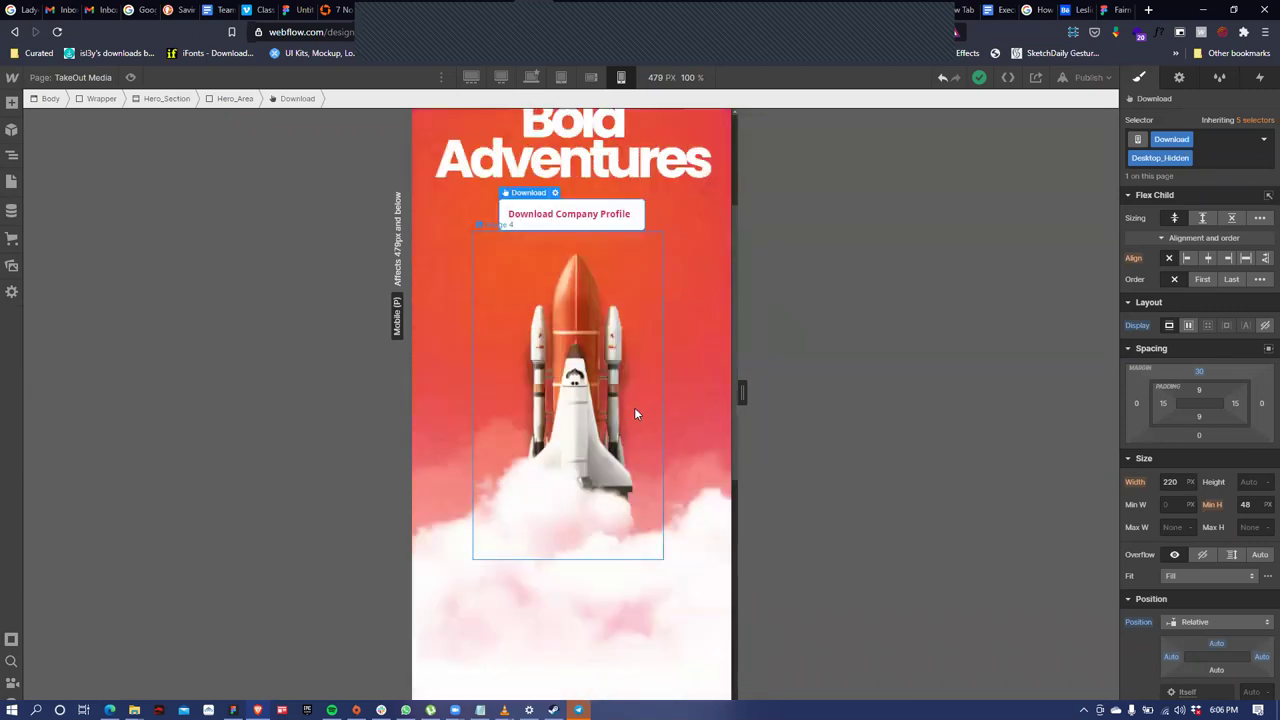
{"action": "scroll", "coordinate": [628, 418], "scroll_direction": "up", "scroll_amount": 2}
{"action": "left_click", "coordinate": [649, 446]}
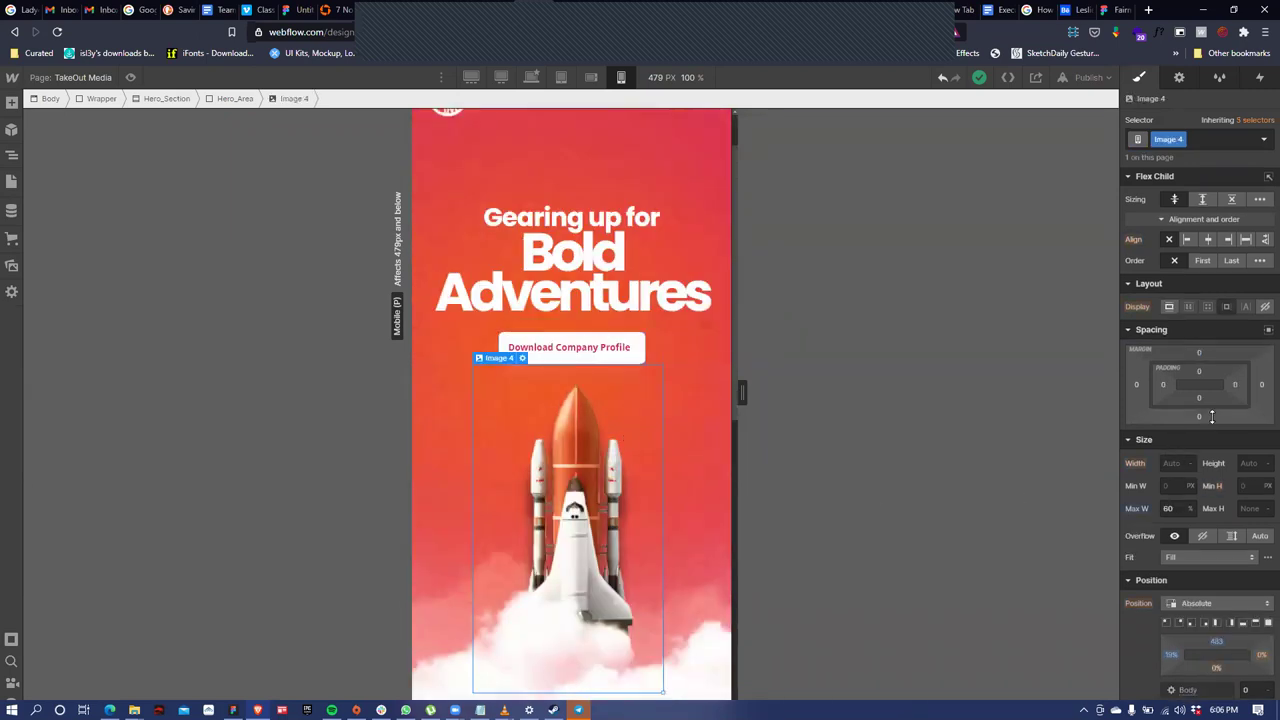
{"action": "scroll", "coordinate": [1208, 525], "scroll_direction": "down", "scroll_amount": 2}
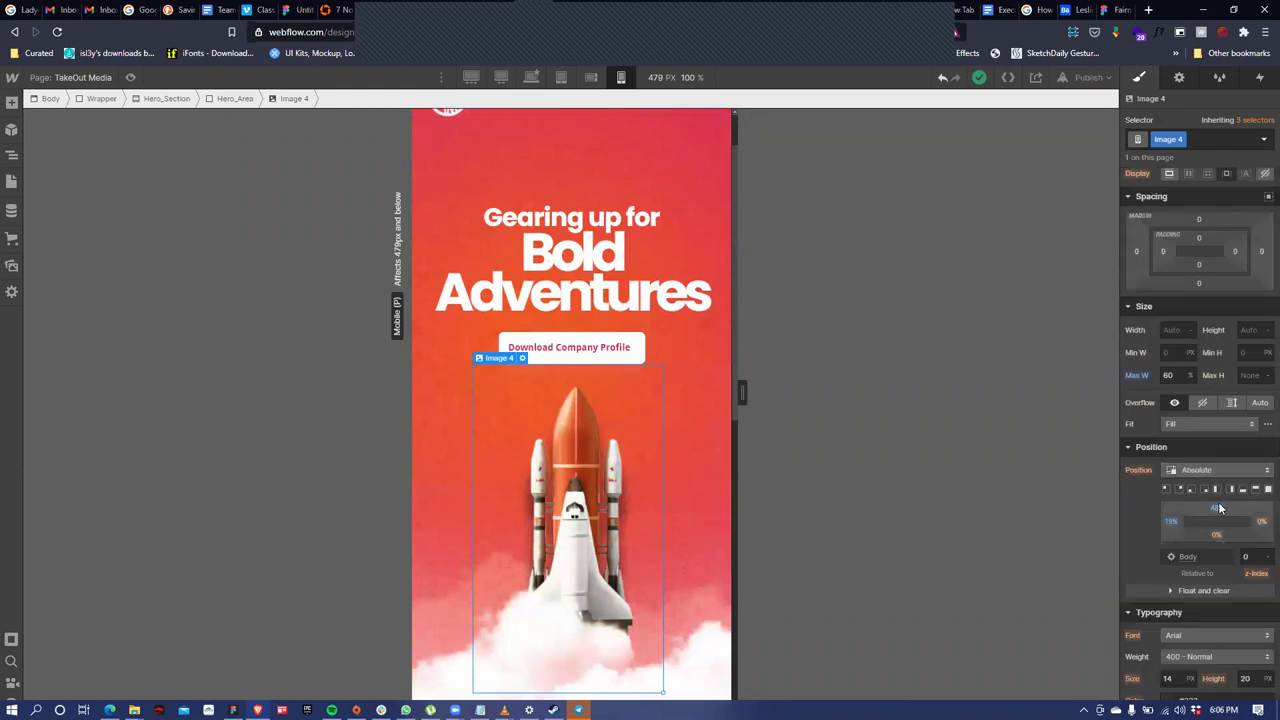
{"action": "left_click_drag", "start_coordinate": [1219, 508], "coordinate": [1218, 553]}
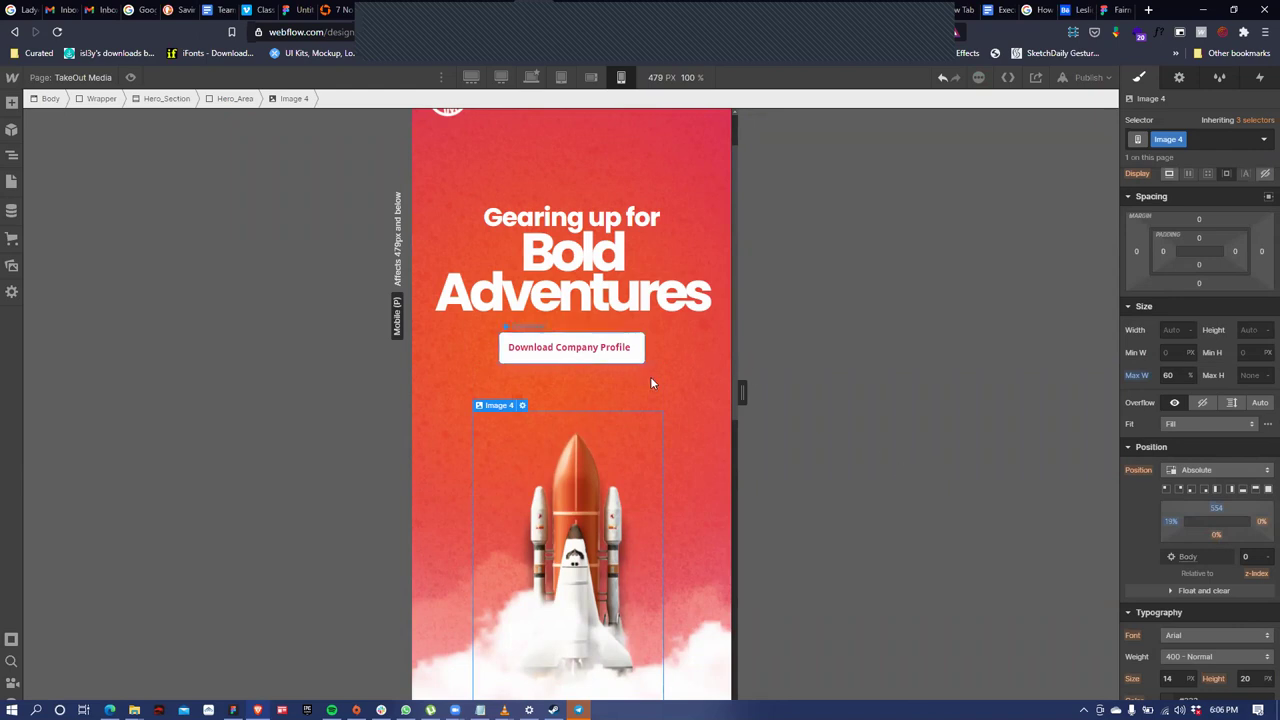
{"action": "scroll", "coordinate": [692, 399], "scroll_direction": "up", "scroll_amount": 1}
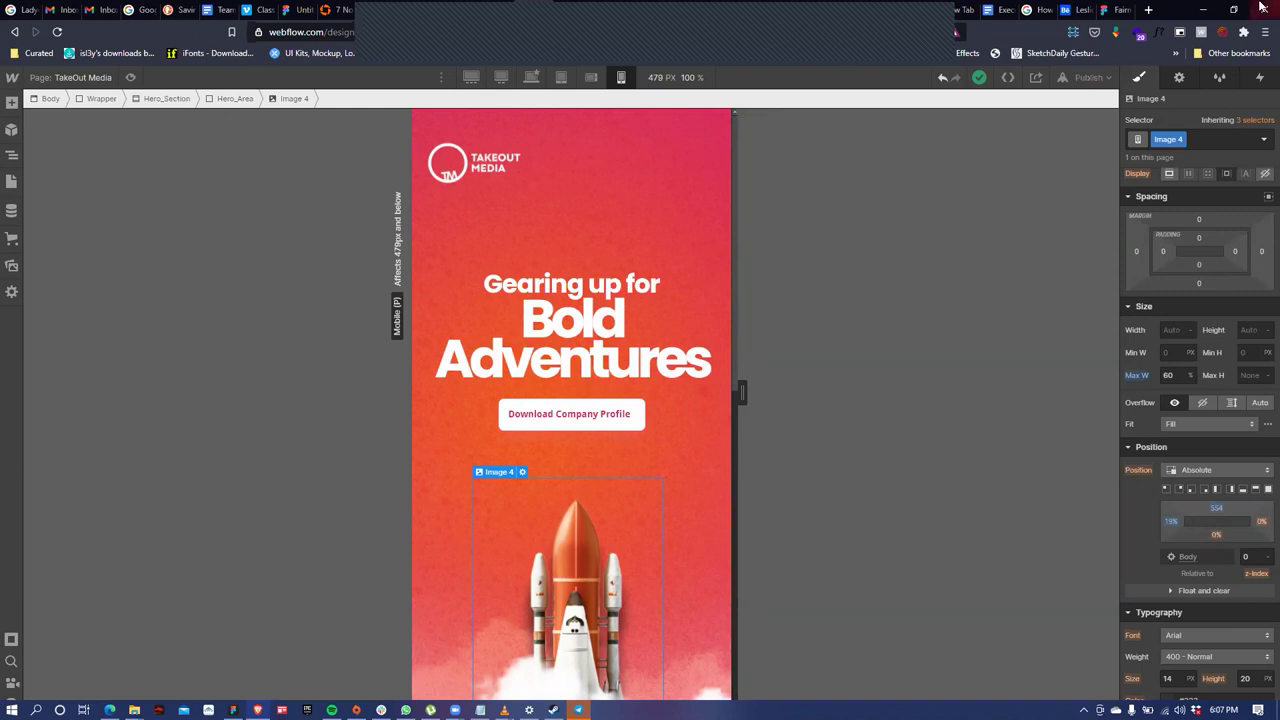
Search the web for "wgh webflow" in a new browser tab
{"action": "left_click", "coordinate": [1148, 9]}
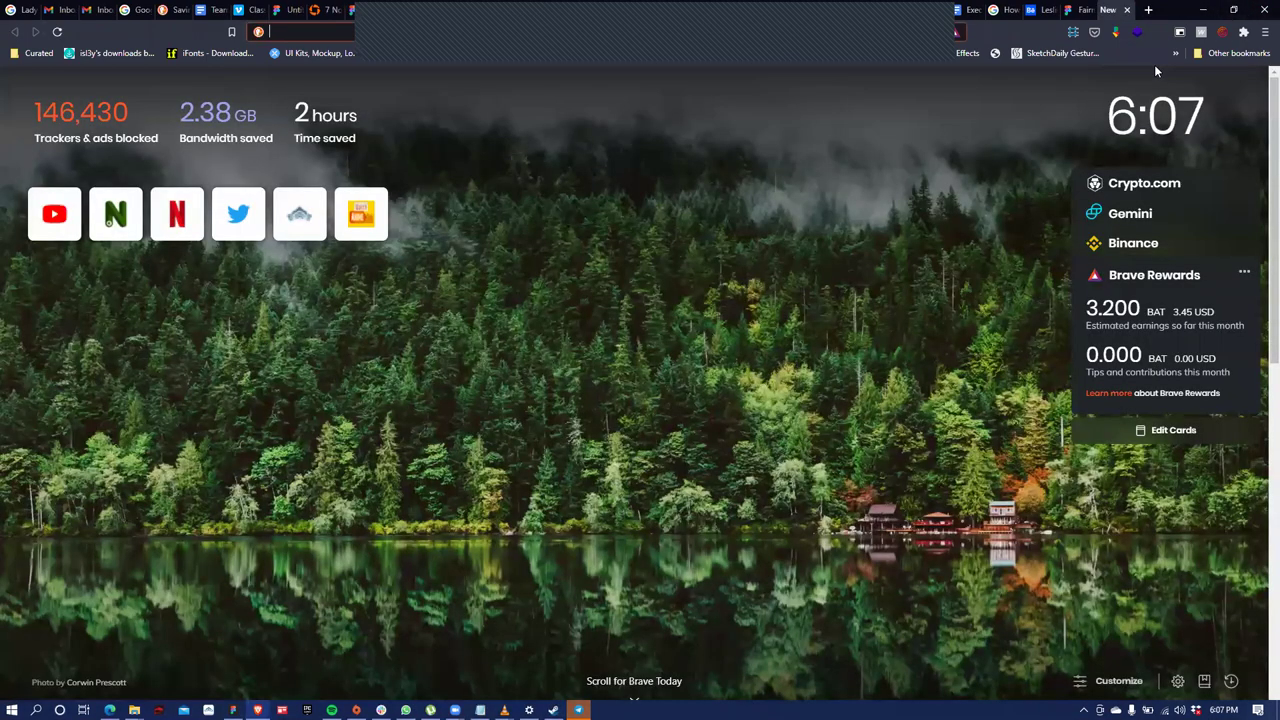
{"action": "type", "text": "ogle webflow"}
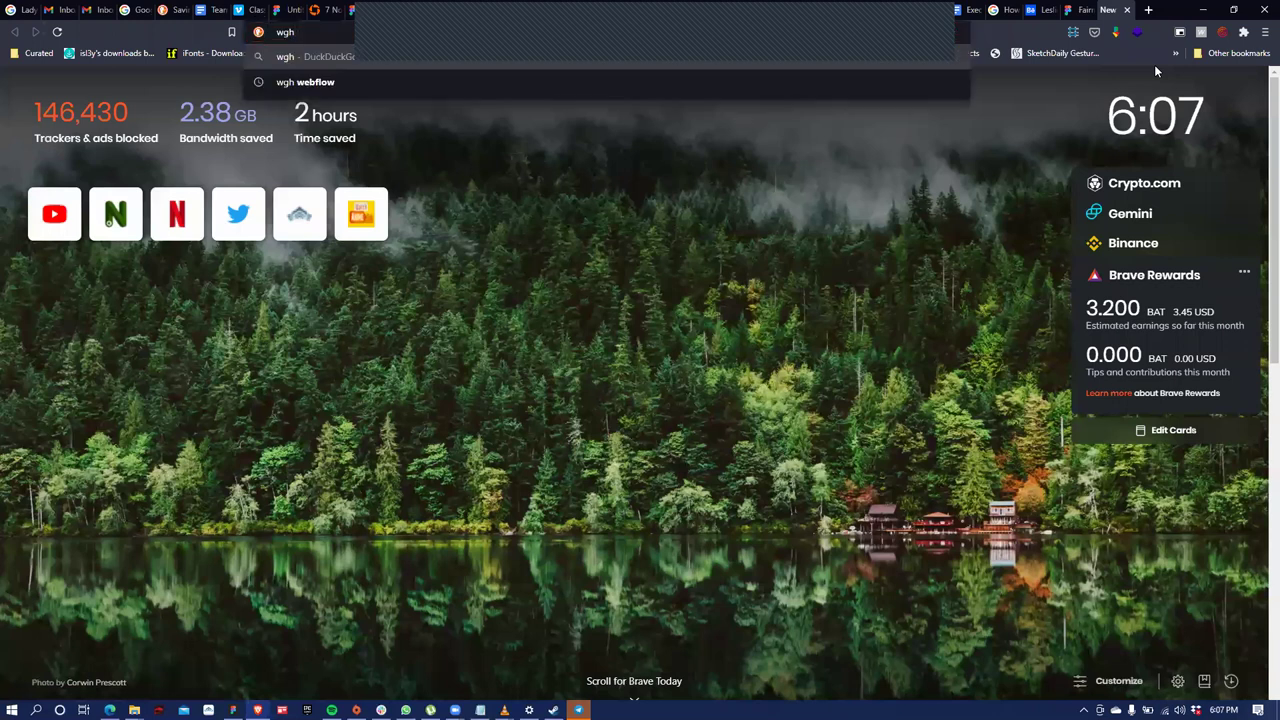
{"action": "key", "text": "Return"}
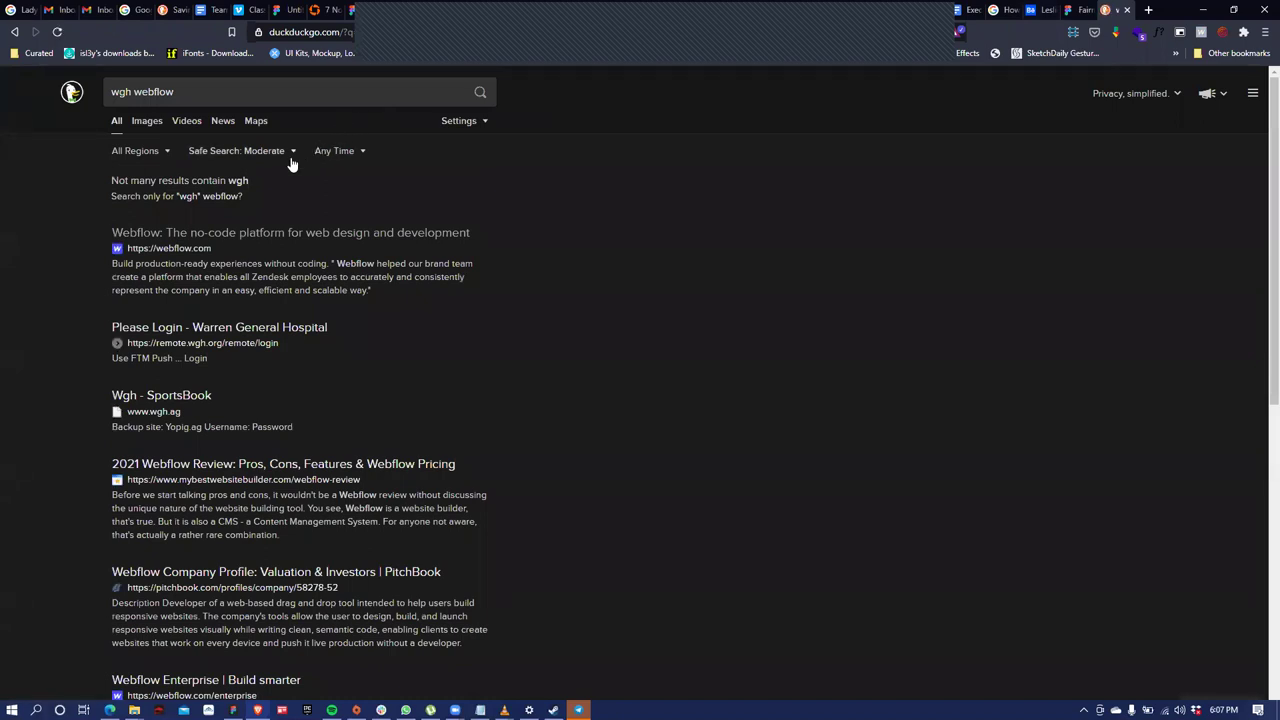
Change the web search to "who go host webflow" and look through the results for the redesign article
{"action": "left_click", "coordinate": [130, 91]}
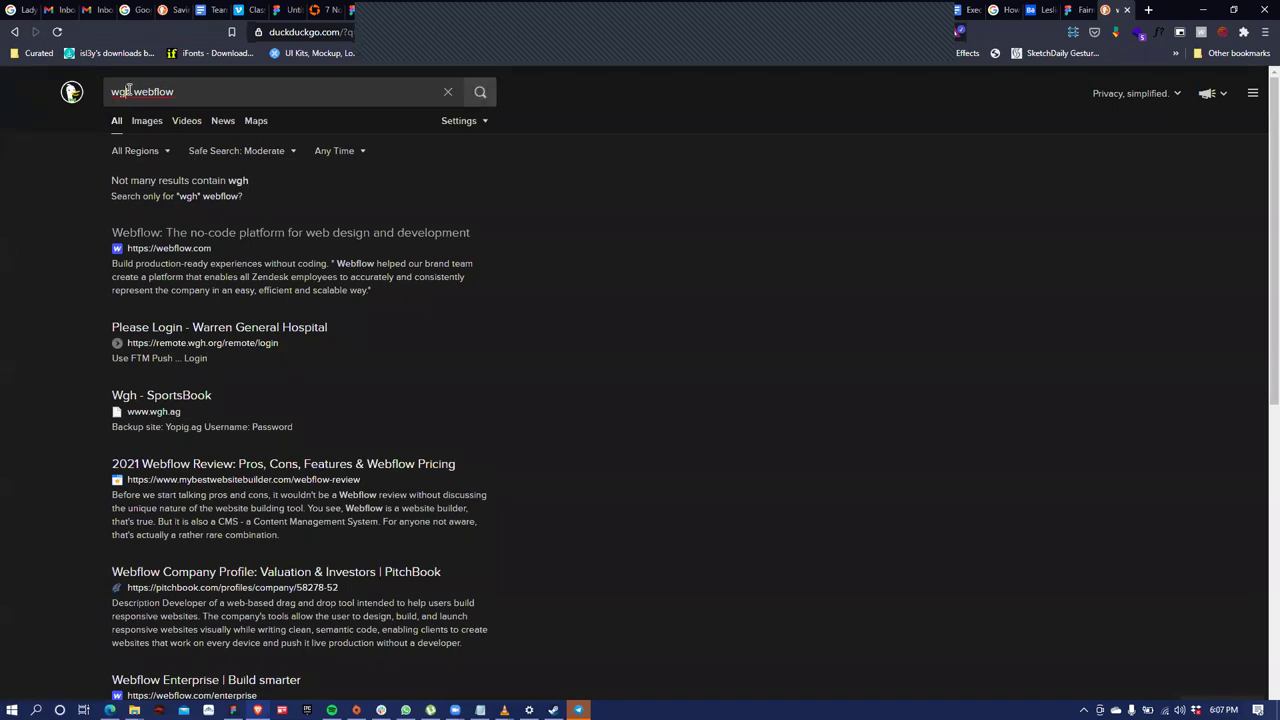
{"action": "double_click", "coordinate": [125, 90]}
{"action": "type", "text": "who go host"}
{"action": "key", "text": "Return"}
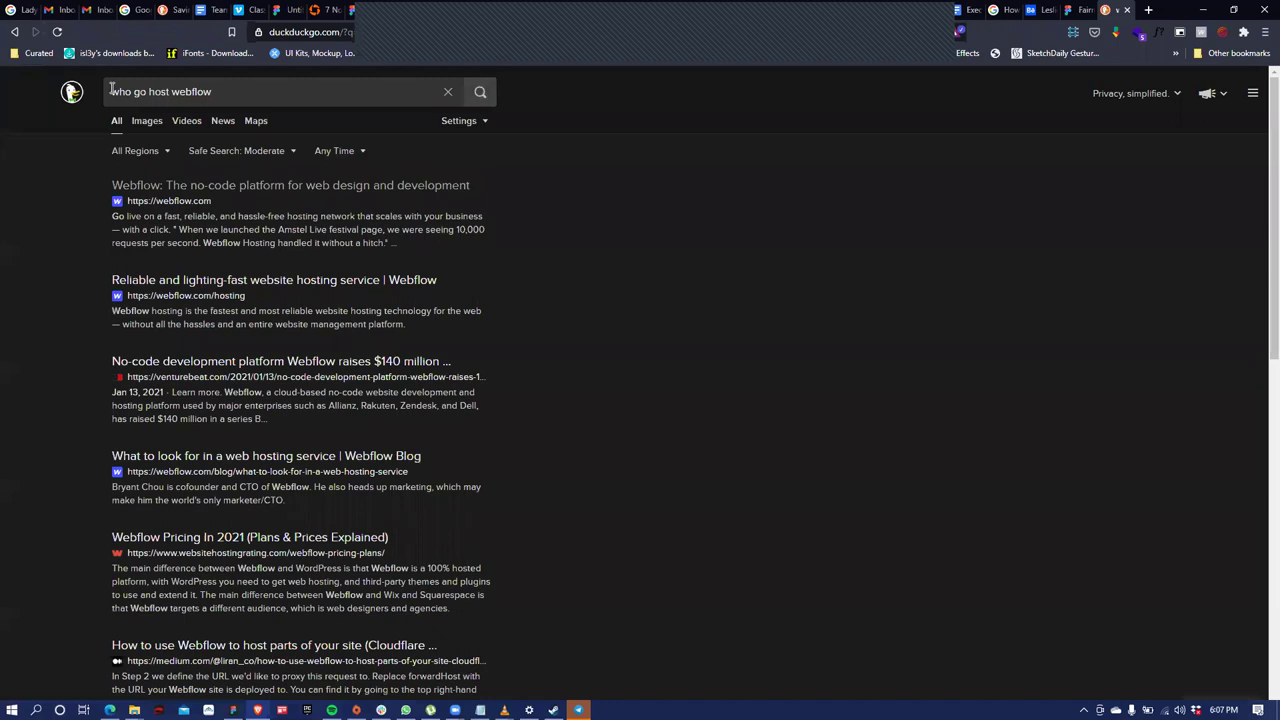
{"action": "scroll", "coordinate": [188, 500], "scroll_direction": "down", "scroll_amount": 2}
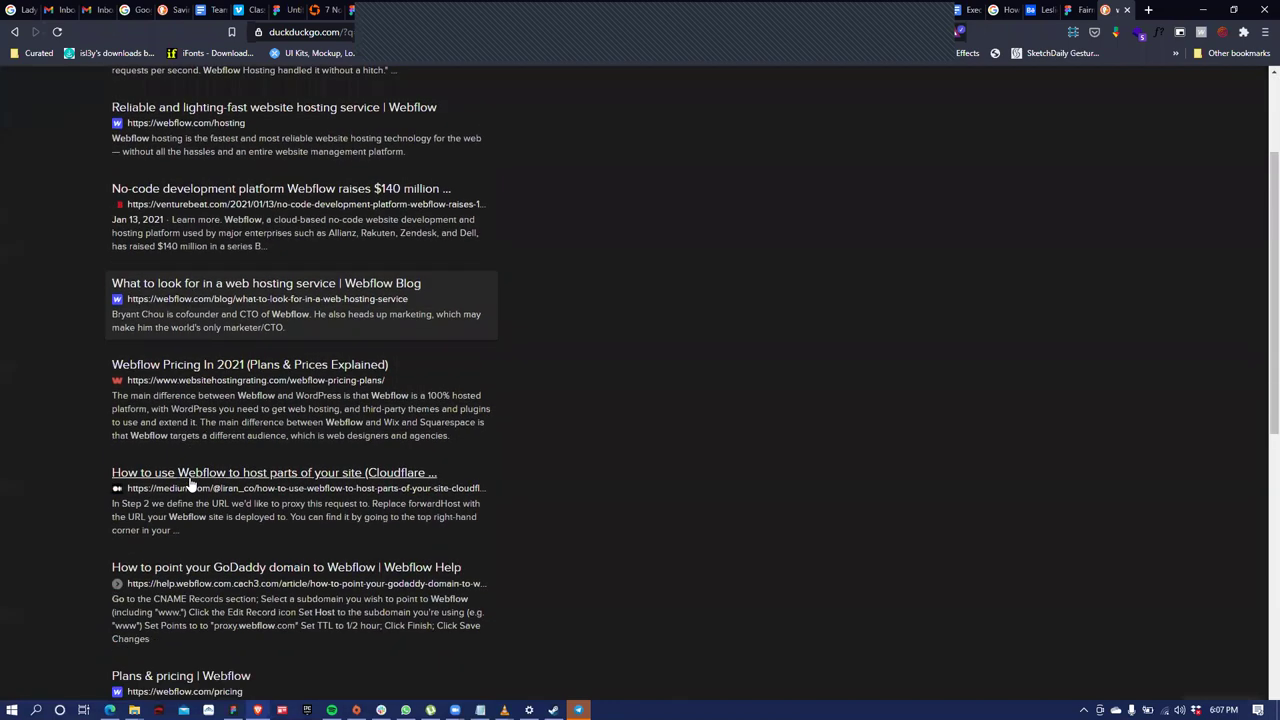
{"action": "scroll", "coordinate": [190, 484], "scroll_direction": "down", "scroll_amount": 1}
{"action": "scroll", "coordinate": [190, 484], "scroll_direction": "down", "scroll_amount": 1}
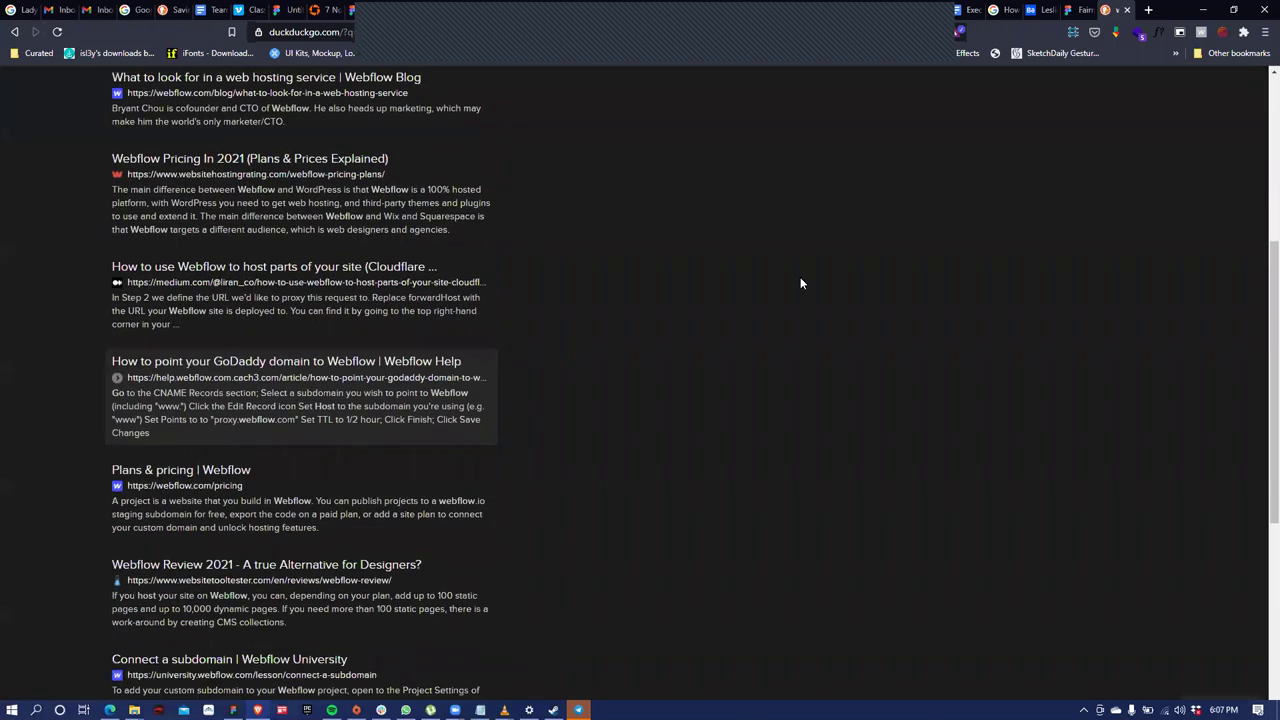
{"action": "scroll", "coordinate": [800, 277], "scroll_direction": "down", "scroll_amount": 2}
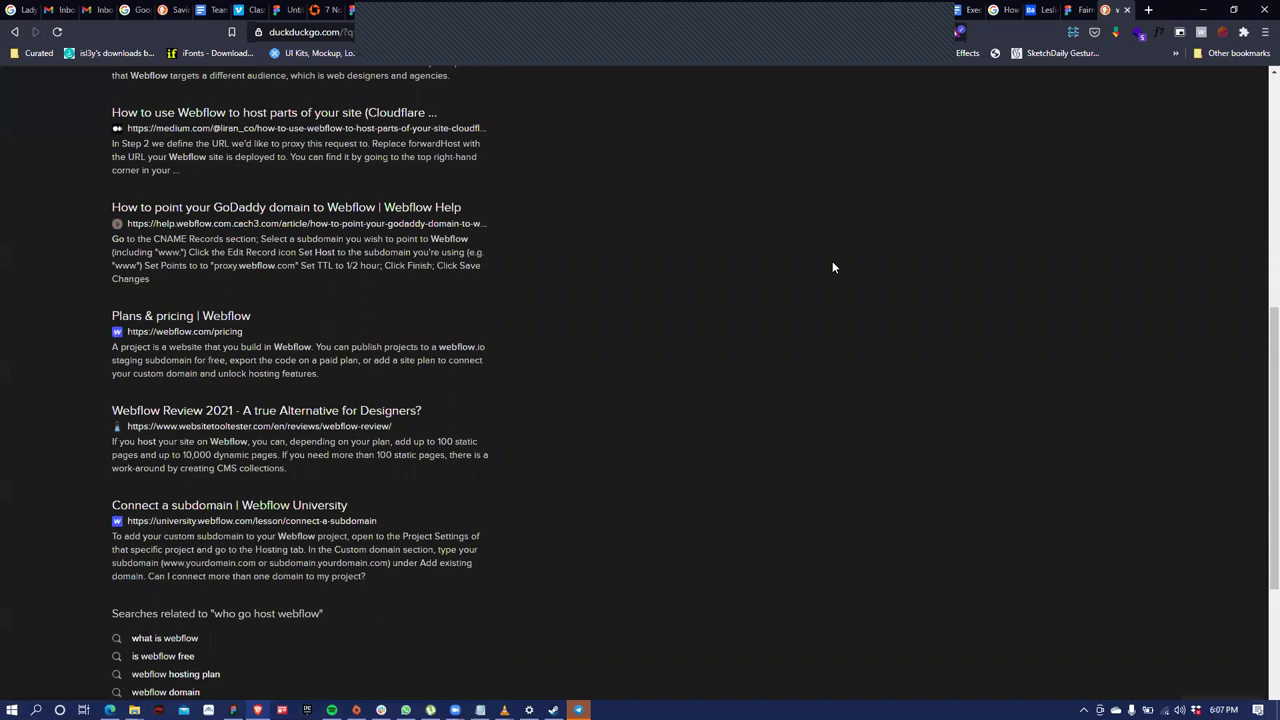
Go to medium.com in a new tab and open the article on redesigning WhoGoHost's website with Webflow from the account's own stories
{"action": "left_click", "coordinate": [1149, 9]}
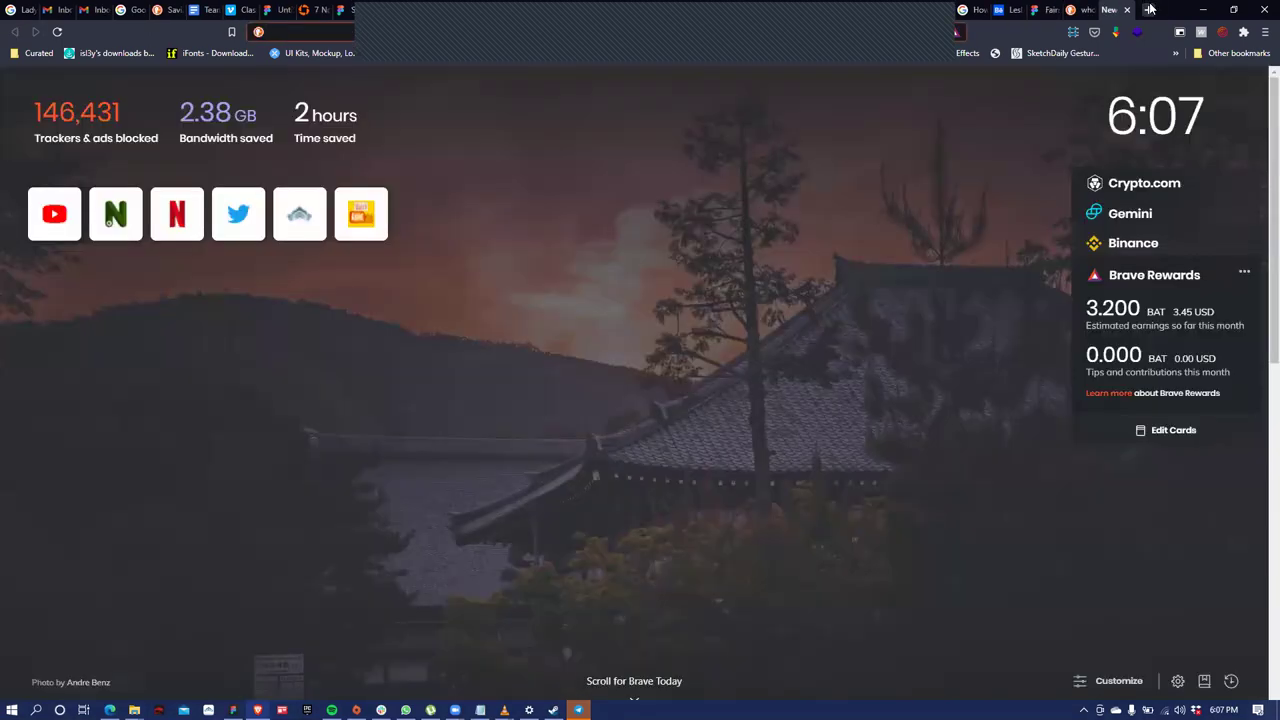
{"action": "type", "text": "medium.com"}
{"action": "key", "text": "Return"}
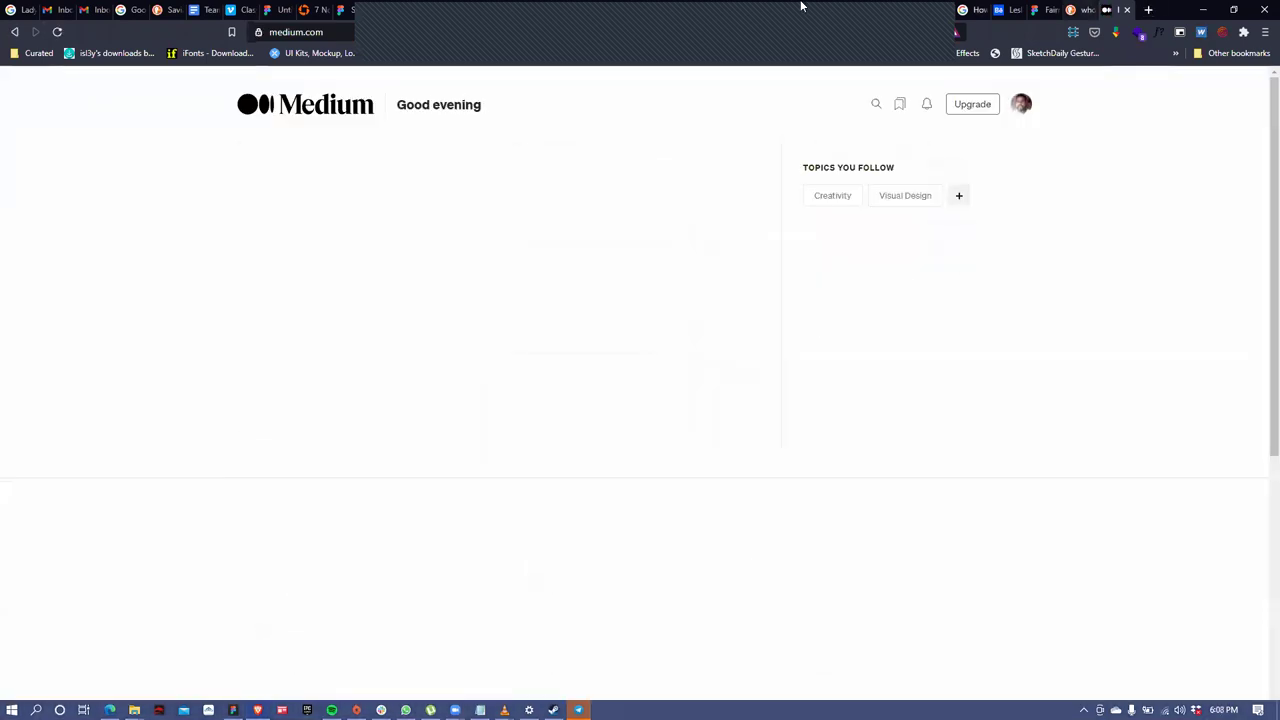
{"action": "left_click", "coordinate": [1020, 104]}
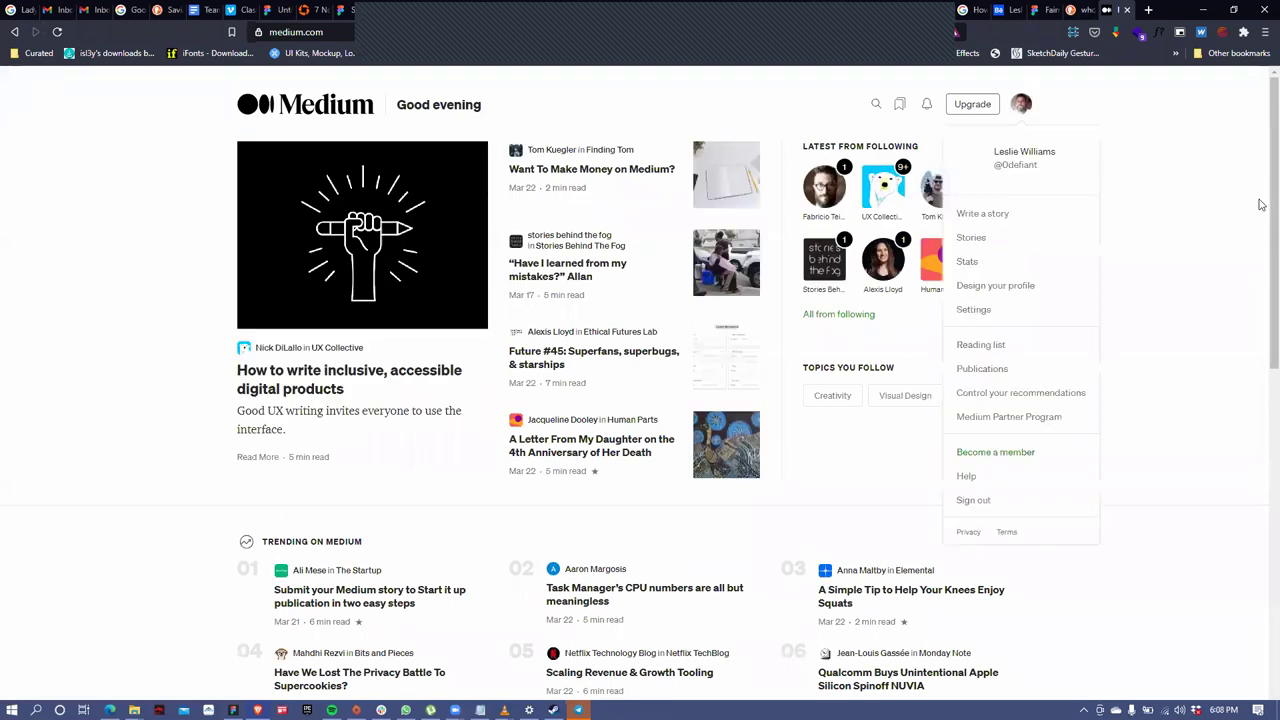
{"action": "left_click", "coordinate": [965, 243]}
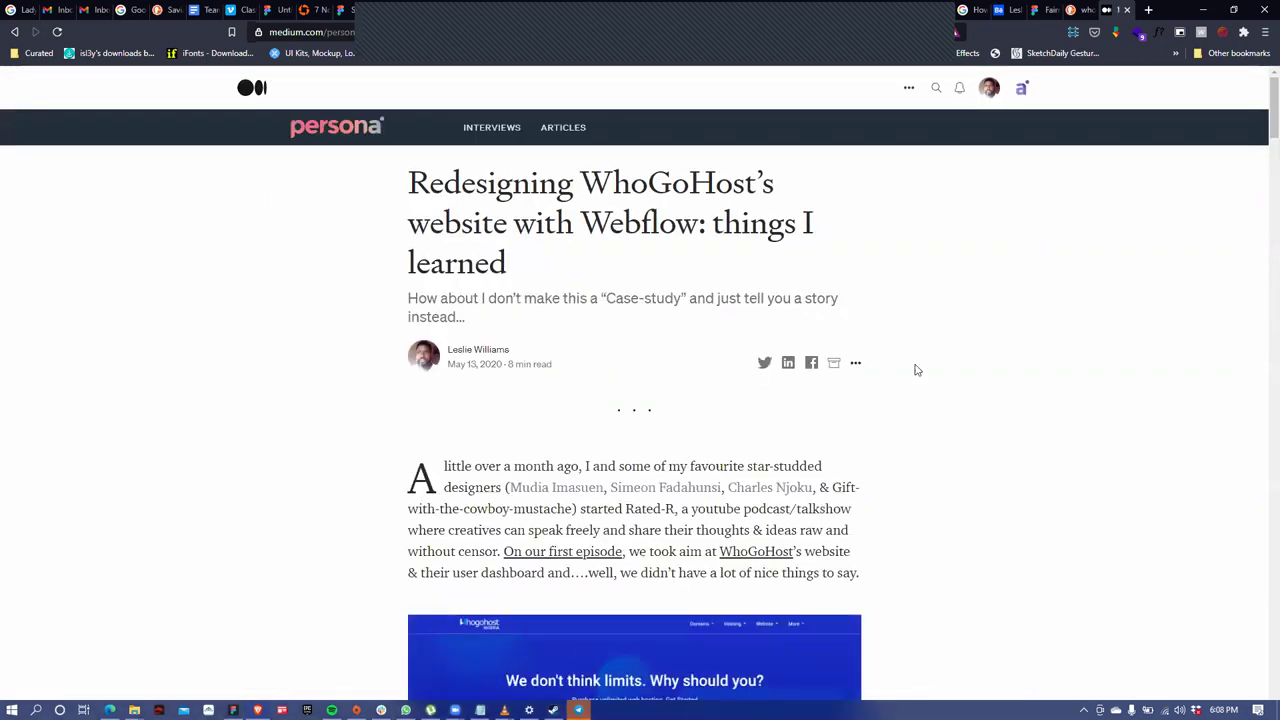
Skim the first half of the WhoGoHost redesign article and select its web address
{"action": "scroll", "coordinate": [896, 375], "scroll_direction": "down", "scroll_amount": 1}
{"action": "scroll", "coordinate": [896, 375], "scroll_direction": "down", "scroll_amount": 10}
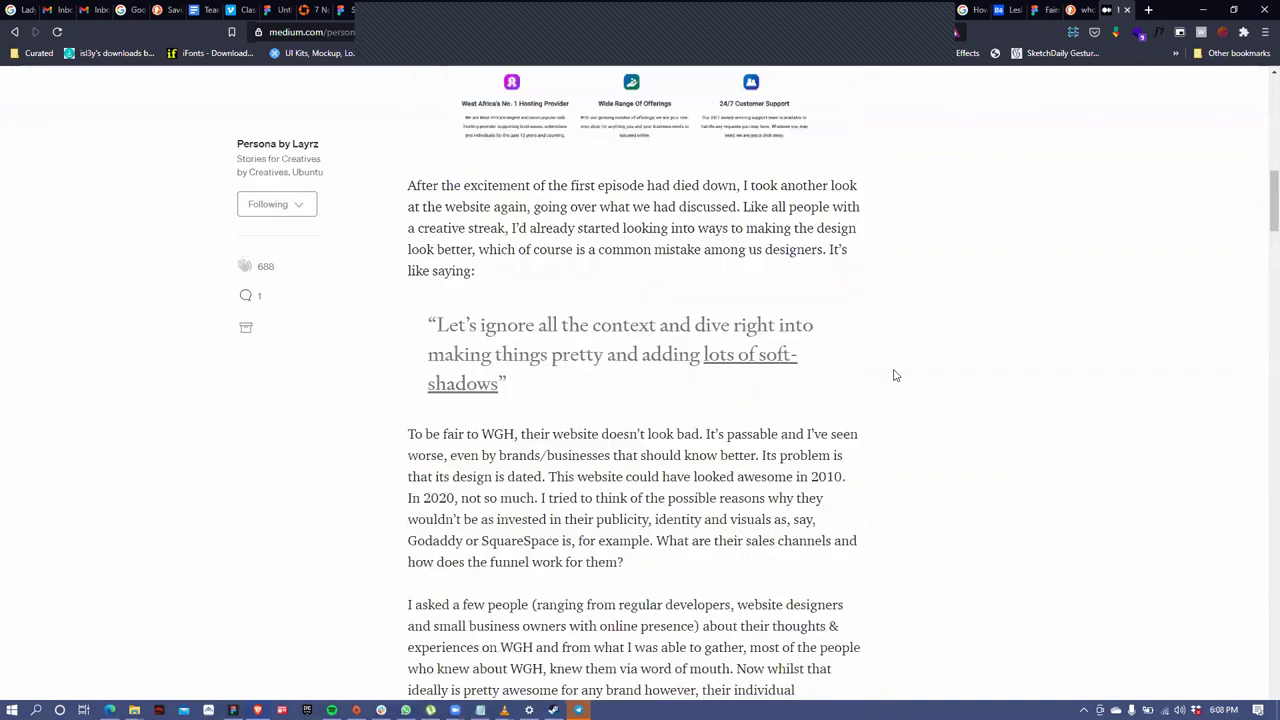
{"action": "scroll", "coordinate": [896, 375], "scroll_direction": "up", "scroll_amount": 7}
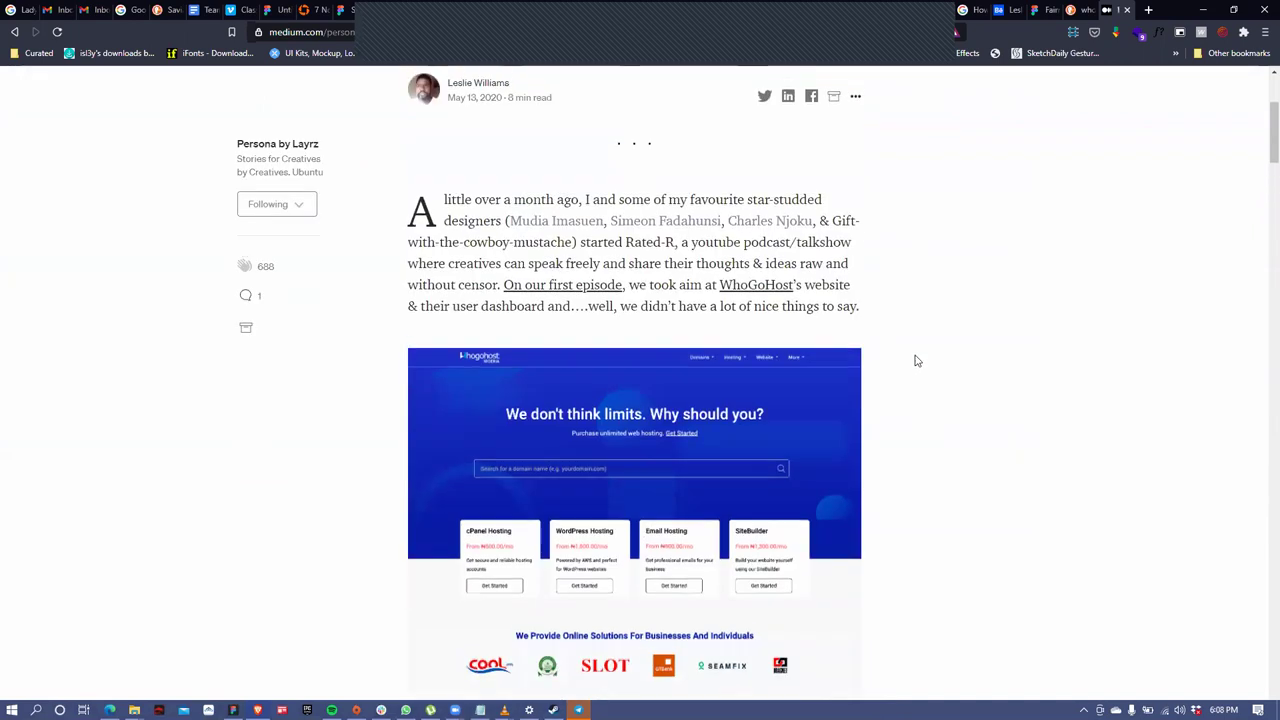
{"action": "scroll", "coordinate": [1218, 268], "scroll_direction": "down", "scroll_amount": 3}
{"action": "scroll", "coordinate": [1218, 268], "scroll_direction": "down", "scroll_amount": 5}
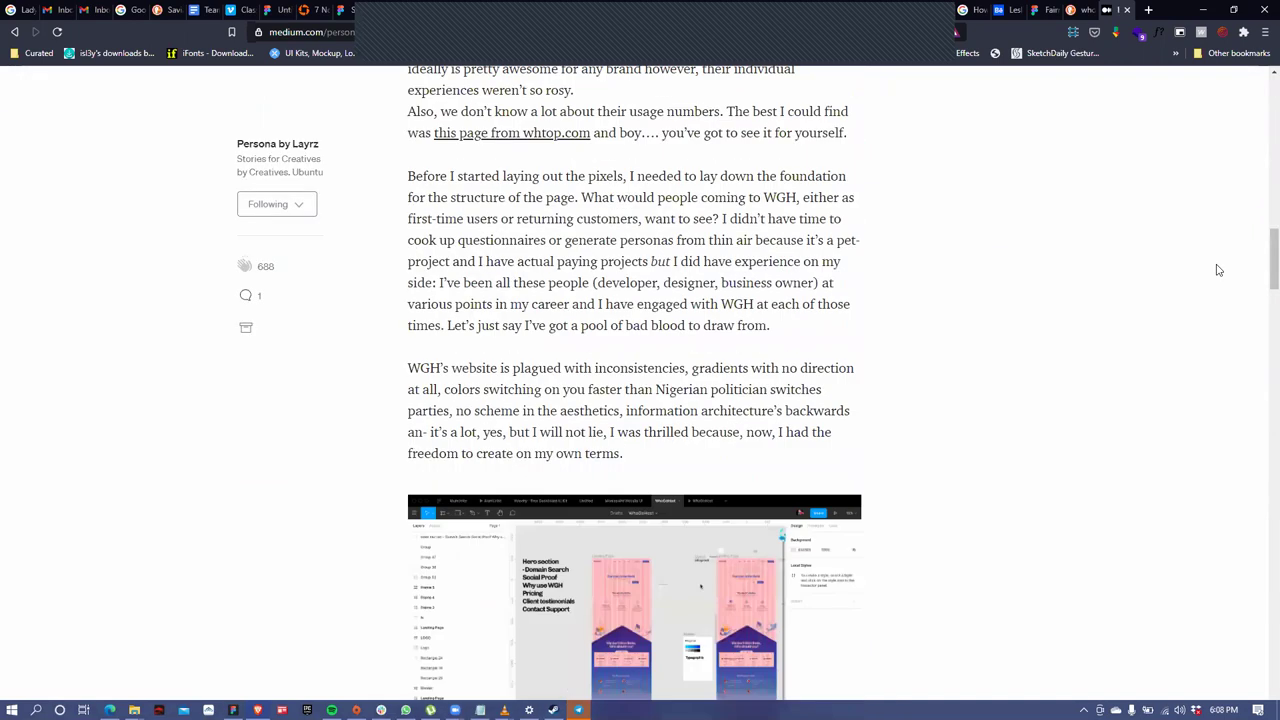
{"action": "scroll", "coordinate": [1218, 268], "scroll_direction": "down", "scroll_amount": 6}
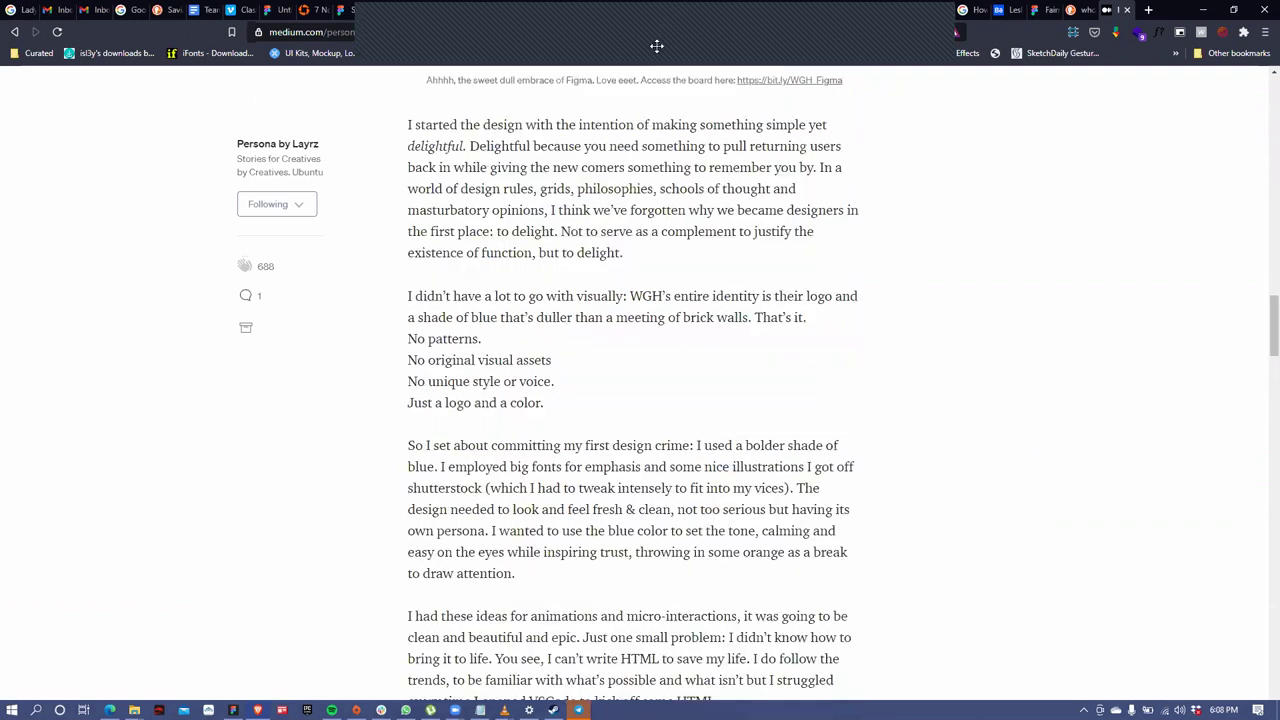
{"action": "scroll", "coordinate": [1218, 268], "scroll_direction": "down", "scroll_amount": 4}
{"action": "left_click", "coordinate": [300, 32]}
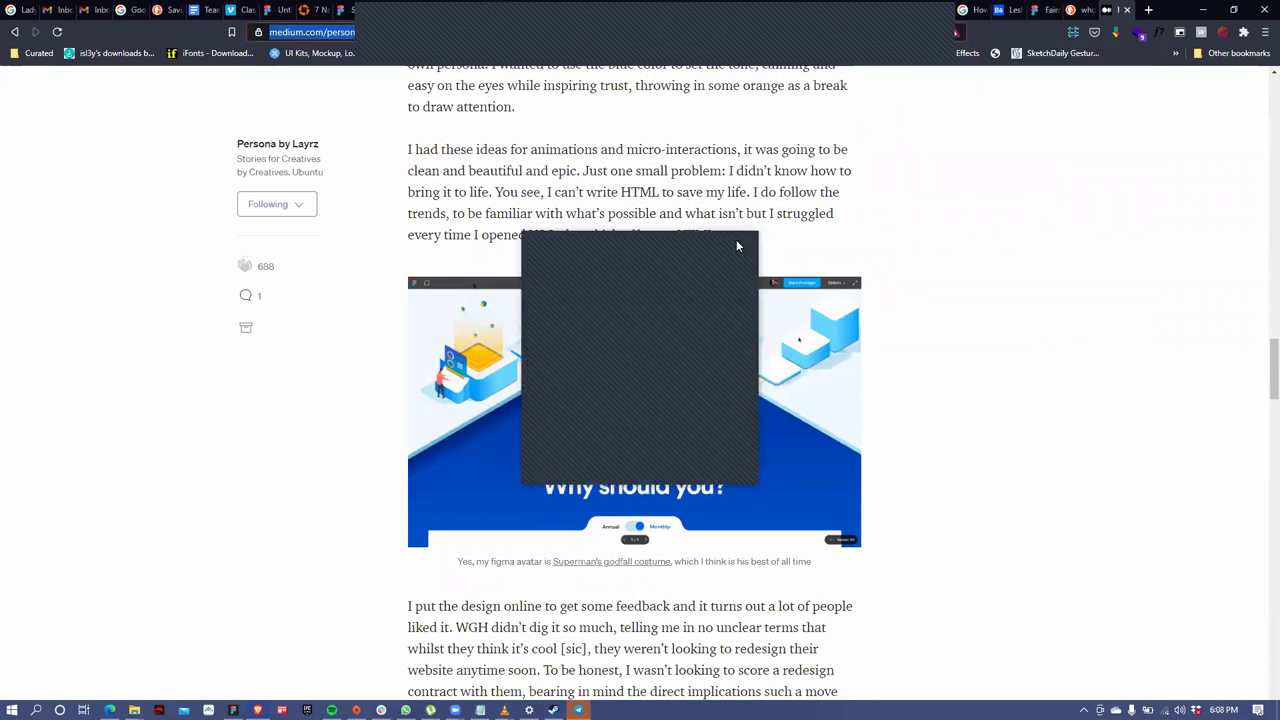
{"action": "key", "text": "alt+Tab"}
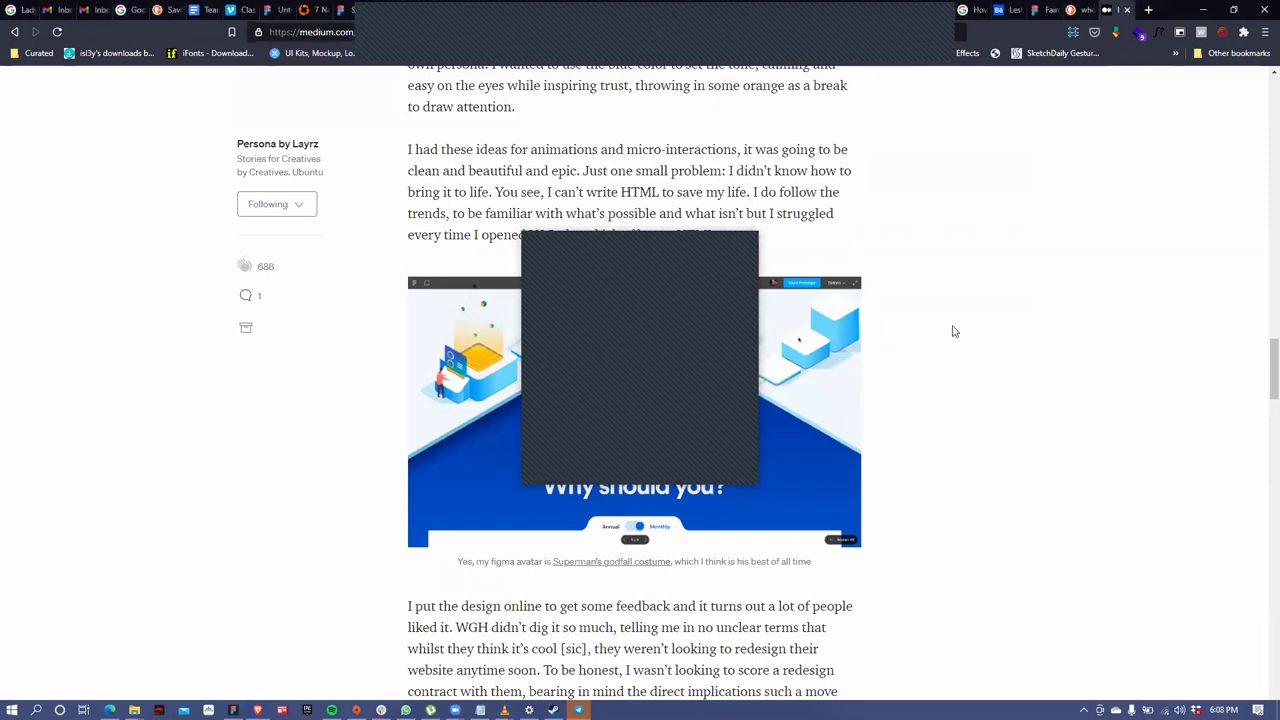
Skim to the article's end, open the WGH redesigned live webpage in a new tab and view its "Why use WhoGoHost?" section
{"action": "scroll", "coordinate": [1000, 431], "scroll_direction": "down", "scroll_amount": 3}
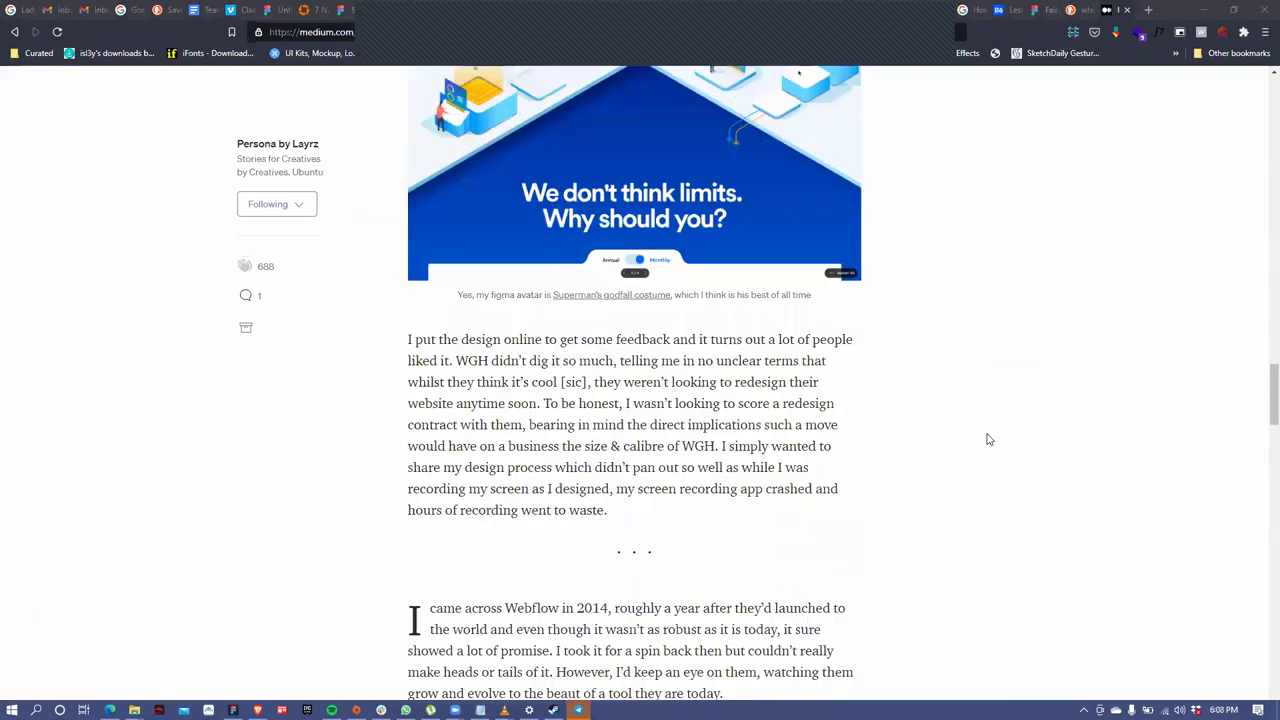
{"action": "scroll", "coordinate": [653, 354], "scroll_direction": "down", "scroll_amount": 10}
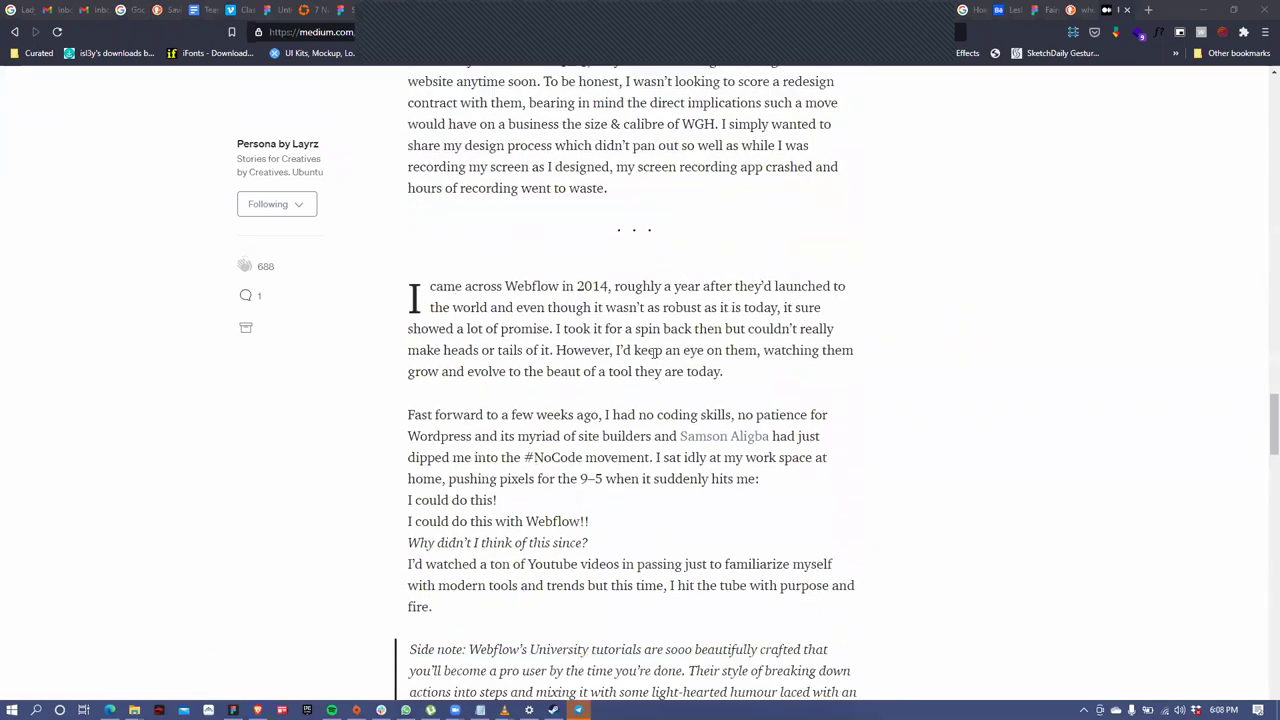
{"action": "scroll", "coordinate": [653, 354], "scroll_direction": "down", "scroll_amount": 10}
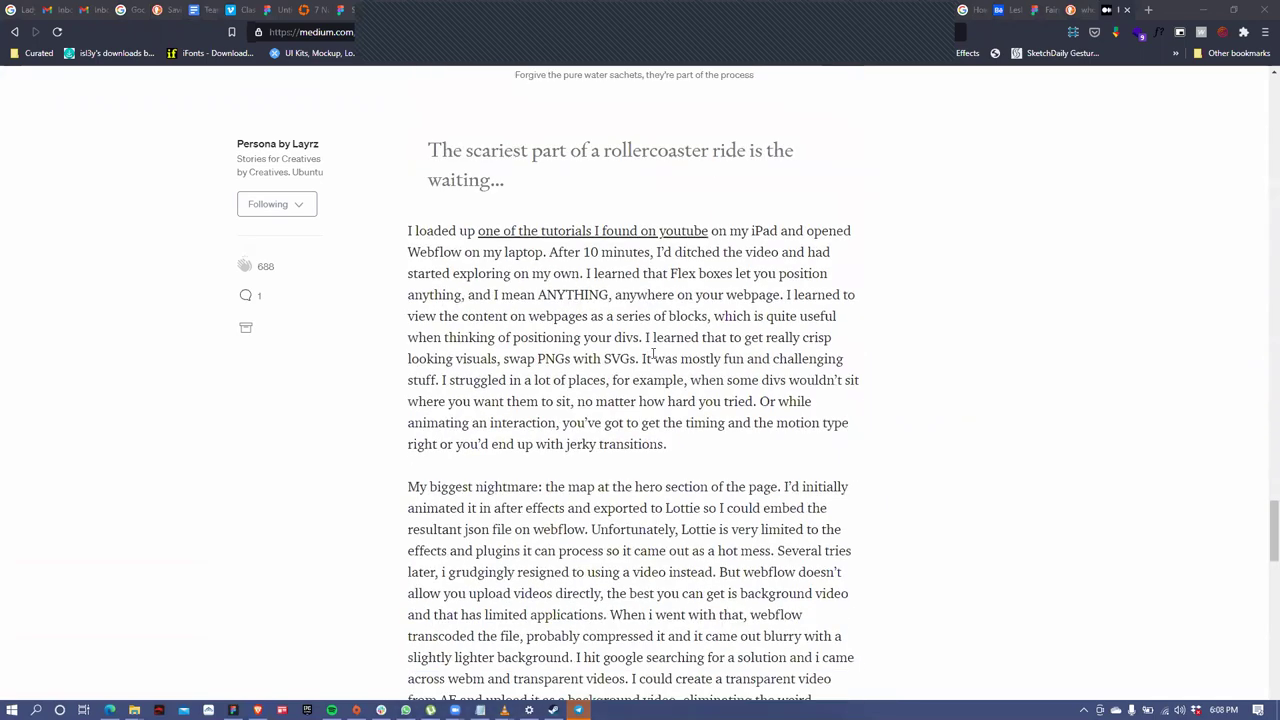
{"action": "scroll", "coordinate": [653, 354], "scroll_direction": "down", "scroll_amount": 10}
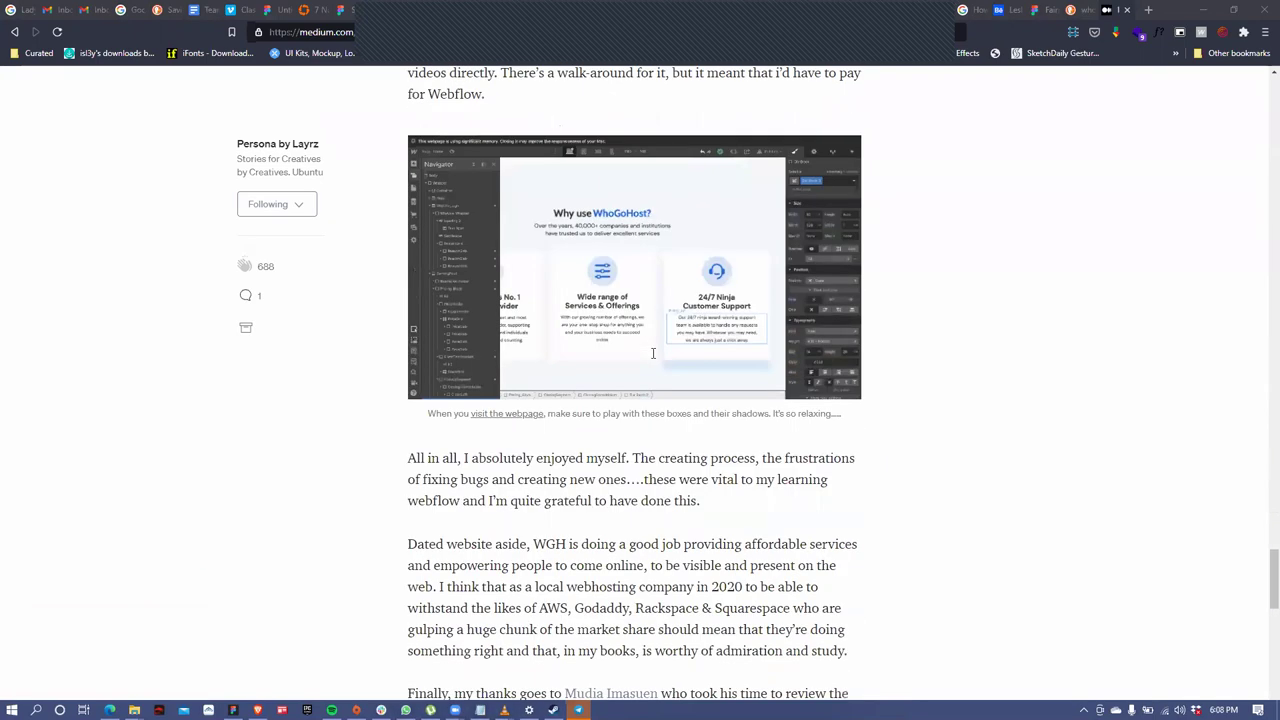
{"action": "scroll", "coordinate": [653, 354], "scroll_direction": "down", "scroll_amount": 1}
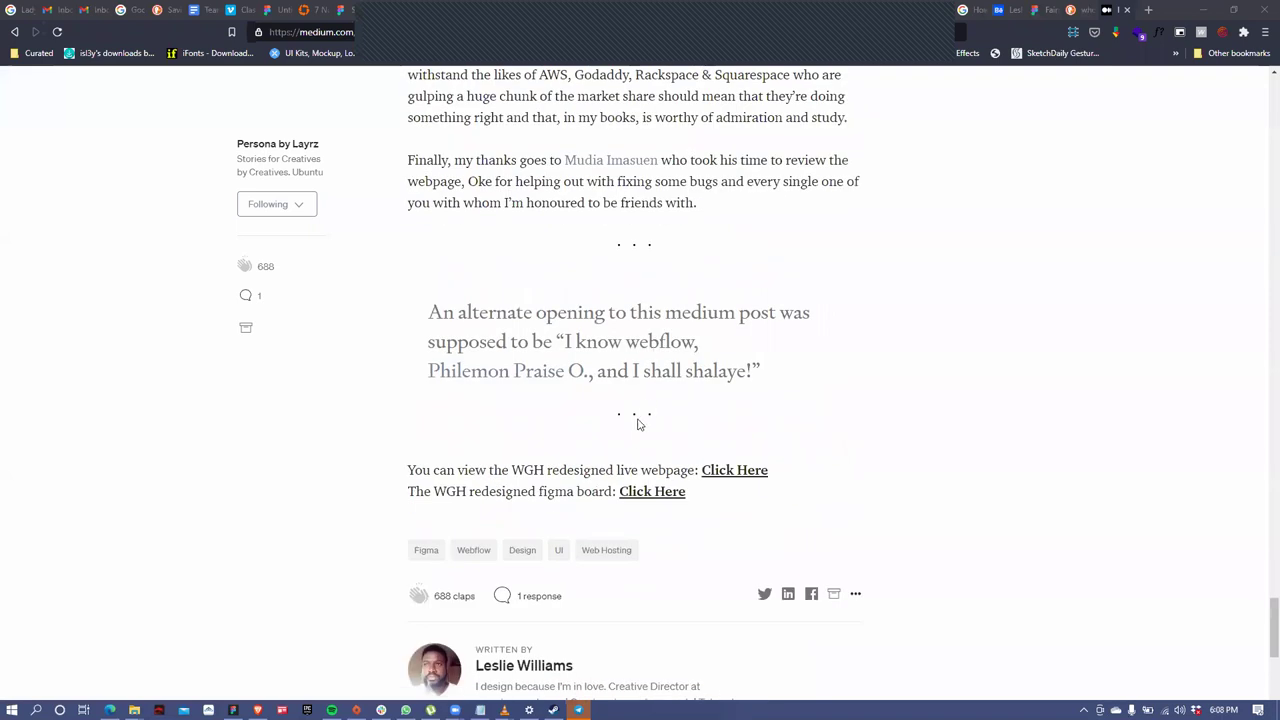
{"action": "right_click", "coordinate": [735, 470]}
{"action": "left_click", "coordinate": [752, 480]}
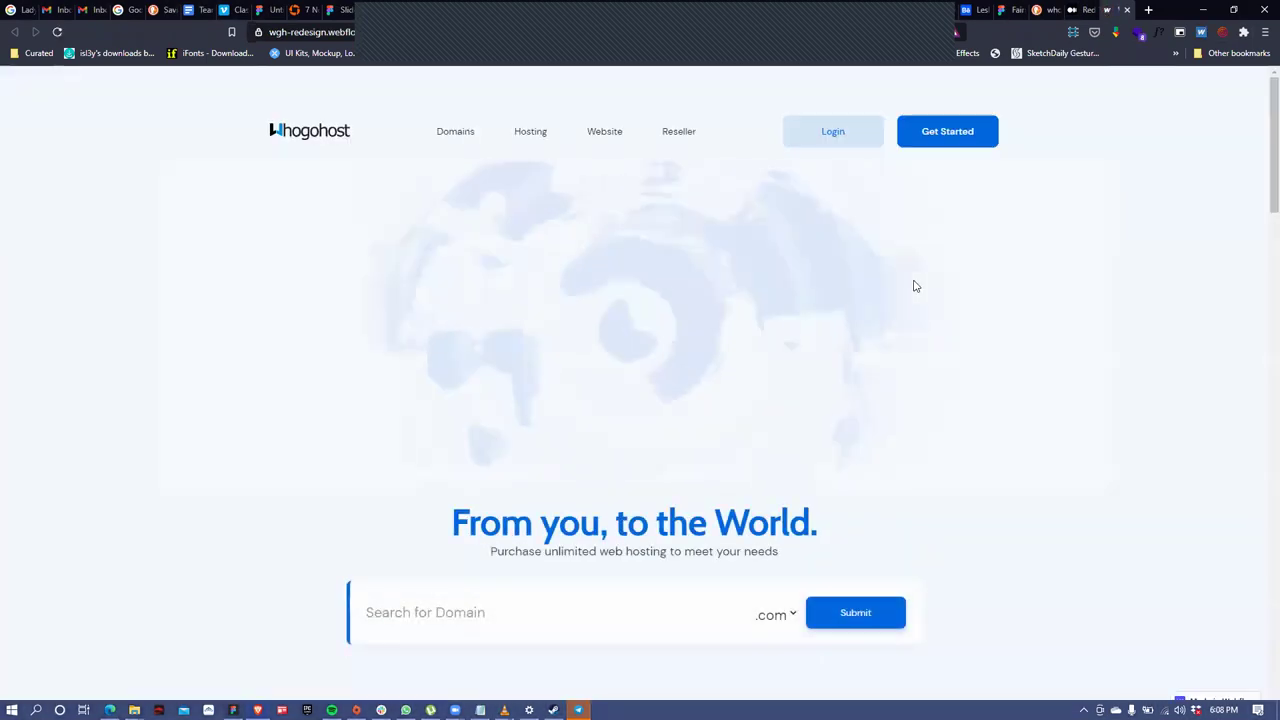
{"action": "left_click_drag", "start_coordinate": [1261, 173], "coordinate": [1263, 277]}
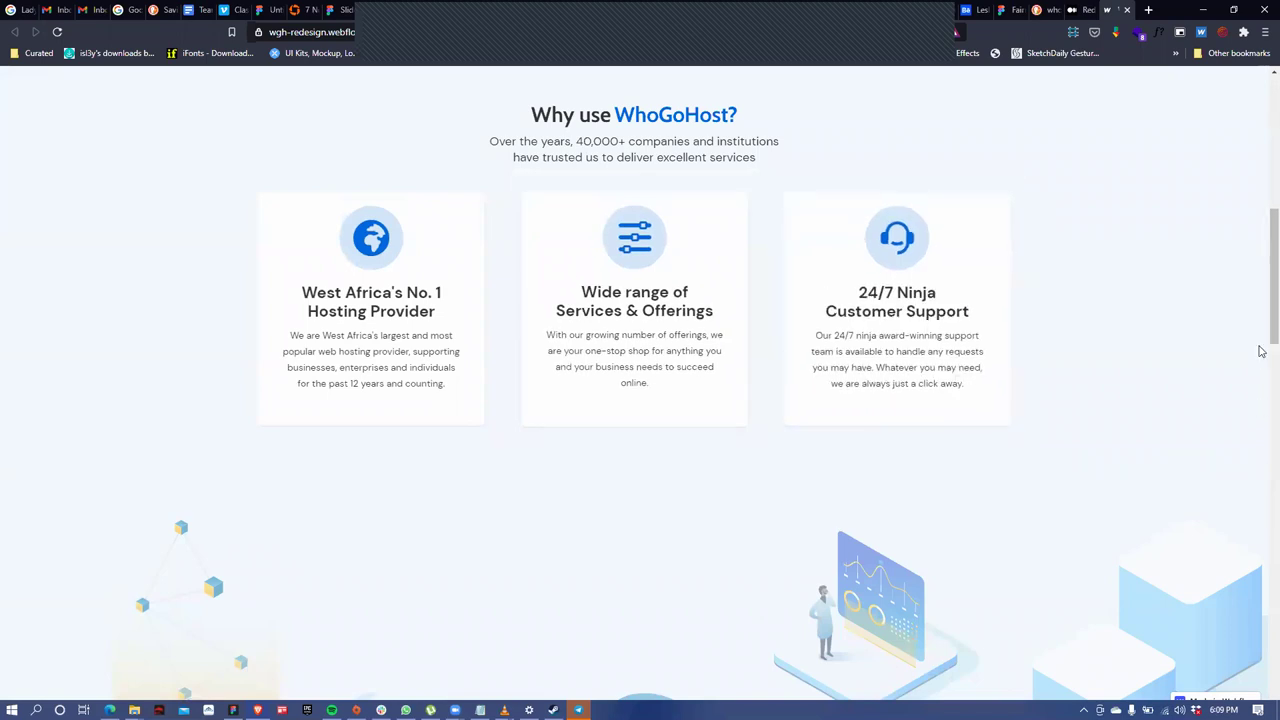
Look through the redesigned WhoGoHost live page from its hero and domain search down to the footer
{"action": "scroll", "coordinate": [1260, 340], "scroll_direction": "up", "scroll_amount": 3}
{"action": "scroll", "coordinate": [1260, 267], "scroll_direction": "up", "scroll_amount": 4}
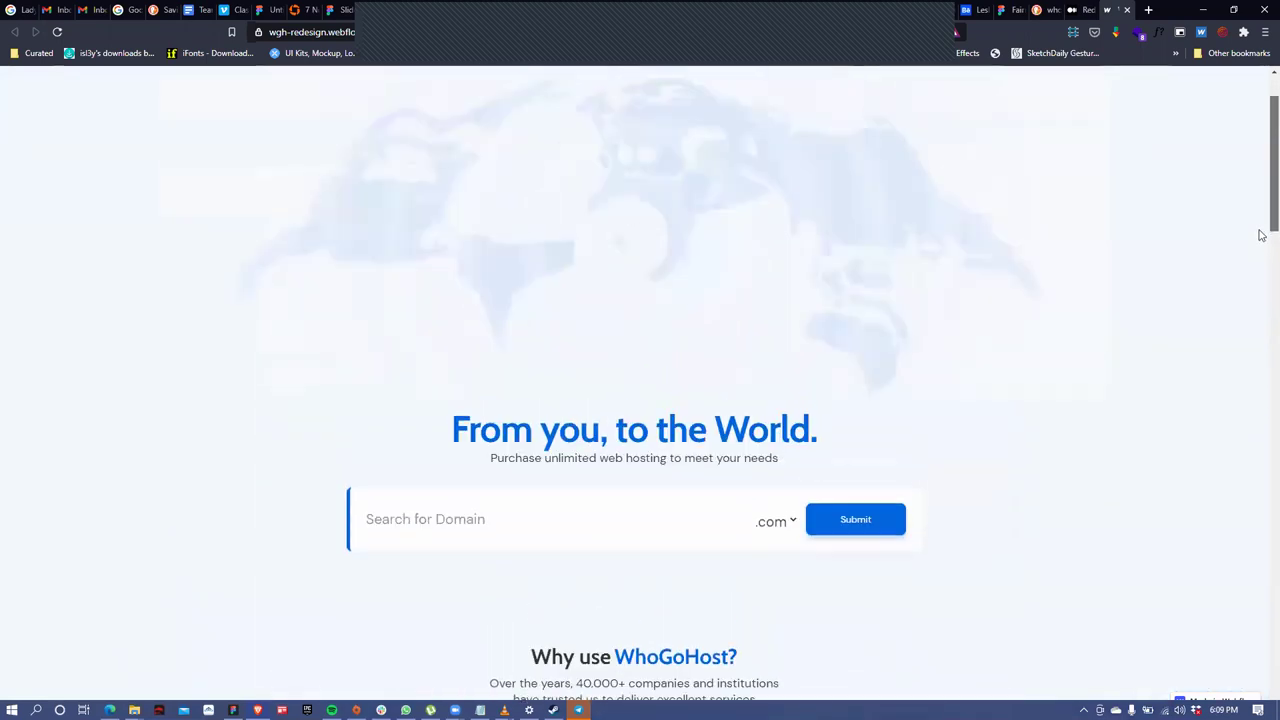
{"action": "scroll", "coordinate": [1261, 218], "scroll_direction": "up", "scroll_amount": 1}
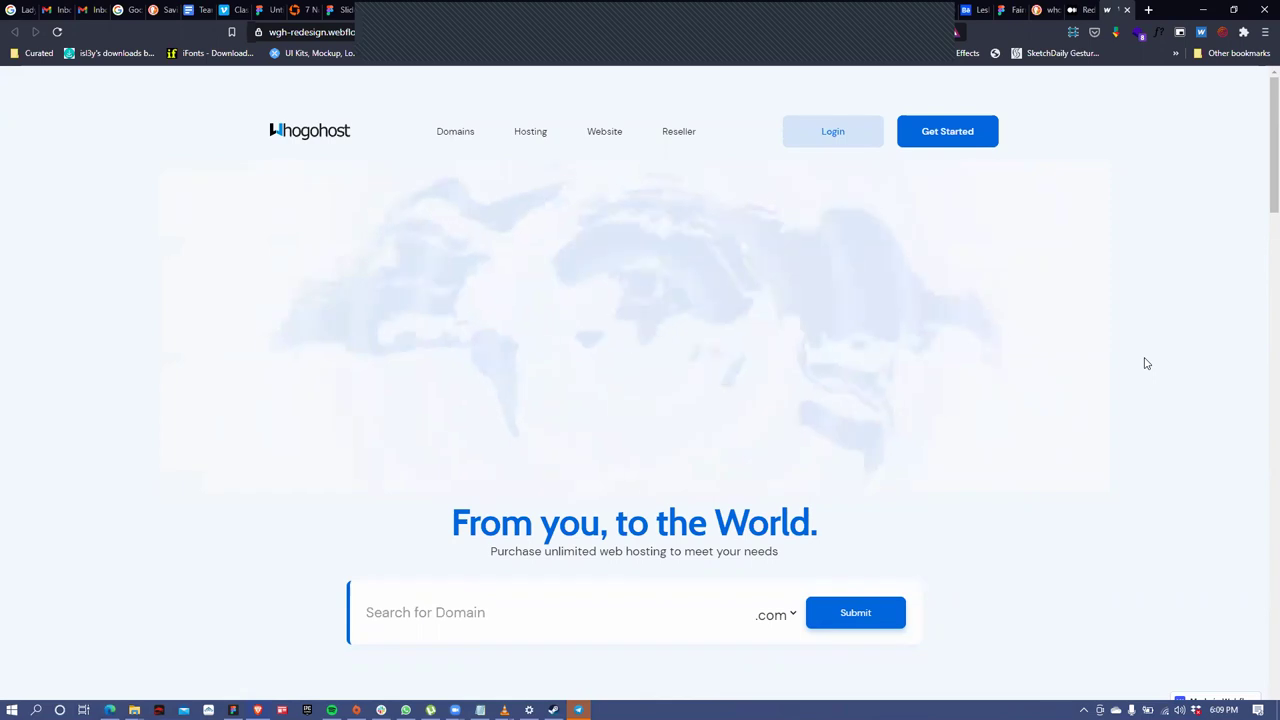
{"action": "scroll", "coordinate": [1260, 200], "scroll_direction": "down", "scroll_amount": 4}
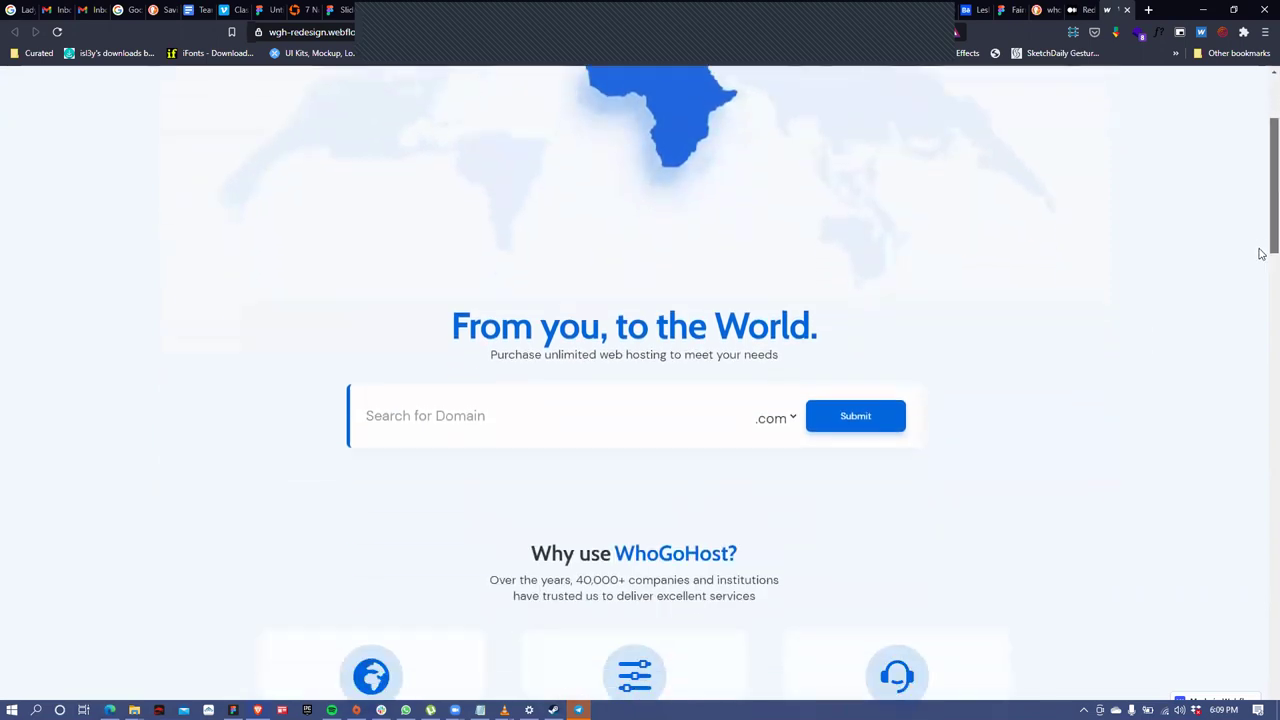
{"action": "scroll", "coordinate": [1260, 310], "scroll_direction": "down", "scroll_amount": 3}
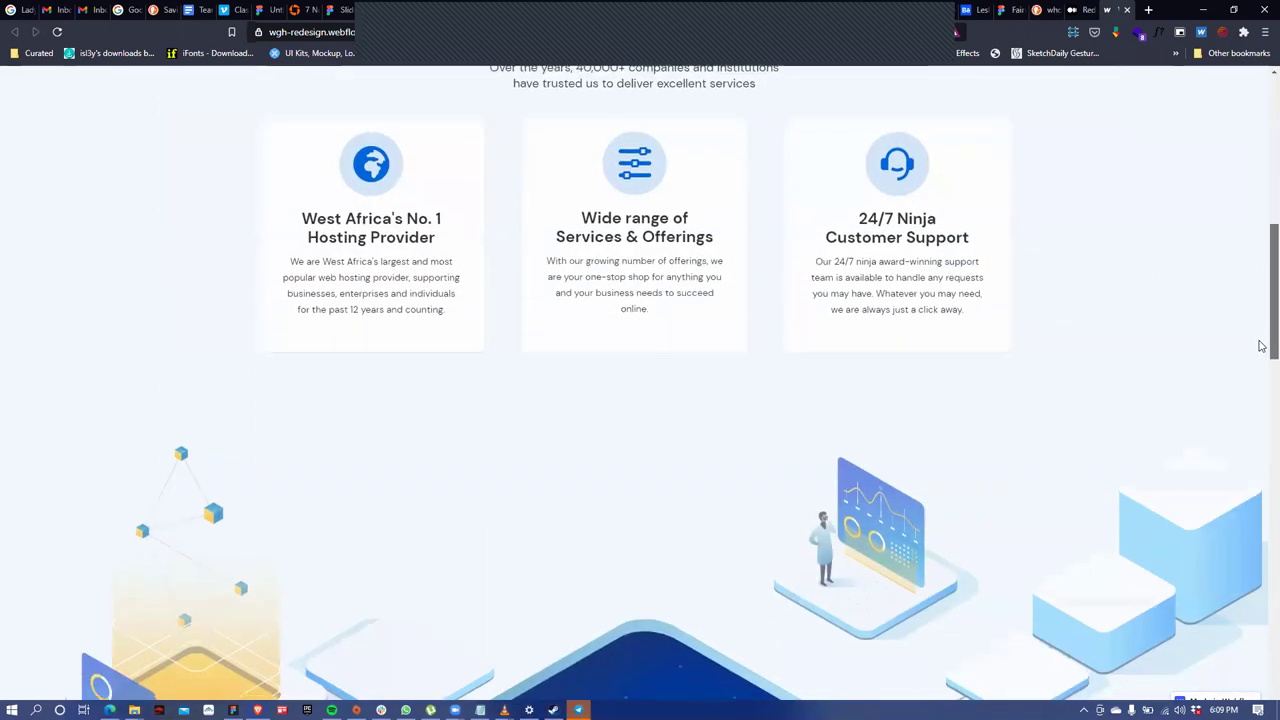
{"action": "scroll", "coordinate": [1260, 360], "scroll_direction": "down", "scroll_amount": 2}
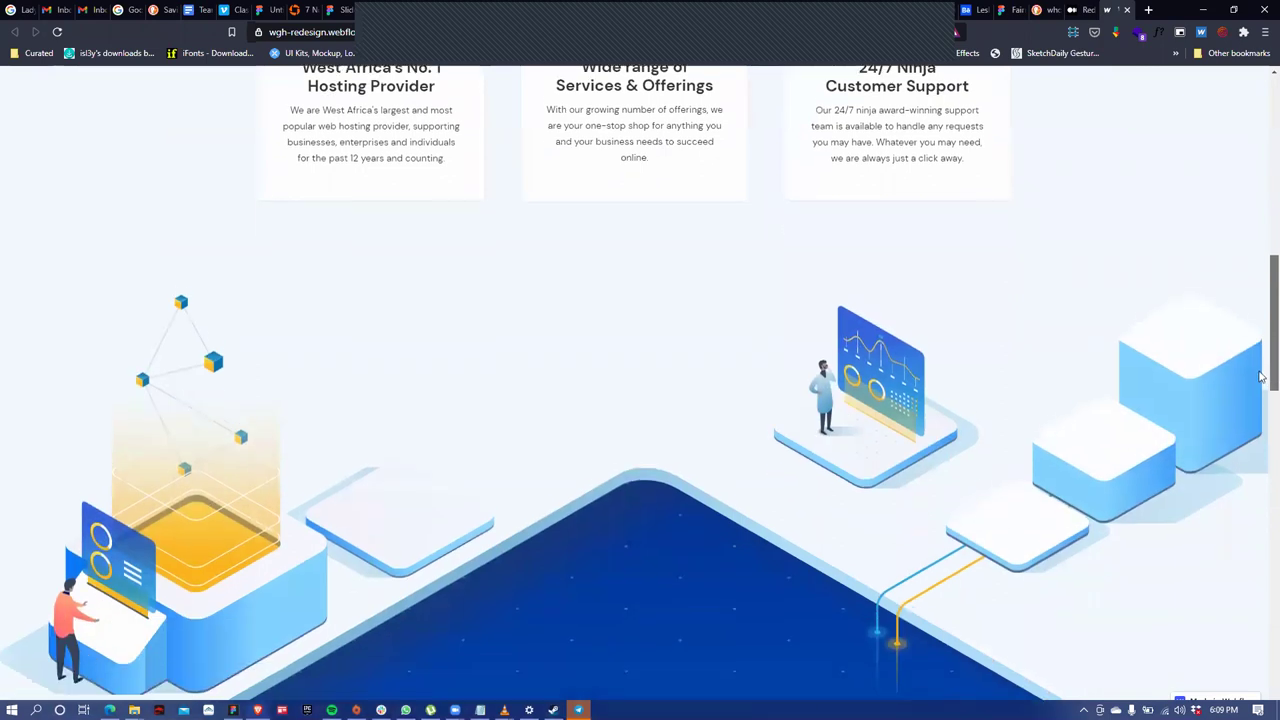
{"action": "scroll", "coordinate": [1260, 420], "scroll_direction": "down", "scroll_amount": 3}
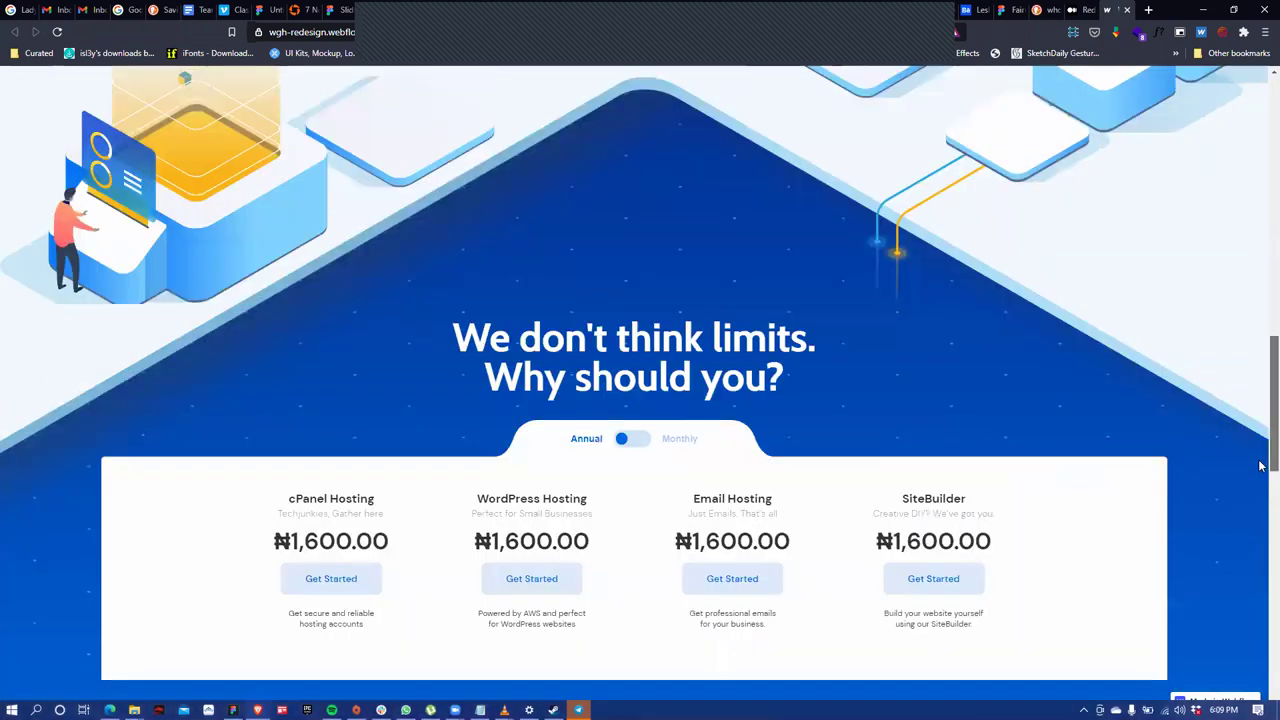
{"action": "scroll", "coordinate": [1260, 510], "scroll_direction": "down", "scroll_amount": 3}
{"action": "scroll", "coordinate": [1255, 545], "scroll_direction": "down", "scroll_amount": 2}
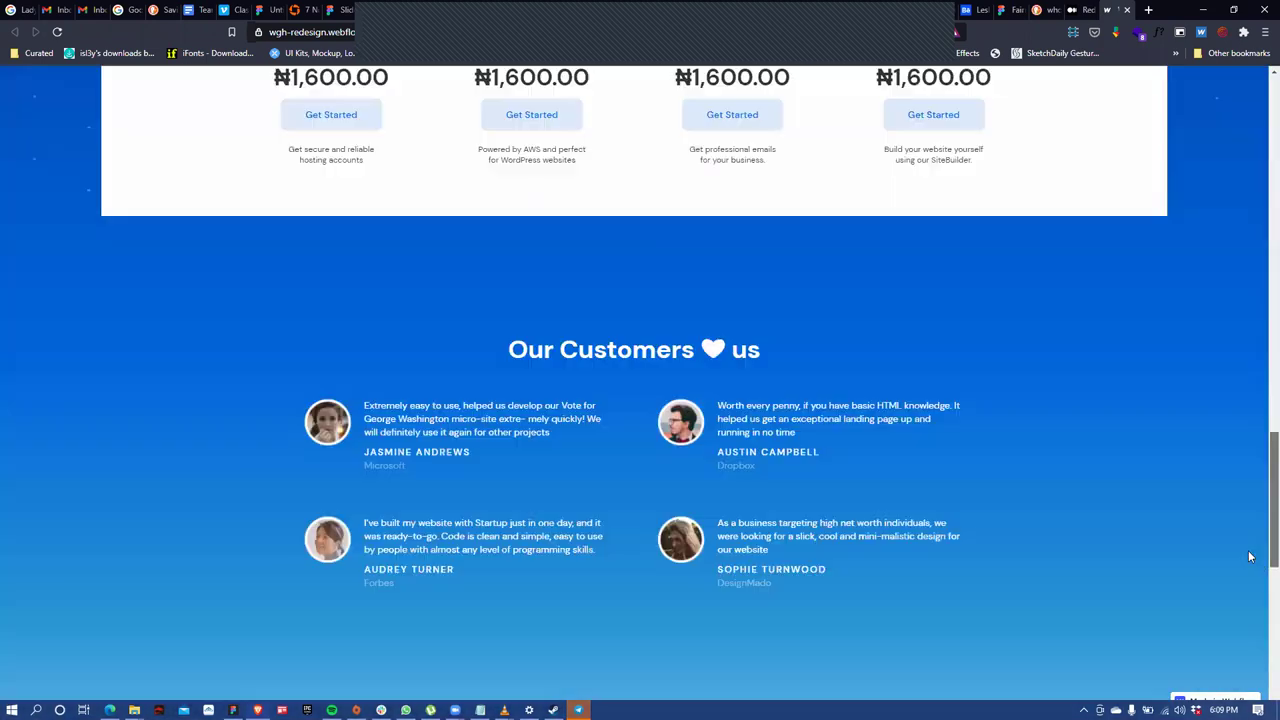
{"action": "scroll", "coordinate": [1227, 615], "scroll_direction": "down", "scroll_amount": 3}
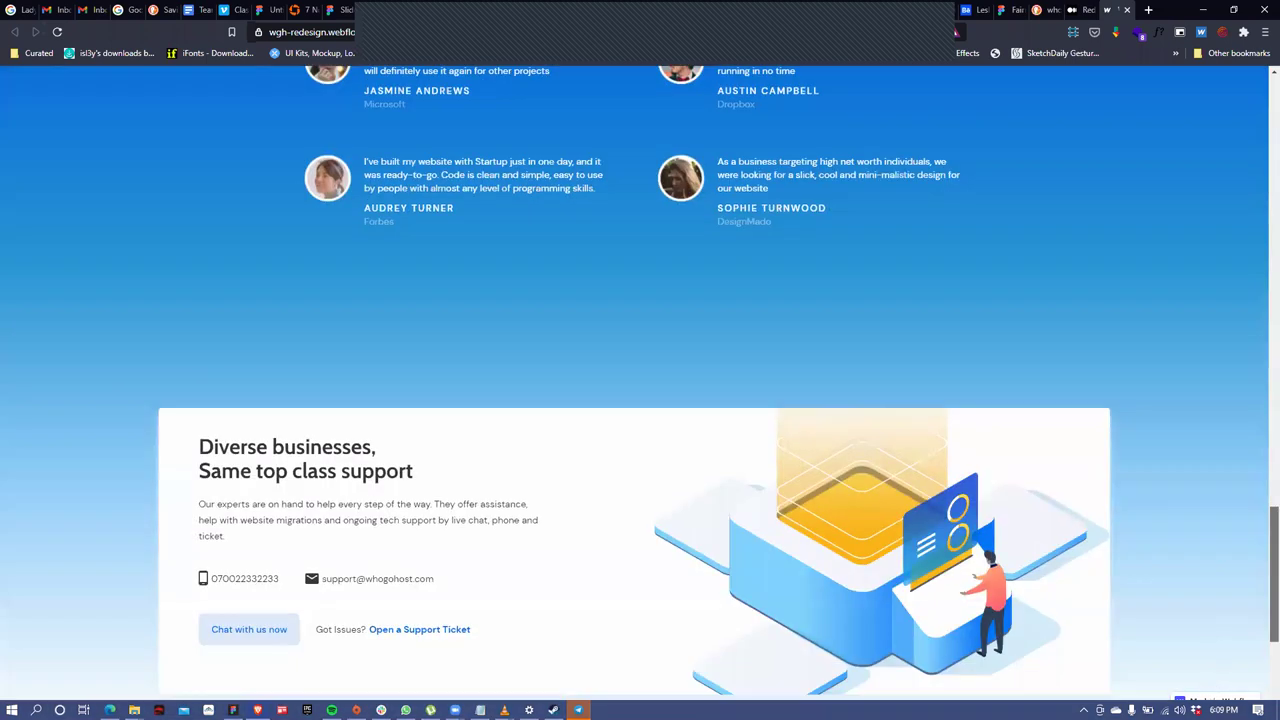
{"action": "scroll", "coordinate": [950, 224], "scroll_direction": "down", "scroll_amount": 3}
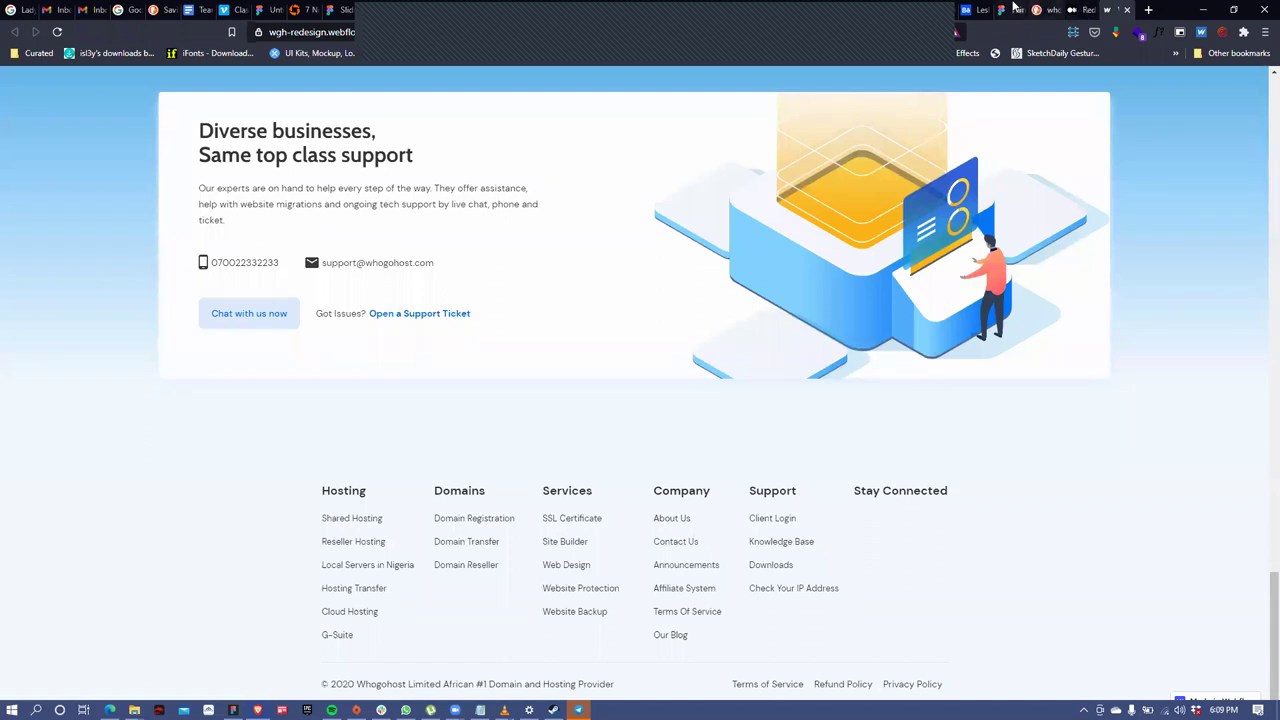
Revisit the WhoGoHost redesign article, then return to the TakeOut Media page in Webflow and view it at the desktop breakpoint
{"action": "left_click", "coordinate": [1085, 9]}
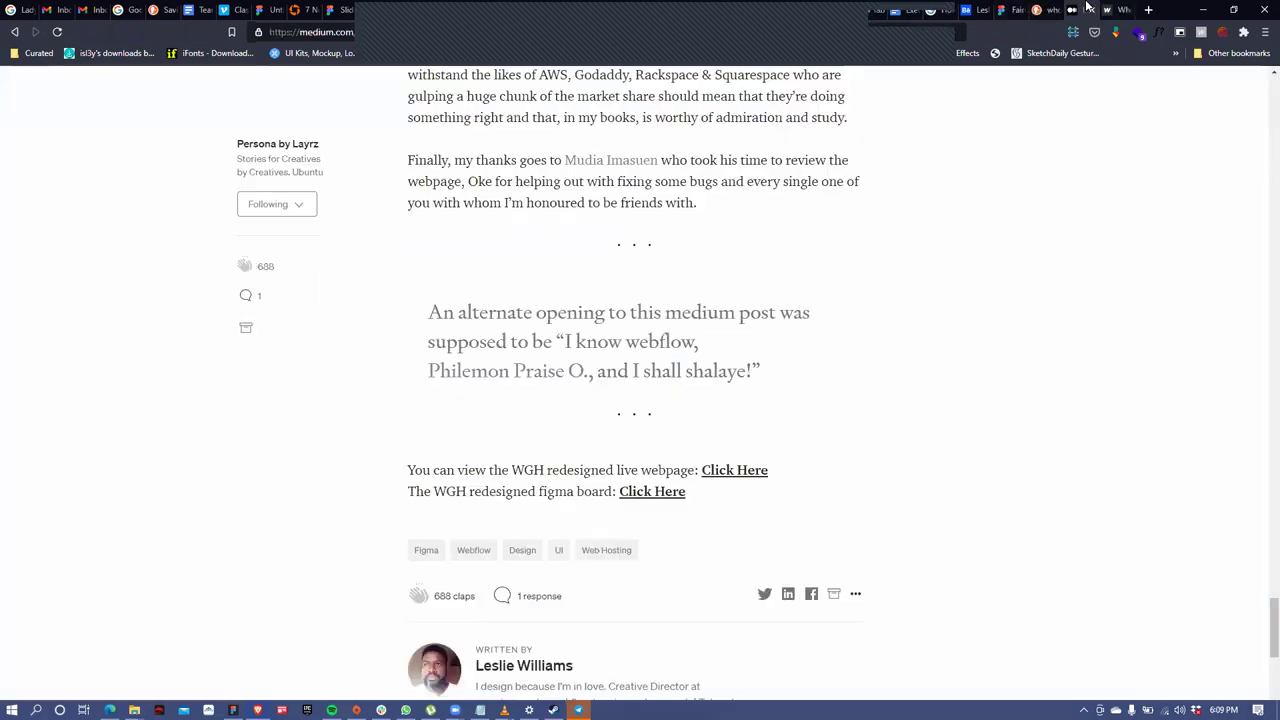
{"action": "left_click", "coordinate": [1203, 9]}
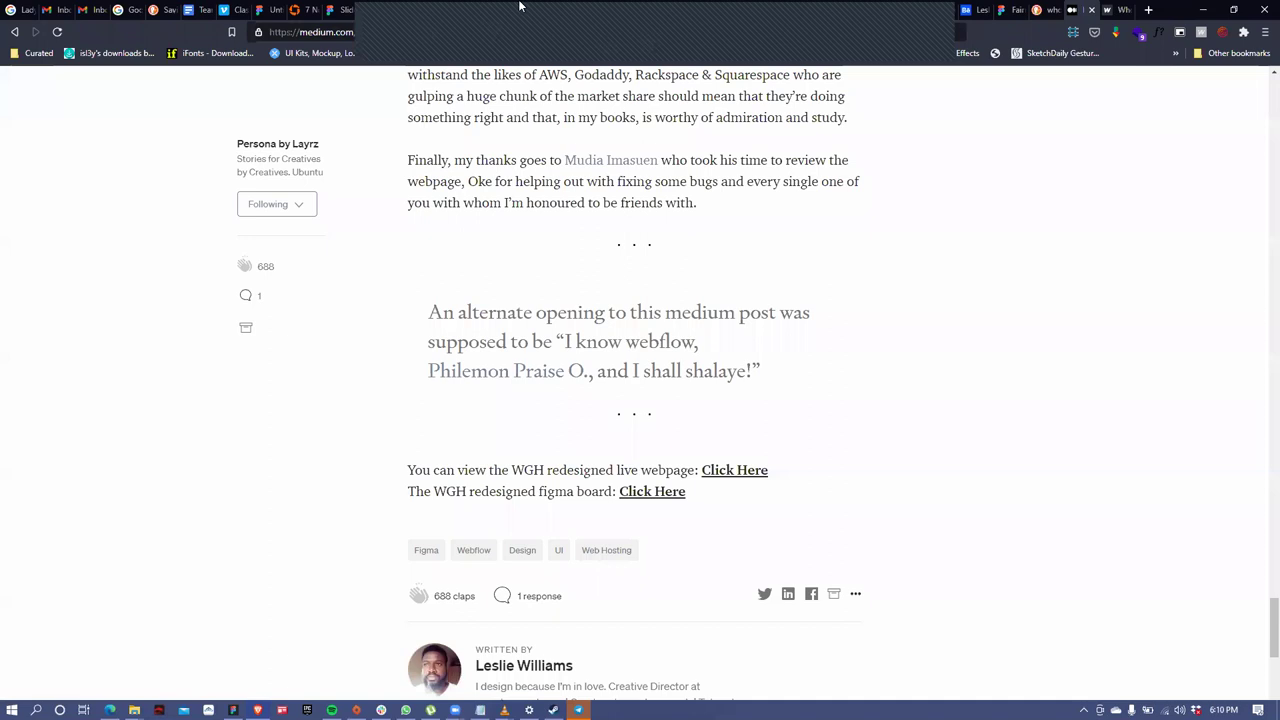
{"action": "left_click", "coordinate": [469, 7]}
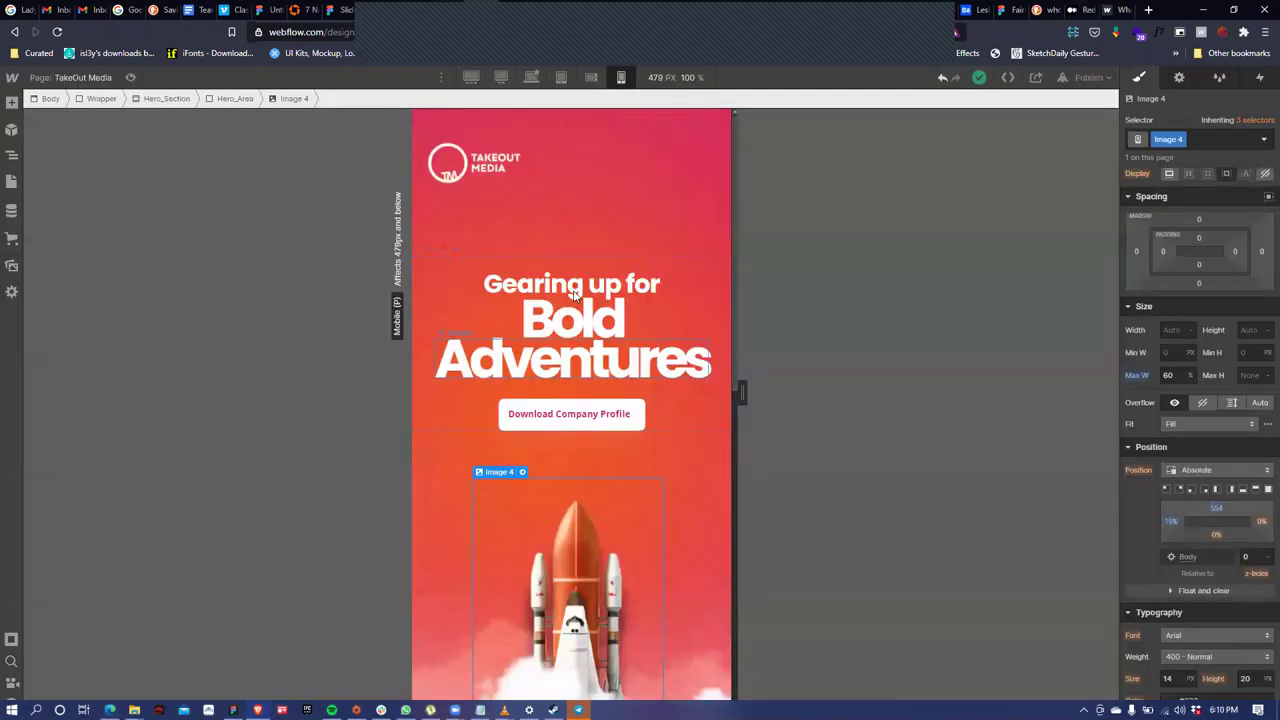
{"action": "left_click", "coordinate": [531, 77]}
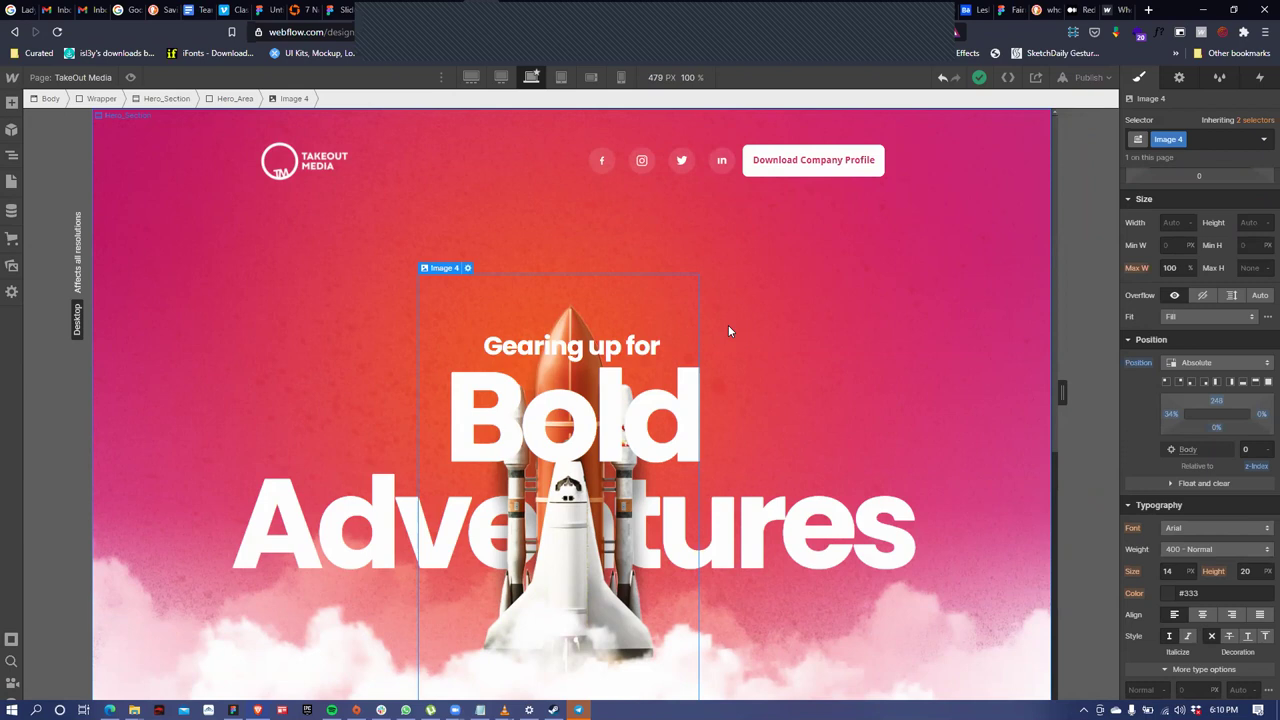
Search YouTube for "Webflow beginners" in a new browser tab
{"action": "left_click", "coordinate": [1149, 10]}
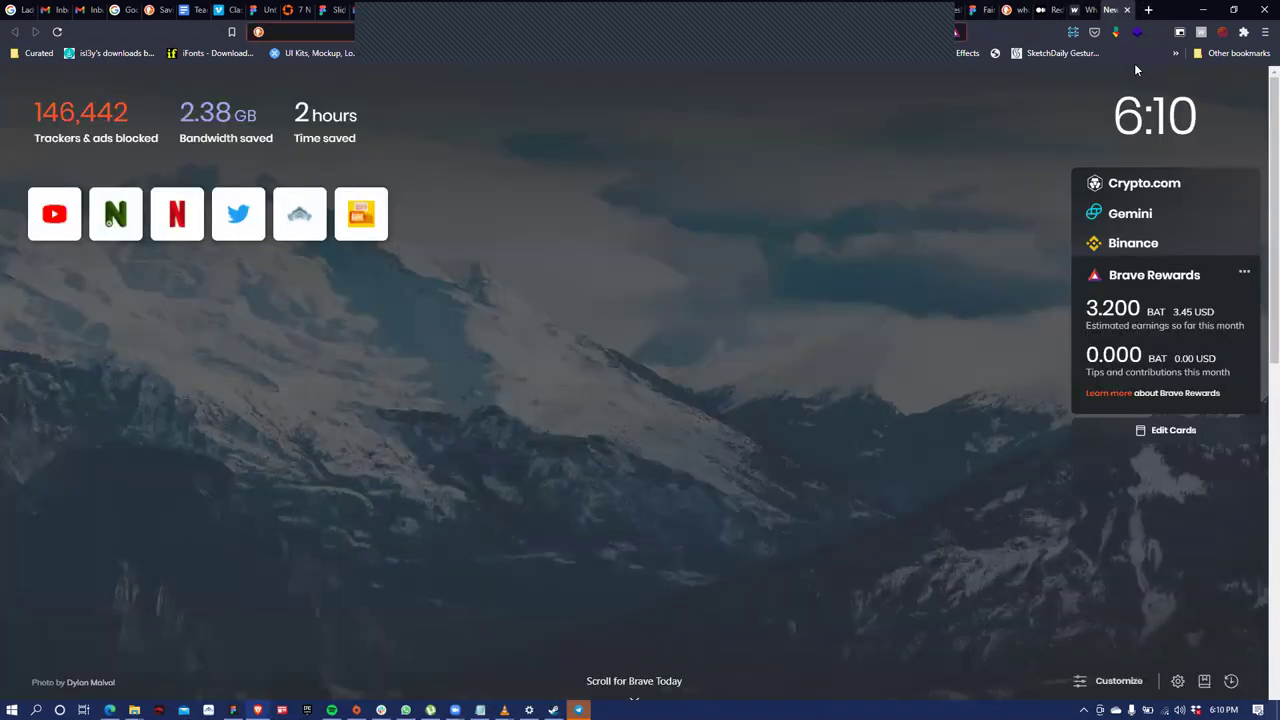
{"action": "type", "text": "you"}
{"action": "key", "text": "Tab"}
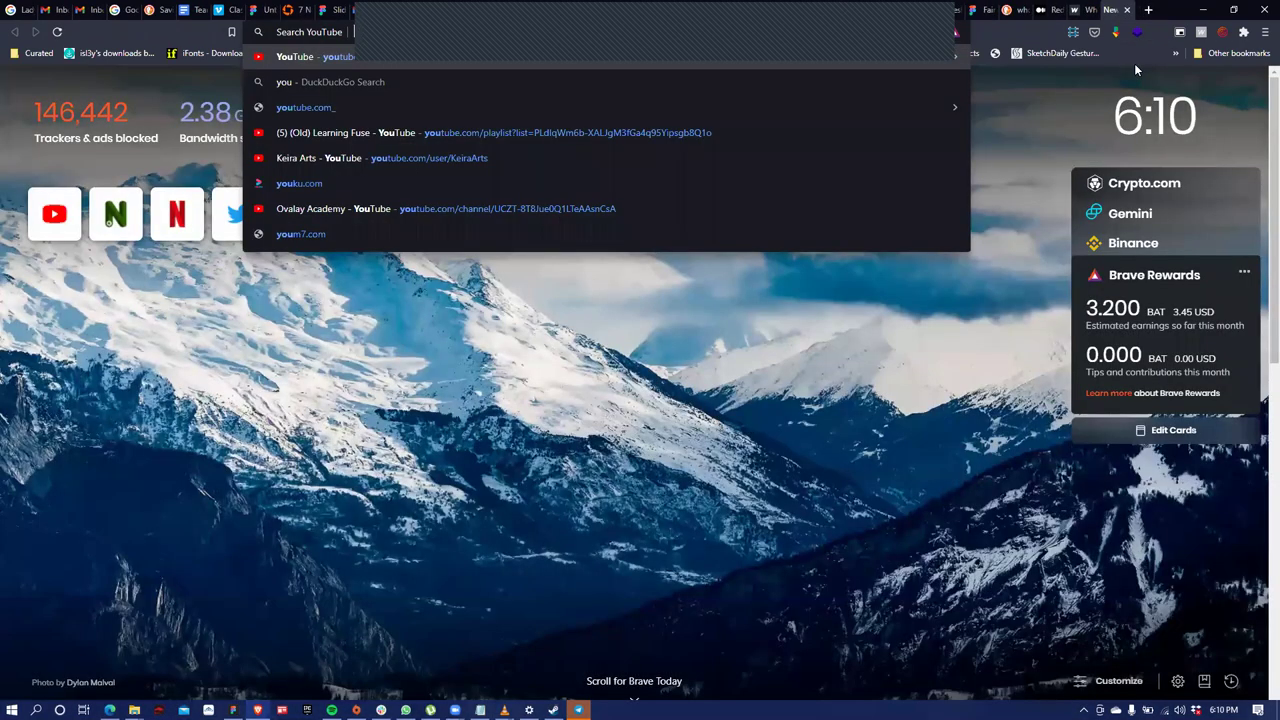
{"action": "type", "text": "webflow hover"}
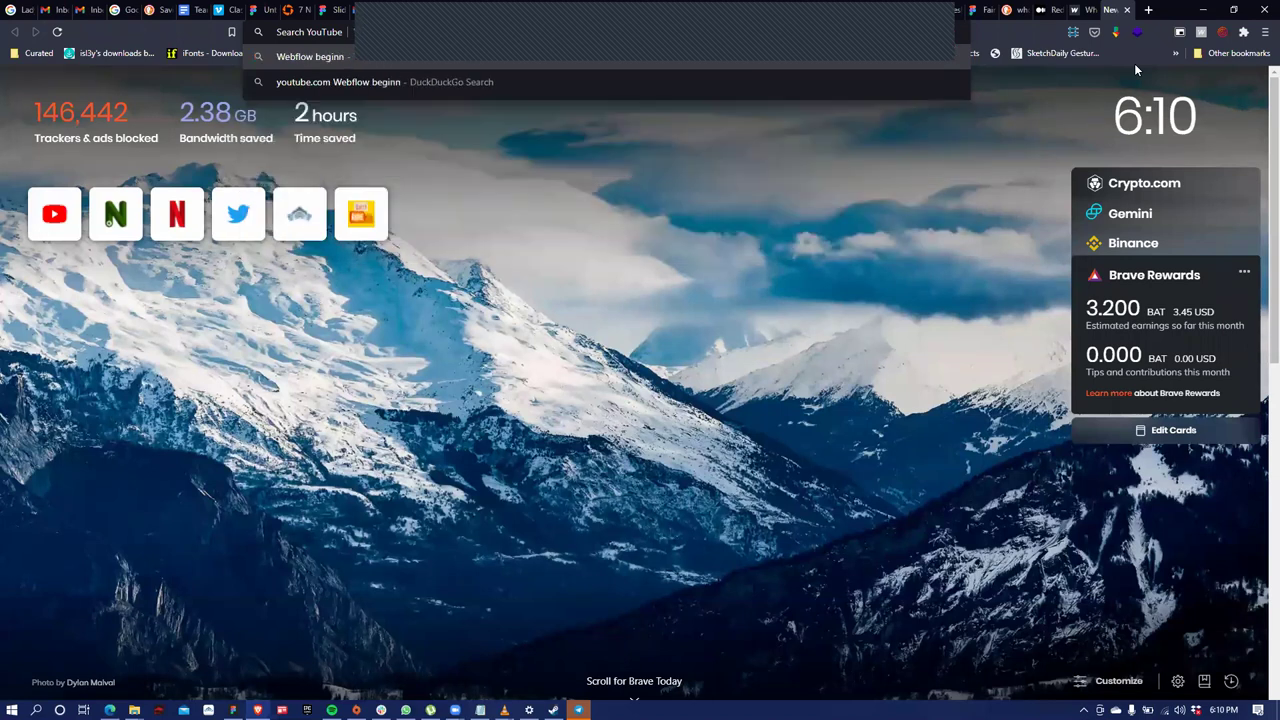
{"action": "key", "text": "Return"}
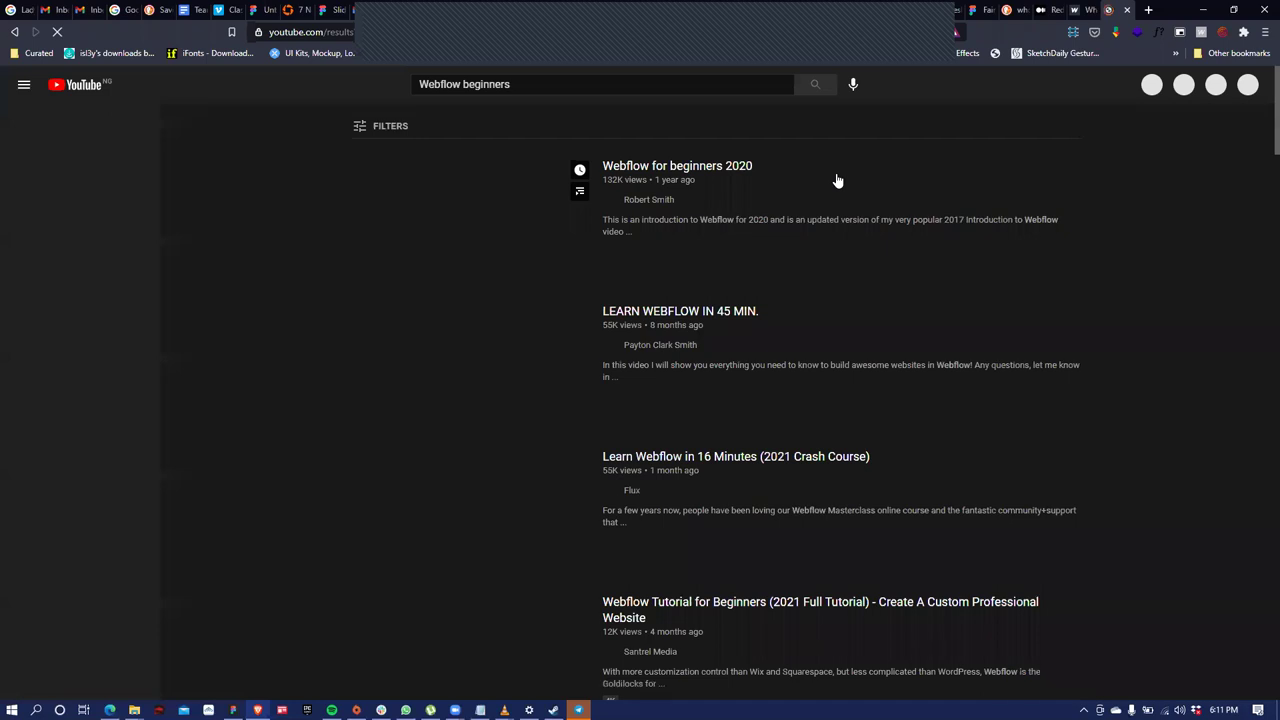
Browse the YouTube results for Webflow beginner tutorials down to the Studio VØR design concept video
{"action": "scroll", "coordinate": [926, 400], "scroll_direction": "down", "scroll_amount": 9}
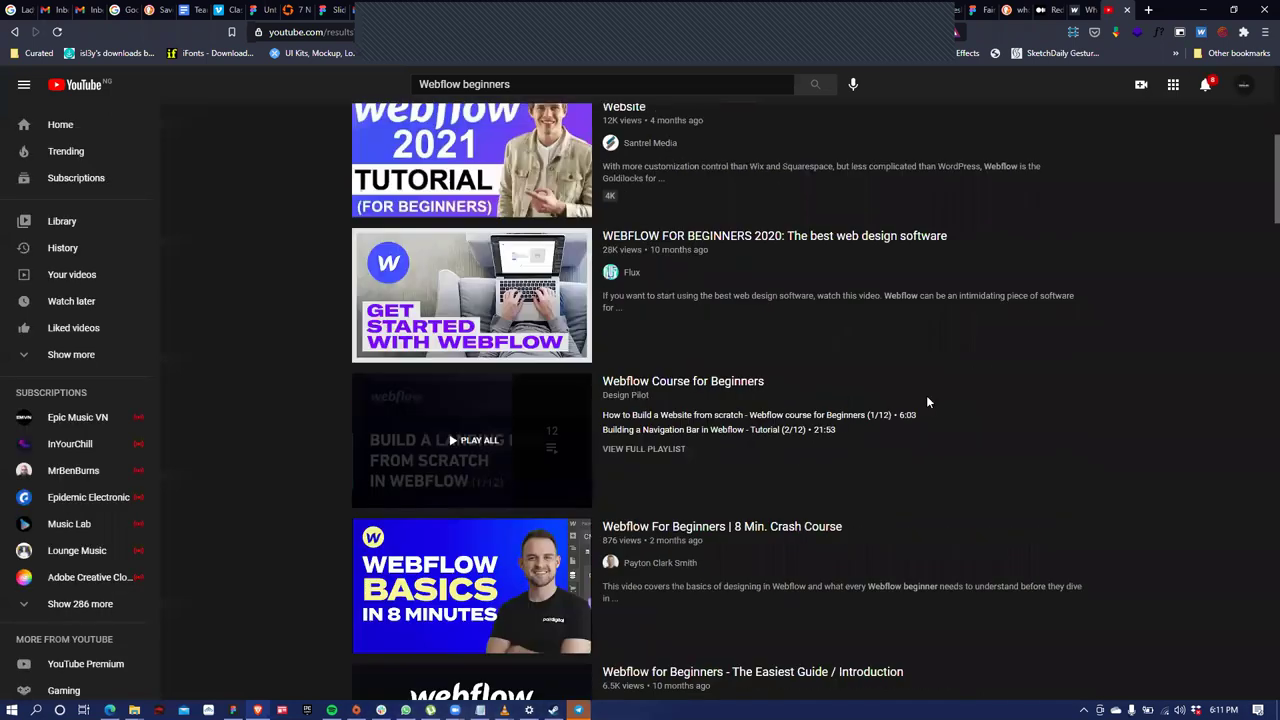
{"action": "scroll", "coordinate": [926, 400], "scroll_direction": "down", "scroll_amount": 3}
{"action": "scroll", "coordinate": [918, 400], "scroll_direction": "down", "scroll_amount": 8}
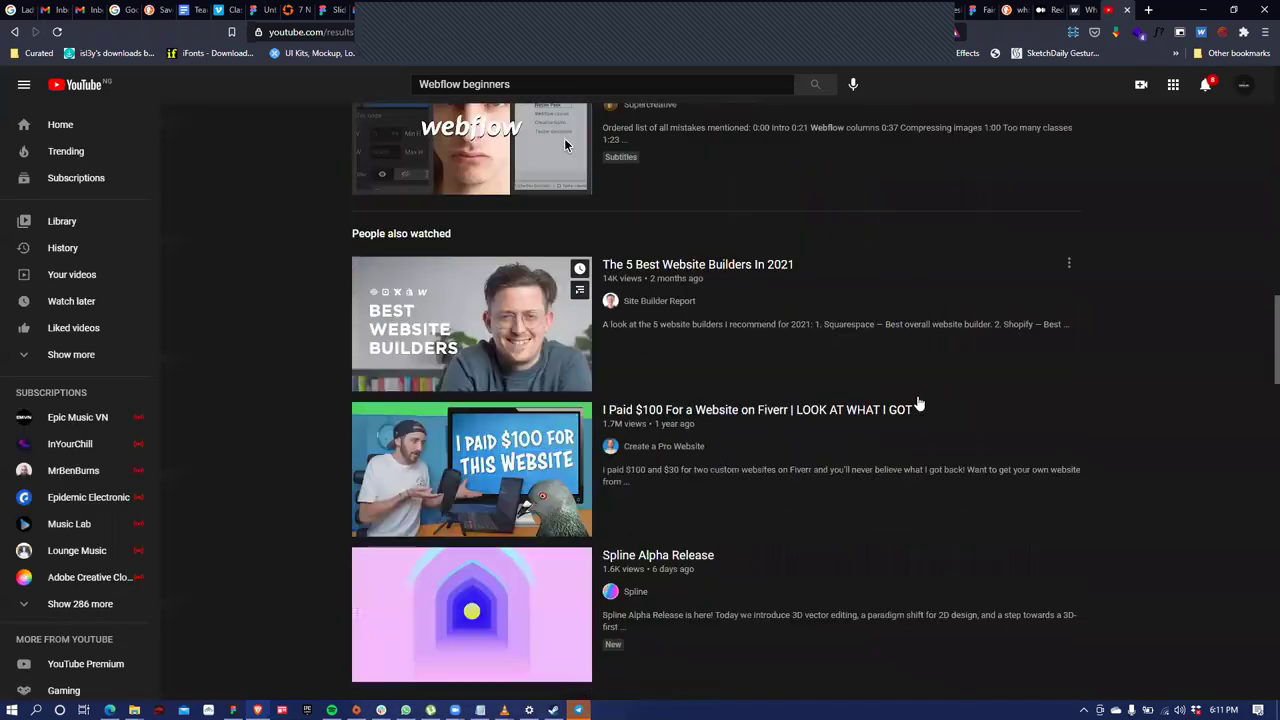
{"action": "scroll", "coordinate": [914, 400], "scroll_direction": "down", "scroll_amount": 4}
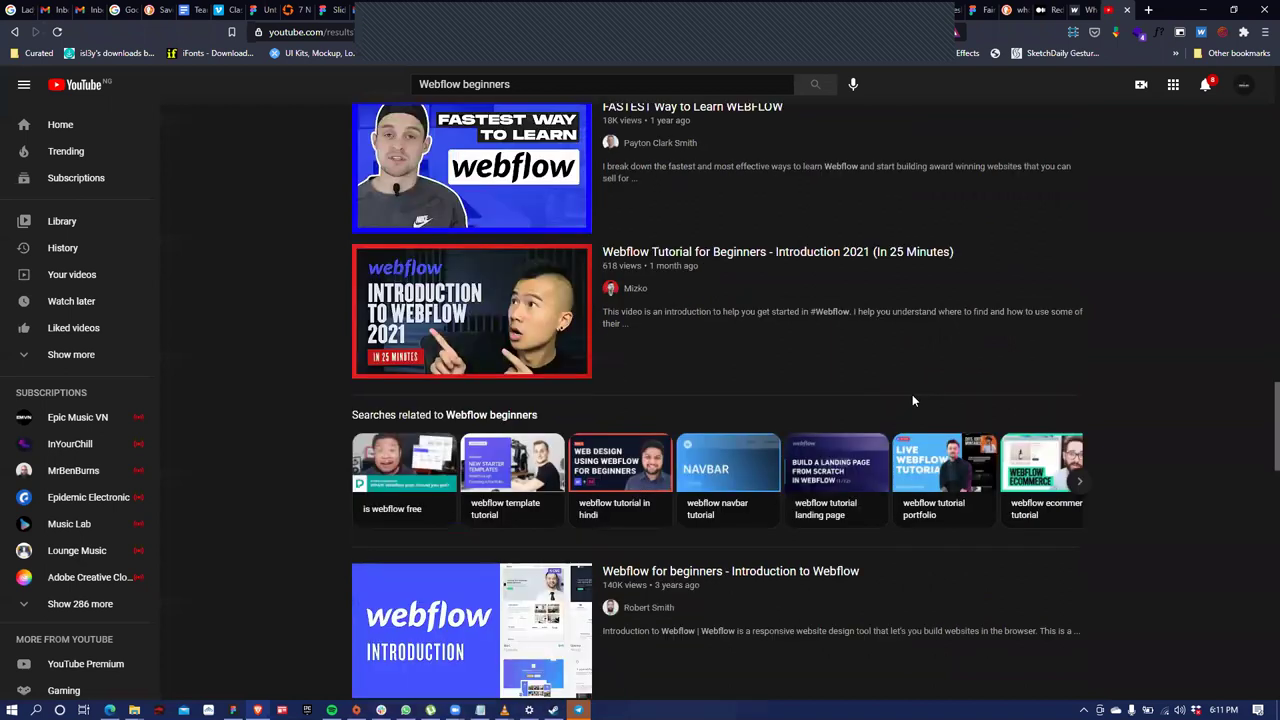
{"action": "scroll", "coordinate": [912, 400], "scroll_direction": "up", "scroll_amount": 3}
{"action": "scroll", "coordinate": [912, 400], "scroll_direction": "down", "scroll_amount": 3}
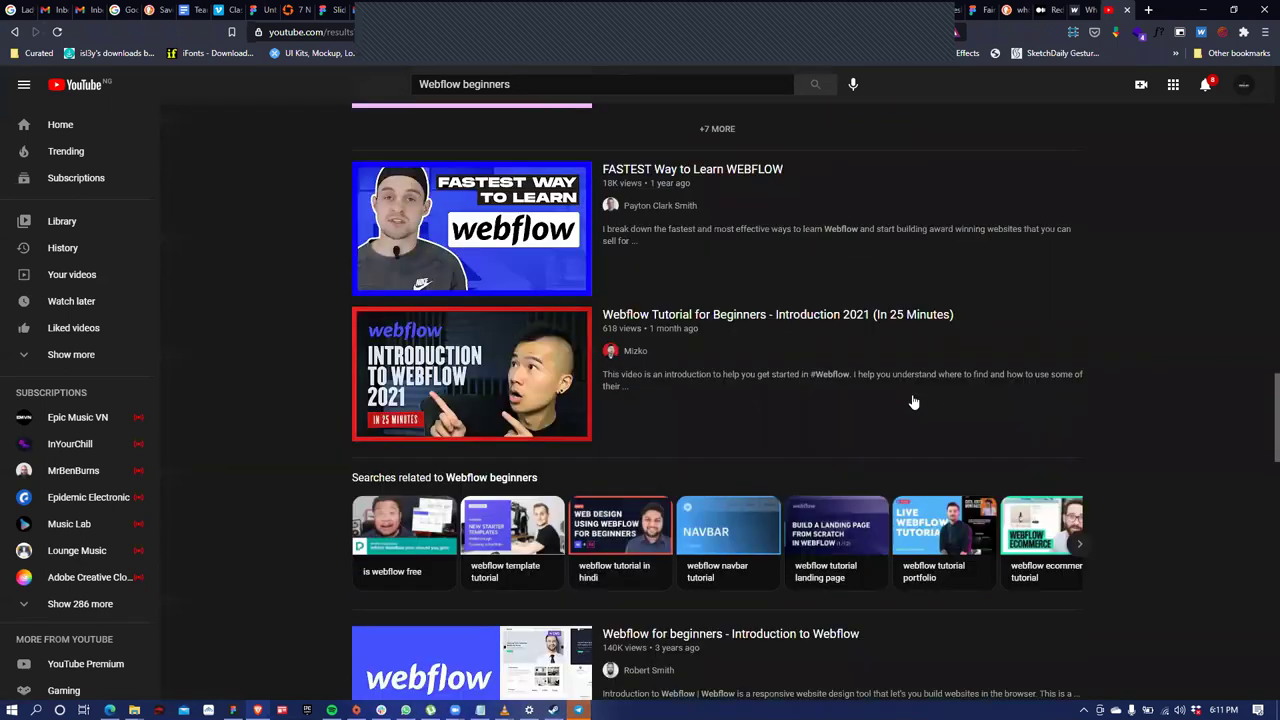
{"action": "scroll", "coordinate": [912, 400], "scroll_direction": "down", "scroll_amount": 6}
{"action": "scroll", "coordinate": [912, 400], "scroll_direction": "down", "scroll_amount": 14}
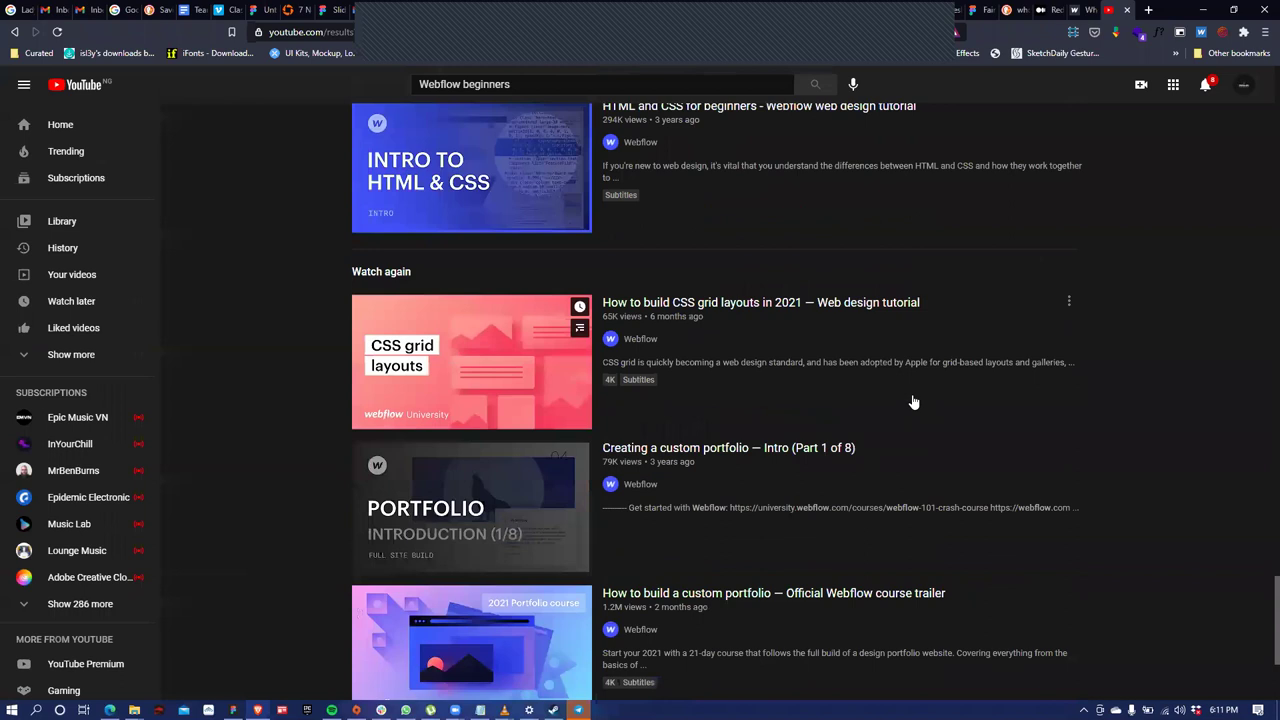
{"action": "scroll", "coordinate": [896, 407], "scroll_direction": "down", "scroll_amount": 4}
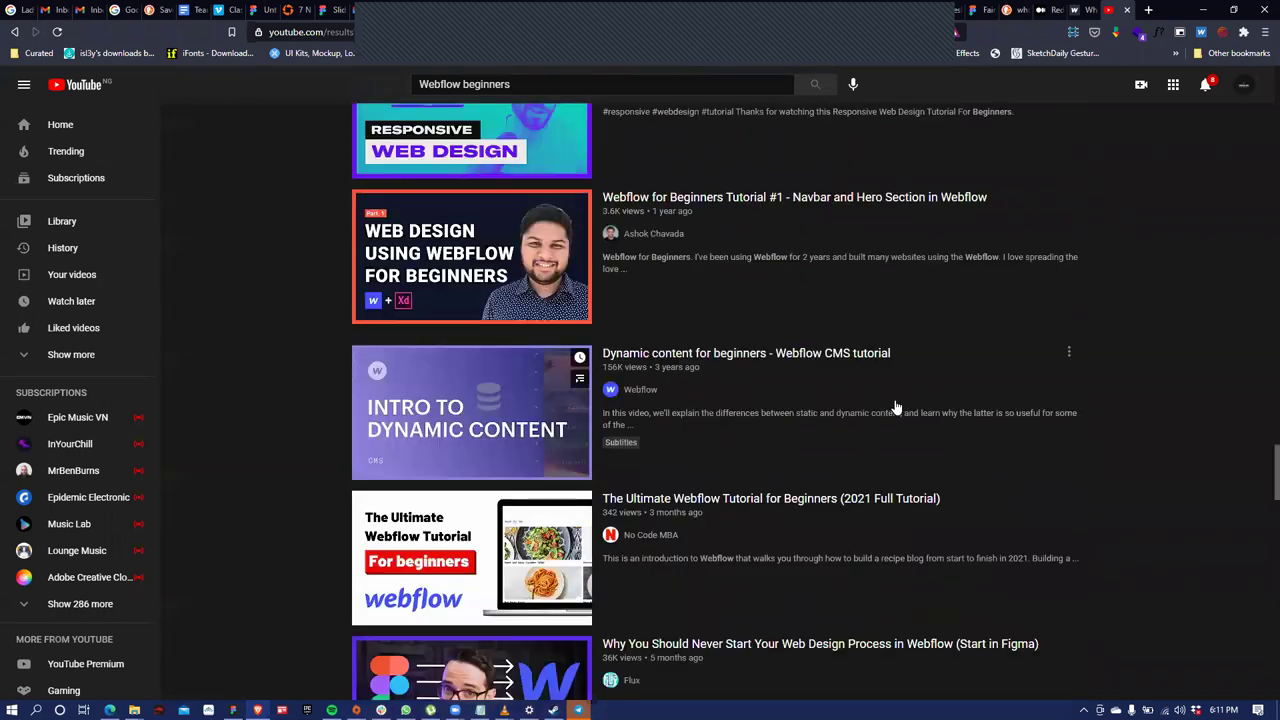
{"action": "scroll", "coordinate": [896, 407], "scroll_direction": "down", "scroll_amount": 7}
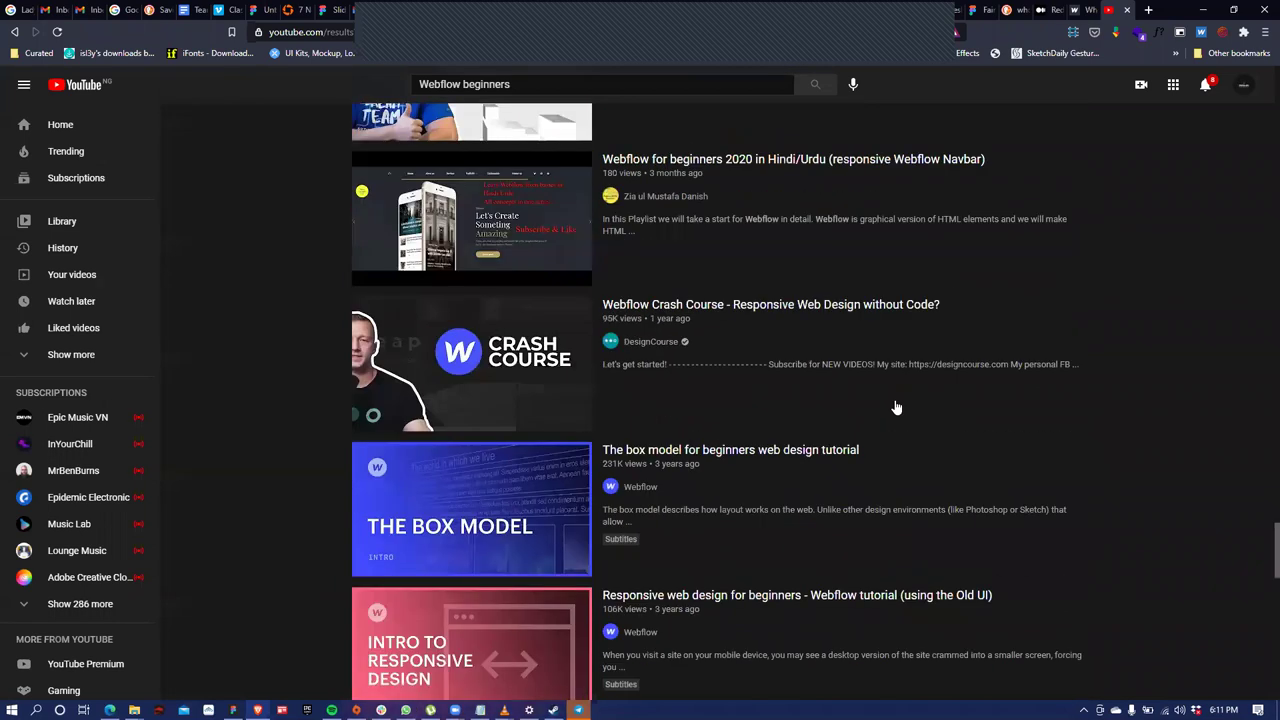
{"action": "scroll", "coordinate": [896, 407], "scroll_direction": "down", "scroll_amount": 10}
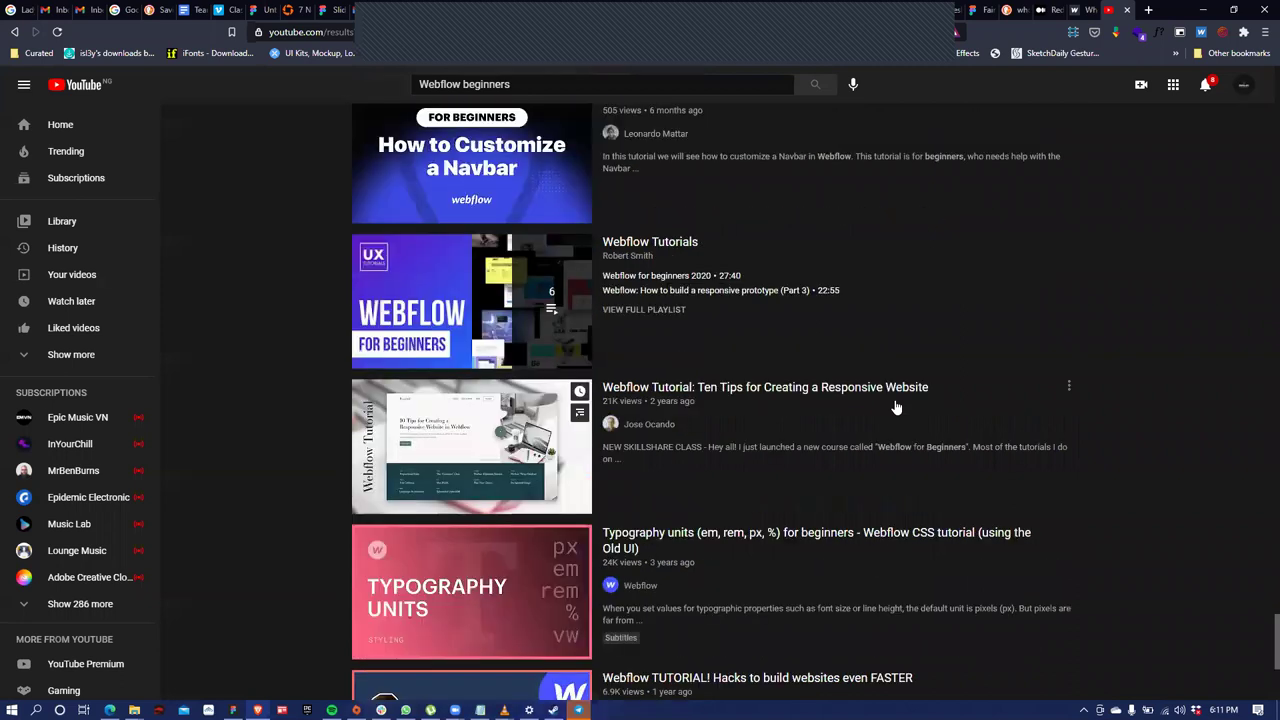
{"action": "scroll", "coordinate": [896, 407], "scroll_direction": "down", "scroll_amount": 4}
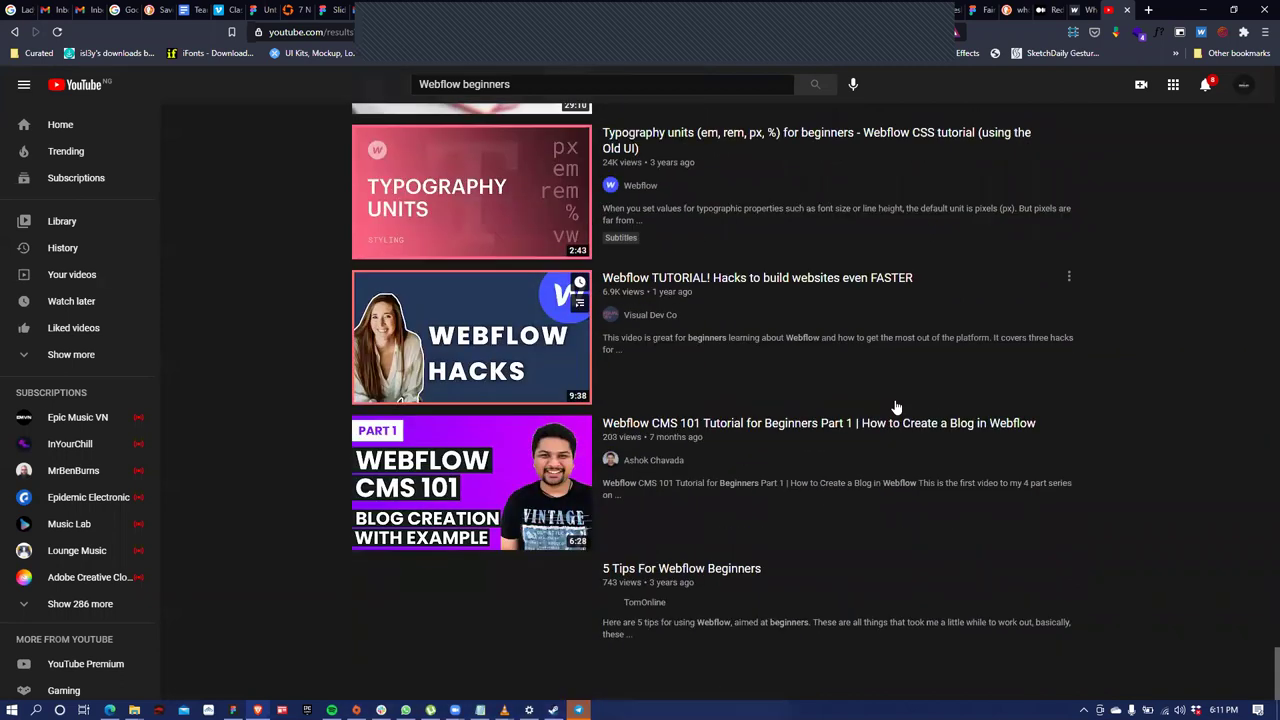
{"action": "scroll", "coordinate": [896, 407], "scroll_direction": "down", "scroll_amount": 3}
{"action": "scroll", "coordinate": [896, 407], "scroll_direction": "down", "scroll_amount": 7}
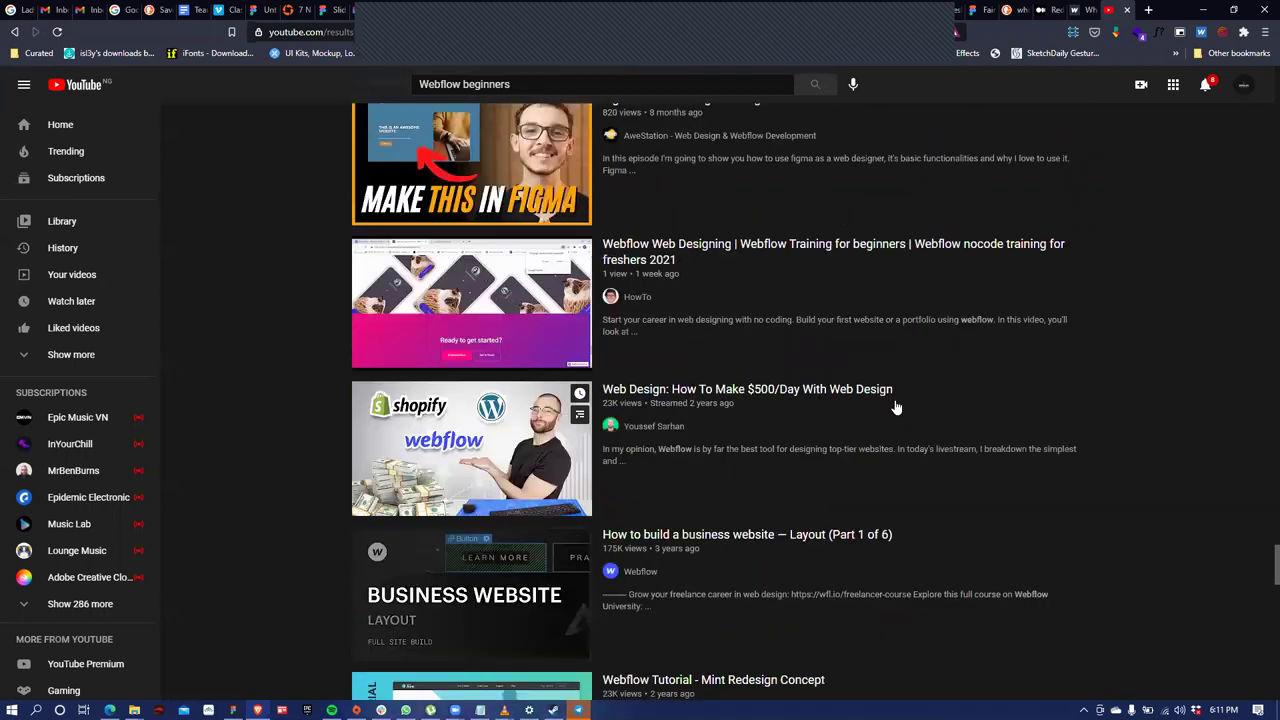
{"action": "scroll", "coordinate": [896, 407], "scroll_direction": "down", "scroll_amount": 7}
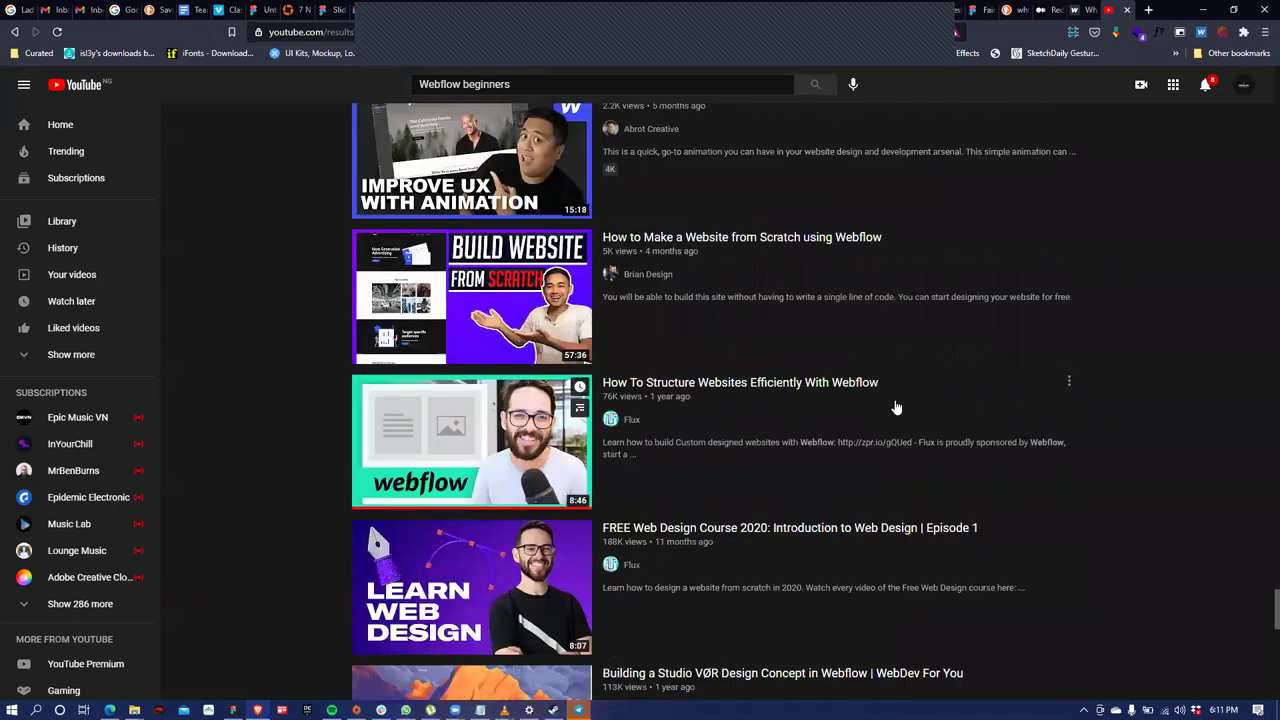
{"action": "scroll", "coordinate": [894, 399], "scroll_direction": "down", "scroll_amount": 5}
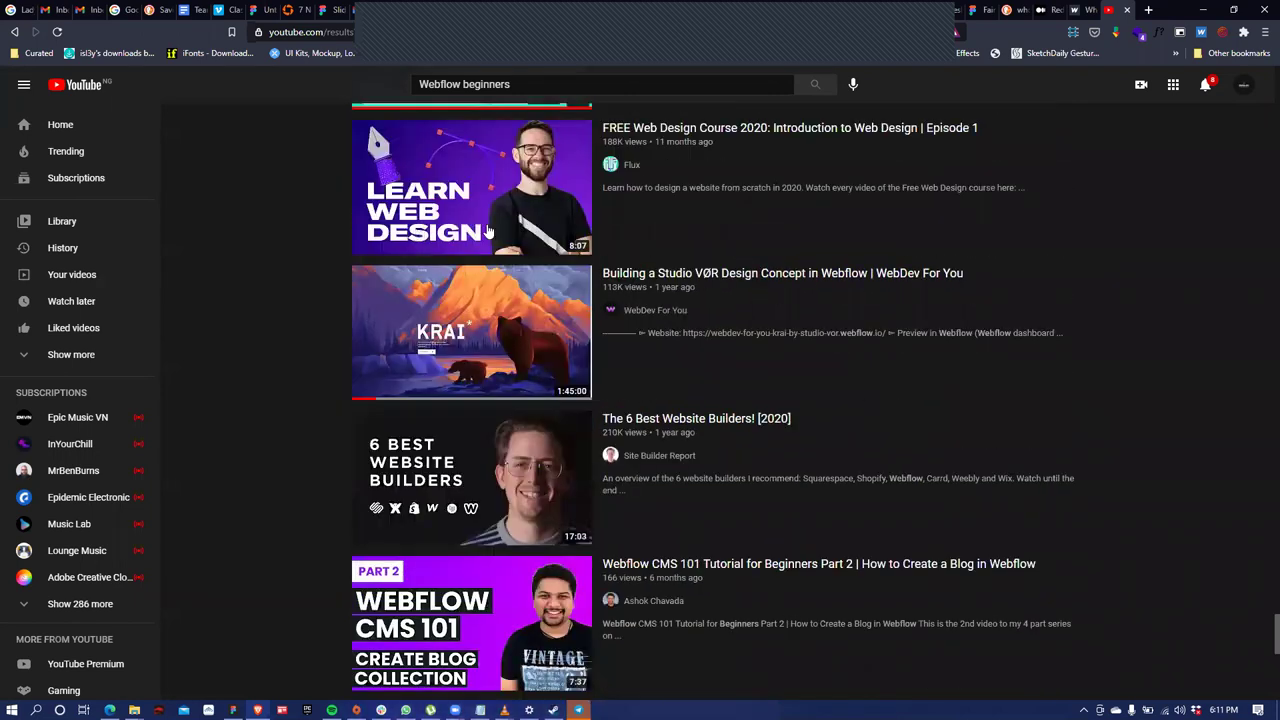
Open the video "Building a Studio VØR Design Concept in Webflow", pause it and jump to about 16:09
{"action": "left_click", "coordinate": [647, 276]}
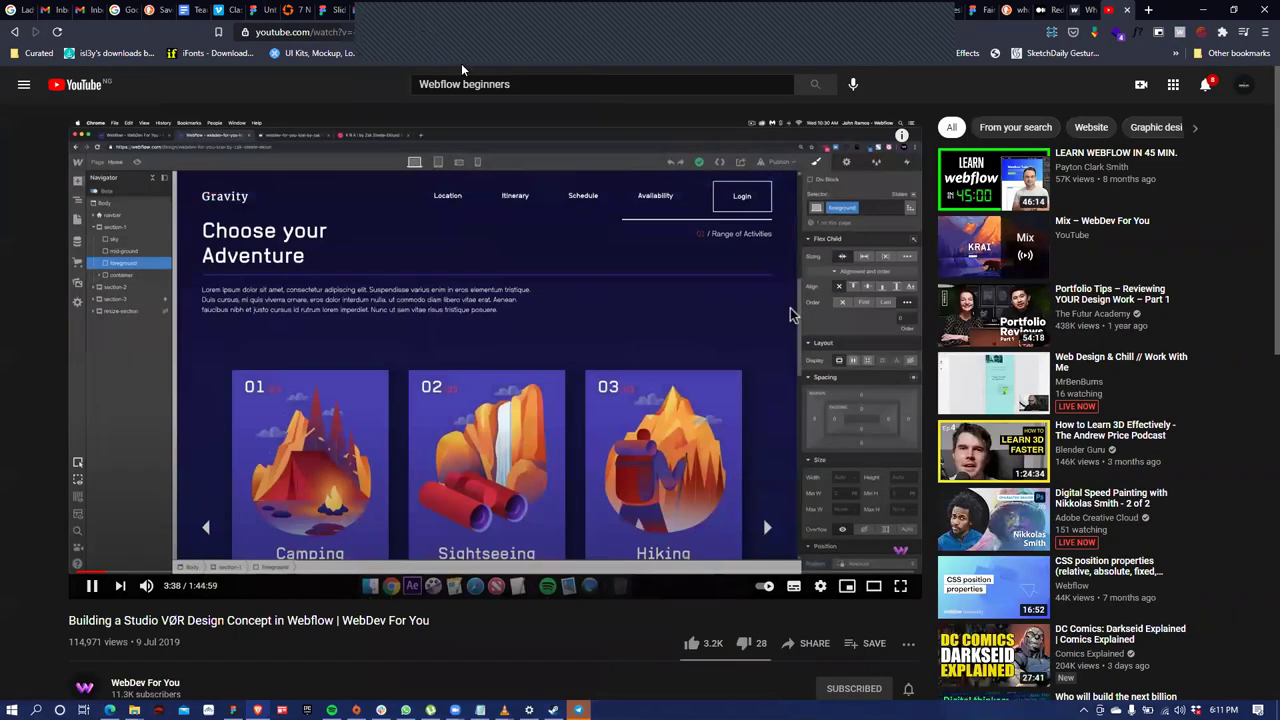
{"action": "left_click", "coordinate": [783, 348]}
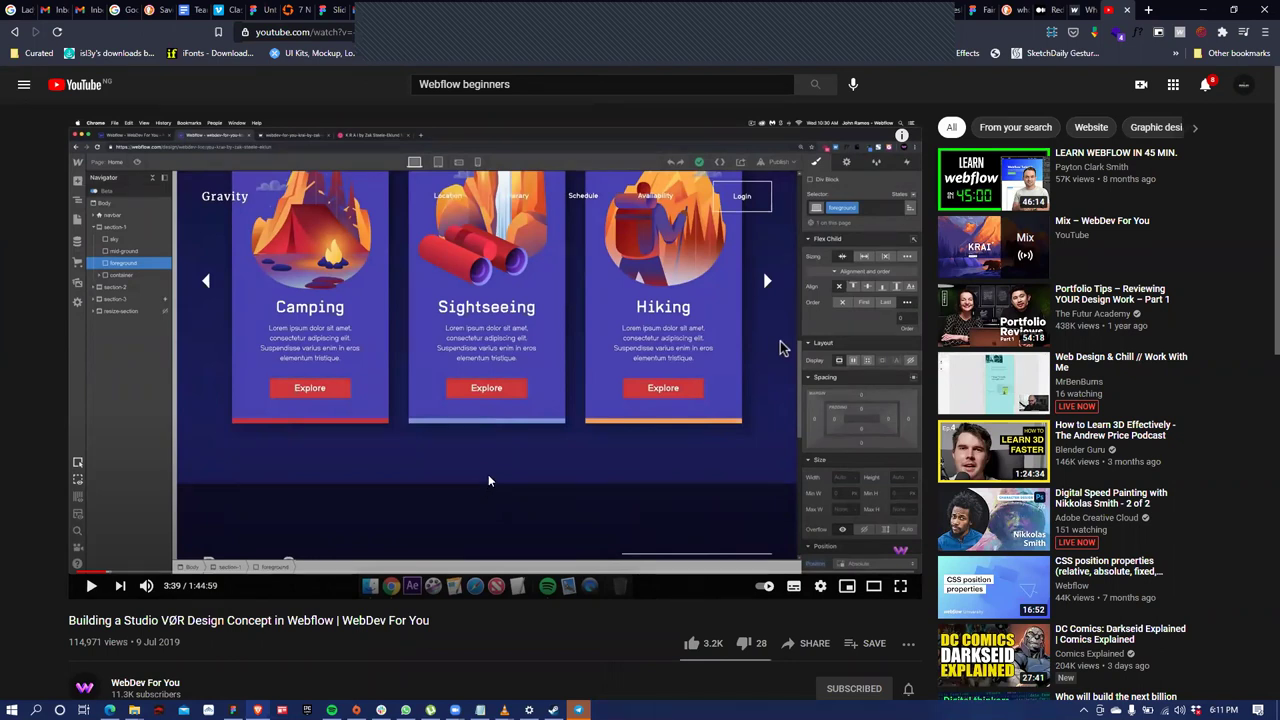
{"action": "left_click", "coordinate": [199, 572]}
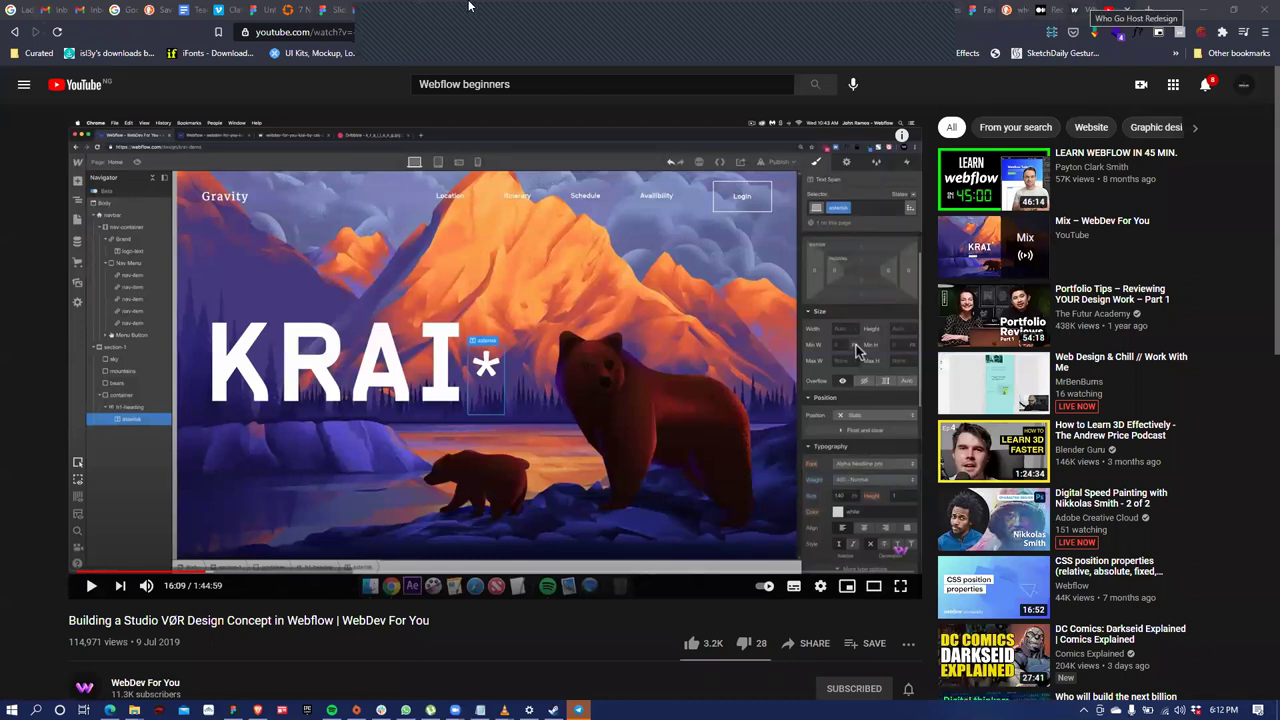
Return to the TakeOut Media page in the Webflow Designer and review its desktop layout from the hero to the notify form
{"action": "left_click", "coordinate": [470, 7]}
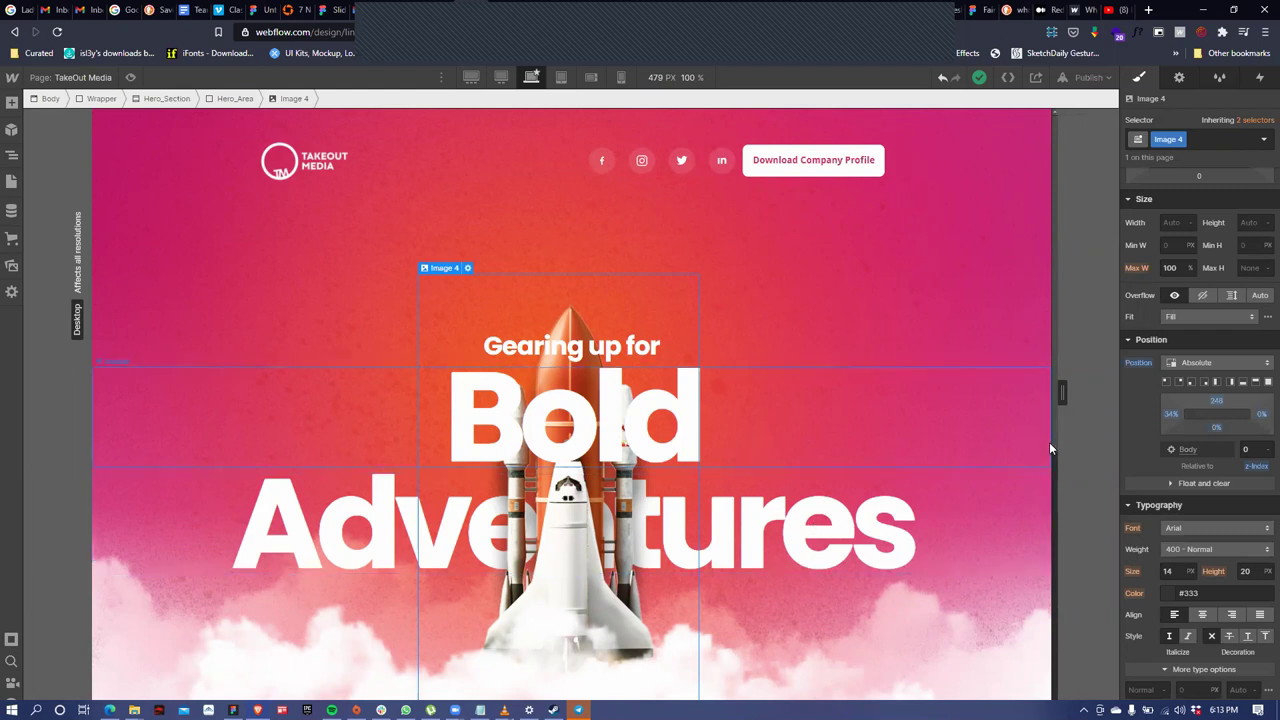
{"action": "scroll", "coordinate": [1041, 507], "scroll_direction": "down", "scroll_amount": 1}
{"action": "scroll", "coordinate": [1042, 513], "scroll_direction": "down", "scroll_amount": 4}
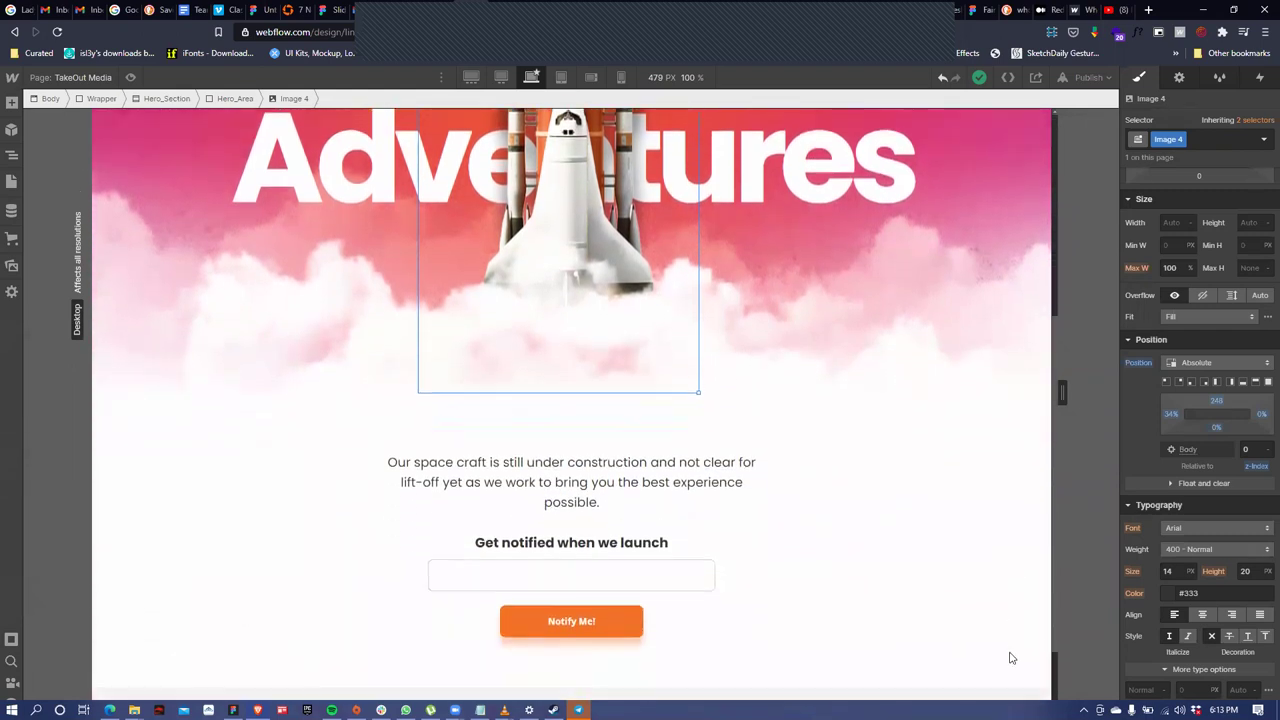
{"action": "scroll", "coordinate": [1045, 480], "scroll_direction": "up", "scroll_amount": 4}
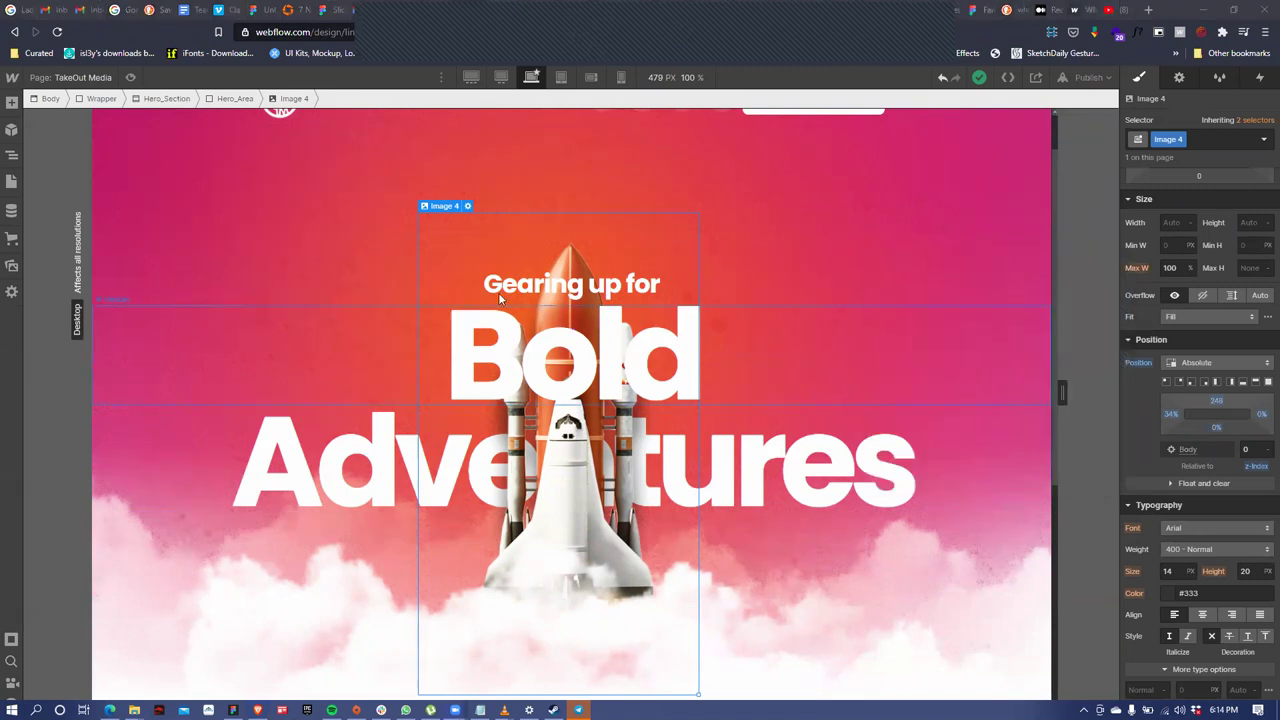
Review the TakeOut Media hero section on the desktop layout, from the logo header down to the clouds, with Hero_Section selected
{"action": "scroll", "coordinate": [498, 292], "scroll_direction": "up", "scroll_amount": 1}
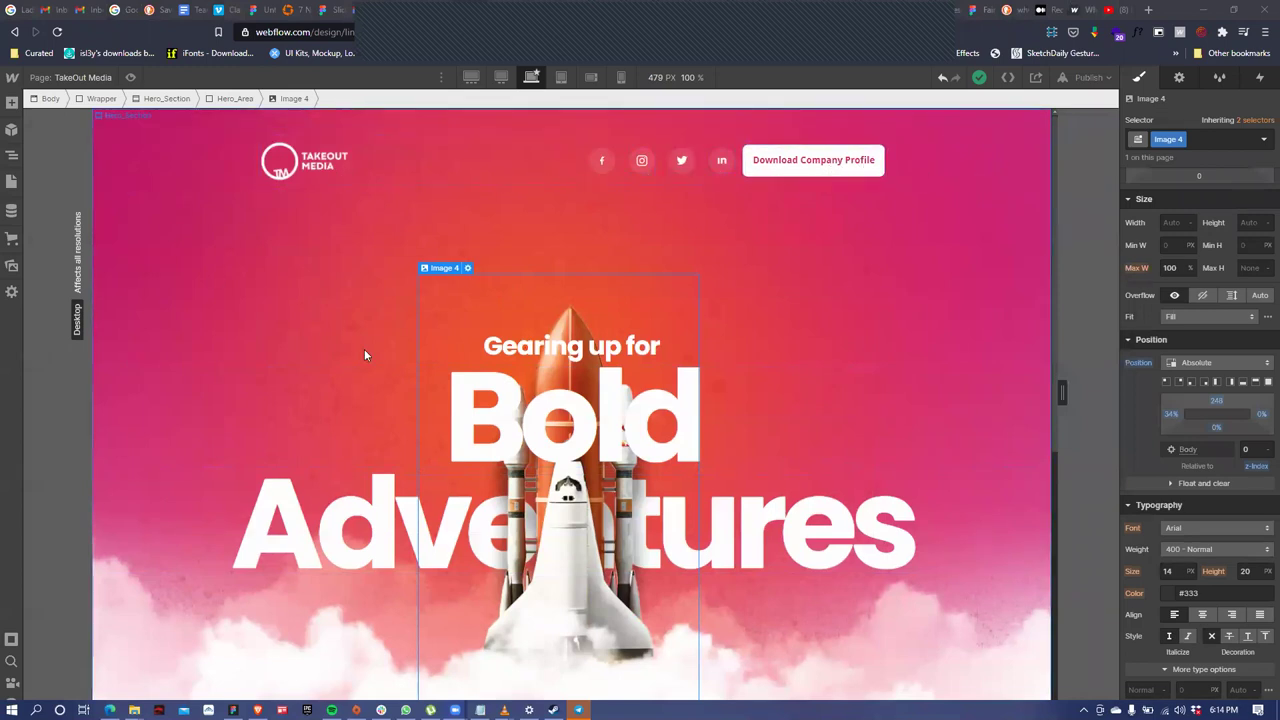
{"action": "scroll", "coordinate": [605, 578], "scroll_direction": "down", "scroll_amount": 4}
{"action": "scroll", "coordinate": [605, 578], "scroll_direction": "down", "scroll_amount": 1}
{"action": "scroll", "coordinate": [605, 578], "scroll_direction": "up", "scroll_amount": 1}
{"action": "scroll", "coordinate": [605, 578], "scroll_direction": "up", "scroll_amount": 4}
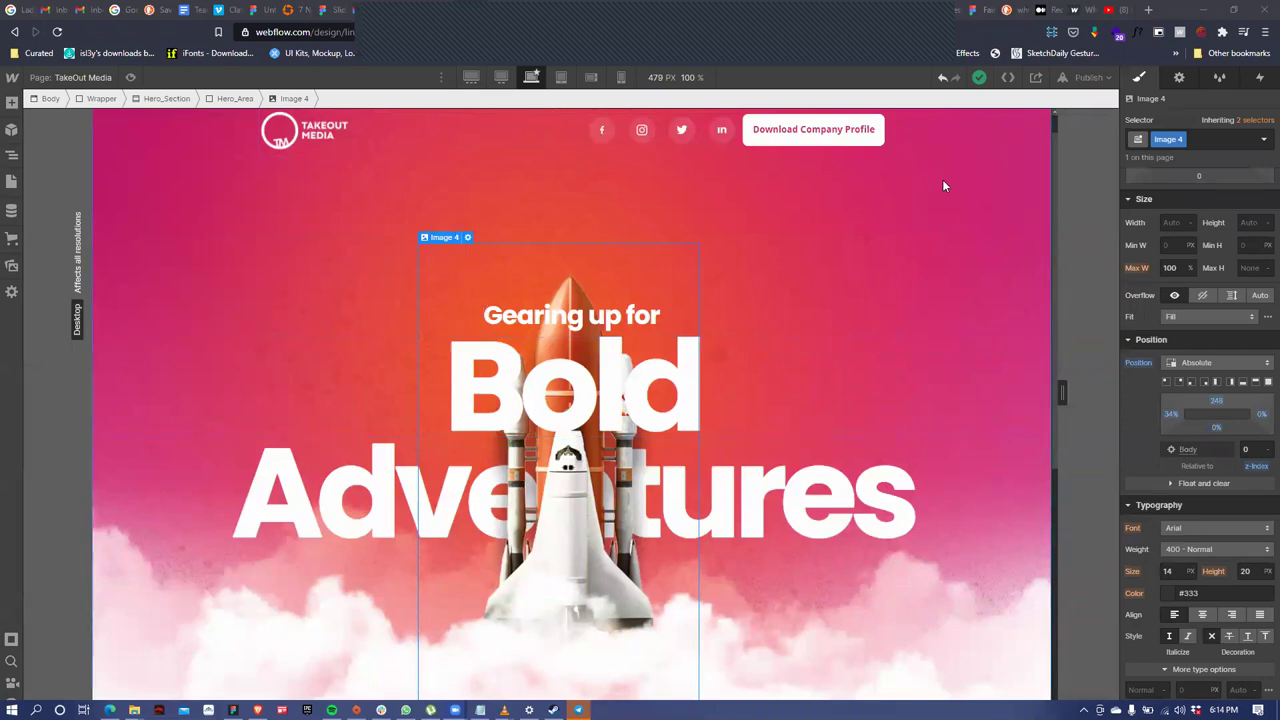
{"action": "scroll", "coordinate": [1052, 147], "scroll_direction": "up", "scroll_amount": 1}
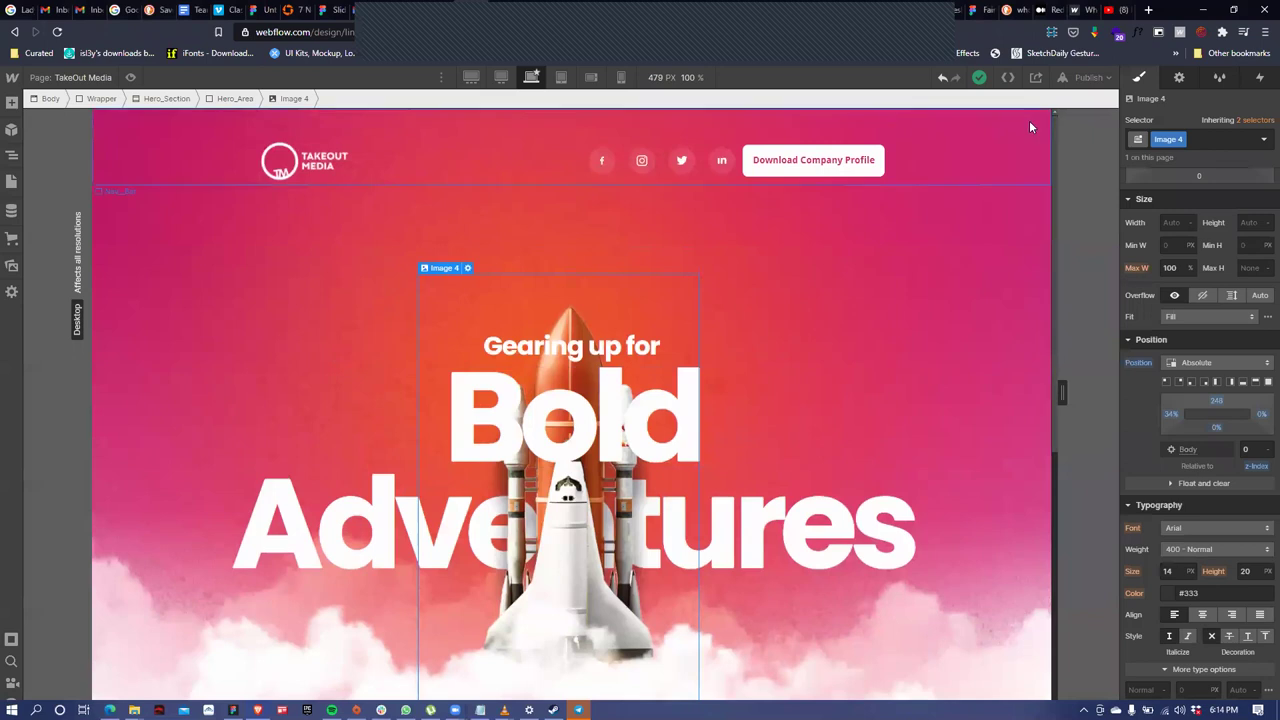
{"action": "left_click", "coordinate": [1016, 187]}
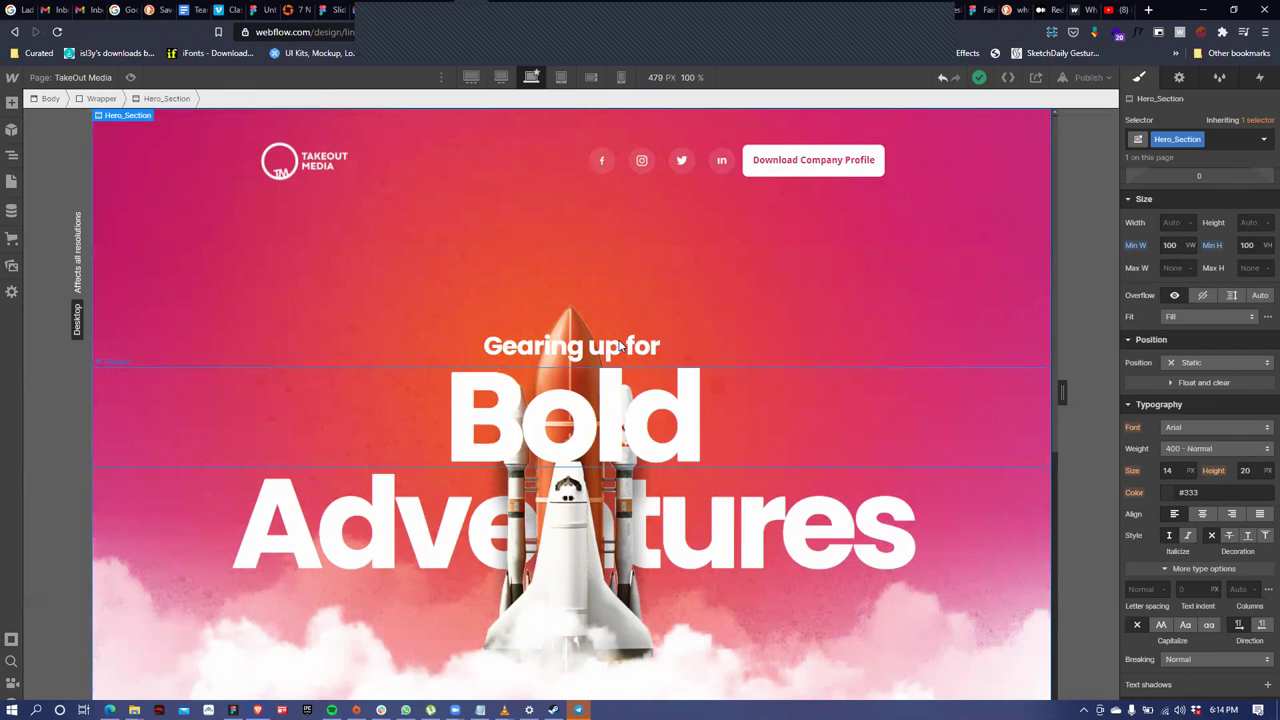
{"action": "scroll", "coordinate": [665, 345], "scroll_direction": "down", "scroll_amount": 4}
{"action": "scroll", "coordinate": [670, 360], "scroll_direction": "up", "scroll_amount": 4}
Examine the page's element hierarchy with Nav__Bar collapsed, and inspect Hero_Section on the canvas
{"action": "left_click", "coordinate": [12, 155]}
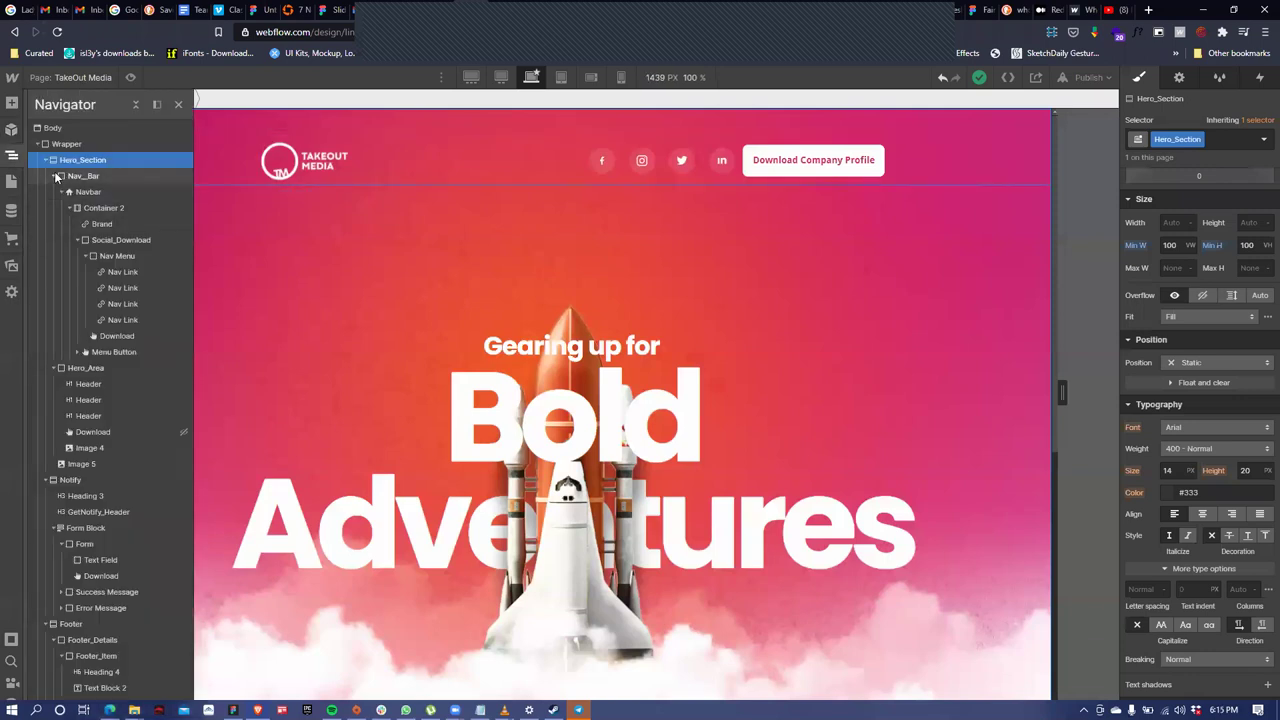
{"action": "left_click", "coordinate": [56, 176]}
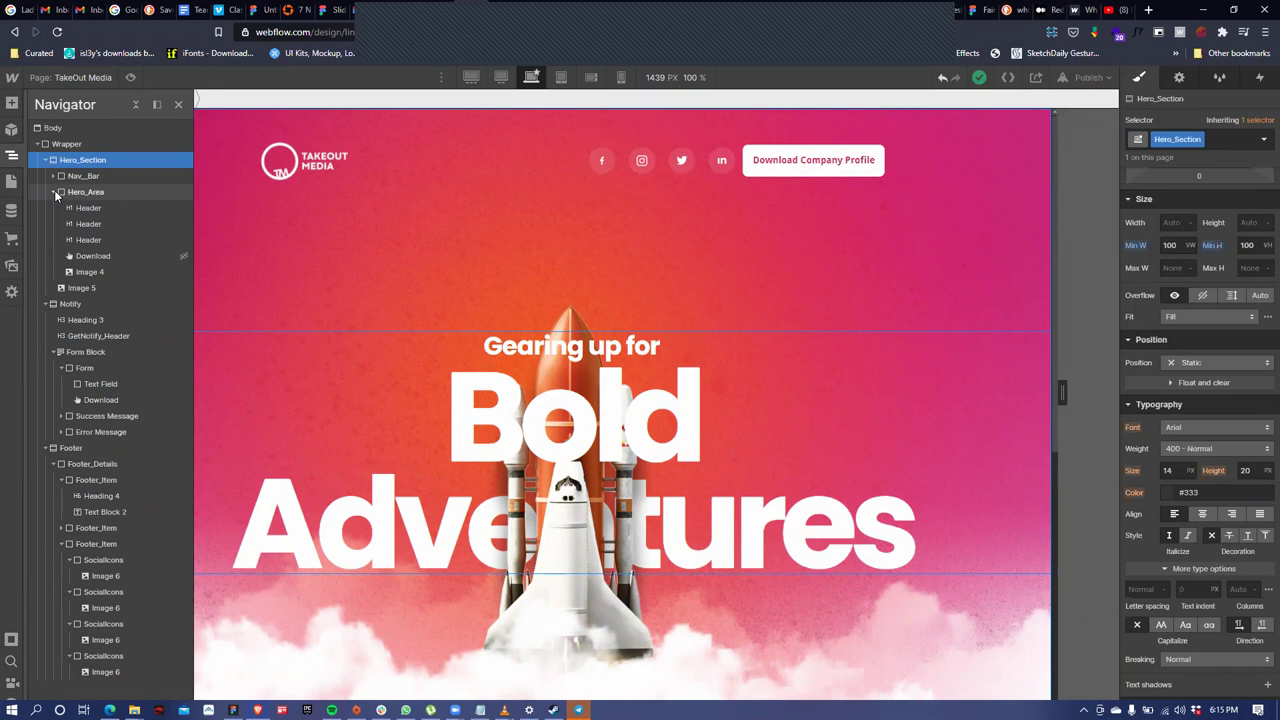
{"action": "left_click", "coordinate": [84, 174]}
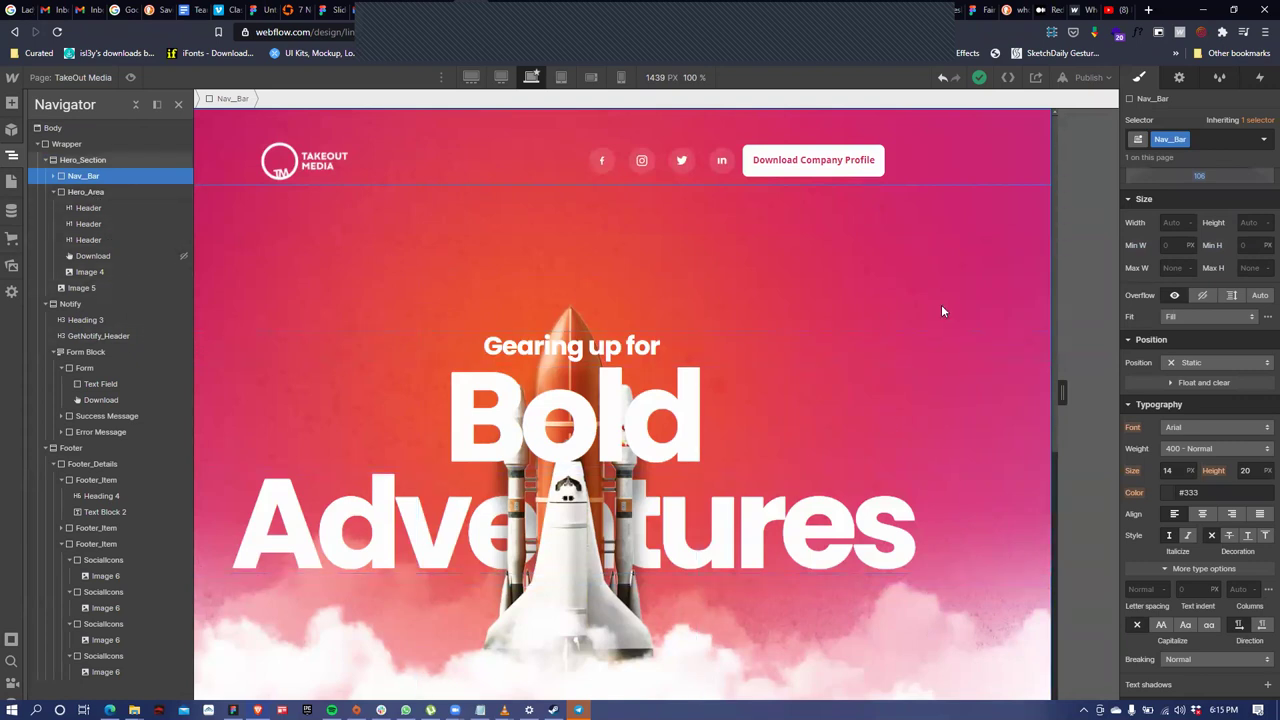
{"action": "left_click", "coordinate": [969, 265]}
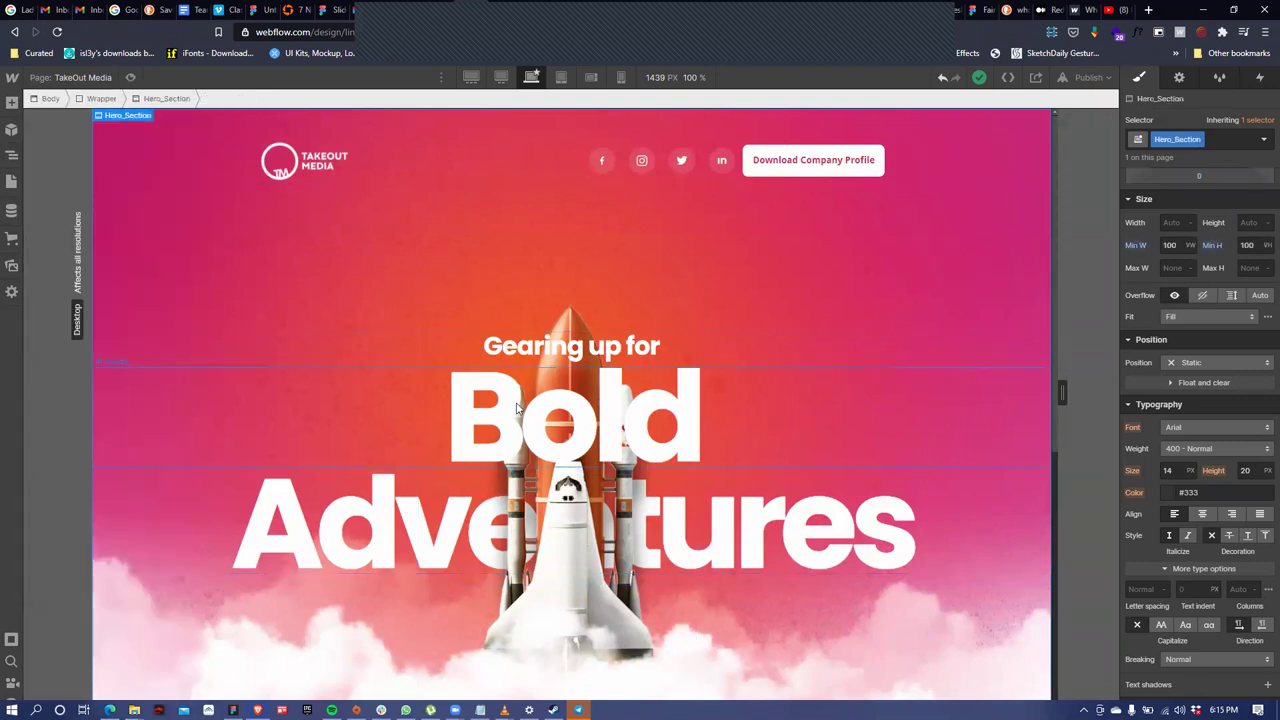
{"action": "scroll", "coordinate": [586, 532], "scroll_direction": "down", "scroll_amount": 2}
{"action": "scroll", "coordinate": [587, 539], "scroll_direction": "up", "scroll_amount": 3}
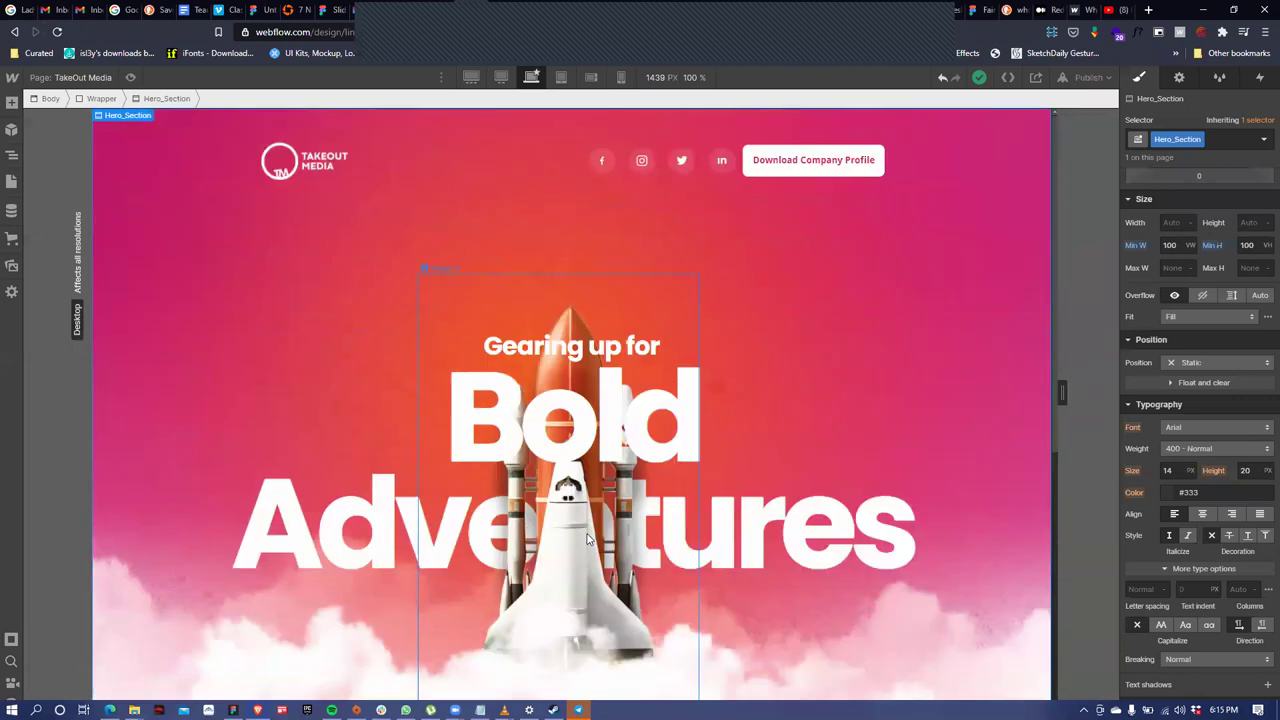
{"action": "scroll", "coordinate": [576, 533], "scroll_direction": "down", "scroll_amount": 2}
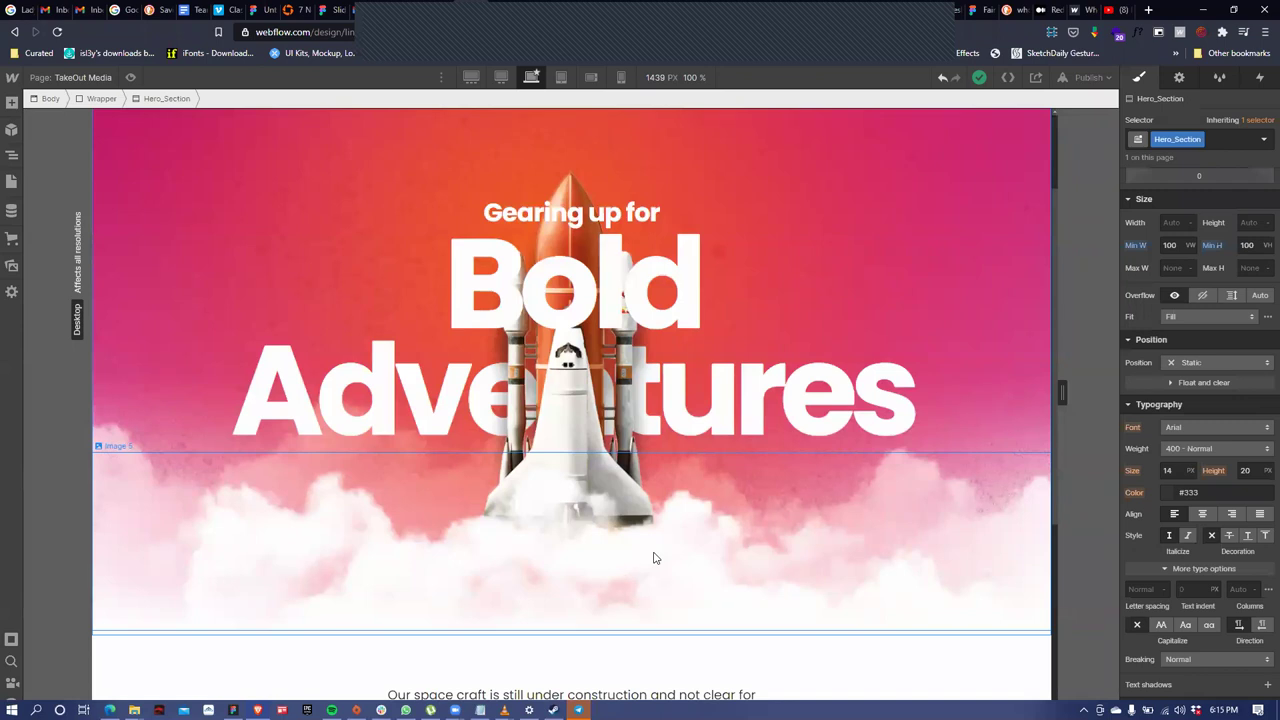
{"action": "scroll", "coordinate": [590, 227], "scroll_direction": "up", "scroll_amount": 2}
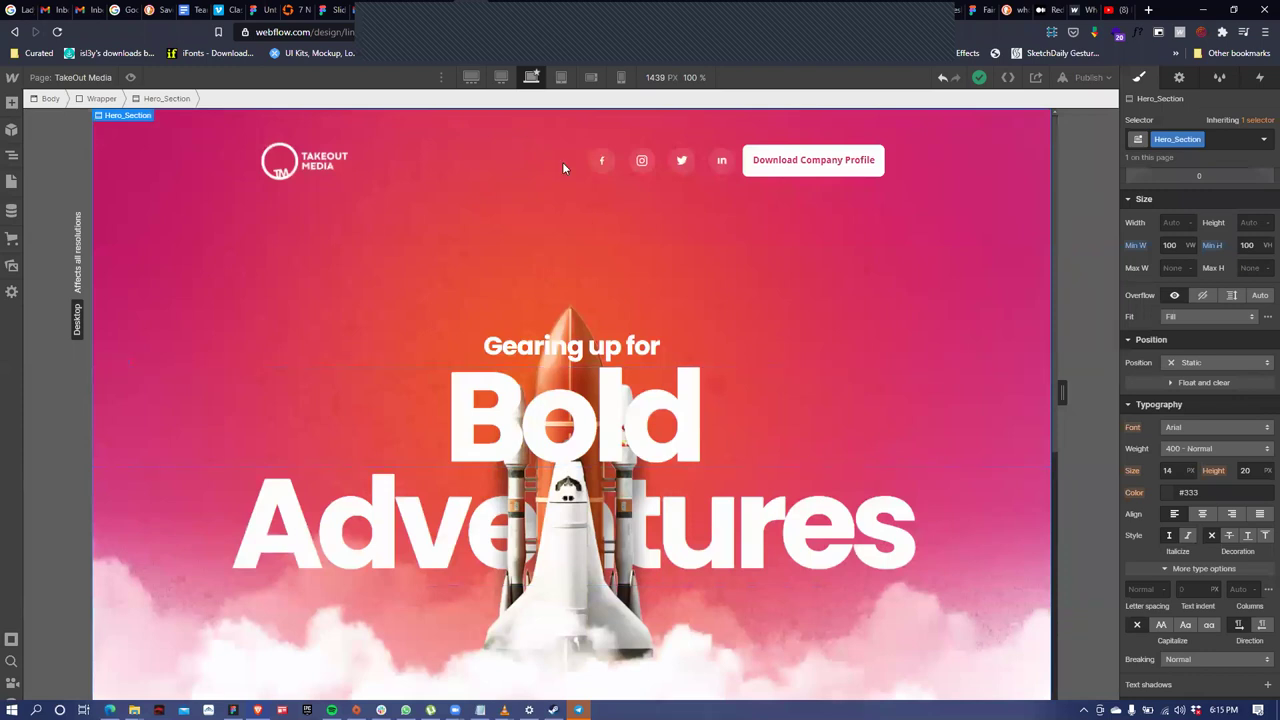
Open the interactions for Hero_Section and look through the available page and element triggers
{"action": "left_click", "coordinate": [1180, 78]}
{"action": "left_click", "coordinate": [1222, 79]}
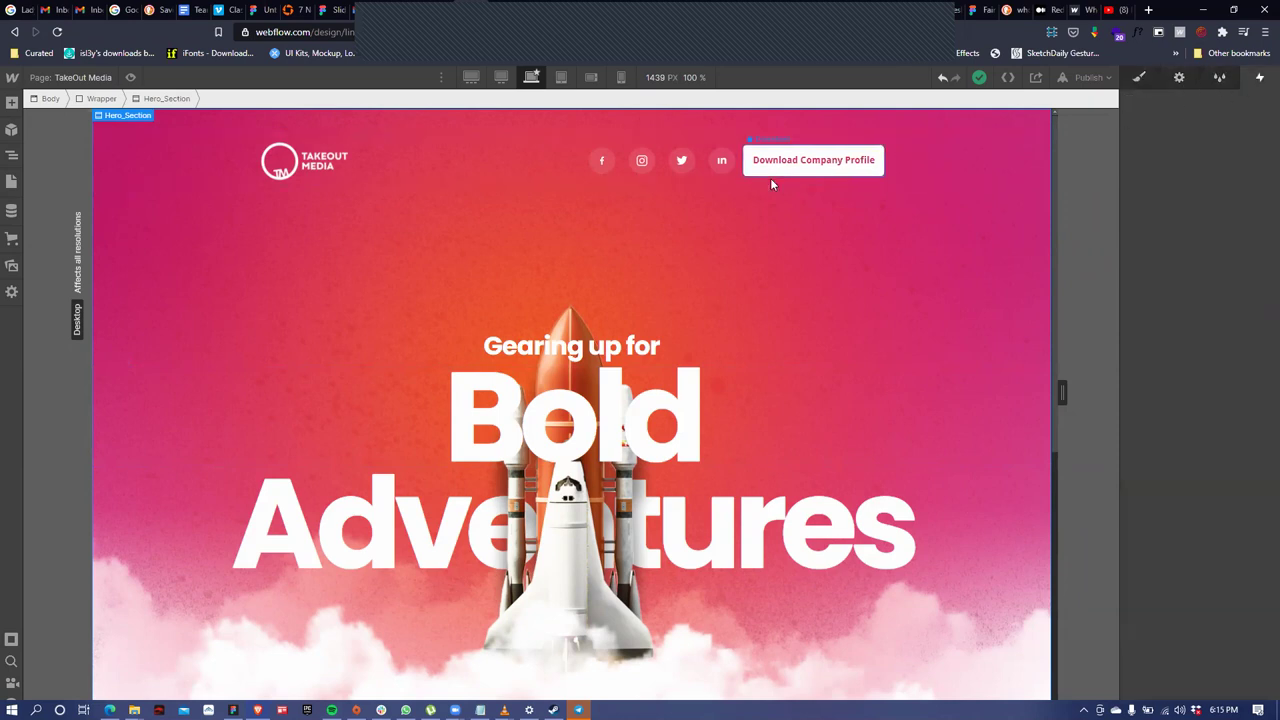
{"action": "key", "text": "h"}
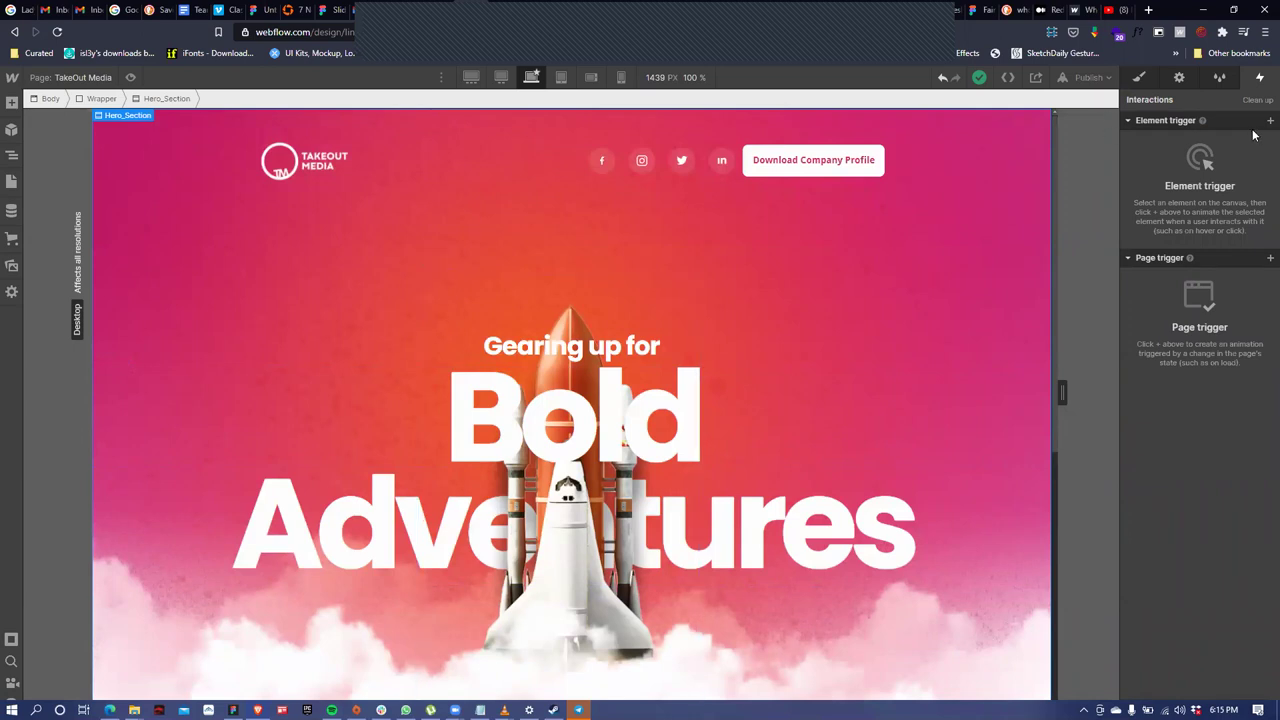
{"action": "left_click", "coordinate": [1265, 258]}
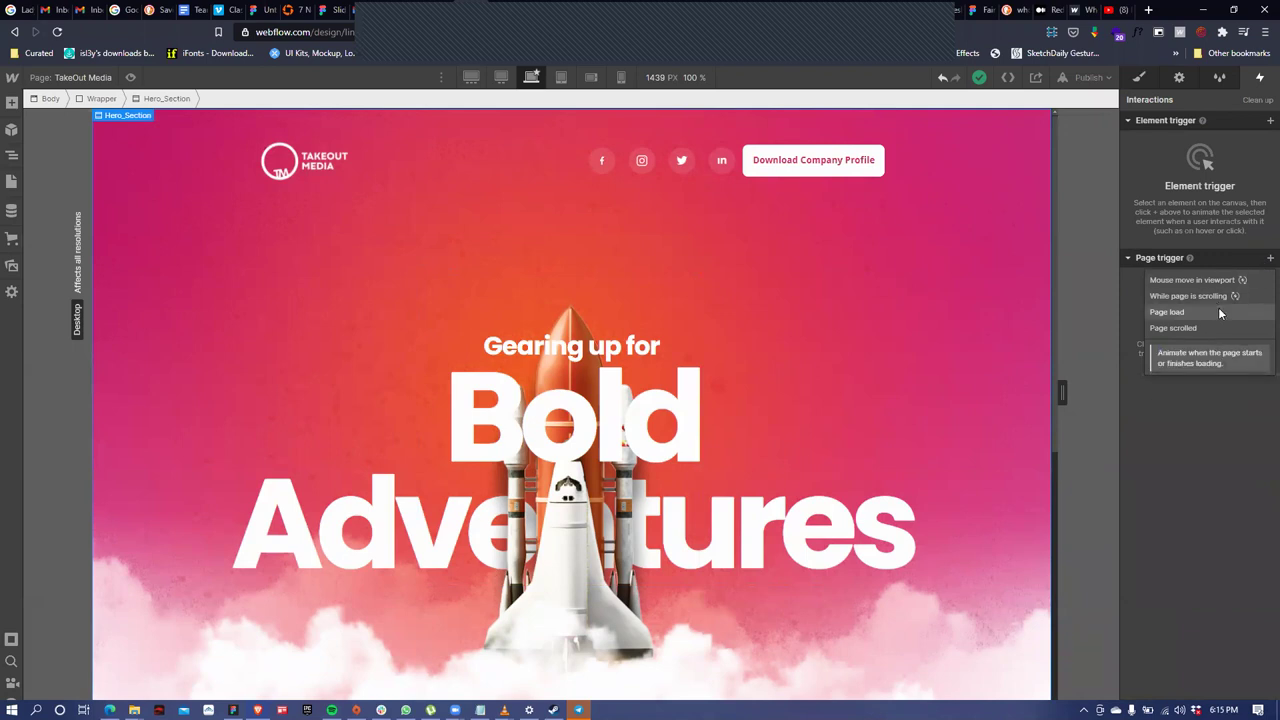
{"action": "left_click", "coordinate": [1262, 125]}
{"action": "left_click", "coordinate": [1262, 124]}
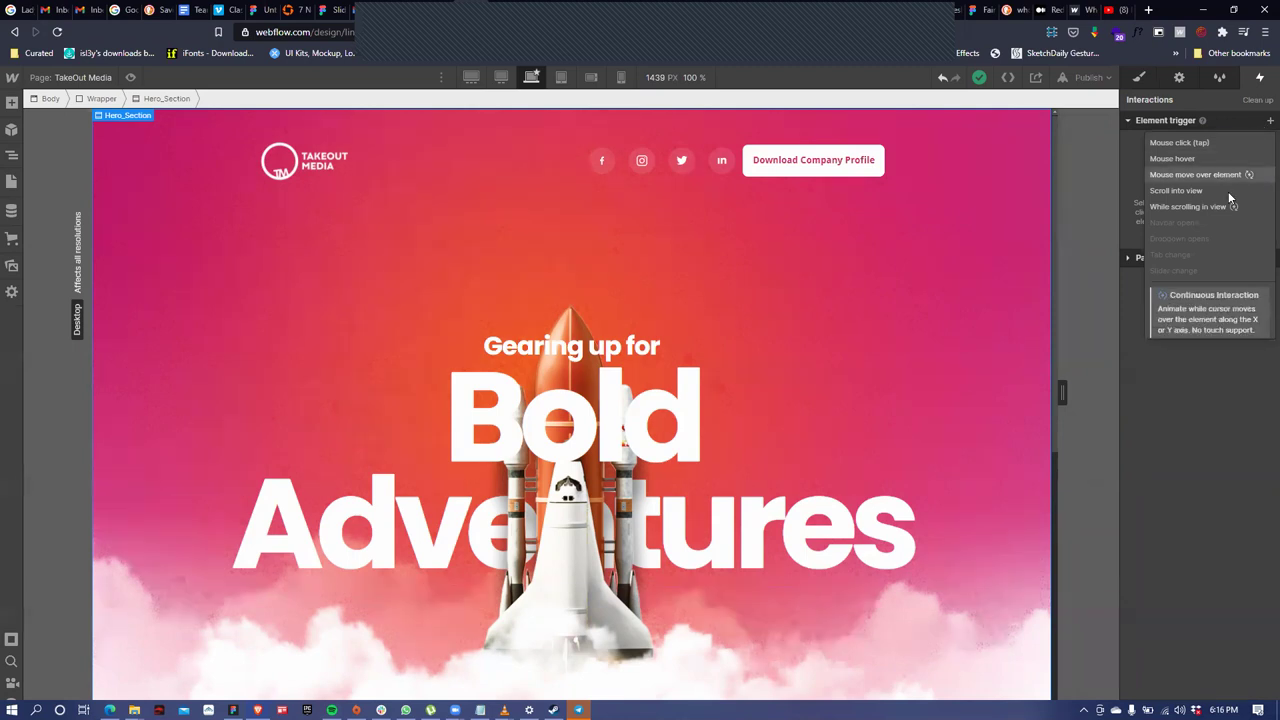
{"action": "left_click", "coordinate": [1262, 121]}
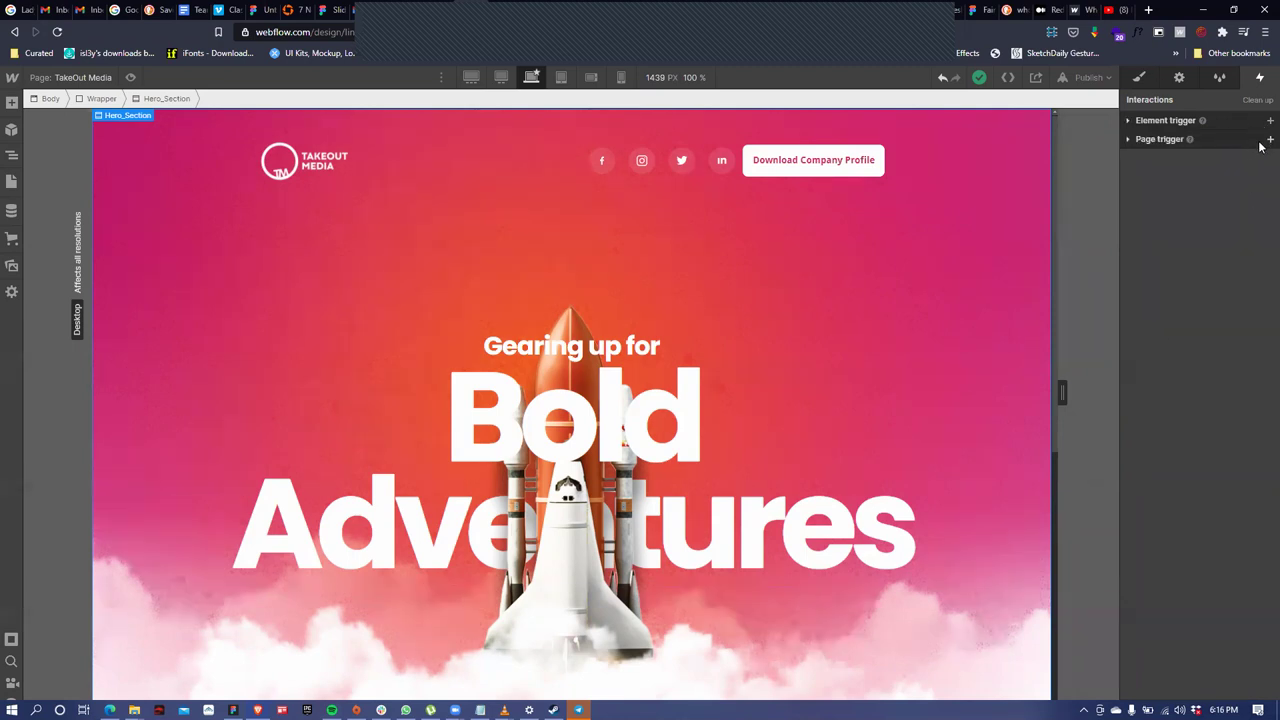
Add a Page load trigger that starts a new timed animation when the page starts loading
{"action": "left_click", "coordinate": [1266, 139]}
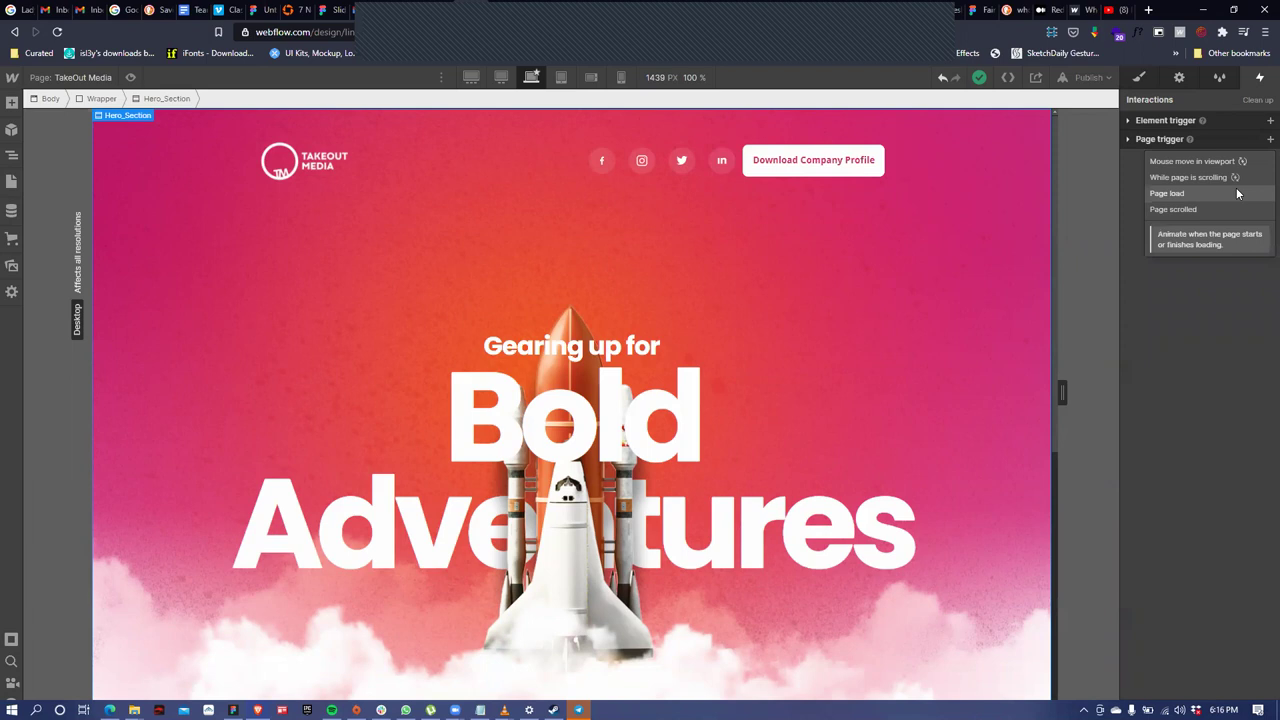
{"action": "left_click", "coordinate": [1236, 190]}
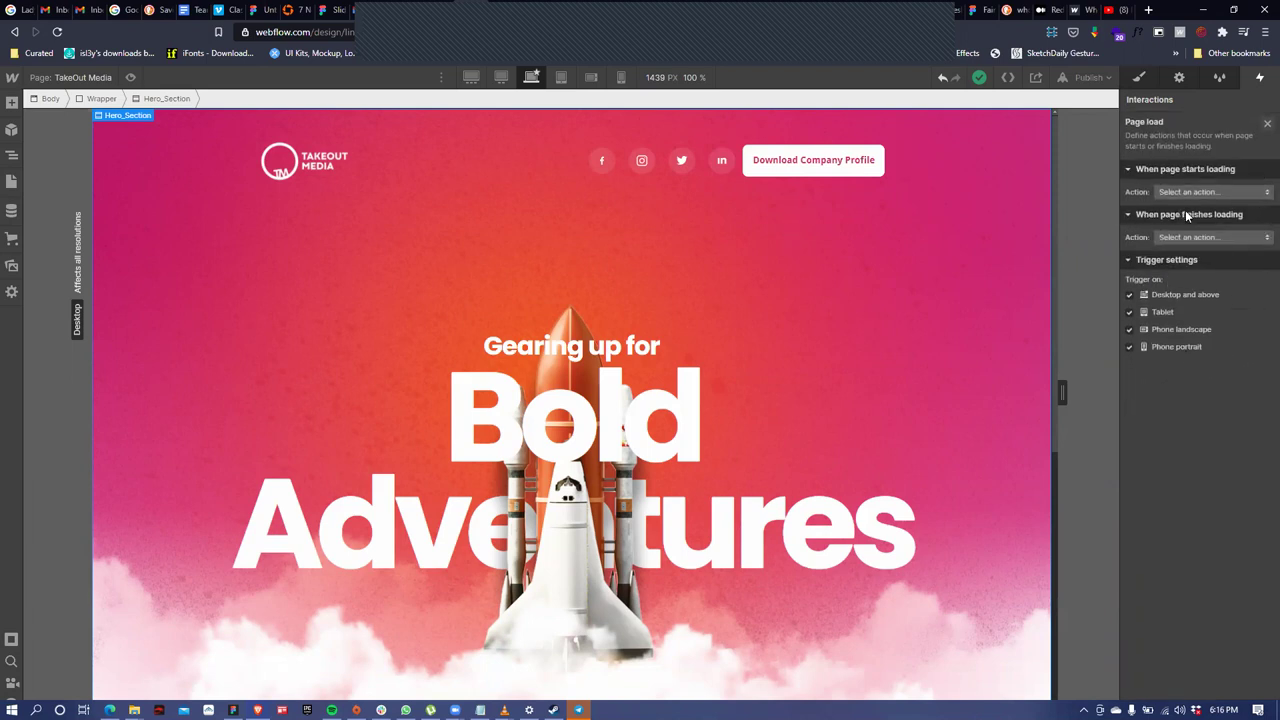
{"action": "left_click", "coordinate": [1222, 192]}
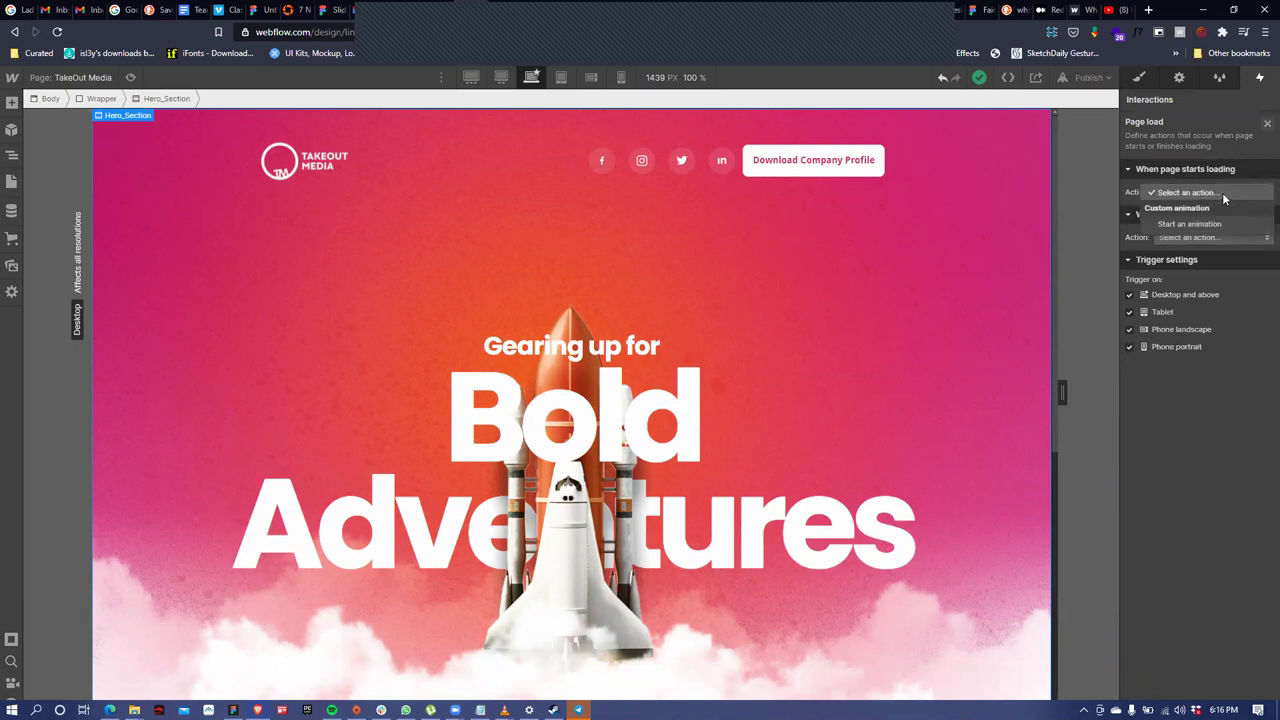
{"action": "left_click", "coordinate": [1221, 224]}
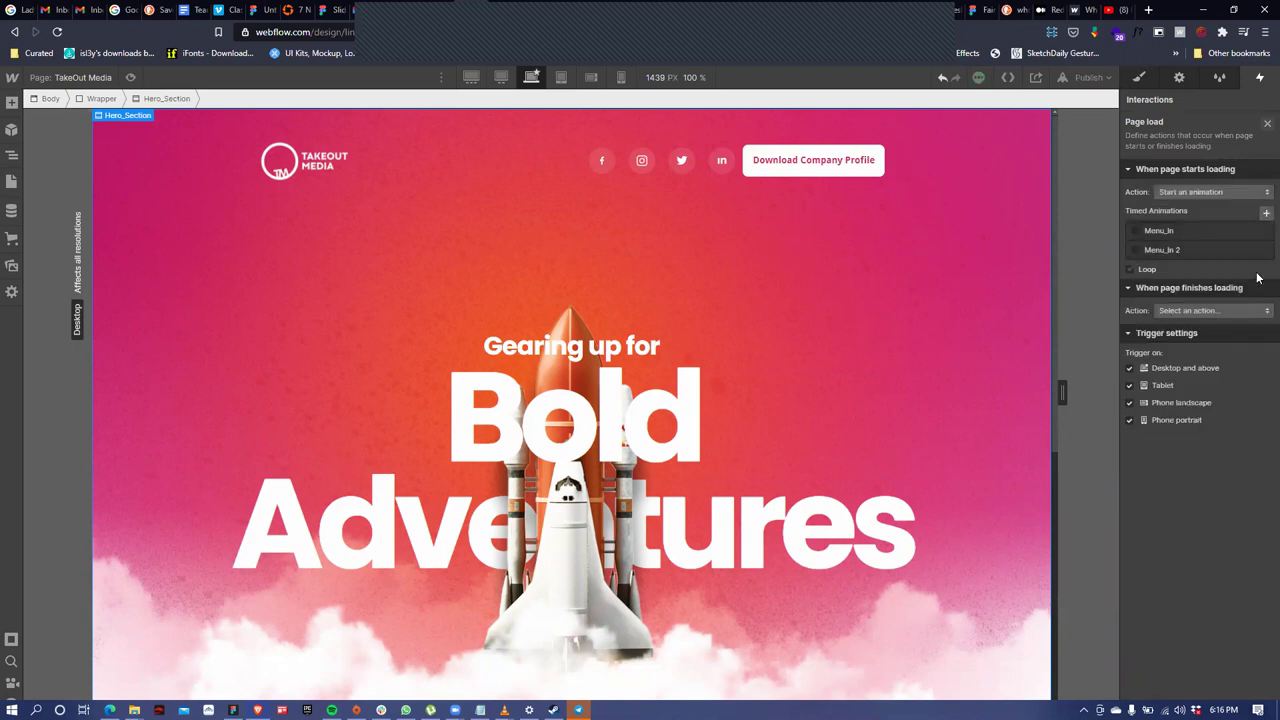
{"action": "mouse_move", "coordinate": [1191, 236]}
{"action": "left_click", "coordinate": [1263, 215]}
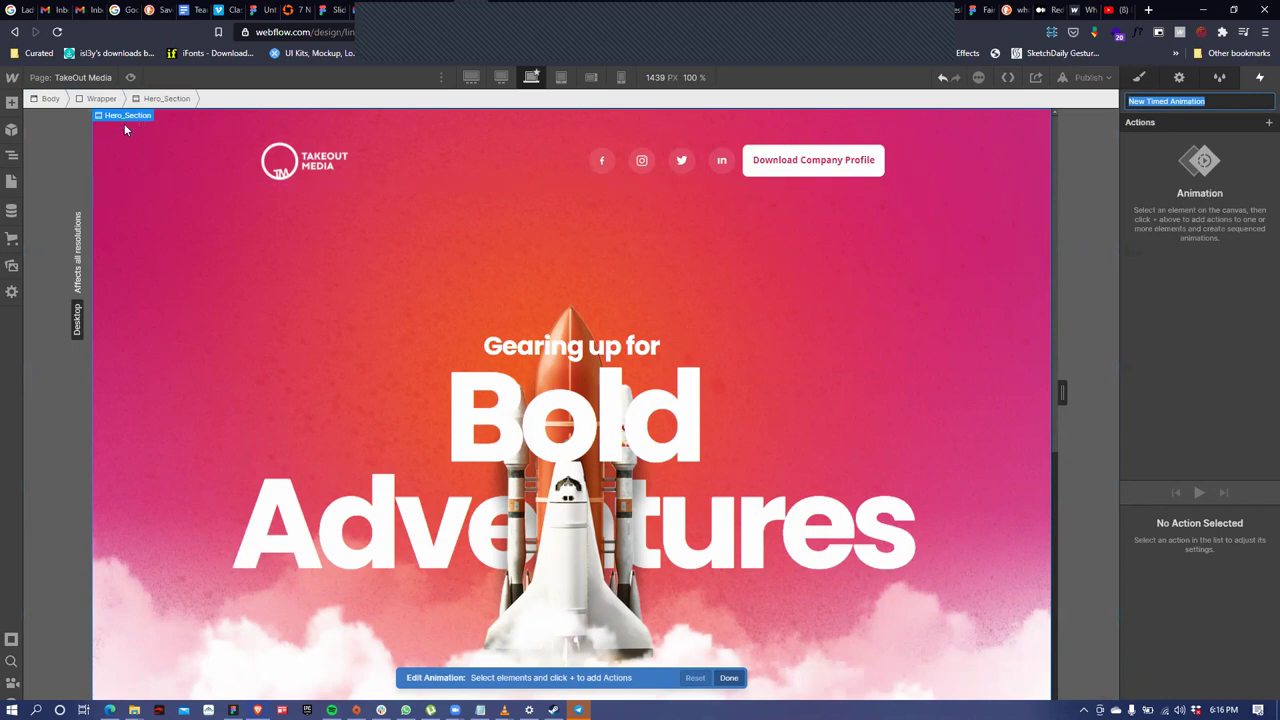
Add two consecutive Opacity actions for Hero_Section to the new timed animation
{"action": "left_click", "coordinate": [11, 156]}
{"action": "left_click", "coordinate": [11, 183]}
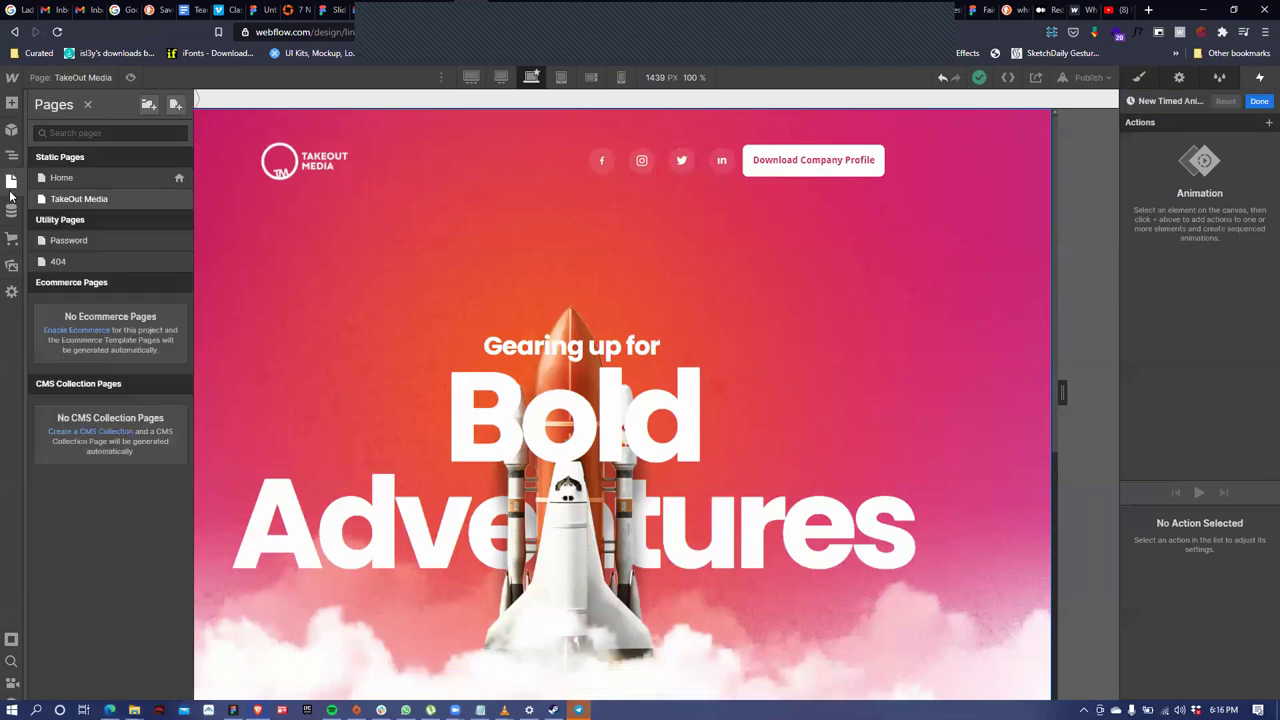
{"action": "left_click", "coordinate": [11, 157]}
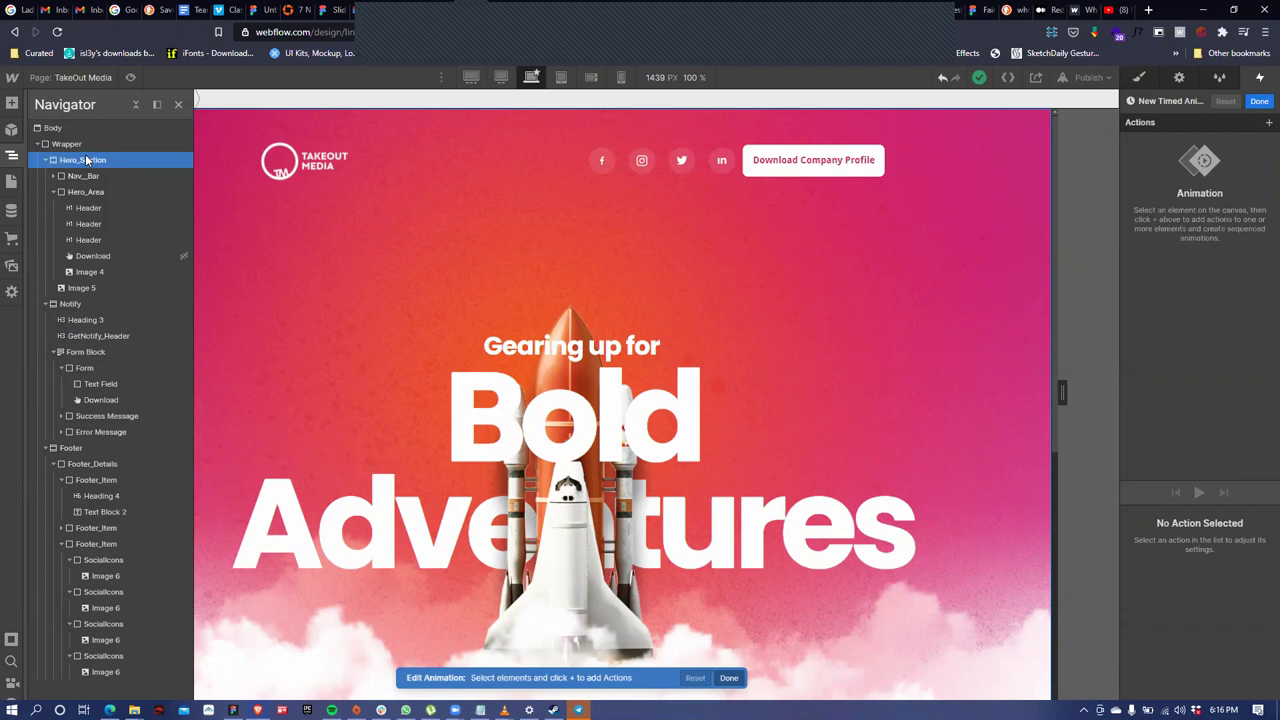
{"action": "left_click", "coordinate": [1268, 122]}
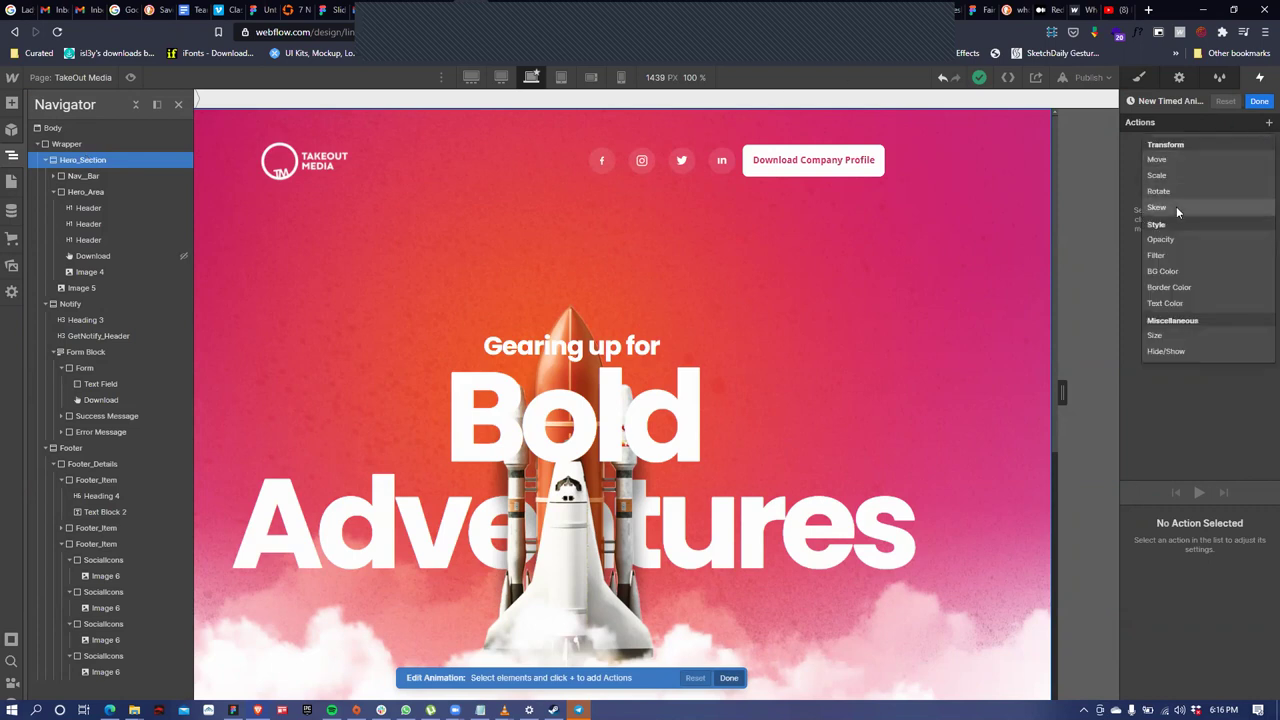
{"action": "left_click", "coordinate": [1176, 239]}
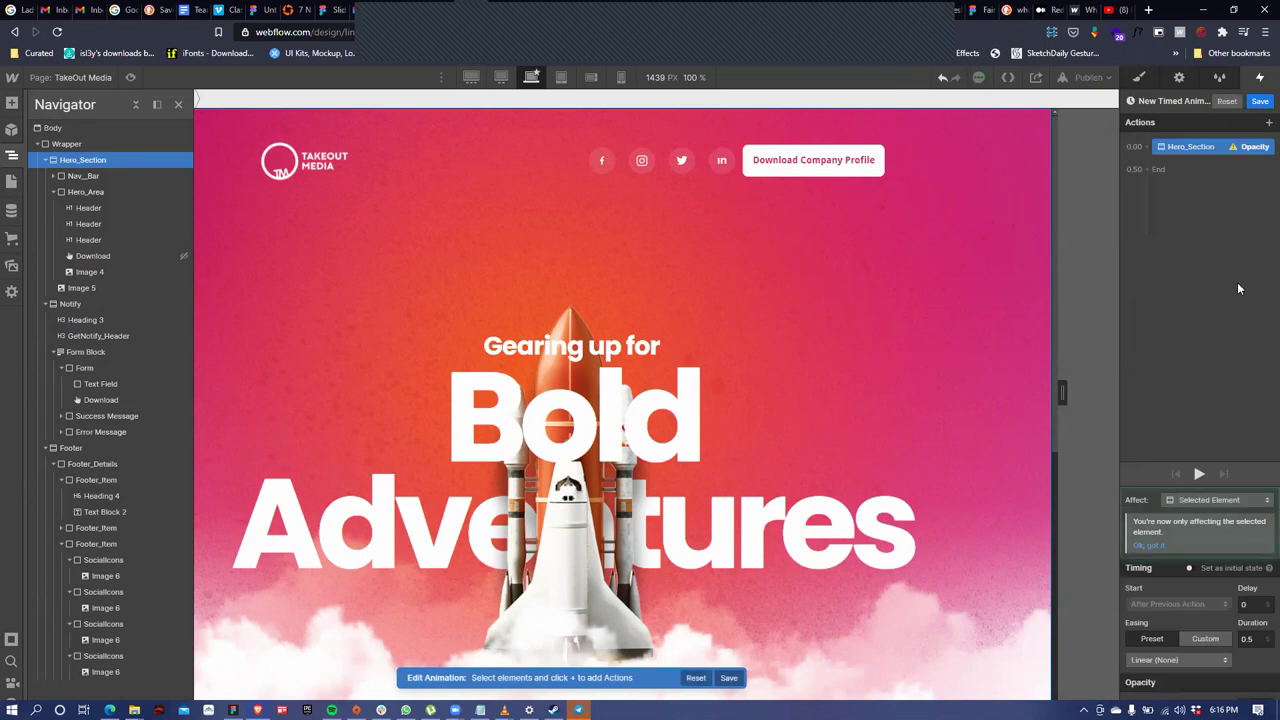
{"action": "left_click", "coordinate": [1163, 171]}
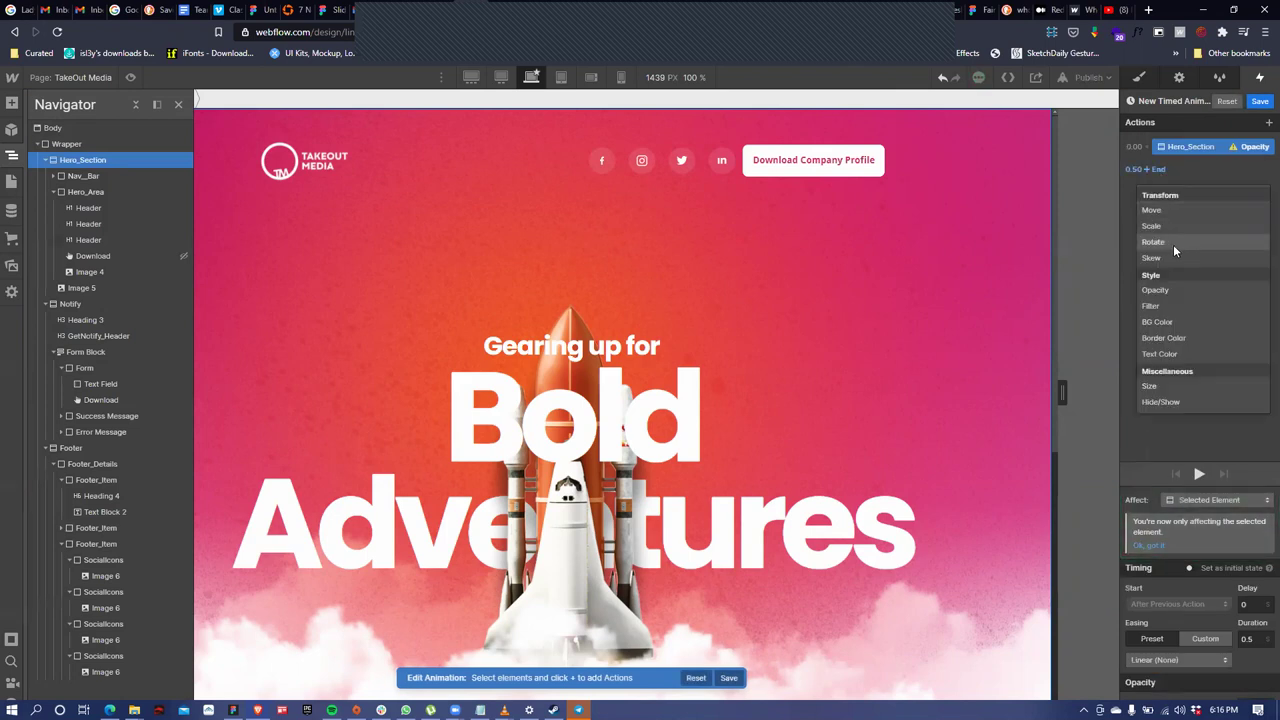
{"action": "left_click", "coordinate": [1160, 289]}
Set Hero_Section's first opacity action to 0% and its second to 100%, and preview the fade-in
{"action": "left_click", "coordinate": [1215, 150]}
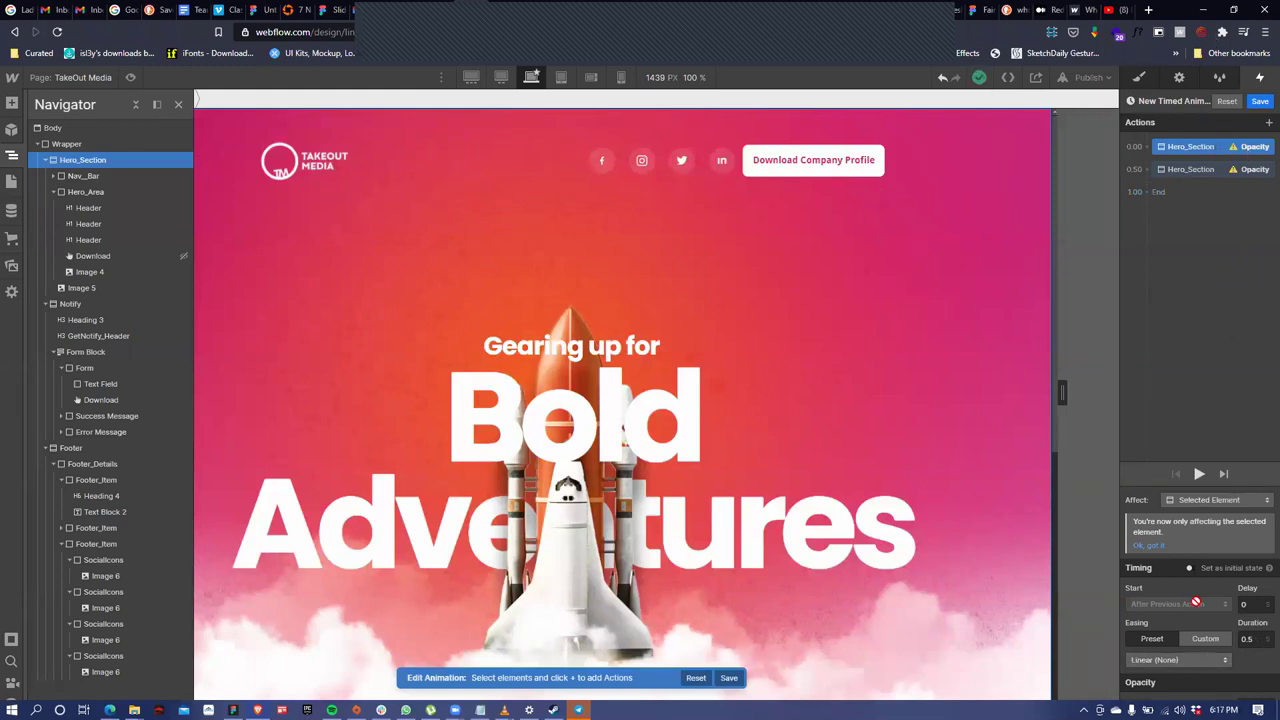
{"action": "left_click", "coordinate": [578, 710]}
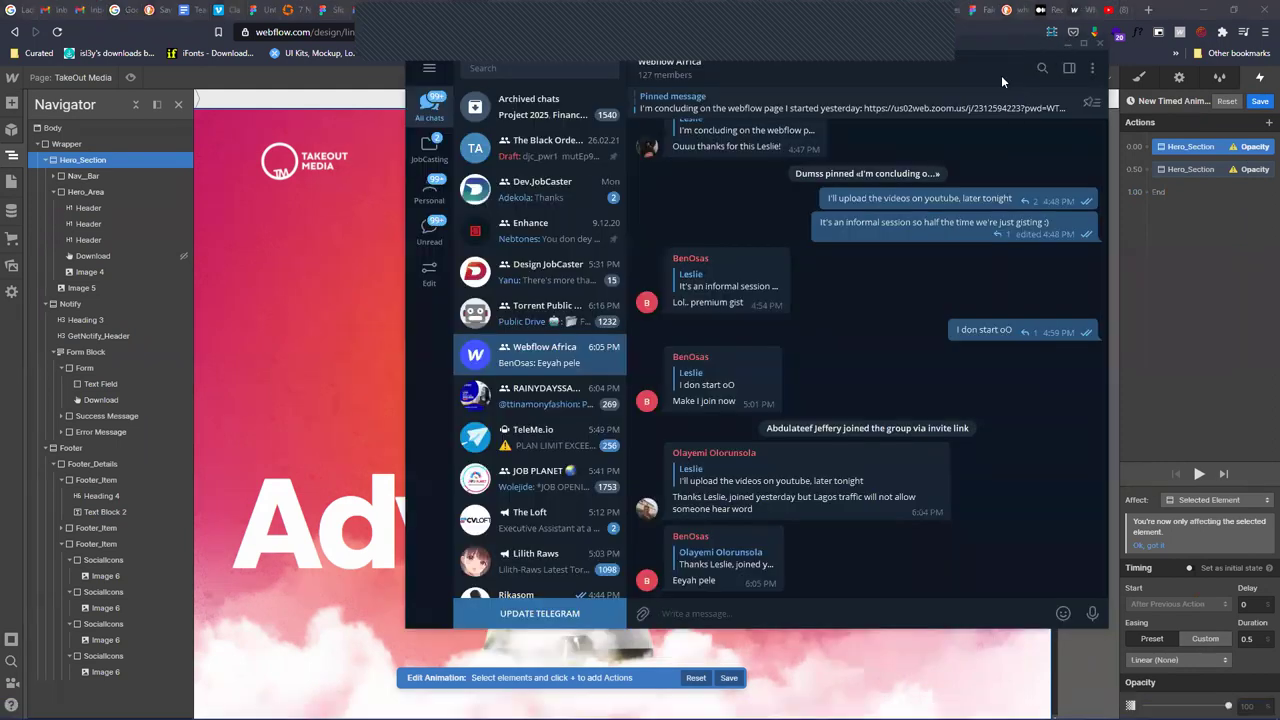
{"action": "left_click", "coordinate": [738, 30]}
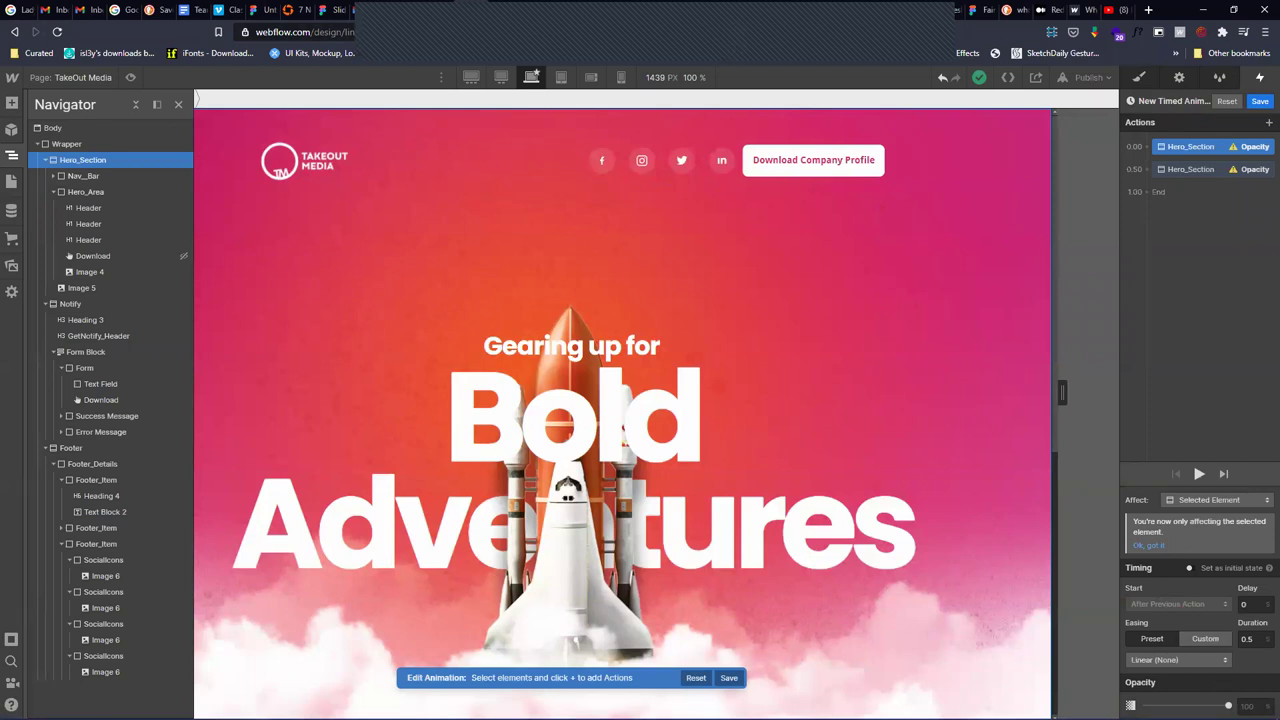
{"action": "left_click_drag", "start_coordinate": [1228, 705], "coordinate": [1145, 705]}
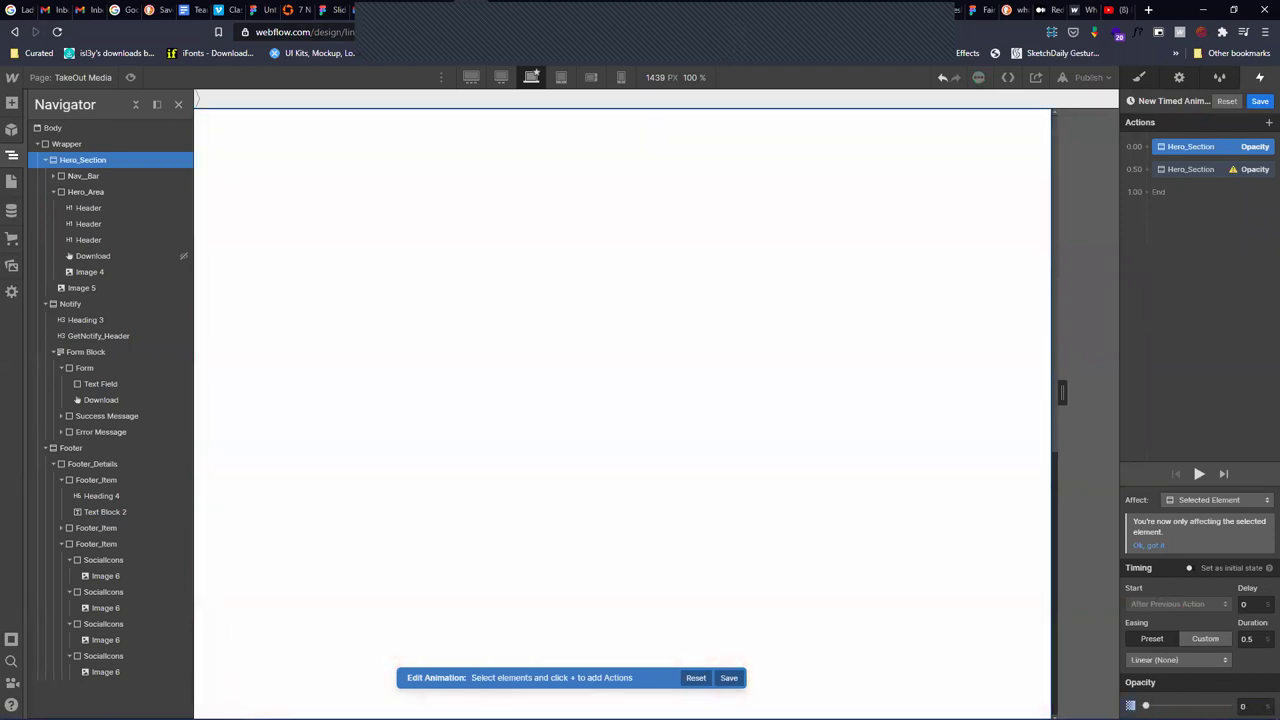
{"action": "left_click", "coordinate": [1212, 169]}
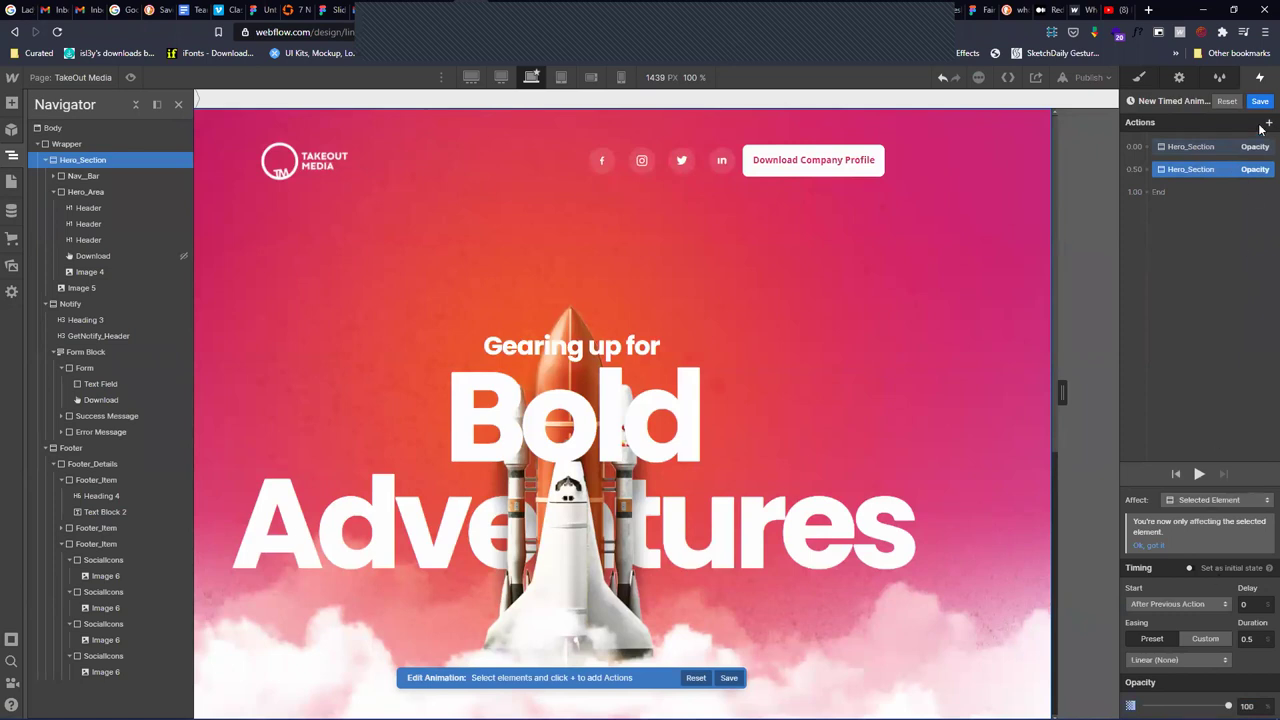
{"action": "left_click", "coordinate": [1198, 475]}
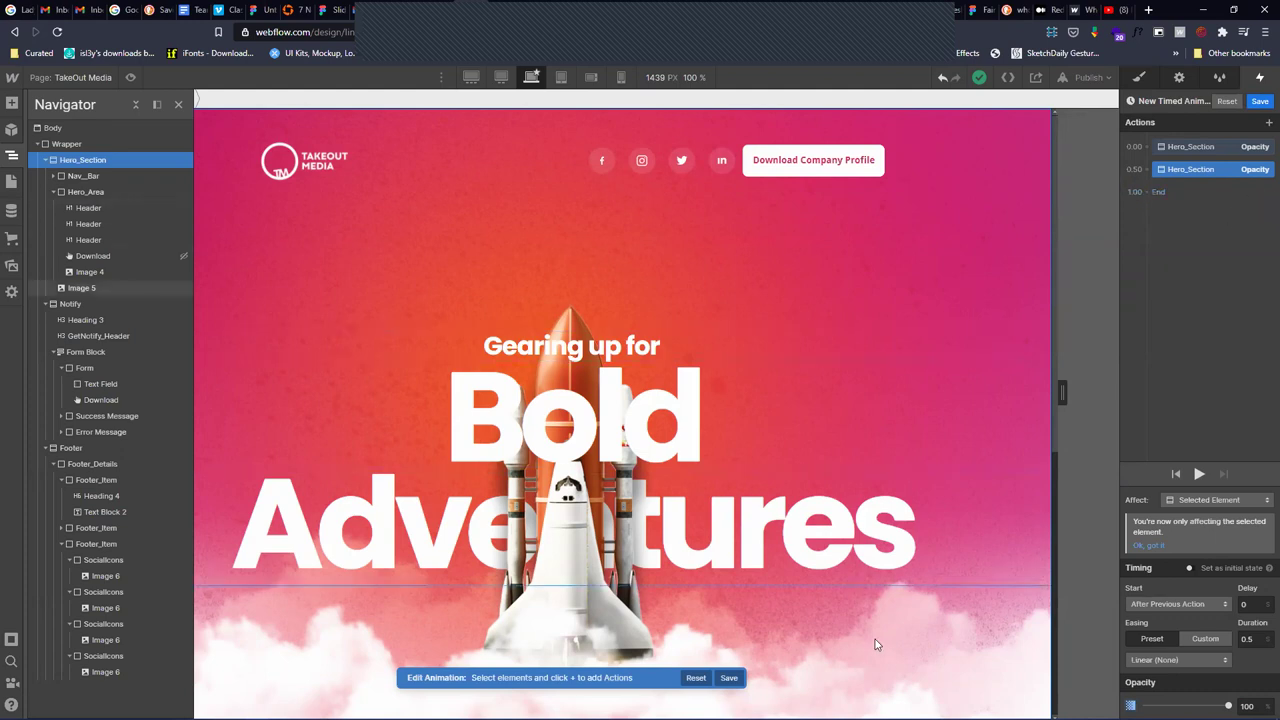
Add an Opacity action for the cloud image, Image 5, after the Hero_Section actions
{"action": "left_click", "coordinate": [925, 662]}
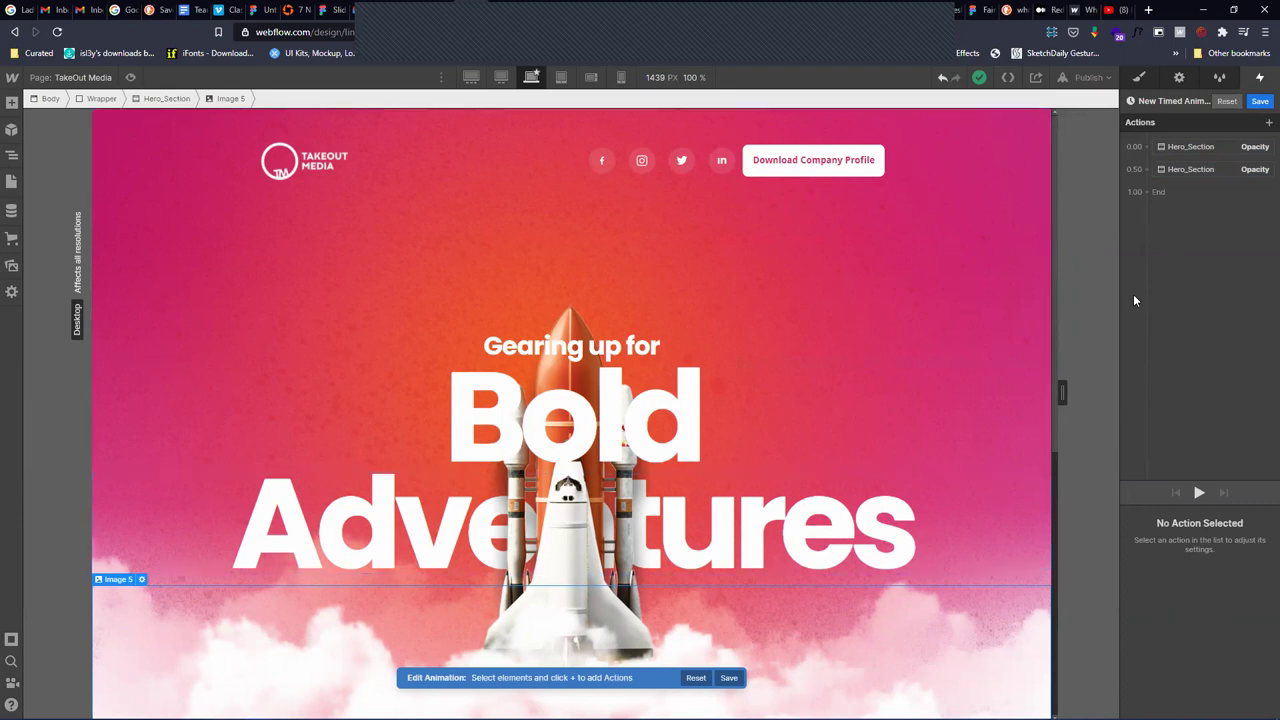
{"action": "left_click", "coordinate": [1267, 122]}
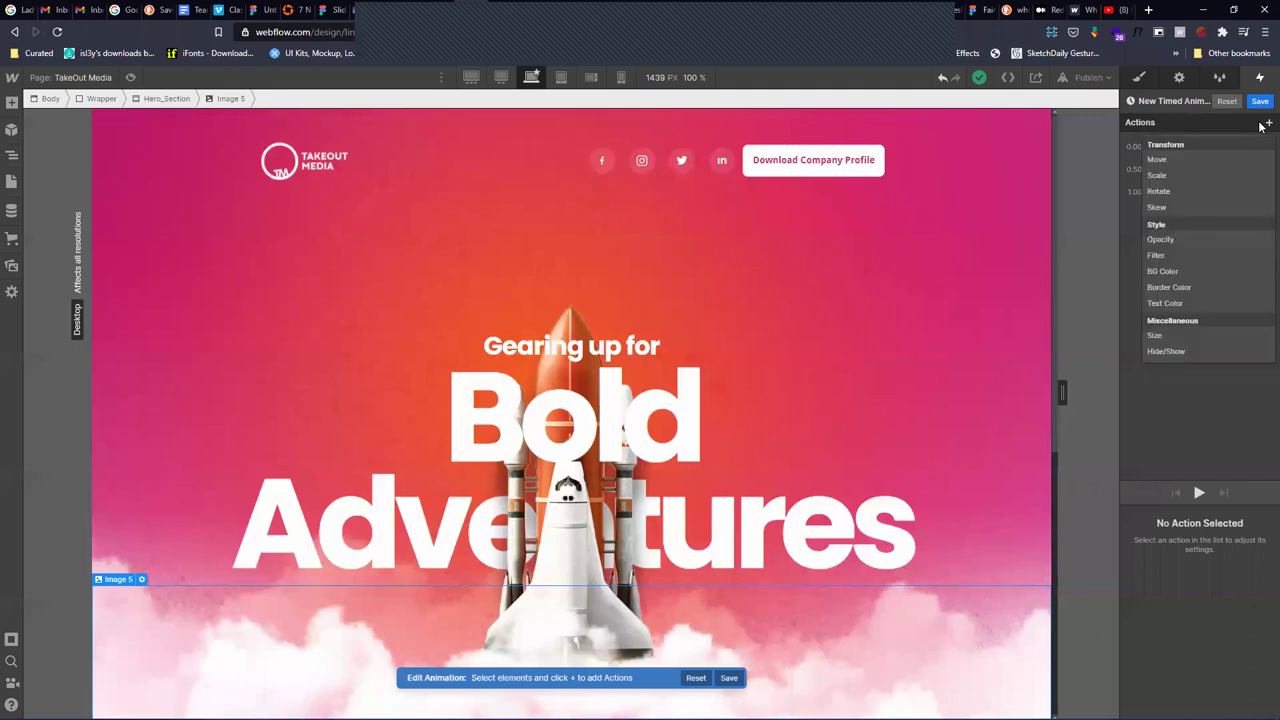
{"action": "left_click", "coordinate": [1180, 241]}
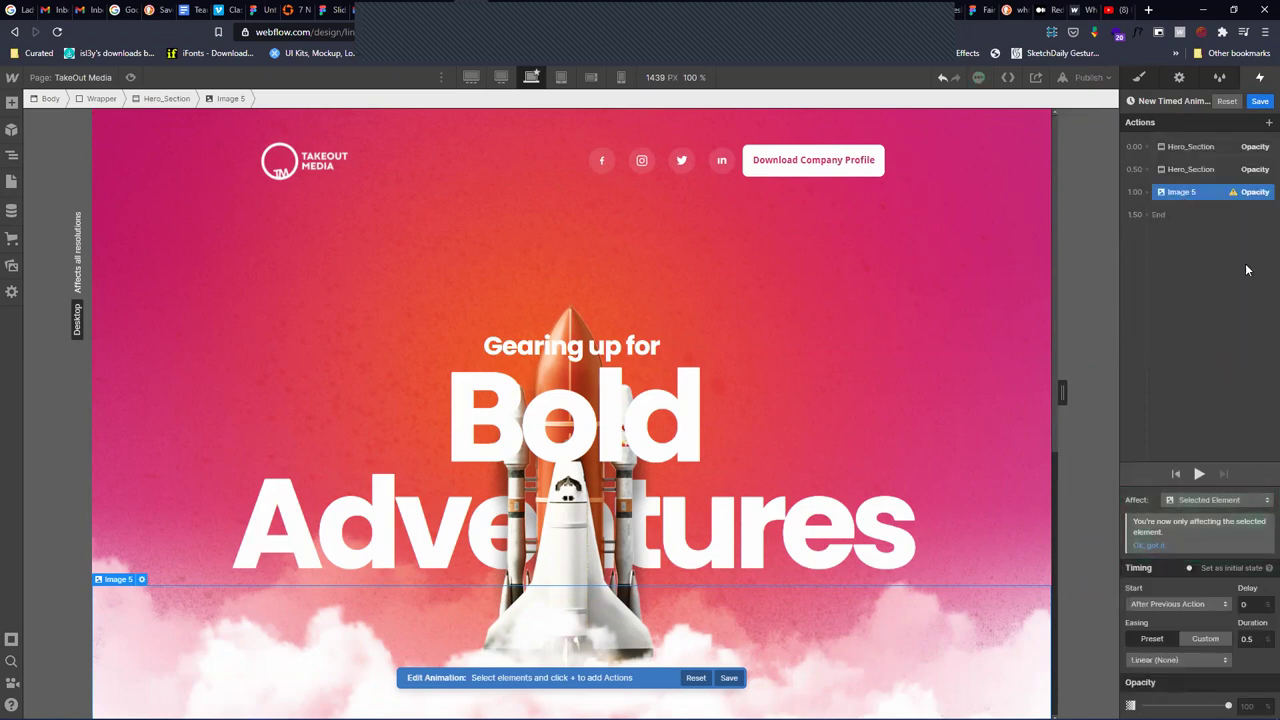
Add a second Opacity action for Image 5 at 100%, set its first one to 0%, and save the timed animation
{"action": "left_click", "coordinate": [1164, 216]}
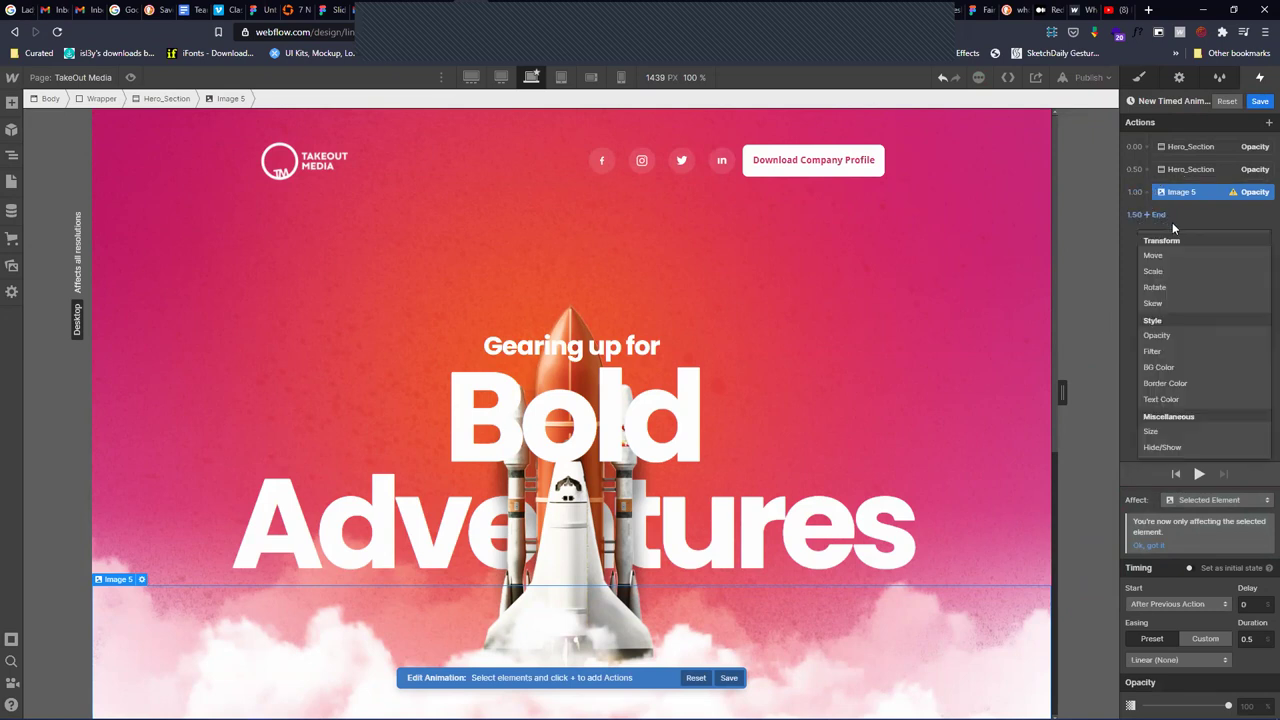
{"action": "left_click", "coordinate": [1194, 335]}
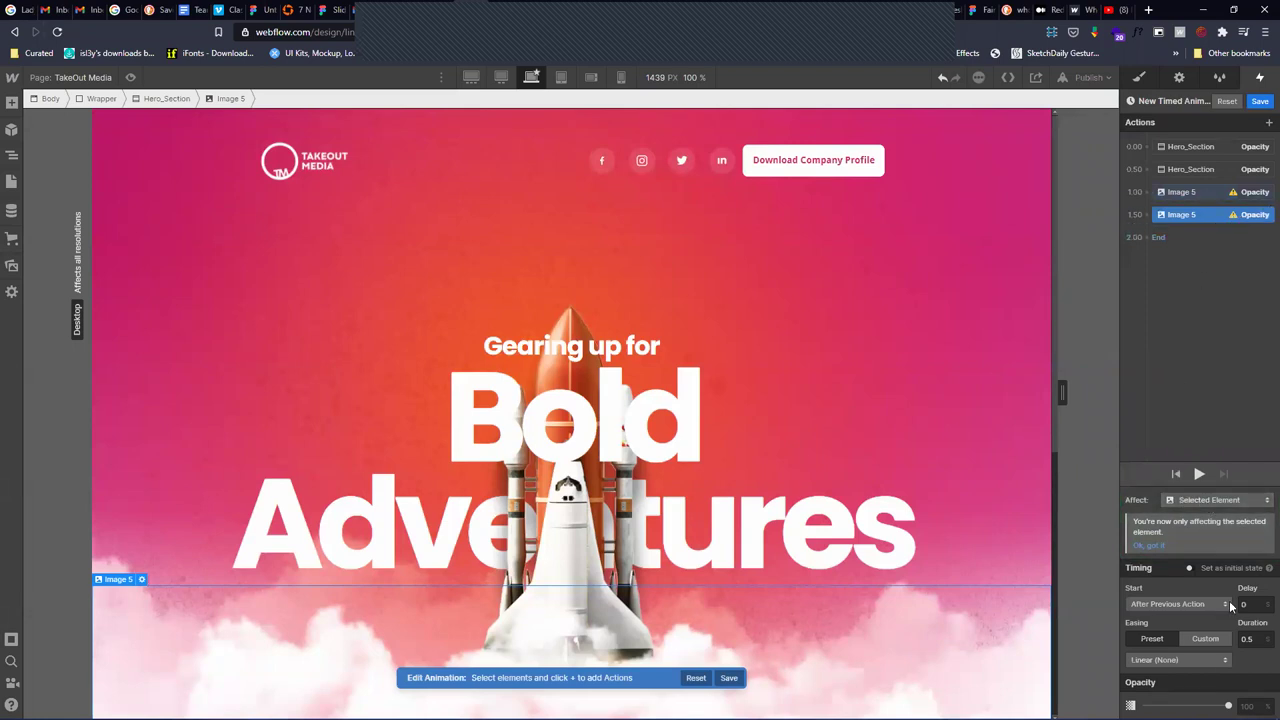
{"action": "left_click_drag", "start_coordinate": [1228, 705], "coordinate": [1229, 705]}
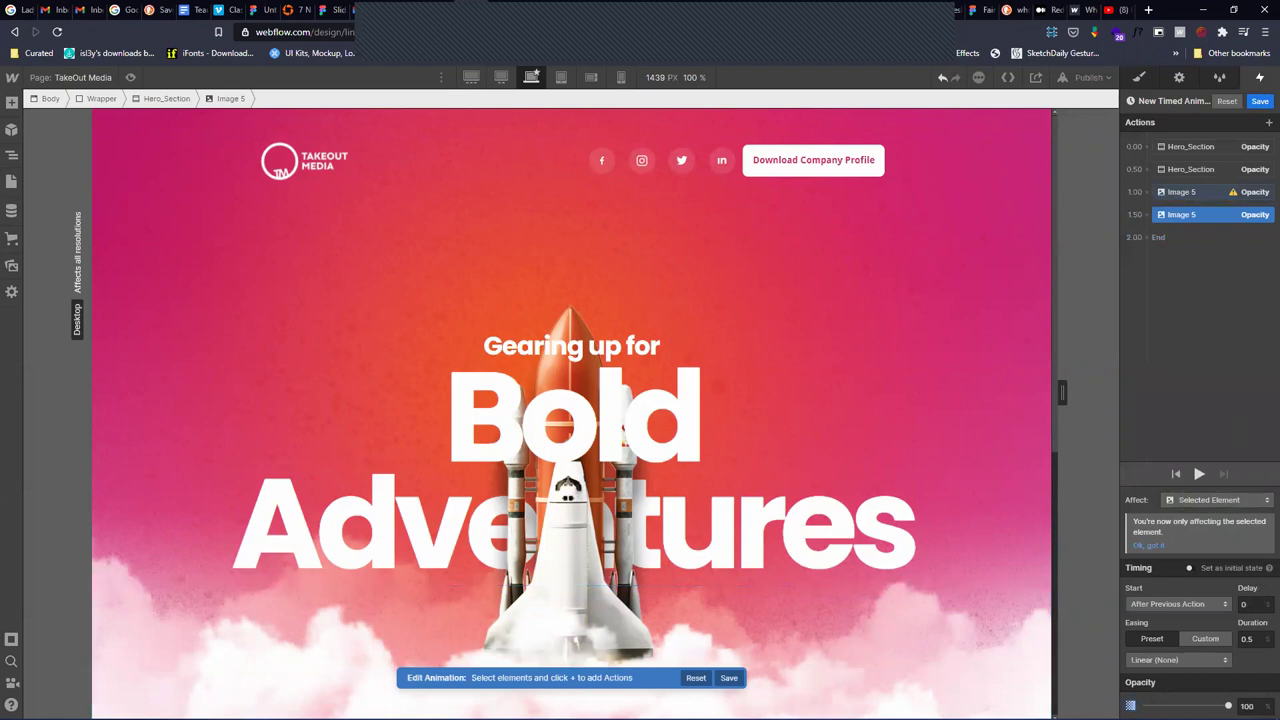
{"action": "left_click", "coordinate": [1190, 192]}
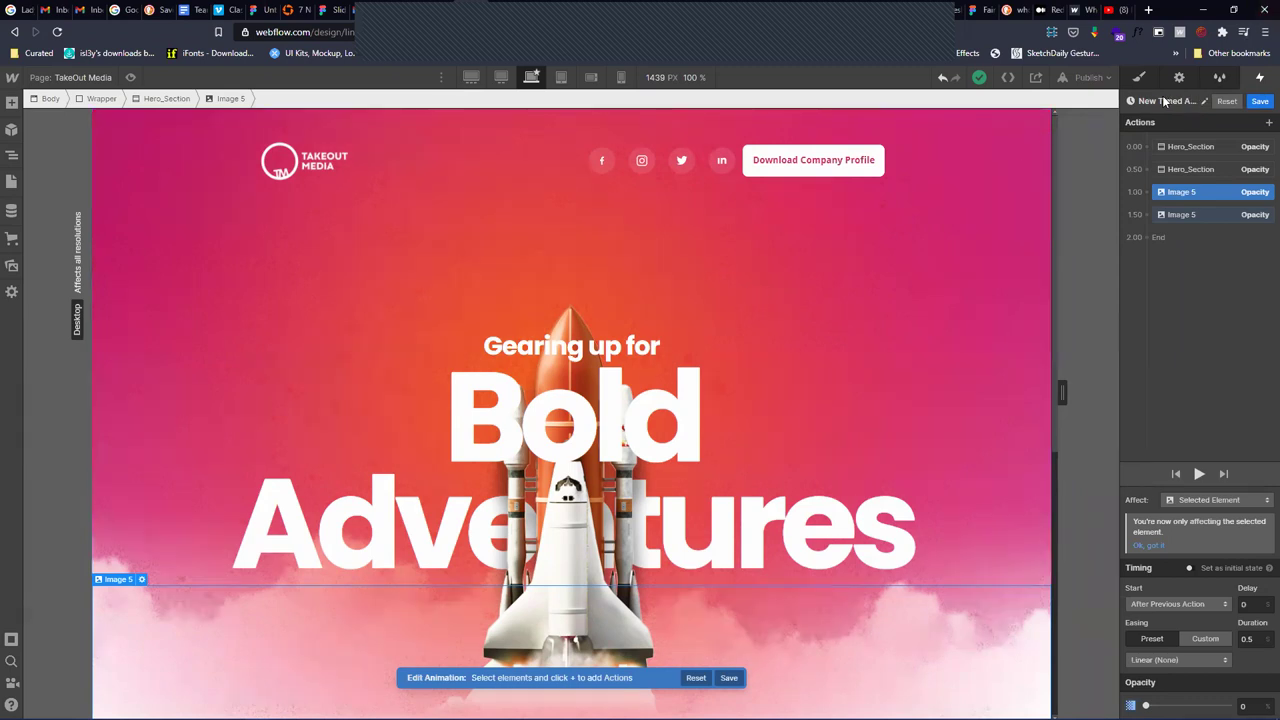
{"action": "left_click", "coordinate": [1259, 101]}
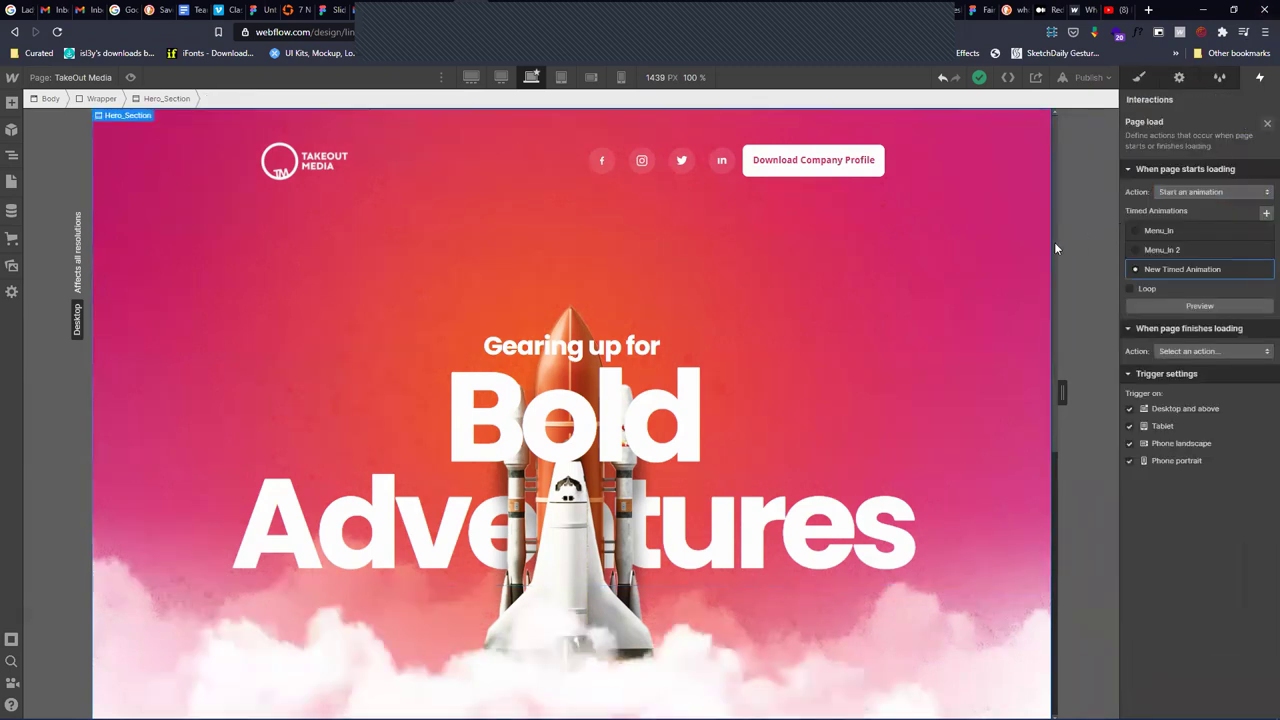
Reopen New Timed Animation, make Image 5's 0% opacity action an initial state, and preview the animation
{"action": "left_click", "coordinate": [1205, 268]}
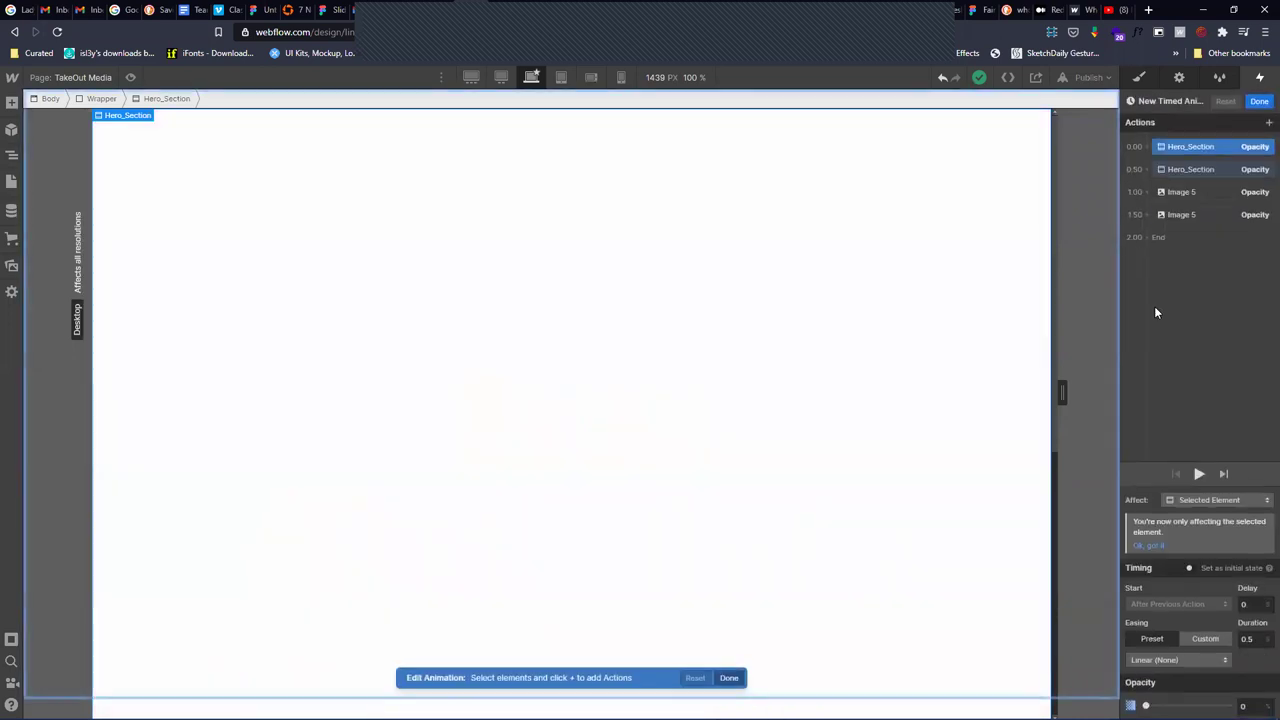
{"action": "left_click", "coordinate": [1199, 474]}
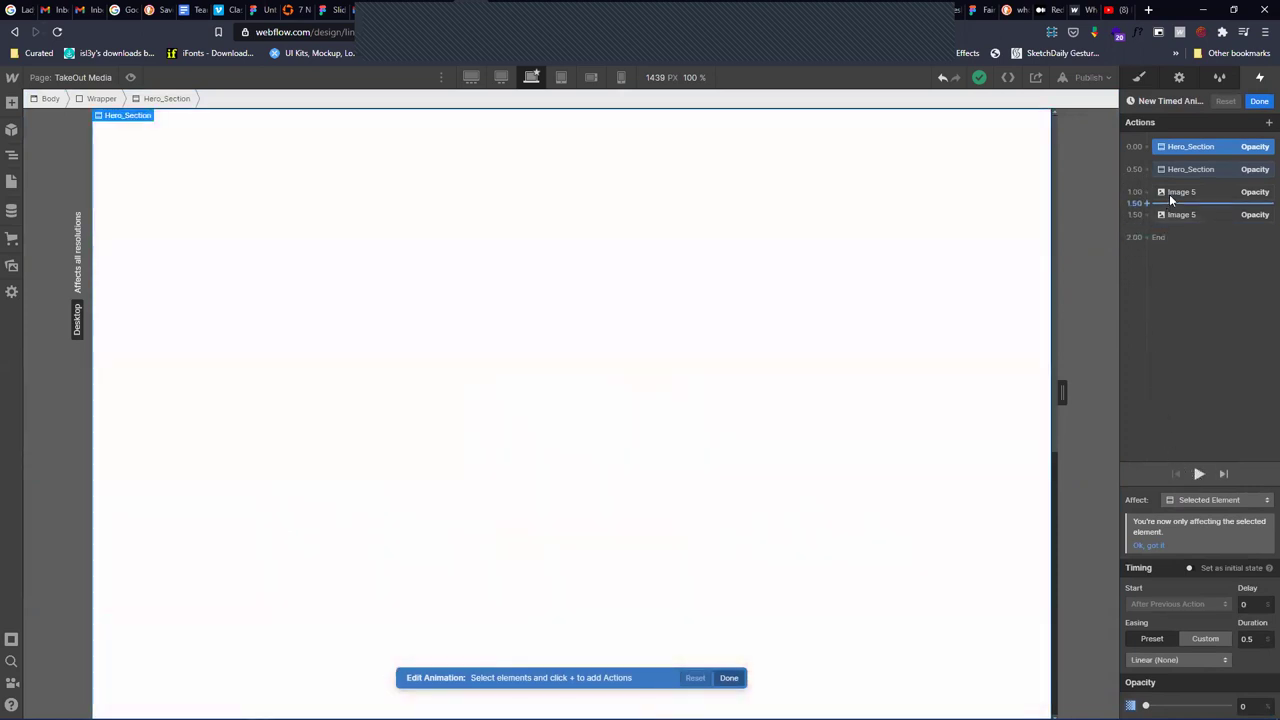
{"action": "left_click", "coordinate": [1175, 191]}
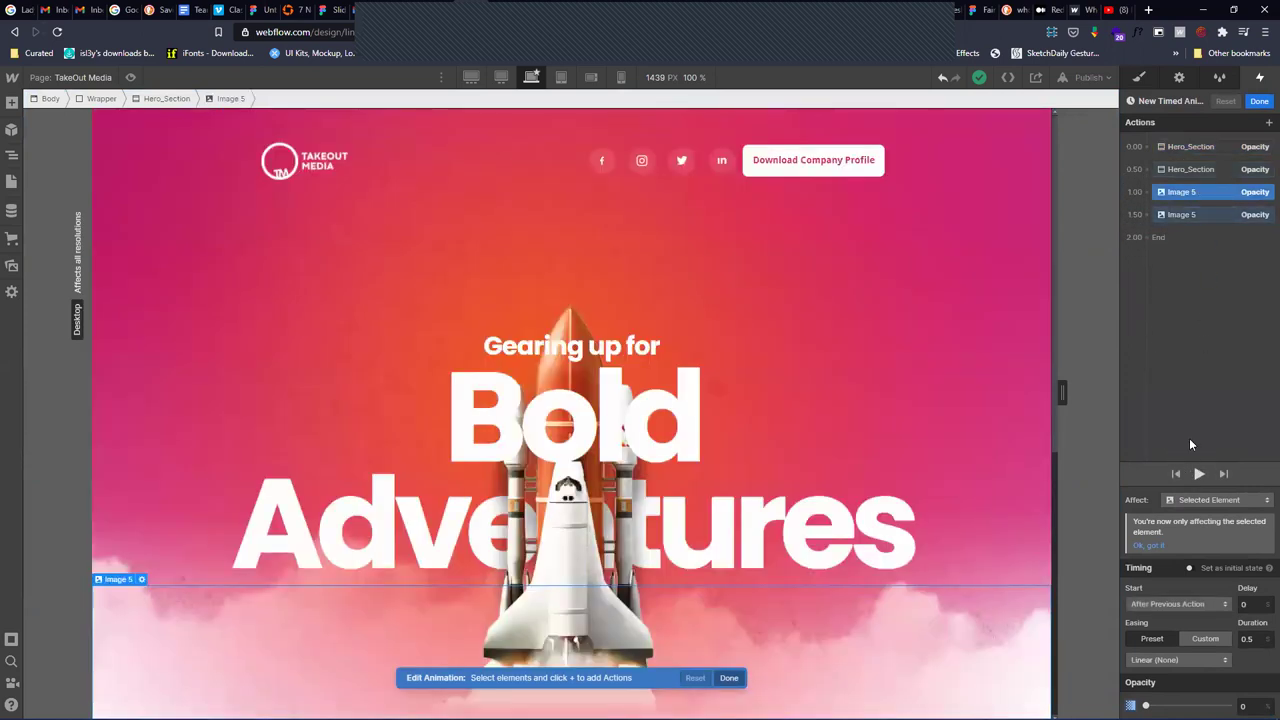
{"action": "left_click", "coordinate": [1190, 567]}
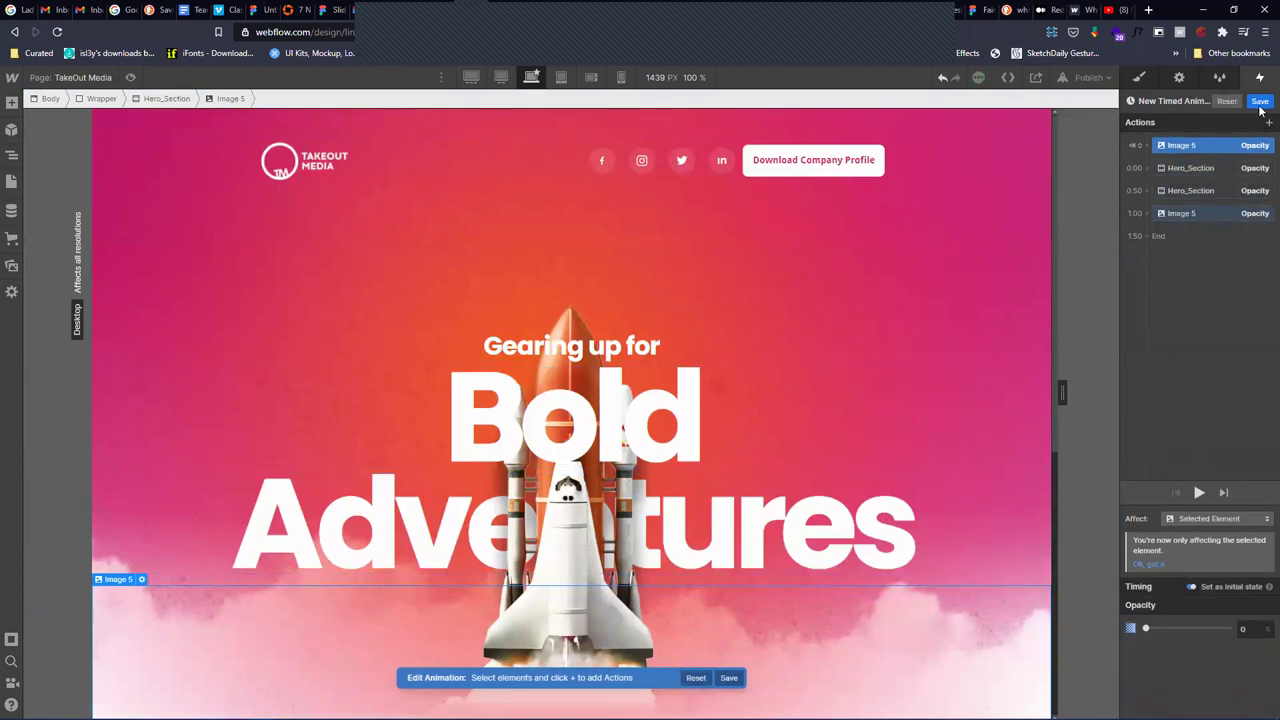
{"action": "left_click", "coordinate": [1199, 493]}
{"action": "left_click", "coordinate": [1199, 492]}
Add two consecutive Move actions for the rocket image, Image 4, at the end of the timed animation
{"action": "left_click", "coordinate": [581, 315]}
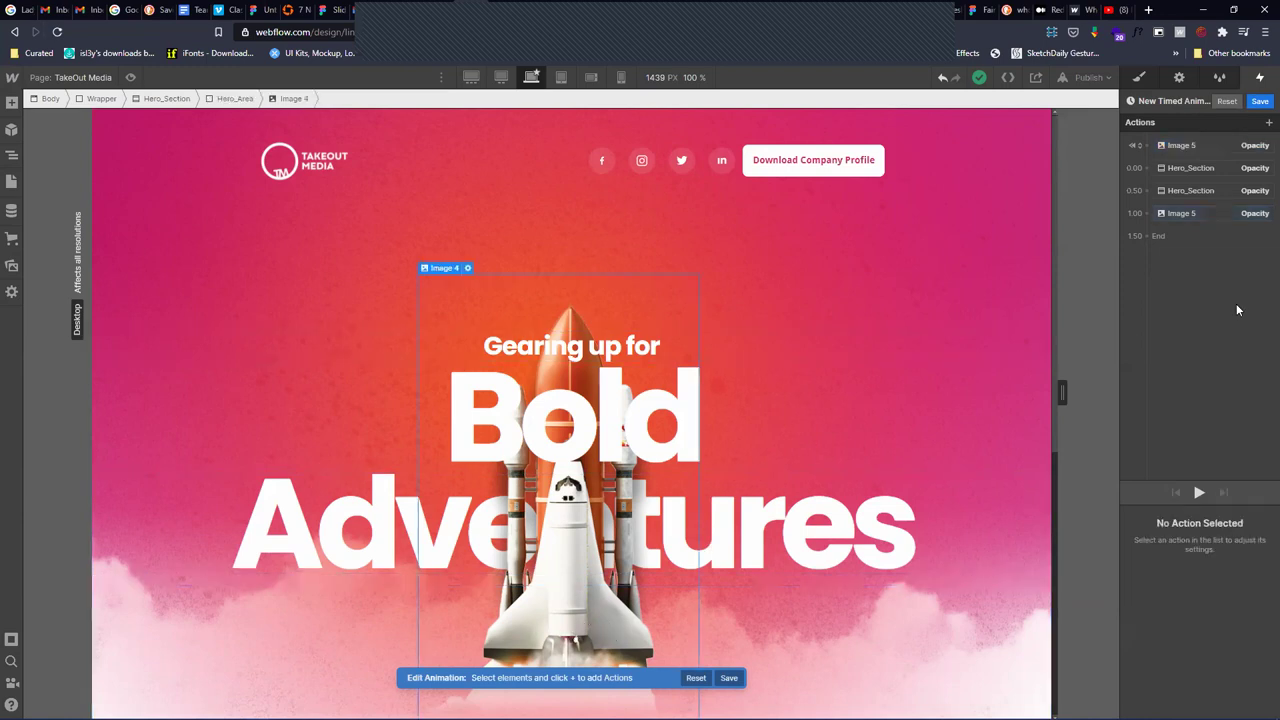
{"action": "left_click", "coordinate": [1266, 122]}
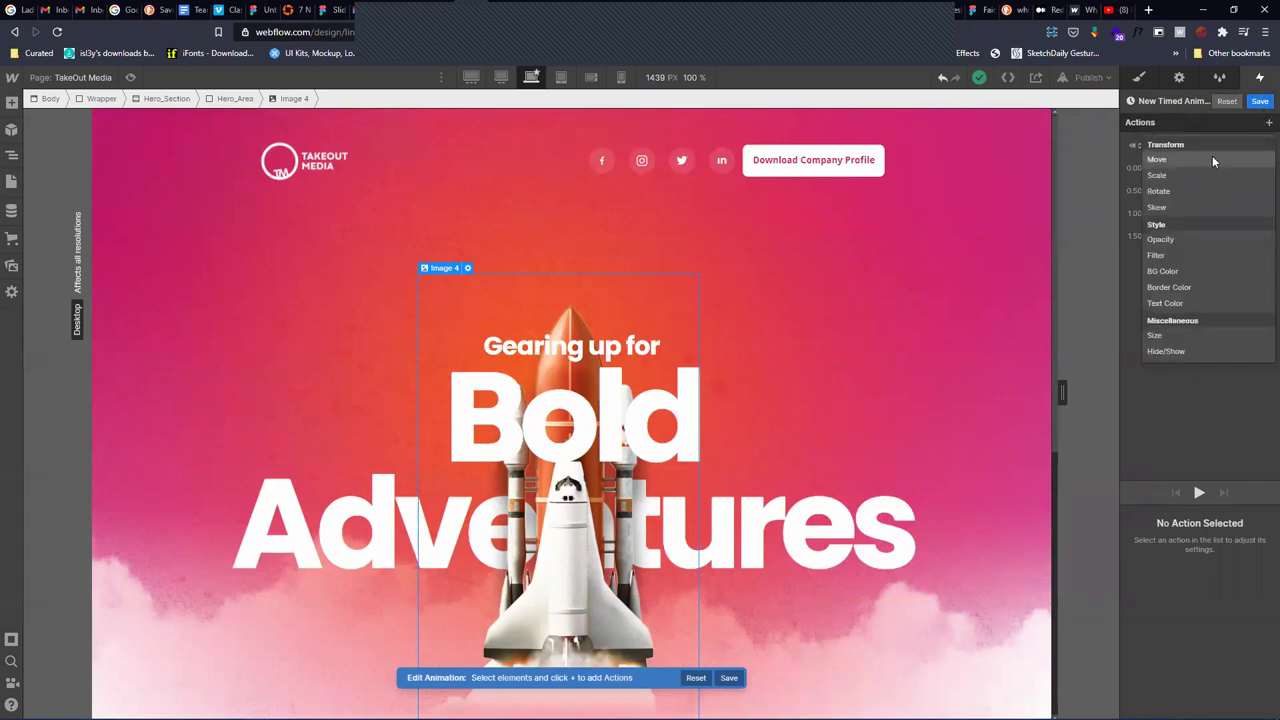
{"action": "left_click", "coordinate": [1212, 159]}
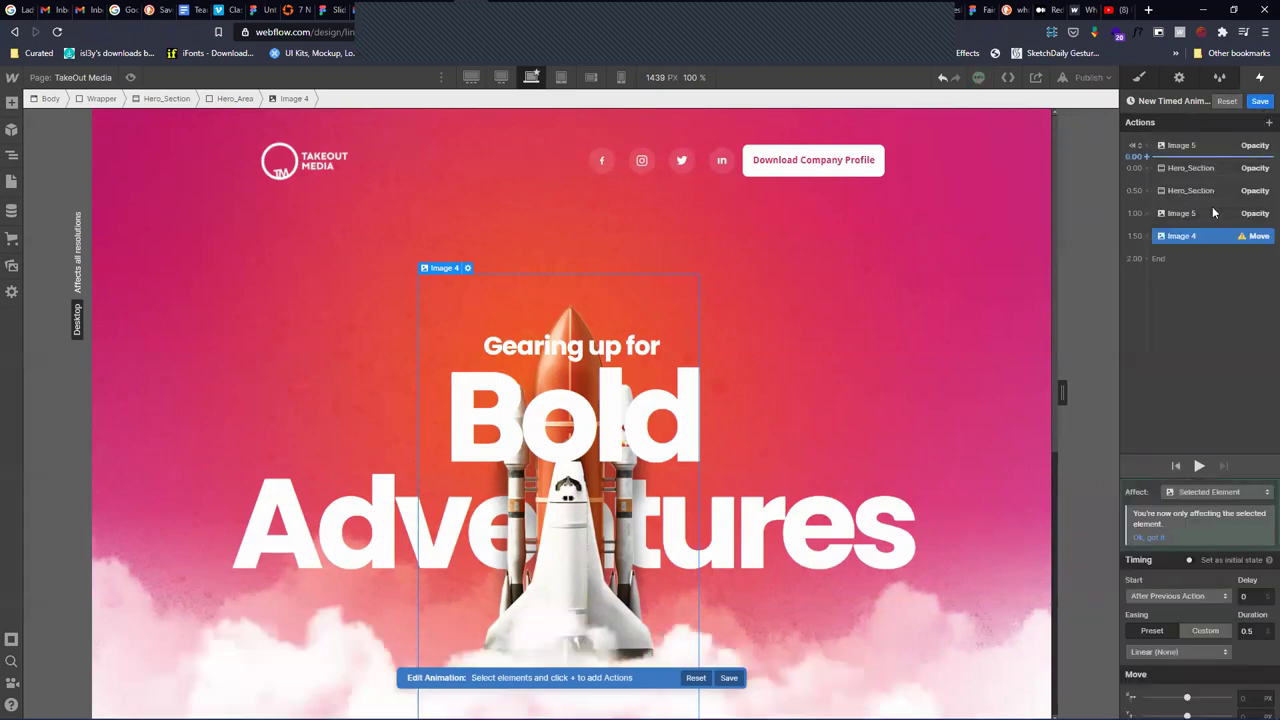
{"action": "left_click", "coordinate": [1174, 259]}
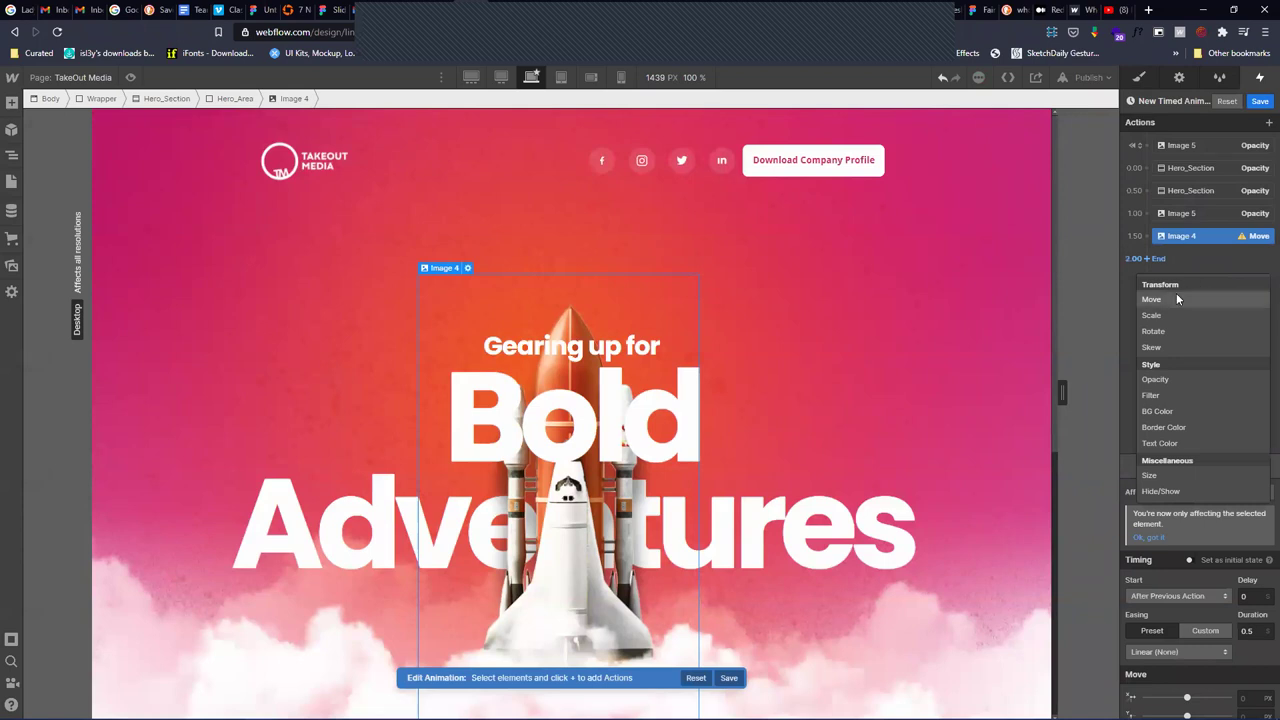
{"action": "left_click", "coordinate": [1176, 297]}
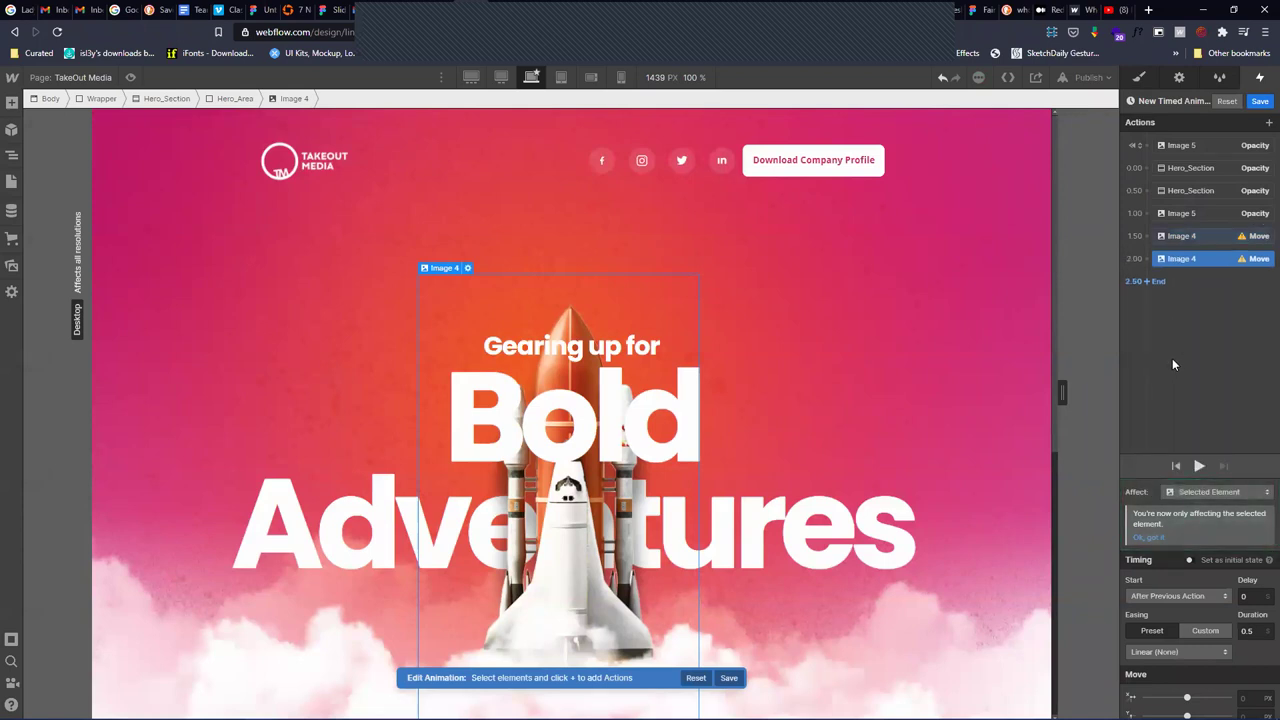
Set the vertical offset of Image 4's first Move action to 500 px and of its second to 0 px
{"action": "left_click", "coordinate": [1206, 239]}
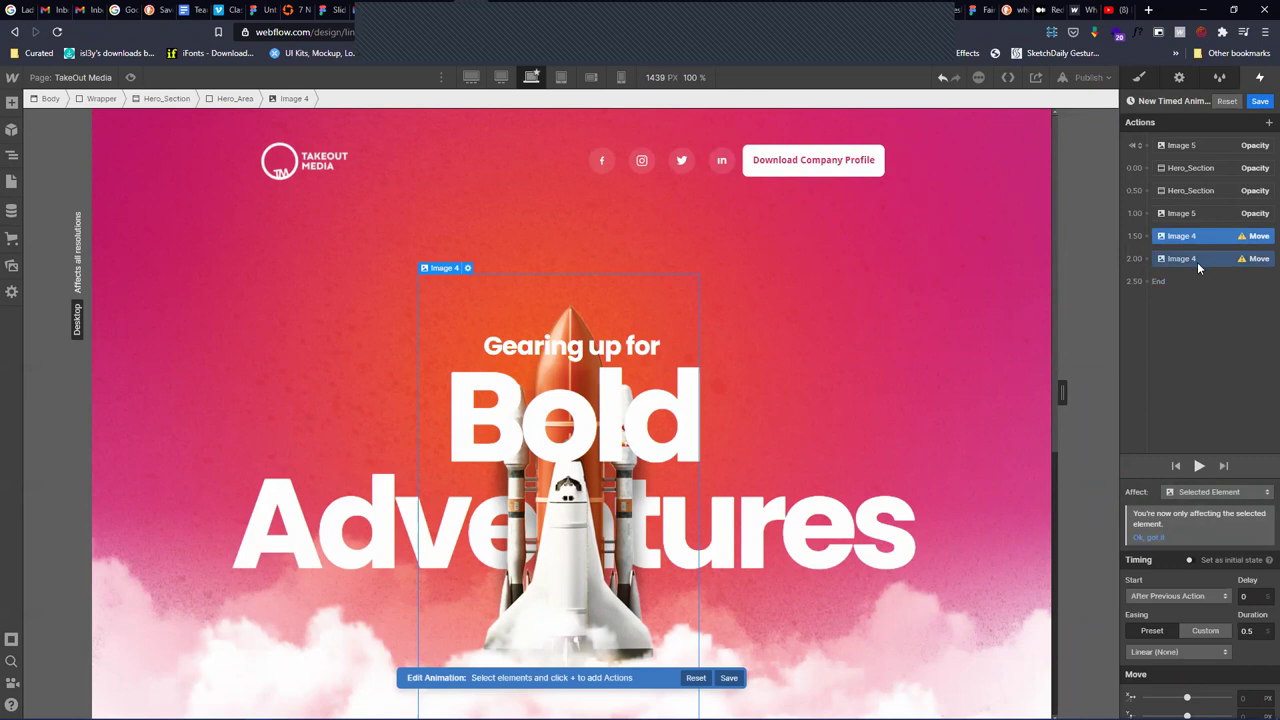
{"action": "scroll", "coordinate": [1208, 647], "scroll_direction": "down", "scroll_amount": 1}
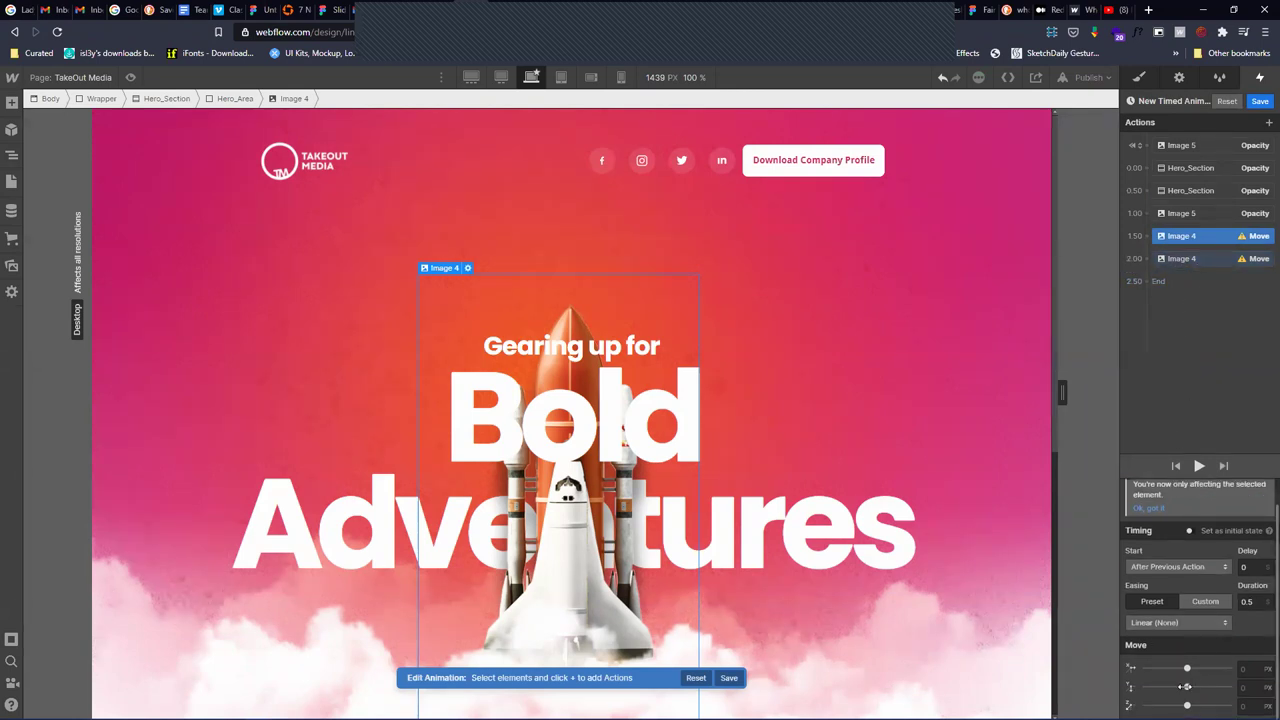
{"action": "left_click_drag", "start_coordinate": [1187, 686], "coordinate": [1237, 686]}
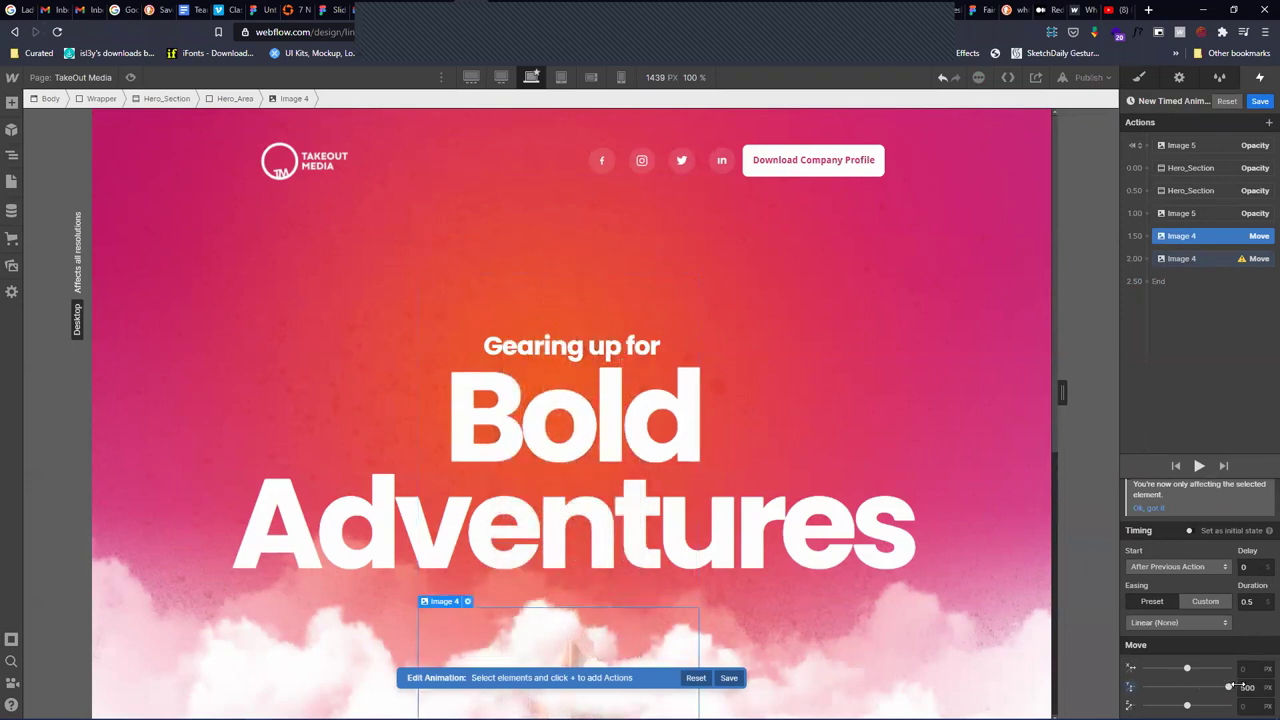
{"action": "left_click", "coordinate": [1205, 260]}
{"action": "left_click_drag", "start_coordinate": [1228, 687], "coordinate": [1188, 686]}
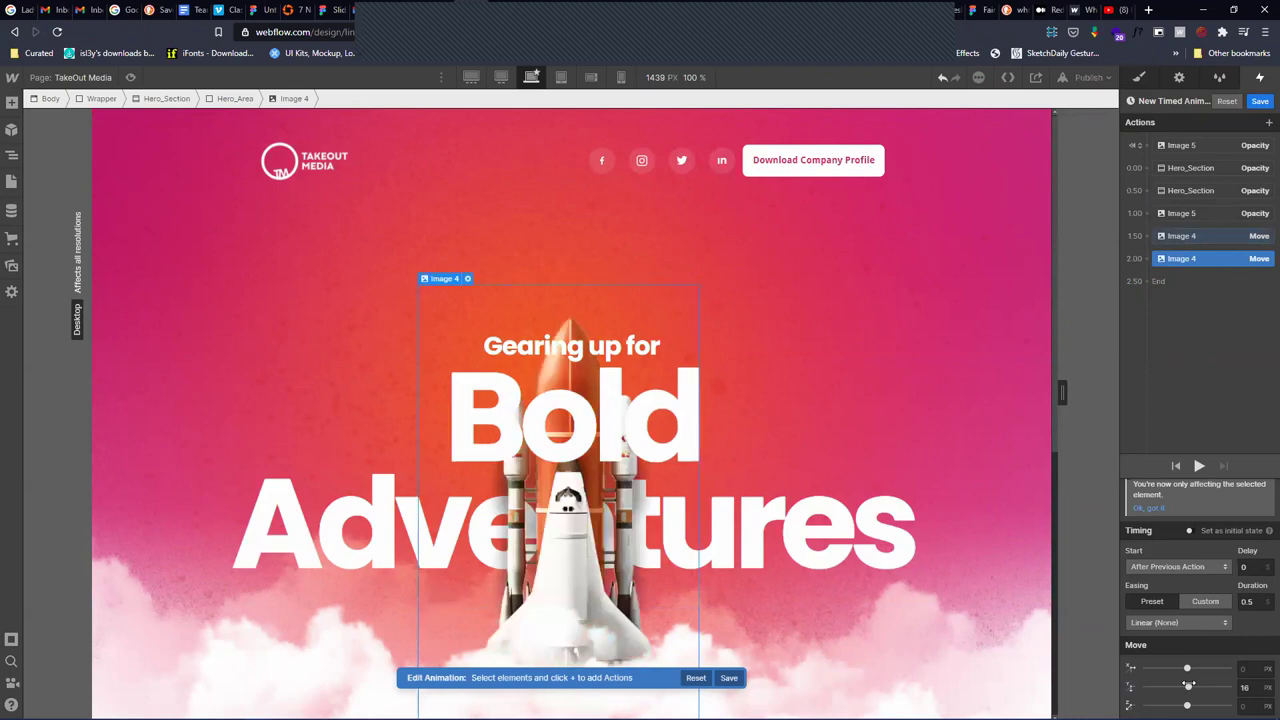
{"action": "double_click", "coordinate": [1245, 687]}
{"action": "type", "text": "0"}
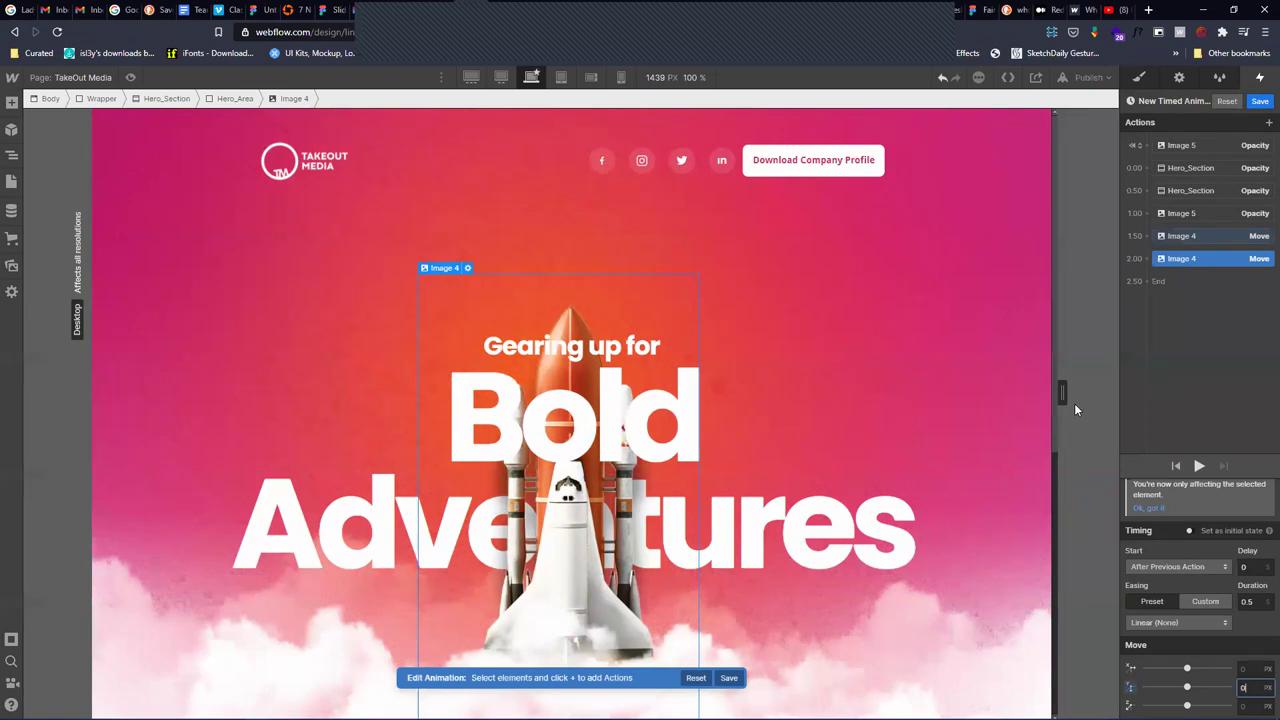
Set the easing of Image 4's second Move action to In Out Cubic and preview the animation
{"action": "left_click", "coordinate": [1180, 623]}
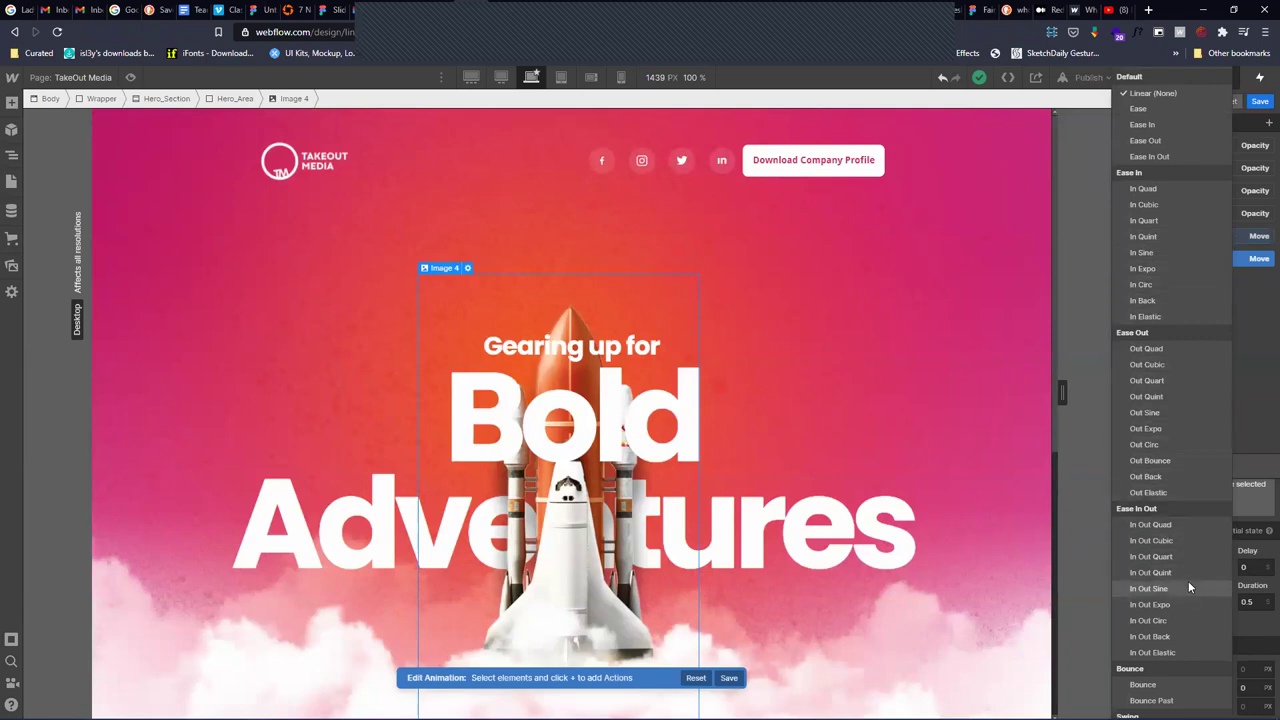
{"action": "left_click", "coordinate": [1183, 541]}
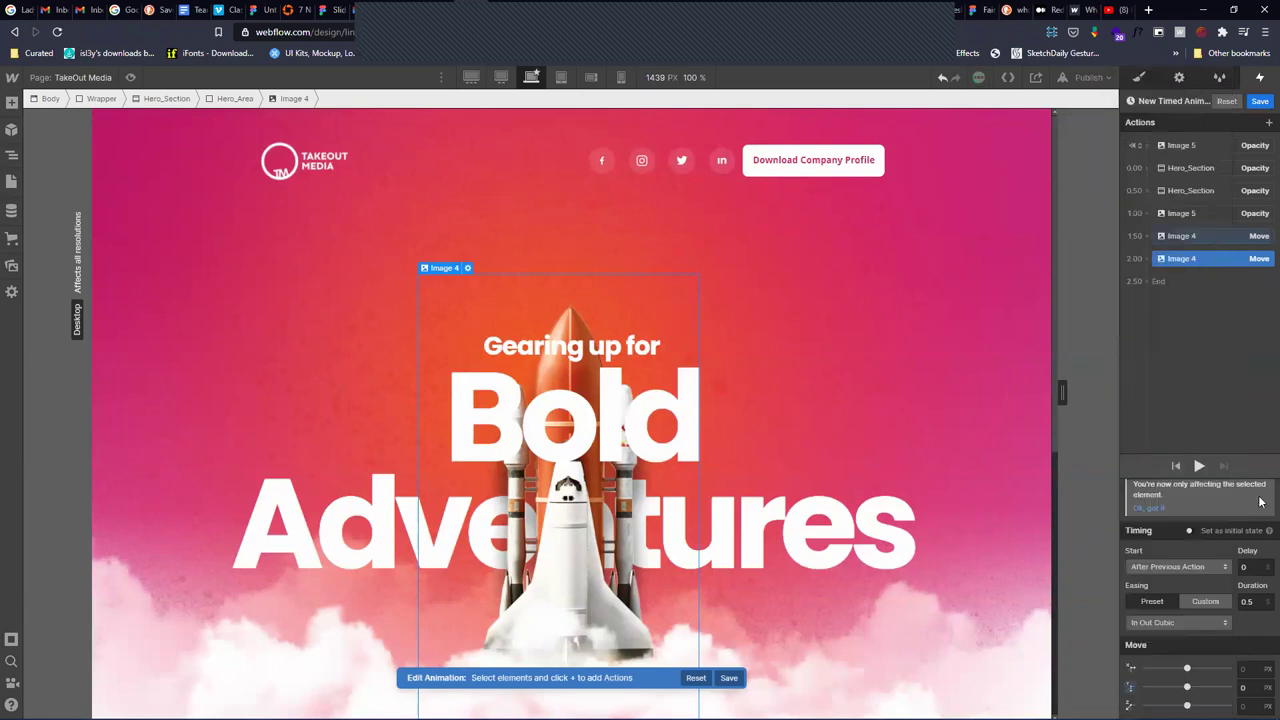
{"action": "left_click", "coordinate": [1199, 467]}
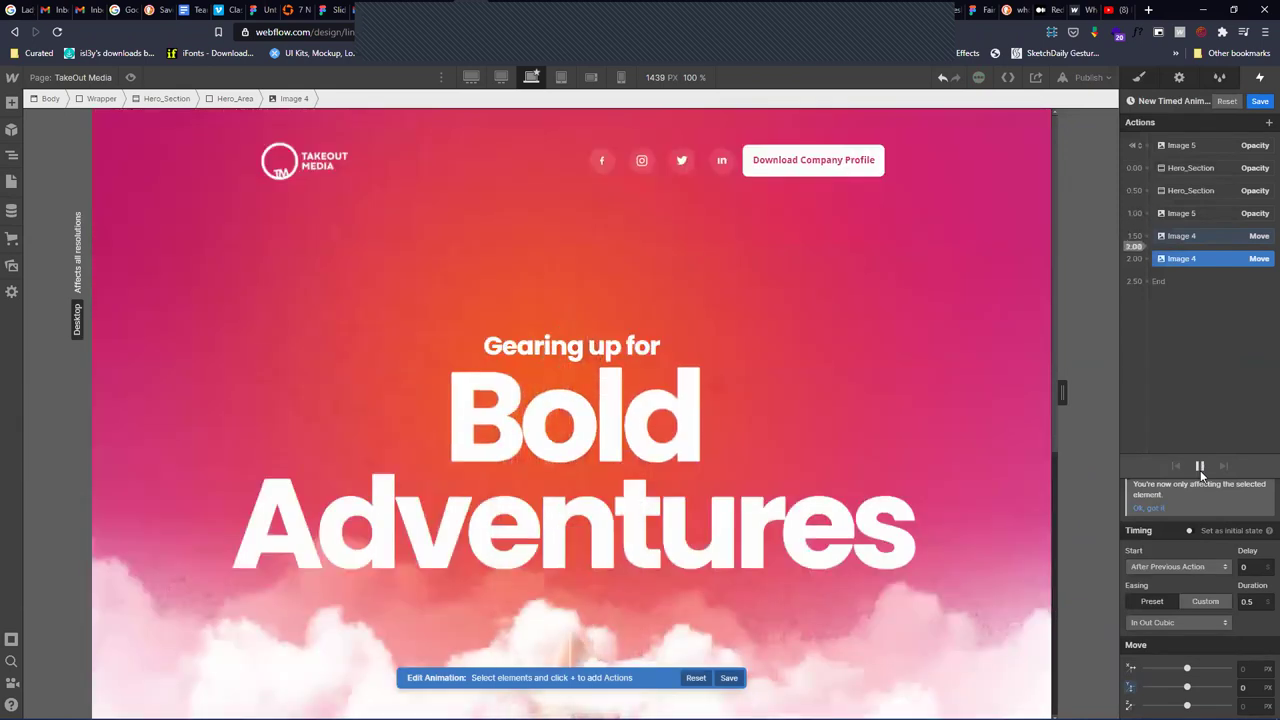
Make Image 4's 500 px Move action an initial state, preview the animation, and read the initial-state help
{"action": "left_click", "coordinate": [1203, 236]}
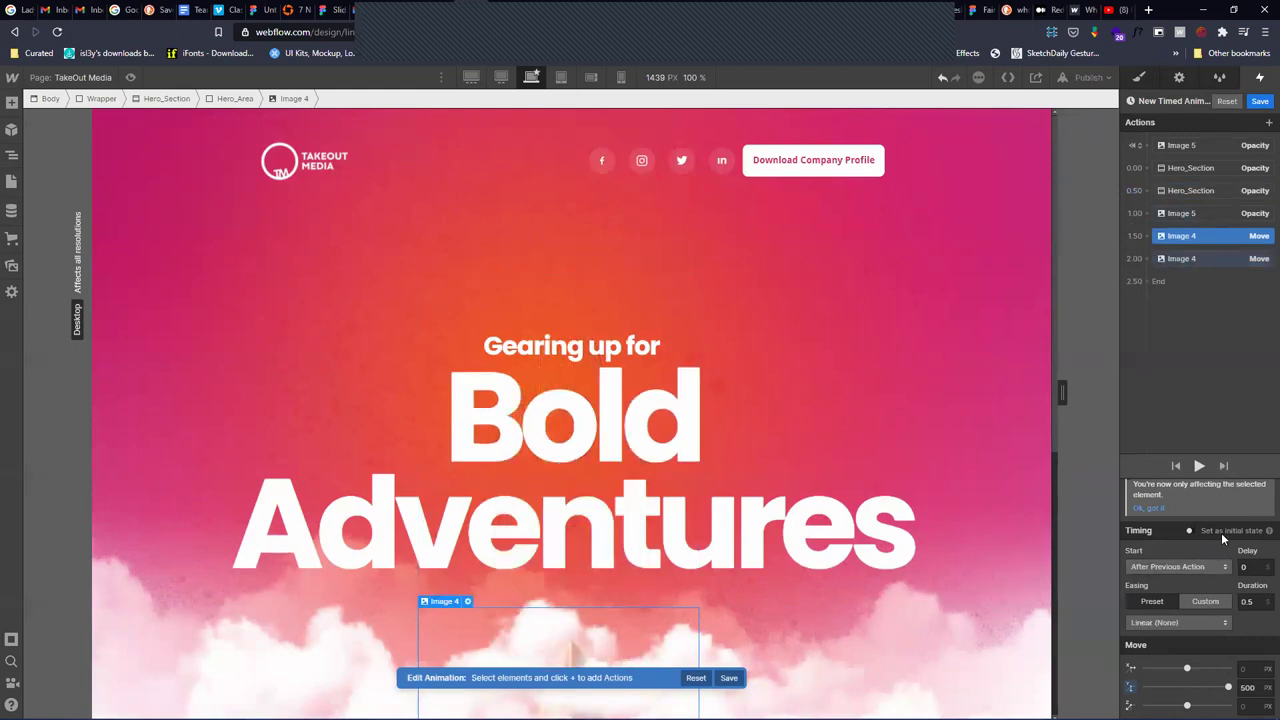
{"action": "left_click", "coordinate": [1190, 531]}
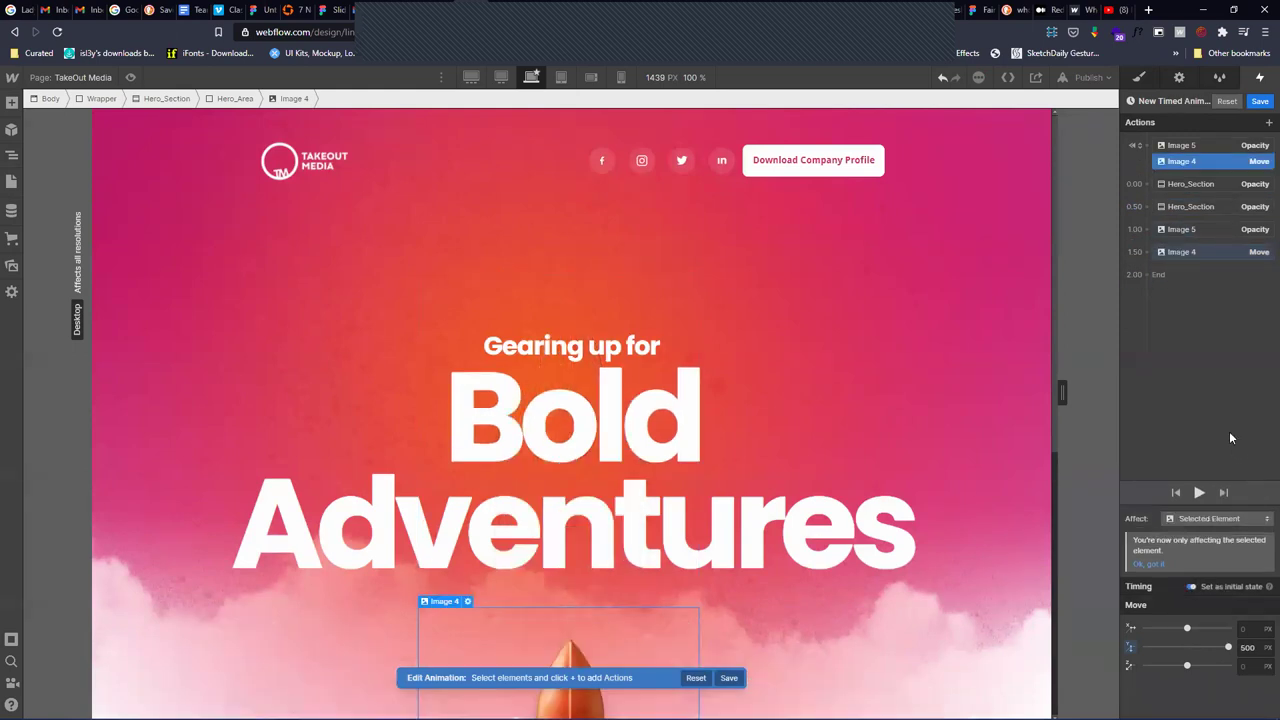
{"action": "left_click", "coordinate": [1201, 493]}
{"action": "mouse_move", "coordinate": [1264, 589]}
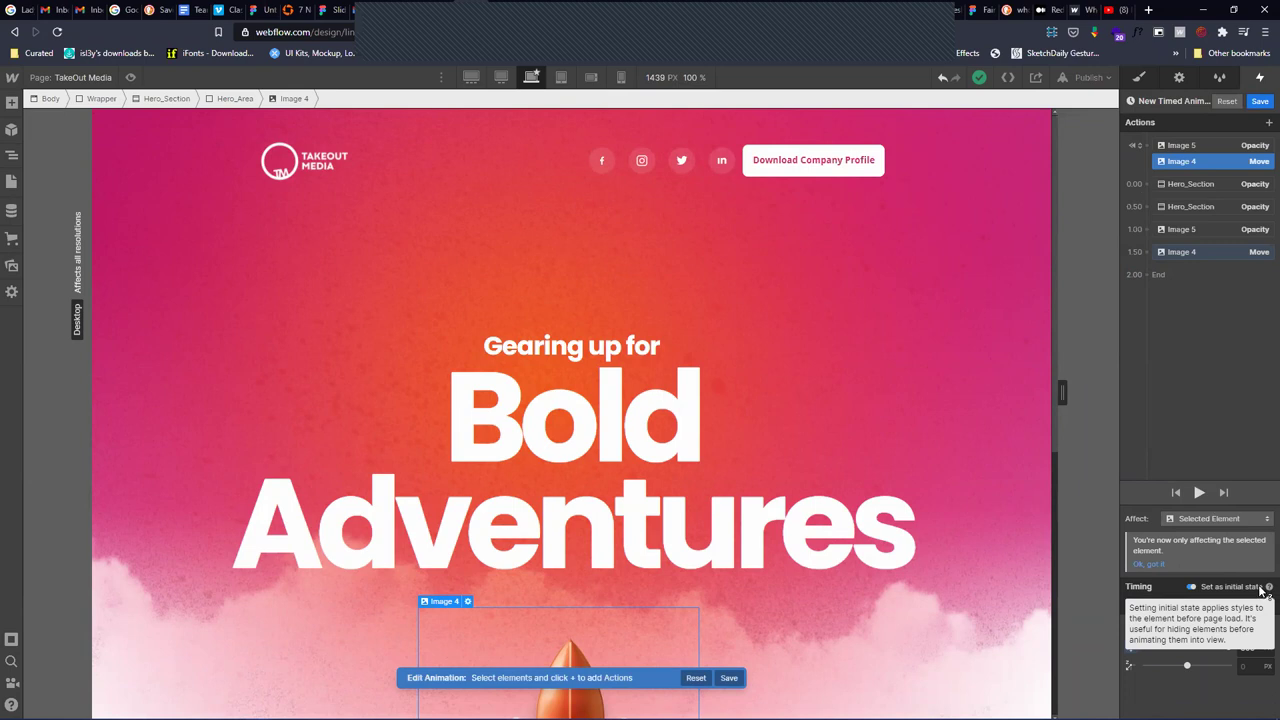
Make Image 4's 500 px Move action start with the first Hero_Section action, set its duration to 0.6 s, and preview the animation
{"action": "left_click_drag", "start_coordinate": [1213, 256], "coordinate": [1180, 189]}
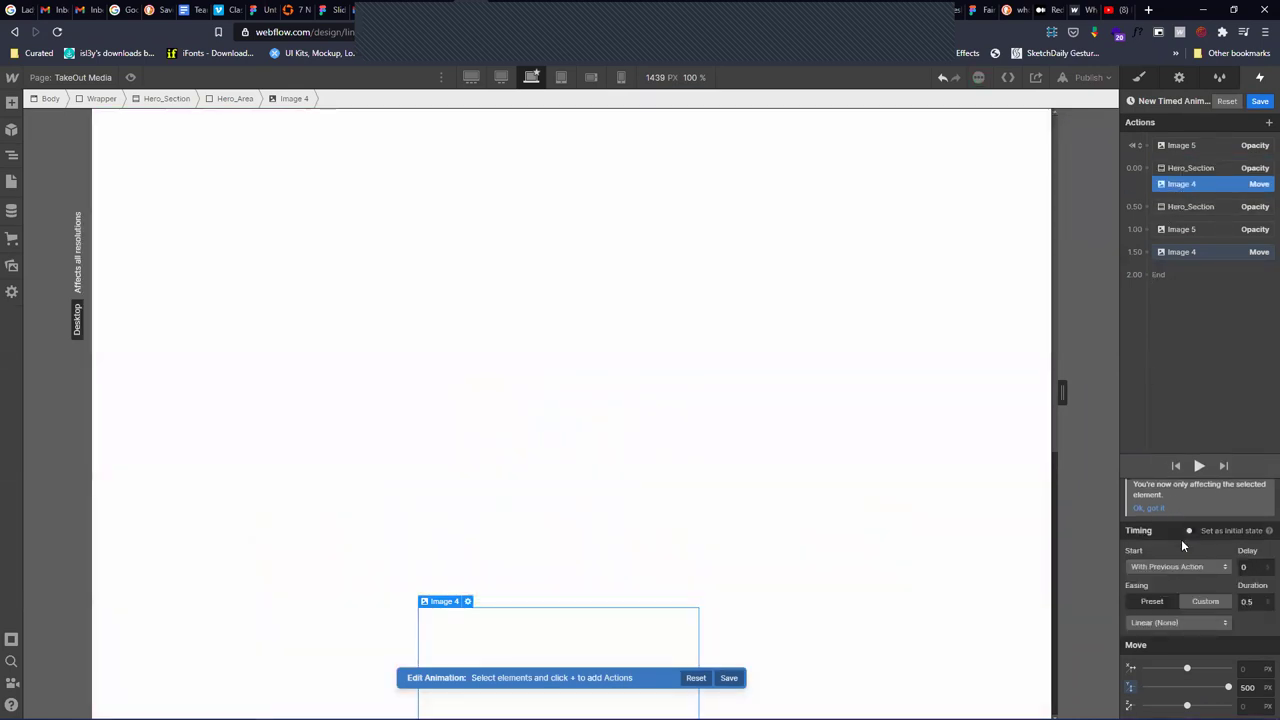
{"action": "double_click", "coordinate": [1249, 600]}
{"action": "key", "text": "BackSpace"}
{"action": "double_click", "coordinate": [1256, 601]}
{"action": "type", "text": "0.6"}
{"action": "left_click", "coordinate": [1199, 467]}
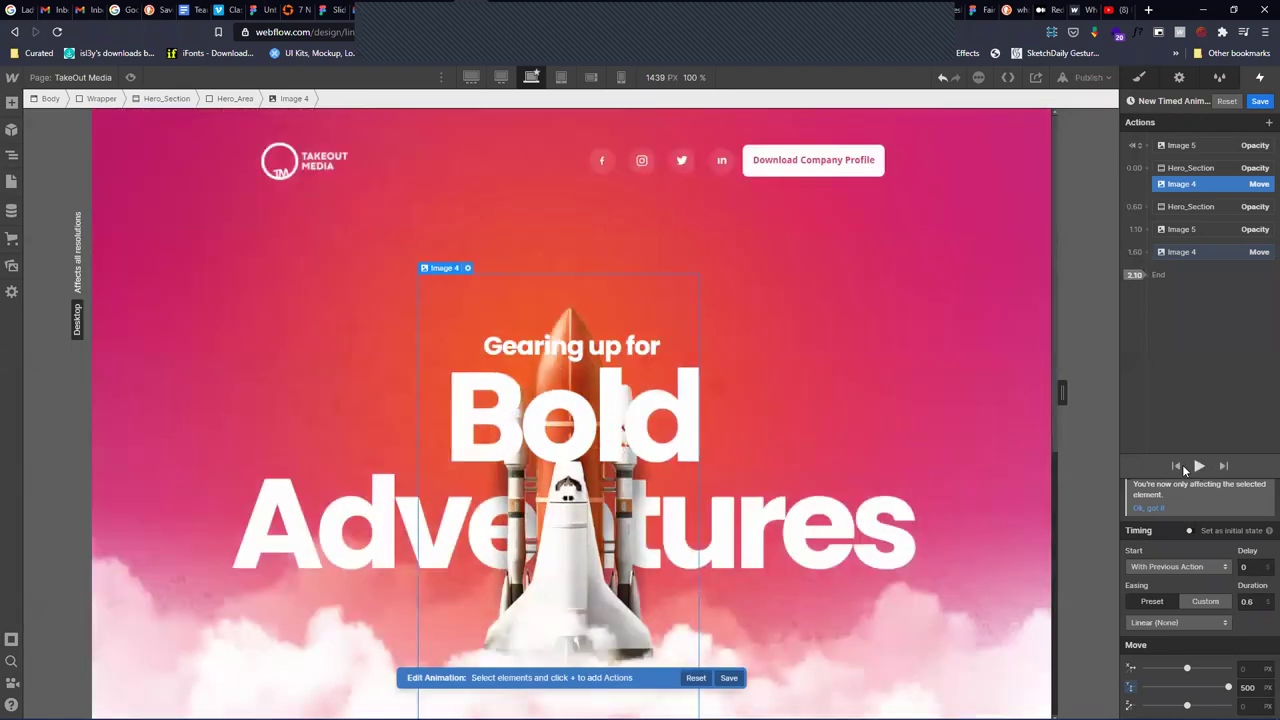
{"action": "left_click", "coordinate": [1180, 465]}
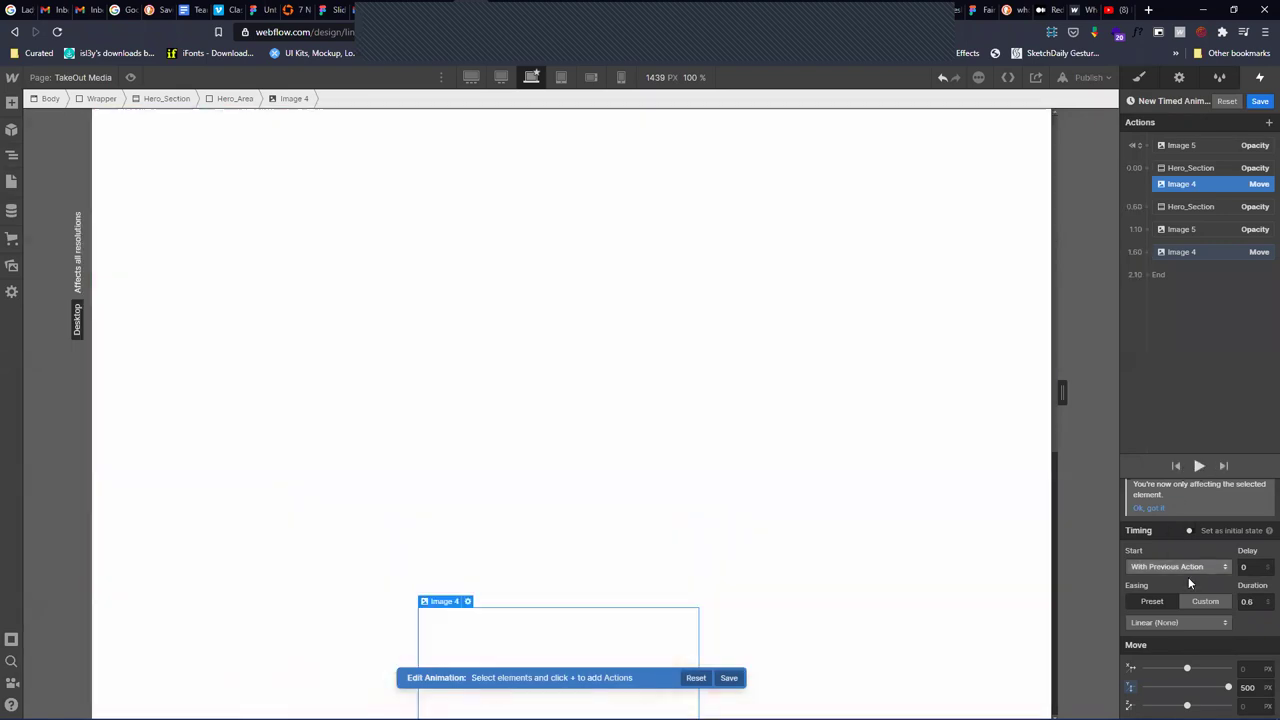
Set the easing of Image 4's final Move action to In Out Circ
{"action": "left_click", "coordinate": [1186, 259]}
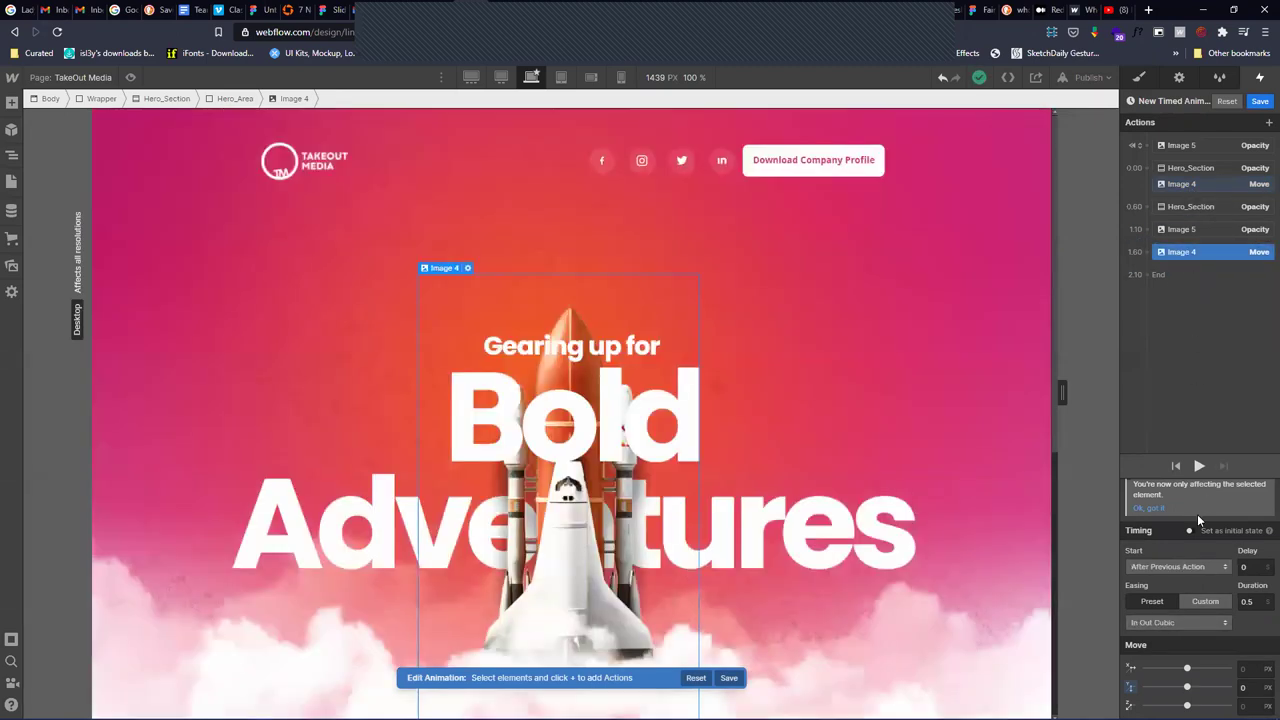
{"action": "left_click", "coordinate": [1178, 622]}
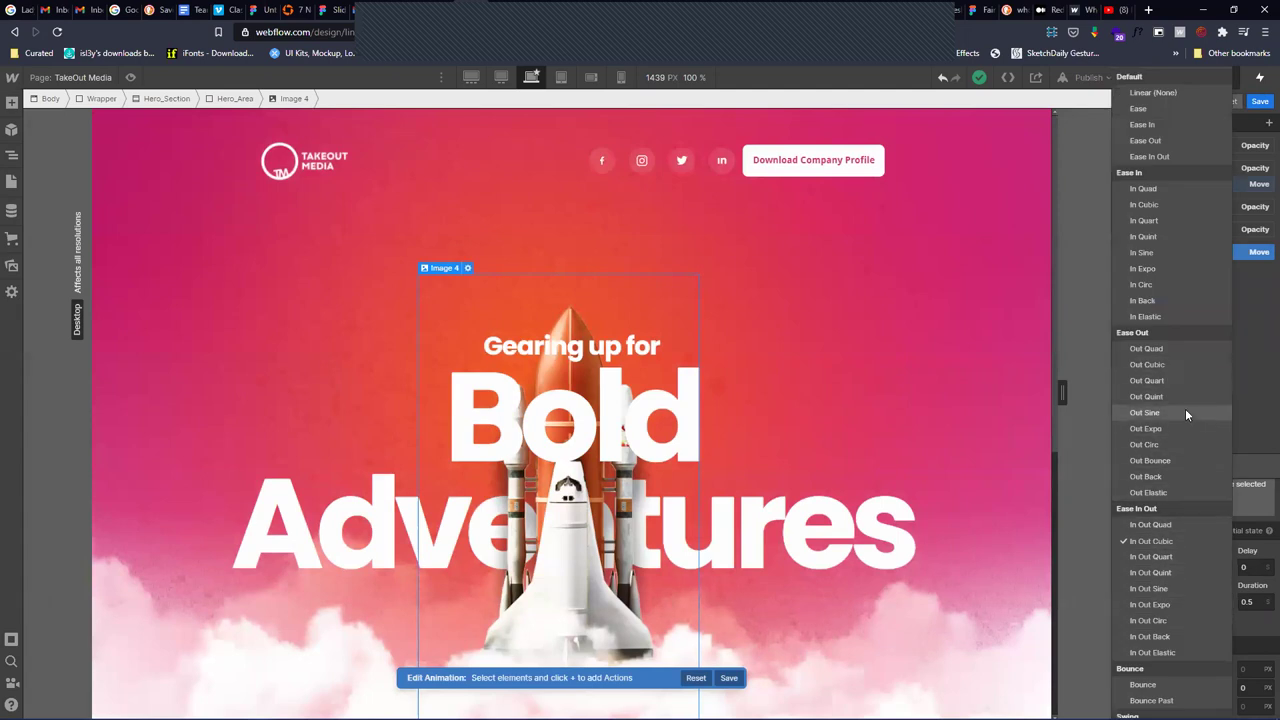
{"action": "left_click", "coordinate": [1212, 183]}
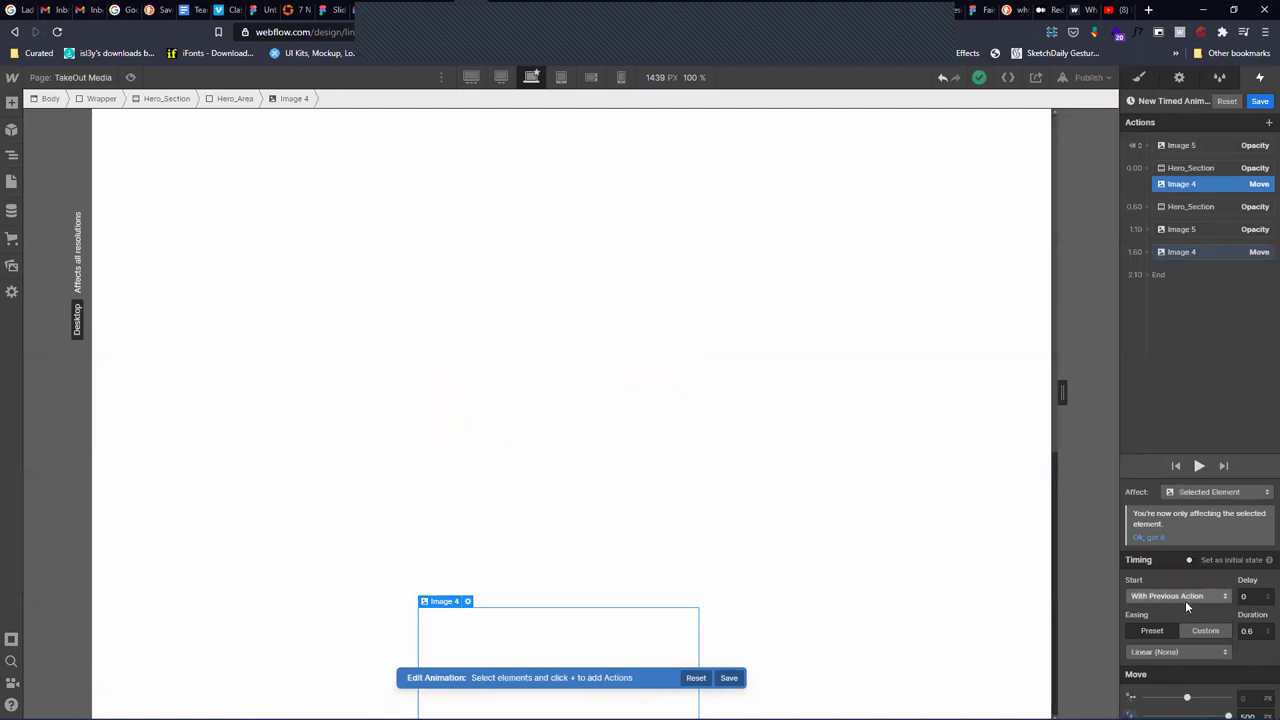
{"action": "left_click", "coordinate": [1188, 651]}
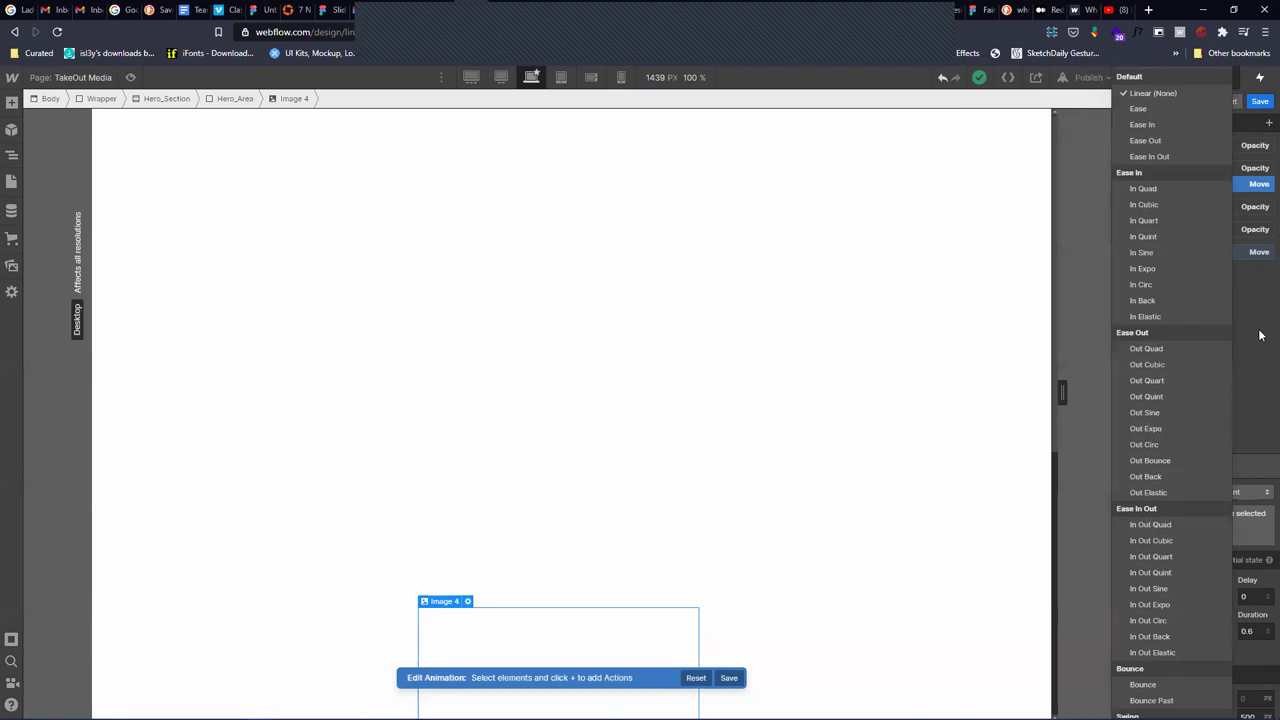
{"action": "left_click", "coordinate": [1258, 253]}
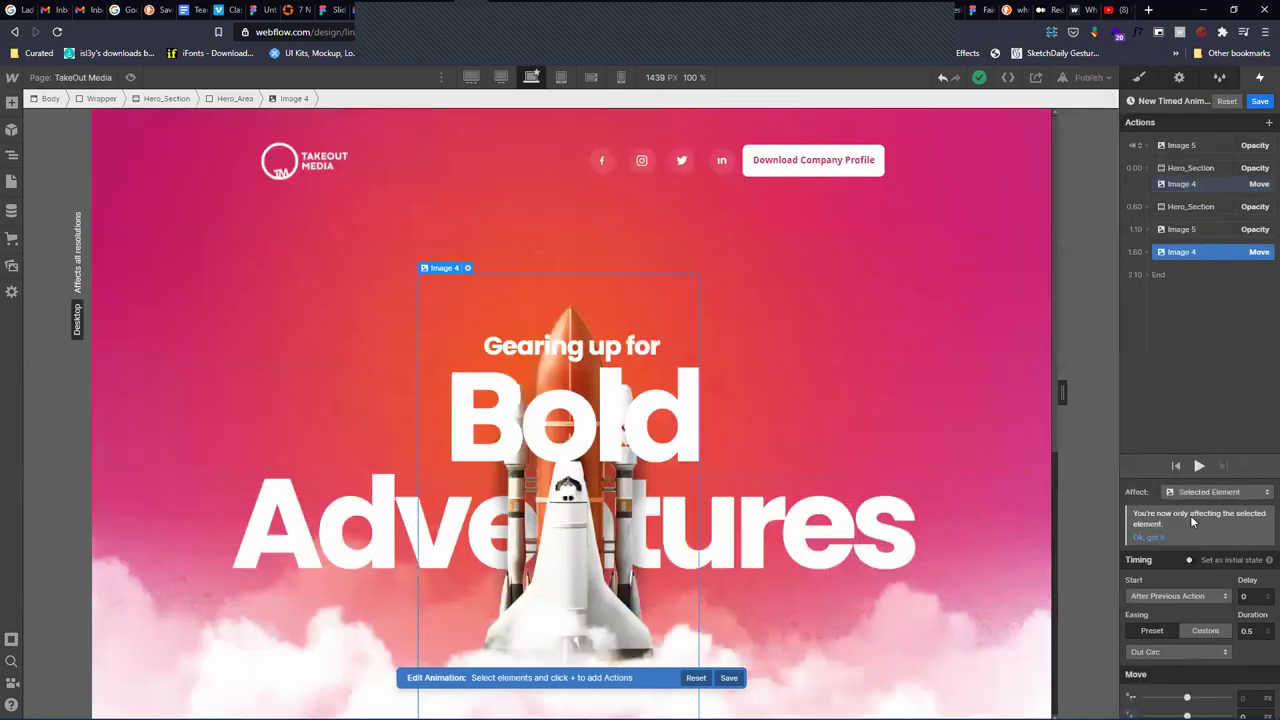
{"action": "left_click", "coordinate": [1176, 651]}
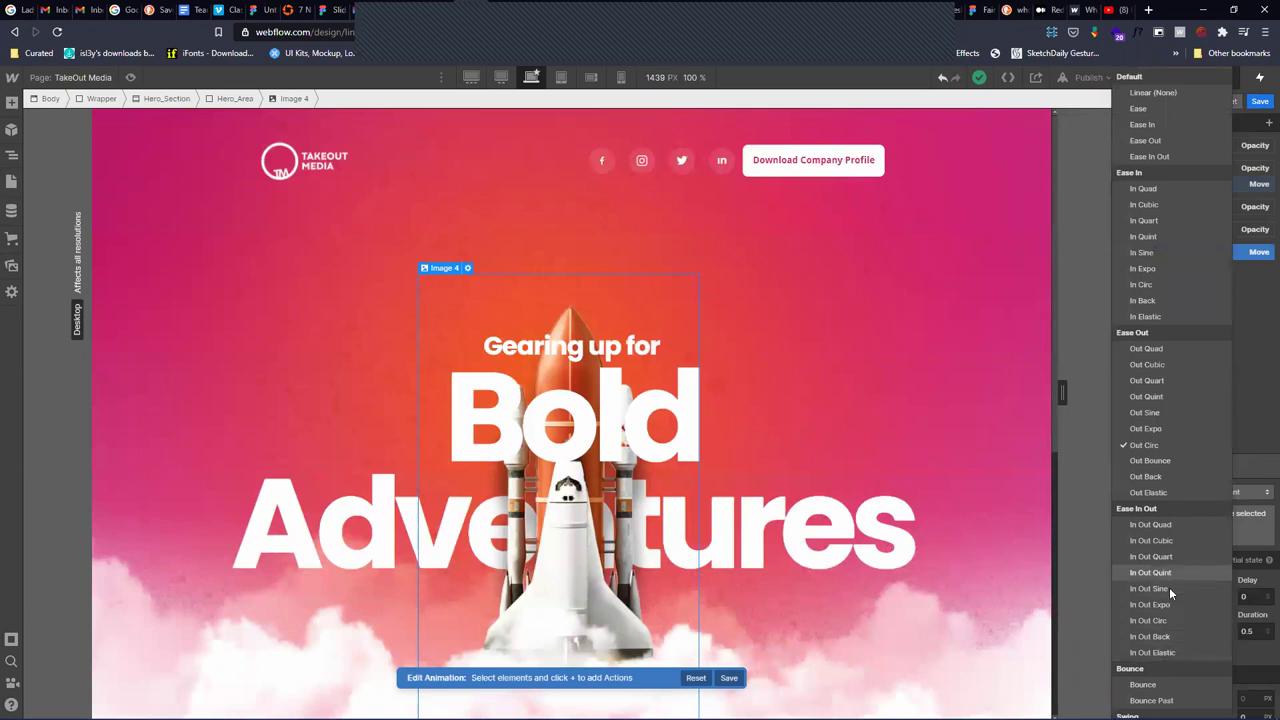
{"action": "left_click", "coordinate": [1168, 620]}
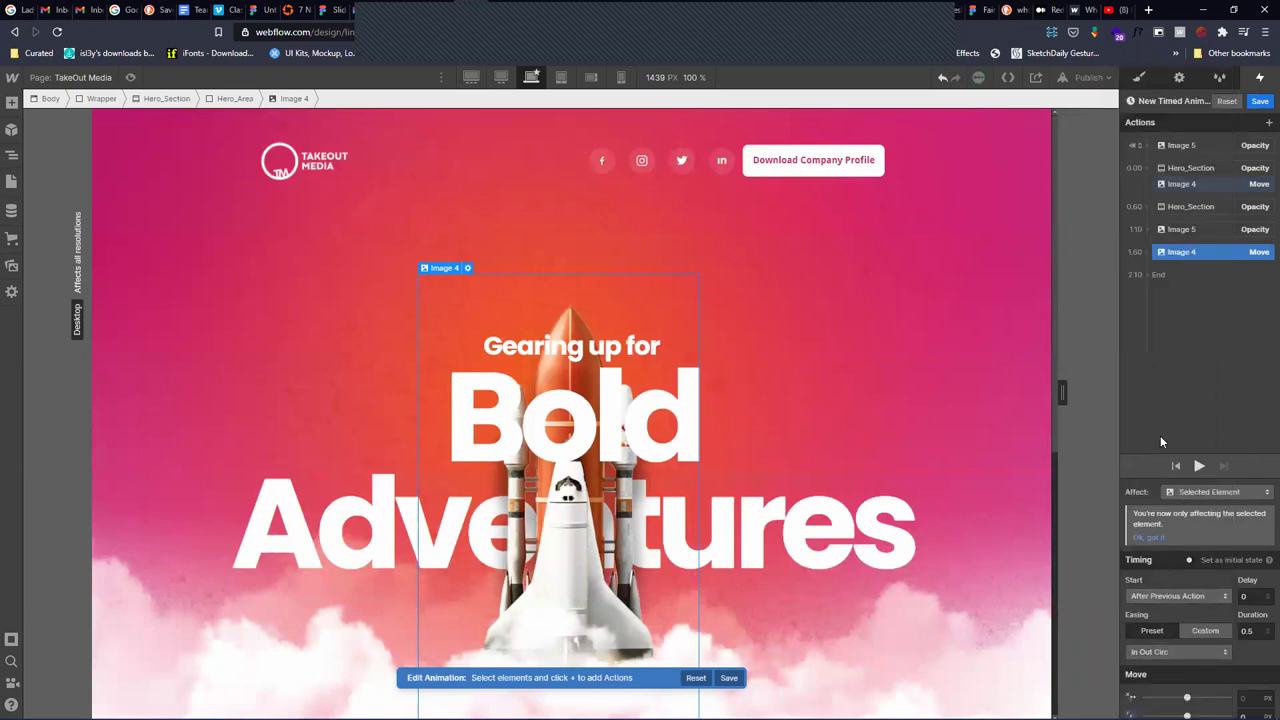
Set the easing of Image 4's 500 px Move action to In Out Circ and preview the animation
{"action": "left_click", "coordinate": [1201, 183]}
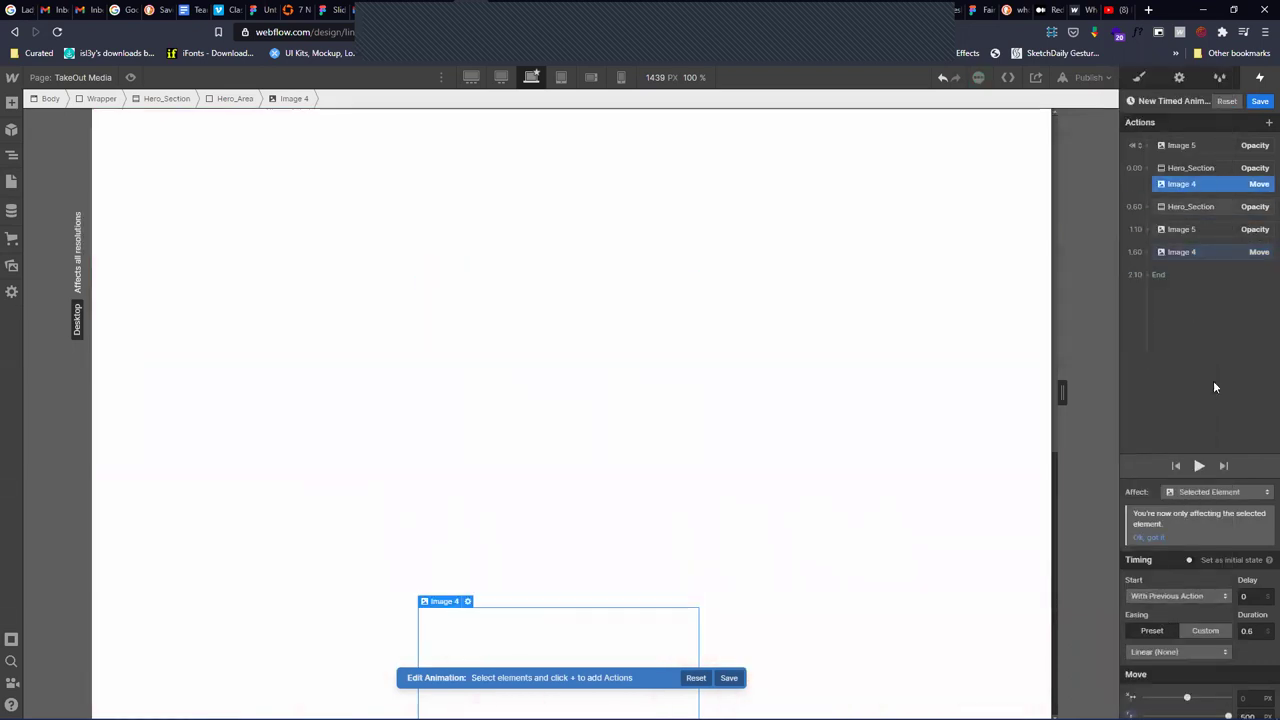
{"action": "left_click", "coordinate": [1162, 651]}
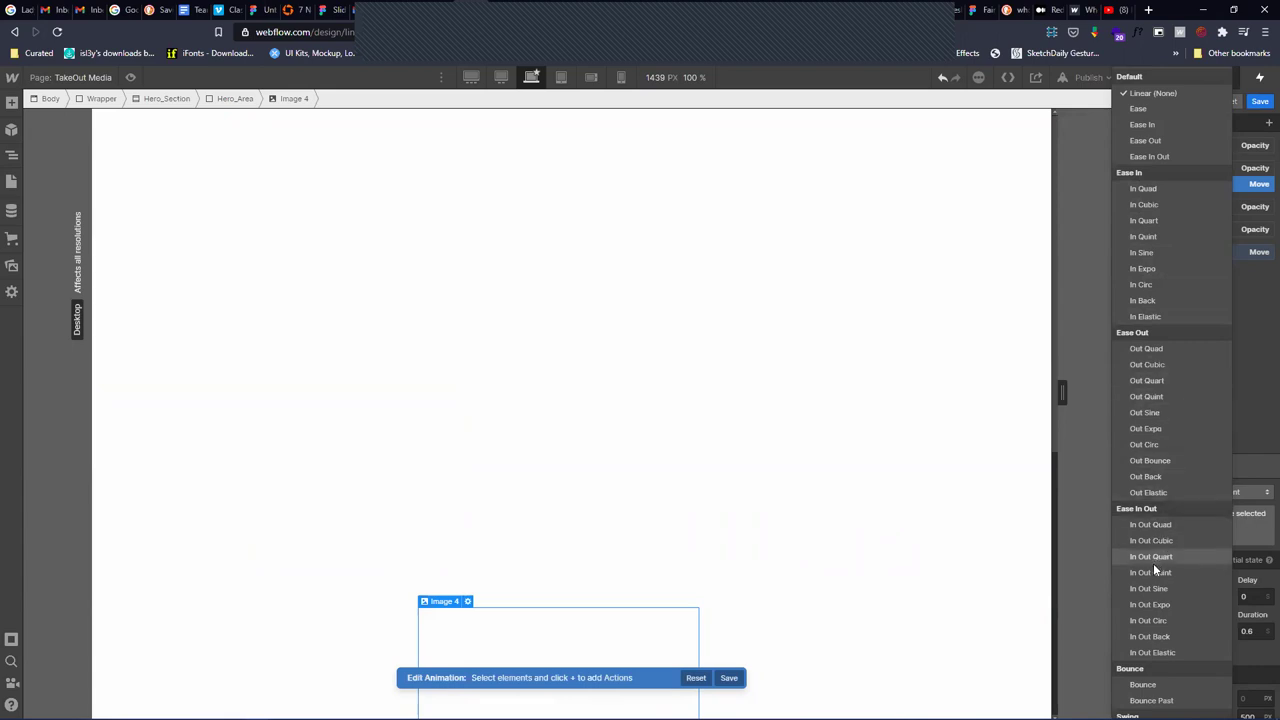
{"action": "left_click", "coordinate": [1137, 614]}
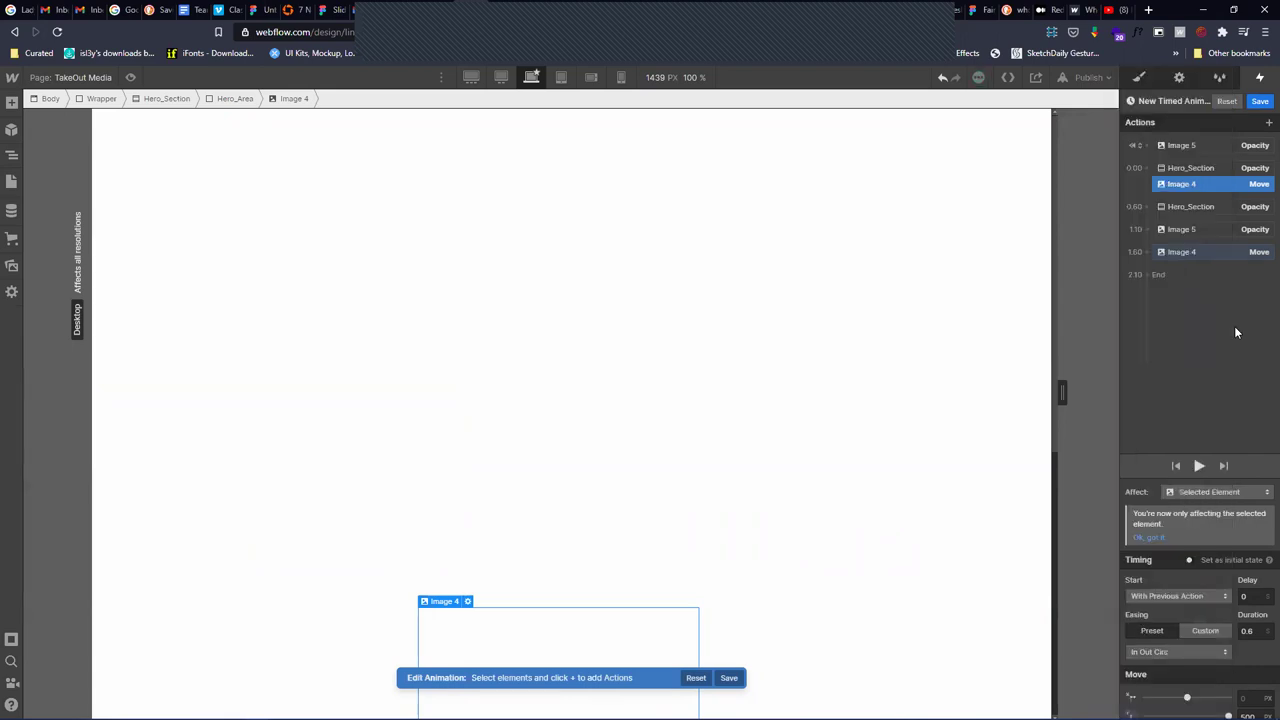
{"action": "left_click", "coordinate": [1200, 465]}
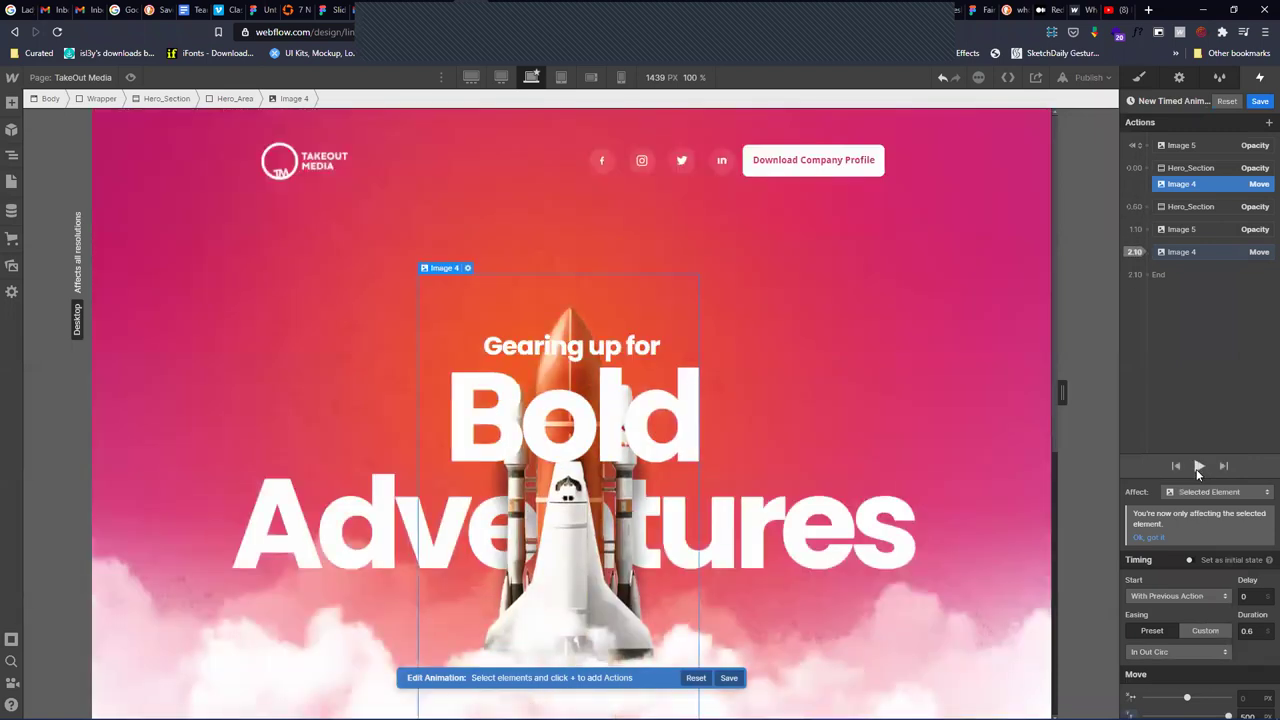
{"action": "left_click", "coordinate": [1176, 466]}
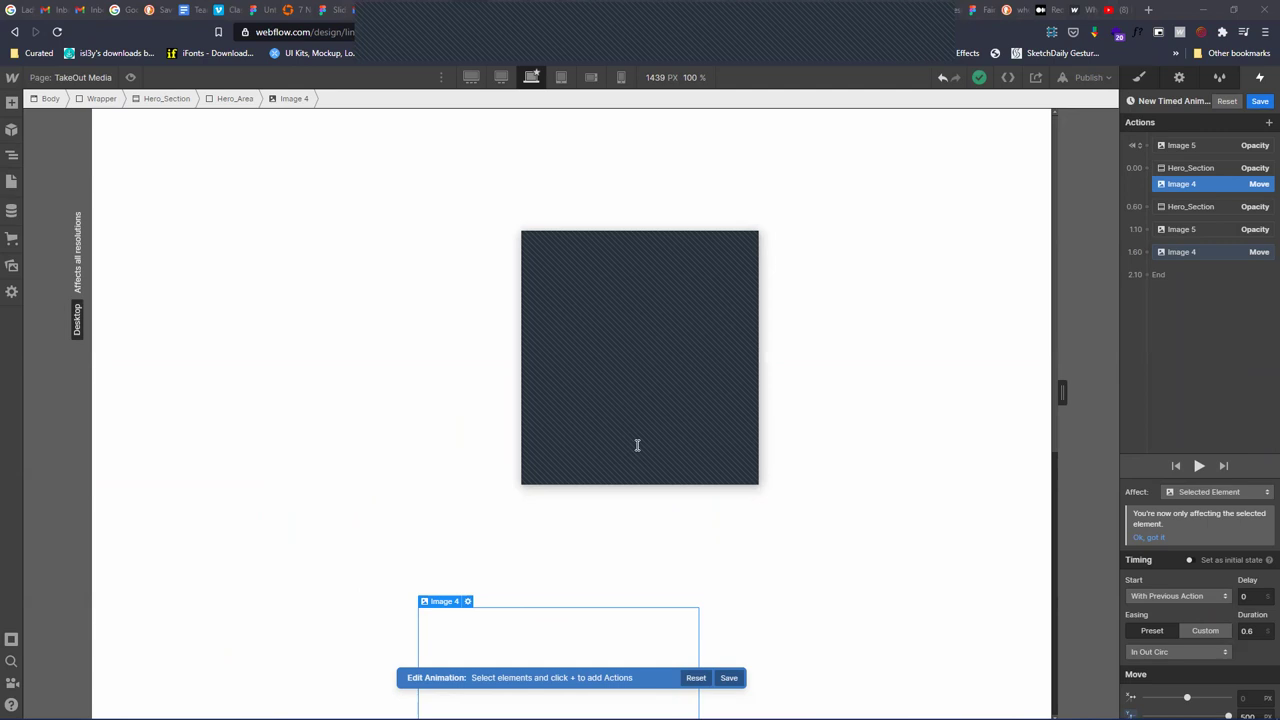
Set the duration of Image 4's 500 px Move action to 1 s and preview the animation
{"action": "left_click", "coordinate": [1149, 538]}
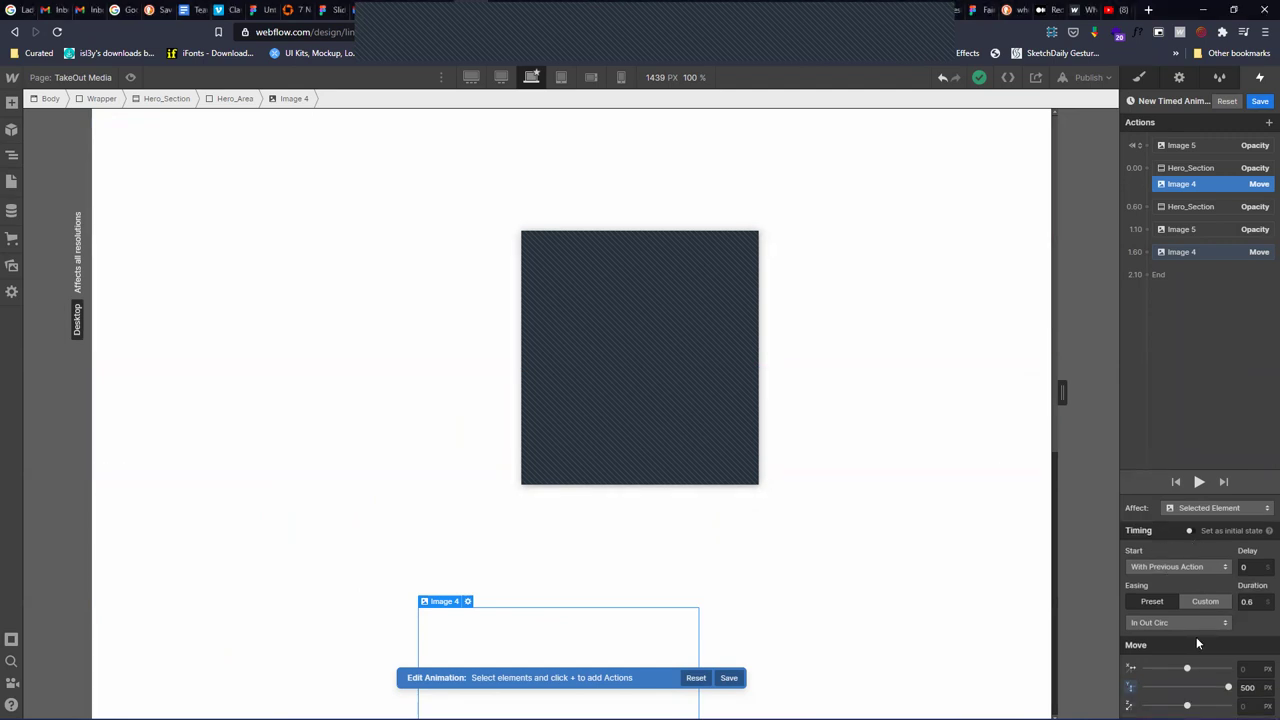
{"action": "double_click", "coordinate": [1250, 601]}
{"action": "type", "text": "0.5"}
{"action": "double_click", "coordinate": [1250, 601]}
{"action": "type", "text": "1"}
{"action": "left_click", "coordinate": [1212, 183]}
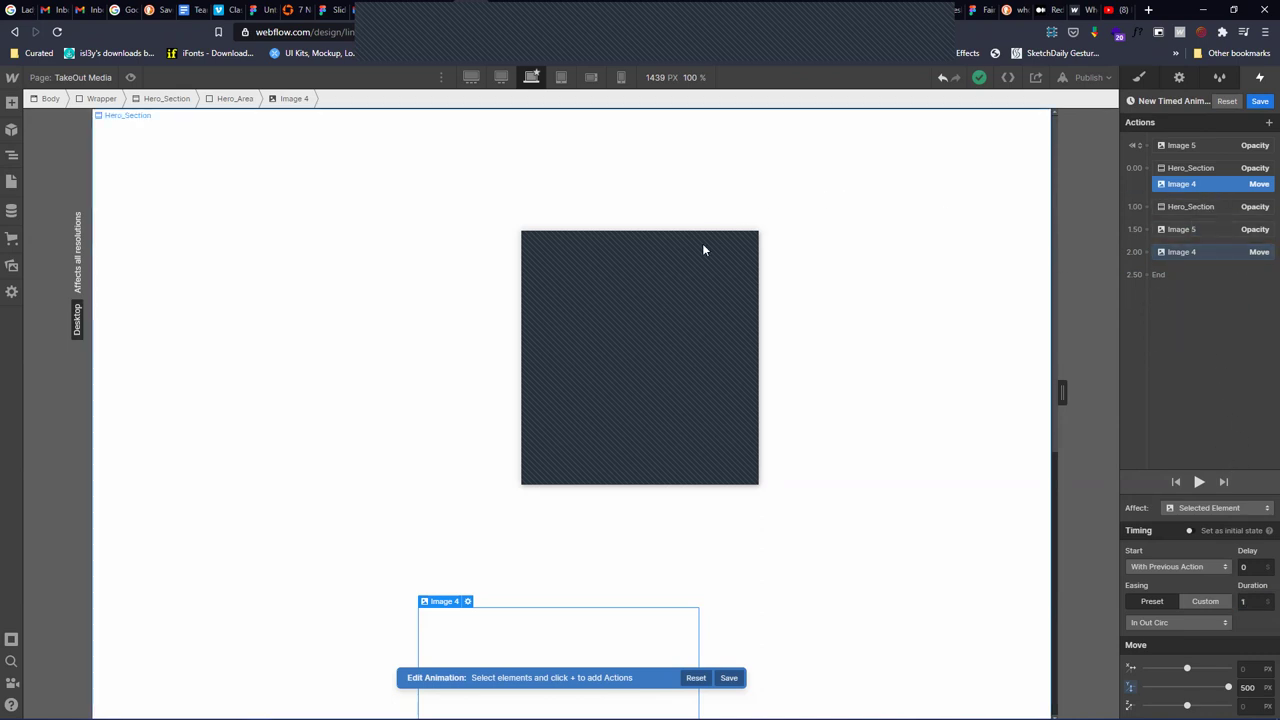
{"action": "left_click", "coordinate": [1198, 482]}
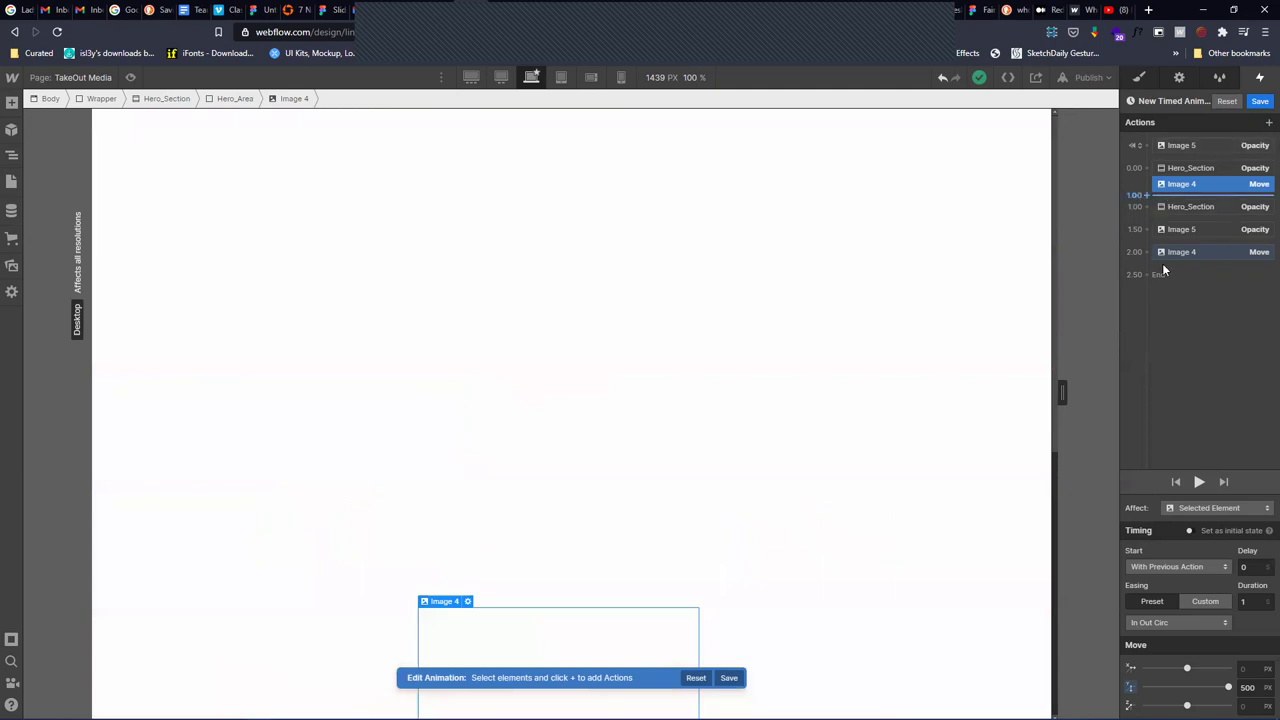
{"action": "left_click", "coordinate": [1198, 483]}
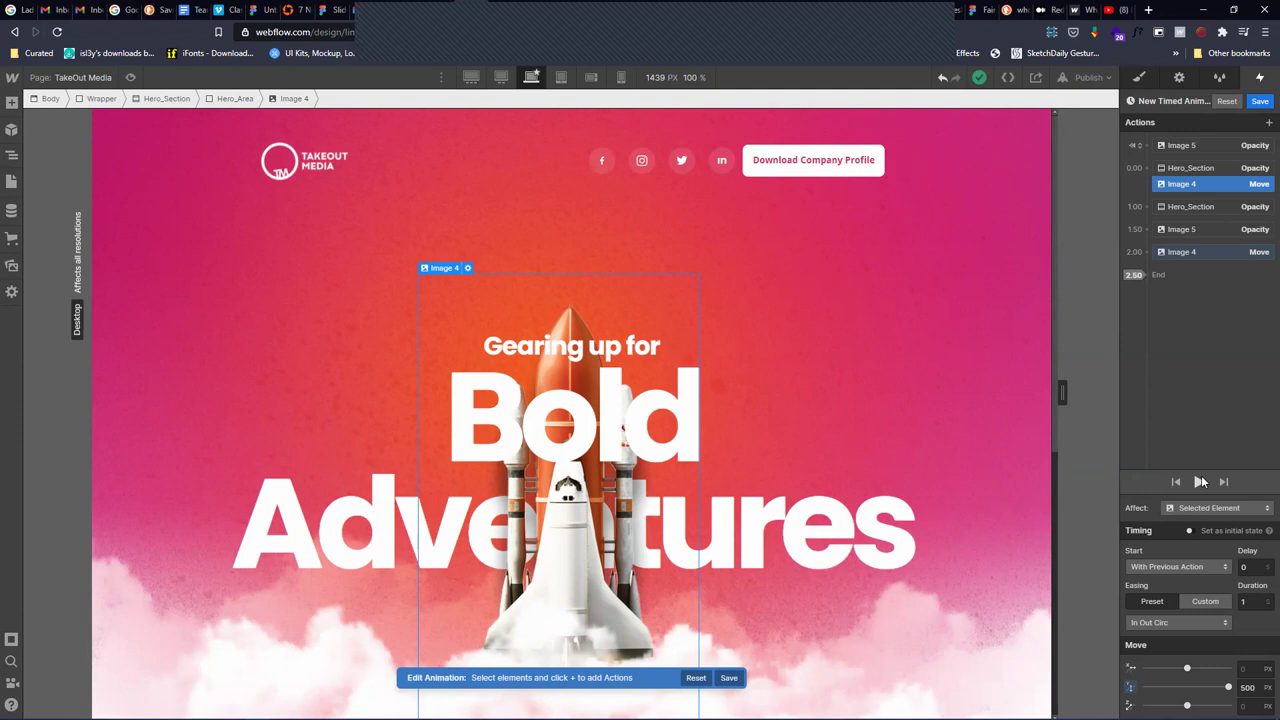
{"action": "left_click", "coordinate": [1200, 482]}
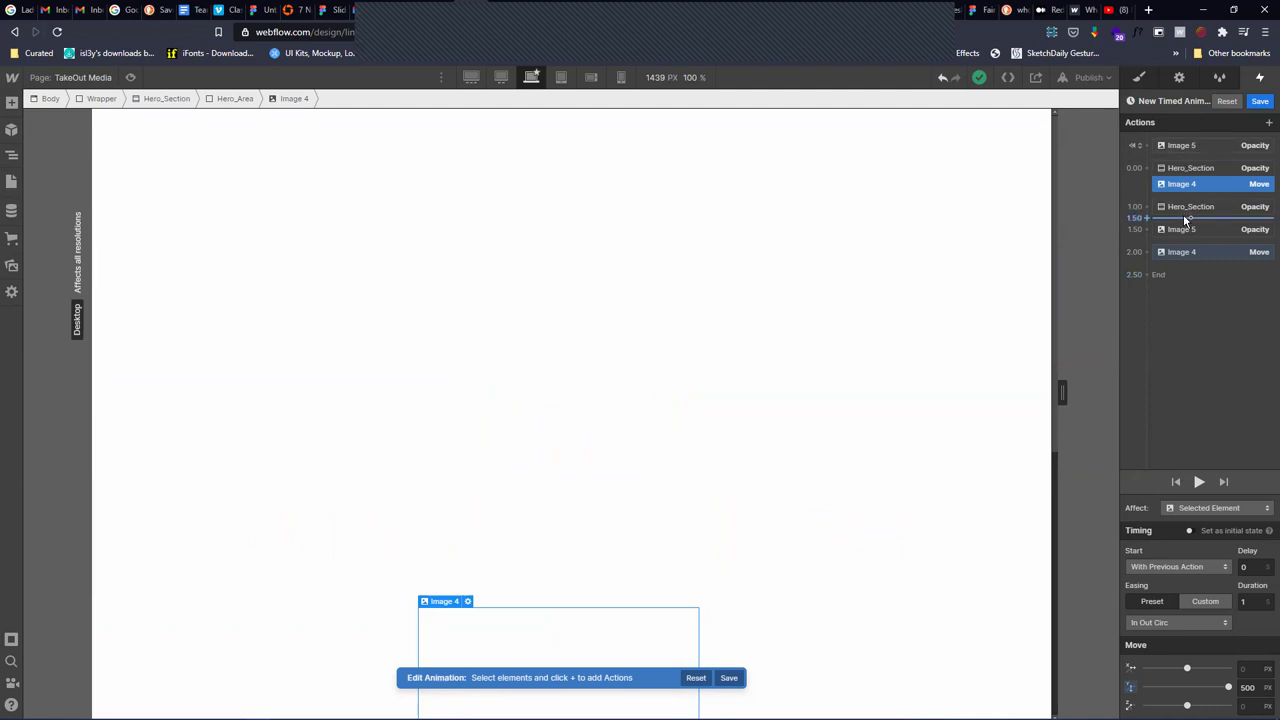
Add two Opacity actions for Image 4, running the first with its 500 px Move action at 0% opacity
{"action": "left_click", "coordinate": [1264, 123]}
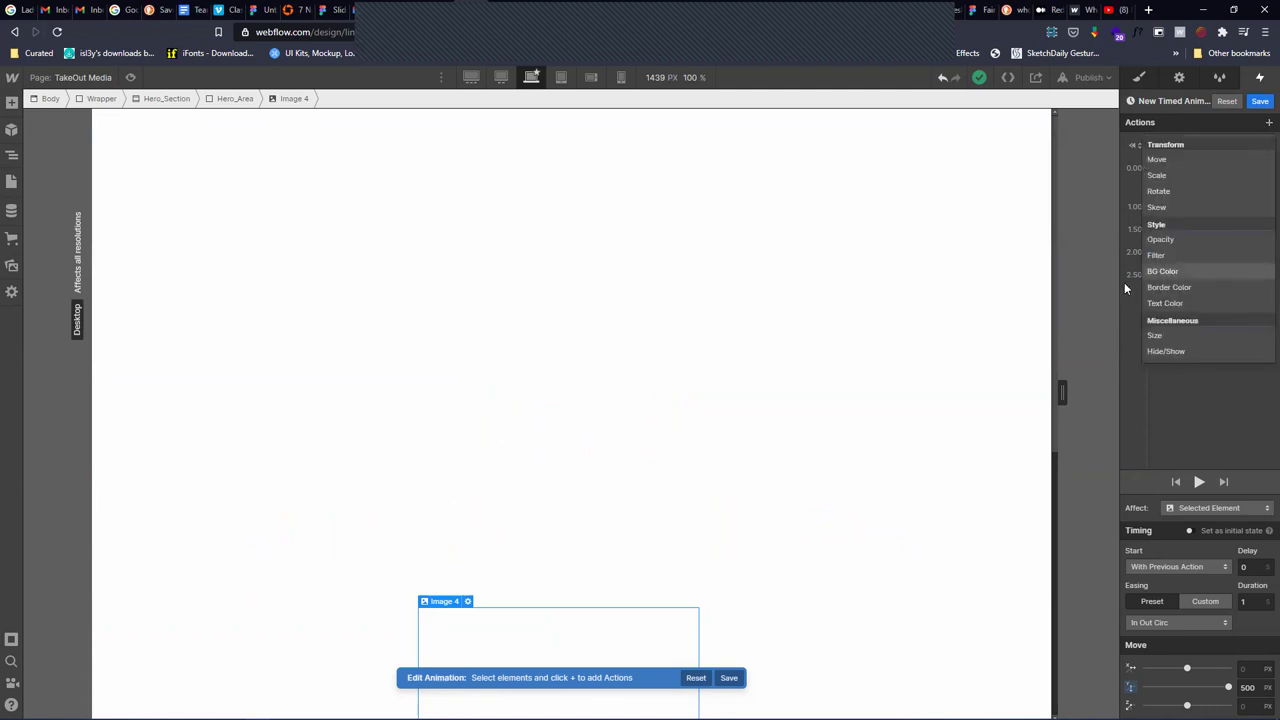
{"action": "left_click", "coordinate": [1172, 243]}
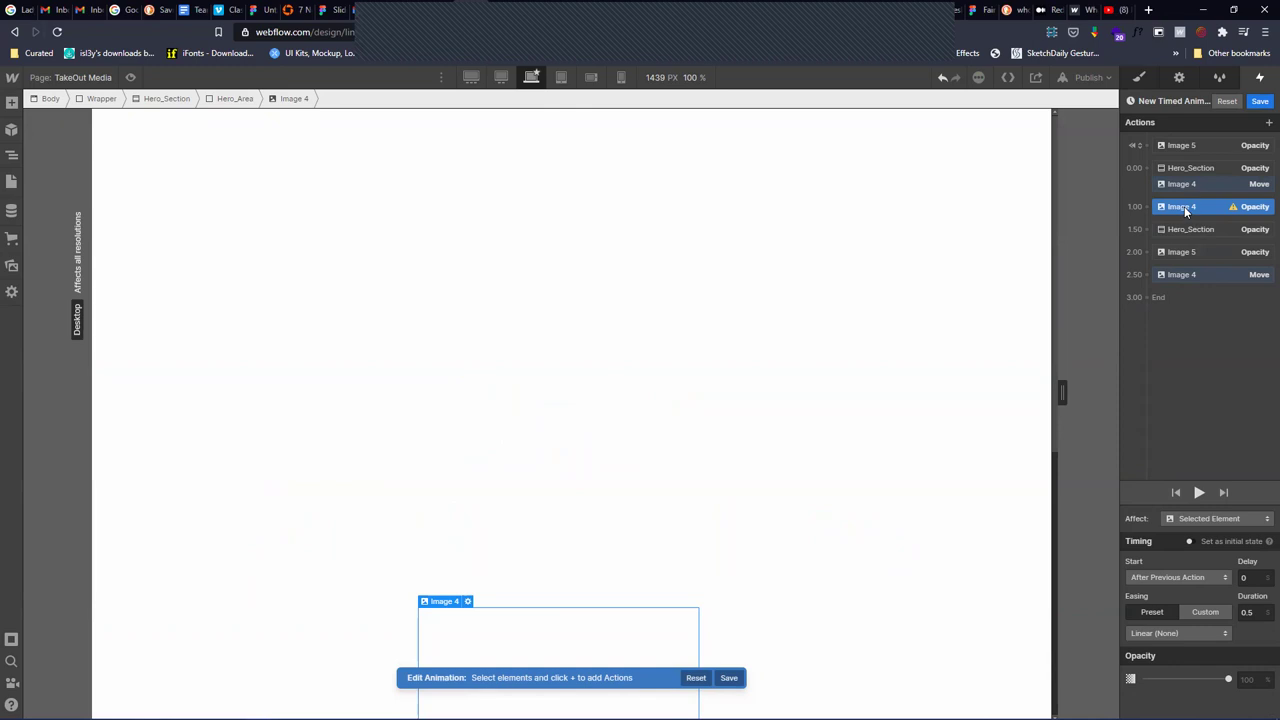
{"action": "left_click", "coordinate": [1264, 123]}
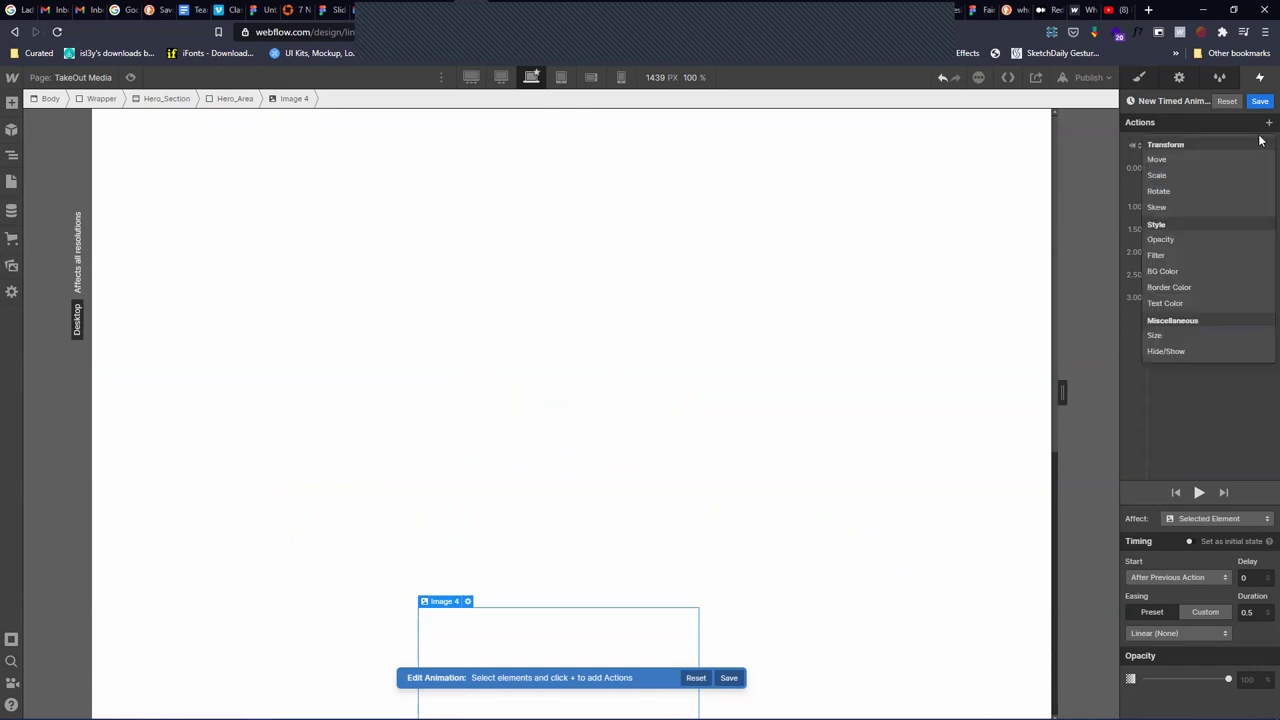
{"action": "left_click", "coordinate": [1188, 240]}
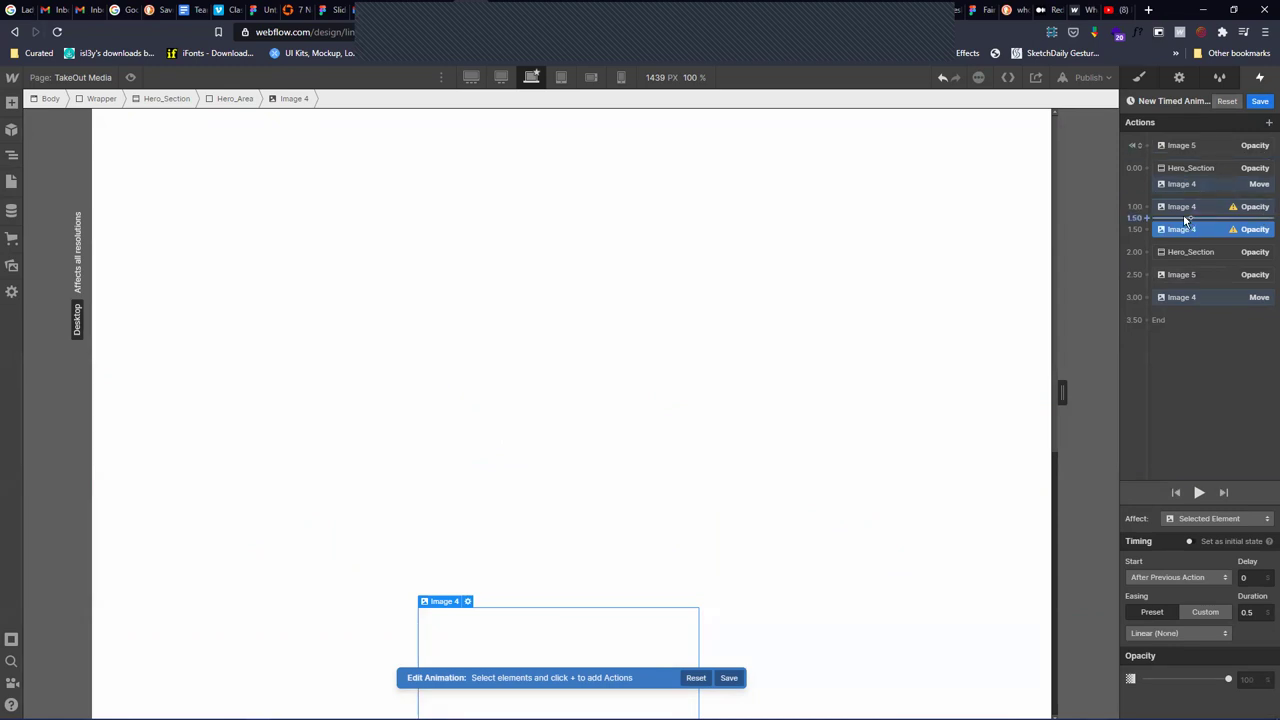
{"action": "left_click_drag", "start_coordinate": [1185, 206], "coordinate": [1190, 190]}
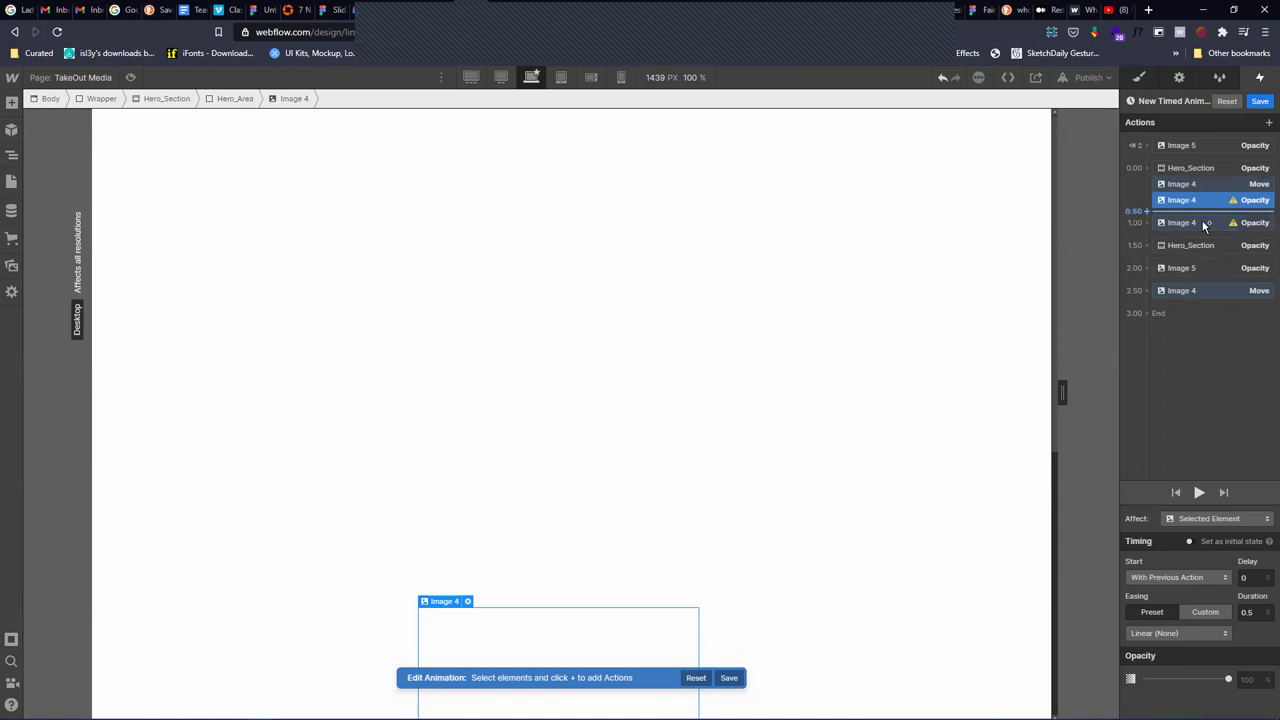
{"action": "left_click_drag", "start_coordinate": [1228, 679], "coordinate": [1146, 680]}
Run Image 4's second Opacity action with its final Move action at 100% opacity, and preview the animation
{"action": "left_click", "coordinate": [1182, 220]}
{"action": "left_click_drag", "start_coordinate": [1196, 248], "coordinate": [1202, 294]}
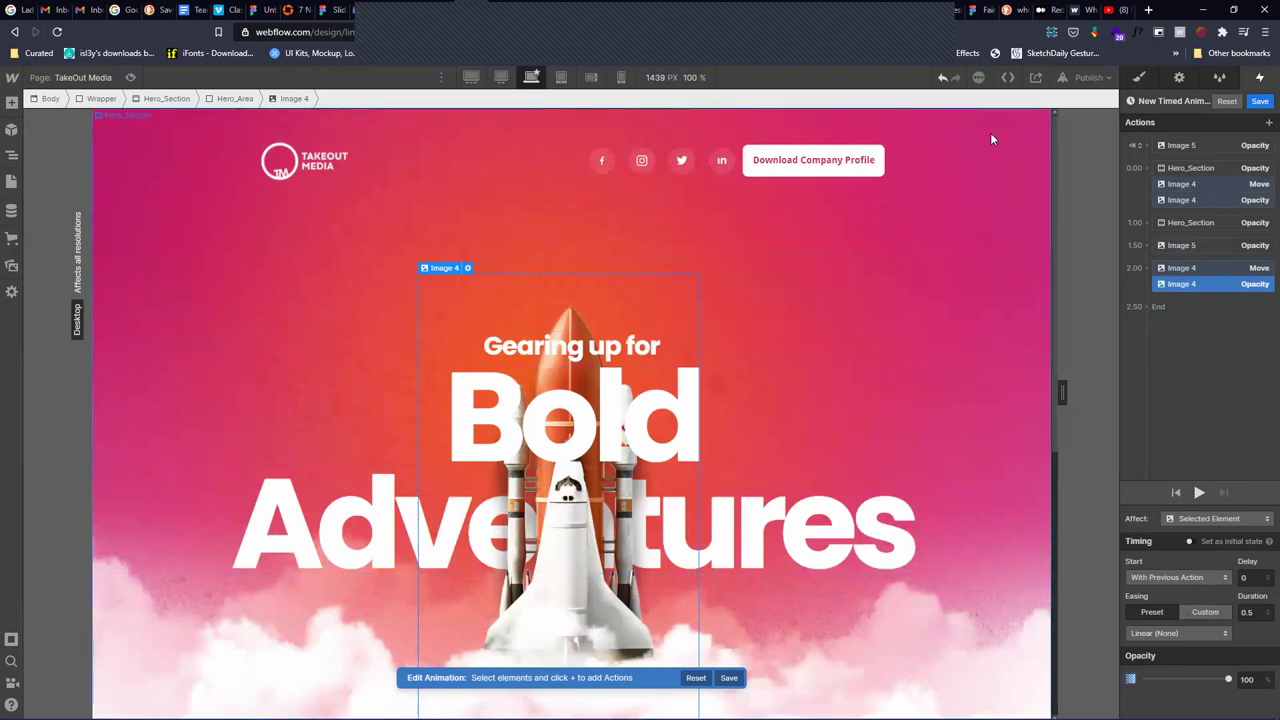
{"action": "left_click", "coordinate": [1198, 492]}
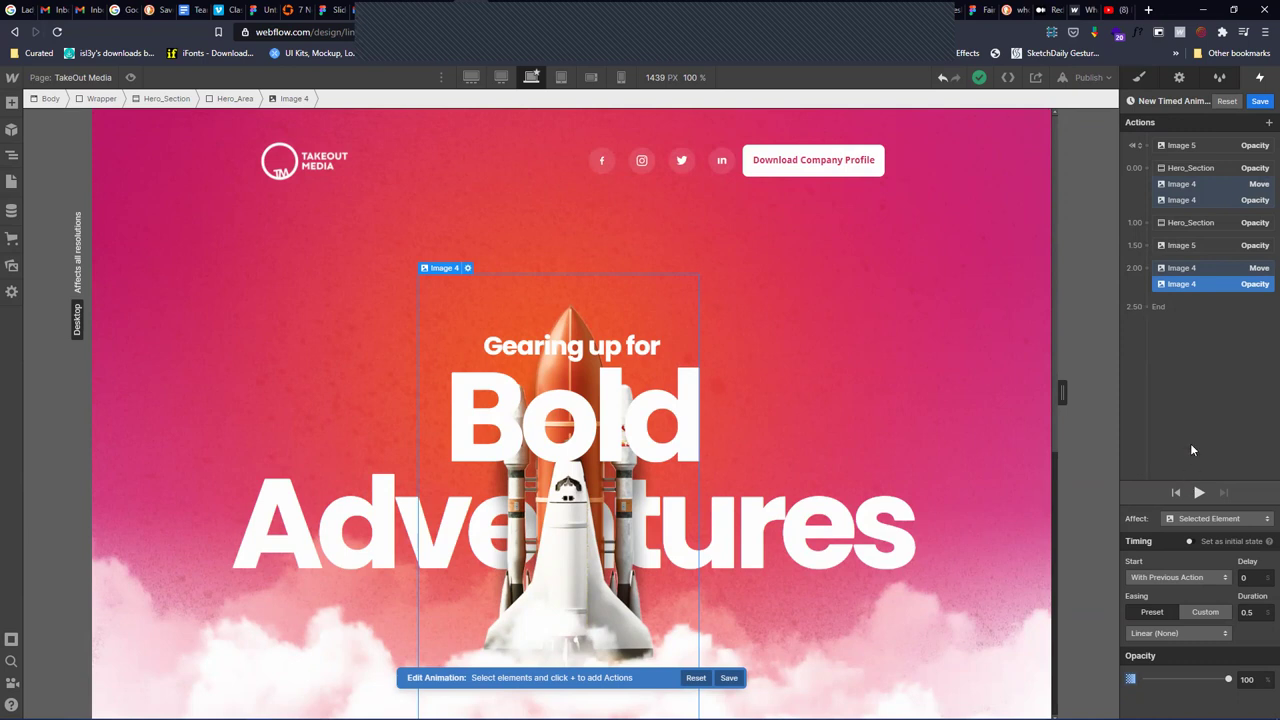
Add two Move actions for the clouds, Image 5, right after its initial Opacity action
{"action": "left_click", "coordinate": [930, 659]}
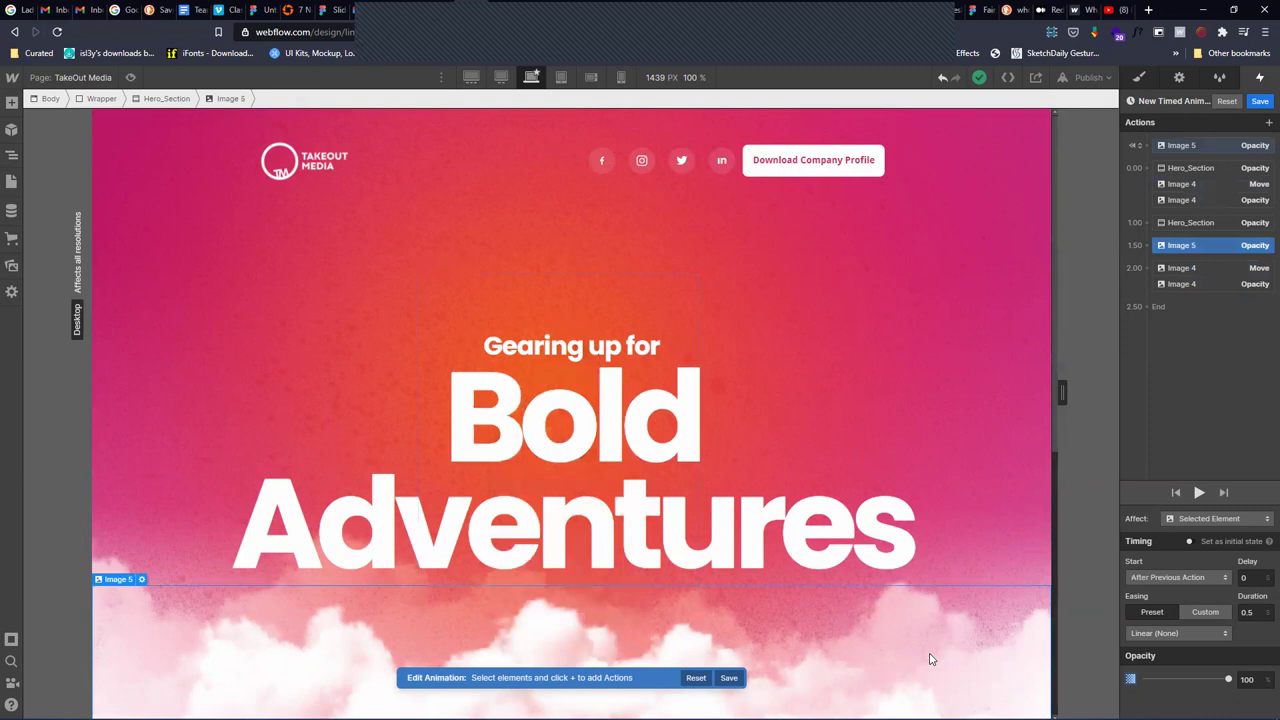
{"action": "left_click", "coordinate": [1197, 142]}
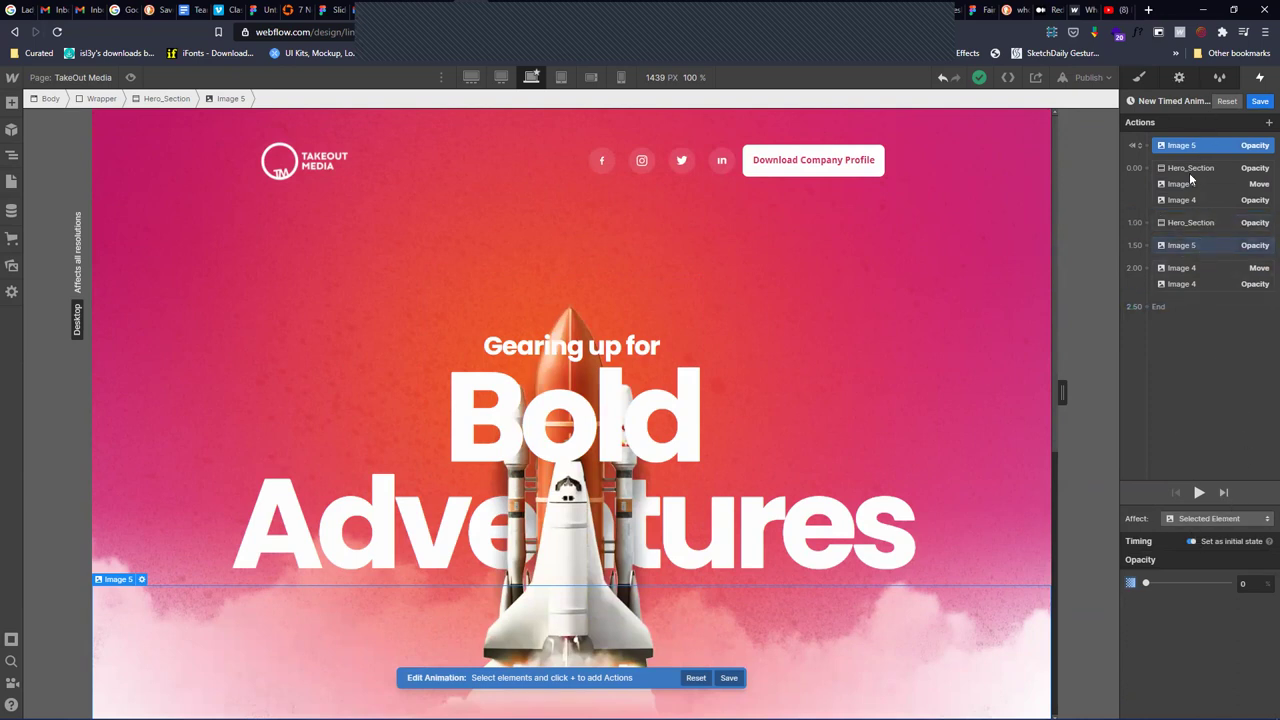
{"action": "left_click", "coordinate": [1266, 122]}
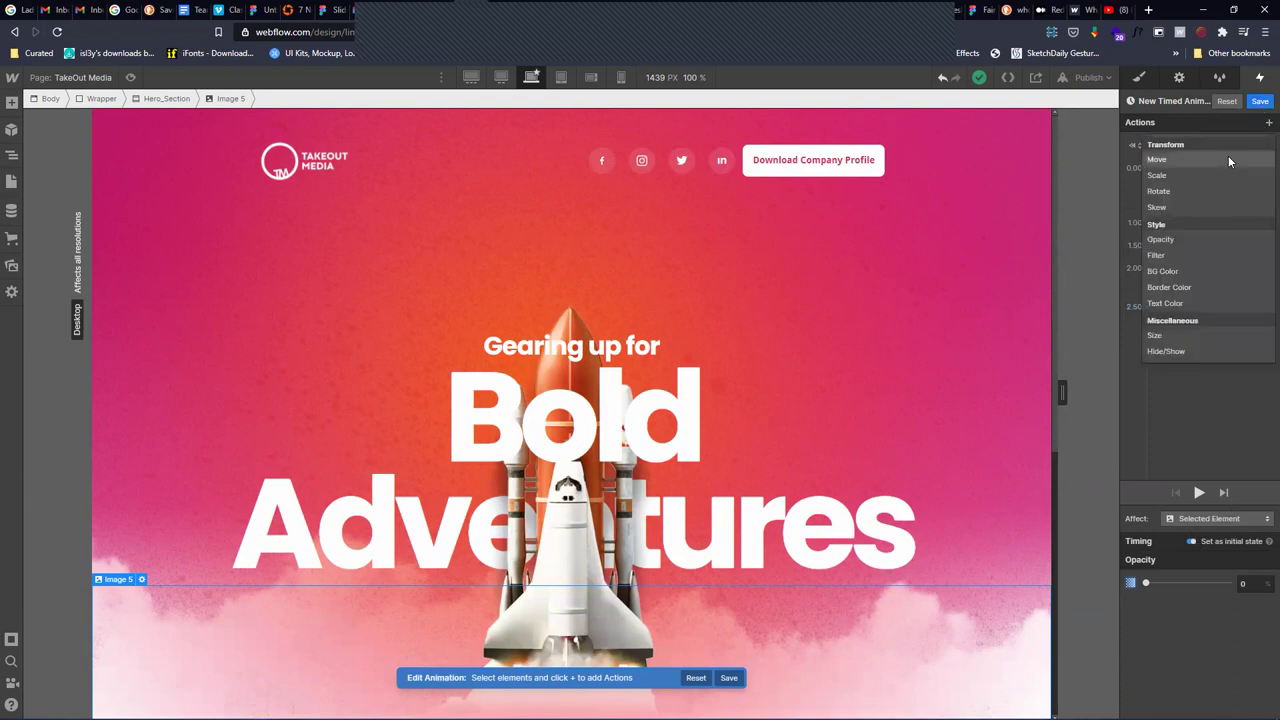
{"action": "left_click", "coordinate": [1220, 159]}
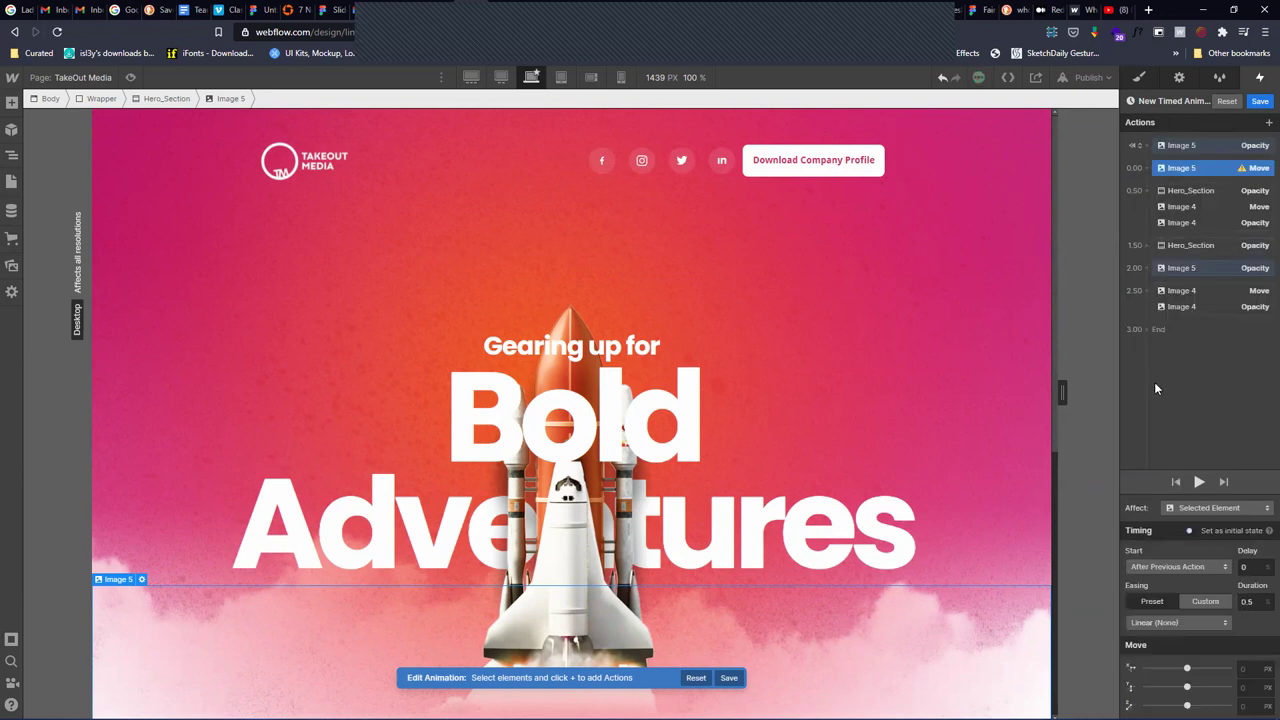
{"action": "left_click", "coordinate": [1266, 122]}
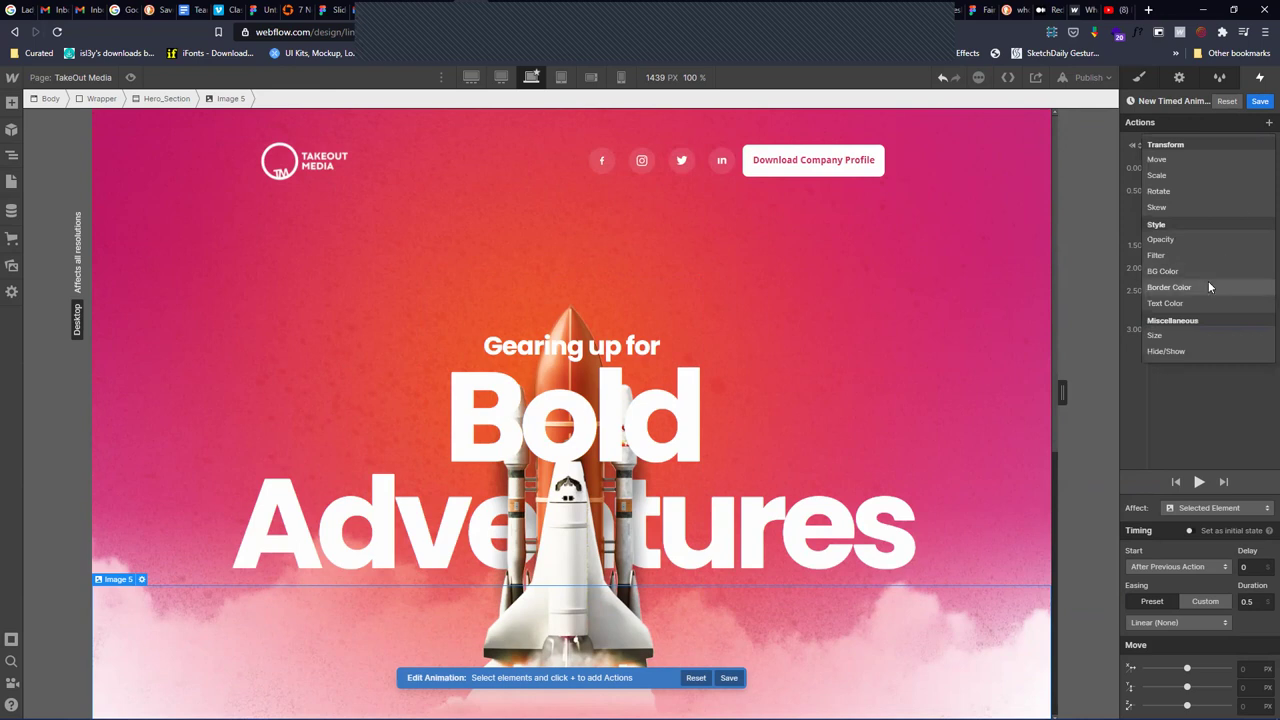
{"action": "left_click", "coordinate": [1202, 154]}
Set the vertical offset of Image 5's first Move action to 105 px and of its second to 0 px
{"action": "left_click", "coordinate": [1216, 169]}
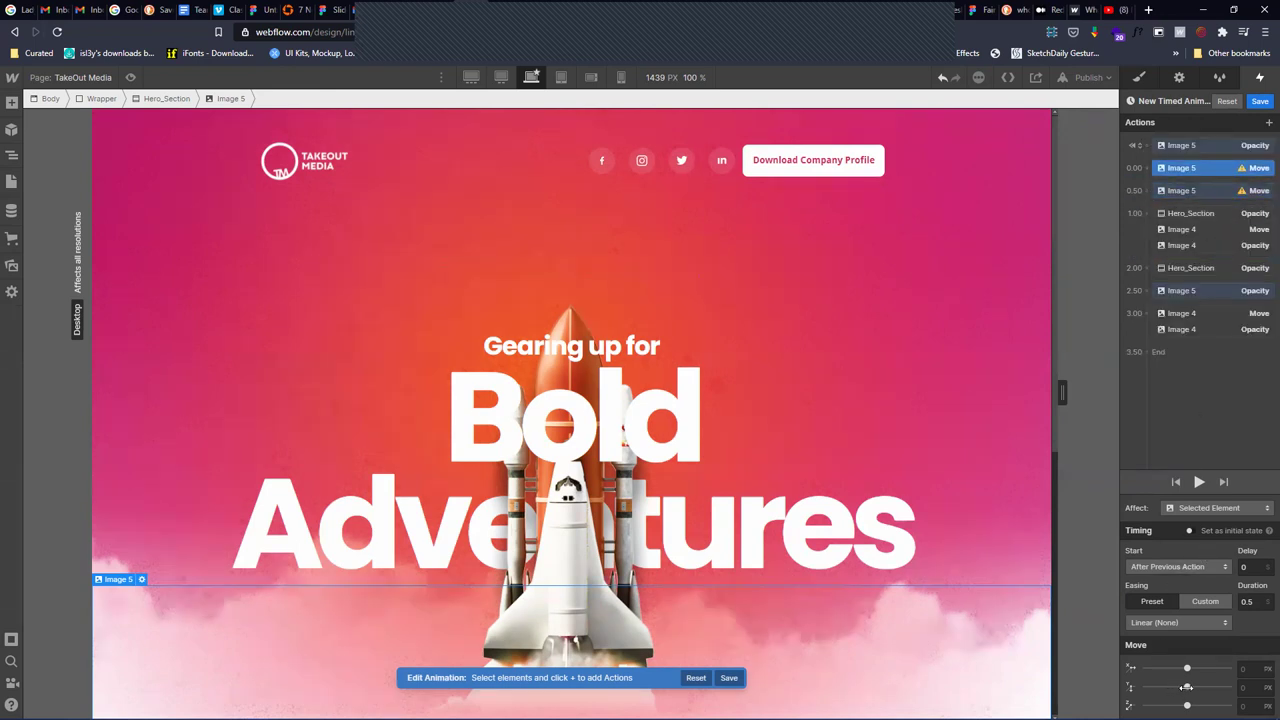
{"action": "left_click_drag", "start_coordinate": [1187, 687], "coordinate": [1195, 688]}
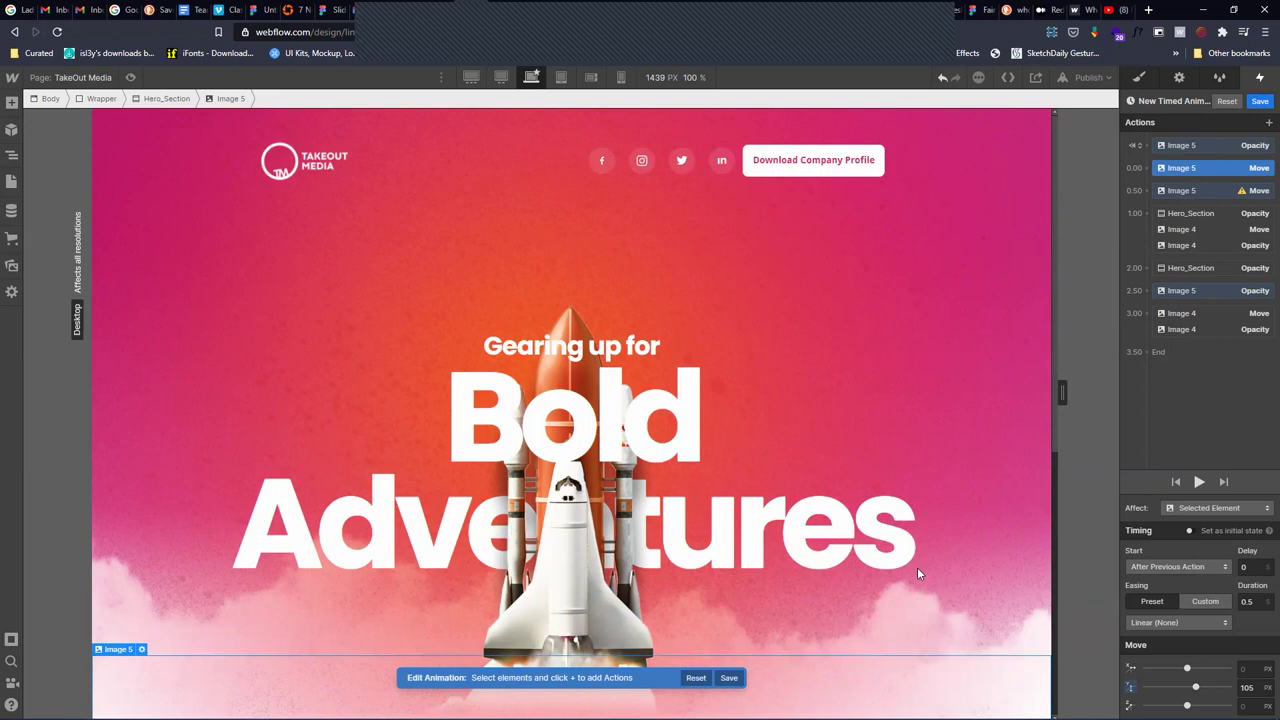
{"action": "left_click", "coordinate": [1196, 192]}
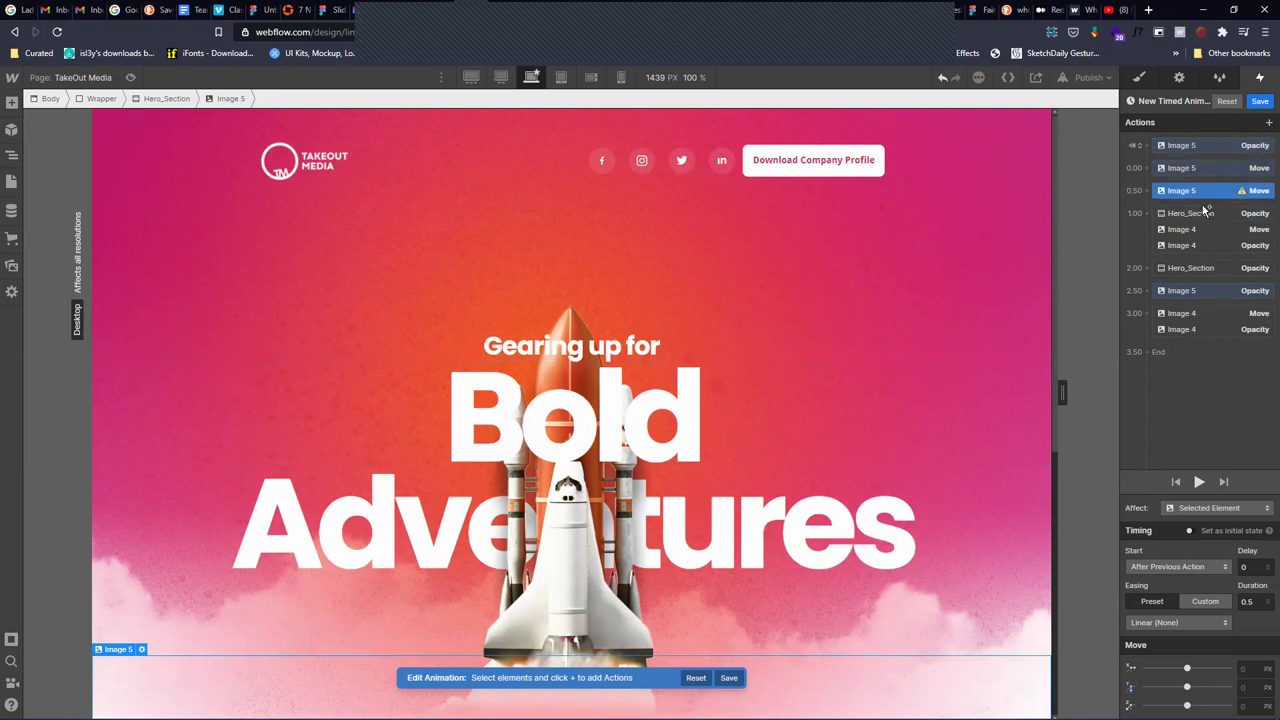
{"action": "left_click", "coordinate": [1258, 687]}
{"action": "type", "text": "0"}
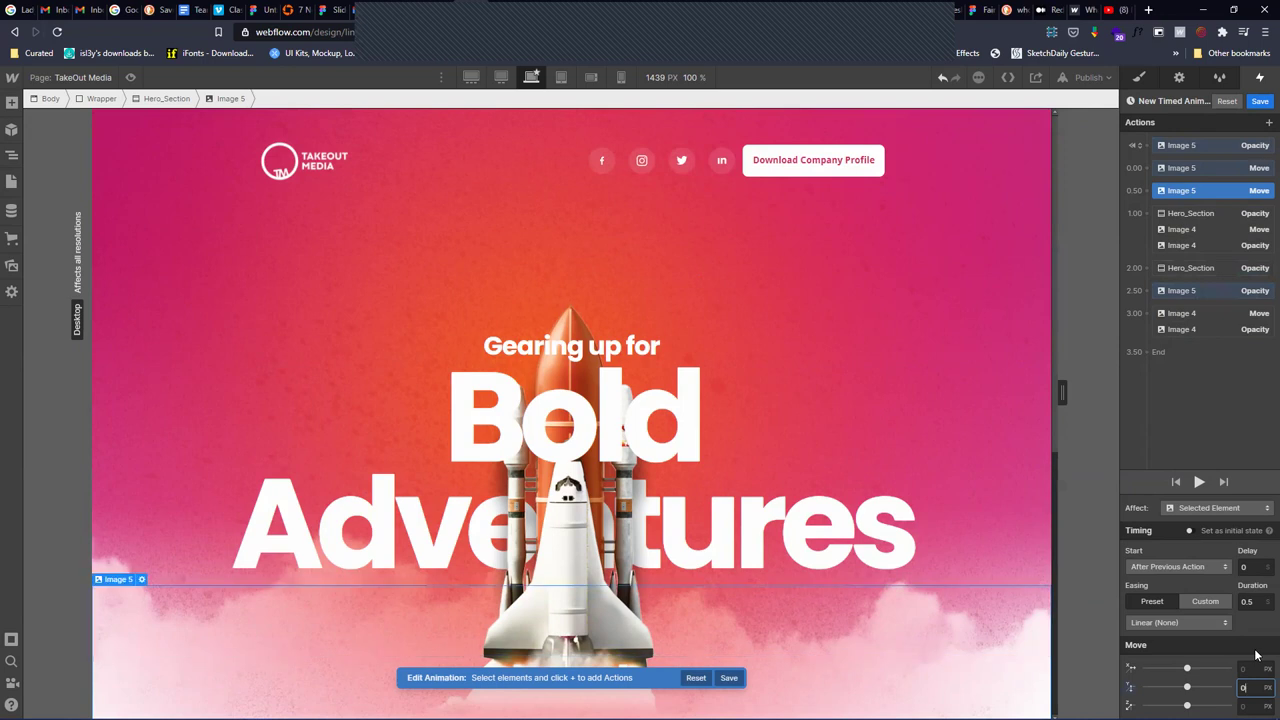
Set the easing of both Image 5 Move actions to In Out Sine and preview the animation
{"action": "left_click", "coordinate": [1206, 623]}
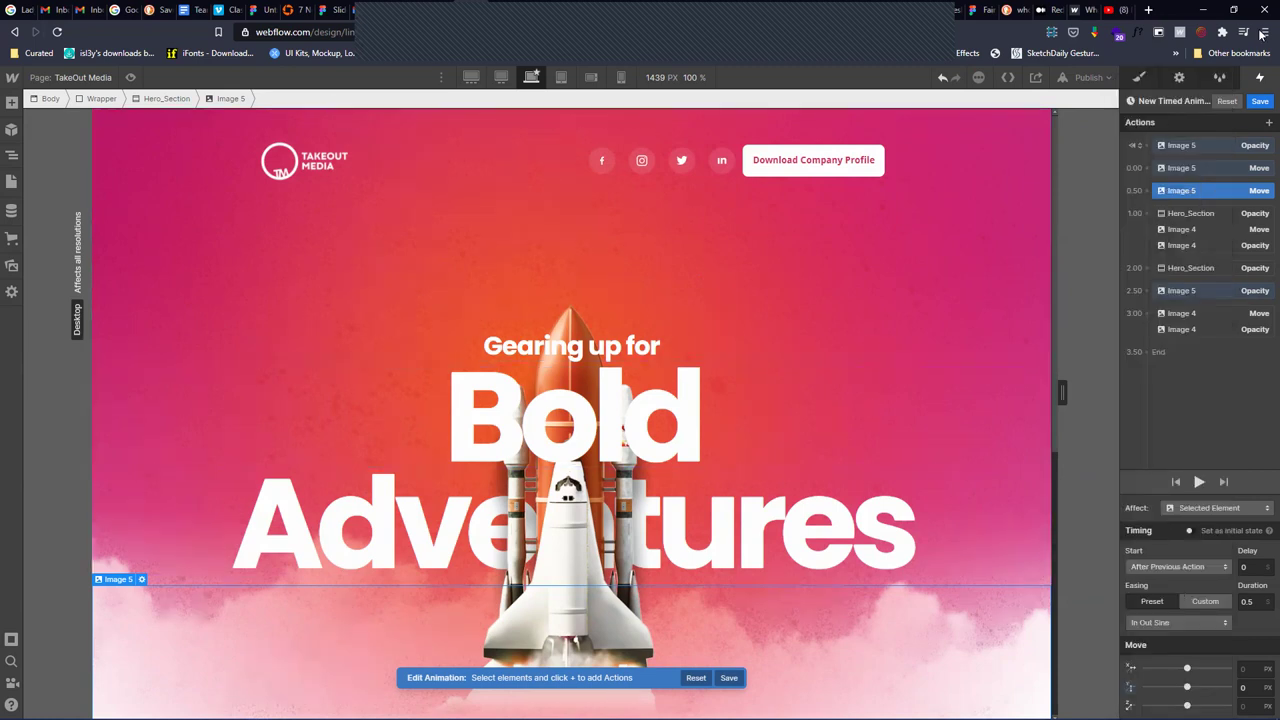
{"action": "left_click", "coordinate": [1185, 168]}
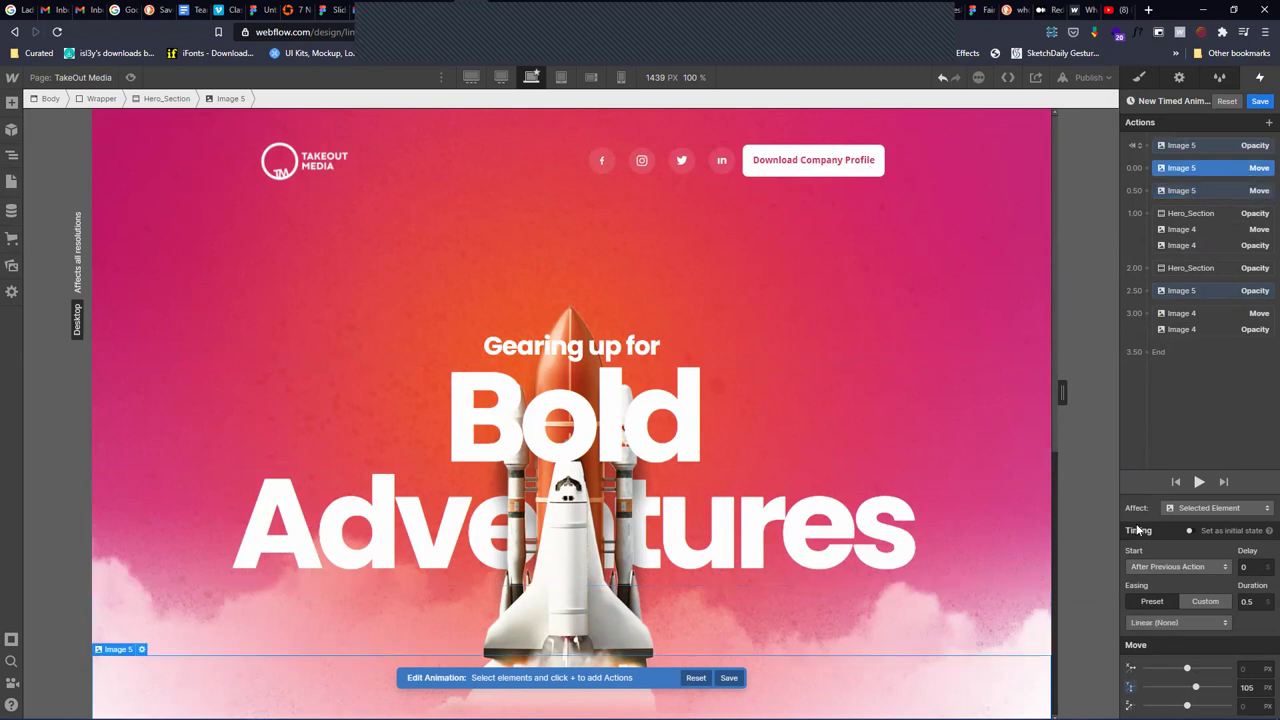
{"action": "left_click", "coordinate": [1170, 622]}
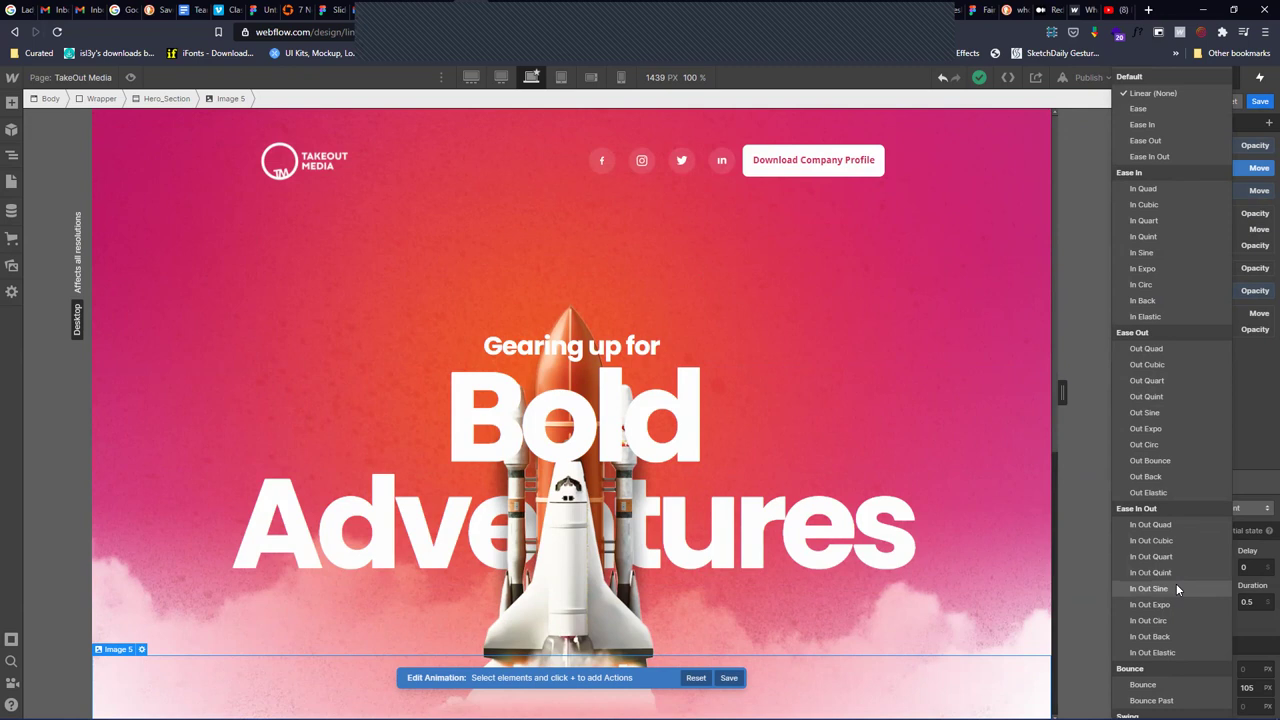
{"action": "left_click", "coordinate": [1176, 587]}
{"action": "left_click", "coordinate": [1199, 484]}
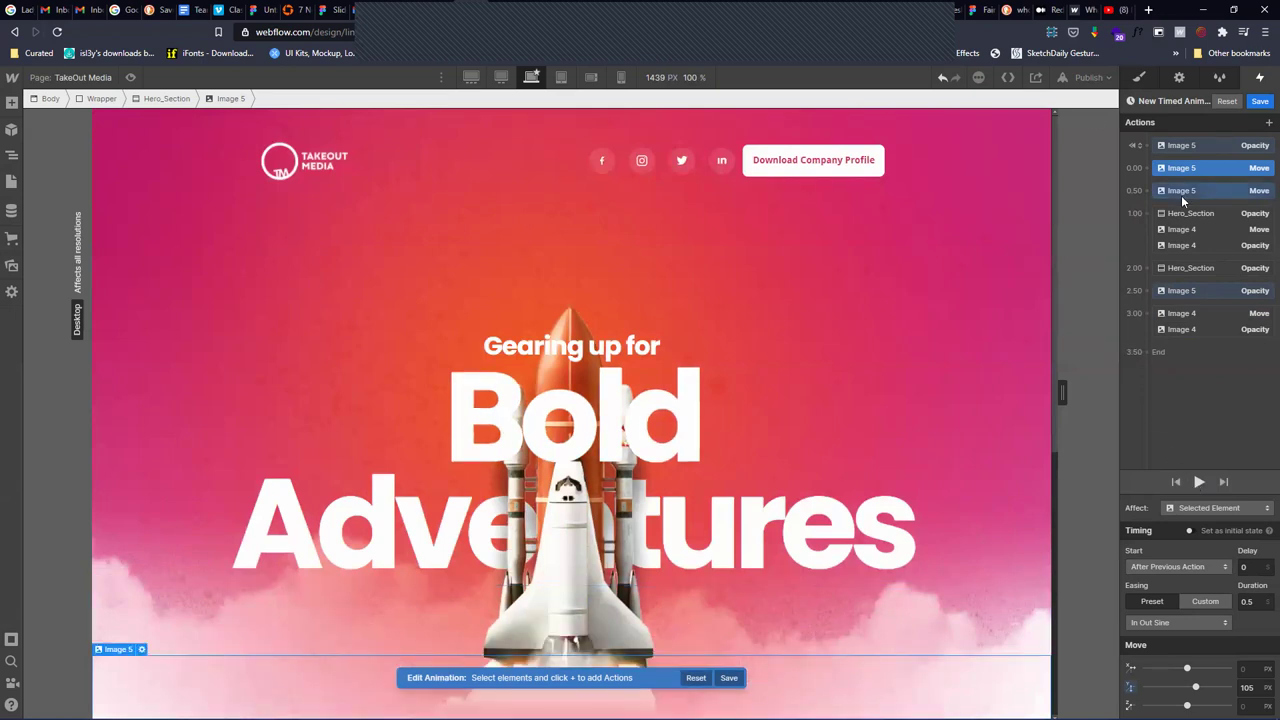
Run Image 5's 100% Opacity action with its second Move action, make its 105 px Move an initial state, and preview the animation
{"action": "left_click_drag", "start_coordinate": [1181, 195], "coordinate": [1213, 291]}
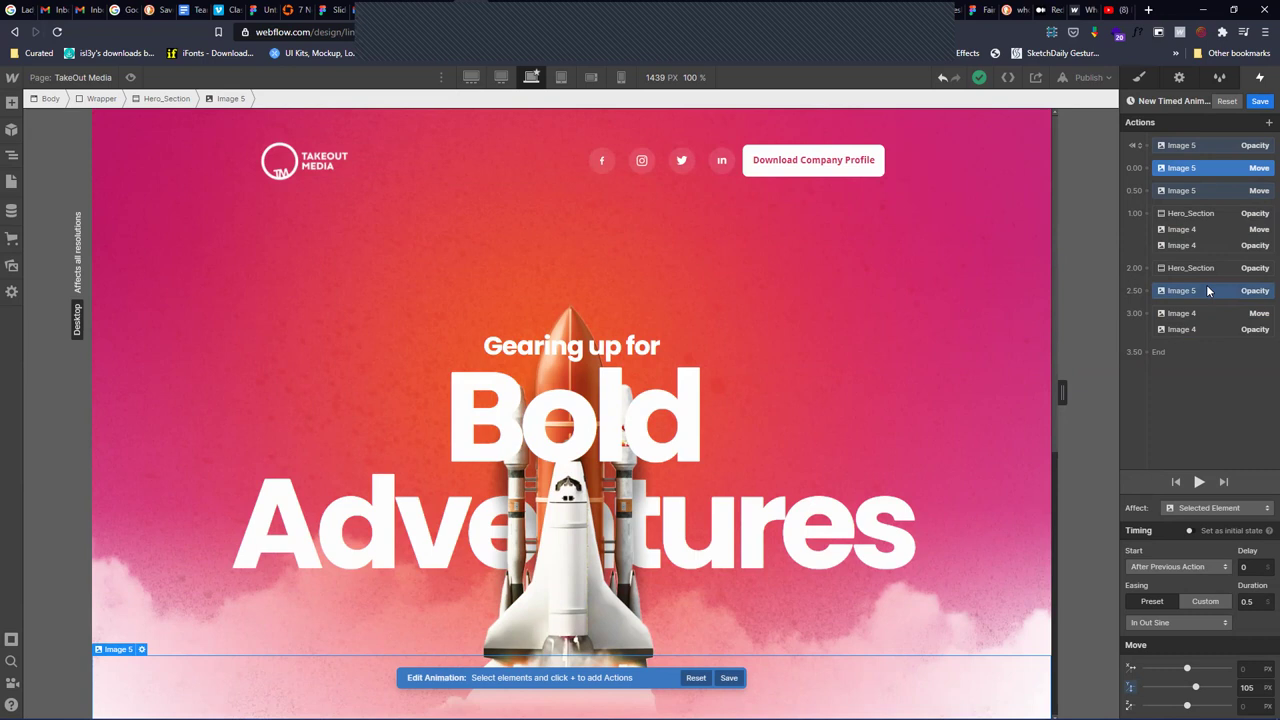
{"action": "left_click_drag", "start_coordinate": [1187, 292], "coordinate": [1258, 221]}
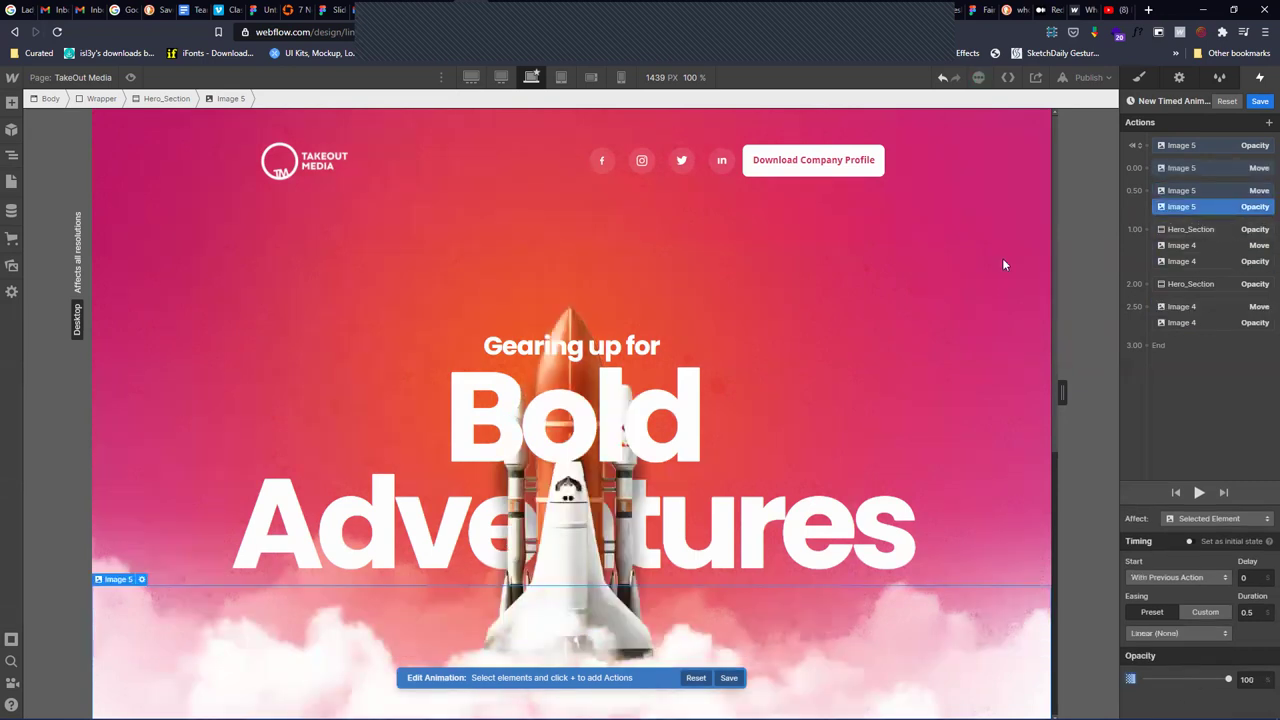
{"action": "left_click_drag", "start_coordinate": [1152, 194], "coordinate": [1205, 150]}
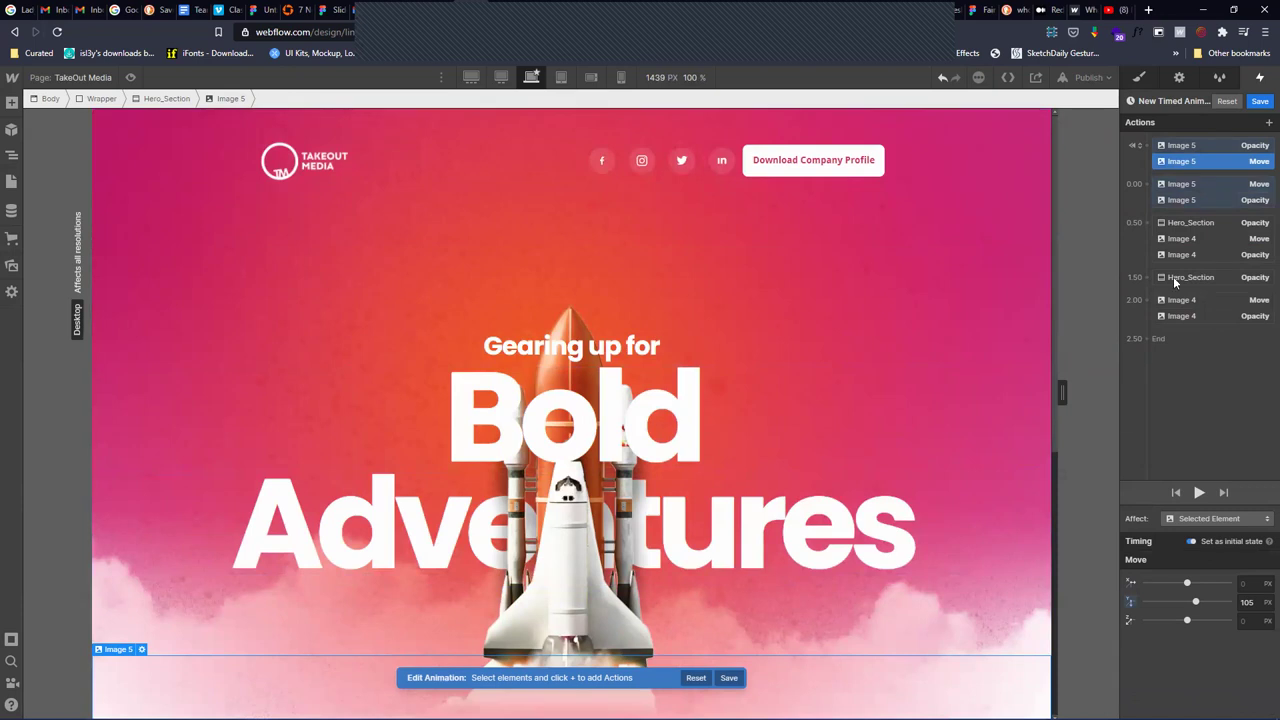
{"action": "left_click", "coordinate": [1199, 492]}
{"action": "left_click", "coordinate": [1176, 201]}
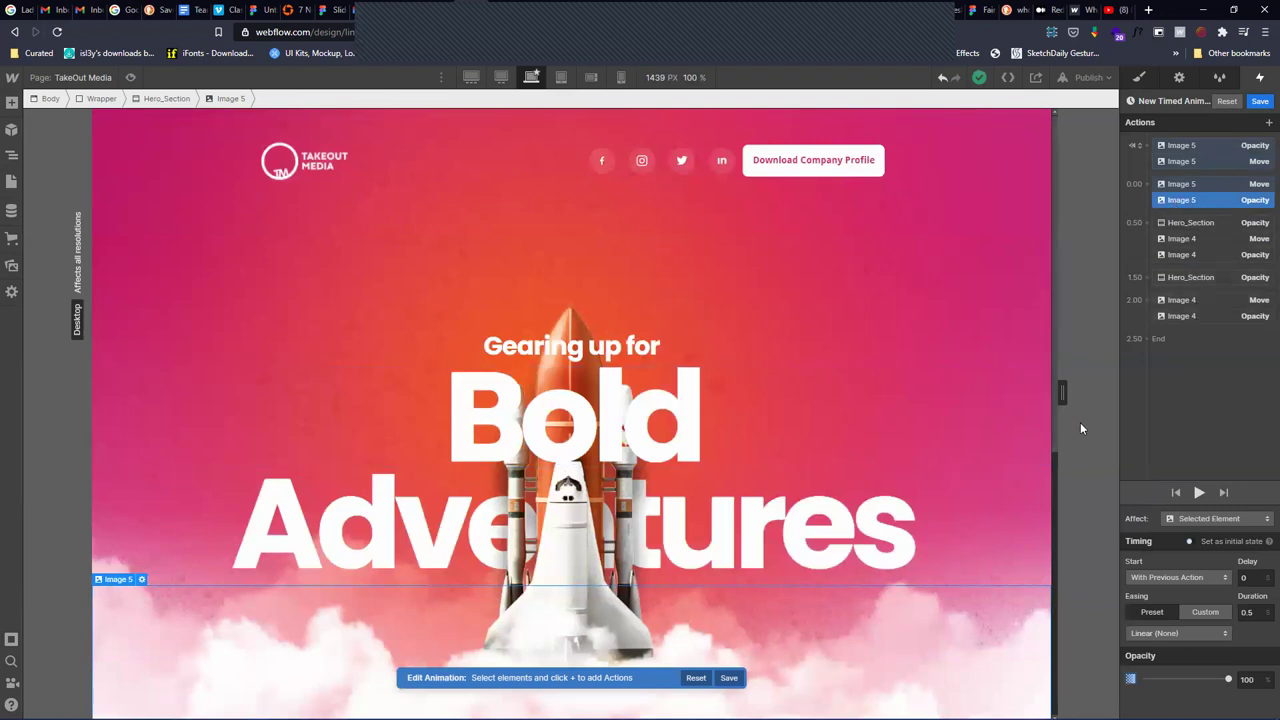
{"action": "left_click", "coordinate": [1203, 410]}
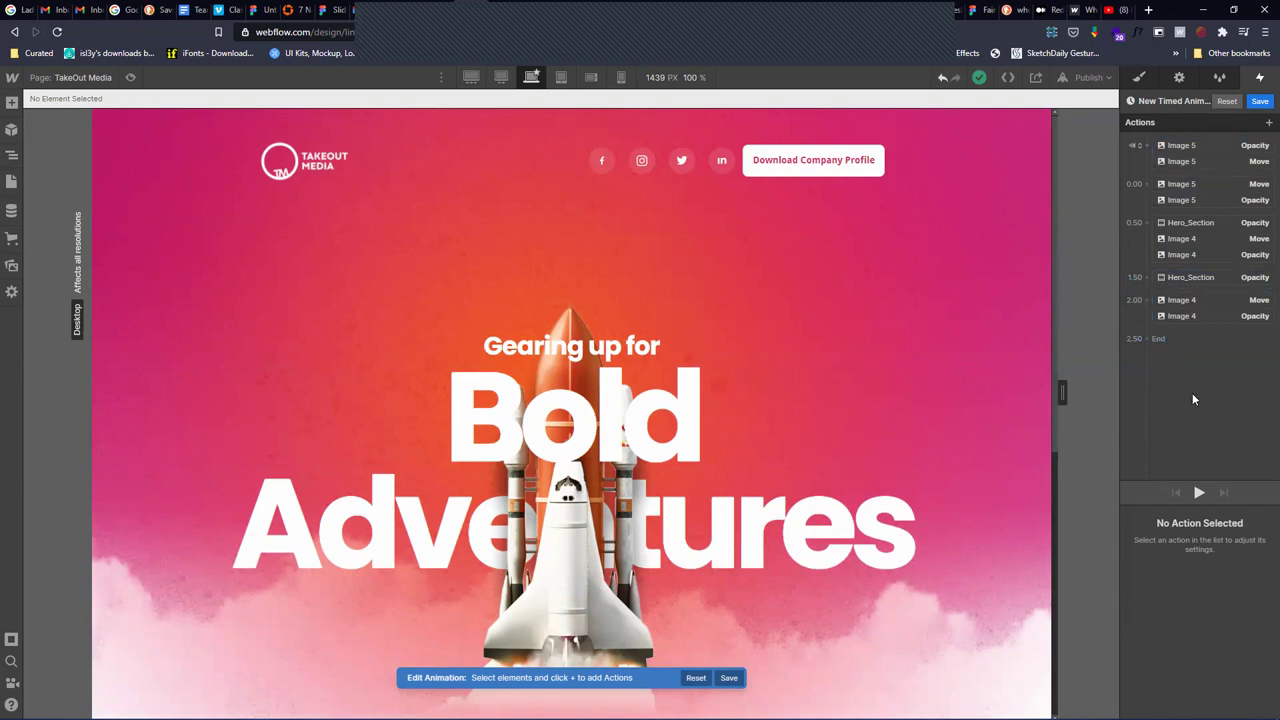
Undo the initial-state change on Image 5's 105 px Move action and publish the site to lindaikeji.webflow.io
{"action": "key", "text": "ctrl+z"}
{"action": "key", "text": "ctrl+z"}
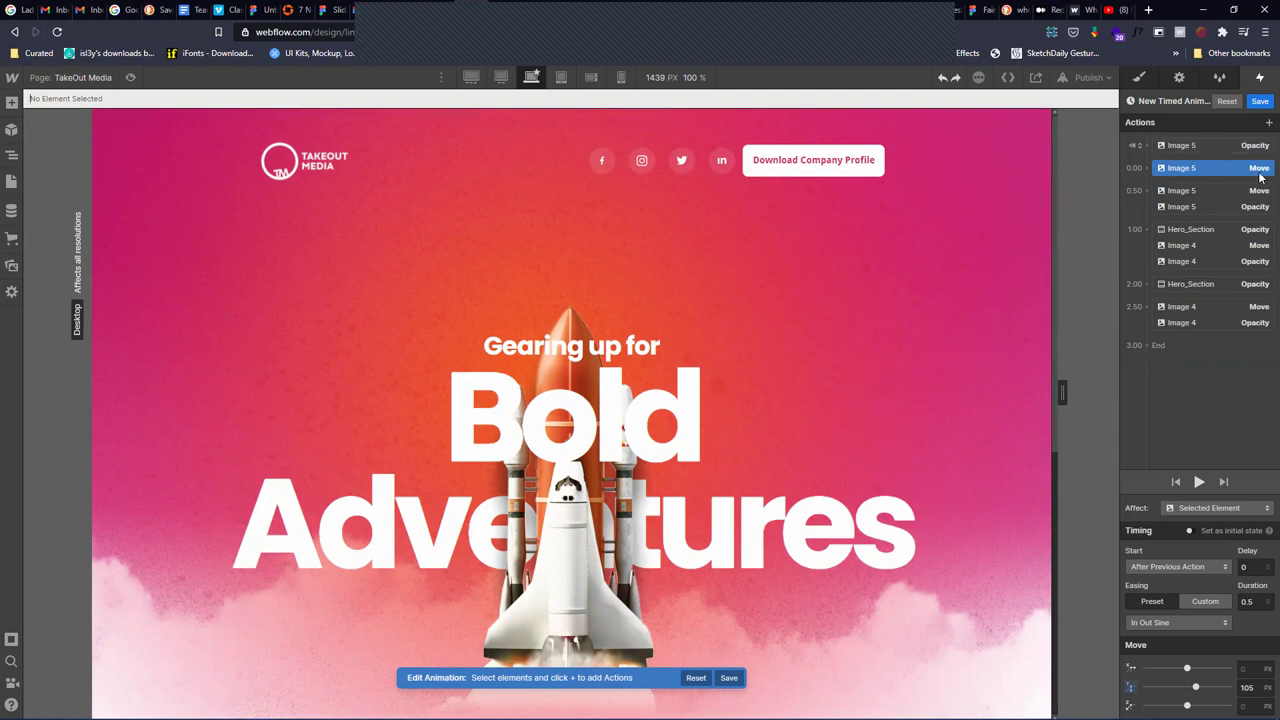
{"action": "left_click", "coordinate": [1199, 482]}
{"action": "left_click", "coordinate": [1089, 77]}
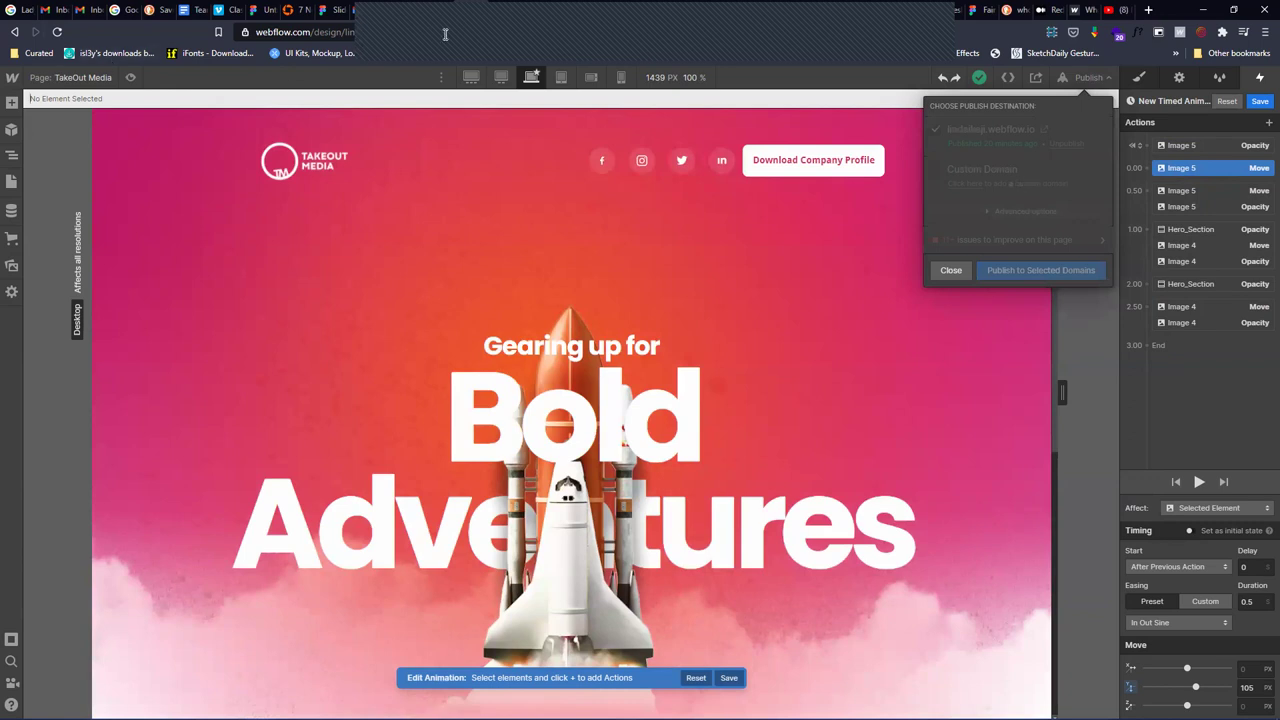
Switch to the published TakeOut Media page and reload it from its start to check the load animation
{"action": "left_click", "coordinate": [499, 6]}
{"action": "scroll", "coordinate": [694, 343], "scroll_direction": "up", "scroll_amount": 5}
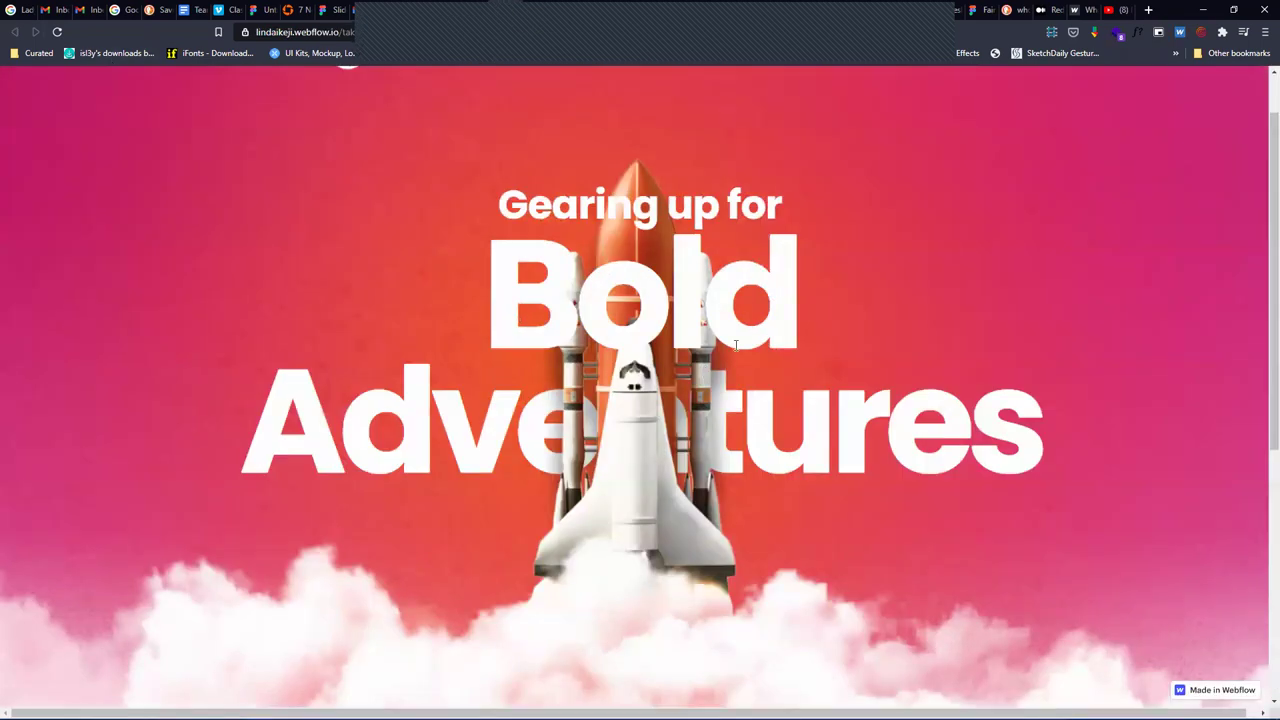
{"action": "scroll", "coordinate": [197, 100], "scroll_direction": "up", "scroll_amount": 1}
{"action": "left_click", "coordinate": [57, 31]}
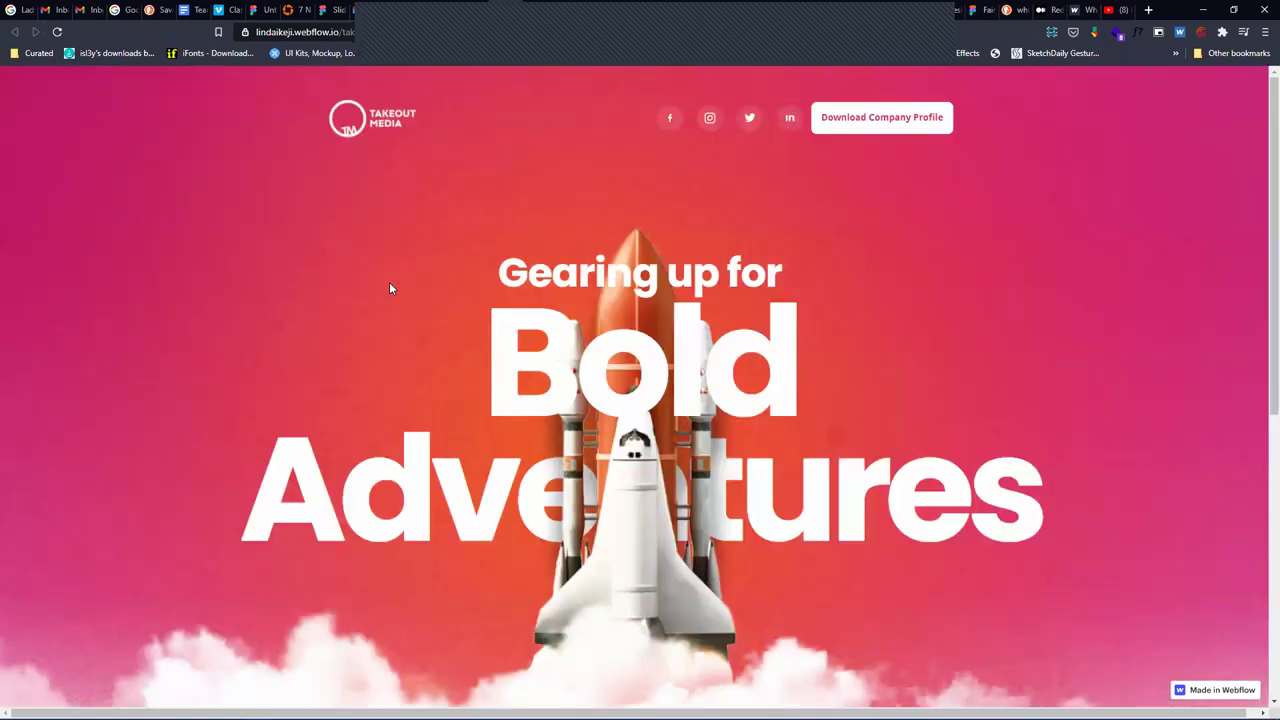
{"action": "left_click", "coordinate": [428, 27]}
{"action": "key", "text": "Return"}
{"action": "left_click", "coordinate": [428, 27]}
{"action": "key", "text": "ctrl+t"}
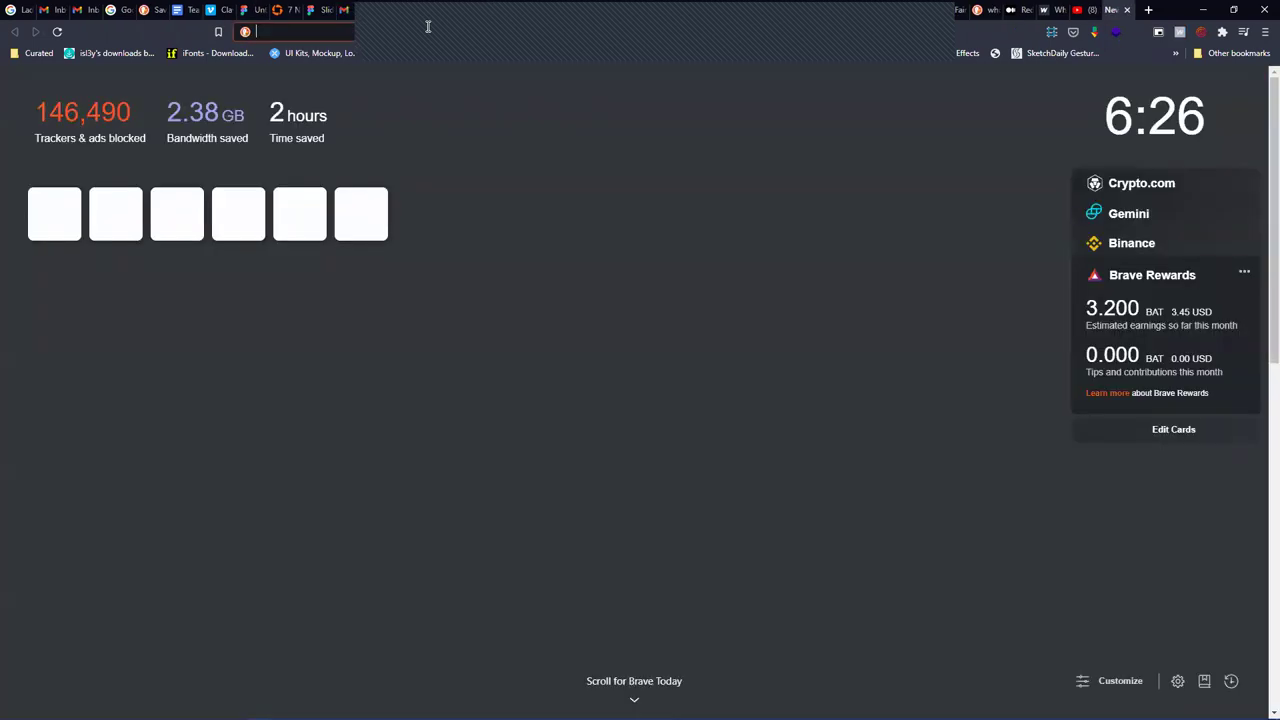
{"action": "type", "text": "https://lindaikeji.webflow.io/takeout-media"}
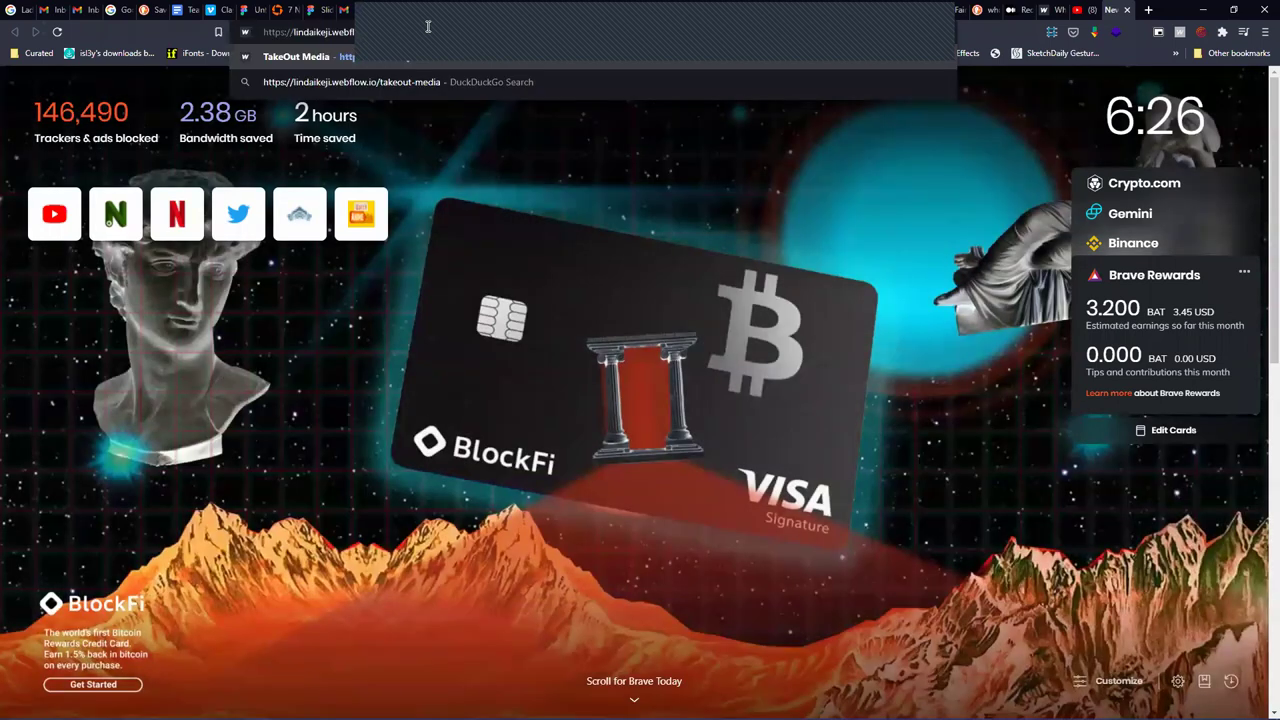
{"action": "key", "text": "Return"}
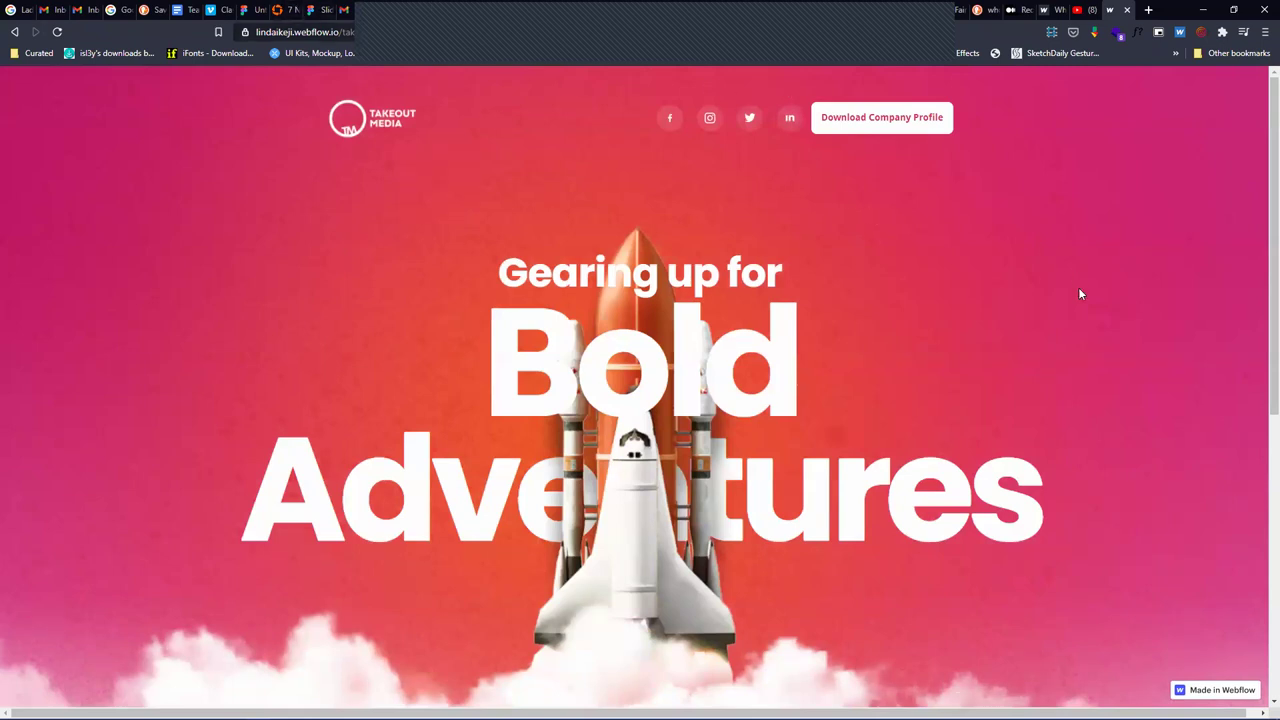
{"action": "key", "text": "ctrl+w"}
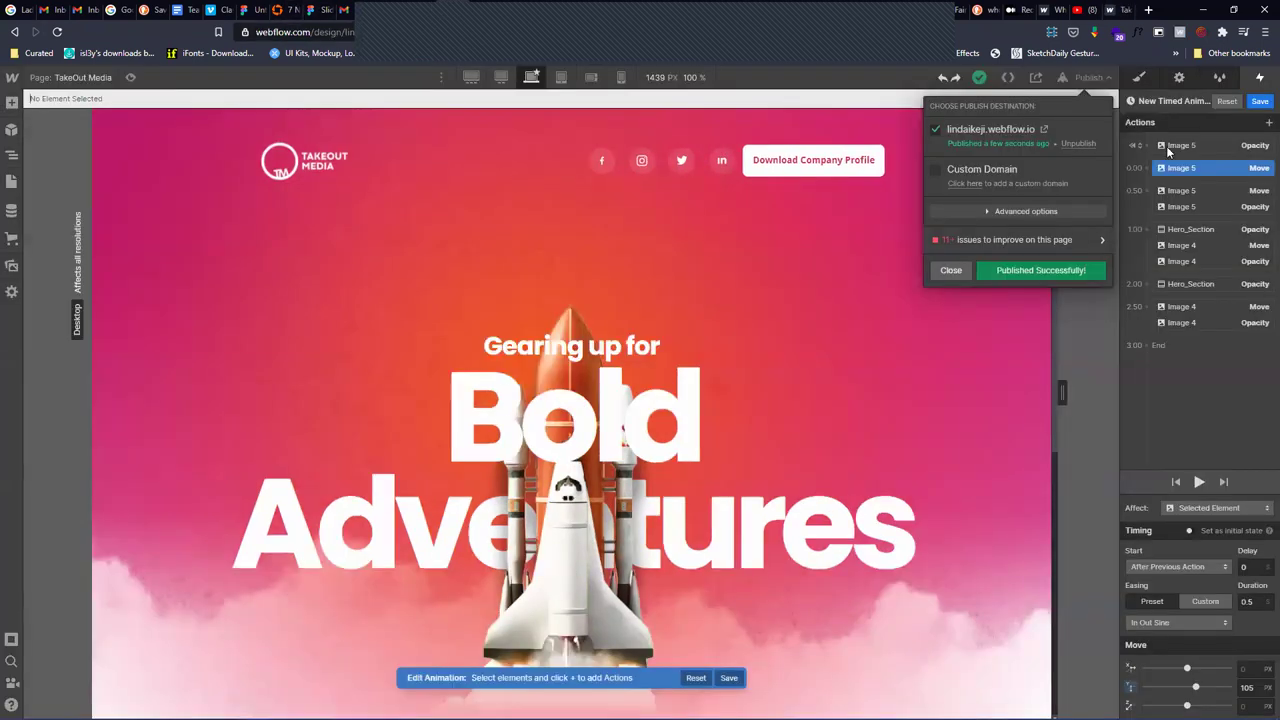
Group Image 5's 105 px Move and Hero_Section's 0% Opacity with the initial-state actions and preview the animation
{"action": "left_click", "coordinate": [1208, 167]}
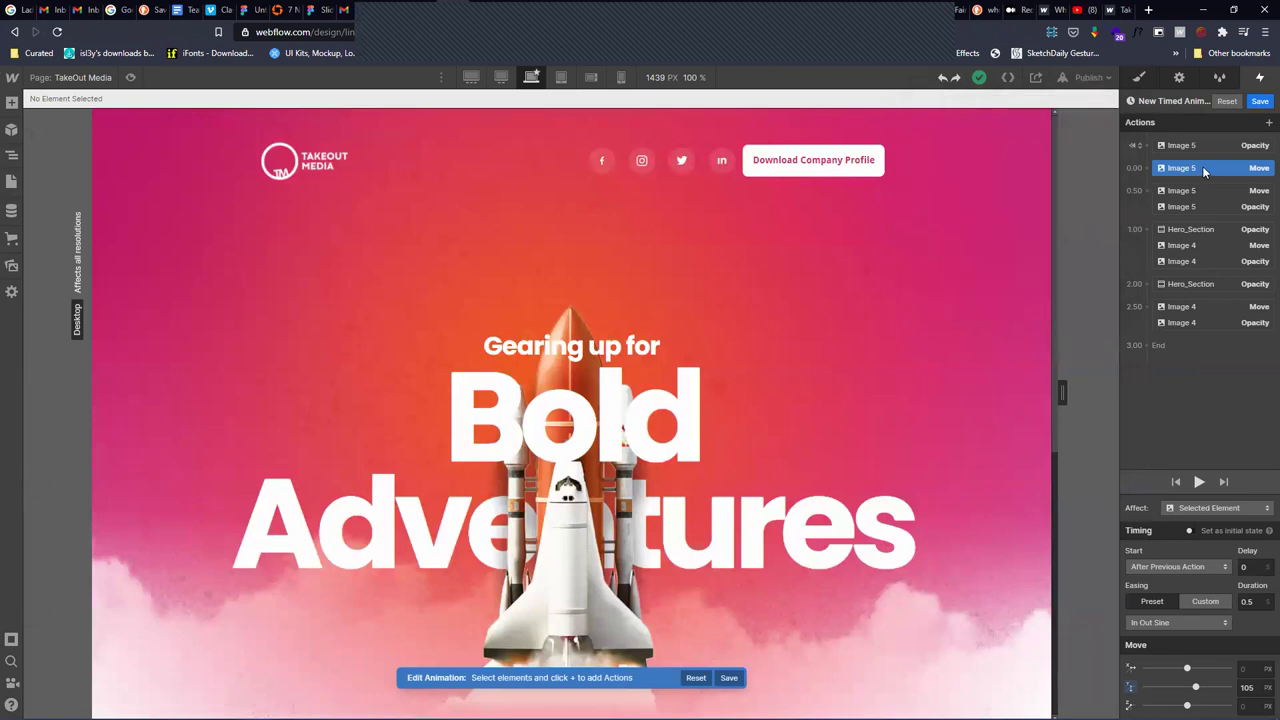
{"action": "left_click_drag", "start_coordinate": [1202, 166], "coordinate": [1220, 152]}
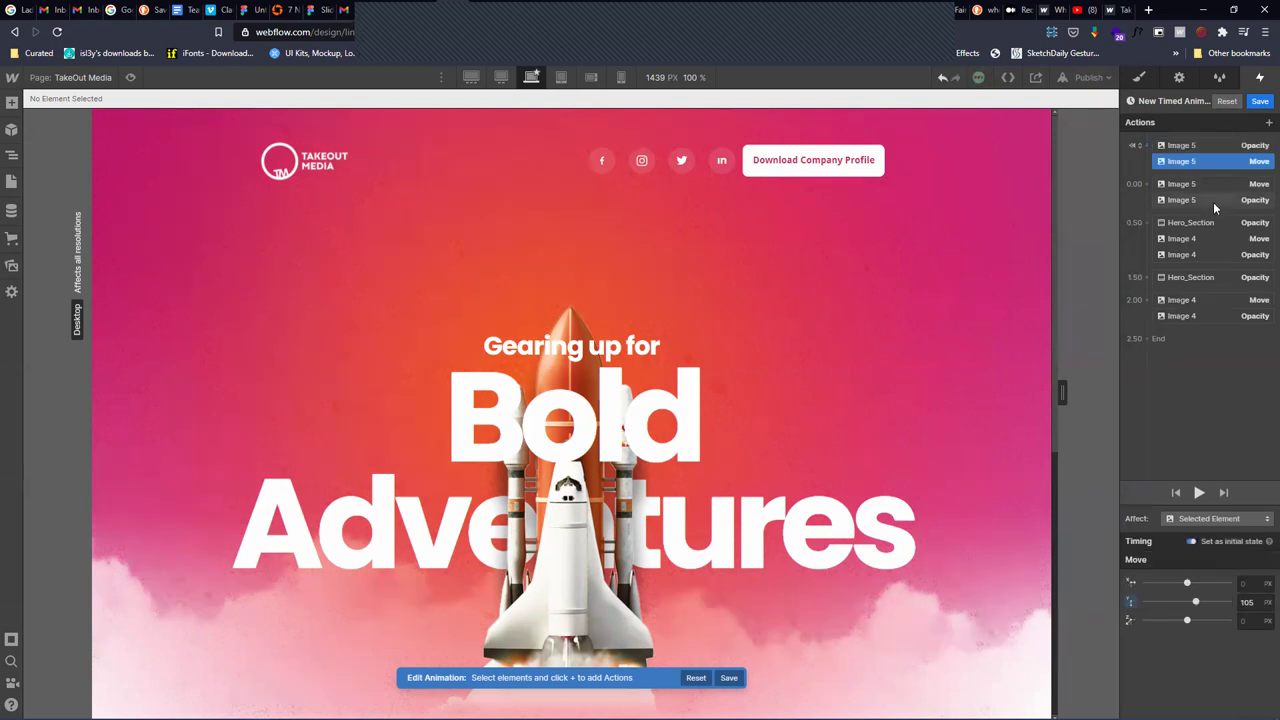
{"action": "left_click", "coordinate": [1209, 222]}
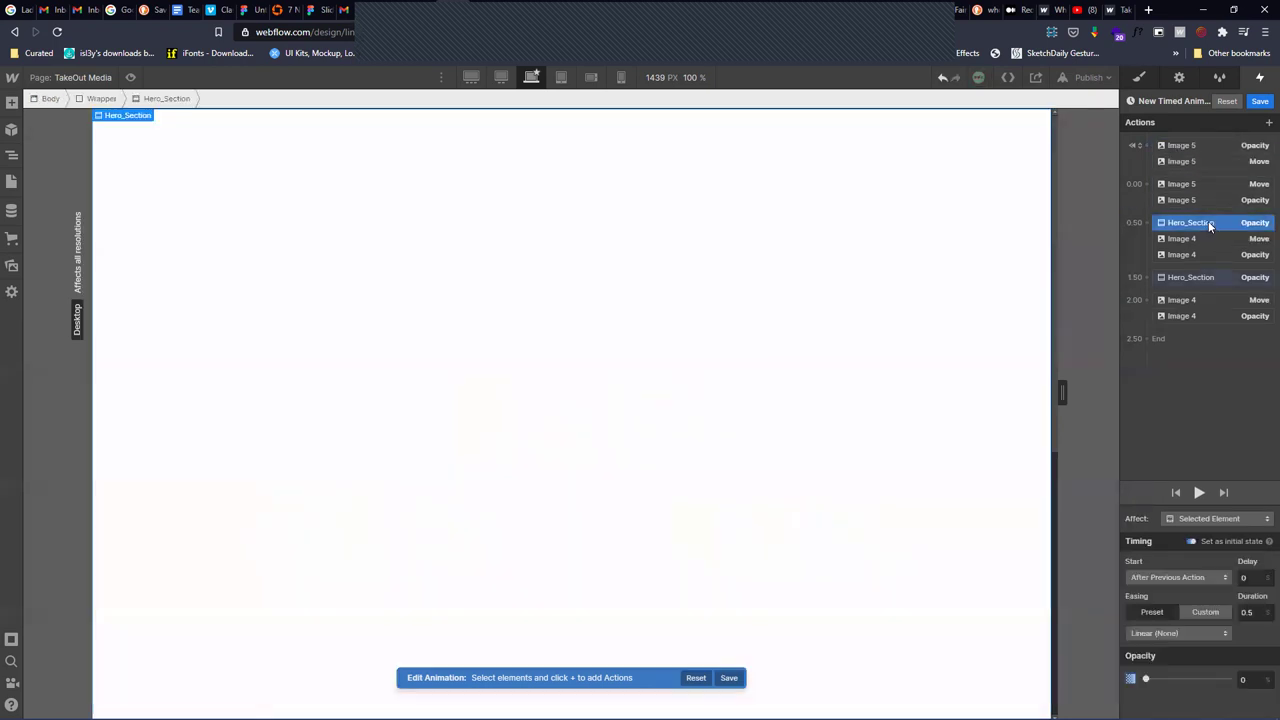
{"action": "left_click_drag", "start_coordinate": [1203, 222], "coordinate": [1225, 179]}
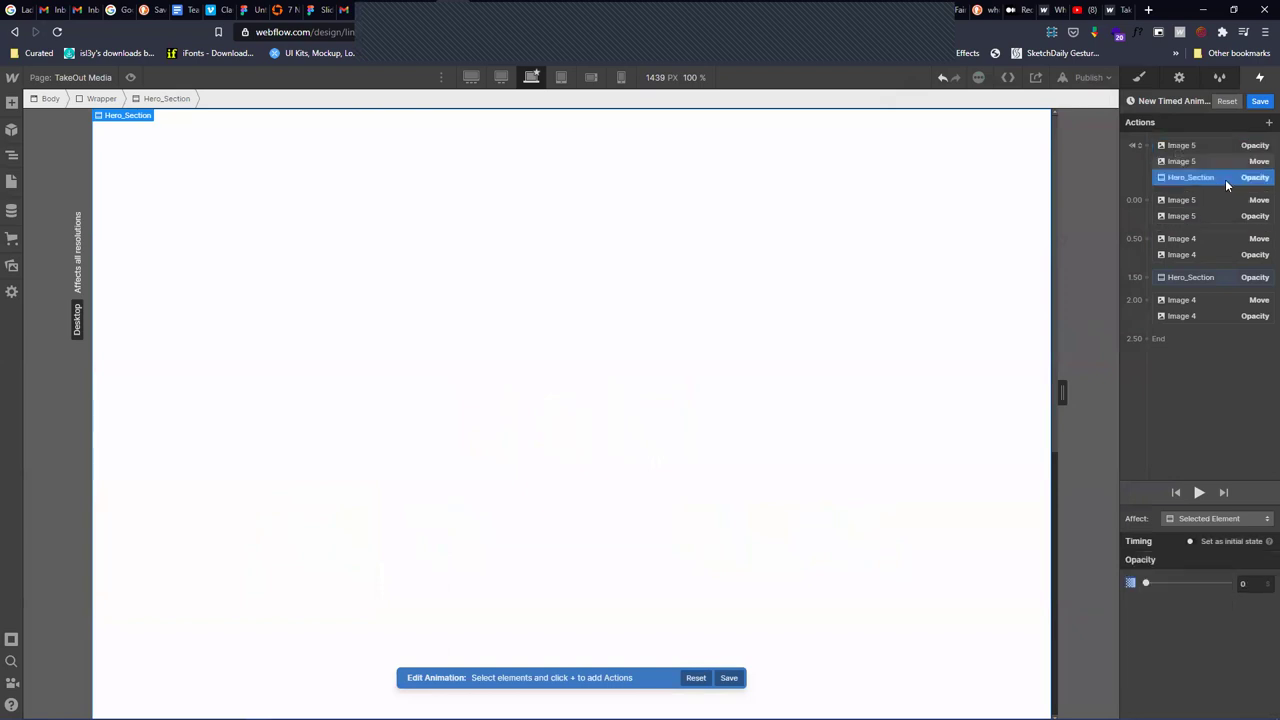
{"action": "left_click", "coordinate": [1206, 240]}
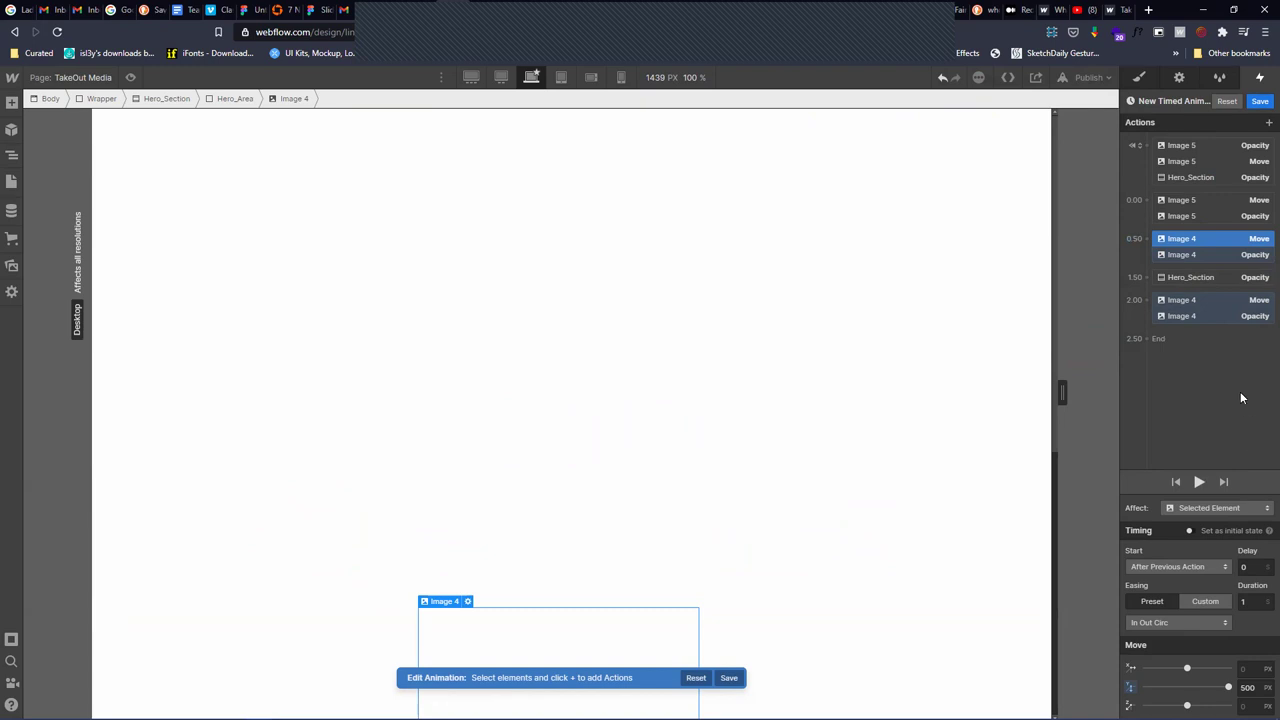
{"action": "left_click", "coordinate": [1198, 482]}
Check the Hero_Section Opacity and final Image 4 actions, and publish the site to lindaikeji.webflow.io
{"action": "left_click", "coordinate": [1198, 177]}
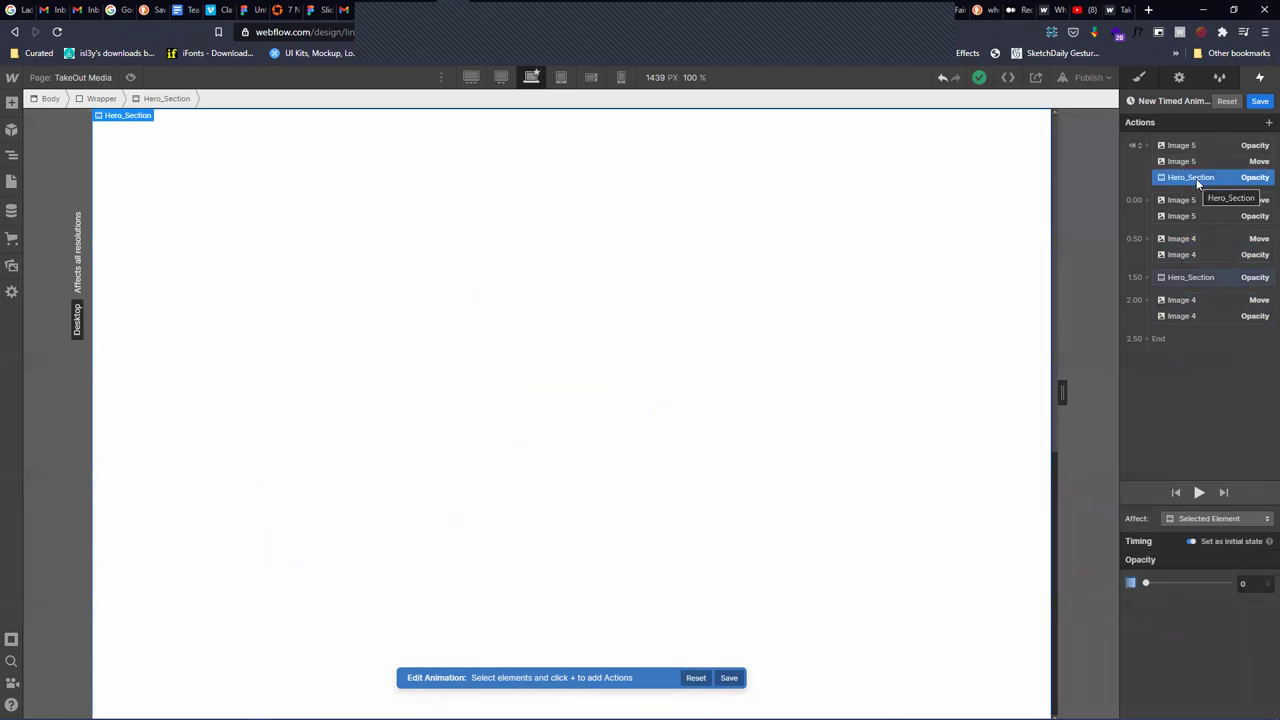
{"action": "left_click", "coordinate": [1196, 302]}
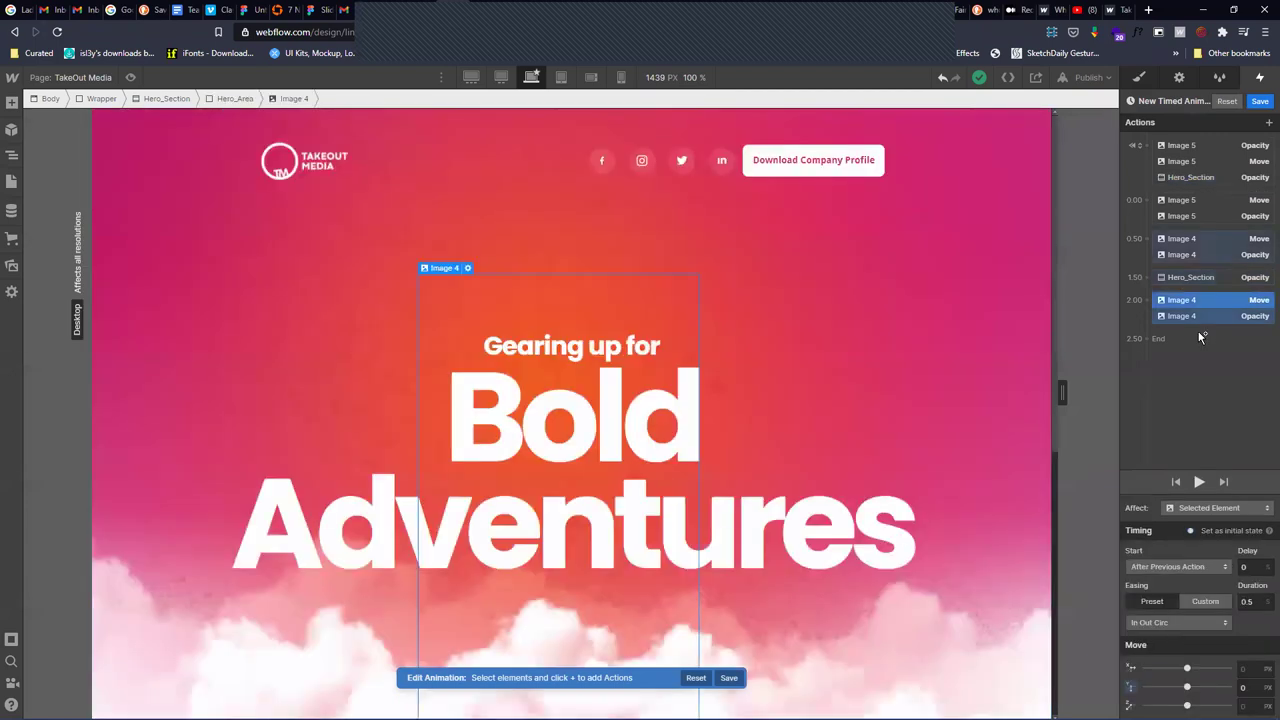
{"action": "left_click", "coordinate": [1200, 355]}
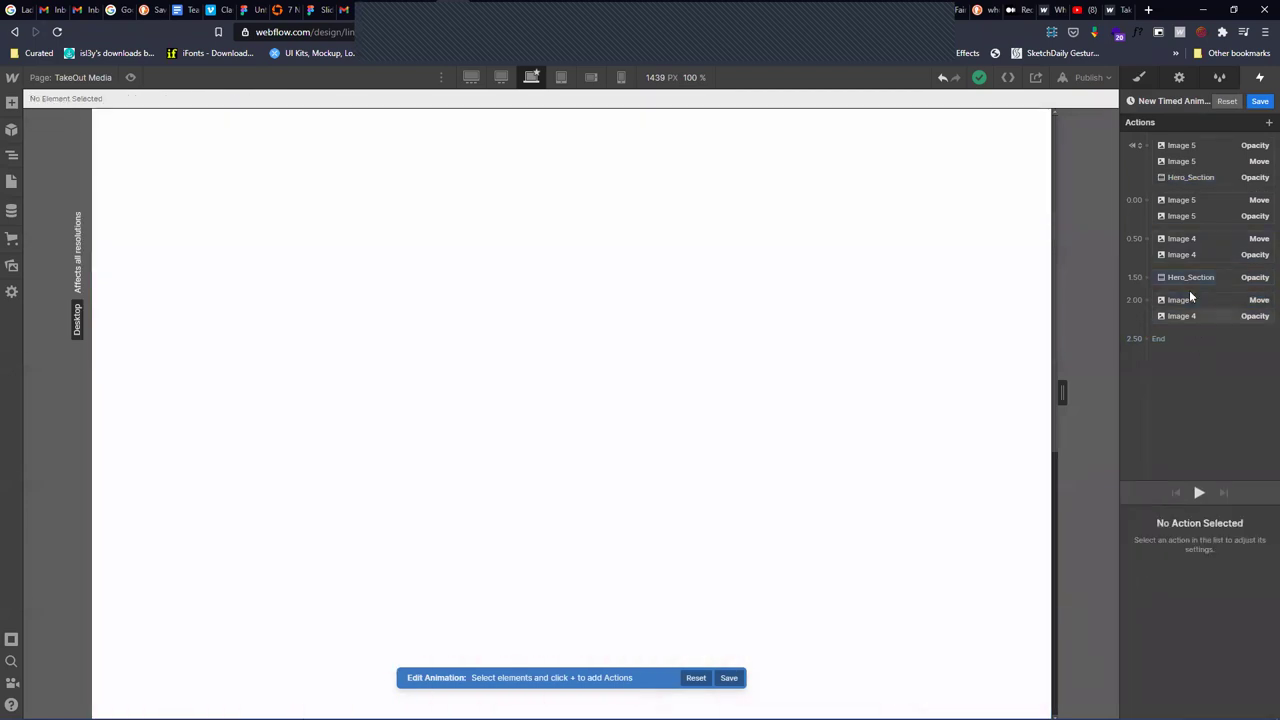
{"action": "left_click", "coordinate": [1195, 316]}
{"action": "left_click", "coordinate": [1201, 278]}
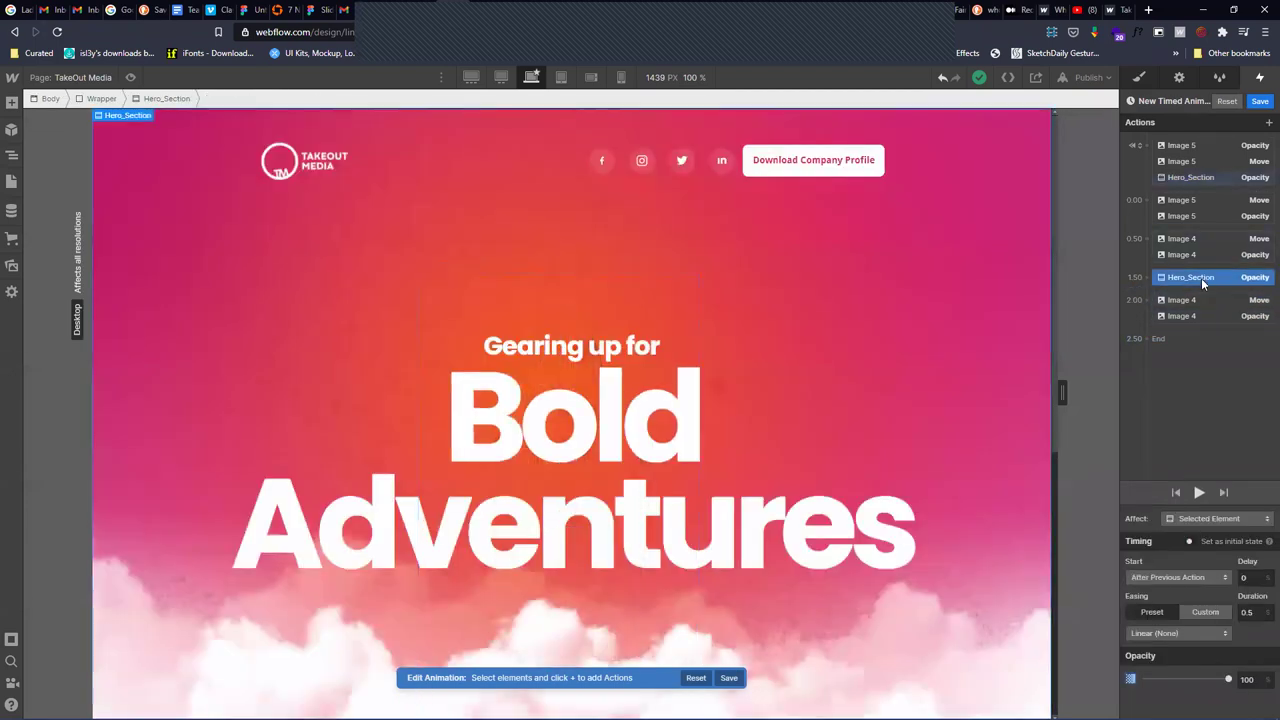
{"action": "left_click", "coordinate": [1196, 300]}
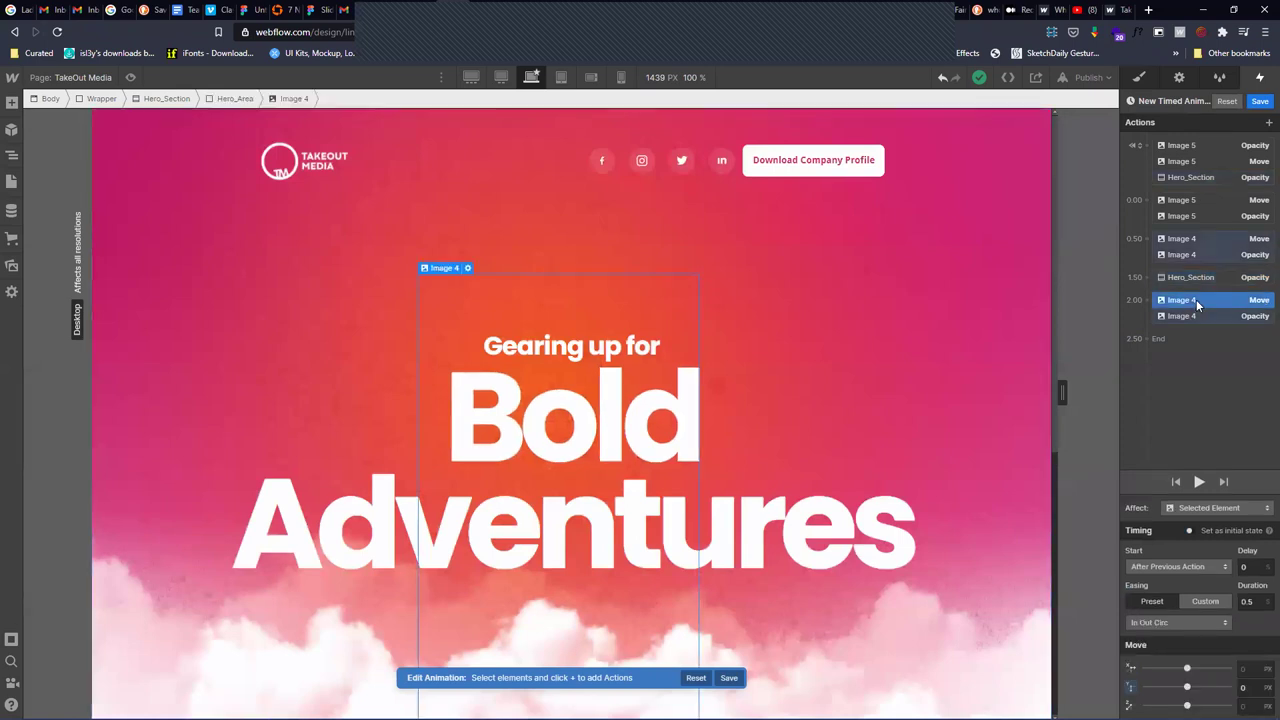
{"action": "left_click", "coordinate": [1088, 77]}
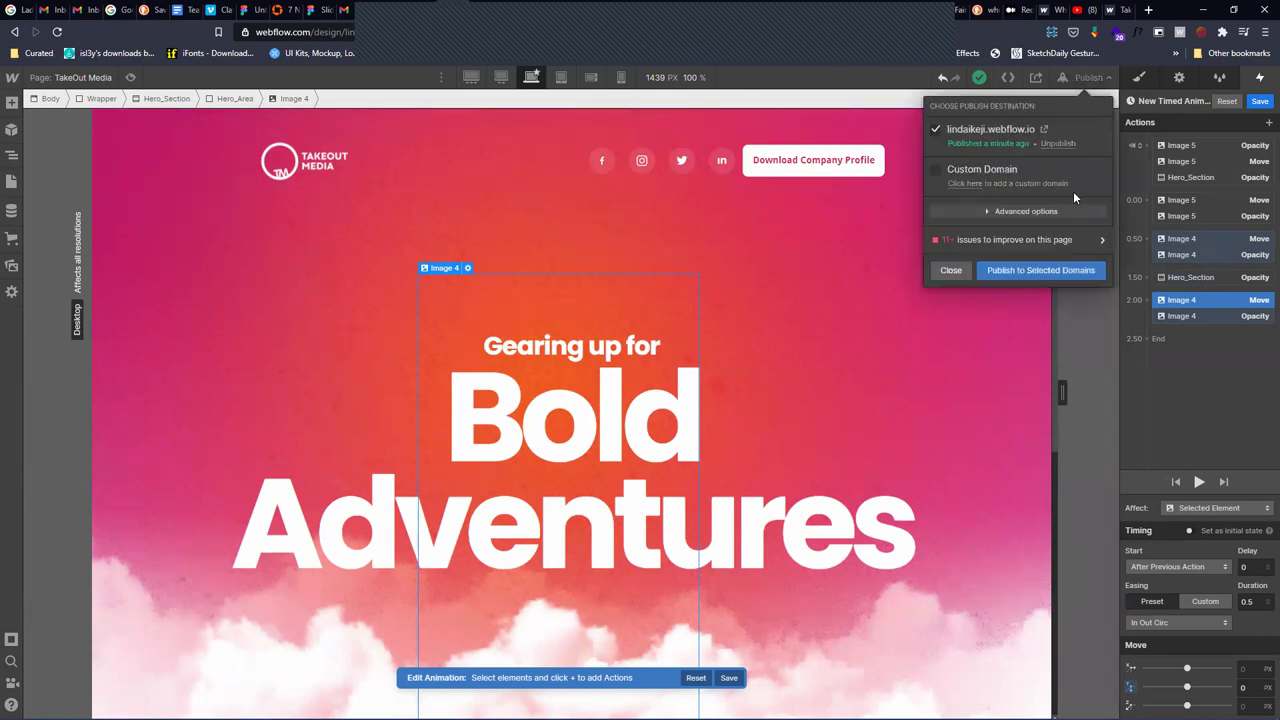
{"action": "left_click", "coordinate": [1057, 270]}
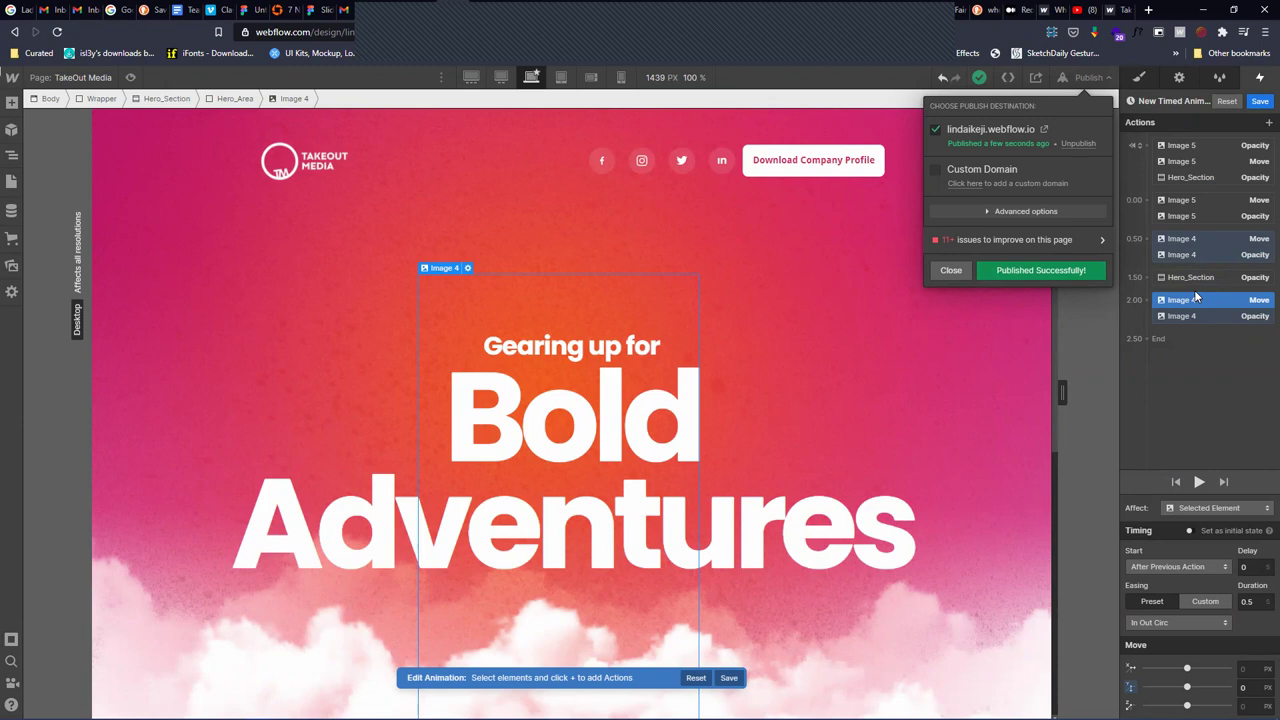
{"action": "left_click", "coordinate": [950, 270]}
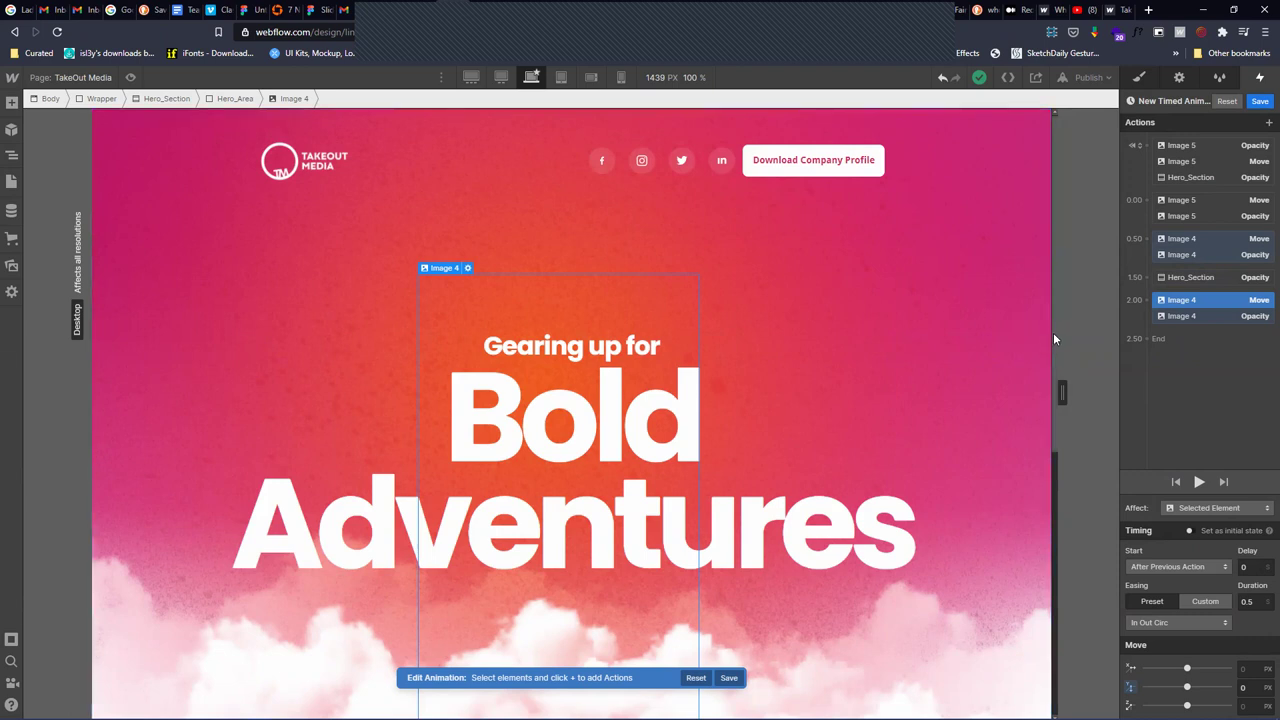
Examine the initial-state actions and Image 5's 0.00-second Move and Opacity actions, and preview the animation
{"action": "scroll", "coordinate": [1053, 332], "scroll_direction": "down", "scroll_amount": 2}
{"action": "scroll", "coordinate": [1045, 406], "scroll_direction": "down", "scroll_amount": 1}
{"action": "scroll", "coordinate": [1034, 408], "scroll_direction": "up", "scroll_amount": 3}
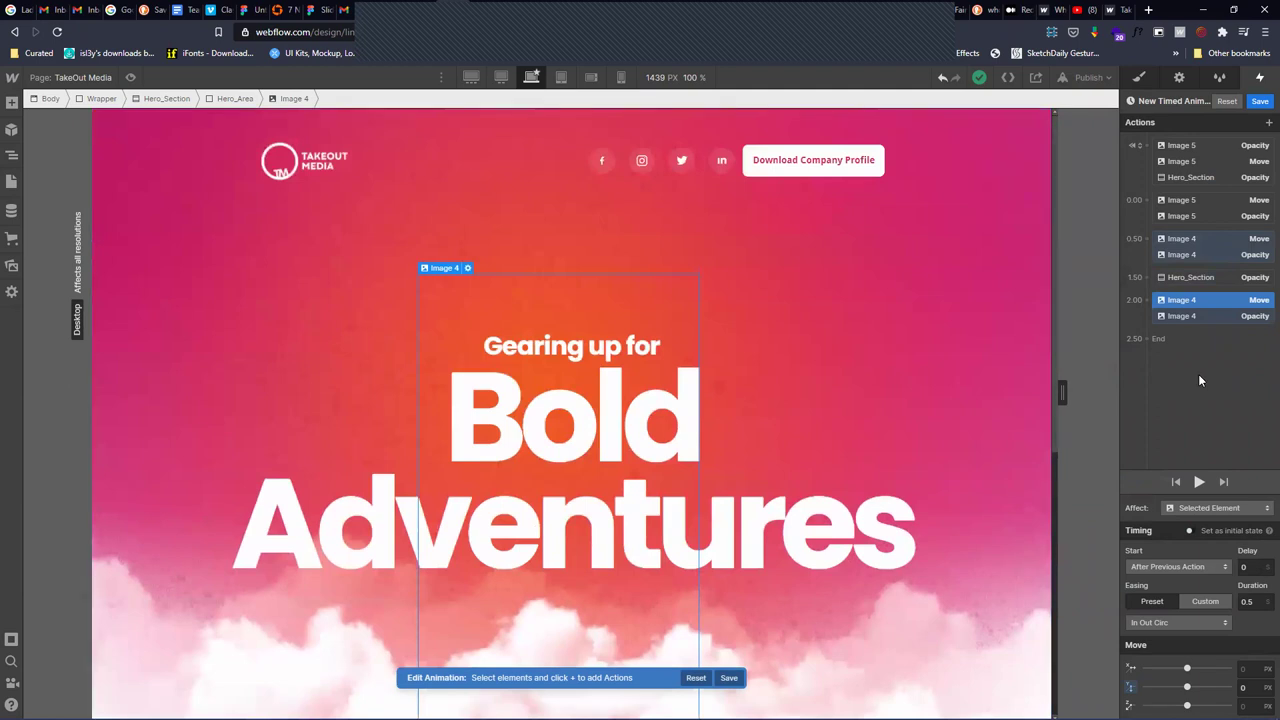
{"action": "left_click", "coordinate": [1180, 148]}
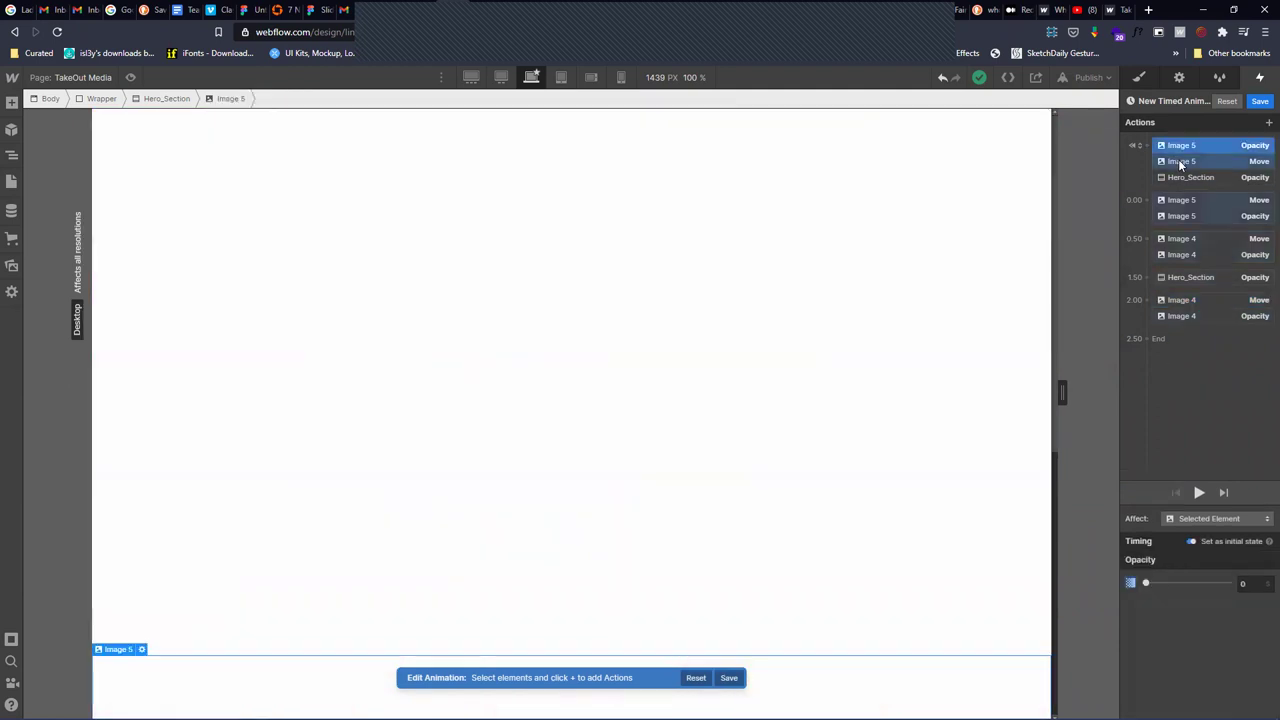
{"action": "left_click", "coordinate": [1180, 163]}
{"action": "left_click", "coordinate": [1180, 178]}
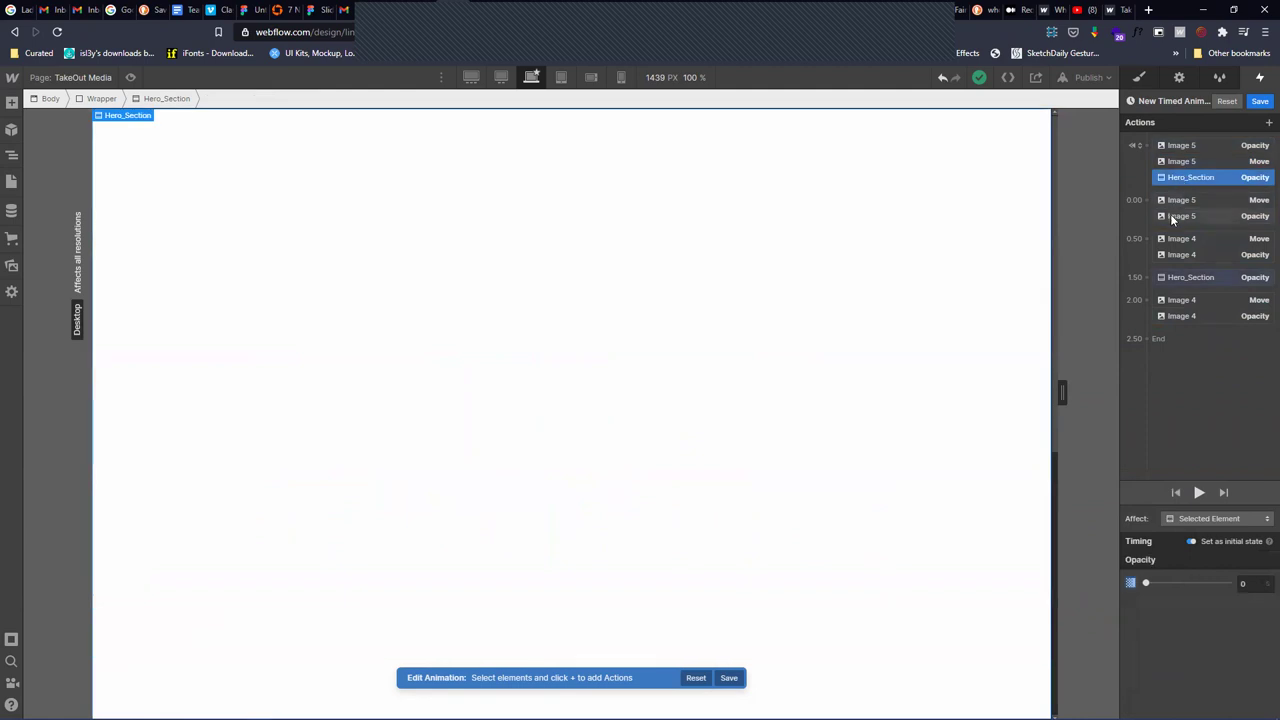
{"action": "left_click", "coordinate": [1177, 203]}
{"action": "left_click", "coordinate": [1175, 217]}
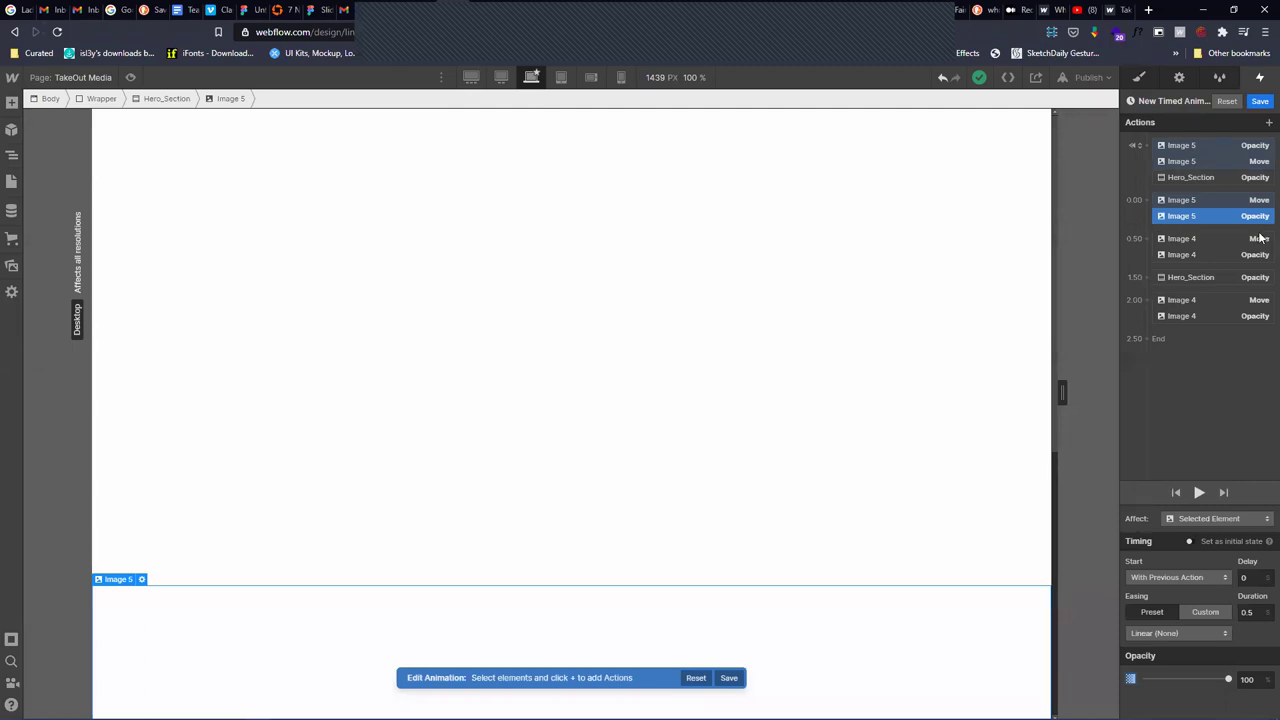
{"action": "left_click", "coordinate": [1198, 494]}
Publish the site to lindaikeji.webflow.io again and view the live TakeOut Media page
{"action": "left_click", "coordinate": [1090, 77]}
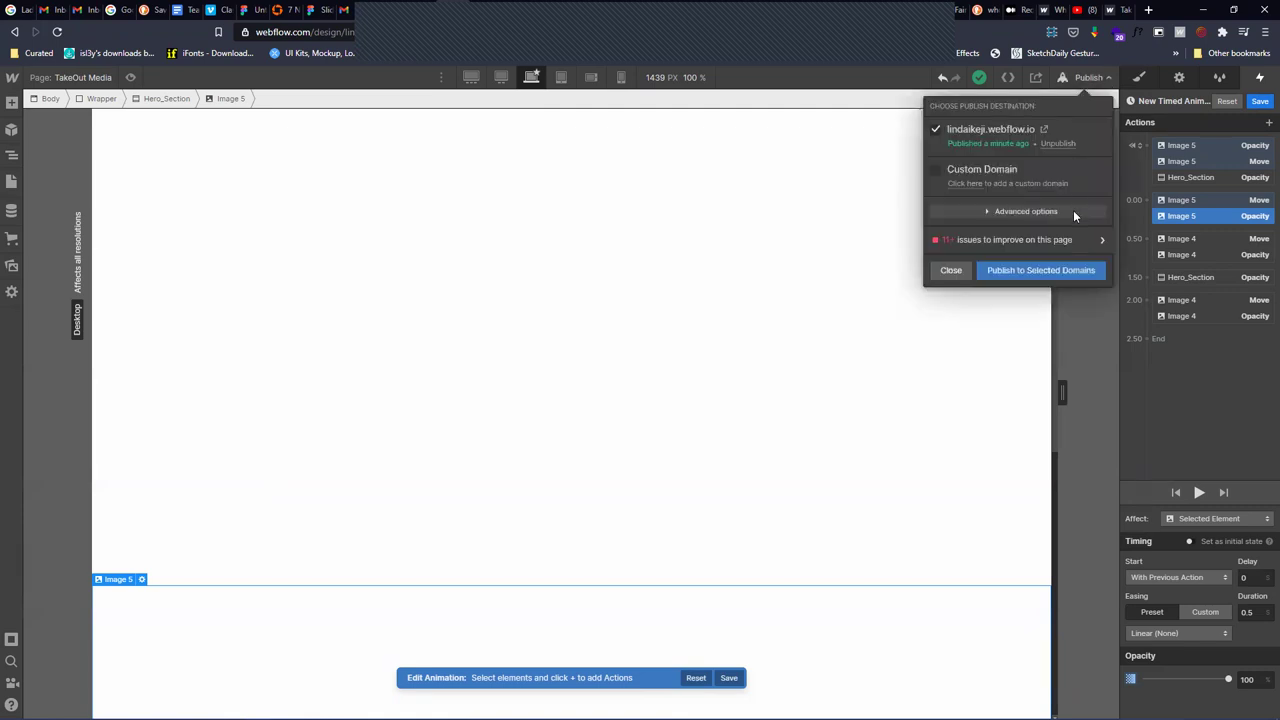
{"action": "left_click", "coordinate": [1085, 274]}
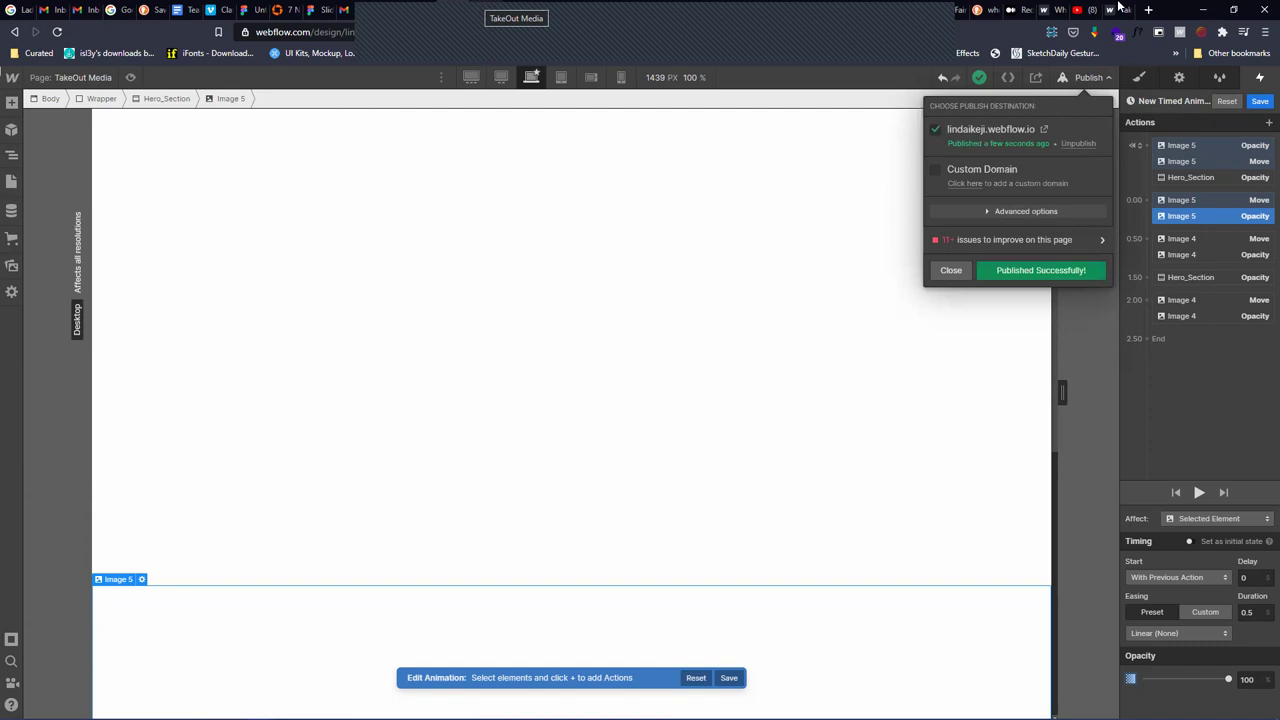
{"action": "left_click", "coordinate": [1118, 9]}
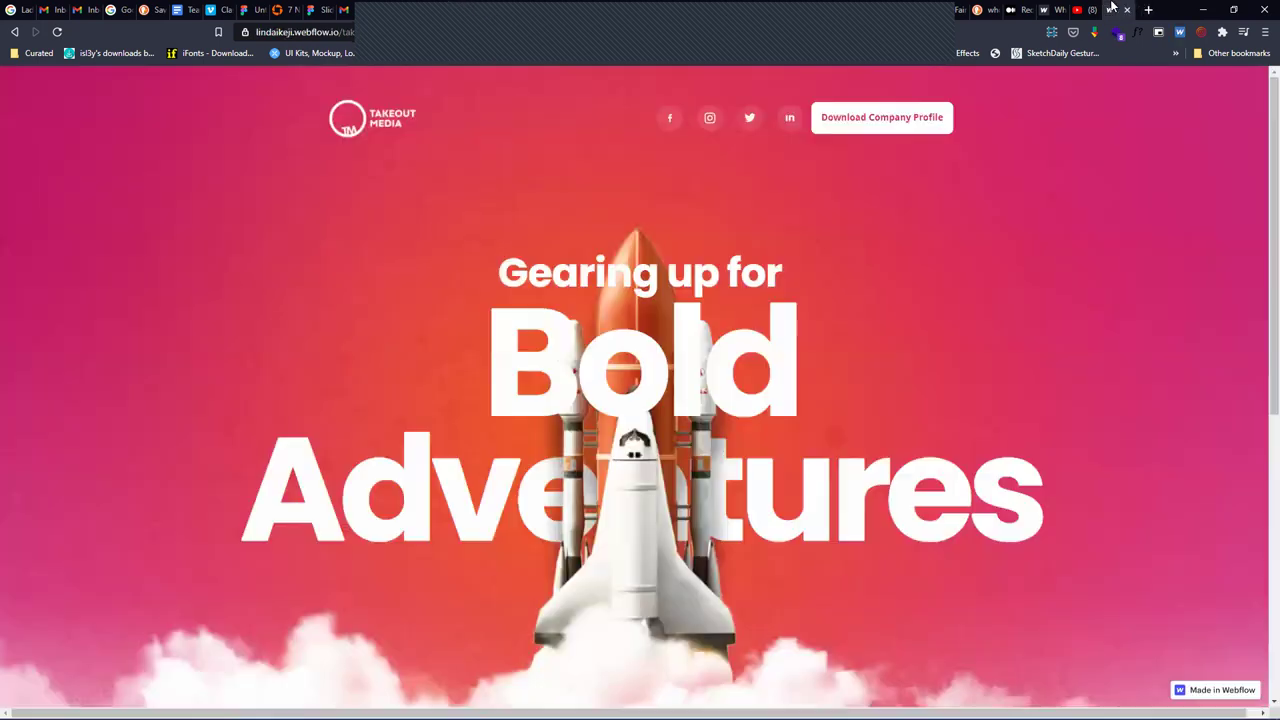
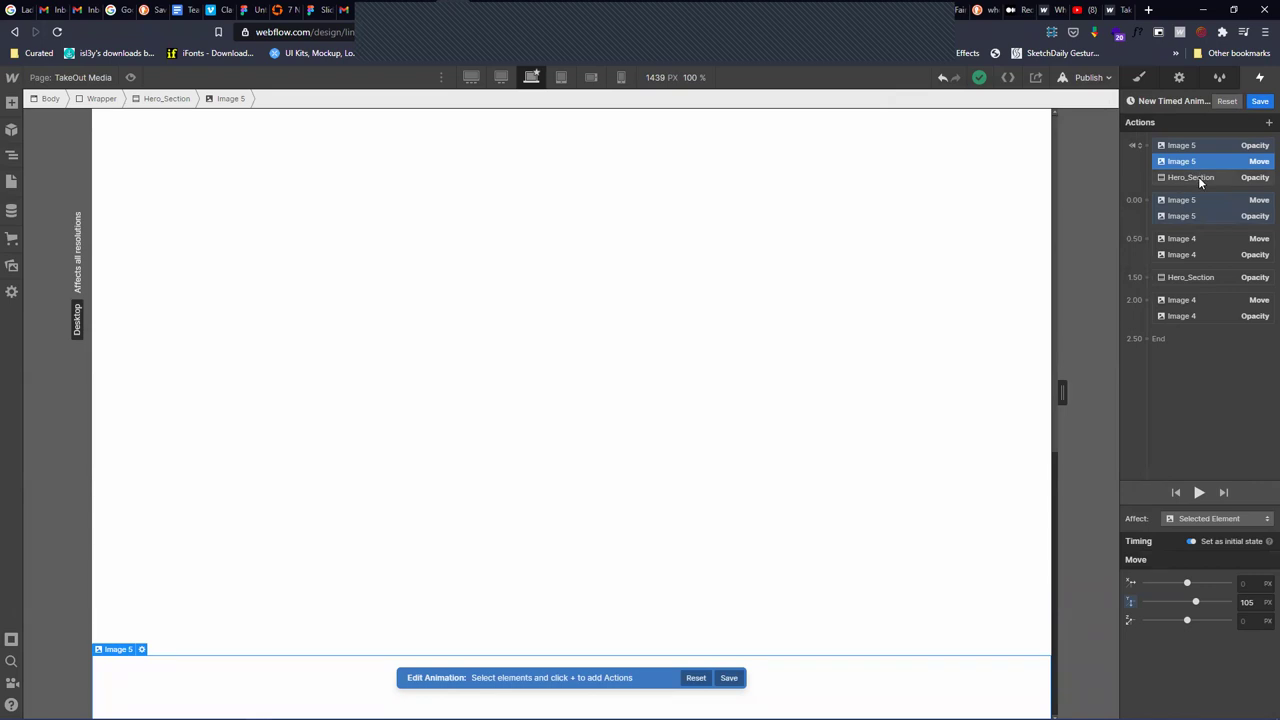
Move Hero_Section's 0% Opacity out of the initial states to run with Image 5's 0.00-second actions, and preview the animation
{"action": "left_click_drag", "start_coordinate": [1202, 178], "coordinate": [1208, 195]}
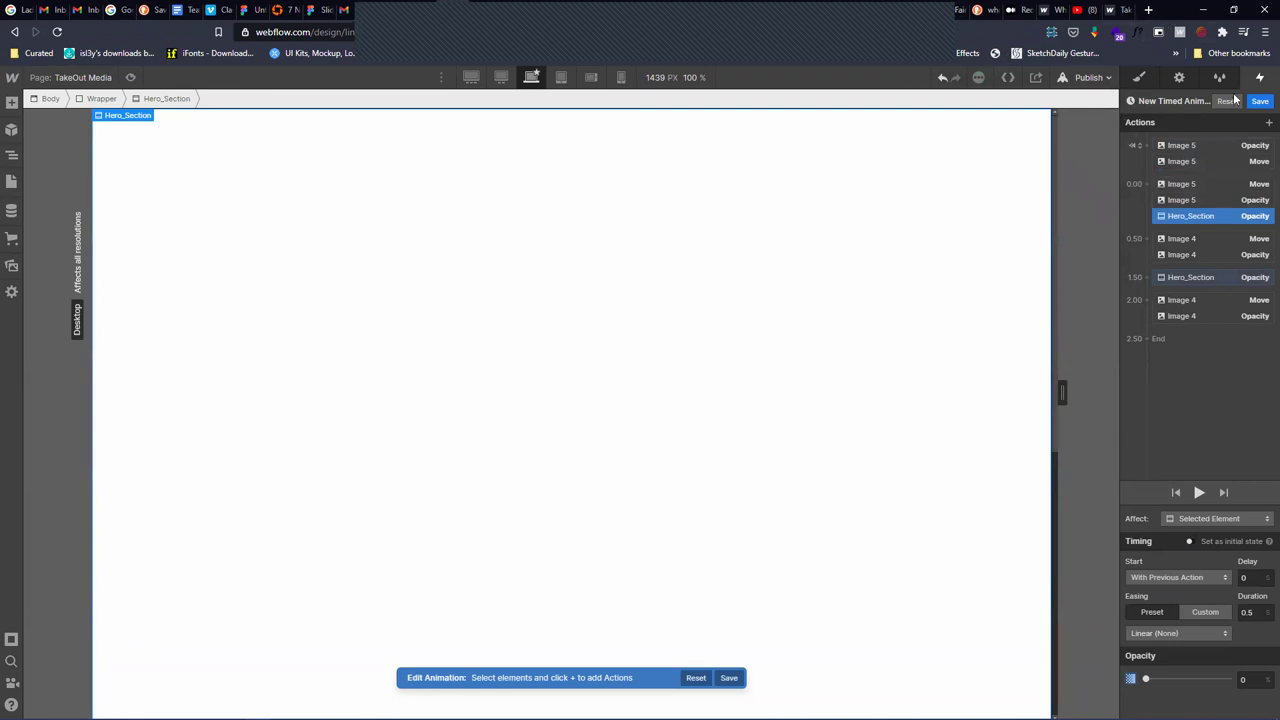
{"action": "left_click", "coordinate": [1197, 491]}
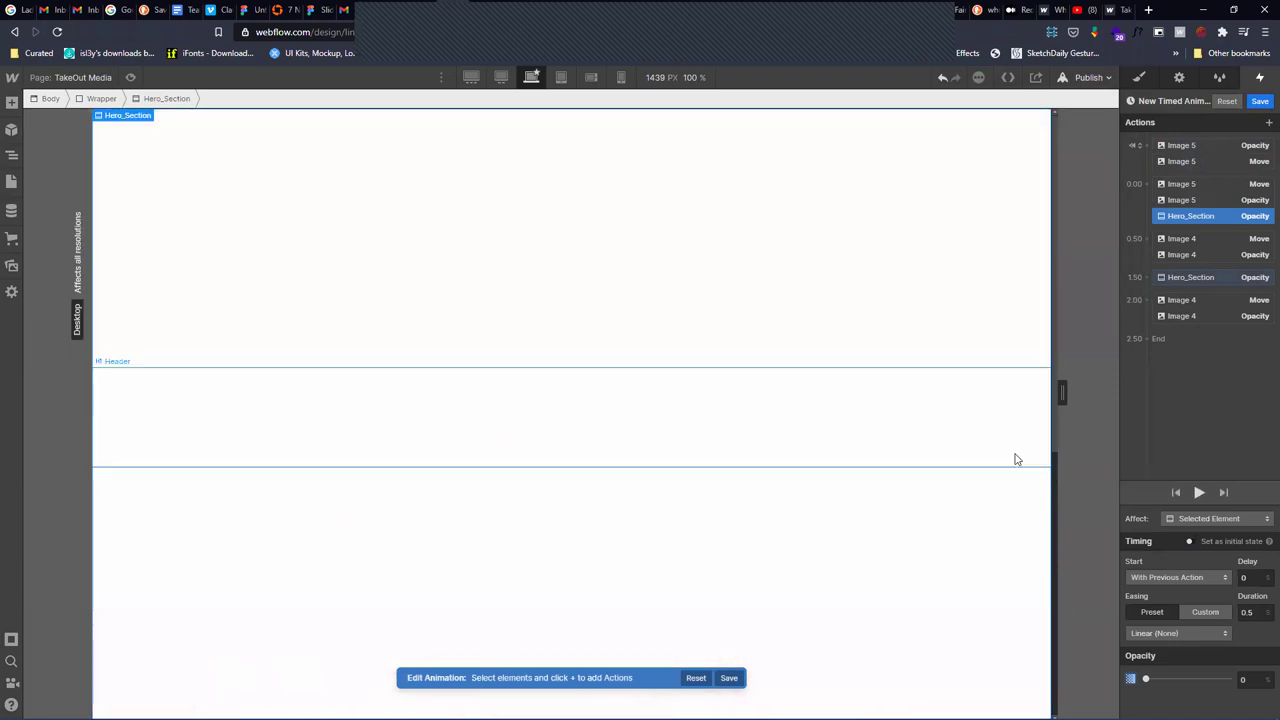
{"action": "left_click", "coordinate": [1193, 157]}
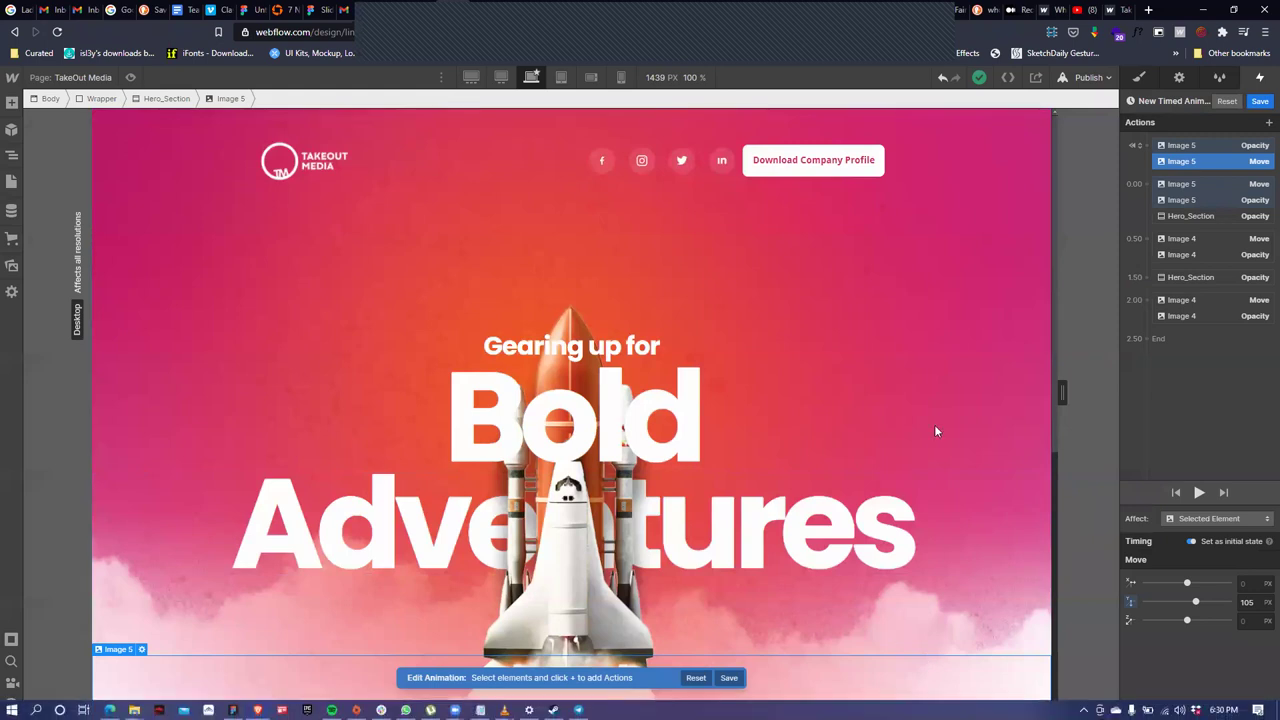
Try moving Image 5's initial 0% Opacity action into the 0.00-second group after Hero_Section and preview the animation
{"action": "left_click", "coordinate": [1171, 146]}
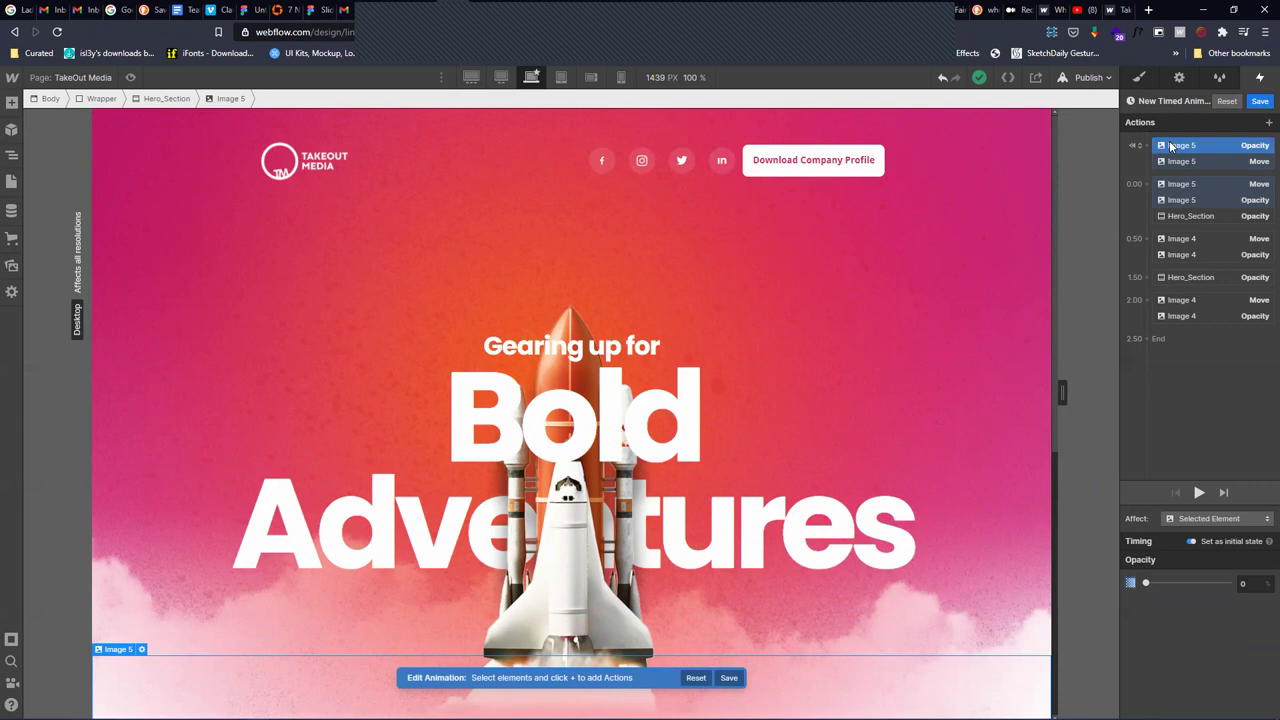
{"action": "left_click_drag", "start_coordinate": [1171, 146], "coordinate": [1185, 185]}
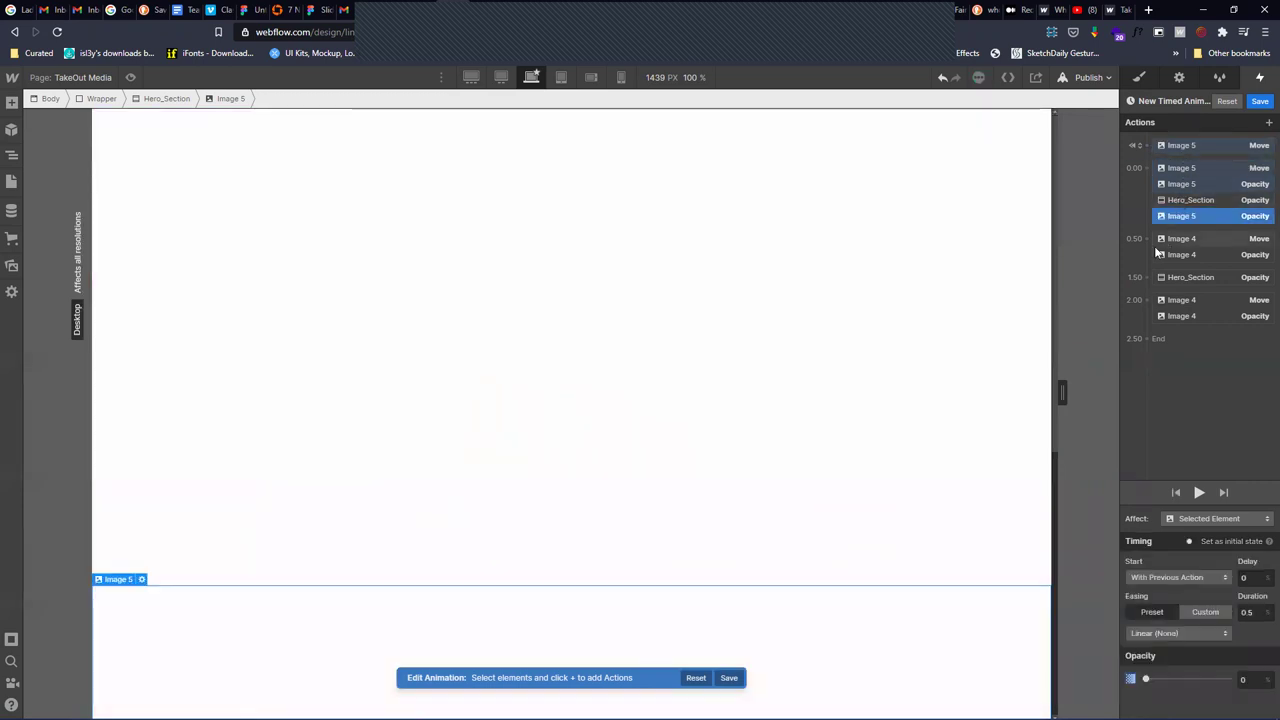
{"action": "left_click", "coordinate": [1090, 78]}
{"action": "left_click", "coordinate": [1199, 493]}
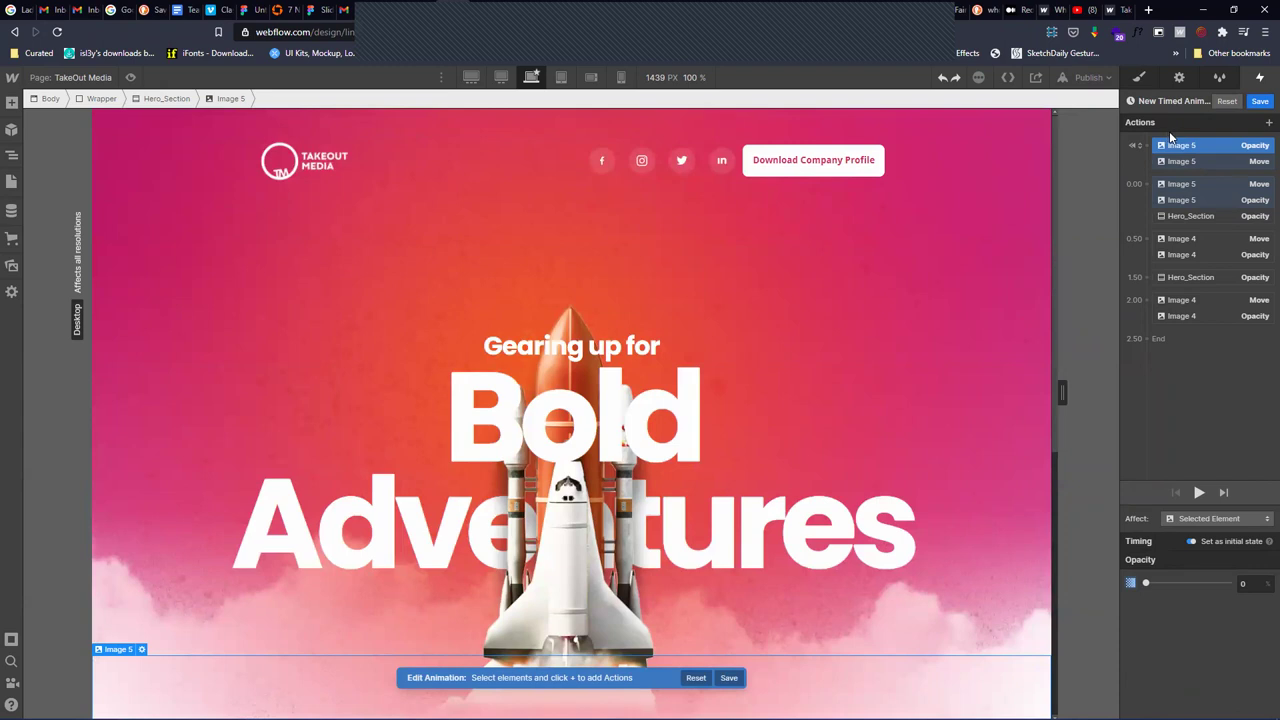
Examine Image 5's initial-state Move action and preview the animation
{"action": "left_click_drag", "start_coordinate": [1174, 157], "coordinate": [1178, 166]}
{"action": "left_click", "coordinate": [1177, 163]}
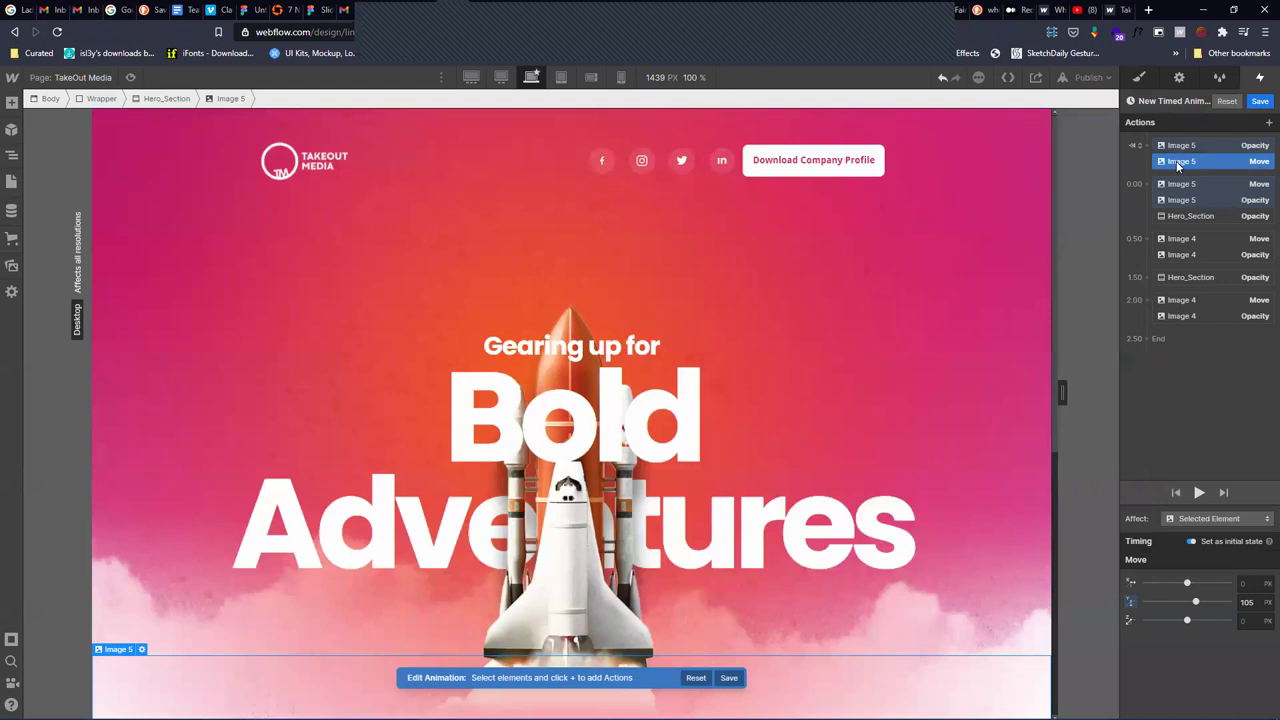
{"action": "left_click", "coordinate": [1199, 492]}
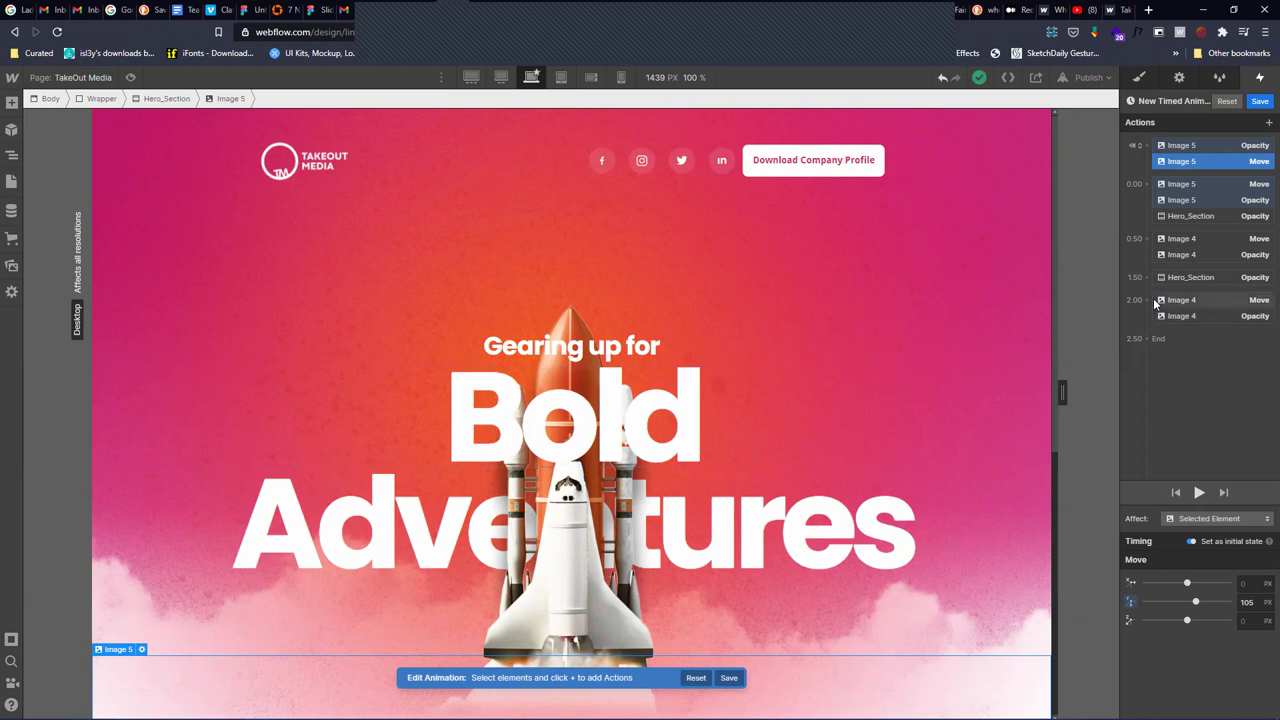
Move Image 5's 100% Opacity action into the 0.50-second group after Image 4's Opacity action and preview the animation
{"action": "left_click", "coordinate": [1168, 187]}
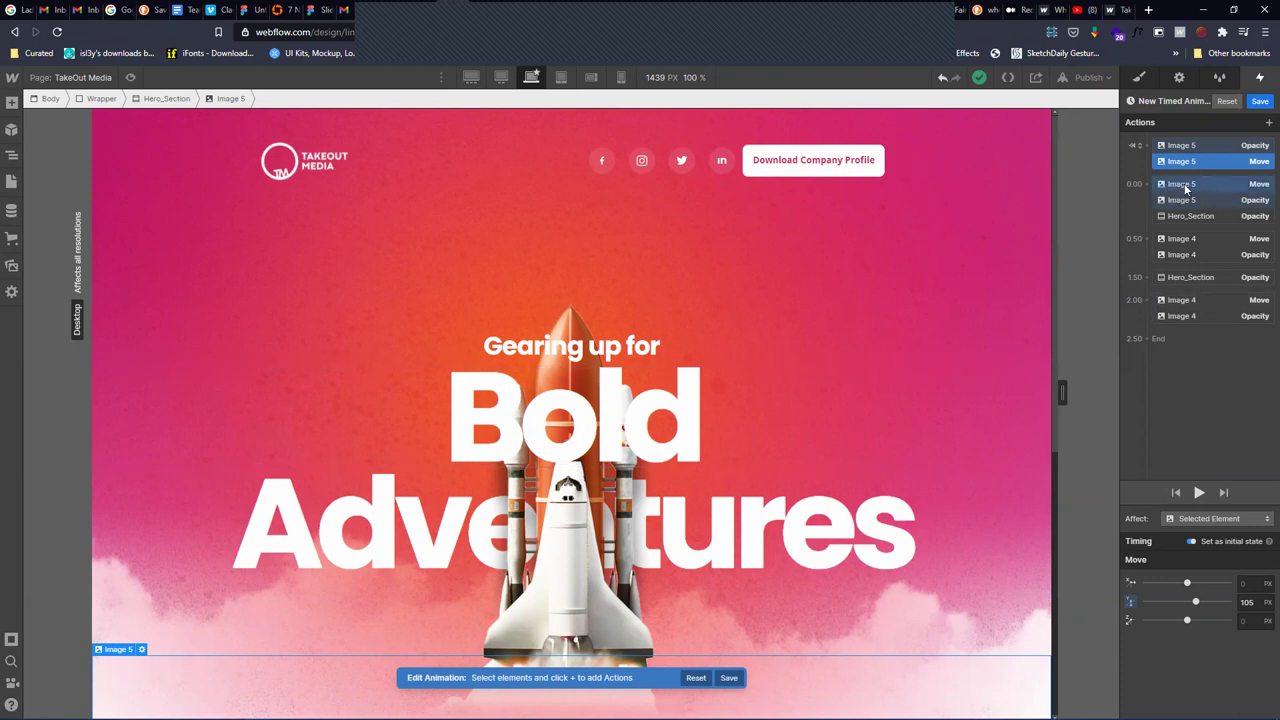
{"action": "left_click", "coordinate": [1193, 202]}
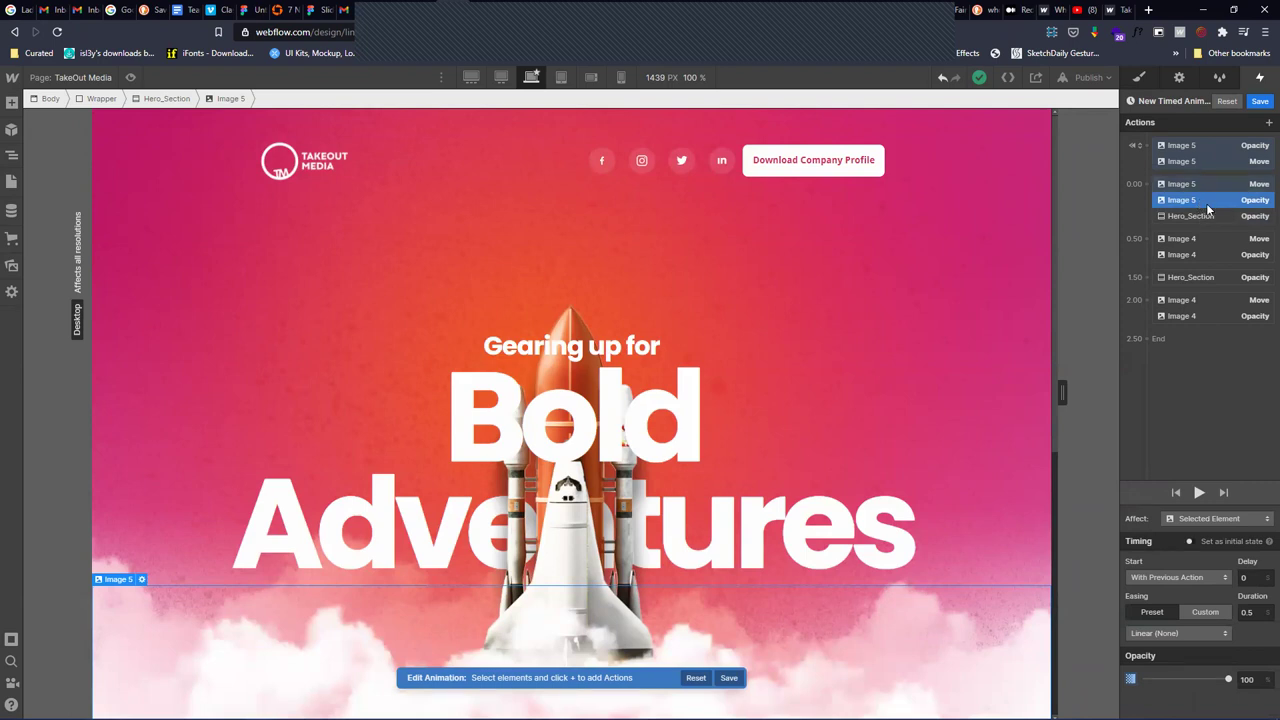
{"action": "left_click_drag", "start_coordinate": [1200, 203], "coordinate": [1212, 252]}
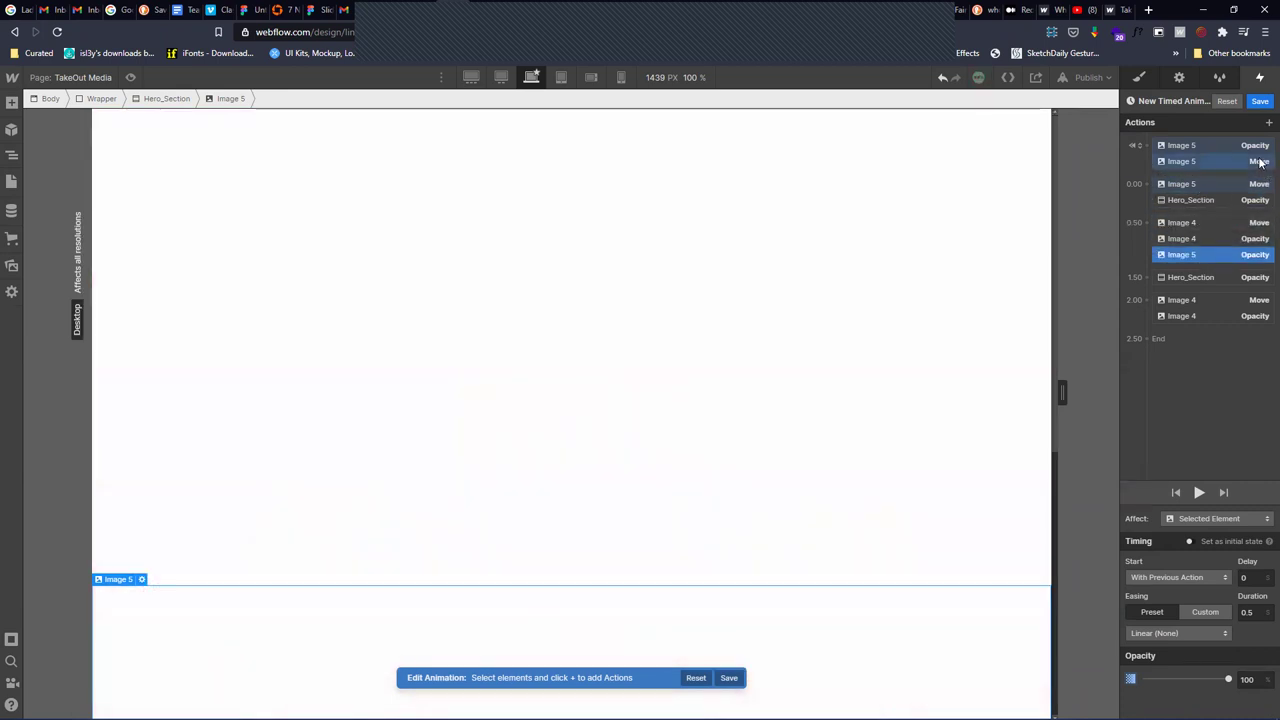
{"action": "left_click", "coordinate": [1196, 491]}
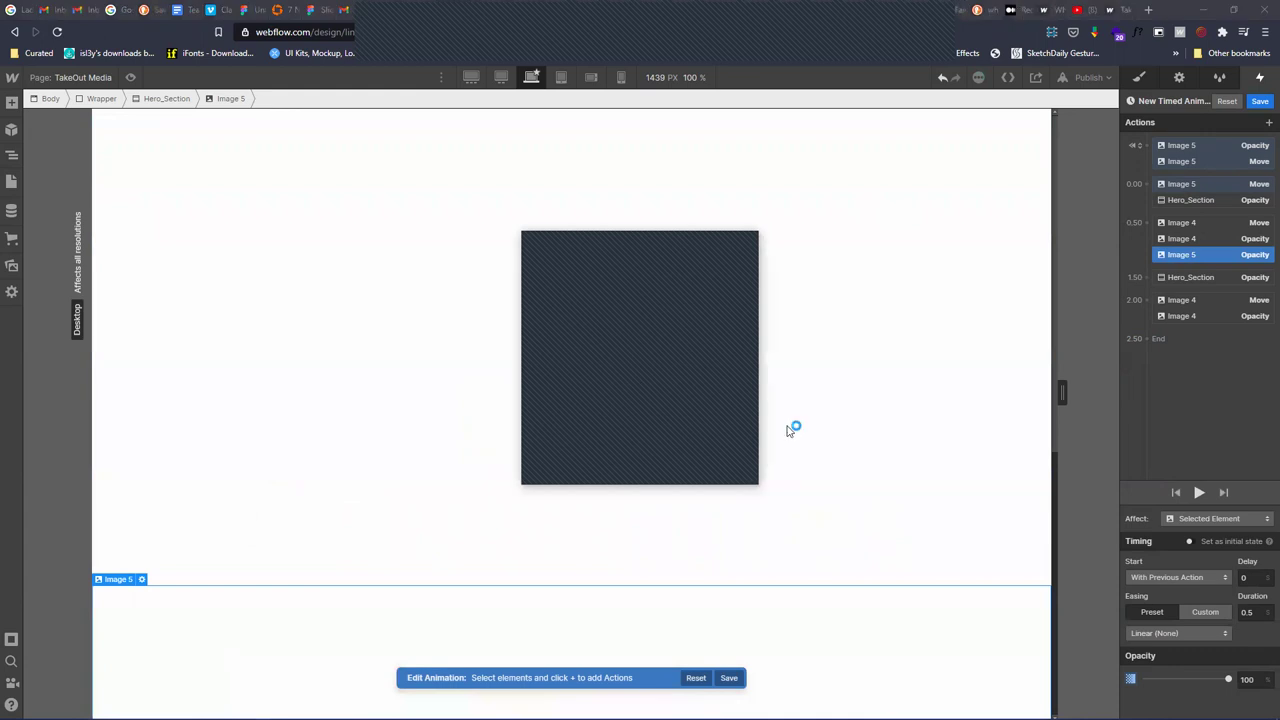
Switch to the clubpad.co page and play the trumpet and siren sound effects
{"action": "key", "text": "ctrl+9"}
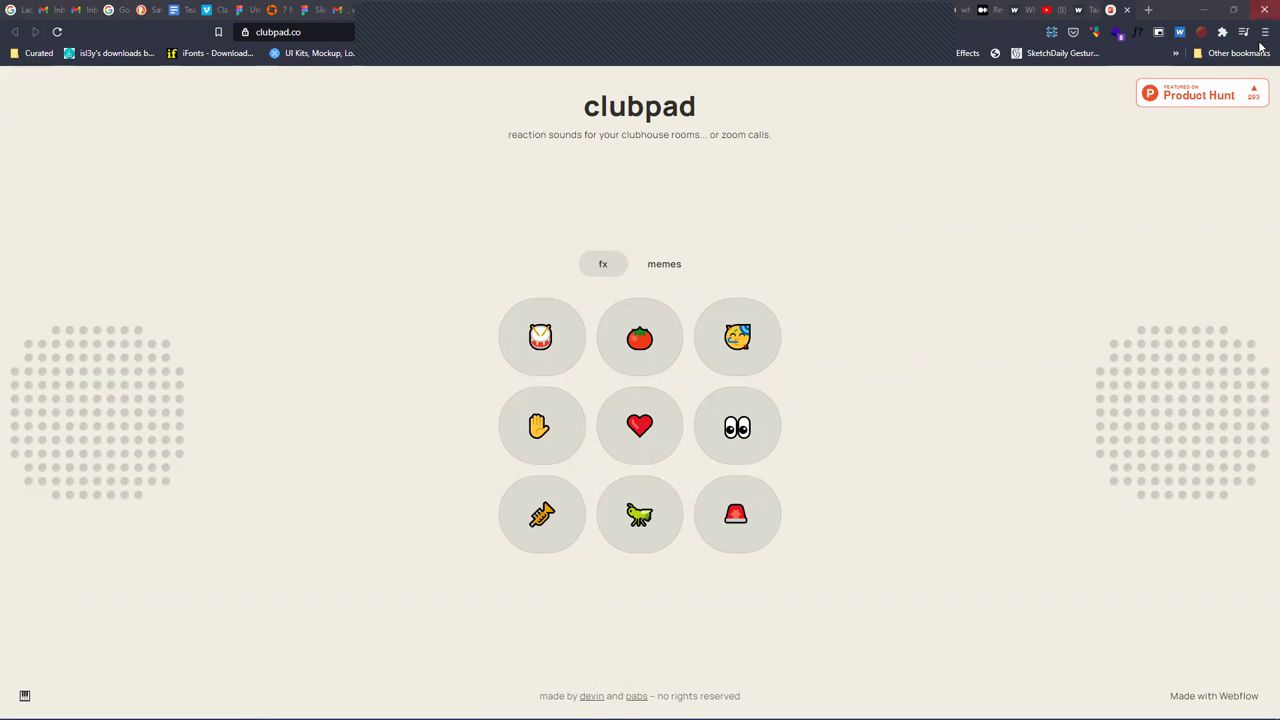
{"action": "left_click", "coordinate": [567, 516]}
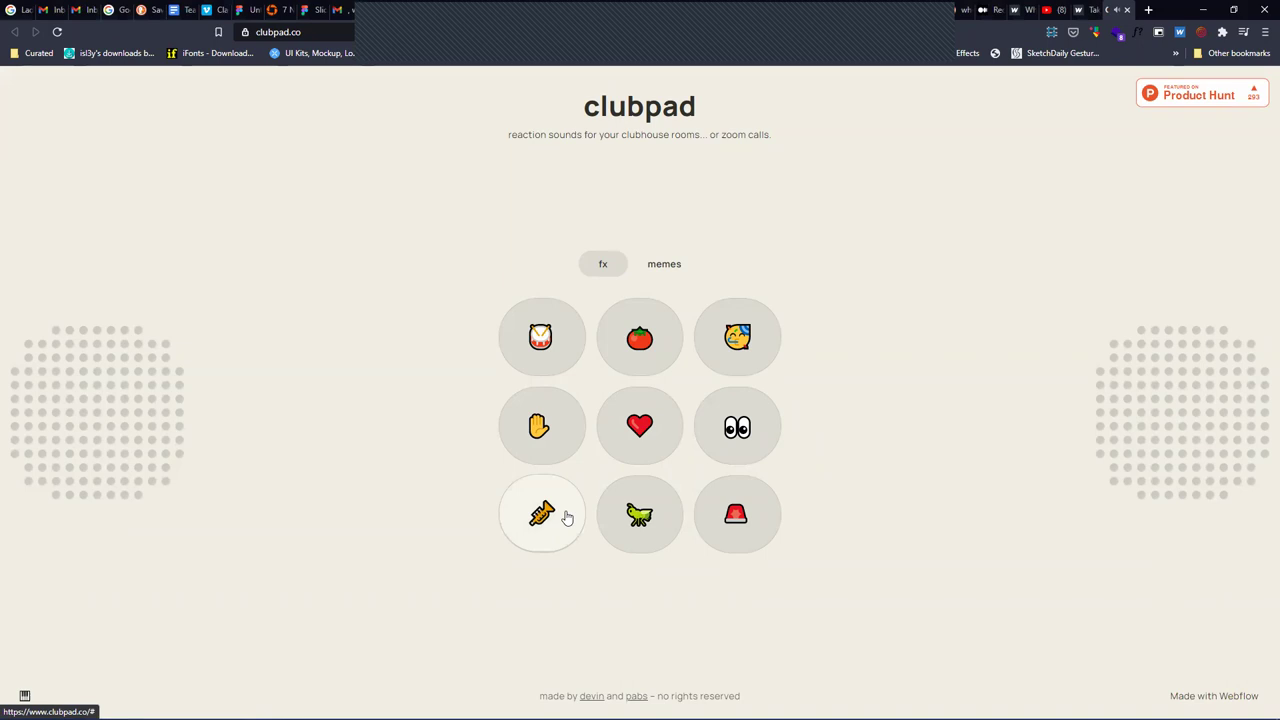
{"action": "left_click", "coordinate": [737, 518]}
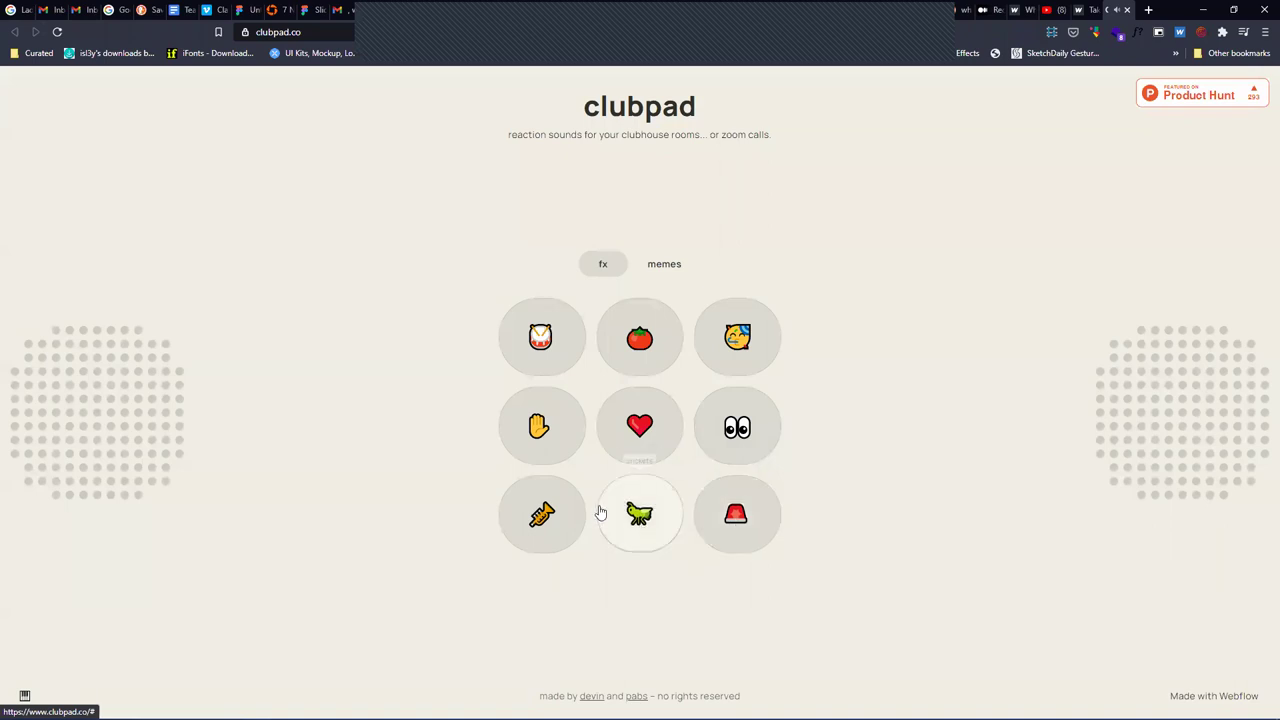
Switch clubpad to the memes sound set and play the squinting tongue-out emoji's reaction sound
{"action": "left_click", "coordinate": [662, 270]}
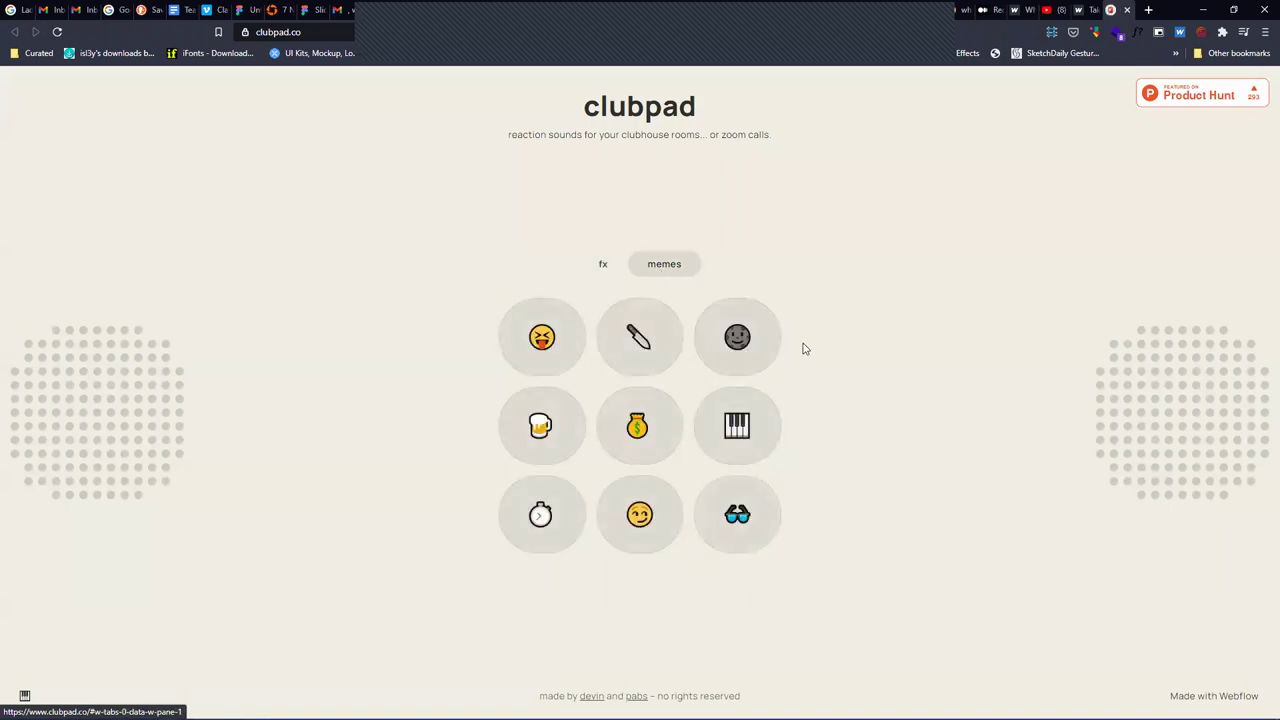
{"action": "left_click", "coordinate": [540, 338]}
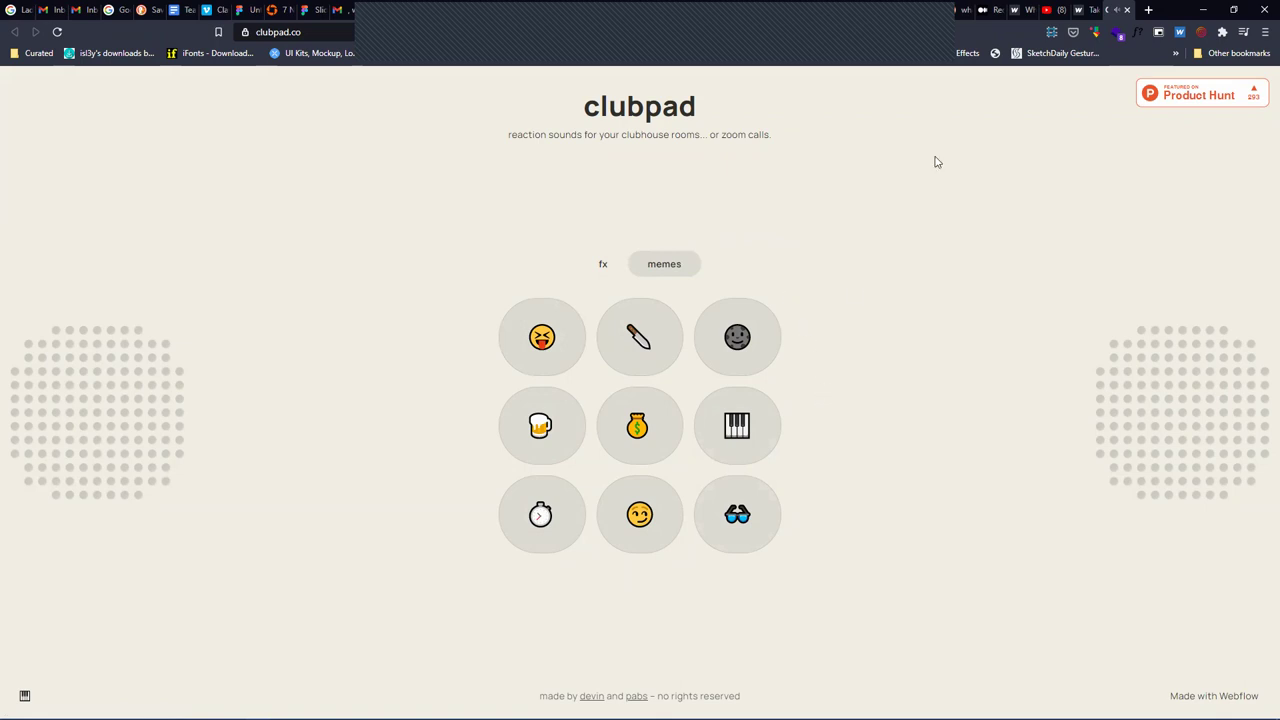
Switch to the TakeOut Media project in the Webflow designer and publish it to the selected webflow.io domain
{"action": "left_click", "coordinate": [1080, 9]}
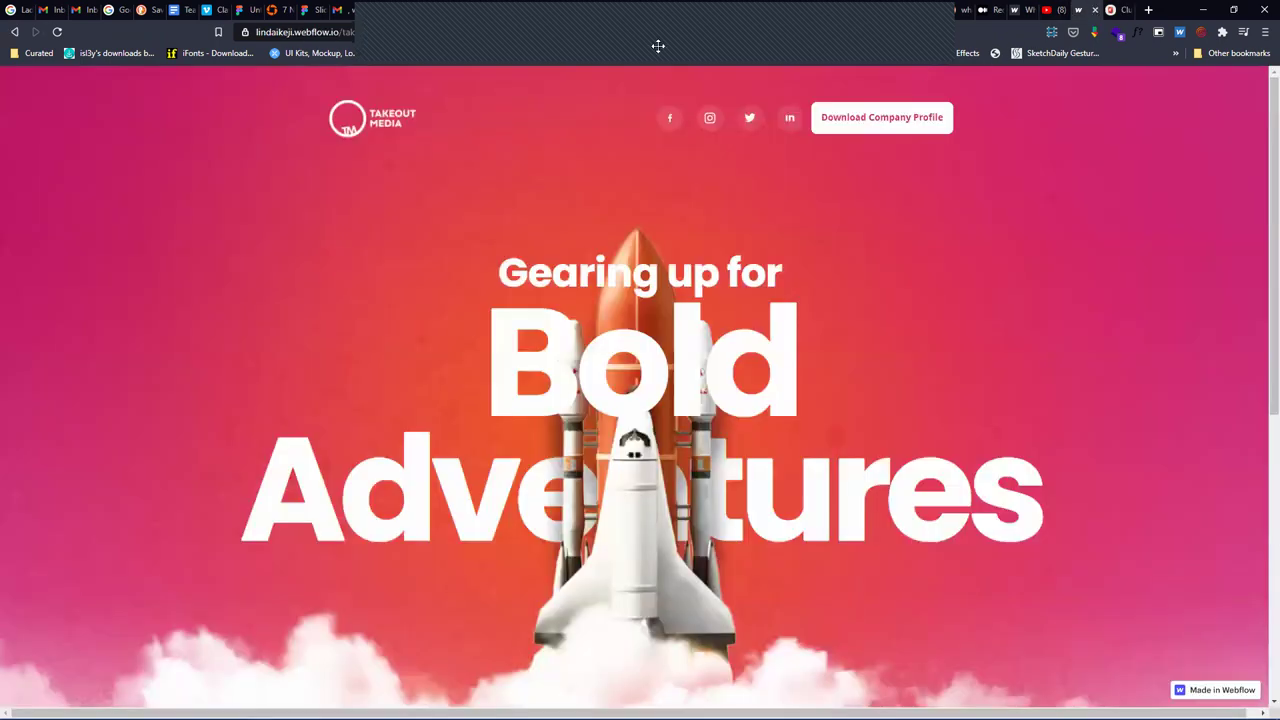
{"action": "left_click", "coordinate": [443, 5]}
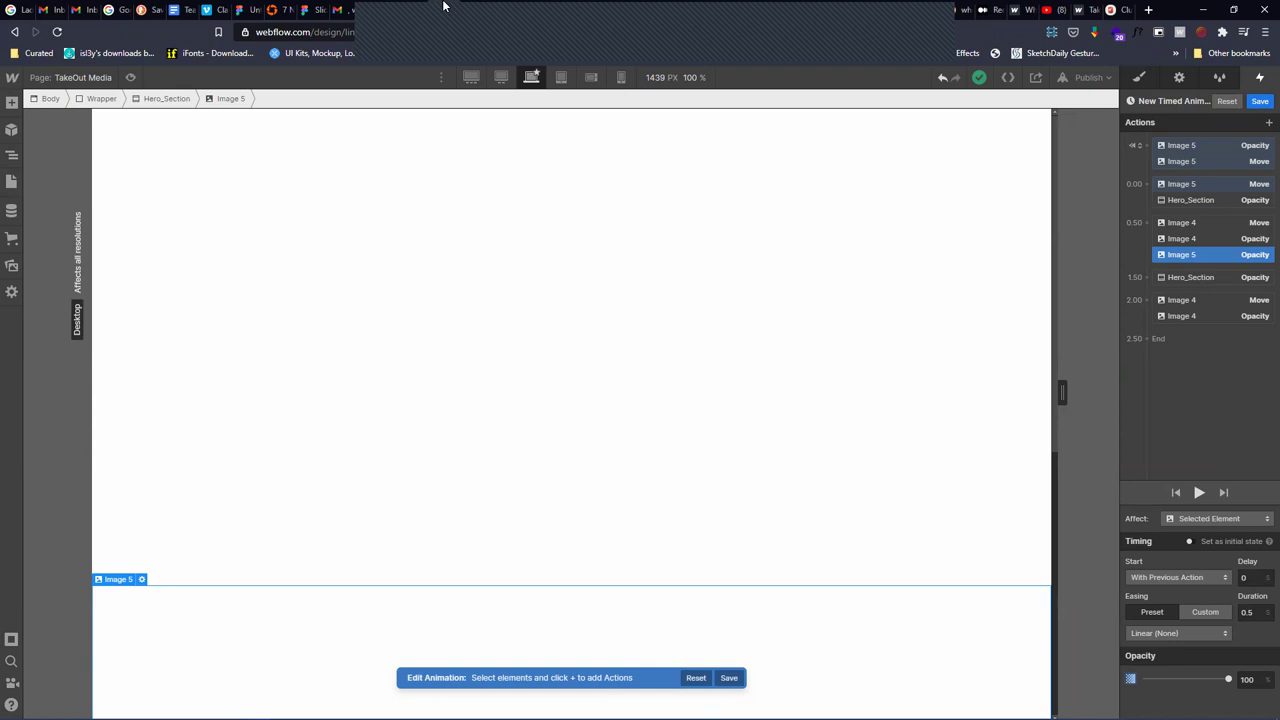
{"action": "left_click", "coordinate": [1089, 77]}
{"action": "left_click", "coordinate": [1058, 270]}
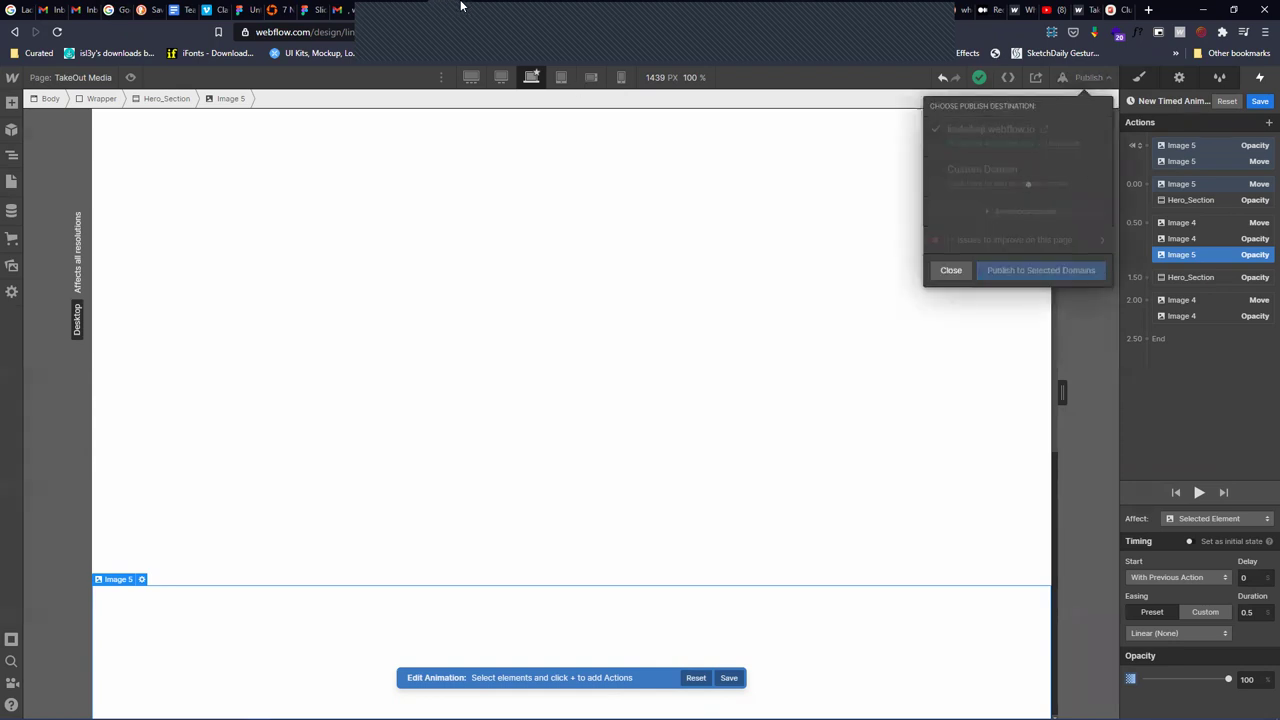
Reload the published TakeOut Media page and review its hero animation and layout down to the footer
{"action": "left_click", "coordinate": [470, 10]}
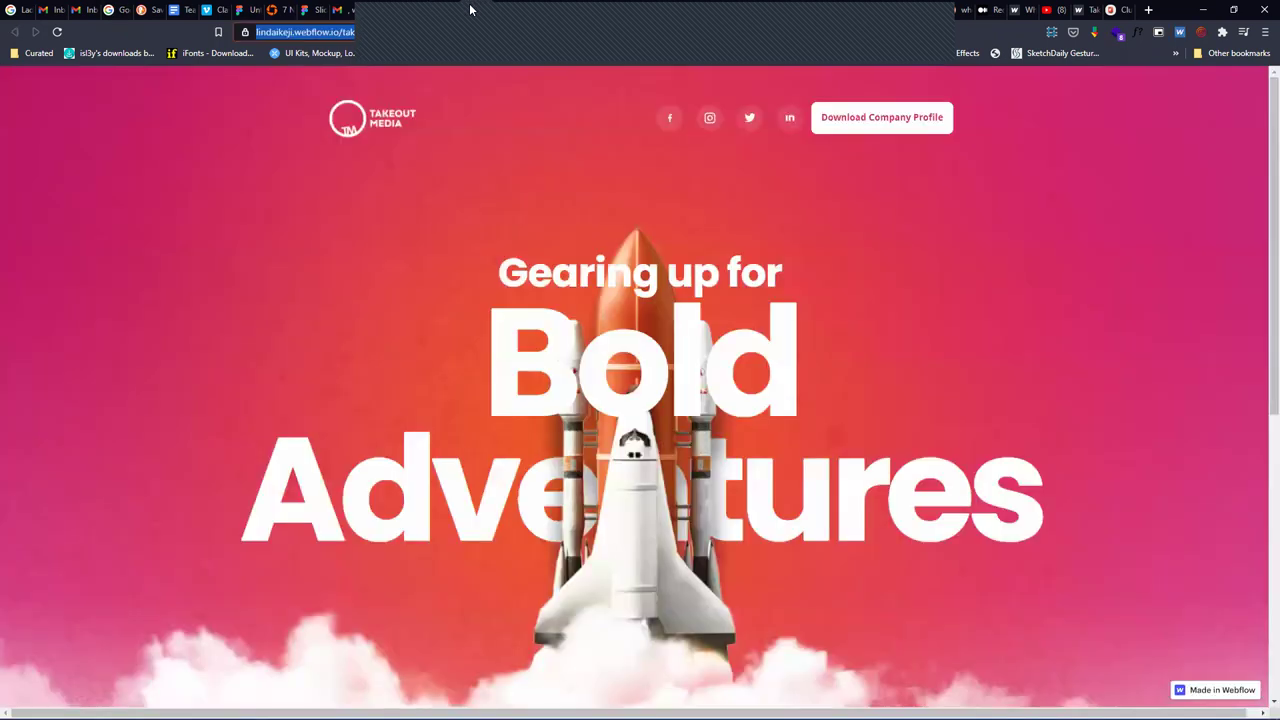
{"action": "left_click", "coordinate": [57, 31]}
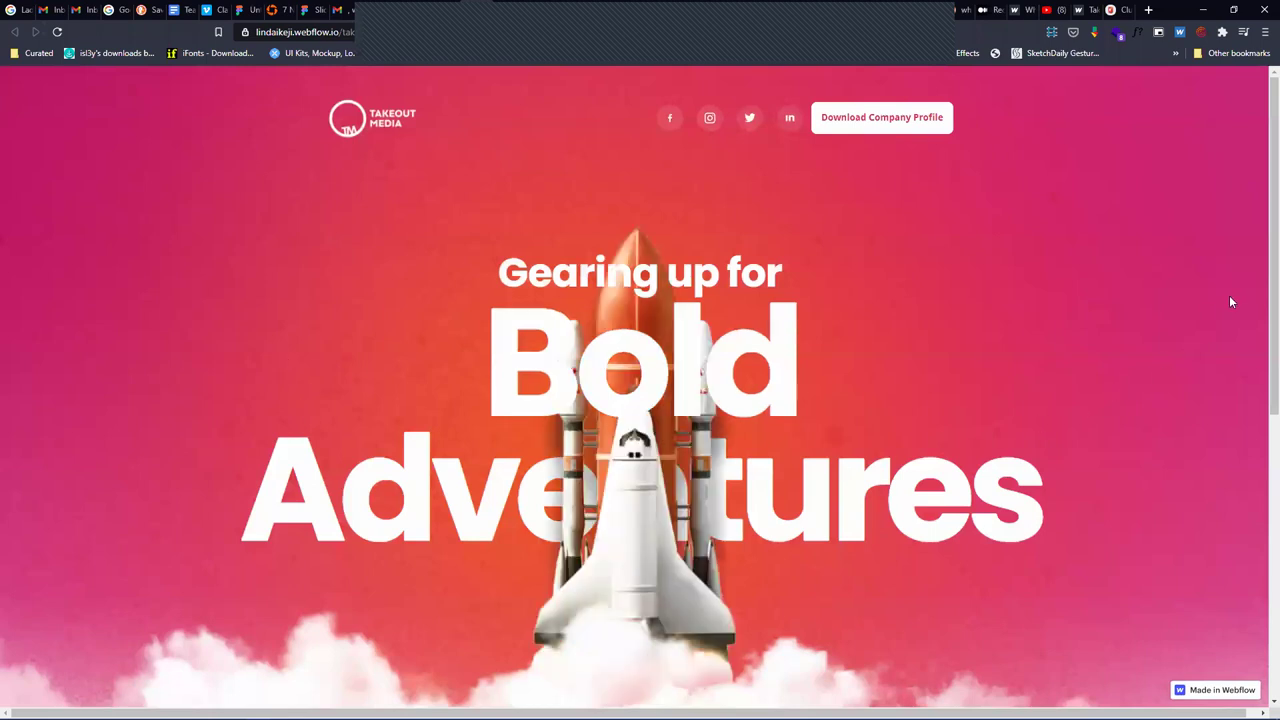
{"action": "scroll", "coordinate": [1250, 380], "scroll_direction": "down", "scroll_amount": 6}
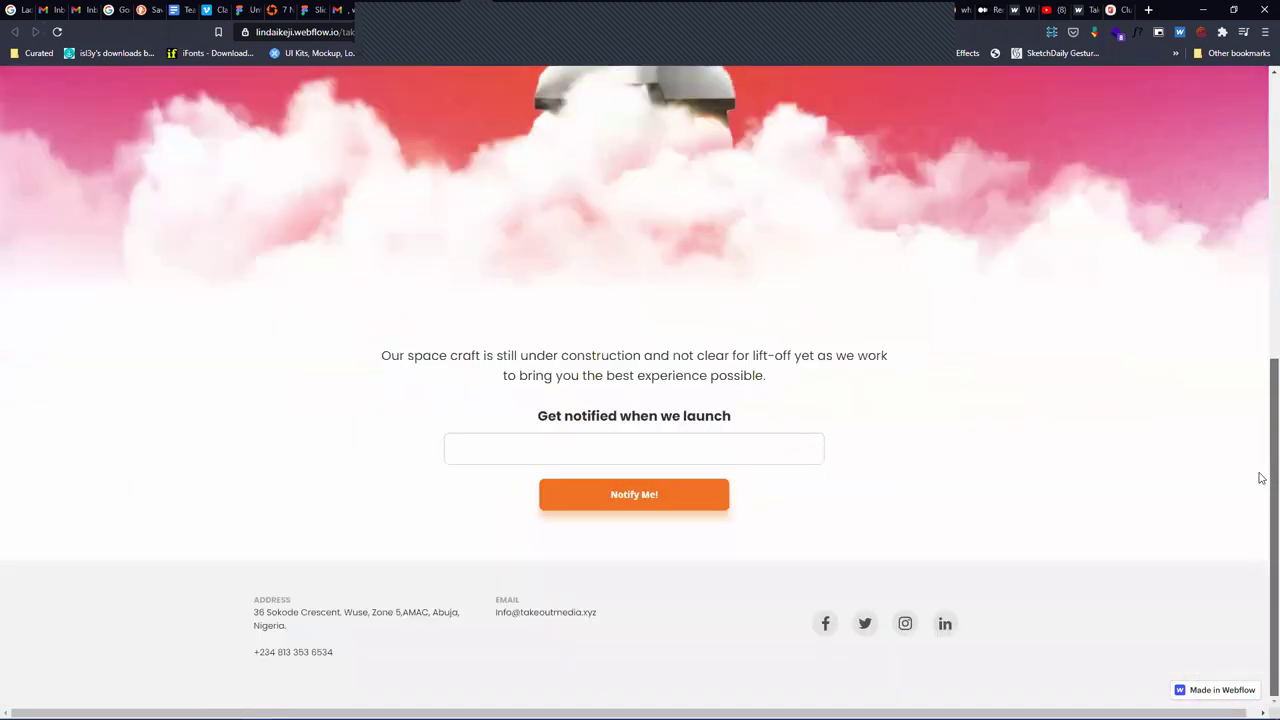
{"action": "scroll", "coordinate": [1261, 478], "scroll_direction": "up", "scroll_amount": 4}
{"action": "scroll", "coordinate": [1224, 178], "scroll_direction": "up", "scroll_amount": 2}
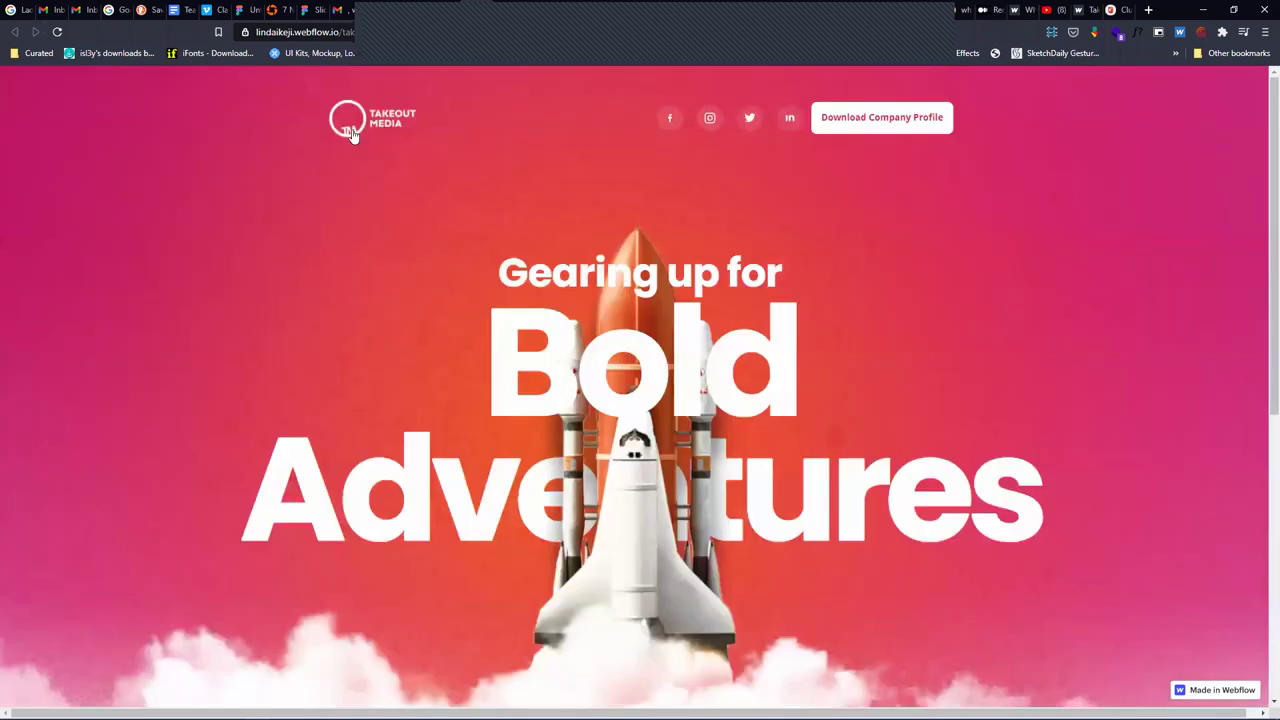
Move Image 5's initial-state Move action into the 0.00 group, after the Hero_Section opacity action
{"action": "left_click", "coordinate": [434, 12]}
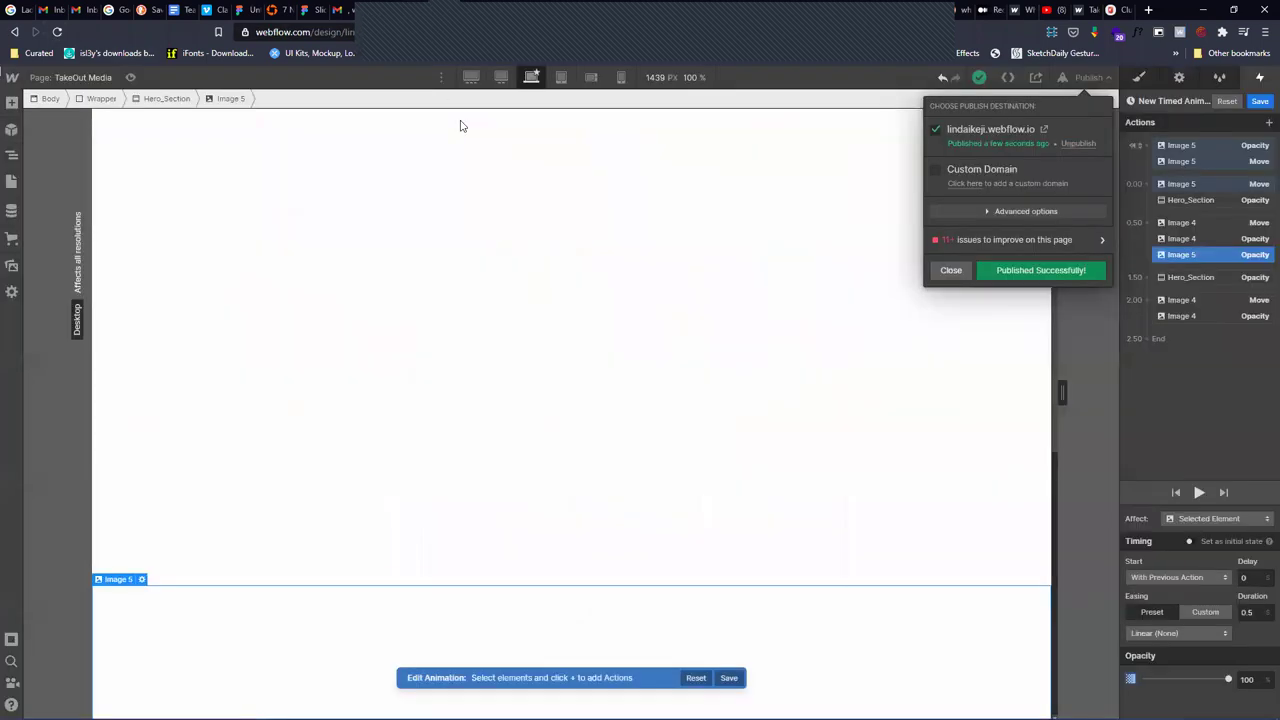
{"action": "left_click", "coordinate": [953, 272]}
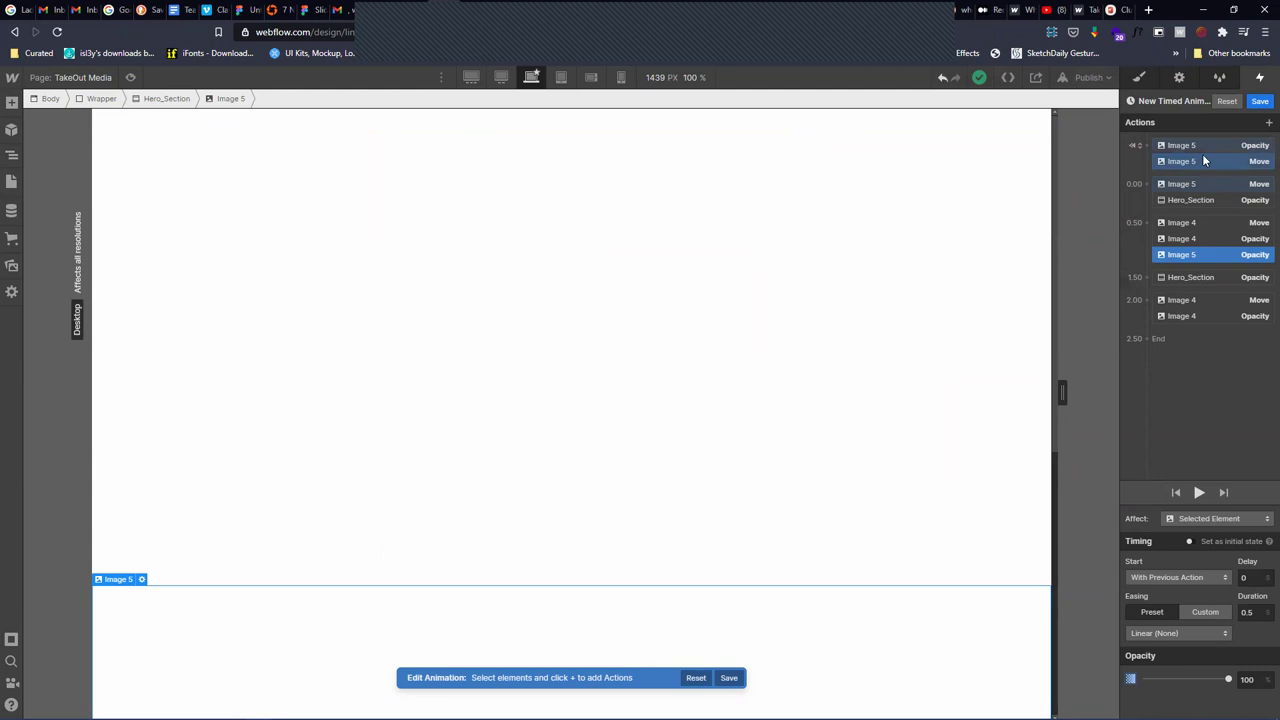
{"action": "left_click_drag", "start_coordinate": [1202, 162], "coordinate": [1212, 175]}
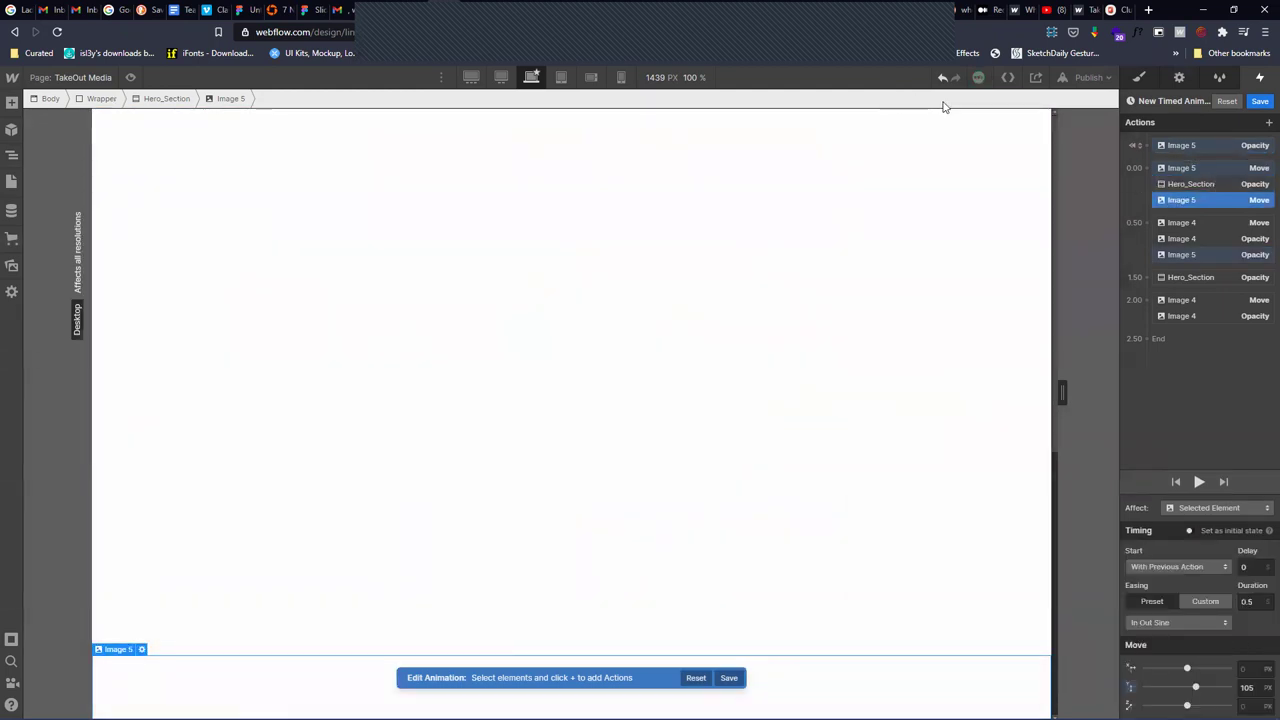
Preview the rearranged timed animation on the canvas and check the cloud image area above the notification form
{"action": "left_click", "coordinate": [1086, 80]}
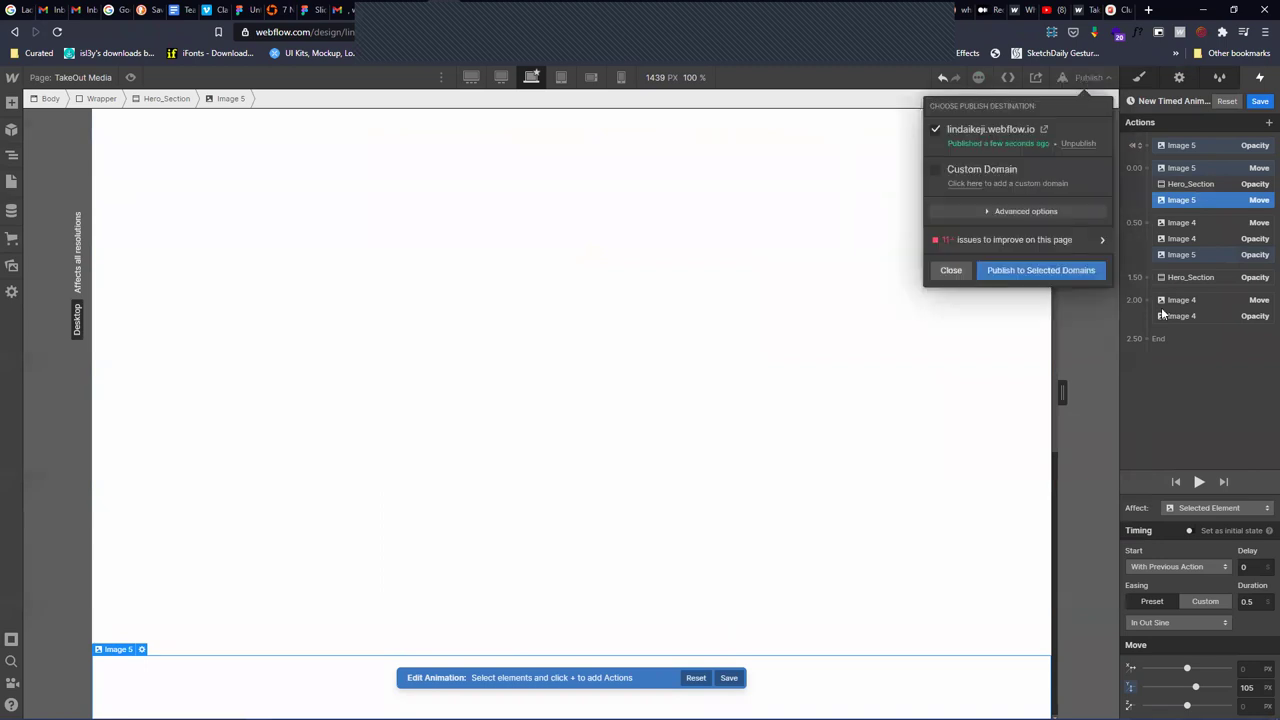
{"action": "left_click", "coordinate": [1197, 482]}
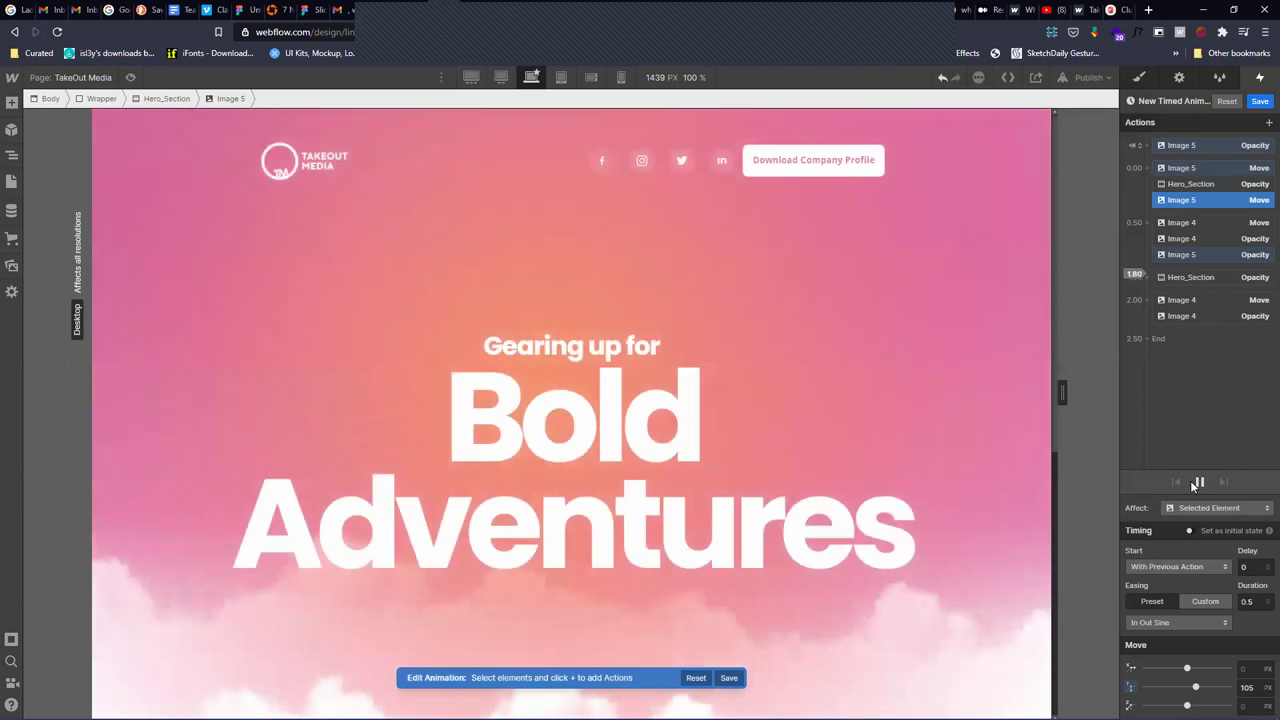
{"action": "scroll", "coordinate": [810, 485], "scroll_direction": "down", "scroll_amount": 3}
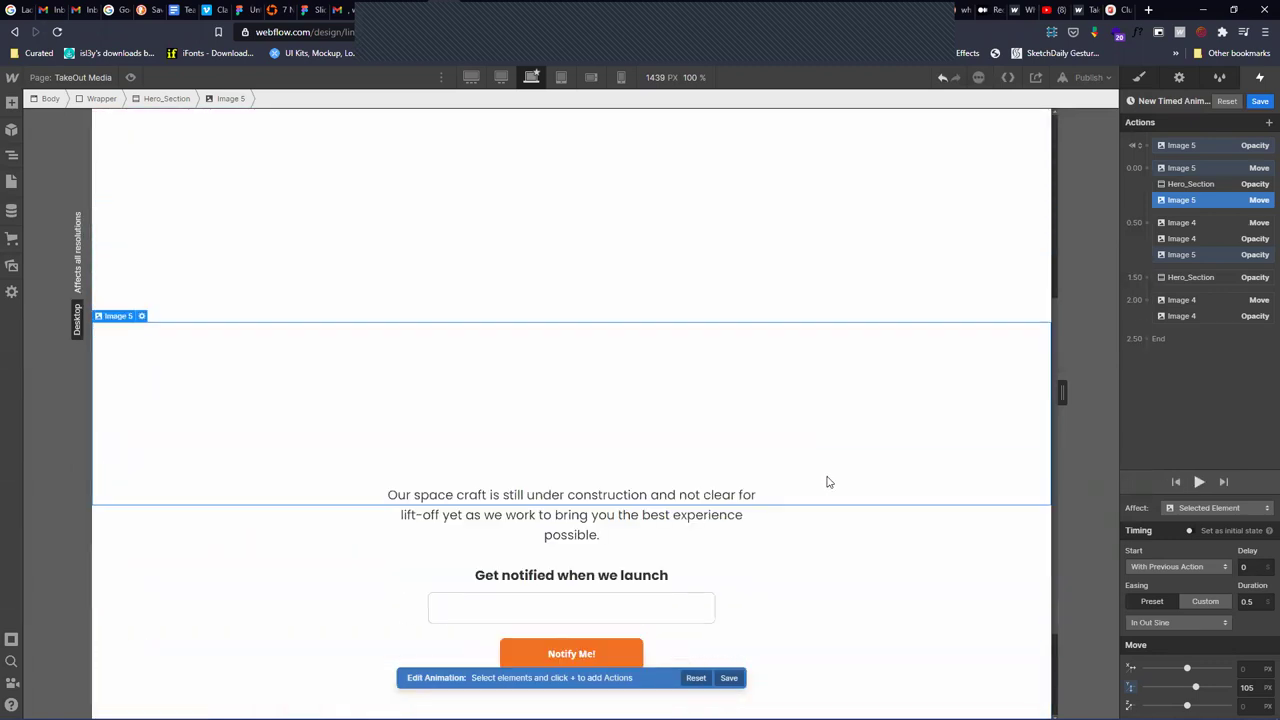
{"action": "scroll", "coordinate": [829, 480], "scroll_direction": "up", "scroll_amount": 1}
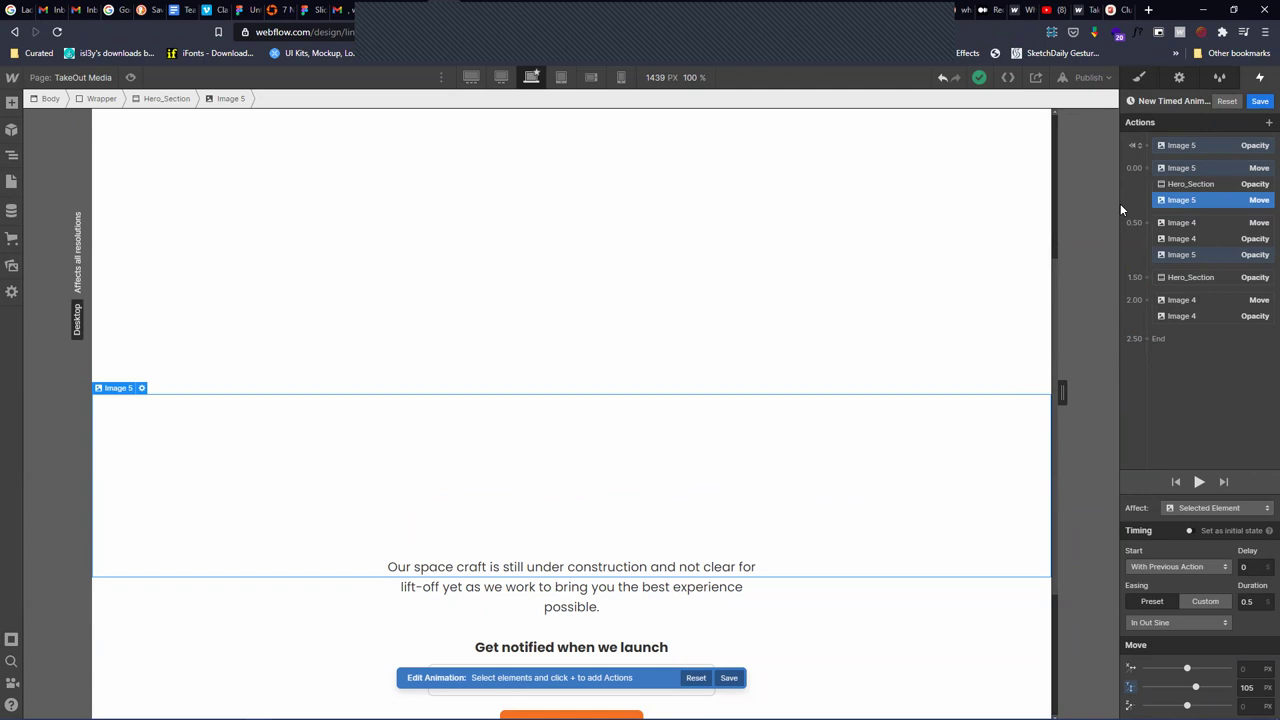
Publish the revised animation to the webflow.io domain and reload the live page to check the rocket and clouds
{"action": "left_click", "coordinate": [1093, 80]}
{"action": "left_click", "coordinate": [1041, 270]}
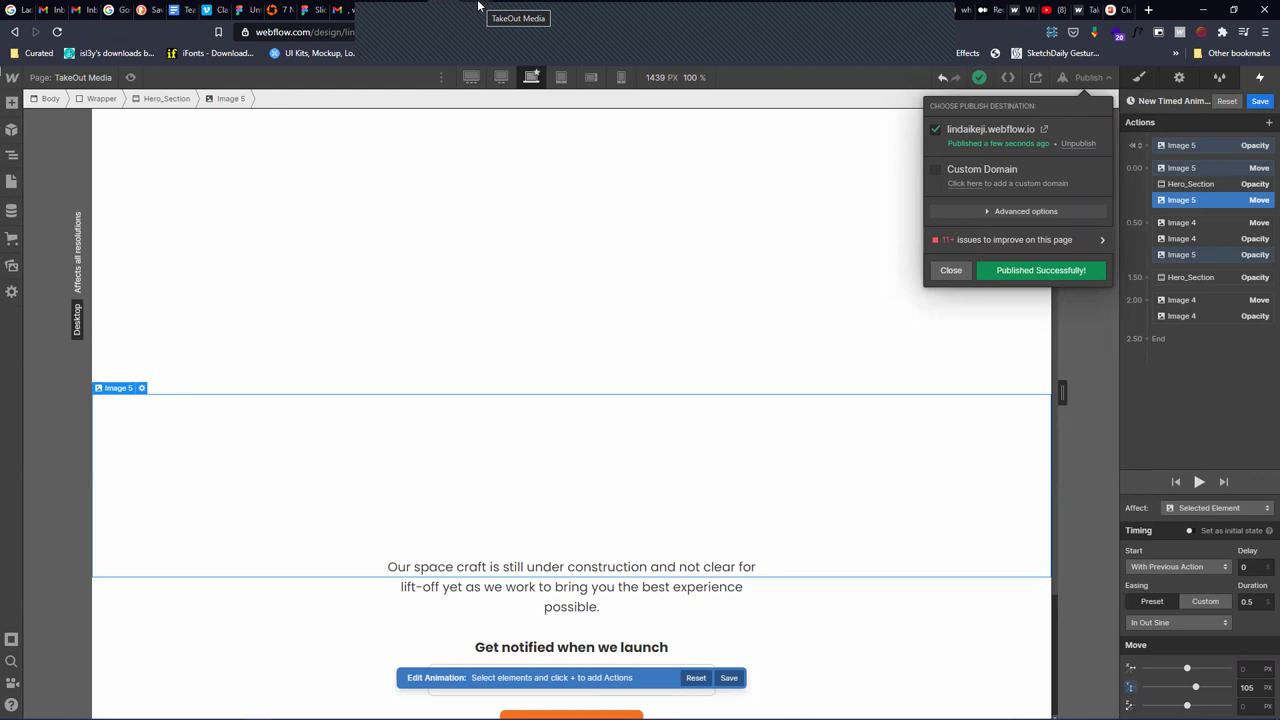
{"action": "left_click", "coordinate": [489, 8]}
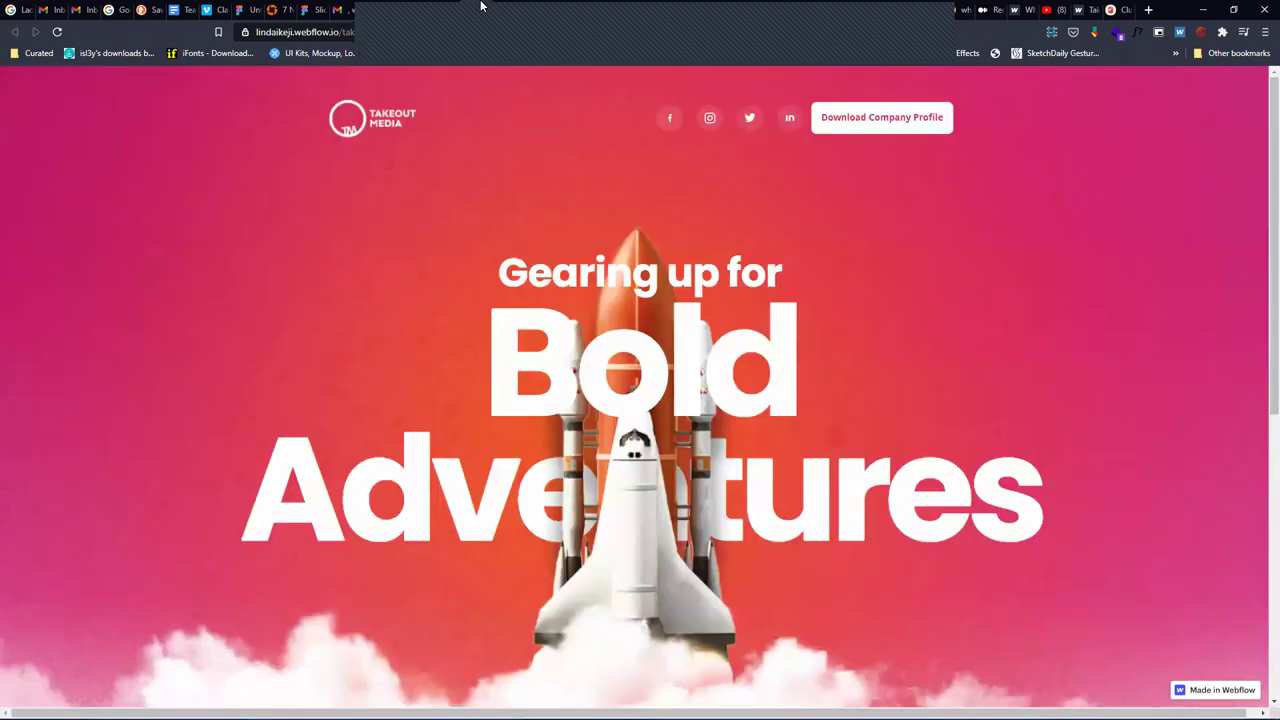
{"action": "left_click", "coordinate": [58, 32]}
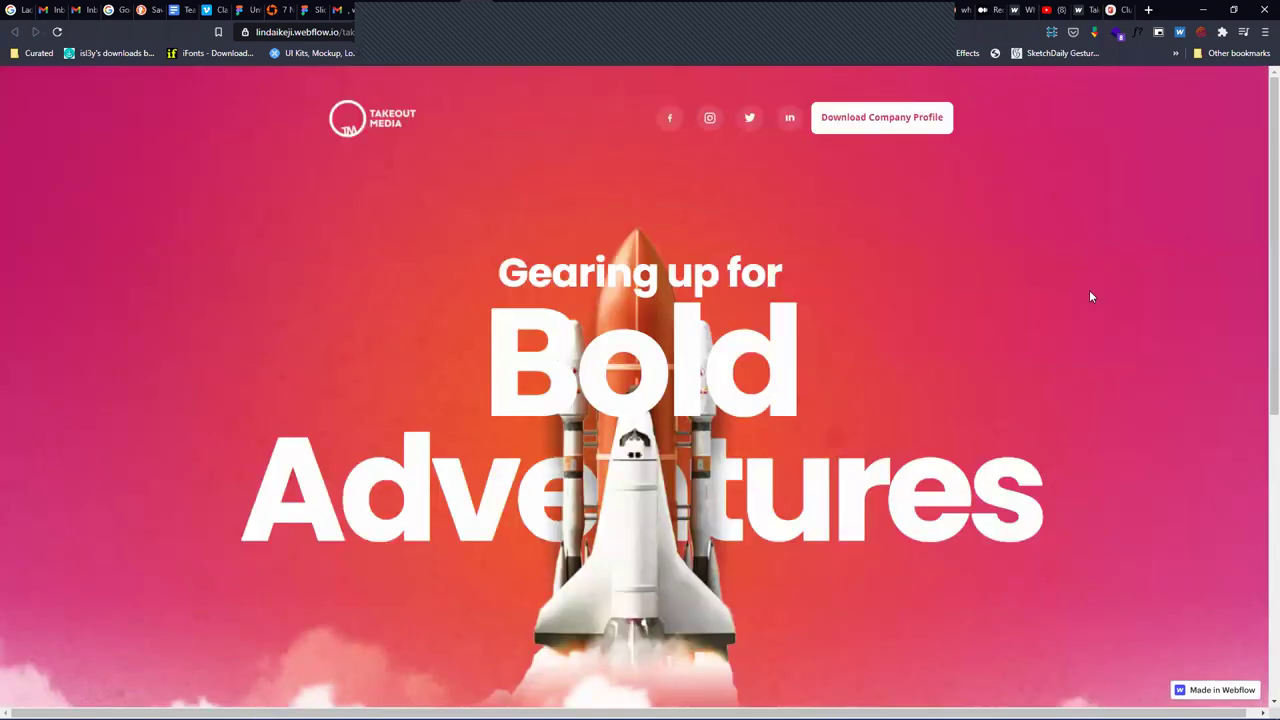
{"action": "scroll", "coordinate": [1090, 296], "scroll_direction": "down", "scroll_amount": 2}
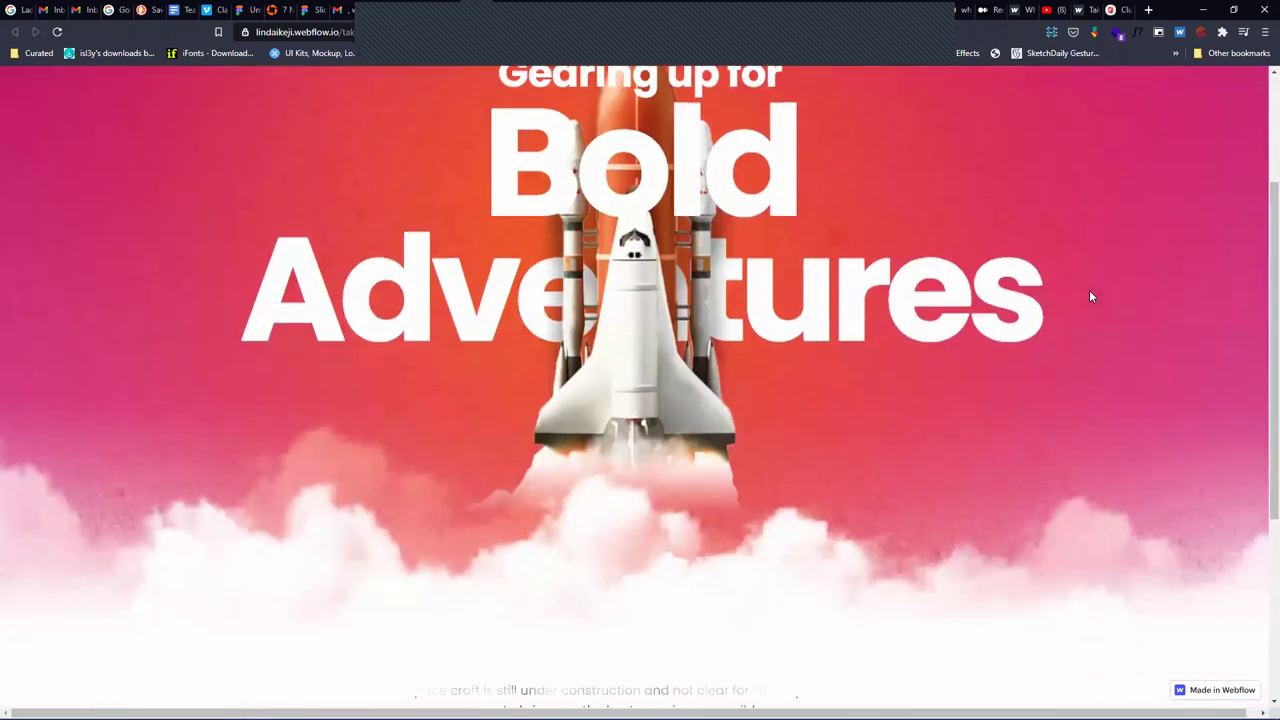
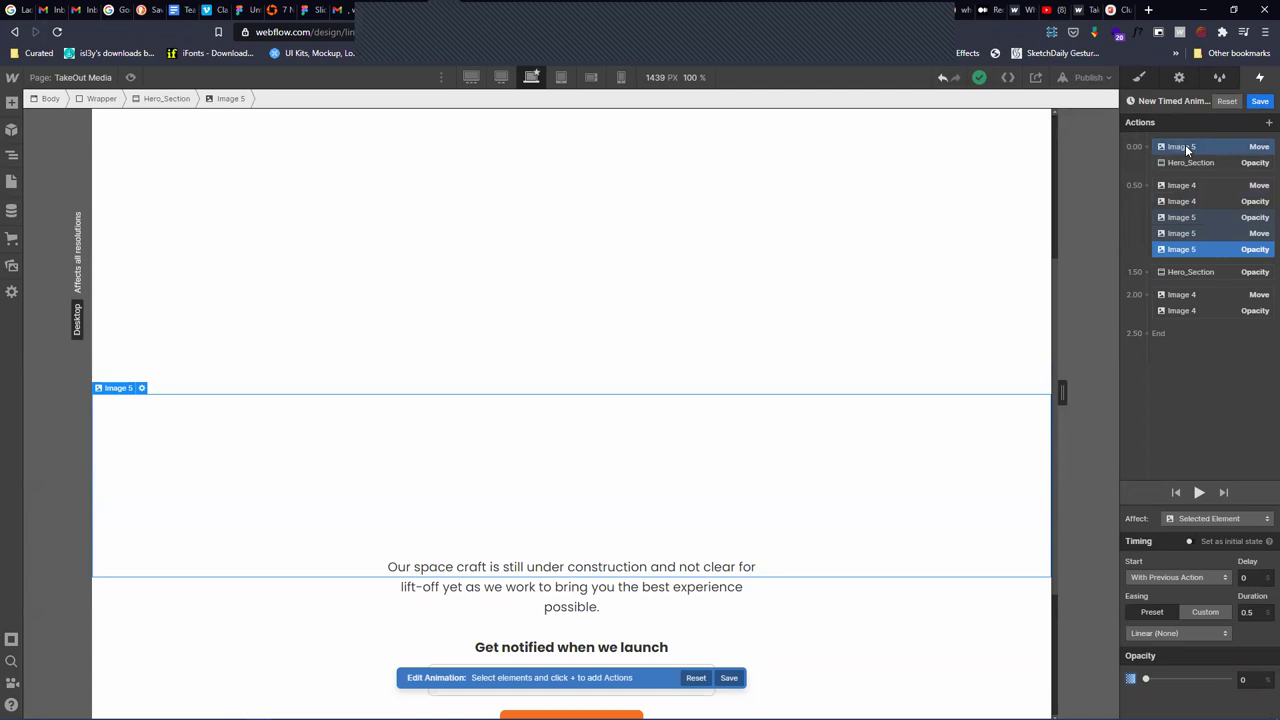
Move Image 5's Move action from 0.00 to the end of the 0.50 group and preview the animation
{"action": "left_click_drag", "start_coordinate": [1185, 144], "coordinate": [1172, 206]}
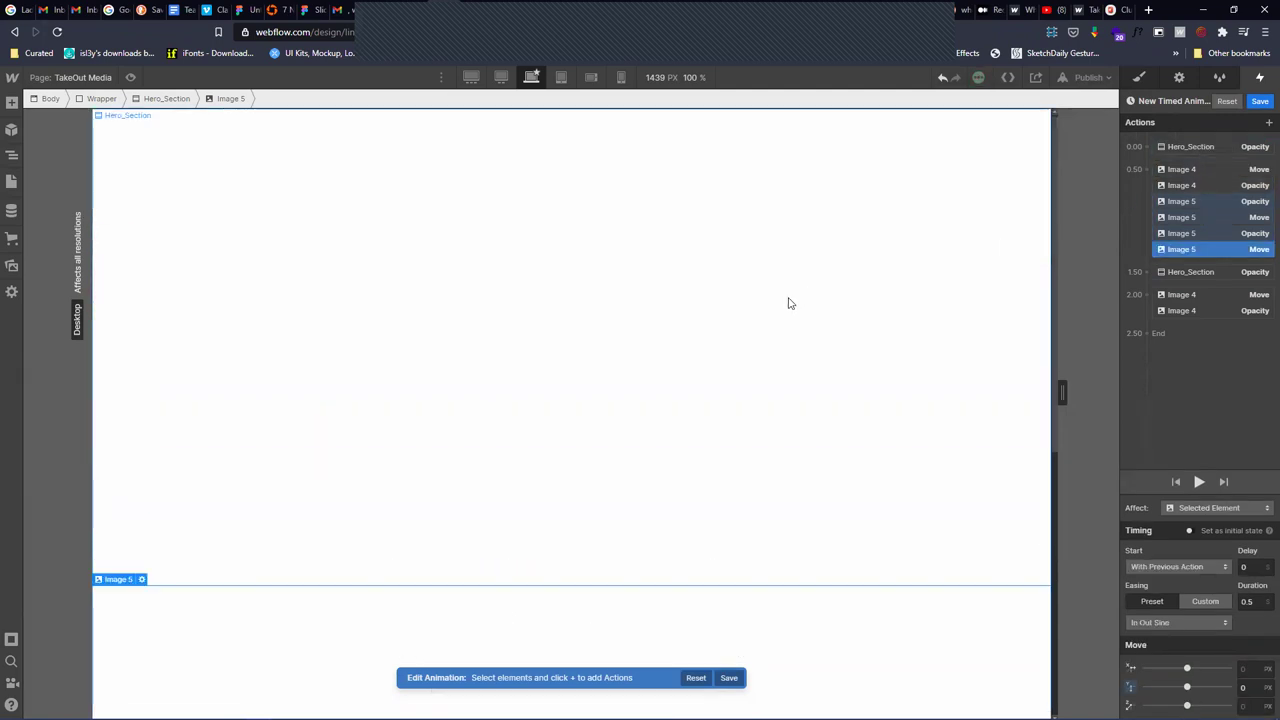
{"action": "left_click", "coordinate": [1199, 481]}
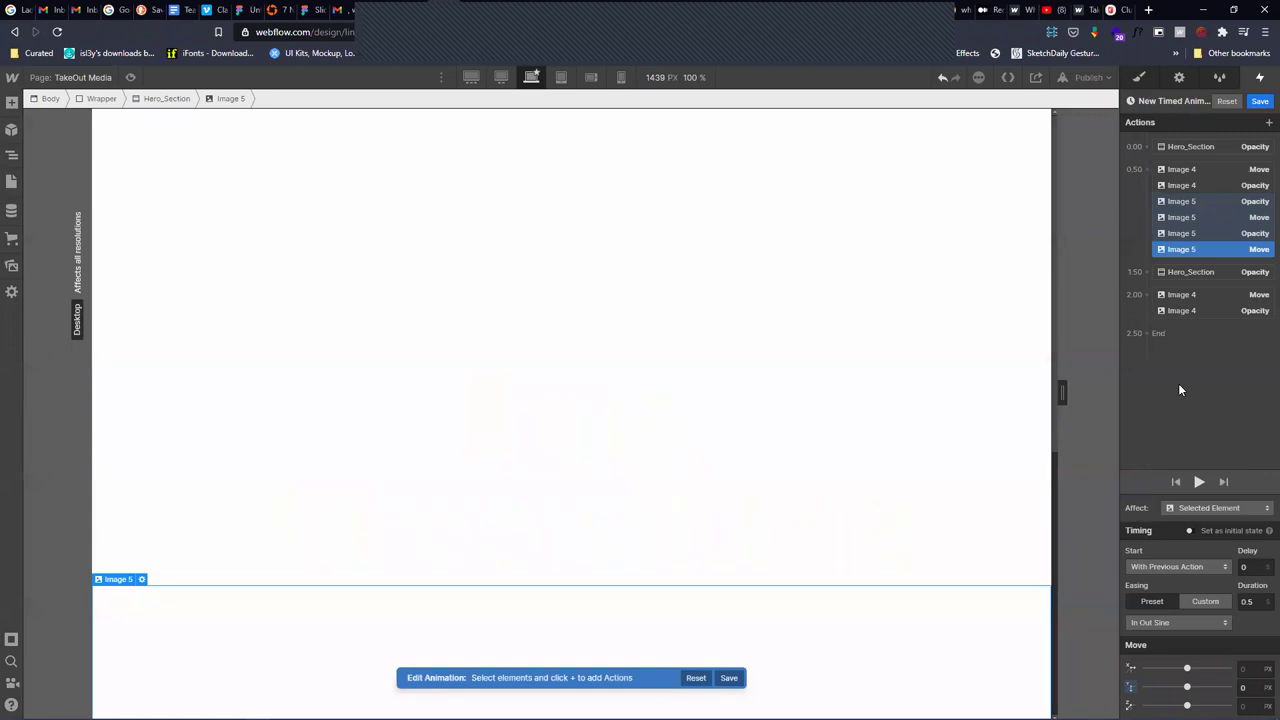
Compare Image 5's opacity and Move actions at 0.50, and place its 0% opacity action last in the group
{"action": "left_click", "coordinate": [1196, 233]}
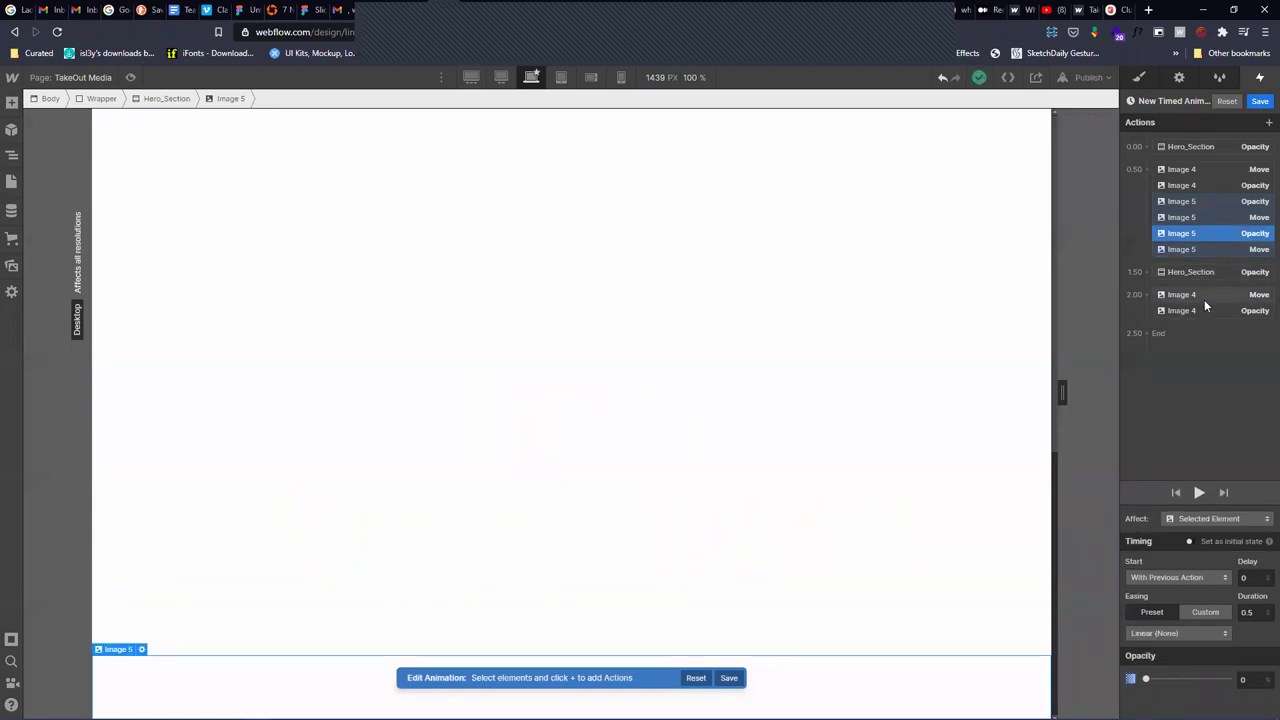
{"action": "left_click", "coordinate": [1201, 251]}
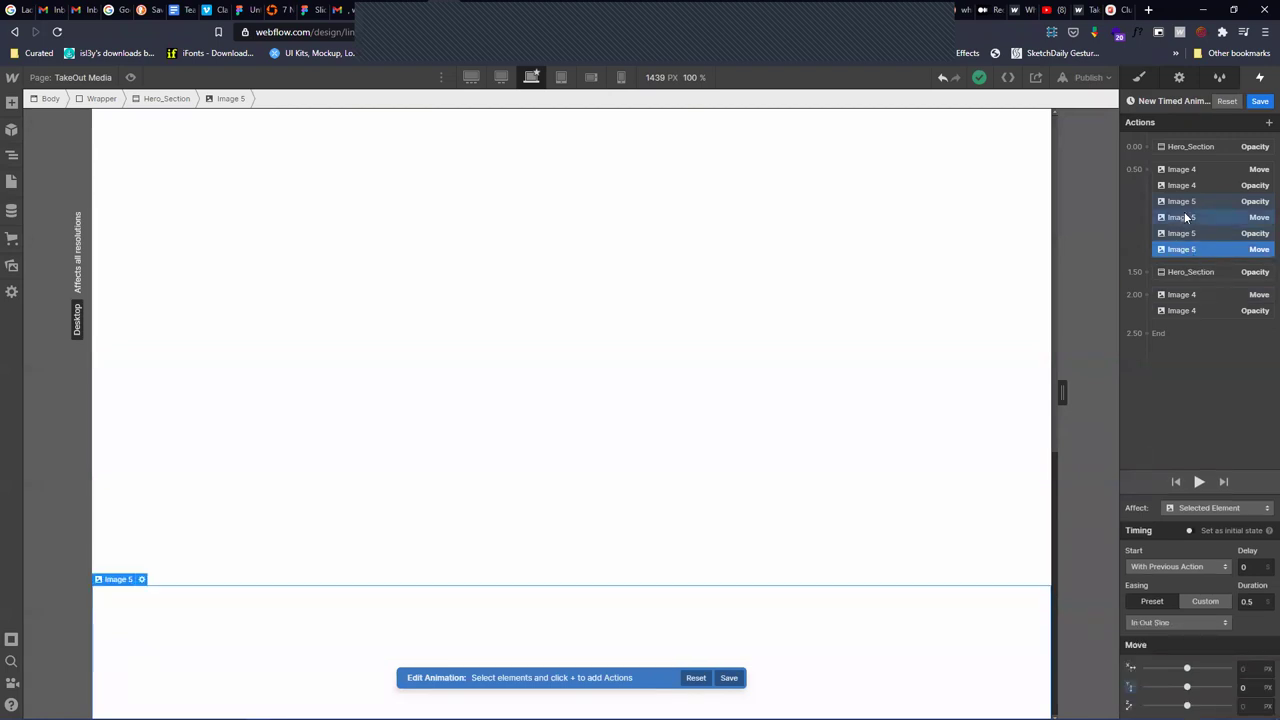
{"action": "left_click", "coordinate": [1197, 201]}
{"action": "left_click", "coordinate": [1194, 235]}
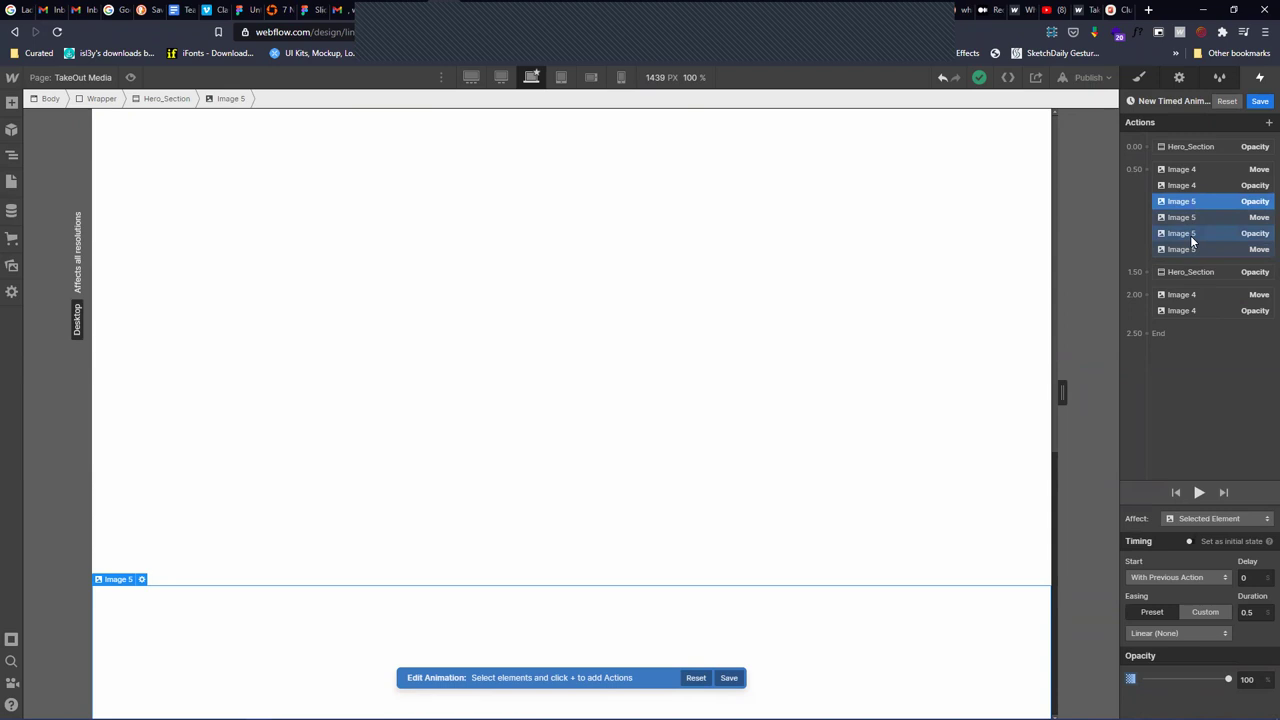
{"action": "left_click_drag", "start_coordinate": [1192, 238], "coordinate": [1186, 212]}
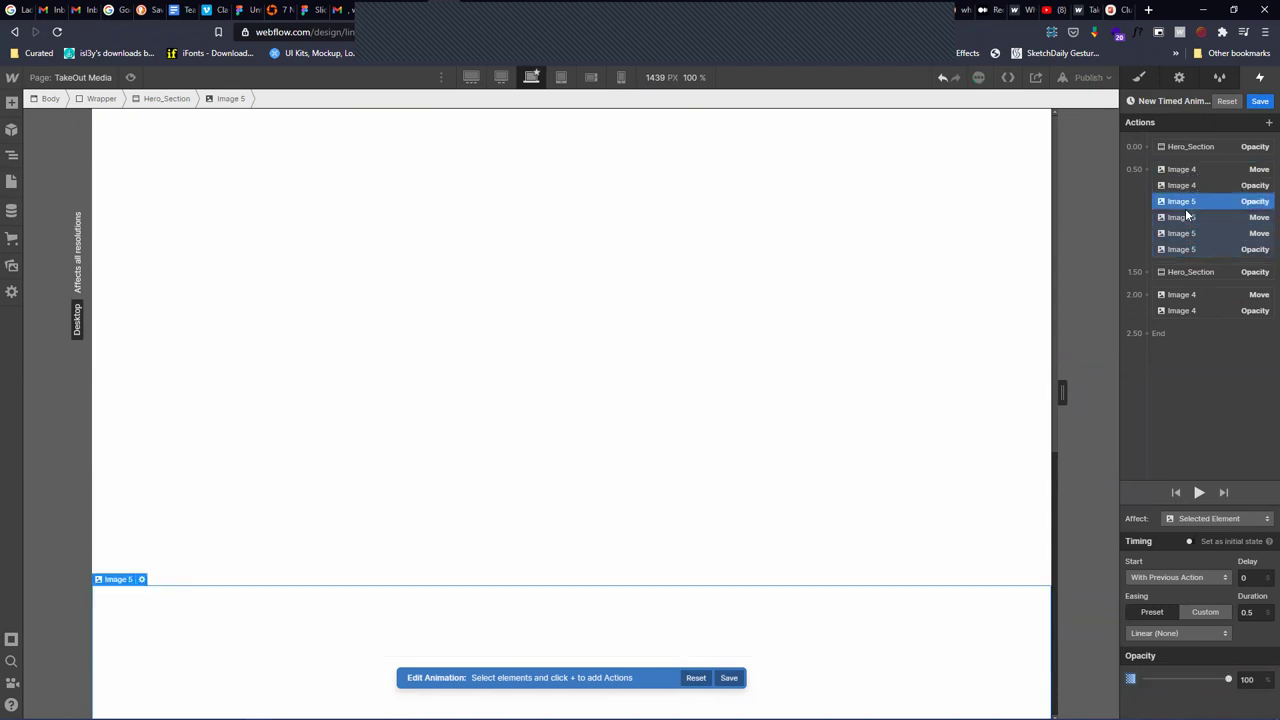
Transfer Image 5's 100% opacity action and its 105 px Move action to the 1.50 group, after Hero_Section's opacity
{"action": "left_click", "coordinate": [1184, 217]}
{"action": "left_click", "coordinate": [1180, 201]}
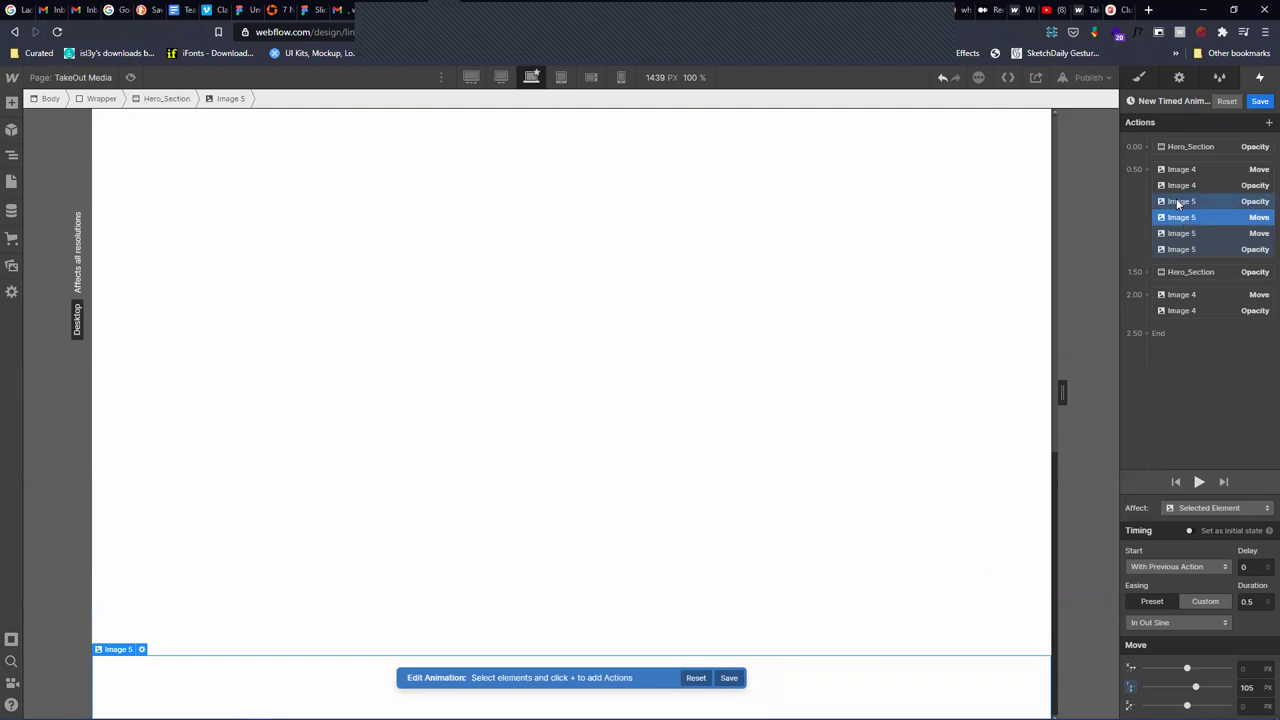
{"action": "left_click_drag", "start_coordinate": [1188, 203], "coordinate": [1205, 260]}
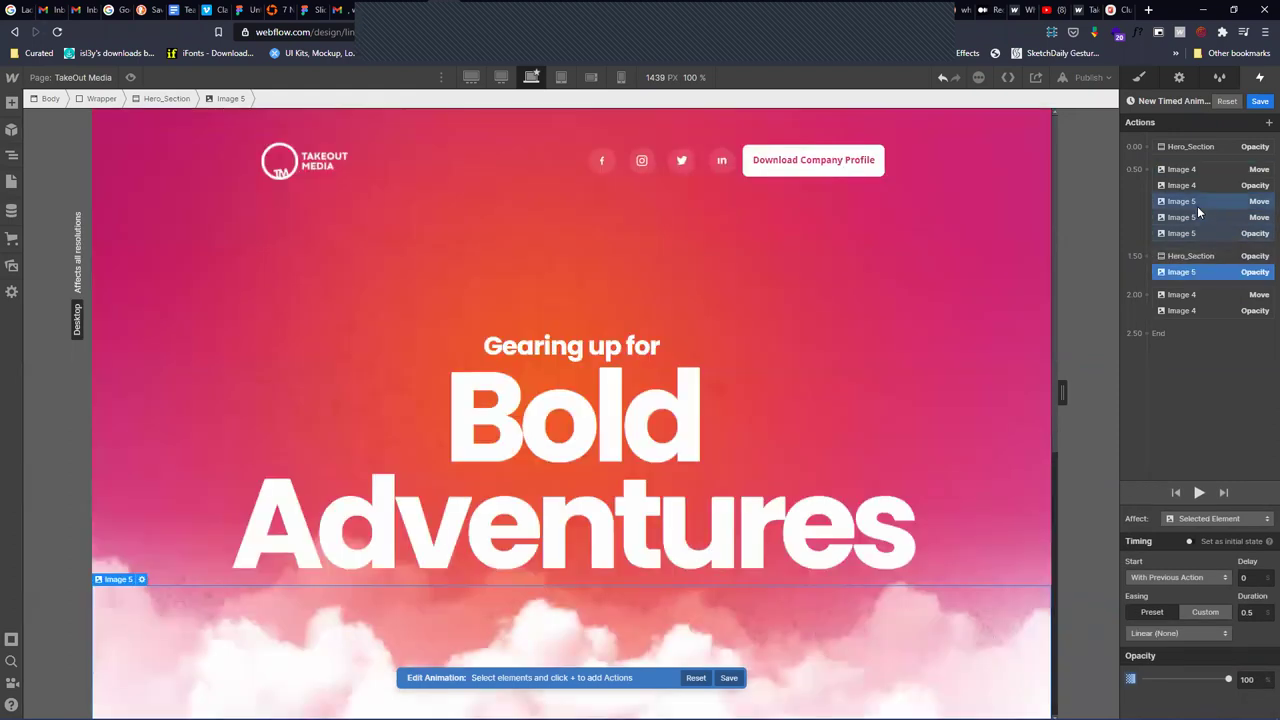
{"action": "left_click", "coordinate": [1184, 199]}
{"action": "left_click_drag", "start_coordinate": [1184, 201], "coordinate": [1201, 268]}
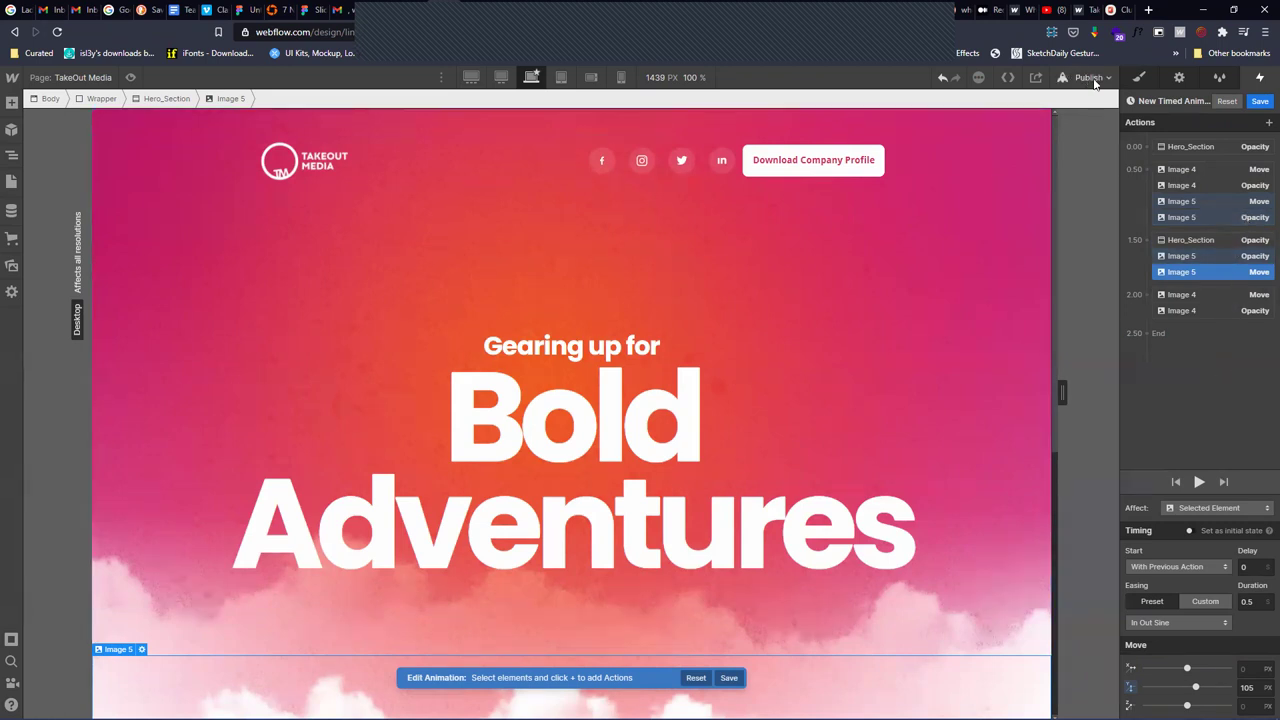
Play the timed animation with Image 5's regrouped actions and look over the resulting page on the canvas
{"action": "left_click", "coordinate": [1196, 482]}
{"action": "scroll", "coordinate": [933, 459], "scroll_direction": "down", "scroll_amount": 3}
{"action": "scroll", "coordinate": [935, 471], "scroll_direction": "up", "scroll_amount": 1}
{"action": "scroll", "coordinate": [937, 470], "scroll_direction": "up", "scroll_amount": 3}
Examine the settings of Image 5's actions at 1.50 and Image 4's Move and opacity actions at 0.50 and 2.00
{"action": "left_click", "coordinate": [1181, 257]}
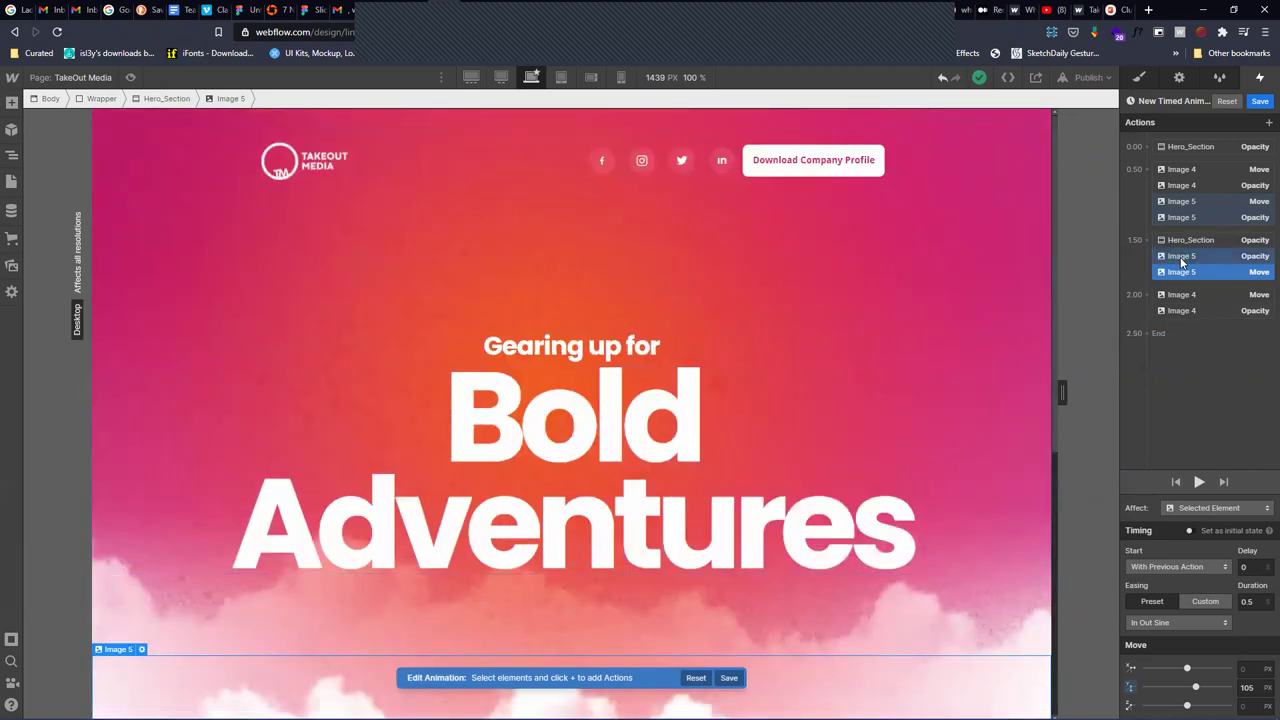
{"action": "left_click", "coordinate": [1184, 271]}
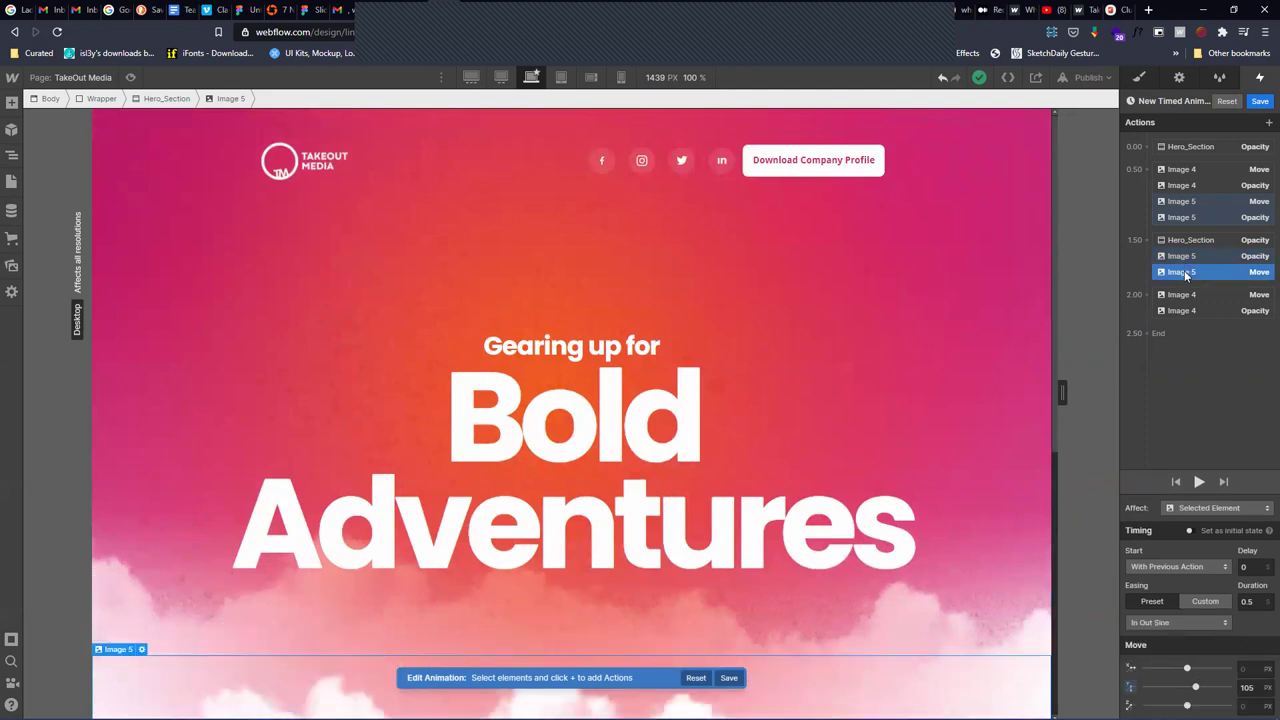
{"action": "left_click", "coordinate": [1193, 185]}
{"action": "left_click", "coordinate": [1198, 169]}
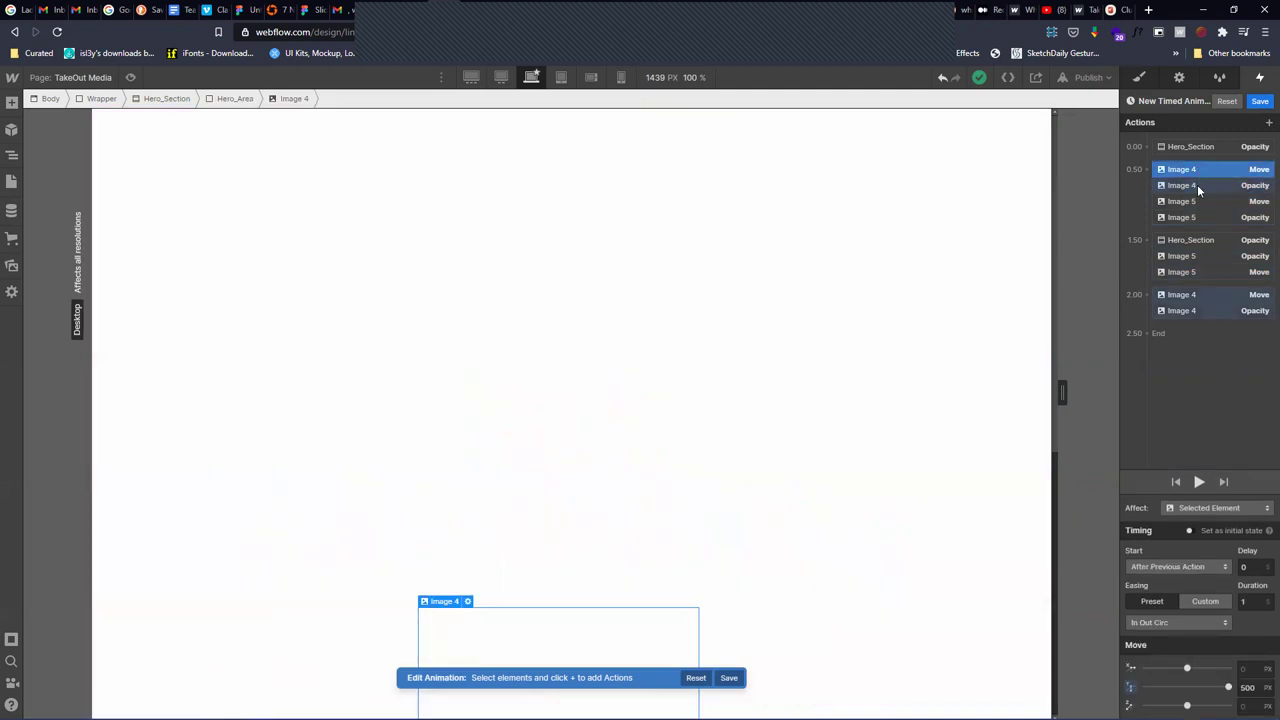
{"action": "left_click", "coordinate": [1212, 295]}
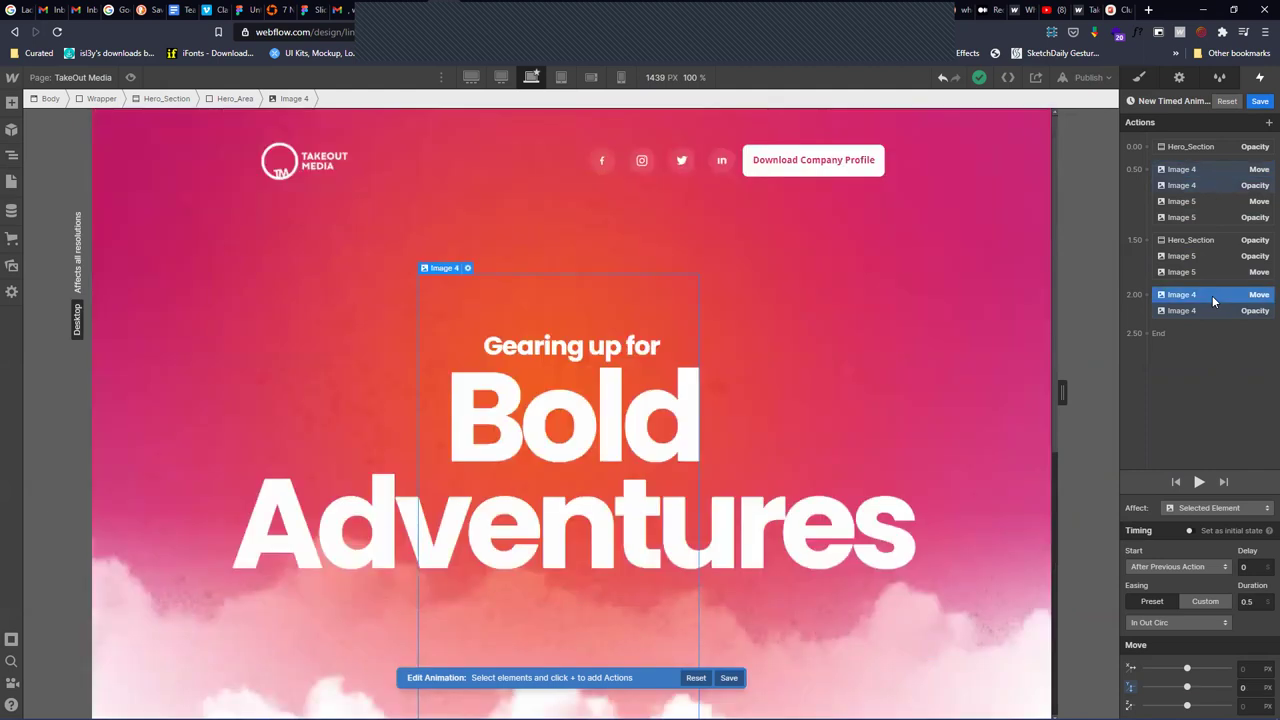
{"action": "left_click", "coordinate": [1211, 311]}
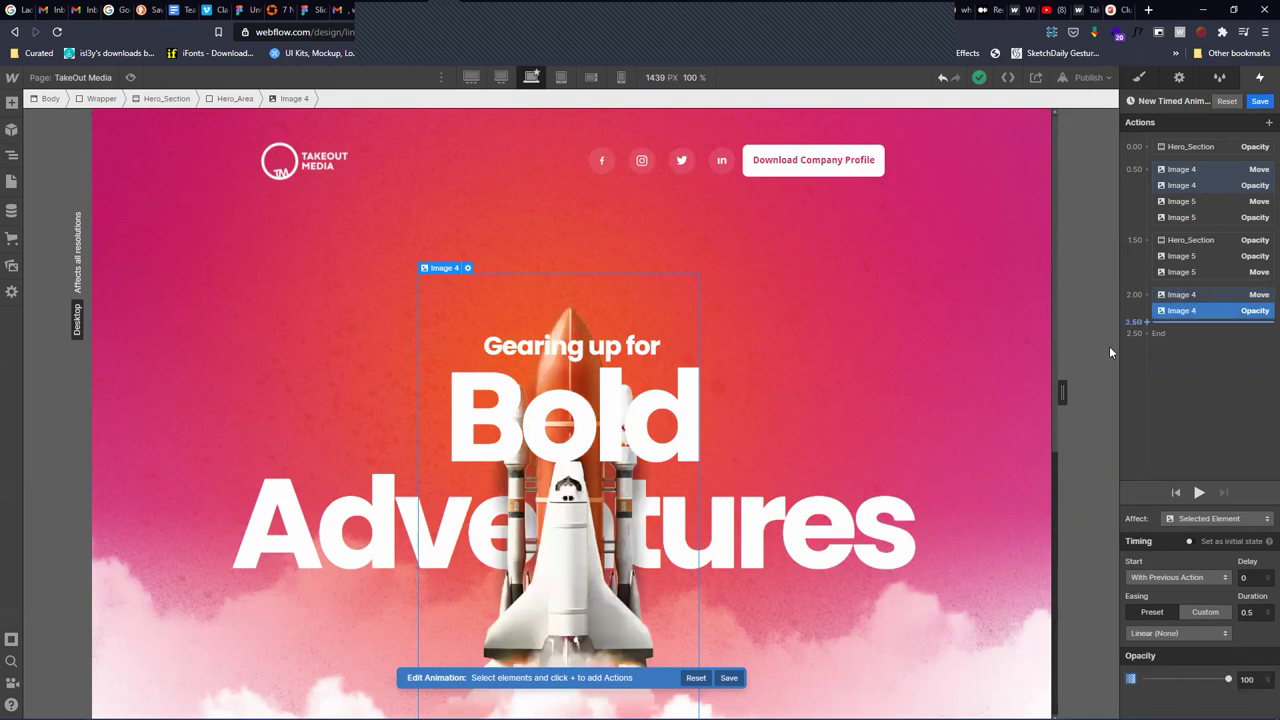
Play the animation and lower the vertical offset of Image 5's Move action at 1.50 to 8 px
{"action": "left_click", "coordinate": [1199, 493]}
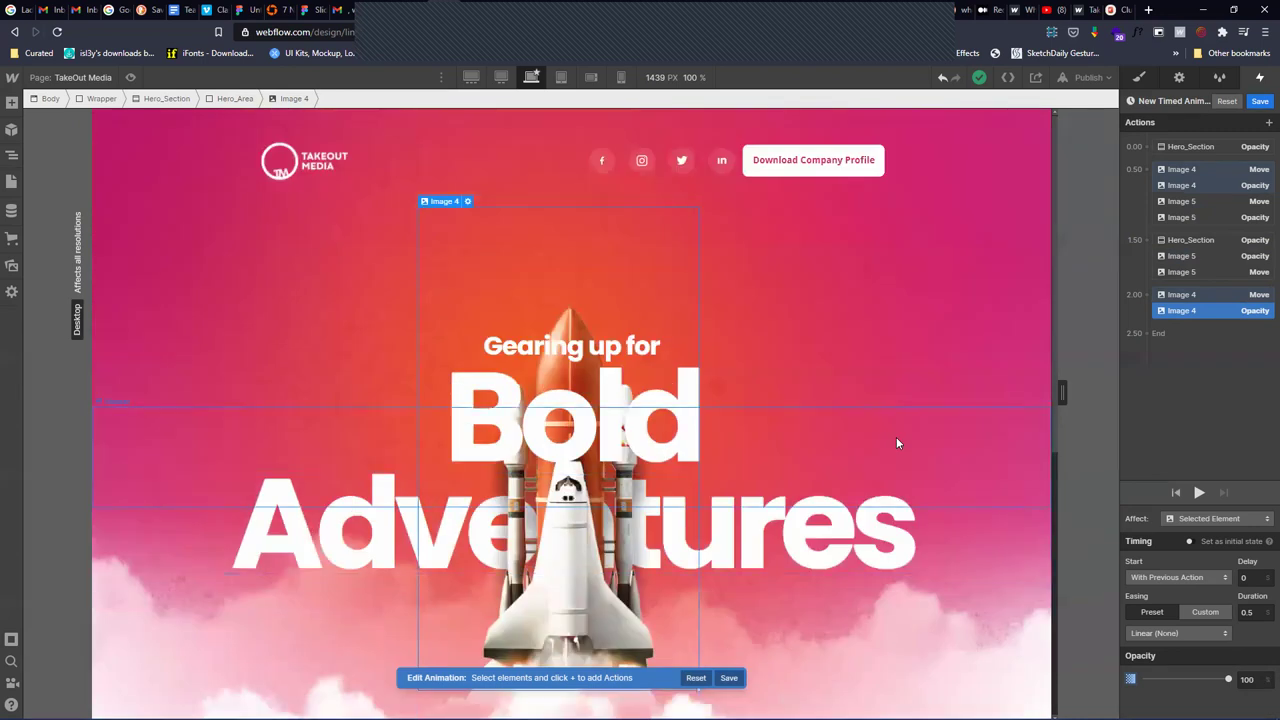
{"action": "scroll", "coordinate": [866, 591], "scroll_direction": "down", "scroll_amount": 2}
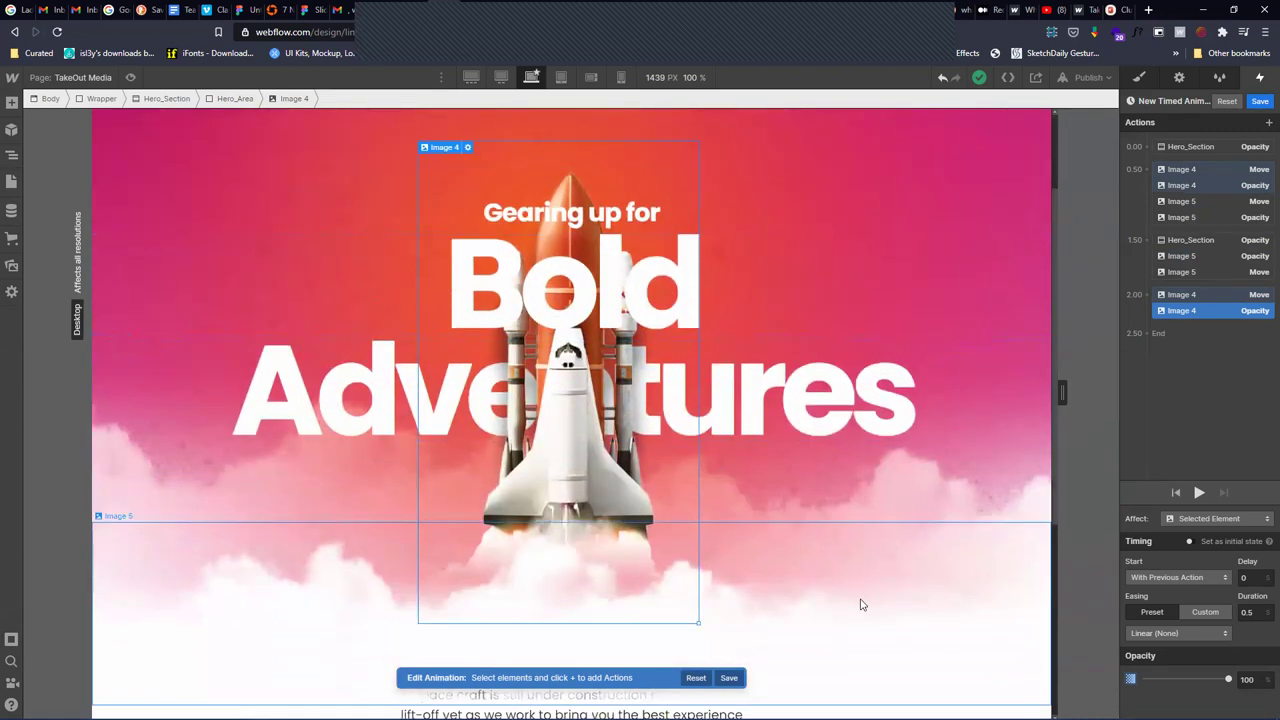
{"action": "left_click", "coordinate": [862, 604]}
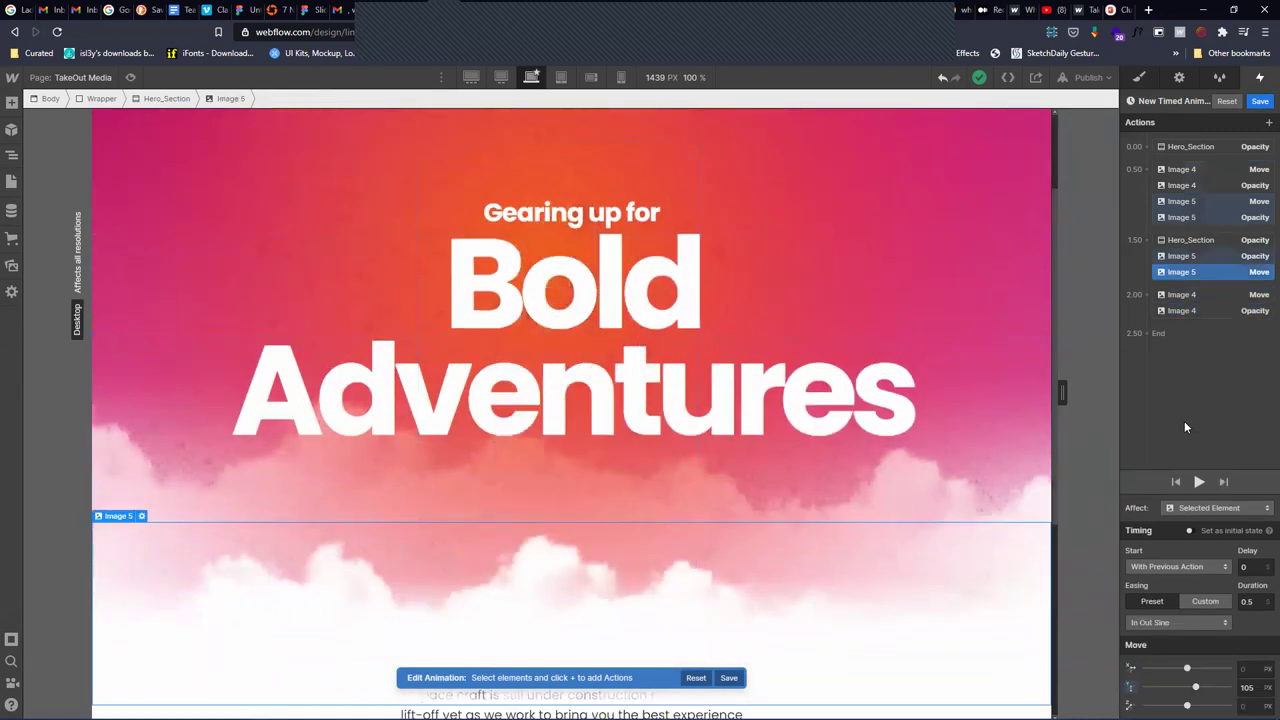
{"action": "left_click", "coordinate": [1228, 272]}
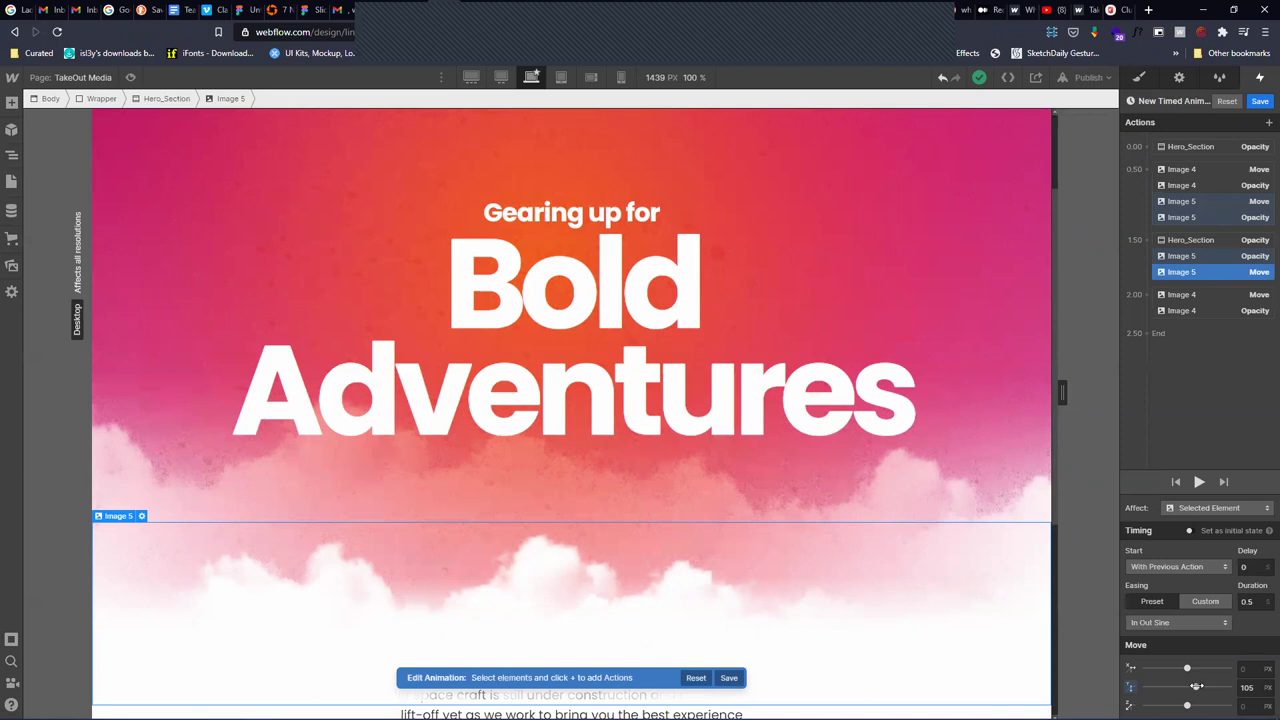
{"action": "left_click_drag", "start_coordinate": [1195, 686], "coordinate": [1187, 686]}
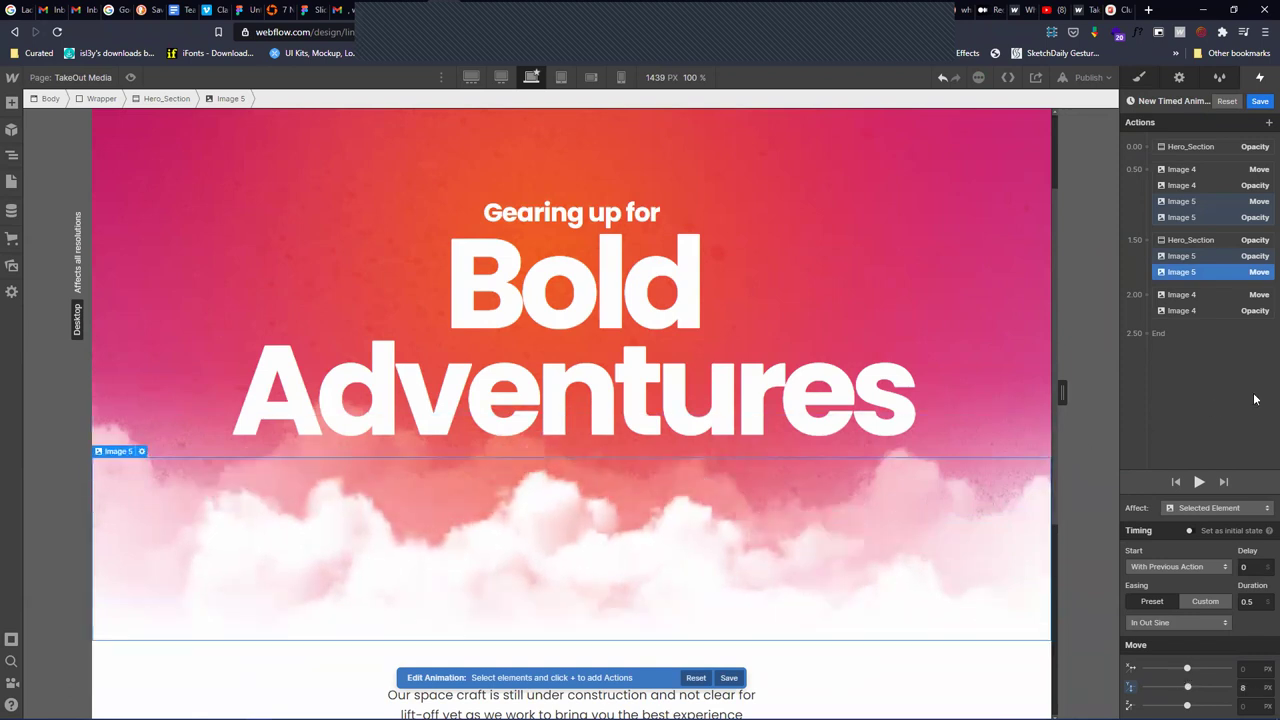
{"action": "left_click", "coordinate": [1250, 601]}
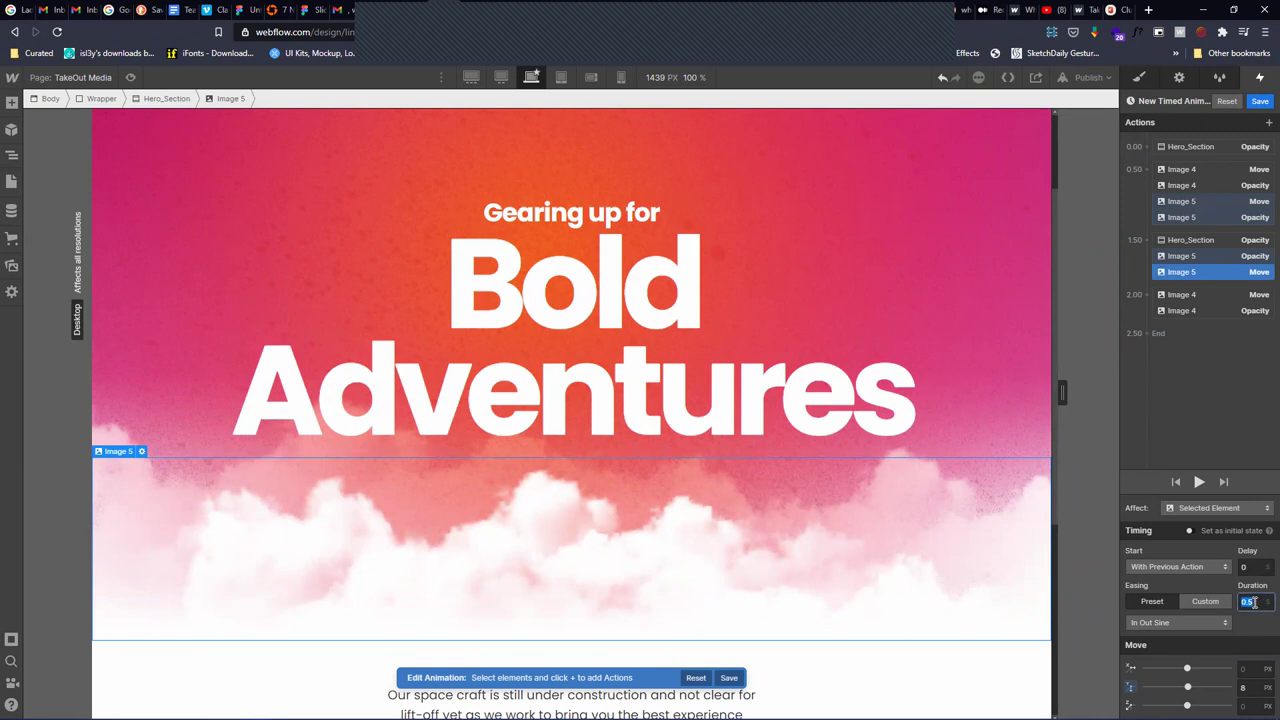
Place Image 5's Move action after its 0% opacity action in the 0.50 group
{"action": "left_click", "coordinate": [1216, 201]}
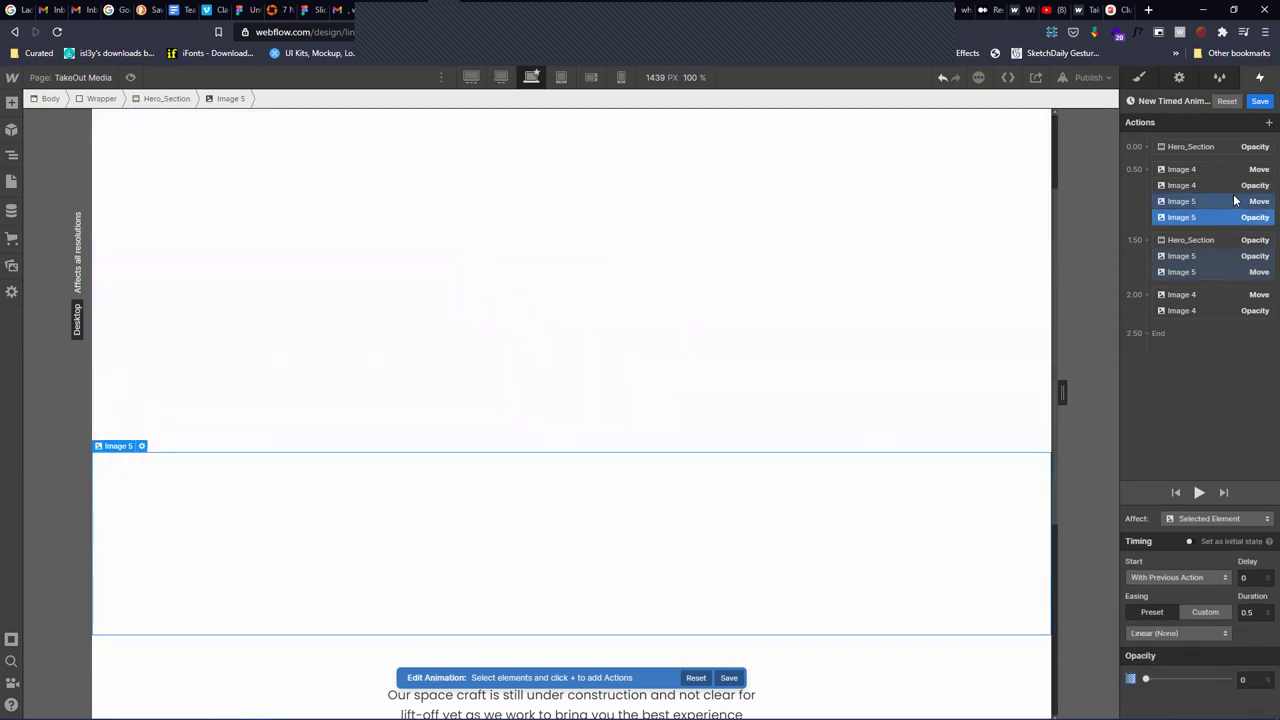
{"action": "left_click_drag", "start_coordinate": [1216, 198], "coordinate": [1217, 218]}
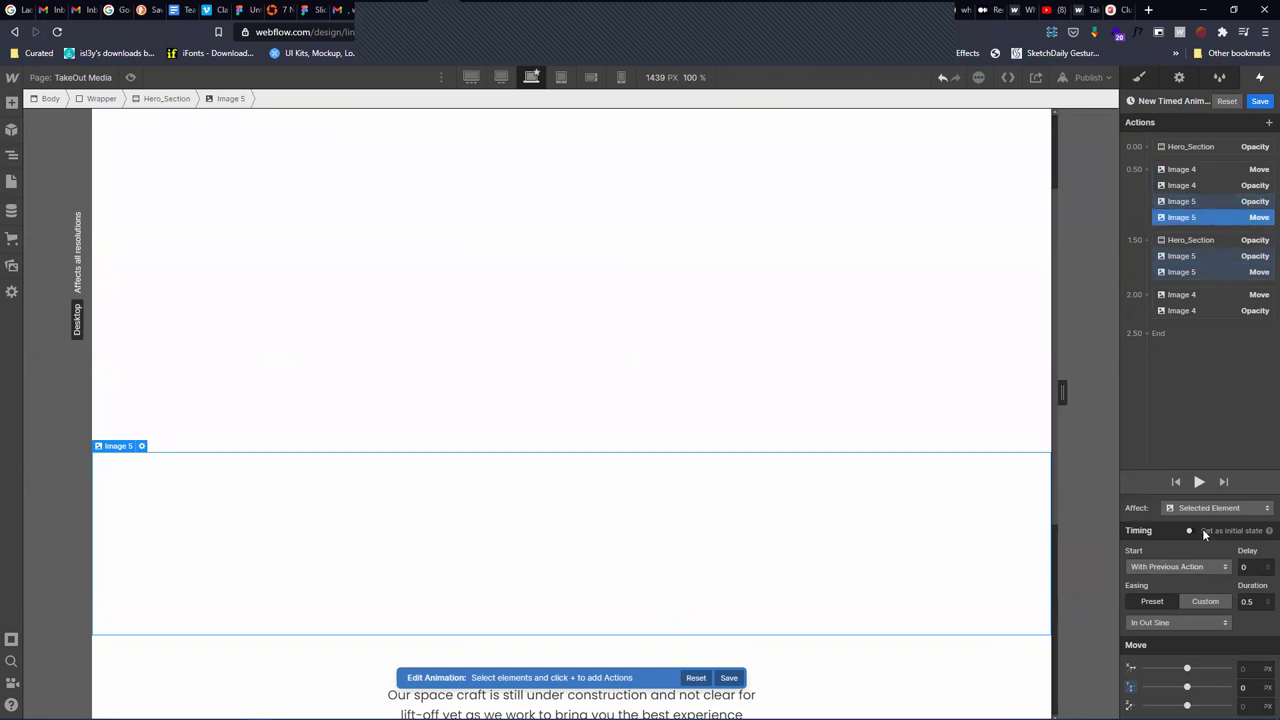
{"action": "left_click_drag", "start_coordinate": [1194, 181], "coordinate": [1200, 205]}
Bring Image 4's Move and opacity actions from 2.00 into the 1.50 group and play the animation to check the timing
{"action": "left_click", "coordinate": [1186, 295]}
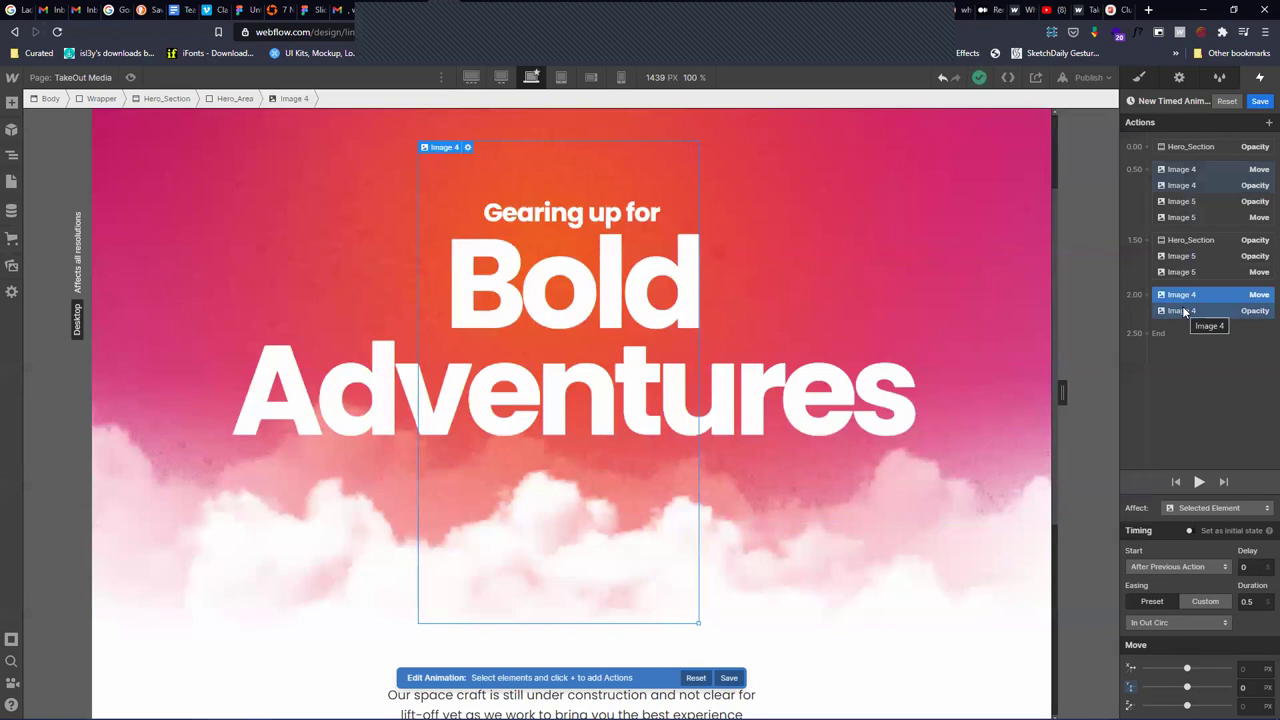
{"action": "left_click", "coordinate": [1205, 178]}
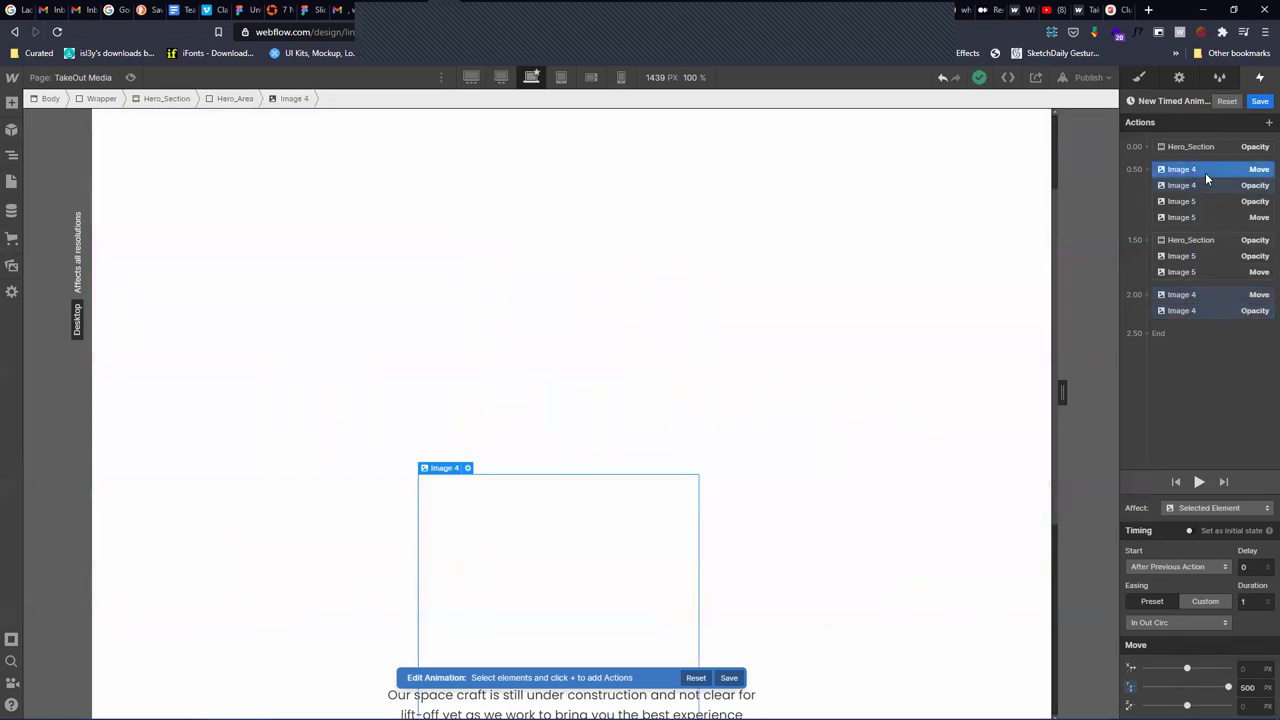
{"action": "left_click", "coordinate": [1197, 187]}
{"action": "left_click", "coordinate": [1184, 294]}
{"action": "mouse_move", "coordinate": [1184, 294]}
{"action": "left_mouse_down"}
{"action": "mouse_move", "coordinate": [1191, 279]}
{"action": "mouse_move", "coordinate": [1181, 310]}
{"action": "mouse_move", "coordinate": [1200, 296]}
{"action": "left_mouse_up"}
{"action": "left_click", "coordinate": [1181, 310]}
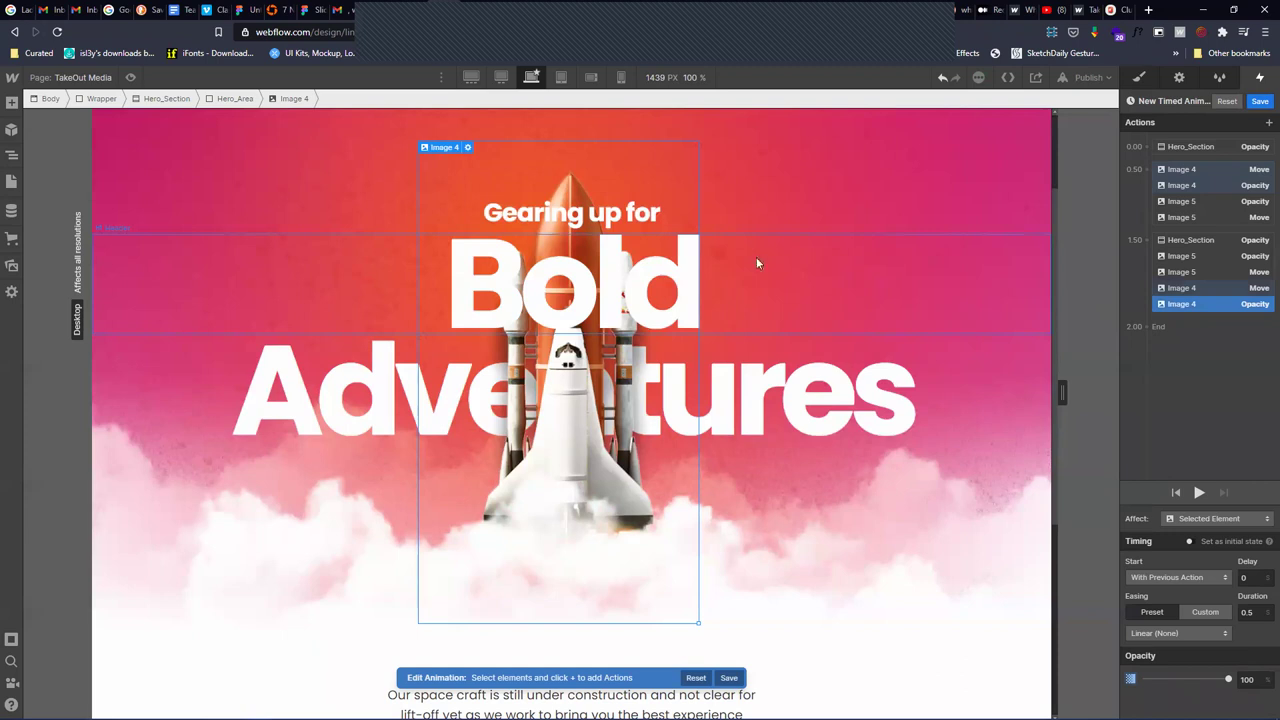
{"action": "left_click", "coordinate": [1199, 492]}
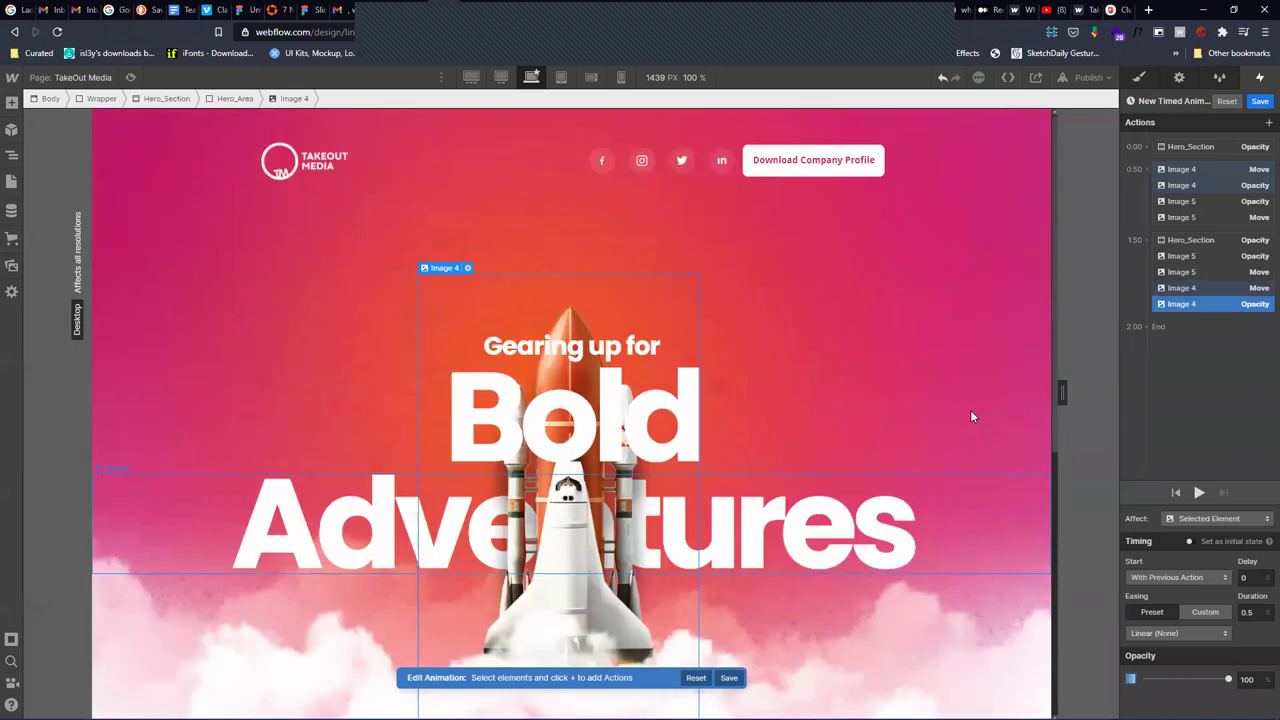
{"action": "left_click", "coordinate": [1200, 493]}
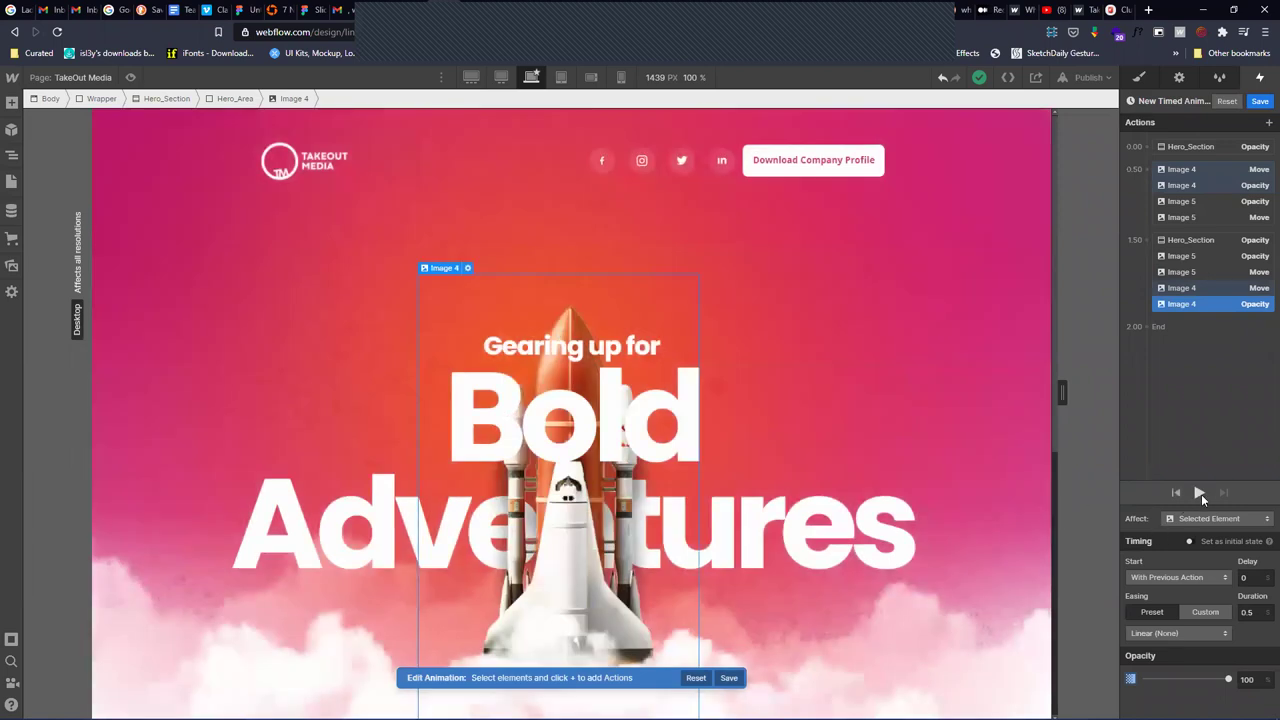
{"action": "left_click", "coordinate": [1200, 493]}
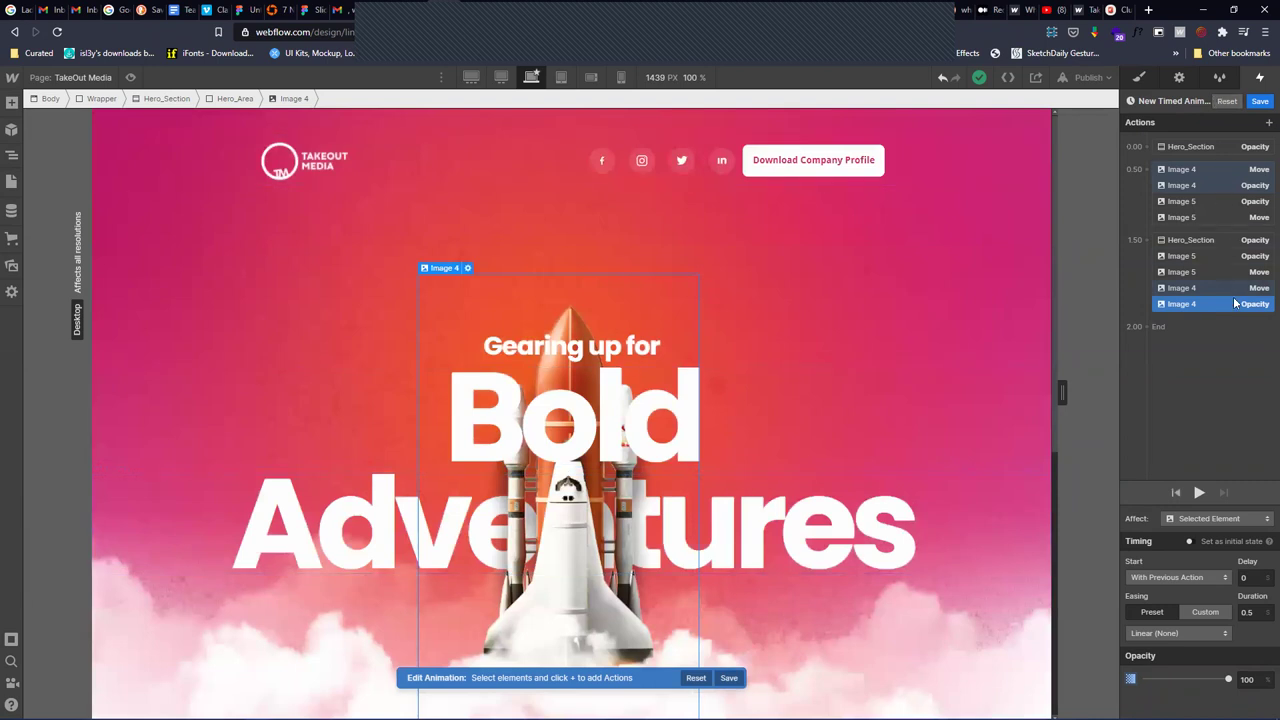
Give Image 4's Move action in the 1.50 group a delay of 0.3 s and preview the animation
{"action": "left_click", "coordinate": [1234, 288]}
{"action": "left_click", "coordinate": [1250, 602]}
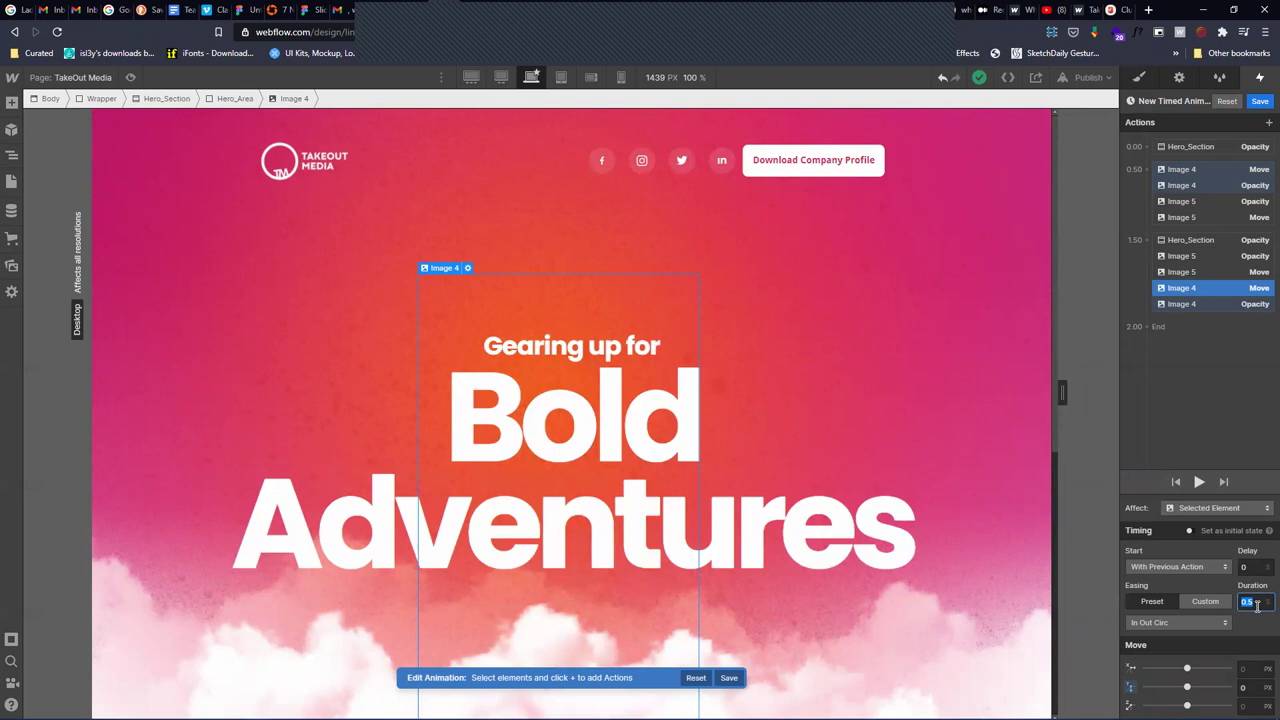
{"action": "left_click", "coordinate": [1256, 603]}
{"action": "left_click", "coordinate": [1251, 567]}
{"action": "type", "text": "0.3"}
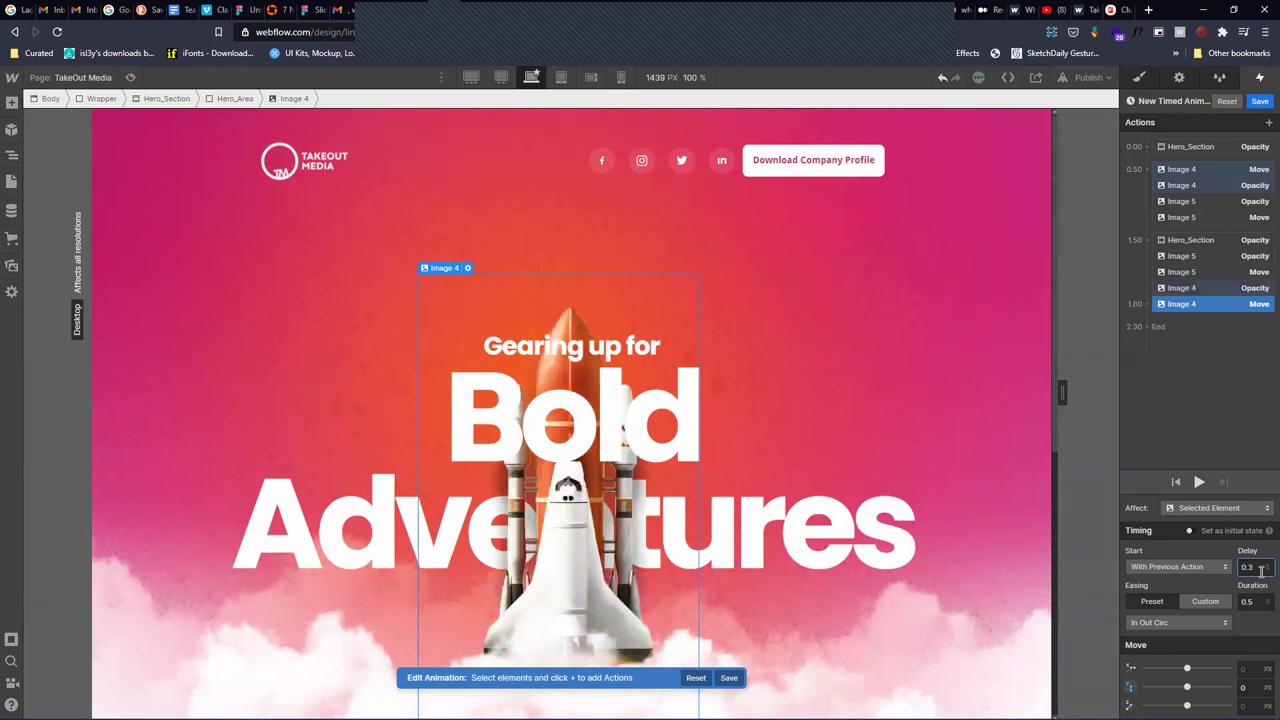
{"action": "left_click", "coordinate": [1200, 484]}
{"action": "left_click", "coordinate": [1200, 484]}
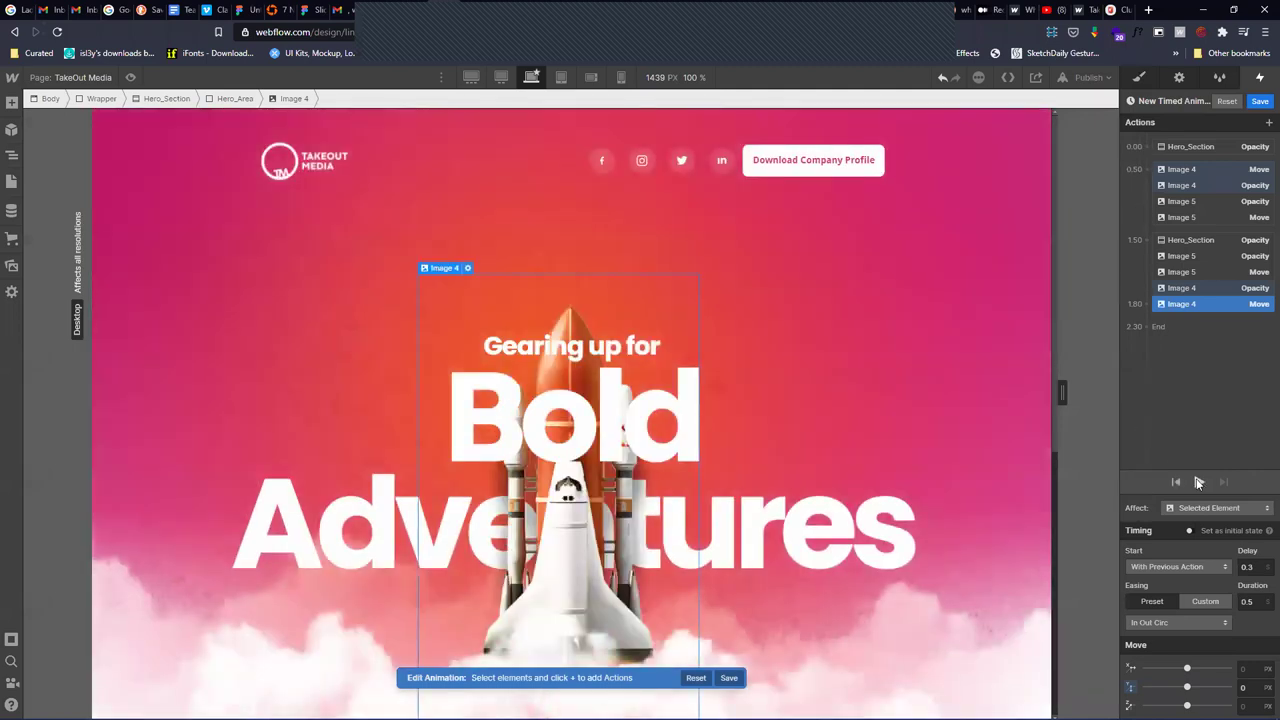
{"action": "left_click", "coordinate": [1199, 483]}
Set the duration of Image 4's delayed Move action to 0.8 s and preview the animation
{"action": "double_click", "coordinate": [1250, 601]}
{"action": "left_click", "coordinate": [1248, 601]}
{"action": "key", "text": "BackSpace"}
{"action": "type", "text": "8"}
{"action": "left_click", "coordinate": [1199, 482]}
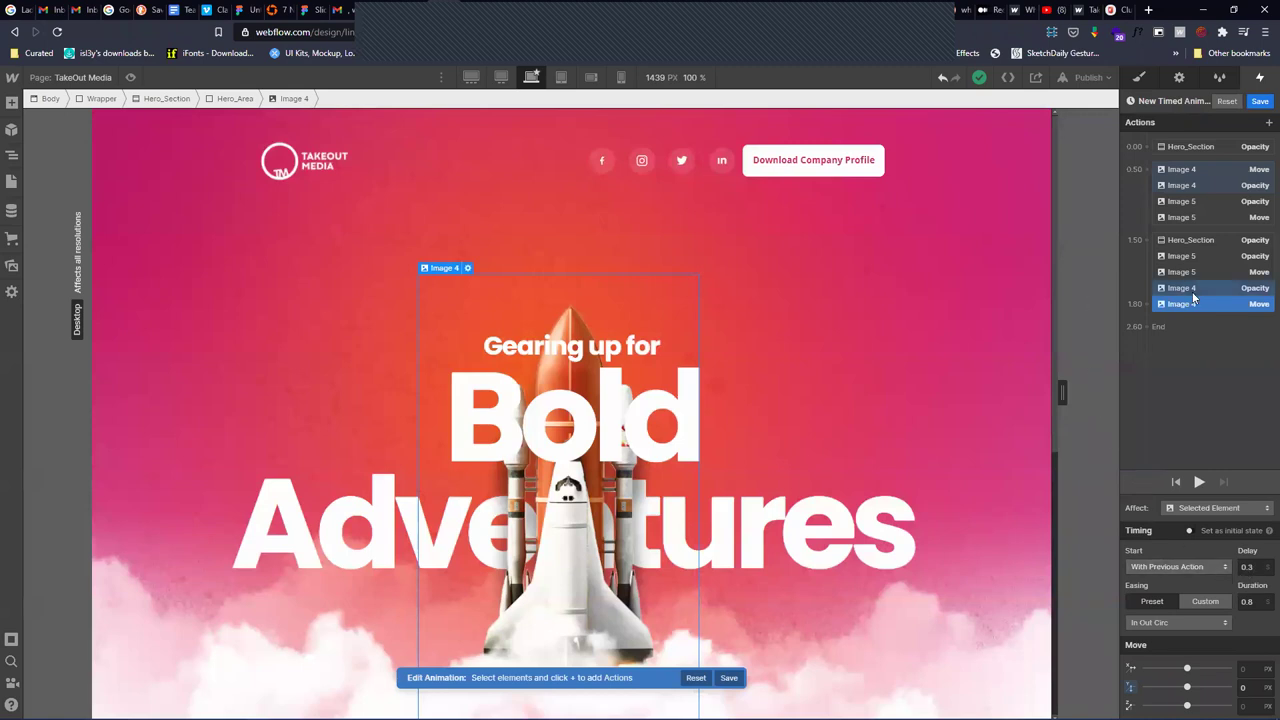
{"action": "left_click", "coordinate": [1201, 483]}
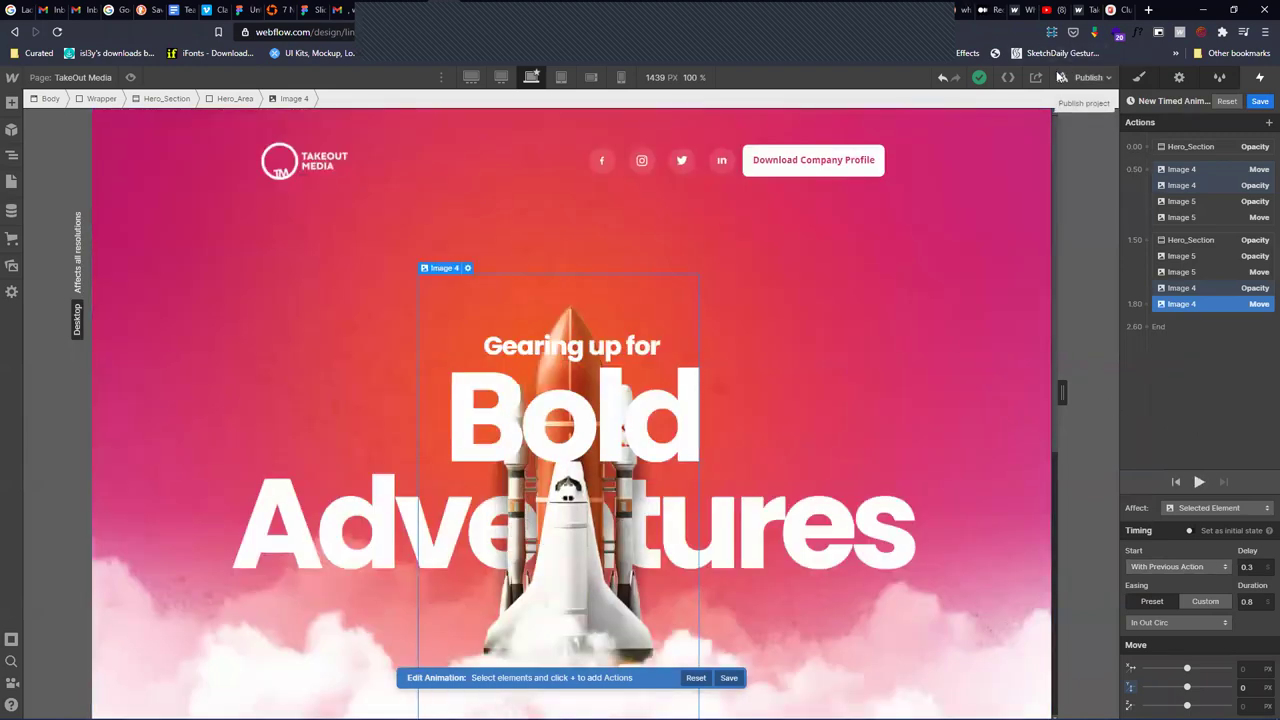
Give Image 5's Move action in the 1.50 group a delay of 0.2 s and preview the animation
{"action": "left_click", "coordinate": [1197, 272]}
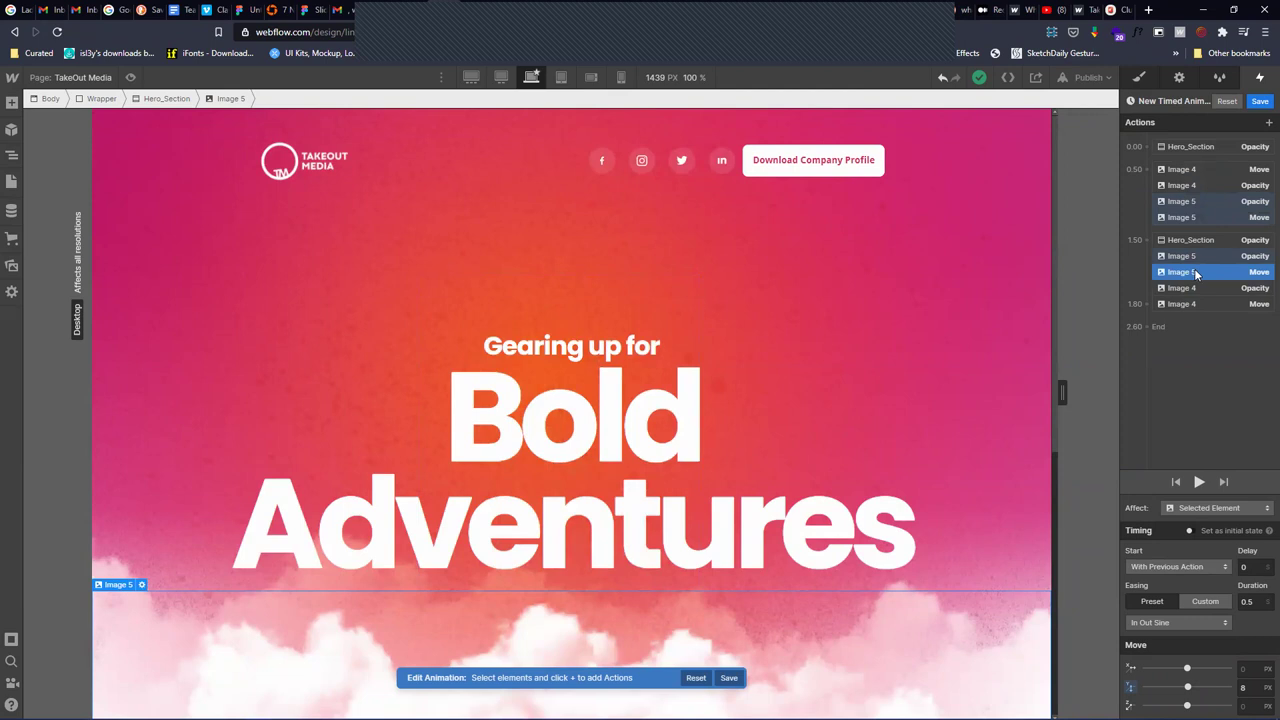
{"action": "left_click", "coordinate": [1249, 566]}
{"action": "double_click", "coordinate": [1250, 566]}
{"action": "type", "text": "0.2"}
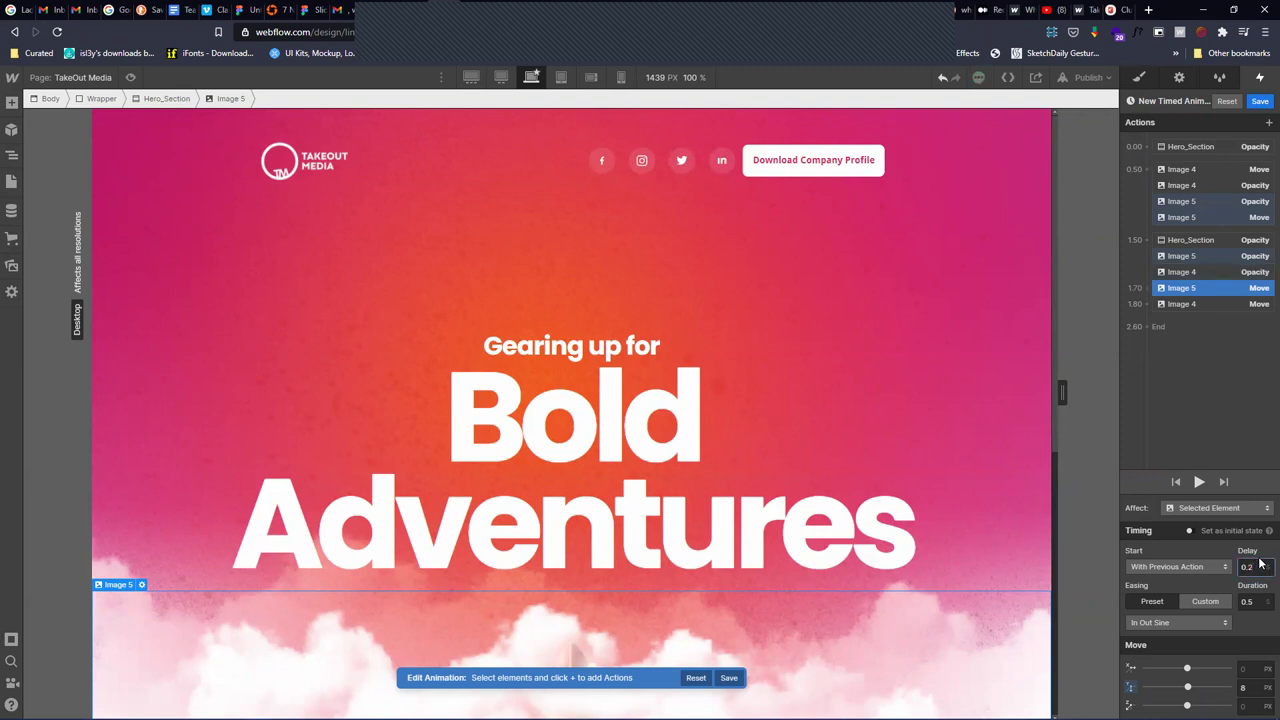
{"action": "key", "text": "Return"}
{"action": "left_click", "coordinate": [1198, 482]}
Give Image 5's Move action in the 0.50 group a delay of 0.2 s and play the animation
{"action": "left_click", "coordinate": [1188, 217]}
{"action": "left_click", "coordinate": [1249, 566]}
{"action": "type", "text": "0.2"}
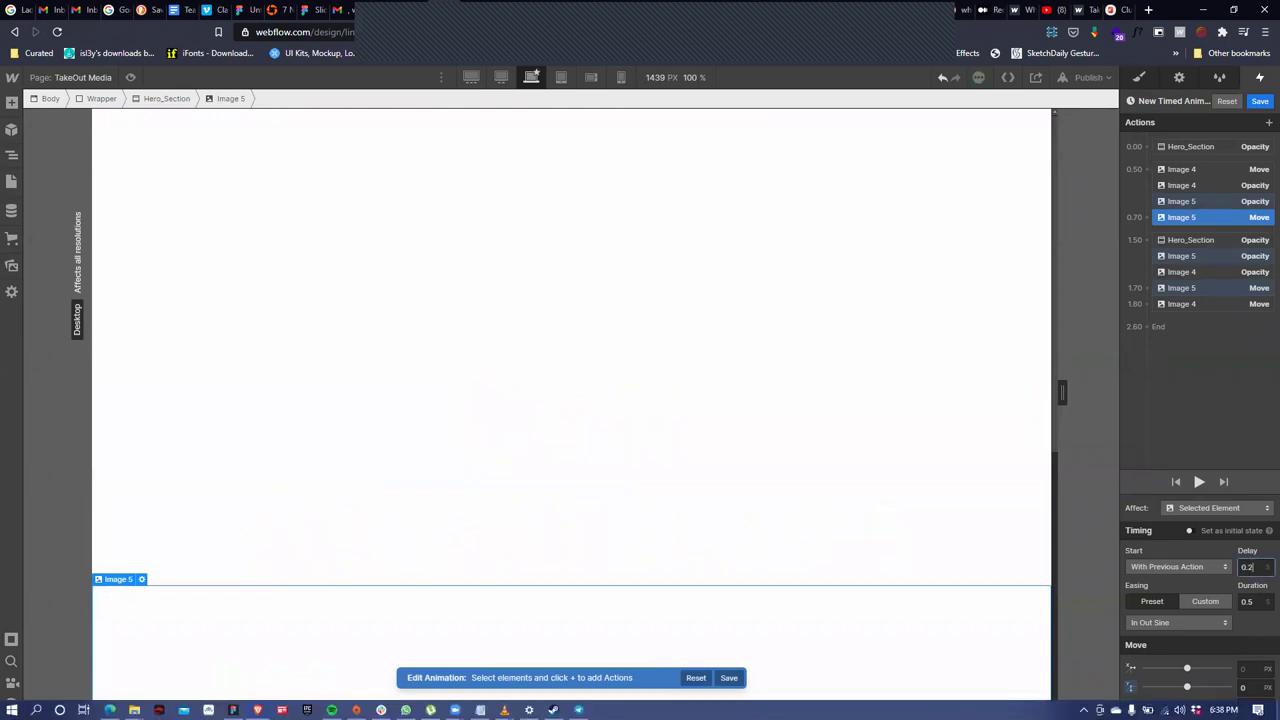
{"action": "left_click", "coordinate": [1193, 483]}
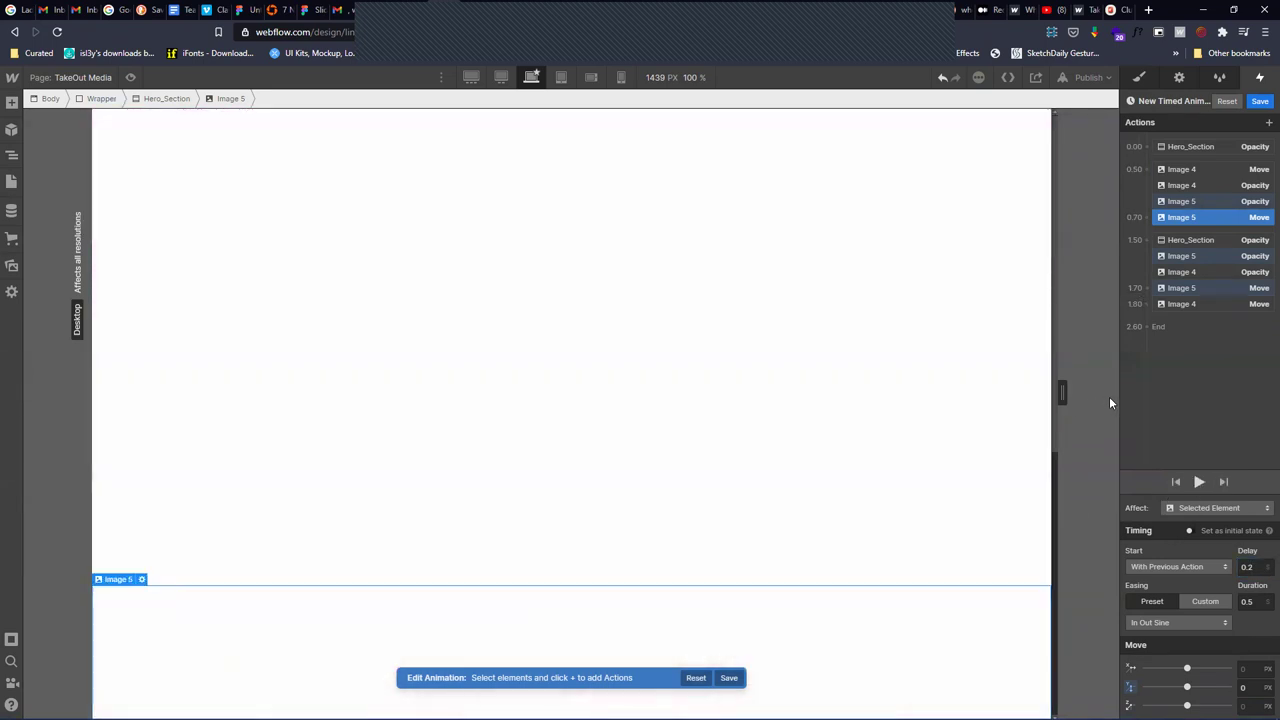
{"action": "left_click", "coordinate": [1223, 201], "text": "shift"}
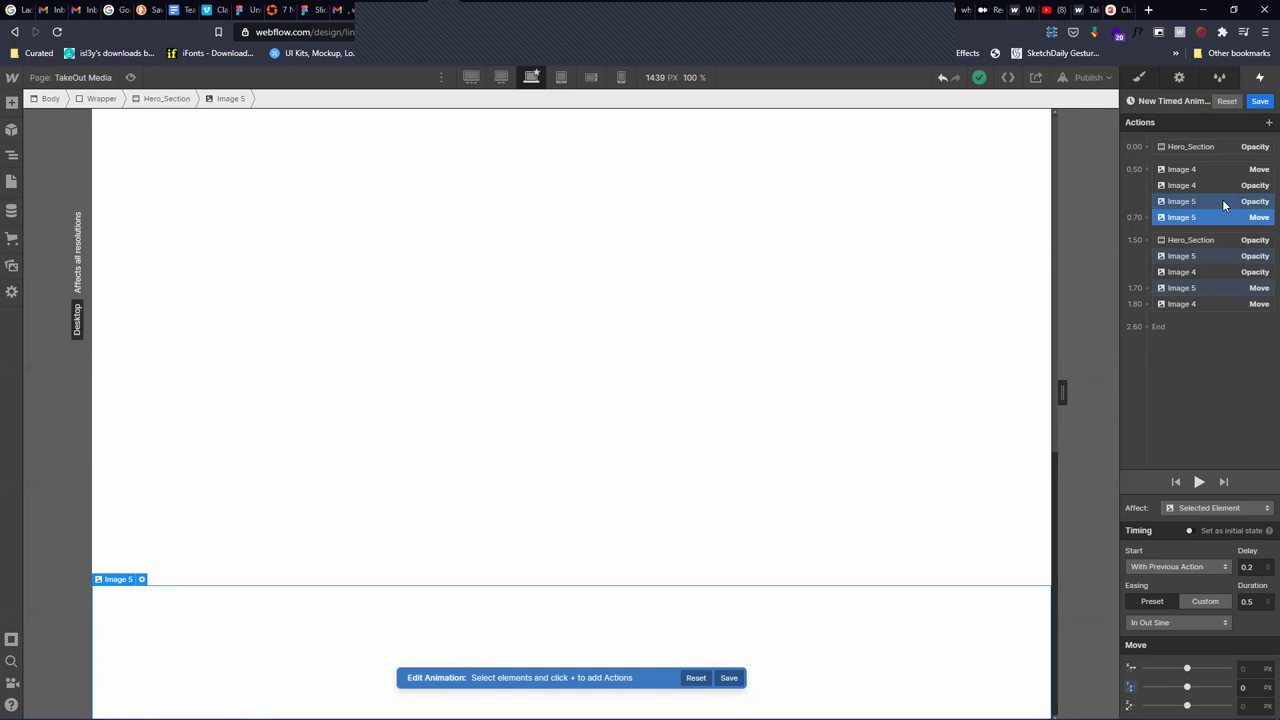
{"action": "left_click", "coordinate": [1216, 217]}
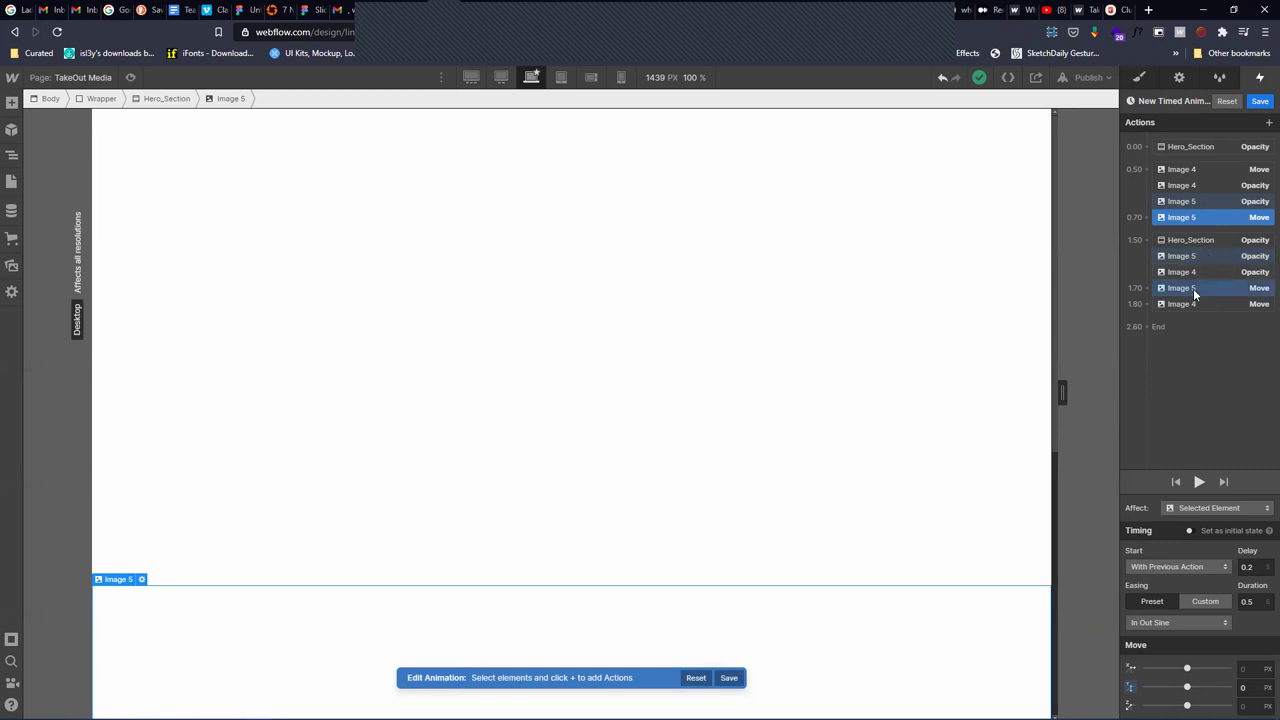
Set the vertical offset of Image 5's Move action at 0.70 to 129 px
{"action": "left_click", "coordinate": [1193, 288]}
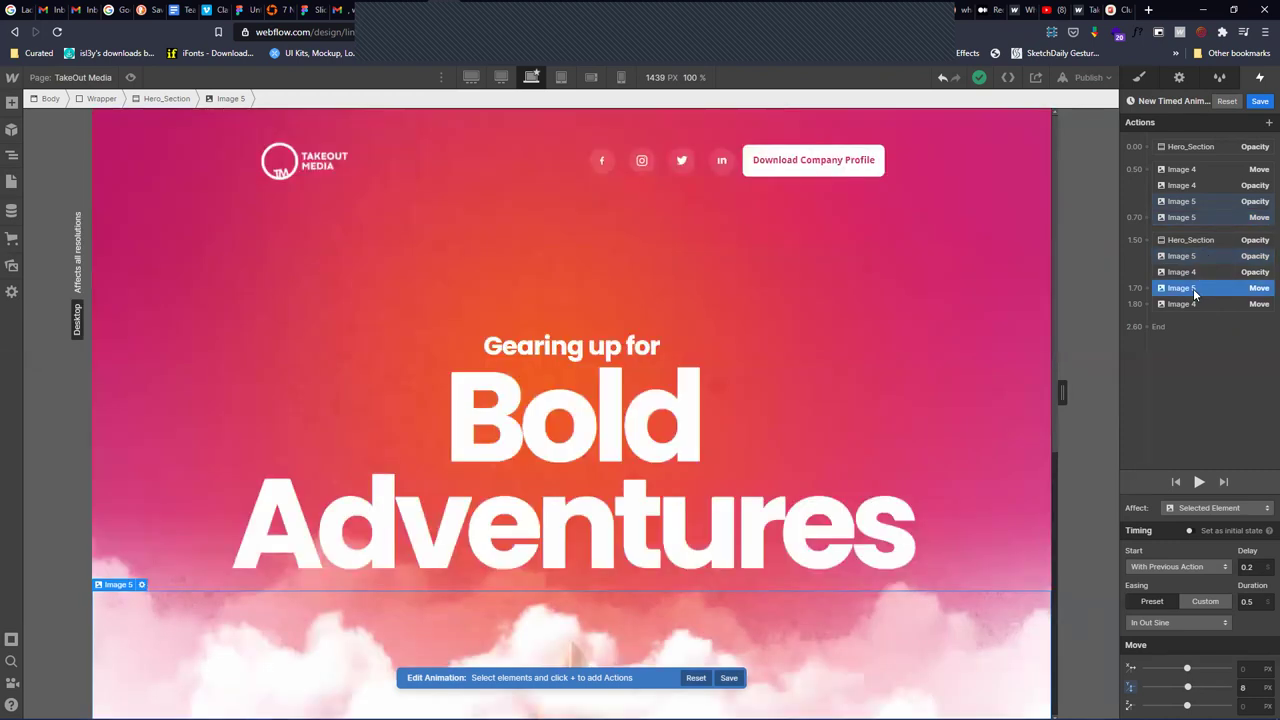
{"action": "left_click", "coordinate": [1206, 214]}
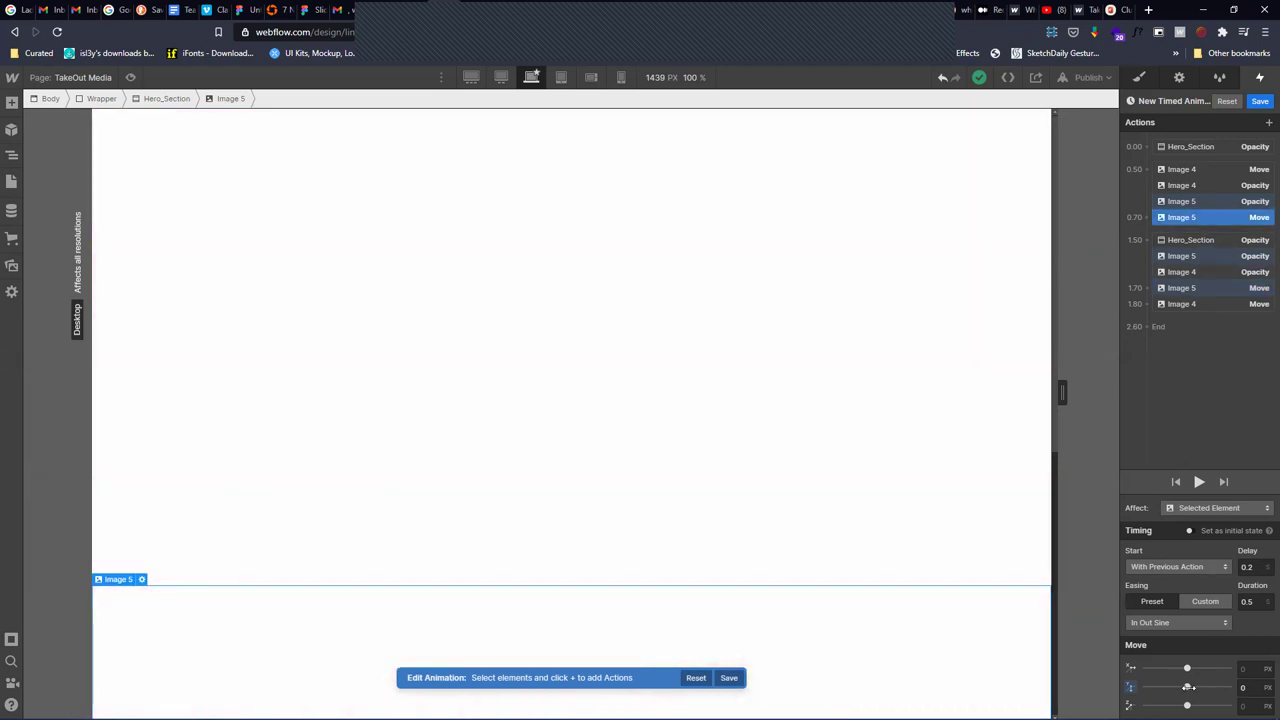
{"action": "left_click_drag", "start_coordinate": [1187, 686], "coordinate": [1198, 686]}
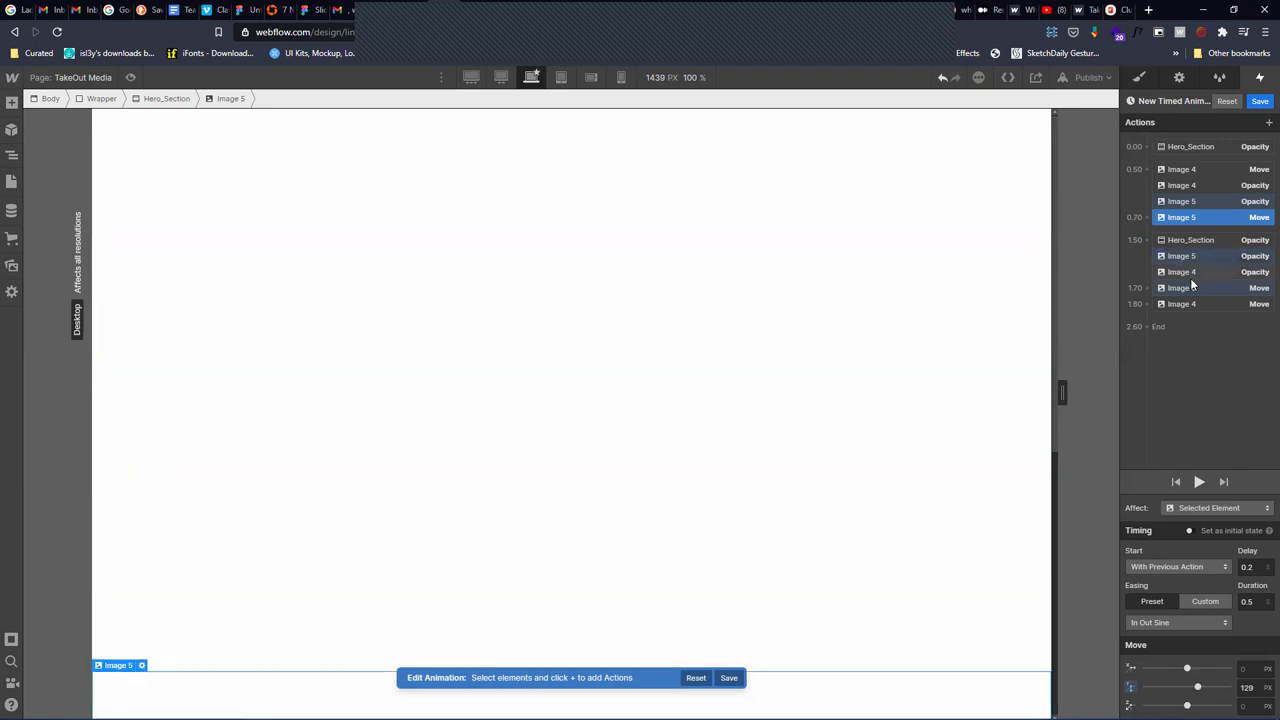
Set the vertical offset of Image 5's Move action at 1.70 to 0 px and play the animation
{"action": "left_click", "coordinate": [1170, 256]}
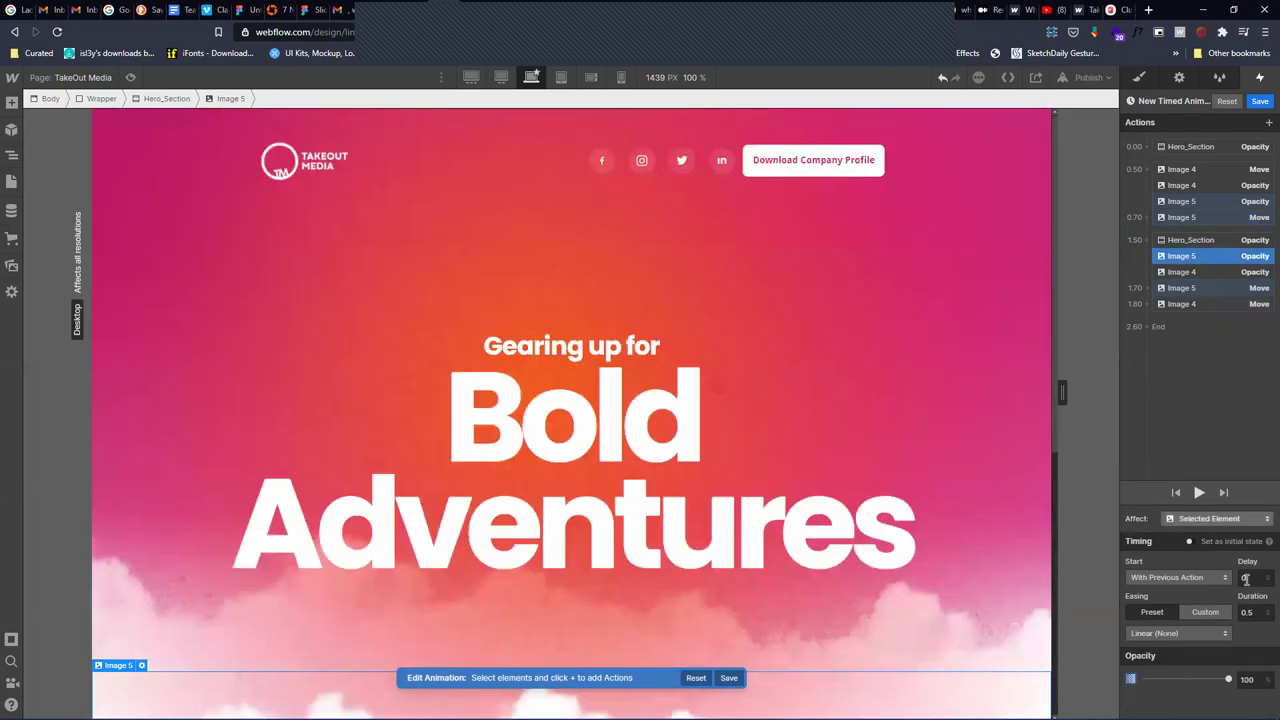
{"action": "left_click", "coordinate": [1217, 291]}
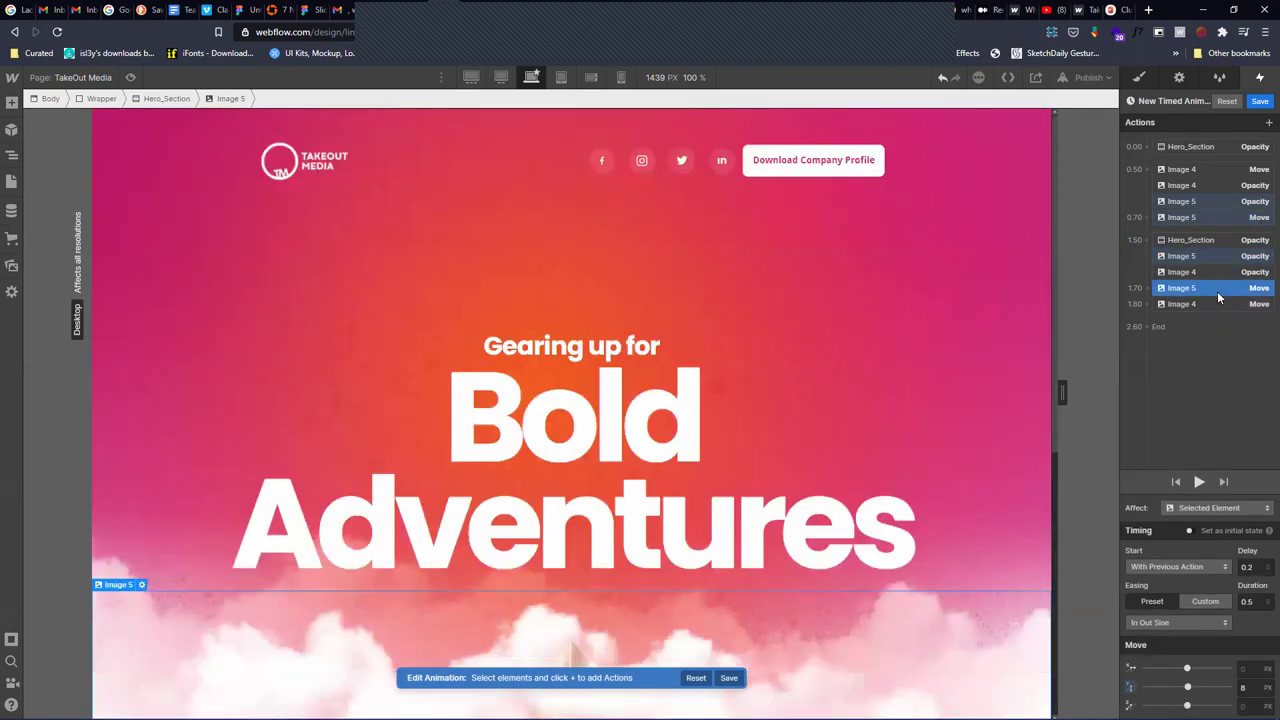
{"action": "left_click", "coordinate": [1256, 686]}
{"action": "type", "text": "0"}
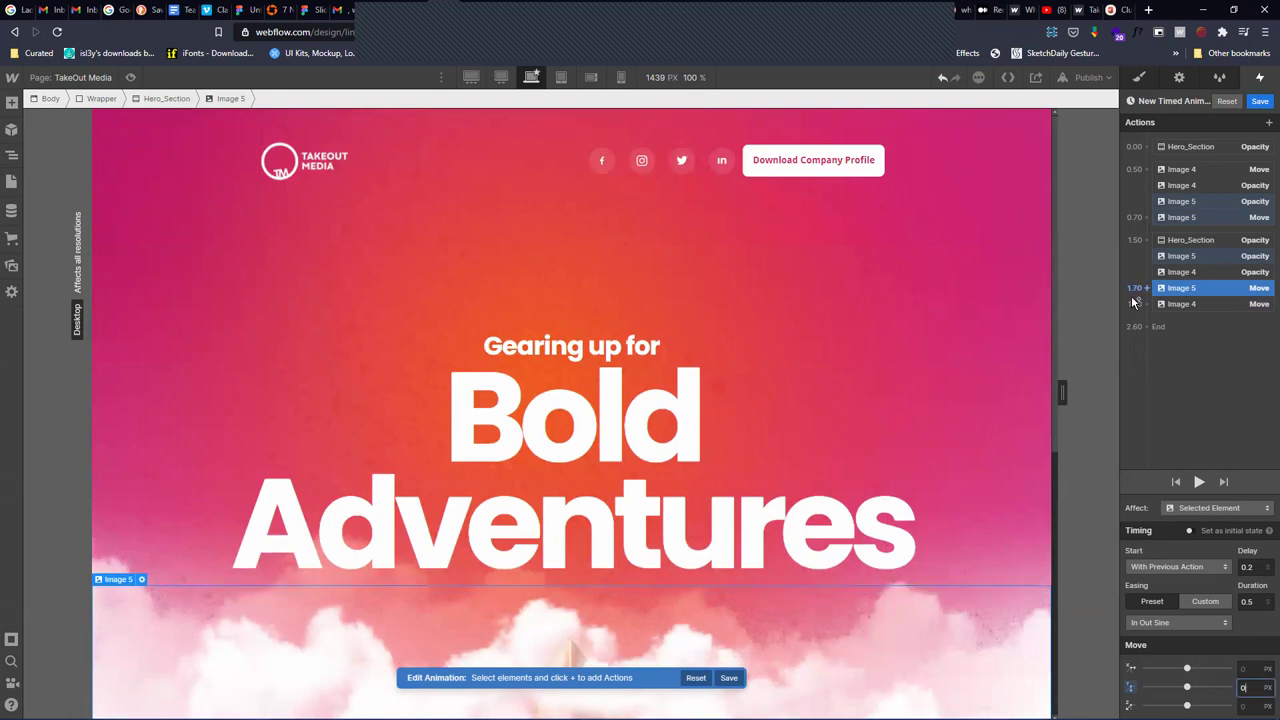
{"action": "left_click", "coordinate": [1200, 483]}
Compare the timing and easing of Image 4's Move action at 1.80 with Image 5's Move action at 1.70
{"action": "left_click", "coordinate": [1202, 305]}
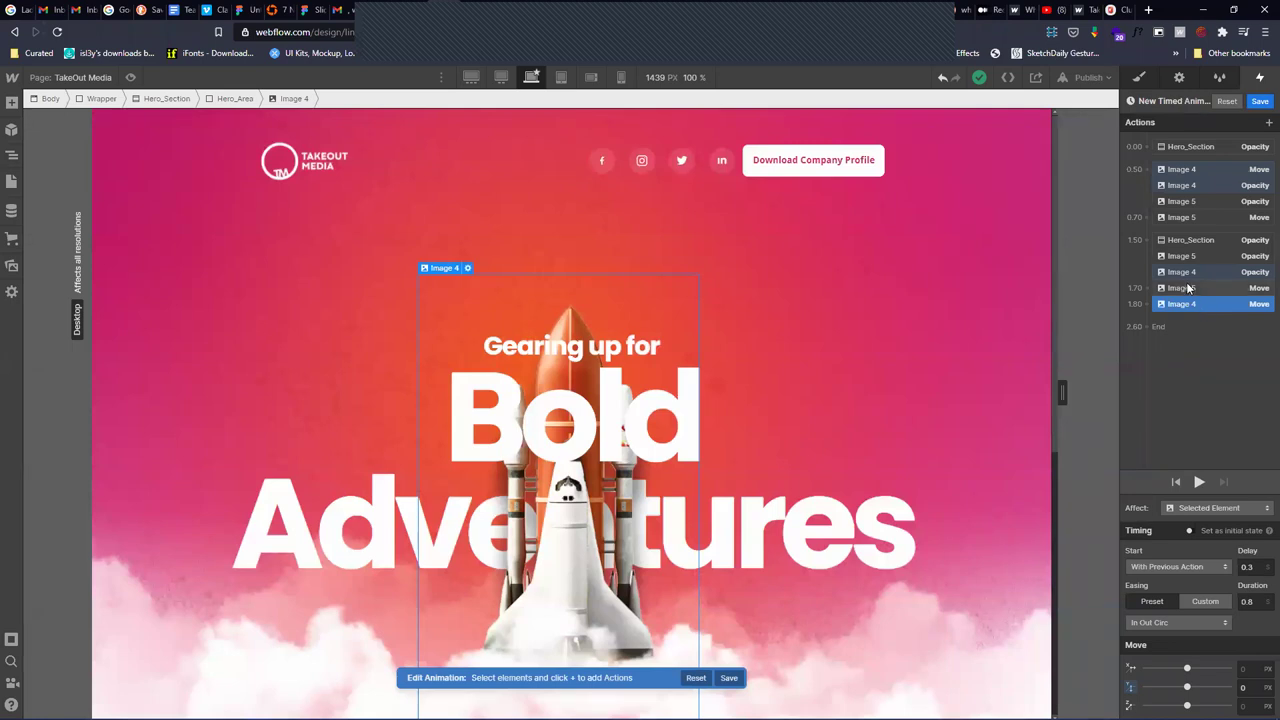
{"action": "left_click", "coordinate": [1188, 288]}
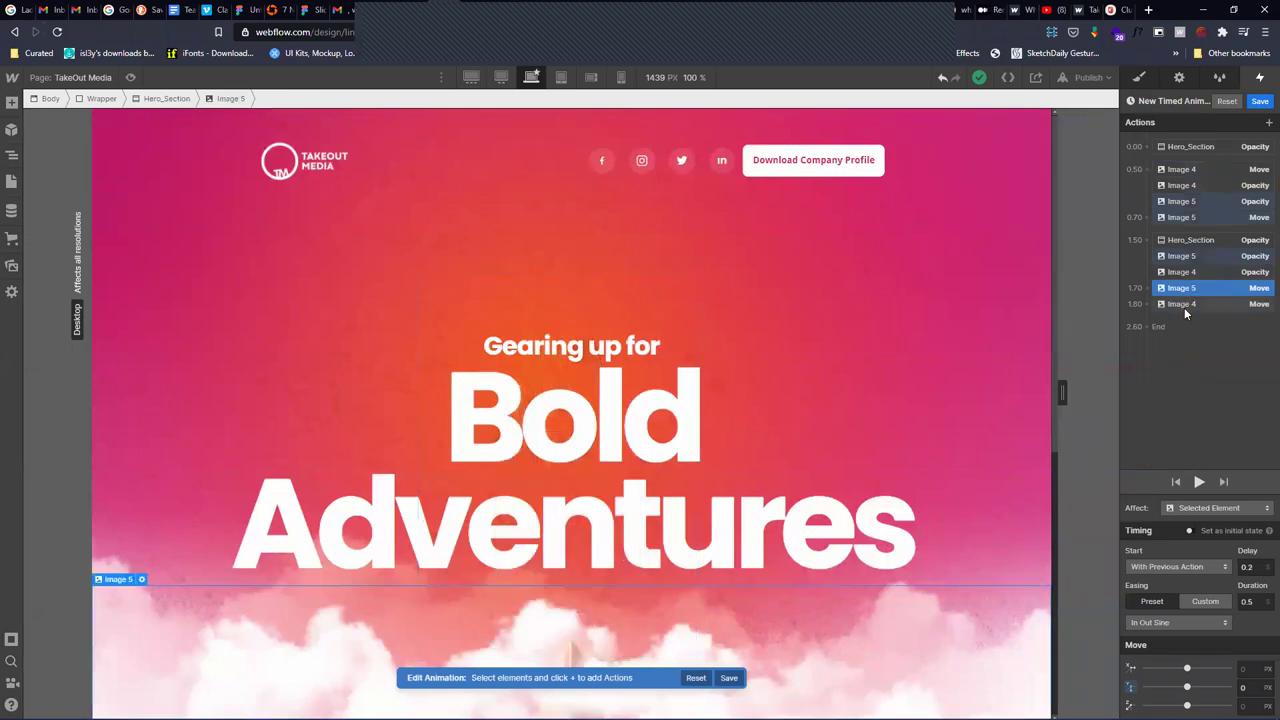
{"action": "left_click", "coordinate": [1184, 305]}
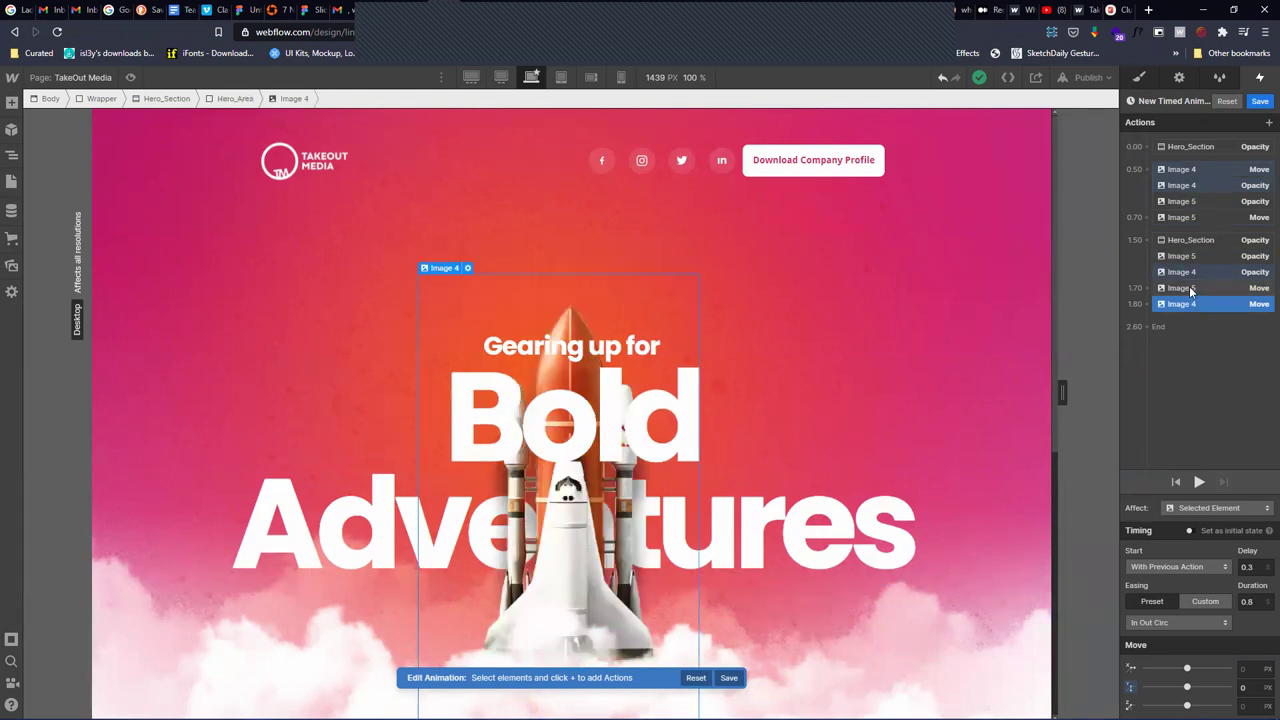
{"action": "left_click", "coordinate": [1197, 285]}
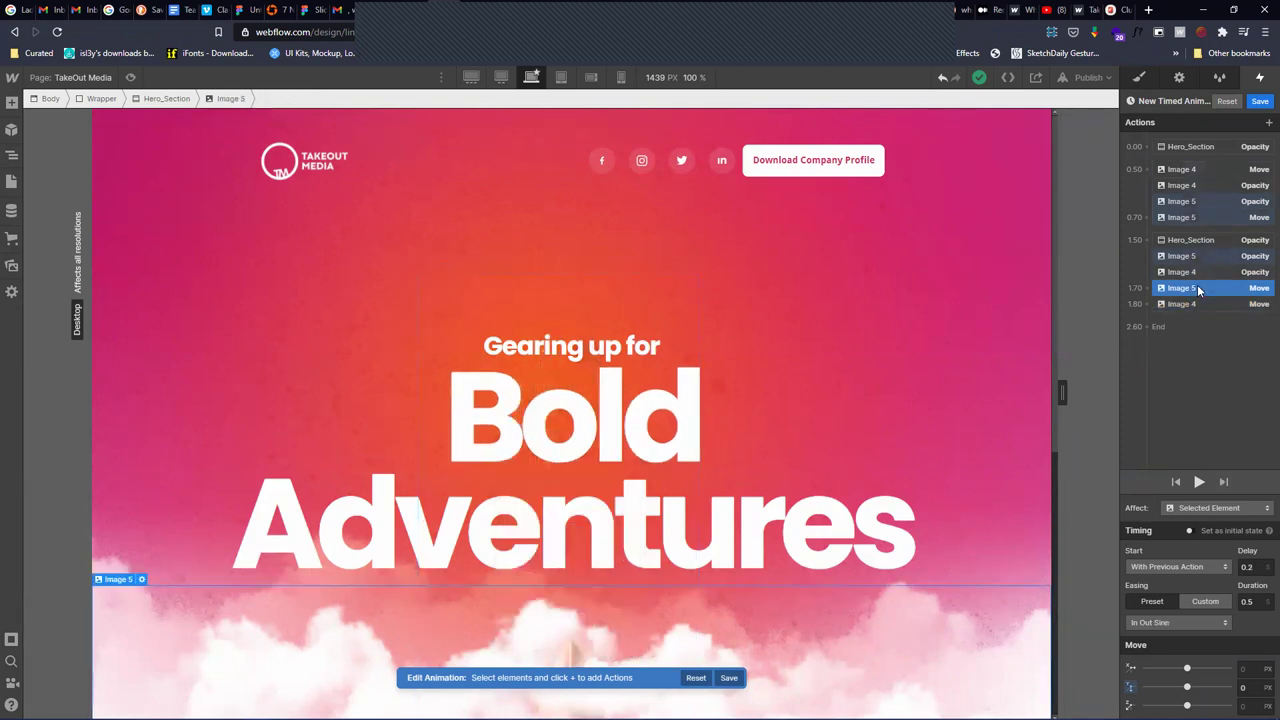
Set the delay of Image 4's Move action at 1.80 to 0.2 s and play the animation
{"action": "left_click", "coordinate": [1200, 303]}
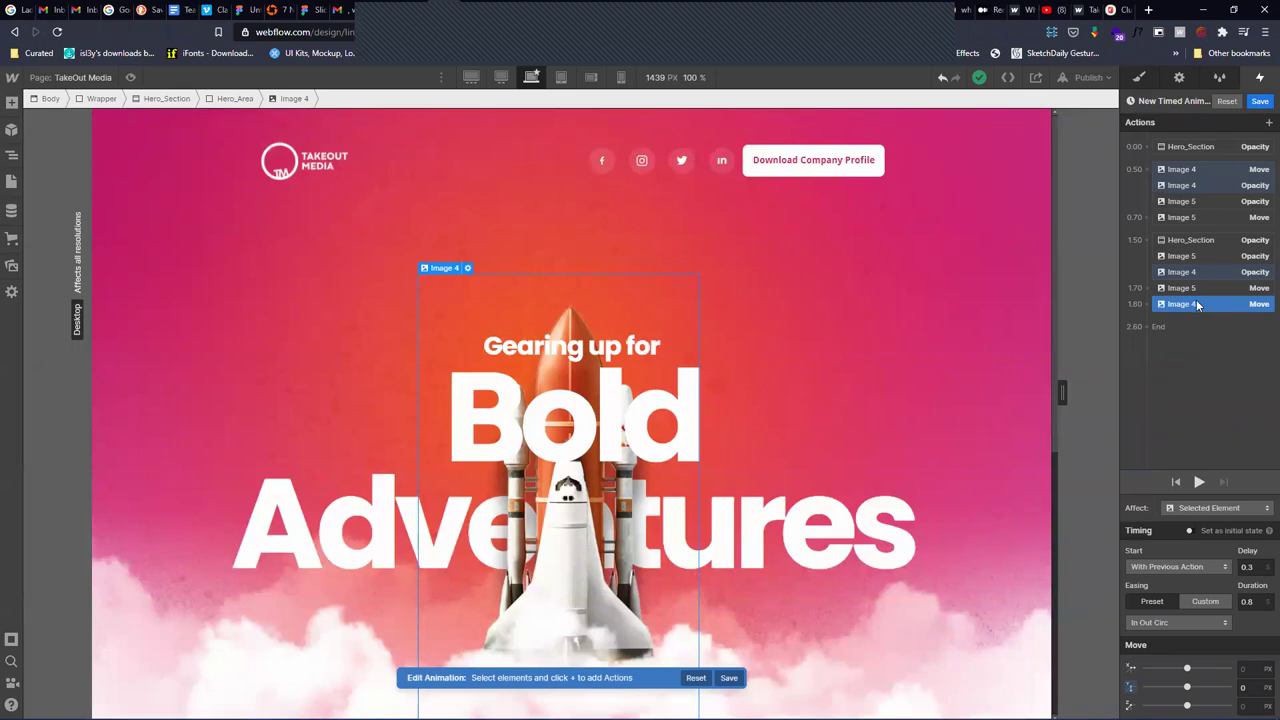
{"action": "left_click_drag", "start_coordinate": [1190, 304], "coordinate": [1188, 292]}
{"action": "left_click", "coordinate": [1198, 483]}
Publish the site to the selected webflow.io domain and reload the live page to check the load animation
{"action": "left_click", "coordinate": [1090, 78]}
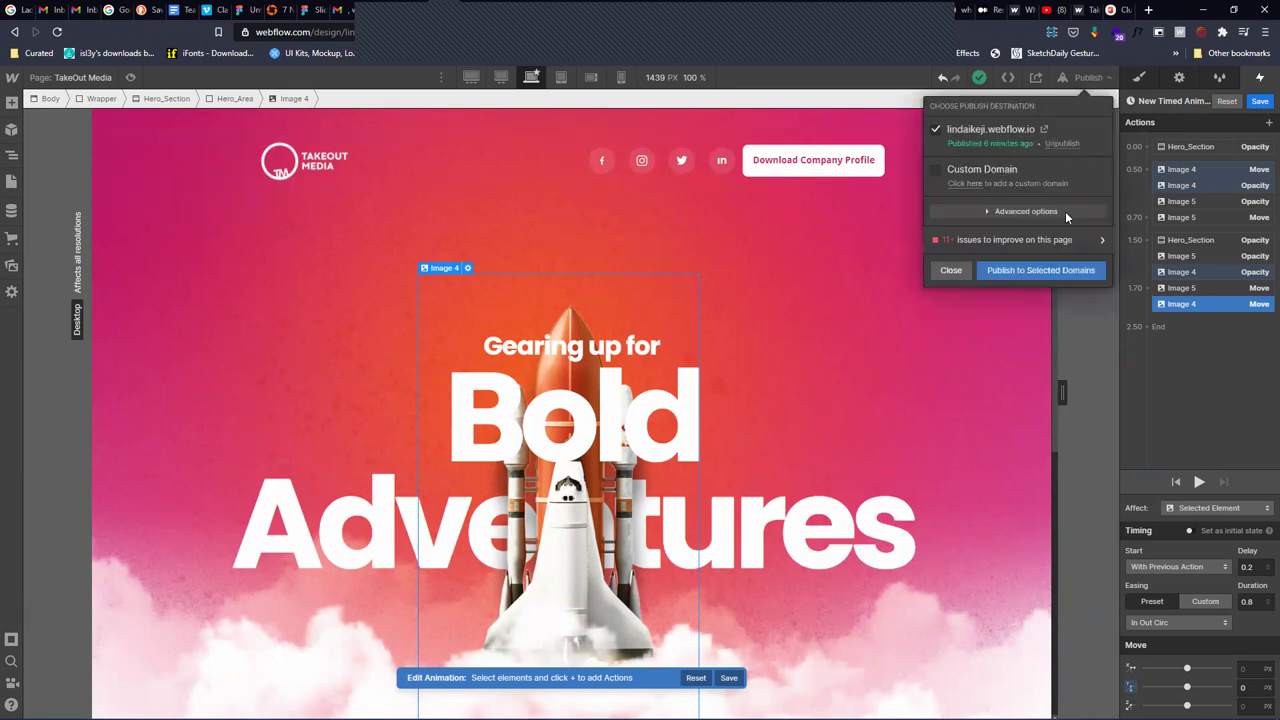
{"action": "left_click", "coordinate": [1060, 271]}
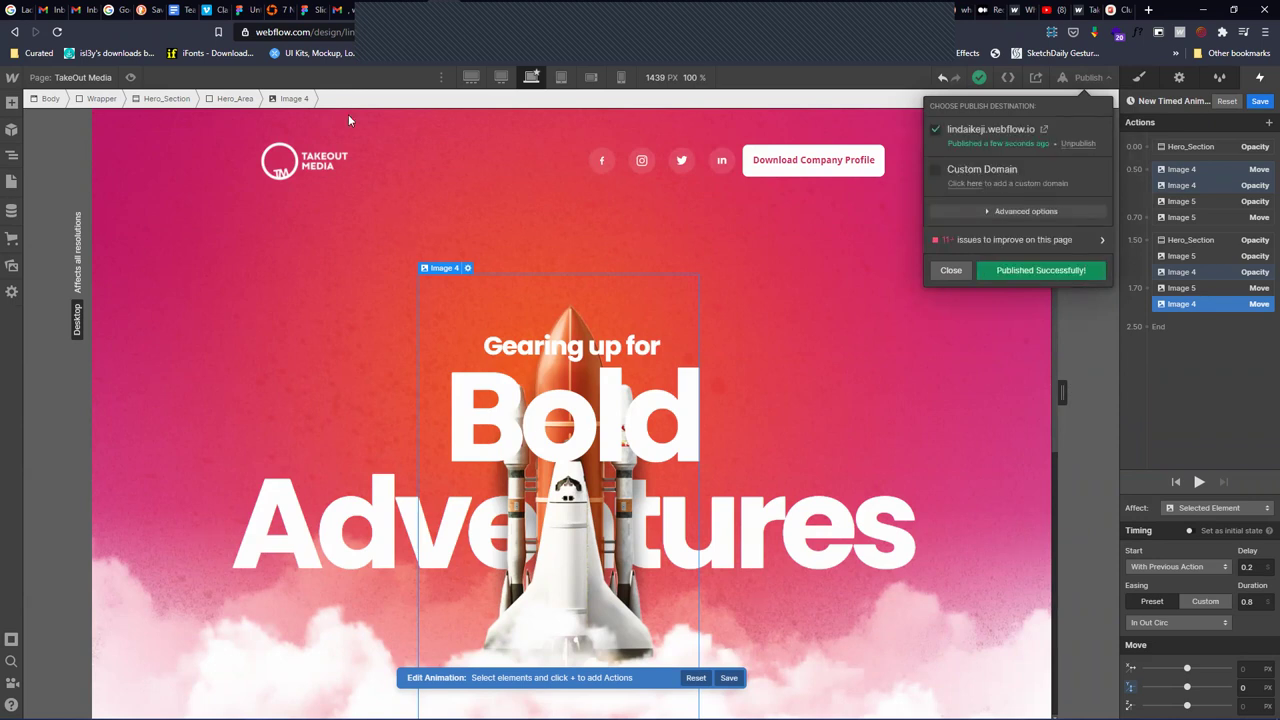
{"action": "left_click", "coordinate": [474, 8]}
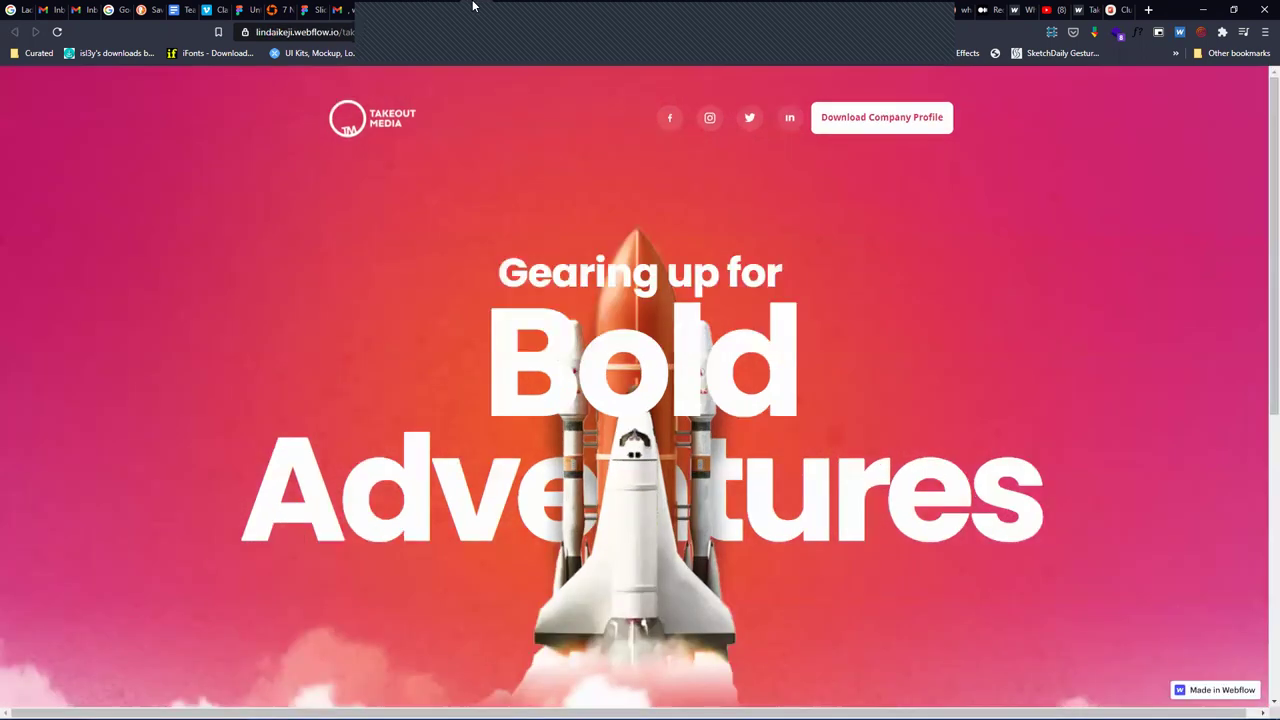
{"action": "left_click", "coordinate": [57, 32]}
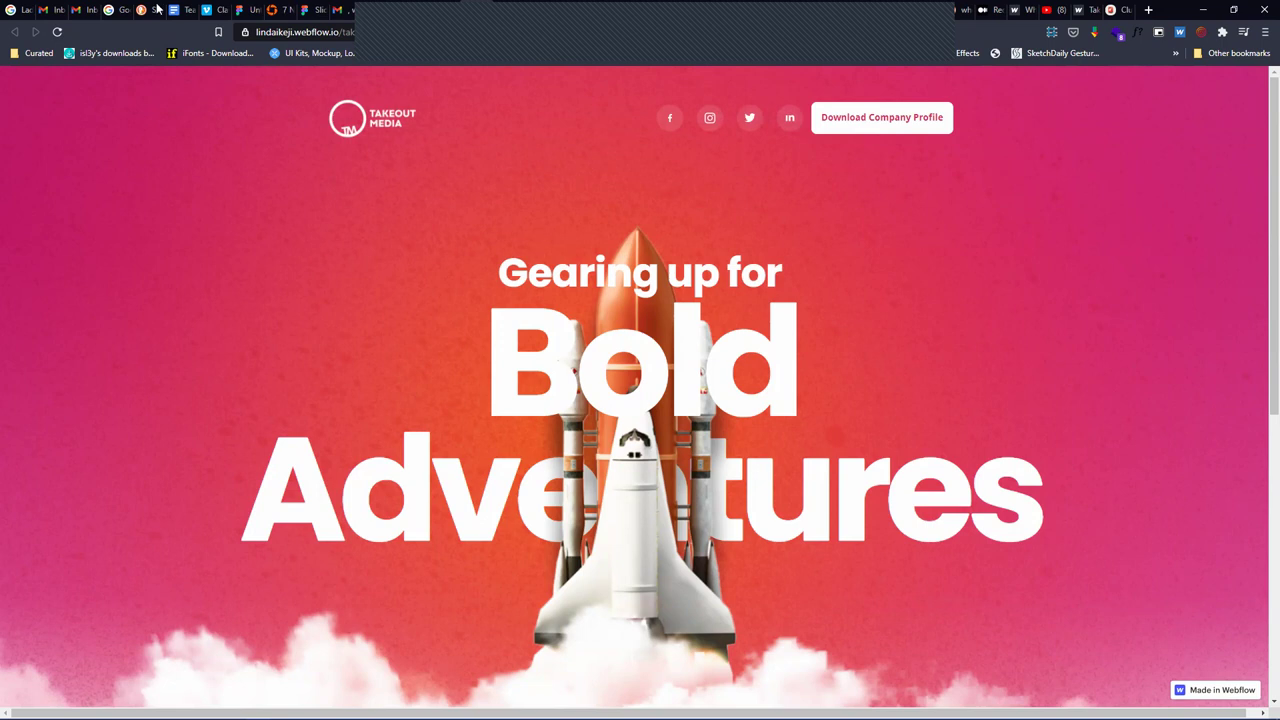
{"action": "left_click", "coordinate": [440, 6]}
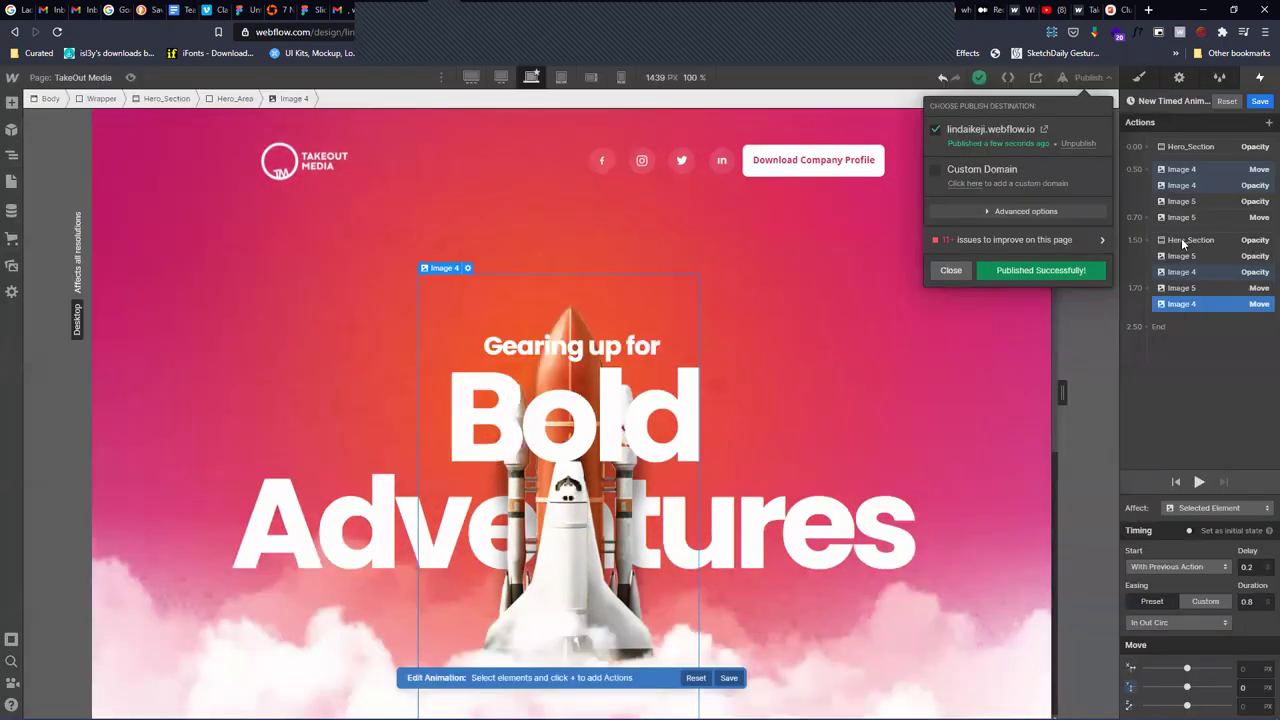
Try Linear (None) easing on Image 4's Move action at 0.50 and play the animation
{"action": "left_click", "coordinate": [1195, 171]}
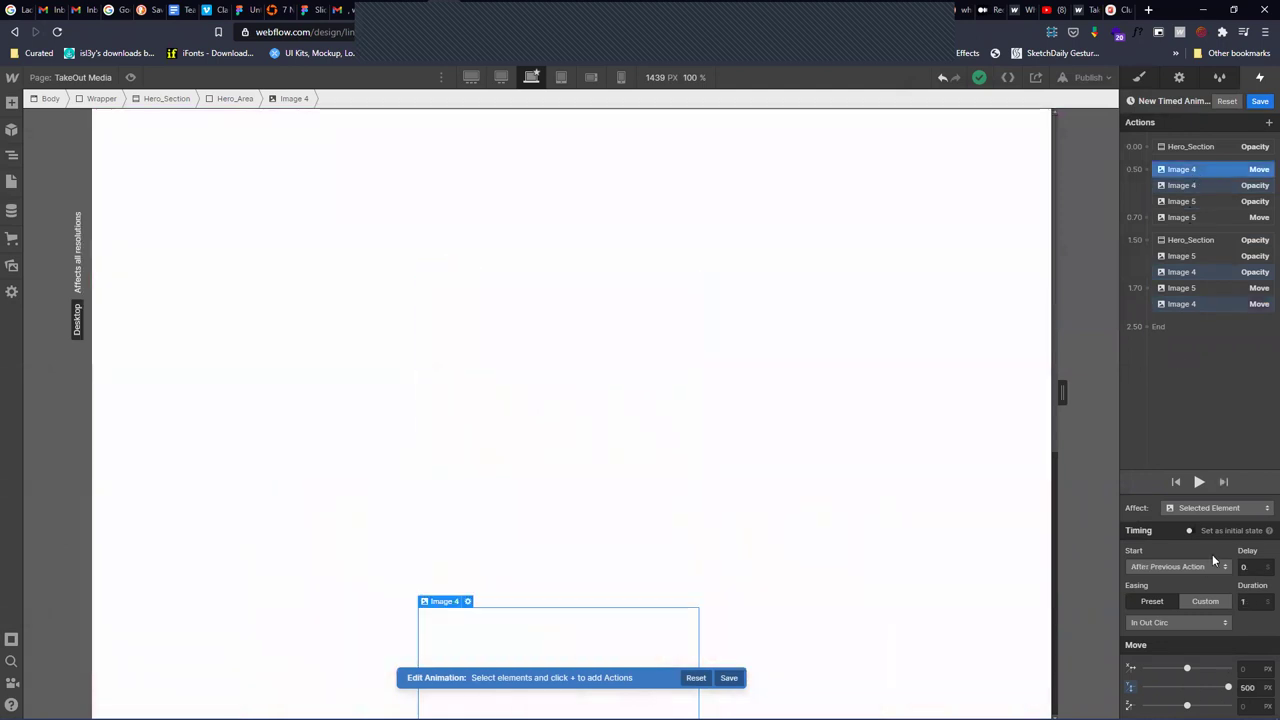
{"action": "left_click", "coordinate": [1178, 622]}
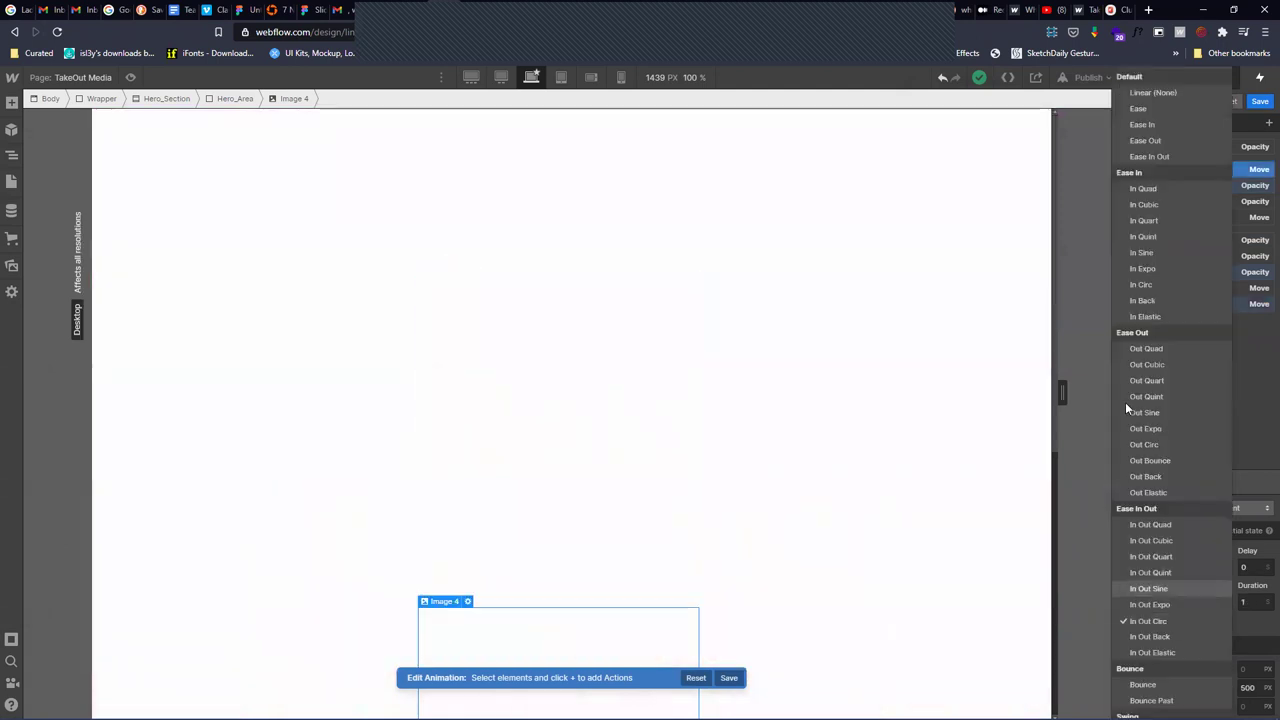
{"action": "left_click", "coordinate": [1150, 93]}
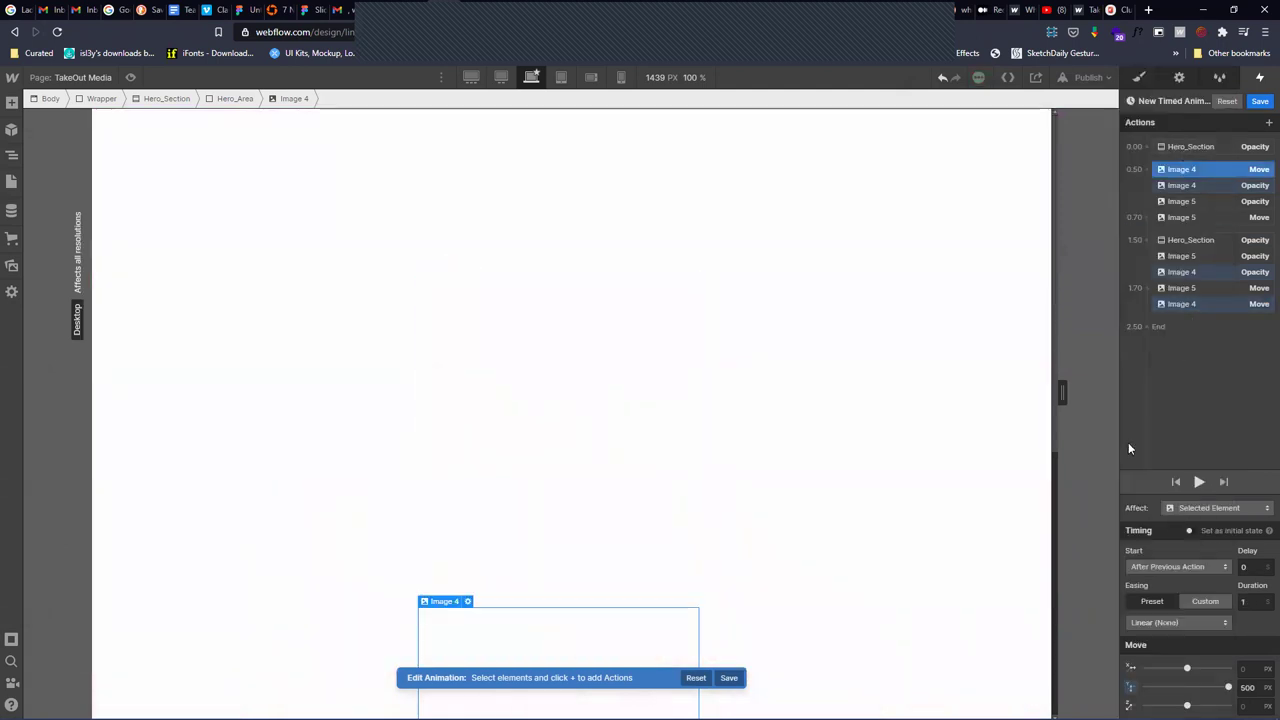
{"action": "left_click", "coordinate": [1200, 481]}
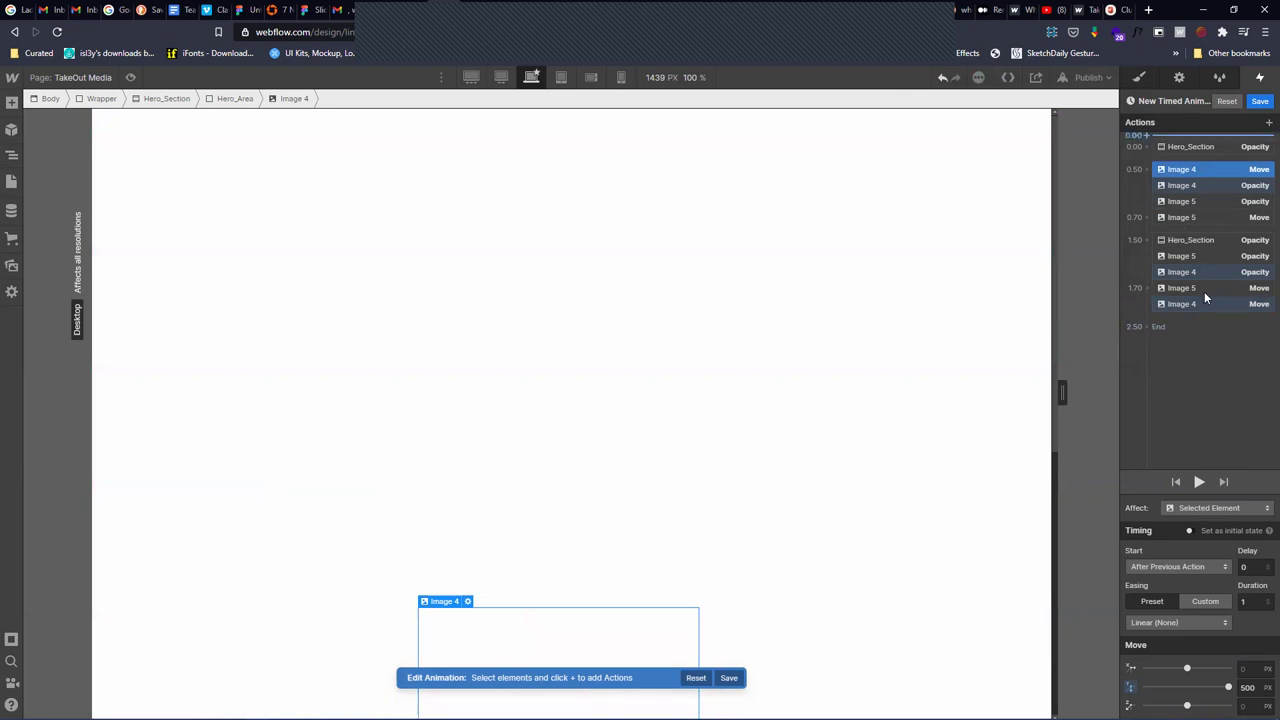
Set the easing of Image 4's Move action at 0.50 to Ease In and play the animation
{"action": "left_click", "coordinate": [1193, 619]}
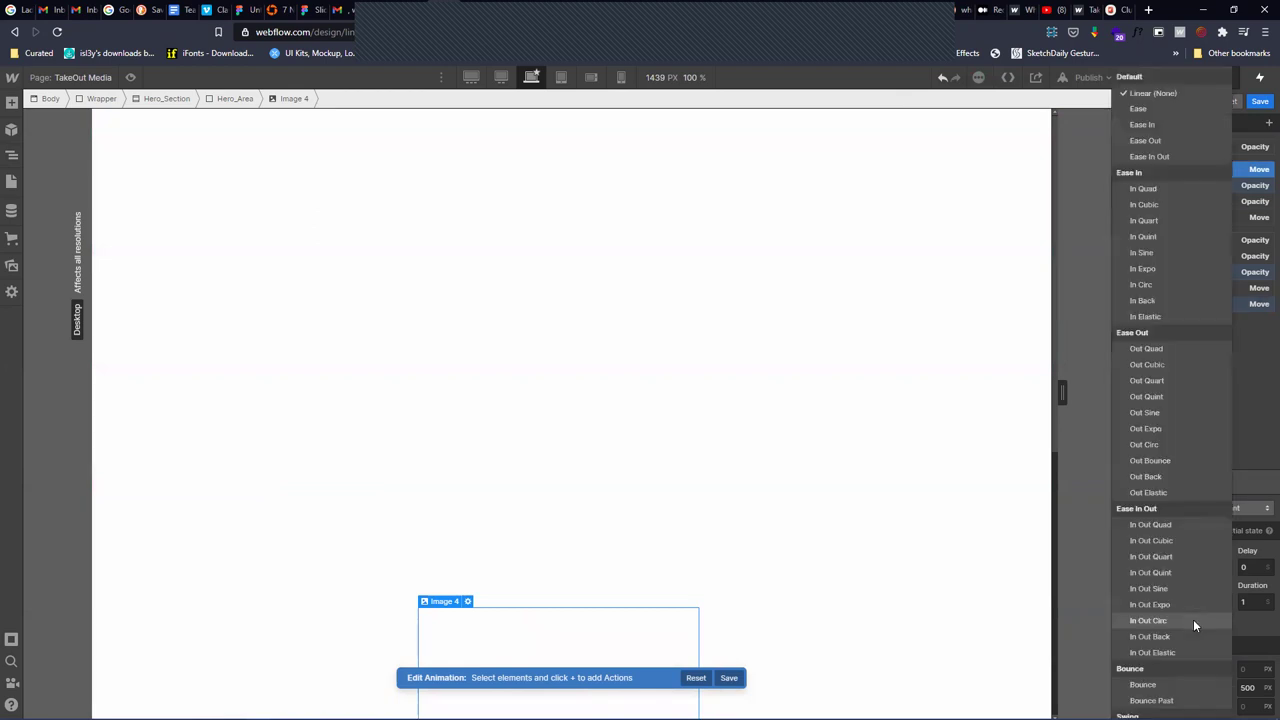
{"action": "left_click", "coordinate": [1174, 124]}
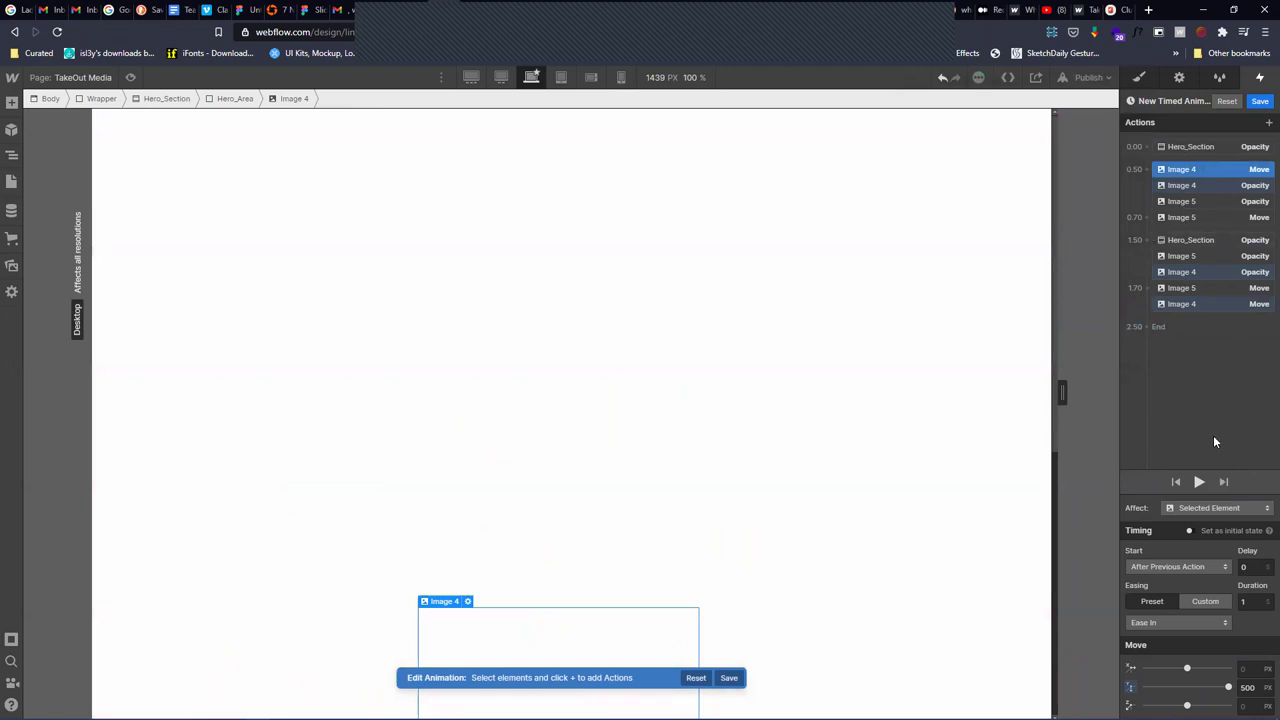
{"action": "left_click", "coordinate": [1199, 483]}
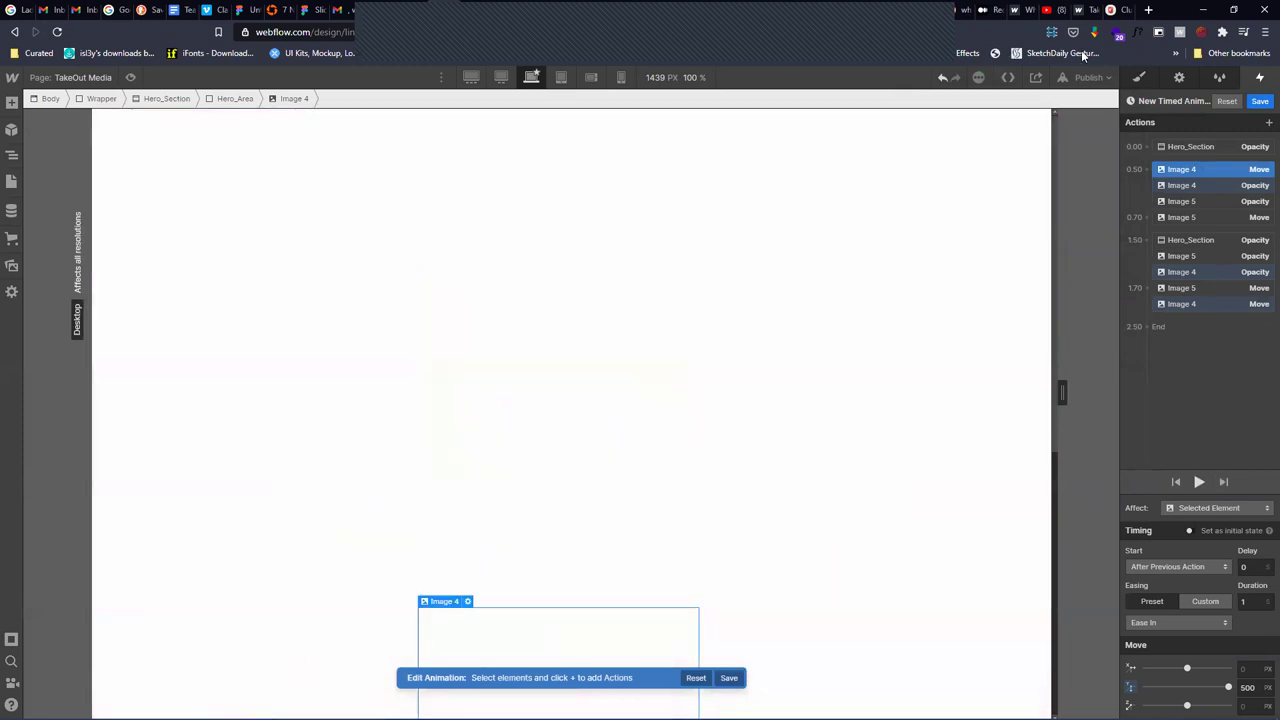
Publish the easing change to the selected domain and review the reloaded live page's animation and scrolling
{"action": "left_click", "coordinate": [1090, 77]}
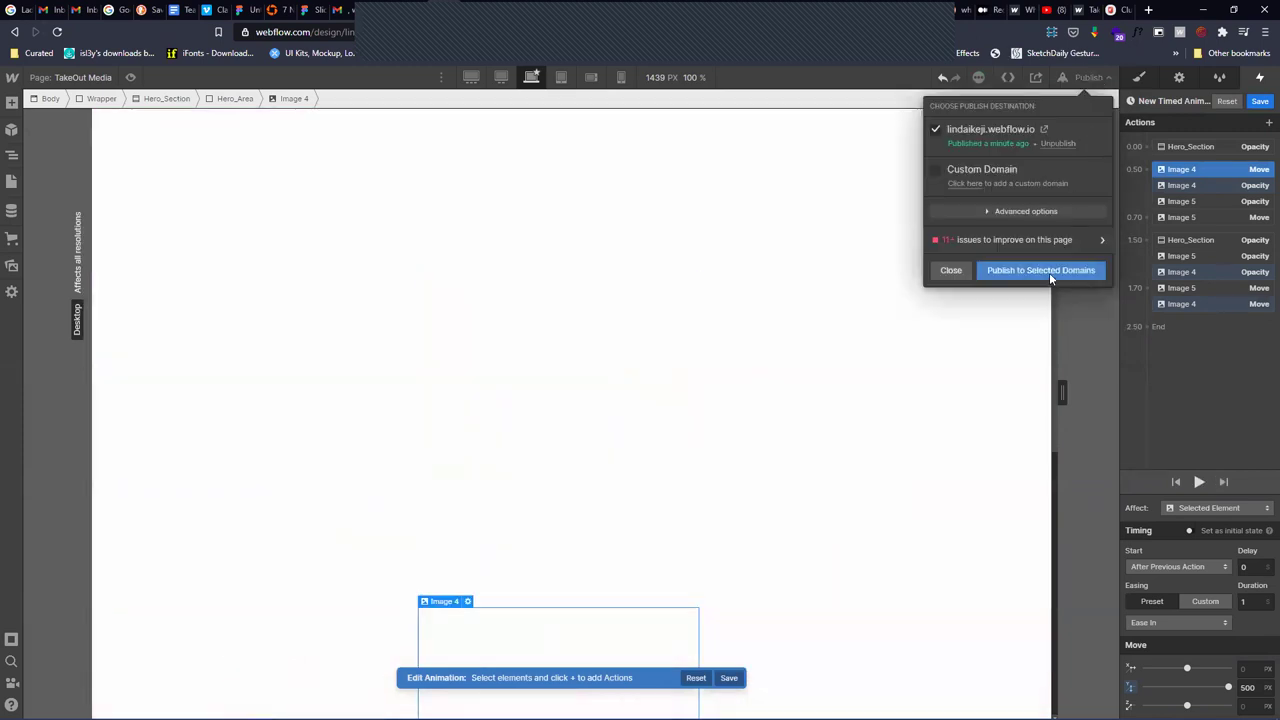
{"action": "left_click", "coordinate": [1049, 272]}
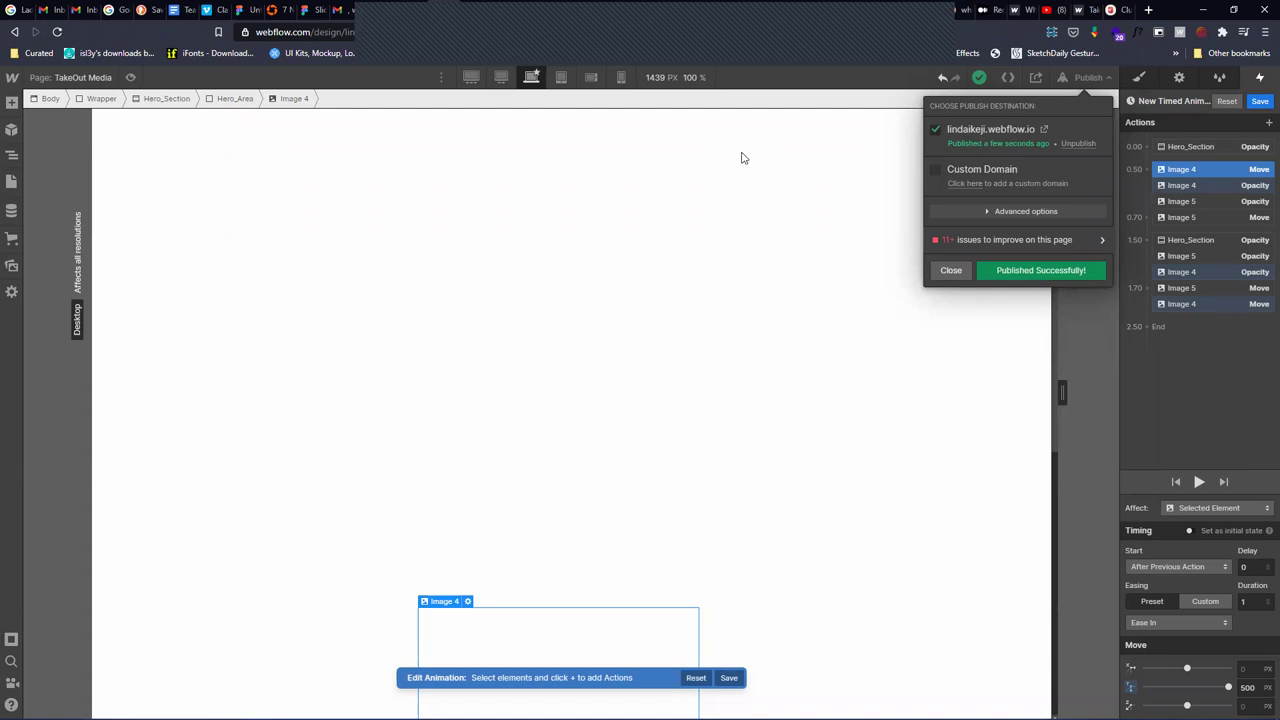
{"action": "left_click", "coordinate": [463, 10]}
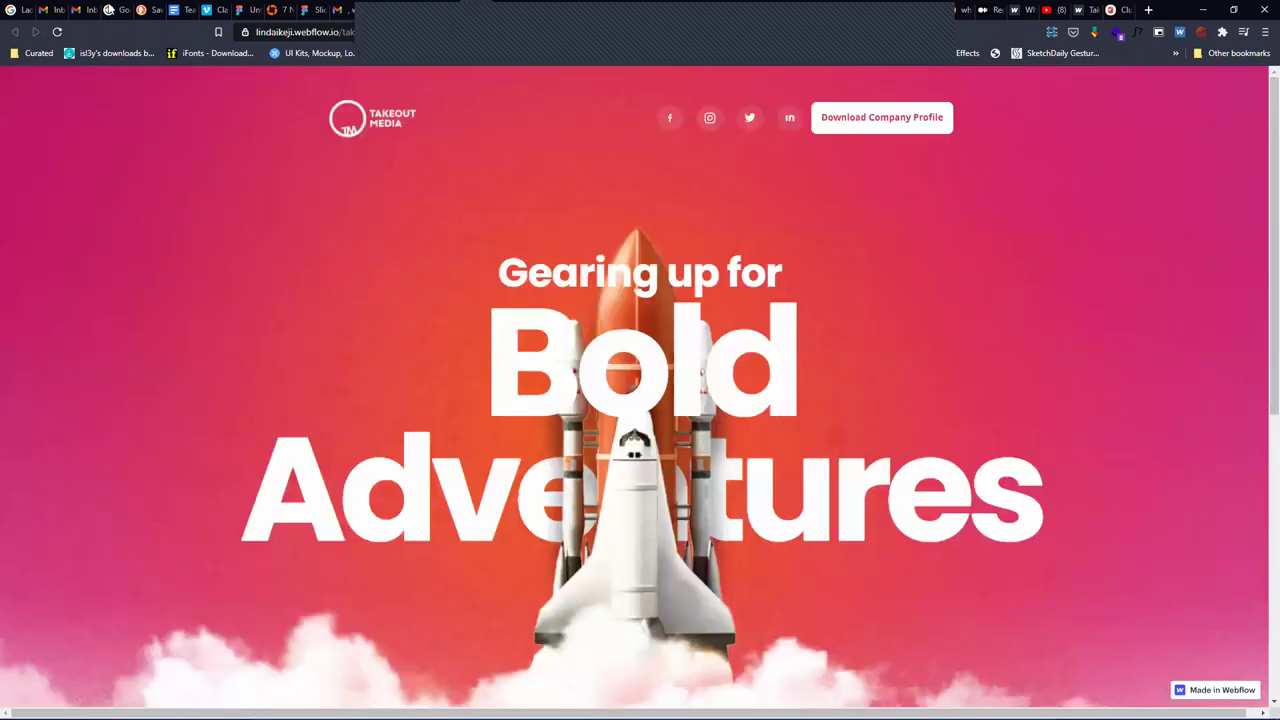
{"action": "left_click", "coordinate": [57, 31]}
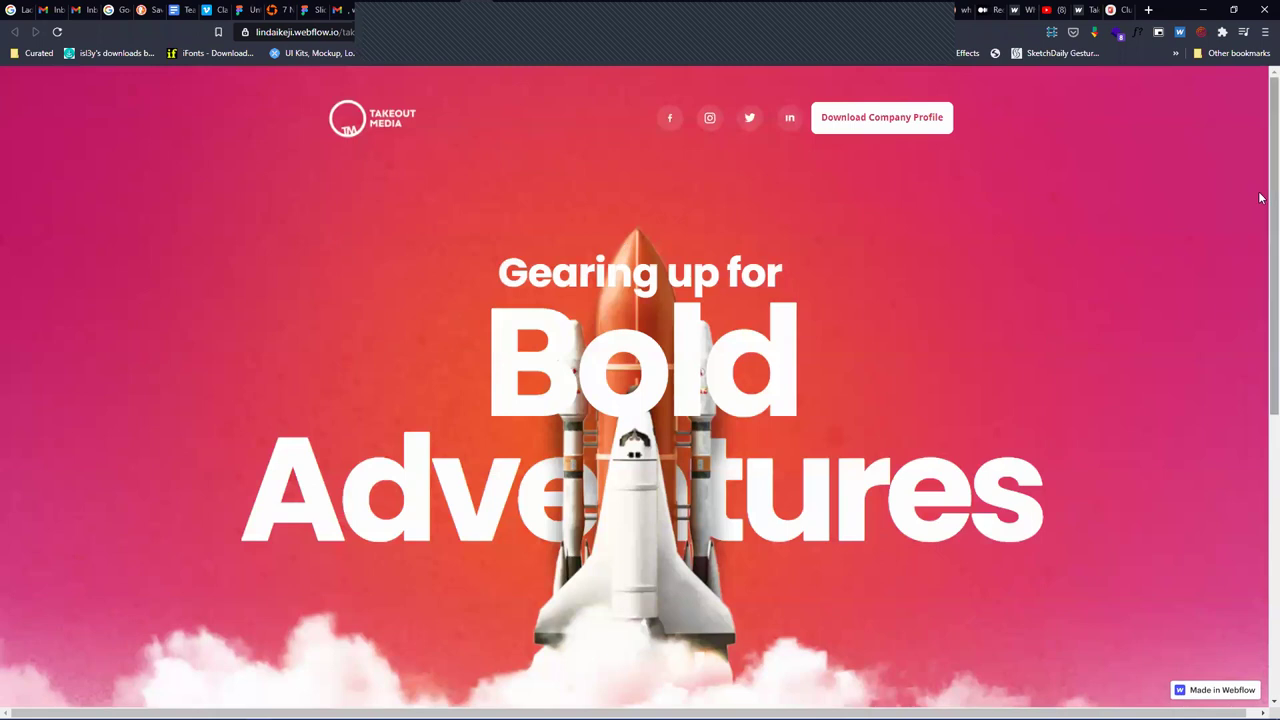
{"action": "scroll", "coordinate": [1260, 260], "scroll_direction": "down", "scroll_amount": 1}
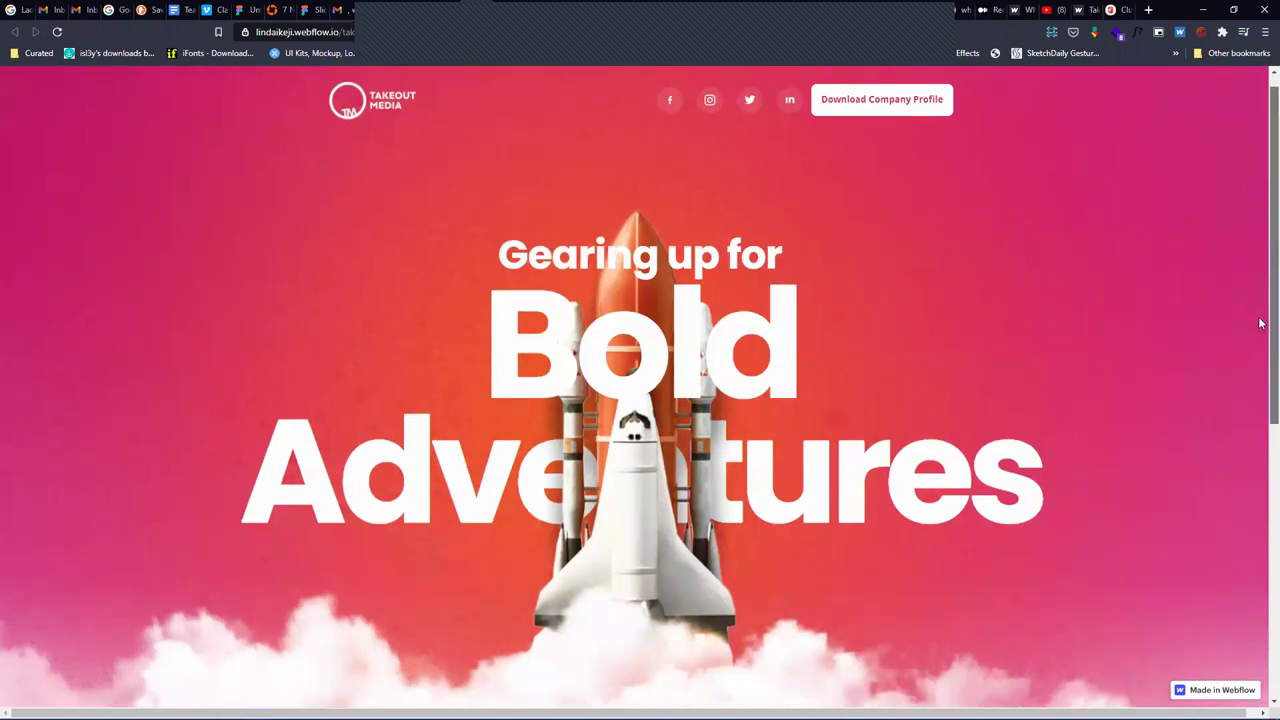
{"action": "scroll", "coordinate": [1255, 340], "scroll_direction": "down", "scroll_amount": 3}
{"action": "scroll", "coordinate": [1234, 190], "scroll_direction": "up", "scroll_amount": 4}
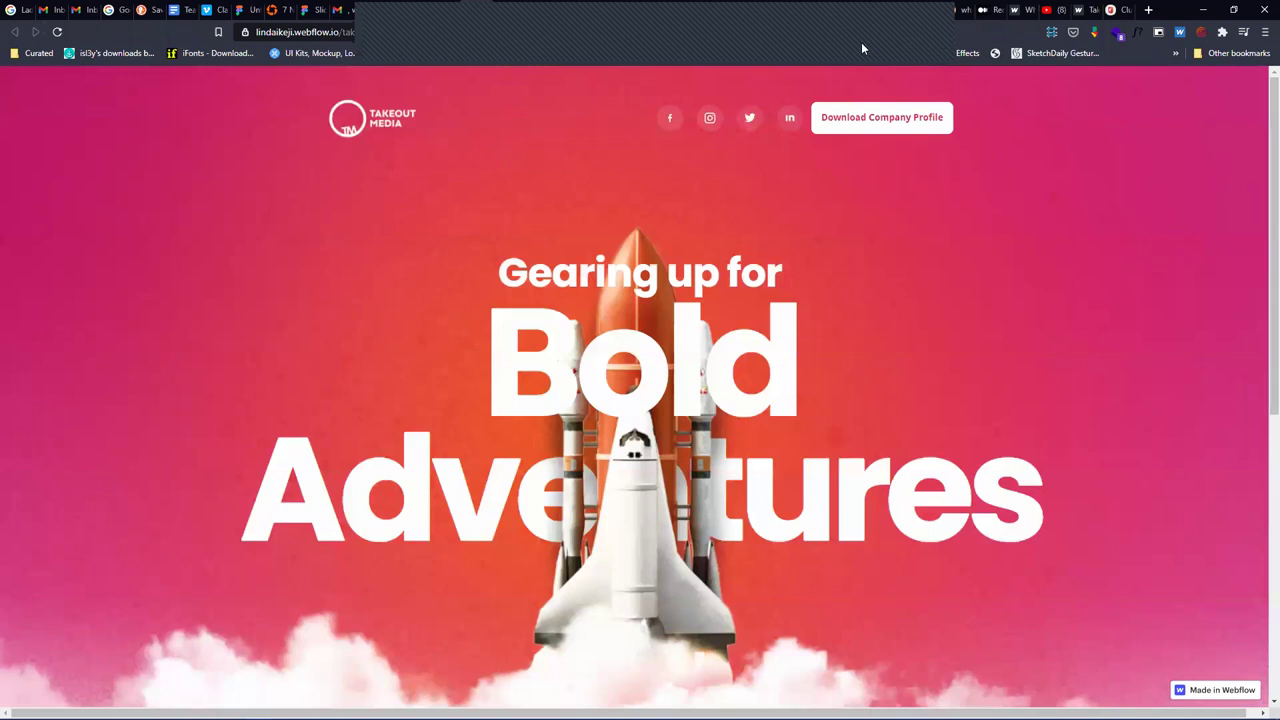
{"action": "left_click", "coordinate": [445, 7]}
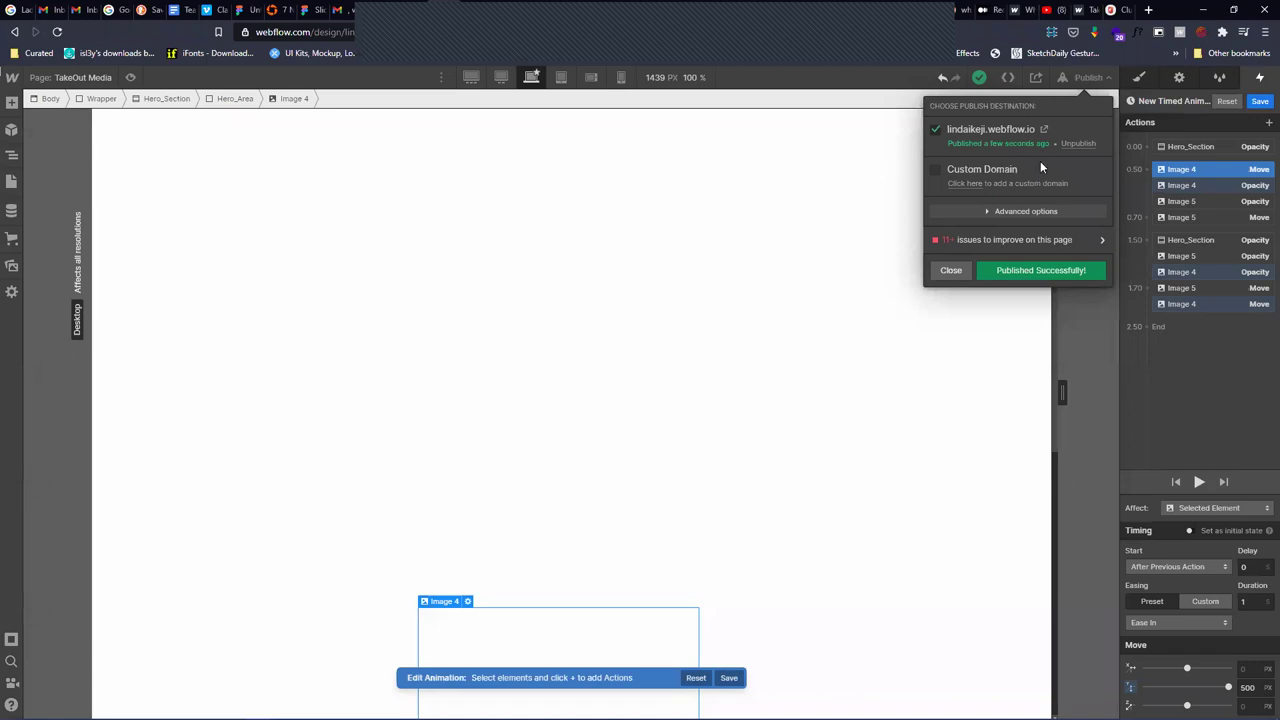
Save the timed animation, reopen it from the Page load trigger to check its actions, and close it again
{"action": "left_click", "coordinate": [1093, 79]}
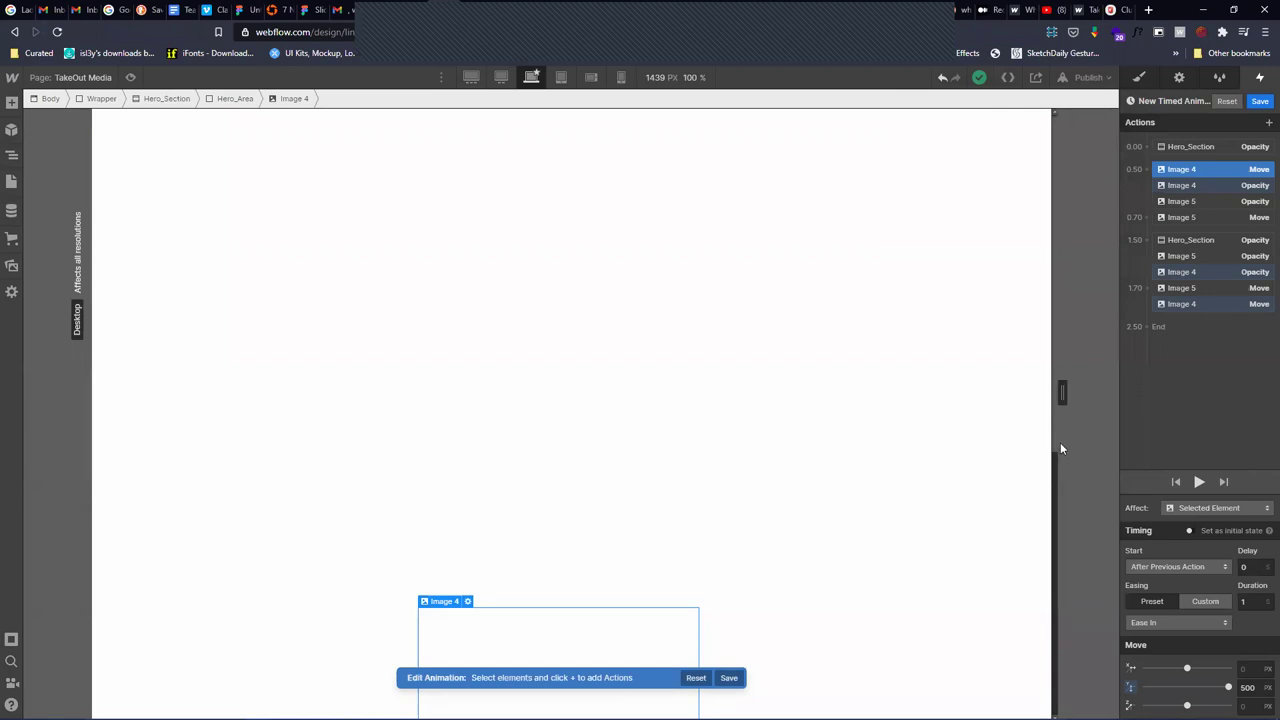
{"action": "scroll", "coordinate": [1060, 442], "scroll_direction": "down", "scroll_amount": 1}
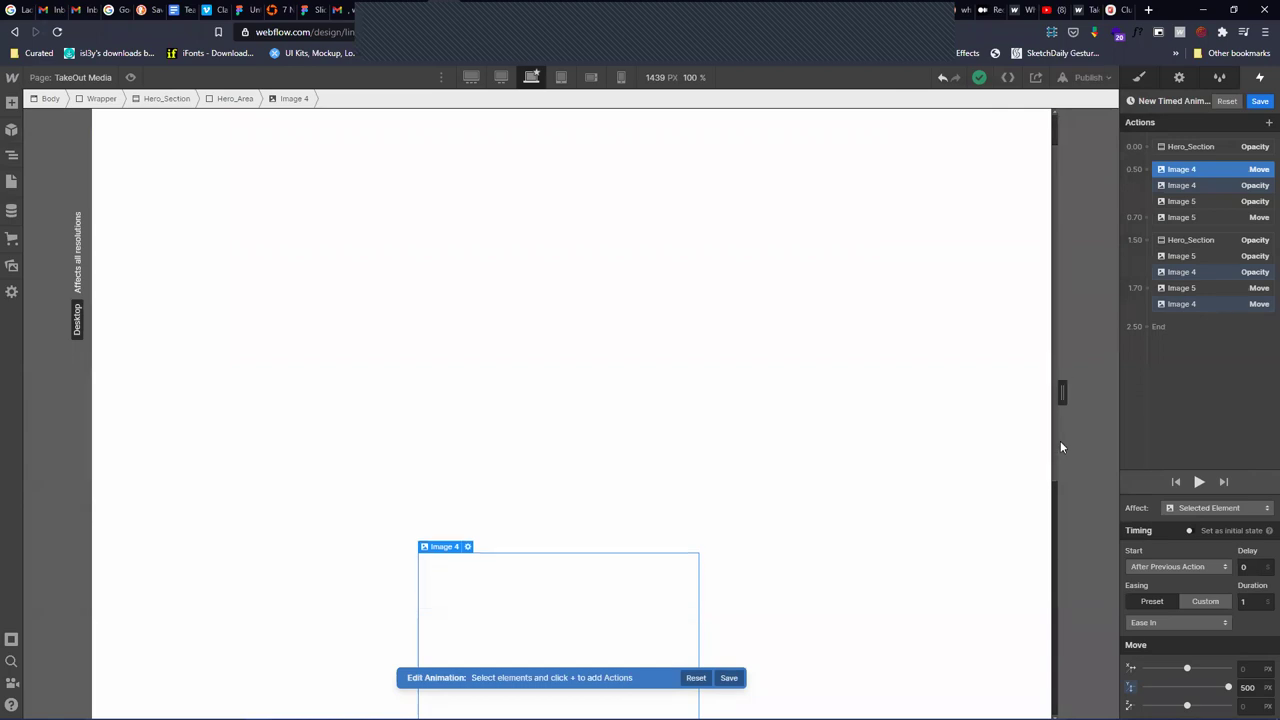
{"action": "left_click", "coordinate": [1133, 105]}
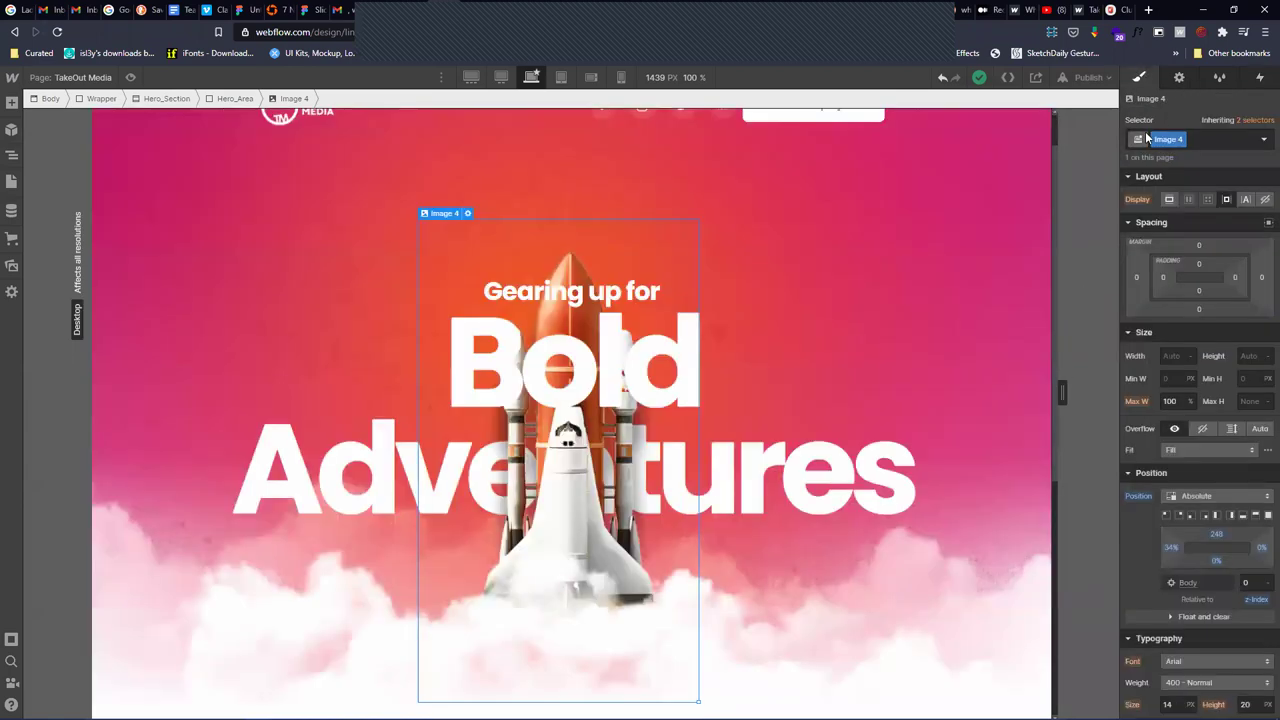
{"action": "left_click", "coordinate": [1260, 80]}
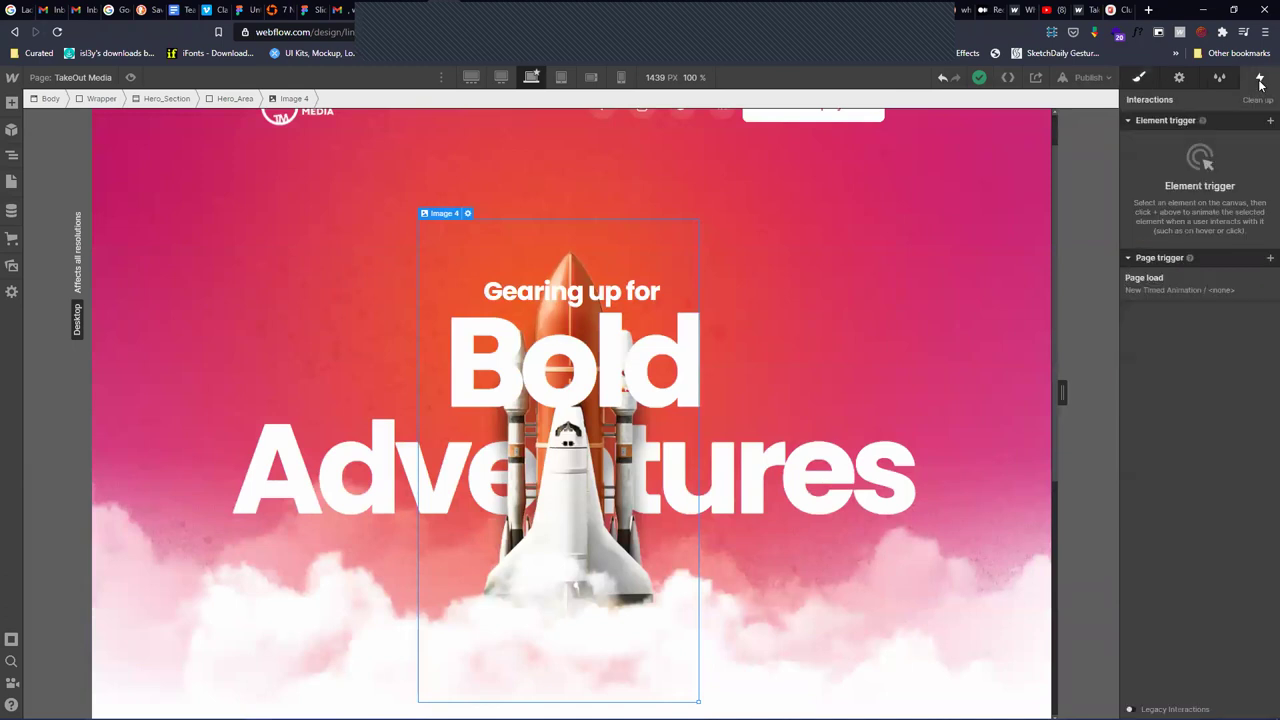
{"action": "left_click", "coordinate": [1189, 289]}
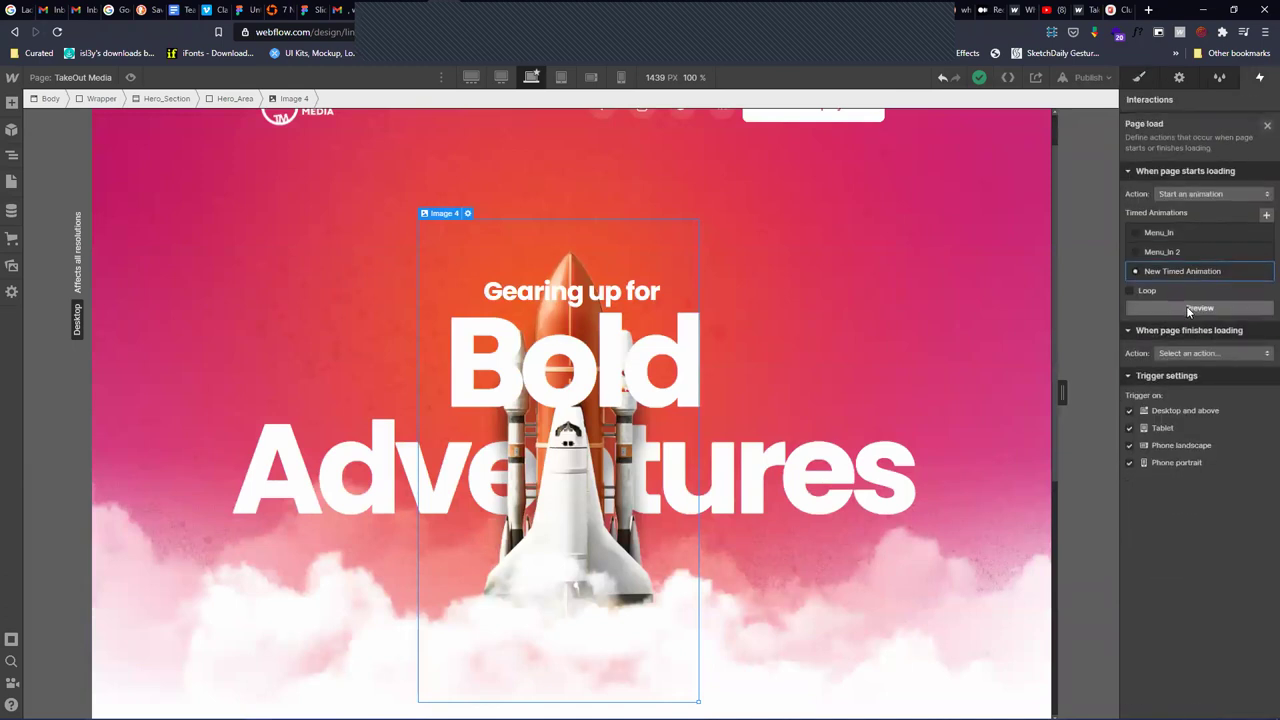
{"action": "left_click", "coordinate": [1248, 271]}
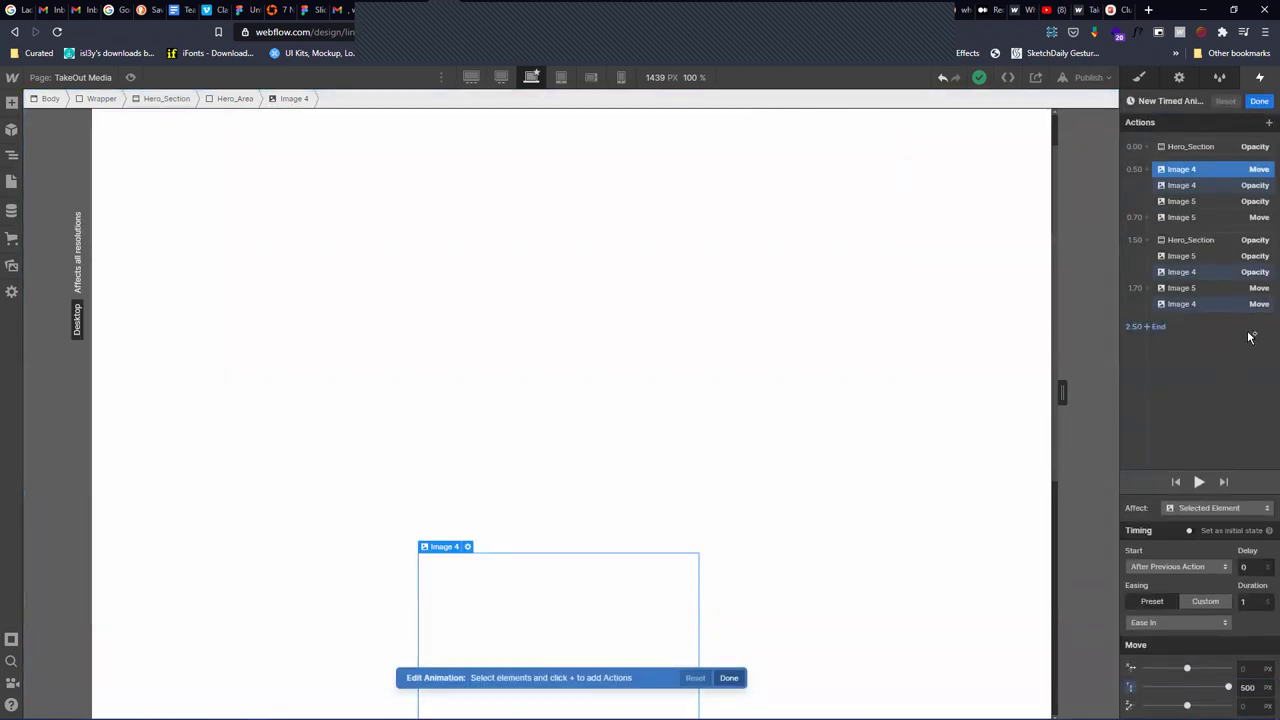
{"action": "left_click", "coordinate": [729, 678]}
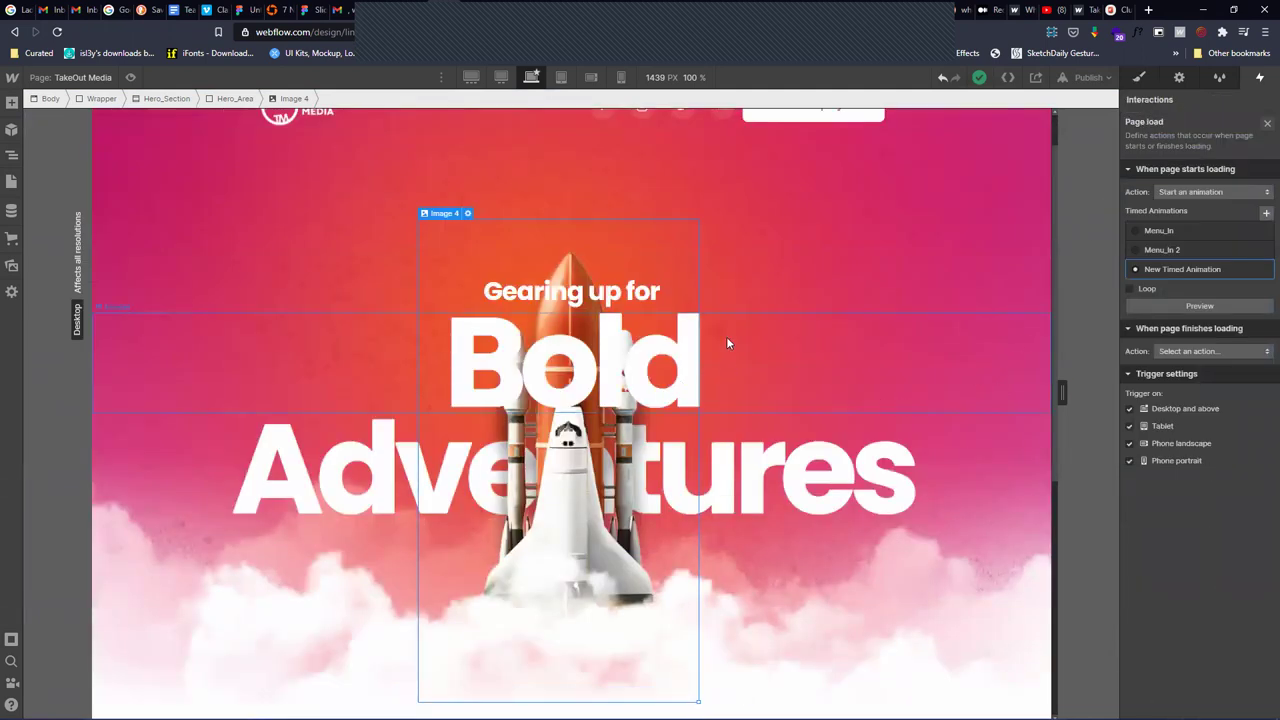
Inspect the style classes and layout settings of the "Adventures" and "Bold" headings
{"action": "left_click", "coordinate": [716, 292]}
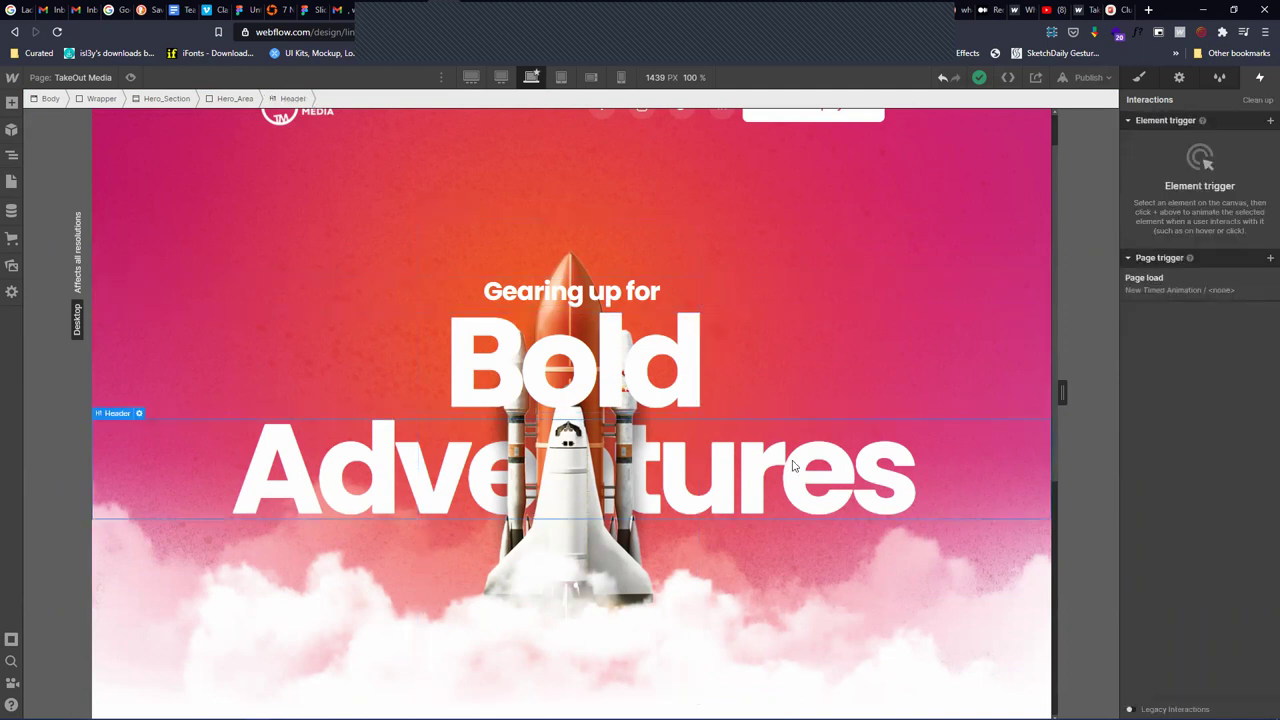
{"action": "left_click", "coordinate": [1139, 78]}
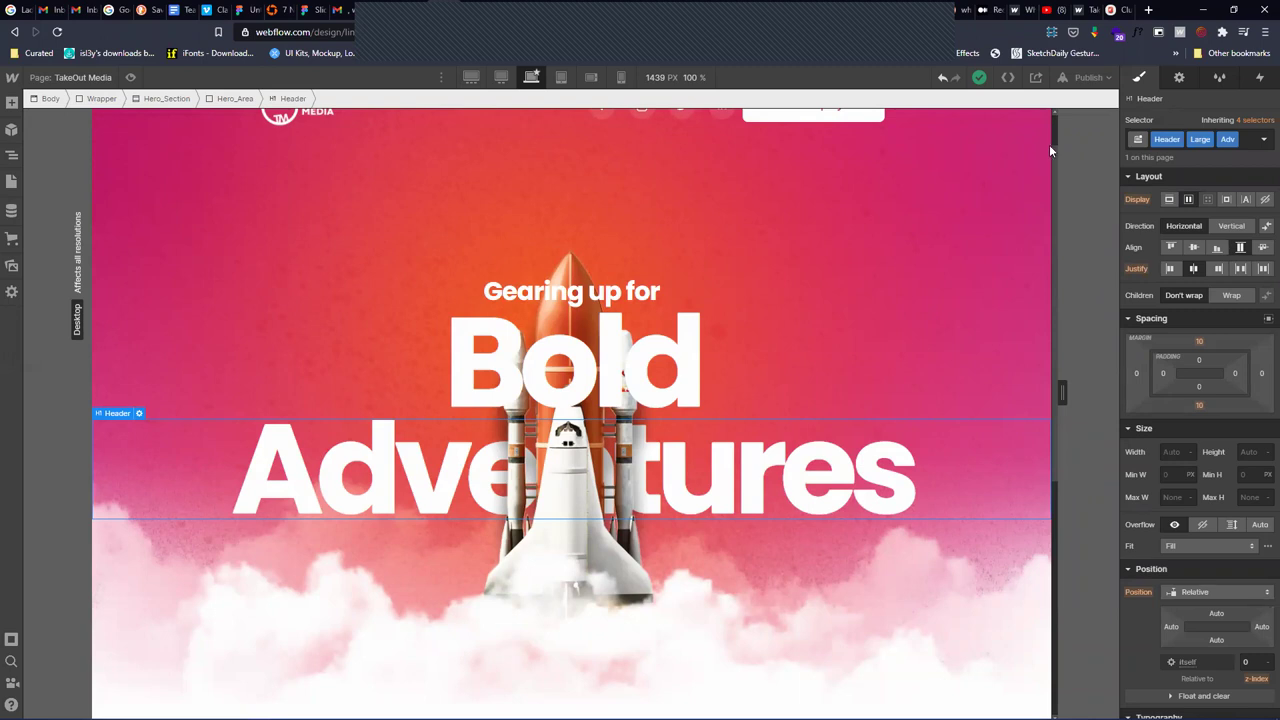
{"action": "left_click", "coordinate": [1095, 78]}
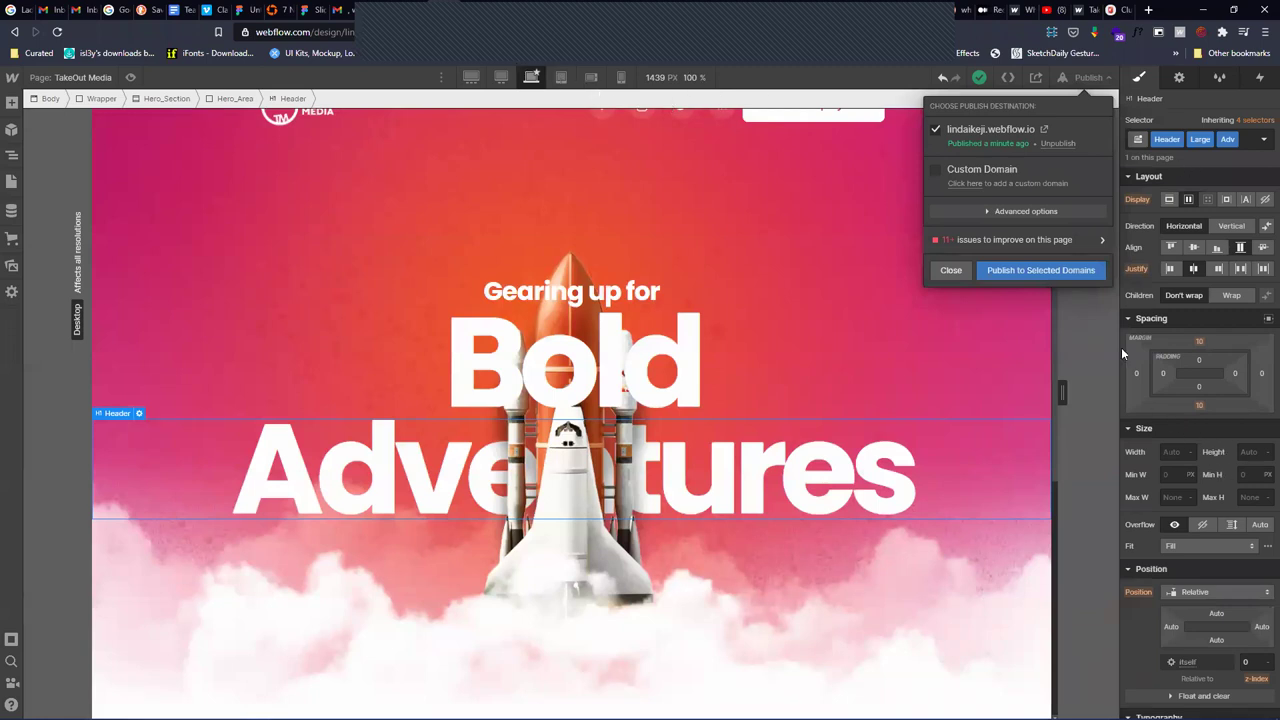
{"action": "left_click", "coordinate": [890, 78]}
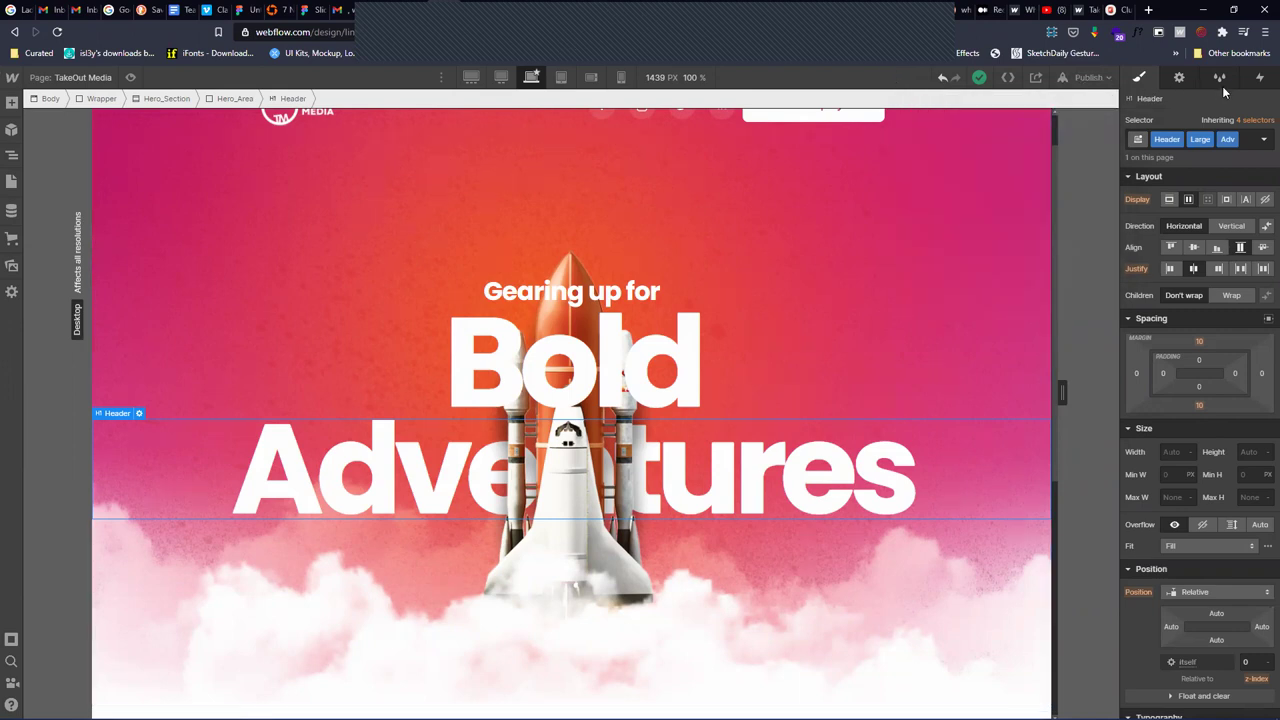
{"action": "left_click", "coordinate": [657, 300]}
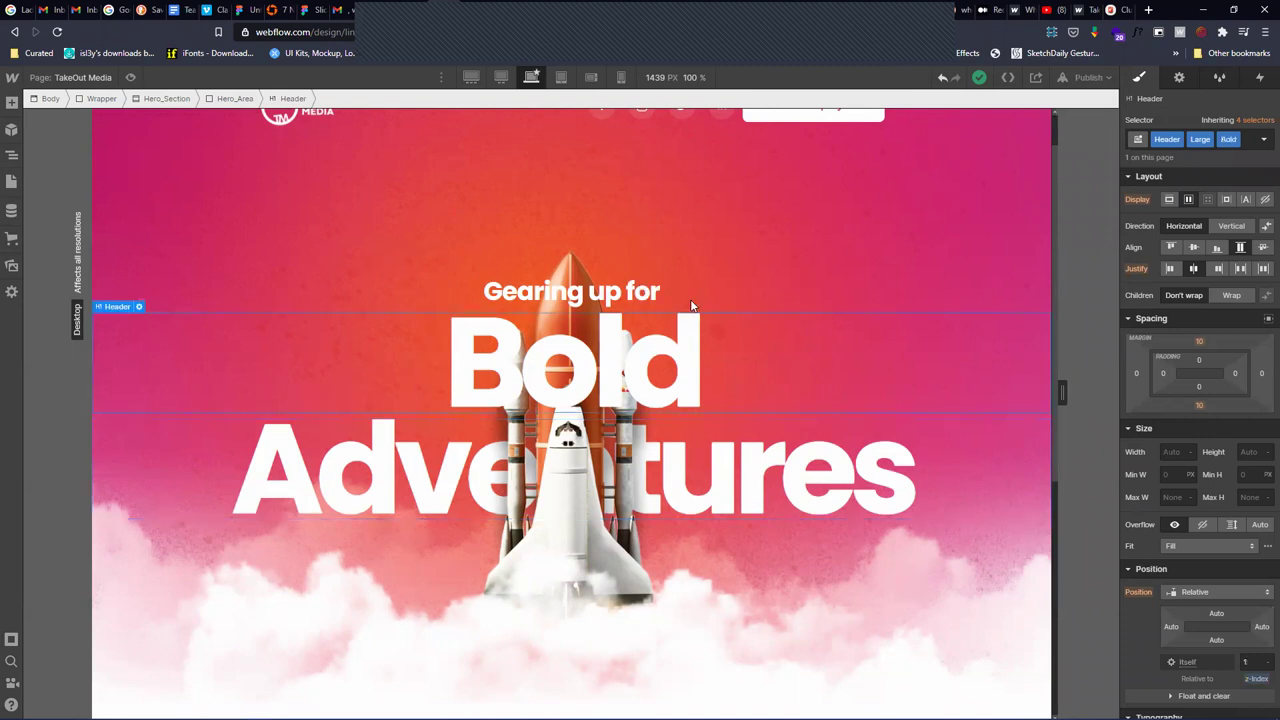
Add a Page load trigger that starts an animation when the page starts loading, and open New Timed Animation with the "Gearing up for" heading selected
{"action": "left_click", "coordinate": [728, 288]}
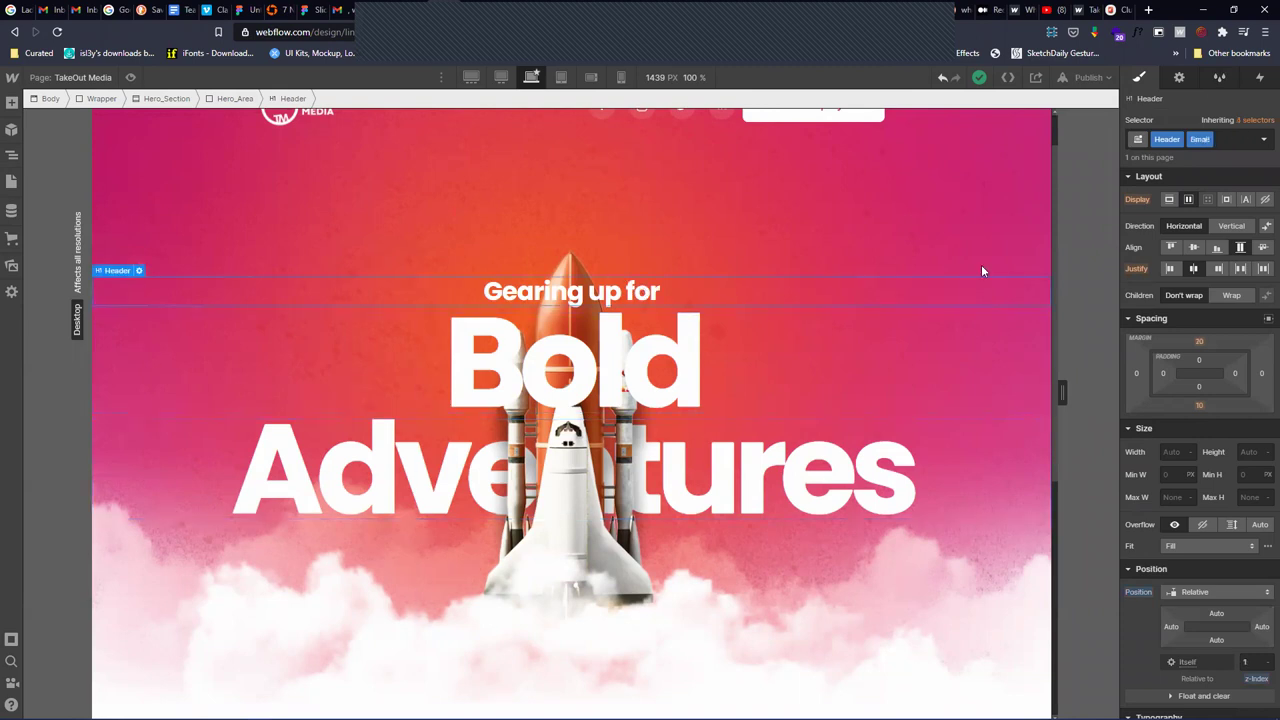
{"action": "left_click", "coordinate": [1260, 79]}
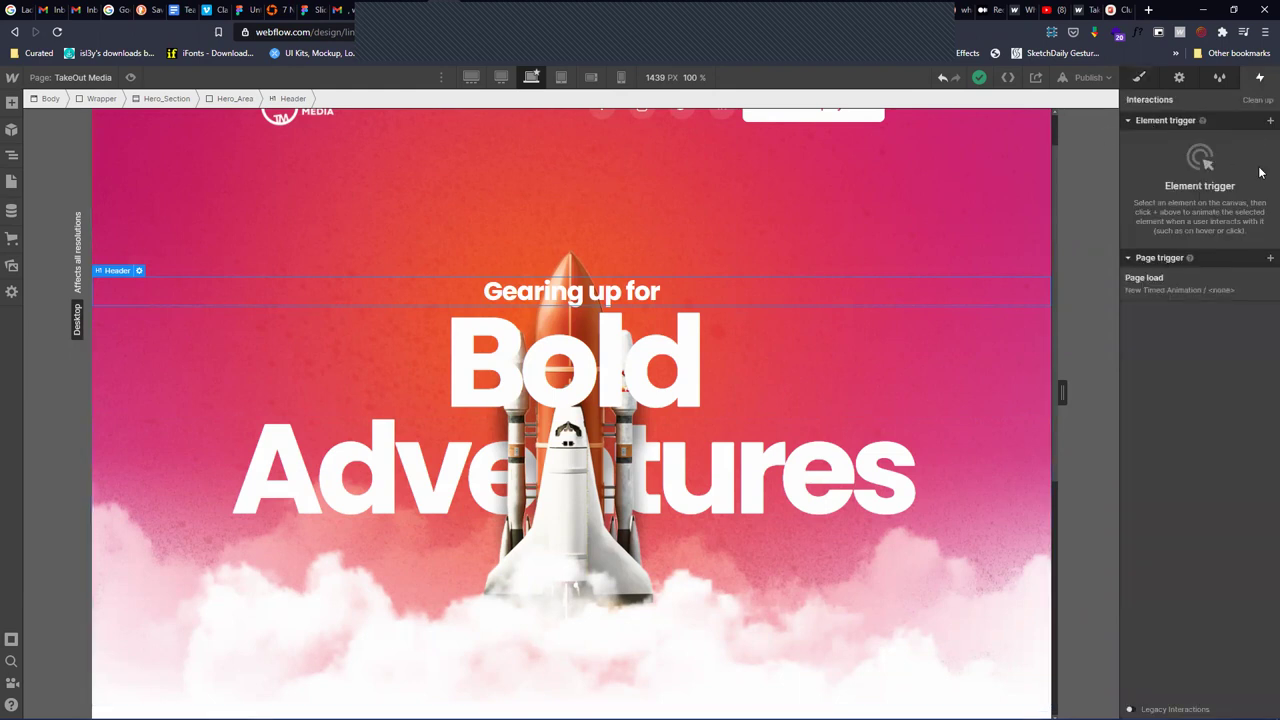
{"action": "left_click", "coordinate": [1269, 259]}
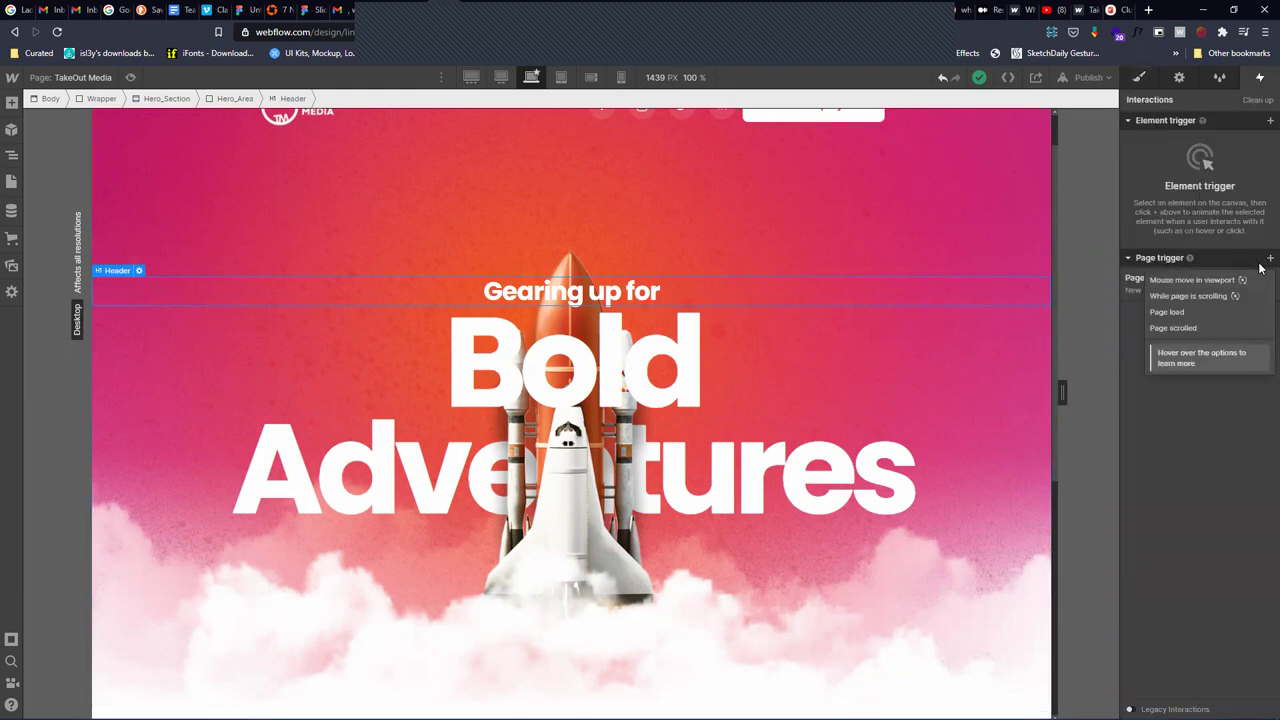
{"action": "left_click", "coordinate": [1220, 314]}
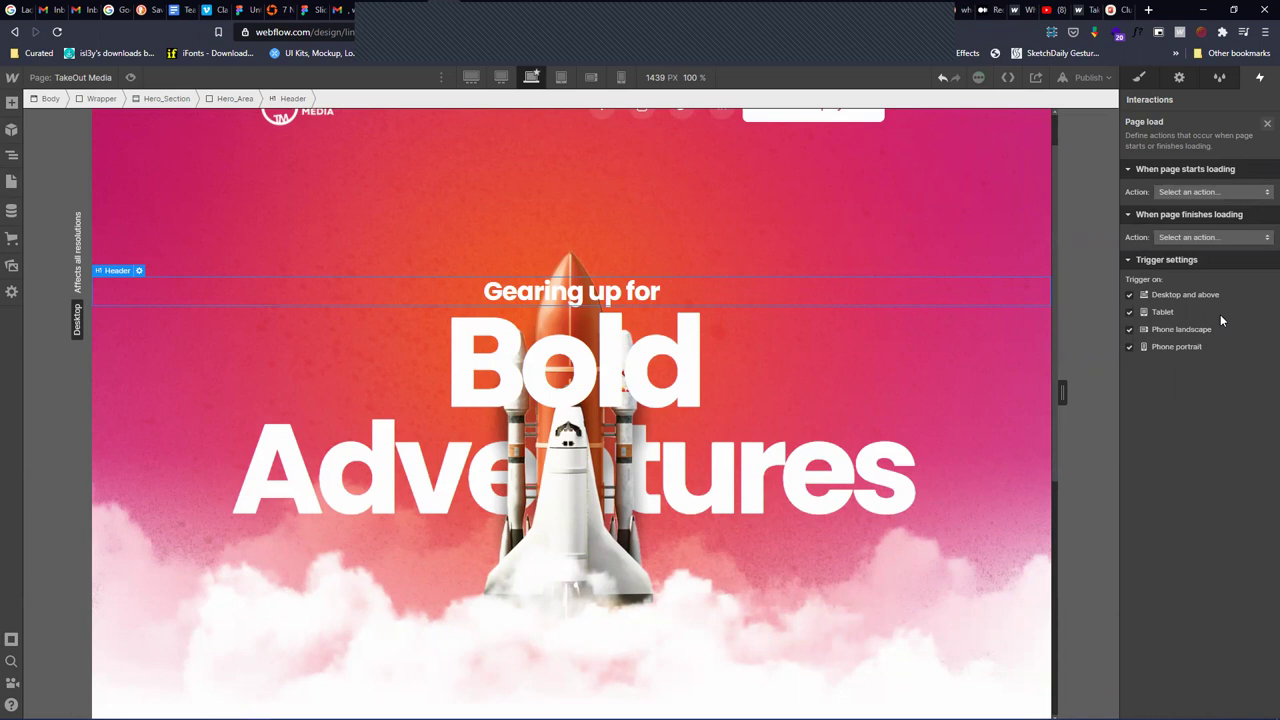
{"action": "left_click", "coordinate": [1187, 192]}
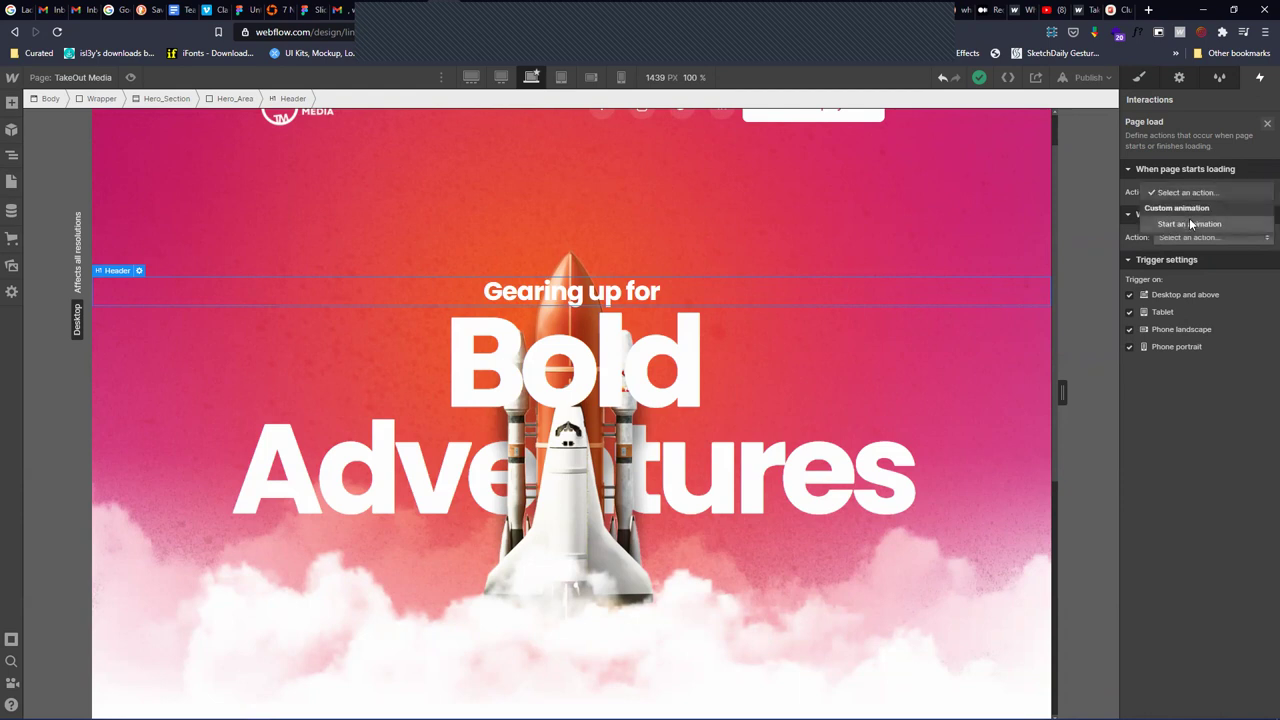
{"action": "left_click", "coordinate": [1190, 224]}
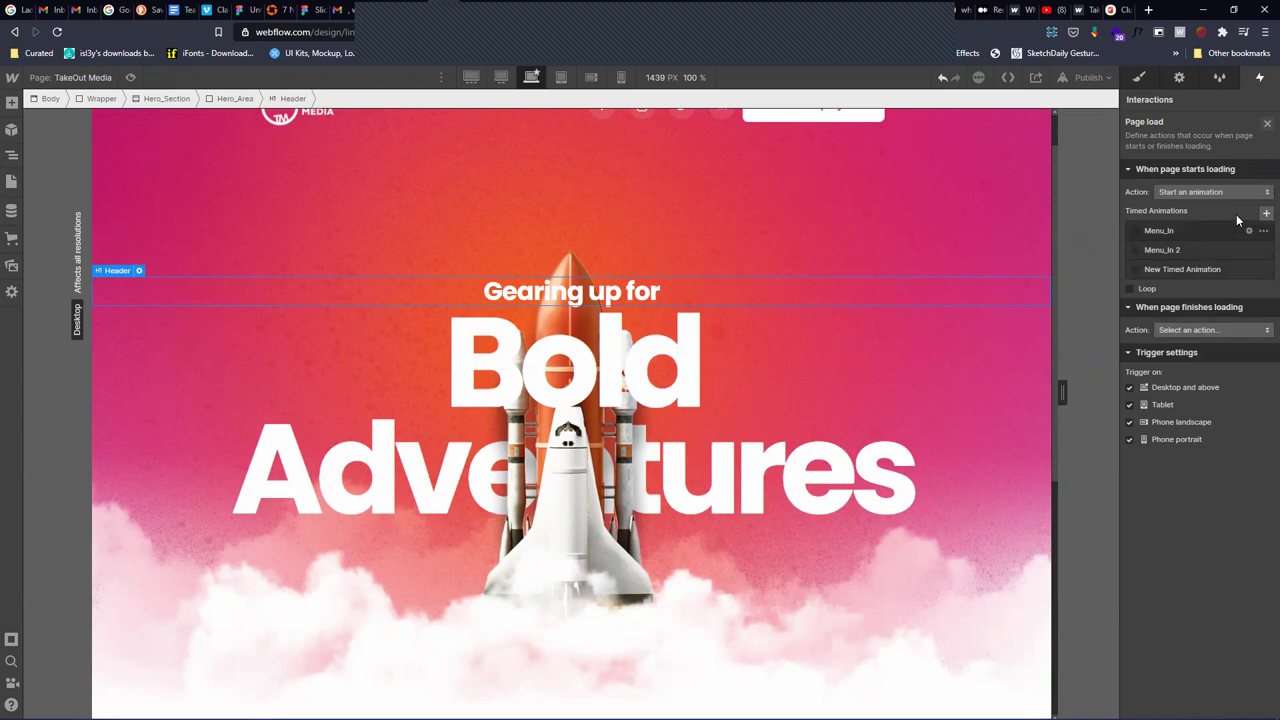
{"action": "left_click", "coordinate": [1249, 272]}
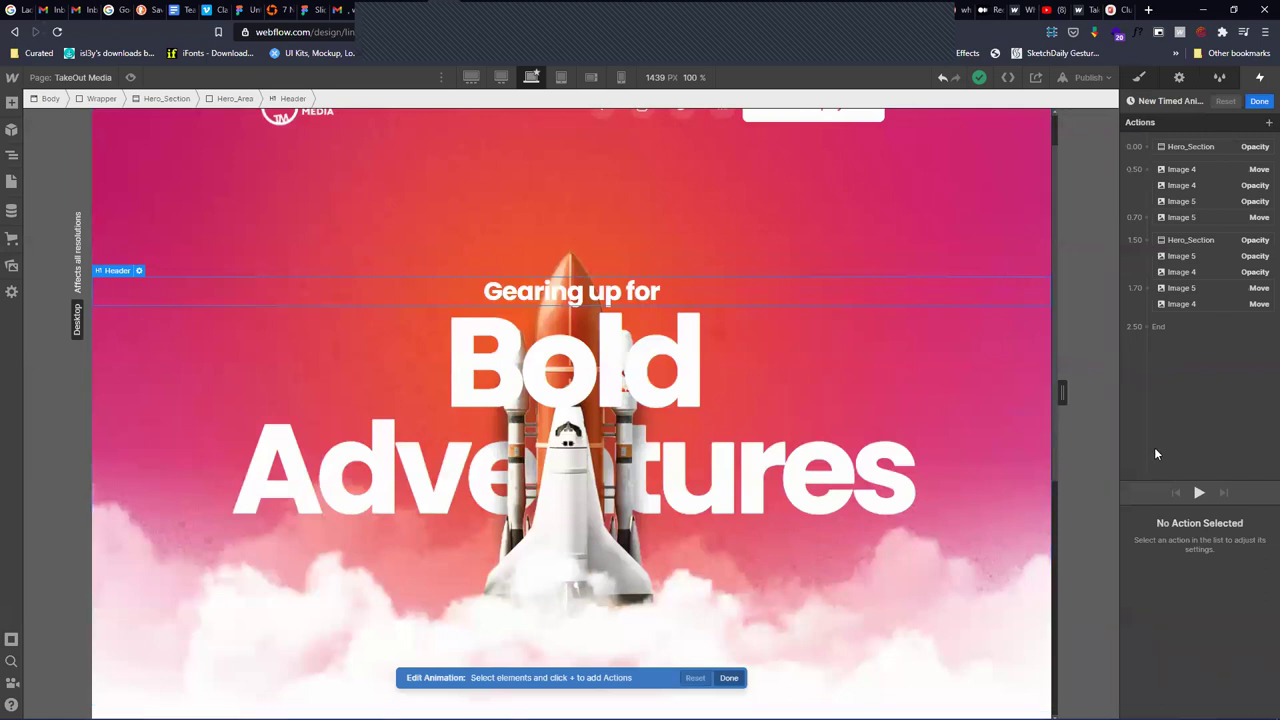
Add two Move actions for the "Gearing up for" heading at the end of the timed animation
{"action": "left_click", "coordinate": [1268, 122]}
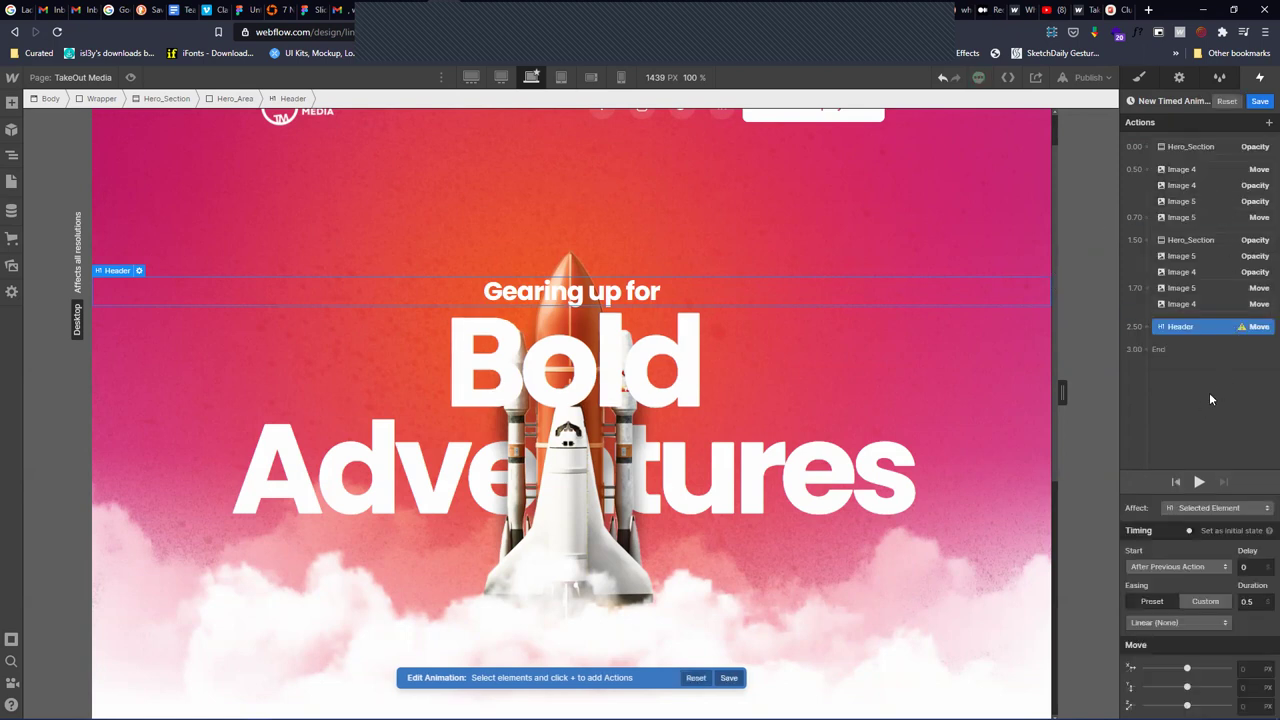
{"action": "left_click", "coordinate": [1267, 123]}
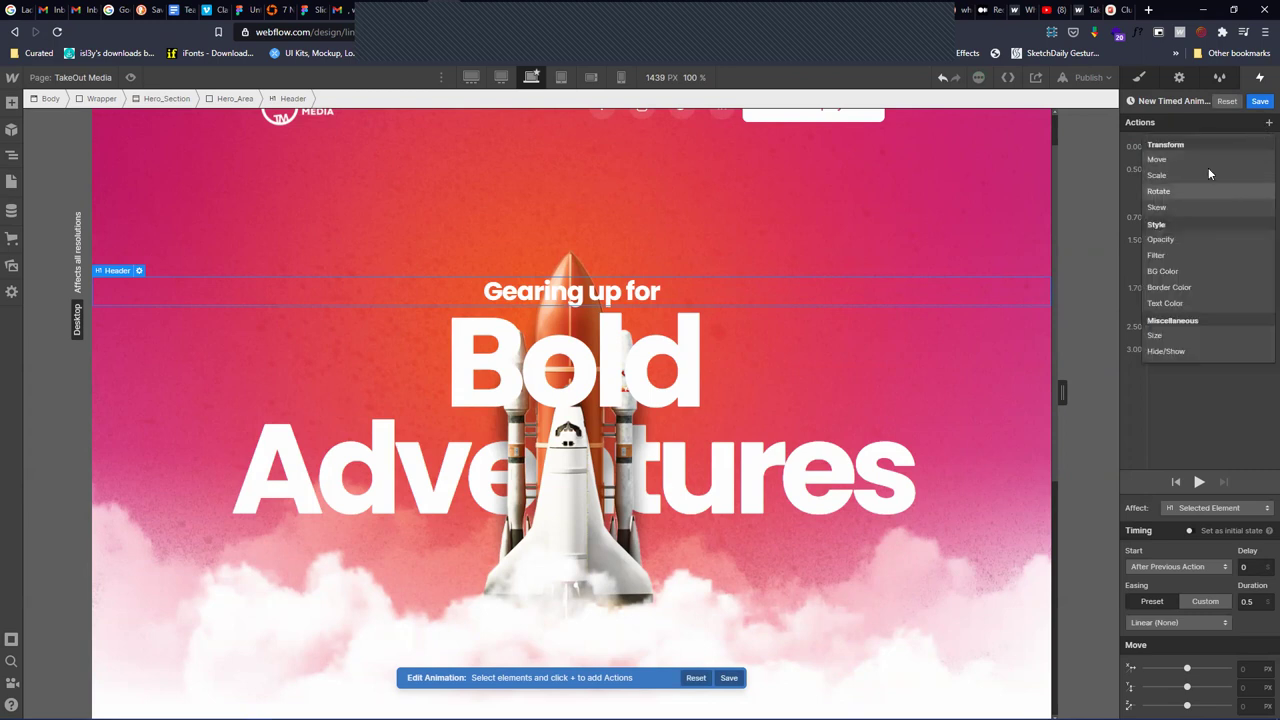
{"action": "left_click", "coordinate": [1208, 159]}
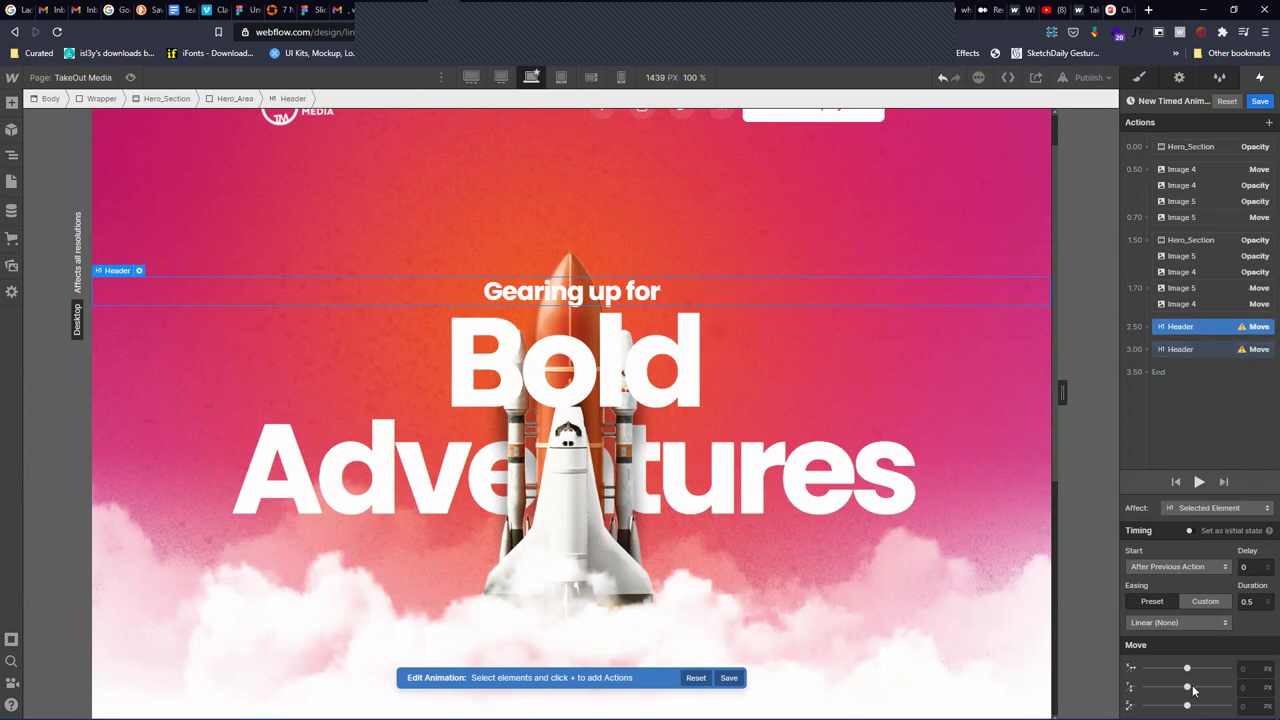
Set the vertical offset of the heading's first Move action to 100 px and of its second to 0 px
{"action": "left_click_drag", "start_coordinate": [1187, 686], "coordinate": [1196, 686]}
{"action": "left_click", "coordinate": [1247, 688]}
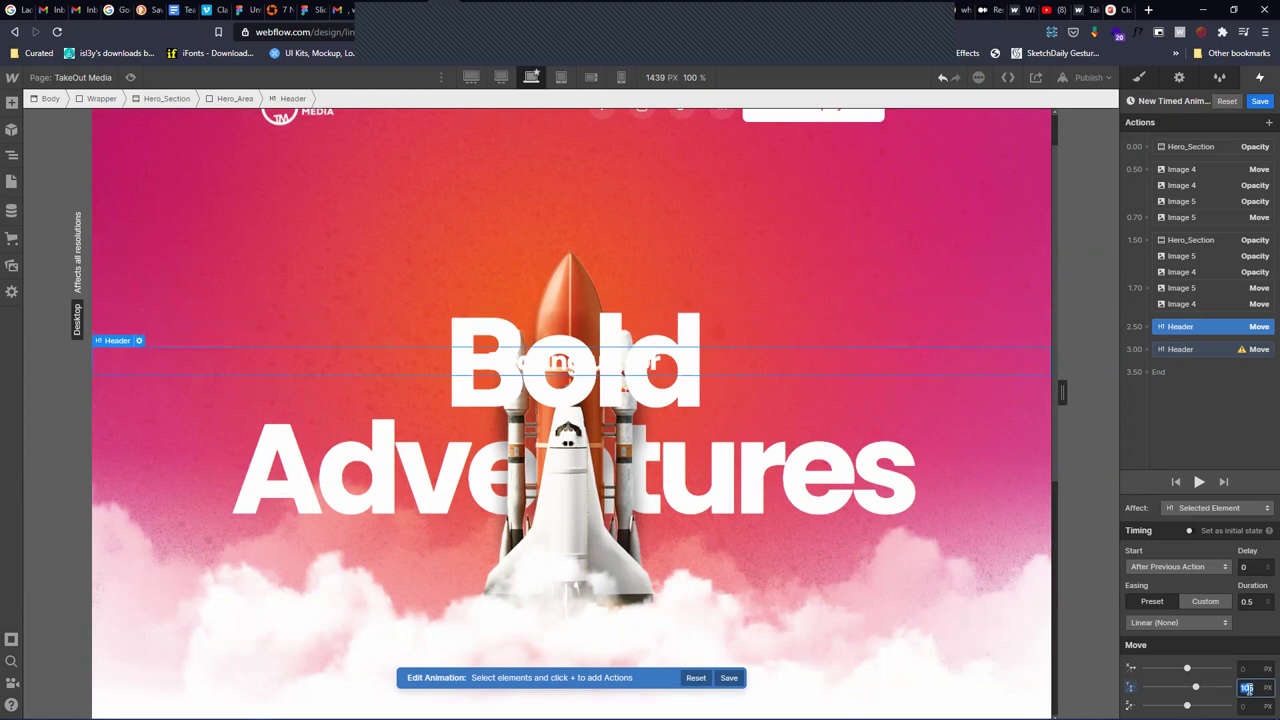
{"action": "type", "text": "100"}
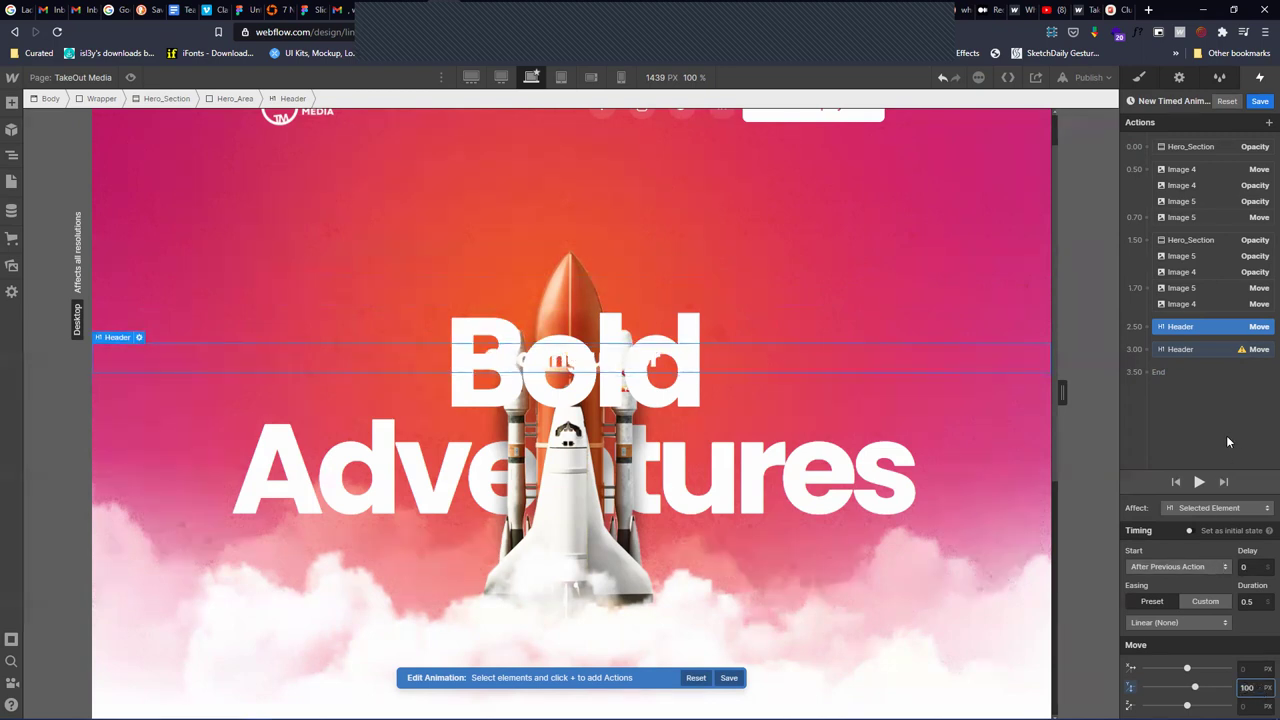
{"action": "left_click", "coordinate": [1226, 350]}
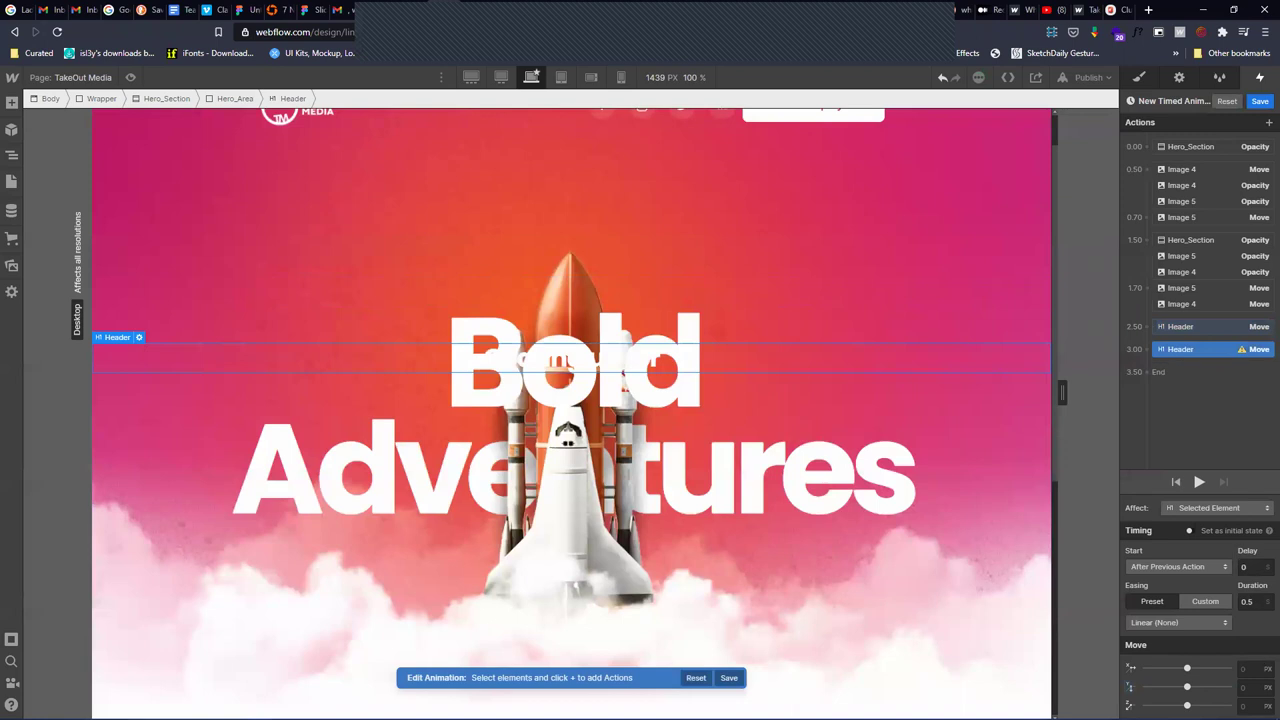
{"action": "left_click", "coordinate": [1247, 686]}
{"action": "key", "text": "Return"}
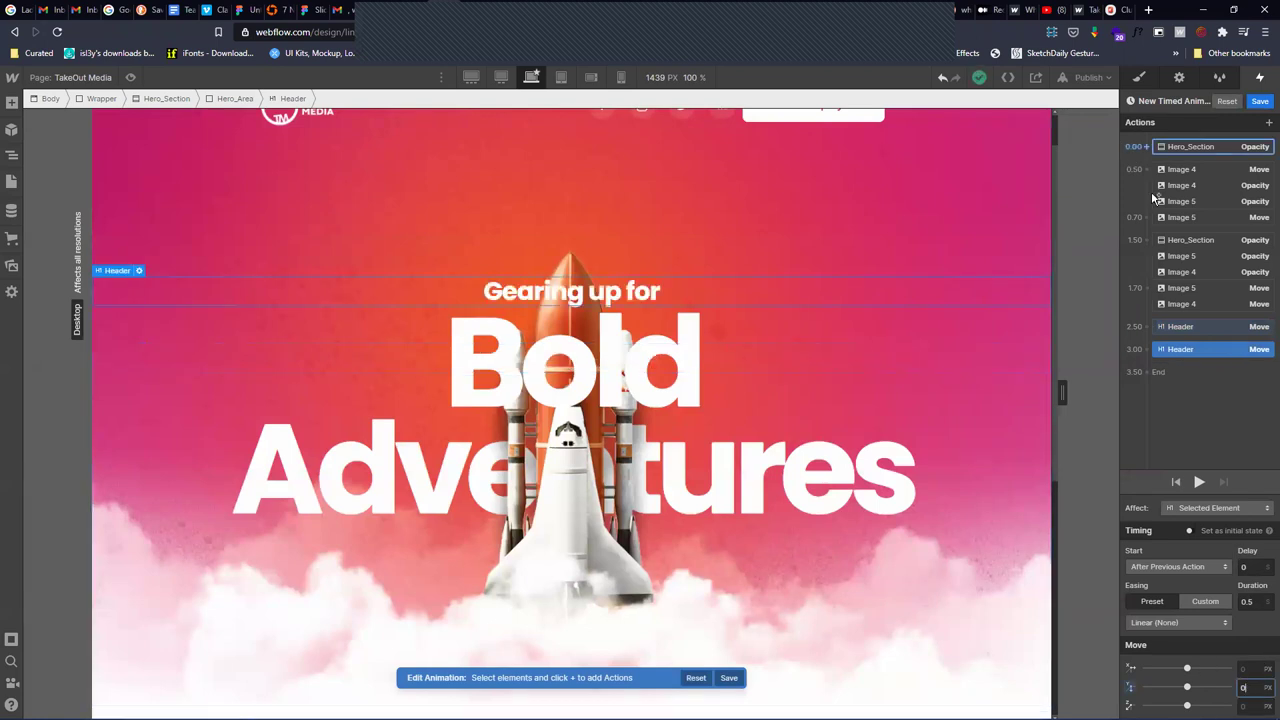
Insert two Opacity actions for the "Gearing up for" heading between its two Move actions
{"action": "left_click", "coordinate": [1215, 327]}
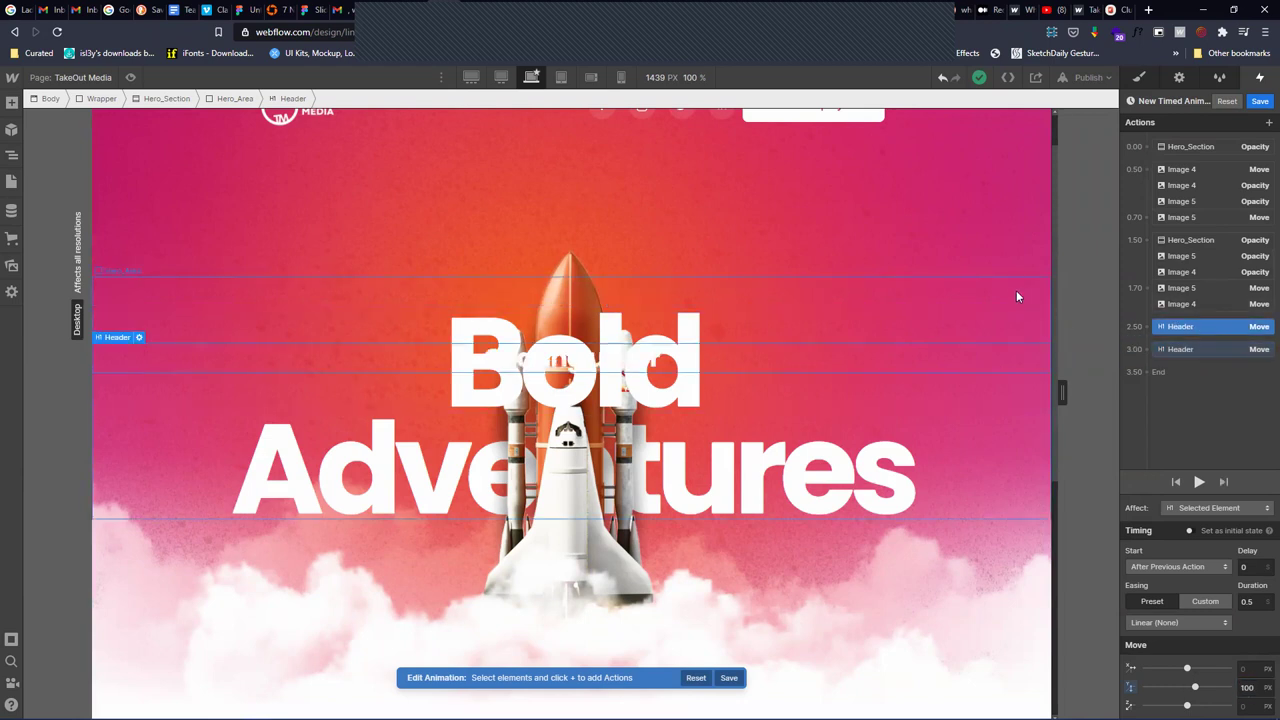
{"action": "left_click", "coordinate": [1269, 122]}
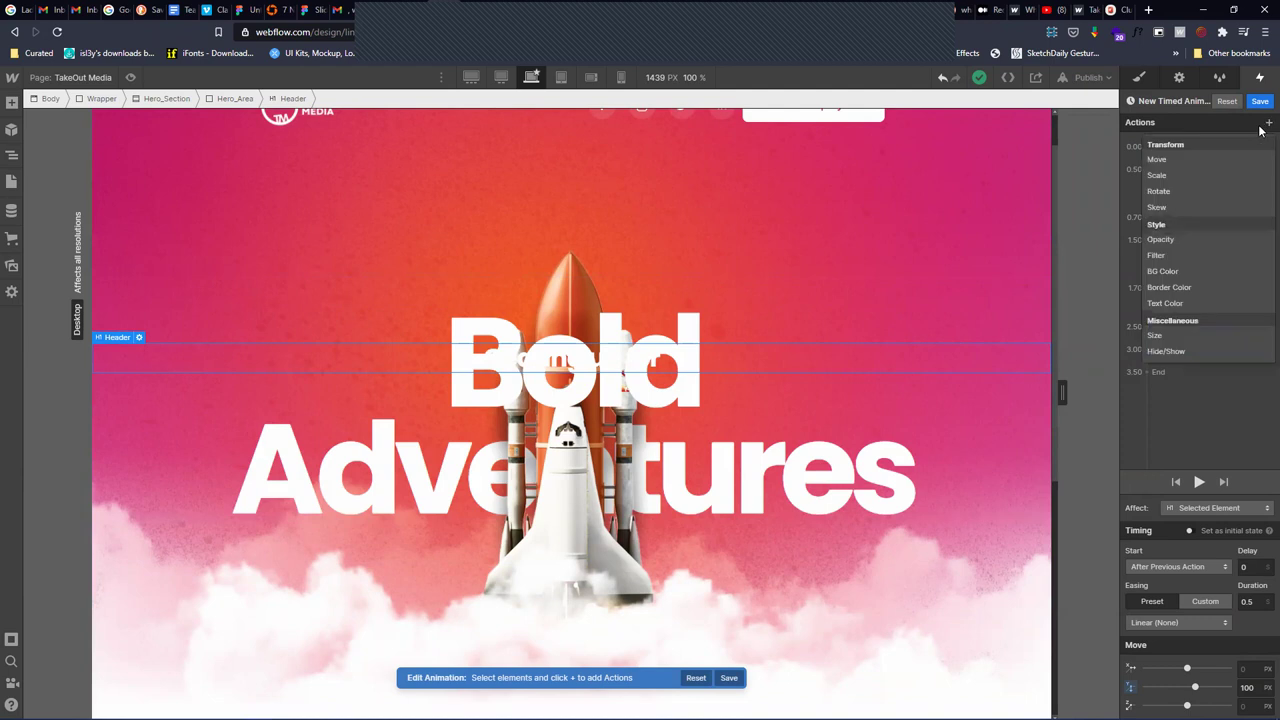
{"action": "left_click", "coordinate": [1191, 245]}
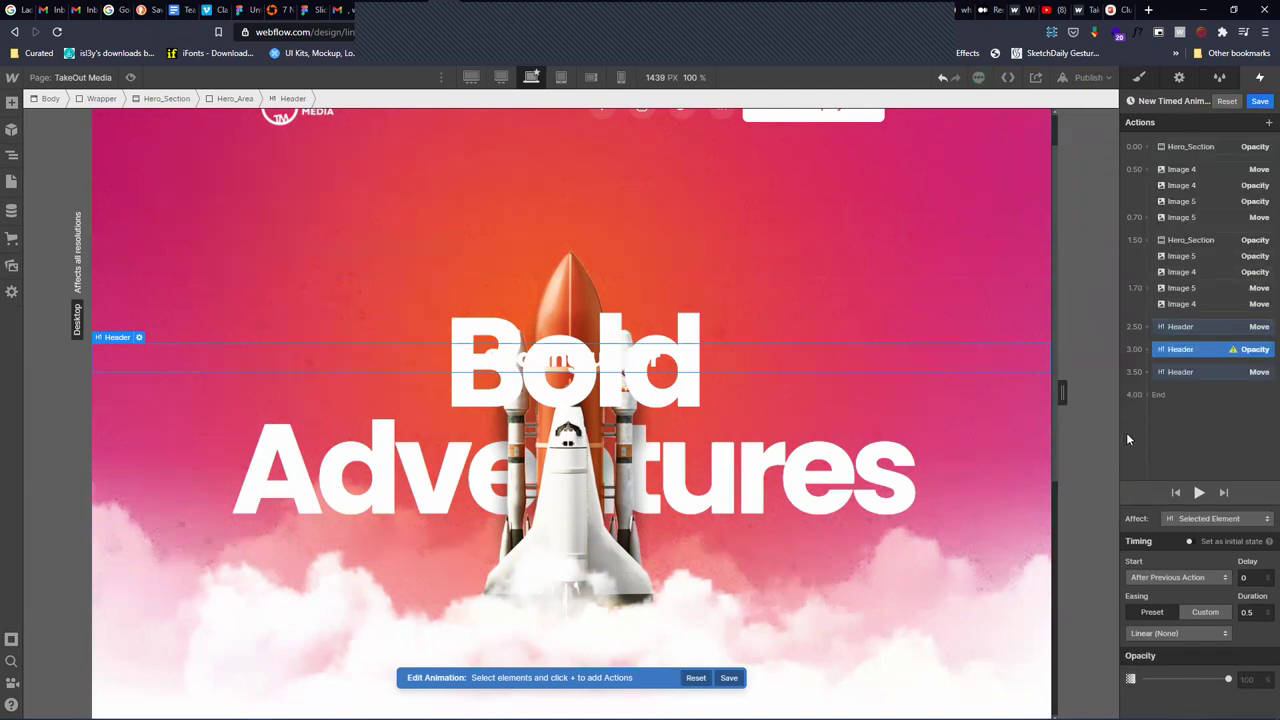
{"action": "left_click", "coordinate": [1268, 122]}
{"action": "left_click", "coordinate": [1209, 241]}
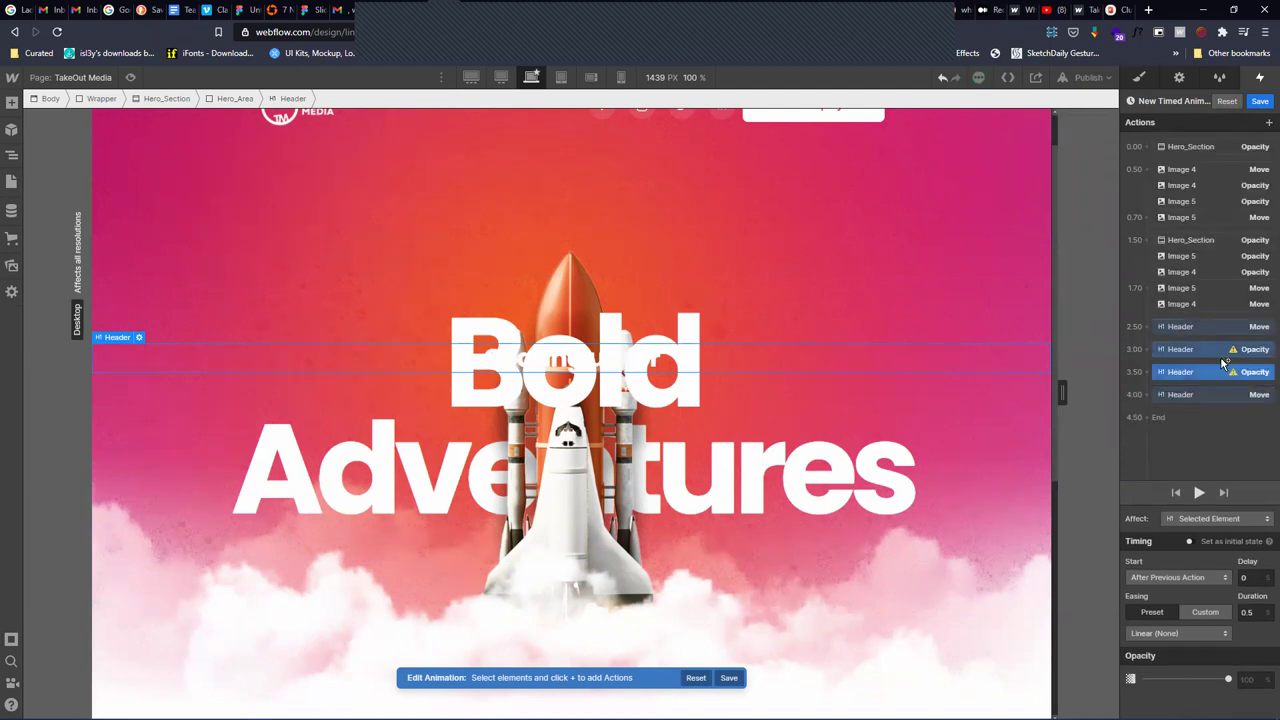
Set the heading's first Opacity action to 0% and its second Opacity action to 100%
{"action": "left_click", "coordinate": [1218, 354]}
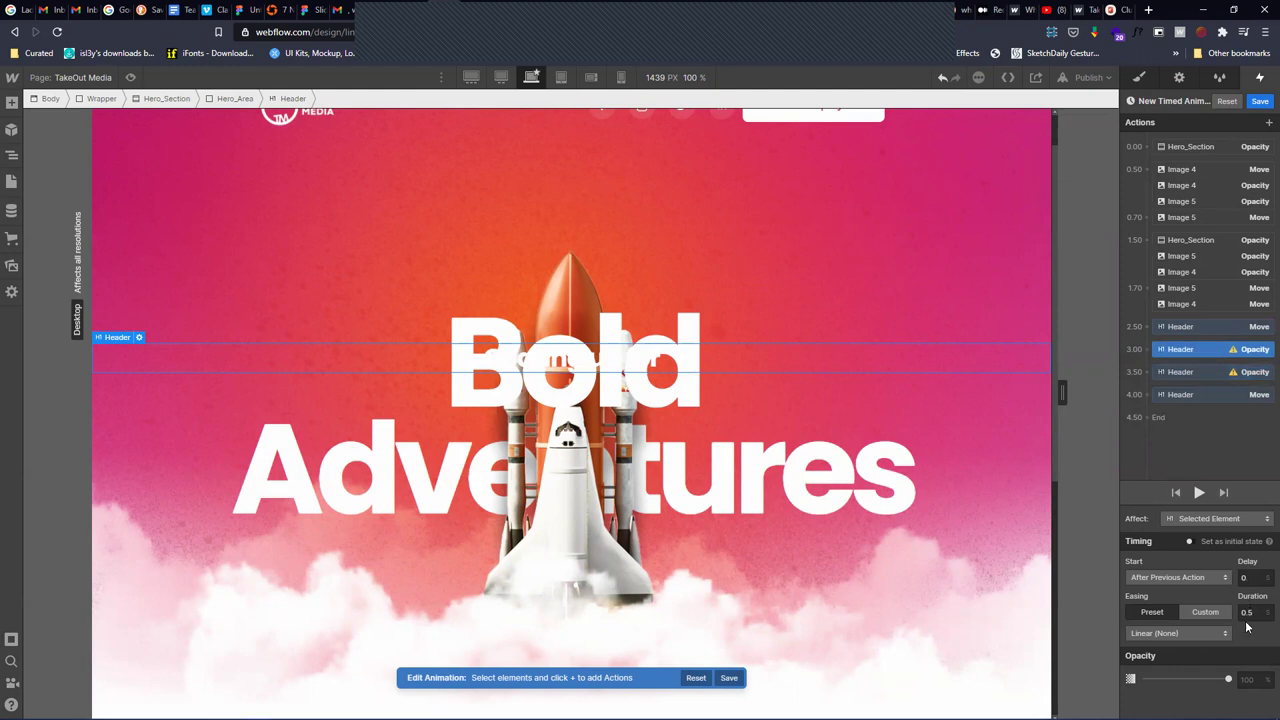
{"action": "left_click_drag", "start_coordinate": [1235, 682], "coordinate": [1130, 670]}
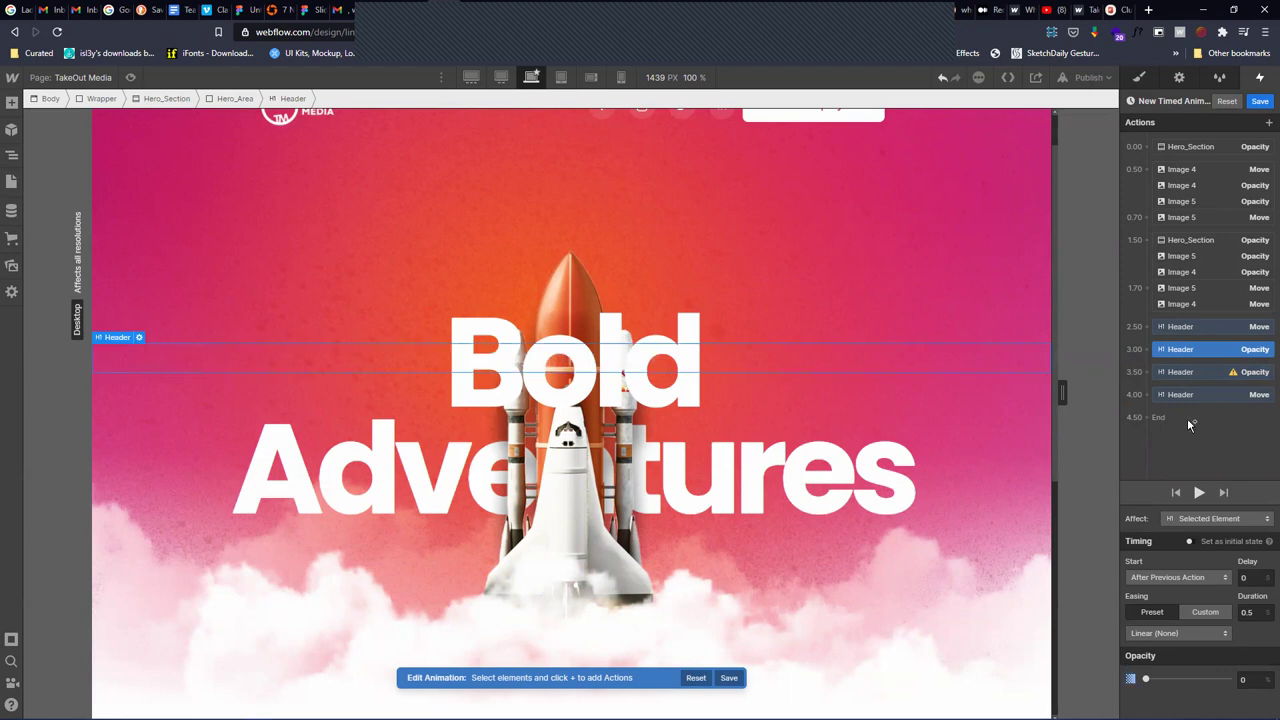
{"action": "left_click", "coordinate": [1200, 372]}
{"action": "left_click", "coordinate": [1252, 678]}
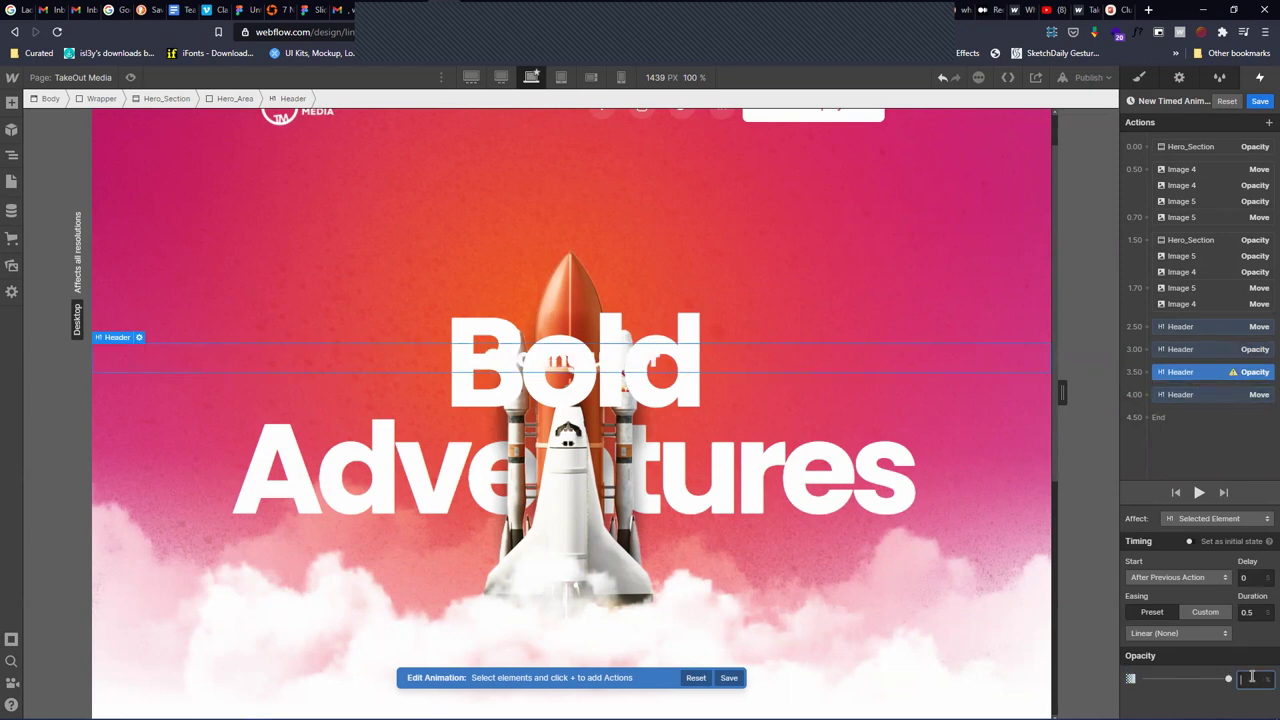
{"action": "type", "text": "100"}
{"action": "key", "text": "Return"}
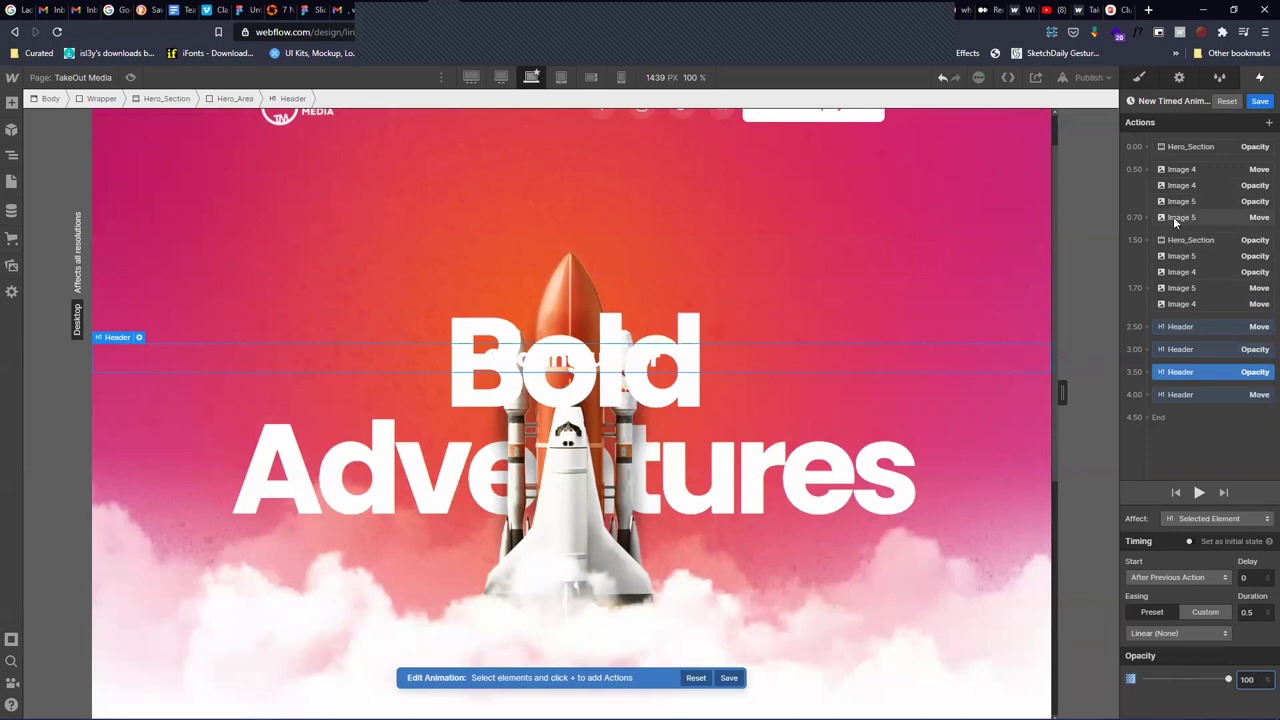
Reorder the heading's 100 px Move and 0% Opacity actions so both start with the action group at 1.50
{"action": "left_click", "coordinate": [1181, 326]}
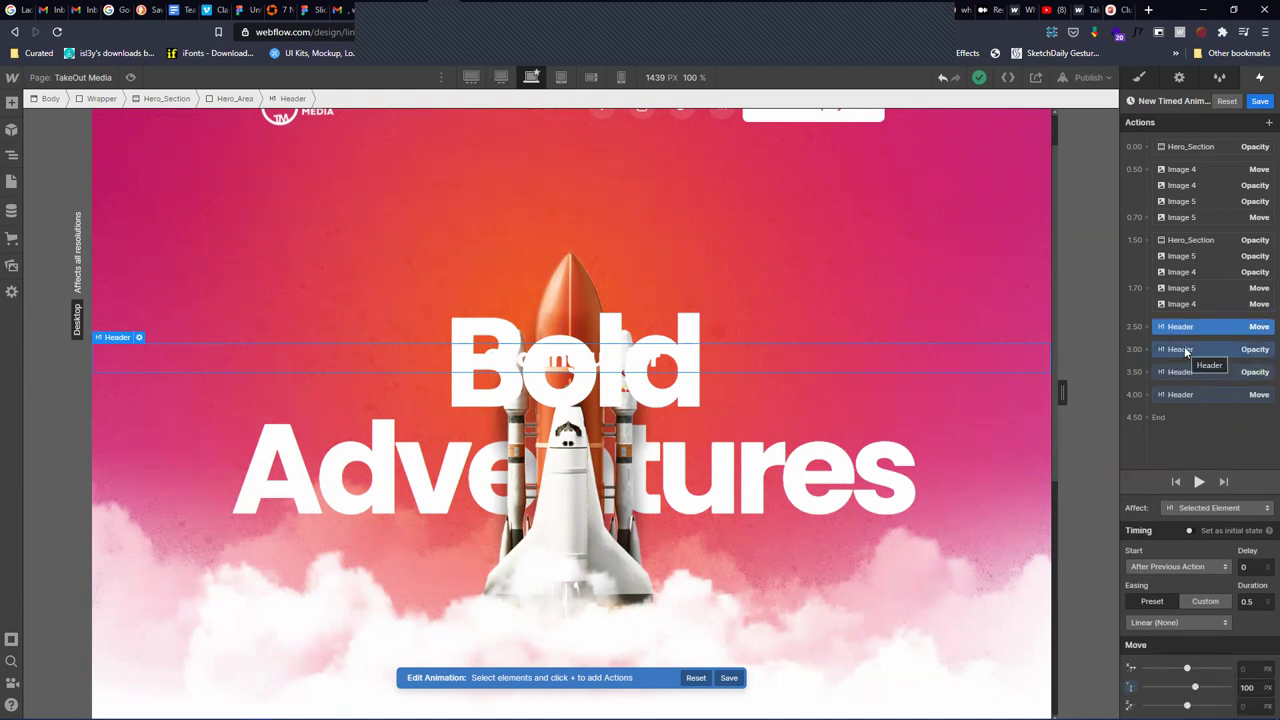
{"action": "left_click", "coordinate": [1184, 349]}
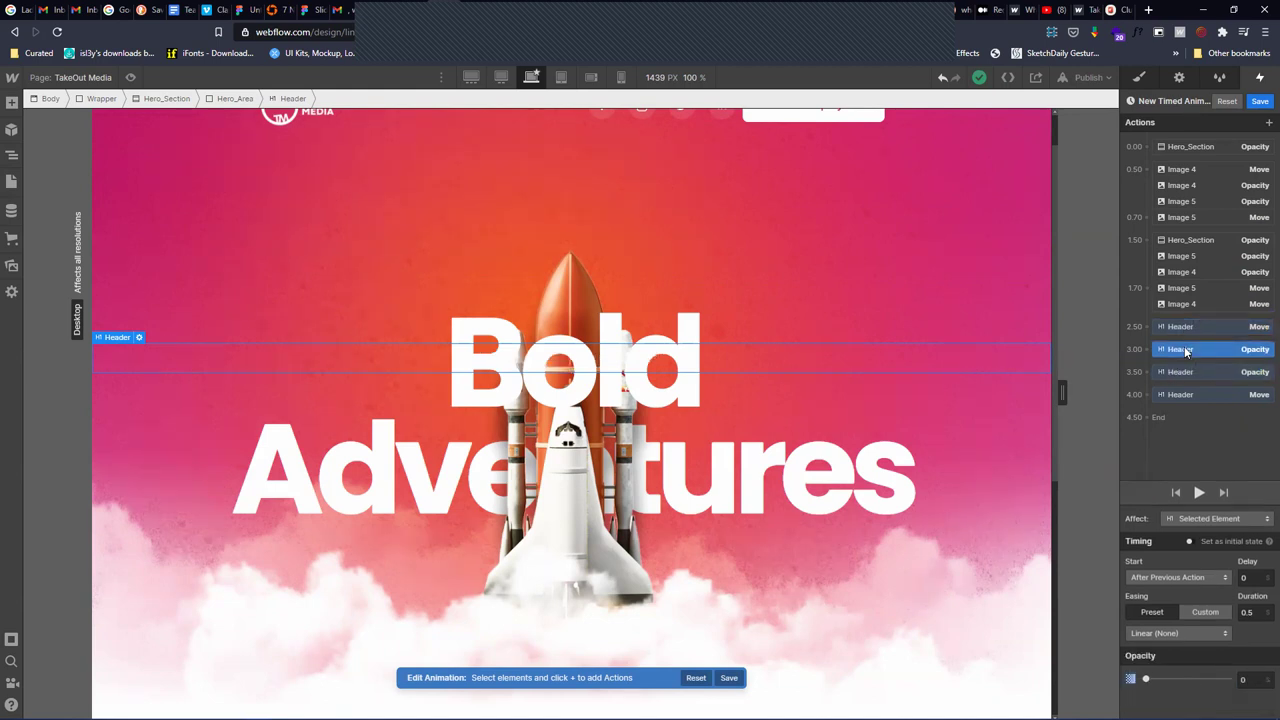
{"action": "left_click_drag", "start_coordinate": [1184, 346], "coordinate": [1228, 330]}
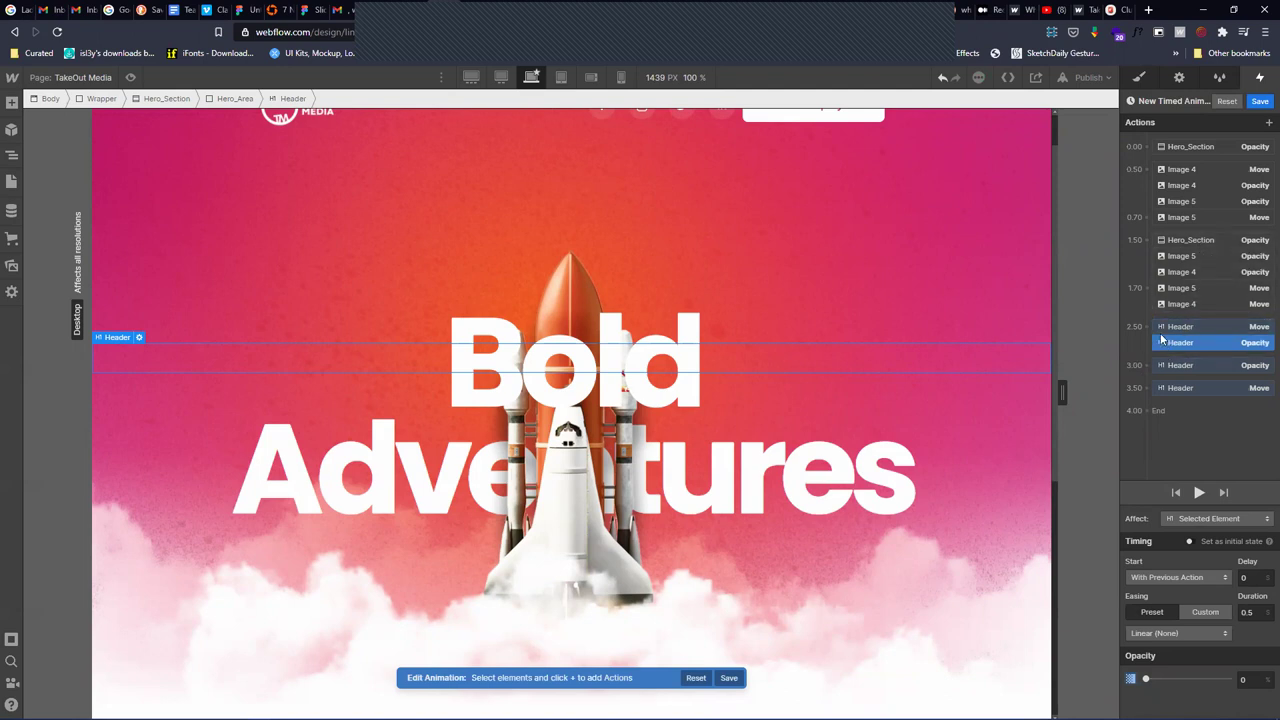
{"action": "left_click_drag", "start_coordinate": [1210, 326], "coordinate": [1213, 255]}
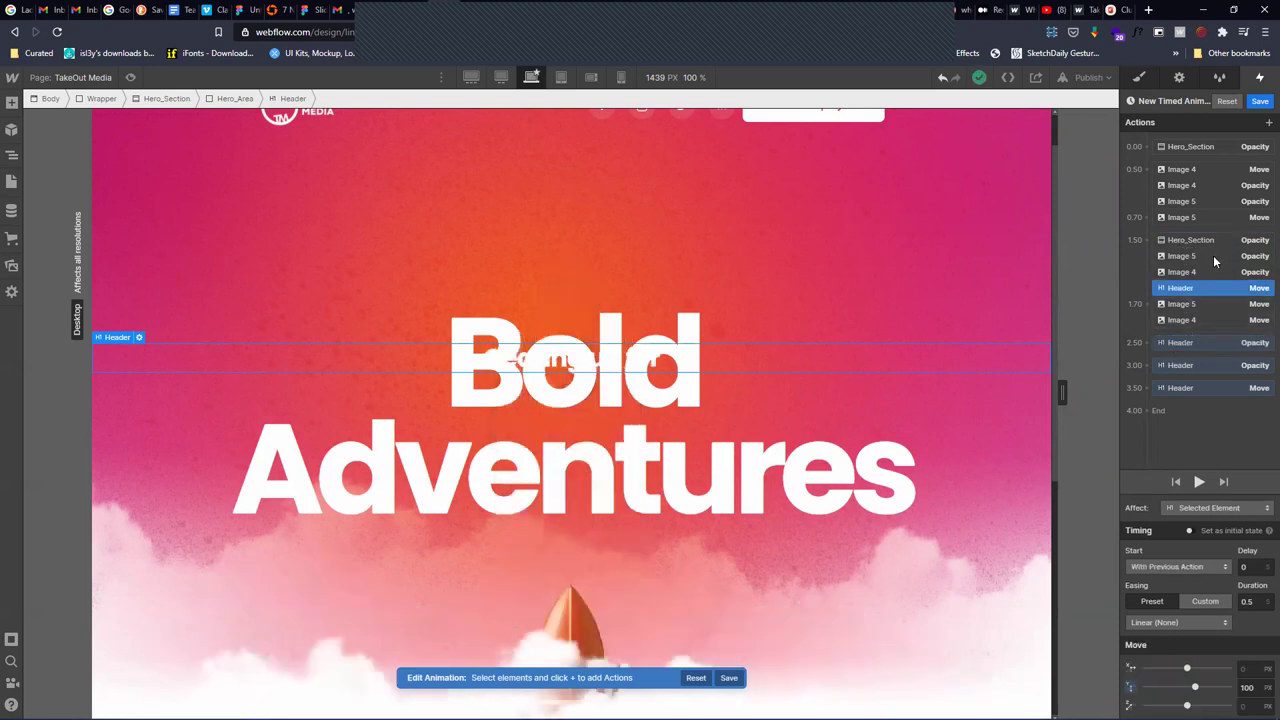
{"action": "left_click", "coordinate": [1208, 343]}
{"action": "left_click_drag", "start_coordinate": [1207, 345], "coordinate": [1216, 290]}
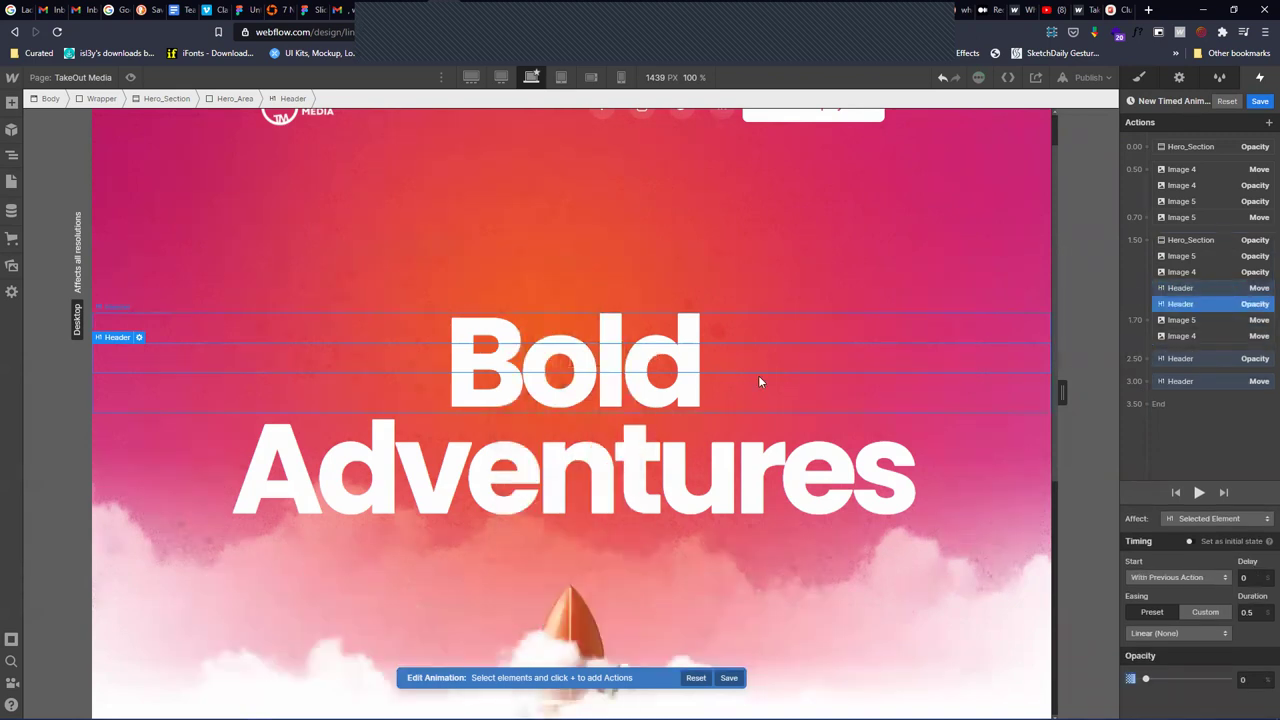
Play the timed animation and check the heading's Move and Opacity actions at 1.50
{"action": "left_click", "coordinate": [1199, 492]}
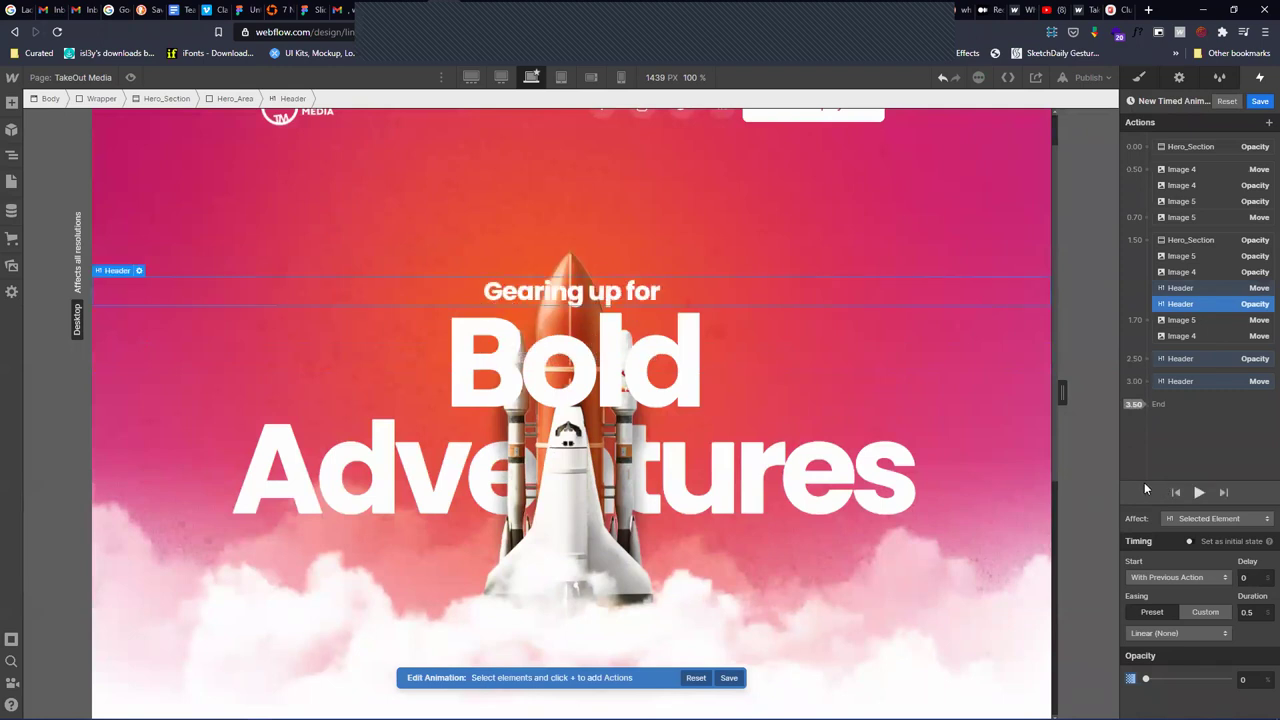
{"action": "left_click", "coordinate": [1225, 285]}
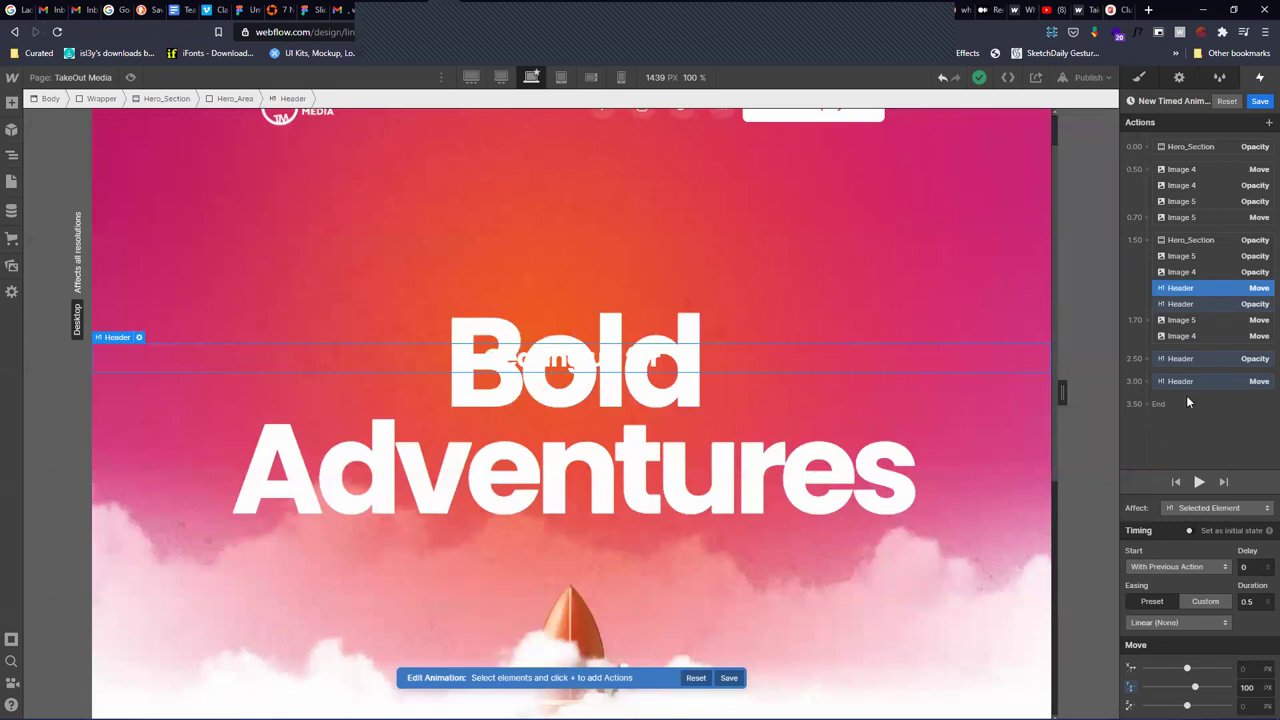
{"action": "left_click", "coordinate": [1200, 305]}
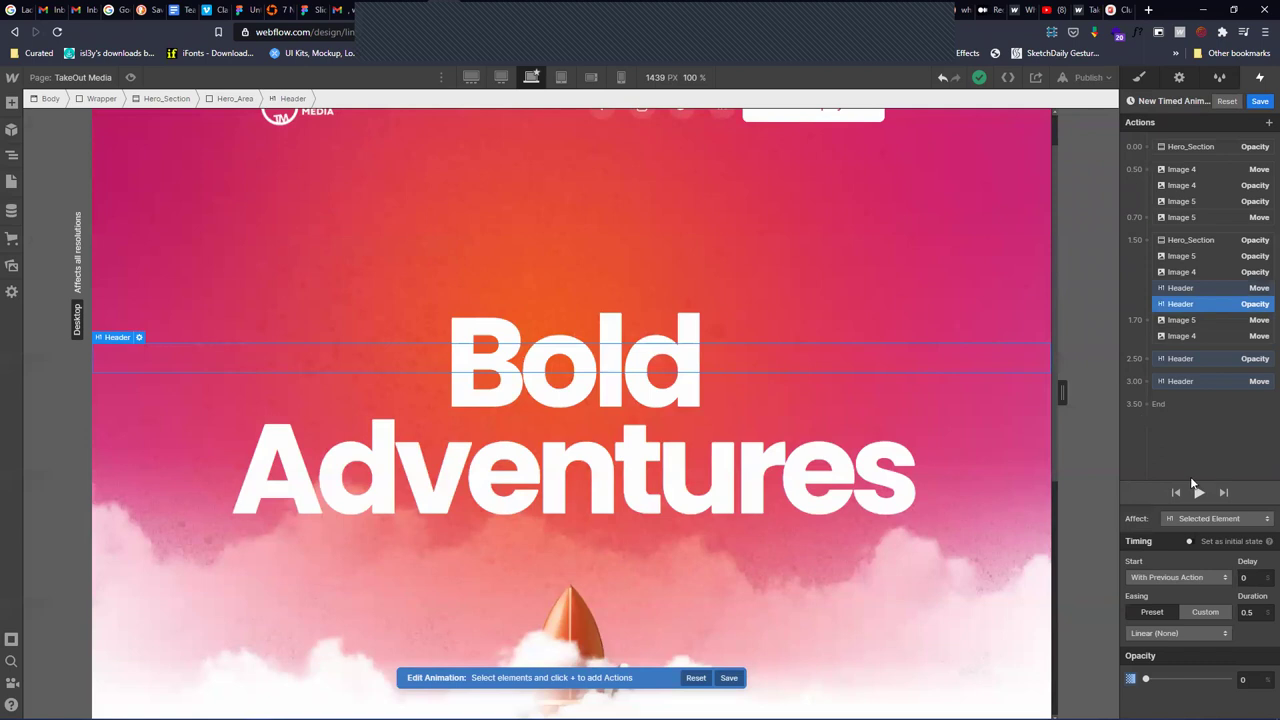
Publish the heading animation to the selected domain, review the reloaded live page, and return to the animation's actions
{"action": "left_click", "coordinate": [1088, 78]}
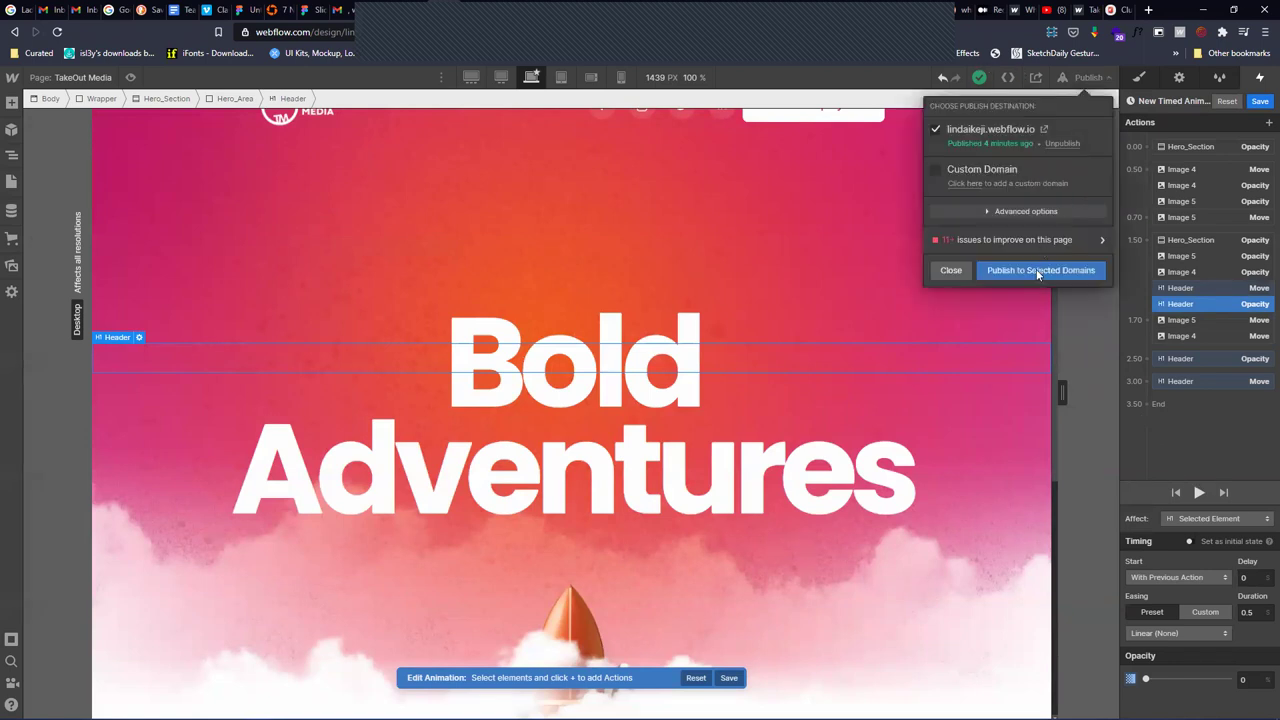
{"action": "left_click", "coordinate": [1037, 270]}
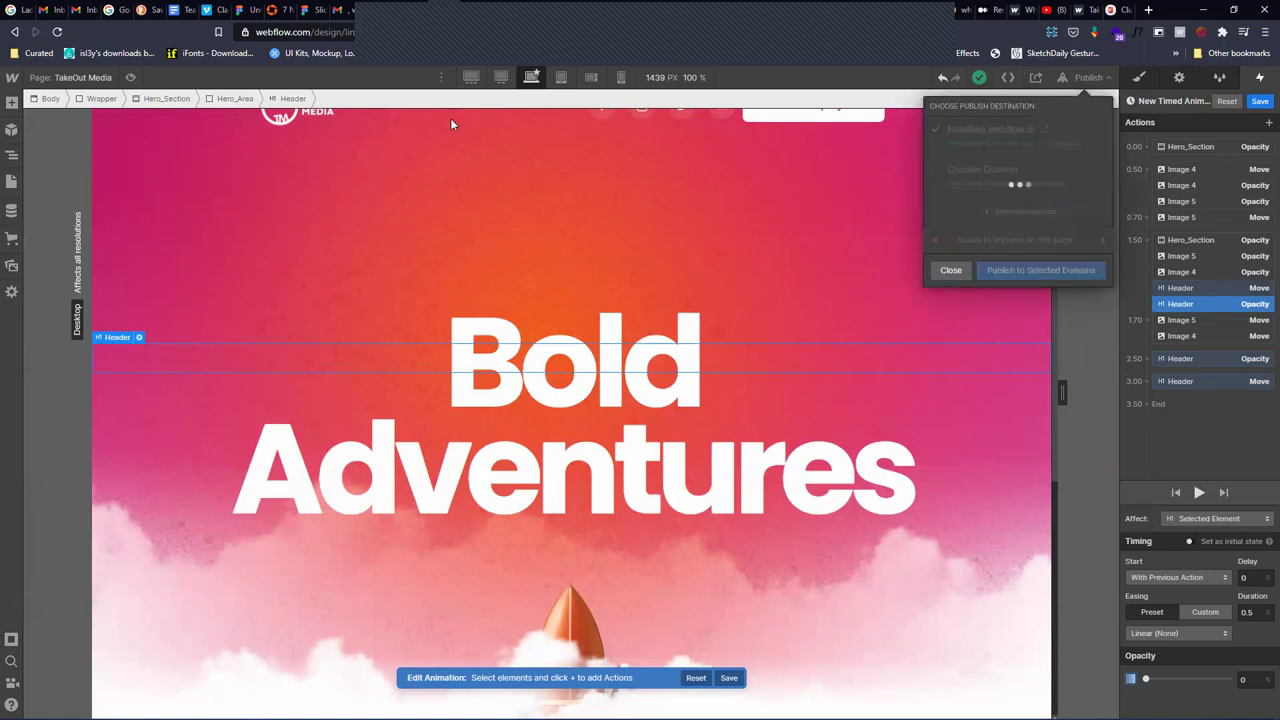
{"action": "left_click", "coordinate": [480, 8]}
{"action": "left_click", "coordinate": [56, 32]}
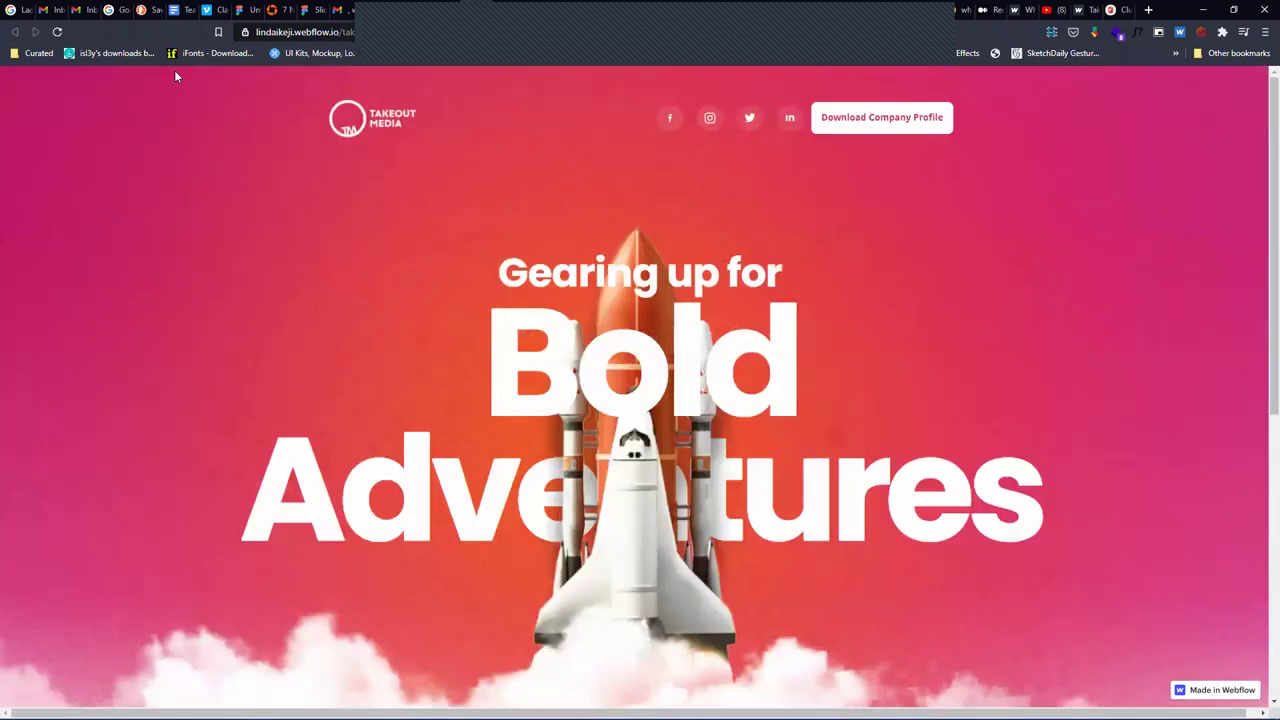
{"action": "left_click", "coordinate": [434, 20]}
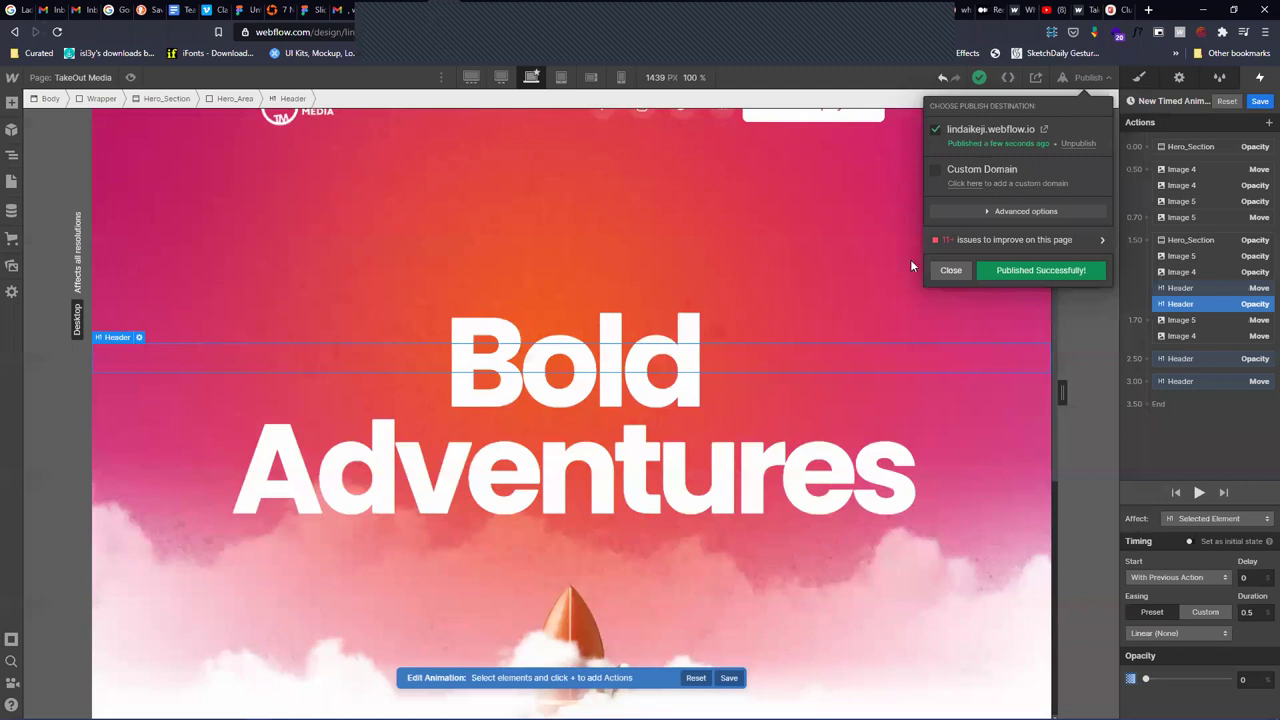
{"action": "left_click", "coordinate": [1222, 284]}
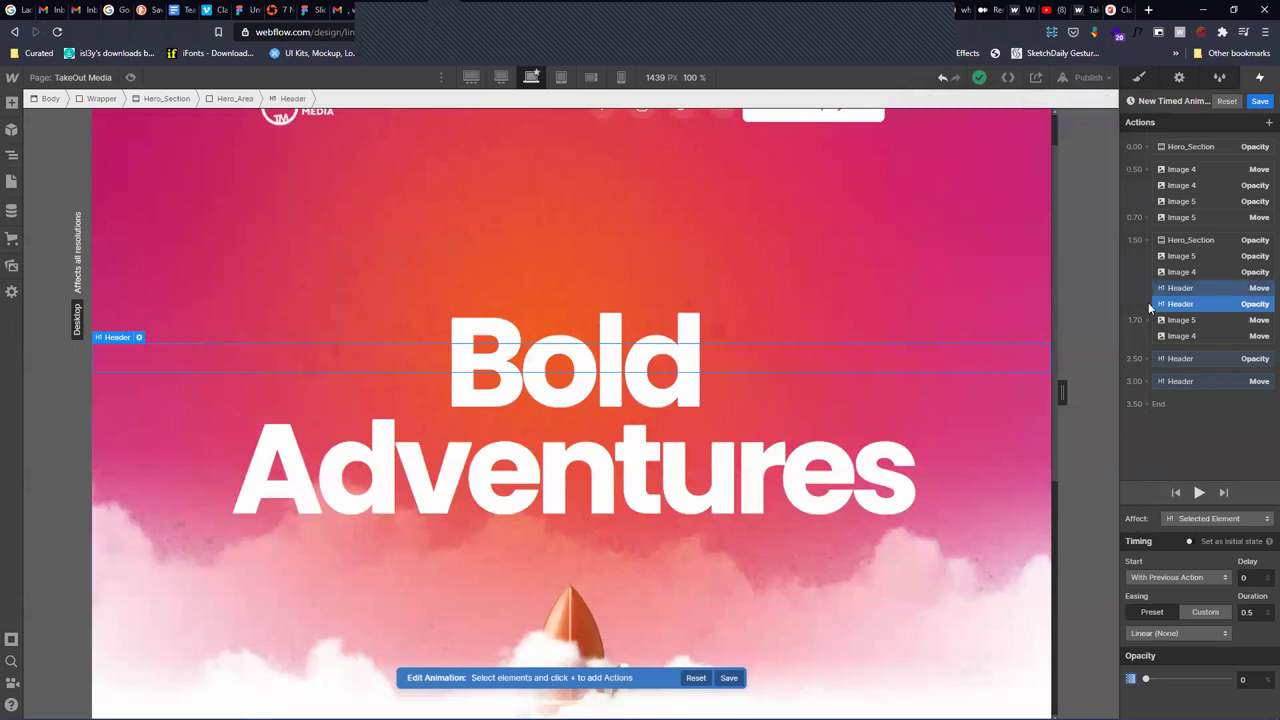
Mark the "Gearing up for" heading's 100 px Move and 0% Opacity actions as initial states
{"action": "left_click", "coordinate": [1184, 289]}
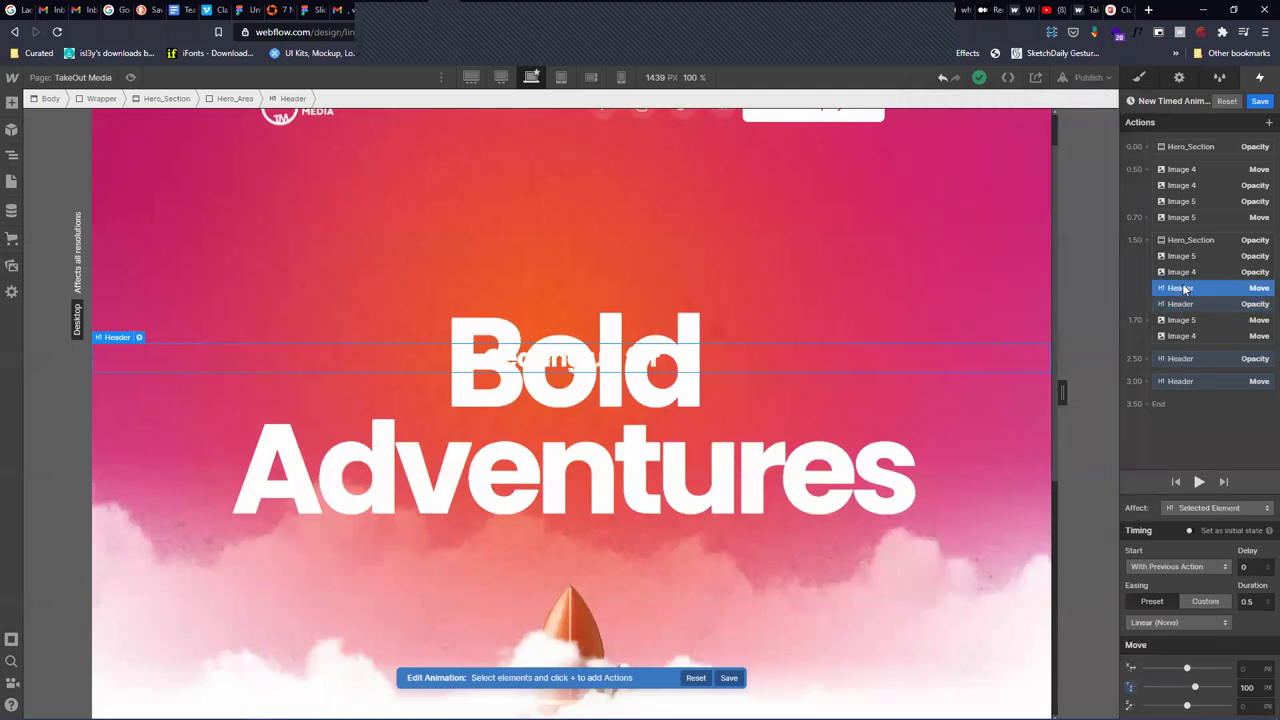
{"action": "left_click", "coordinate": [1190, 530]}
{"action": "left_click", "coordinate": [1189, 311]}
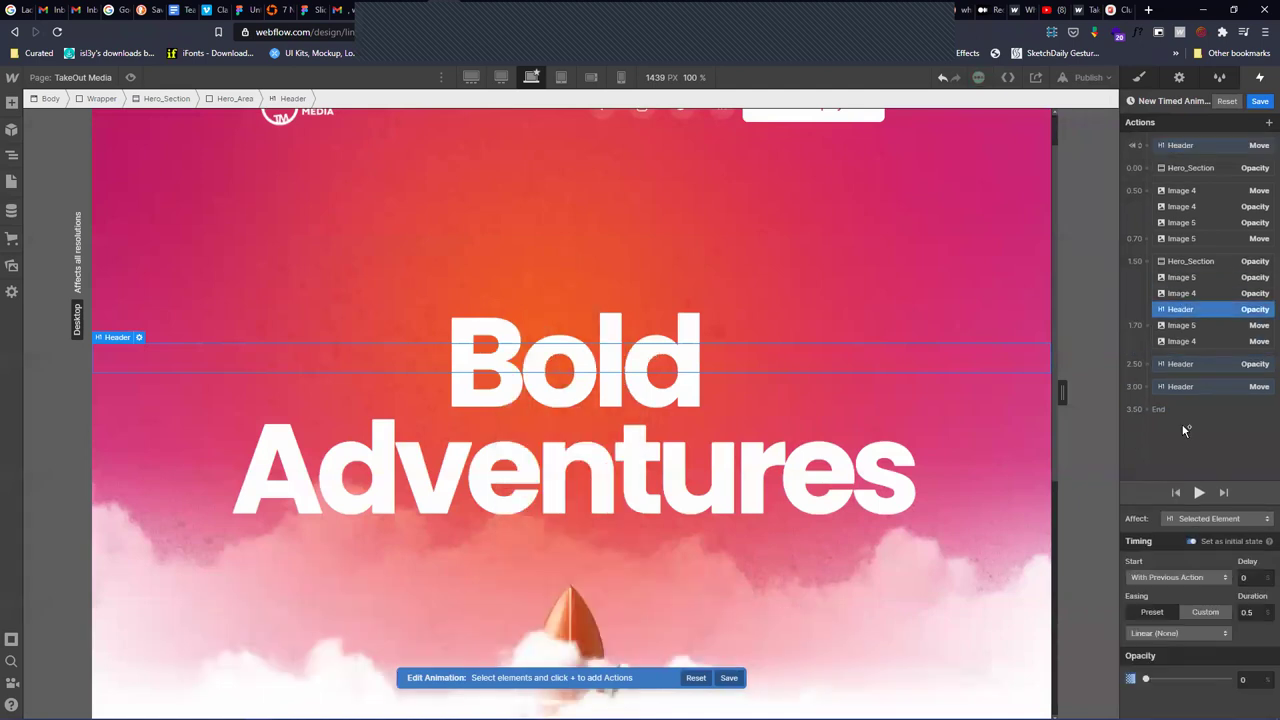
{"action": "left_click", "coordinate": [1190, 541]}
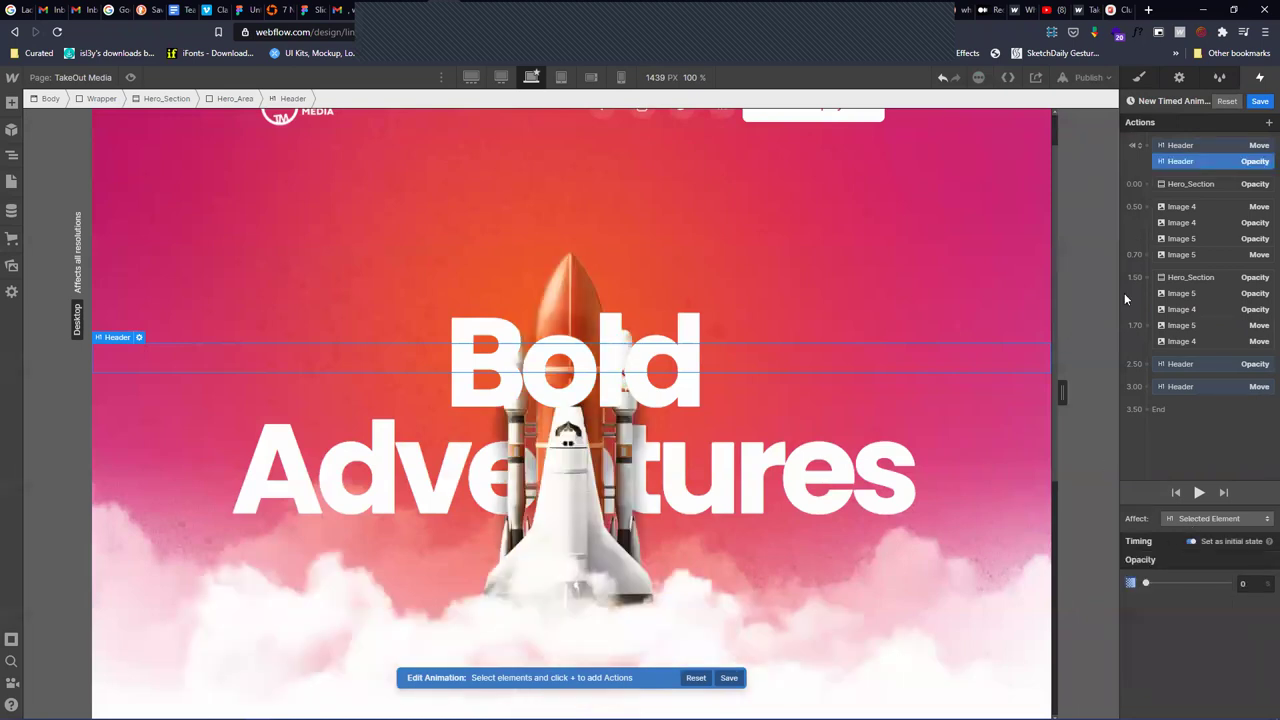
Regroup the heading's final Move action so it starts together with its 100% Opacity action at 2.50
{"action": "left_click", "coordinate": [1198, 364]}
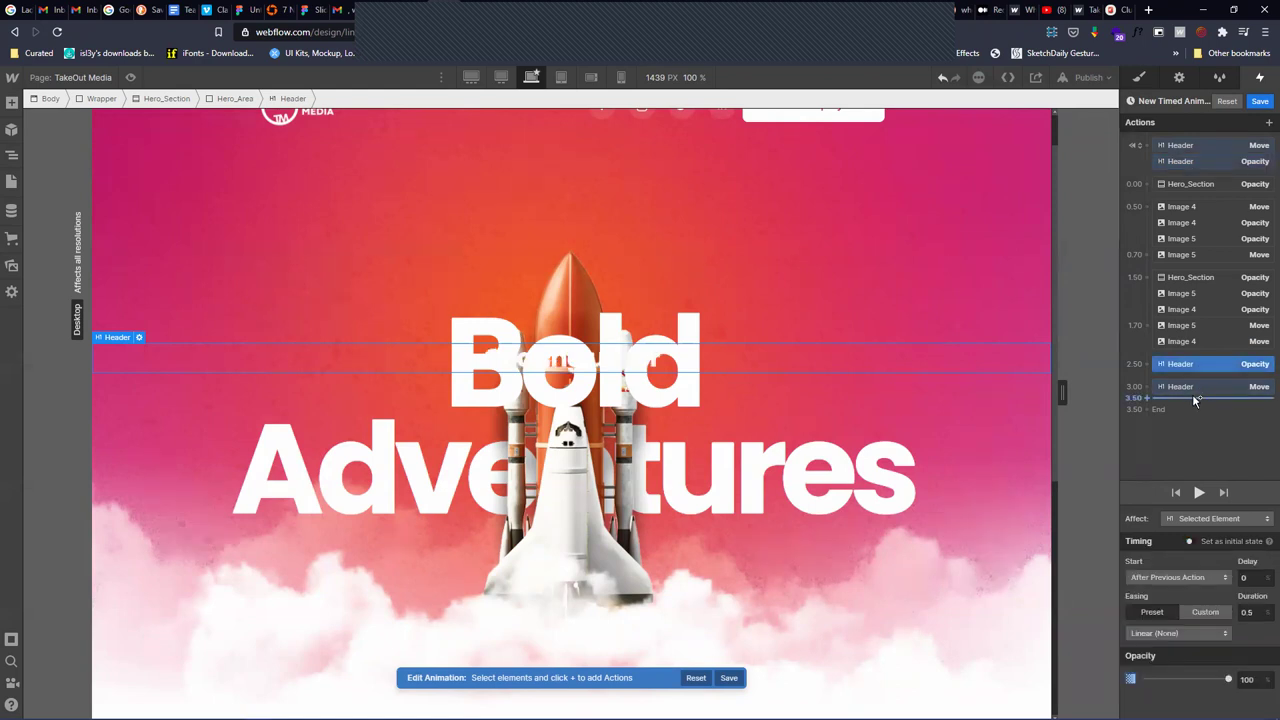
{"action": "left_click", "coordinate": [1192, 388]}
{"action": "left_click_drag", "start_coordinate": [1192, 388], "coordinate": [1200, 366]}
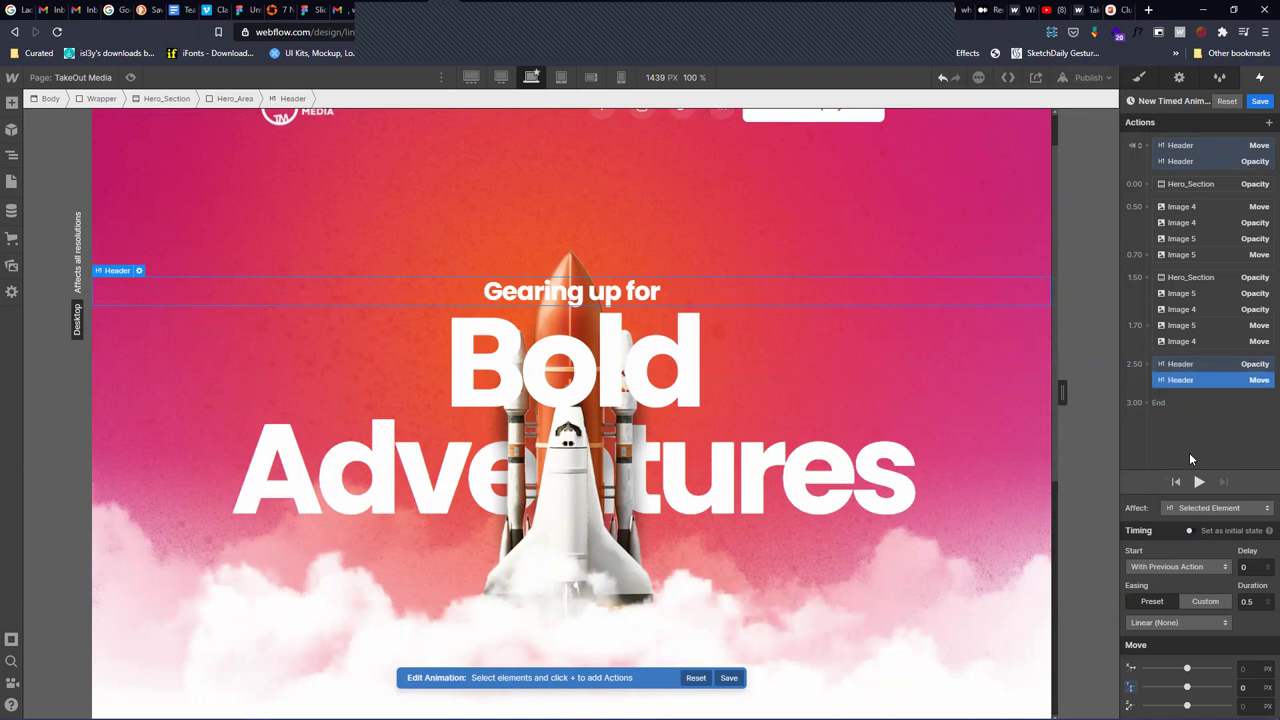
Try the In Out Circ and In Out Sine easings on the heading's final Move action, playing the animation with each
{"action": "left_click", "coordinate": [1201, 621]}
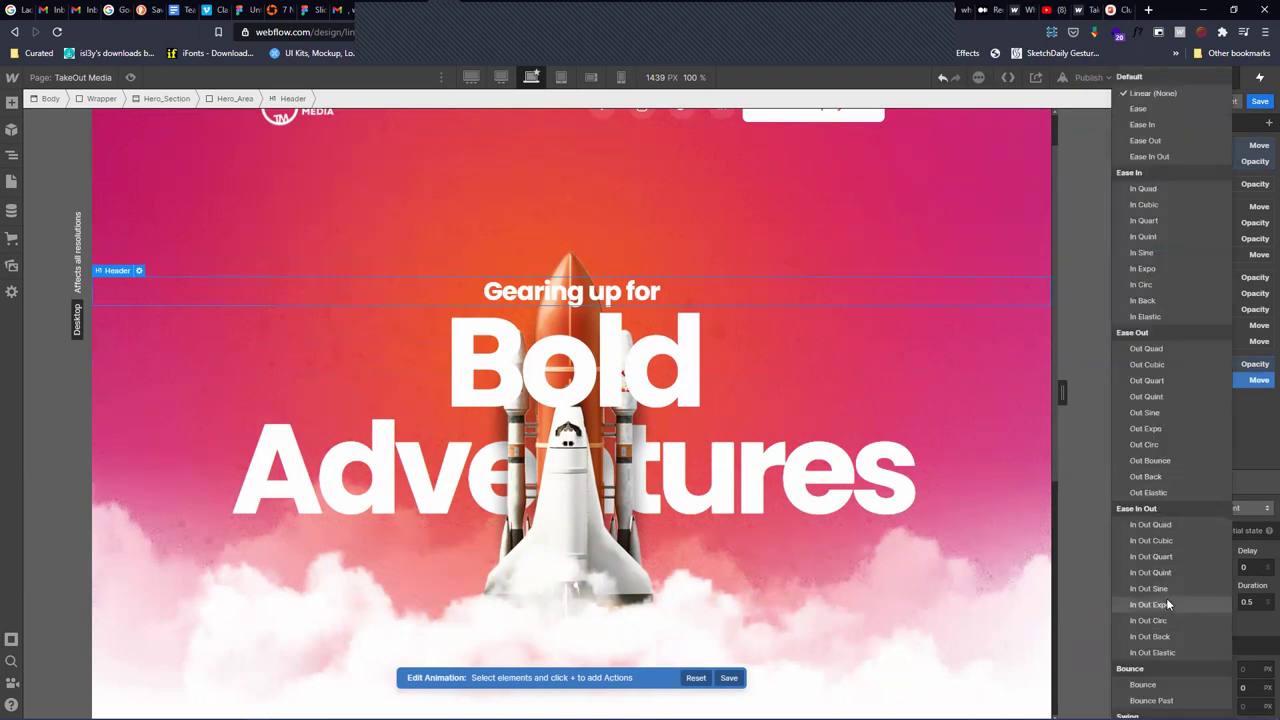
{"action": "left_click", "coordinate": [1168, 620]}
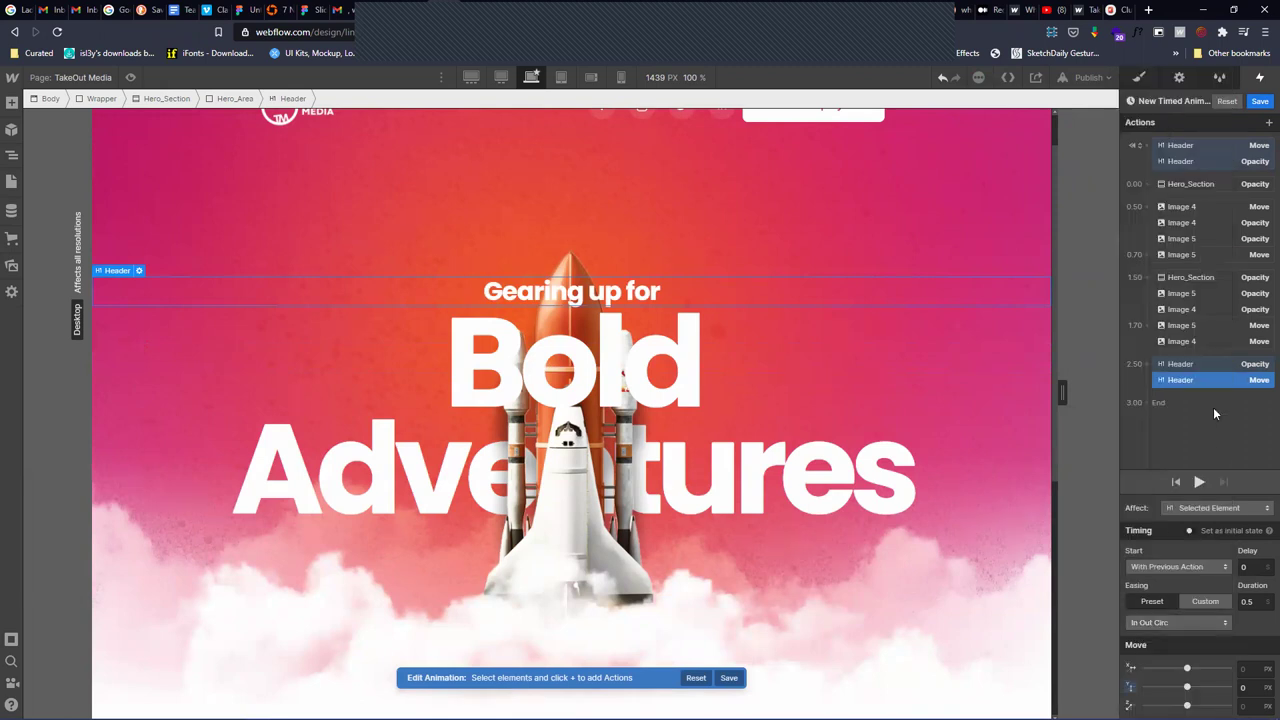
{"action": "left_click", "coordinate": [1199, 481]}
{"action": "left_click", "coordinate": [1186, 621]}
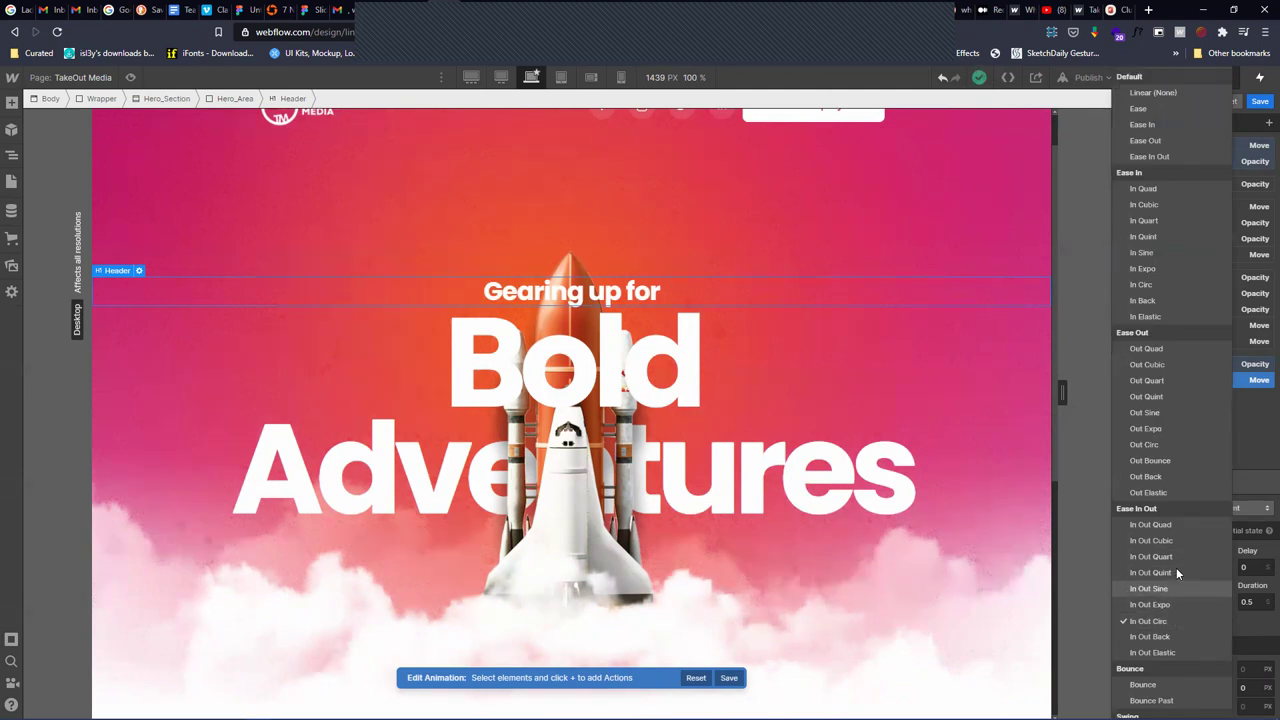
{"action": "left_click", "coordinate": [1178, 588]}
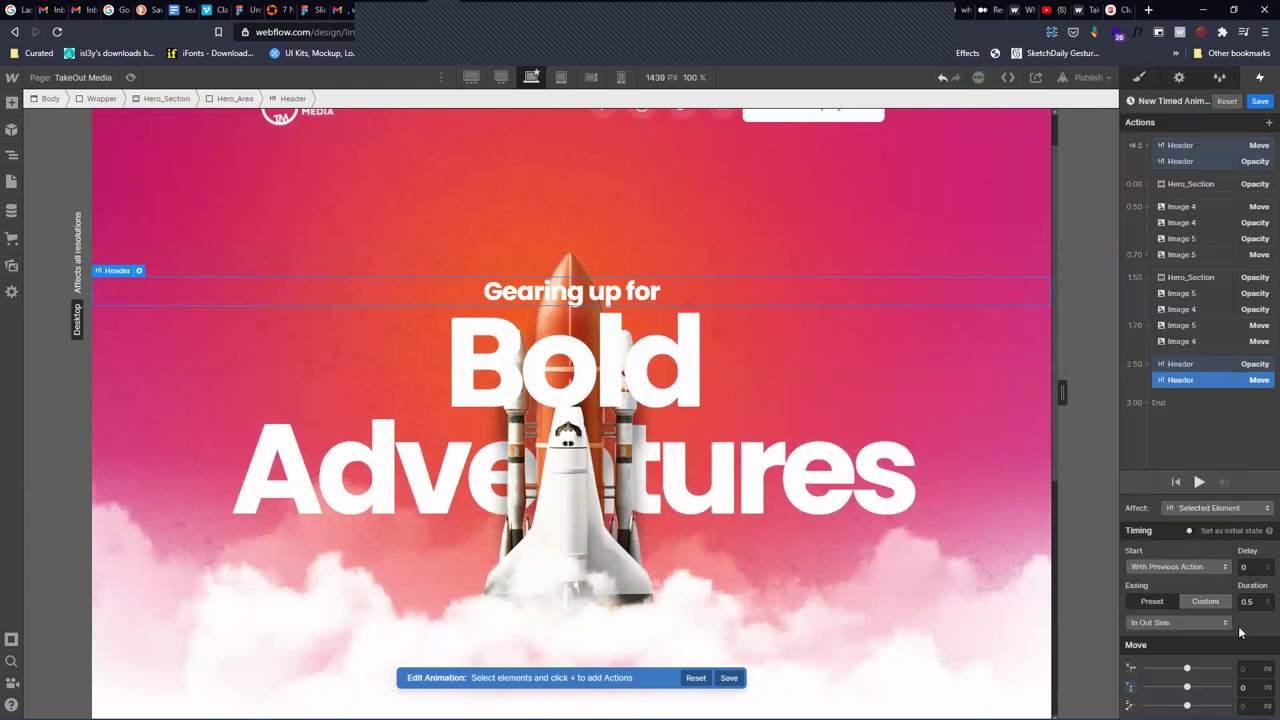
{"action": "left_click", "coordinate": [1200, 481]}
Give the heading's final Move action an Ease Out Quad curve, pull its start handle to about (0, .95), and play it
{"action": "left_click", "coordinate": [1256, 601]}
{"action": "left_click", "coordinate": [1180, 622]}
{"action": "left_click", "coordinate": [1133, 623]}
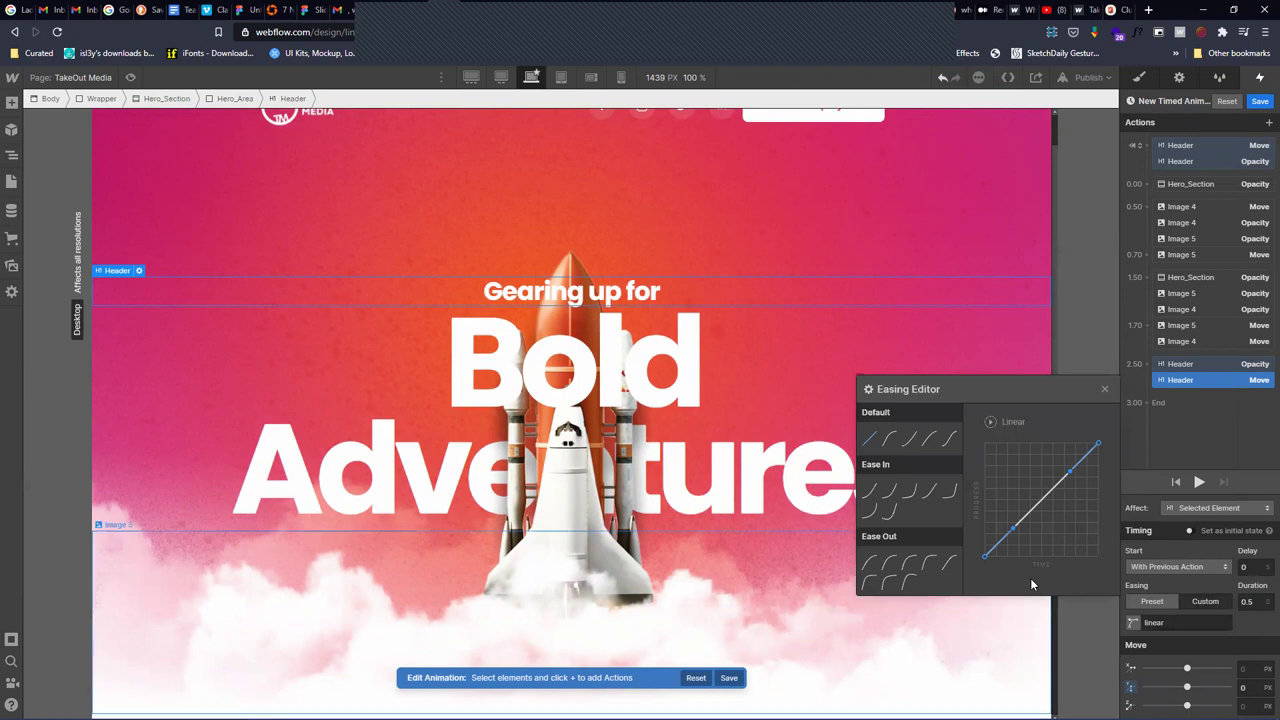
{"action": "left_click", "coordinate": [873, 561]}
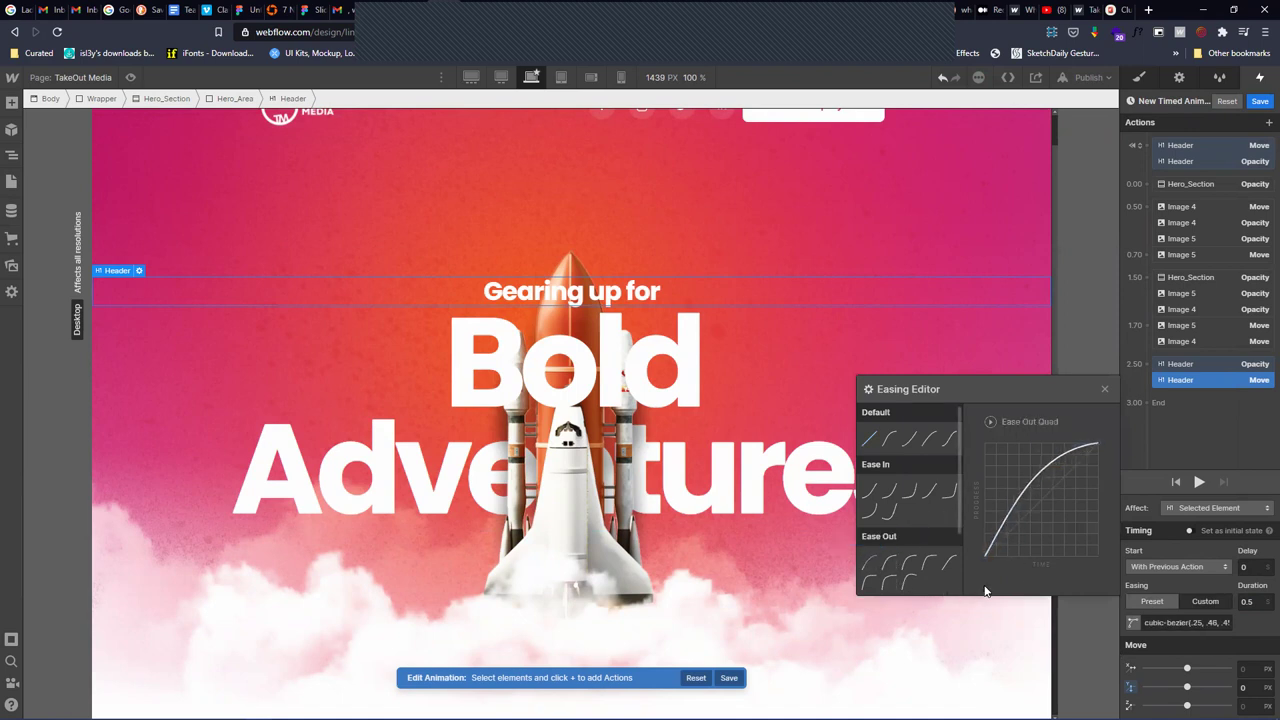
{"action": "left_click_drag", "start_coordinate": [1012, 502], "coordinate": [973, 446]}
{"action": "left_click", "coordinate": [1198, 483]}
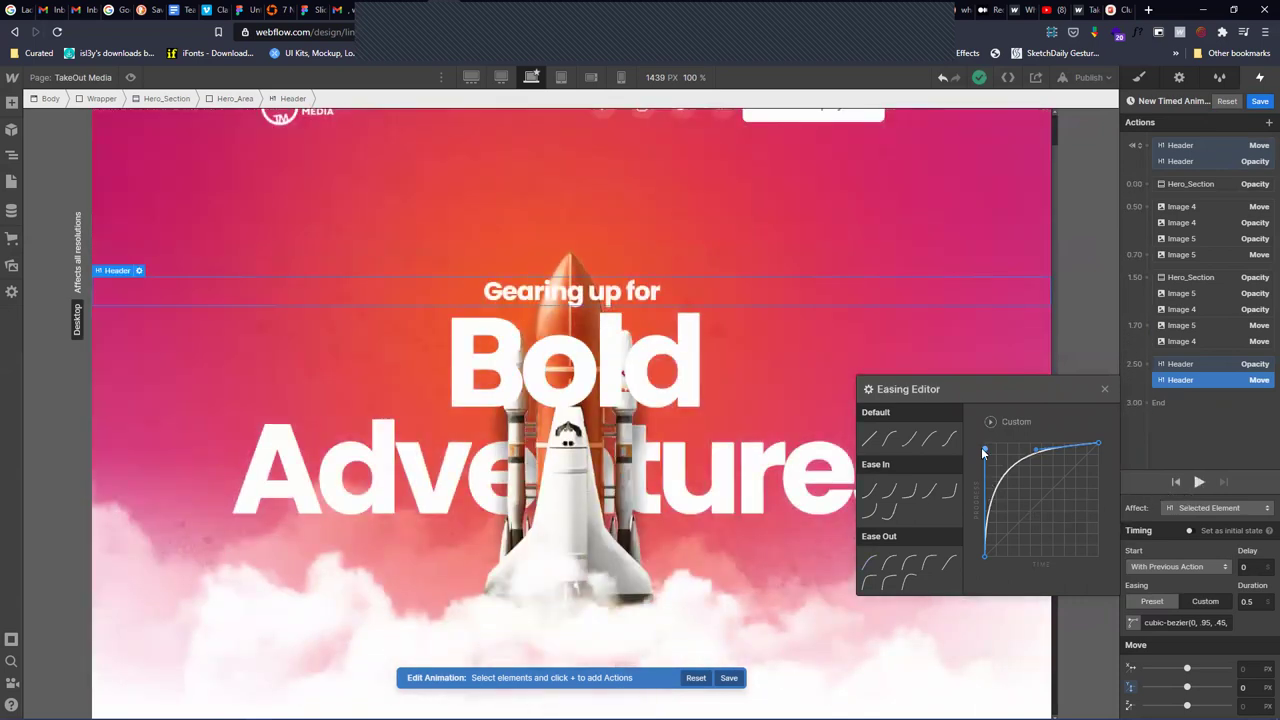
Reshape the Move easing into an overshooting curve with its first handle at (.187, .904), previewing the animation, and close the easing editor
{"action": "left_click_drag", "start_coordinate": [983, 449], "coordinate": [1064, 437]}
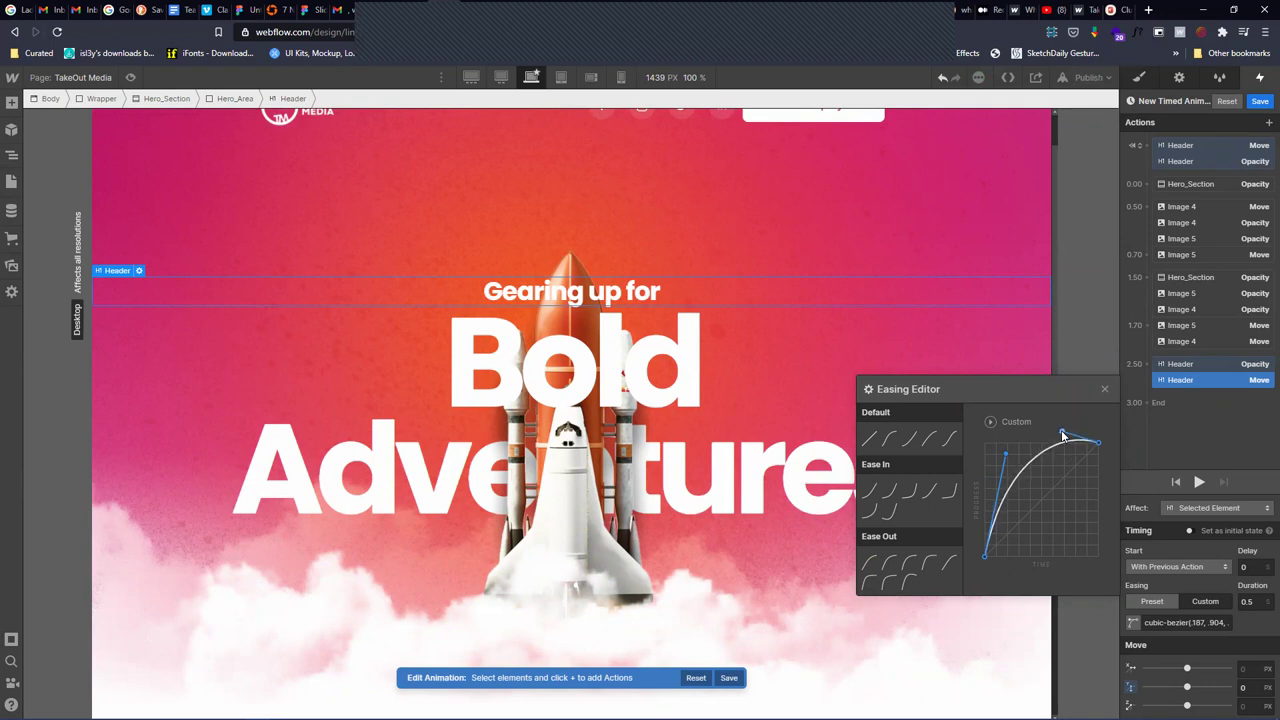
{"action": "left_click", "coordinate": [1199, 481]}
{"action": "left_click_drag", "start_coordinate": [1065, 432], "coordinate": [1050, 423]}
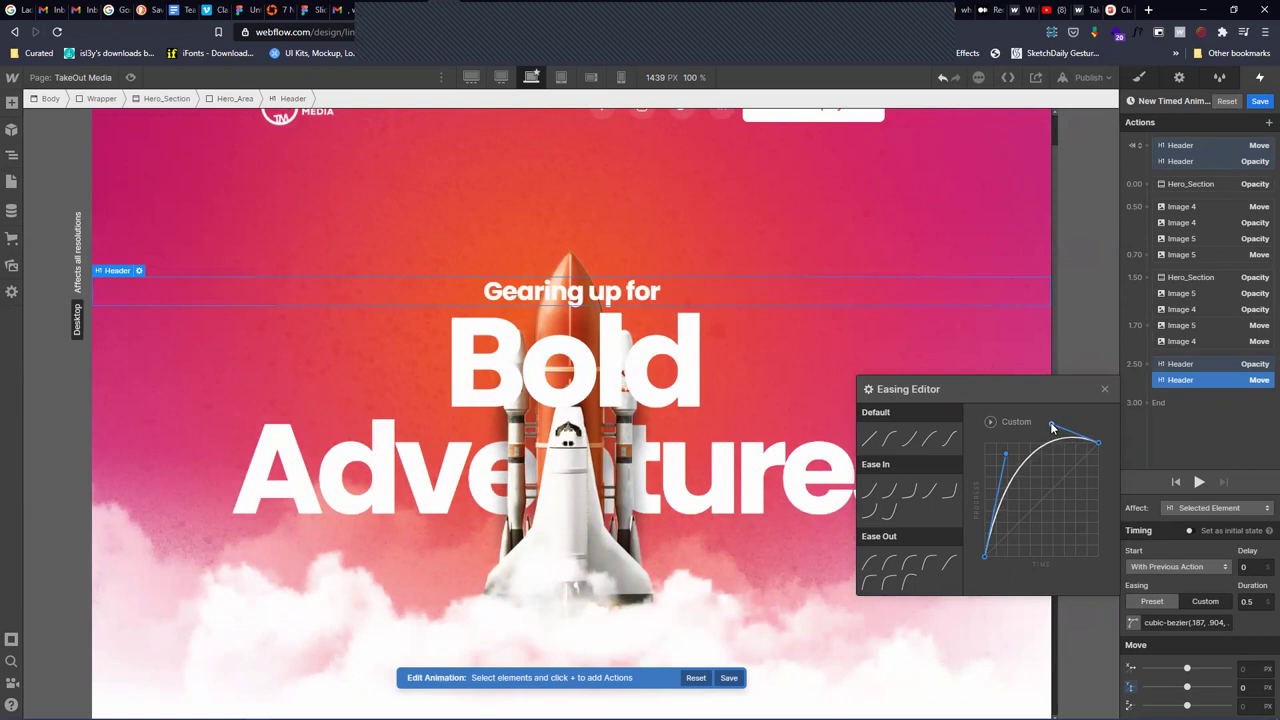
{"action": "left_click", "coordinate": [1200, 483]}
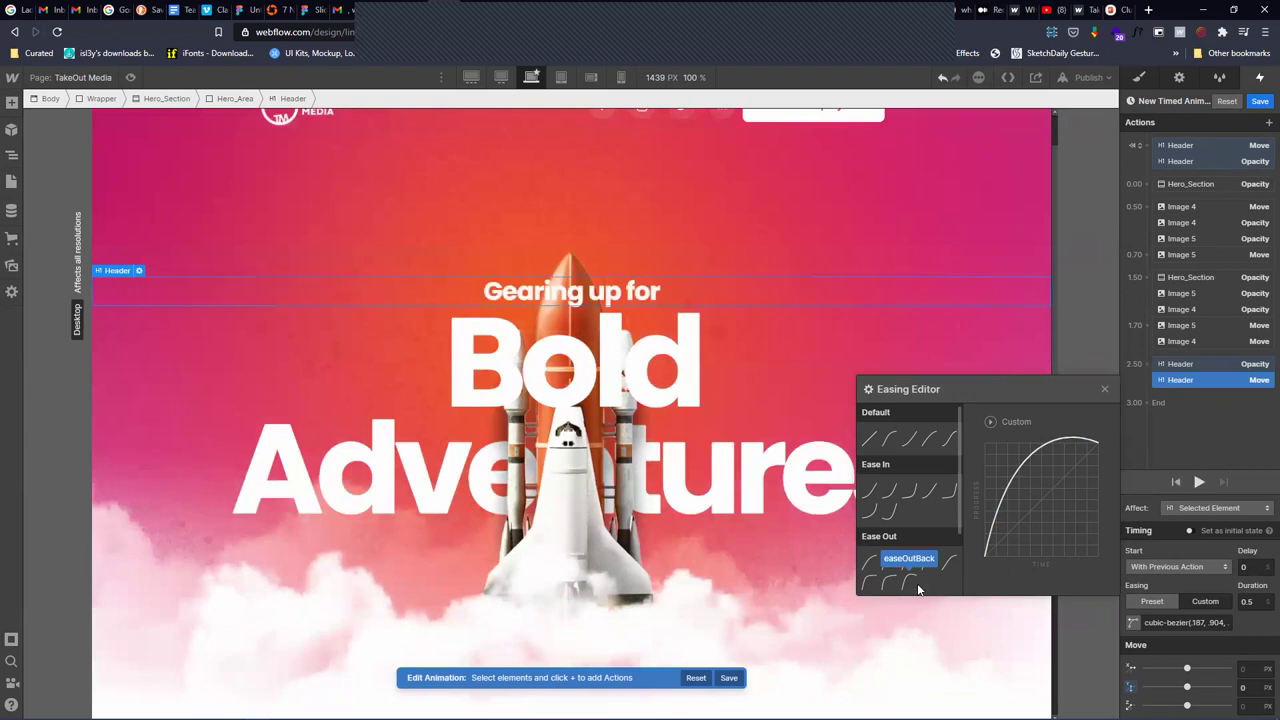
{"action": "left_click", "coordinate": [1200, 480]}
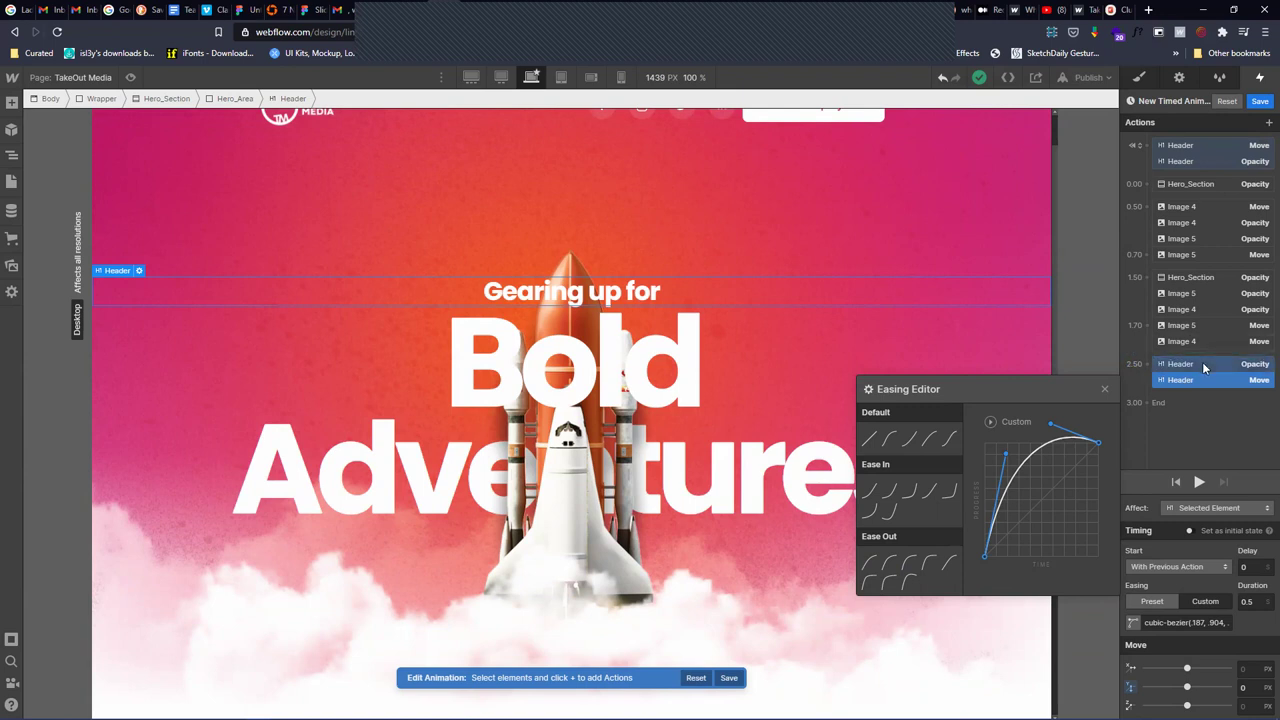
{"action": "left_click", "coordinate": [1105, 390]}
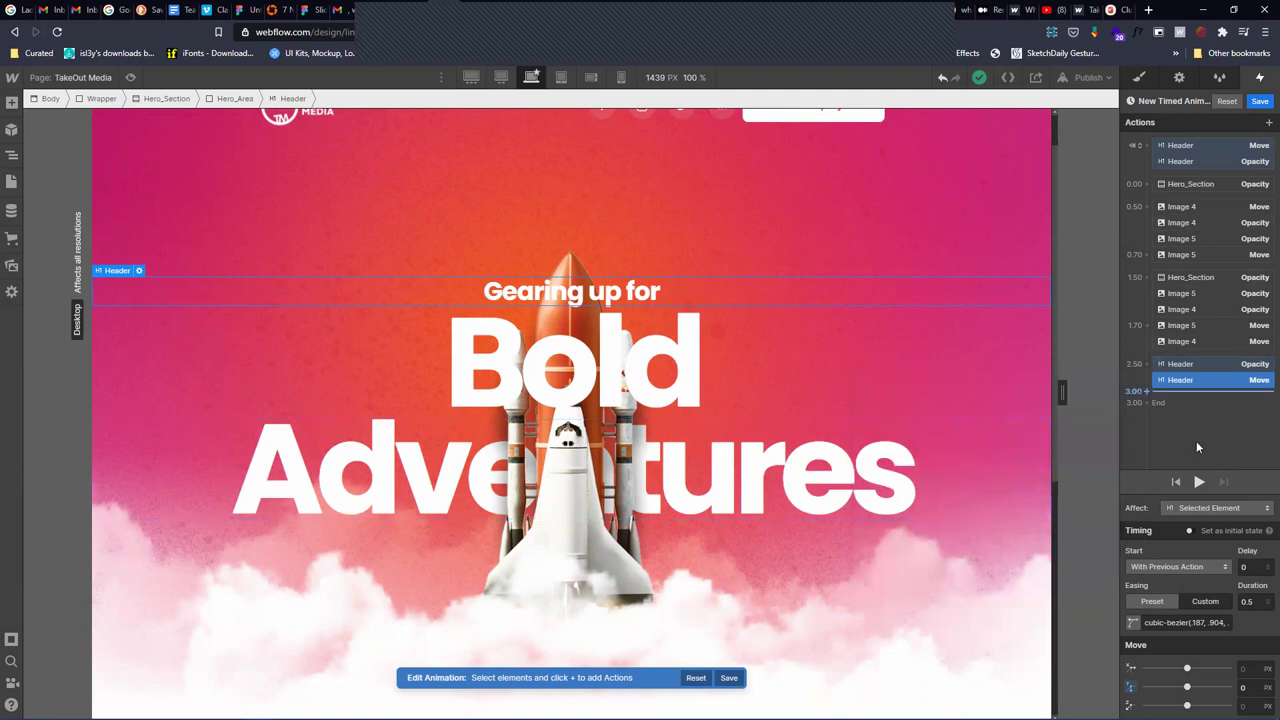
Make the heading's actions affect all elements with the class Header instead of the selected element
{"action": "left_click", "coordinate": [685, 367]}
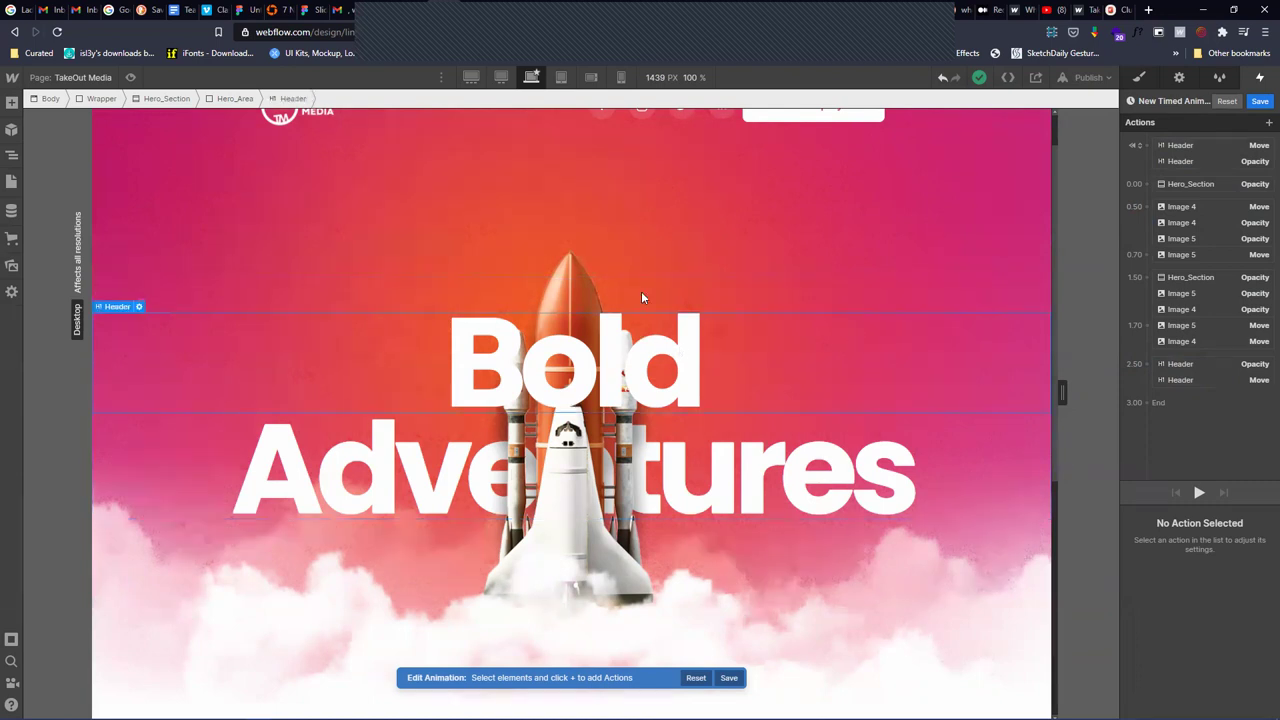
{"action": "left_click", "coordinate": [1174, 367]}
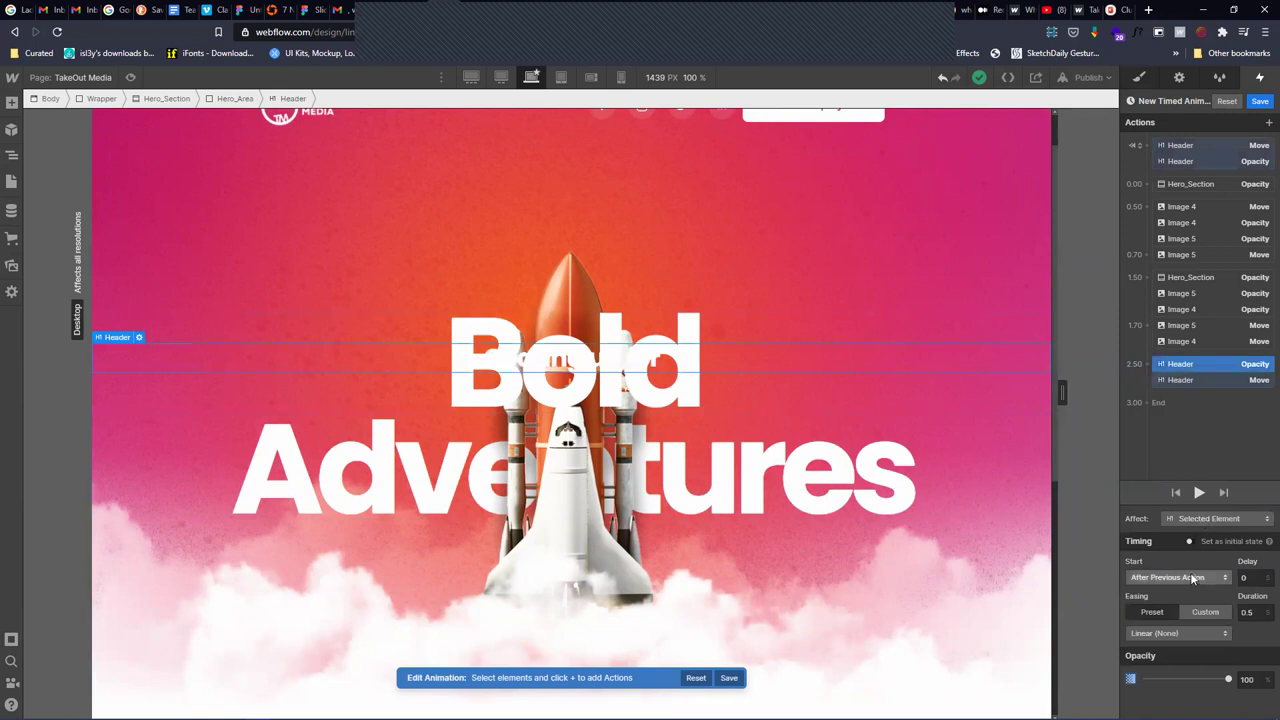
{"action": "left_click", "coordinate": [1208, 518]}
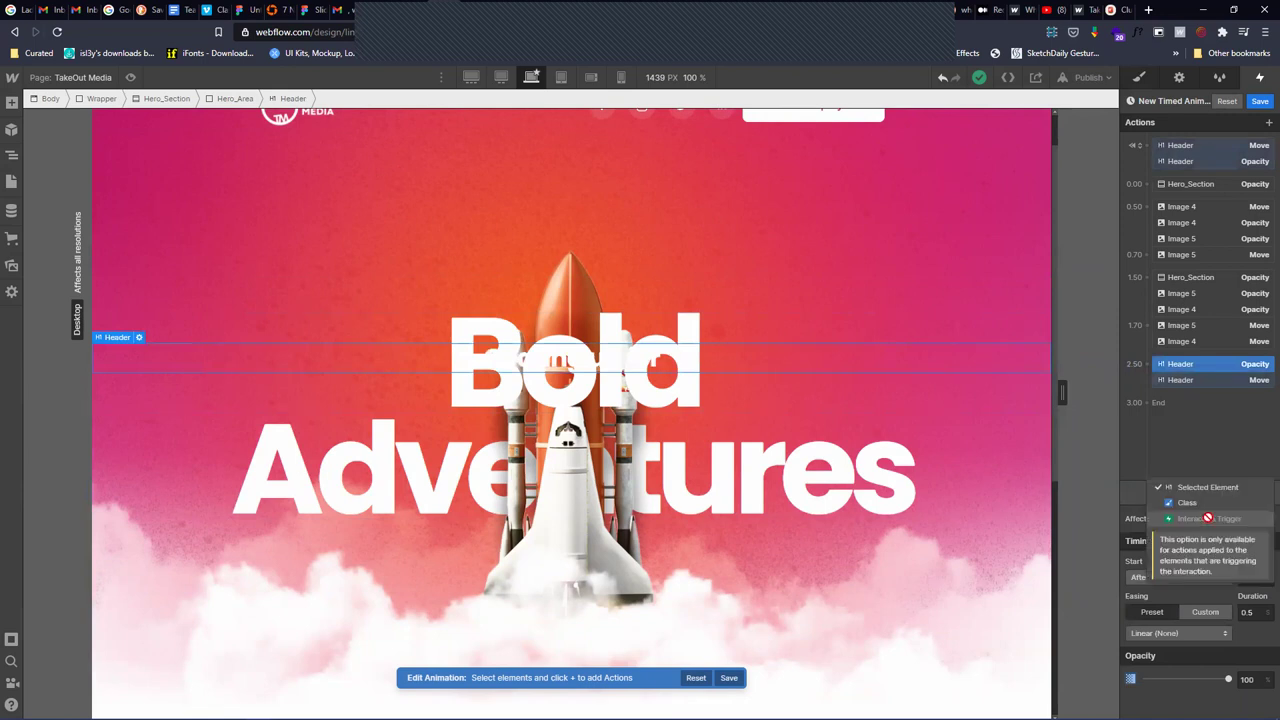
{"action": "left_click", "coordinate": [1206, 501]}
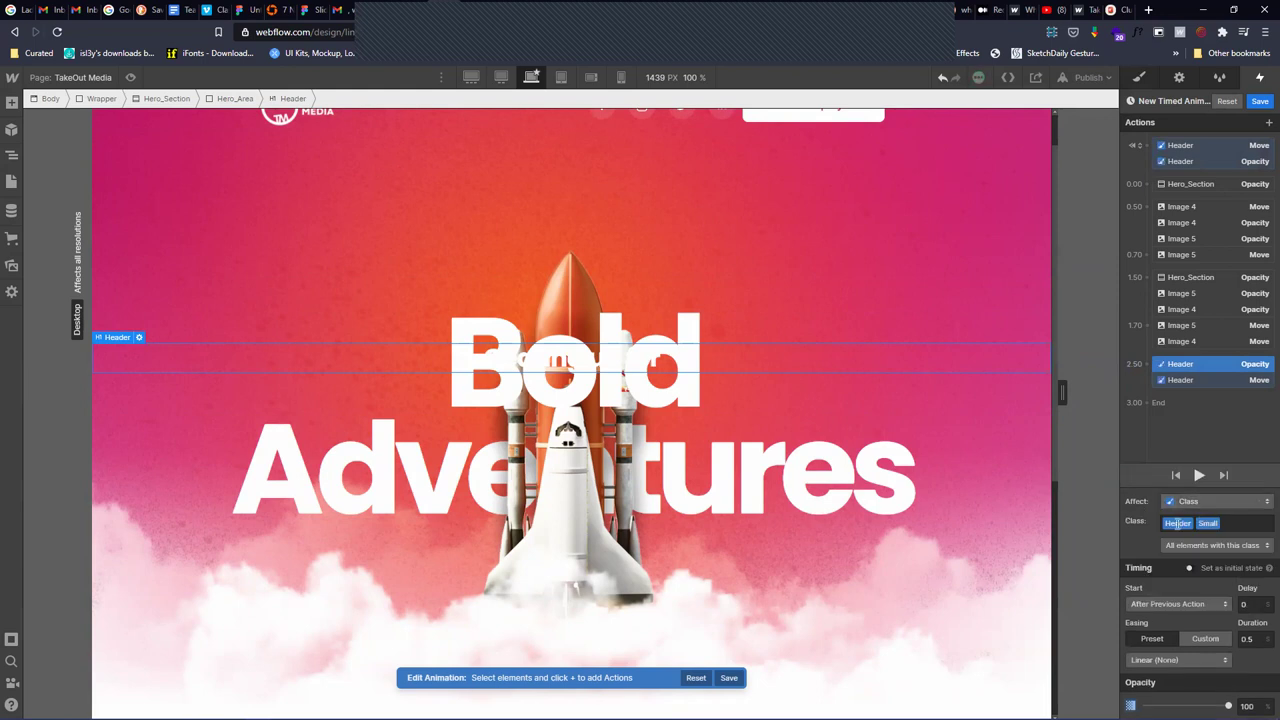
{"action": "left_click", "coordinate": [1233, 523]}
{"action": "key", "text": "BackSpace"}
{"action": "key", "text": "BackSpace"}
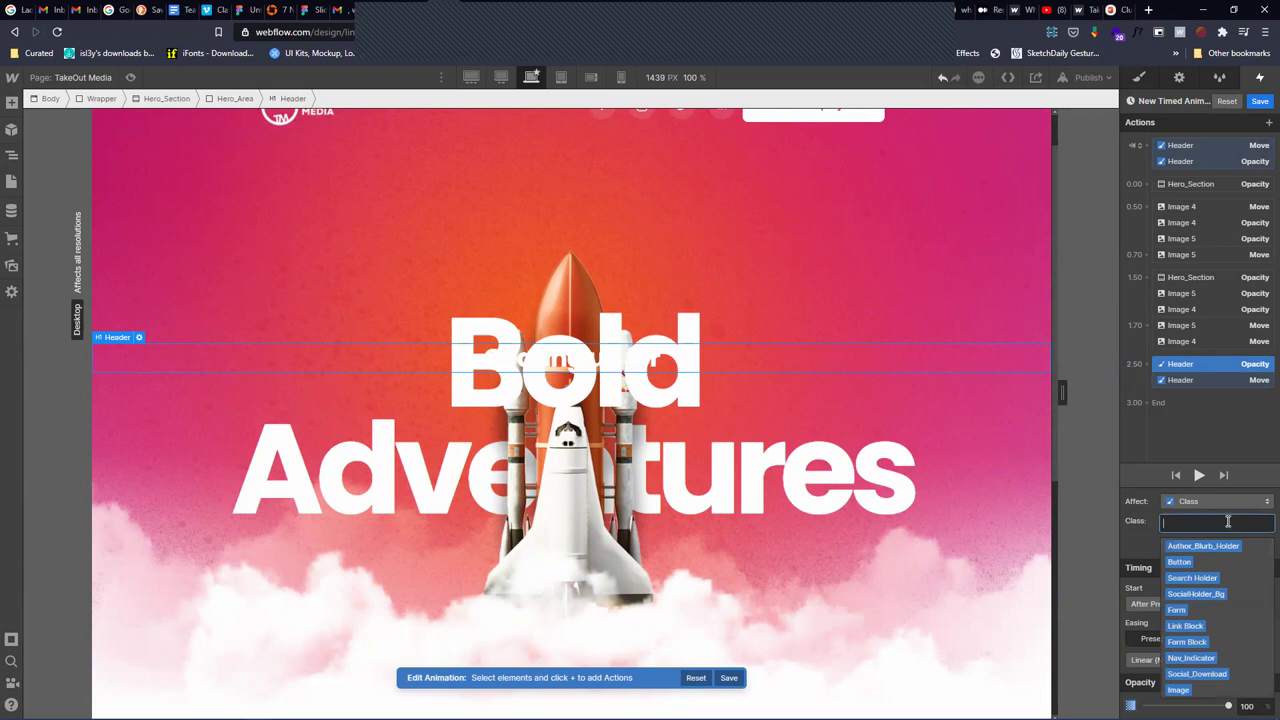
{"action": "type", "text": "head"}
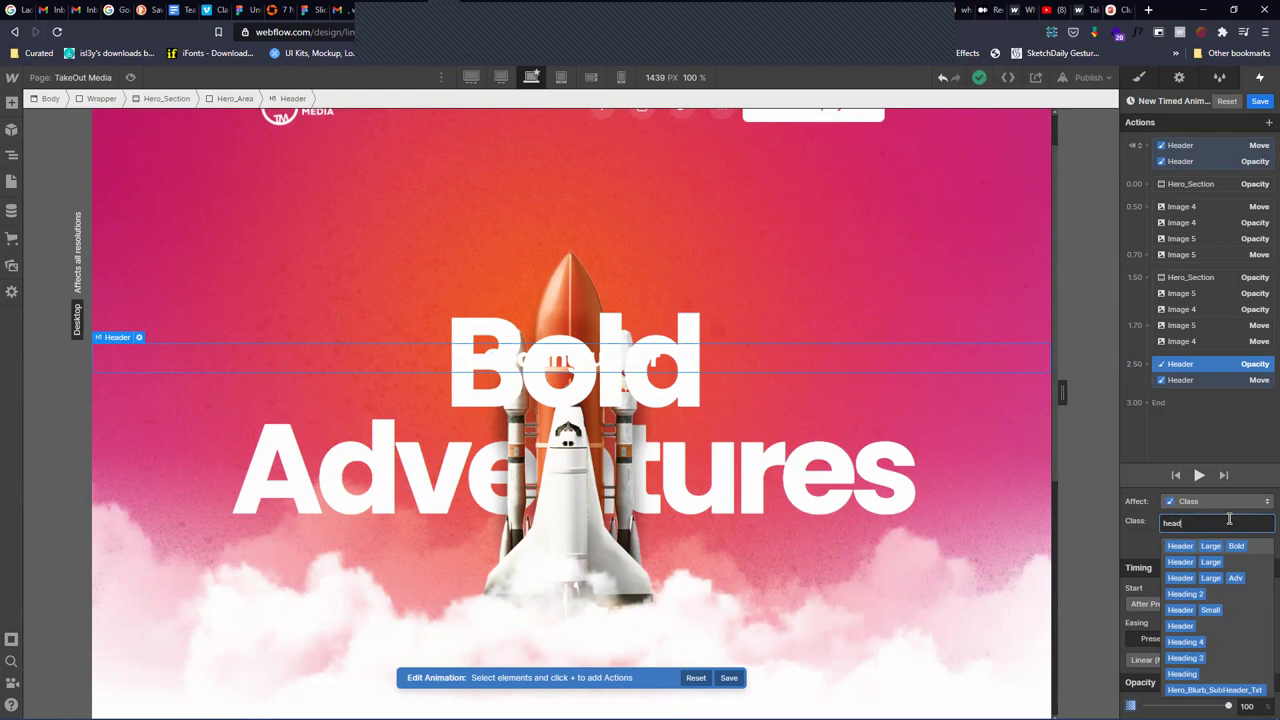
{"action": "left_click", "coordinate": [1206, 625]}
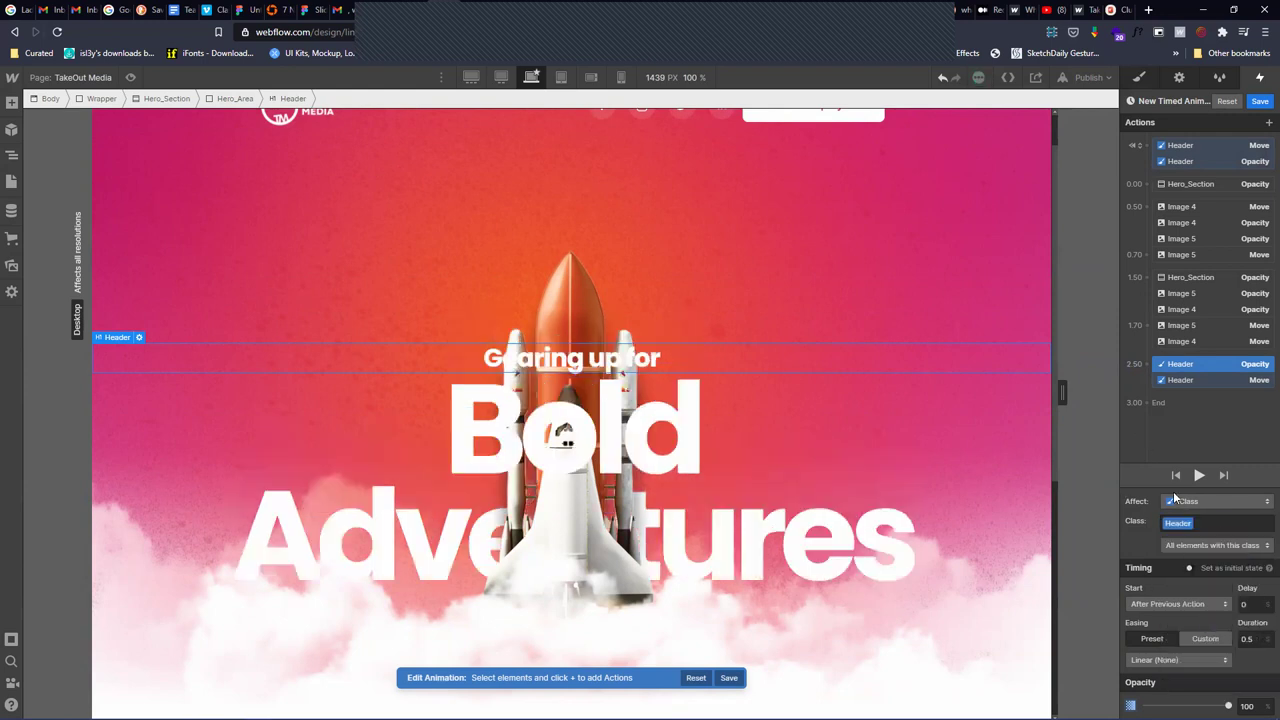
Try a 0.1 s delay and an After Previous Action start on the final Opacity action, restoring With Previous Action without delay
{"action": "left_click", "coordinate": [1252, 603]}
{"action": "key", "text": "Return"}
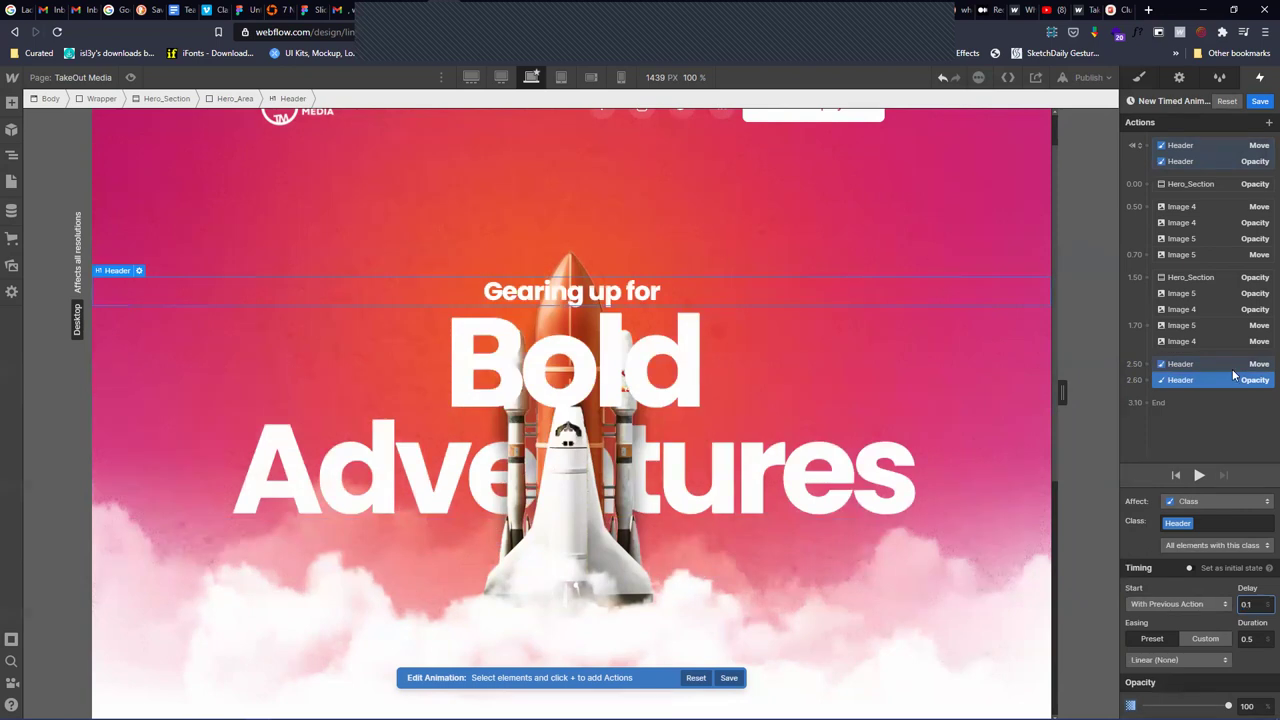
{"action": "left_click", "coordinate": [1199, 476]}
{"action": "left_click", "coordinate": [1183, 604]}
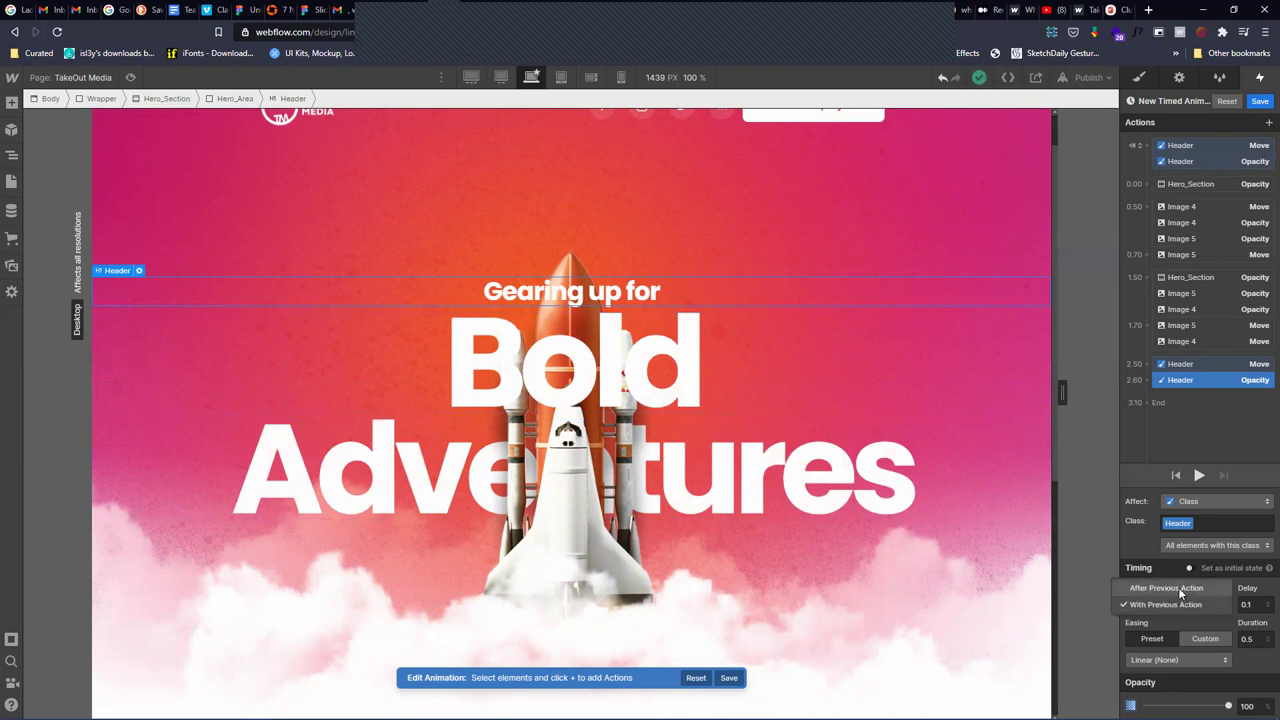
{"action": "left_click", "coordinate": [1177, 587]}
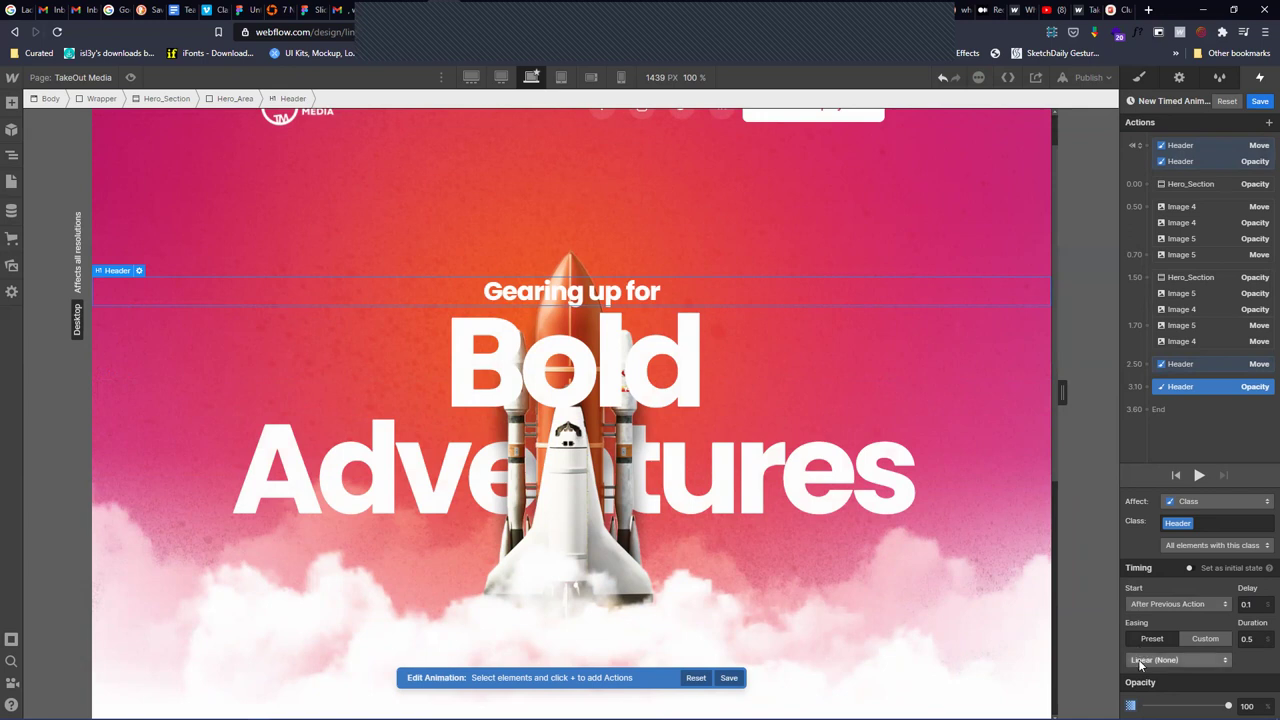
{"action": "left_click", "coordinate": [1199, 475]}
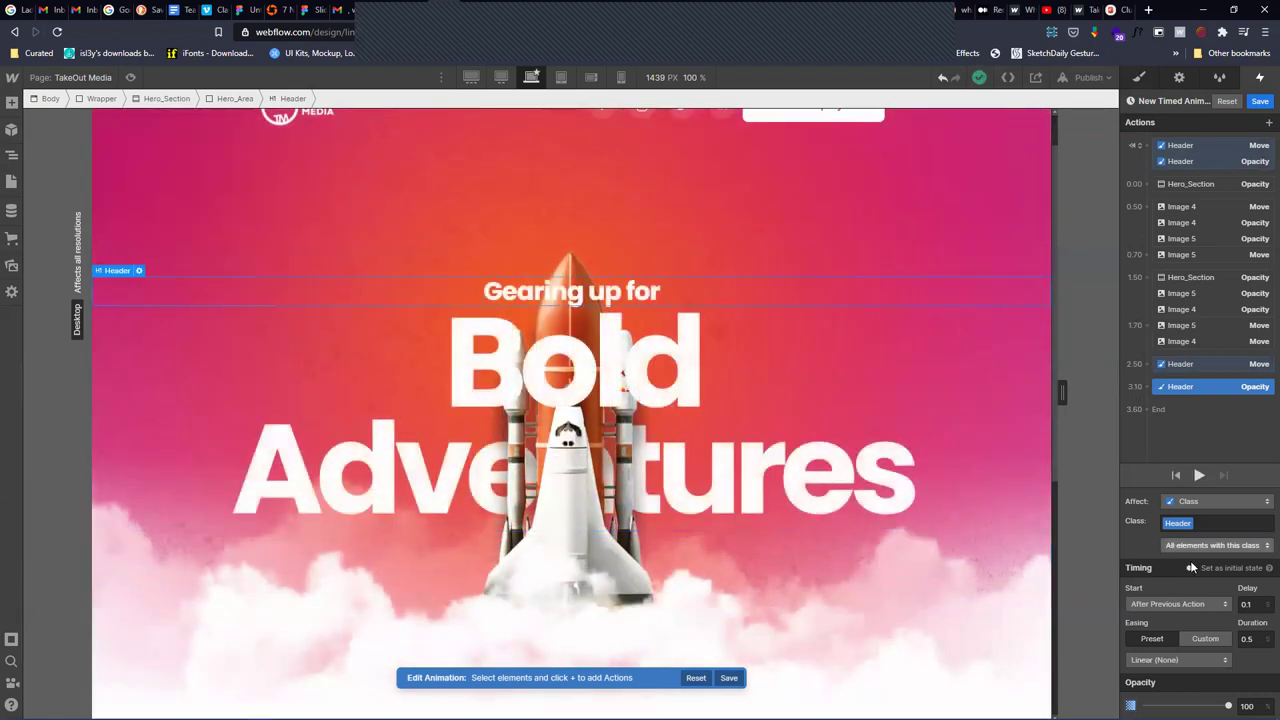
{"action": "left_click", "coordinate": [1201, 604]}
{"action": "left_click", "coordinate": [1196, 621]}
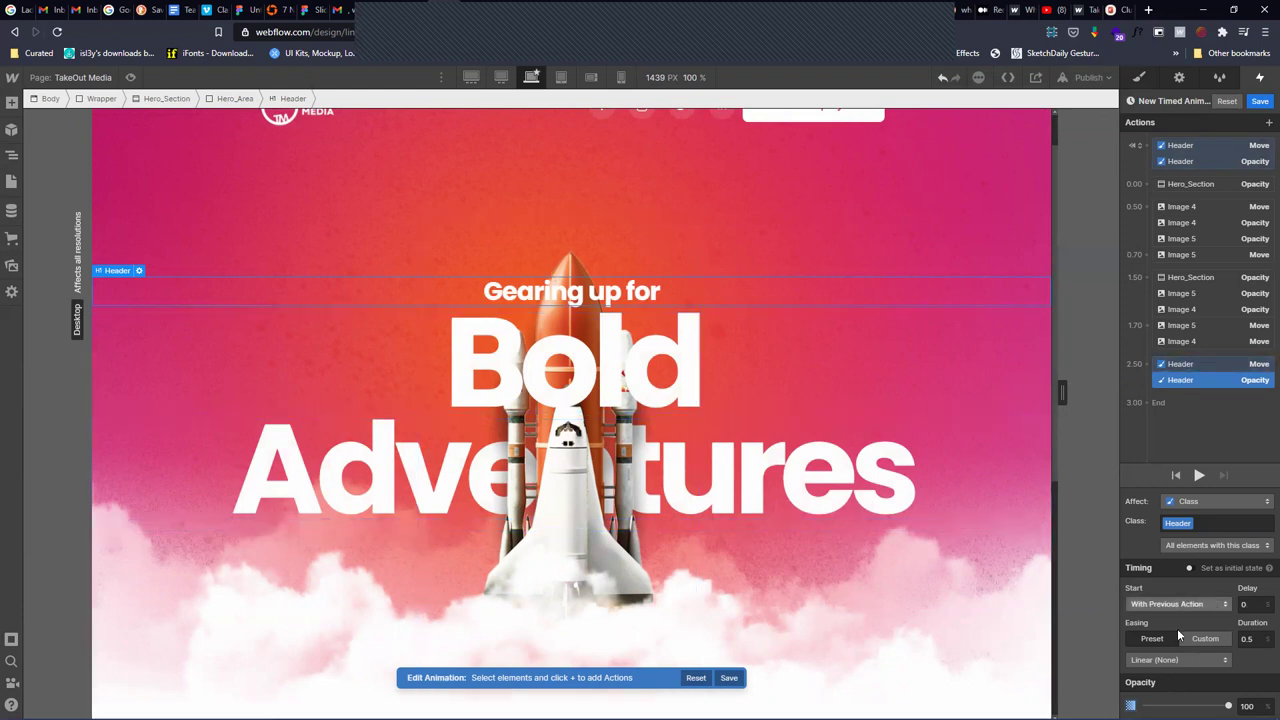
Set a 0.1 s delay on the Header class's final Move action and play the animation
{"action": "left_click", "coordinate": [1205, 364]}
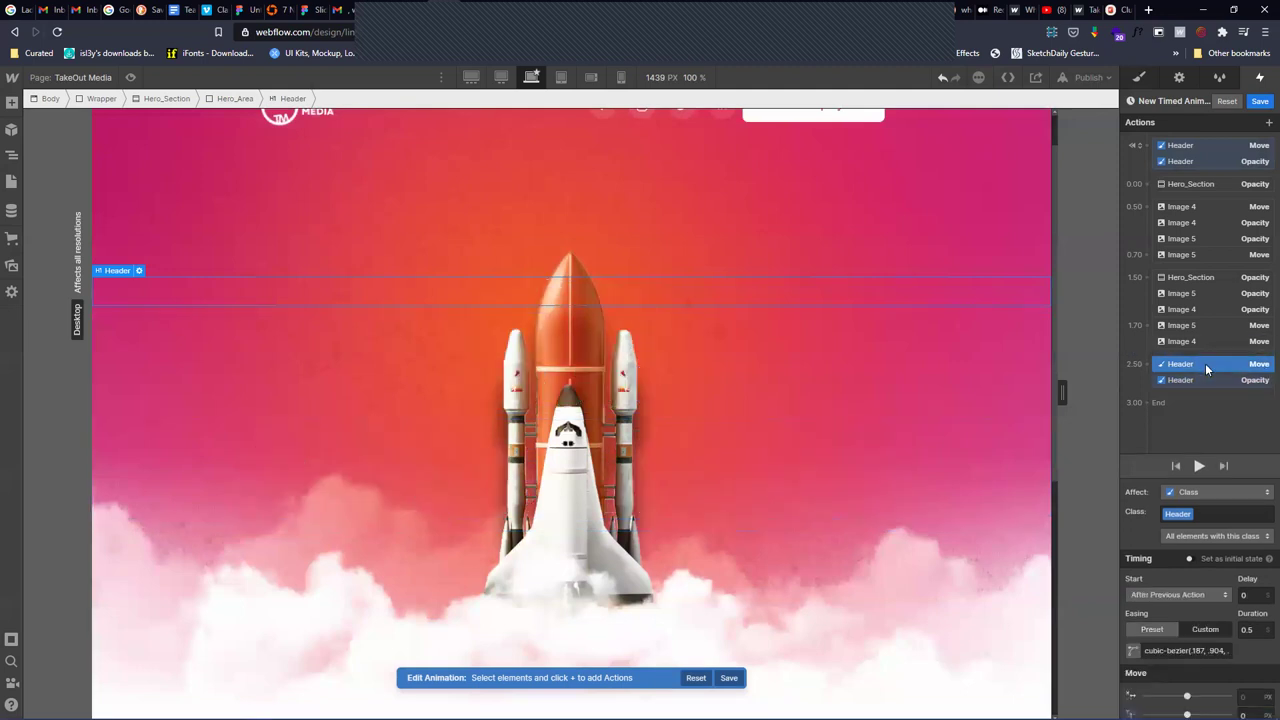
{"action": "left_click", "coordinate": [1256, 595]}
{"action": "type", "text": "0"}
{"action": "key", "text": "Return"}
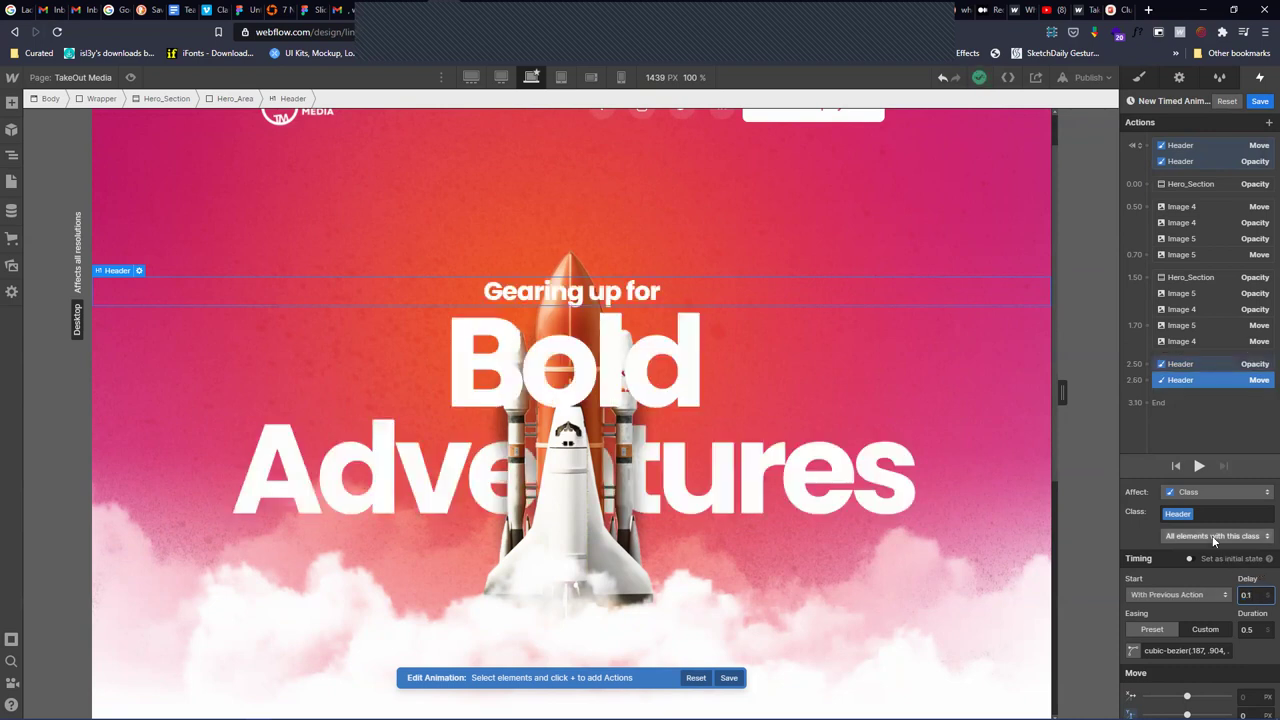
{"action": "left_click", "coordinate": [1199, 466]}
Limit the heading's actions to the selected element again and realign its final Move with the Opacity action at 2.50
{"action": "left_click", "coordinate": [1203, 492]}
{"action": "left_click", "coordinate": [1196, 458]}
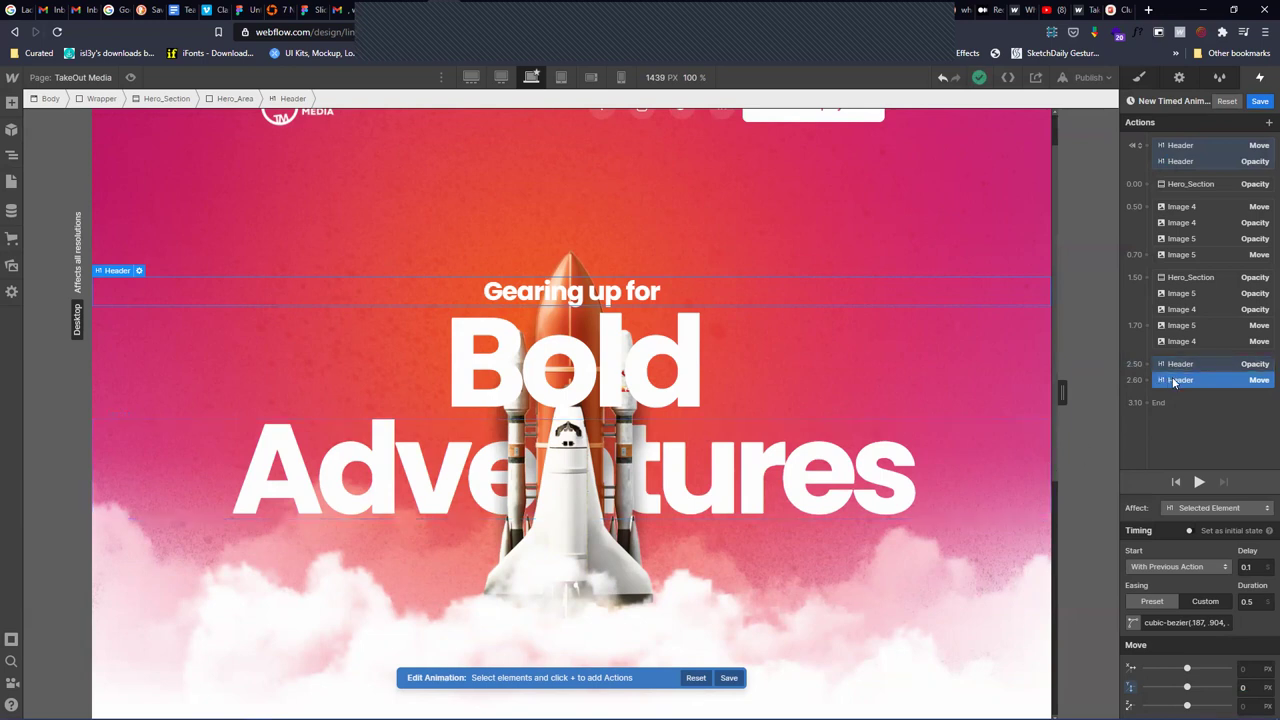
{"action": "left_click_drag", "start_coordinate": [1180, 380], "coordinate": [1197, 365]}
Deselect the Move action, select the "Bold" heading on the canvas, and save the timed animation
{"action": "left_click", "coordinate": [1204, 413]}
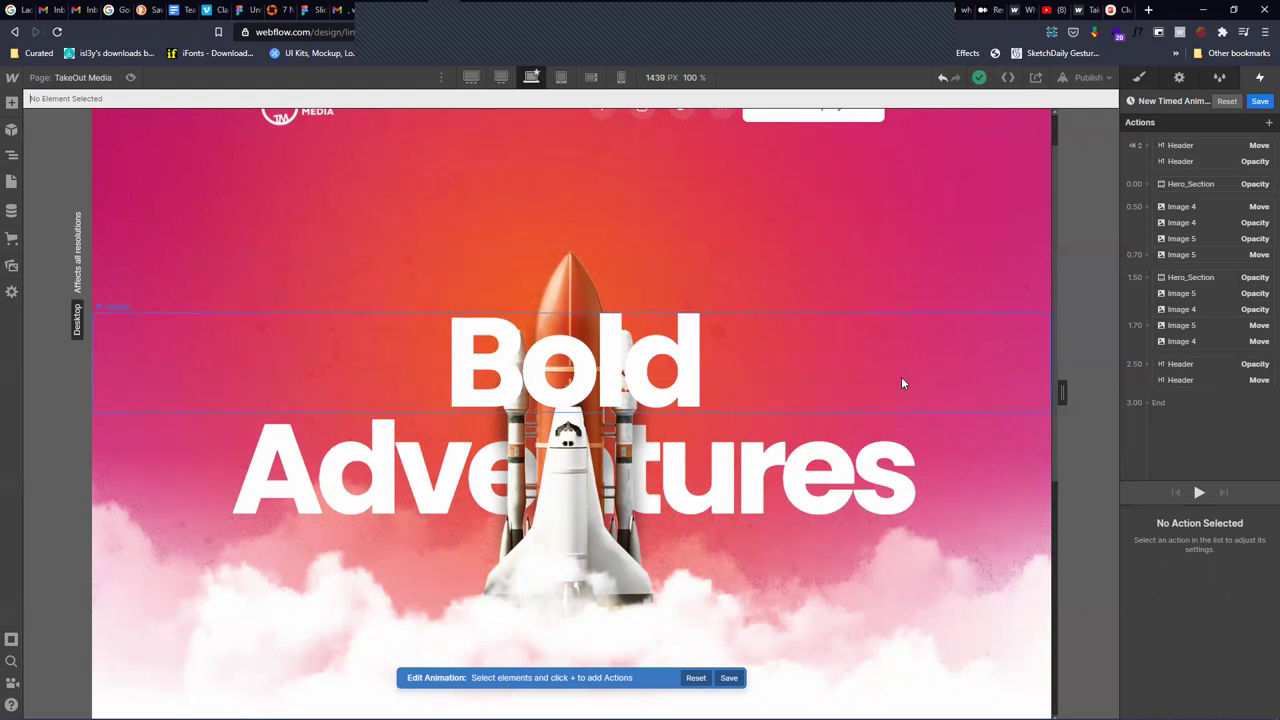
{"action": "left_click", "coordinate": [798, 409]}
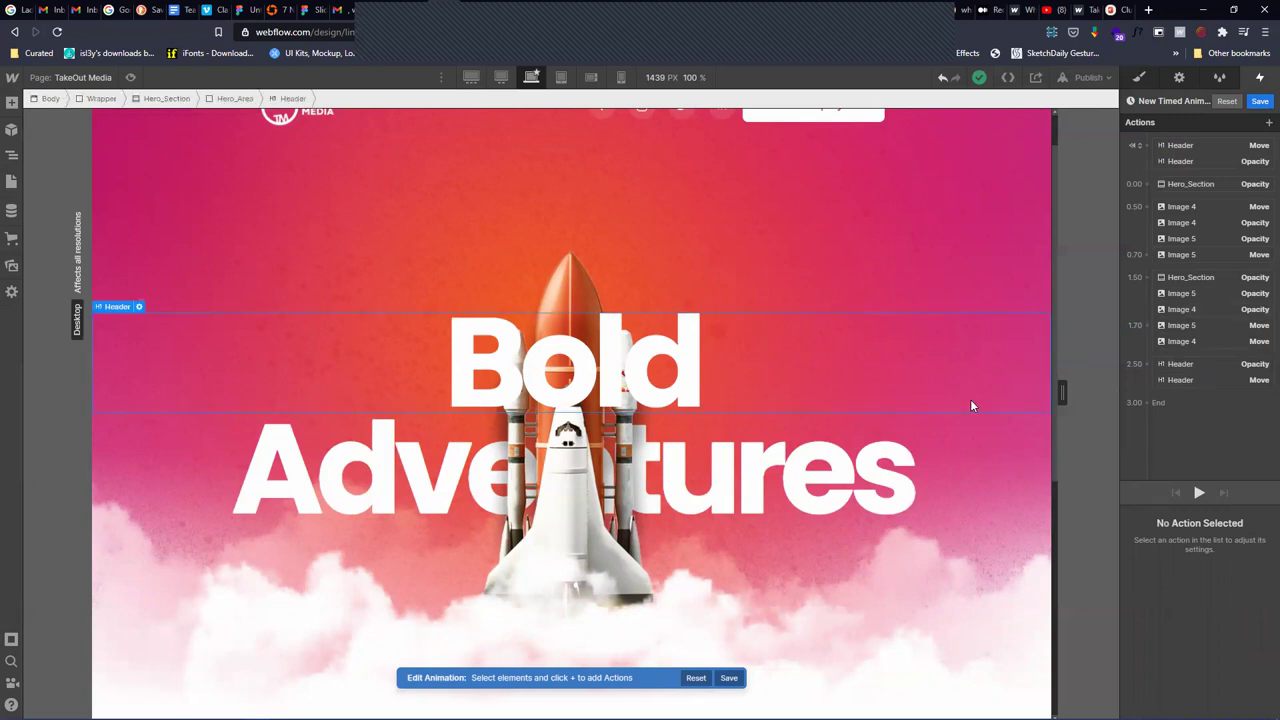
{"action": "left_click", "coordinate": [1260, 102]}
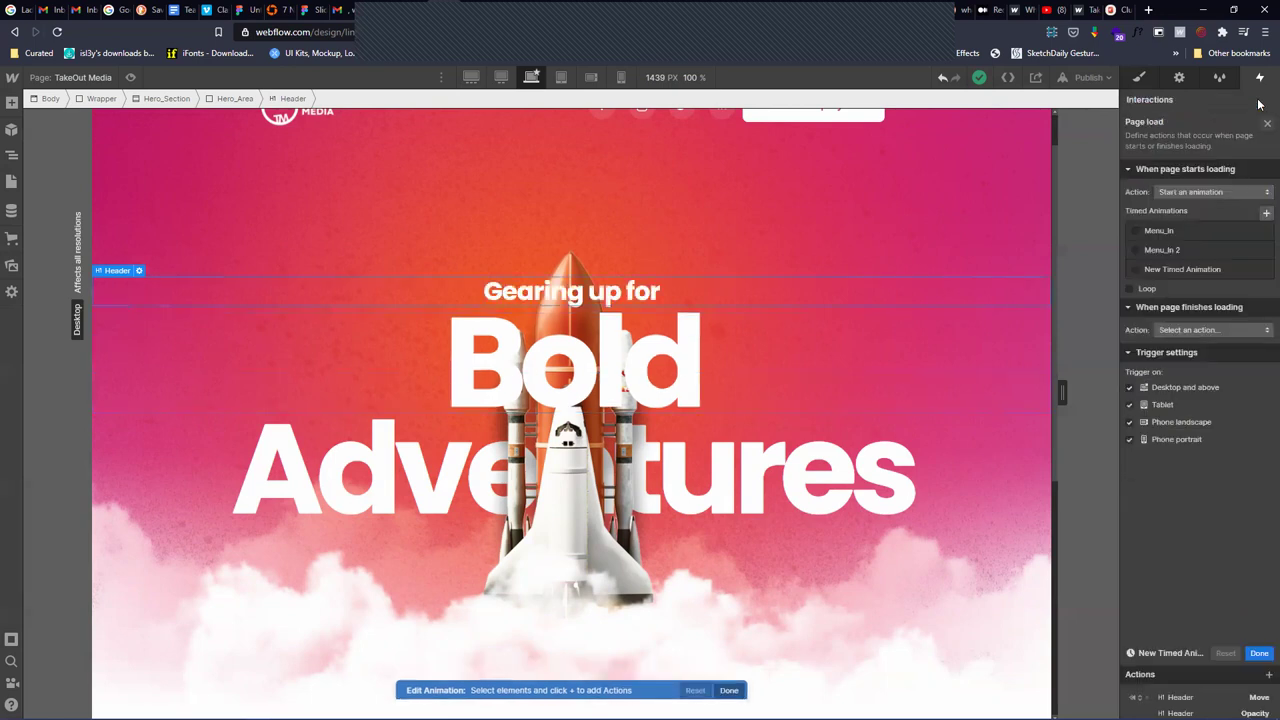
Reopen New Timed Animation from the page-load trigger and add two Move actions for the "Bold" heading at the end
{"action": "left_click", "coordinate": [1248, 269]}
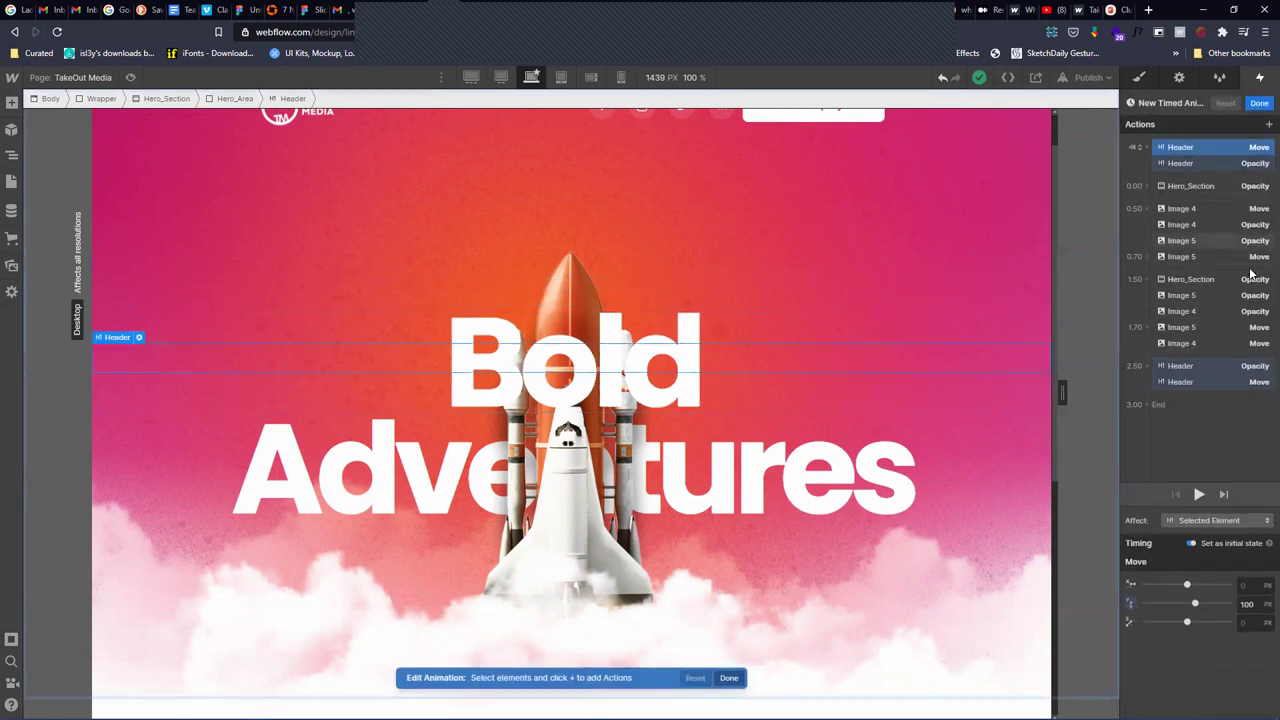
{"action": "left_click", "coordinate": [1265, 124]}
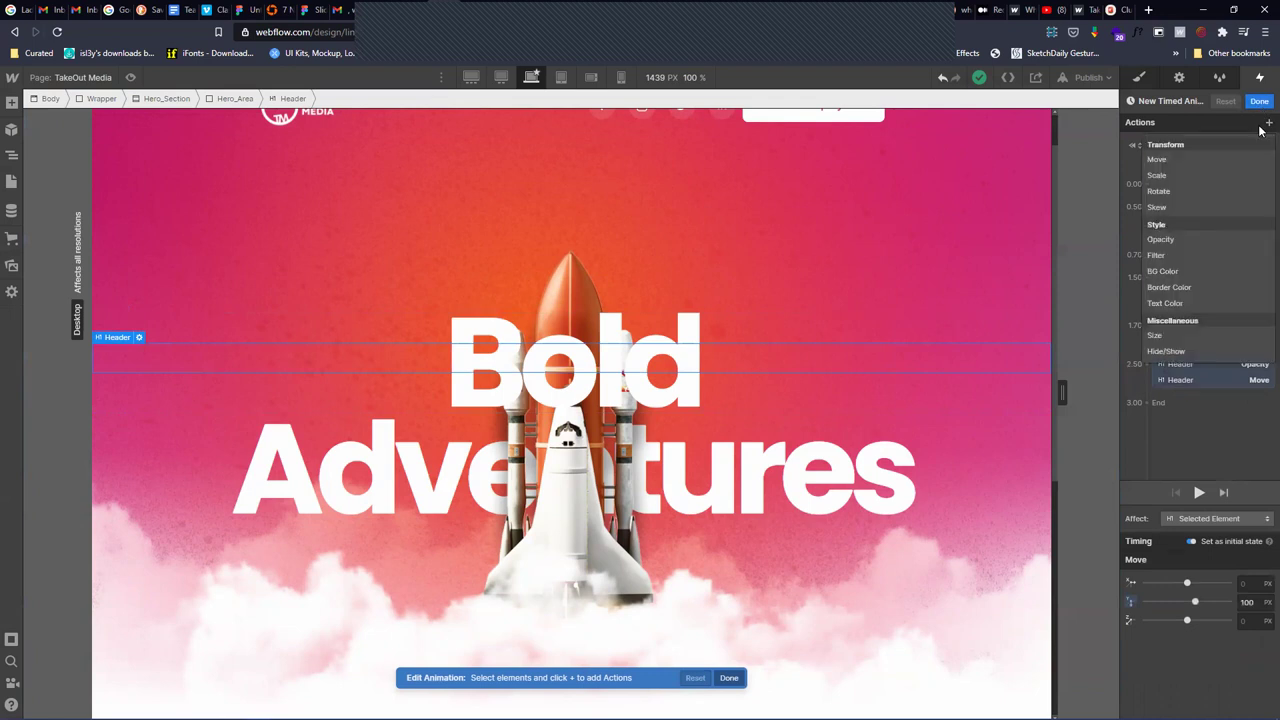
{"action": "left_click", "coordinate": [1097, 435]}
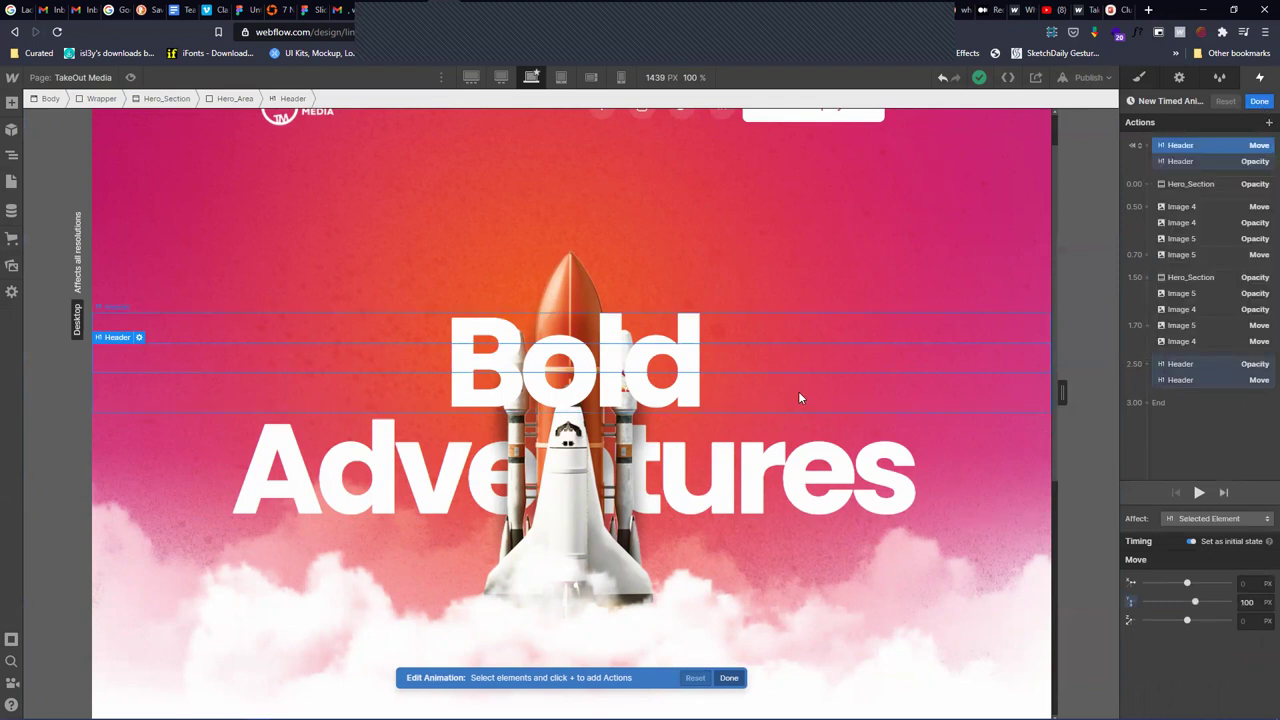
{"action": "left_click", "coordinate": [1265, 124]}
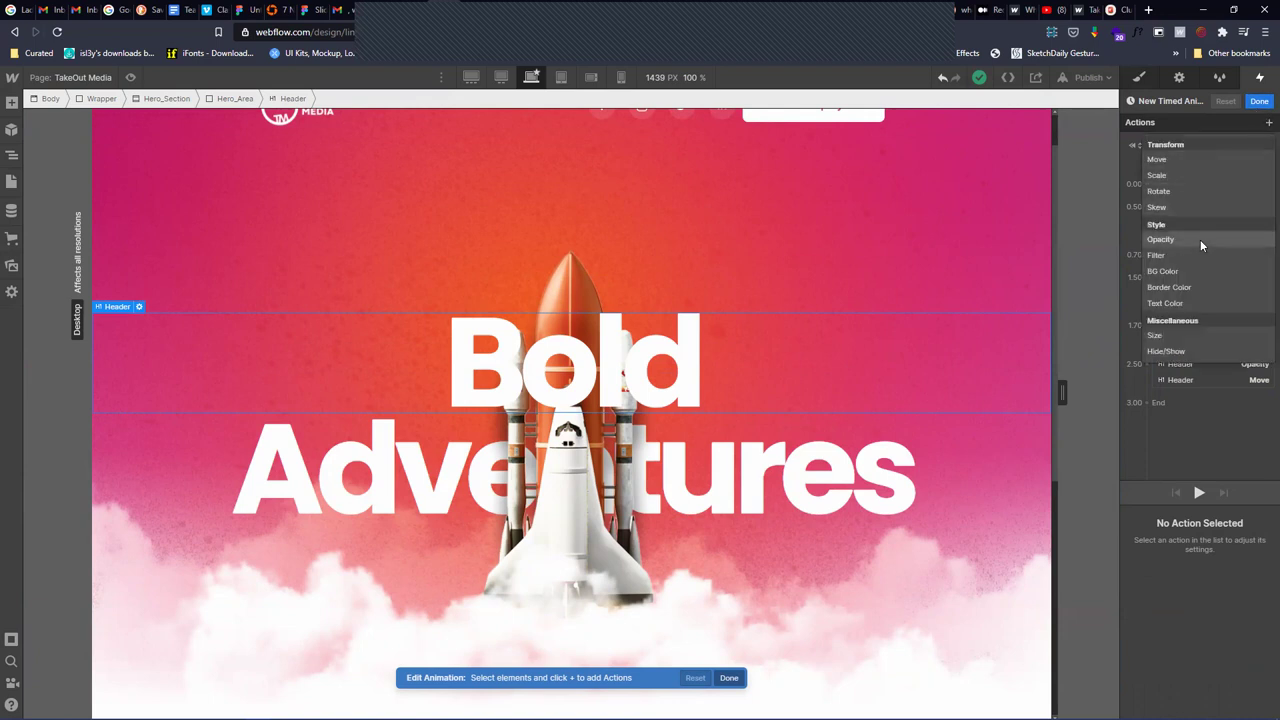
{"action": "left_click", "coordinate": [1194, 157]}
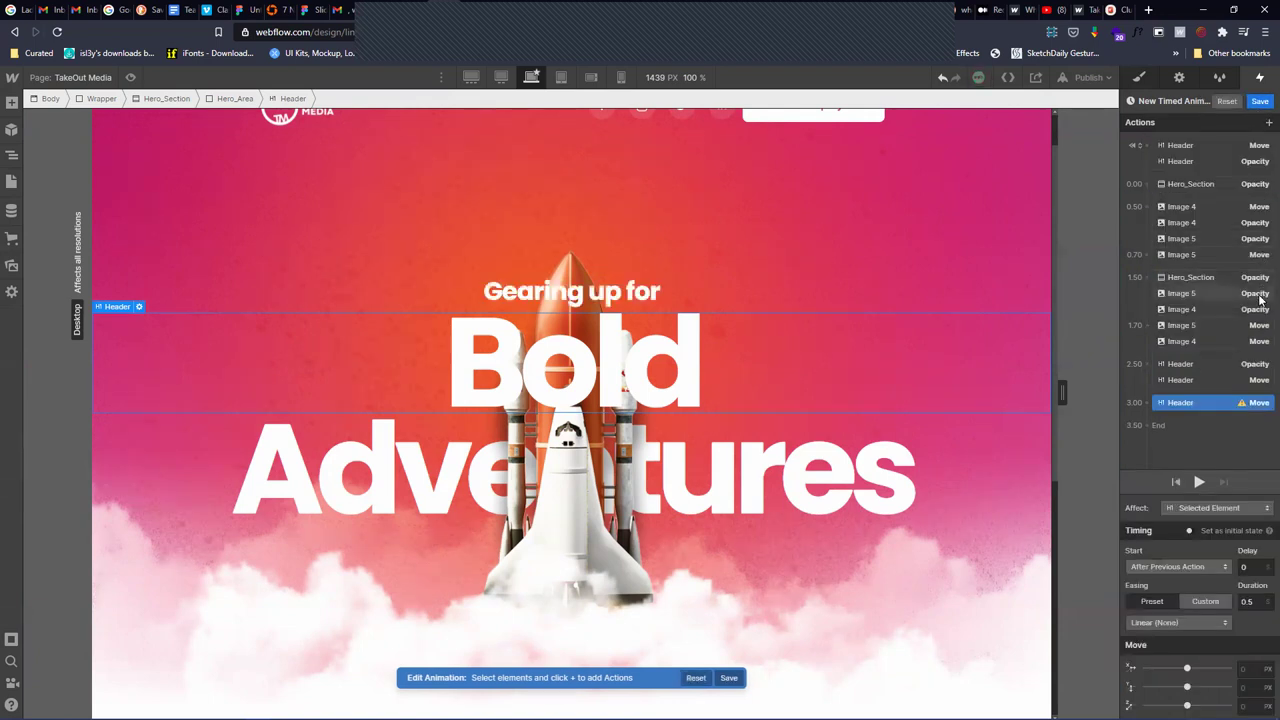
{"action": "left_click", "coordinate": [1267, 123]}
{"action": "left_click", "coordinate": [1190, 159]}
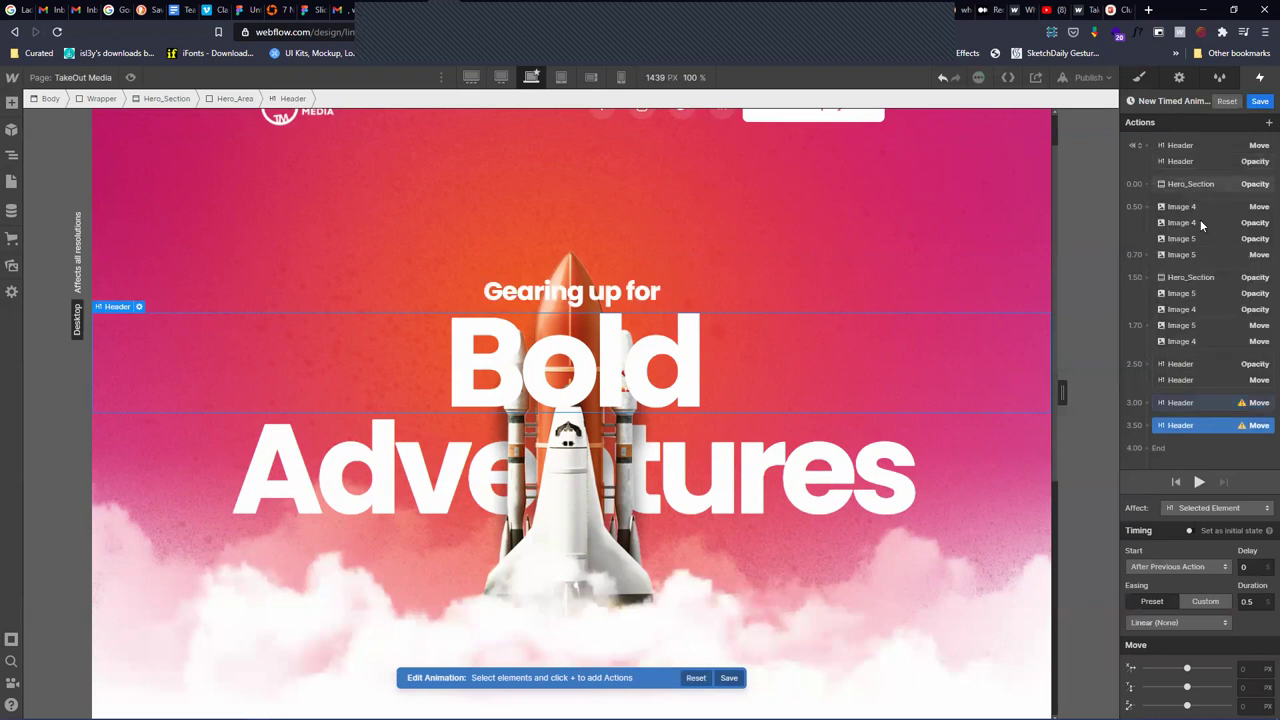
{"action": "left_click", "coordinate": [1265, 123]}
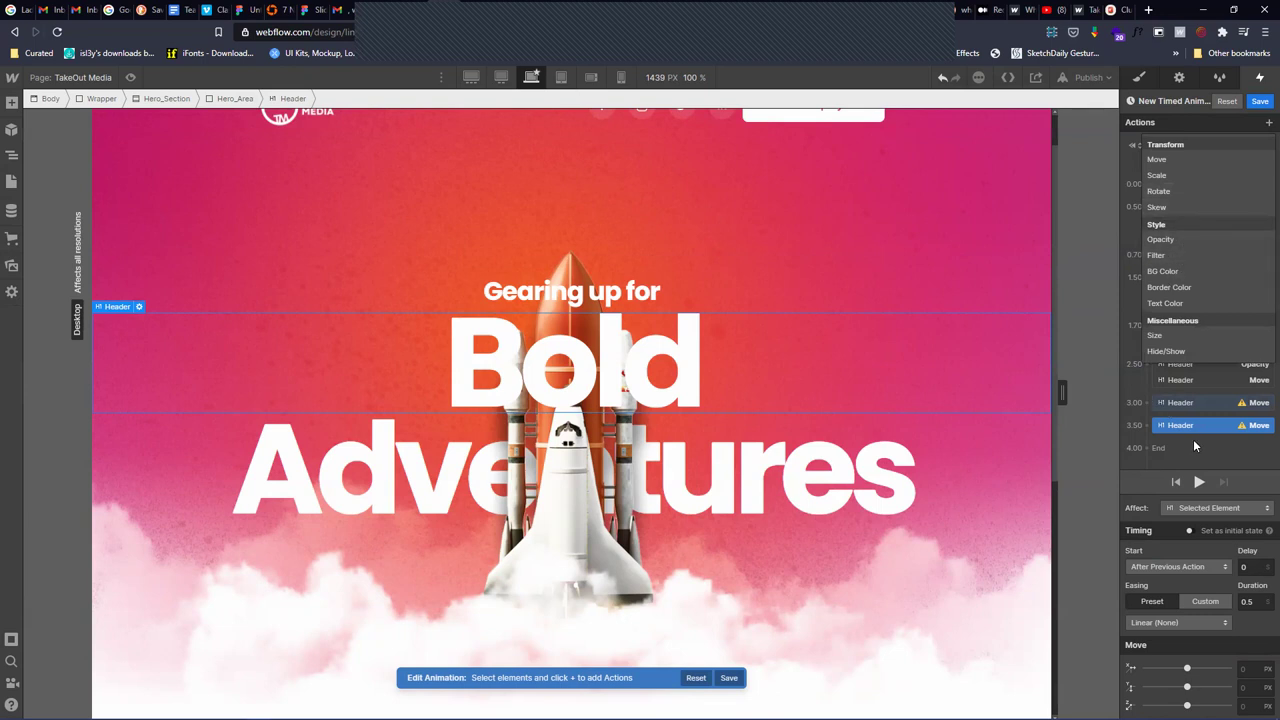
{"action": "left_click", "coordinate": [1202, 395]}
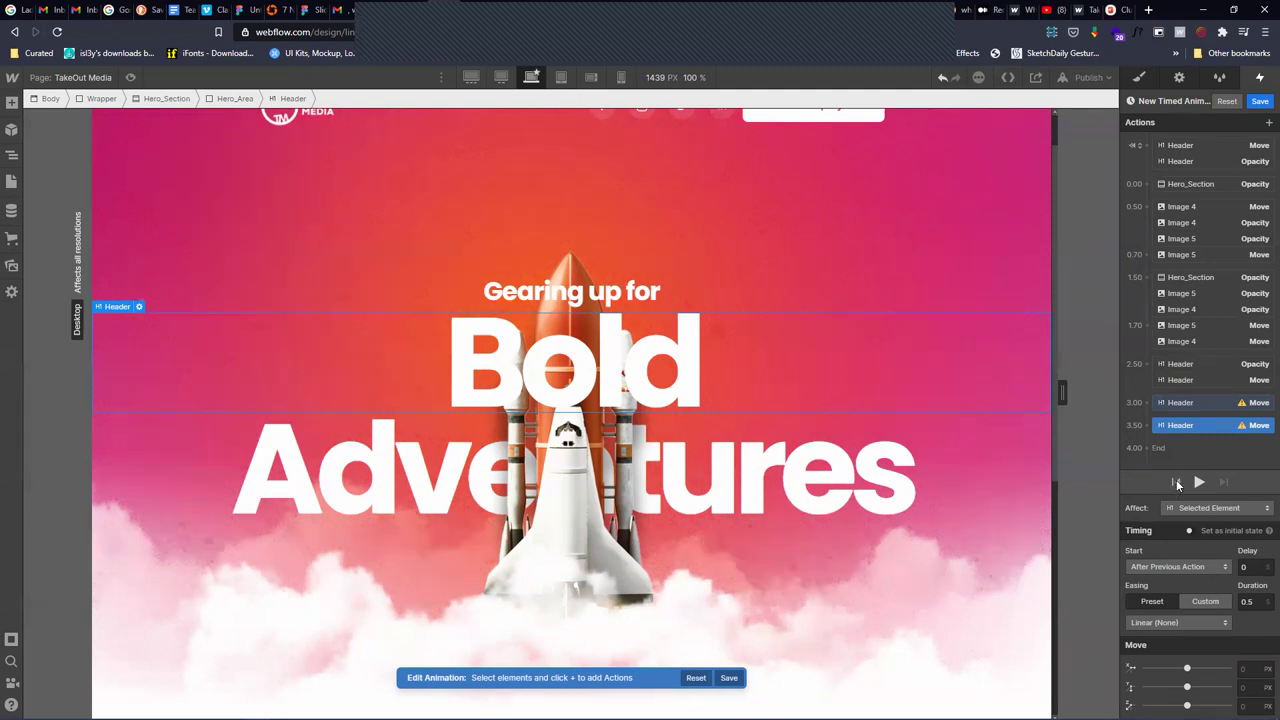
Set the vertical offset of the "Bold" heading's first Move to 100 px and its second Move to 0 px
{"action": "left_click", "coordinate": [1195, 402]}
{"action": "left_click", "coordinate": [1252, 687]}
{"action": "type", "text": "100"}
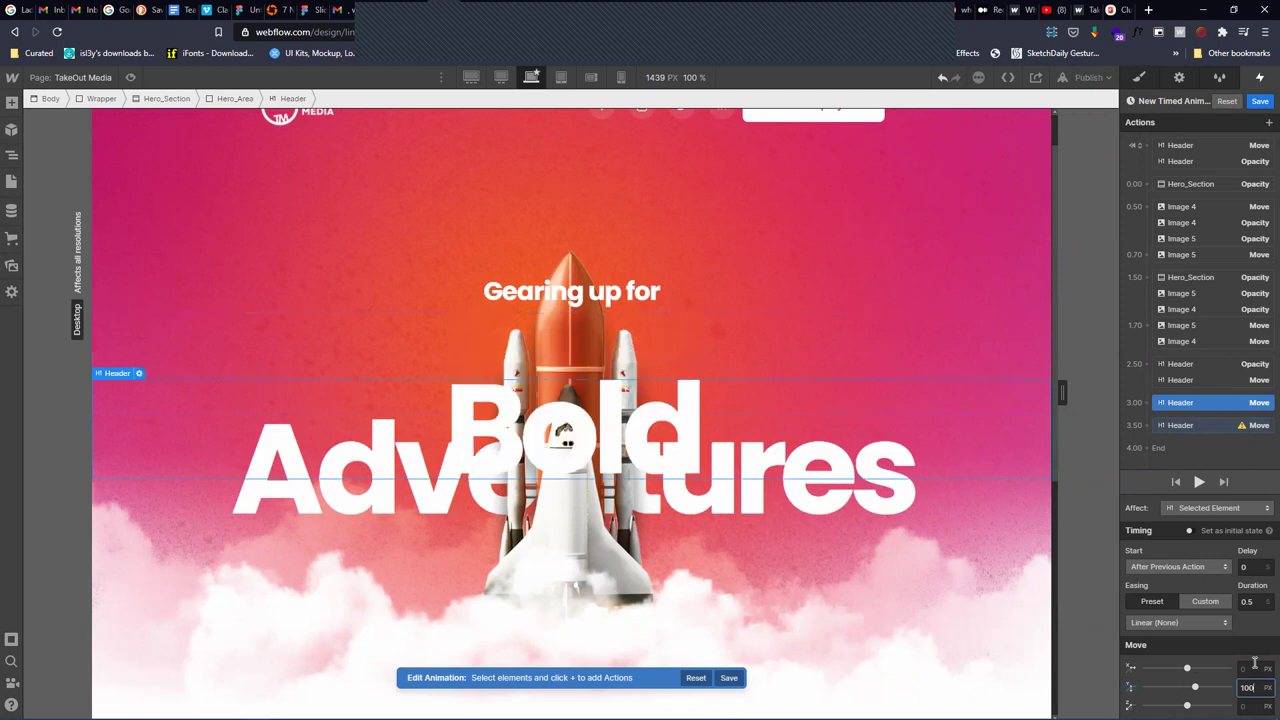
{"action": "left_click", "coordinate": [1200, 425]}
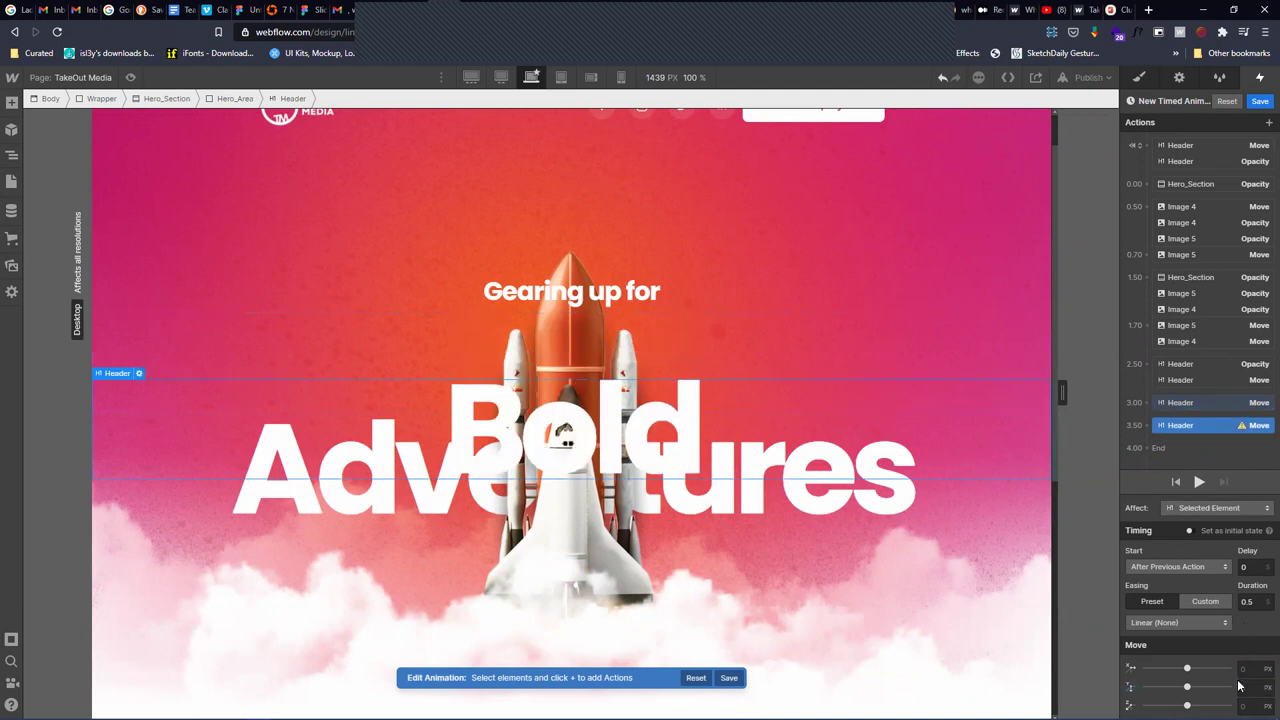
{"action": "left_click", "coordinate": [1251, 687]}
{"action": "type", "text": "0"}
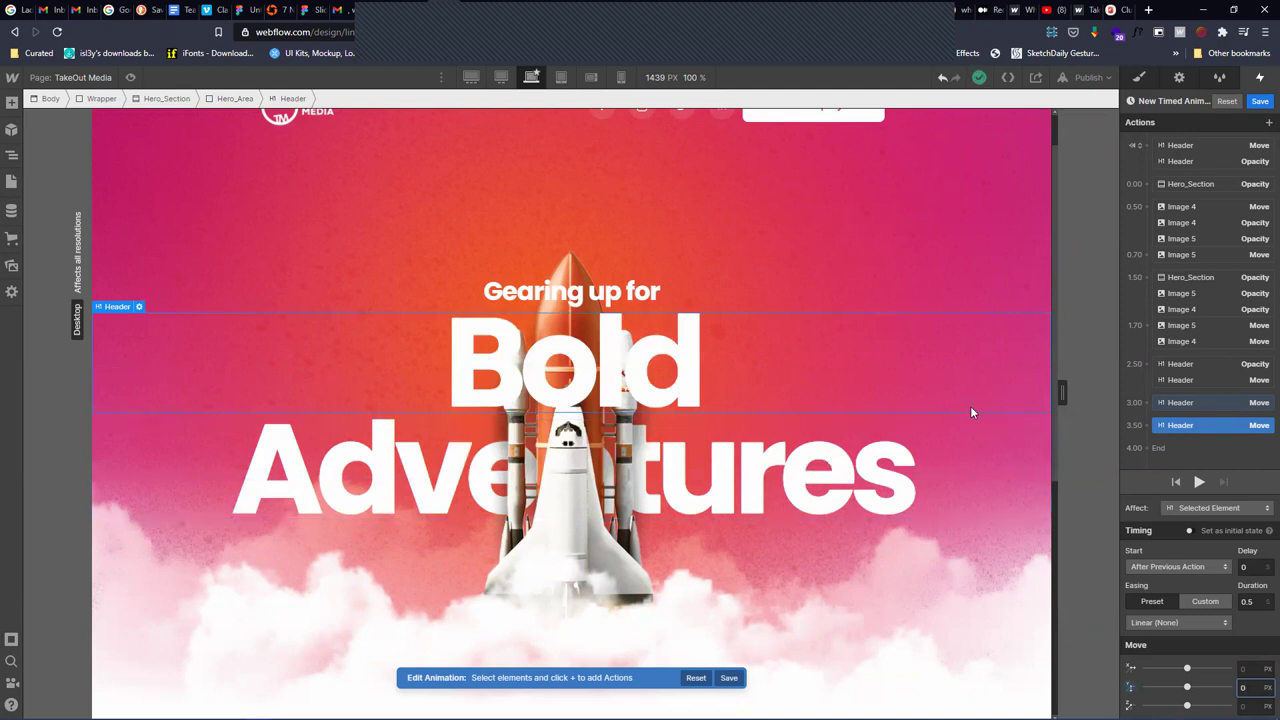
Add two Opacity actions between the "Bold" heading's Move actions, setting the first to 0% and the second to 100%
{"action": "left_click", "coordinate": [1198, 404]}
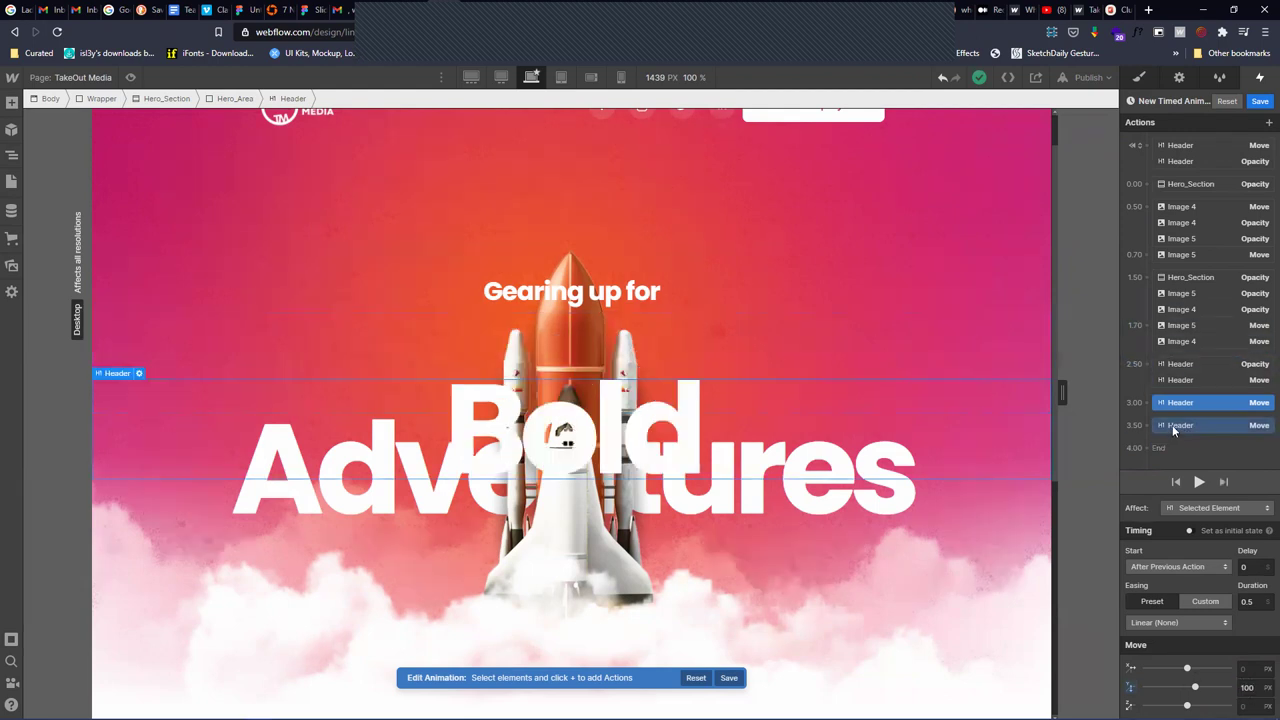
{"action": "left_click", "coordinate": [1266, 123]}
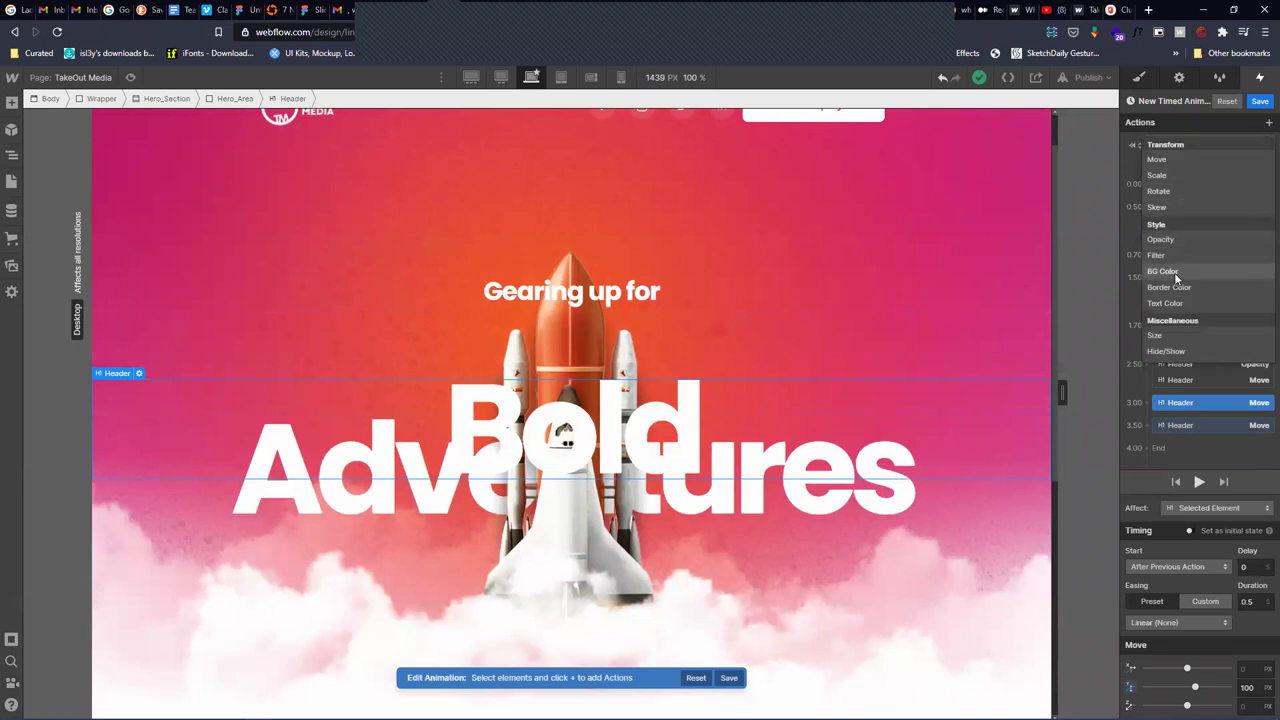
{"action": "left_click", "coordinate": [1185, 240]}
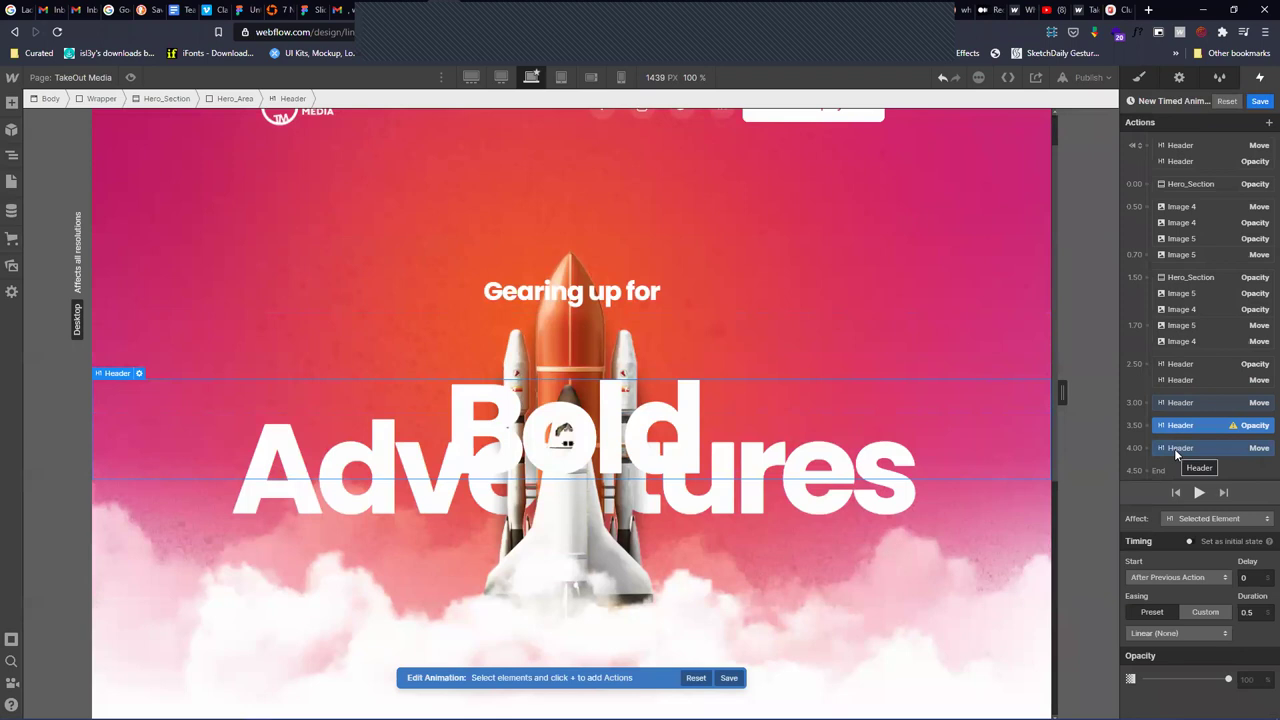
{"action": "left_click", "coordinate": [1266, 123]}
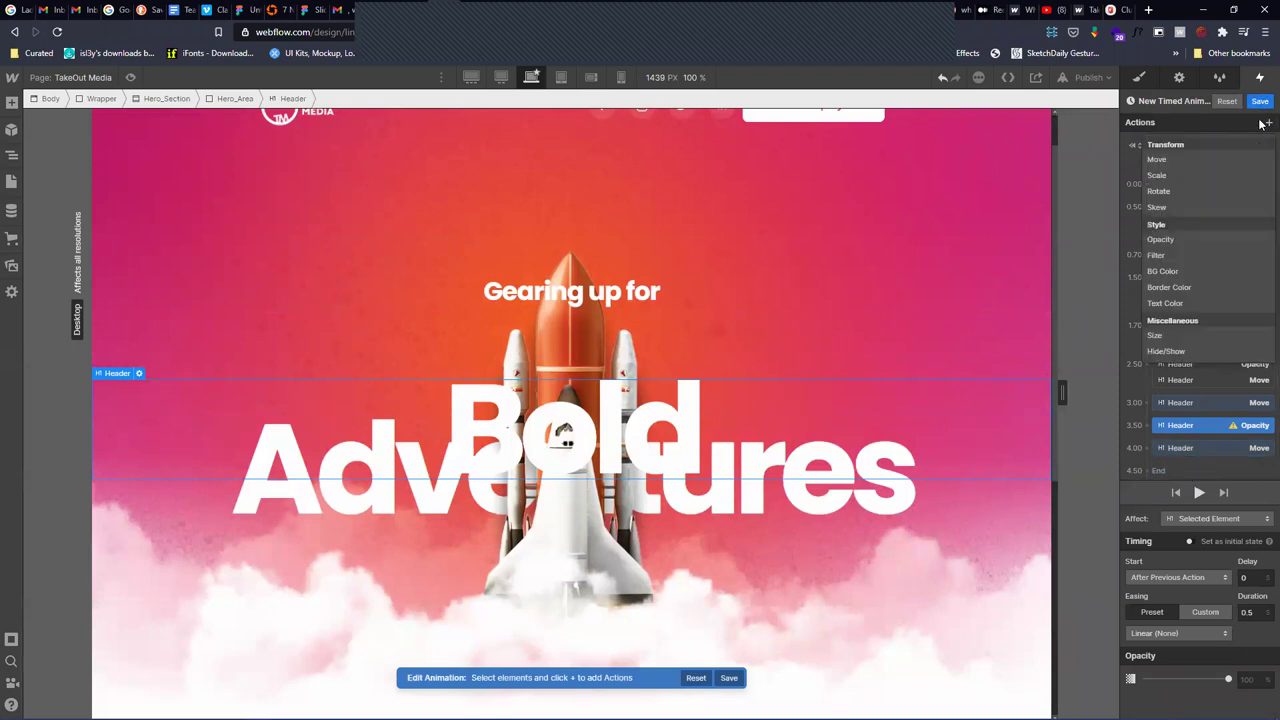
{"action": "left_click", "coordinate": [1207, 239]}
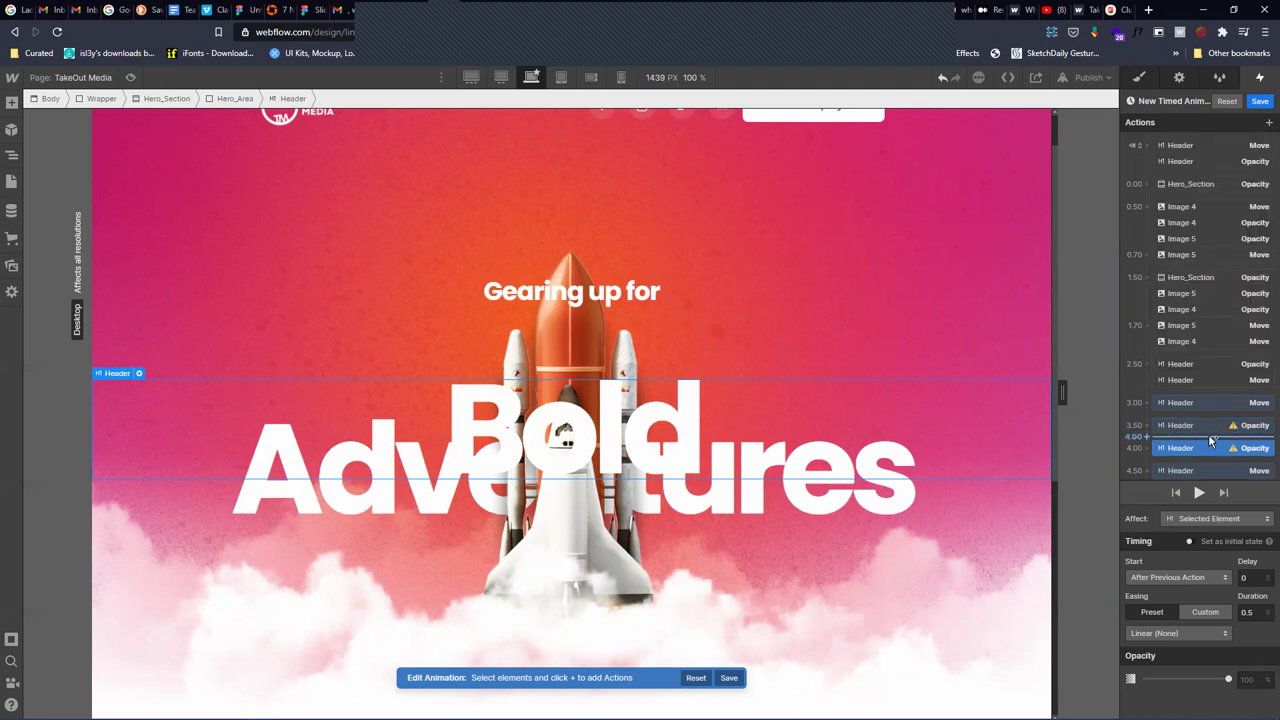
{"action": "left_click_drag", "start_coordinate": [1228, 679], "coordinate": [1225, 679]}
{"action": "left_click_drag", "start_coordinate": [1110, 658], "coordinate": [1110, 655]}
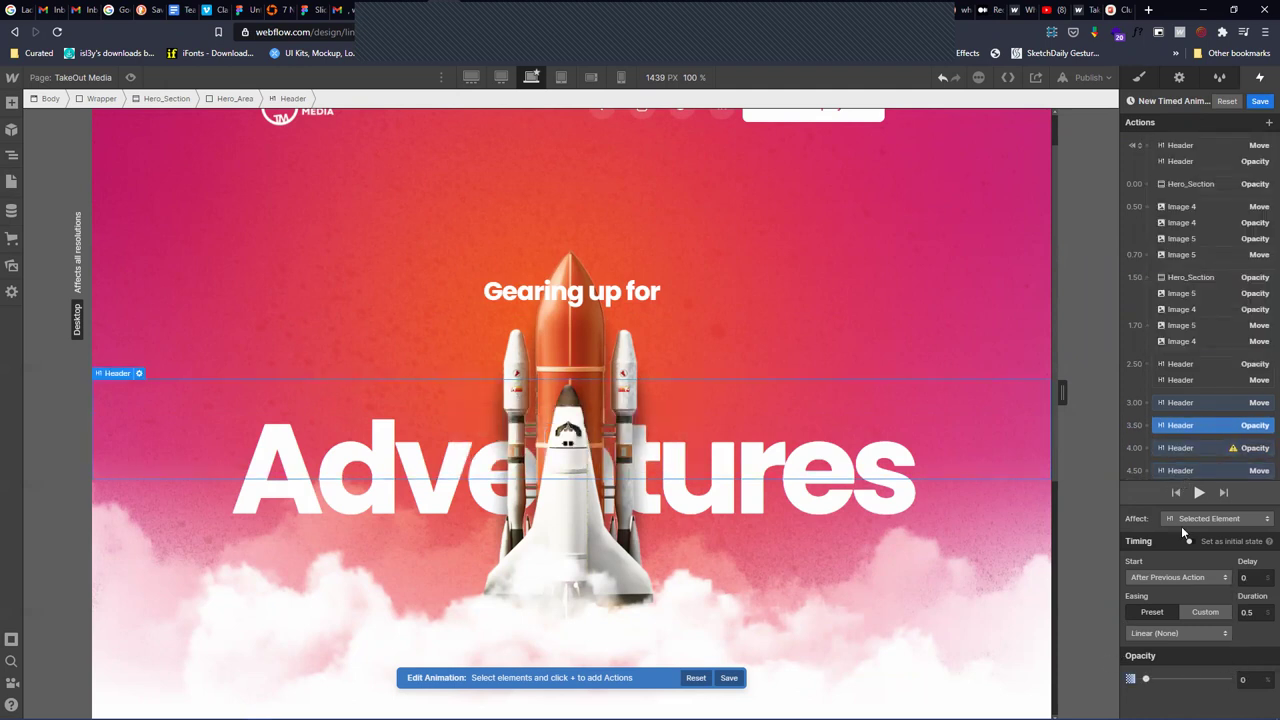
{"action": "left_click", "coordinate": [1212, 448]}
{"action": "left_click", "coordinate": [1230, 679]}
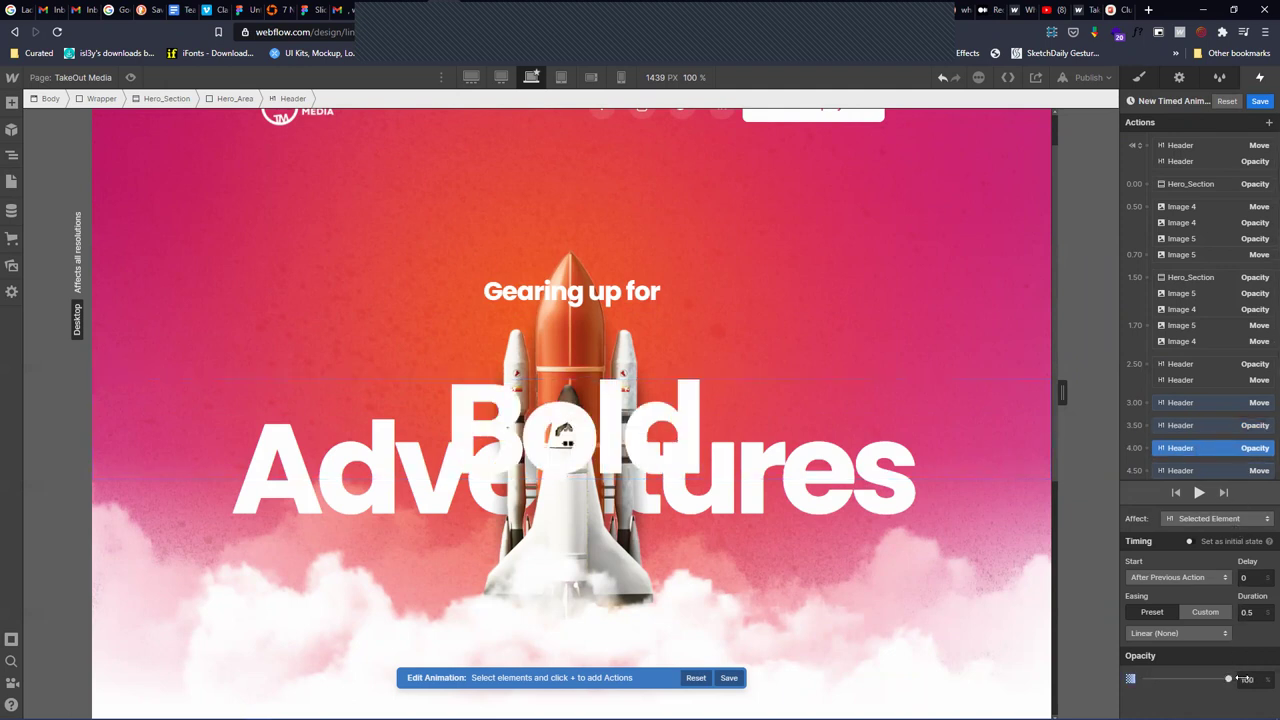
Set the "Bold" heading's 0% Opacity action and 100 px Move action as initial states
{"action": "left_click", "coordinate": [1218, 422]}
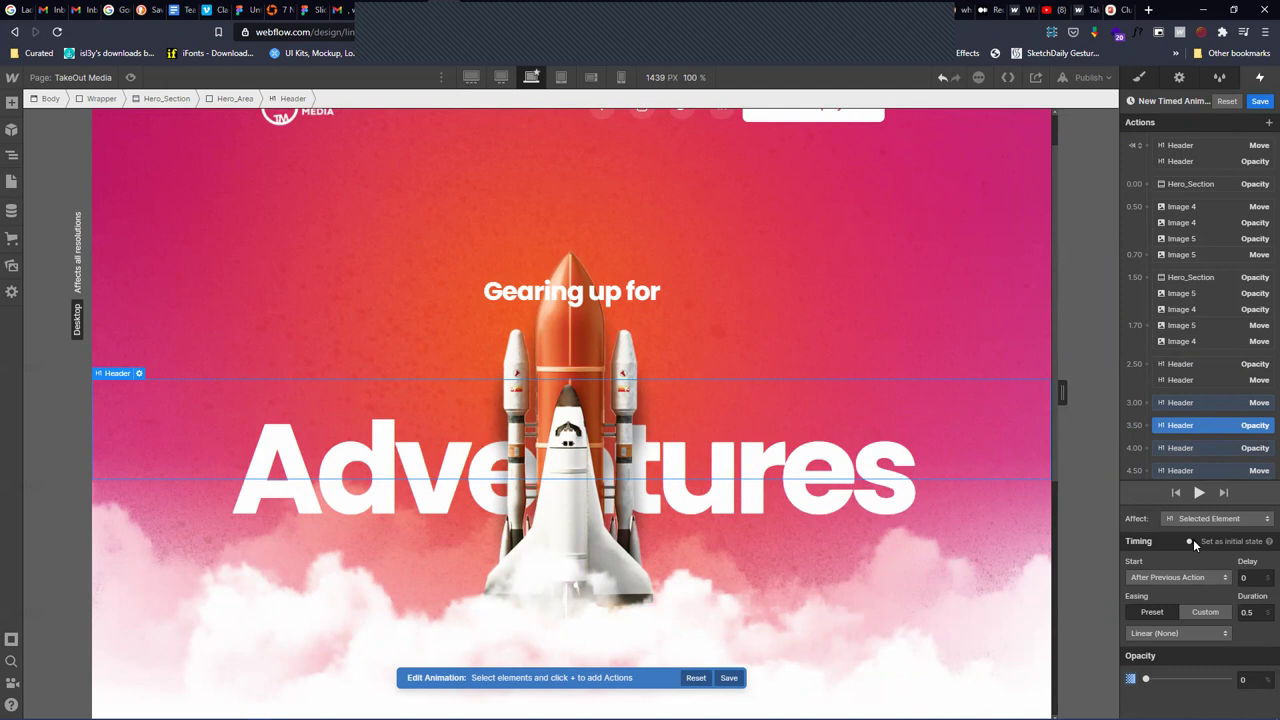
{"action": "left_click", "coordinate": [1190, 541]}
{"action": "left_click", "coordinate": [1206, 420]}
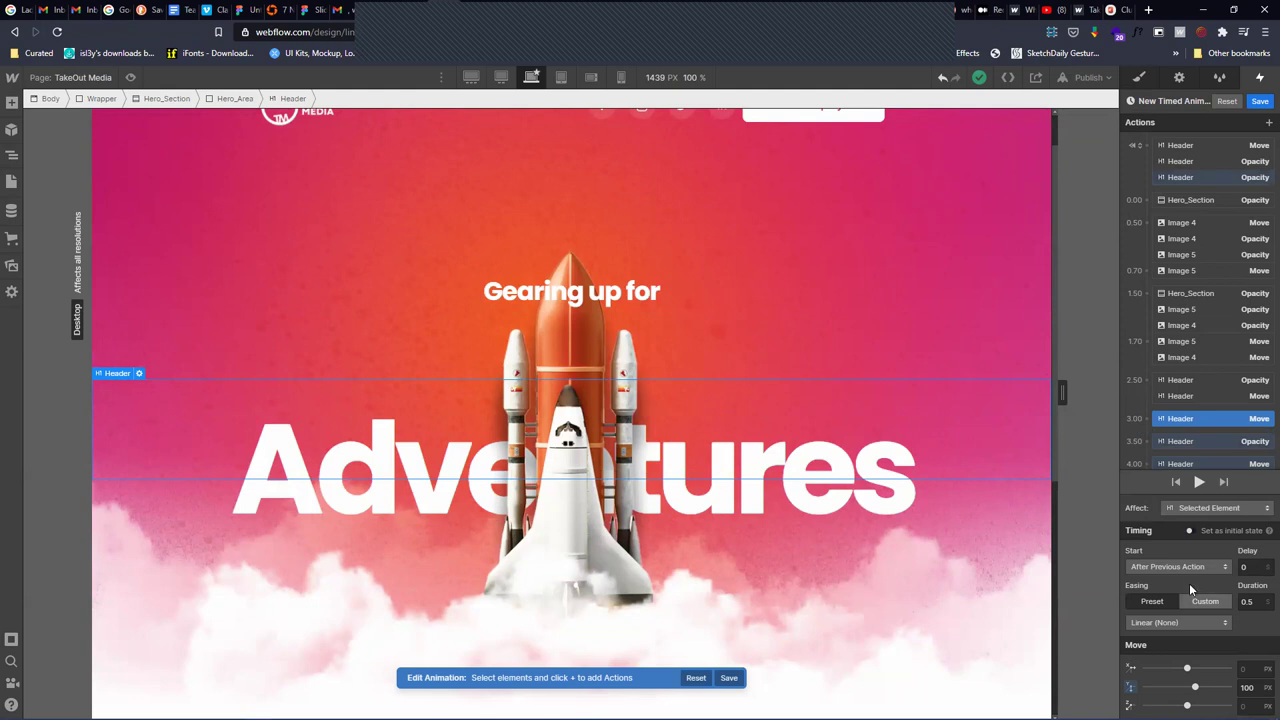
{"action": "left_click", "coordinate": [1189, 531]}
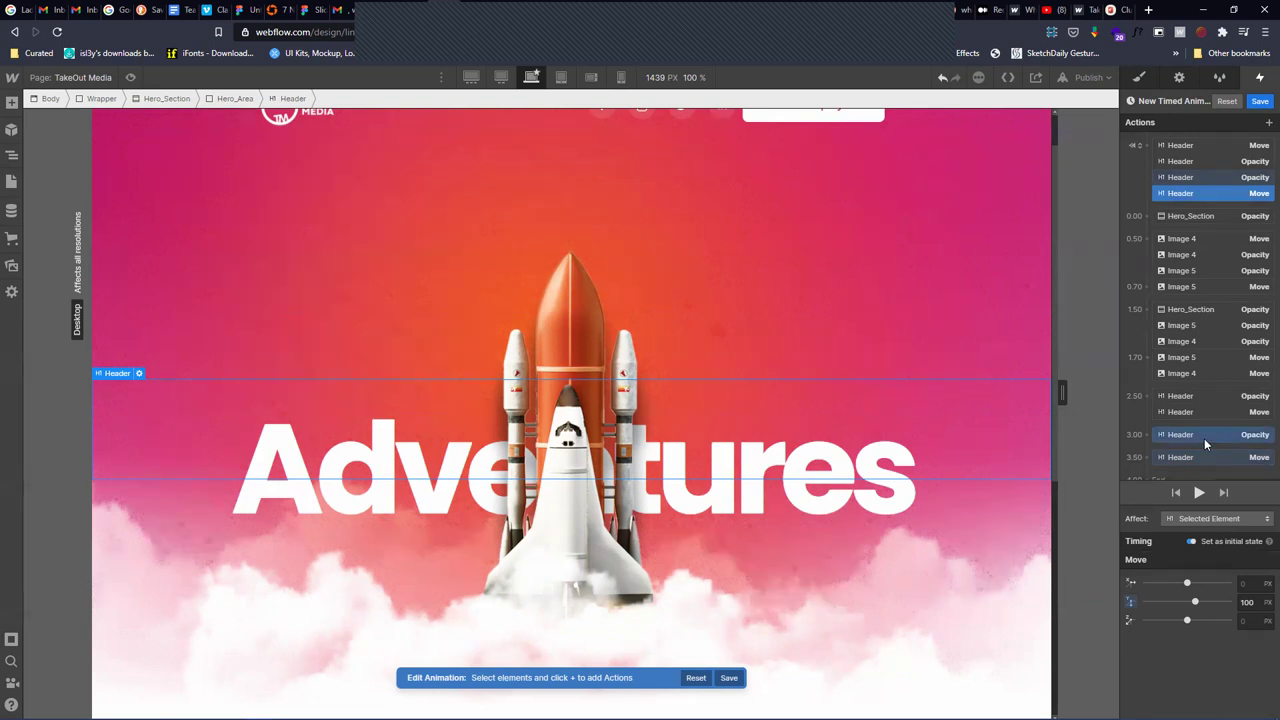
Regroup the "Bold" heading's final Opacity and Move actions so both start with the previous heading's actions at 2.50
{"action": "left_click", "coordinate": [1204, 436]}
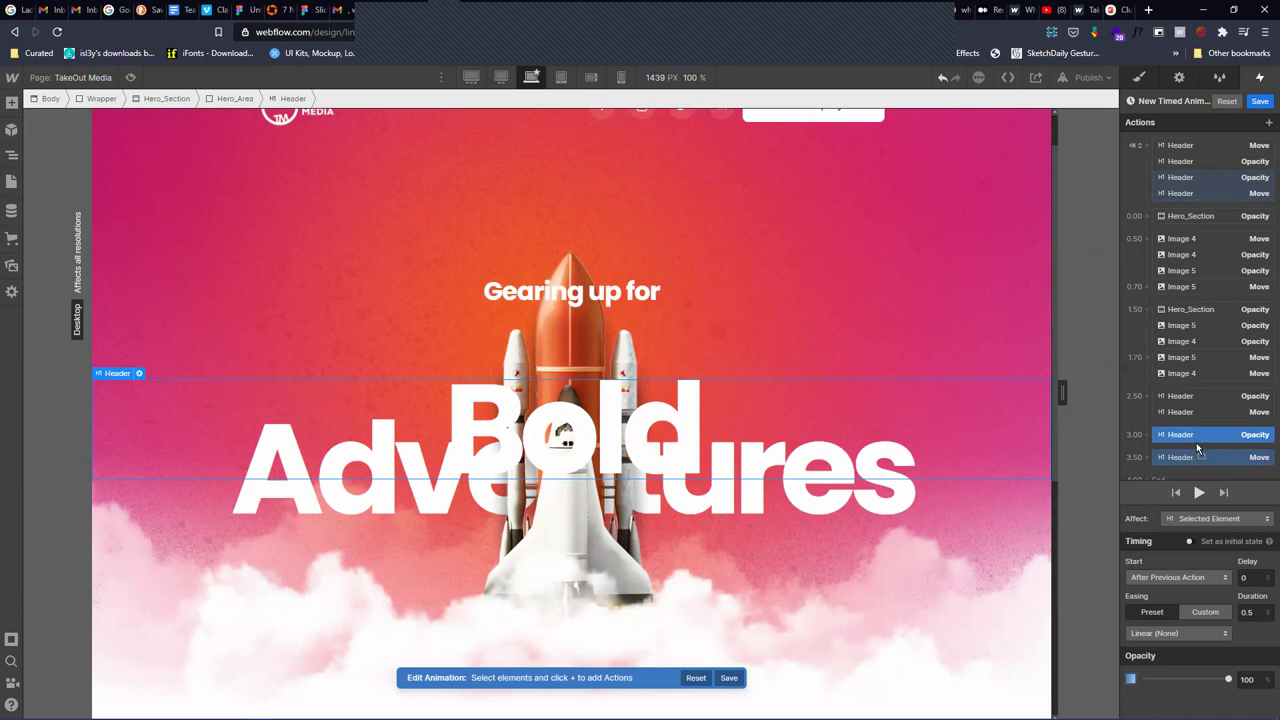
{"action": "left_click", "coordinate": [1189, 456]}
{"action": "scroll", "coordinate": [1237, 451], "scroll_direction": "down", "scroll_amount": 1}
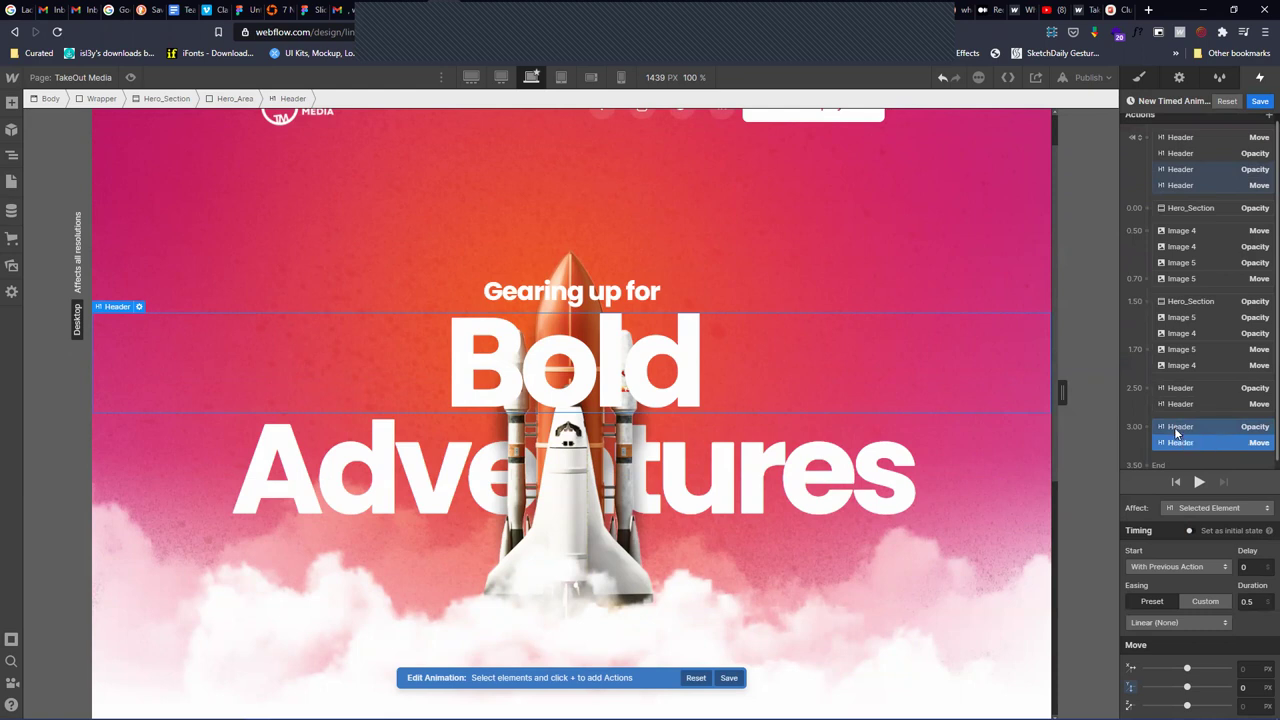
{"action": "mouse_move", "coordinate": [1189, 419]}
{"action": "left_mouse_down"}
{"action": "mouse_move", "coordinate": [1176, 450]}
{"action": "mouse_move", "coordinate": [1193, 431]}
{"action": "left_mouse_up"}
{"action": "left_click_drag", "start_coordinate": [1192, 426], "coordinate": [1224, 417]}
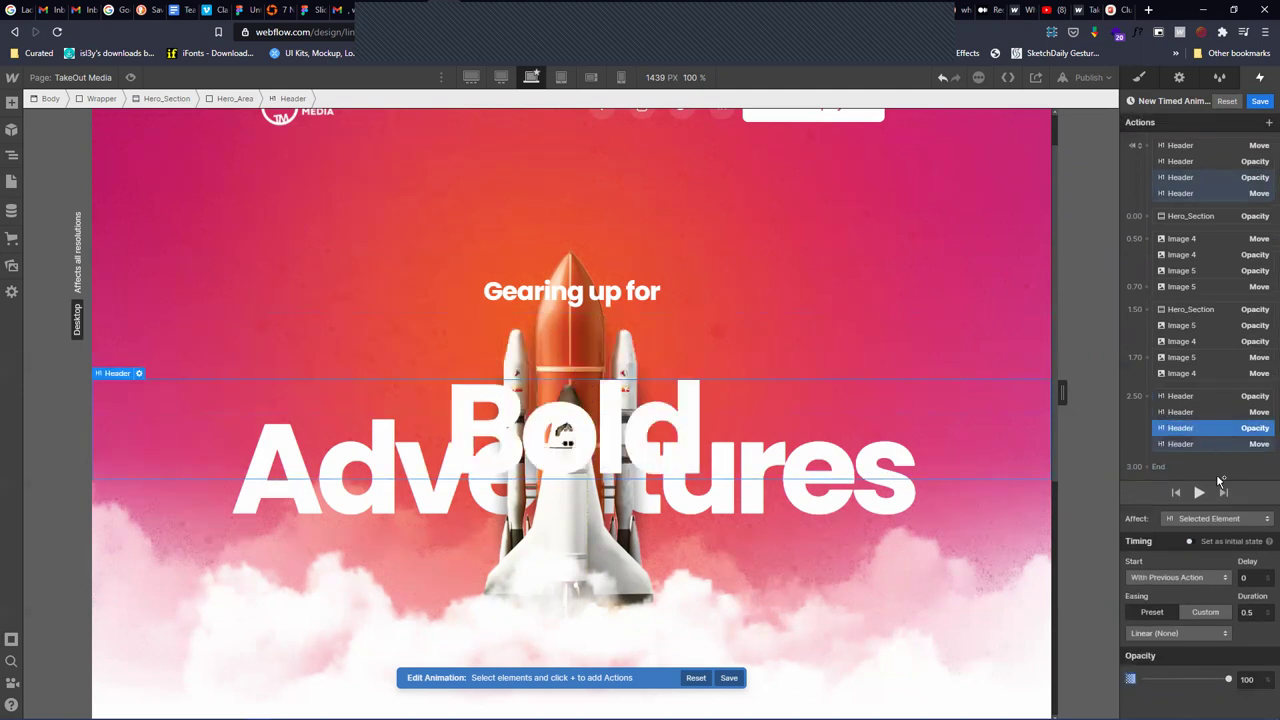
Set a 0.1 s delay on the "Bold" heading's final Opacity and Move actions and play the animation
{"action": "left_click", "coordinate": [1257, 577]}
{"action": "type", "text": ".1"}
{"action": "key", "text": "Return"}
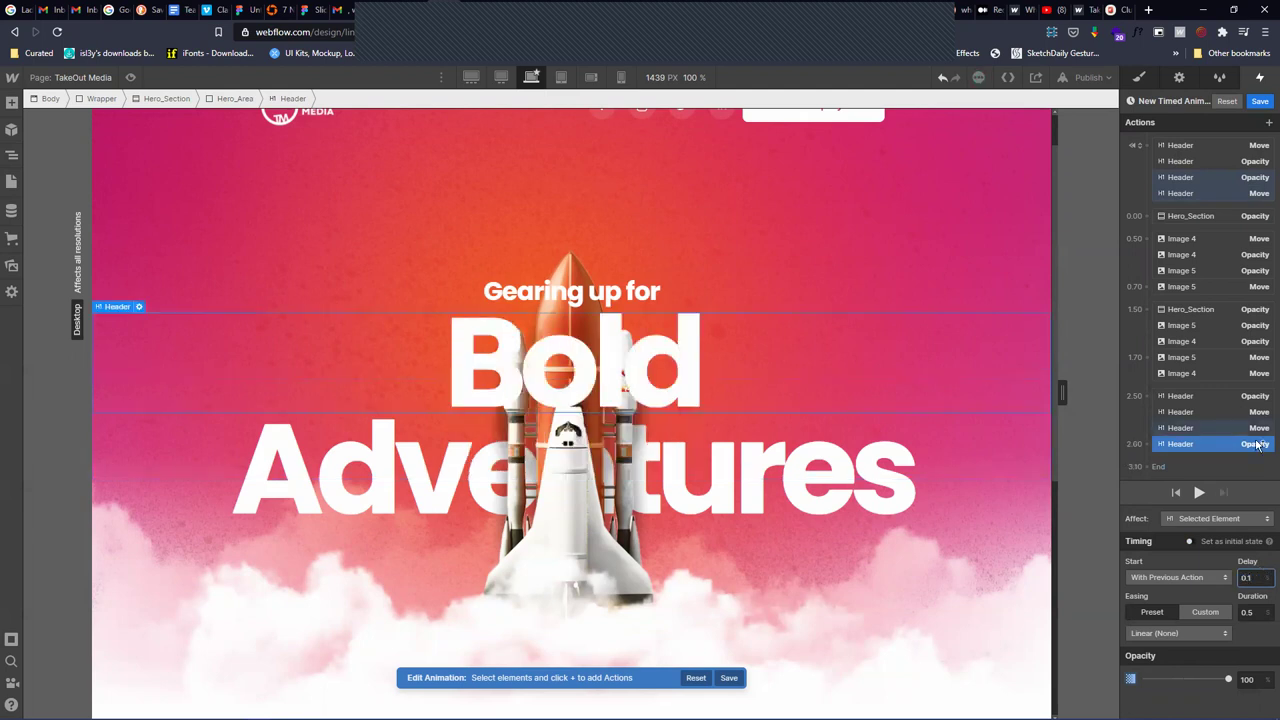
{"action": "left_click", "coordinate": [1259, 566]}
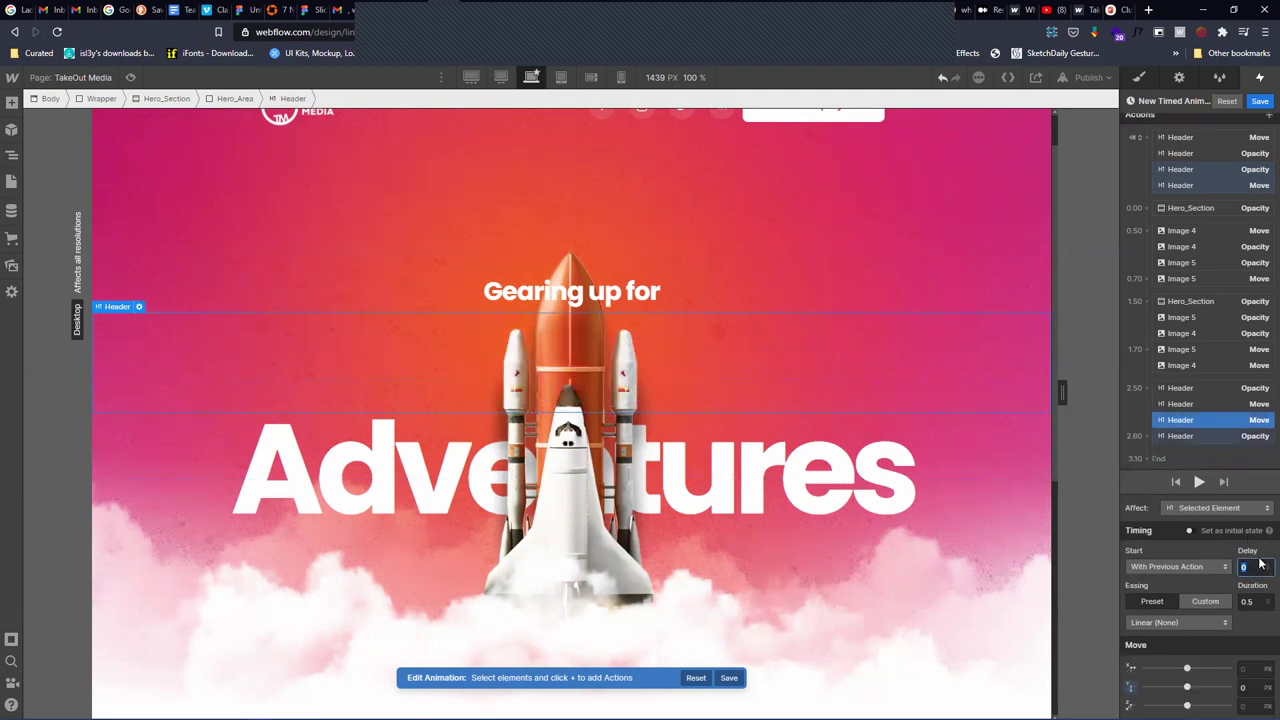
{"action": "type", "text": ".1"}
{"action": "key", "text": "Return"}
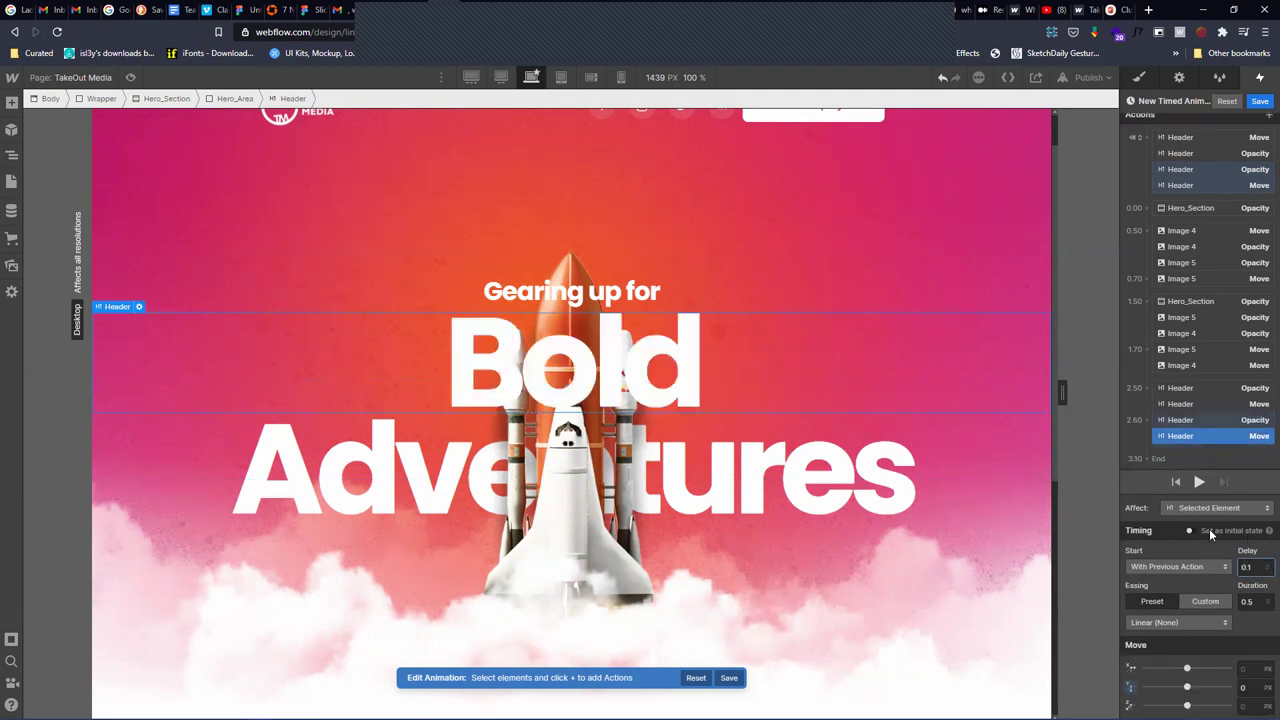
{"action": "left_click", "coordinate": [1198, 483]}
Switch the "Bold" heading's final Move to custom easing and apply the Ease Out Cubic curve
{"action": "left_click", "coordinate": [1196, 621]}
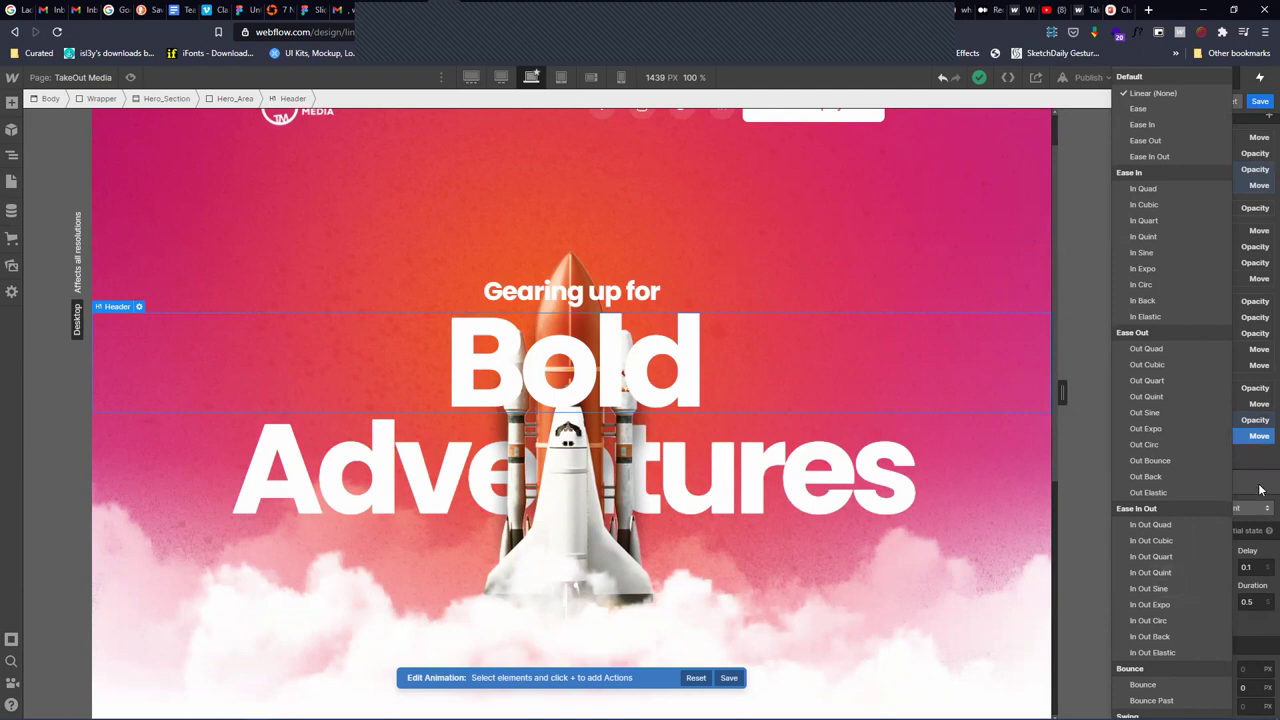
{"action": "left_click", "coordinate": [1262, 490]}
{"action": "left_click", "coordinate": [1194, 621]}
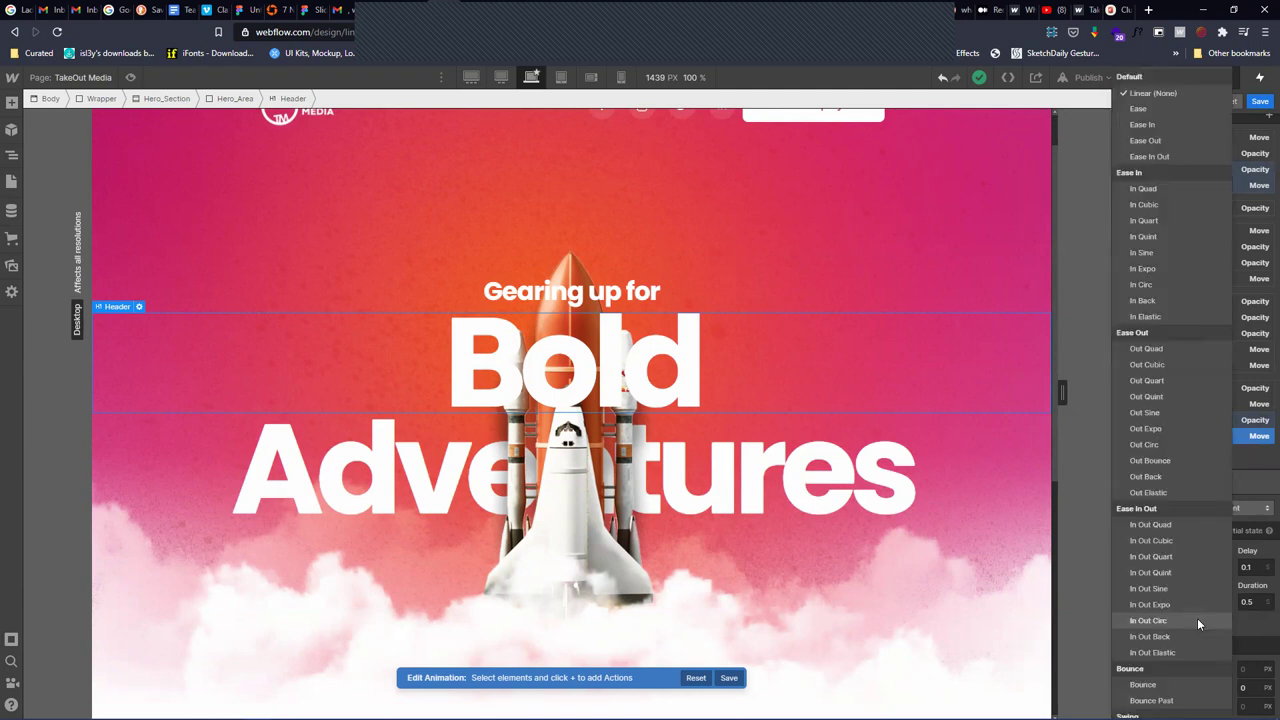
{"action": "left_click", "coordinate": [1262, 632]}
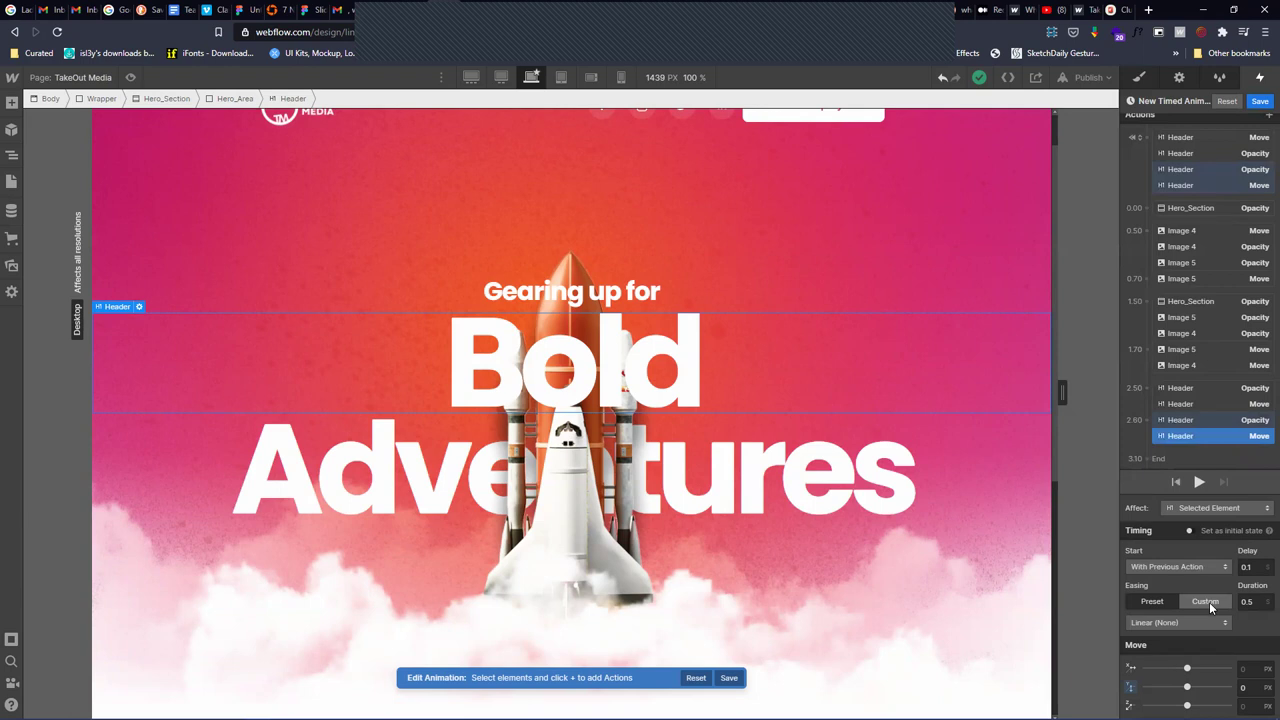
{"action": "left_click", "coordinate": [1210, 603]}
{"action": "left_click", "coordinate": [1134, 622]}
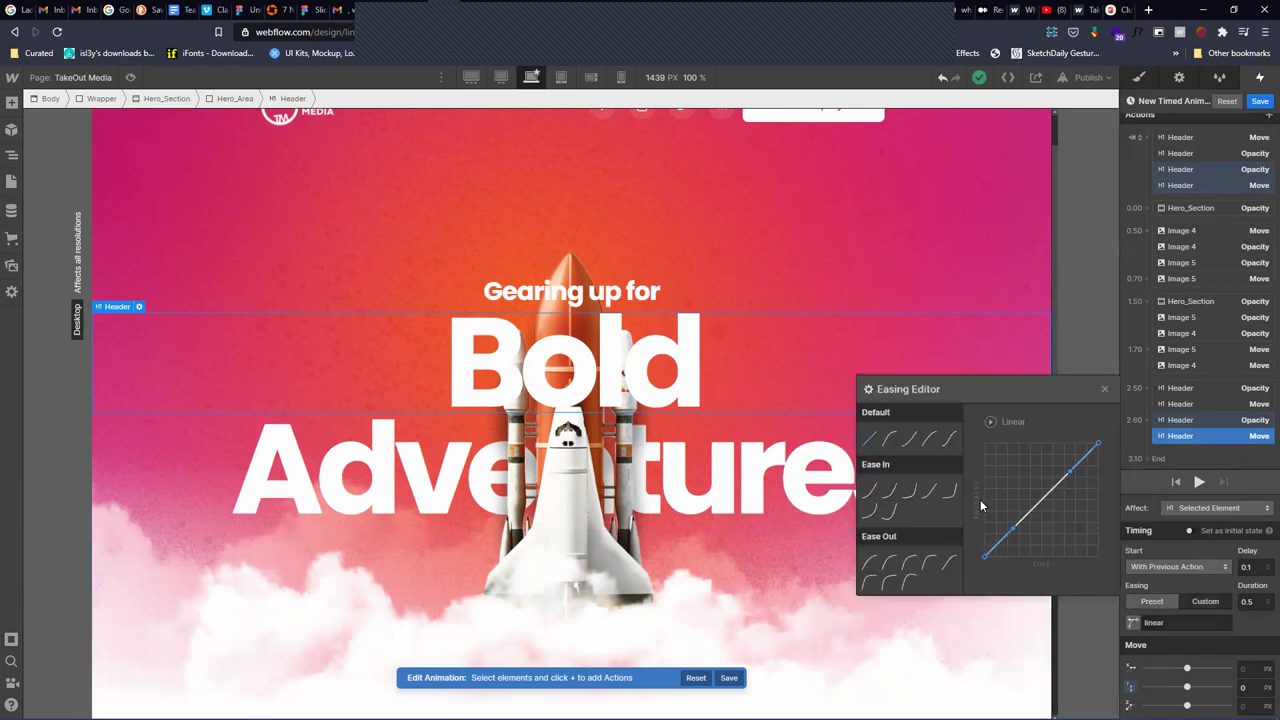
{"action": "scroll", "coordinate": [952, 543], "scroll_direction": "down", "scroll_amount": 2}
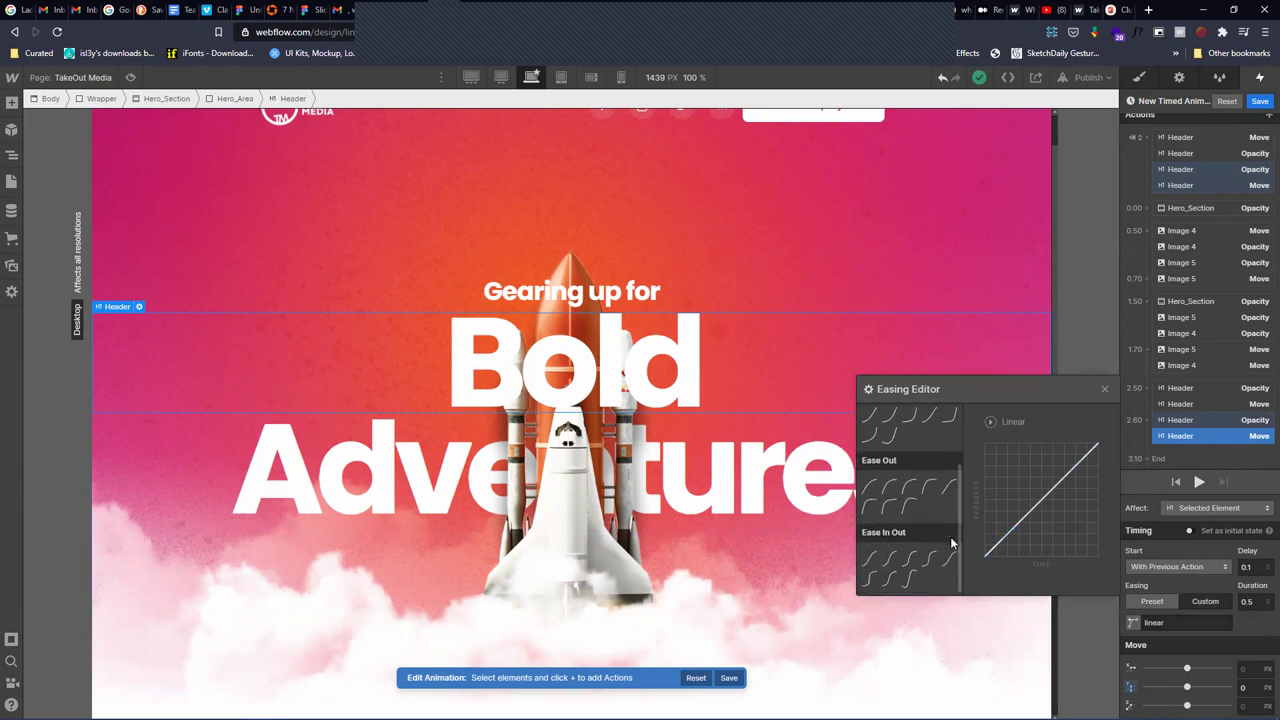
{"action": "left_click", "coordinate": [888, 488]}
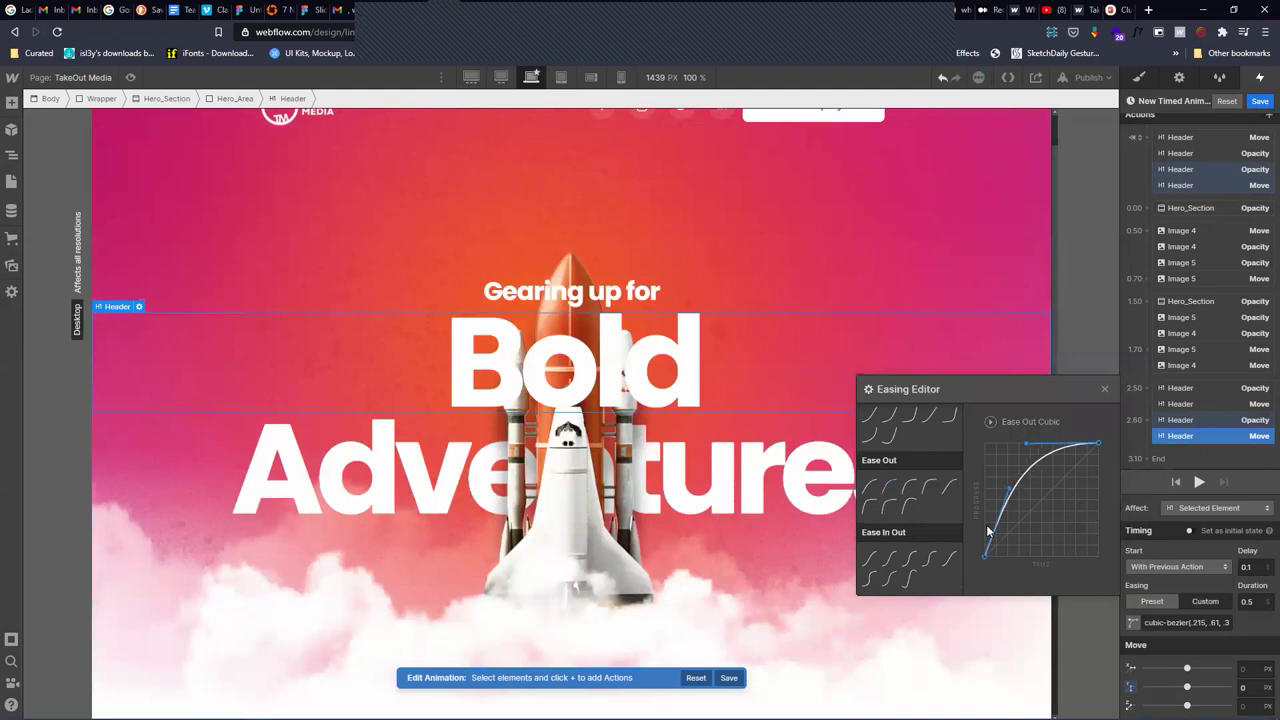
Preview the easing and the animation, and pull the curve's end handle slightly above the graph for a custom overshoot
{"action": "left_click", "coordinate": [991, 421]}
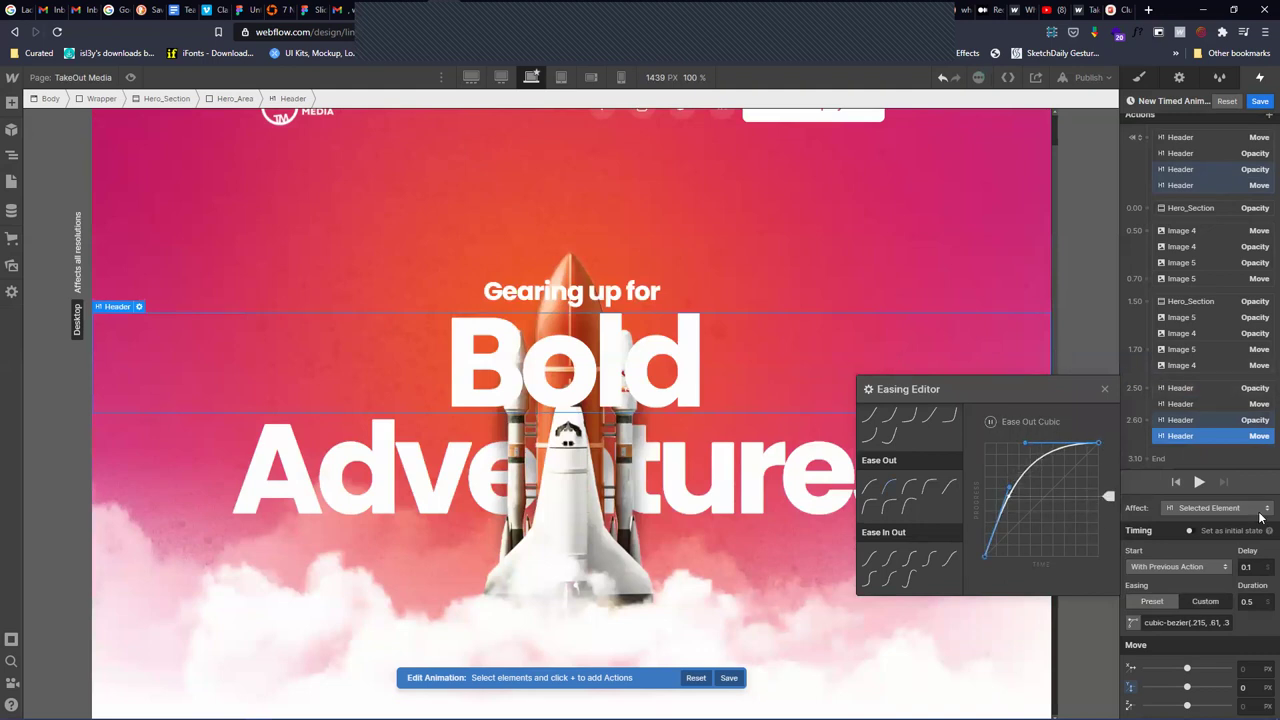
{"action": "left_click", "coordinate": [1199, 483]}
{"action": "left_click_drag", "start_coordinate": [1025, 440], "coordinate": [1011, 421]}
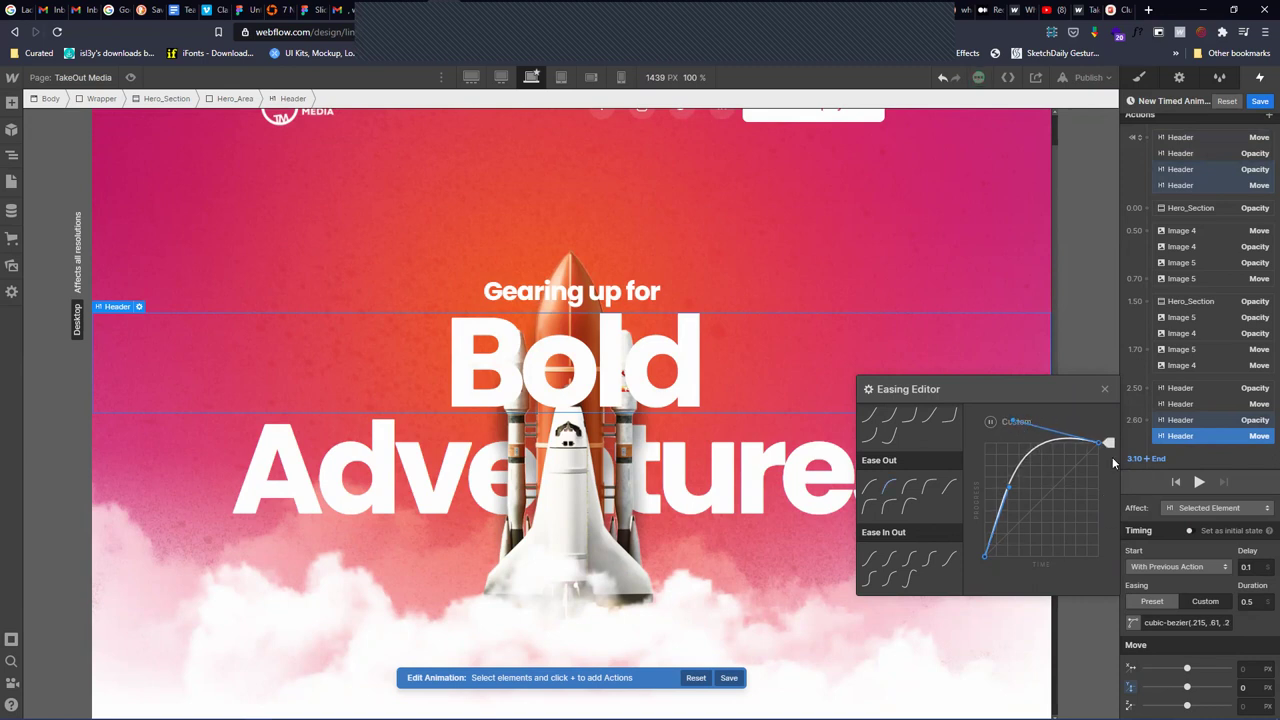
Play the animation, pull the easing curve's end handle further above the graph for a stronger overshoot, and close the easing editor
{"action": "left_click", "coordinate": [1201, 483]}
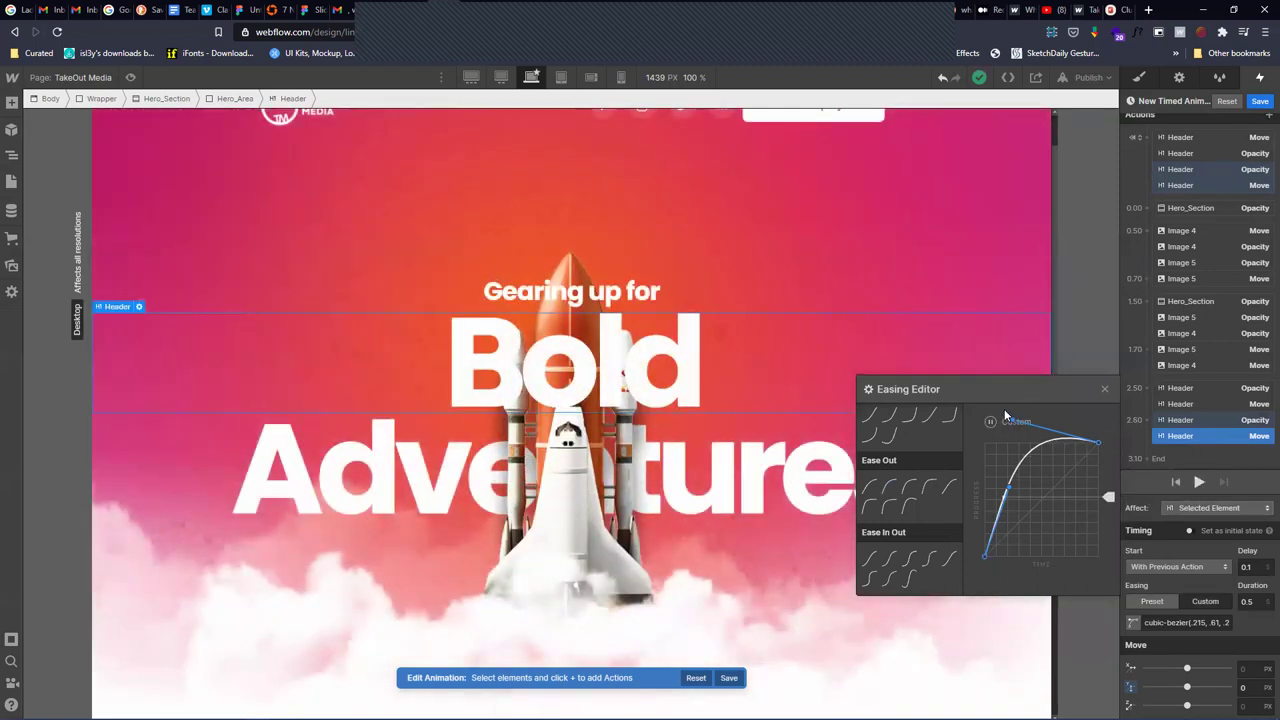
{"action": "left_click_drag", "start_coordinate": [1010, 415], "coordinate": [1030, 404]}
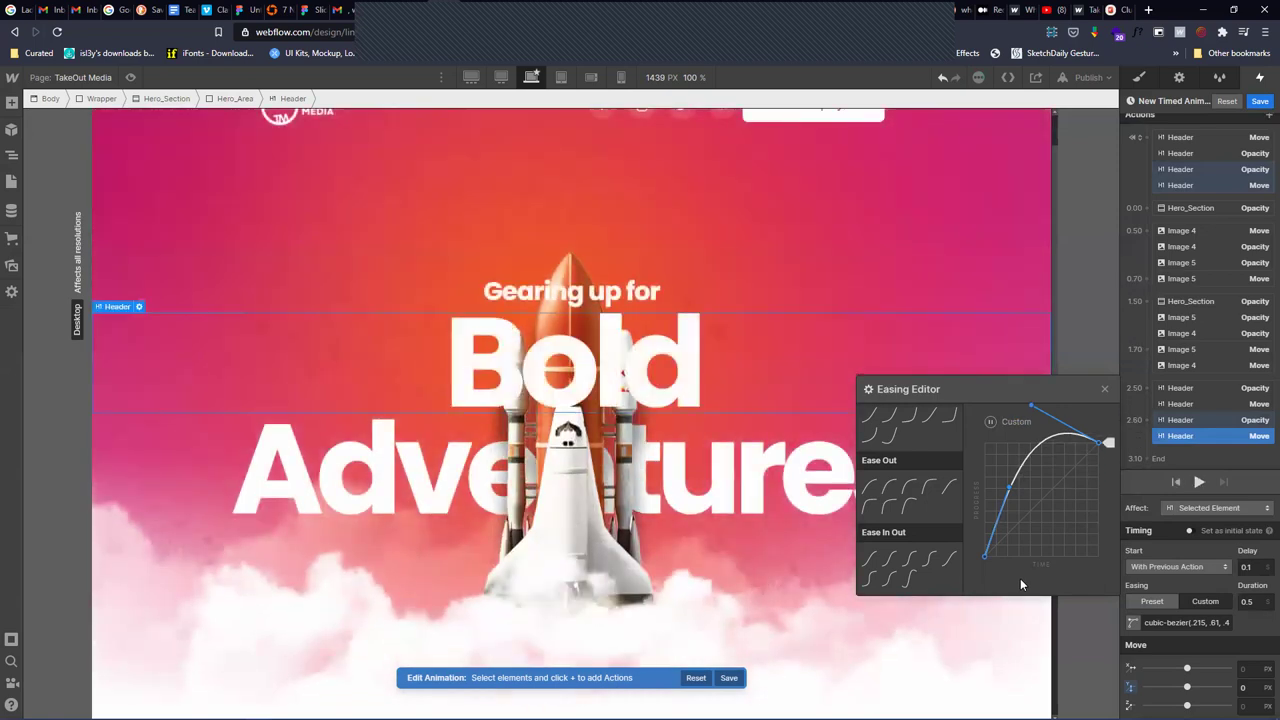
{"action": "left_click", "coordinate": [1105, 390]}
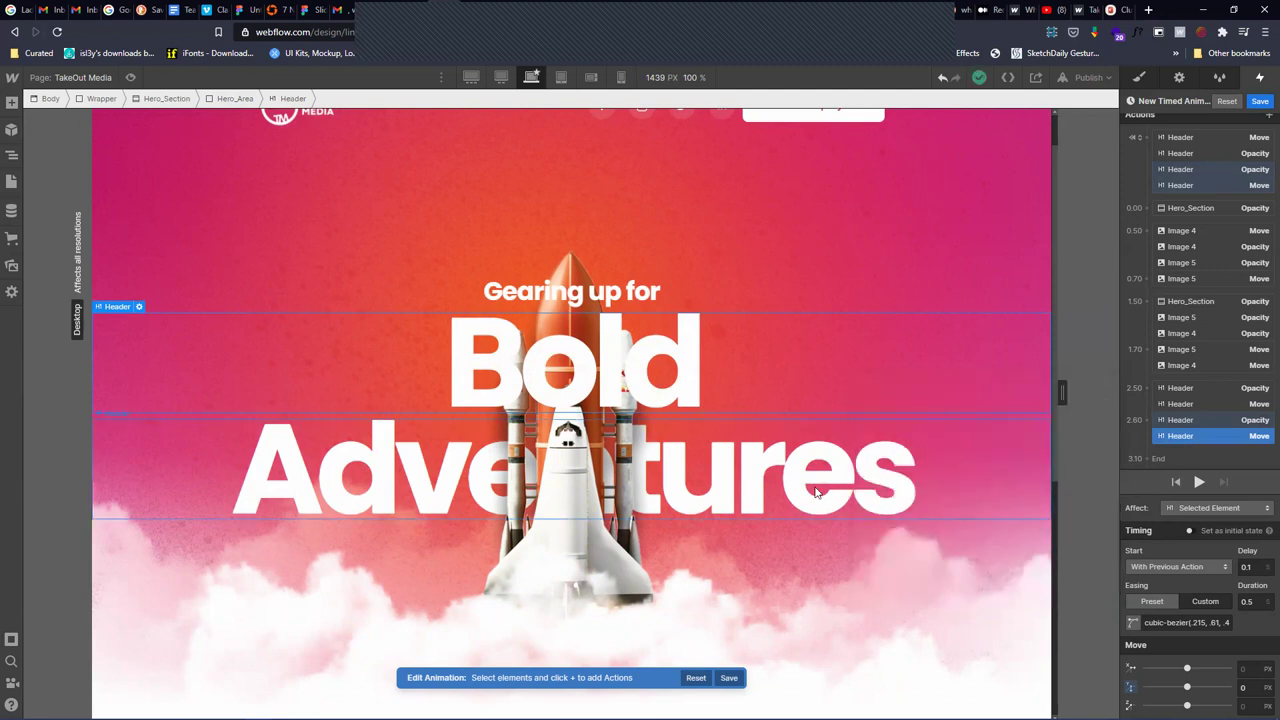
Add two Move actions for the "Adventures" heading to the timed animation
{"action": "left_click", "coordinate": [869, 516]}
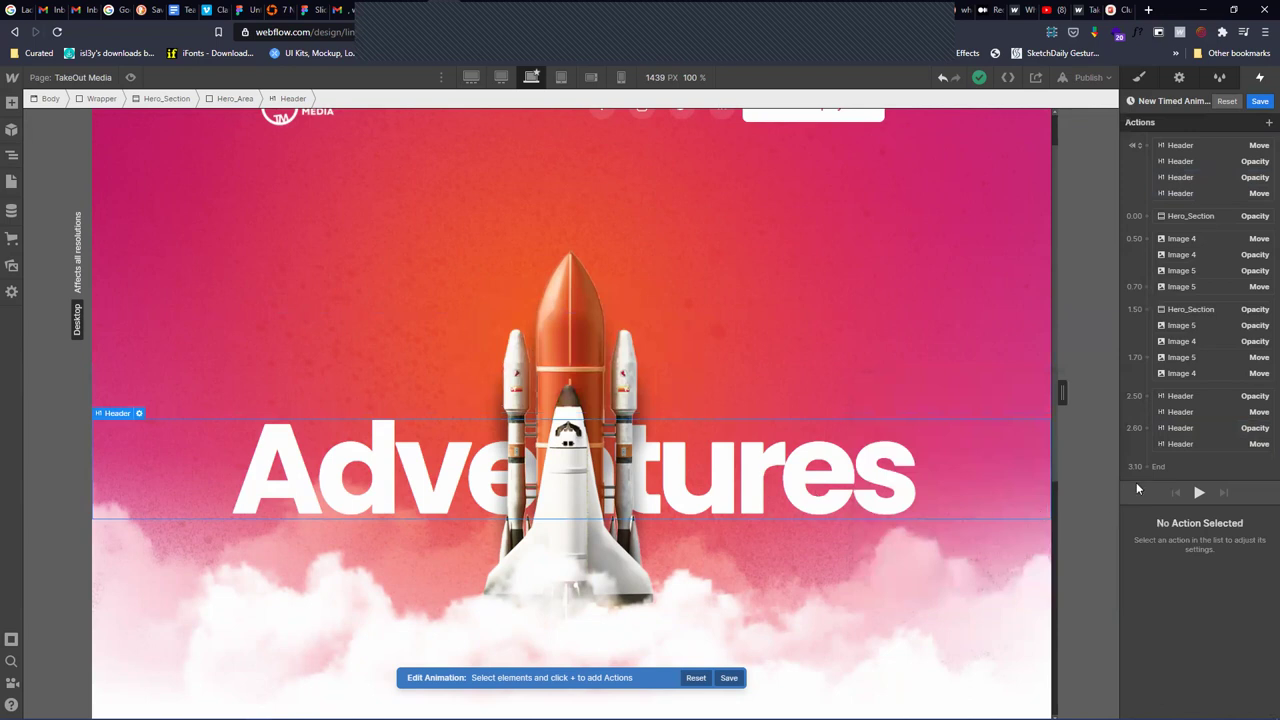
{"action": "left_click", "coordinate": [1267, 122]}
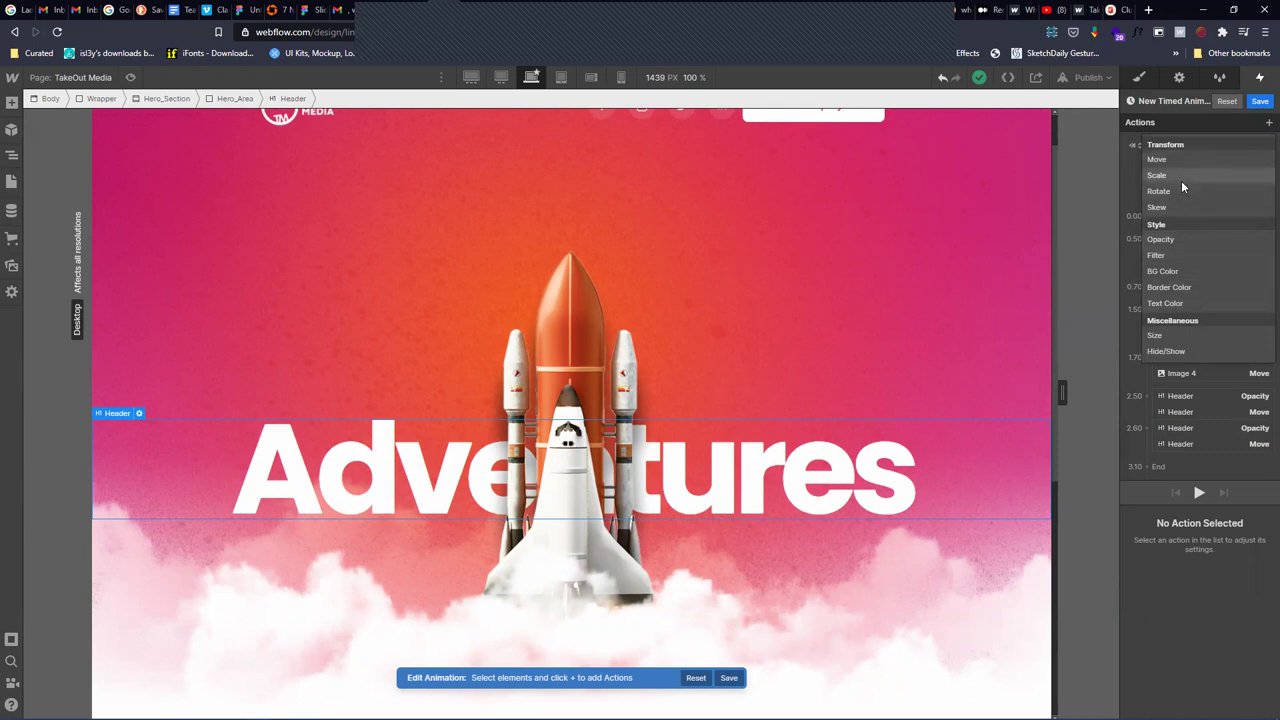
{"action": "left_click", "coordinate": [1205, 160]}
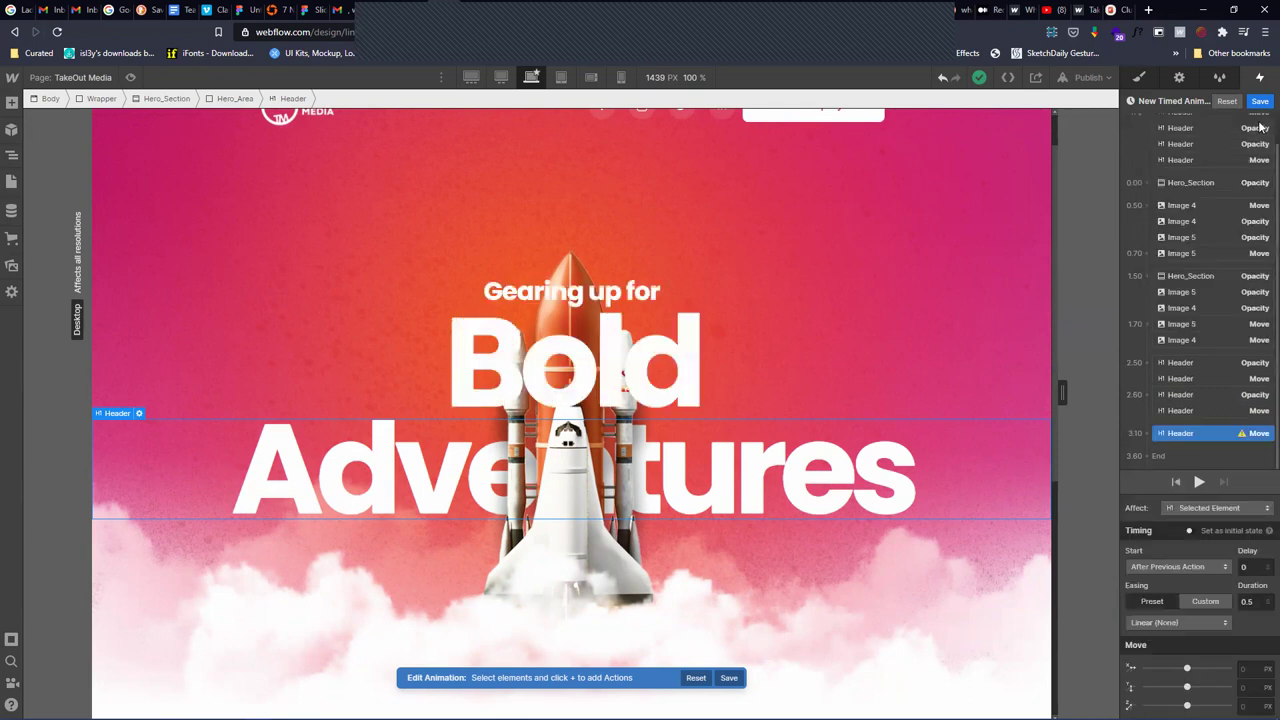
{"action": "scroll", "coordinate": [1259, 130], "scroll_direction": "up", "scroll_amount": 1}
{"action": "left_click", "coordinate": [1268, 122]}
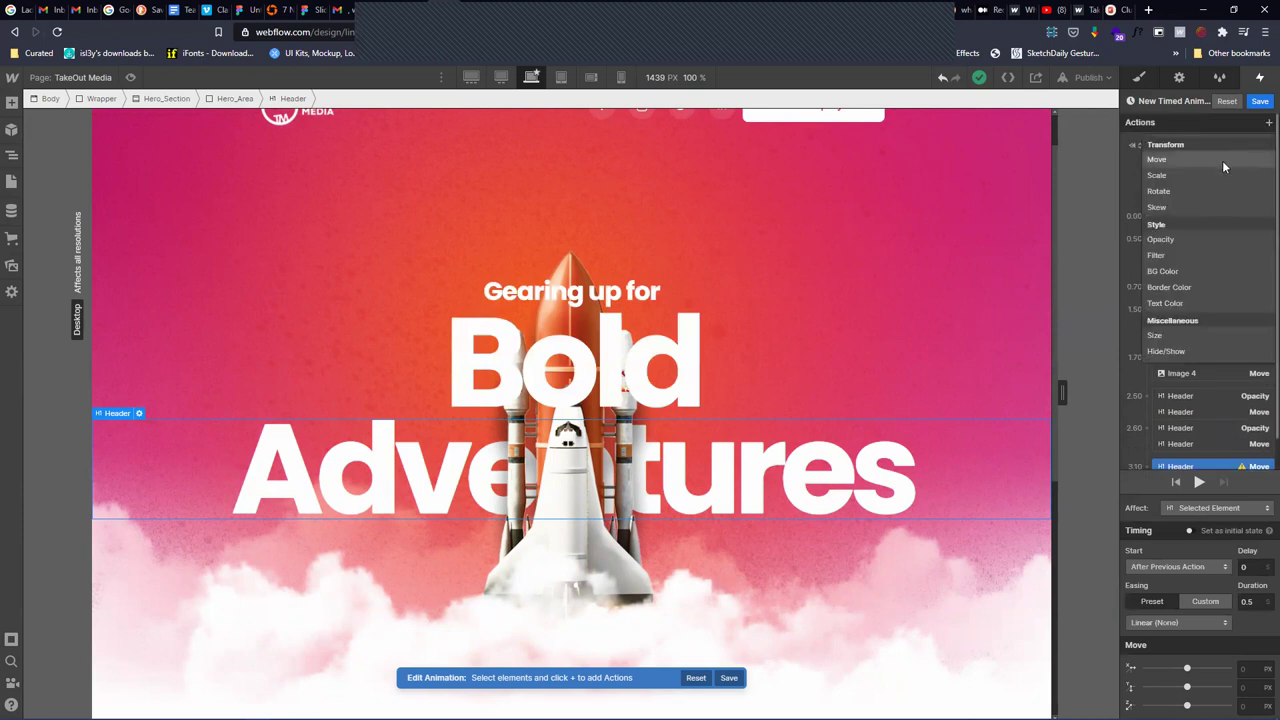
{"action": "left_click", "coordinate": [1220, 163]}
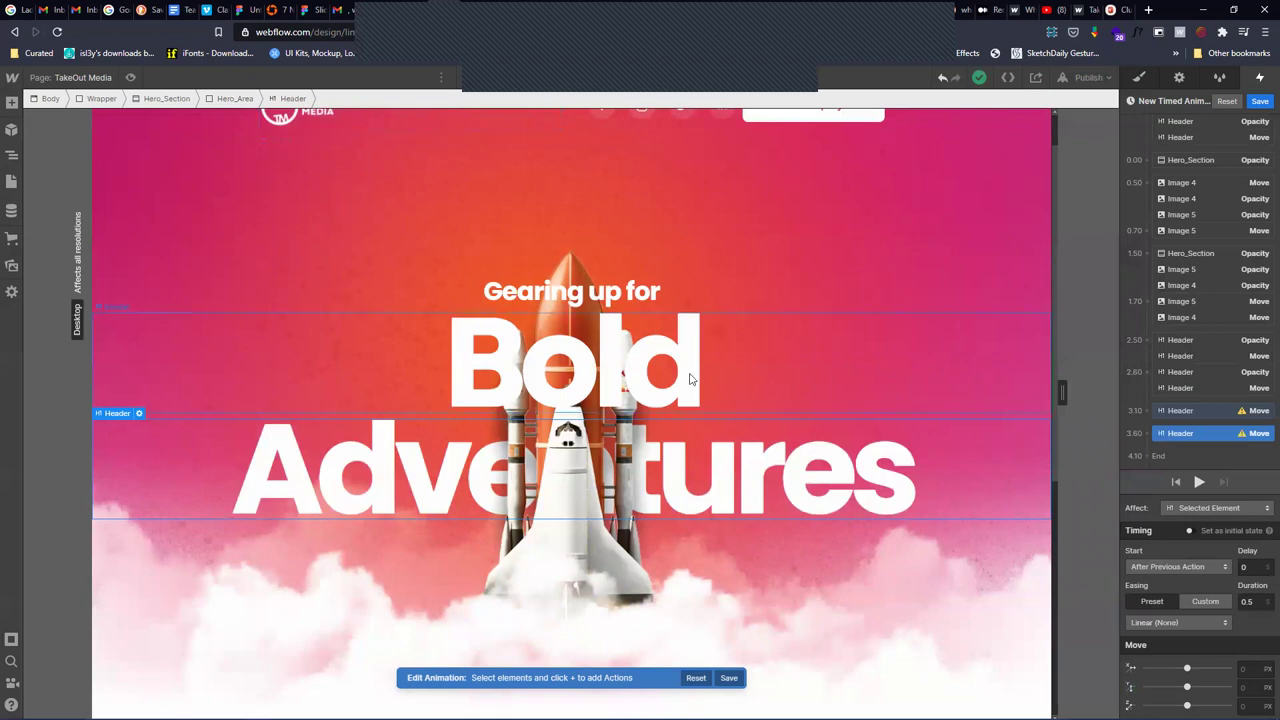
Set the vertical offset of the "Adventures" heading's final Move to 0 px and of its first Move to 100 px
{"action": "left_click", "coordinate": [1253, 687]}
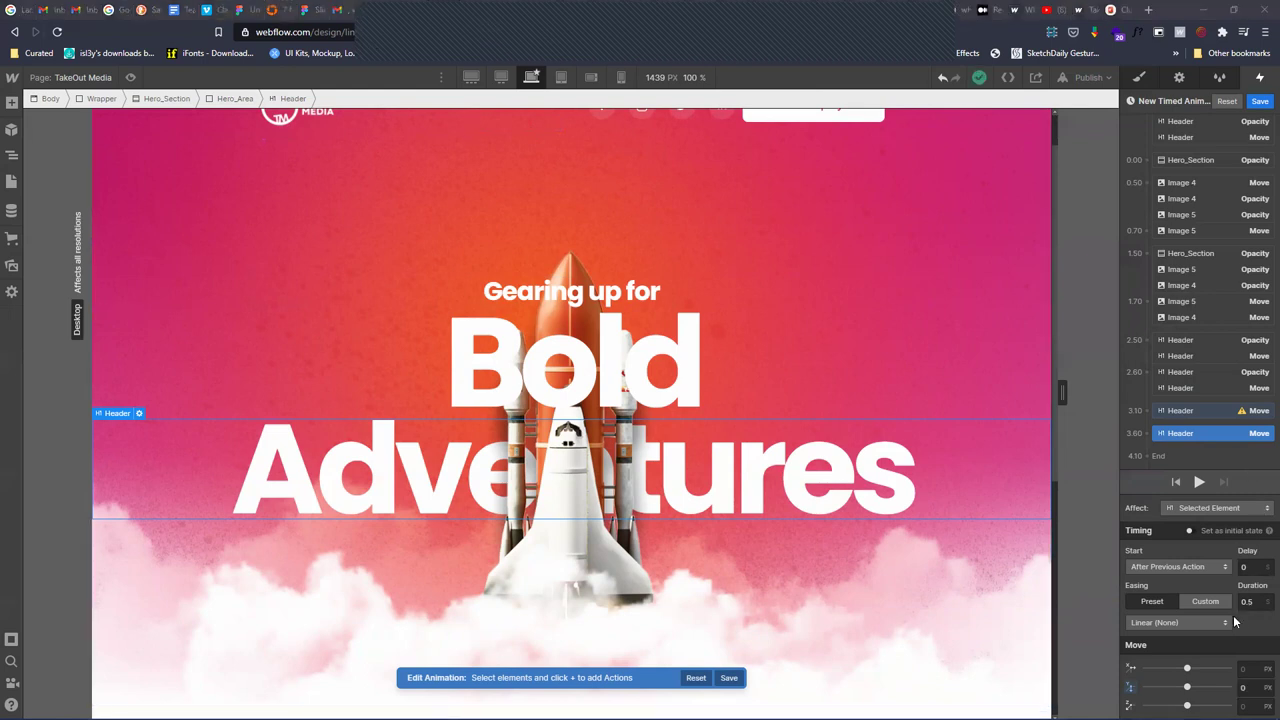
{"action": "left_click", "coordinate": [1201, 411]}
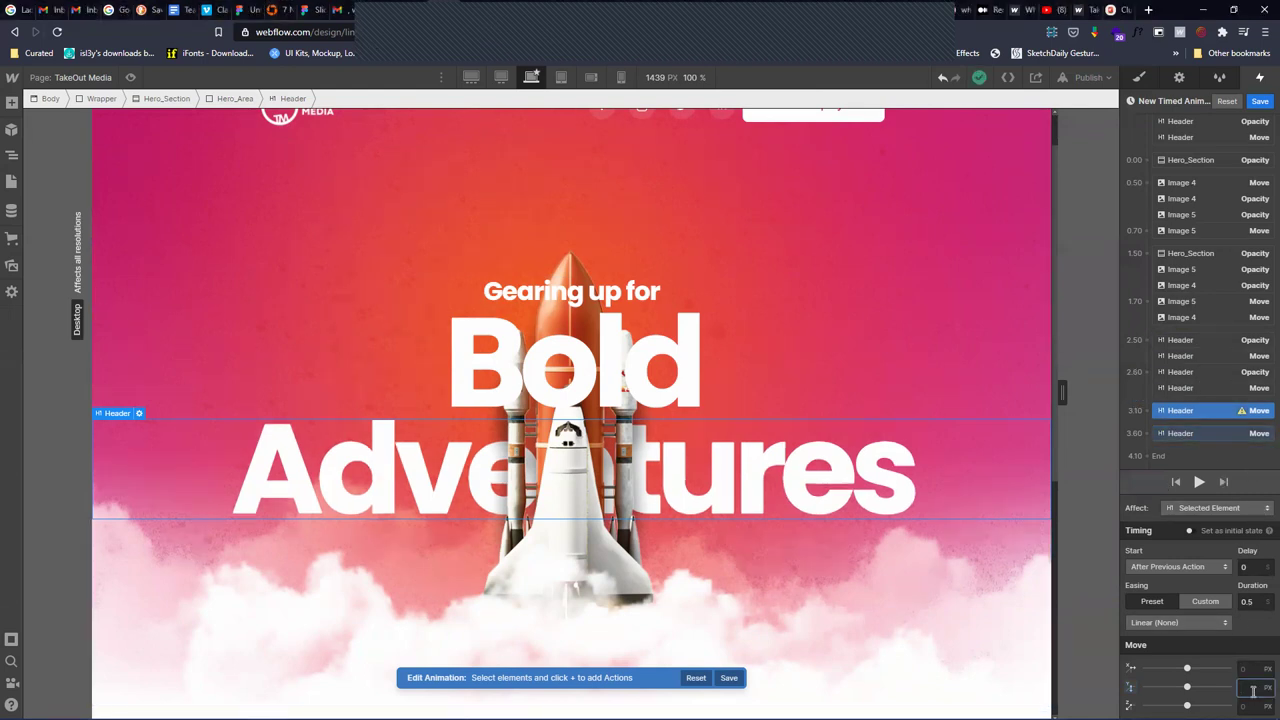
{"action": "key", "text": "Return"}
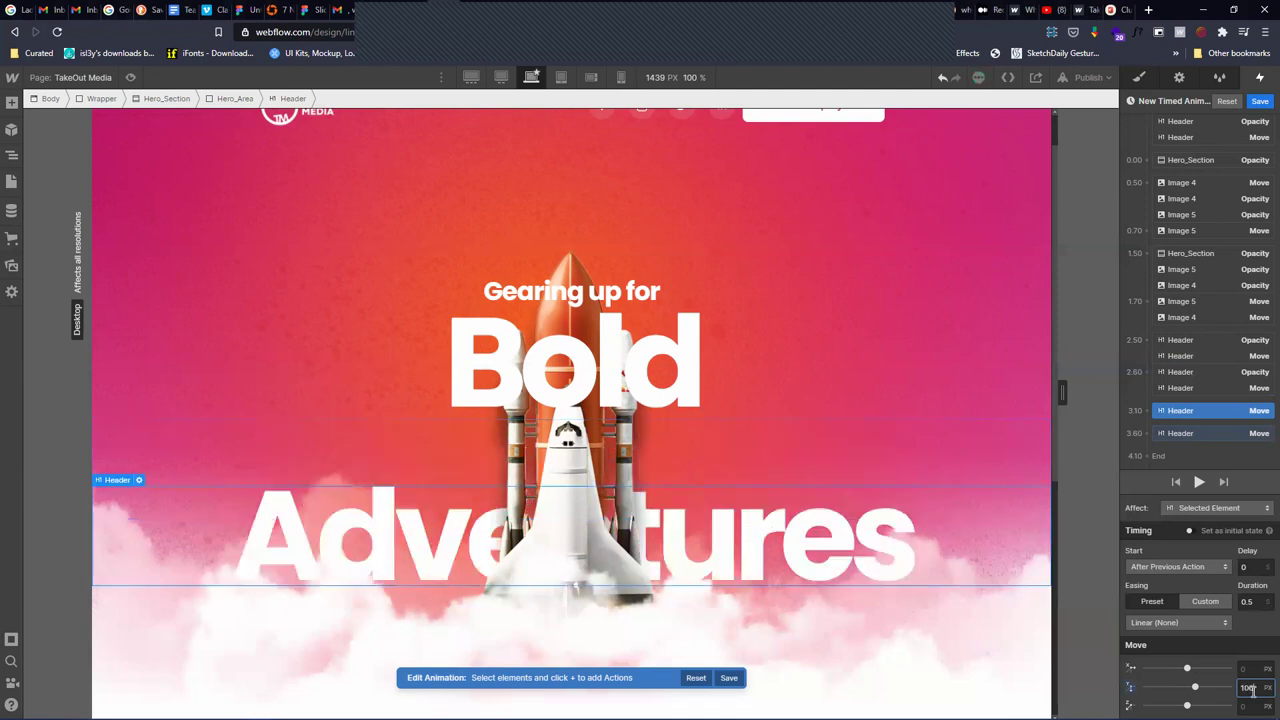
Add two Opacity actions for the "Adventures" heading between its Move actions
{"action": "scroll", "coordinate": [1260, 135], "scroll_direction": "up", "scroll_amount": 1}
{"action": "left_click", "coordinate": [1268, 122]}
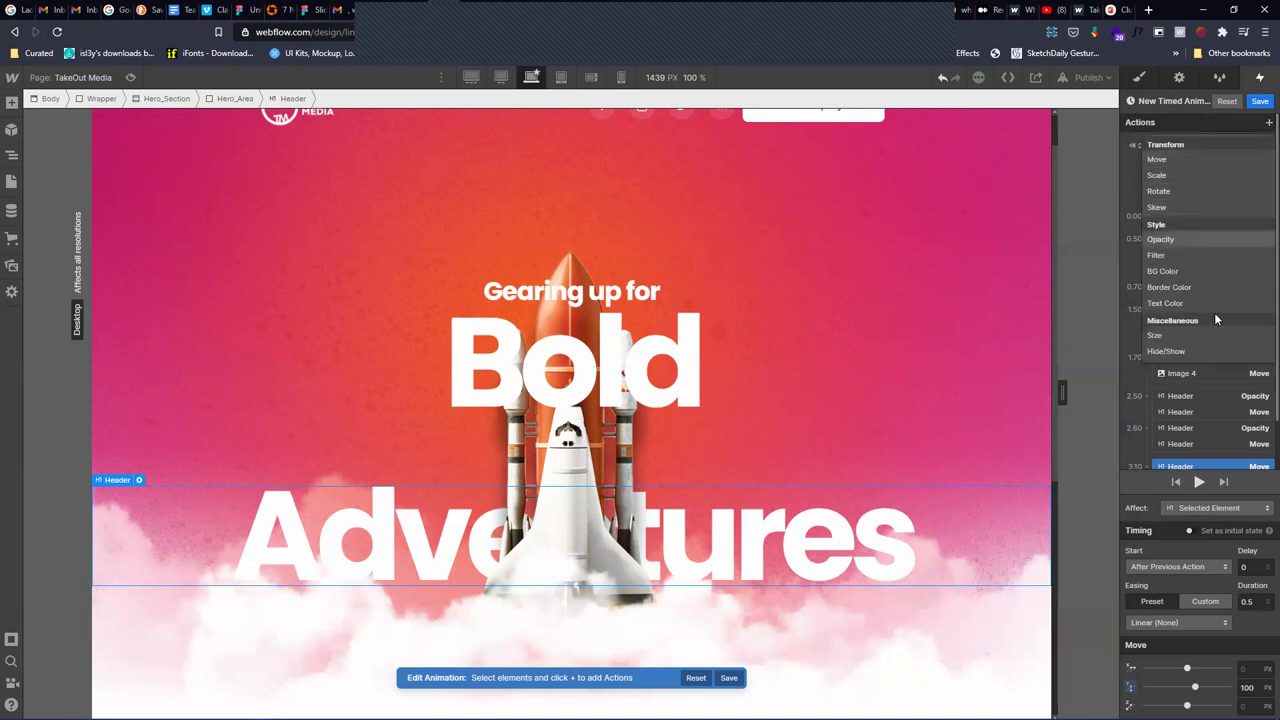
{"action": "left_click", "coordinate": [1188, 239]}
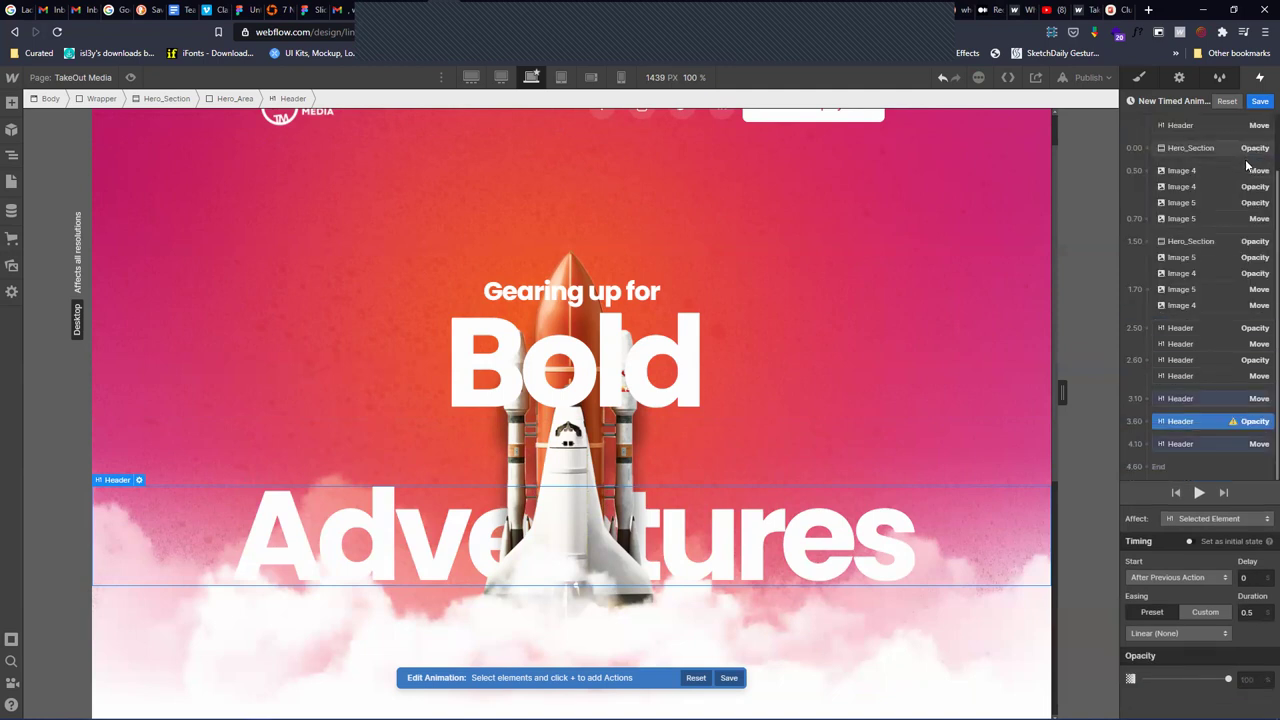
{"action": "scroll", "coordinate": [1255, 150], "scroll_direction": "up", "scroll_amount": 2}
{"action": "left_click", "coordinate": [1264, 123]}
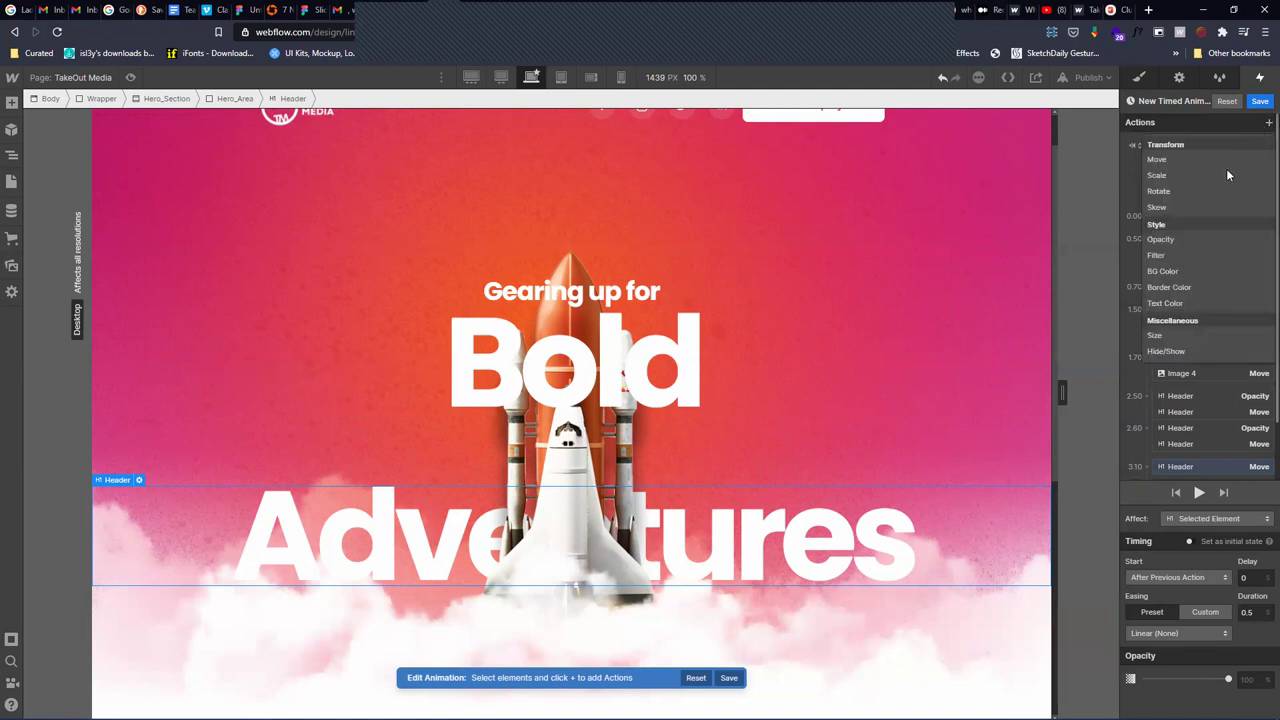
{"action": "left_click", "coordinate": [1178, 240]}
{"action": "left_click_drag", "start_coordinate": [1189, 393], "coordinate": [1263, 458]}
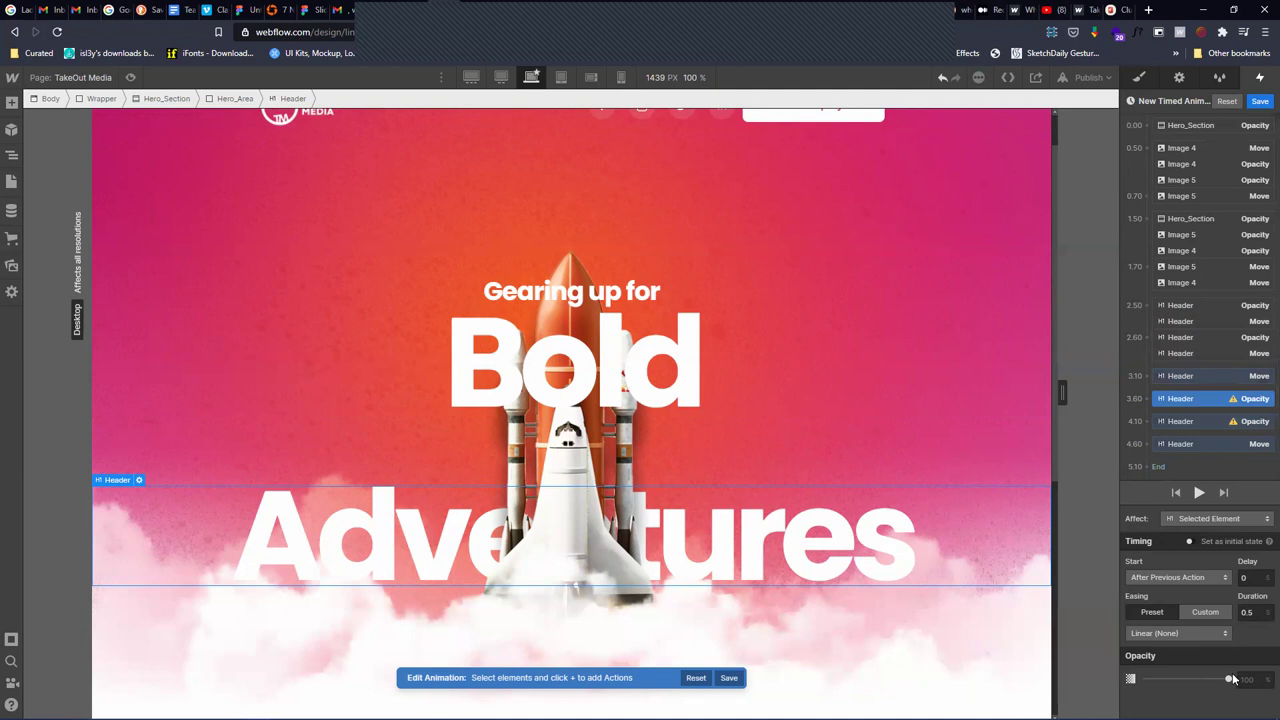
Set the "Adventures" heading's first Opacity action to 0% and its second to 100%
{"action": "left_click_drag", "start_coordinate": [1227, 678], "coordinate": [1122, 678]}
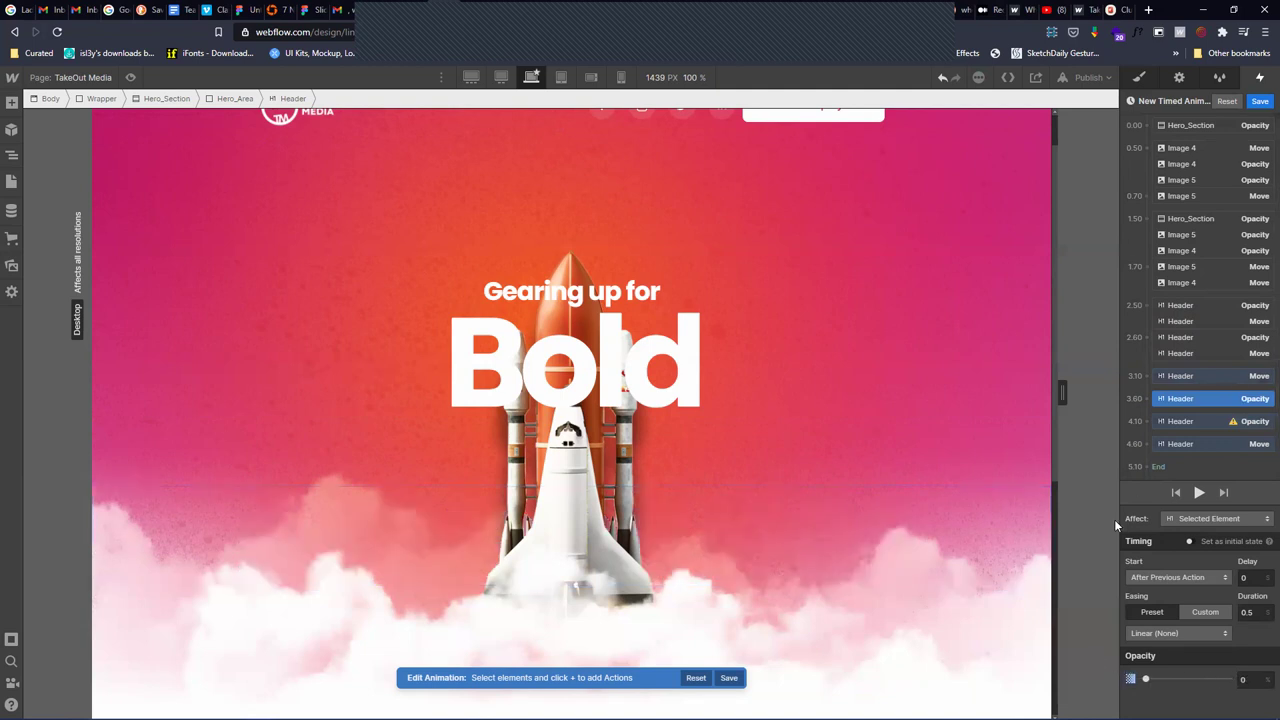
{"action": "left_click", "coordinate": [1192, 418]}
{"action": "left_click", "coordinate": [1228, 678]}
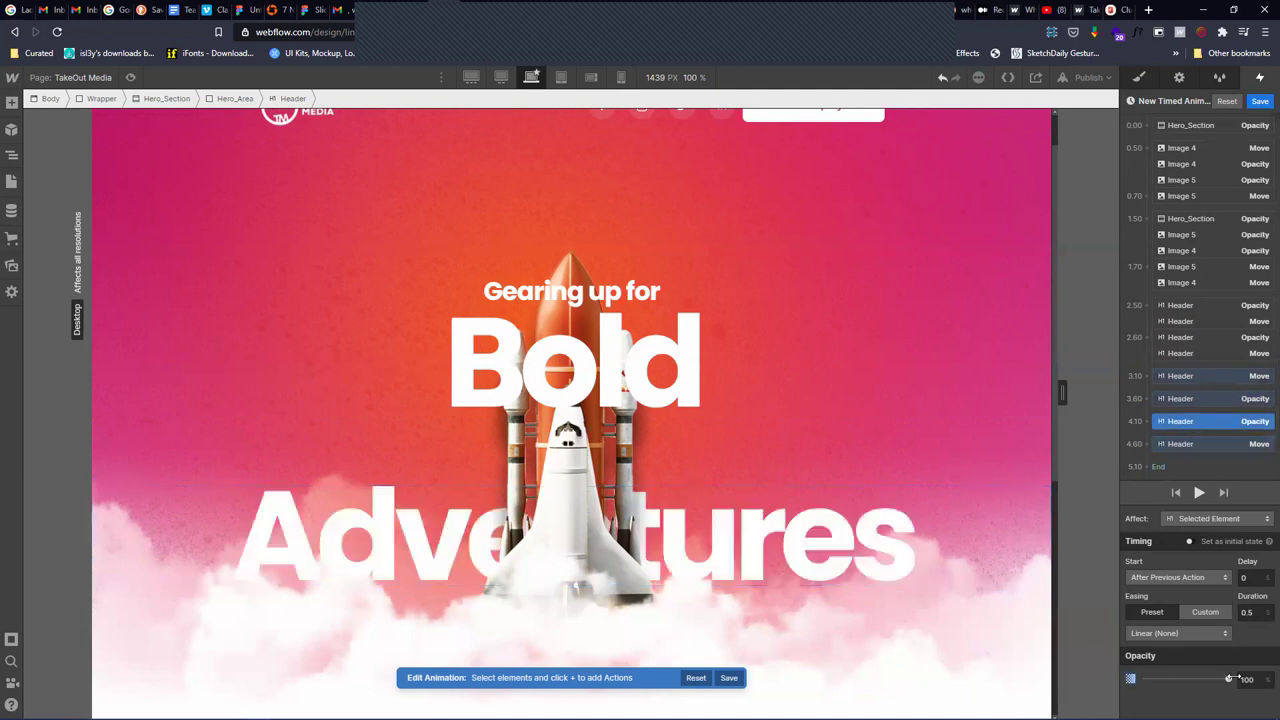
Make the "Adventures" heading's 100 px Move and 0% Opacity actions initial states
{"action": "left_click", "coordinate": [1222, 378]}
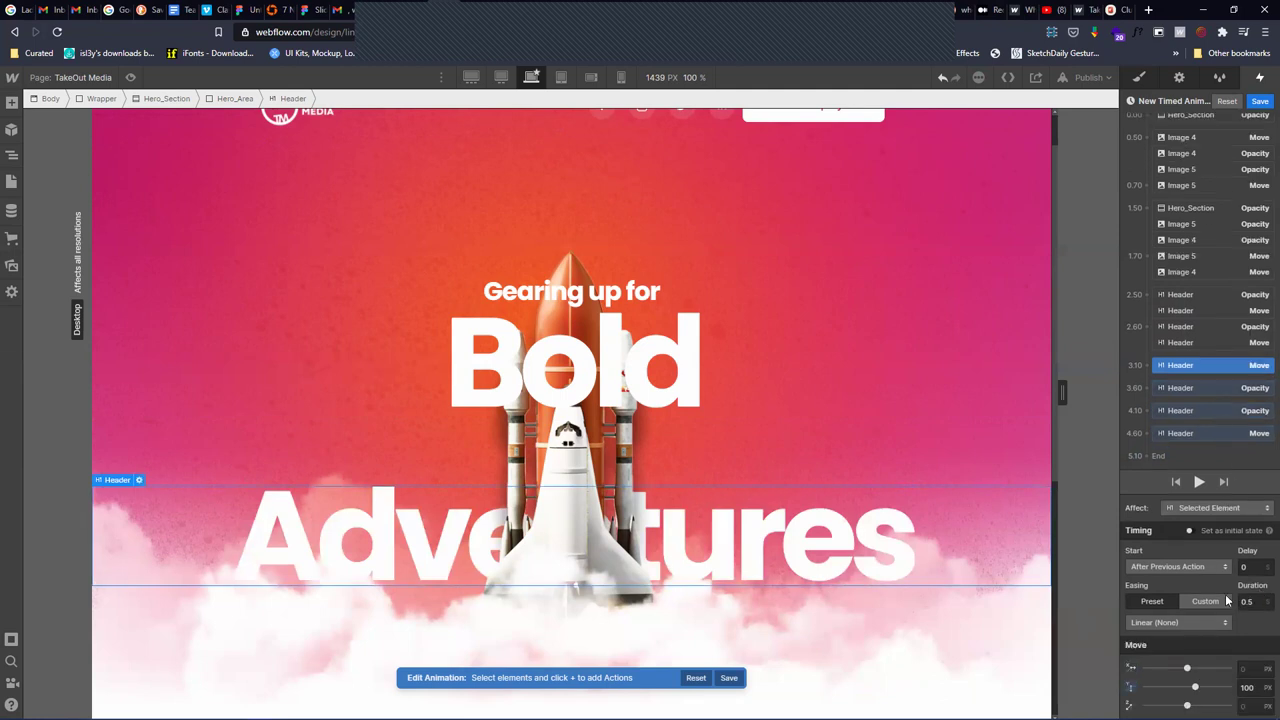
{"action": "left_click", "coordinate": [1218, 531]}
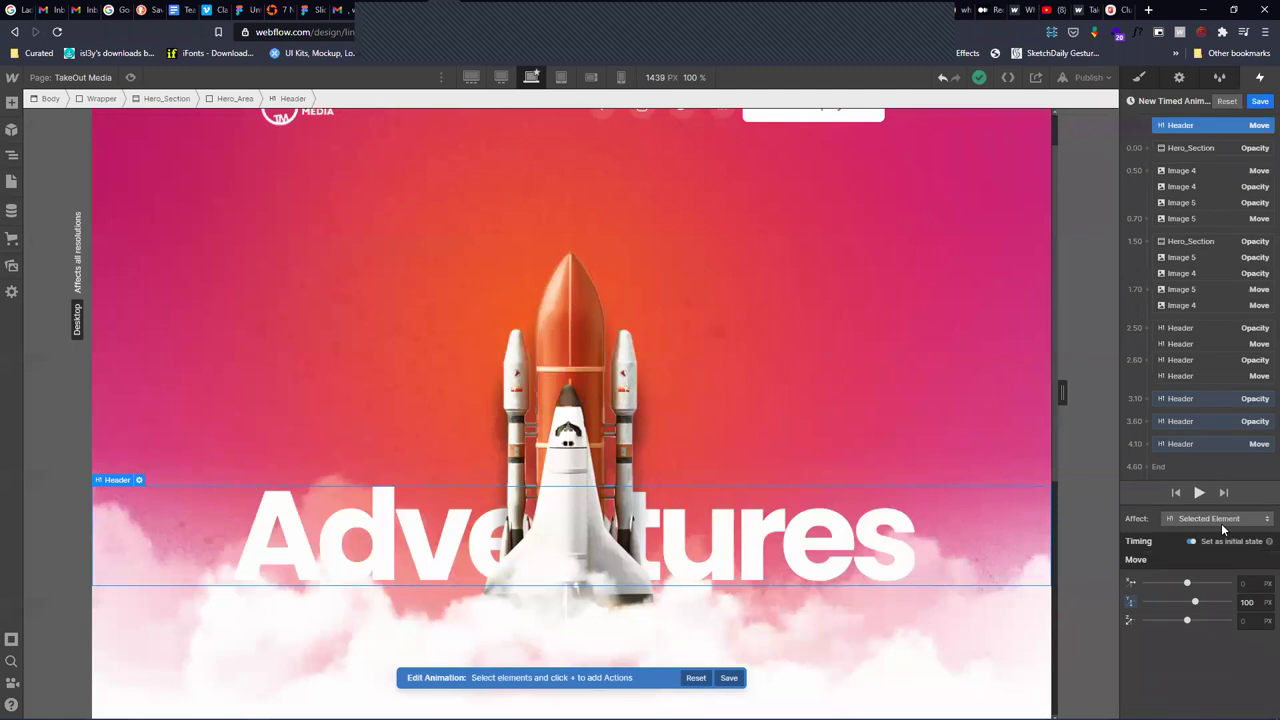
{"action": "left_click", "coordinate": [1208, 404]}
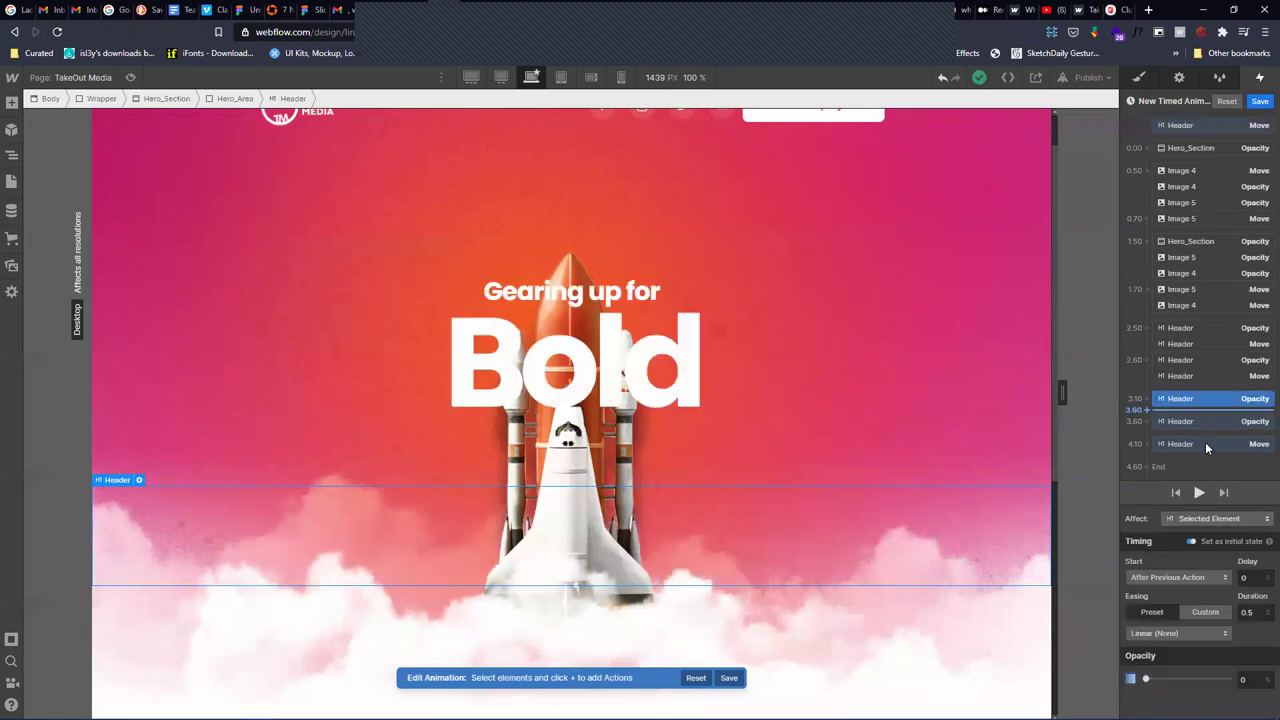
{"action": "left_click", "coordinate": [1190, 541]}
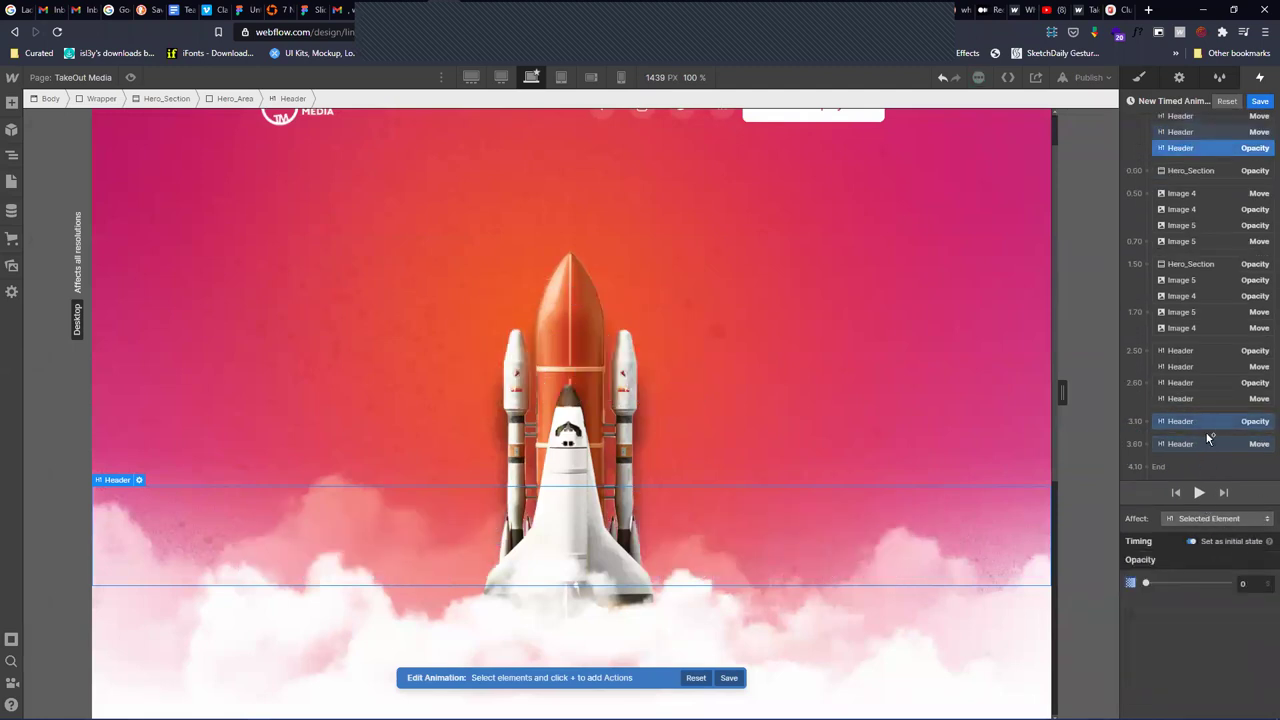
Regroup the "Adventures" heading's final Opacity and Move actions so both start with the "Bold" heading's actions at 2.60
{"action": "left_click", "coordinate": [1211, 433]}
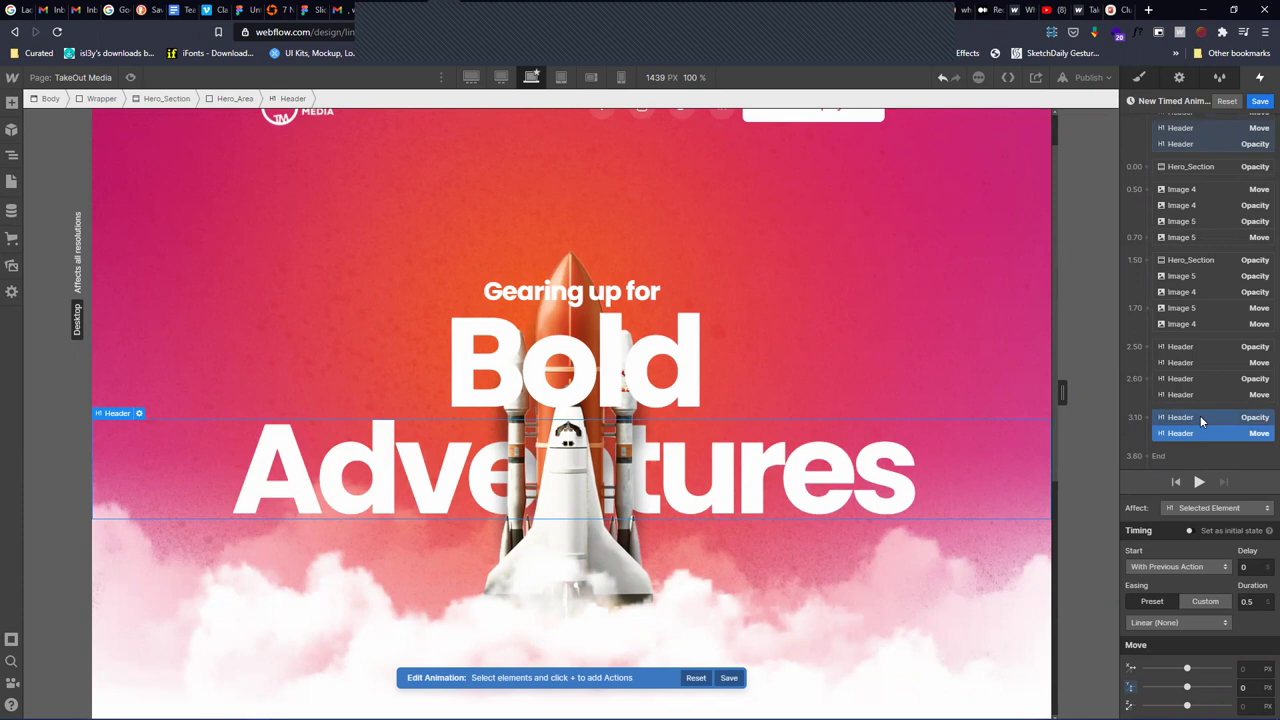
{"action": "left_click_drag", "start_coordinate": [1213, 414], "coordinate": [1213, 418]}
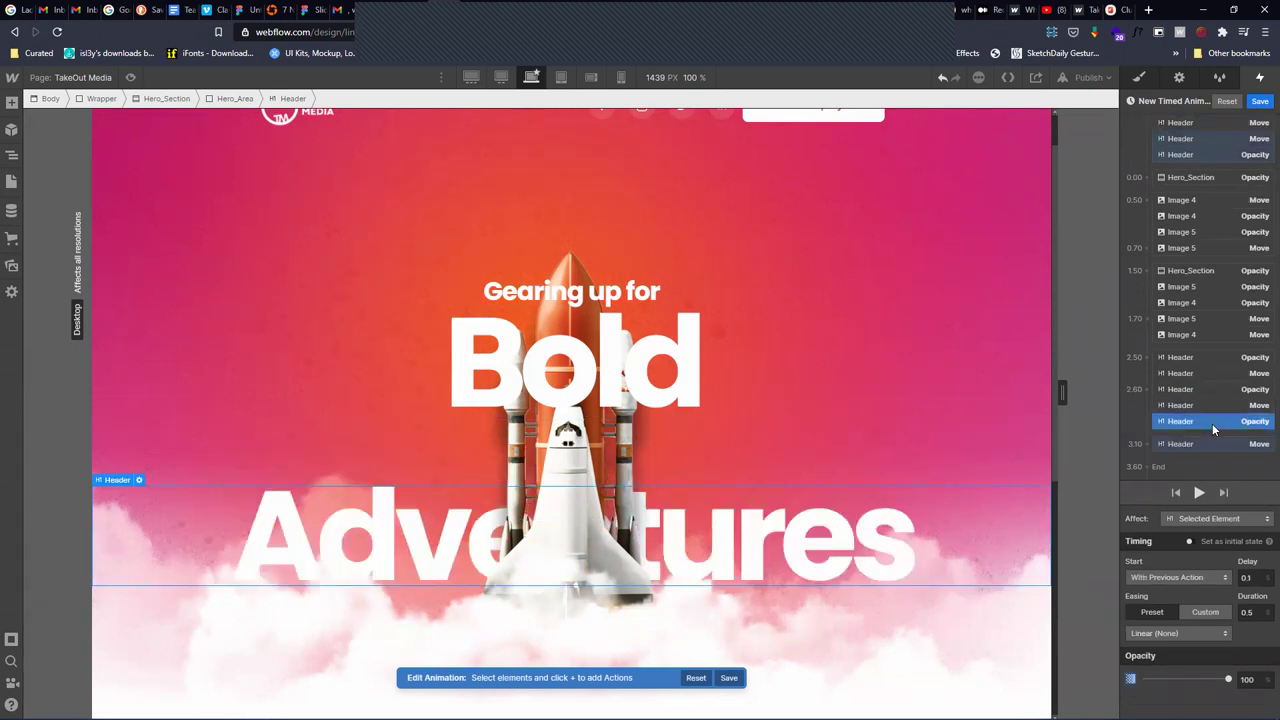
{"action": "left_click_drag", "start_coordinate": [1197, 436], "coordinate": [1212, 412]}
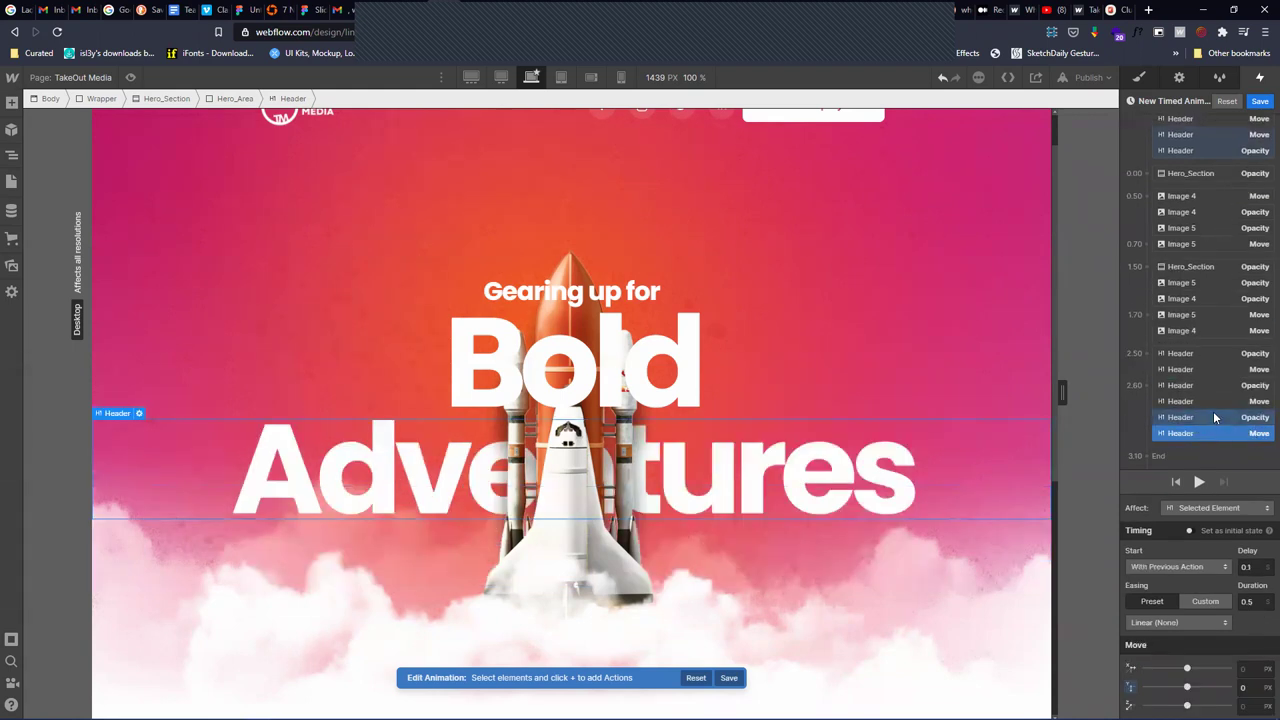
{"action": "left_click", "coordinate": [1213, 413]}
{"action": "left_click", "coordinate": [1204, 442]}
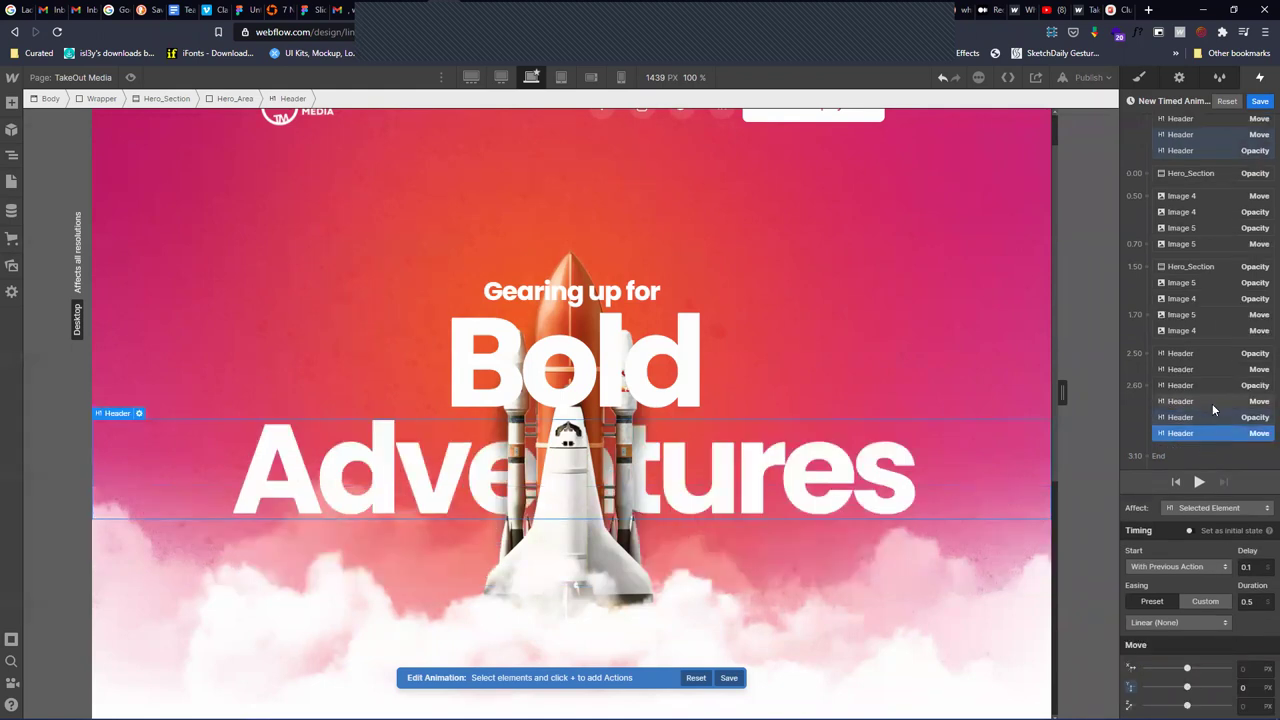
{"action": "left_click", "coordinate": [1213, 386]}
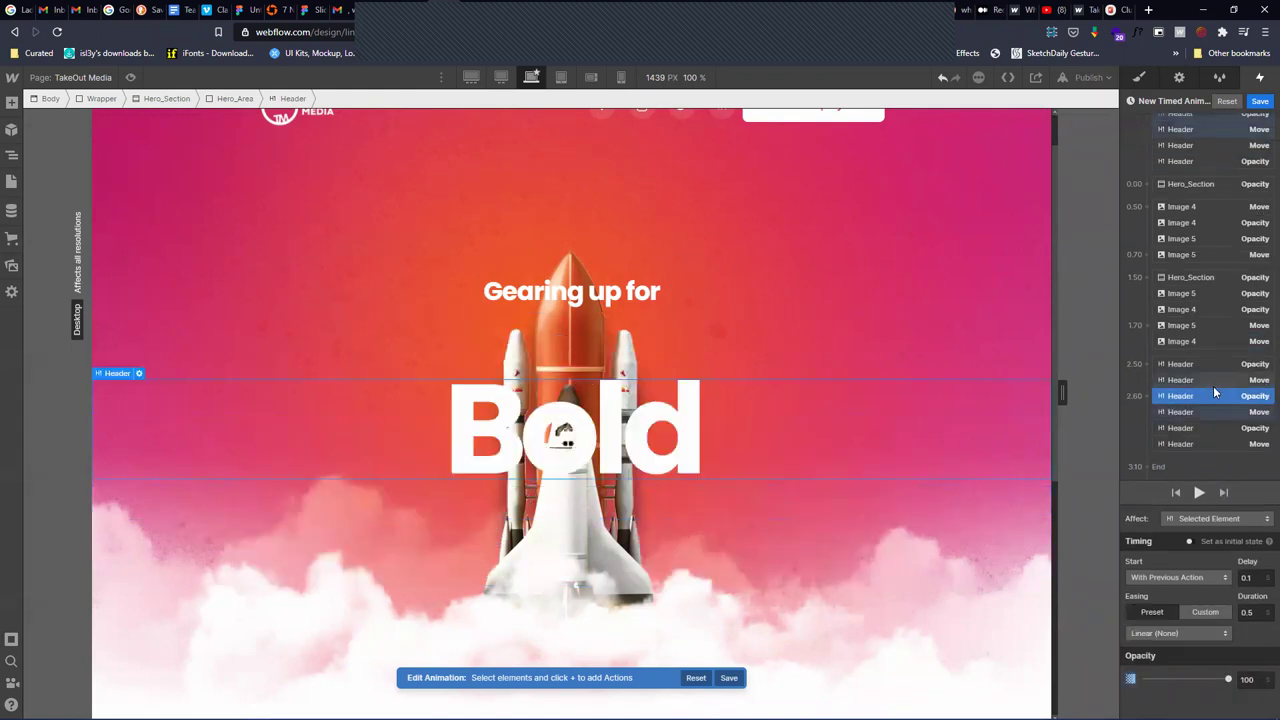
Set a 0.2 s delay on the "Adventures" heading's final Opacity and Move actions
{"action": "left_click", "coordinate": [1212, 427]}
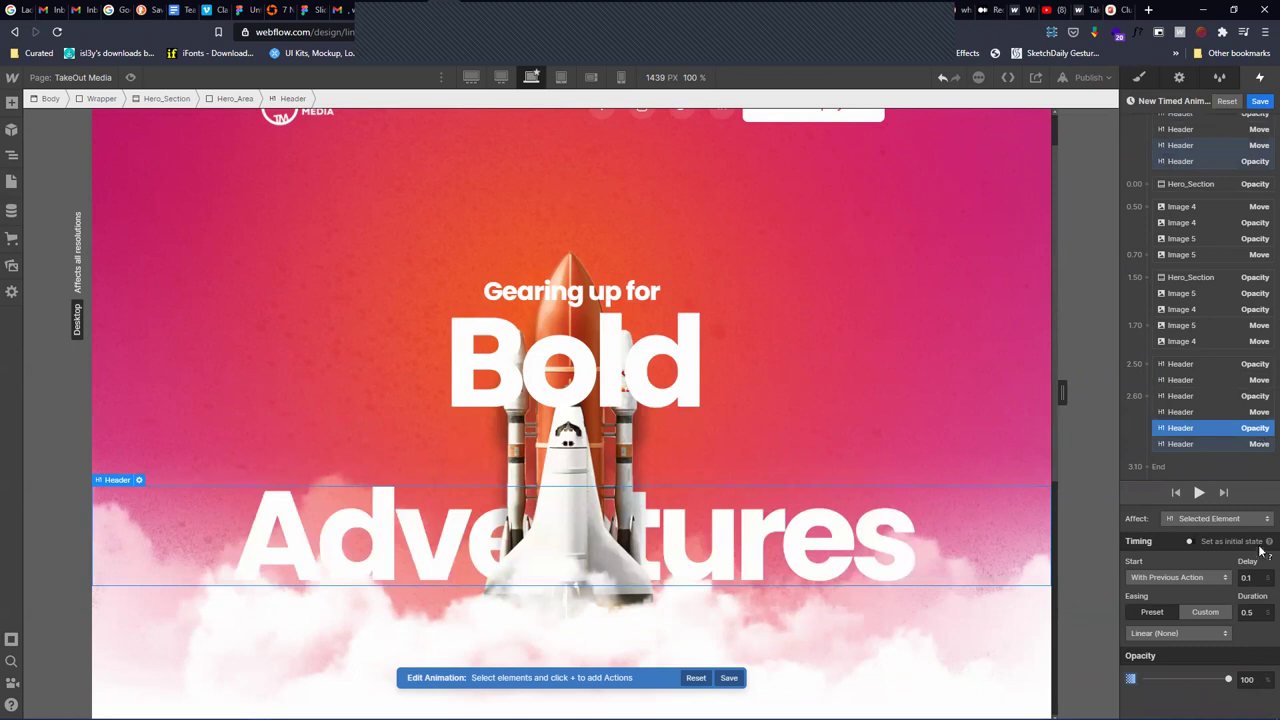
{"action": "double_click", "coordinate": [1259, 578]}
{"action": "key", "text": "BackSpace"}
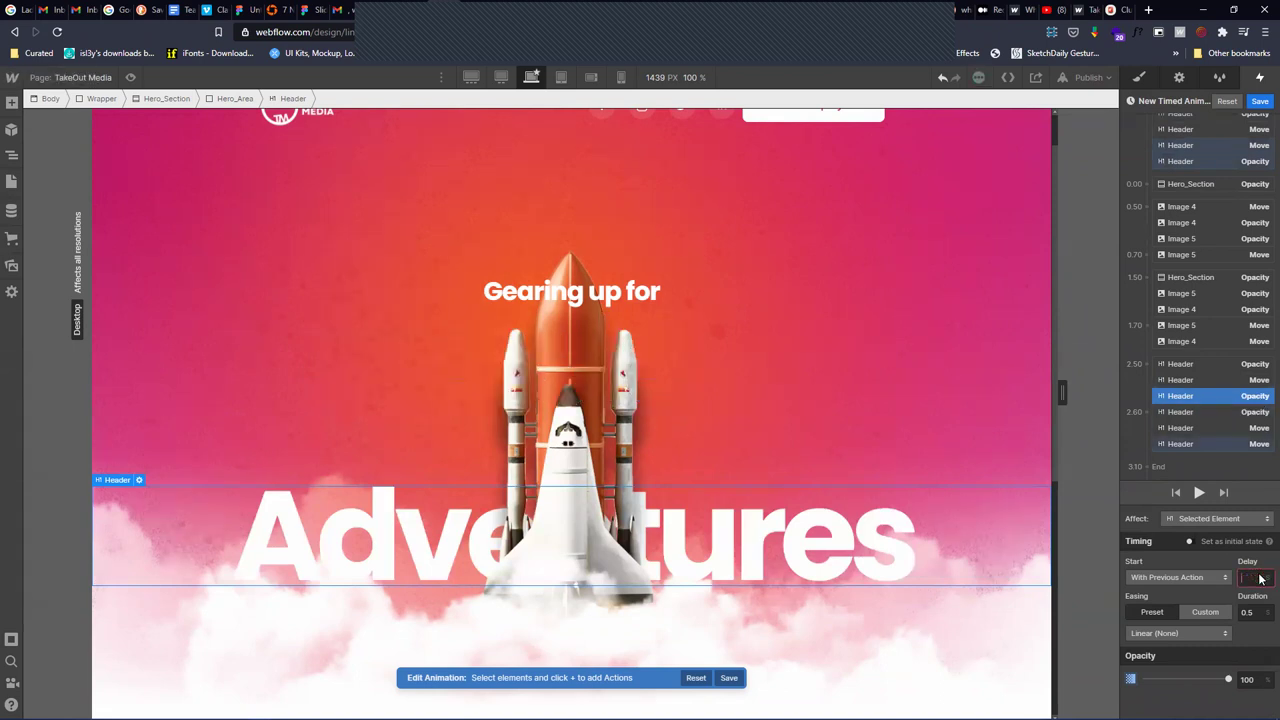
{"action": "type", "text": "0.2"}
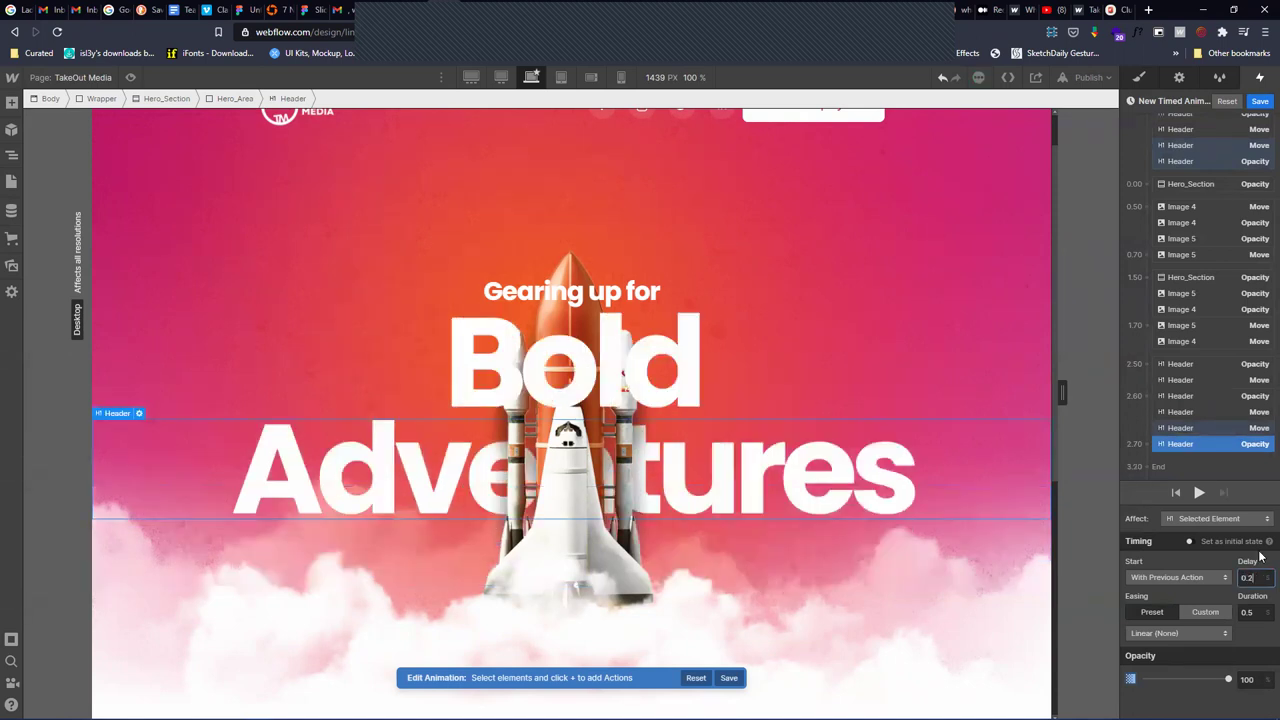
{"action": "left_click", "coordinate": [1225, 424]}
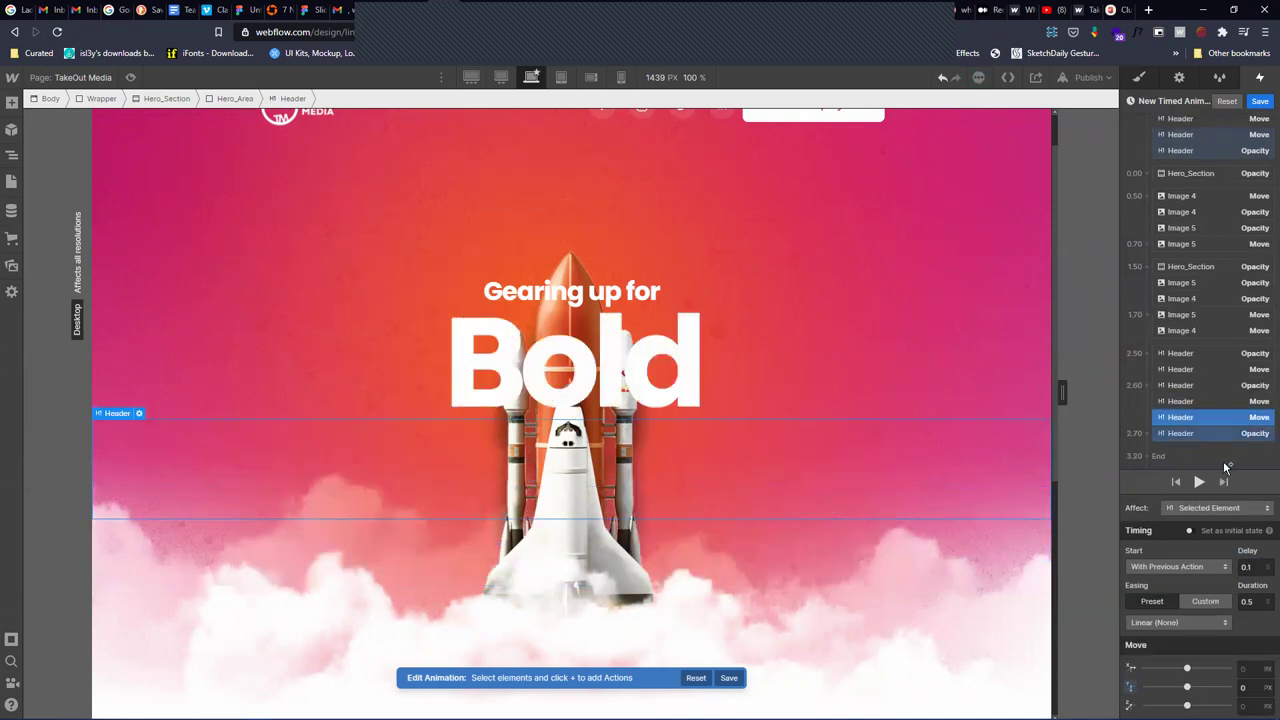
{"action": "left_click", "coordinate": [1251, 567]}
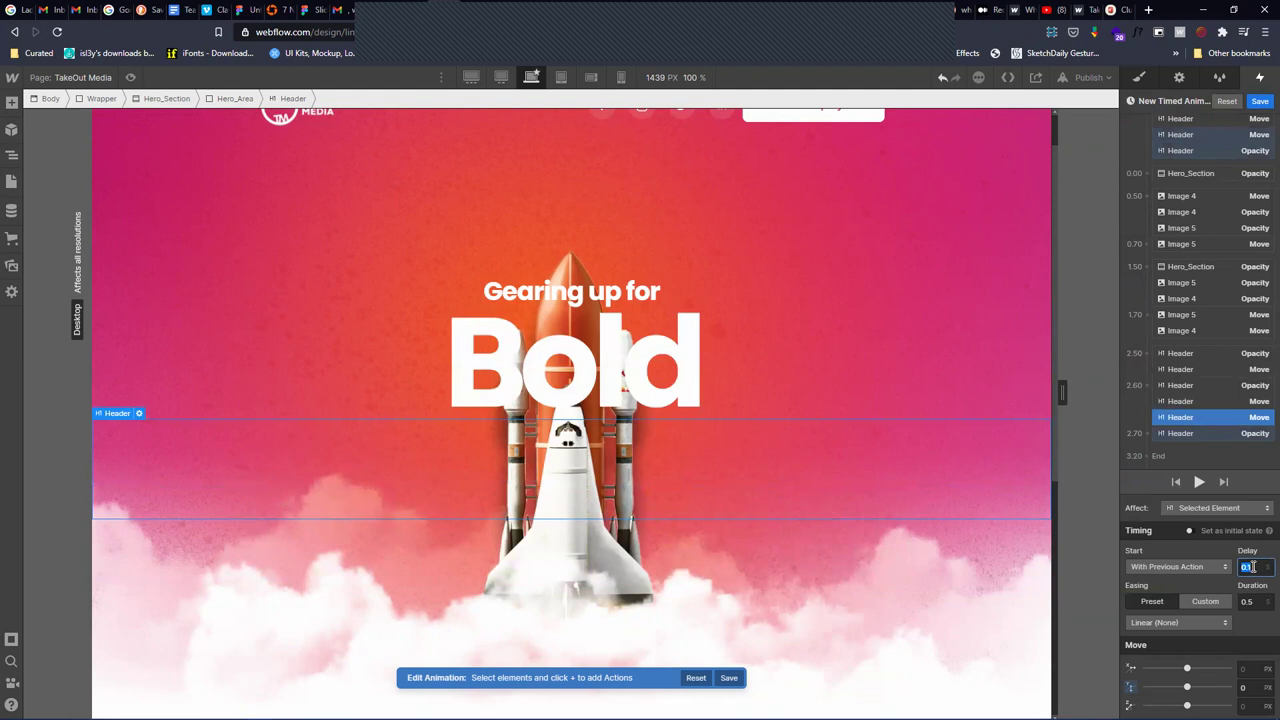
{"action": "type", "text": "0.2"}
{"action": "key", "text": "Return"}
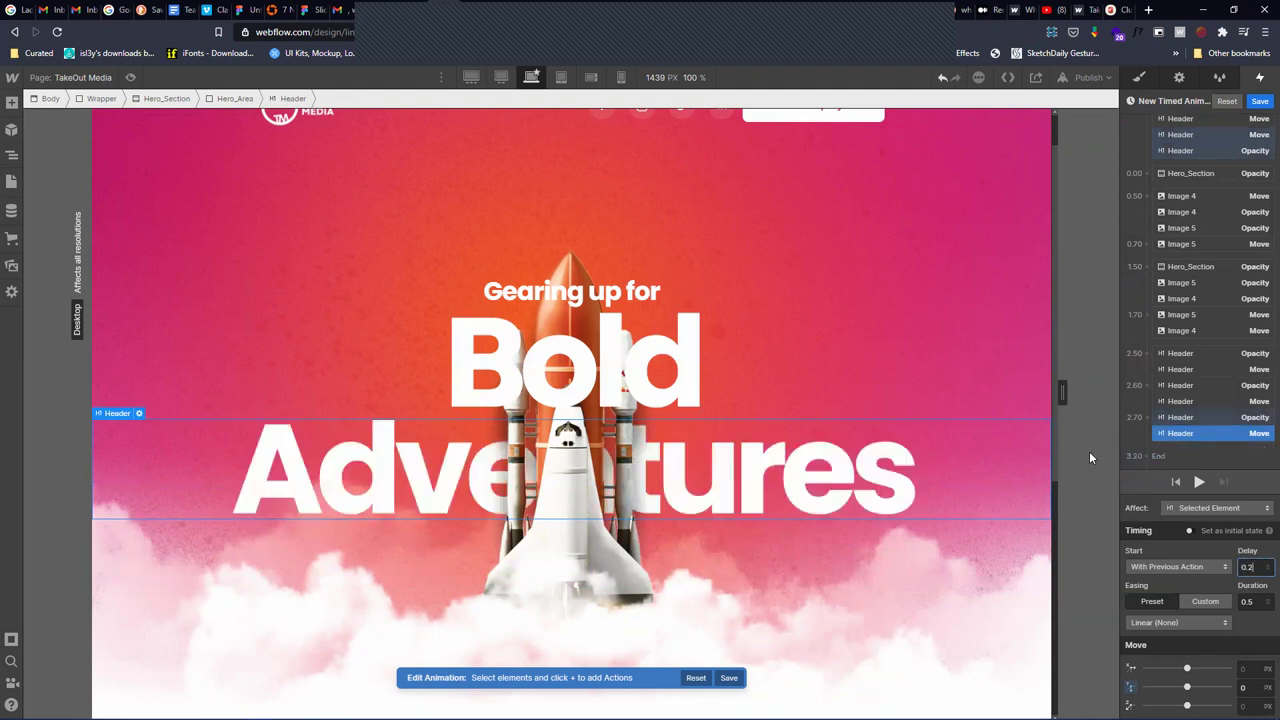
Switch the "Adventures" heading's final Move to custom easing and apply the Ease Out Cubic curve
{"action": "left_click", "coordinate": [1152, 601]}
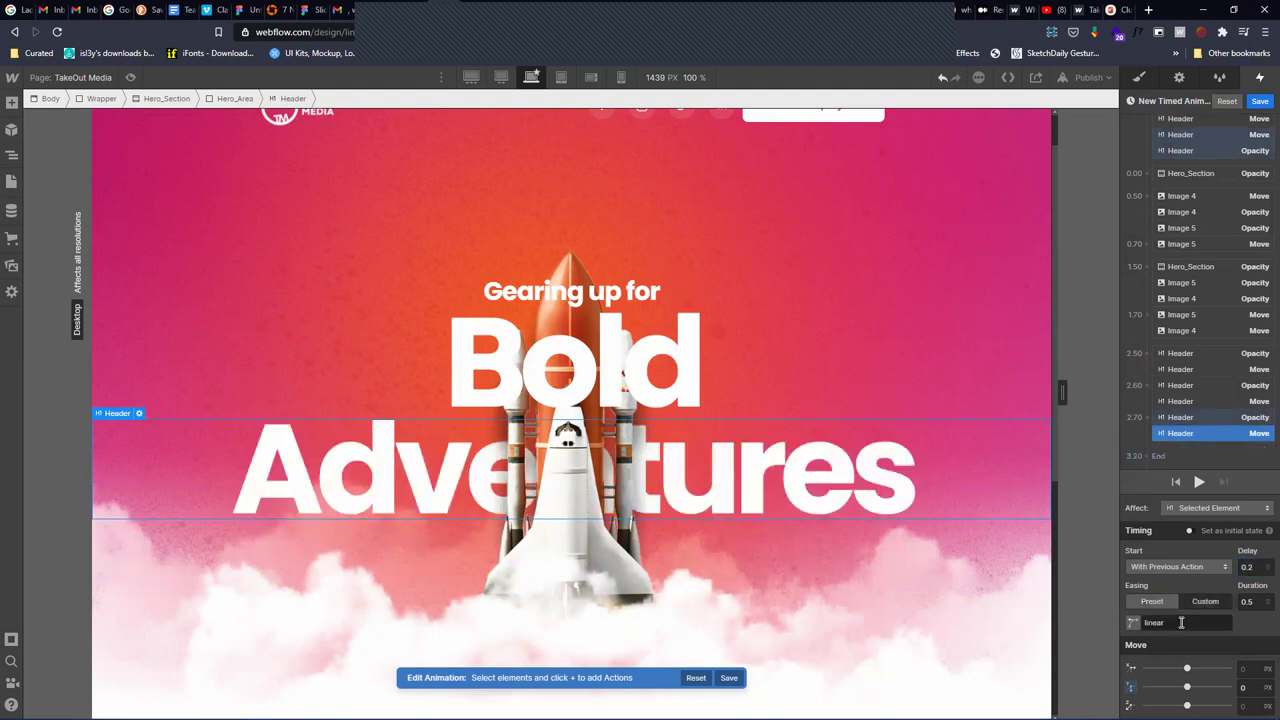
{"action": "left_click", "coordinate": [1132, 623]}
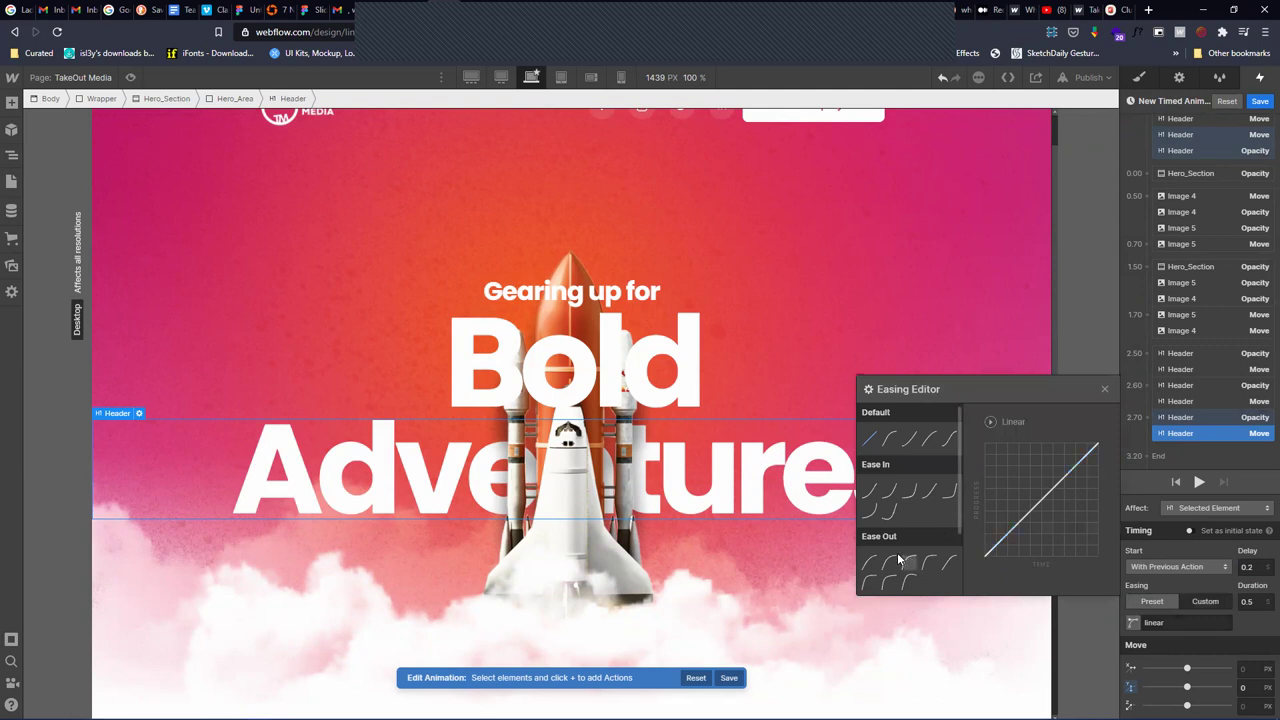
{"action": "left_click", "coordinate": [949, 563]}
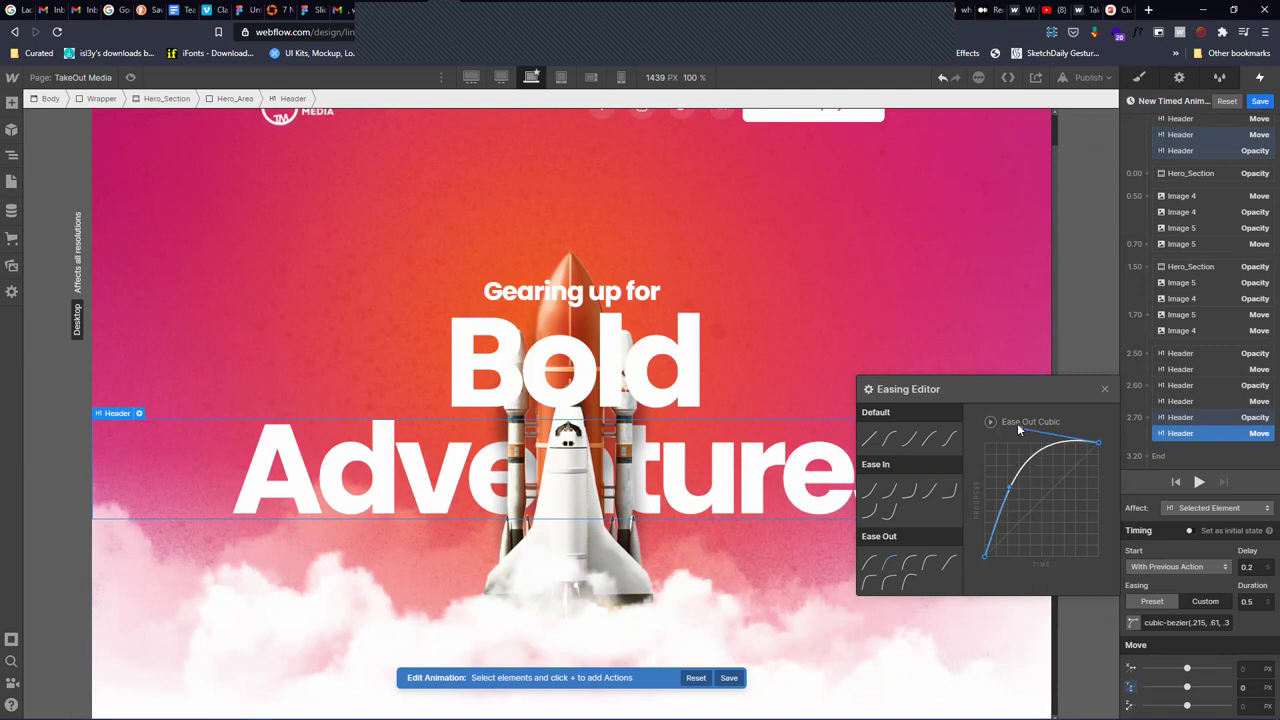
Reshape the "Adventures" heading's final Move easing by raising the curve's end handle above the grid, and preview the animation
{"action": "left_click_drag", "start_coordinate": [1016, 414], "coordinate": [1020, 414]}
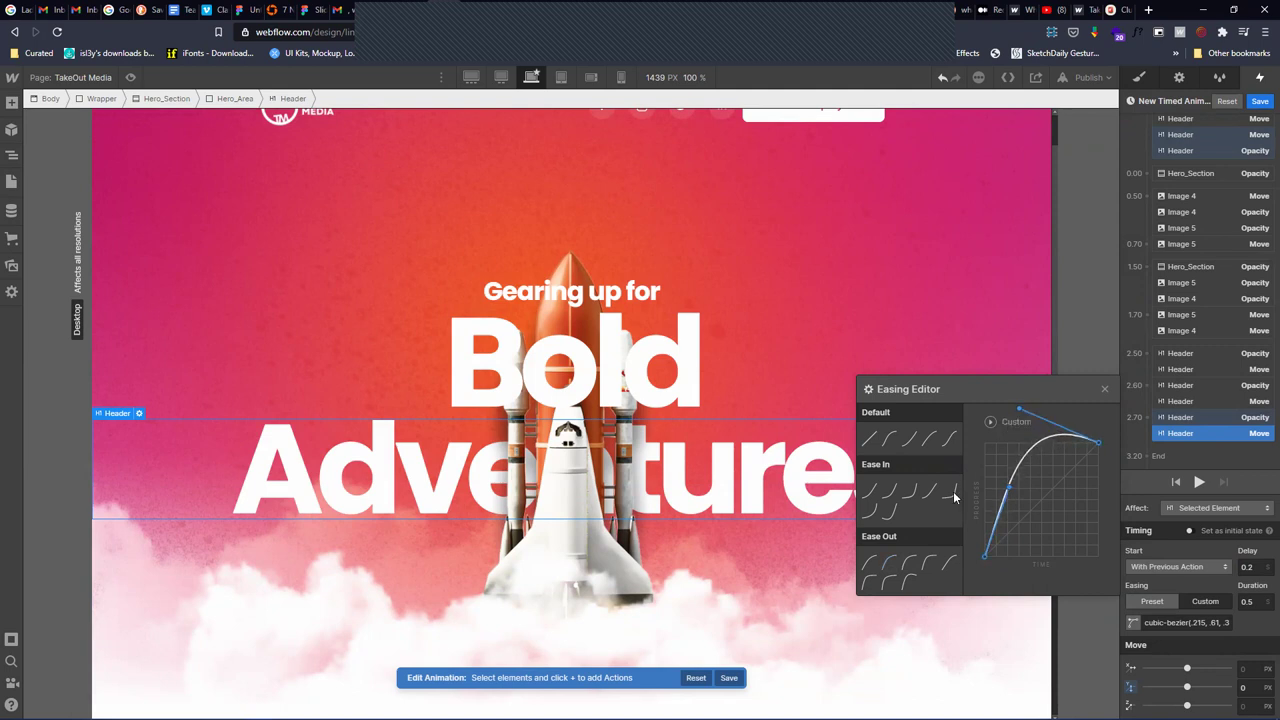
{"action": "right_click", "coordinate": [906, 564]}
{"action": "left_click", "coordinate": [1005, 582]}
{"action": "left_click", "coordinate": [1200, 483]}
{"action": "left_click_drag", "start_coordinate": [1018, 404], "coordinate": [1043, 405]}
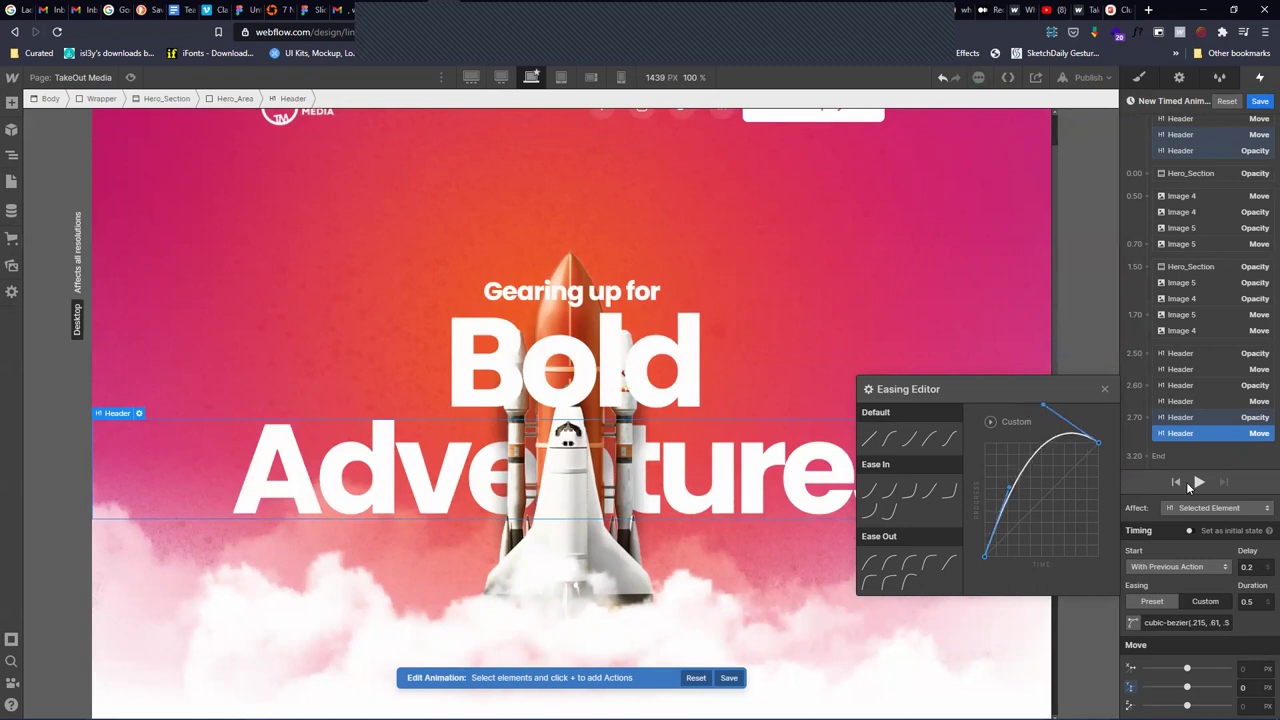
{"action": "left_click", "coordinate": [1199, 483]}
Review the timing and easing of Image 4's Move actions and the headings' final Opacity and Move actions, and replay the animation
{"action": "left_click", "coordinate": [1197, 196]}
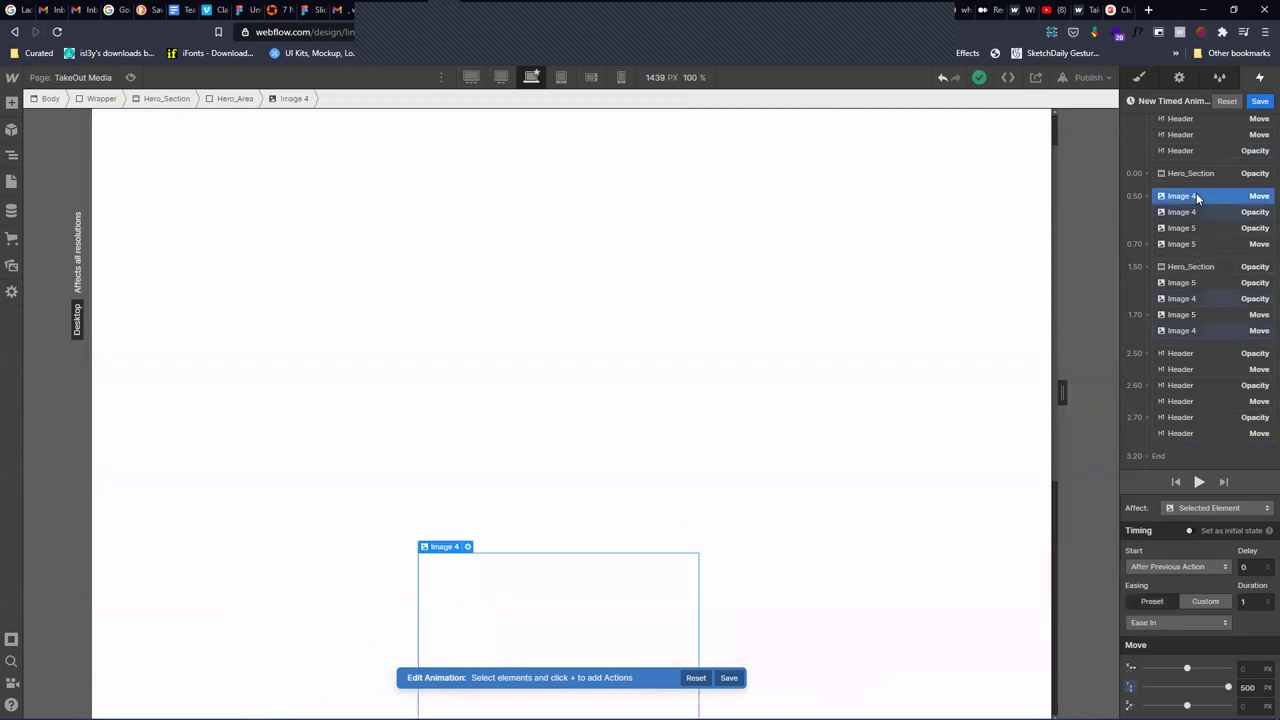
{"action": "left_click", "coordinate": [1208, 330]}
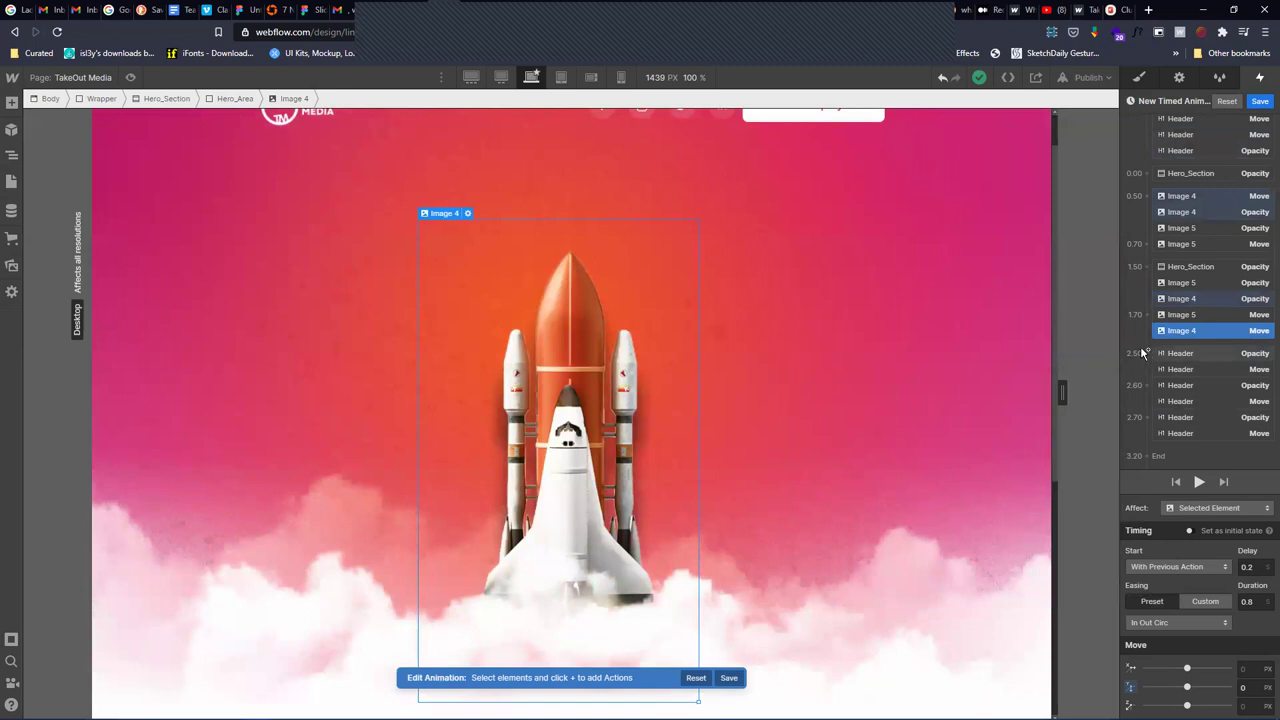
{"action": "mouse_move", "coordinate": [1149, 354]}
{"action": "left_mouse_down"}
{"action": "mouse_move", "coordinate": [1143, 332]}
{"action": "mouse_move", "coordinate": [1155, 345]}
{"action": "mouse_move", "coordinate": [1186, 331]}
{"action": "left_mouse_up"}
{"action": "left_click", "coordinate": [1193, 352]}
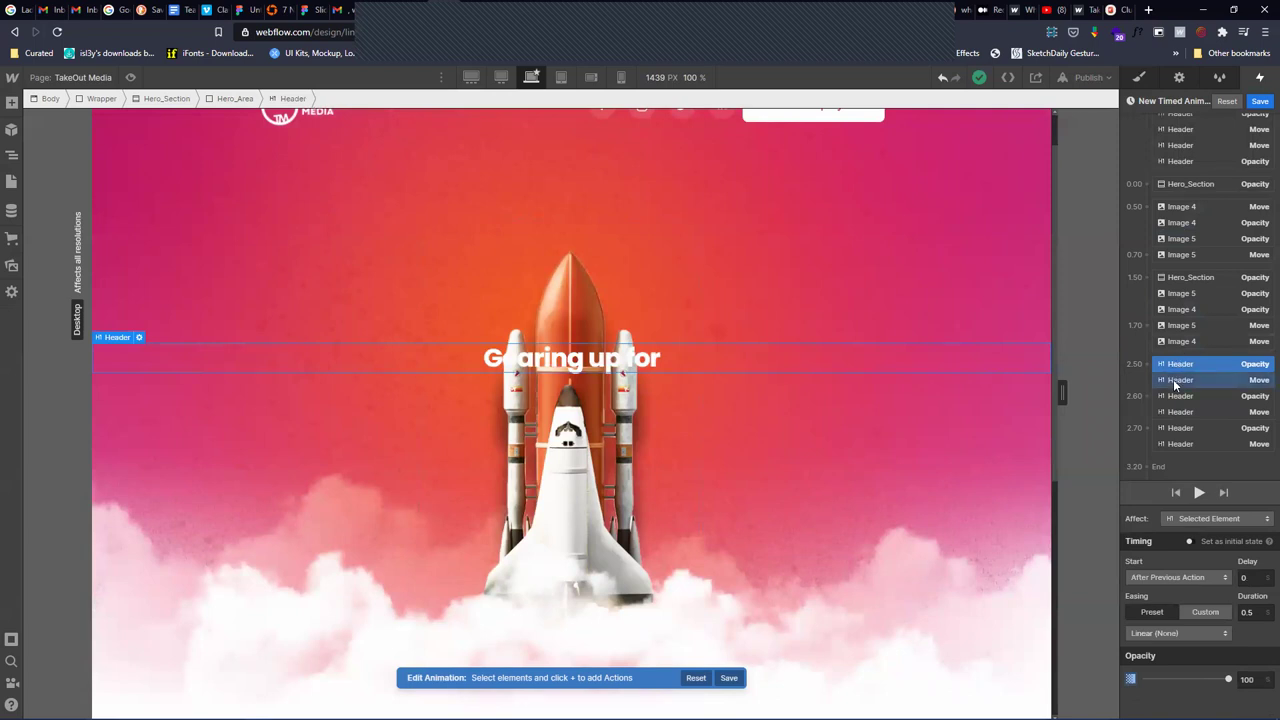
{"action": "left_click", "coordinate": [1175, 380]}
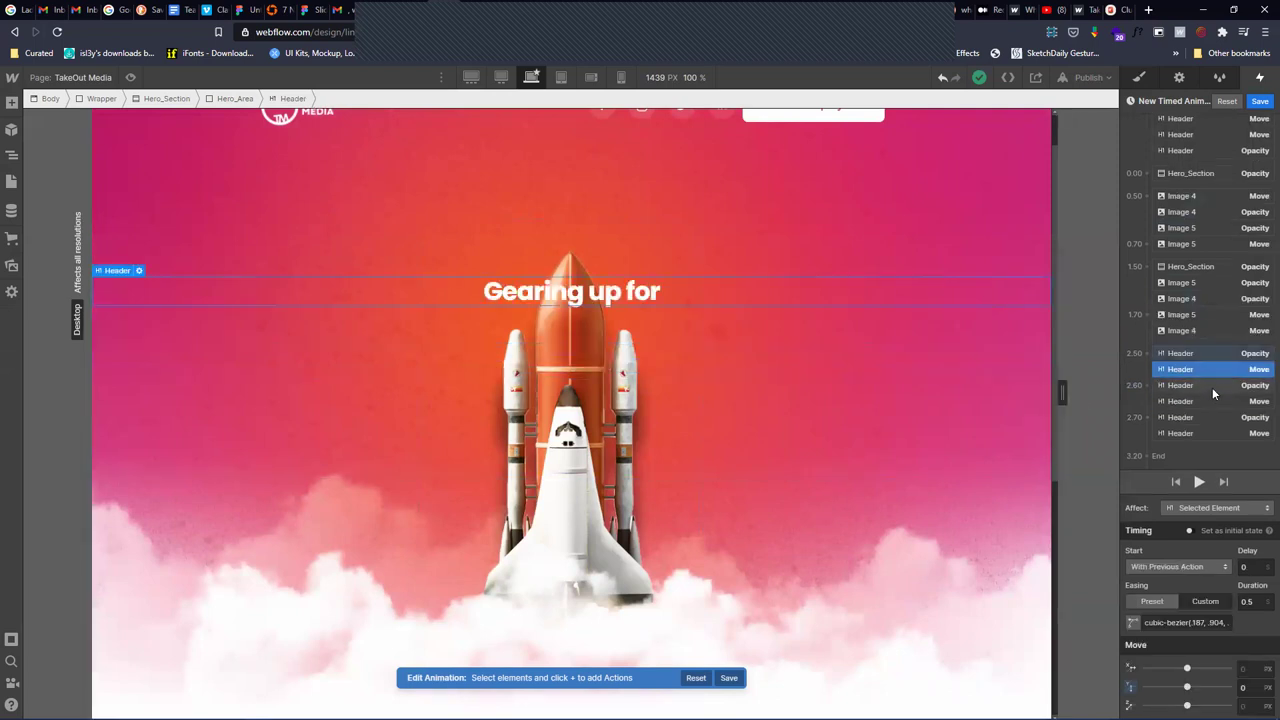
{"action": "left_click", "coordinate": [1210, 389]}
{"action": "left_click", "coordinate": [1201, 430]}
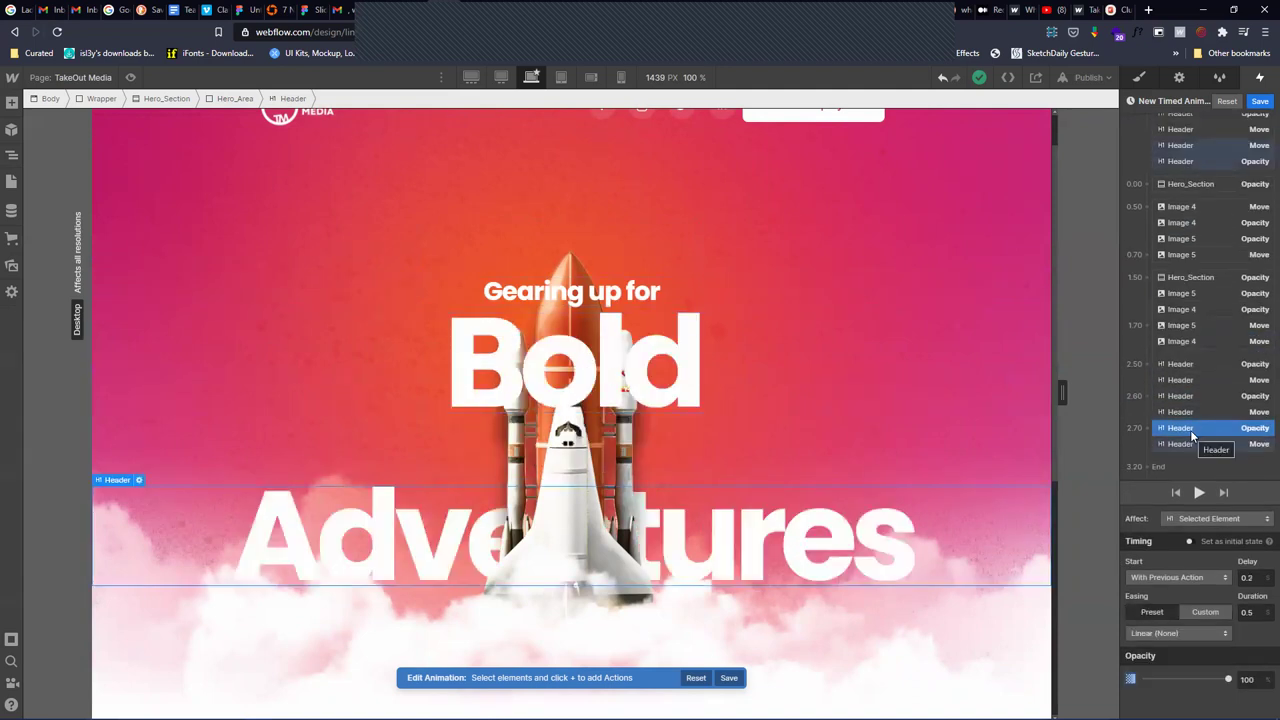
{"action": "left_click", "coordinate": [1199, 492]}
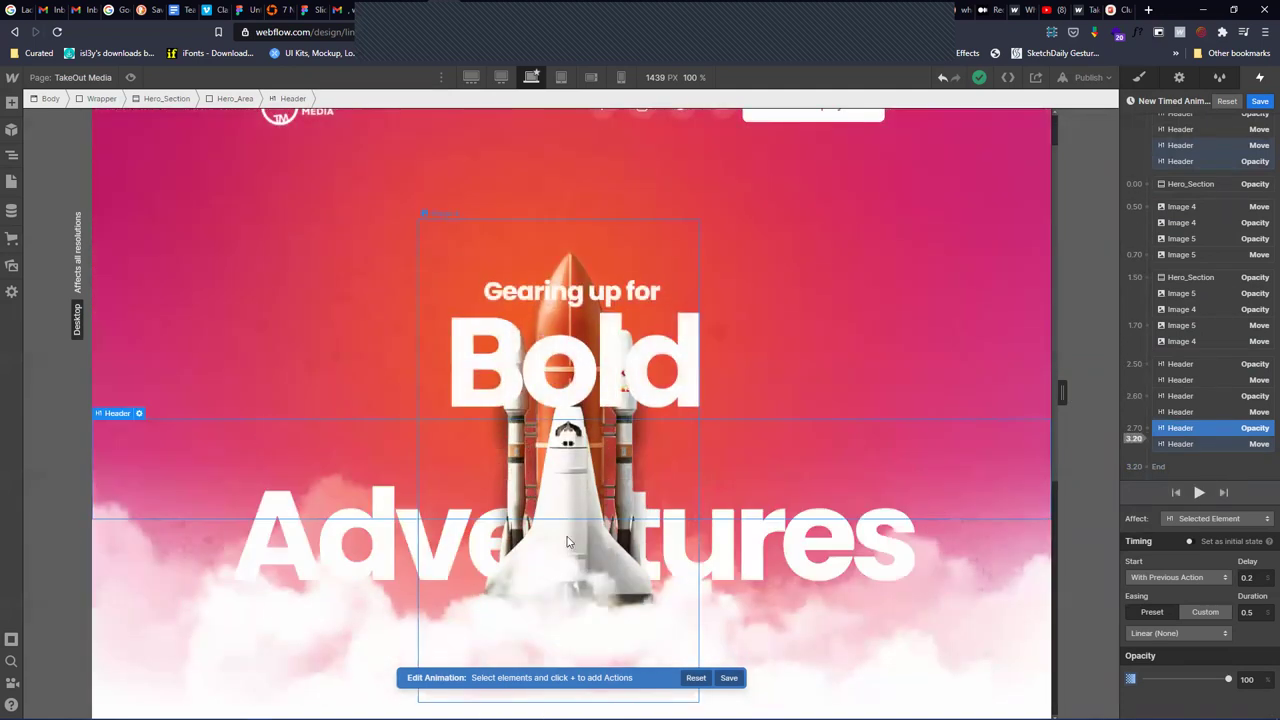
{"action": "left_click", "coordinate": [1197, 443]}
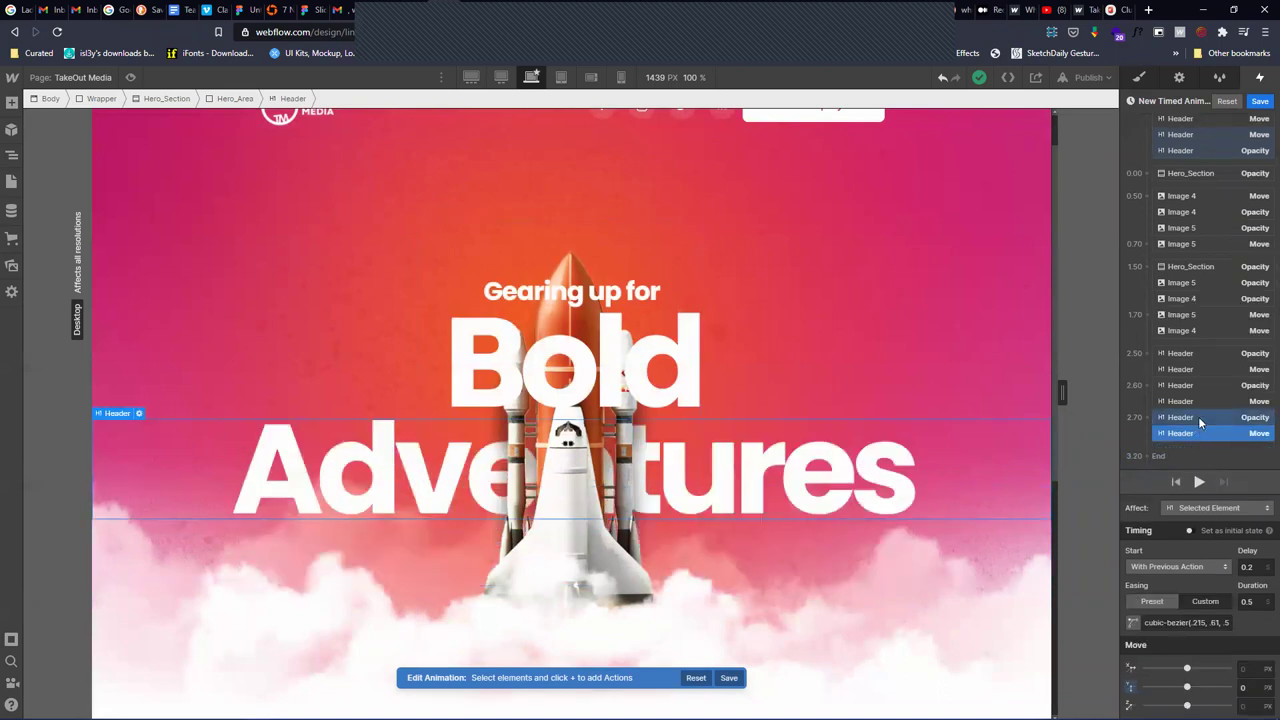
{"action": "left_click", "coordinate": [1198, 416]}
{"action": "left_click", "coordinate": [1190, 444]}
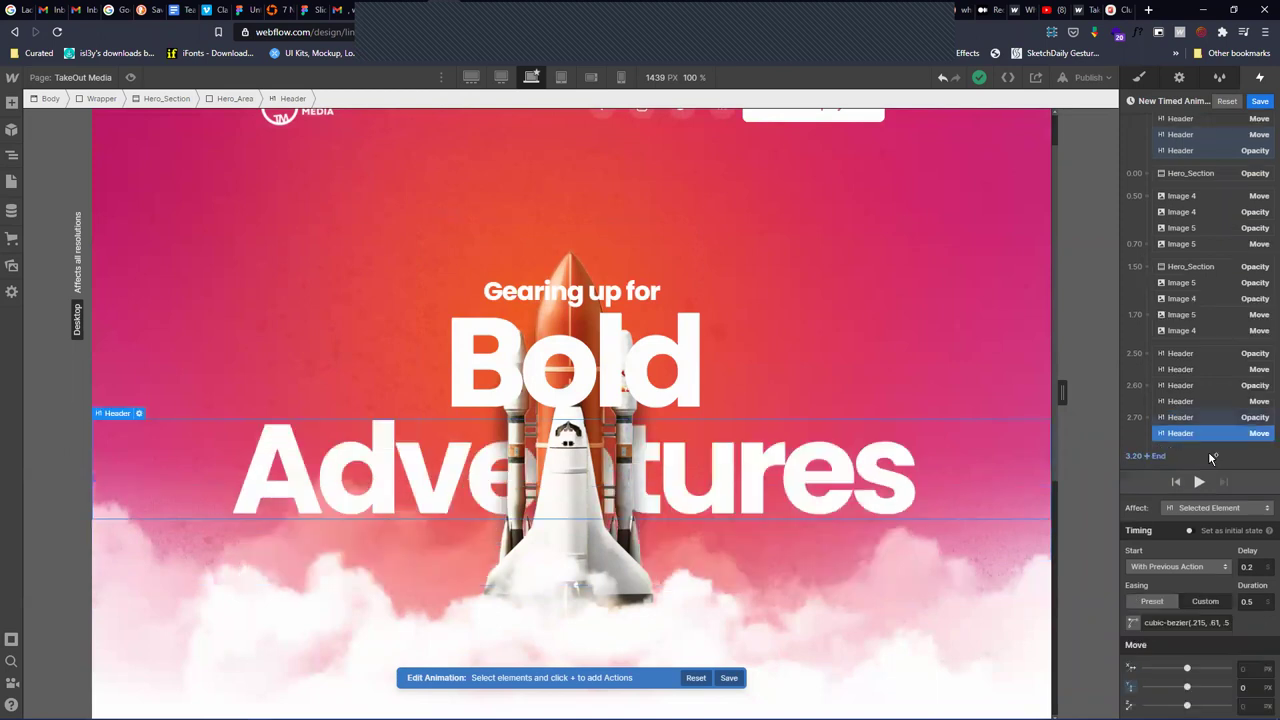
{"action": "left_click", "coordinate": [1216, 455]}
{"action": "left_click", "coordinate": [1140, 431]}
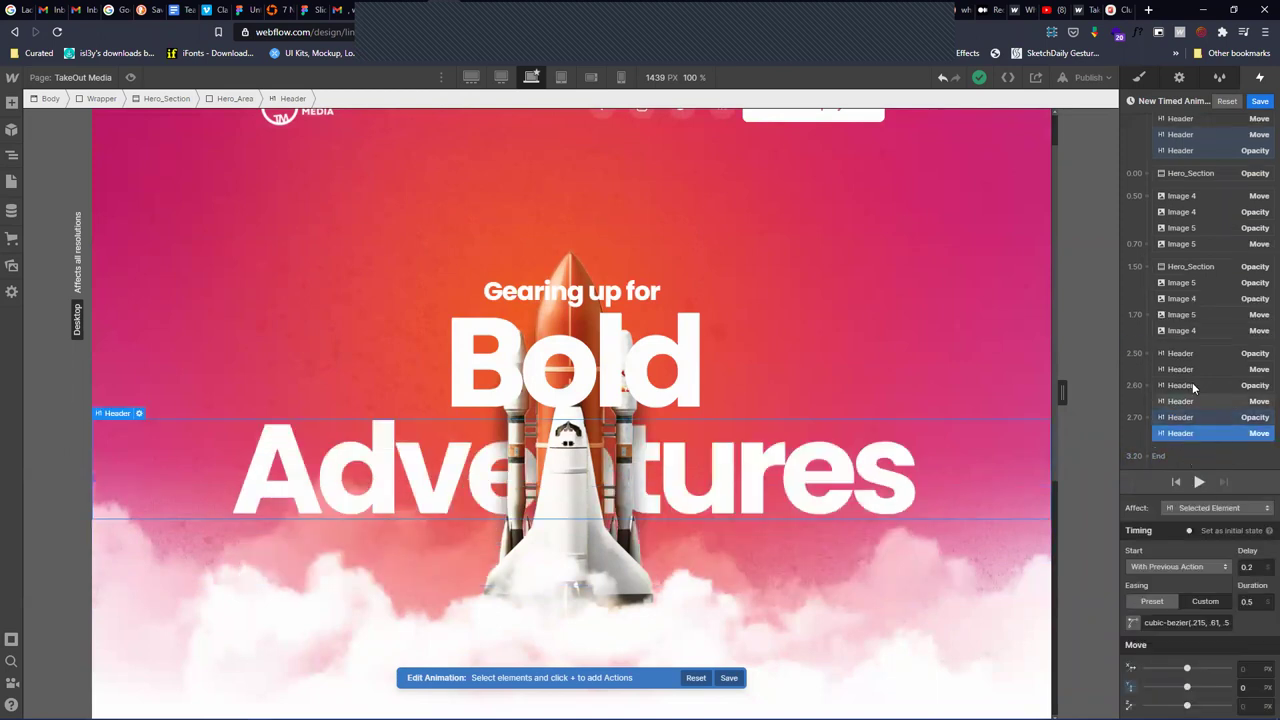
Publish the site to the selected domain and watch the page-load animation on the live page
{"action": "left_click", "coordinate": [1086, 78]}
{"action": "left_click", "coordinate": [1006, 271]}
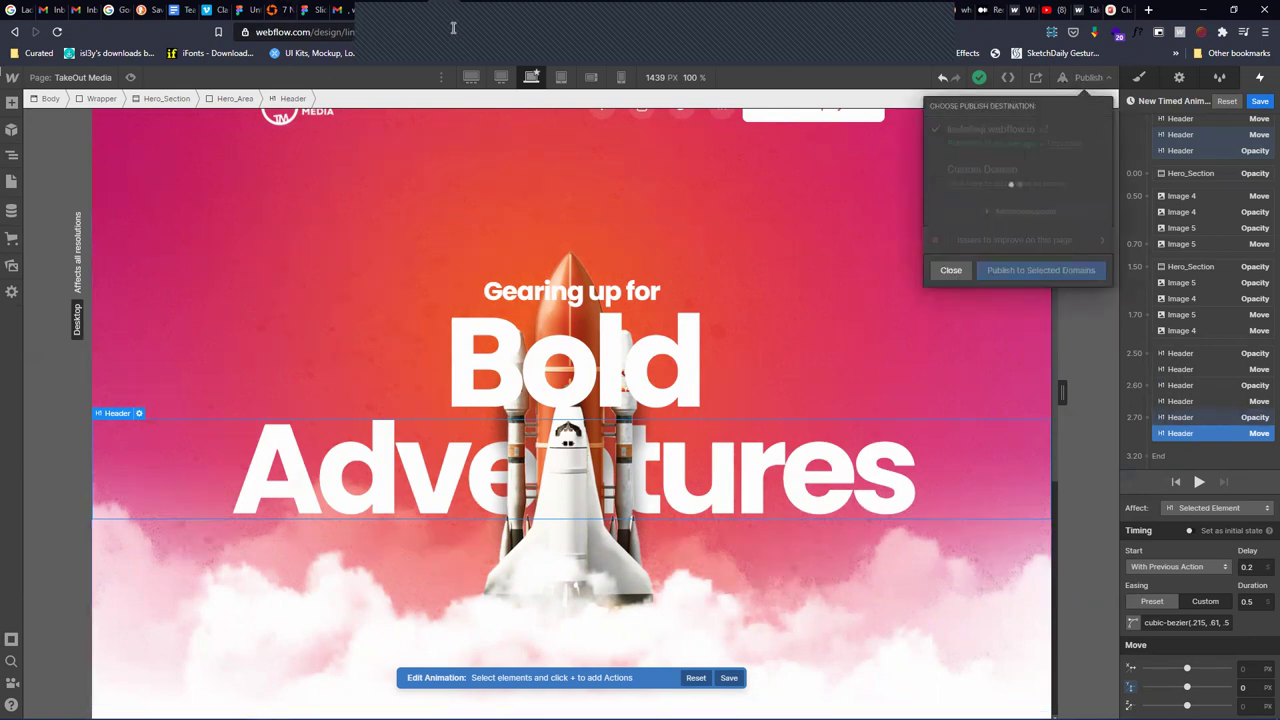
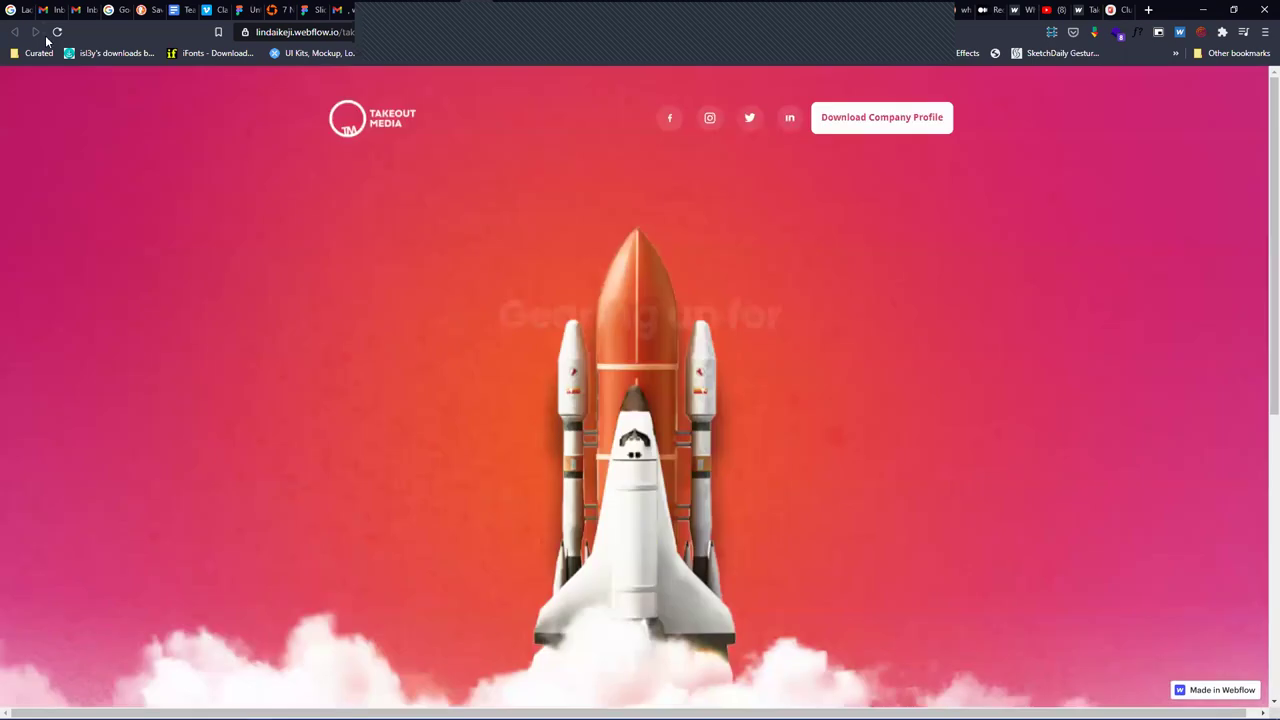
{"action": "left_click", "coordinate": [443, 11]}
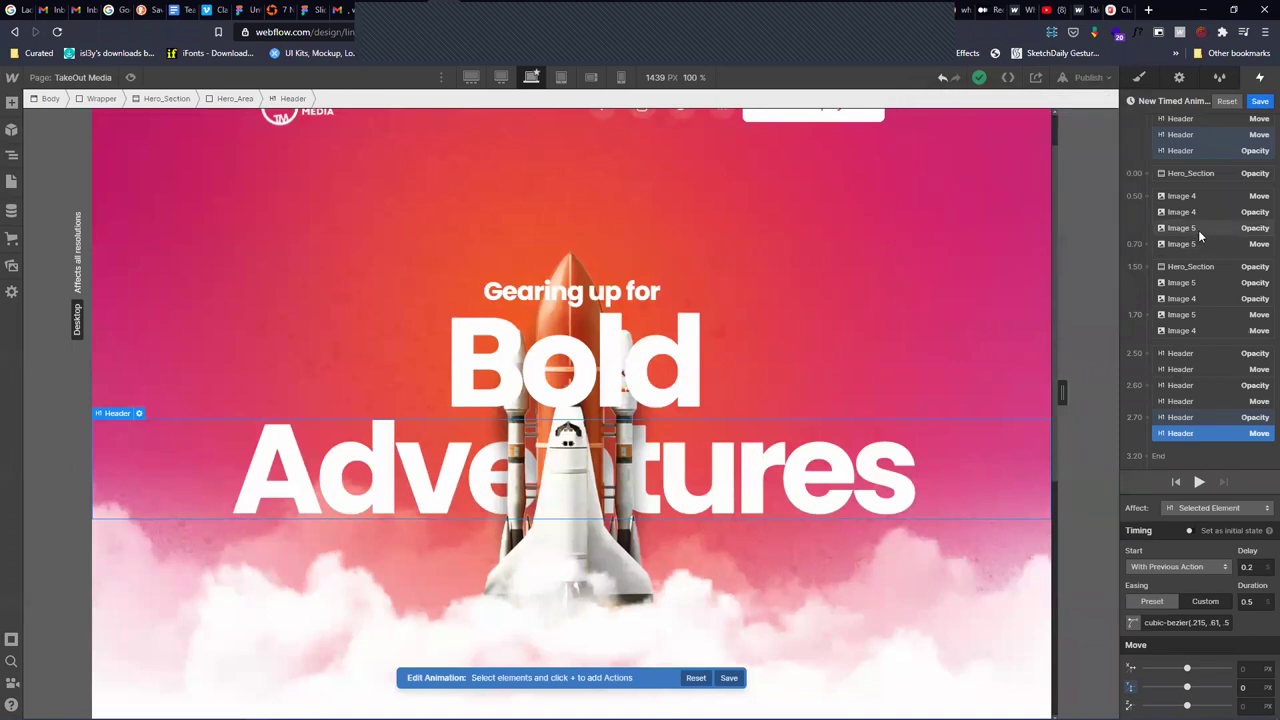
Align Image 5's 129 px Move with its 0% Opacity action at 0.50, with no delay
{"action": "left_click", "coordinate": [1198, 230]}
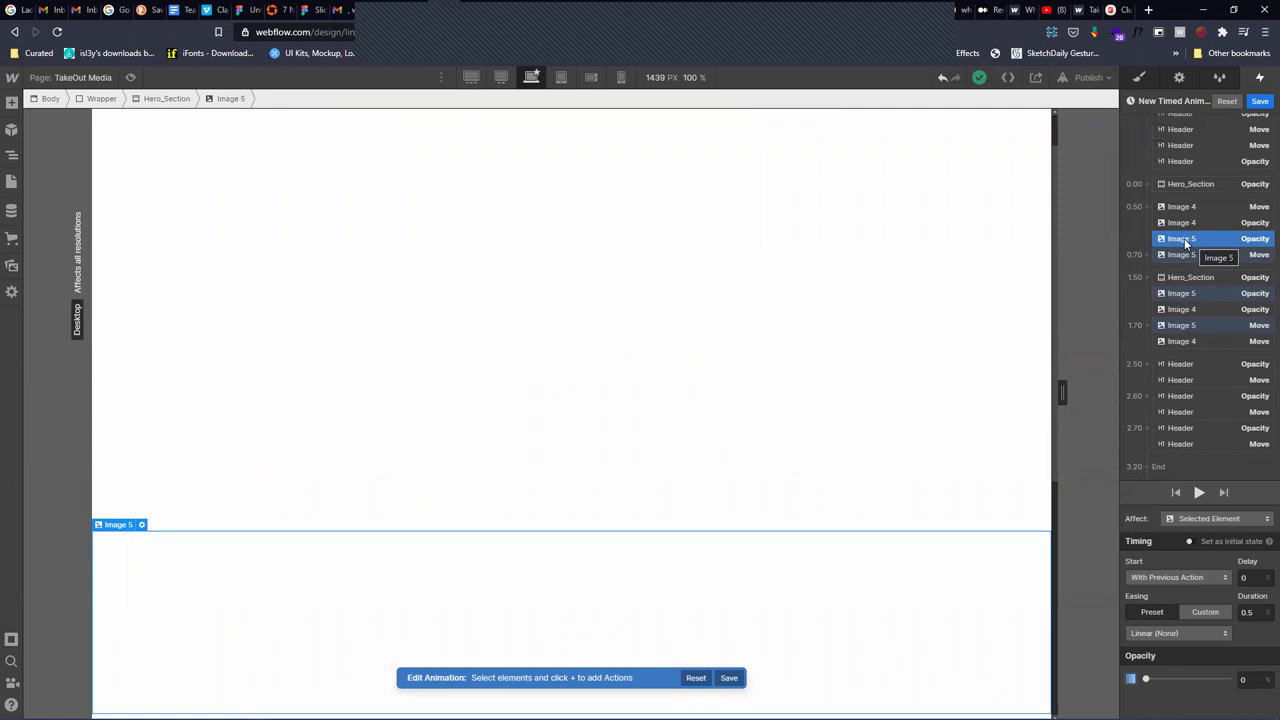
{"action": "left_click", "coordinate": [1185, 210]}
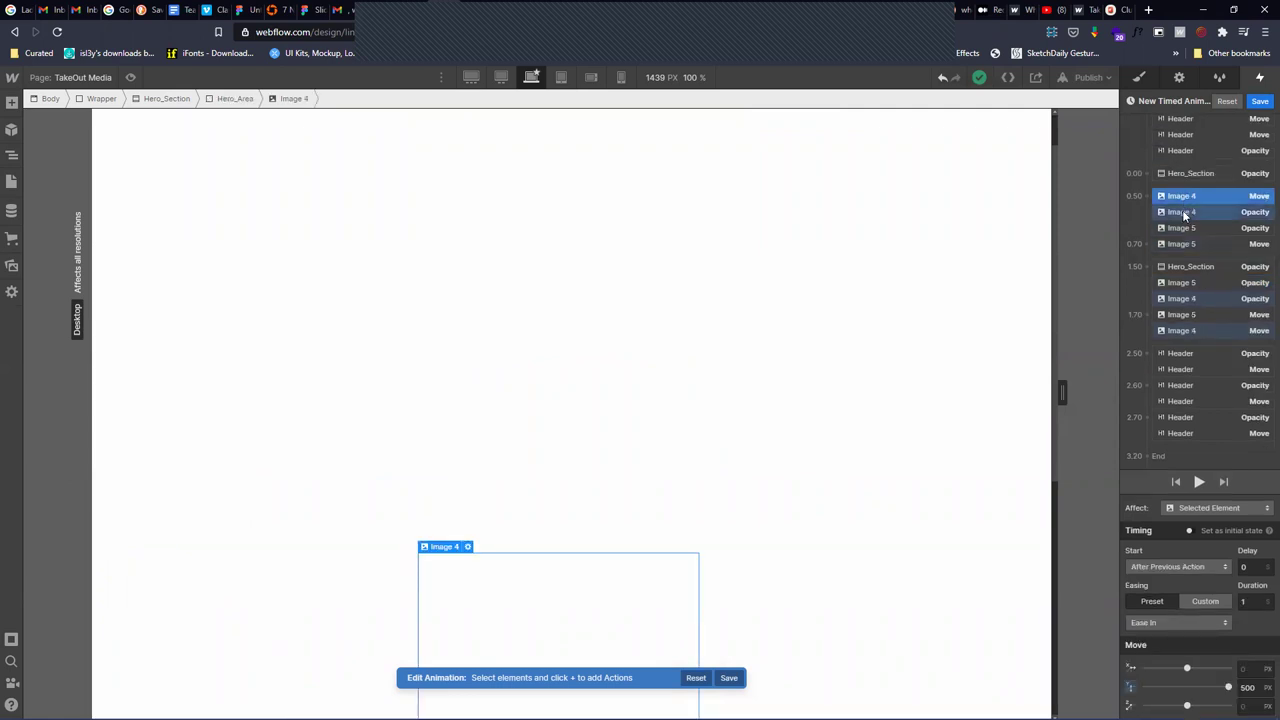
{"action": "left_click", "coordinate": [1183, 238]}
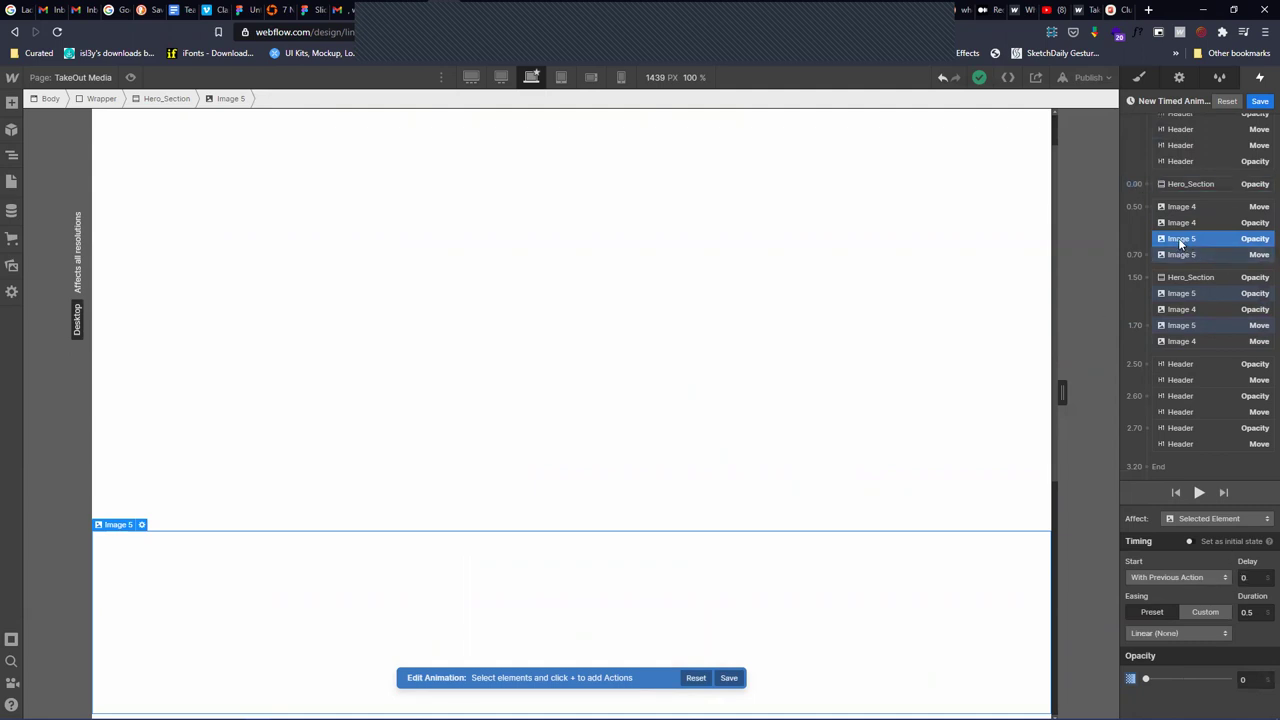
{"action": "mouse_move", "coordinate": [1177, 240]}
{"action": "left_mouse_down"}
{"action": "mouse_move", "coordinate": [1169, 205]}
{"action": "mouse_move", "coordinate": [1180, 219]}
{"action": "left_mouse_up"}
{"action": "left_click_drag", "start_coordinate": [1176, 256], "coordinate": [1200, 242]}
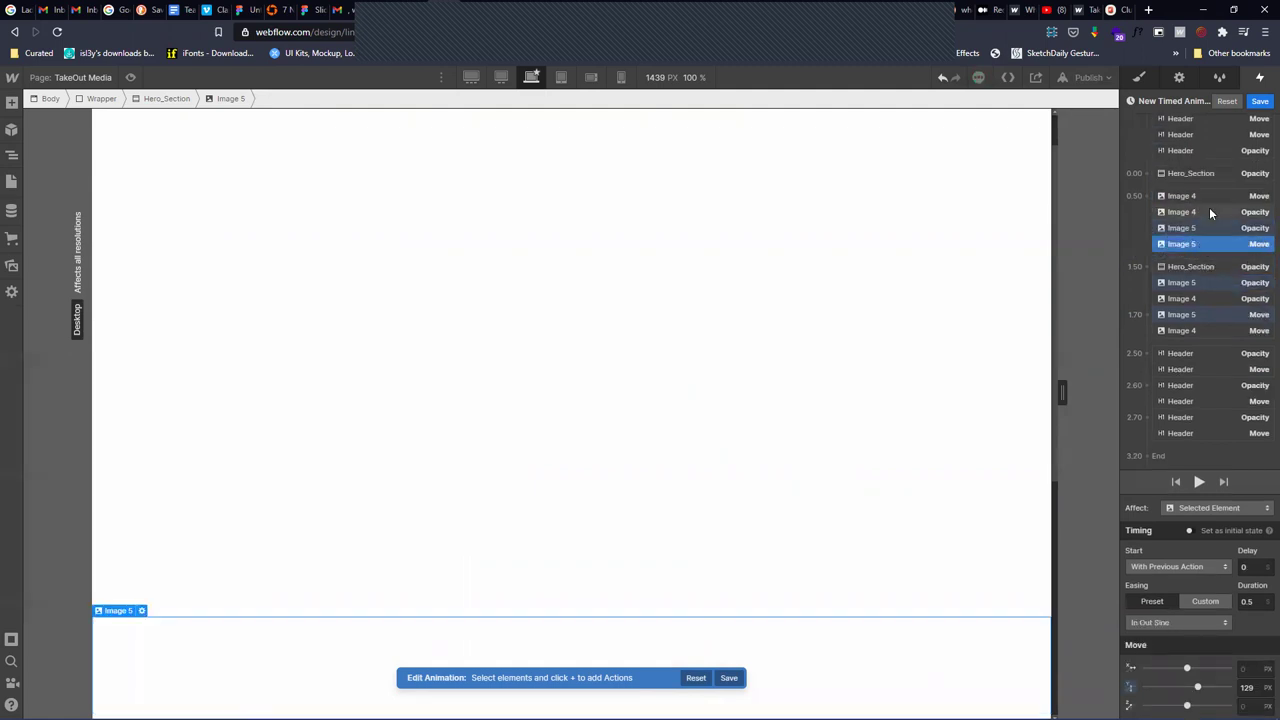
Set a 0.3 s delay on Image 4's 500 px Move and 0% Opacity actions
{"action": "left_click", "coordinate": [1197, 210]}
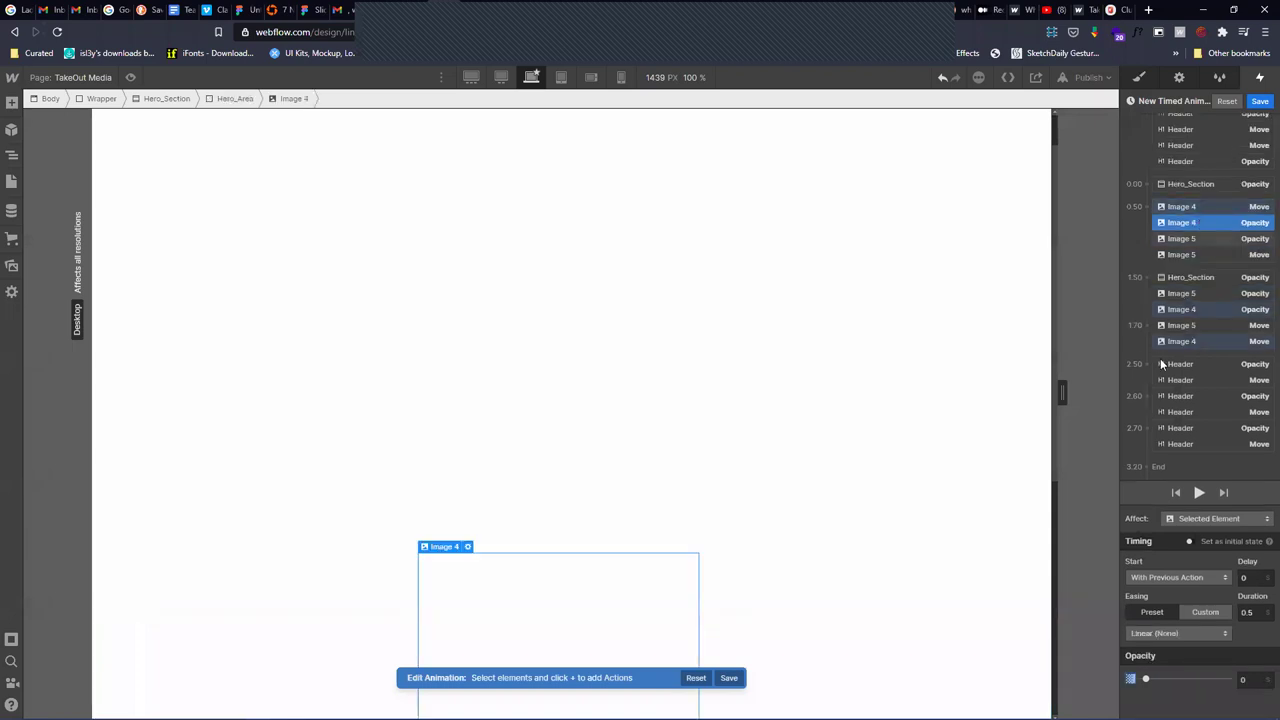
{"action": "left_click", "coordinate": [1196, 204]}
{"action": "left_click", "coordinate": [1261, 567]}
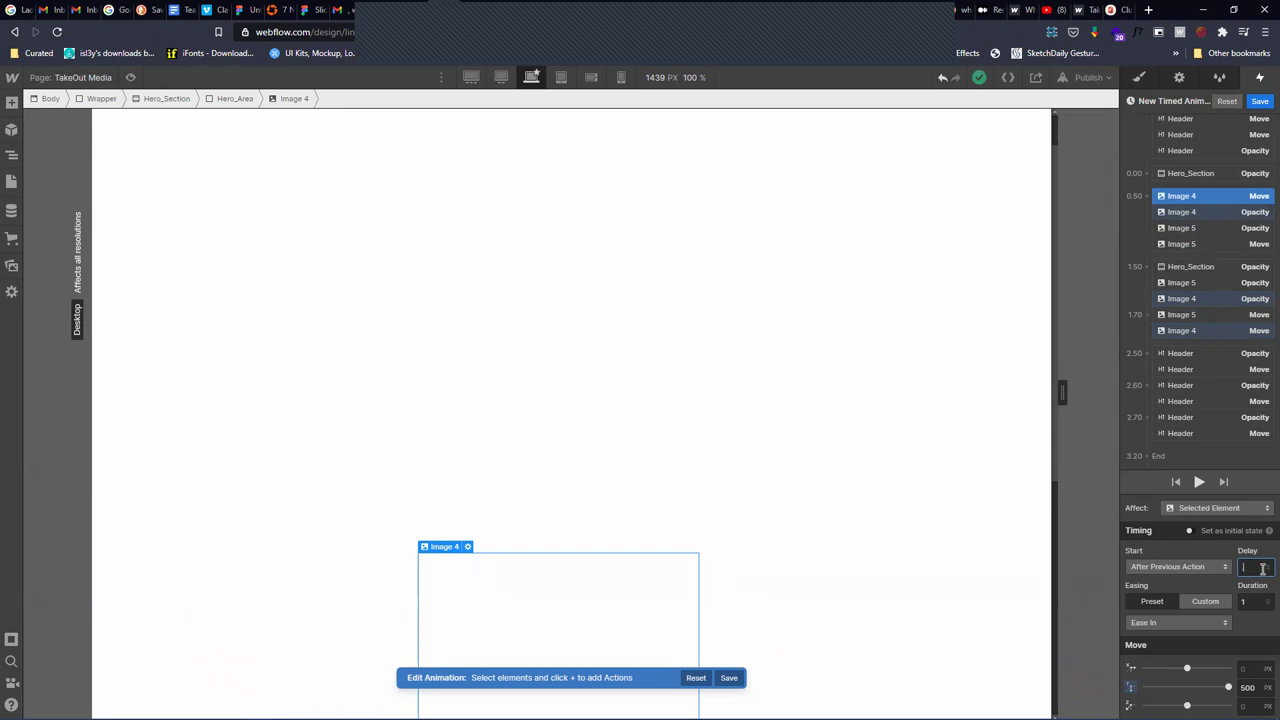
{"action": "type", "text": ".3"}
{"action": "key", "text": "Return"}
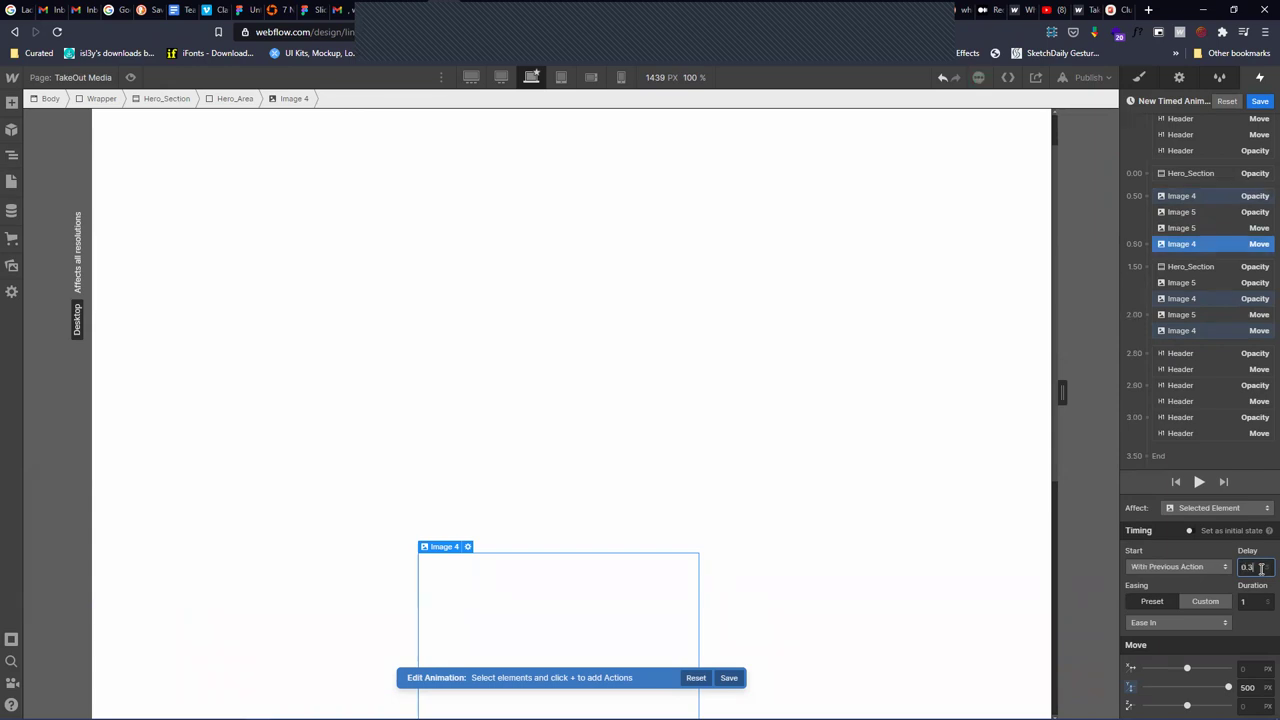
{"action": "left_click", "coordinate": [1183, 197]}
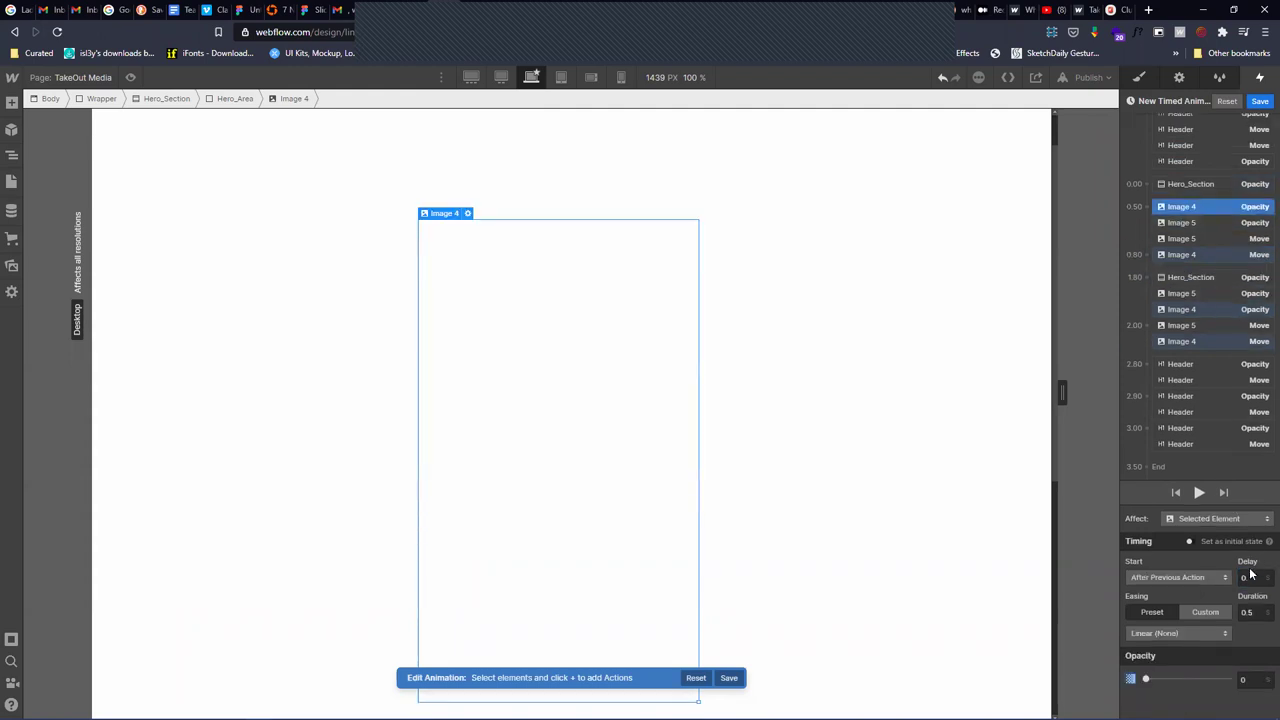
{"action": "left_click", "coordinate": [1249, 575]}
{"action": "type", "text": ".3"}
{"action": "key", "text": "Return"}
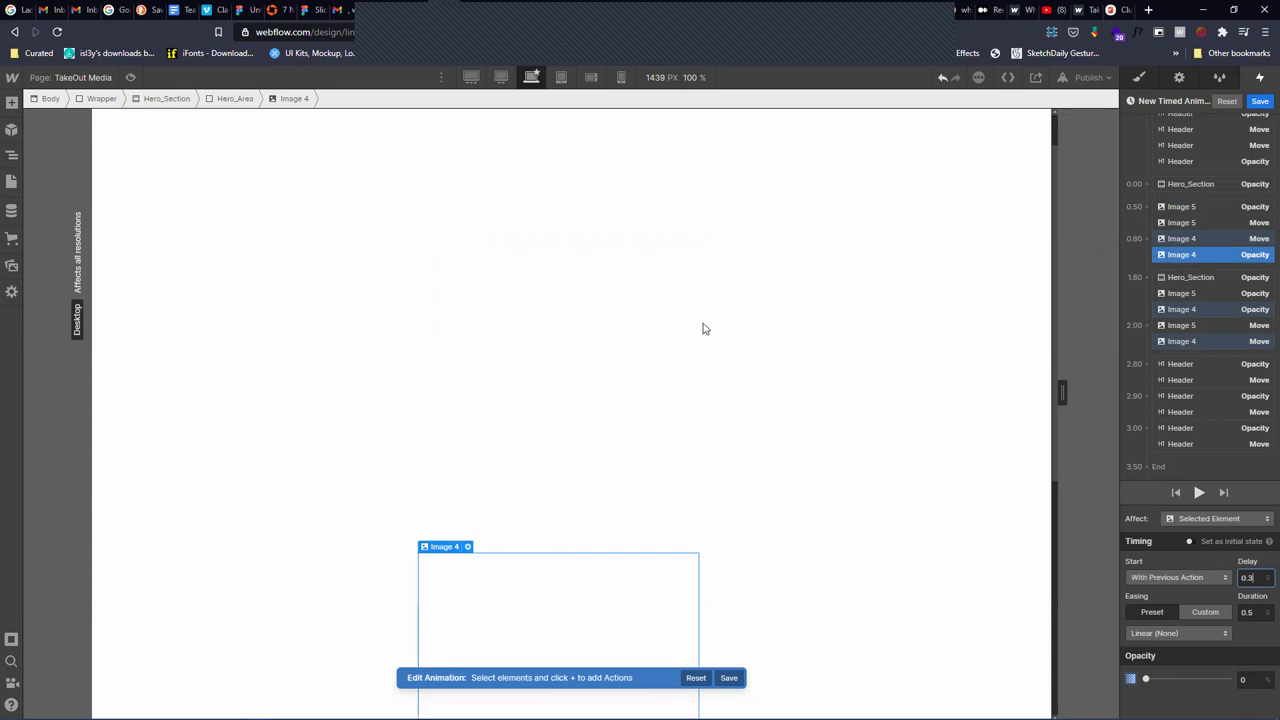
Republish the site to the selected domain and reload the live page to review the revised rocket and cloud timing
{"action": "left_click", "coordinate": [1090, 77]}
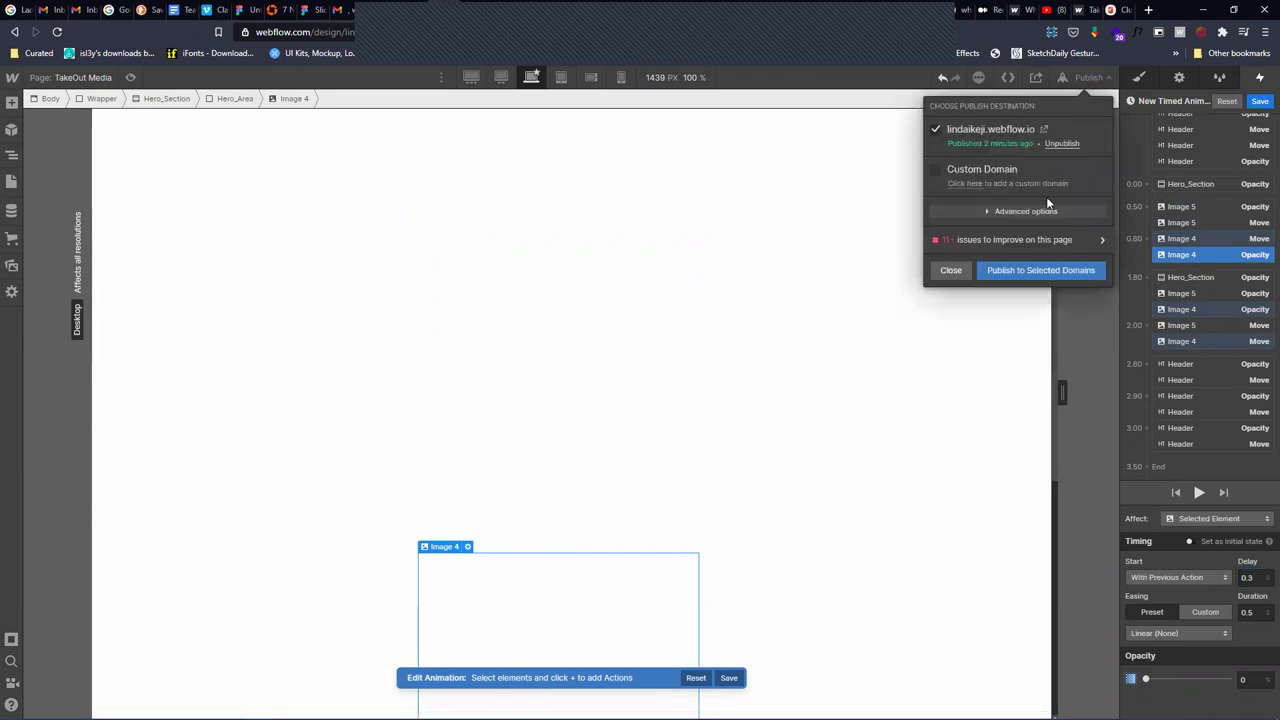
{"action": "left_click", "coordinate": [1040, 270]}
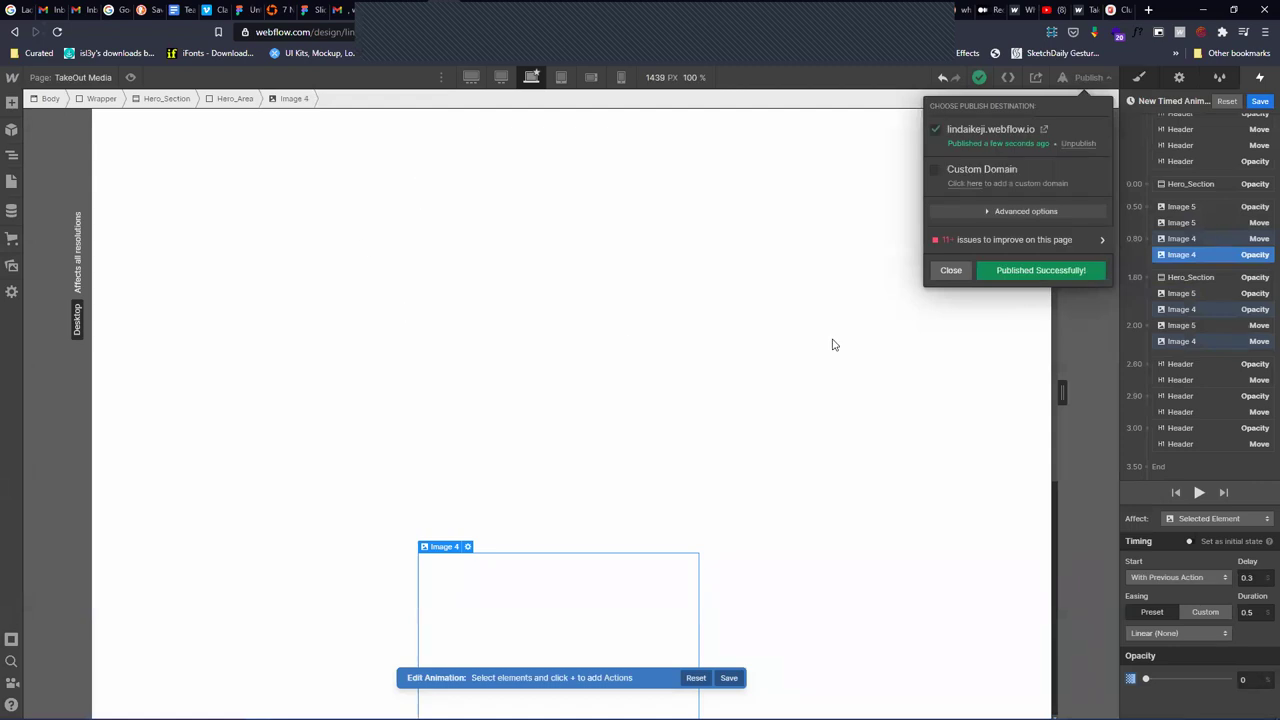
{"action": "left_click", "coordinate": [950, 272]}
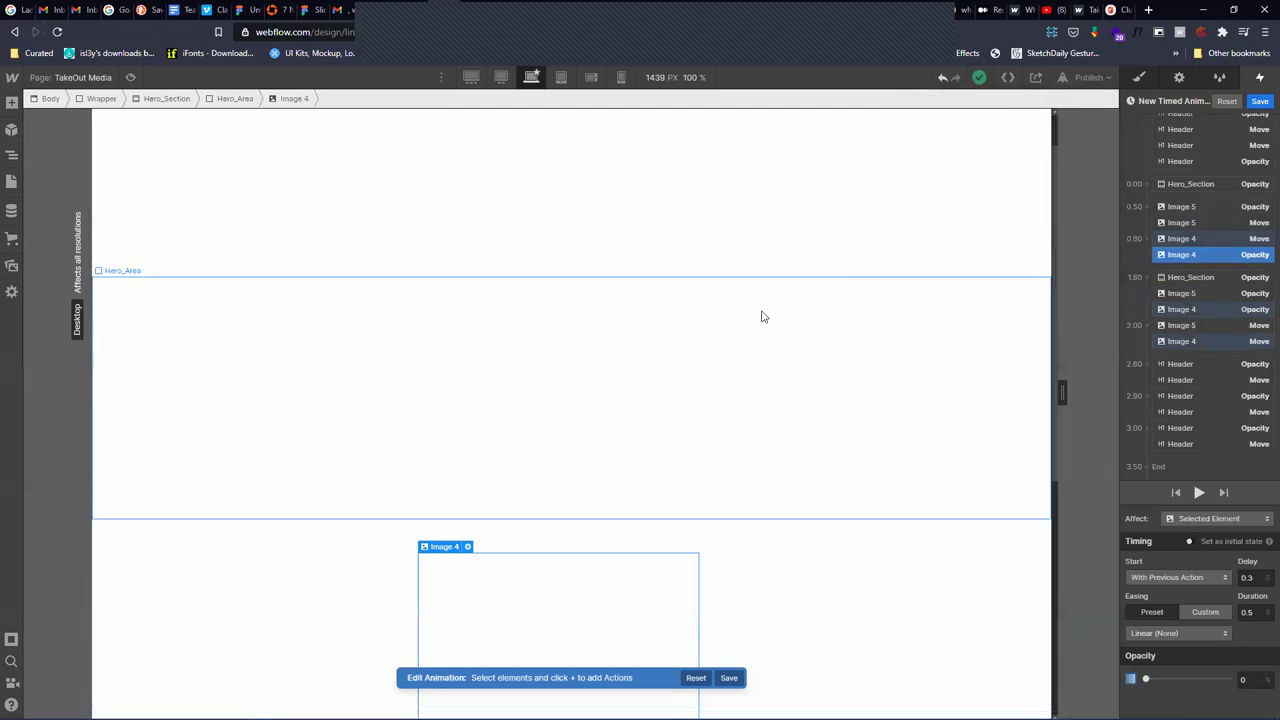
{"action": "left_click", "coordinate": [477, 10]}
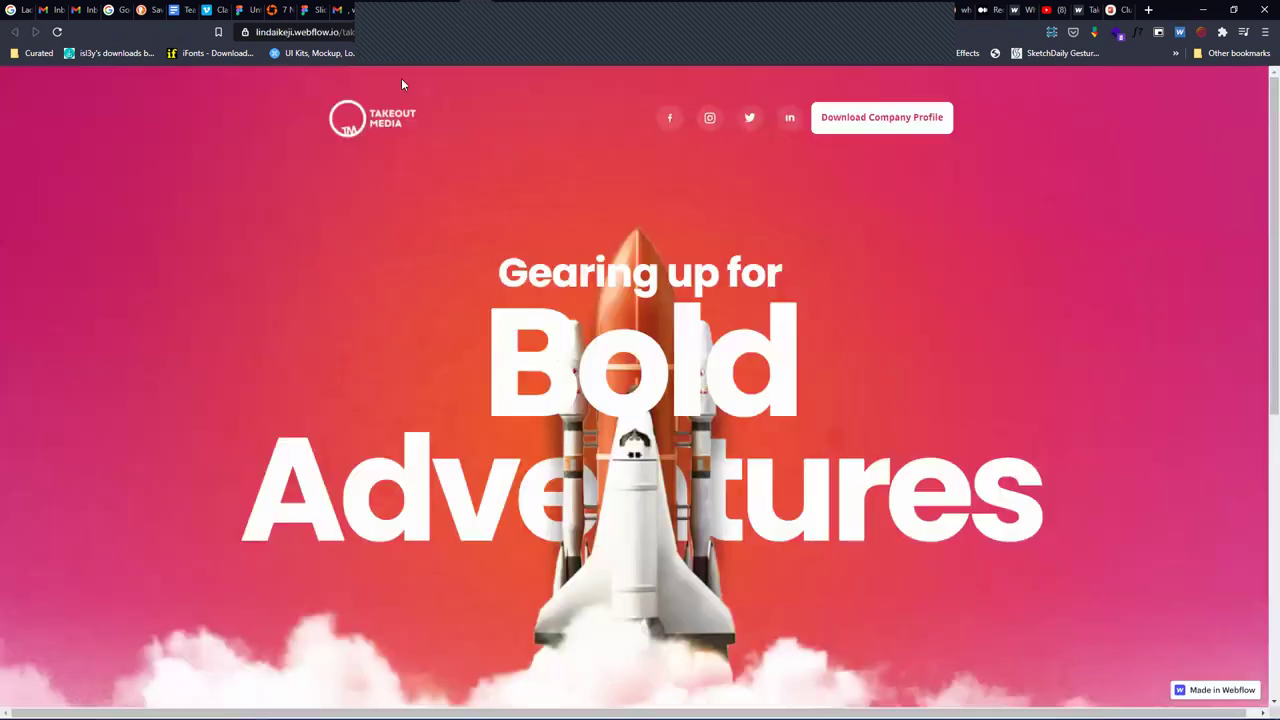
{"action": "left_click", "coordinate": [57, 31]}
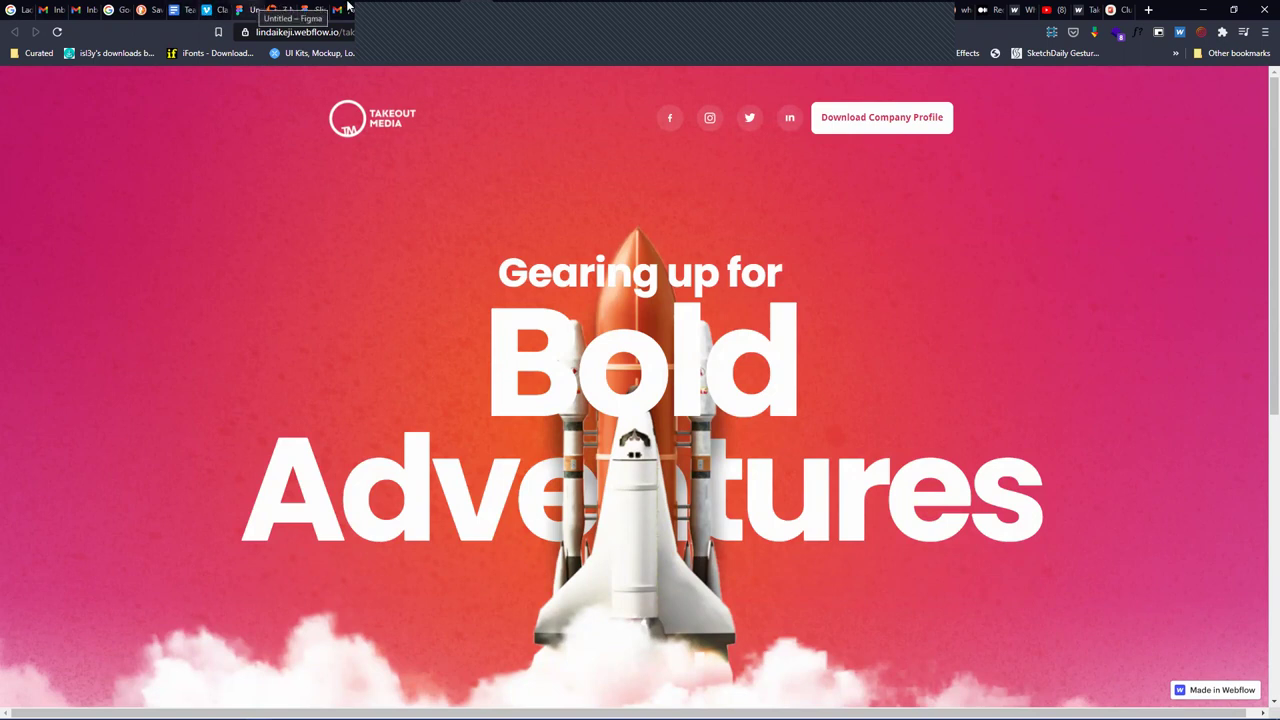
{"action": "left_click", "coordinate": [438, 6]}
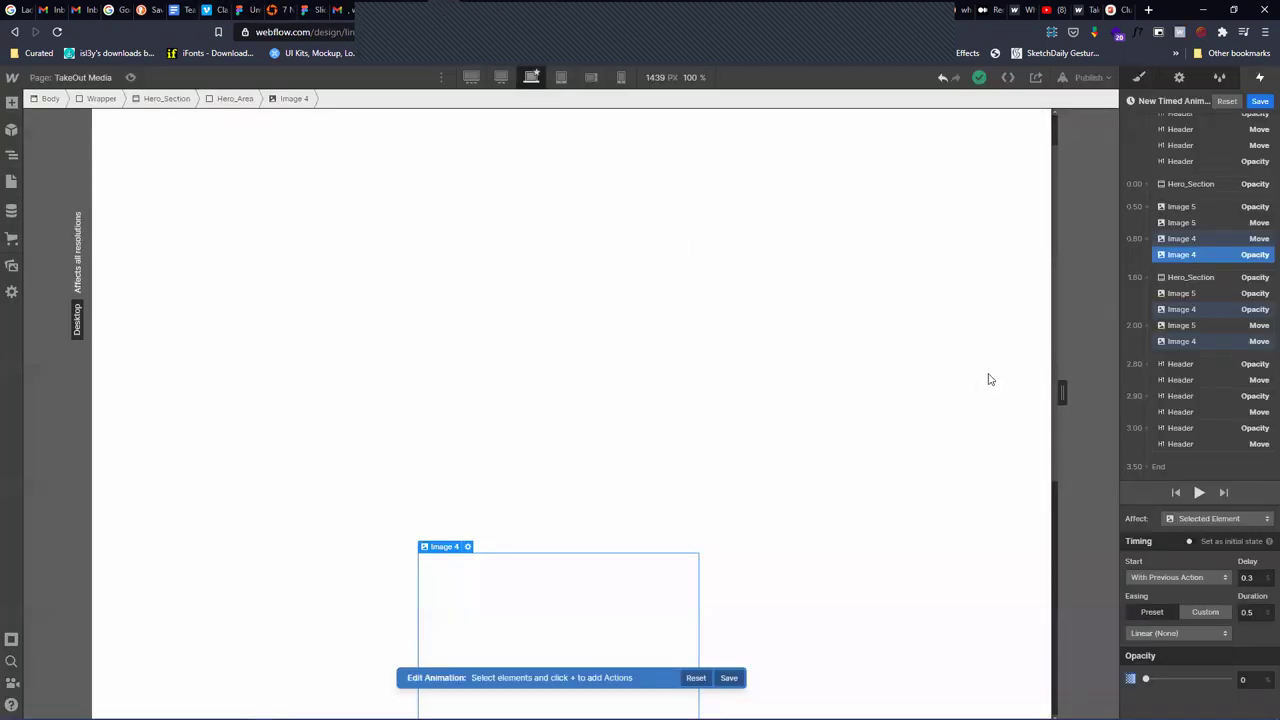
Try starting Image 4's 500 px Move after the previous action, and undo that change
{"action": "left_click", "coordinate": [1190, 209]}
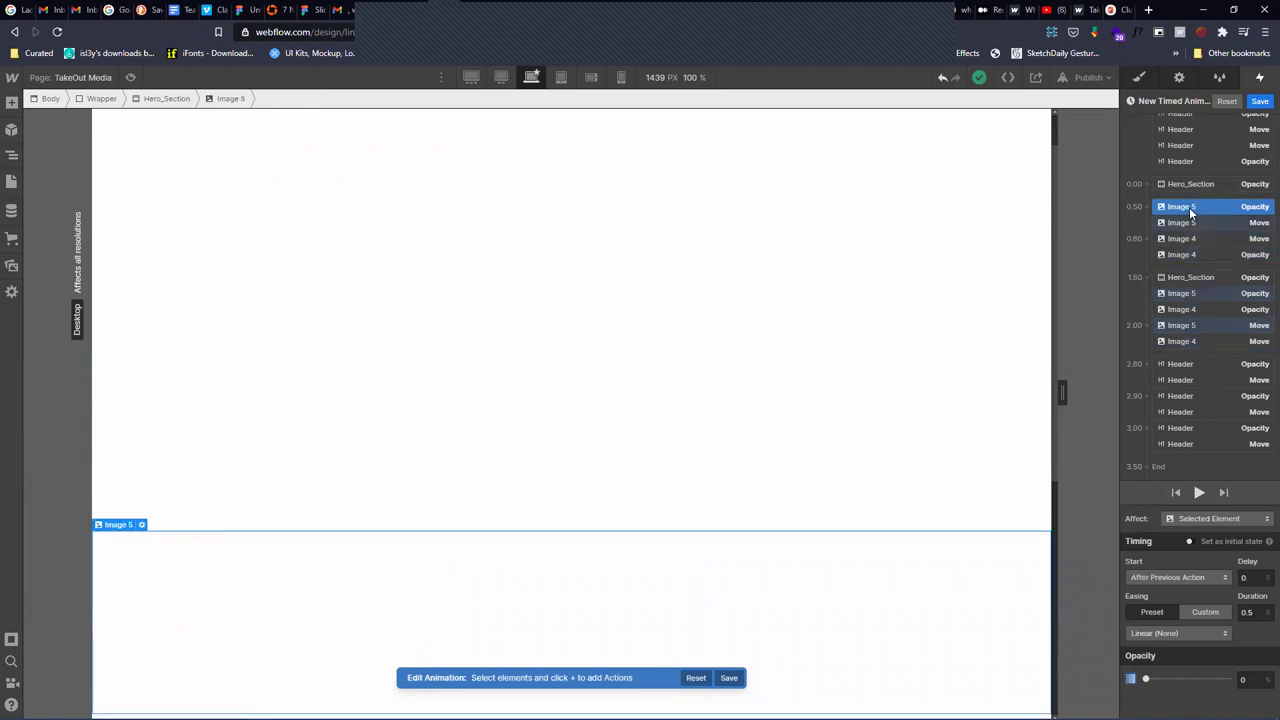
{"action": "left_click", "coordinate": [1192, 224]}
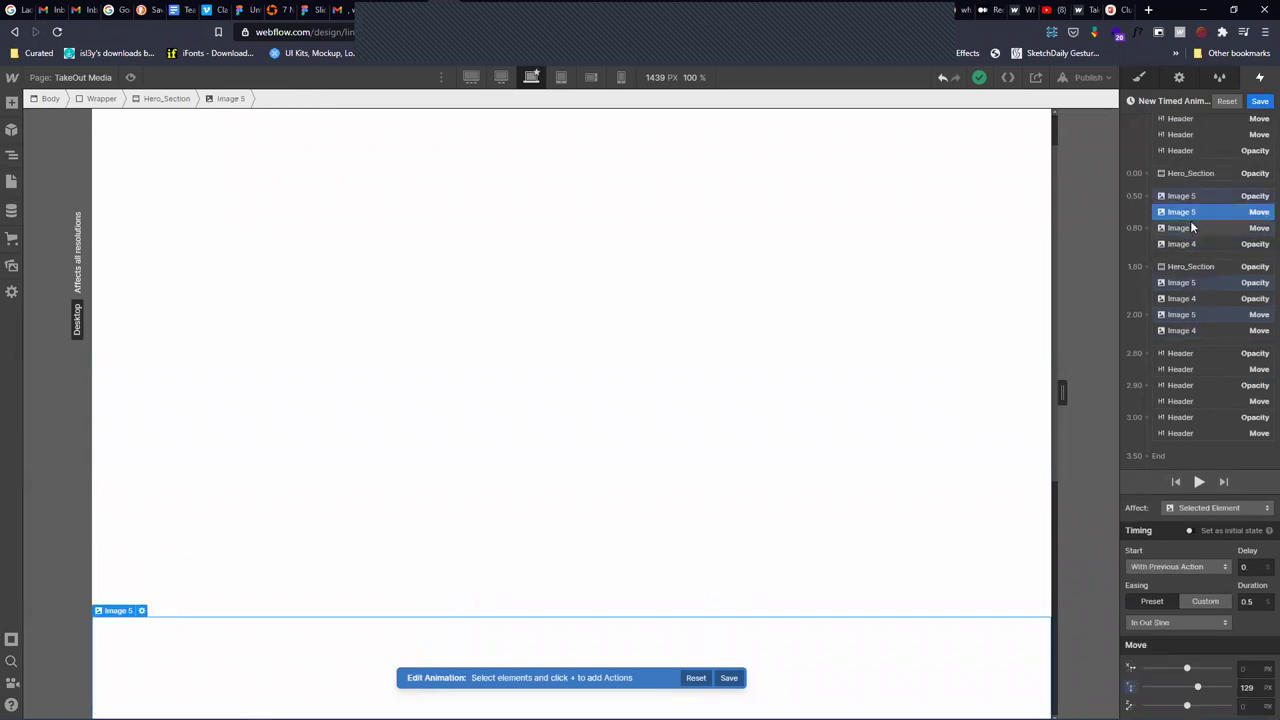
{"action": "left_click", "coordinate": [1194, 230]}
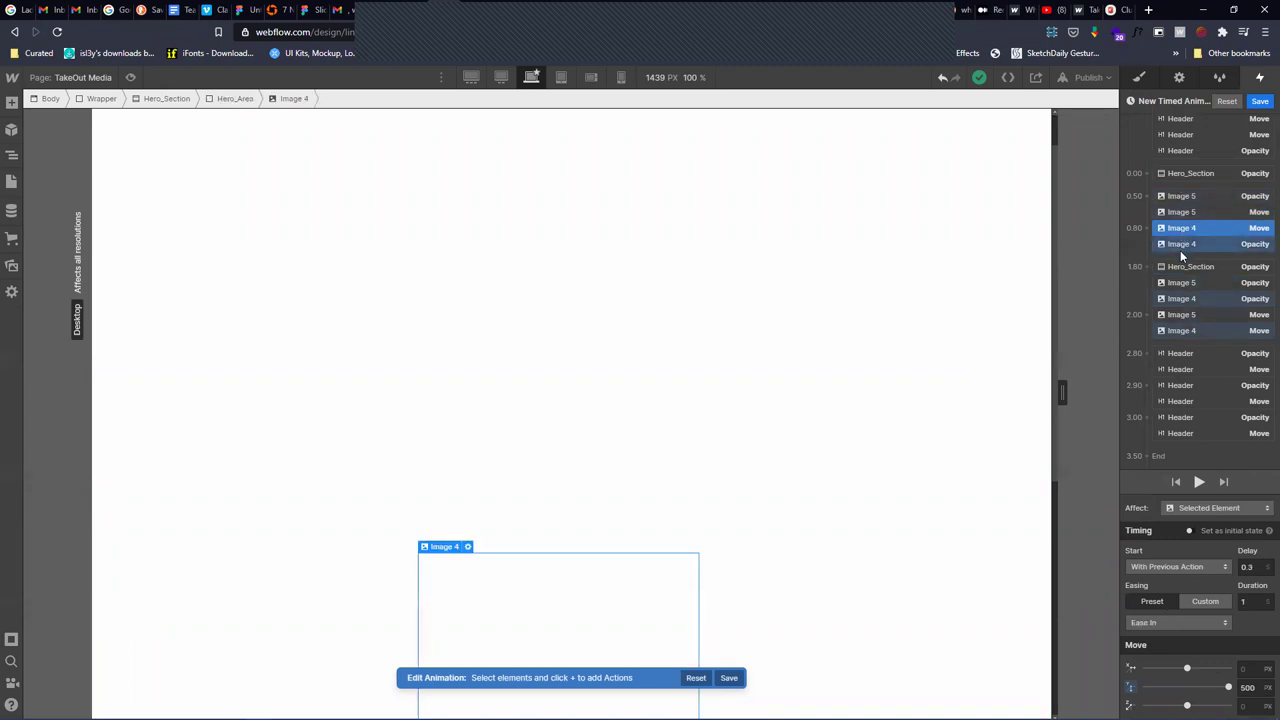
{"action": "left_click", "coordinate": [1168, 566]}
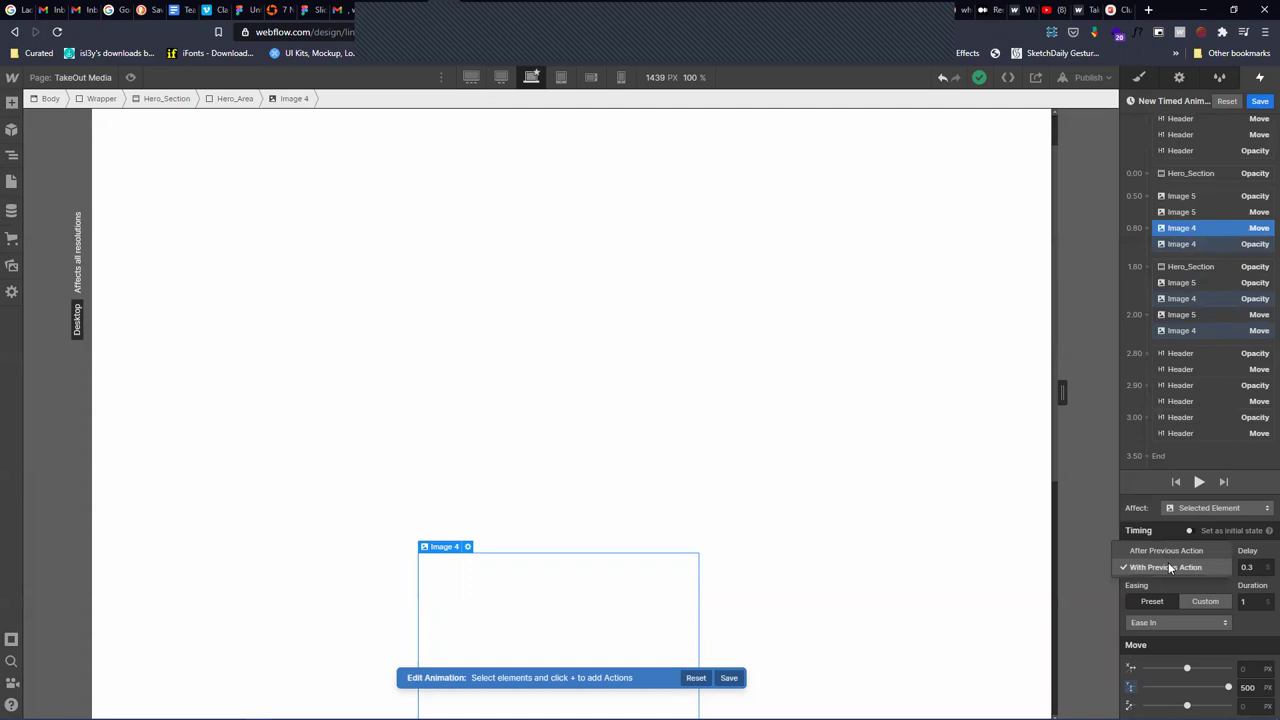
{"action": "left_click", "coordinate": [1162, 549]}
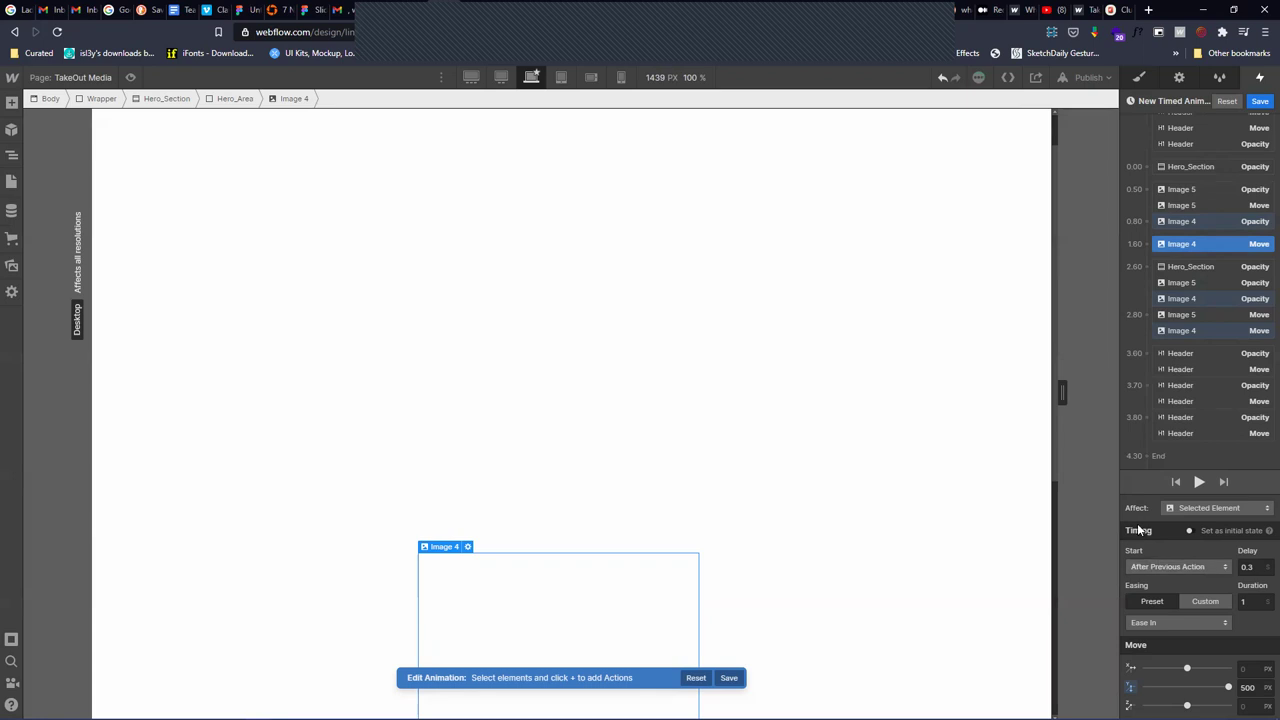
{"action": "key", "text": "Down"}
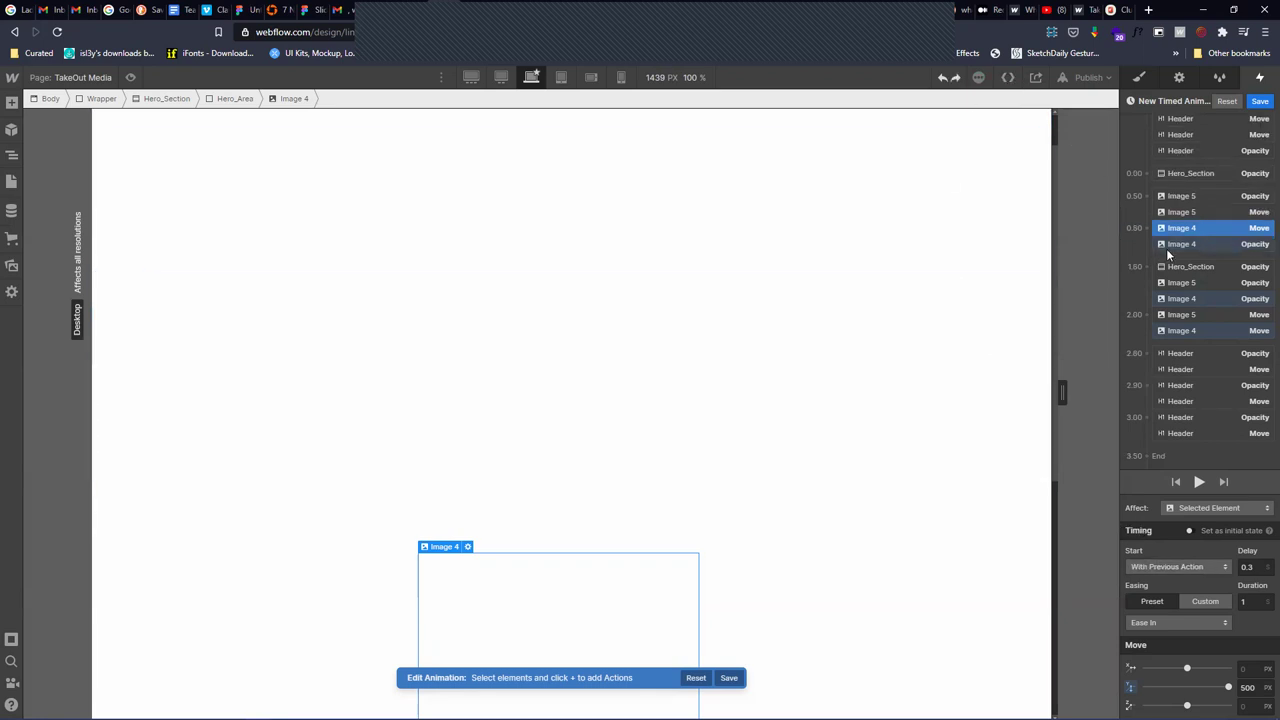
Switch Image 4's 500 px and 0 px Move actions to custom linear easing, and open the easing curve of the 0 px Move
{"action": "left_click", "coordinate": [1251, 565]}
{"action": "left_click", "coordinate": [1152, 601]}
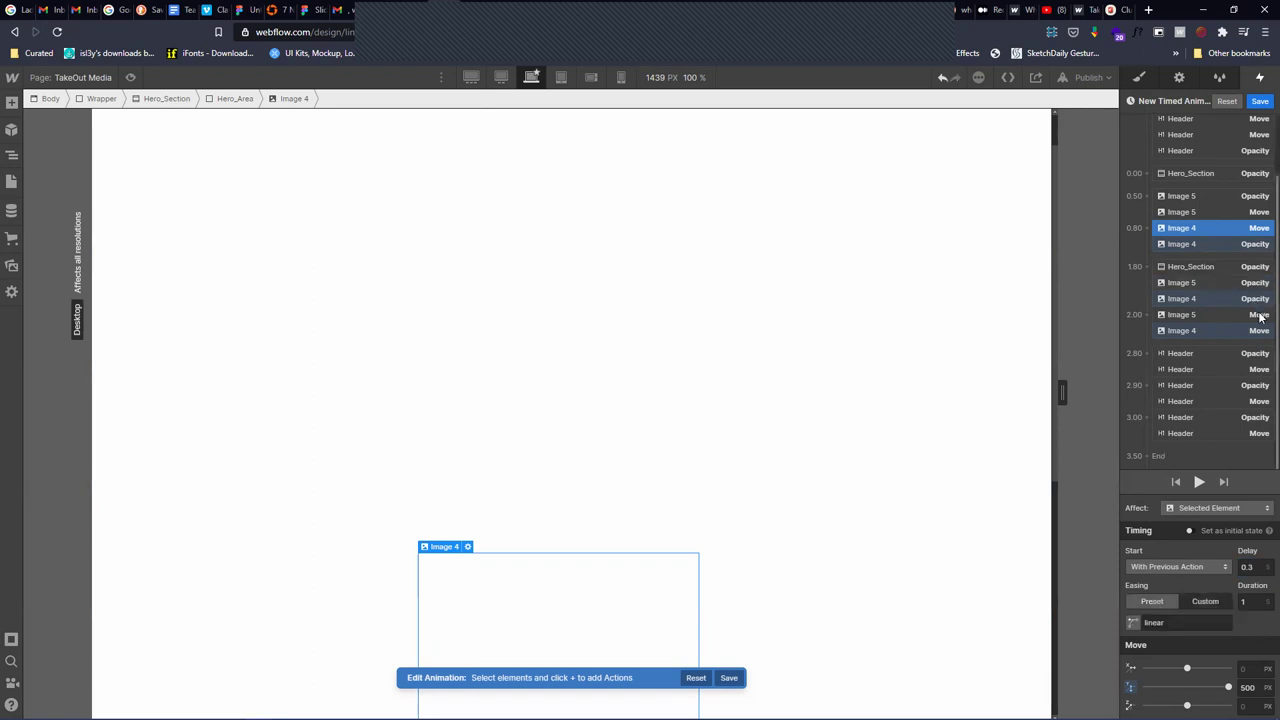
{"action": "left_click", "coordinate": [1225, 330]}
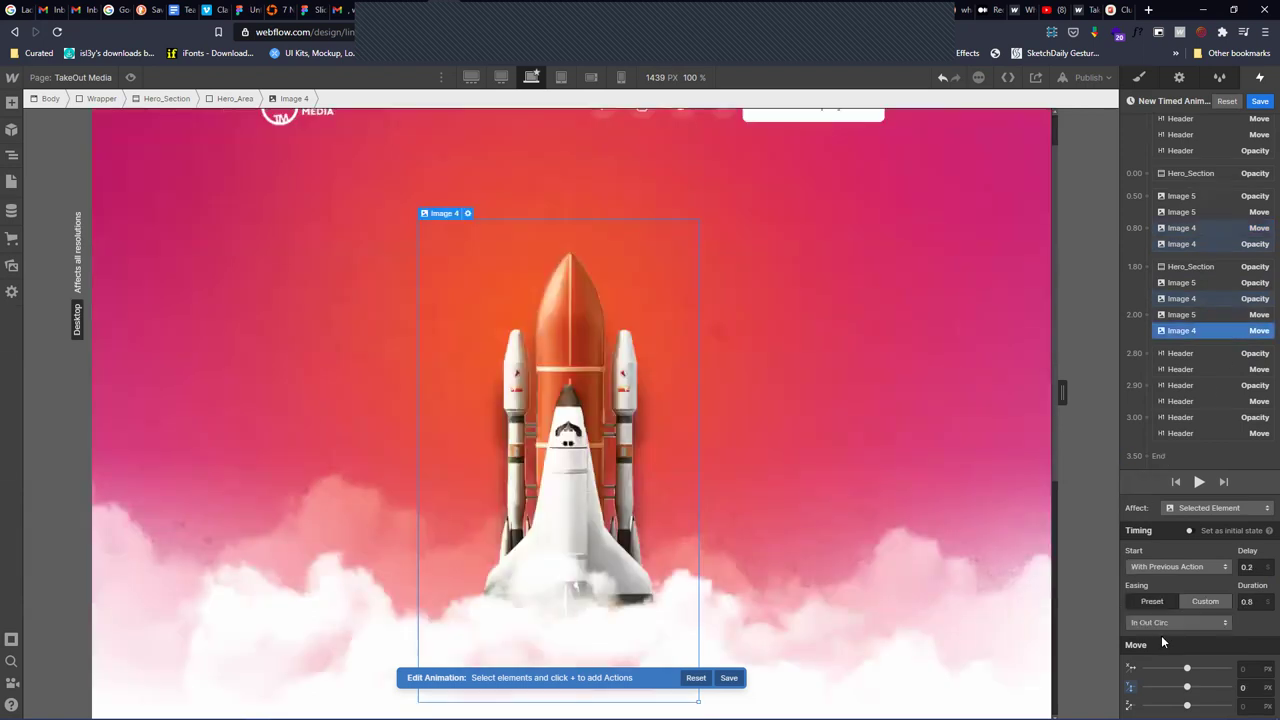
{"action": "left_click", "coordinate": [1213, 598]}
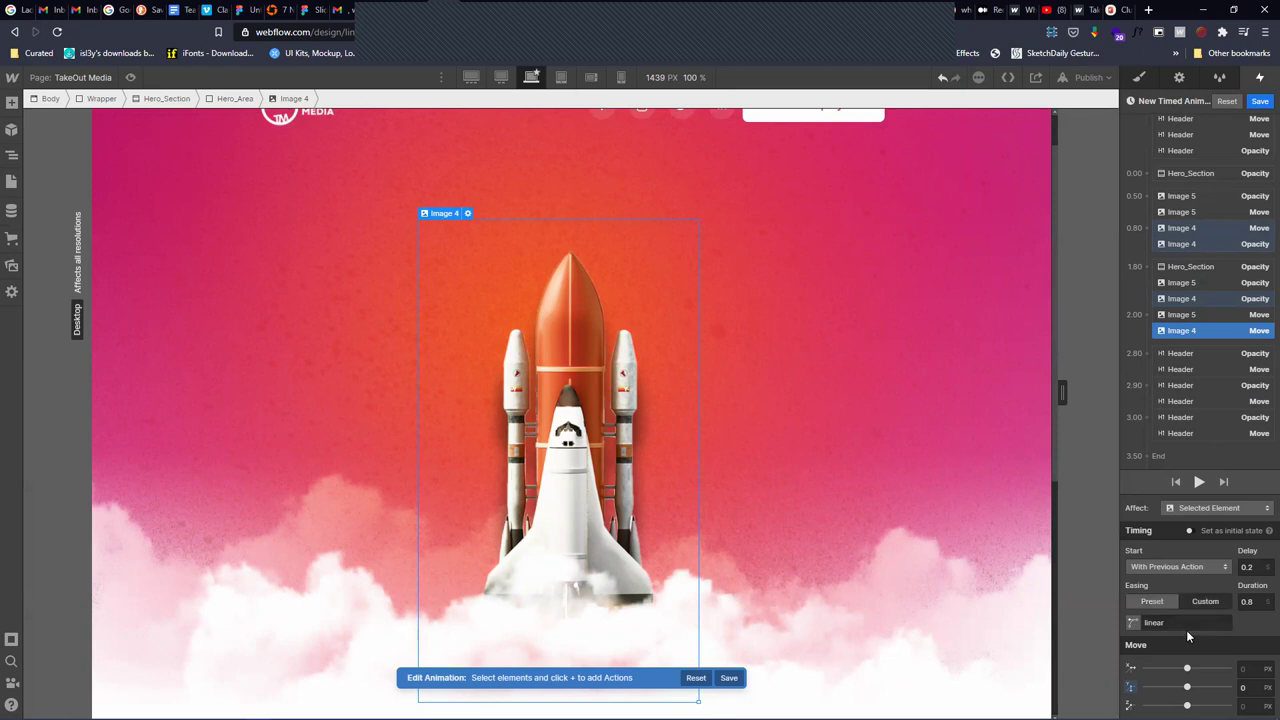
{"action": "left_click", "coordinate": [1133, 622]}
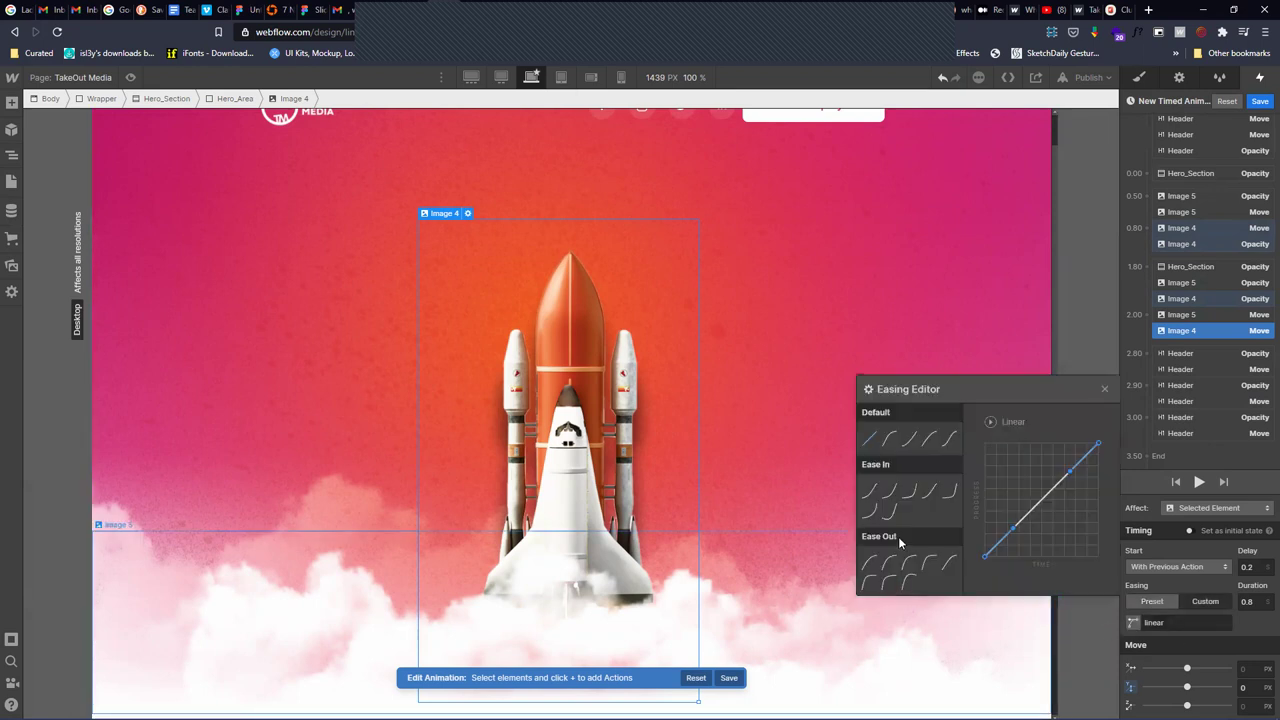
Try the Ease Out Sine and Ease Out Circ curves on Image 4's 0 px Move, previewing the animation with each
{"action": "left_click", "coordinate": [948, 590]}
{"action": "left_click", "coordinate": [1199, 483]}
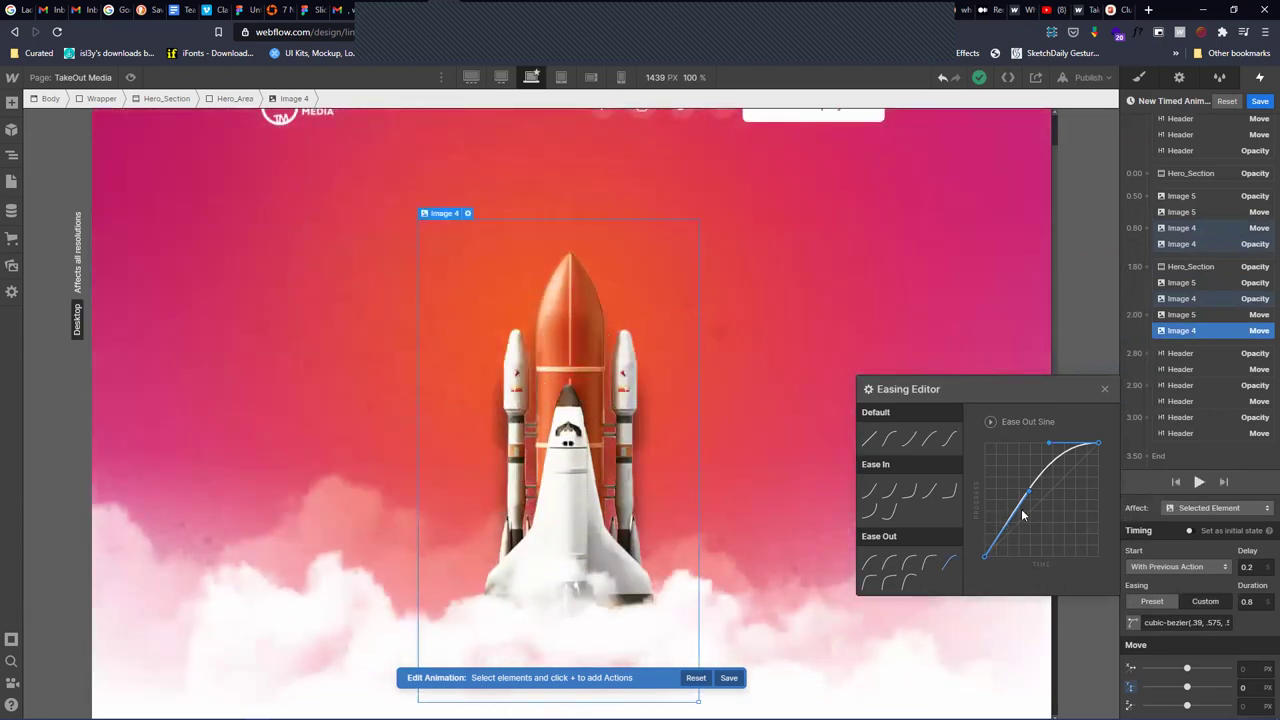
{"action": "left_click", "coordinate": [888, 577]}
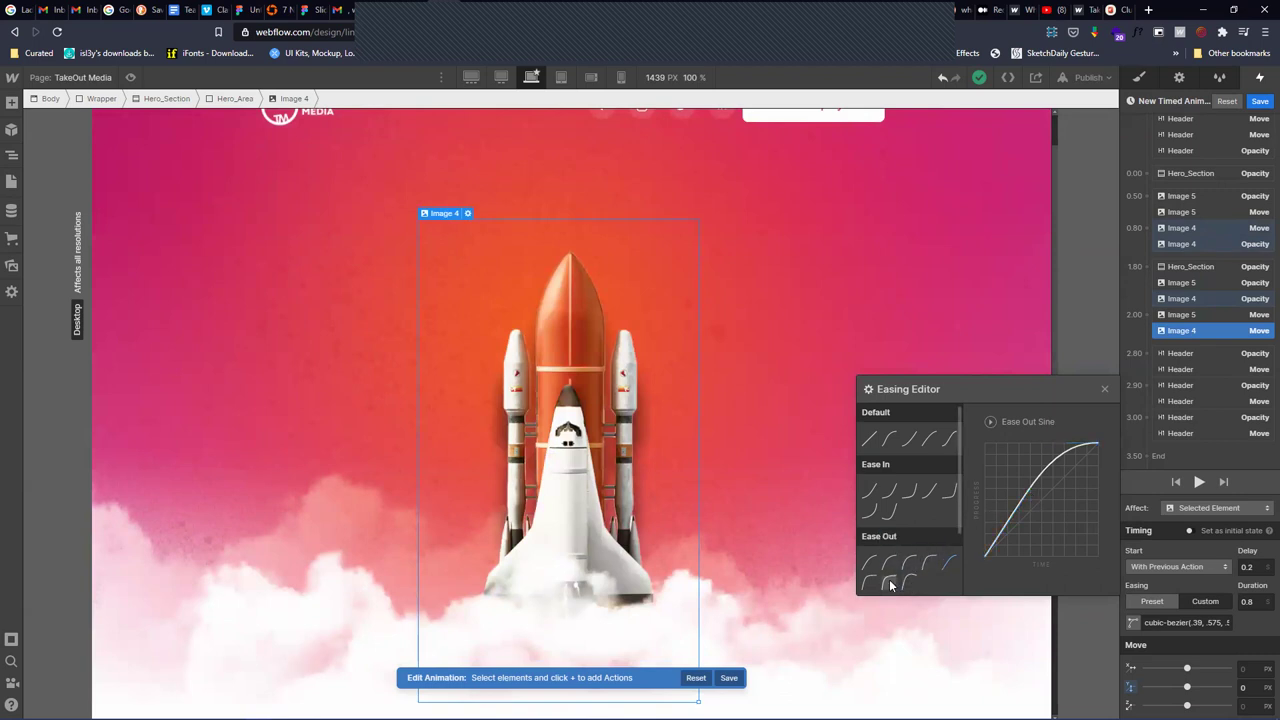
{"action": "left_click", "coordinate": [1198, 484]}
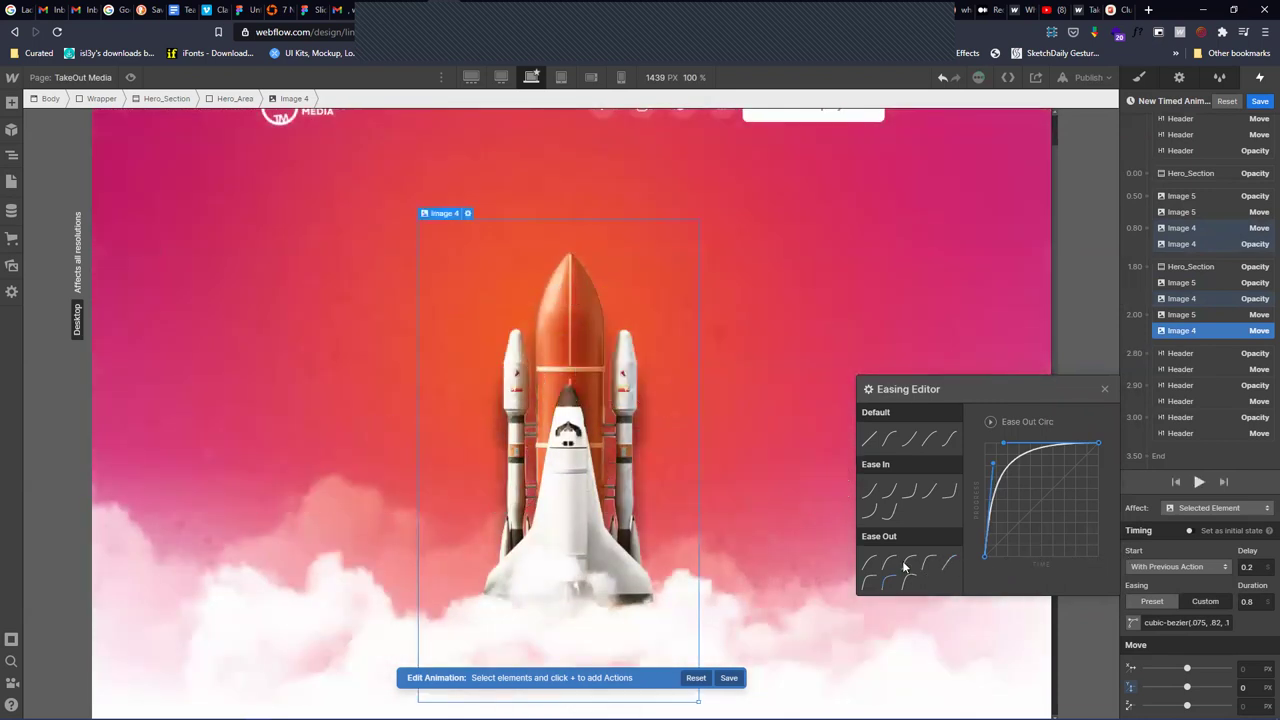
Apply Ease Out Expo to Image 4's 0 px Move, soften it into a custom curve with both handles, and preview the animation
{"action": "left_click", "coordinate": [869, 583]}
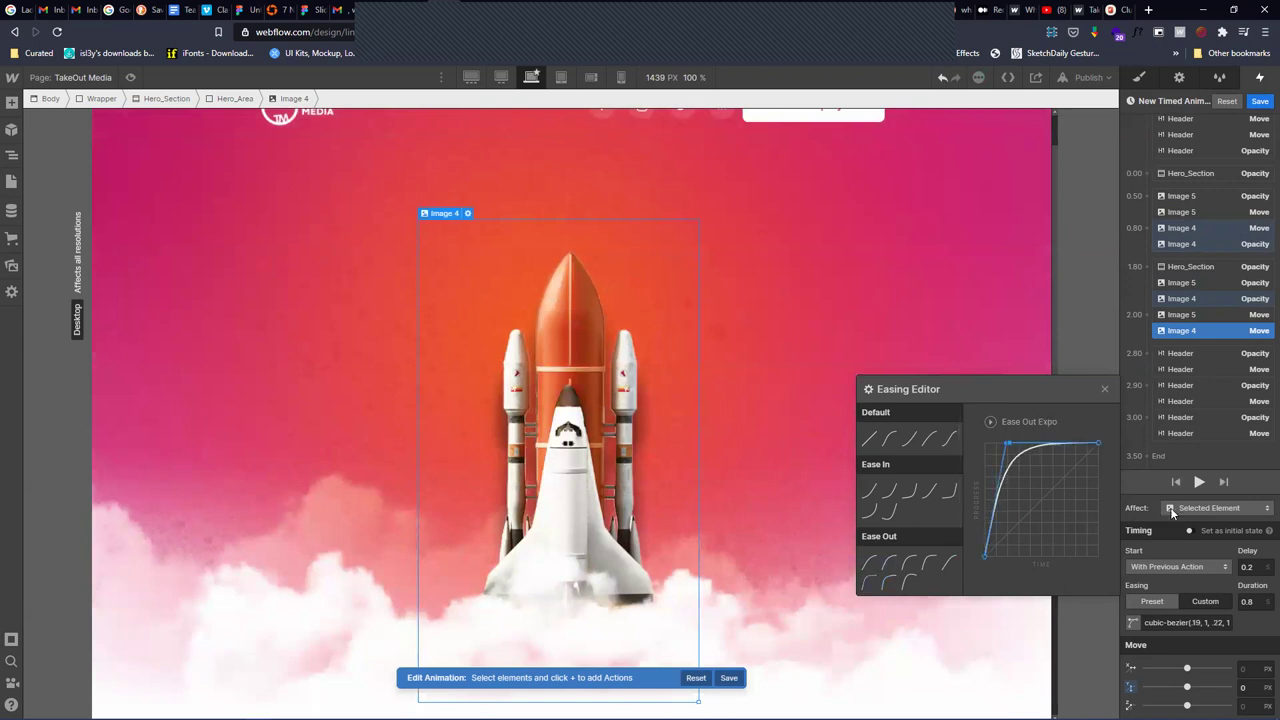
{"action": "left_click", "coordinate": [1199, 482]}
{"action": "left_click_drag", "start_coordinate": [1005, 455], "coordinate": [1006, 463]}
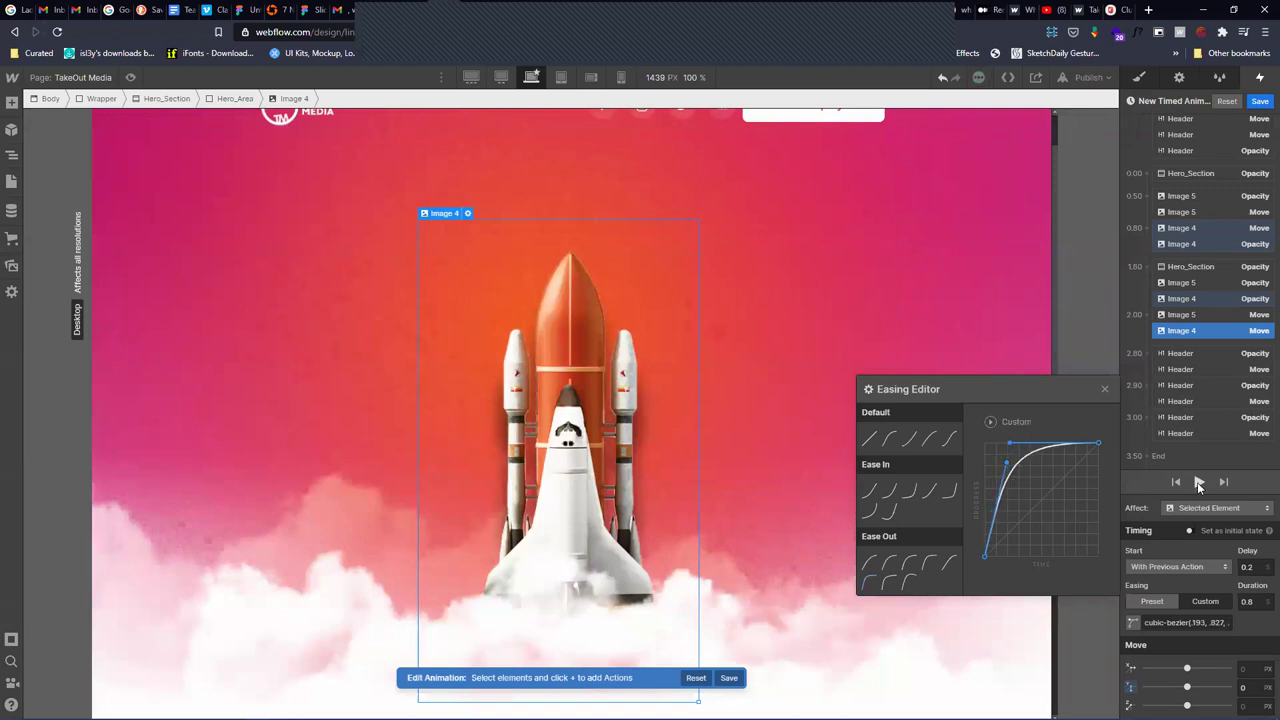
{"action": "left_click", "coordinate": [1198, 482]}
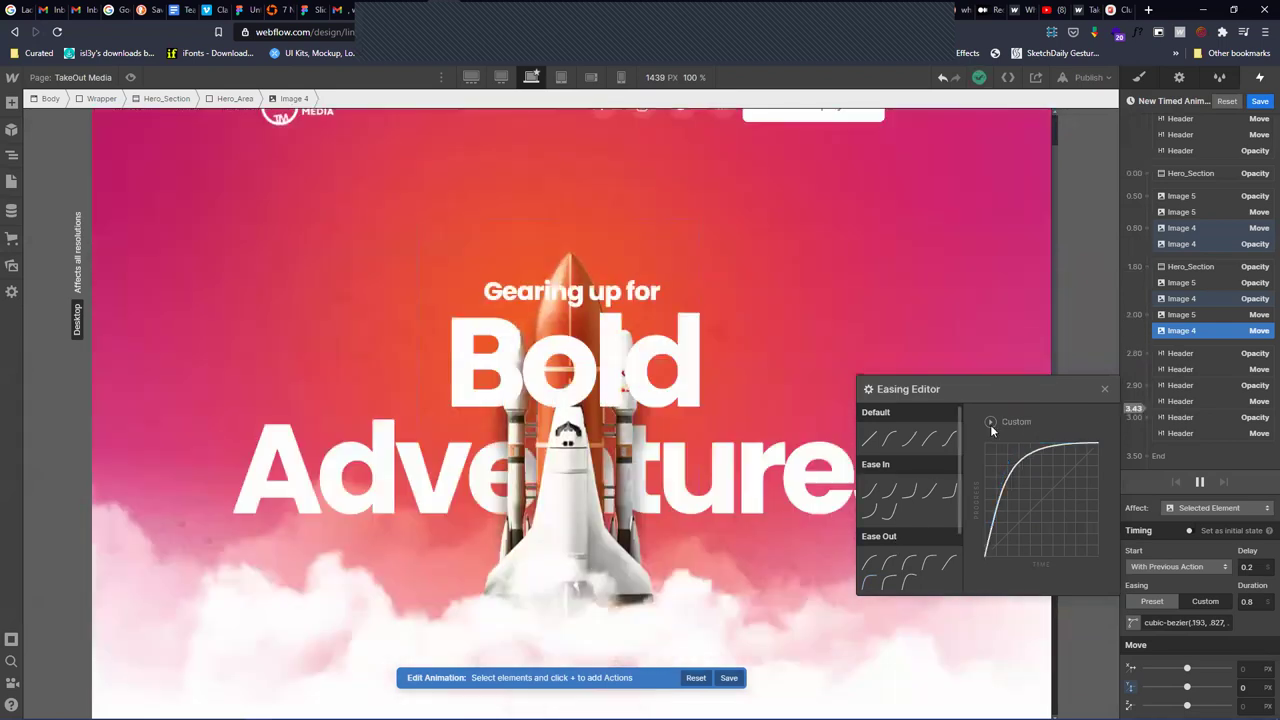
{"action": "left_click_drag", "start_coordinate": [1012, 442], "coordinate": [1035, 440]}
{"action": "left_click", "coordinate": [1199, 481]}
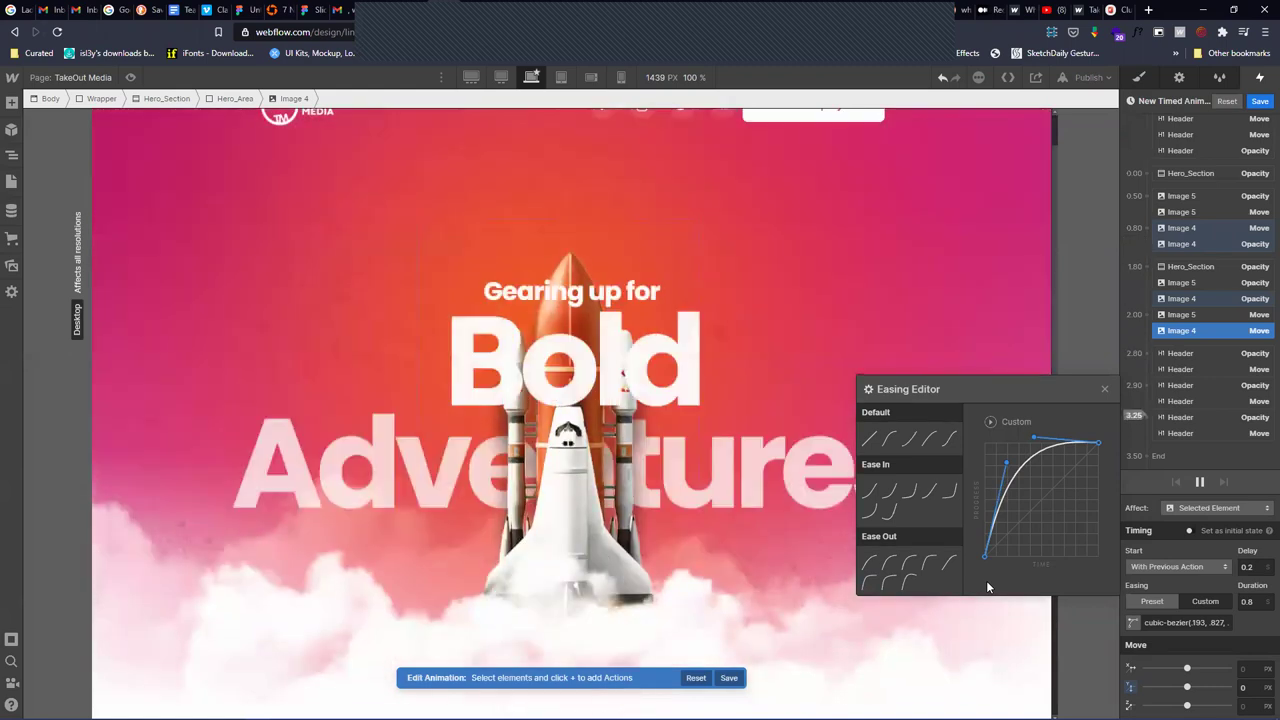
Republish the site to the selected domain, then reload and look through the live page to review the rocket's new easing
{"action": "left_click", "coordinate": [1090, 77]}
{"action": "left_click", "coordinate": [1033, 272]}
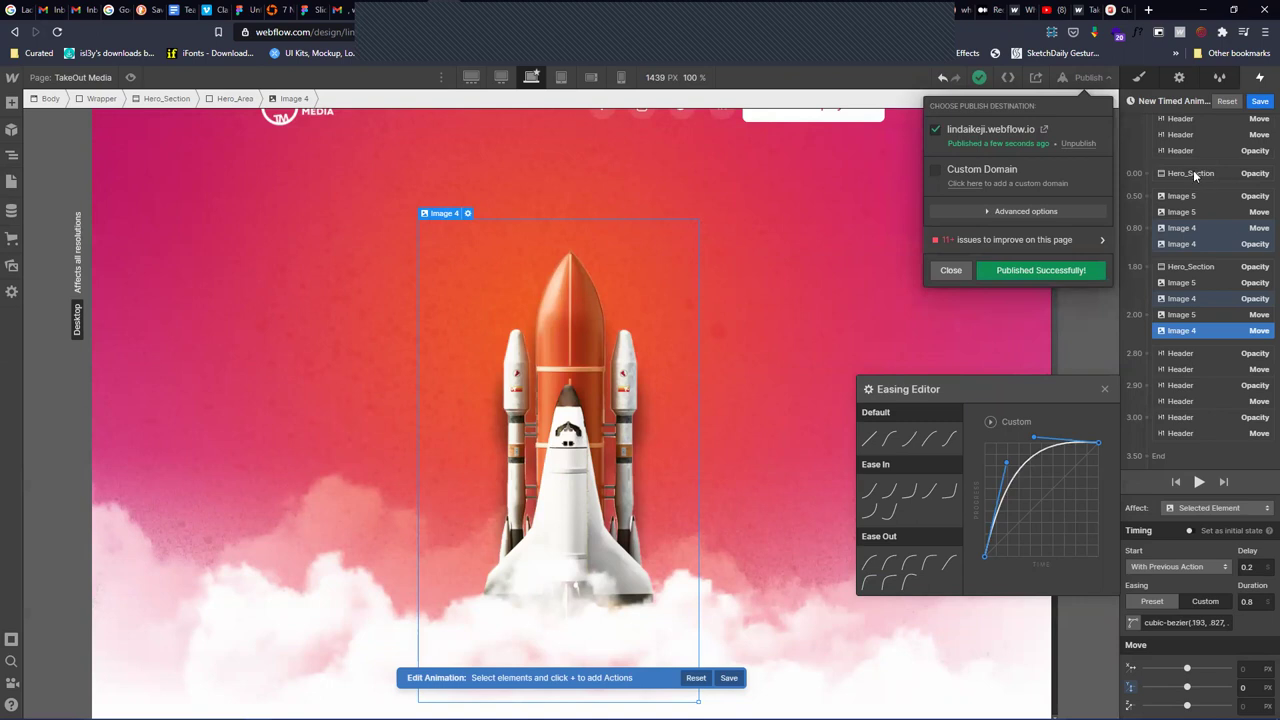
{"action": "left_click", "coordinate": [1178, 270]}
{"action": "left_click", "coordinate": [1170, 274]}
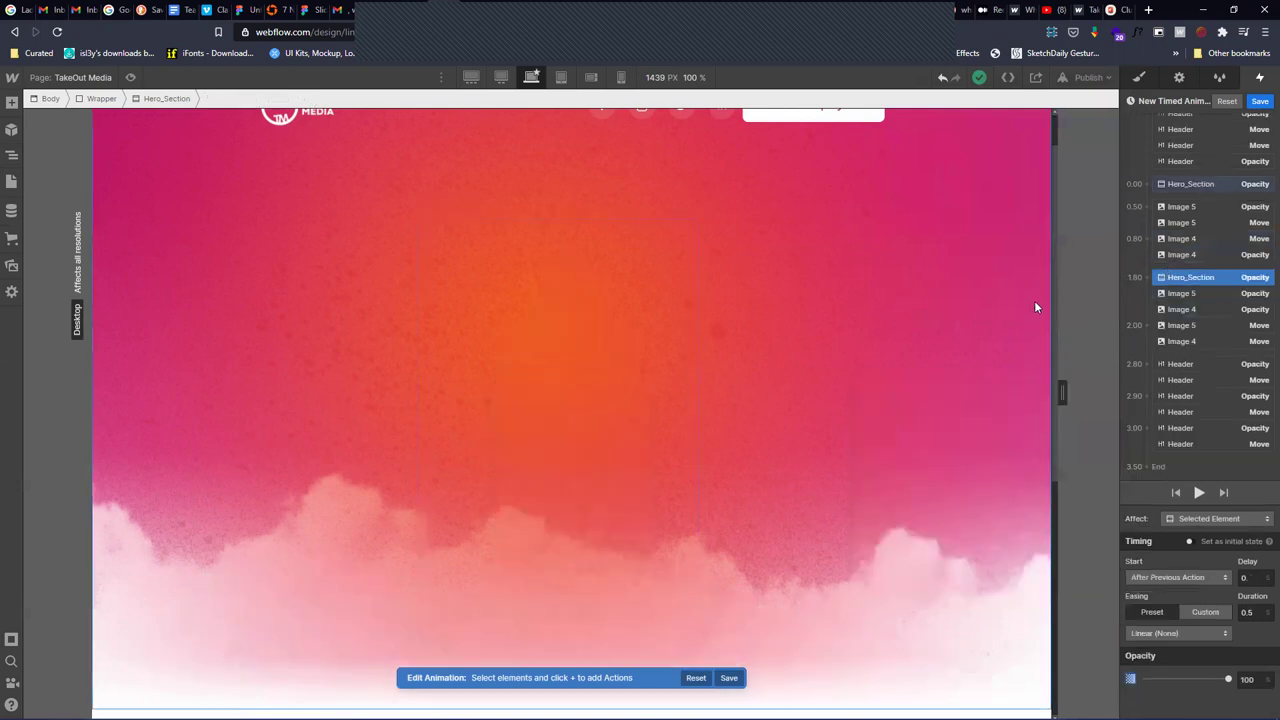
{"action": "left_click", "coordinate": [1089, 77]}
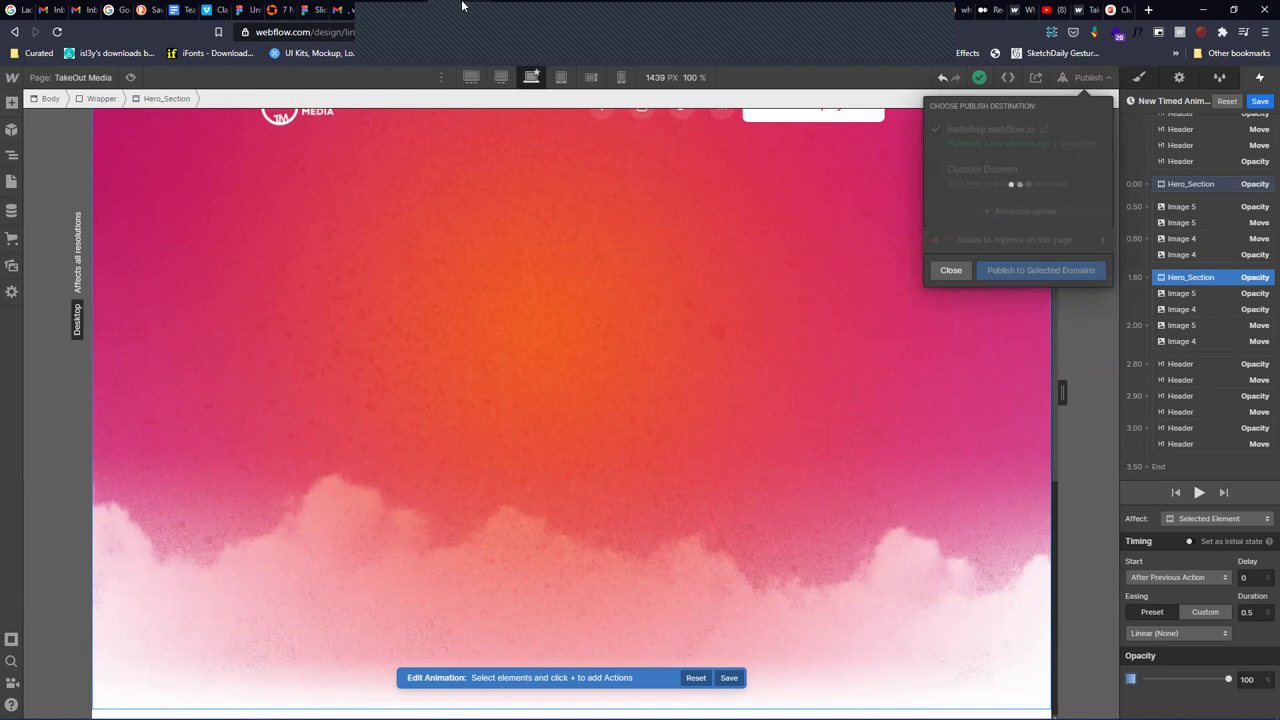
{"action": "mouse_move", "coordinate": [714, 718]}
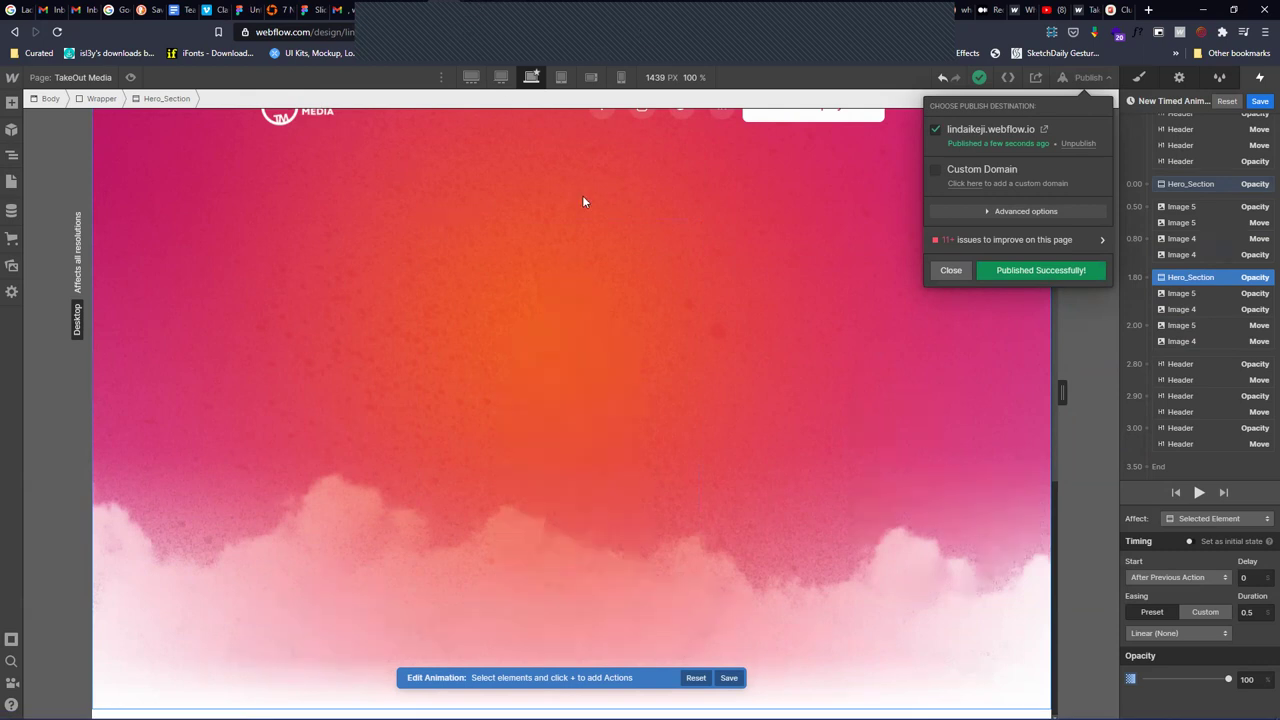
{"action": "left_click", "coordinate": [476, 8]}
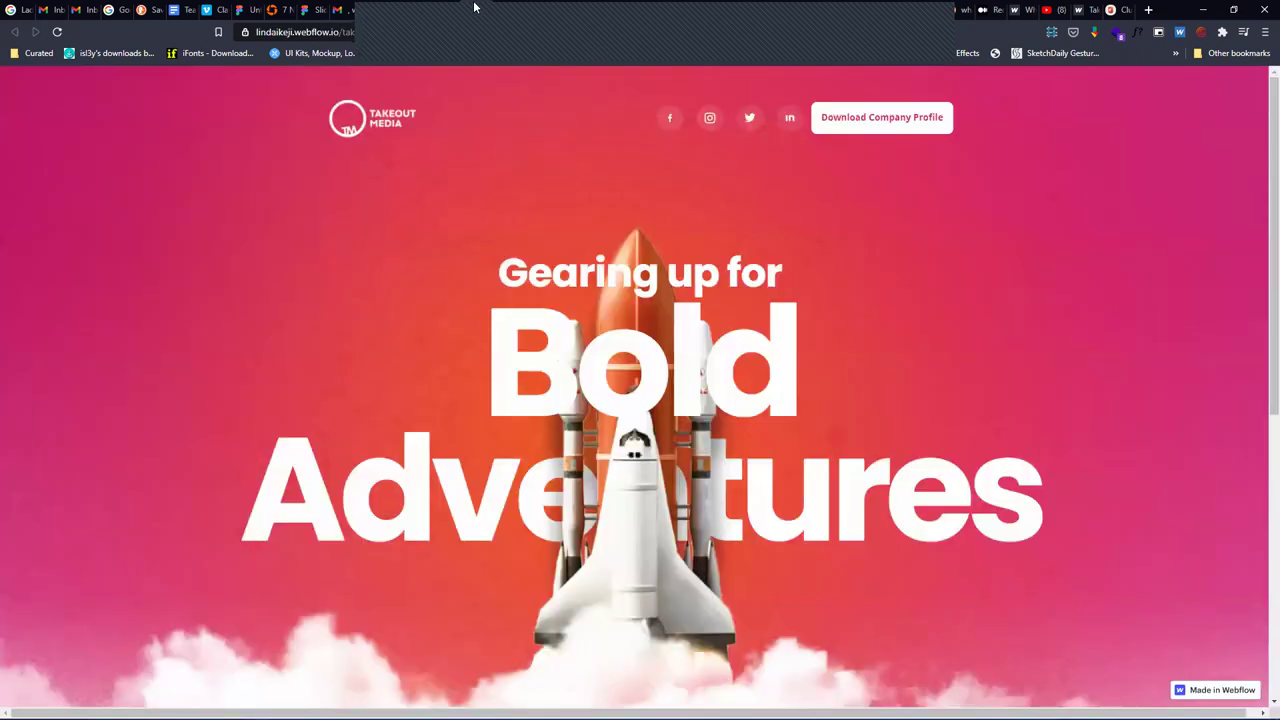
{"action": "left_click", "coordinate": [58, 33]}
{"action": "scroll", "coordinate": [1262, 198], "scroll_direction": "down", "scroll_amount": 1}
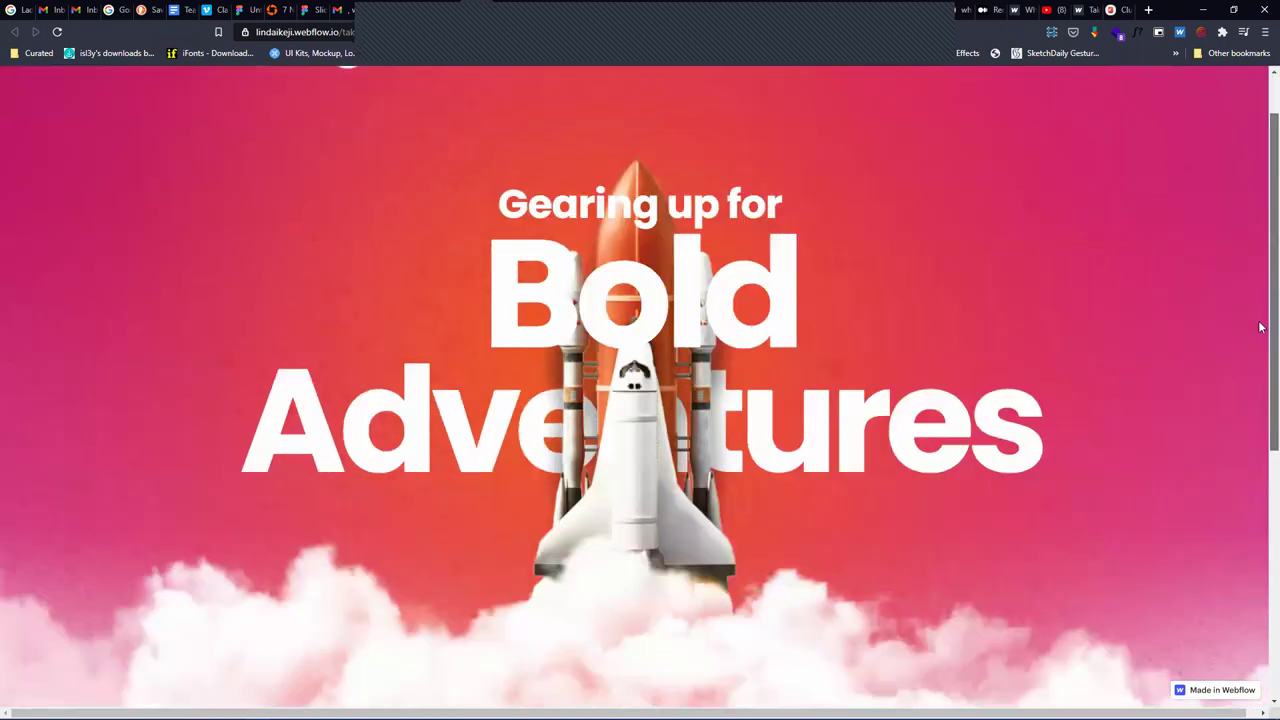
{"action": "scroll", "coordinate": [1260, 370], "scroll_direction": "down", "scroll_amount": 4}
{"action": "scroll", "coordinate": [1260, 220], "scroll_direction": "up", "scroll_amount": 3}
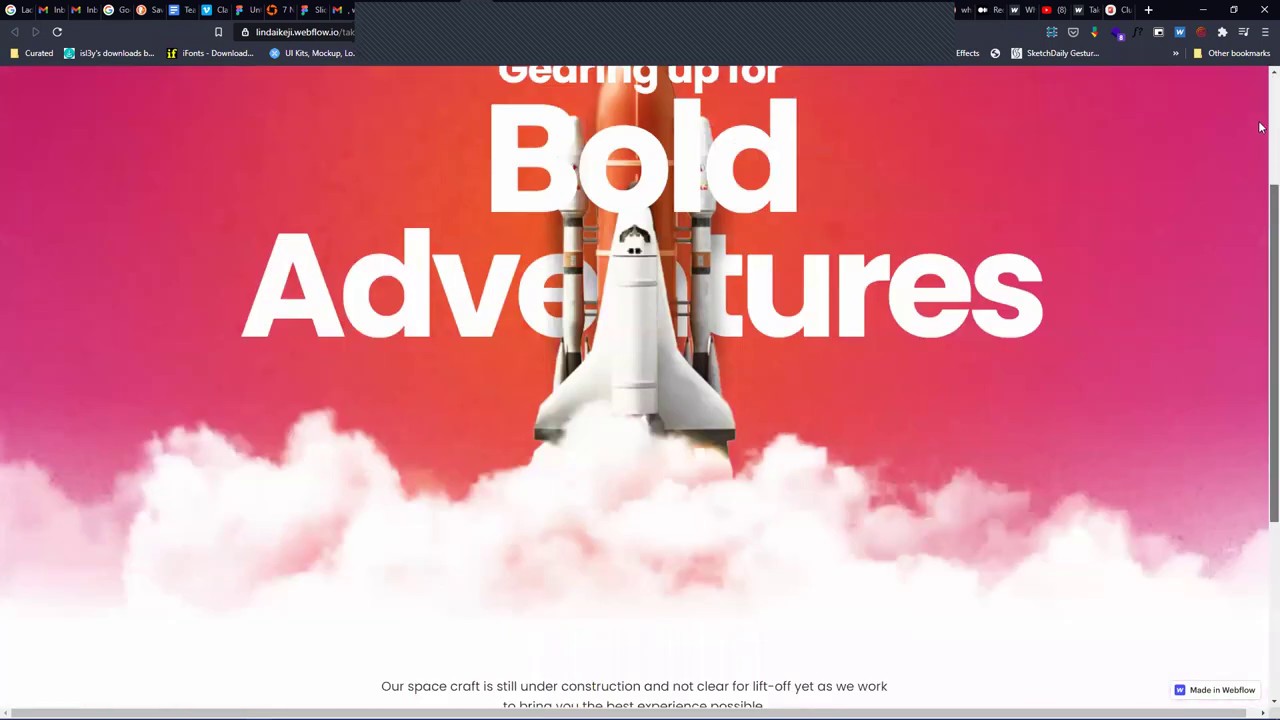
{"action": "scroll", "coordinate": [1259, 107], "scroll_direction": "up", "scroll_amount": 3}
Return to the Webflow designer, dismiss the publish options and save the page-load timed animation
{"action": "left_click", "coordinate": [434, 14]}
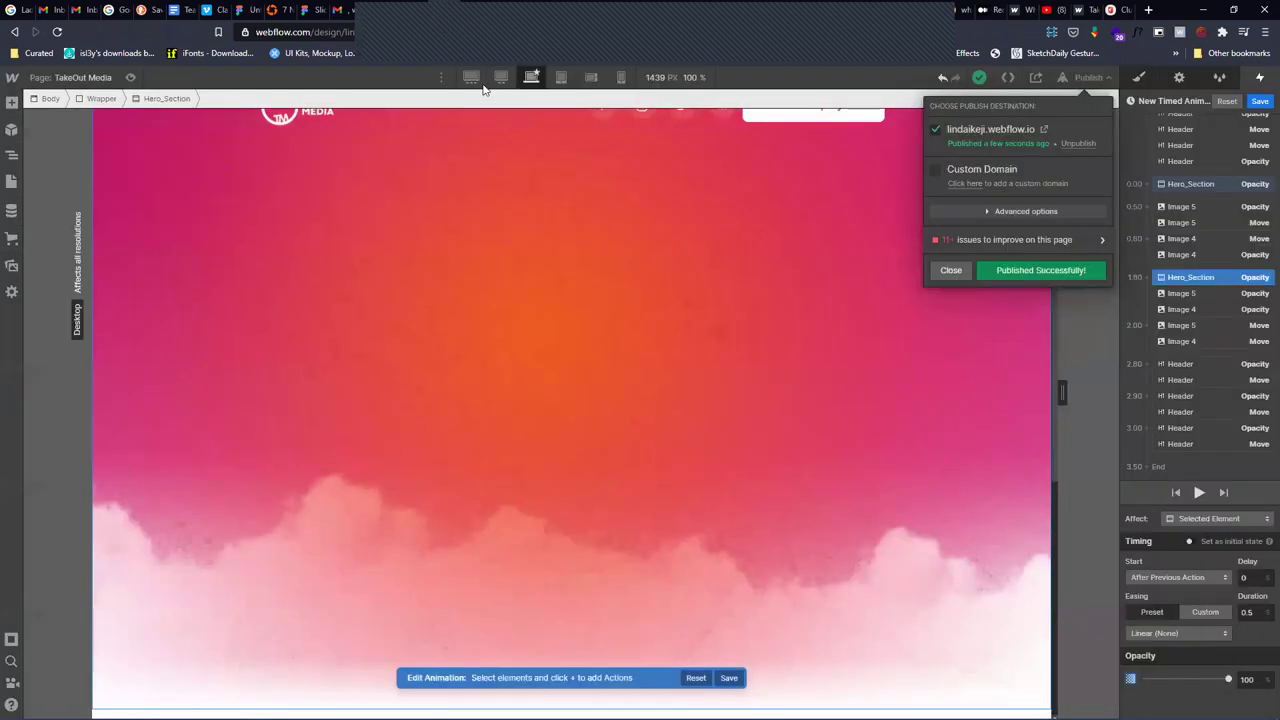
{"action": "left_click", "coordinate": [936, 271]}
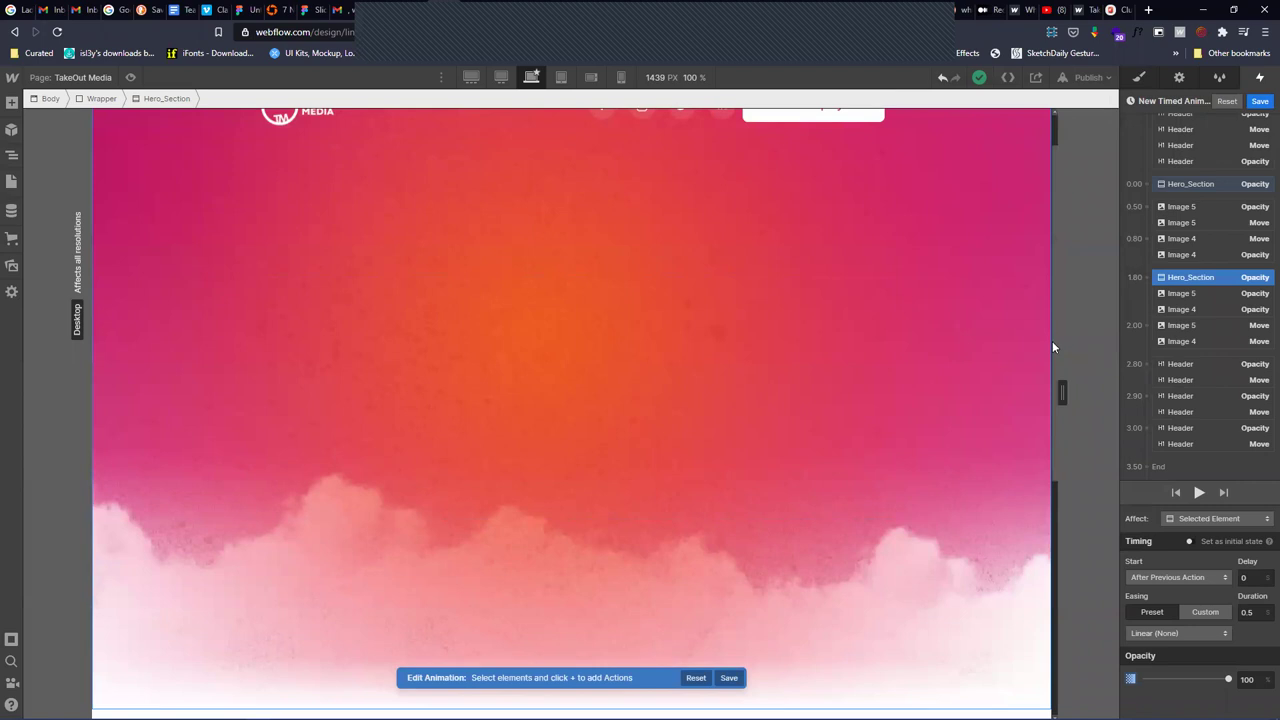
{"action": "scroll", "coordinate": [1052, 341], "scroll_direction": "up", "scroll_amount": 1}
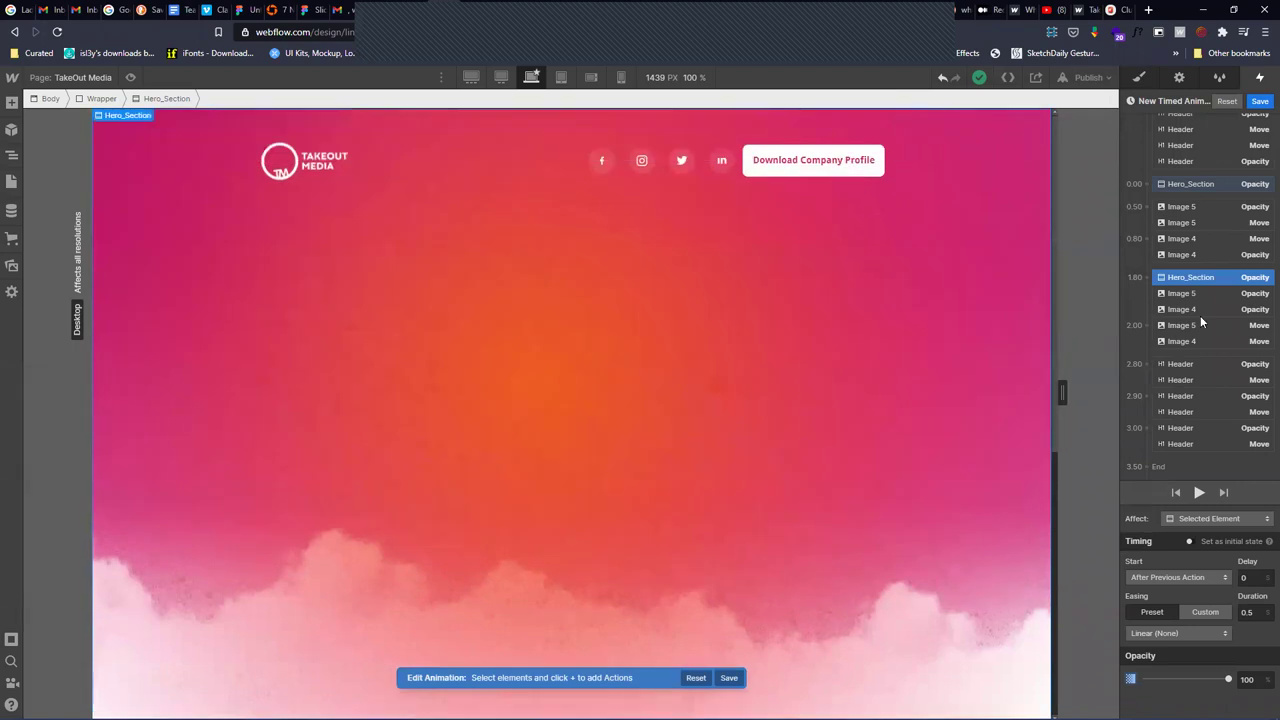
{"action": "left_click", "coordinate": [1259, 101]}
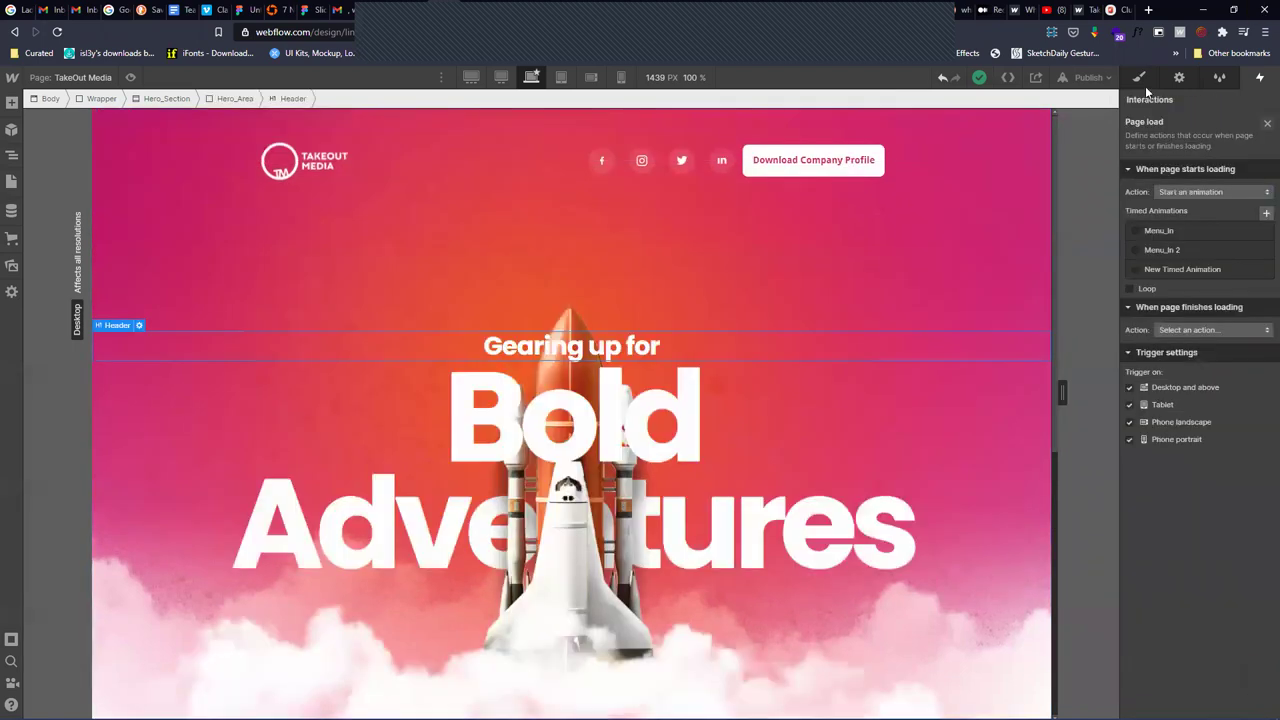
Look over the desktop page down to the footer, and open the mobile portrait layout with the canvas widened to 479 px
{"action": "key", "text": "s"}
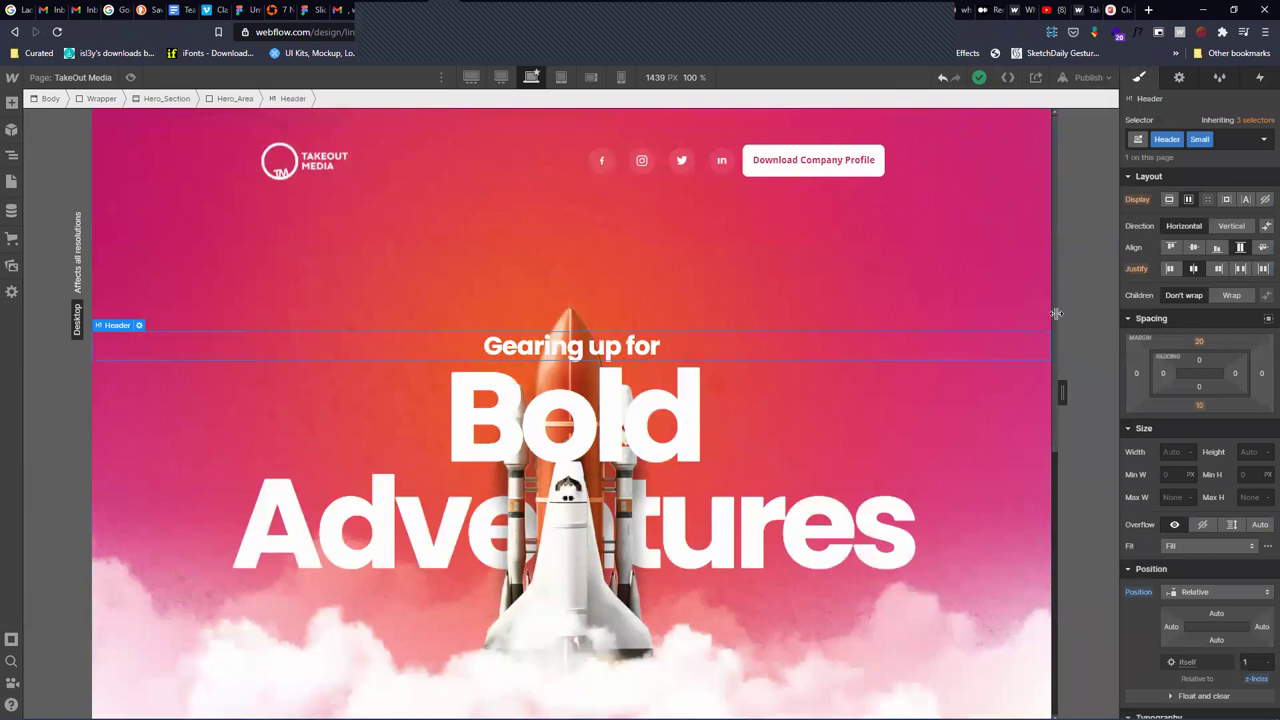
{"action": "scroll", "coordinate": [1053, 340], "scroll_direction": "down", "scroll_amount": 5}
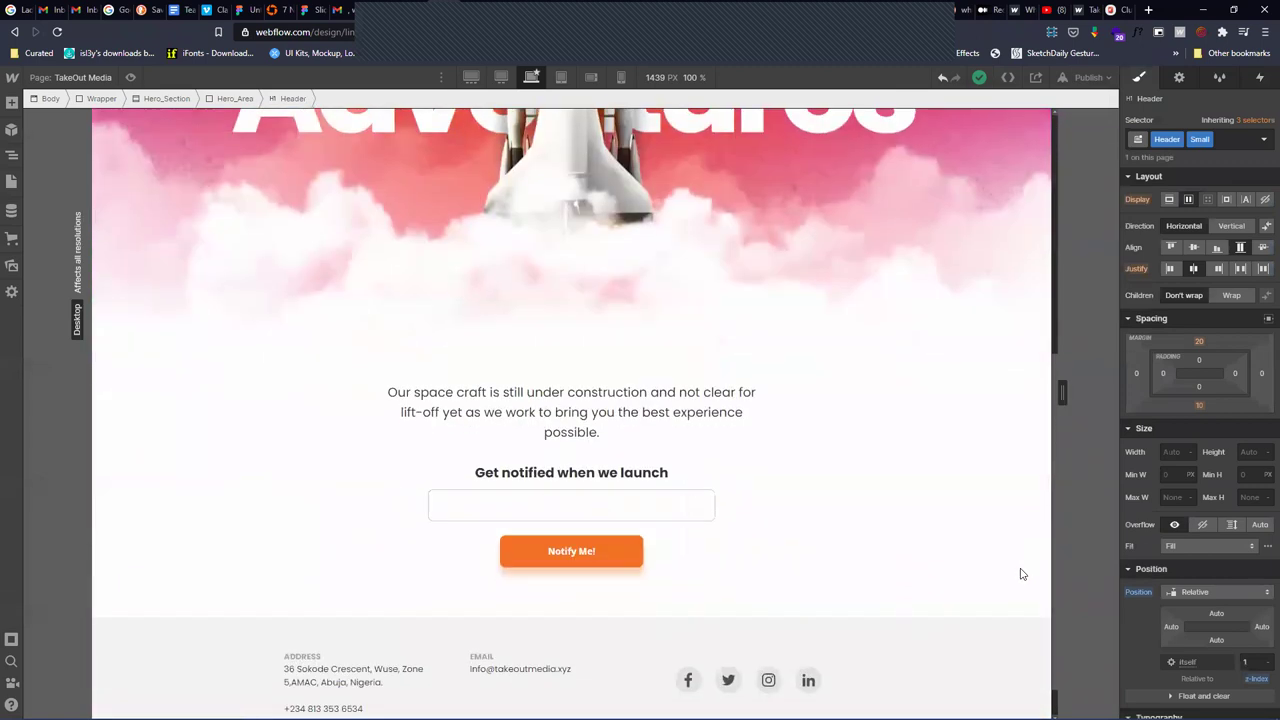
{"action": "scroll", "coordinate": [1022, 574], "scroll_direction": "down", "scroll_amount": 1}
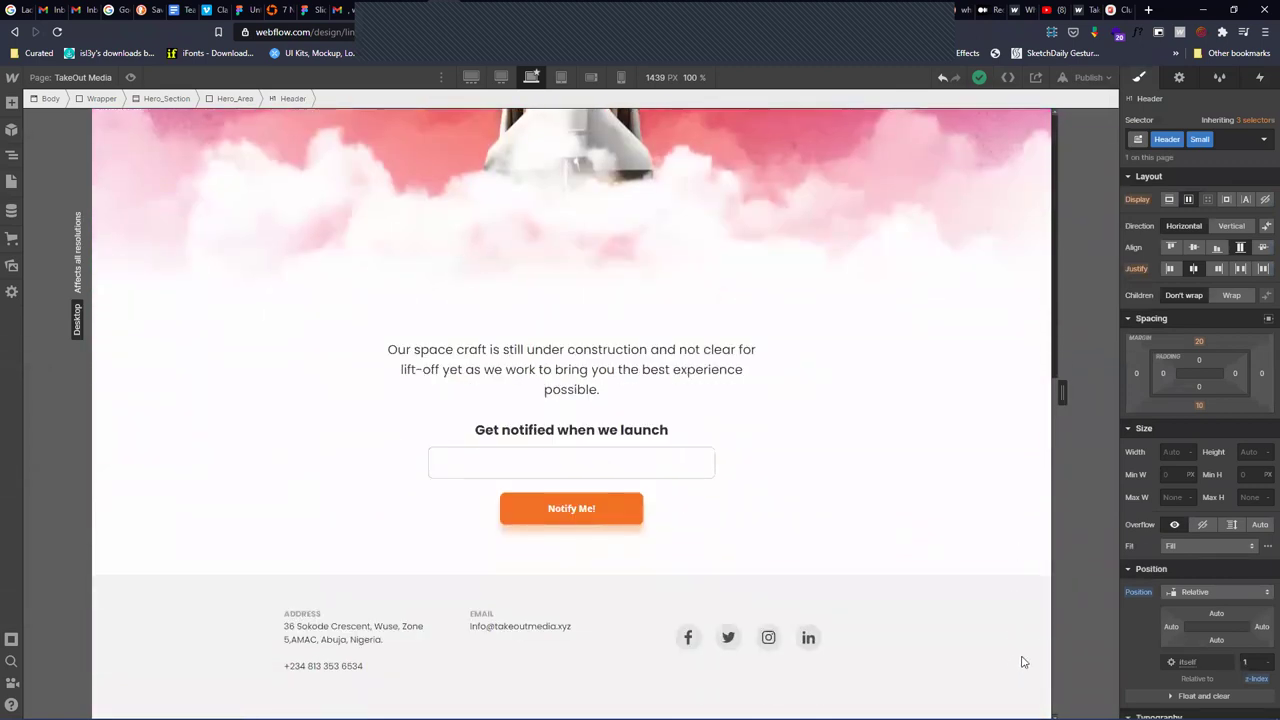
{"action": "scroll", "coordinate": [1045, 510], "scroll_direction": "up", "scroll_amount": 8}
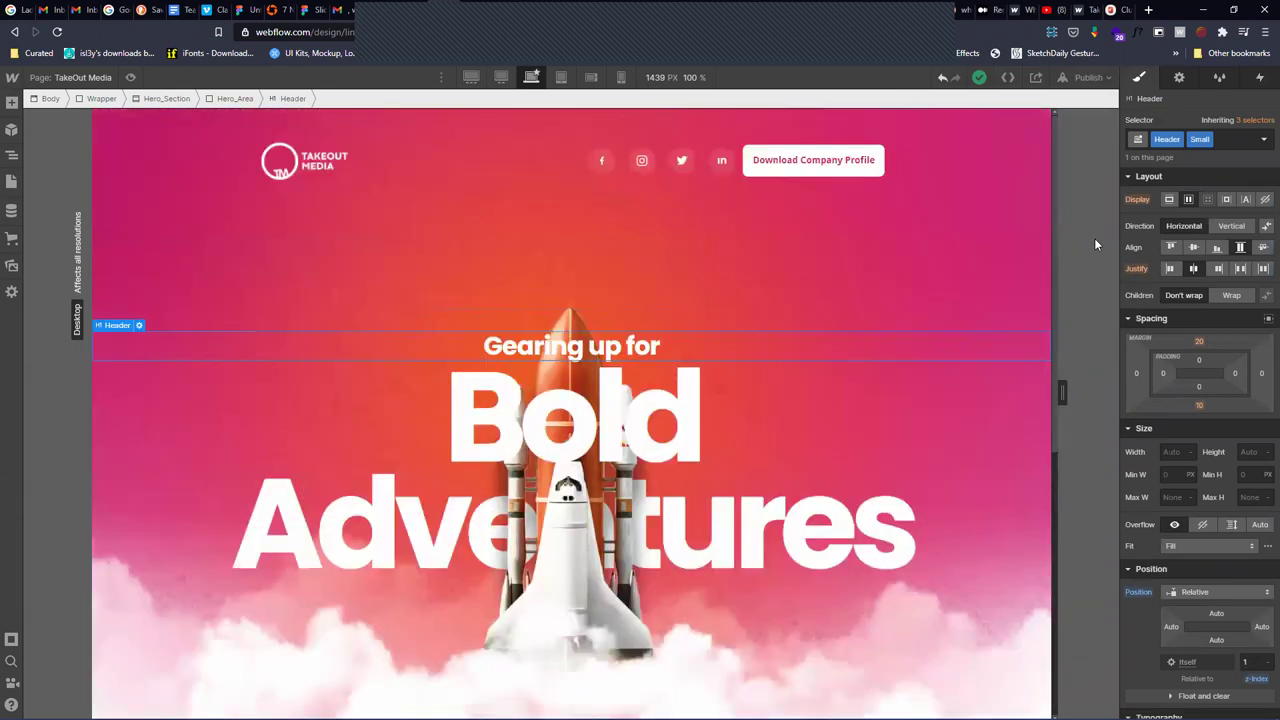
{"action": "left_click", "coordinate": [621, 80]}
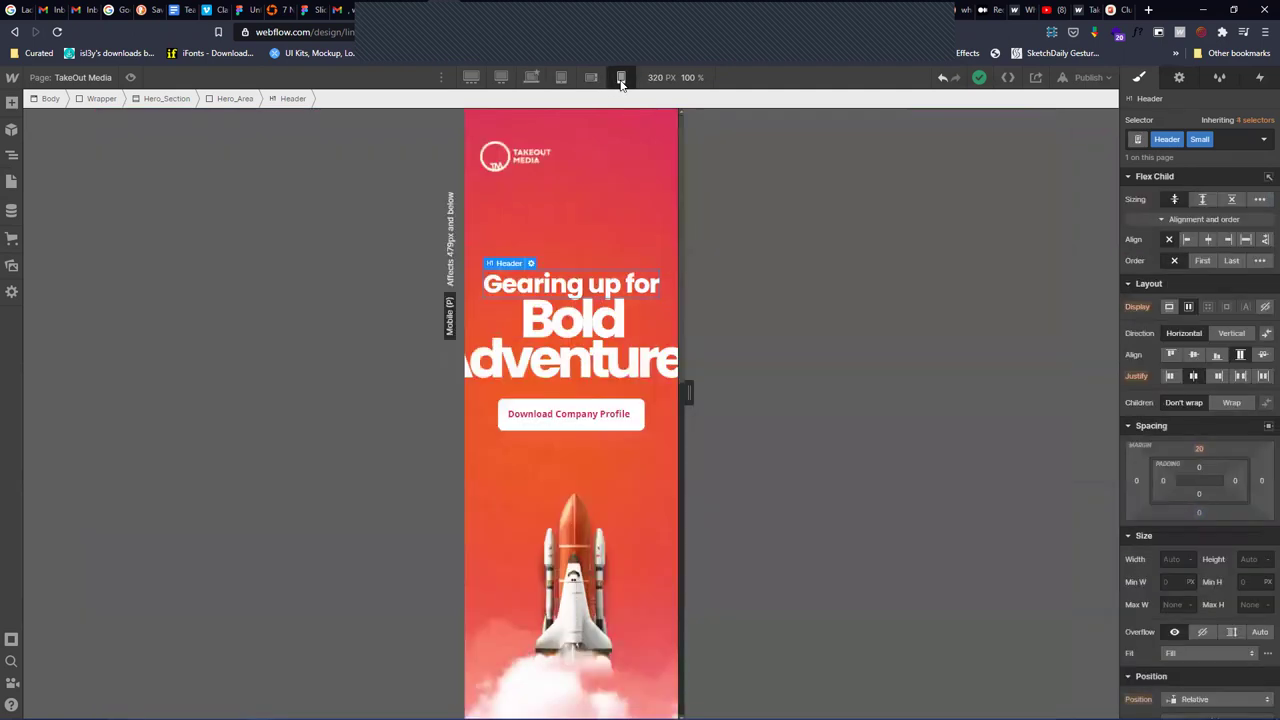
{"action": "left_click_drag", "start_coordinate": [687, 398], "coordinate": [788, 402]}
{"action": "scroll", "coordinate": [677, 416], "scroll_direction": "down", "scroll_amount": 4}
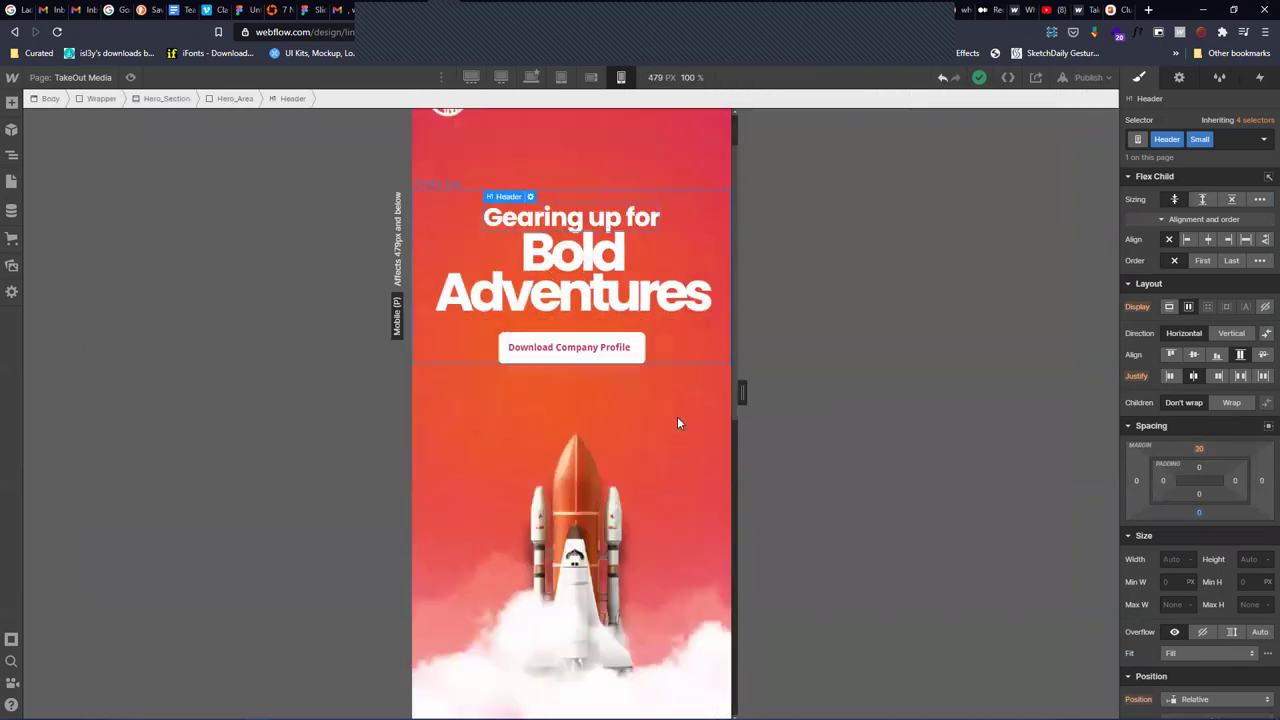
{"action": "scroll", "coordinate": [677, 423], "scroll_direction": "up", "scroll_amount": 3}
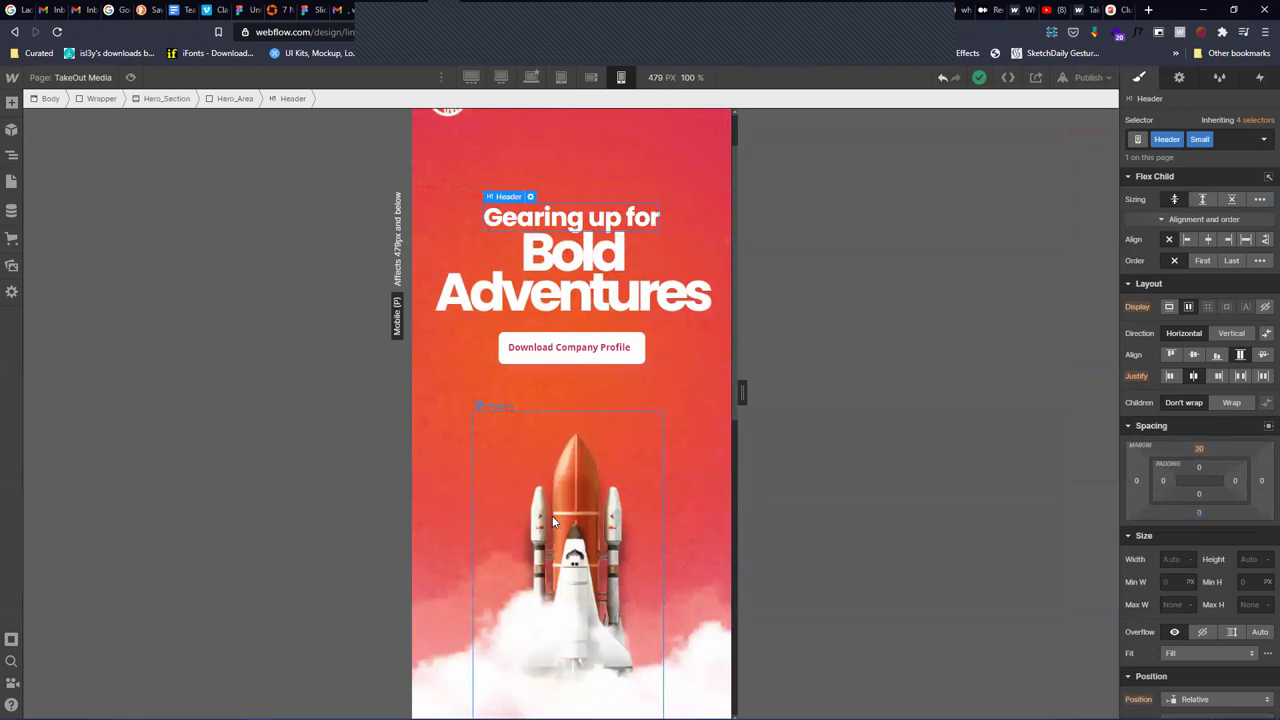
Reduce the rocket image's top offset in the mobile portrait layout to raise it slightly, and check the page
{"action": "left_click", "coordinate": [568, 488]}
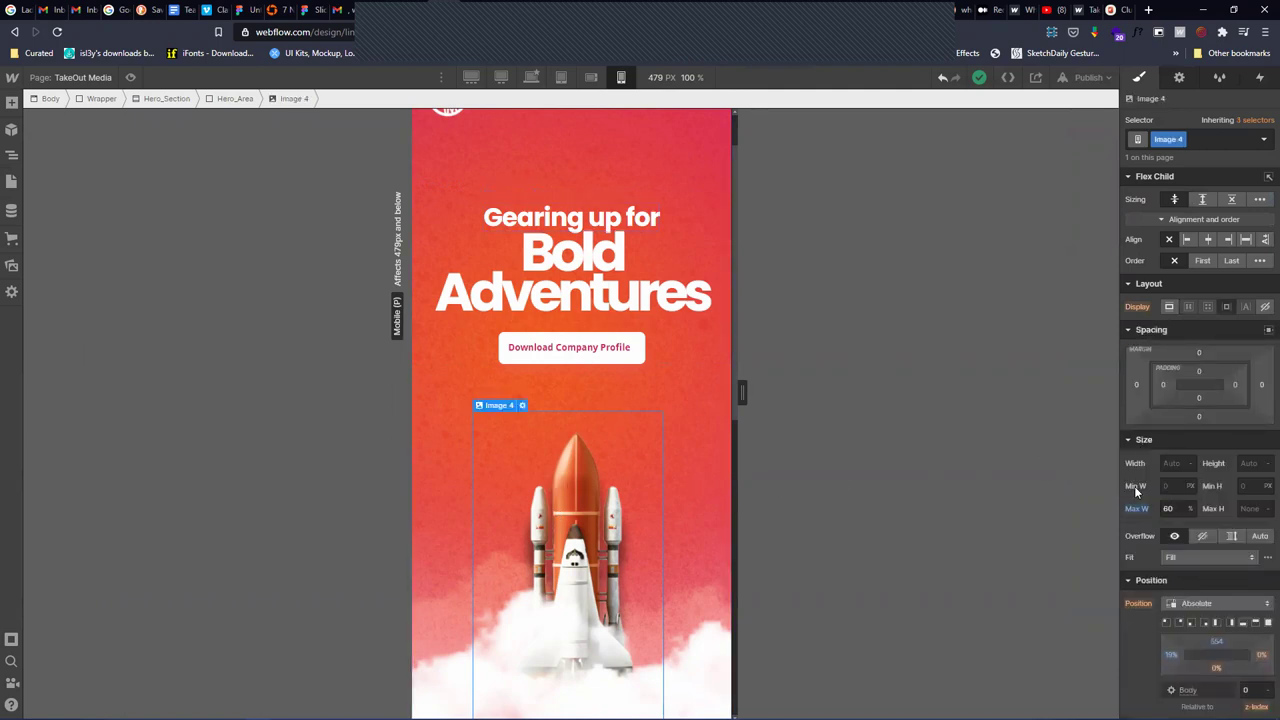
{"action": "left_click_drag", "start_coordinate": [1217, 640], "coordinate": [1218, 621]}
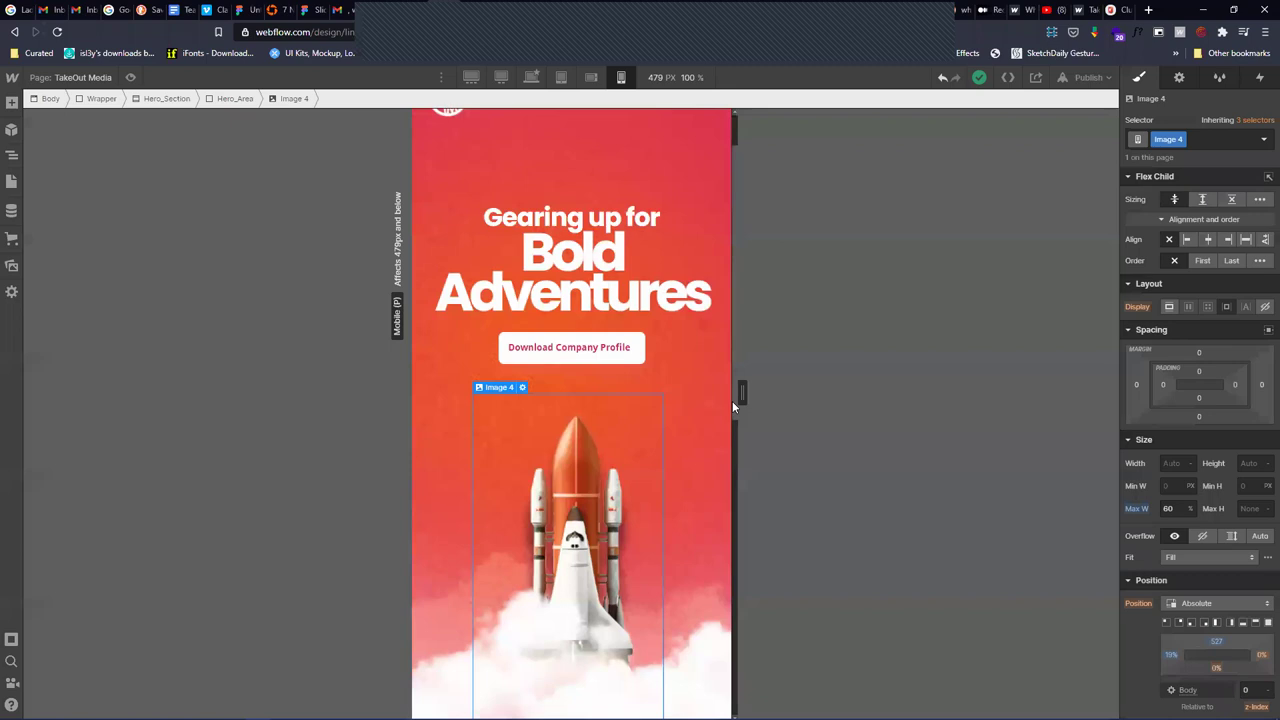
{"action": "scroll", "coordinate": [734, 370], "scroll_direction": "up", "scroll_amount": 2}
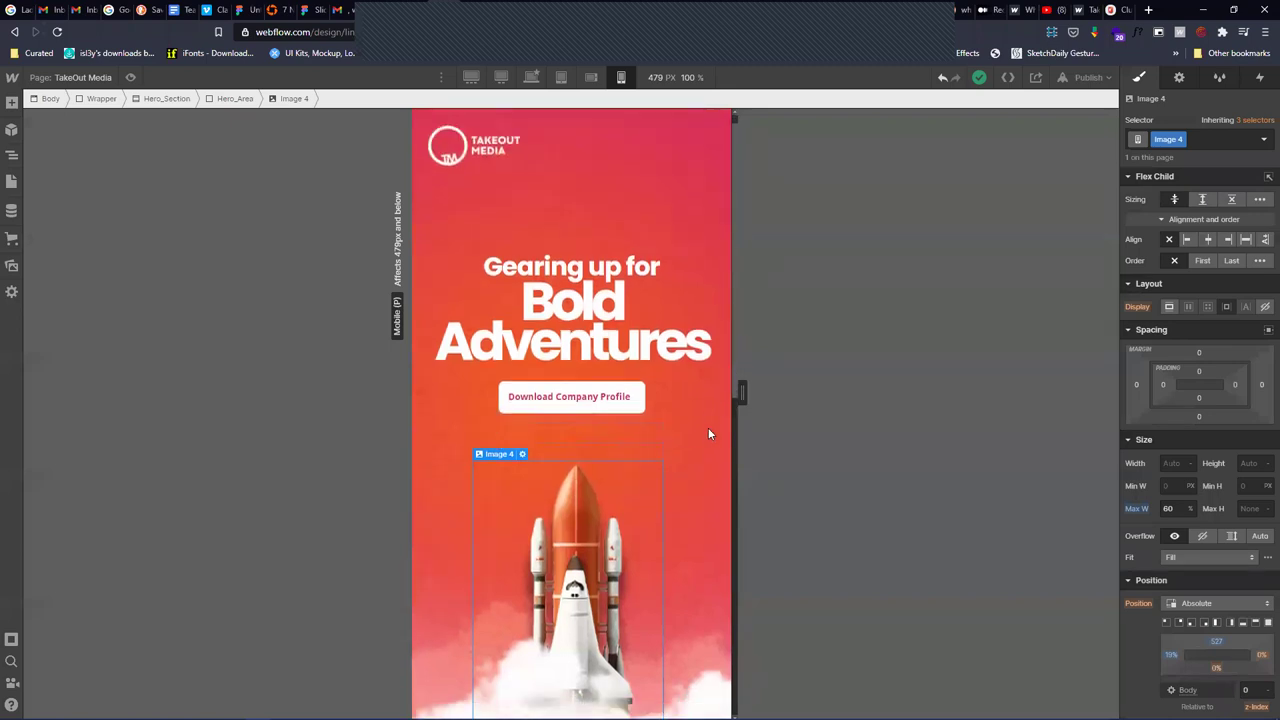
{"action": "scroll", "coordinate": [708, 434], "scroll_direction": "down", "scroll_amount": 10}
{"action": "scroll", "coordinate": [766, 497], "scroll_direction": "up", "scroll_amount": 10}
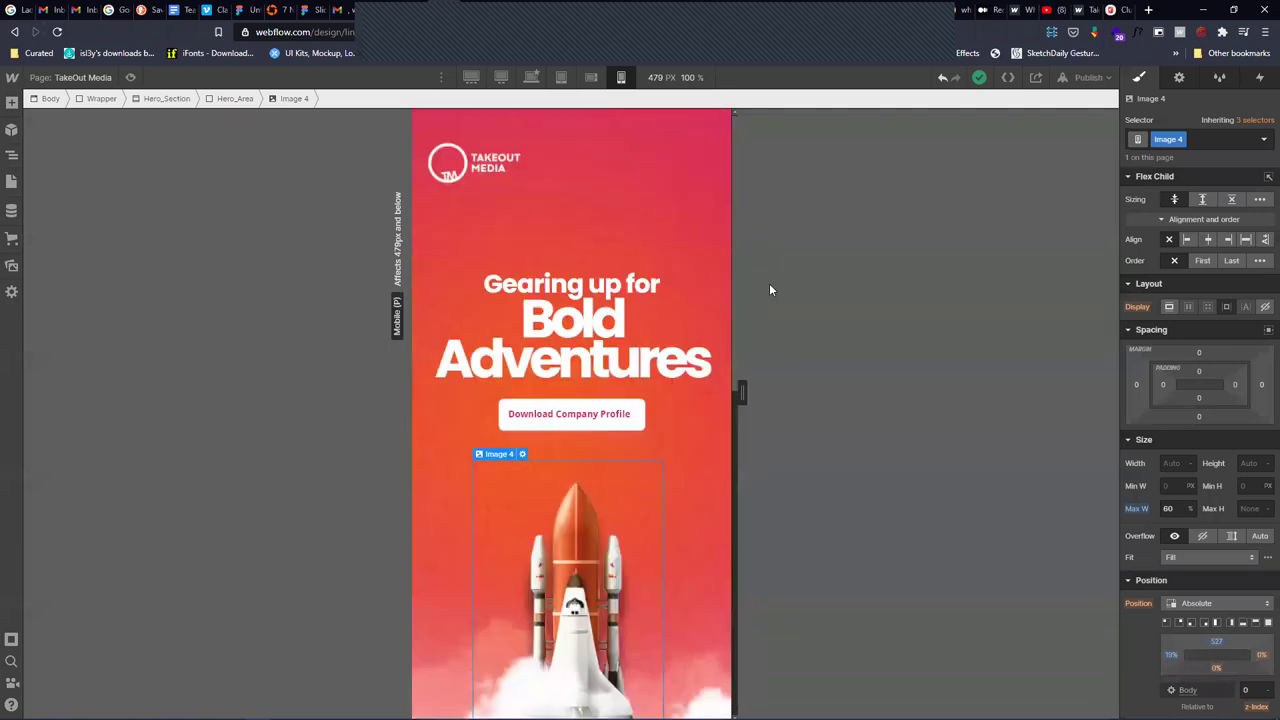
Switch to the live landing page and reload it to replay the rocket, cloud and heading animation
{"action": "left_click", "coordinate": [473, 6]}
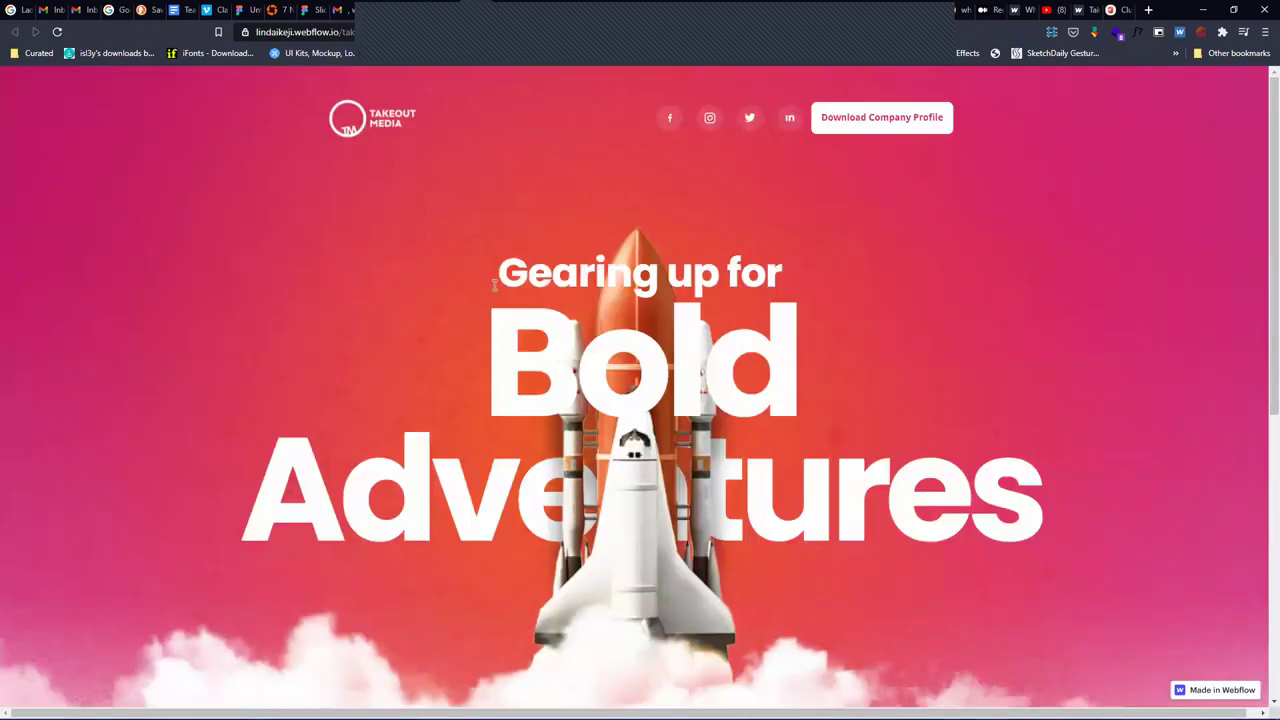
{"action": "left_click_drag", "start_coordinate": [494, 287], "coordinate": [802, 342]}
{"action": "left_click", "coordinate": [828, 354]}
{"action": "left_click_drag", "start_coordinate": [1260, 304], "coordinate": [1260, 251]}
{"action": "left_click", "coordinate": [57, 32]}
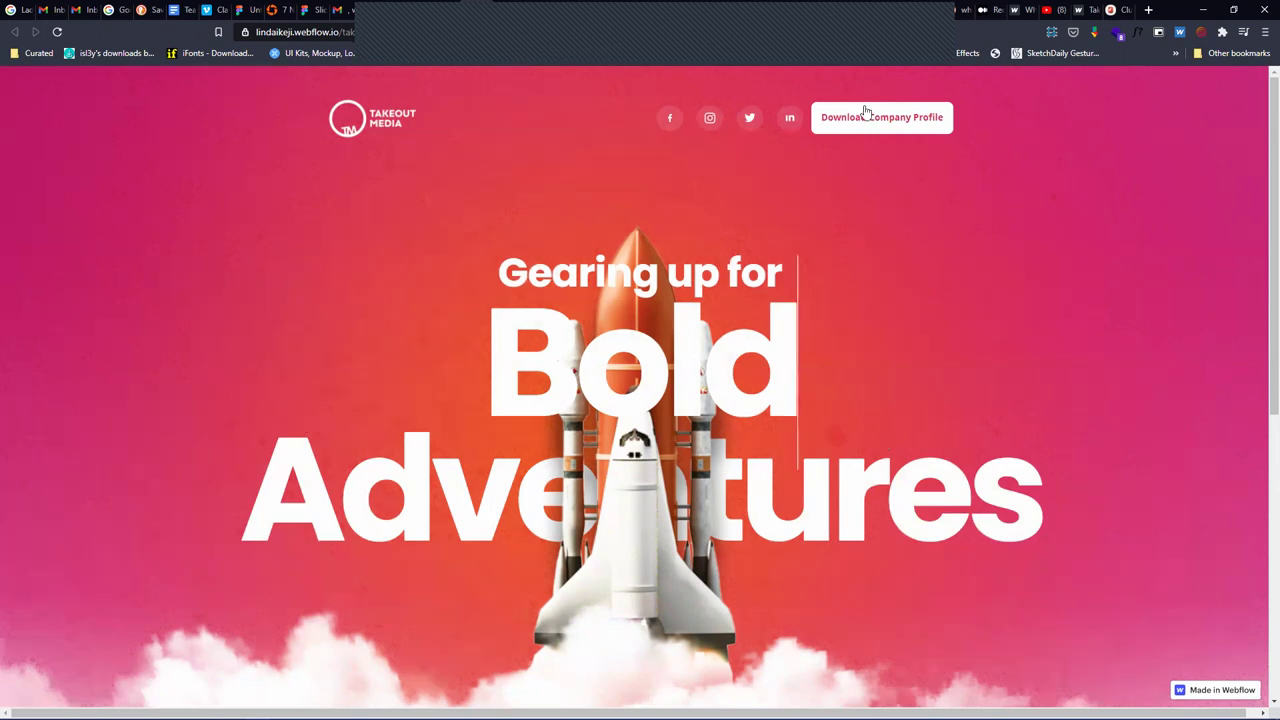
Return to the Webflow designer, open the desktop layout's interactions and delete the page-load trigger that has no animation assigned
{"action": "left_click", "coordinate": [432, 16]}
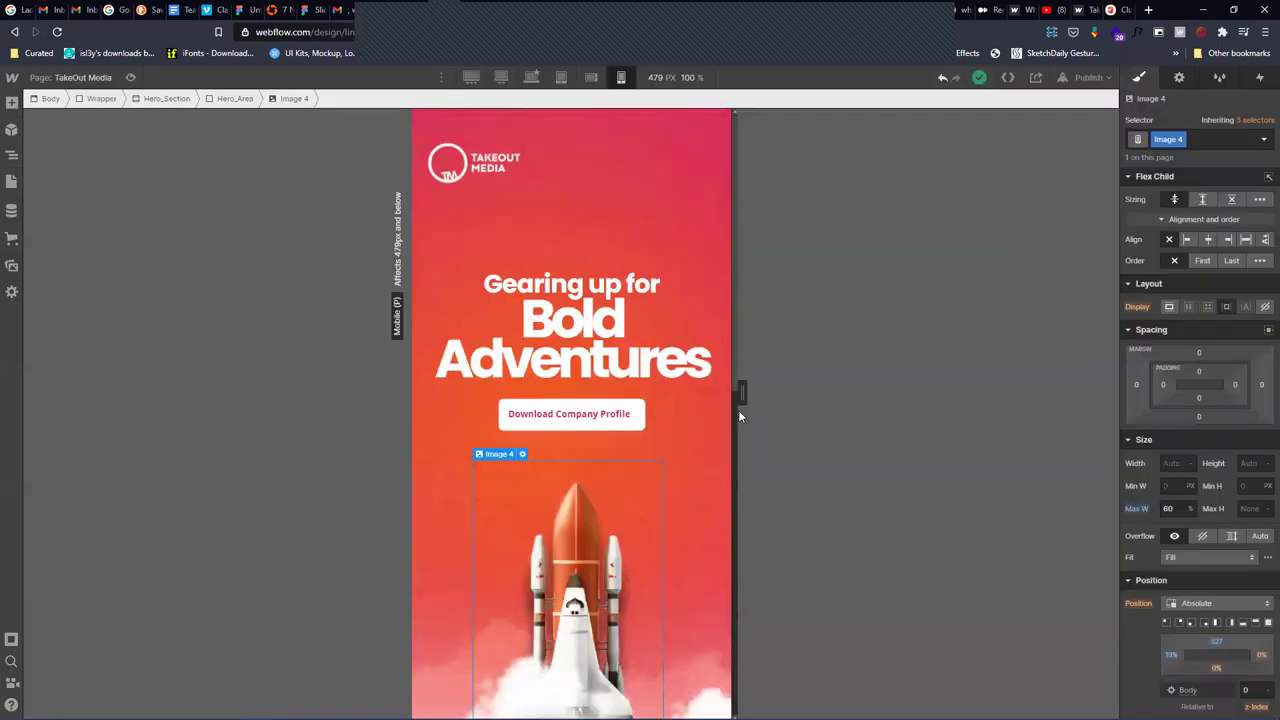
{"action": "left_click", "coordinate": [533, 80]}
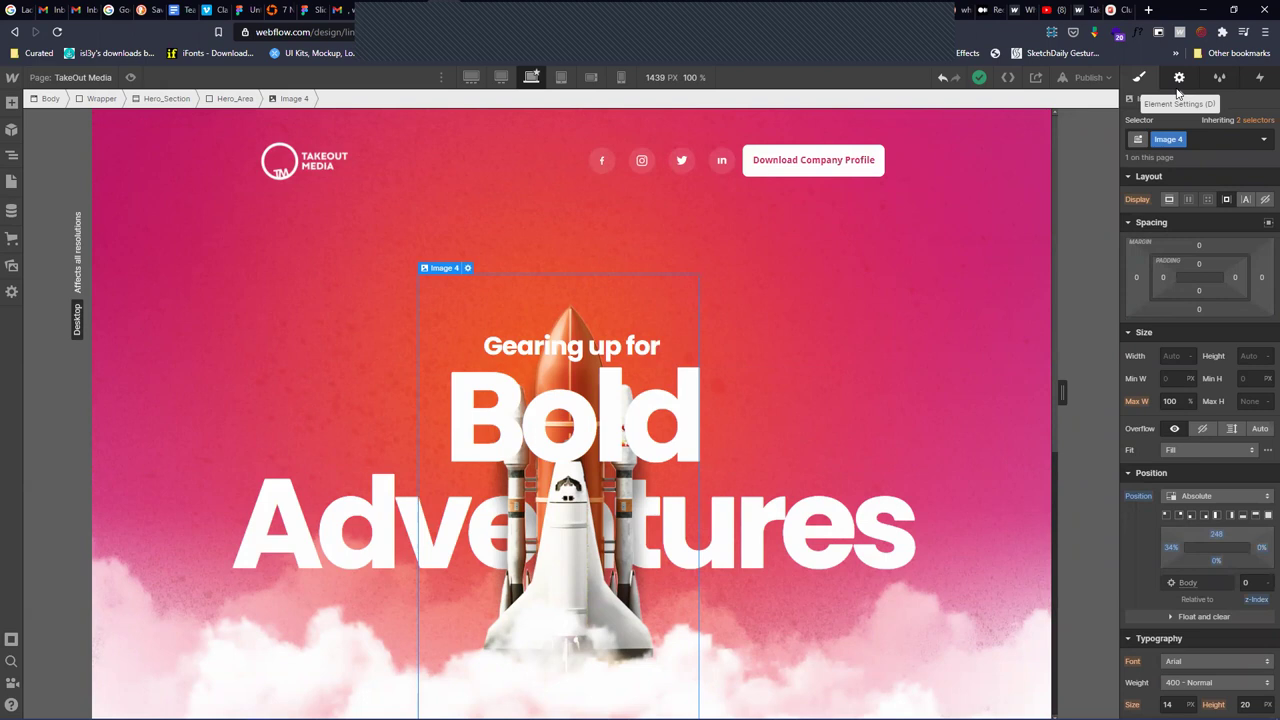
{"action": "left_click", "coordinate": [1260, 79]}
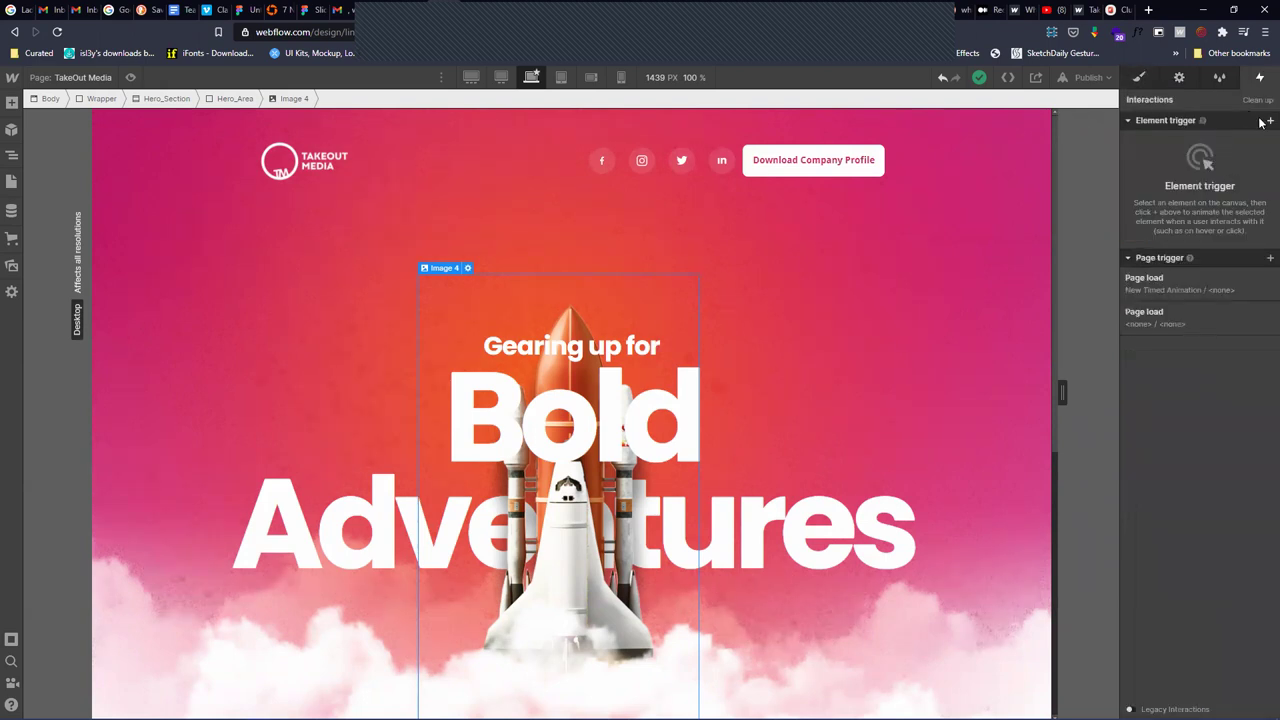
{"action": "left_click", "coordinate": [1268, 121]}
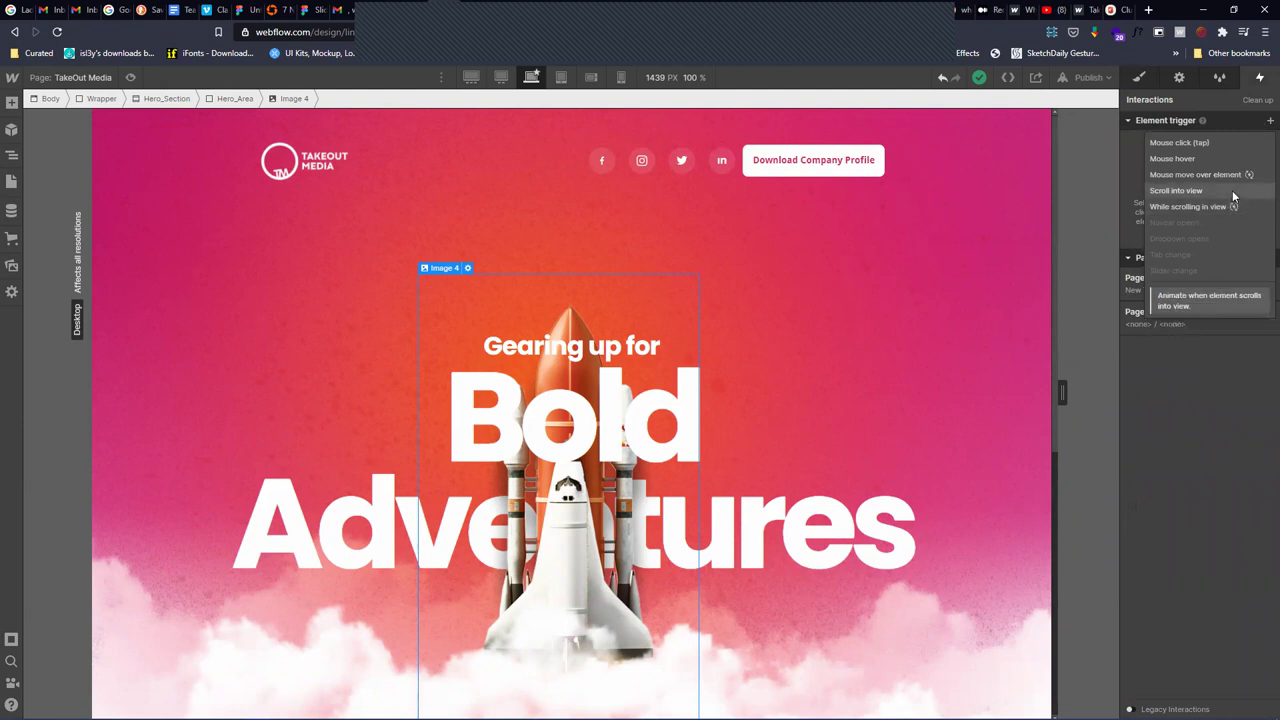
{"action": "left_click", "coordinate": [1204, 414]}
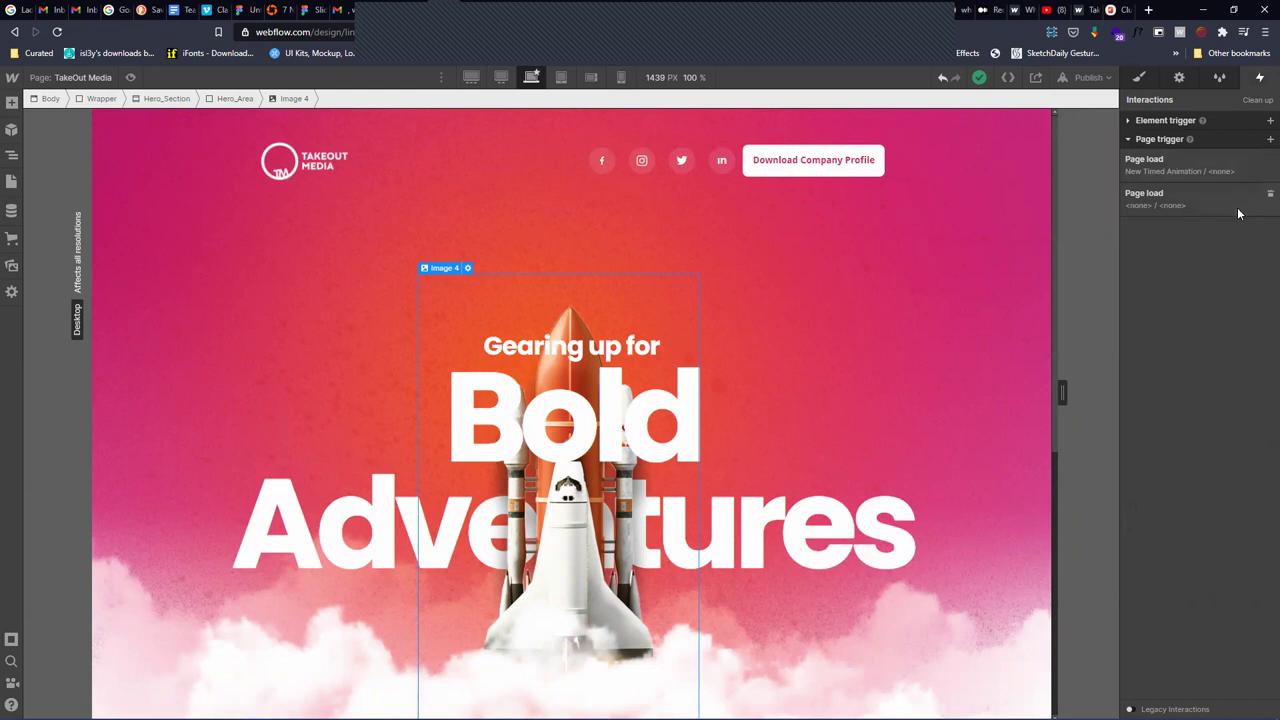
{"action": "left_click", "coordinate": [1269, 193]}
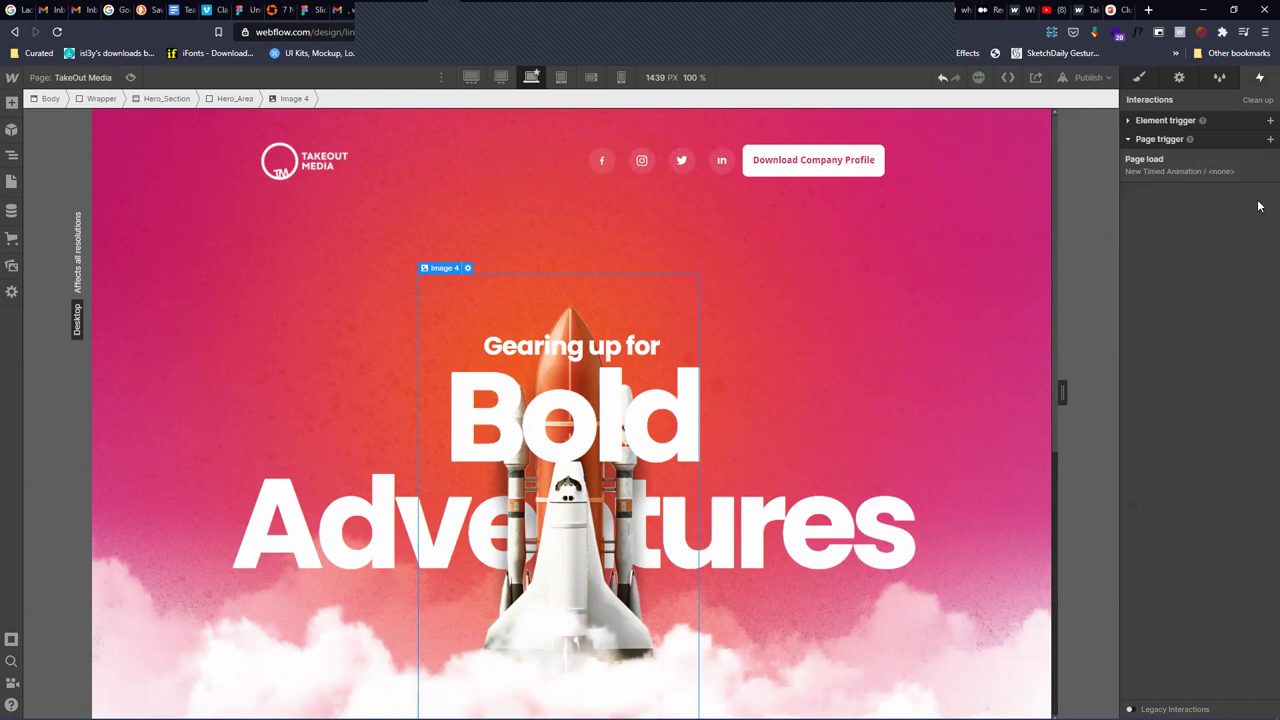
Add a Page scrolled trigger and set its scrolled-up action to Start an animation
{"action": "left_click", "coordinate": [1262, 140]}
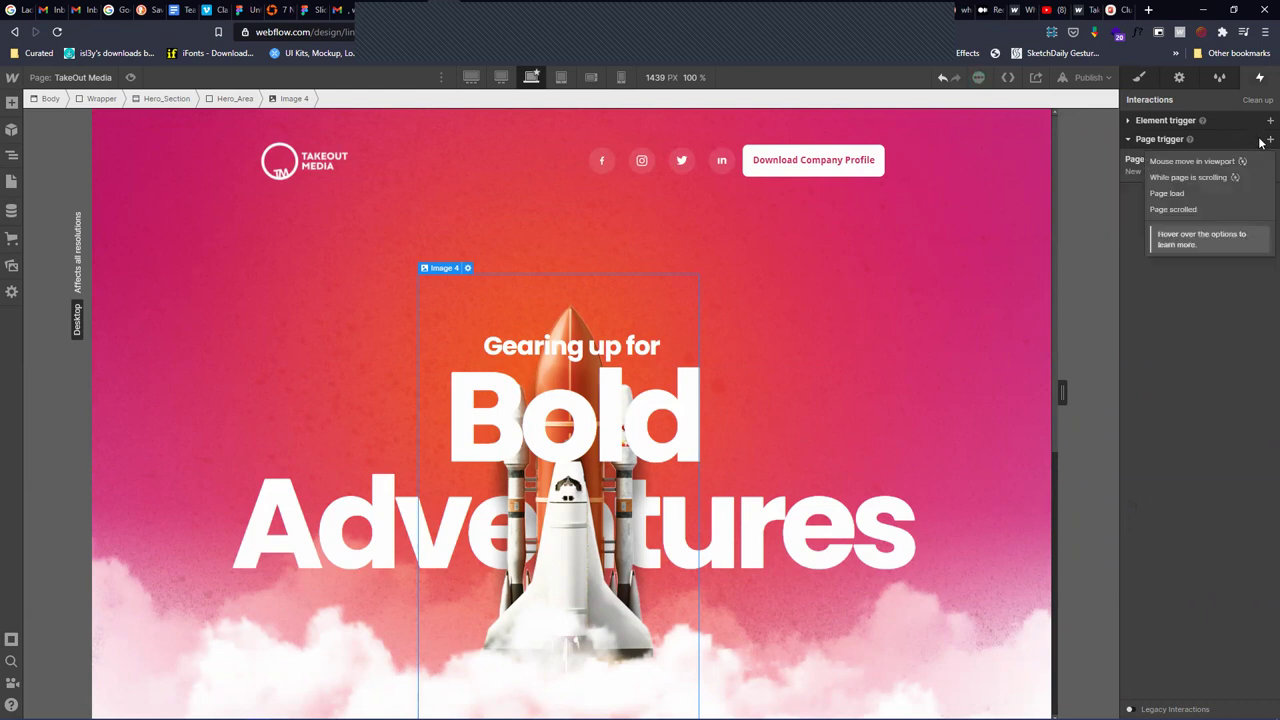
{"action": "left_click", "coordinate": [1222, 212]}
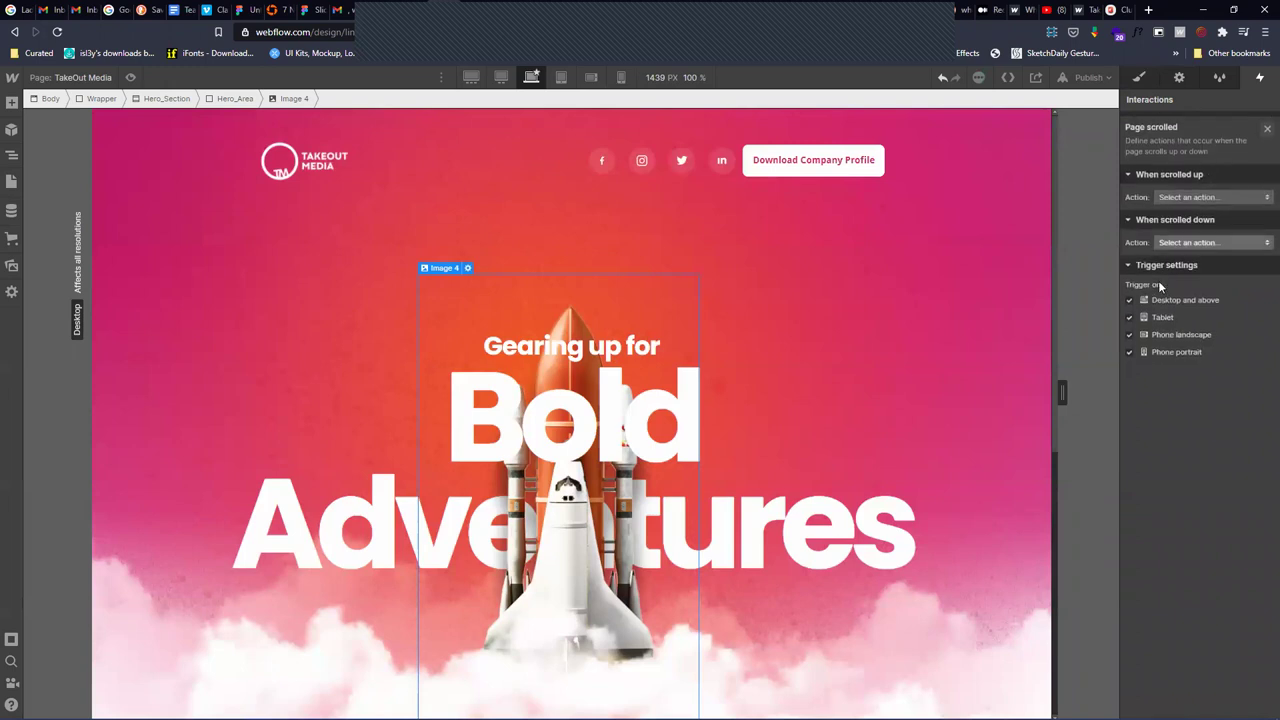
{"action": "left_click", "coordinate": [1205, 191]}
{"action": "left_click", "coordinate": [1206, 228]}
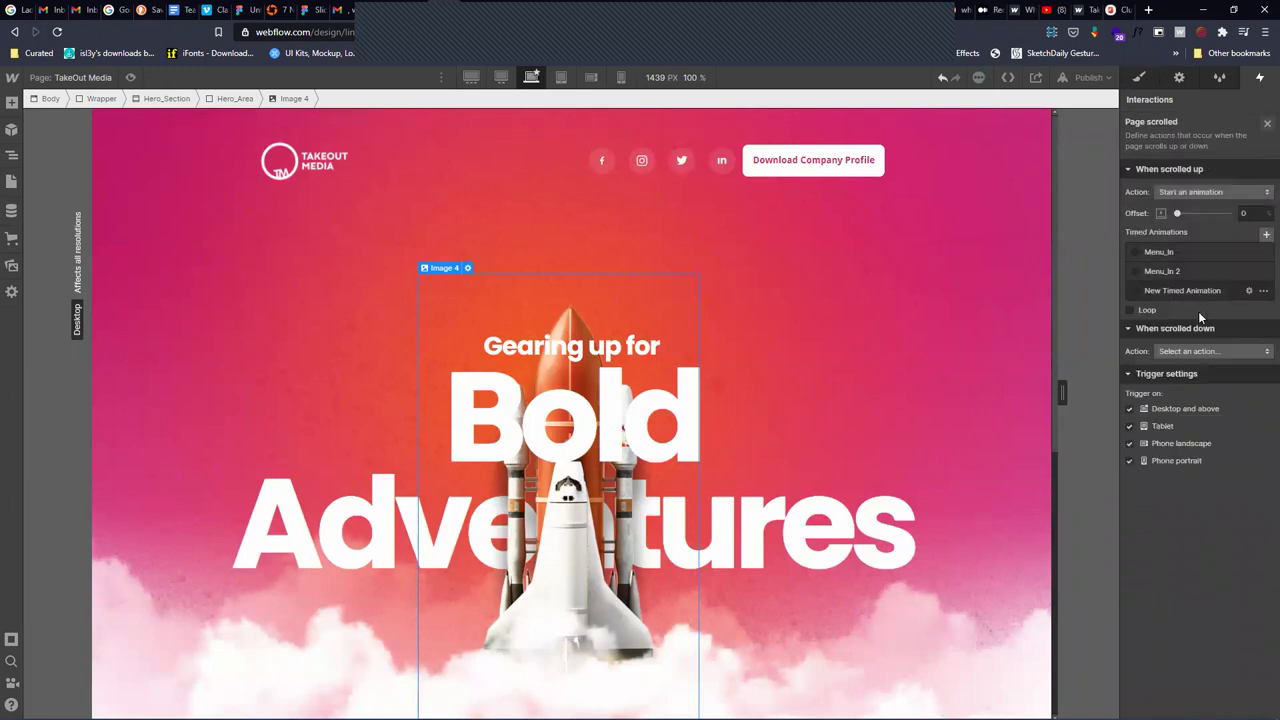
Create a timed animation for the scrolled-up action and add two Move actions for the rocket image
{"action": "left_click", "coordinate": [1266, 234]}
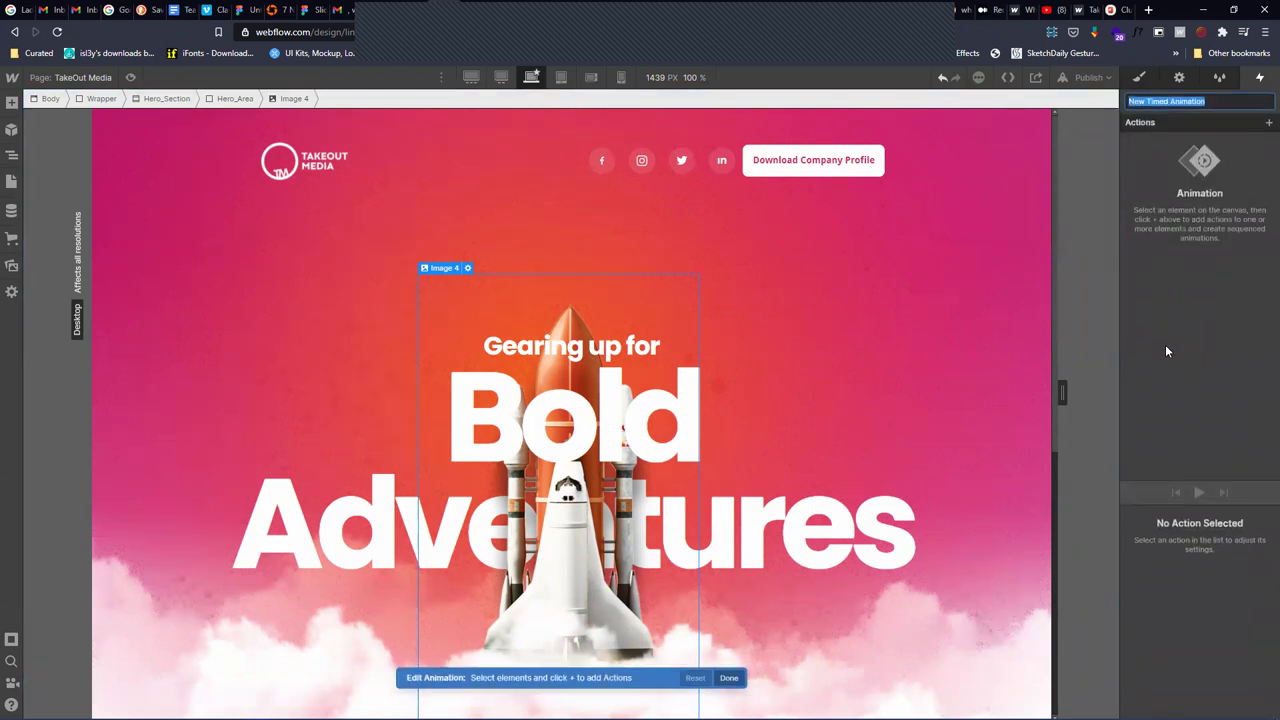
{"action": "left_click", "coordinate": [1266, 123]}
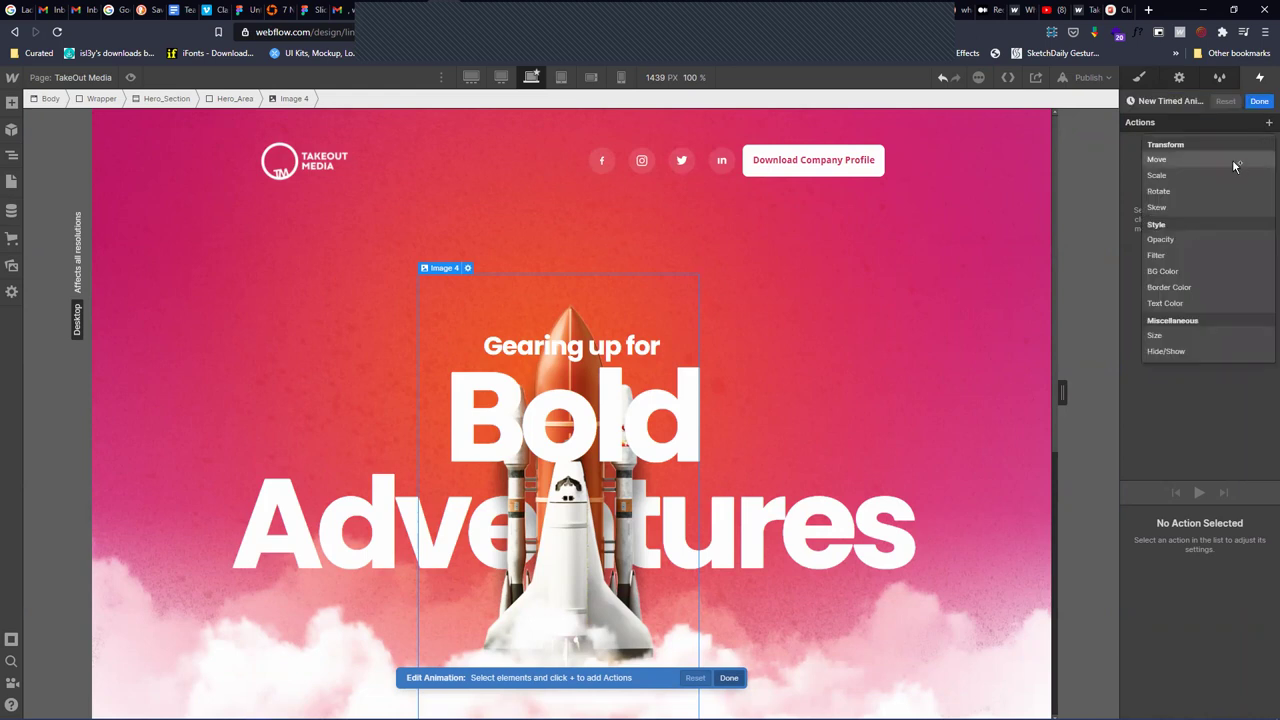
{"action": "left_click", "coordinate": [1233, 160]}
{"action": "left_click", "coordinate": [1265, 123]}
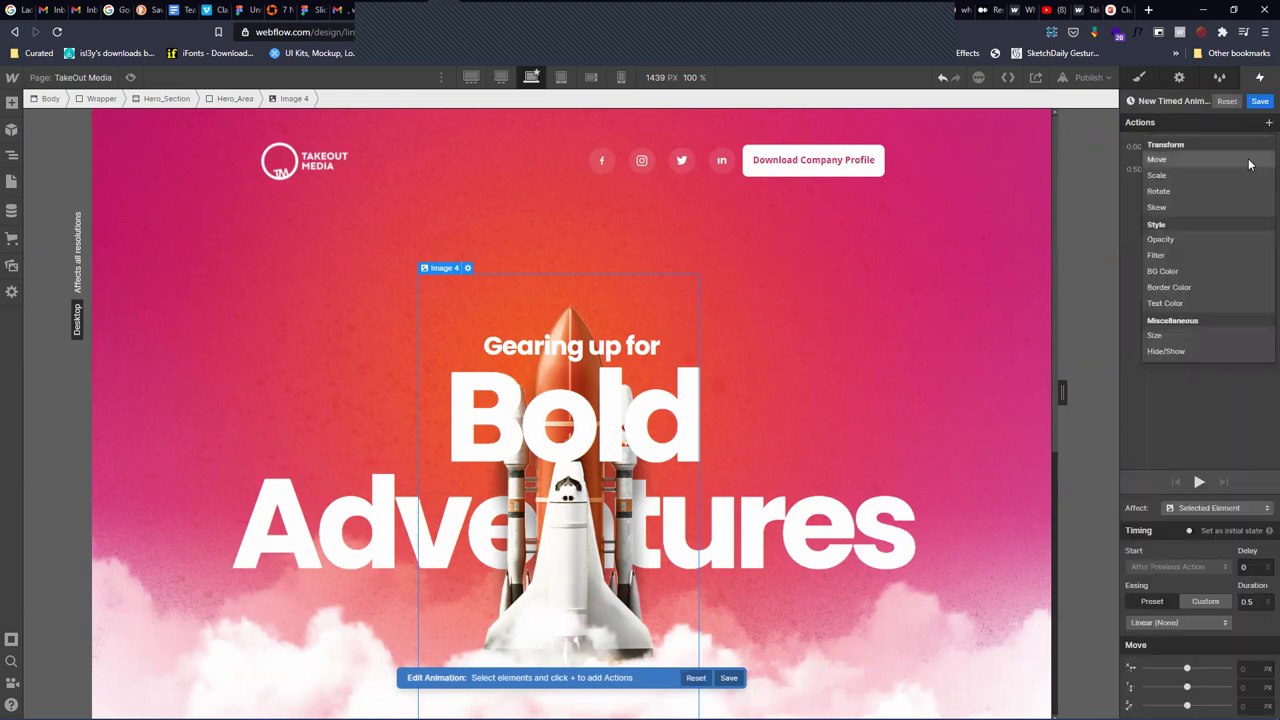
{"action": "left_click", "coordinate": [1232, 162]}
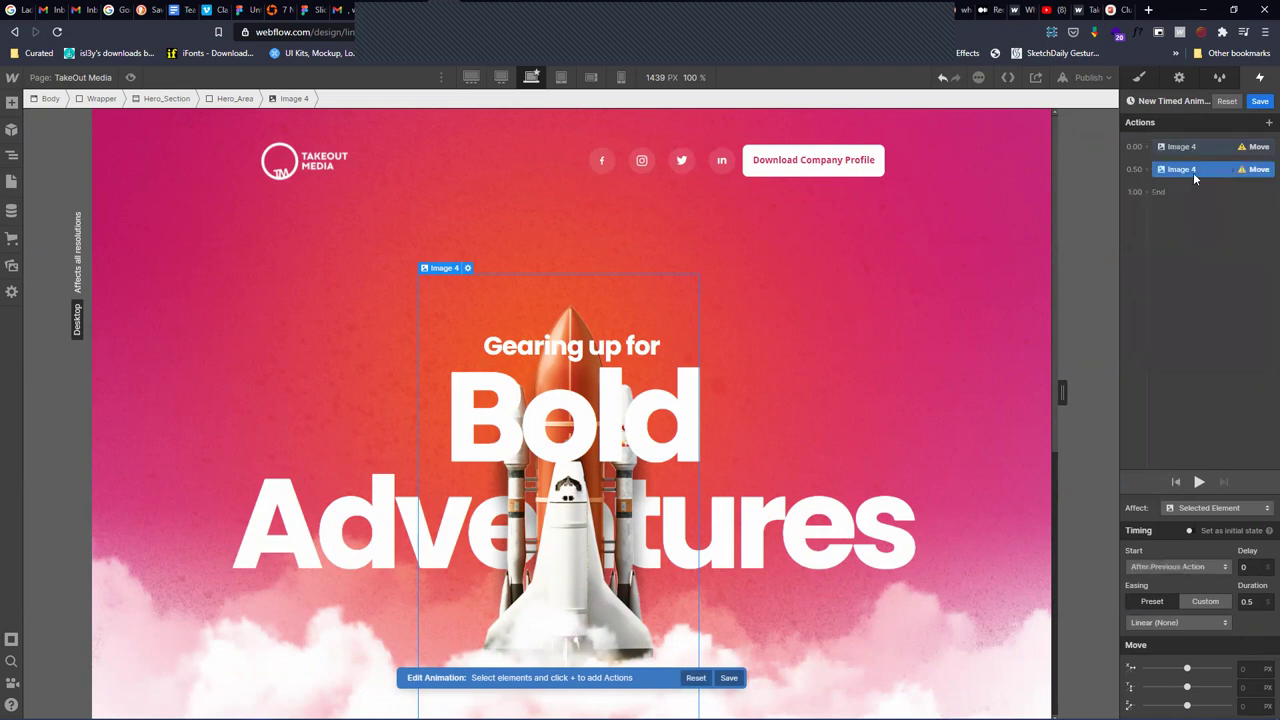
Set the rocket's vertical move to 0 px in the first action and -121 px in the second, and save the animation
{"action": "left_click", "coordinate": [1187, 148]}
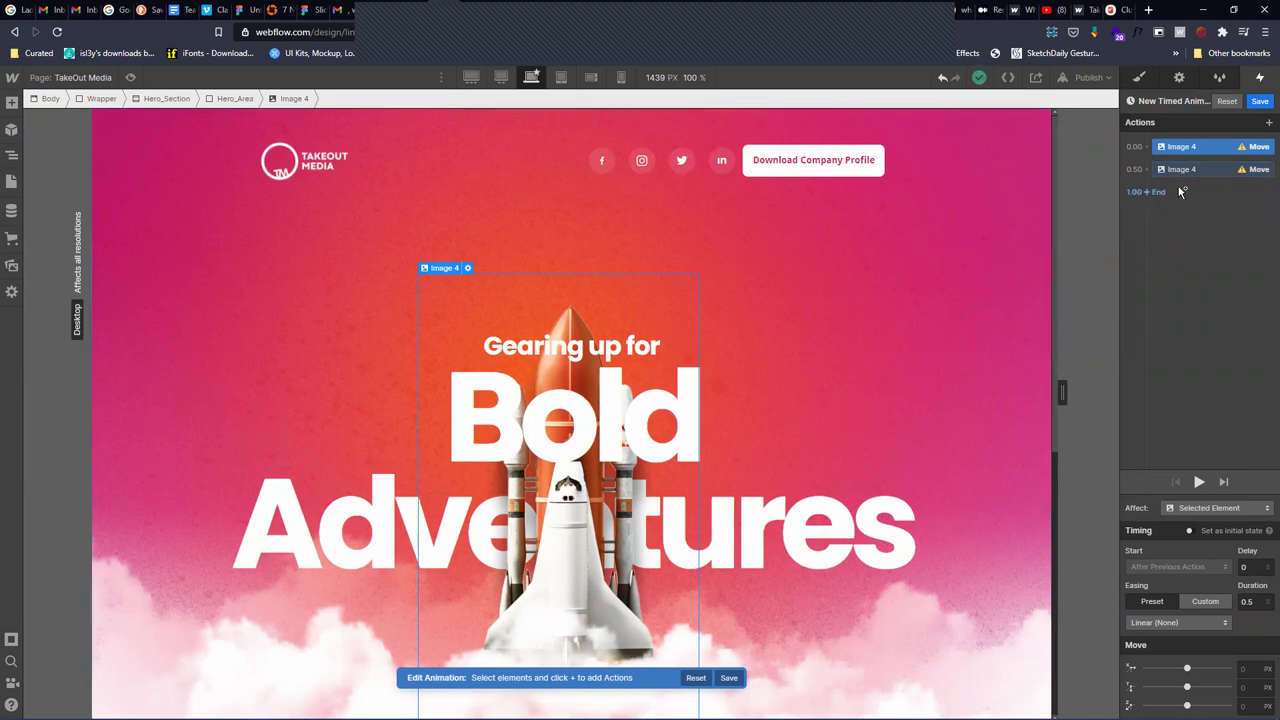
{"action": "left_click", "coordinate": [1254, 686]}
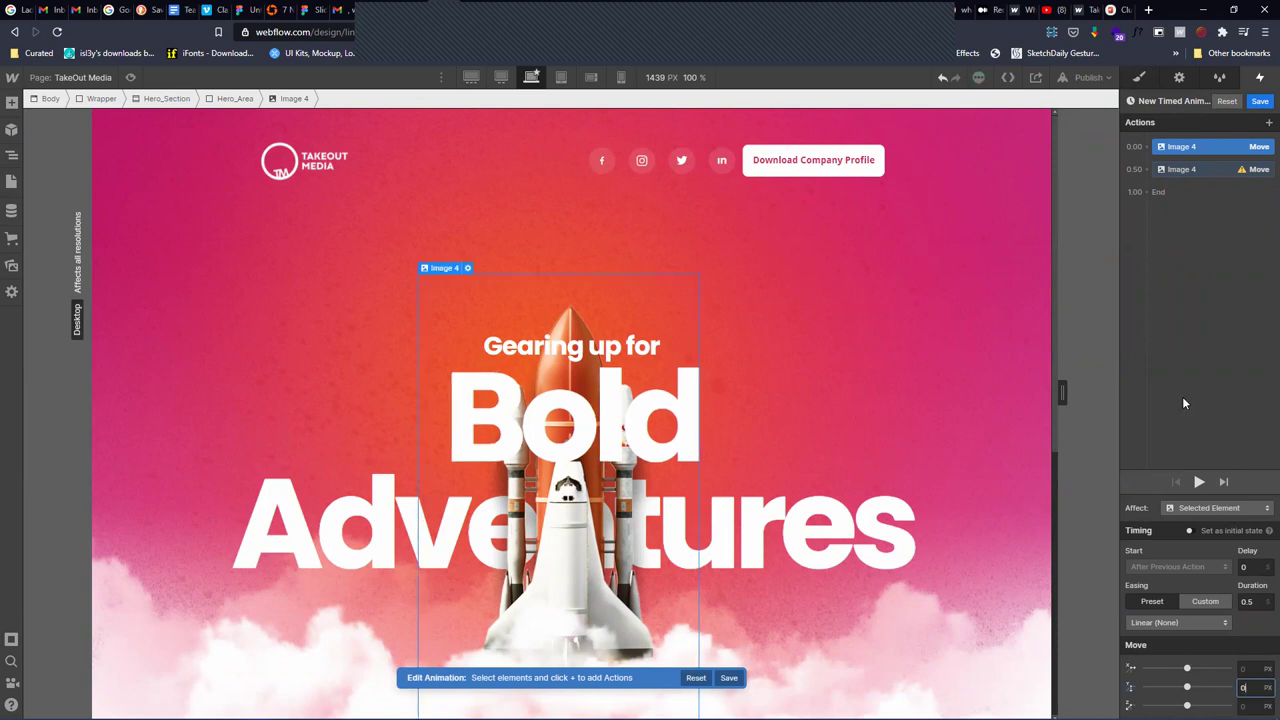
{"action": "left_click", "coordinate": [1180, 170]}
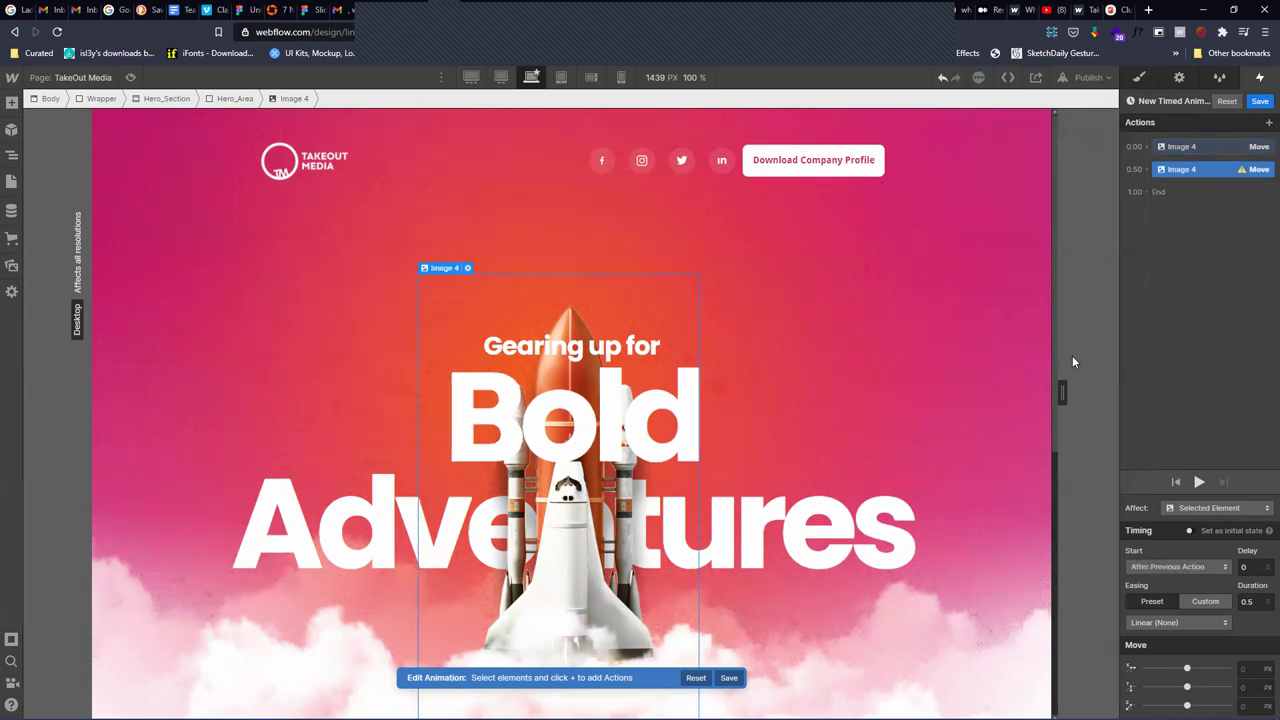
{"action": "left_click_drag", "start_coordinate": [1187, 686], "coordinate": [1176, 686]}
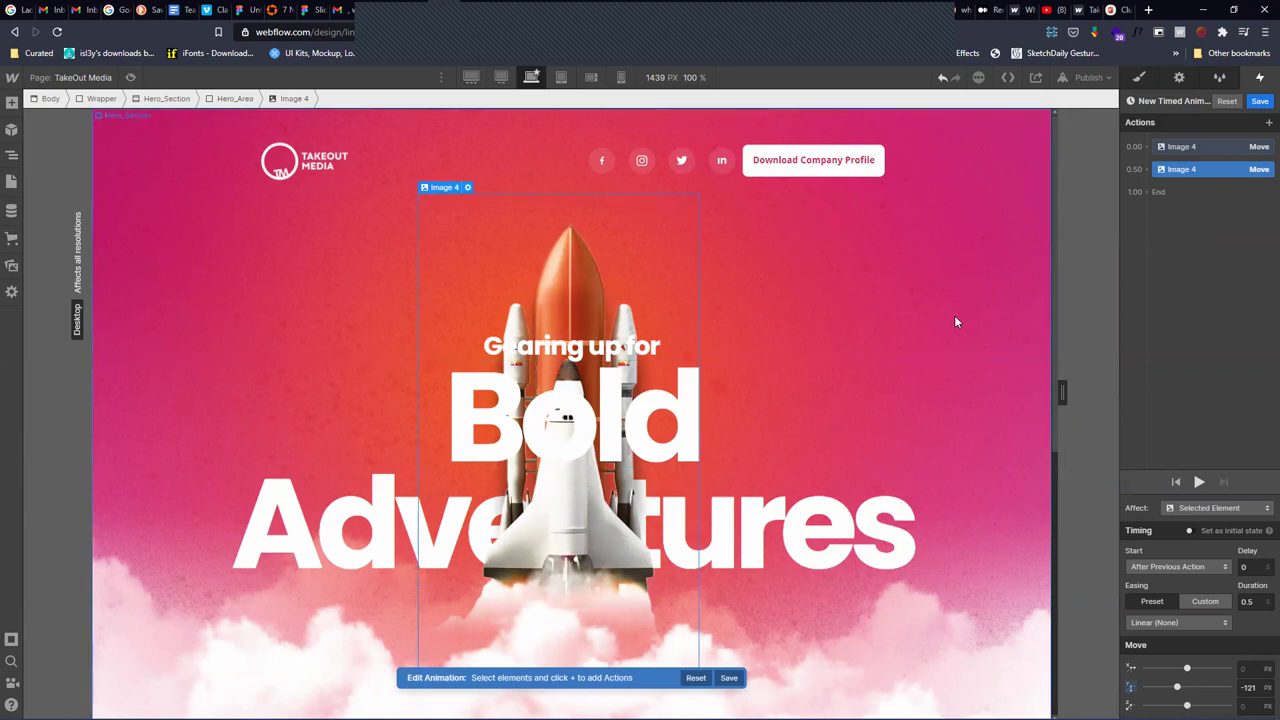
{"action": "left_click_drag", "start_coordinate": [1054, 370], "coordinate": [1056, 319]}
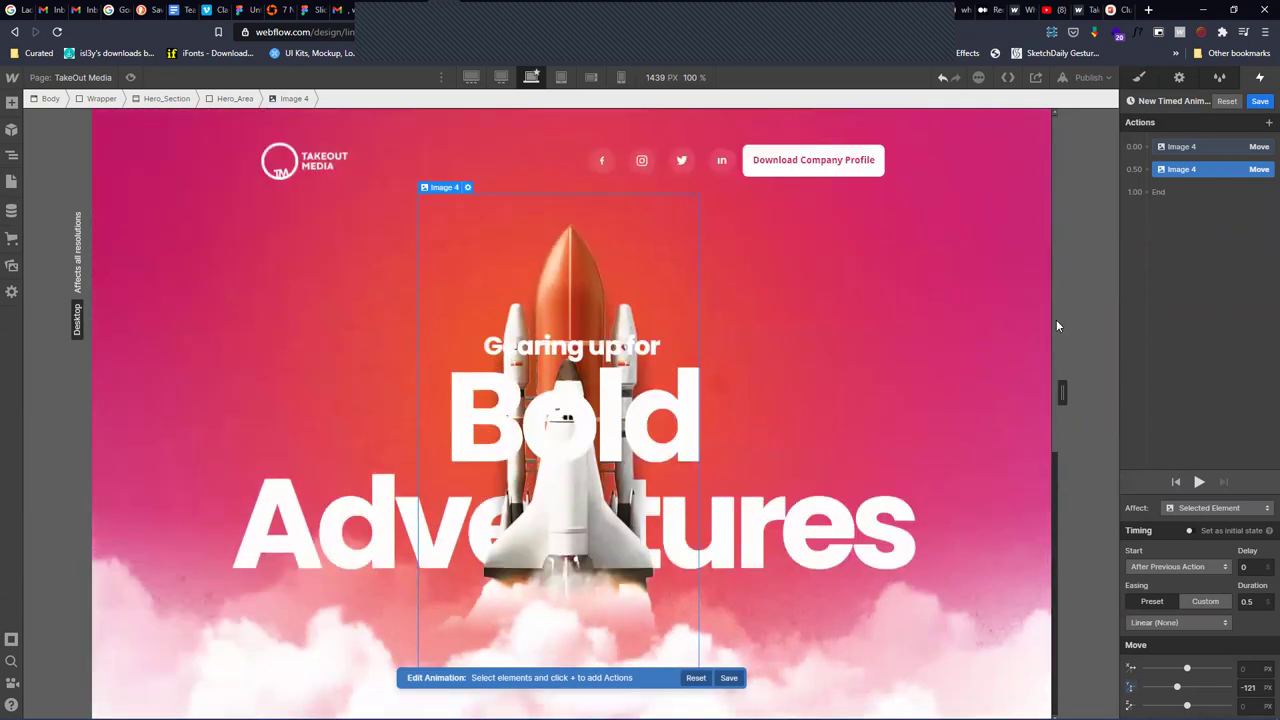
{"action": "left_click", "coordinate": [1259, 101]}
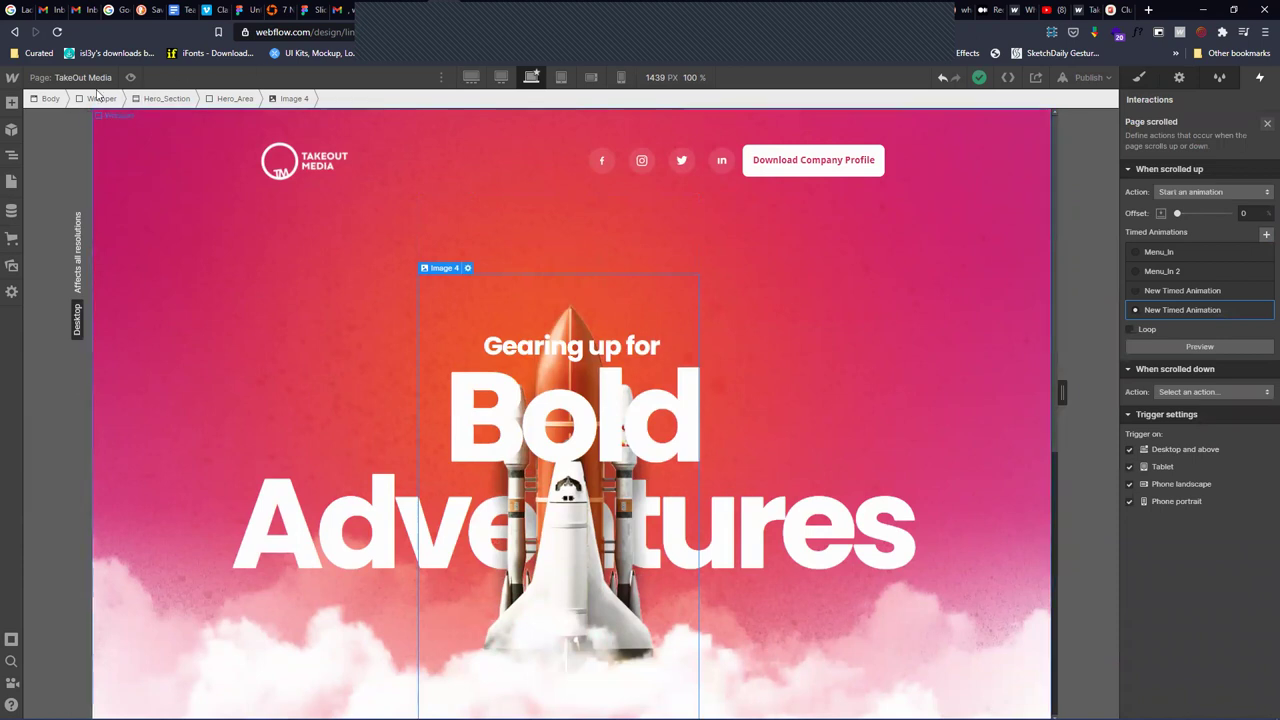
Preview the page and scroll it down and up to check how the rocket moves on scroll
{"action": "left_click", "coordinate": [129, 78]}
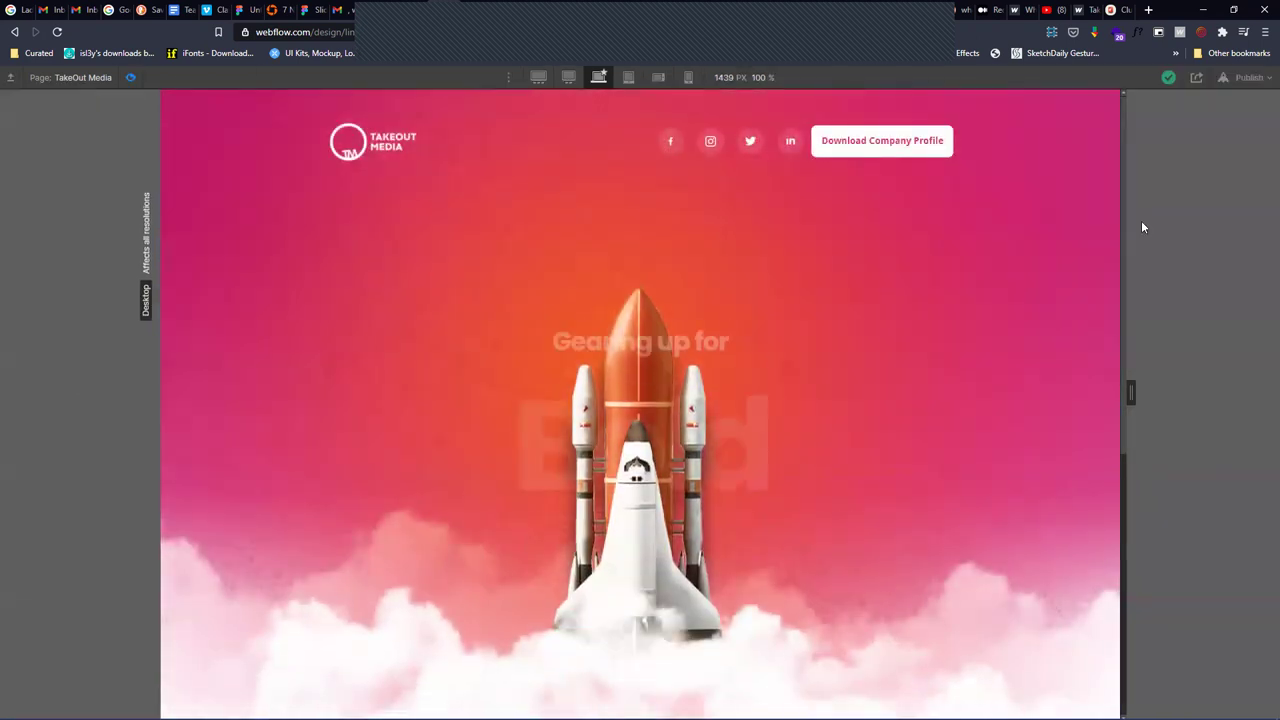
{"action": "scroll", "coordinate": [1120, 277], "scroll_direction": "down", "scroll_amount": 3}
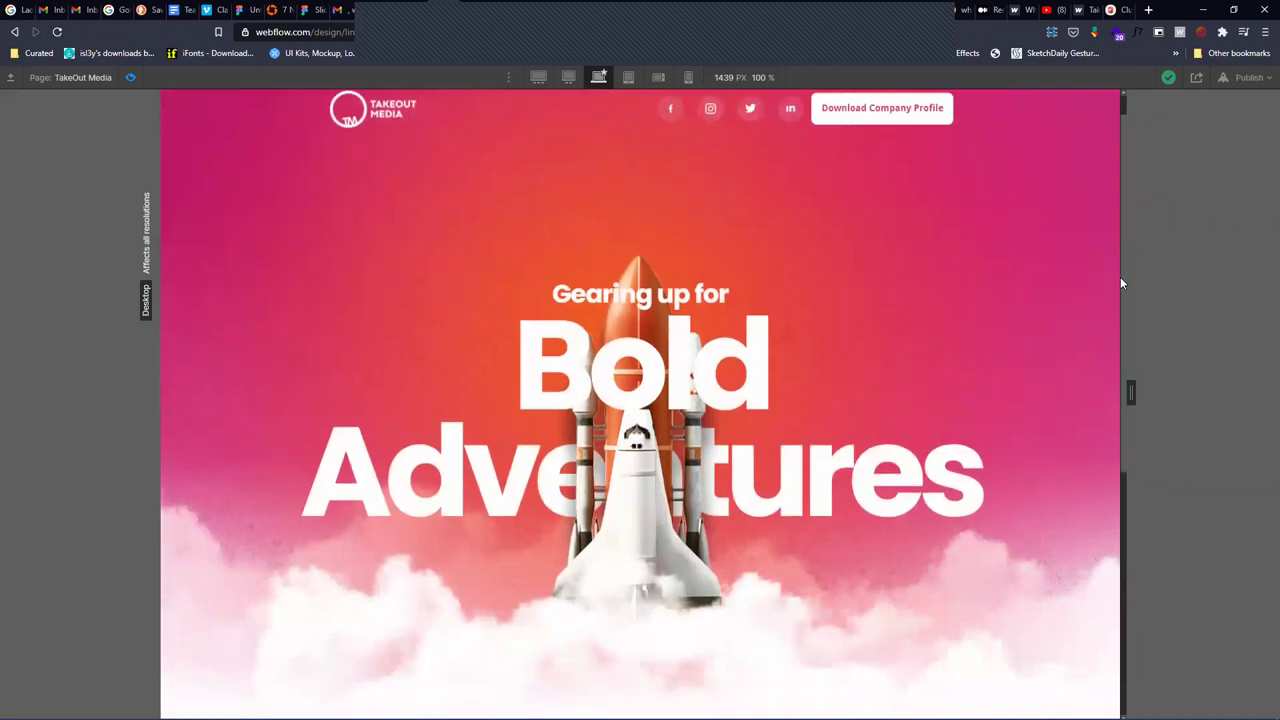
{"action": "scroll", "coordinate": [1100, 451], "scroll_direction": "down", "scroll_amount": 3}
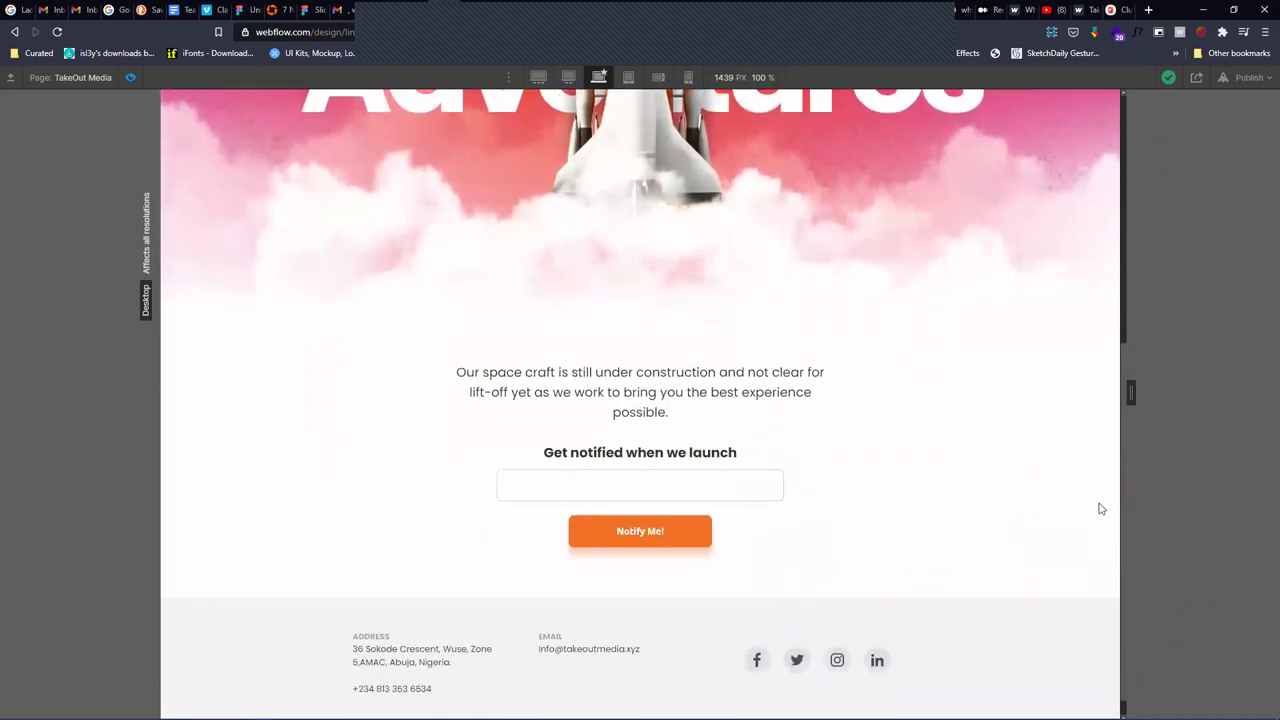
{"action": "scroll", "coordinate": [1091, 503], "scroll_direction": "up", "scroll_amount": 5}
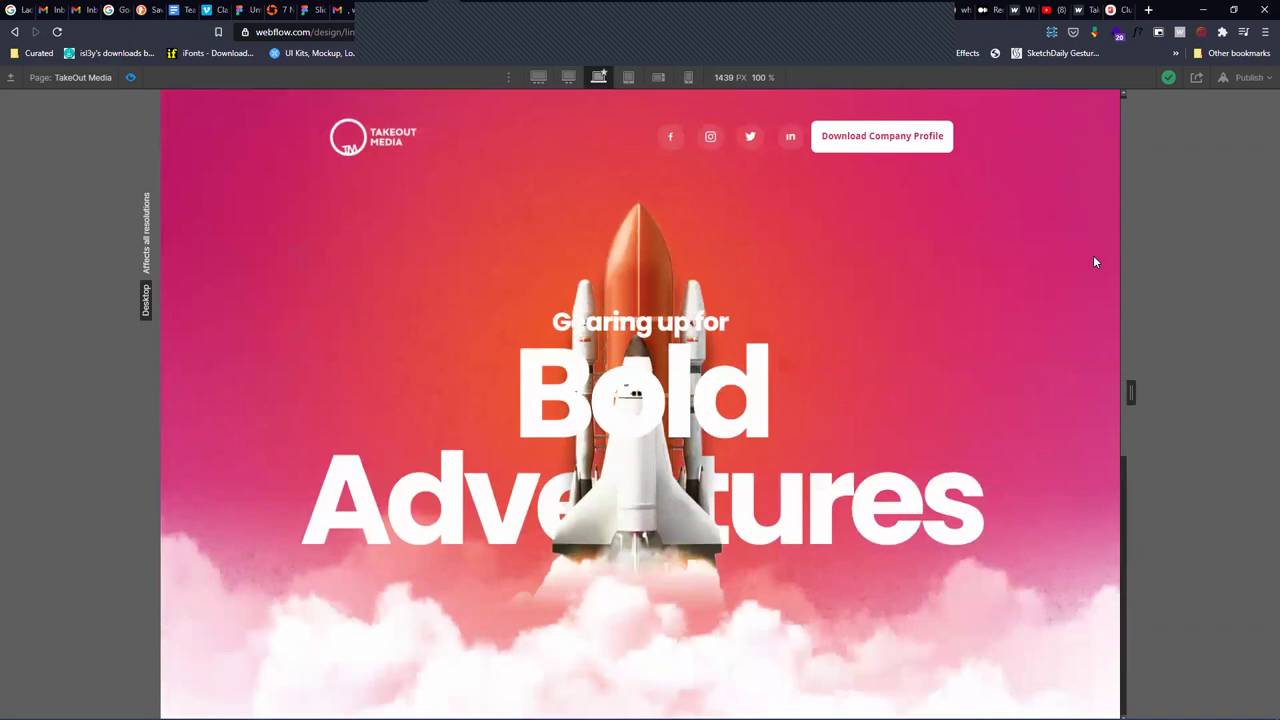
{"action": "scroll", "coordinate": [1090, 350], "scroll_direction": "down", "scroll_amount": 5}
{"action": "scroll", "coordinate": [1100, 202], "scroll_direction": "up", "scroll_amount": 5}
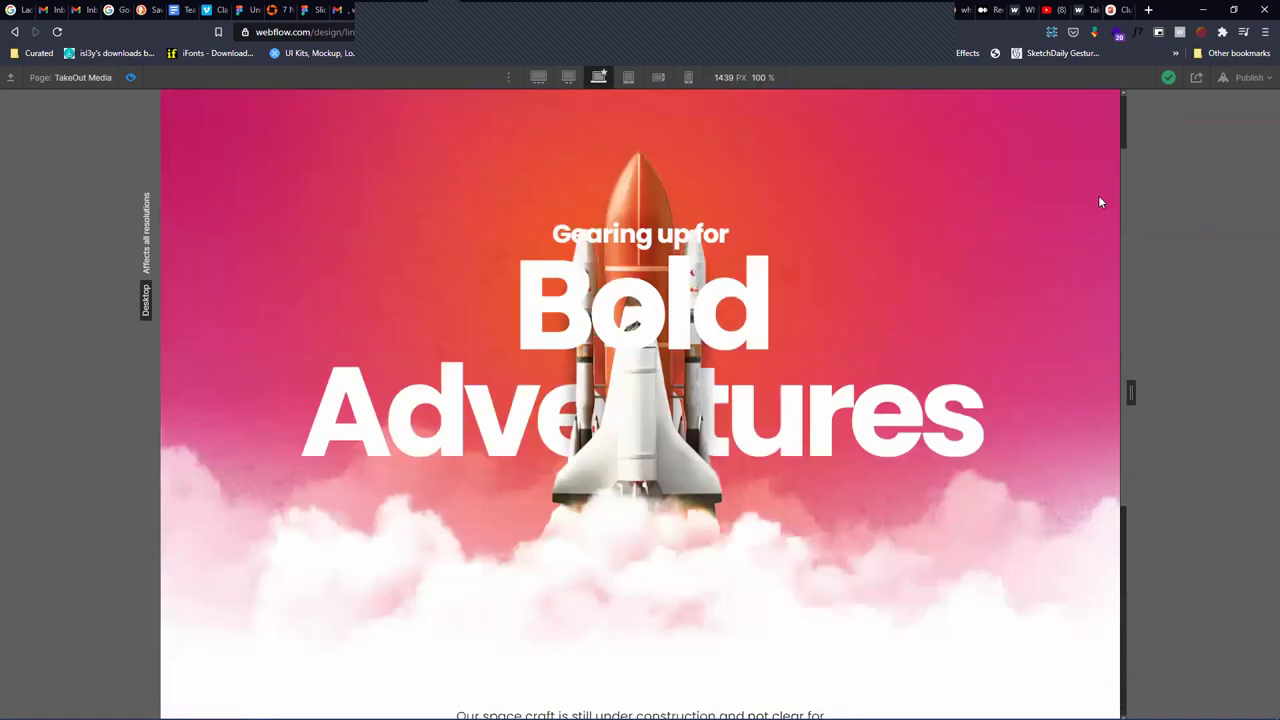
{"action": "scroll", "coordinate": [1088, 200], "scroll_direction": "up", "scroll_amount": 1}
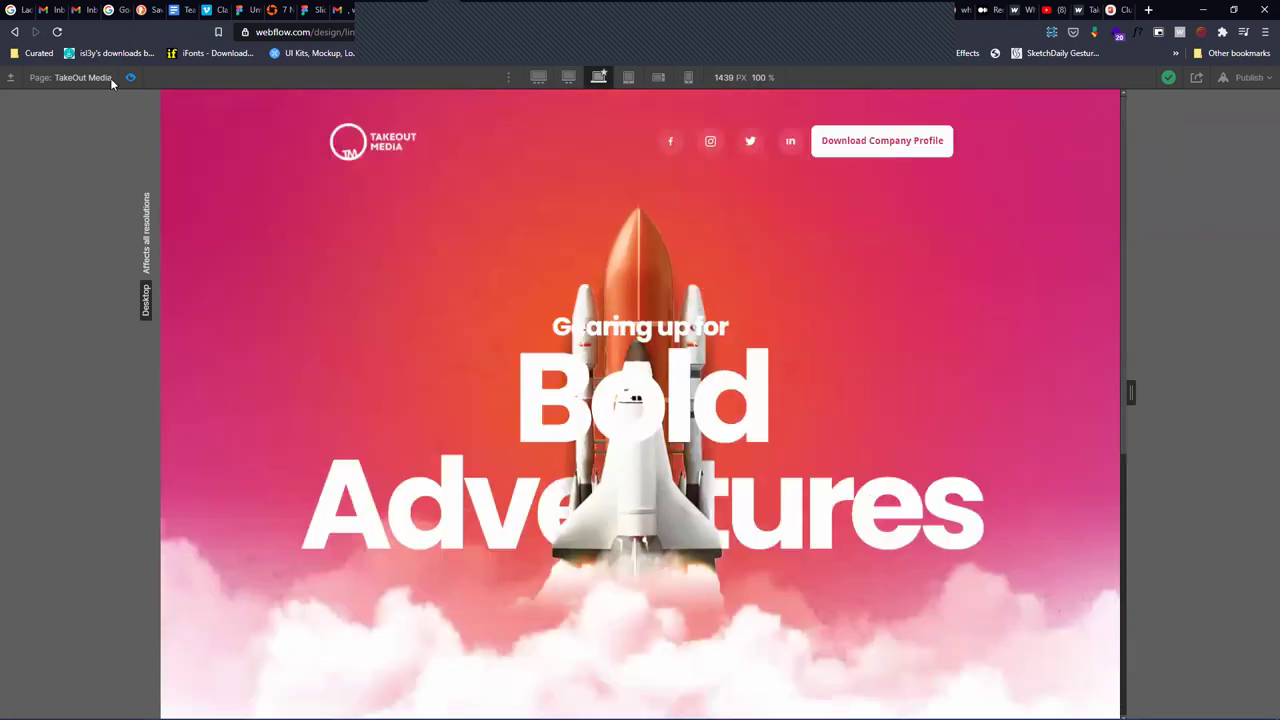
Leave the preview, delete the rocket's timed animation from the Page scrolled trigger and close the trigger settings
{"action": "left_click", "coordinate": [129, 77]}
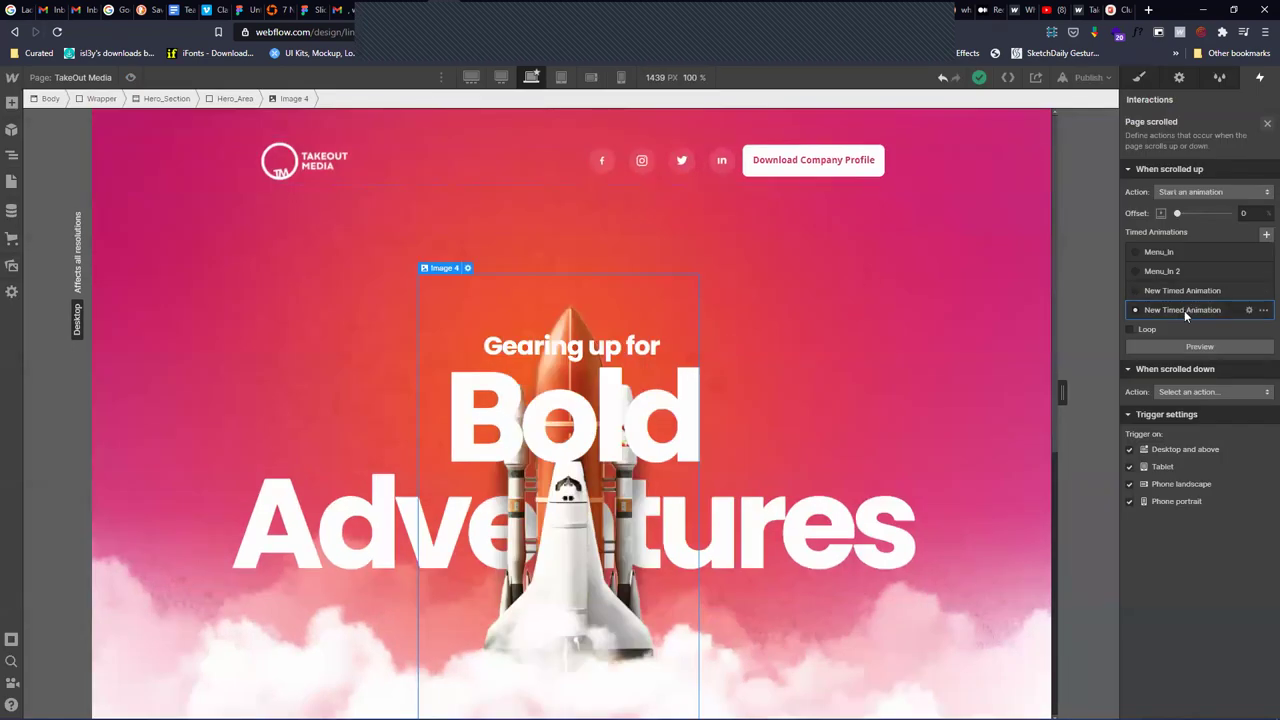
{"action": "left_click", "coordinate": [1248, 310]}
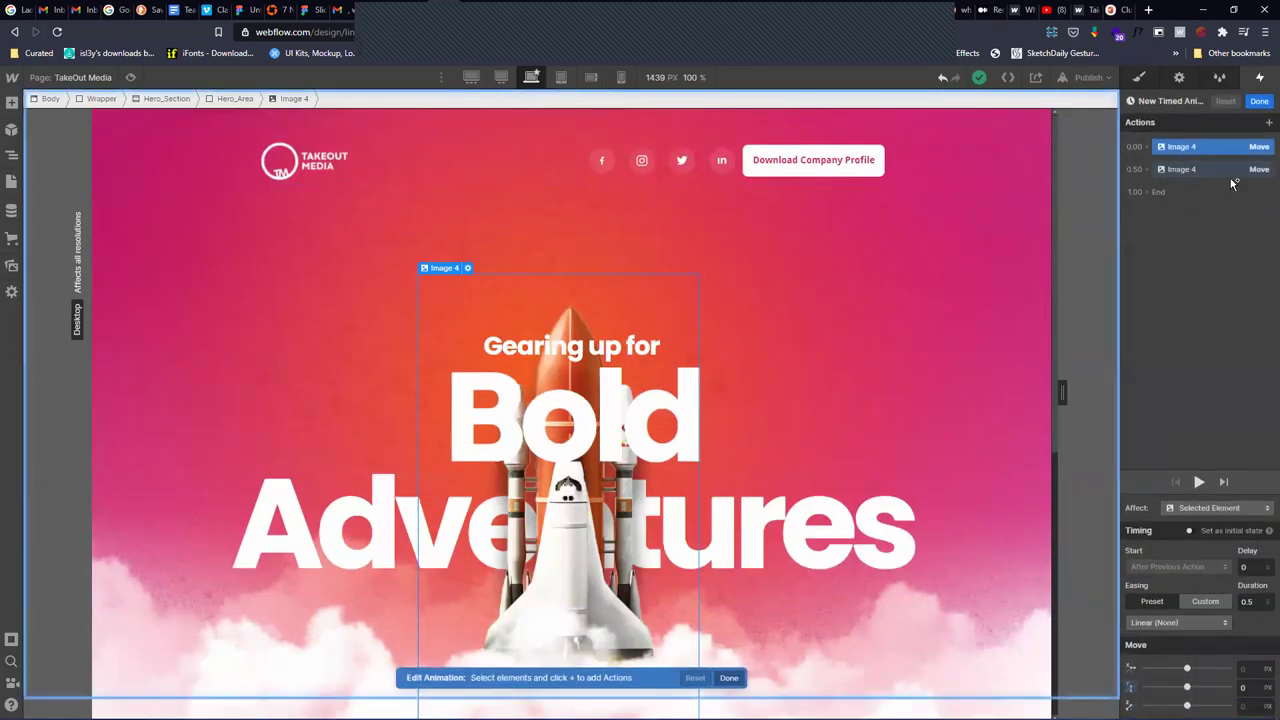
{"action": "left_click", "coordinate": [1259, 101]}
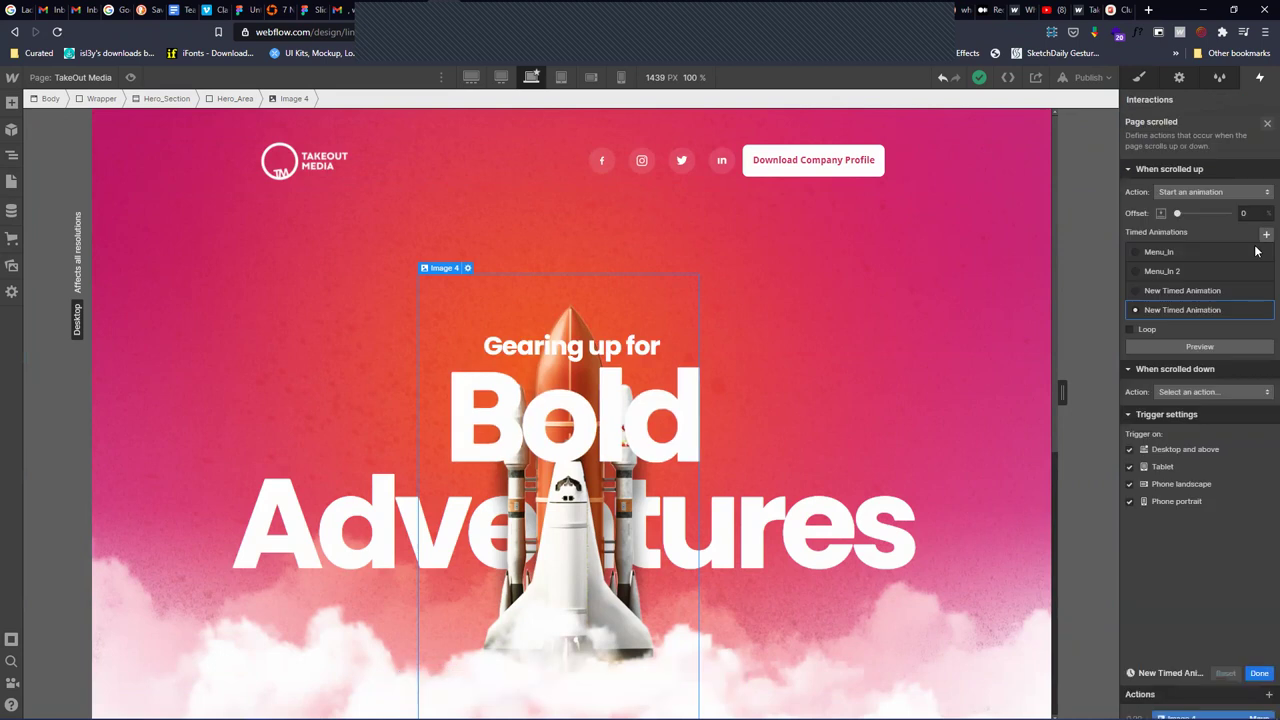
{"action": "left_click", "coordinate": [1263, 311]}
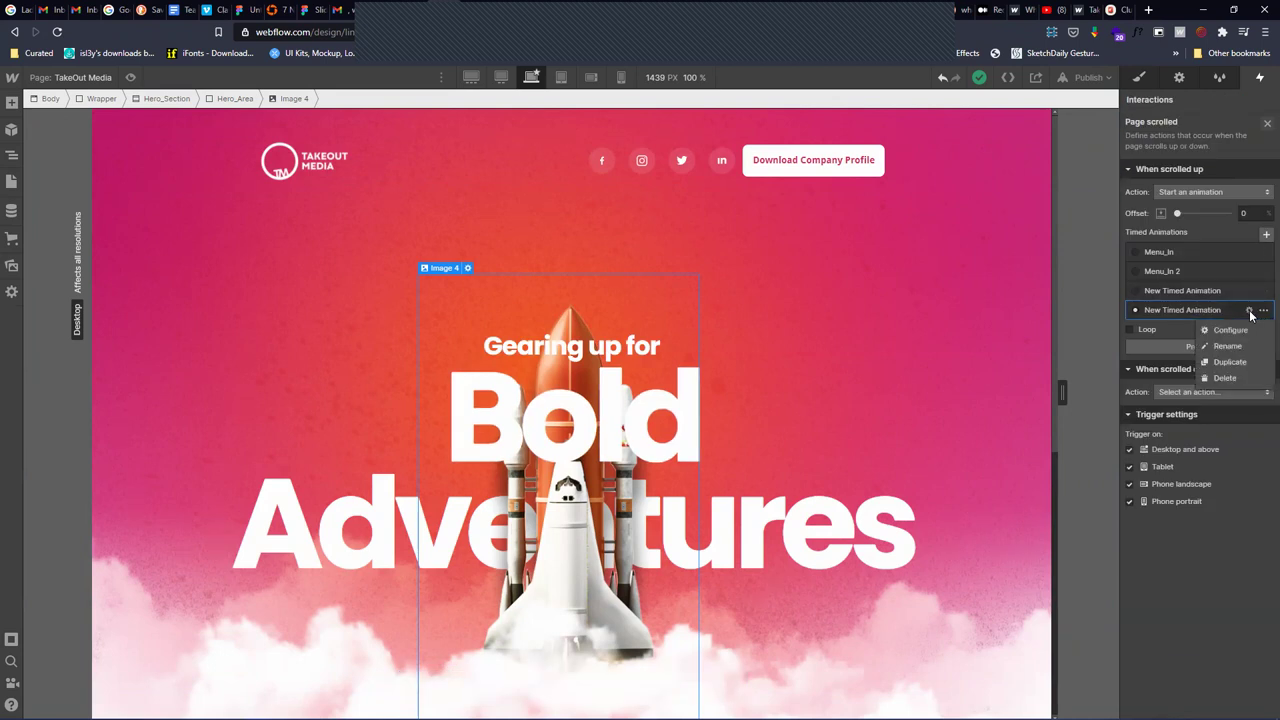
{"action": "left_click", "coordinate": [1248, 378]}
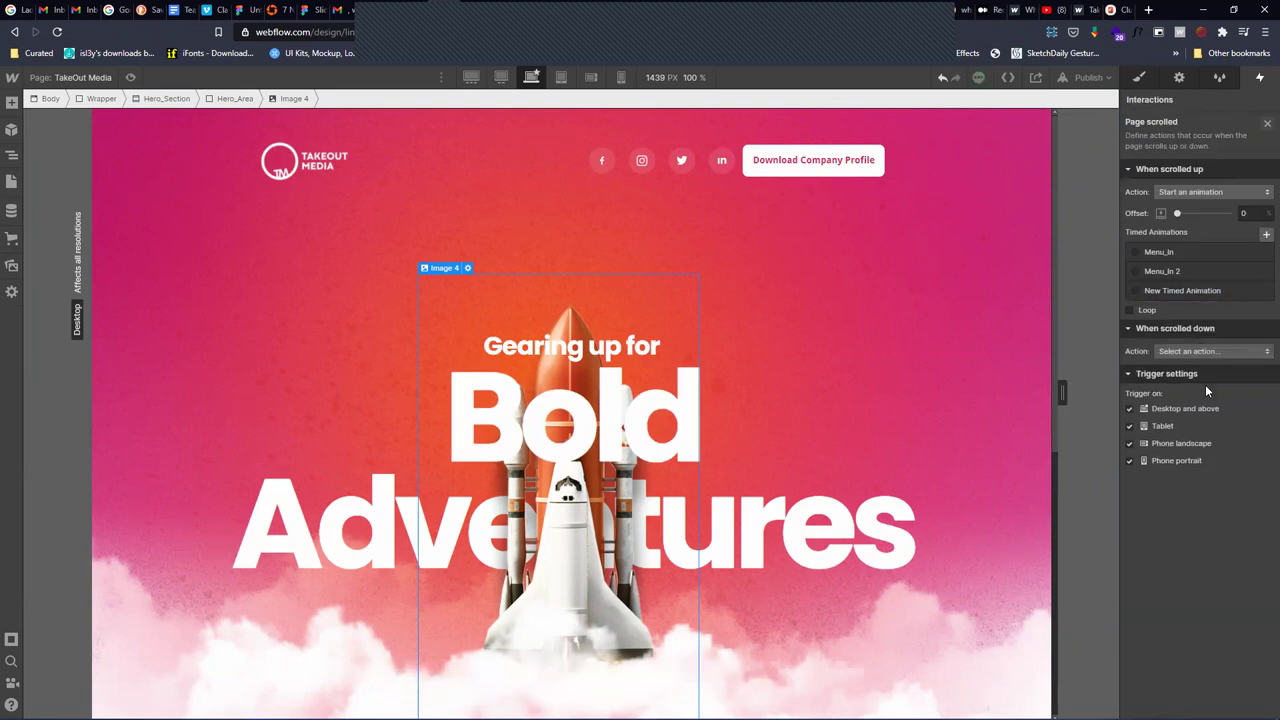
{"action": "left_click", "coordinate": [1266, 123]}
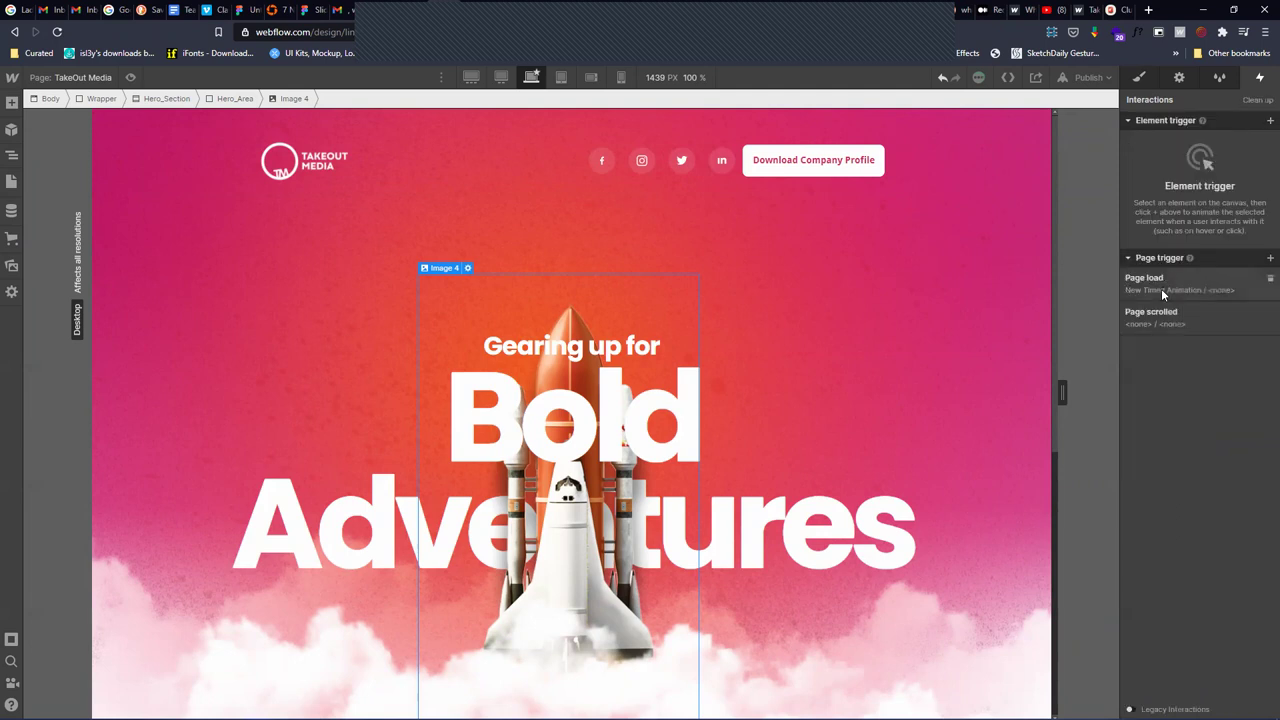
Add a While page is scrolling trigger with the Play scroll animation action, and create a new scroll animation for it
{"action": "left_click", "coordinate": [1260, 258]}
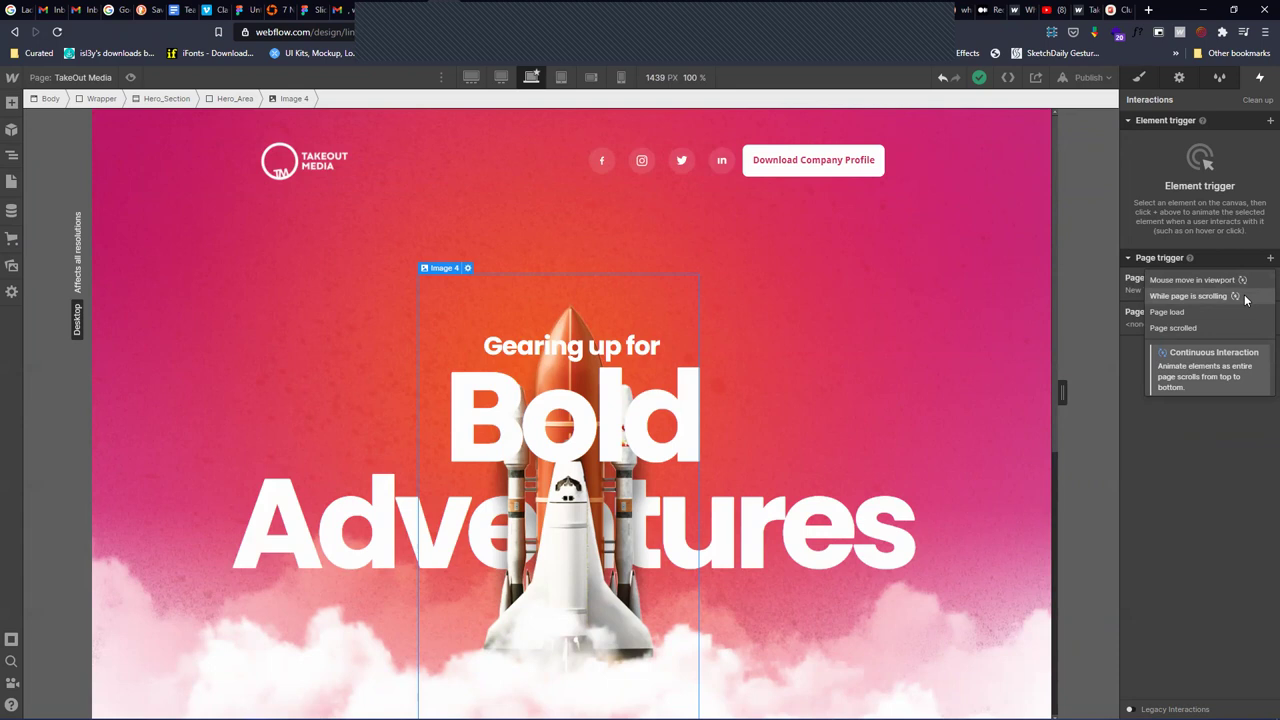
{"action": "left_click", "coordinate": [1200, 296]}
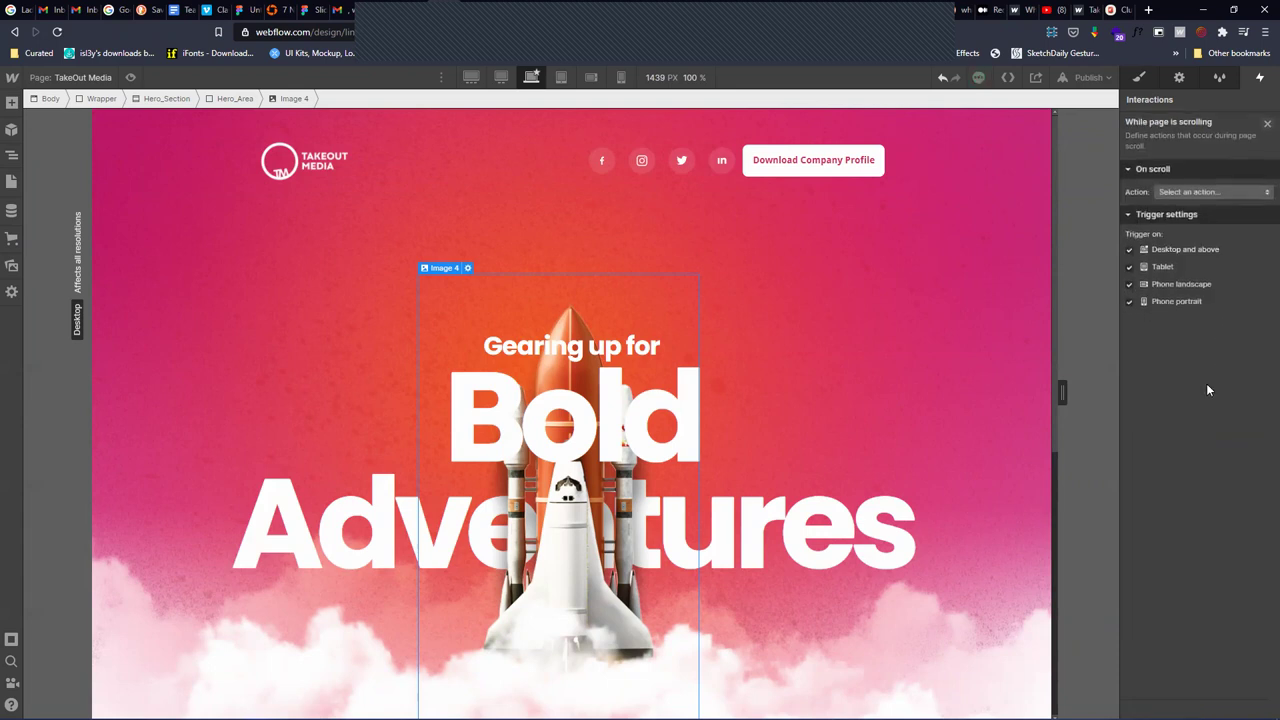
{"action": "left_click", "coordinate": [1213, 194]}
{"action": "left_click", "coordinate": [1216, 227]}
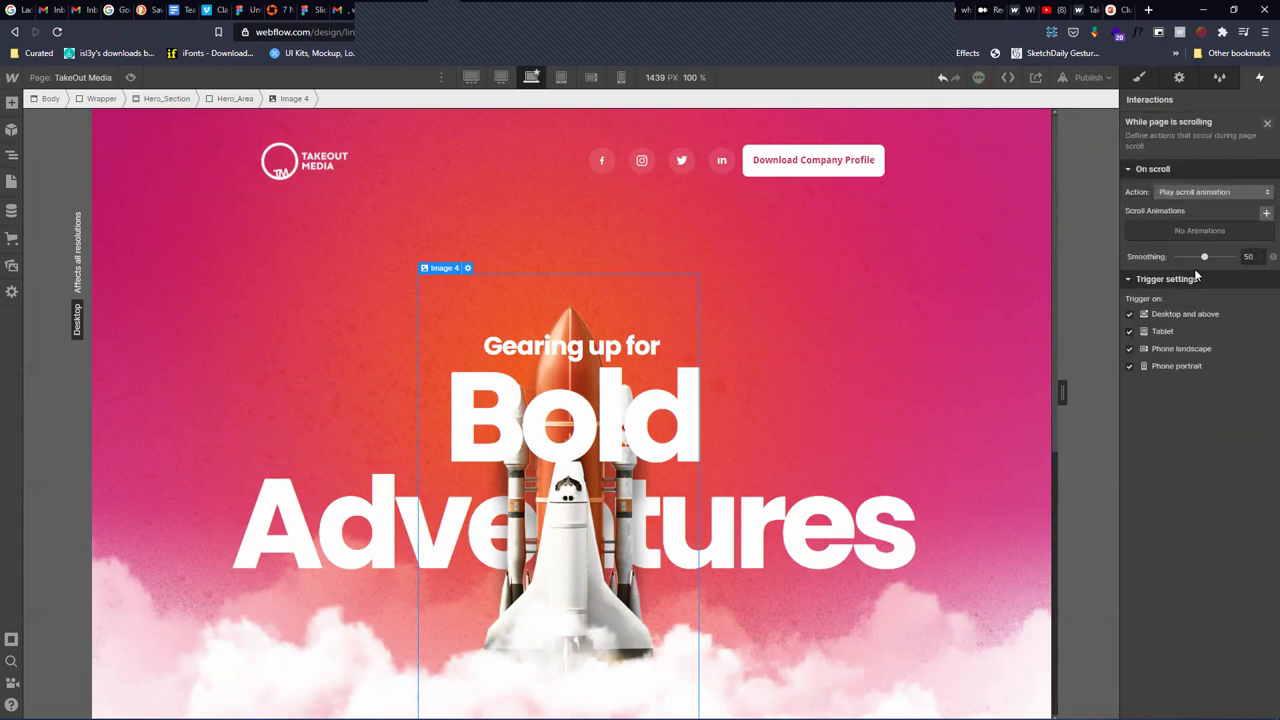
{"action": "left_click", "coordinate": [1266, 212]}
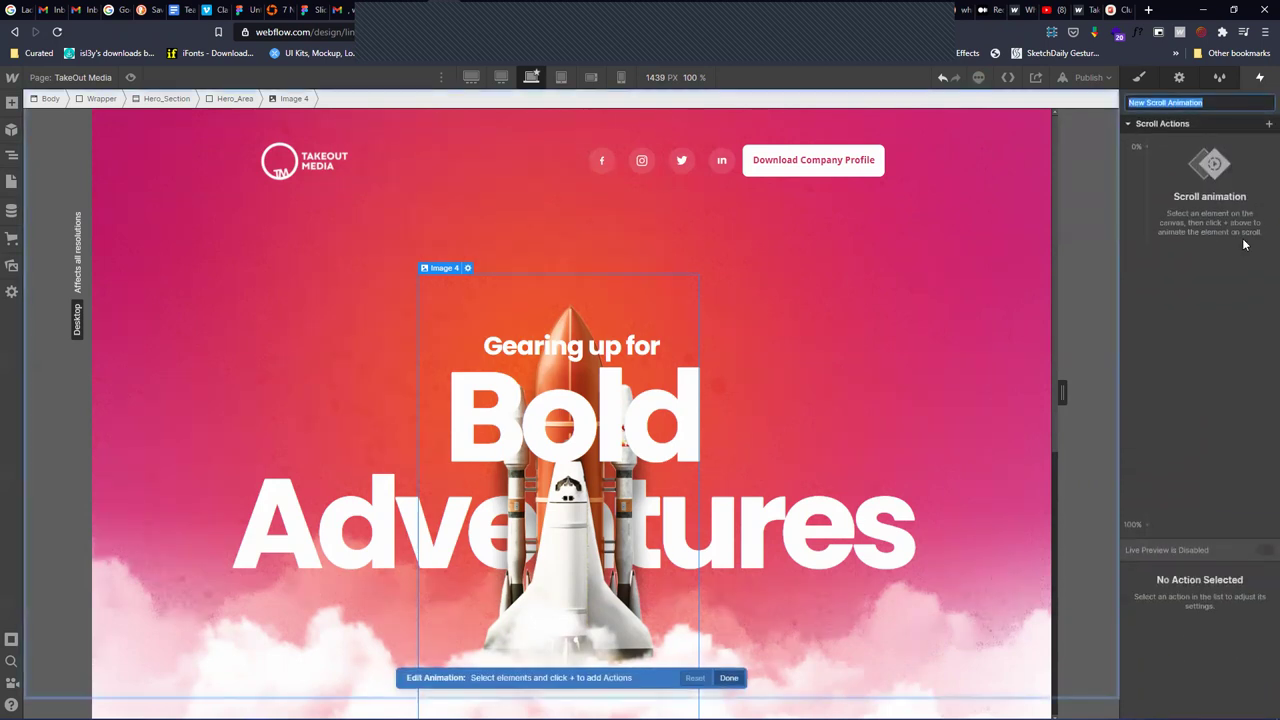
Add a Move action for the rocket image to the scroll animation and set its vertical move at the 0% keyframe to 0 px
{"action": "left_click", "coordinate": [1266, 123]}
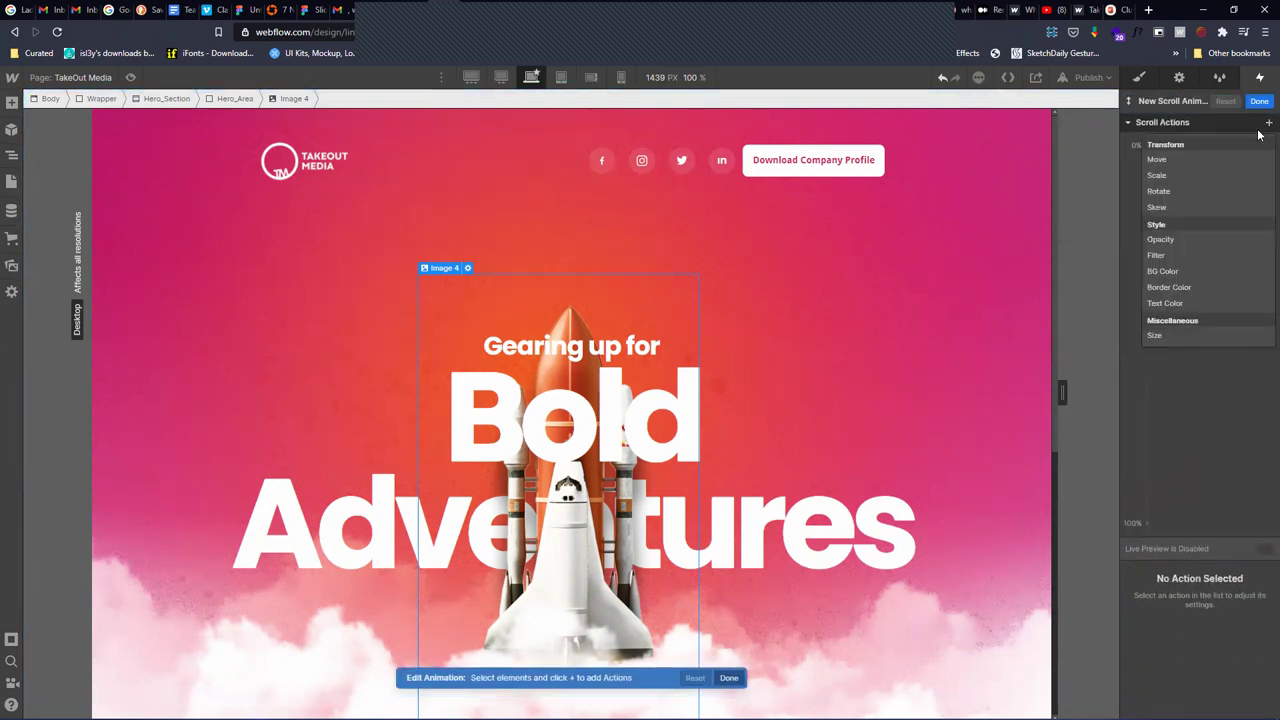
{"action": "left_click", "coordinate": [1232, 158]}
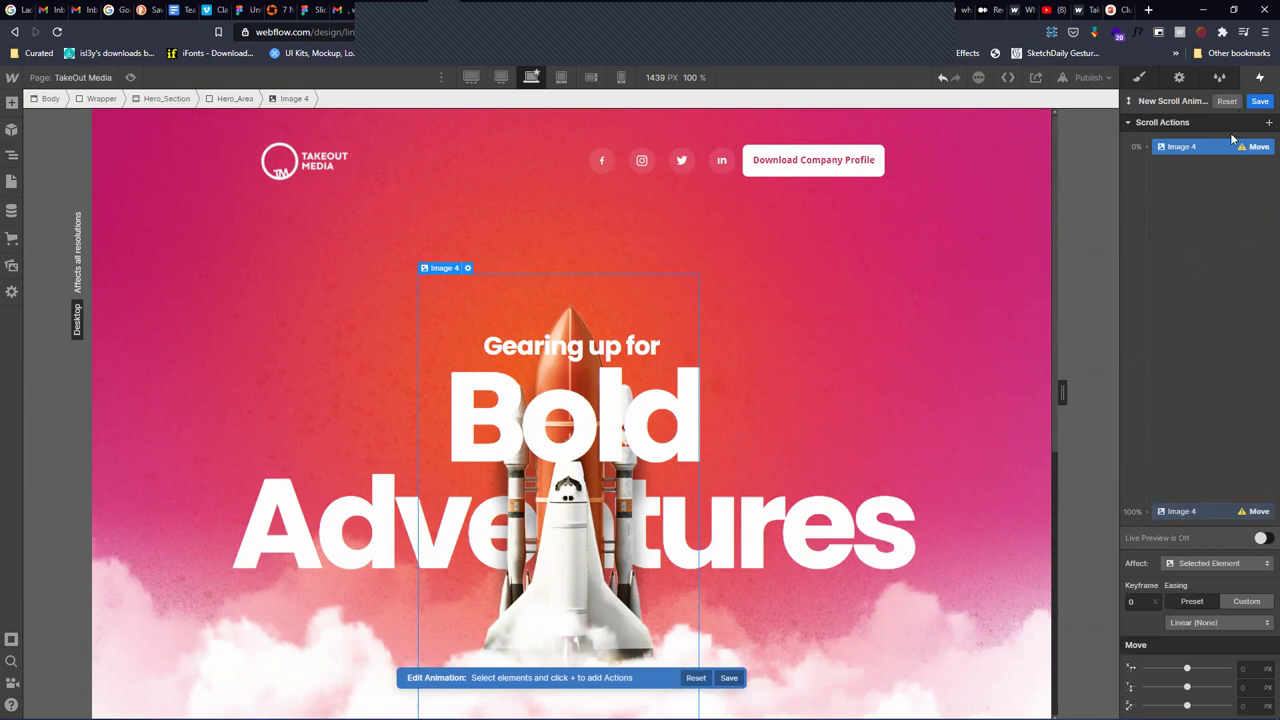
{"action": "left_click", "coordinate": [1252, 687]}
{"action": "type", "text": "0"}
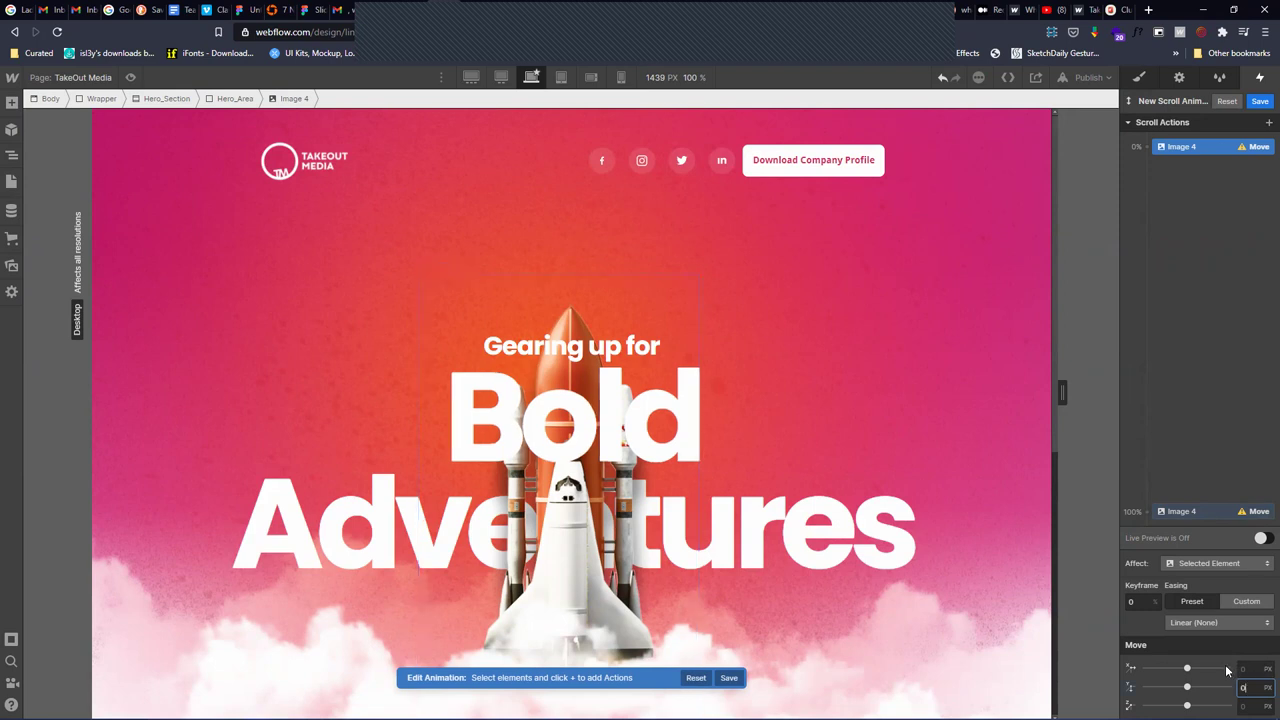
{"action": "left_click", "coordinate": [1200, 515]}
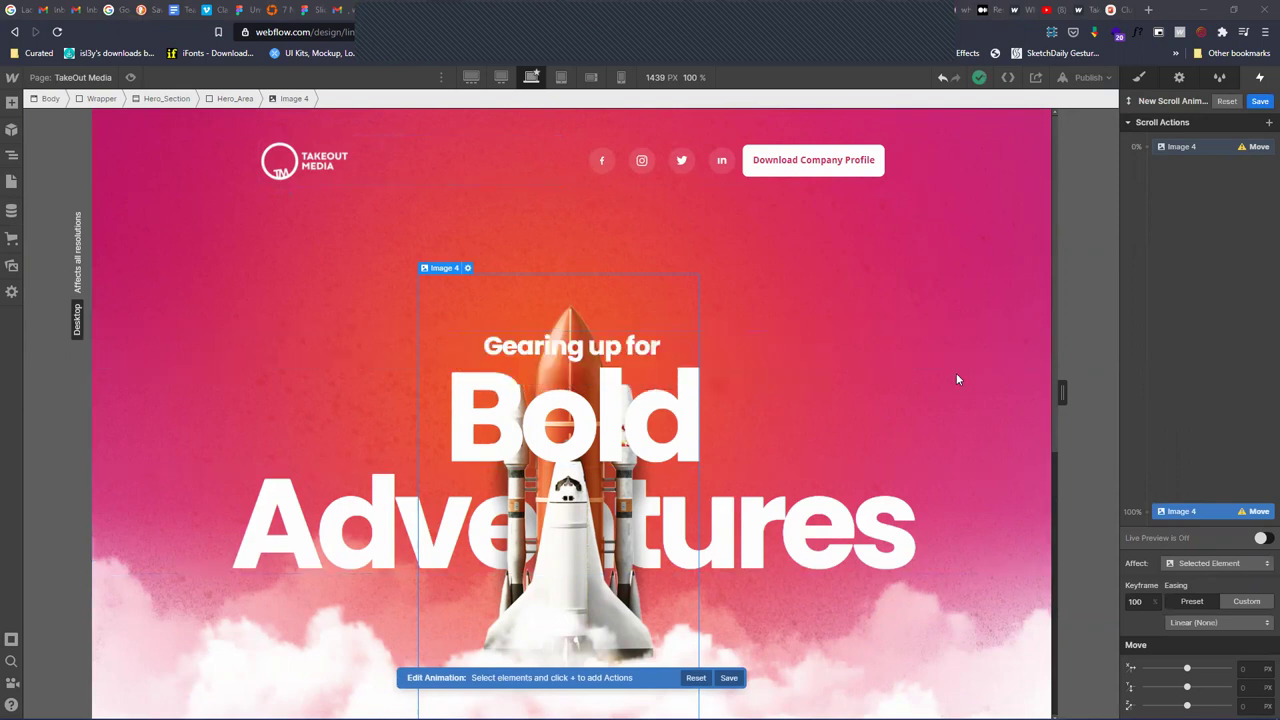
{"action": "left_click", "coordinate": [1185, 147]}
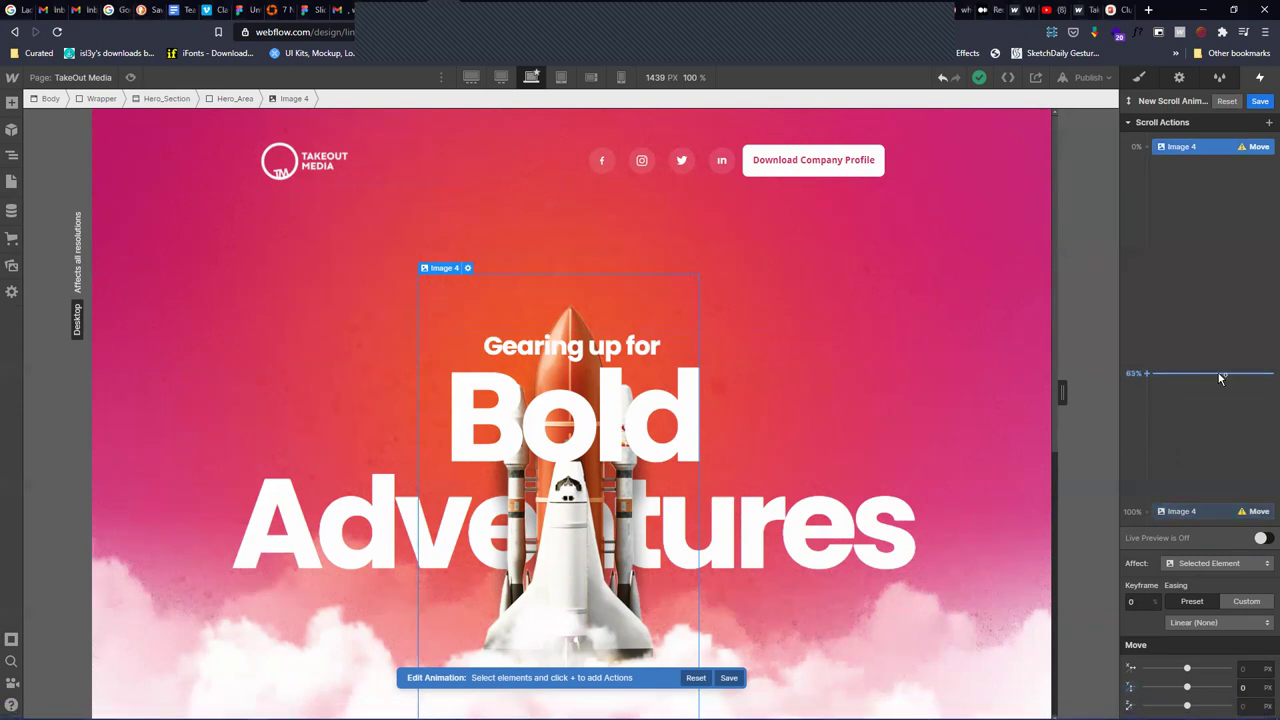
Set the rocket's vertical move at the 100% keyframe to -89 px and save the scroll animation
{"action": "left_click", "coordinate": [1201, 511]}
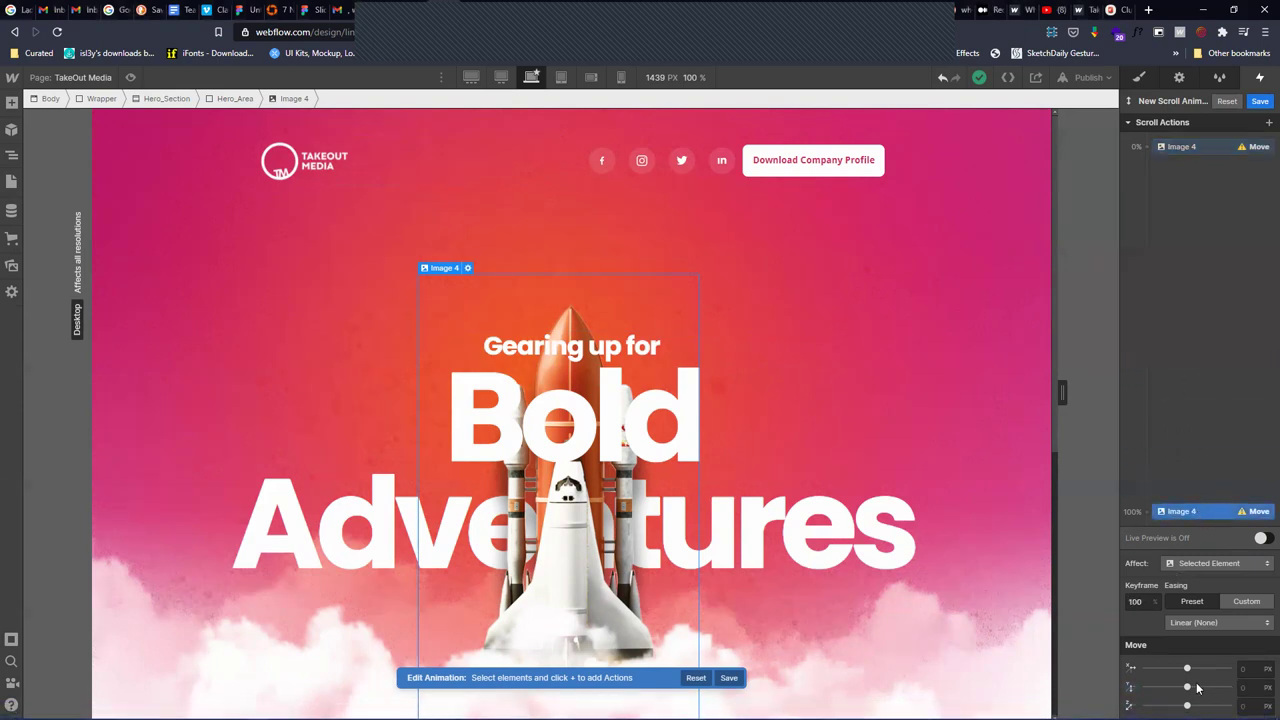
{"action": "left_click_drag", "start_coordinate": [1193, 687], "coordinate": [1179, 687]}
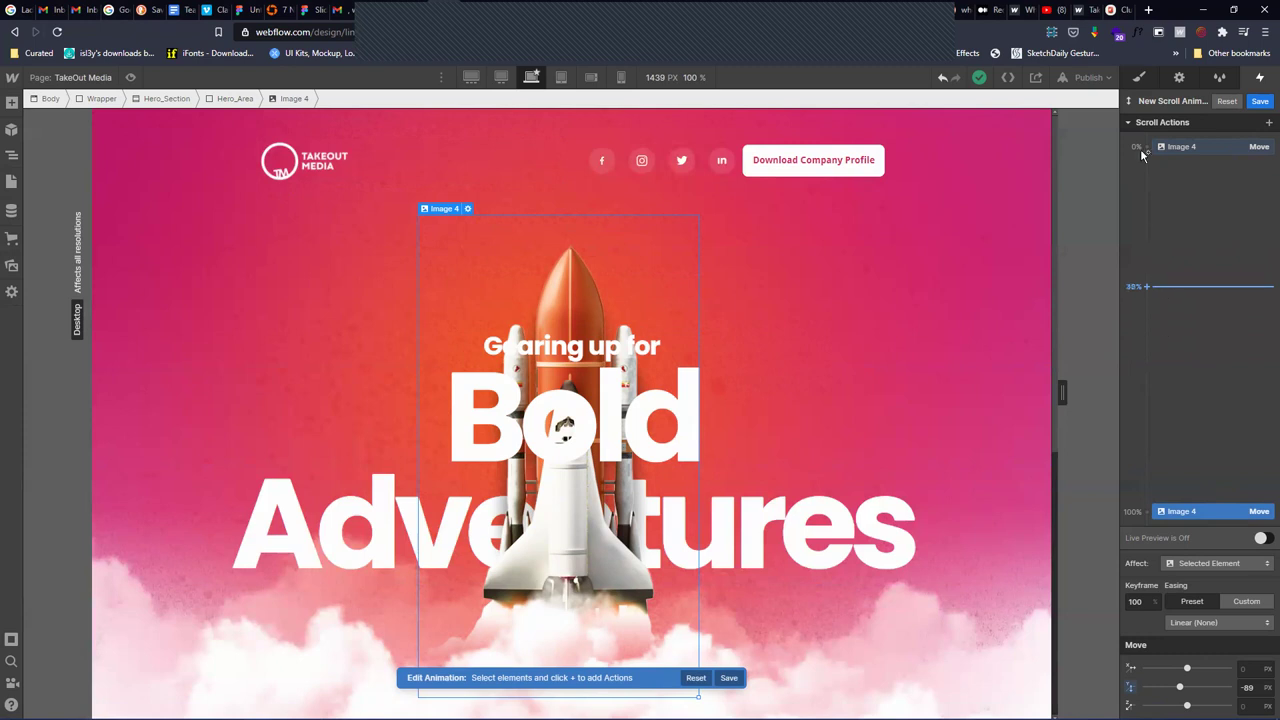
{"action": "left_click", "coordinate": [1259, 102]}
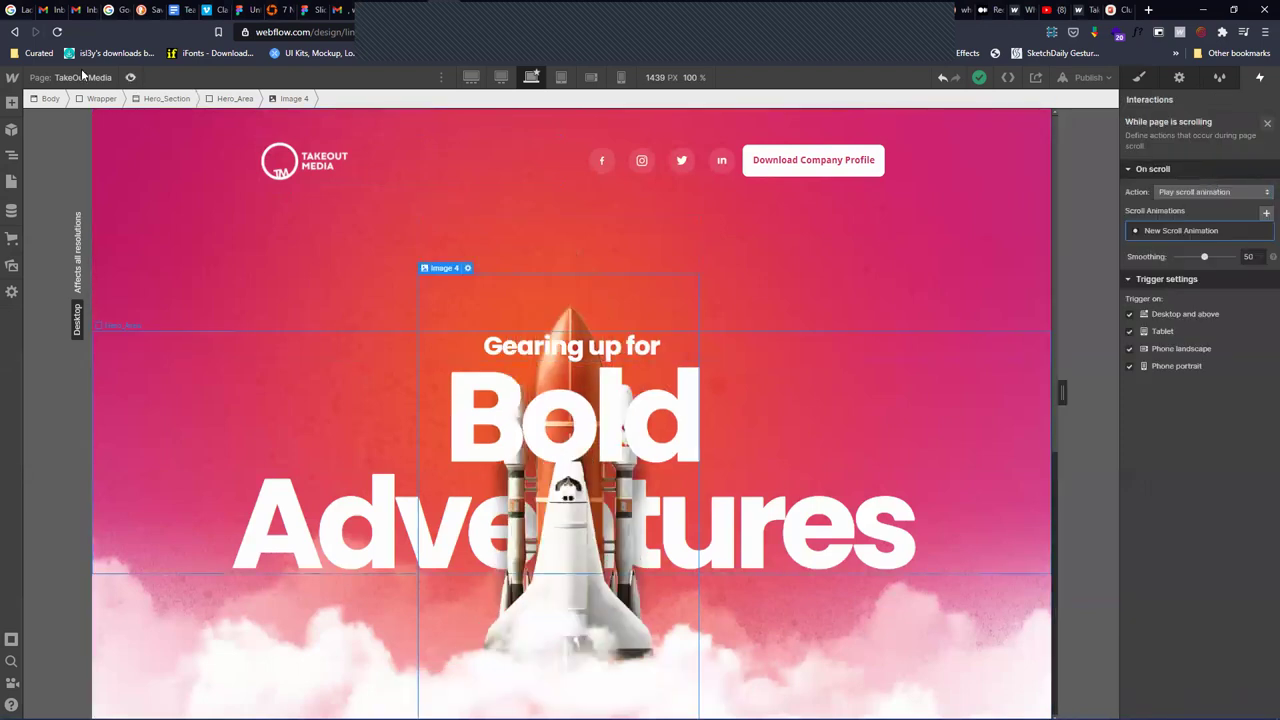
Preview the page to check the rocket's new scroll animation
{"action": "left_click", "coordinate": [130, 79]}
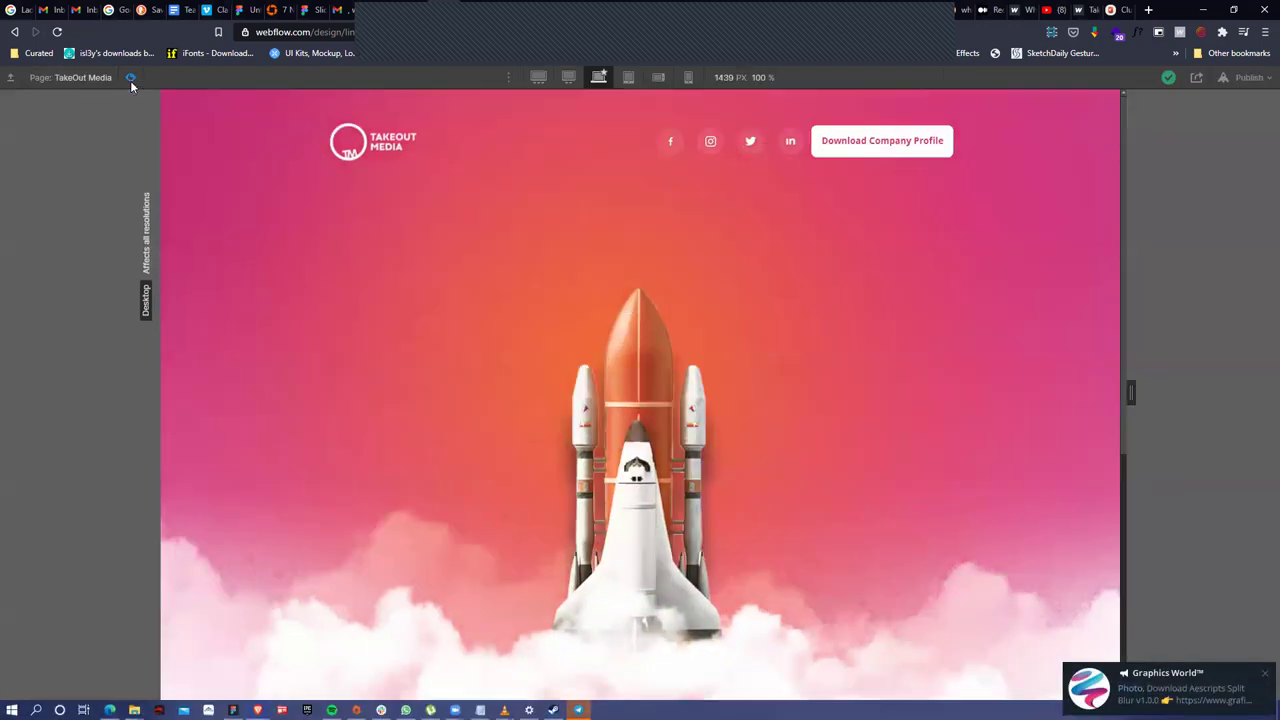